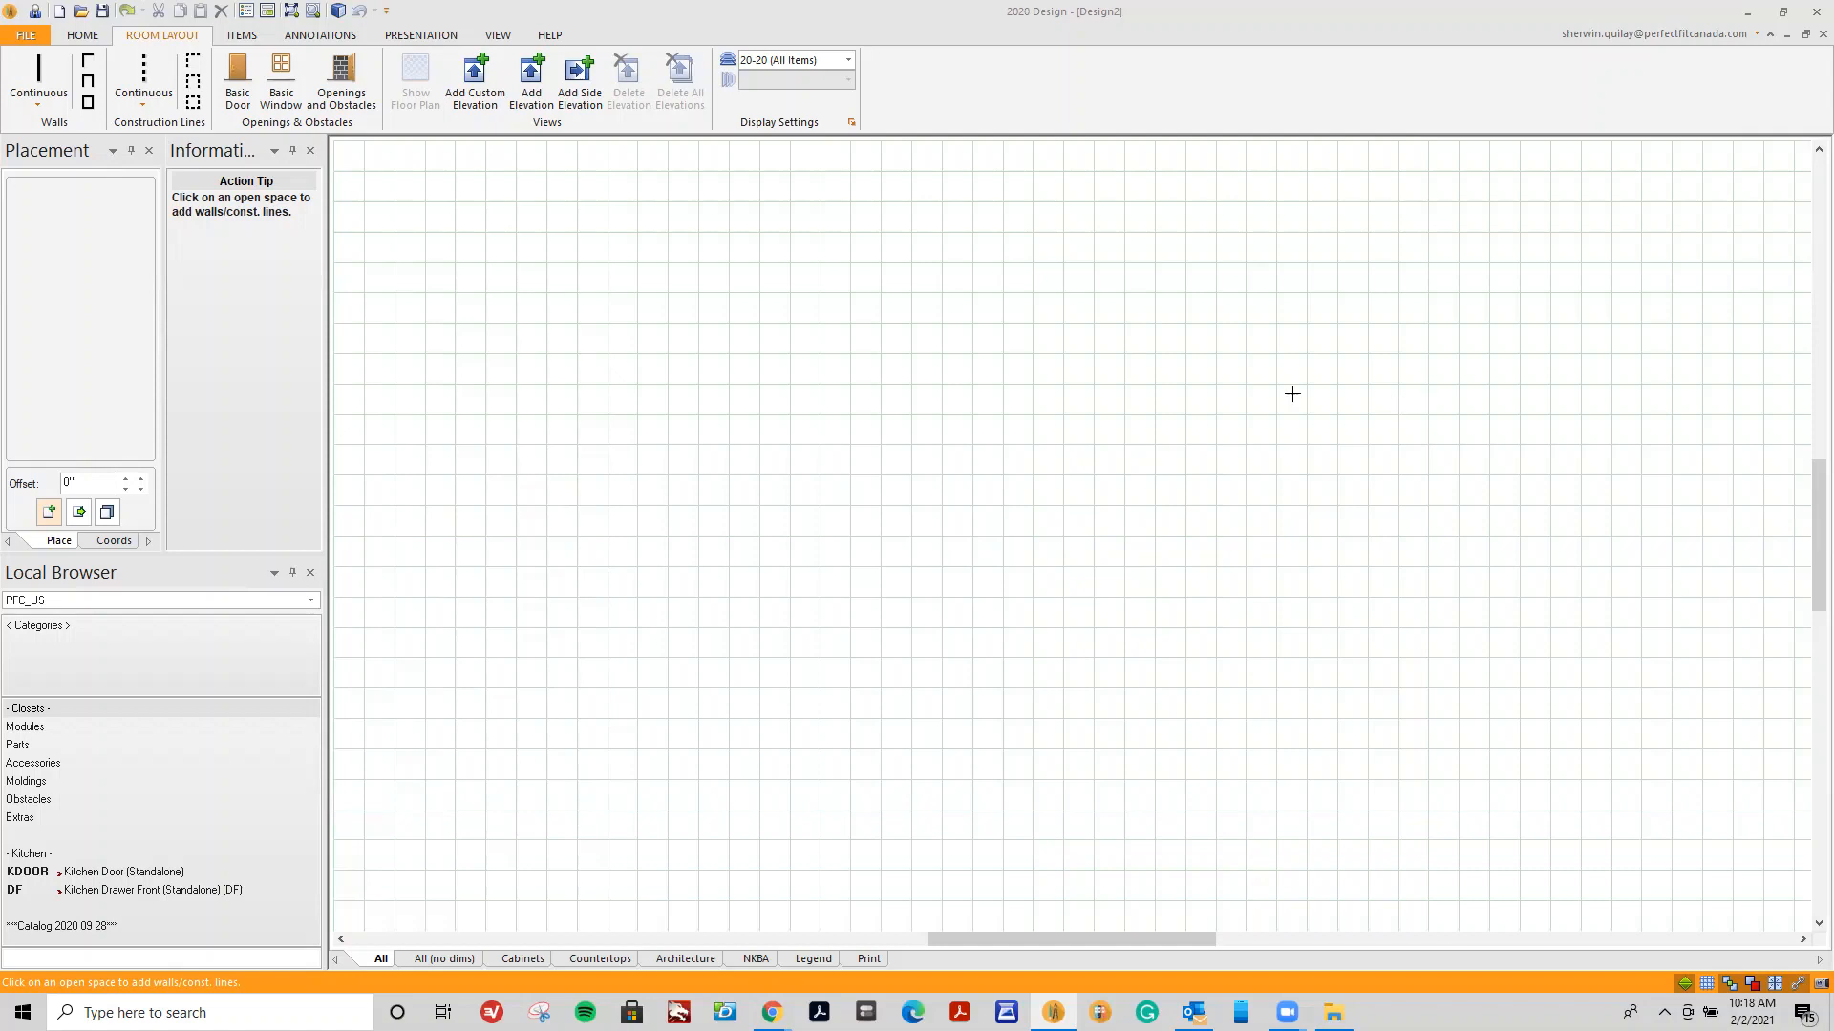
Choose the PFC_US catalog and draw a U-shaped run of continuous walls with lengths 24", 80" and 24".
left_click(153, 602)
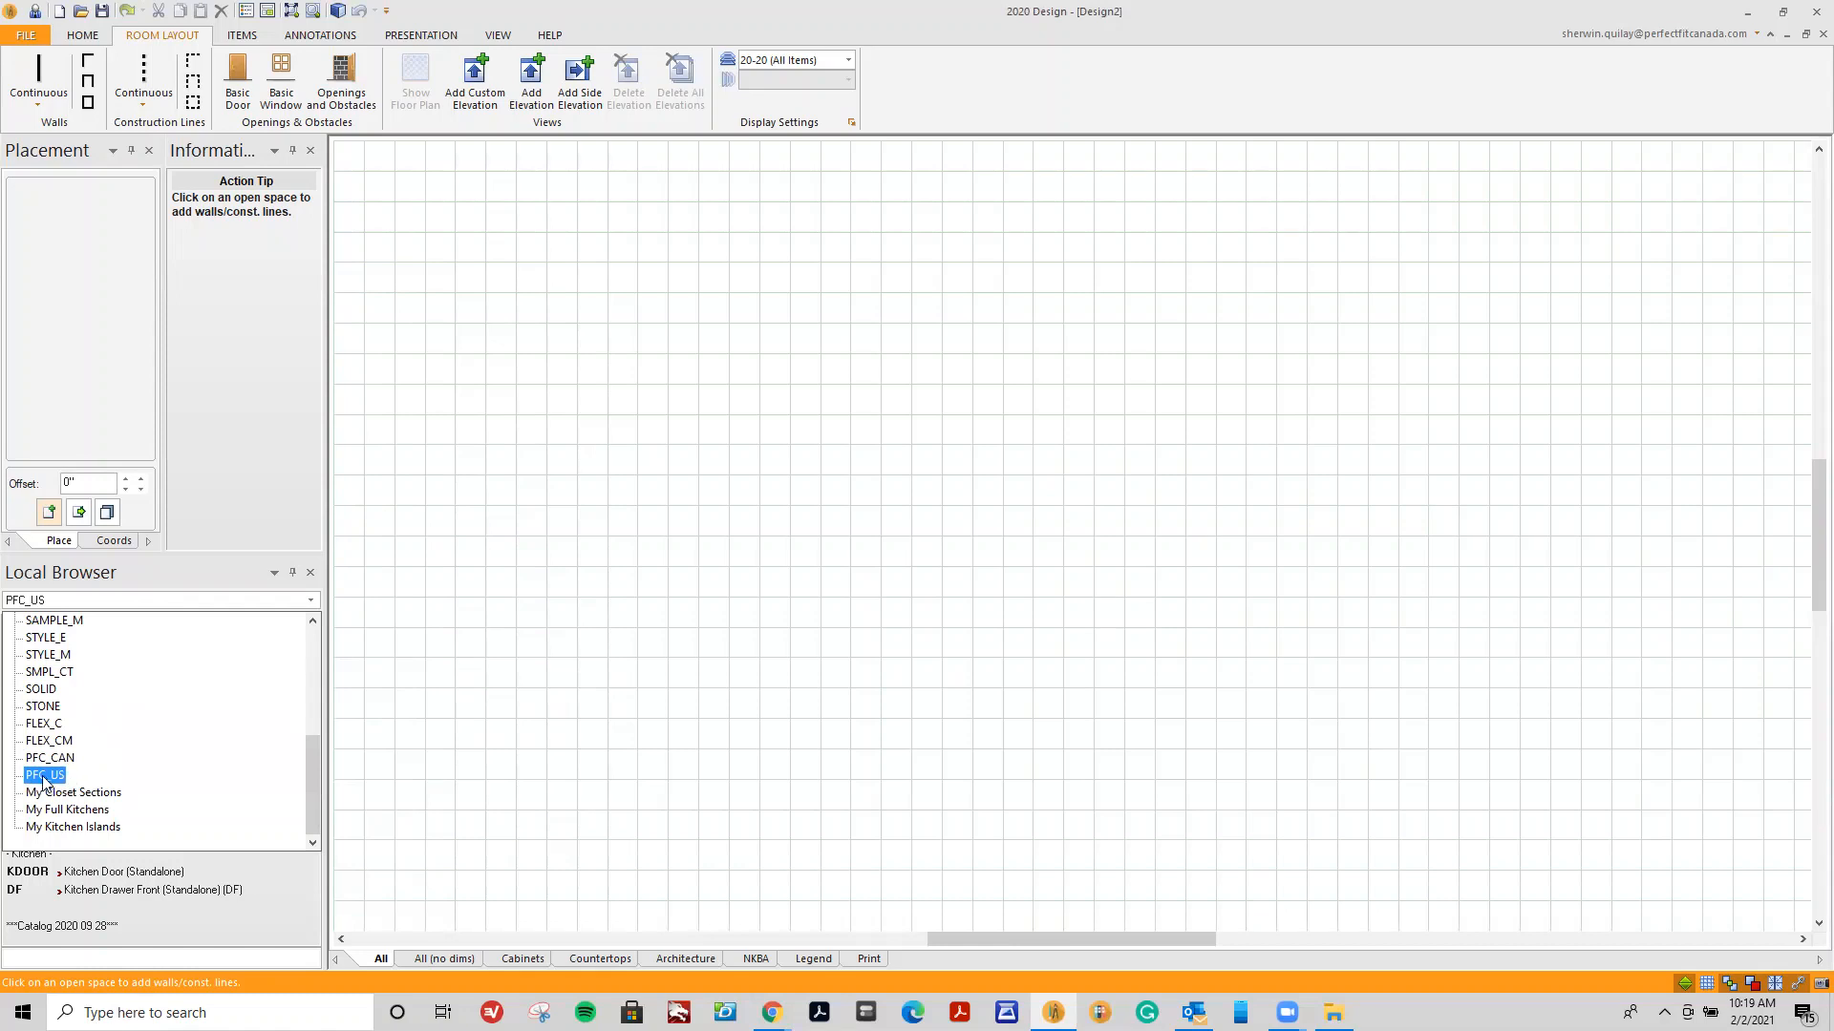
left_click(45, 775)
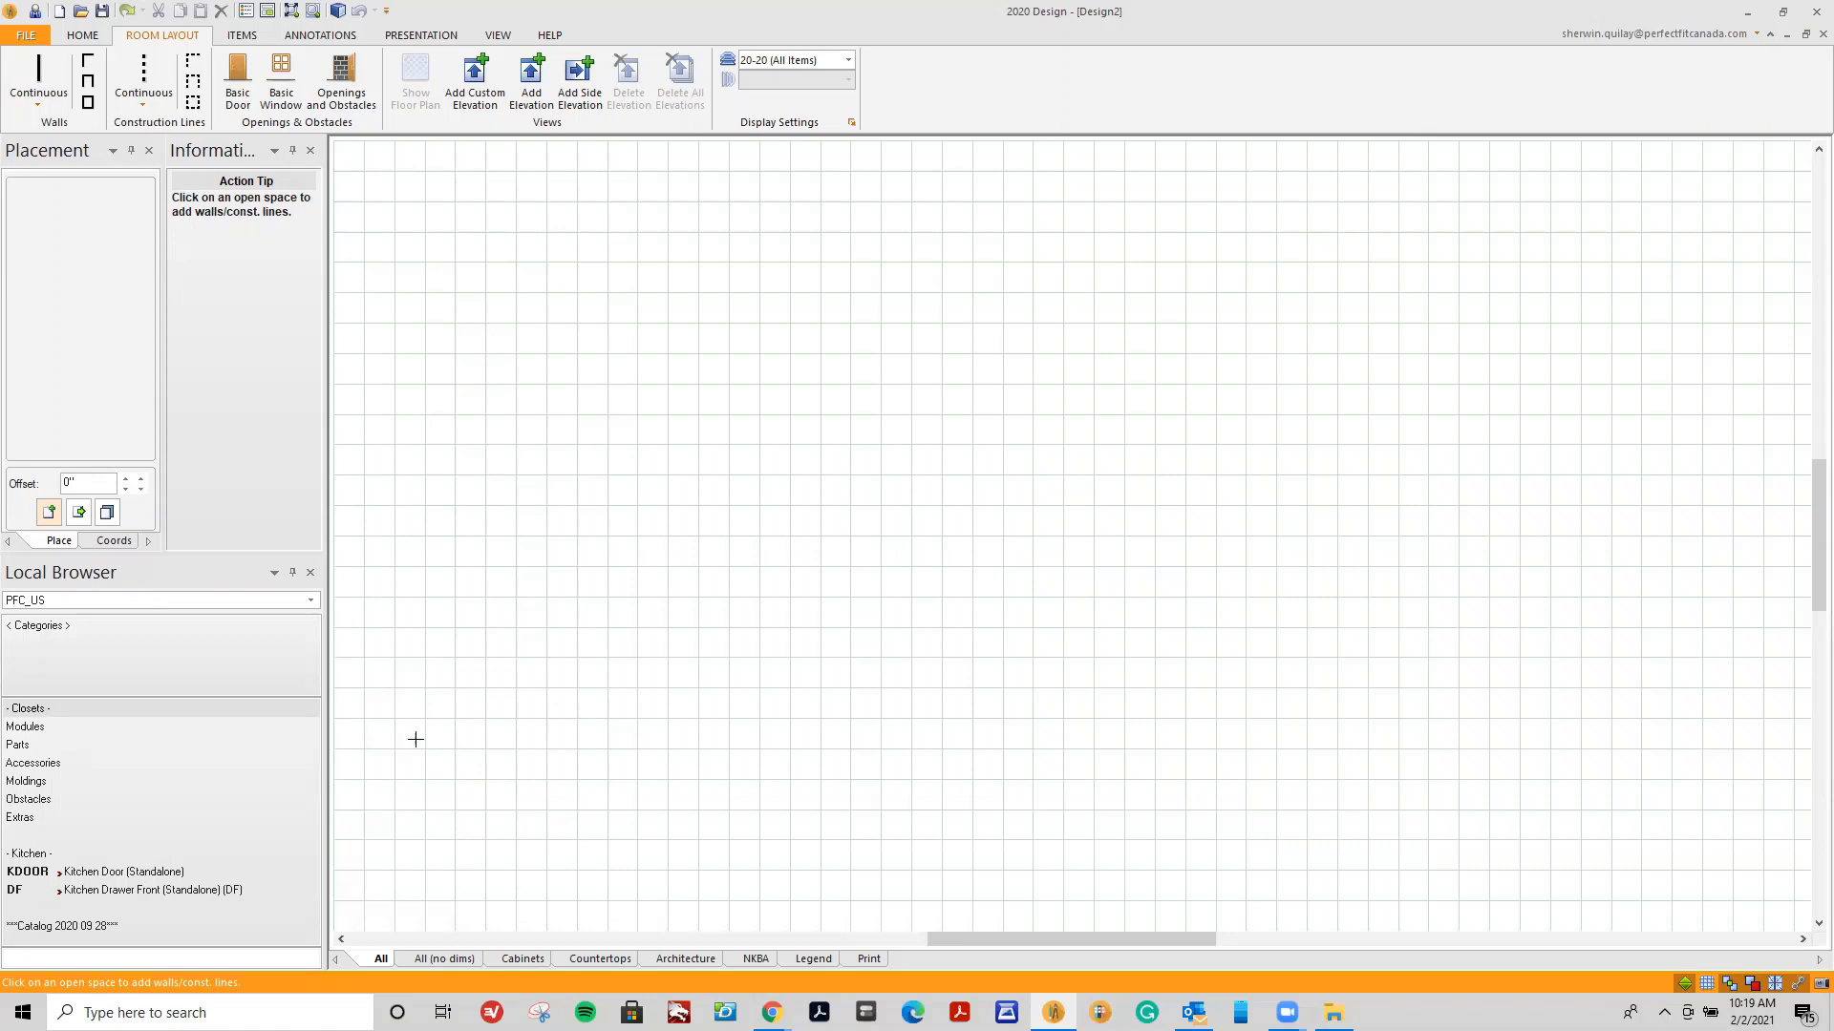
left_click(39, 76)
left_click(618, 659)
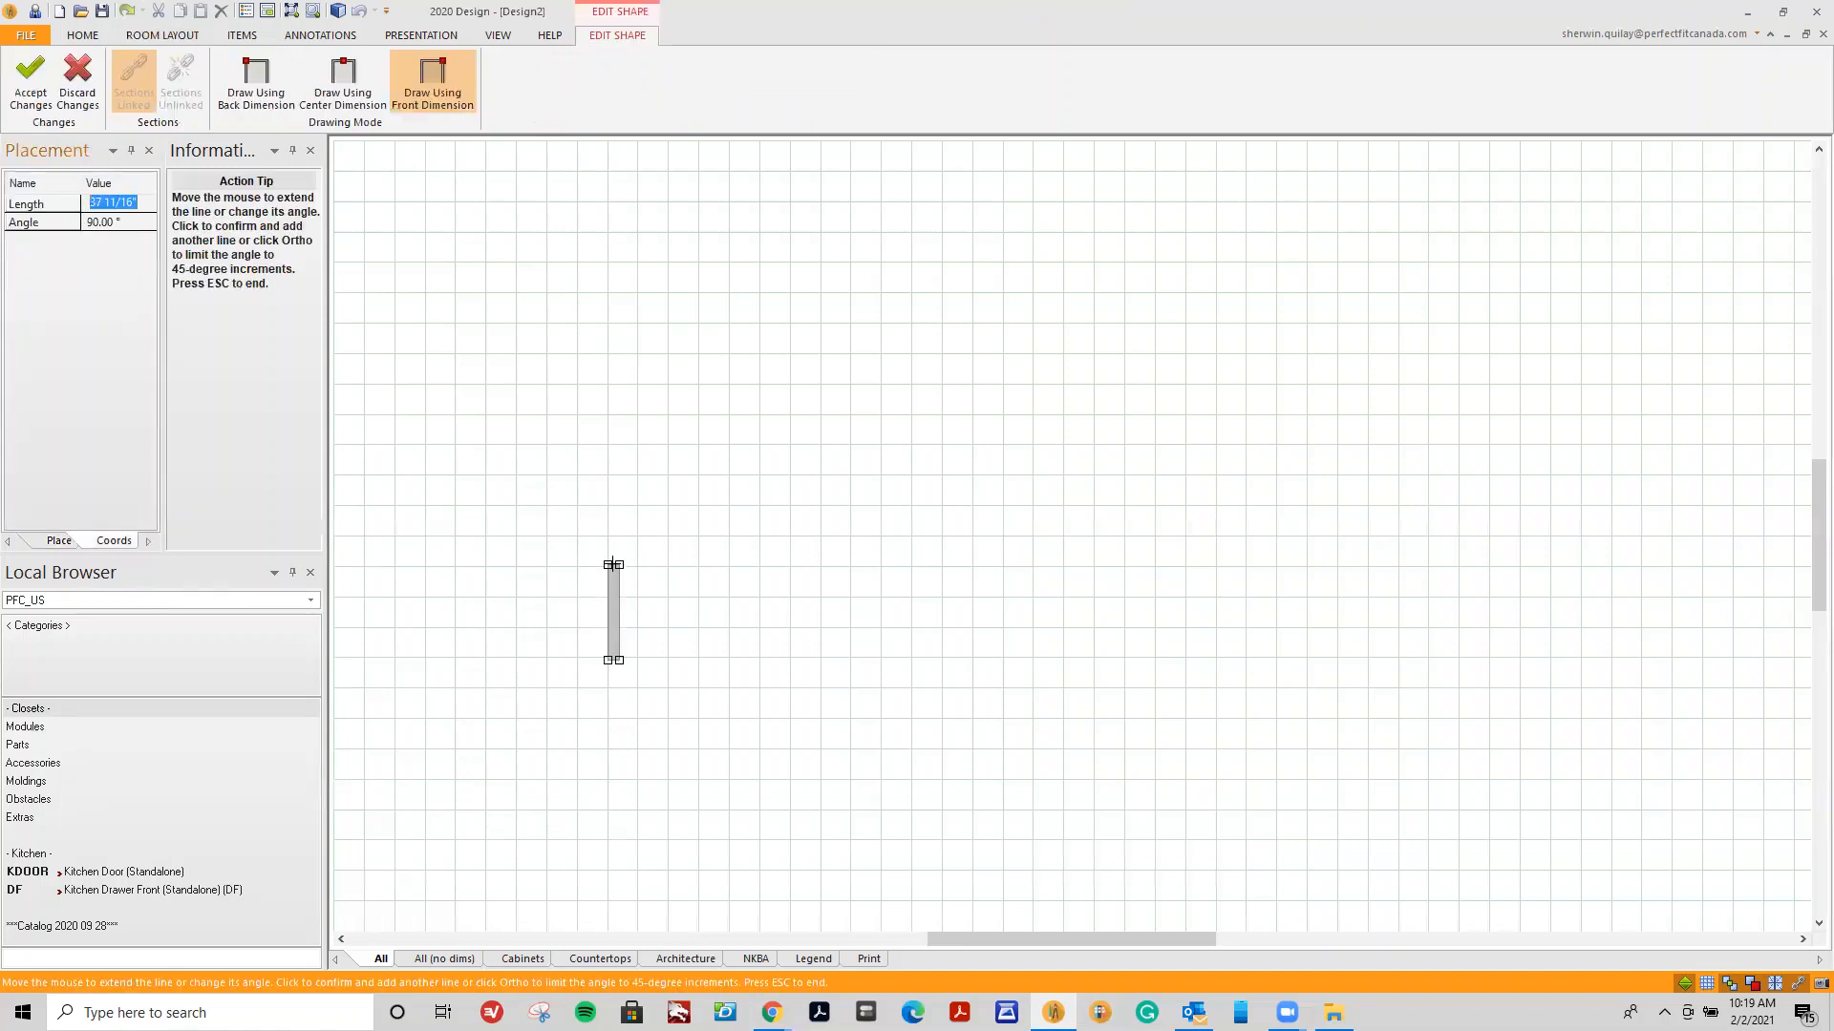
type("24")
key("Return")
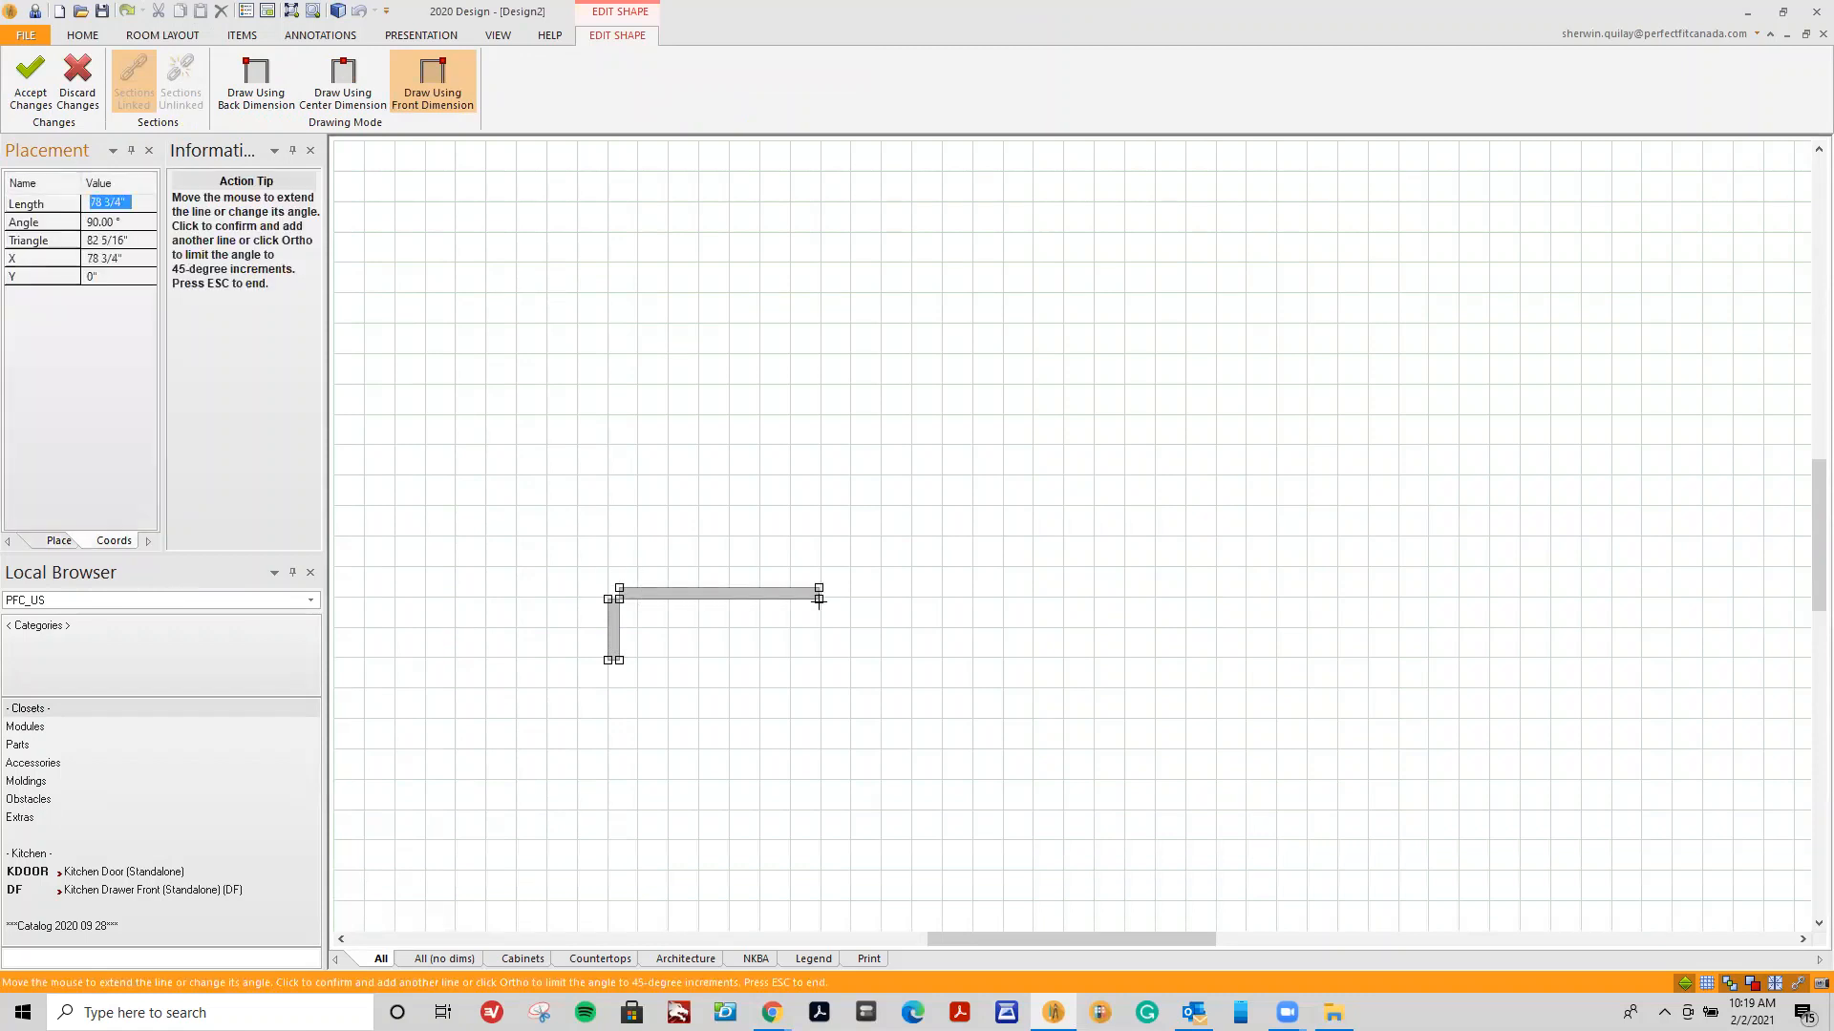
type("80")
key("Return")
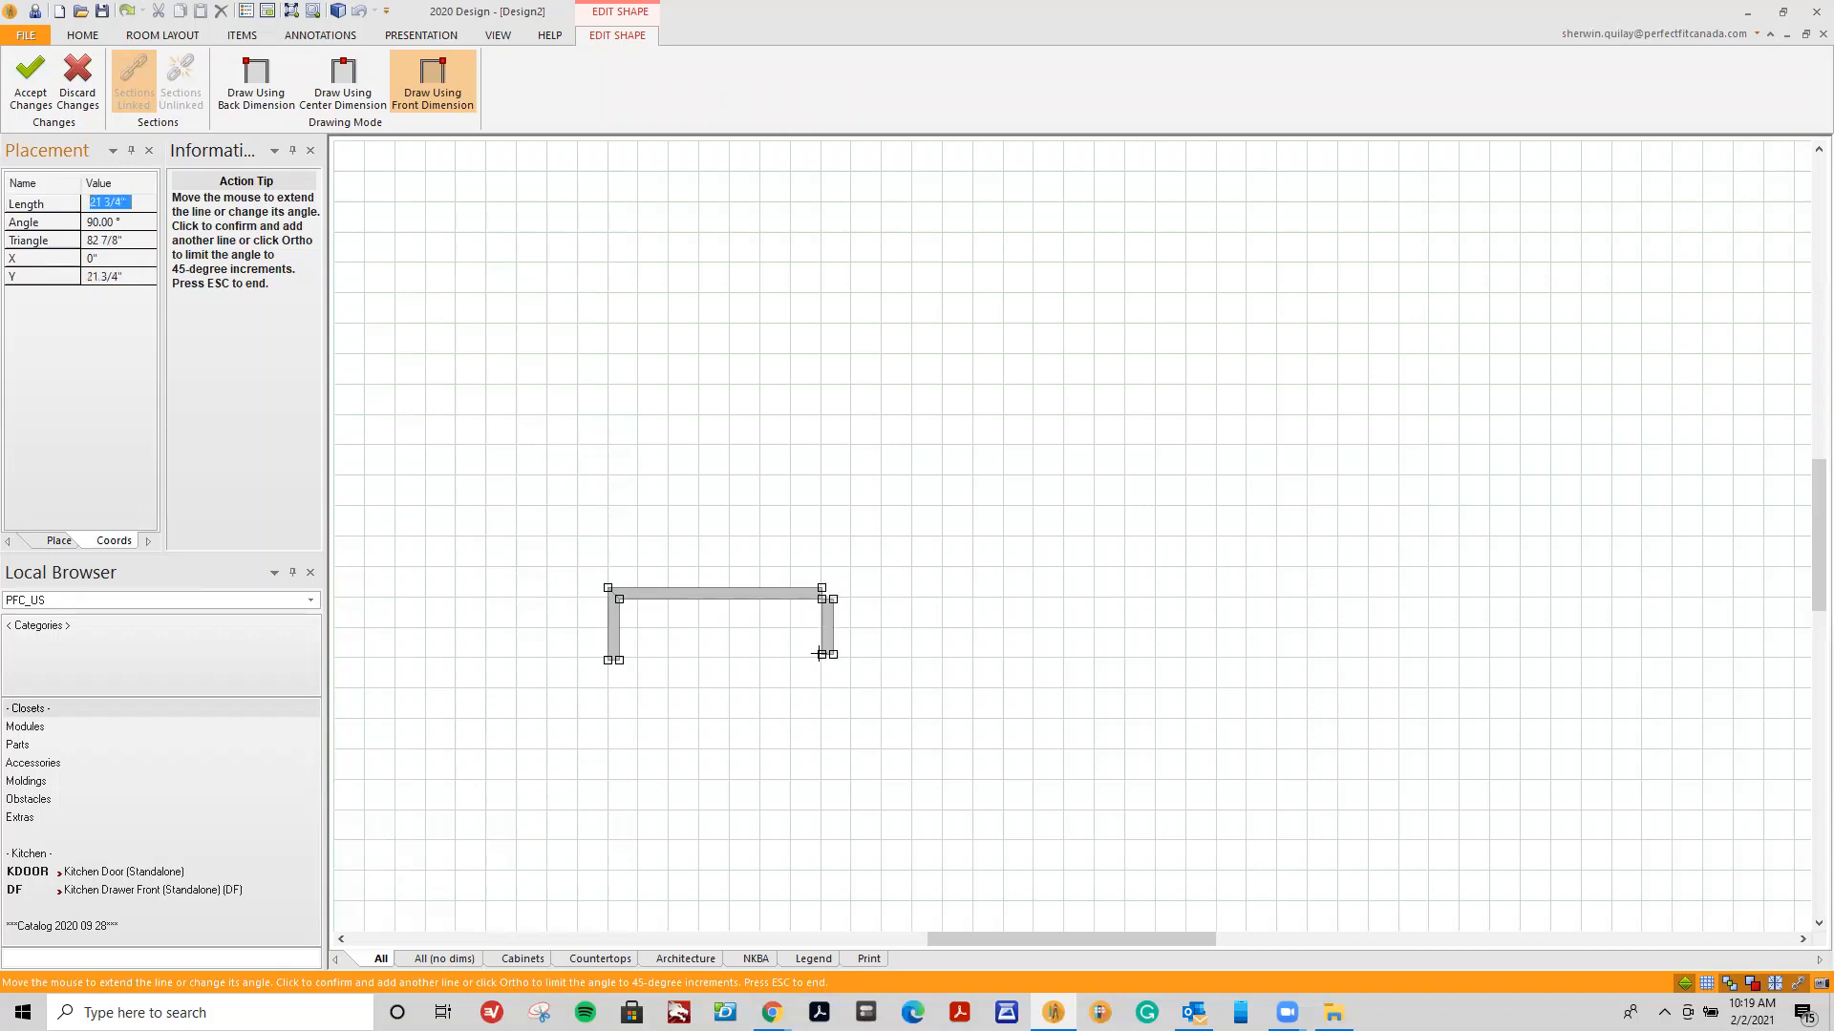
type("24")
key("Return")
key("Escape")
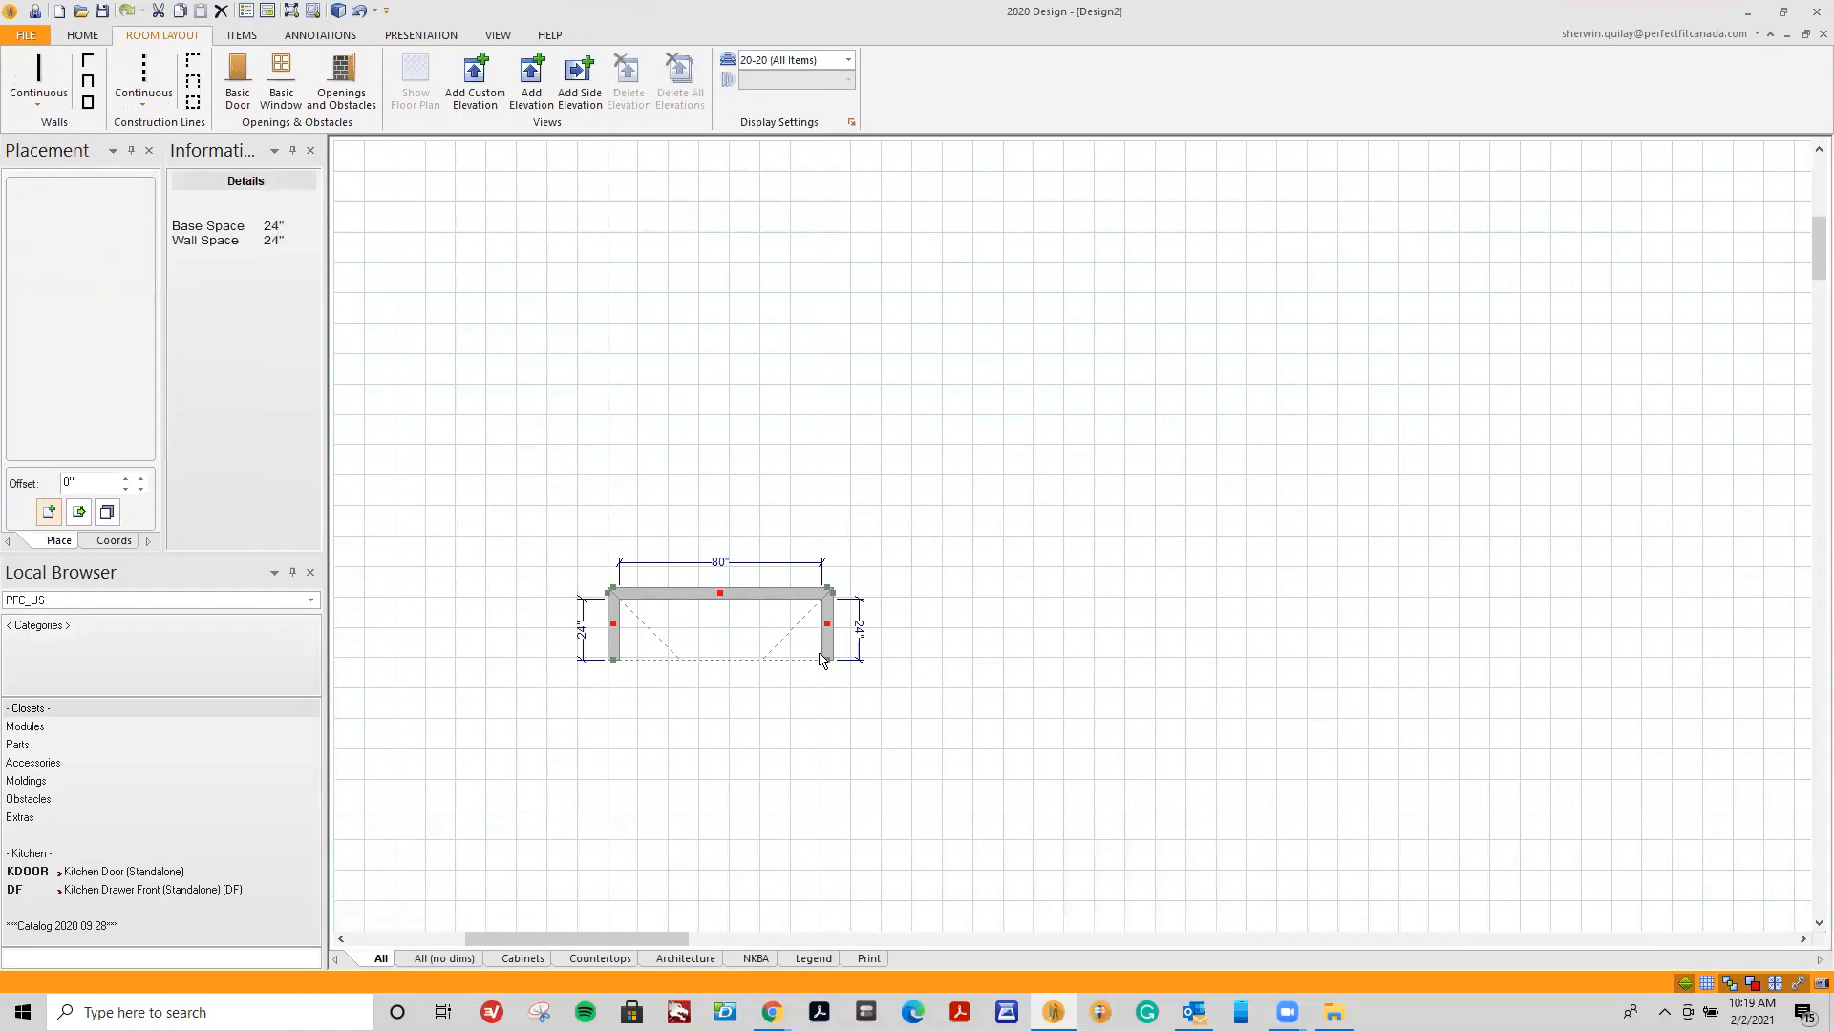
Turn off the inside placement zone for Wall 1 and Wall 3, the two 24" side walls.
scroll(626, 661, "up", 3)
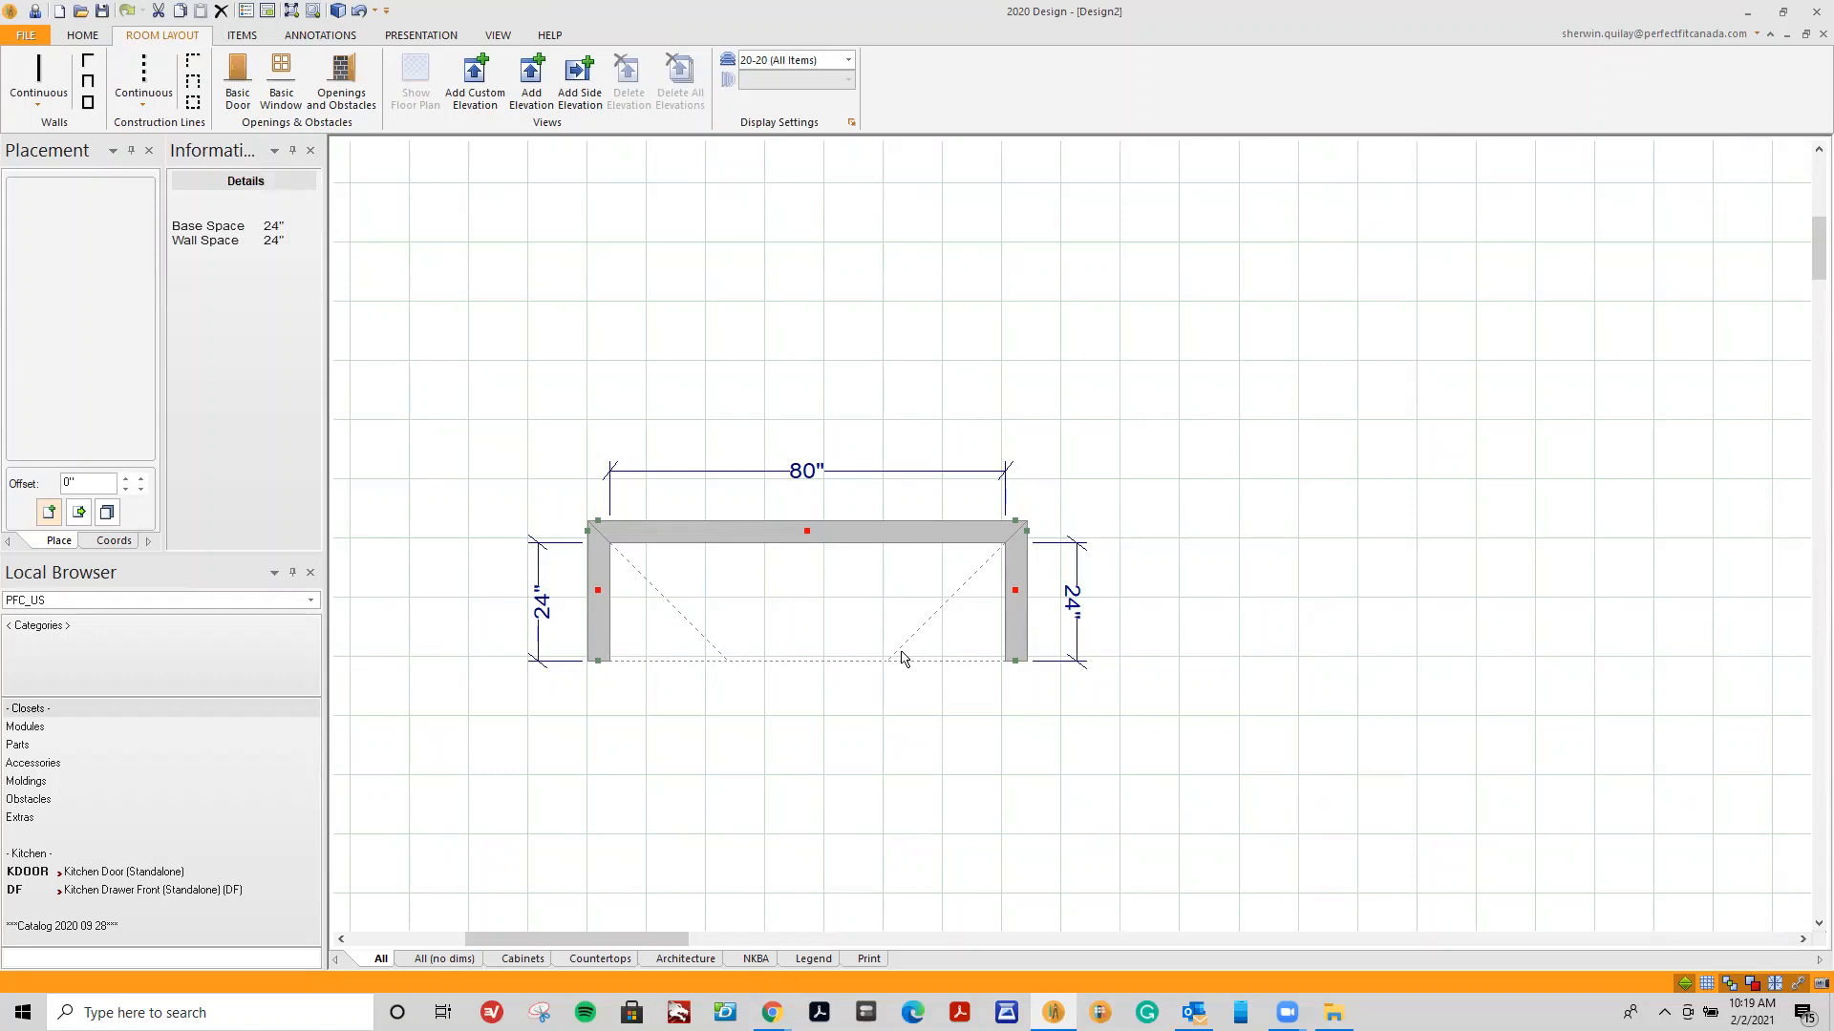
right_click(598, 573)
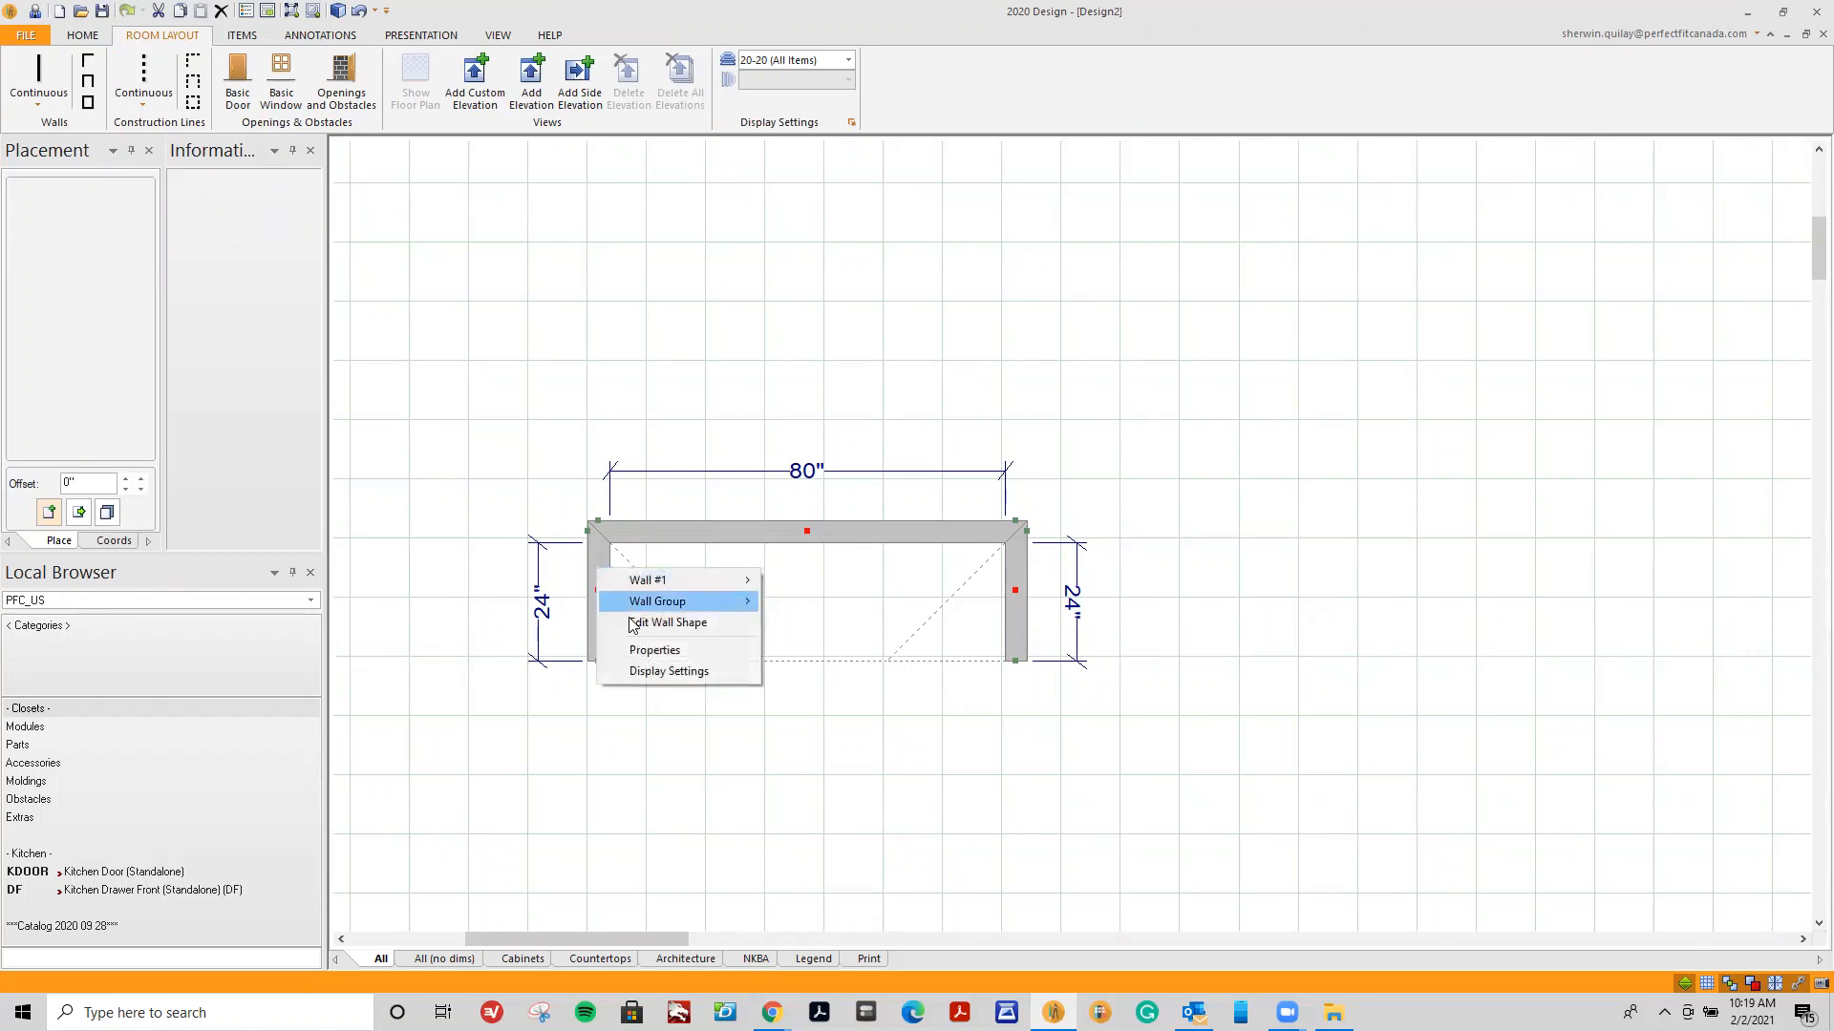
left_click(641, 650)
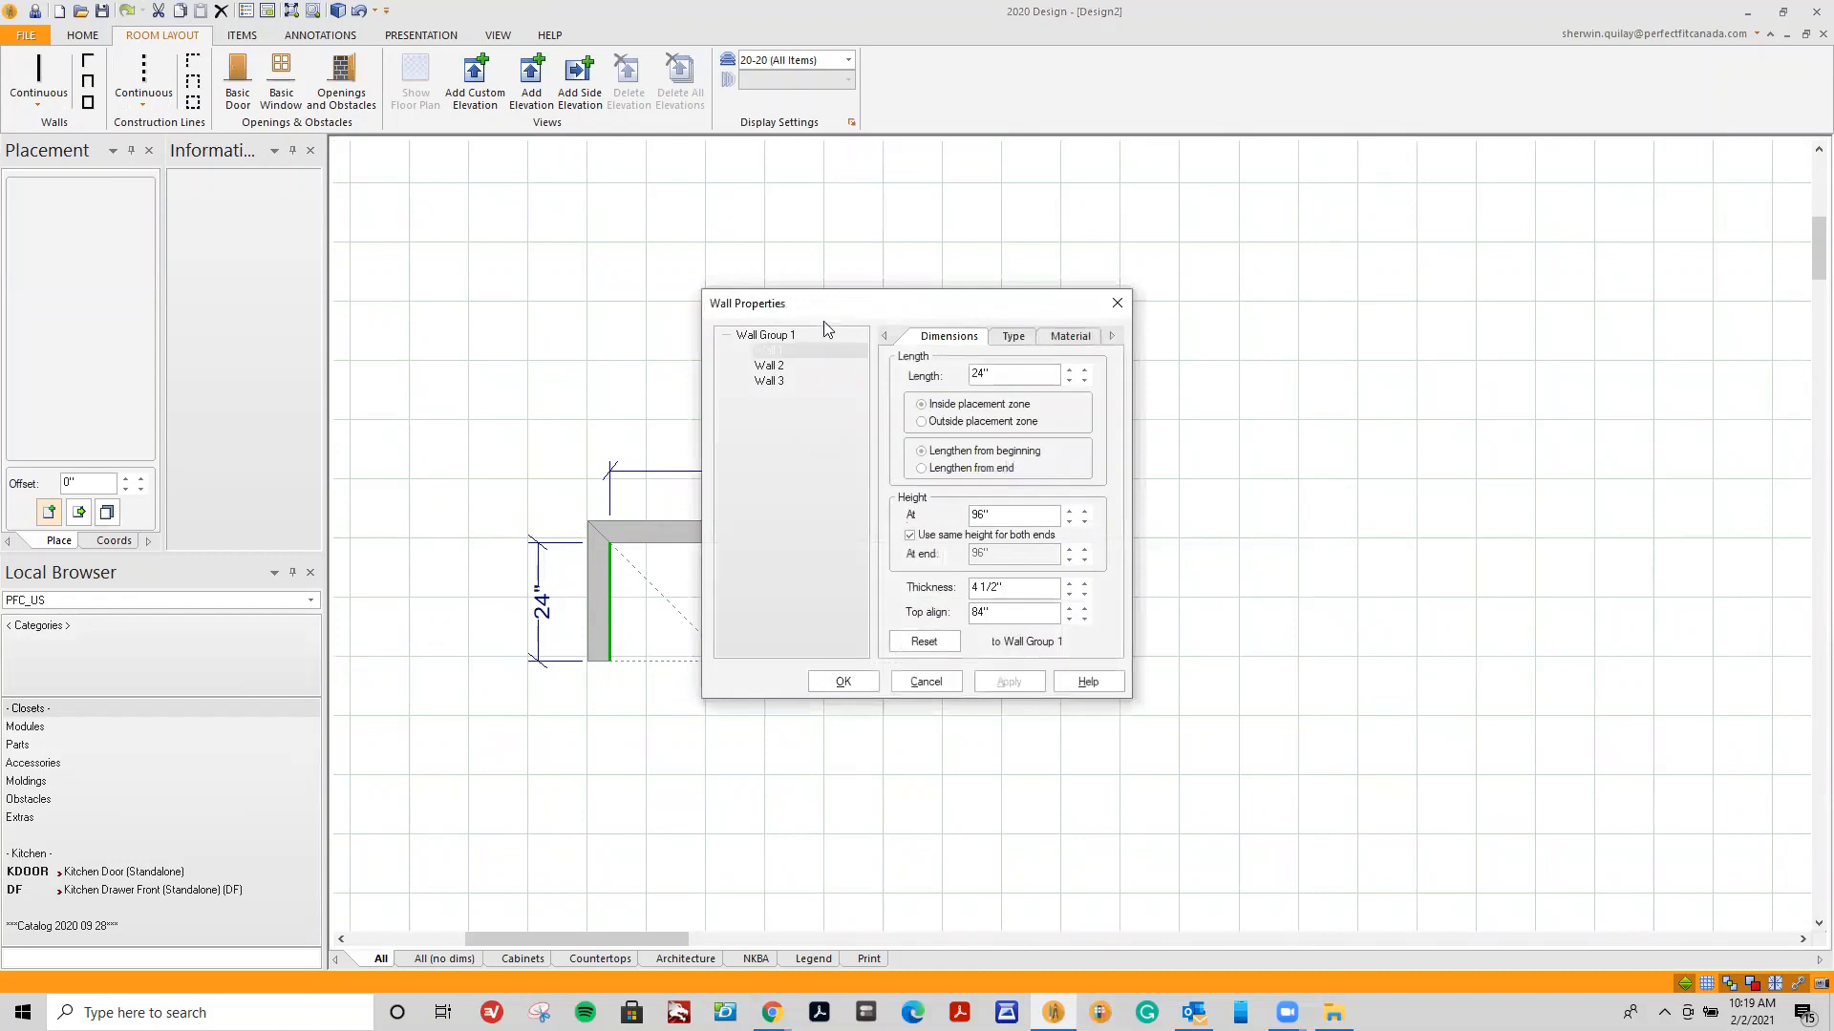
left_click_drag(828, 307, 1198, 409)
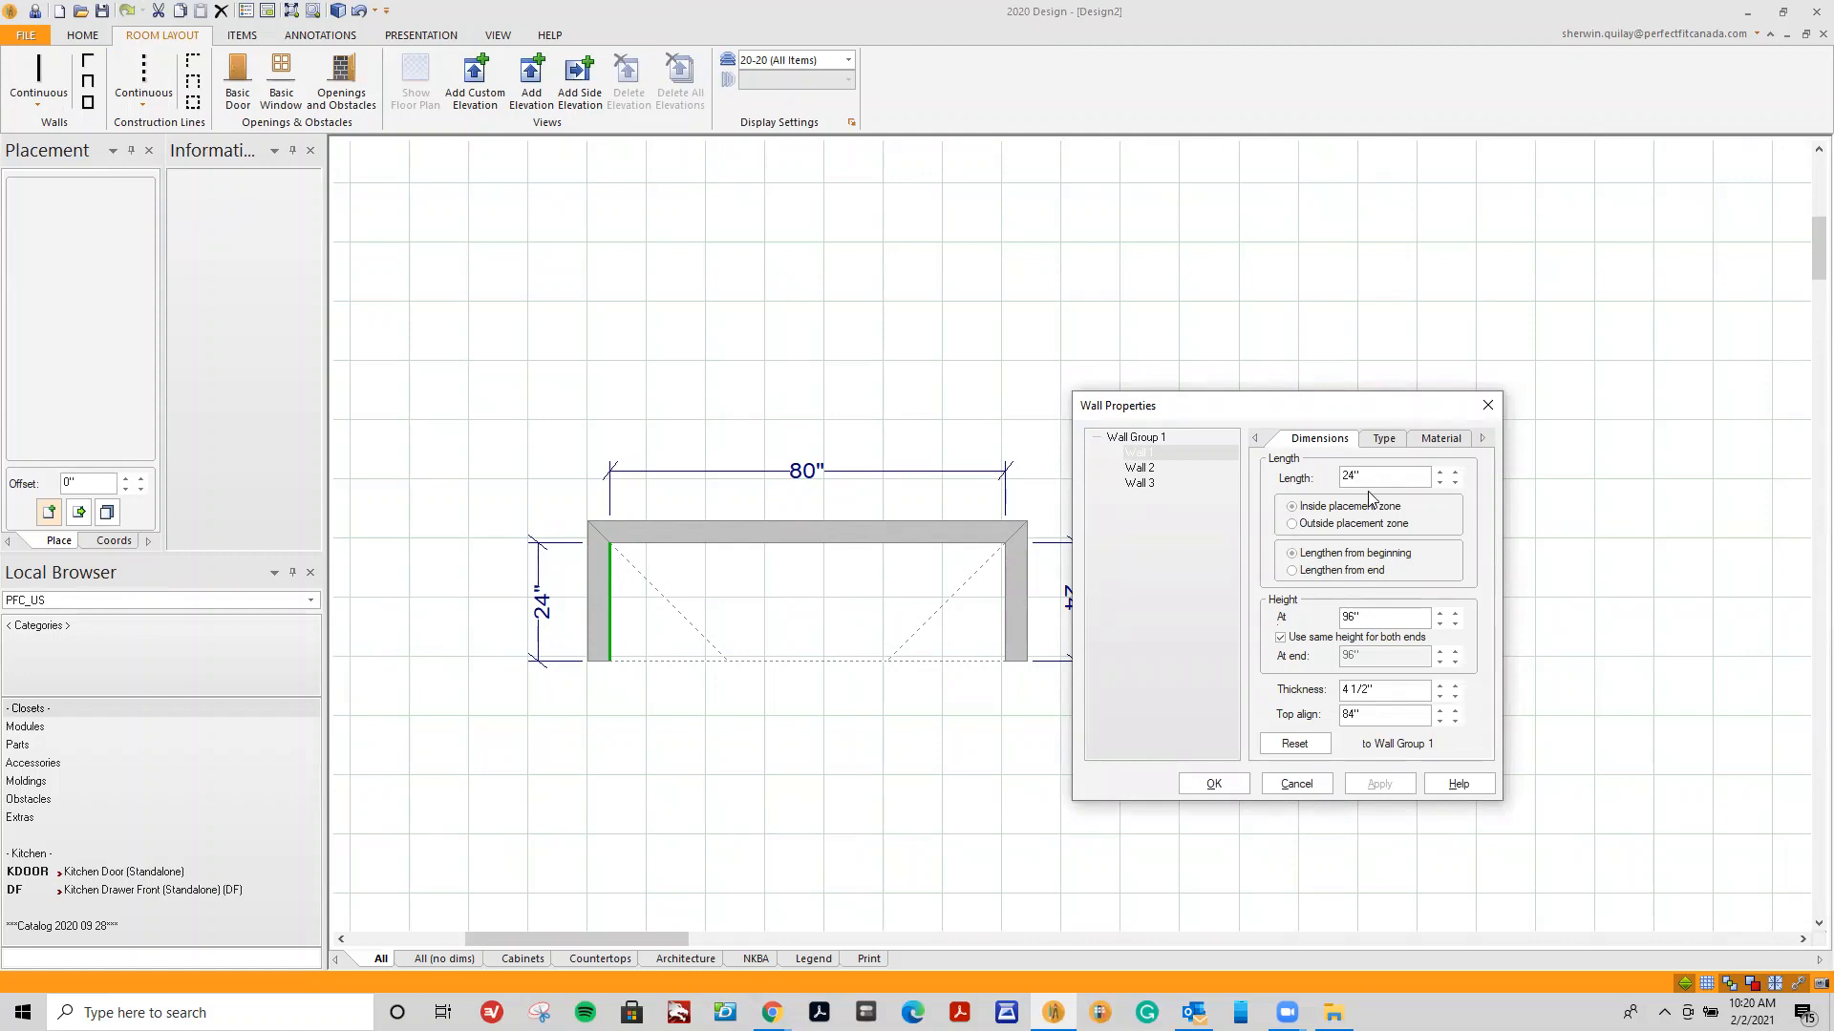
left_click(1385, 441)
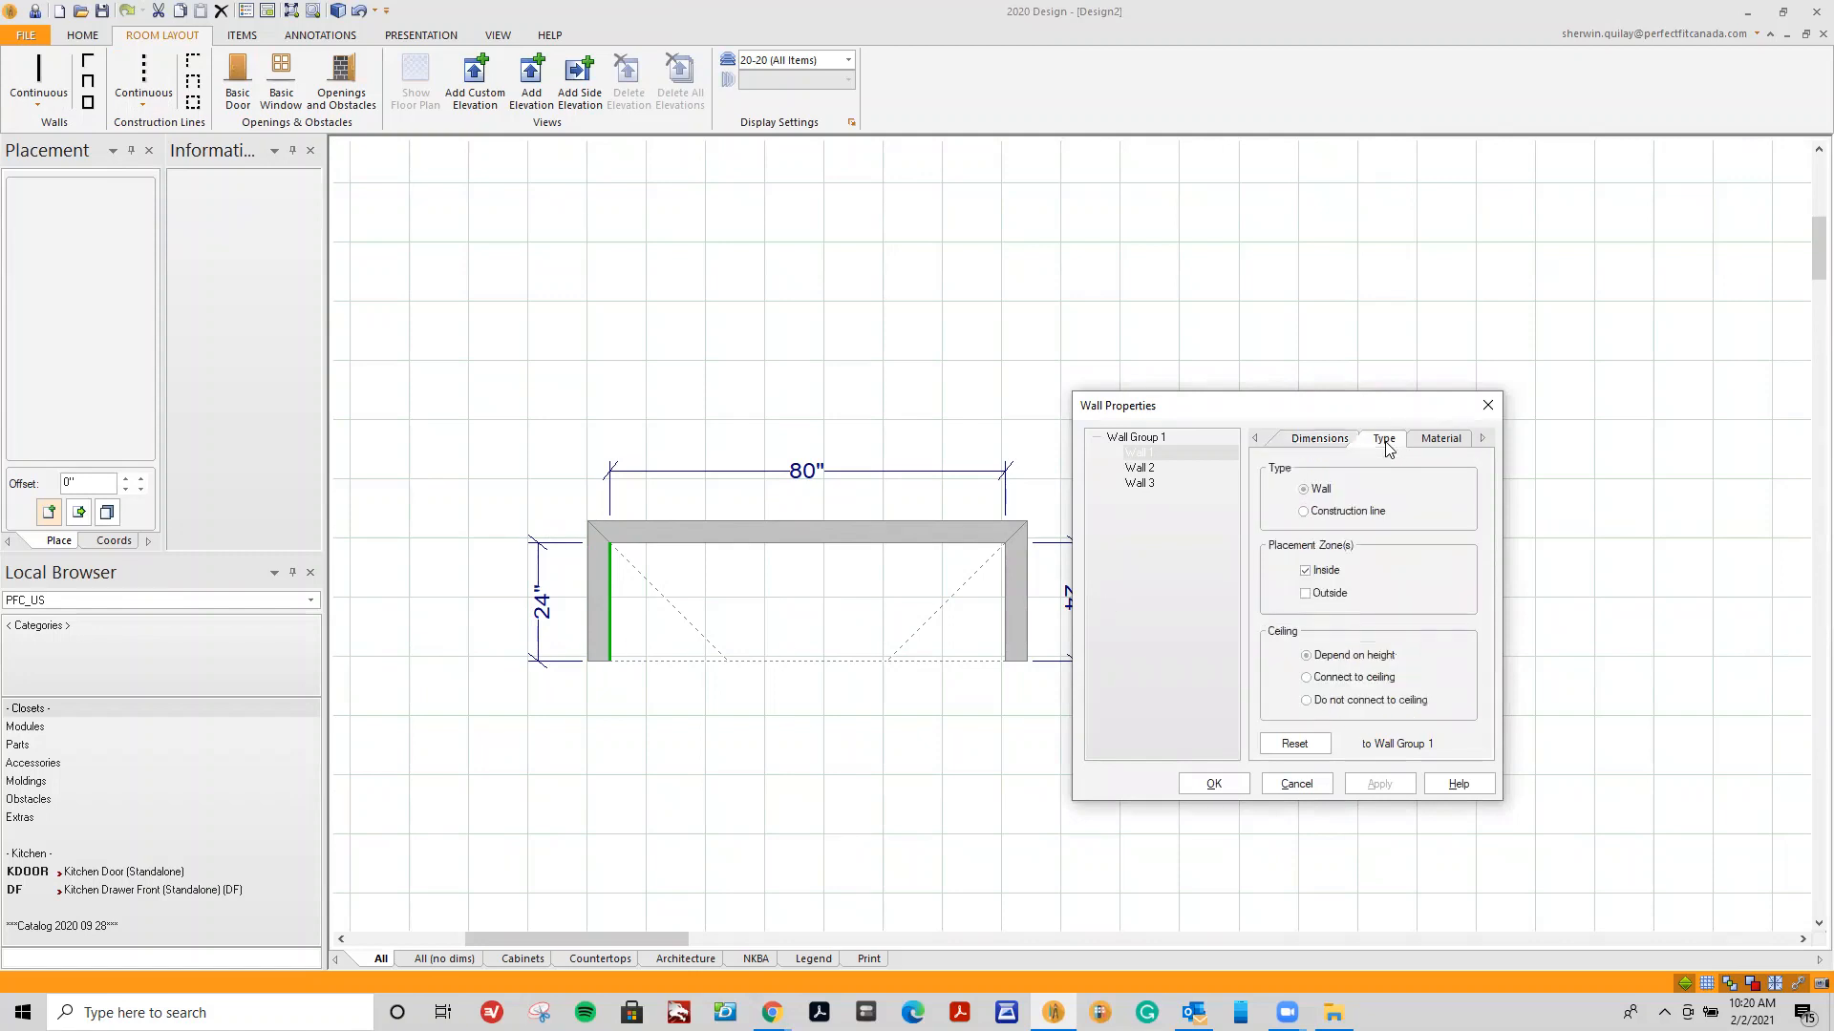
left_click(1305, 575)
left_click(1140, 485)
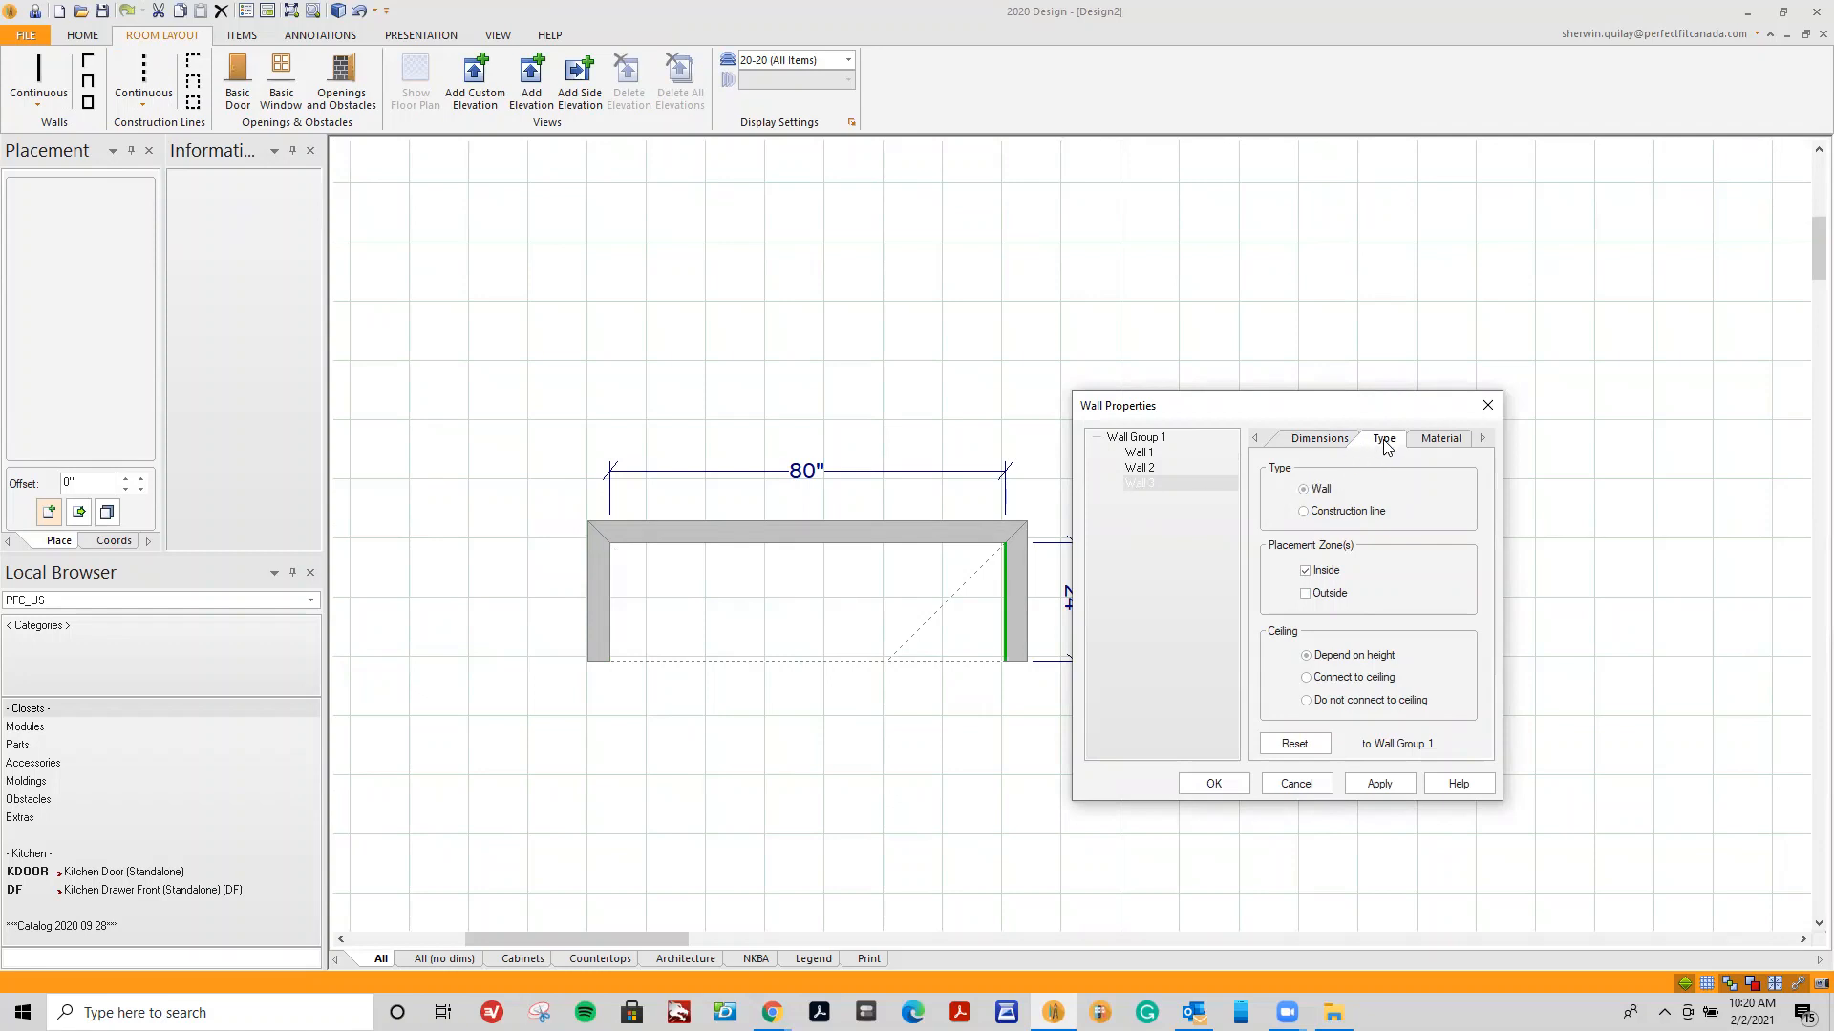
left_click(1306, 572)
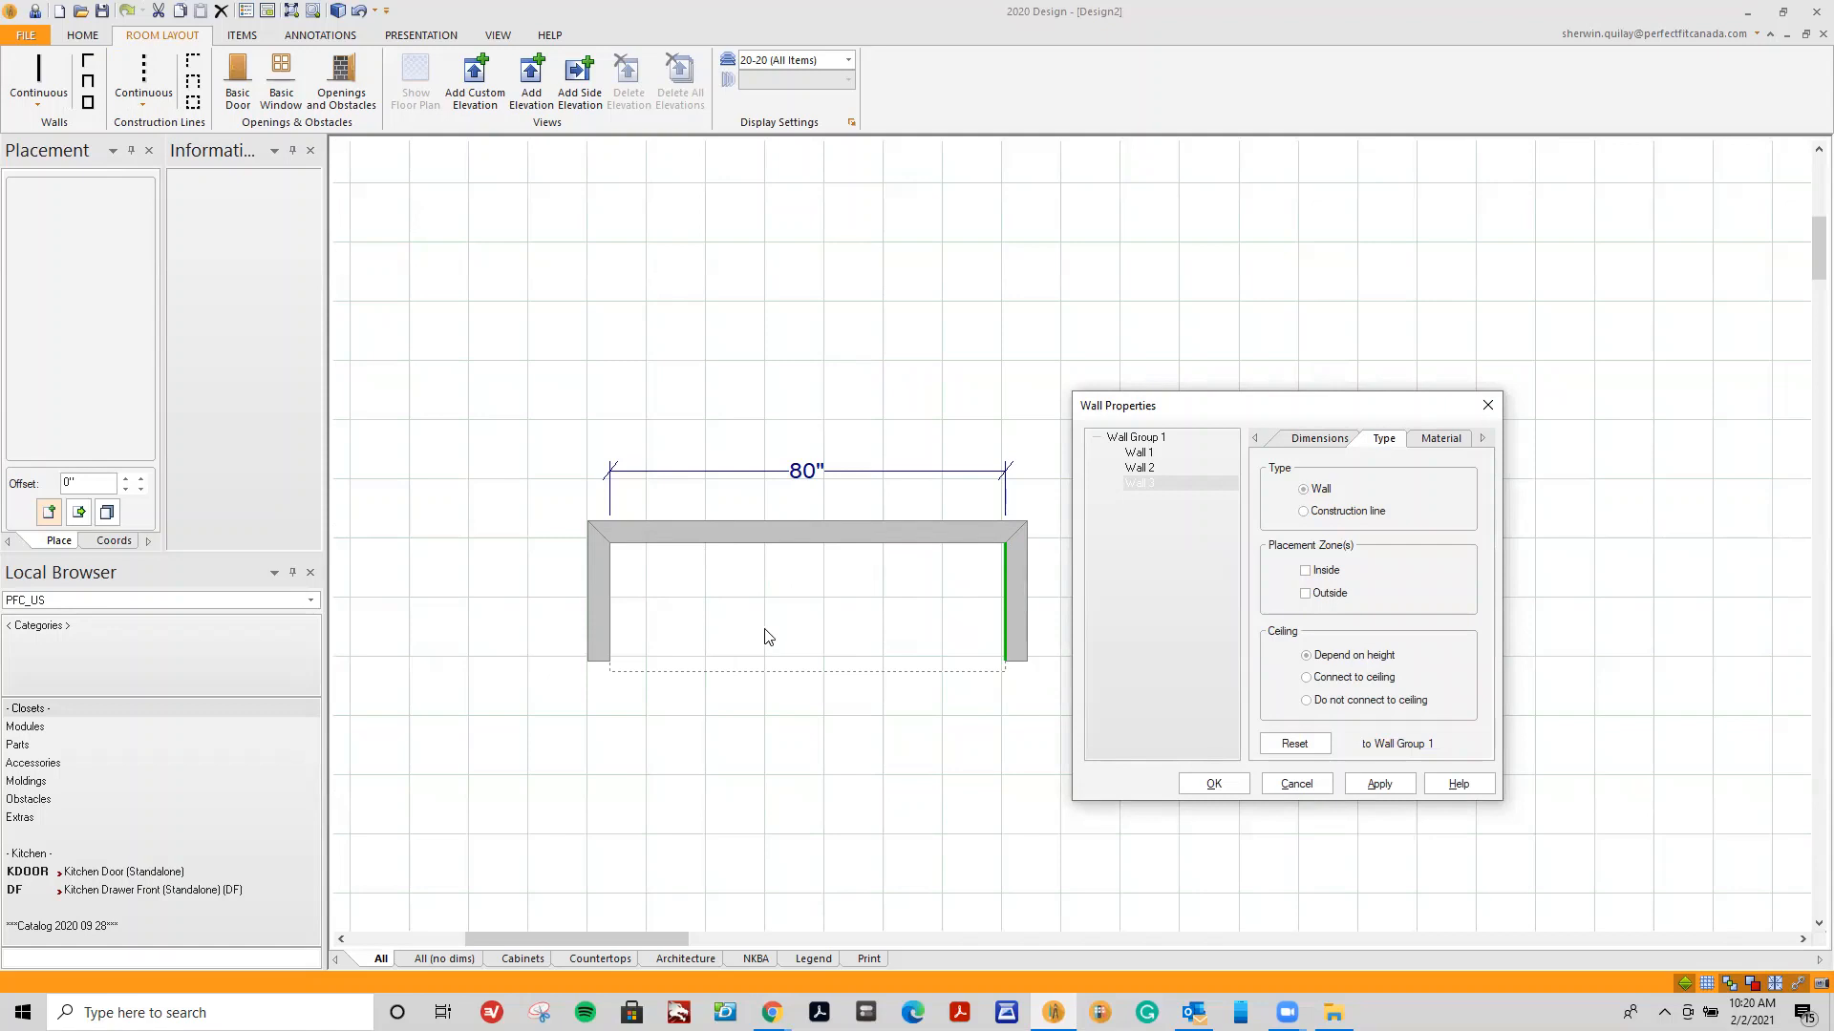
left_click(1381, 785)
left_click(1213, 784)
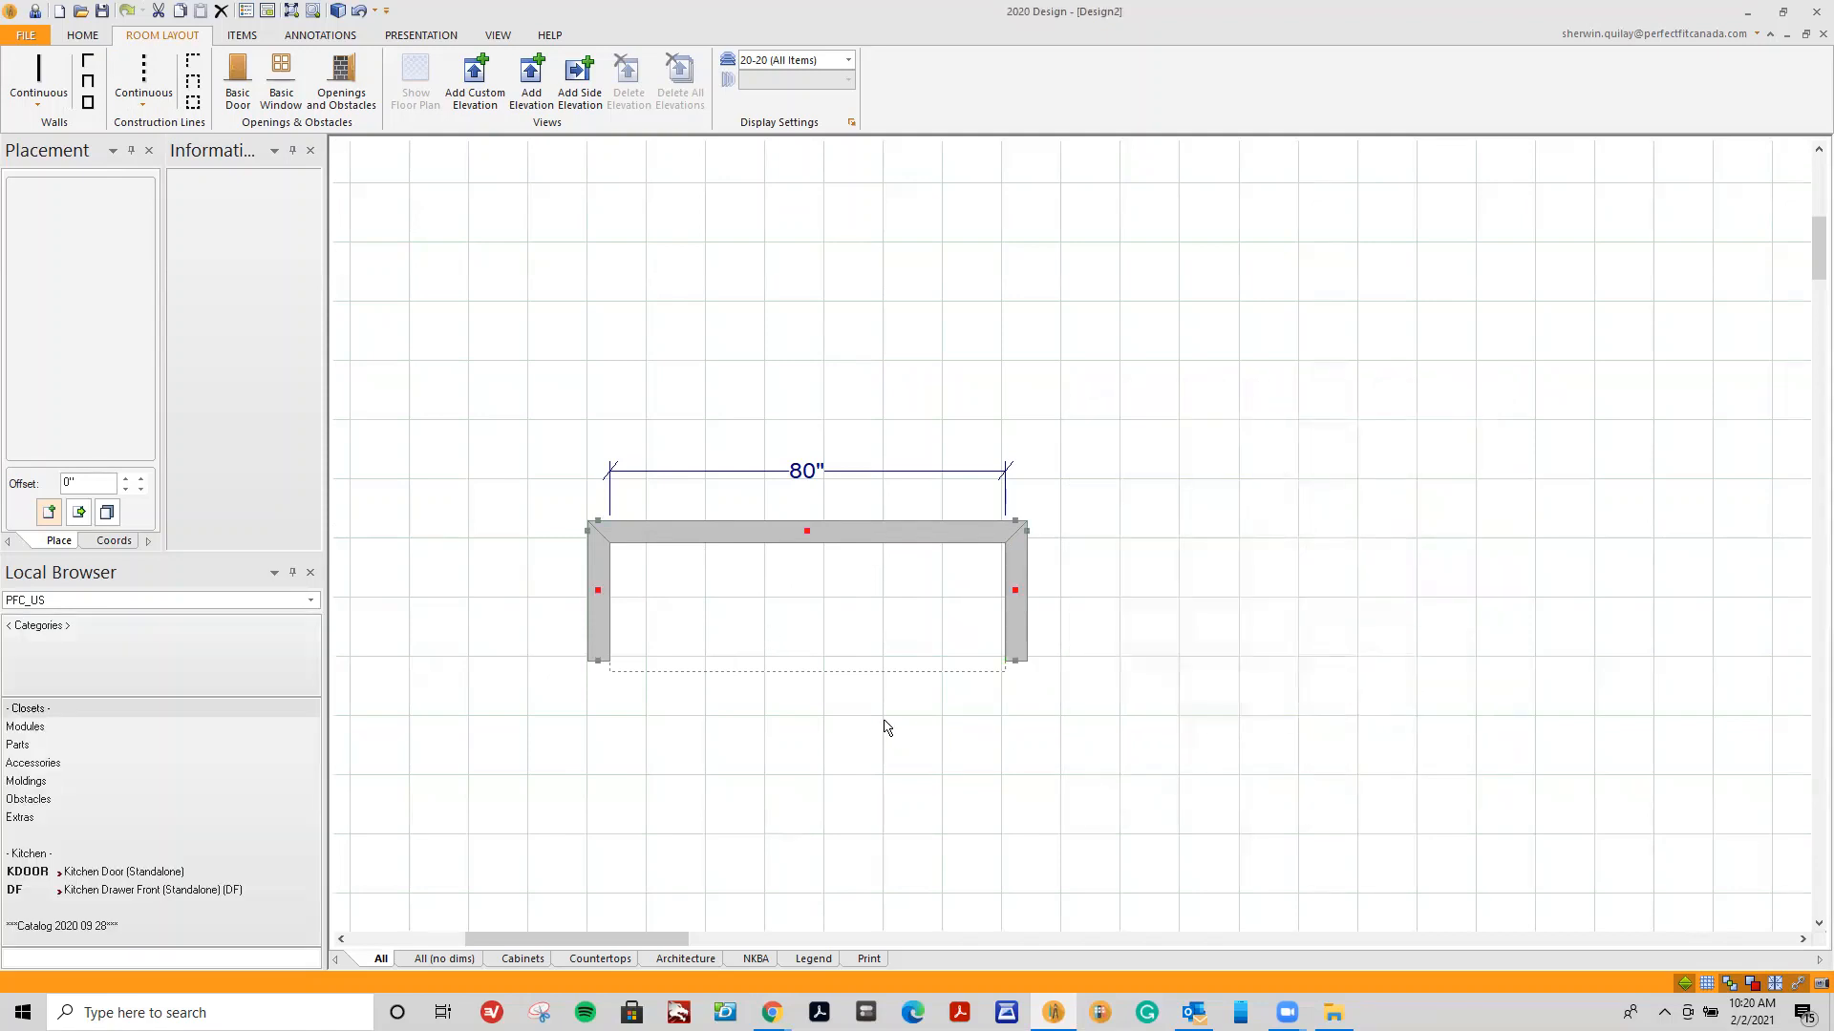
Create an elevation view of the 80" back wall and delete it.
left_click(829, 623)
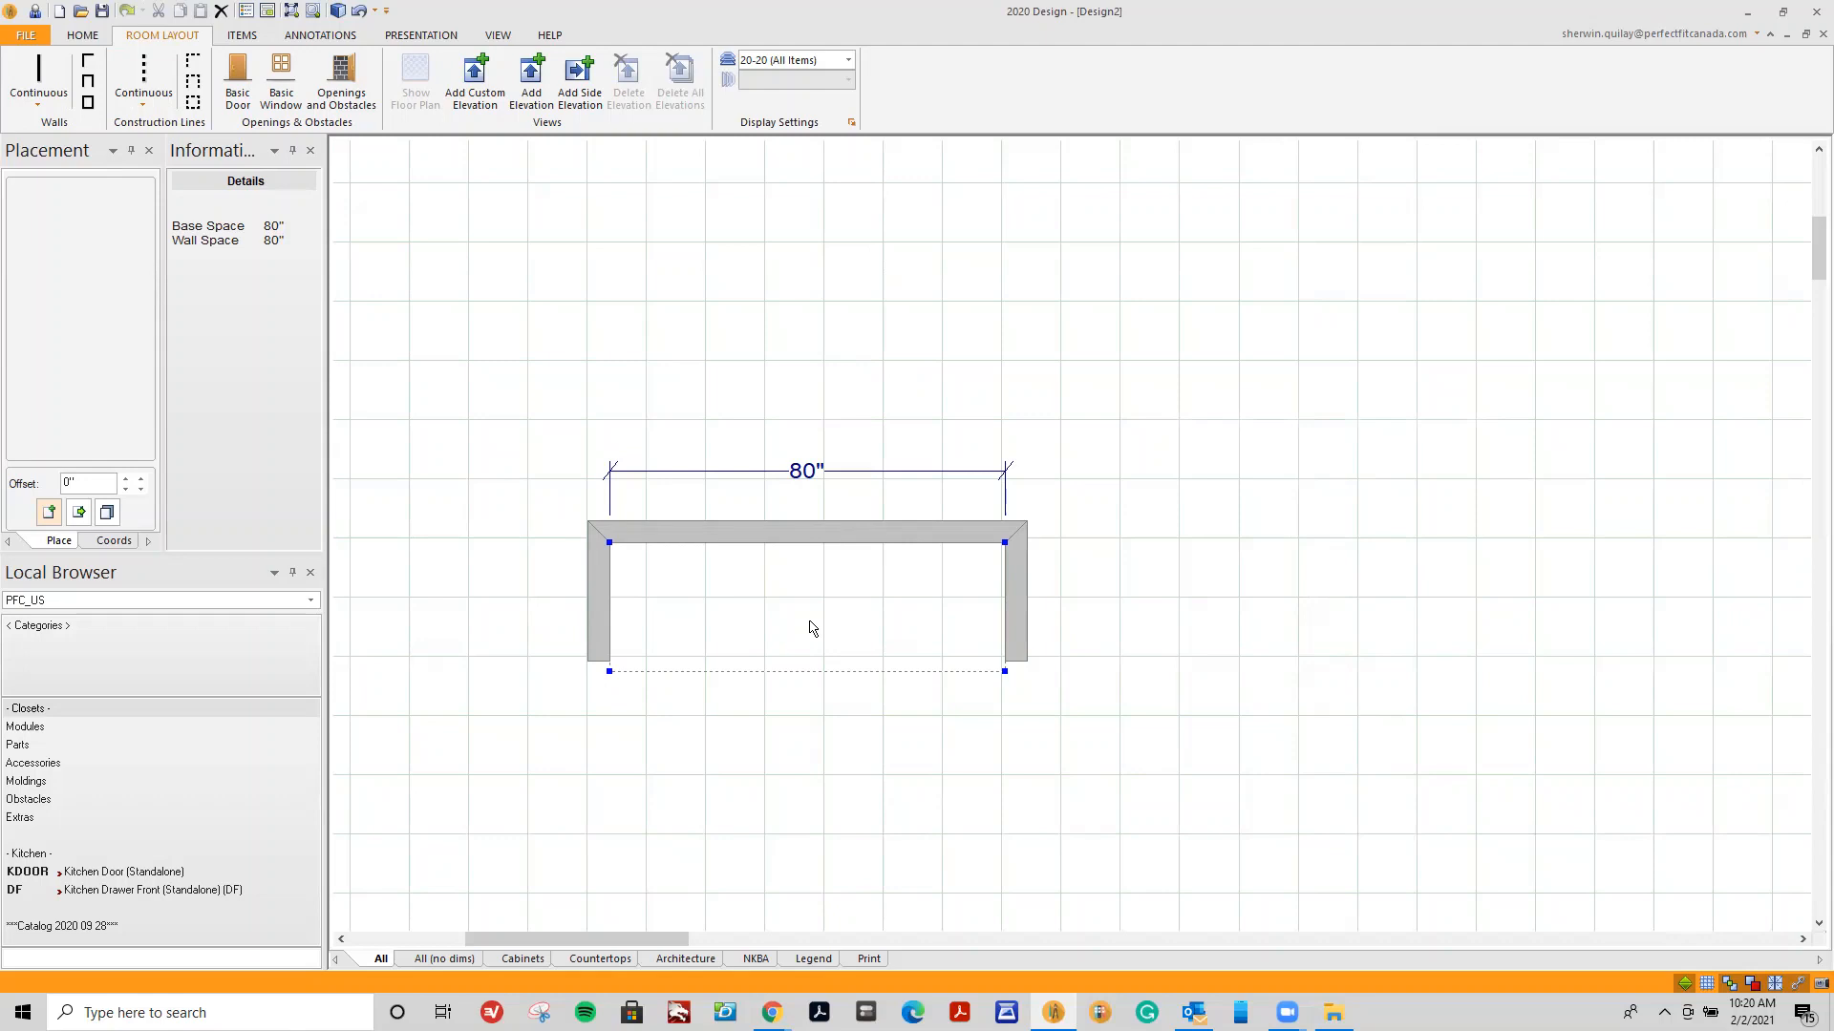
double_click(809, 621)
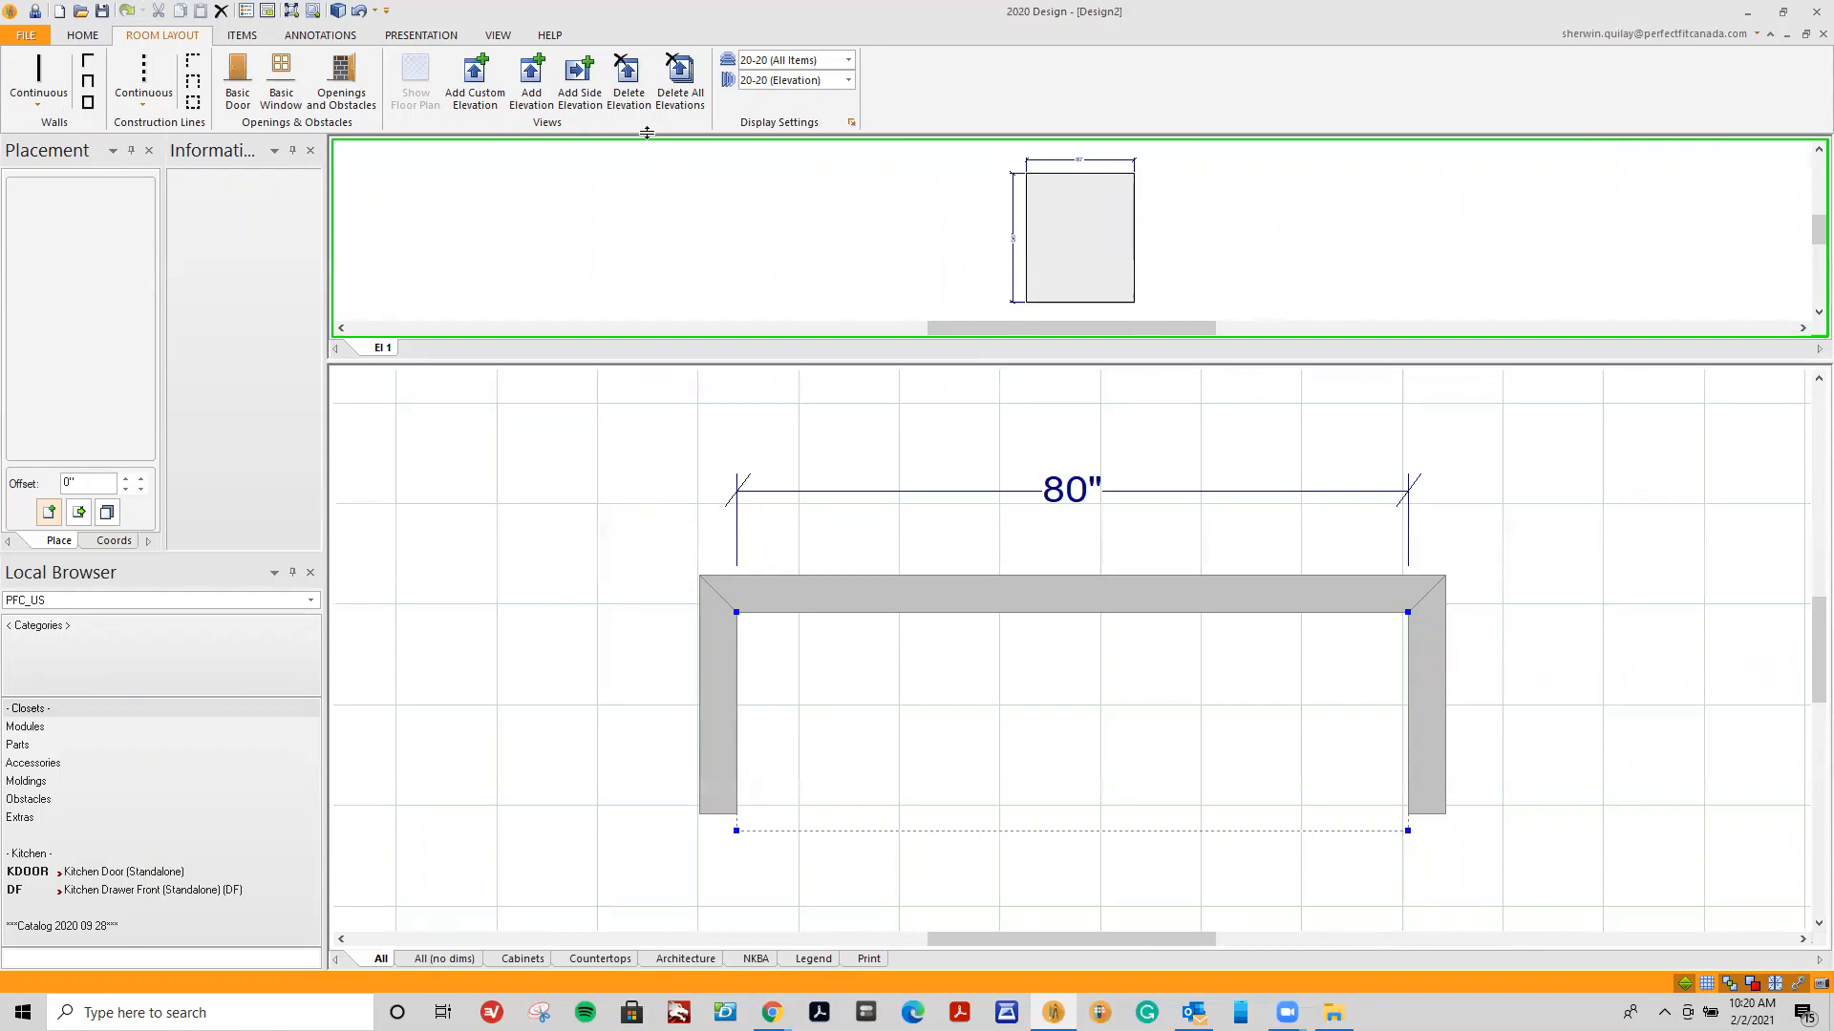
left_click(630, 99)
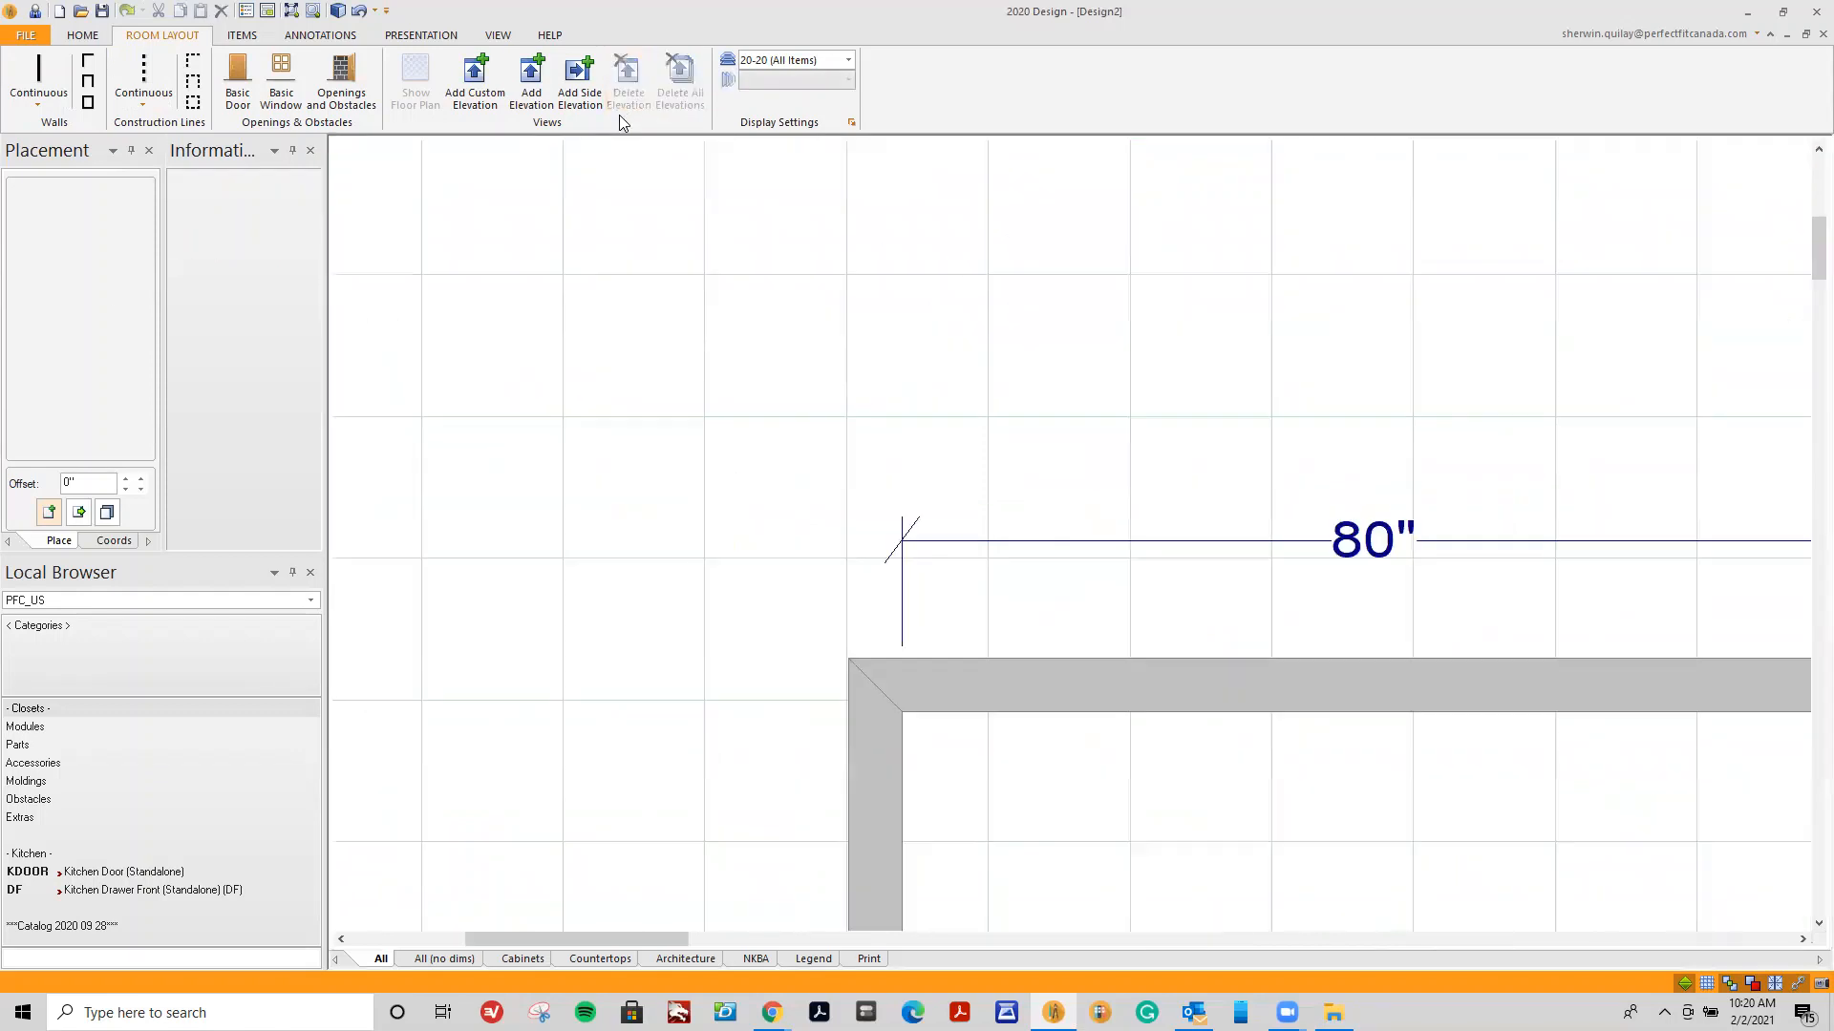
Add an elevation of the 80" back wall and enlarge its view above the floor plan.
scroll(838, 770, "down", 5)
left_click_drag(640, 932, 684, 938)
left_click(709, 811)
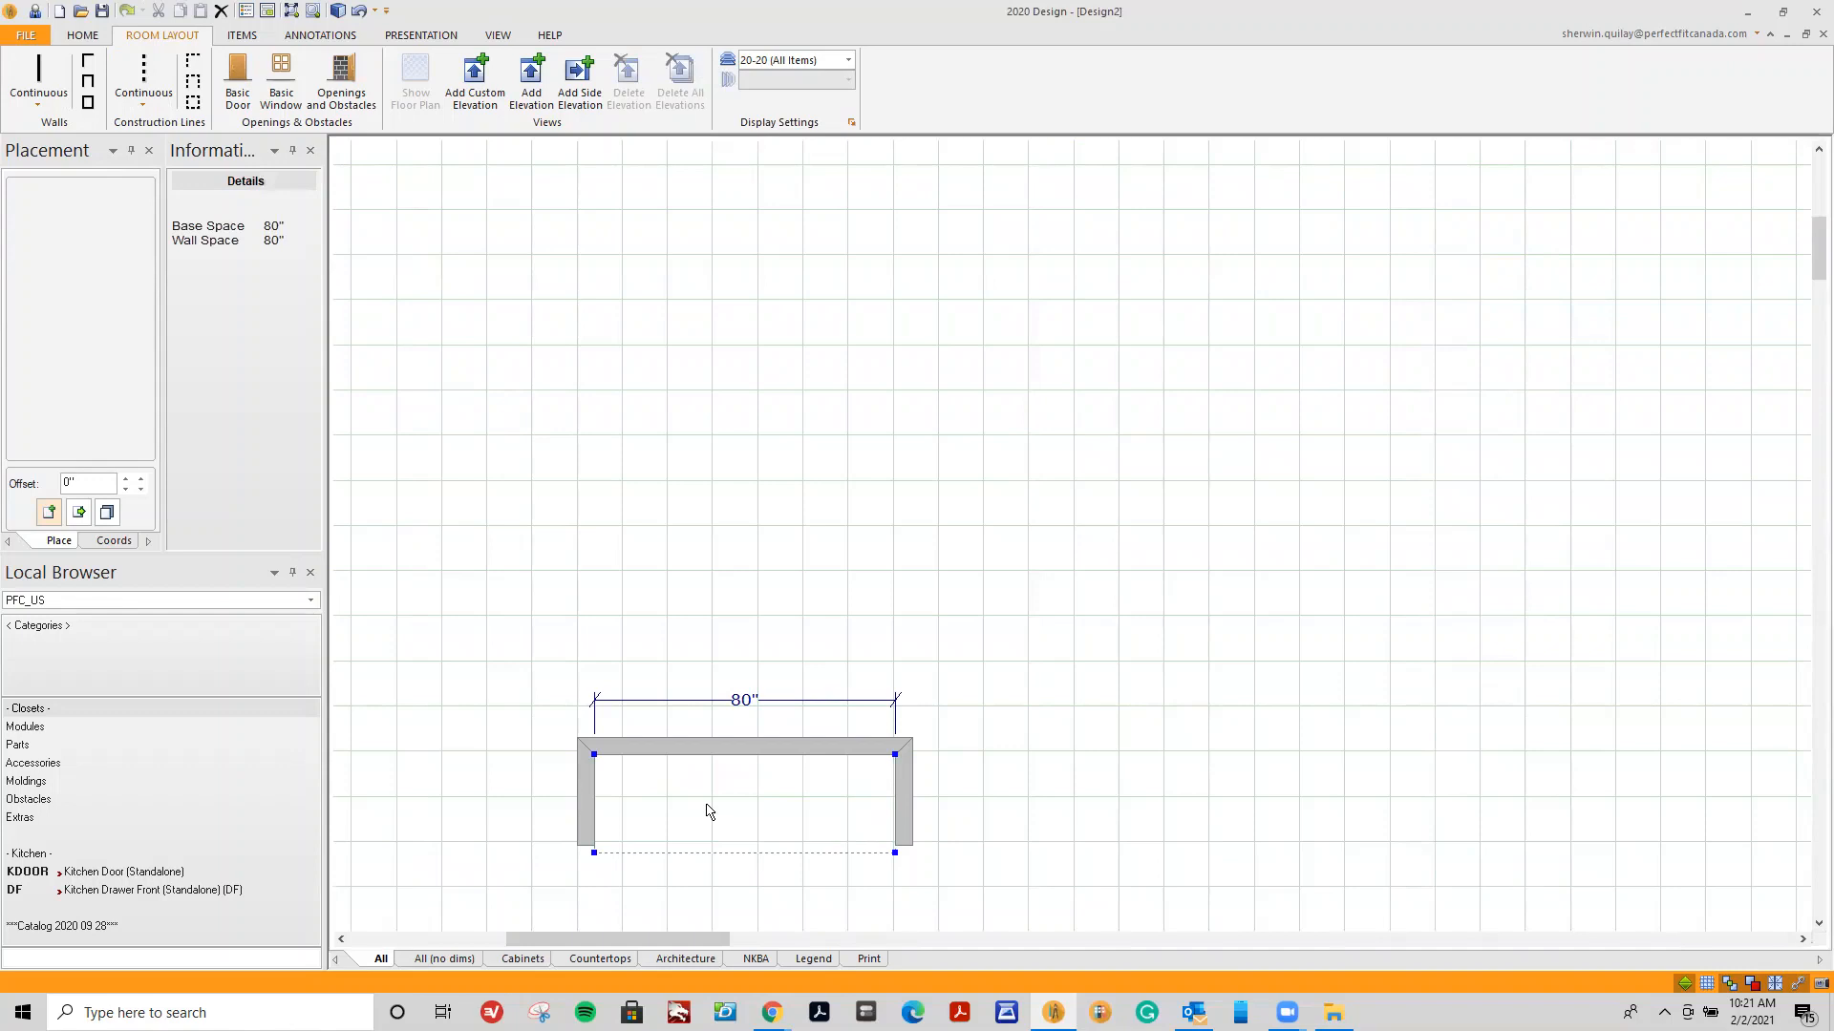
left_click(533, 86)
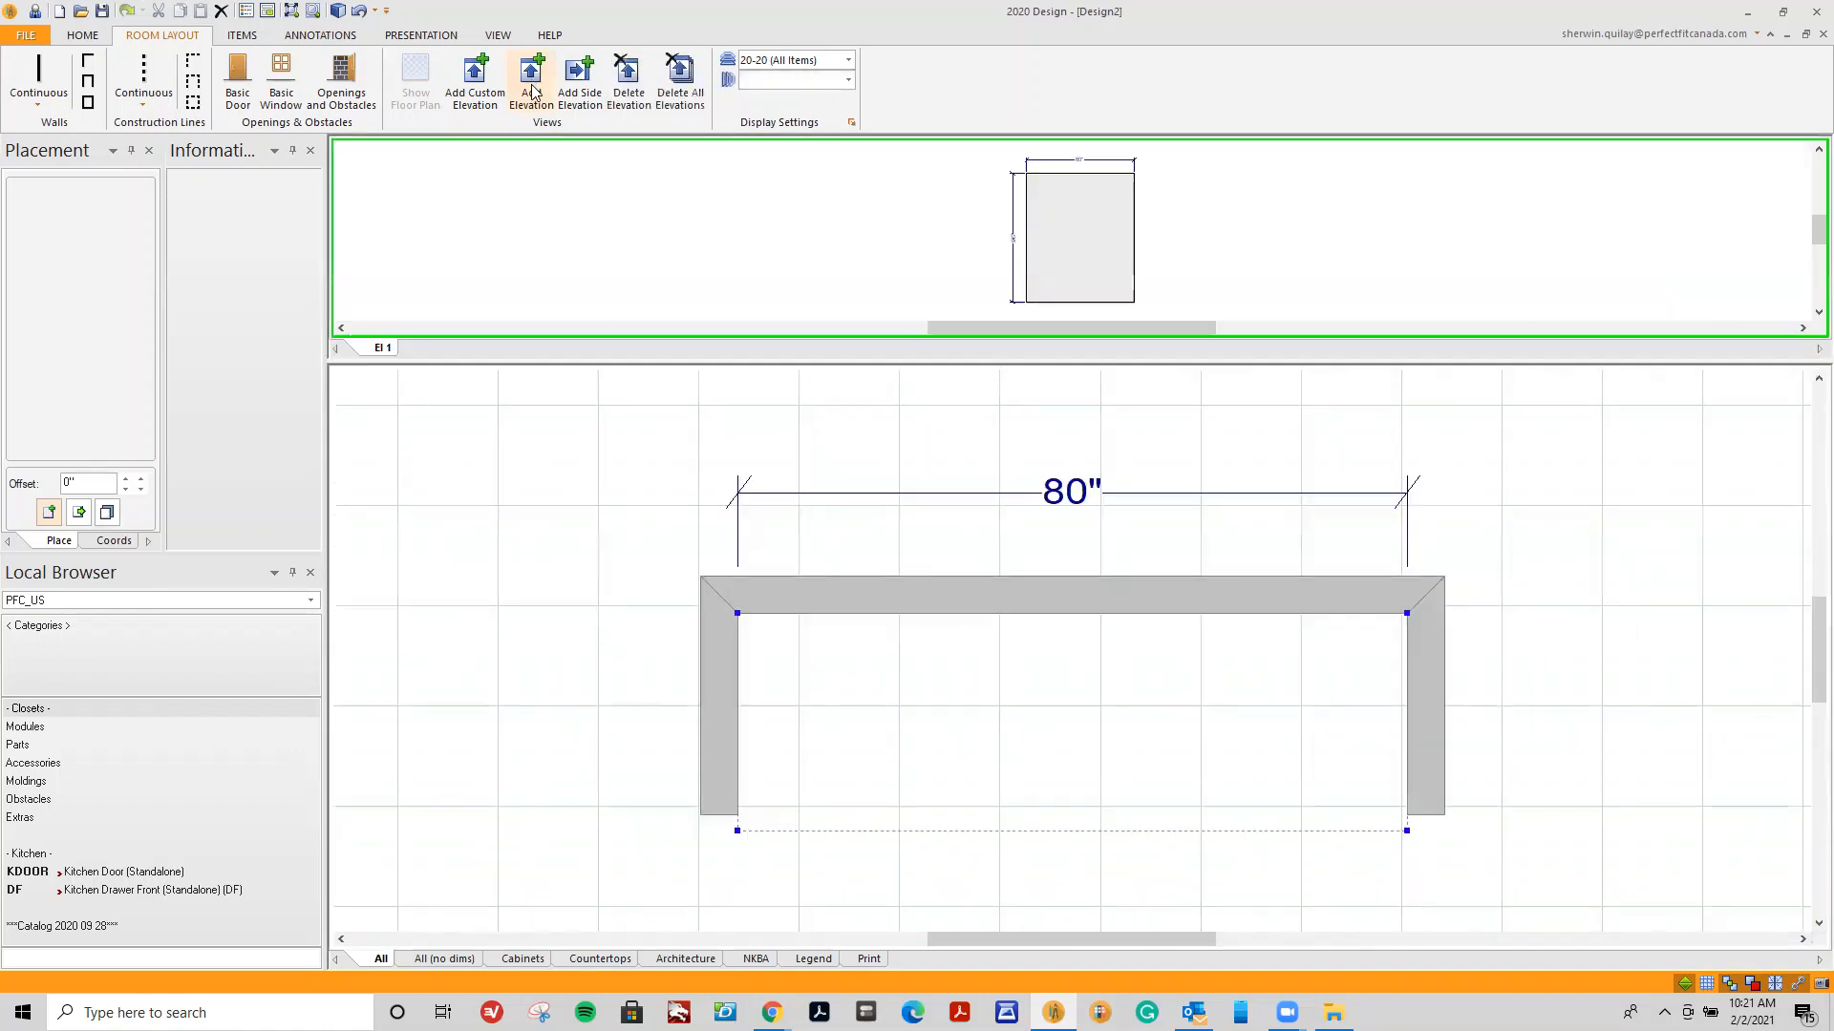
left_click_drag(1028, 363, 991, 771)
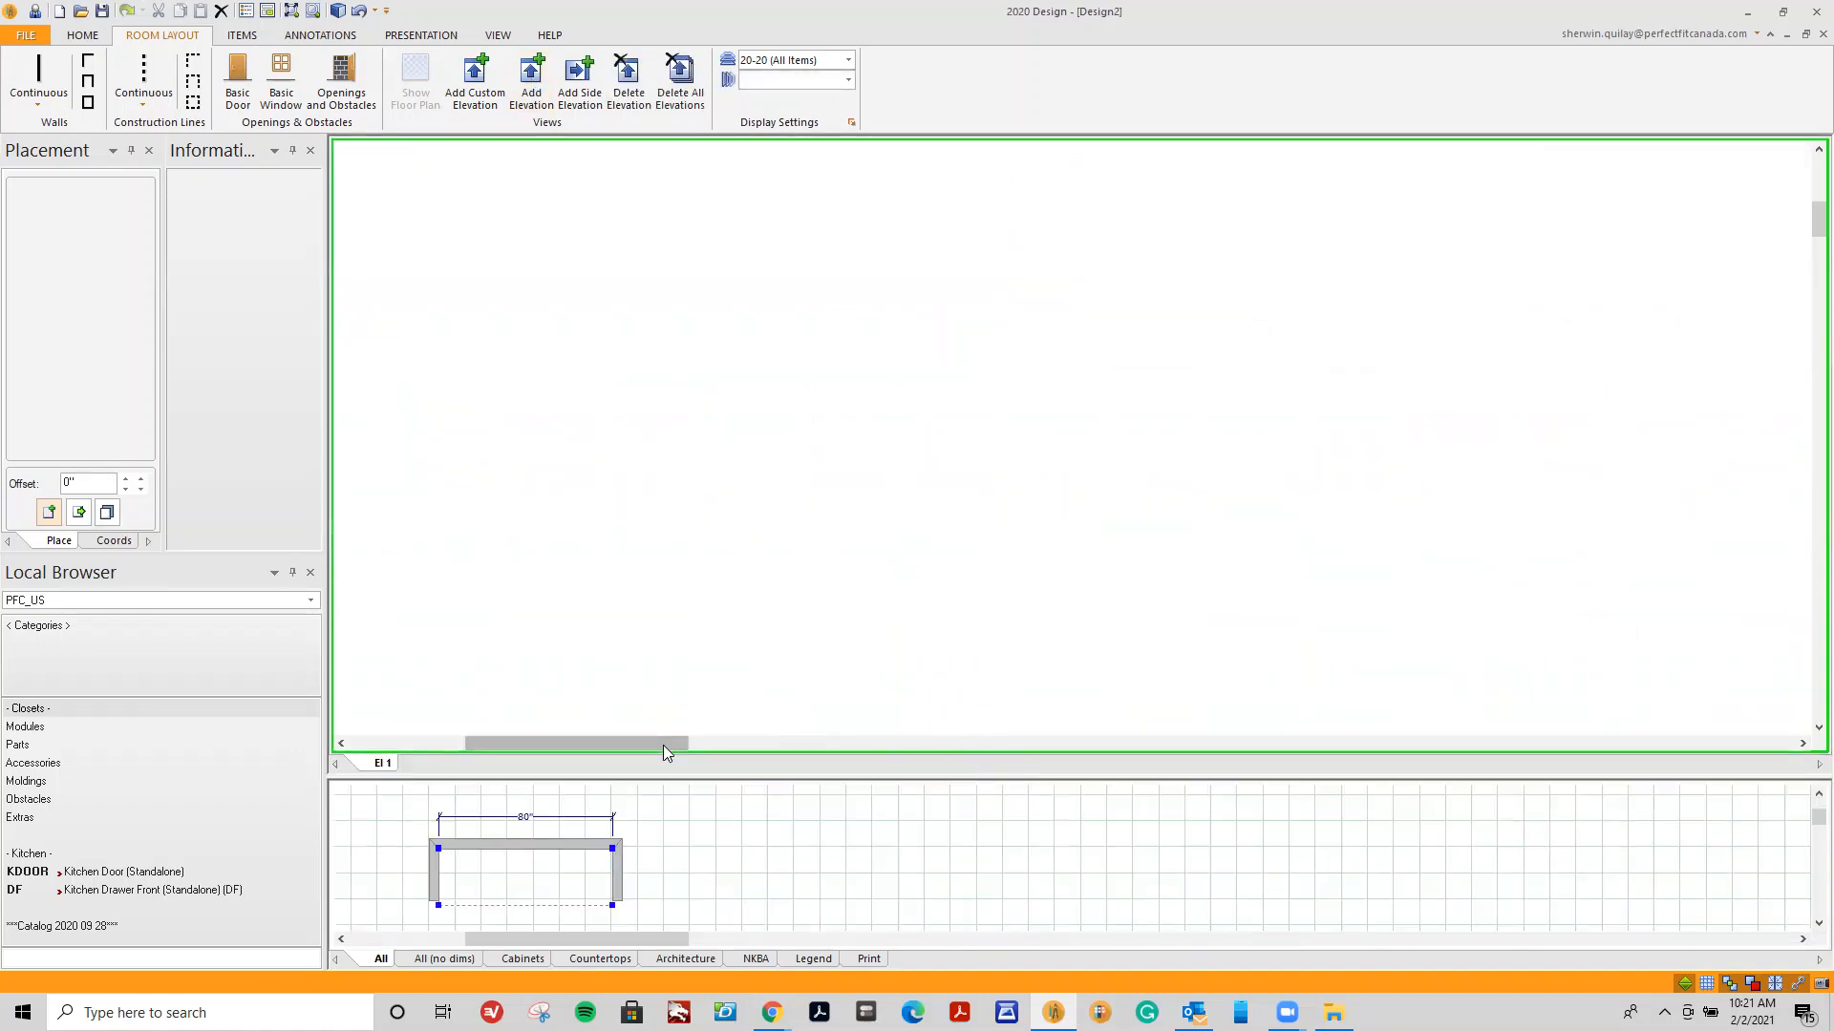
left_click_drag(663, 745, 915, 741)
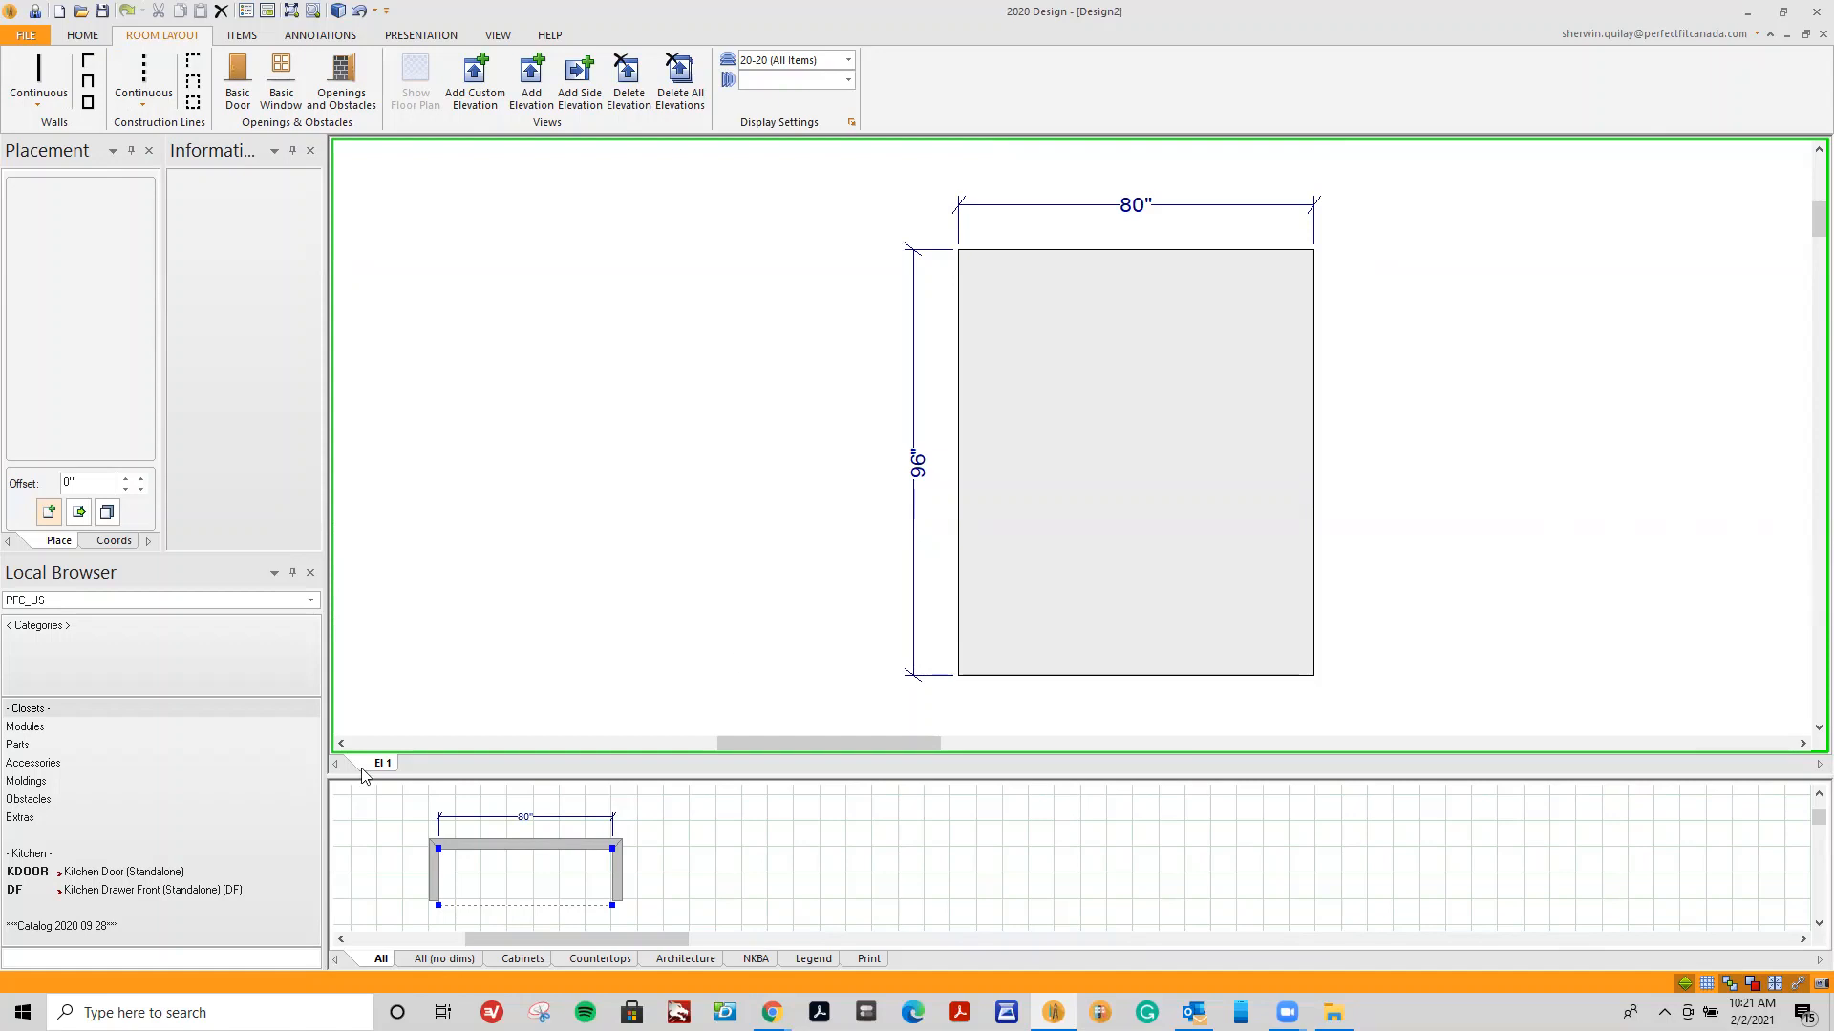
Place a Tall Module (T-MOD) from the Modules category on the 80" wall elevation to open its attributes.
left_click(39, 732)
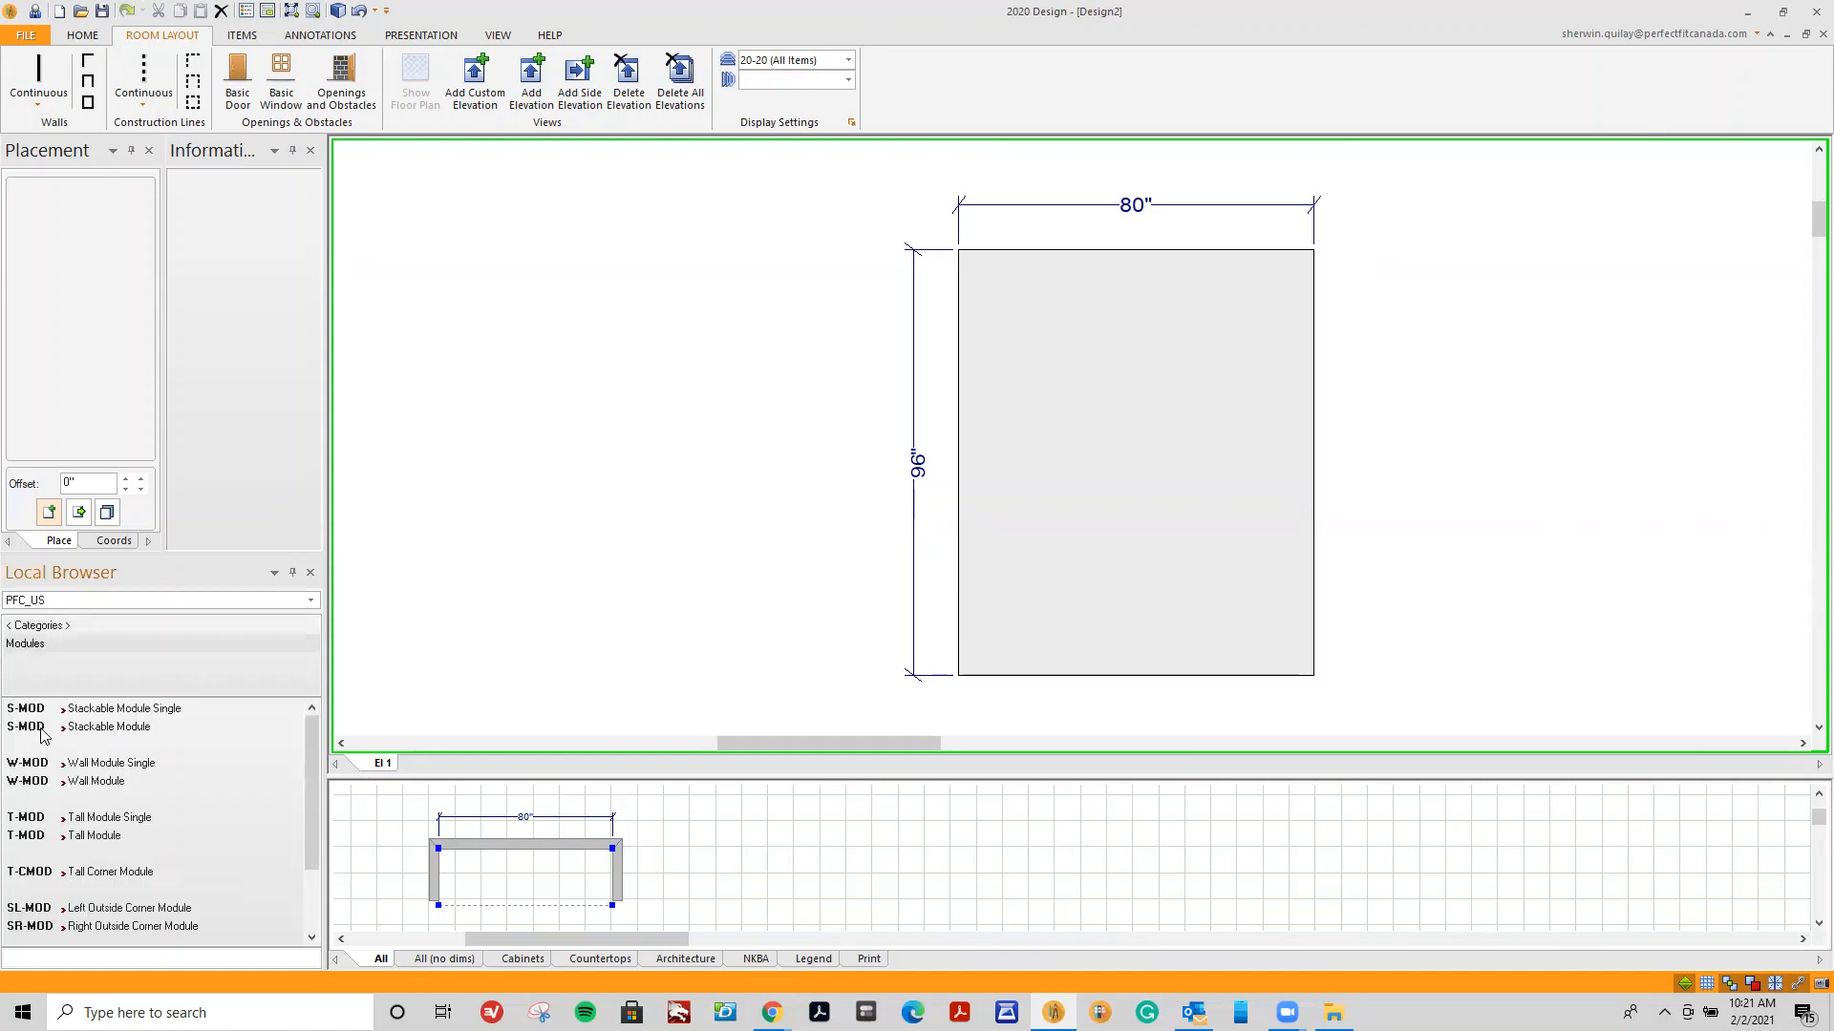
scroll(85, 769, "down", 1)
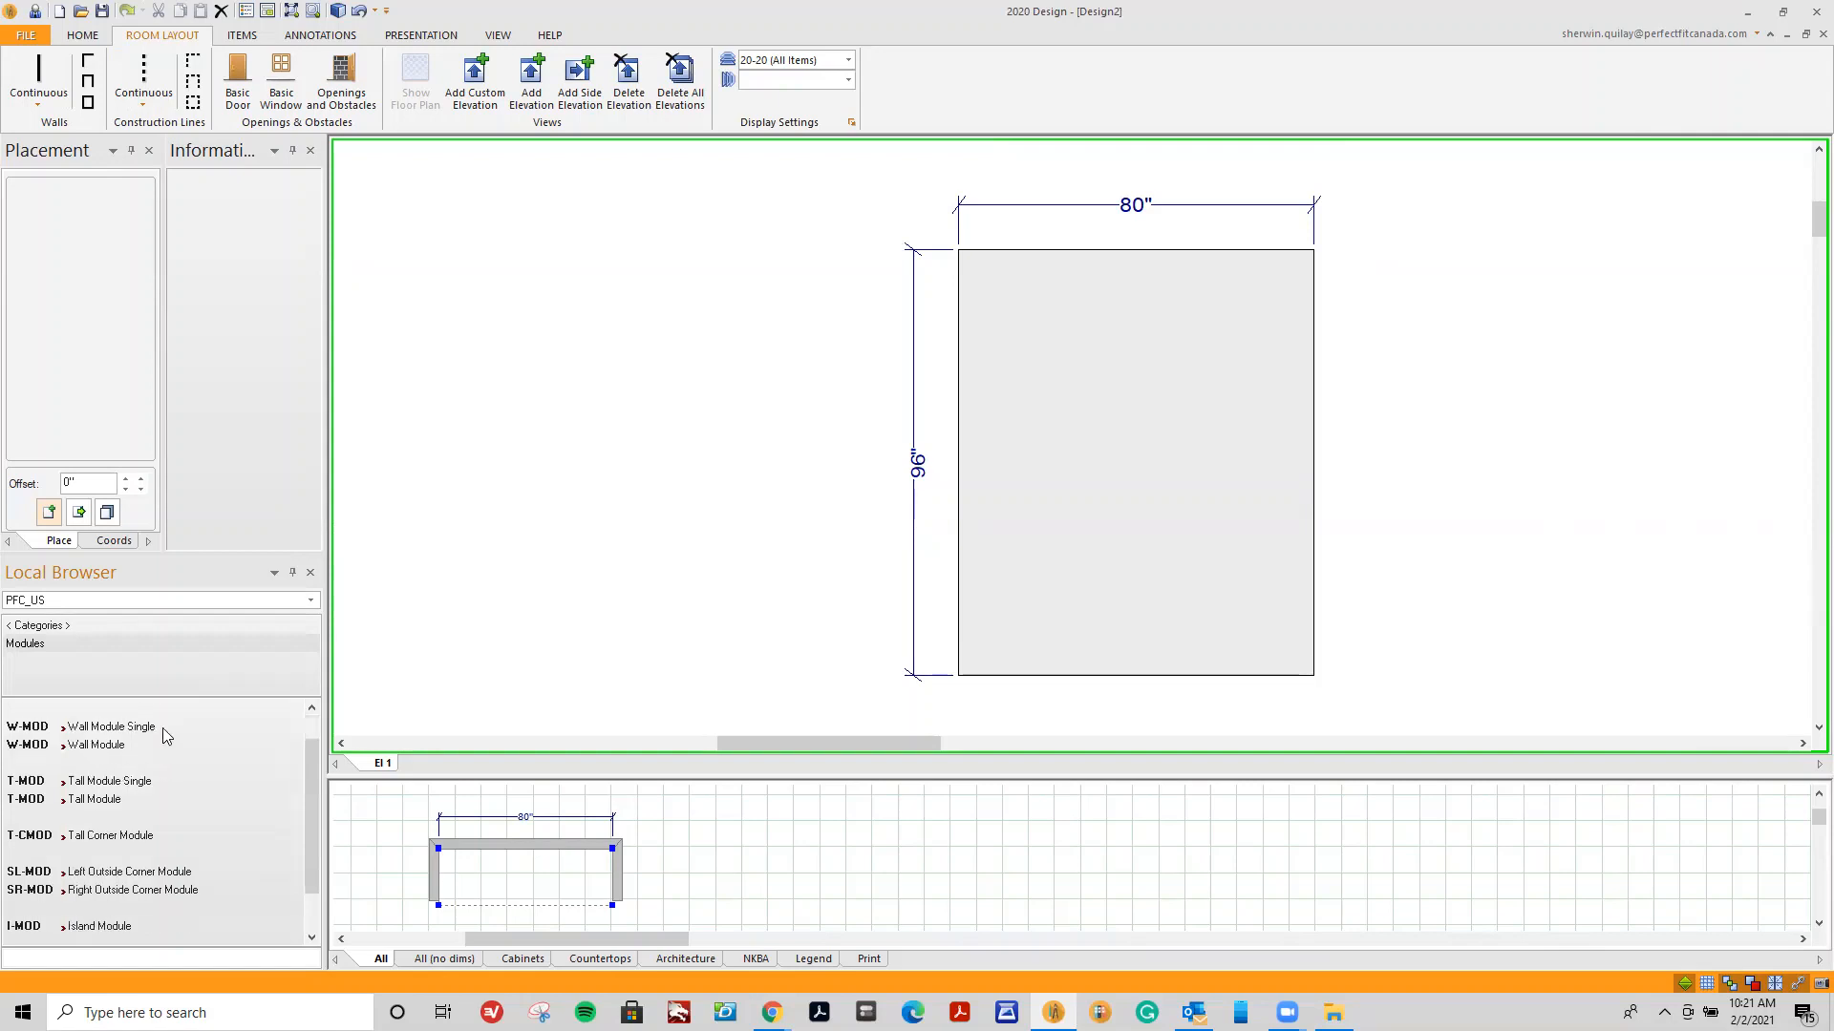
left_click(113, 807)
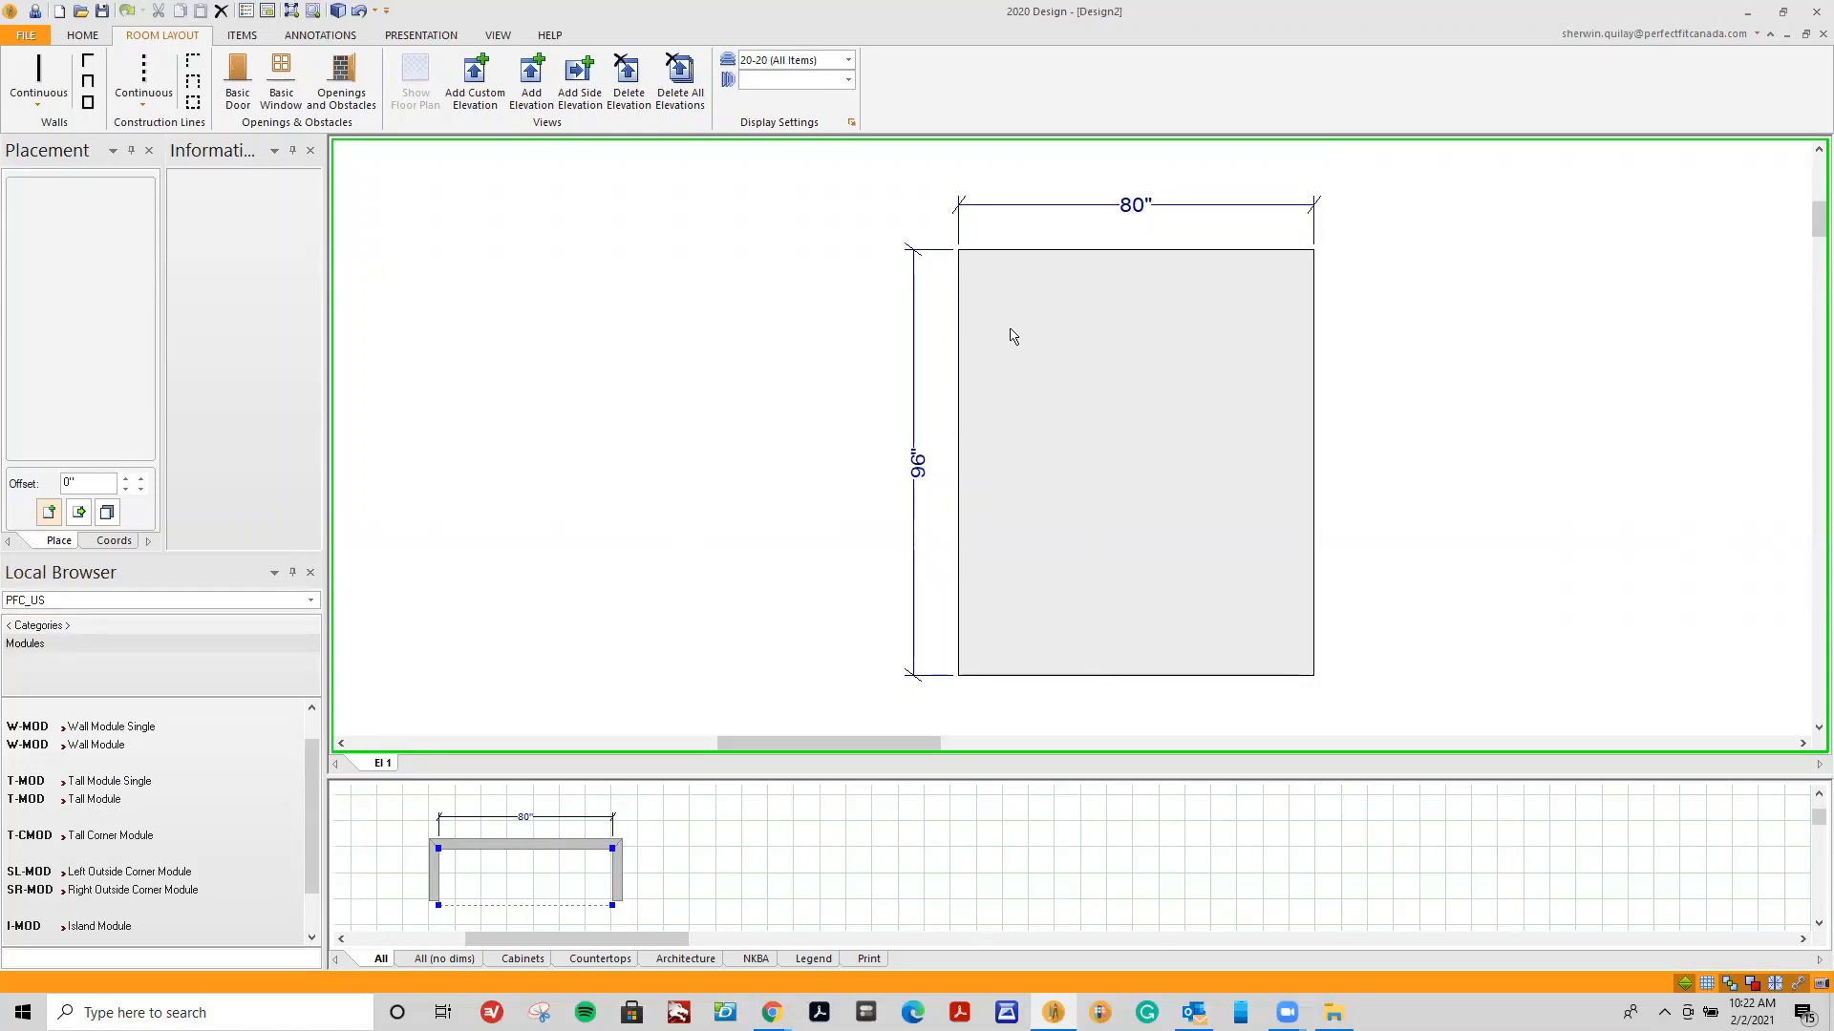
left_click(1009, 508)
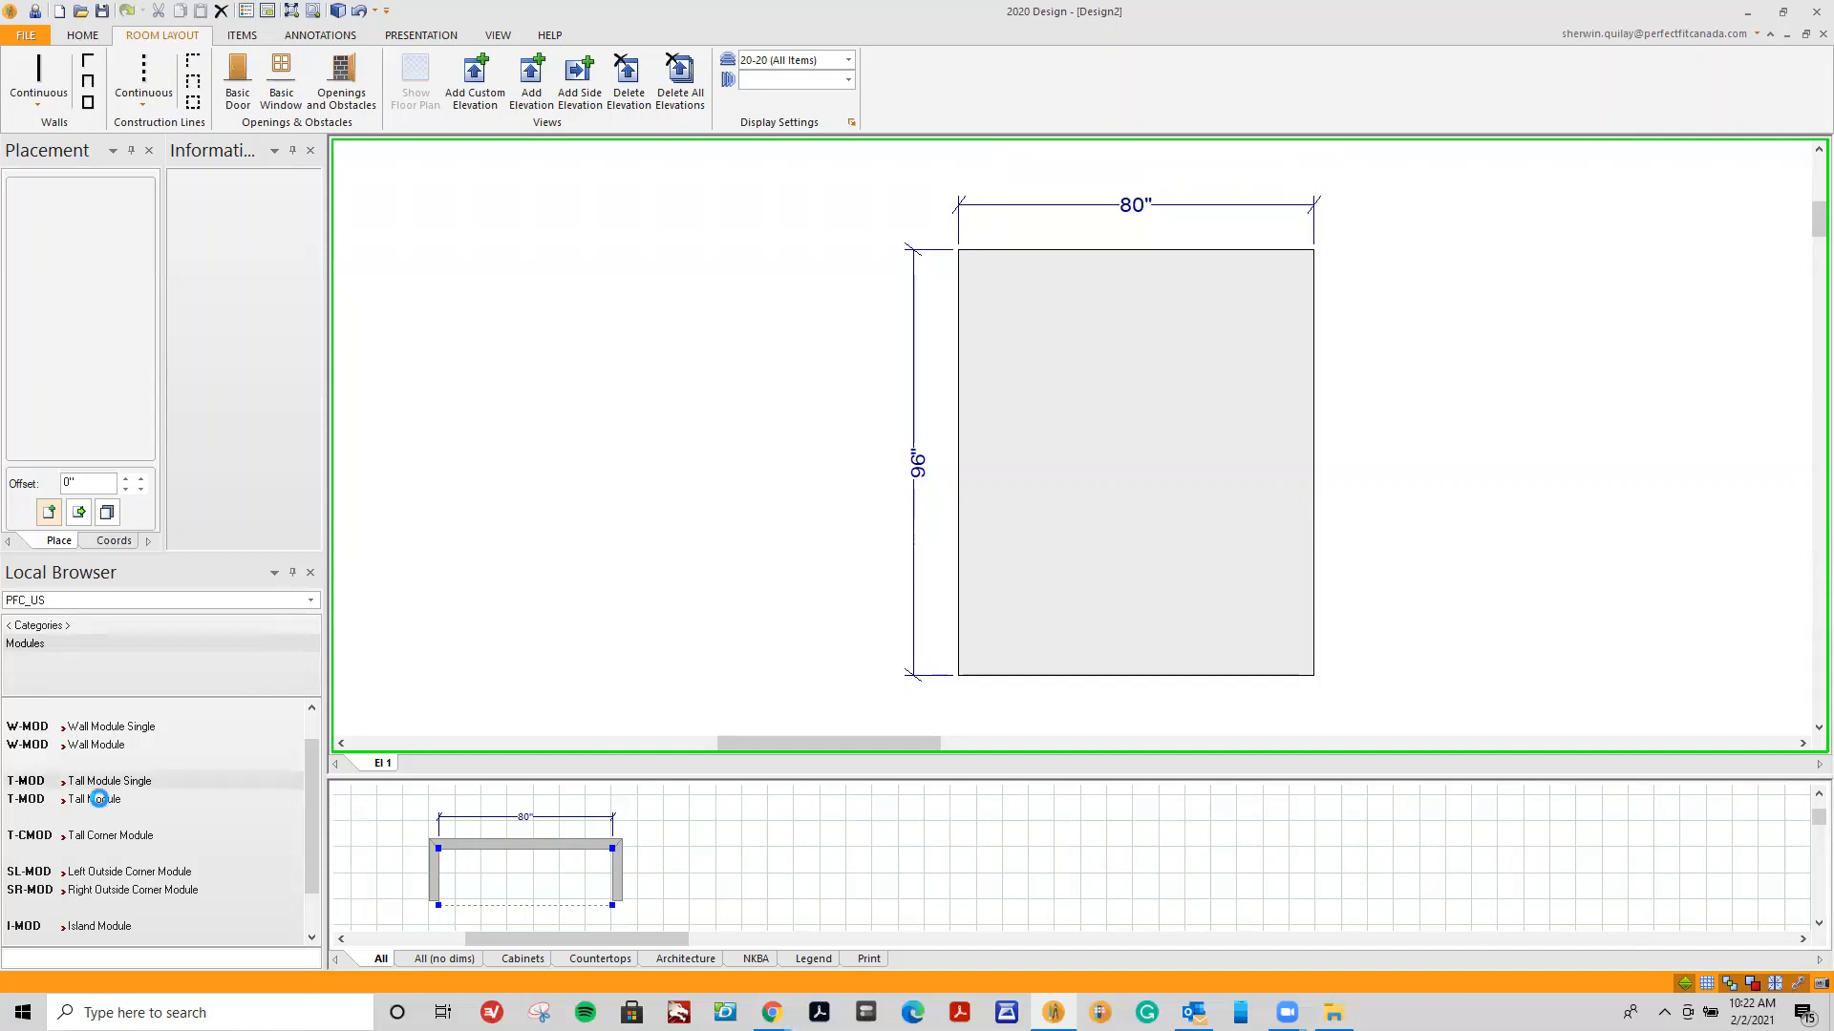
mouse_move(104, 807)
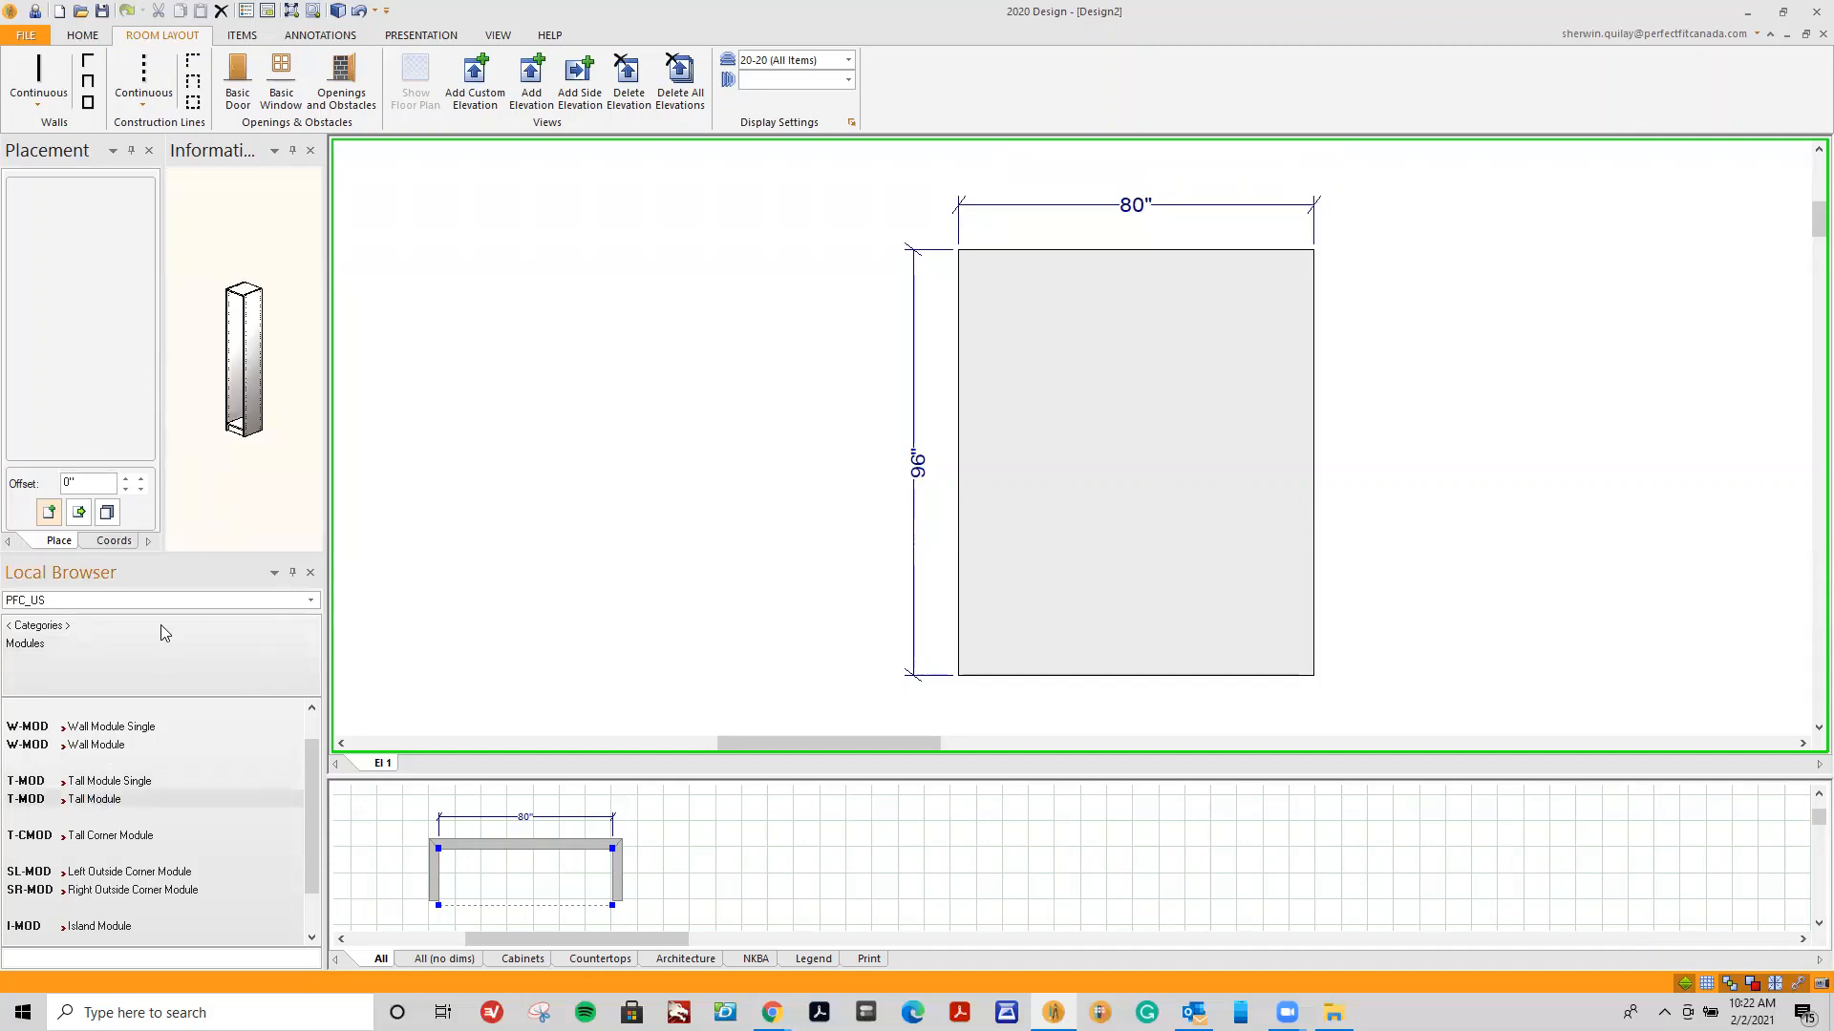
left_click(96, 807)
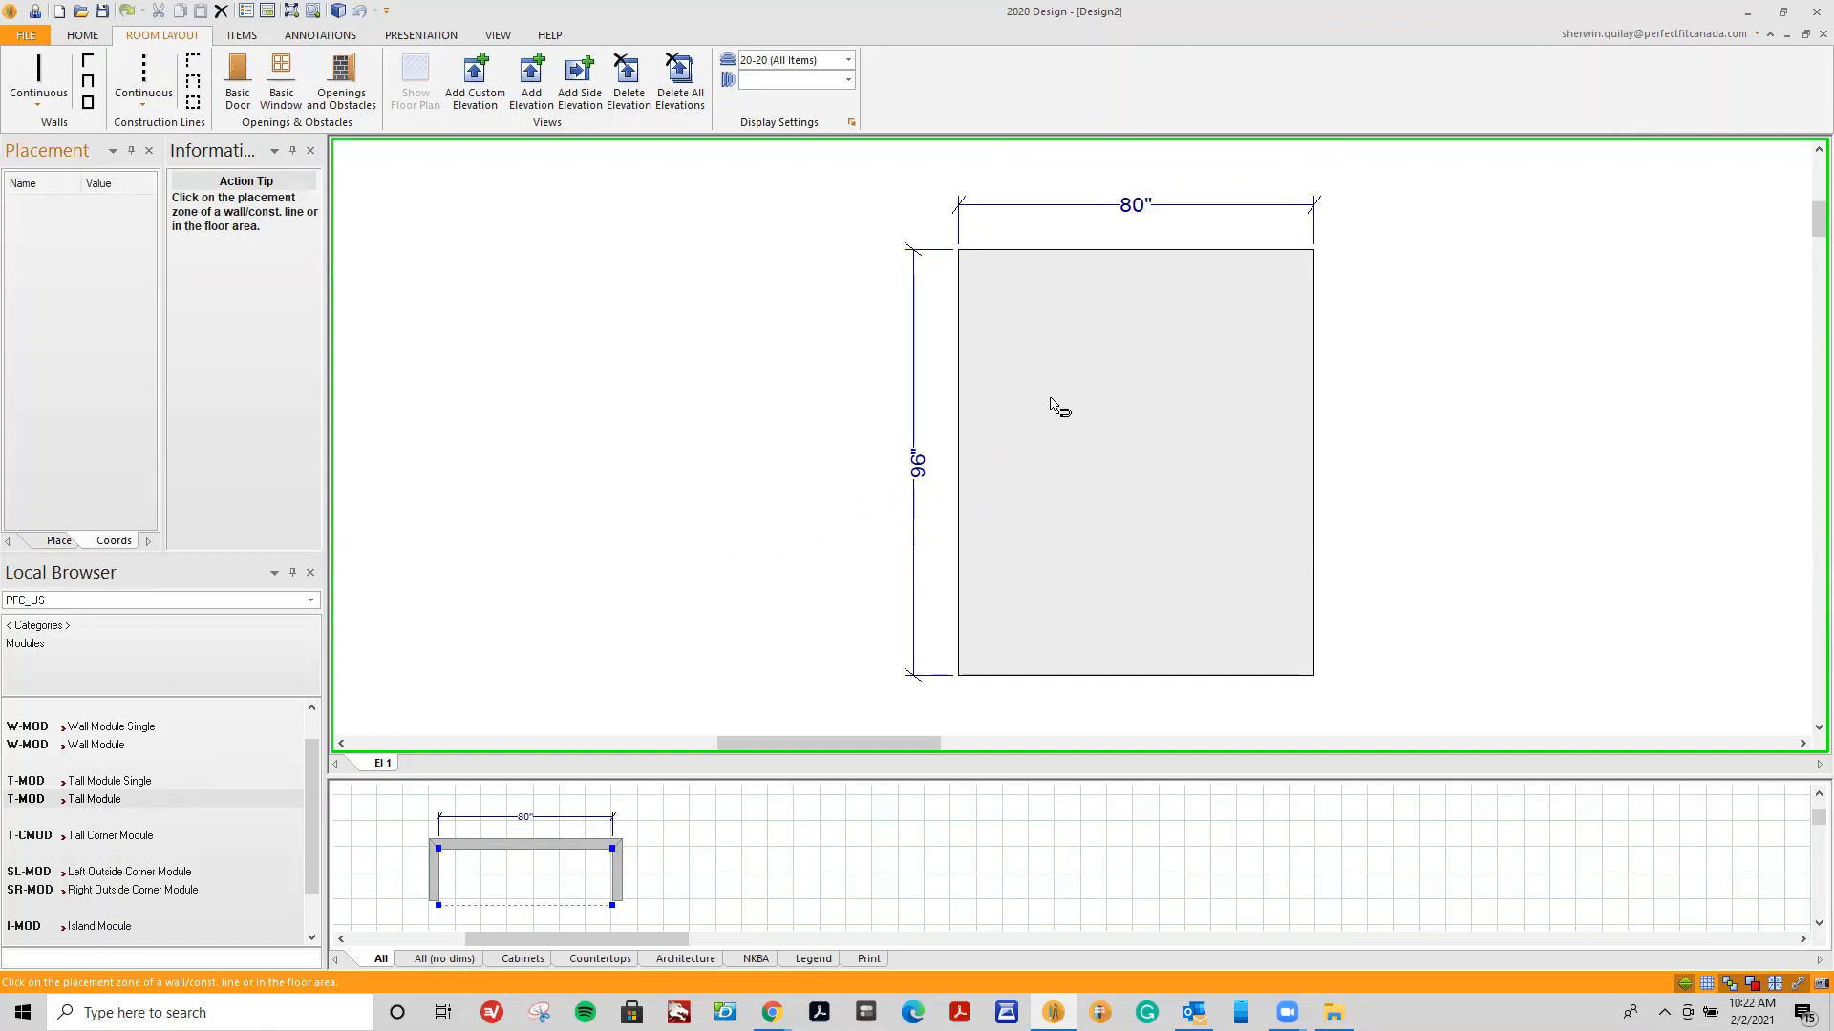
left_click(975, 393)
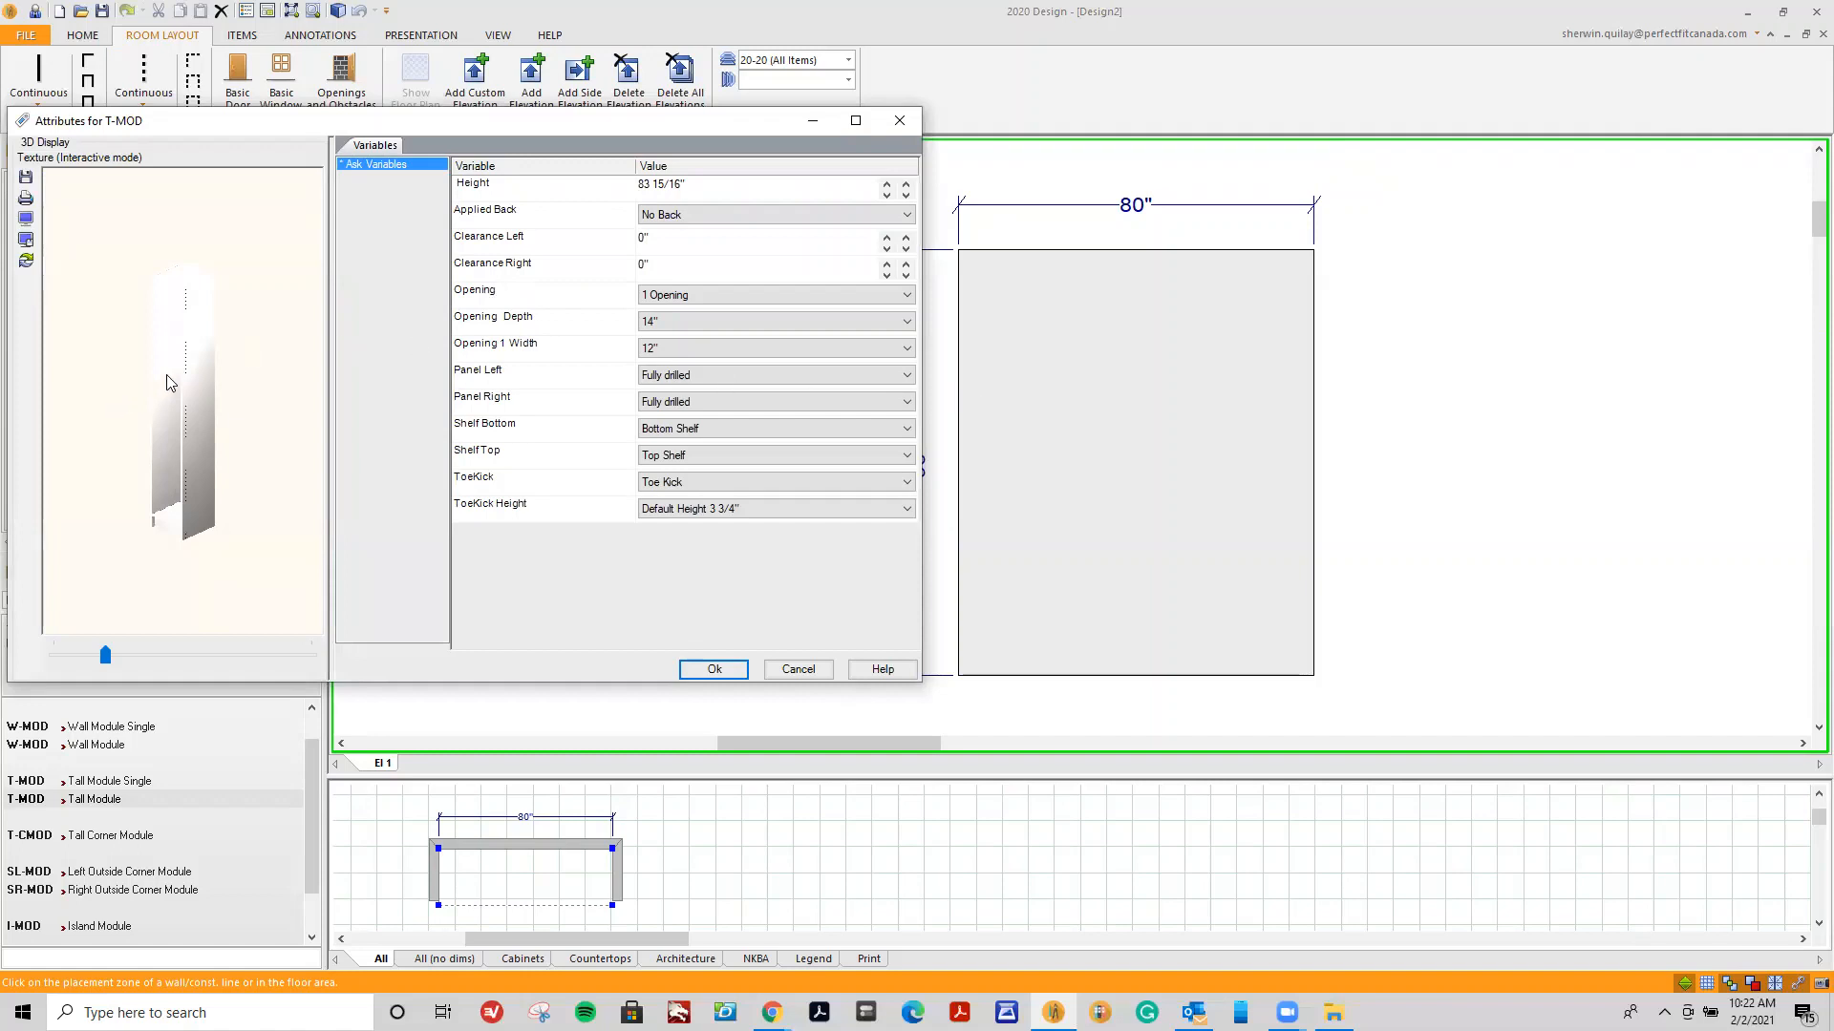
Try a height of 81 7/16" for the tall module and examine the drilled panel holes in the 3D preview.
mouse_move(120, 374)
left_mouse_down()
mouse_move(231, 378)
mouse_move(134, 372)
left_mouse_up()
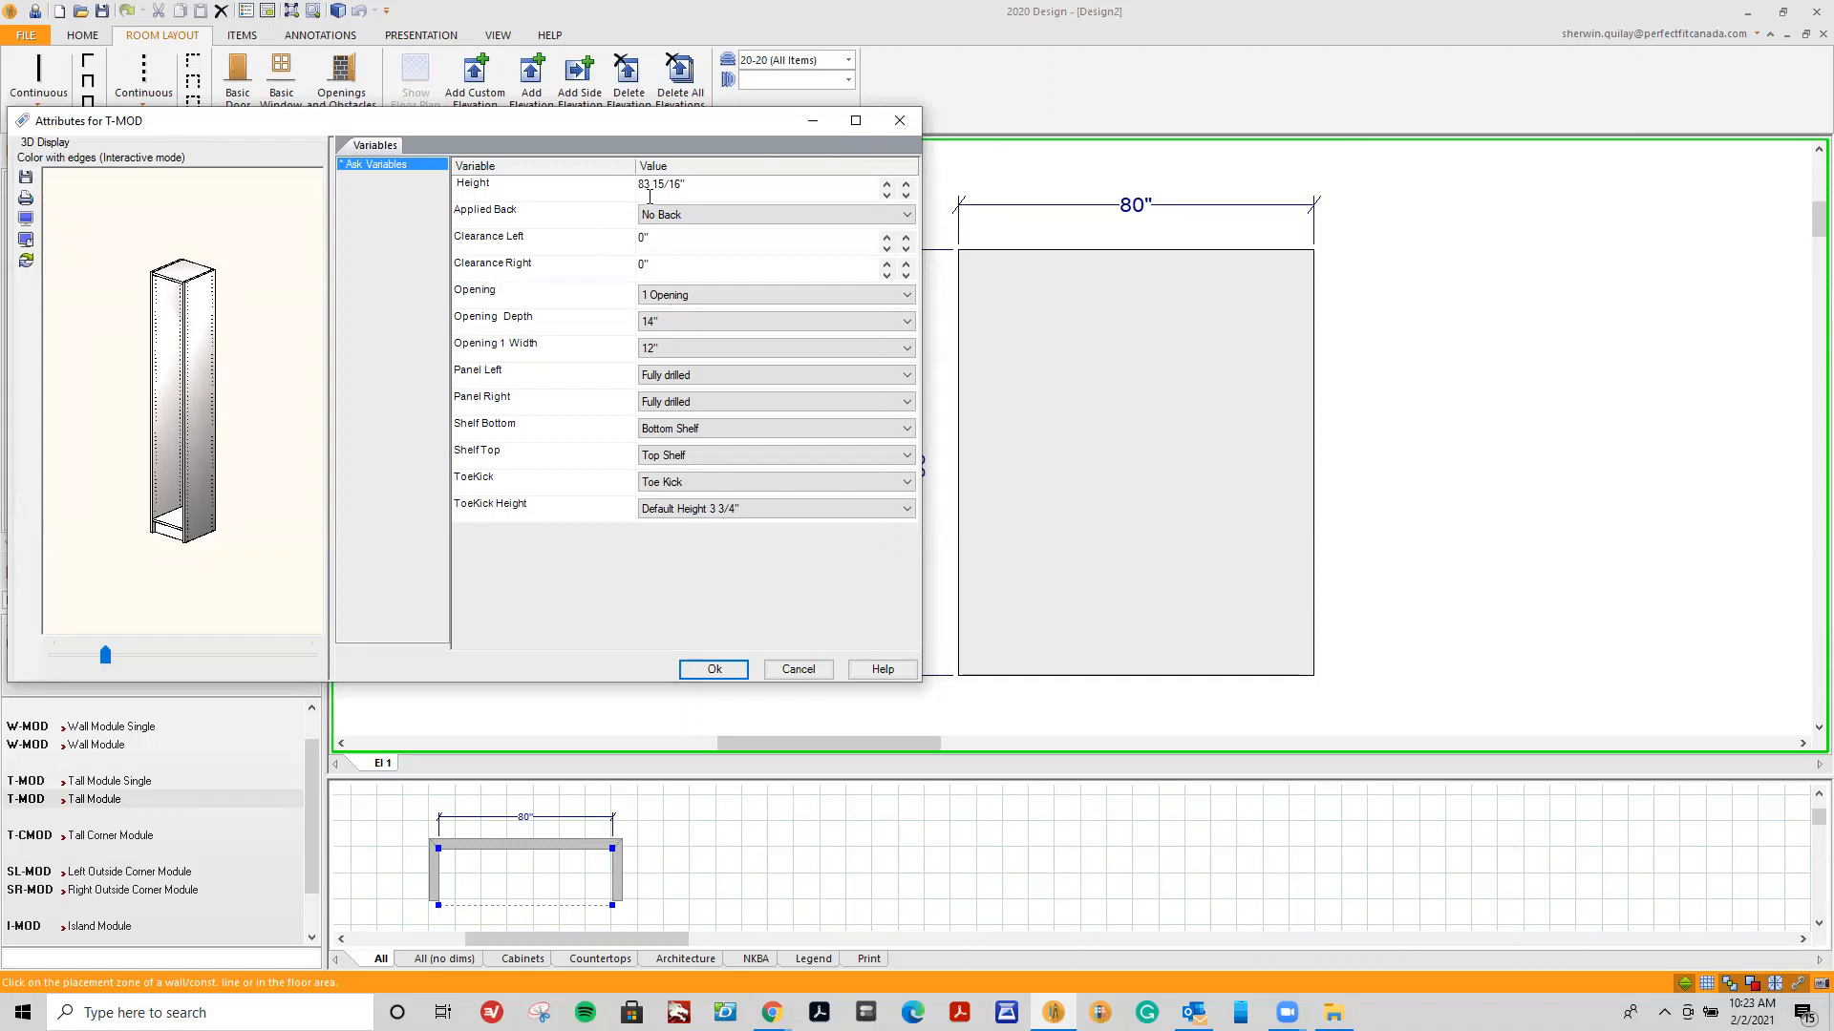
left_click(887, 197)
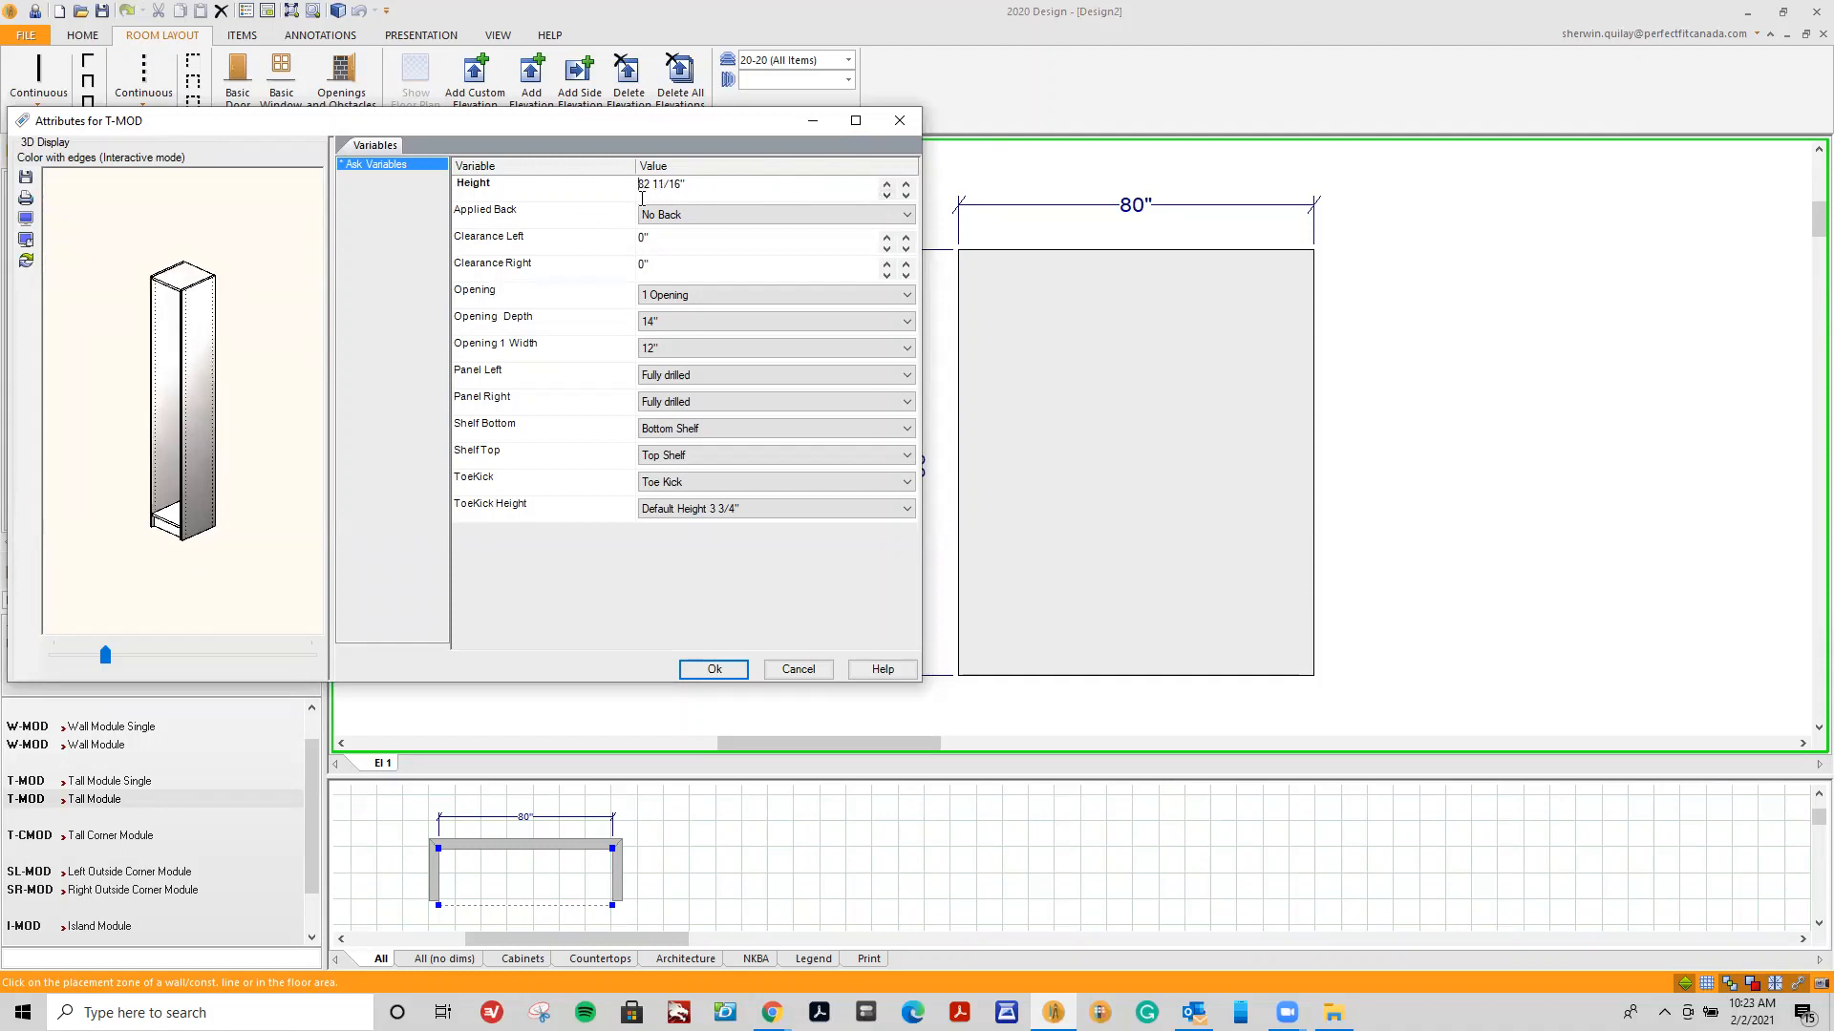
left_click(887, 197)
scroll(197, 355, "up", 10)
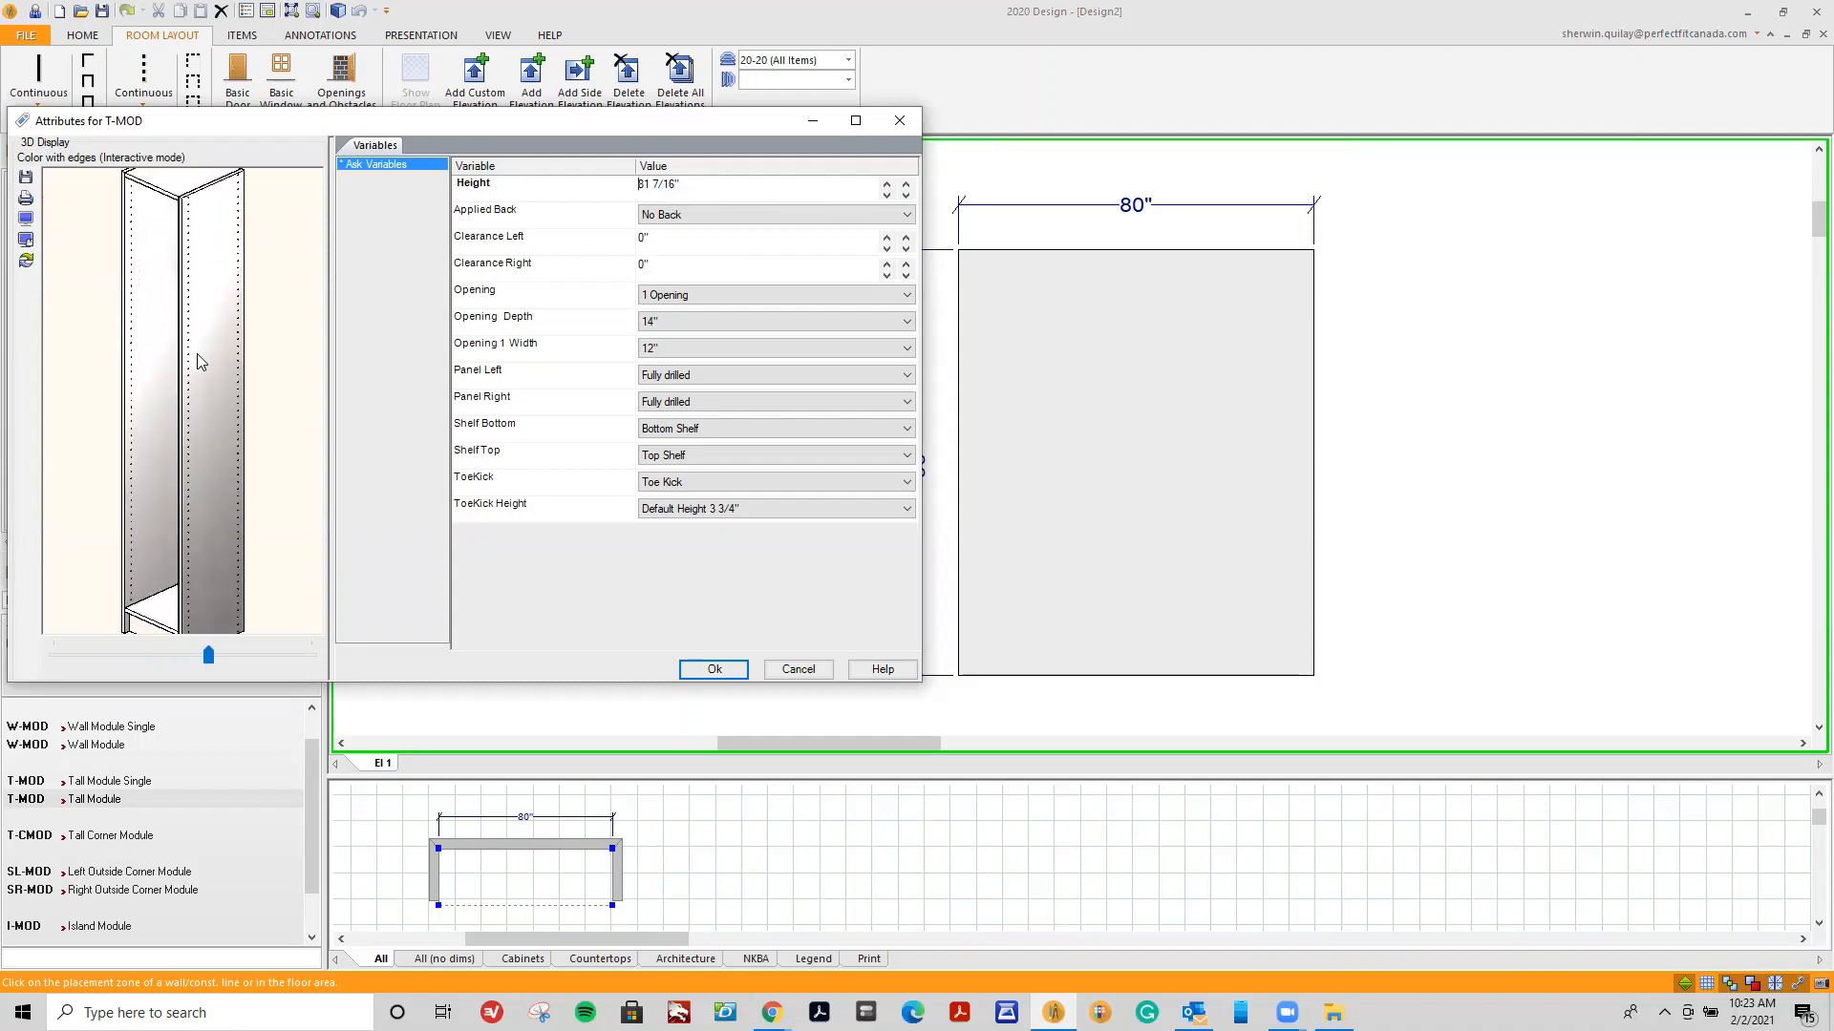
scroll(197, 353, "up", 3)
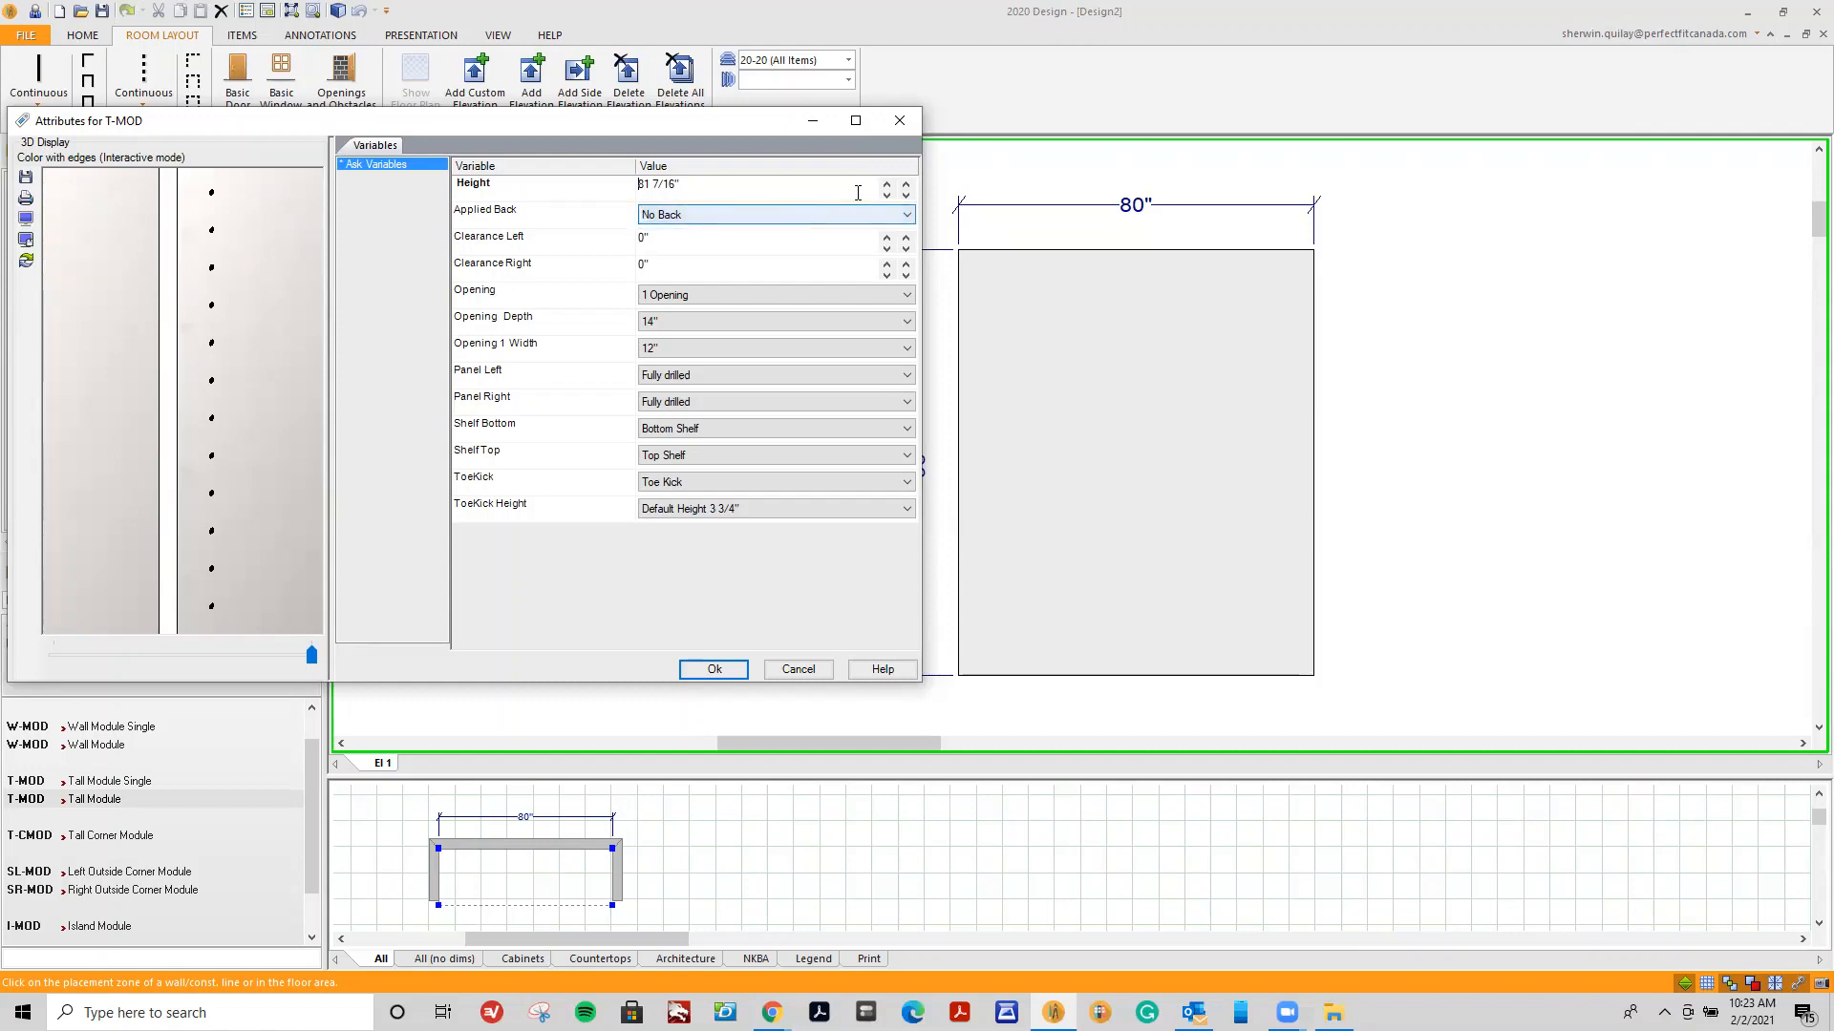
Raise the tall module's height in hole-spacing increments to 96 9/16".
left_click(887, 186)
left_click(886, 187)
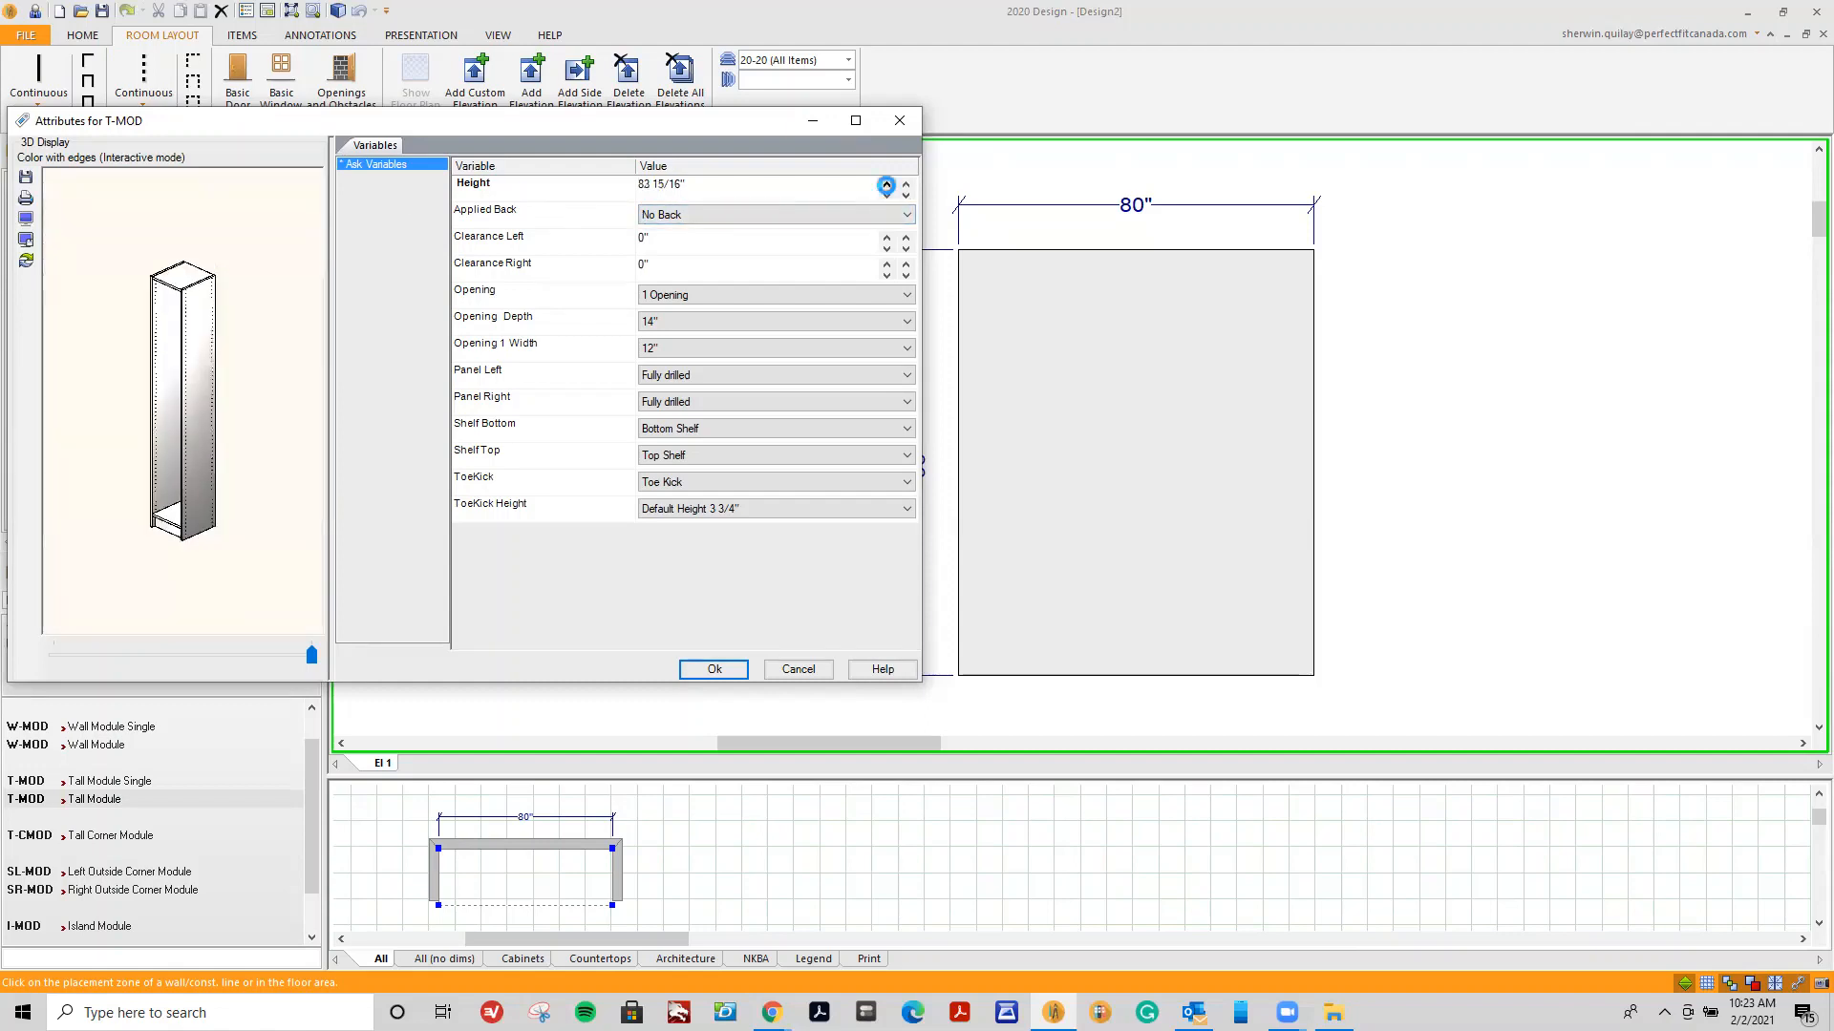
left_click(886, 187)
left_click(886, 186)
left_click(886, 186)
left_click(887, 187)
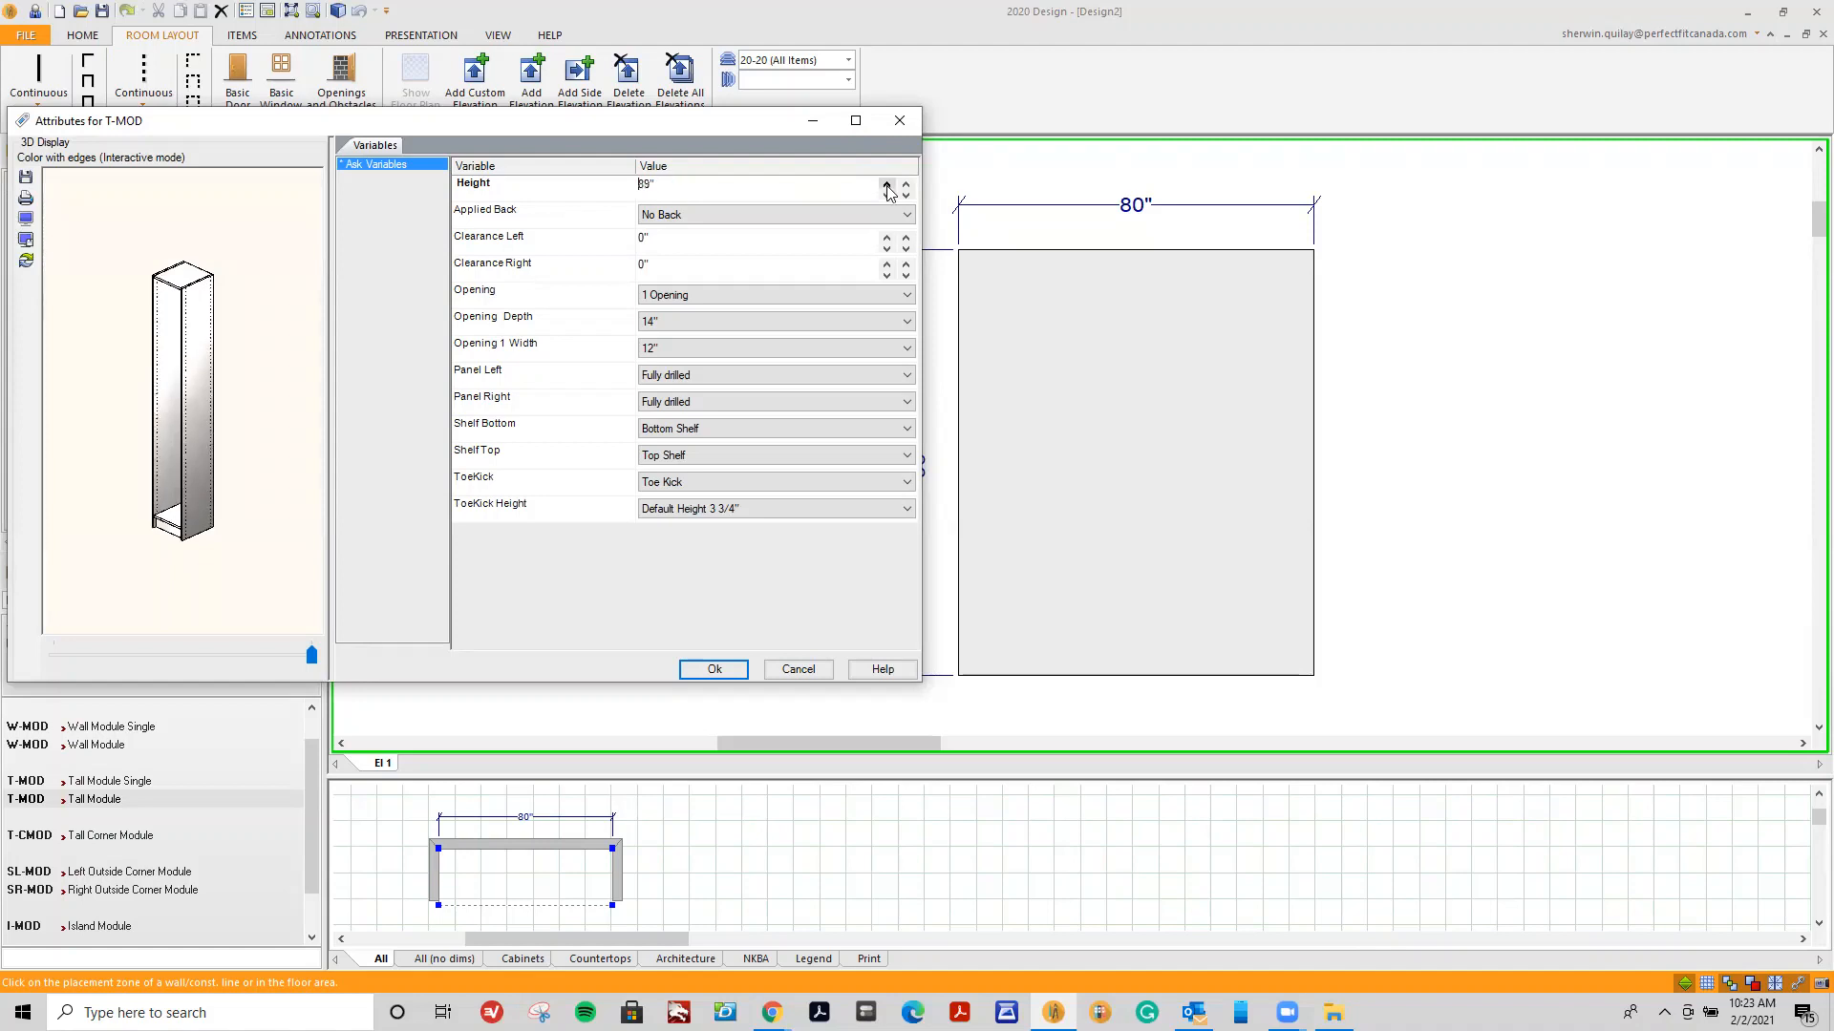
left_click(886, 186)
left_click(887, 186)
left_click(886, 186)
left_click(886, 186)
left_click(886, 186)
left_click(886, 186)
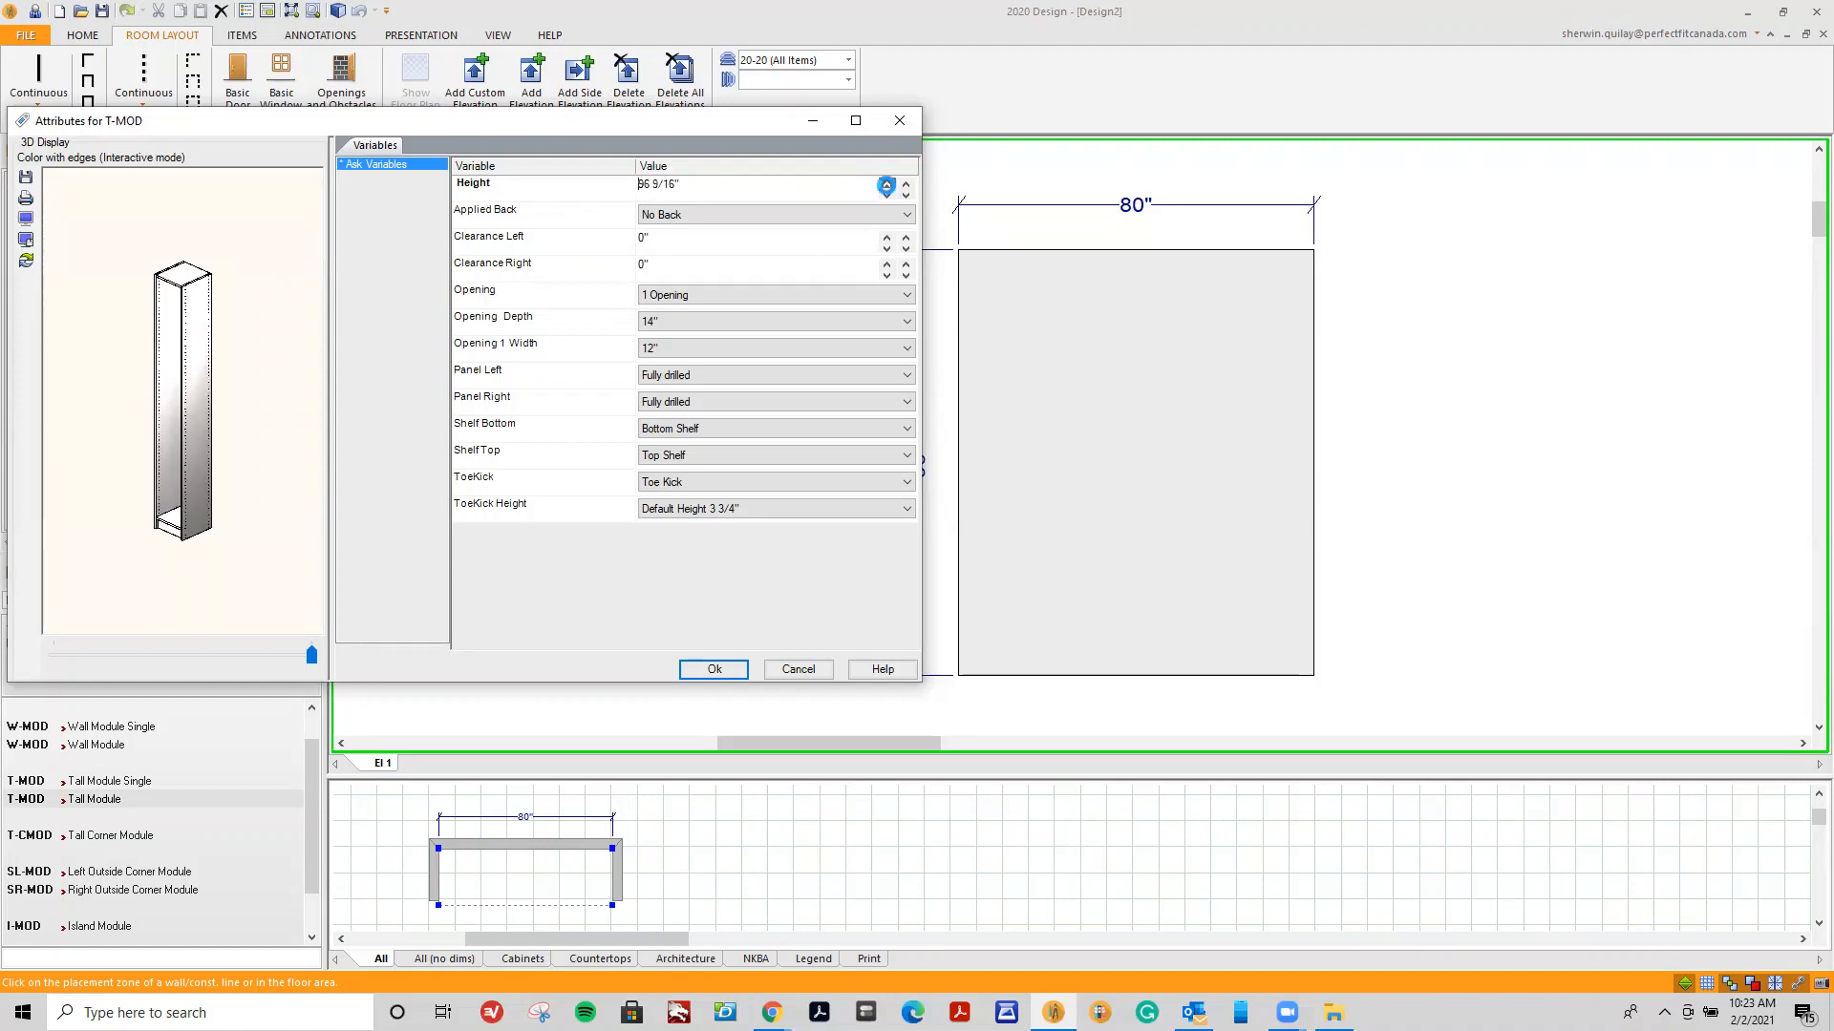
Raise the tall module's height in hole-spacing increments to 107 7/8".
left_click(886, 187)
left_click(886, 186)
left_click(887, 186)
left_click(886, 187)
left_click(886, 186)
left_click(887, 187)
left_click(886, 186)
left_click(886, 186)
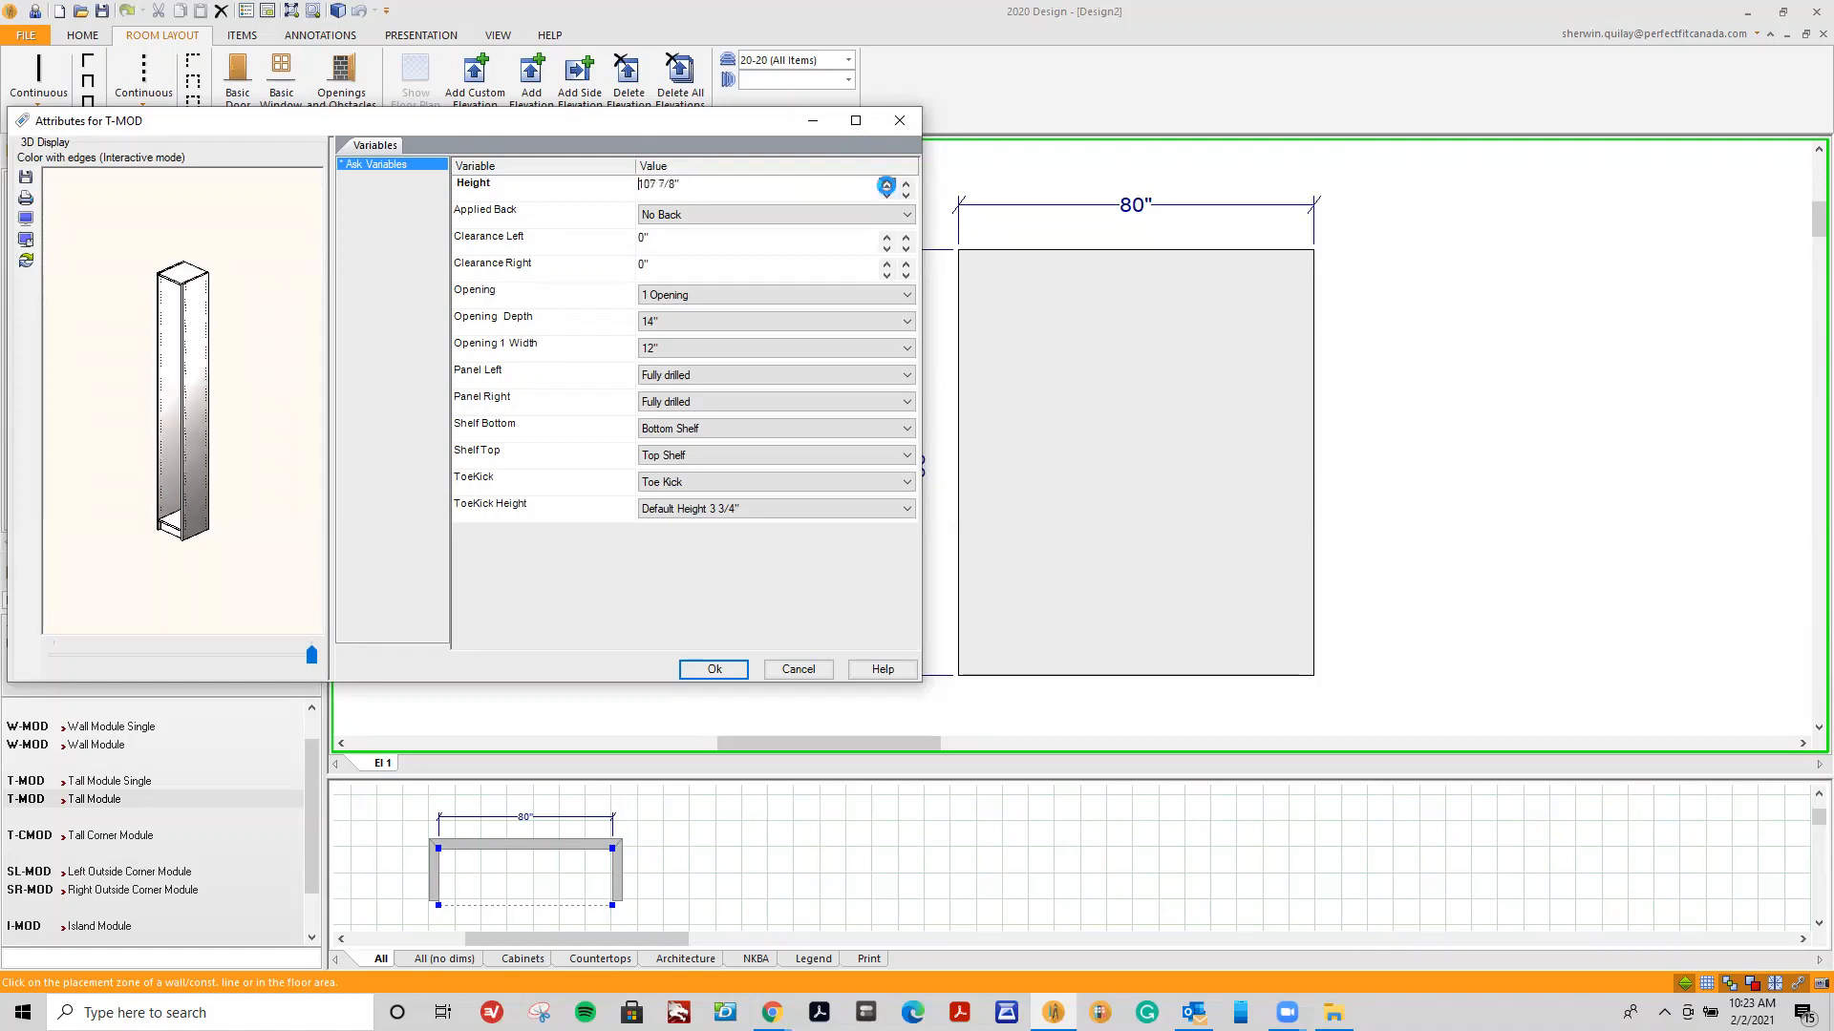
Lower the tall module's height in hole-spacing increments to 5 13/16", watching the 3D preview shrink.
left_click(886, 194)
left_click(886, 194)
left_click(886, 195)
left_click(886, 195)
left_click(886, 195)
left_click(886, 194)
left_click(886, 194)
left_click(886, 195)
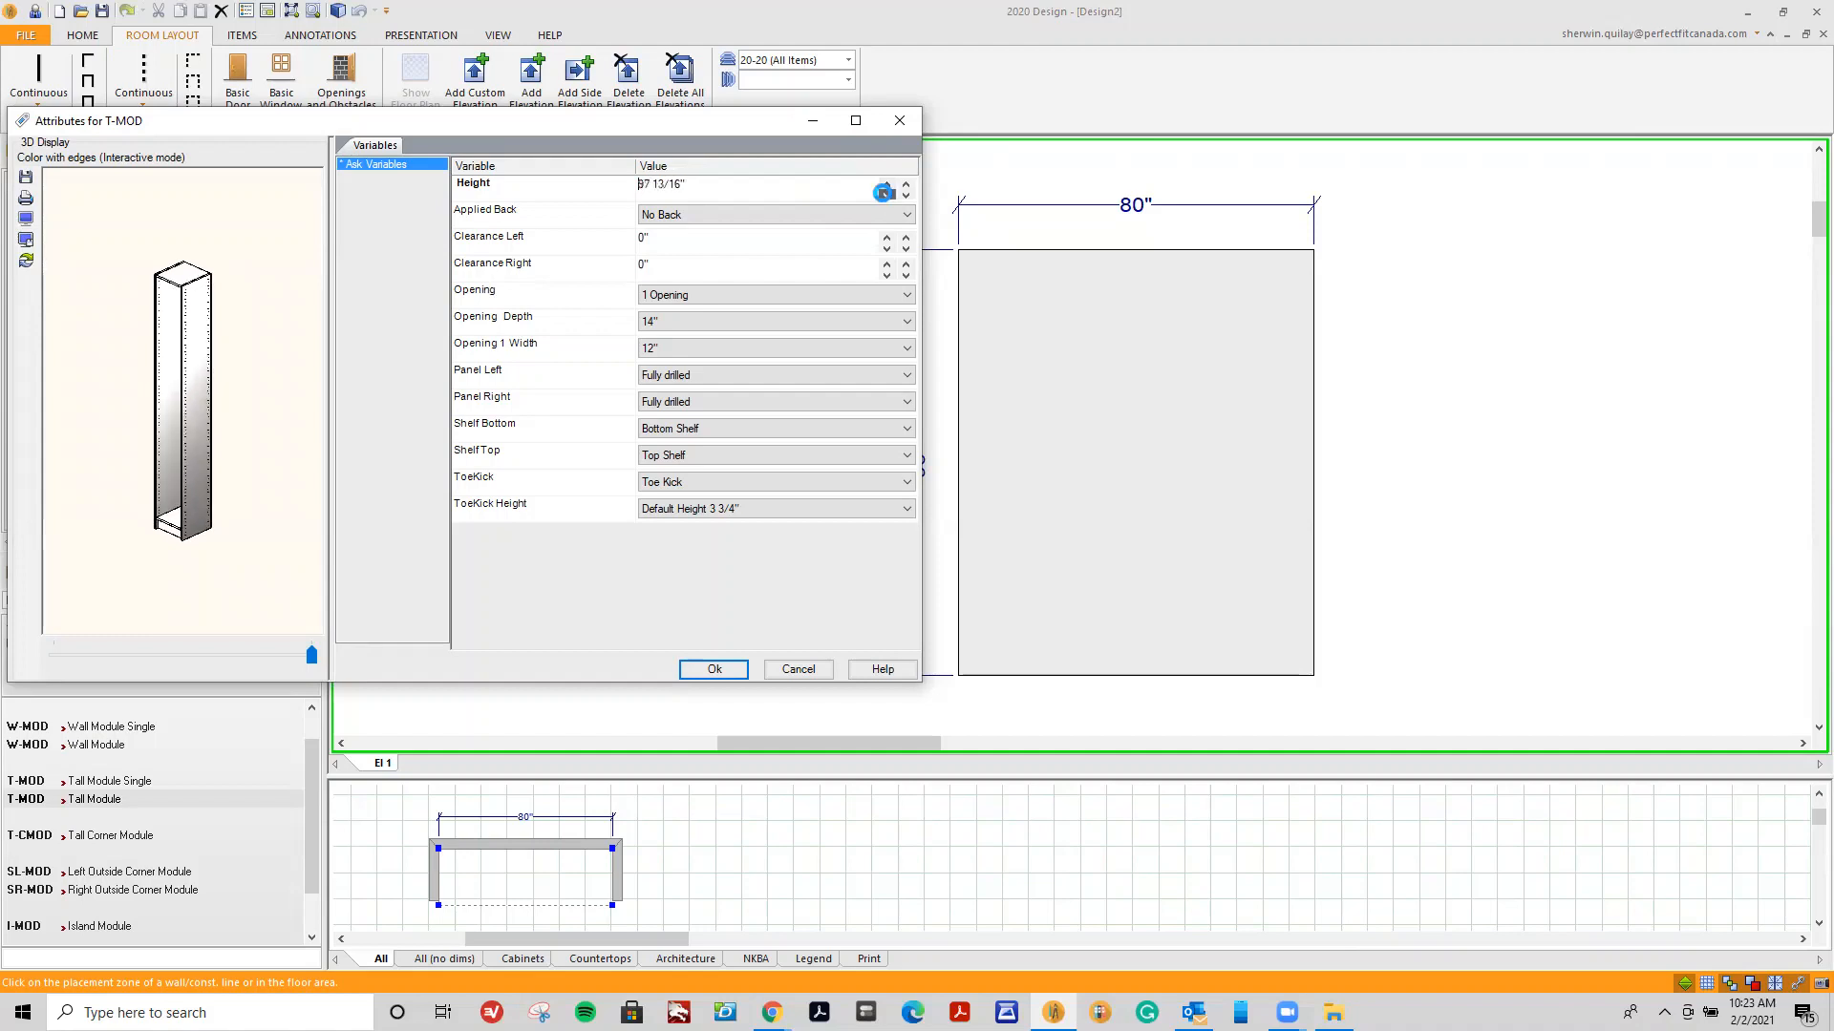
left_click(886, 195)
left_click(886, 195)
left_click(886, 195)
left_click(886, 195)
left_click(886, 195)
left_click(886, 195)
left_click(886, 194)
left_click(887, 195)
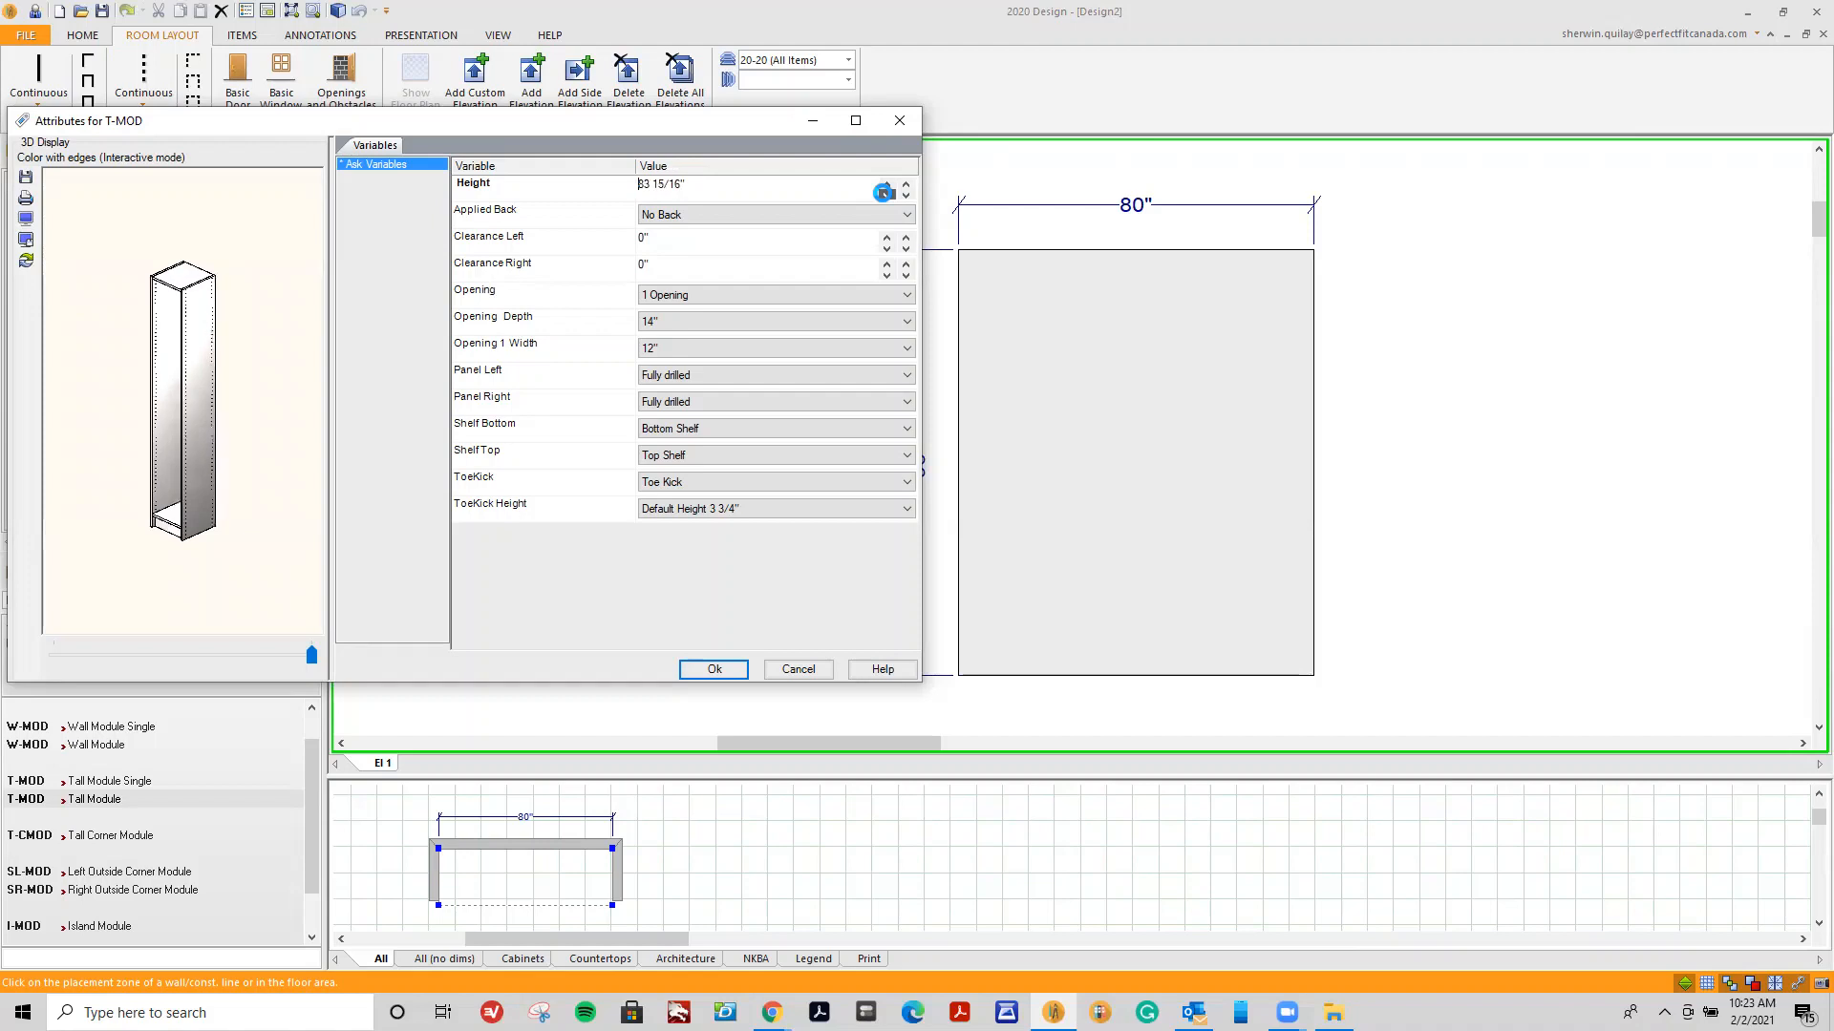
left_click(887, 195)
left_click(886, 195)
left_click(886, 195)
left_click(886, 194)
left_click(886, 195)
left_click(886, 195)
left_click(886, 195)
left_click(886, 194)
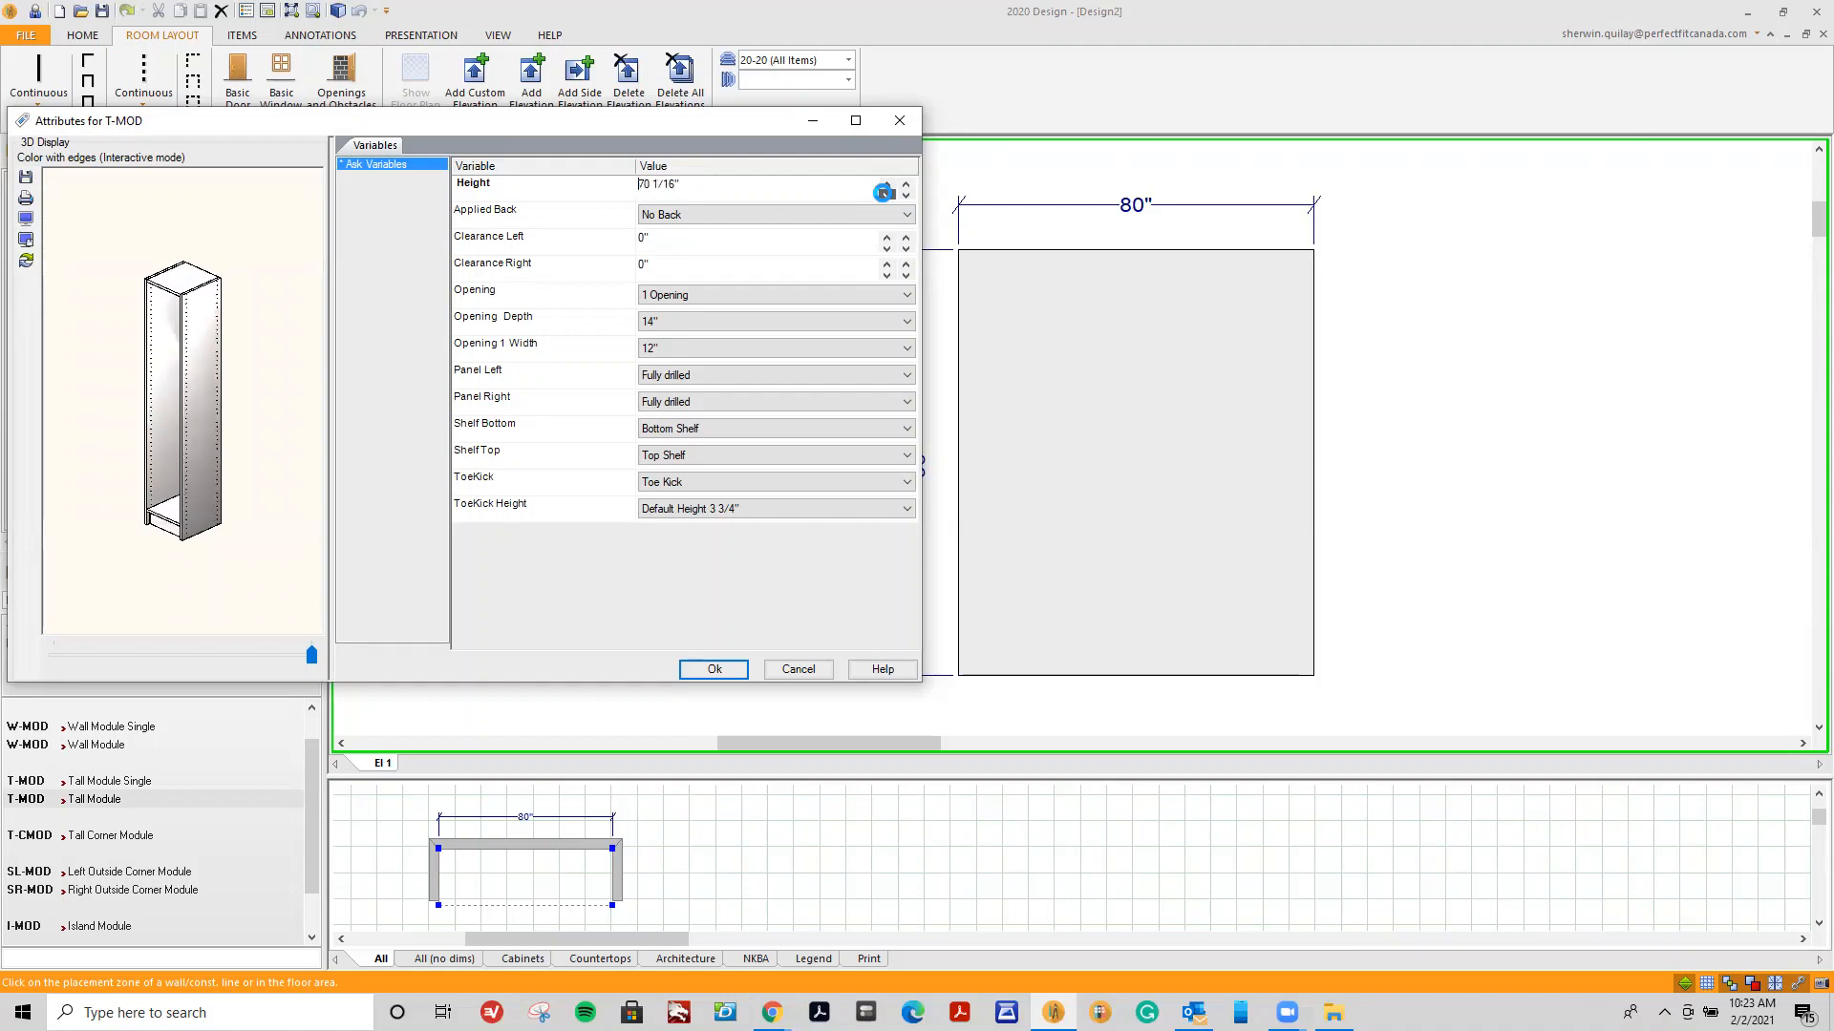
left_click(886, 195)
left_click(887, 195)
left_click(886, 195)
left_click(887, 195)
left_click(886, 195)
left_click(886, 195)
left_click(886, 195)
left_click(887, 195)
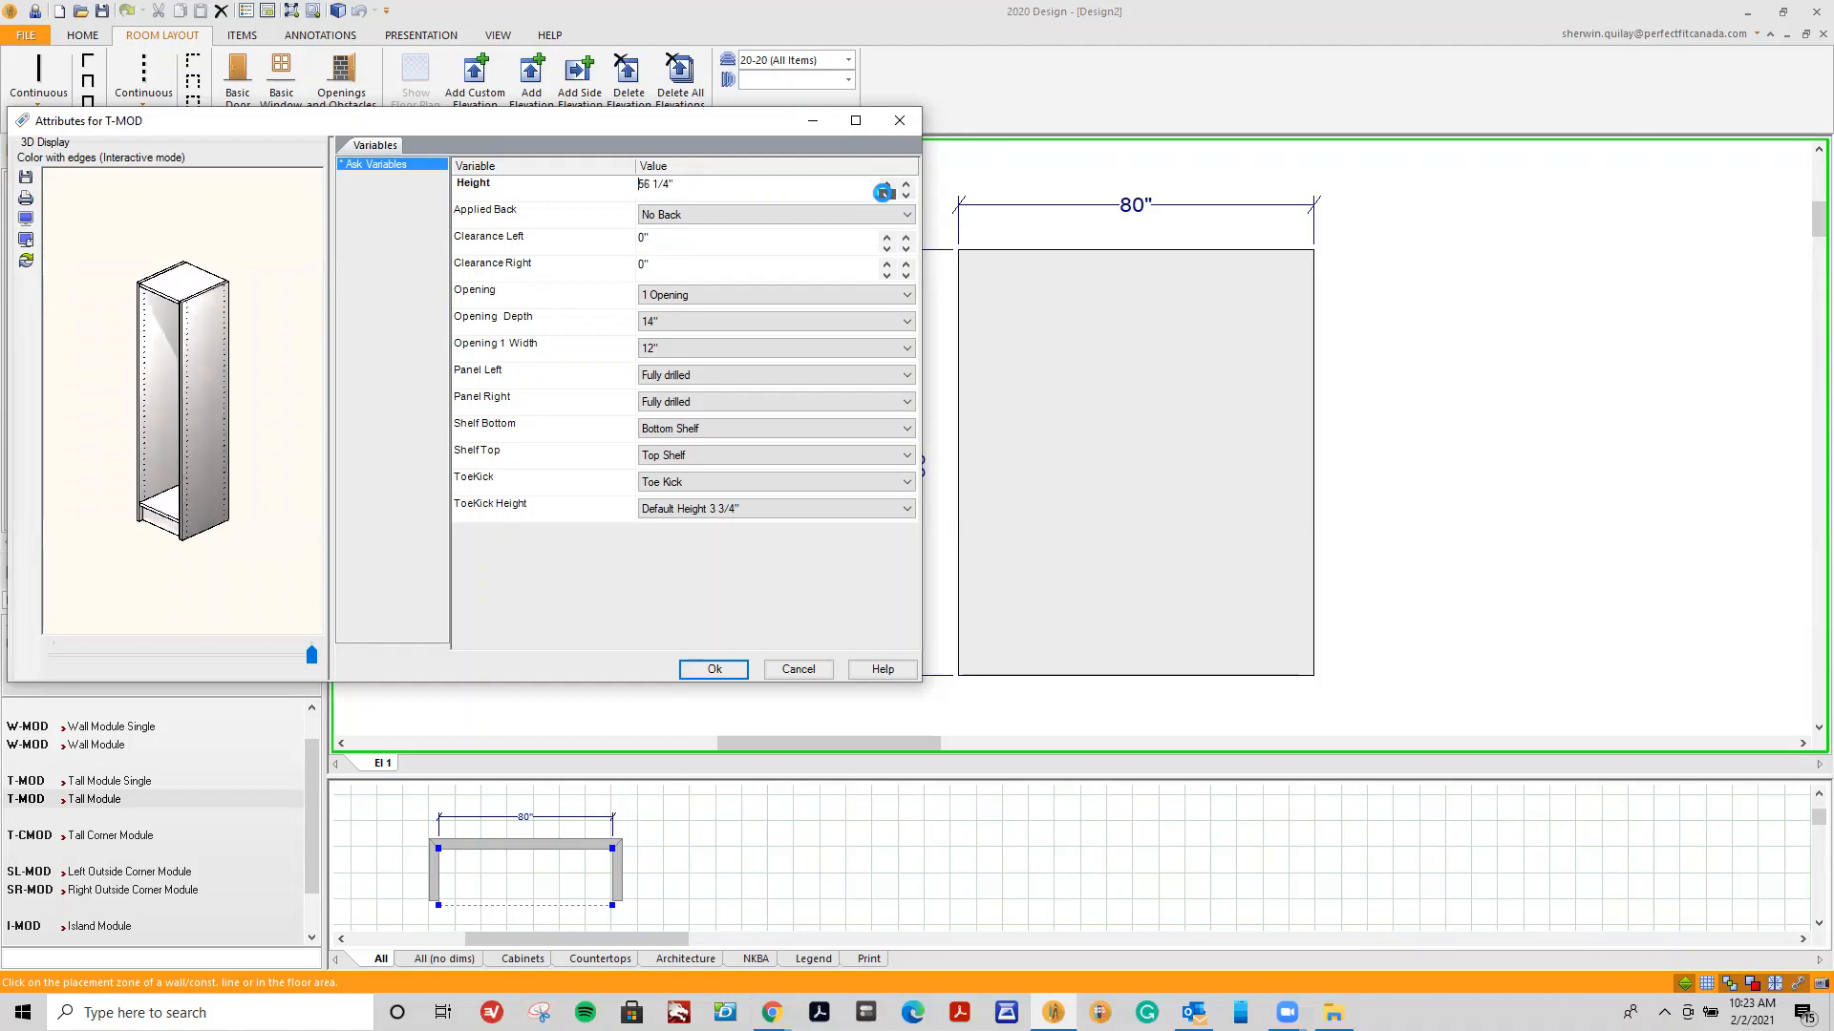
left_click(887, 195)
left_click(887, 195)
left_click(886, 195)
left_click(886, 195)
left_click(886, 195)
left_click(886, 195)
left_click(886, 194)
left_click(886, 195)
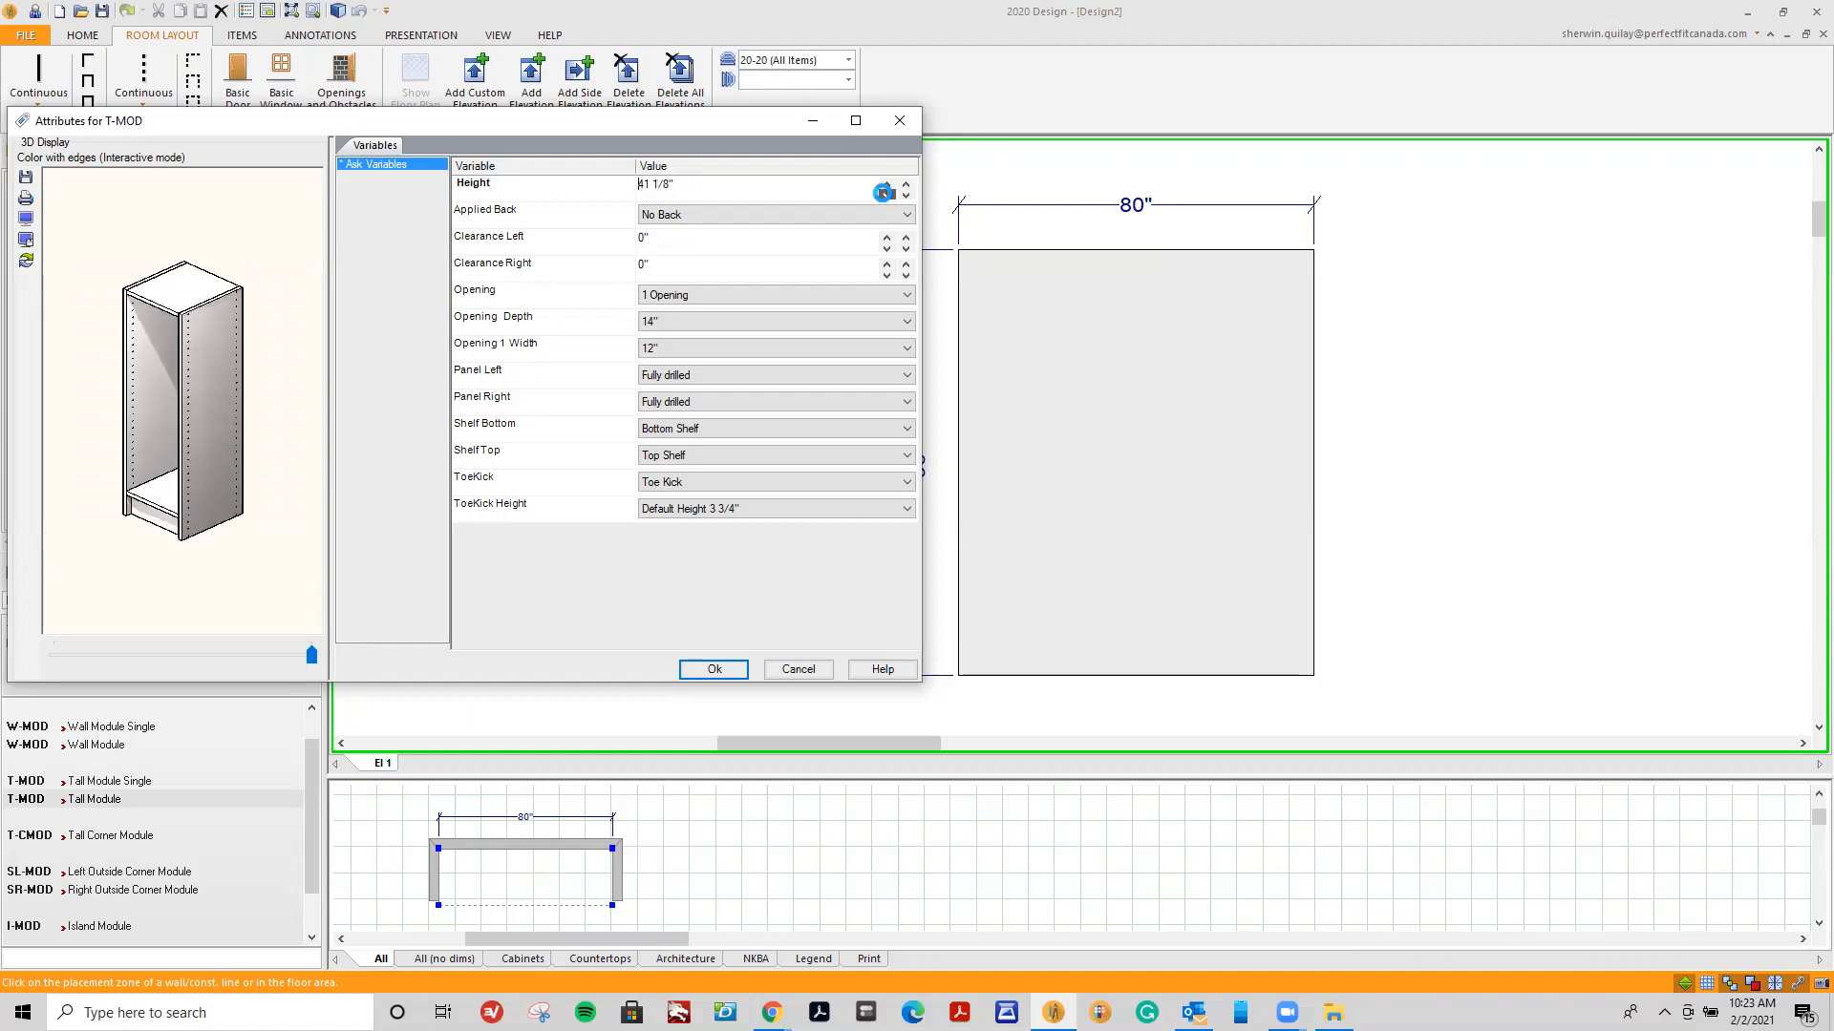
left_click(887, 195)
left_click(886, 195)
left_click(887, 195)
left_click(886, 195)
left_click(886, 195)
left_click(886, 195)
left_click(886, 195)
left_click(886, 195)
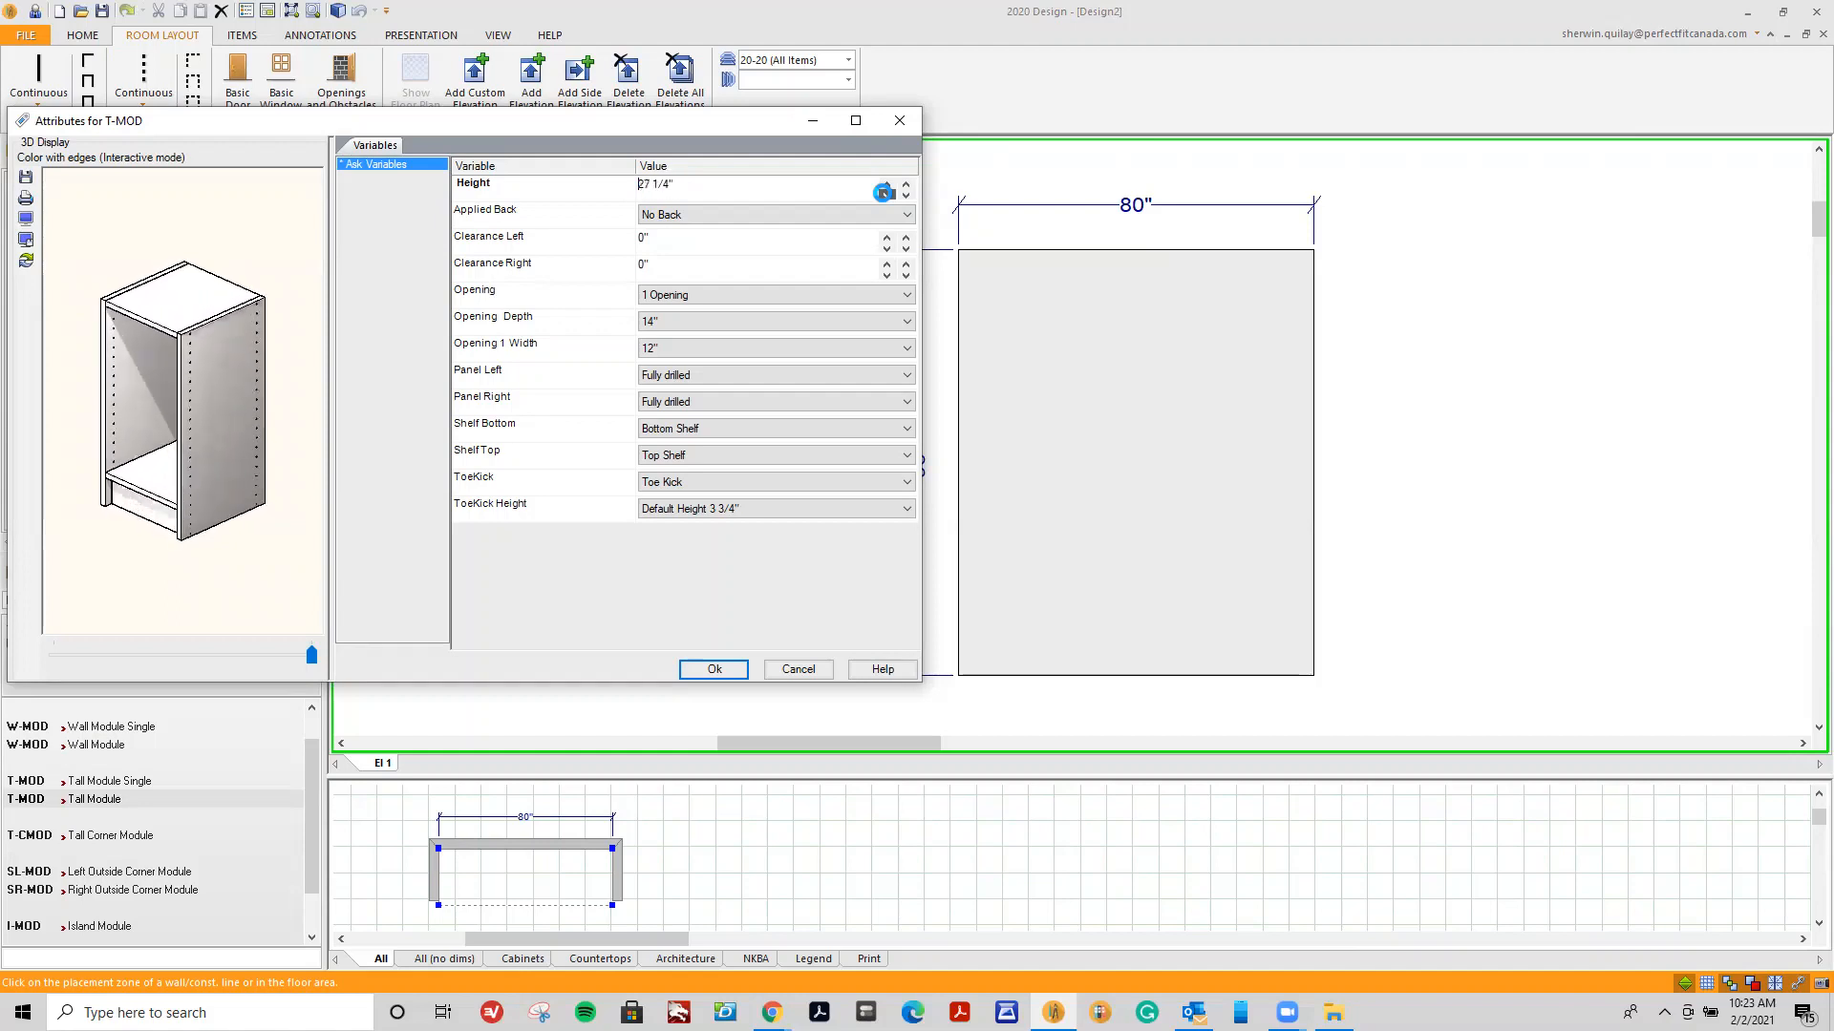
left_click(886, 194)
left_click(887, 195)
left_click(886, 195)
left_click(887, 194)
left_click(886, 194)
left_click(886, 195)
left_click(886, 195)
left_click(887, 195)
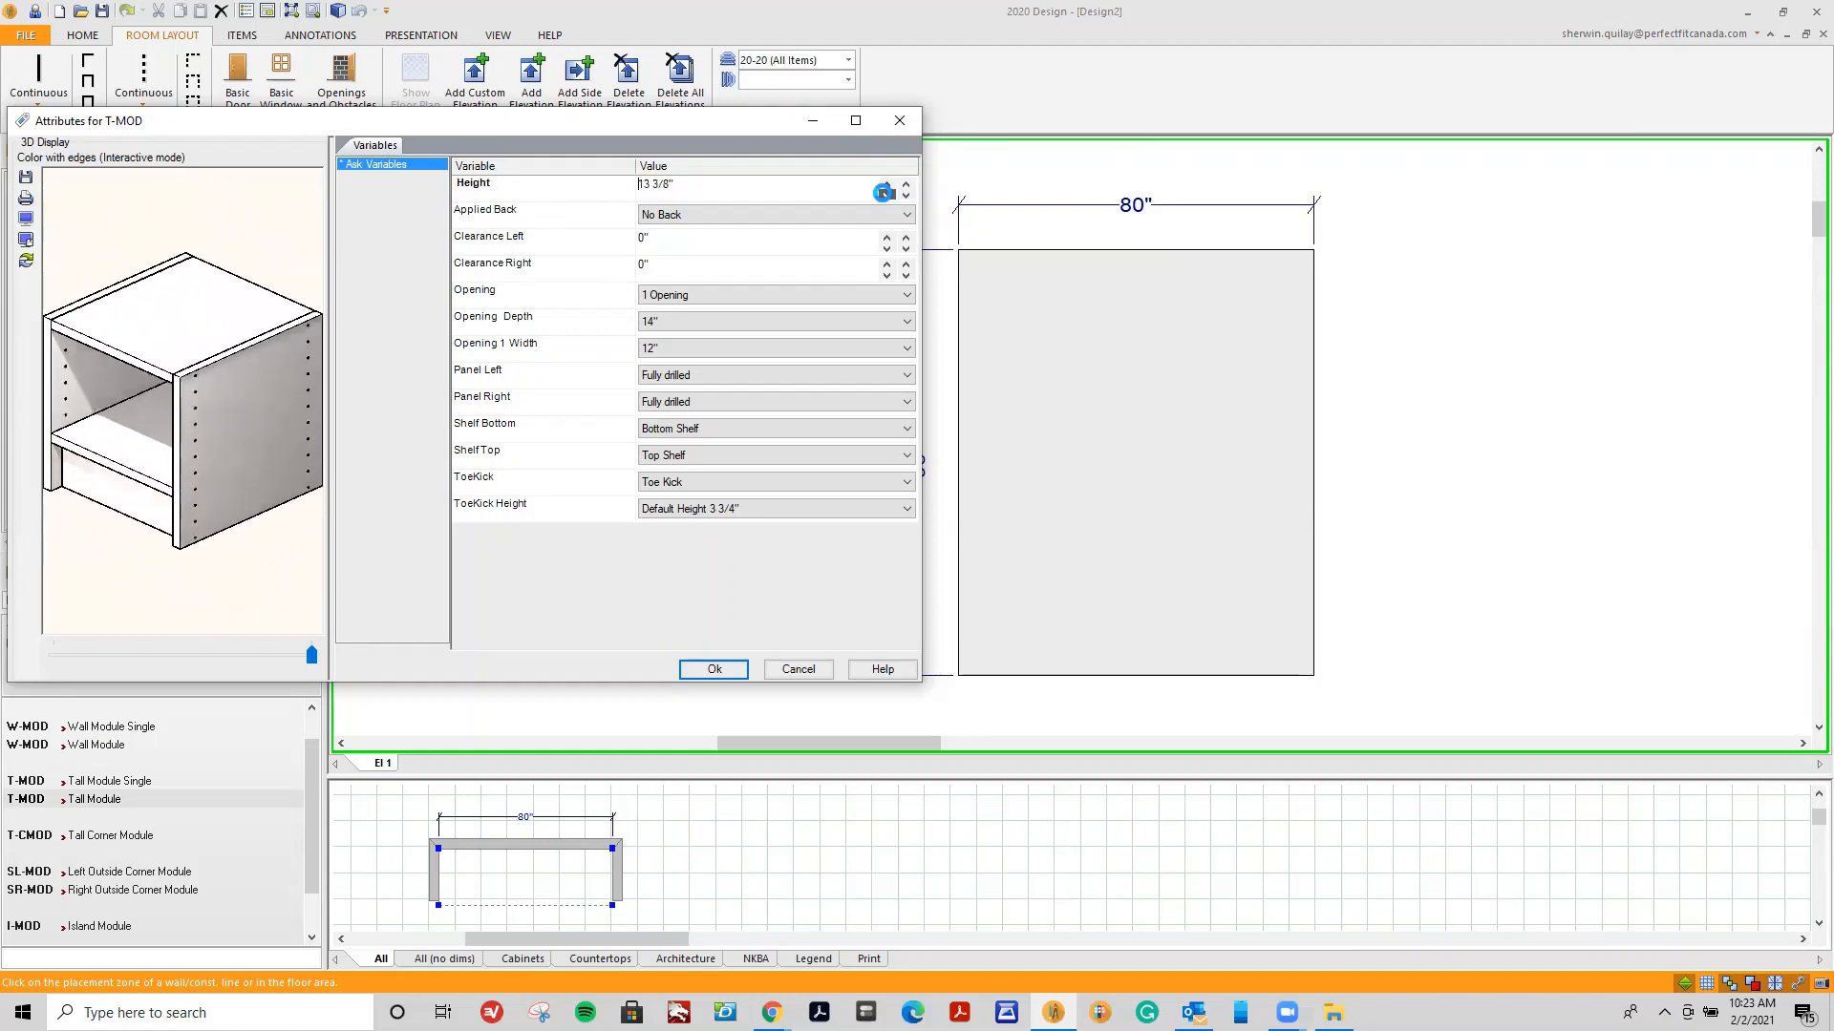
left_click(886, 195)
left_click(886, 195)
left_click(887, 195)
left_click(886, 195)
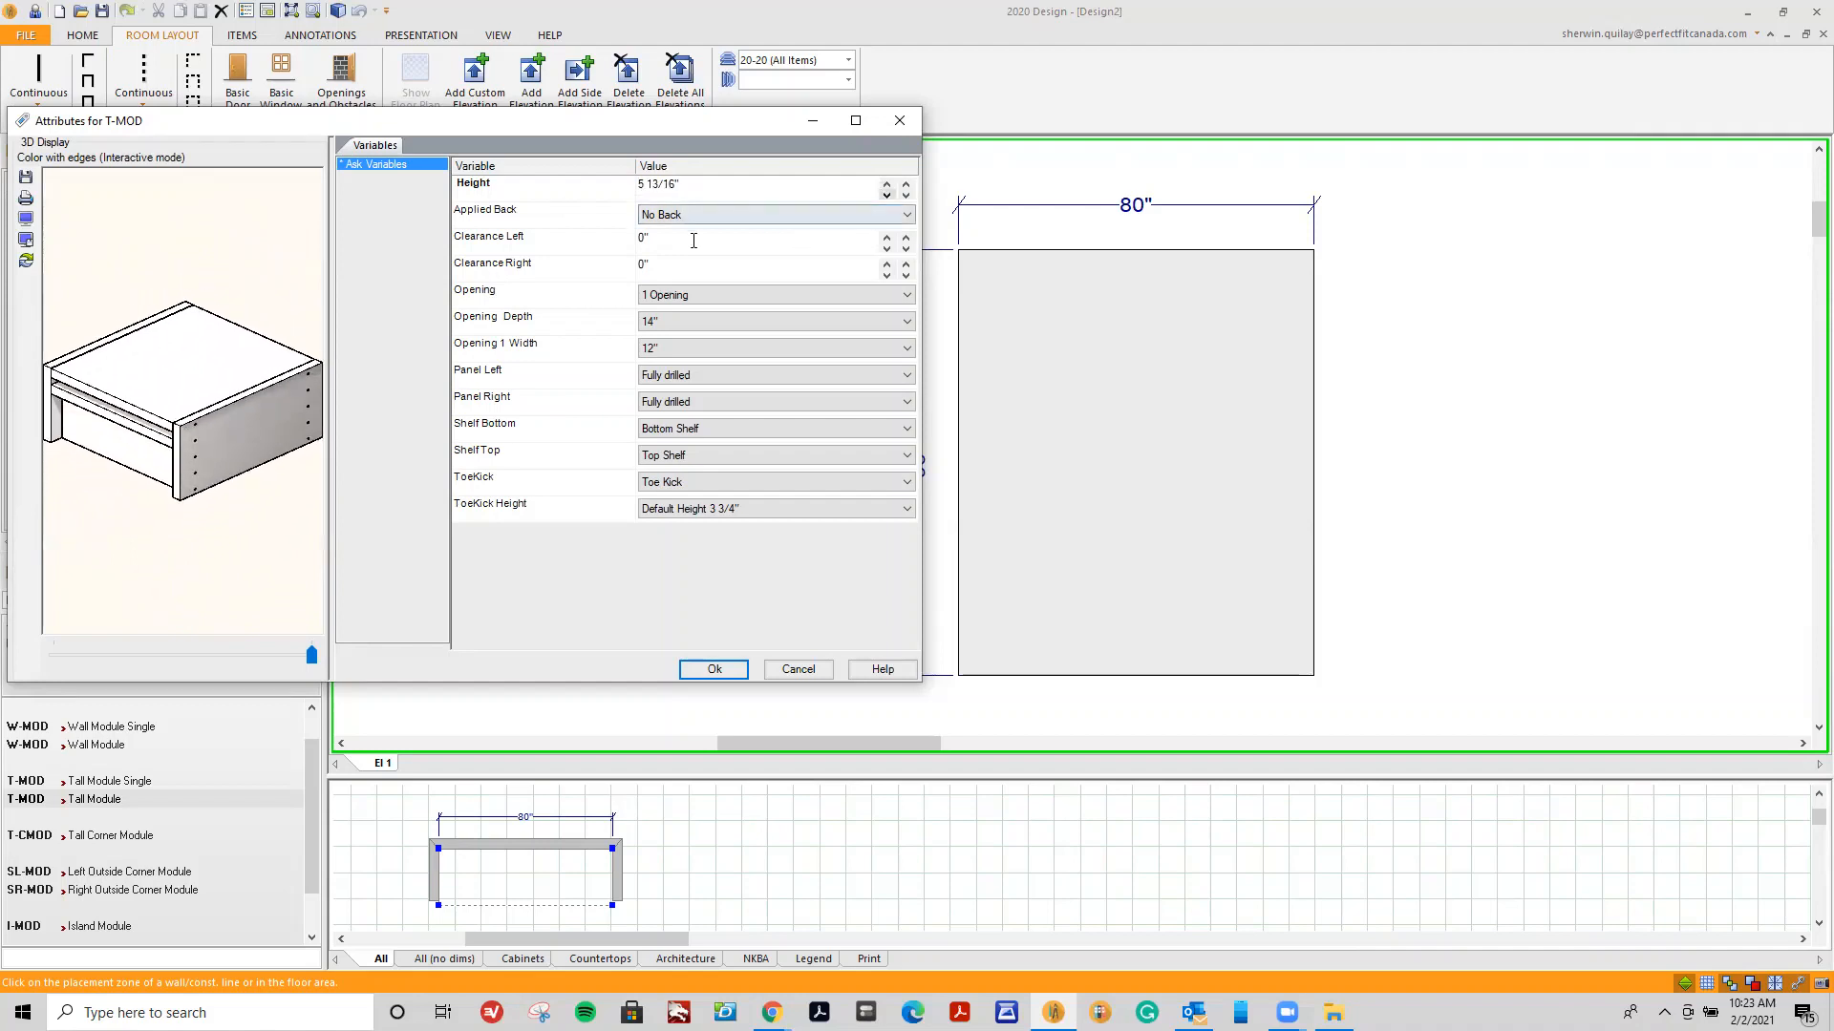
Set the tall module's height to 83 15/16" and apply it to the 3D preview.
double_click(666, 186)
type("83")
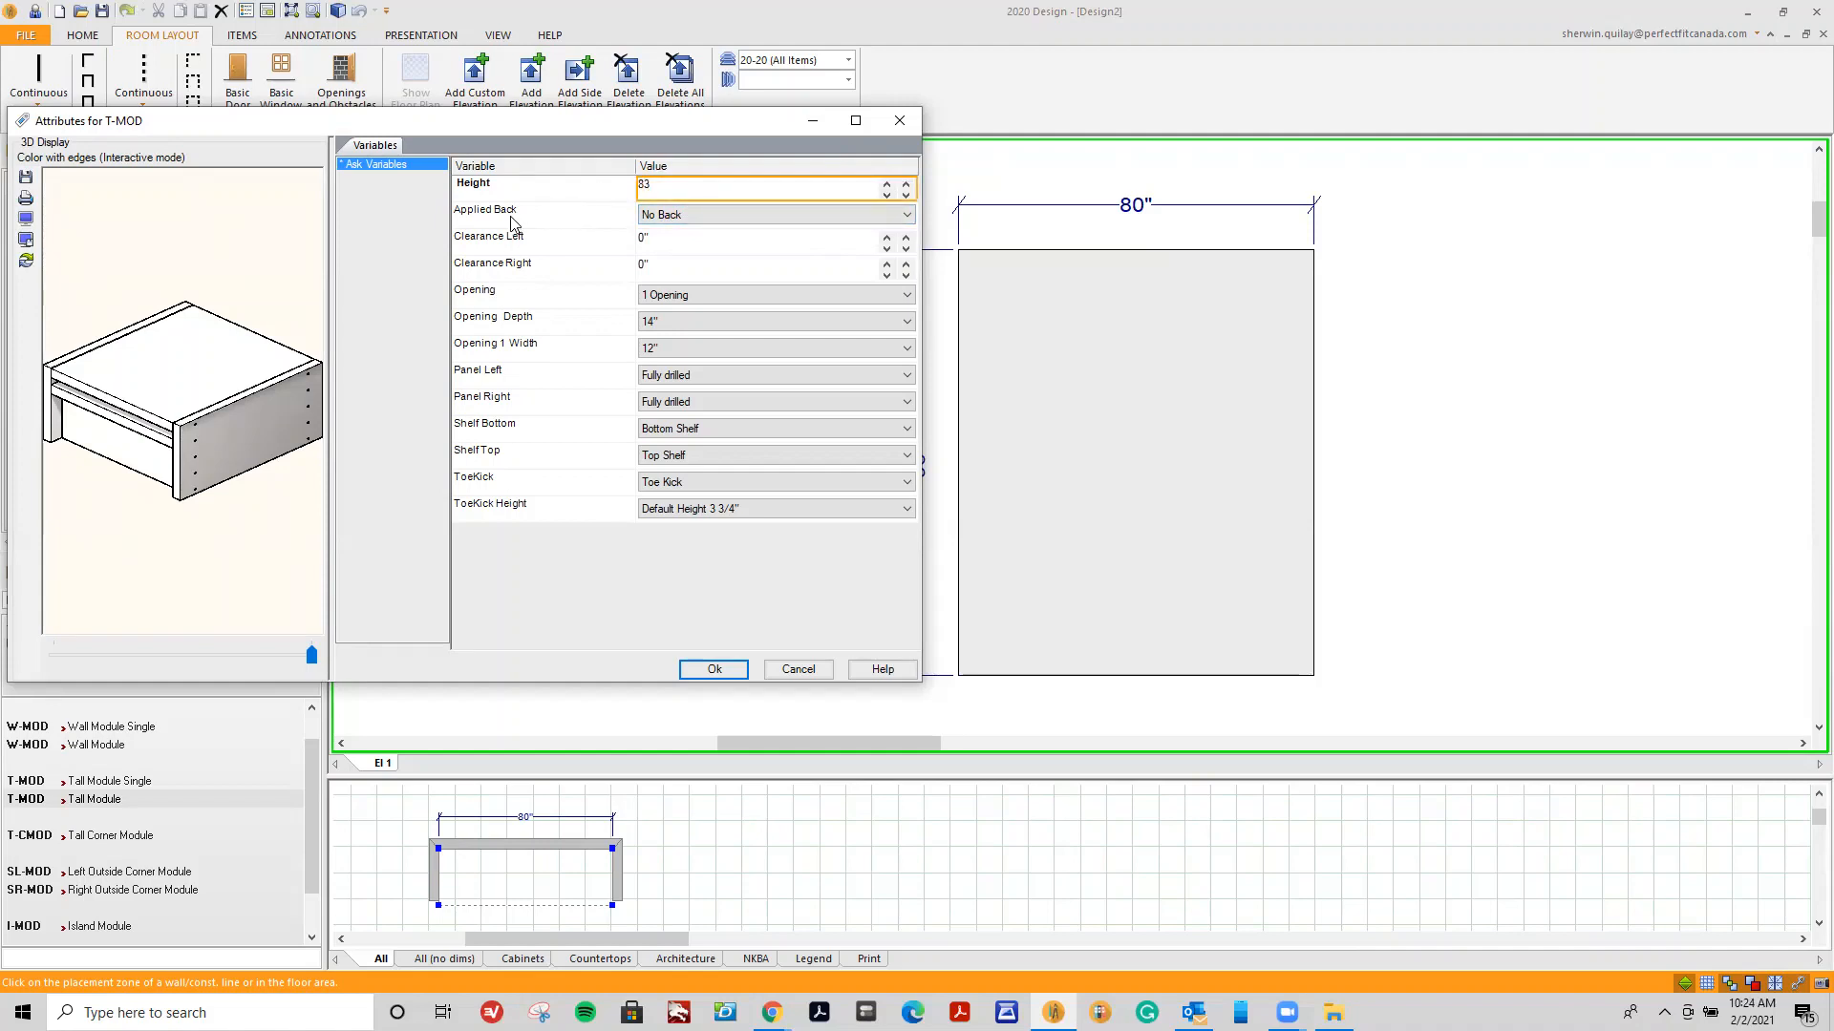
type(" 15/16")
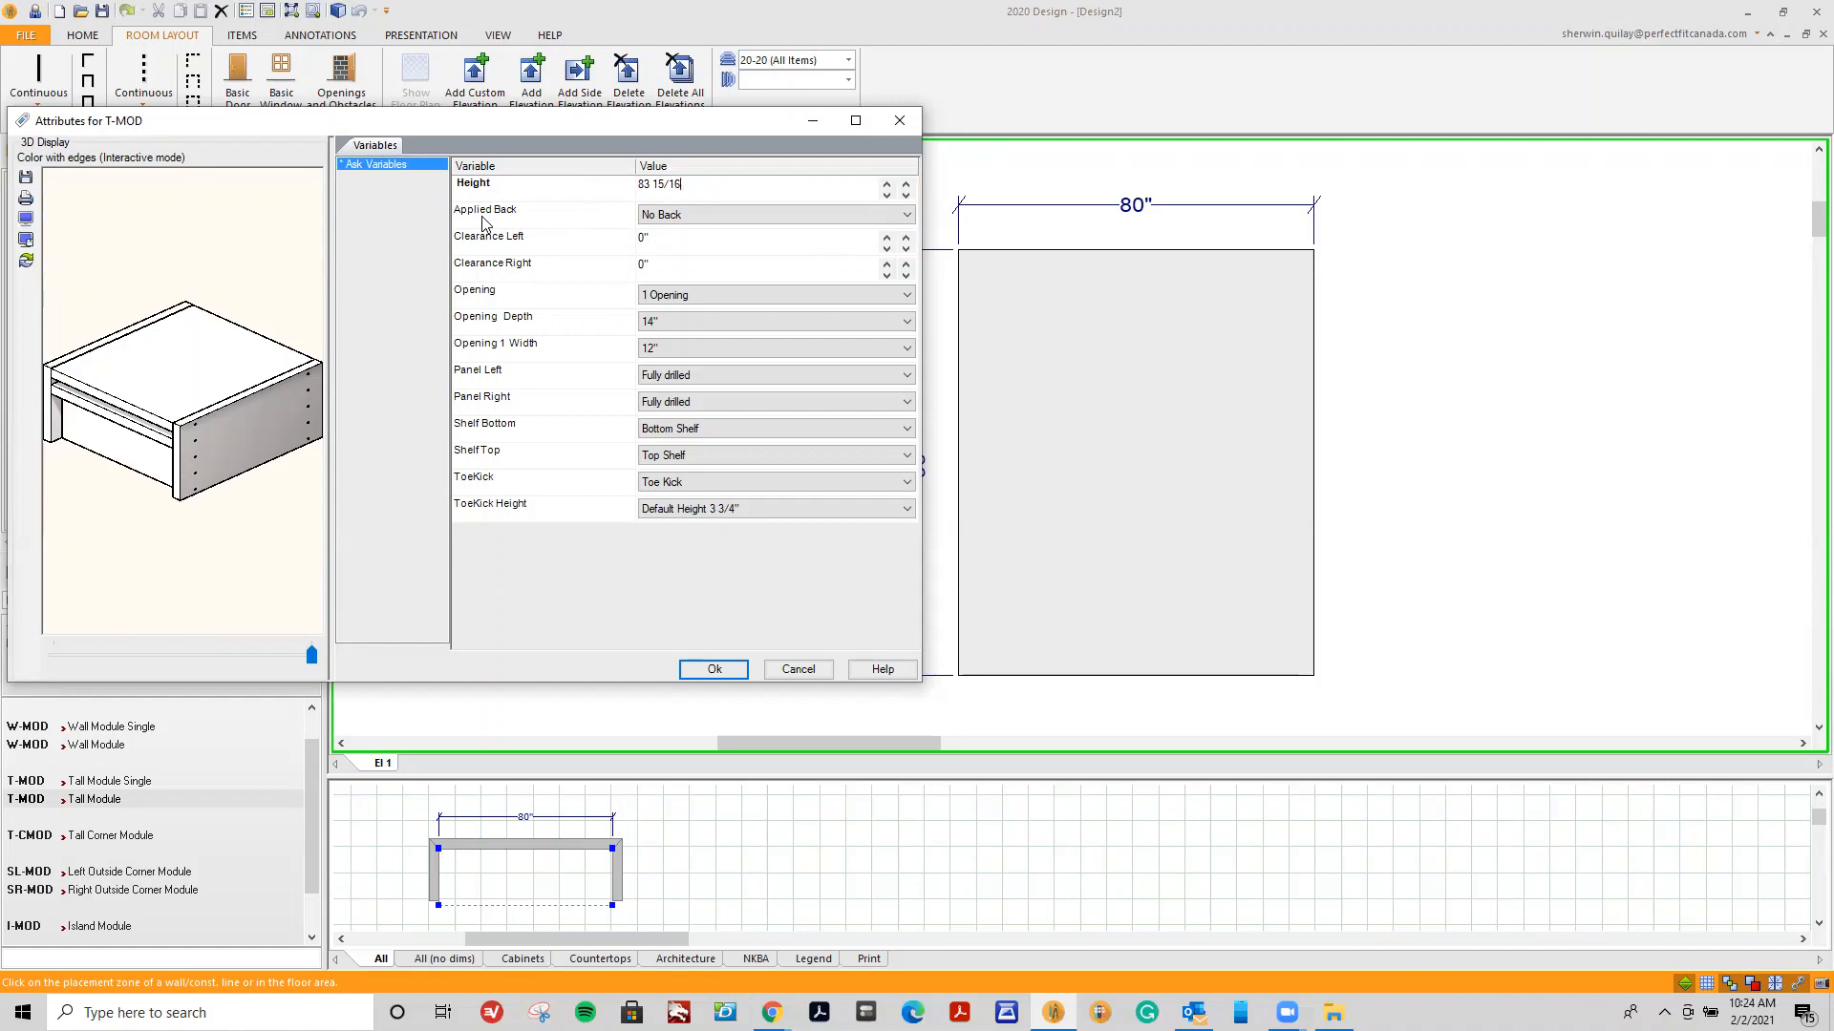
left_click(514, 210)
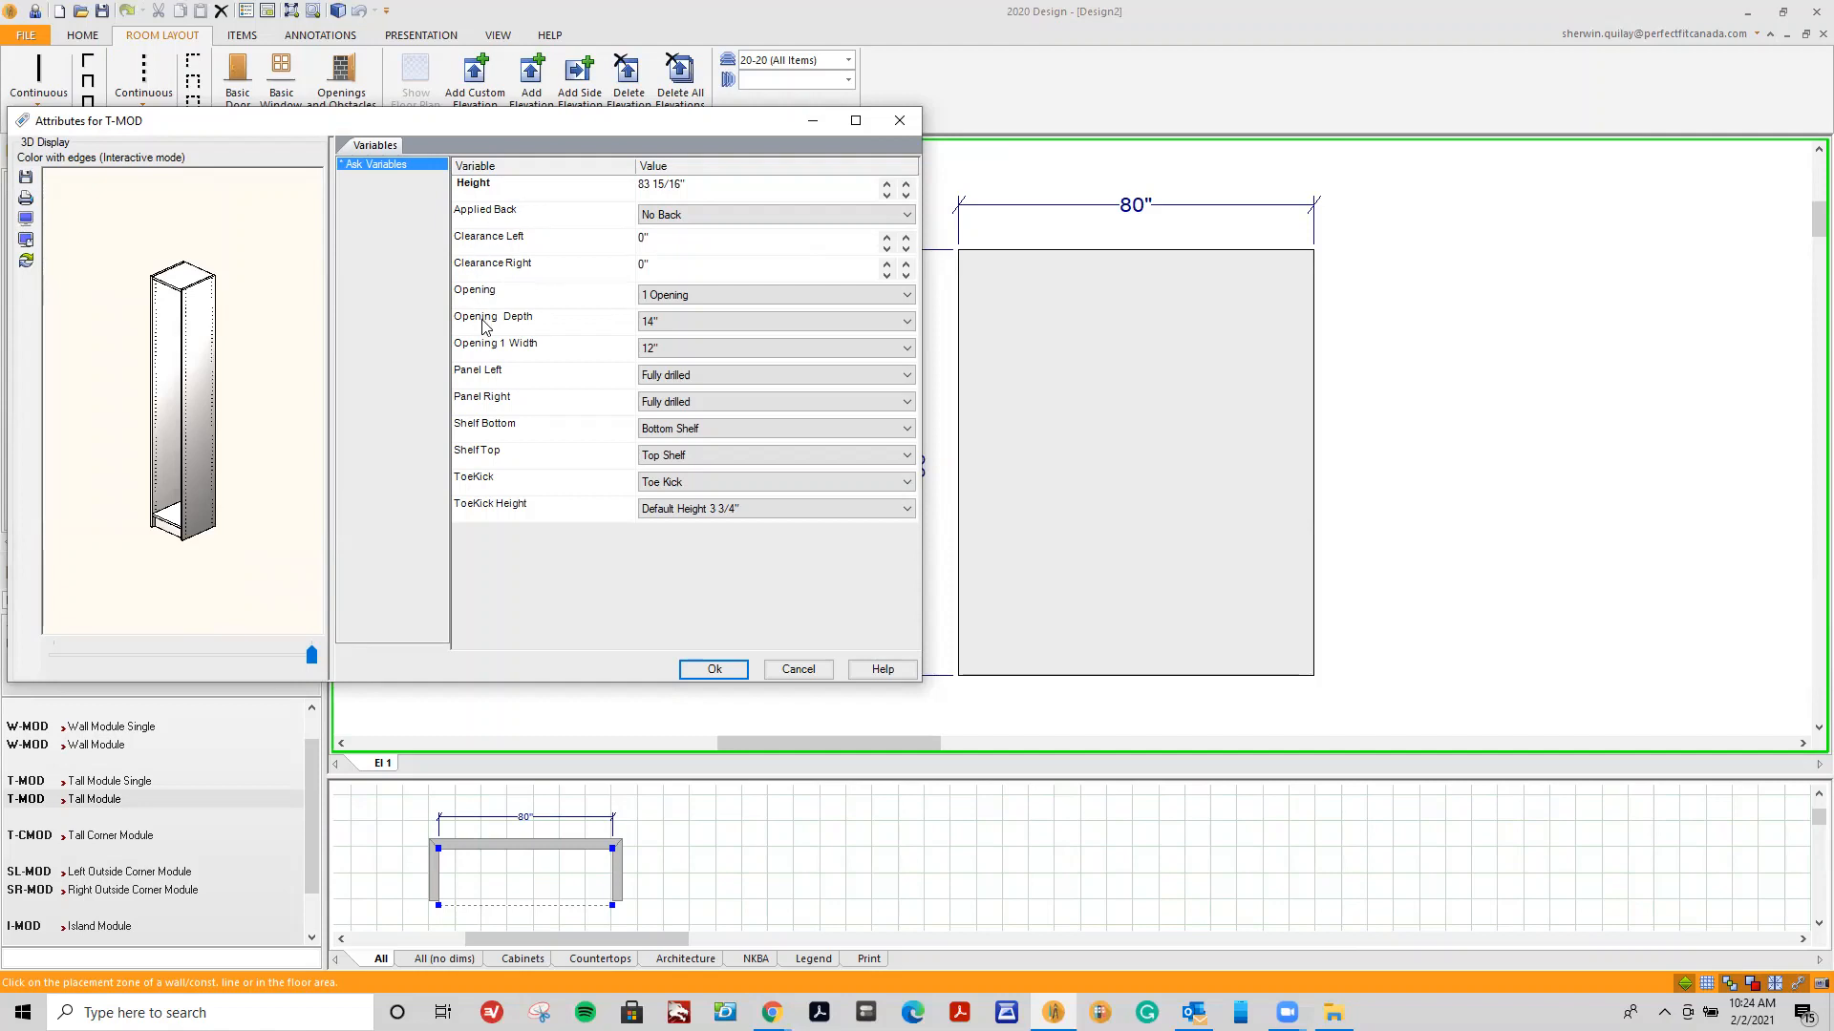
Set the tall module's opening depth to 14" and its opening 1 width to 24".
left_click(680, 321)
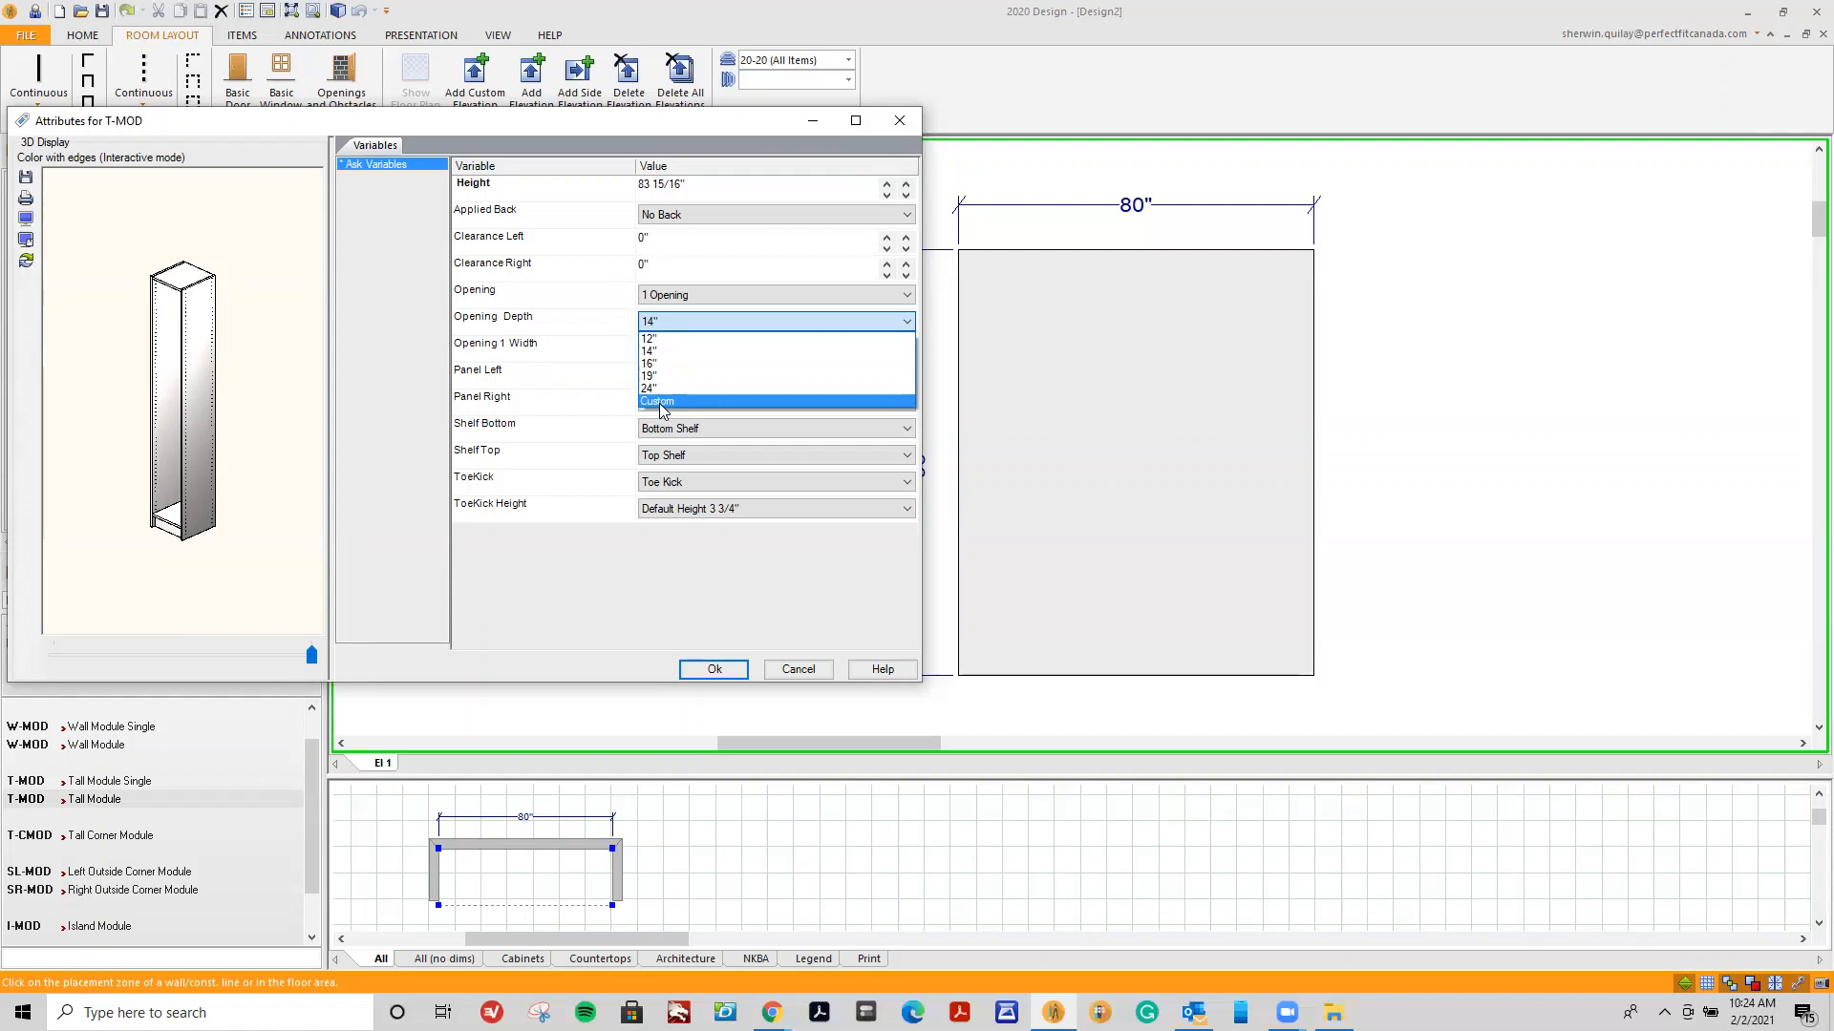
left_click(660, 351)
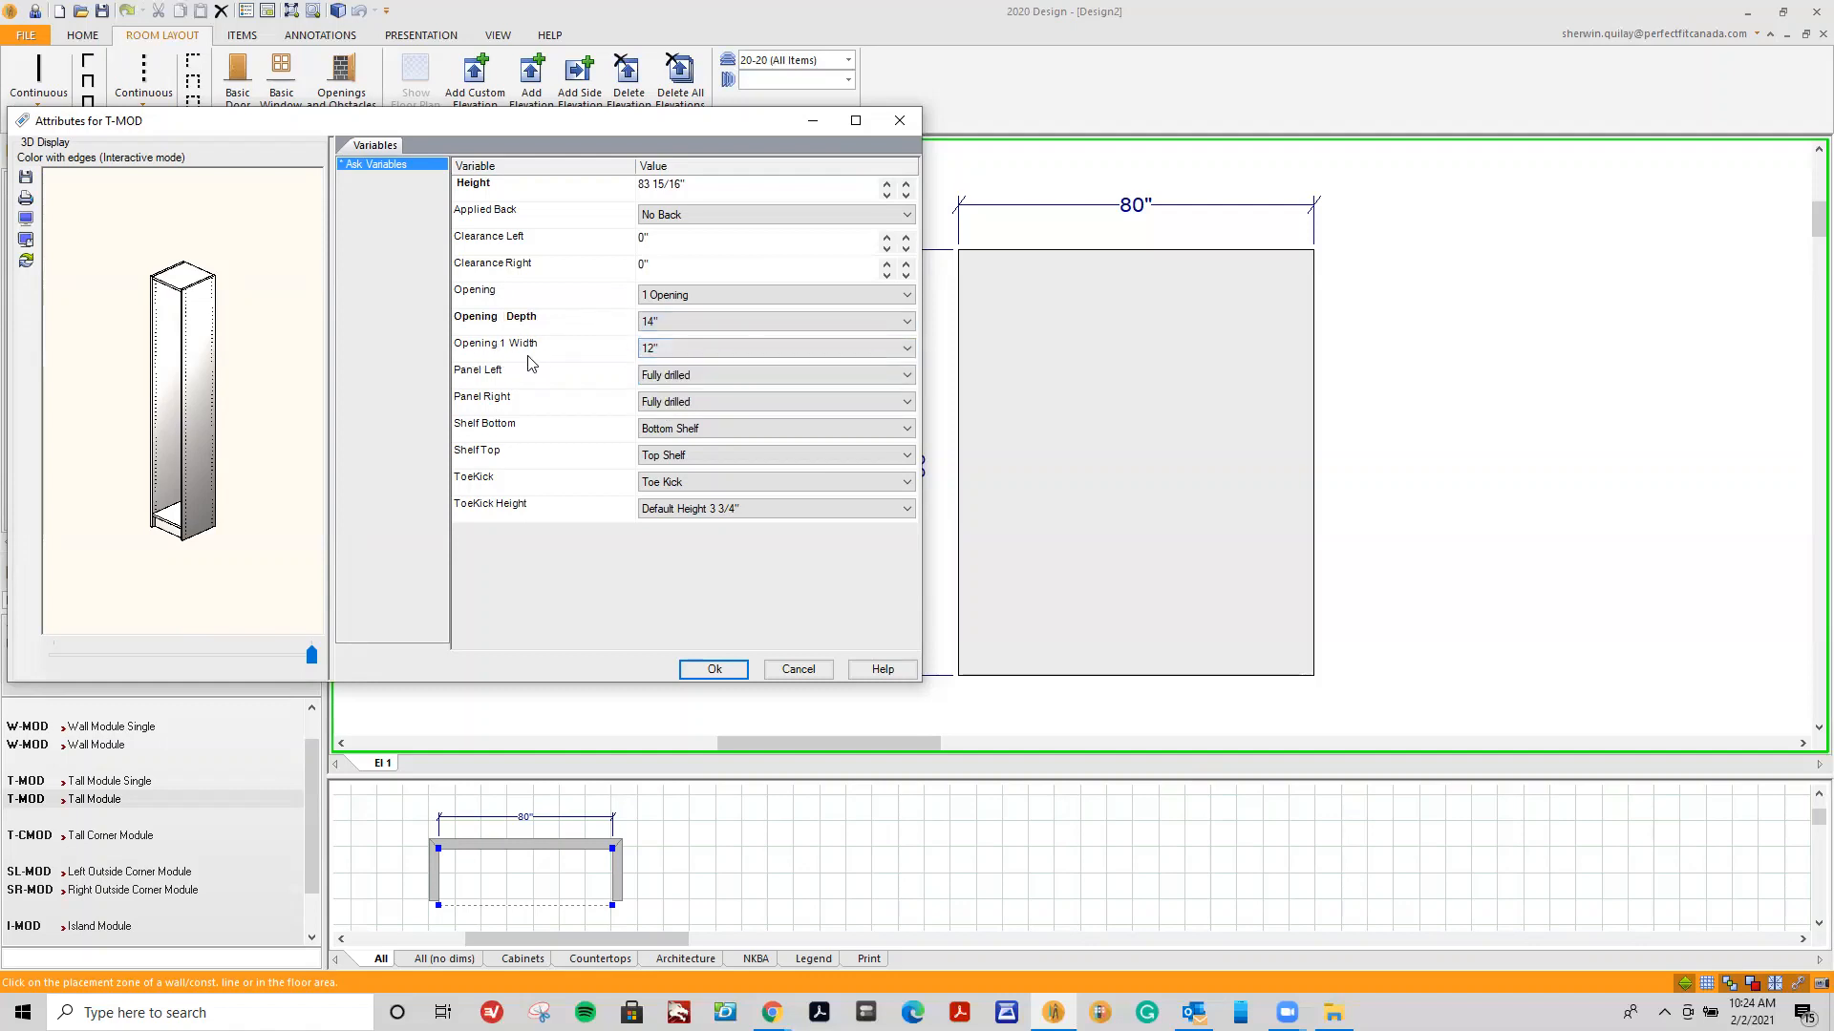
left_click(673, 349)
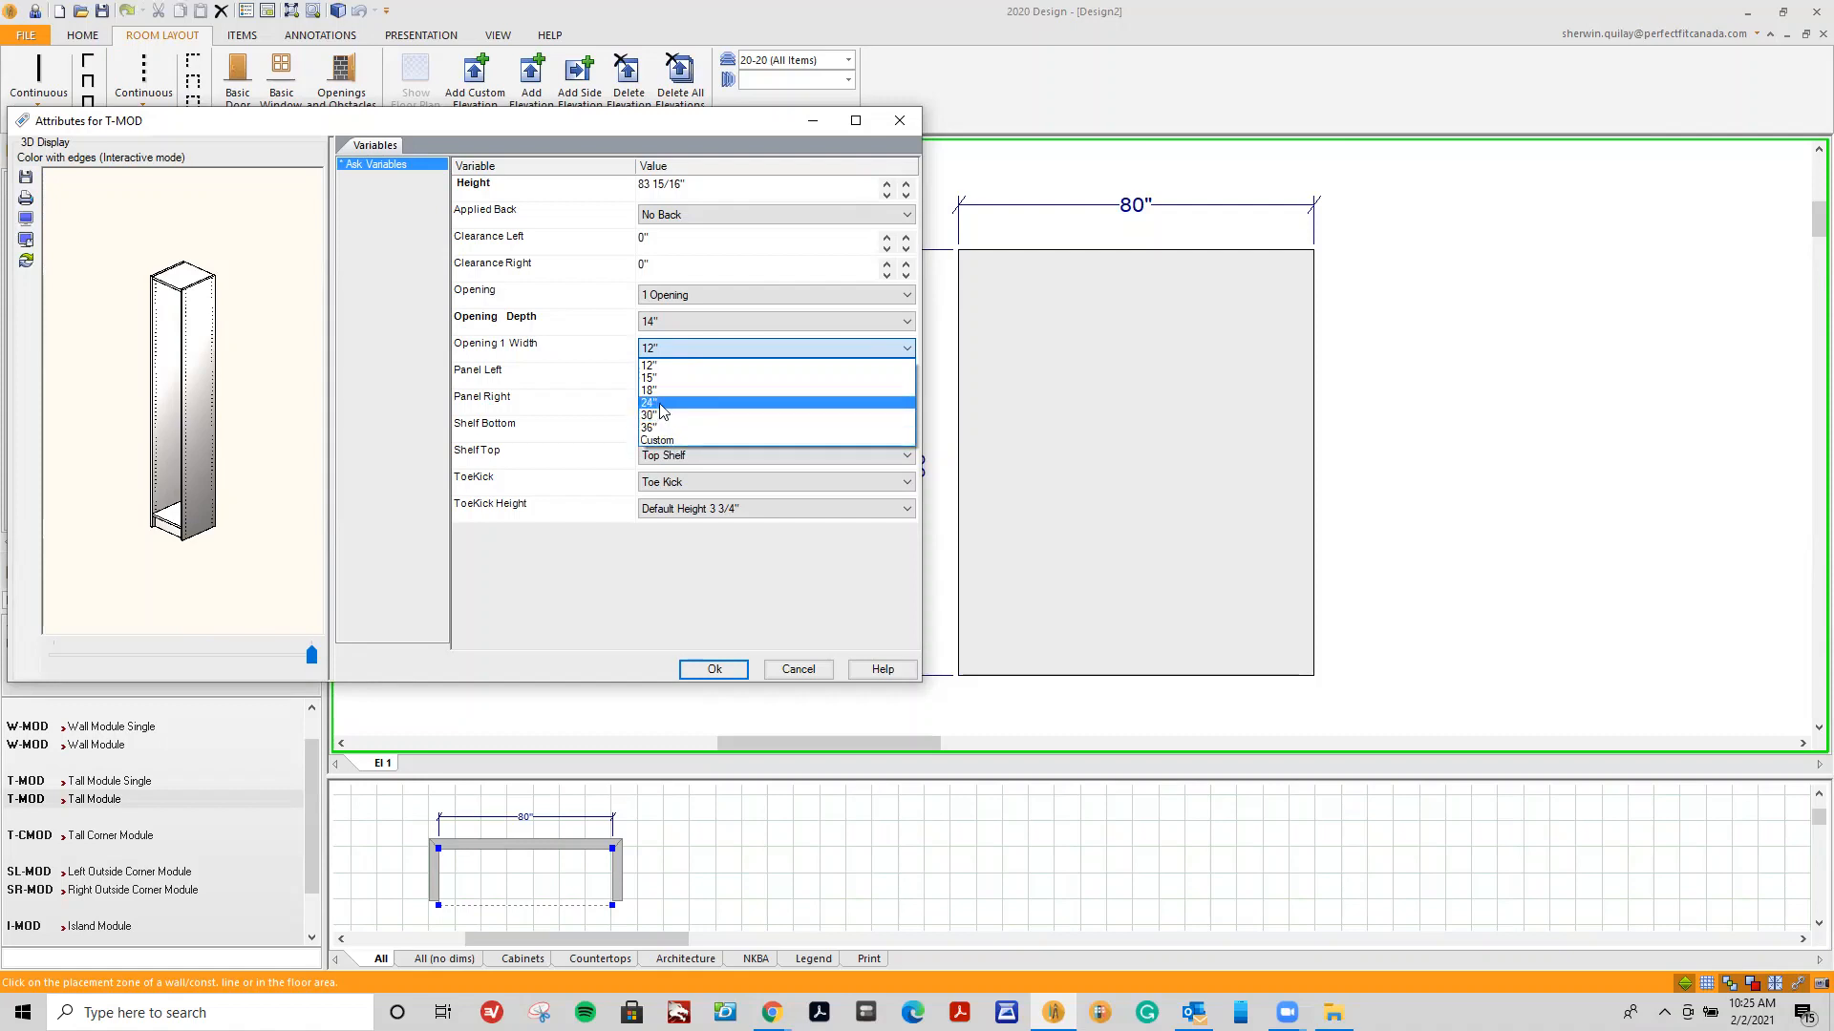
left_click(659, 405)
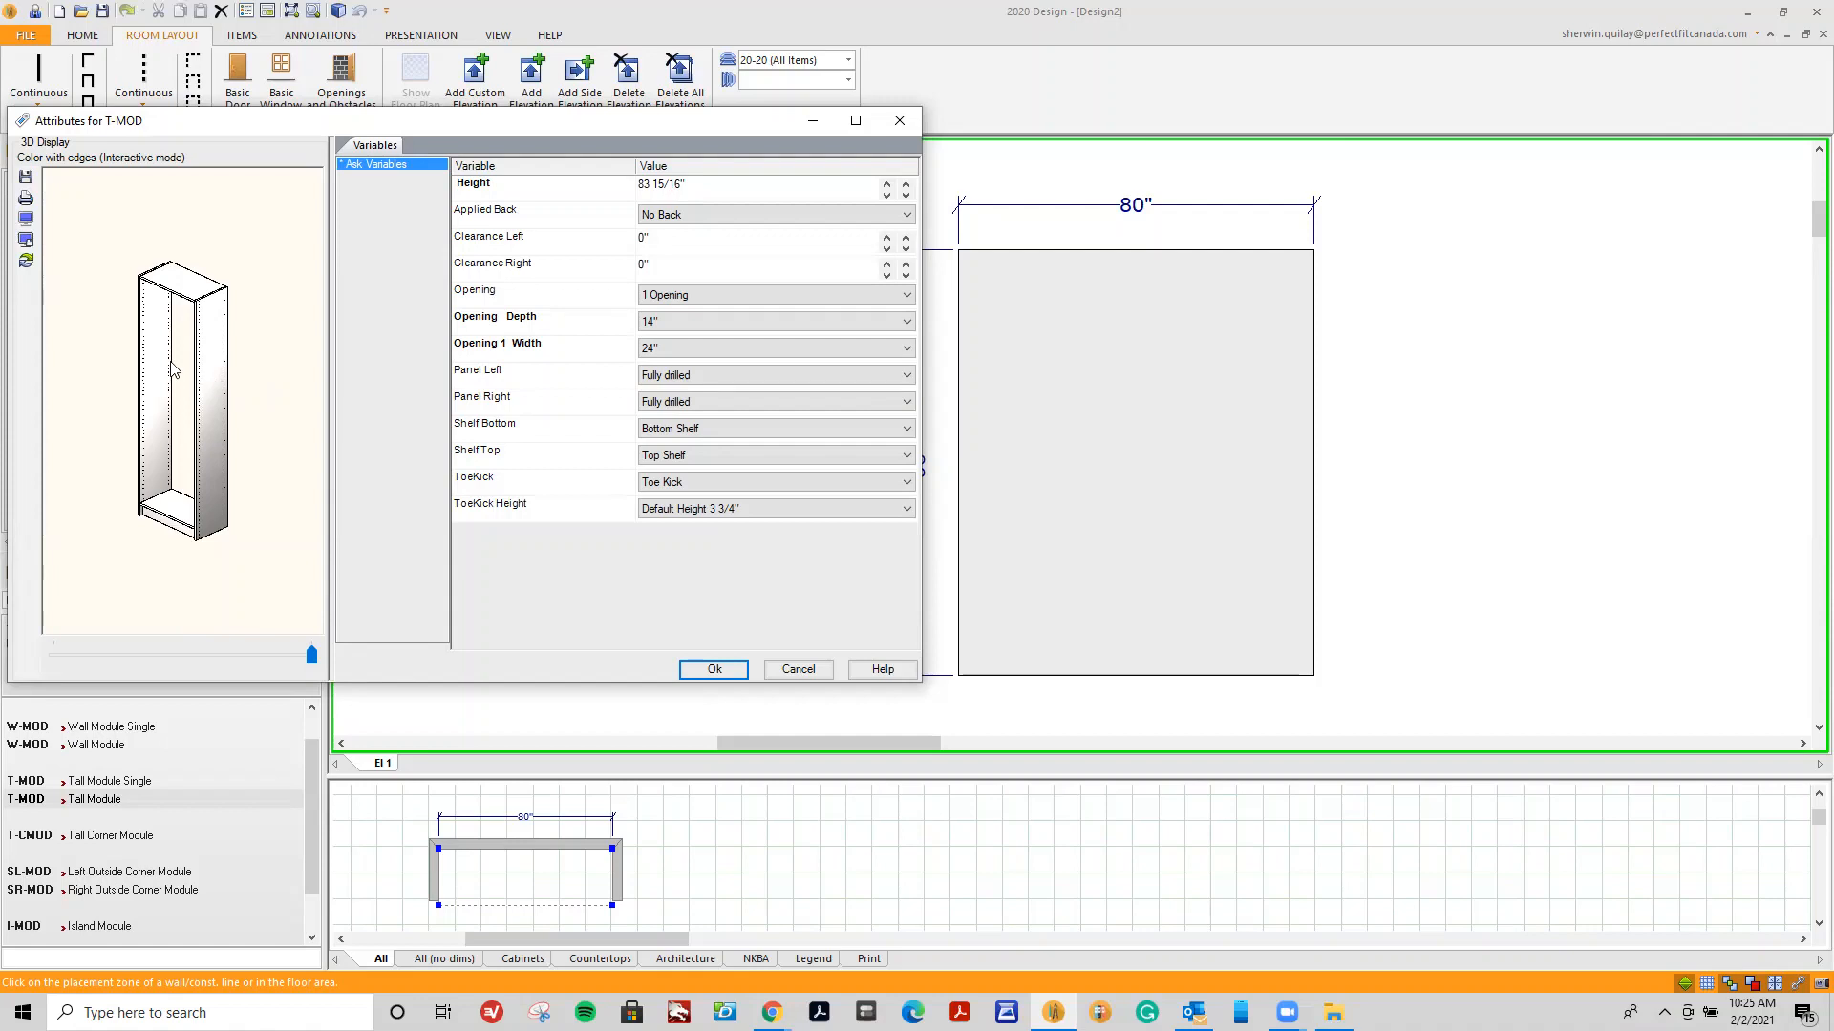
Try the left panel as Half drilled, examine its outer face in the 3D preview, and restore Fully drilled.
left_click_drag(145, 341, 234, 360)
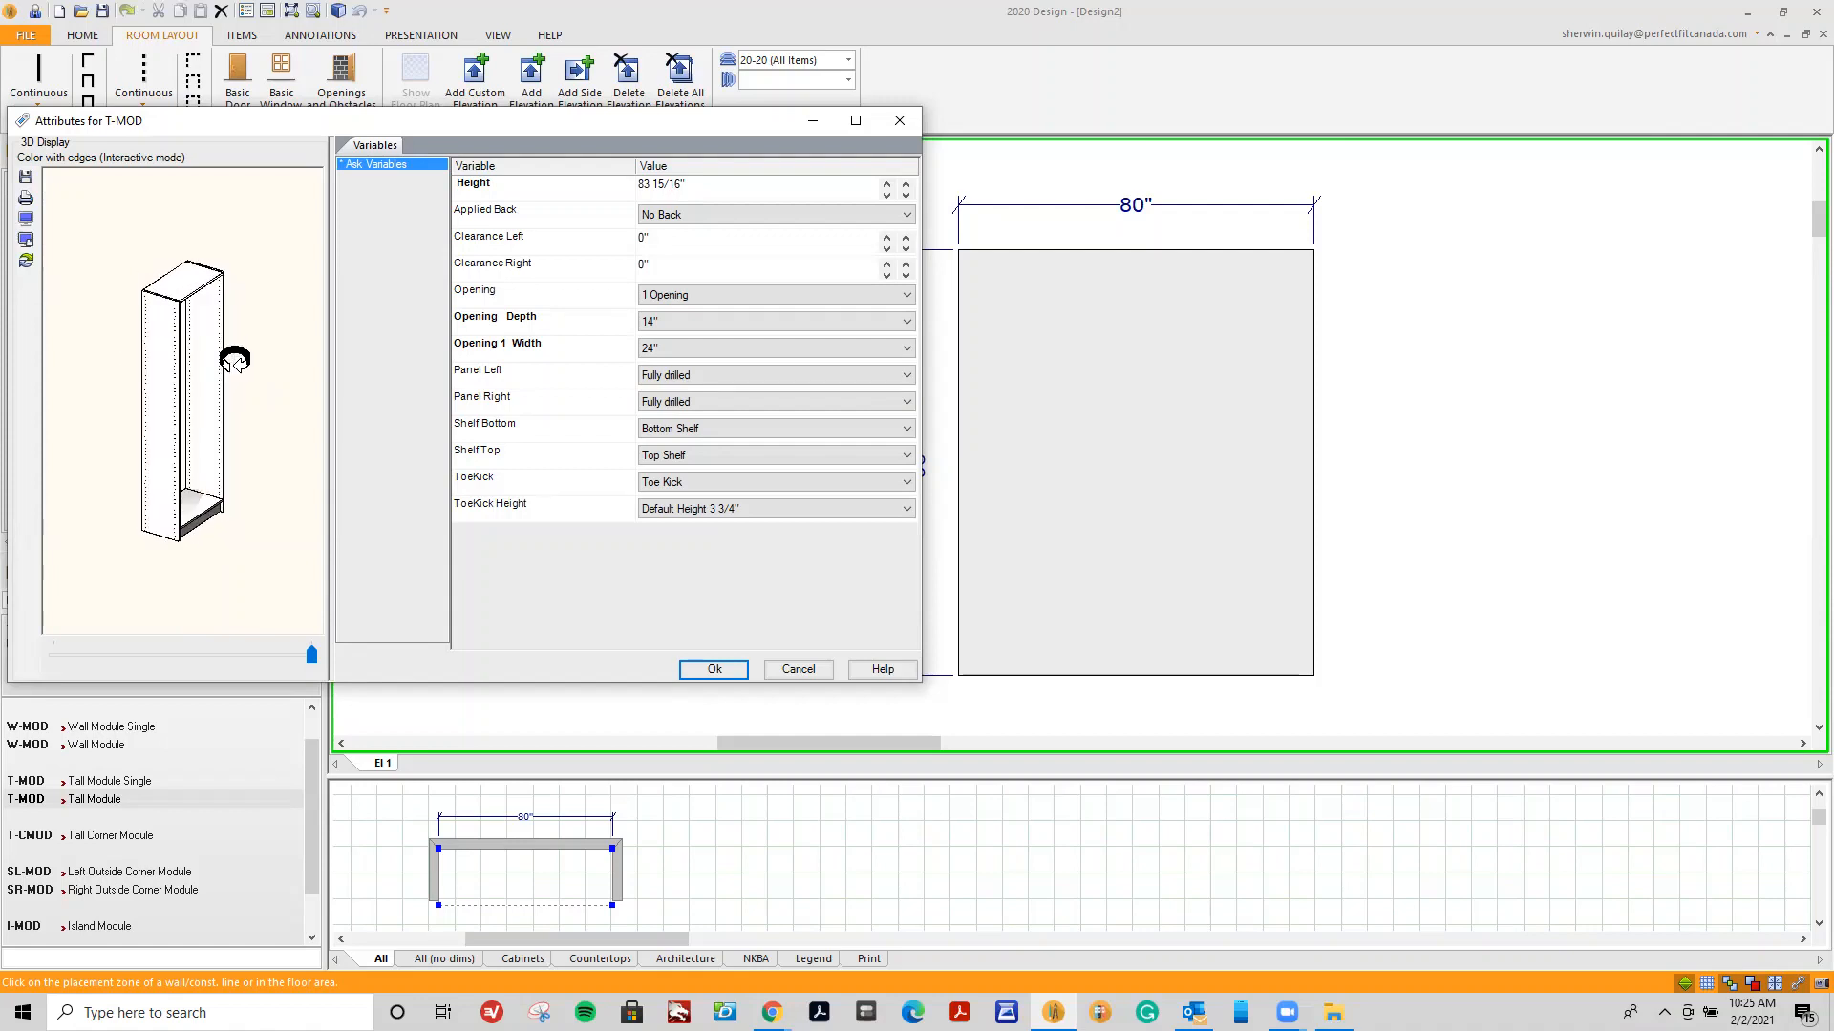
left_click(727, 375)
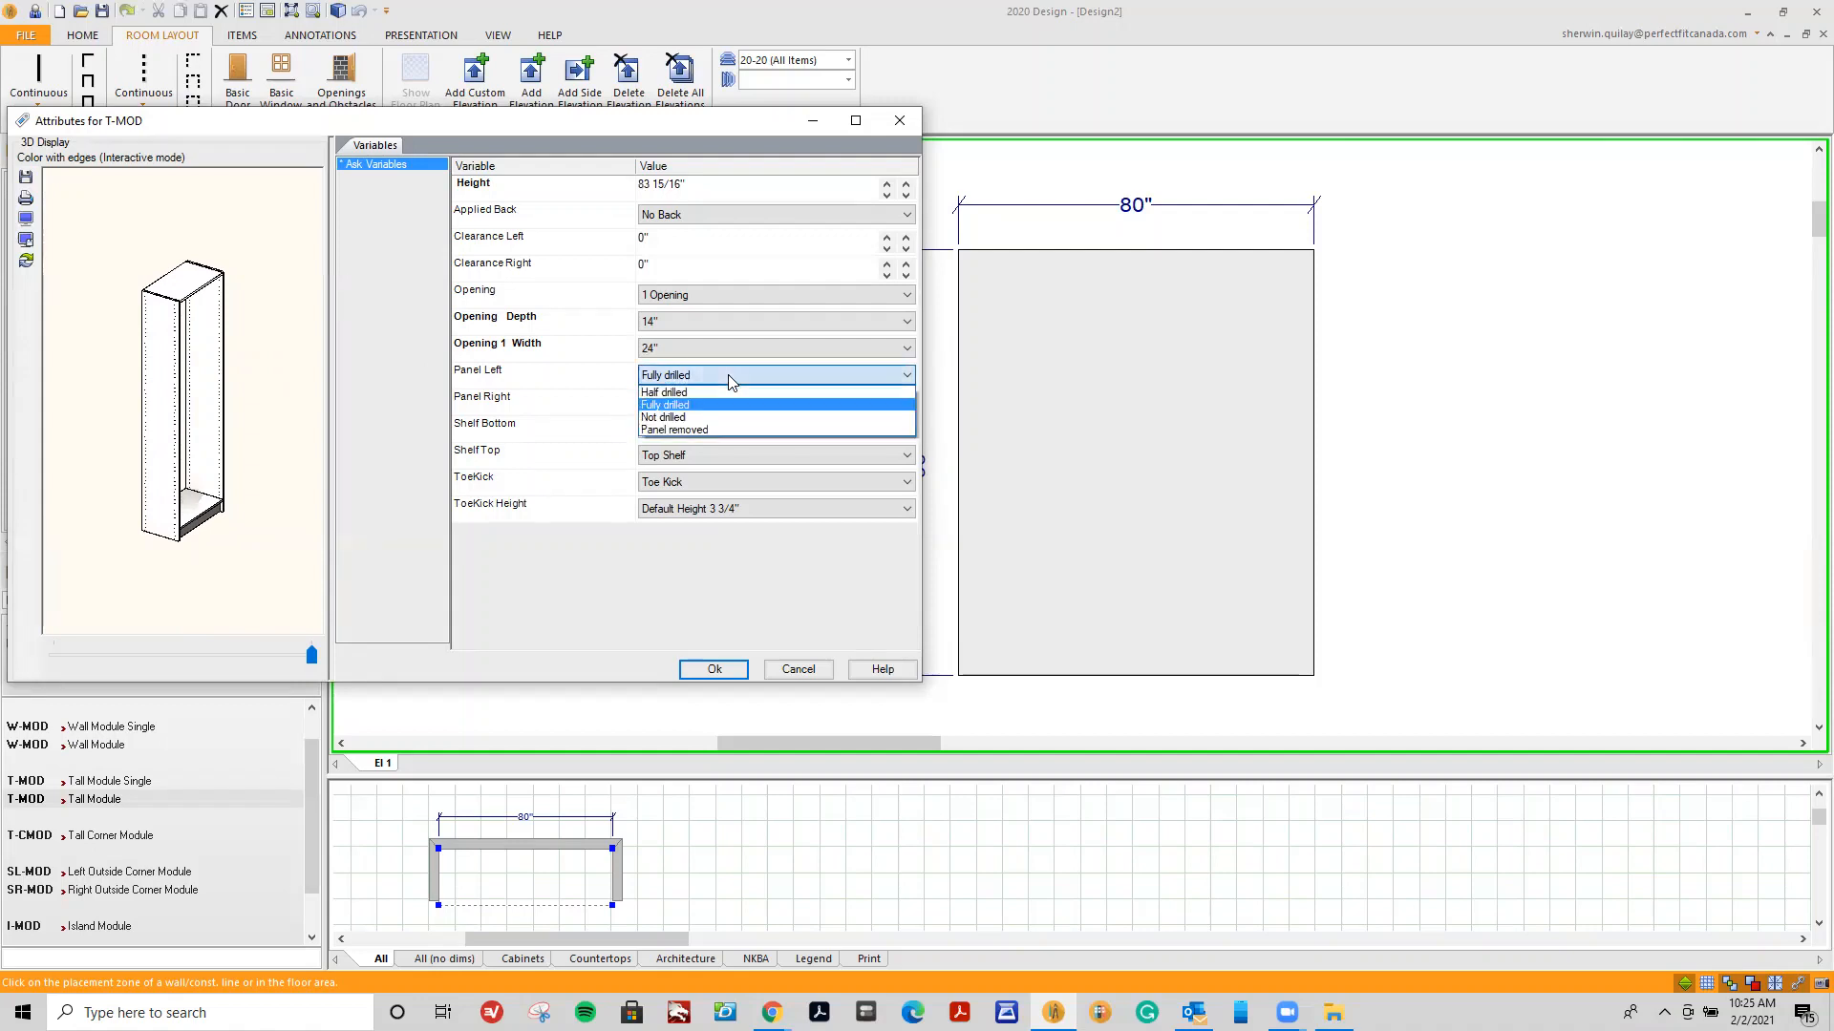
left_click(726, 392)
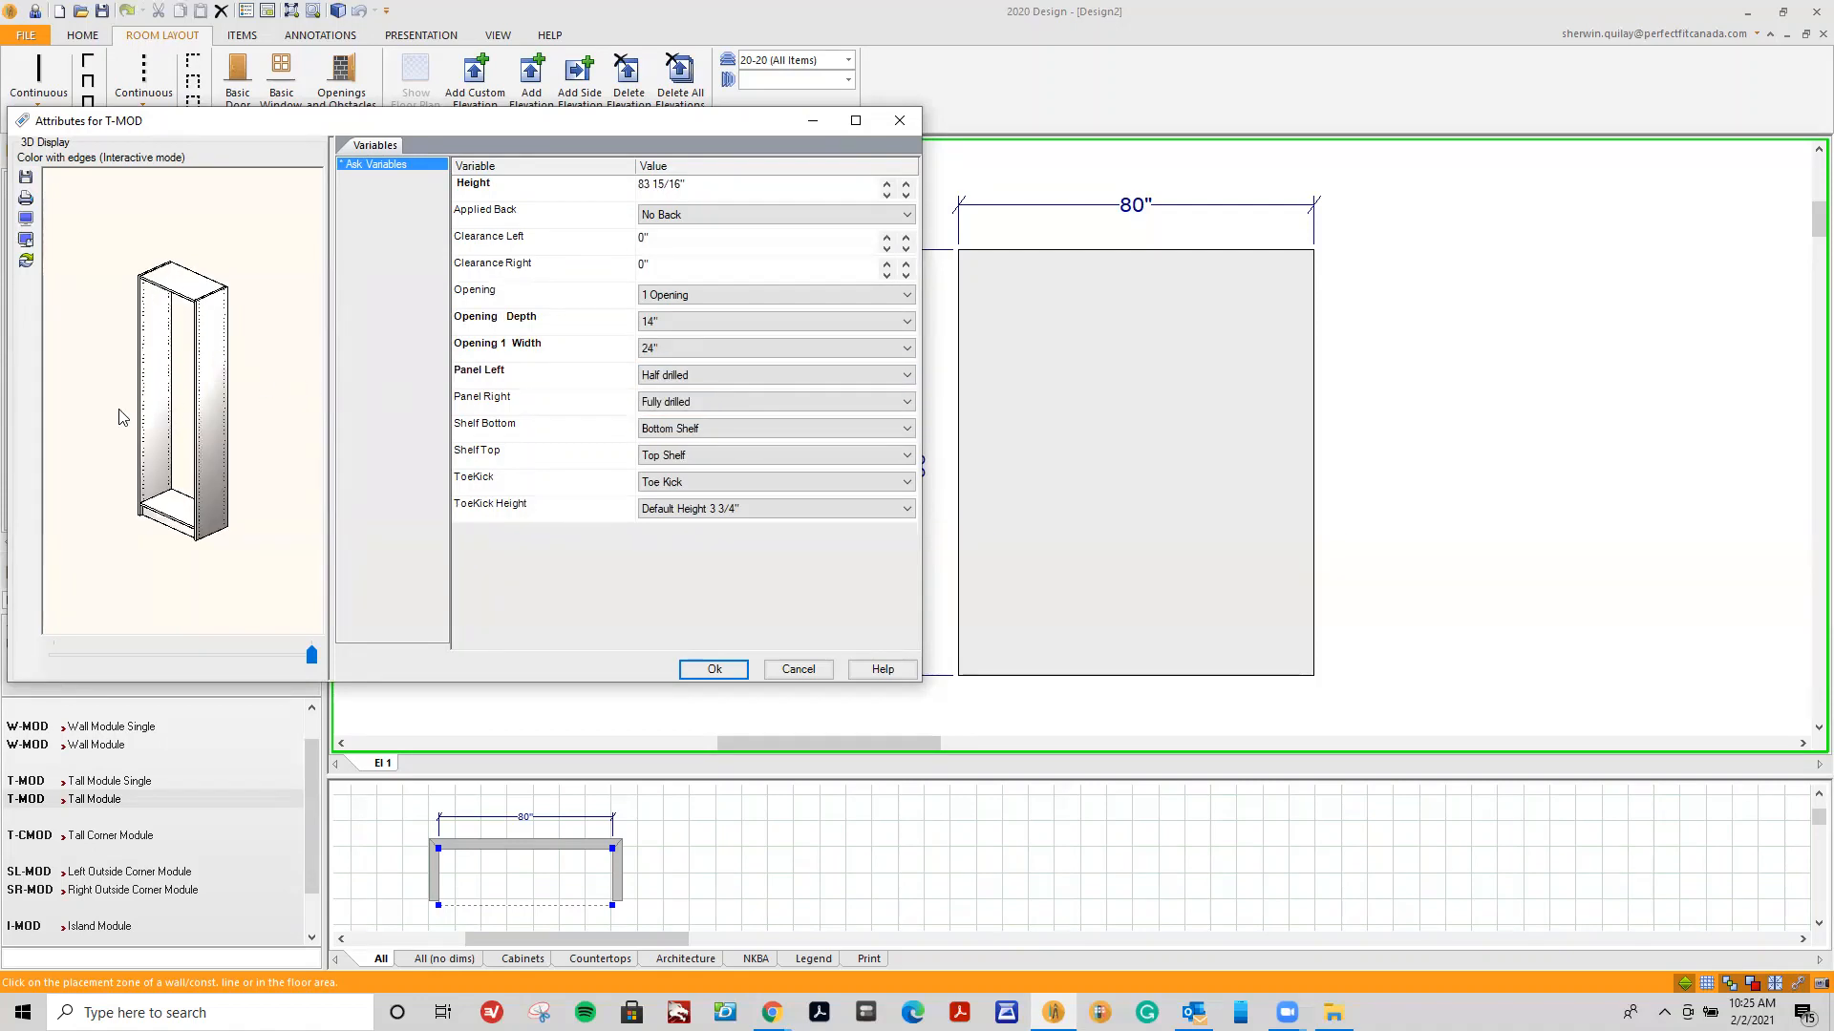
left_click_drag(123, 408, 208, 363)
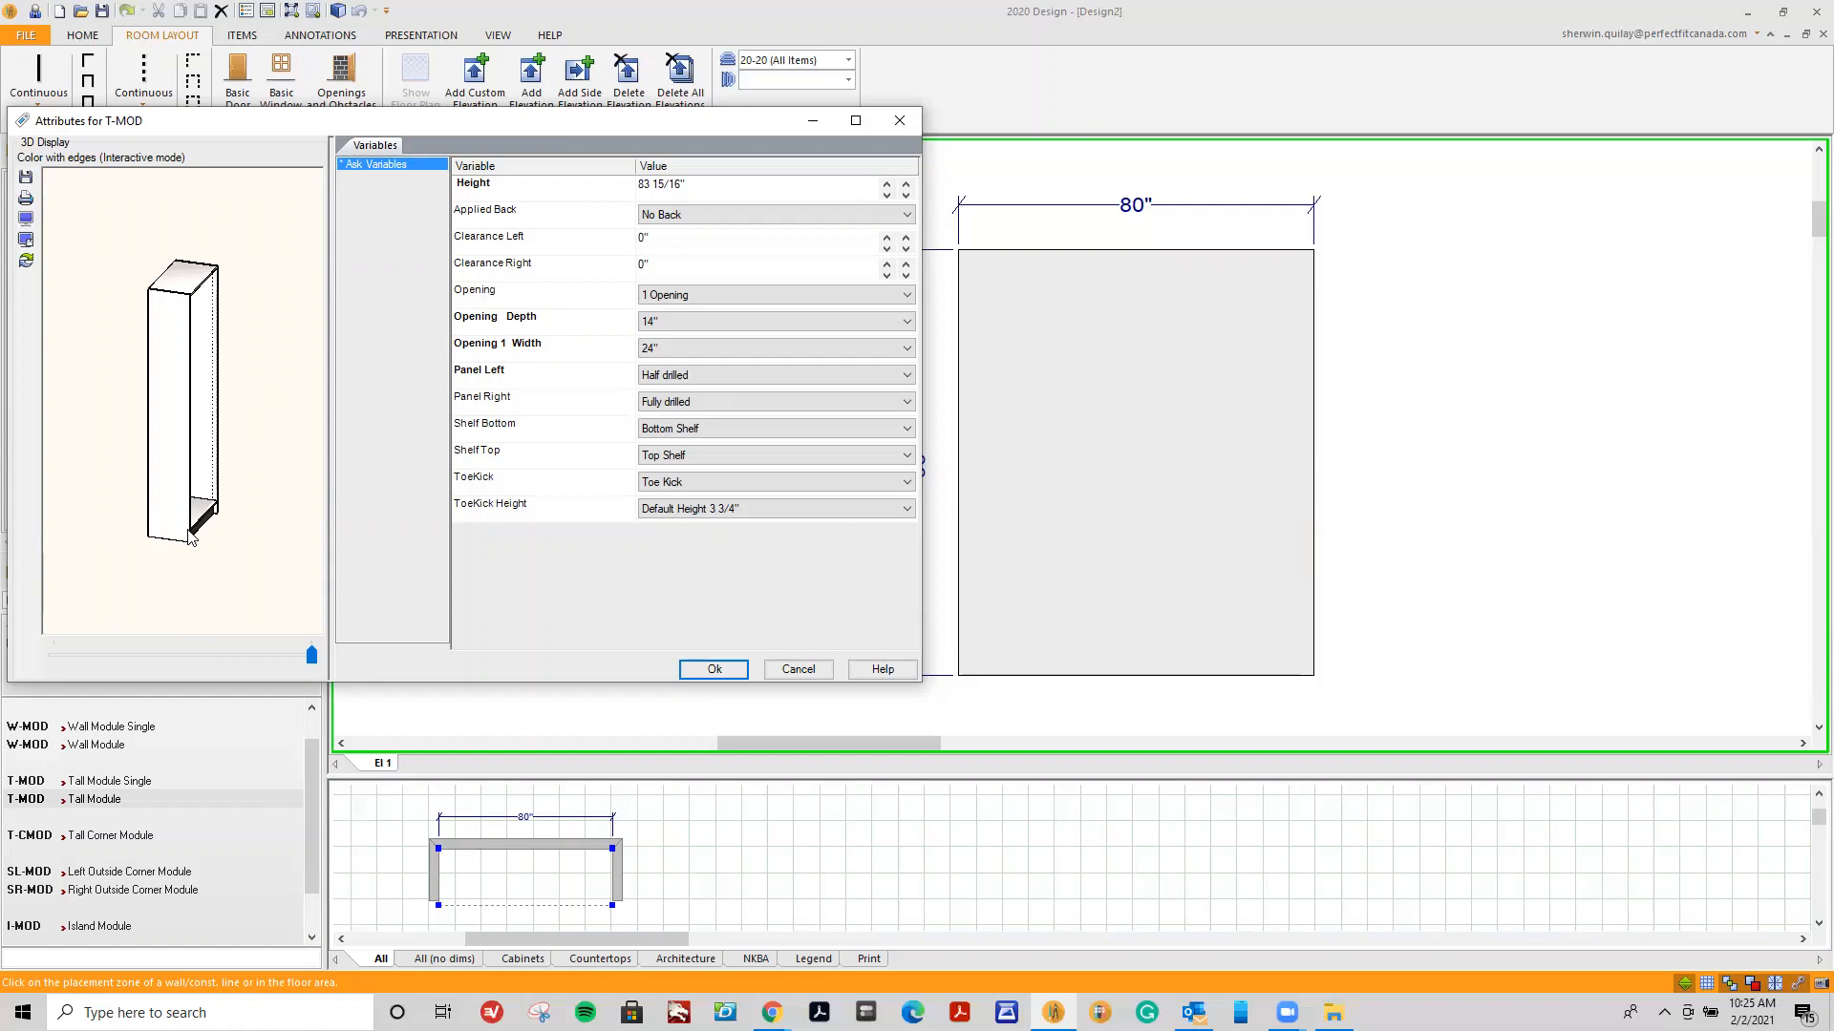
left_click(662, 375)
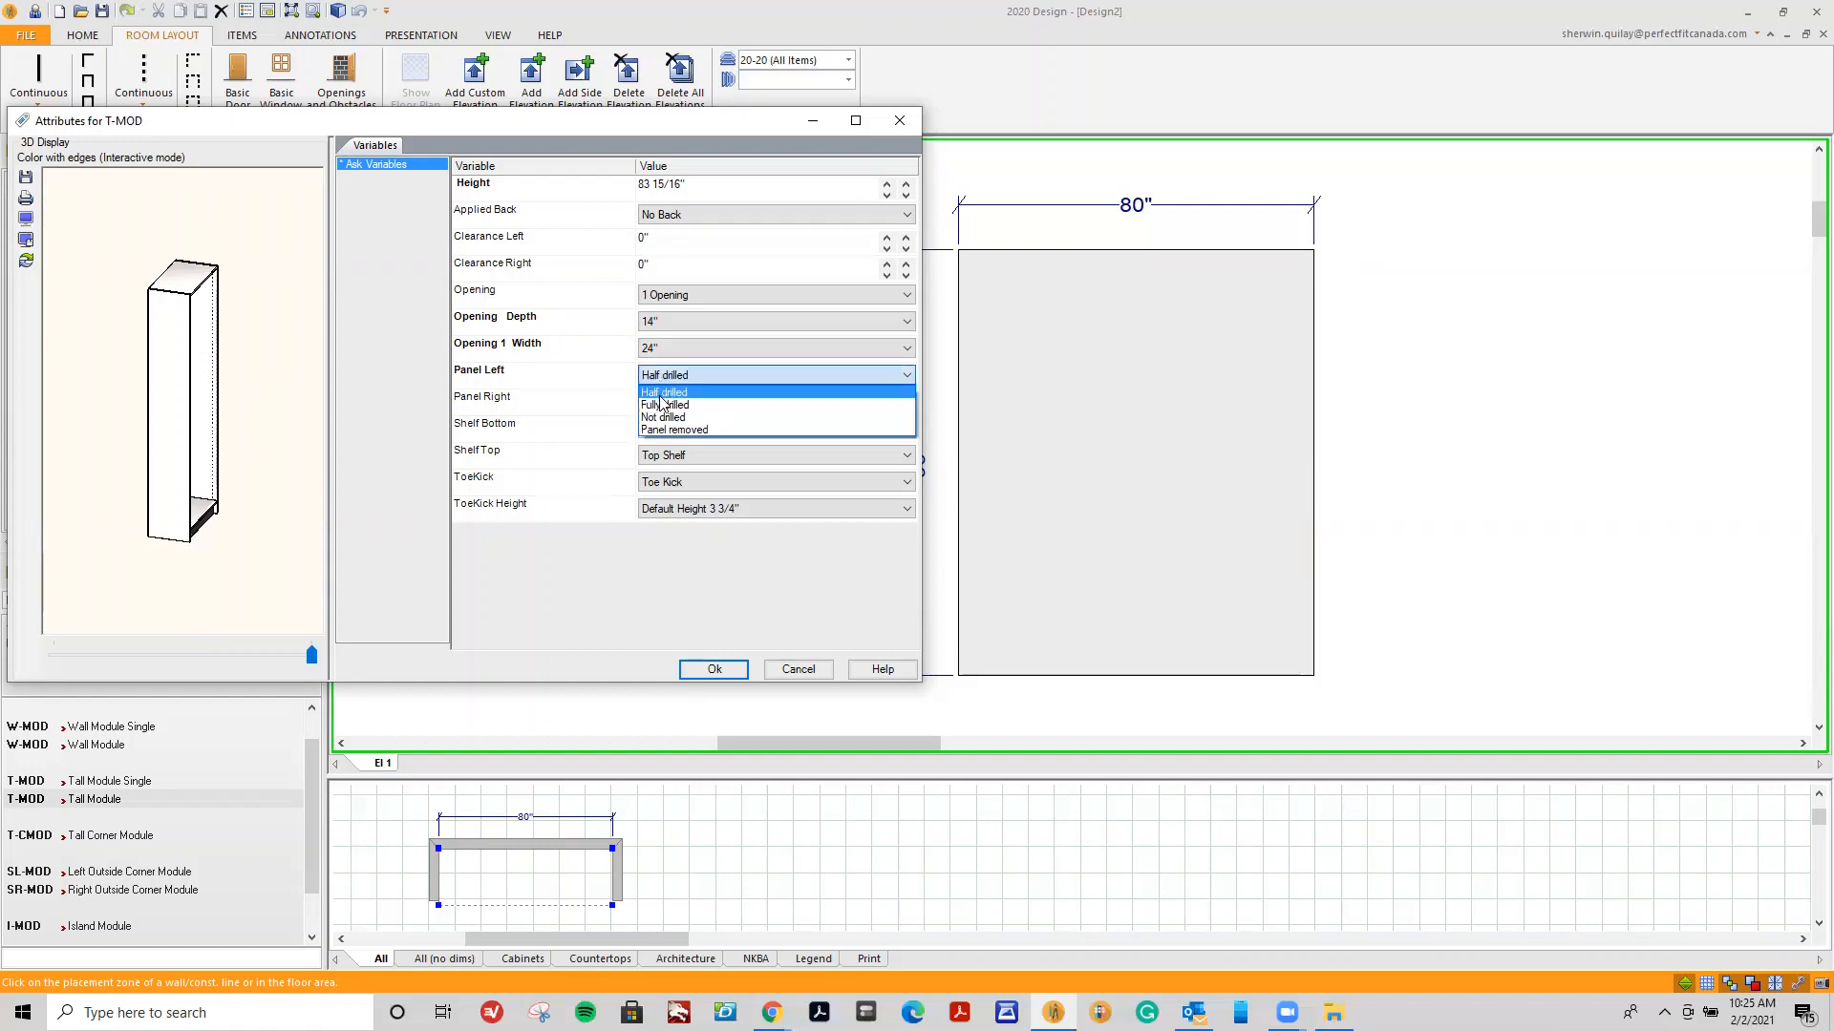
left_click(661, 404)
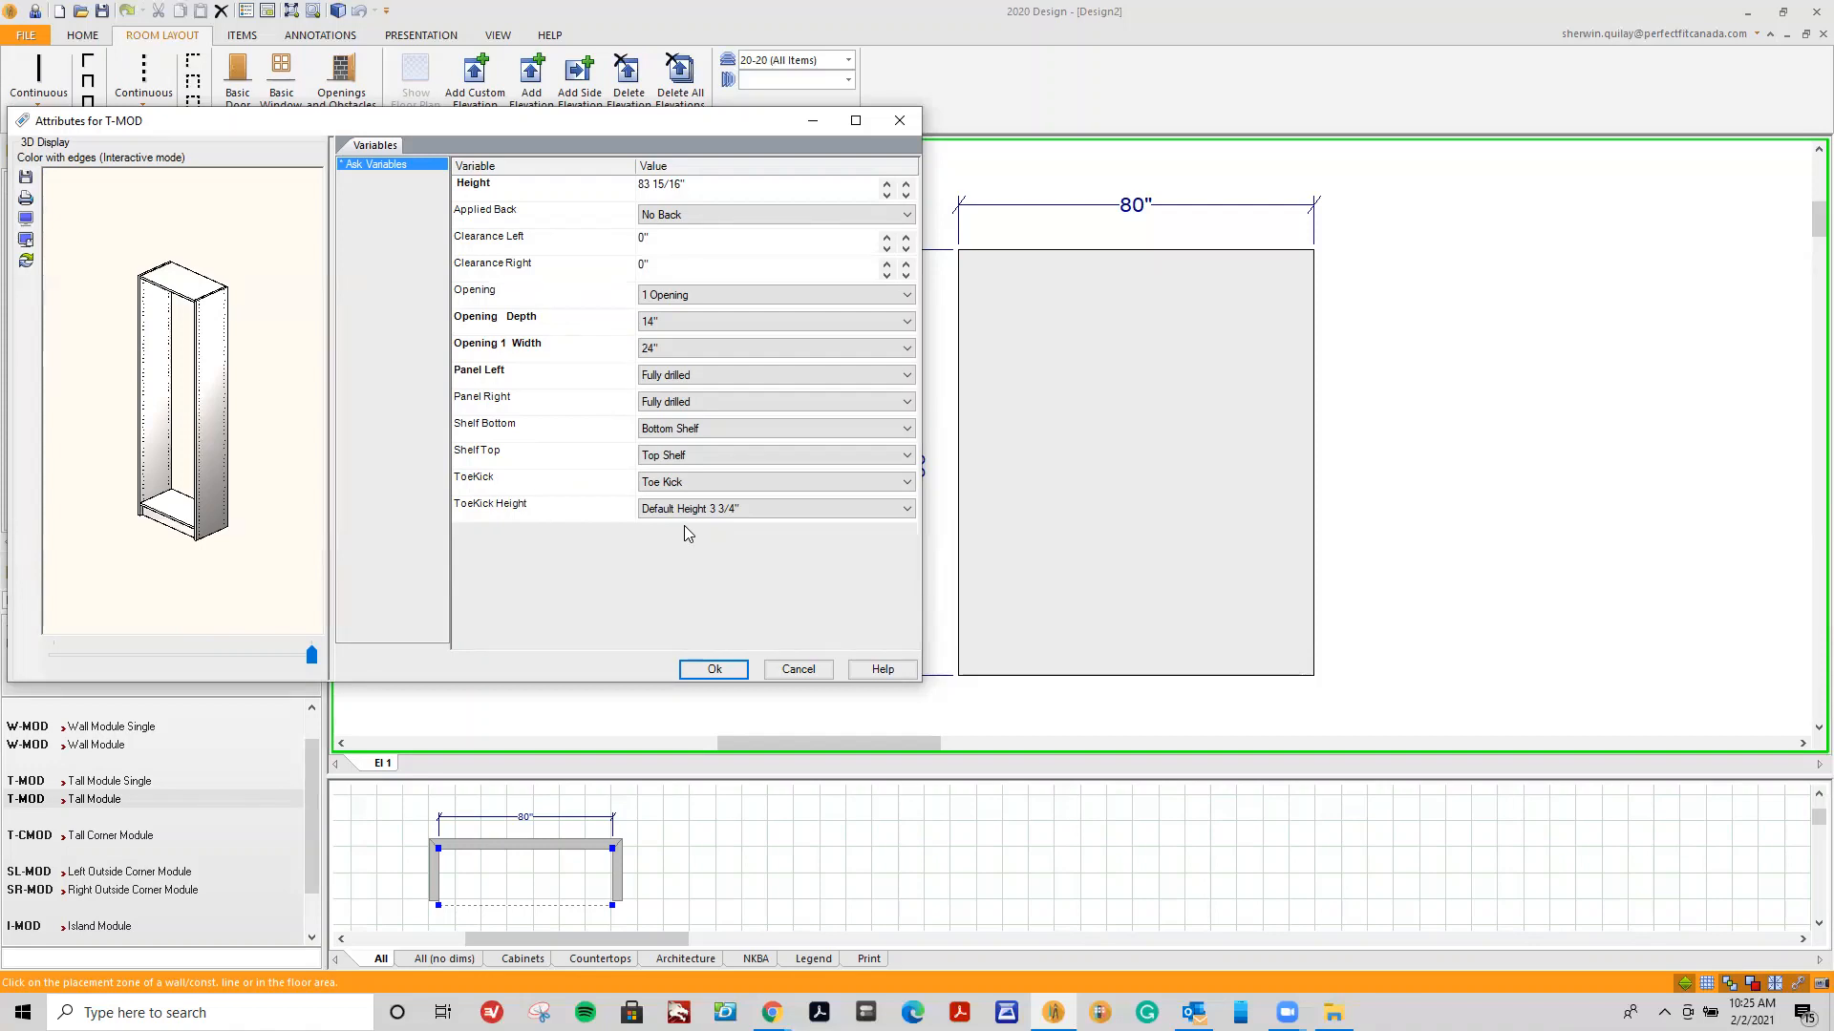
Review the right panel, bottom shelf, top shelf, toe kick and toe kick height options, keeping Default Height 3 3/4".
left_click(717, 403)
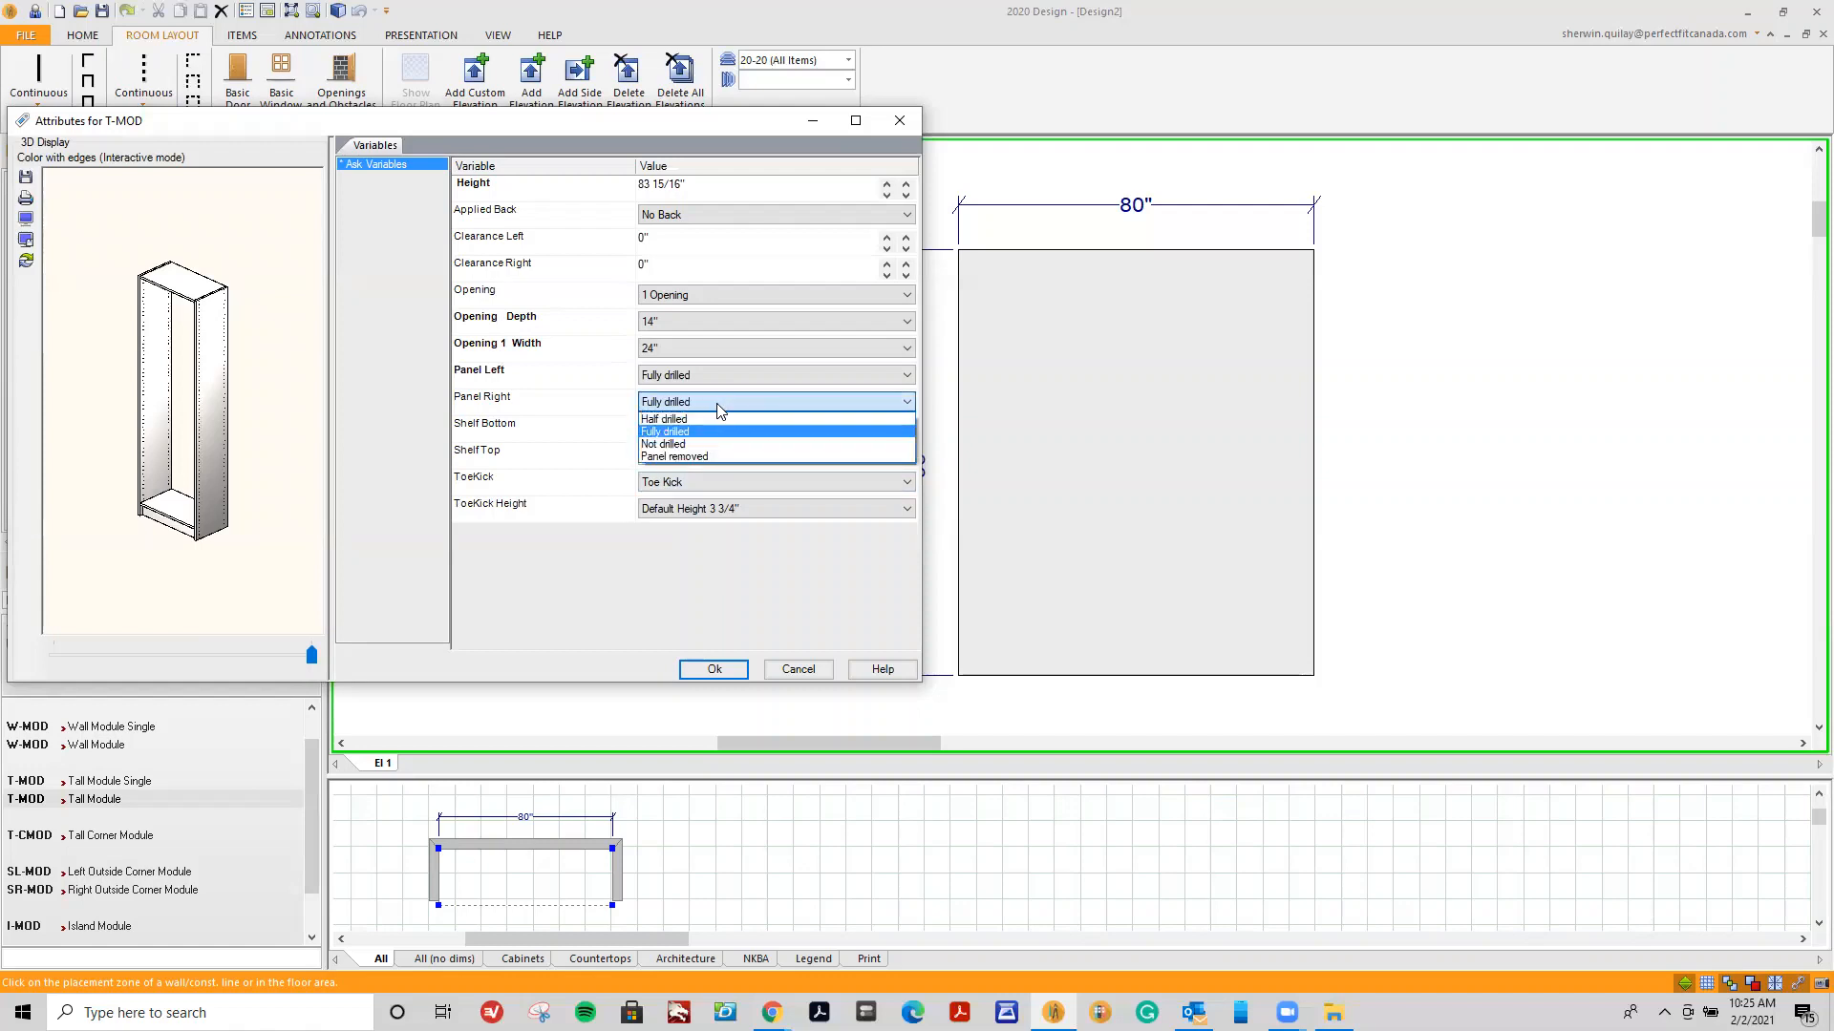
left_click(718, 407)
left_click(718, 427)
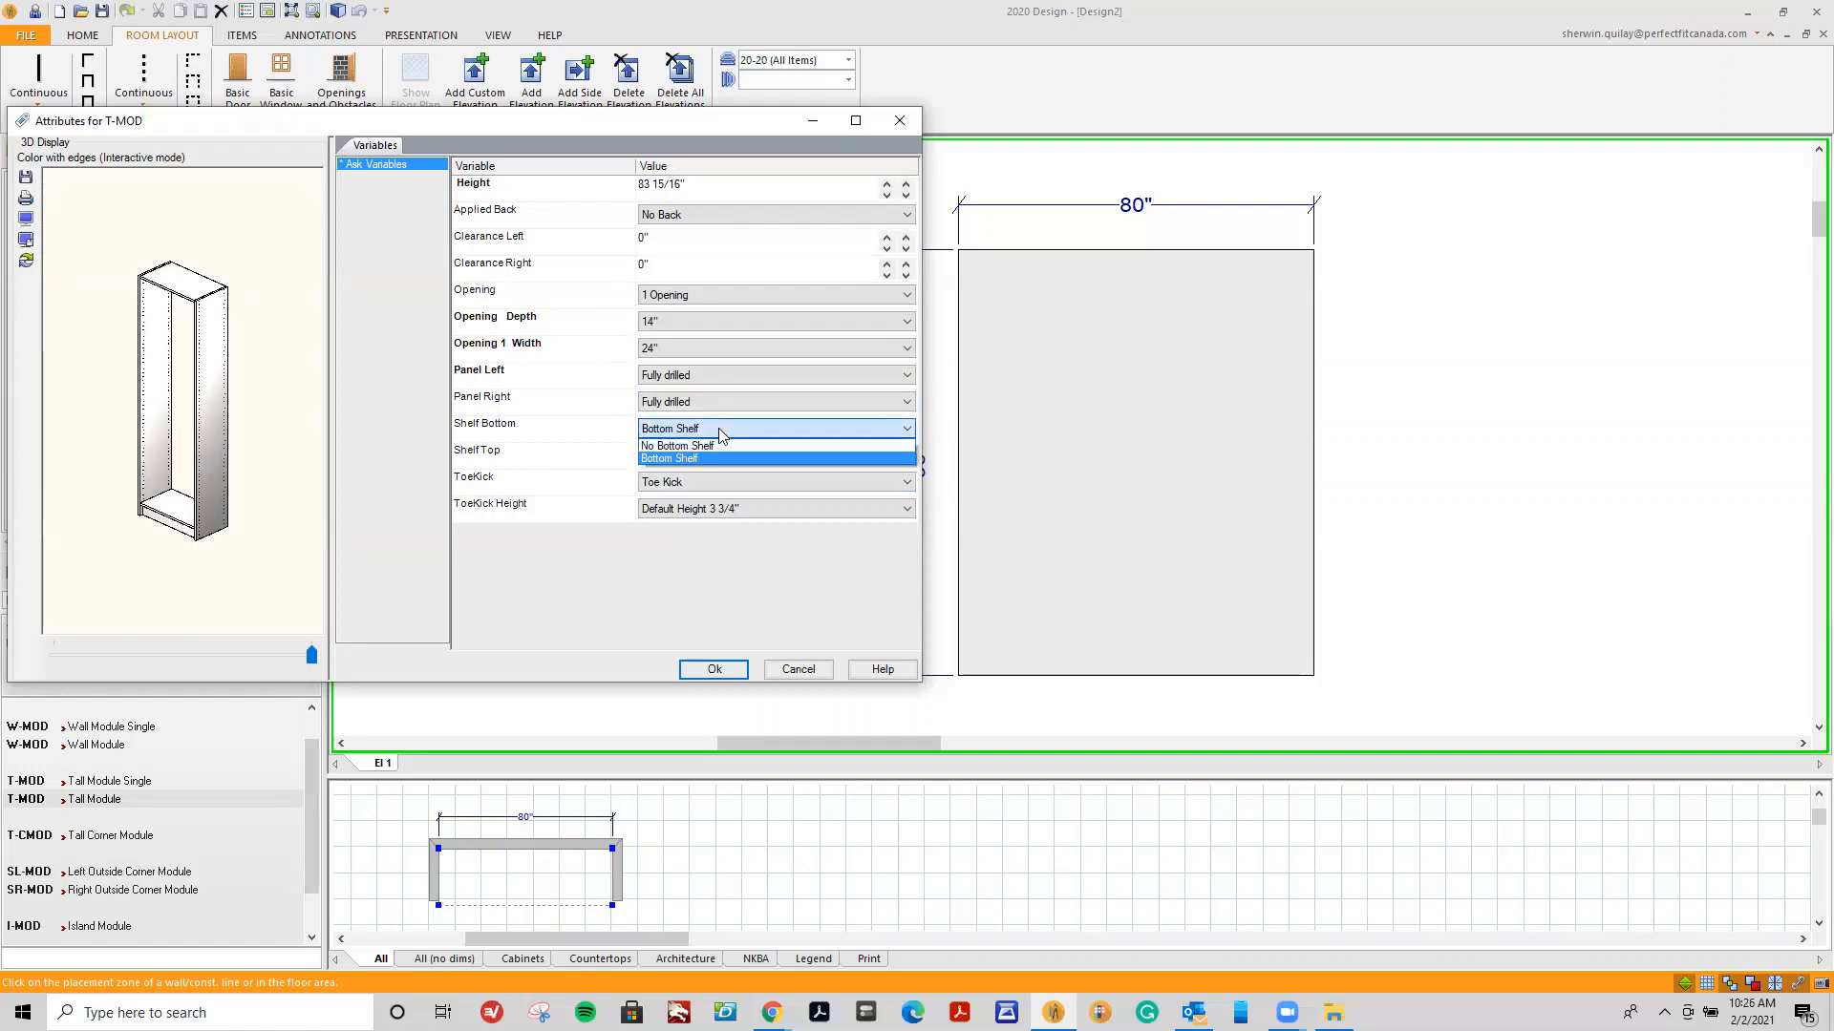
left_click(719, 428)
left_click(720, 456)
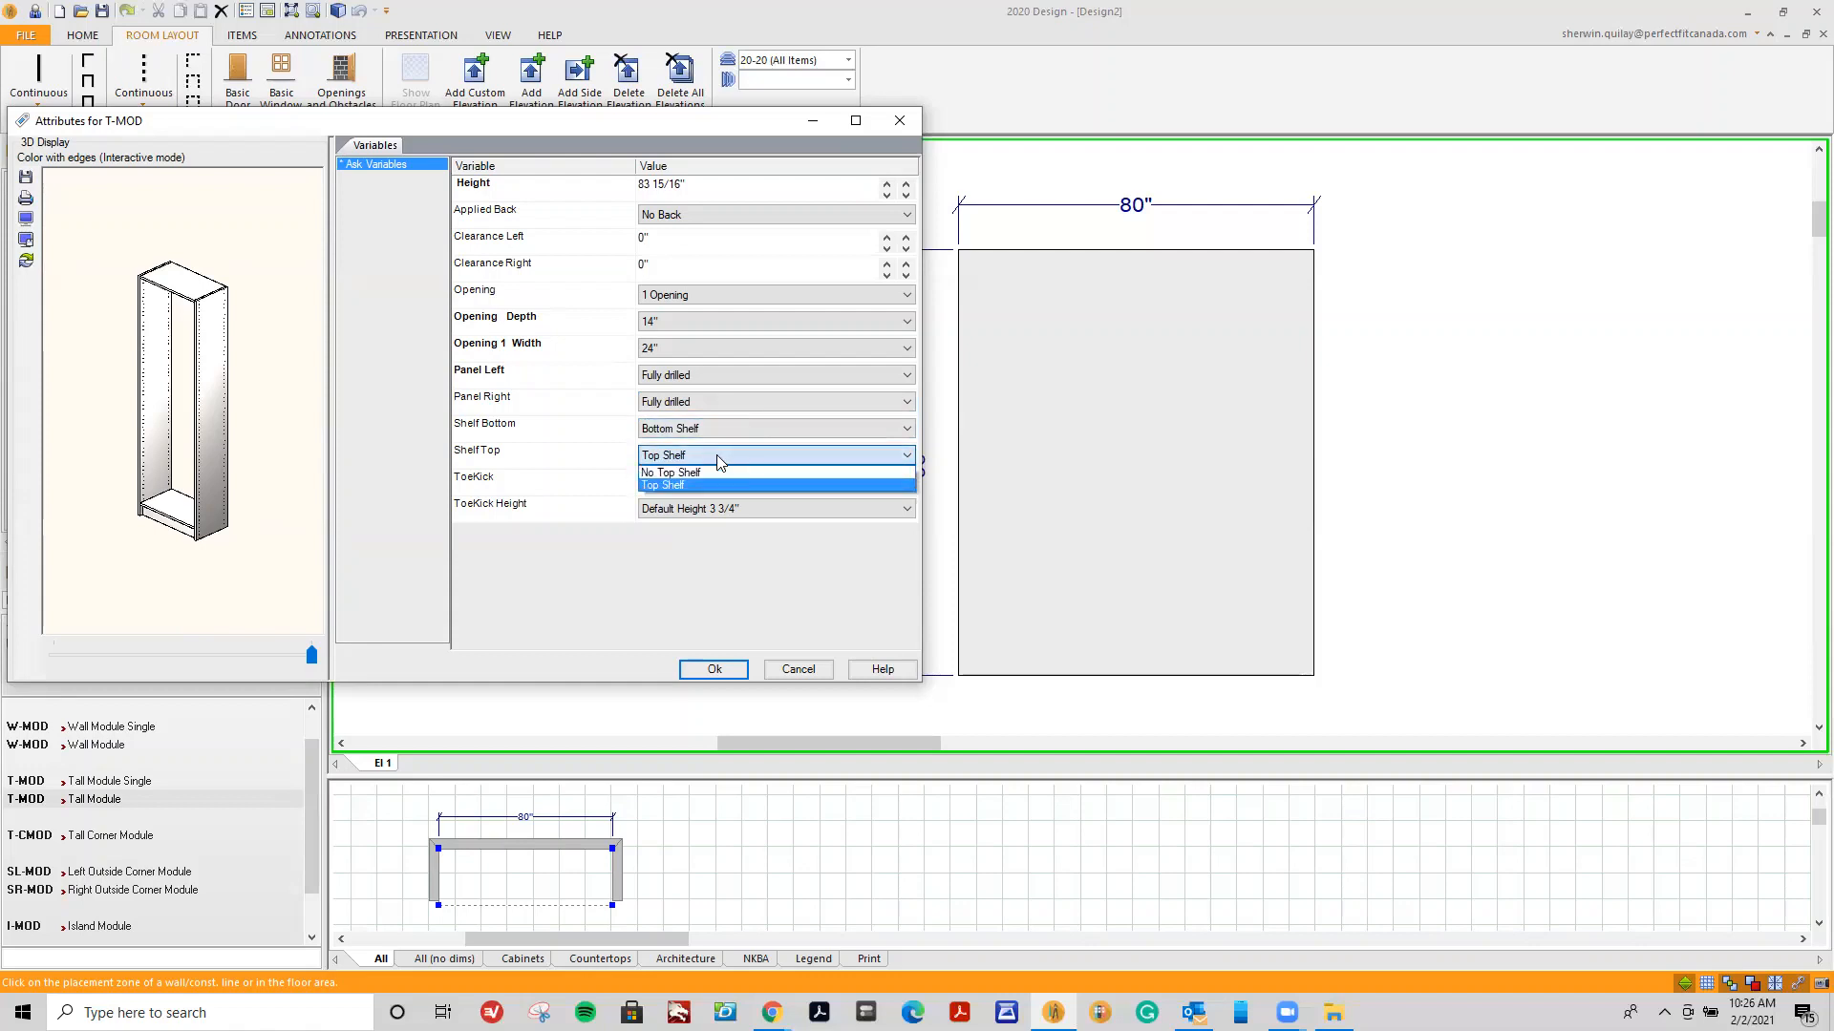
left_click(717, 456)
left_click(714, 482)
left_click(714, 483)
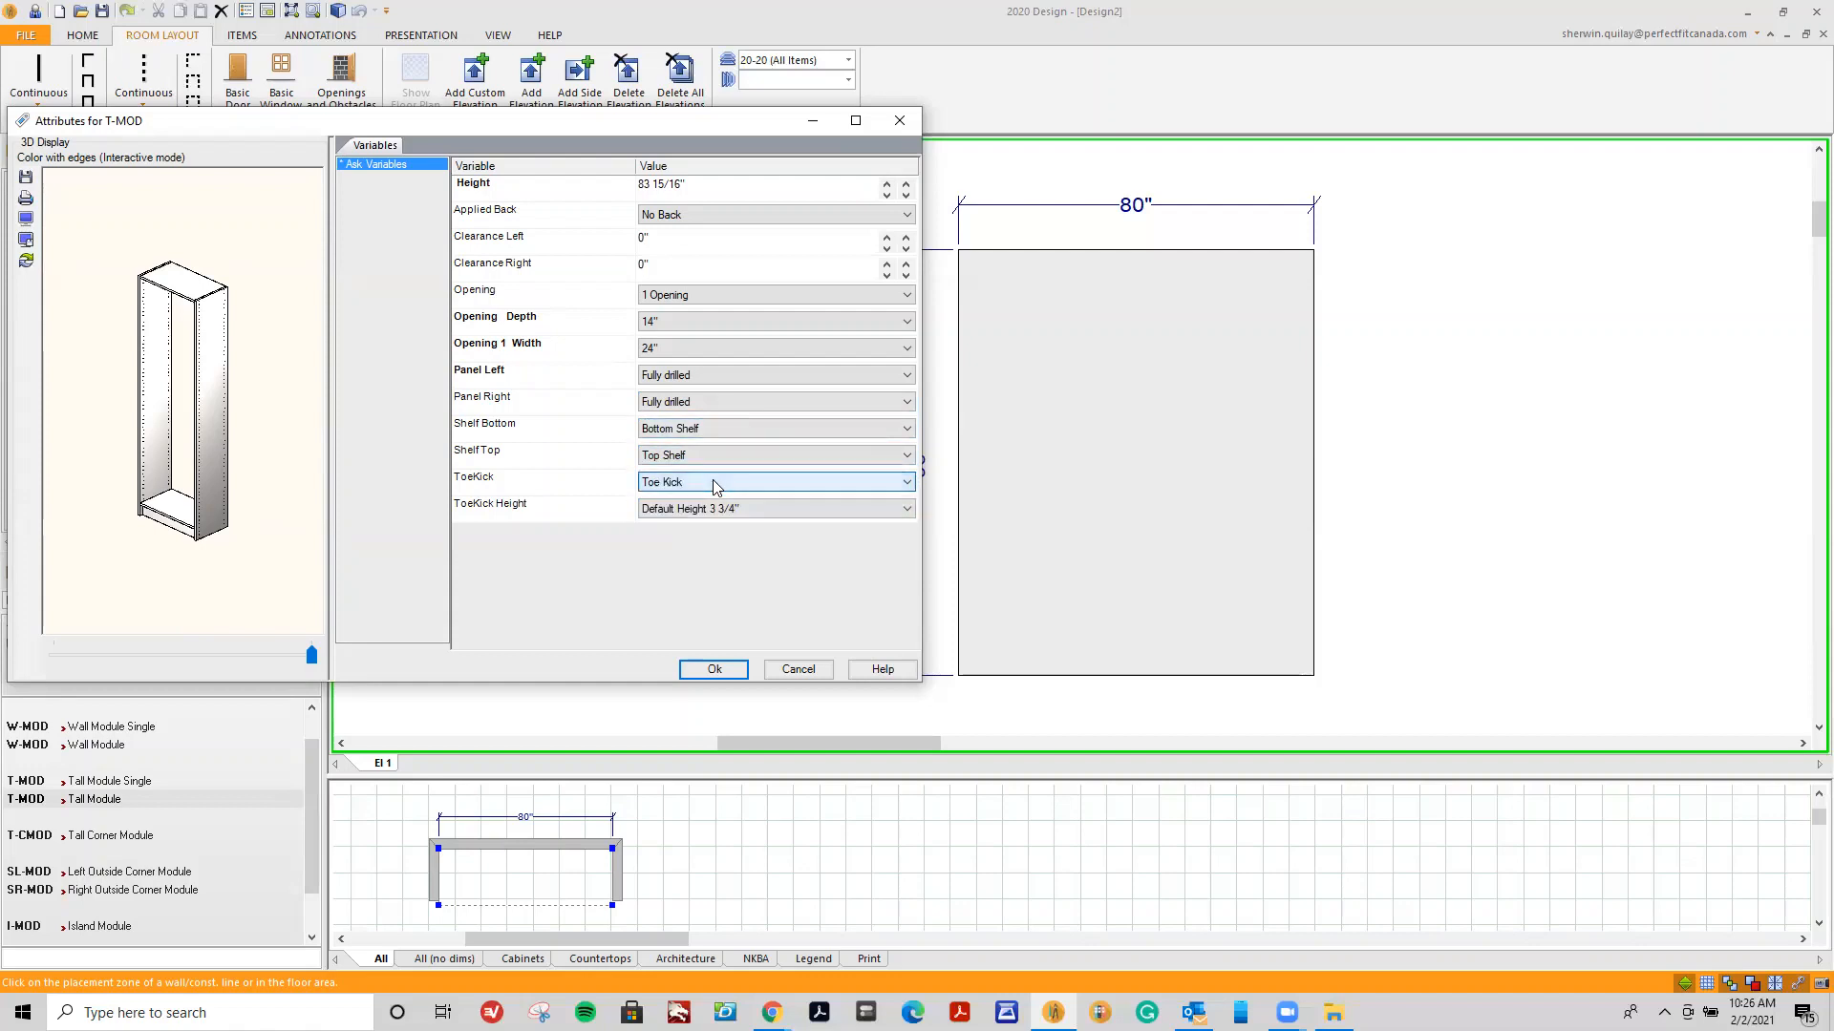
left_click(710, 510)
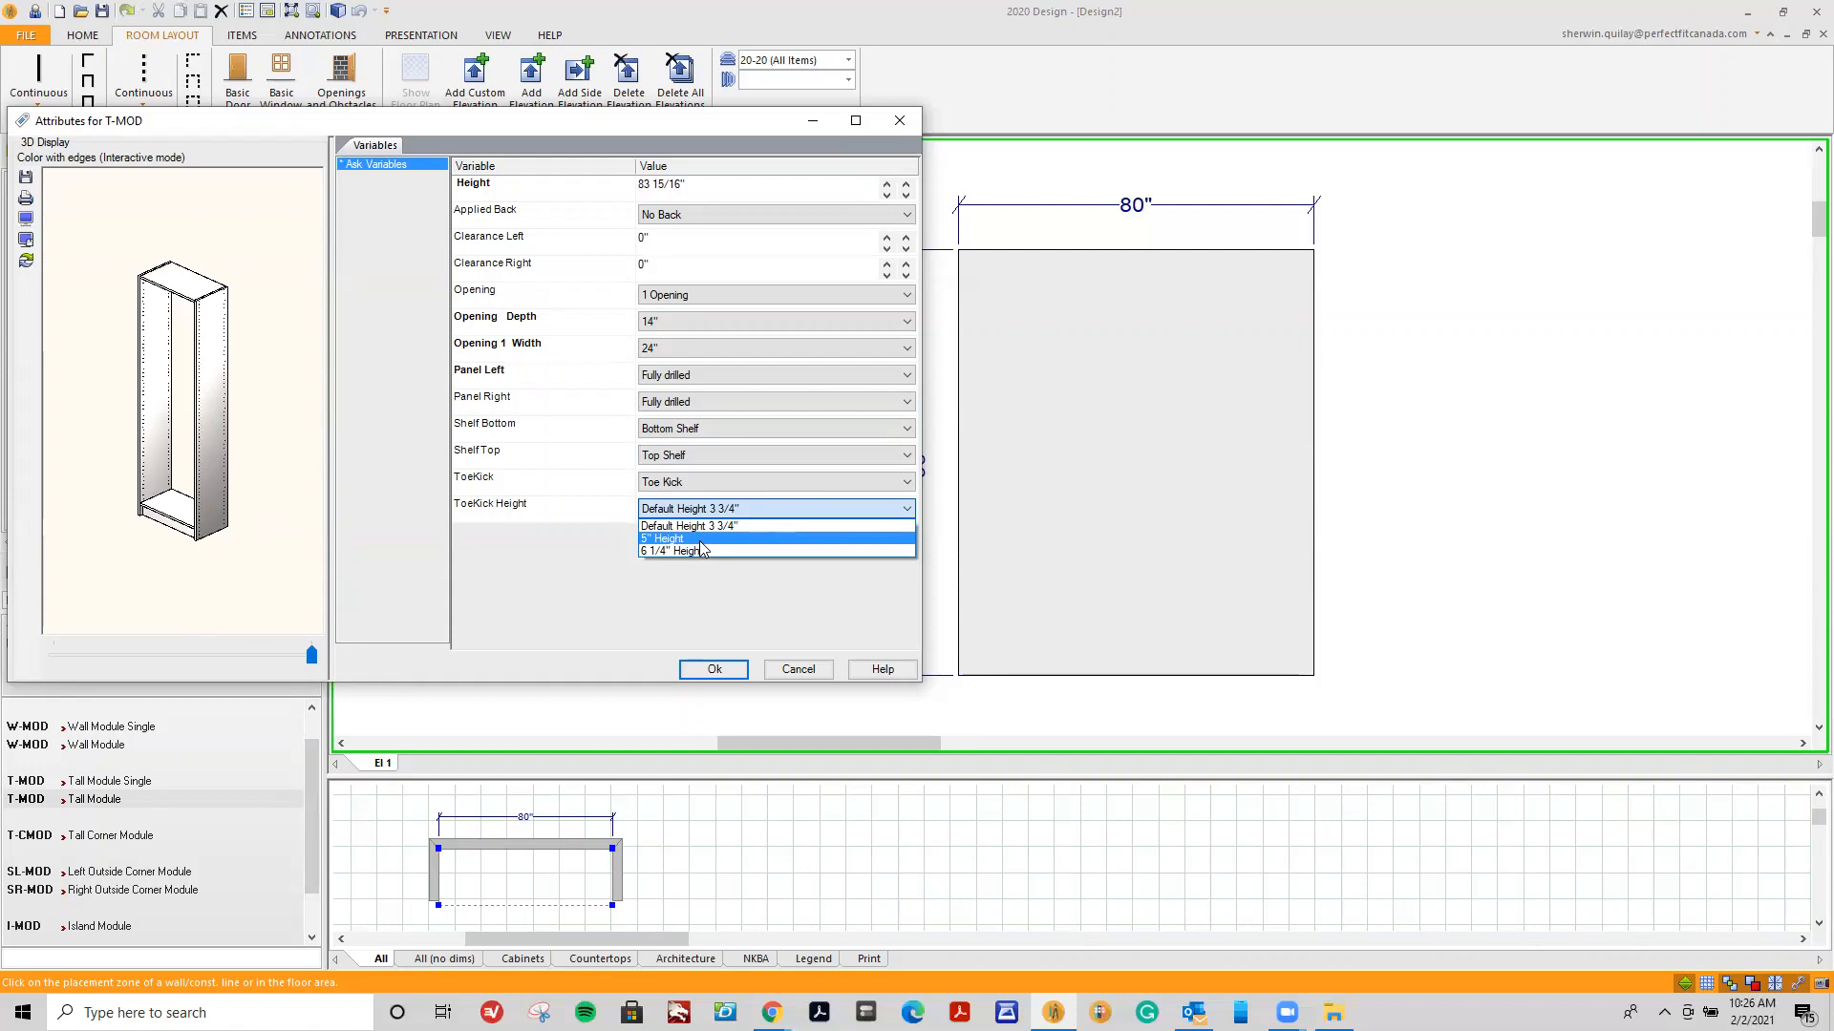
left_click(689, 526)
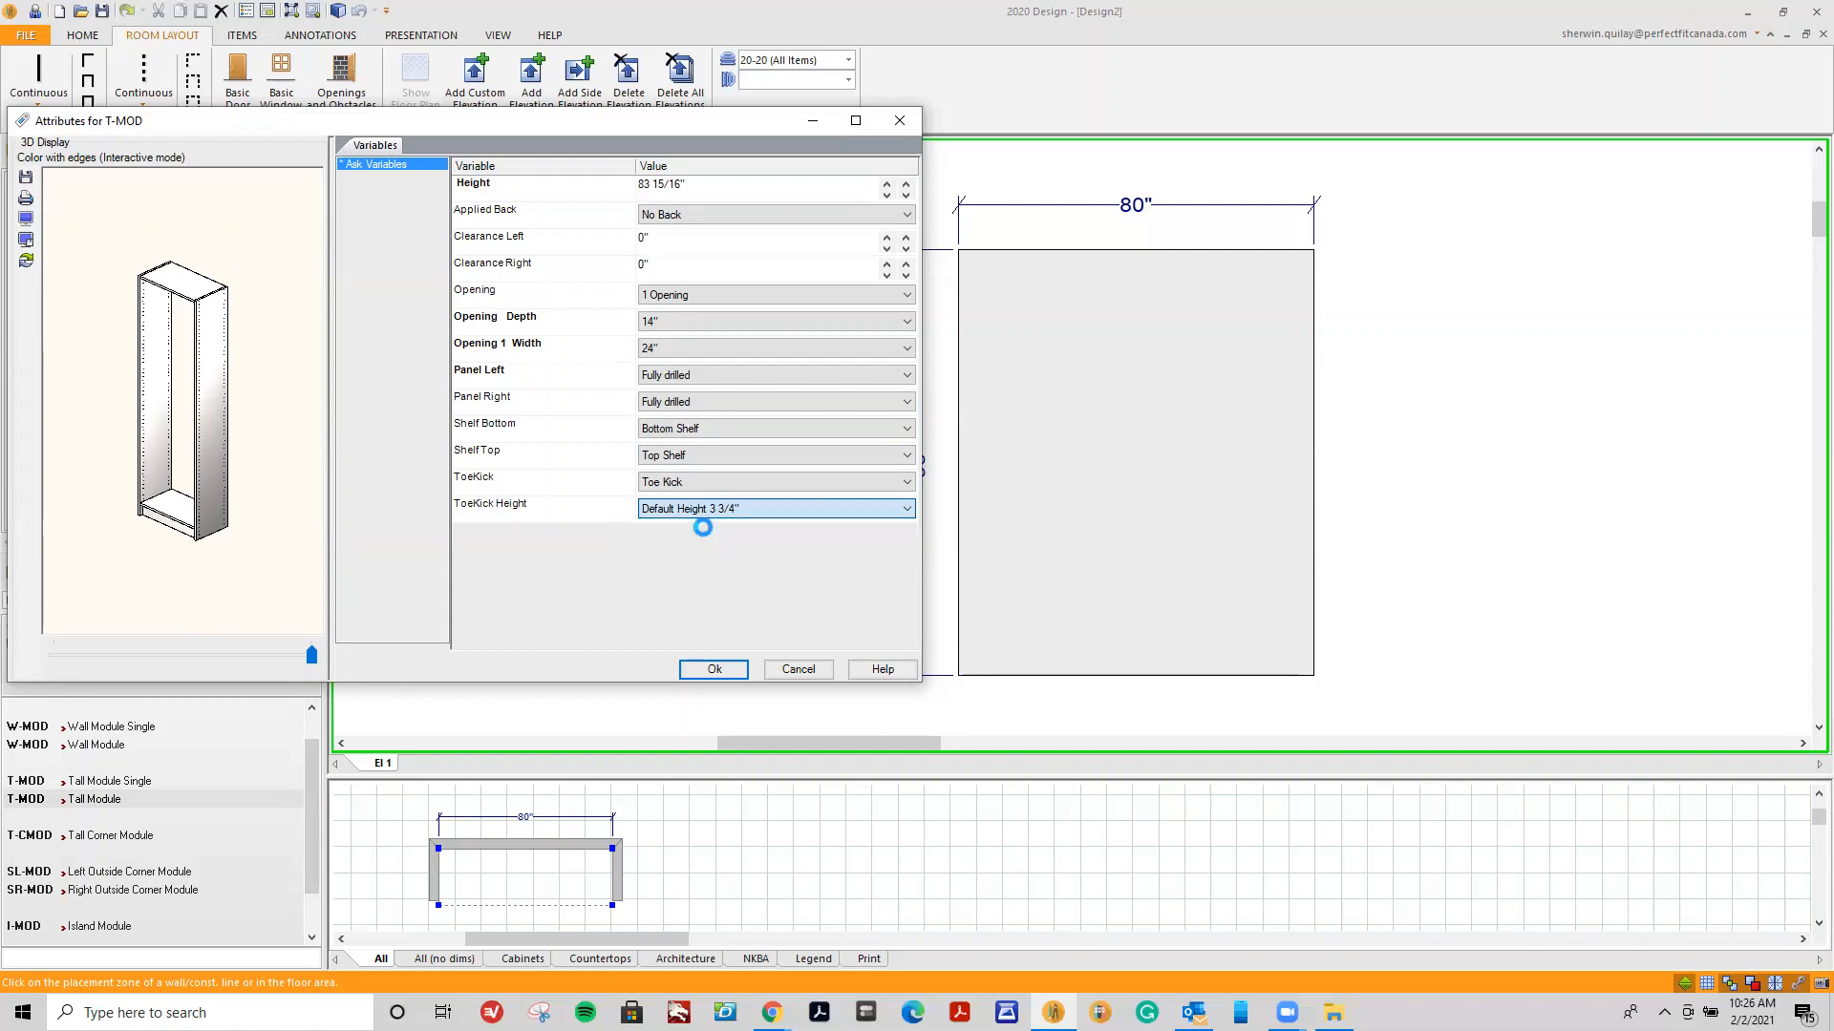
Accept the attributes, place the tall module on the 80" wall elevation, and center it in the available space.
left_click(714, 670)
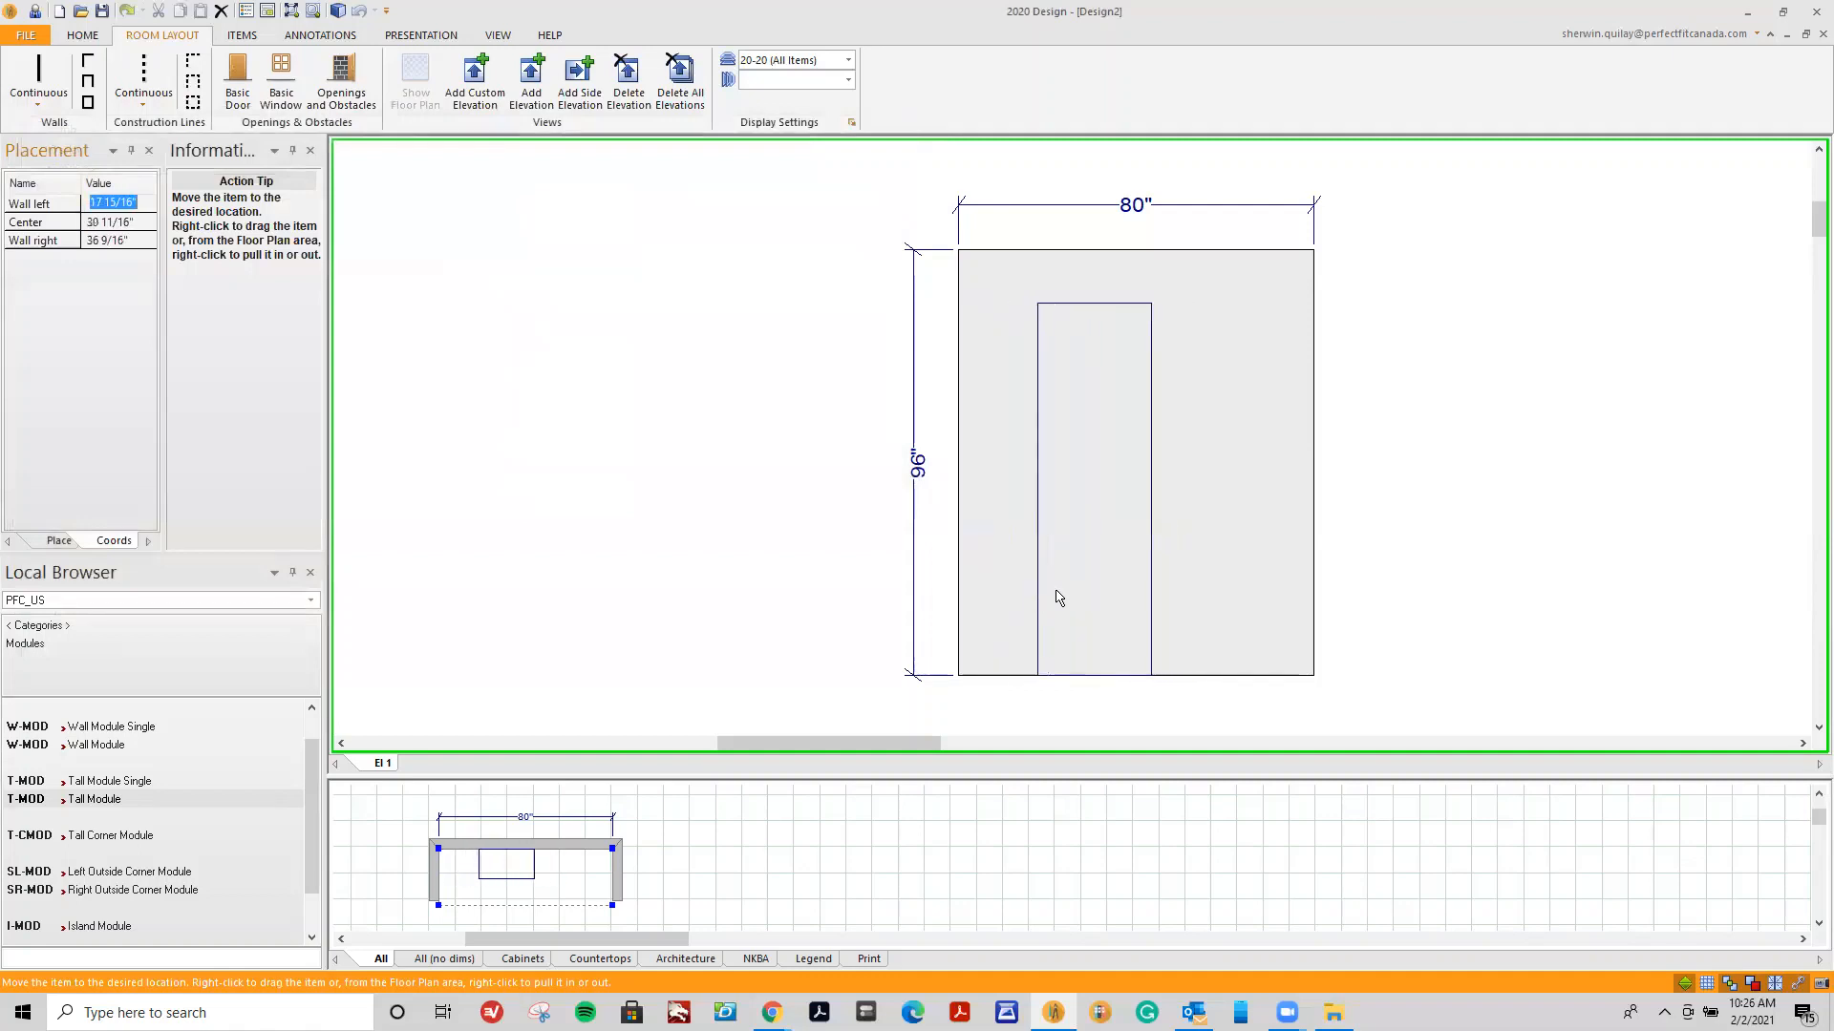
left_click(1064, 588)
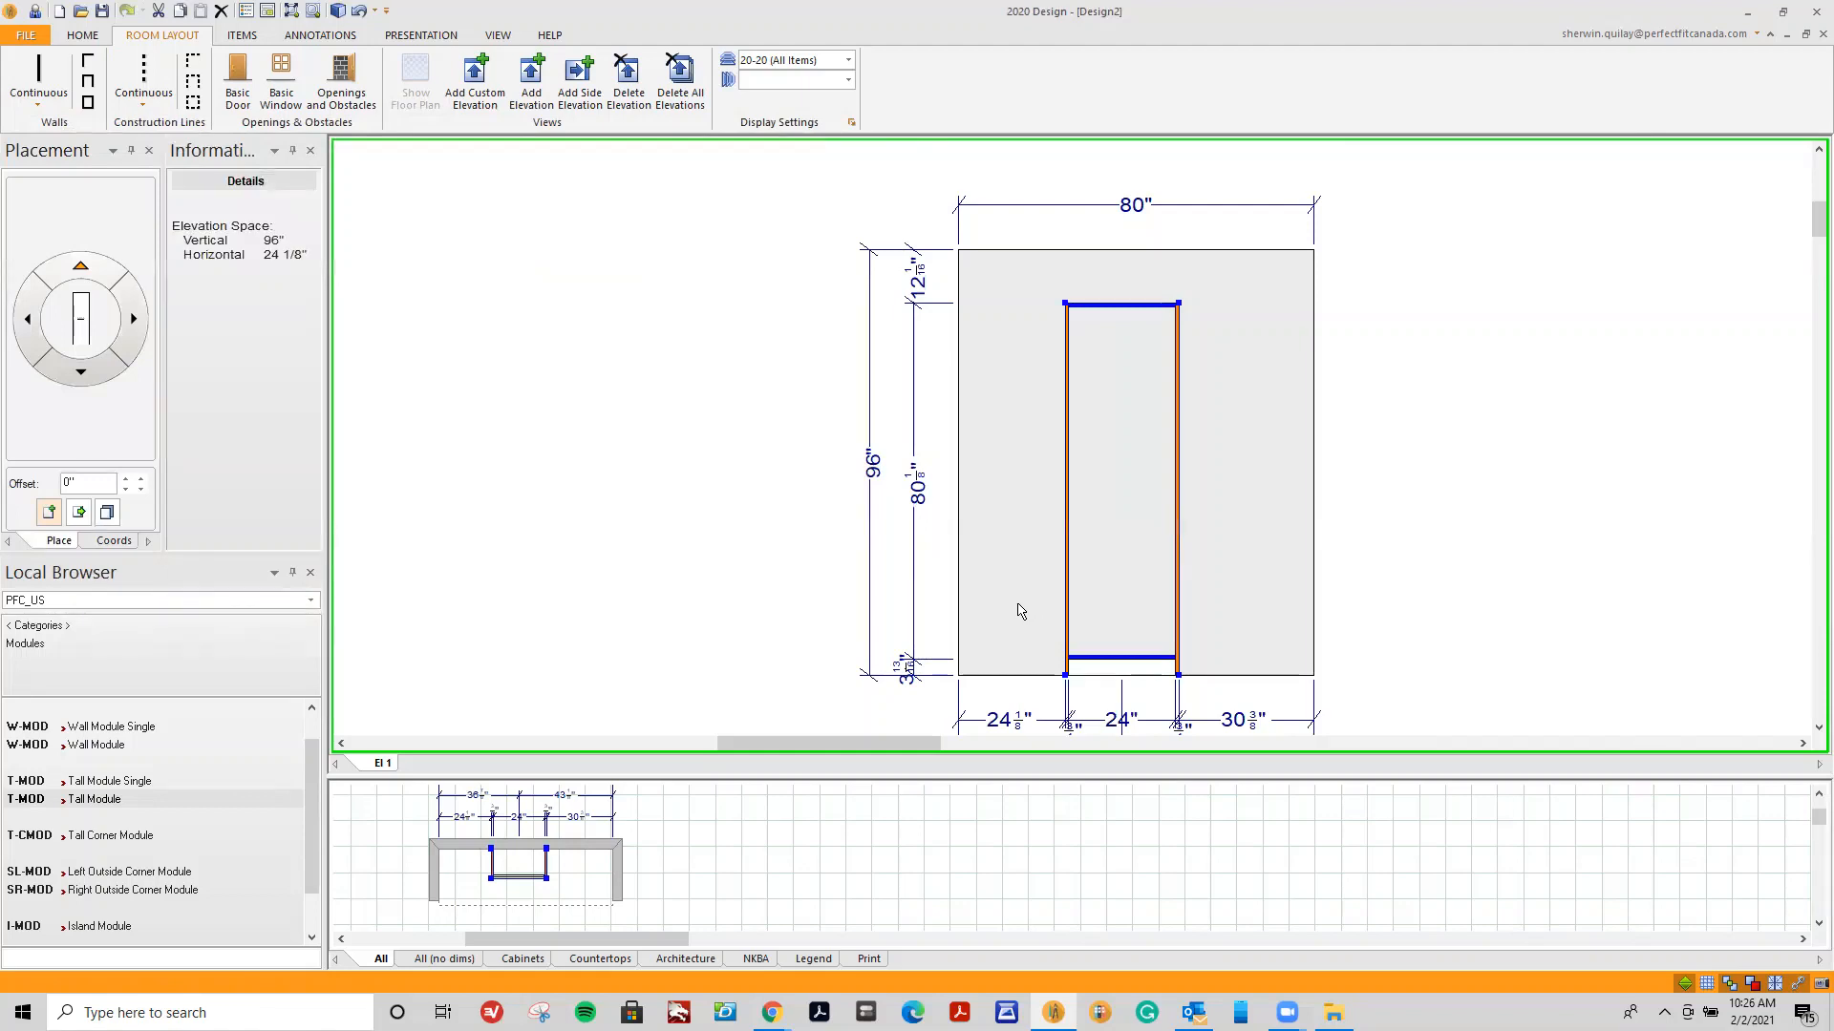
right_click(1101, 548)
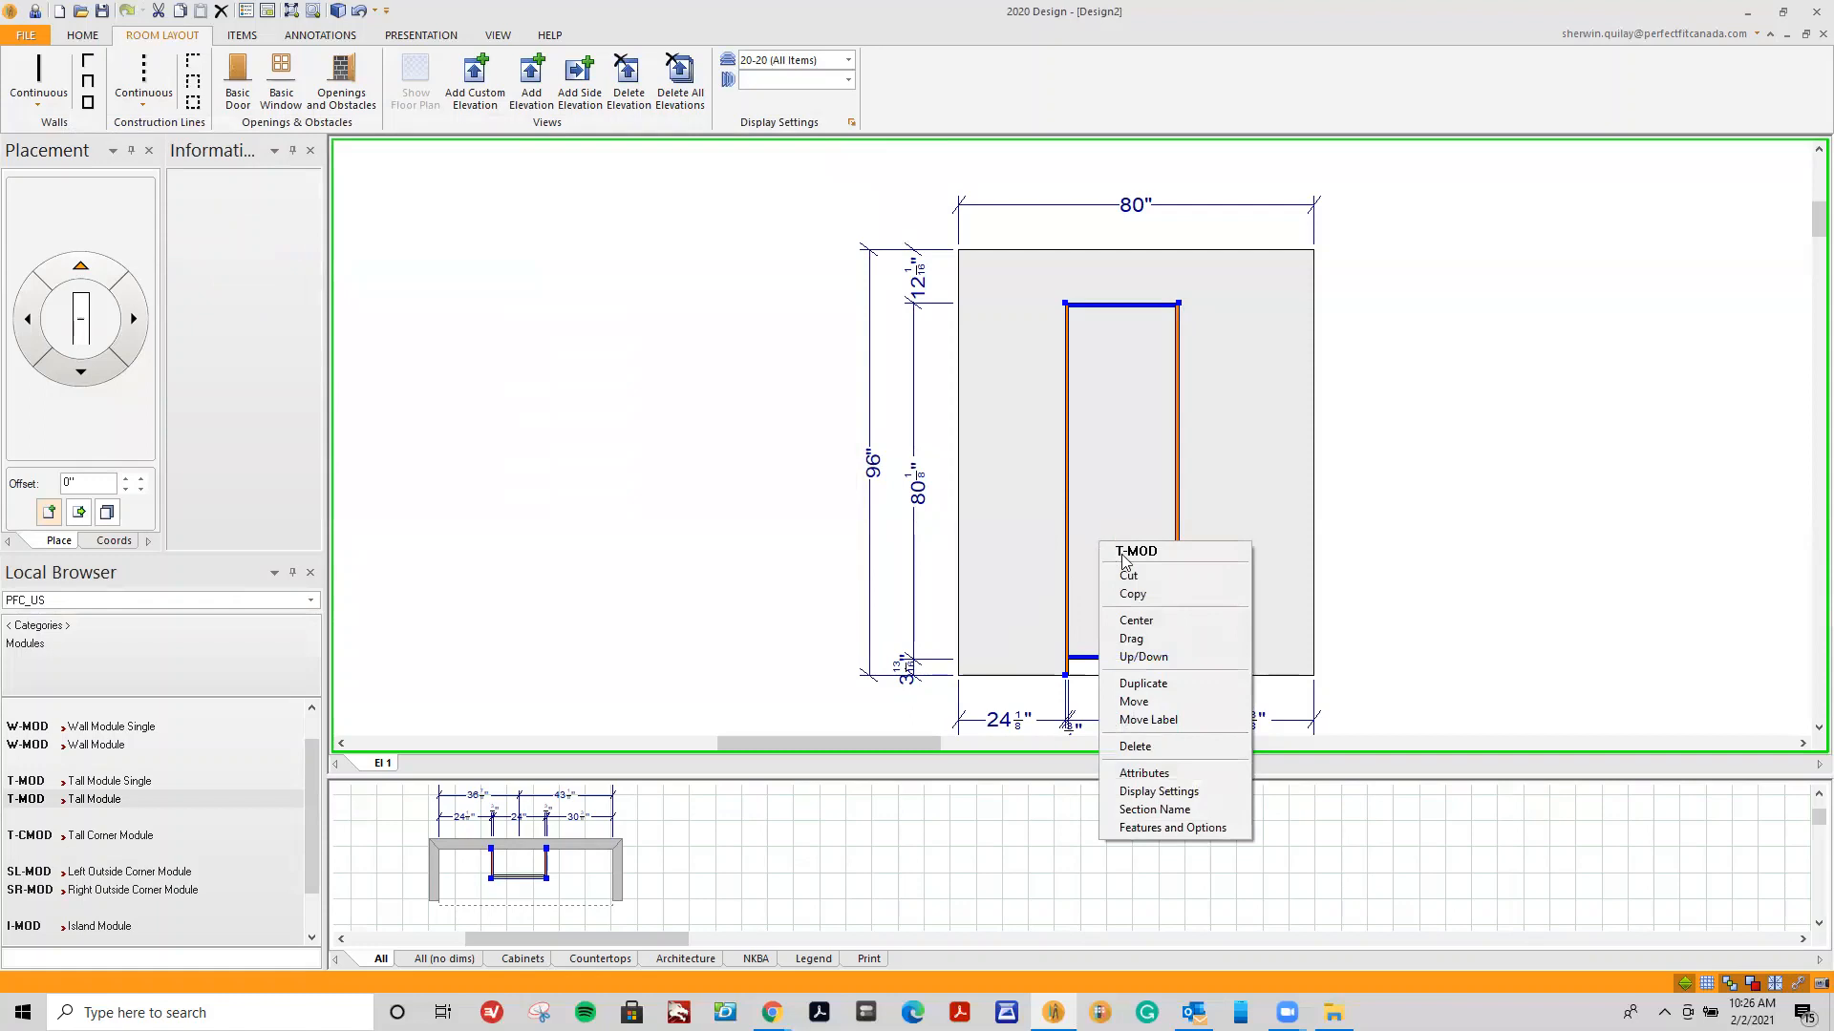
left_click(1125, 622)
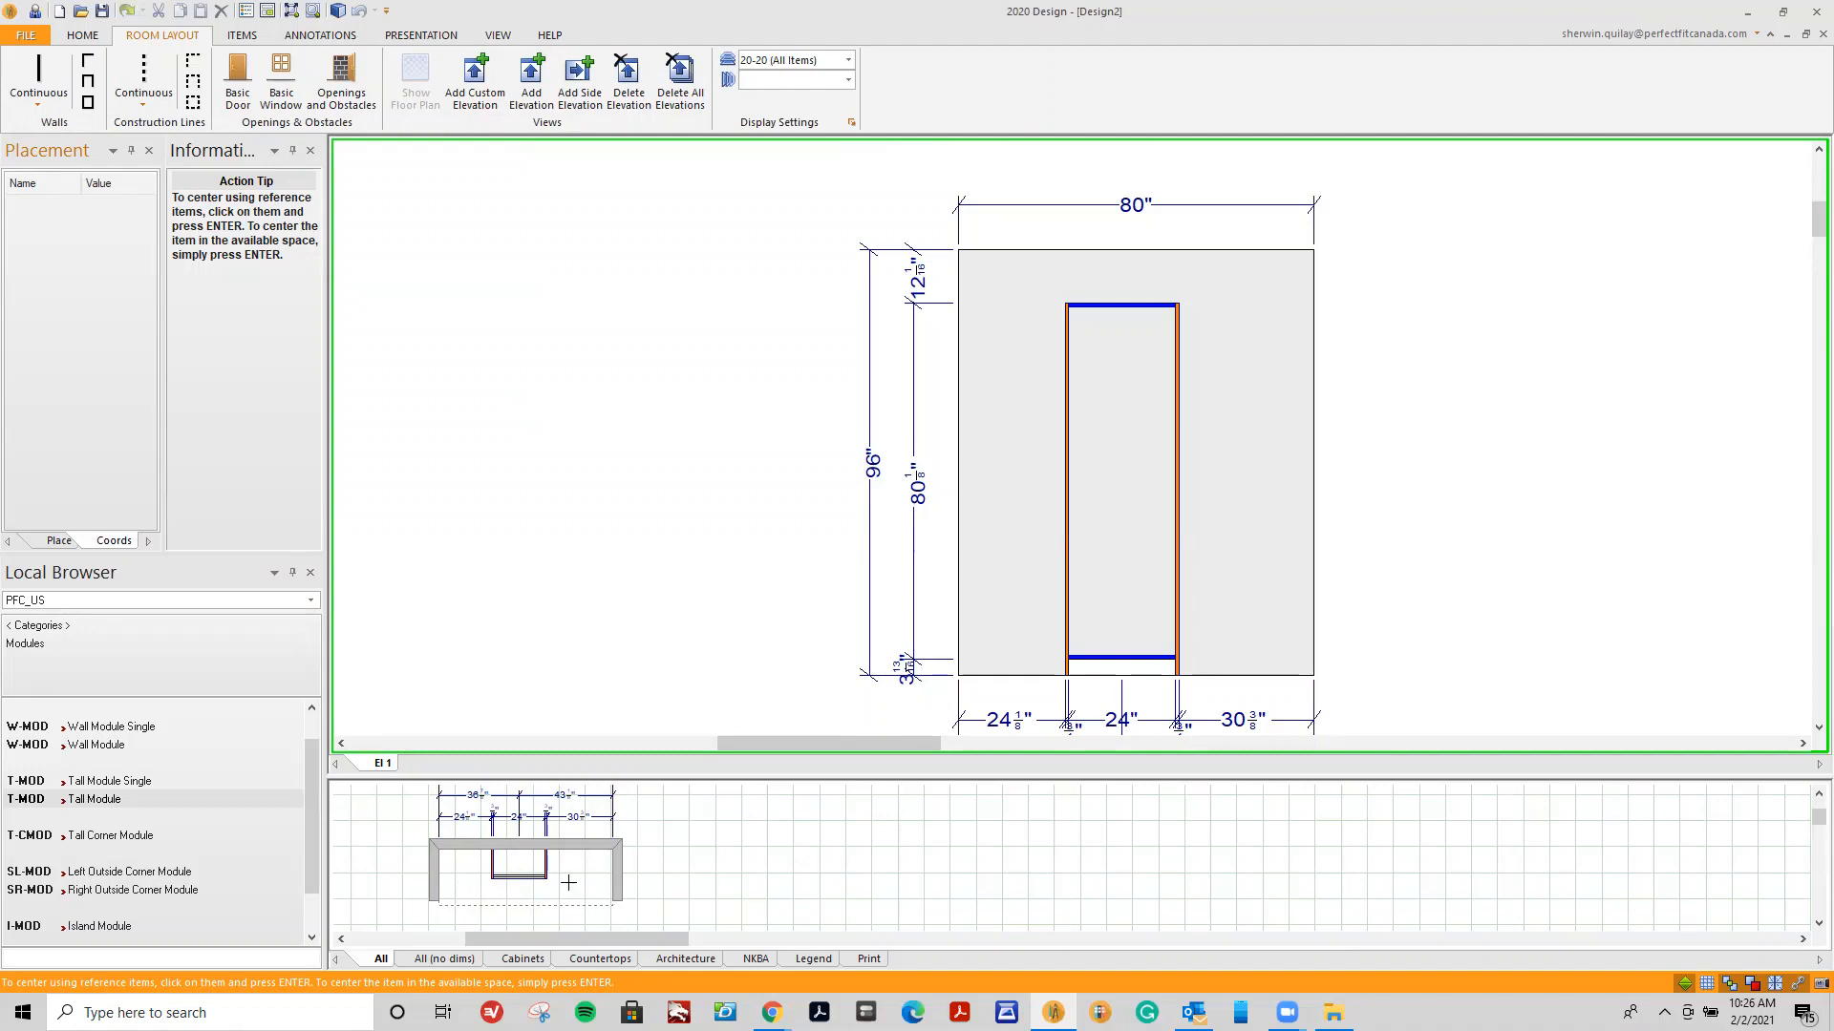
key("Return")
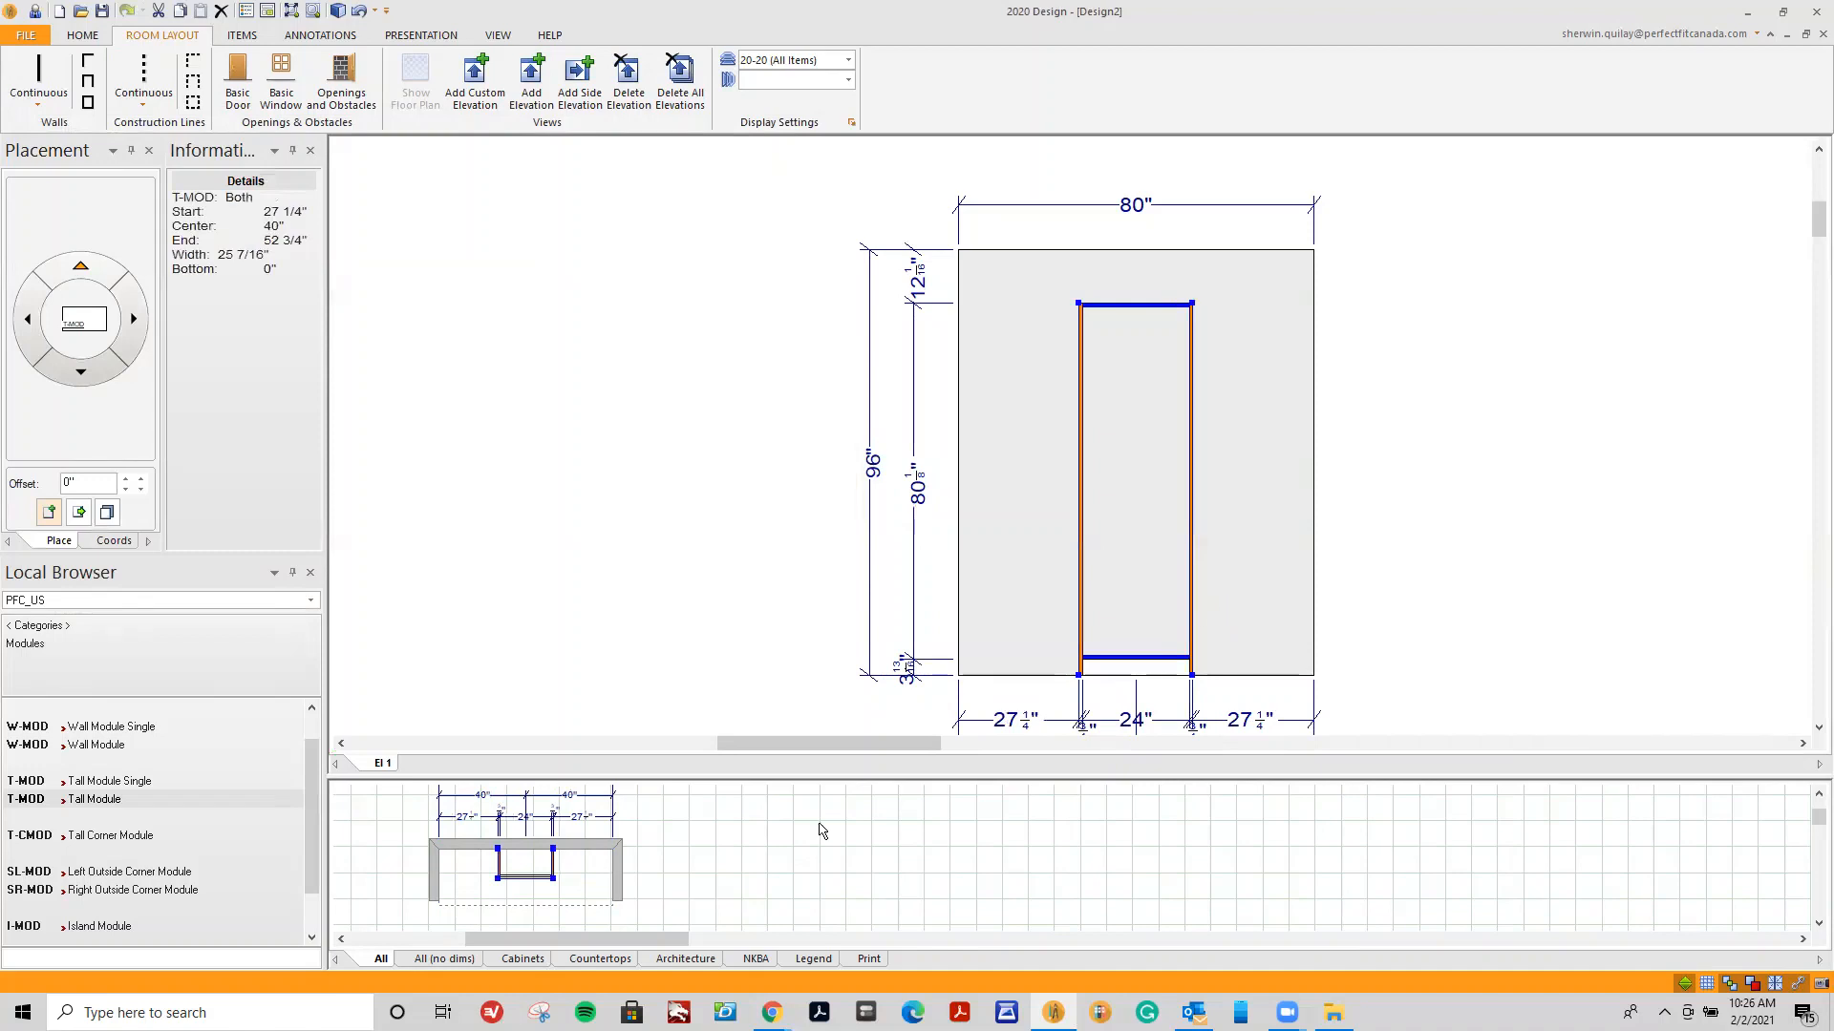
left_click_drag(623, 936, 575, 937)
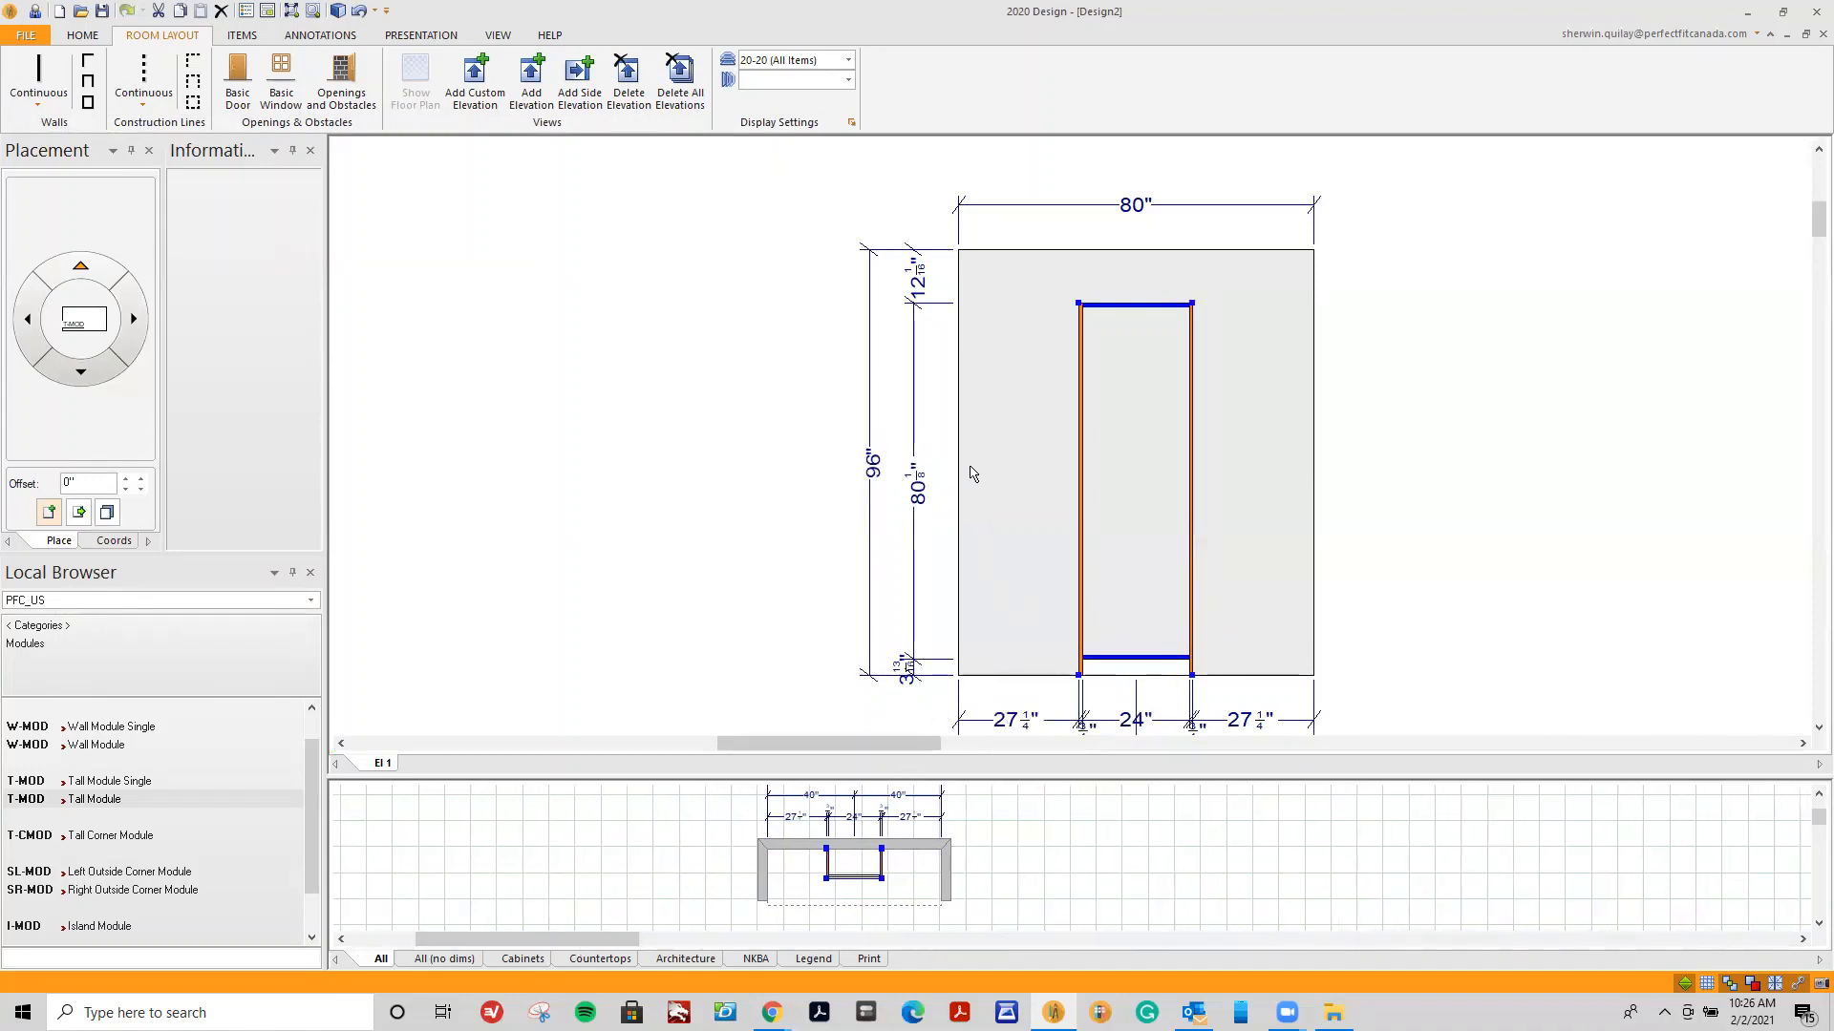
mouse_move(1024, 480)
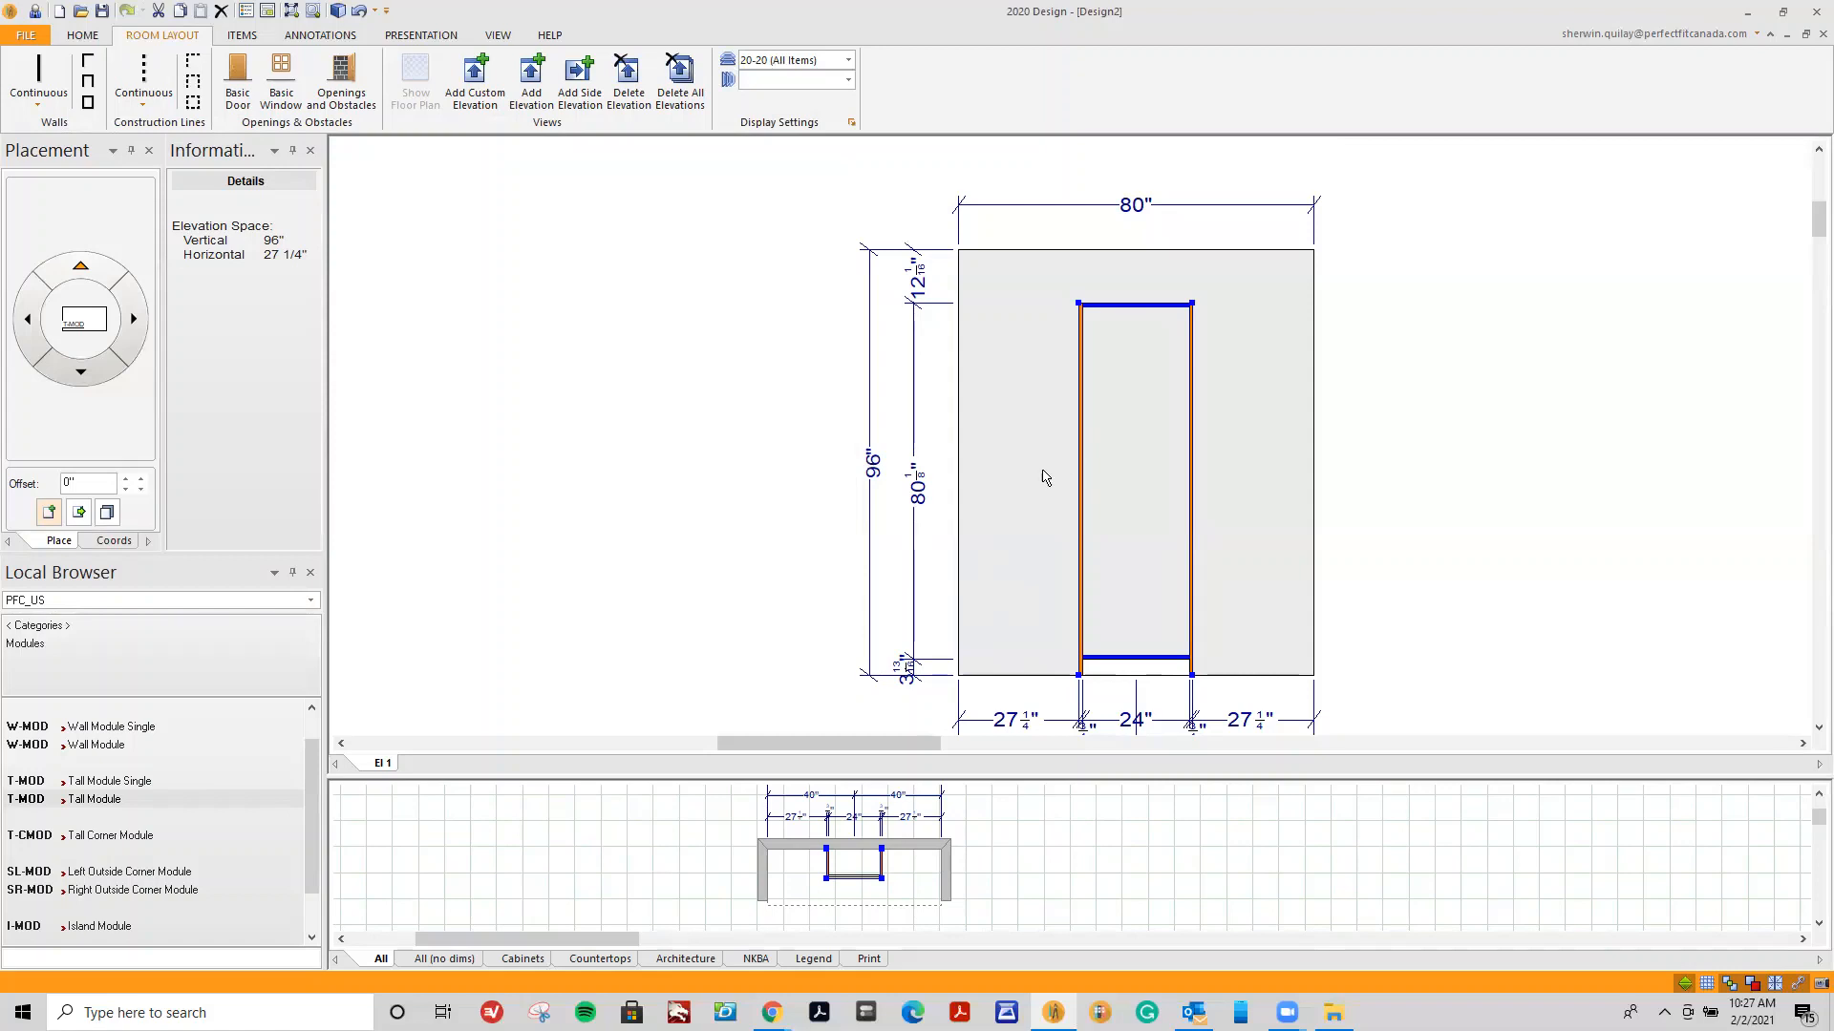
Add a Tall Module Single to the space left of the centre module, with Clearance Left 1/4" and Panel Right set to Panel removed.
left_click(139, 783)
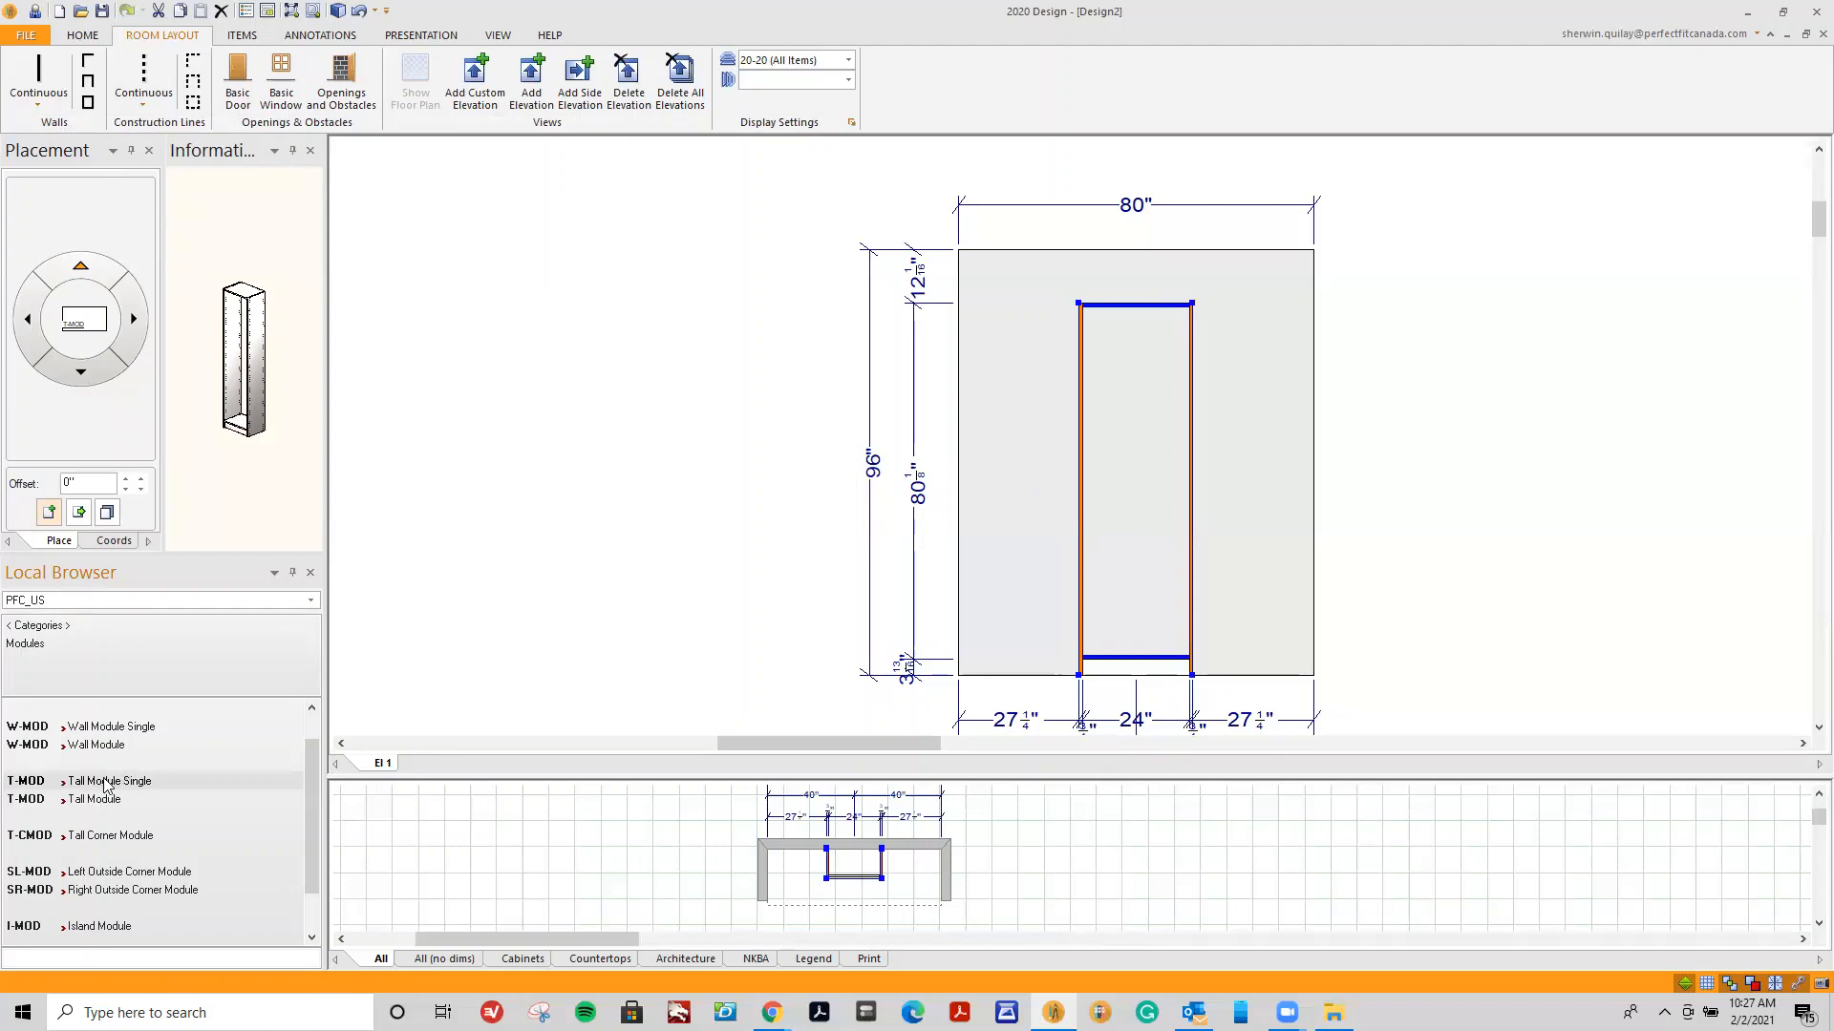
left_click_drag(105, 779, 741, 561)
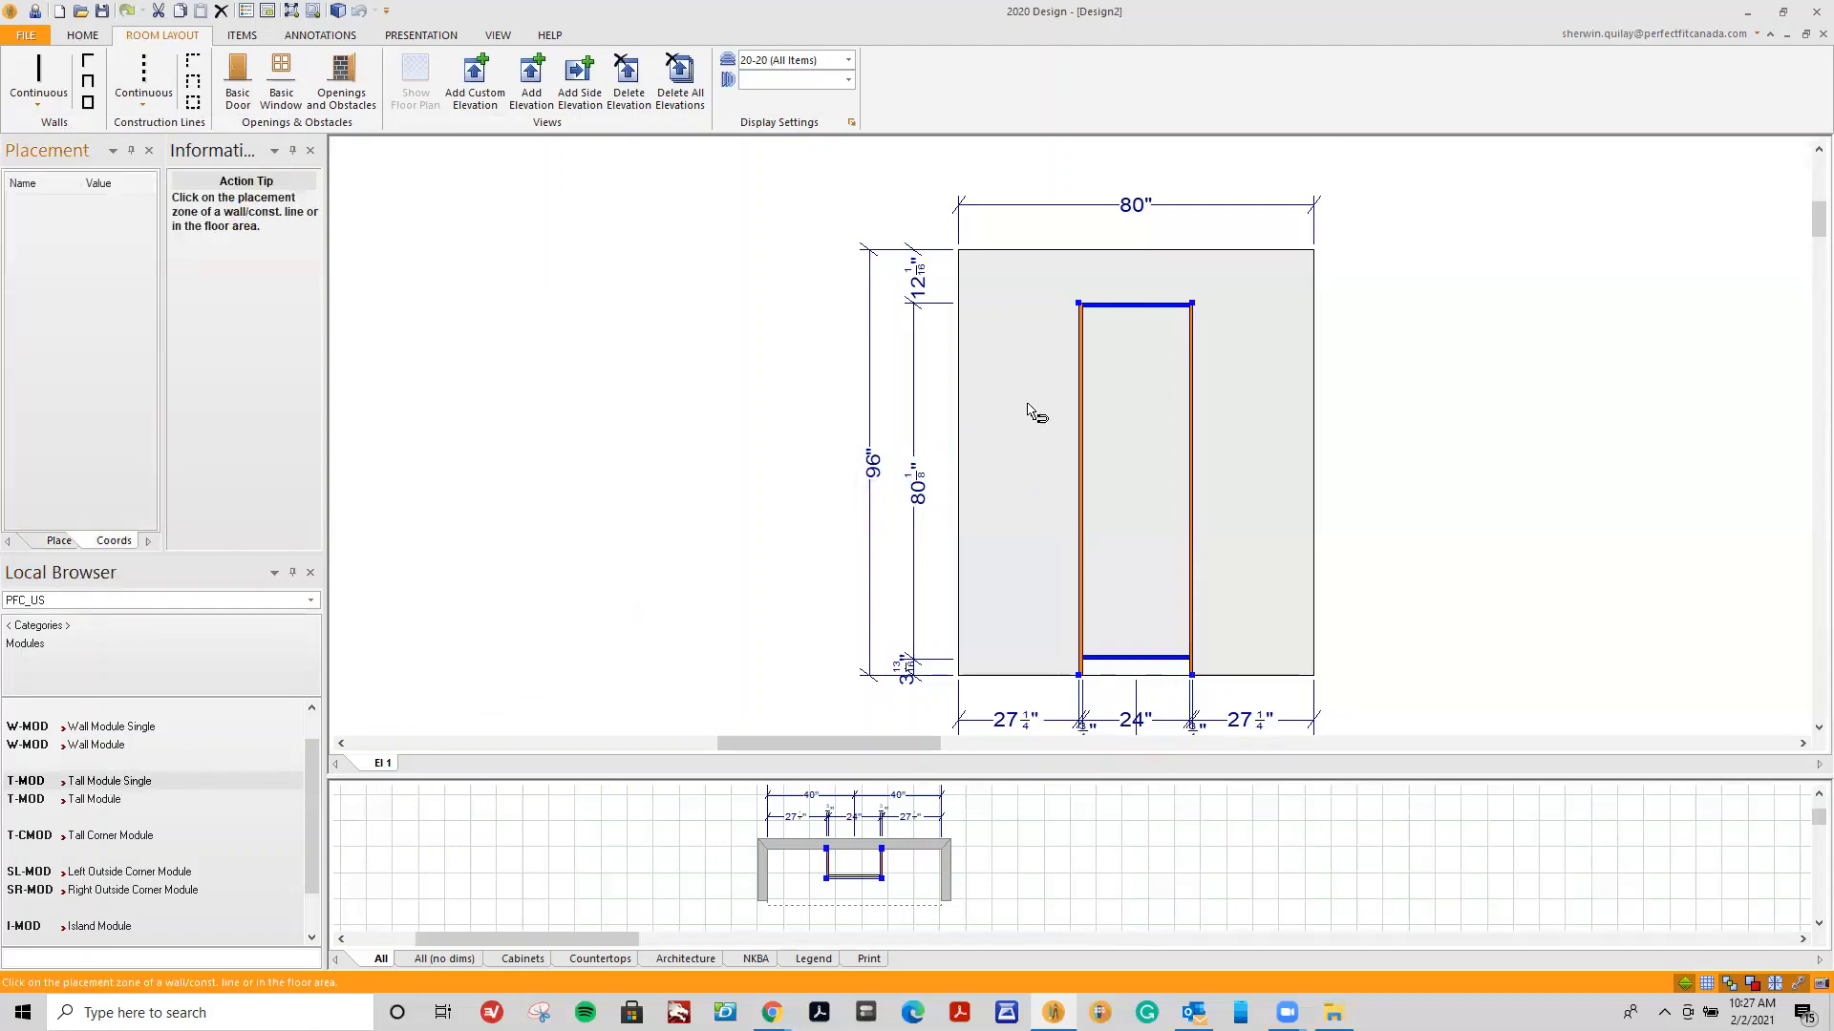
left_click(970, 392)
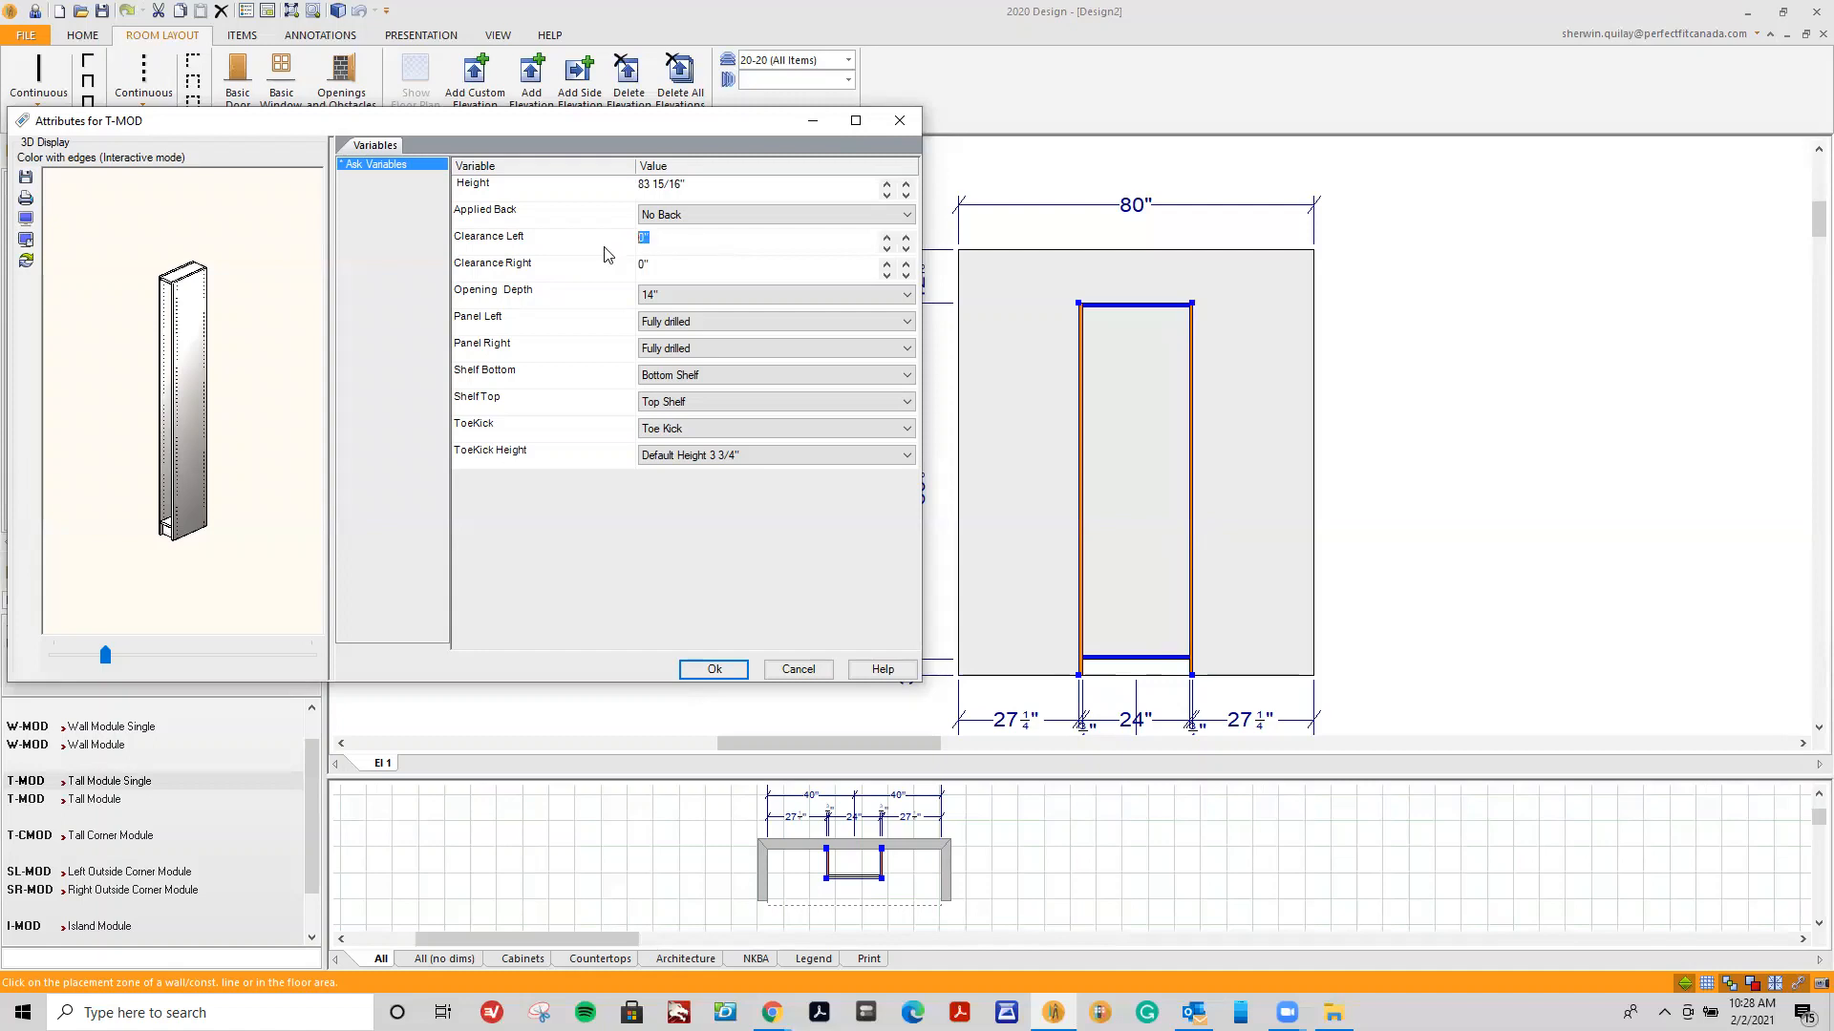
type("1/4")
left_click(653, 348)
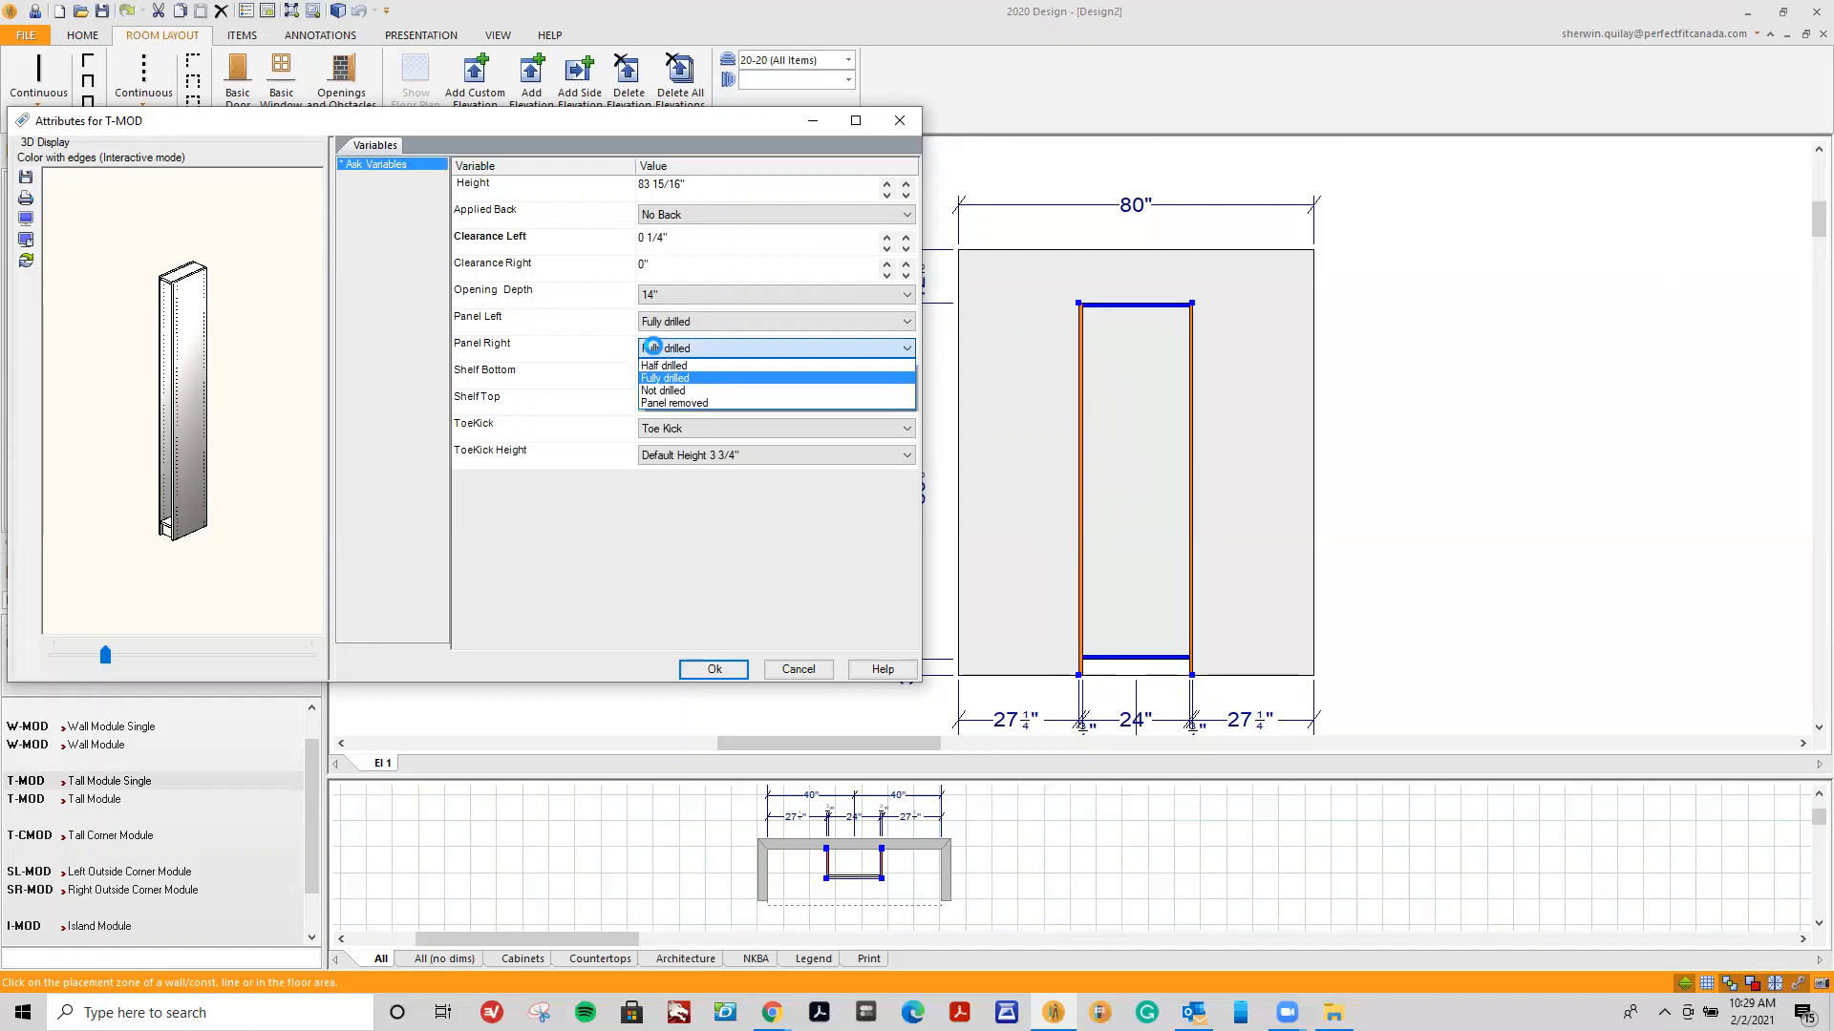
left_click(660, 402)
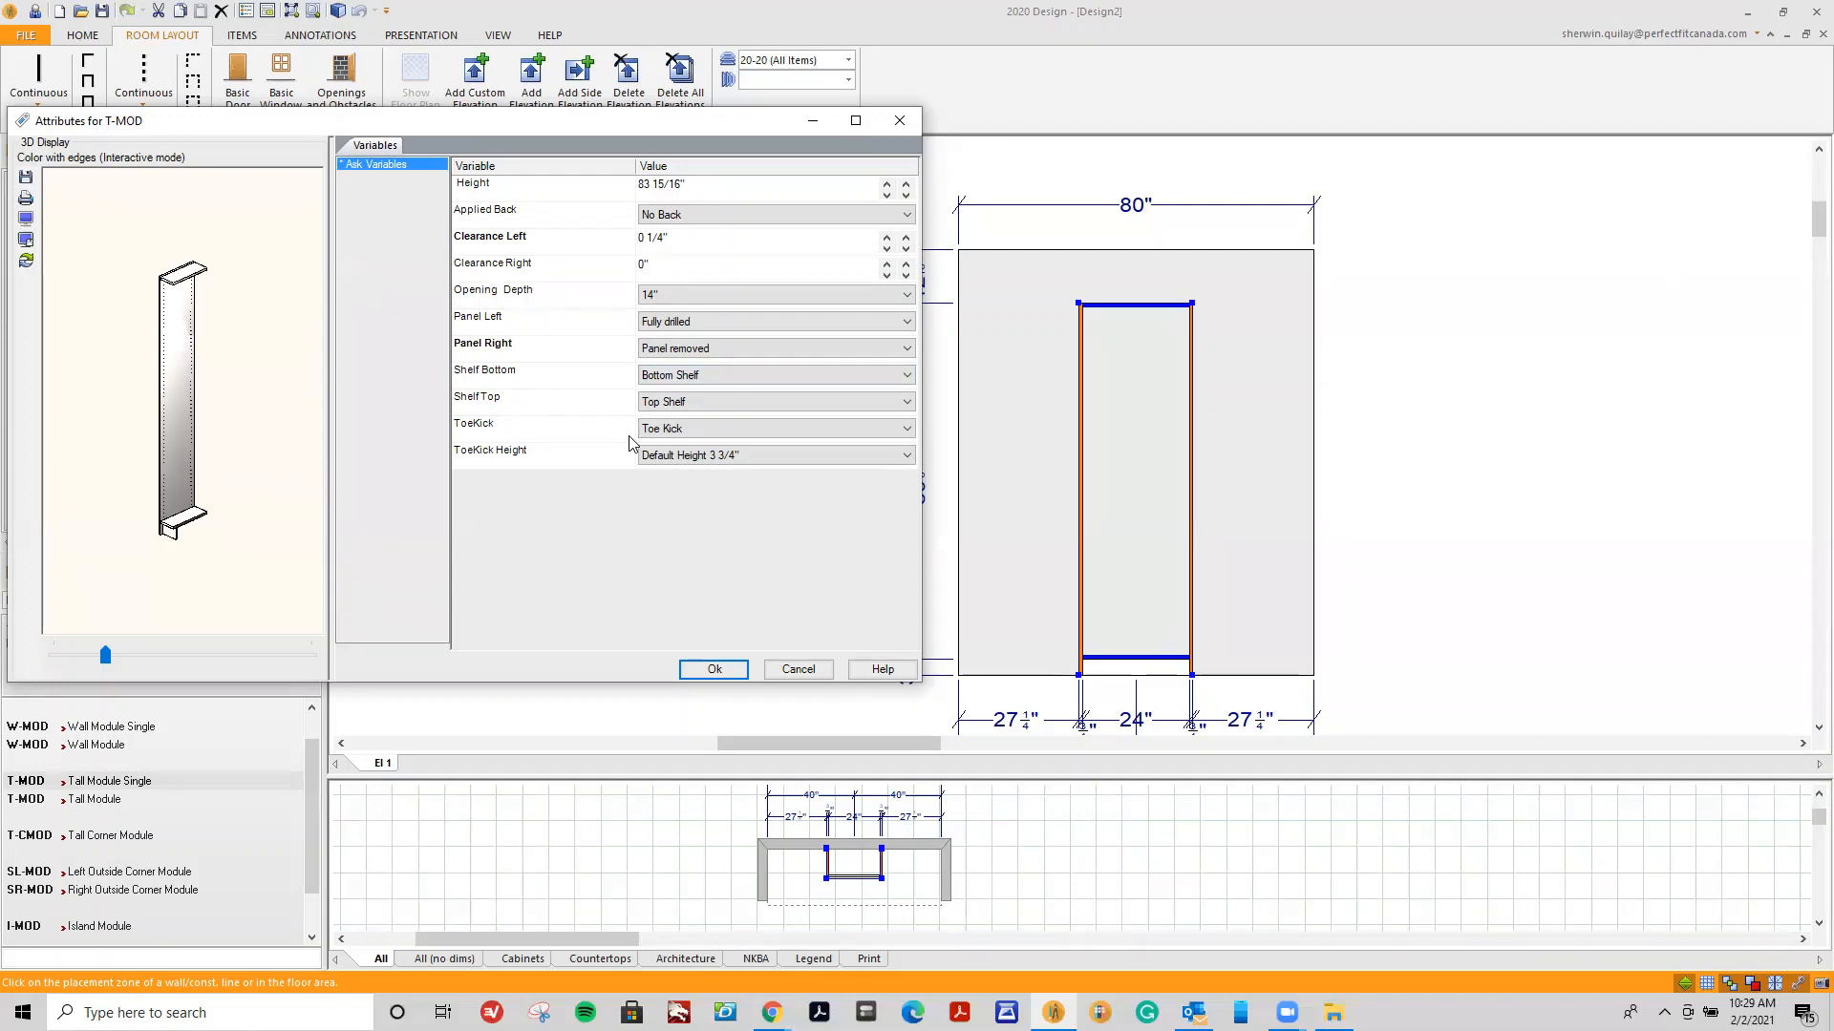
Accept the attributes and place the single tall module so it spans from the left wall to the centre module.
left_click(714, 669)
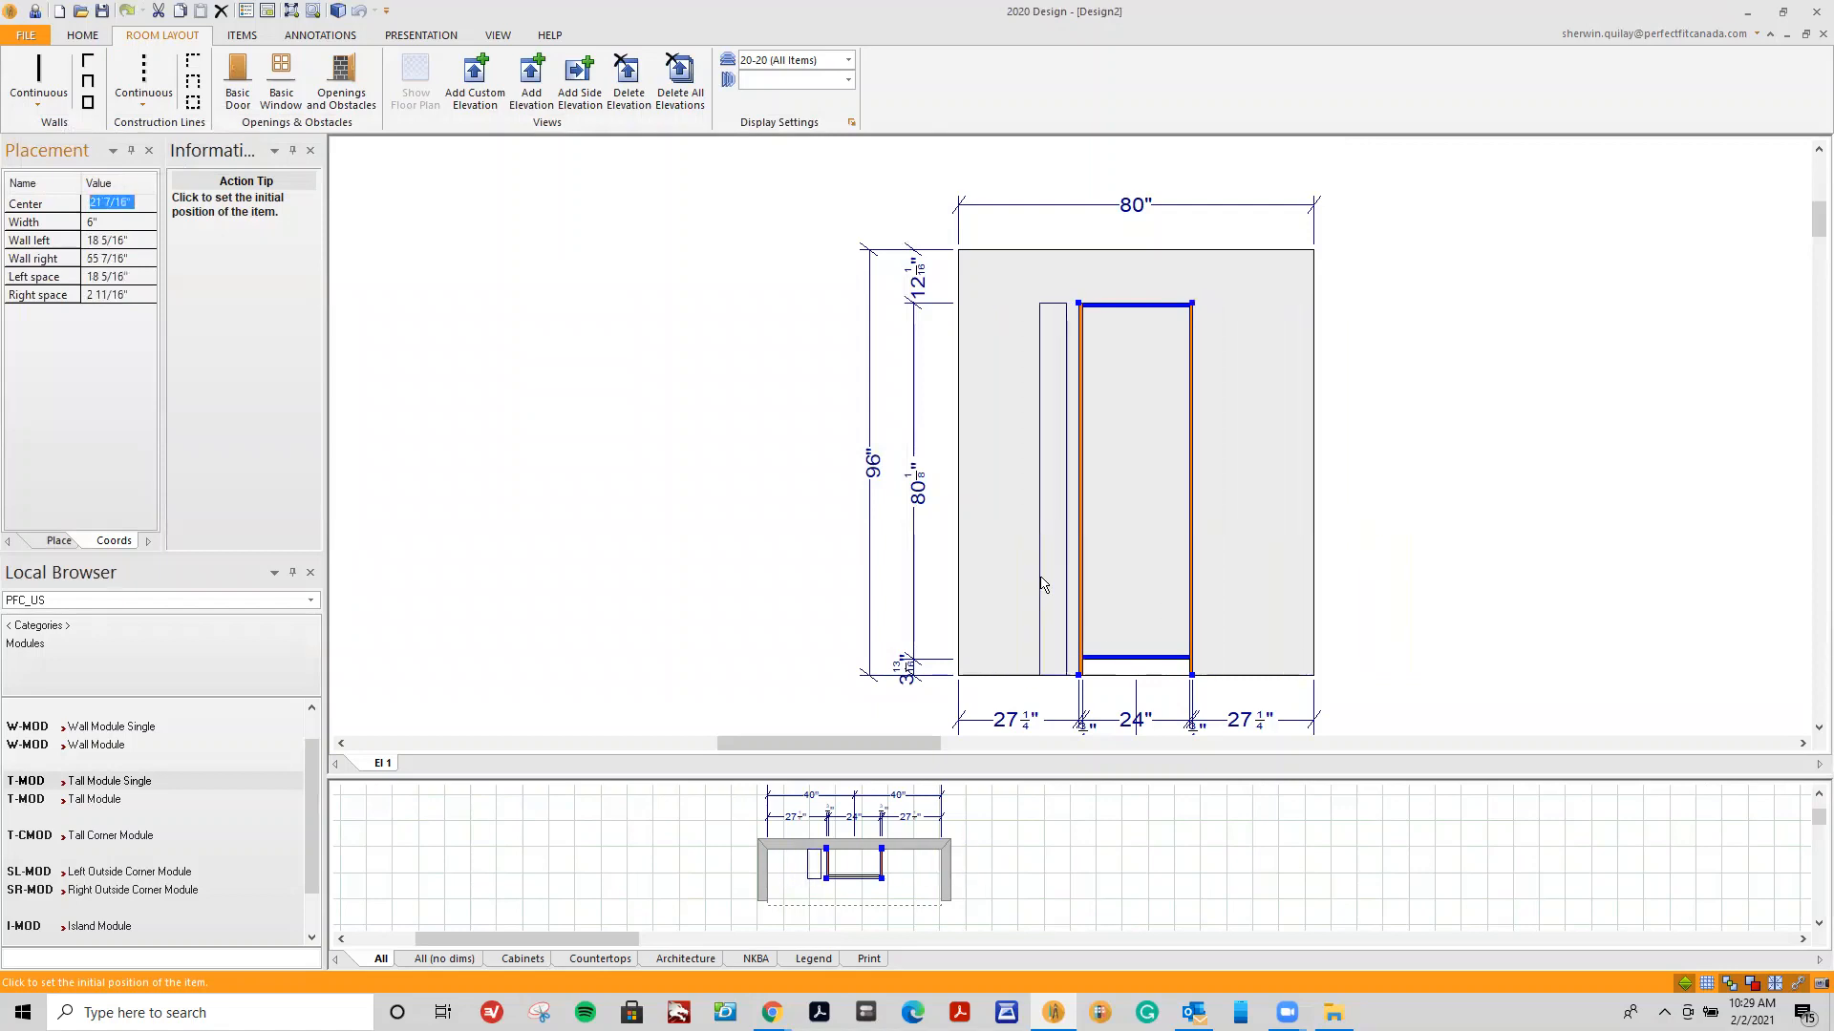
left_click(941, 570)
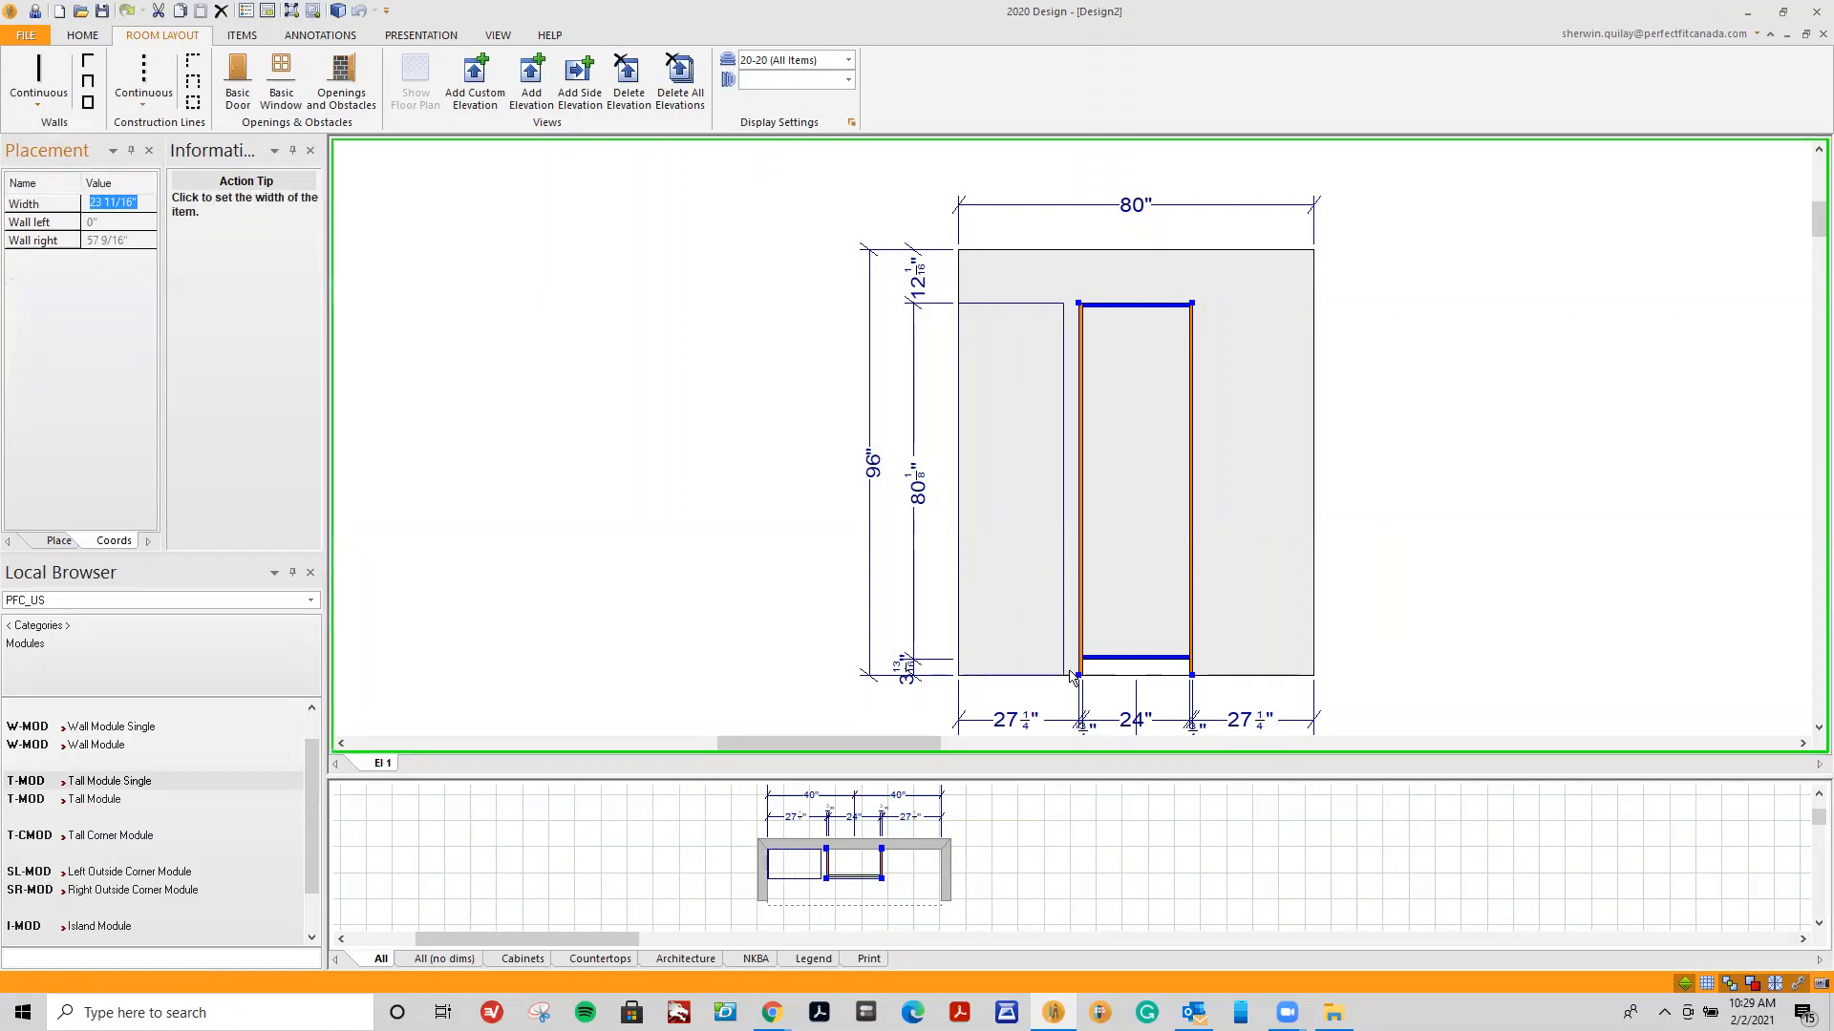
left_click(1176, 646)
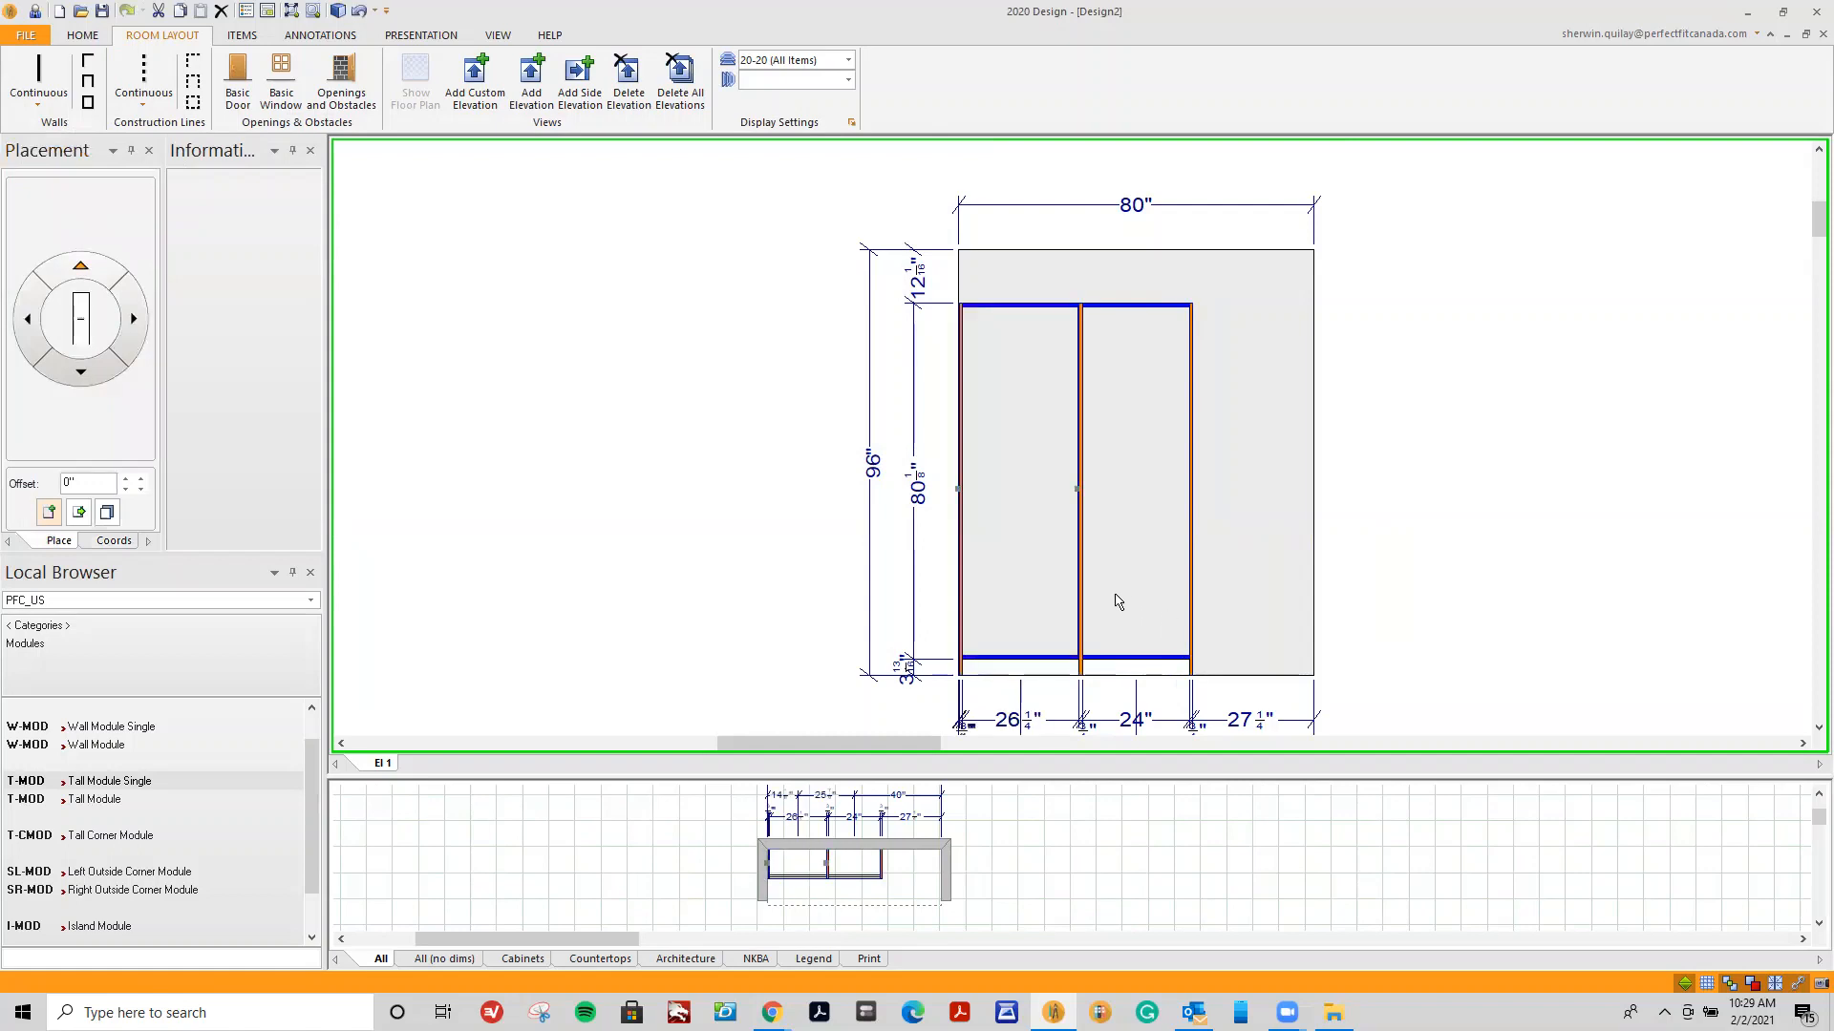
Set Clearance Left to 0" in the variables of the placed left tall module and apply the change.
scroll(1093, 585, "up", 3)
scroll(888, 583, "up", 4)
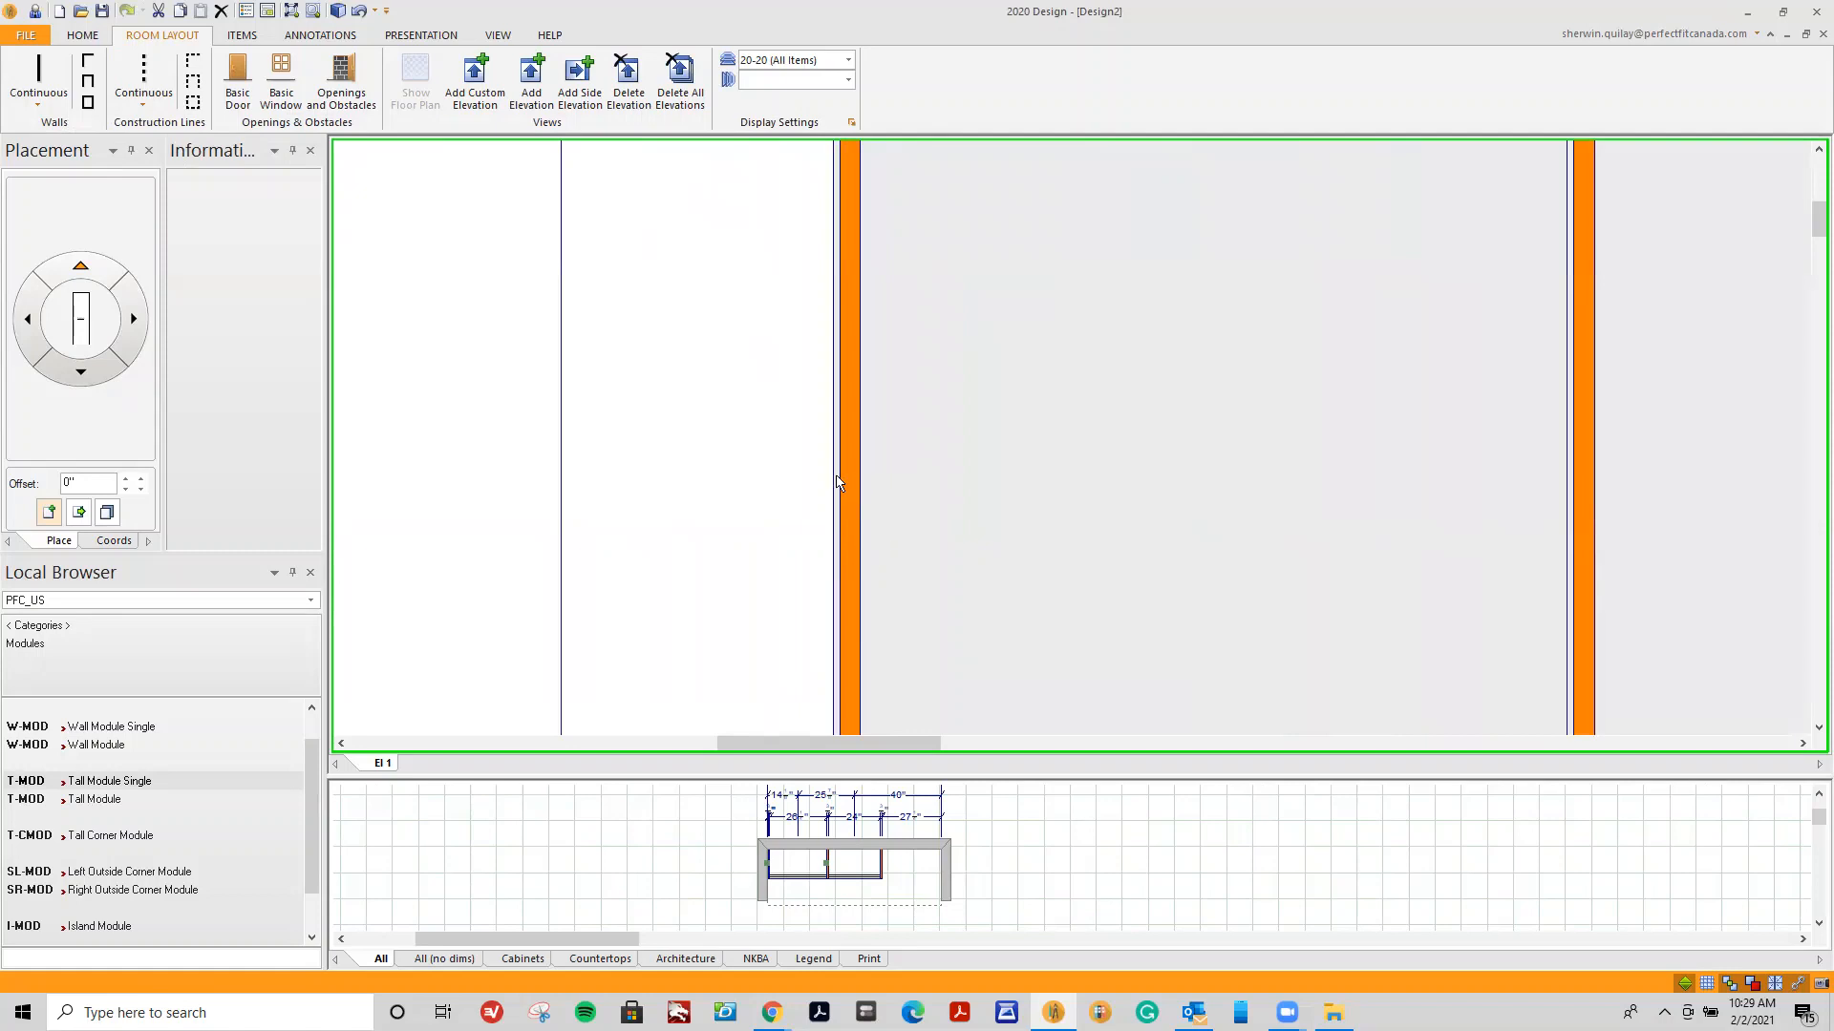
left_click(844, 526)
scroll(844, 526, "down", 4)
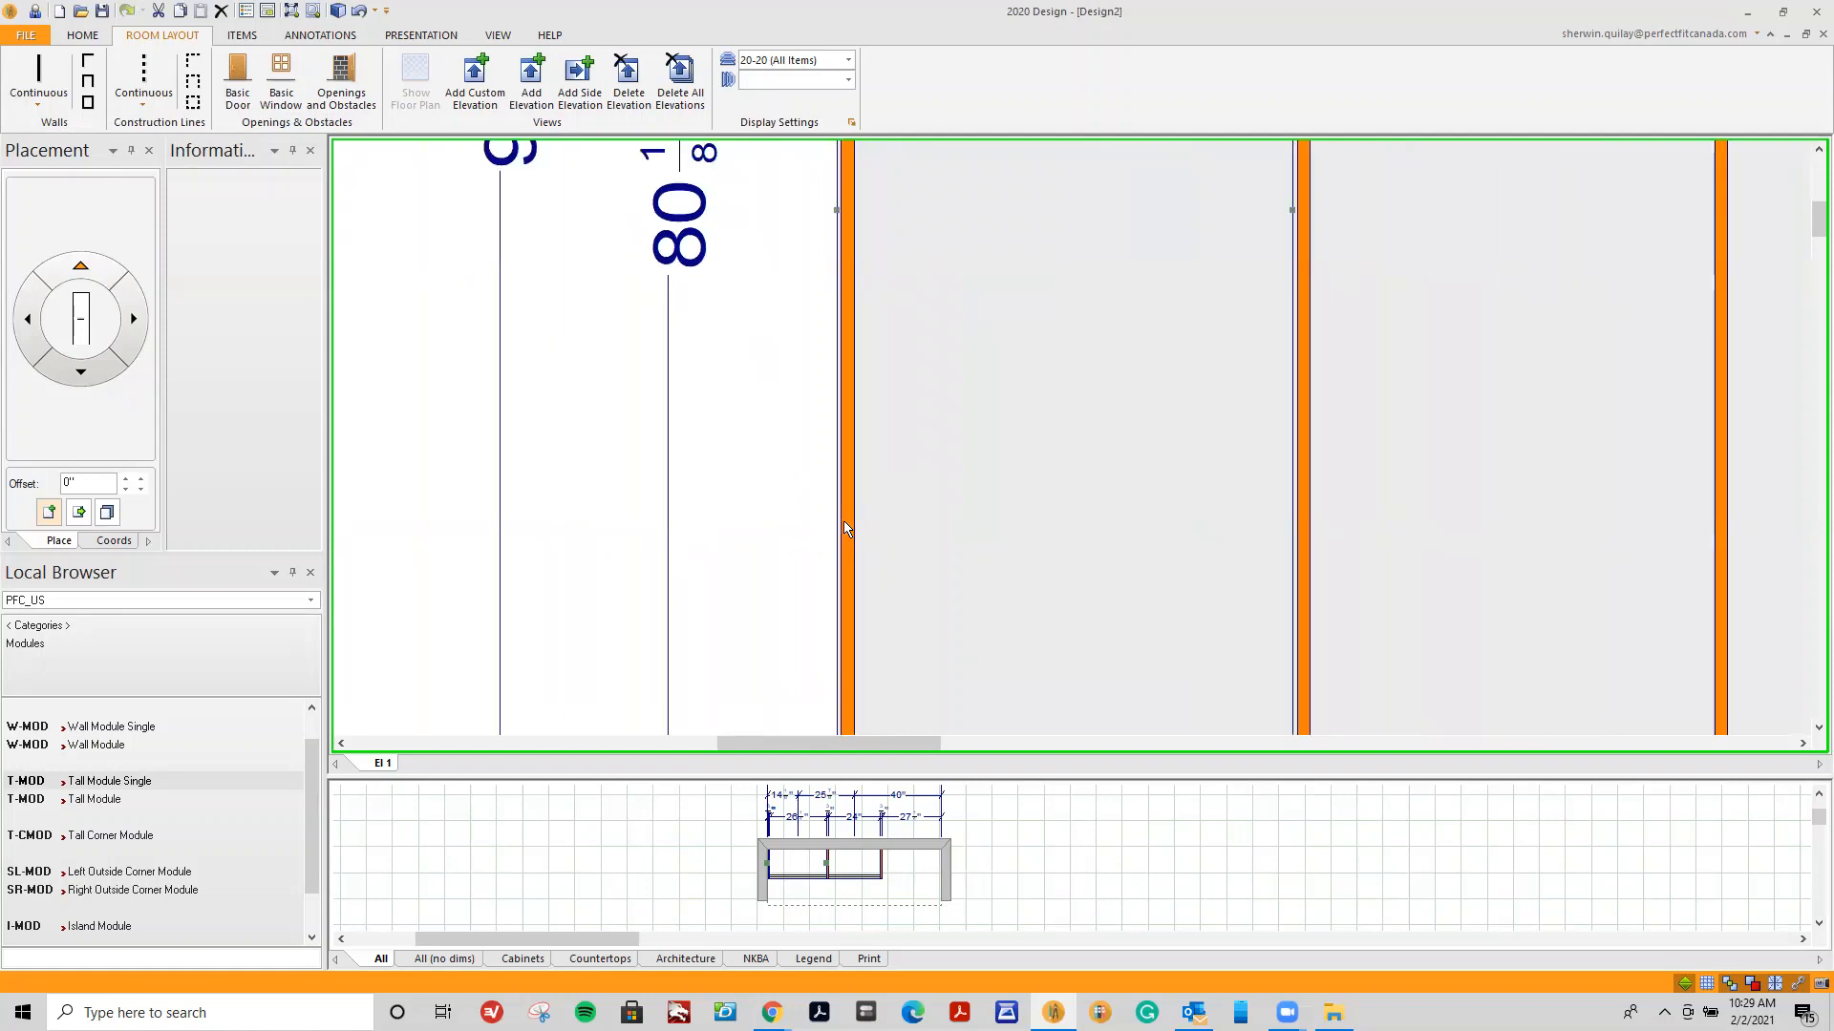
scroll(844, 526, "down", 3)
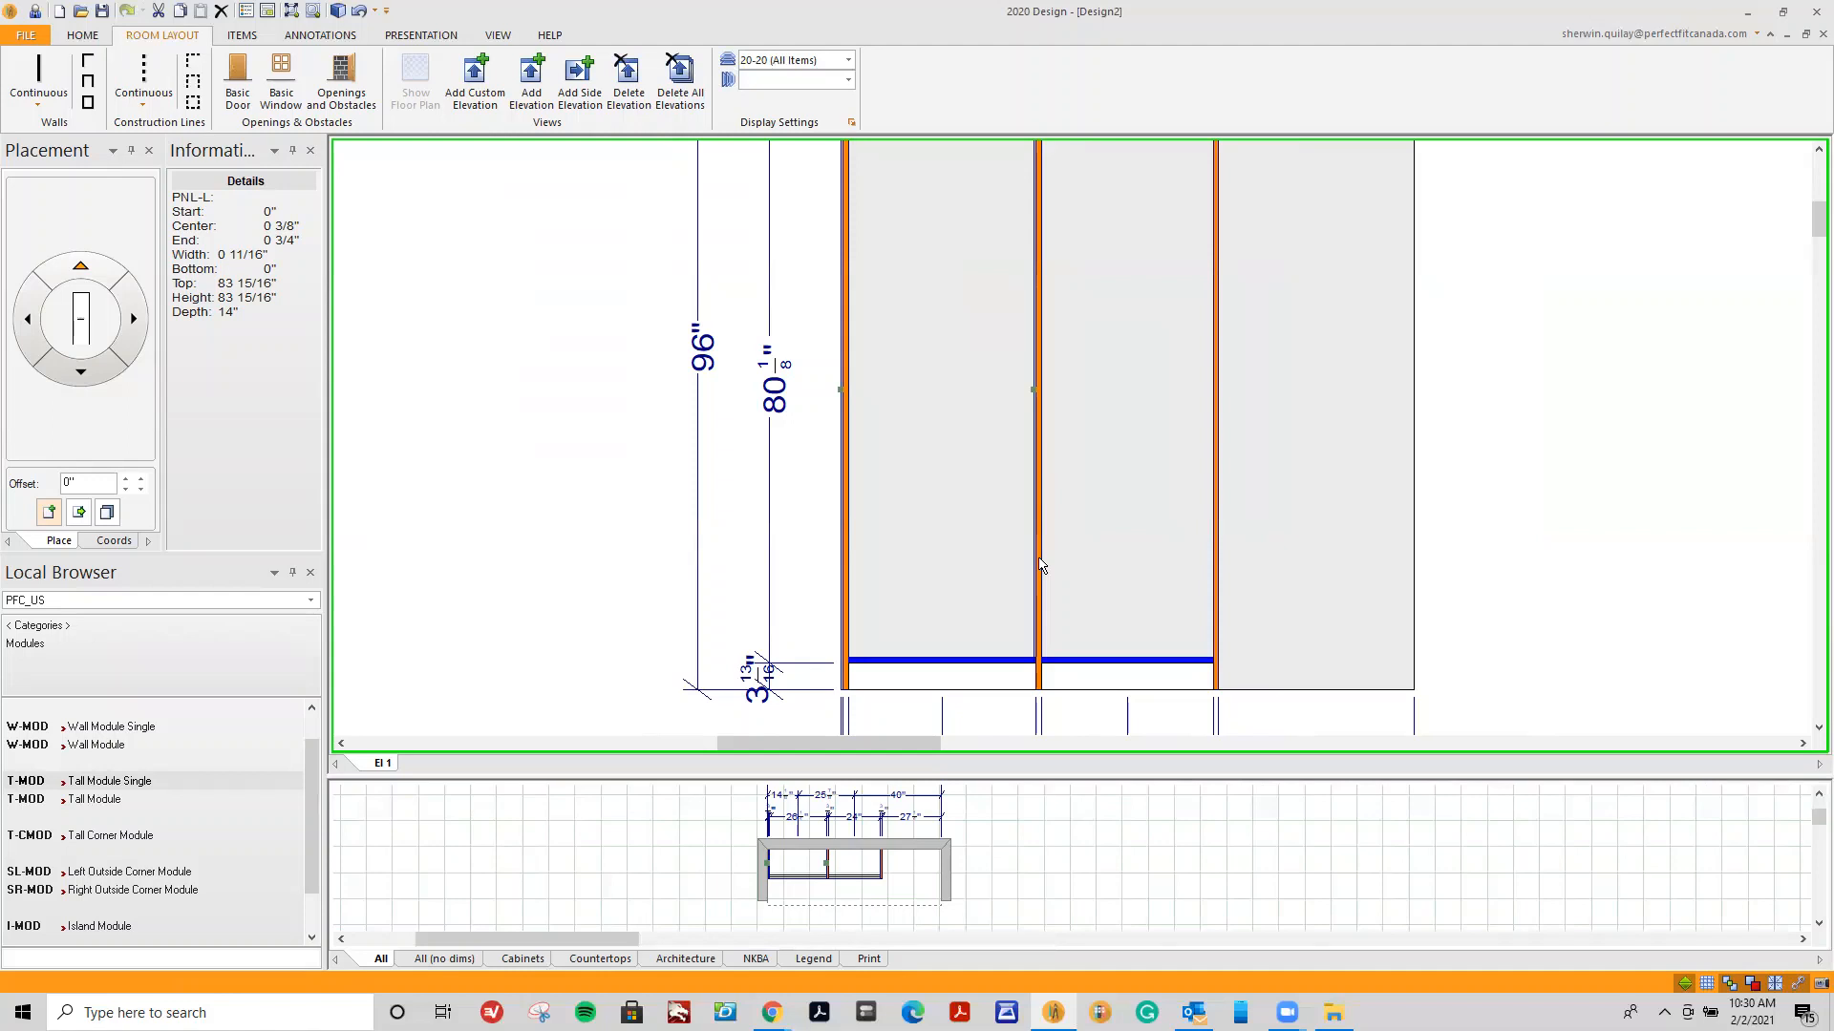
right_click(961, 521)
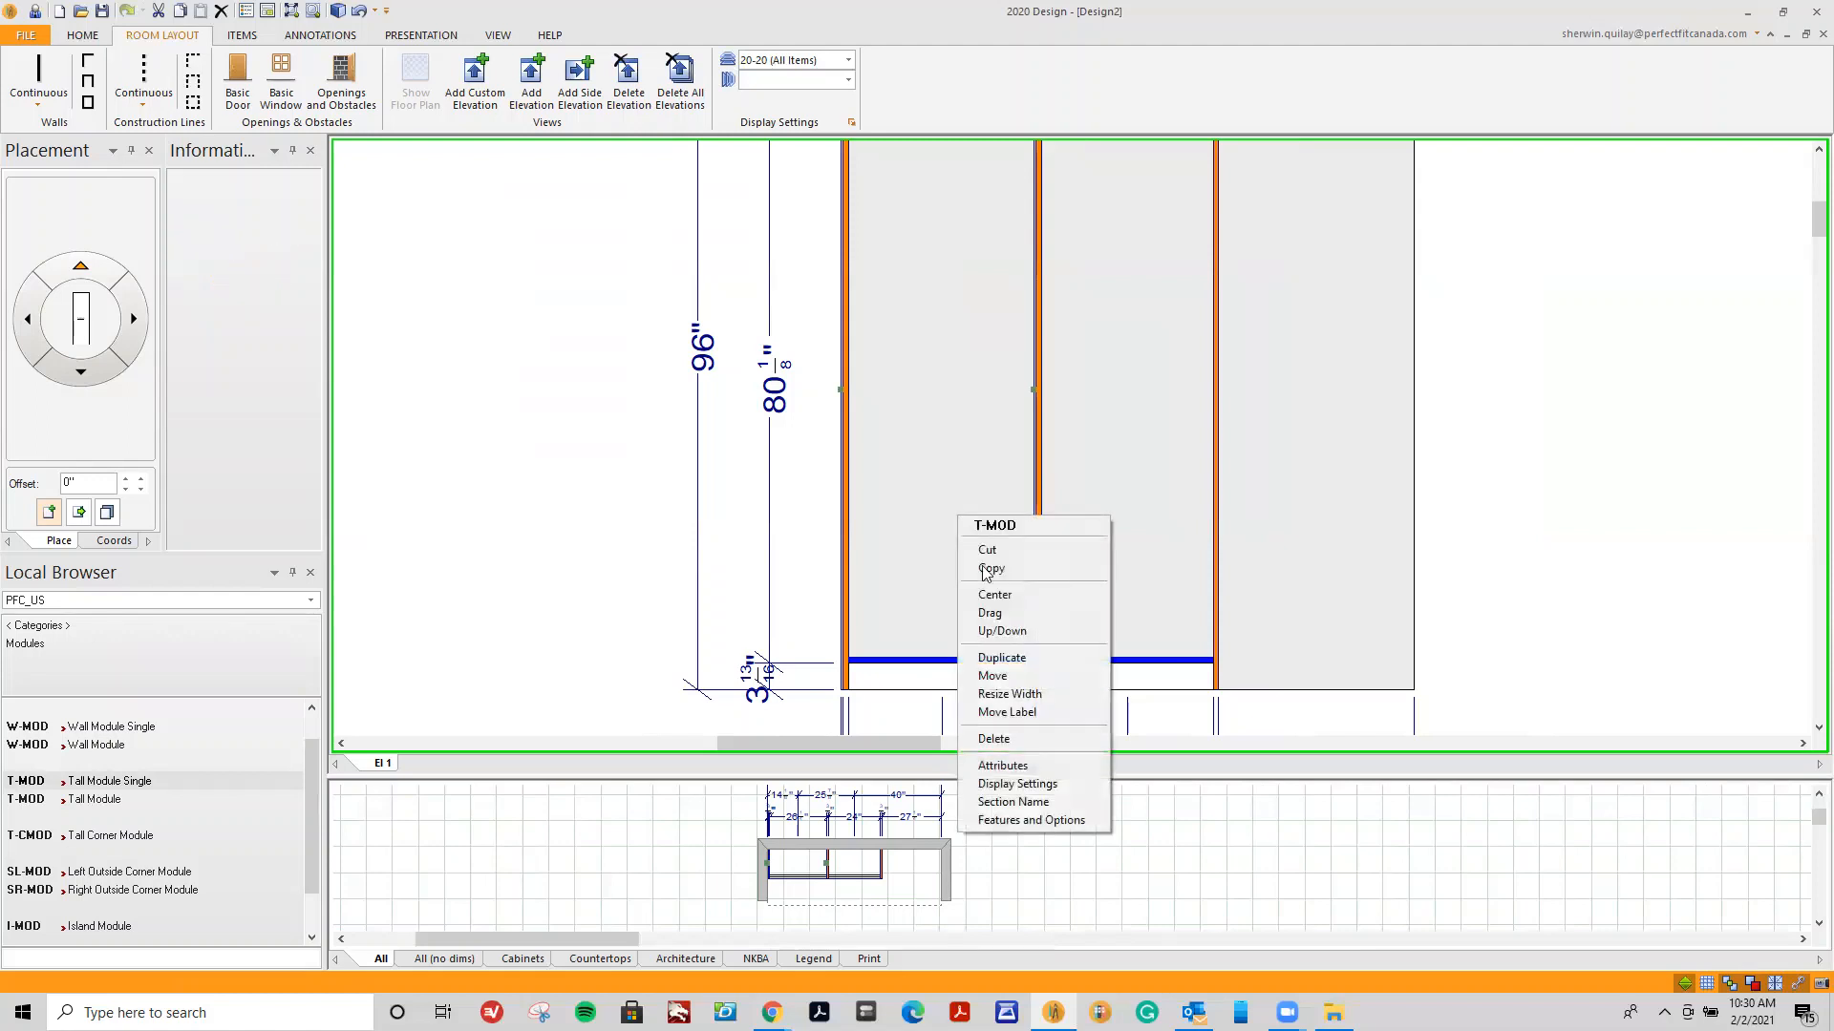
left_click(1002, 765)
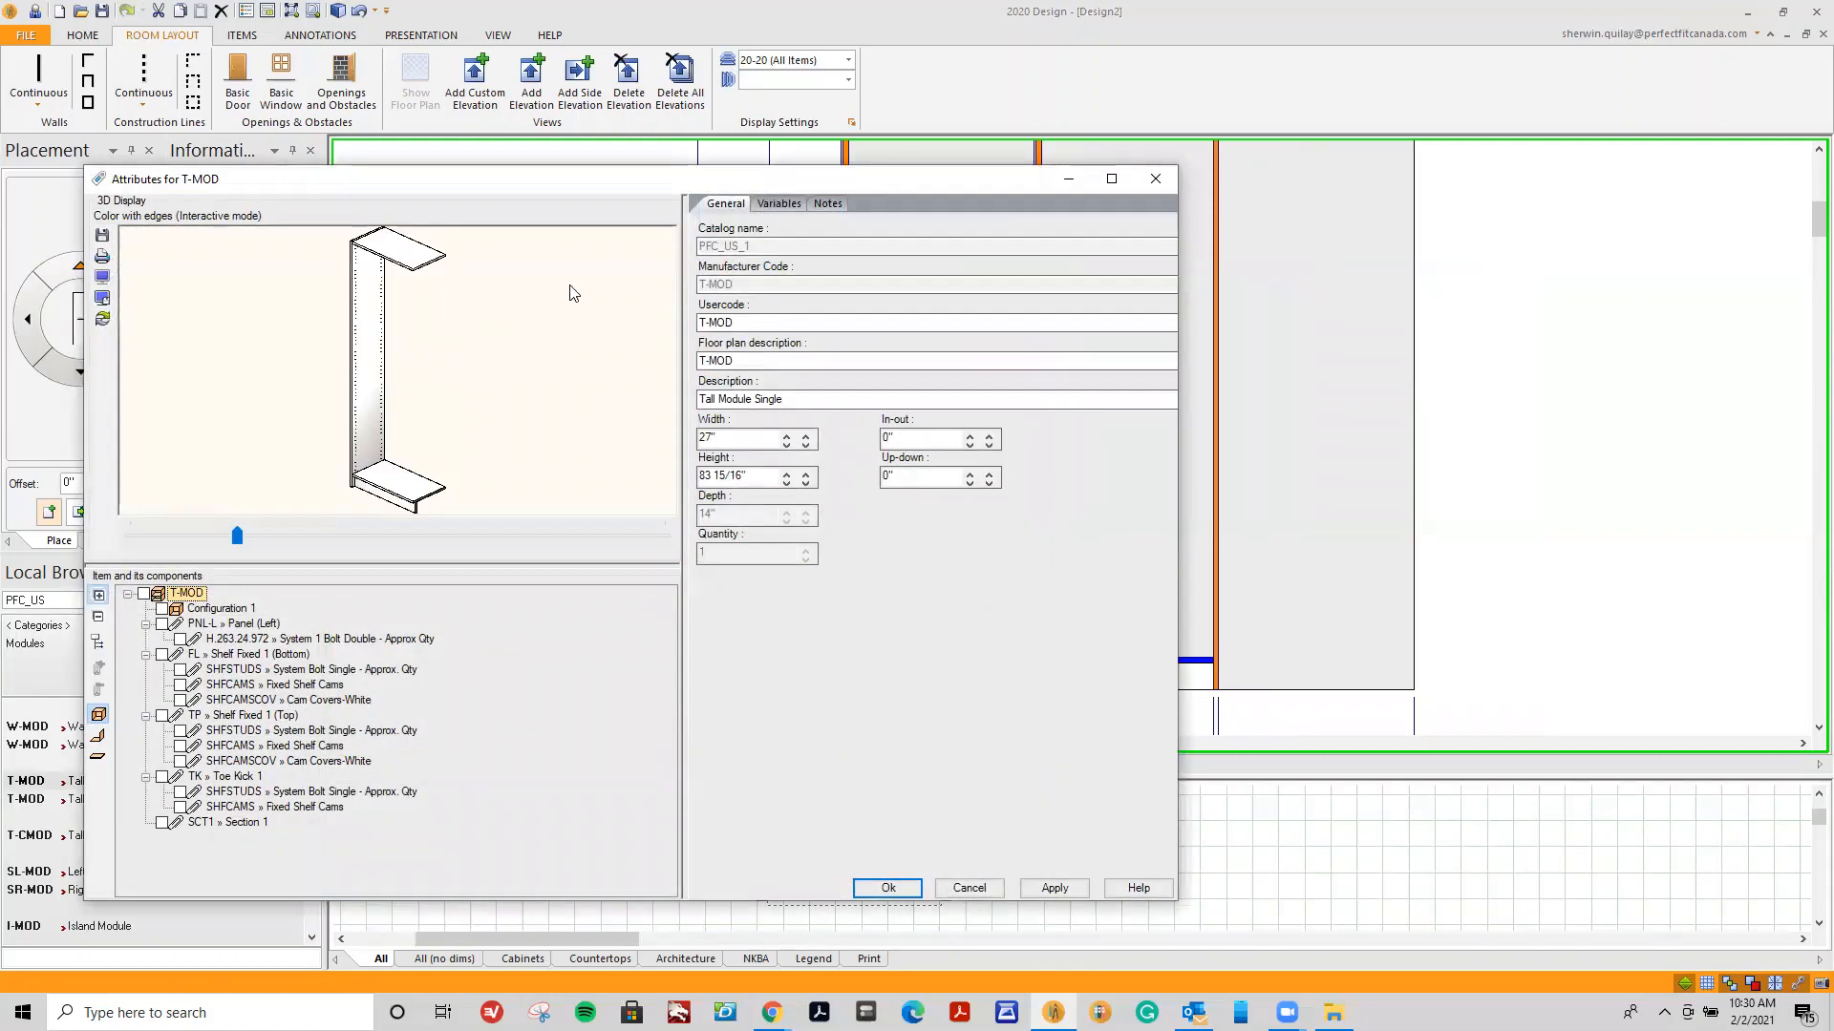
left_click(774, 205)
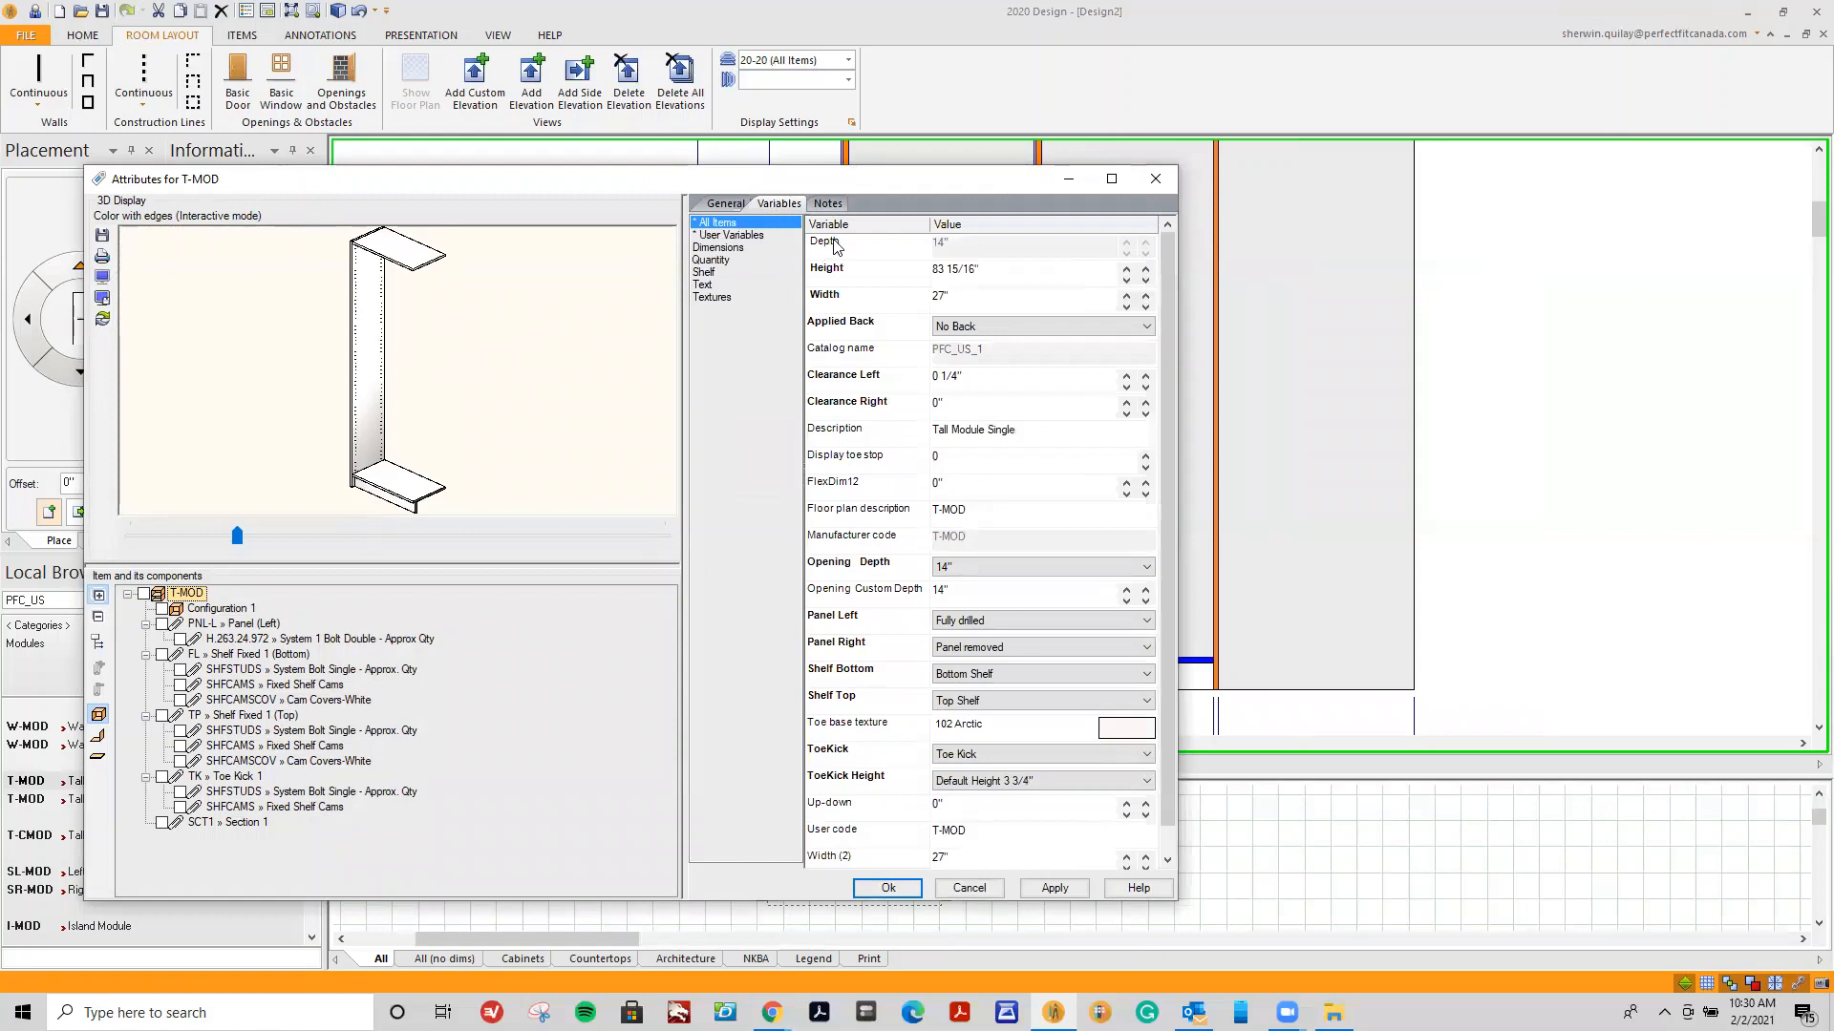
left_click(887, 375)
type("0")
left_click(1045, 890)
left_click(886, 886)
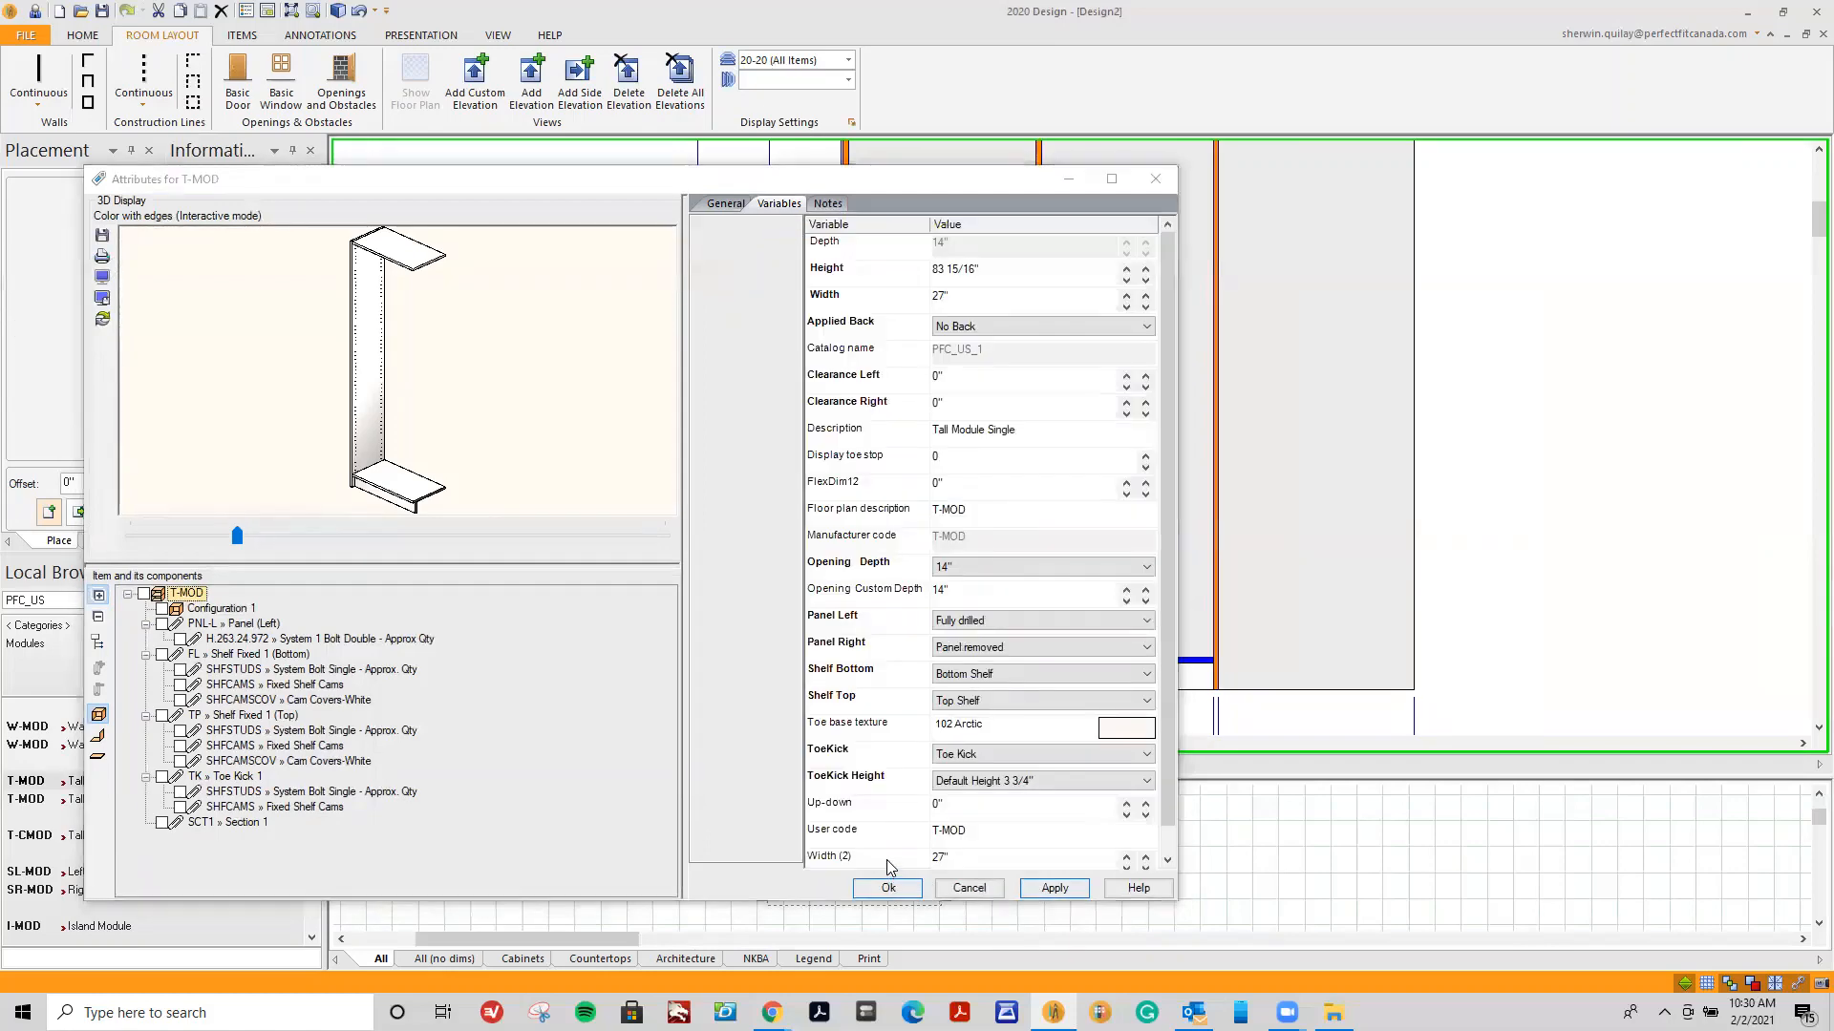
Add a Tall Module Single to the space right of the centre module, with Clearance Right 1/4" and Panel Left set to Panel removed.
scroll(1031, 470, "up", 3)
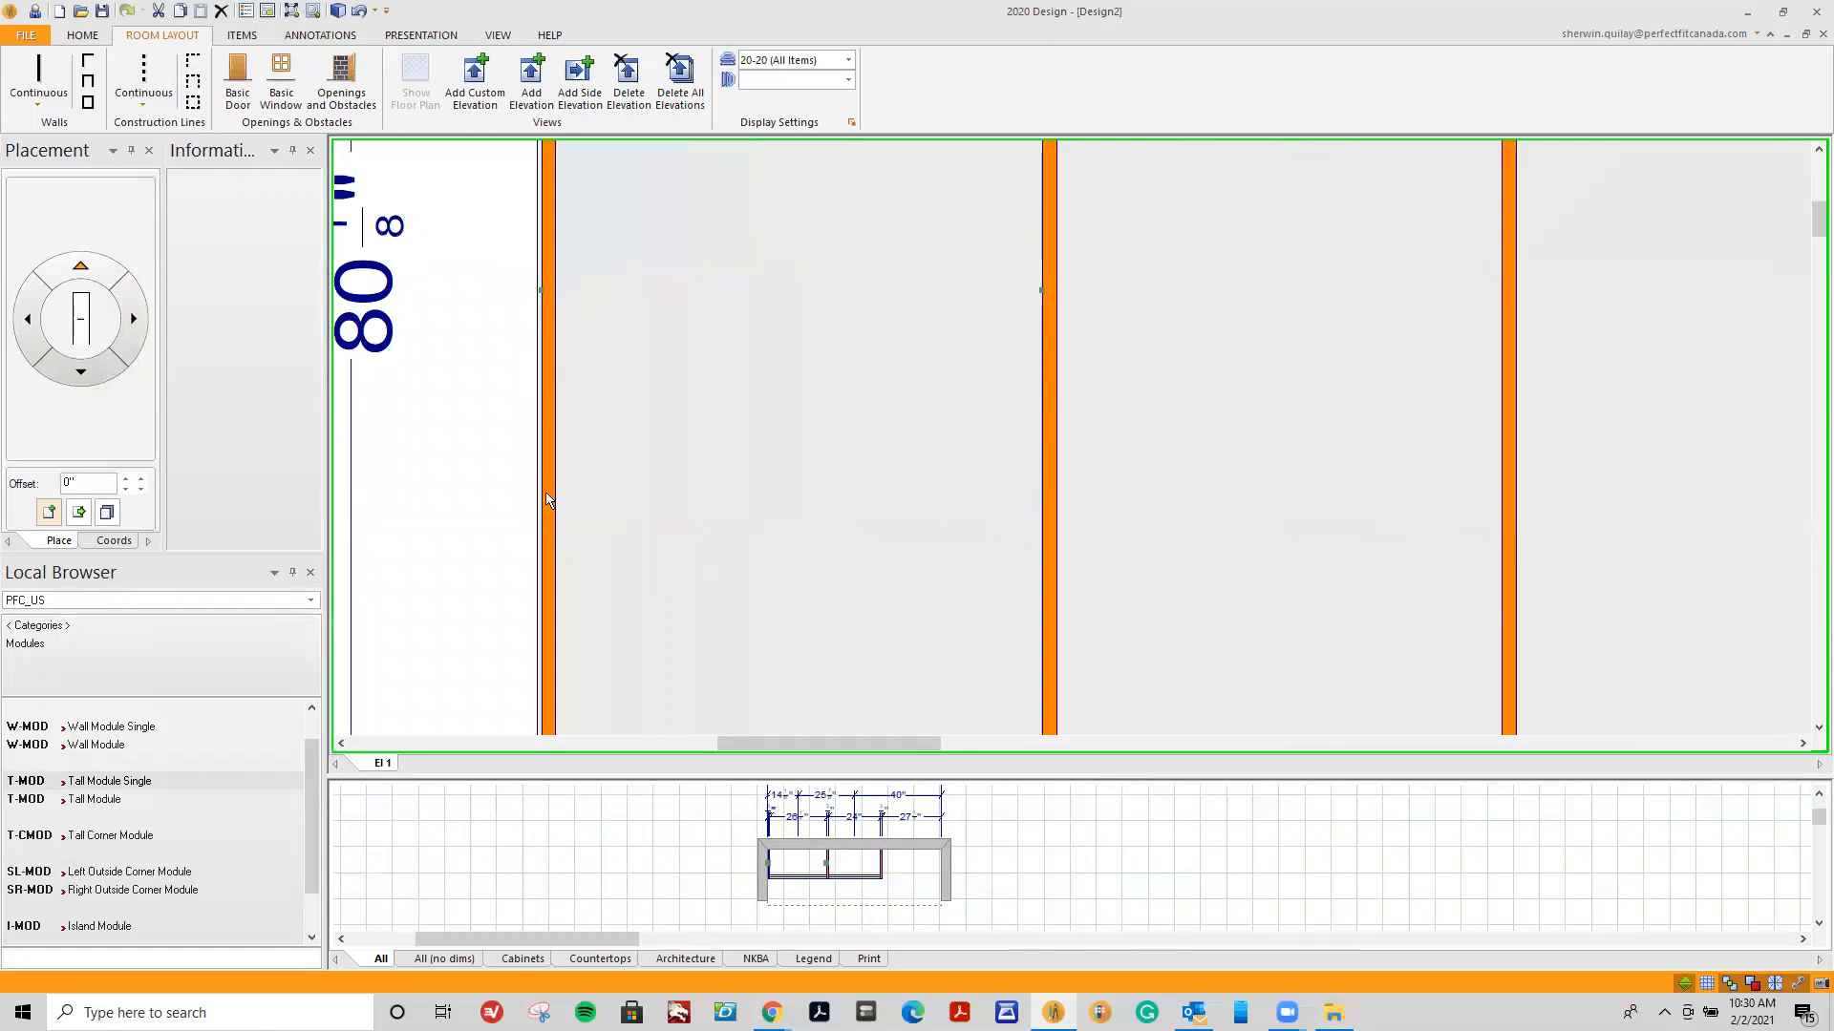
mouse_move(545, 493)
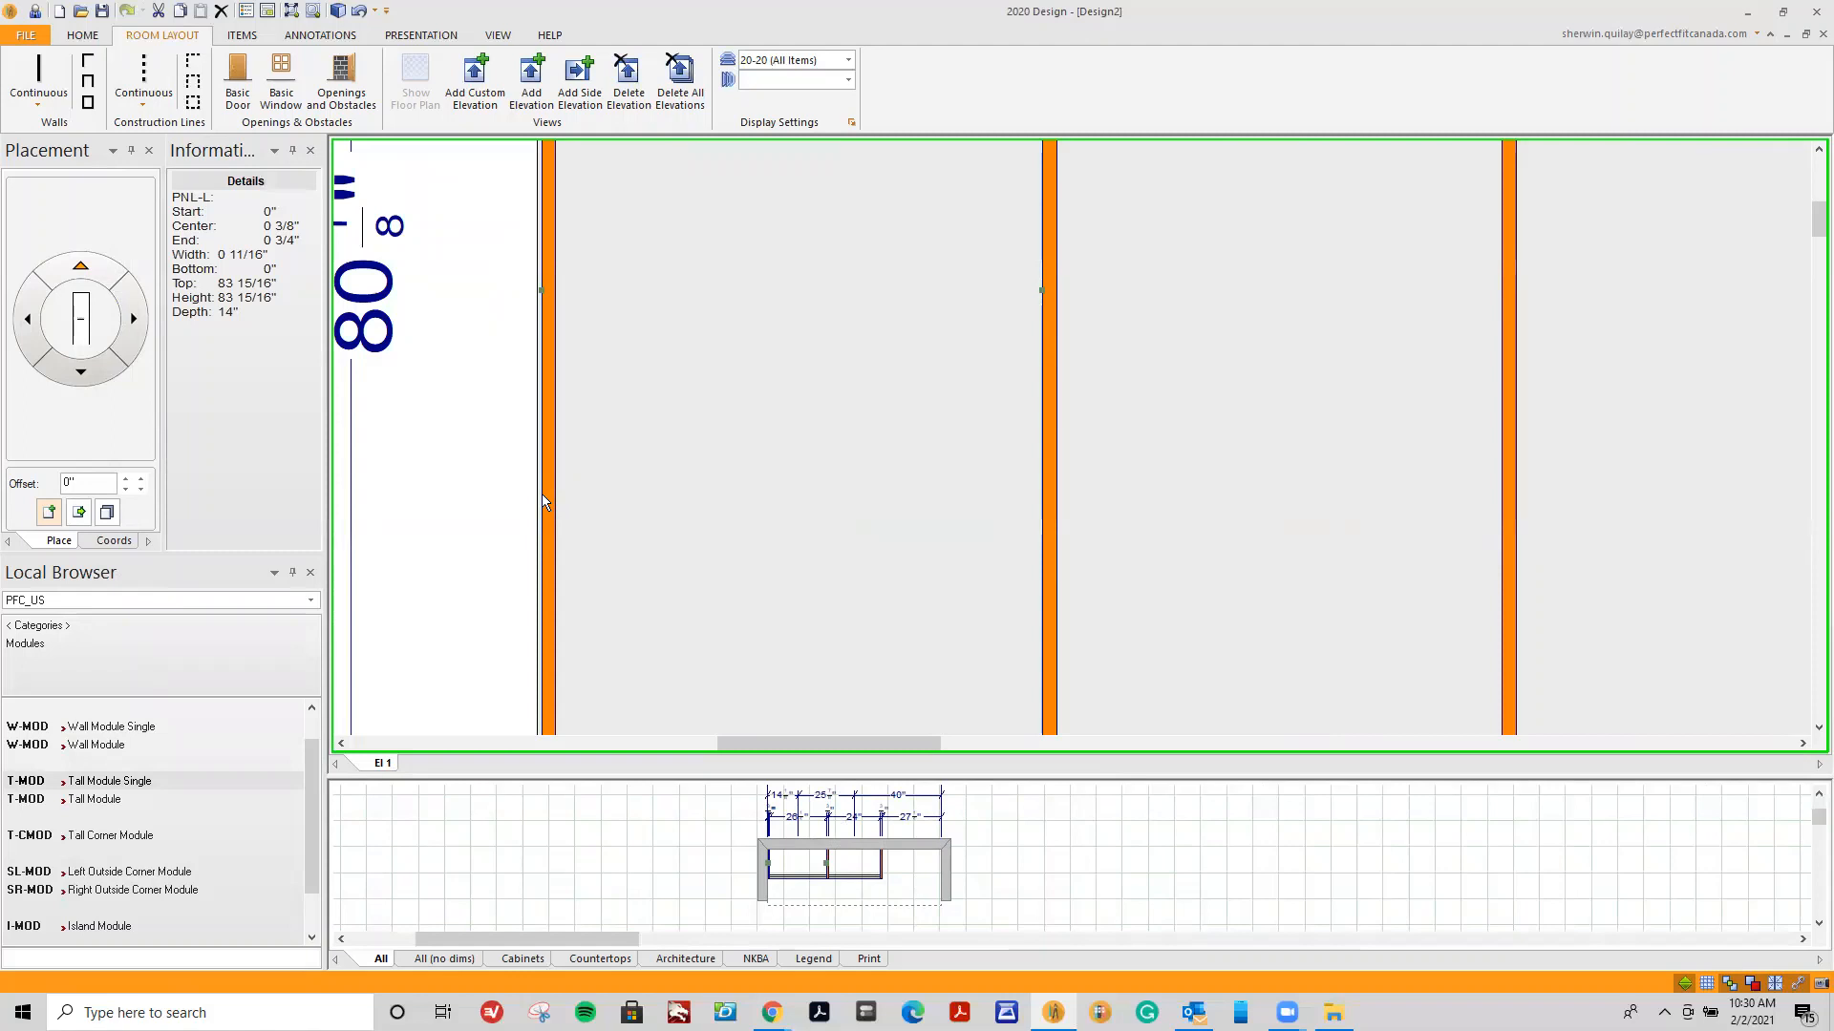
scroll(545, 499, "down", 3)
scroll(546, 499, "down", 2)
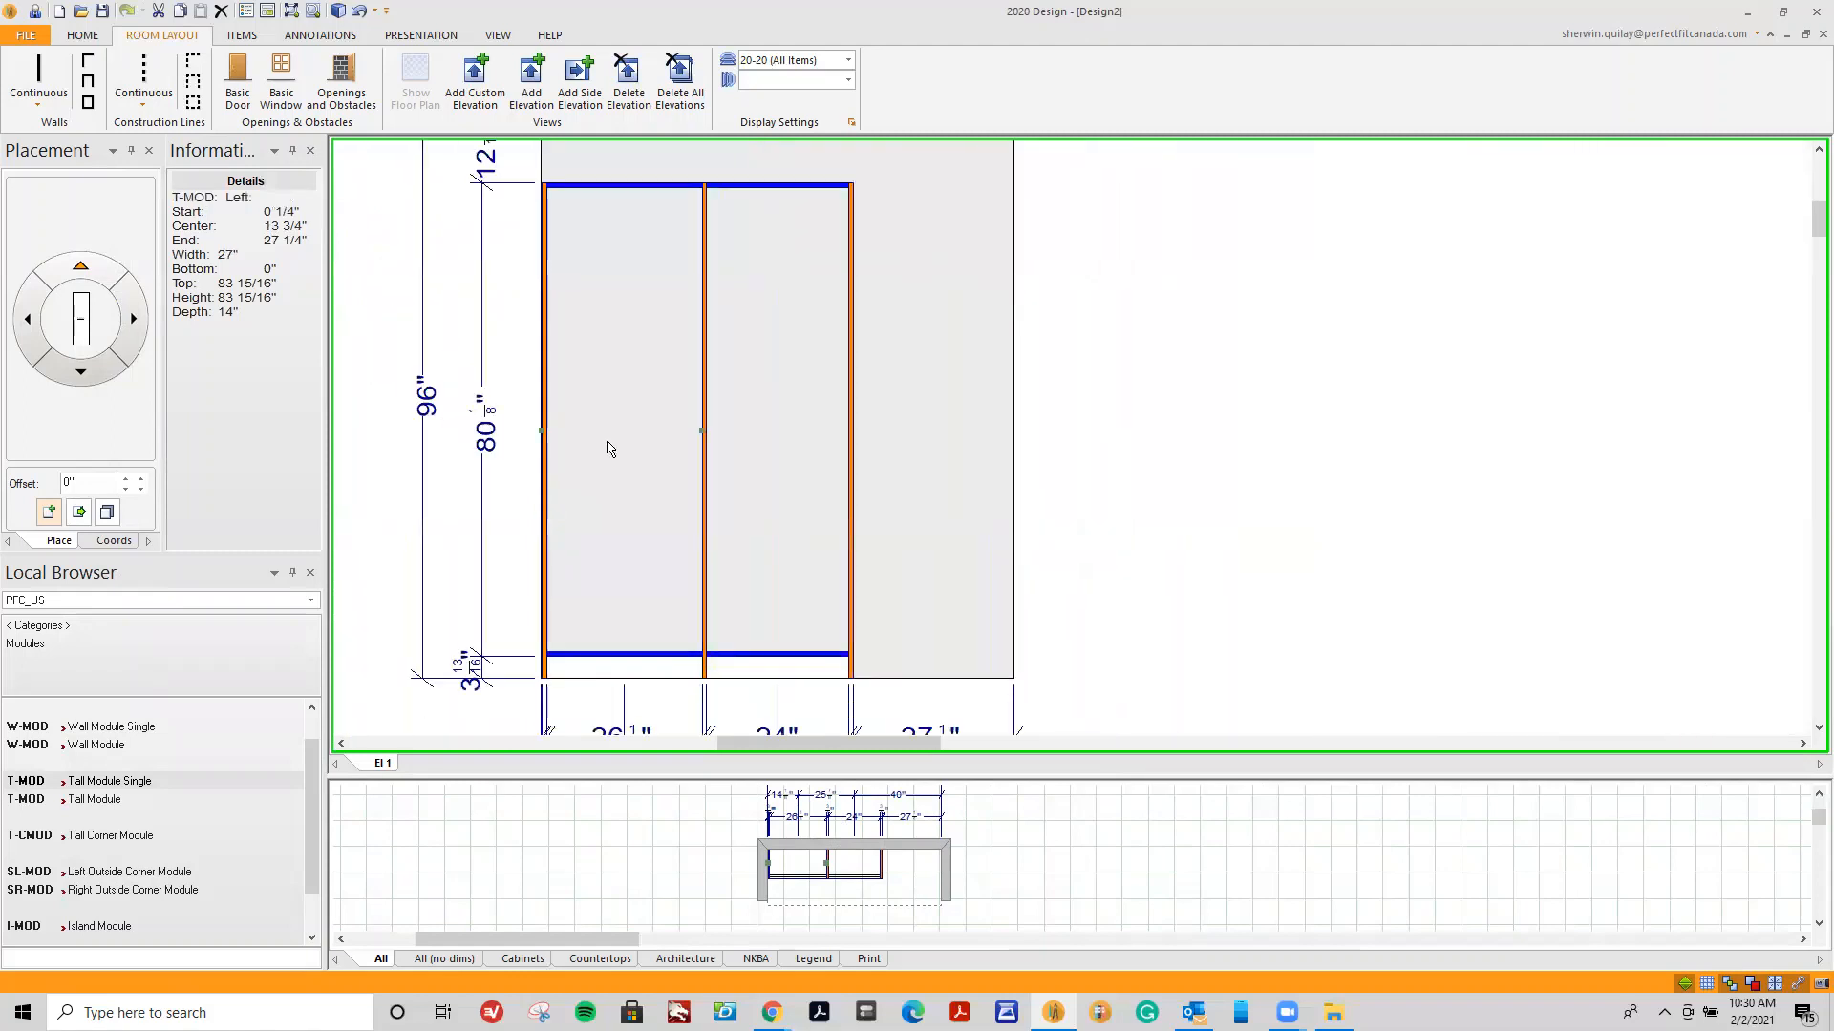
scroll(886, 329, "down", 1)
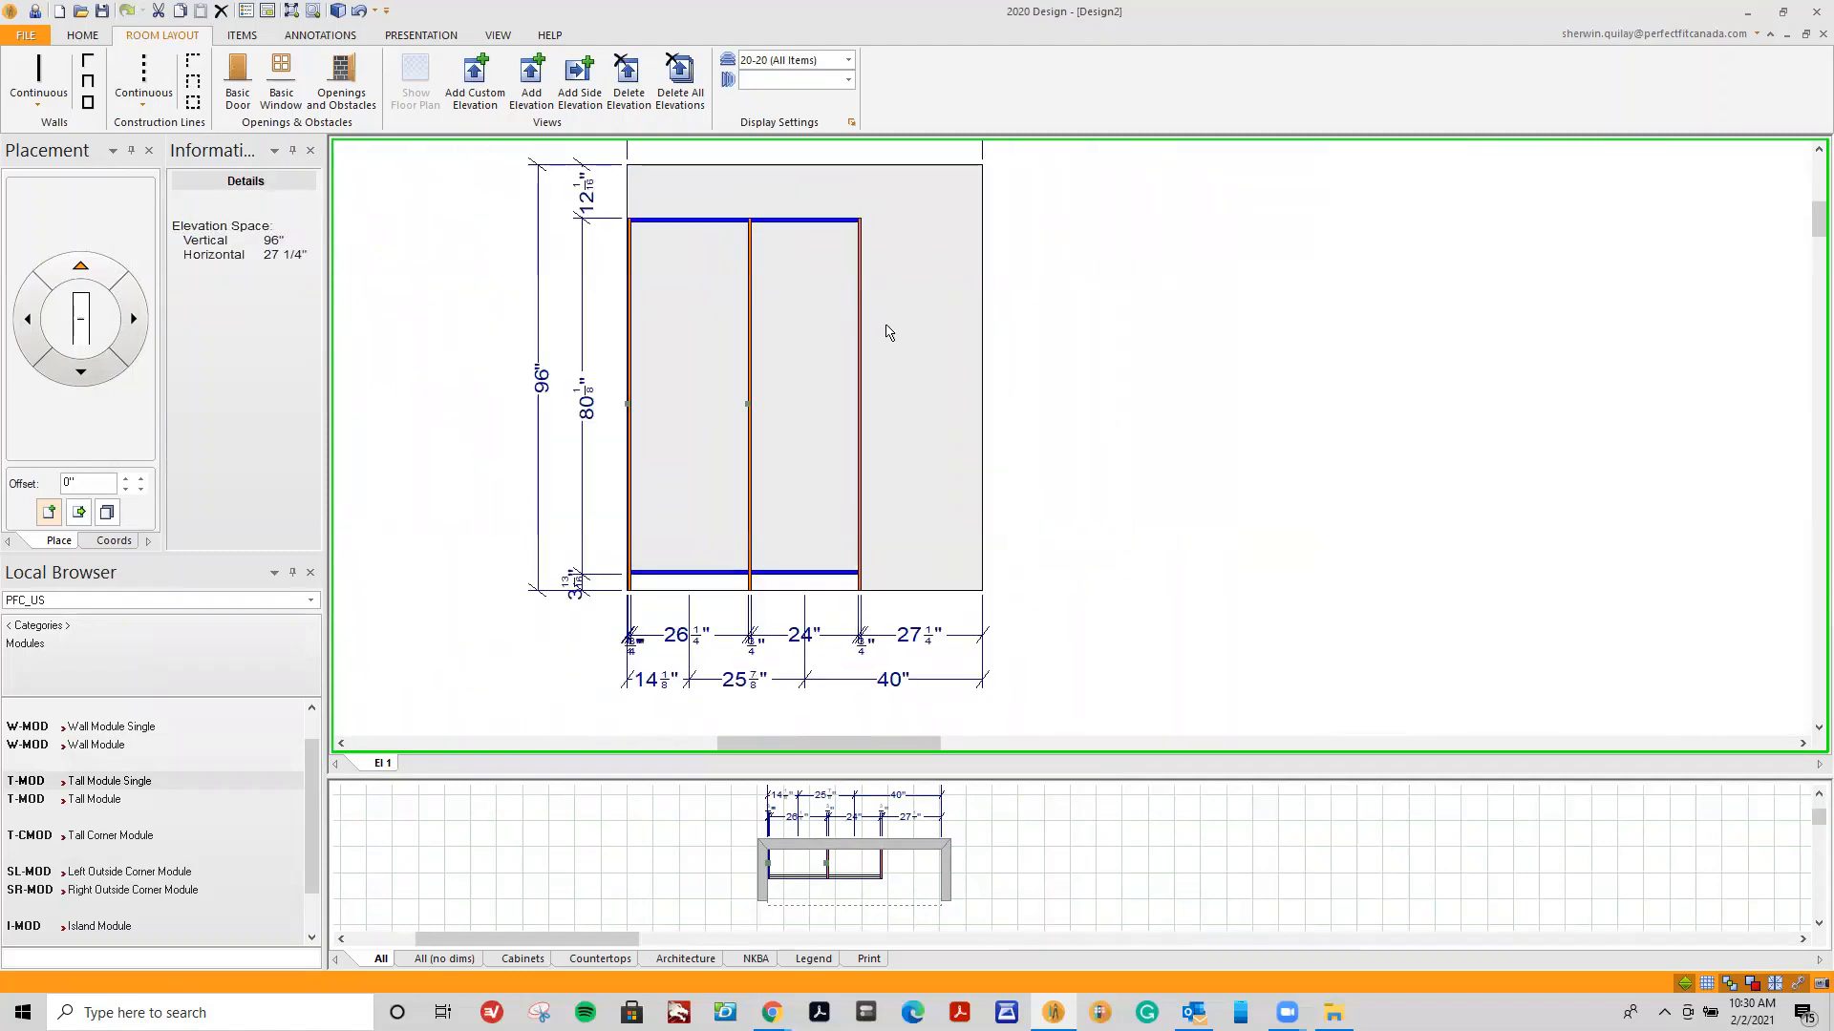
left_click(82, 786)
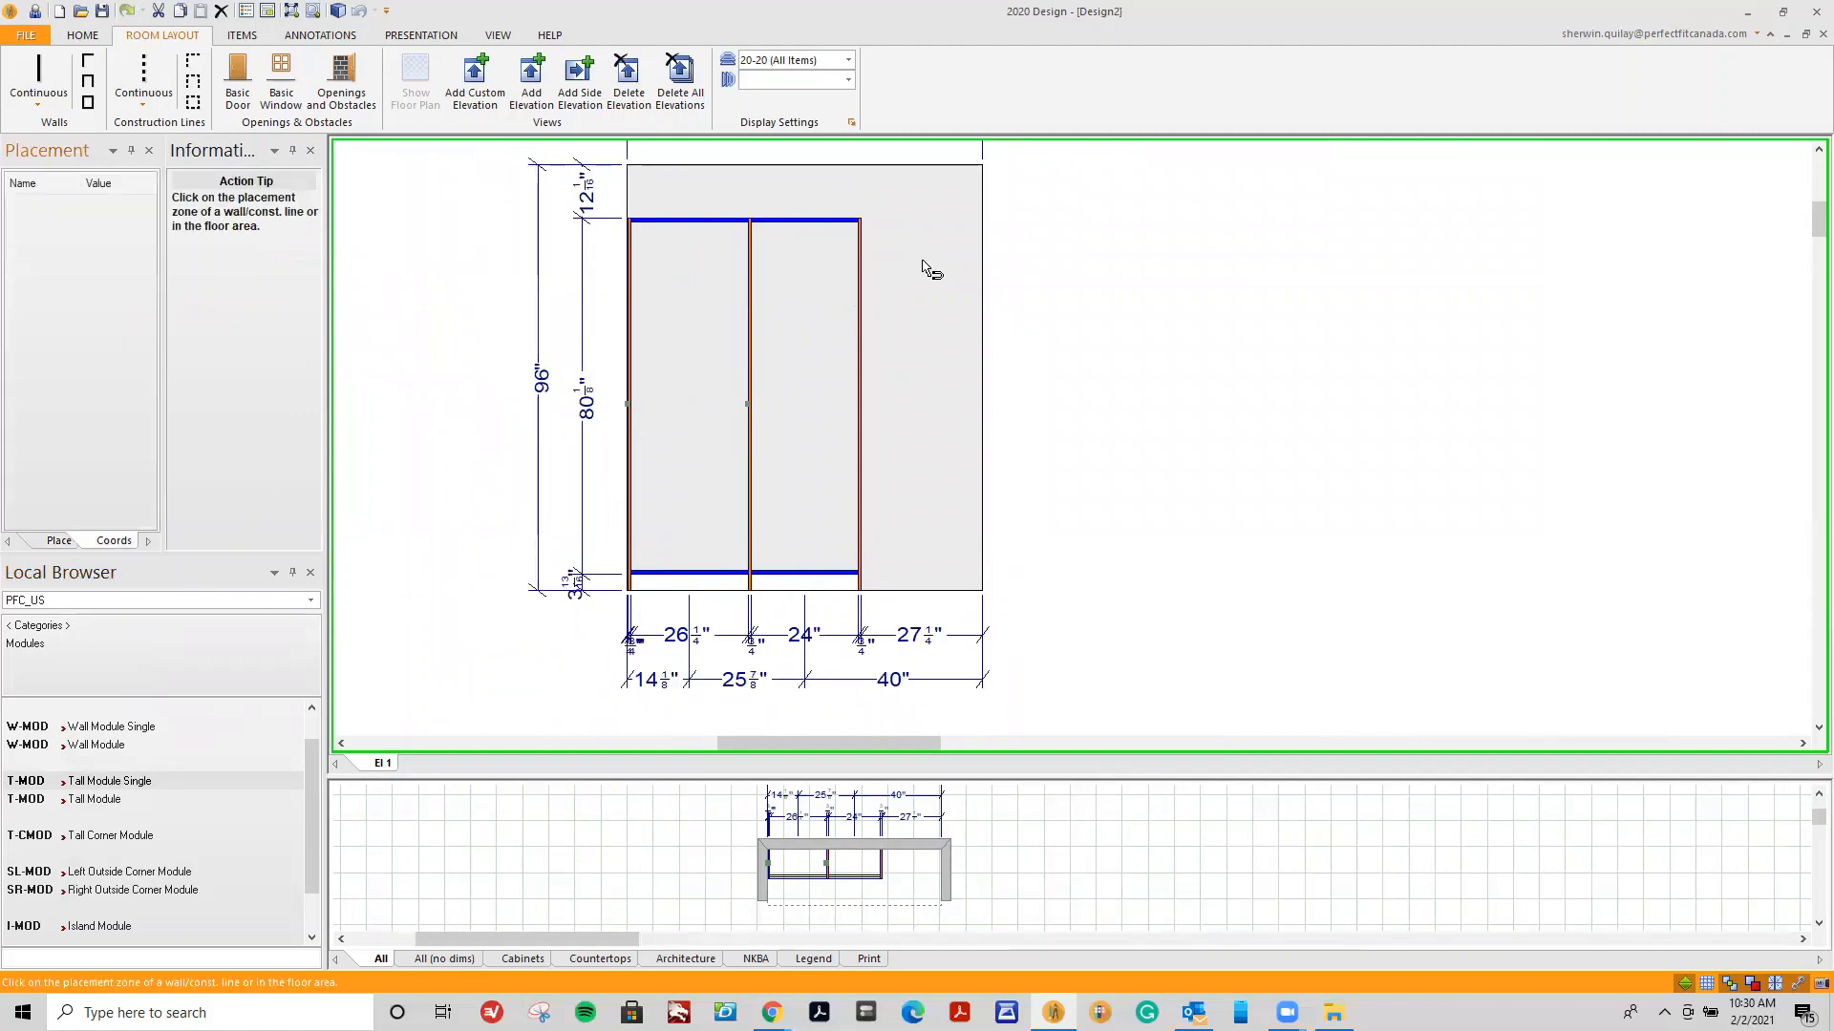
left_click(871, 265)
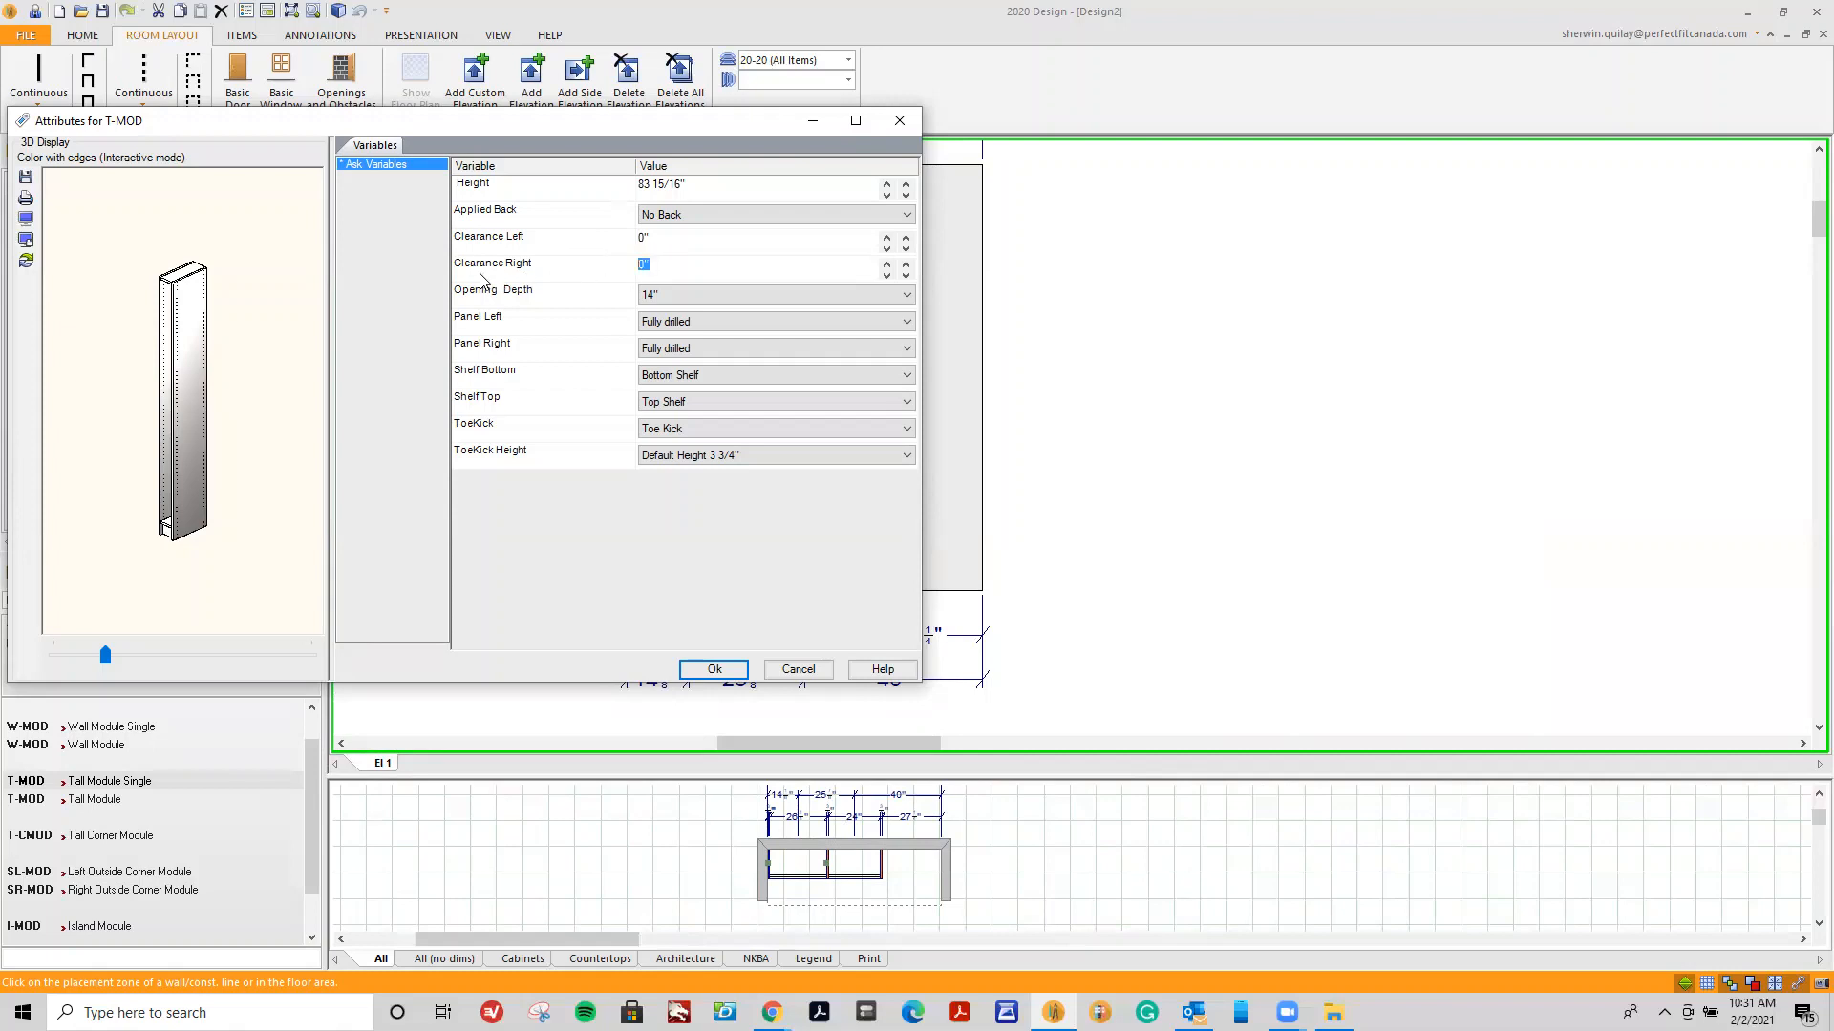
type("1/4")
left_click(659, 322)
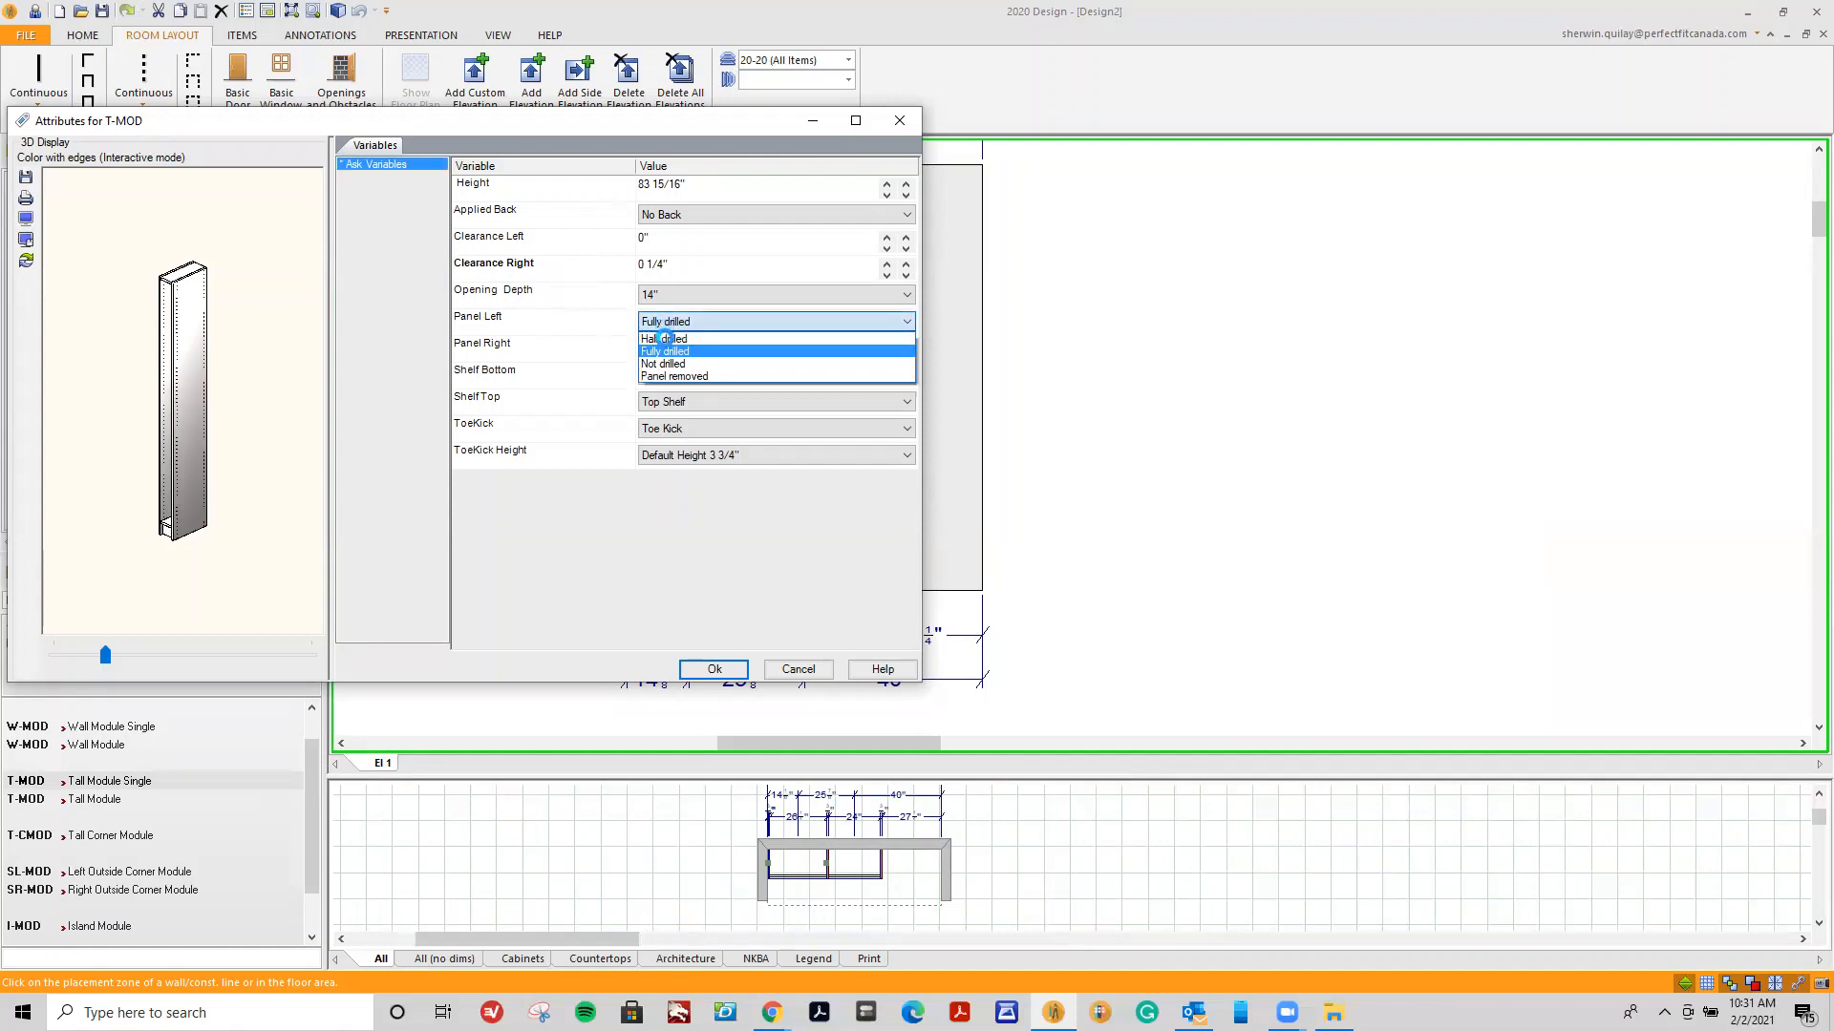
left_click(675, 376)
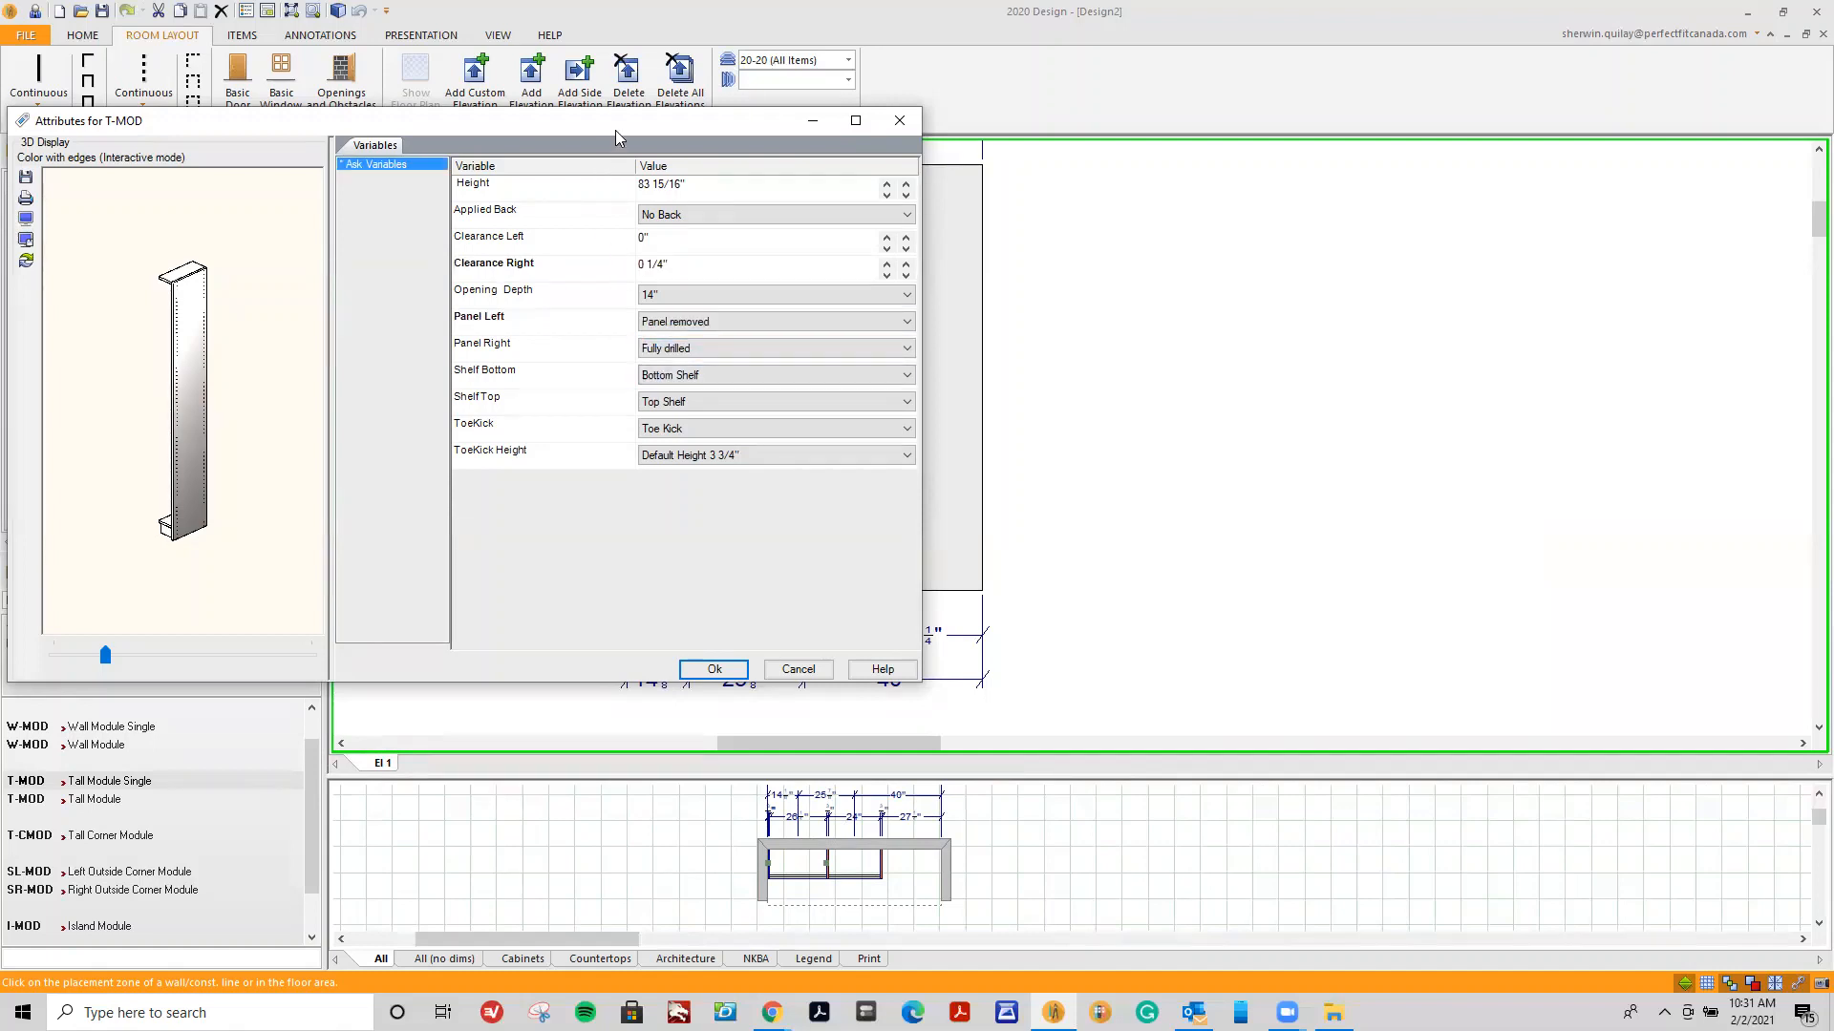
Accept the attributes, place the module from the centre module to the right wall, and check the clearances at both walls.
left_click_drag(607, 130, 408, 159)
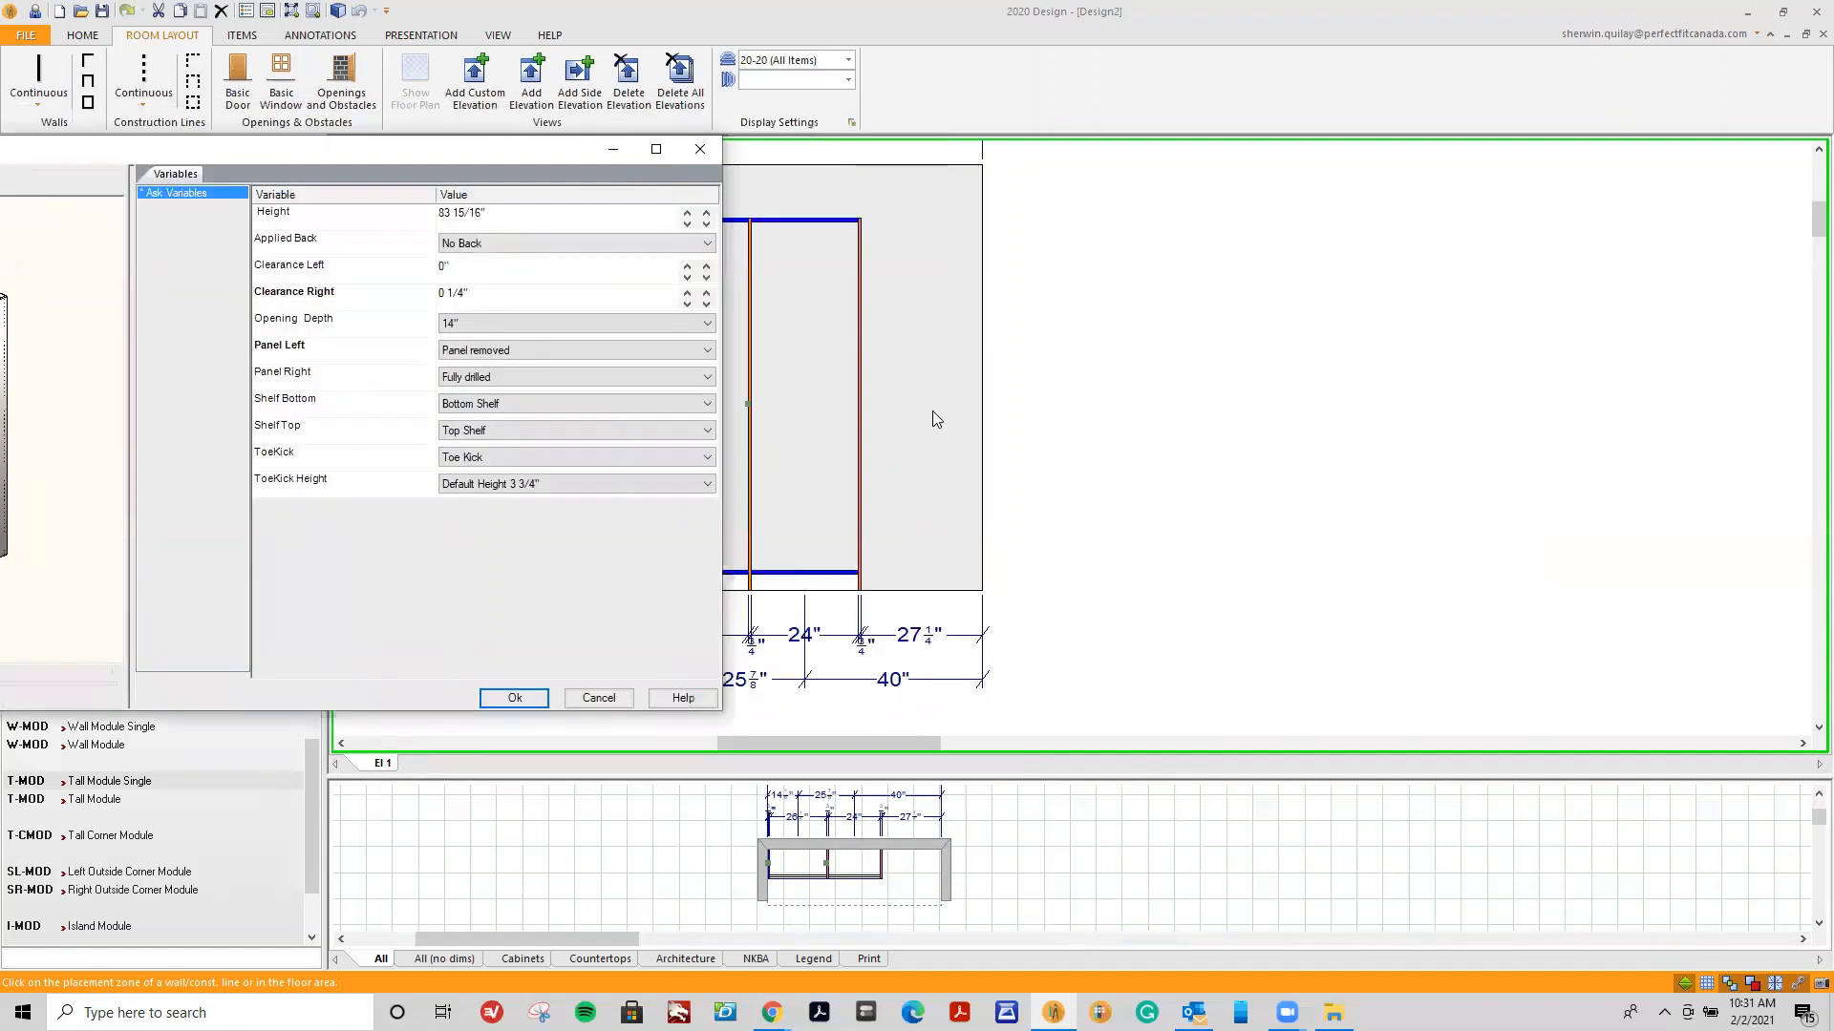
left_click_drag(439, 147, 753, 141)
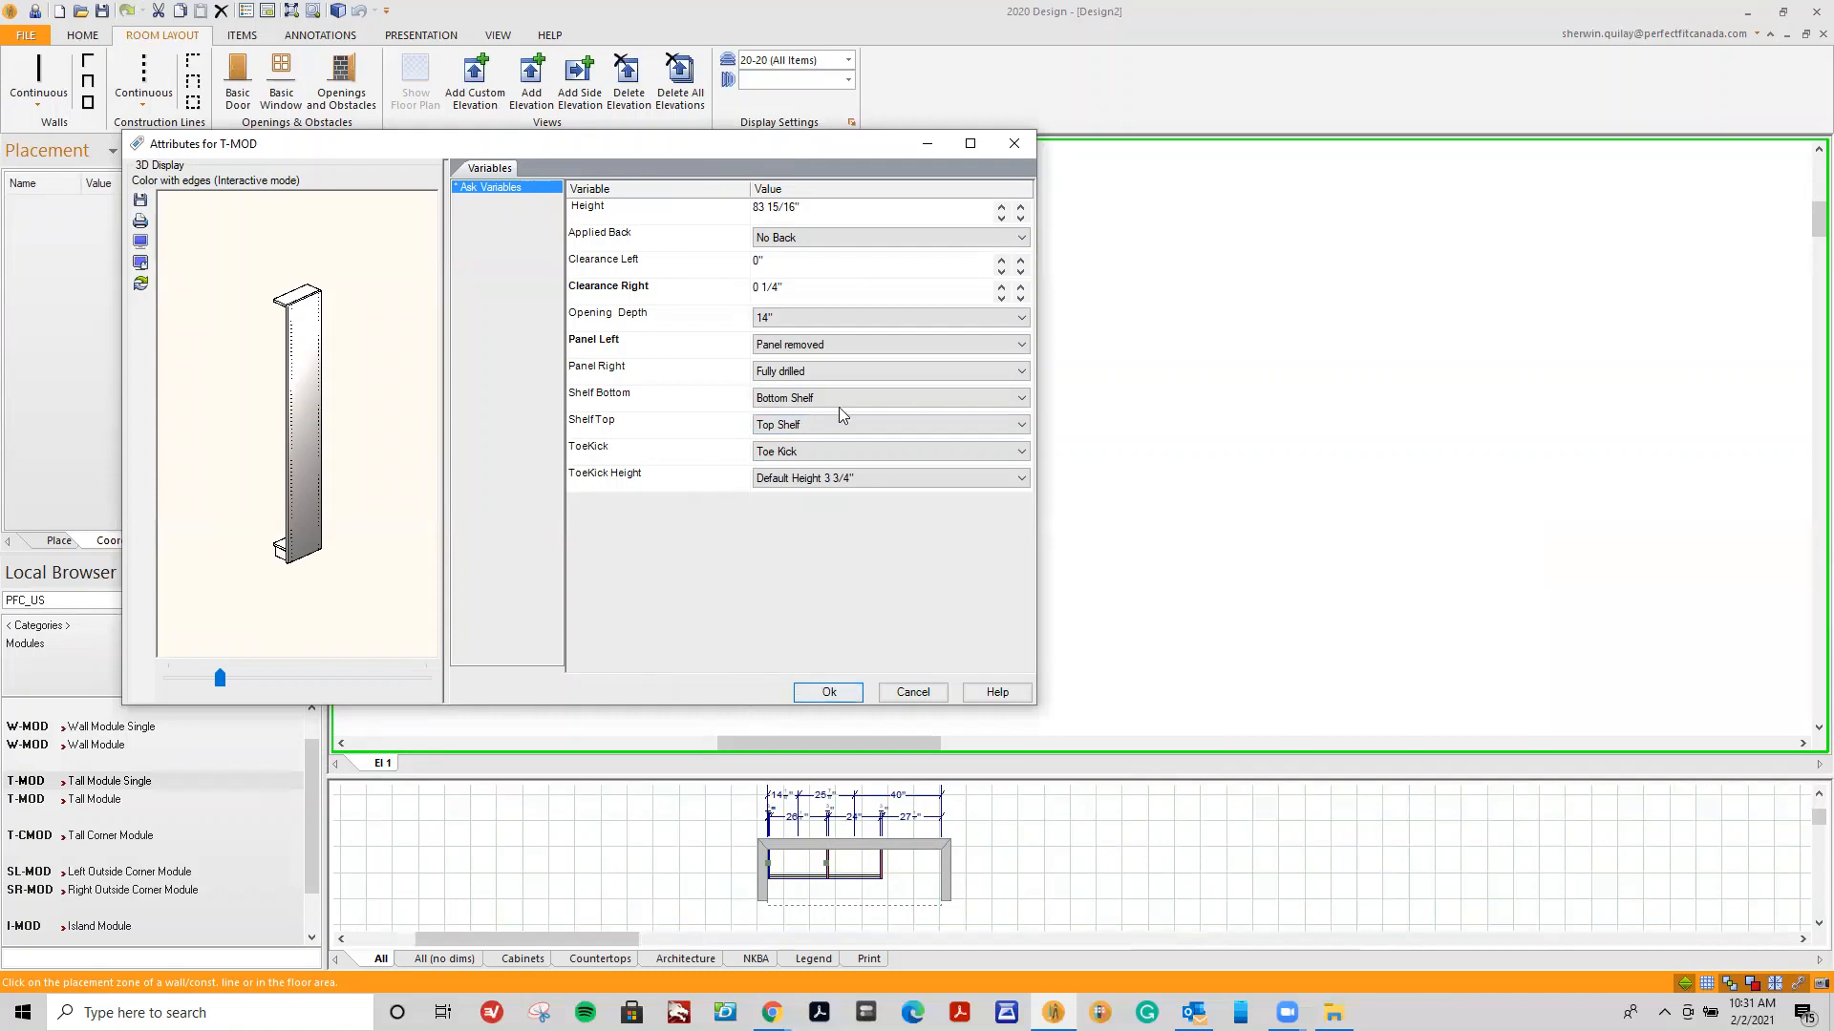
key("Return")
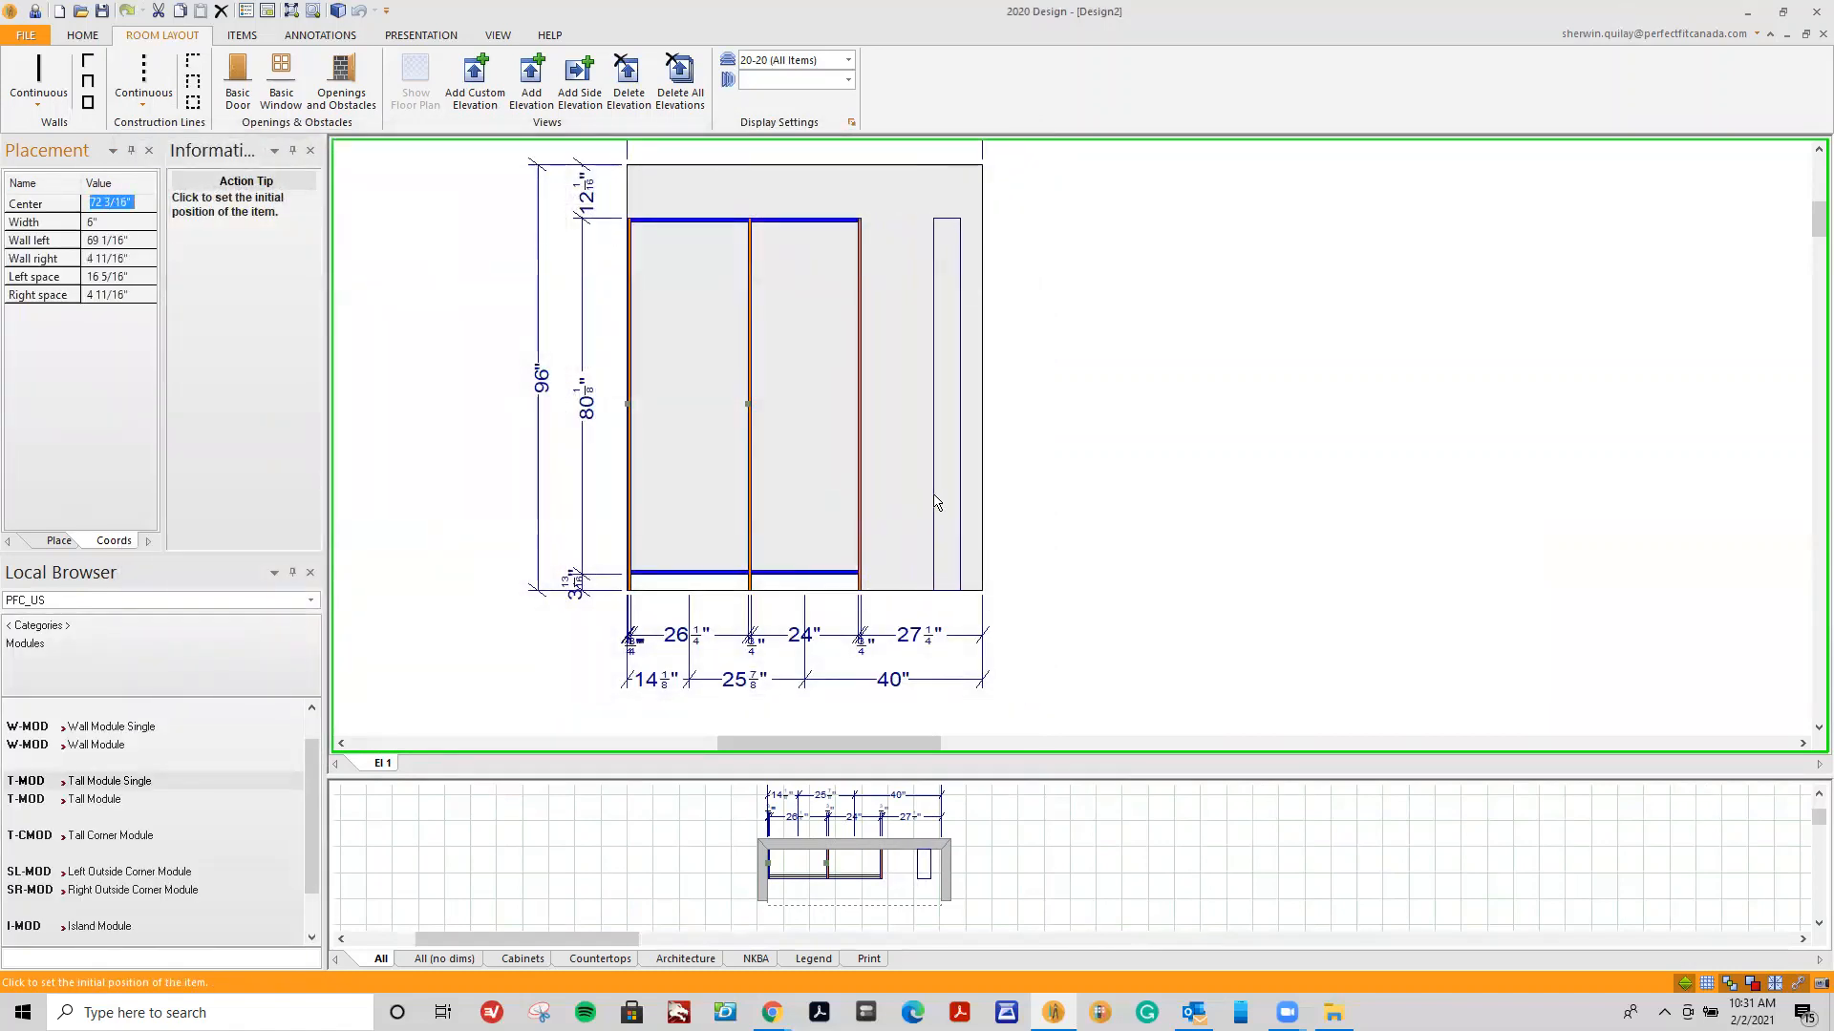
left_click(818, 487)
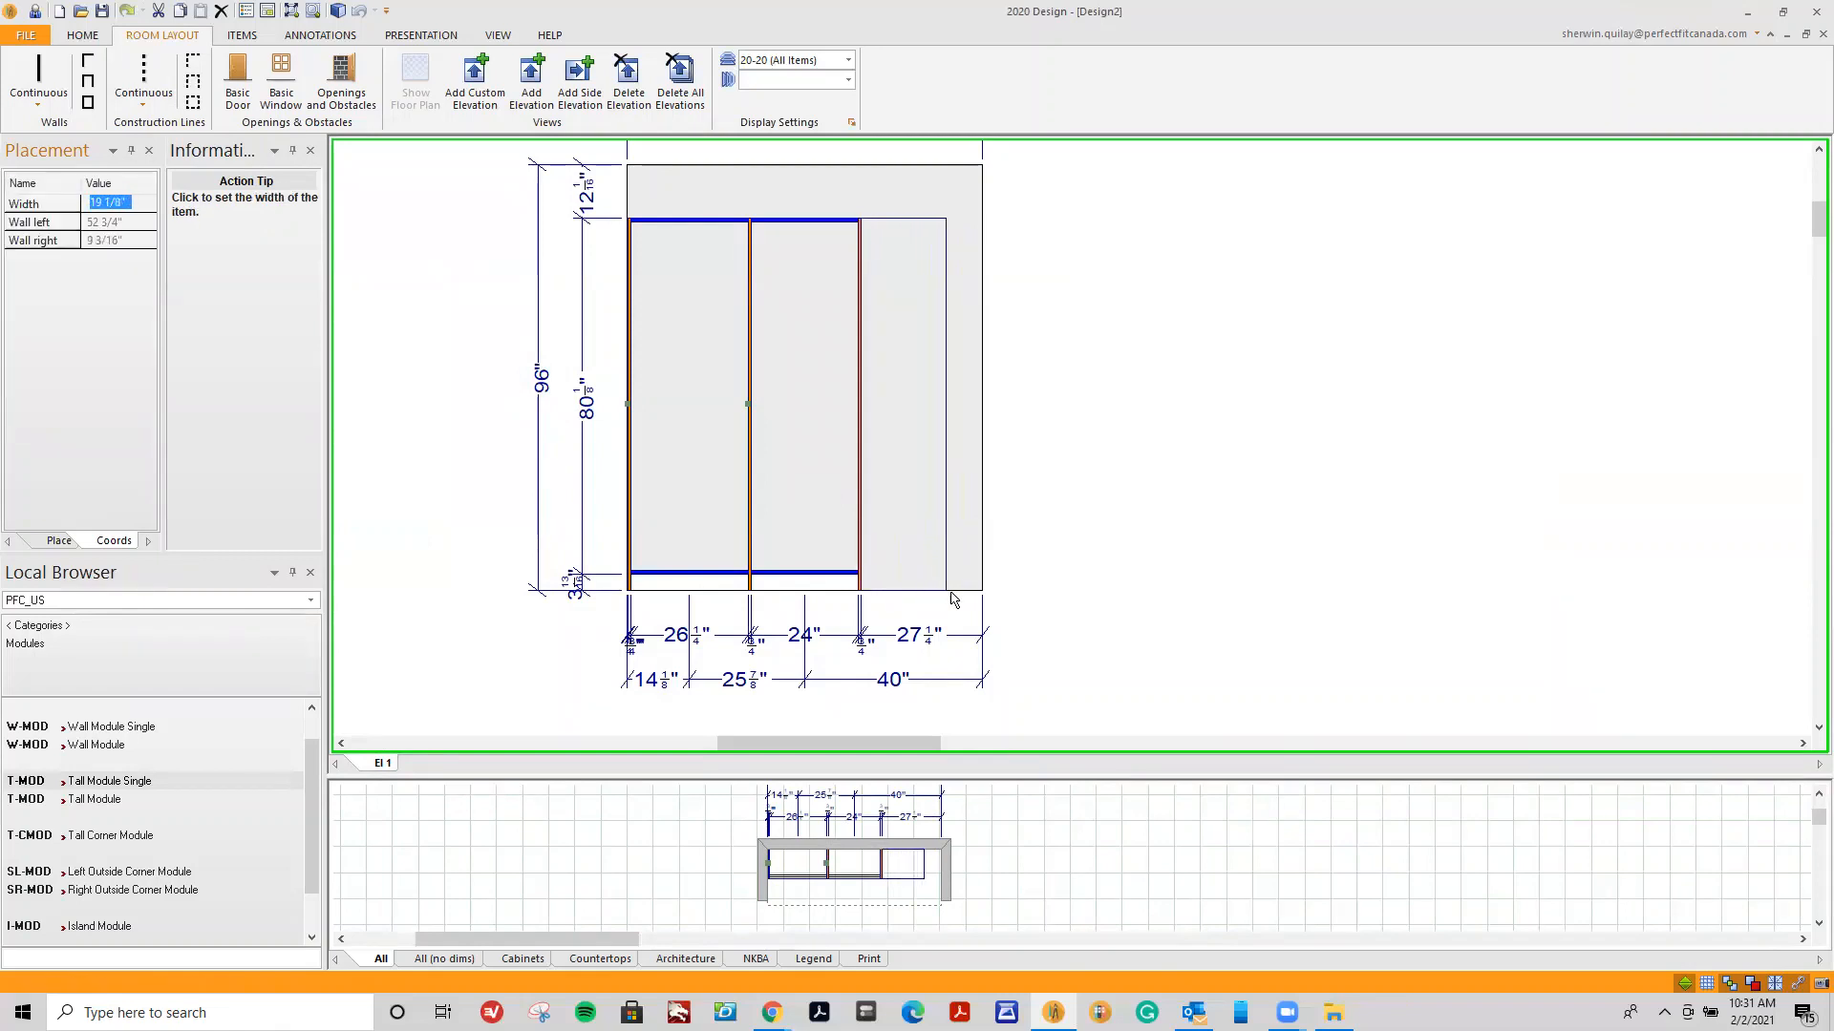
left_click(1054, 594)
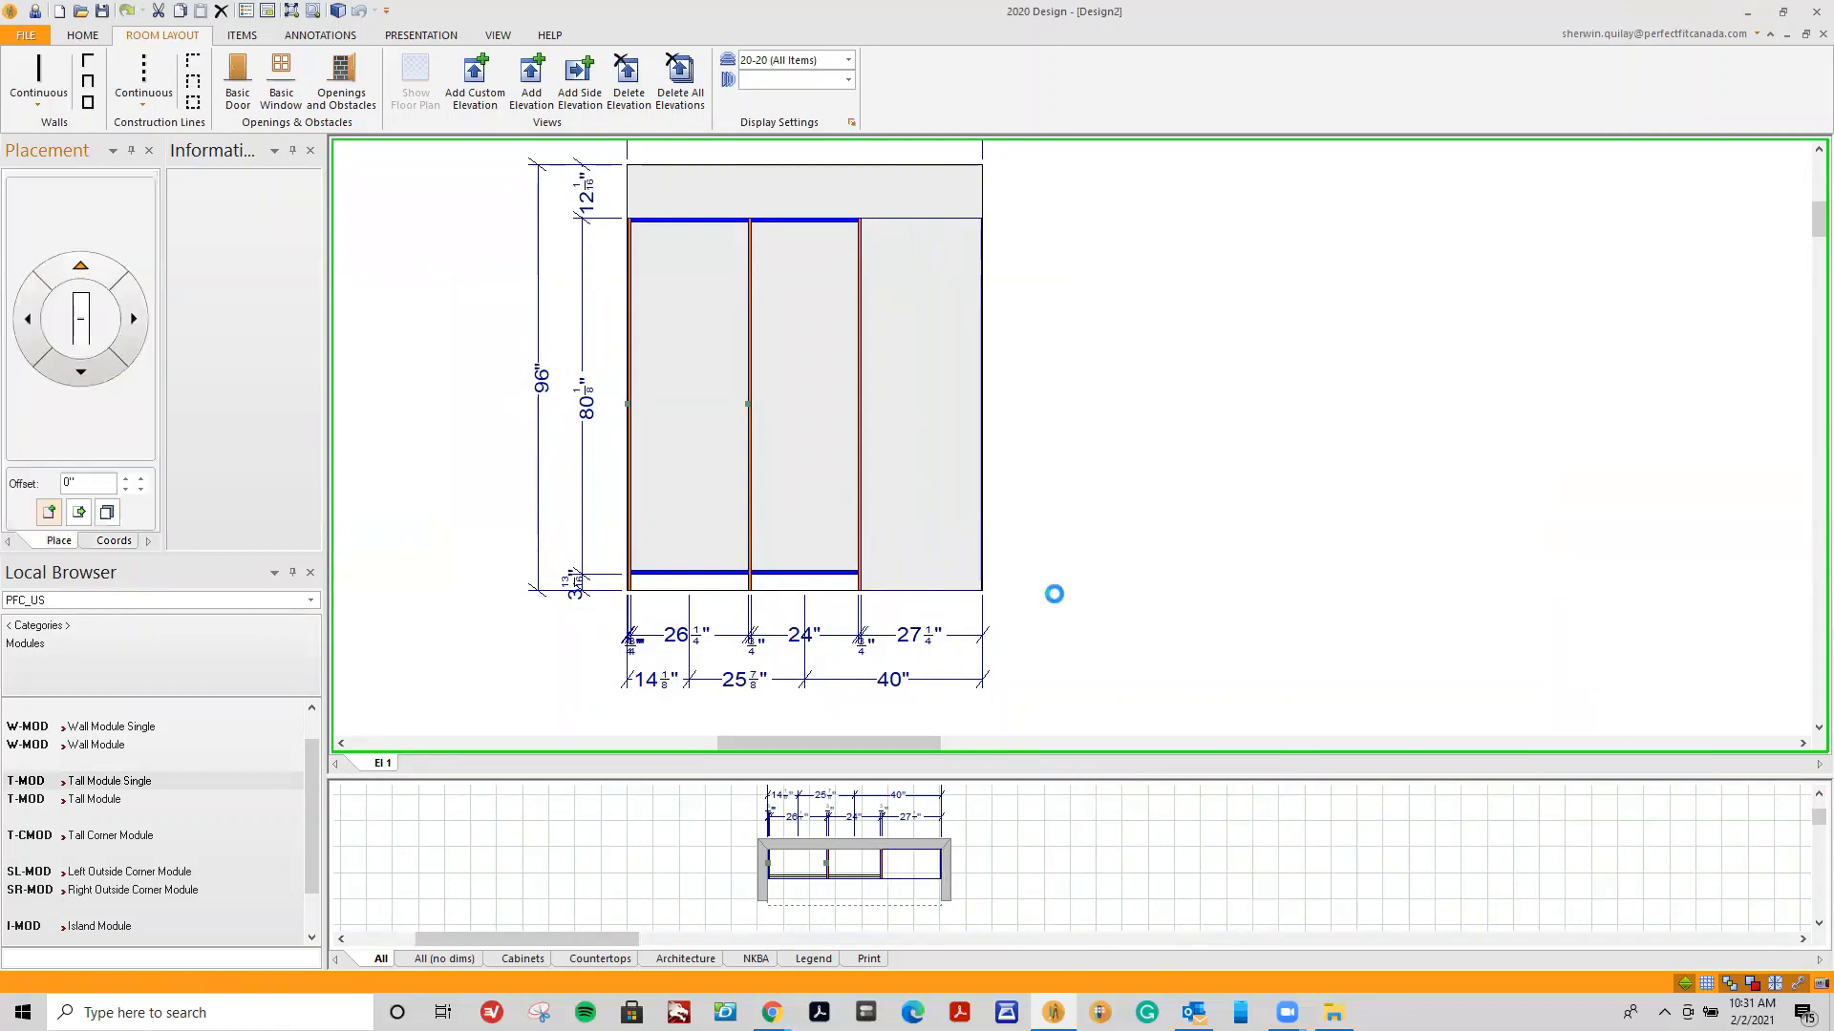
scroll(1035, 560, "up", 5)
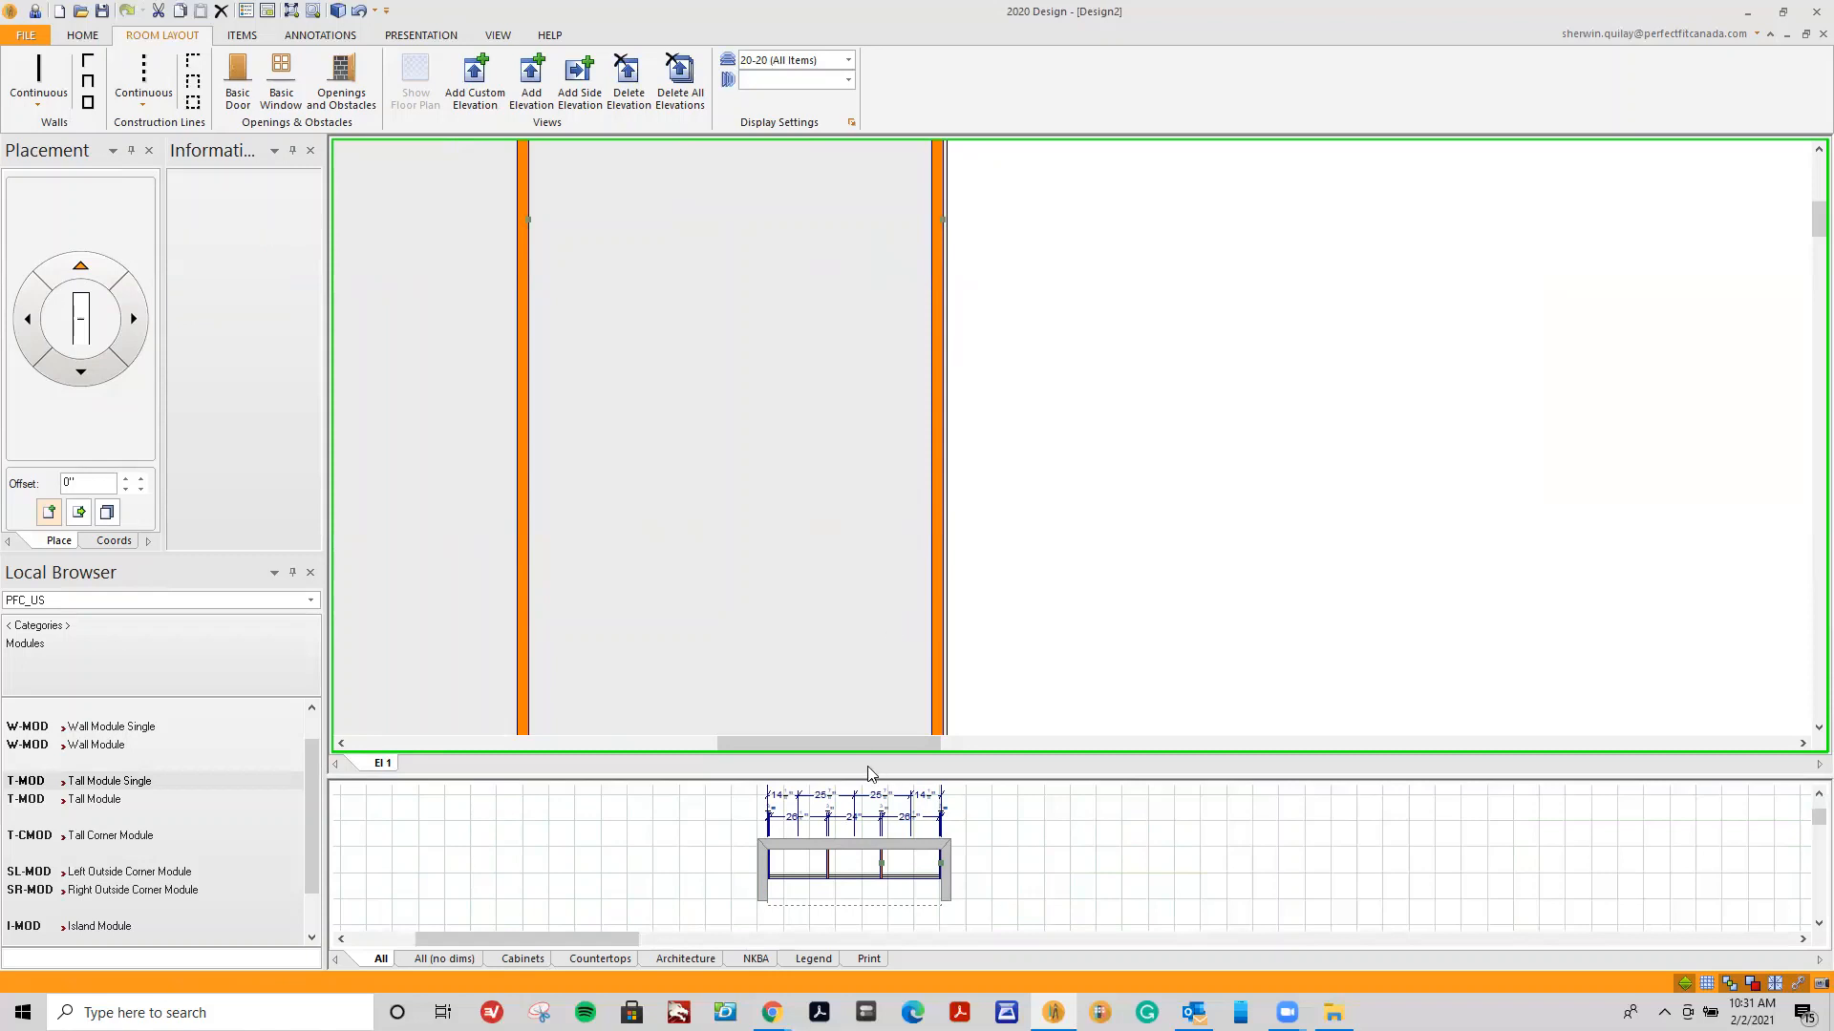
left_click_drag(863, 743, 728, 723)
scroll(728, 723, "down", 5)
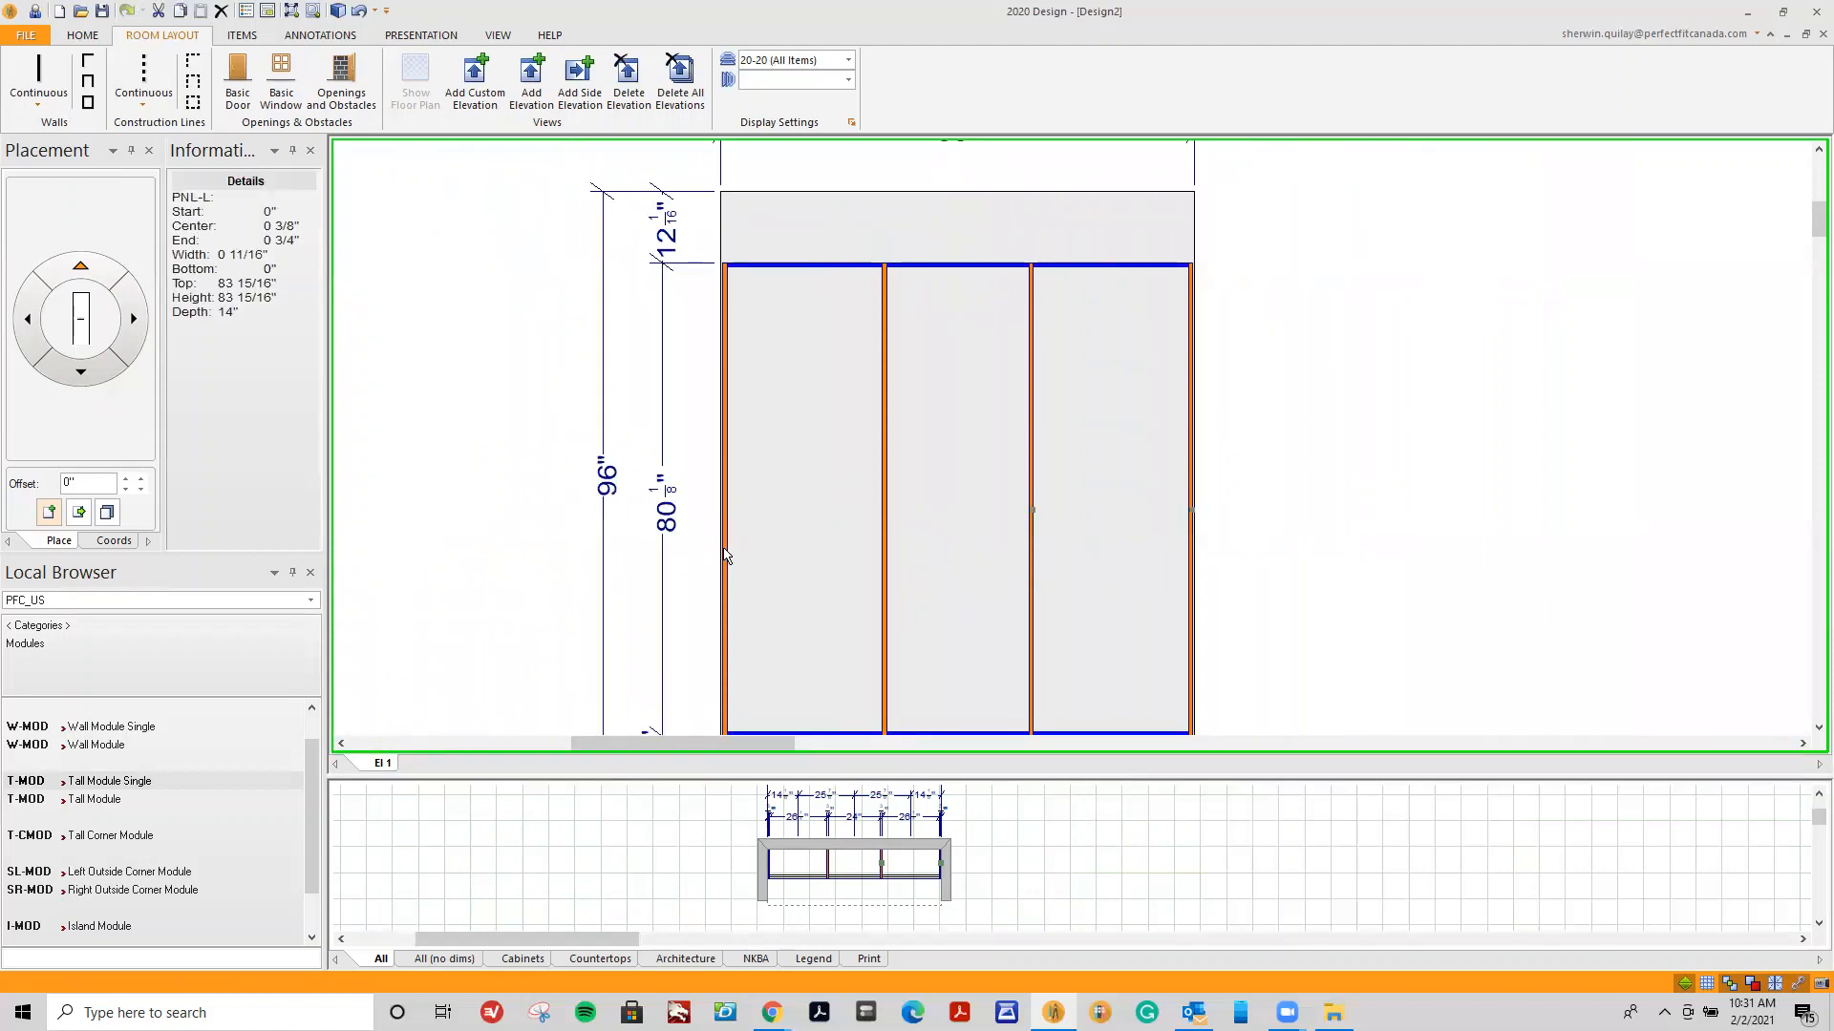
scroll(726, 554, "down", 2)
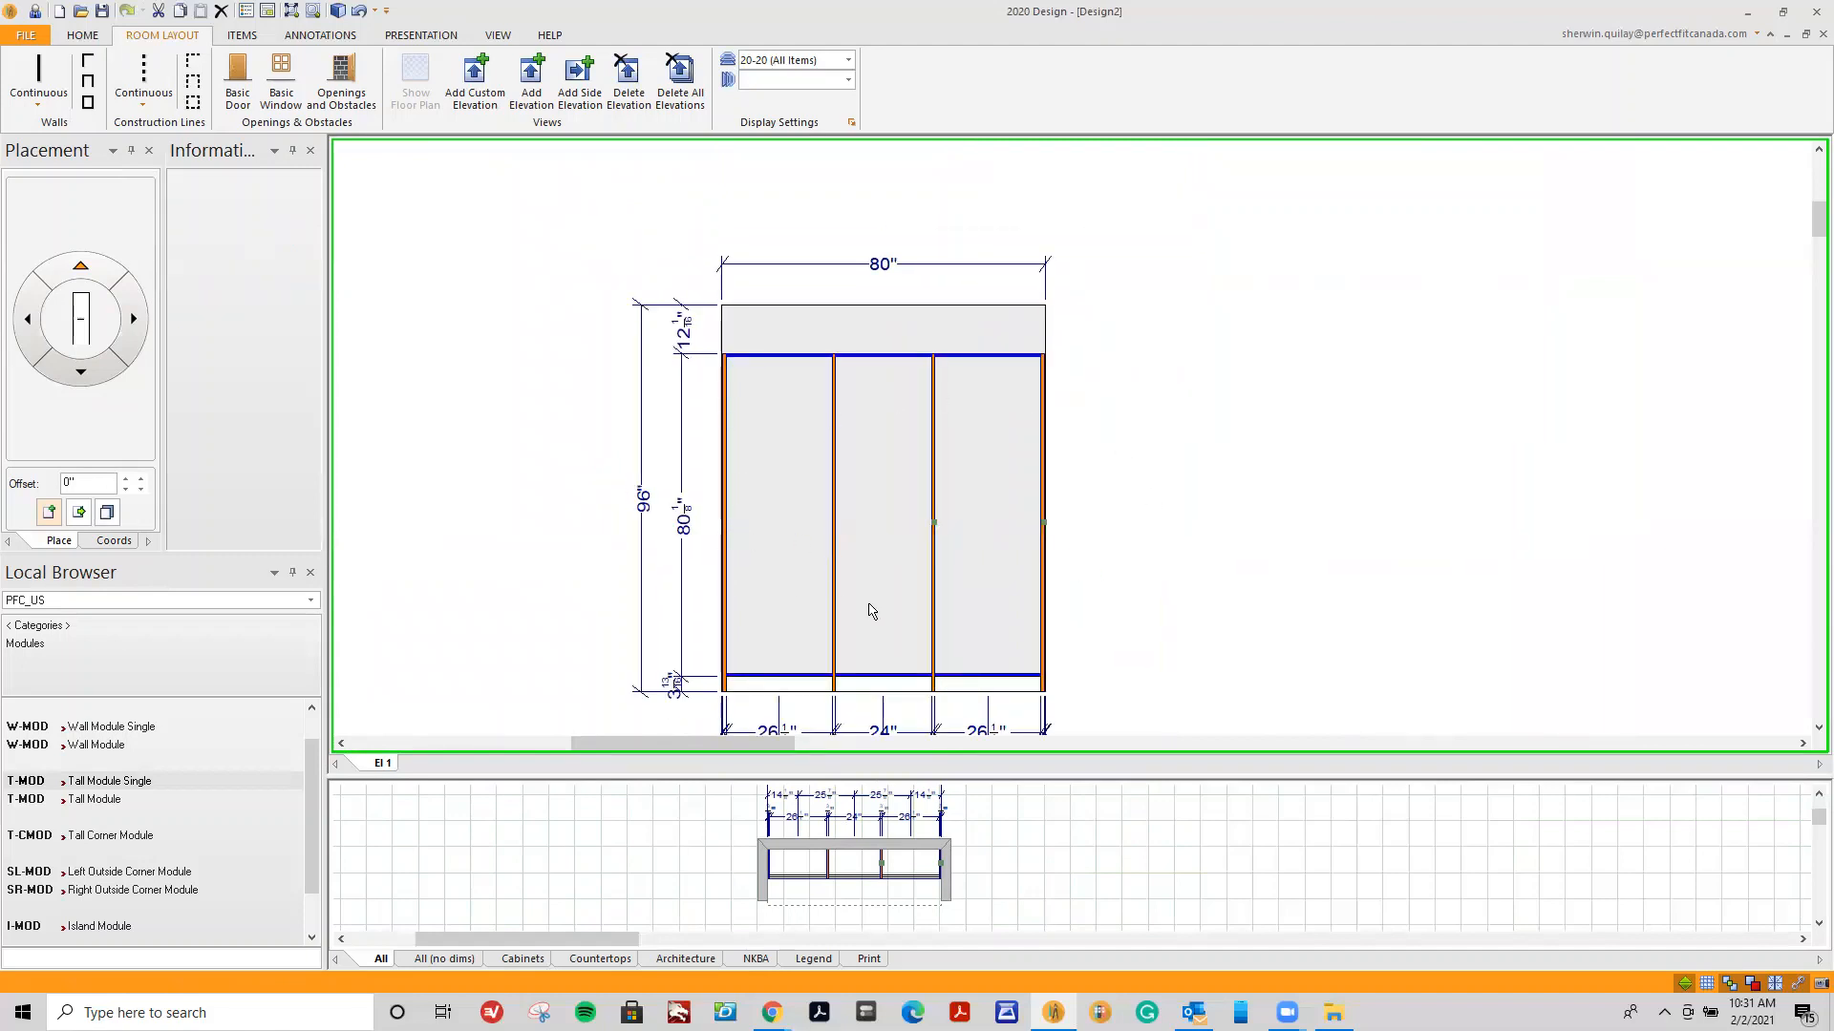
mouse_move(872, 612)
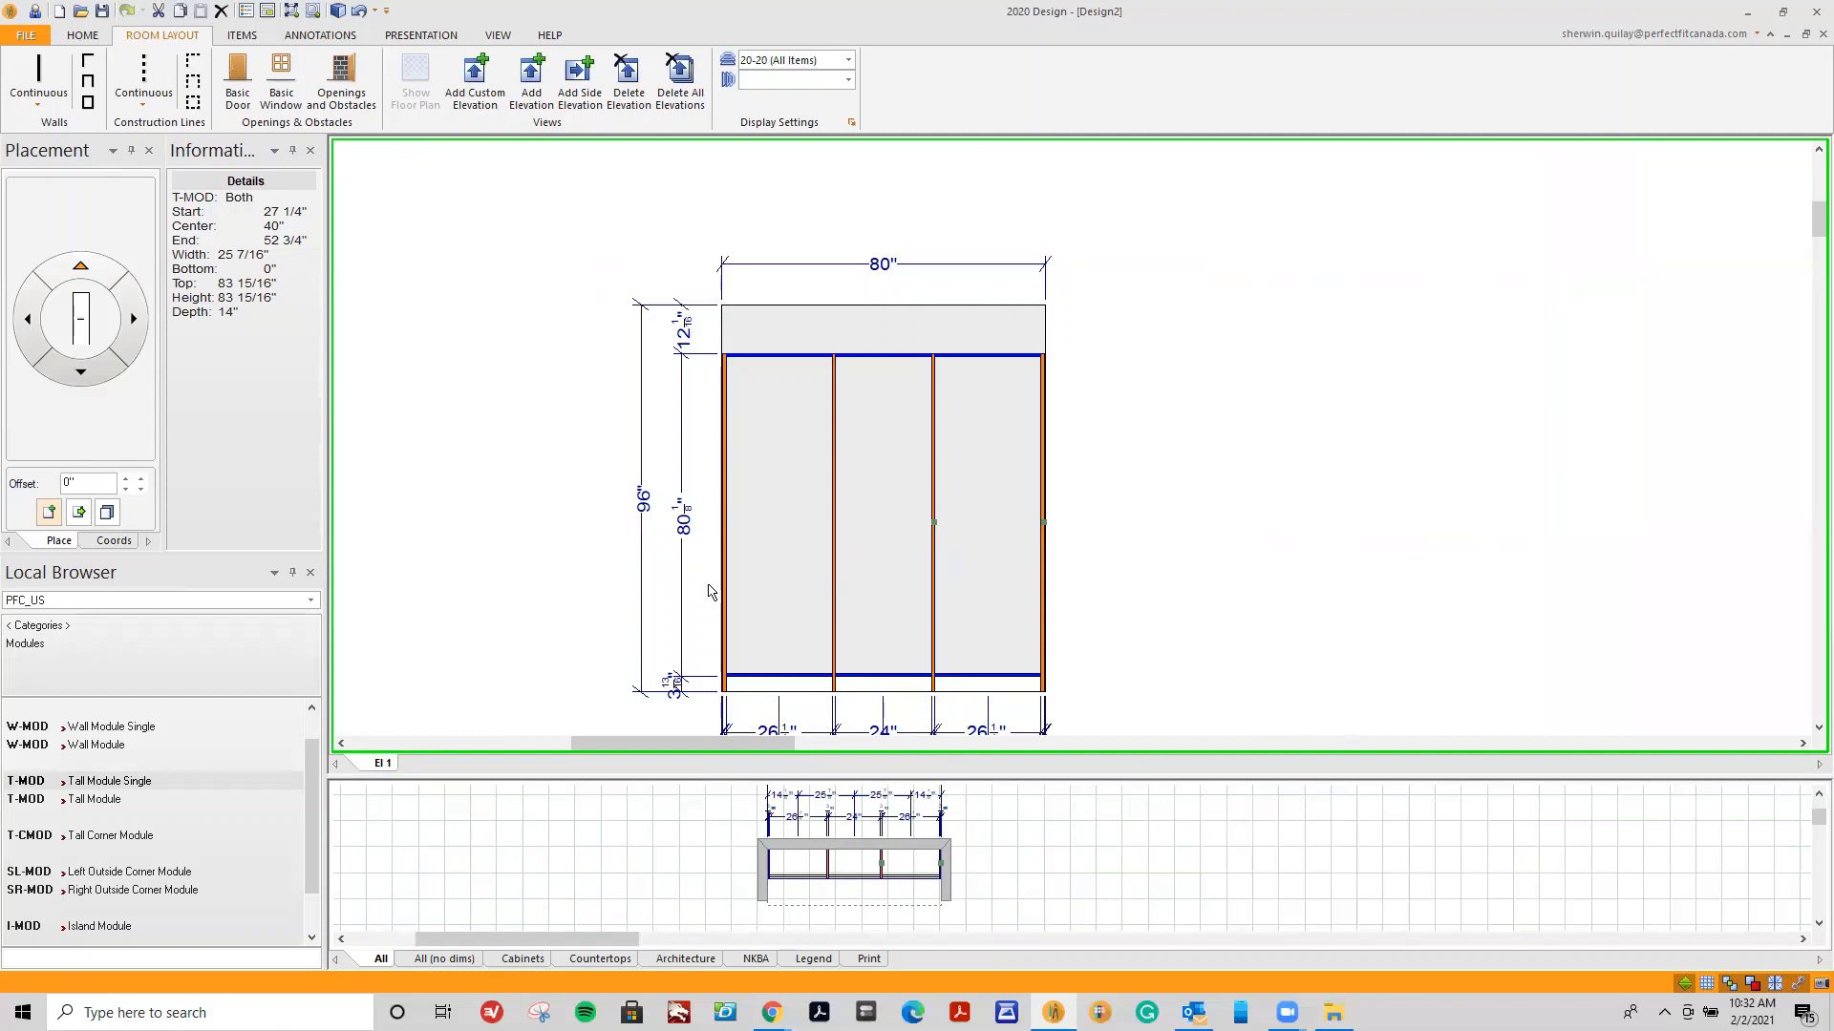
Browse the catalog's Parts category, reviewing the cleat, toe kick, valance, back, door, top and filler entries and the Panels list.
left_click(38, 631)
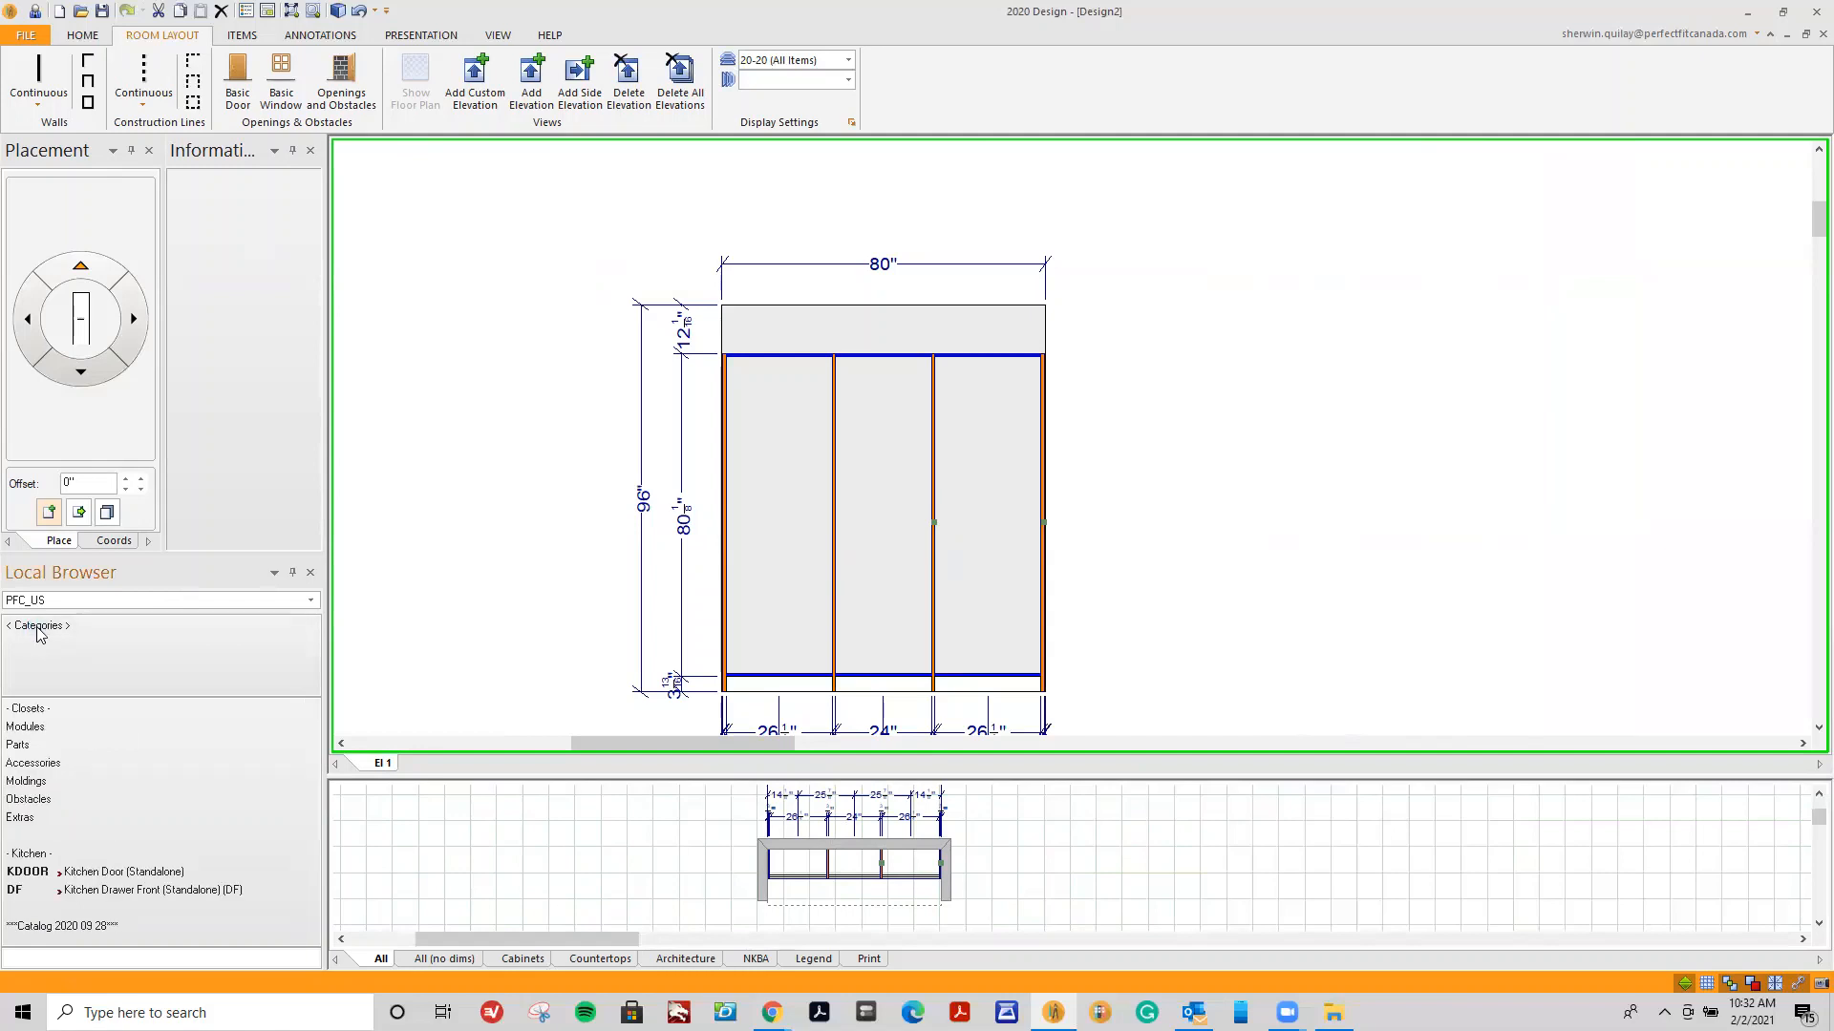
left_click(28, 747)
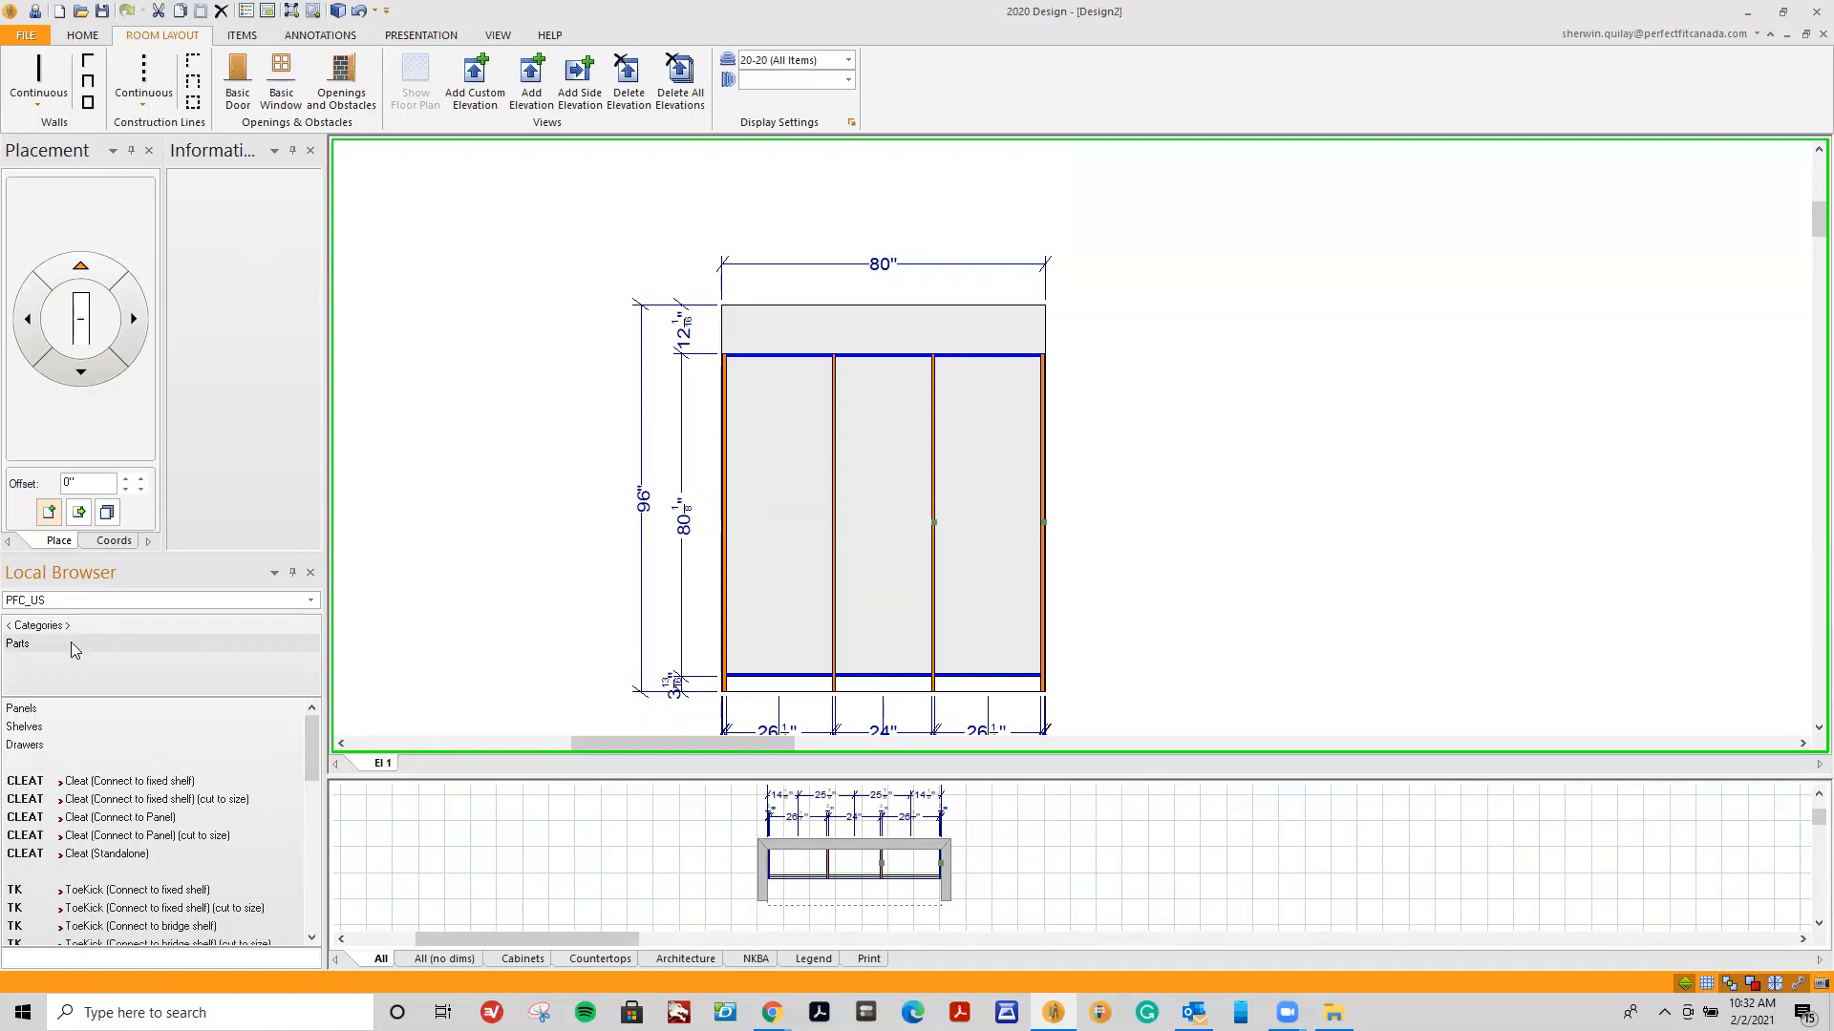
scroll(99, 775, "down", 2)
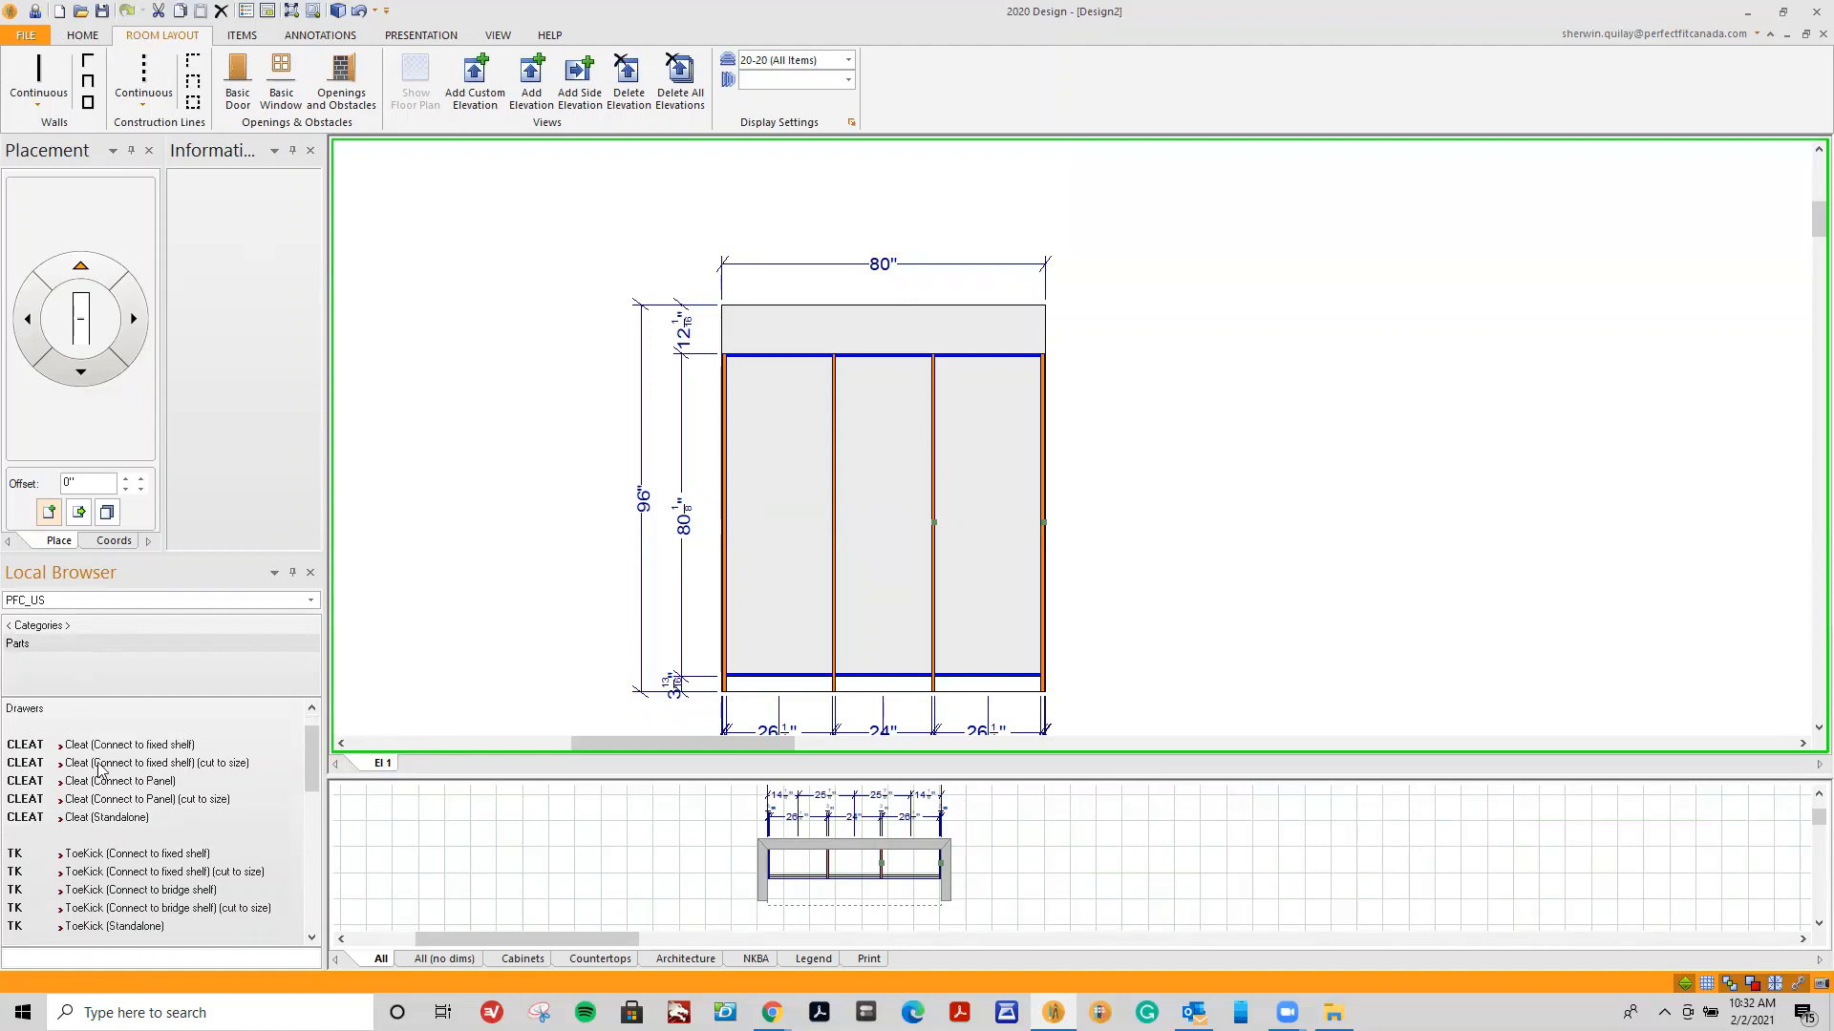
scroll(100, 776, "down", 1)
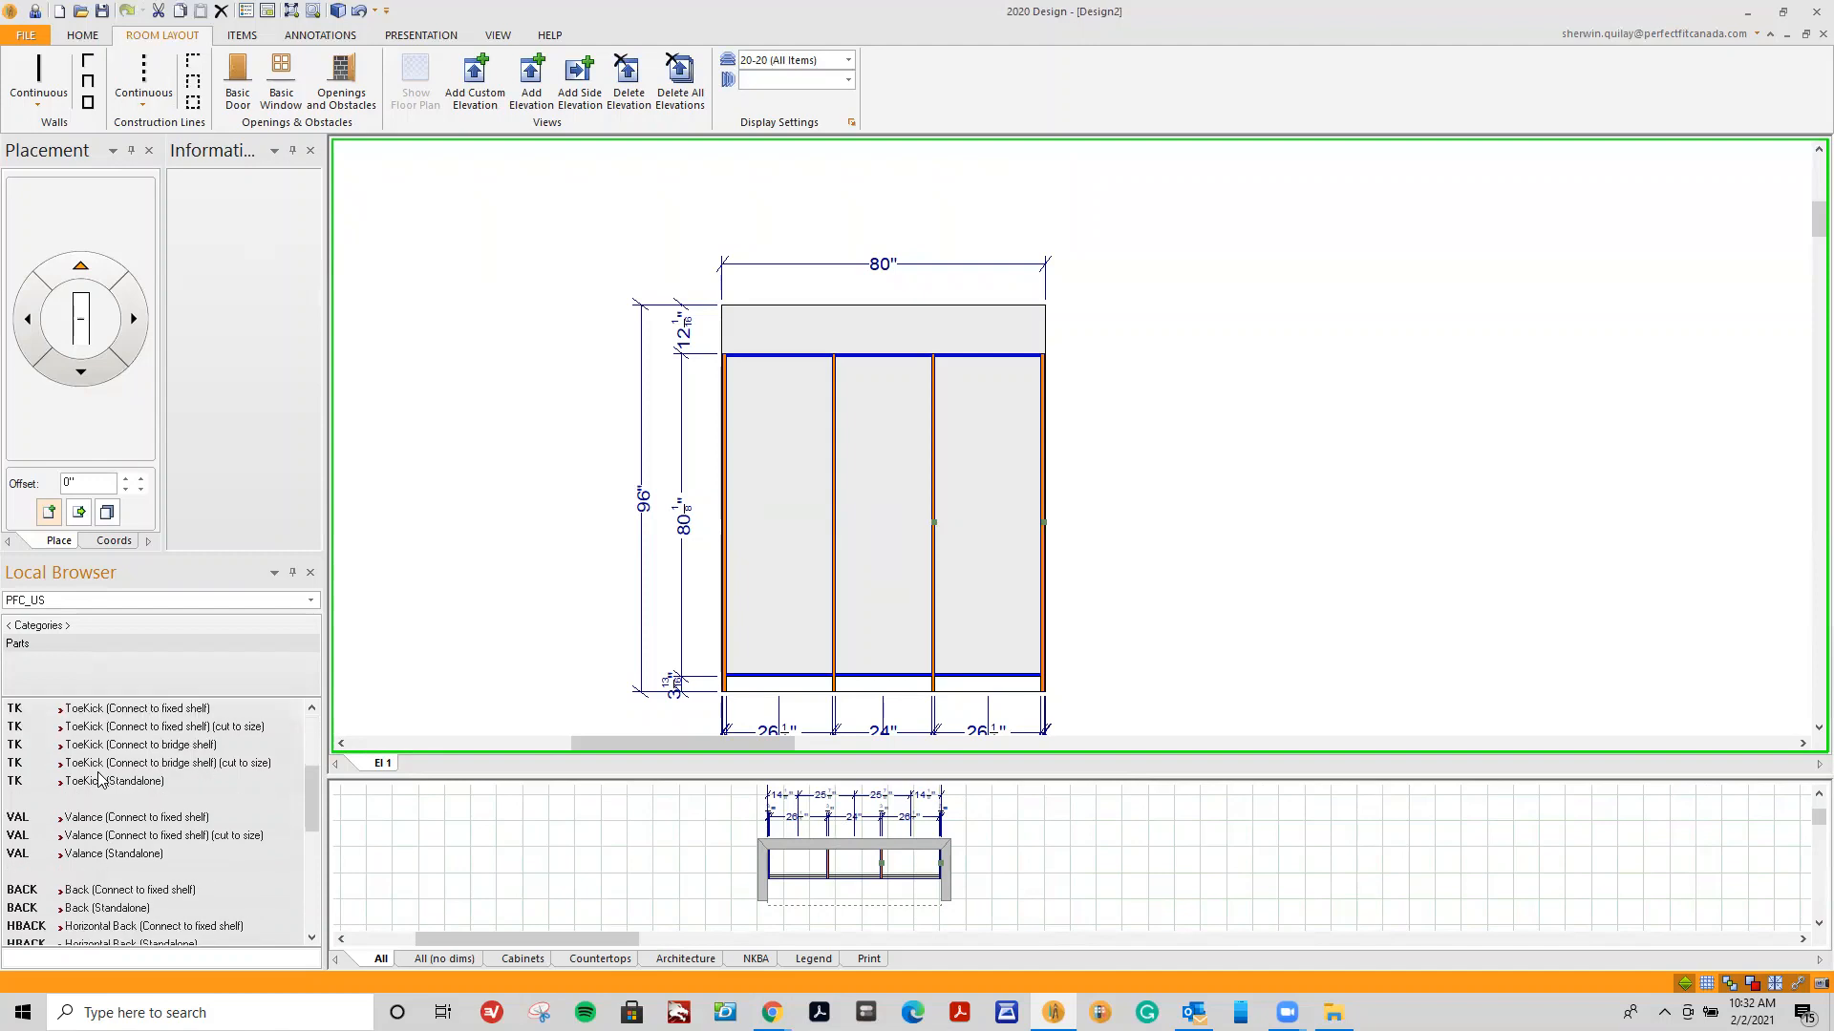
scroll(99, 778, "down", 5)
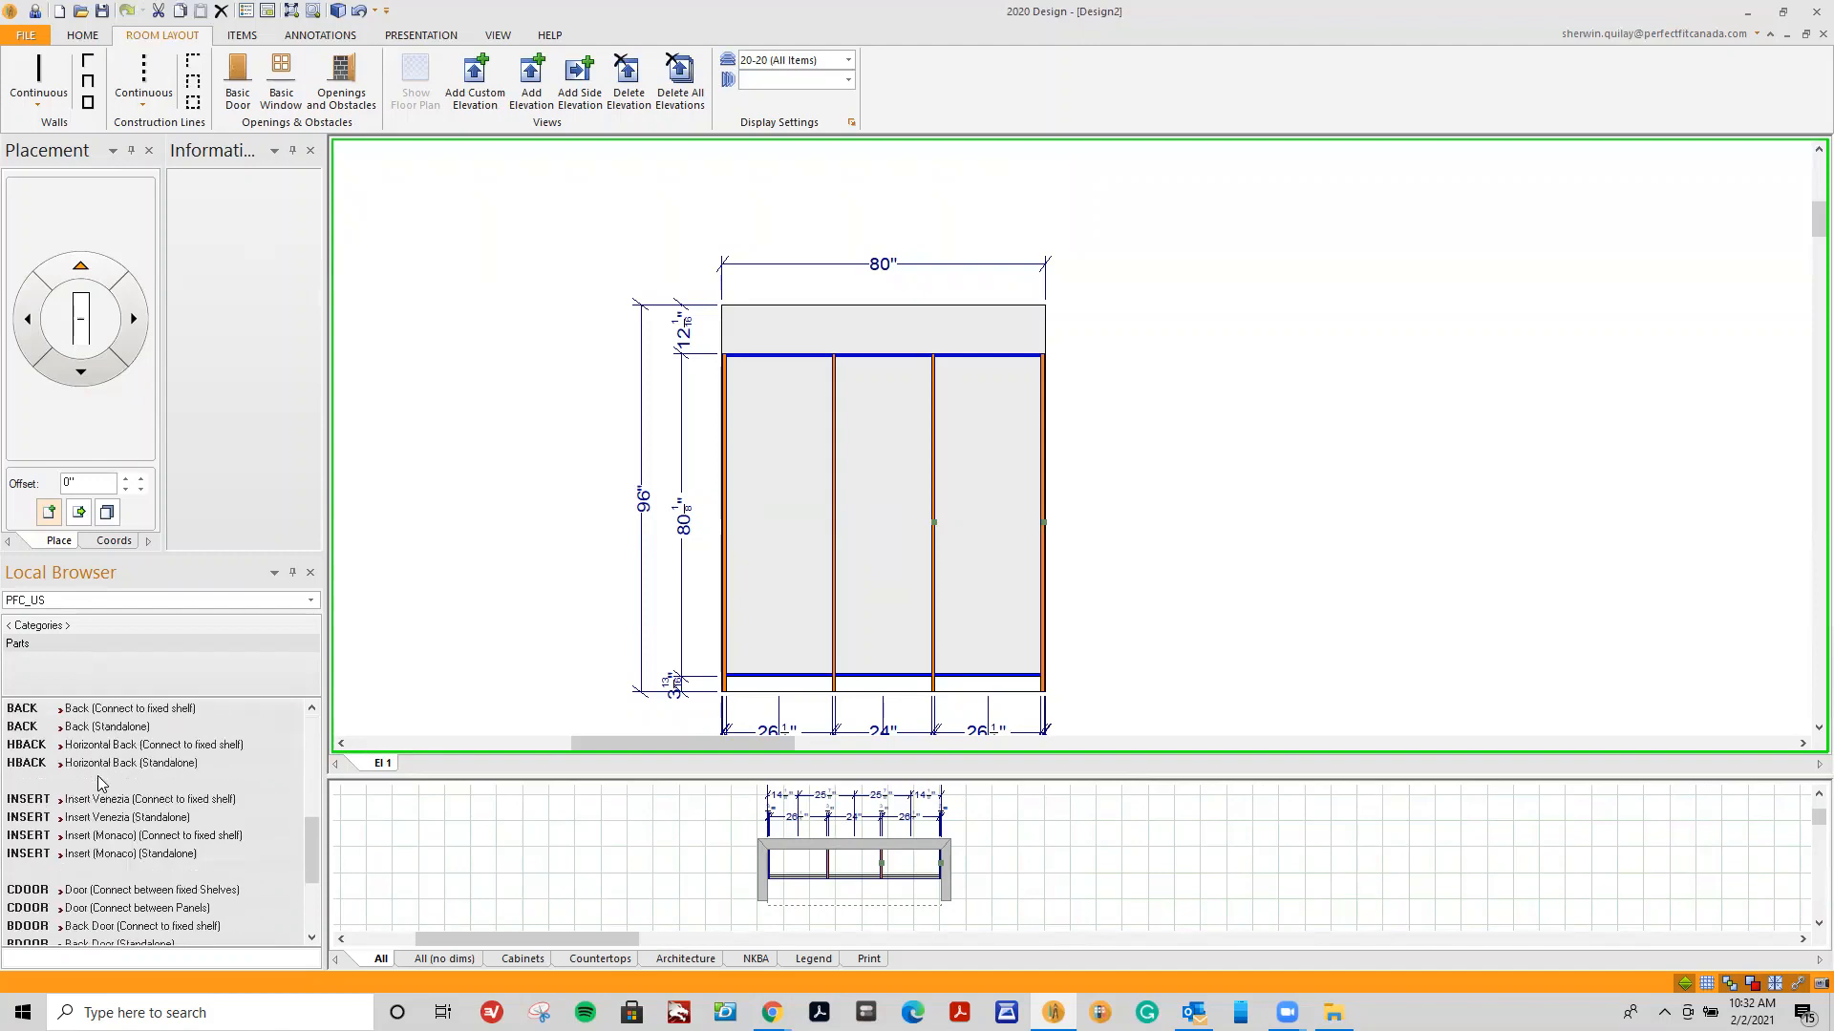
scroll(99, 783, "down", 2)
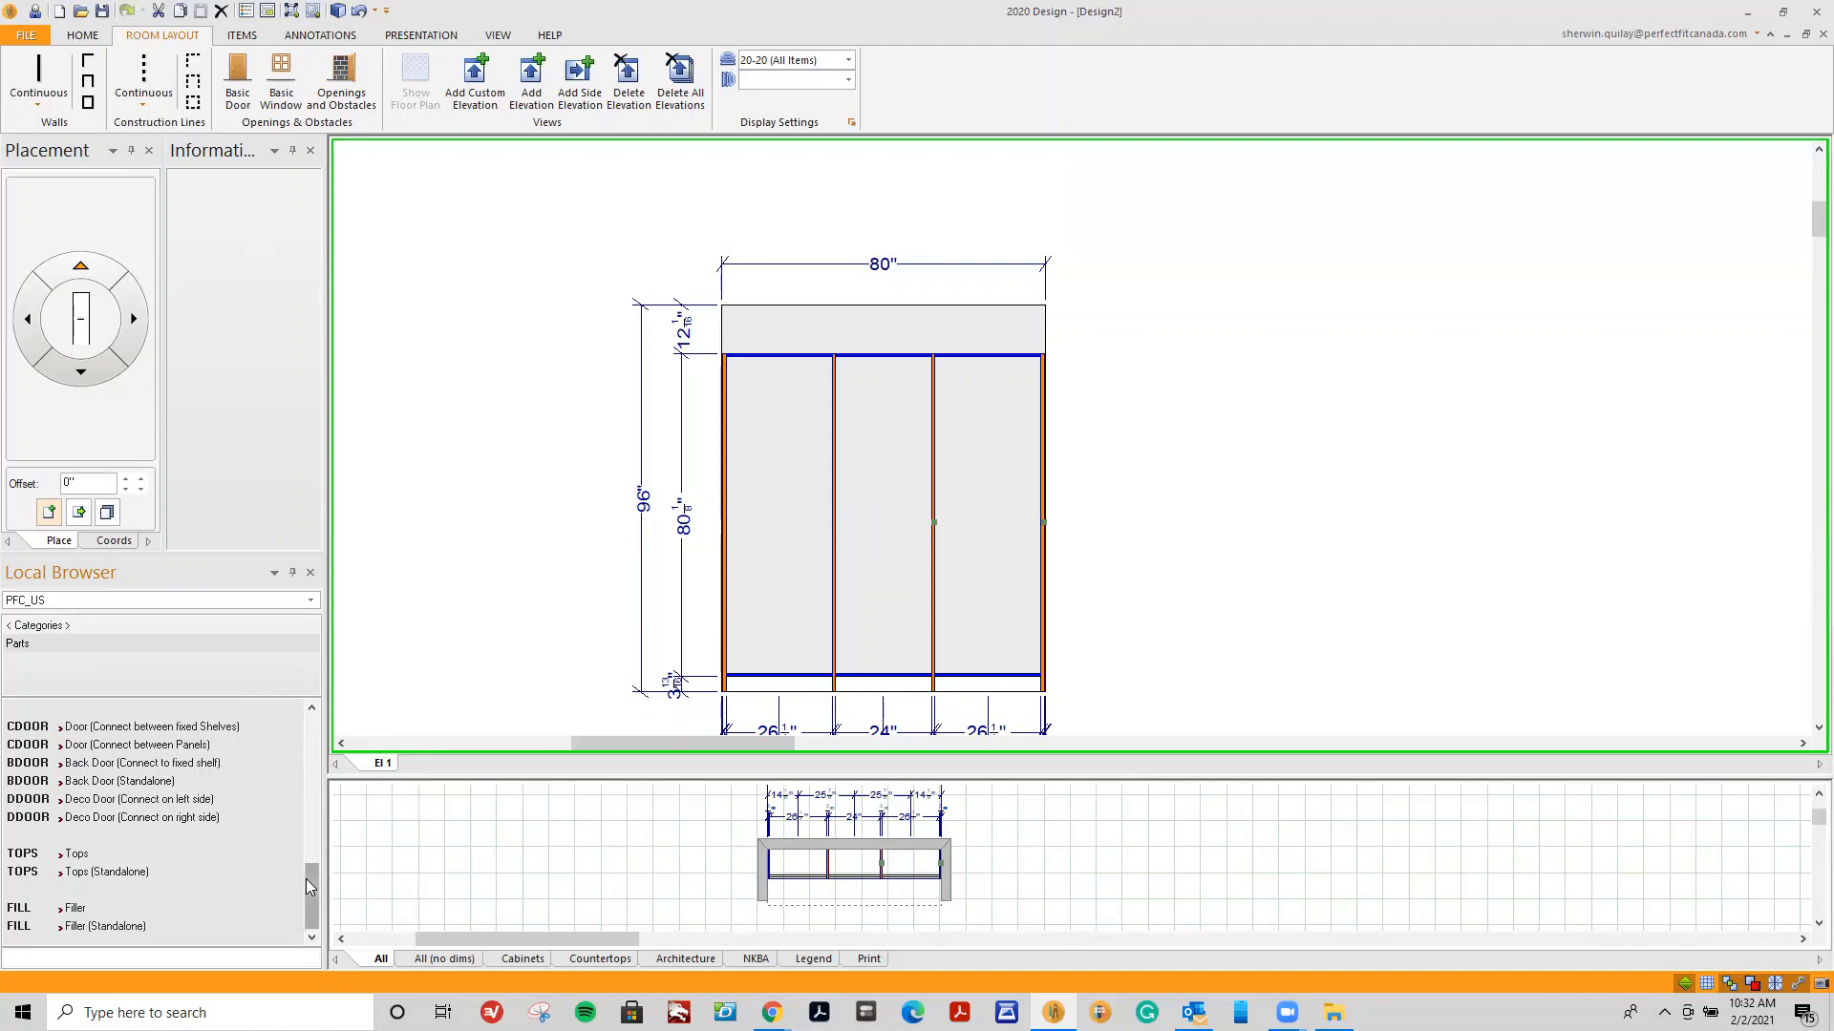
left_click_drag(305, 879, 312, 706)
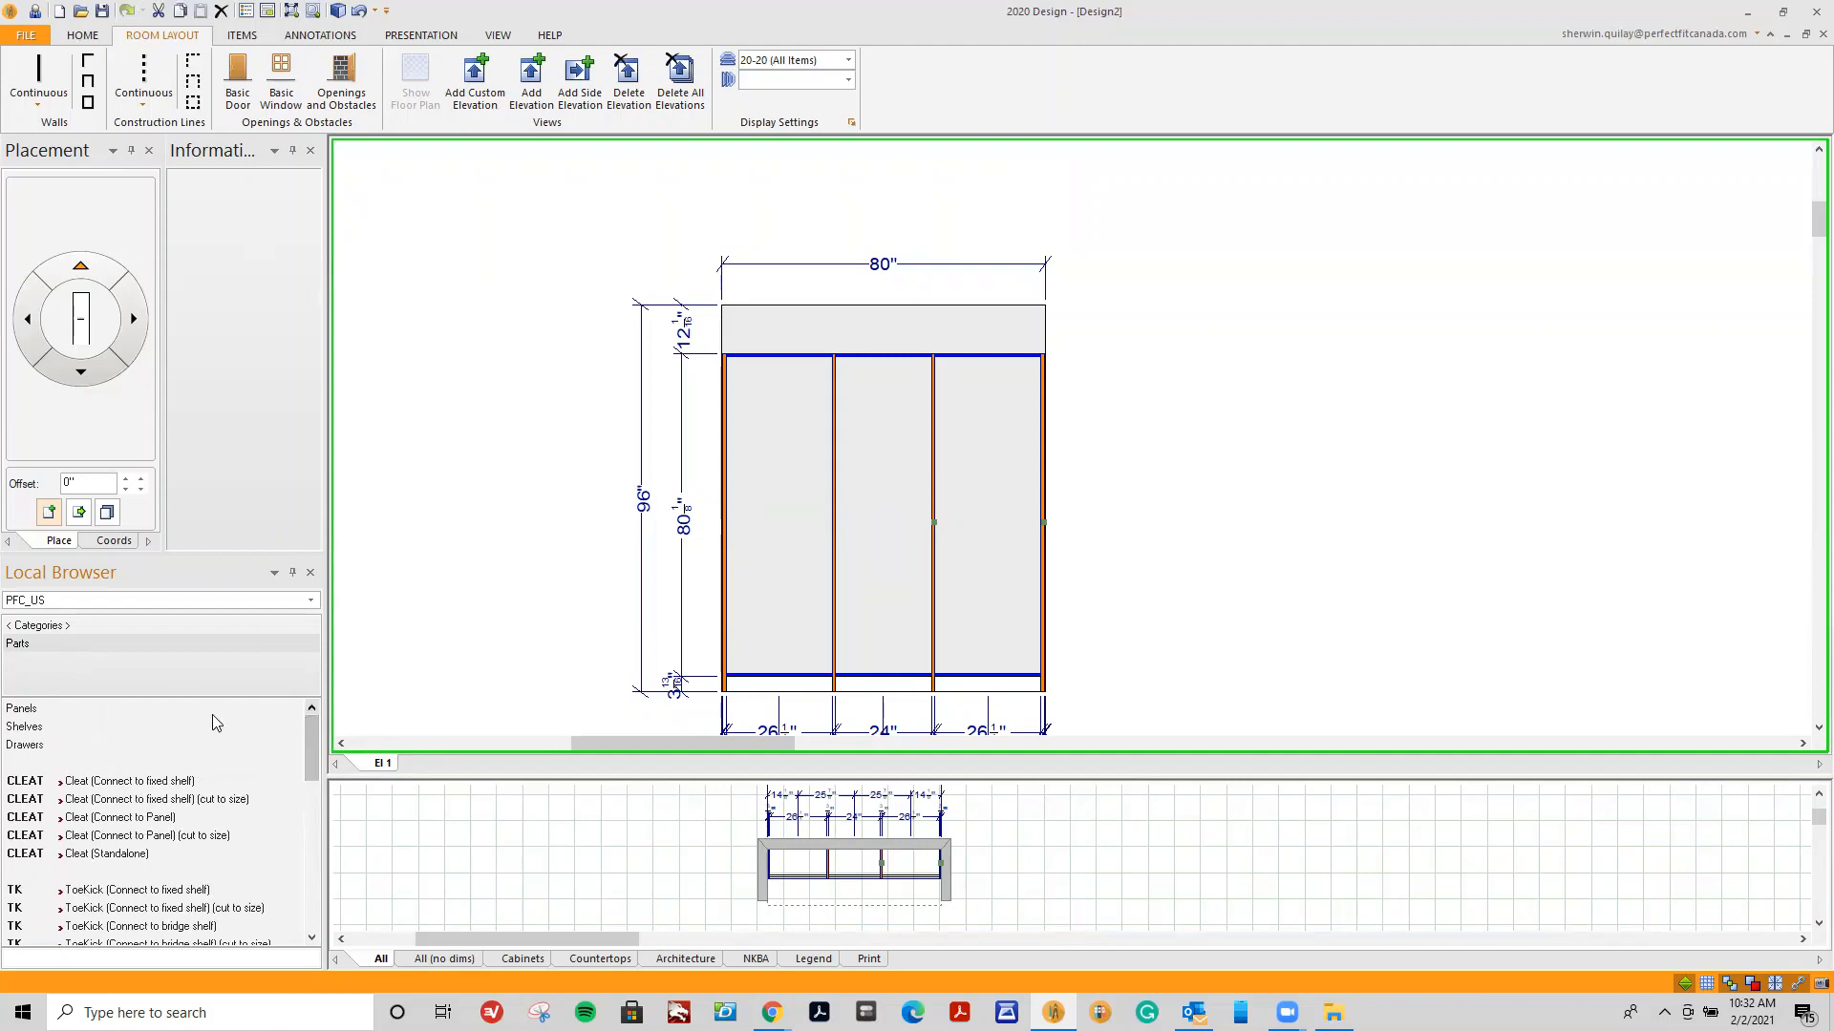
left_click(21, 708)
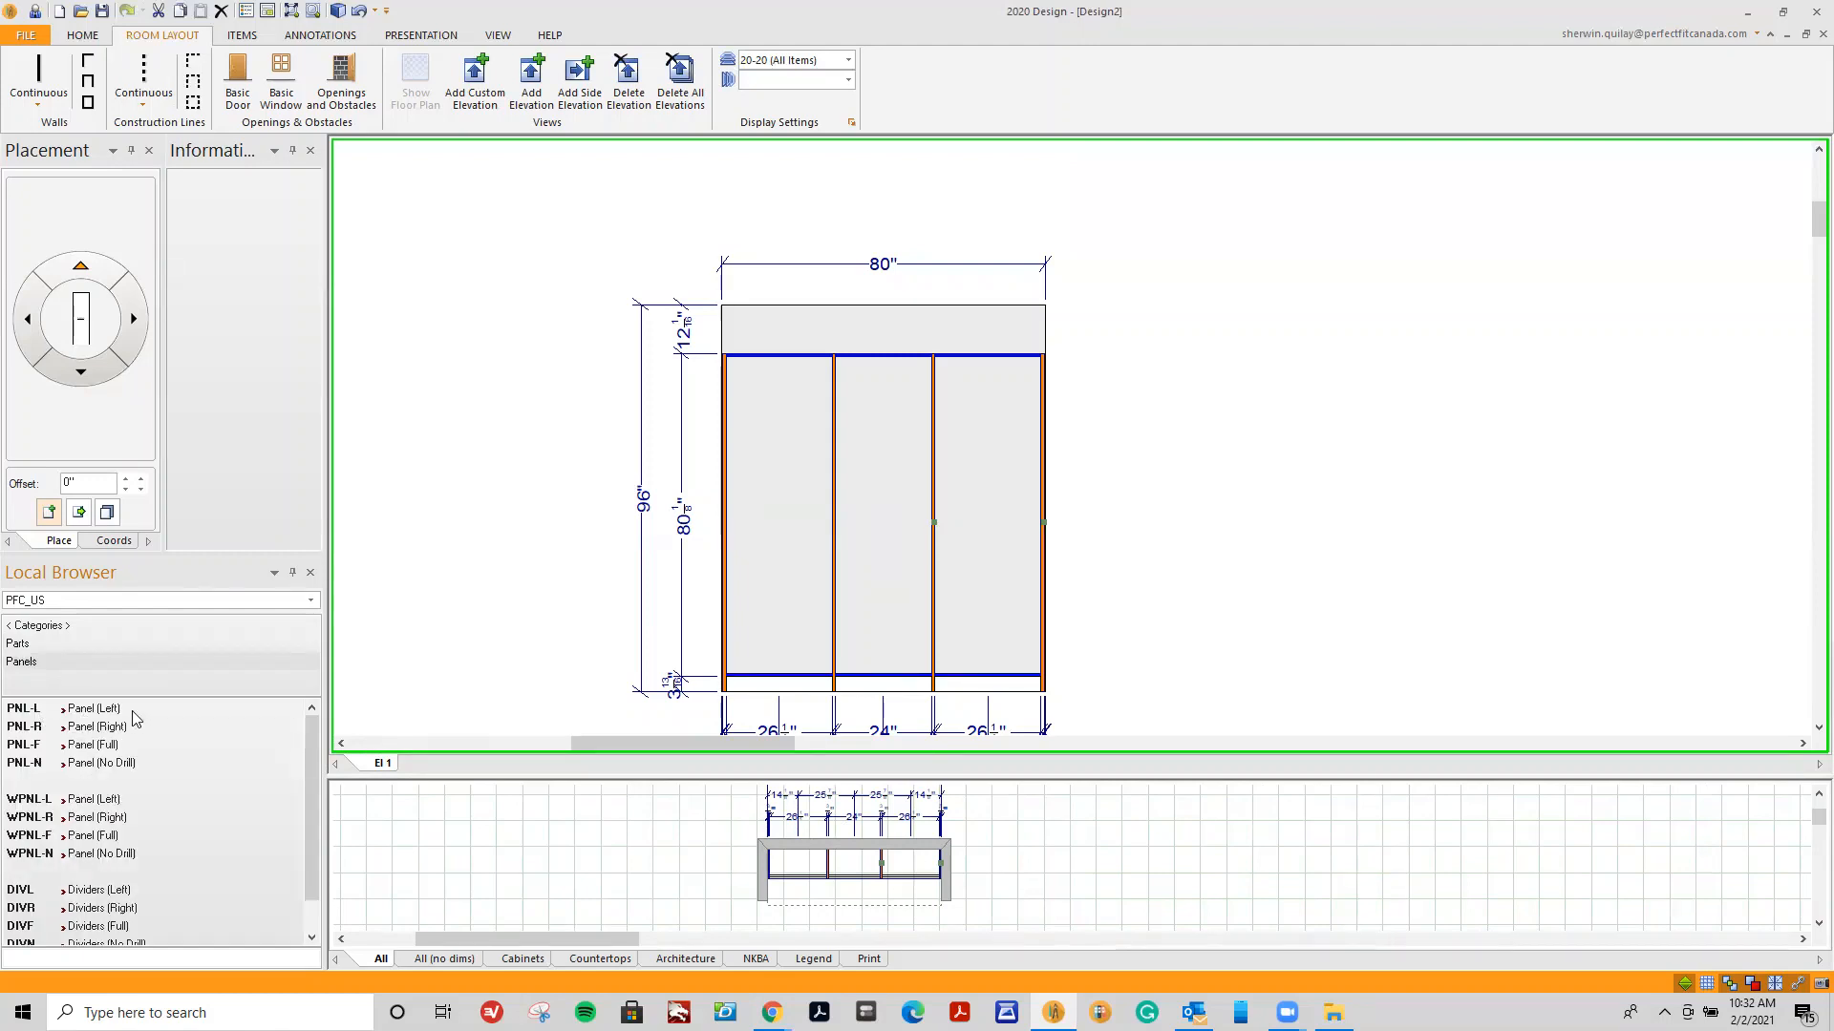
scroll(135, 726, "down", 1)
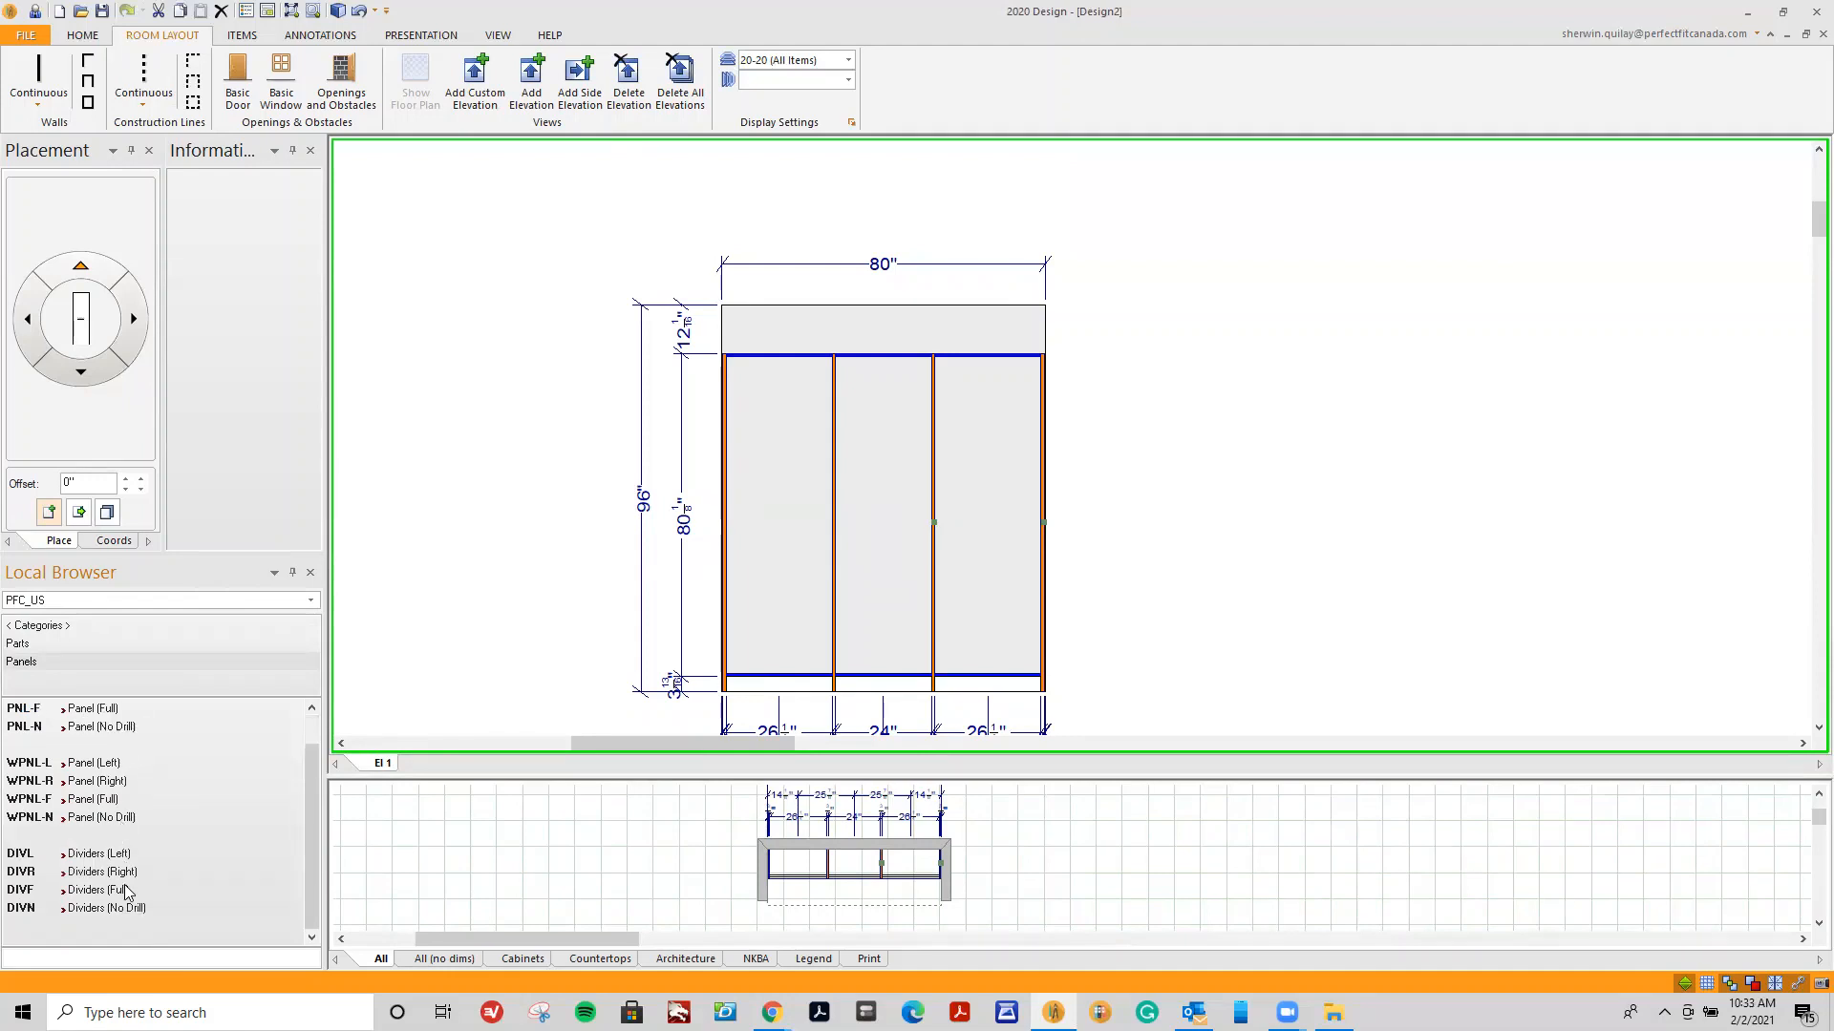
scroll(126, 886, "up", 1)
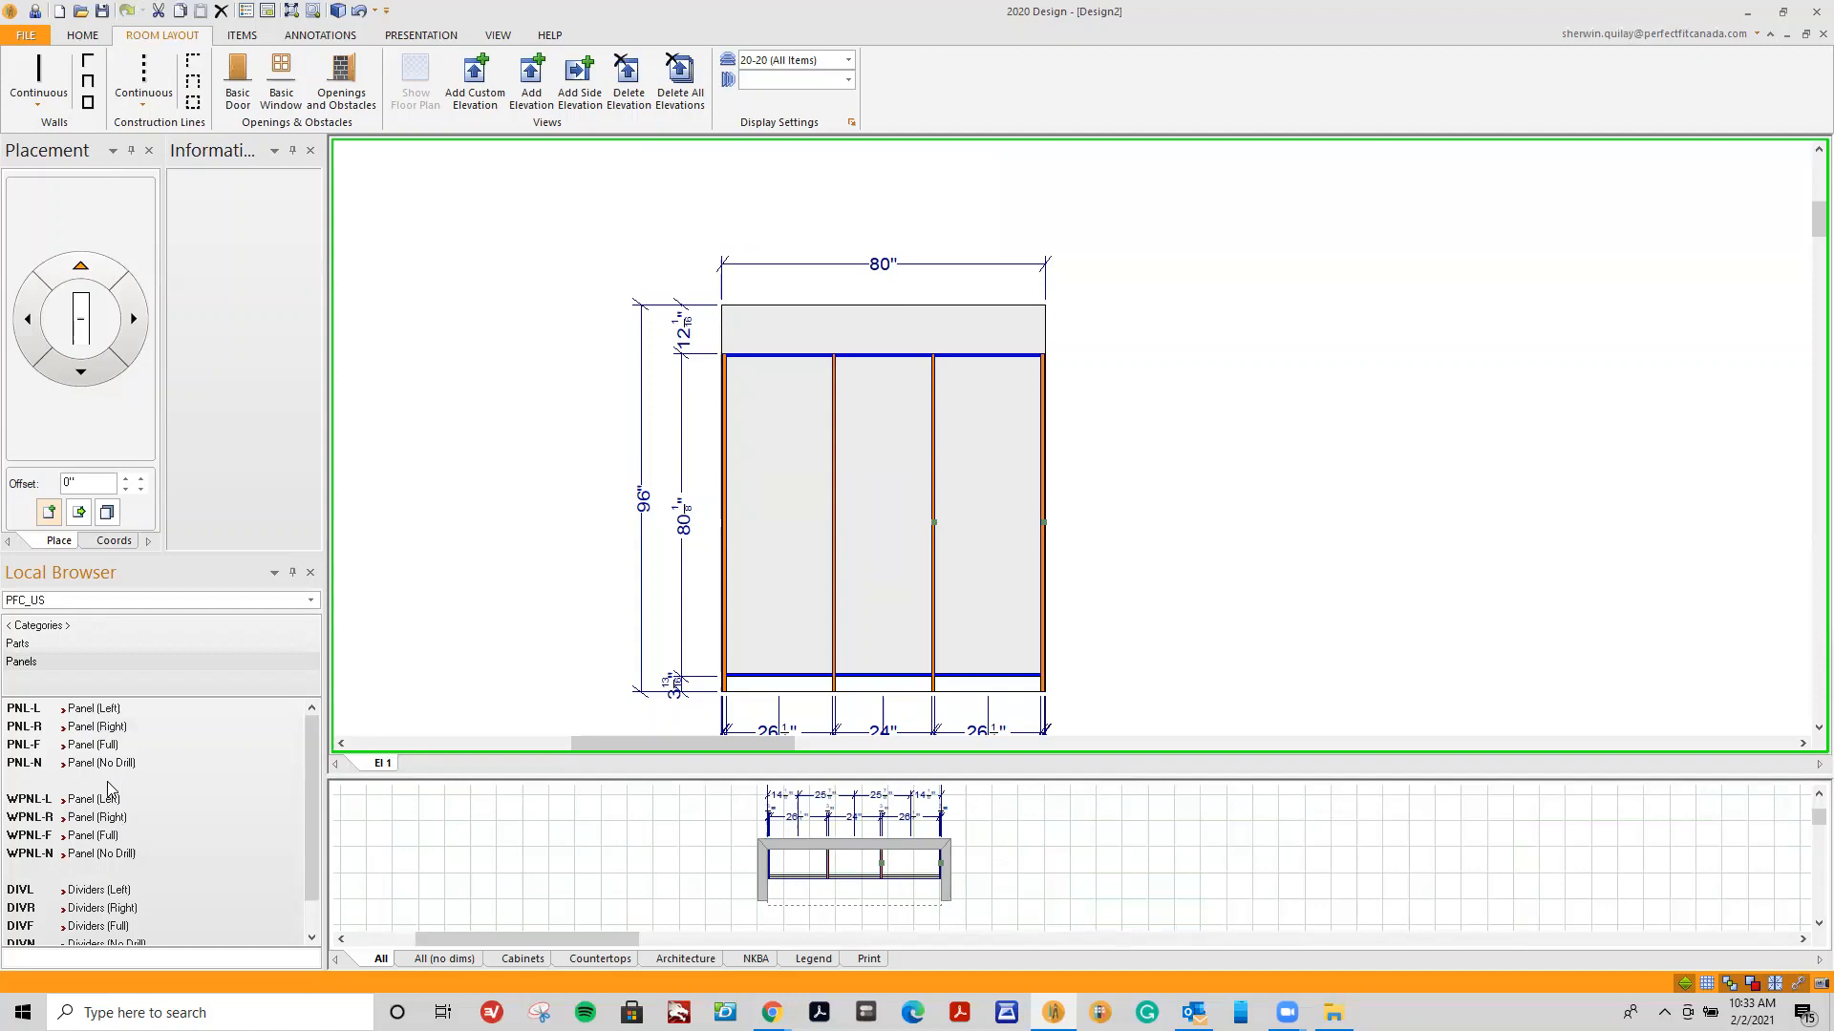
Review the shelf types in the Shelves group of Parts, from fixed and adjustable to shoe, bridge, glass and corner shelves.
left_click(43, 646)
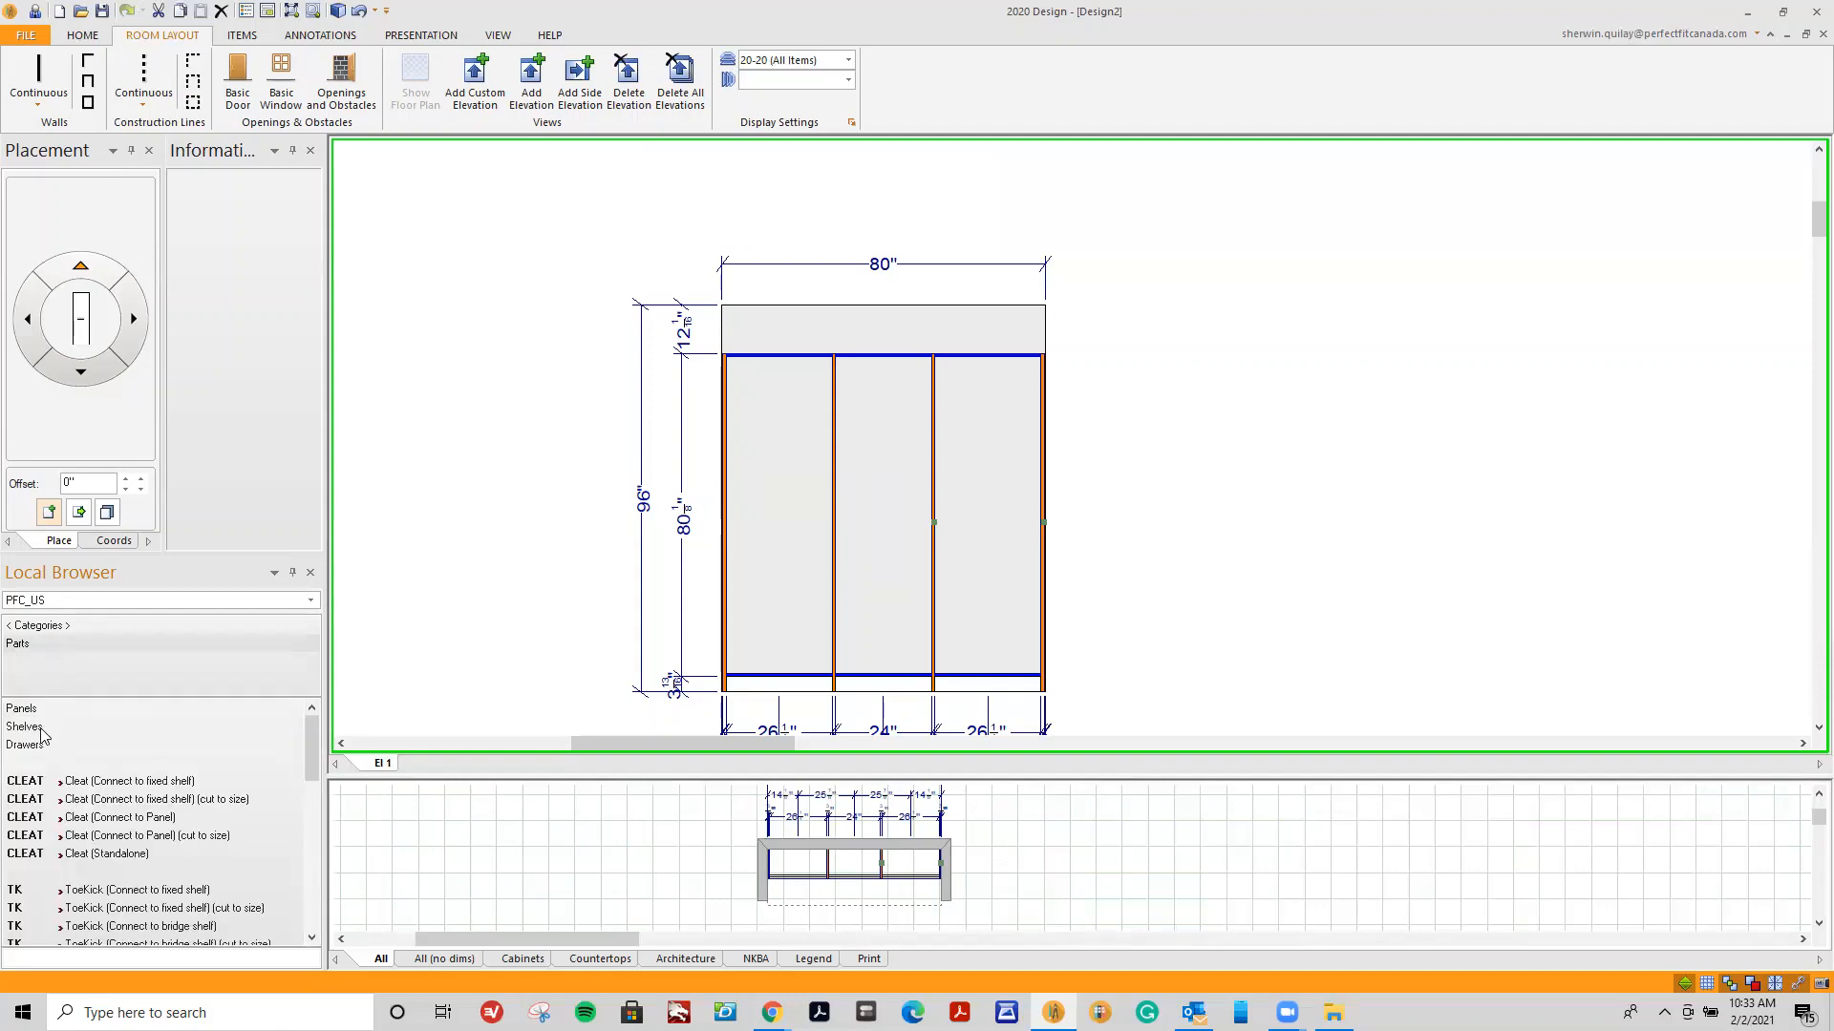
left_click(41, 729)
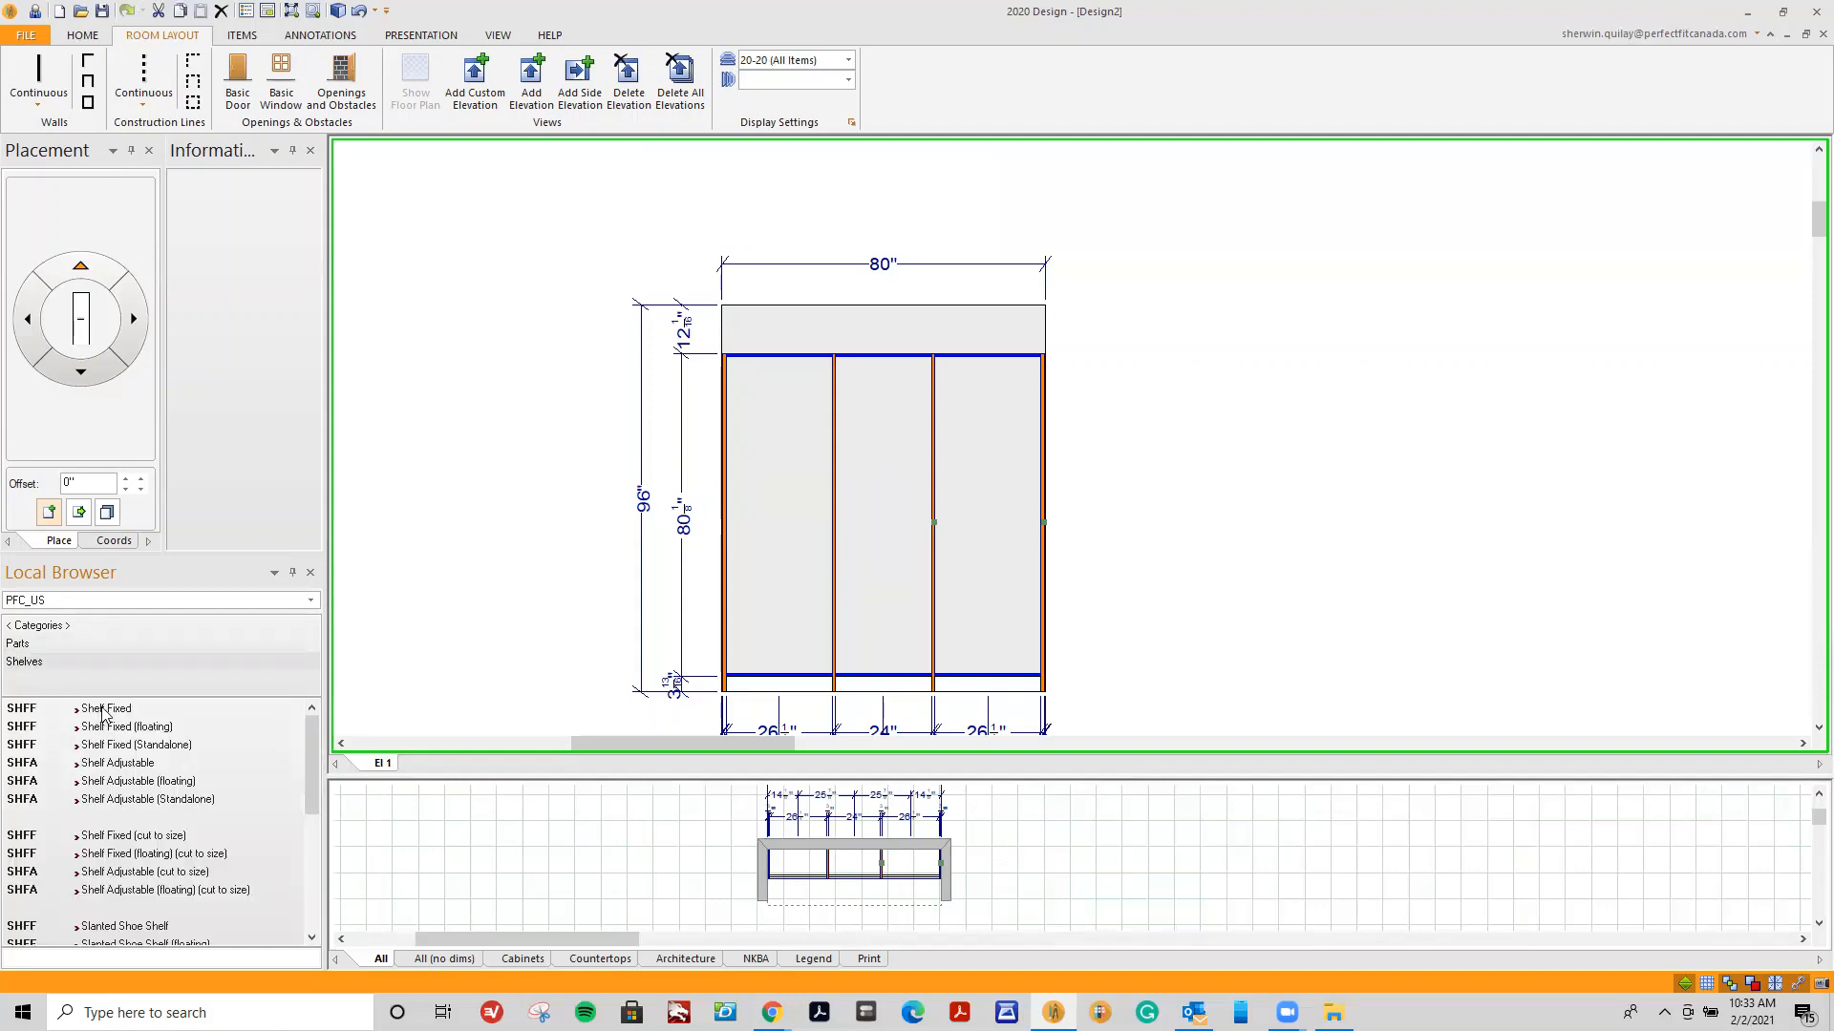
scroll(105, 788, "down", 1)
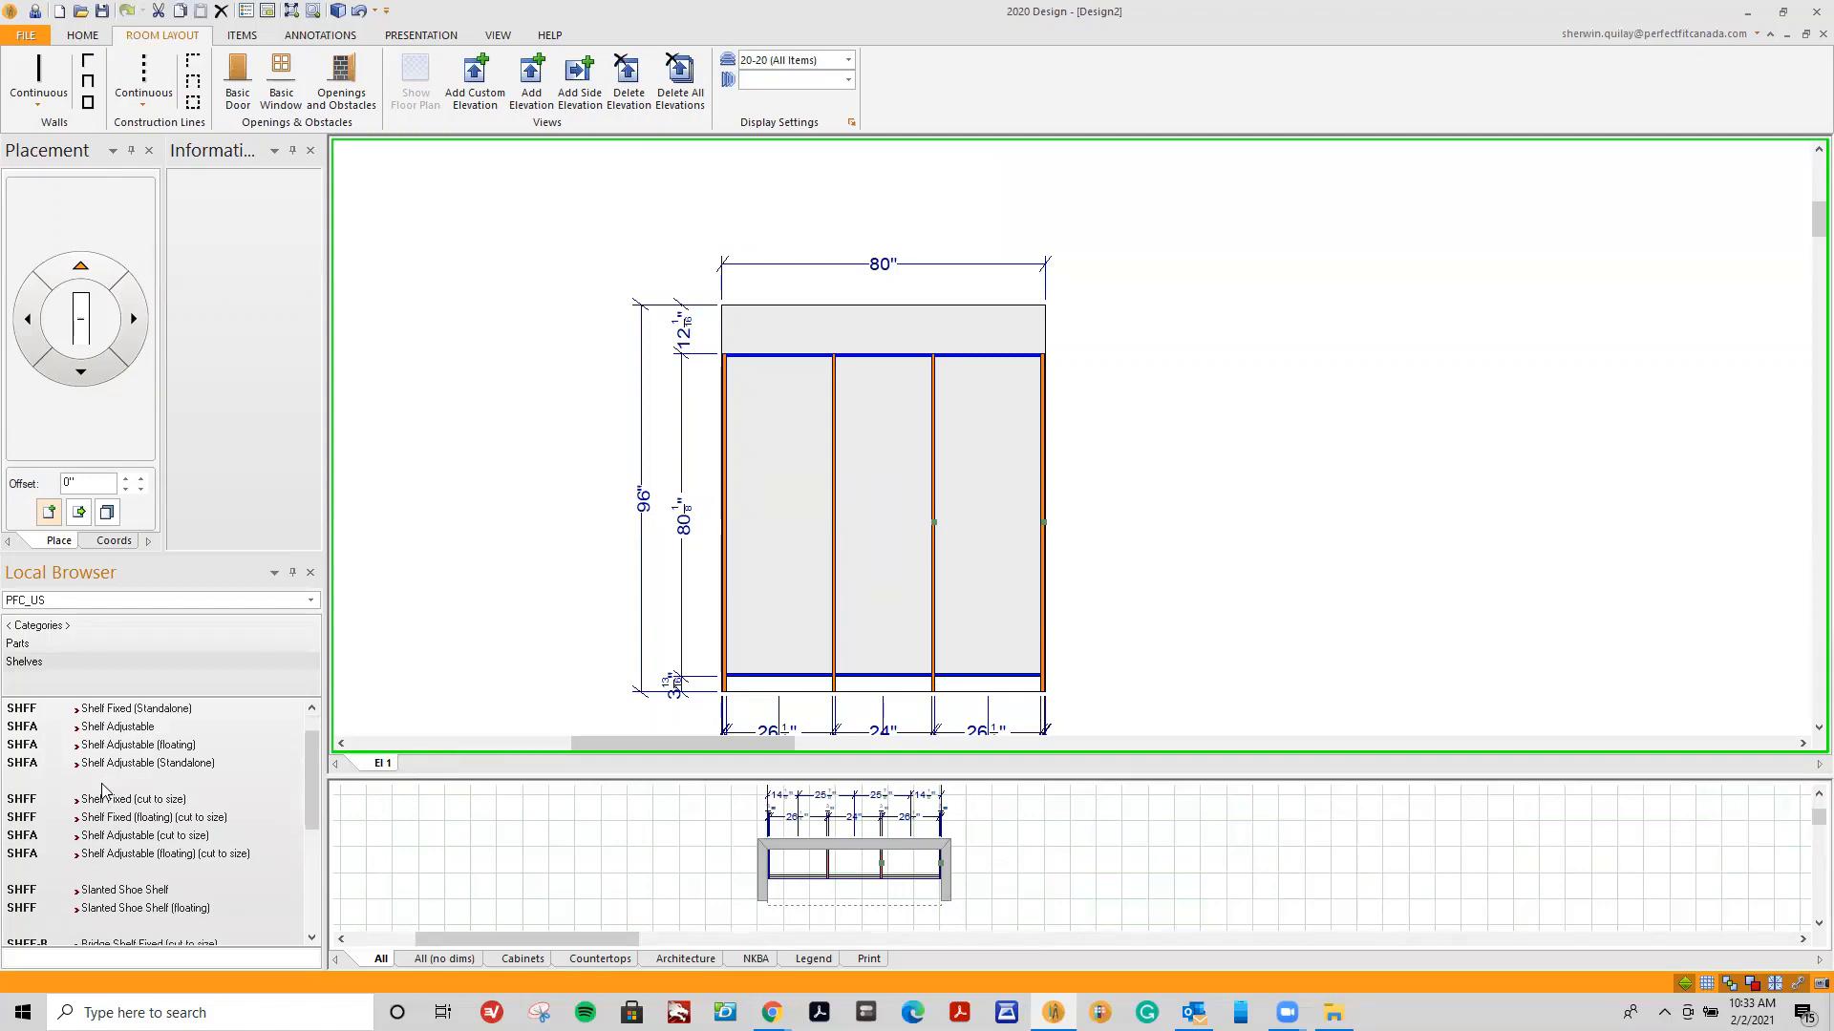
scroll(105, 790, "down", 1)
scroll(105, 790, "down", 1)
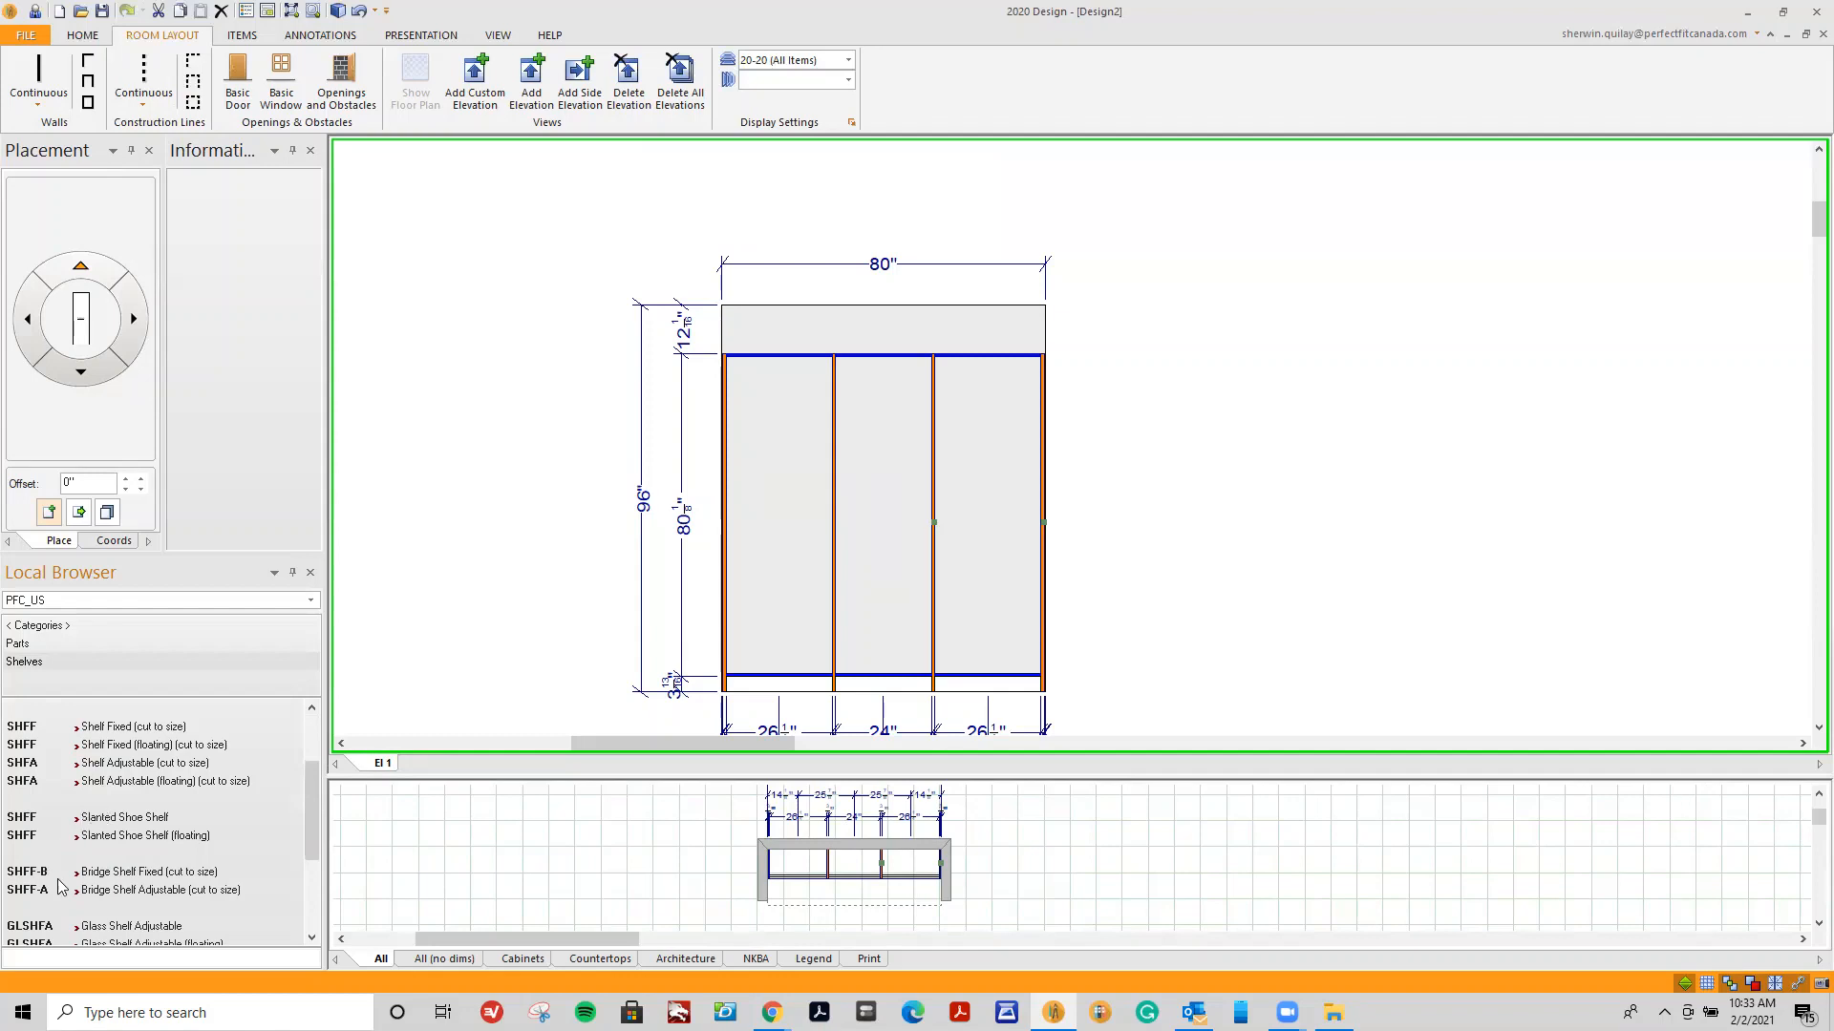
scroll(69, 888, "down", 2)
scroll(69, 888, "down", 2)
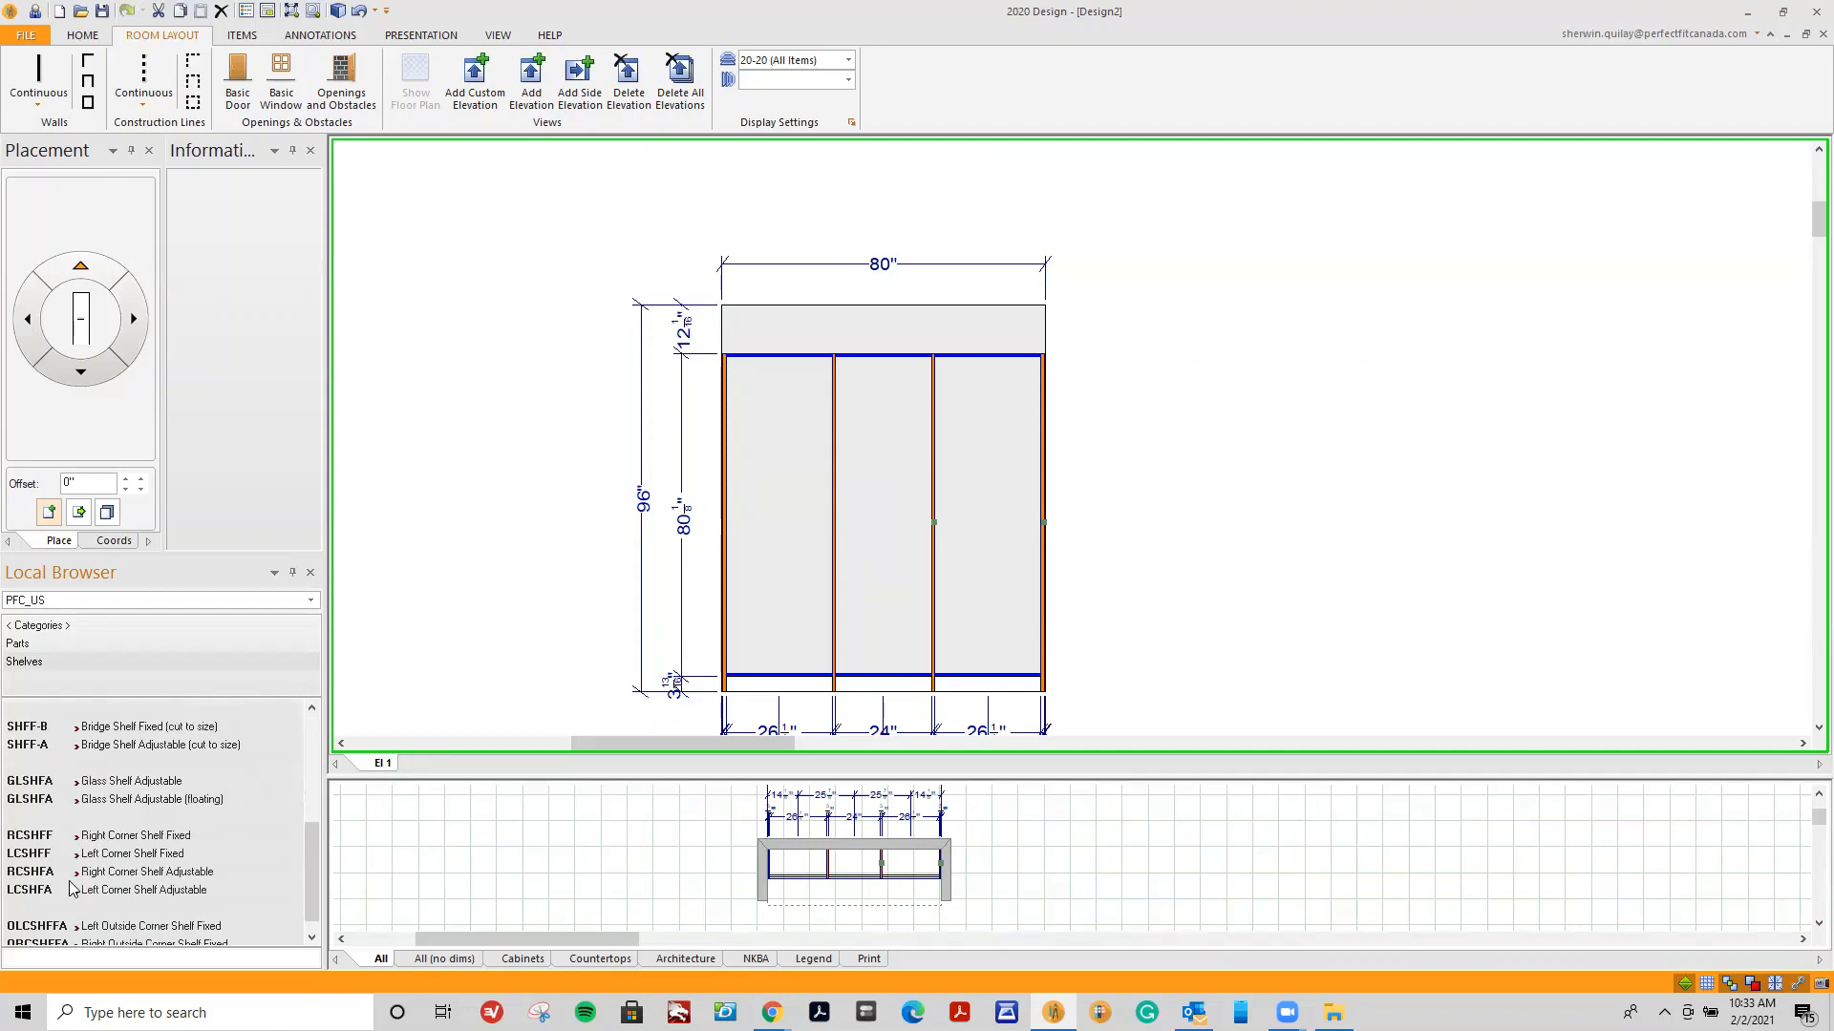
scroll(68, 874, "up", 4)
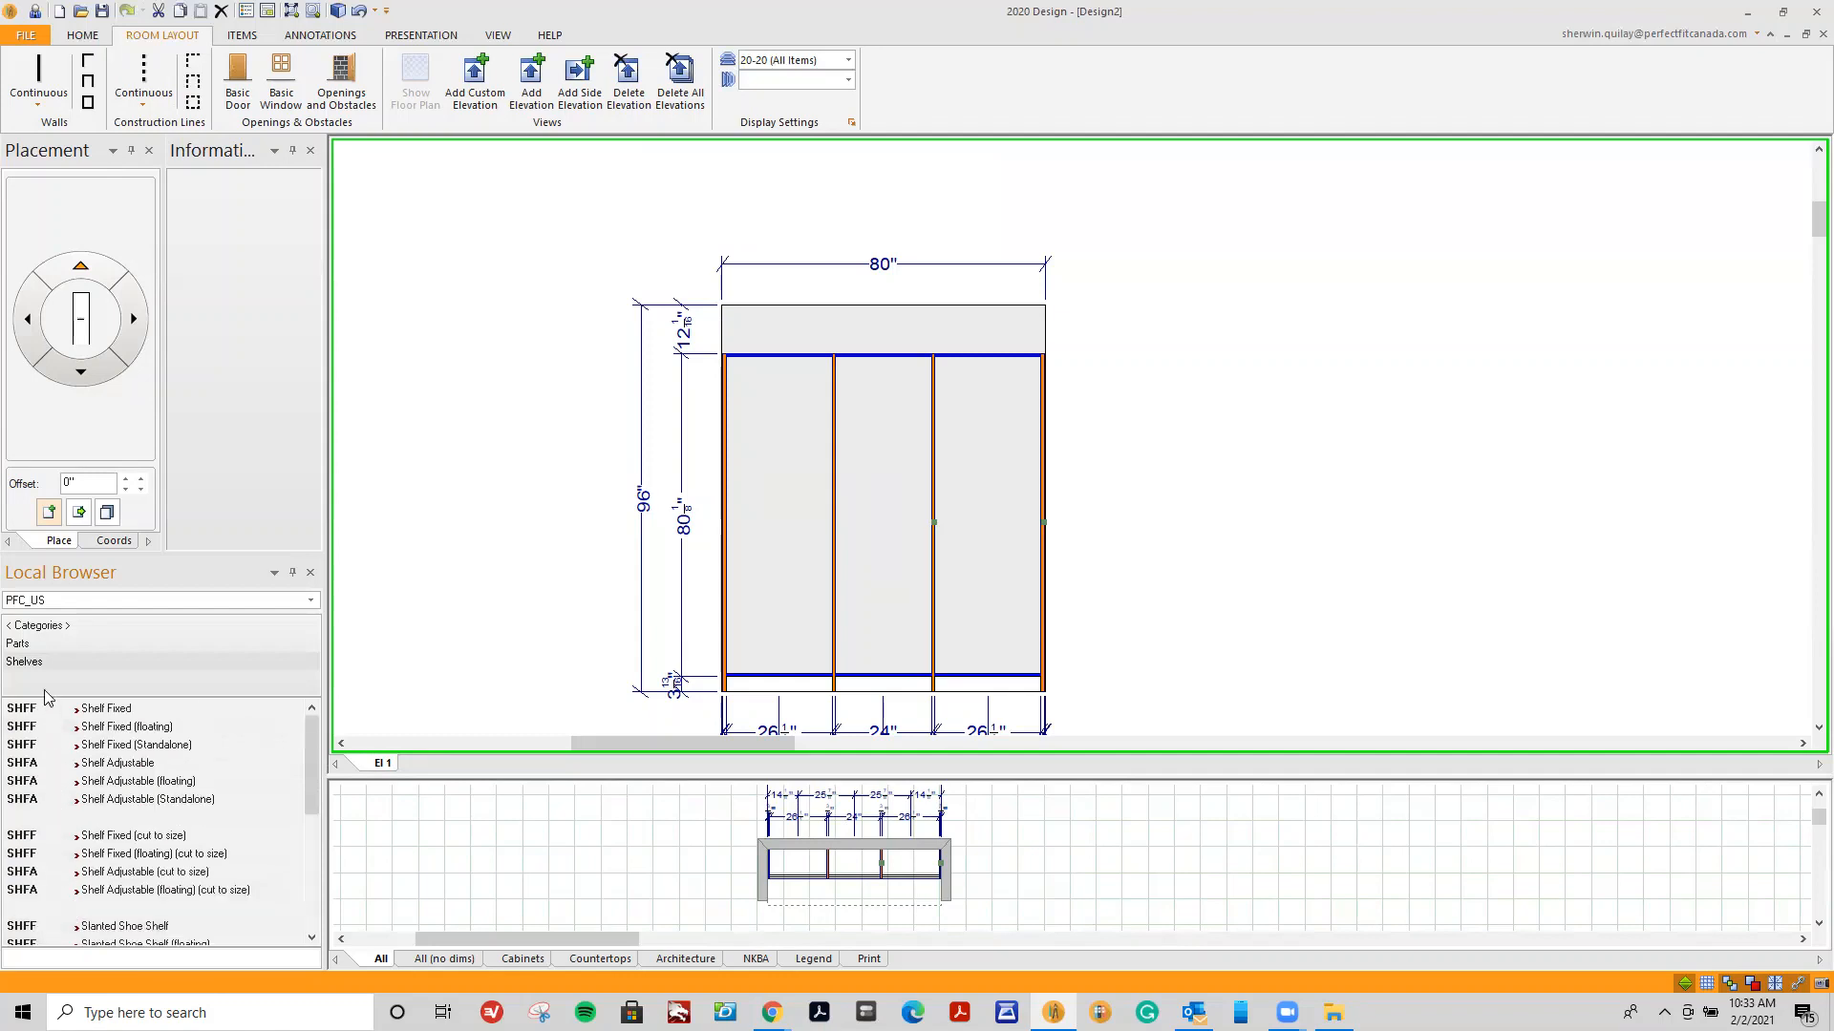
Review the Drawers group of Parts, previewing the 8" dovetail drawer box, the 8" melanine drawer box and the 3" scoop drawer box.
left_click(44, 646)
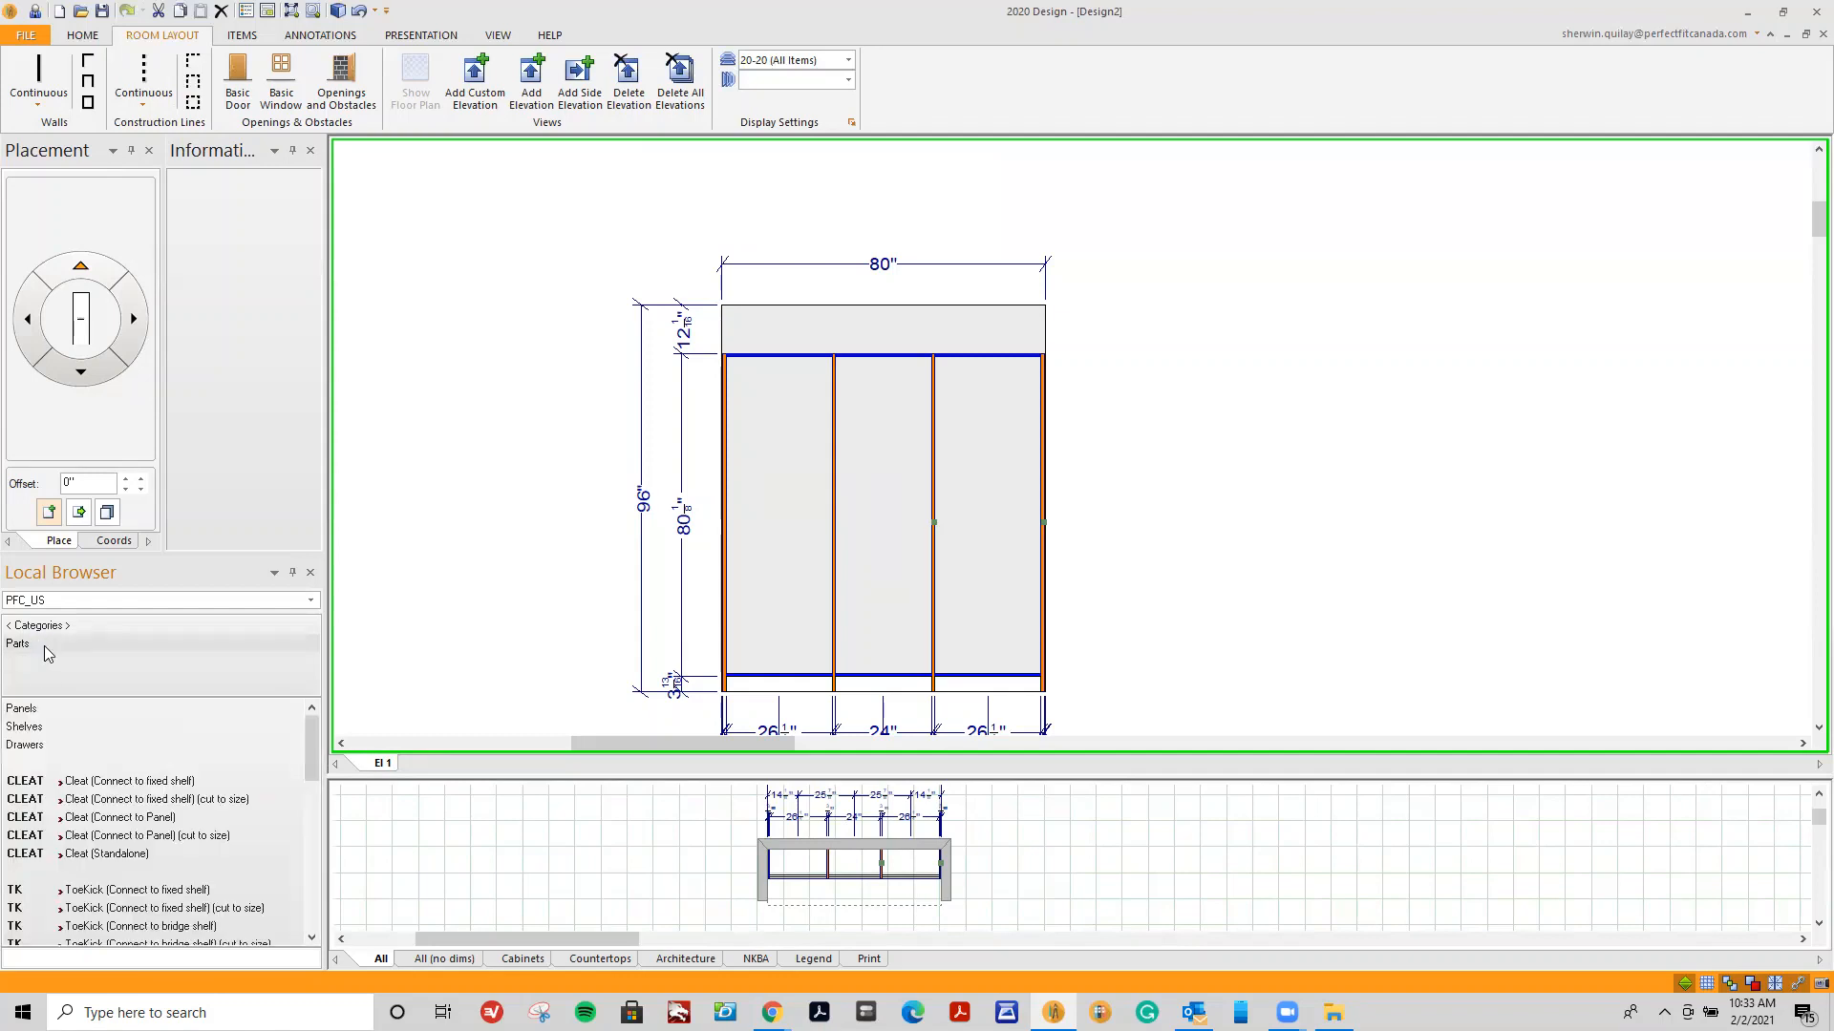
left_click(46, 745)
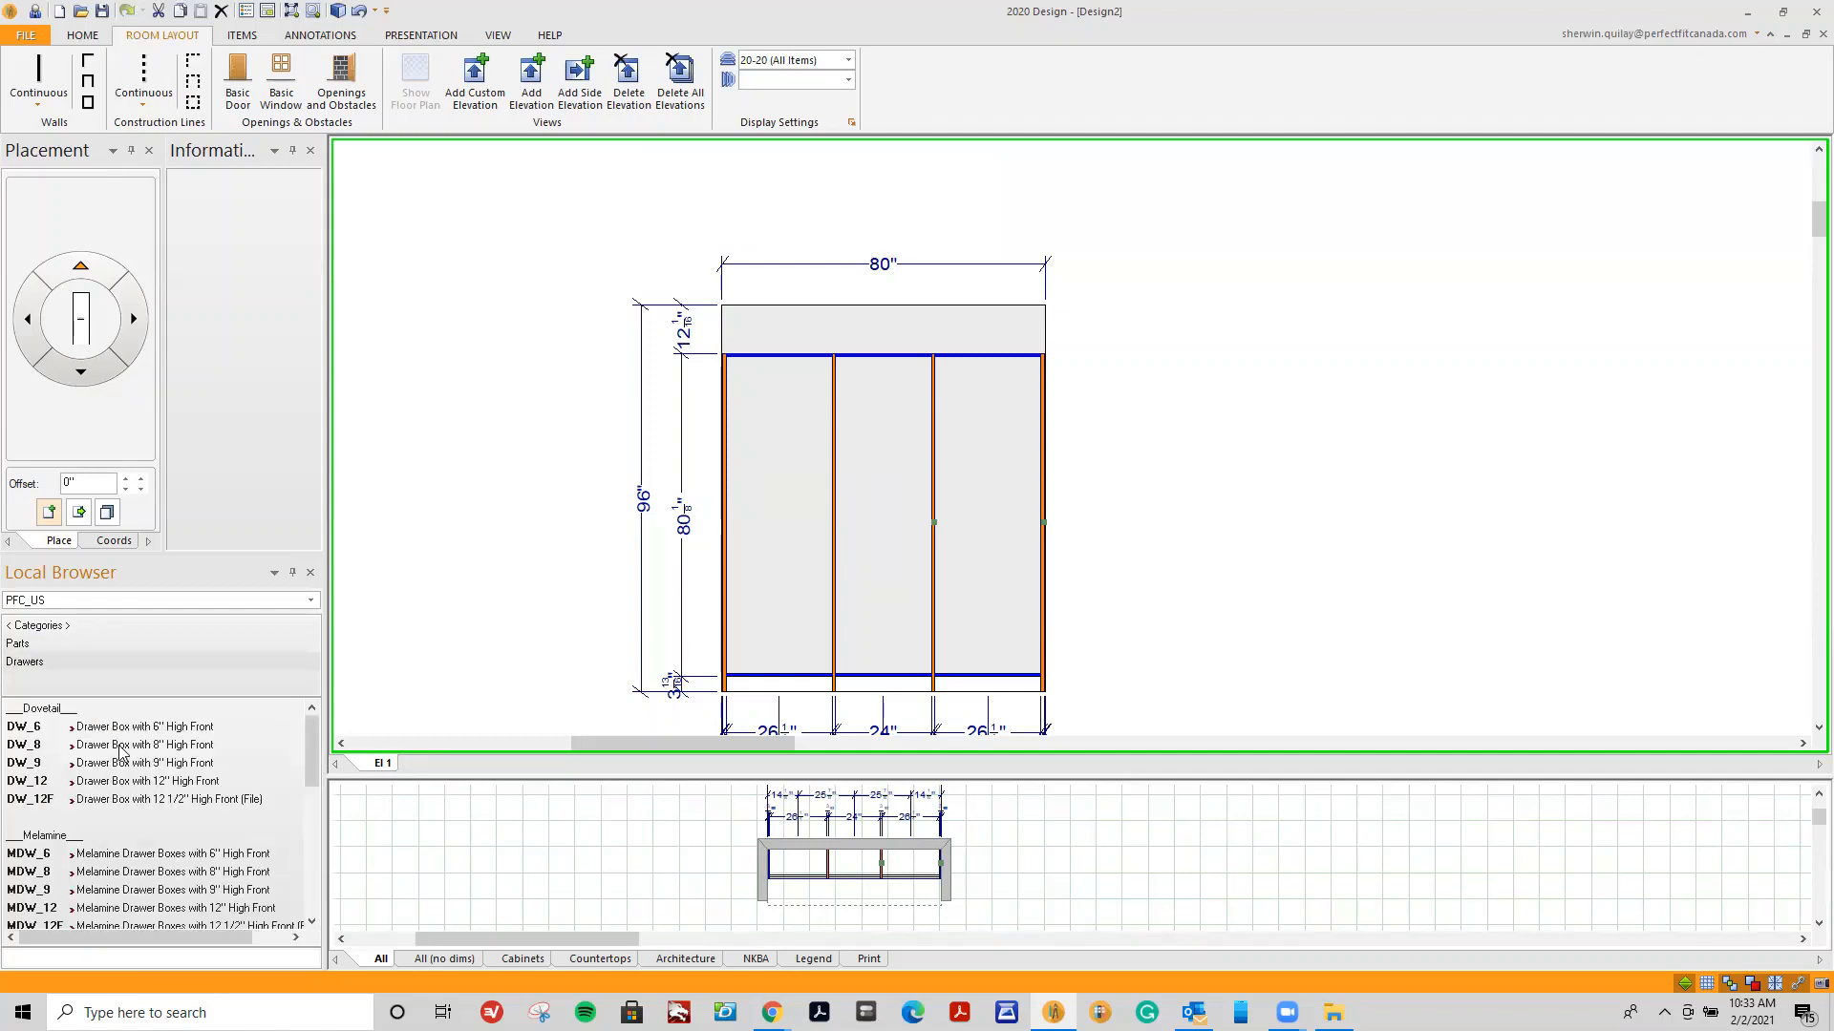
left_click(122, 752)
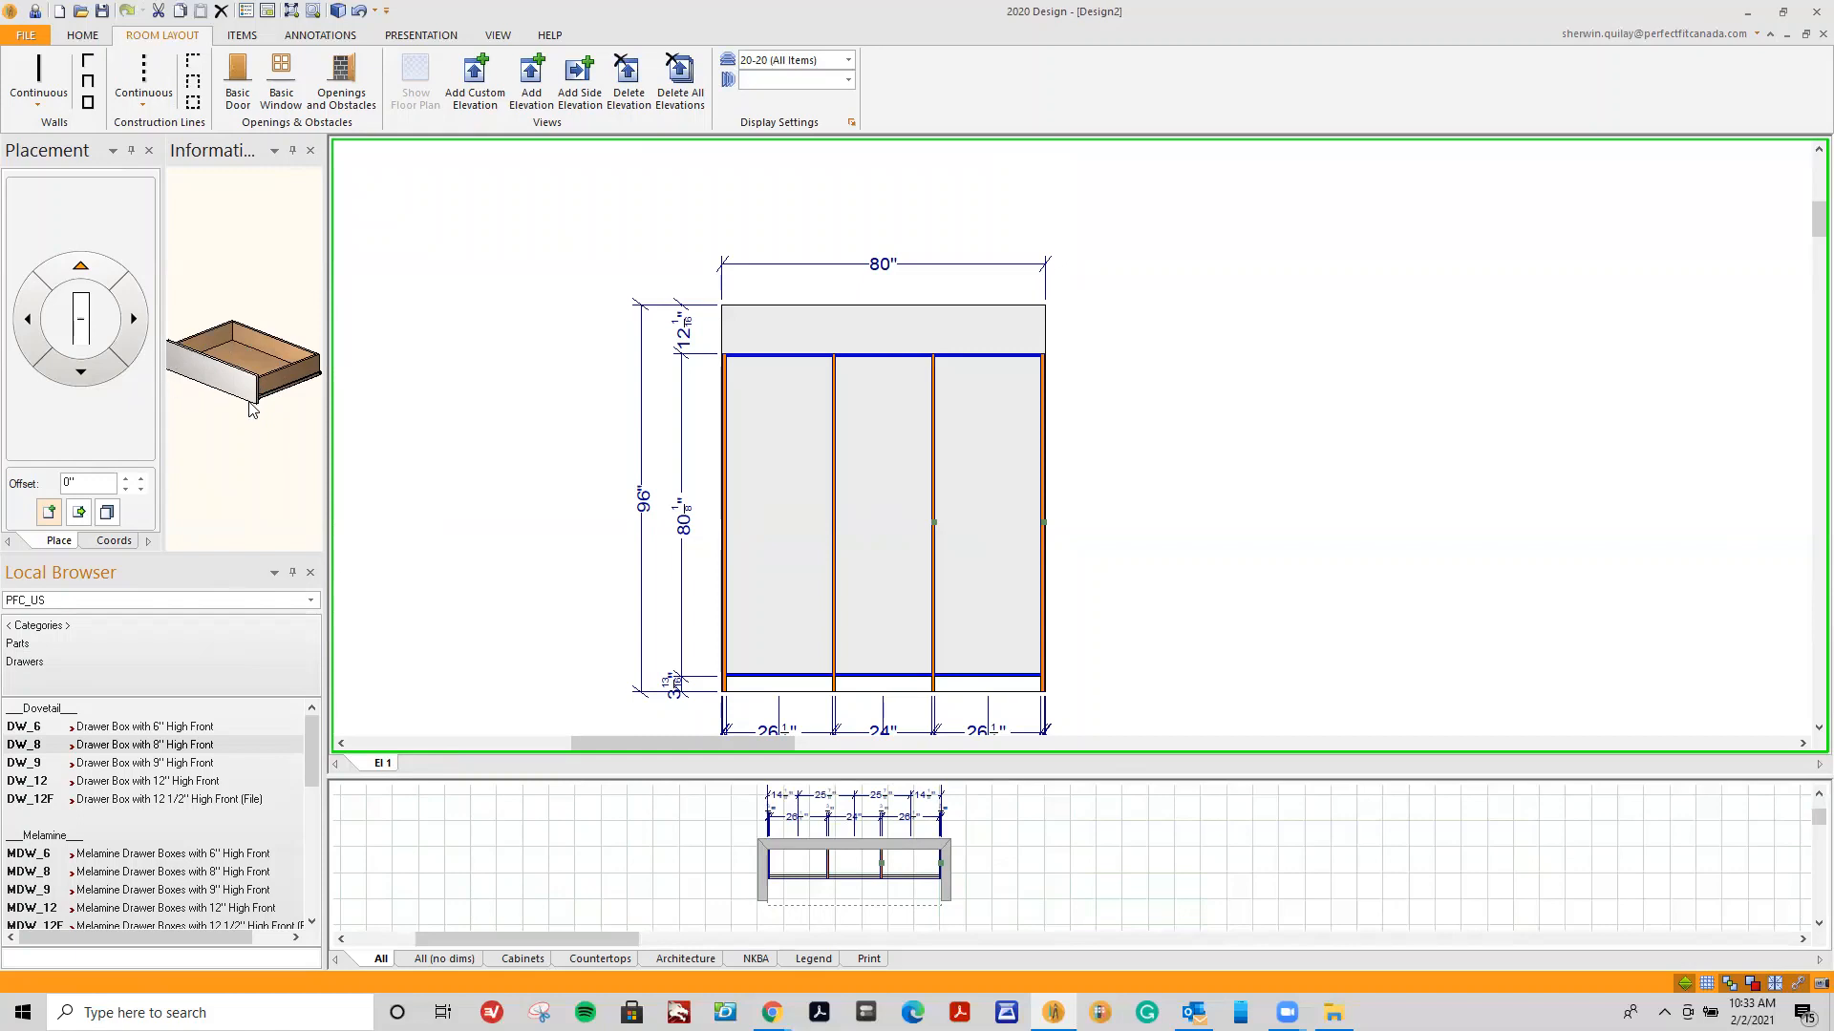
left_click(165, 872)
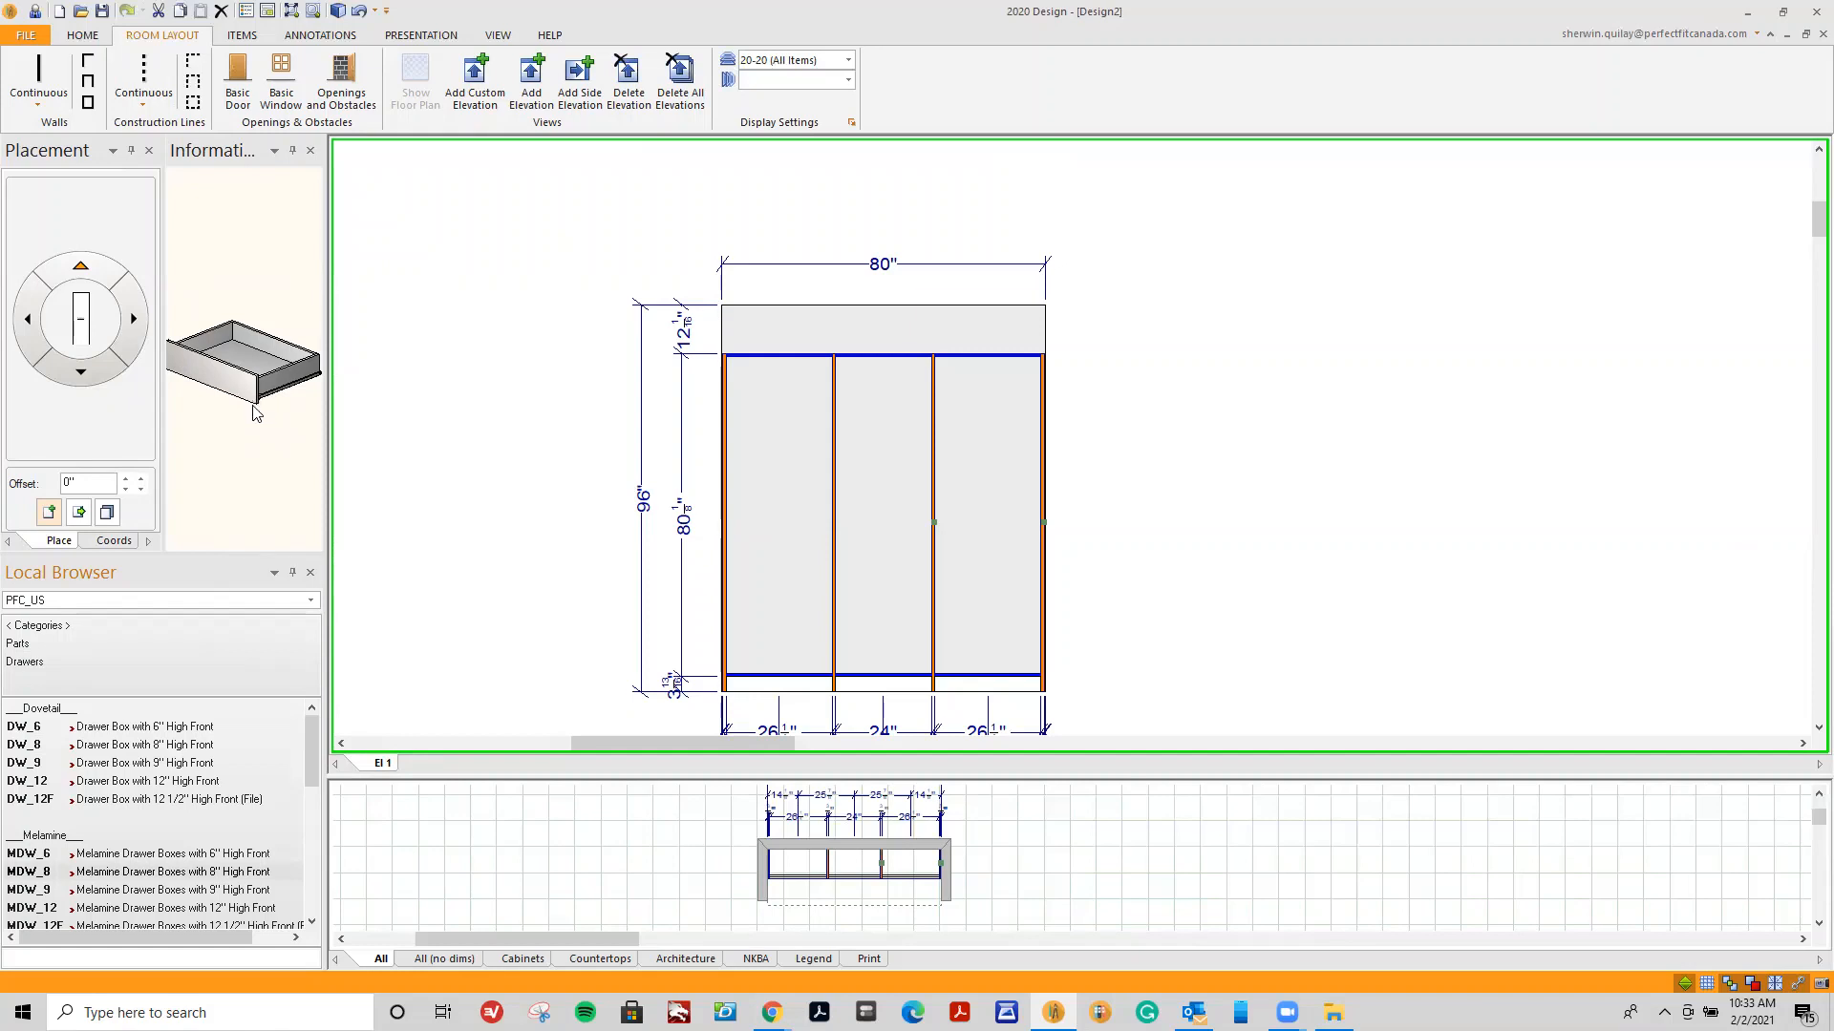
scroll(162, 871, "down", 2)
scroll(162, 869, "down", 2)
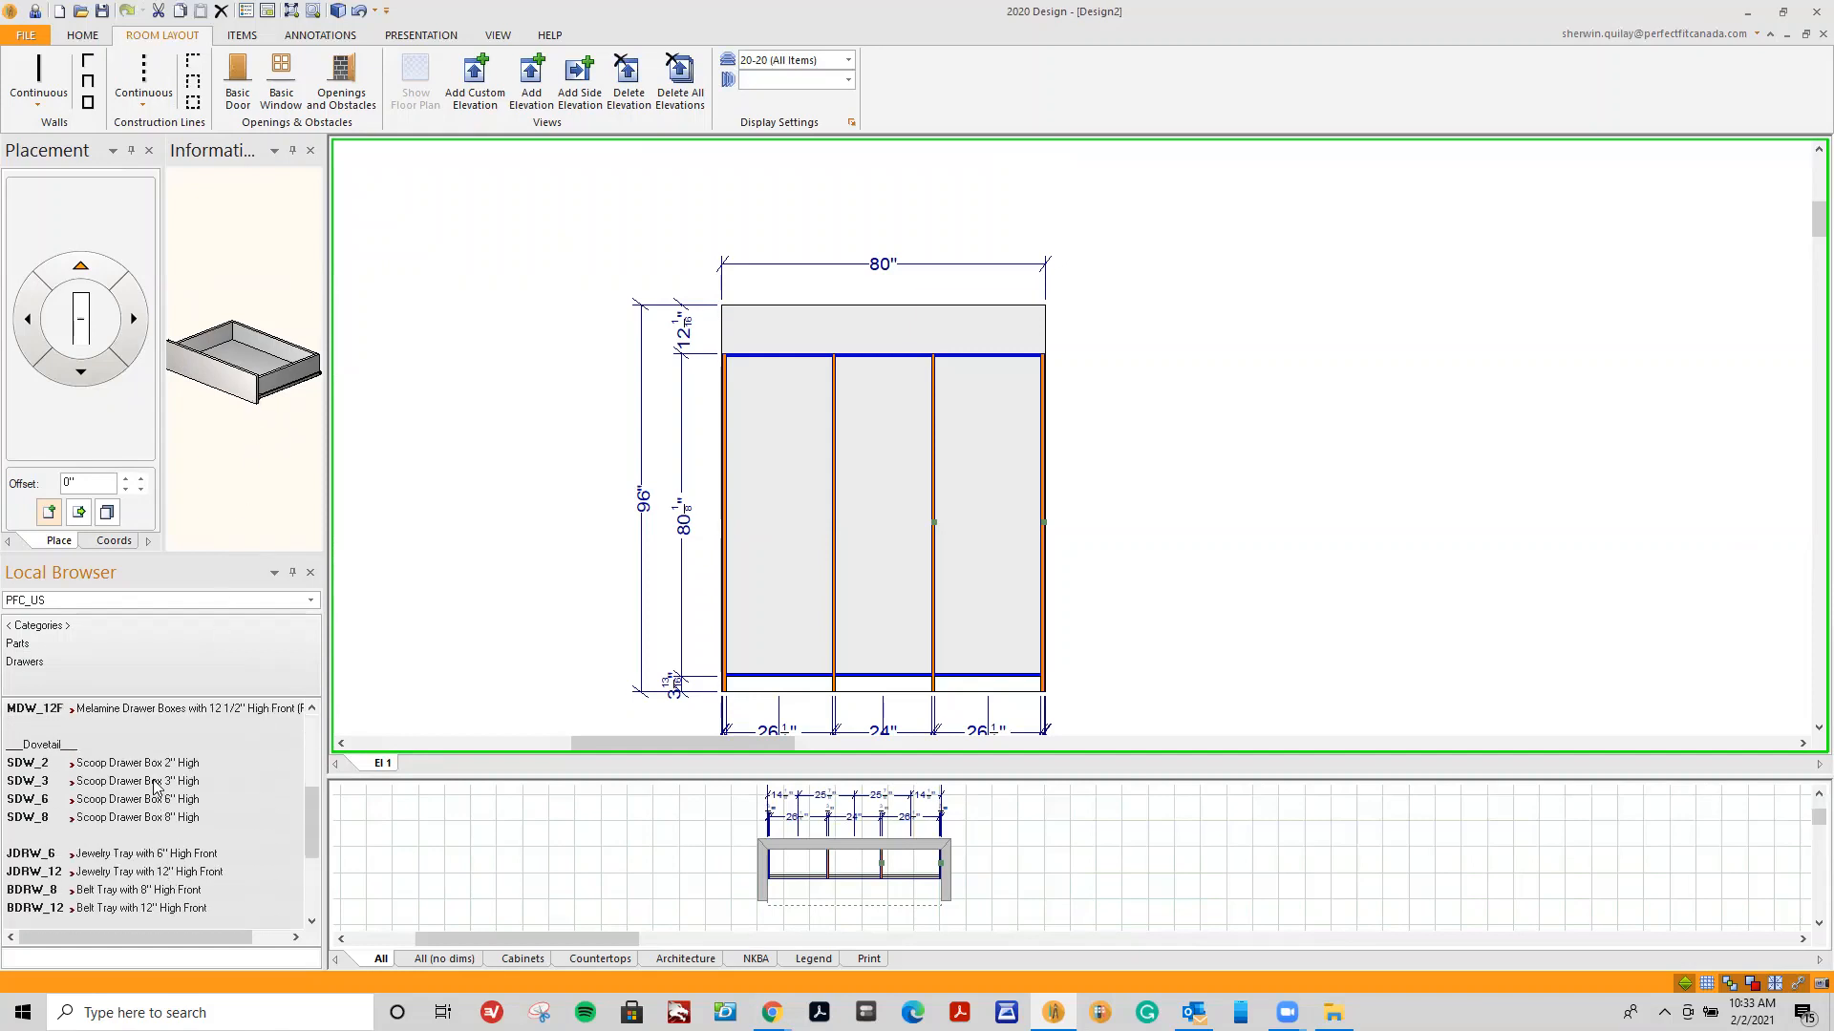
left_click(154, 786)
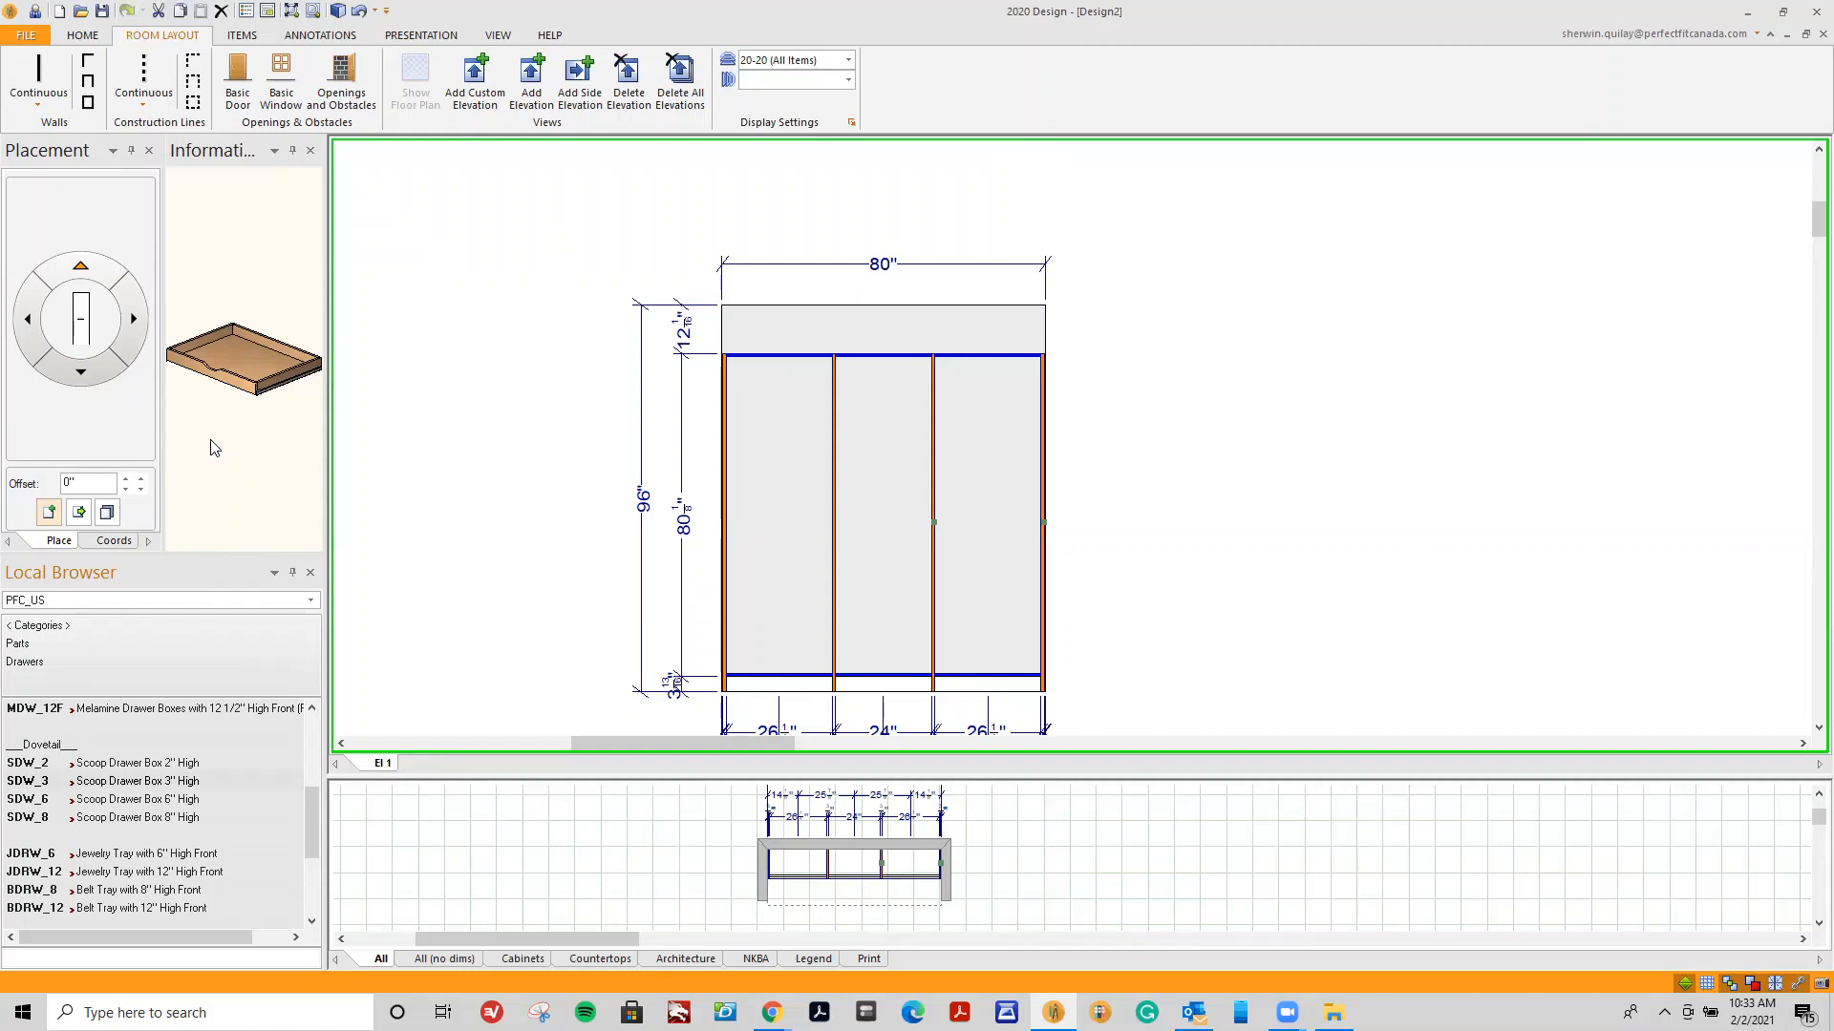
scroll(211, 863, "down", 2)
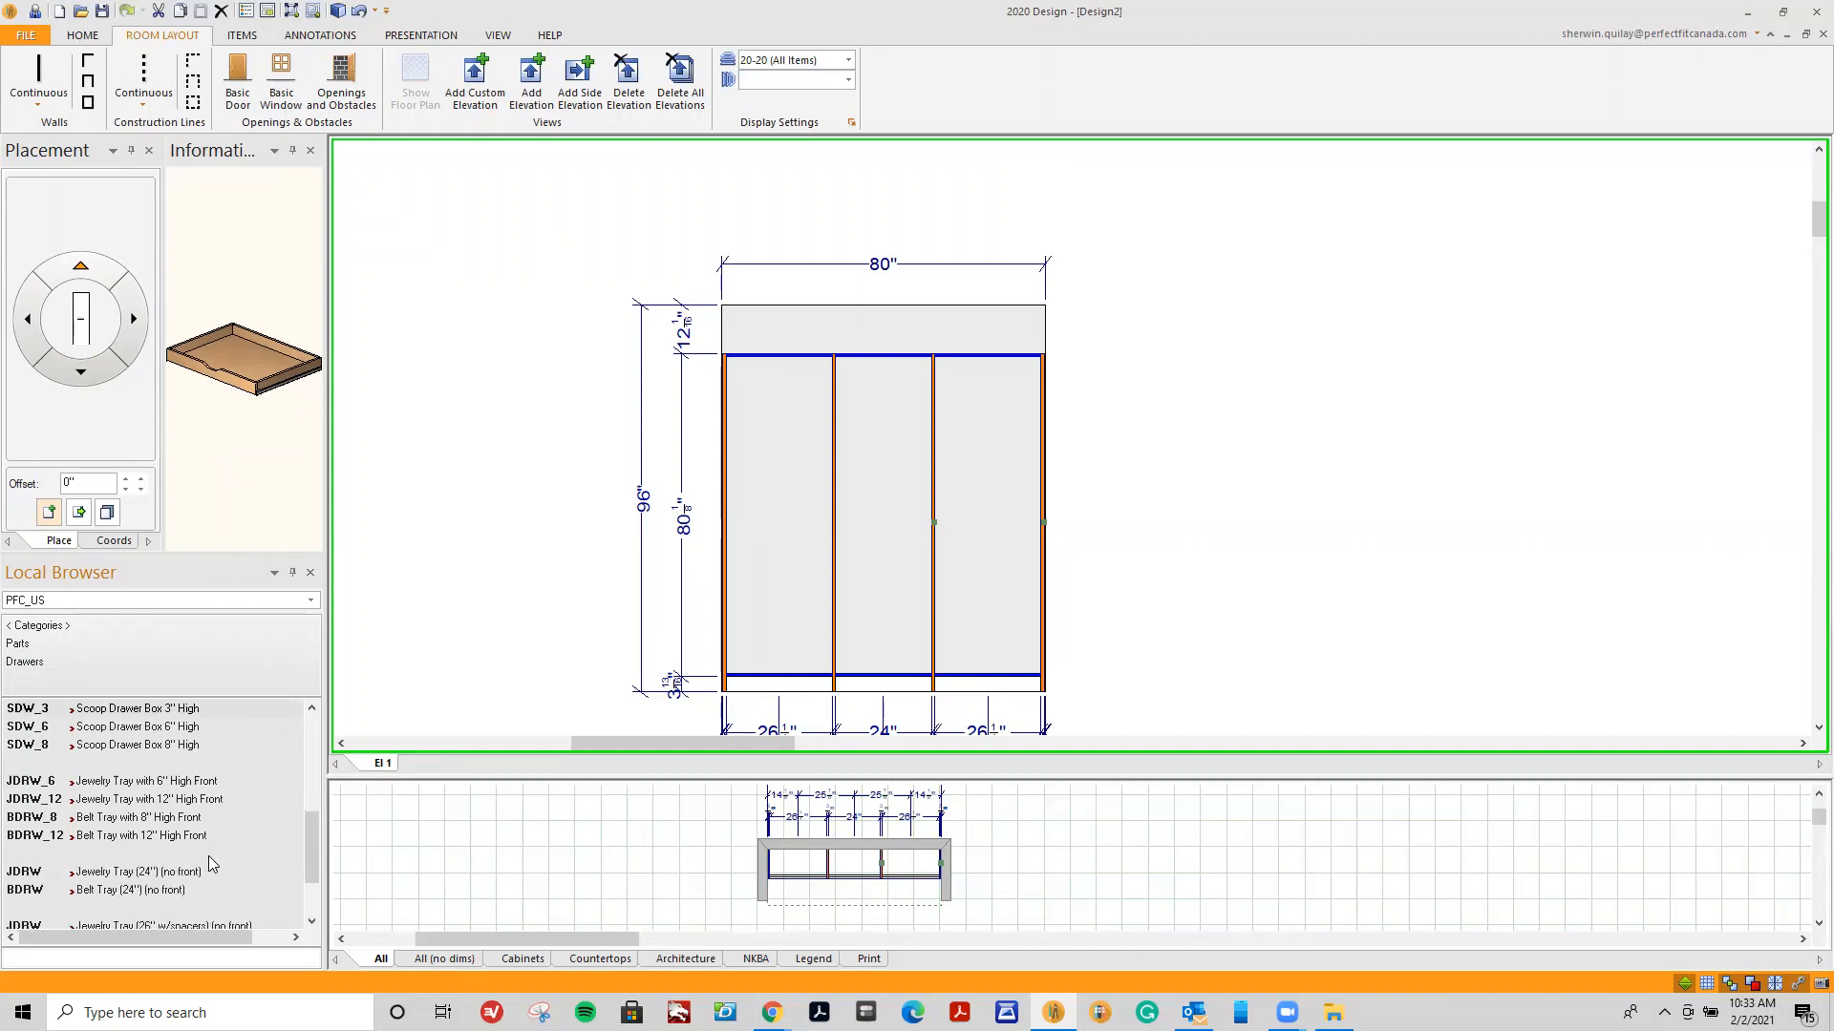
scroll(208, 856, "down", 3)
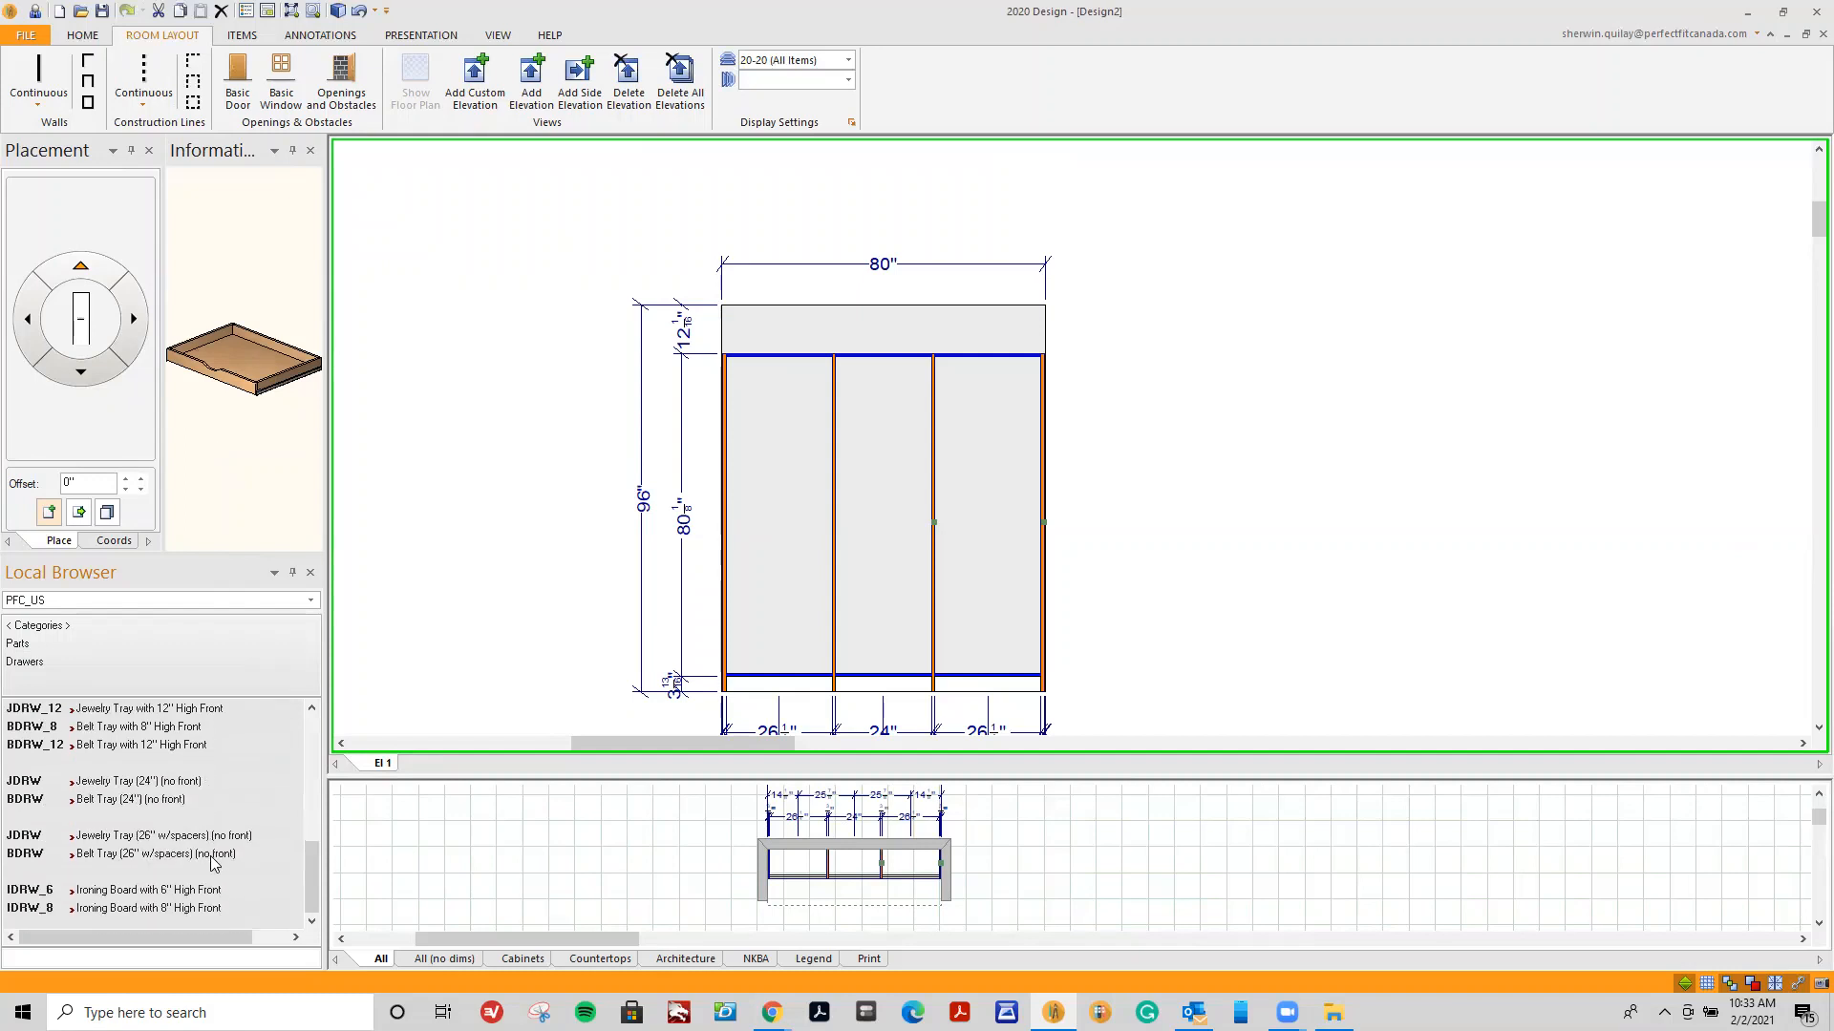
scroll(210, 856, "up", 7)
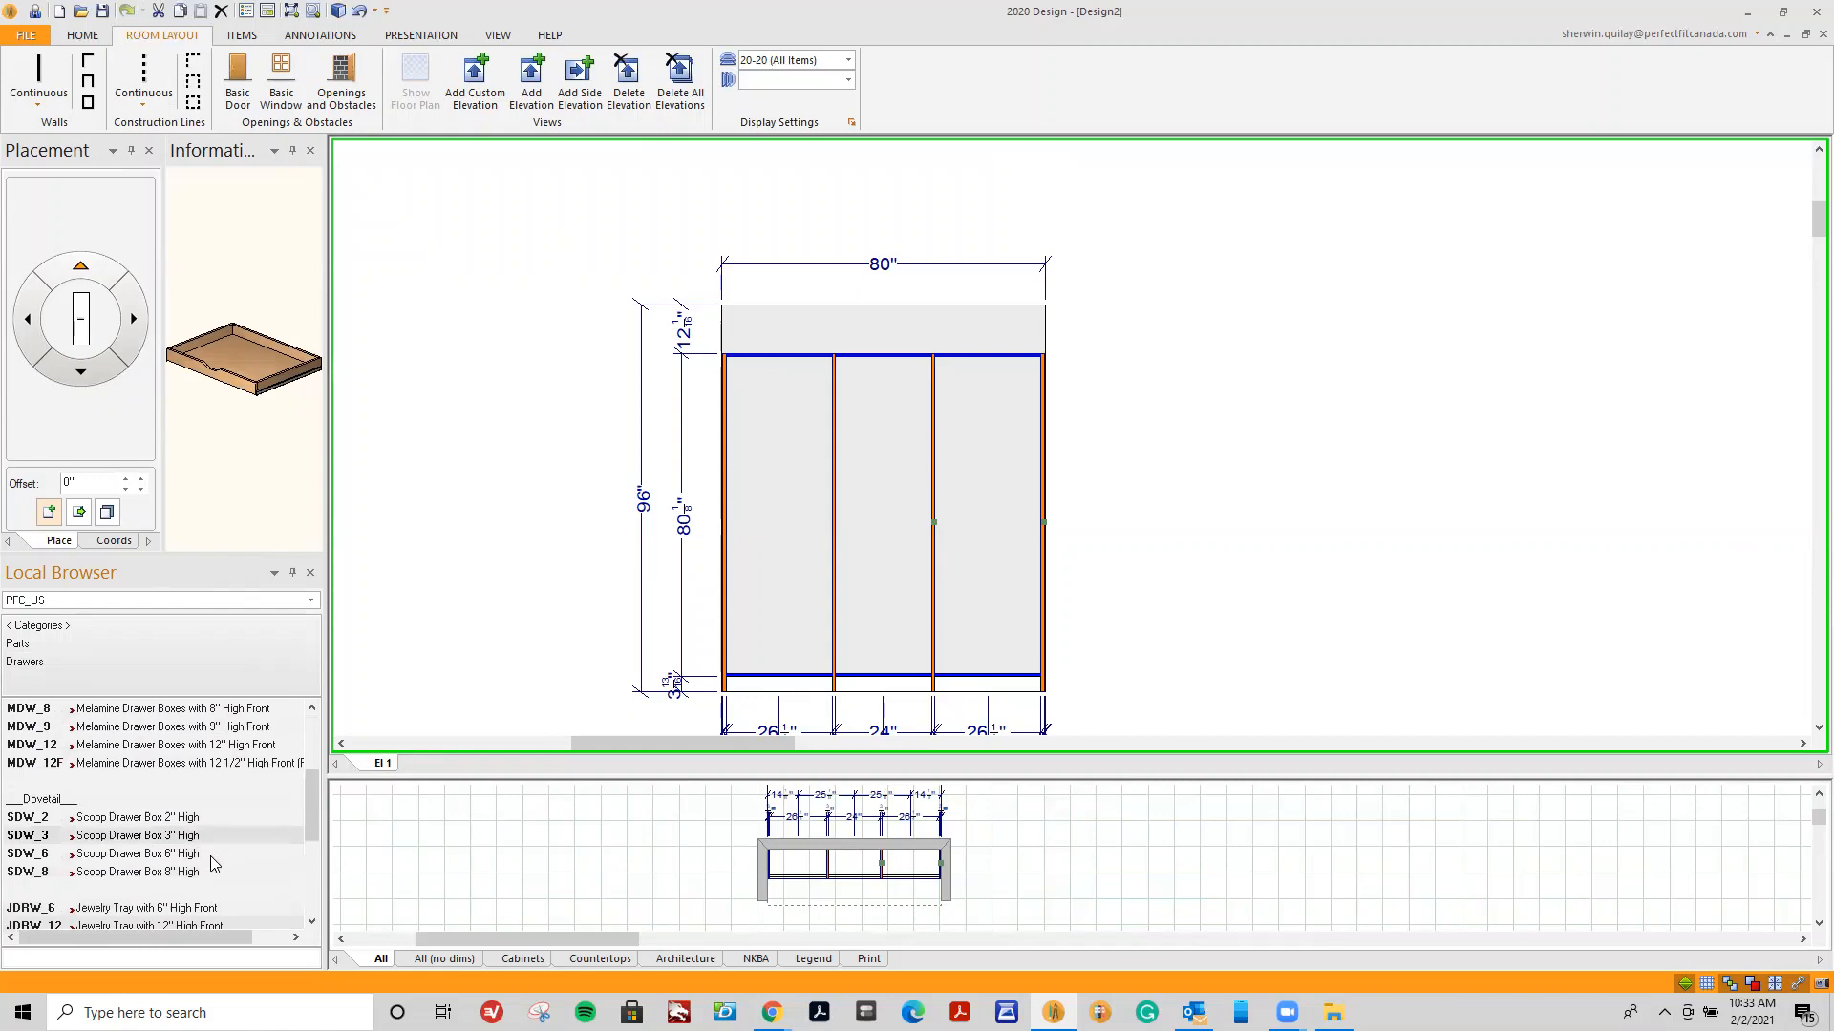
Place a Cleat (Connect to fixed shelf) directly under the top shelf of each of the three tall modules.
left_click(42, 644)
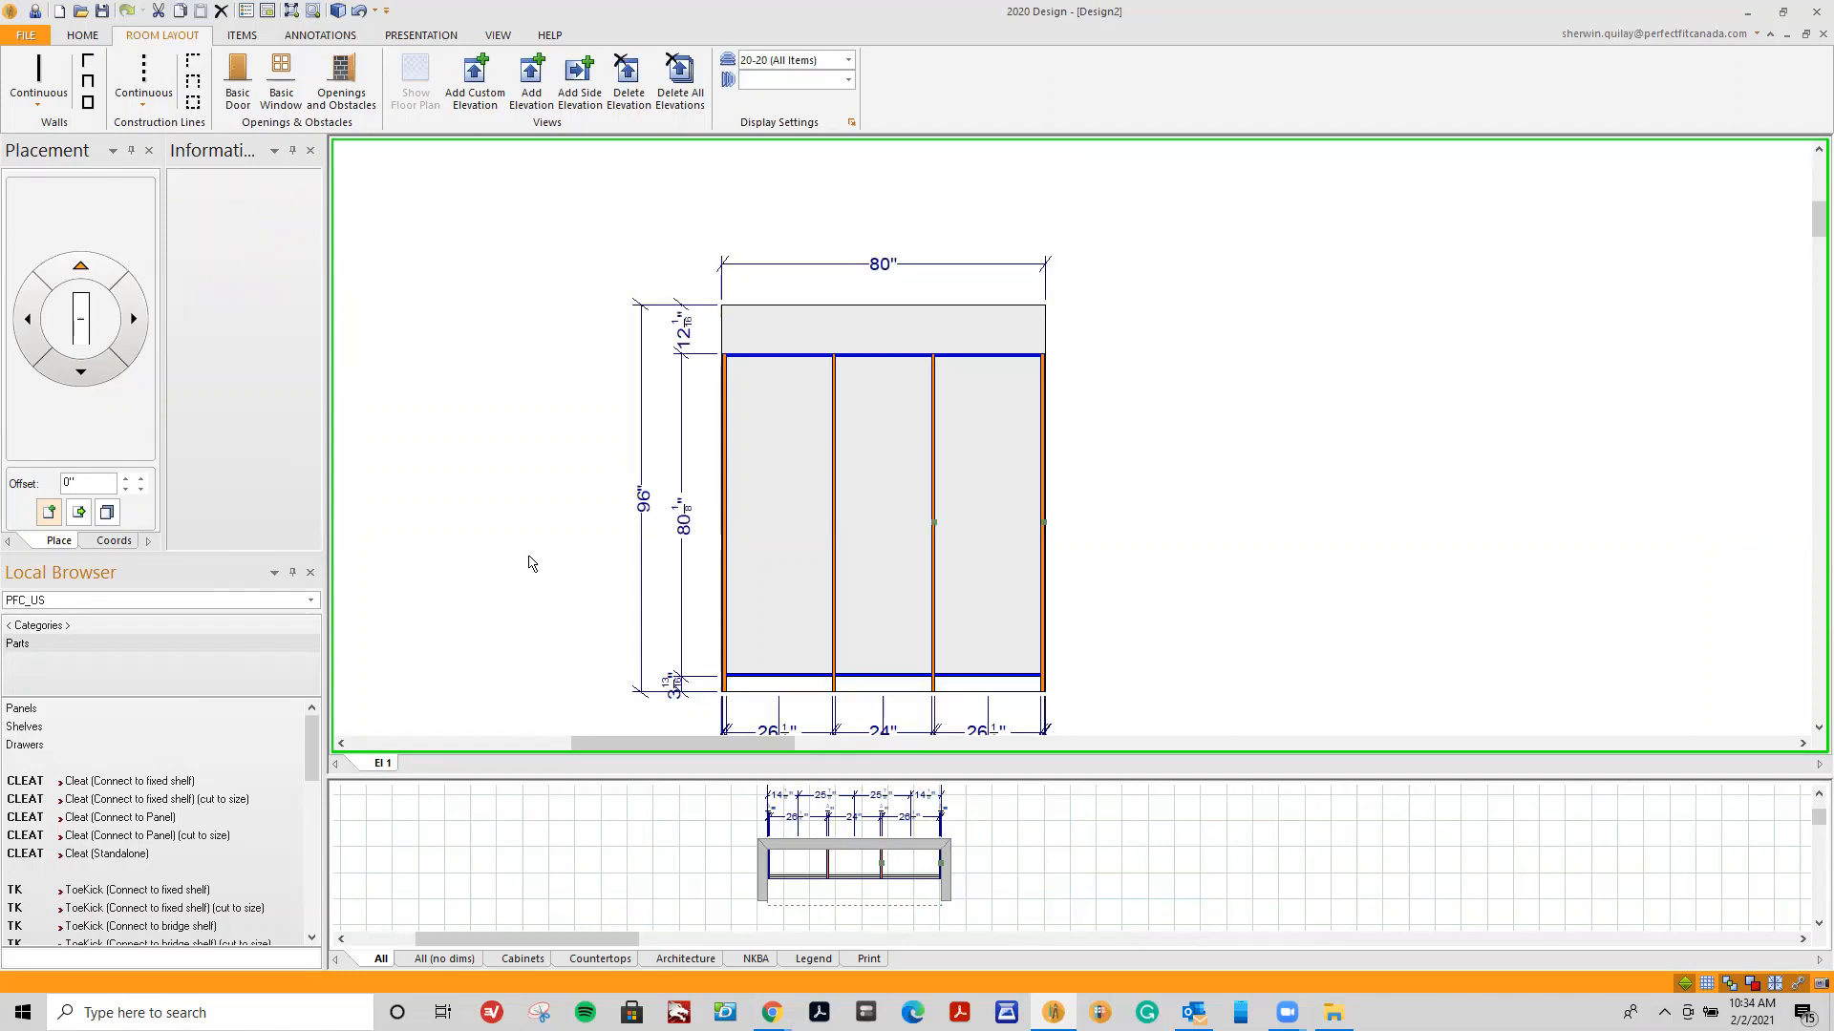
left_click(116, 783)
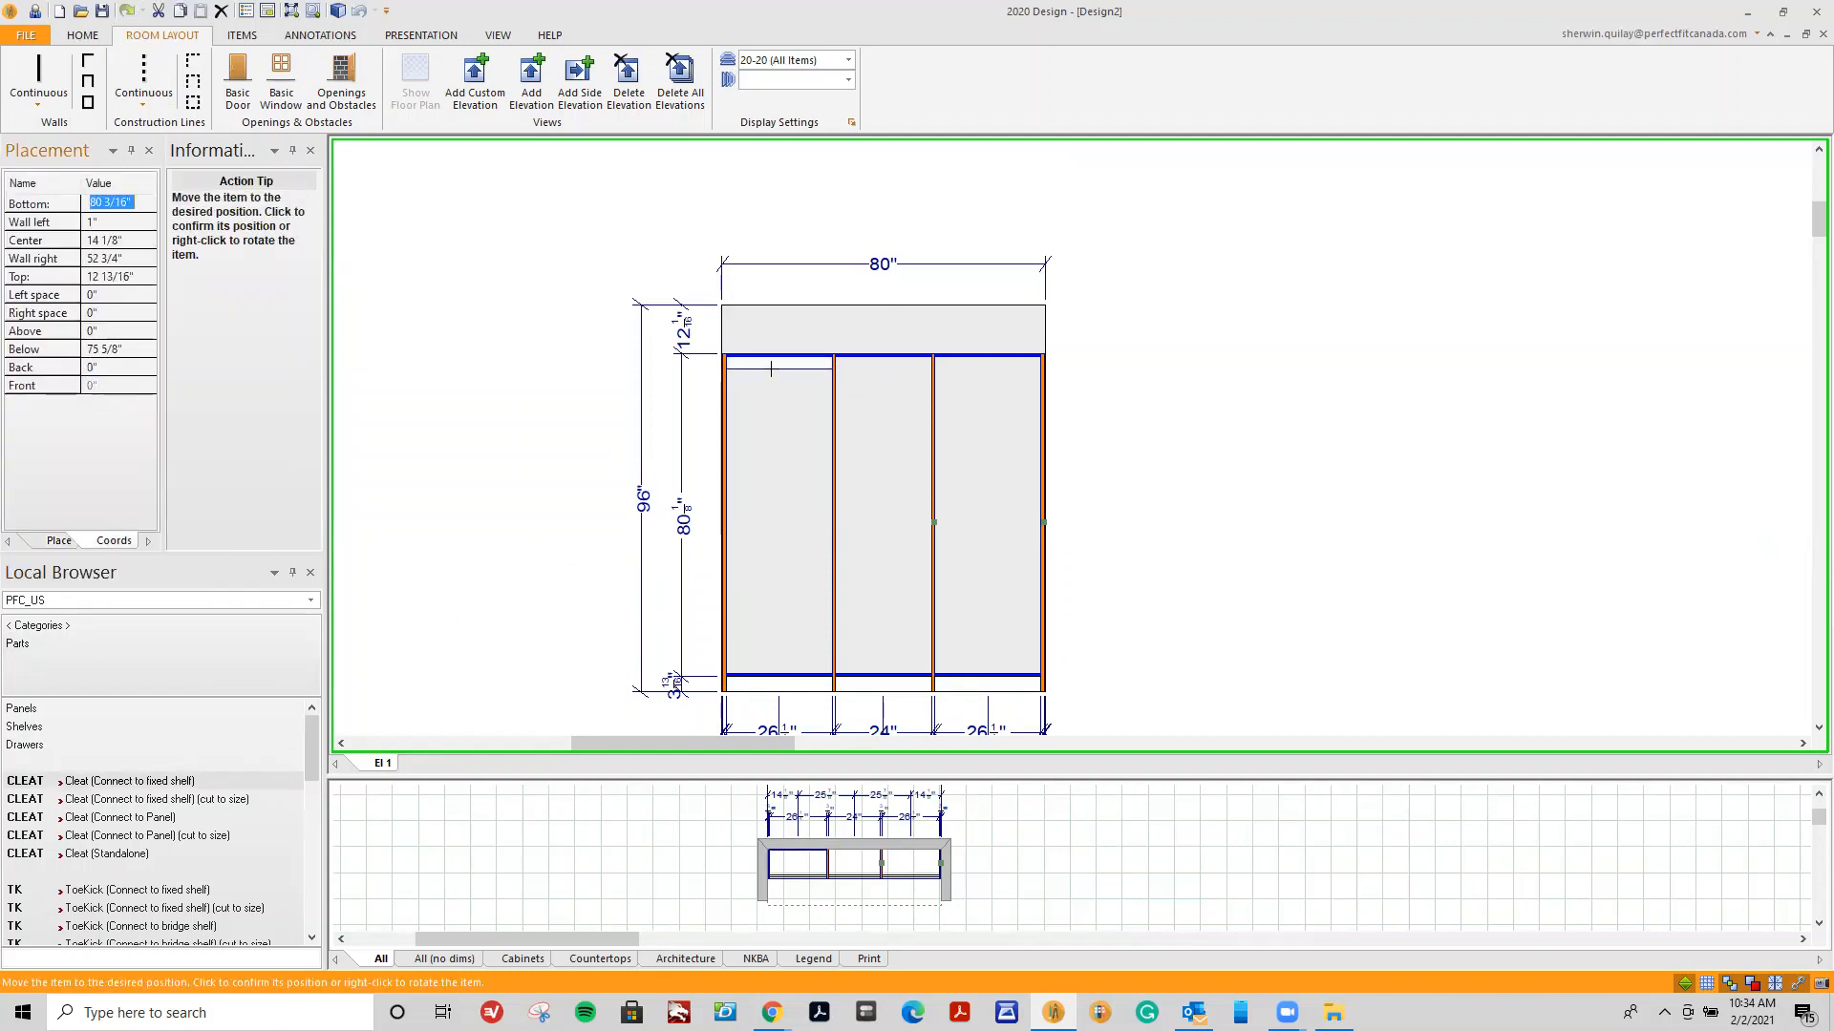
left_click(771, 368)
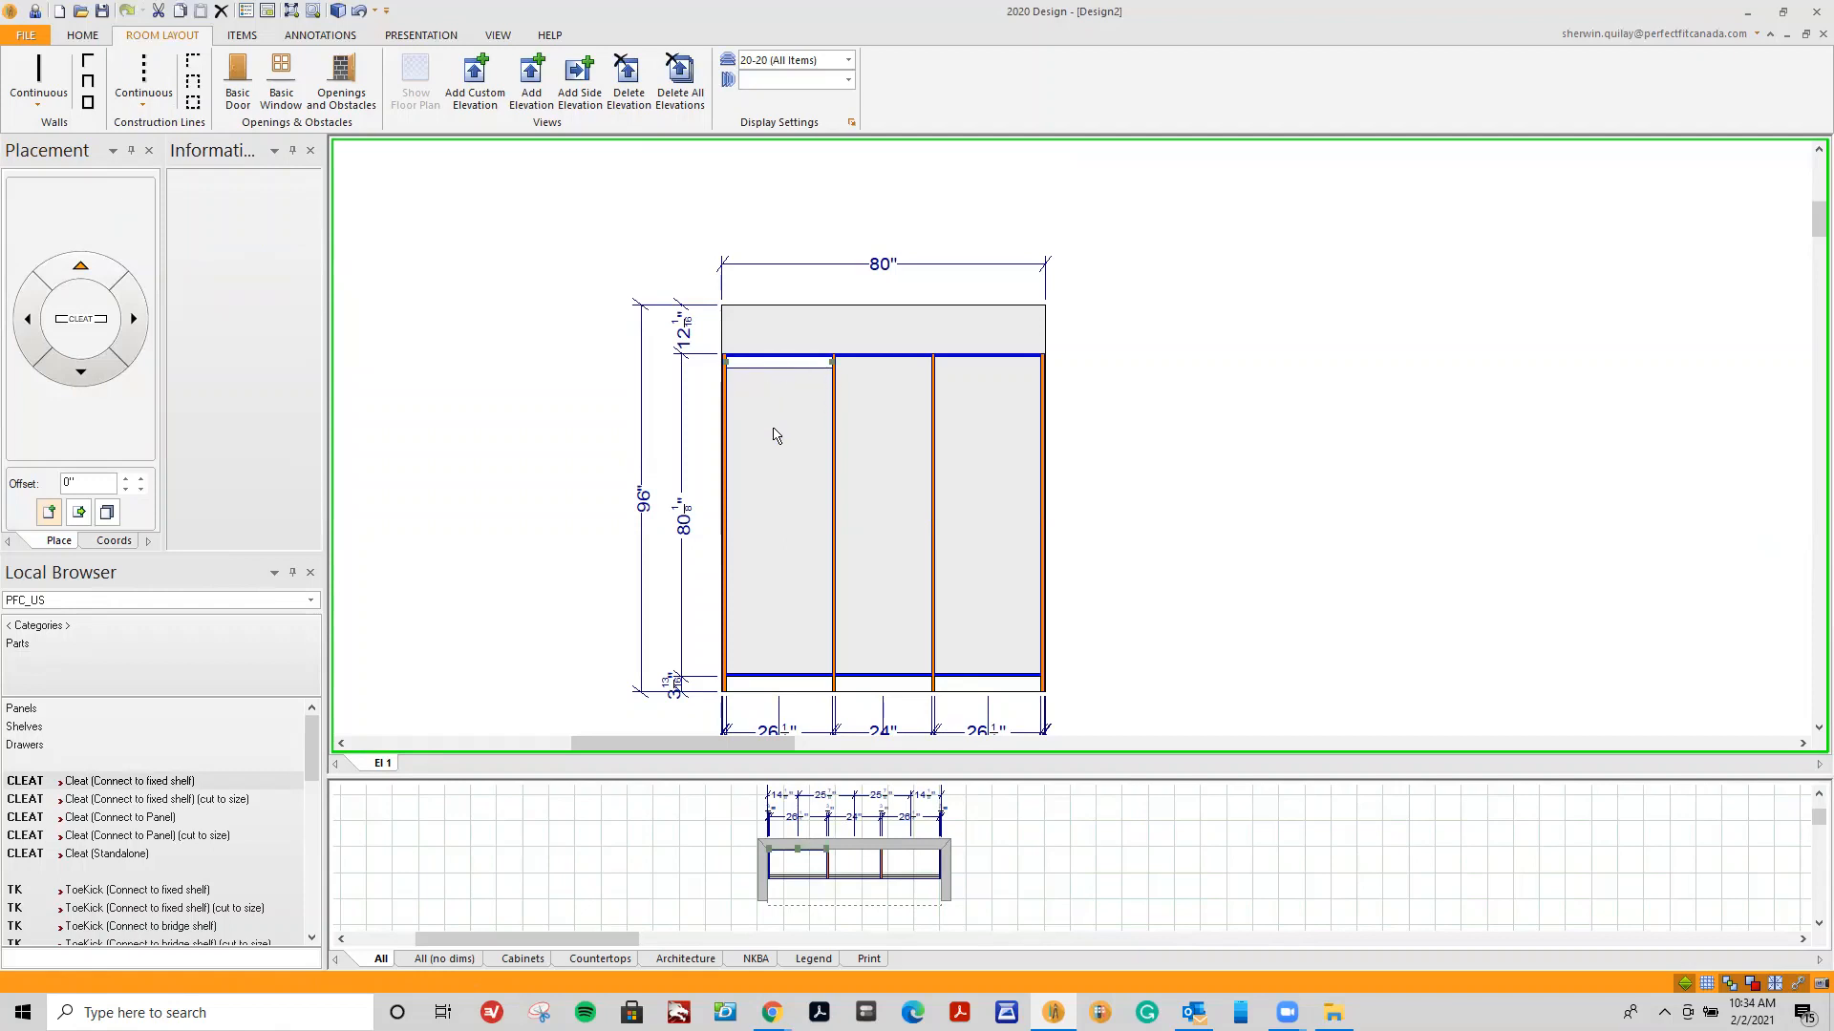
left_click(208, 770)
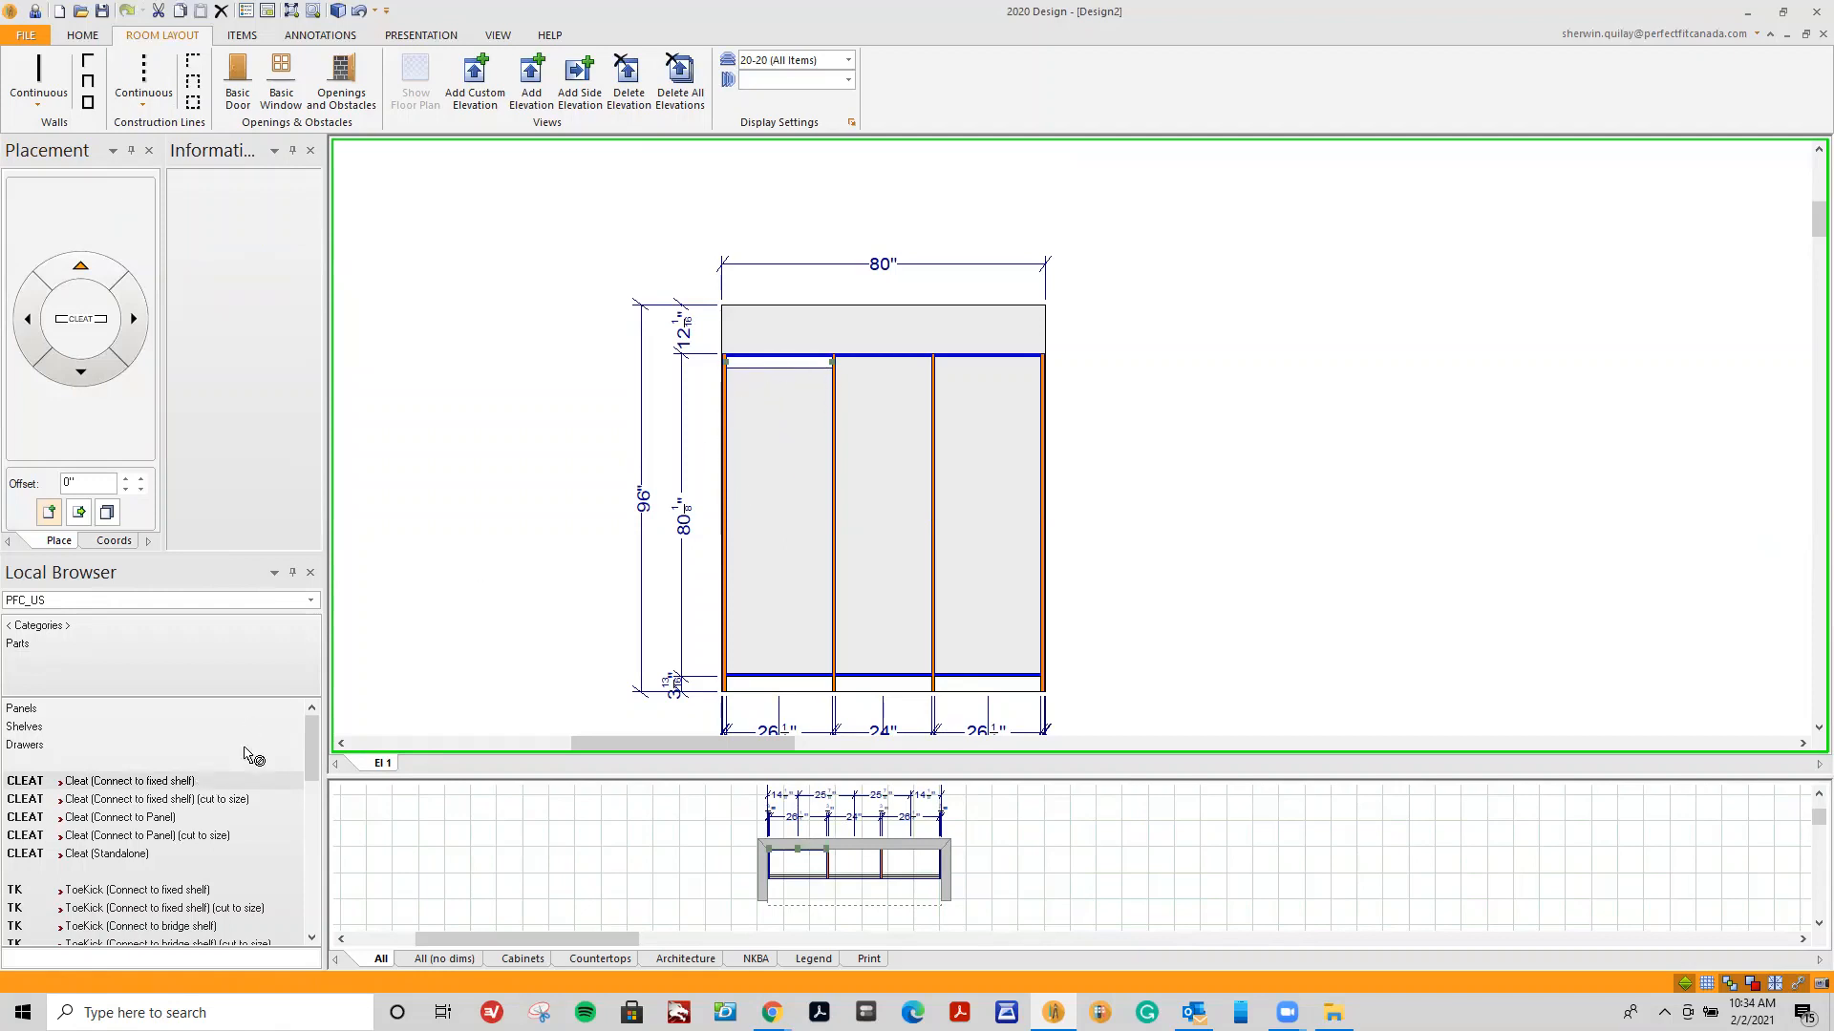
left_click(881, 389)
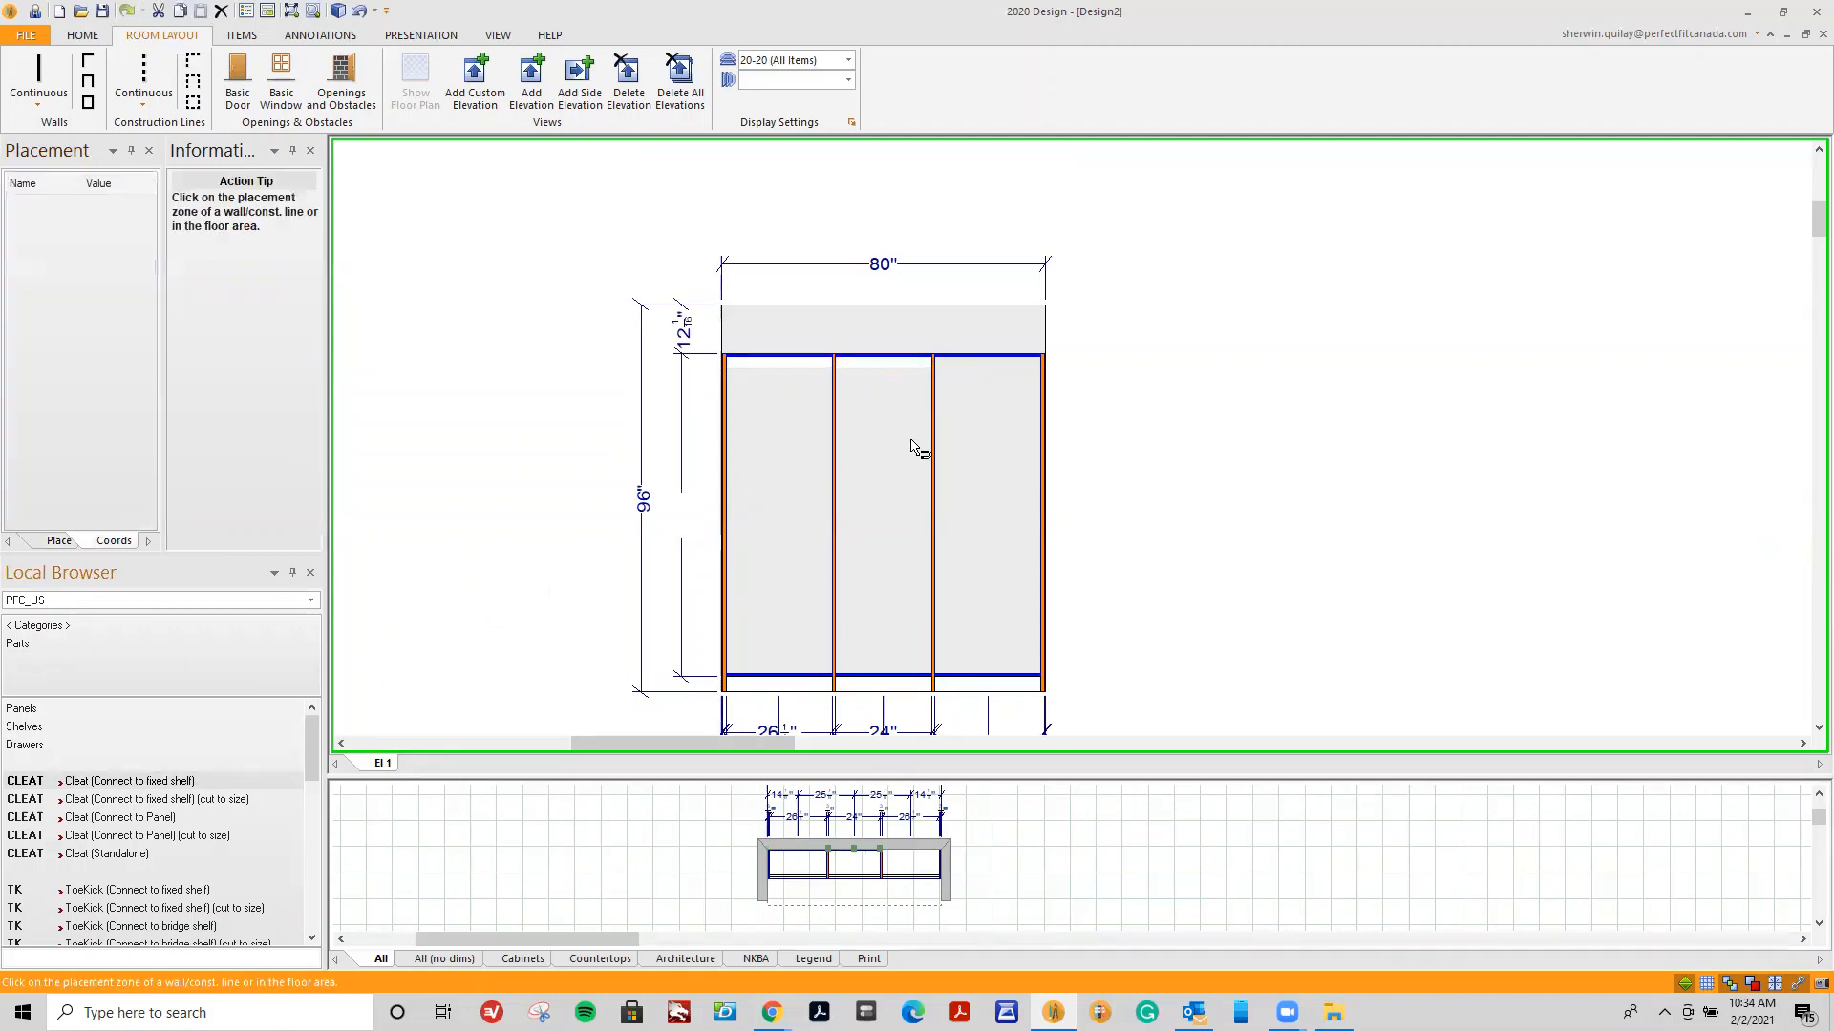
left_click(985, 382)
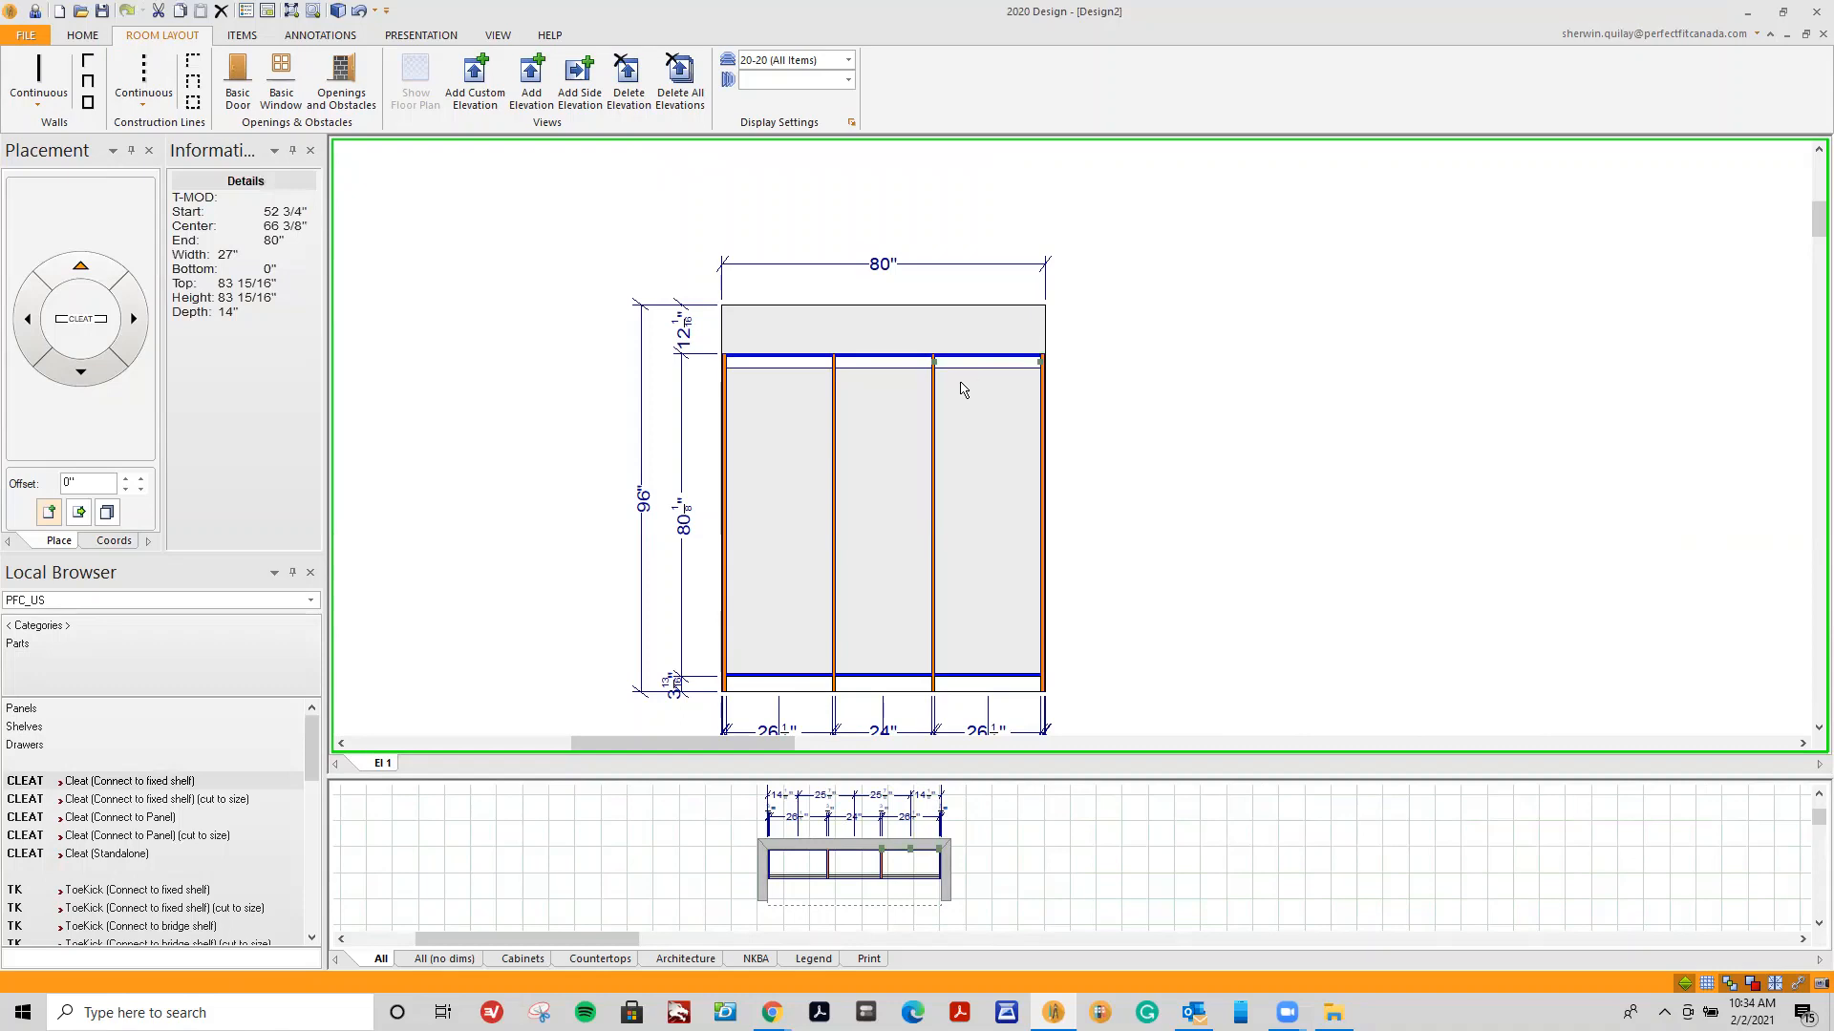
Place a Shelf Fixed in the left tall module, slightly below mid-height.
left_click(53, 728)
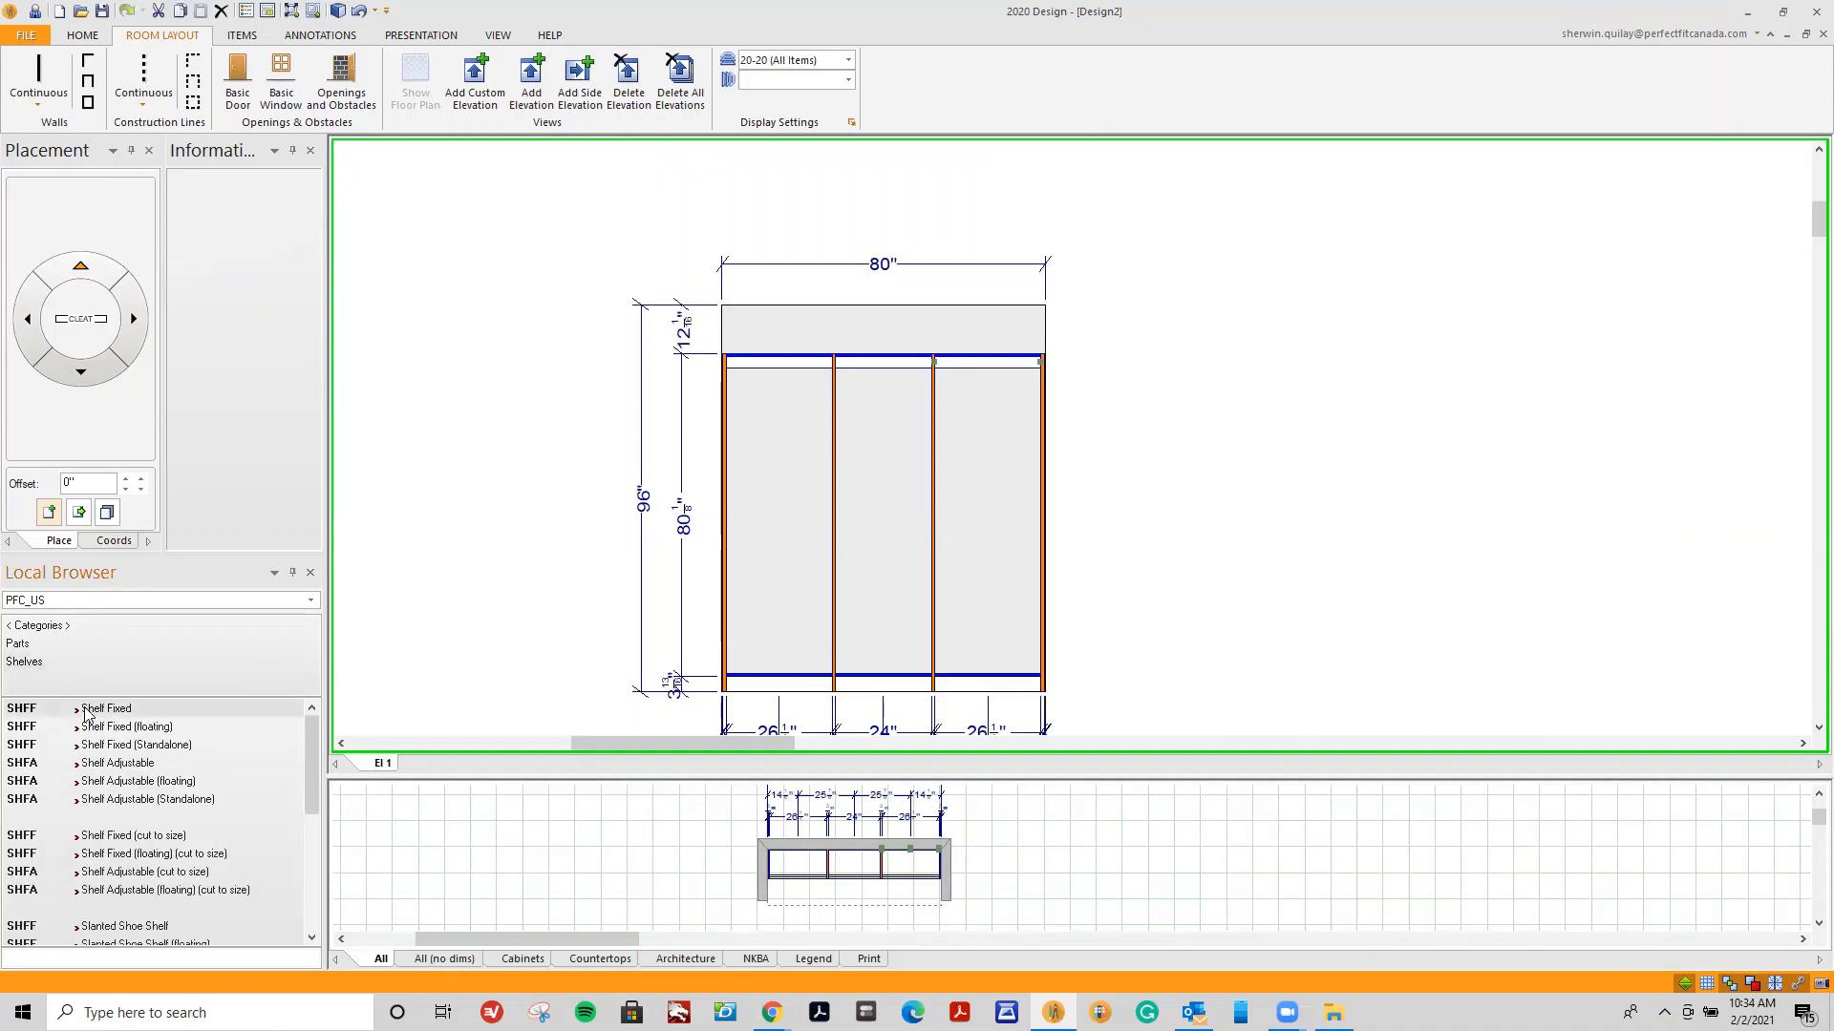
mouse_move(84, 716)
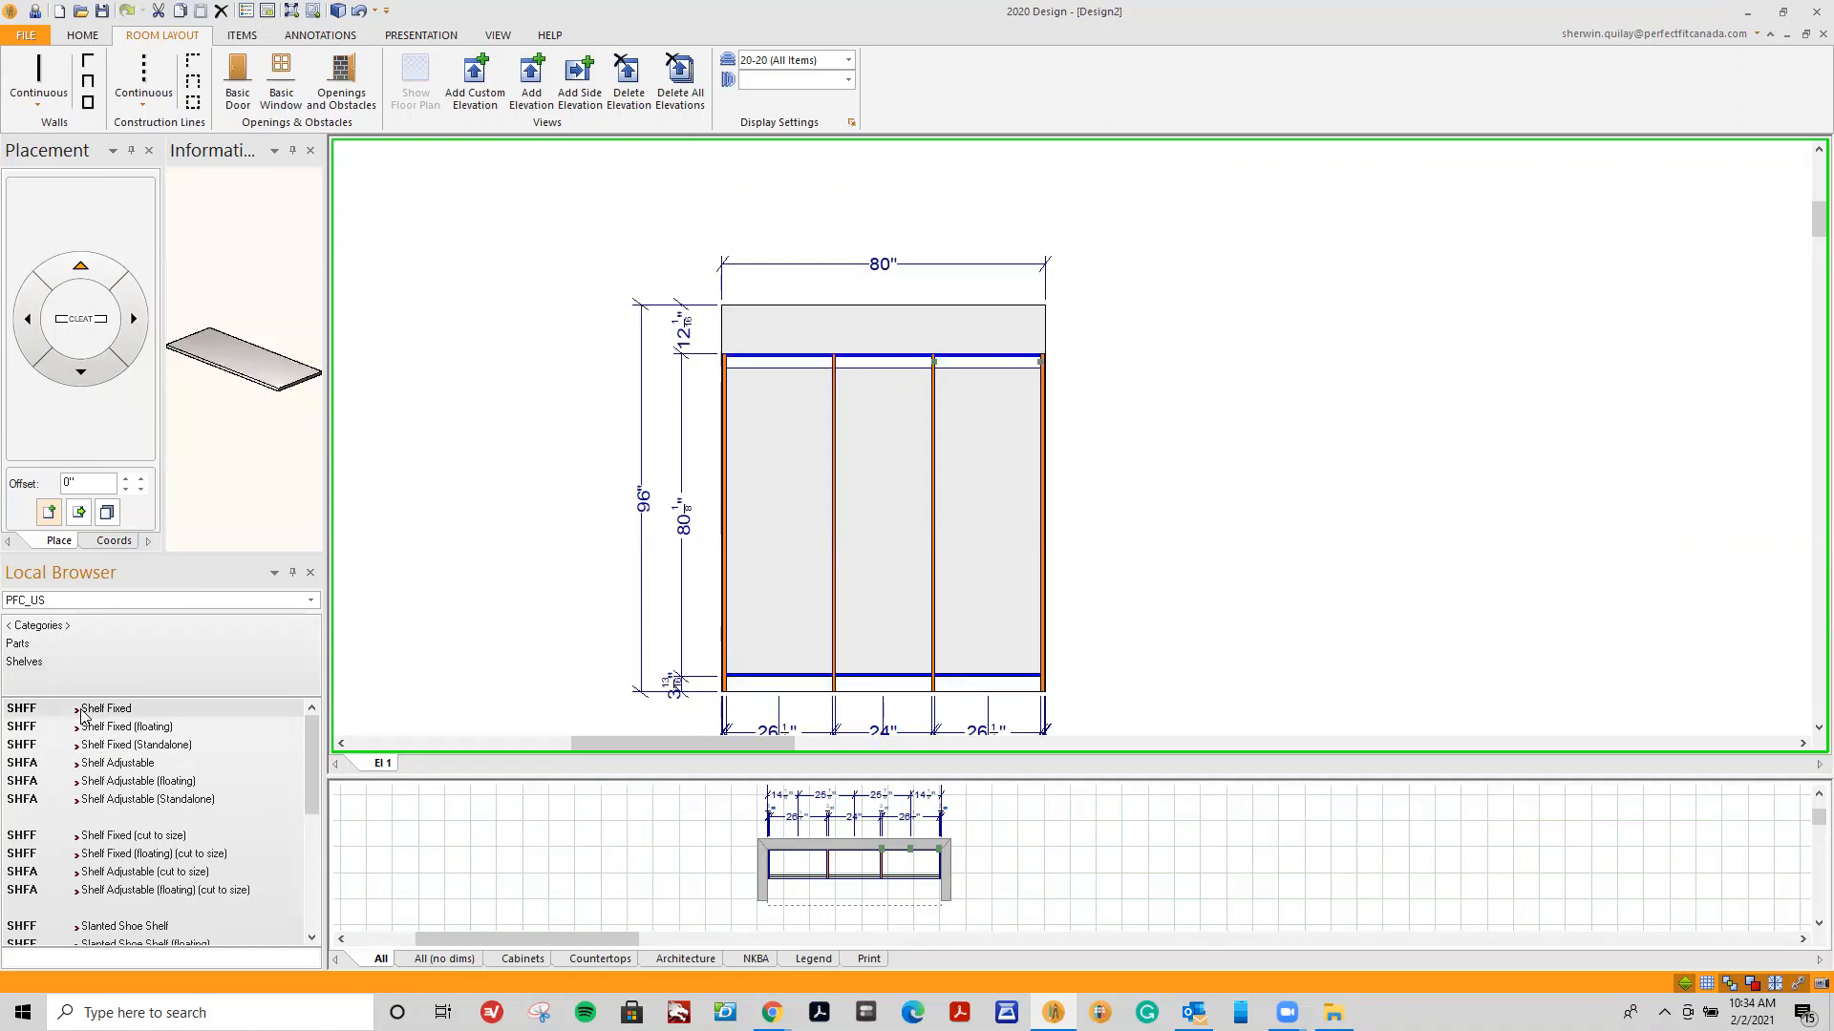
left_click_drag(84, 717, 804, 547)
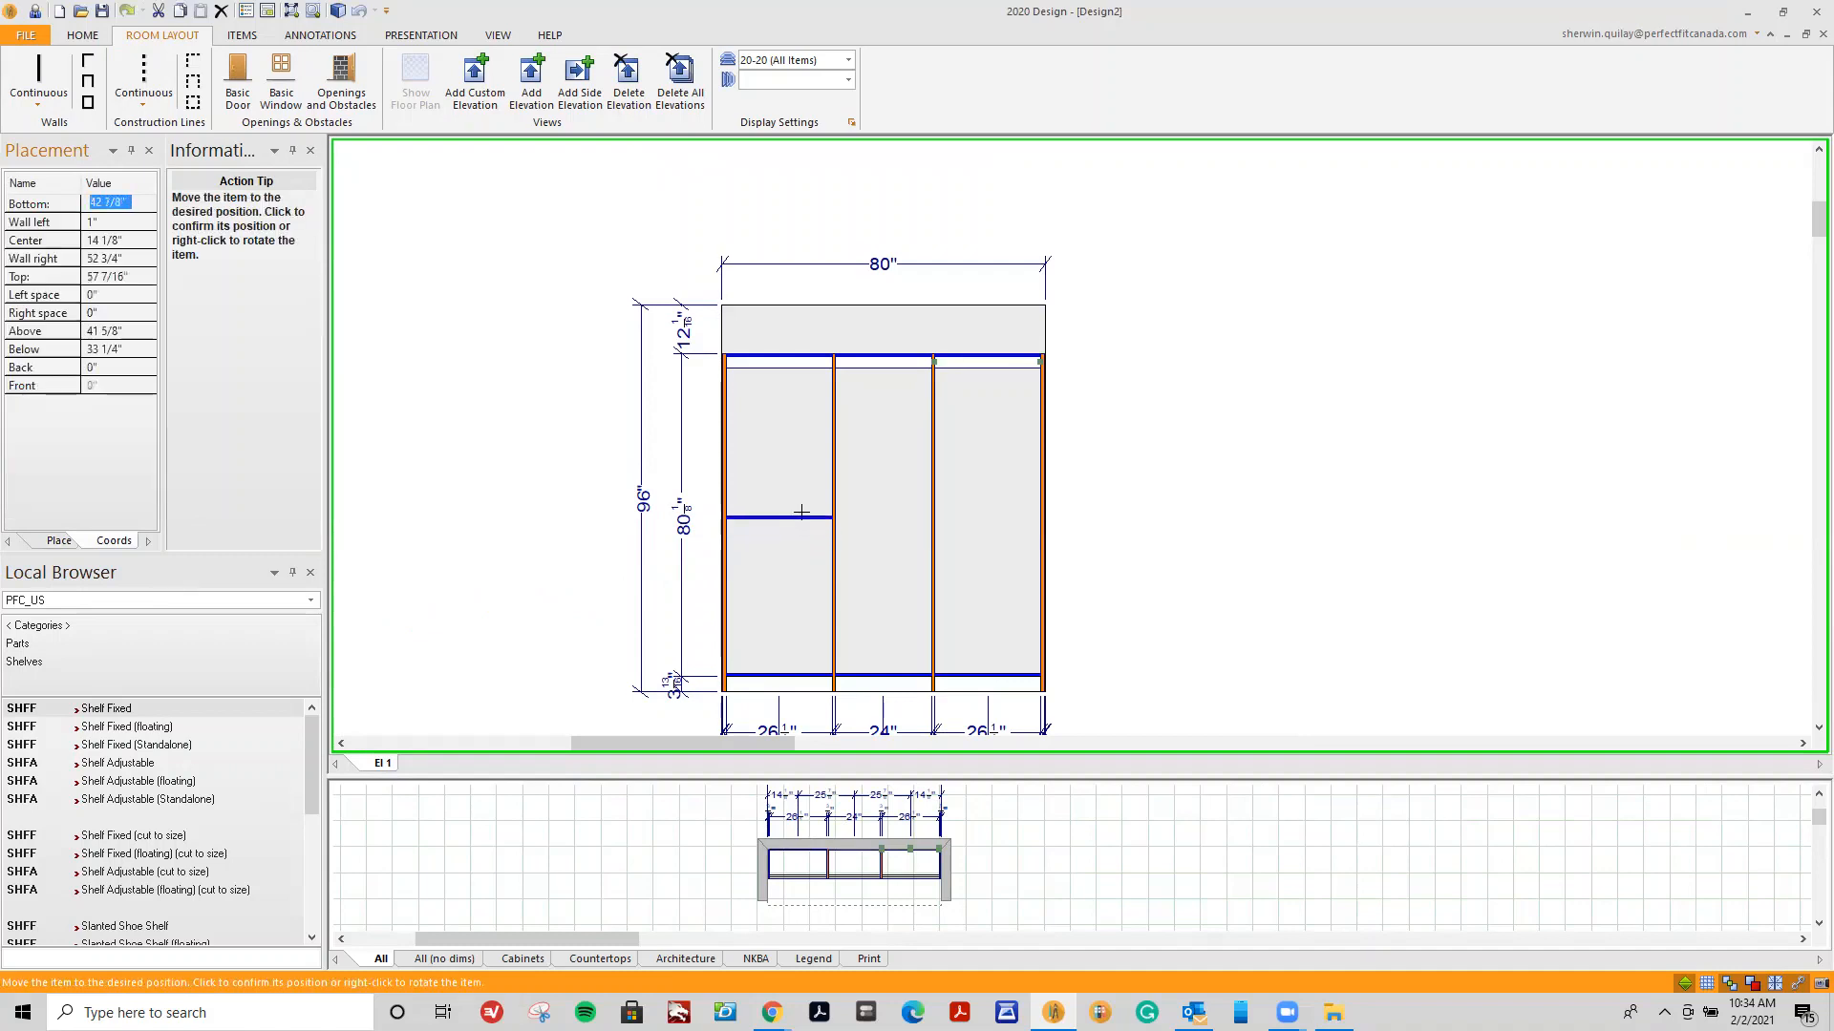
left_click(783, 545)
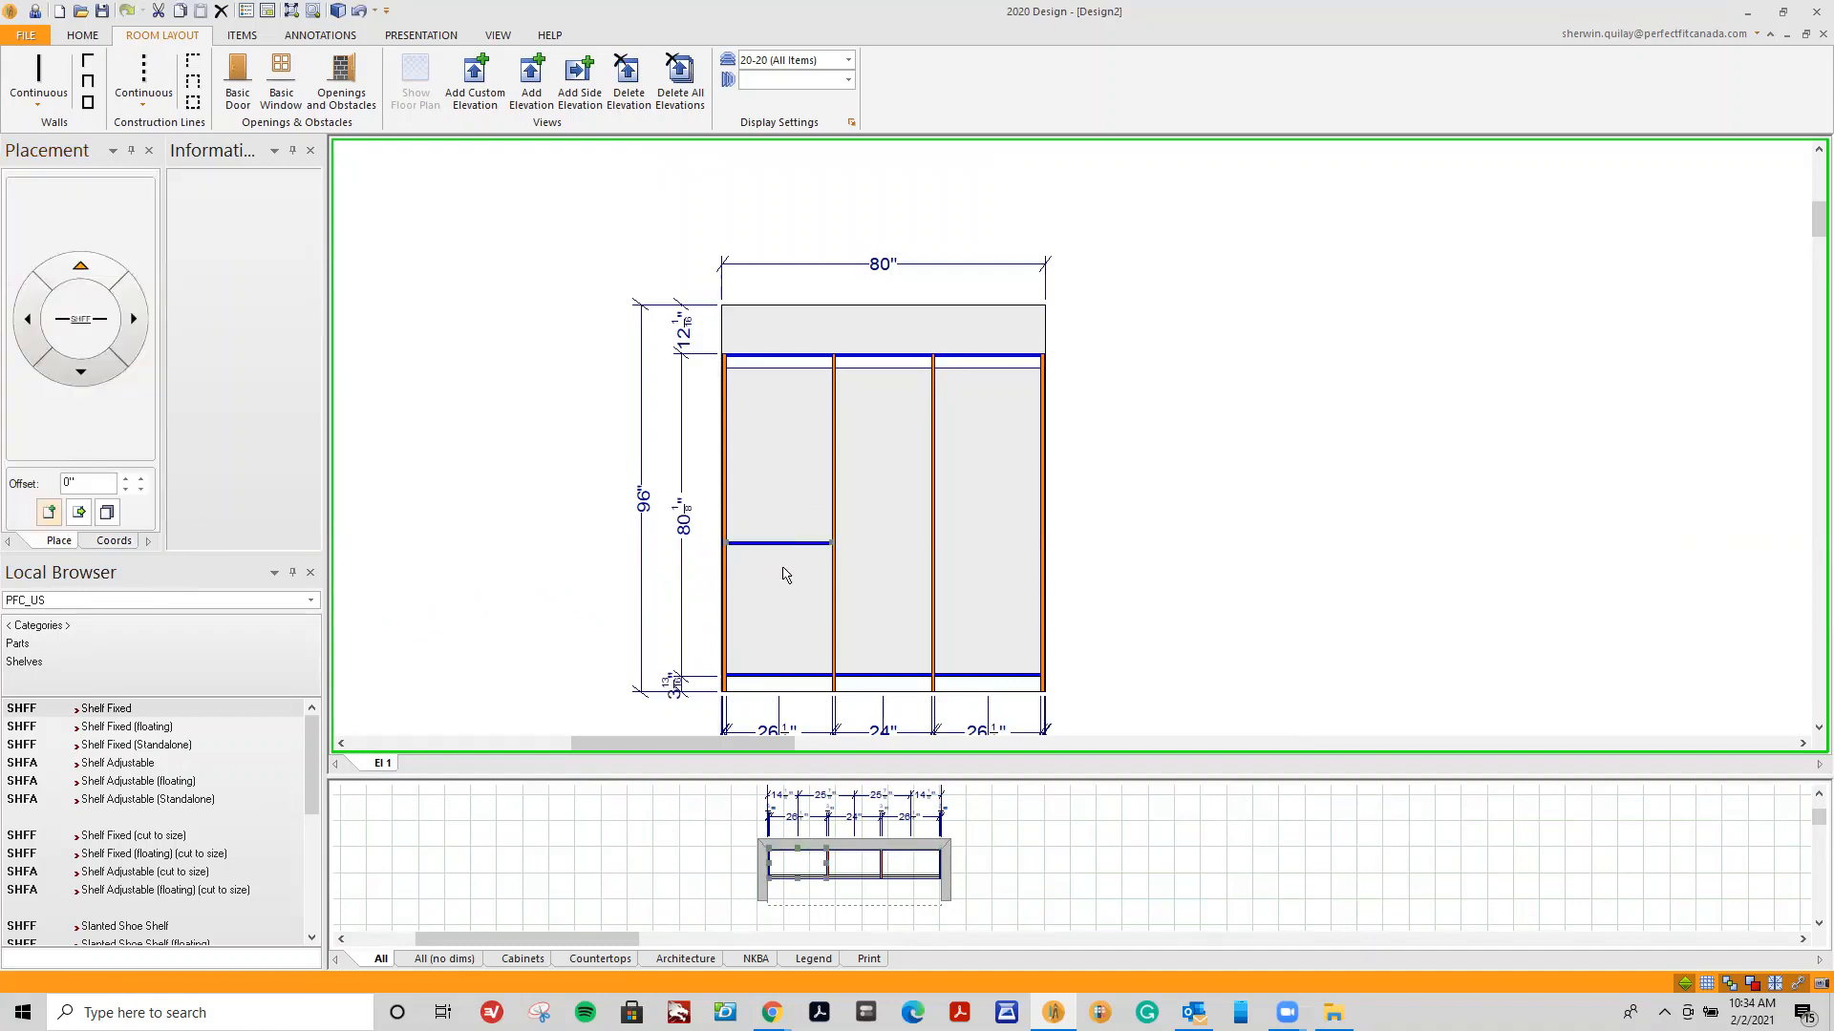
Add a Line to Line dimension in the left module from the underside of the top shelf to the top of the middle fixed shelf.
scroll(783, 576, "up", 1)
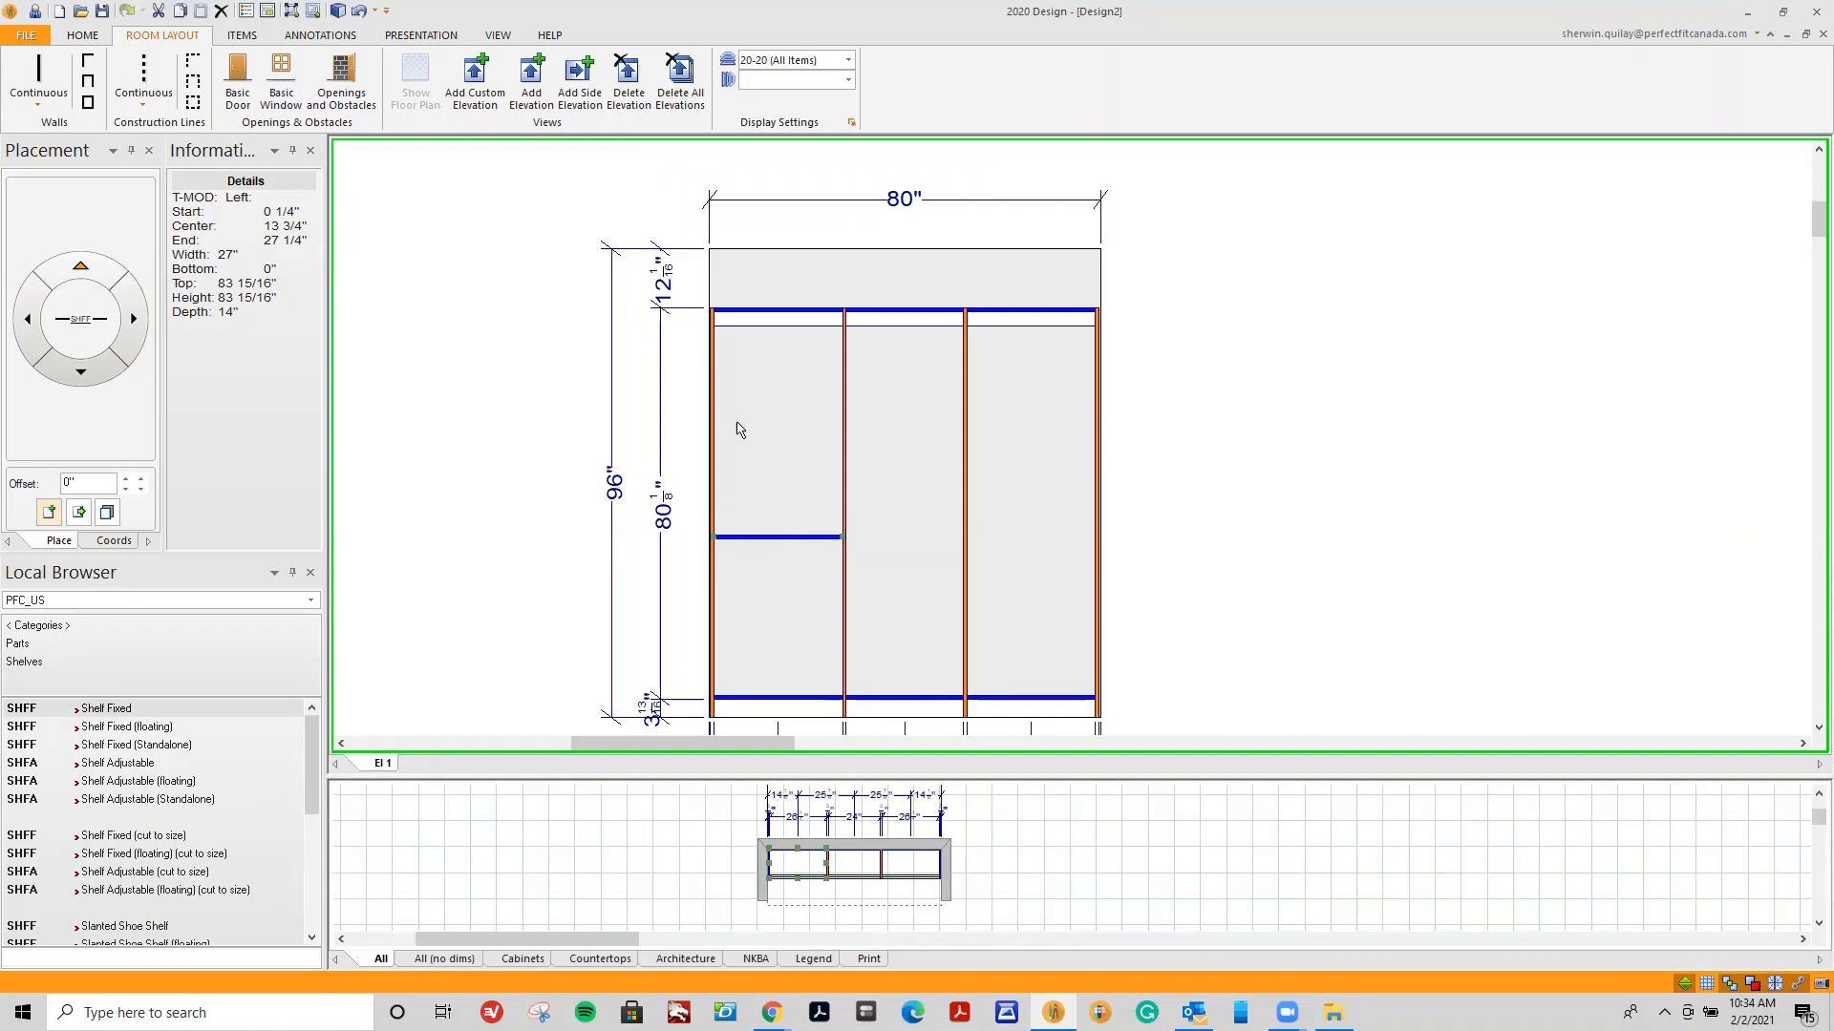
left_click(242, 36)
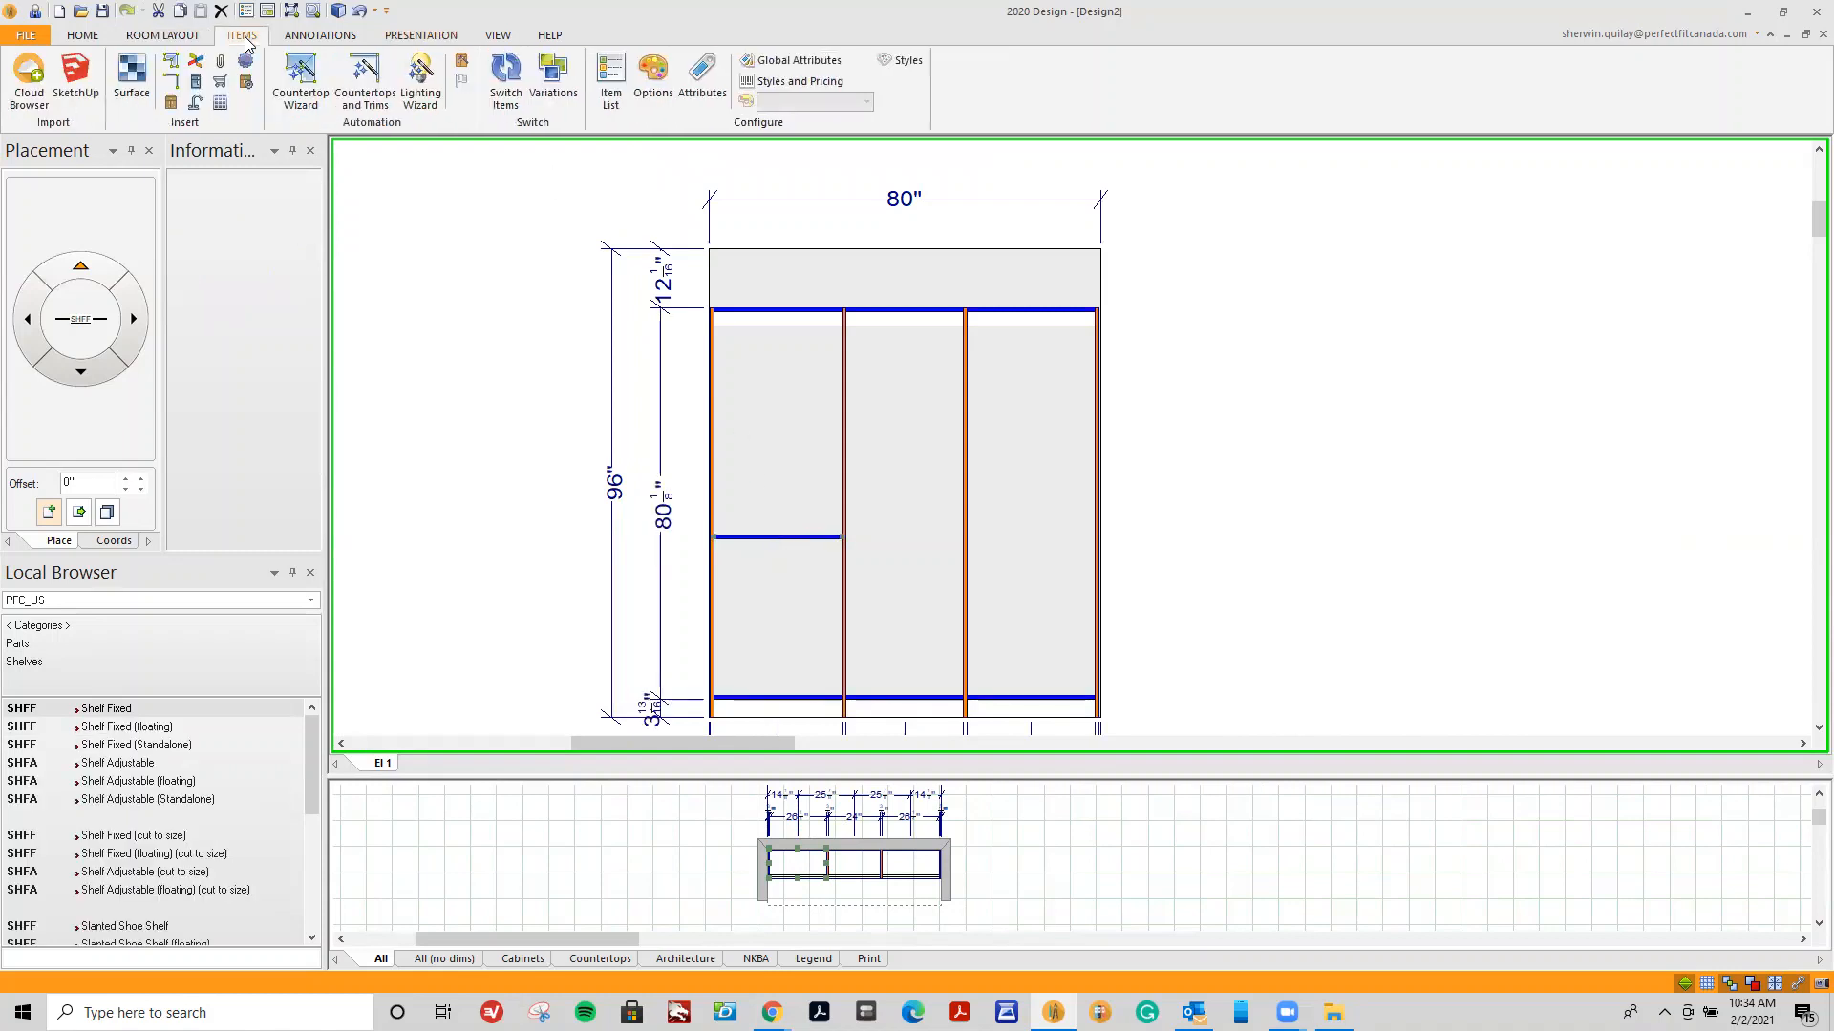
left_click(316, 36)
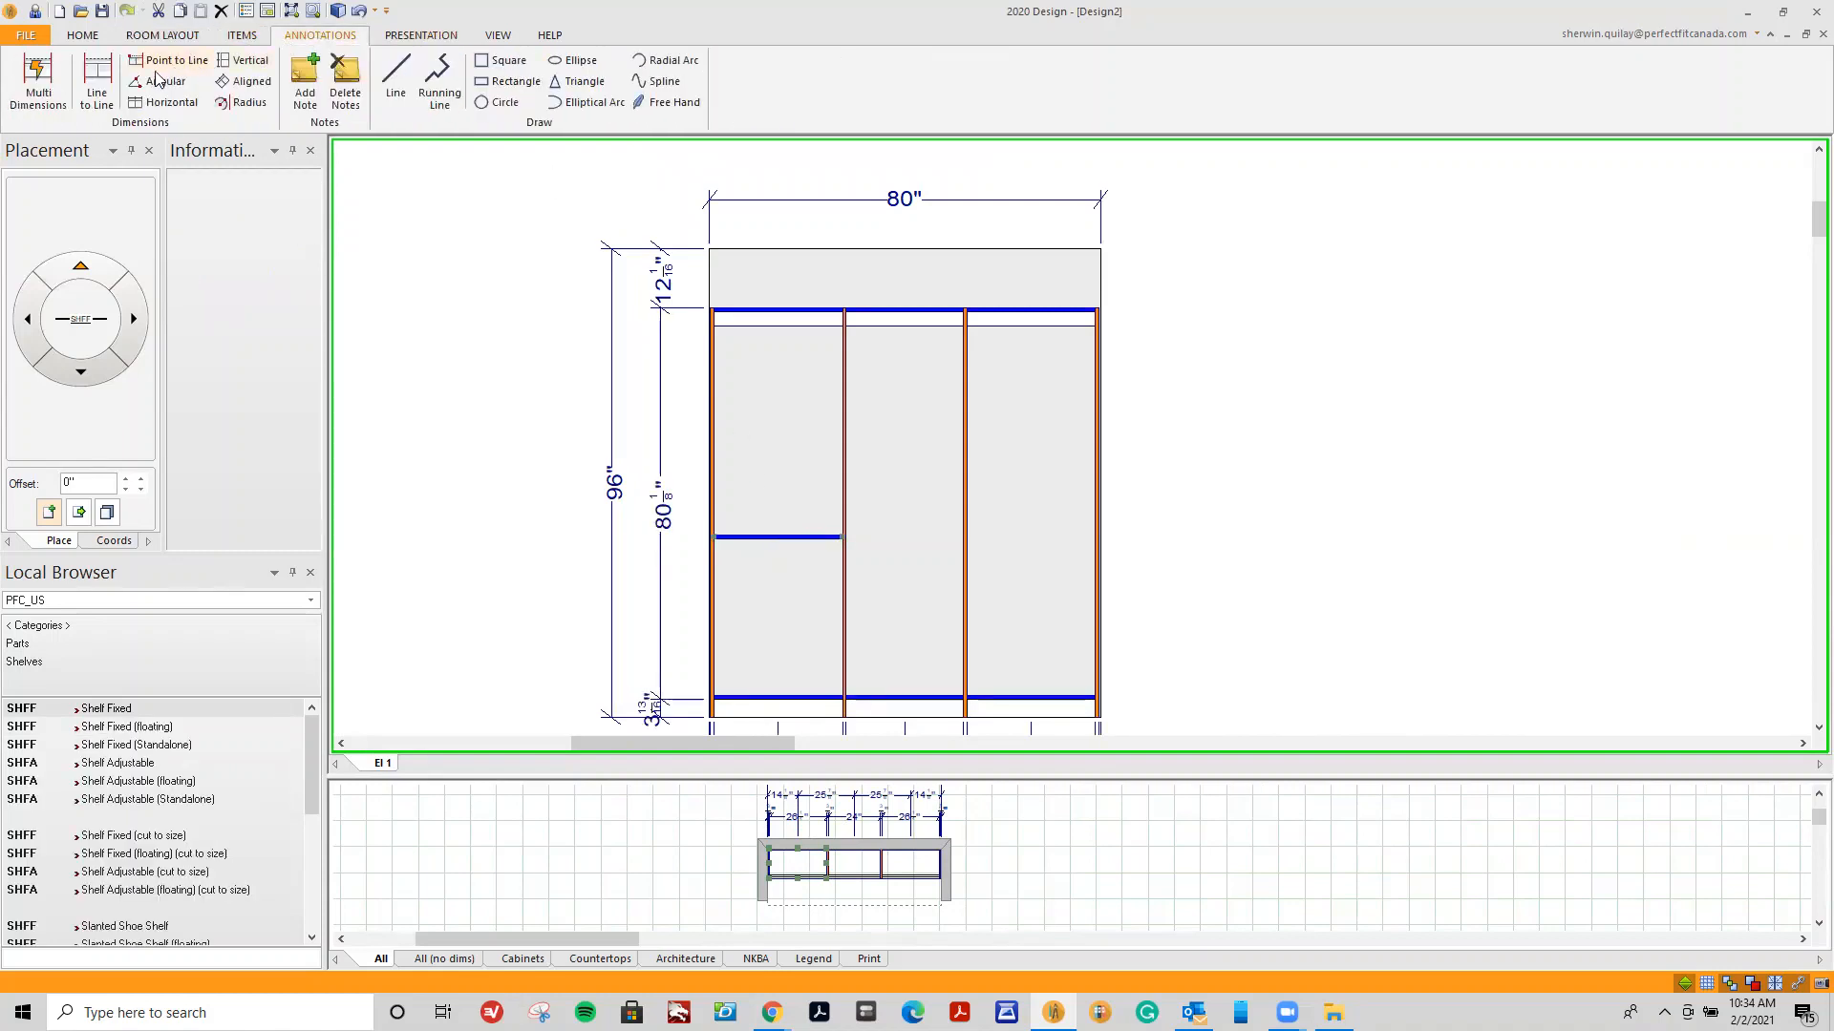
left_click(96, 82)
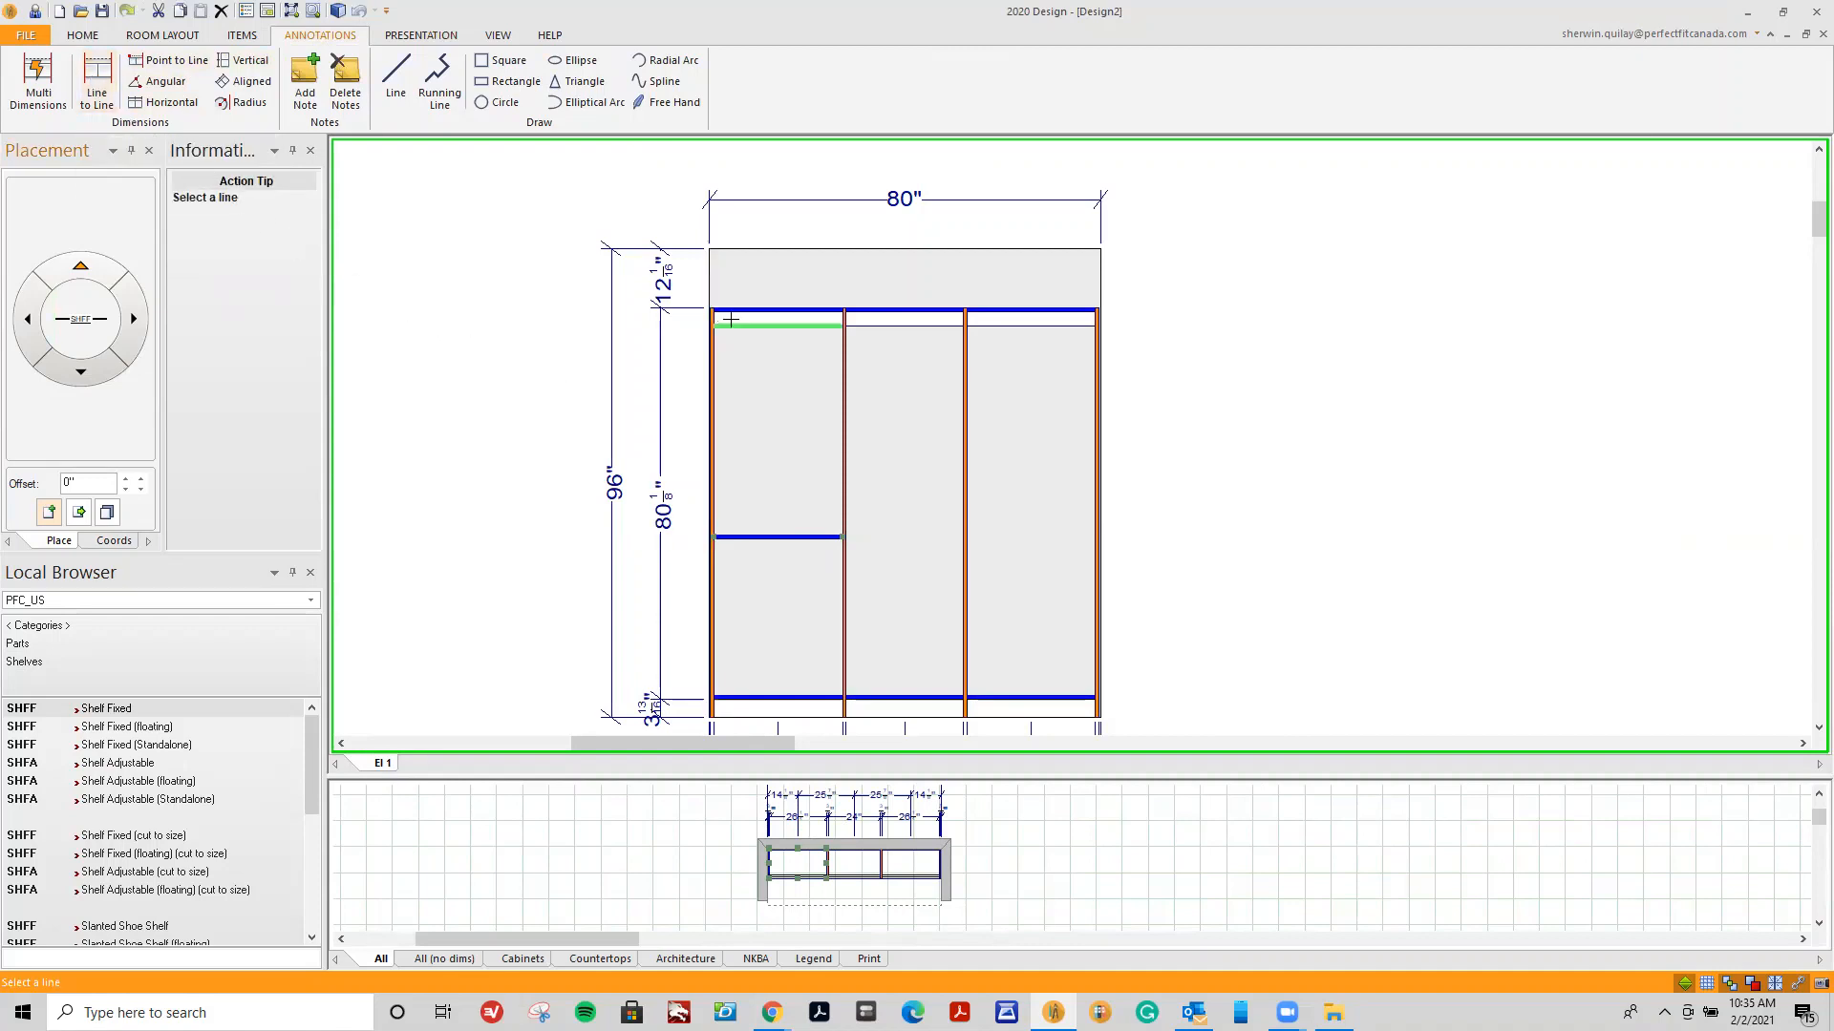
scroll(754, 335, "up", 4)
scroll(754, 334, "up", 3)
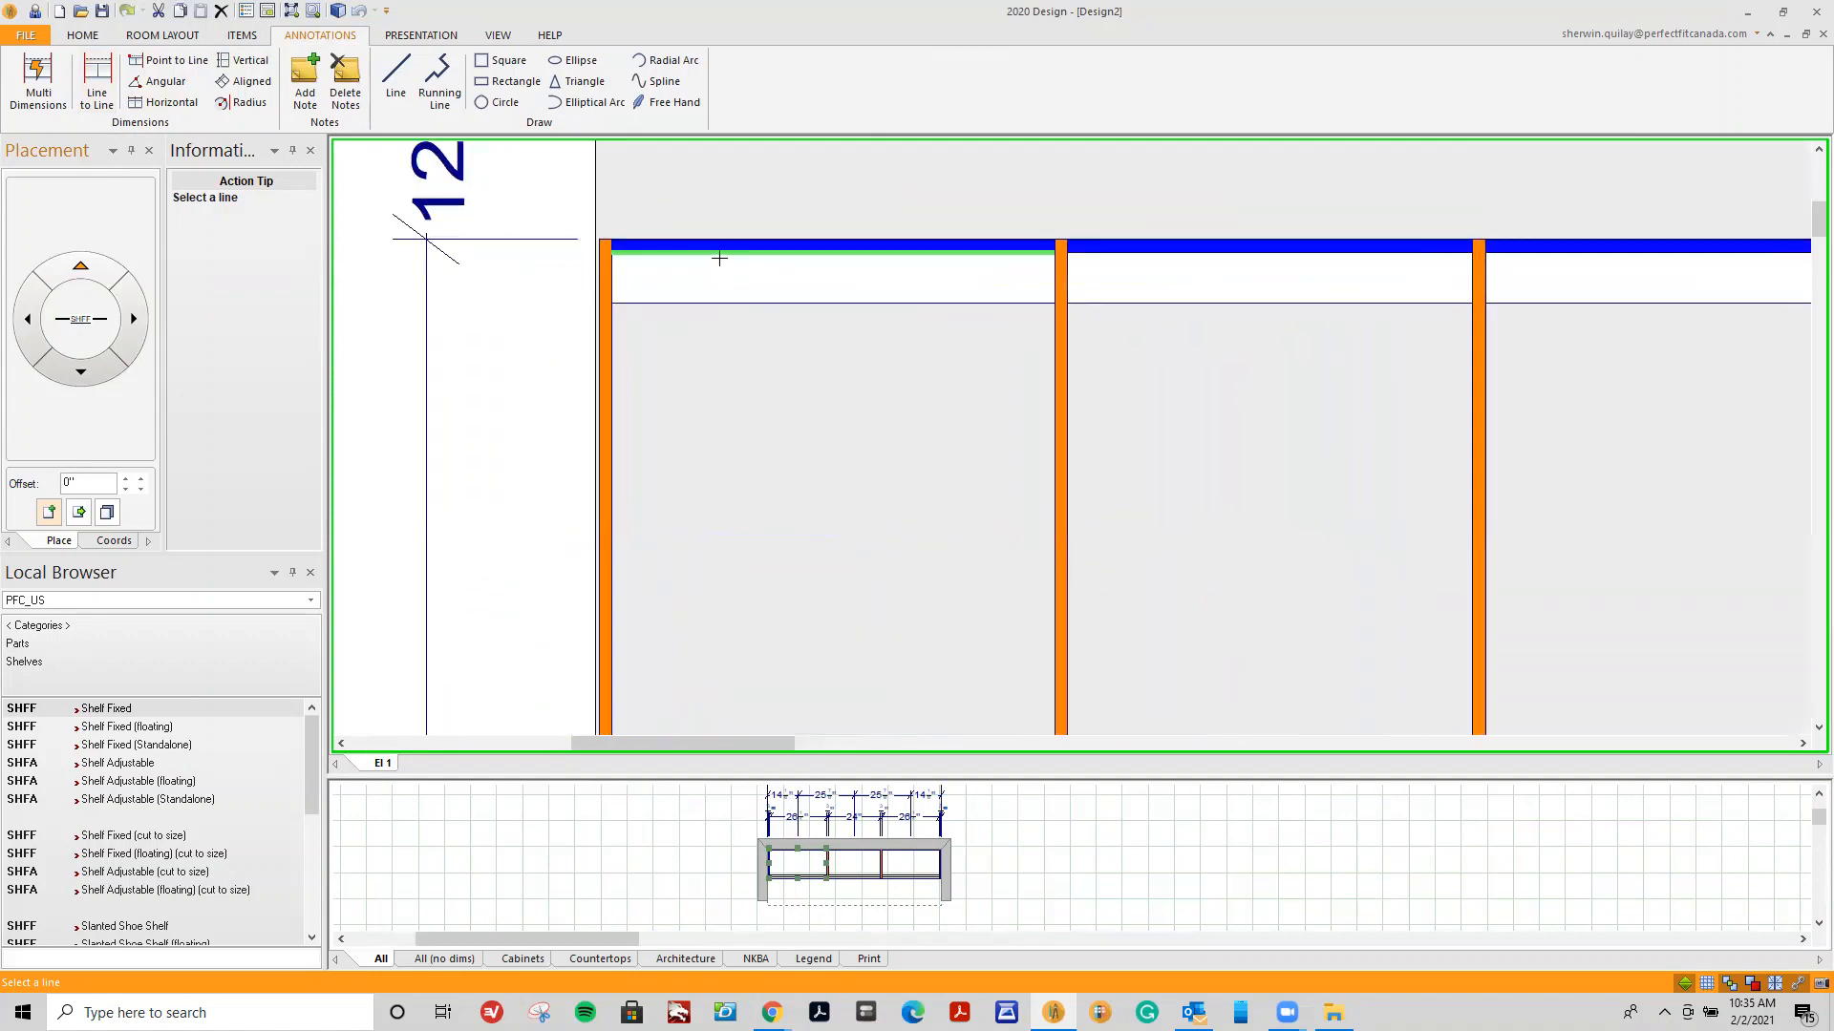
scroll(729, 278, "down", 5)
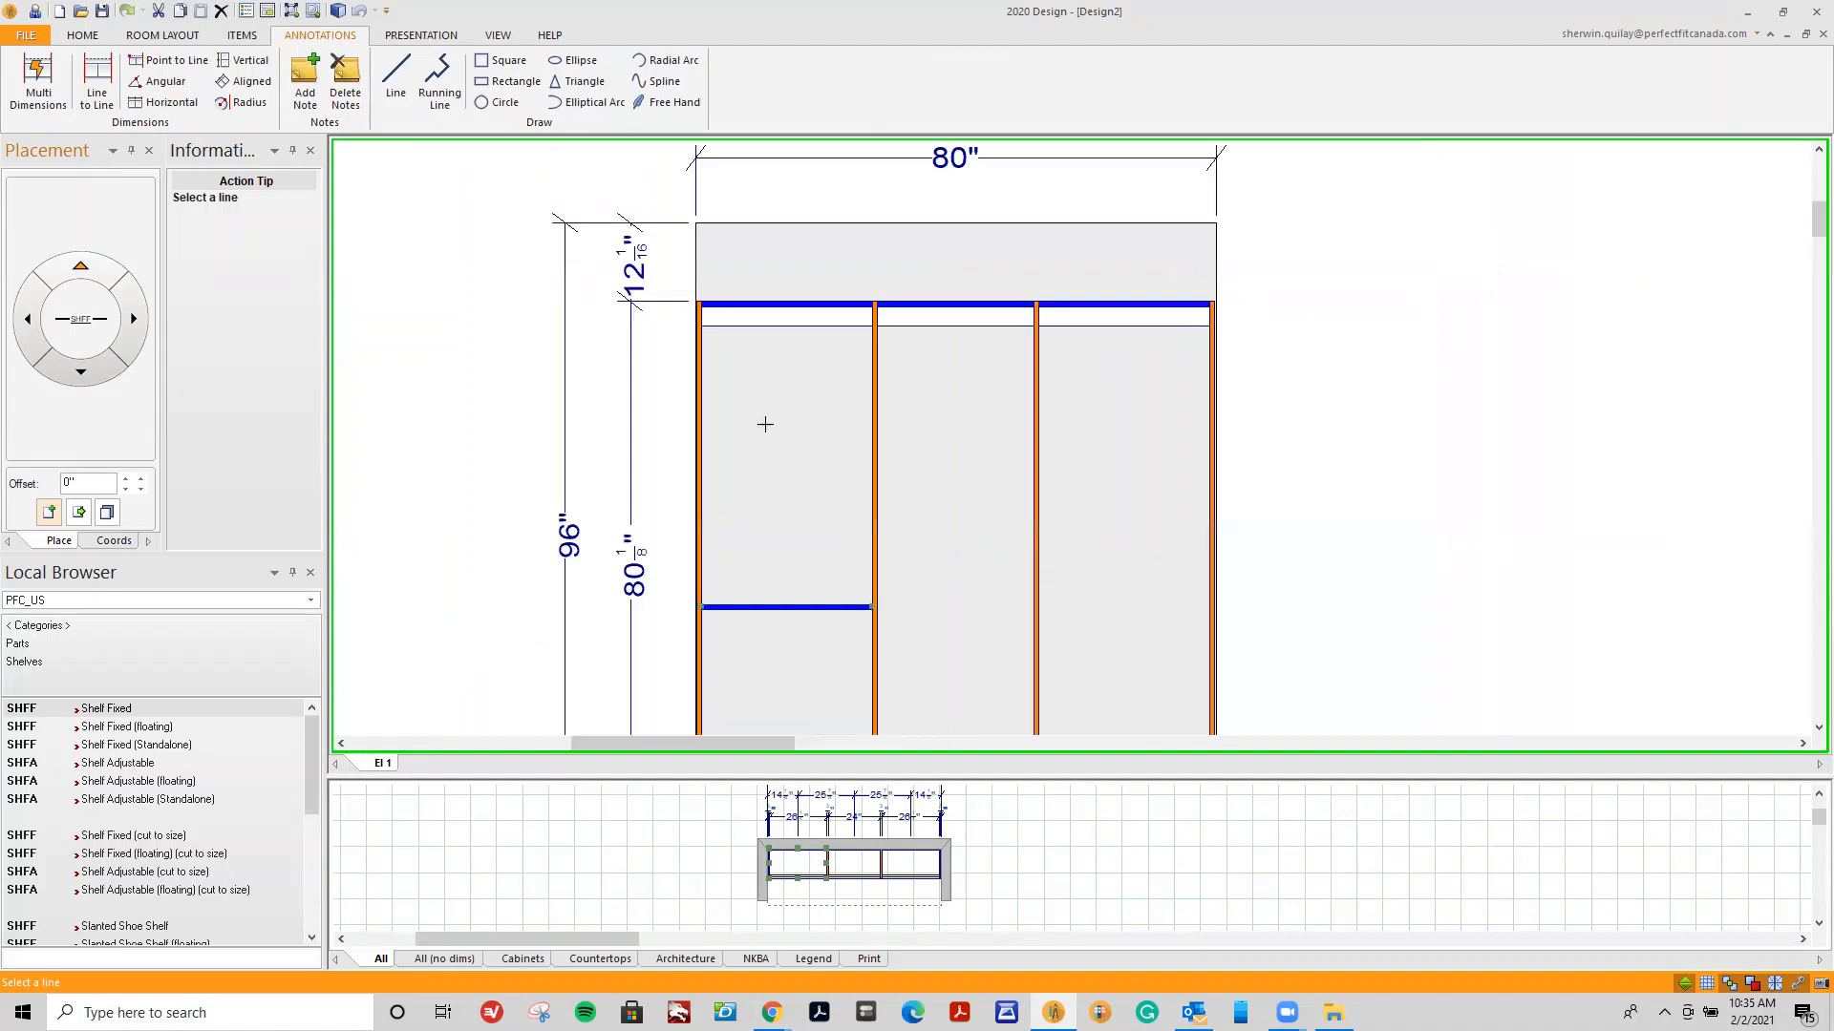
scroll(765, 424, "down", 1)
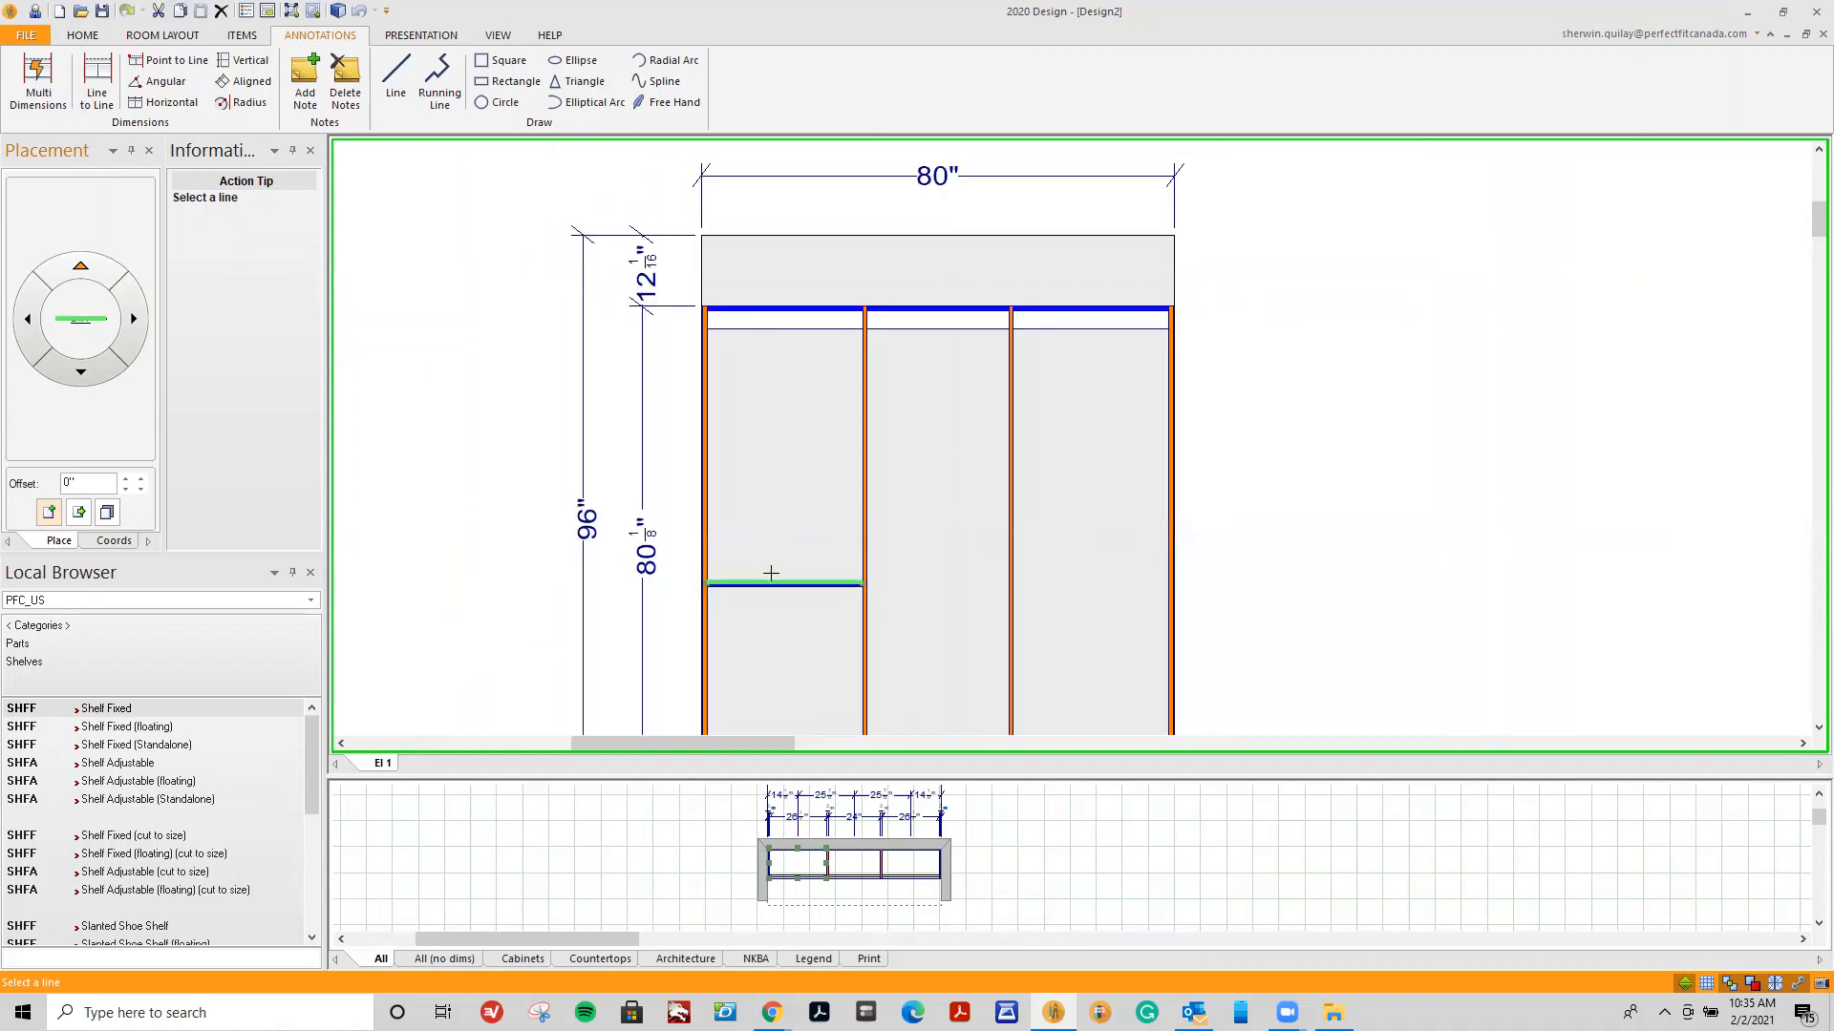
scroll(771, 581, "up", 3)
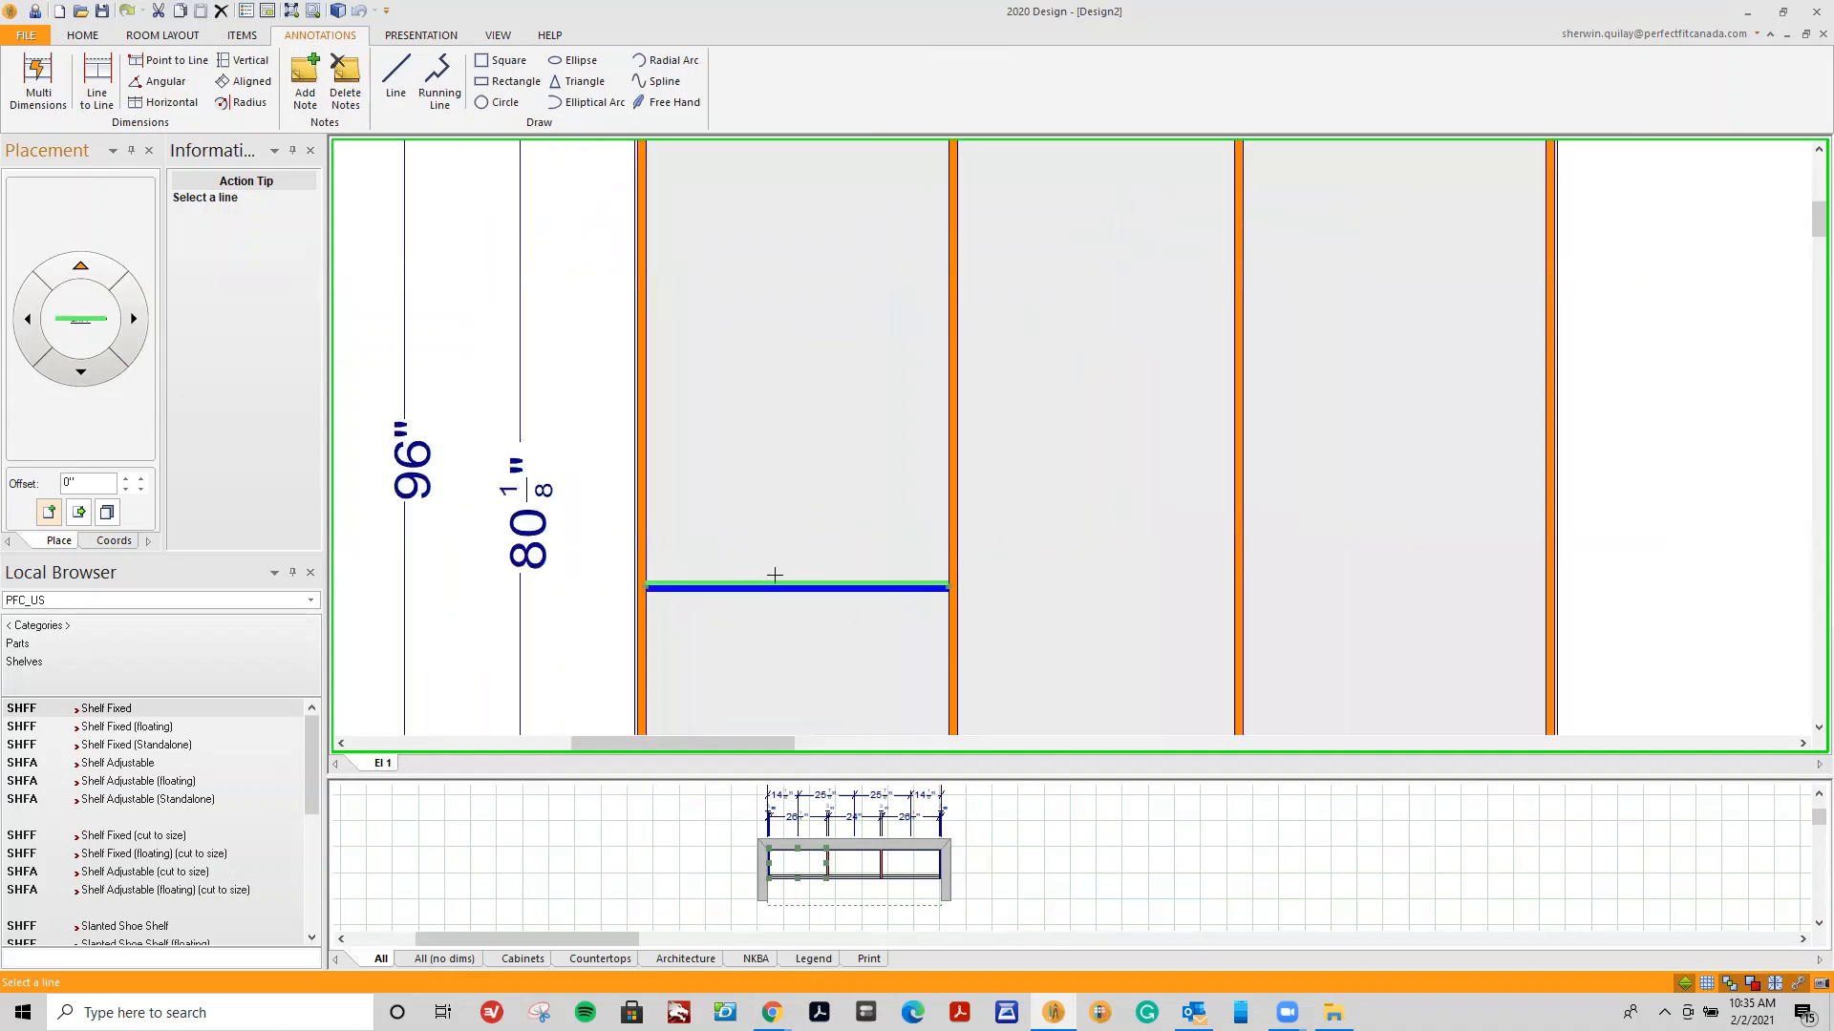
left_click(773, 578)
scroll(771, 573, "down", 2)
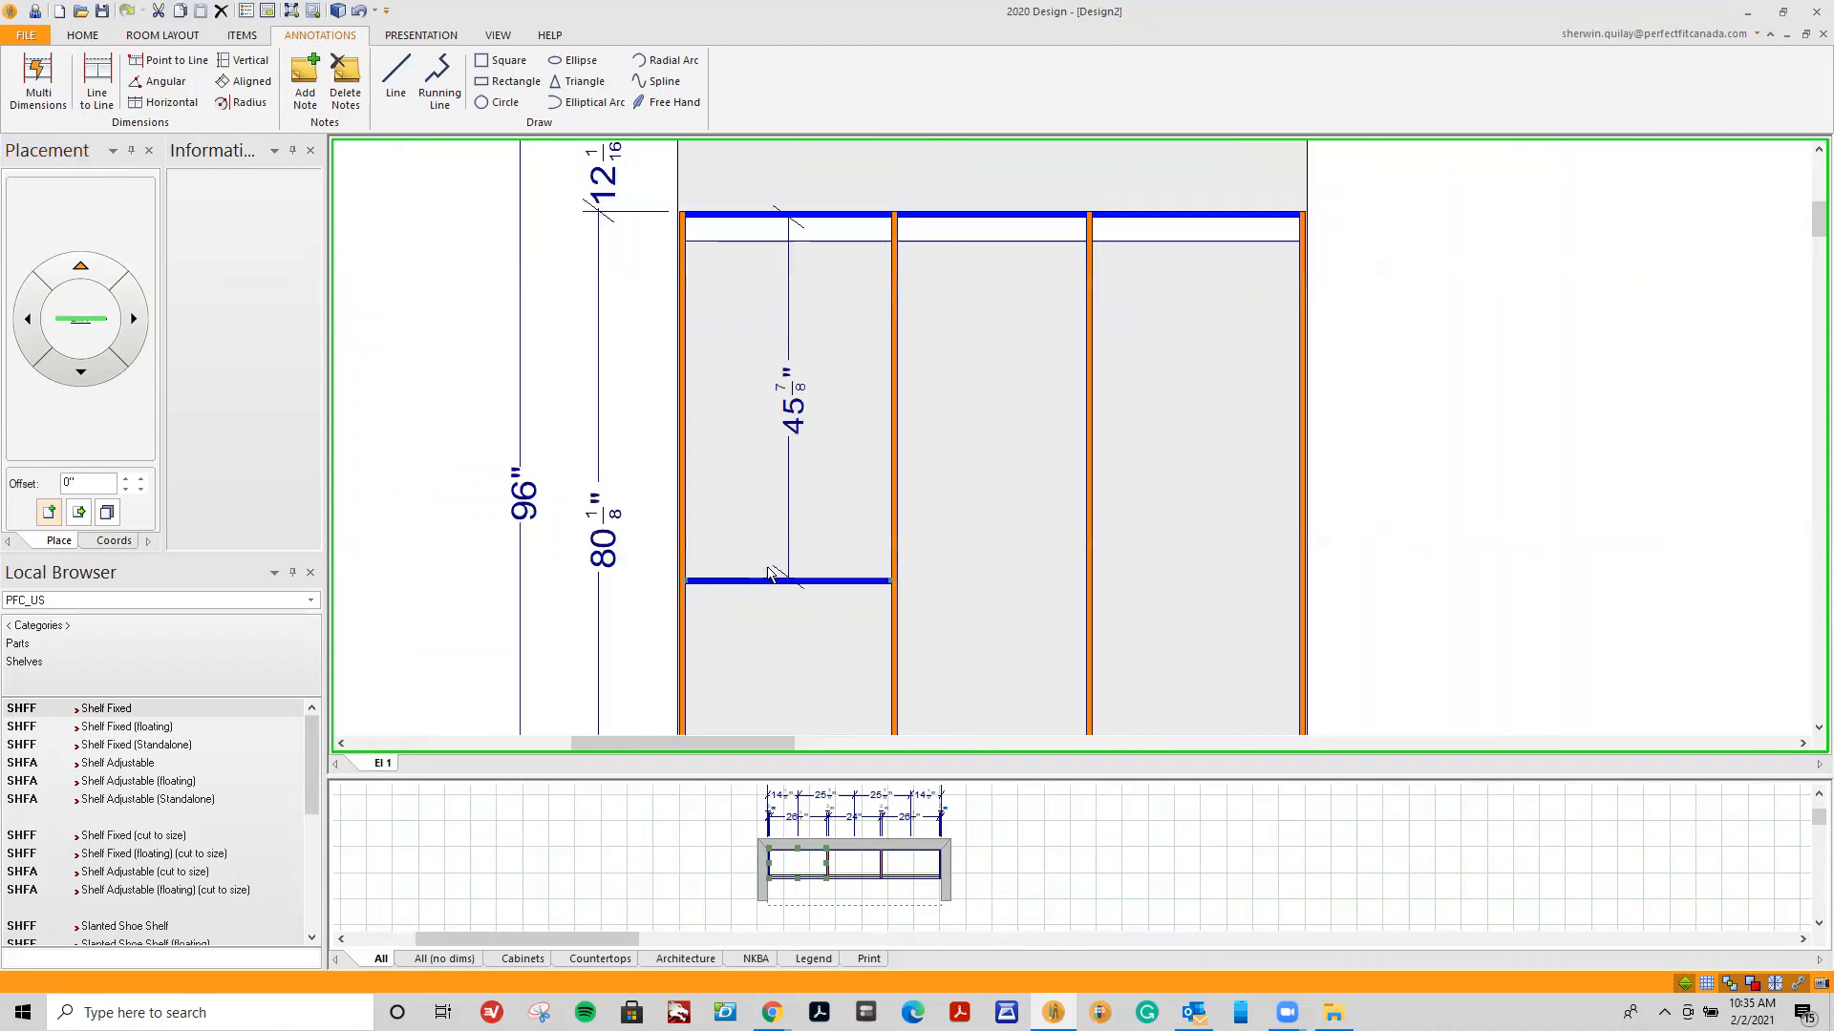
Add a Line to Line dimension in the left module from the underside of the middle fixed shelf to the bottom shelf.
left_click(1817, 727)
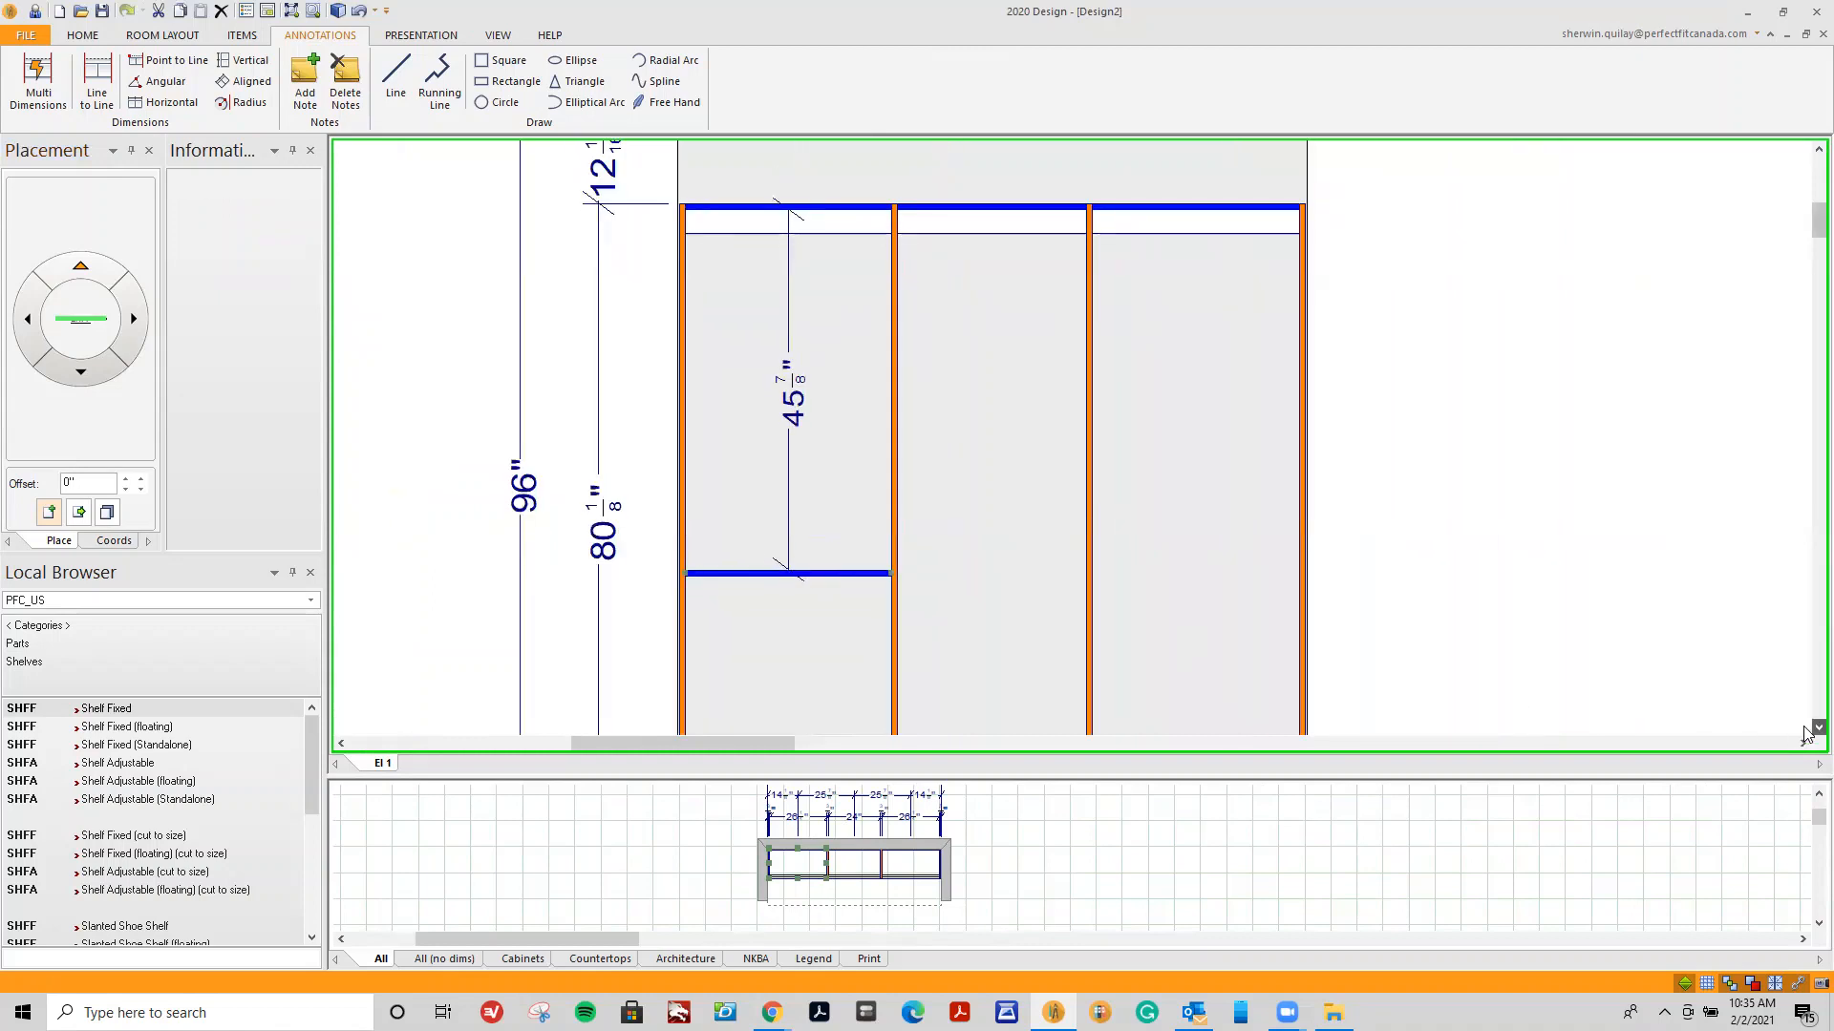
left_click(1818, 728)
left_click(1817, 728)
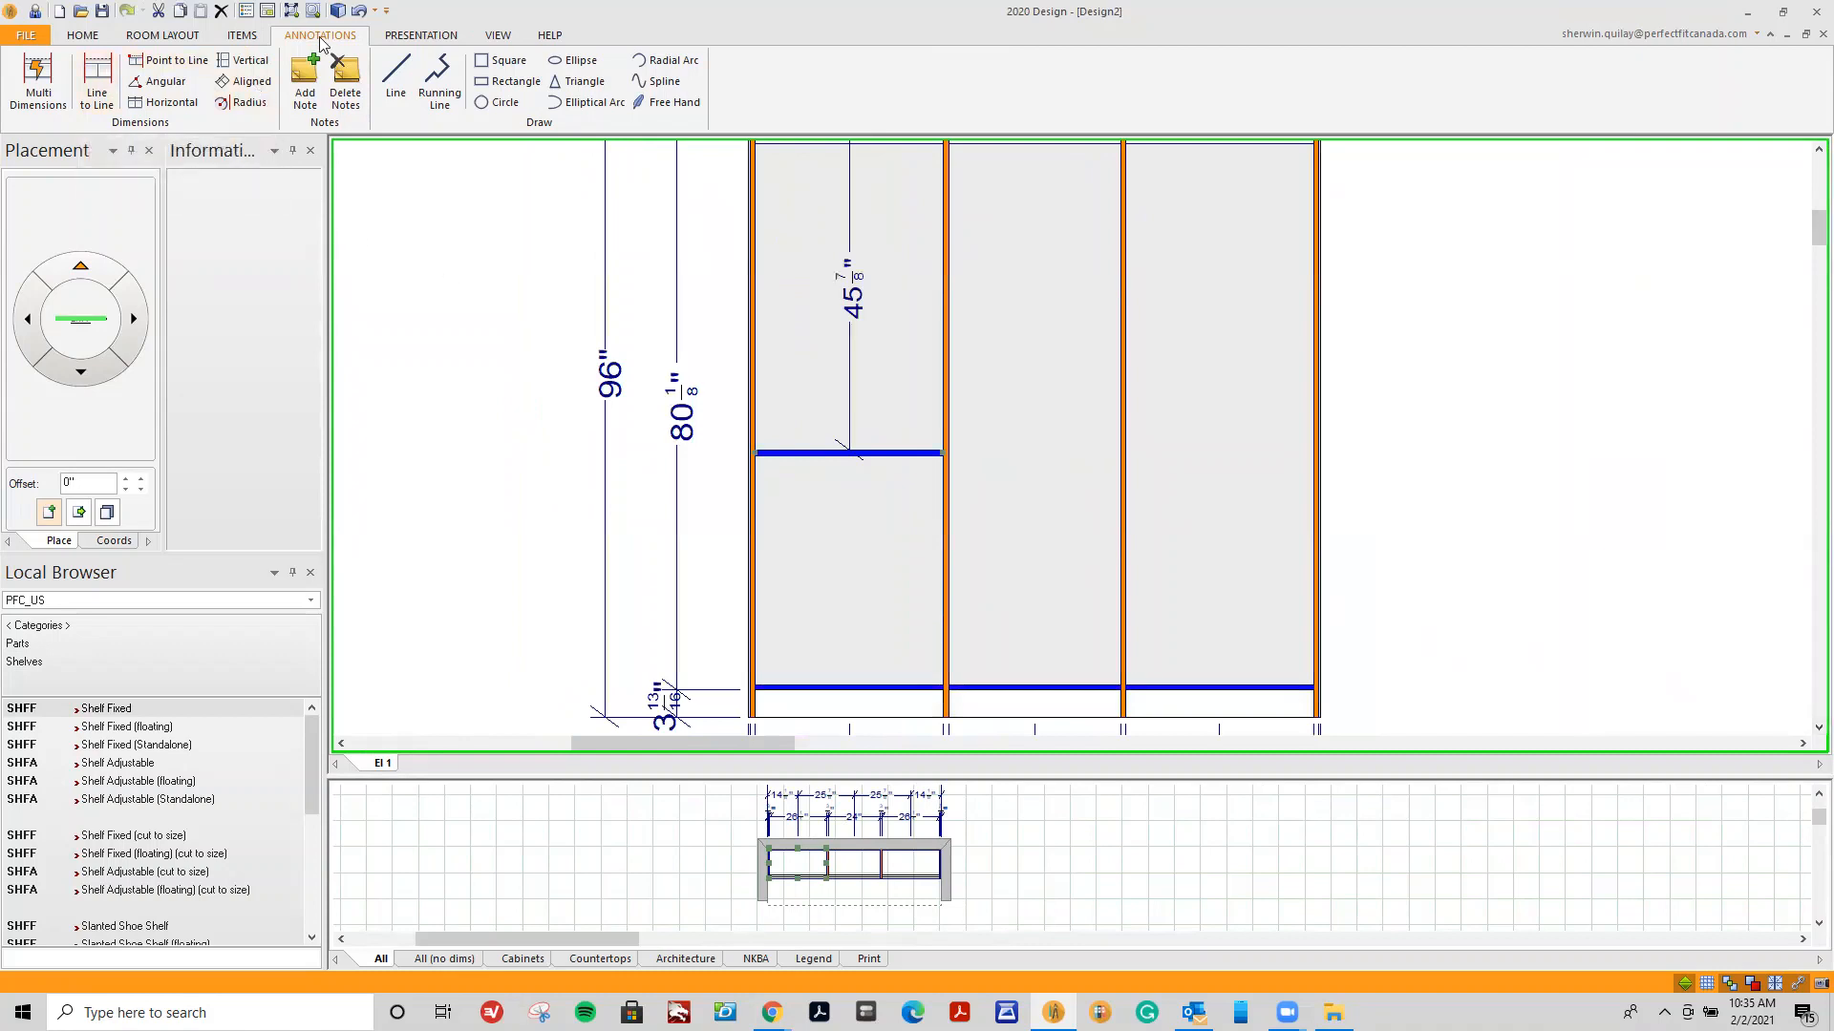
left_click(105, 84)
left_click(855, 456)
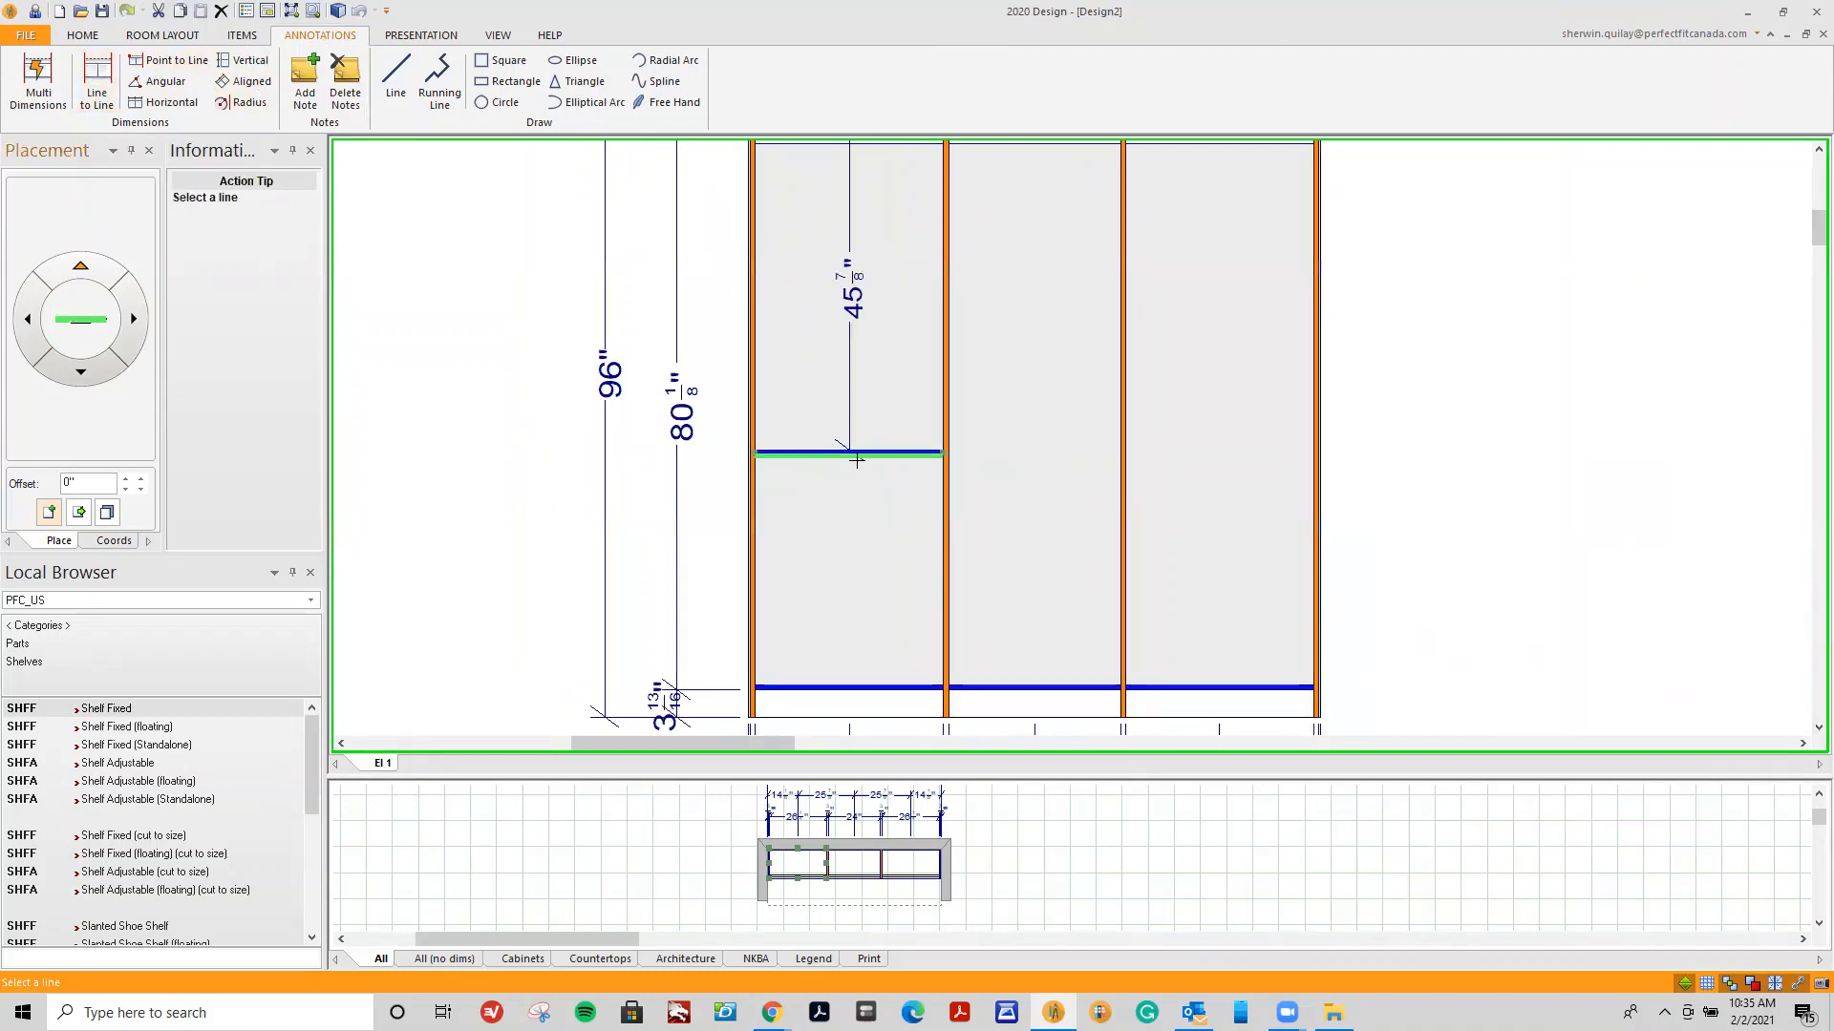
left_click(860, 680)
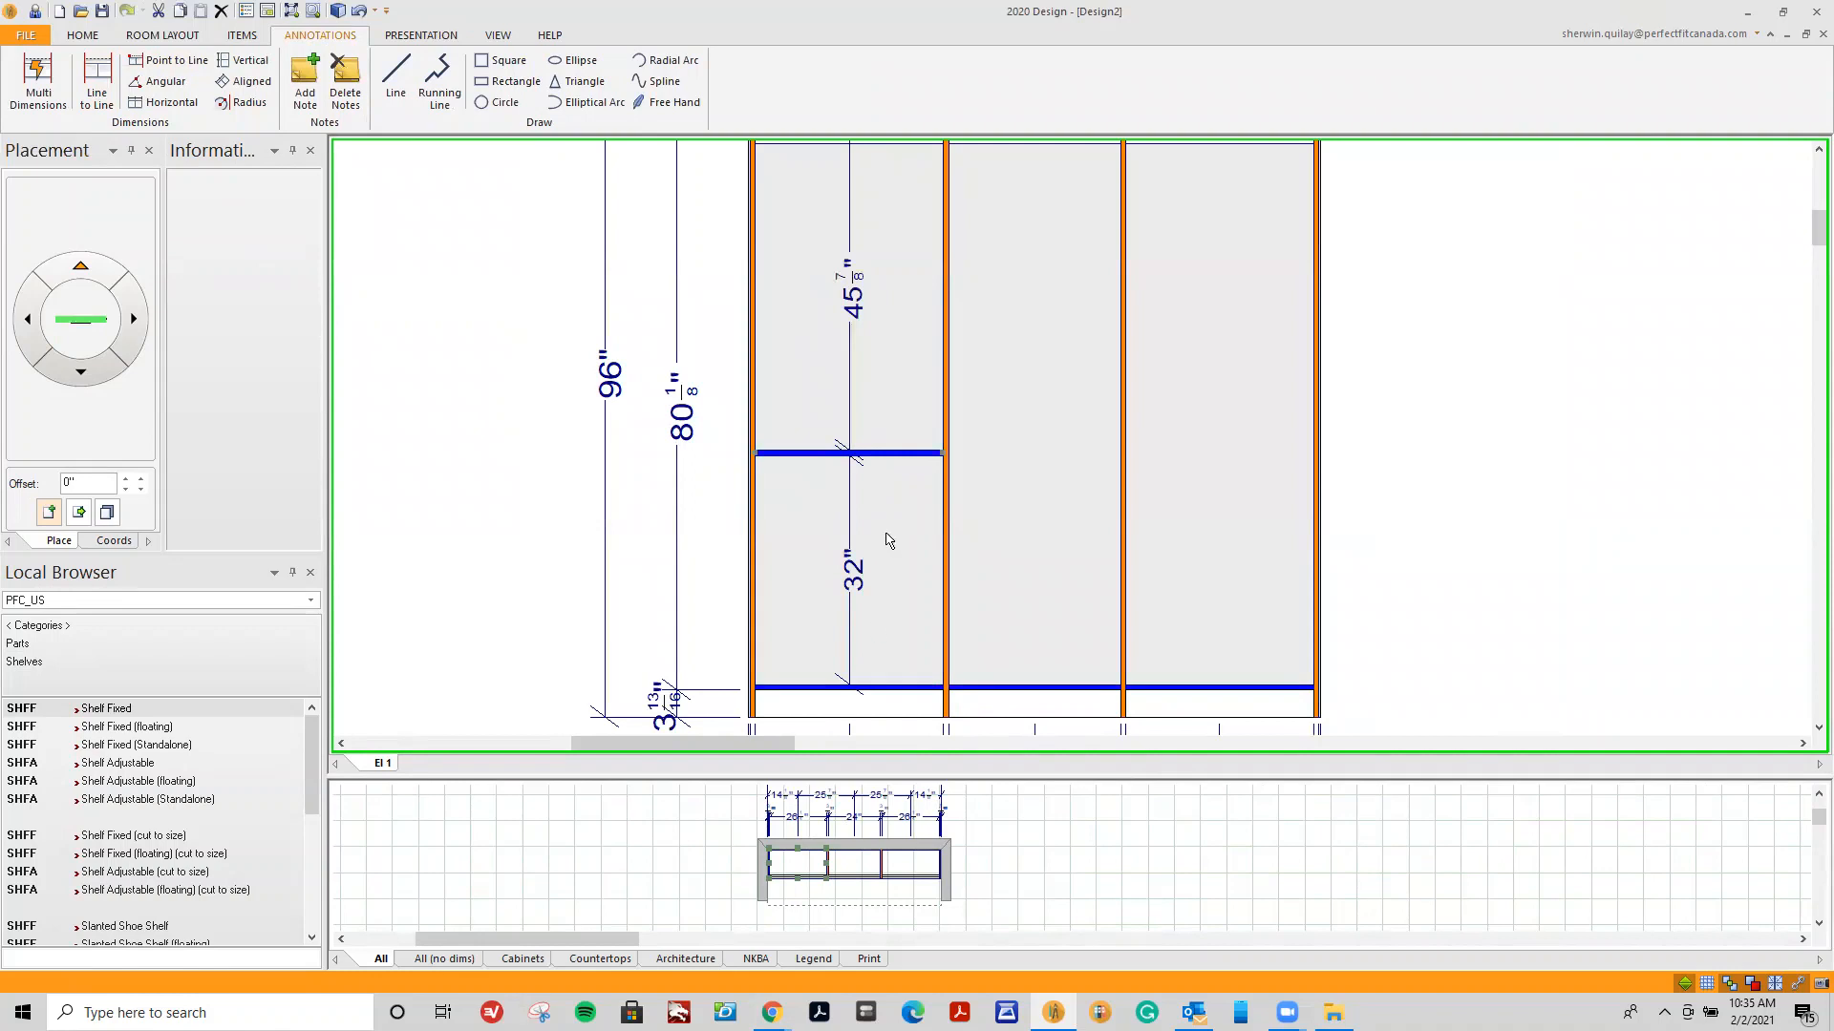
Raise the left module's middle fixed shelf to leave openings of about 38 5/16" above and 39 9/16" below it.
scroll(889, 540, "down", 1)
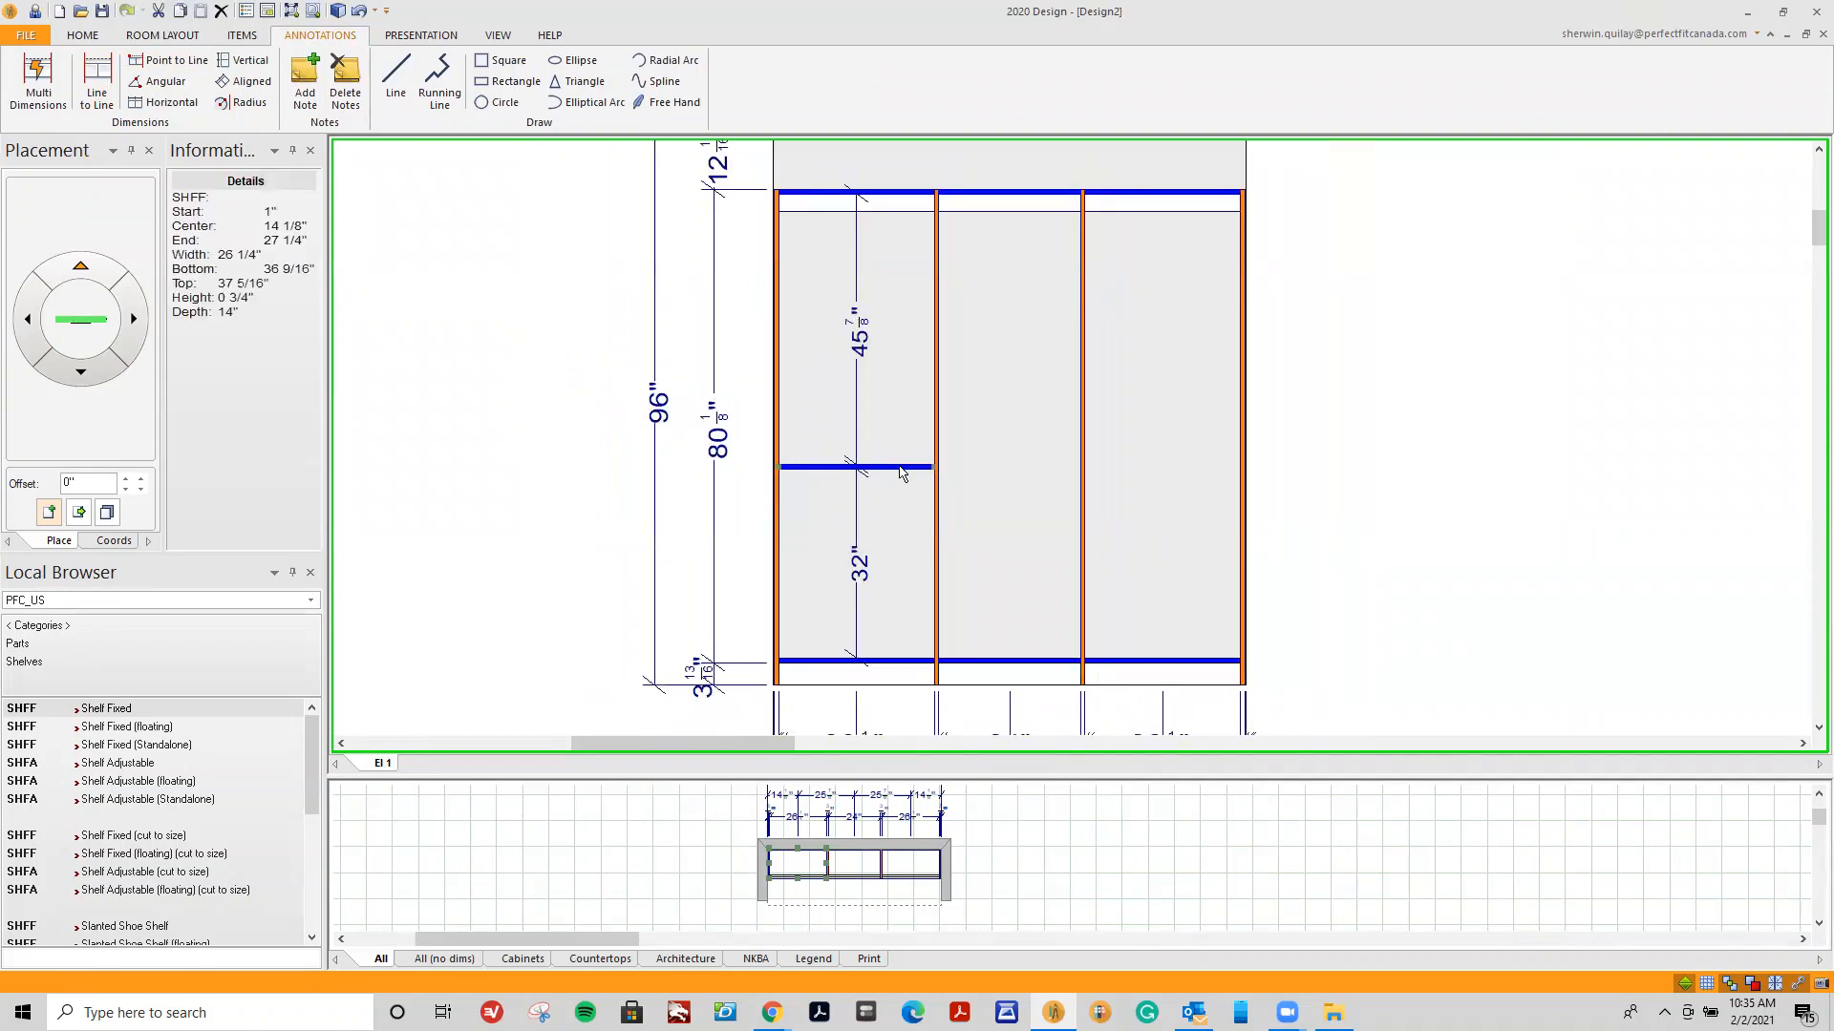
left_click_drag(902, 472, 903, 437)
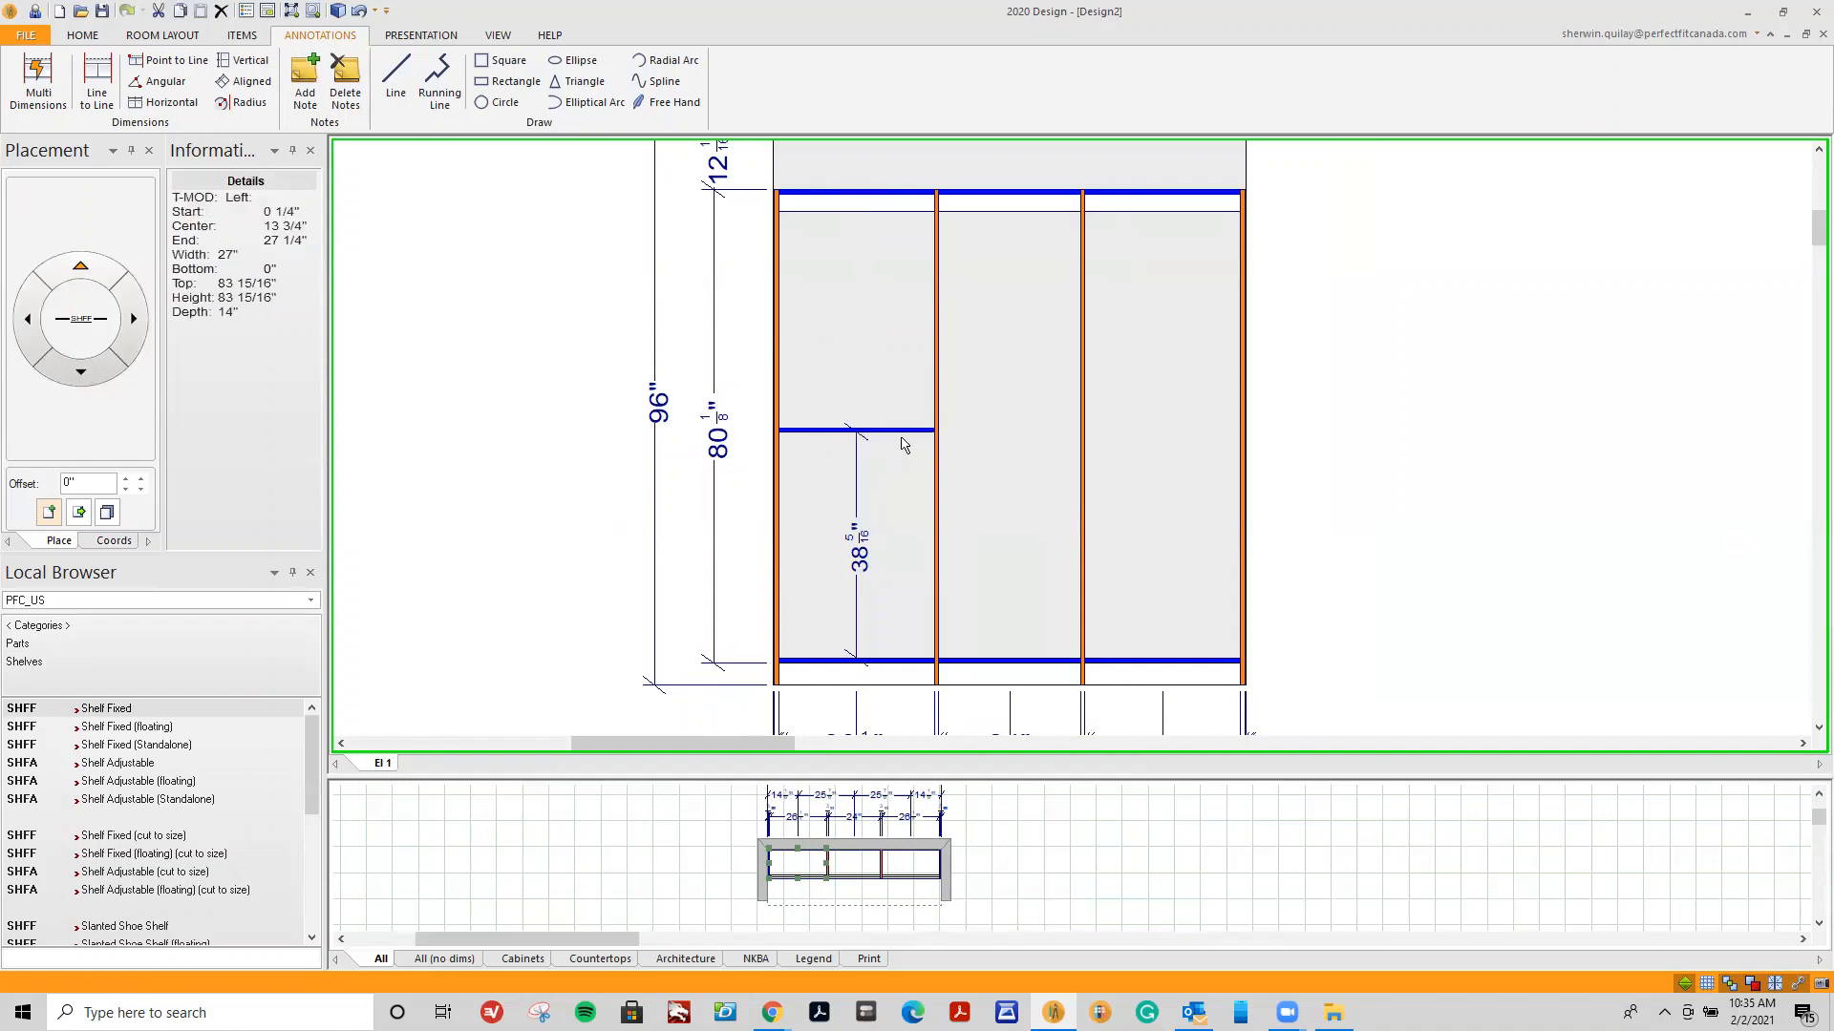
left_click_drag(908, 433, 900, 423)
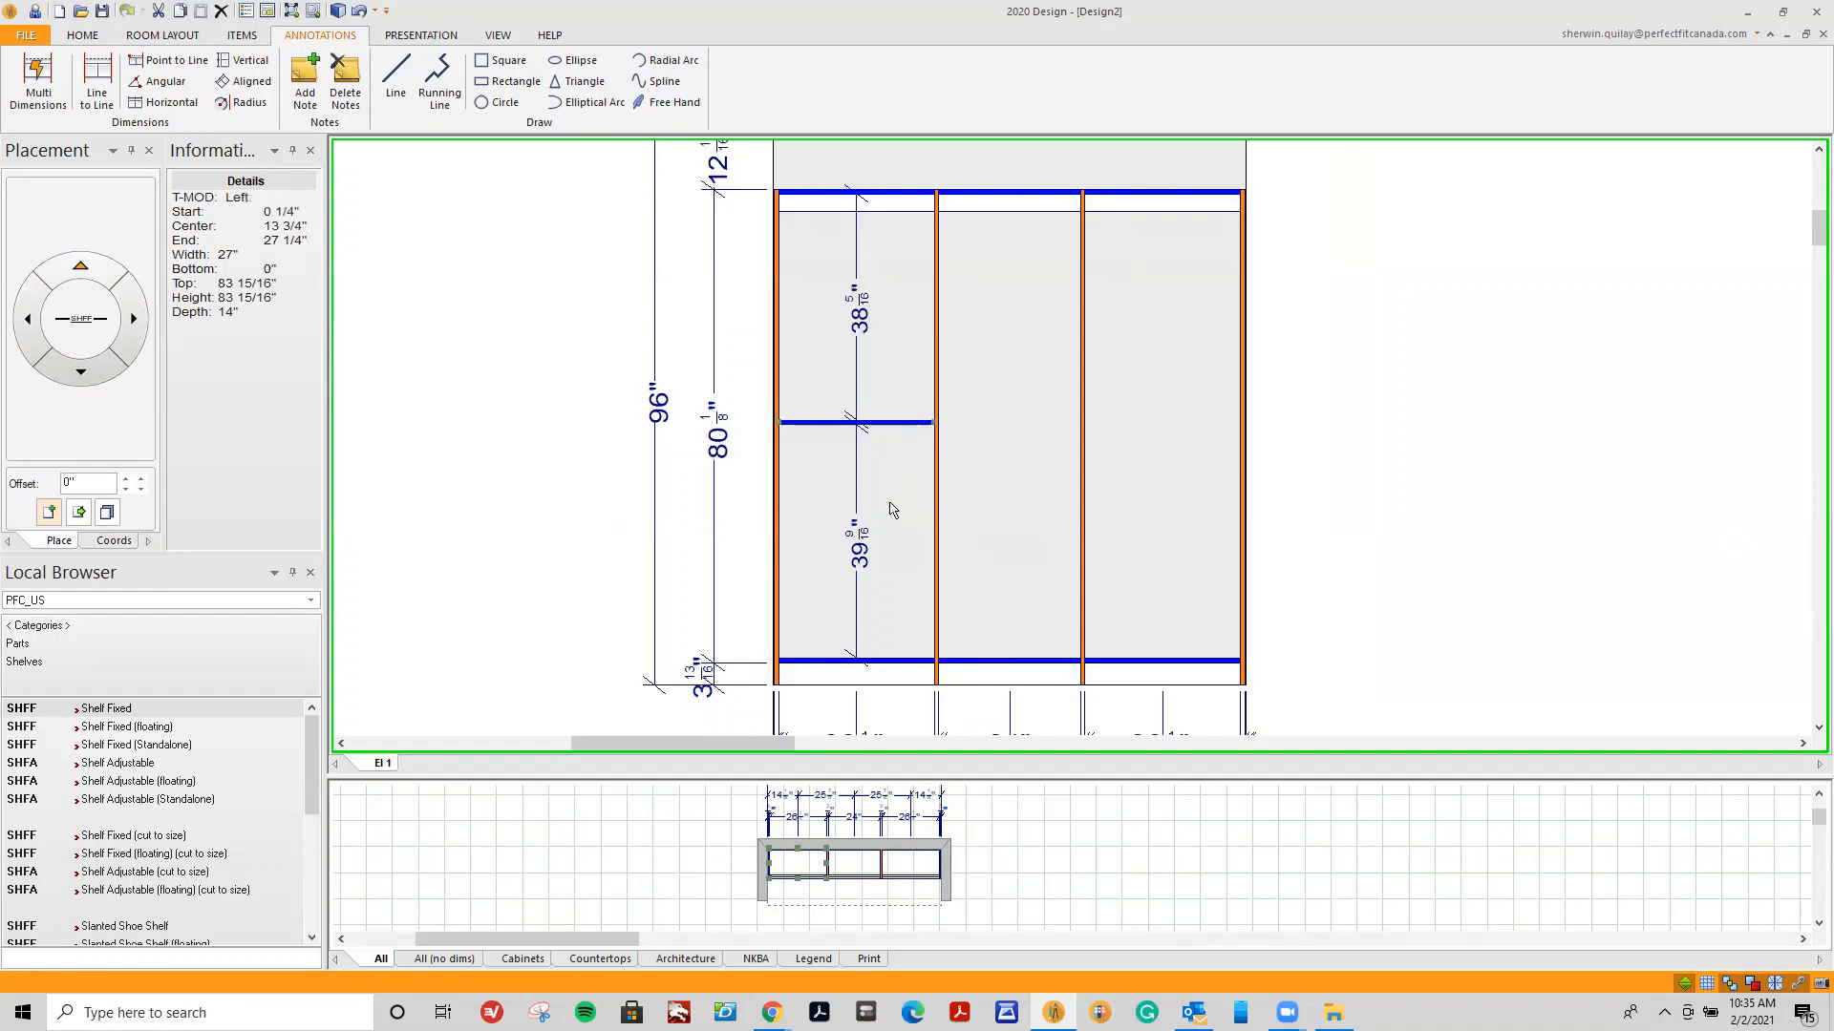
Delete both vertical opening dimensions inside the left module.
left_click(857, 520)
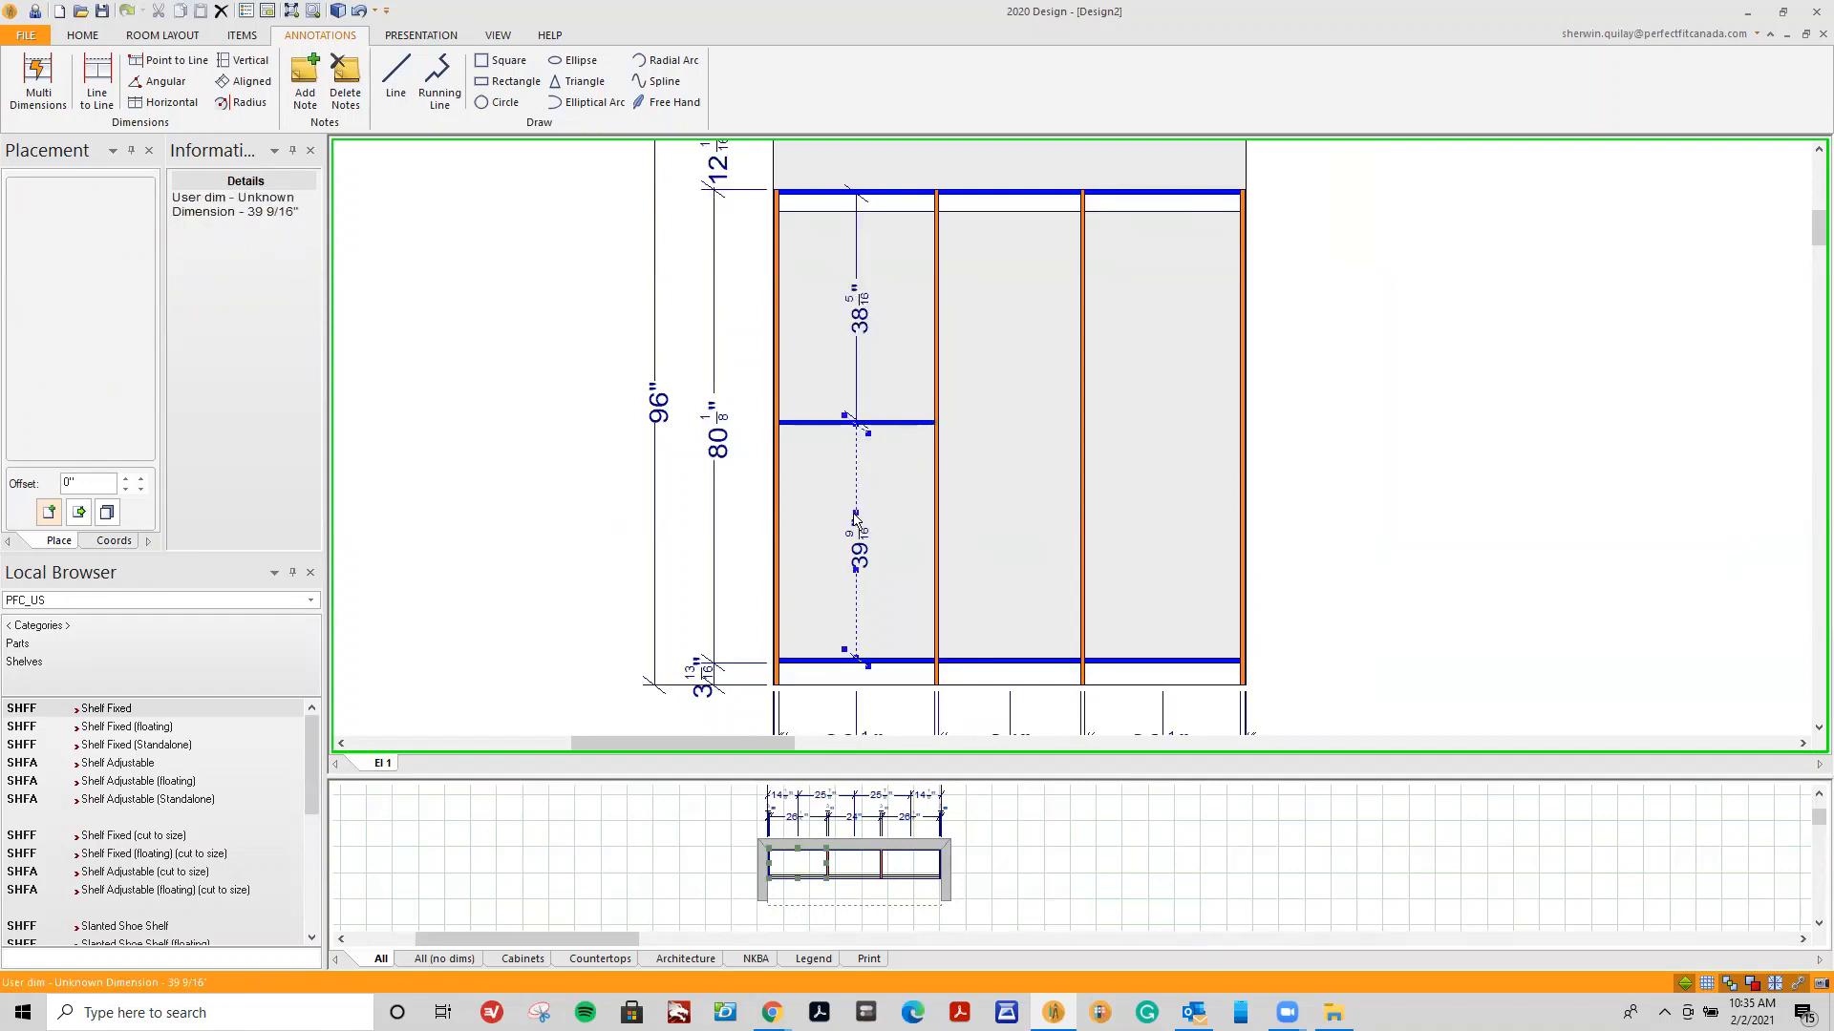
right_click(856, 520)
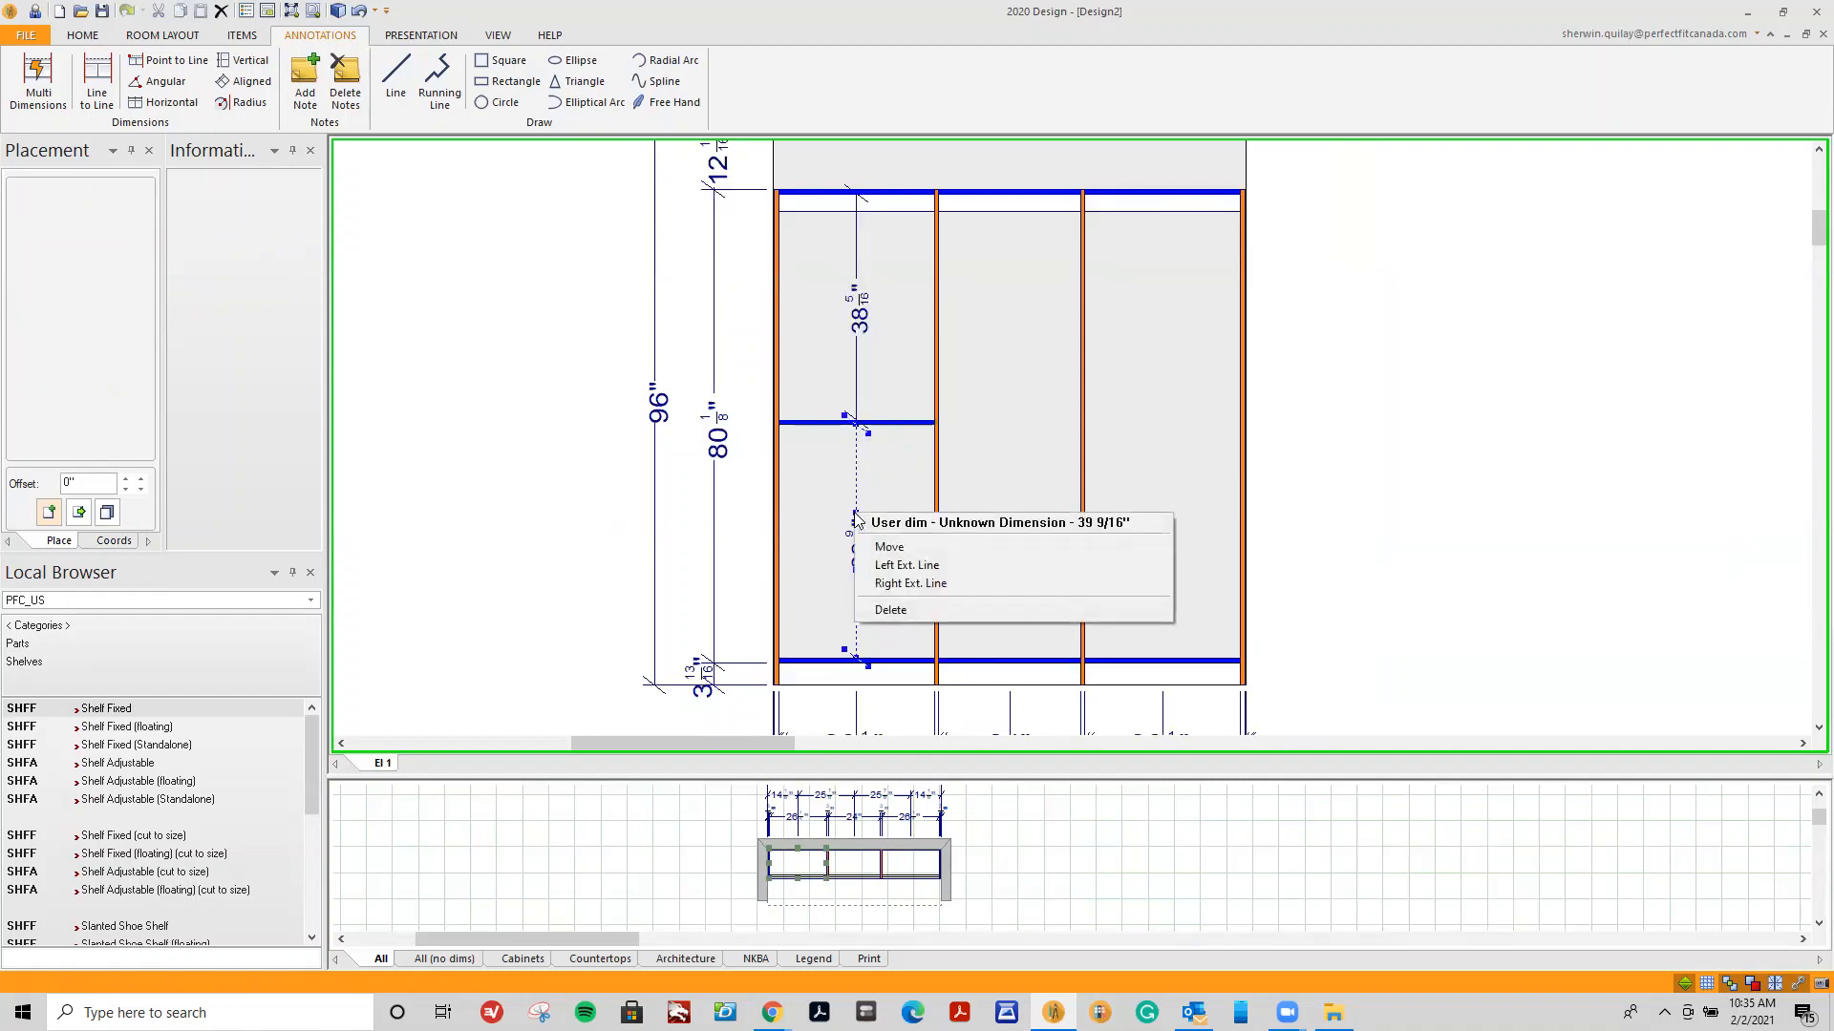
left_click(874, 613)
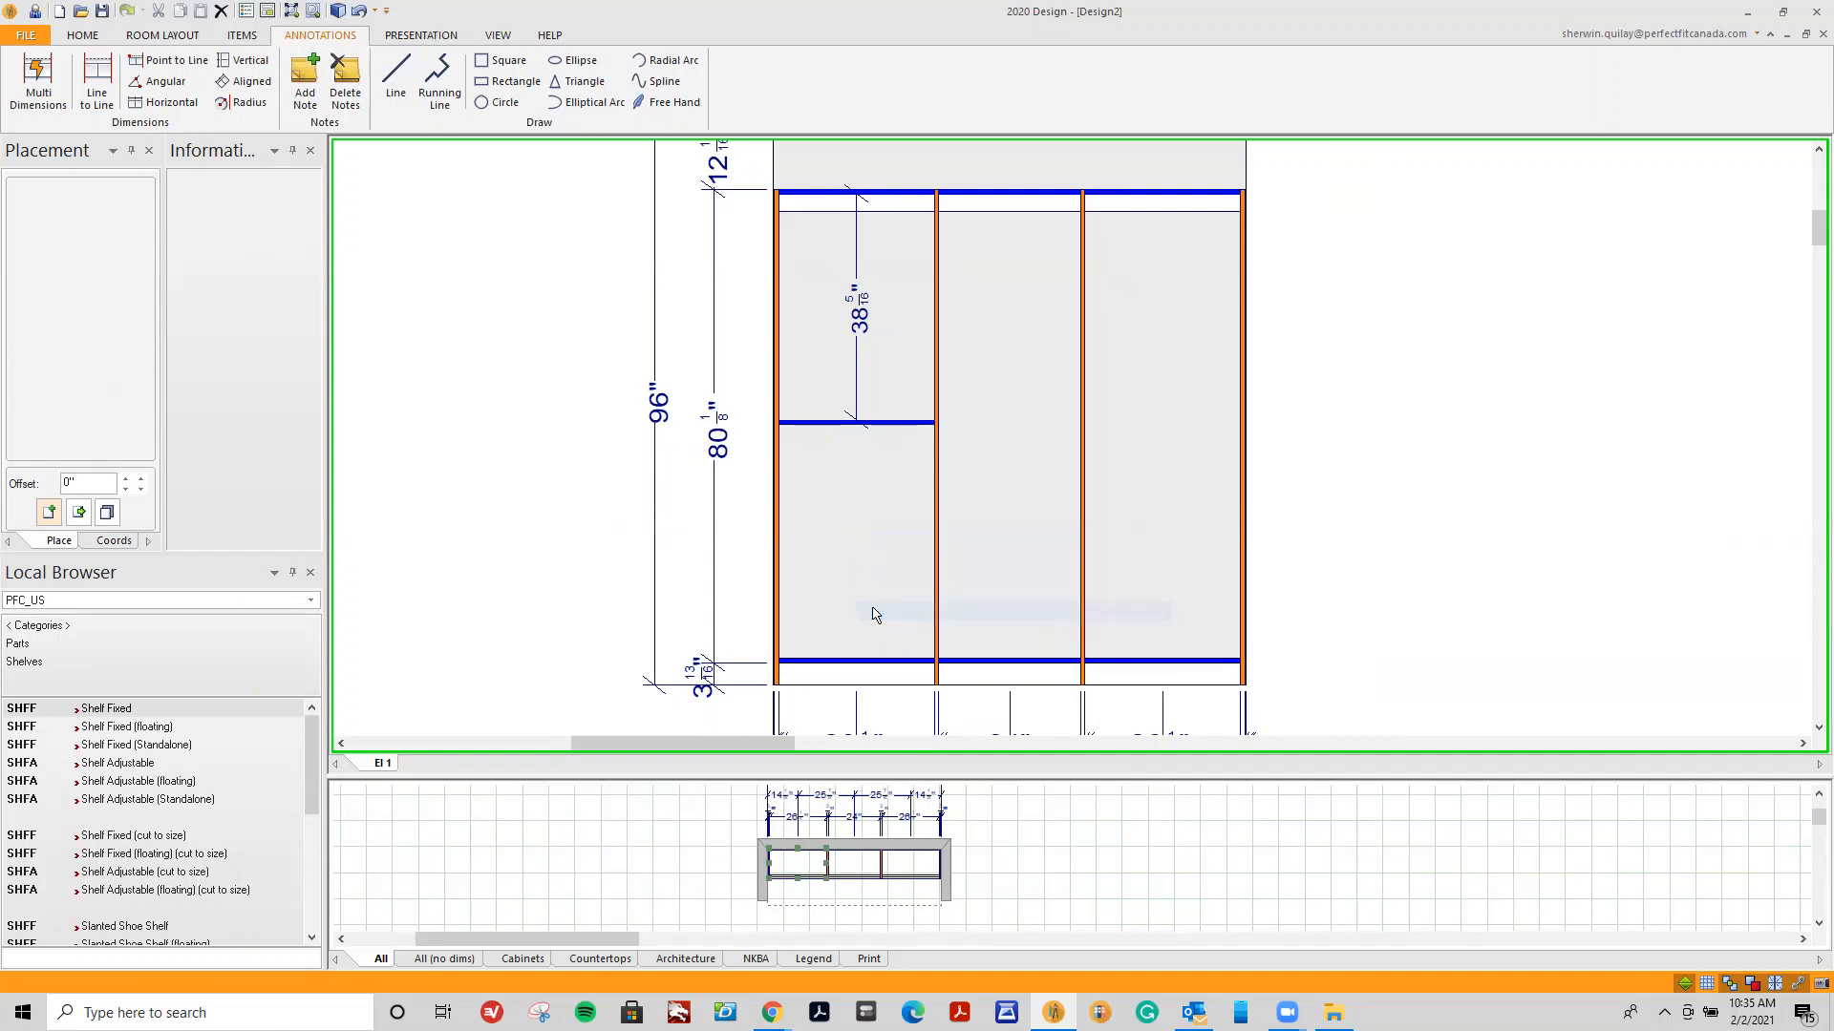
left_click(854, 285)
right_click(854, 285)
left_click(887, 380)
Place a Shelf Fixed in the middle module level with the left one, plus two Shelf Adjustable about 11 1/2" and 24" below it.
left_click(159, 707)
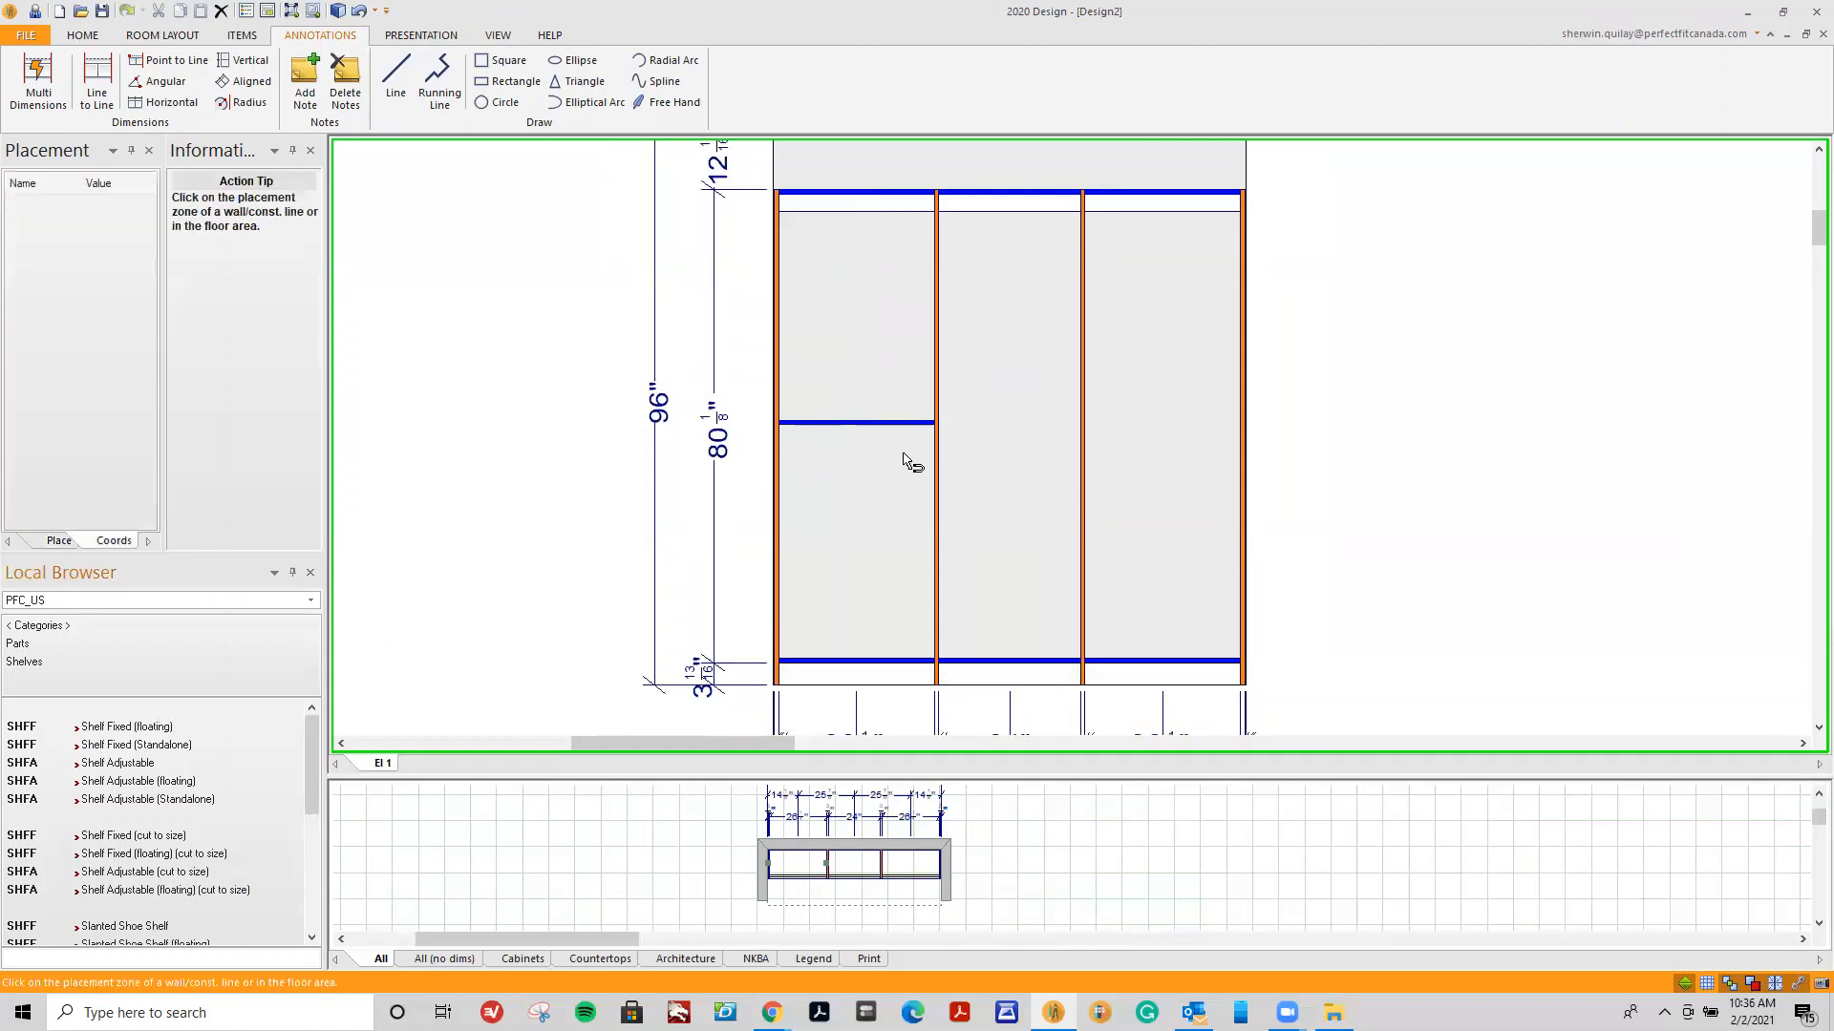
left_click(993, 423)
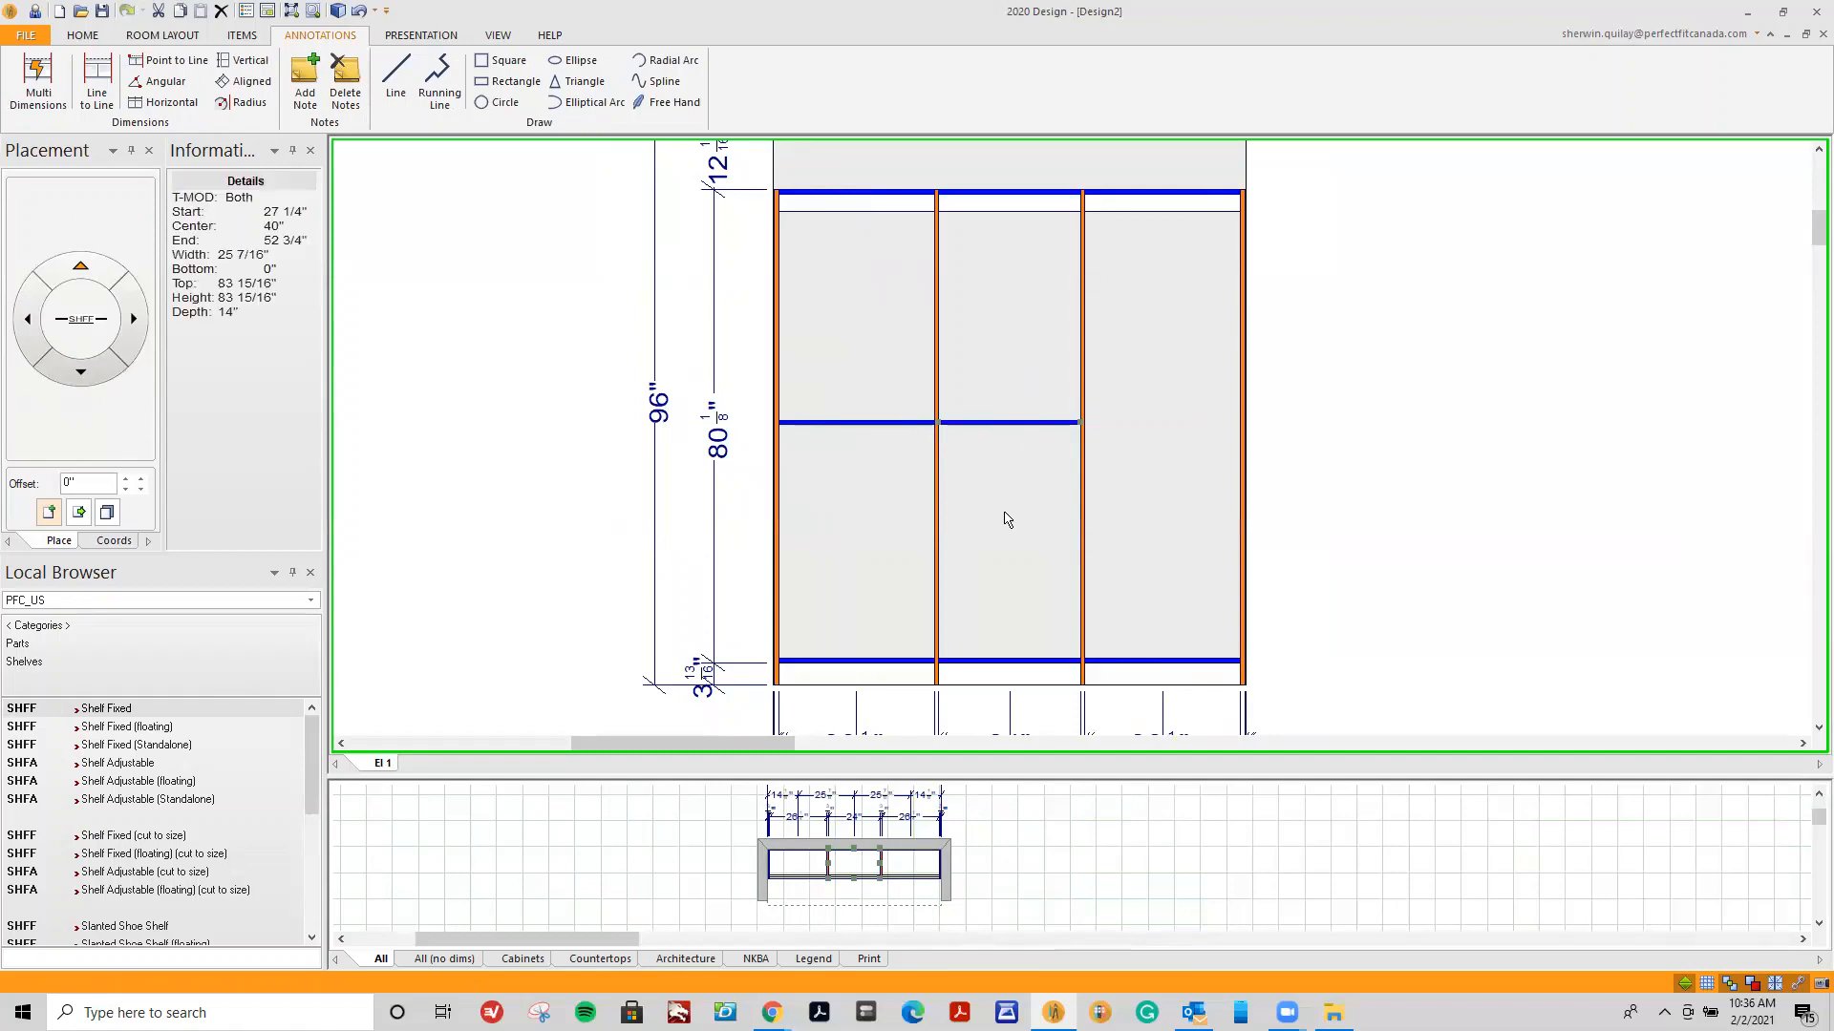
left_click(113, 766)
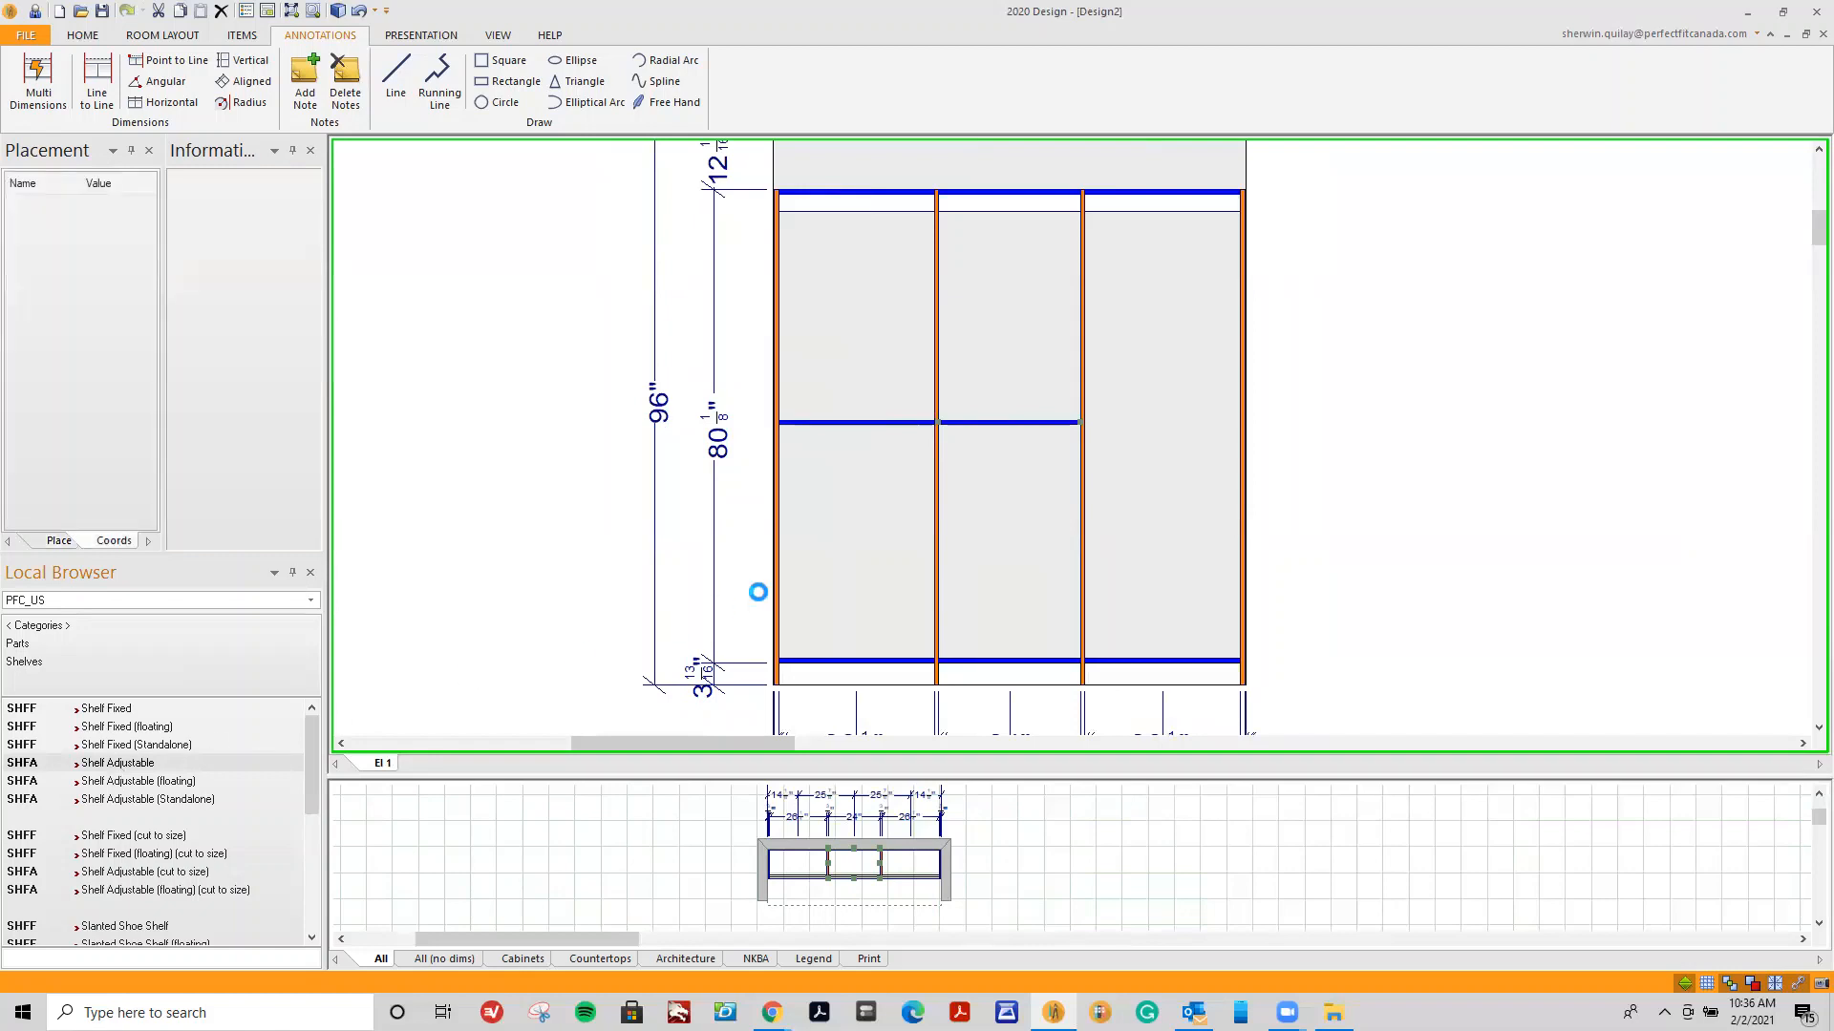
left_click(971, 573)
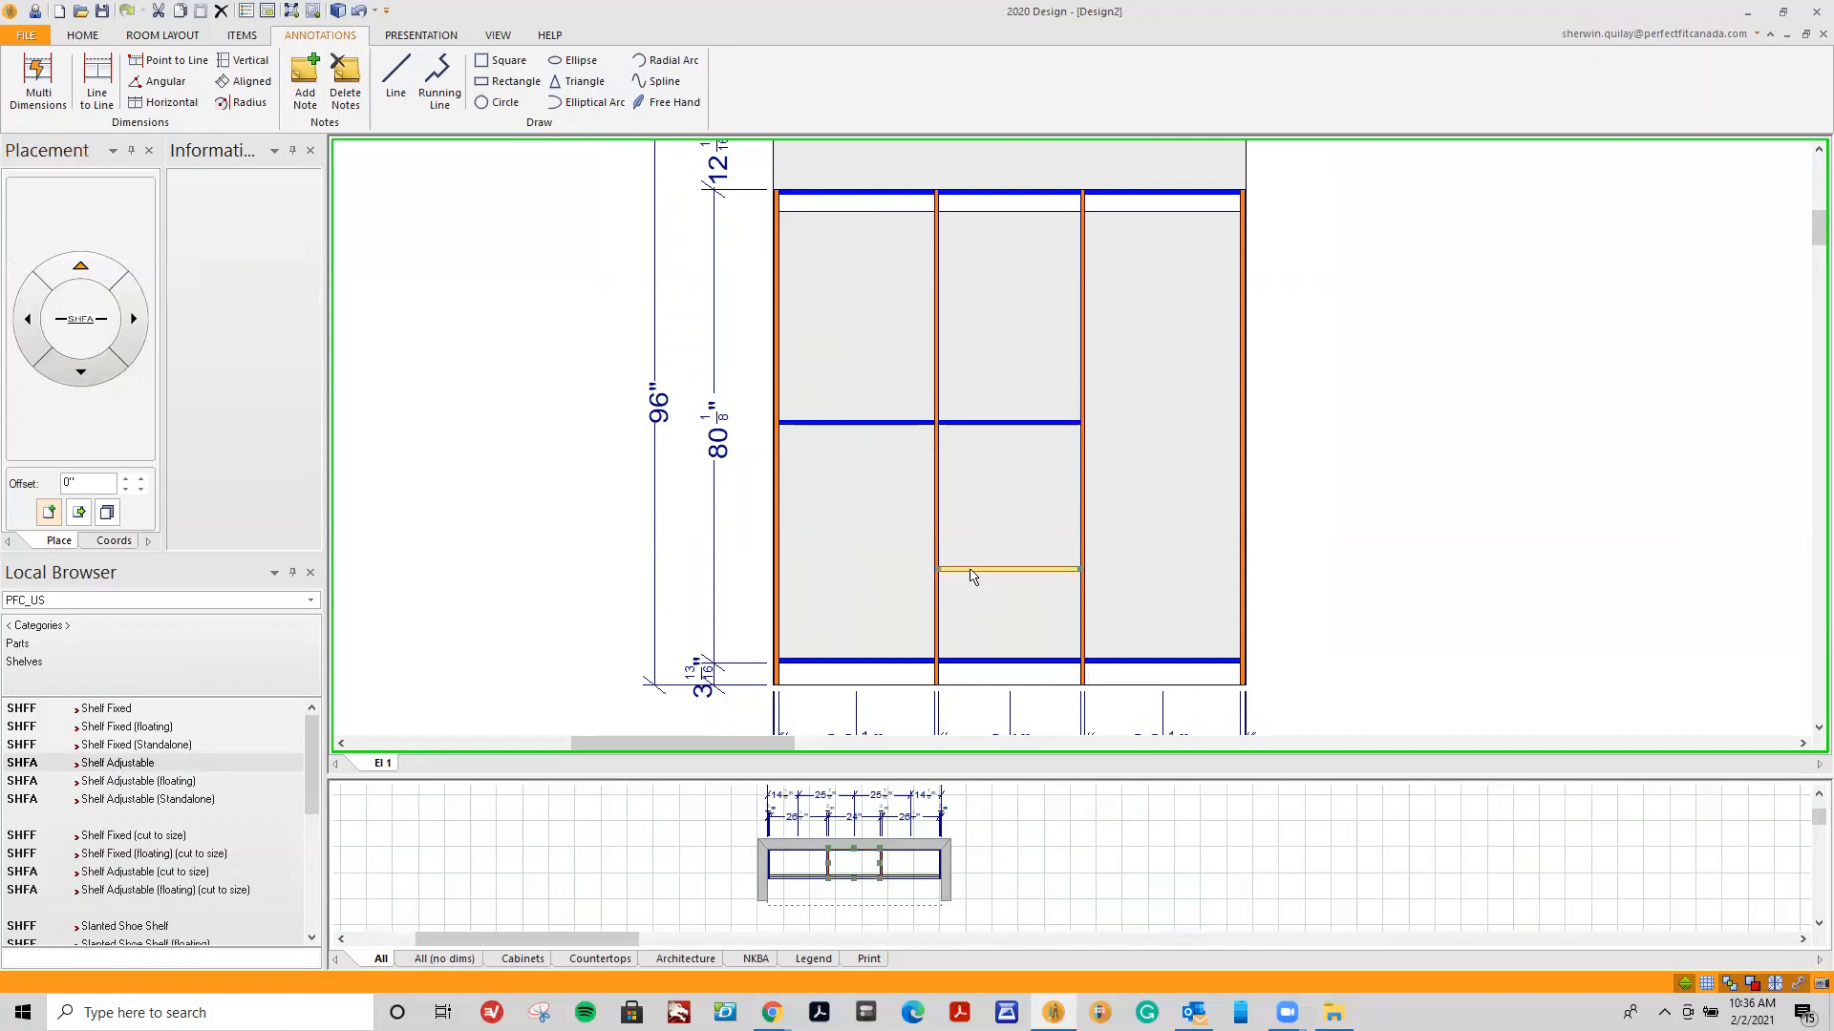
left_click(971, 494)
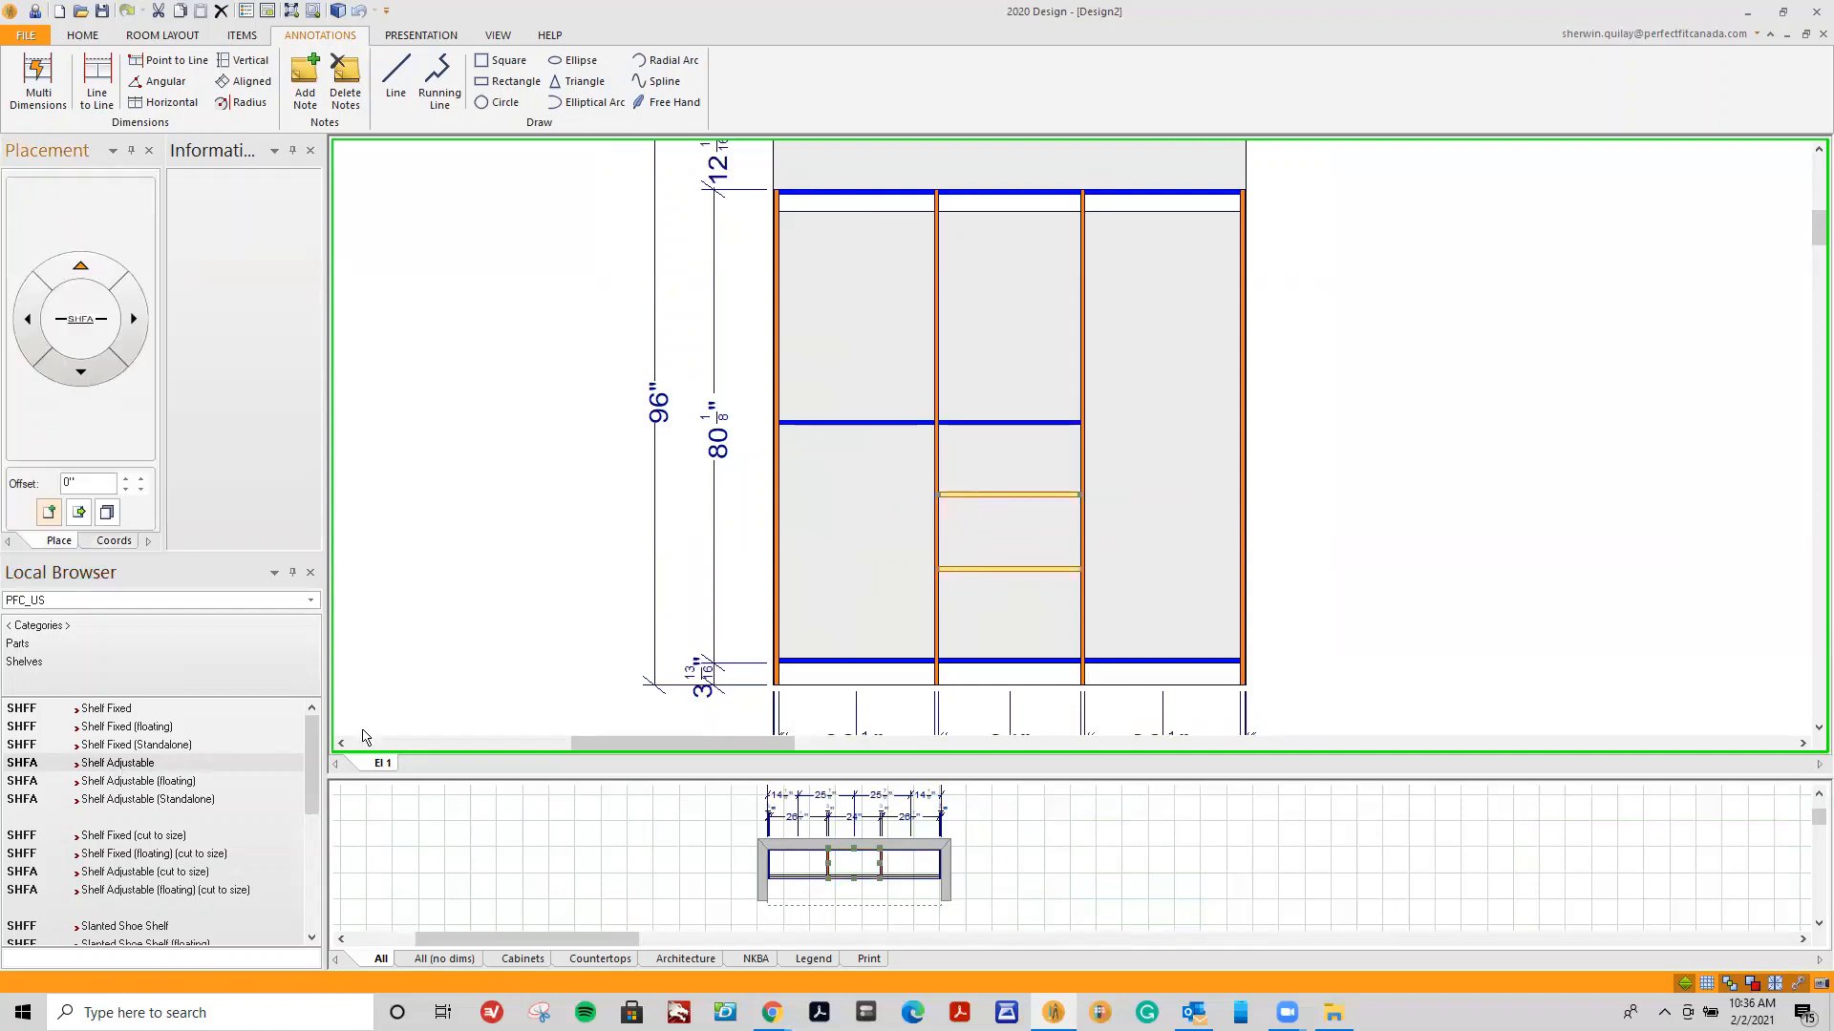
Place two Shelf Adjustable in the middle module's upper half, about 9 11/16" above the fixed shelf and 12 3/4" below the top shelf.
left_click(245, 760)
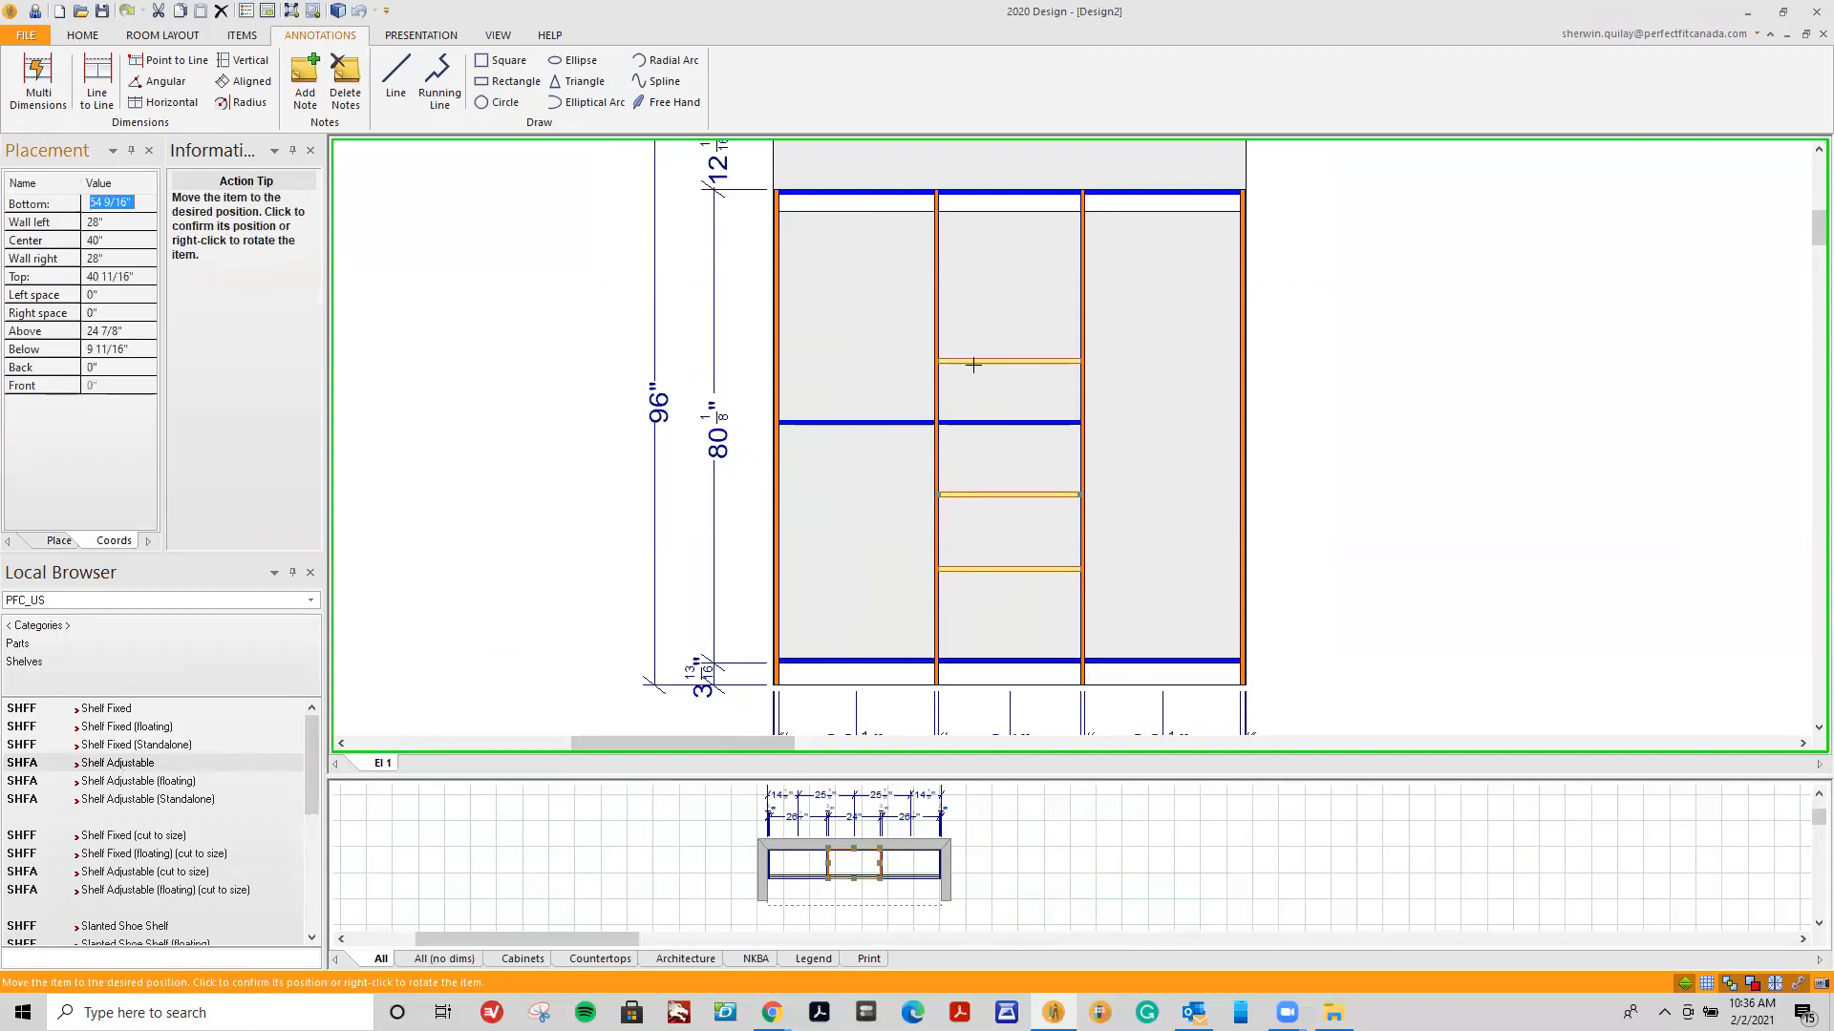
left_click(973, 363)
left_click(220, 763)
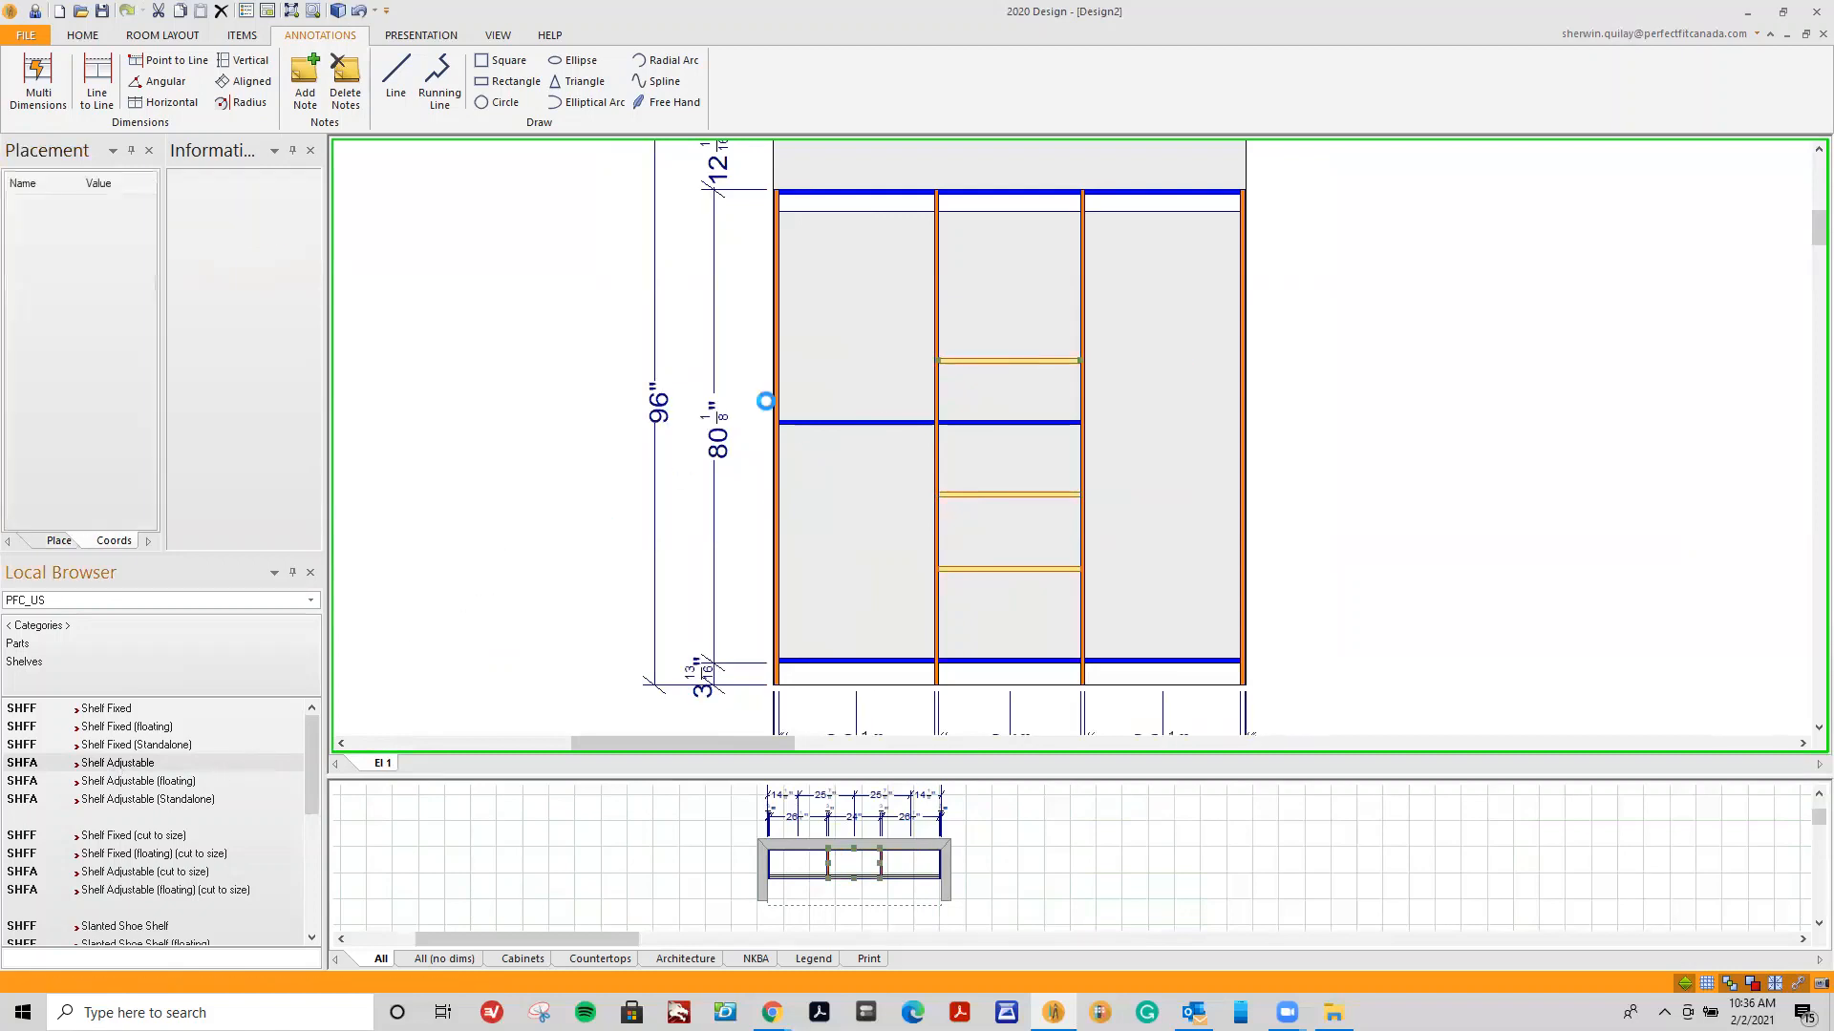
left_click(988, 279)
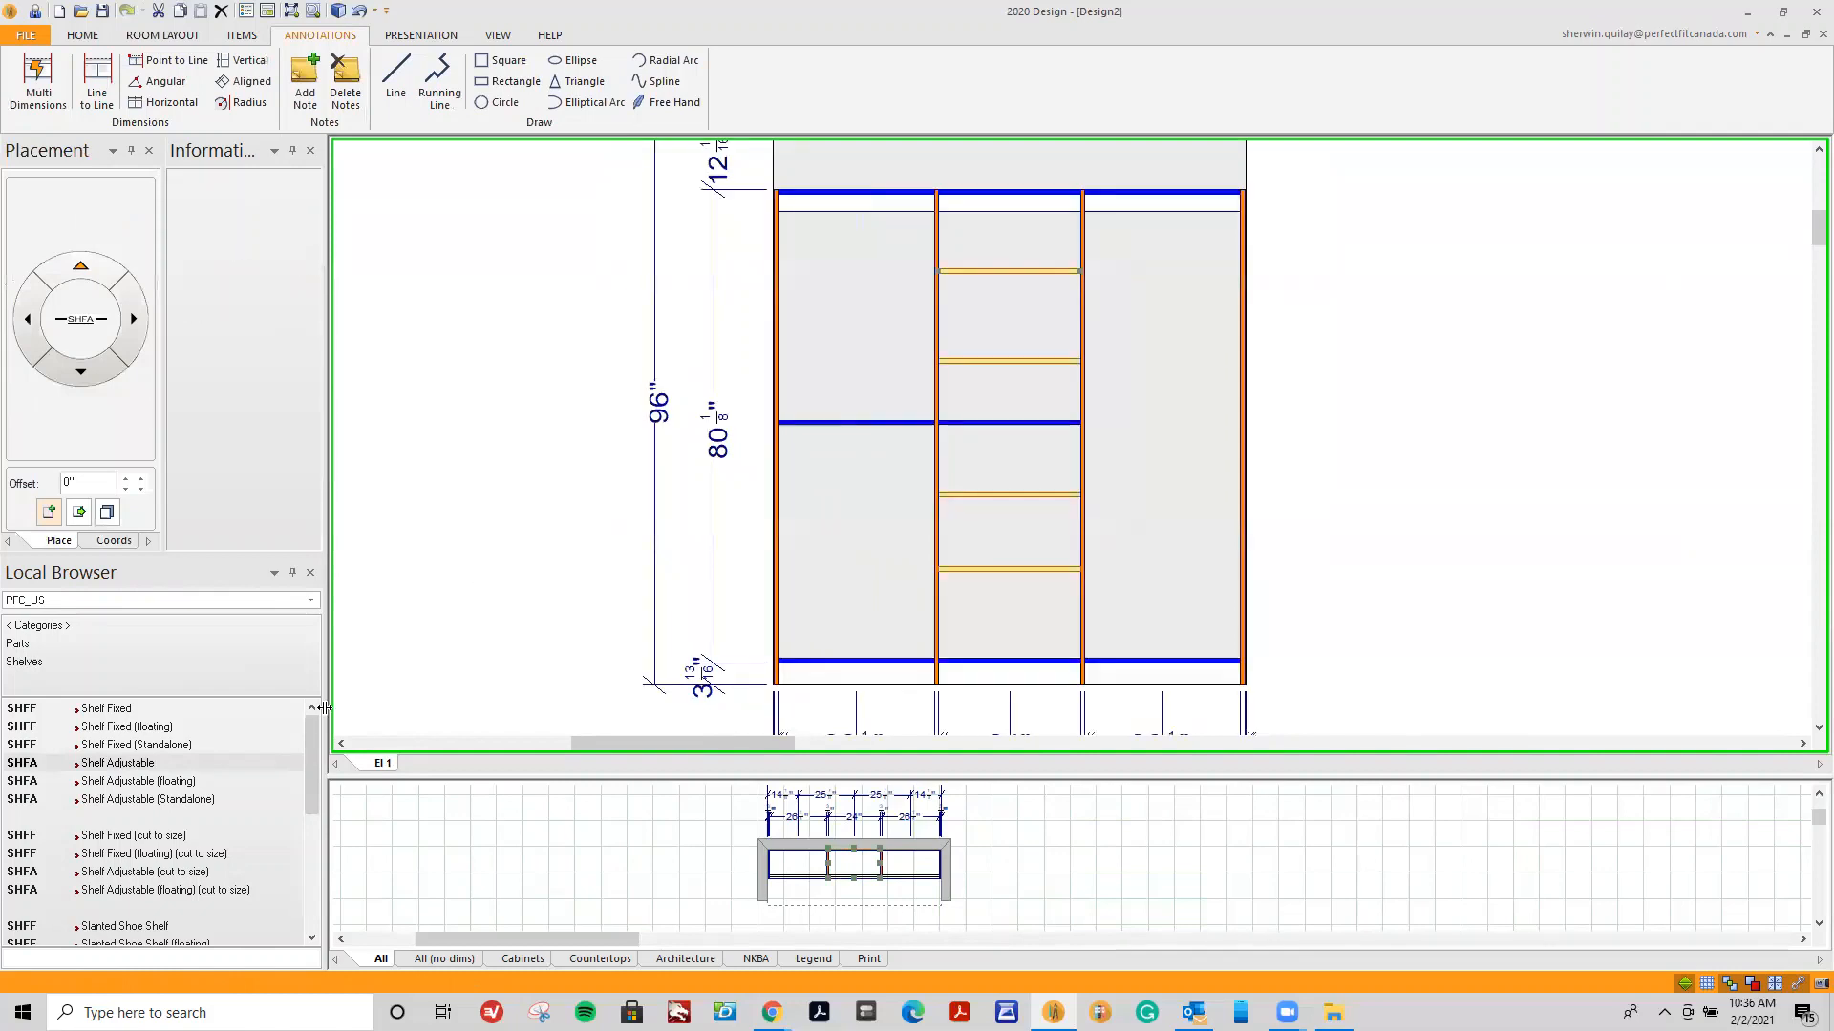
Add Line to Line dimensions to the three openings above the middle module's central fixed shelf.
left_click(100, 78)
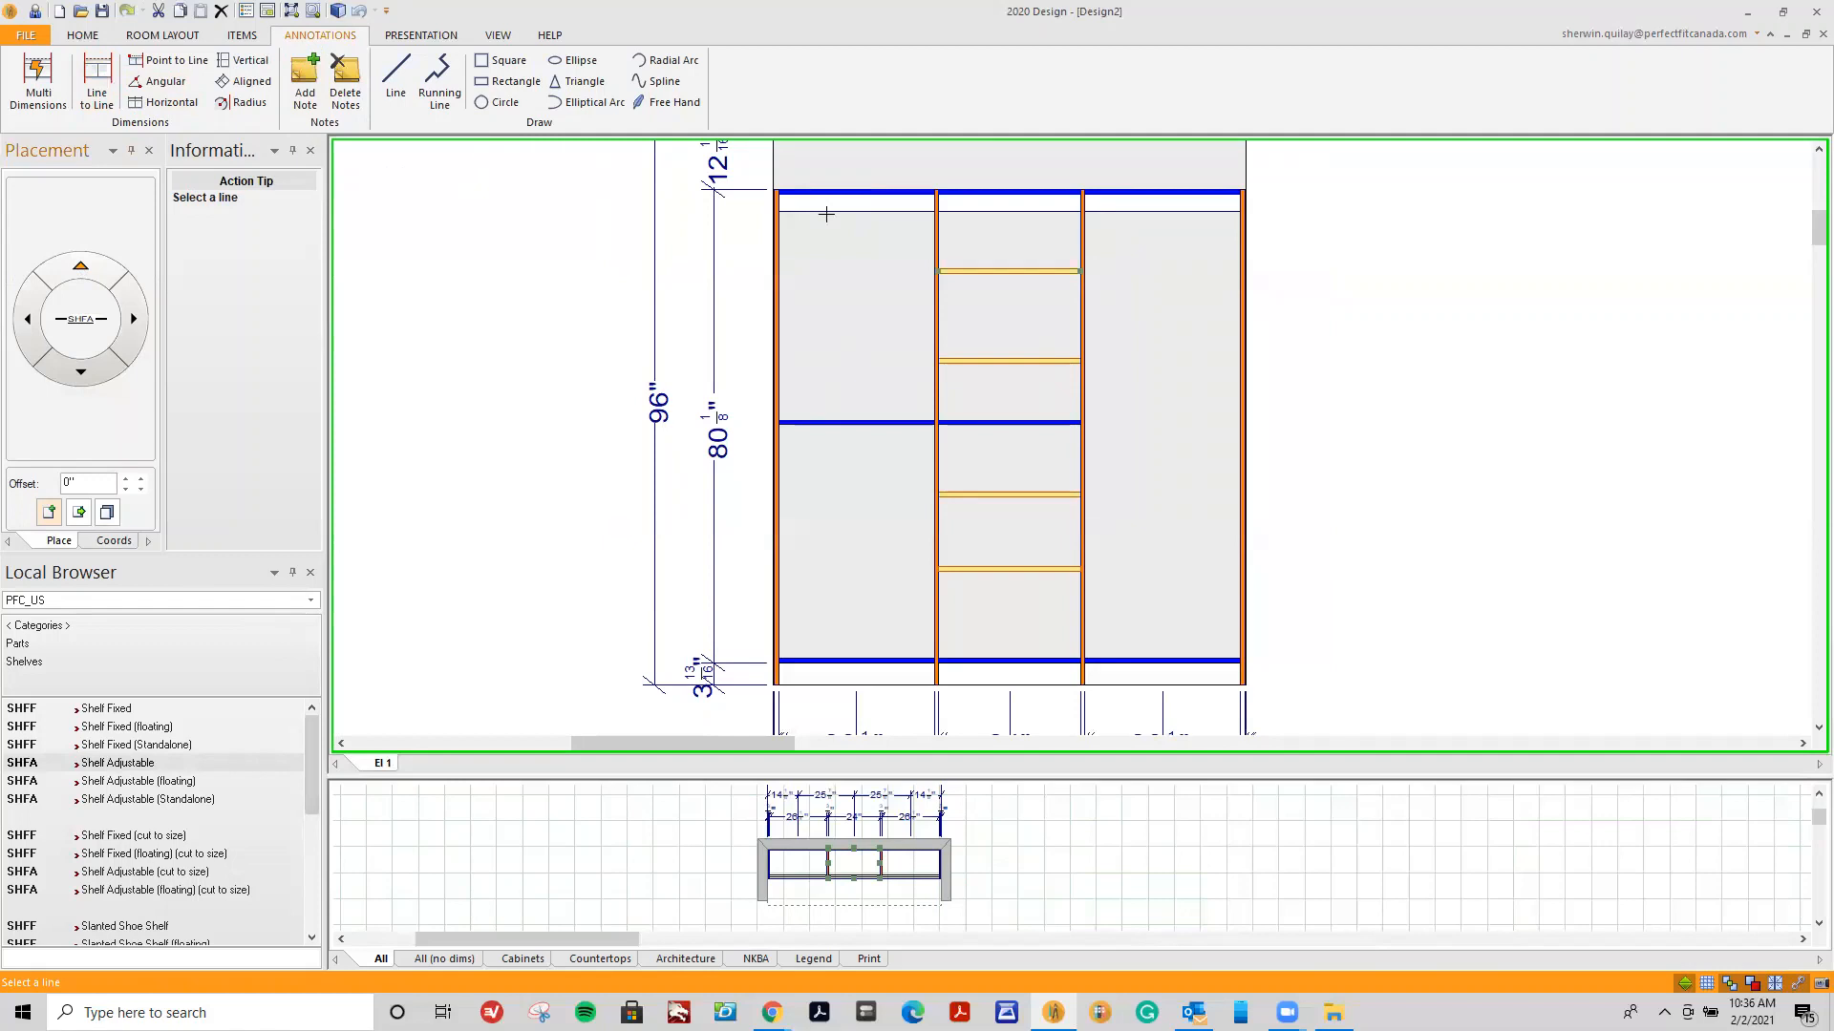
left_click(983, 193)
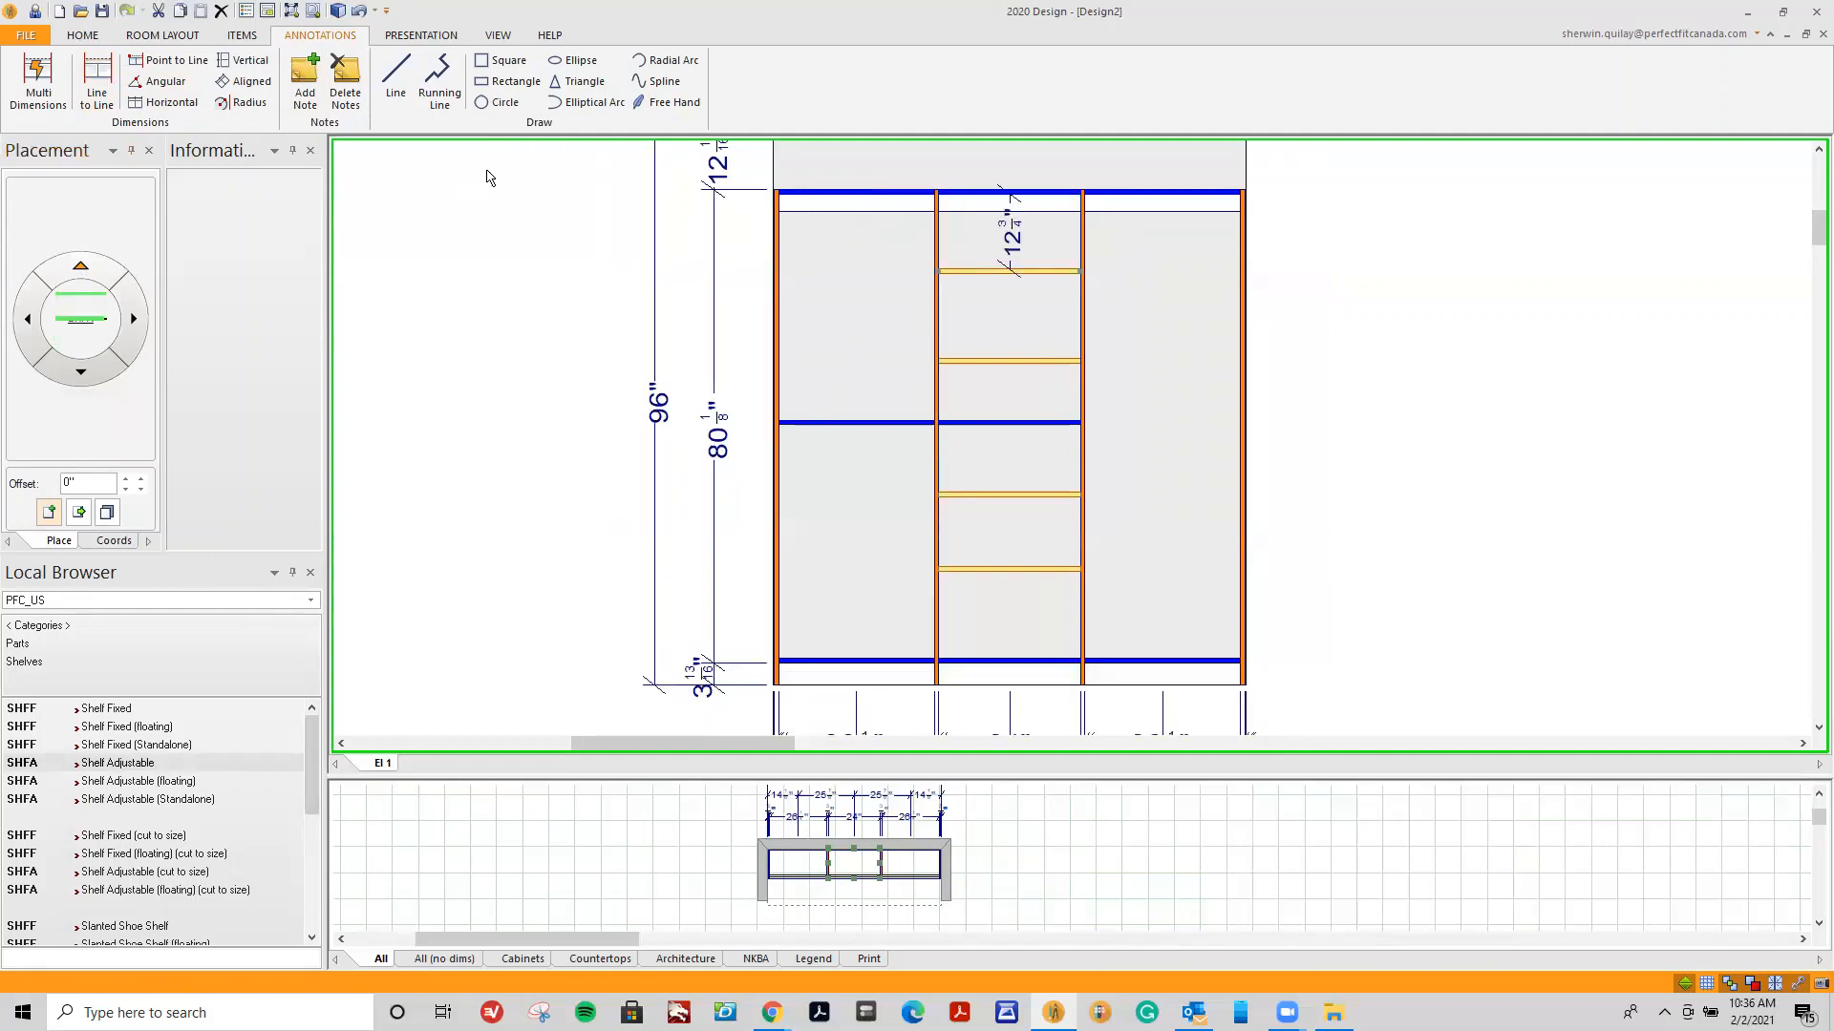
left_click(104, 71)
left_click(986, 271)
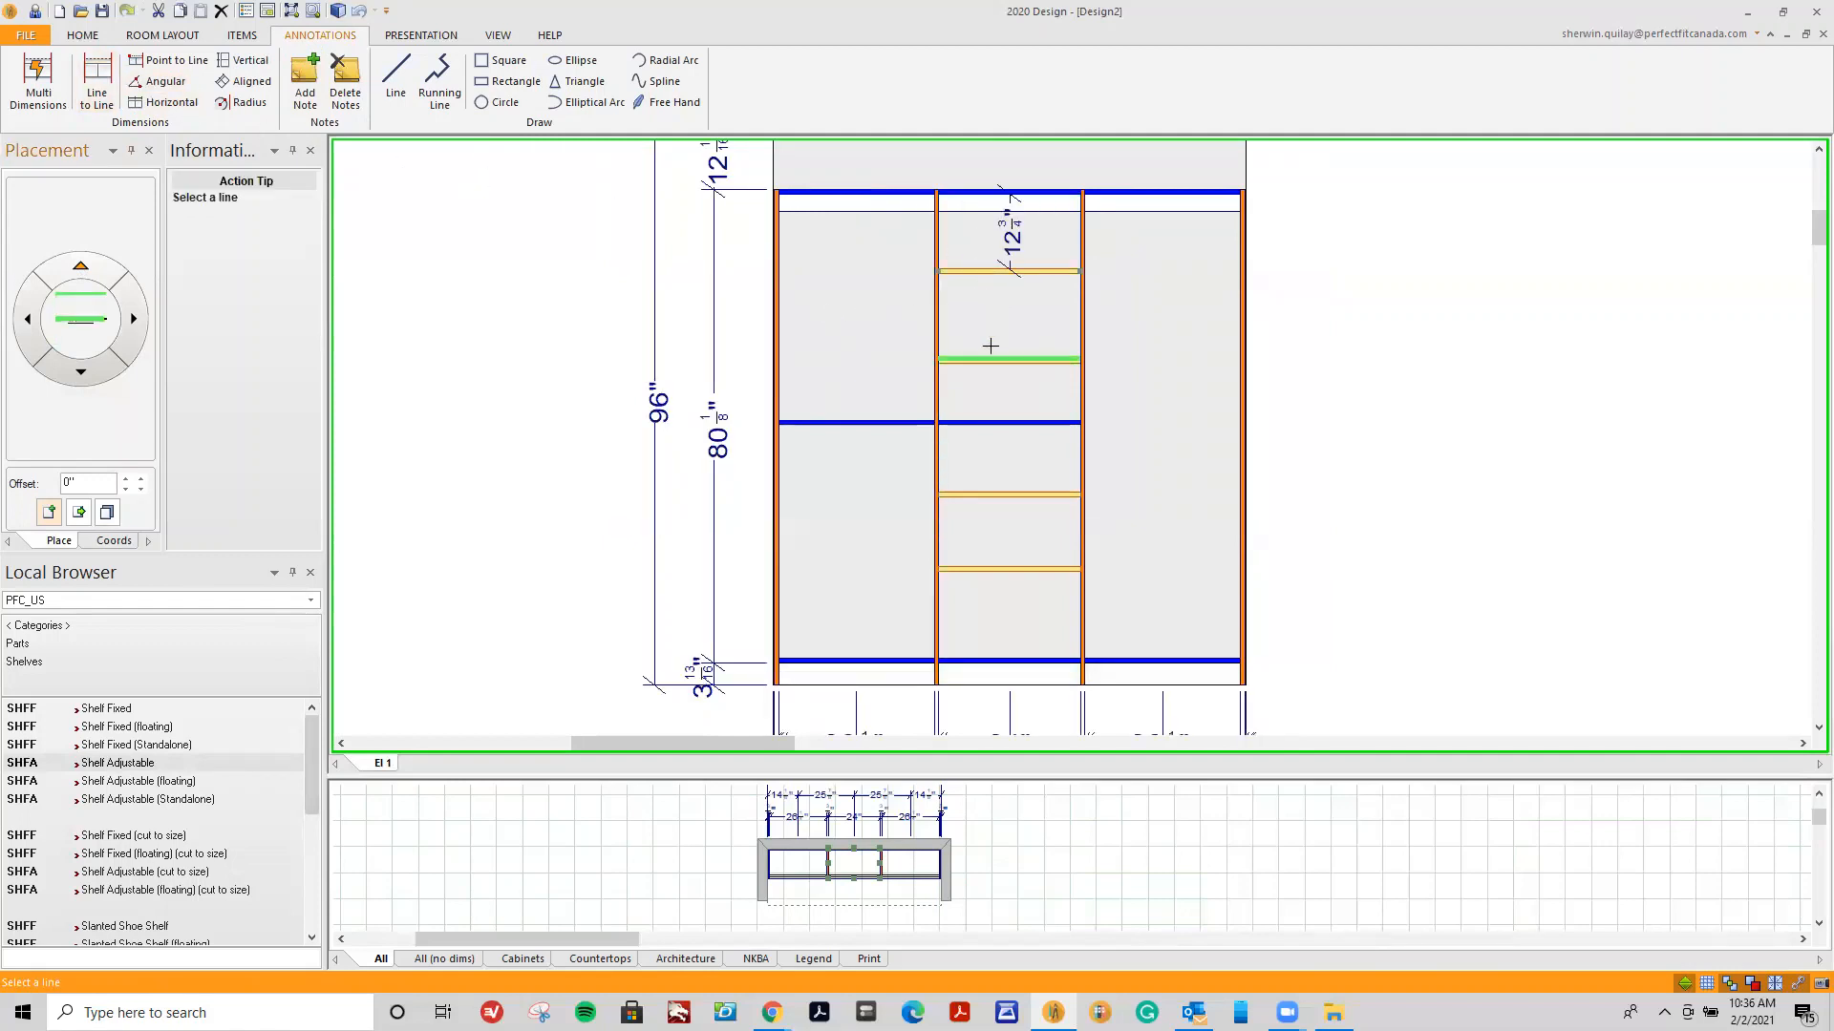
left_click(987, 361)
Add Line to Line dimensions to the three openings below the middle module's central fixed shelf.
left_click(116, 72)
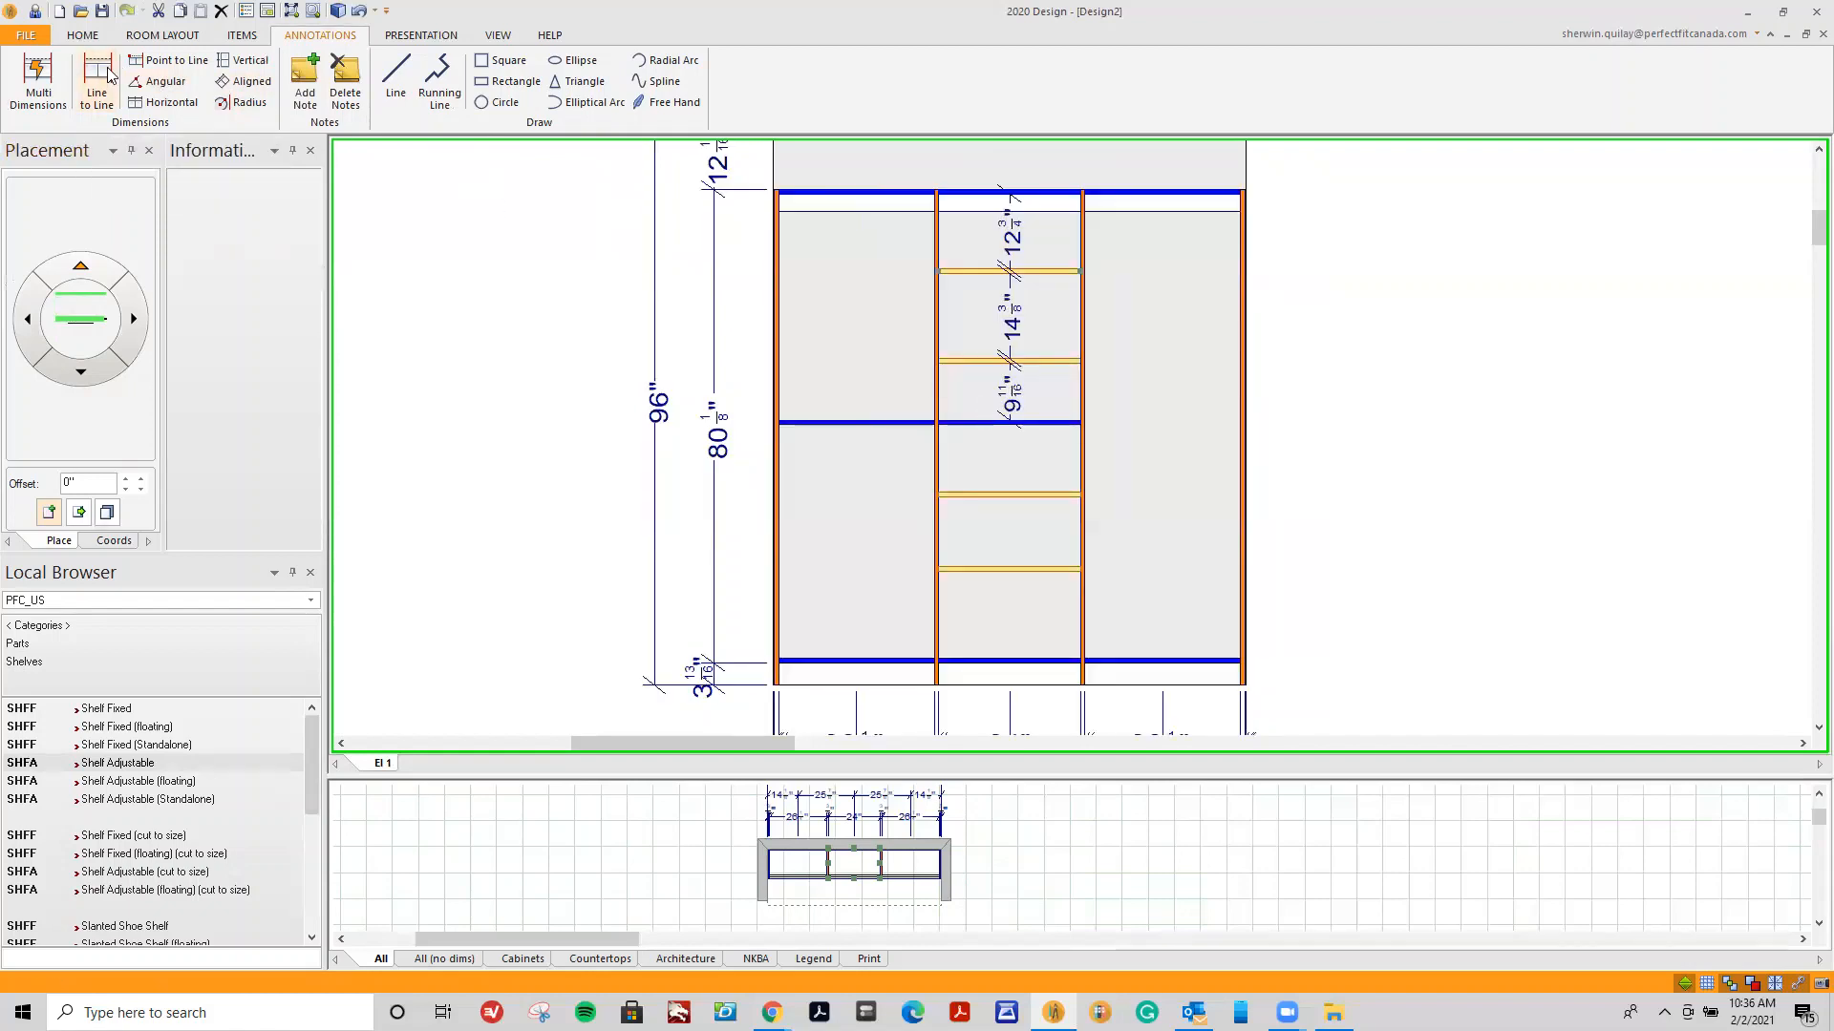
left_click(1000, 423)
left_click(1008, 493)
left_click(1008, 494)
left_click(1010, 569)
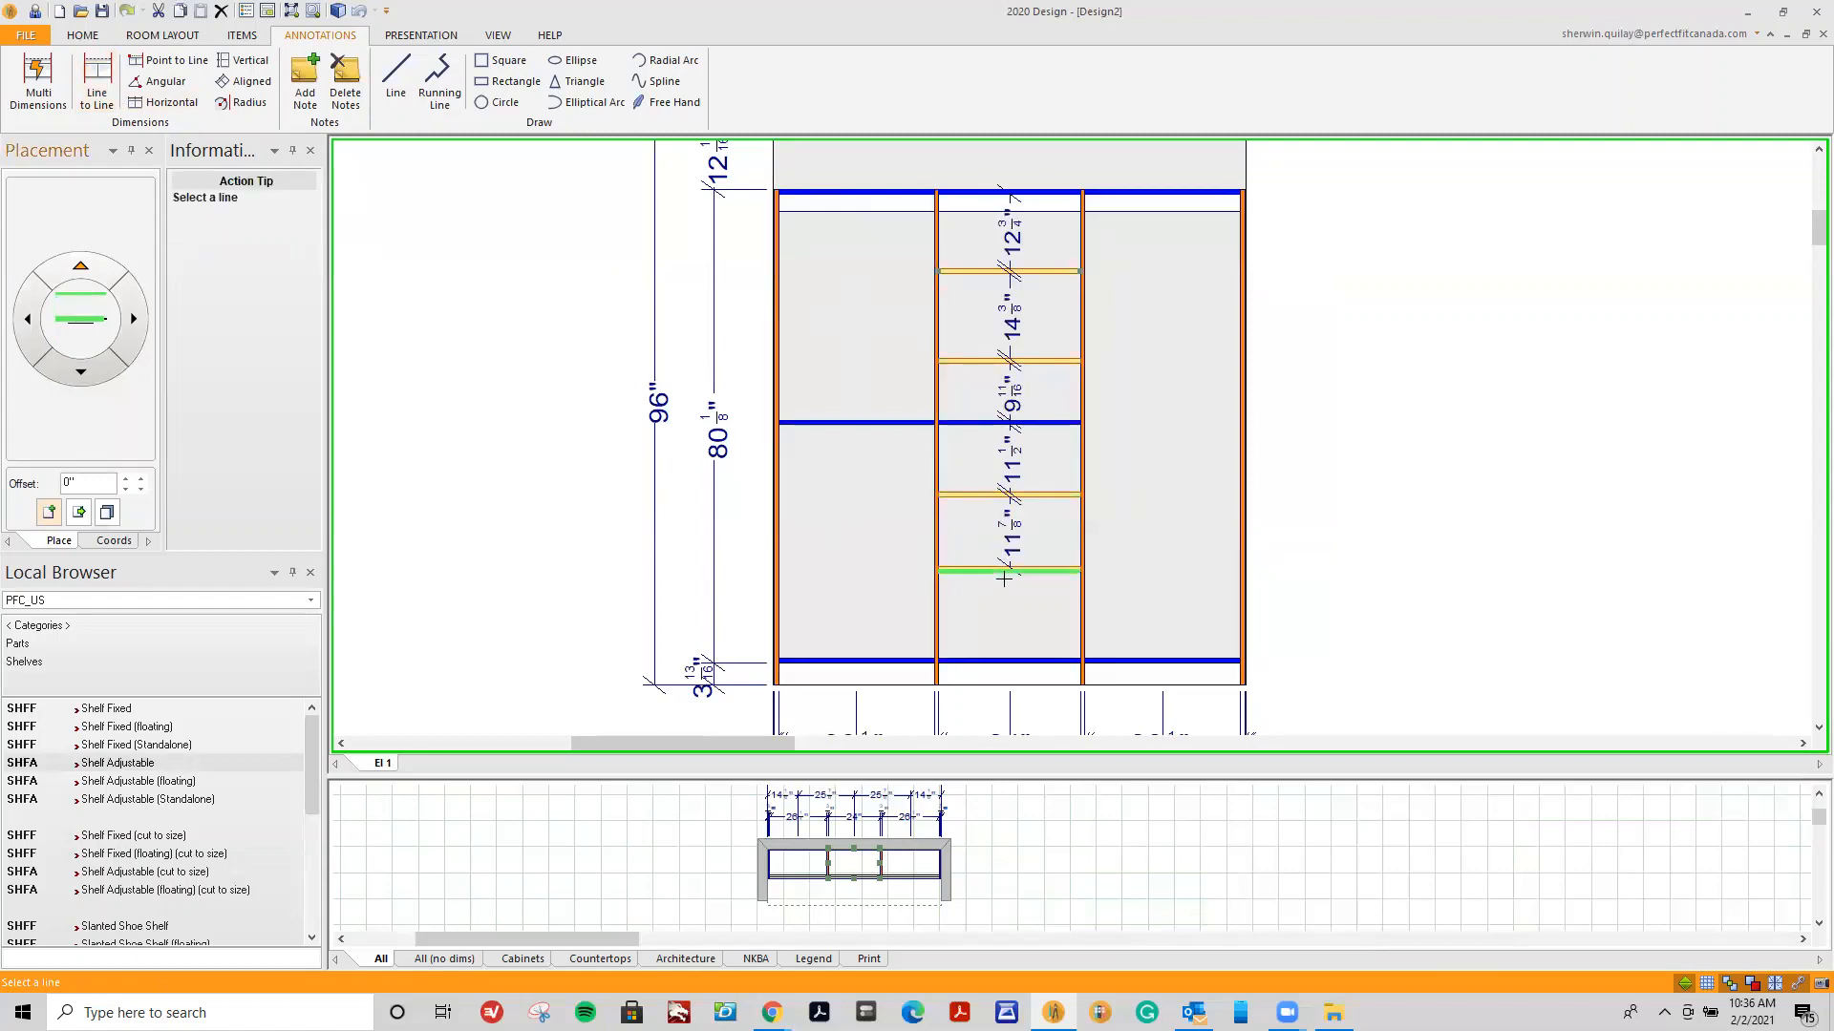
left_click(992, 658)
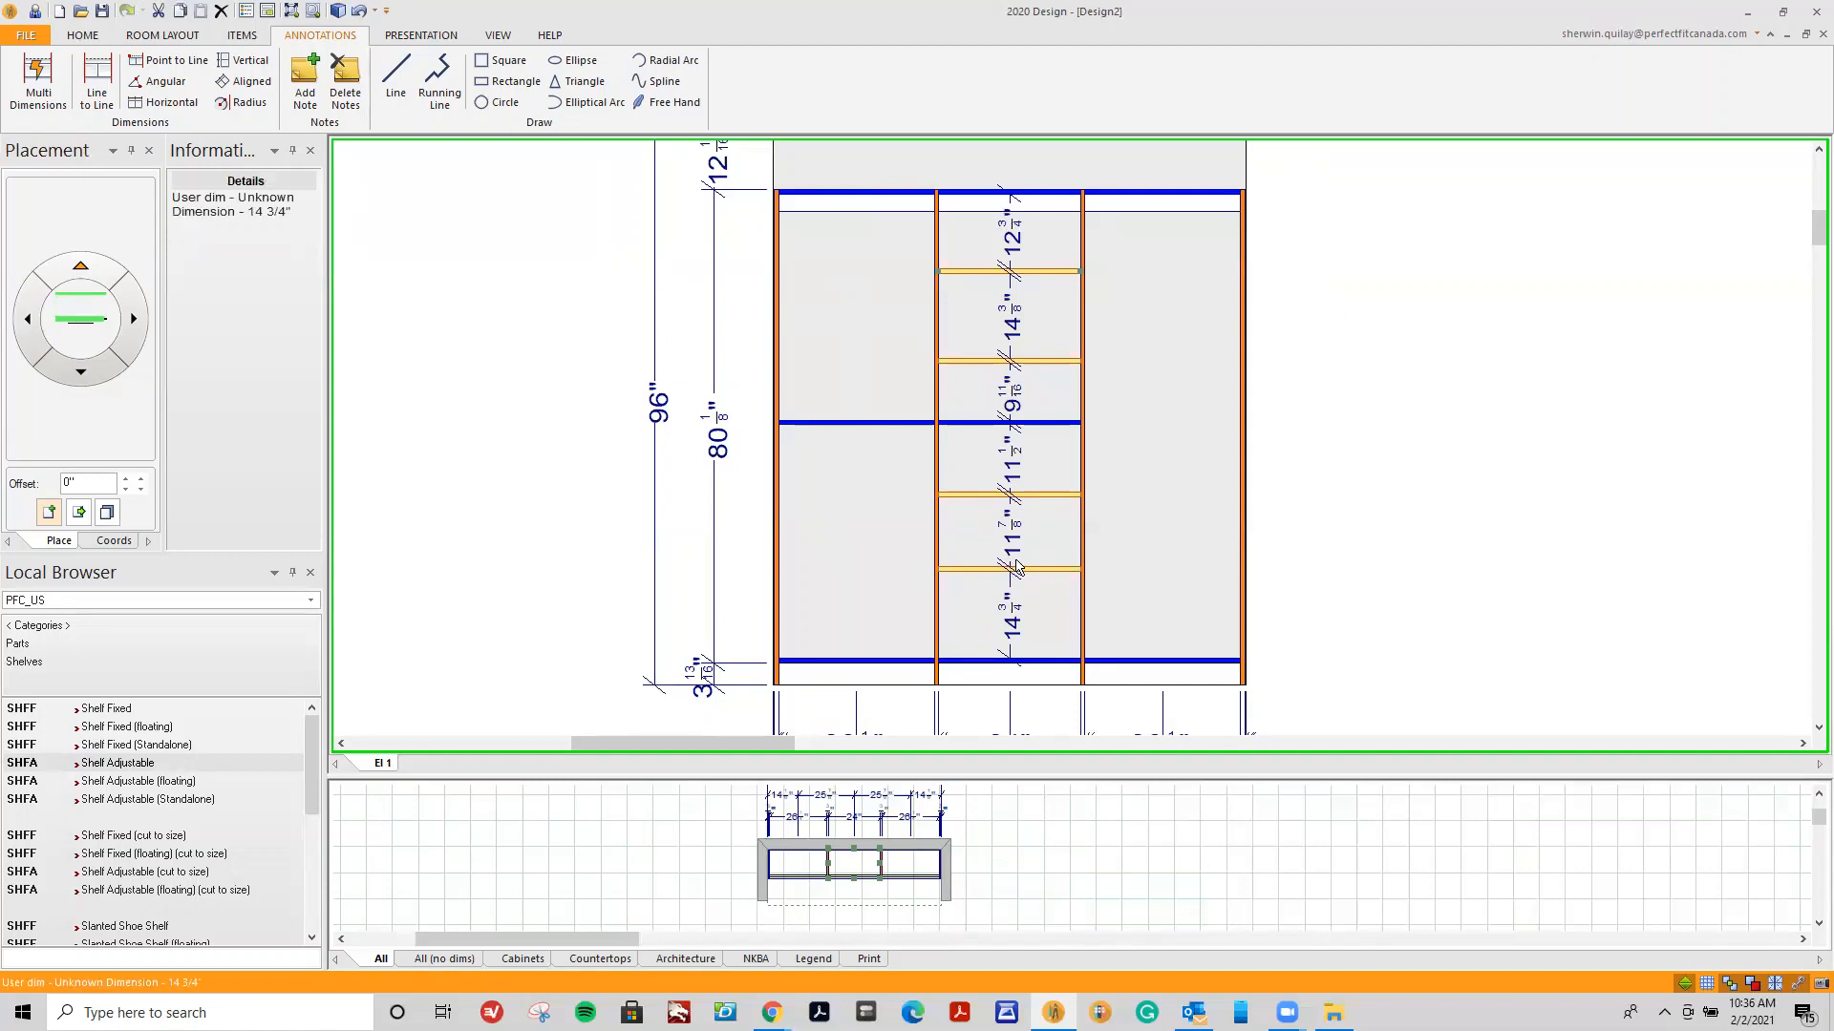
Raise the adjustable shelf just above the middle module's fixed shelf, leaving about 12 1/4" below it and 11 7/8" above.
left_click(1054, 362)
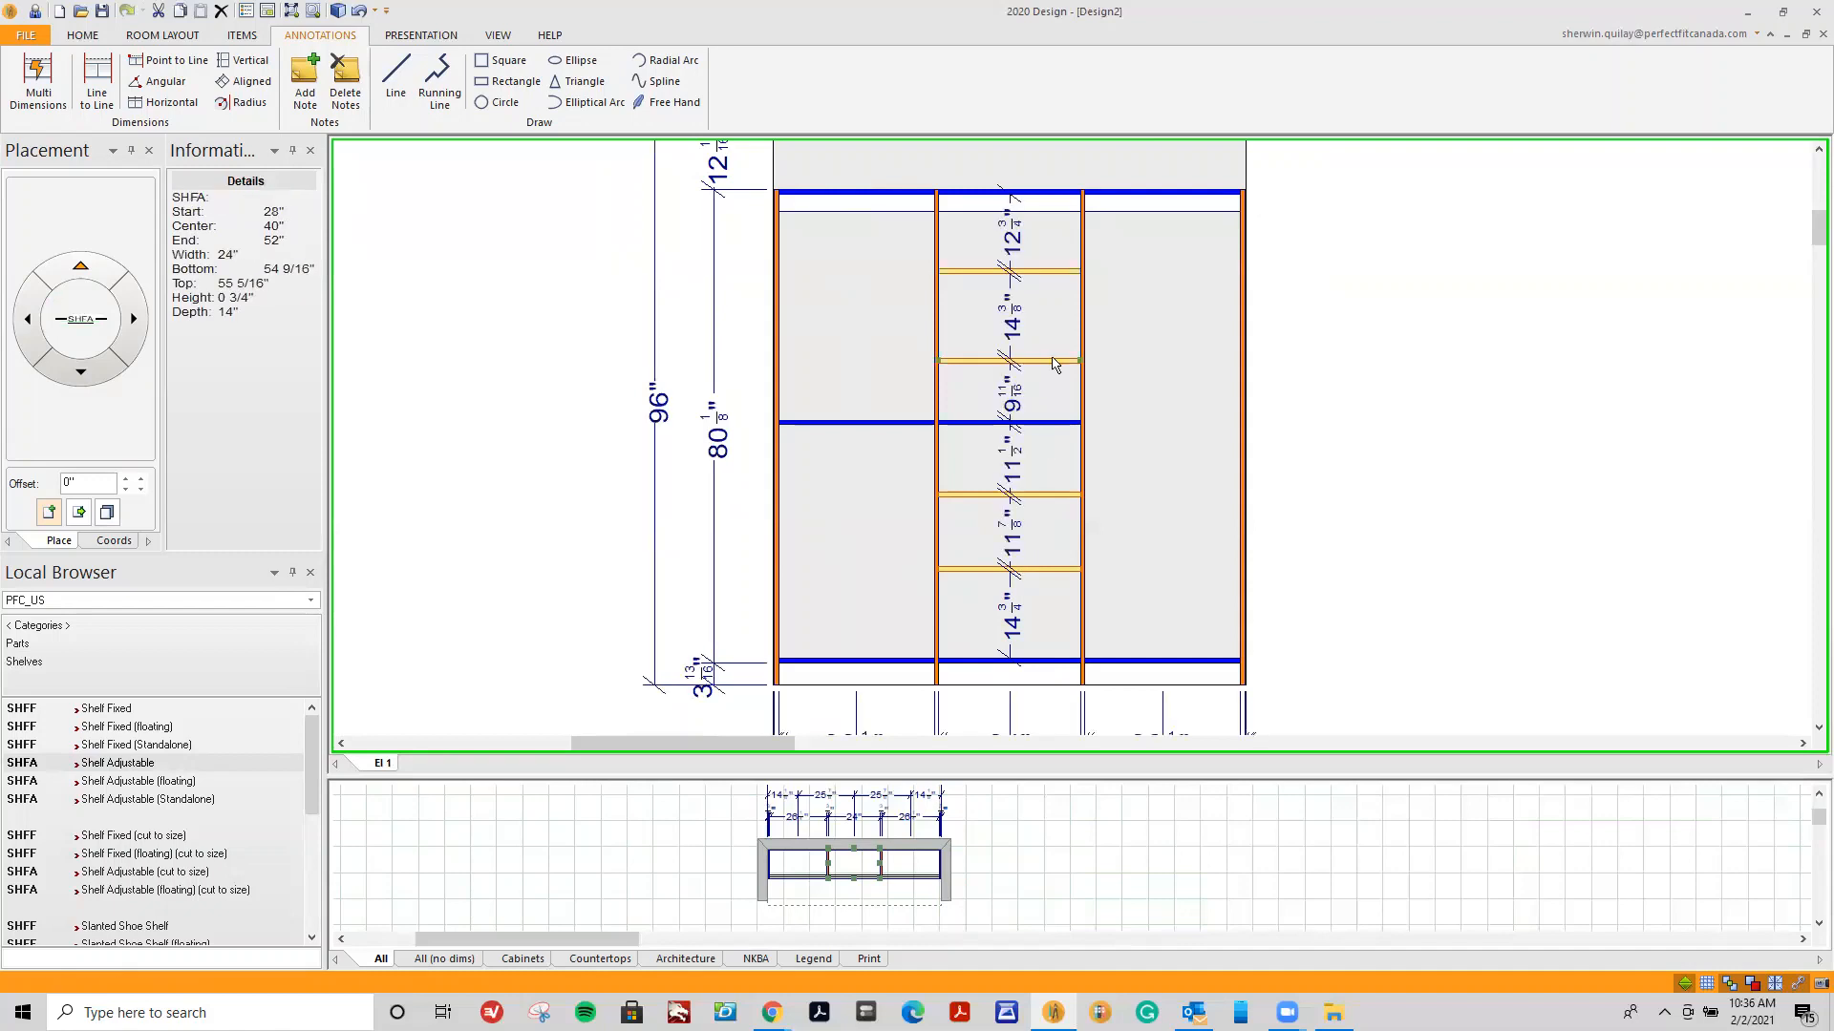
left_click_drag(1054, 359, 1055, 346)
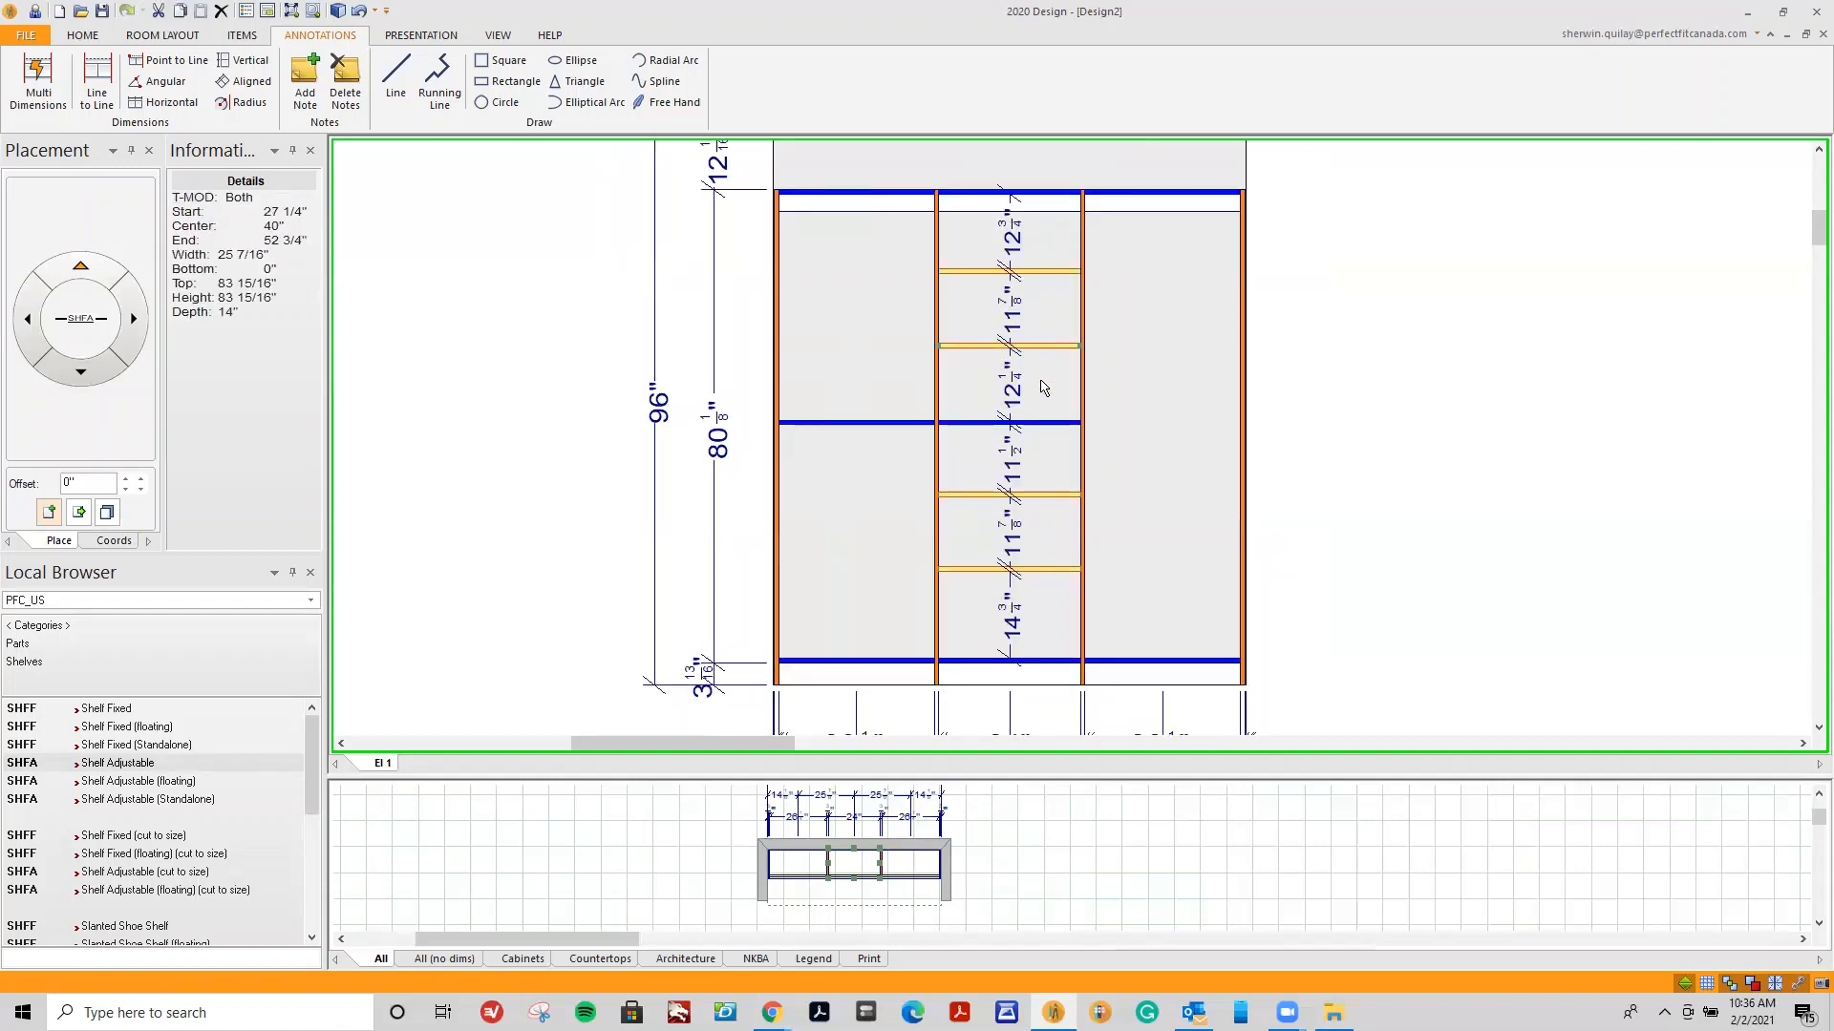
Lower the middle module's two adjustable shelves beneath the fixed shelf, spacing the openings about 12 3/4", 13 1/8" and 12 1/4" from top down.
left_click(1057, 570)
left_click_drag(1058, 570, 1057, 576)
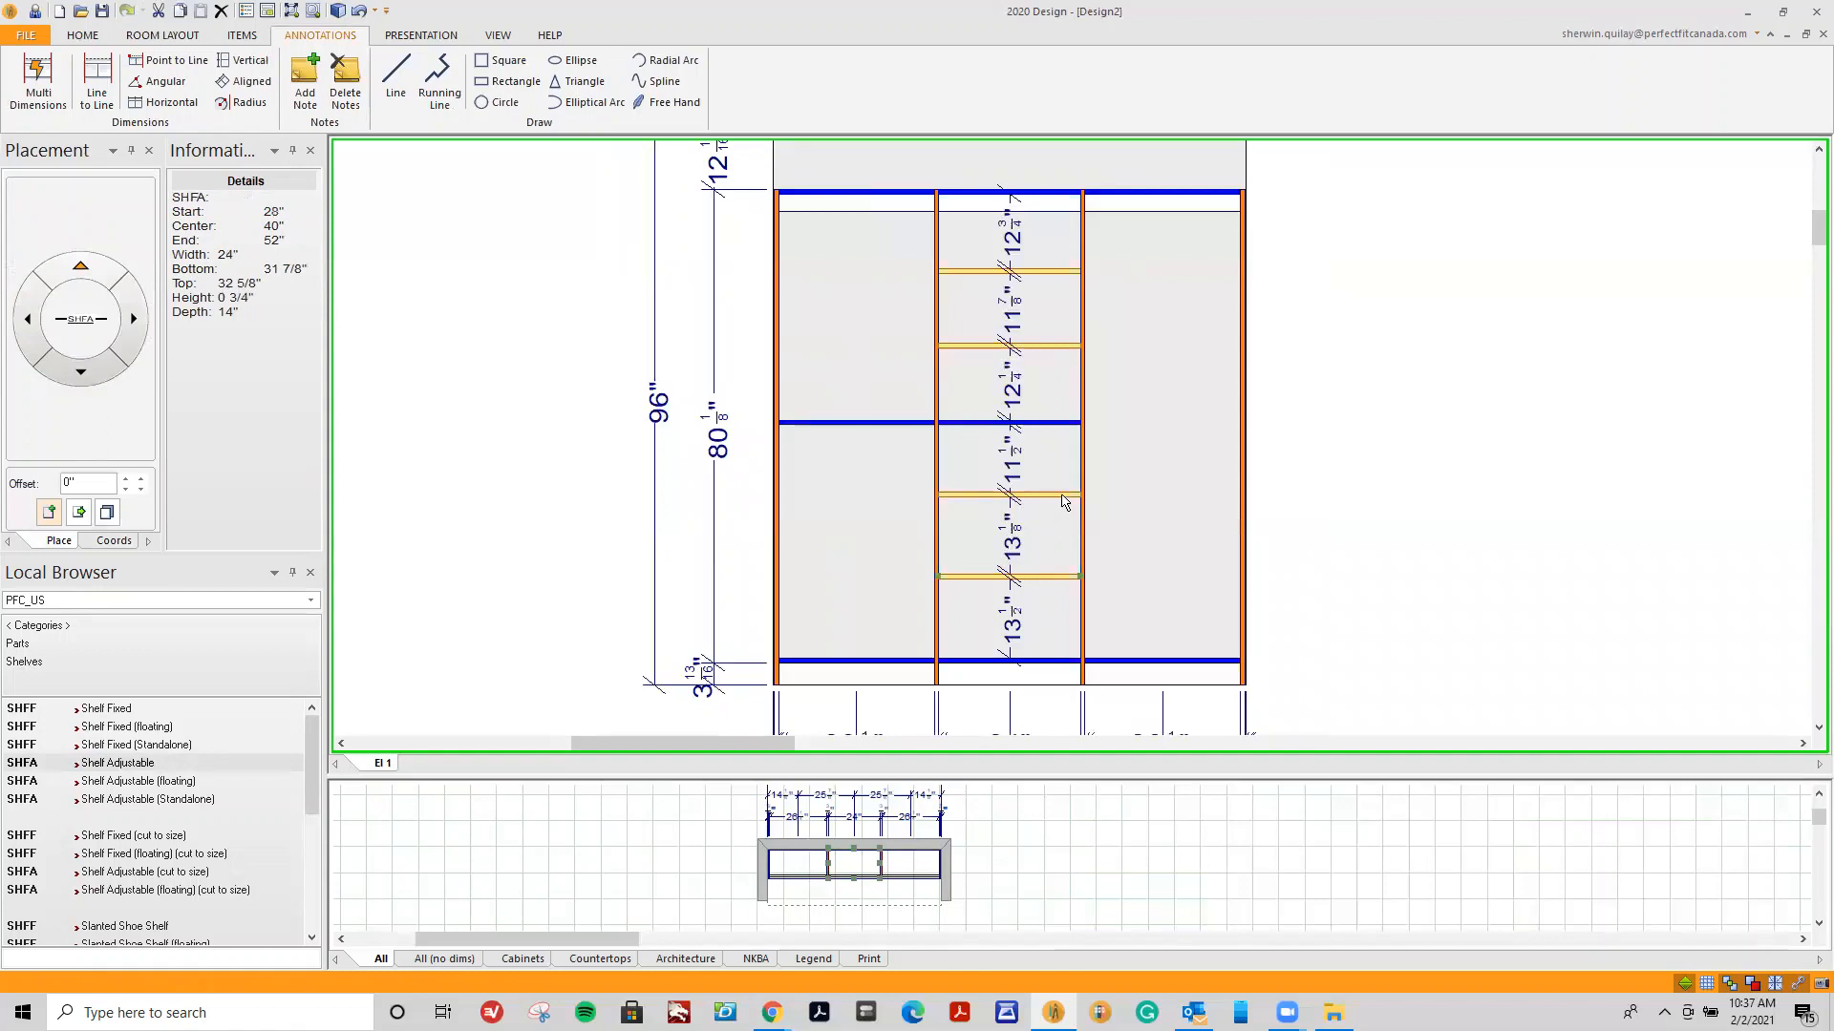
left_click_drag(1067, 503, 1067, 509)
left_click_drag(1058, 576, 1059, 583)
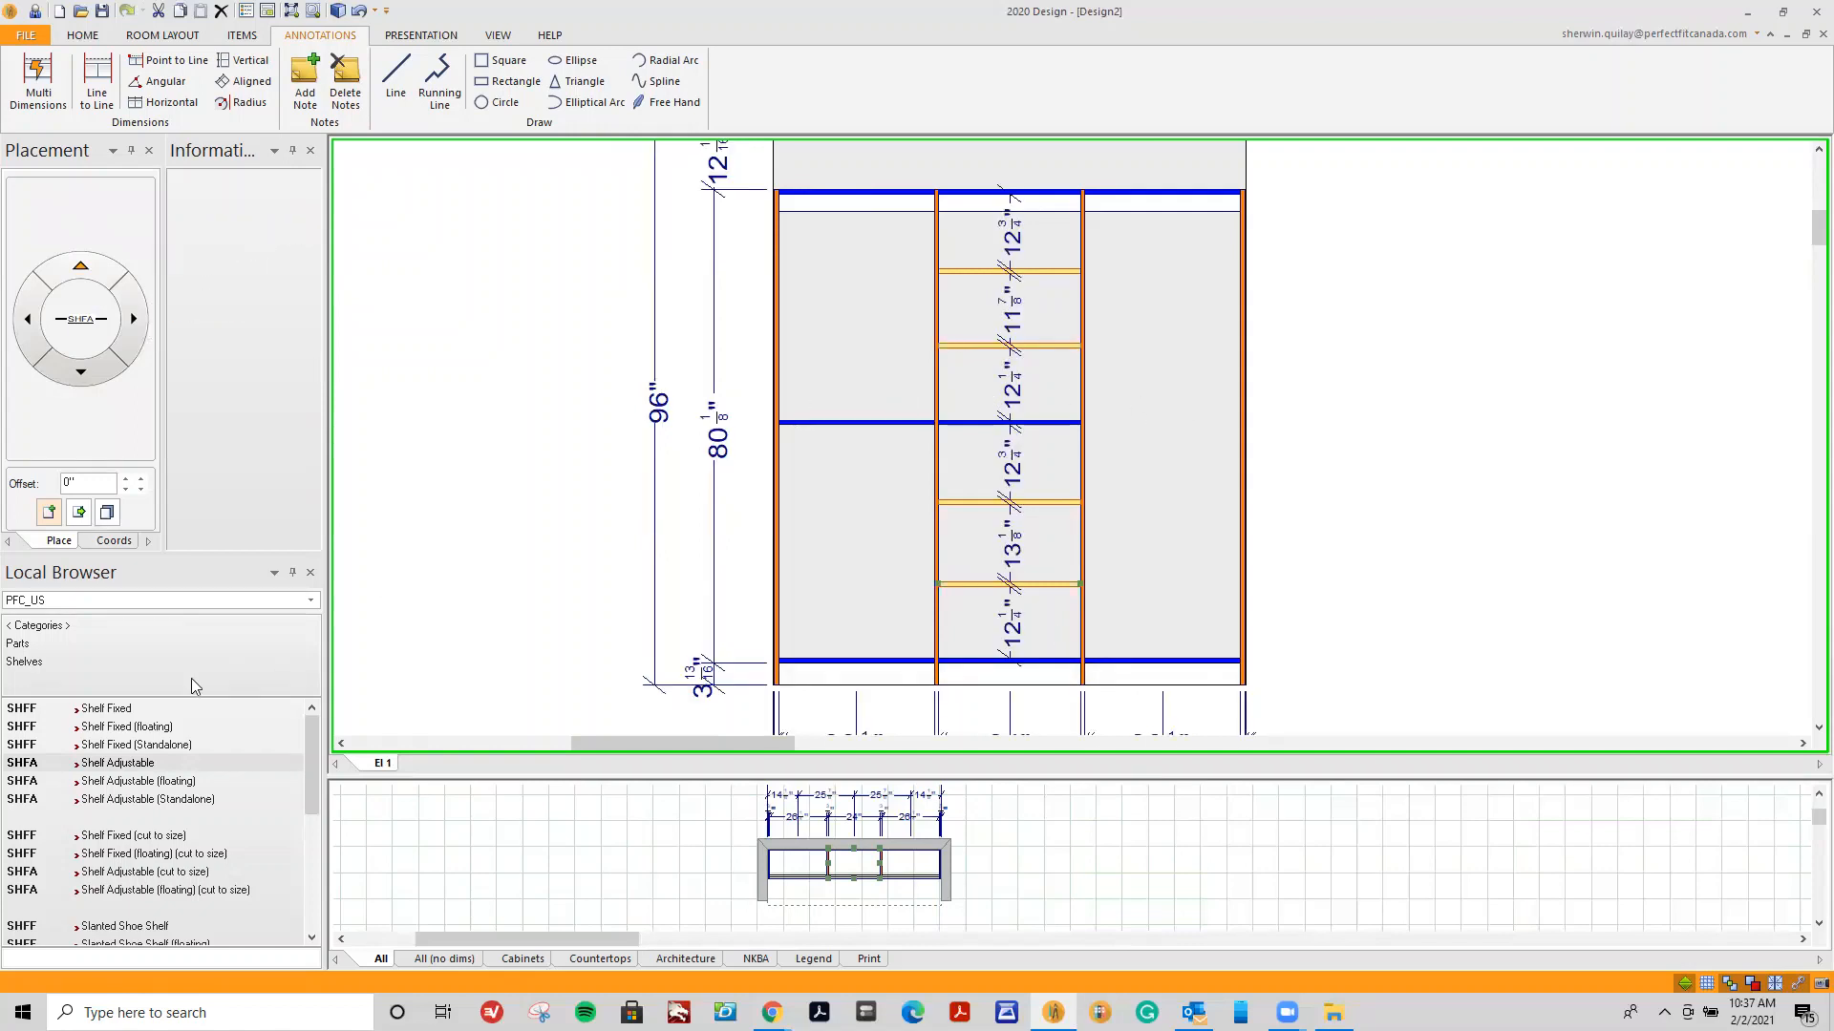
Place a Shelf Fixed in the right-hand module, with its bottom about 61 3/4" above the floor.
left_click(89, 712)
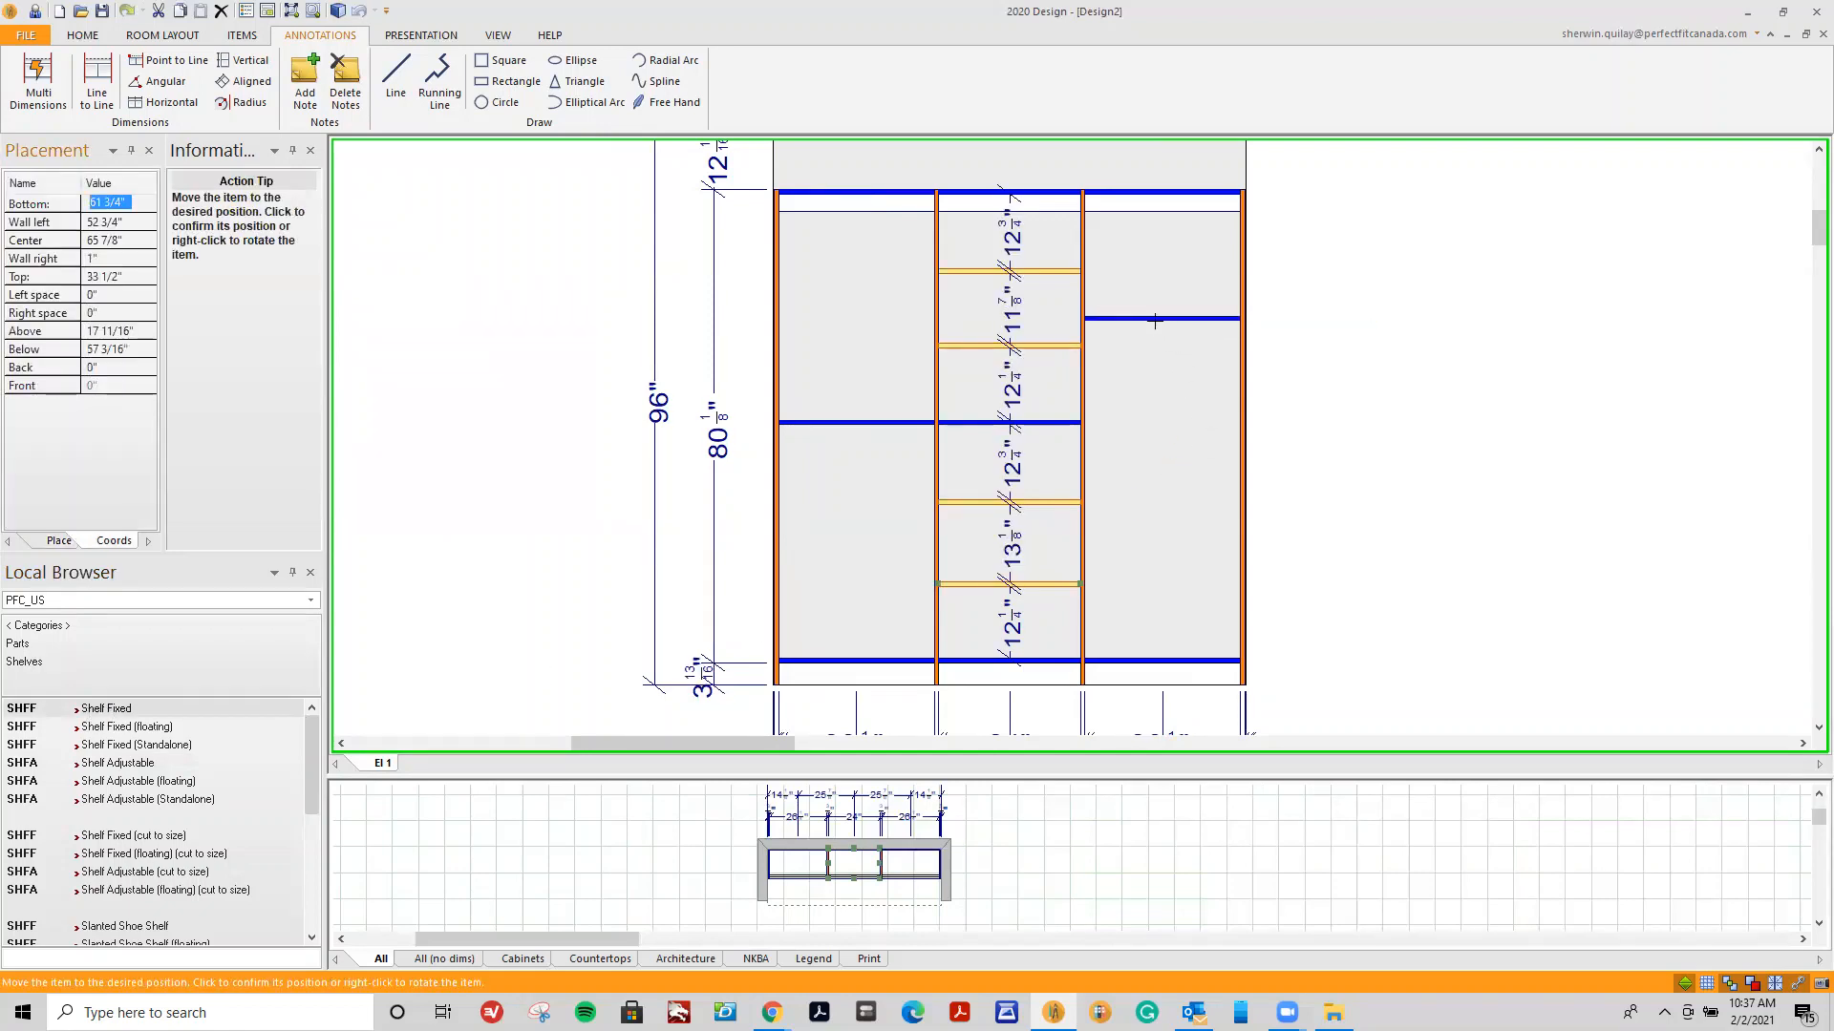
left_click(1156, 329)
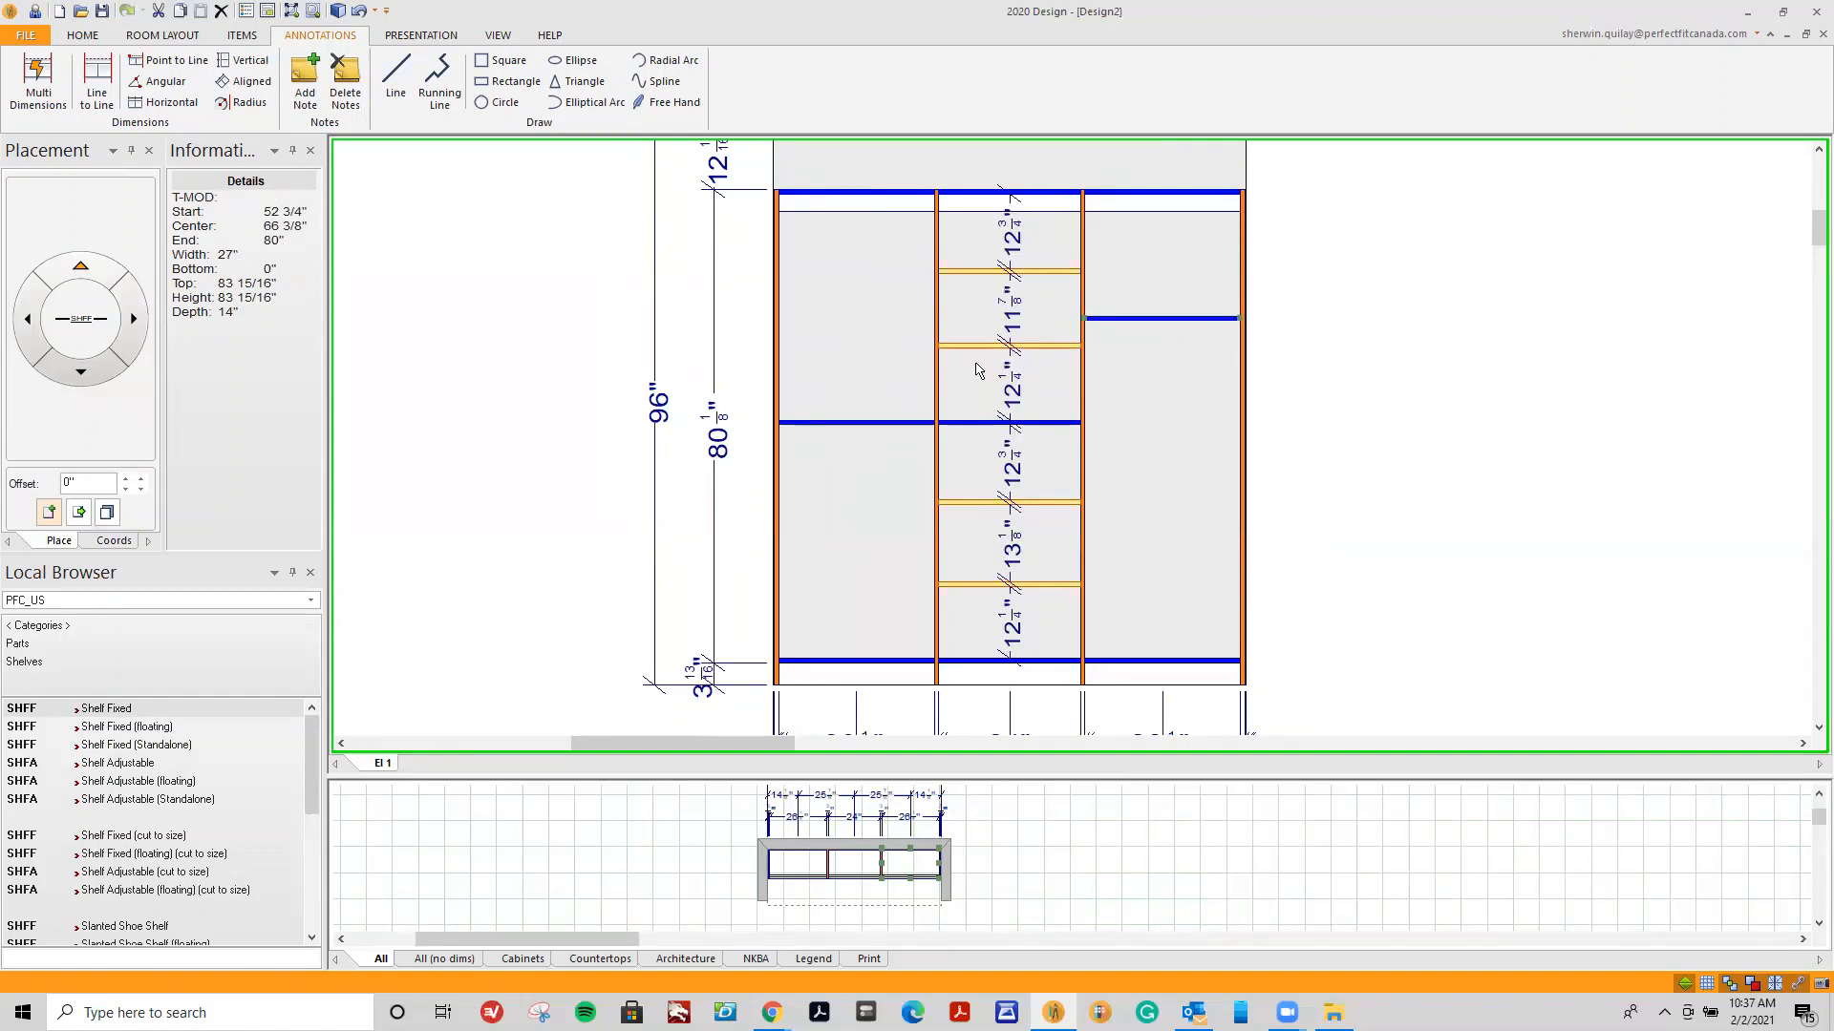
Place two Closet Rods in the left-hand module, one beneath the top shelf and one beneath the central fixed shelf.
left_click(28, 628)
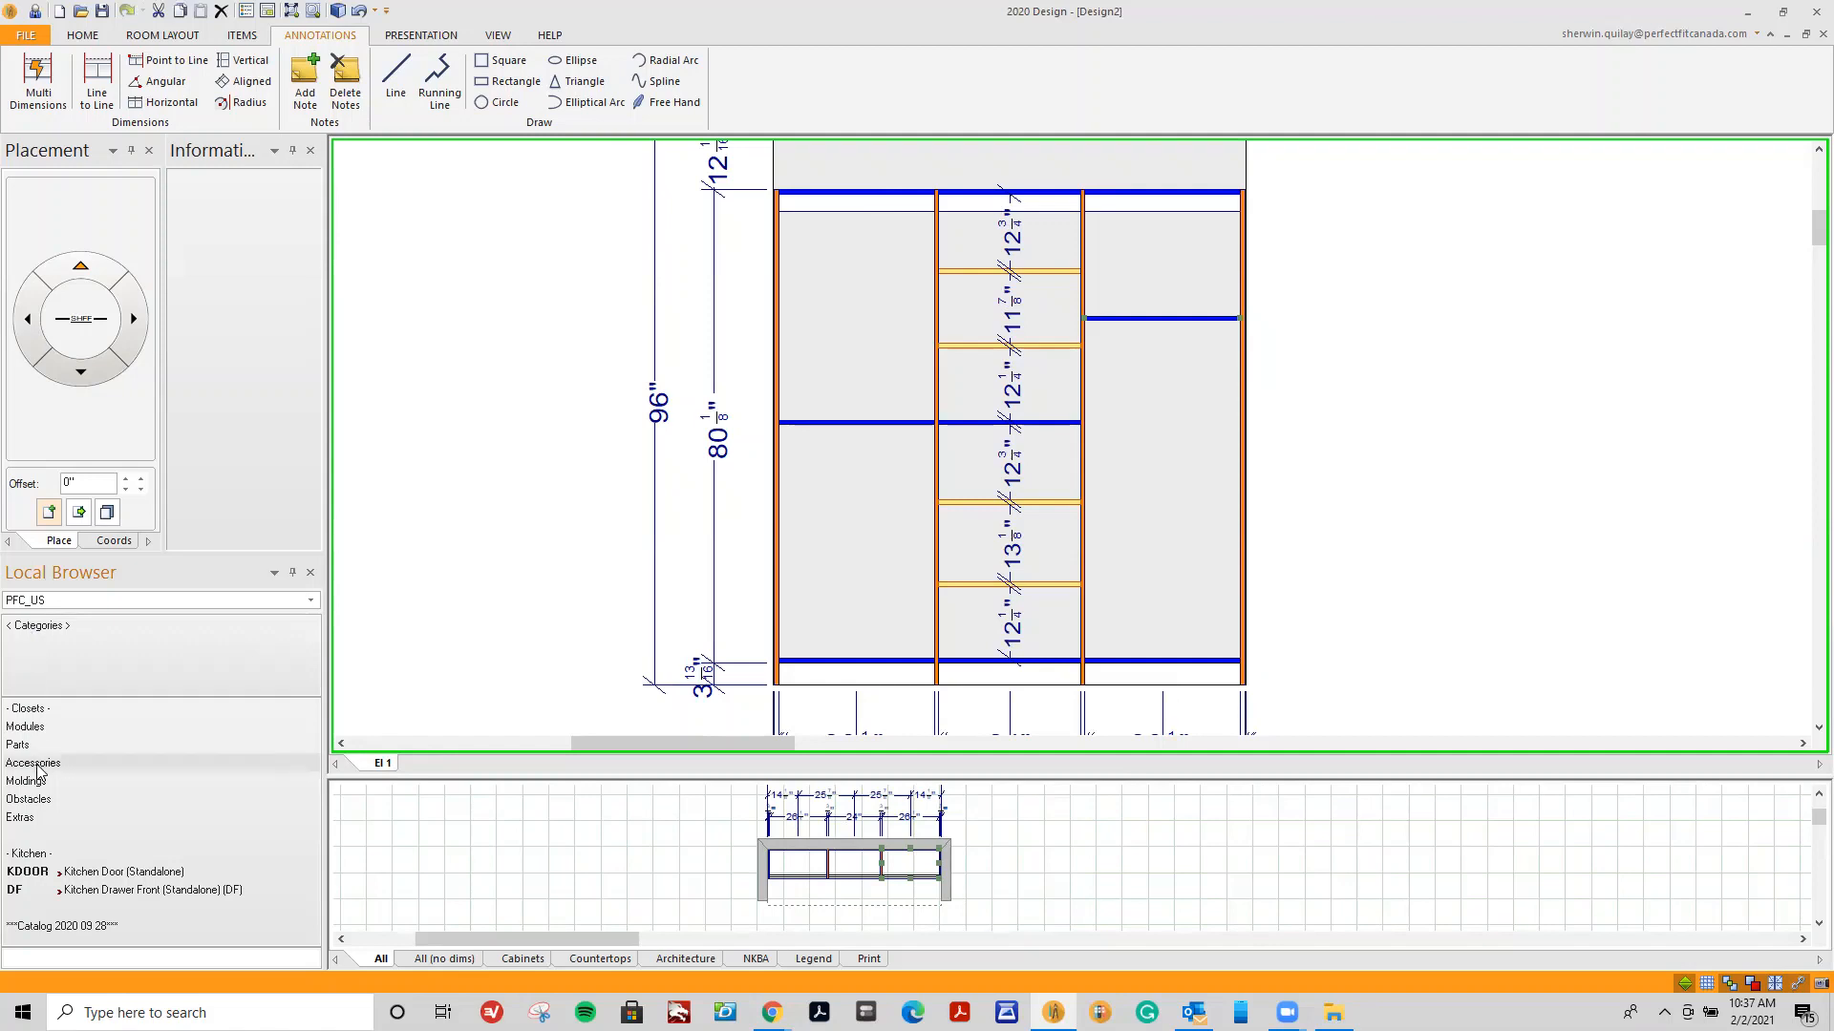
left_click(53, 764)
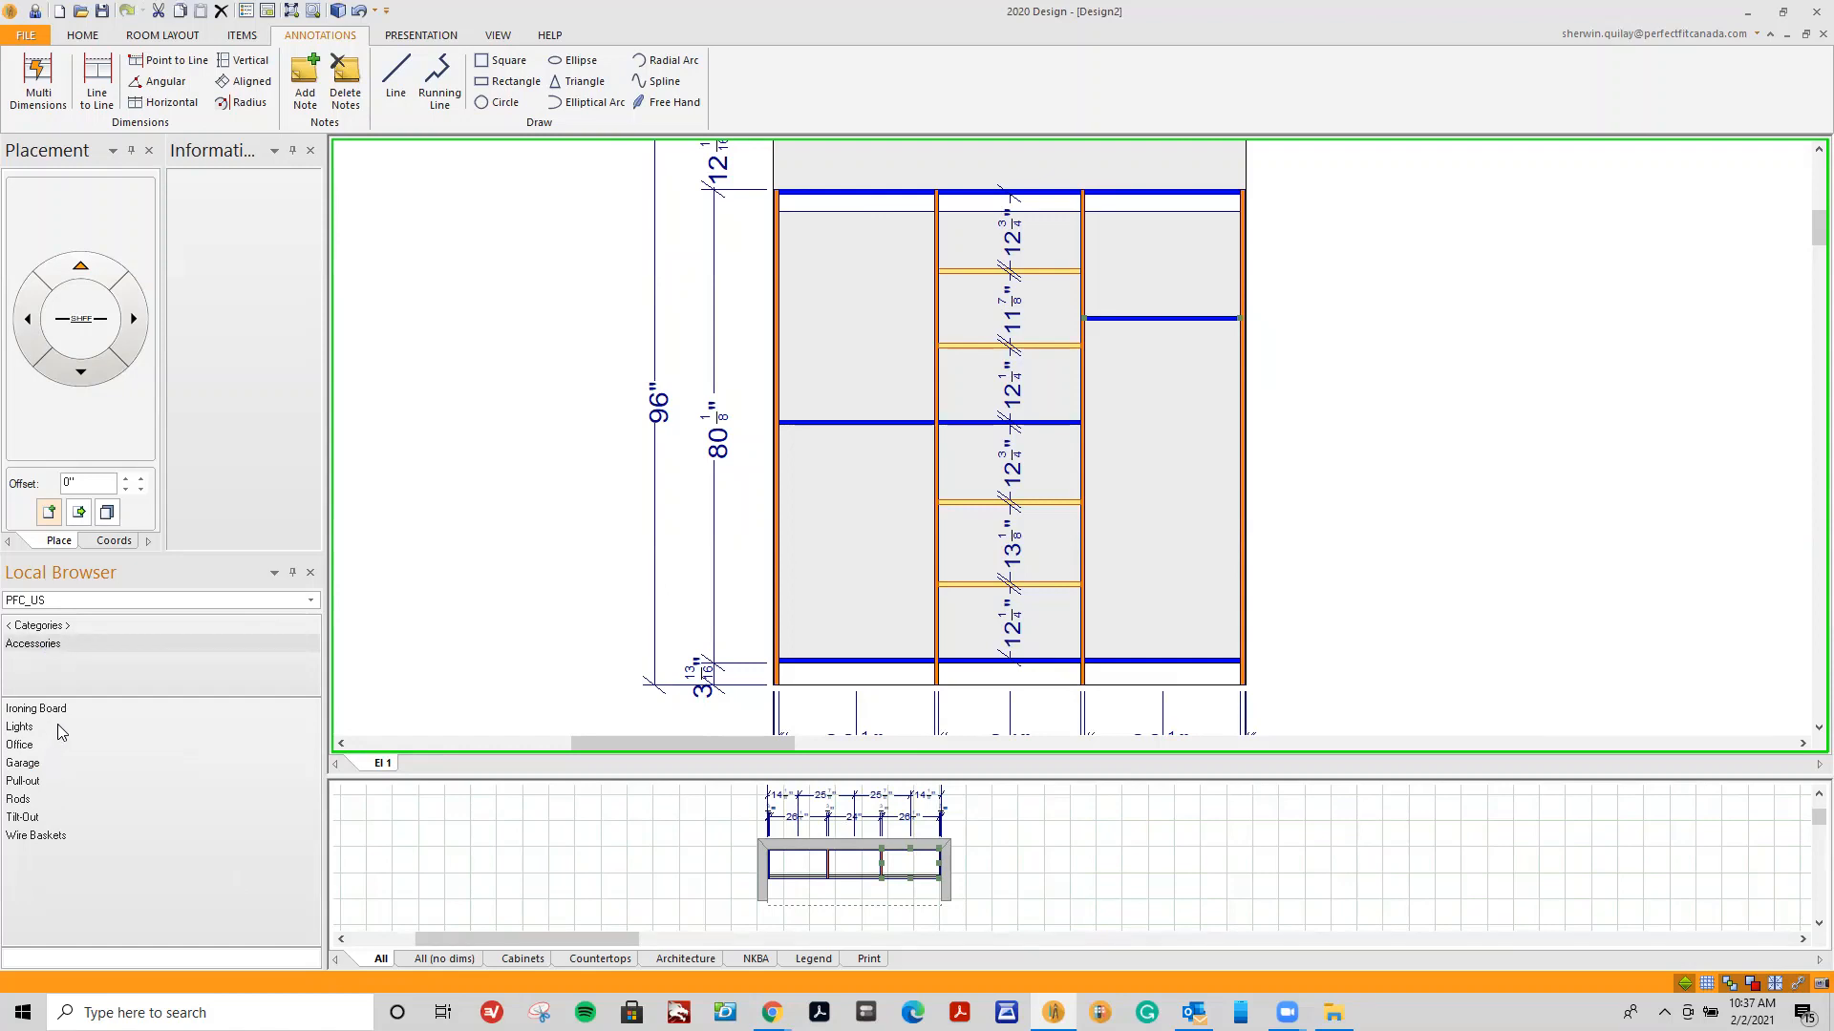
left_click(44, 798)
left_click(44, 799)
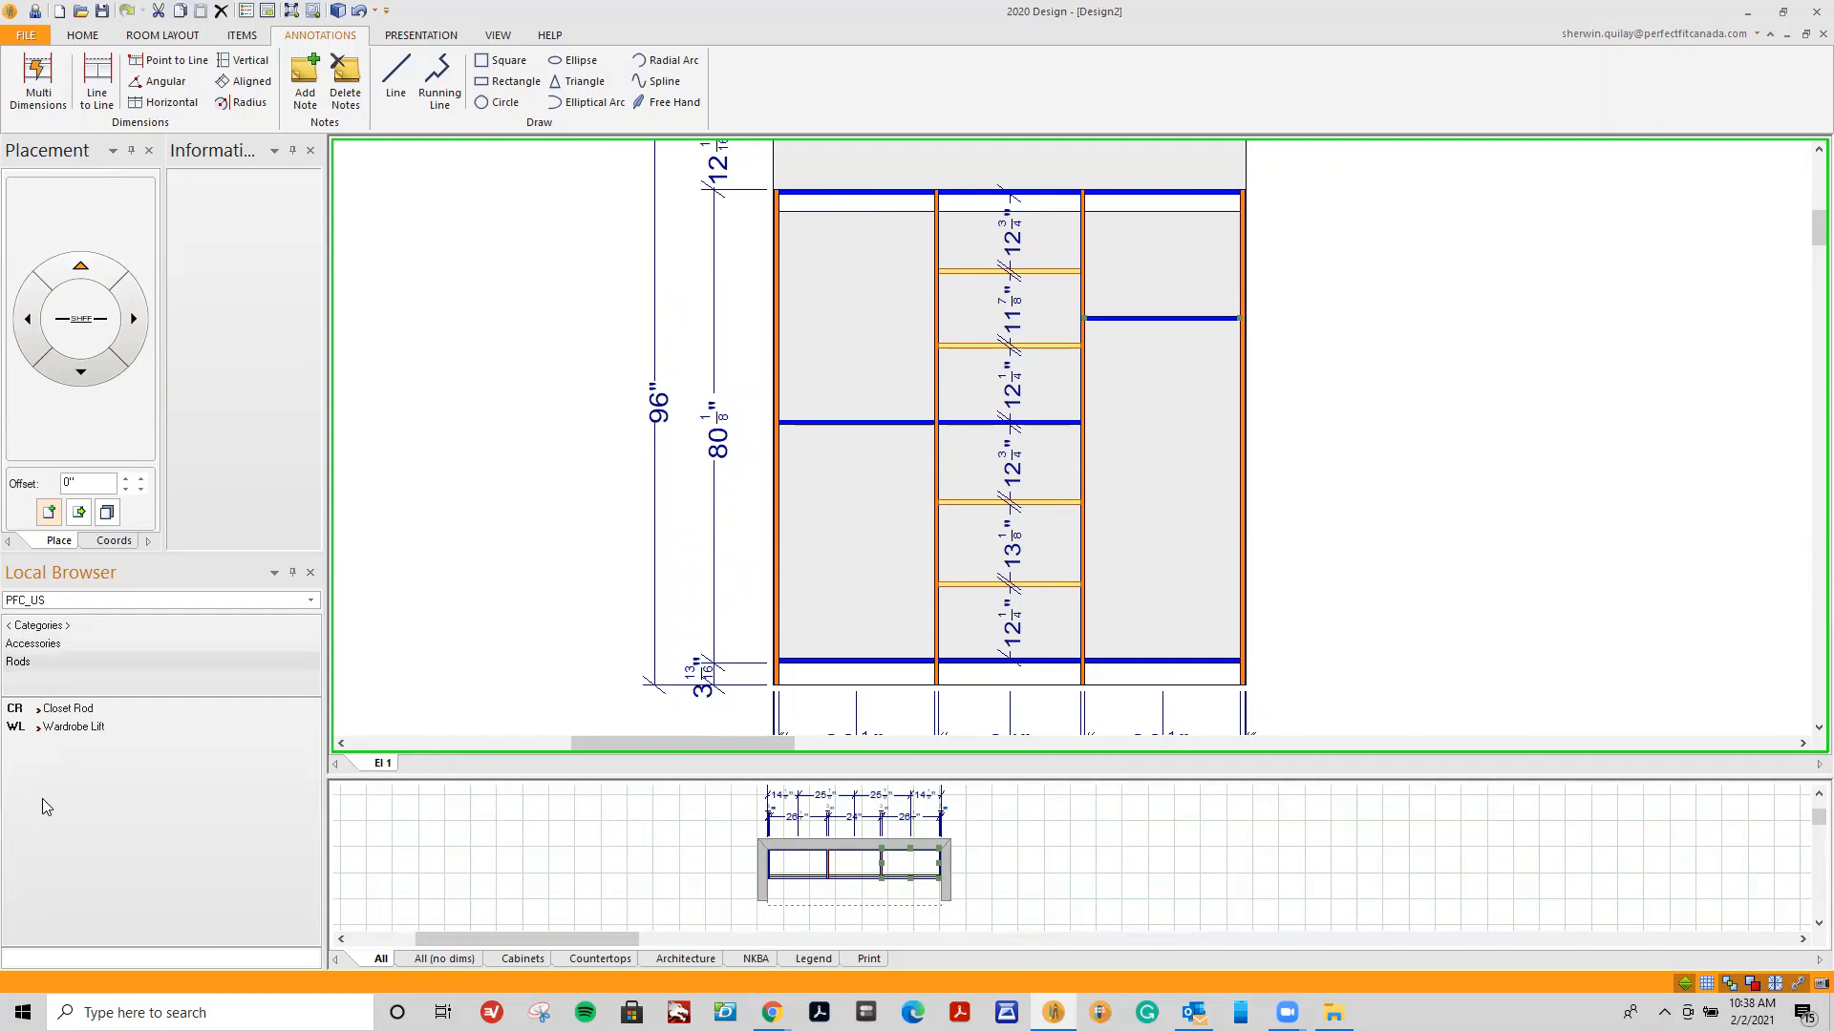
left_click(71, 713)
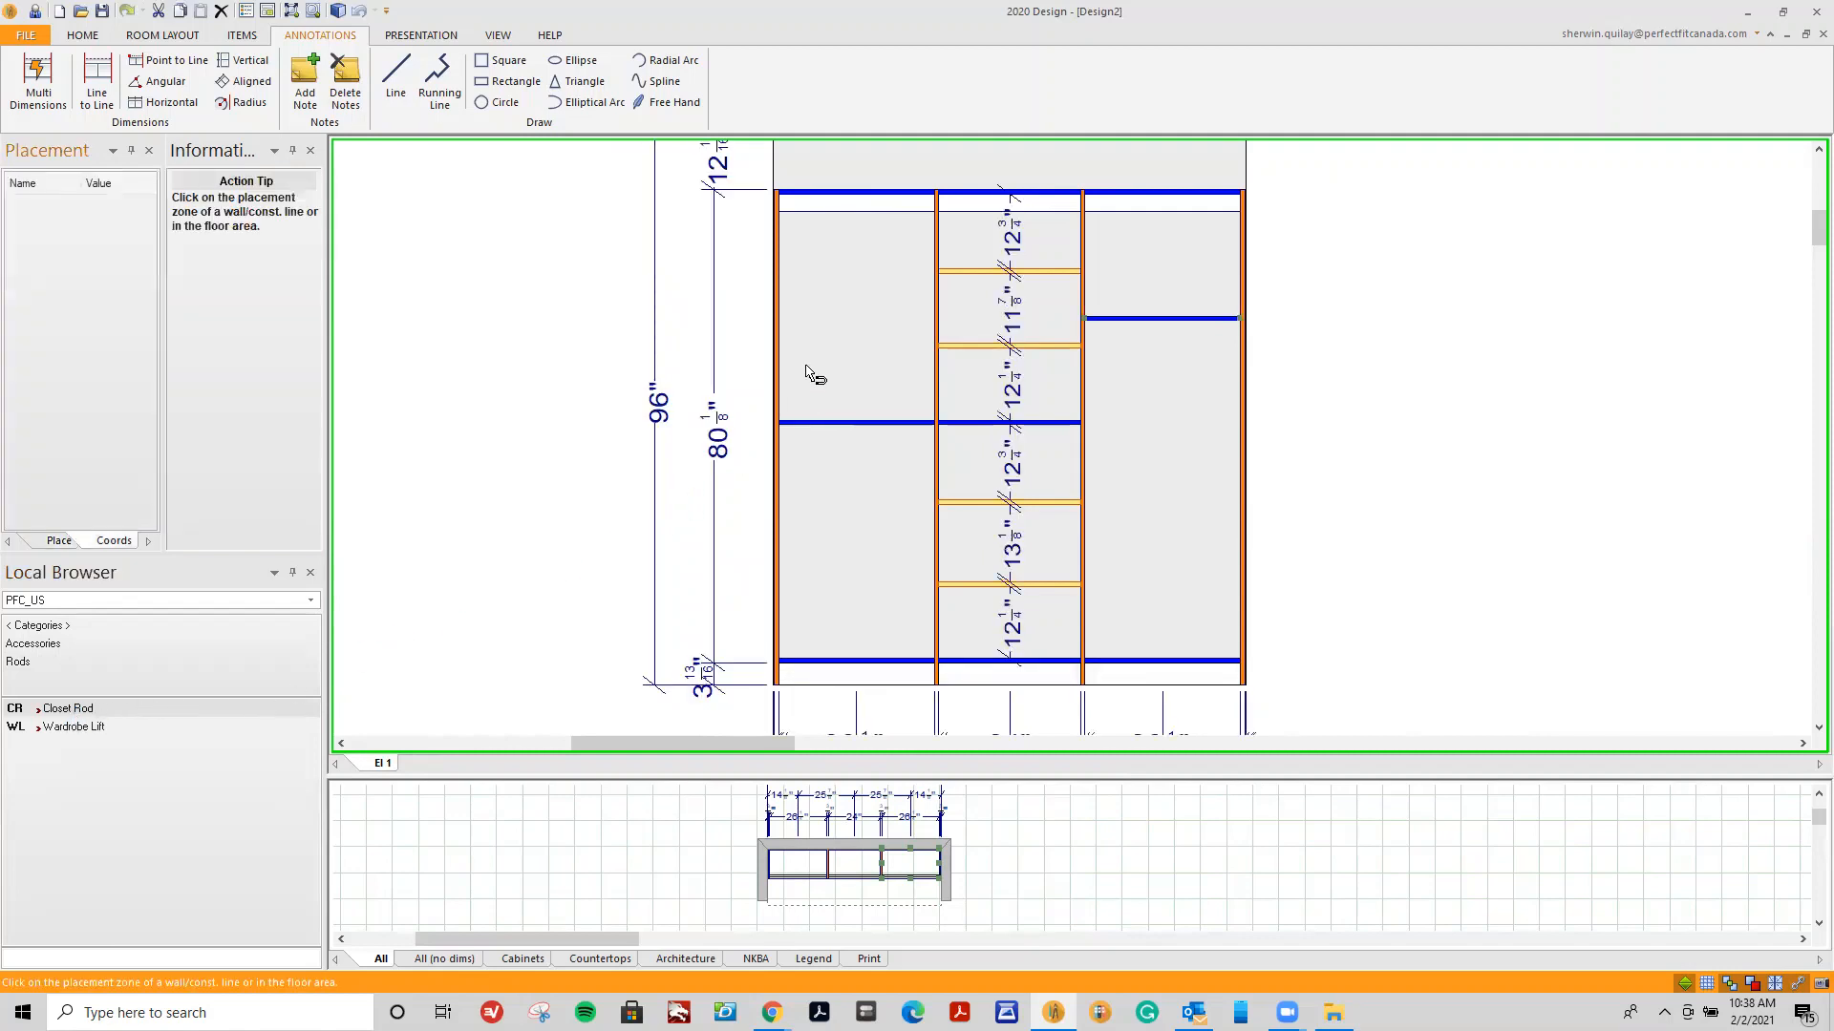
left_click(820, 282)
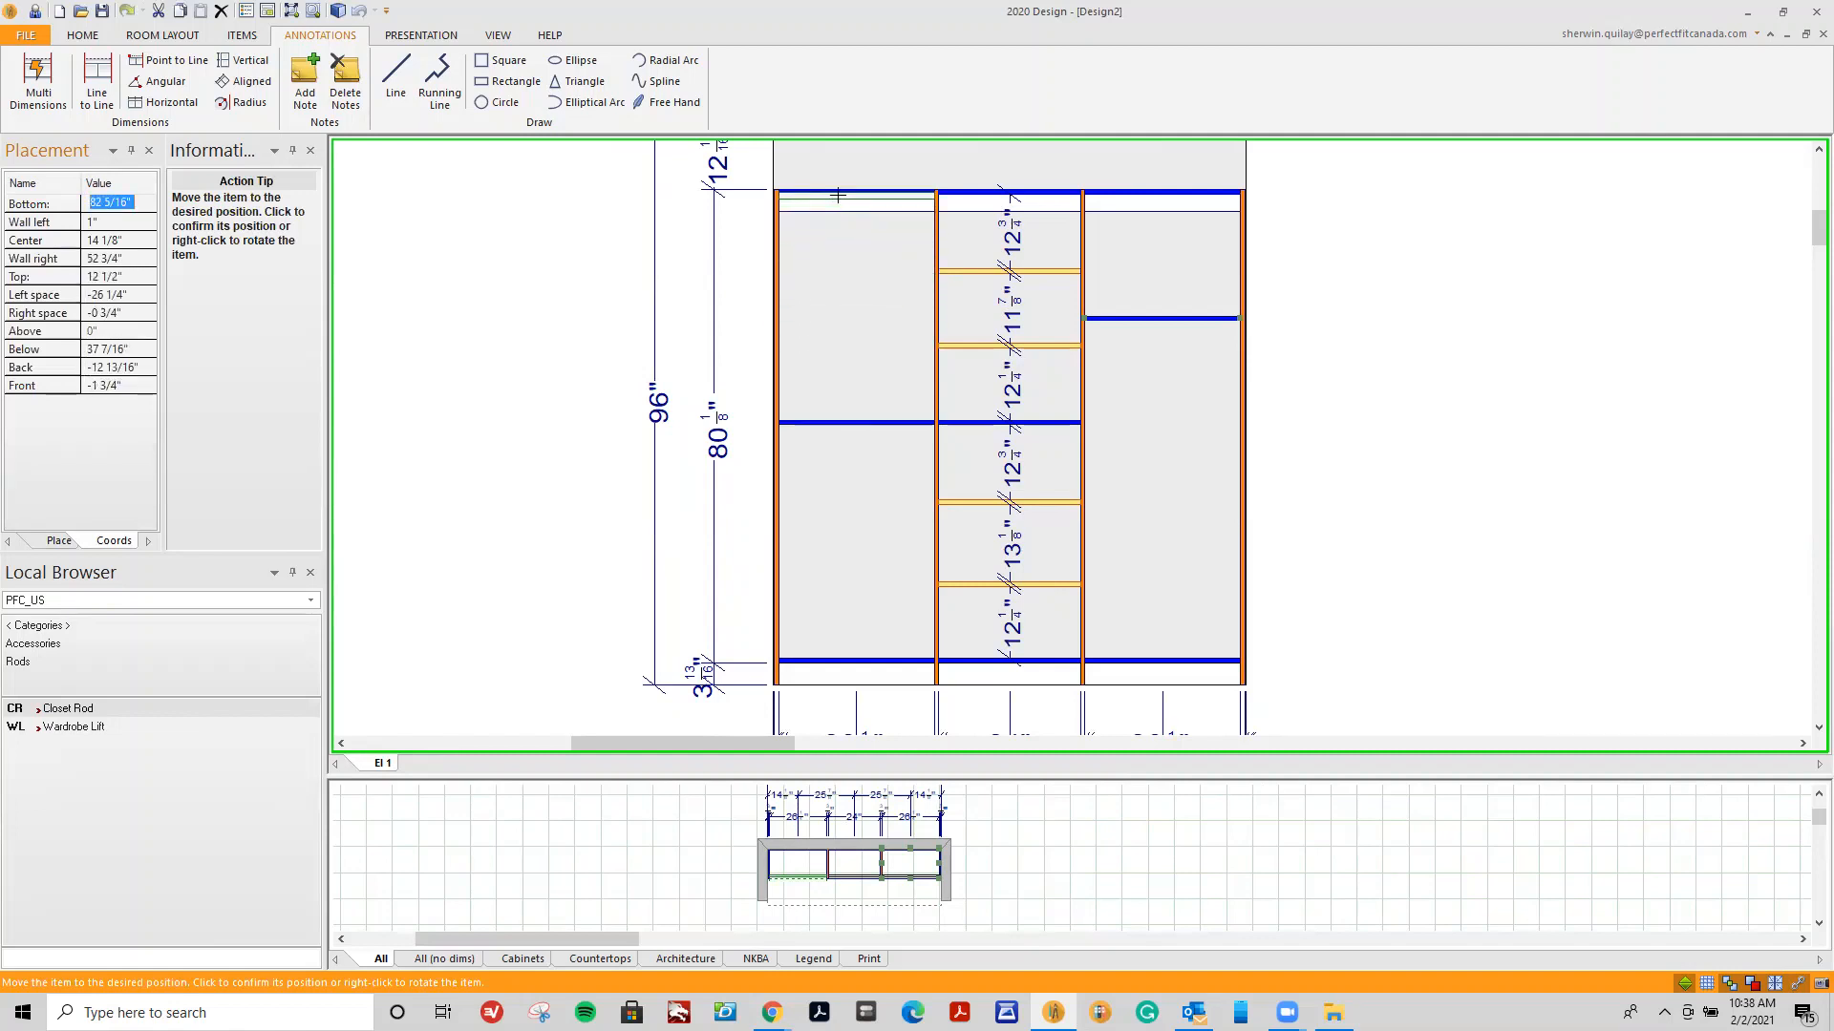
left_click(839, 199)
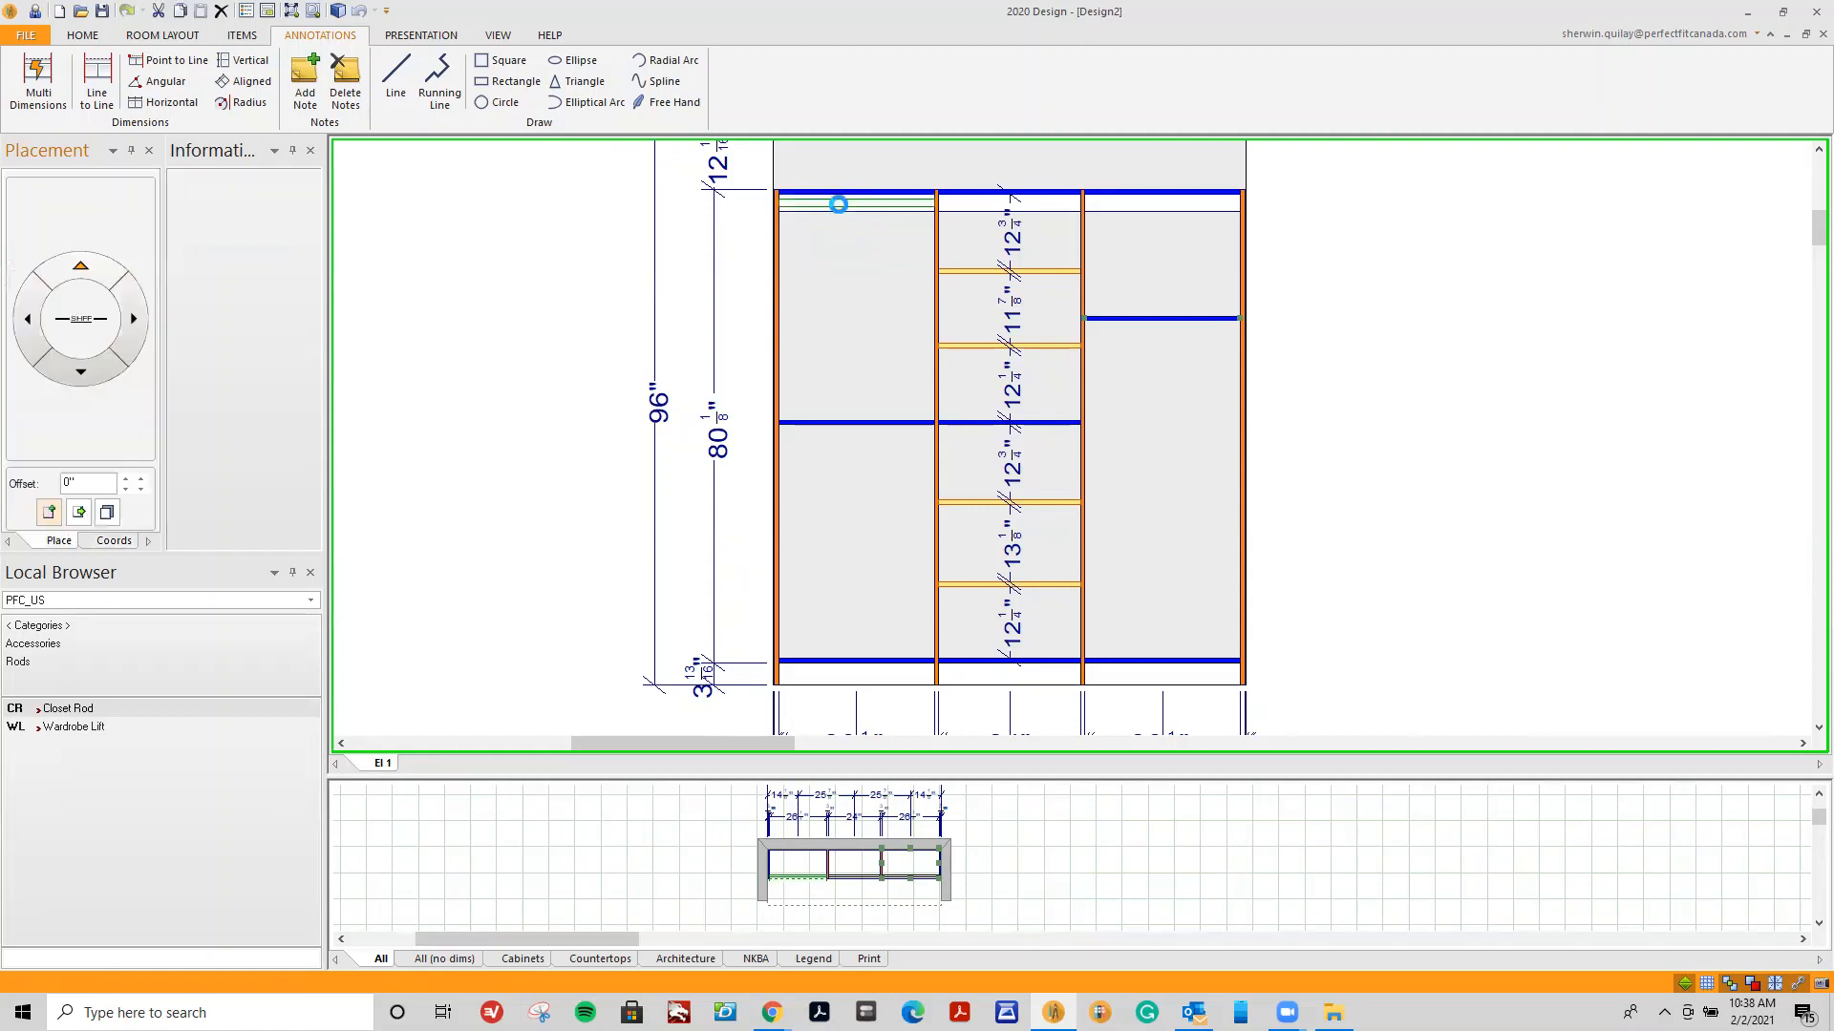
left_click(107, 727)
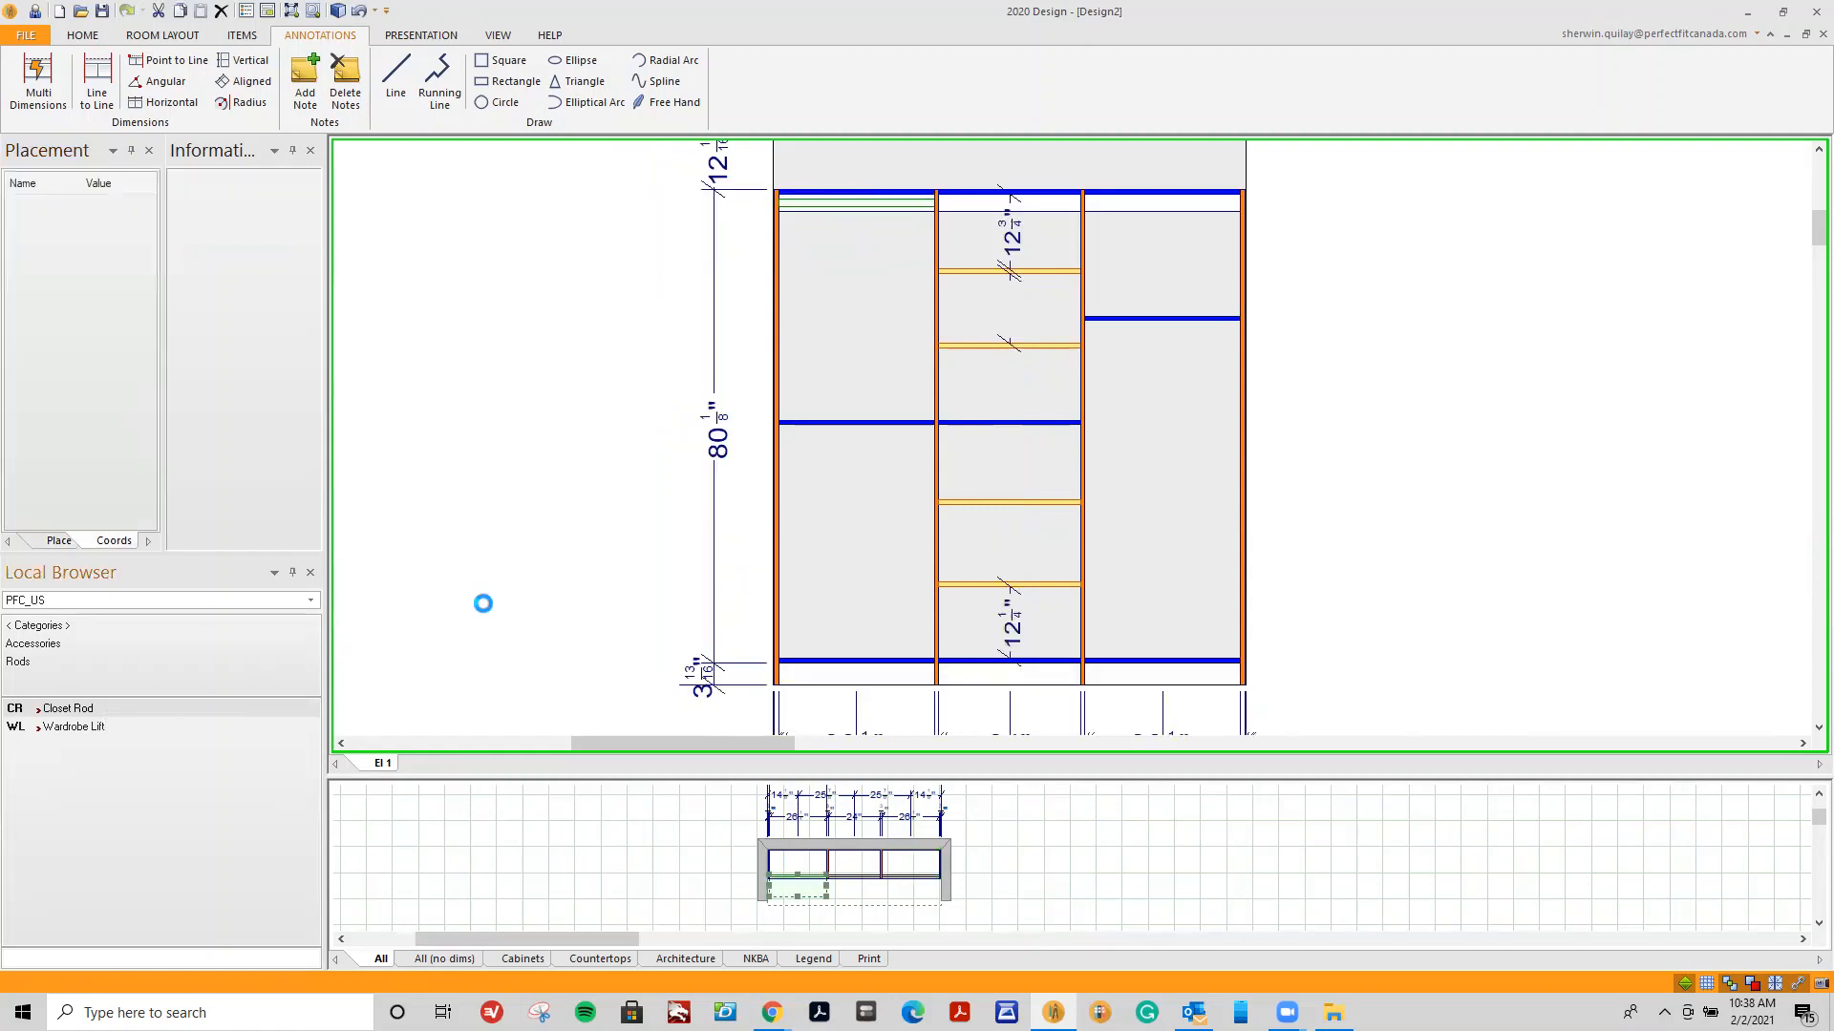
left_click(839, 480)
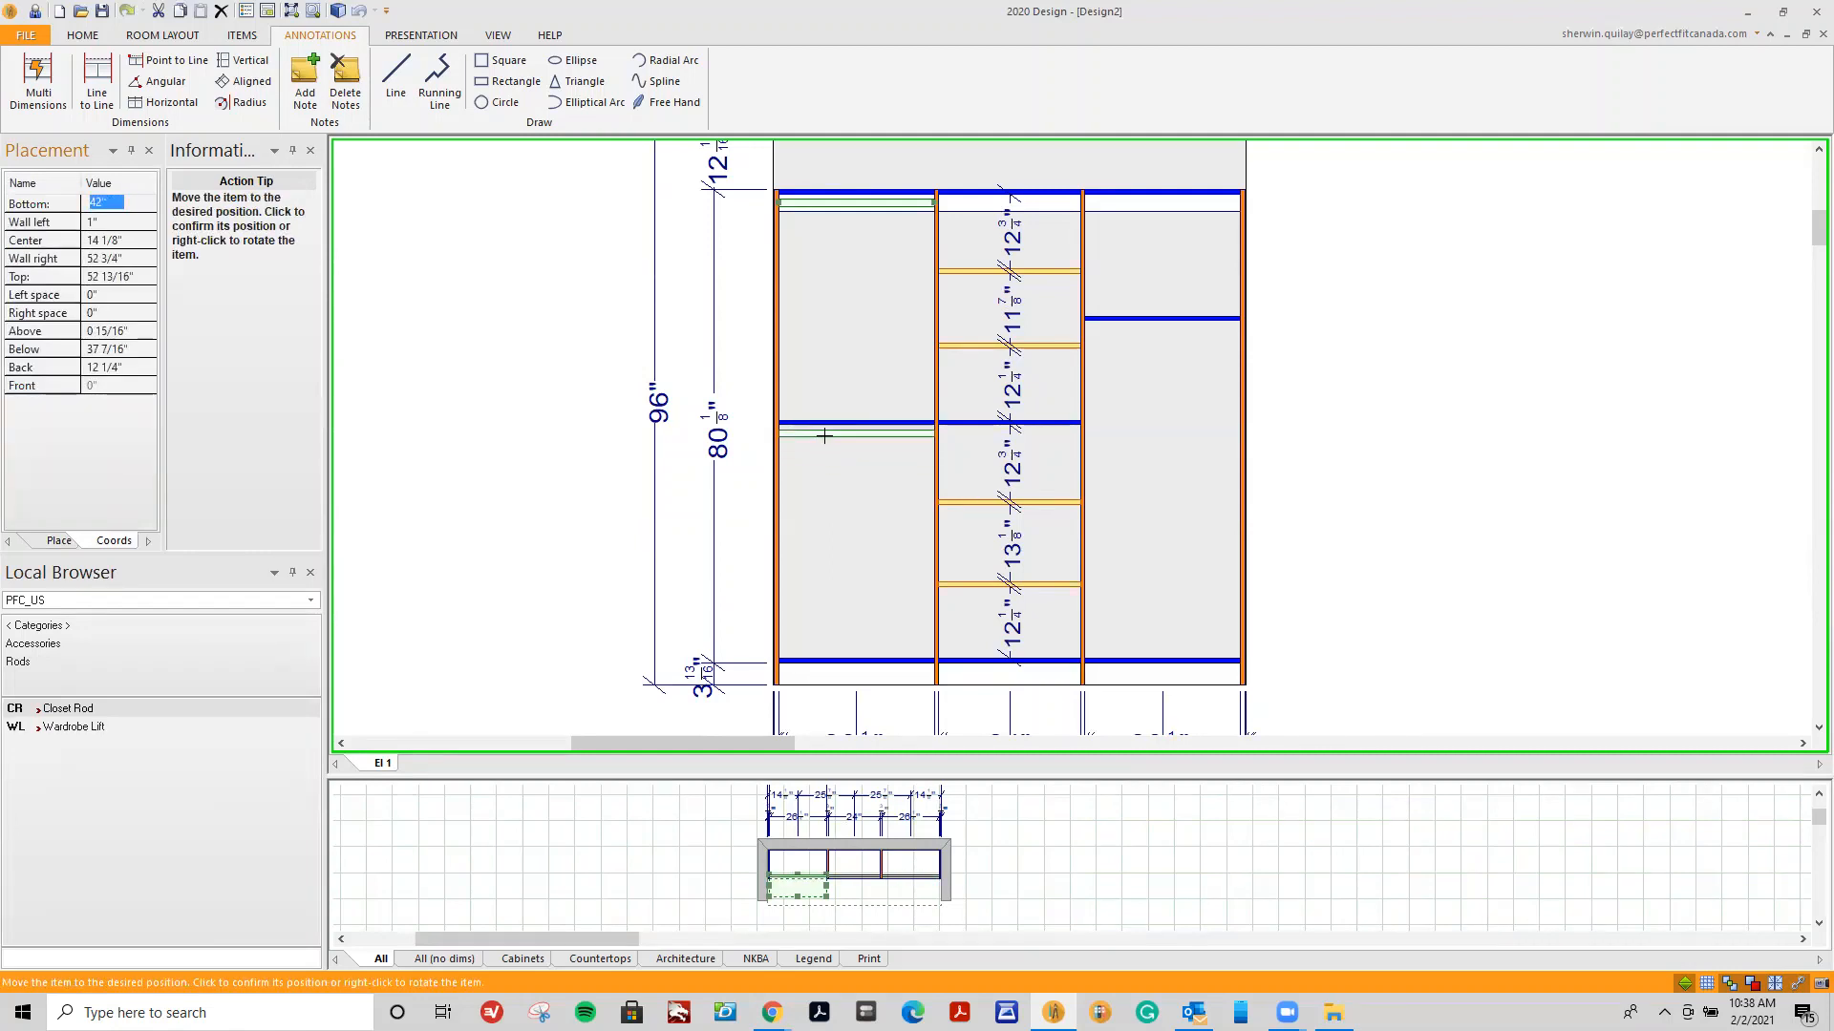
left_click(824, 436)
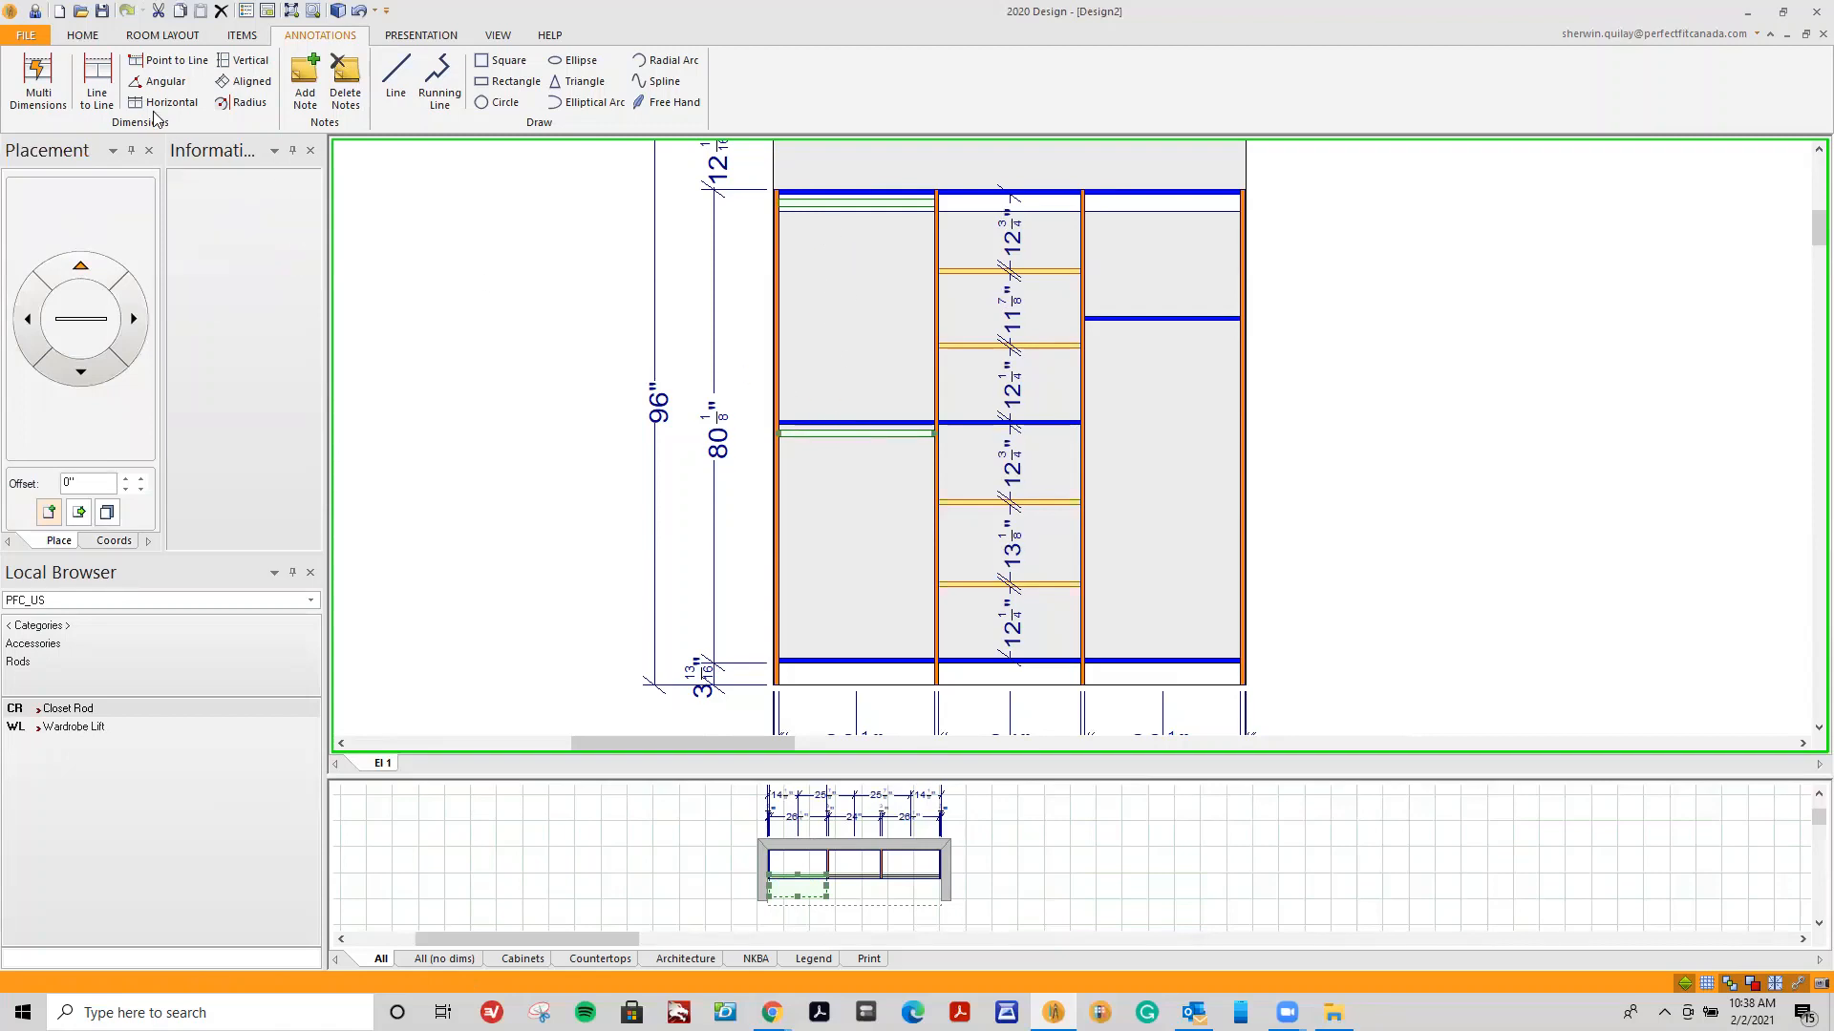
Add a Line to Line dimension from the left-hand module's upper closet rod down to its central fixed shelf.
left_click(105, 84)
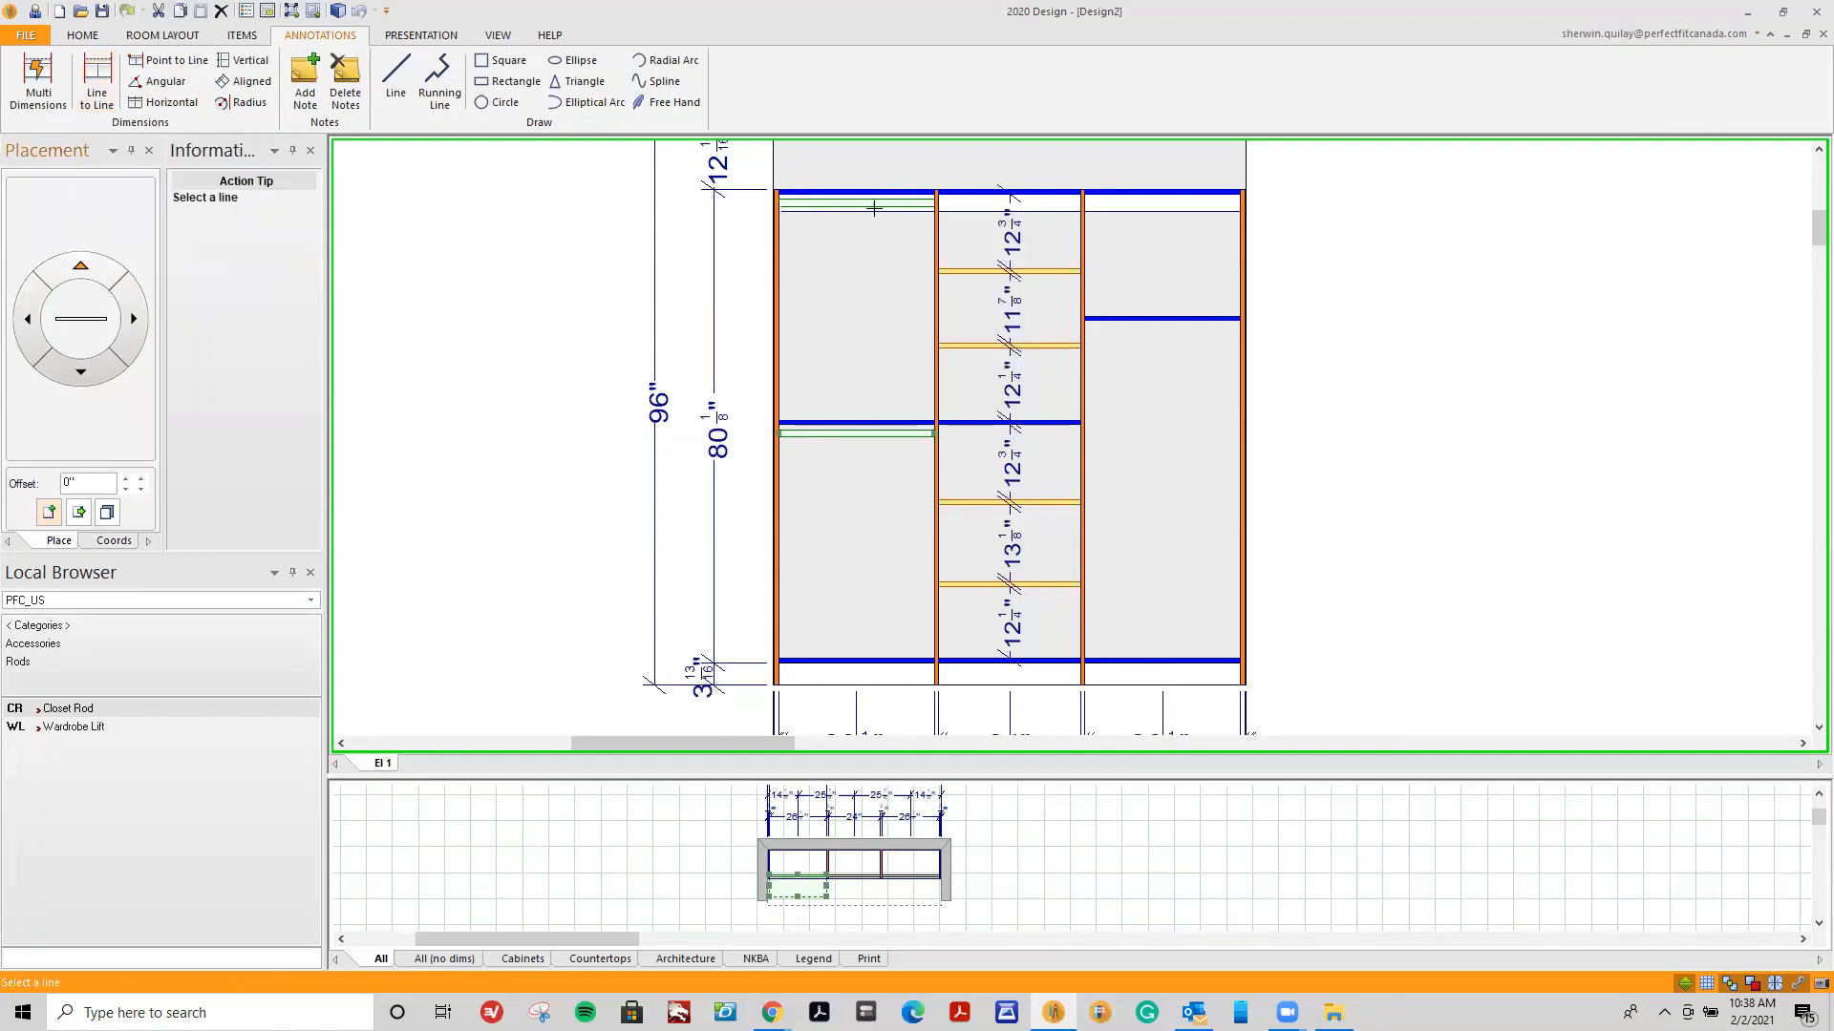
scroll(833, 202, "up", 1)
scroll(833, 203, "up", 2)
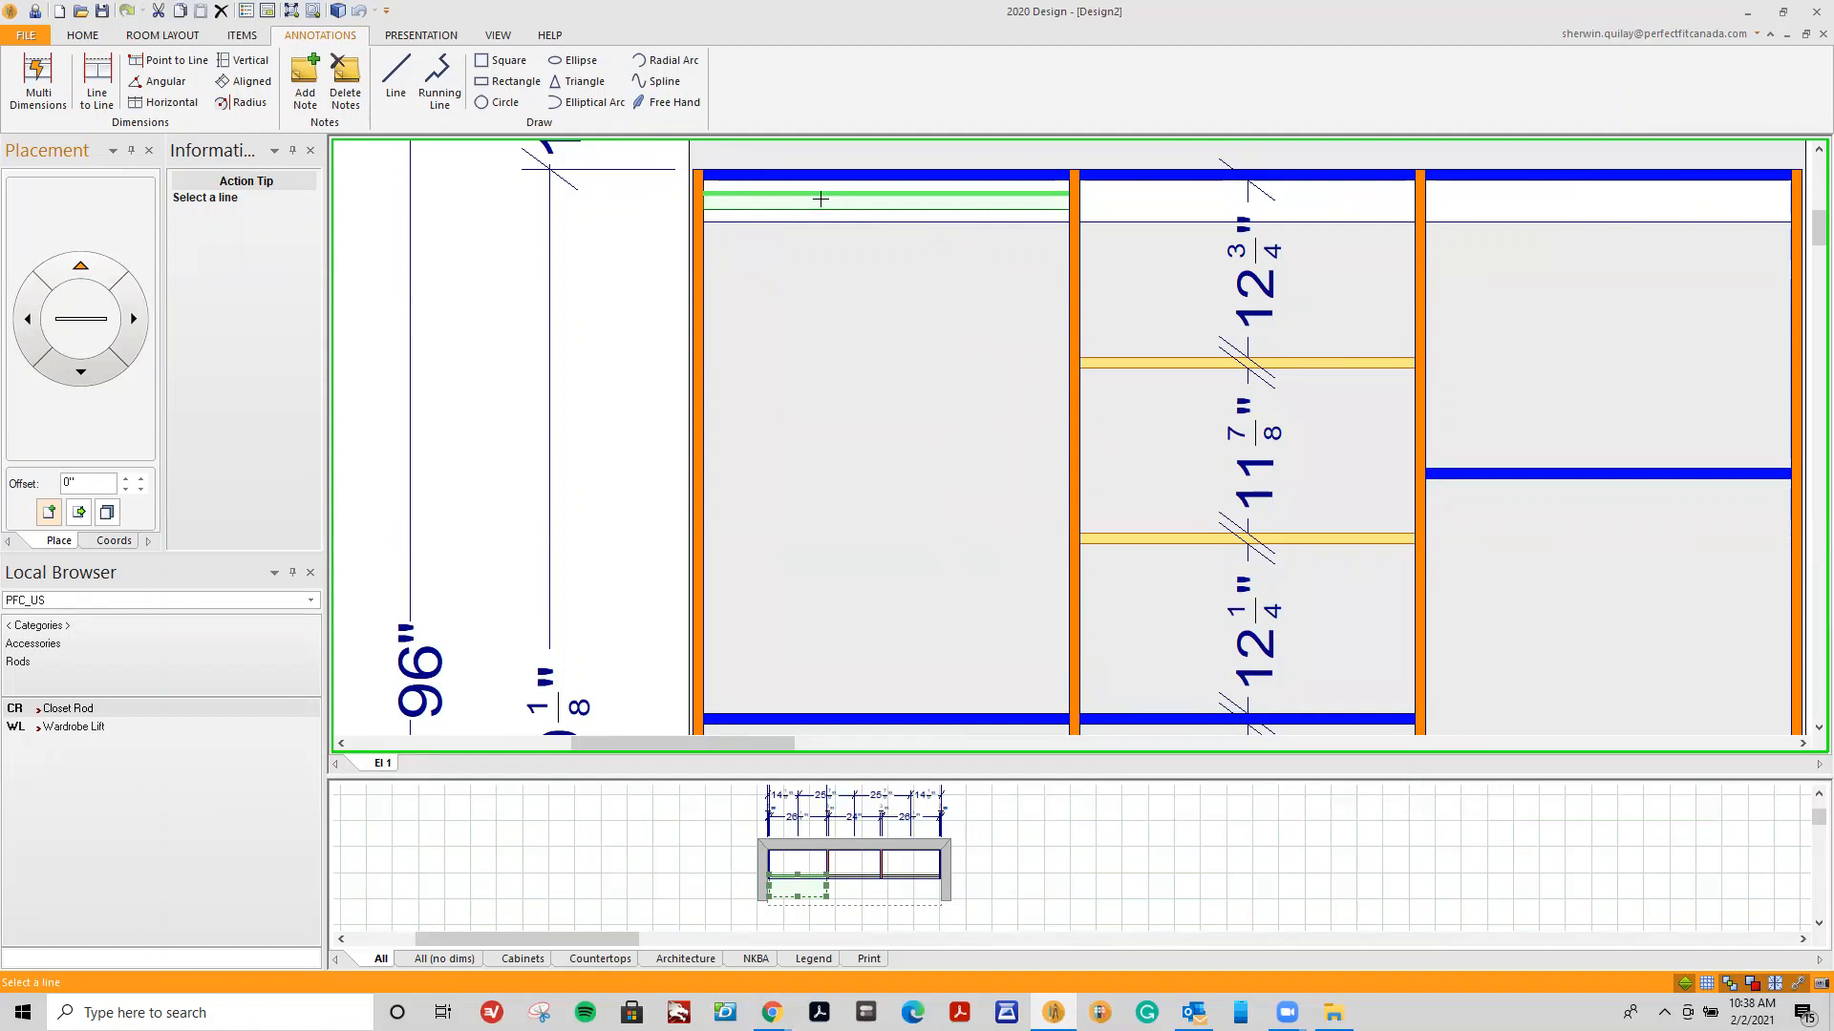
left_click(854, 718)
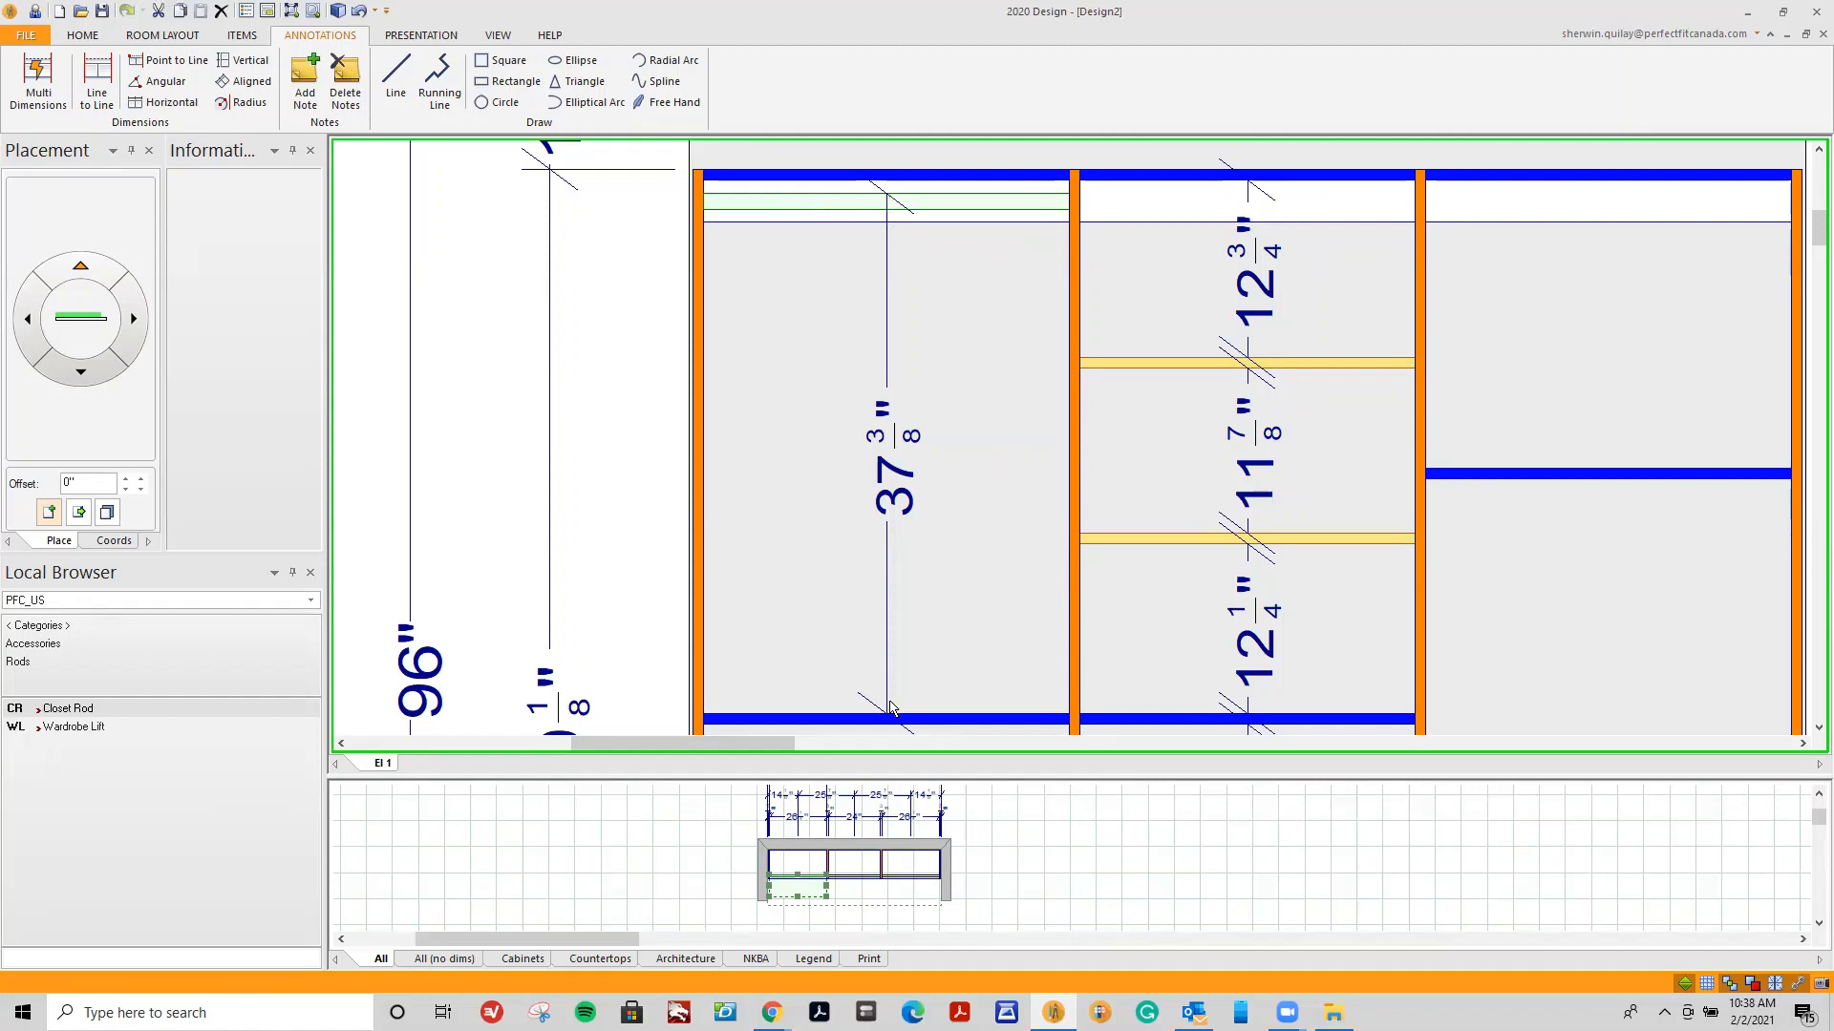
Add a Line to Line dimension from the left-hand module's lower closet rod down to the bottom shelf.
scroll(888, 707, "down", 3)
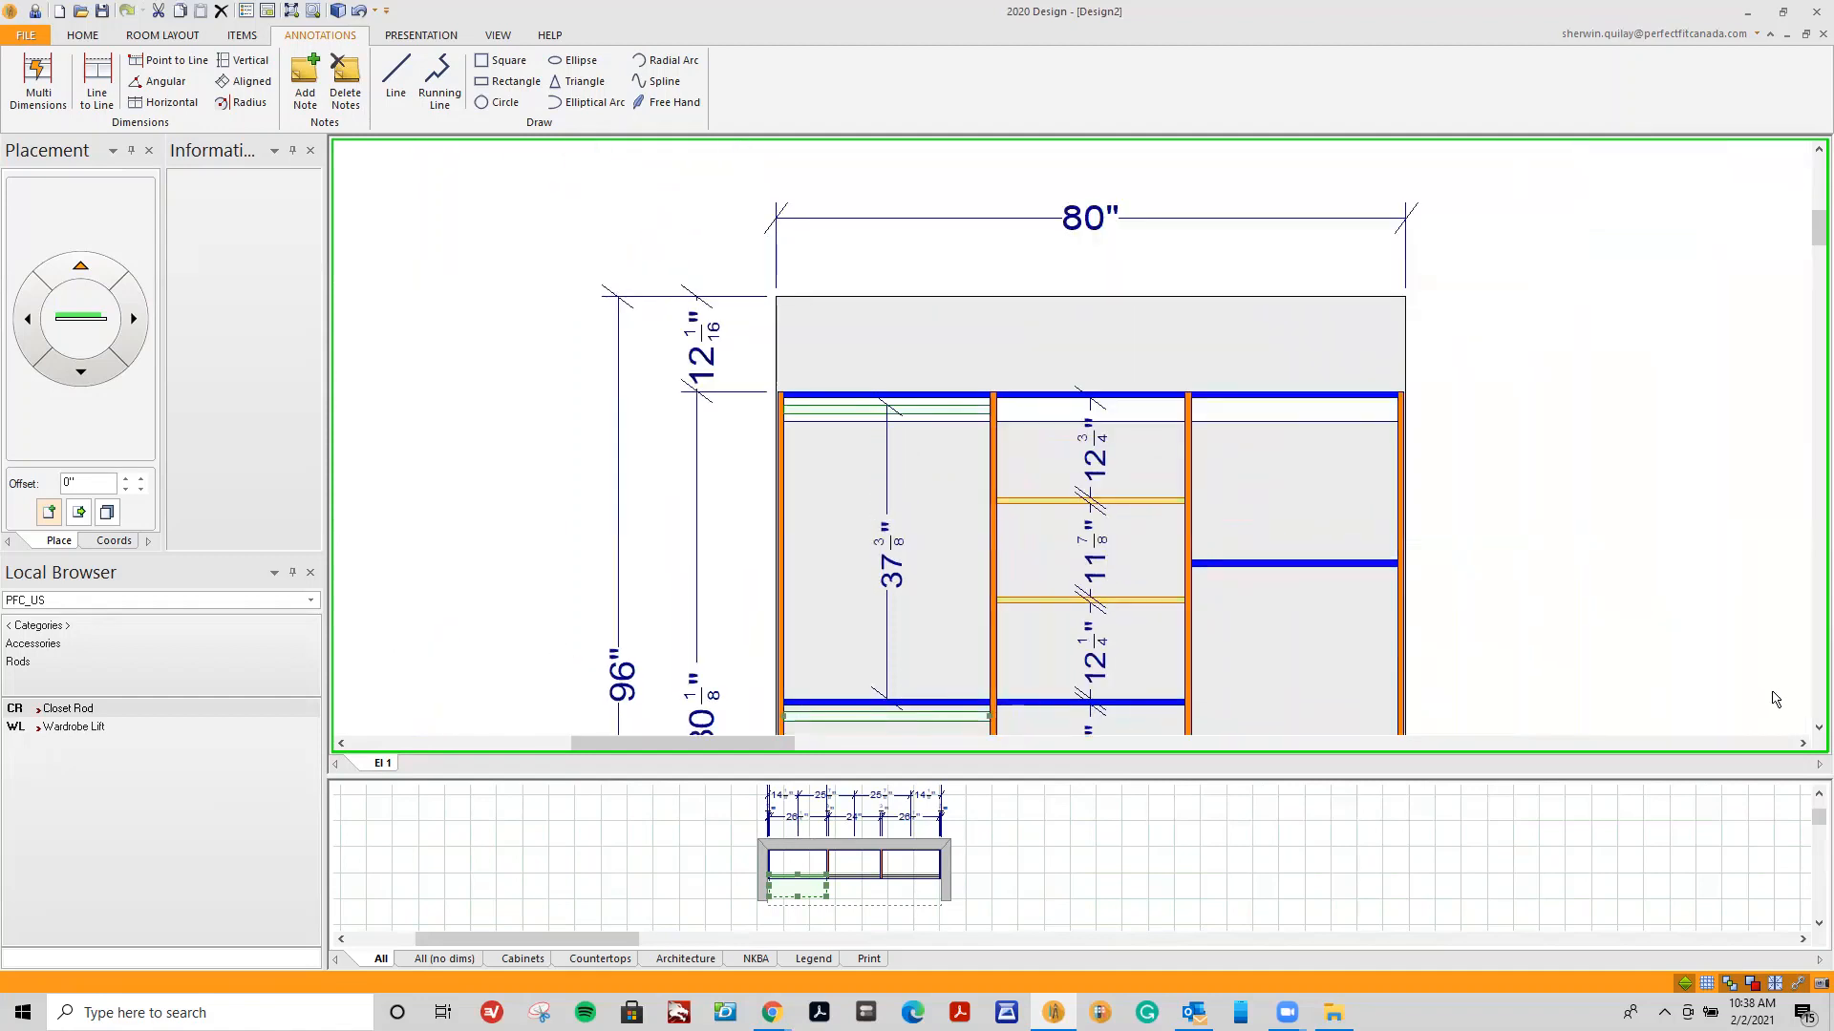
left_click(1818, 727)
left_click(1817, 727)
left_click(1818, 727)
left_click(1817, 727)
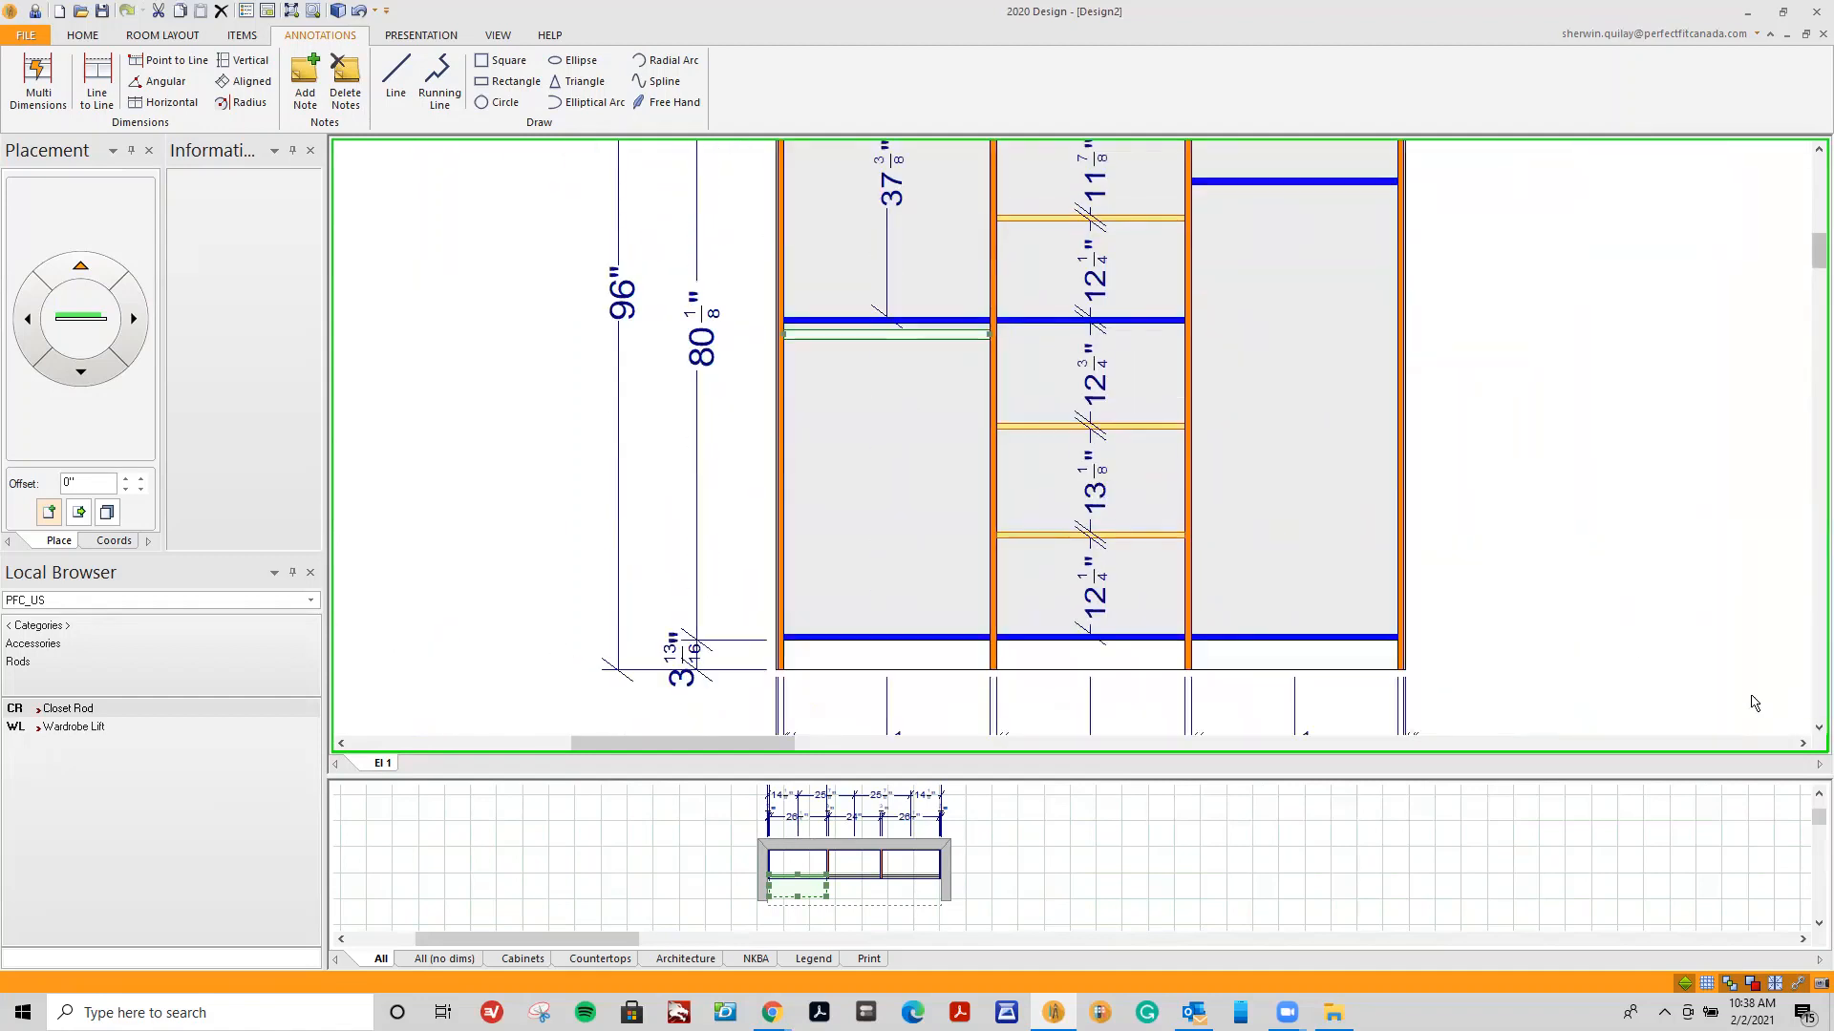
left_click(95, 84)
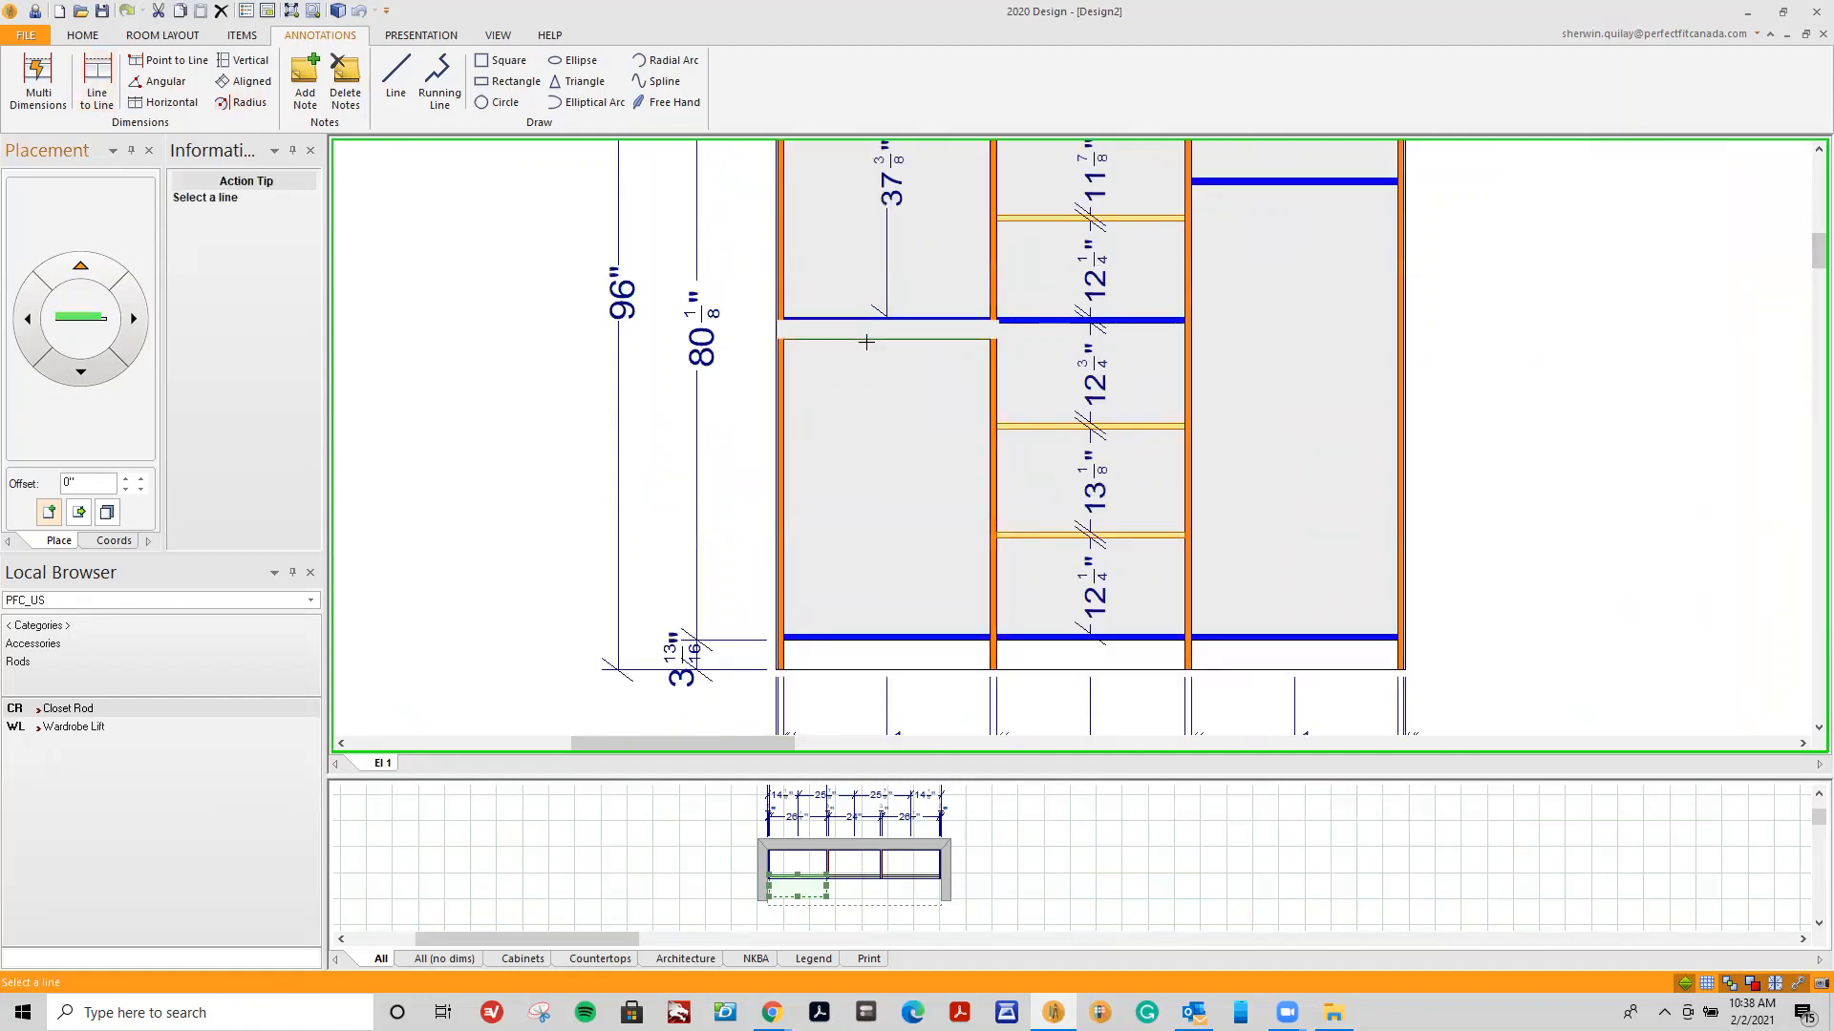
left_click(904, 630)
scroll(907, 598, "down", 3)
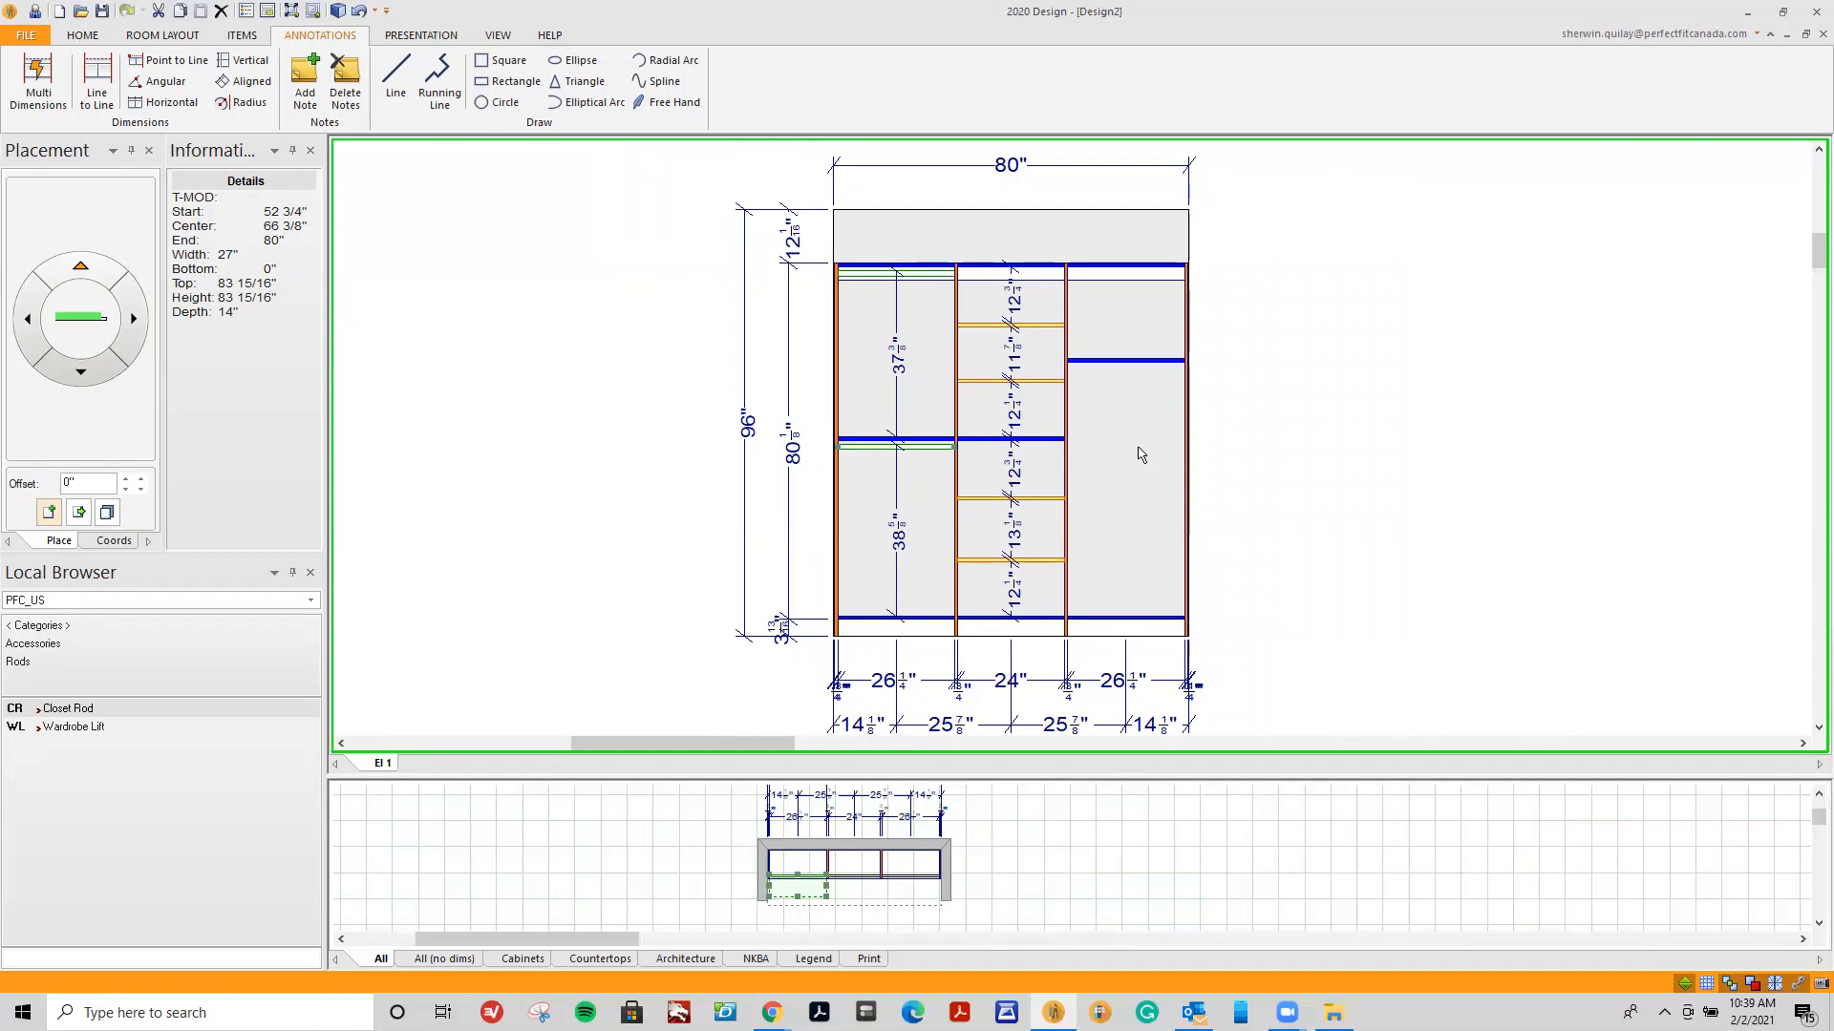
Place a Closet Rod beneath the right-hand module's fixed shelf and add a Line to Line dimension from the rod to the bottom shelf.
left_click(143, 709)
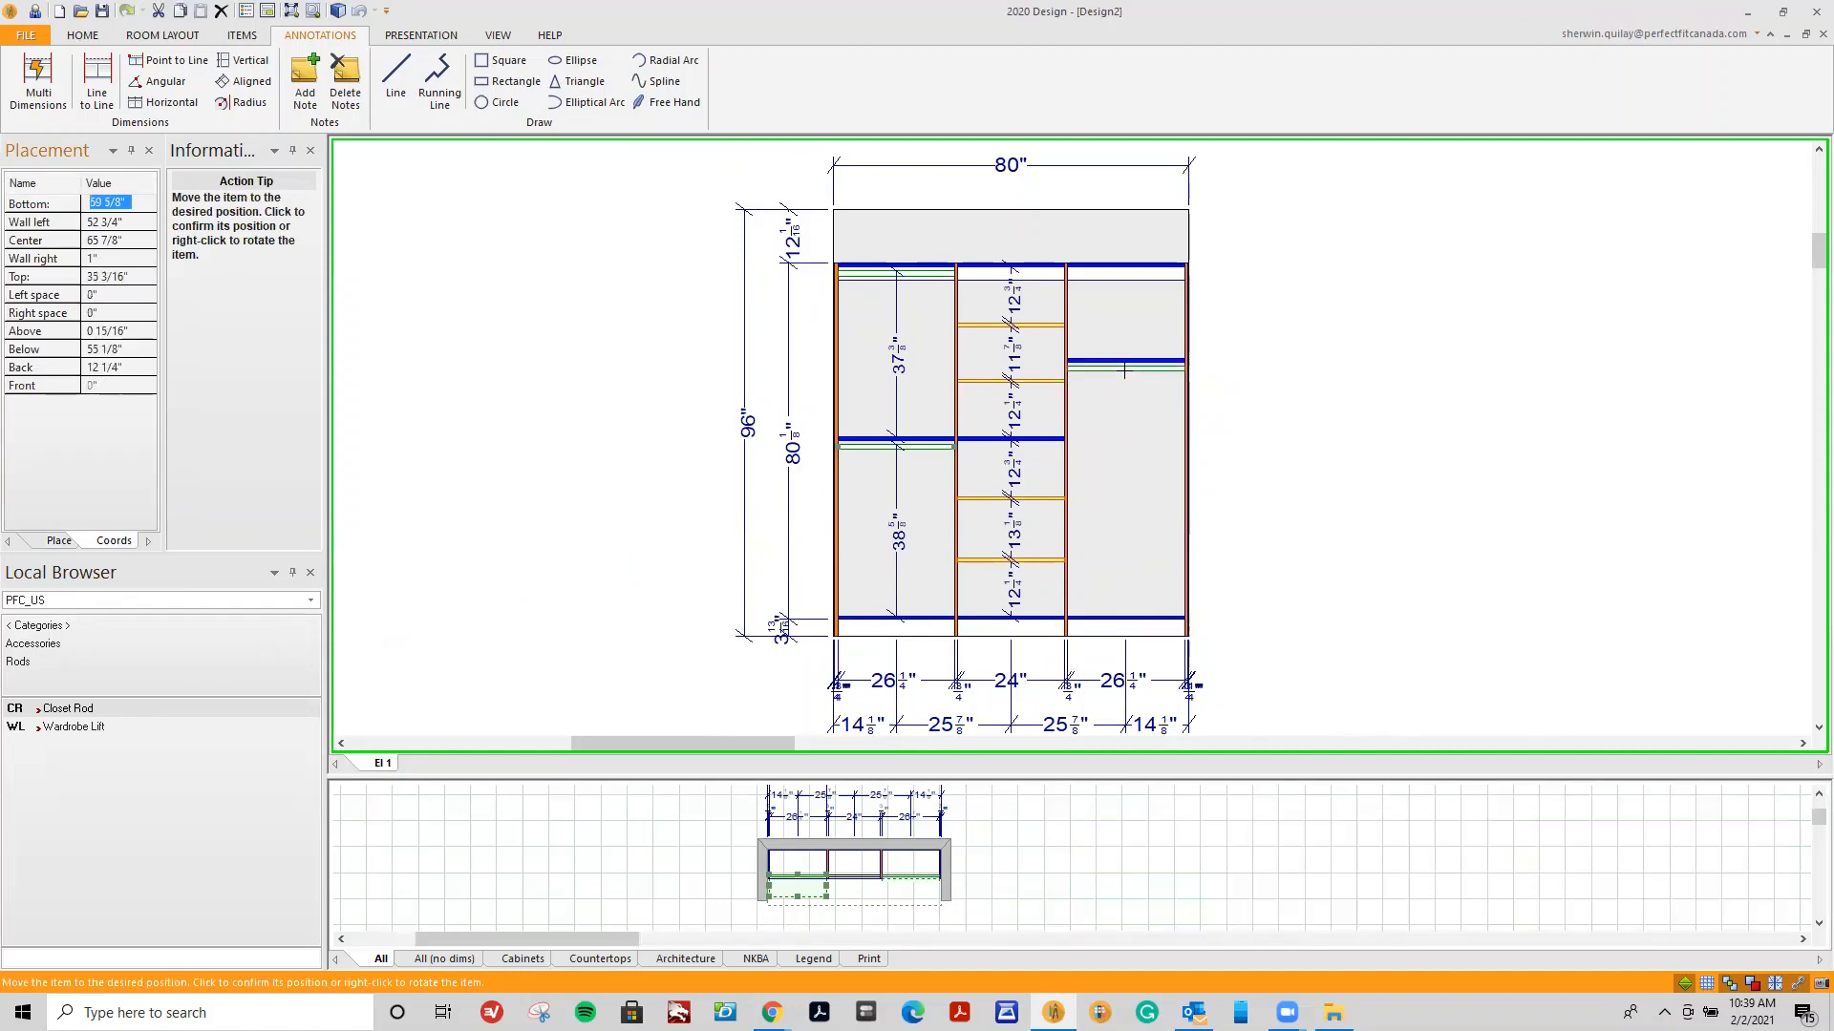
left_click(1124, 372)
left_click(103, 78)
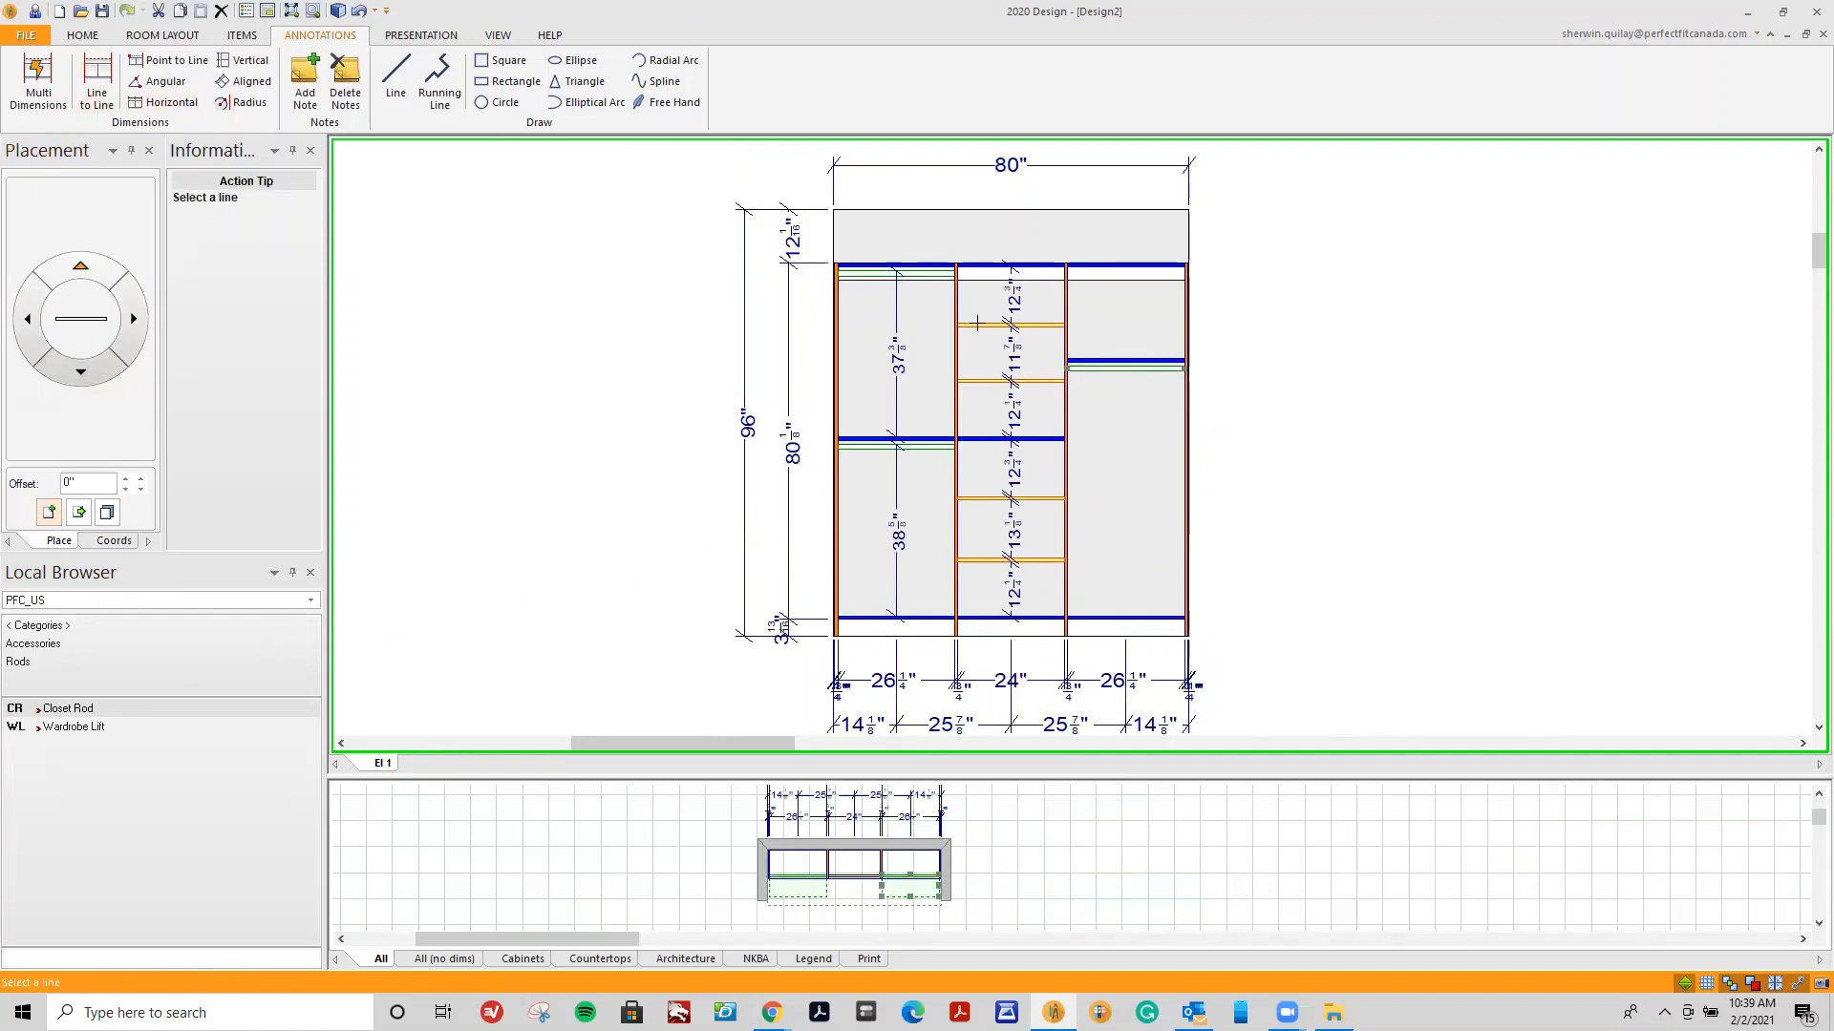
left_click(1088, 362)
left_click(1127, 618)
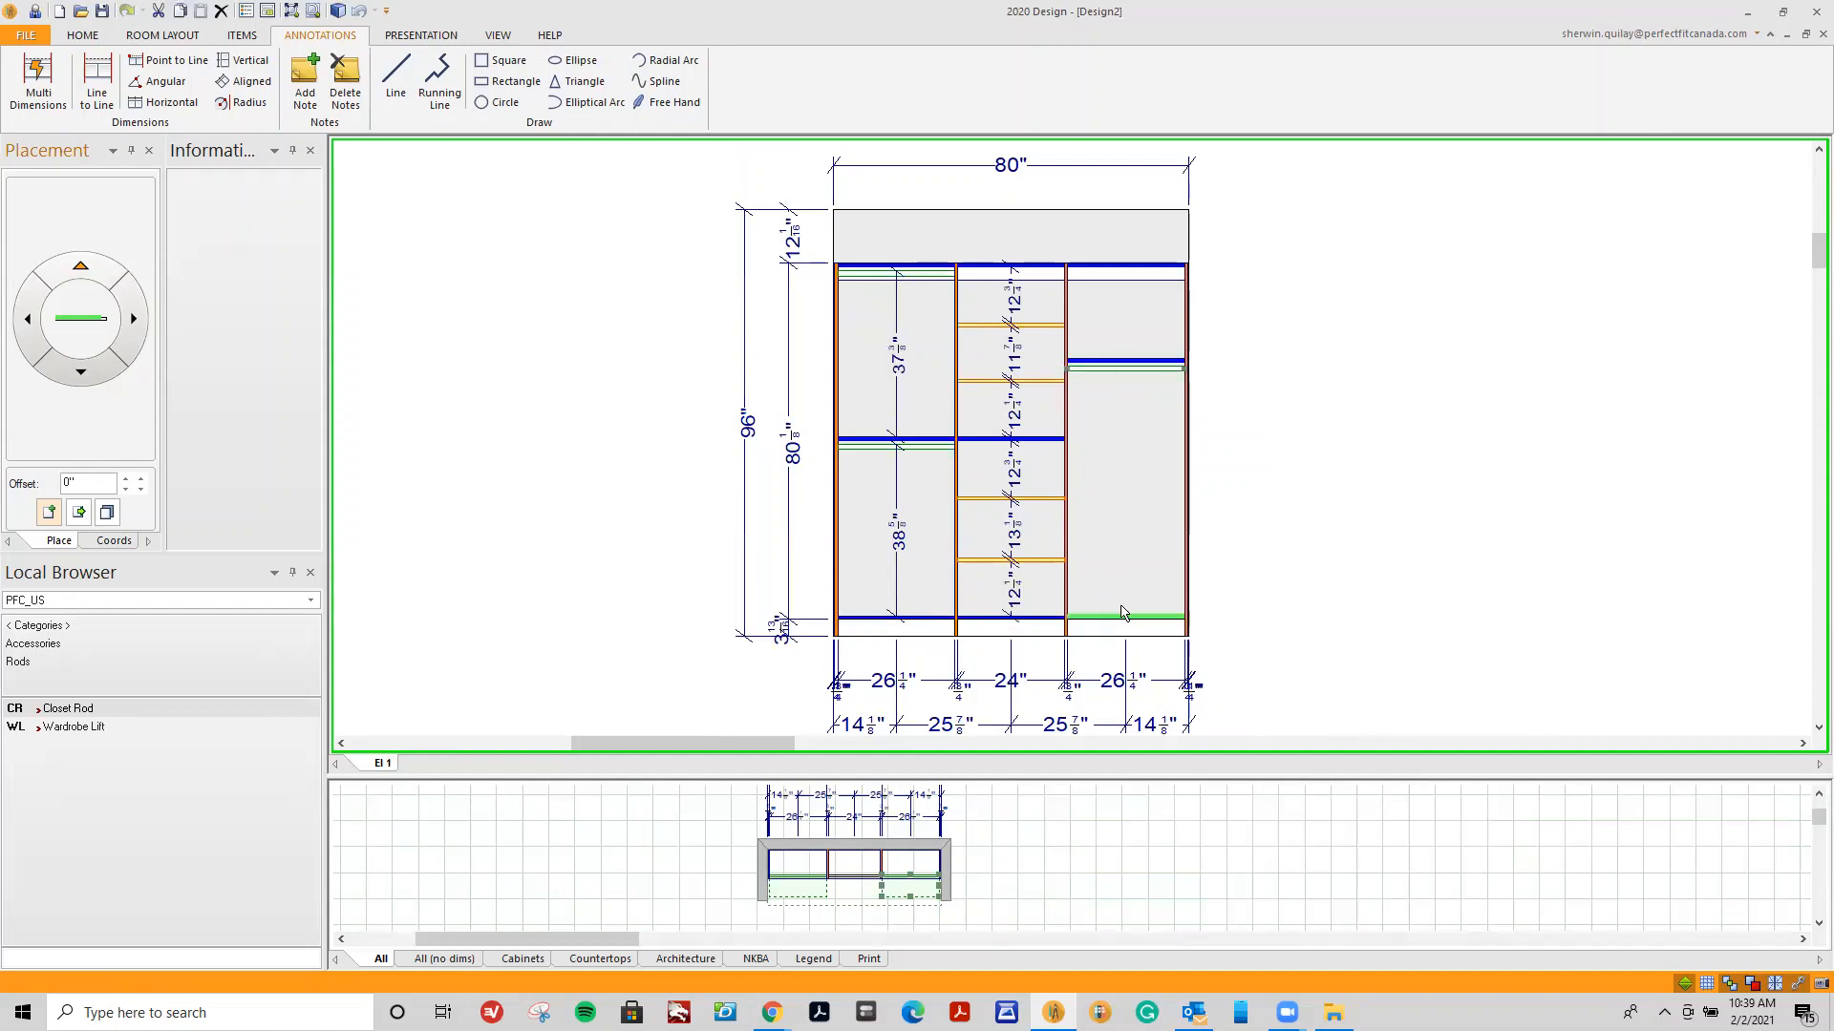
scroll(1168, 495, "up", 1)
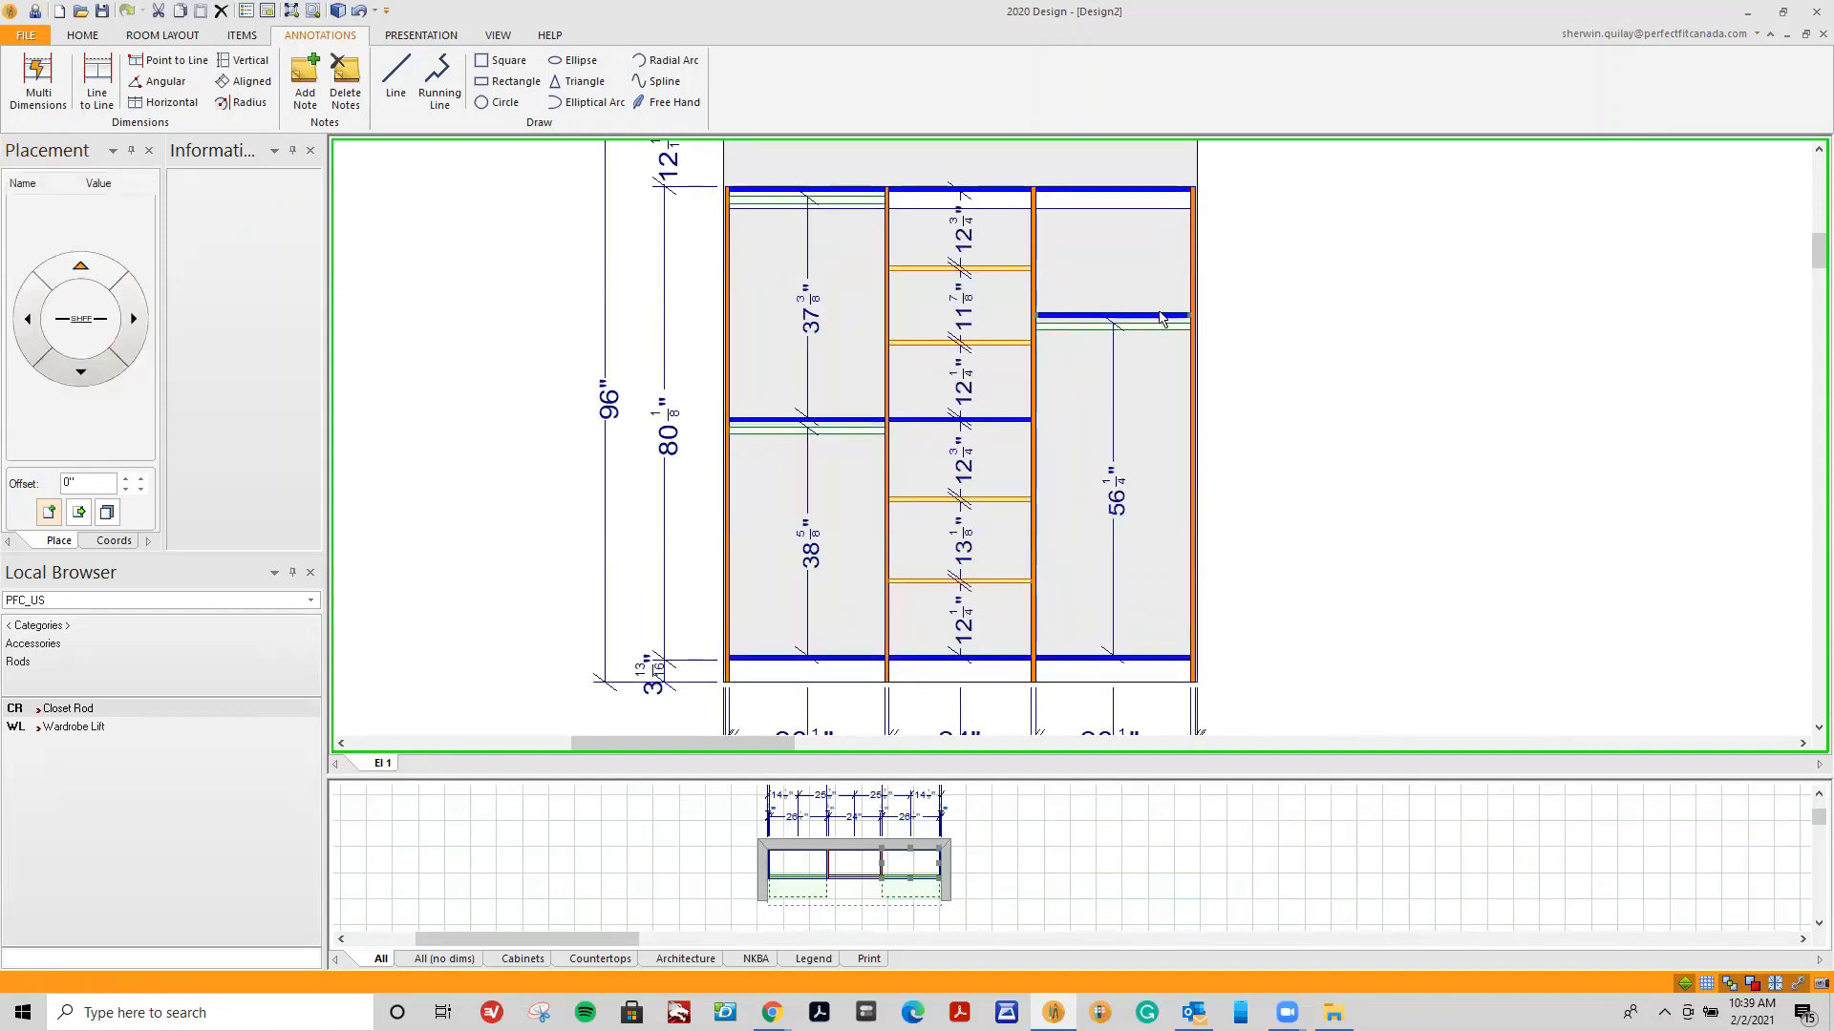
Raise the right-hand module's fixed shelf and closet rod, leaving about 60 1/16" under the rod, and dimension the opening above the shelf.
mouse_move(1158, 316)
left_mouse_down()
mouse_move(1161, 289)
mouse_move(1165, 316)
left_mouse_up()
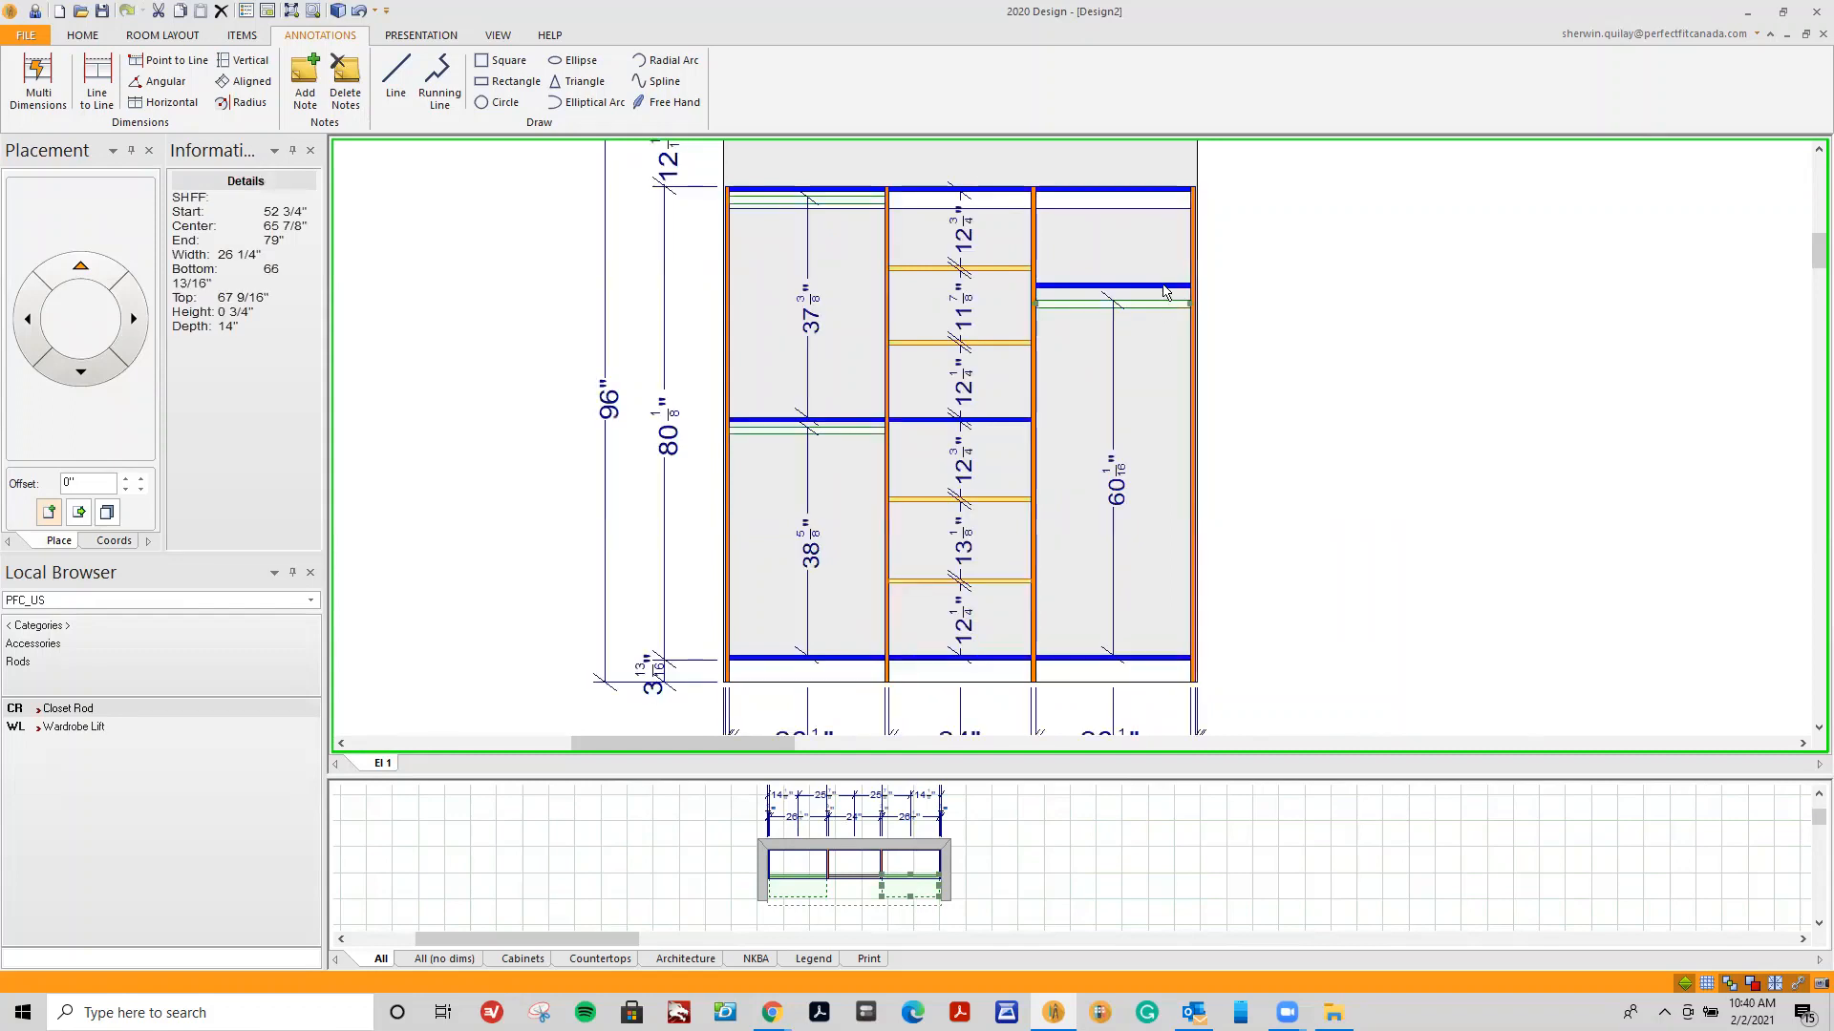
left_click_drag(1166, 306, 1169, 304)
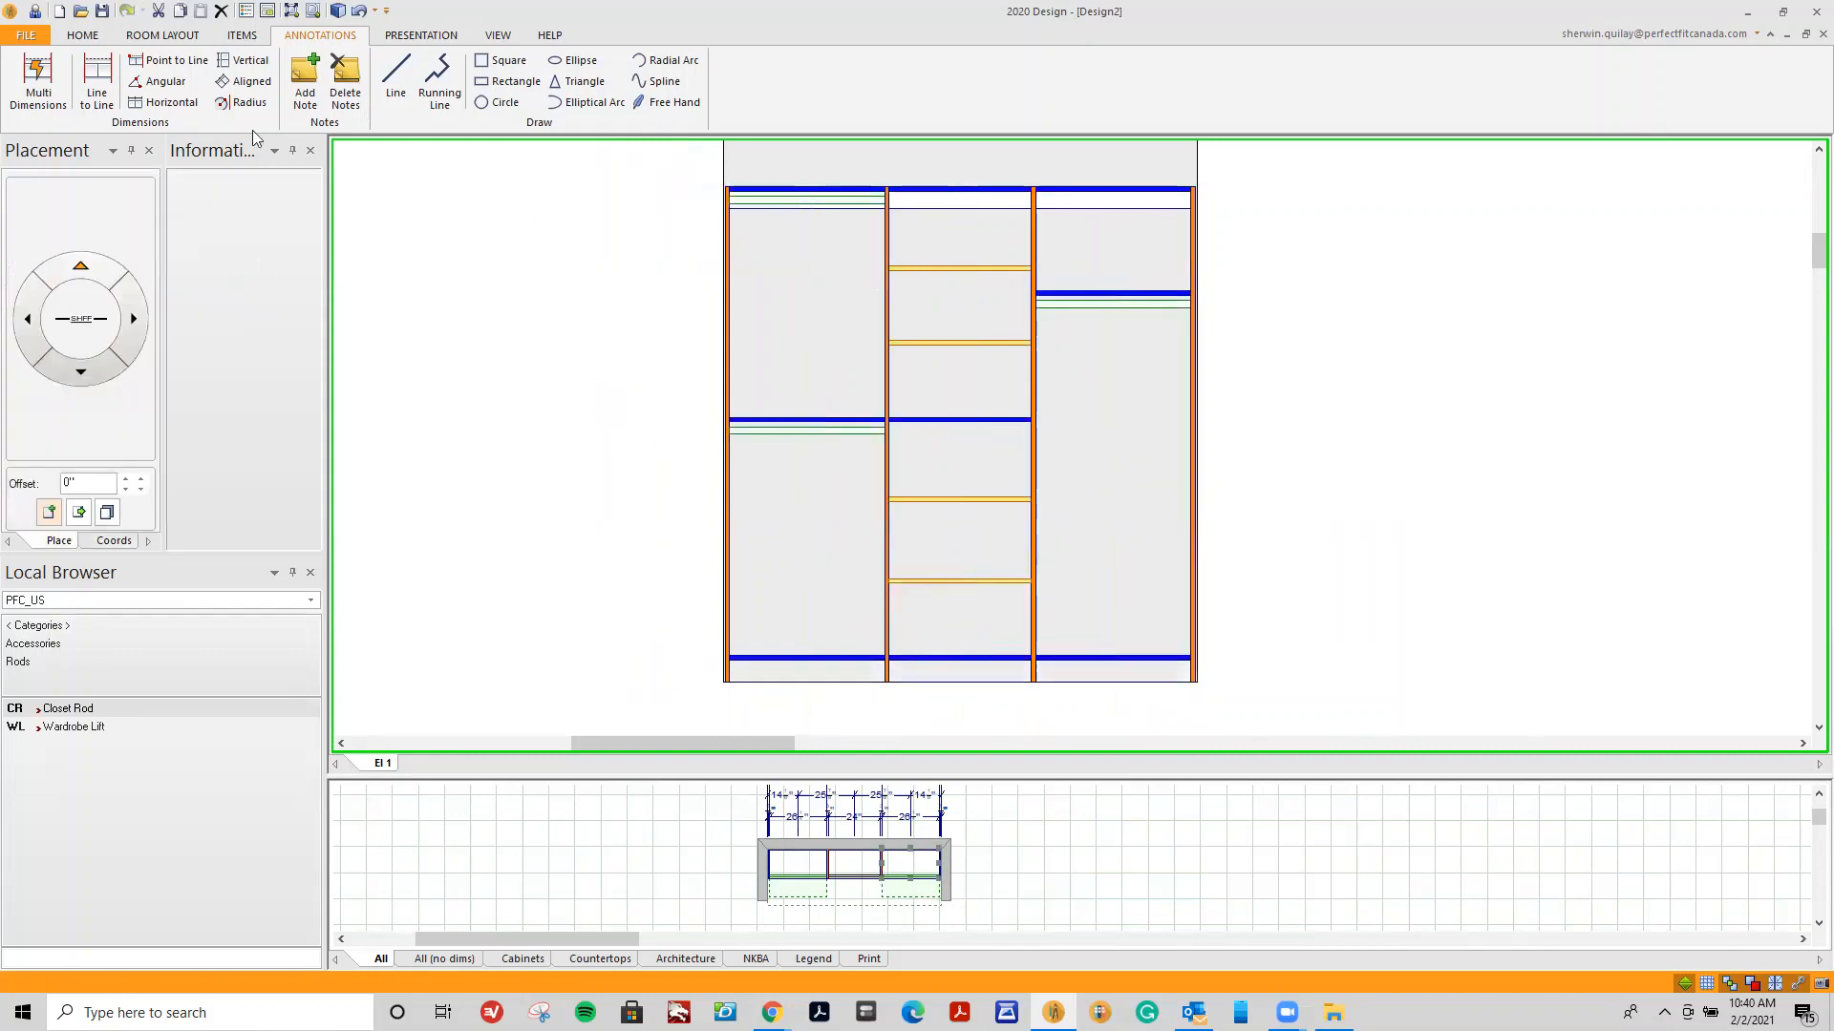
left_click(97, 86)
left_click(1081, 191)
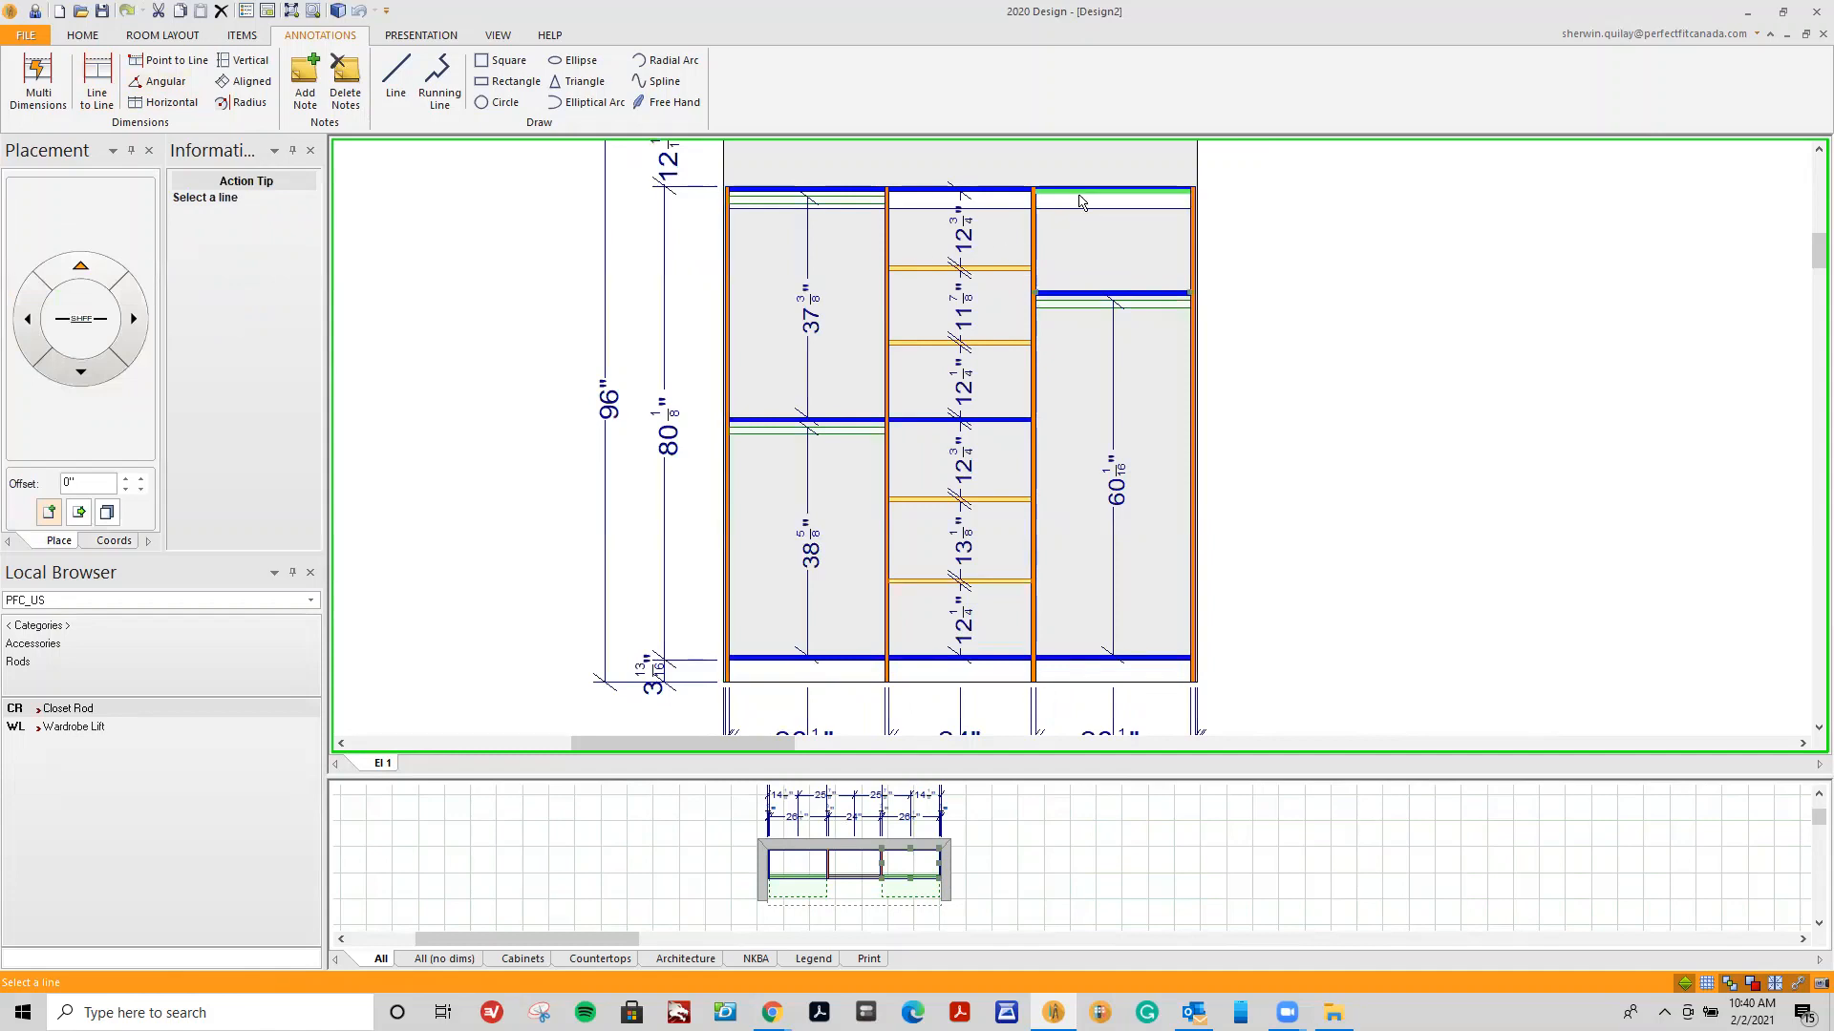
left_click(1089, 286)
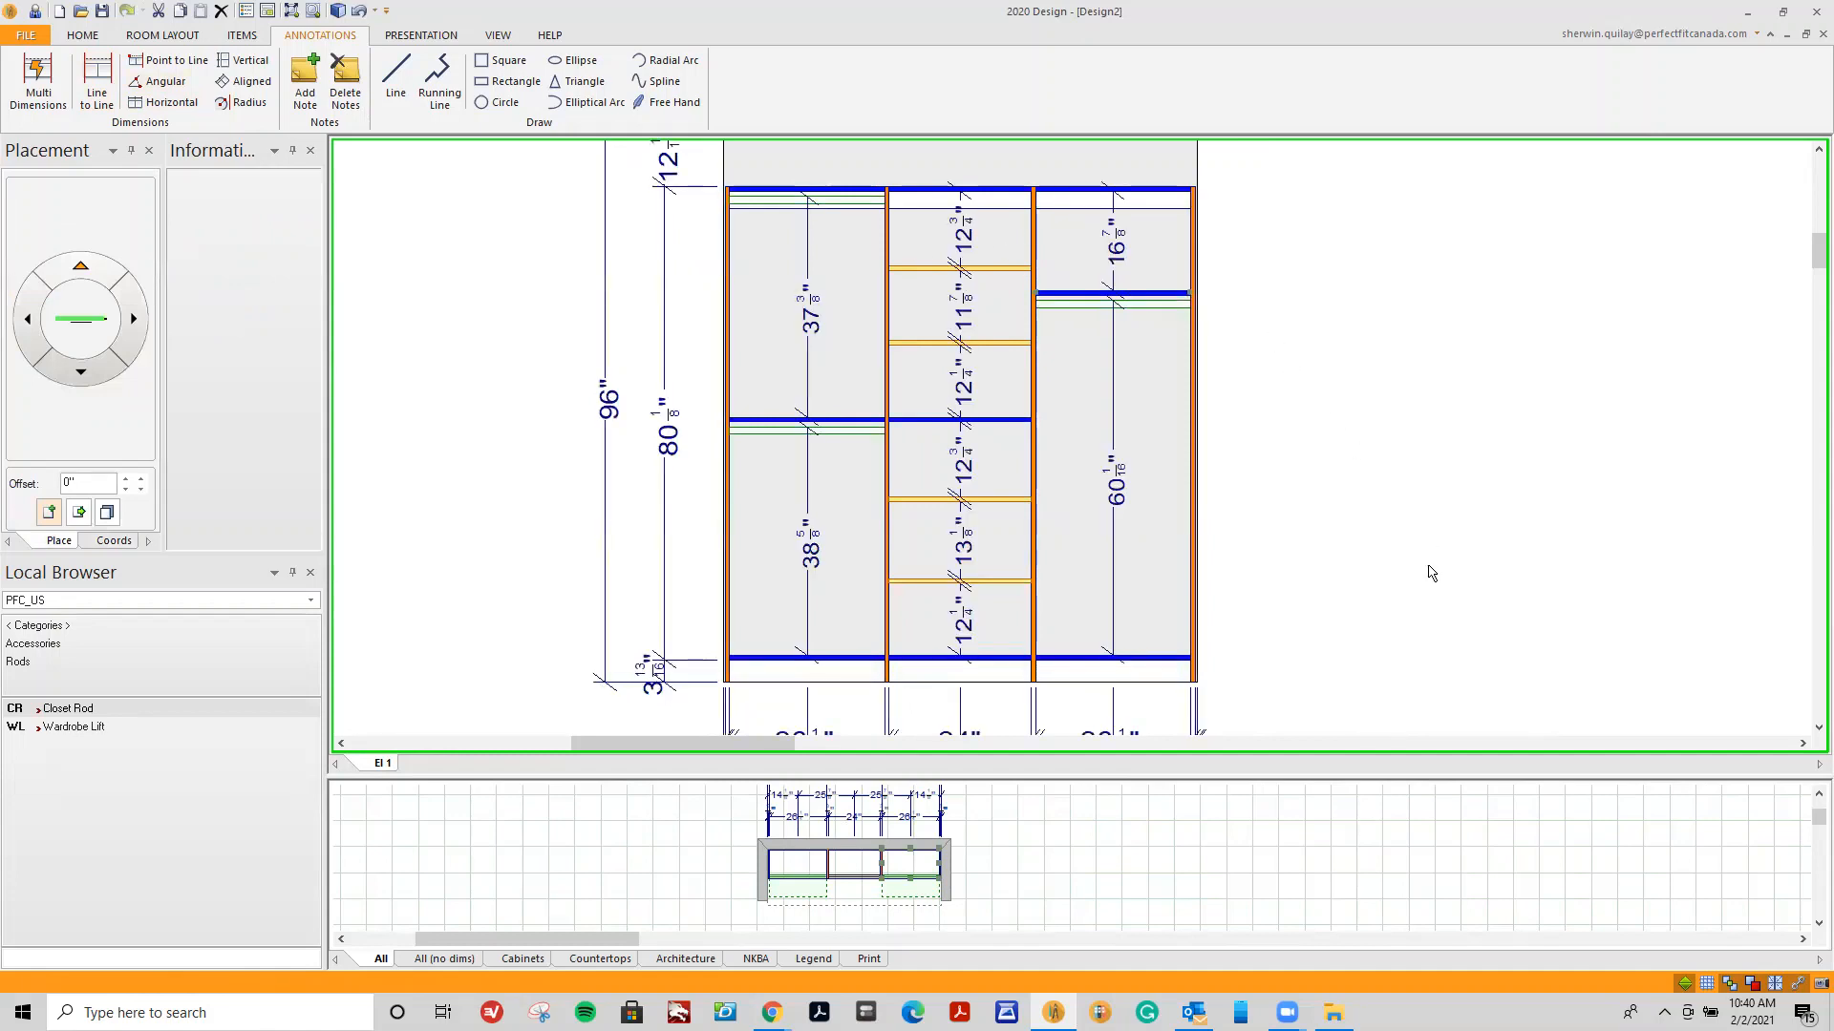
scroll(1429, 574, "down", 1)
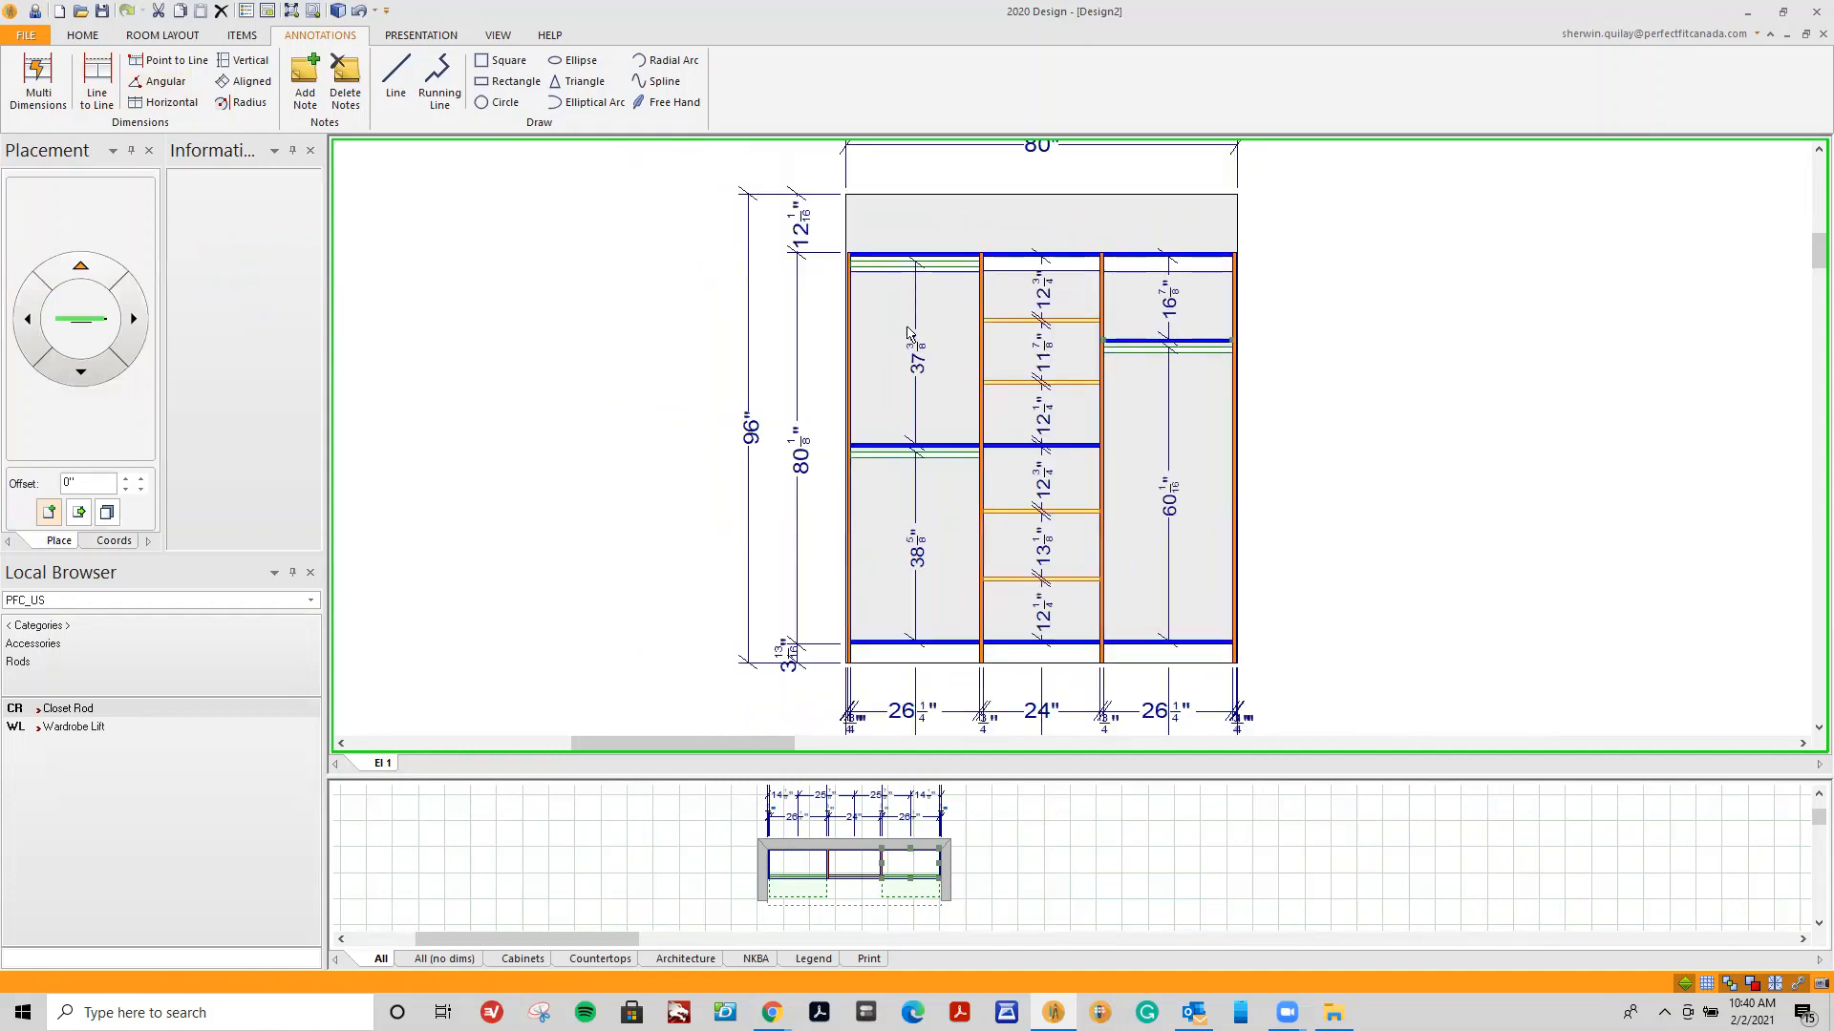
Render the closet in Perspective View, examine its shelves and rods from the front, and close the rendering.
left_click(421, 35)
left_click(57, 76)
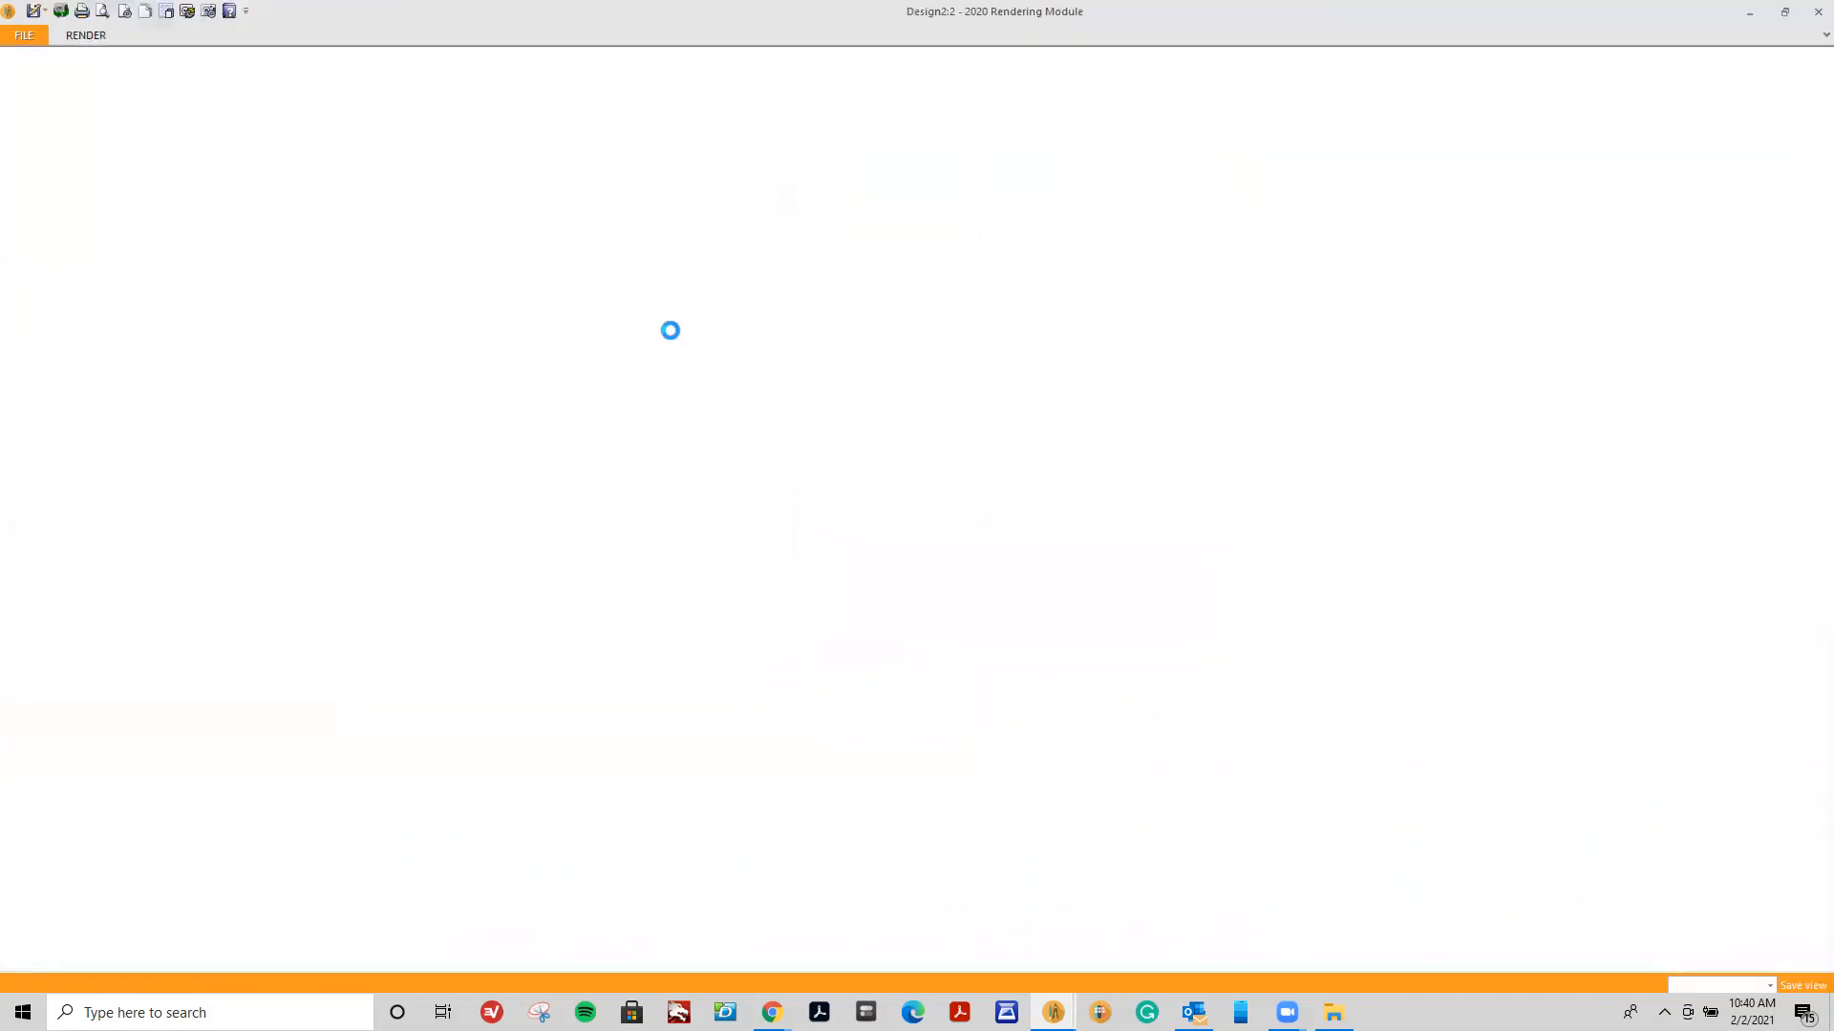
scroll(779, 474, "up", 3)
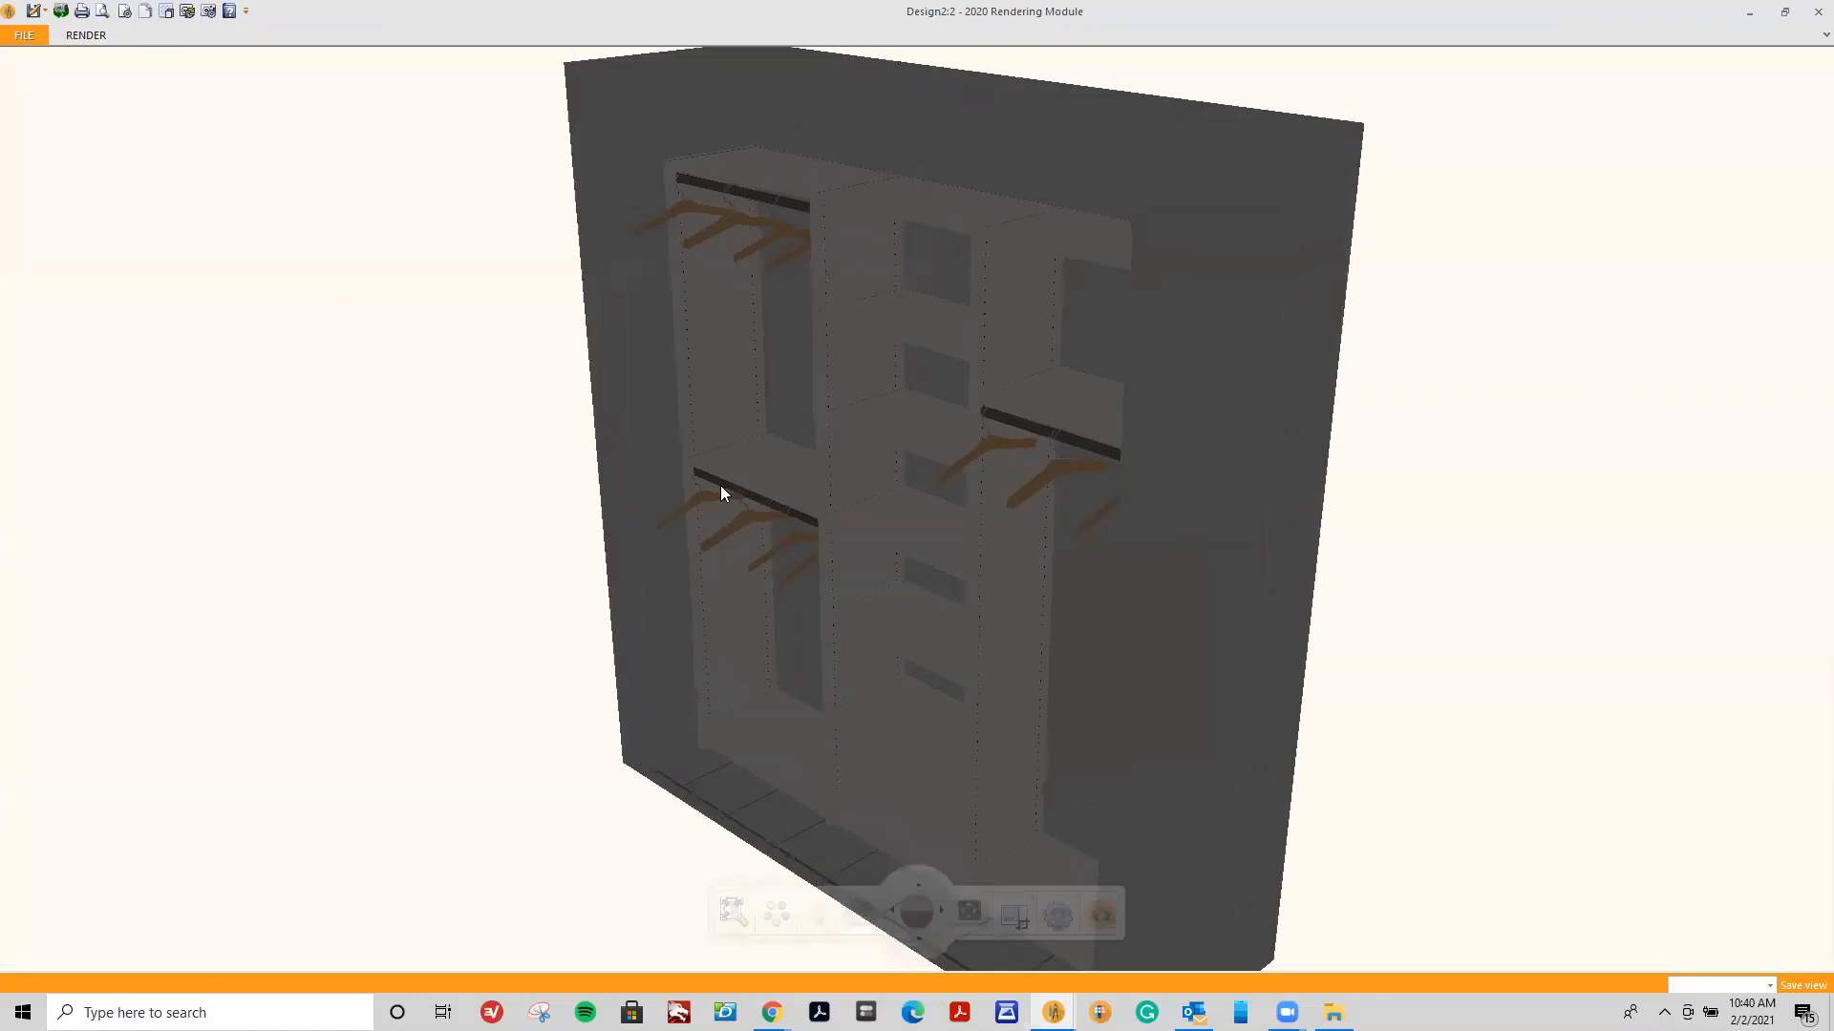
left_click_drag(720, 487, 920, 451)
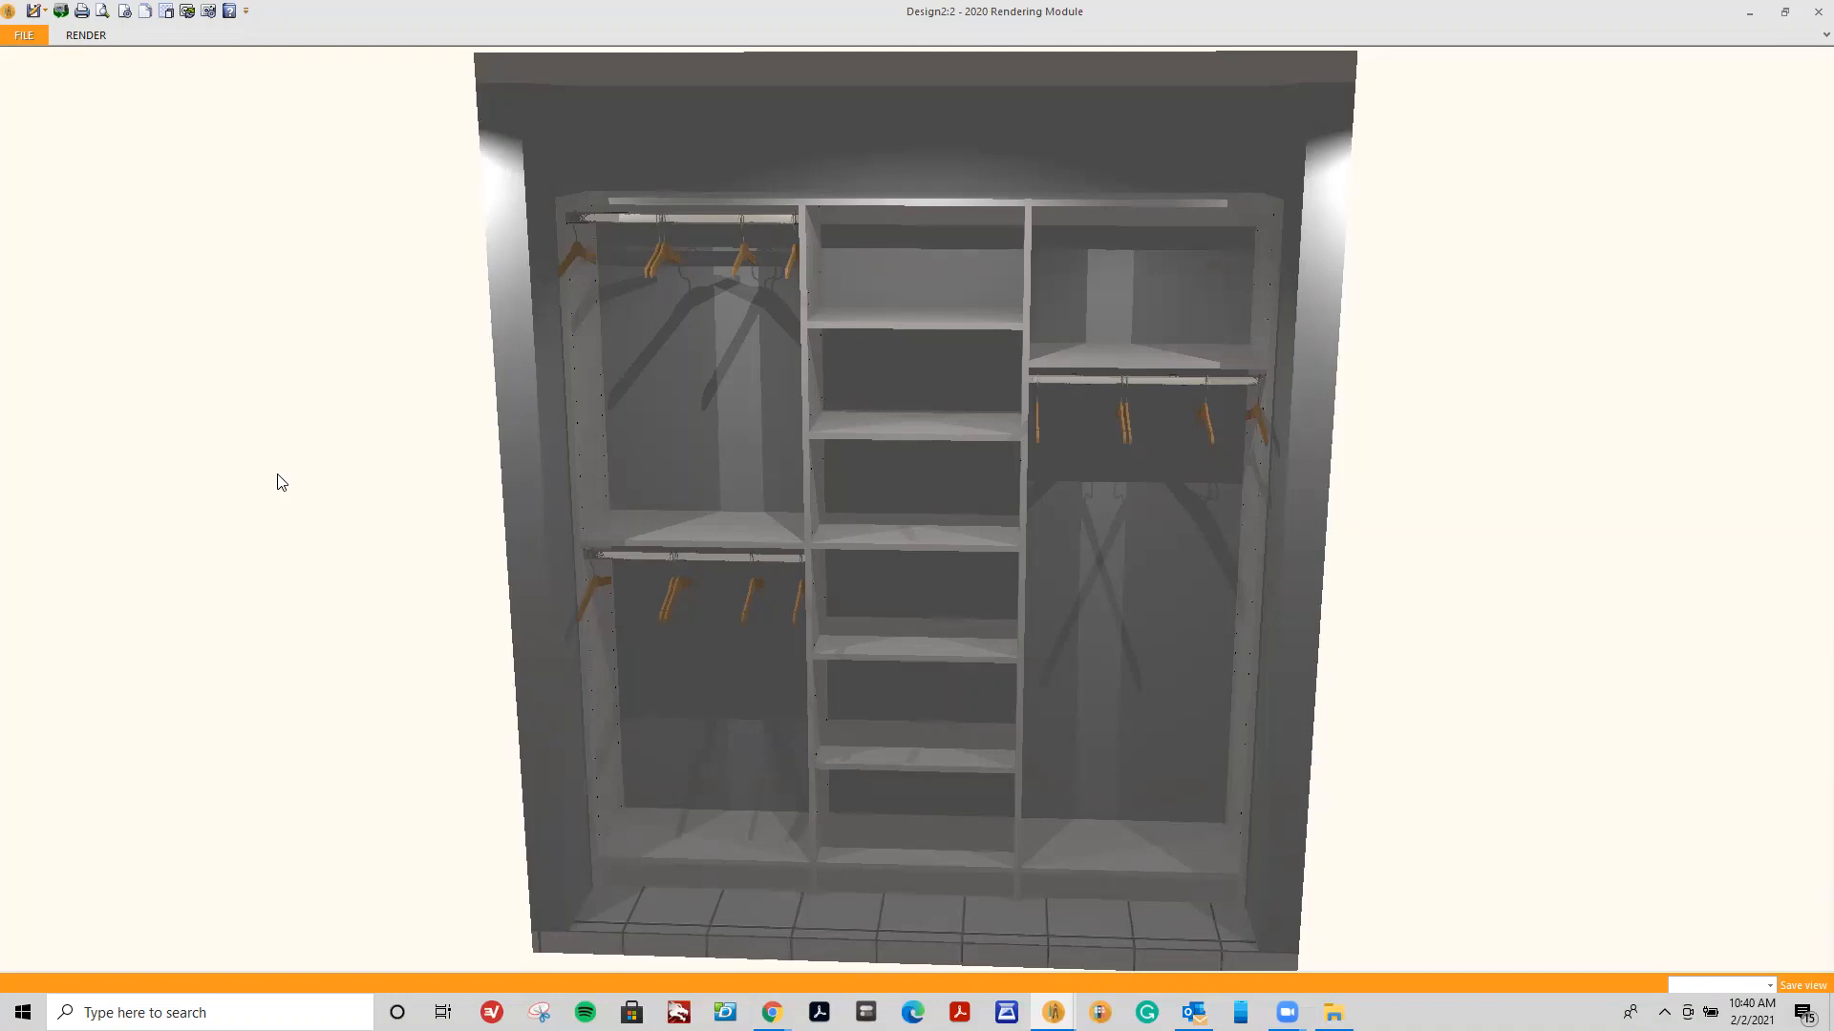
left_click(1813, 13)
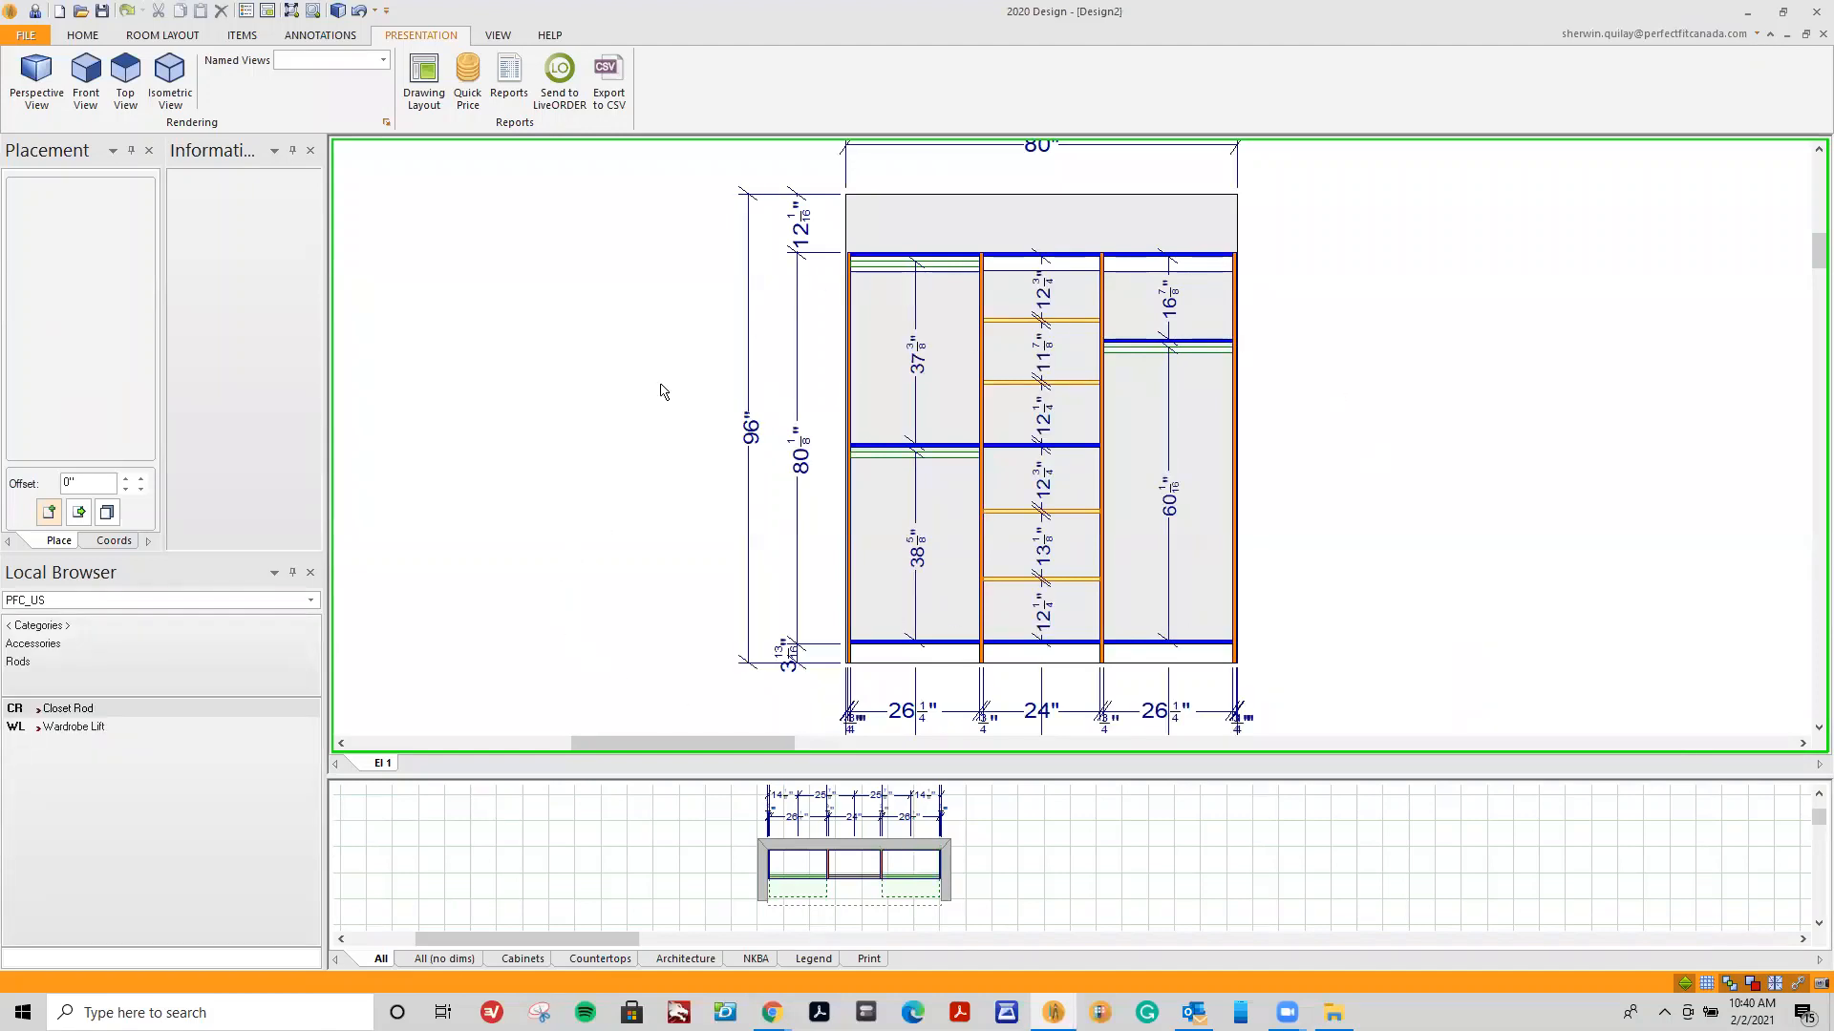
Hide the 80" Continuous base and Continuous center automatic length dimensions below the closet elevation.
right_click(1241, 713)
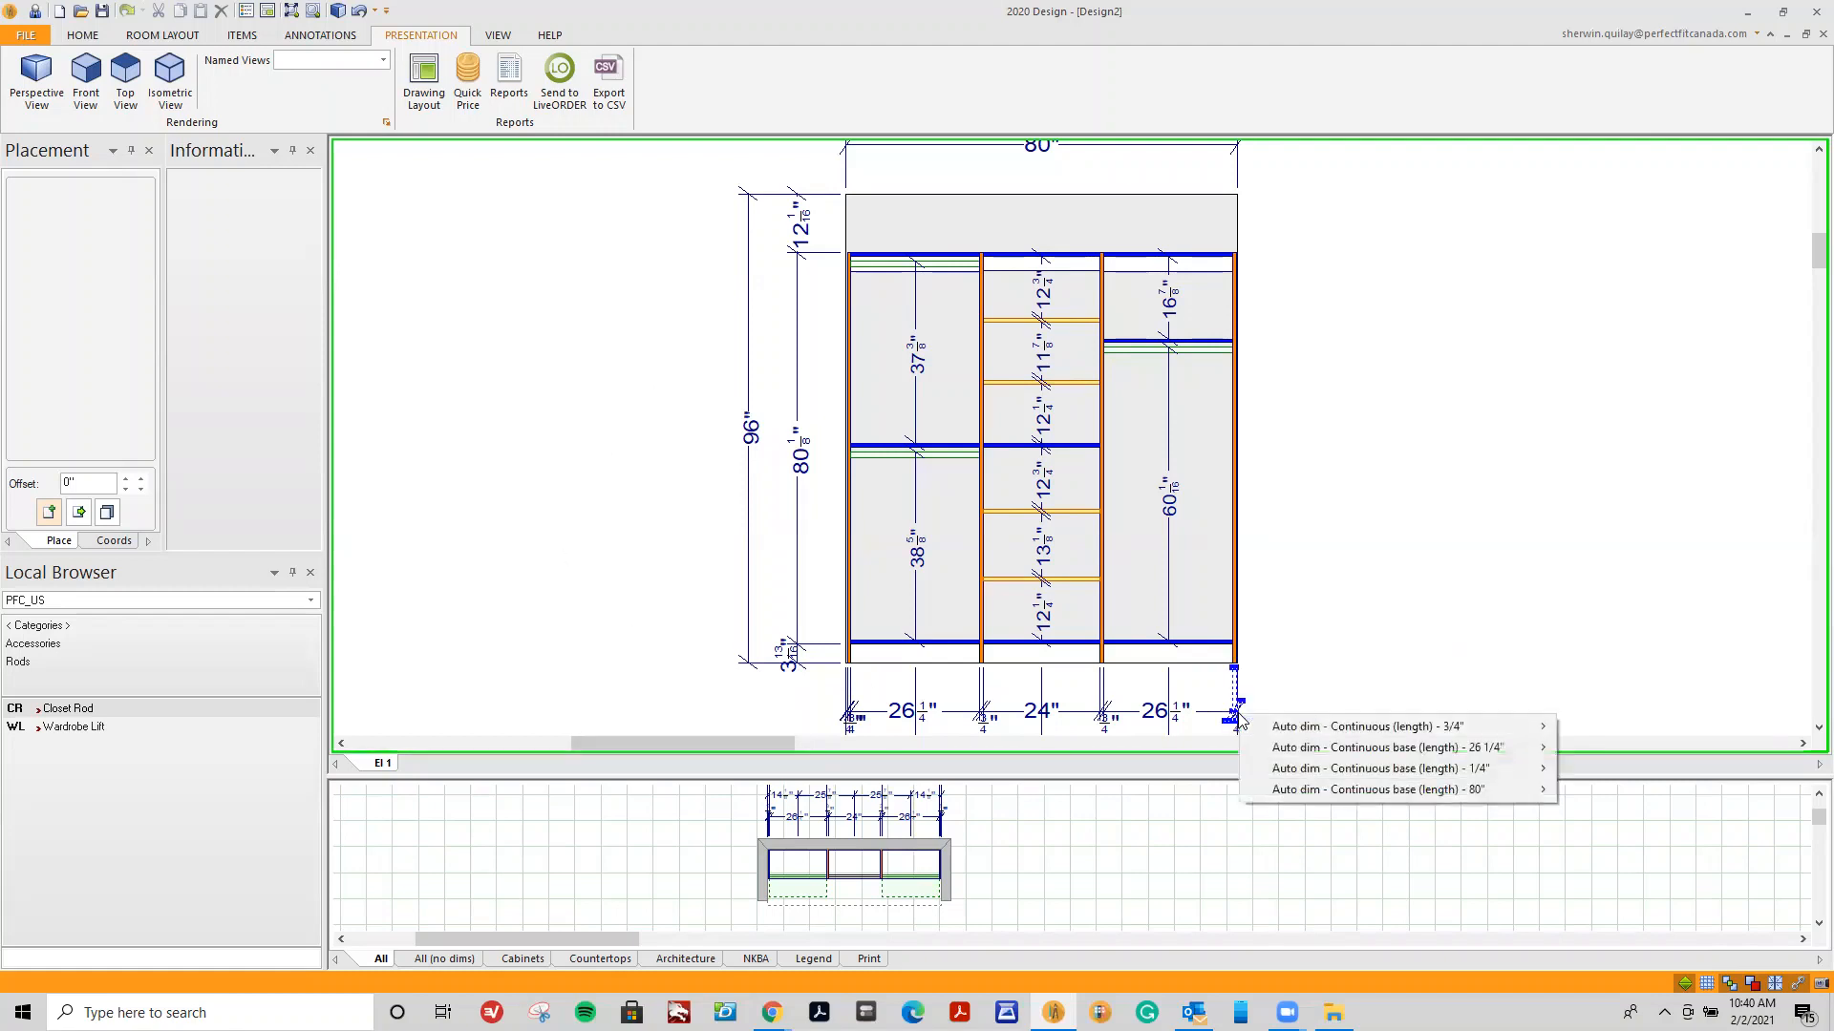
mouse_move(1282, 790)
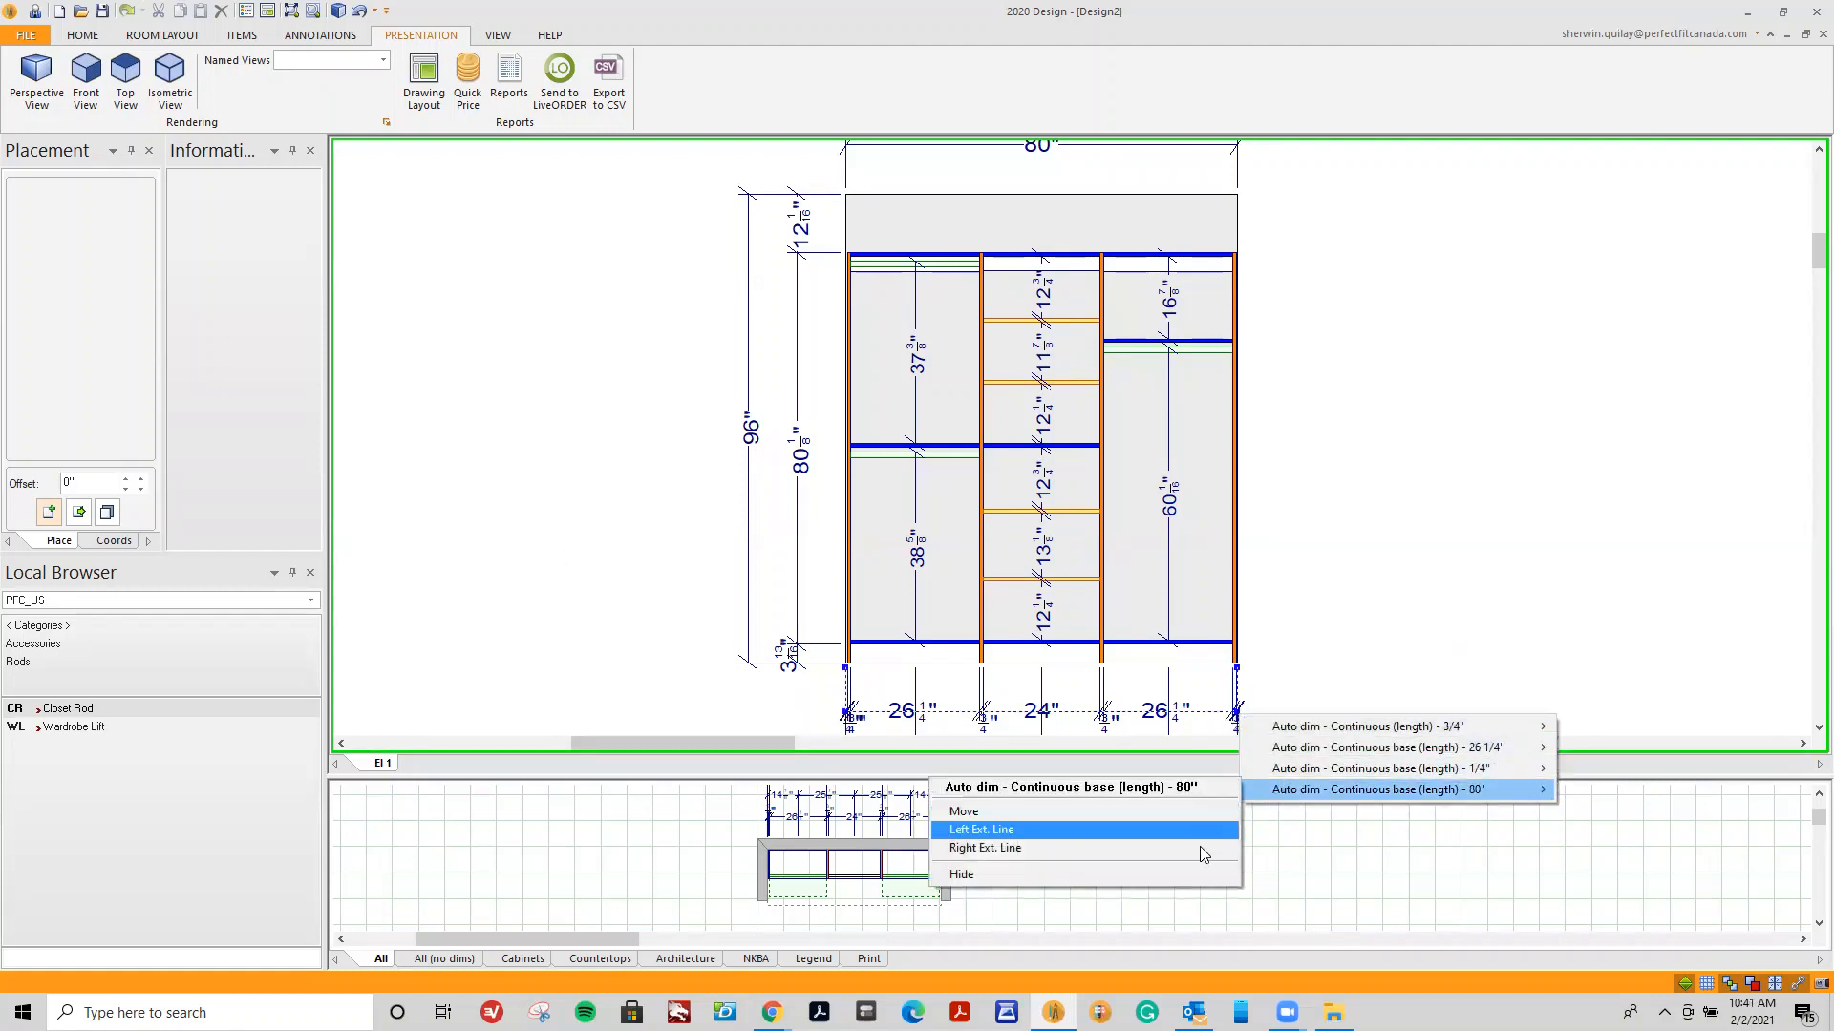
left_click(1197, 873)
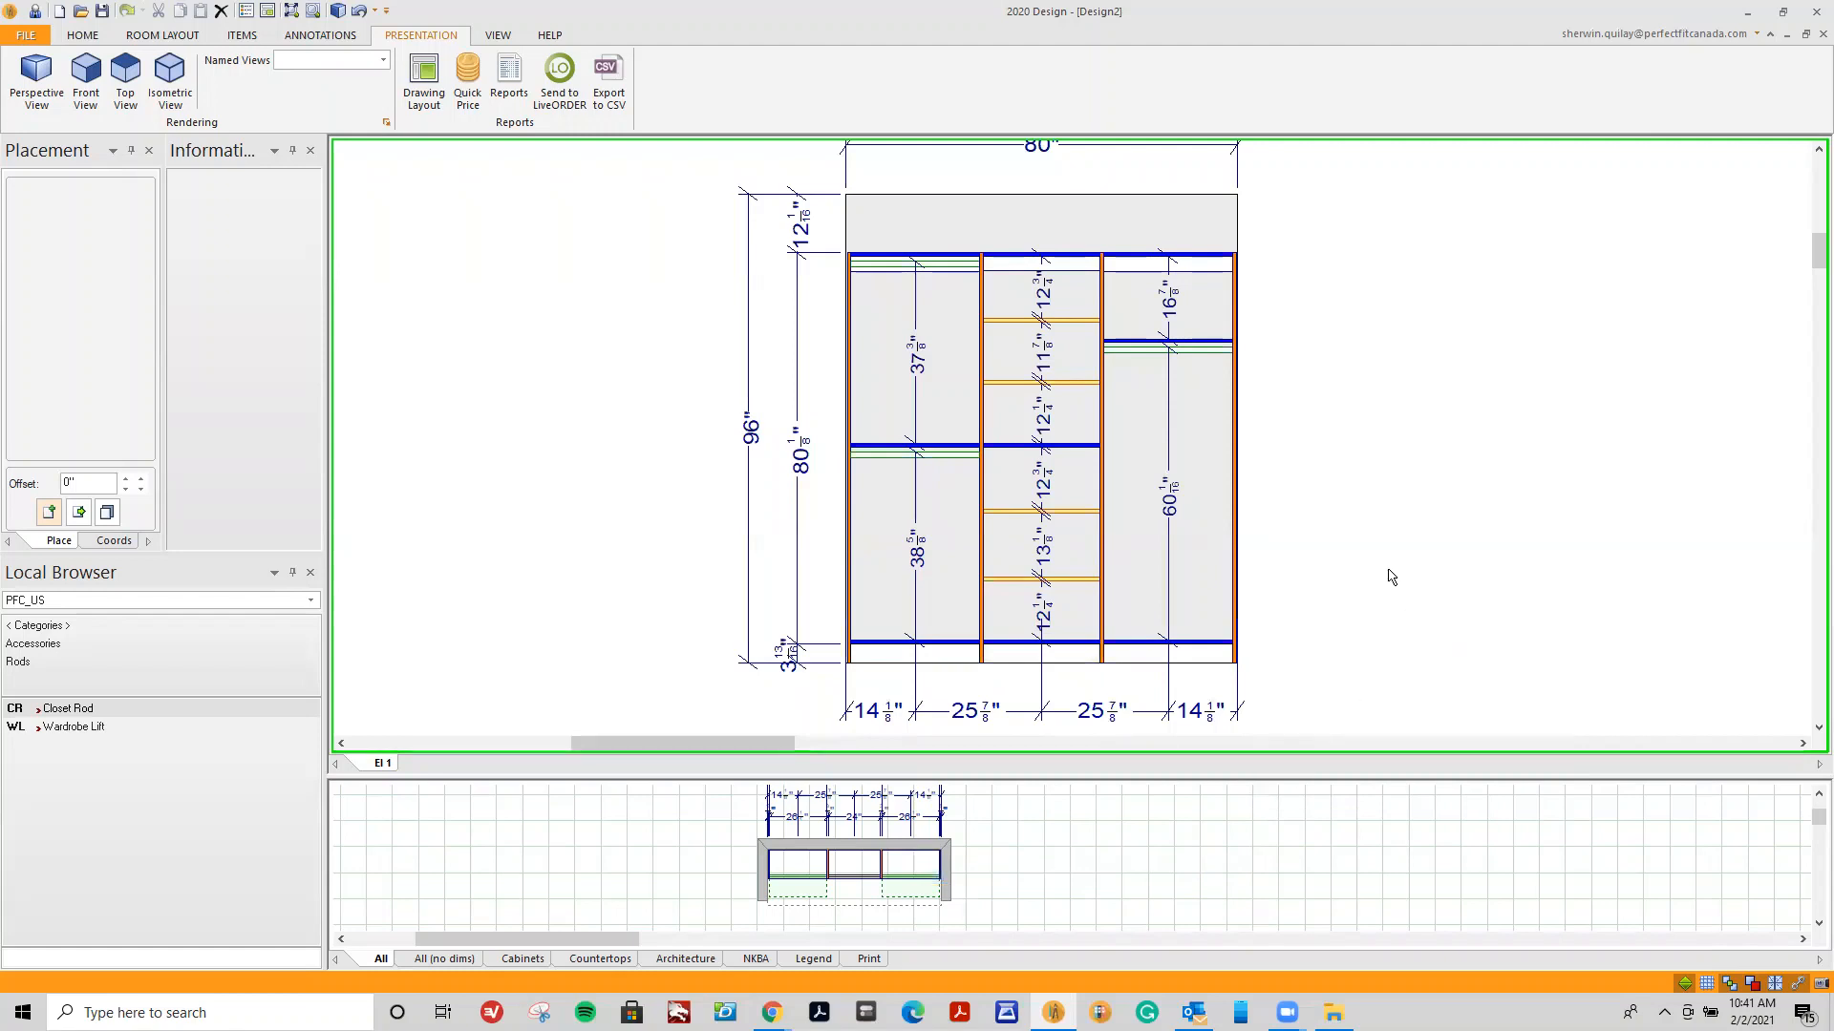
left_click(1237, 718)
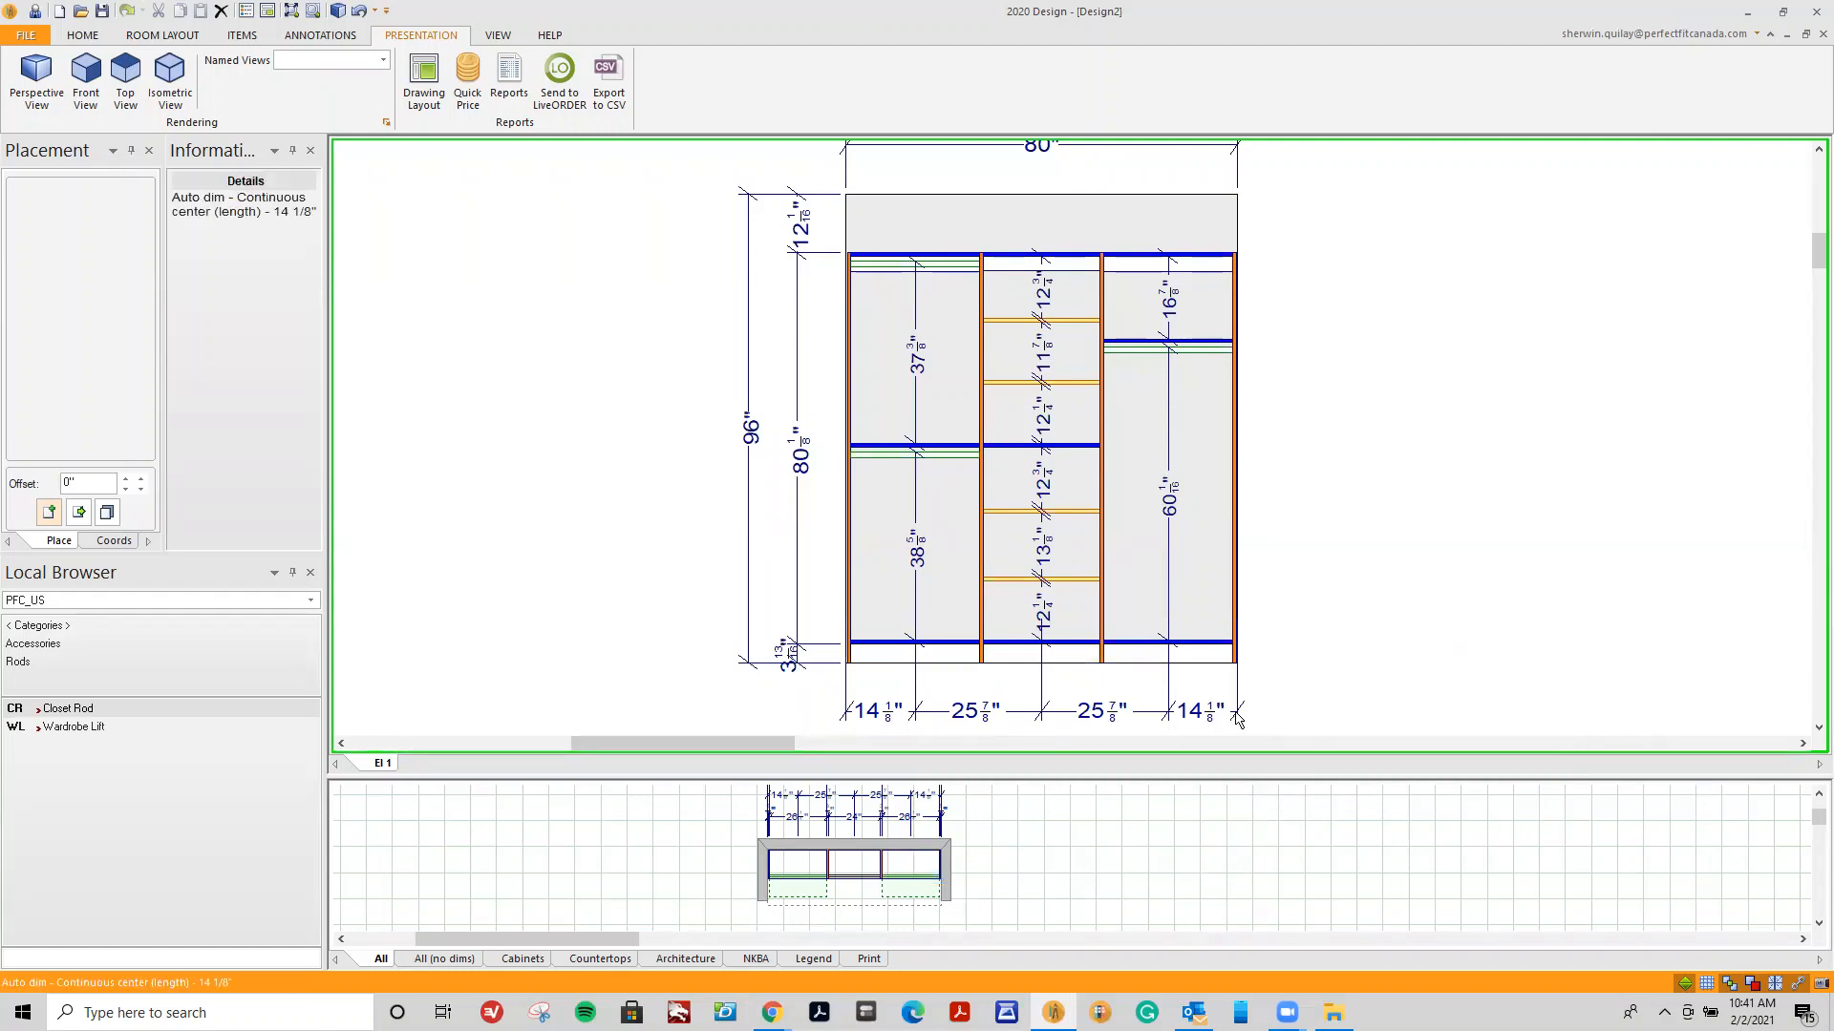
right_click(1238, 718)
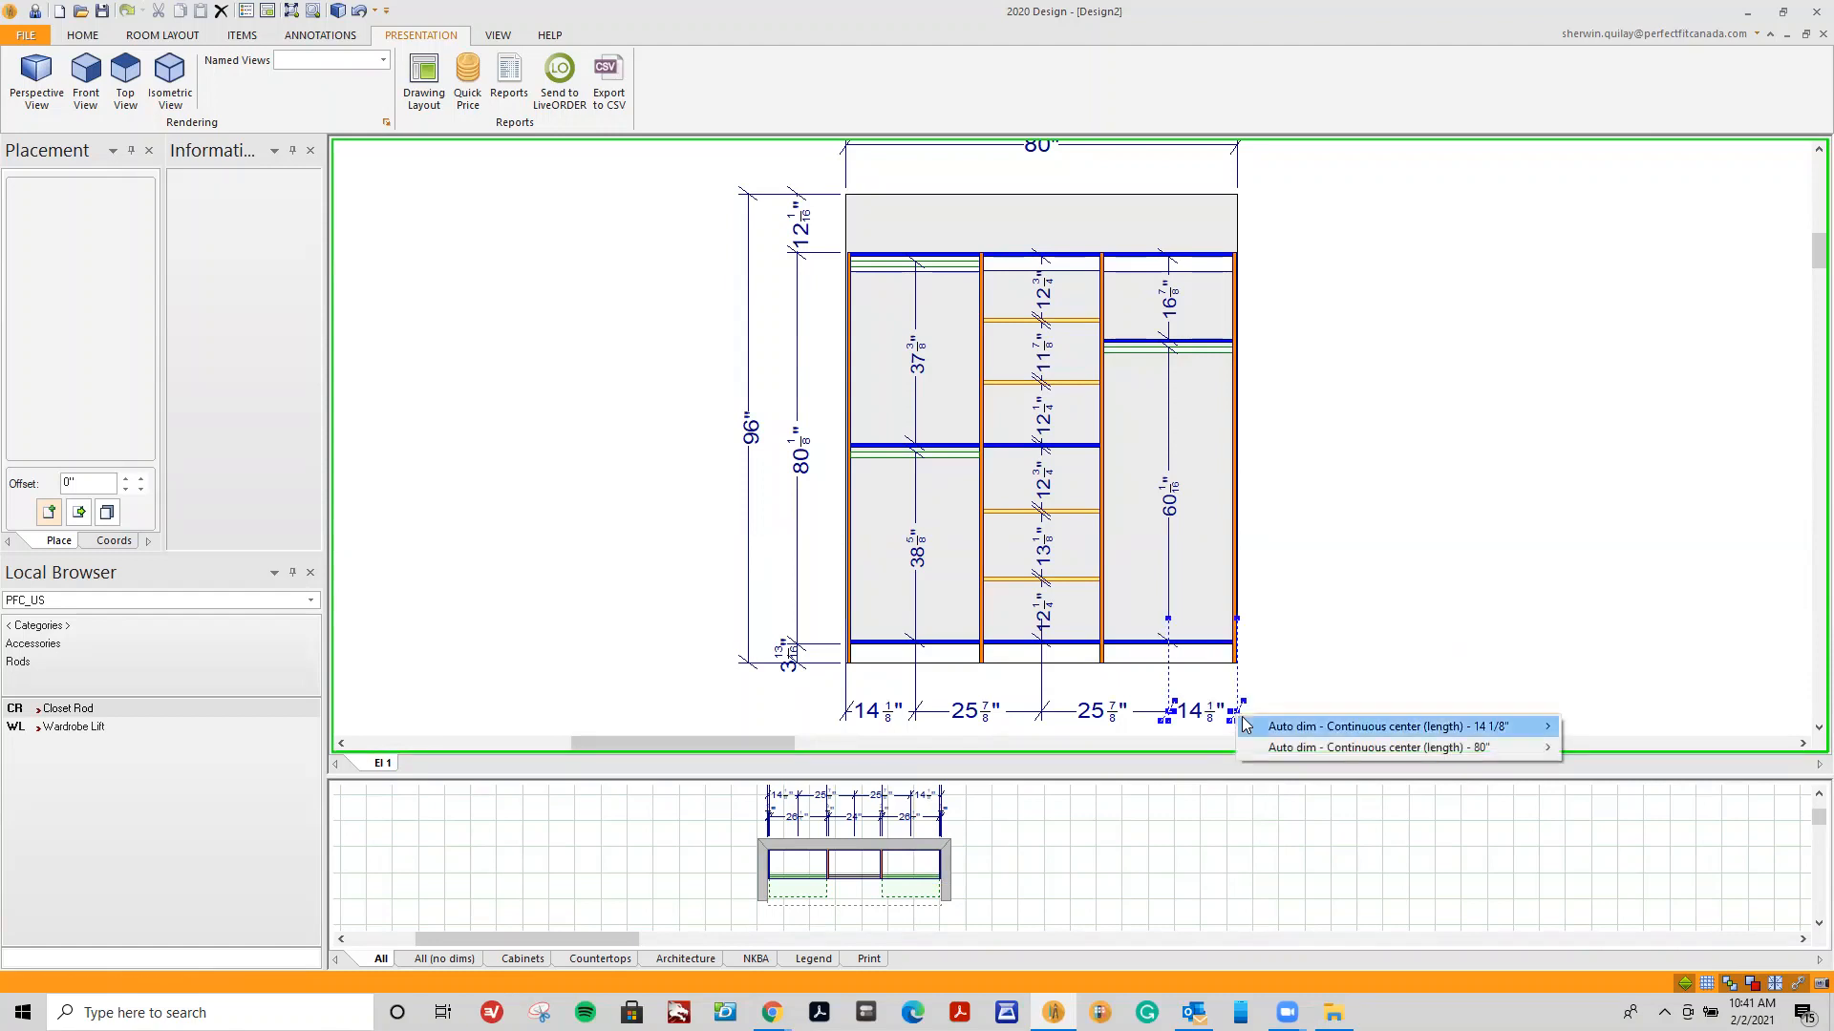
mouse_move(1285, 749)
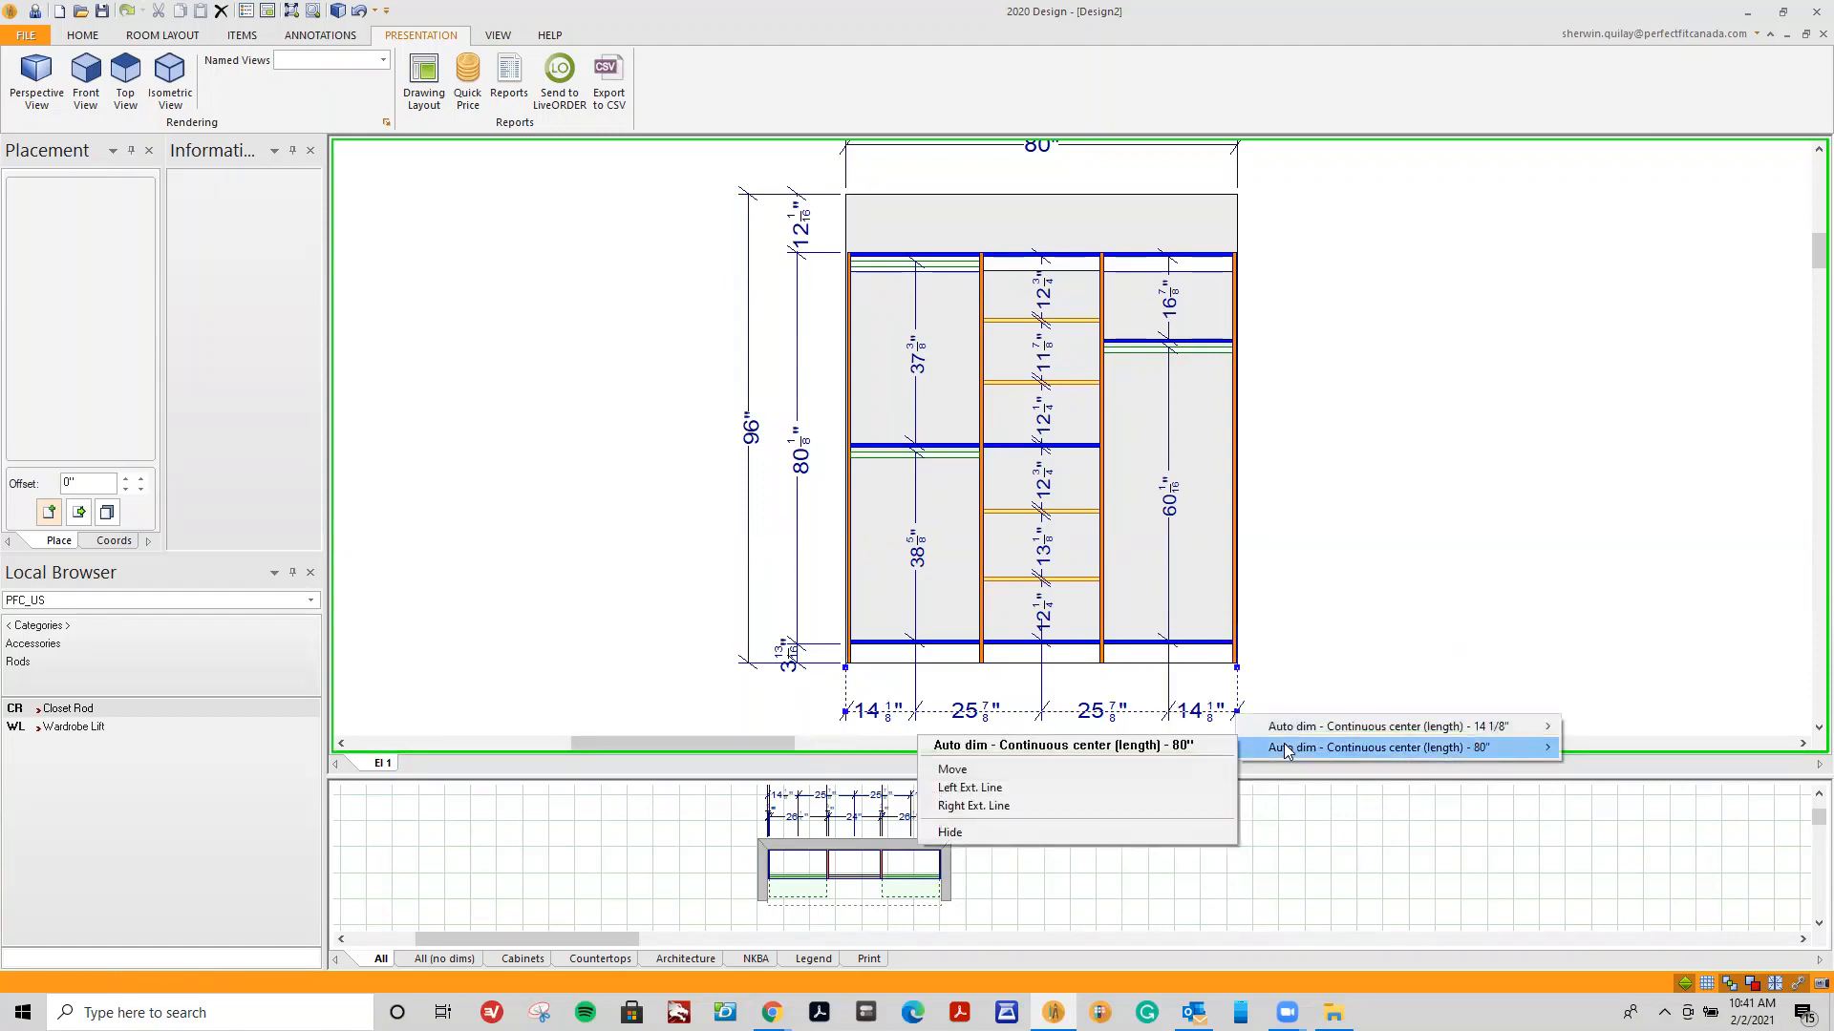
left_click(1192, 829)
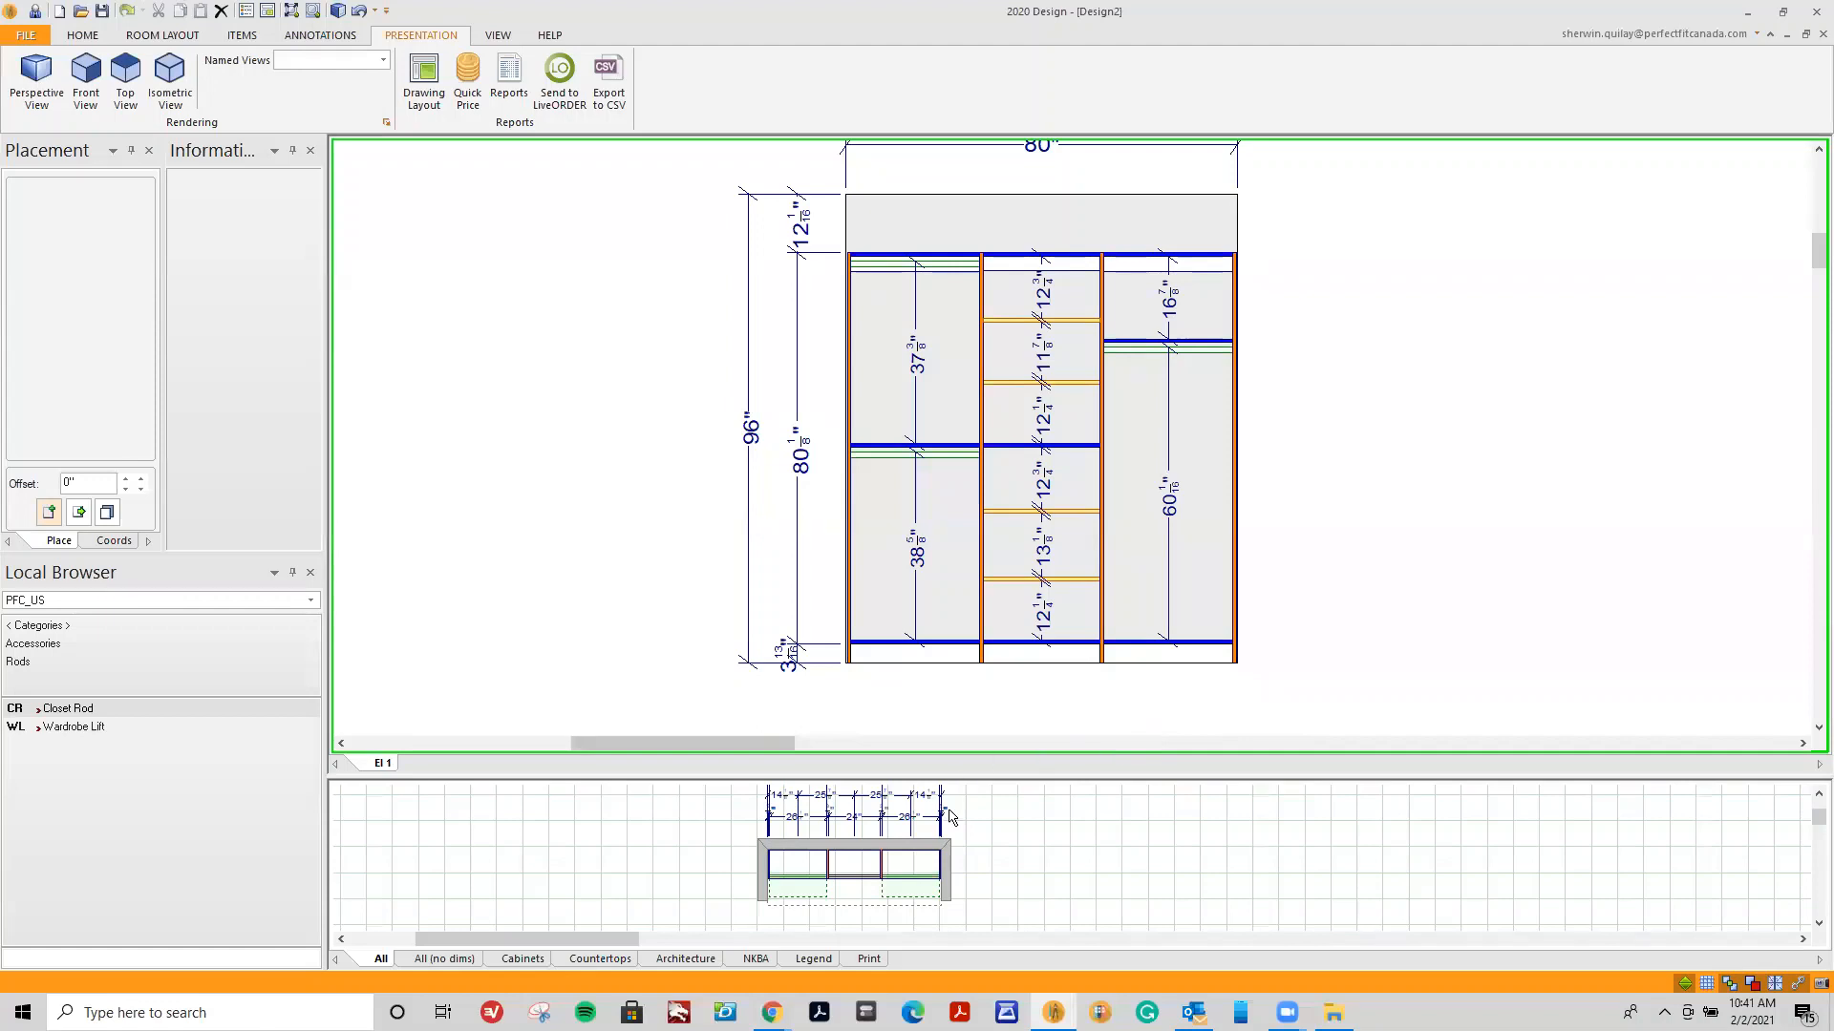
Enlarge the floor plan pane and hide the plan's 80" Continuous base and Continuous center automatic length dimensions.
left_click_drag(998, 775, 1020, 583)
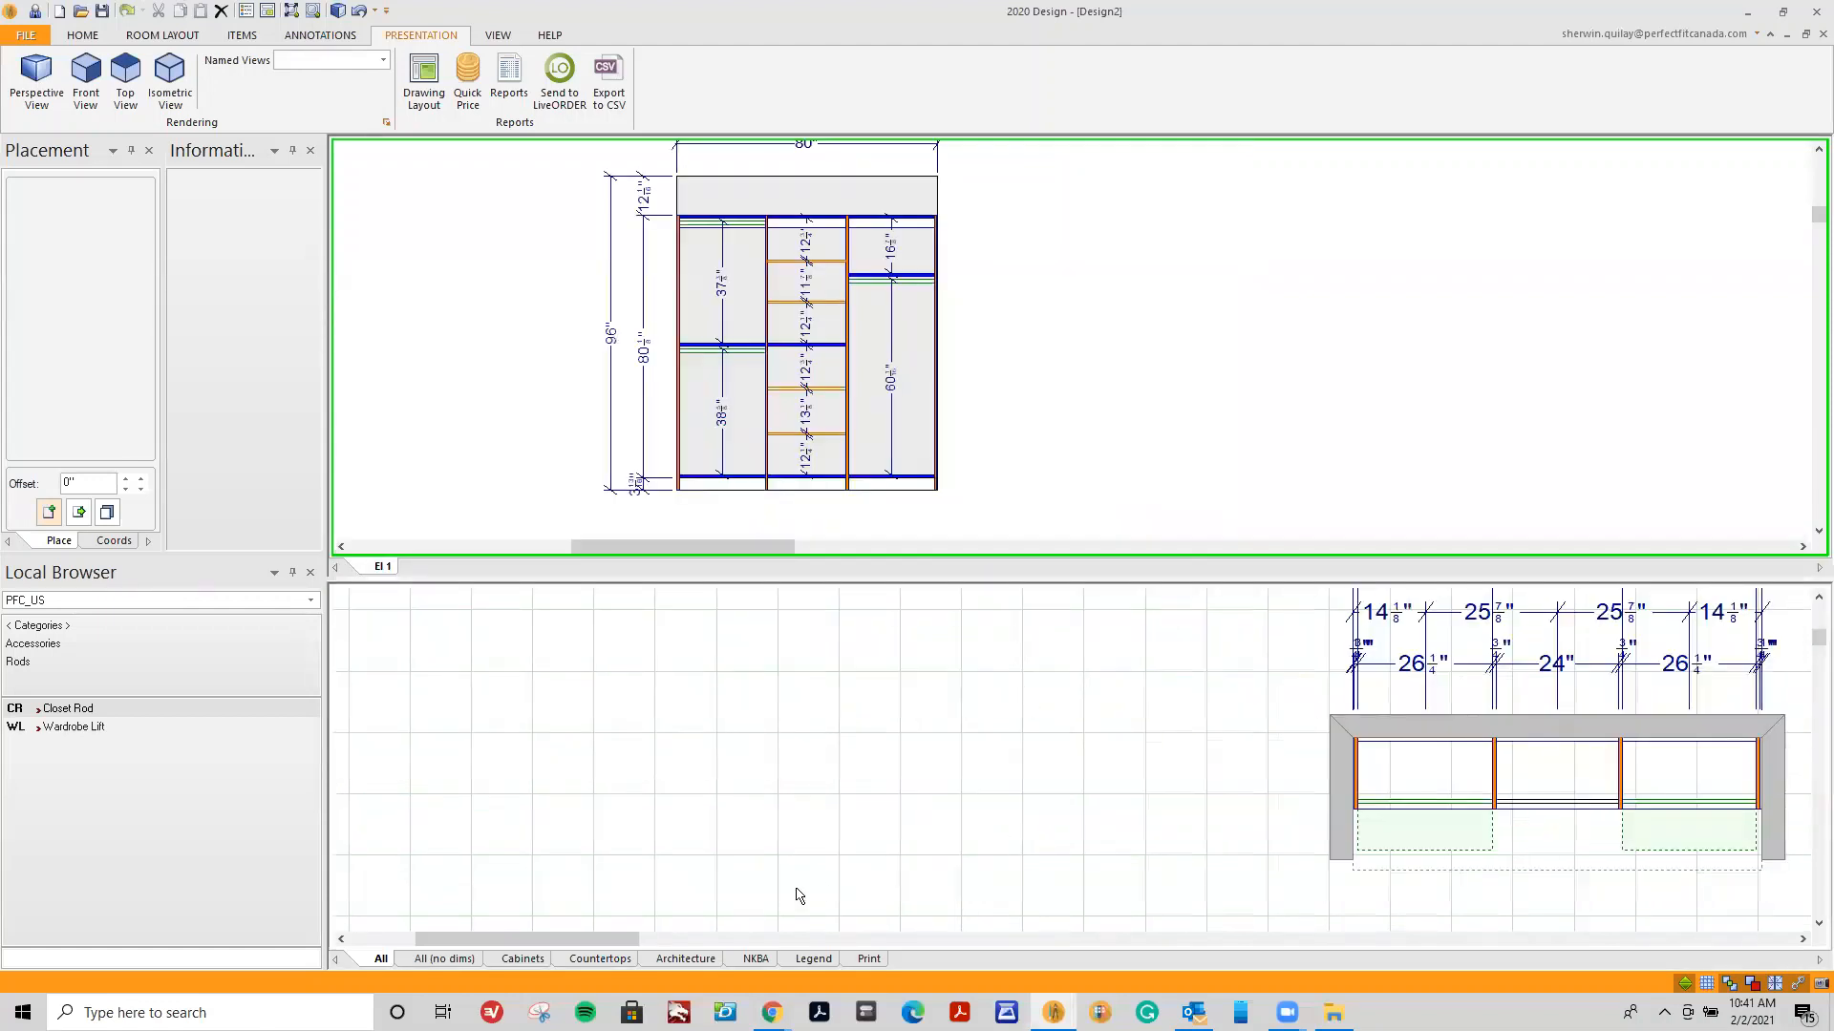
left_click_drag(606, 937, 710, 944)
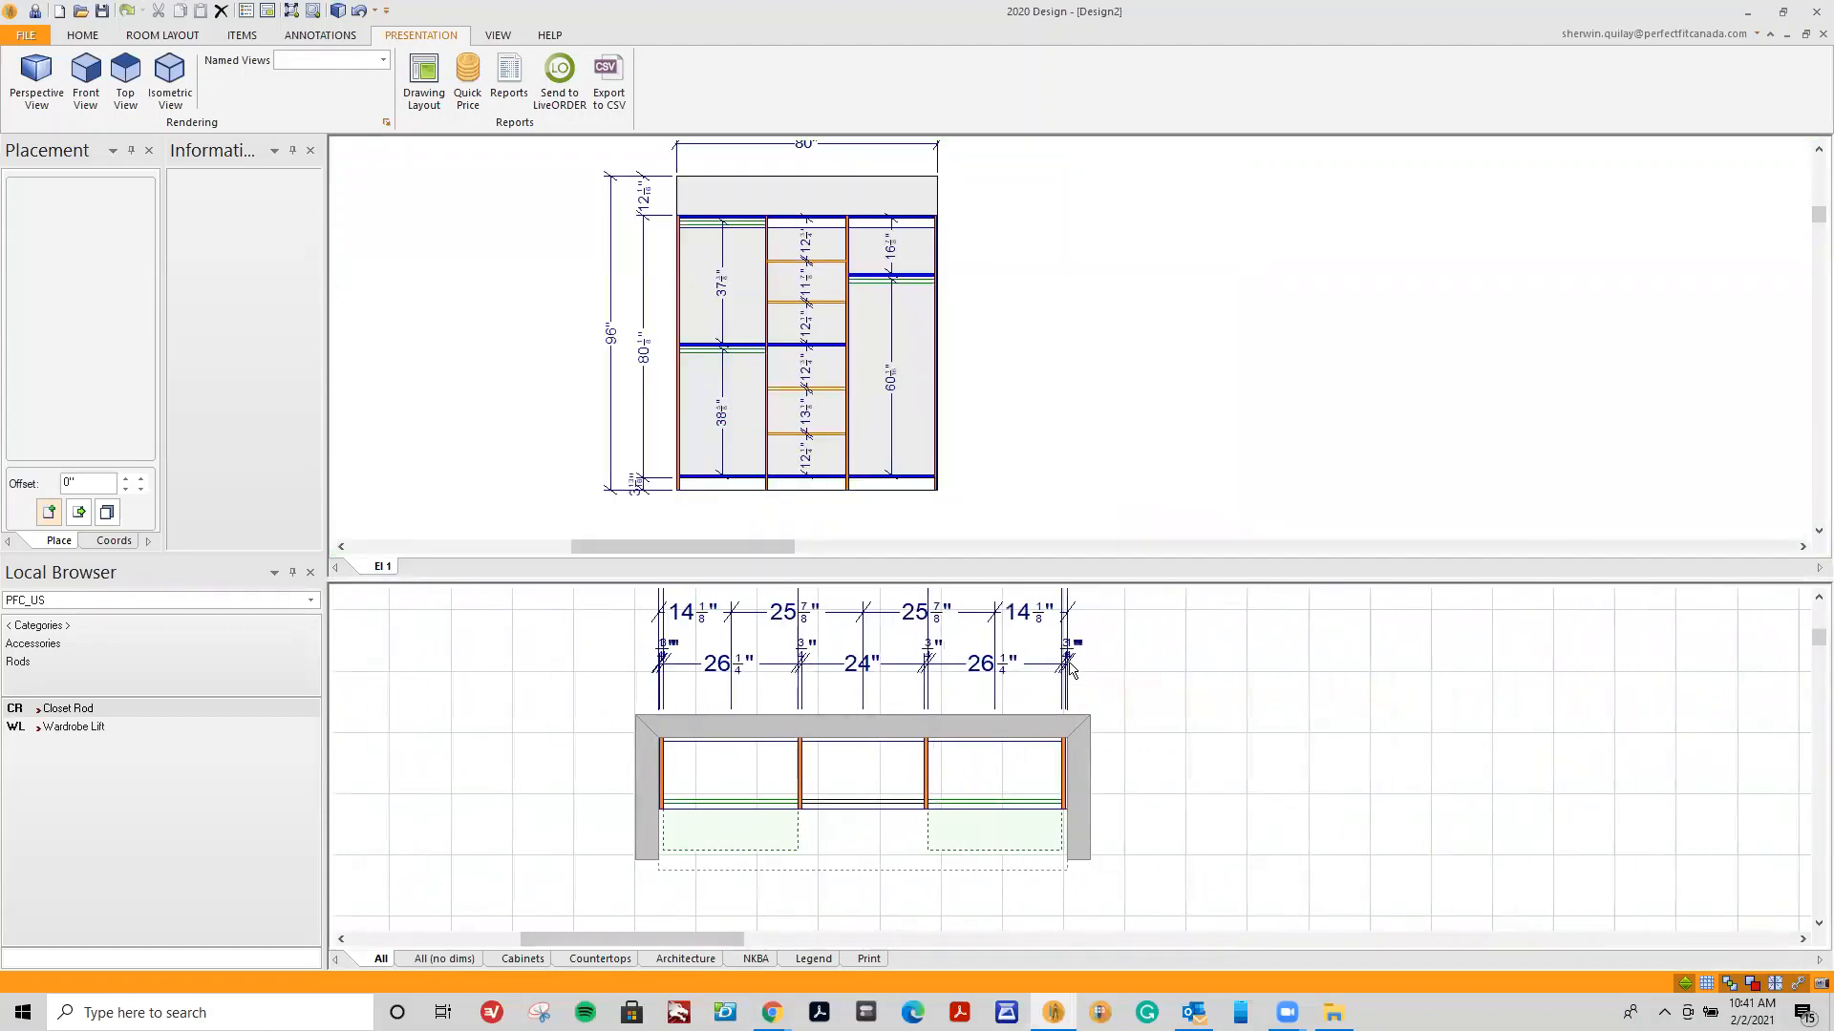
right_click(1070, 668)
mouse_move(1103, 740)
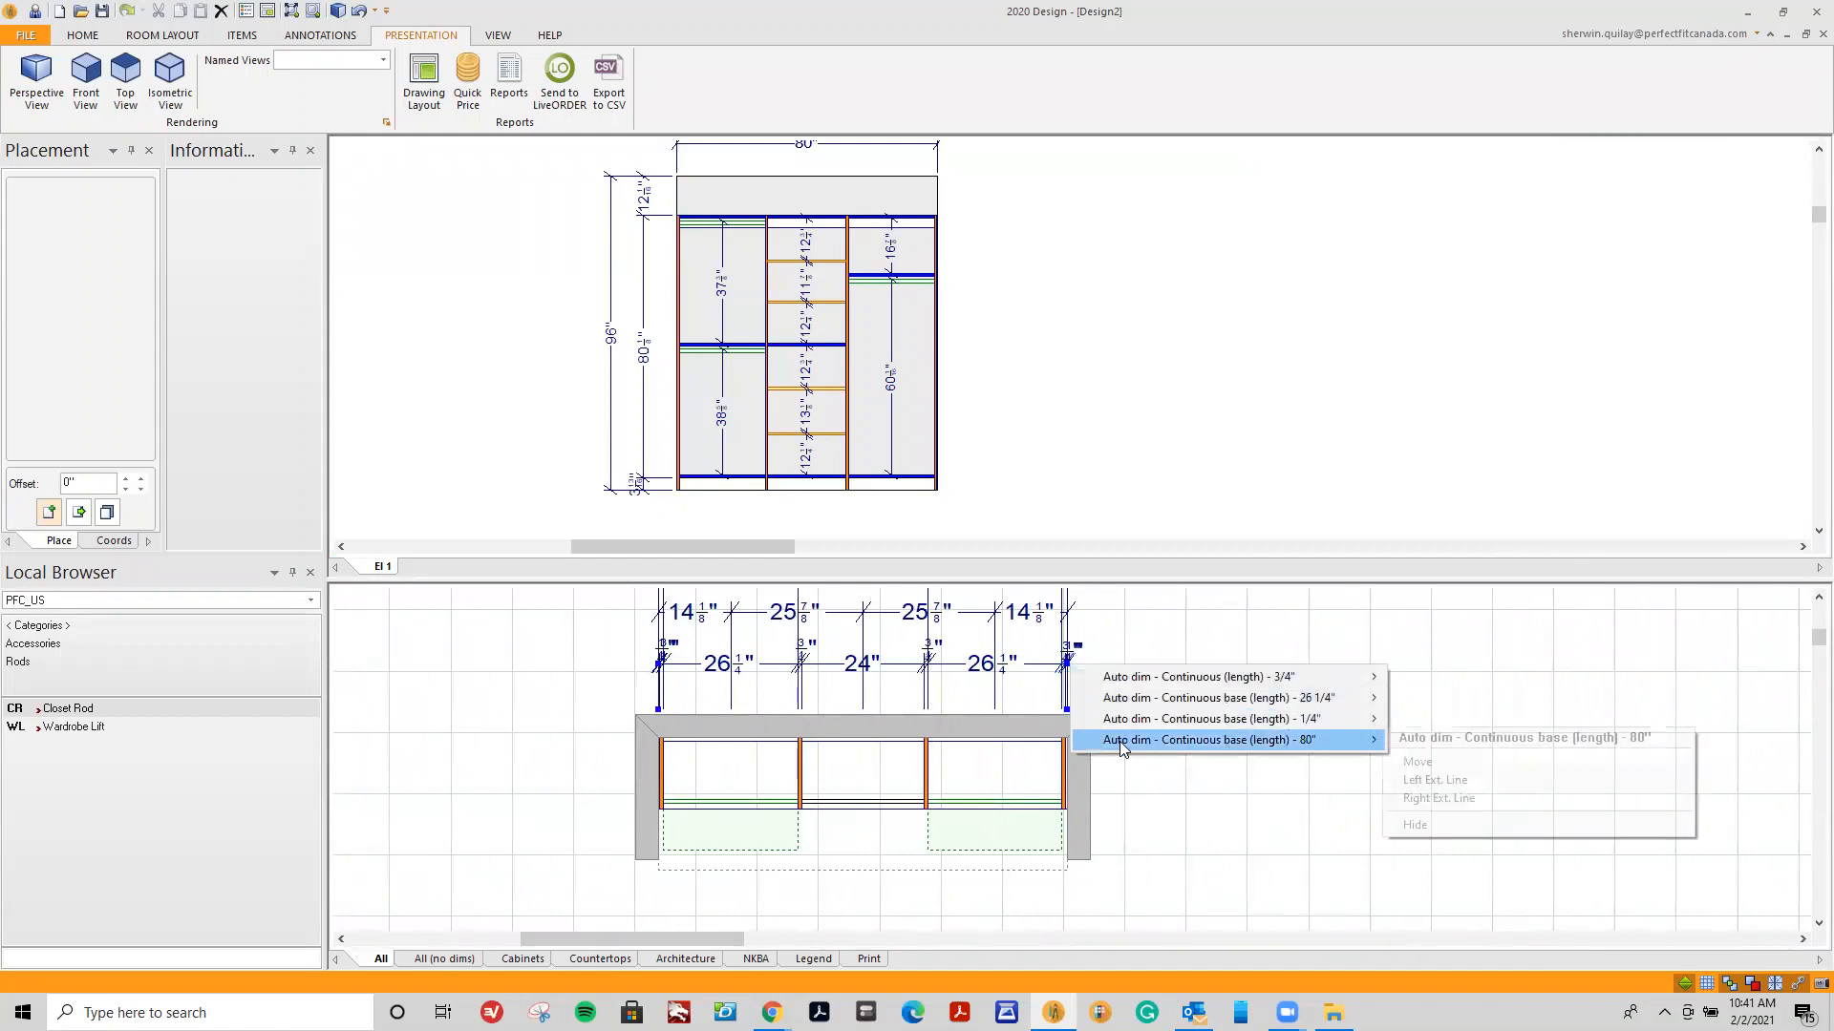
left_click(1423, 824)
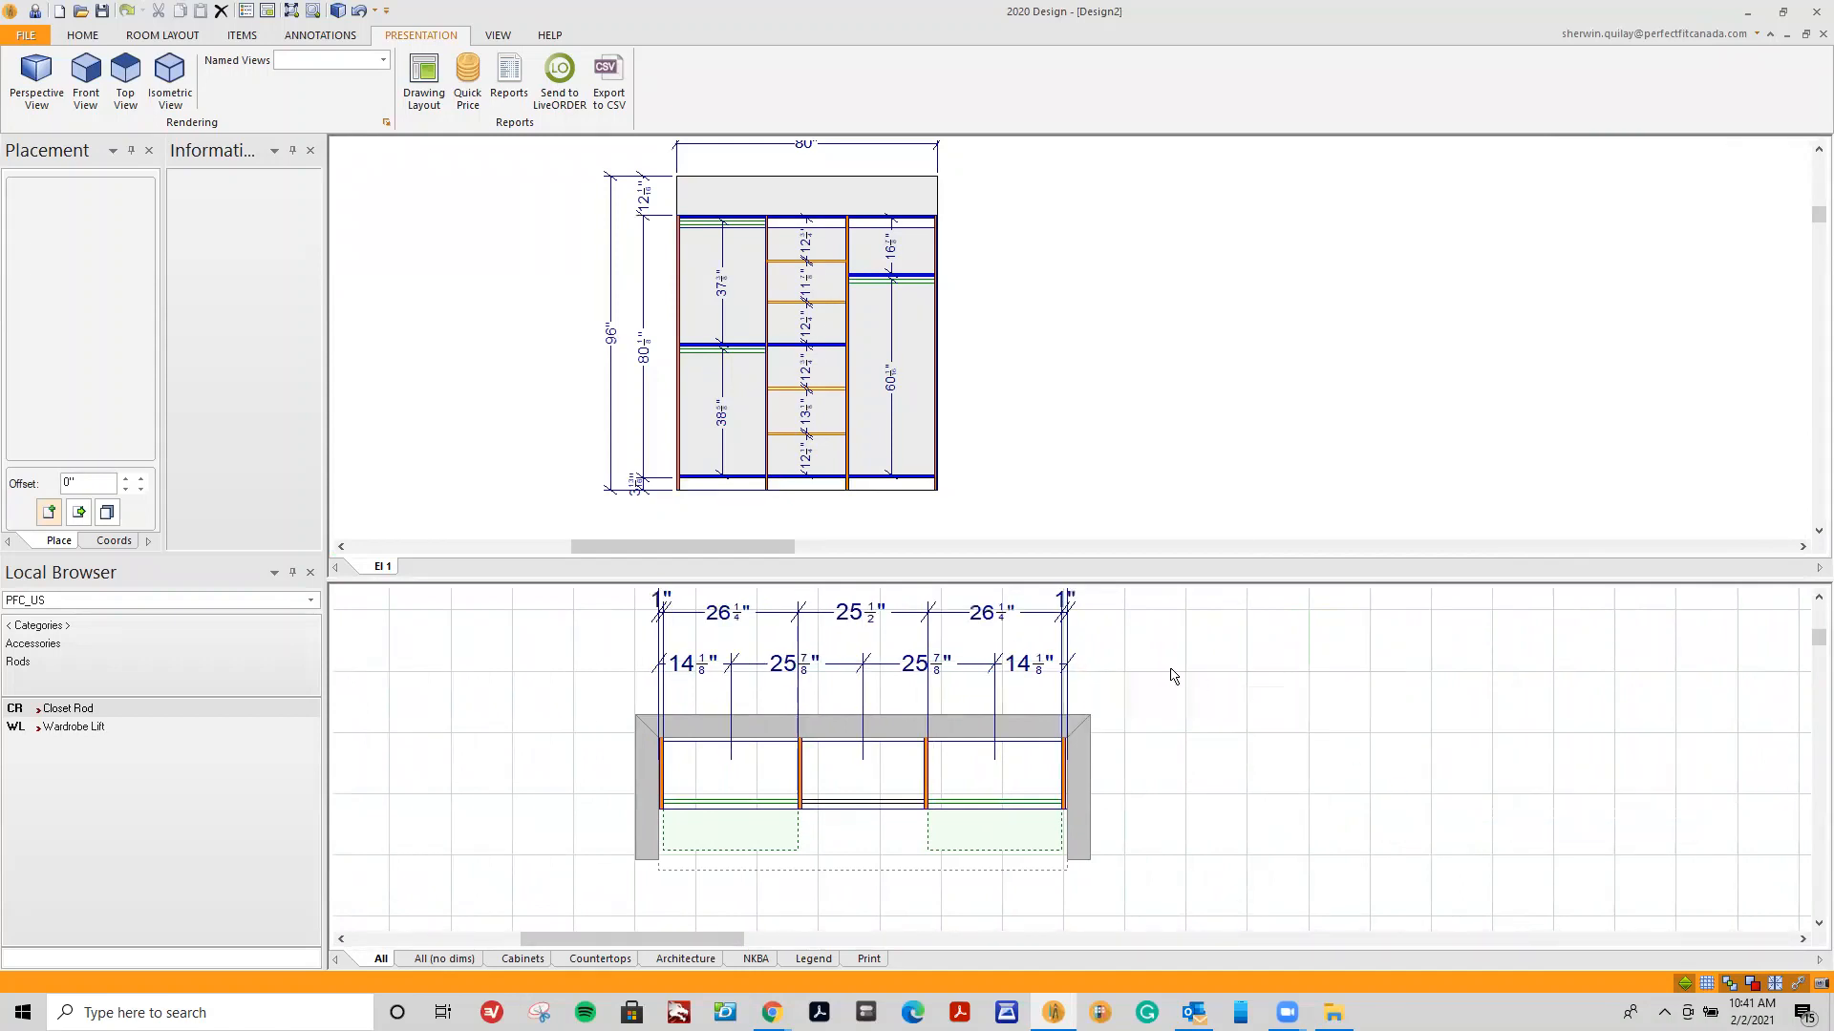
right_click(1071, 668)
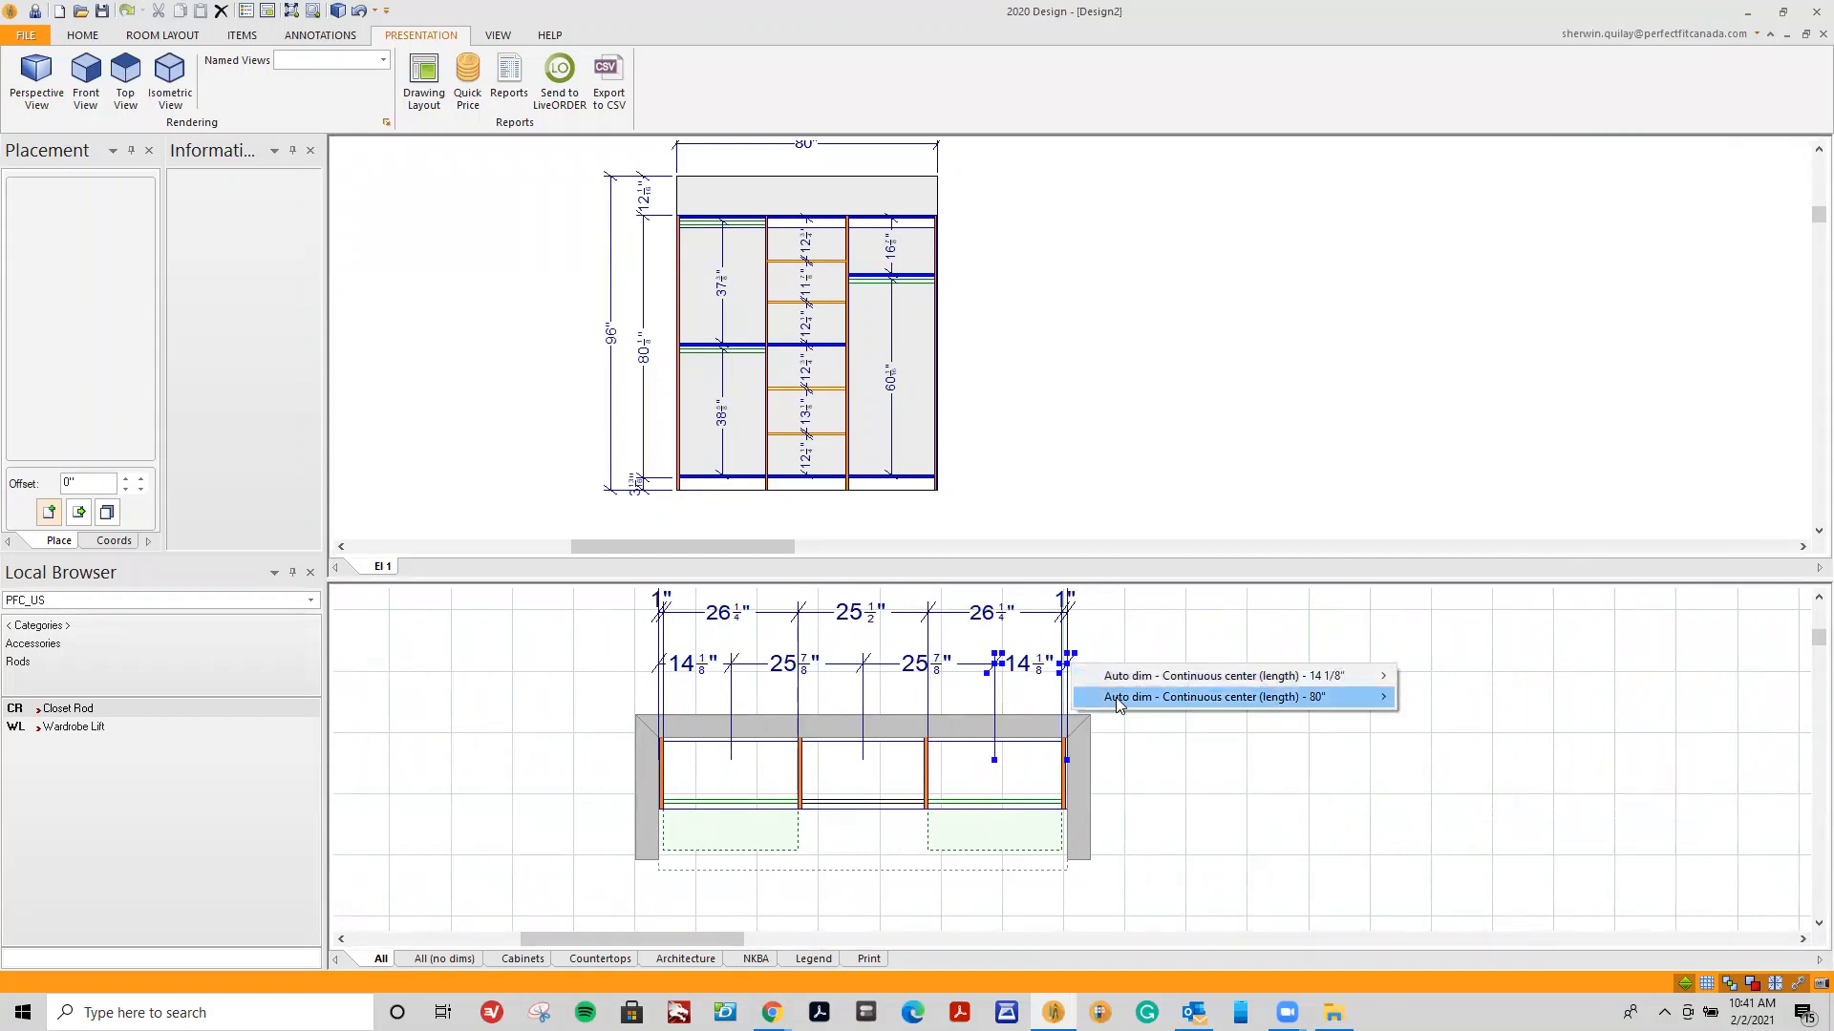
mouse_move(1115, 697)
left_click(1432, 781)
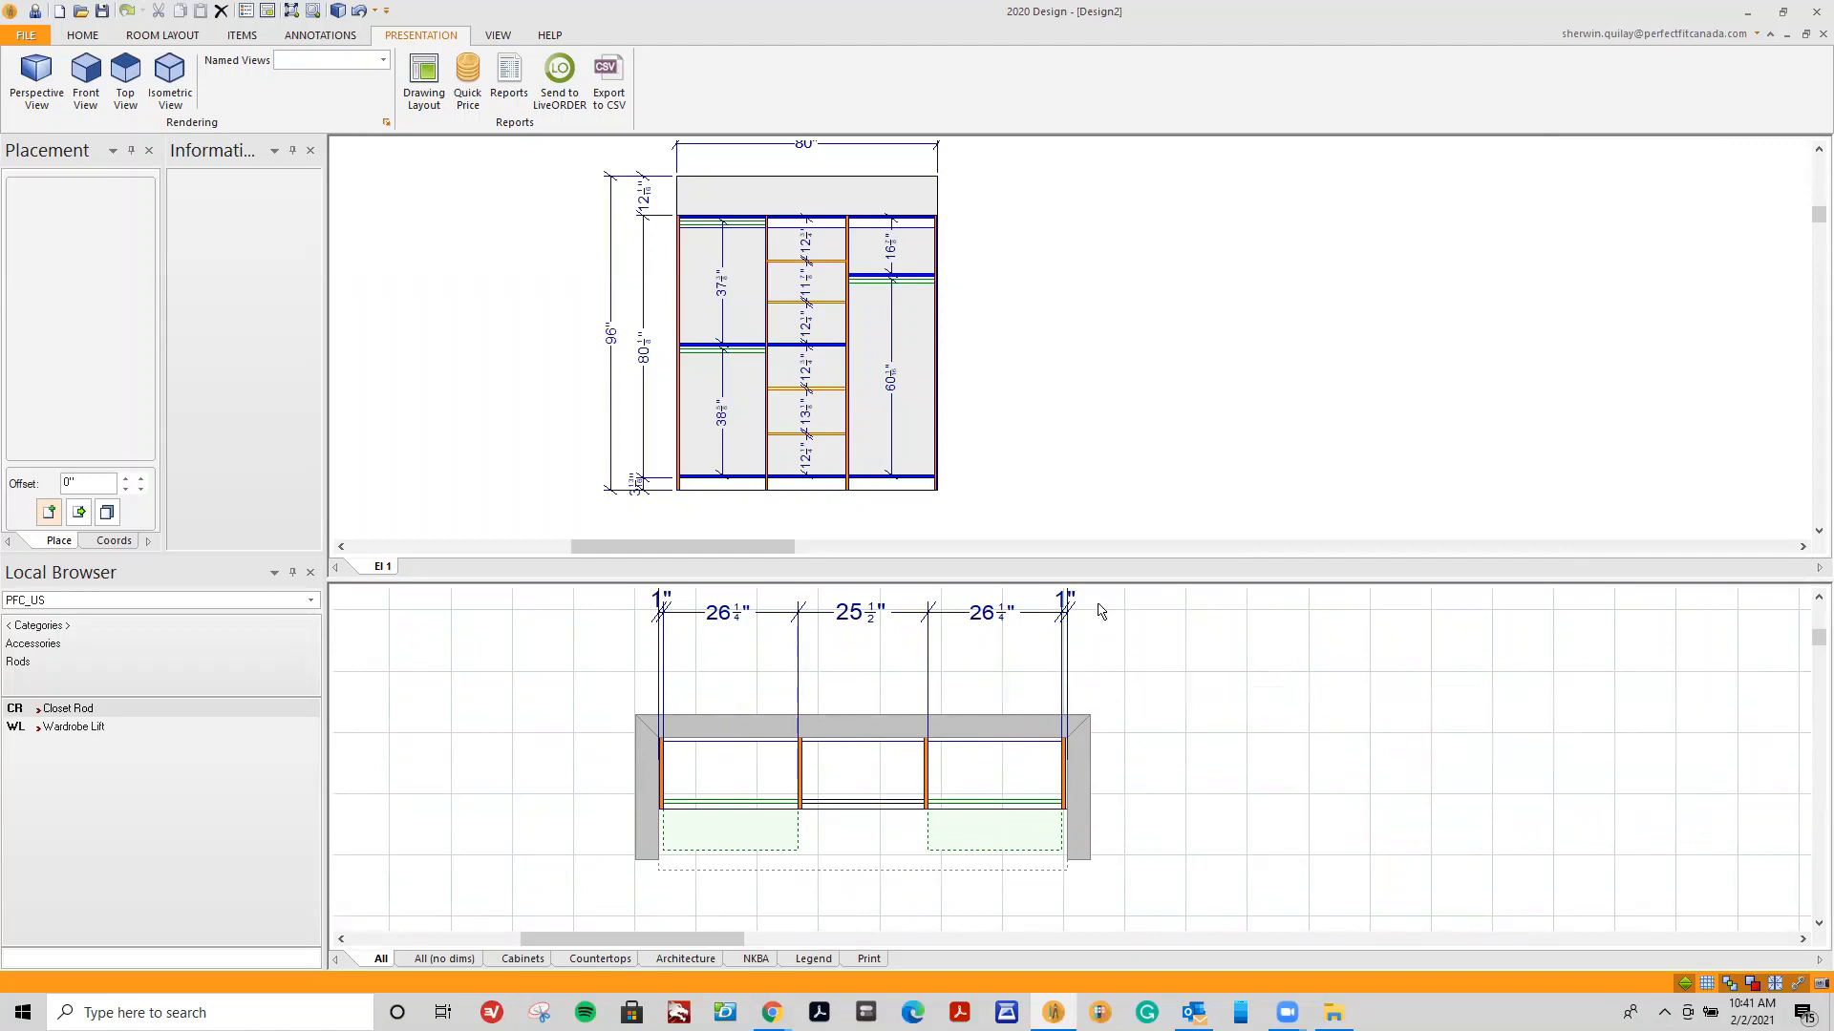
Hide the plan's 80" Continuous wall automatic length dimension and move the overall 80" dimension nearer the back wall.
right_click(1067, 610)
mouse_move(1107, 665)
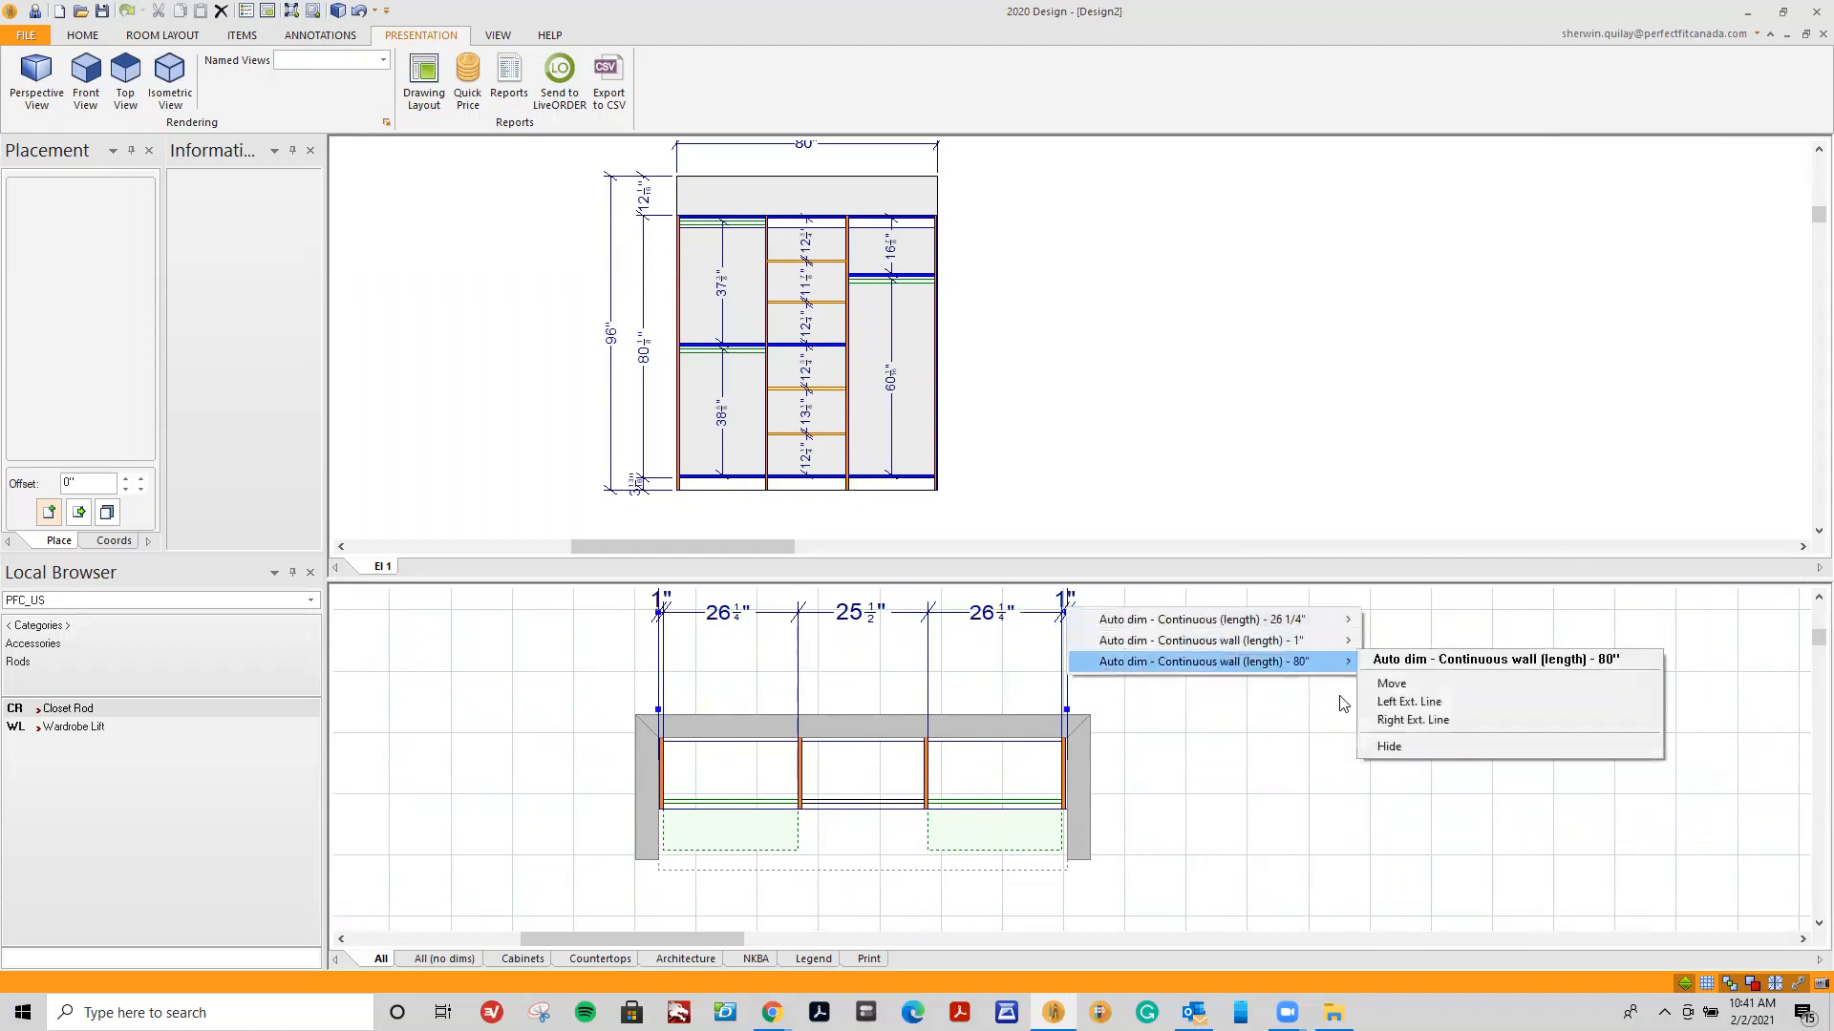
left_click(1400, 743)
left_click_drag(1071, 619, 1060, 646)
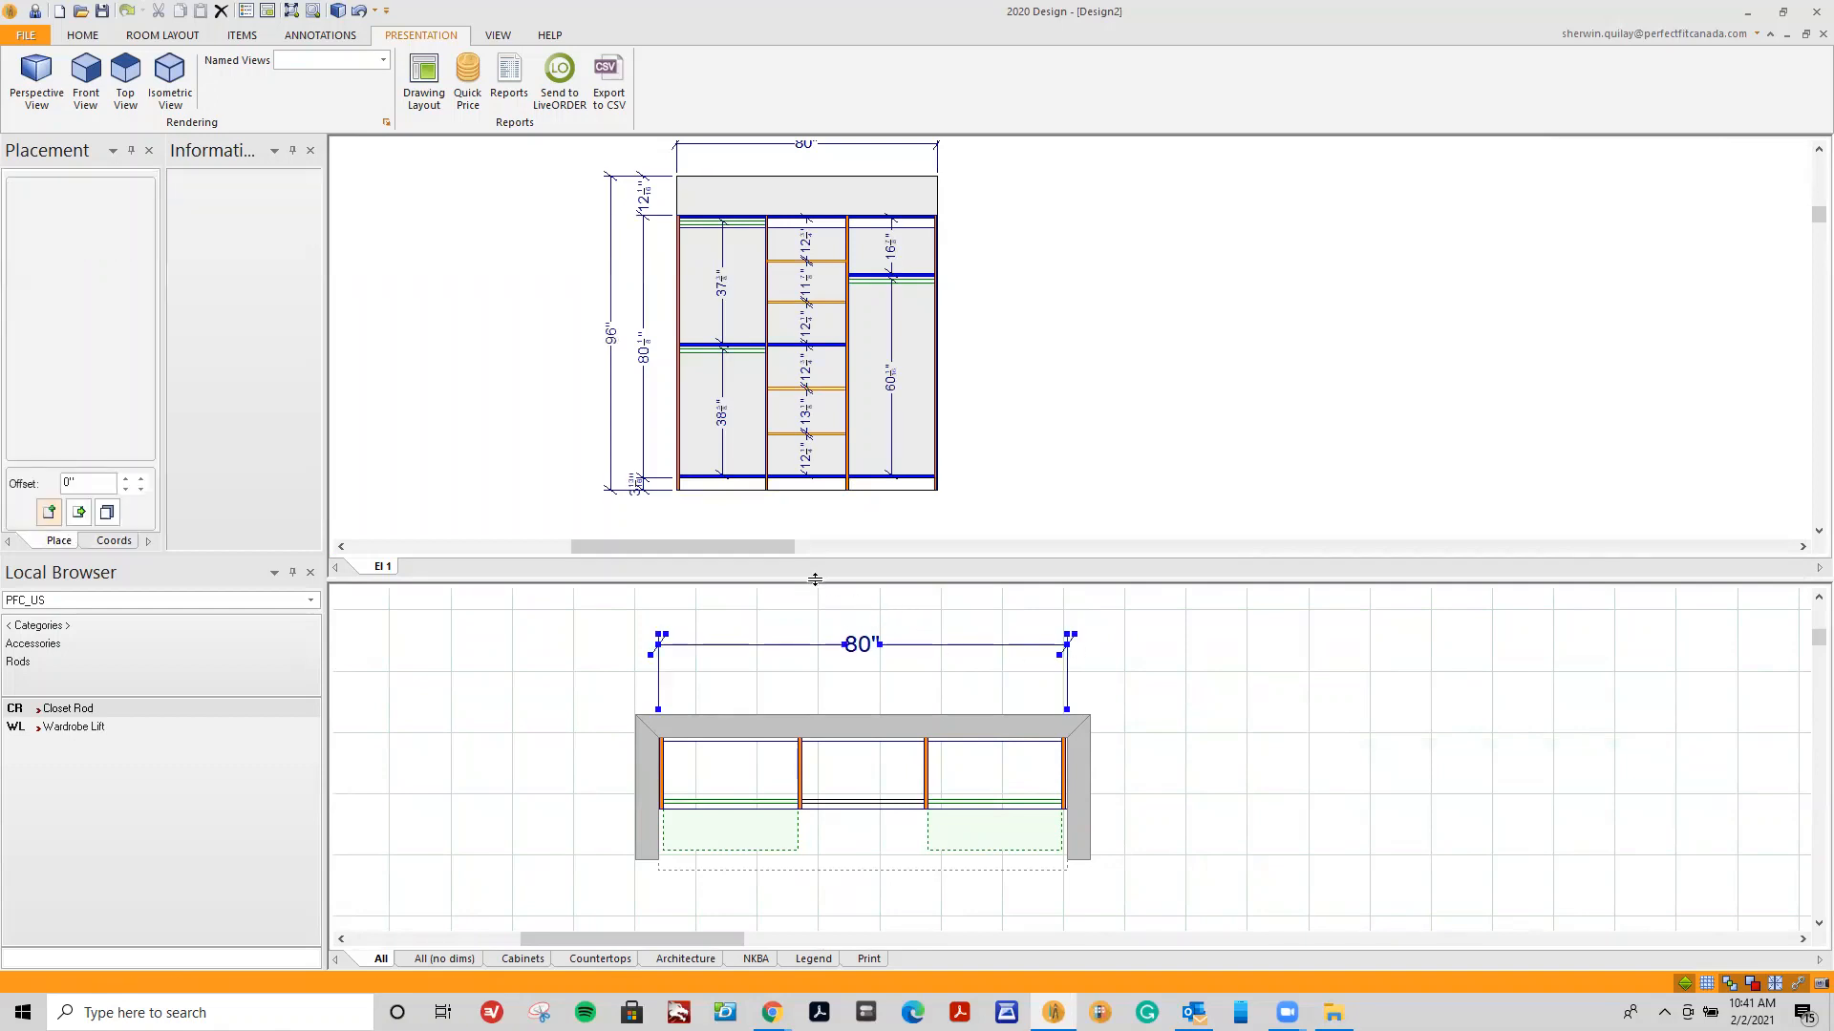
Add a Line to Line dimension for the left-hand side wall's length in the plan and place it outside the wall.
left_click(312, 36)
left_click(99, 86)
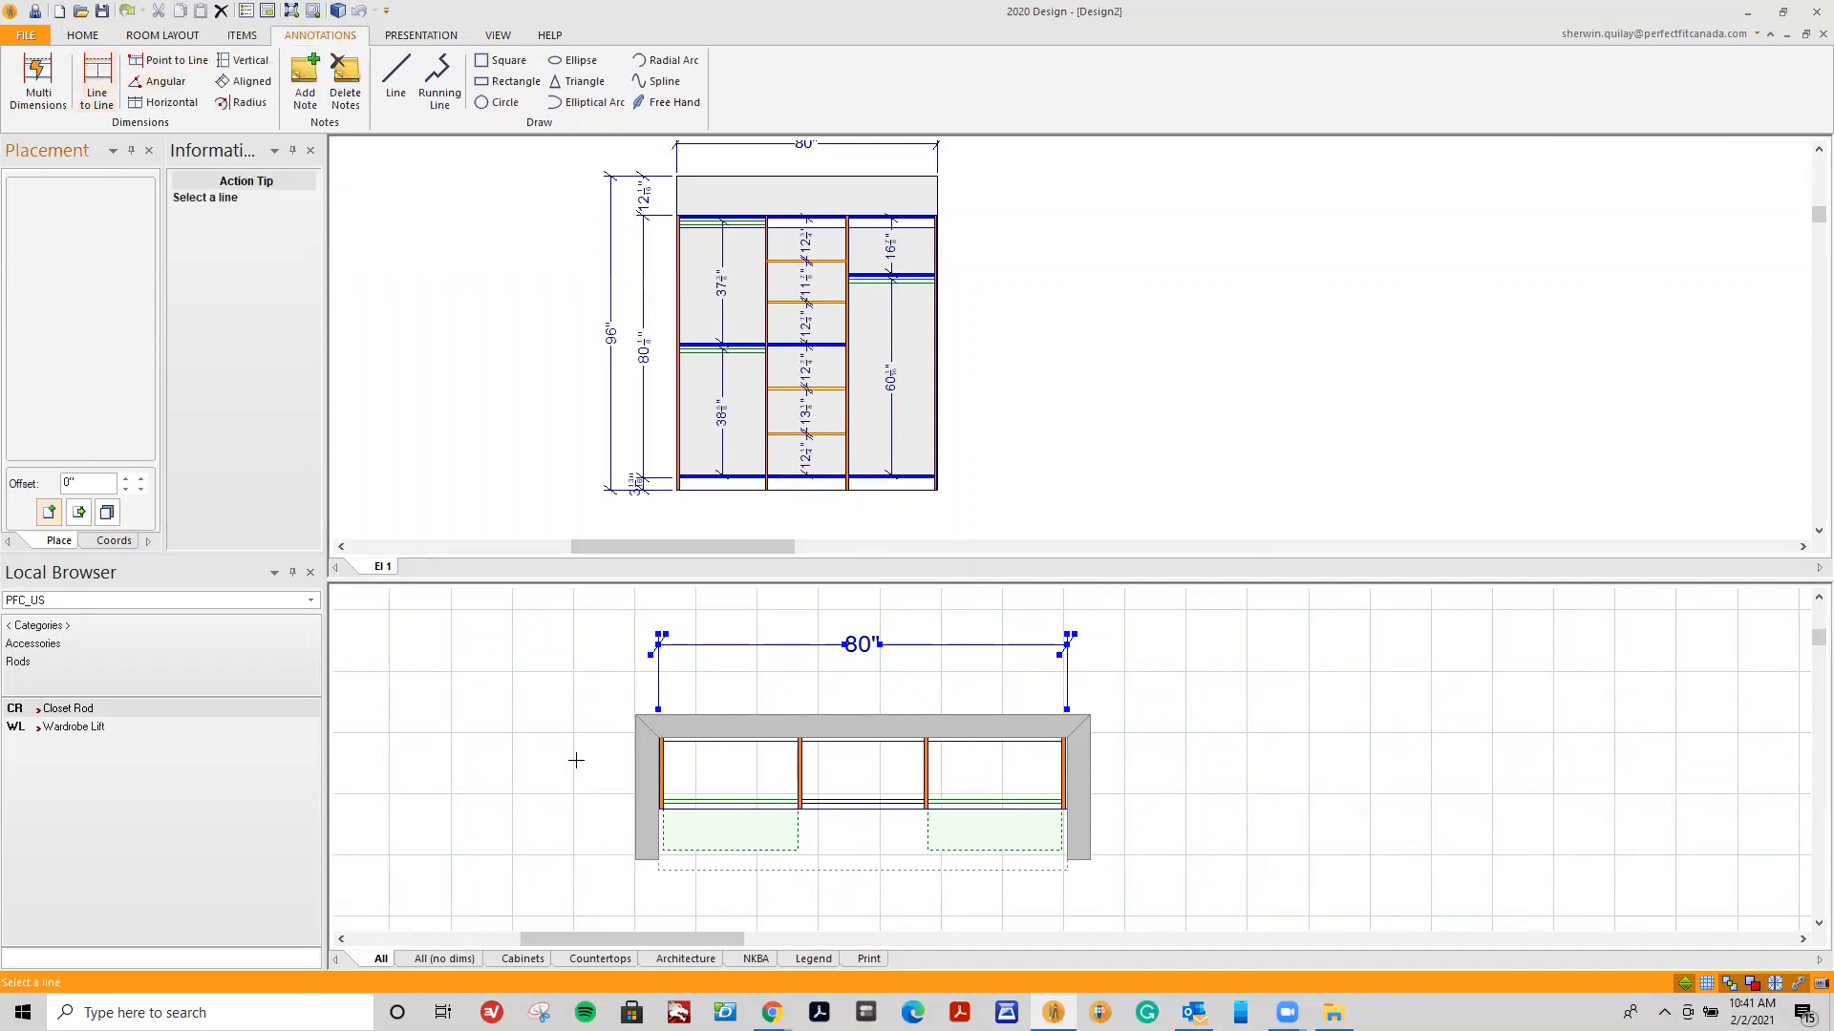
left_click(682, 734)
left_click(646, 864)
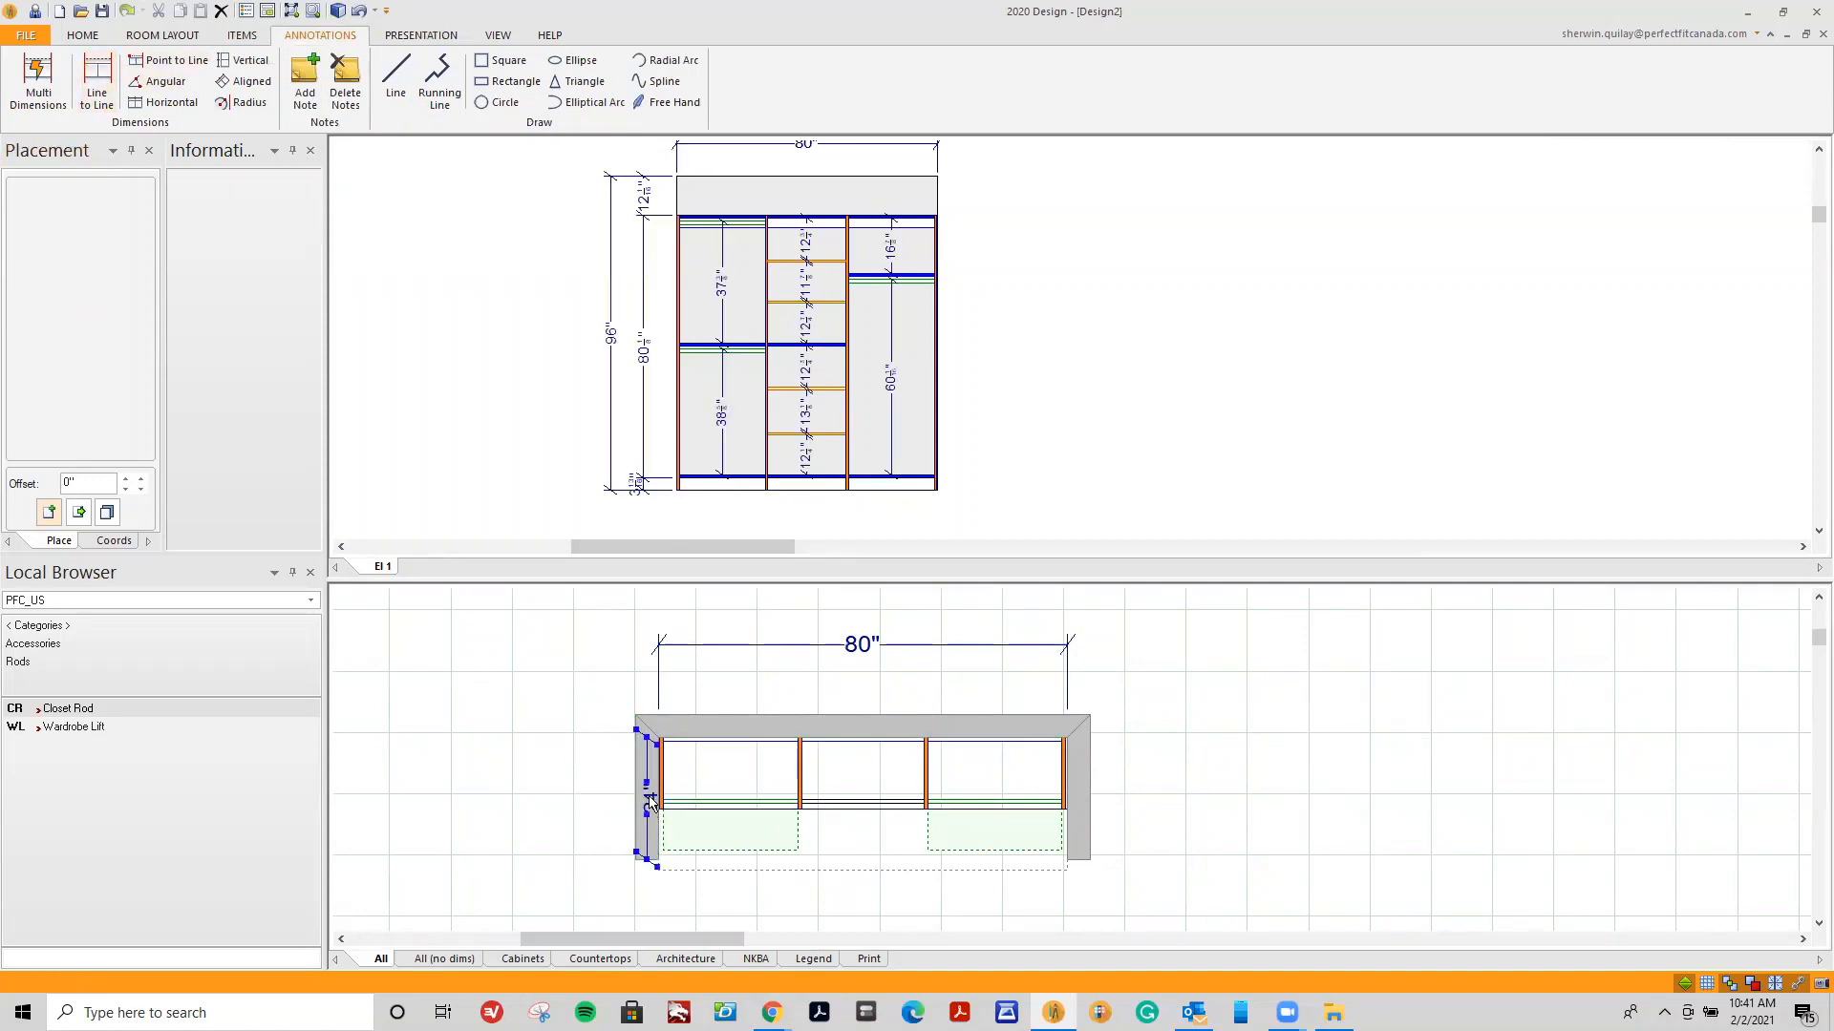
left_click(594, 800)
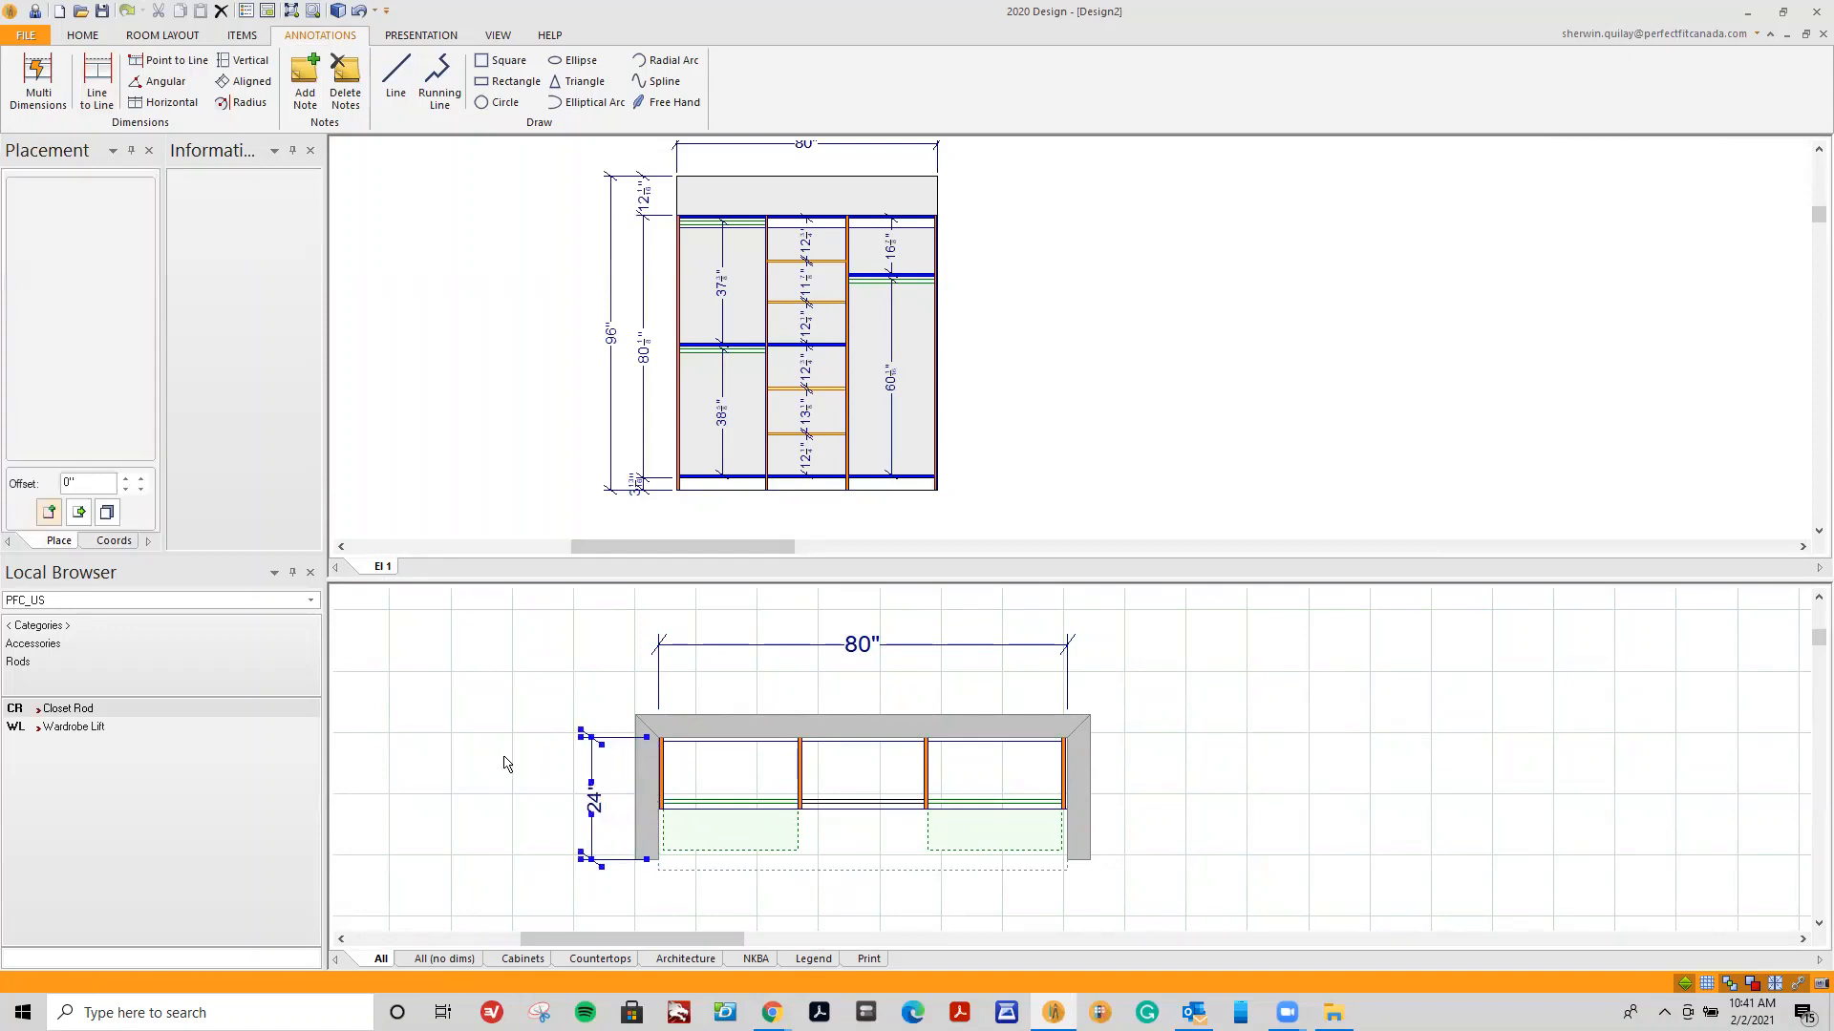
left_click(506, 764)
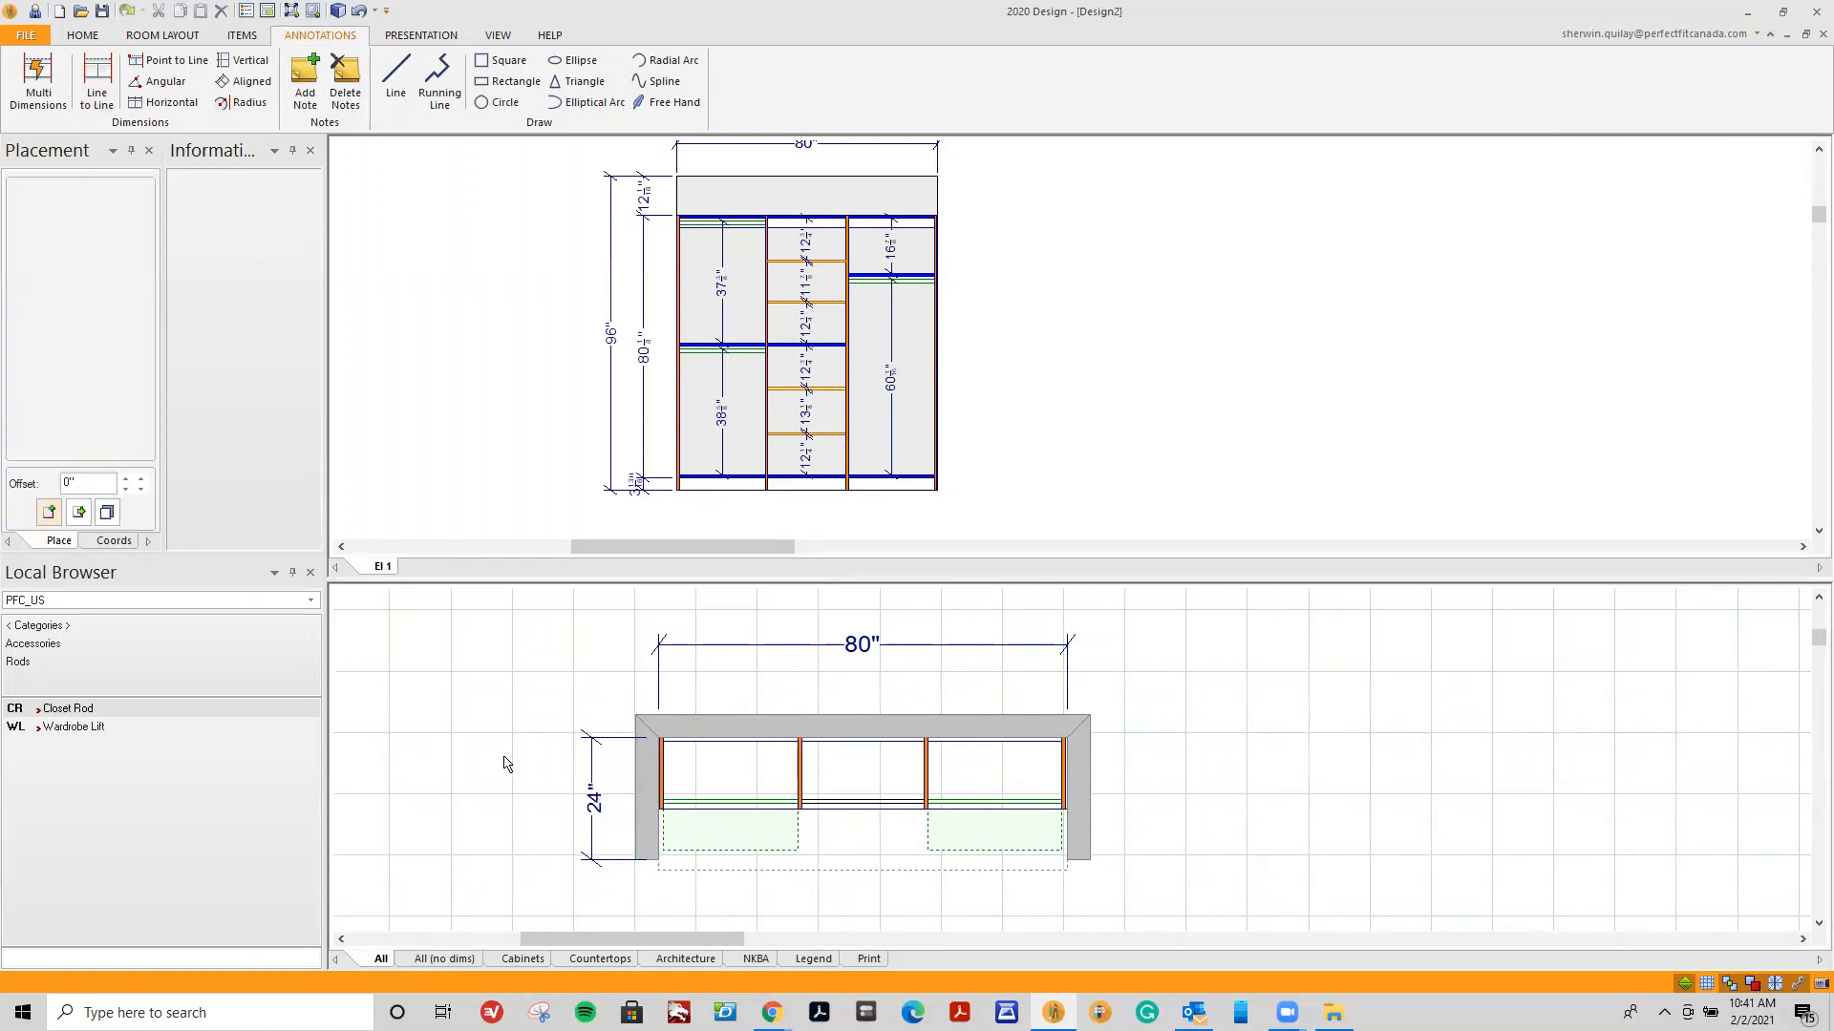
Add a Line to Line dimension in the plan for the closet's depth, from its front edge to the back wall, then enlarge the elevation pane.
left_click(93, 73)
scroll(680, 821, "up", 3)
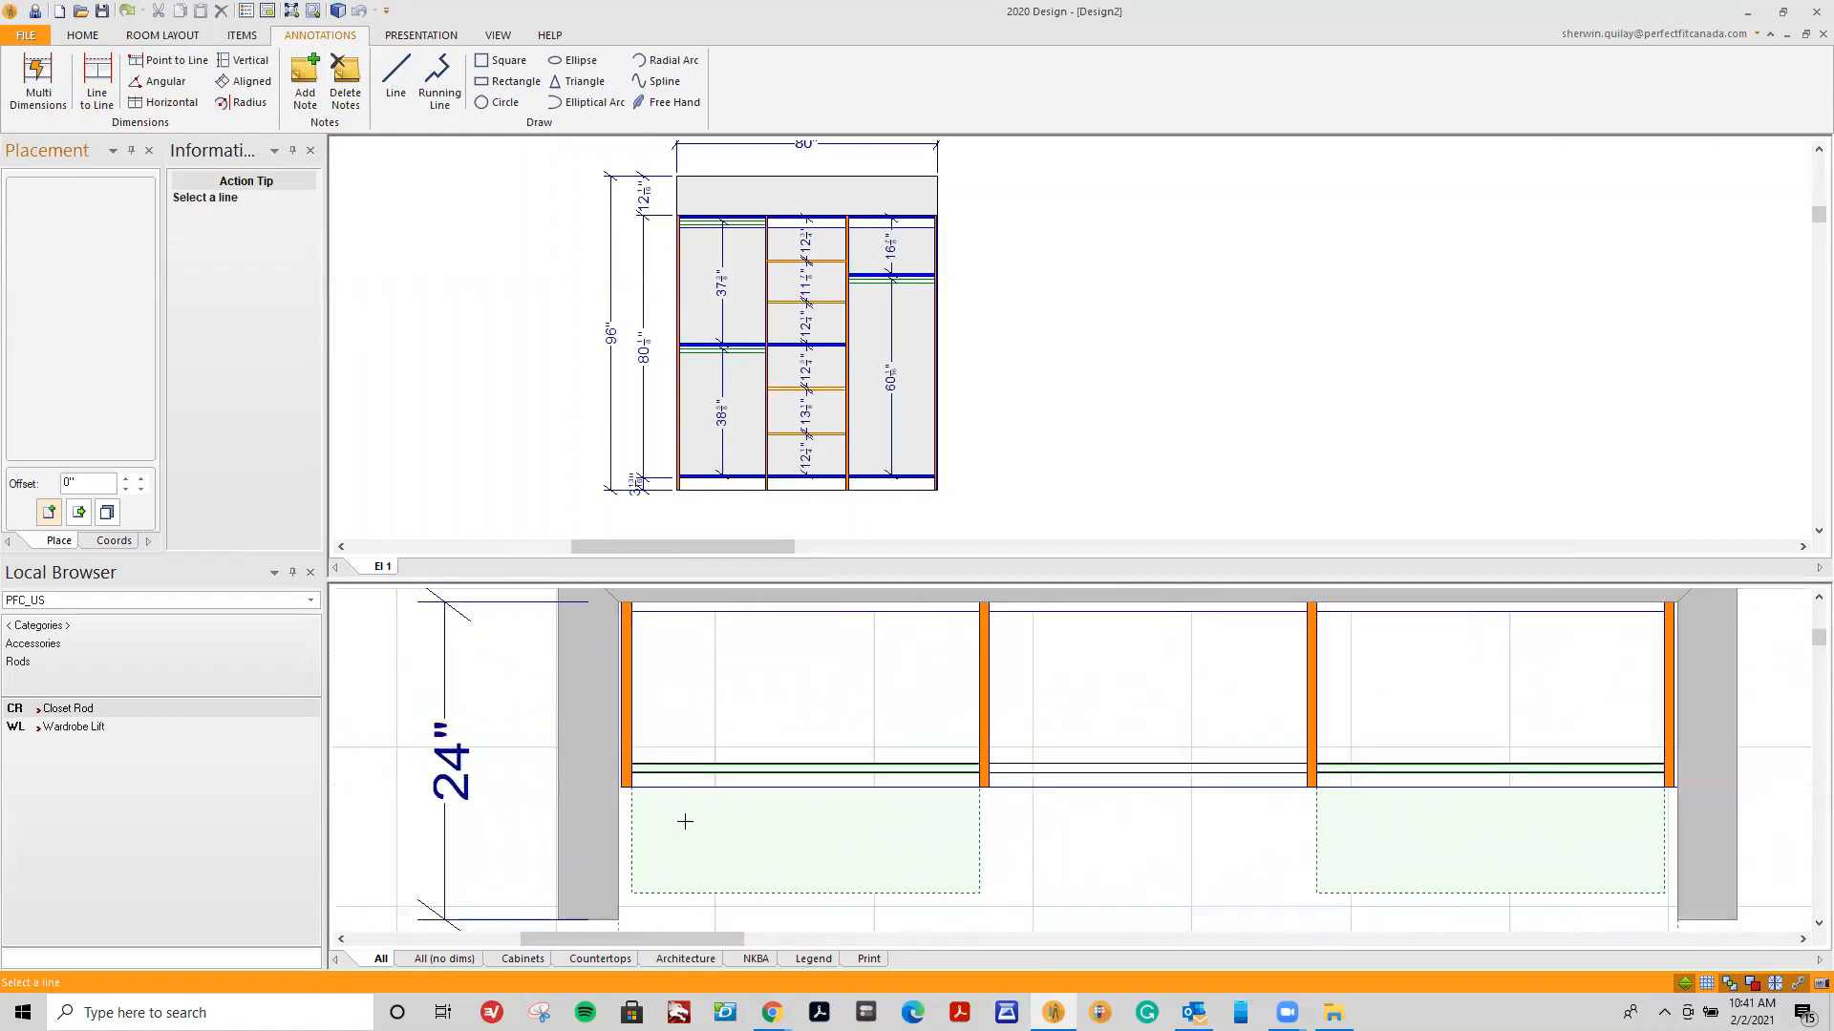
scroll(685, 822, "up", 2)
scroll(670, 769, "down", 4)
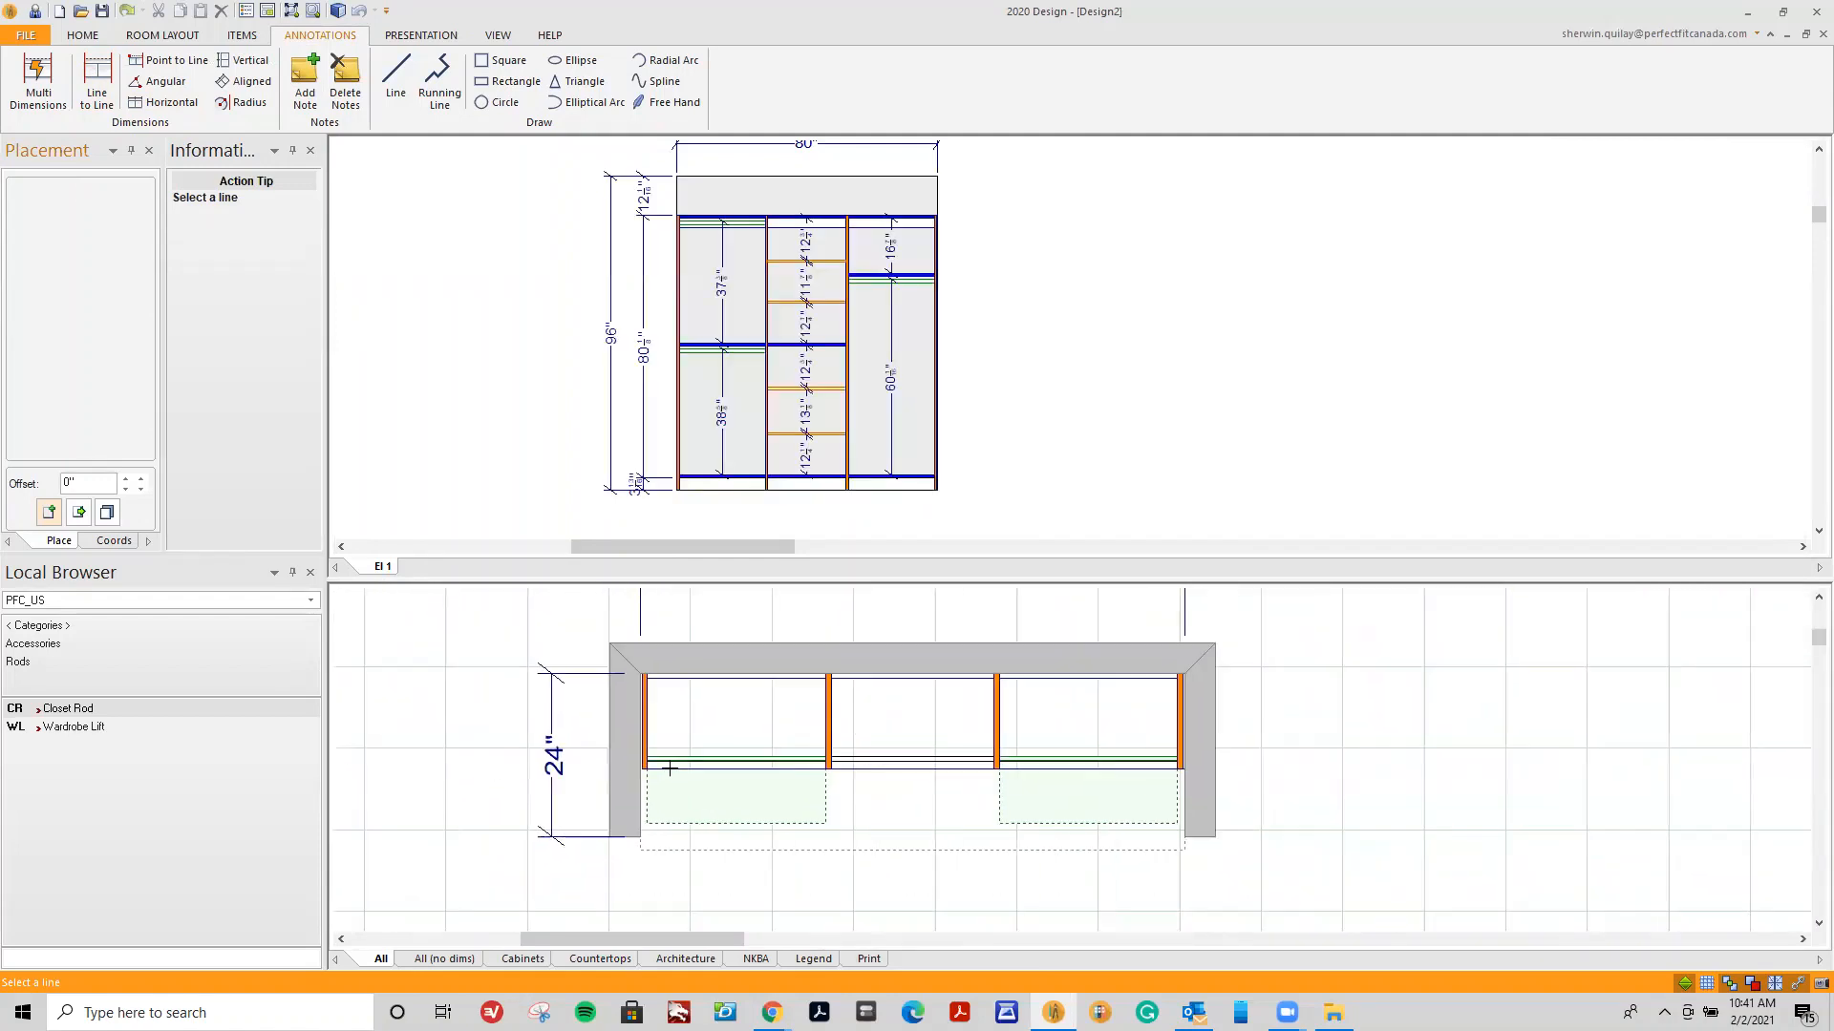
left_click(669, 764)
left_click(674, 678)
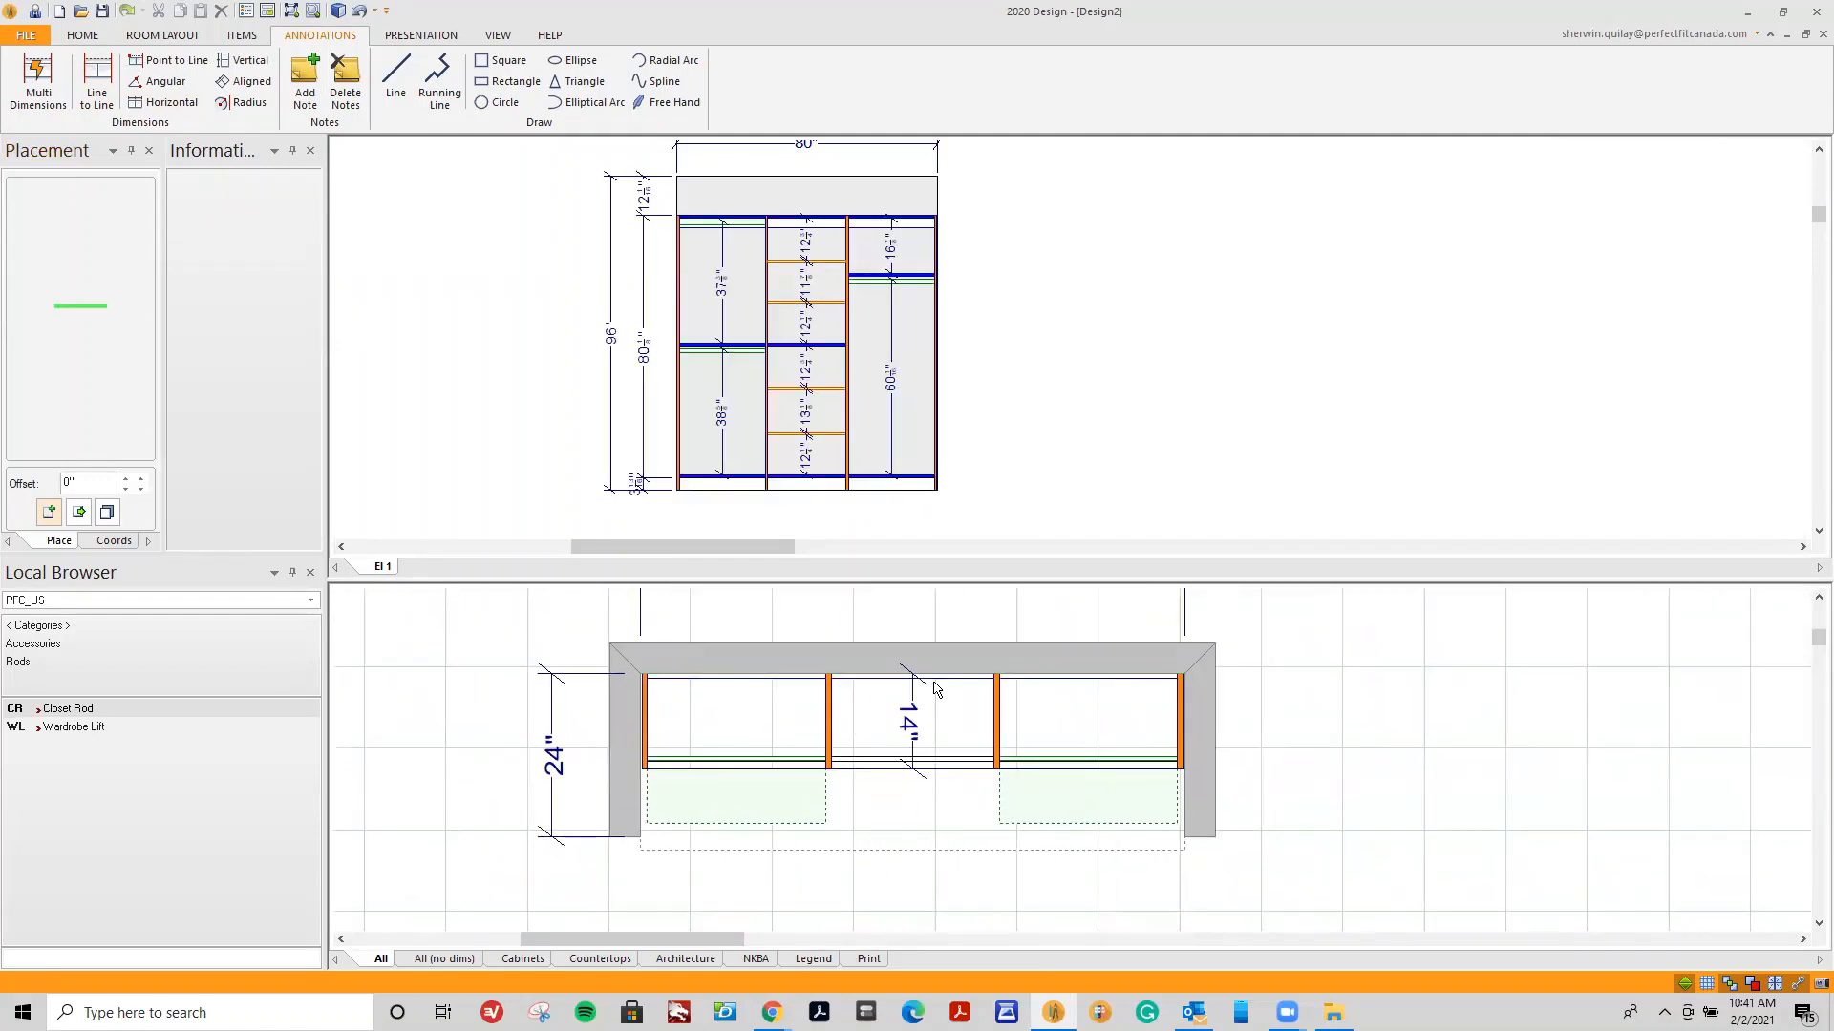
scroll(937, 798, "down", 4)
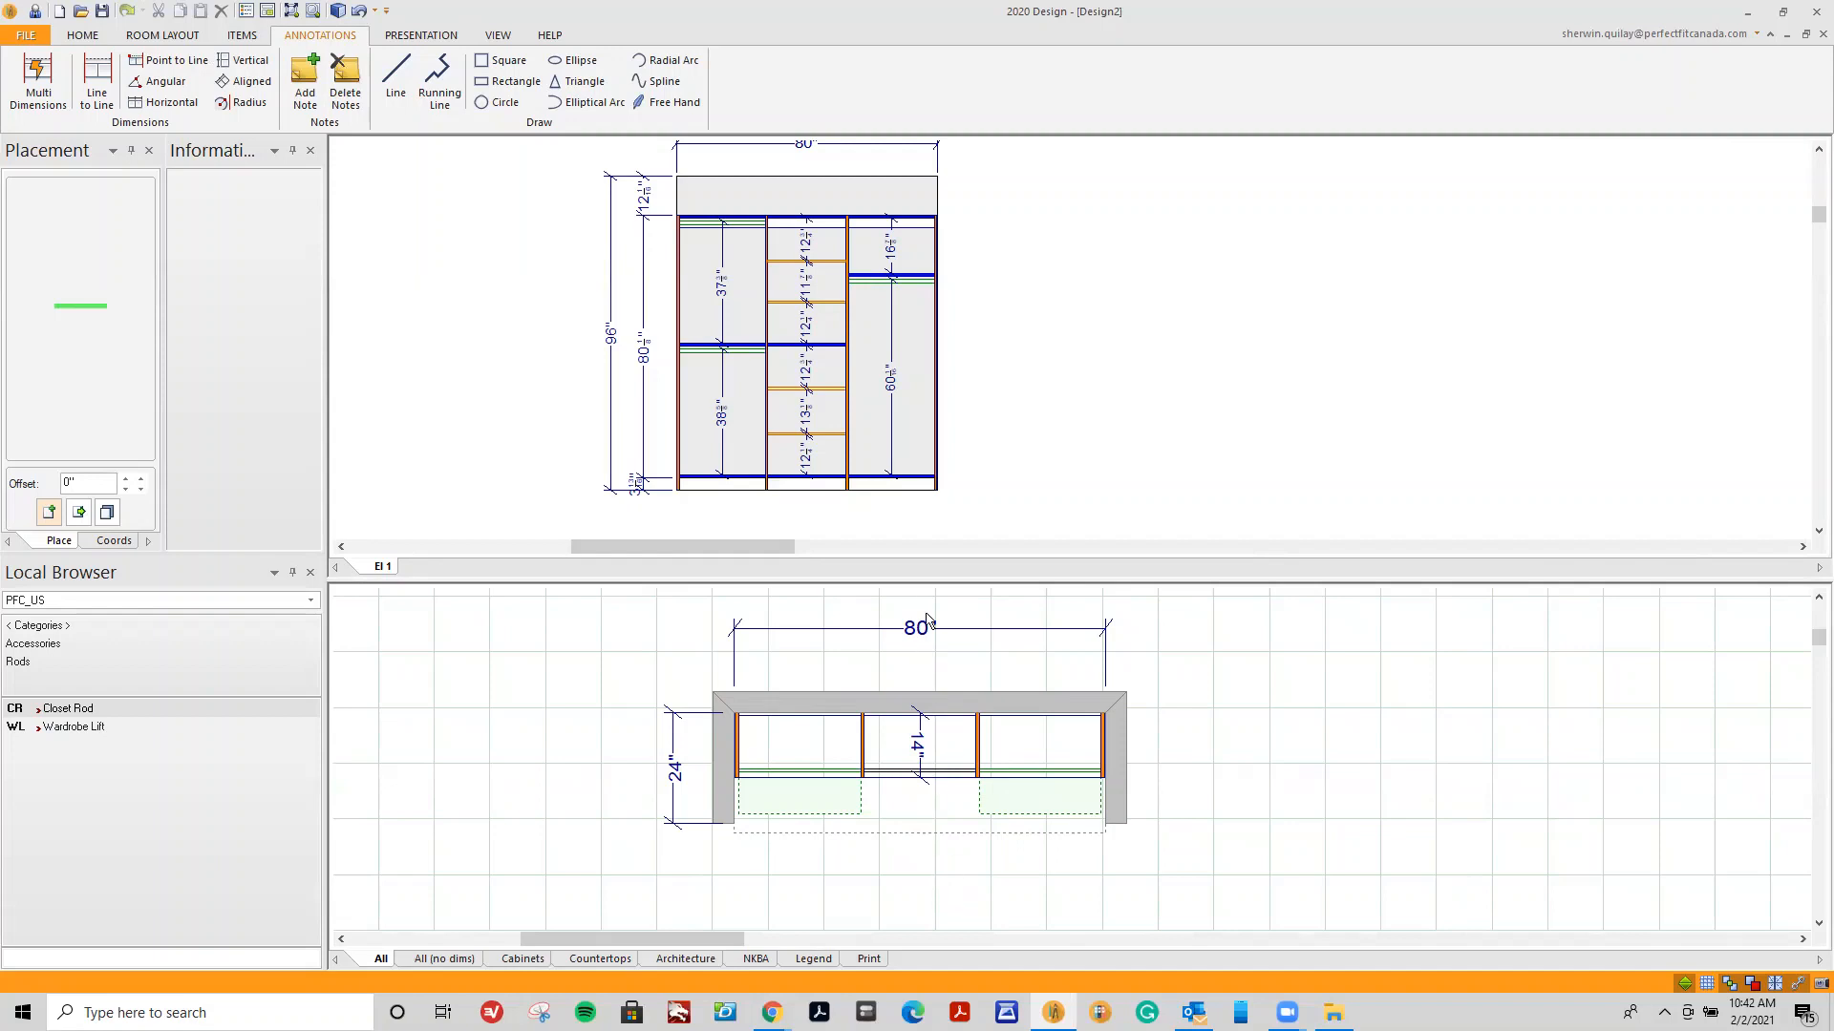
left_click_drag(919, 654, 915, 670)
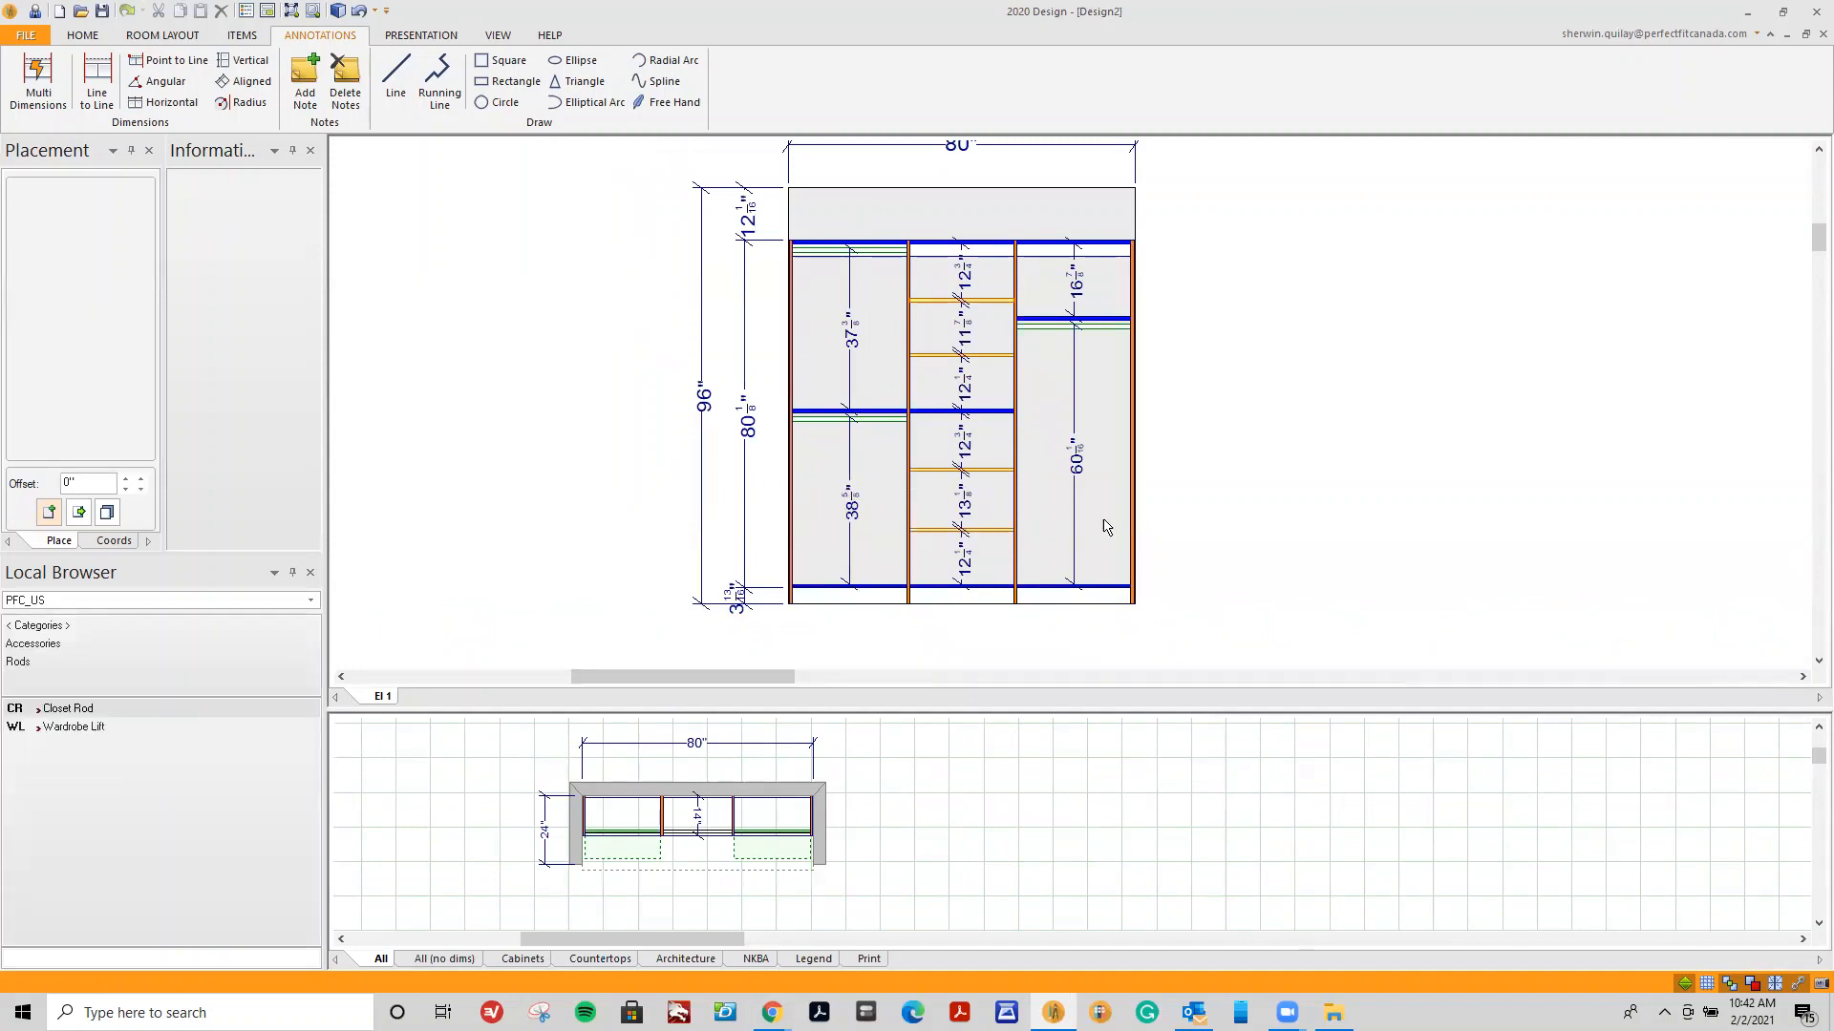
Add a Line to Line dimension for the narrow gap between the left-hand wall and the closet's outer panel in the elevation.
left_click(101, 76)
scroll(771, 351, "up", 5)
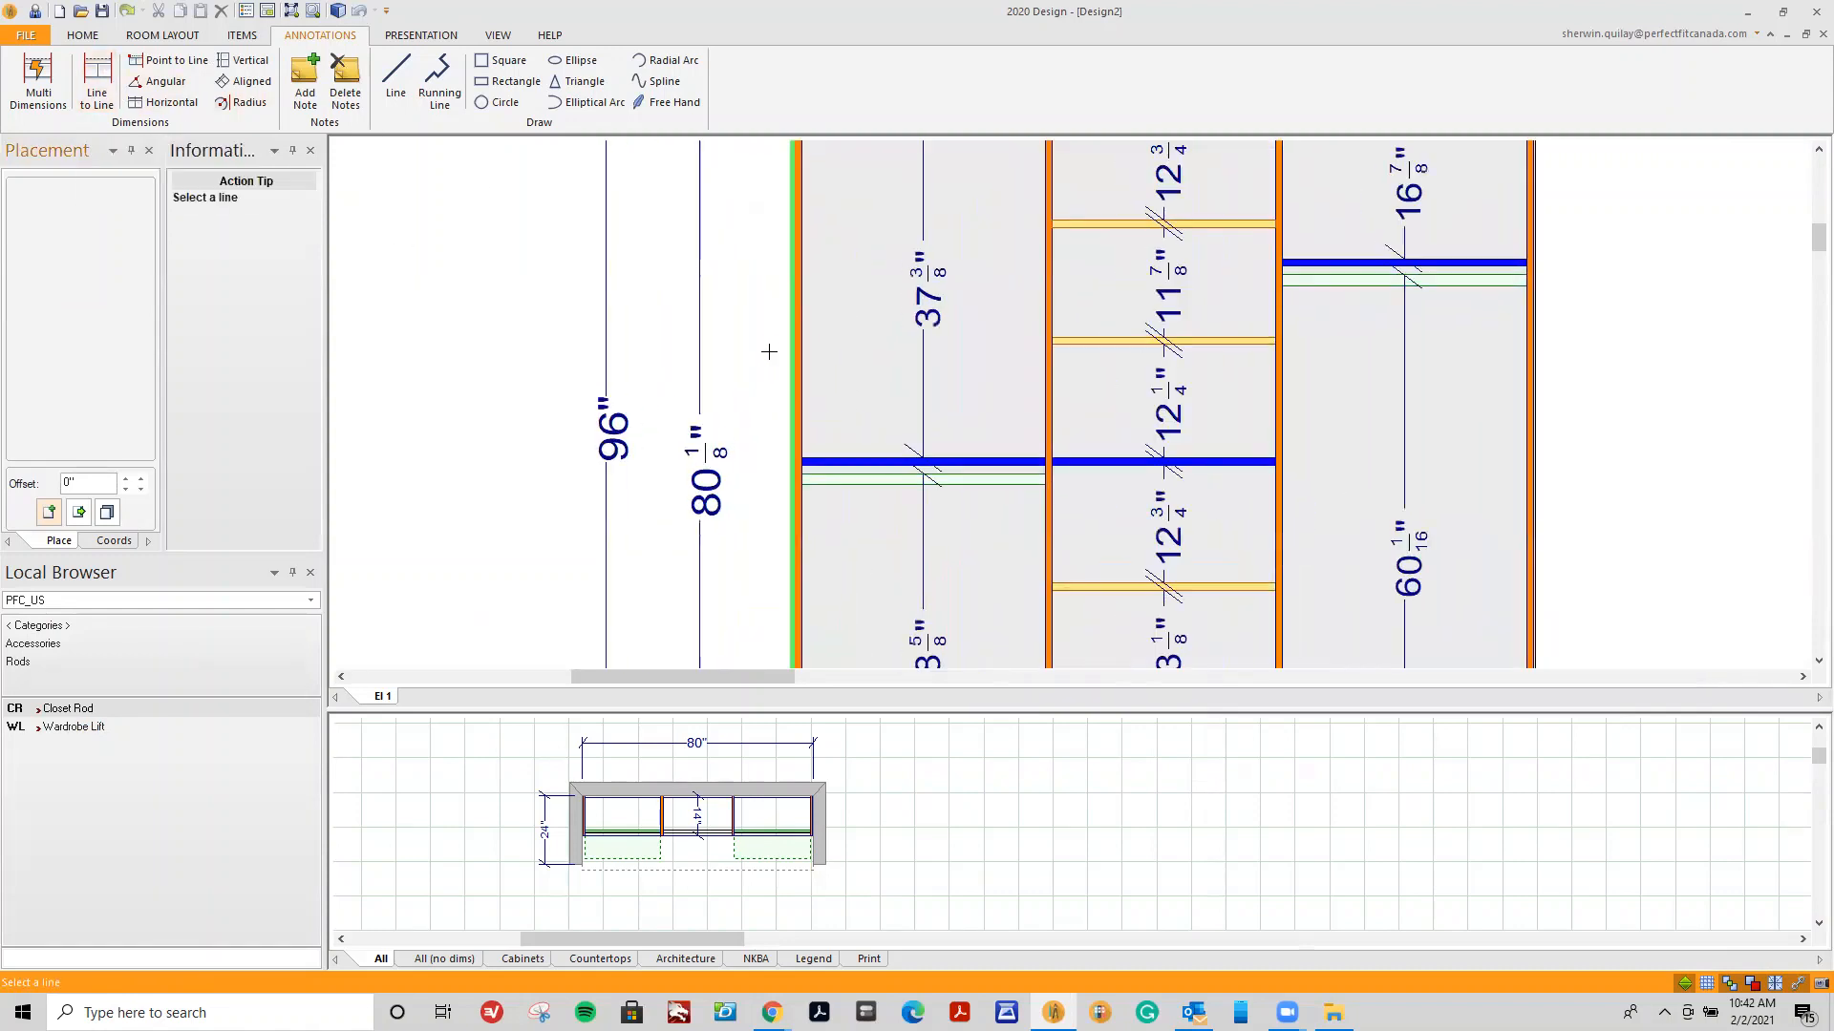
left_click(792, 360)
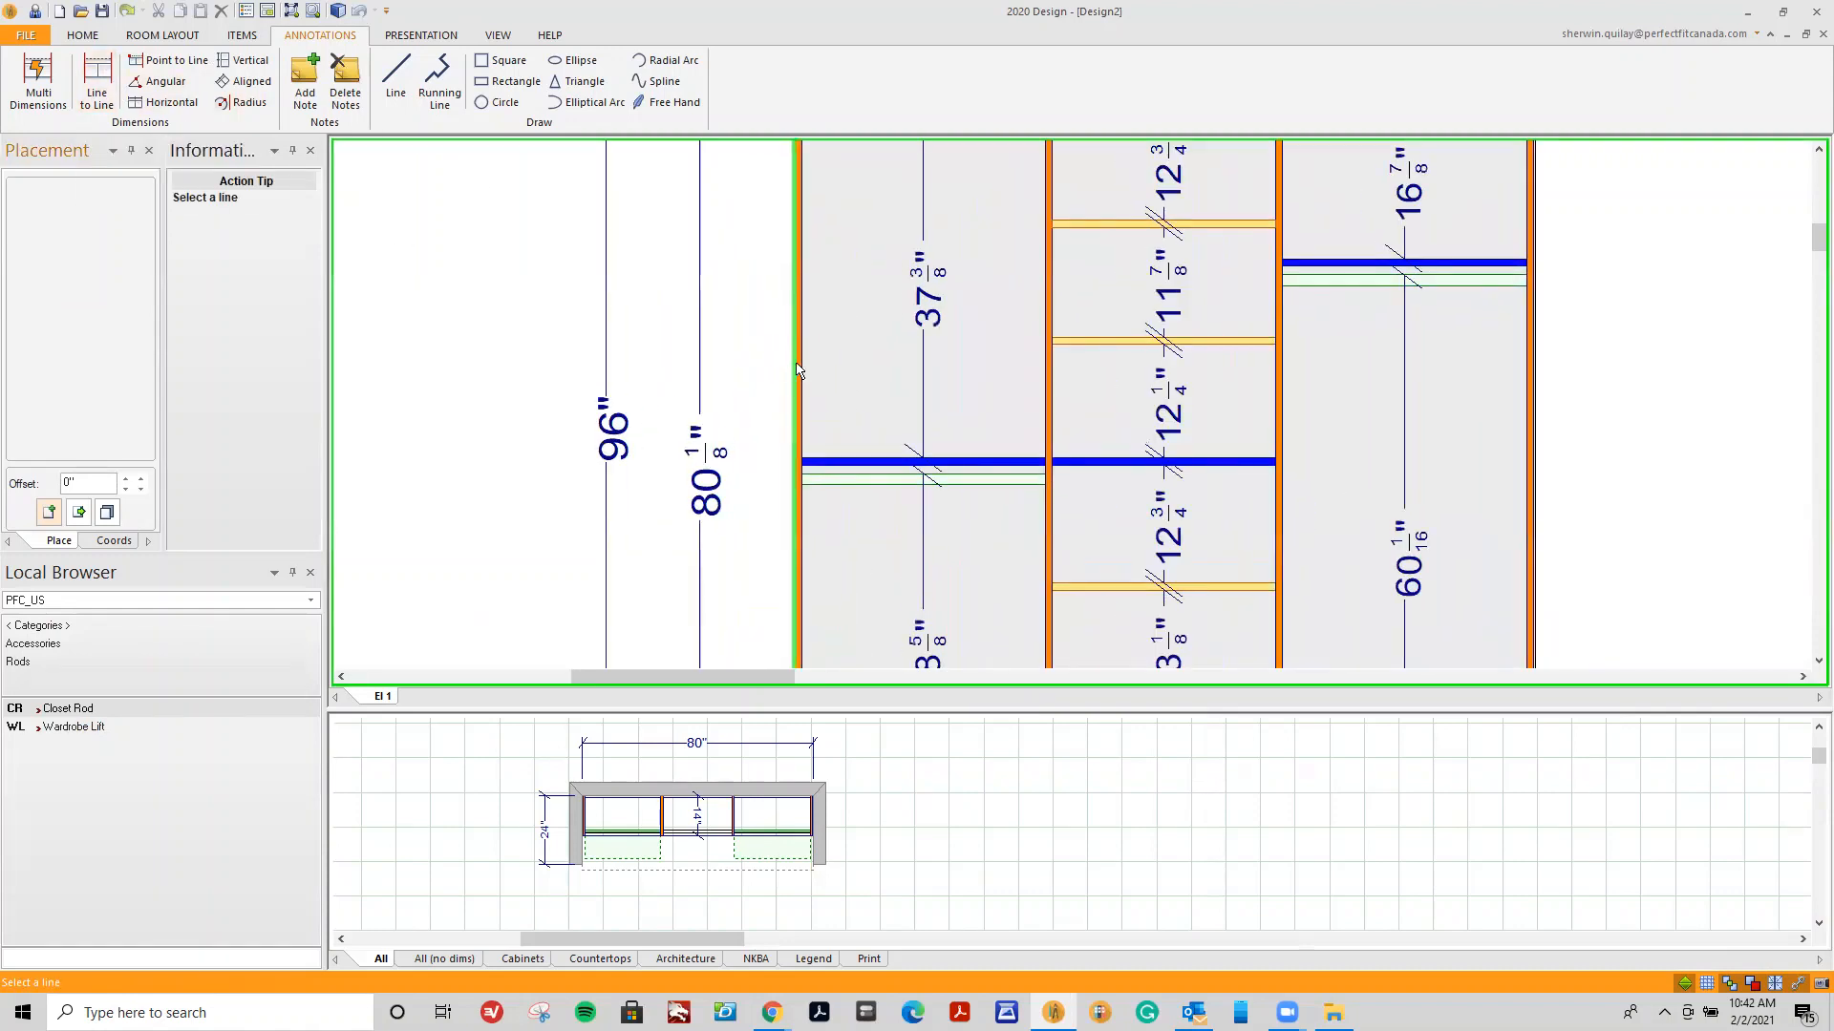
left_click(798, 372)
left_click(798, 509)
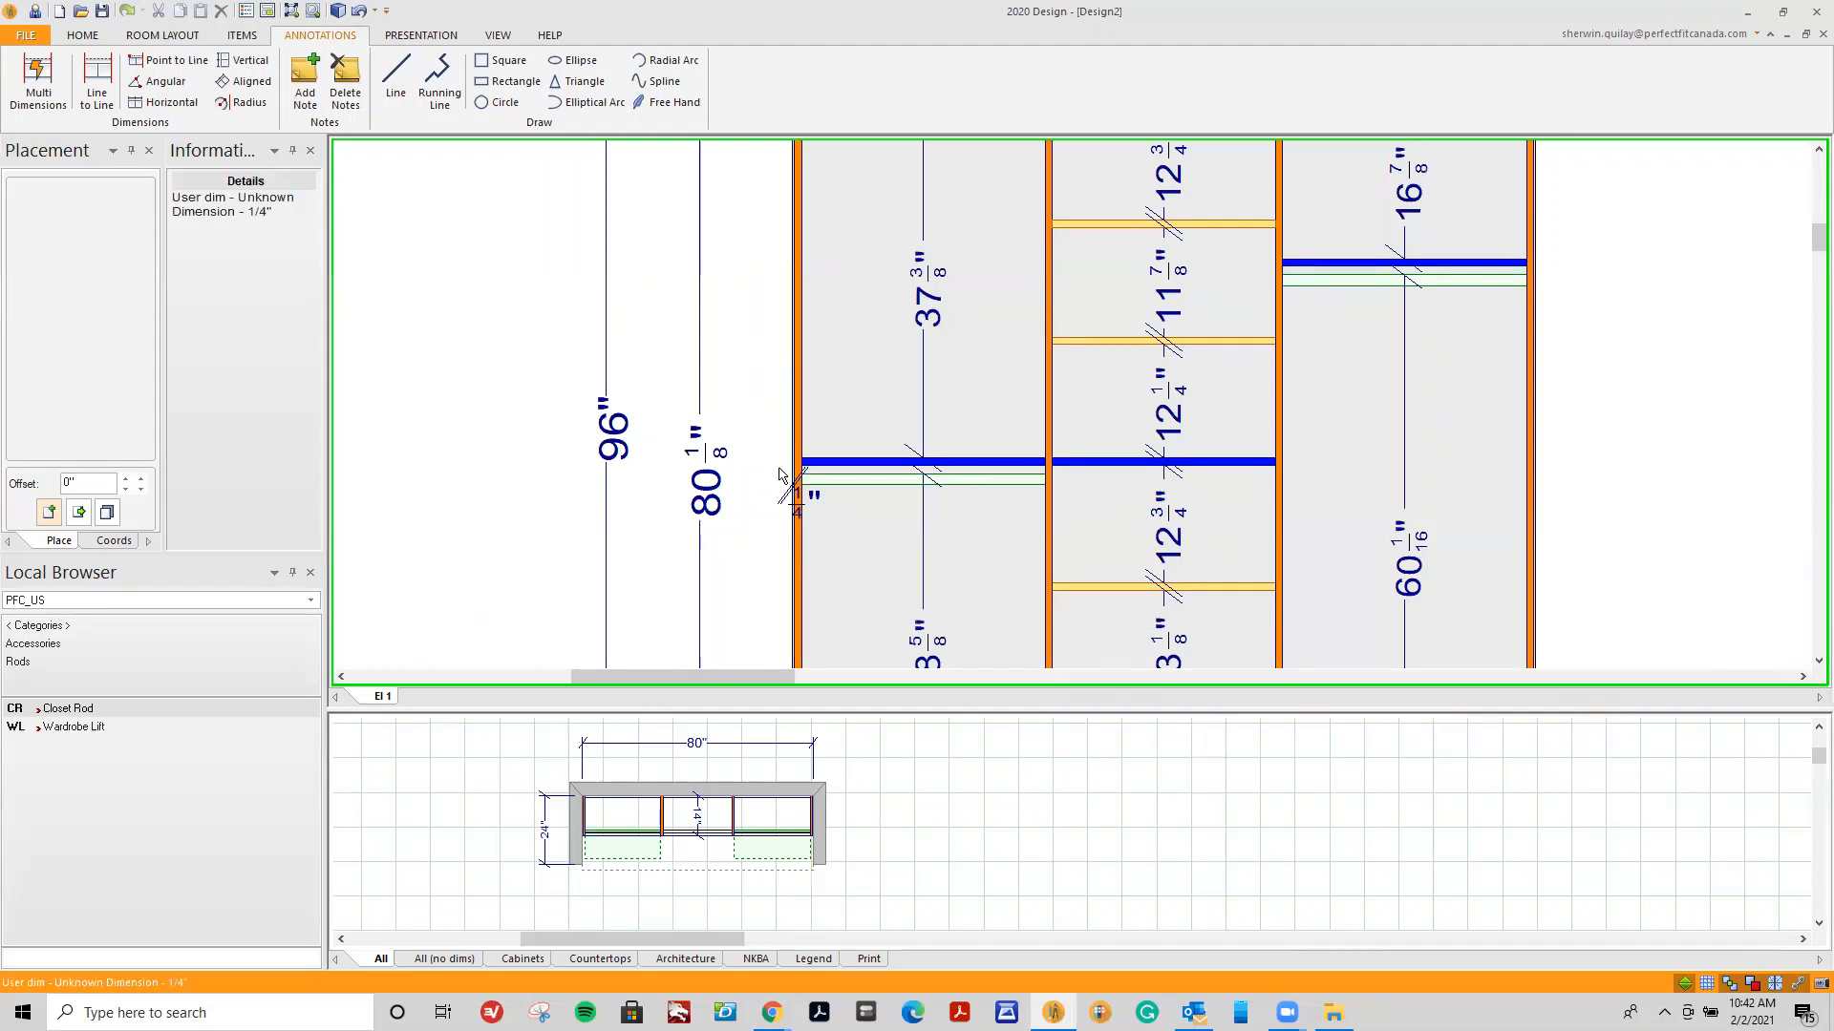
Add Line to Line dimensions across the inside widths of the left-hand, middle and right-hand modules in the elevation.
left_click(814, 306)
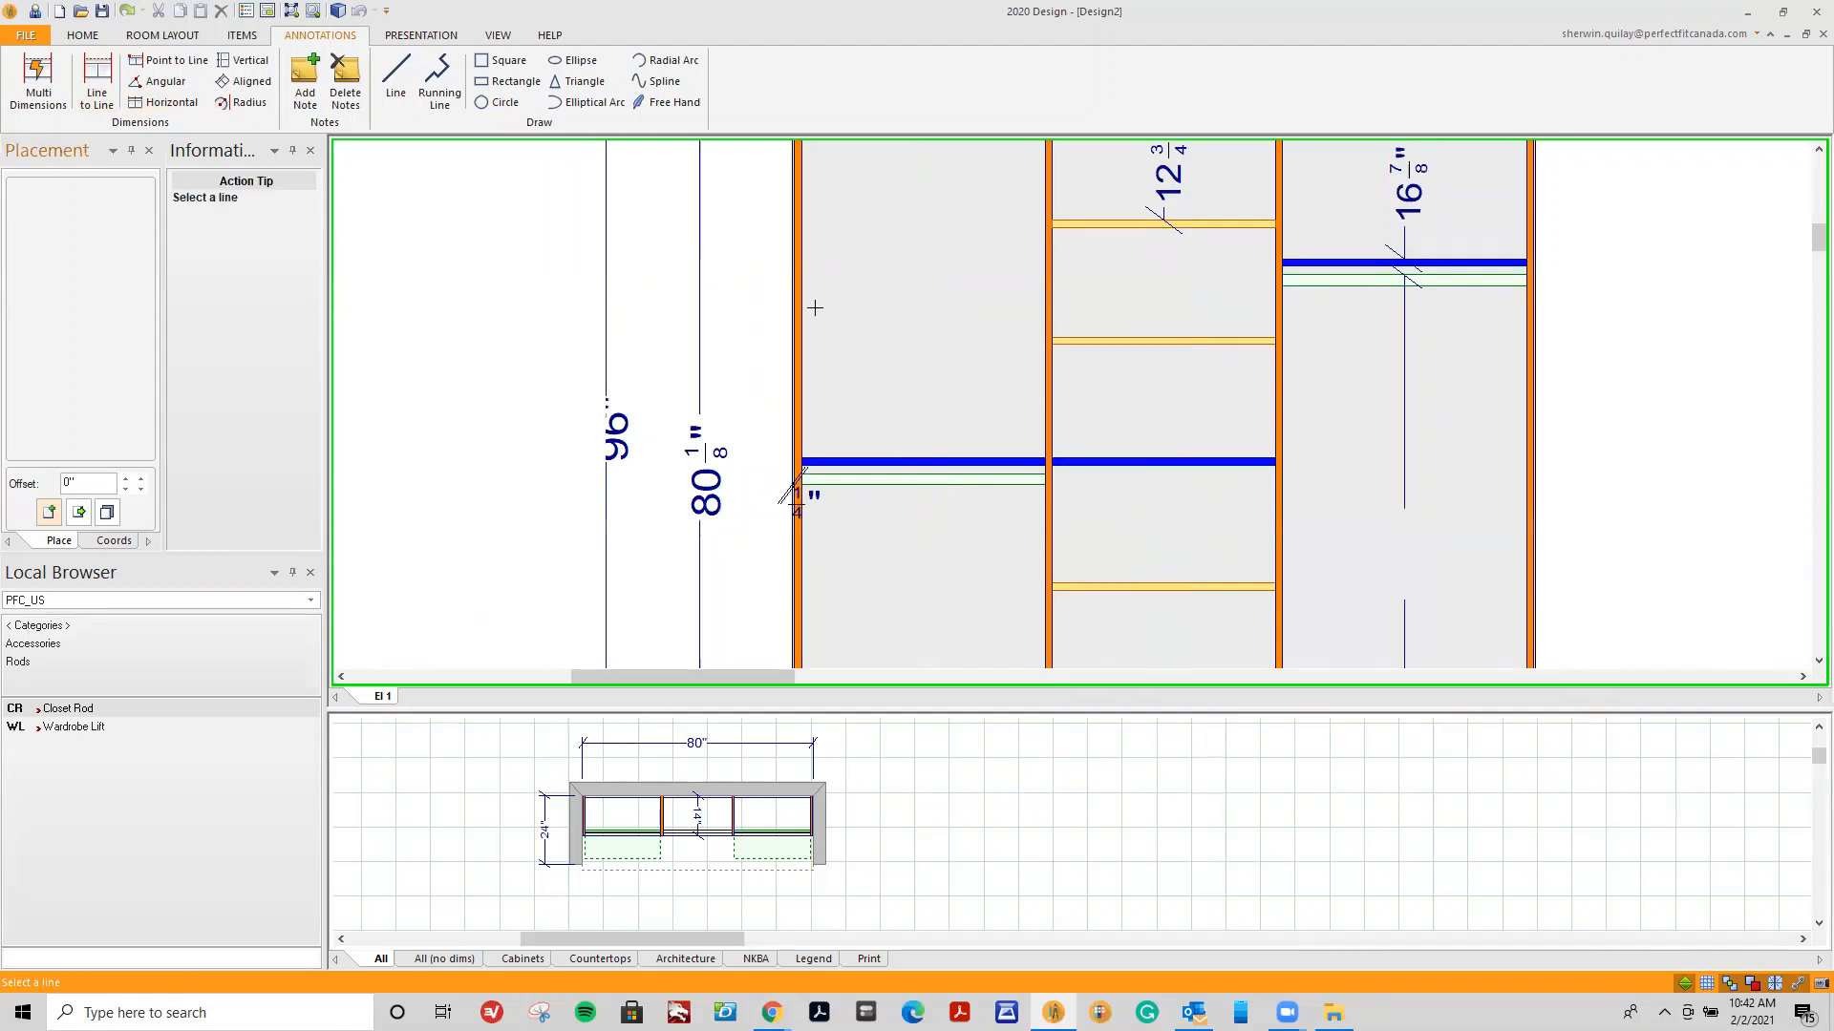
left_click(1031, 344)
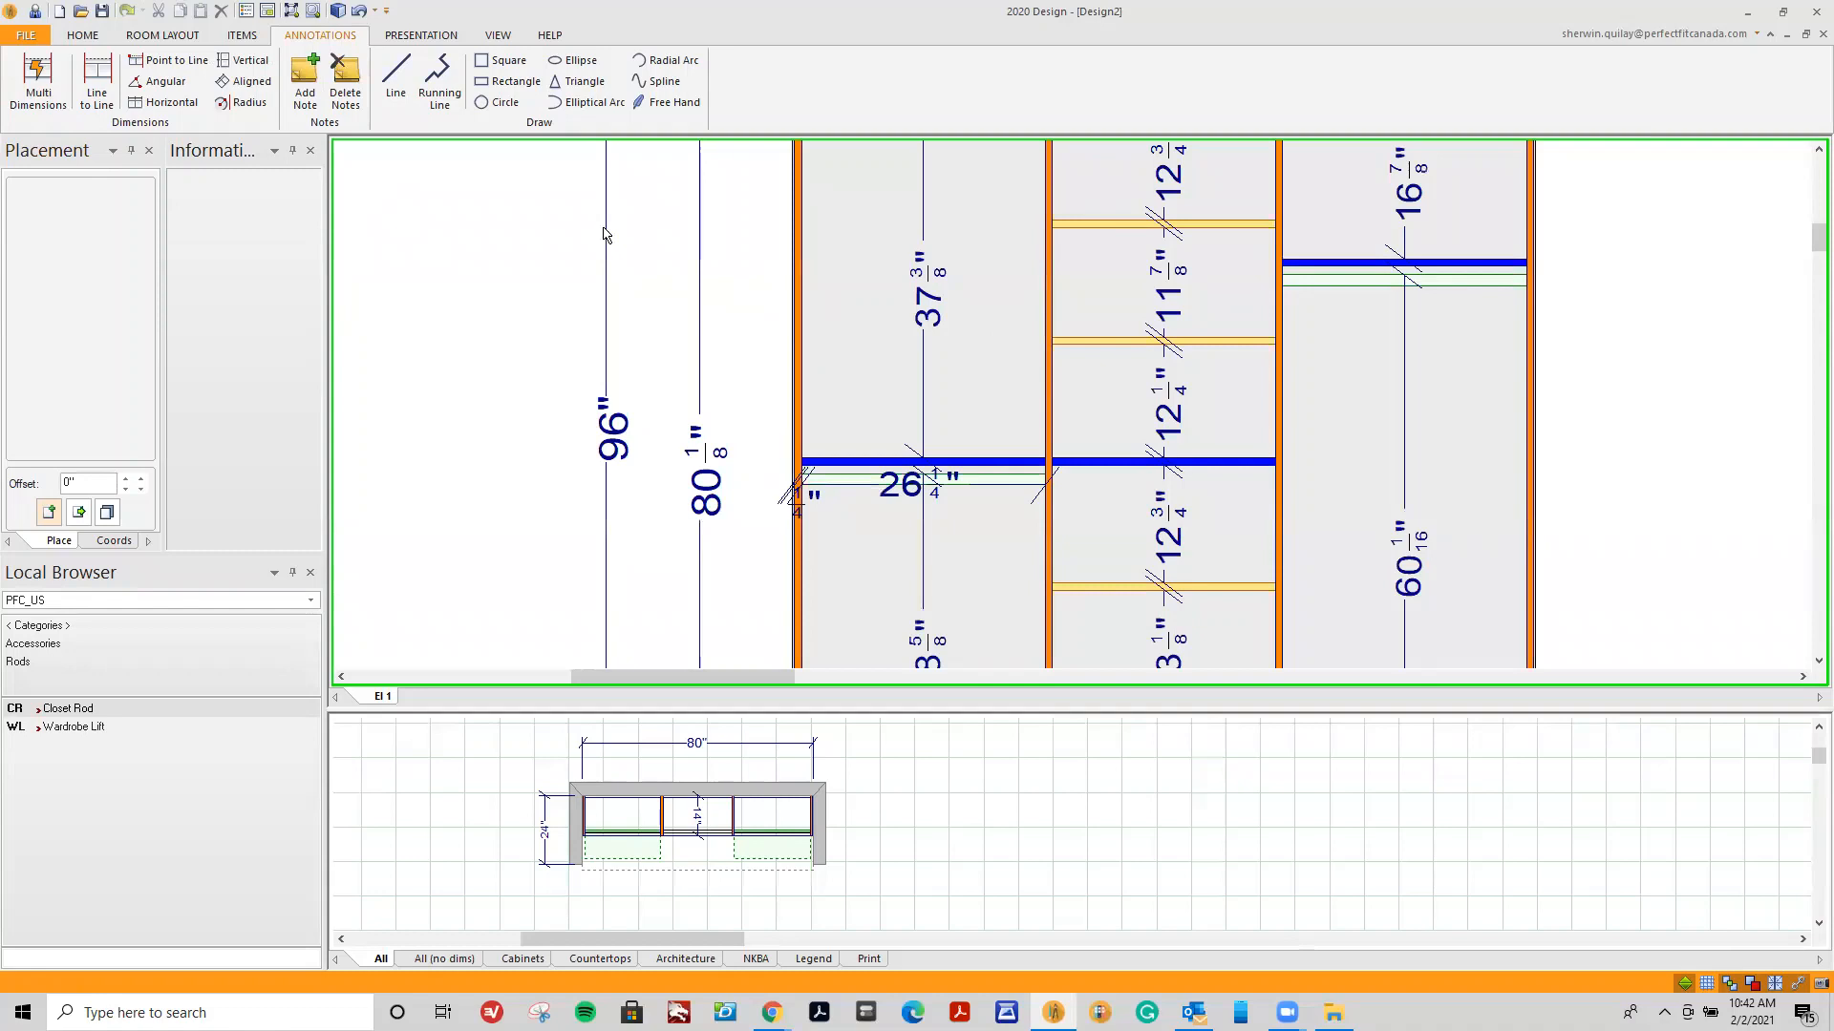
left_click(99, 84)
left_click(1063, 372)
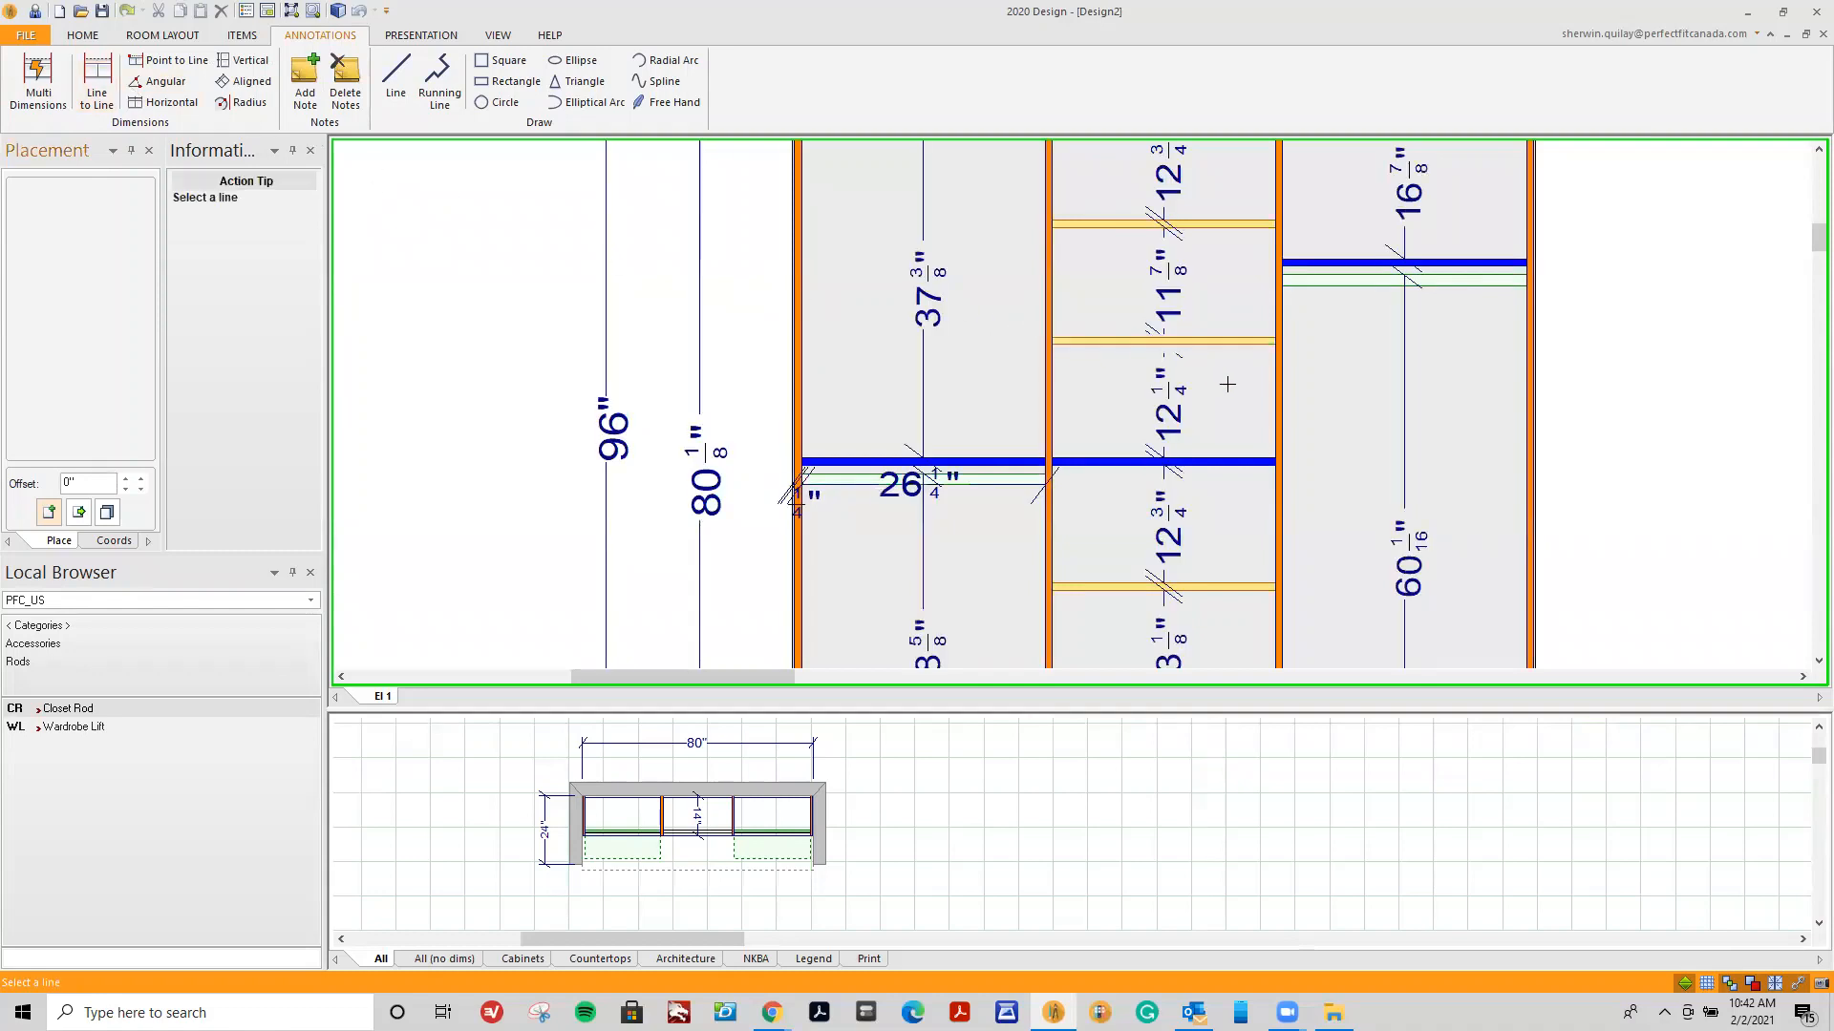
left_click(1254, 403)
left_click(87, 86)
left_click(1505, 452)
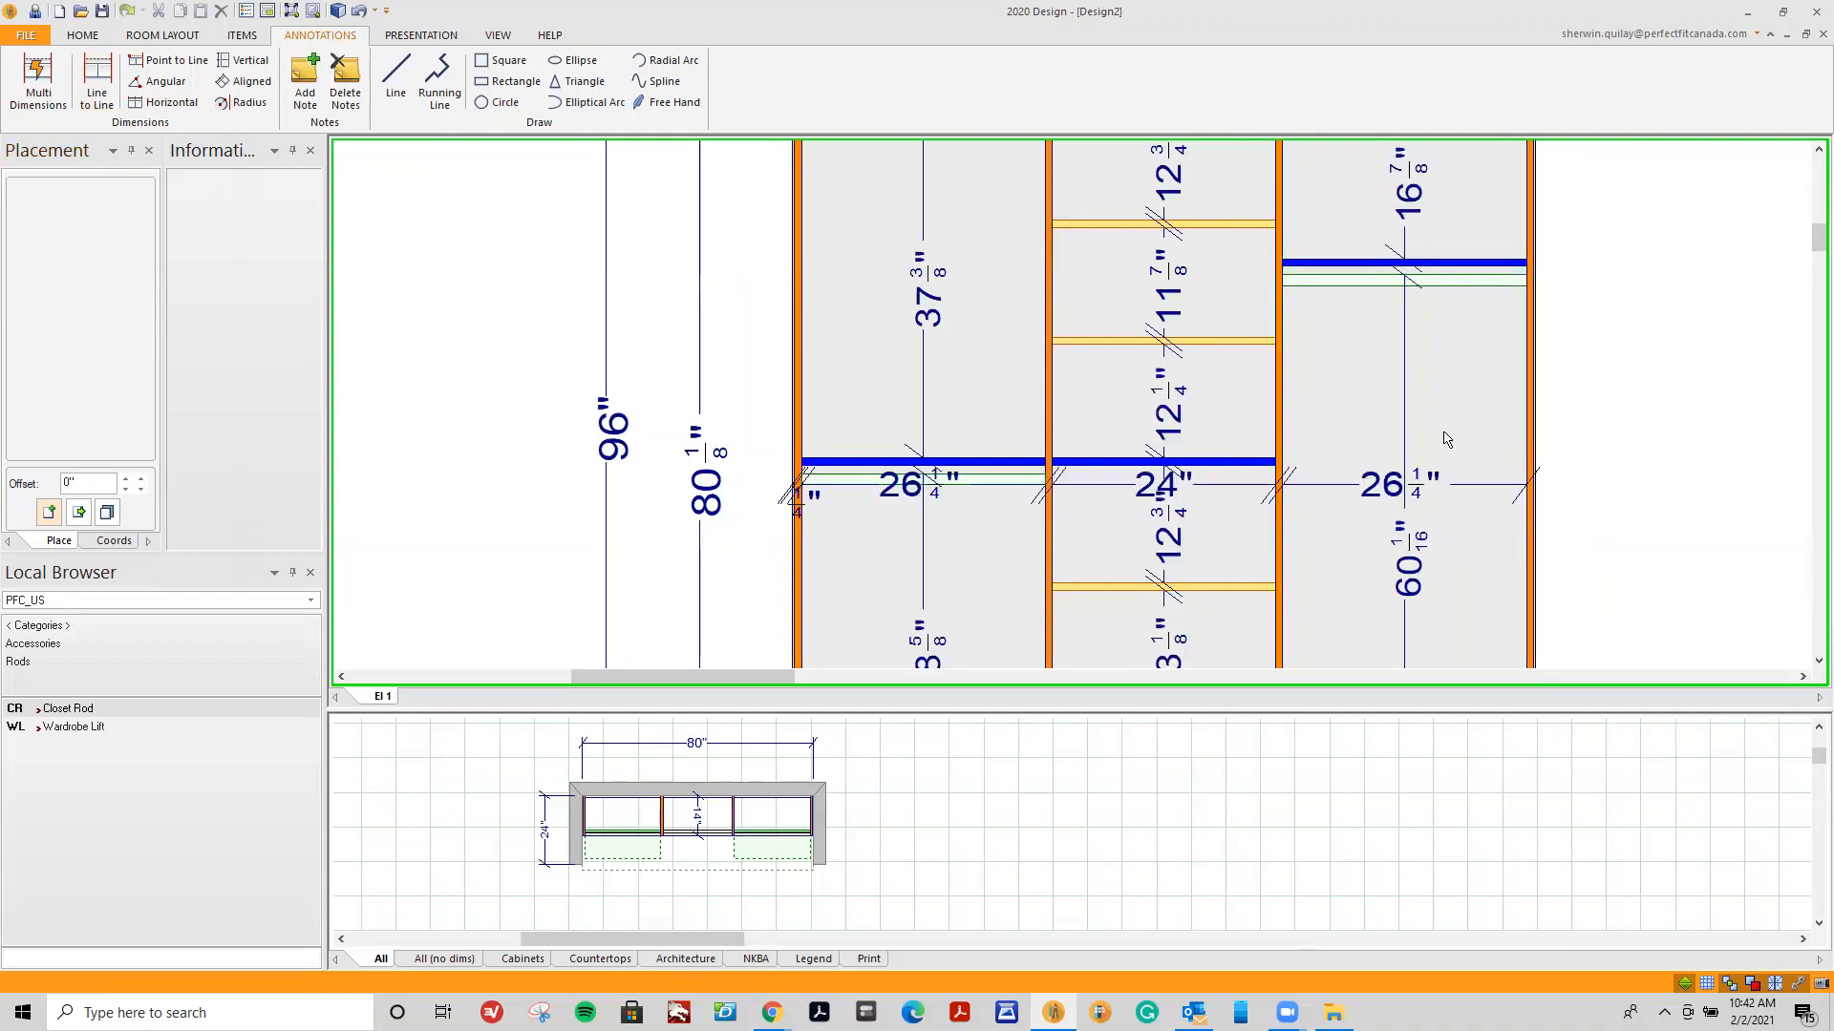
Add a Line to Line dimension for the narrow gap between the right-hand outer panel and the wall in the elevation.
left_click(99, 82)
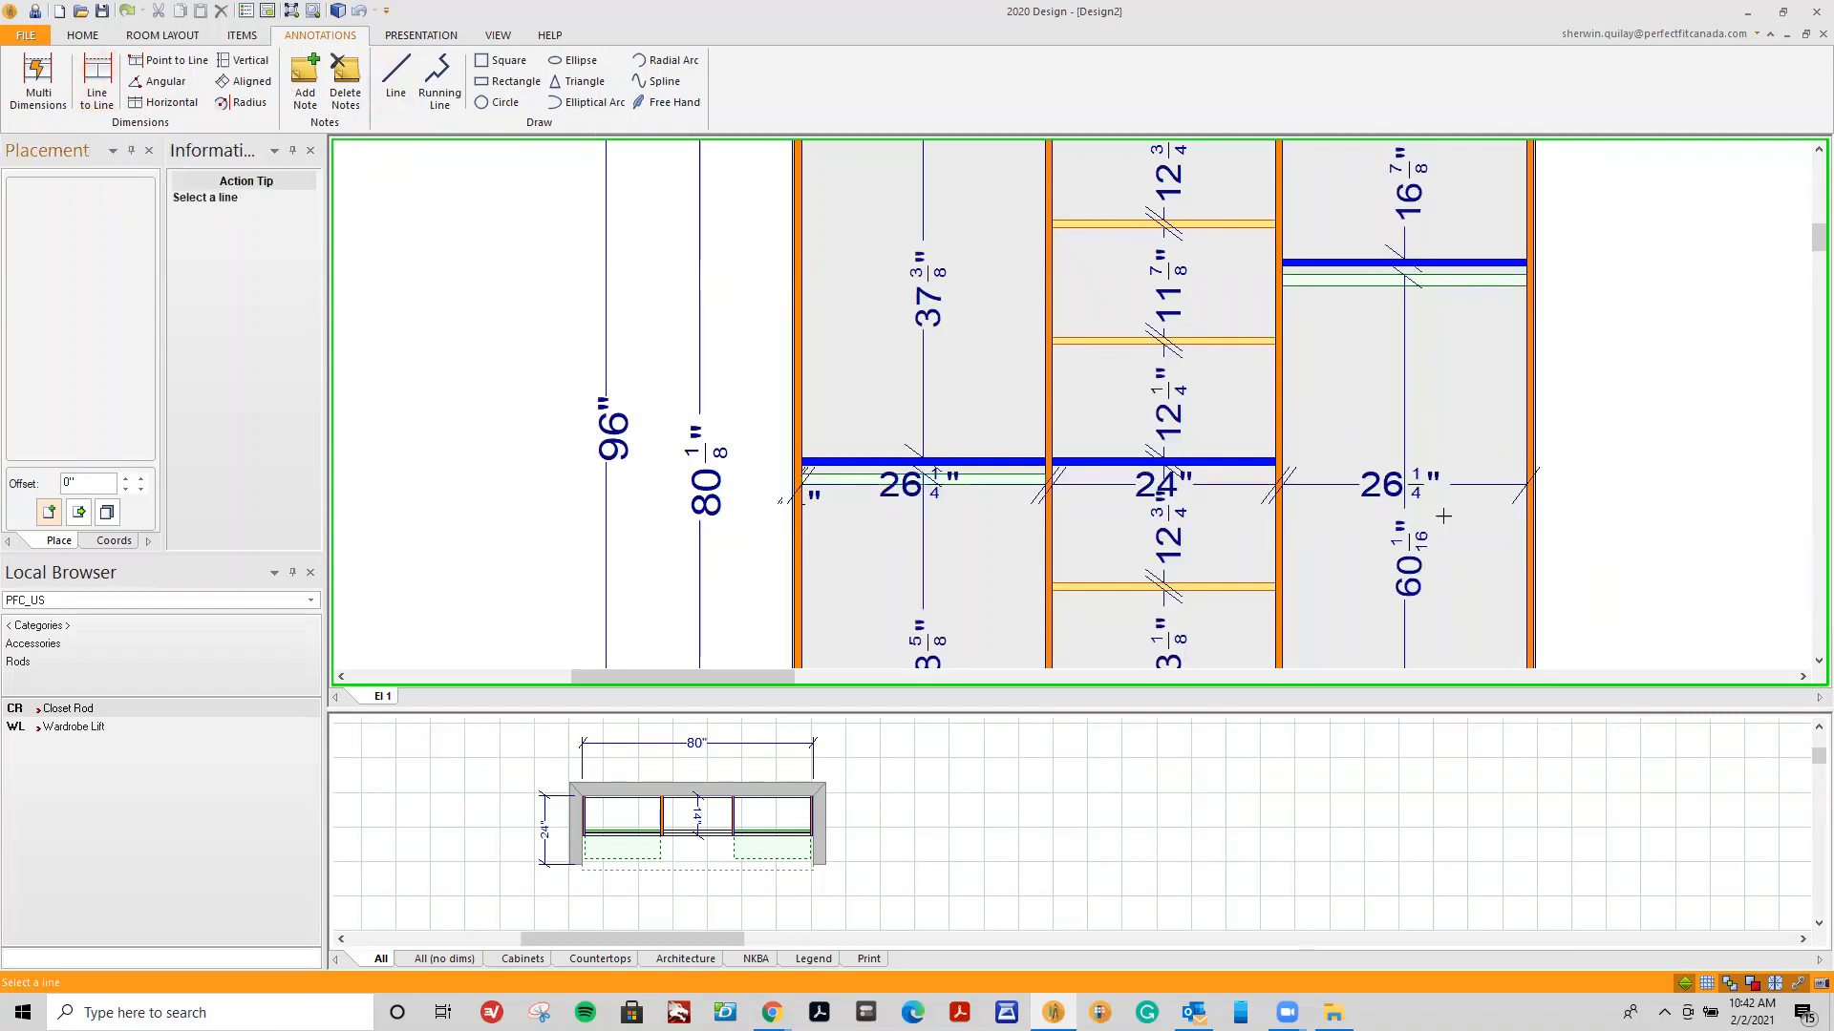
left_click(1531, 472)
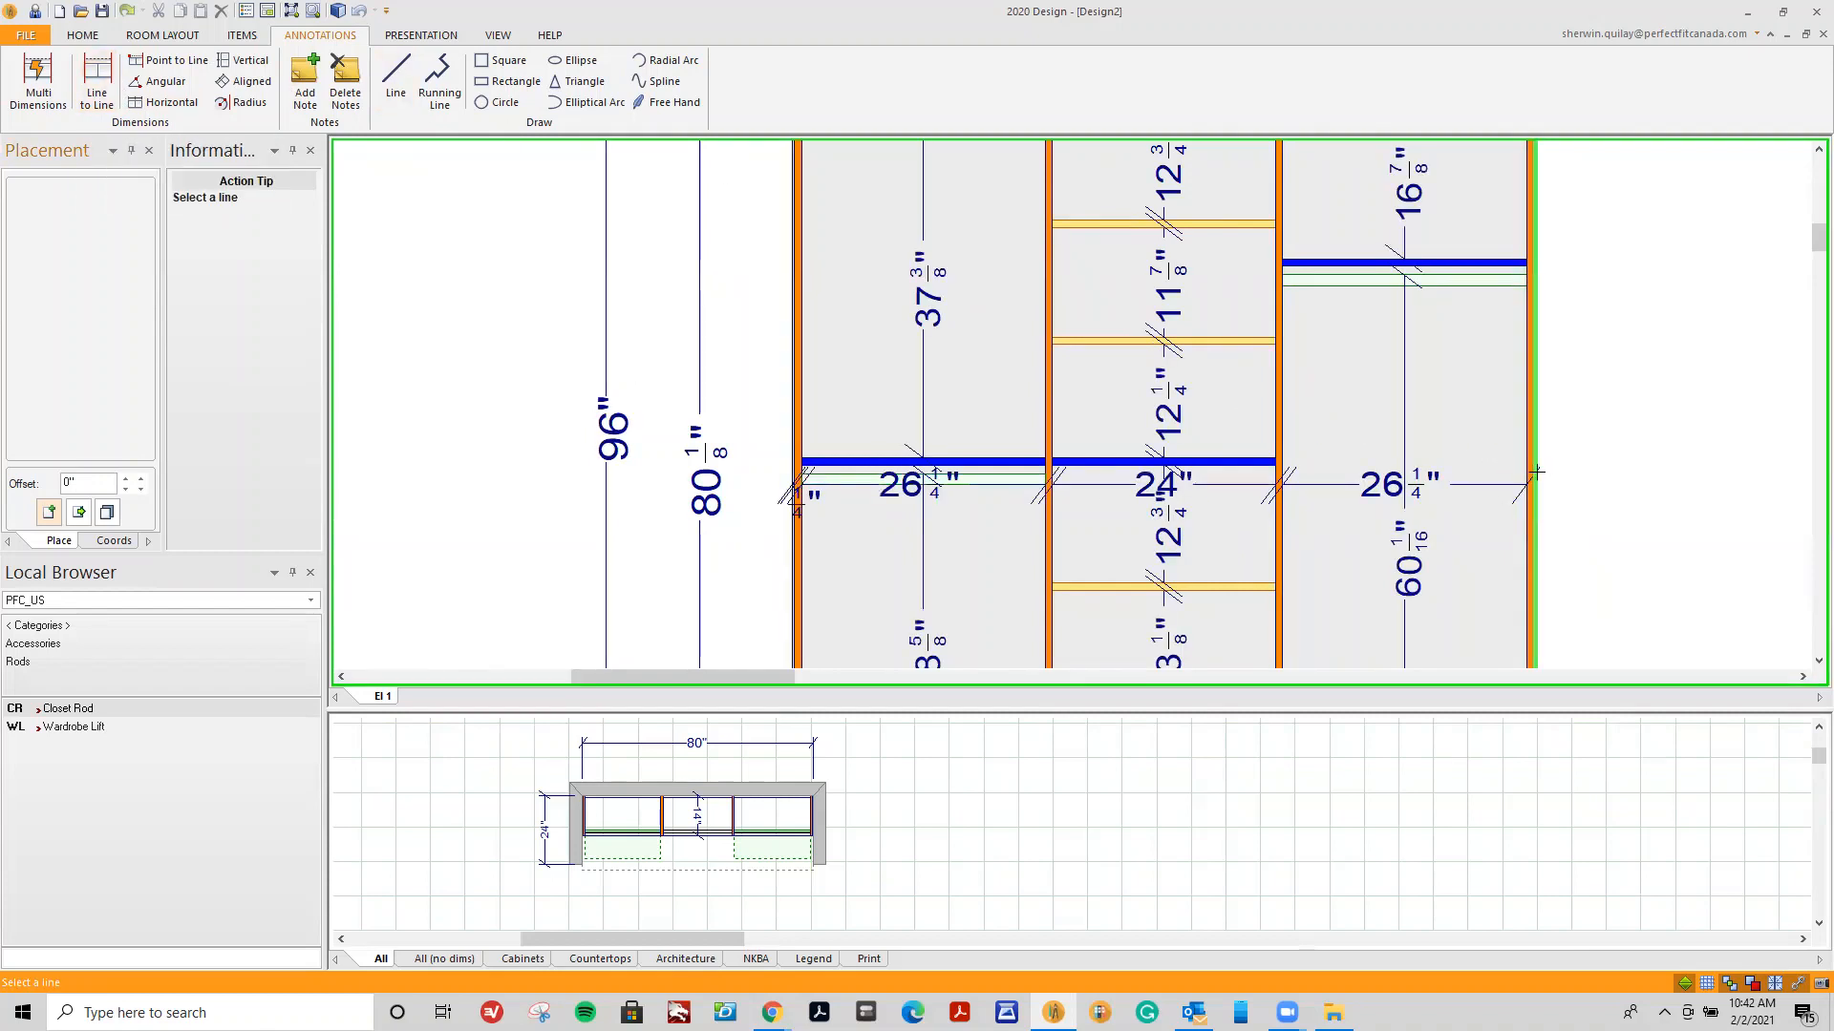
left_click(1536, 473)
scroll(1451, 603, "down", 1)
scroll(1448, 599, "down", 1)
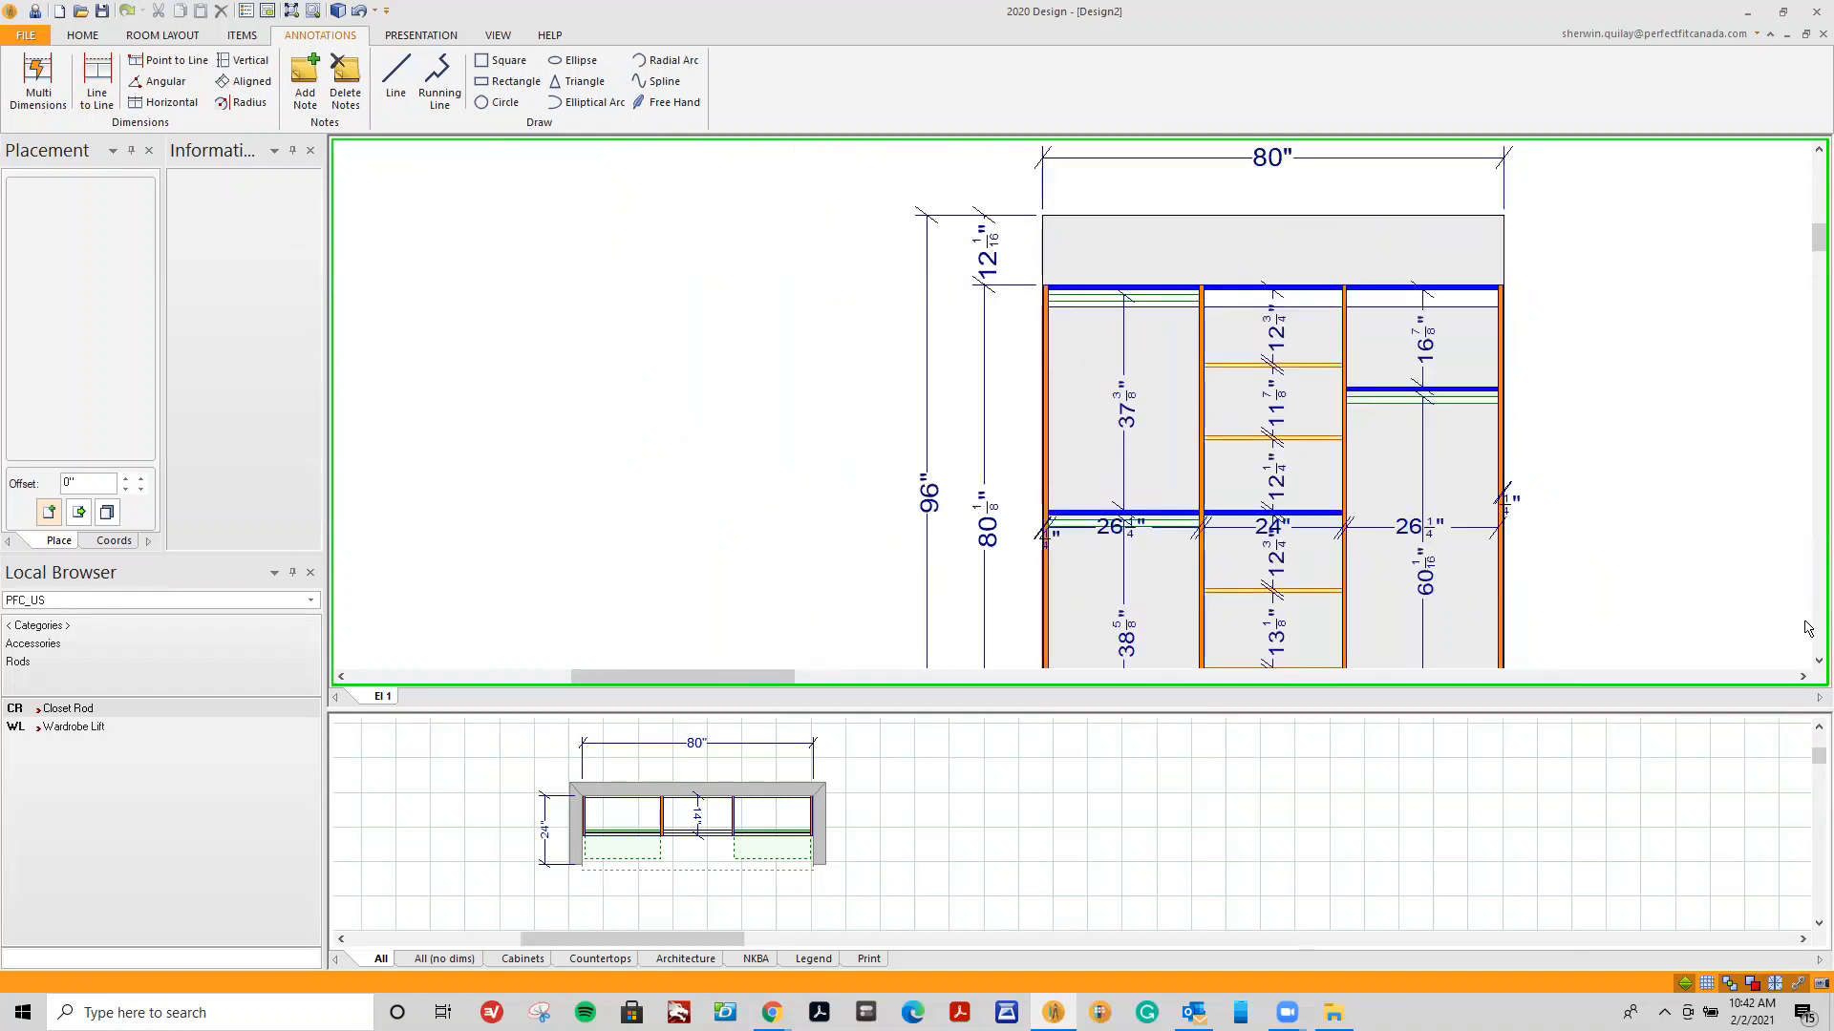
scroll(1805, 630, "down", 3)
scroll(1689, 601, "down", 3)
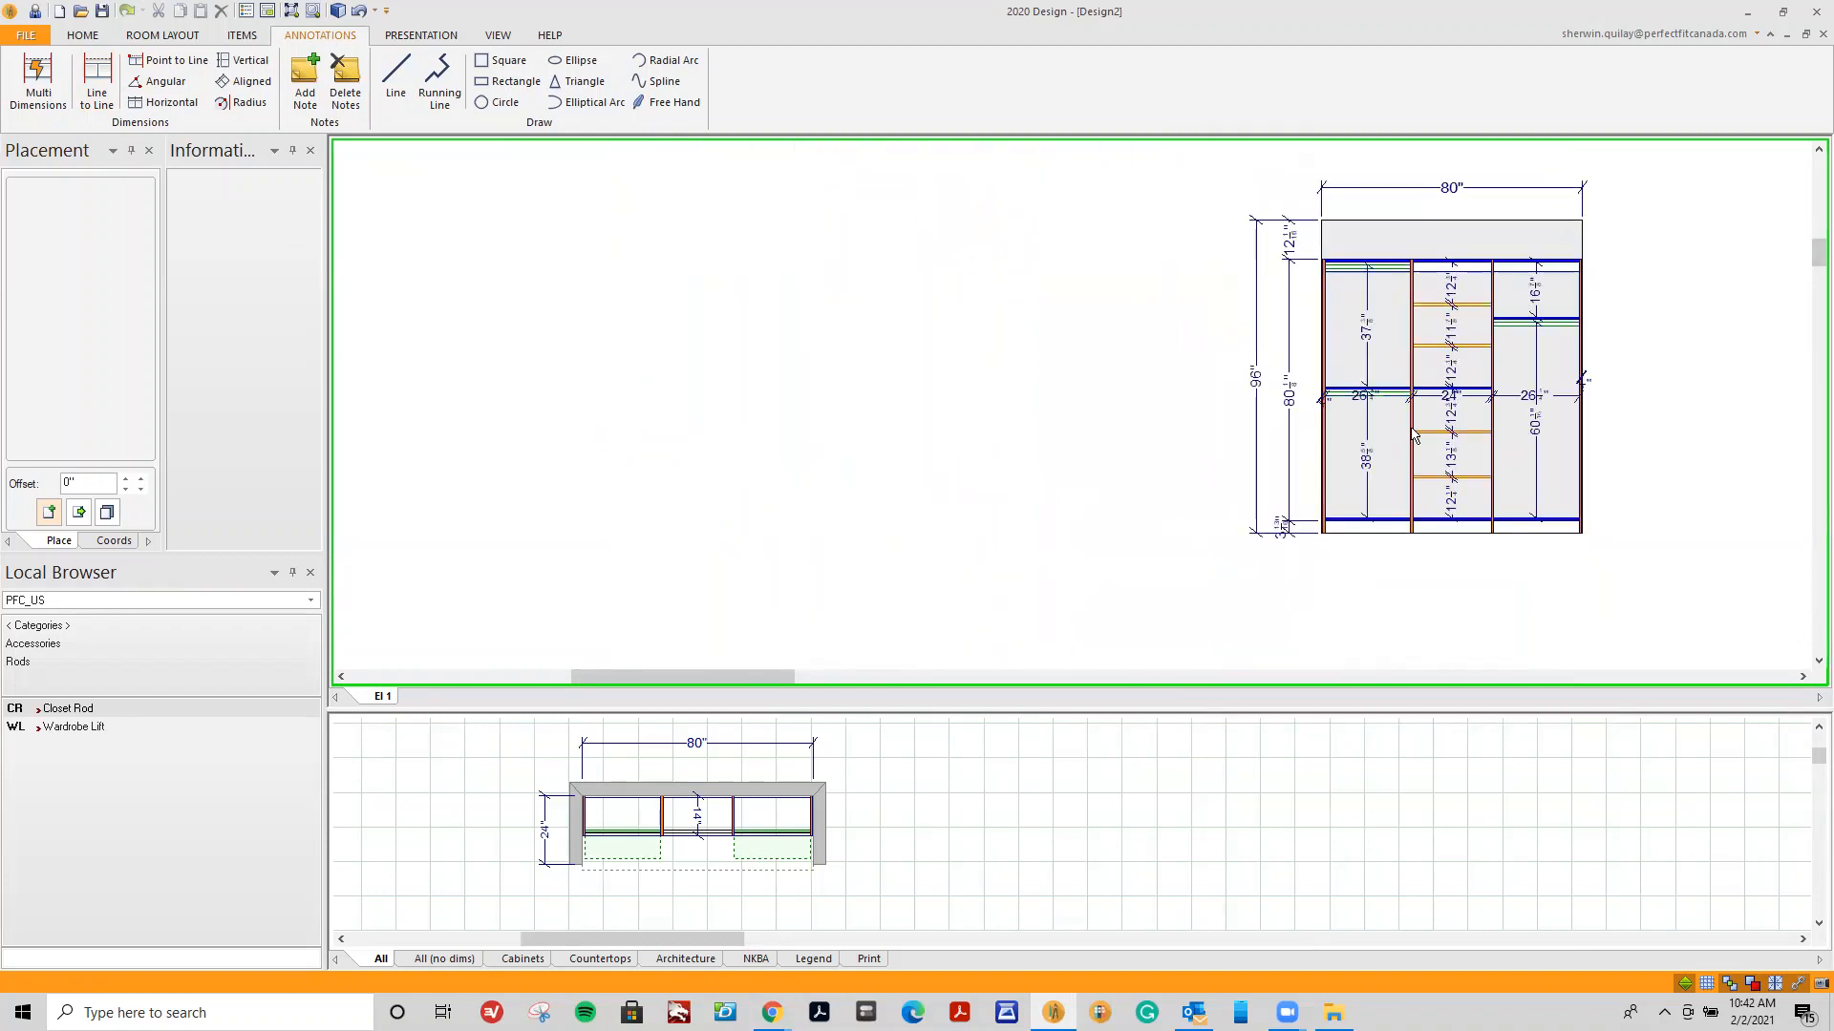
Move the inside-width dimensions of the three modules up into one row in the wall space above the closet in the elevation.
left_click(1366, 400)
left_click(1350, 399)
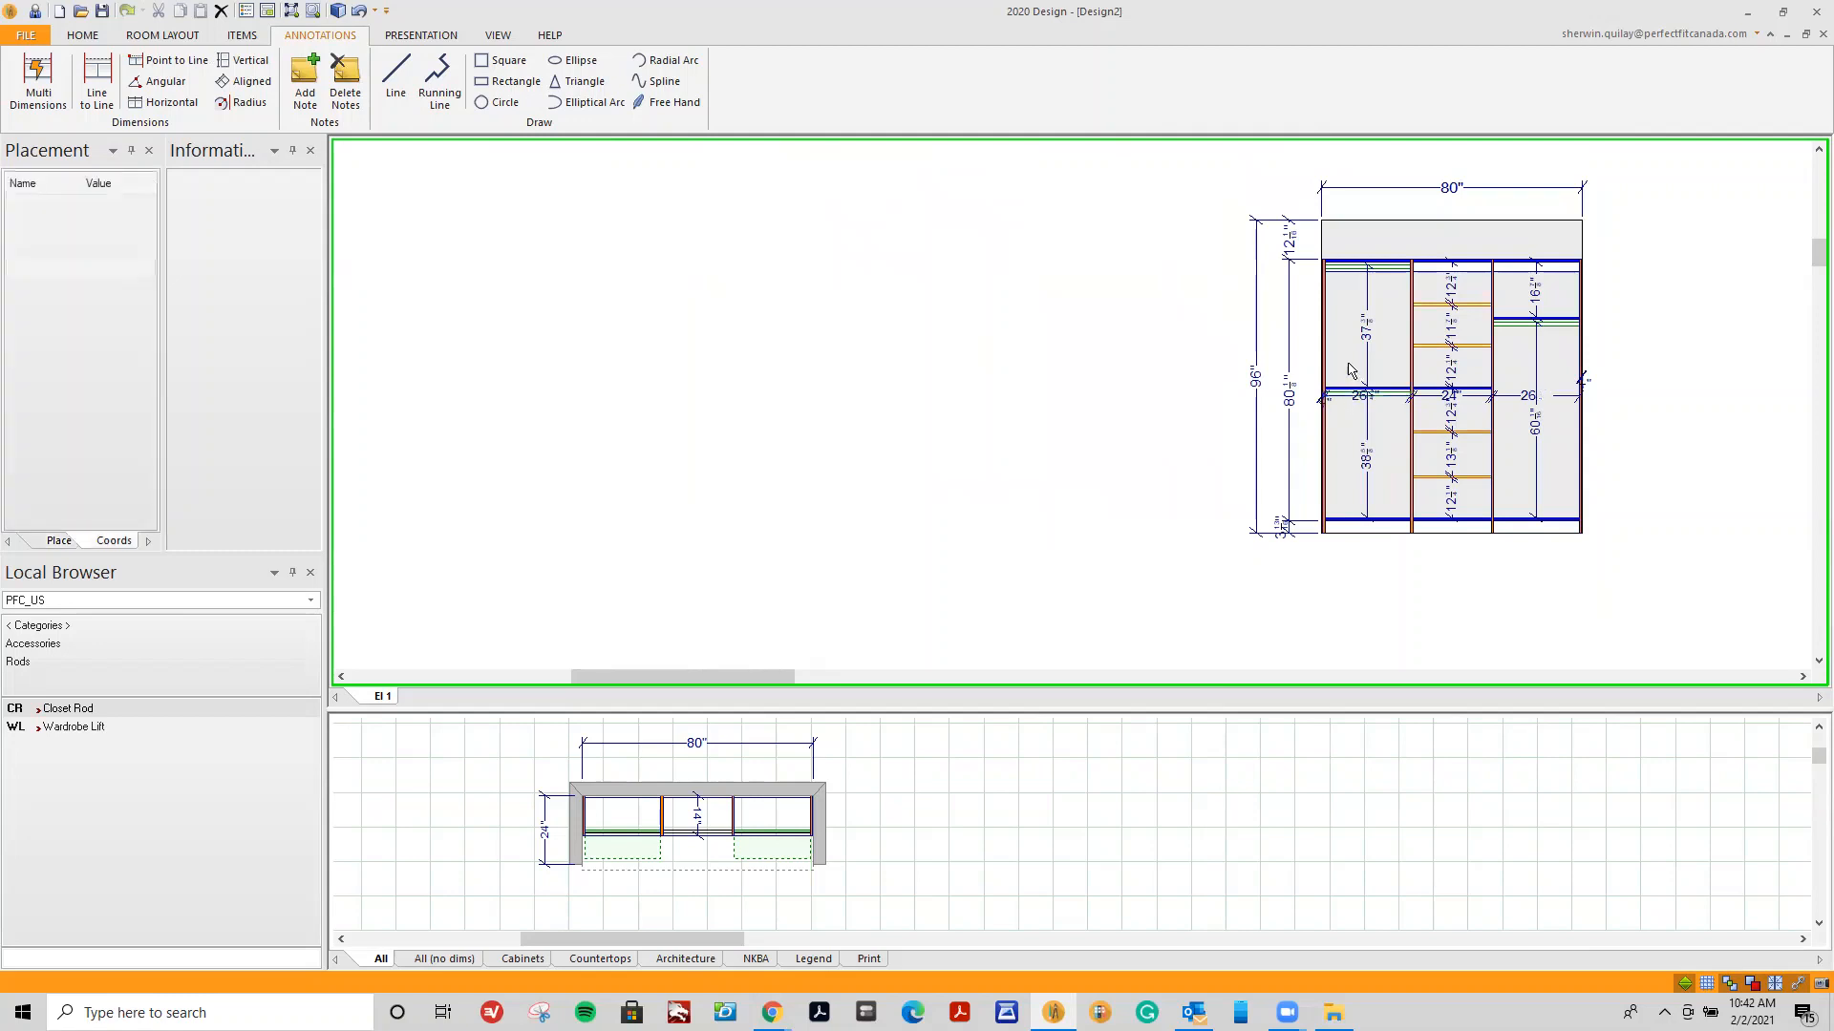
left_click(1356, 240)
left_click(1433, 401)
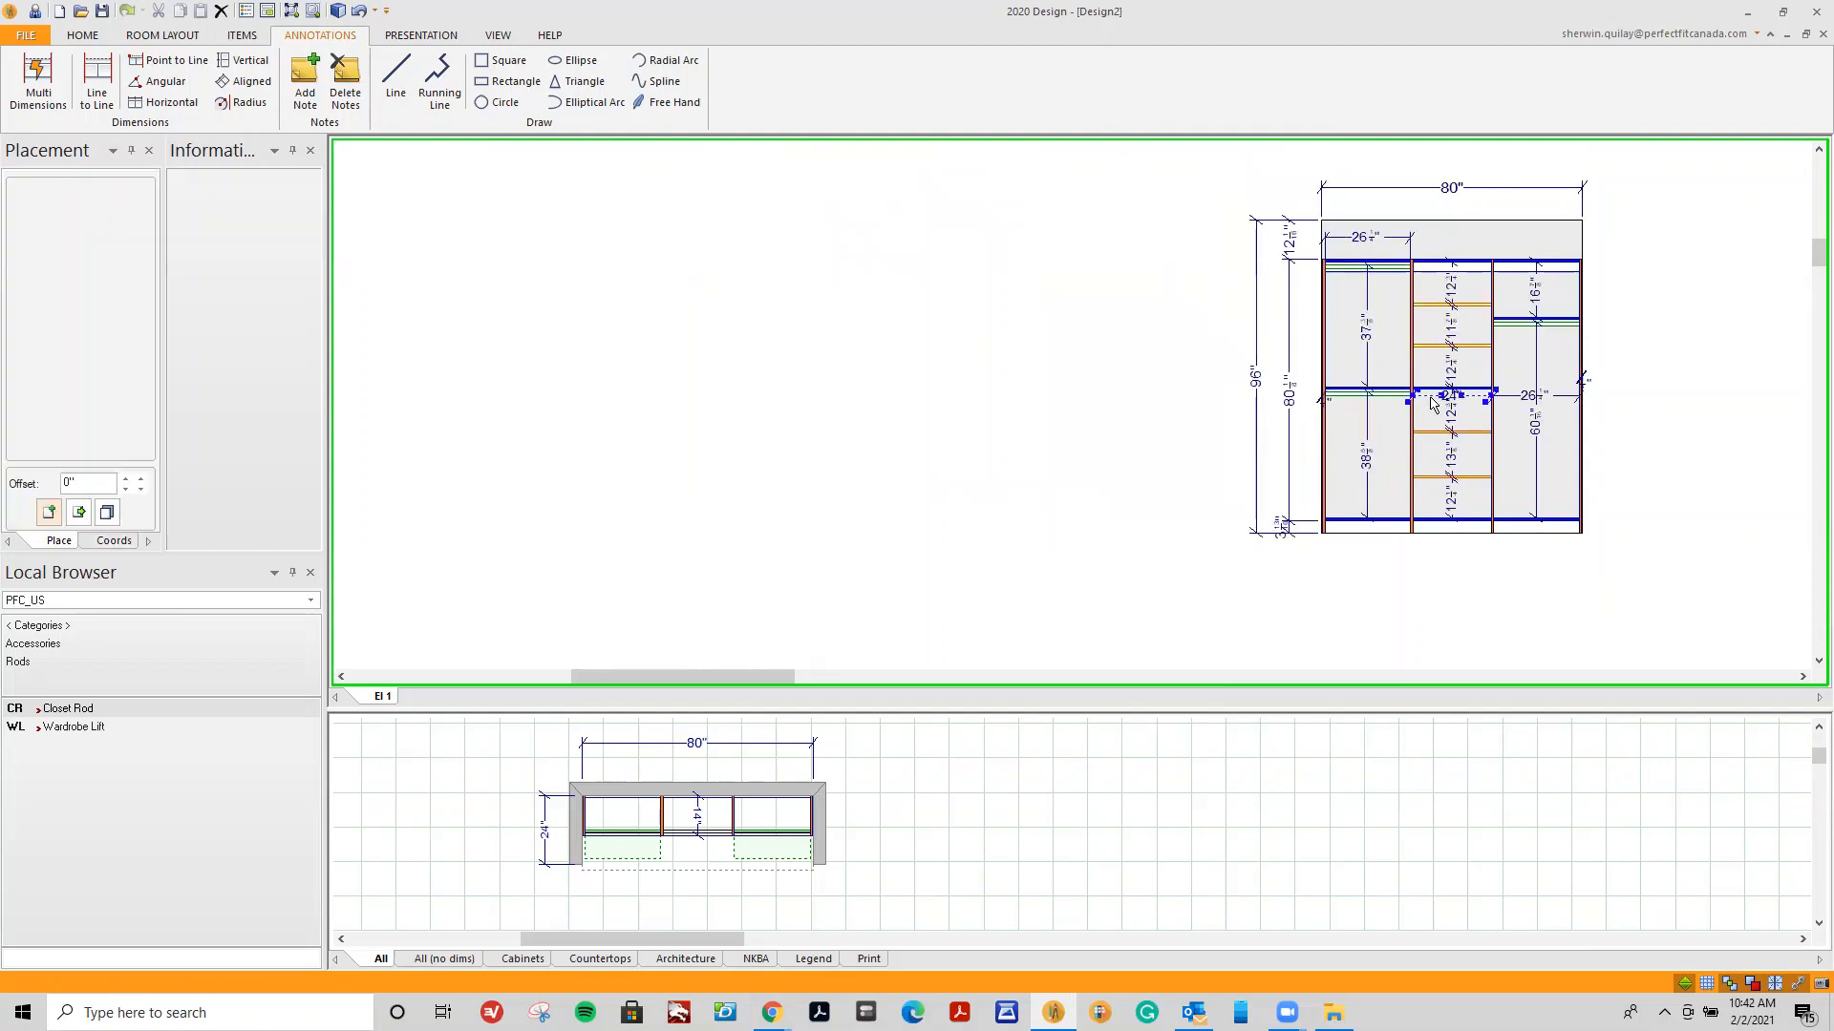
left_click(1441, 396)
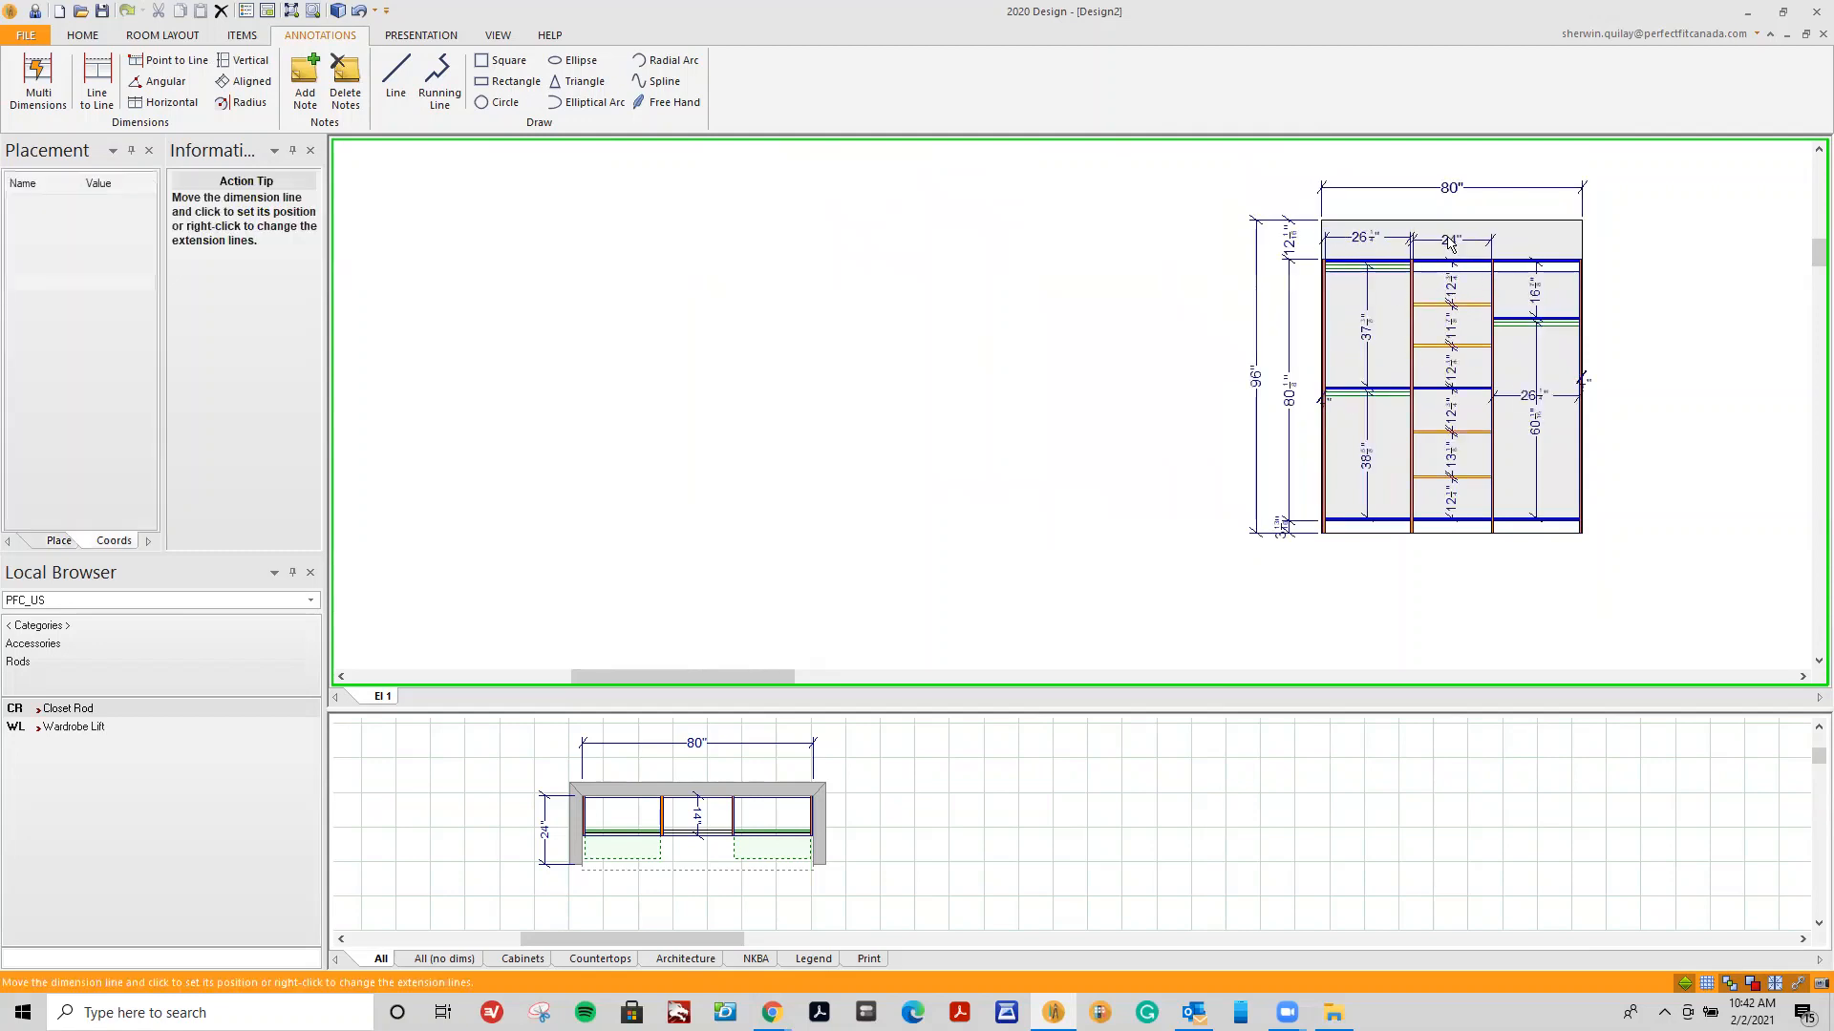
left_click(1449, 240)
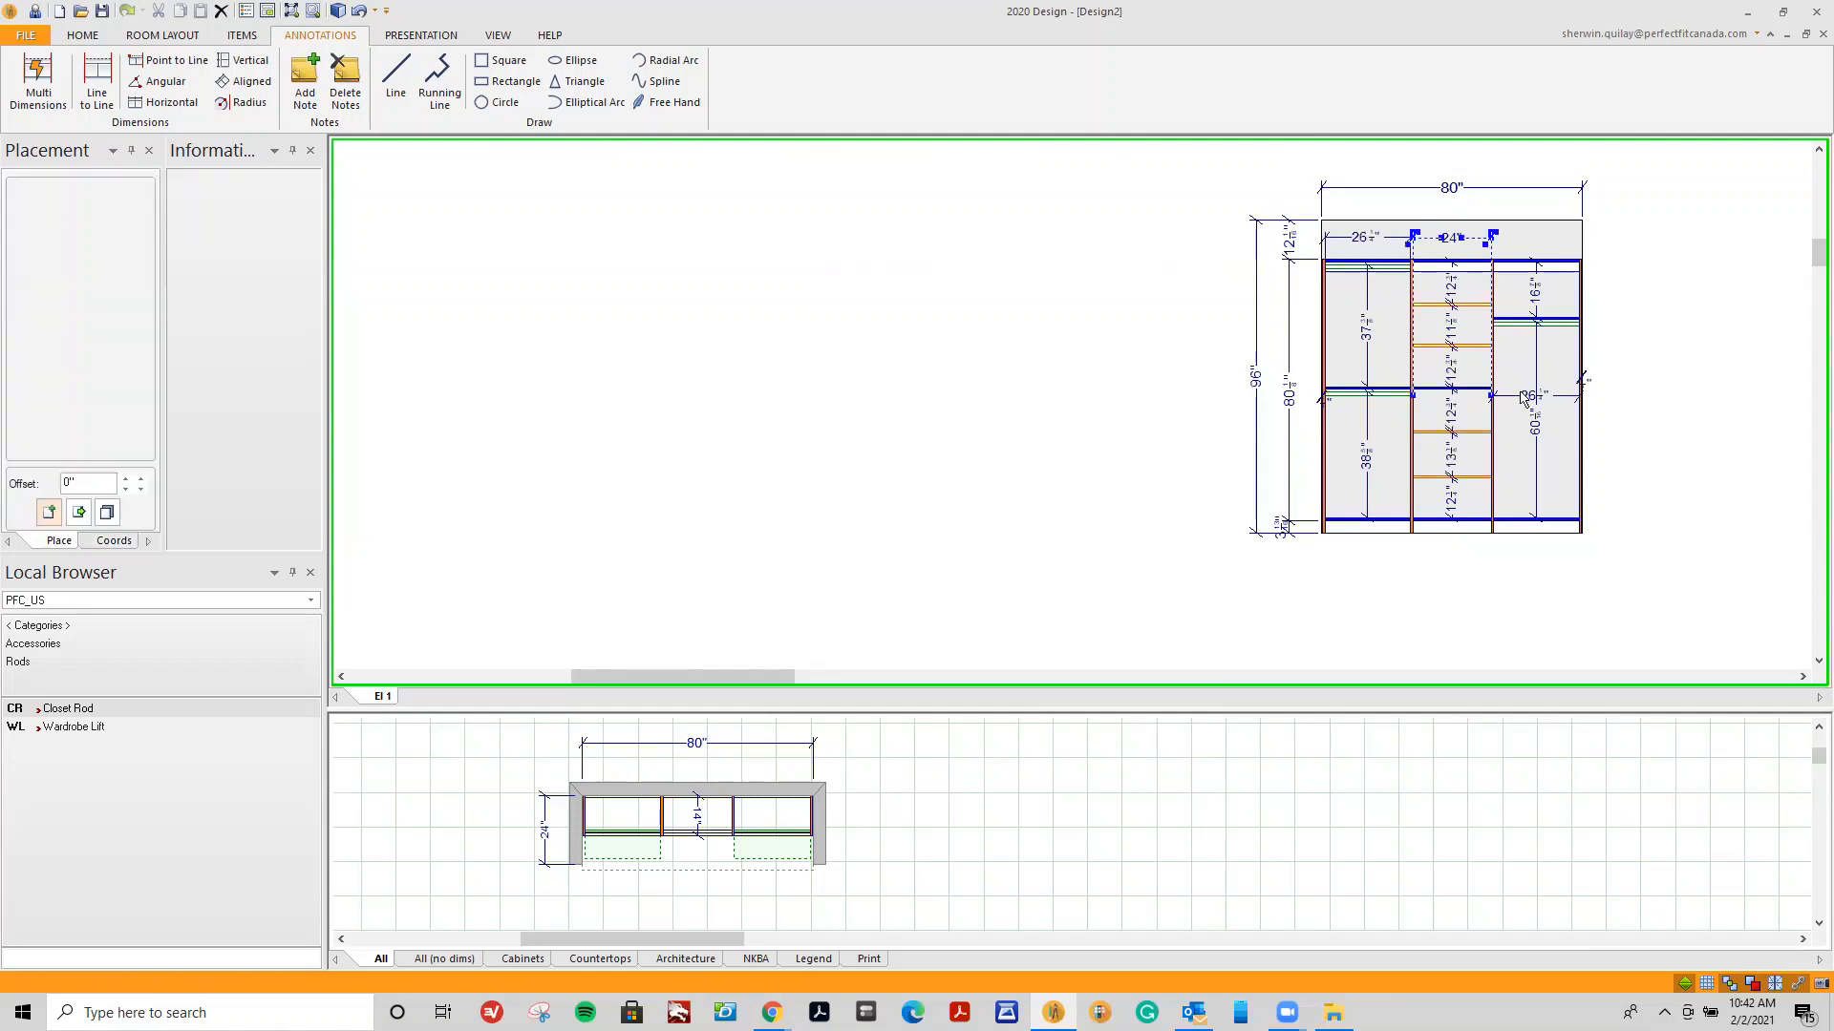
left_click(1525, 399)
left_click(1521, 399)
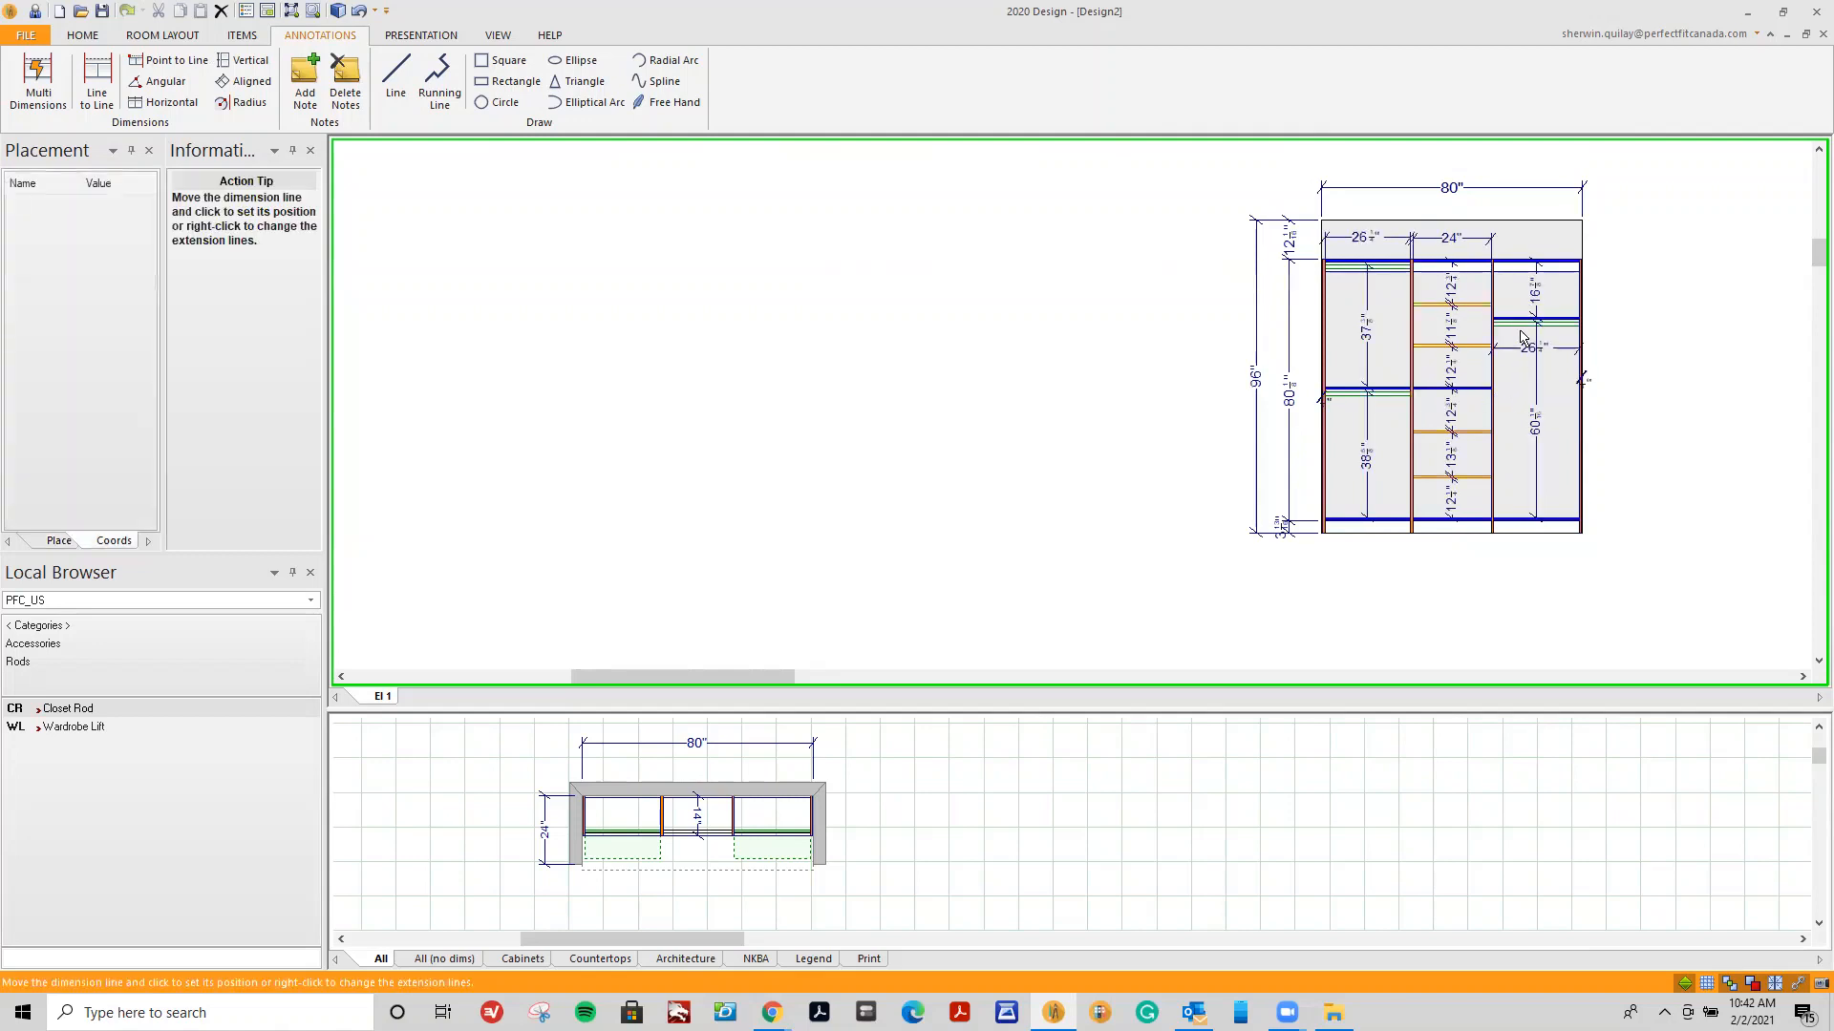
left_click(1518, 239)
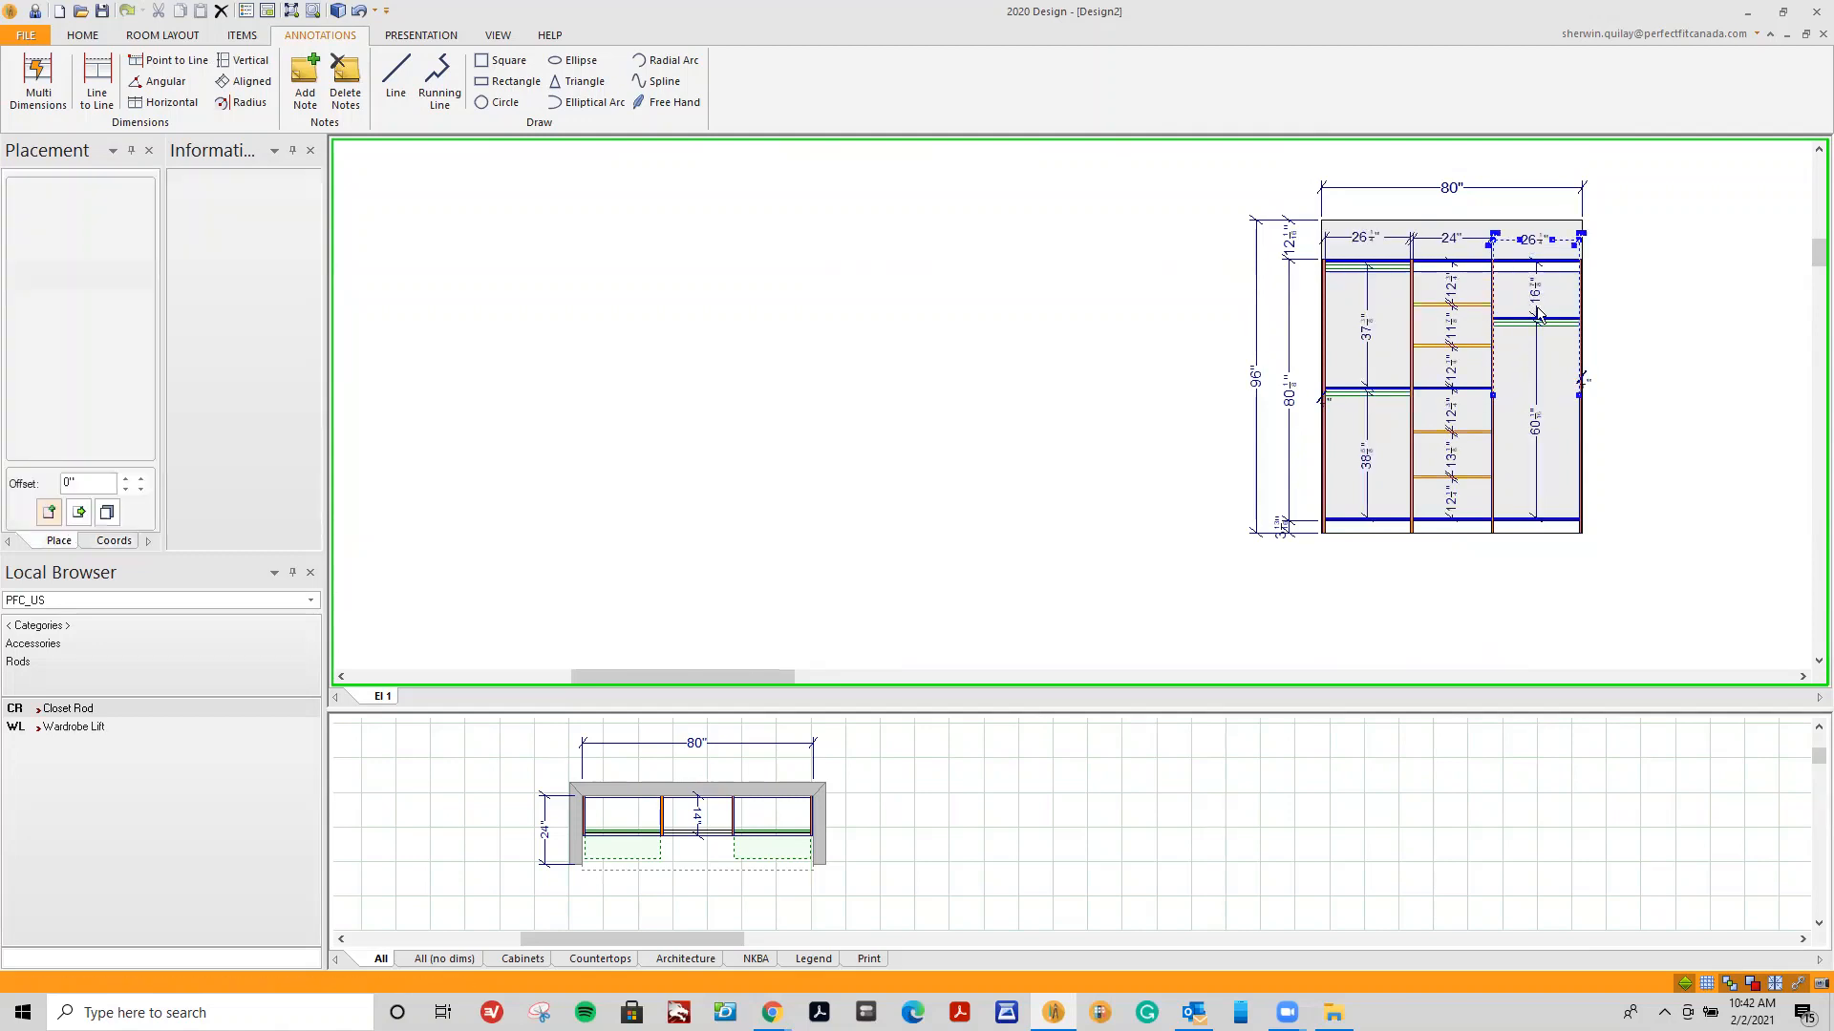
Move the two narrow gap dimensions at the side walls down to just below the closet's base in the elevation.
left_click(1586, 376)
left_click(1582, 378)
left_click(1583, 552)
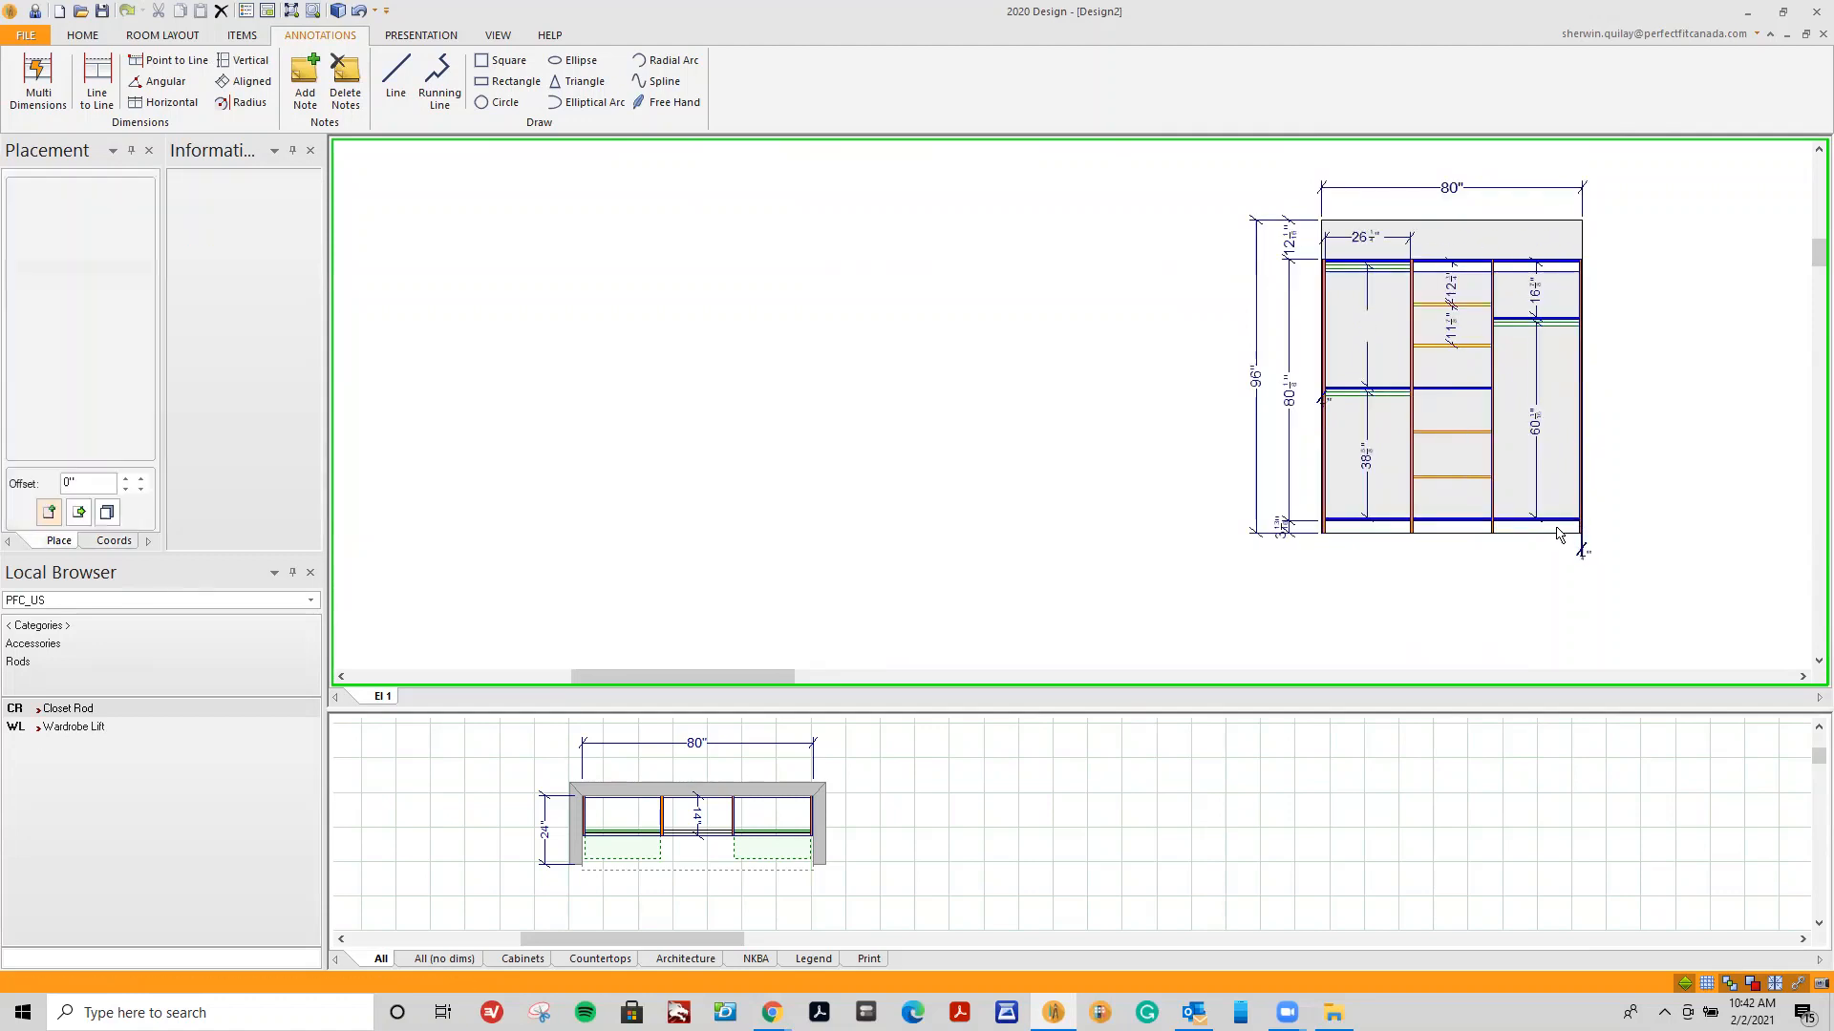
left_click(1323, 401)
left_click(1324, 402)
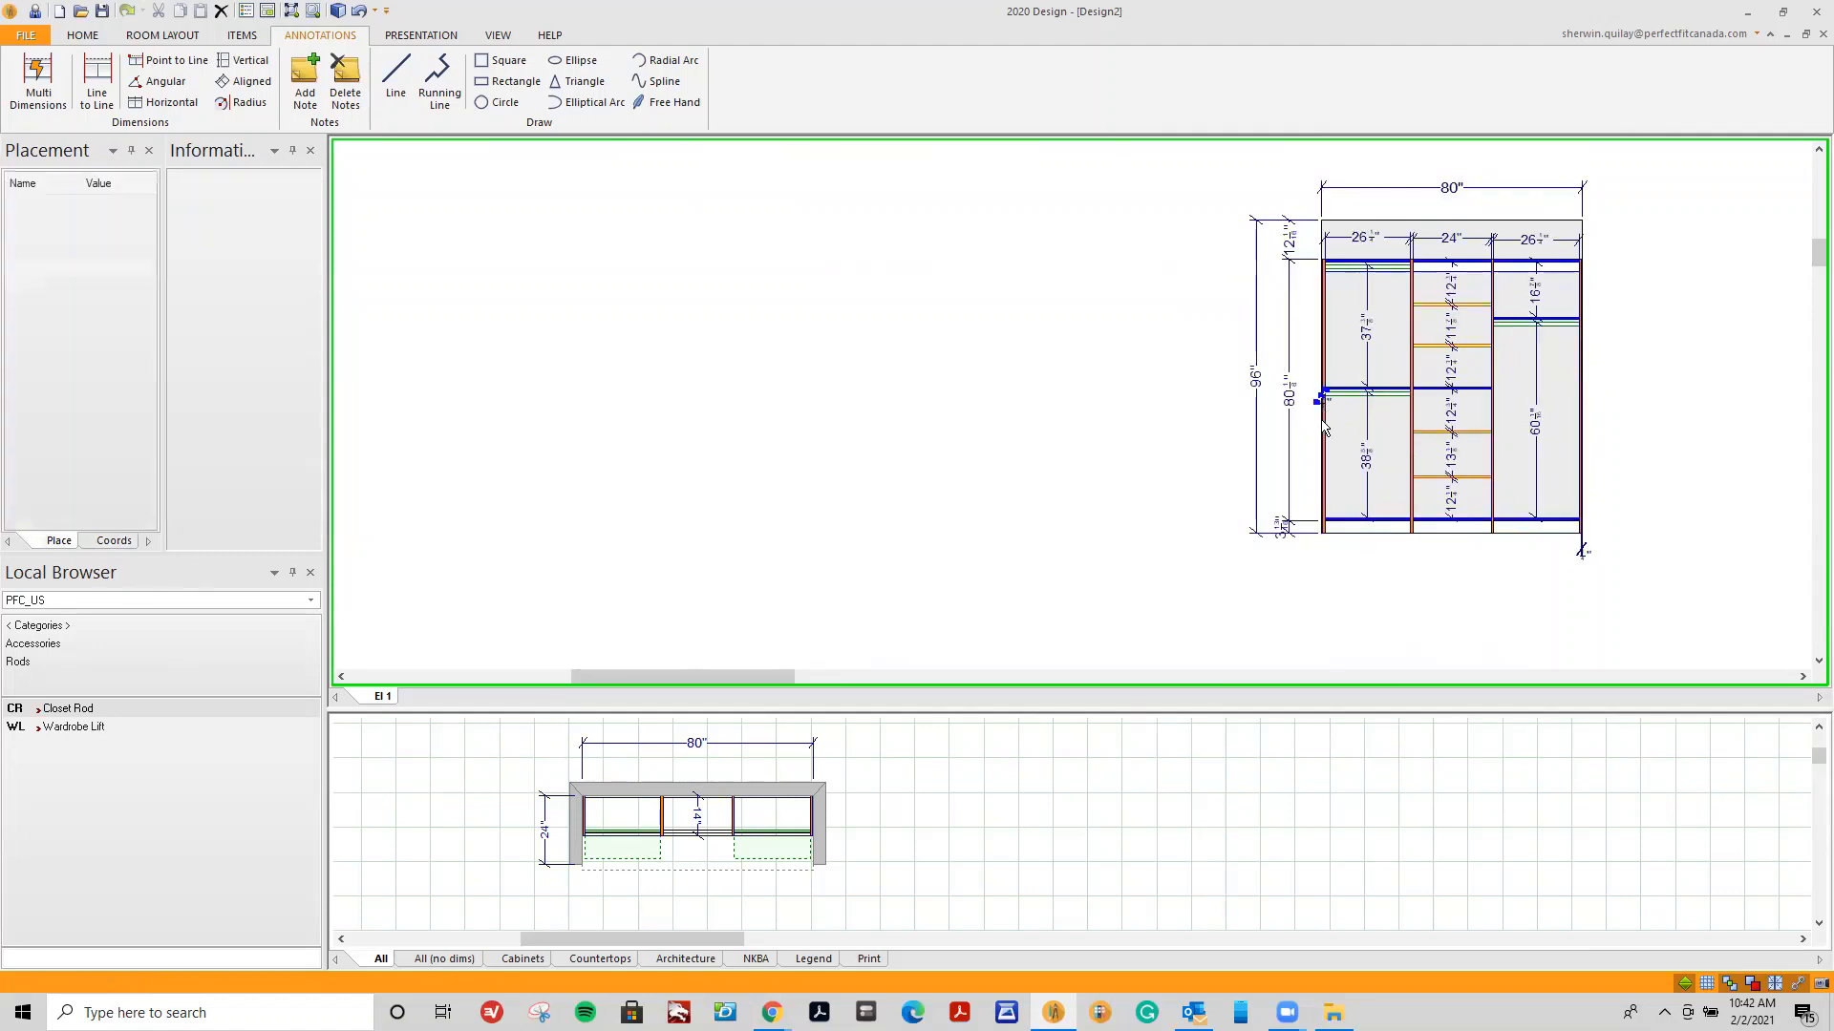
left_click(1322, 550)
Add a Line to Line dimension for the closet's overall height in the elevation, from the top shelf to the floor.
left_click_drag(730, 676, 812, 676)
scroll(1021, 348, "up", 1)
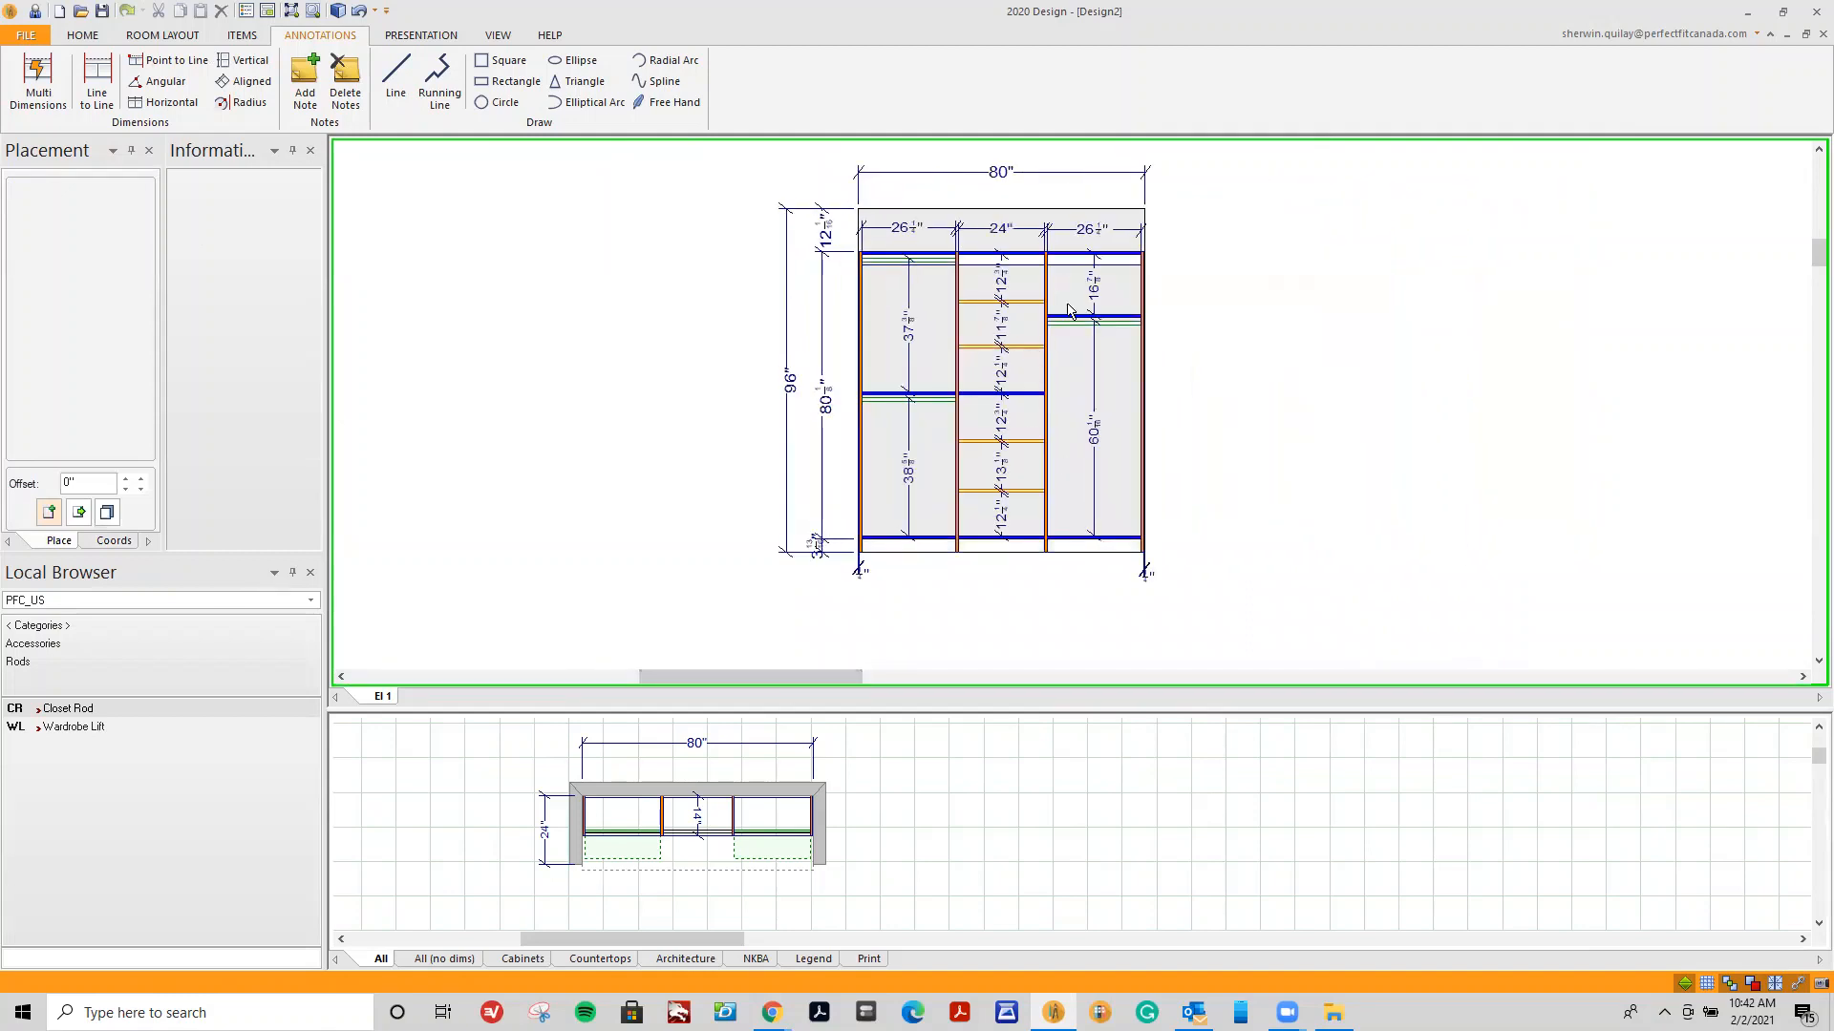
scroll(1086, 285, "up", 1)
left_click(1082, 223)
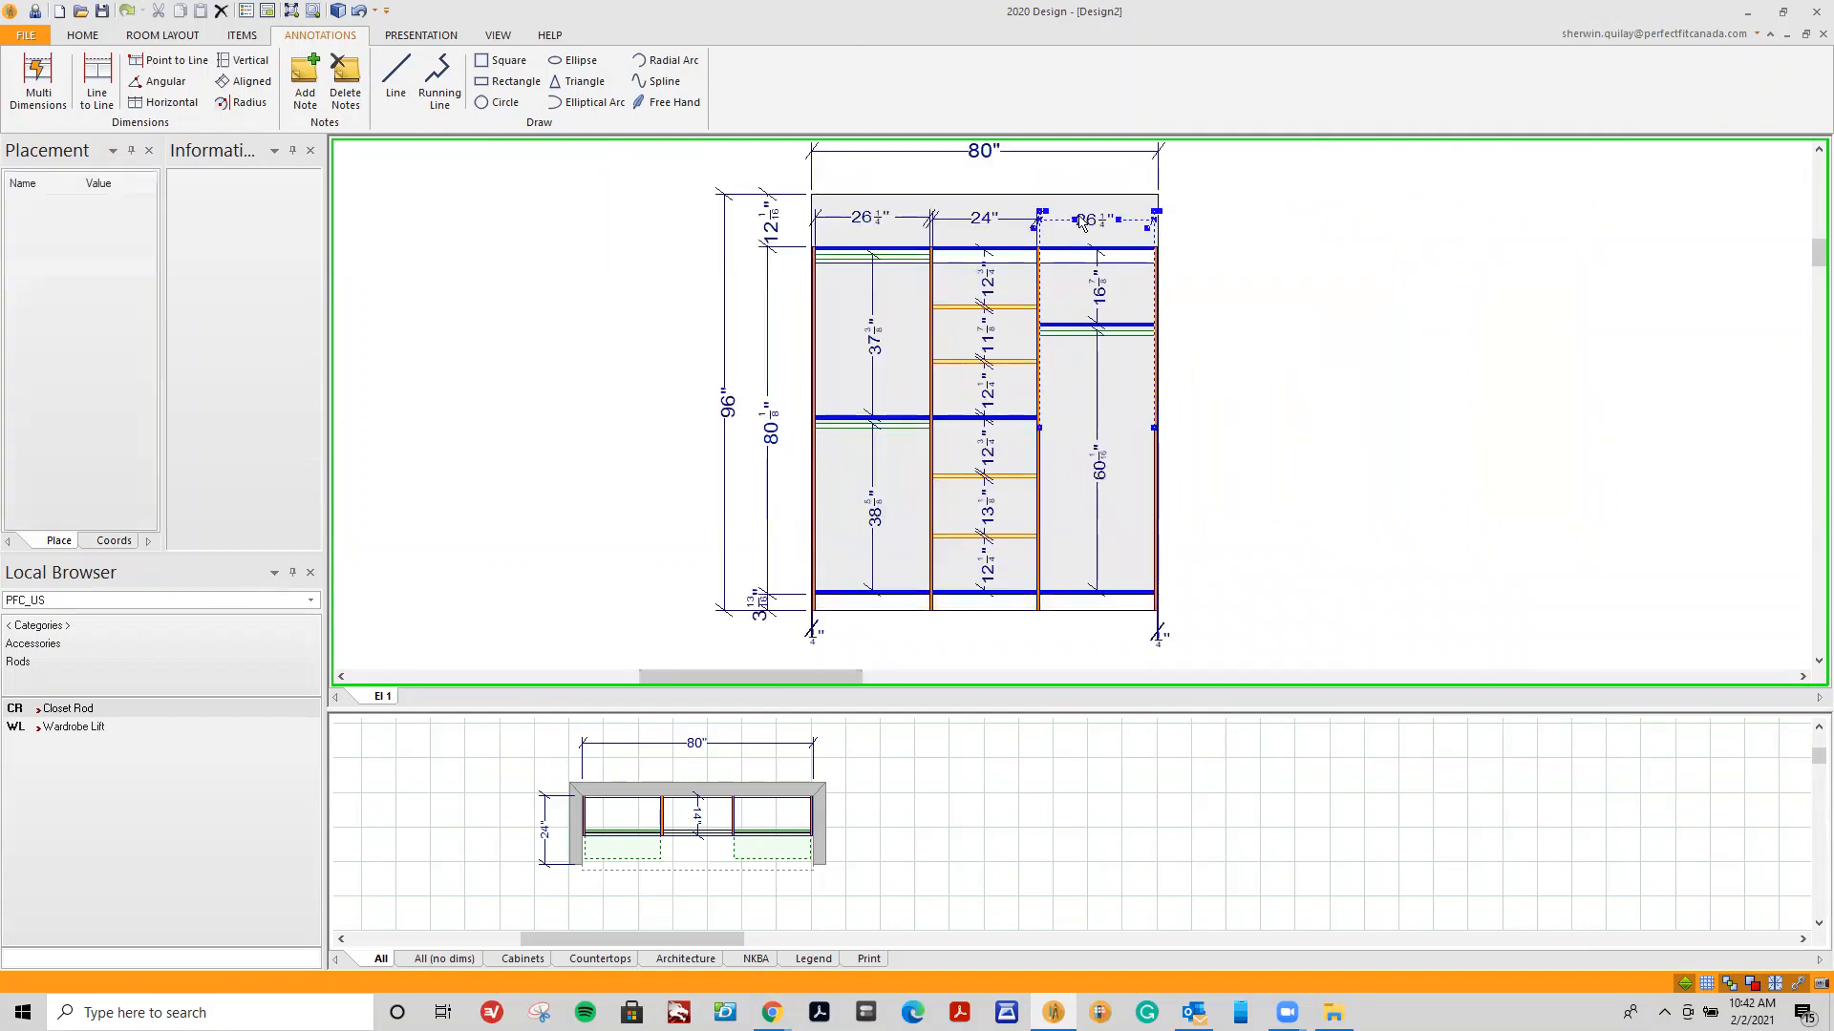
left_click(1228, 255)
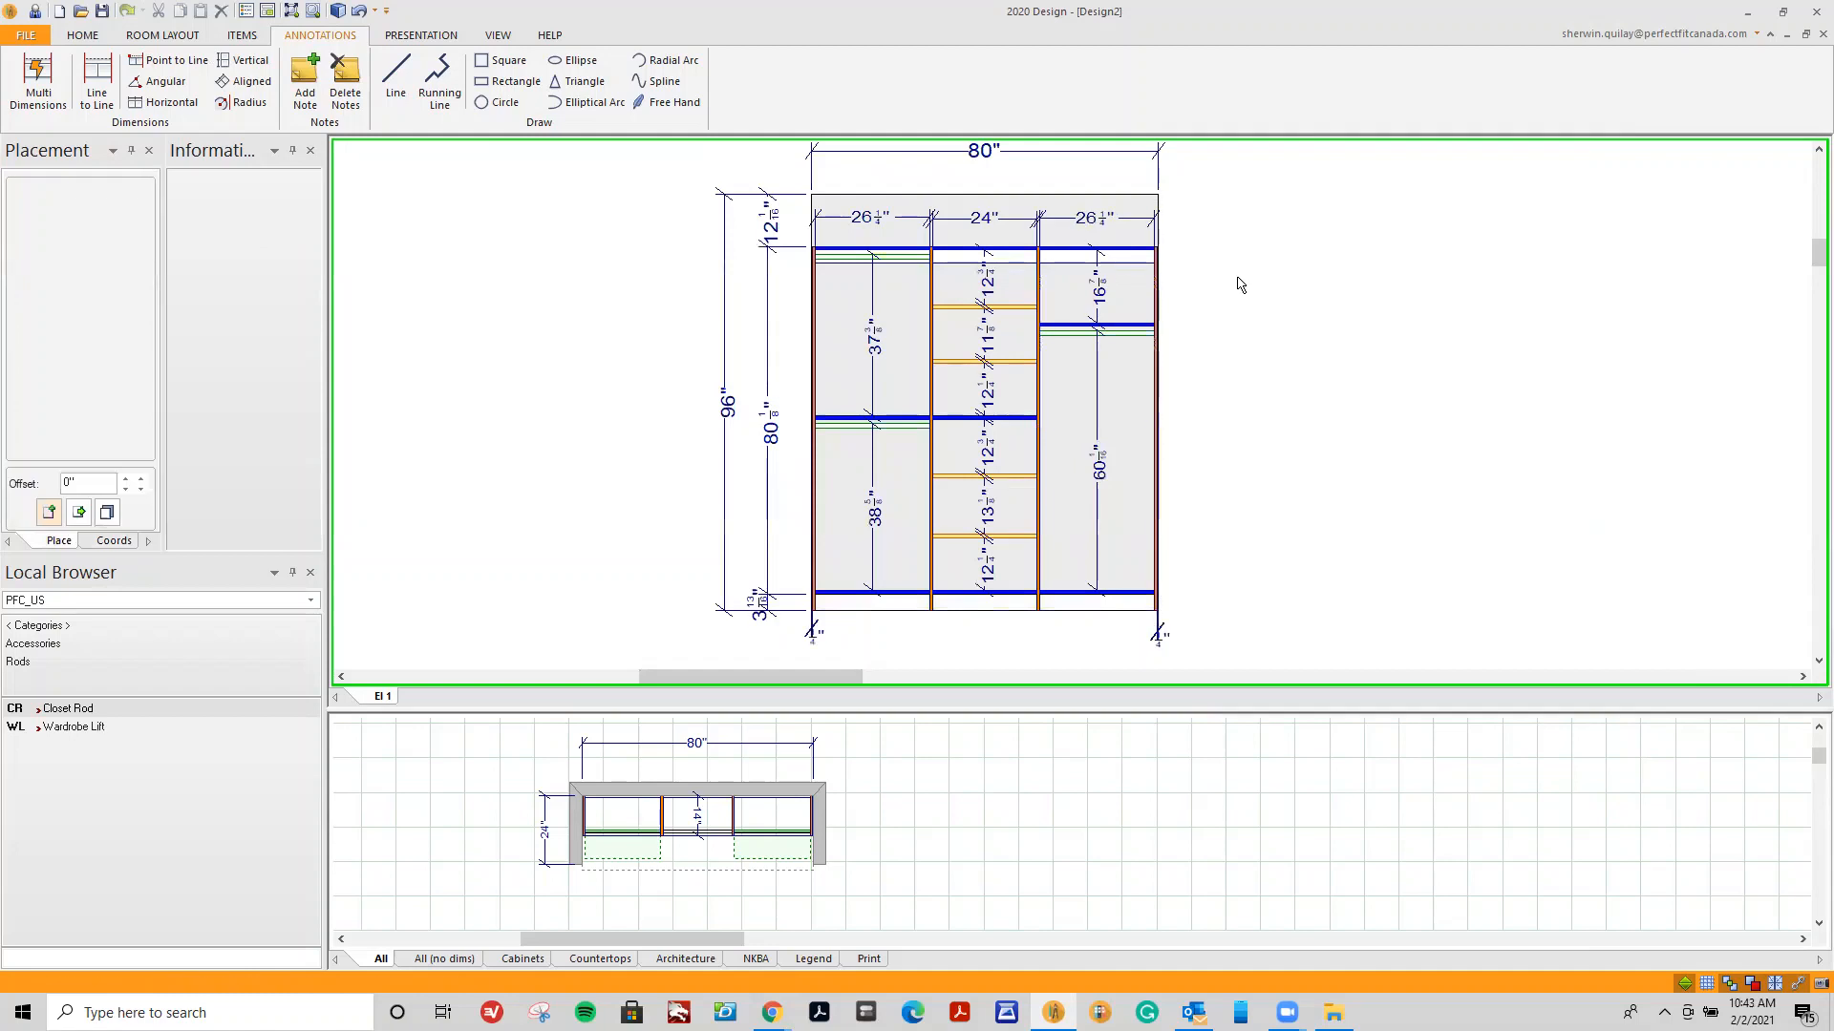
left_click(96, 86)
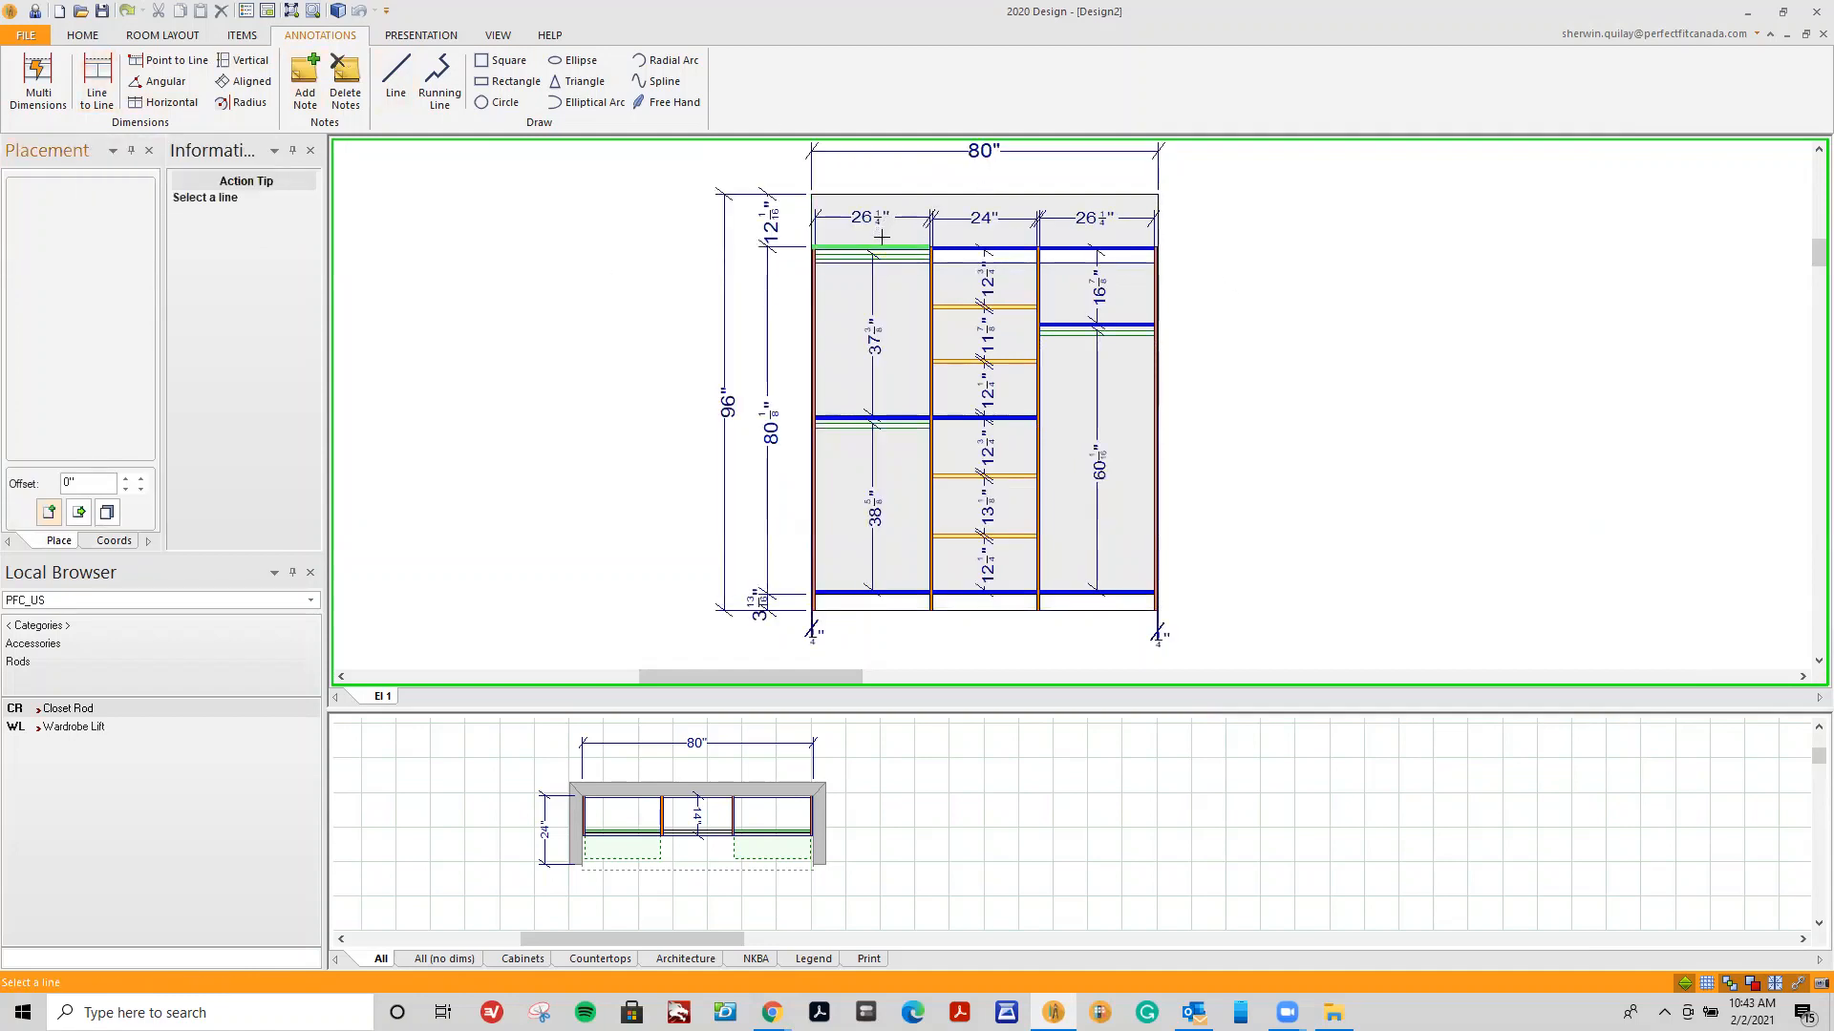
left_click(881, 239)
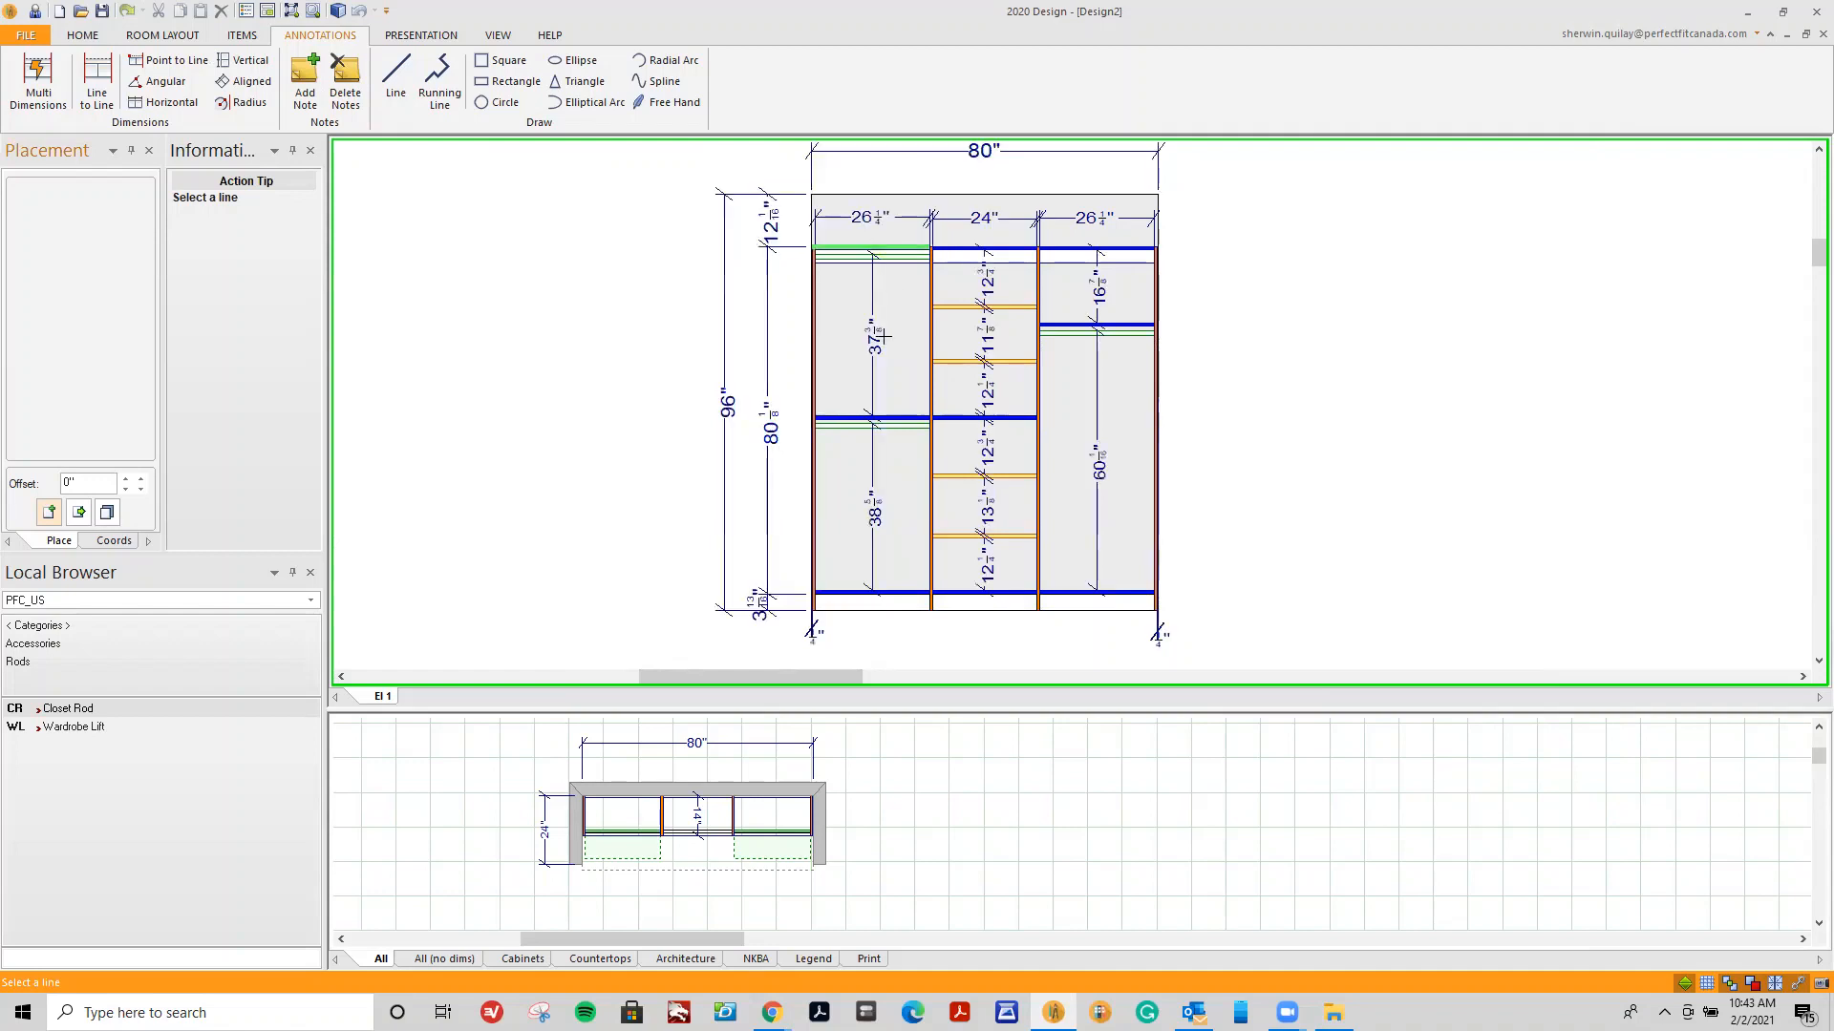
left_click(855, 618)
Move the 96" wall-height dimension farther out and place the closet's overall height dimension between it and the inner chain of height dimensions.
left_click(725, 411)
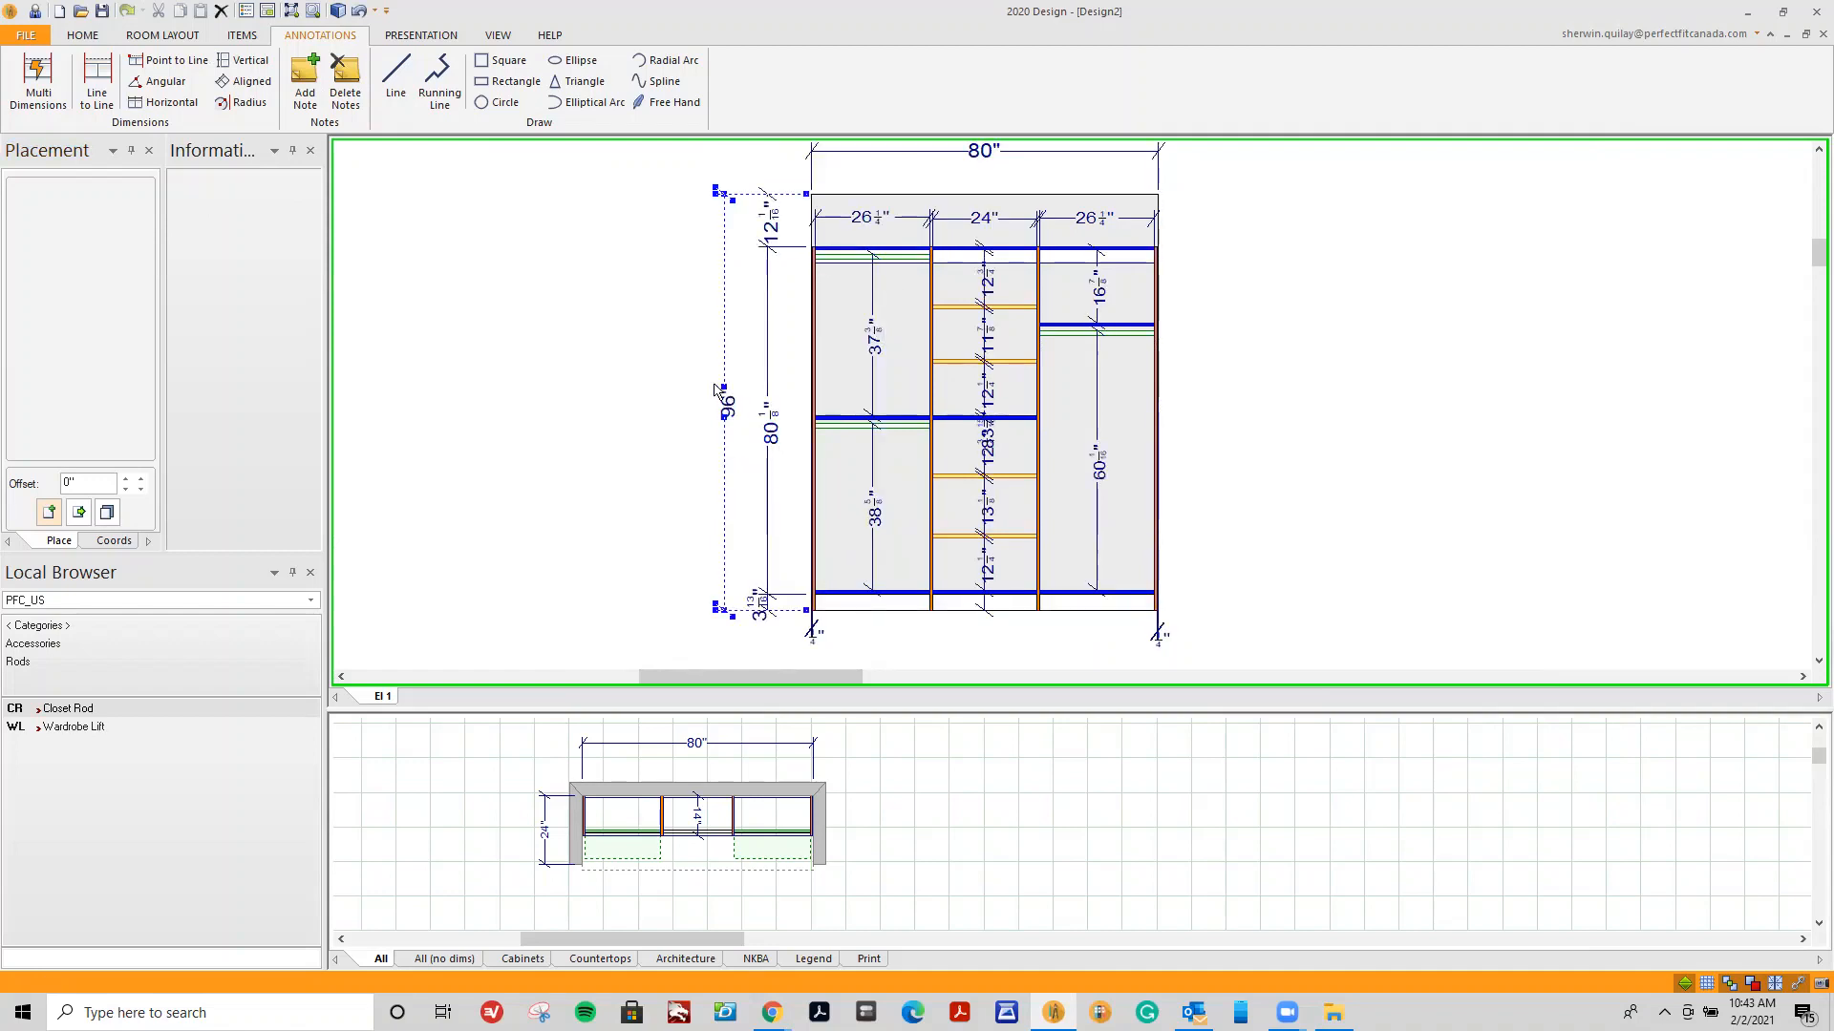
left_click(724, 388)
left_click(684, 390)
left_click(984, 434)
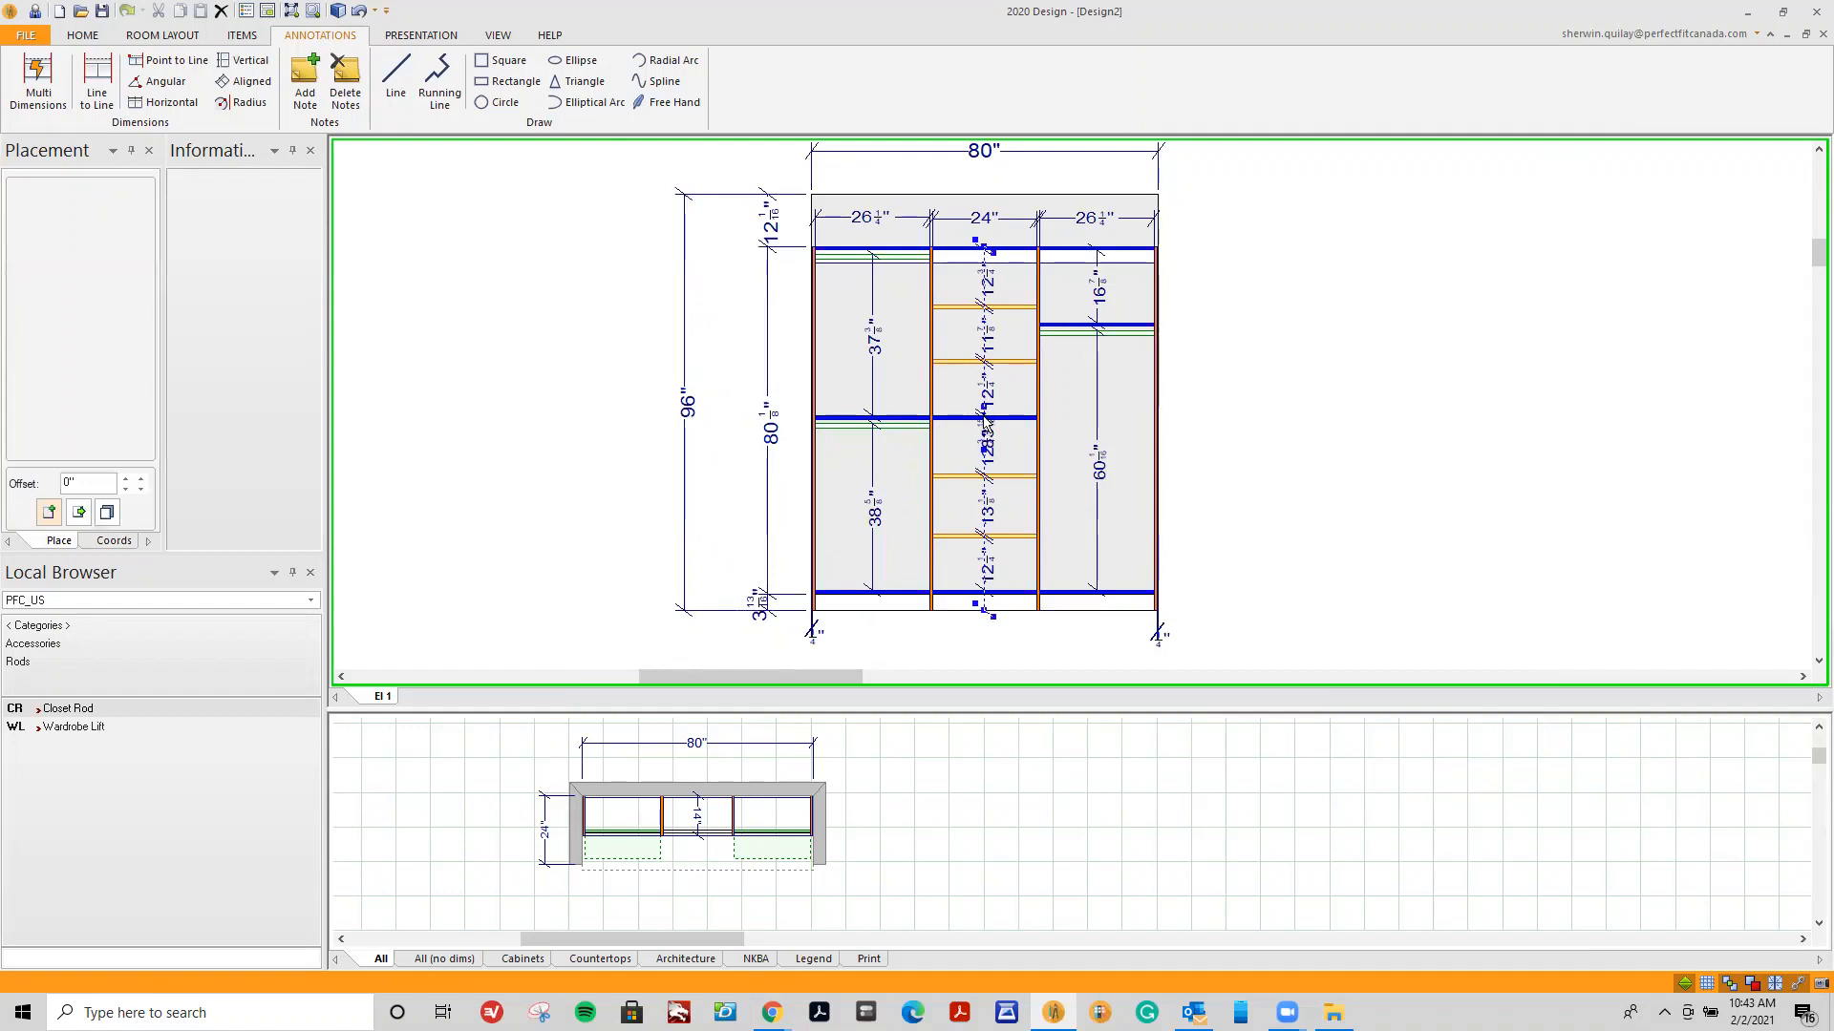
left_click(985, 418)
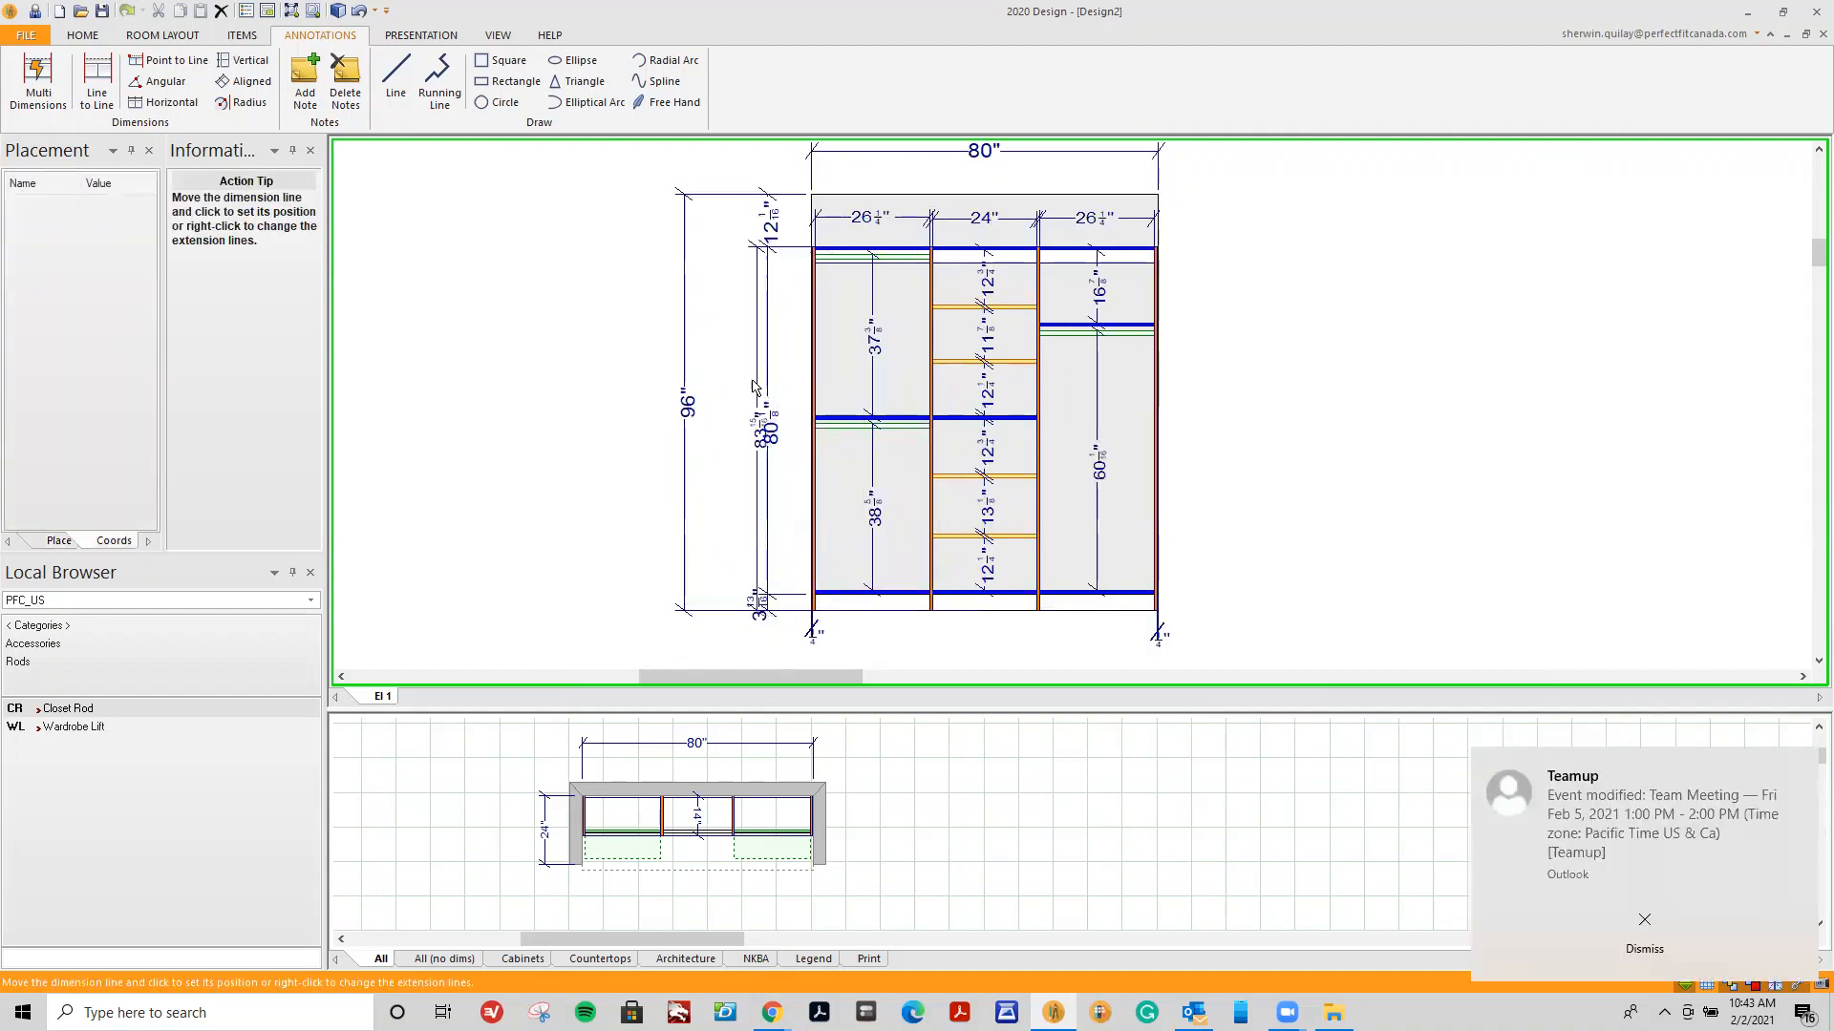
left_click(719, 385)
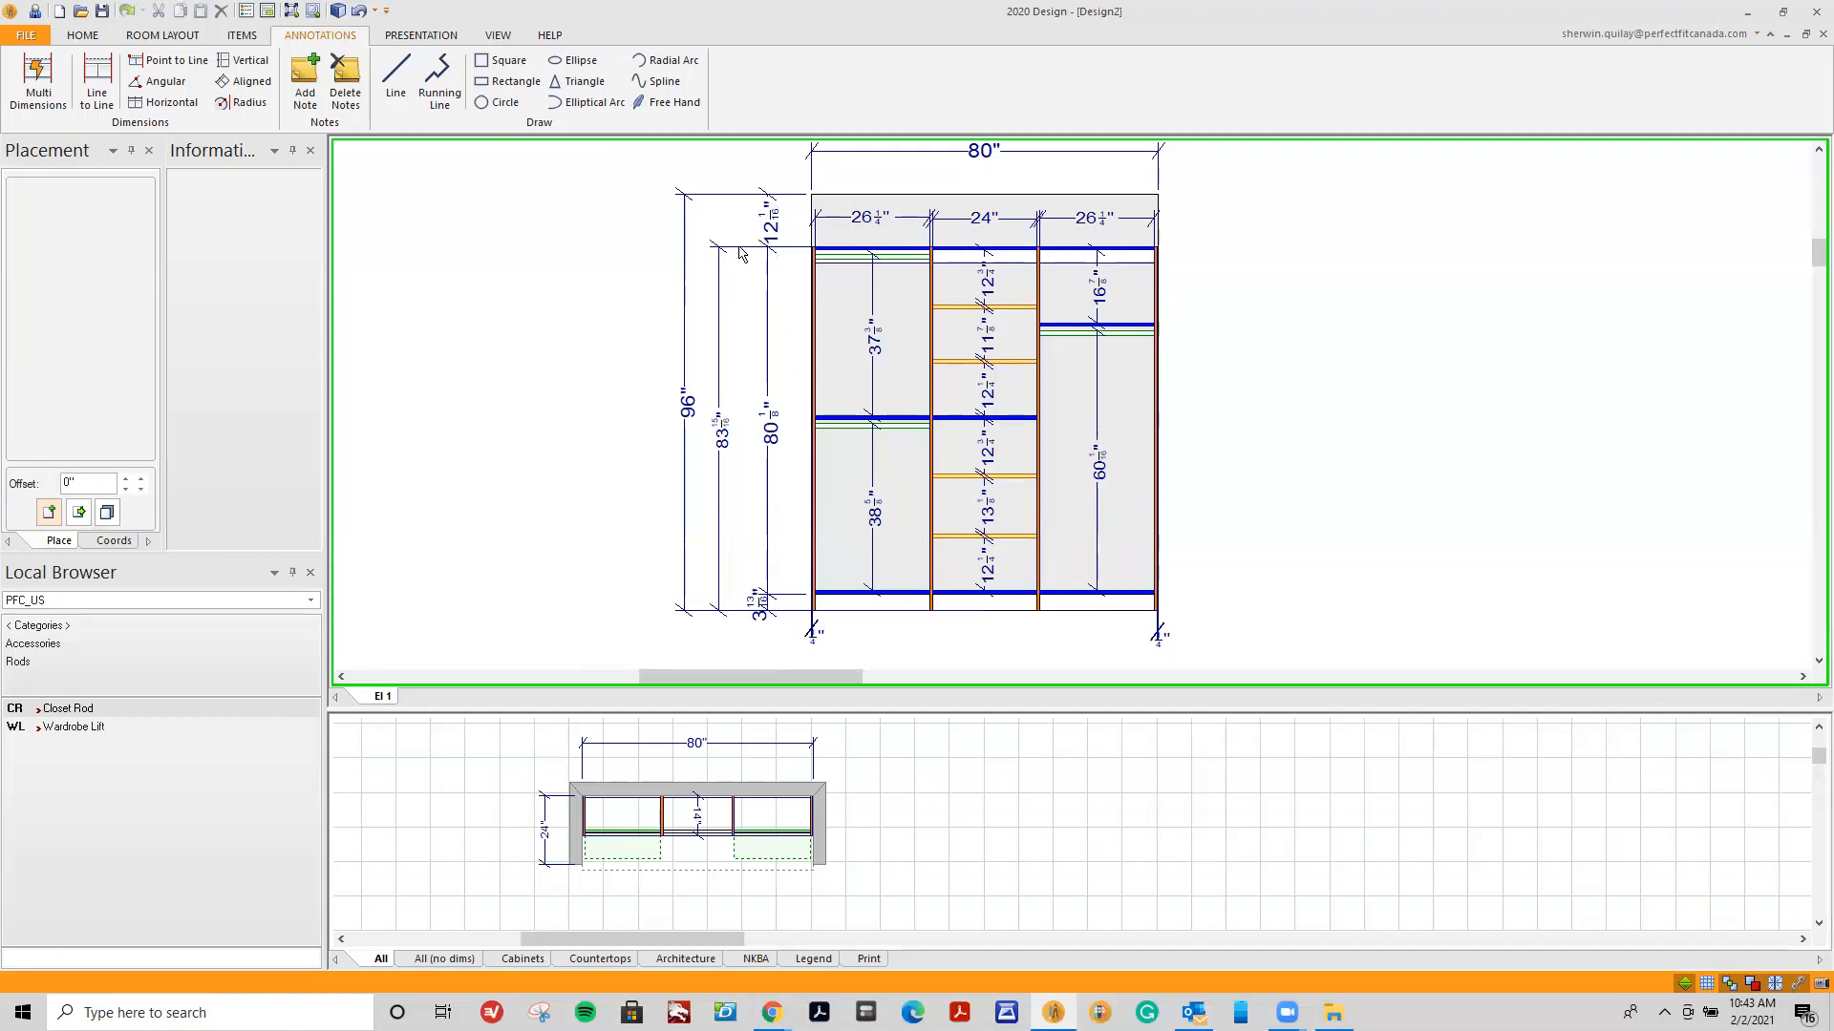
left_click(720, 510)
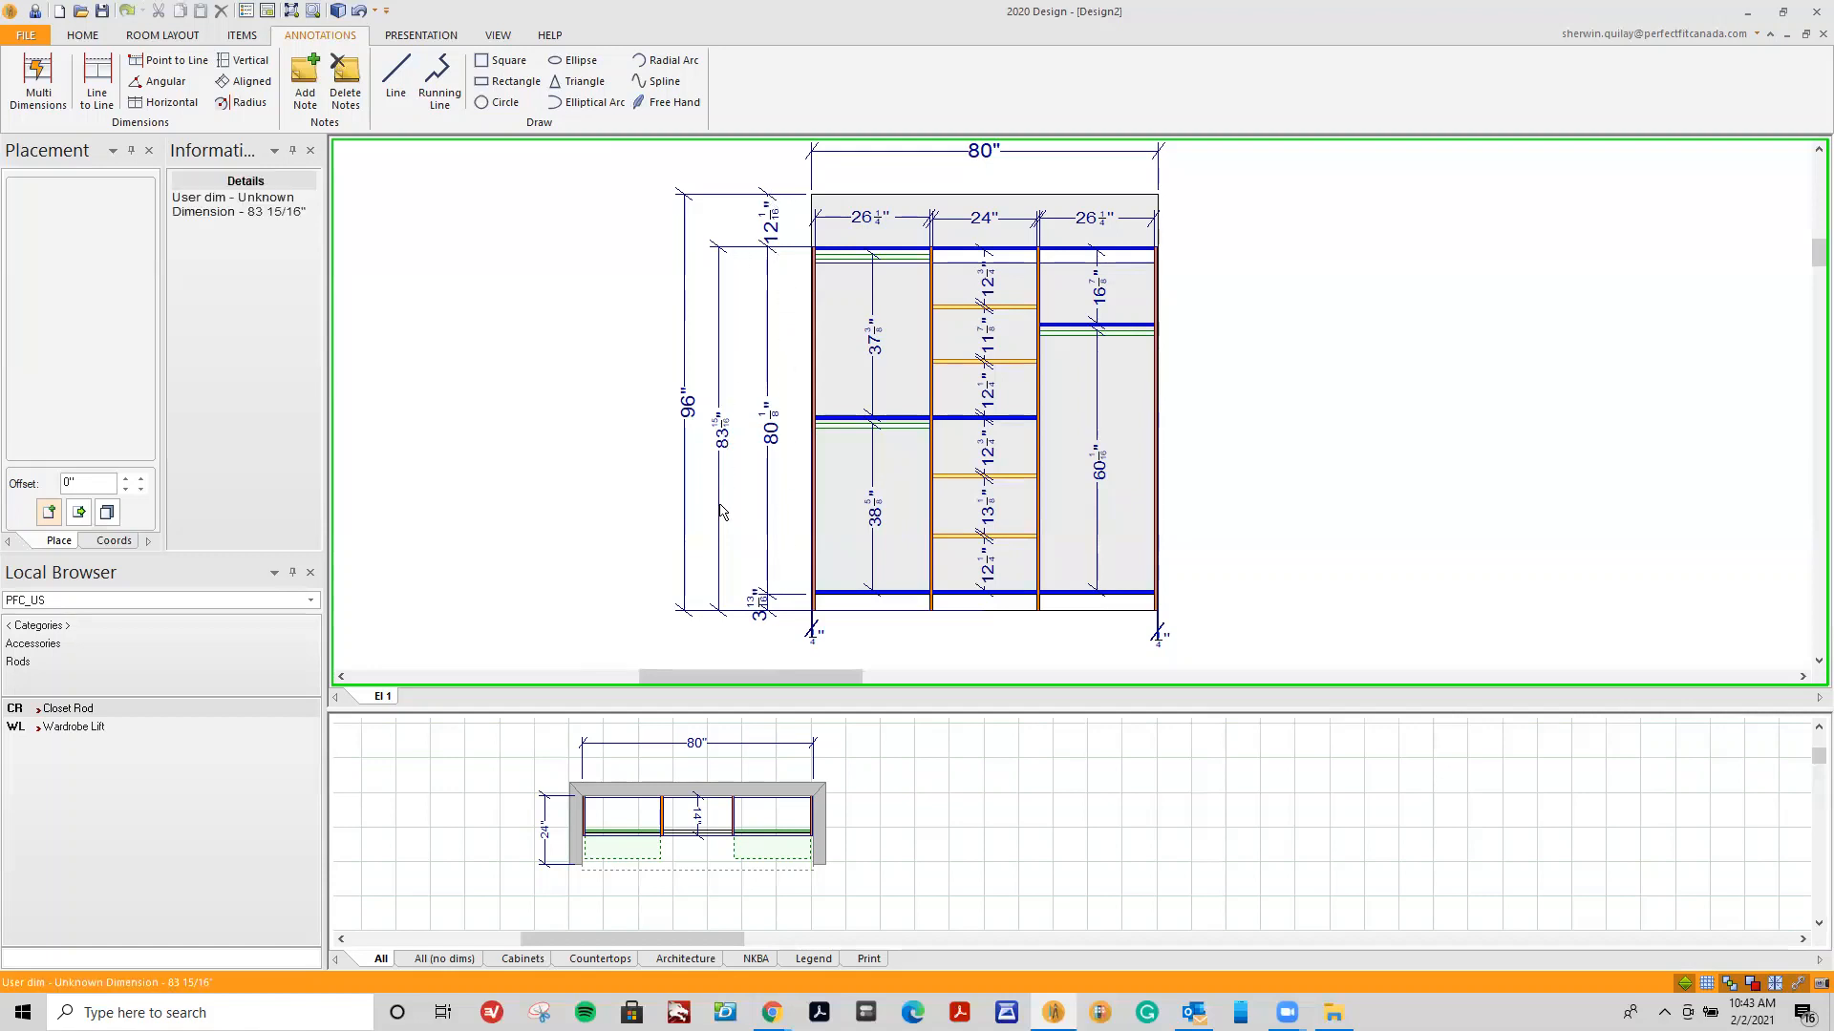
scroll(721, 511, "down", 2)
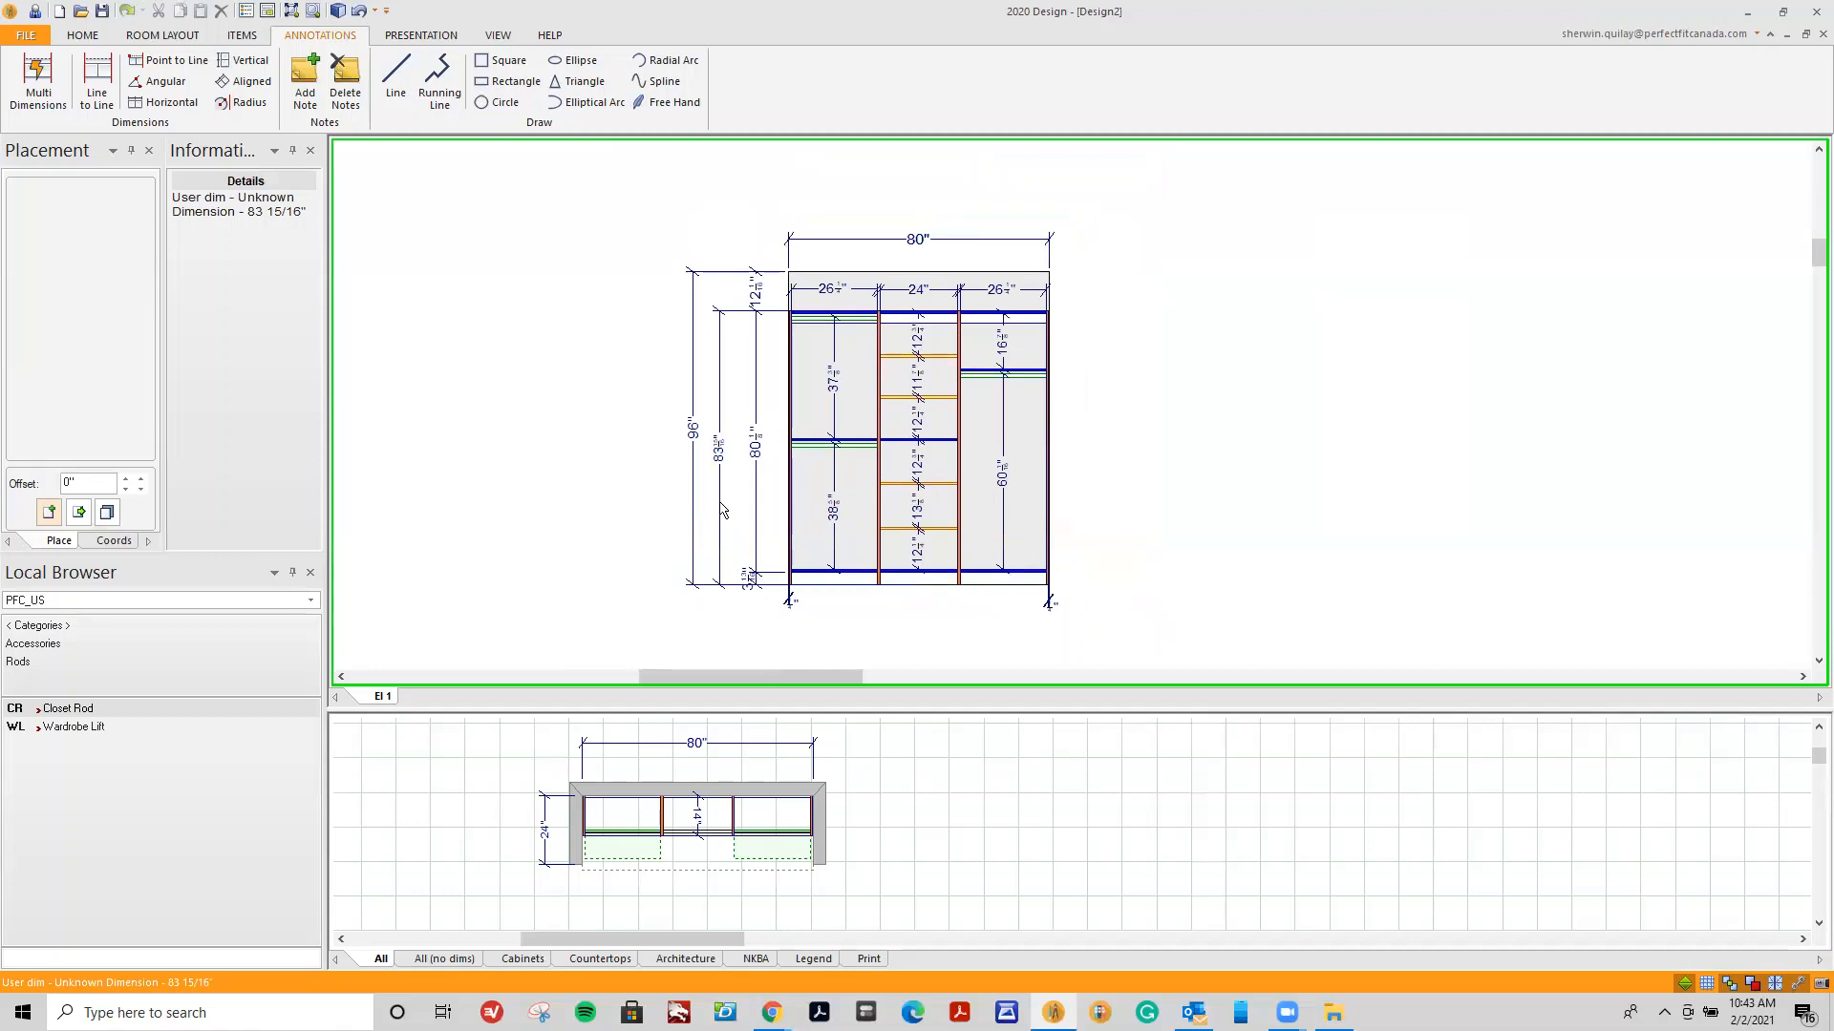
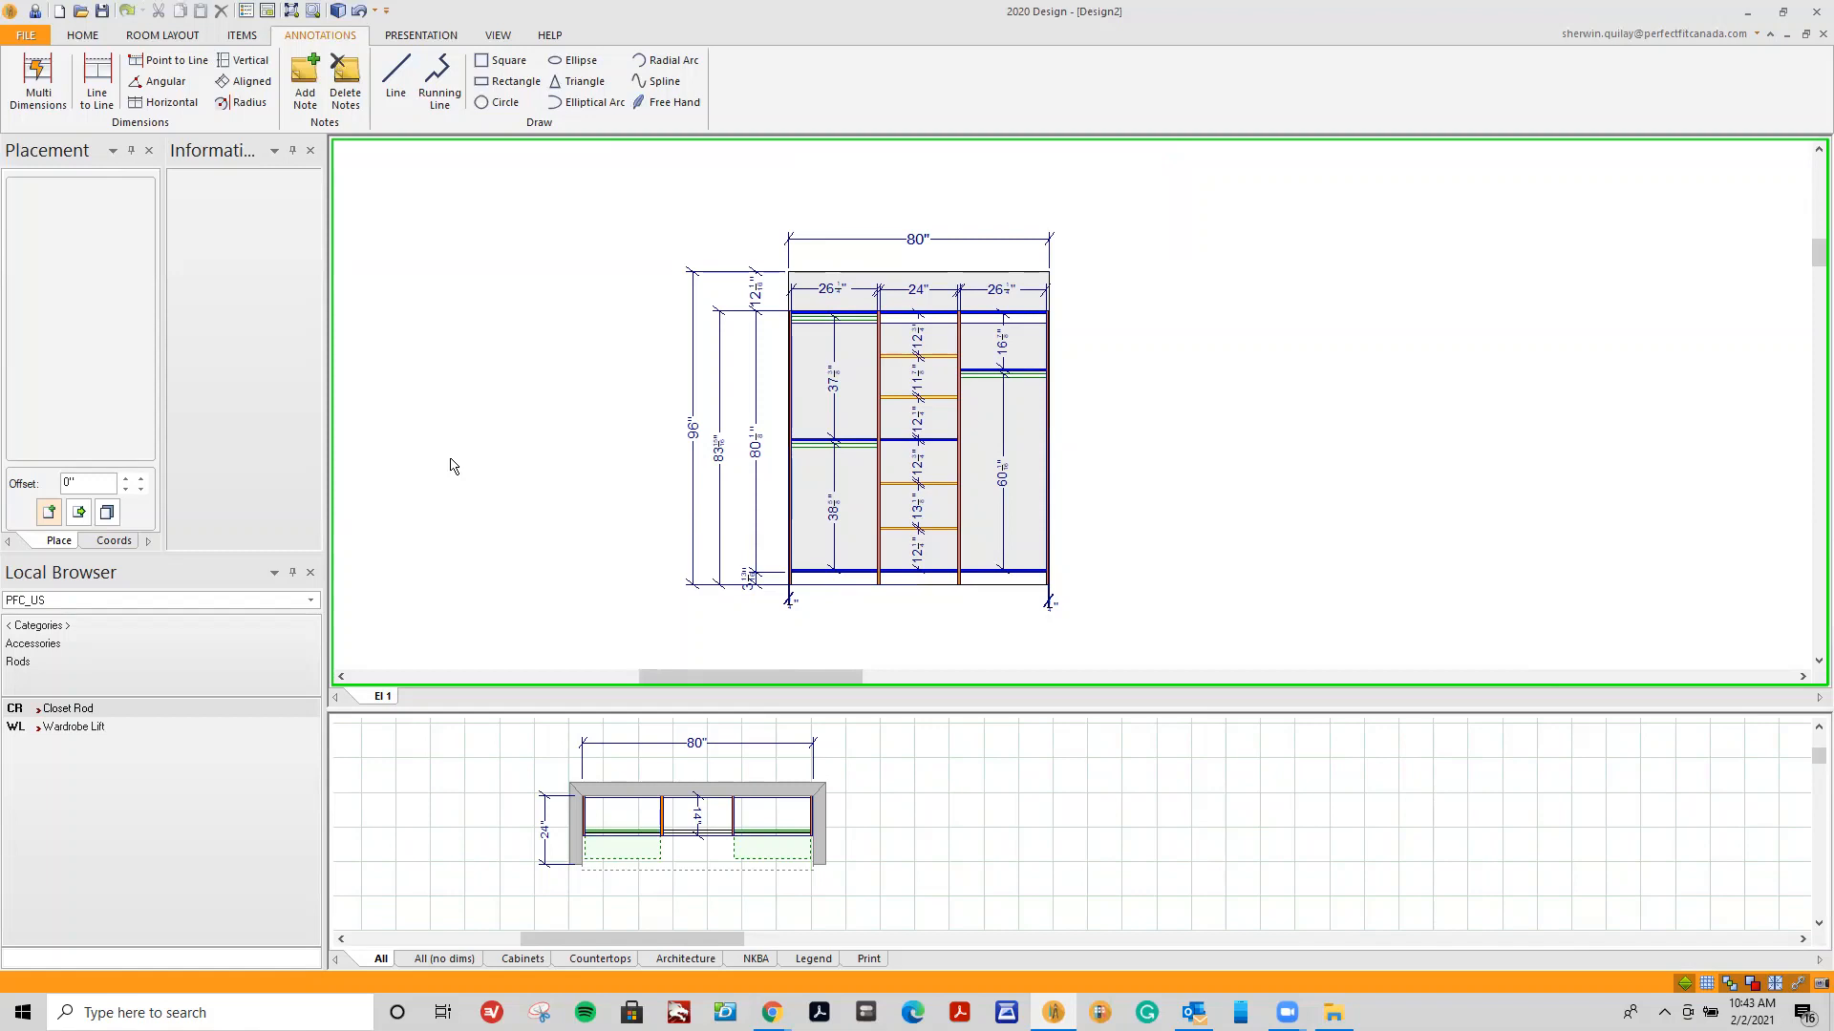
Rename the elevation's display tab to "Elevation 1".
double_click(383, 698)
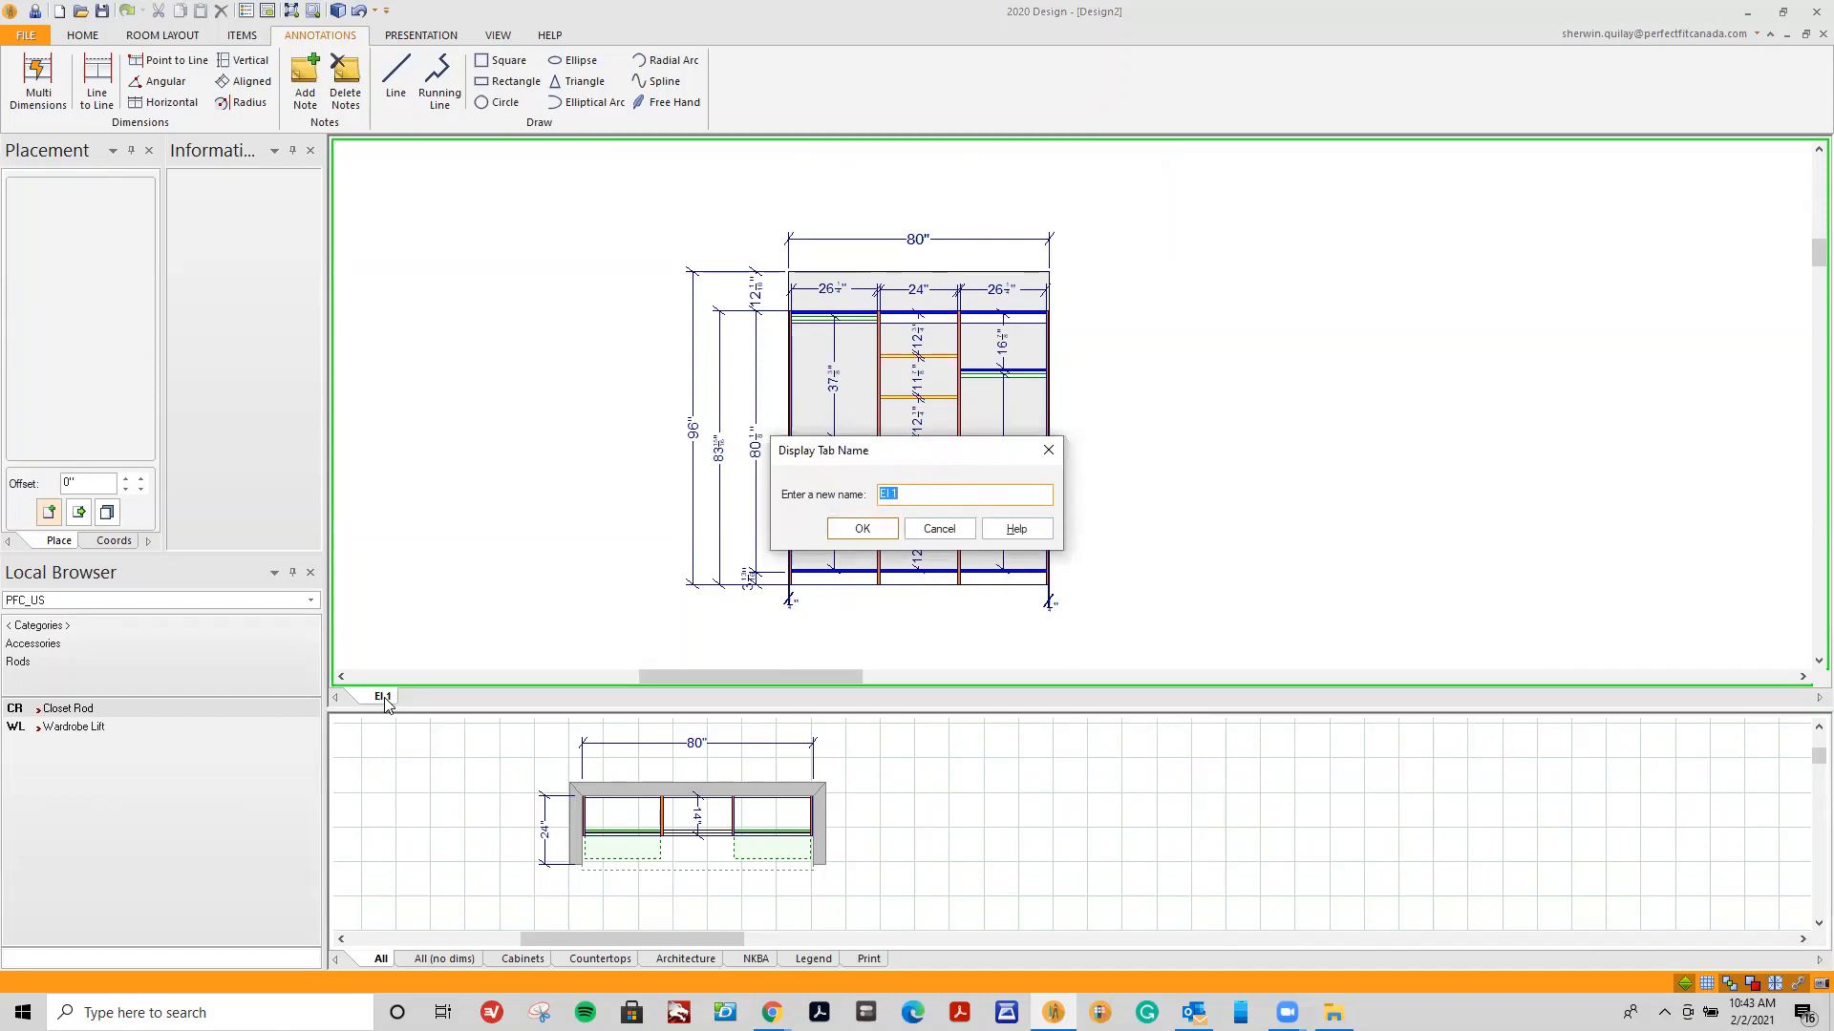
type("Elevation")
left_click(857, 531)
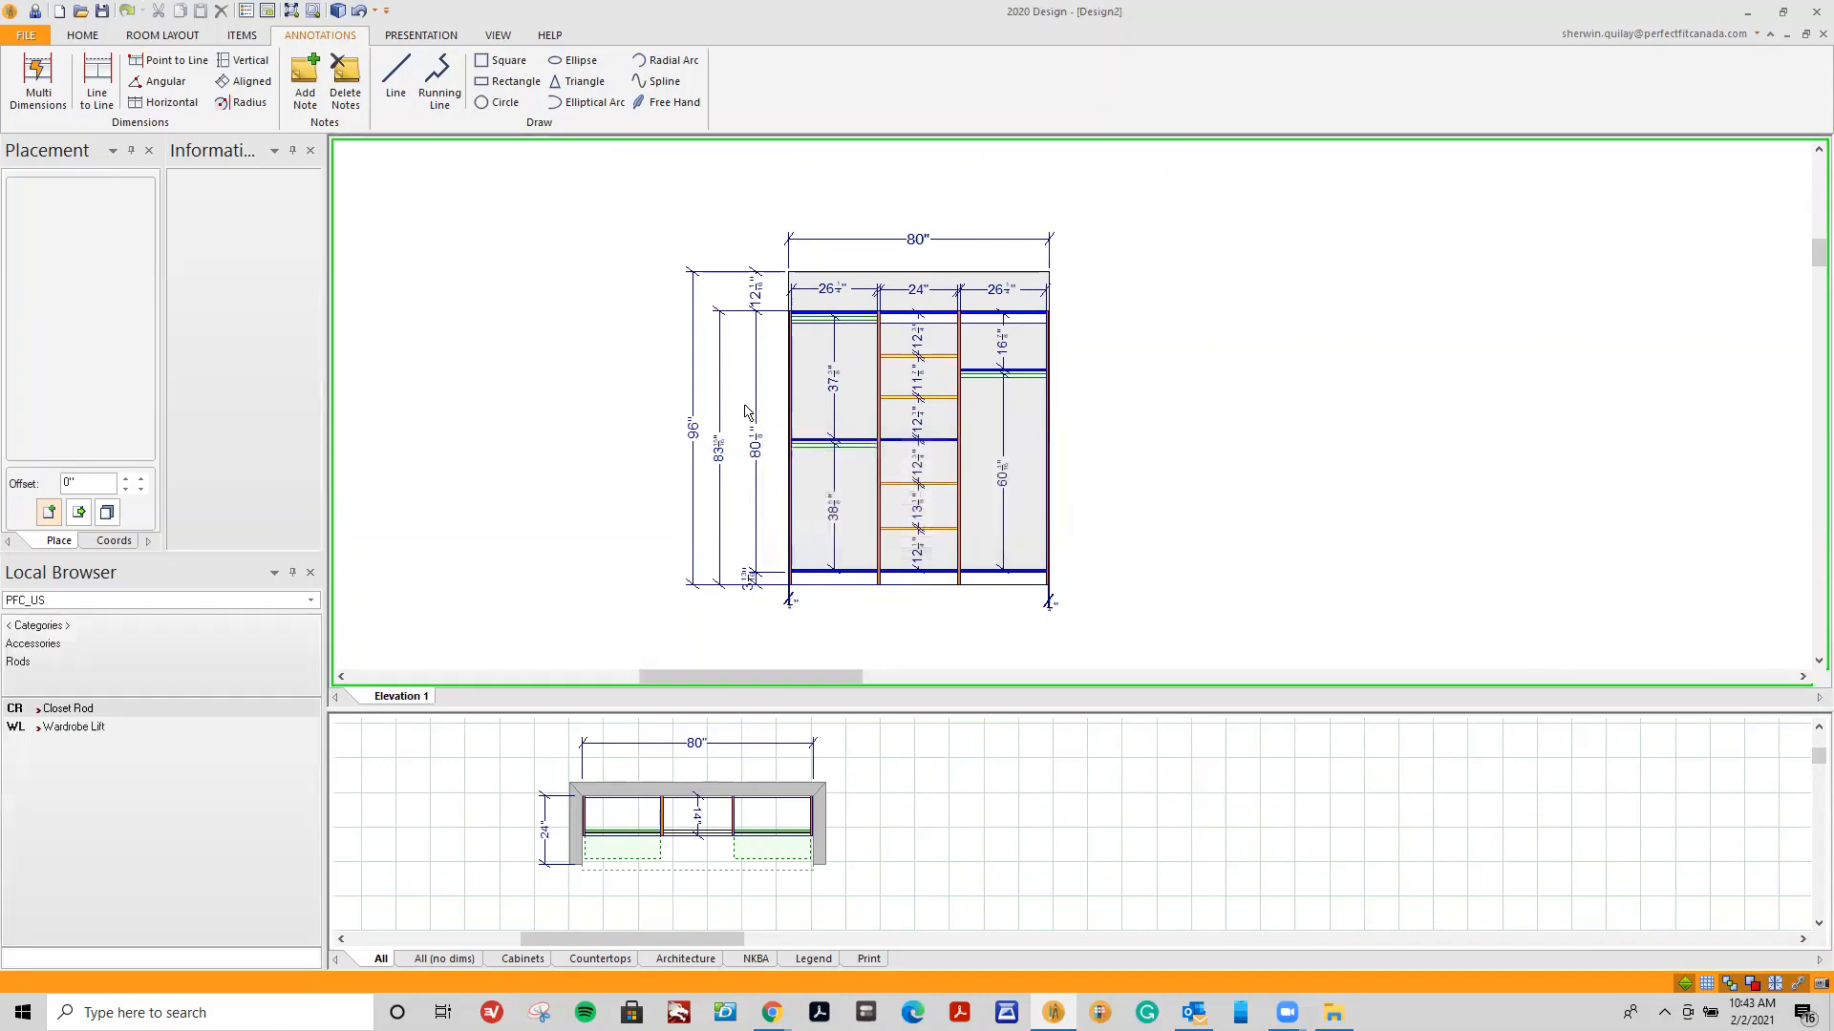
Add the note "Elevation 1" above the elevation's overall width dimension and shift it closer to the closet's centre.
left_click(308, 95)
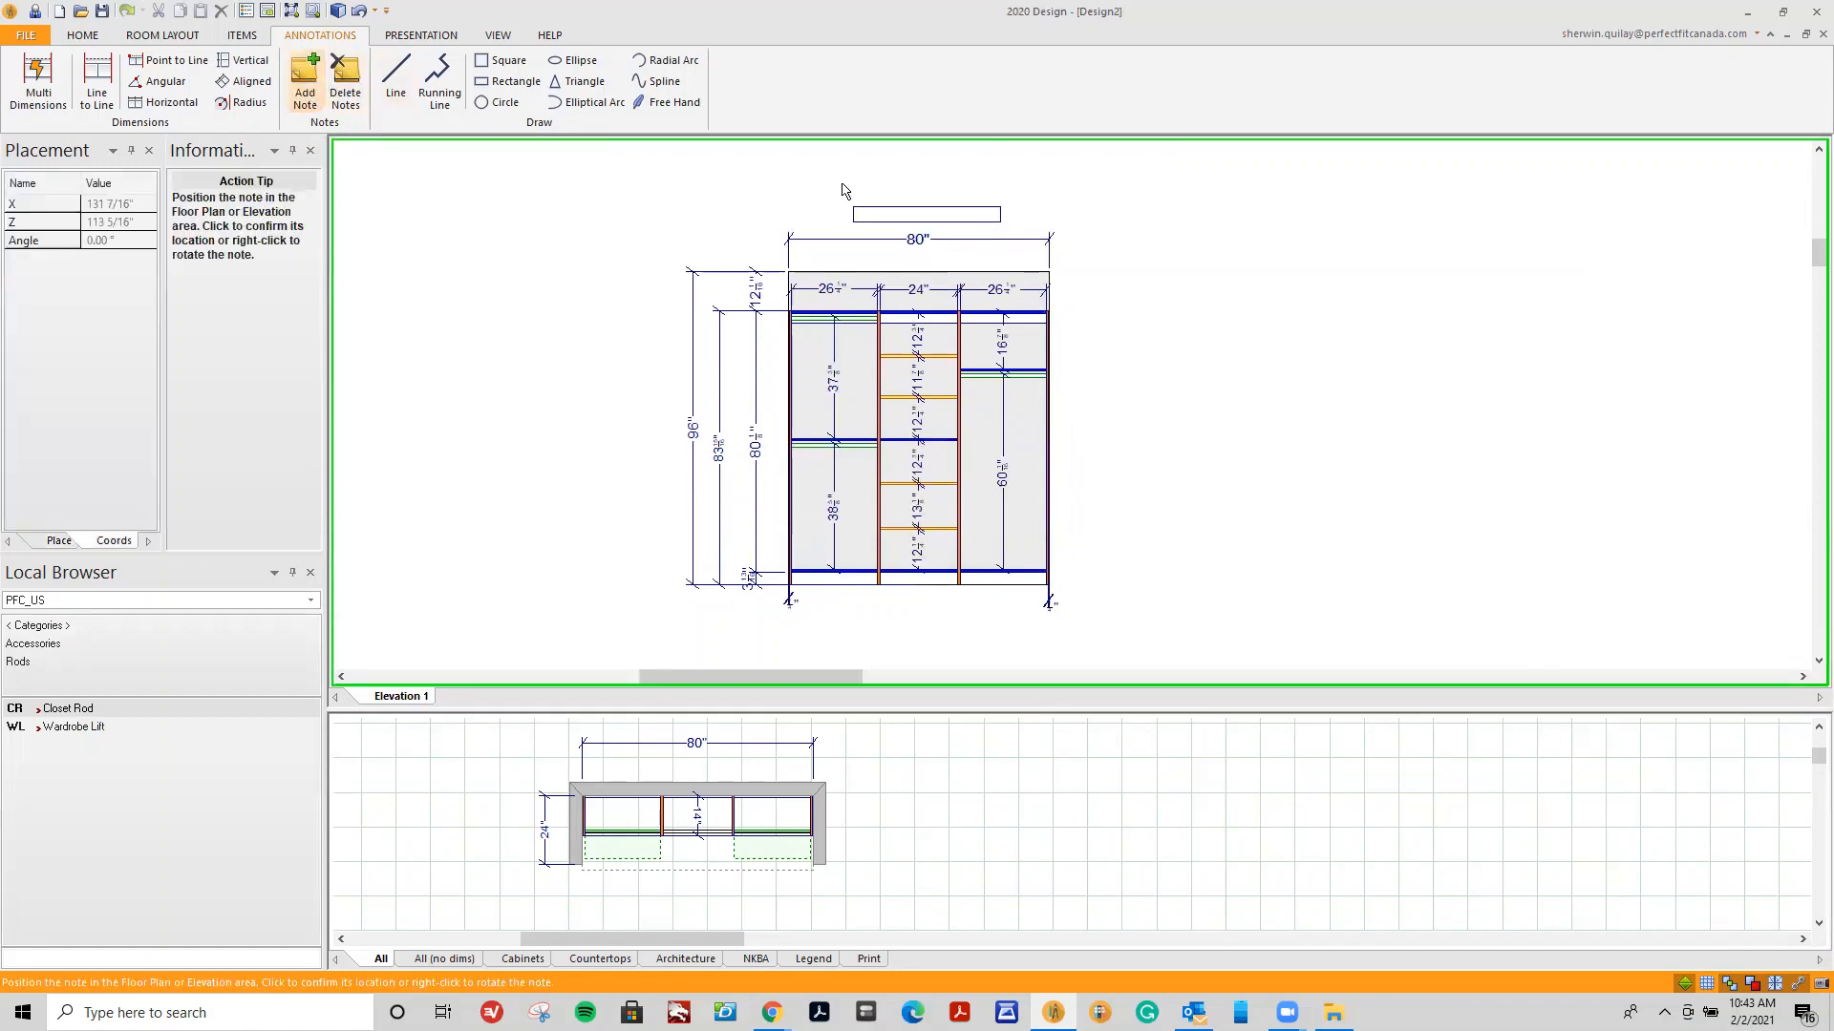
left_click(849, 209)
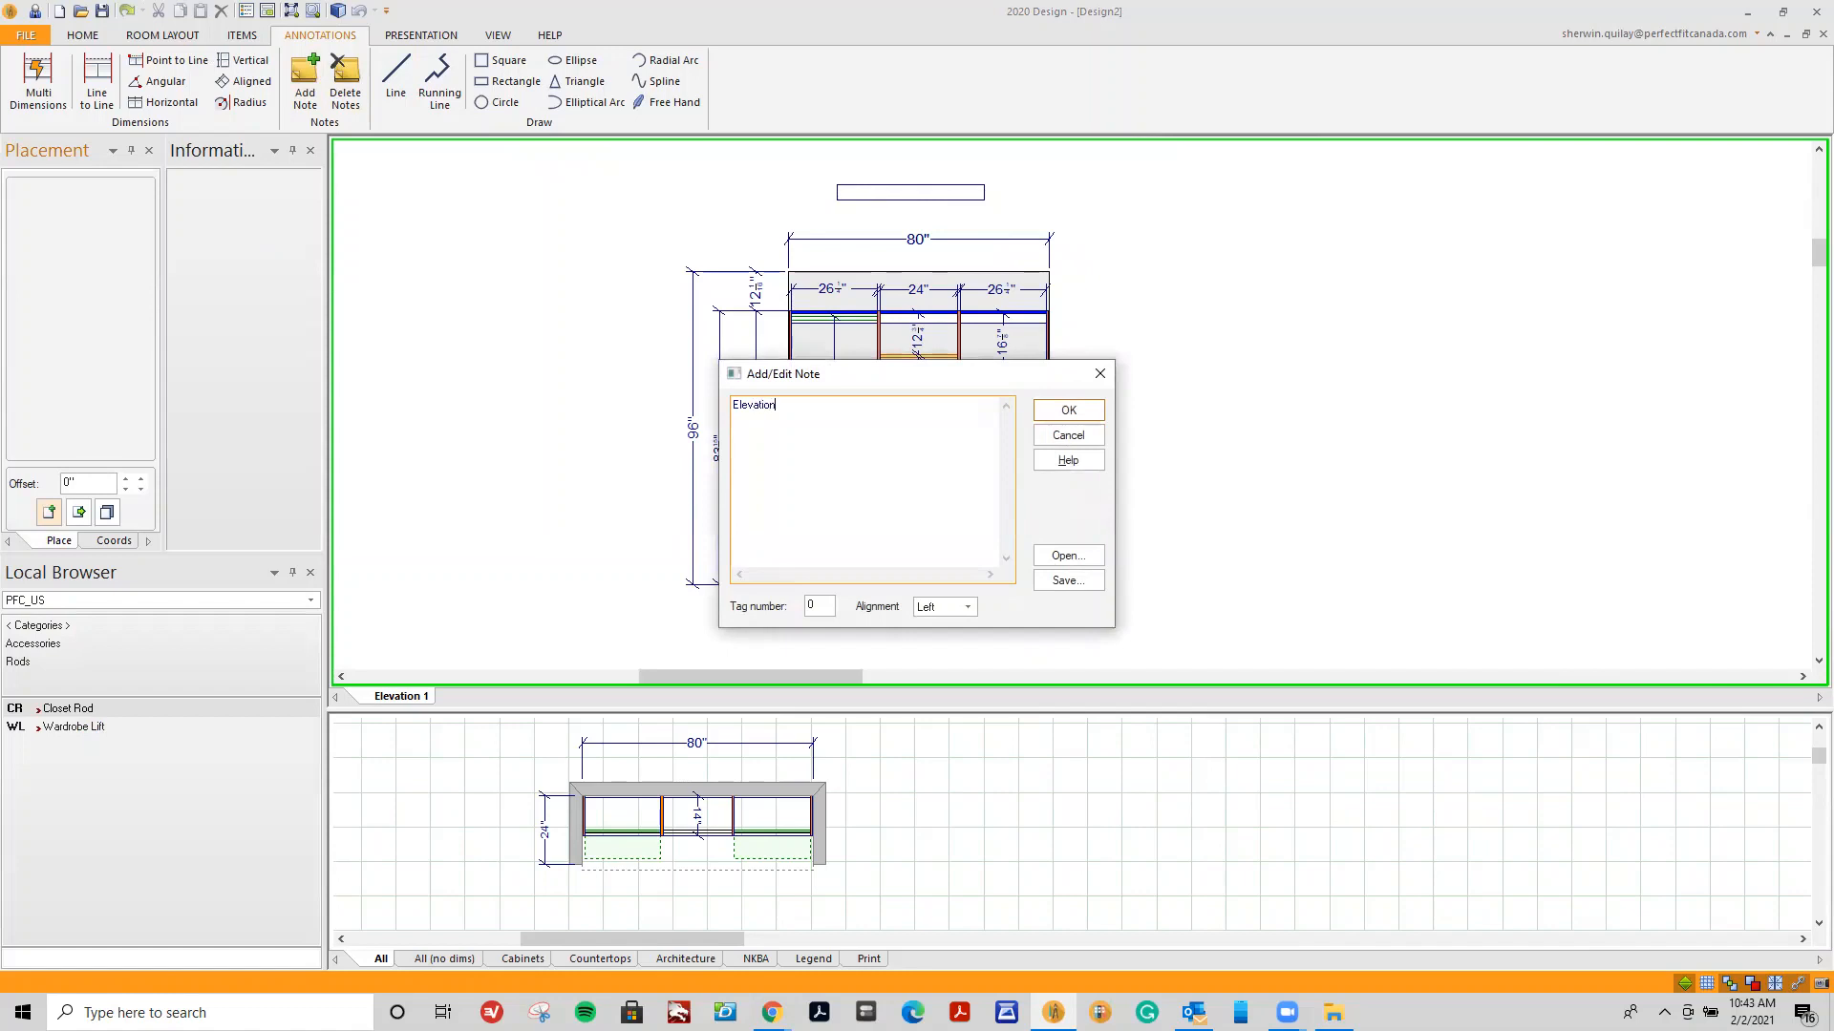
left_click(1068, 410)
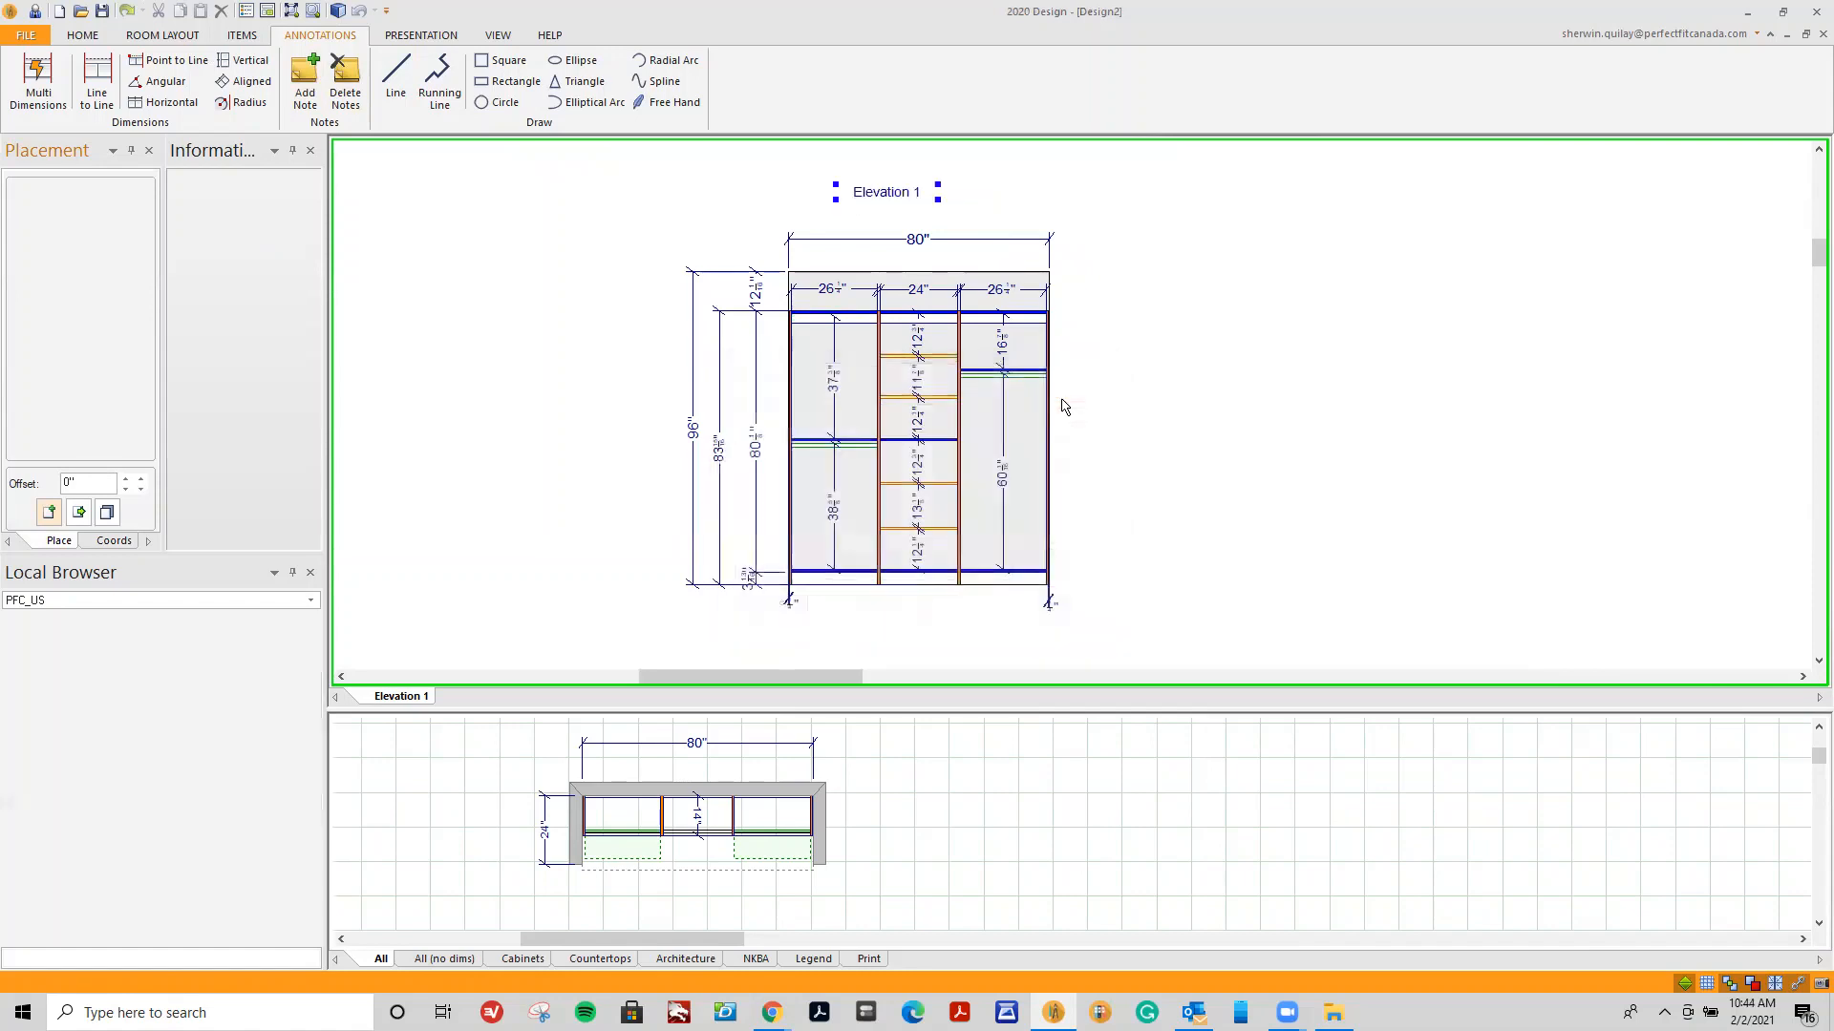
left_click_drag(902, 205, 921, 207)
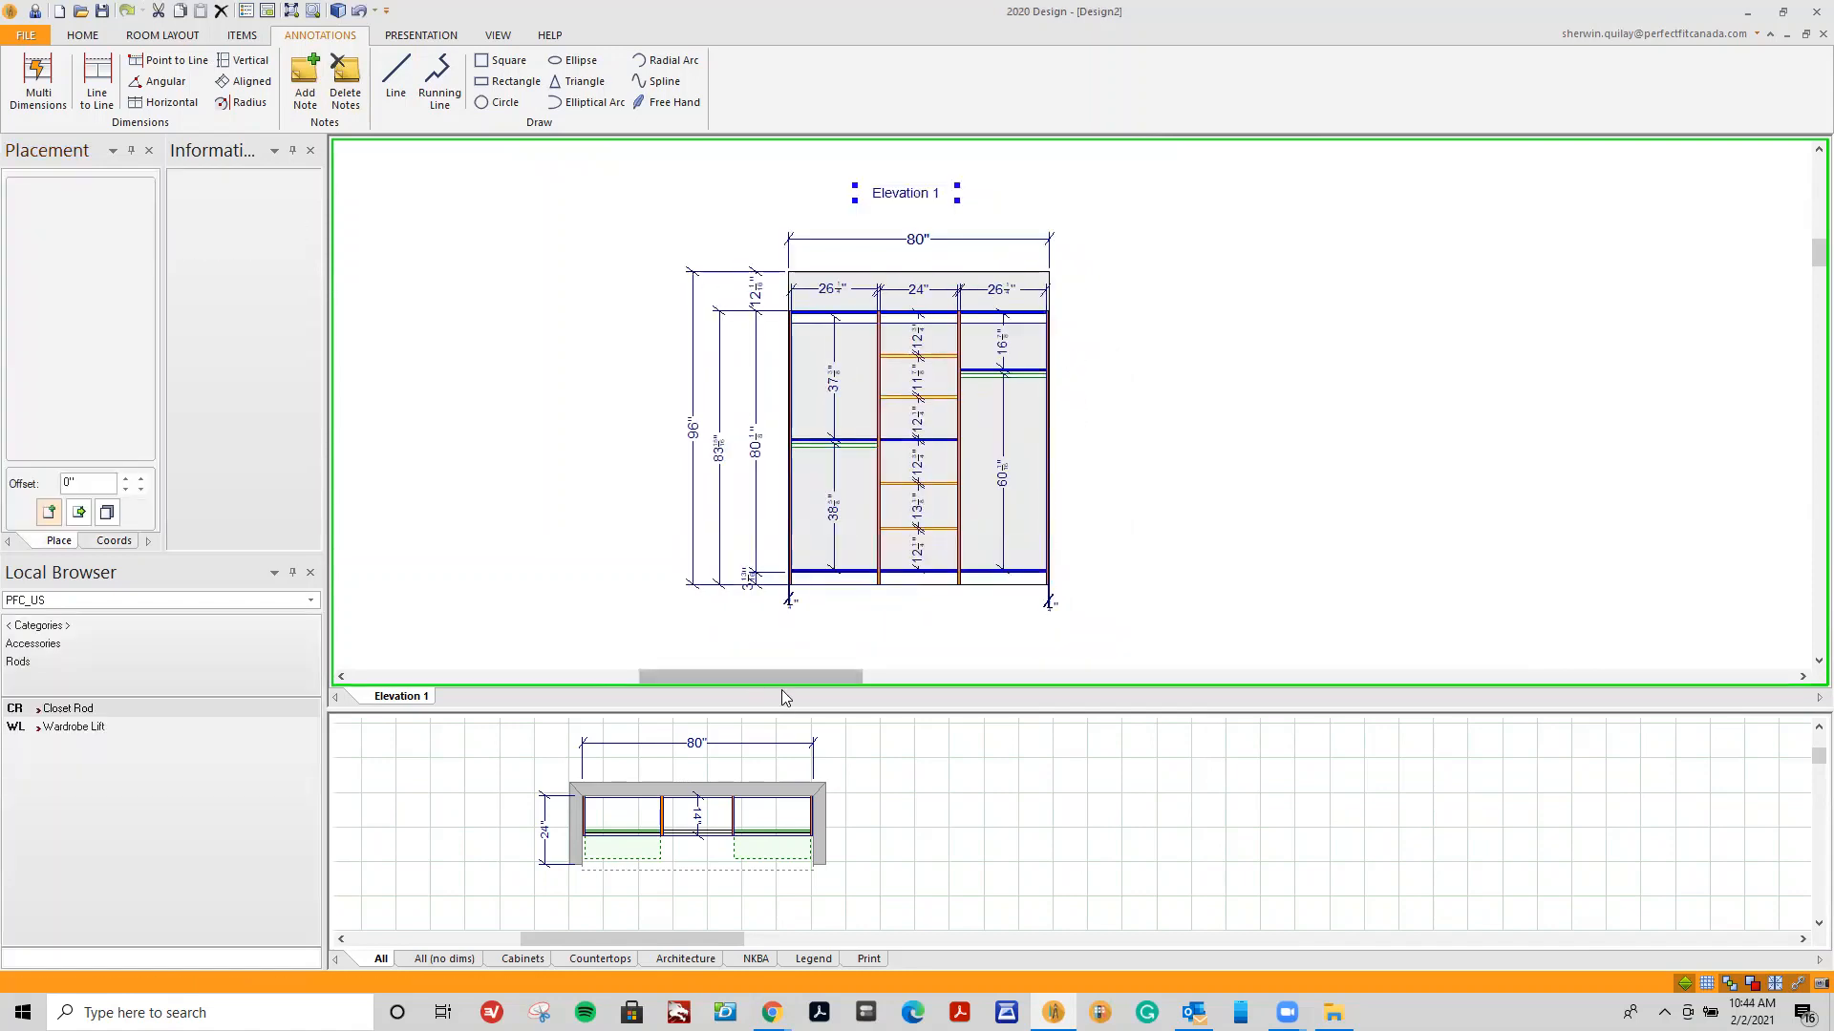
Enlarge the plan pane, add a centred note "Elevation 1" above the plan, and nudge the elevation's note closer to its drawing.
left_click_drag(795, 712, 795, 656)
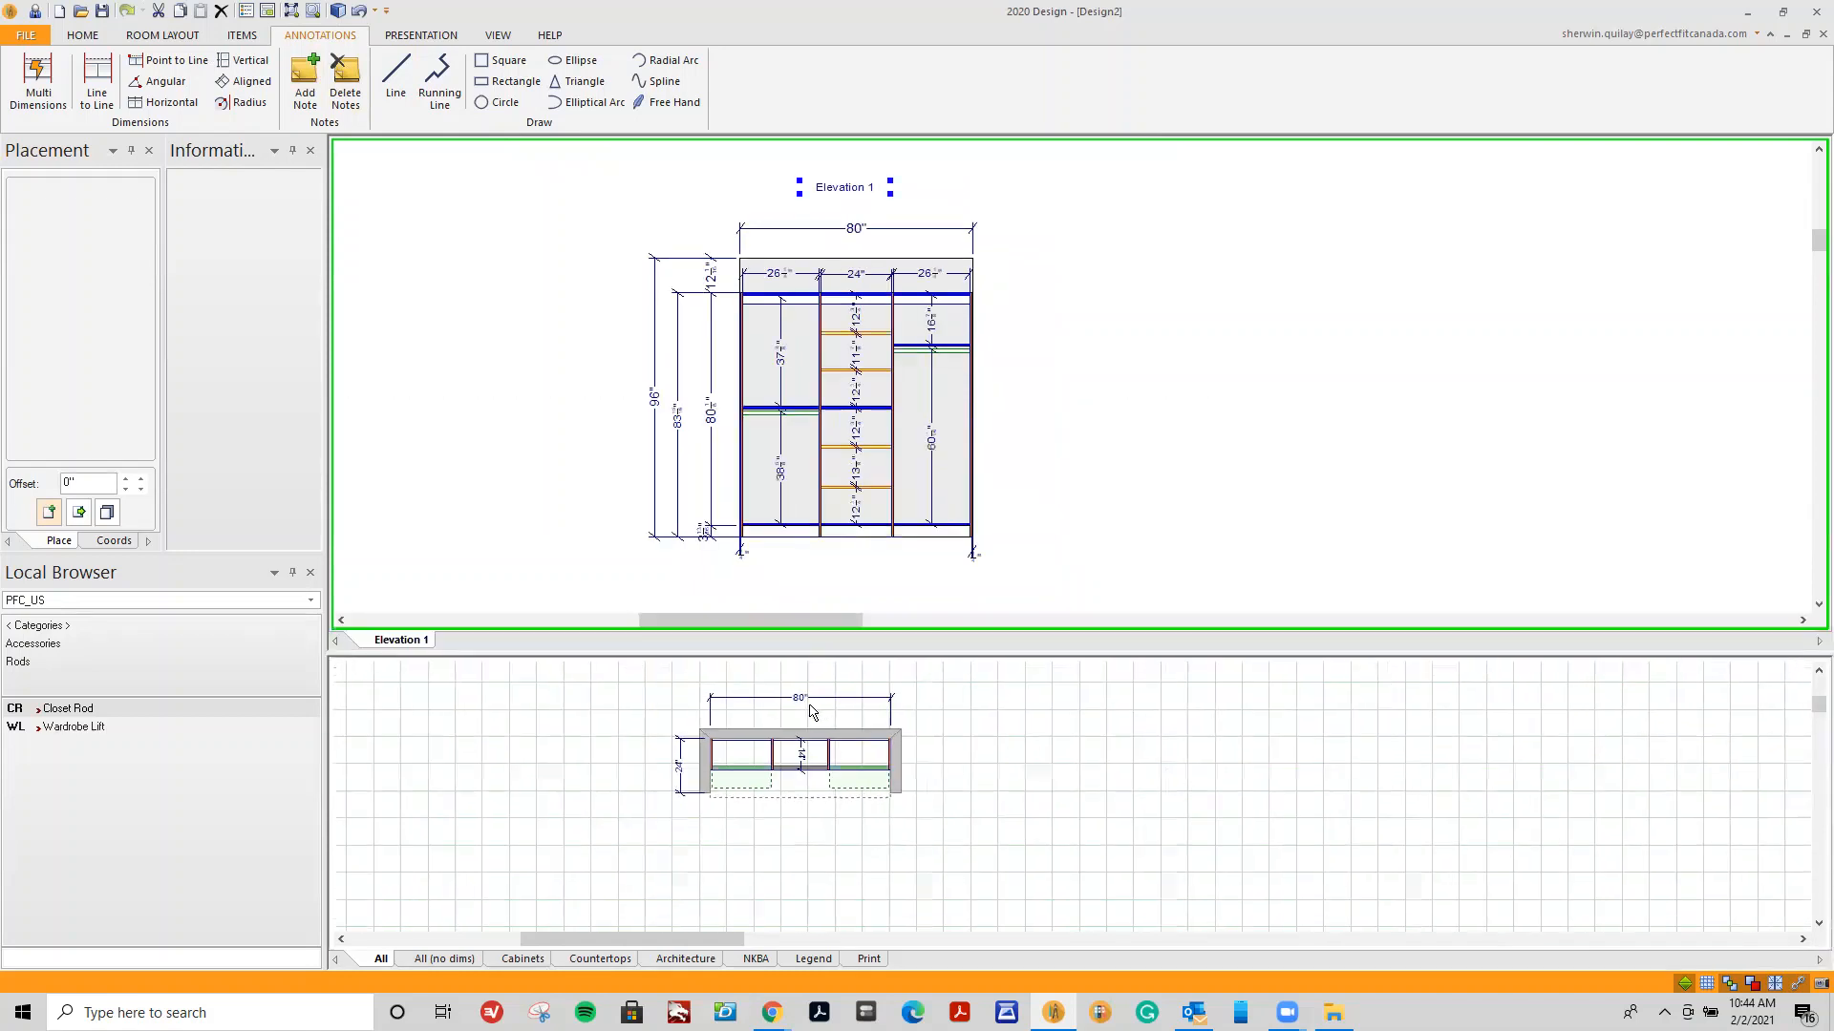
left_click(304, 81)
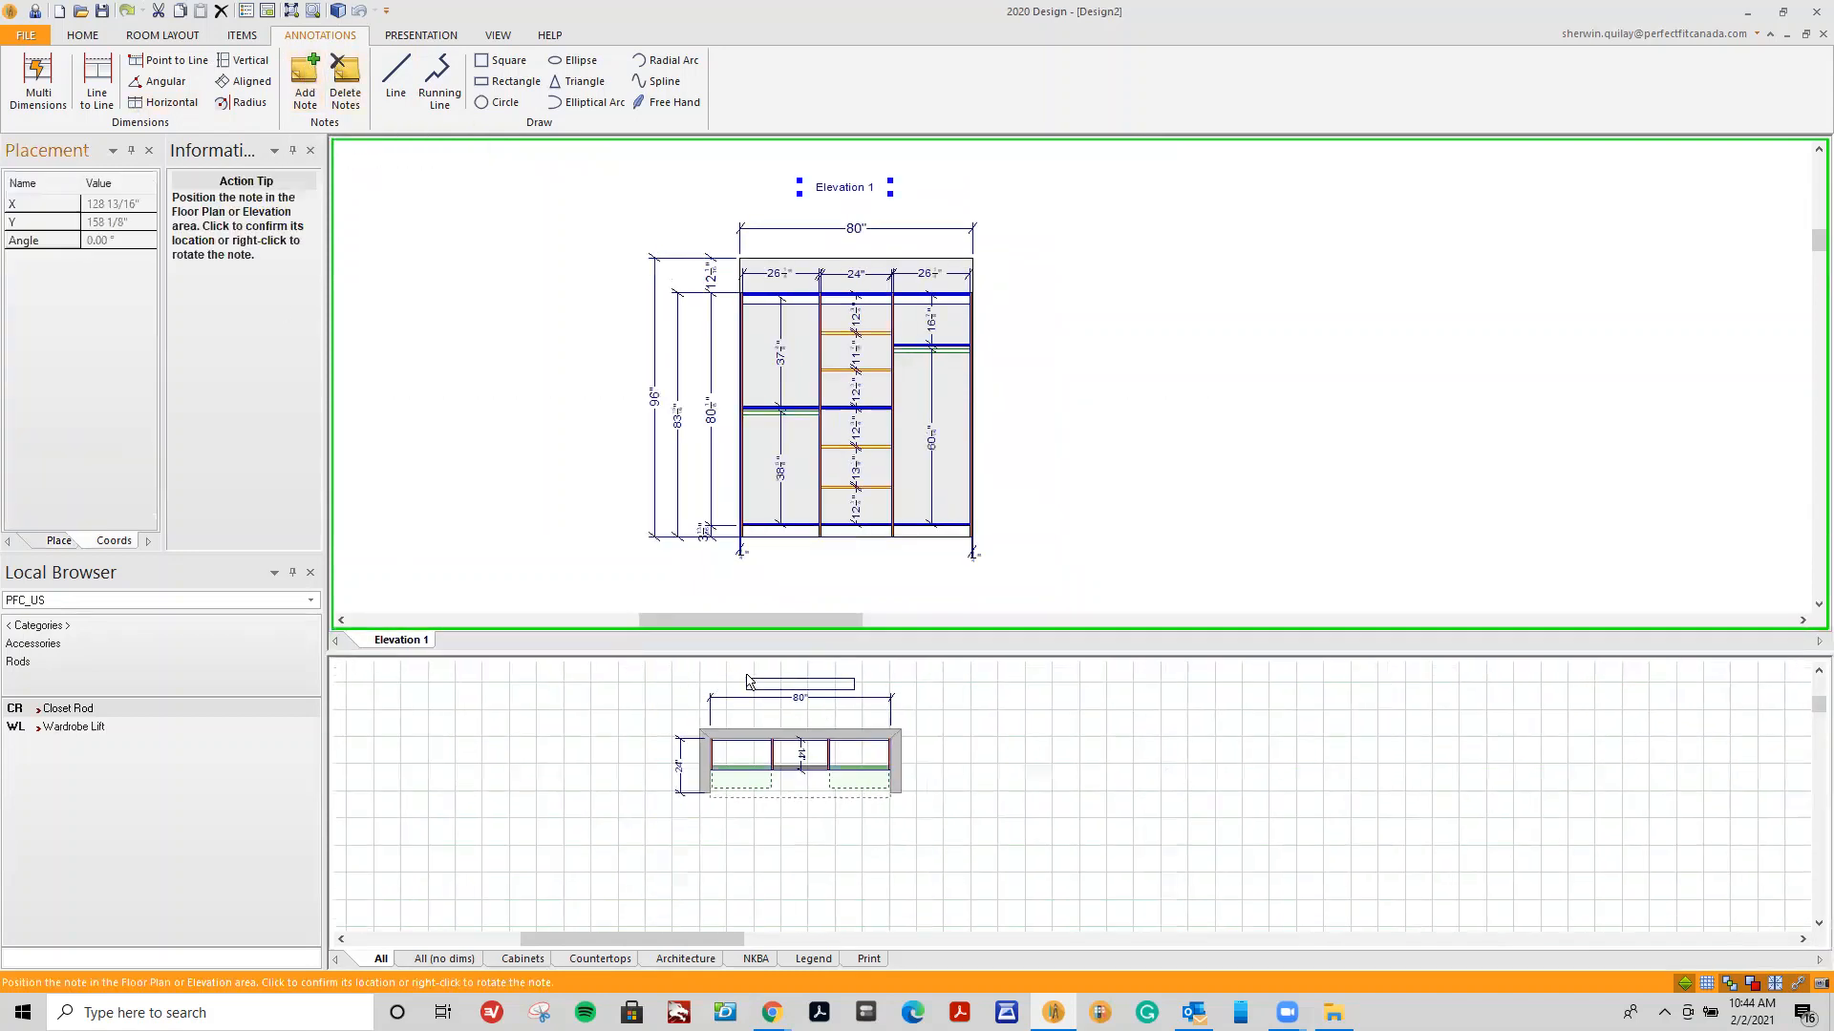
left_click(750, 680)
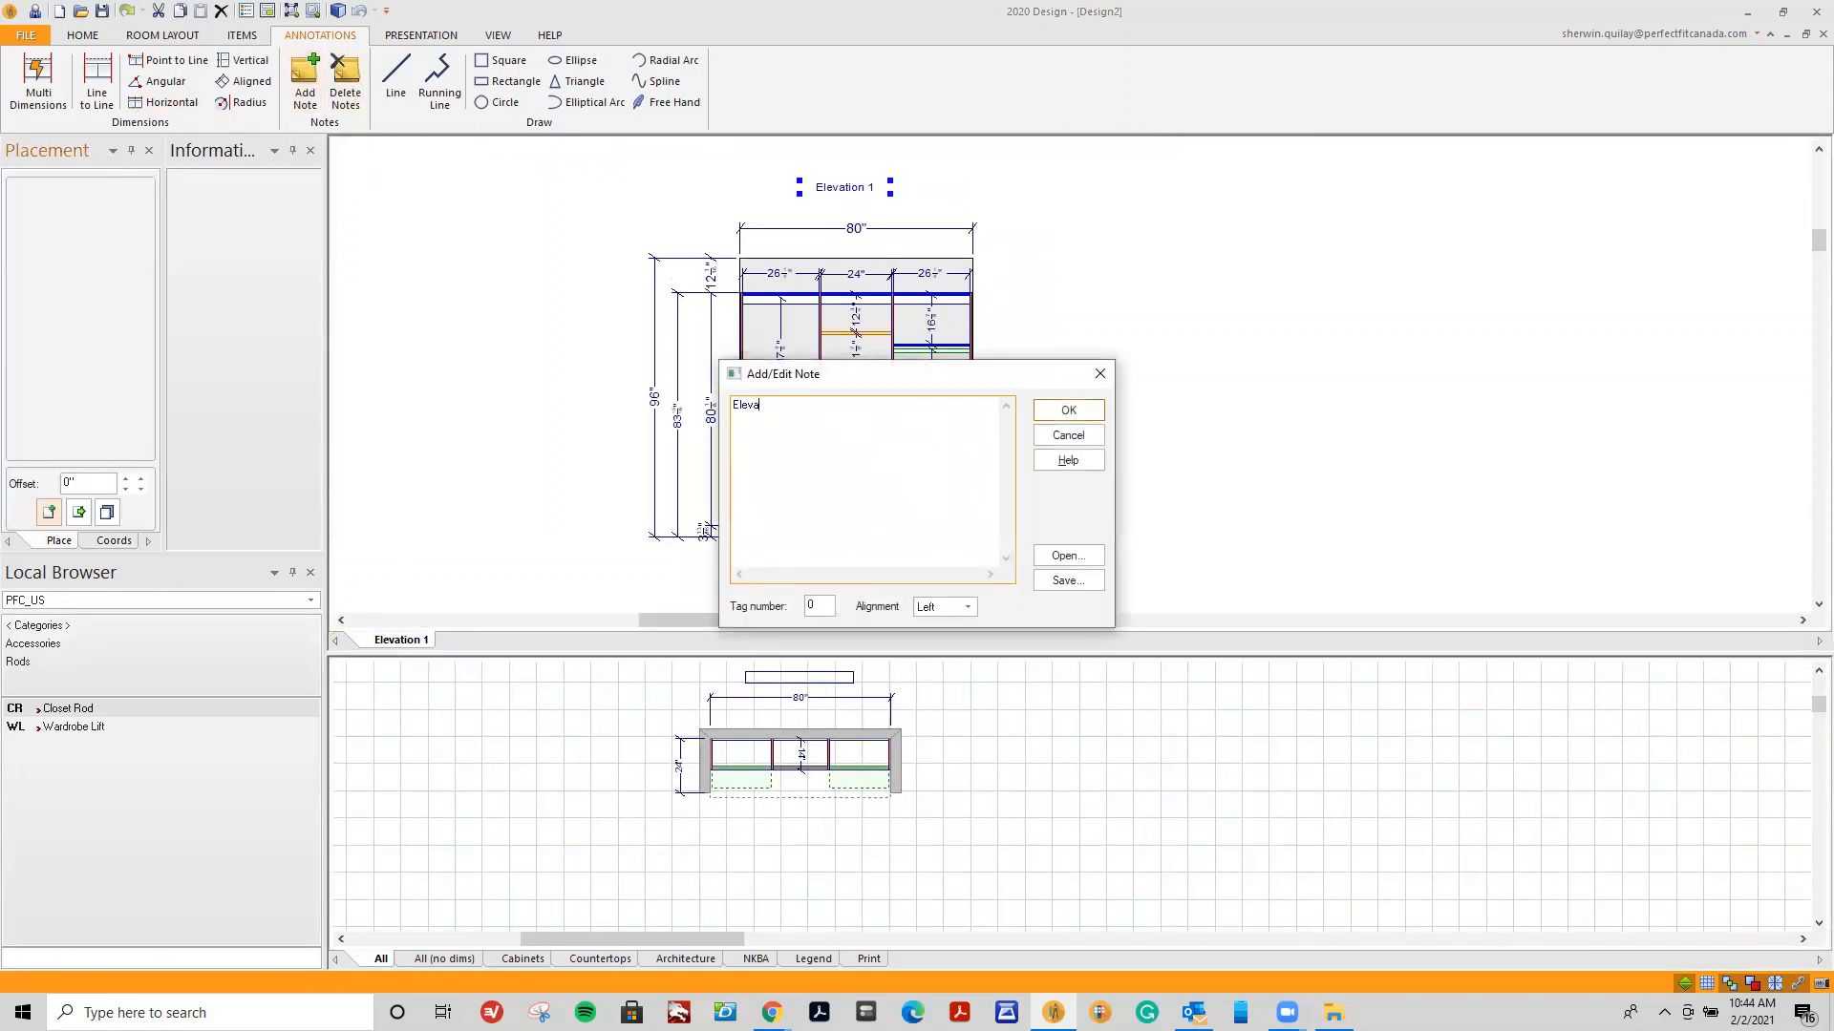
type("Elevation 1")
left_click(1068, 410)
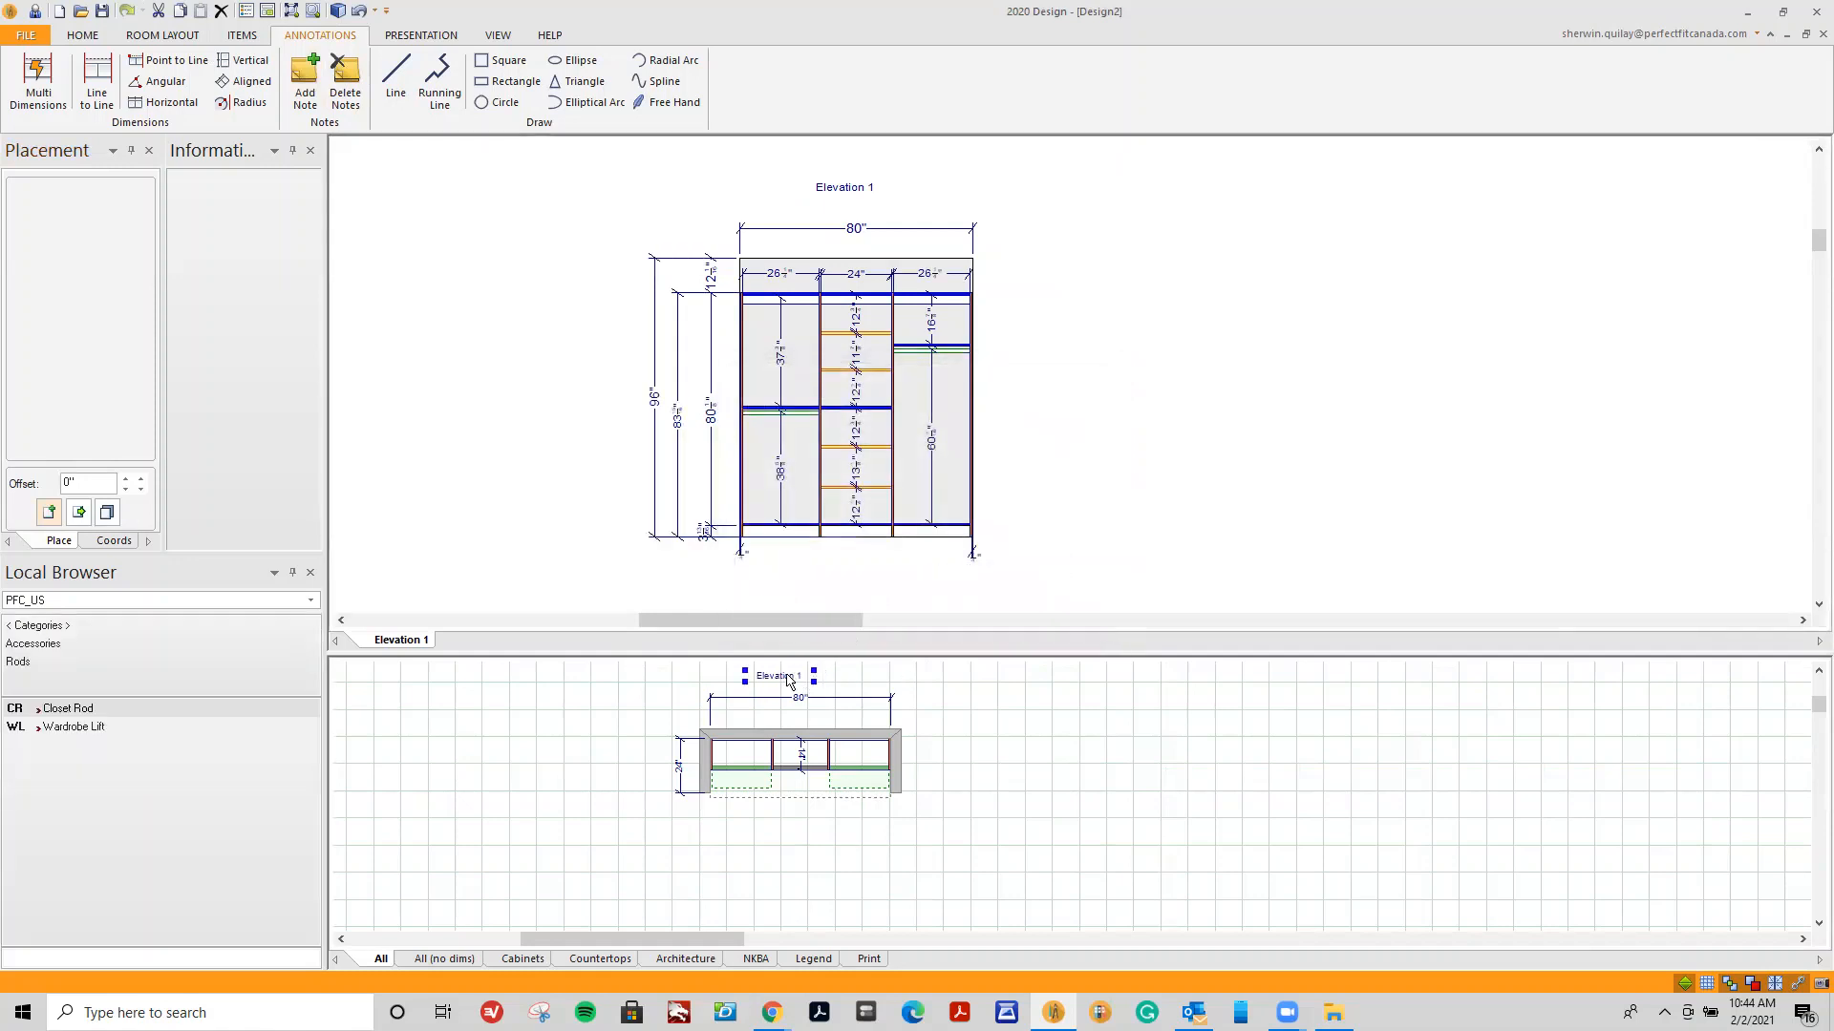
left_click_drag(790, 678, 810, 676)
left_click(848, 194)
left_click(848, 194)
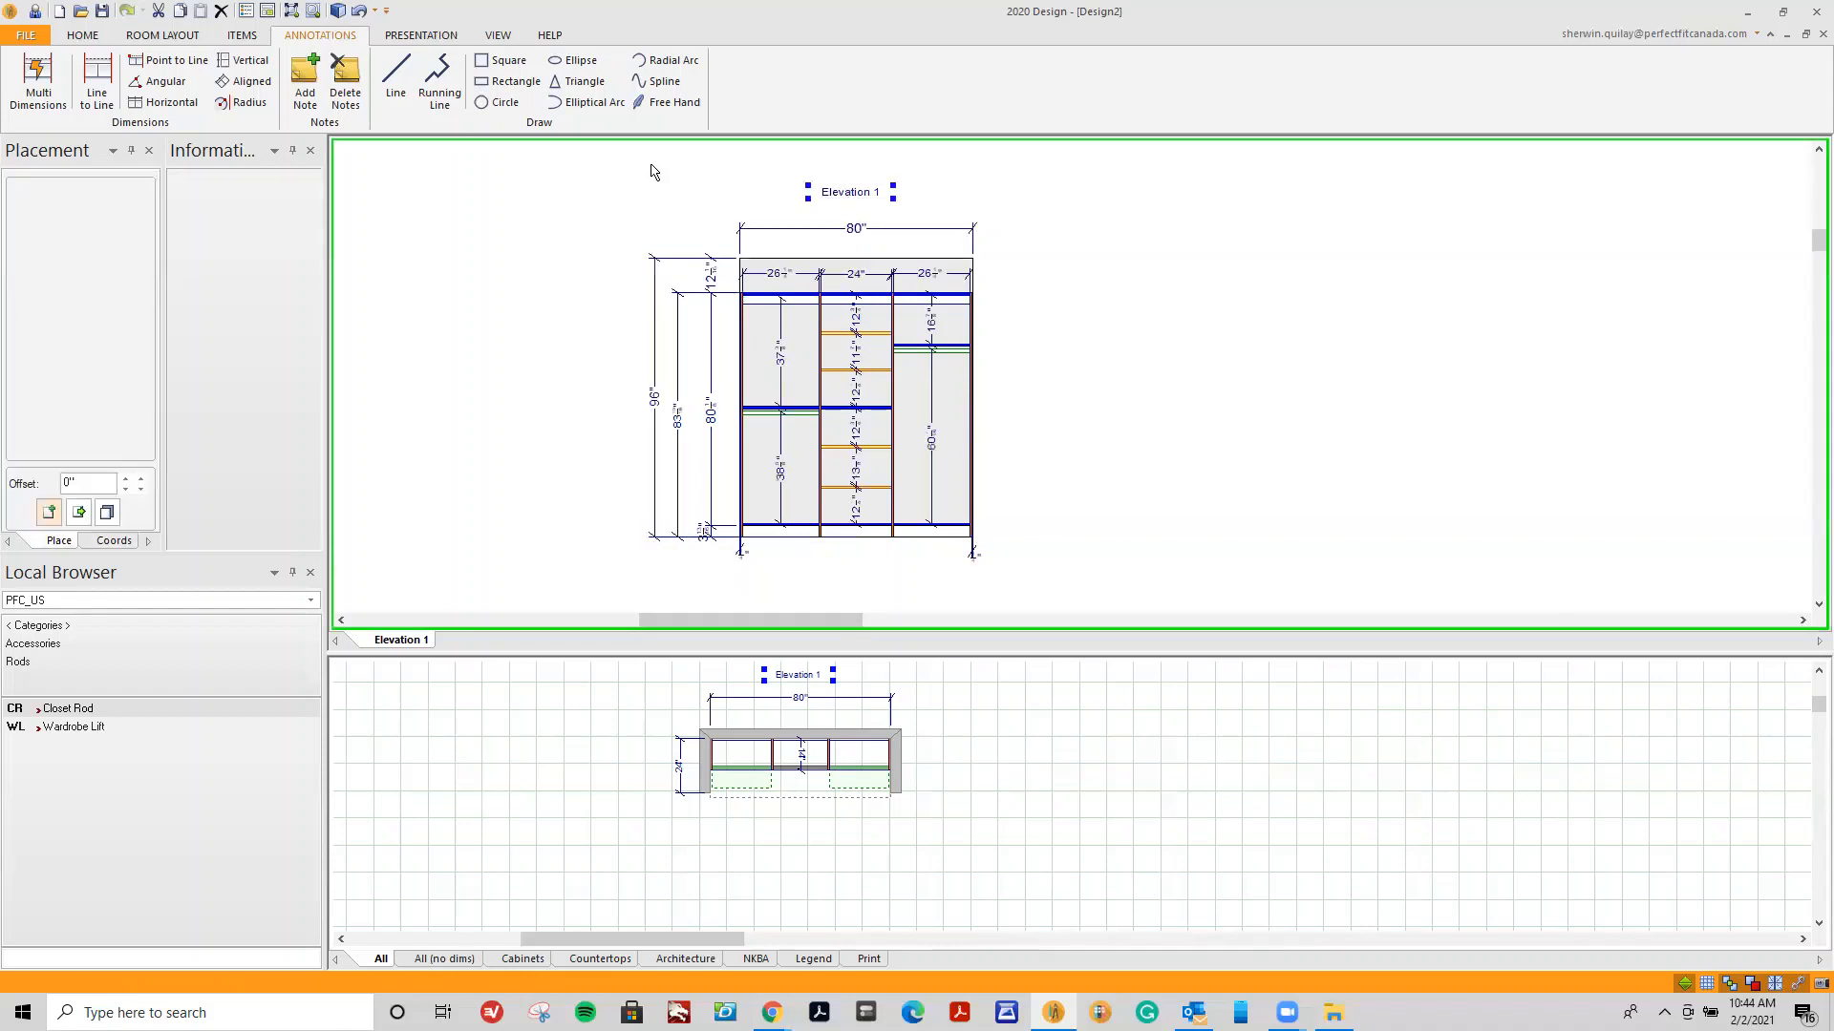
Start a new note below the plan and load its text from Template.txt.
left_click(304, 81)
left_click(785, 827)
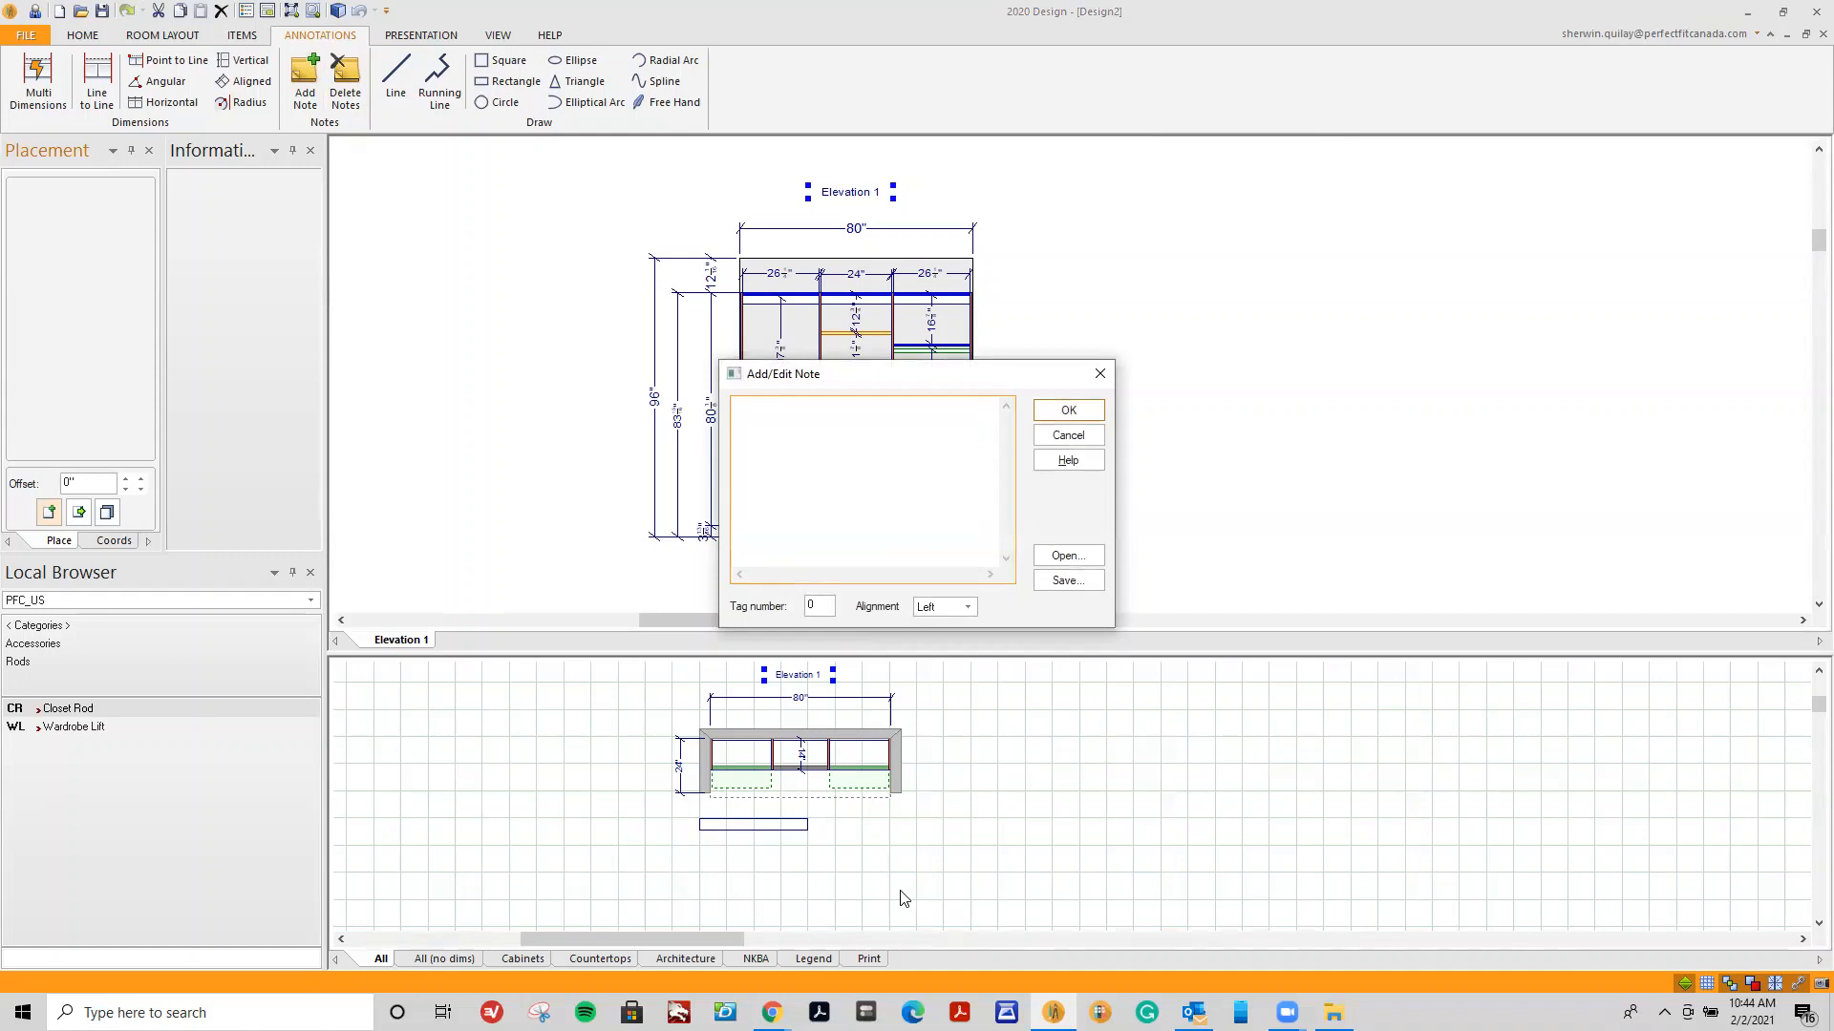
left_click(1065, 557)
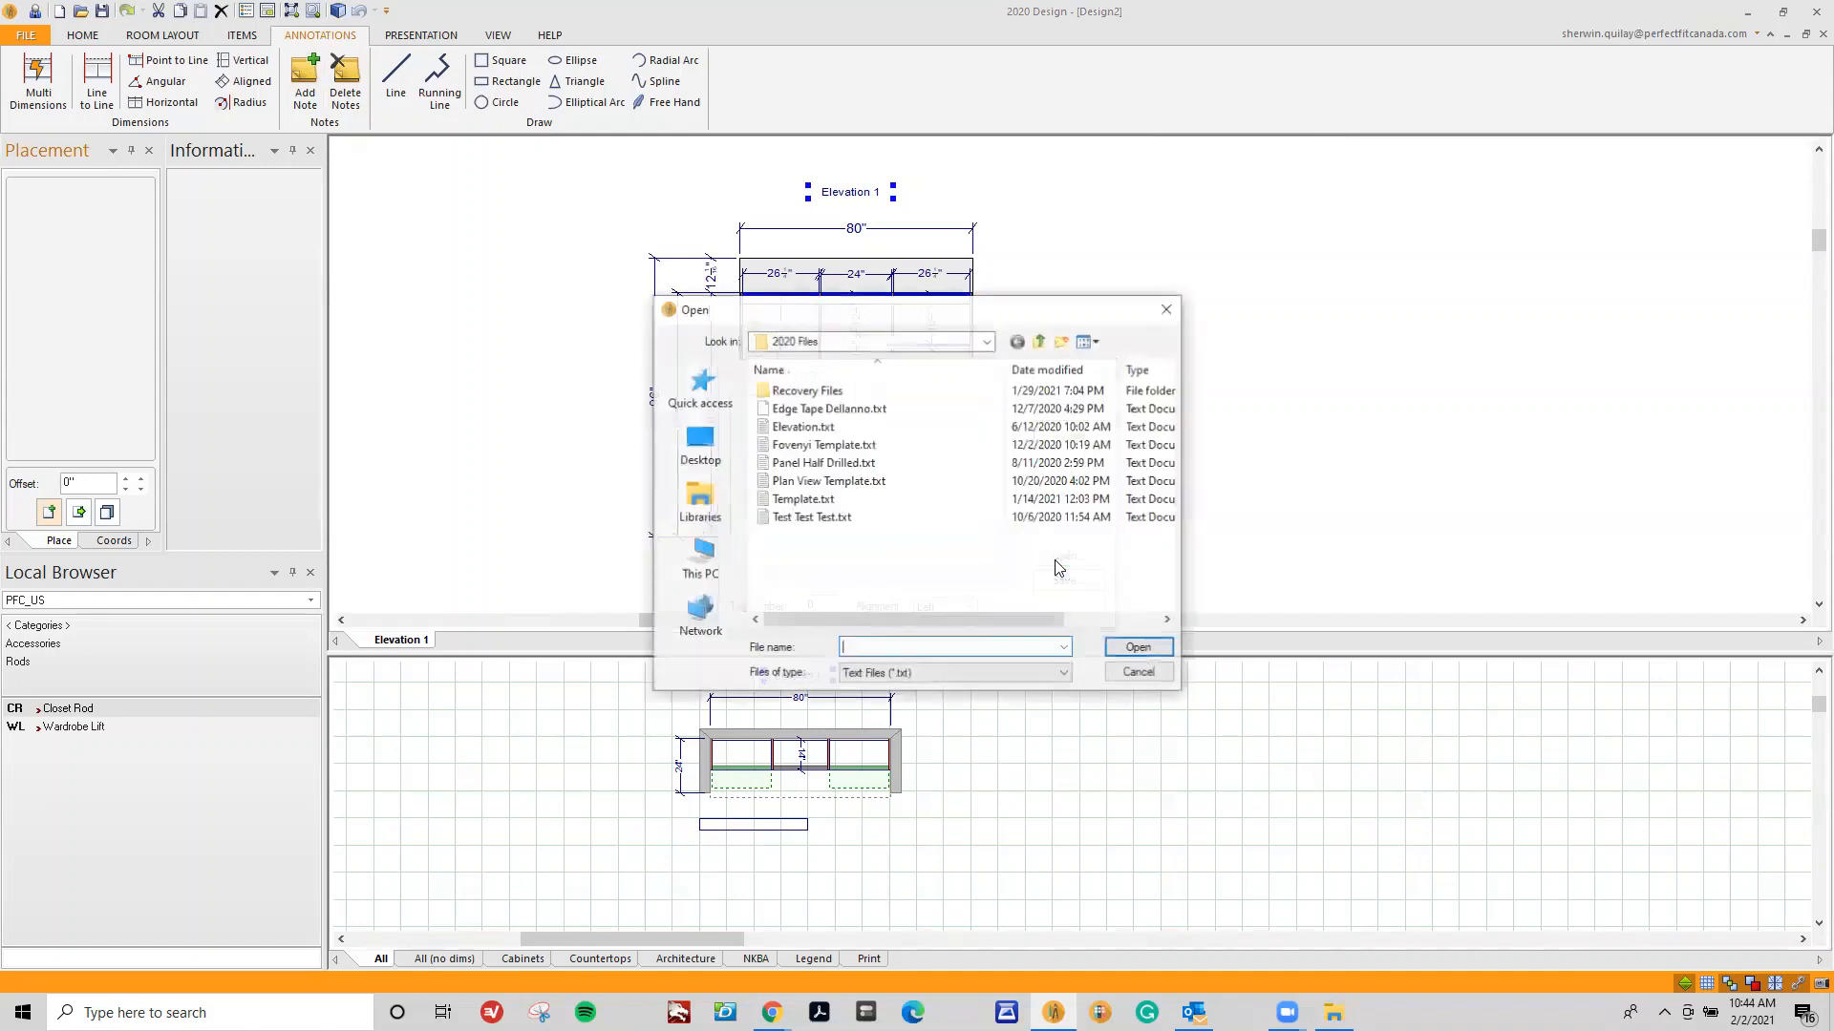
left_click(865, 498)
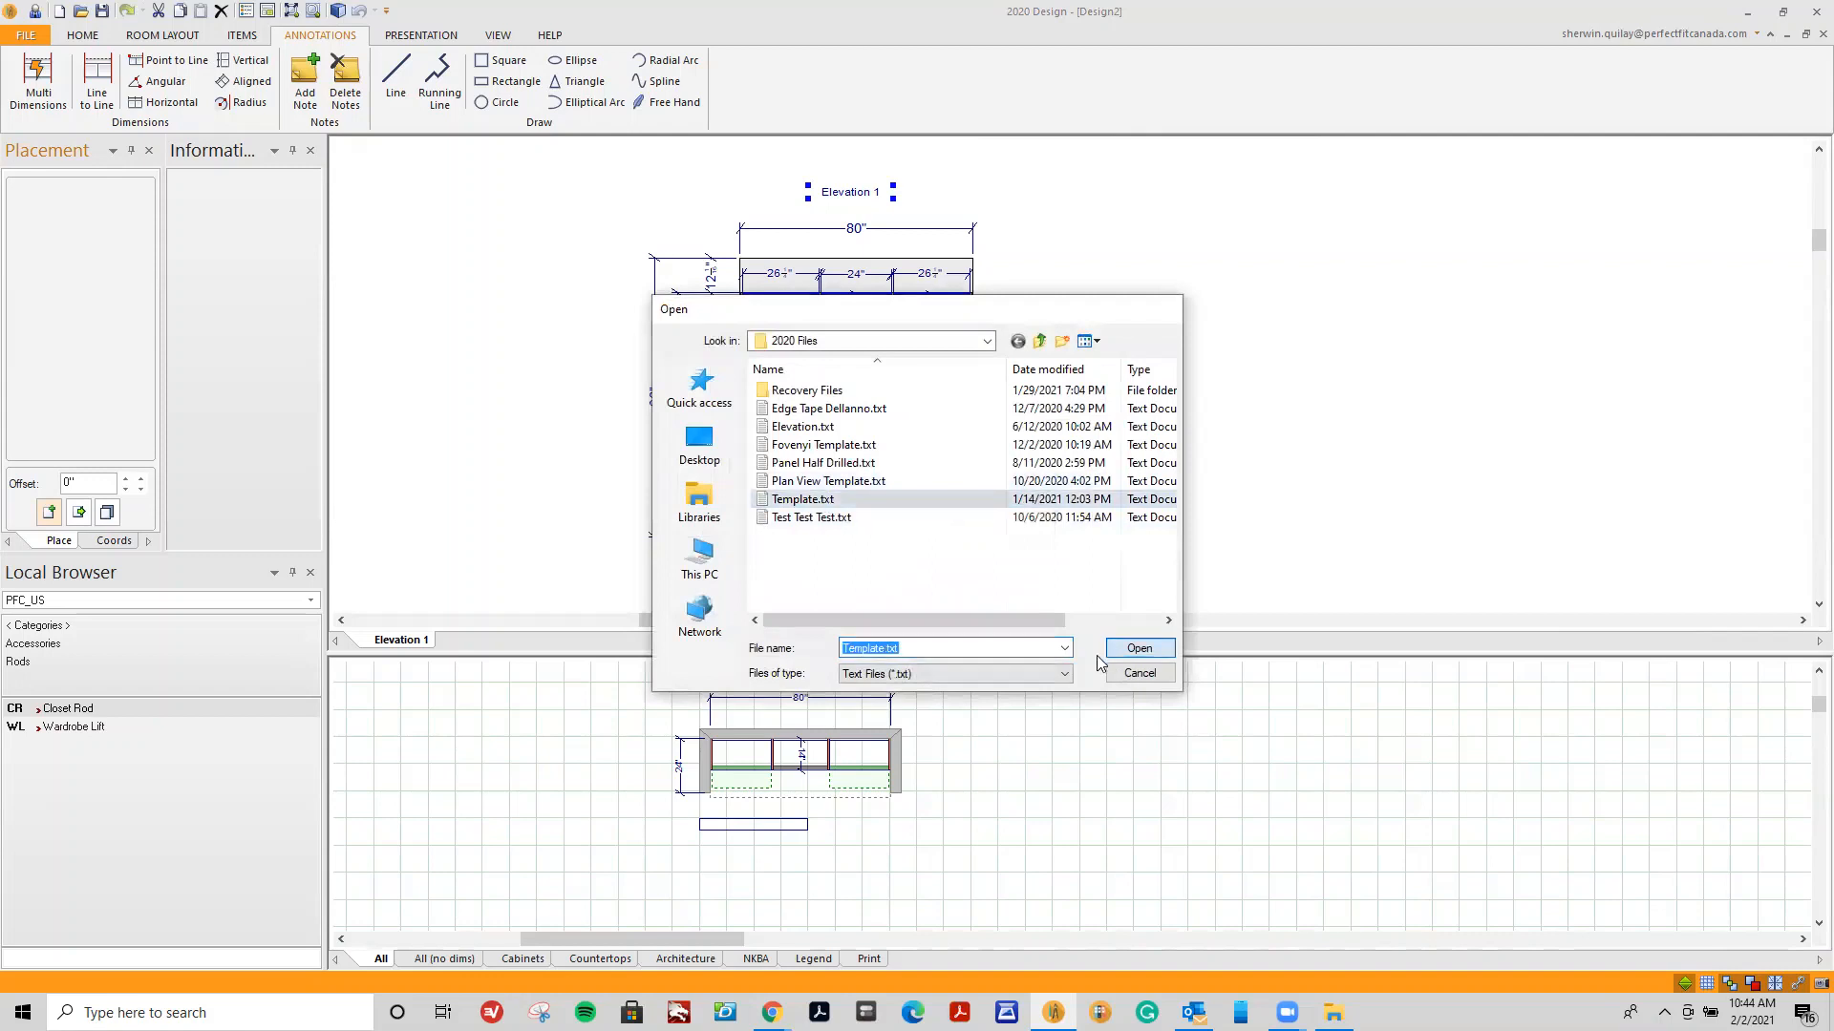
left_click(1138, 647)
Set the note's project line to the customer's guest closet title and its install height to 83 15/16", then place the note.
left_click_drag(888, 405, 787, 405)
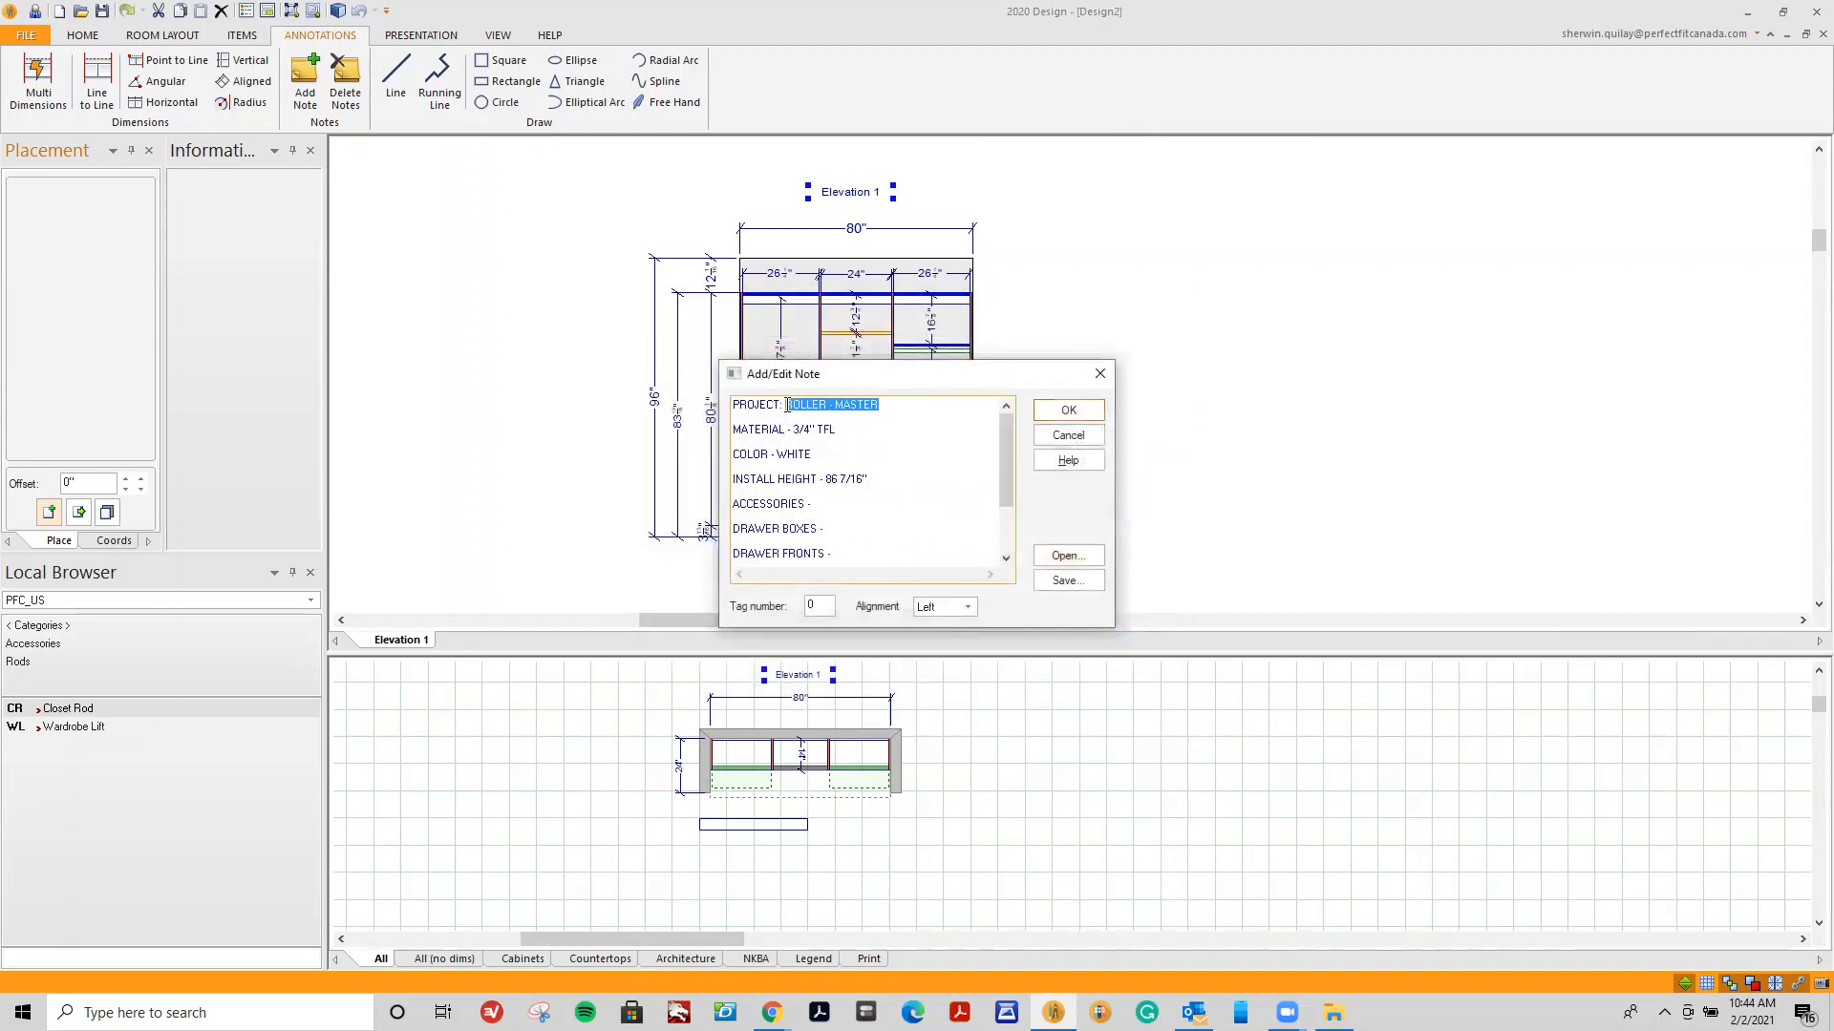
key("Delete")
type("SUSANS GUE")
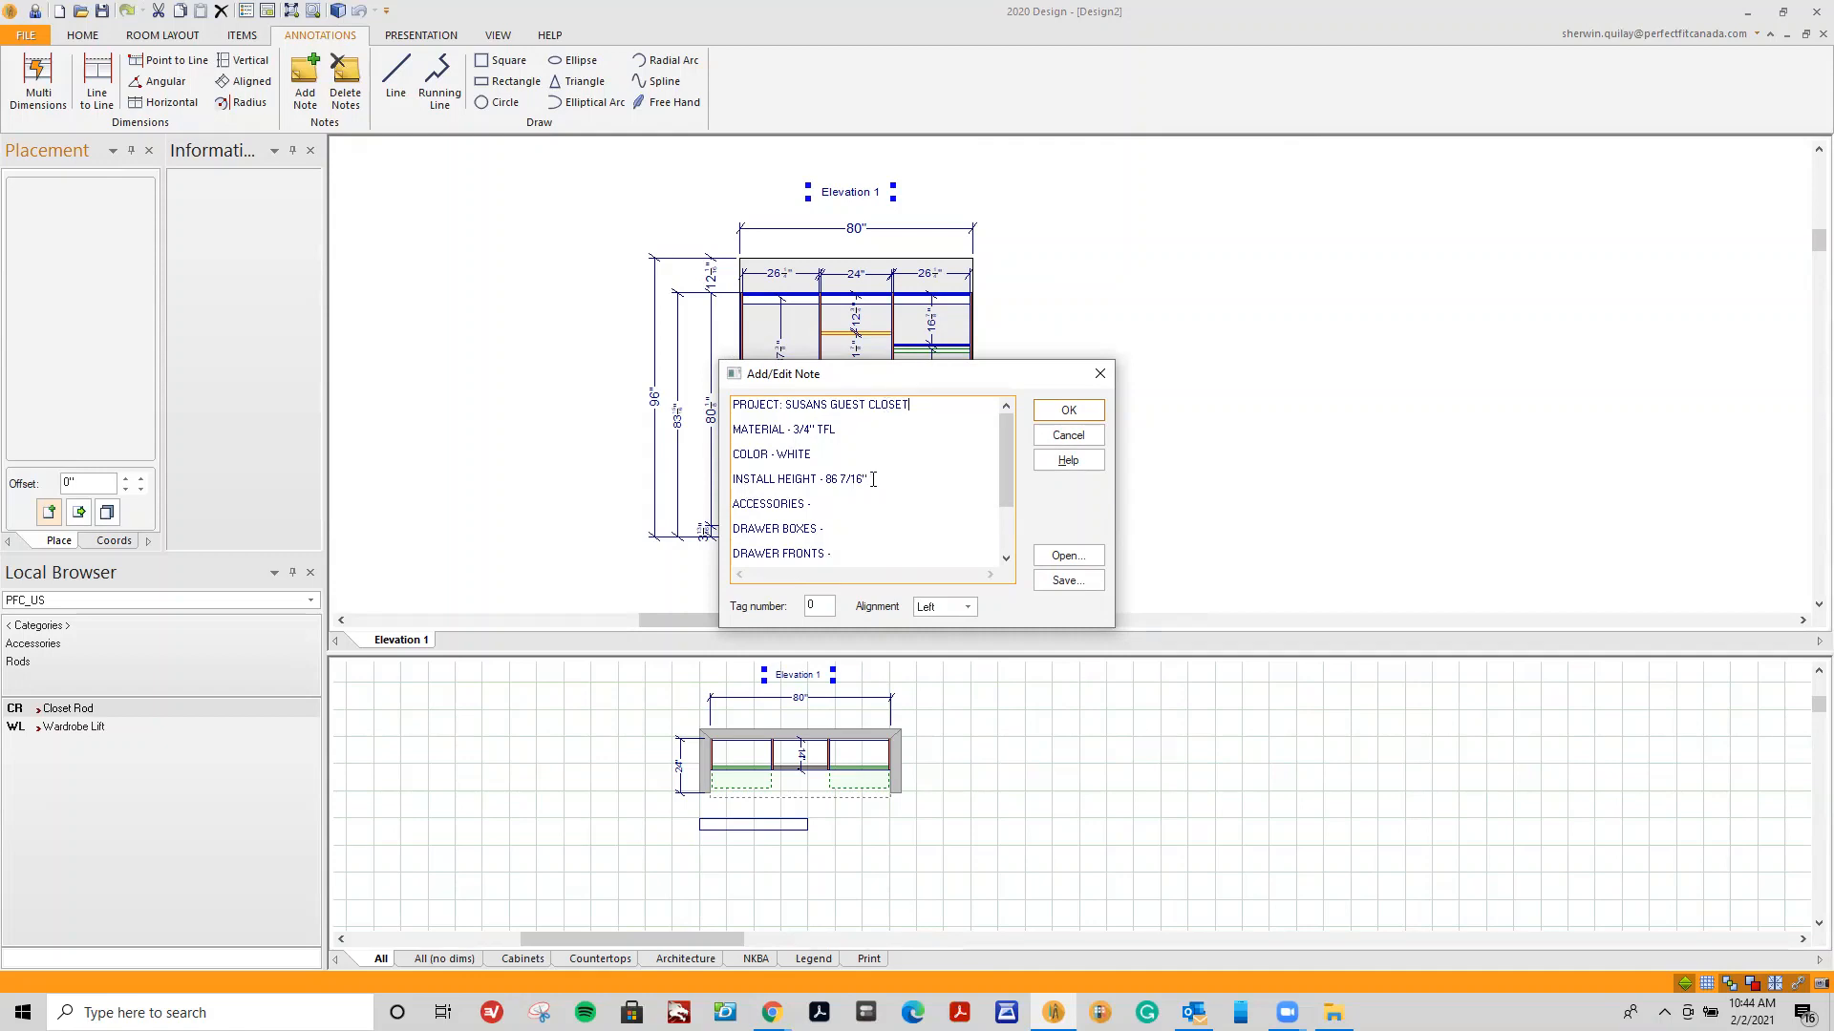
left_click_drag(873, 479, 833, 480)
key("BackSpace")
left_click_drag(1001, 452, 1001, 493)
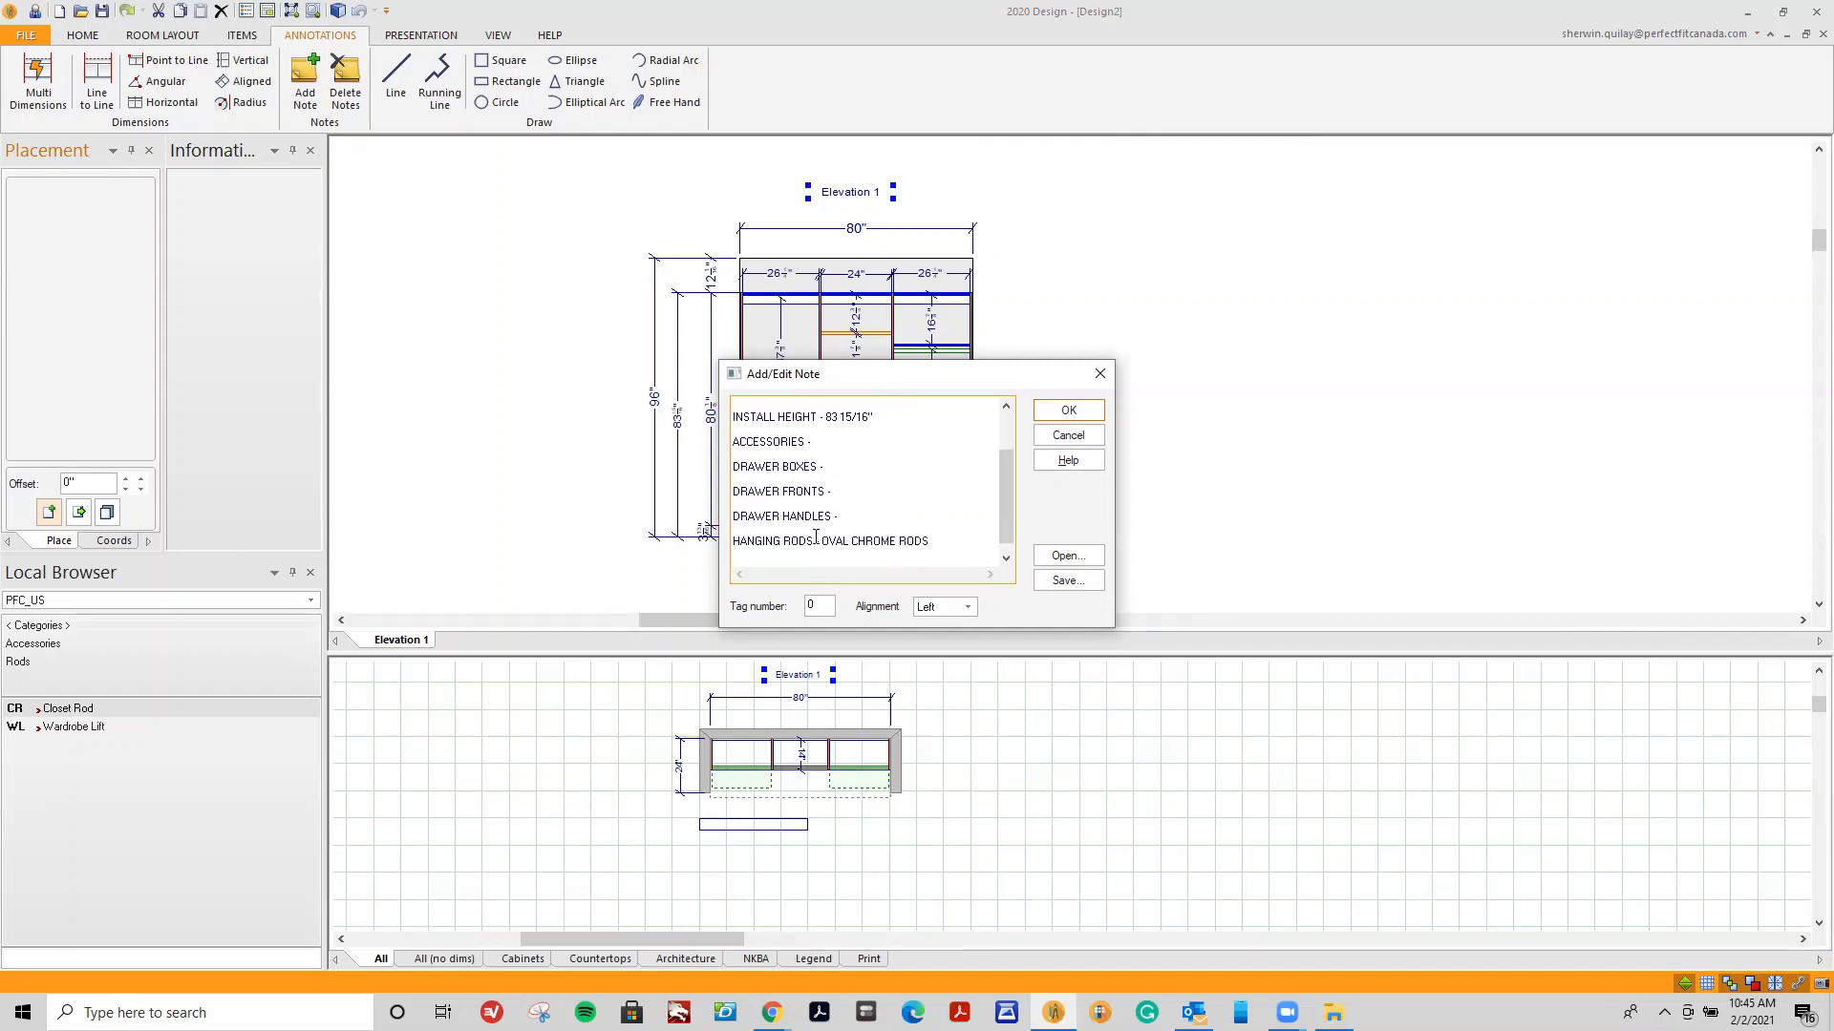
left_click(1066, 411)
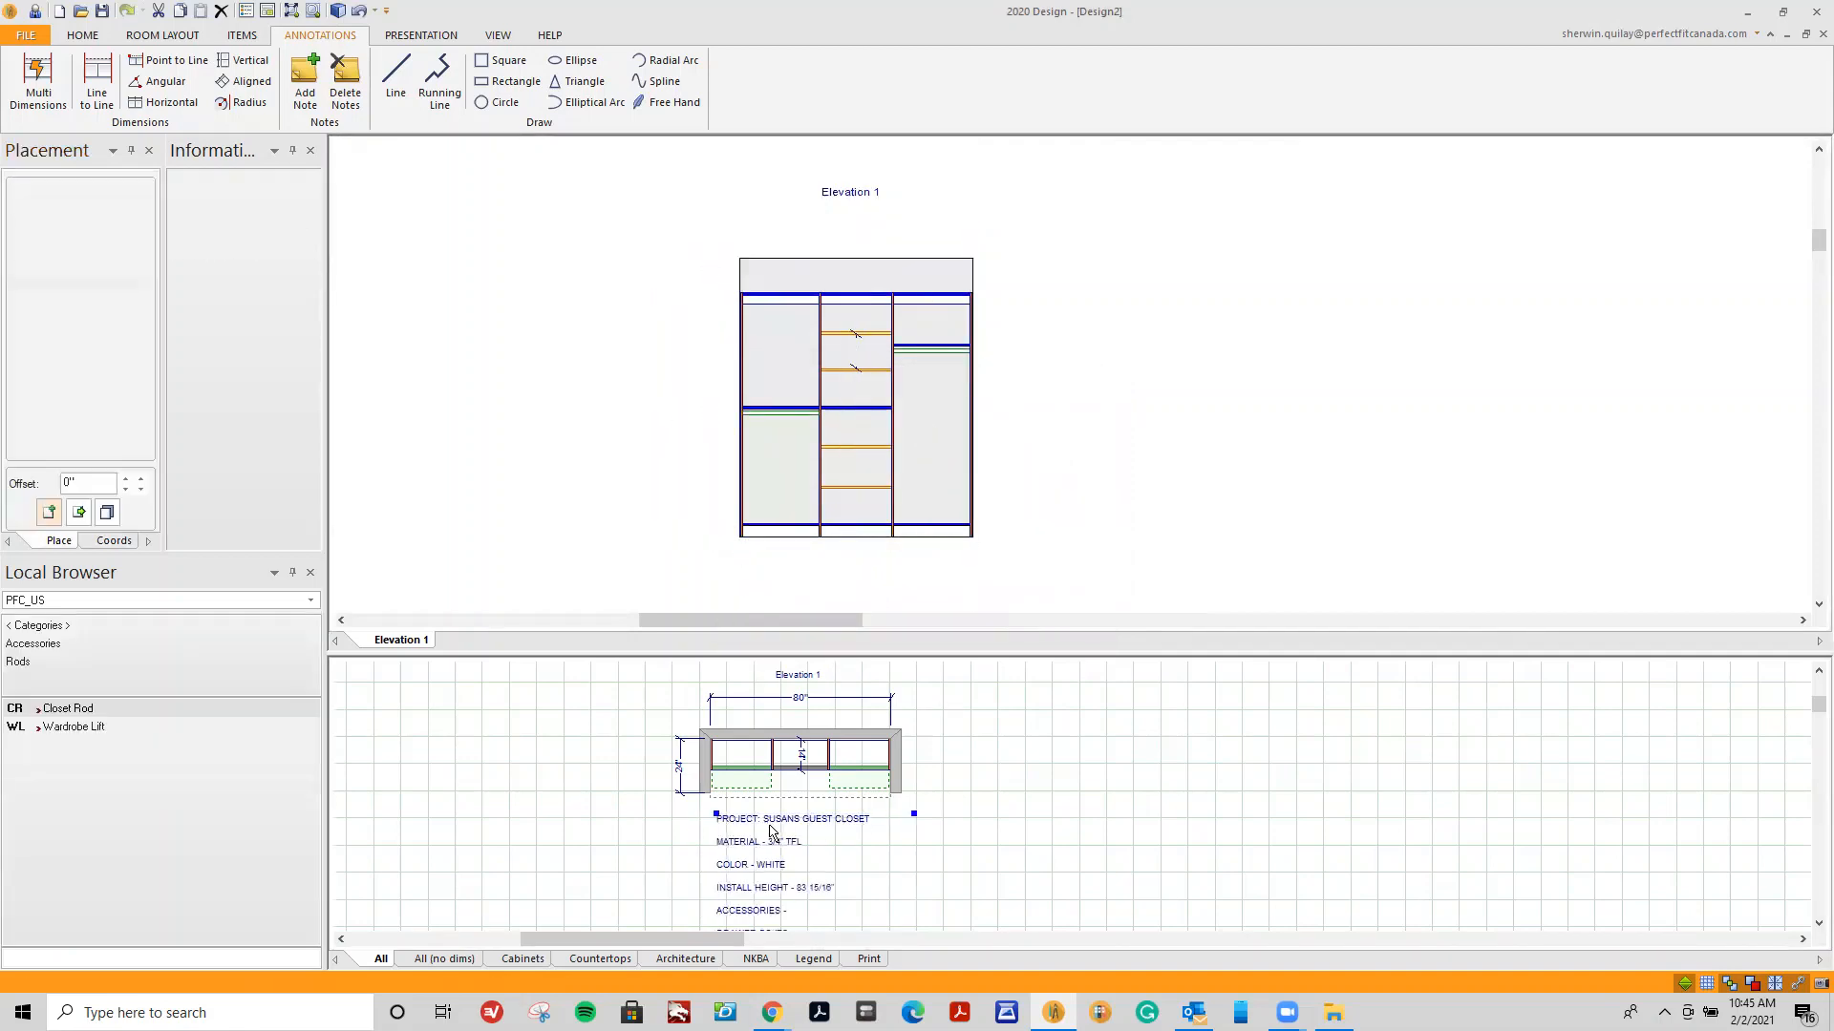
scroll(813, 863, "down", 2)
left_click(1818, 923)
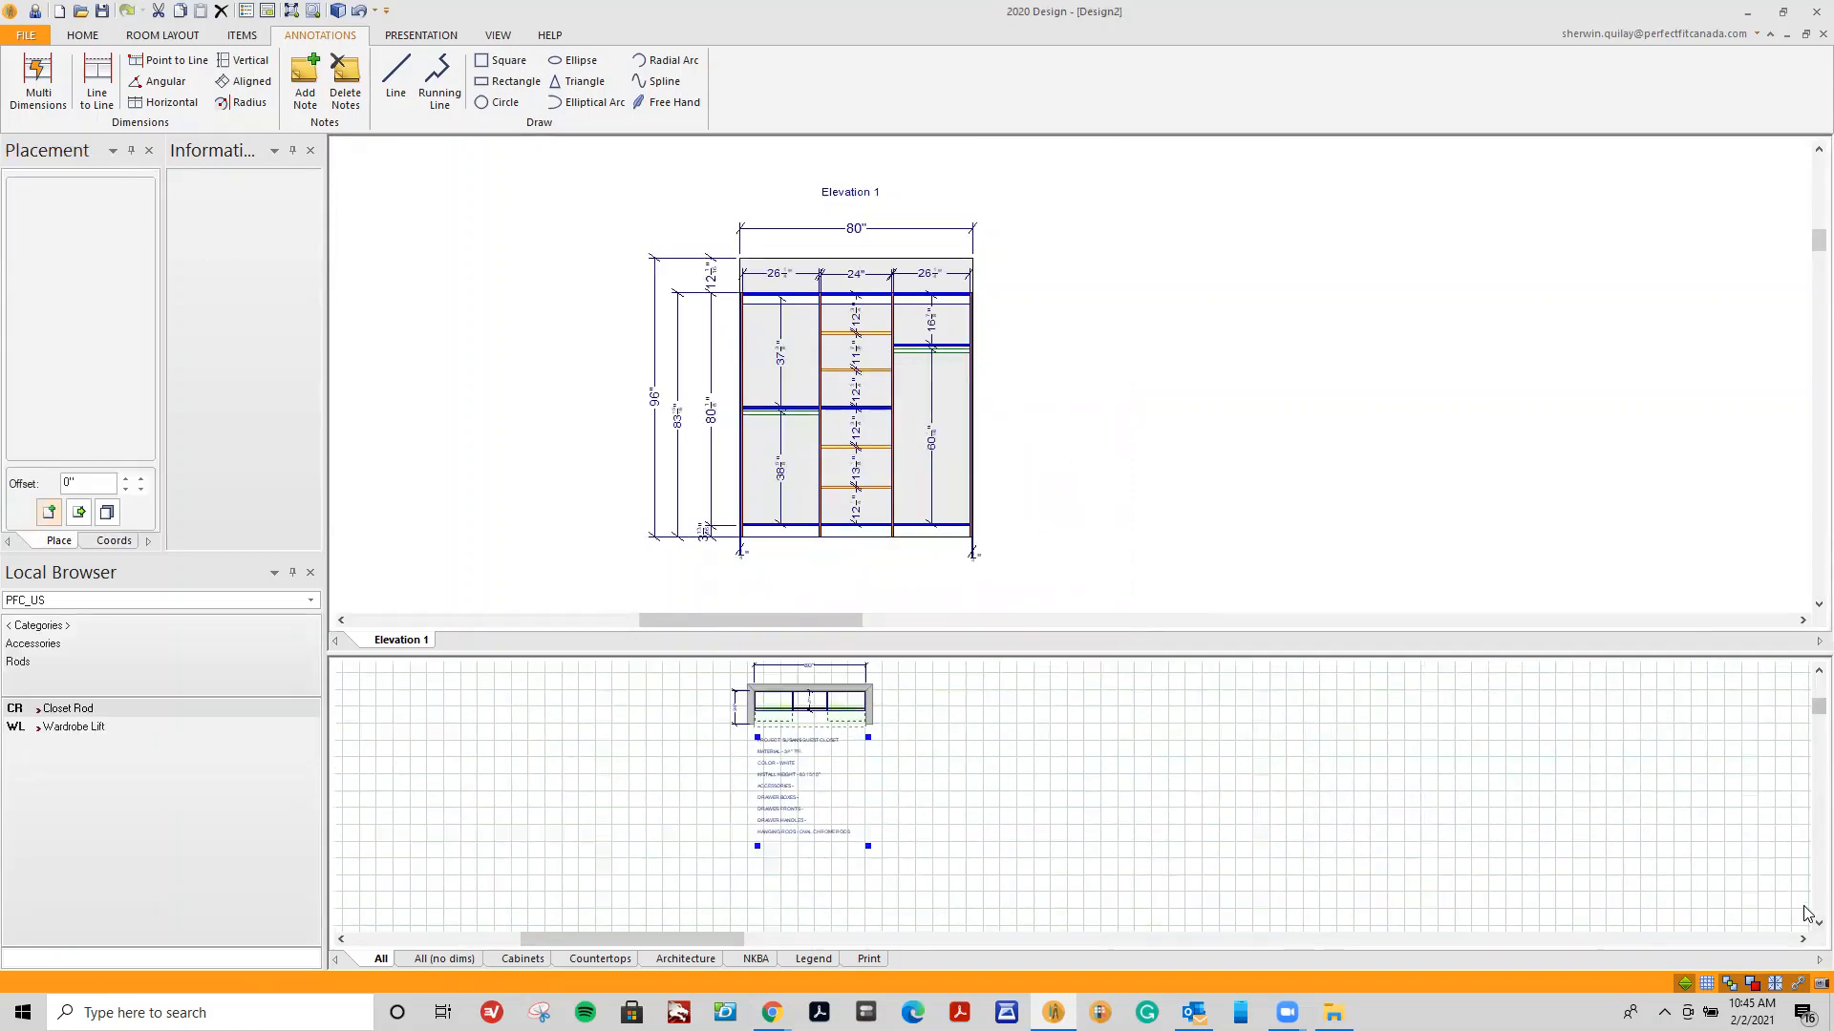
scroll(850, 788, "up", 3)
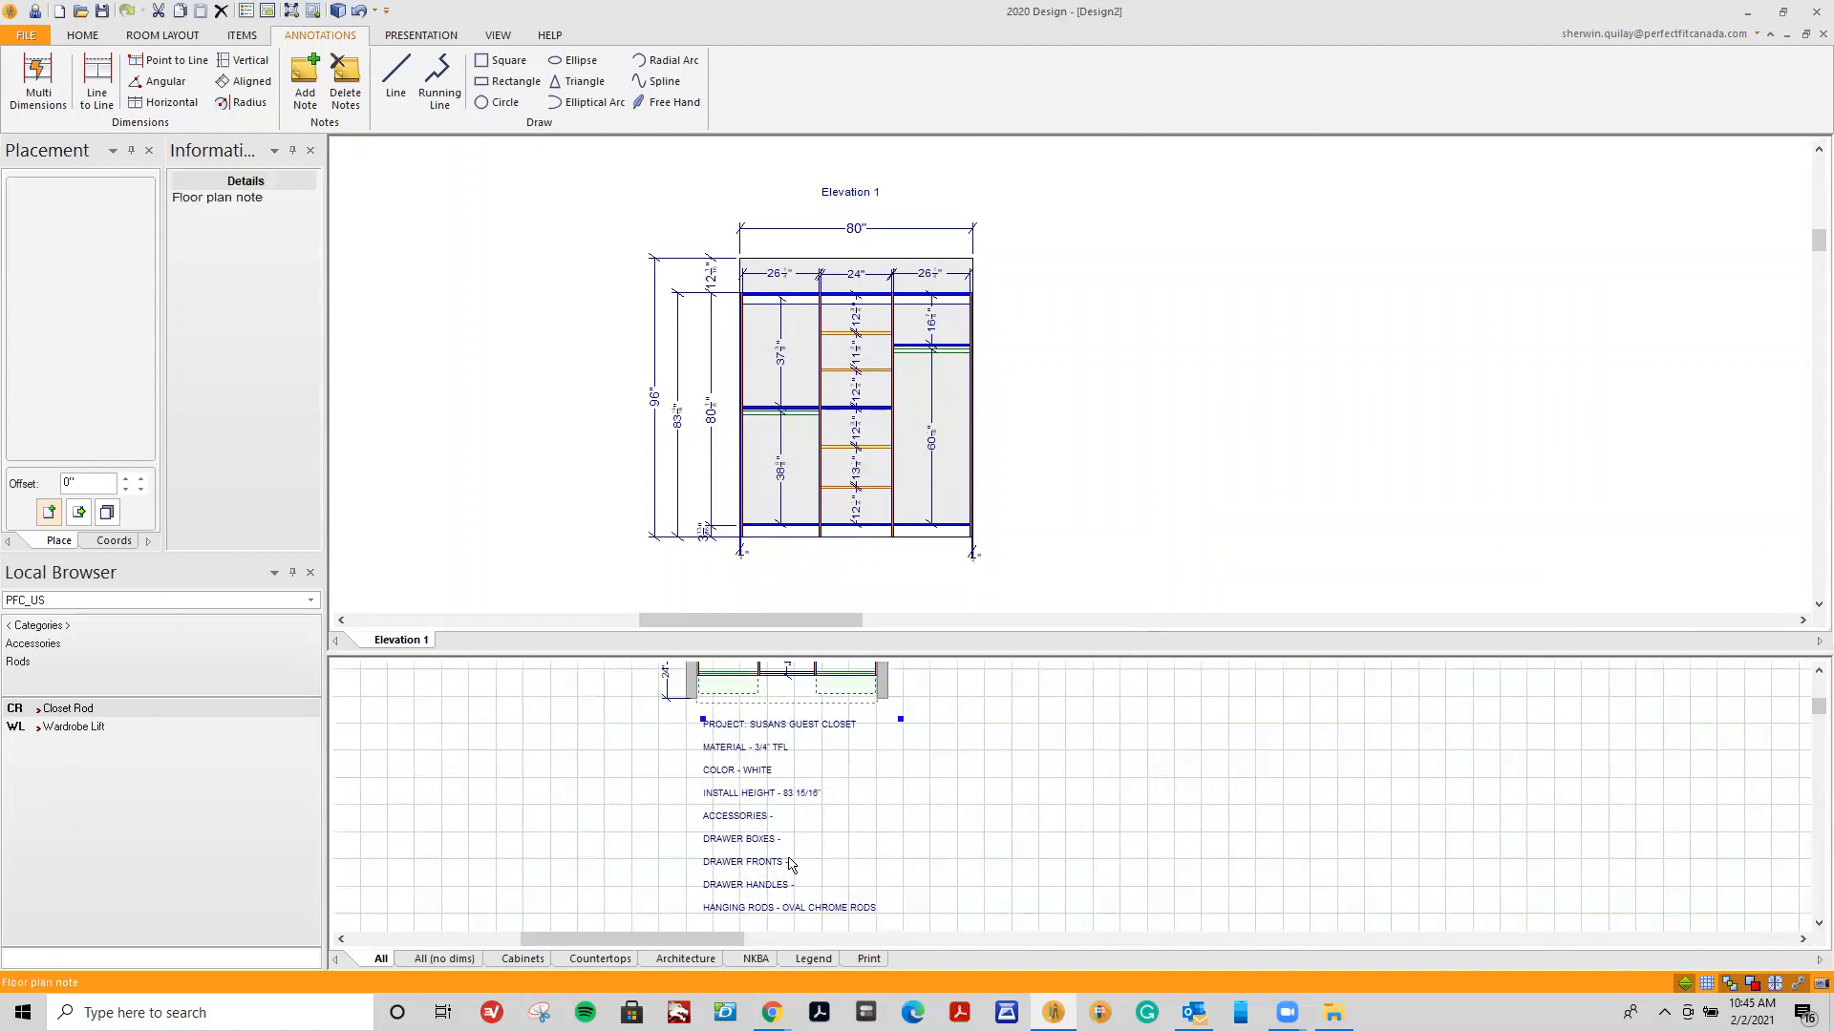
scroll(788, 864, "down", 3)
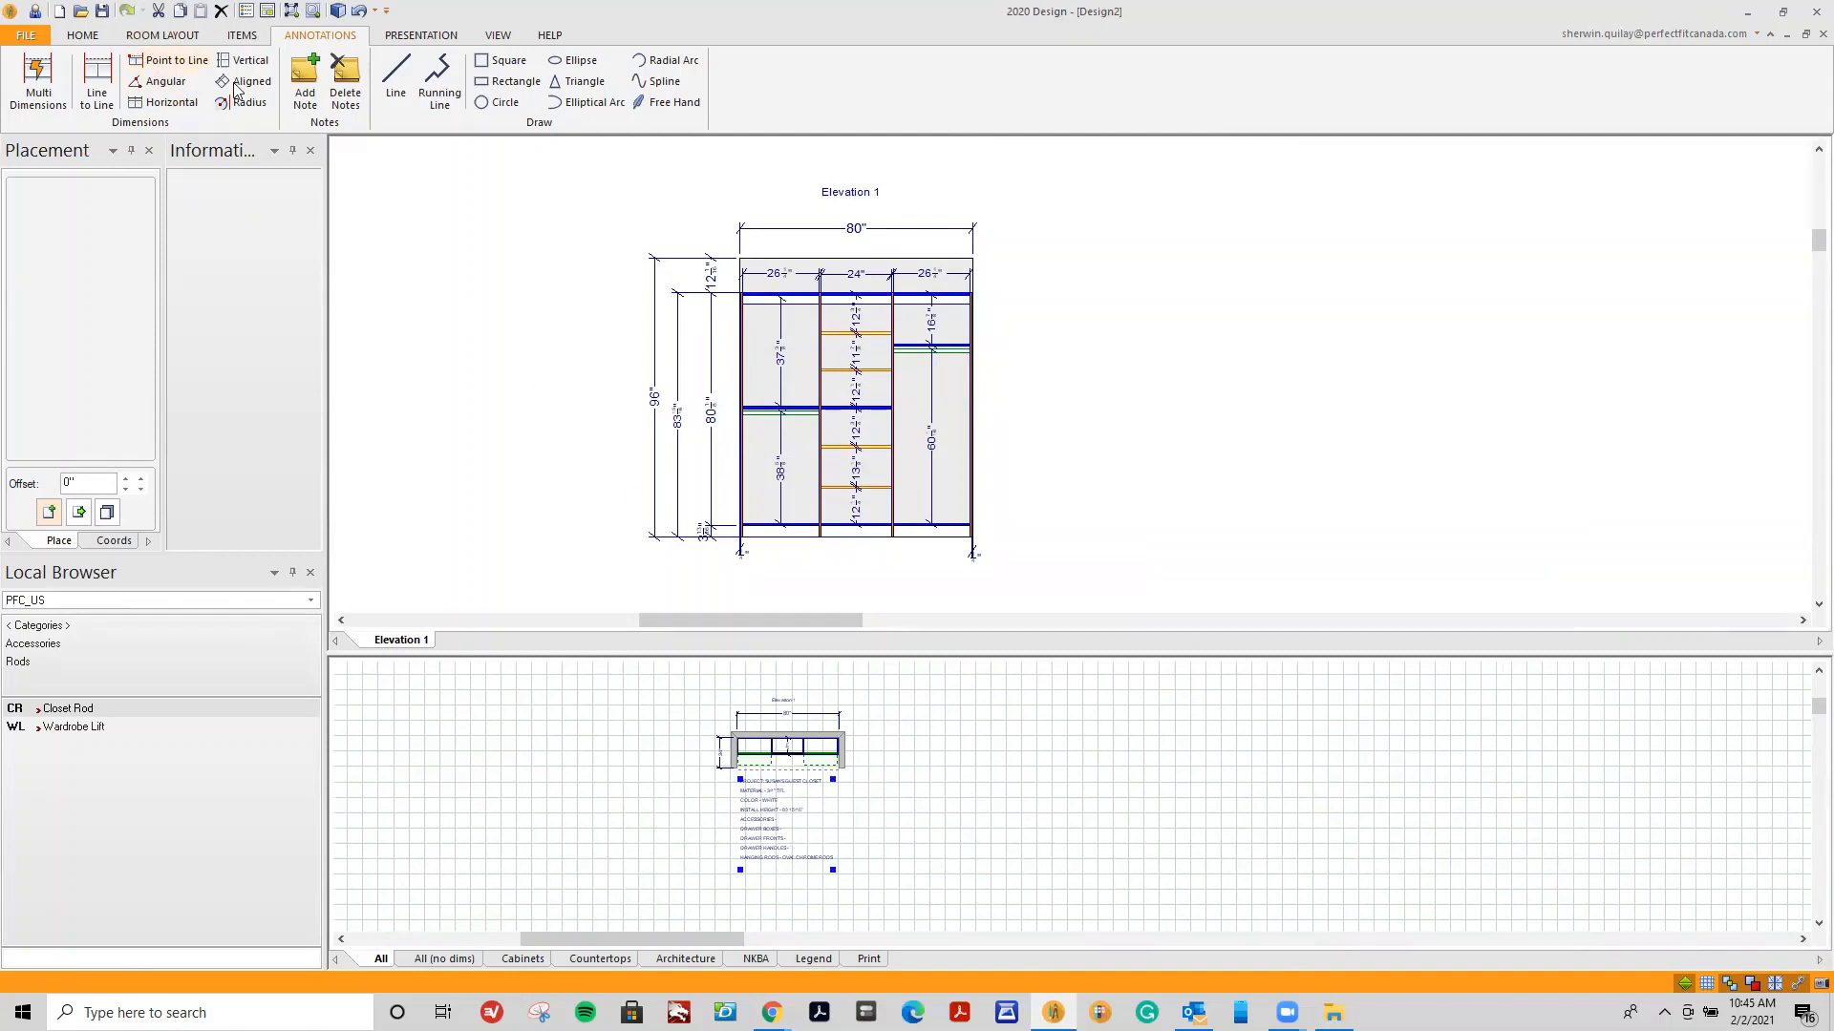
Enter "BOBS CLOSET COMPANY" as the customer company in the design information.
left_click(82, 36)
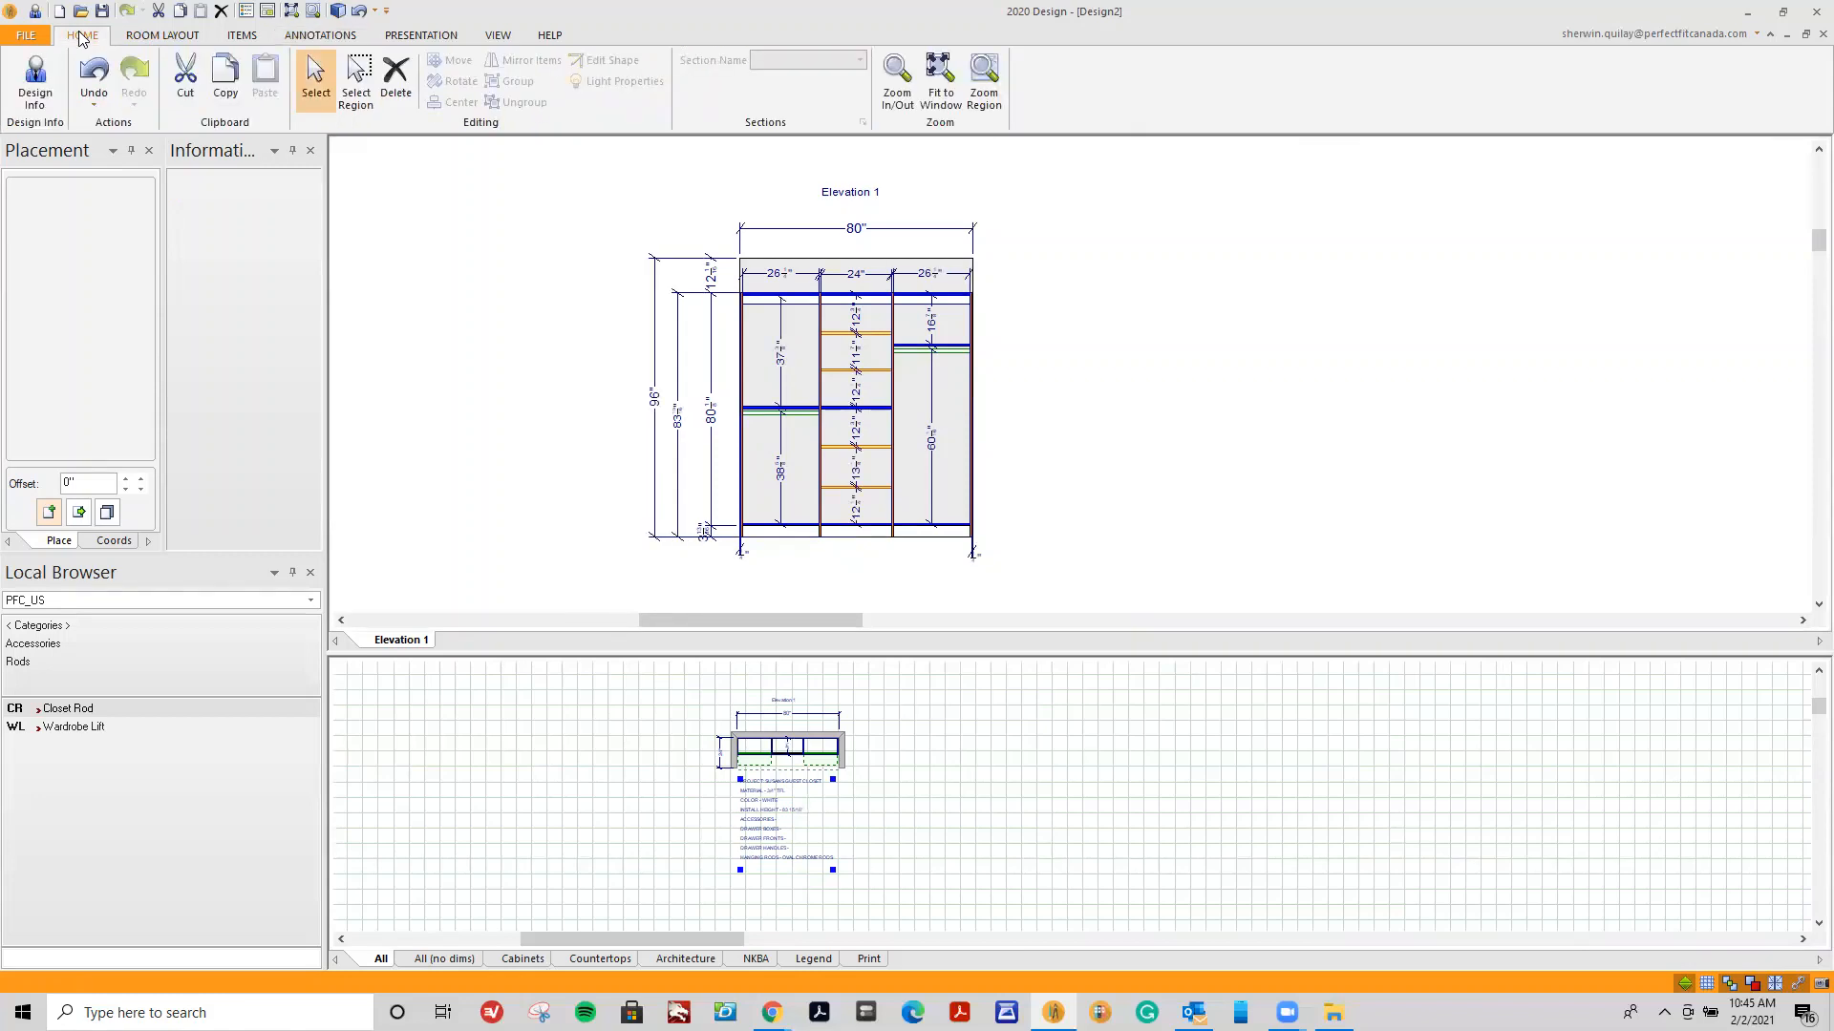
left_click(38, 93)
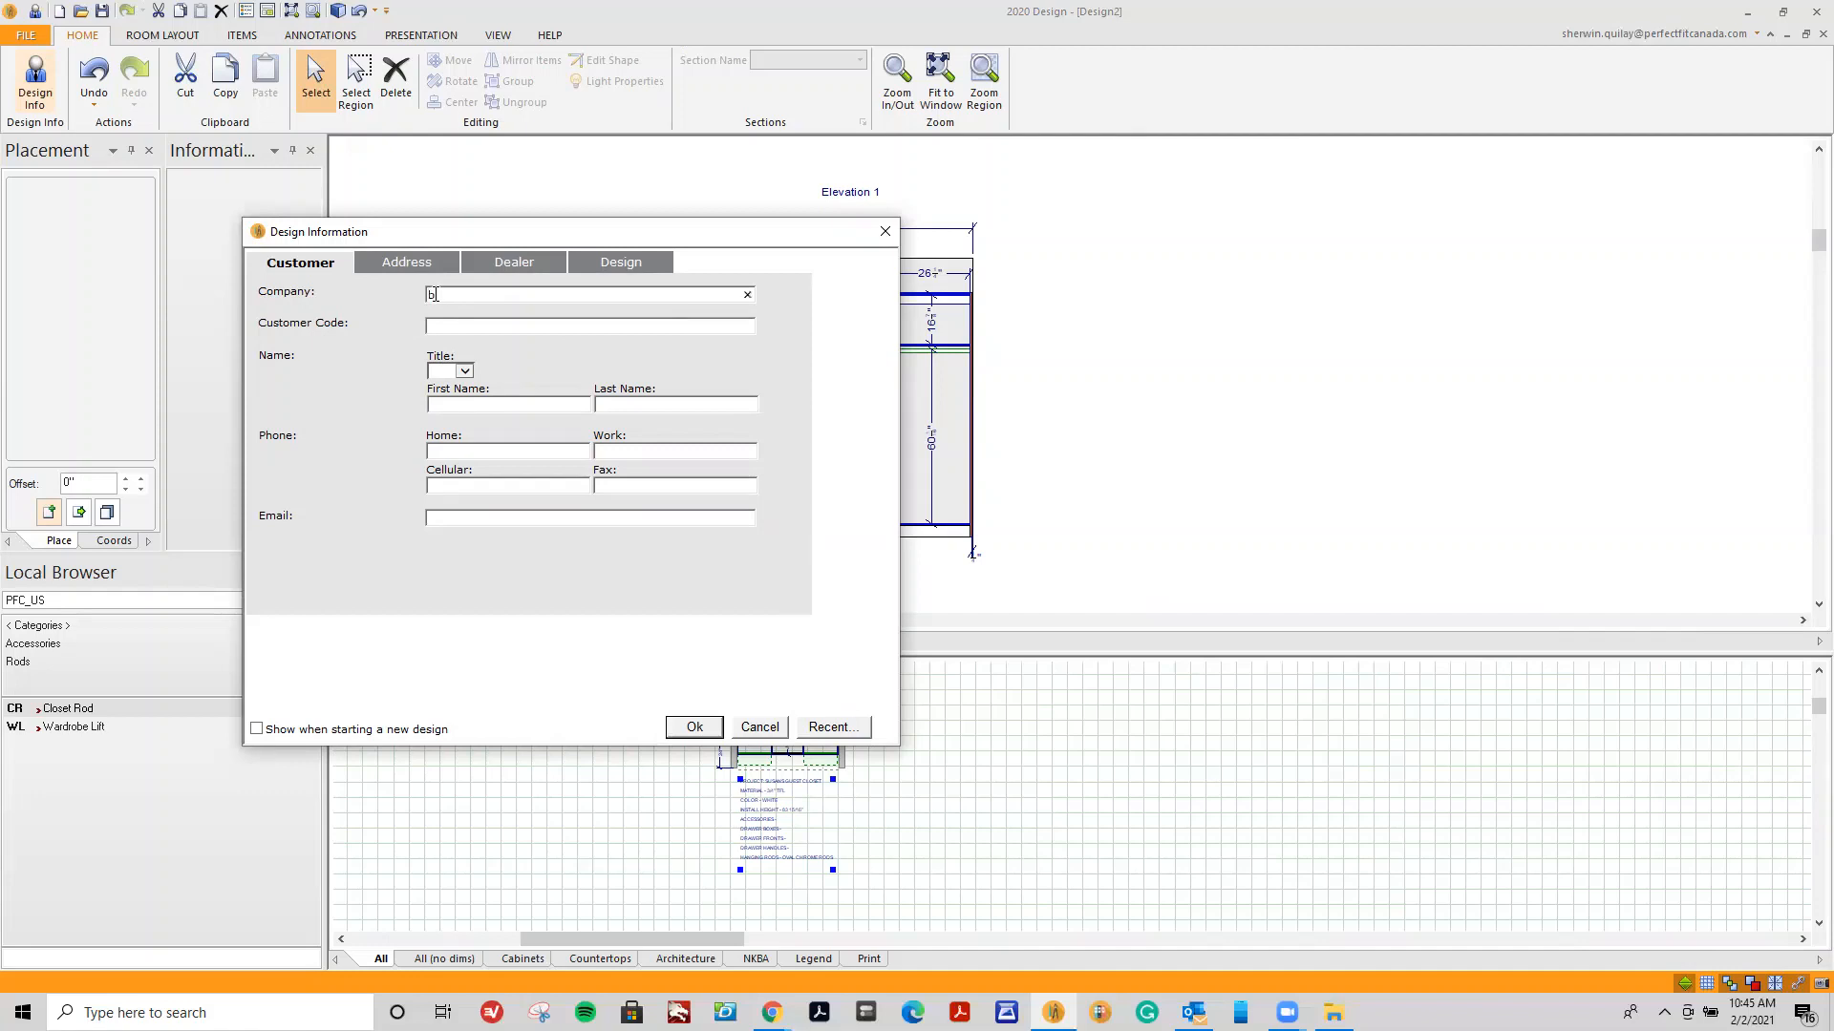
type("DBS")
key("BackSpace")
key("BackSpace")
key("BackSpace")
key("BackSpace")
type("DB")
key("BackSpace")
key("BackSpace")
type("BOBS CLOSET COMPANY")
Fill in the designer's full name and use the customer's guest closet title as the Project ID in the design information.
left_click(530, 265)
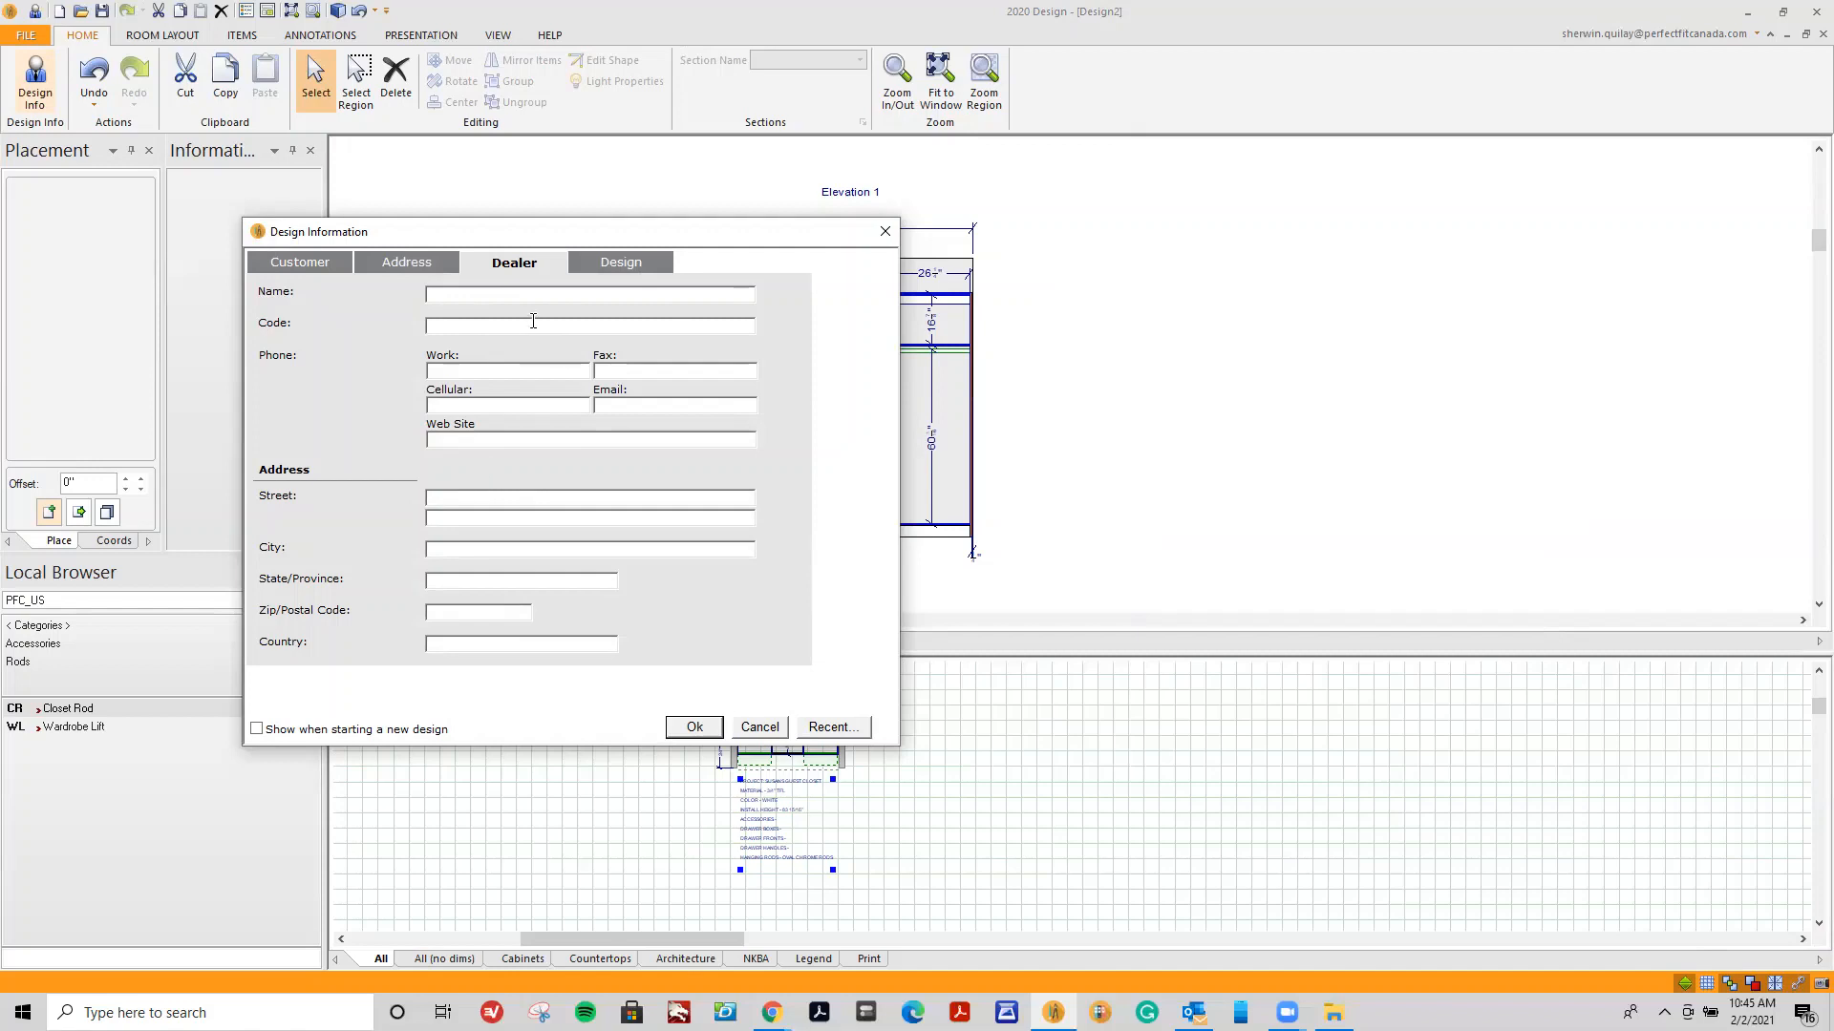
left_click(611, 272)
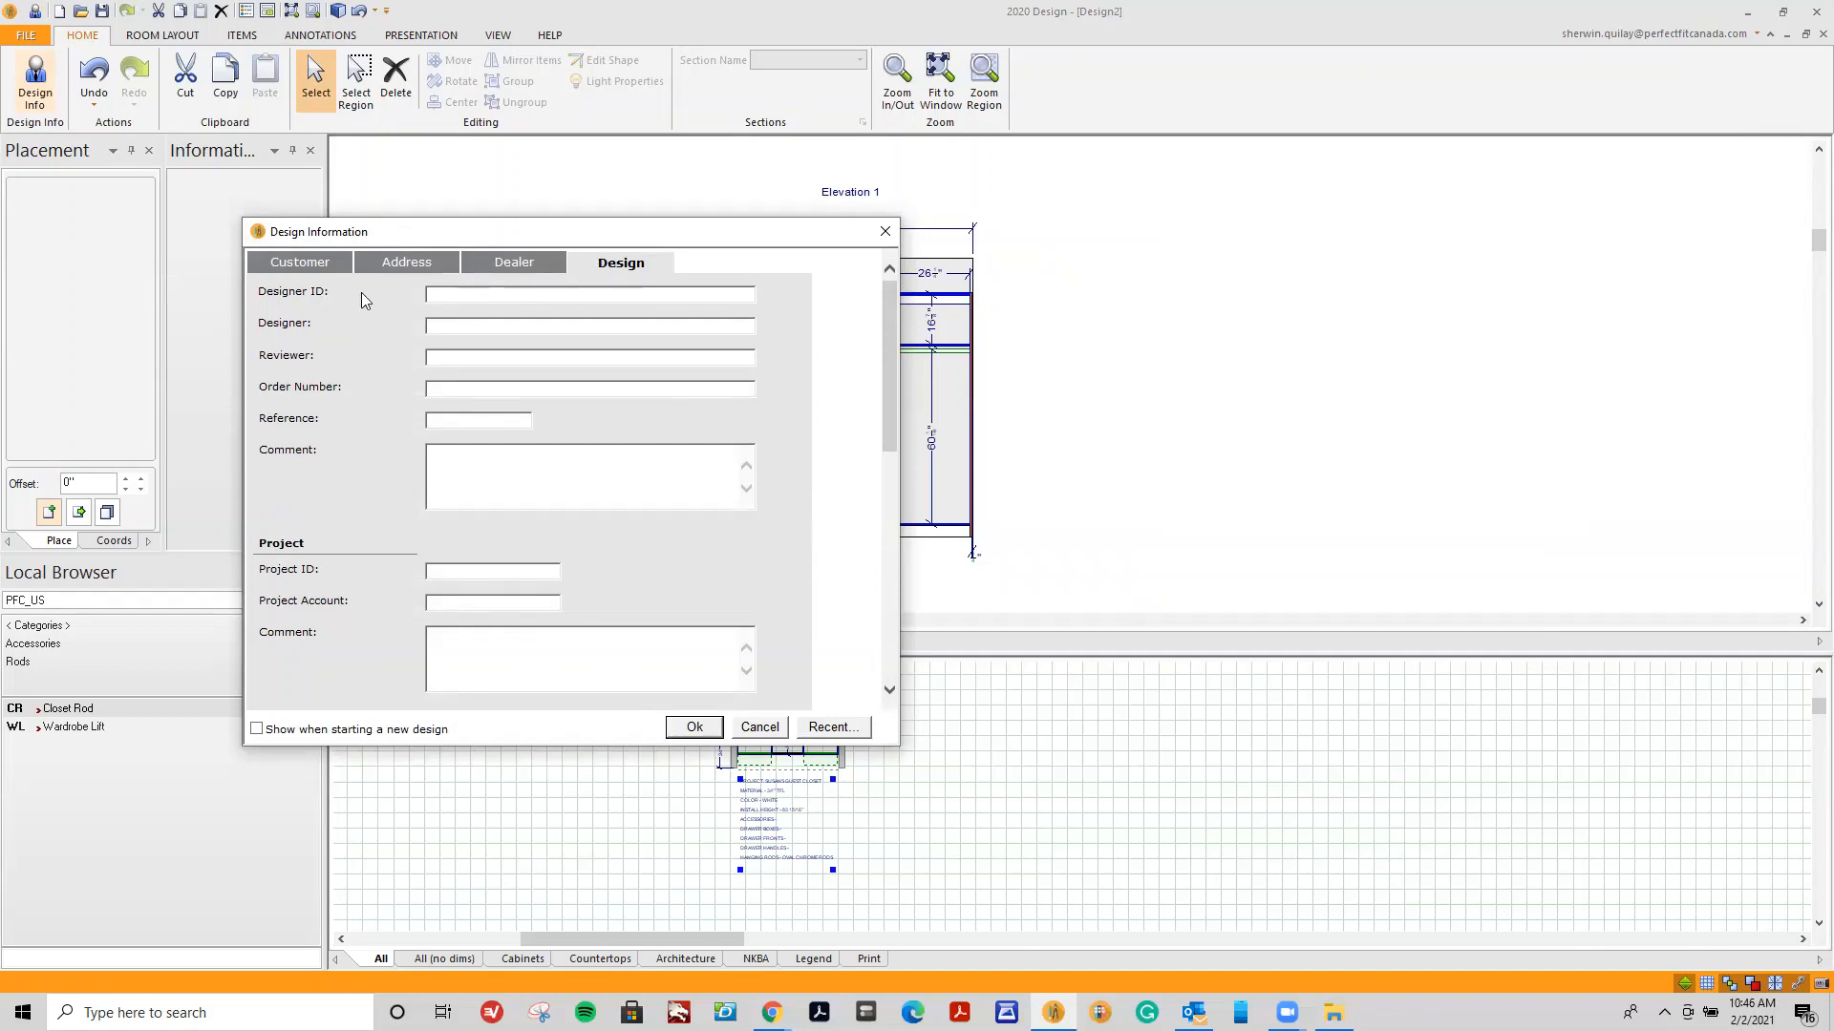
left_click(474, 323)
type("SHERW")
key("BackSpace")
key("BackSpace")
key("BackSpace")
key("BackSpace")
key("BackSpace")
type("Sherwin Quilay")
type("Susans guest closet")
left_click(705, 729)
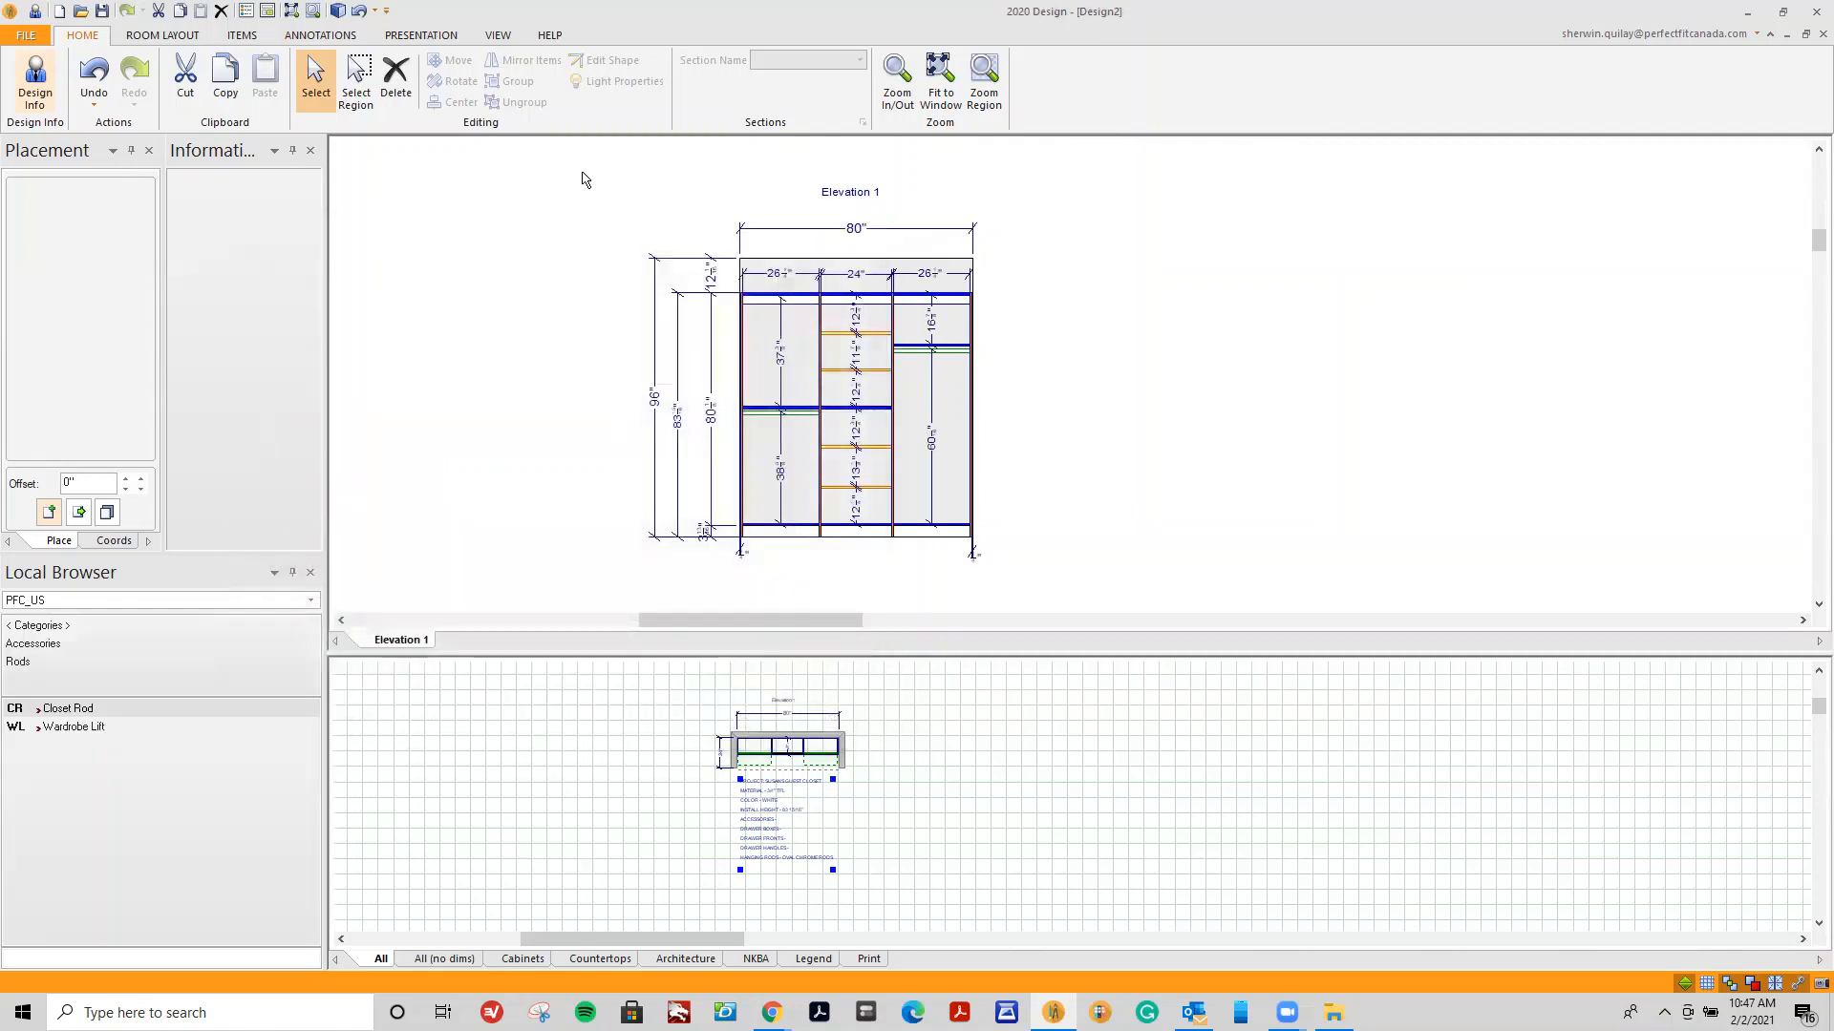
Save the design to the Desktop as a kitchen file named with the customer's first name followed by "Guest Closet".
left_click(28, 38)
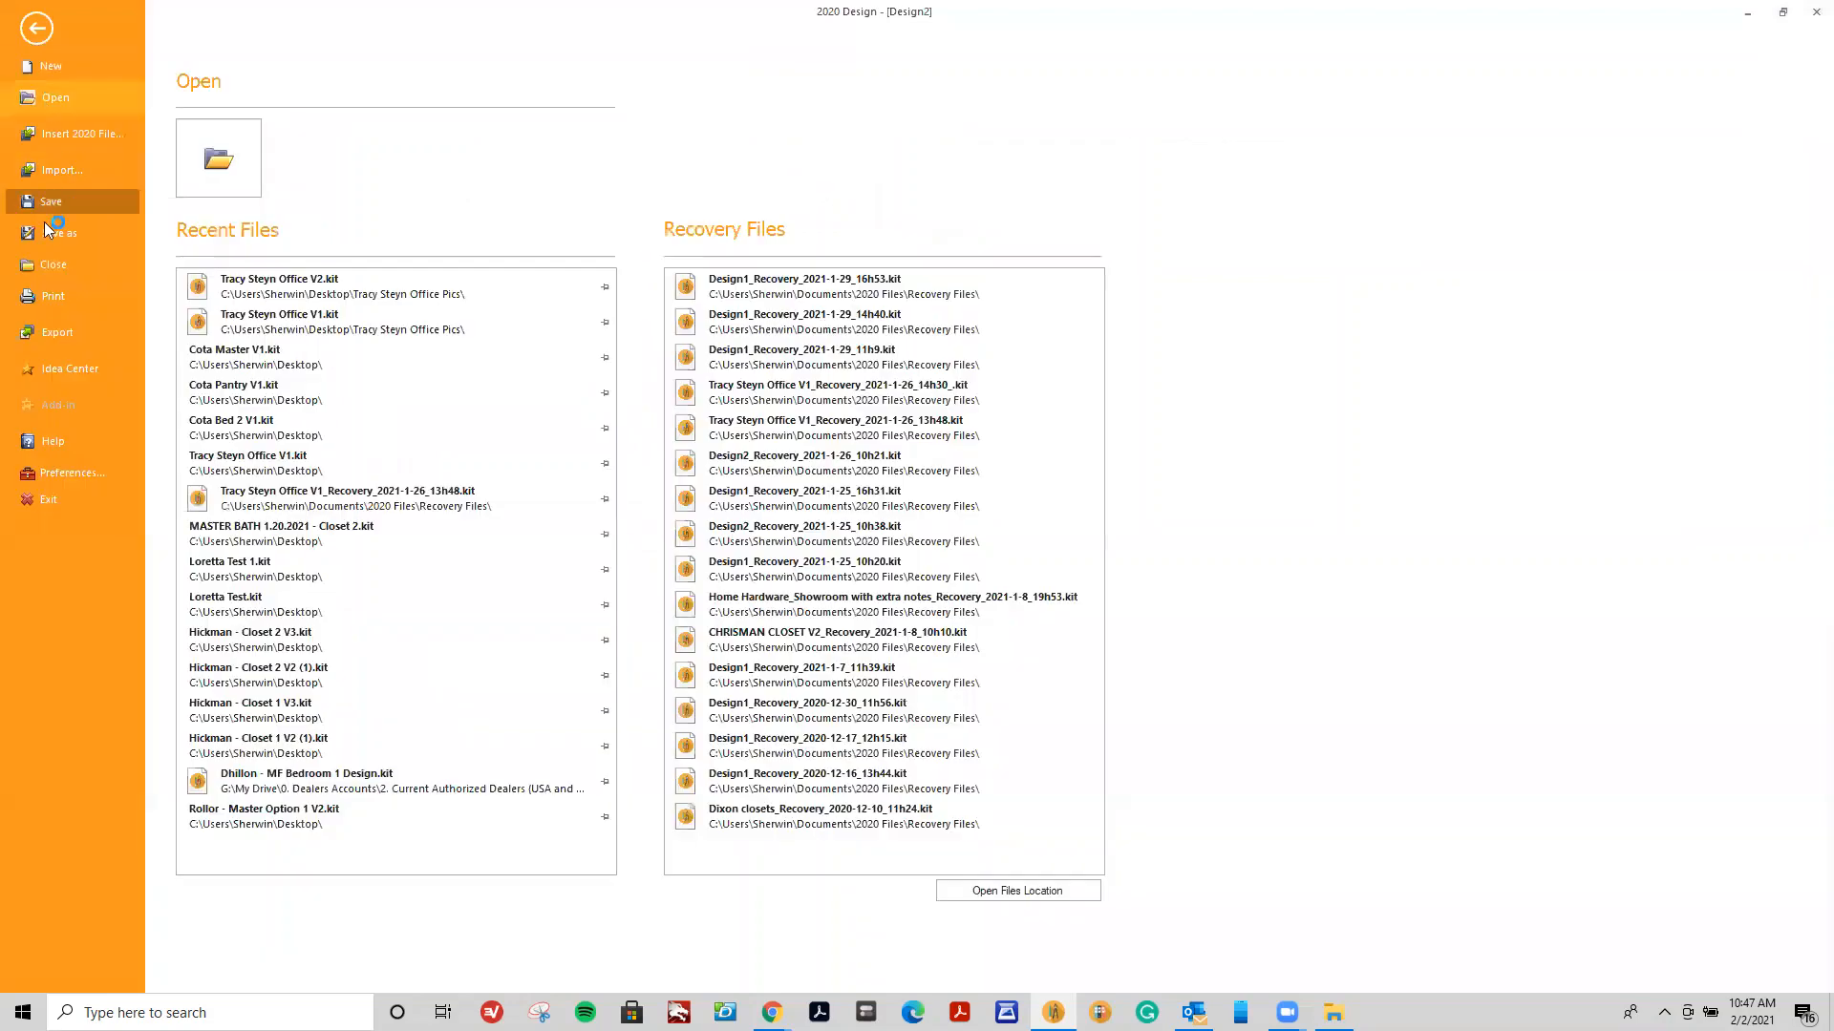
left_click(50, 235)
left_click(225, 156)
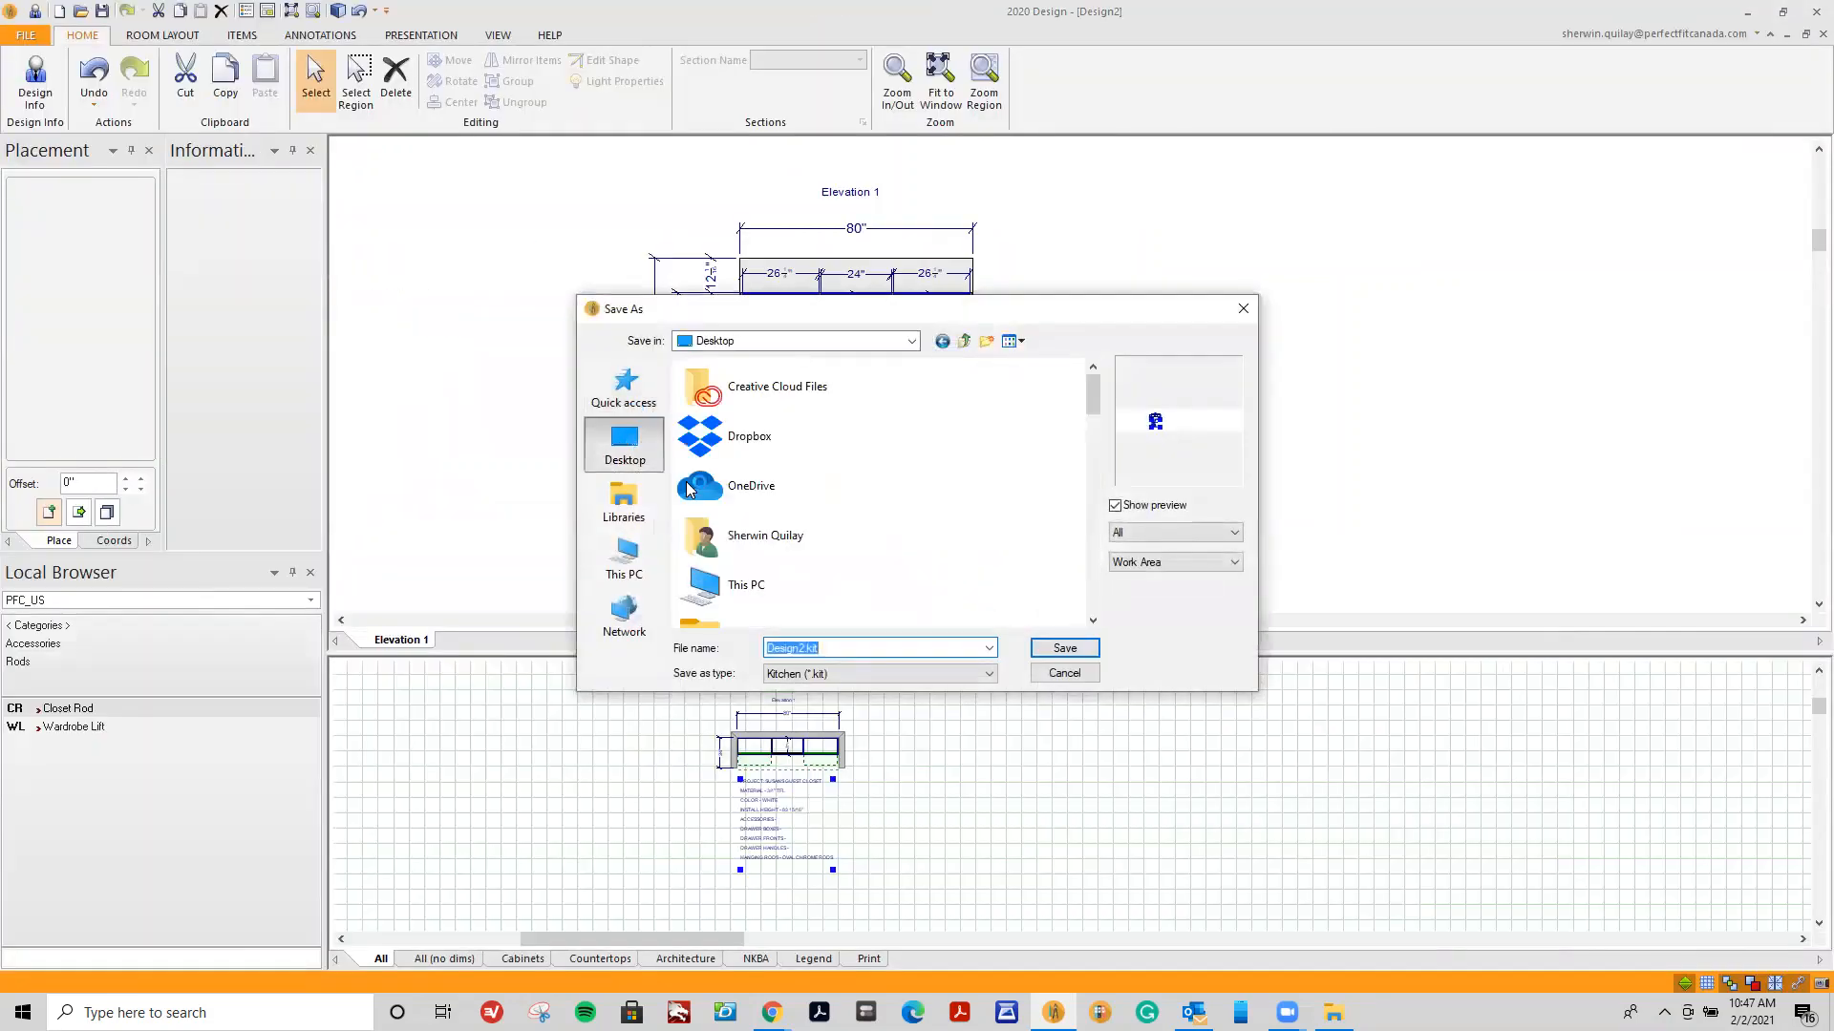
type("Susans")
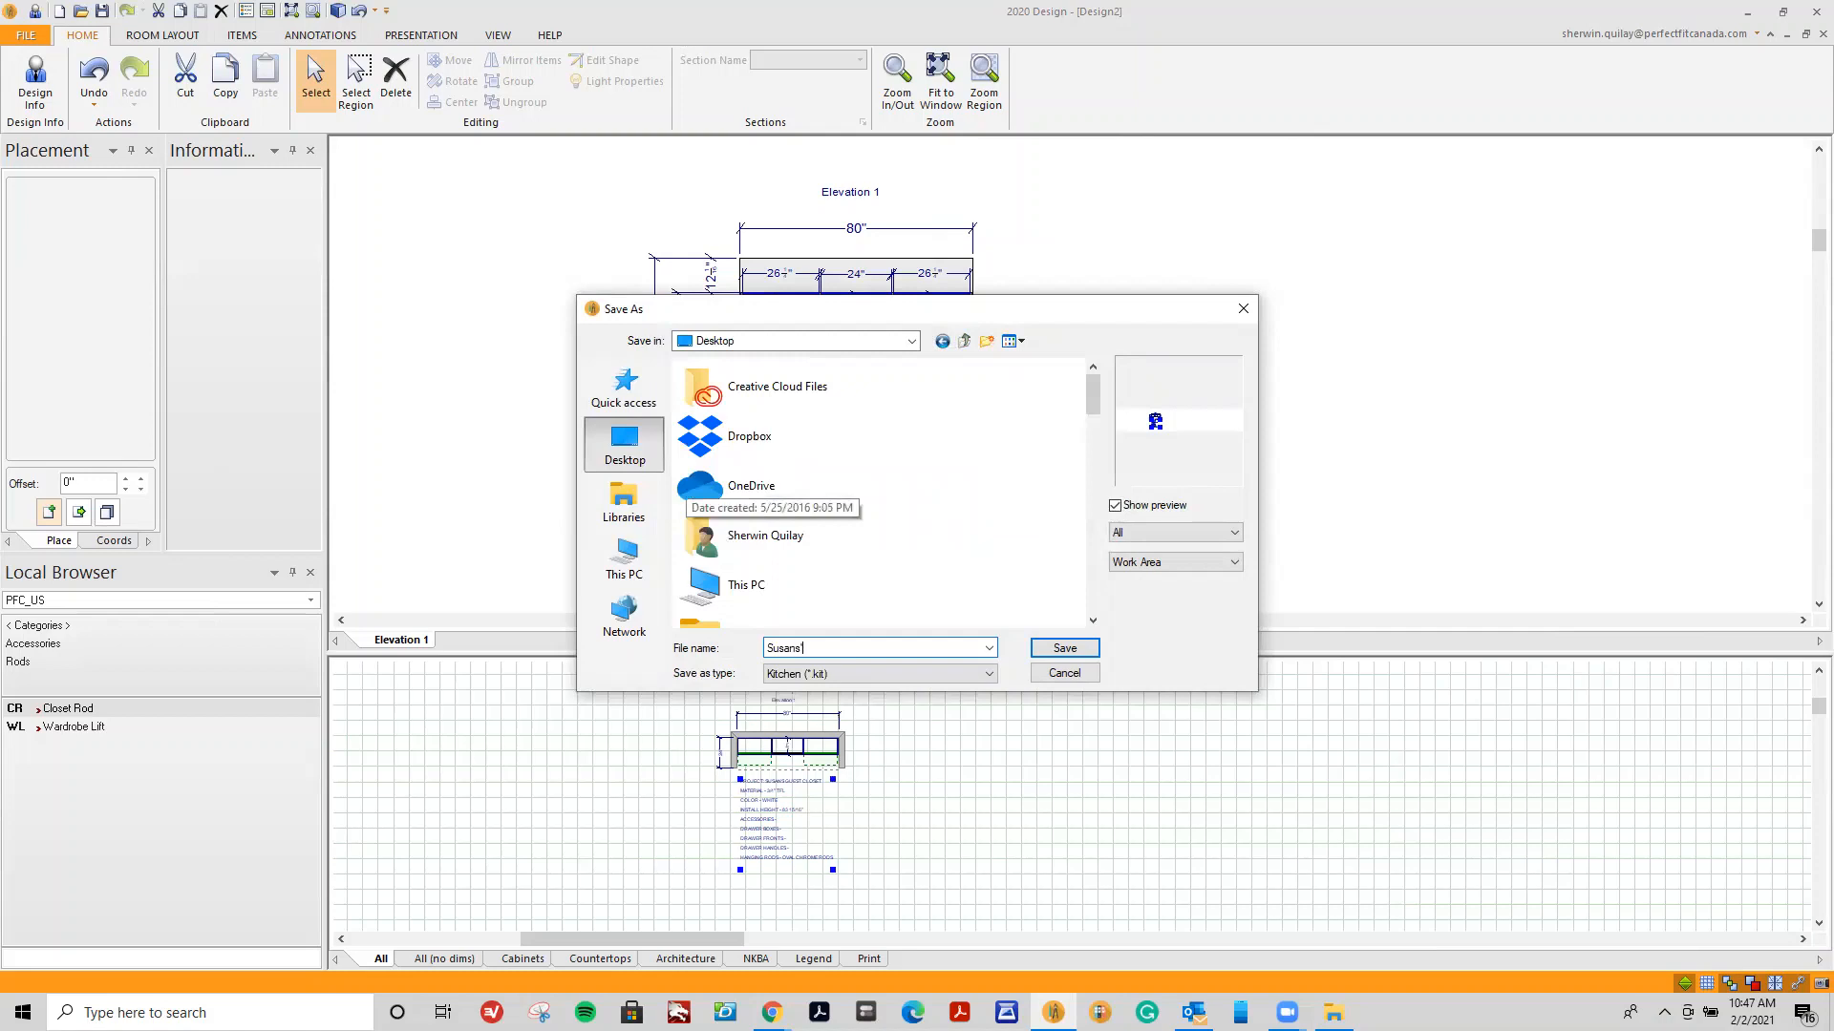
type(" Guest Closet")
left_click(1051, 648)
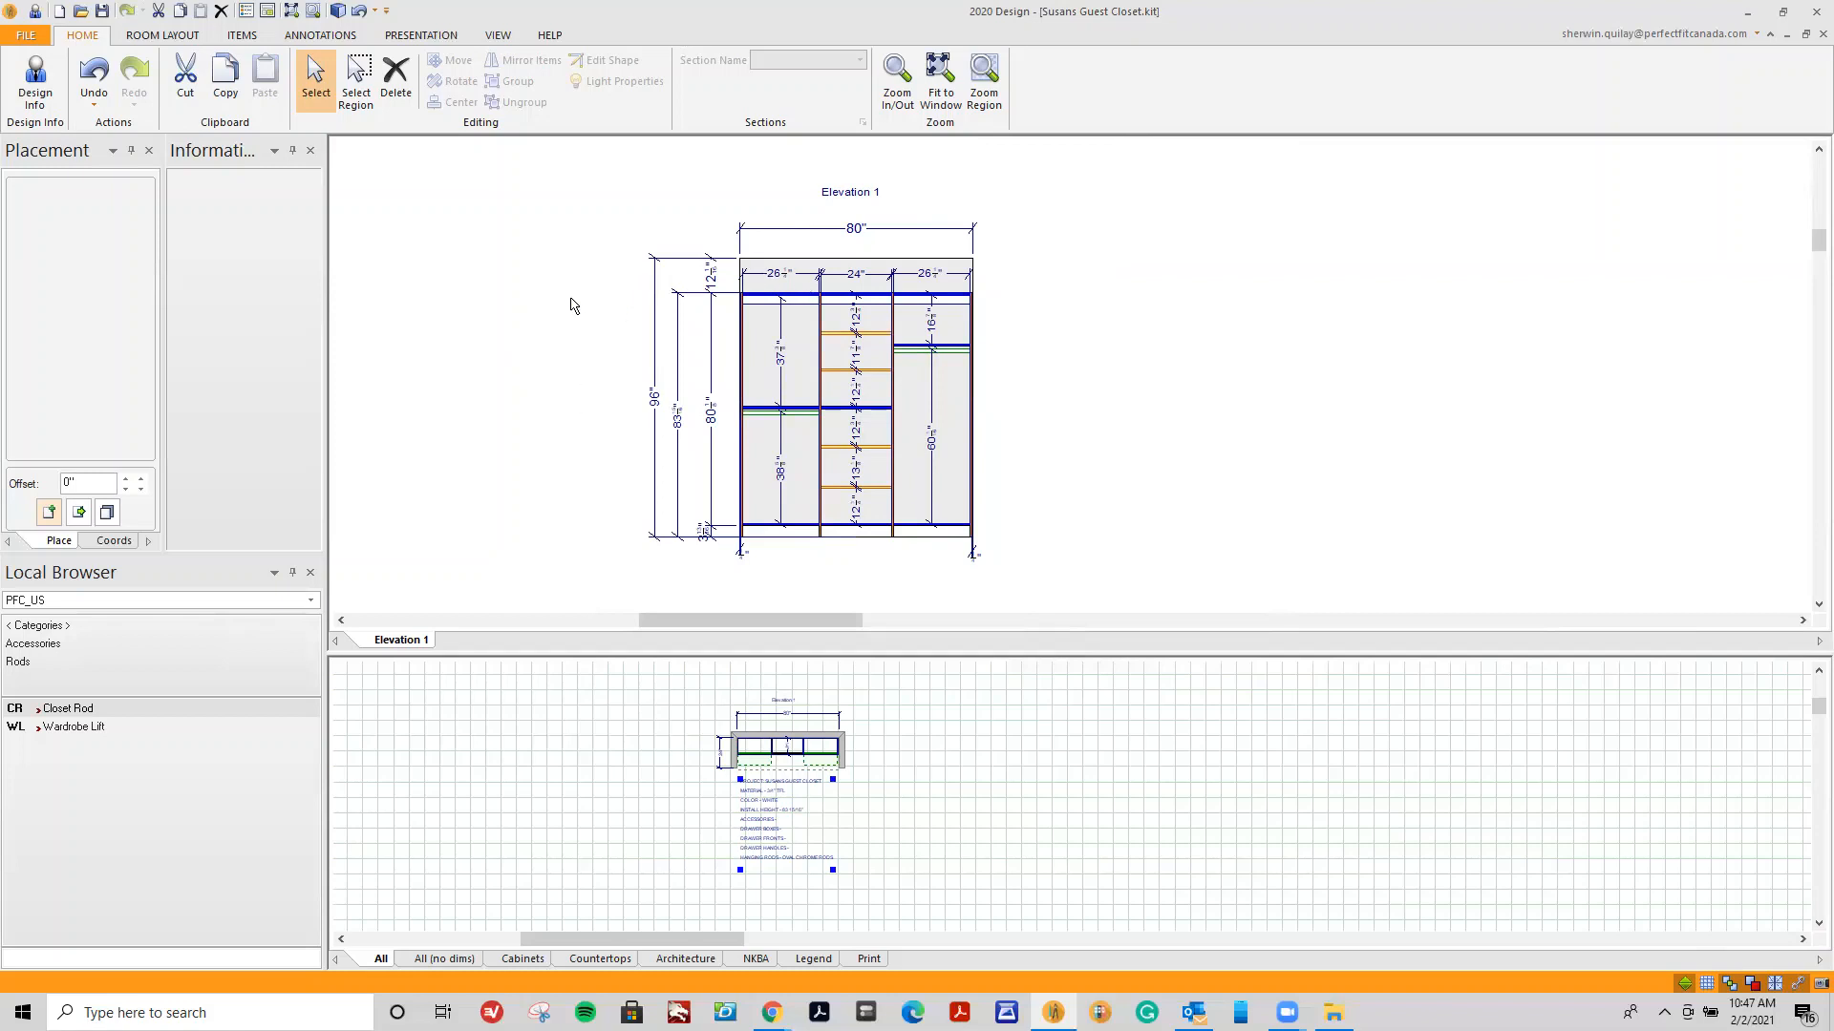
Check the designer and Project ID entries in the design information.
left_click(53, 86)
left_click(619, 268)
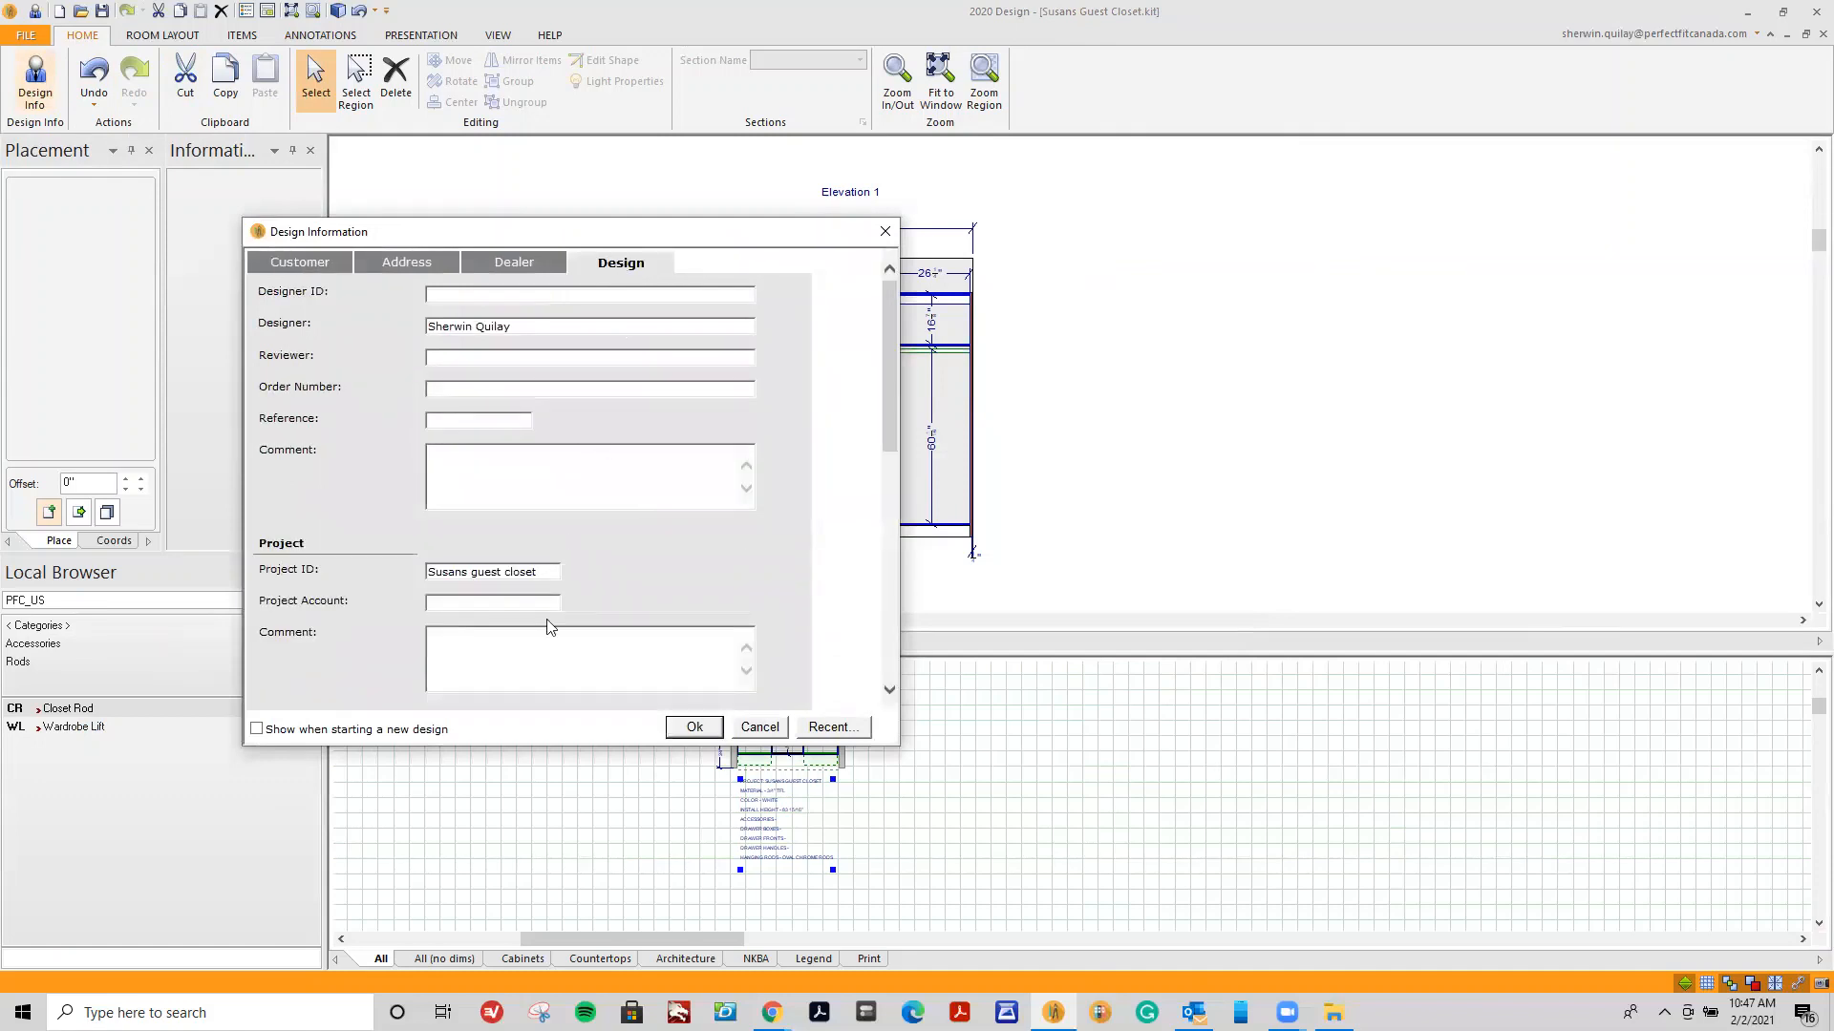
left_click(694, 728)
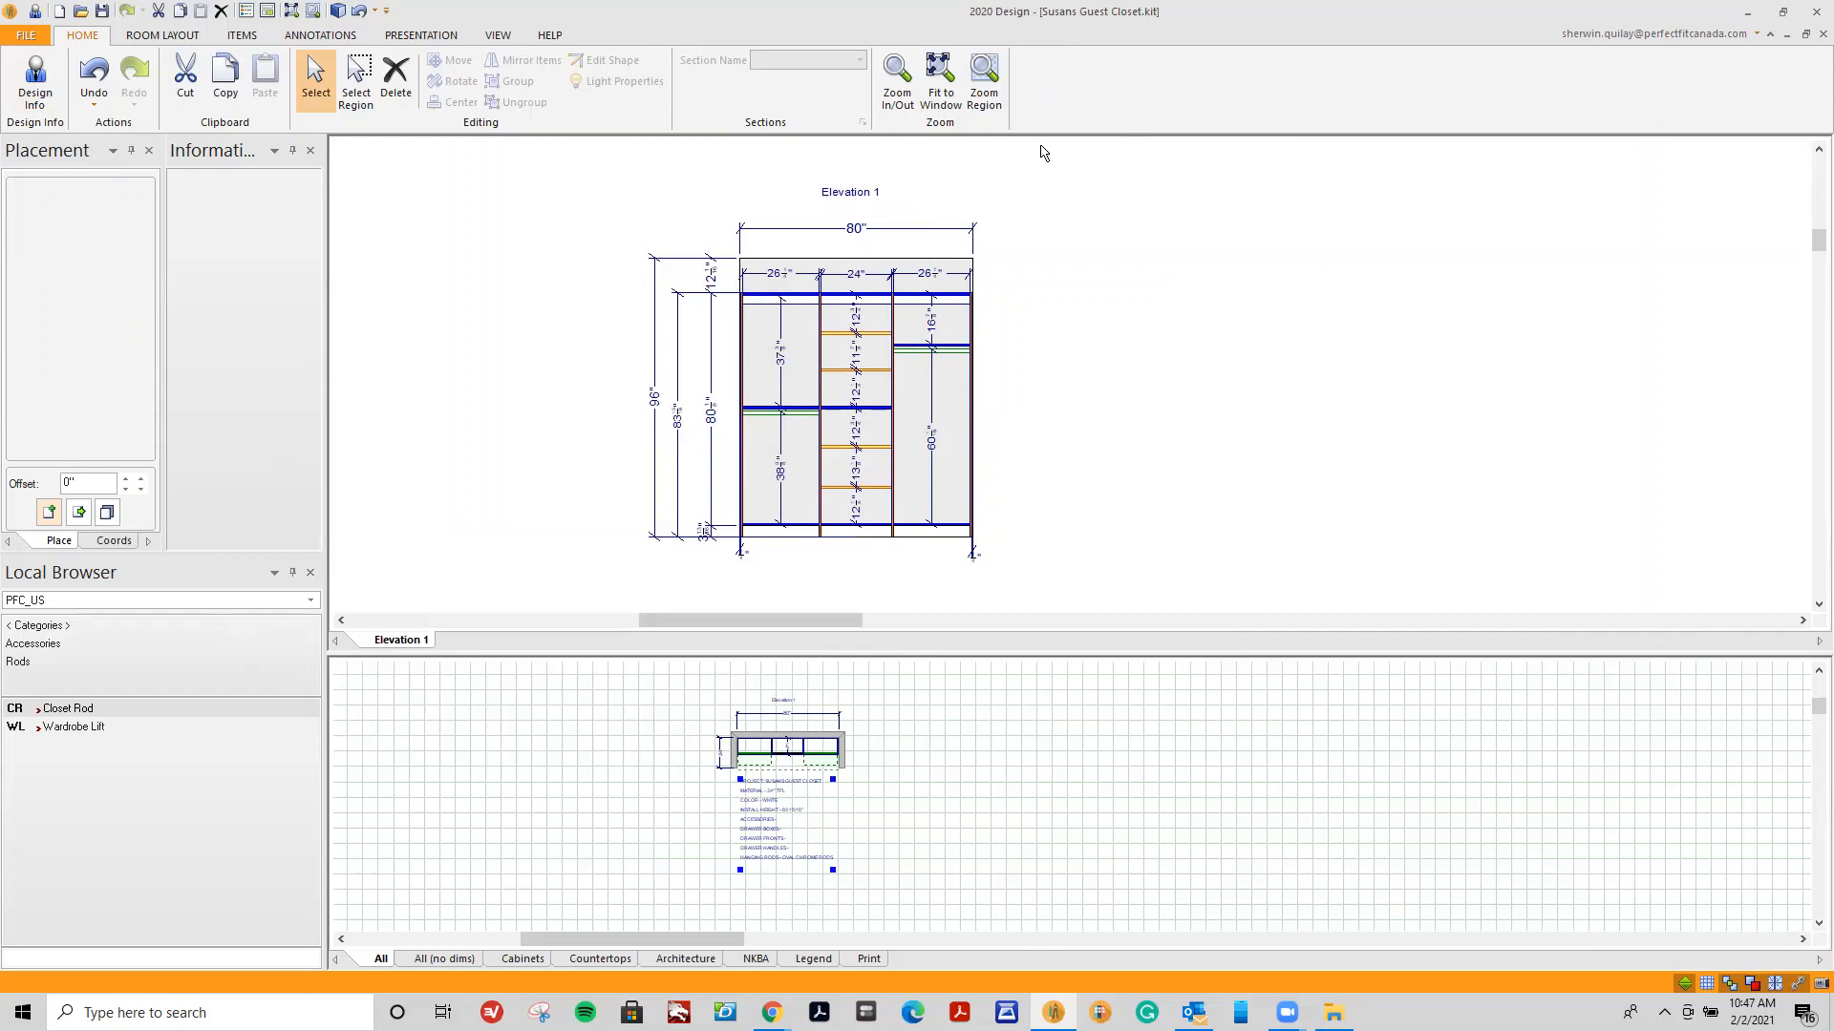
Print all accessed views of the entire design with Microsoft Print to PDF, fitted to the page.
left_click(28, 38)
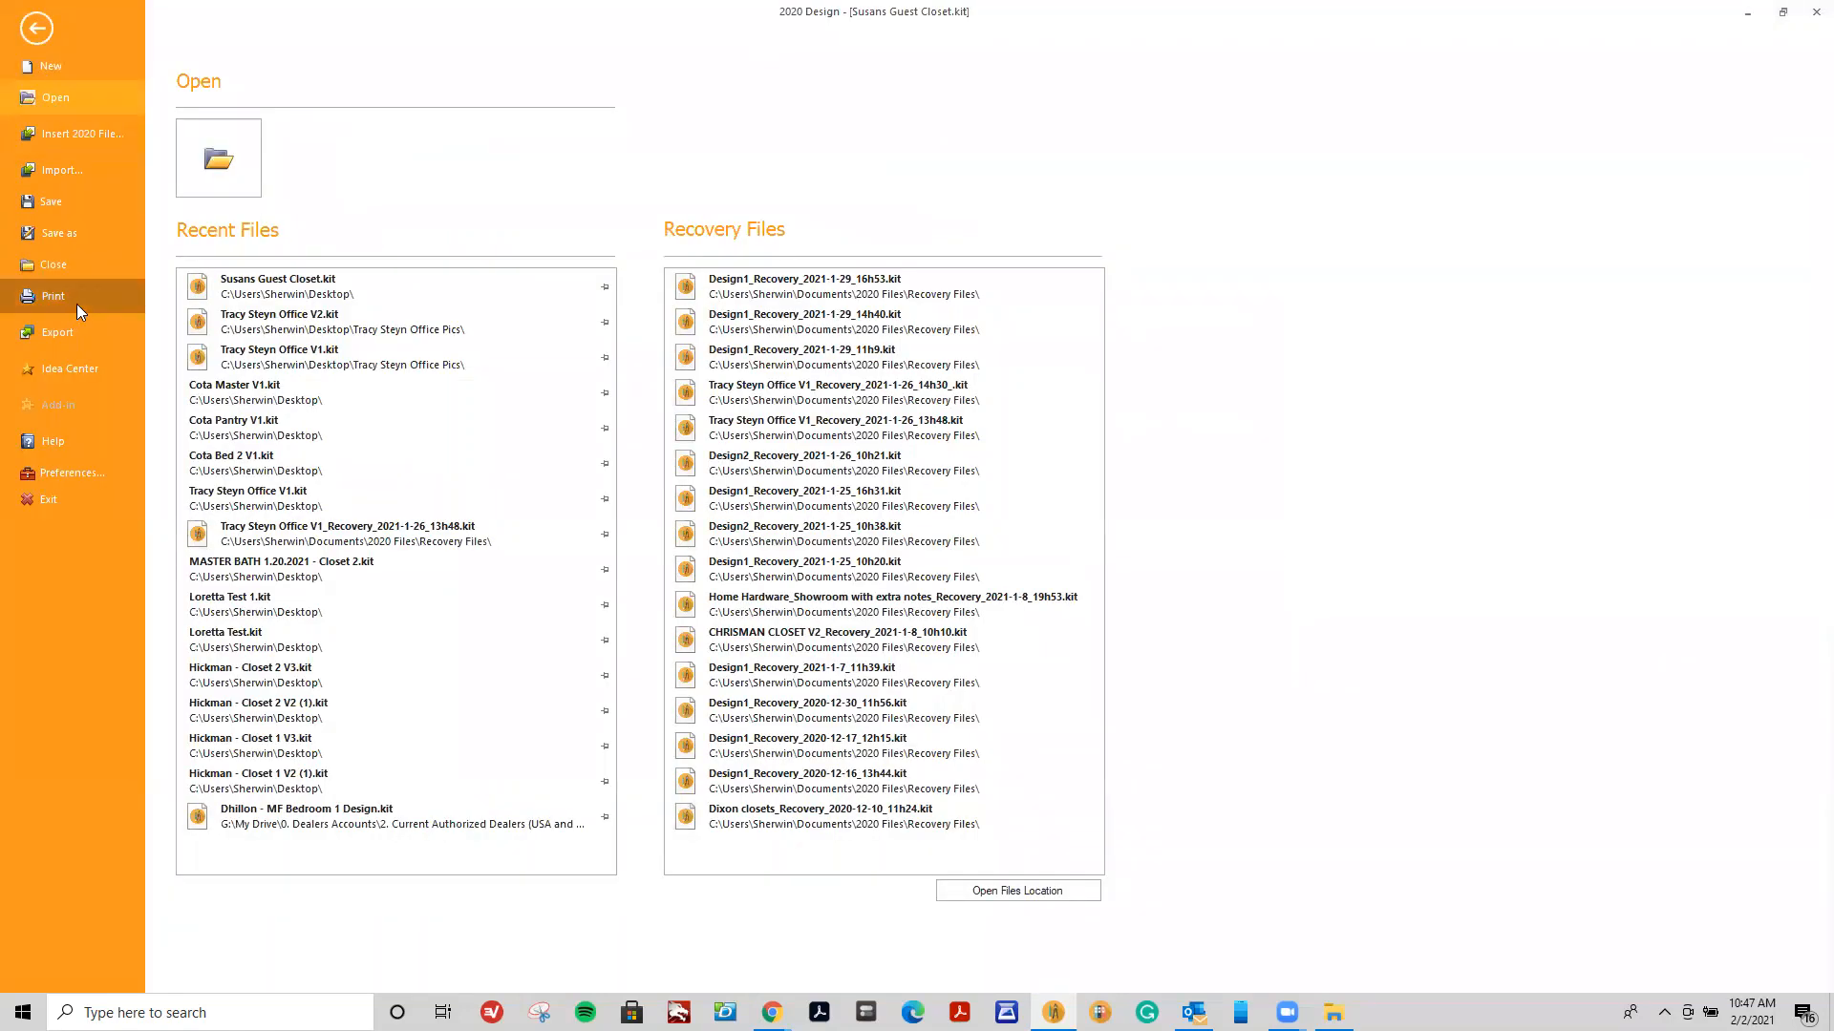
left_click(44, 298)
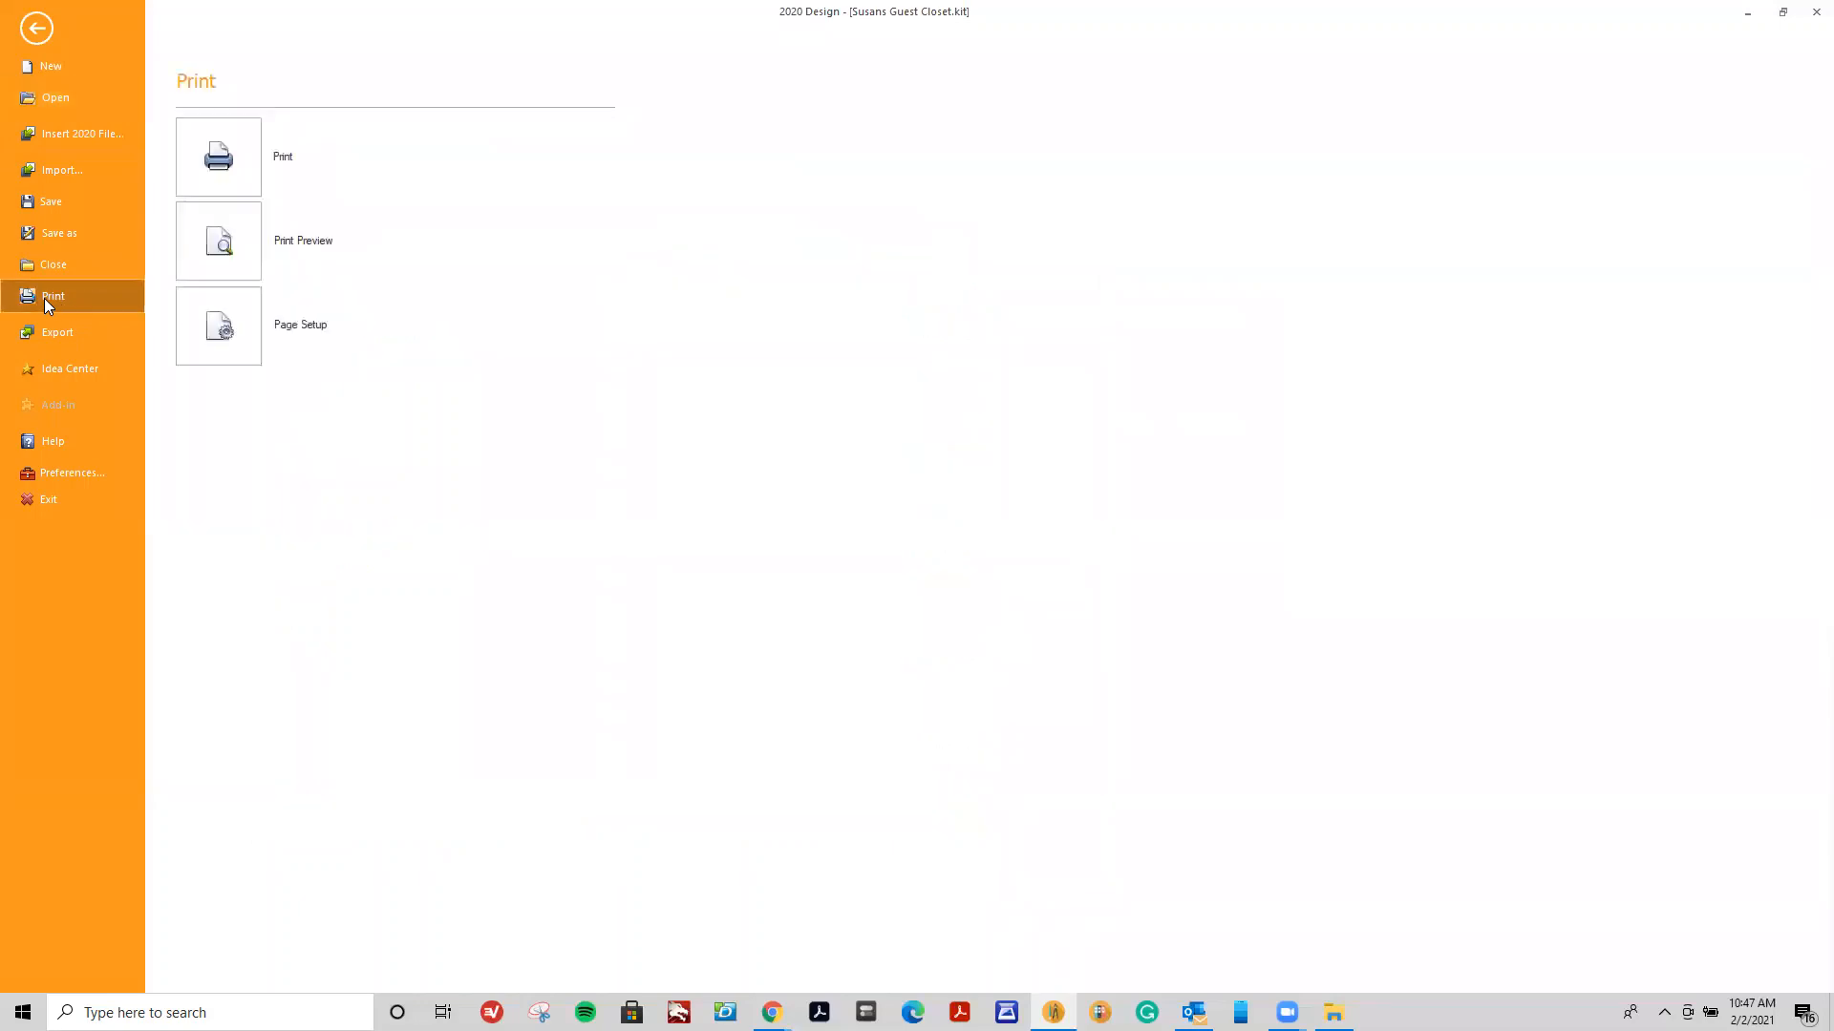
left_click(219, 163)
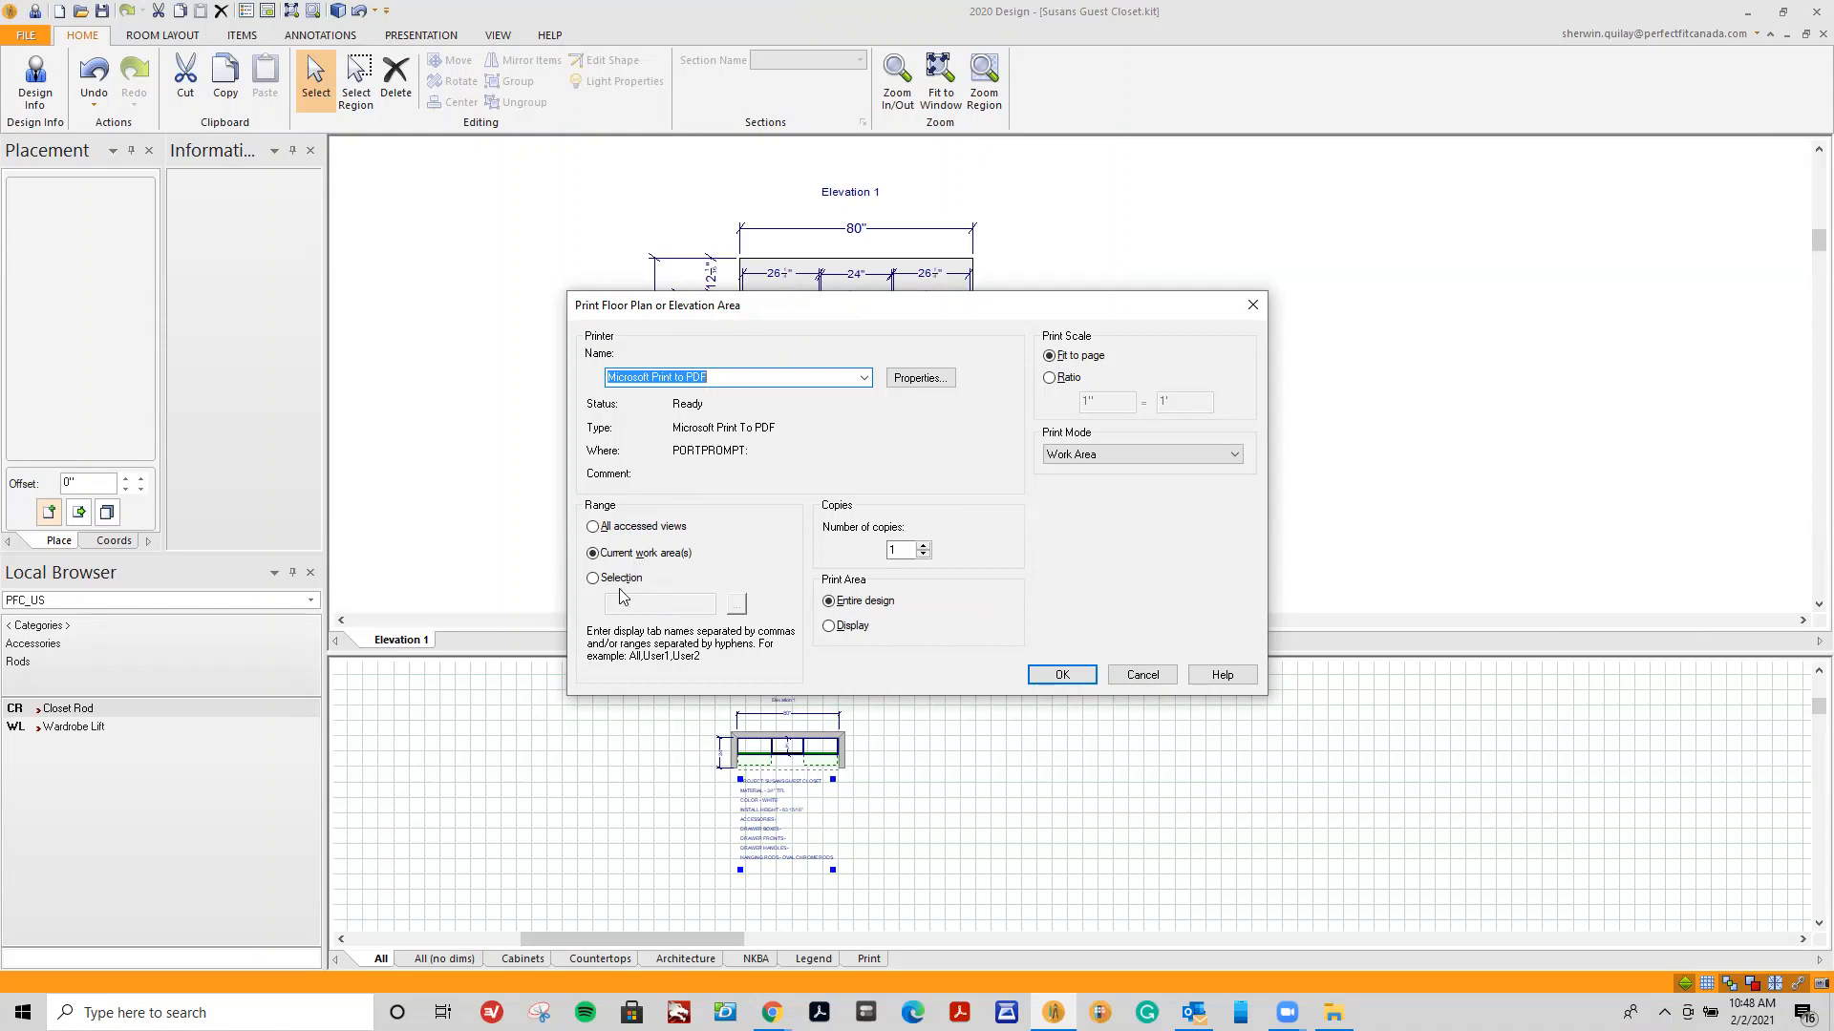
left_click(594, 528)
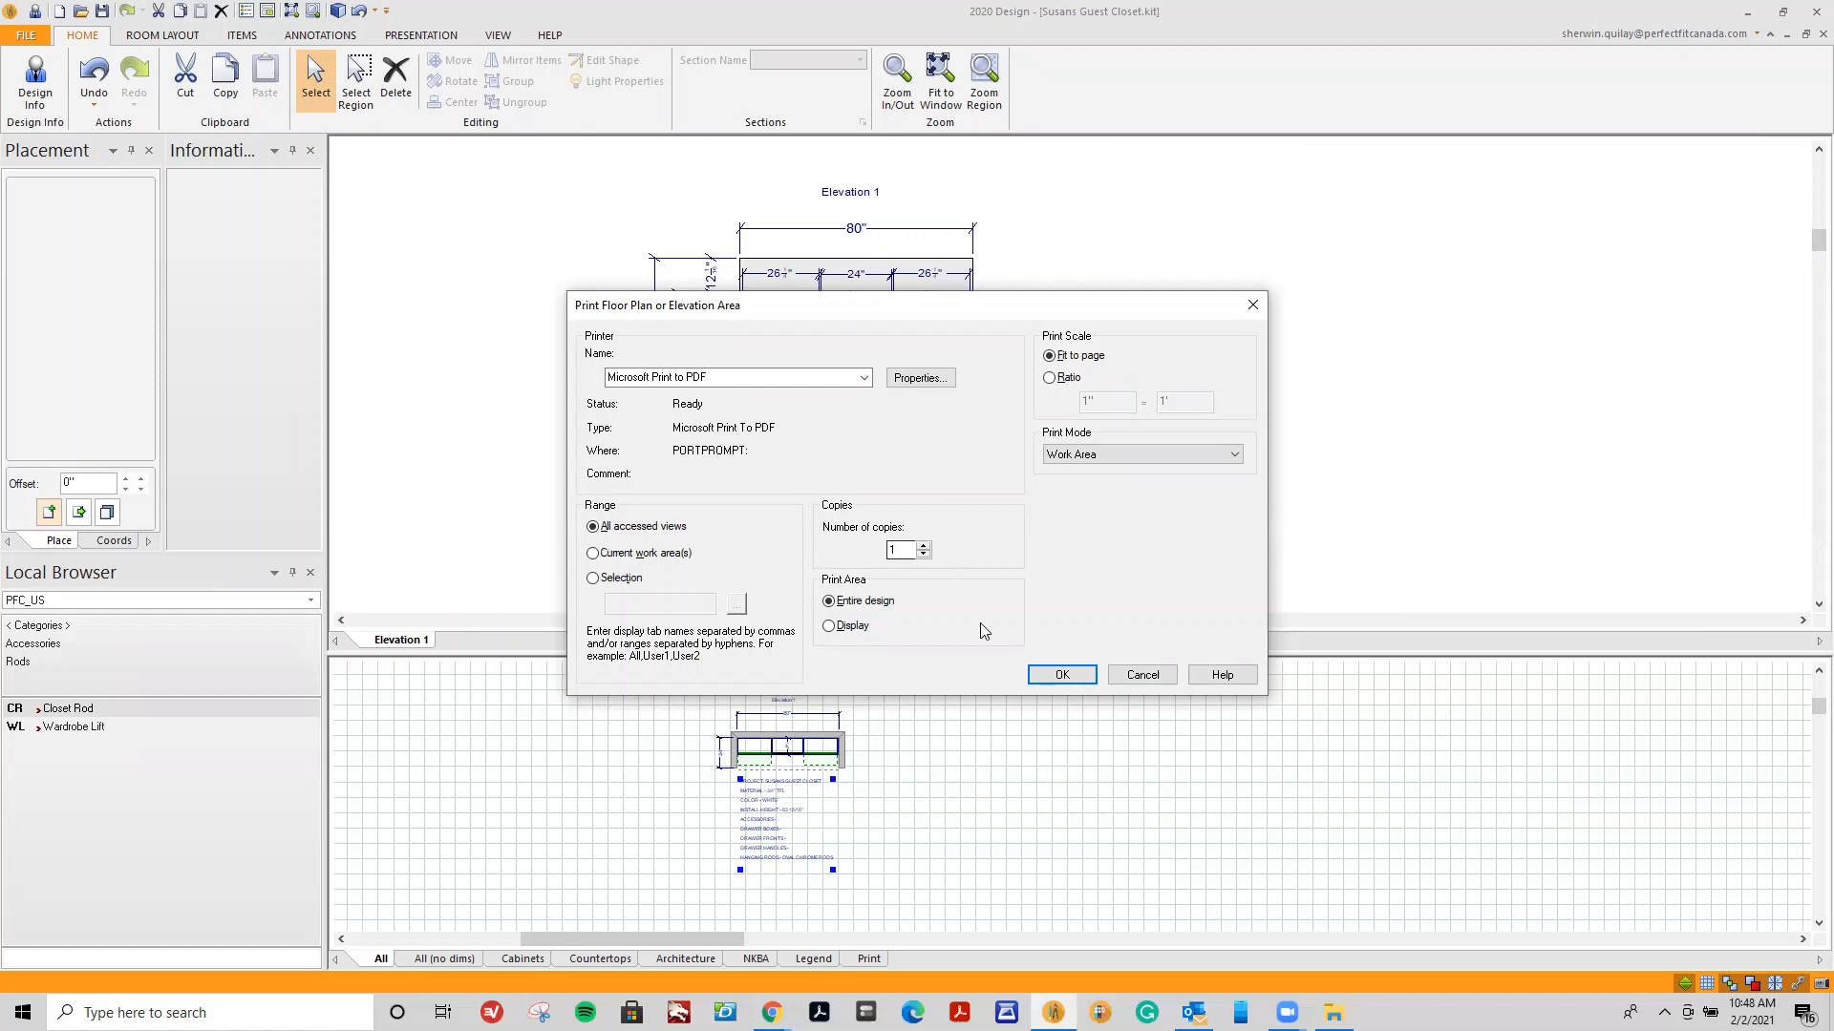
left_click(1062, 674)
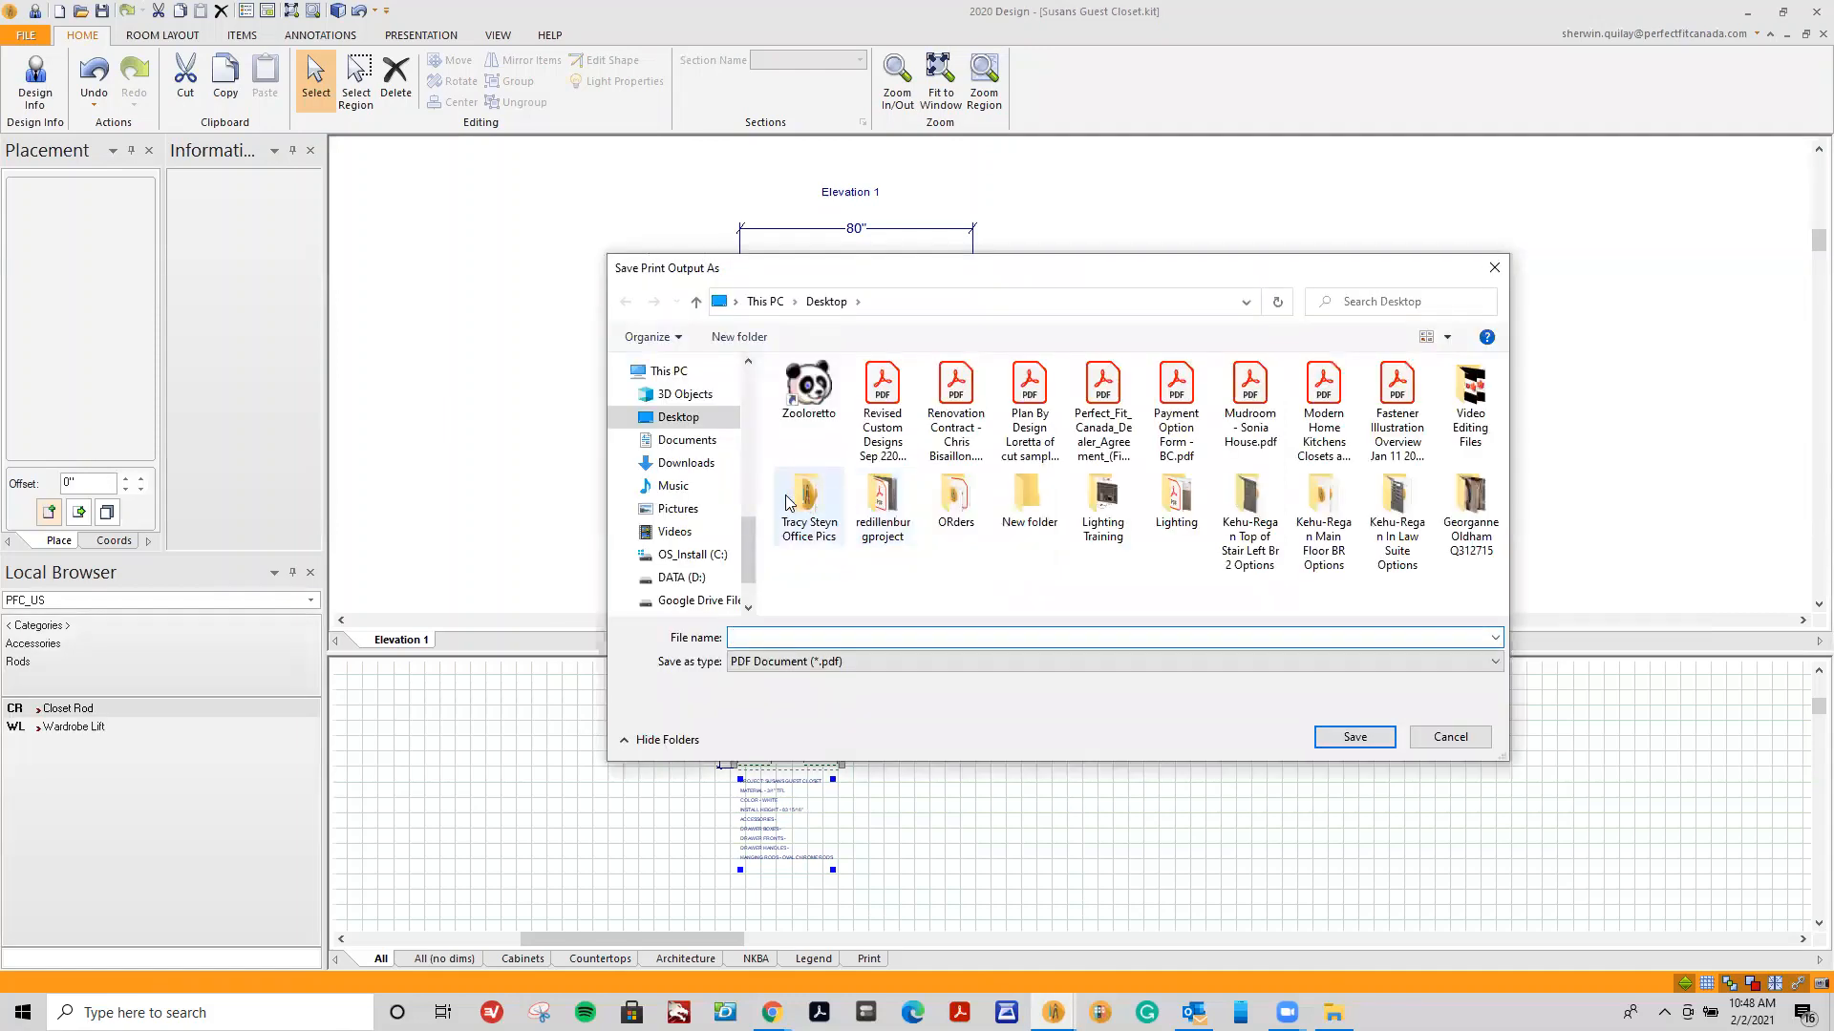
Save the PDF to the Desktop, naming it with the customer's first name followed by "Guest Closet - Plan View".
type("Susg")
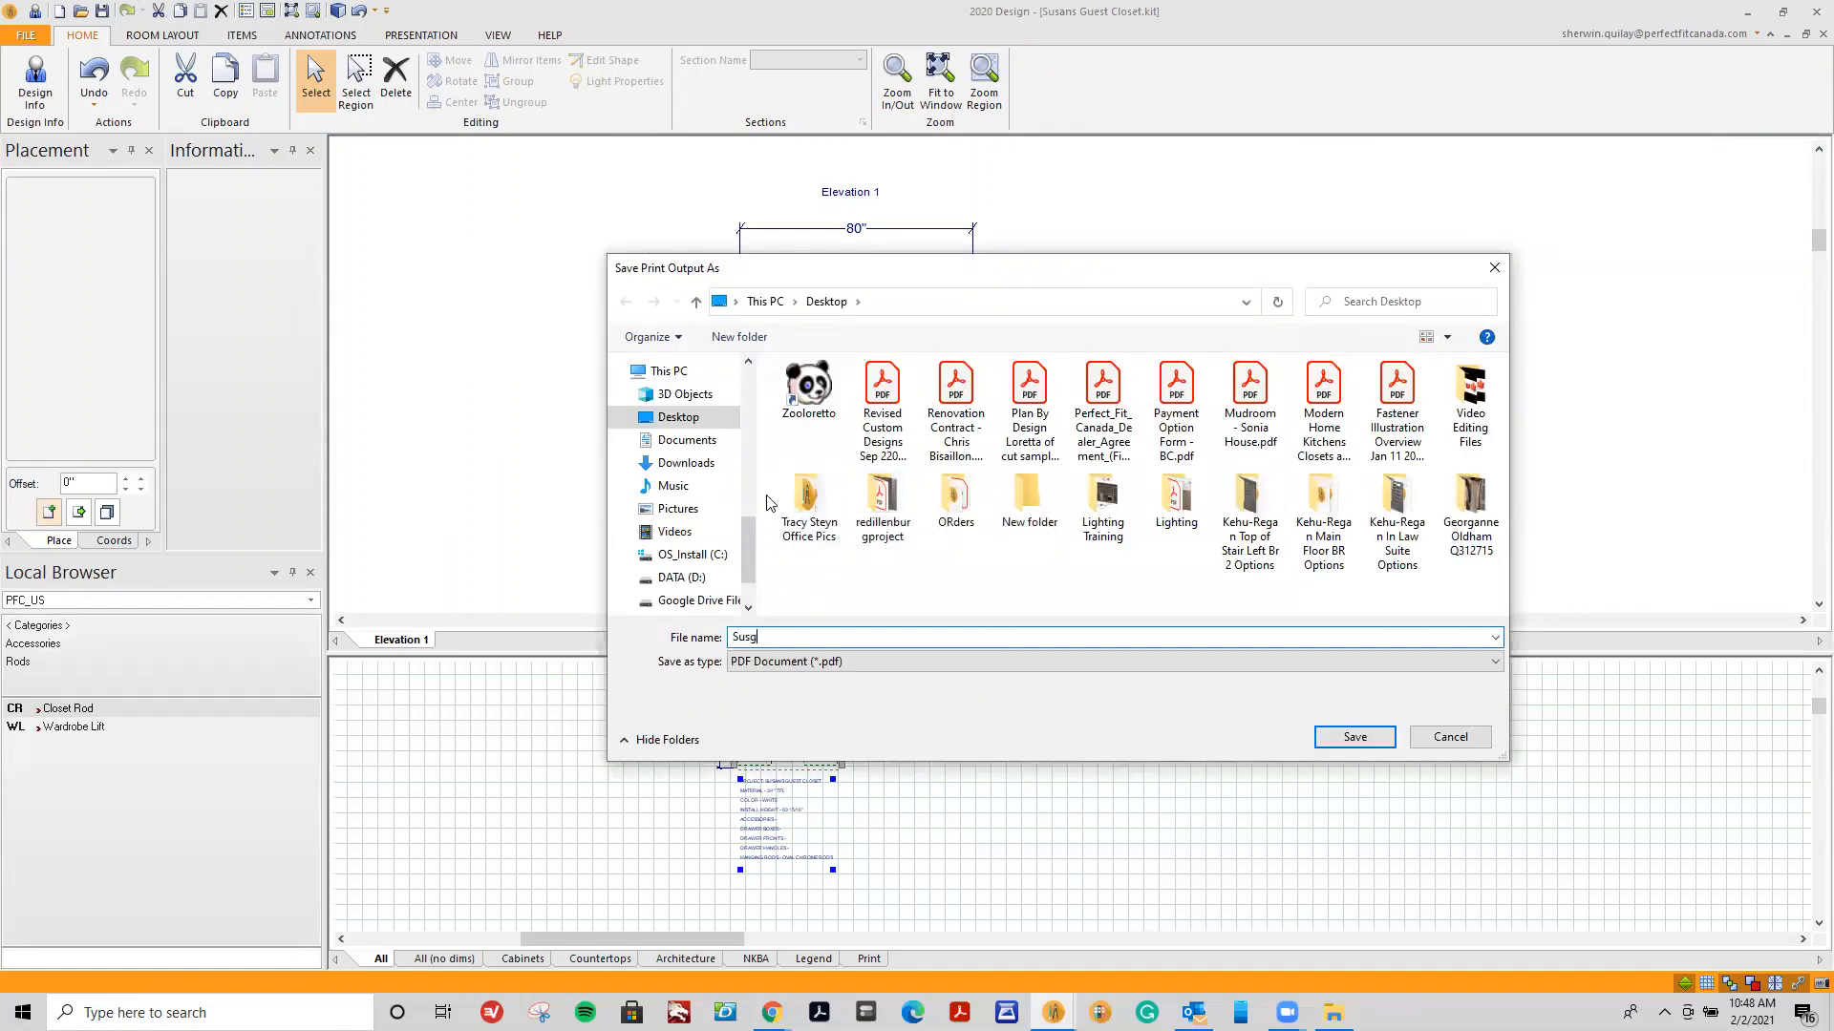
type("ans")
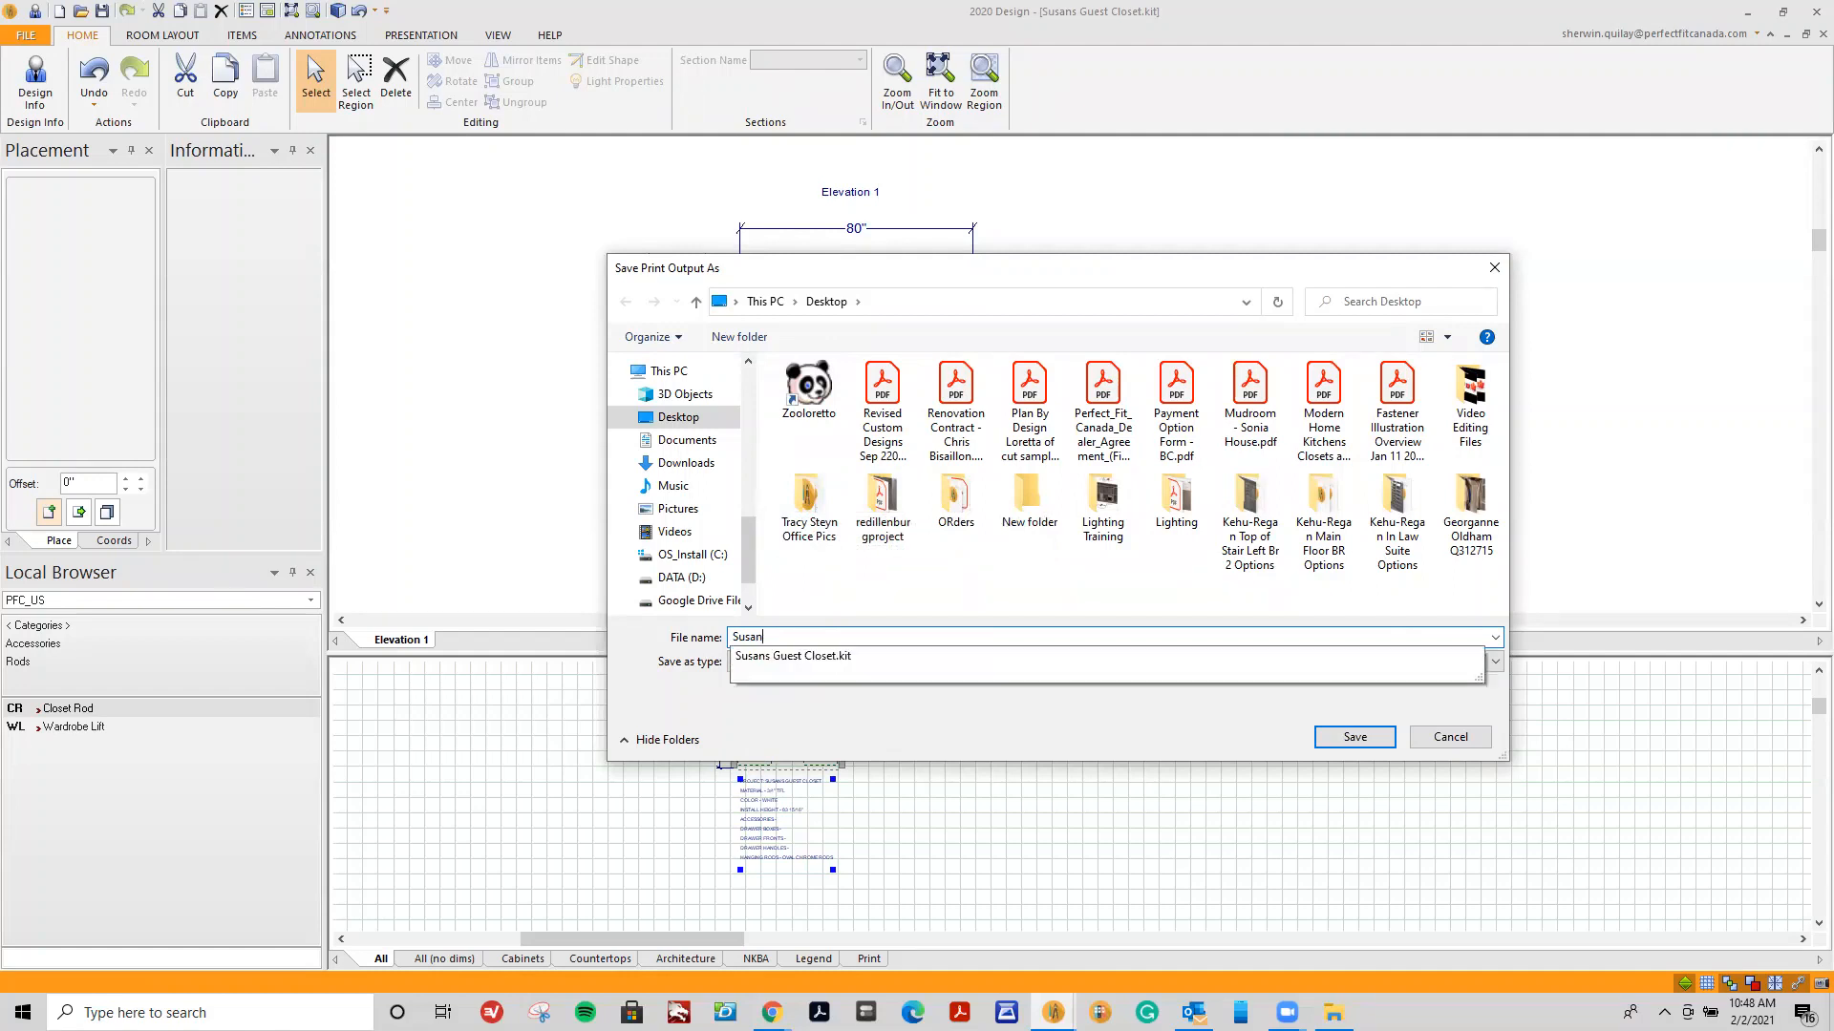
key("Down")
key("BackSpace")
key("BackSpace")
key("BackSpace")
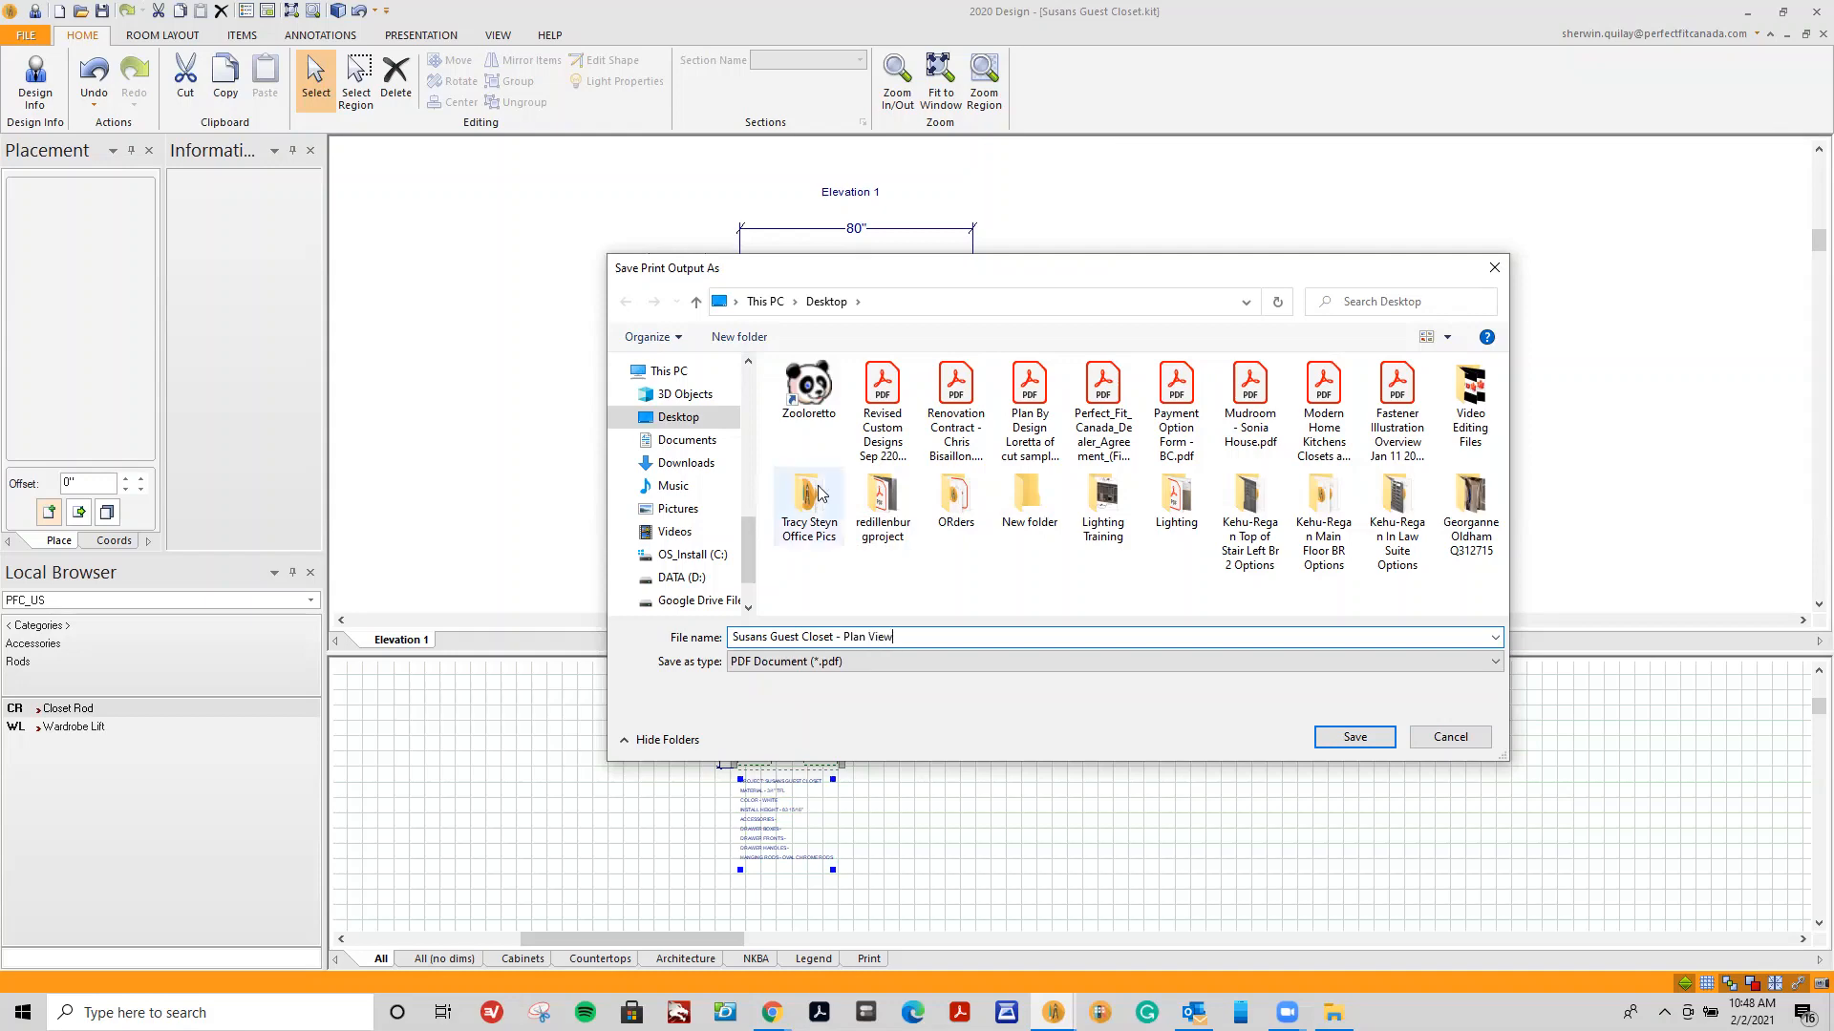
left_click(1335, 740)
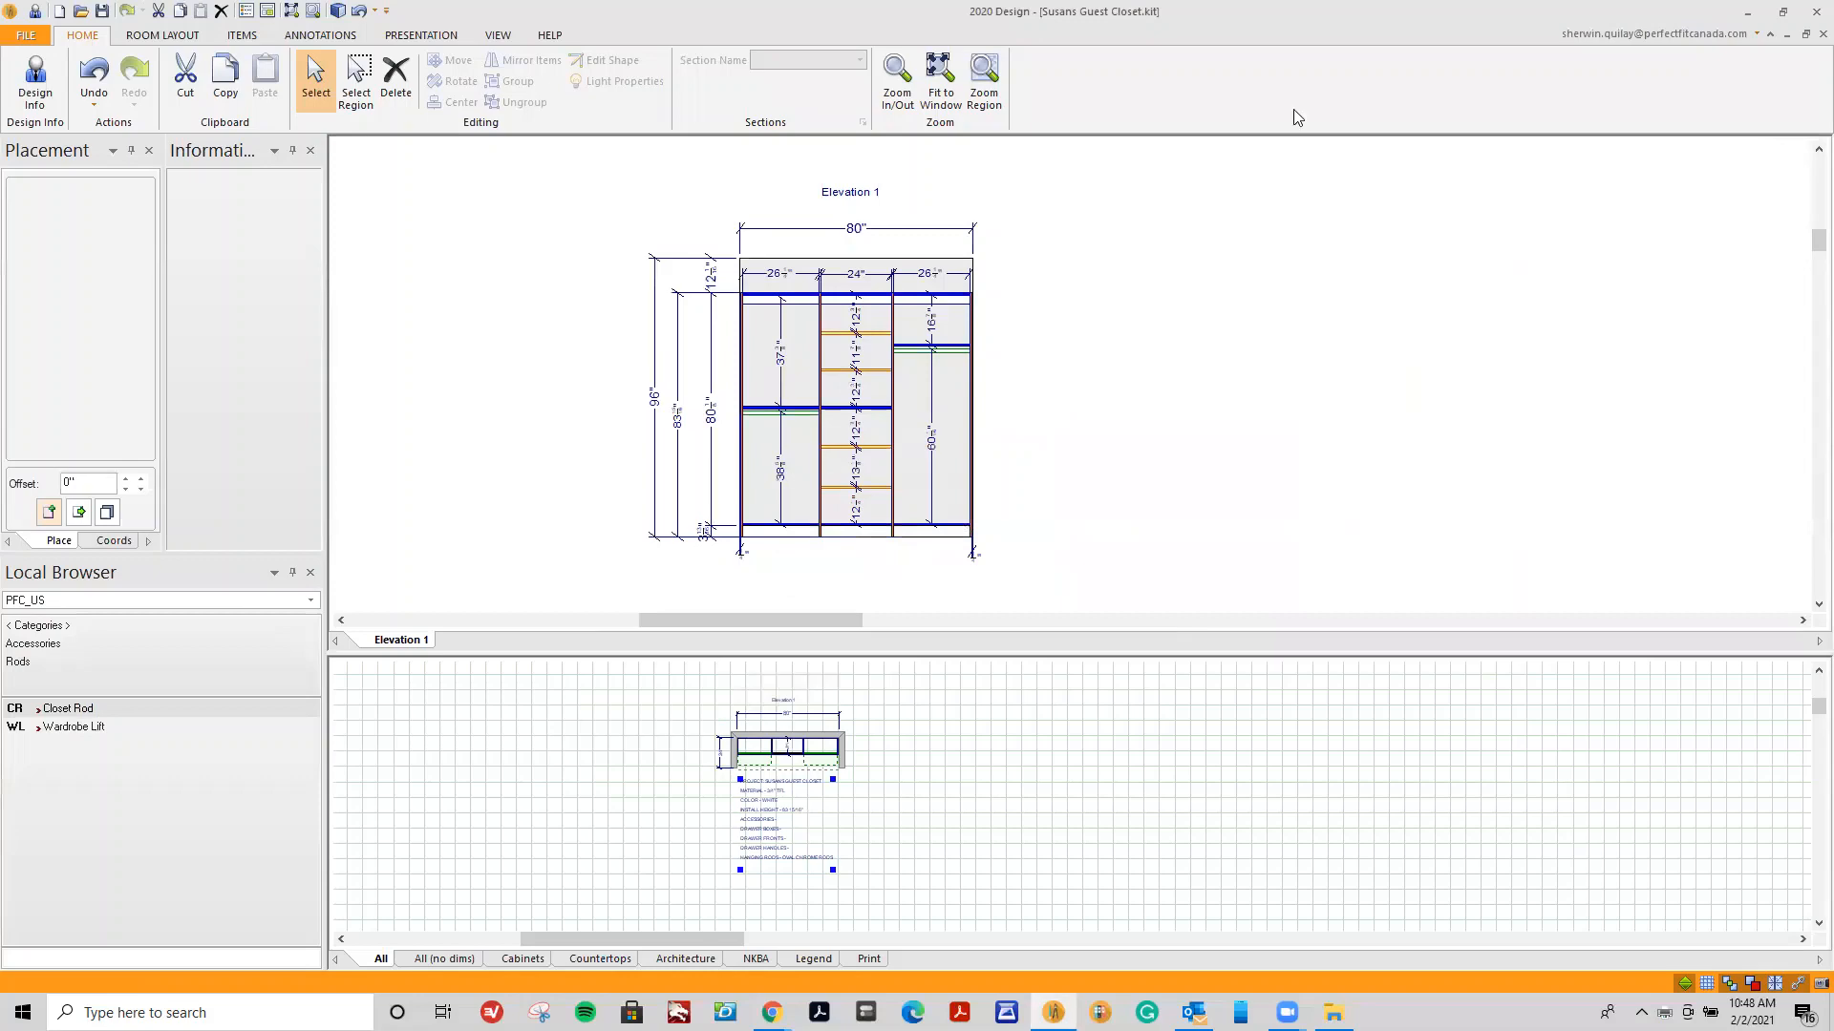
Open the saved plan view PDF from the Desktop in Adobe Acrobat Reader and review the elevation and plan pages.
double_click(1296, 21)
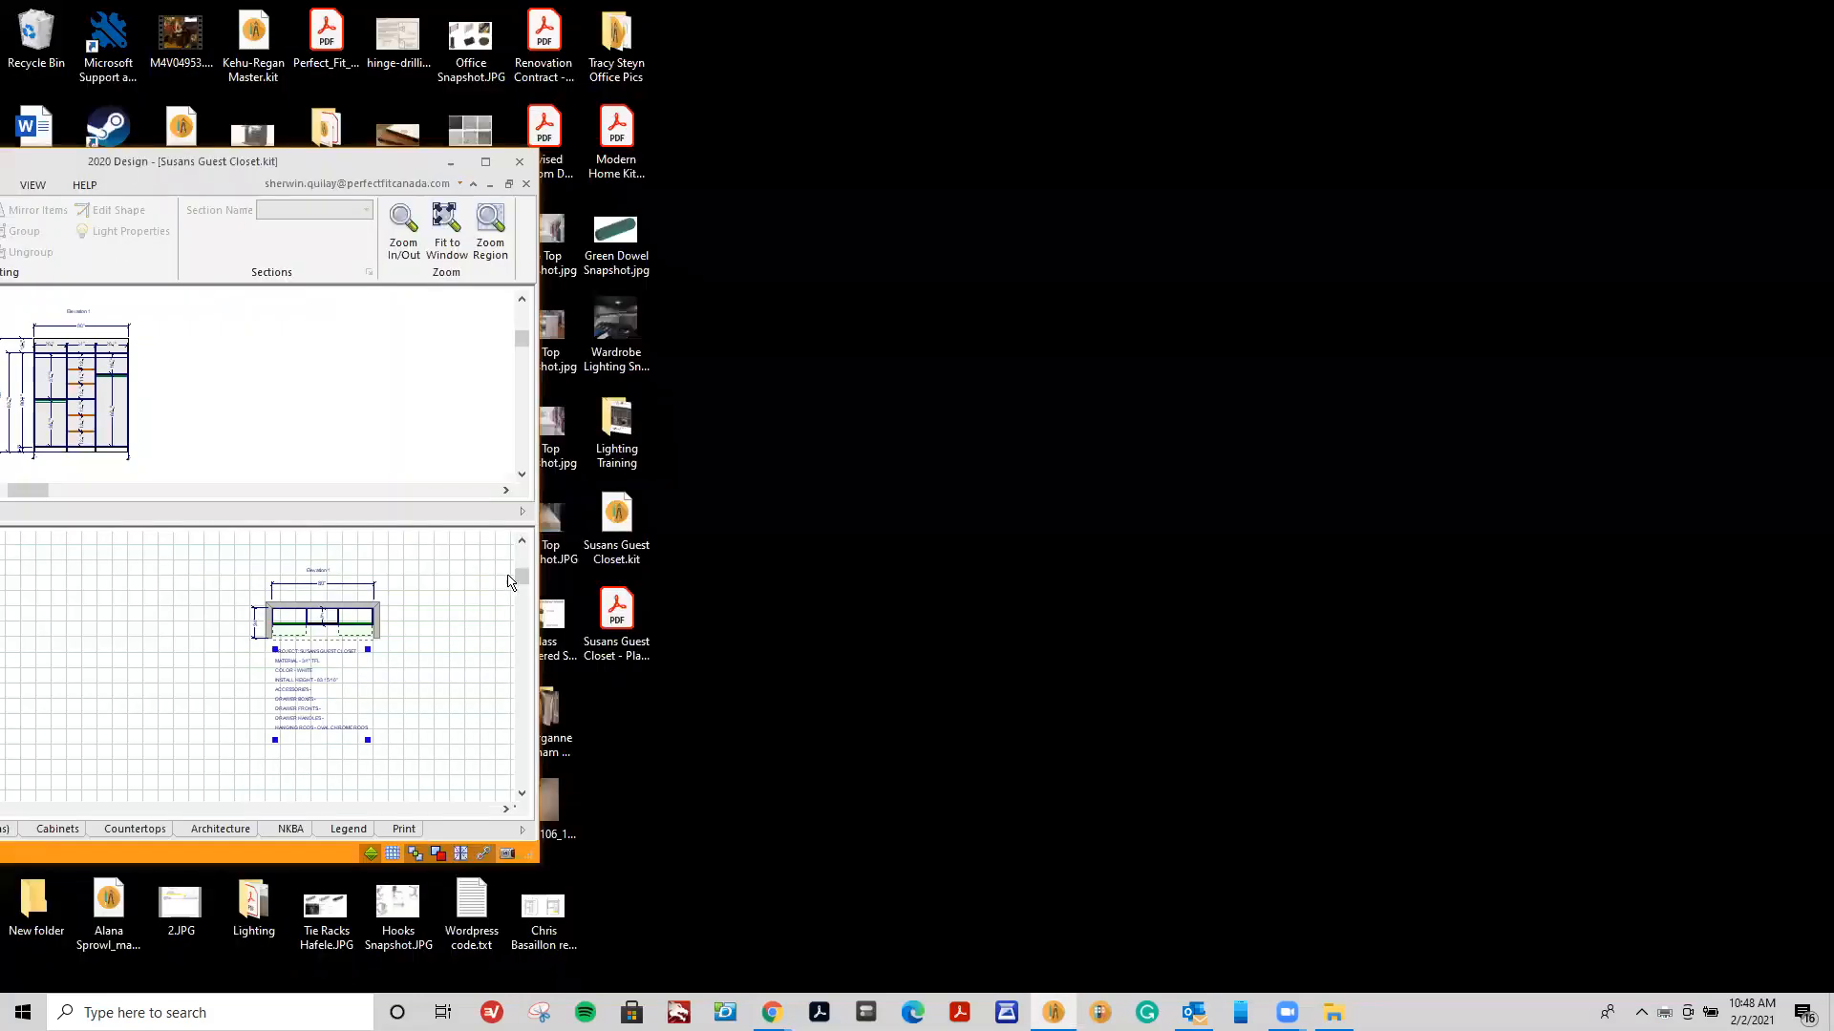
double_click(616, 616)
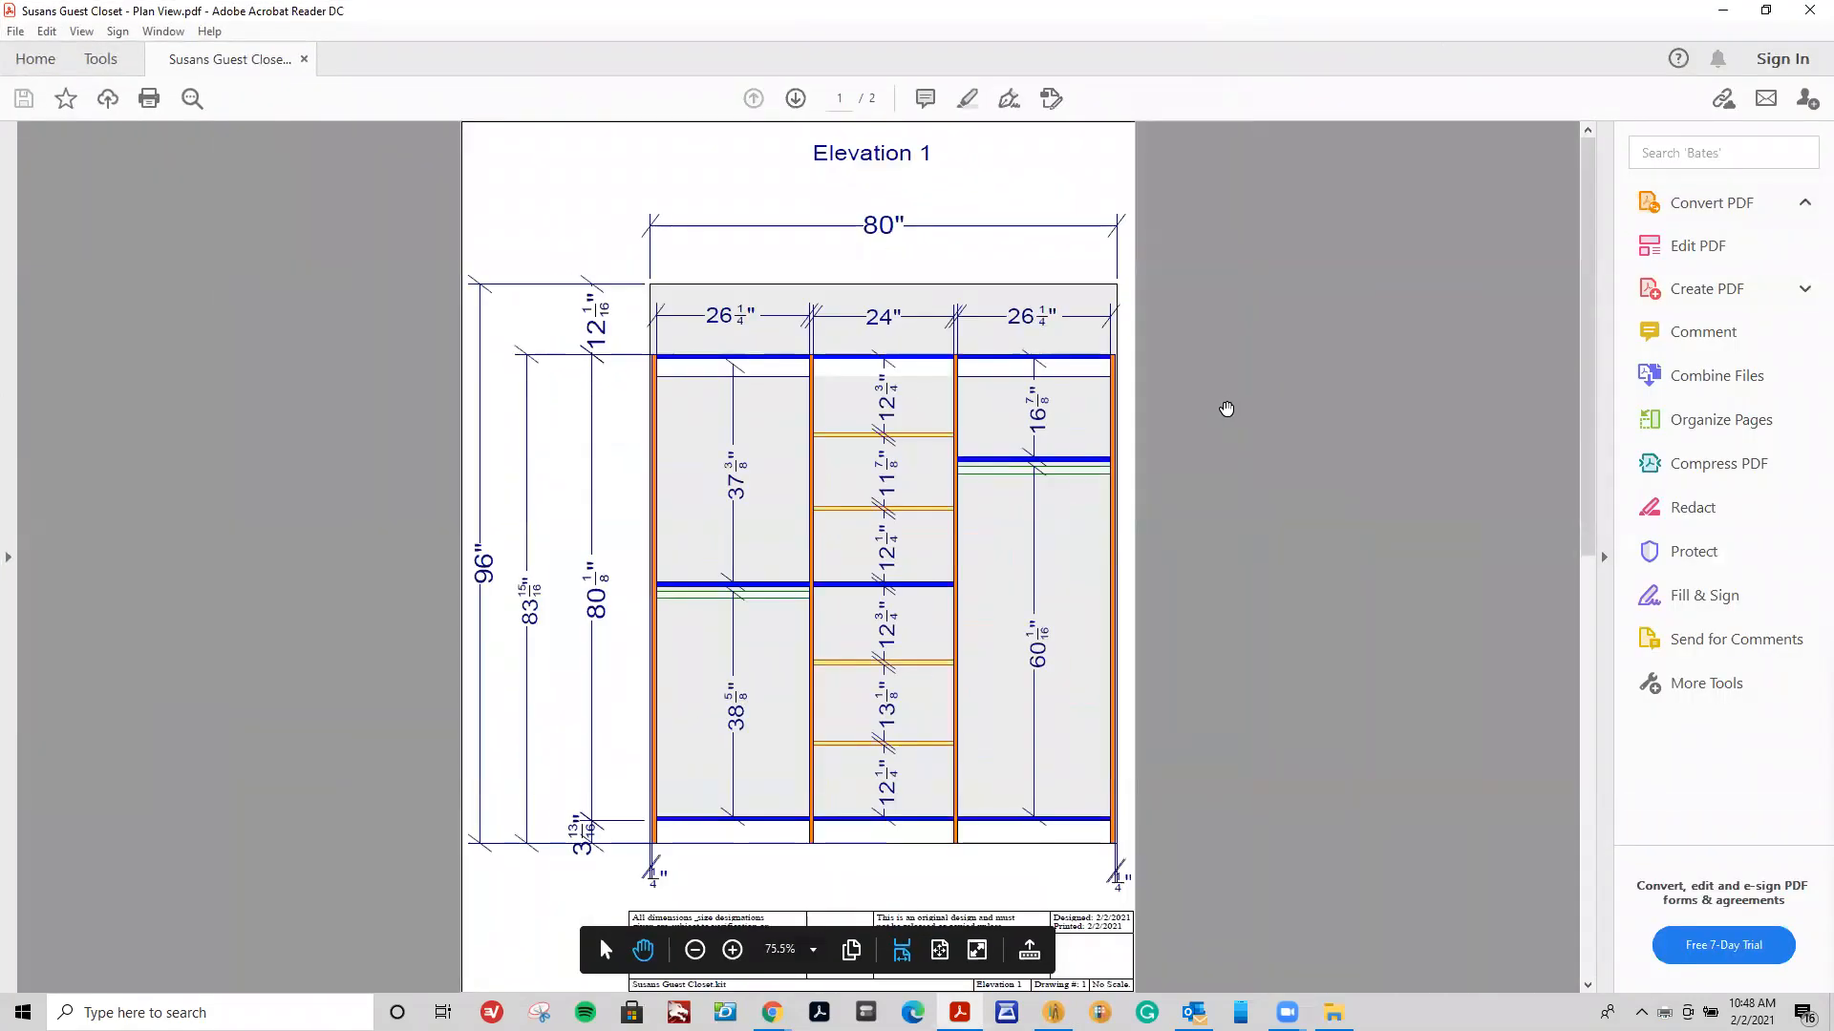
scroll(1233, 351, "down", 1)
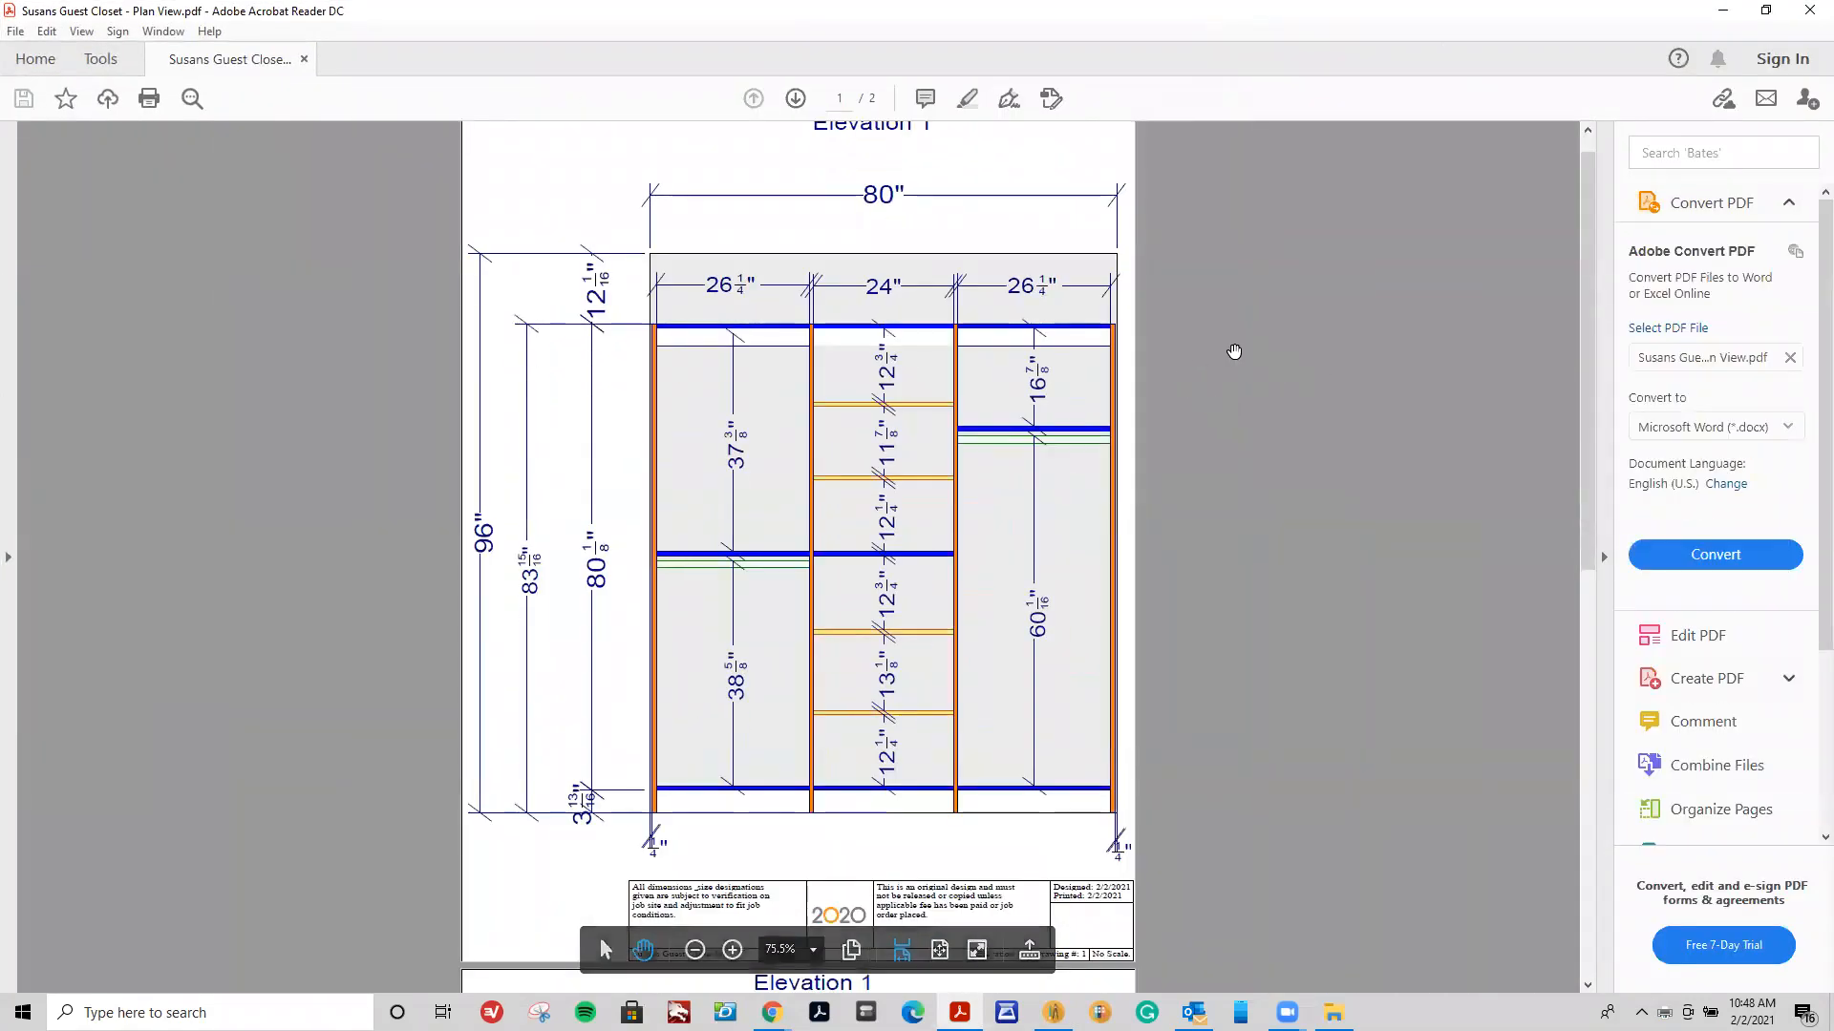
scroll(1234, 352, "down", 5)
scroll(1234, 352, "down", 12)
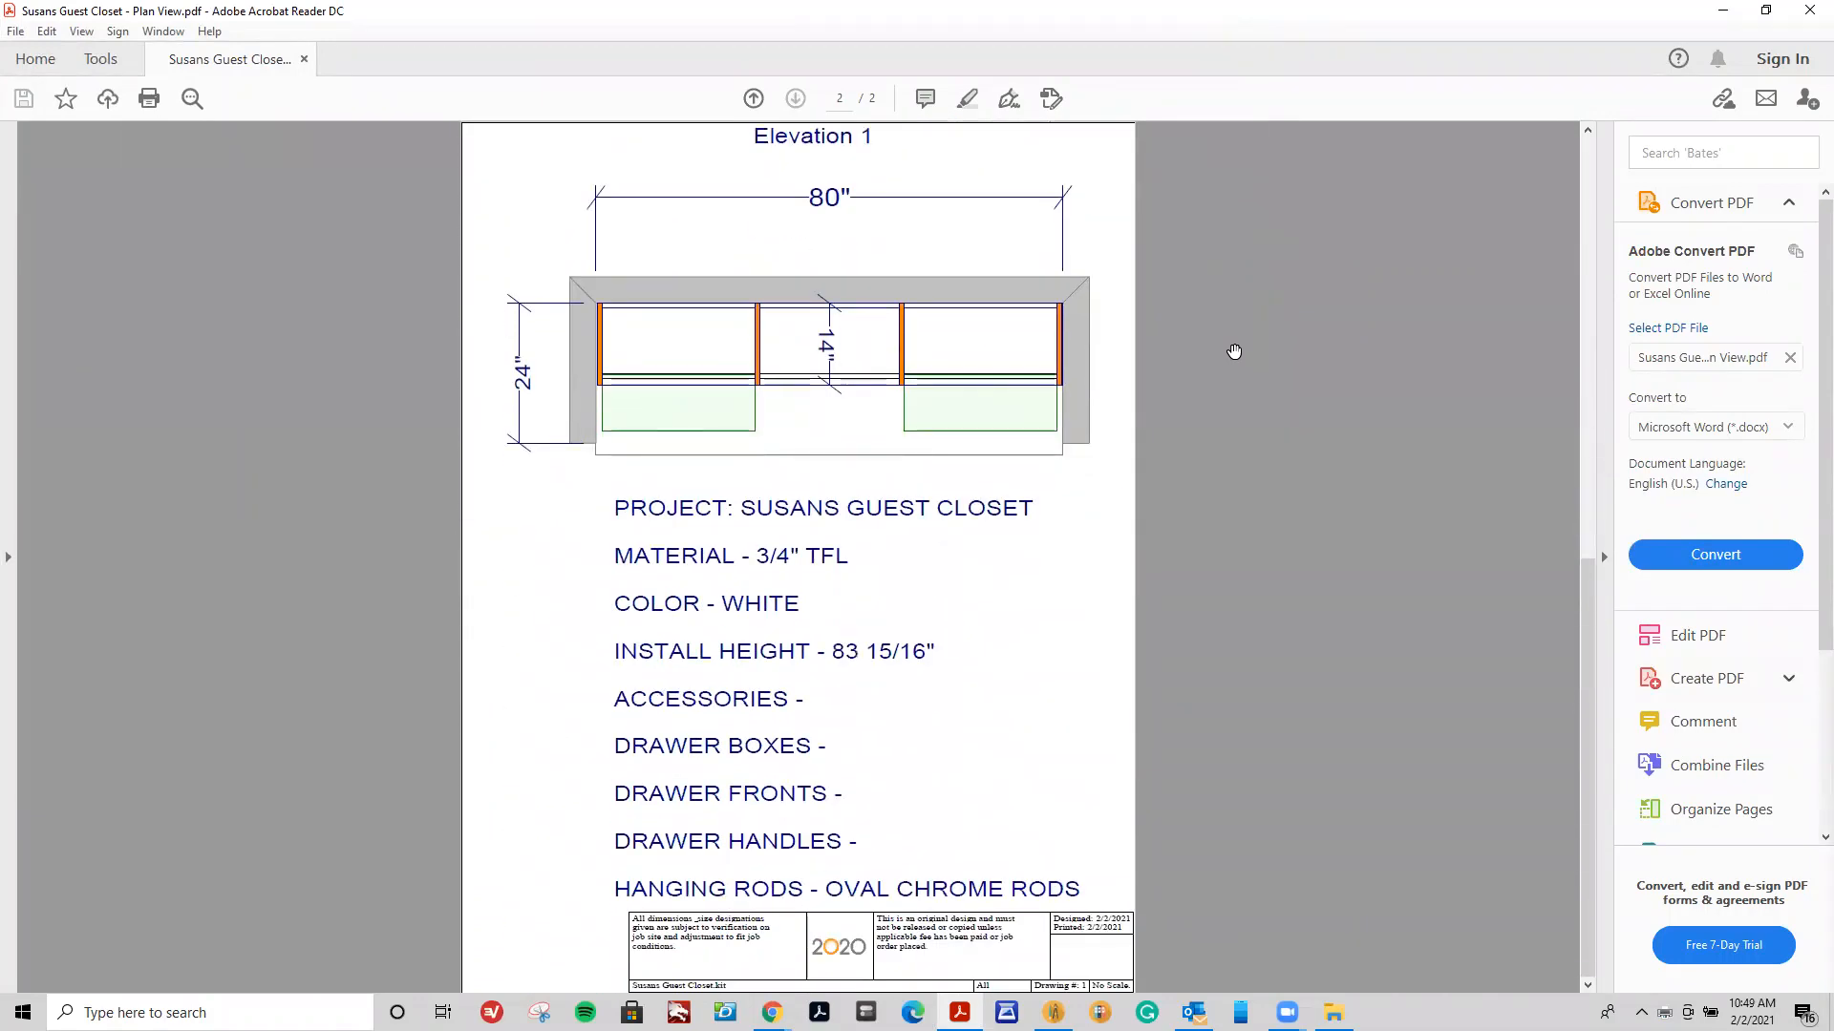
scroll(1234, 352, "up", 18)
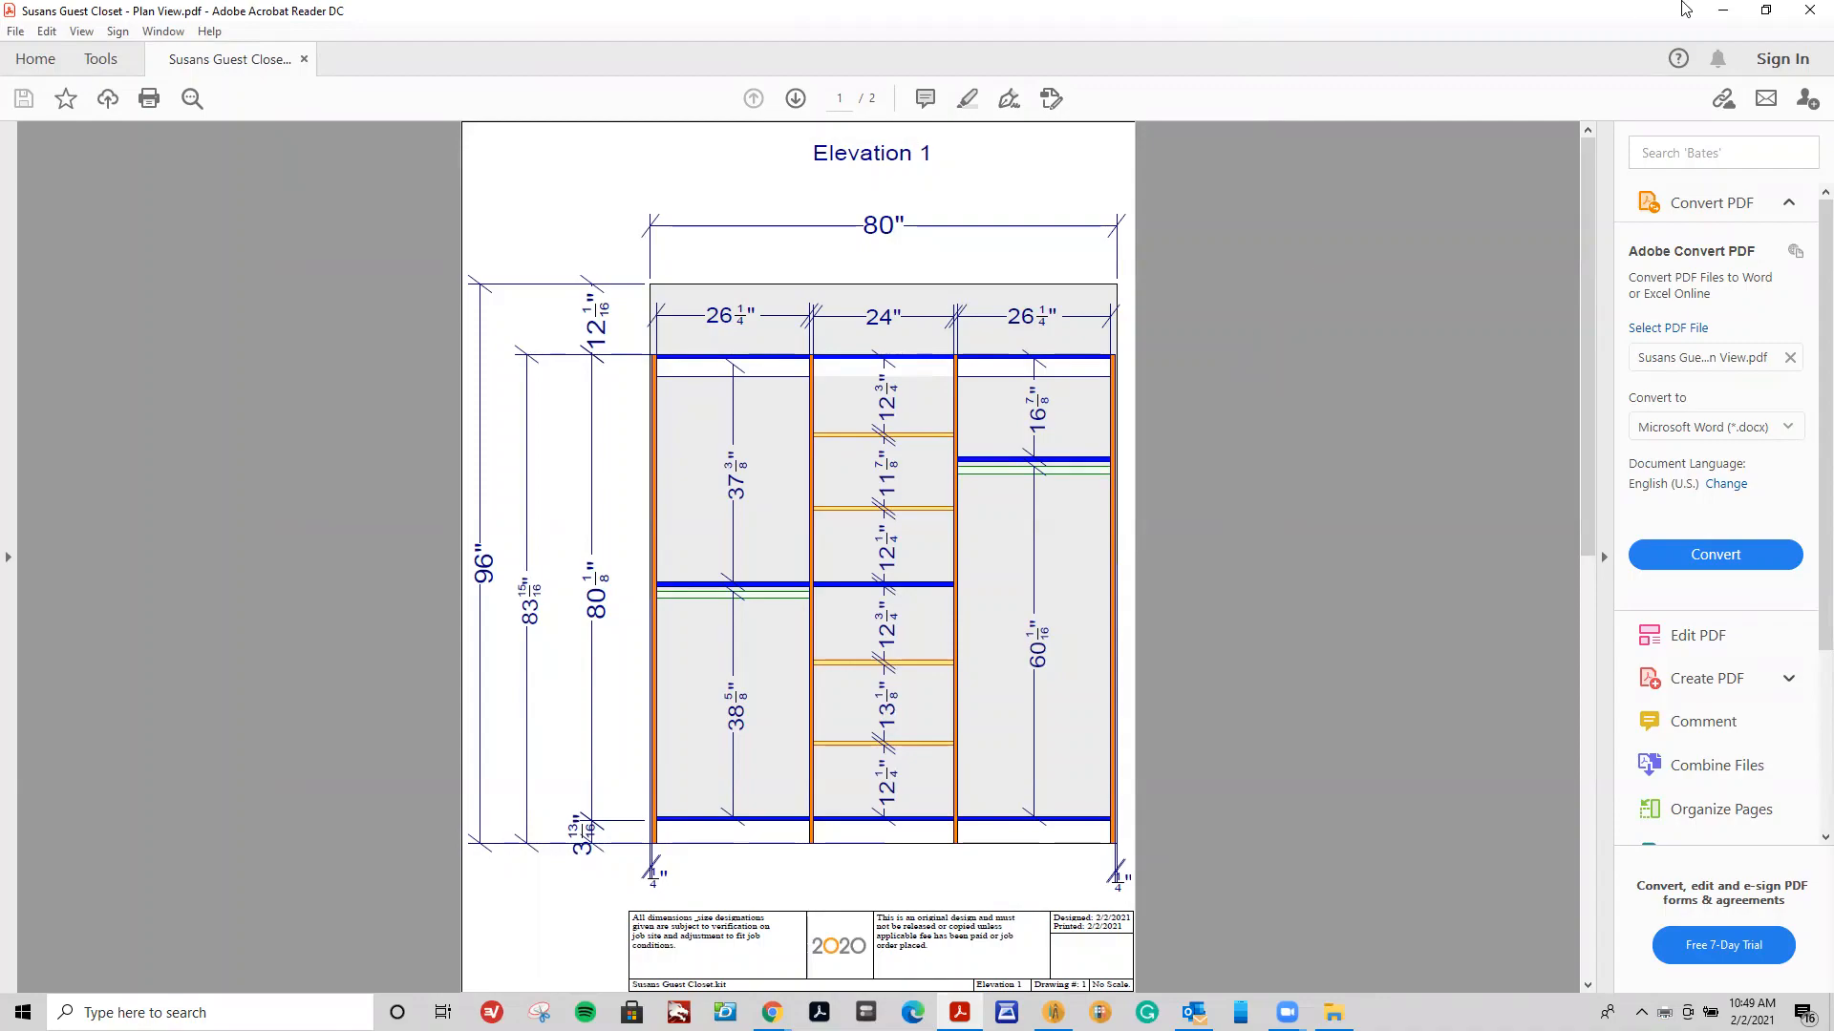
Close the PDF, switch back to 2020 Design and generate a perspective rendering of the closet.
left_click(1809, 10)
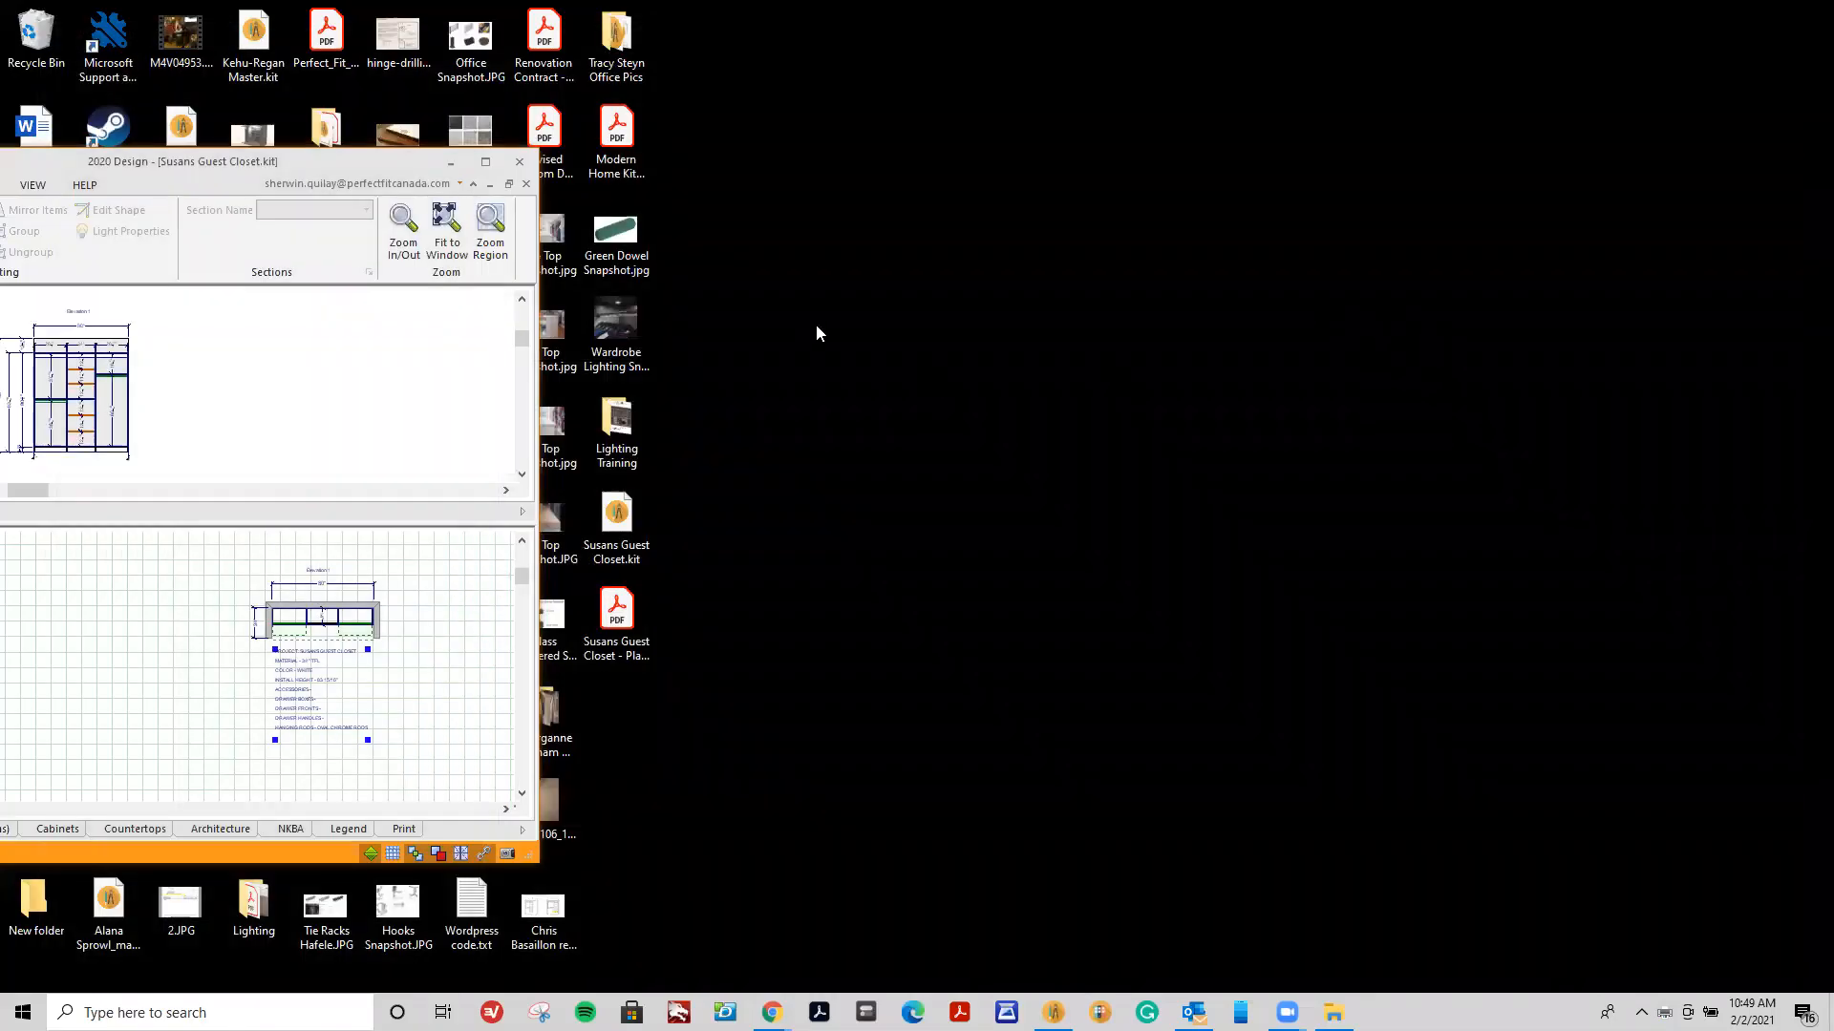
left_click(485, 161)
left_click(428, 36)
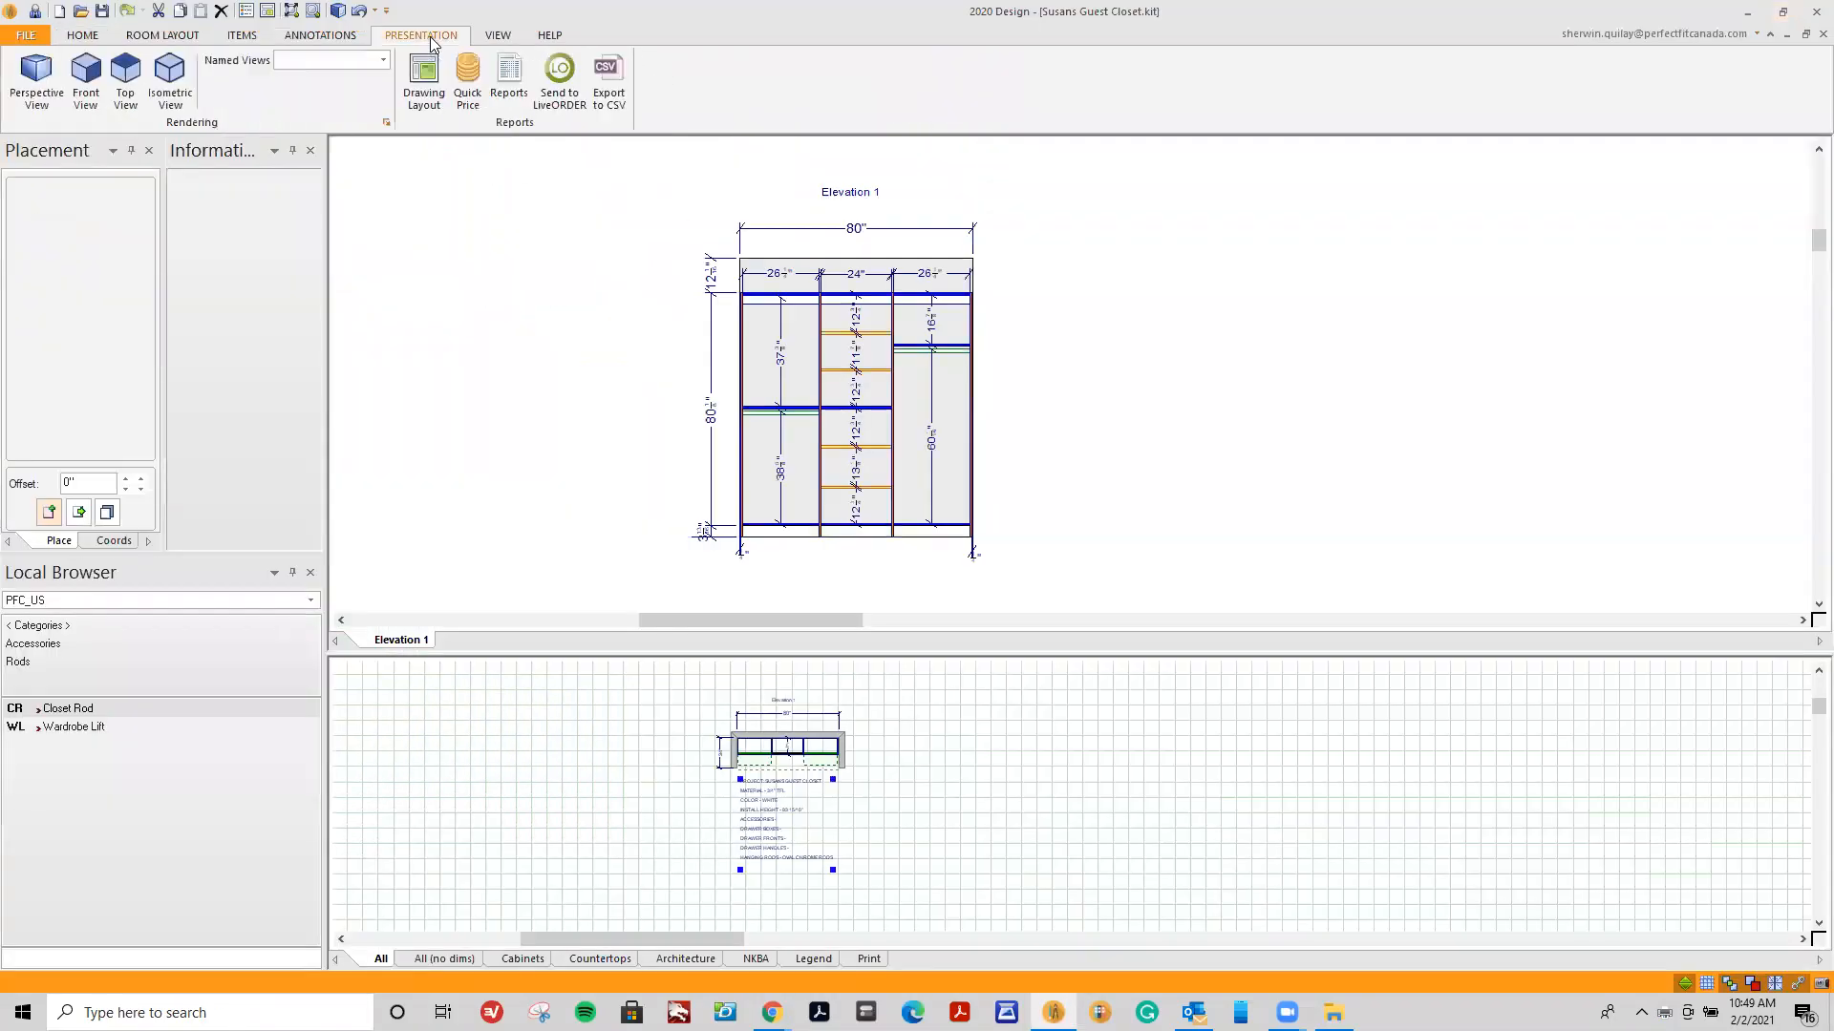
left_click(29, 71)
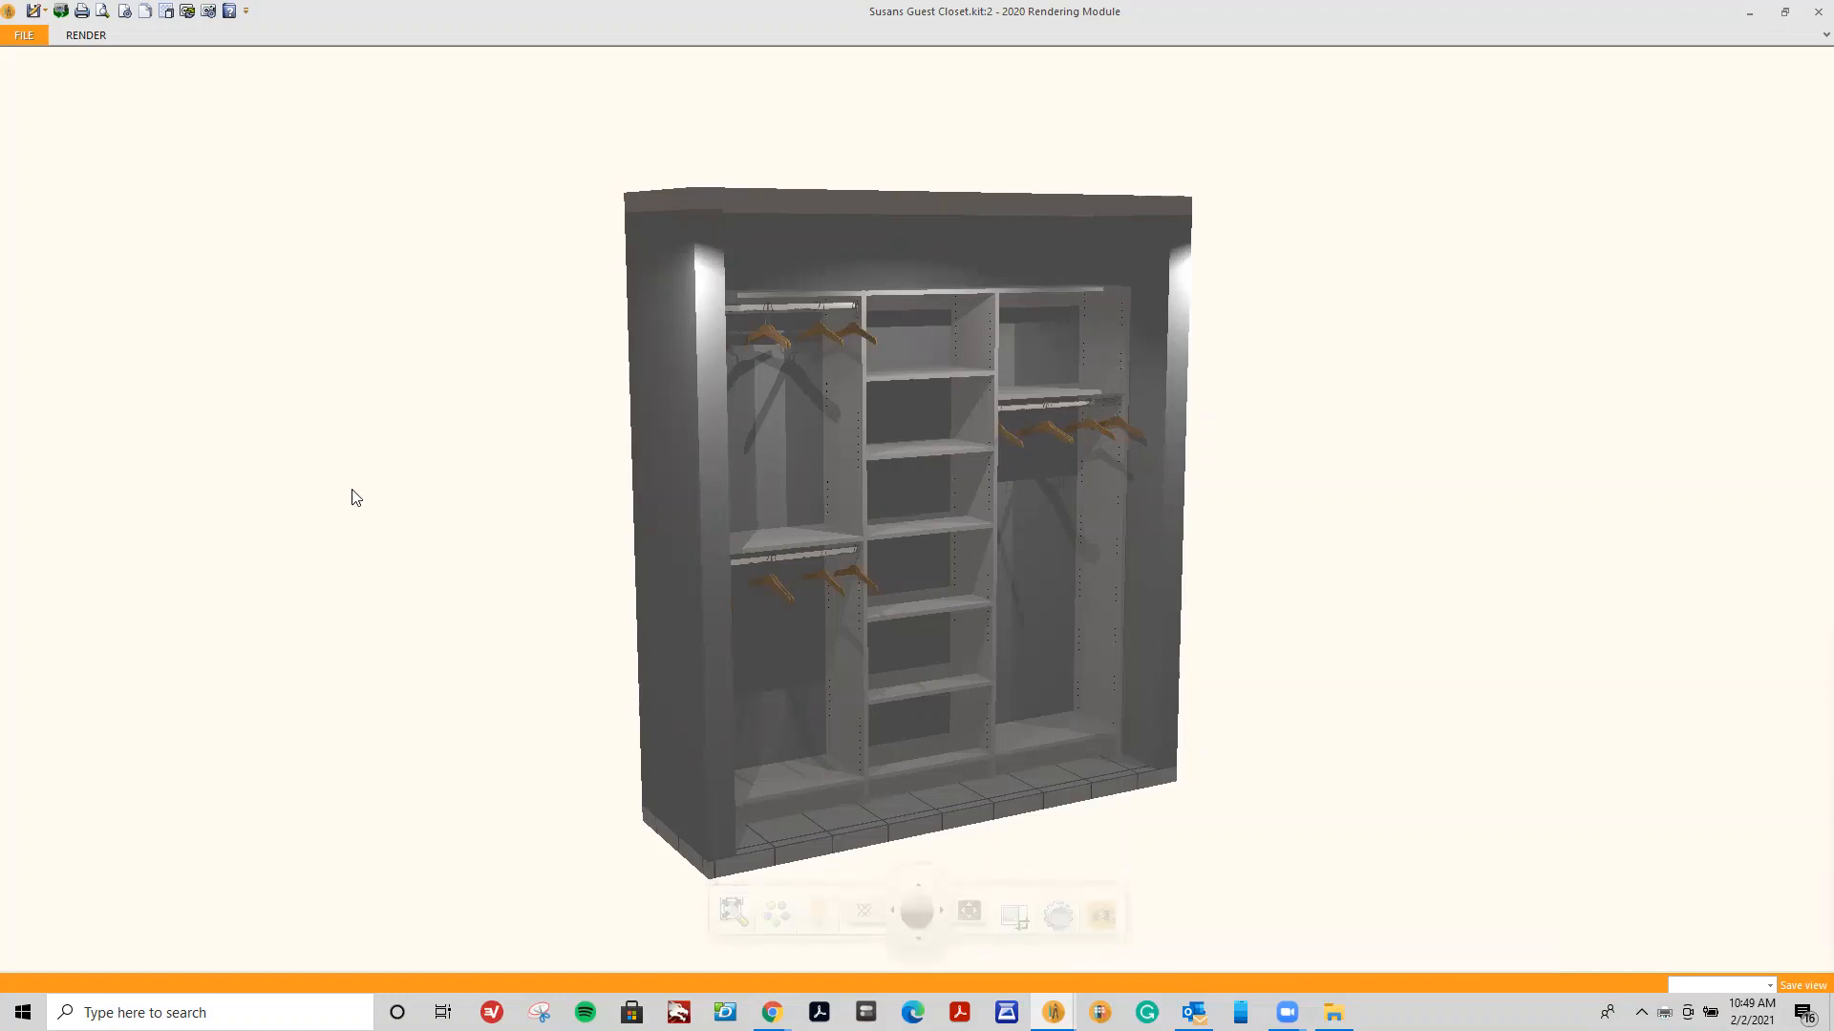
Check the options for saving the rendering as a standard or high resolution image, and close the rendering.
left_click(24, 36)
mouse_move(49, 76)
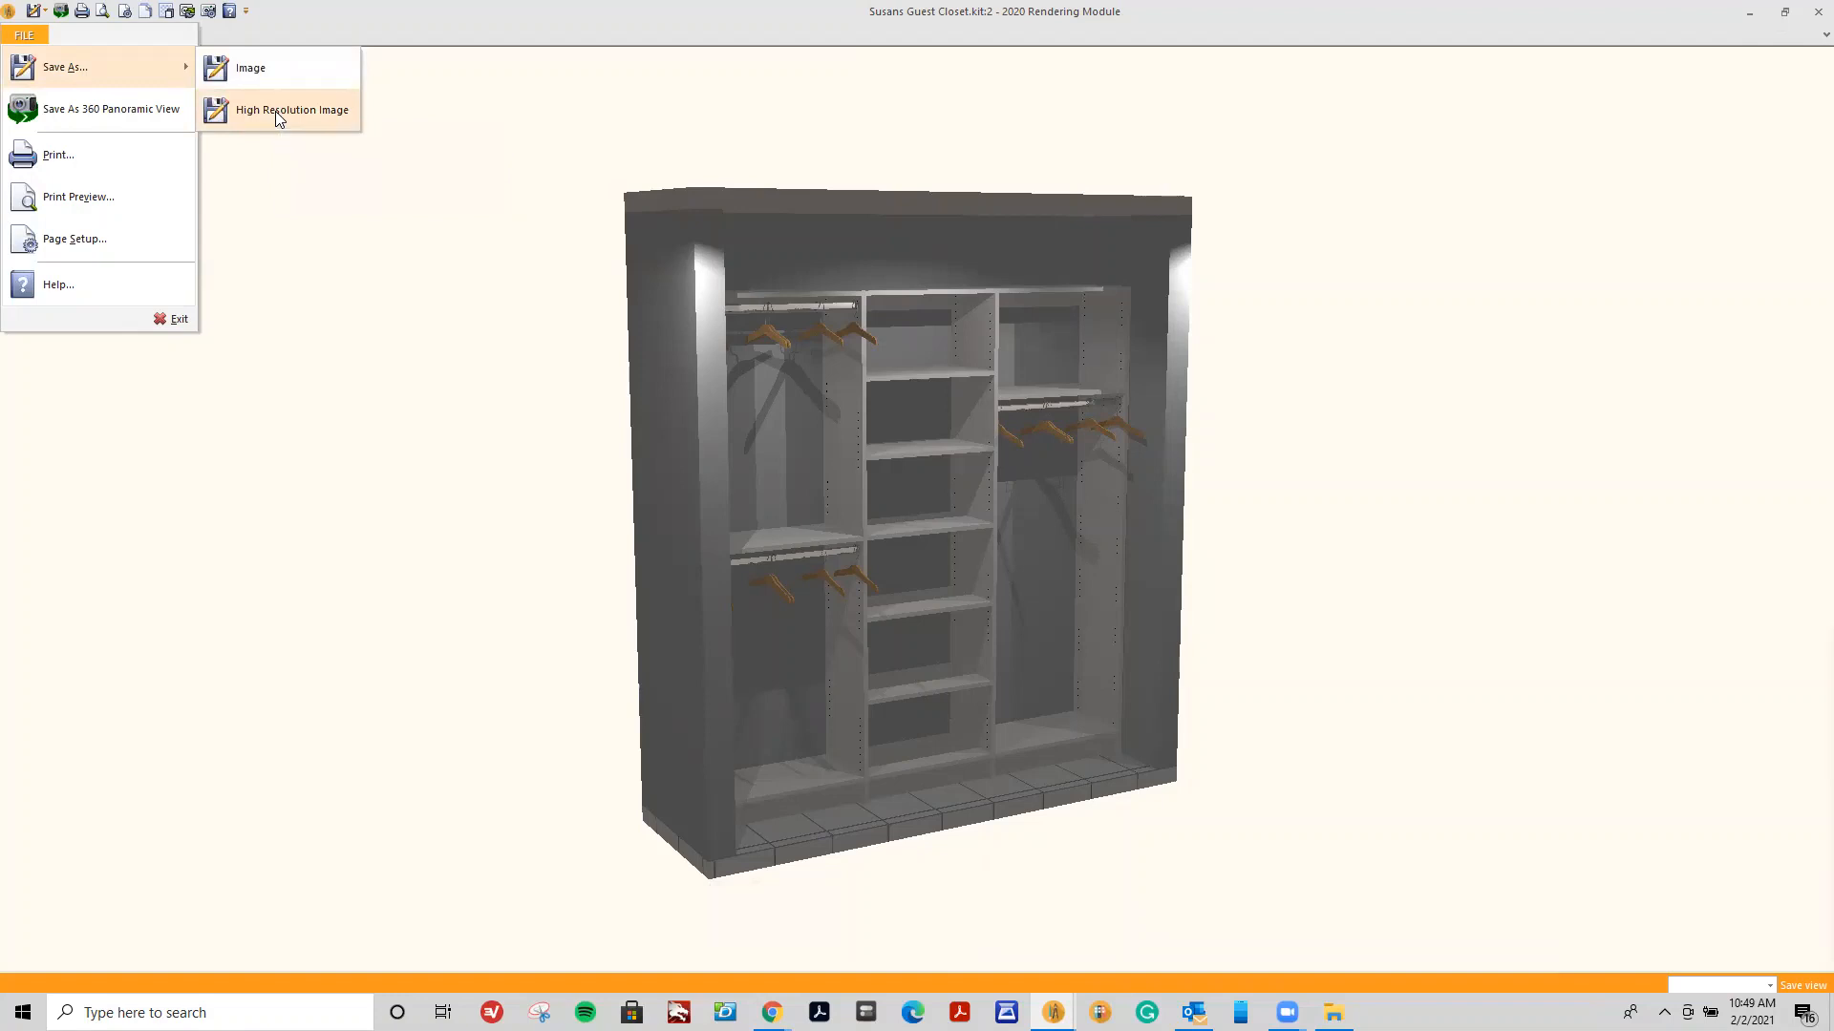
left_click(706, 122)
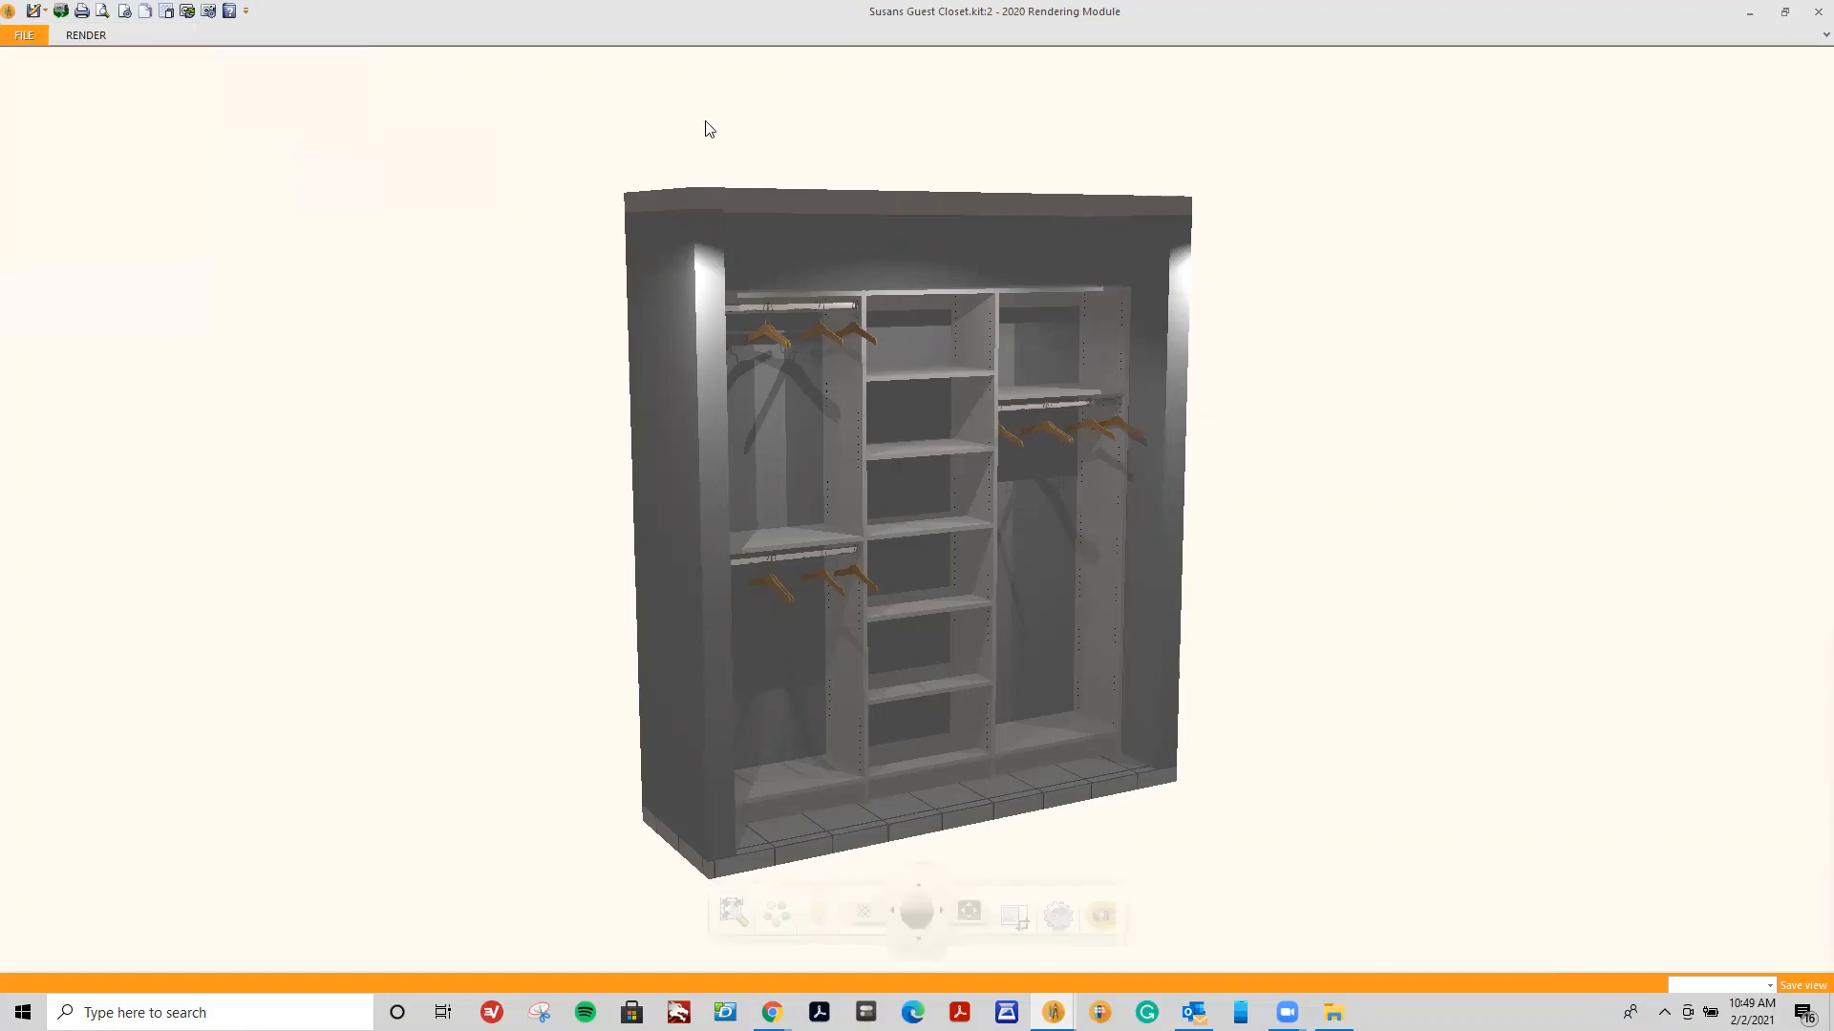
left_click(1803, 19)
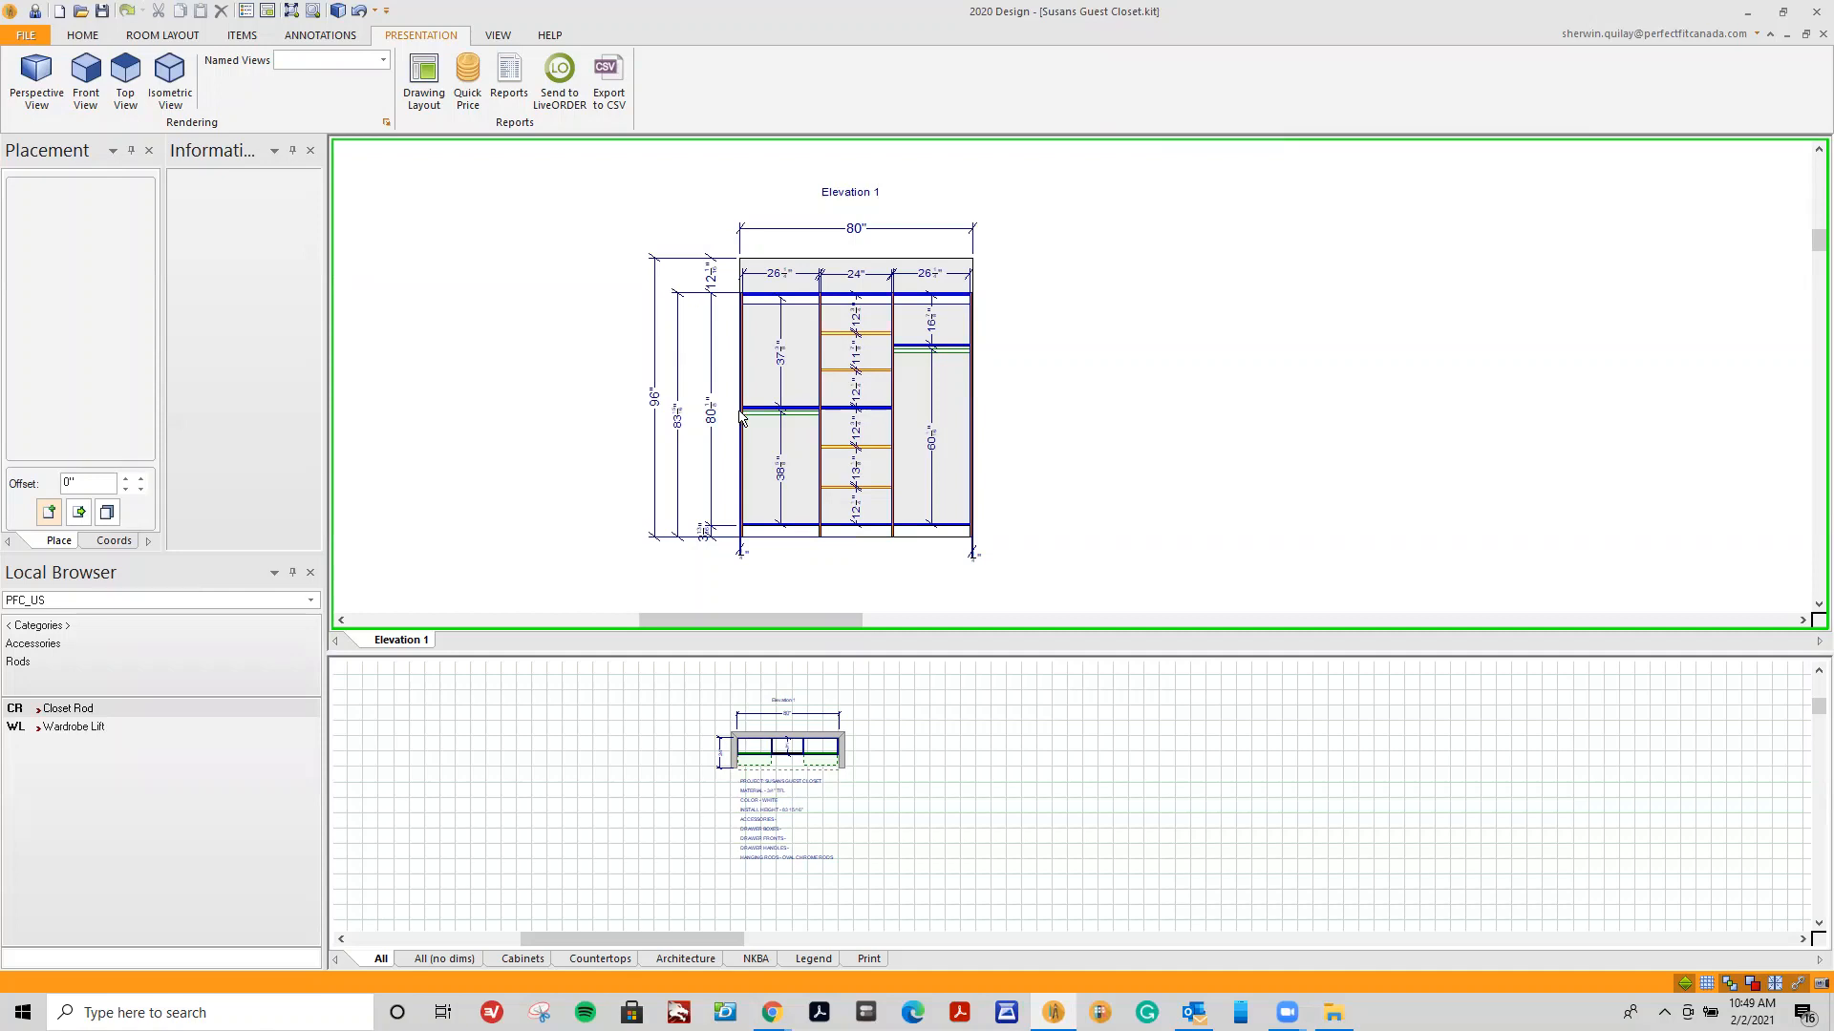
Create a new blank design and open the list of available catalogs for the item browser.
mouse_move(743, 417)
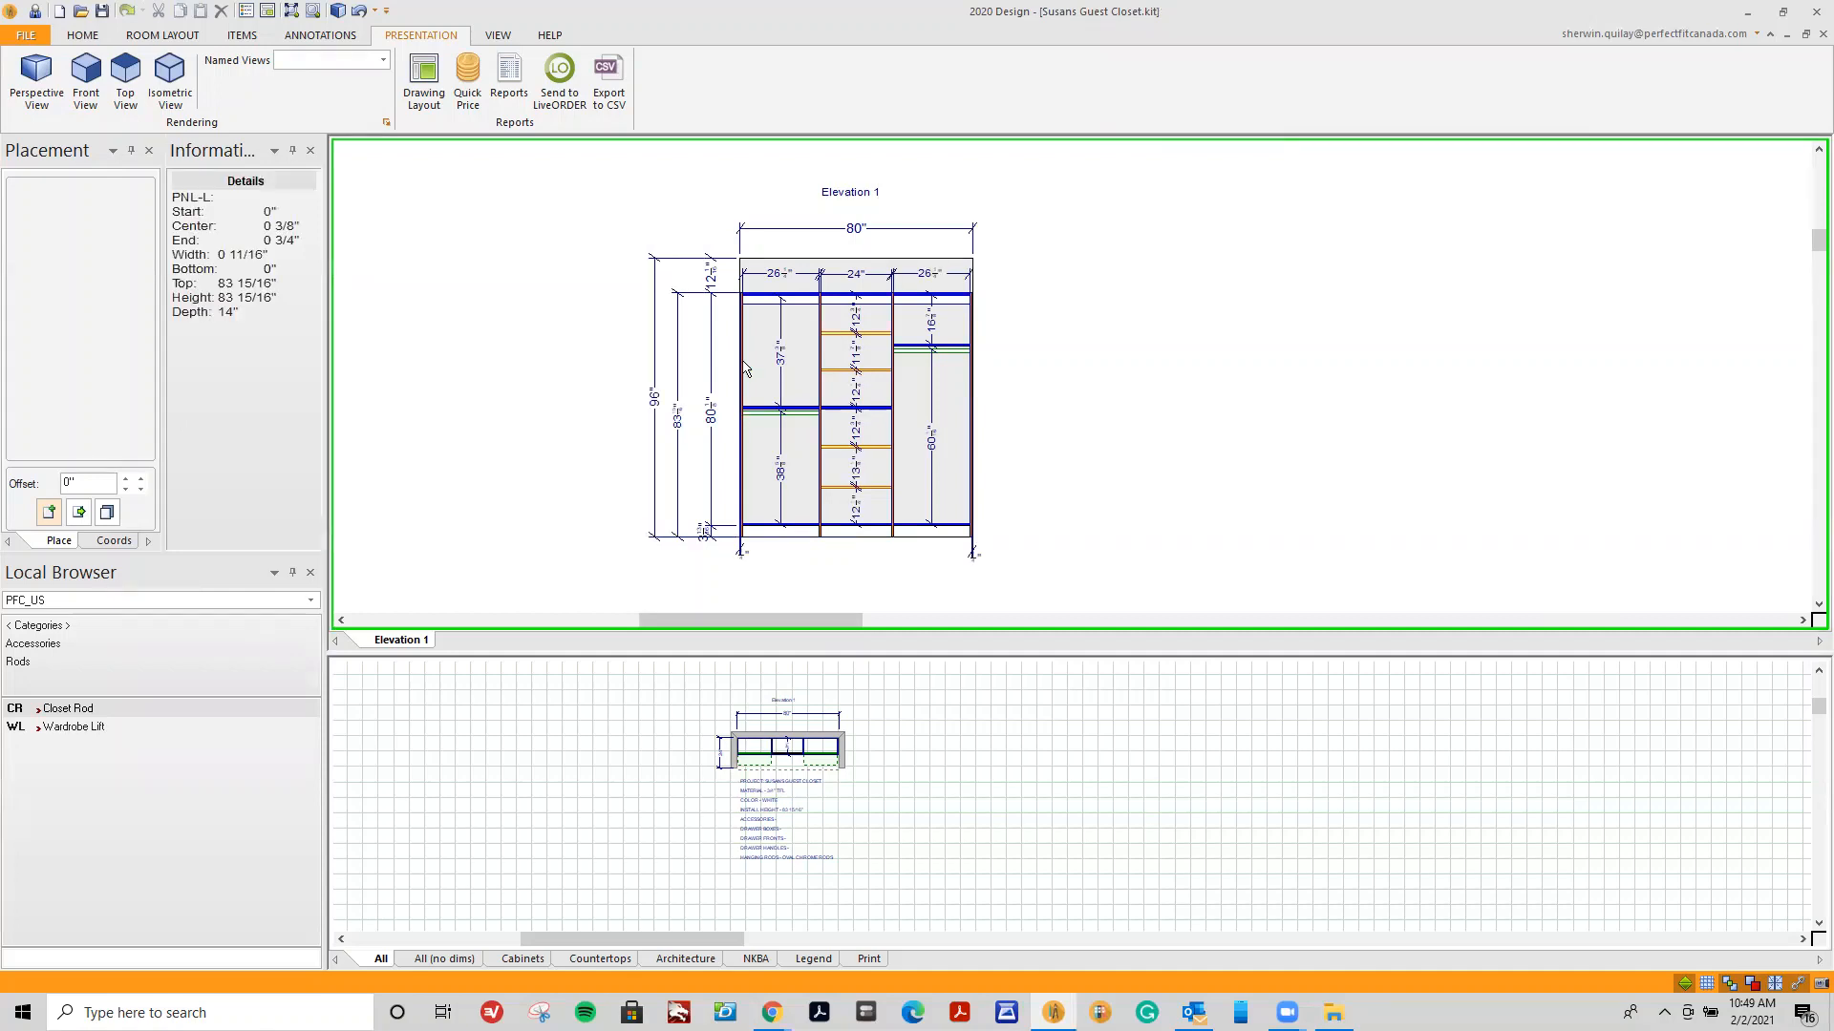
scroll(746, 370, "up", 1)
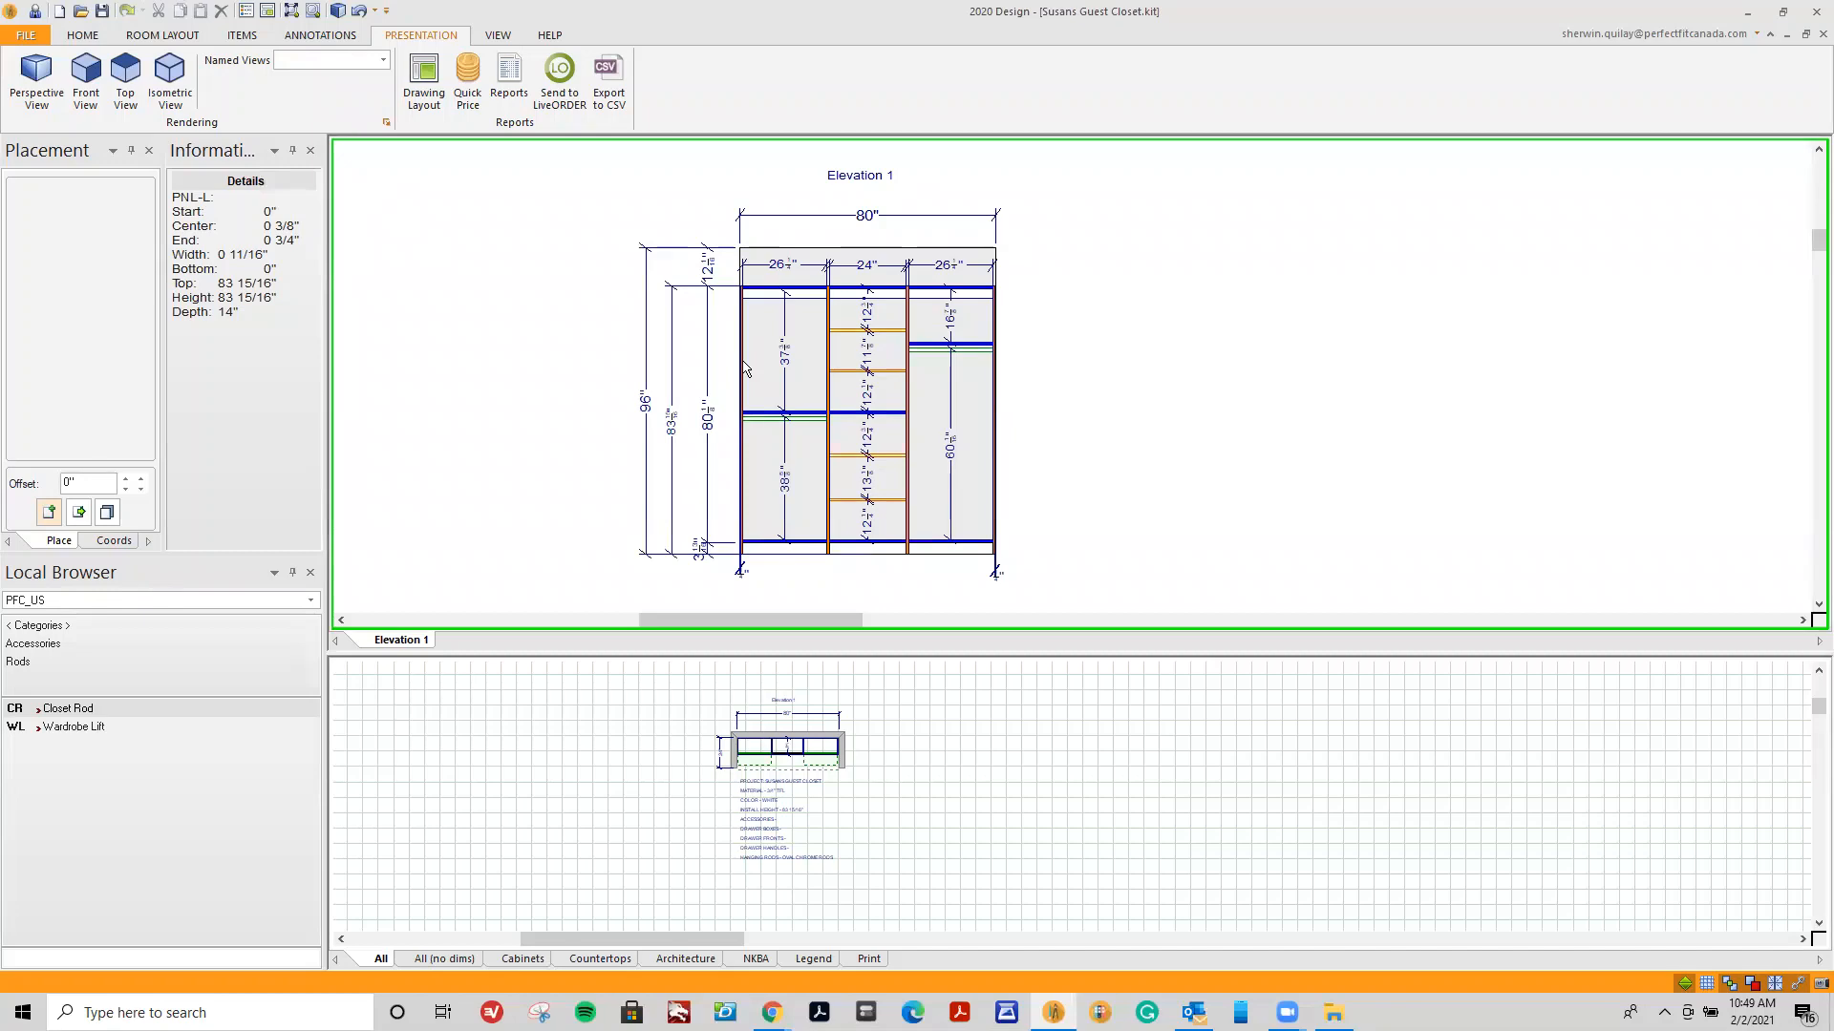
left_click(36, 38)
left_click(36, 68)
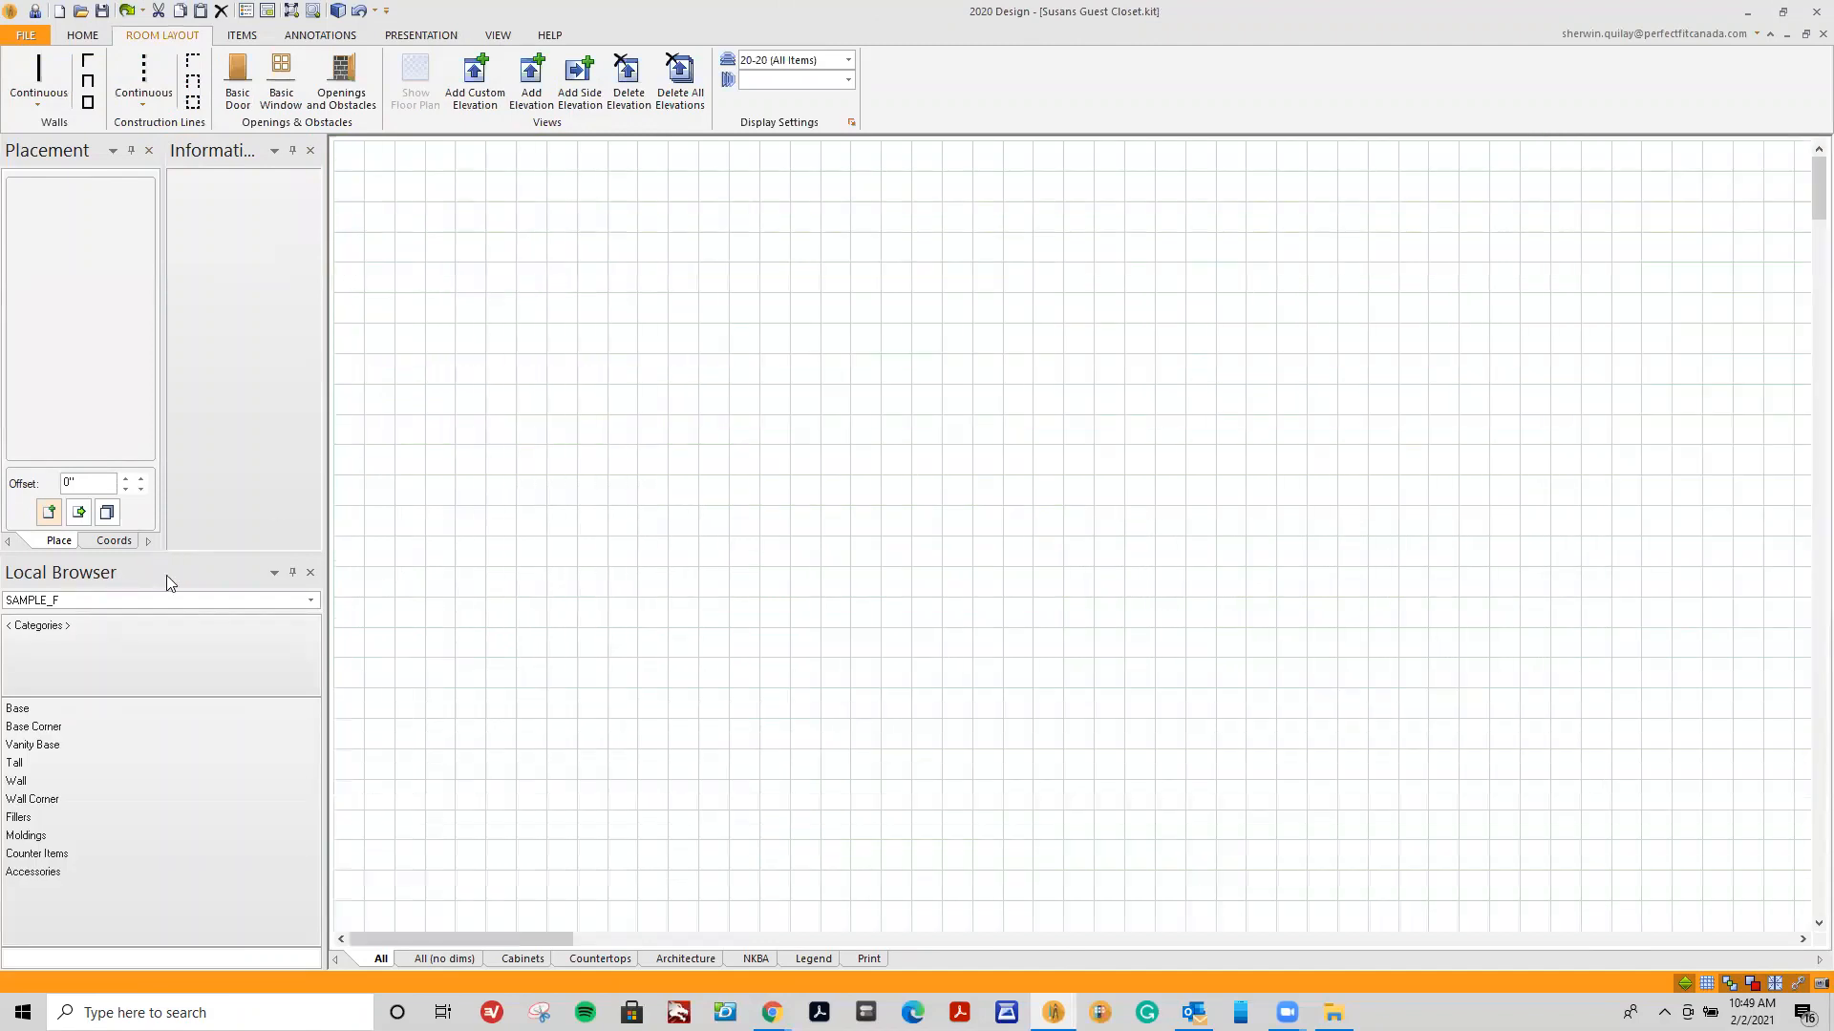
left_click(303, 603)
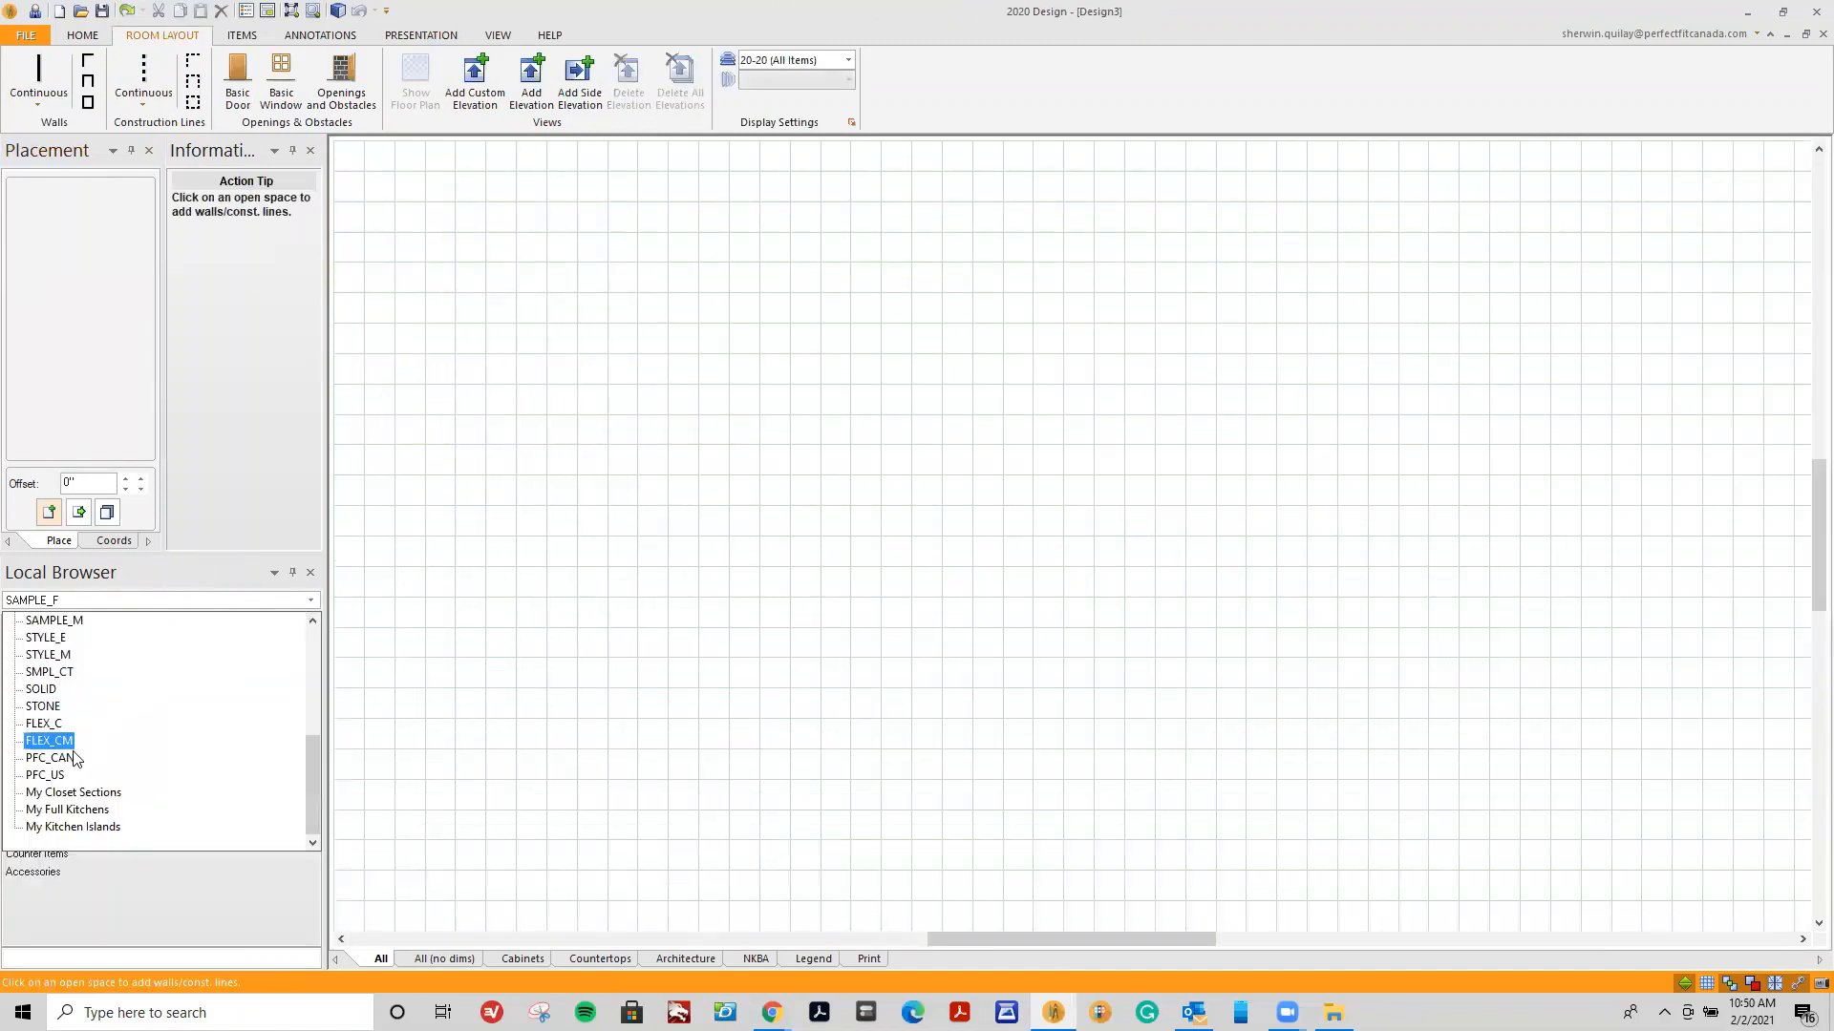
Switch to the PFC_US catalog and draw a U-shaped wall group with an 80" back wall and 24" side walls.
left_click(55, 776)
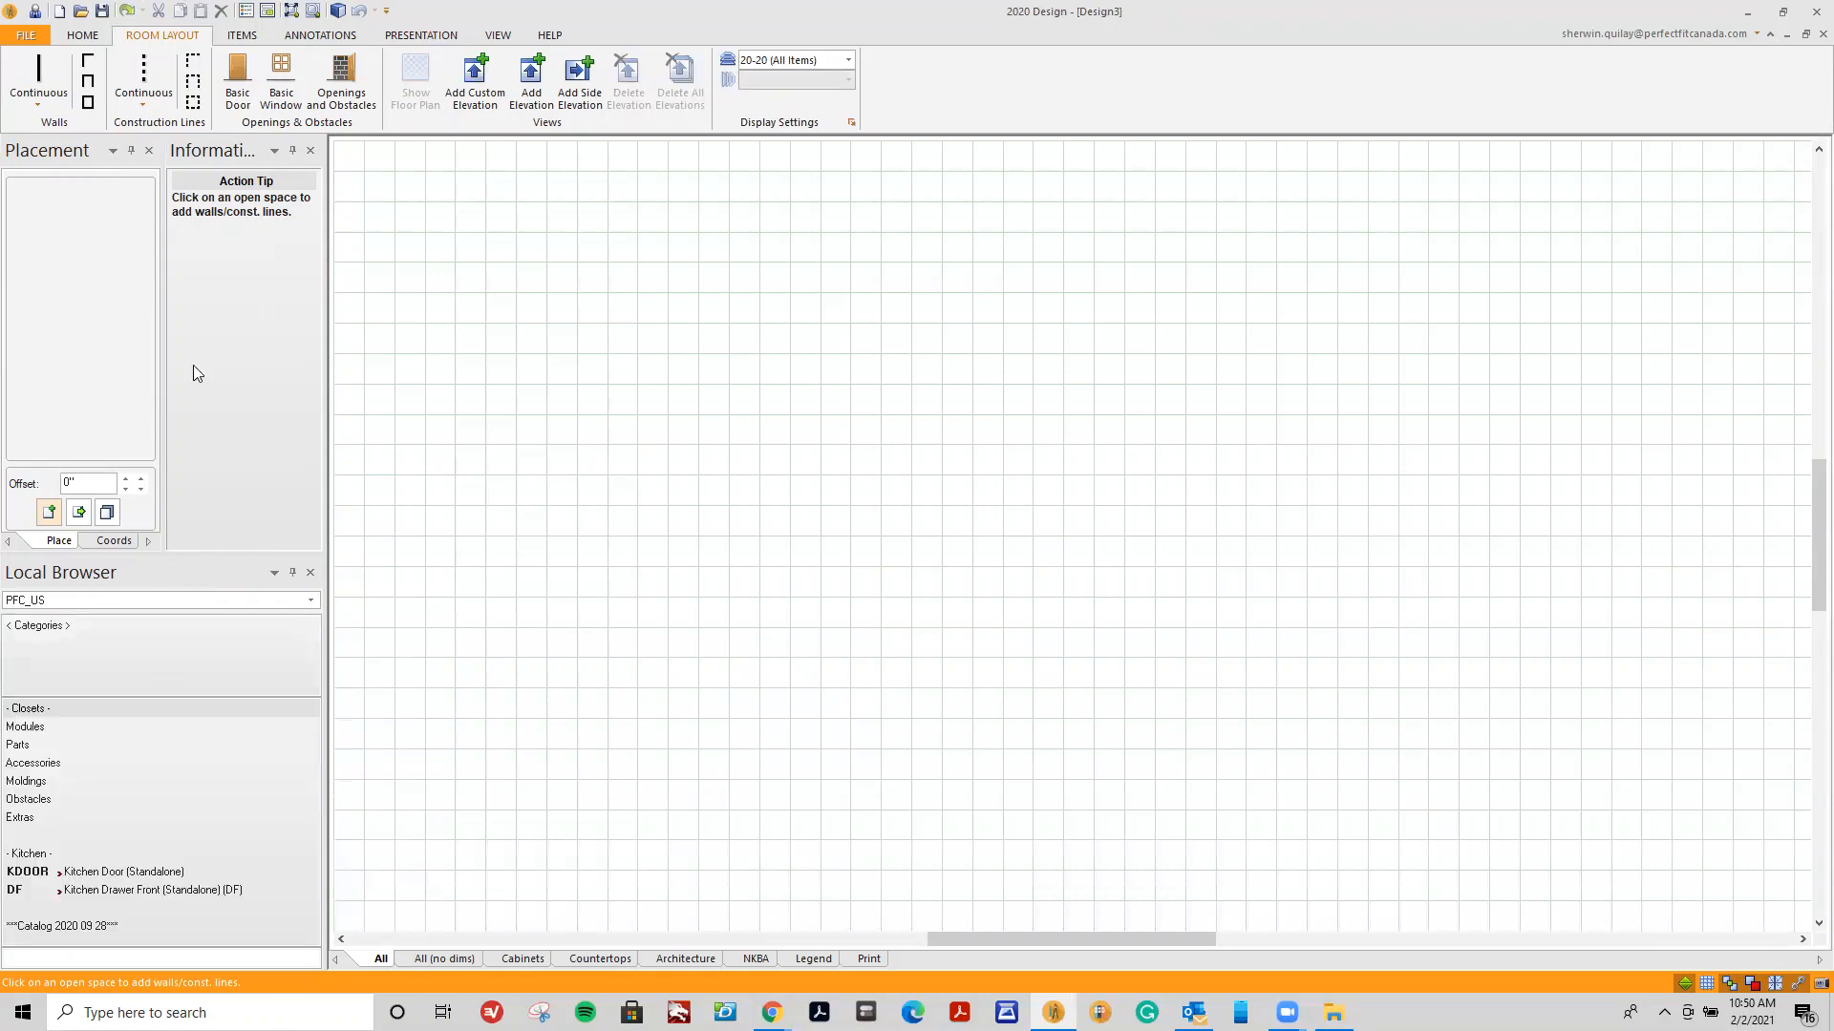
left_click(46, 86)
left_click(639, 628)
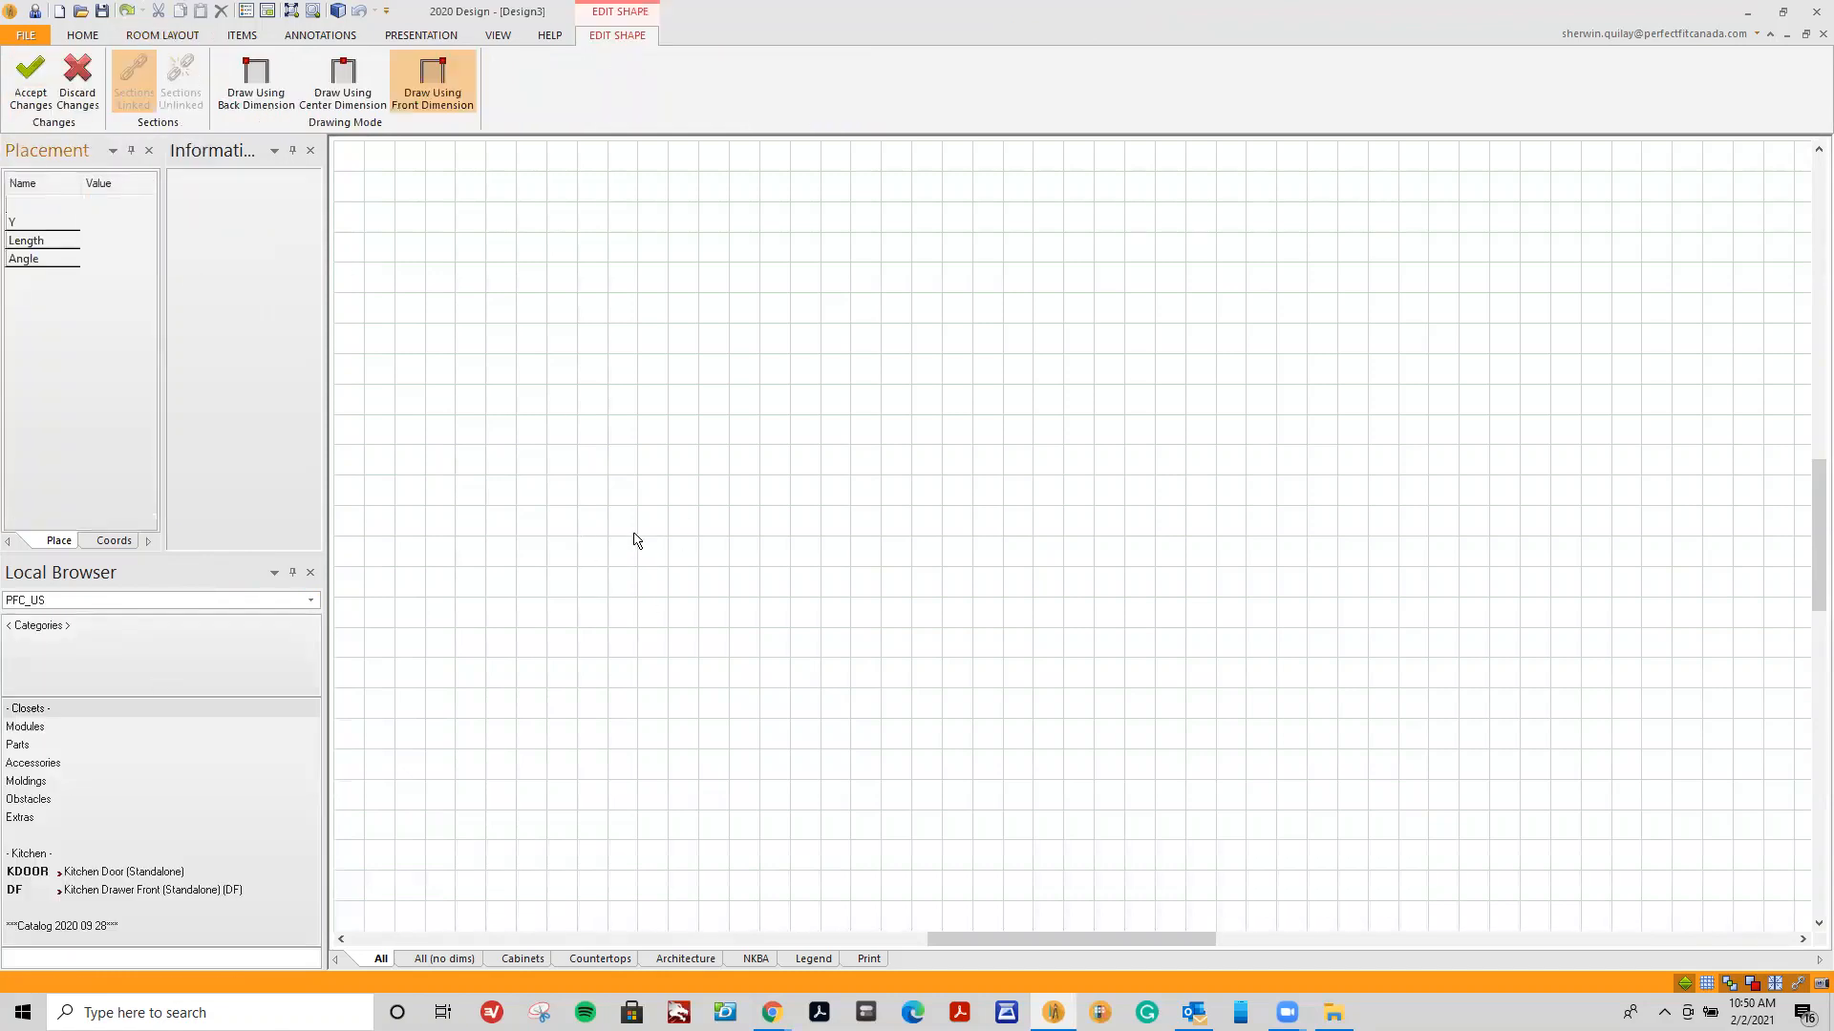
left_click(633, 534)
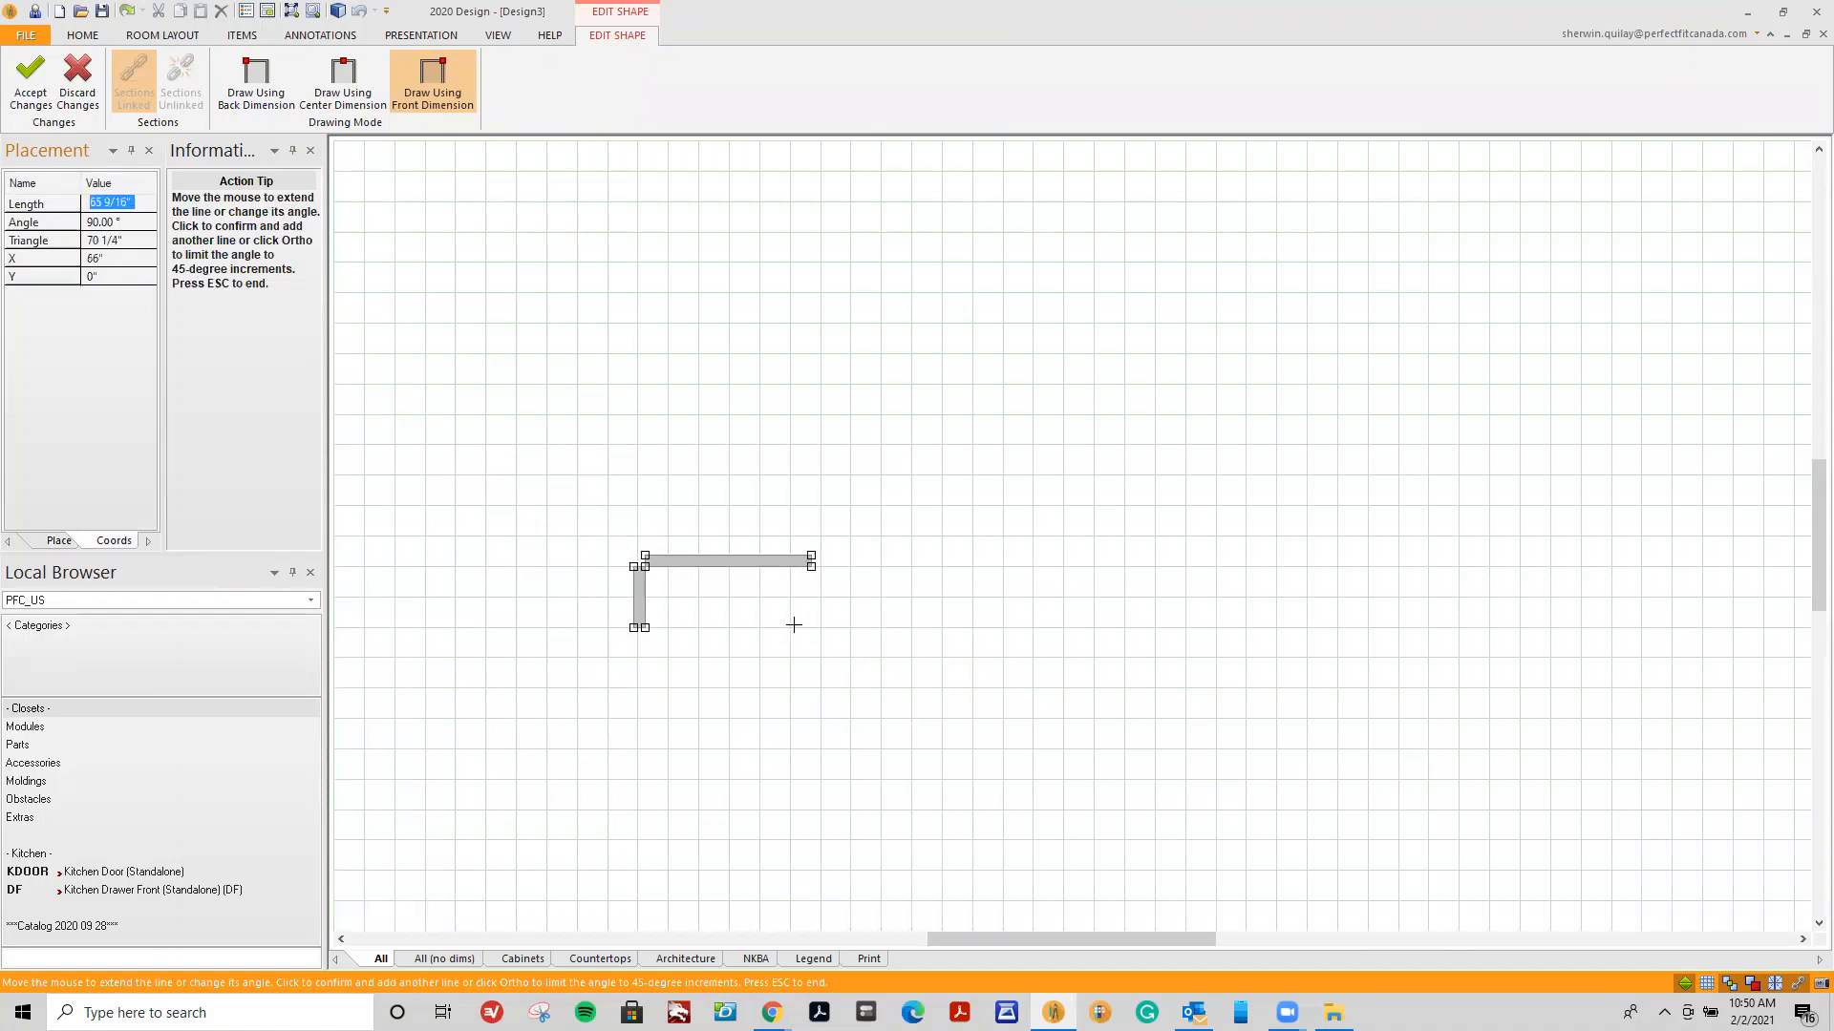
type("80")
key("Return")
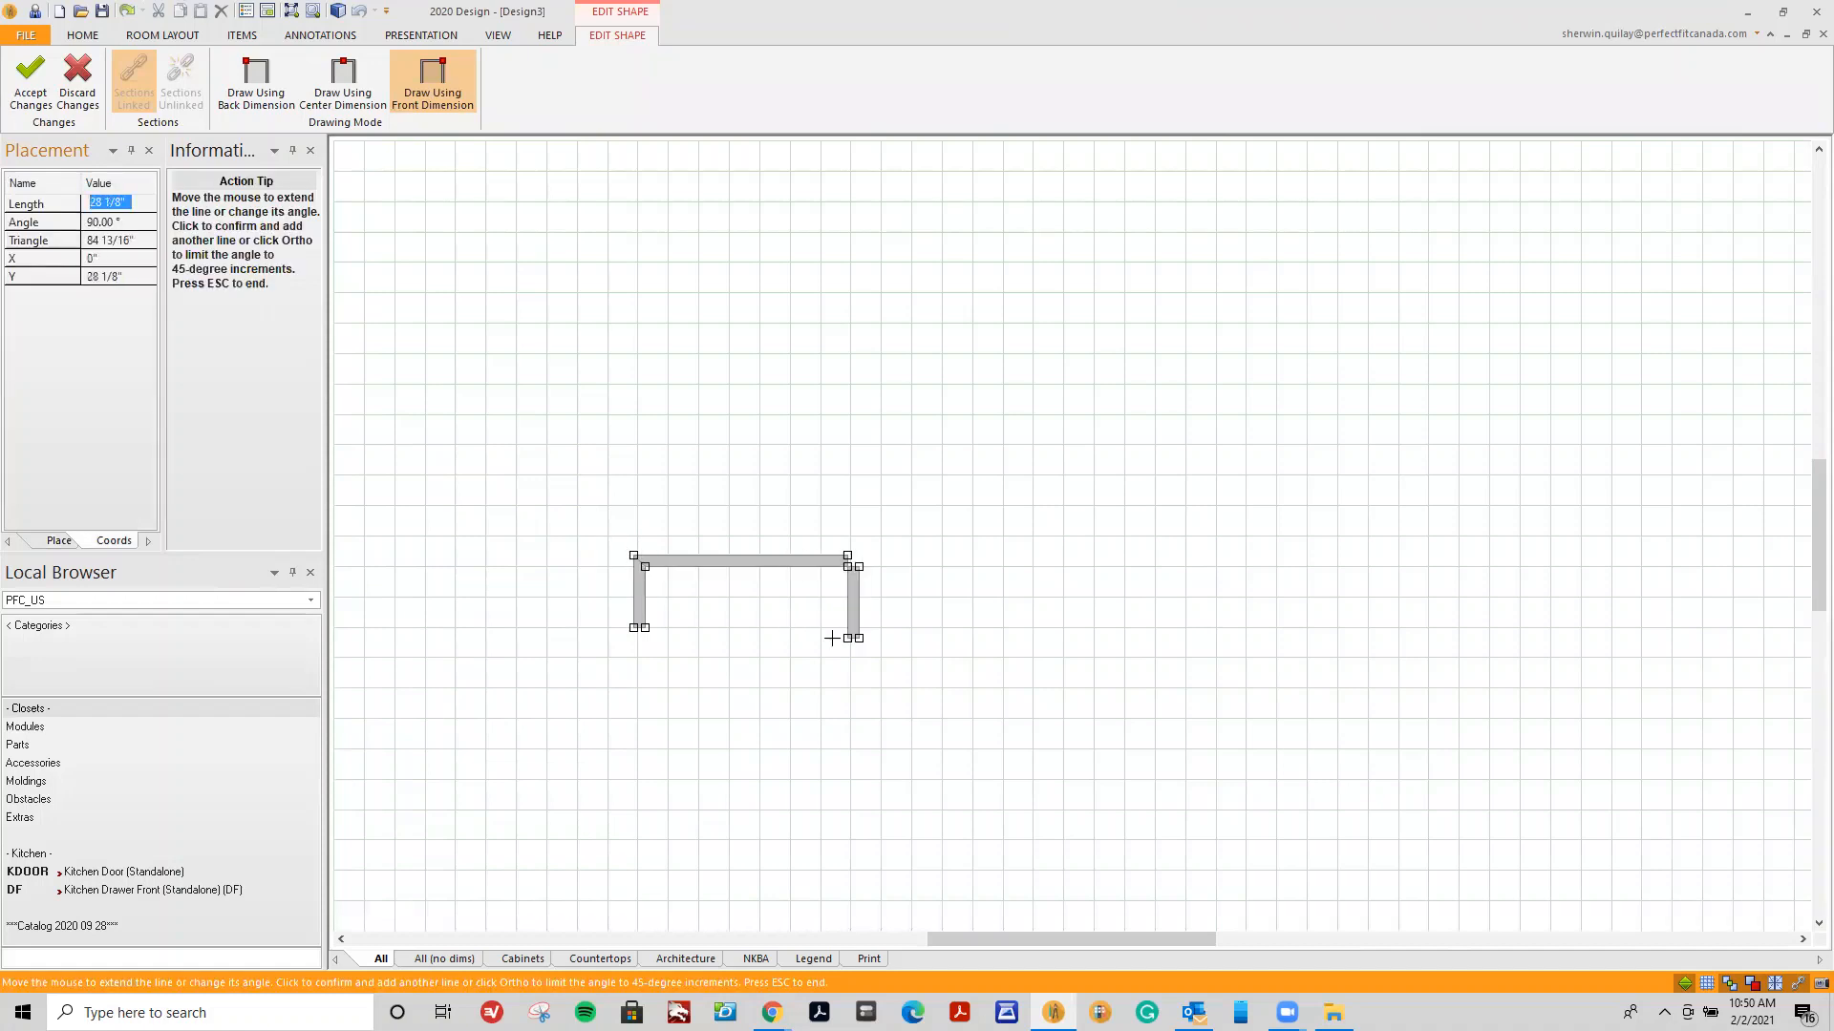
type("24")
key("Return")
key("Escape")
scroll(700, 577, "up", 3)
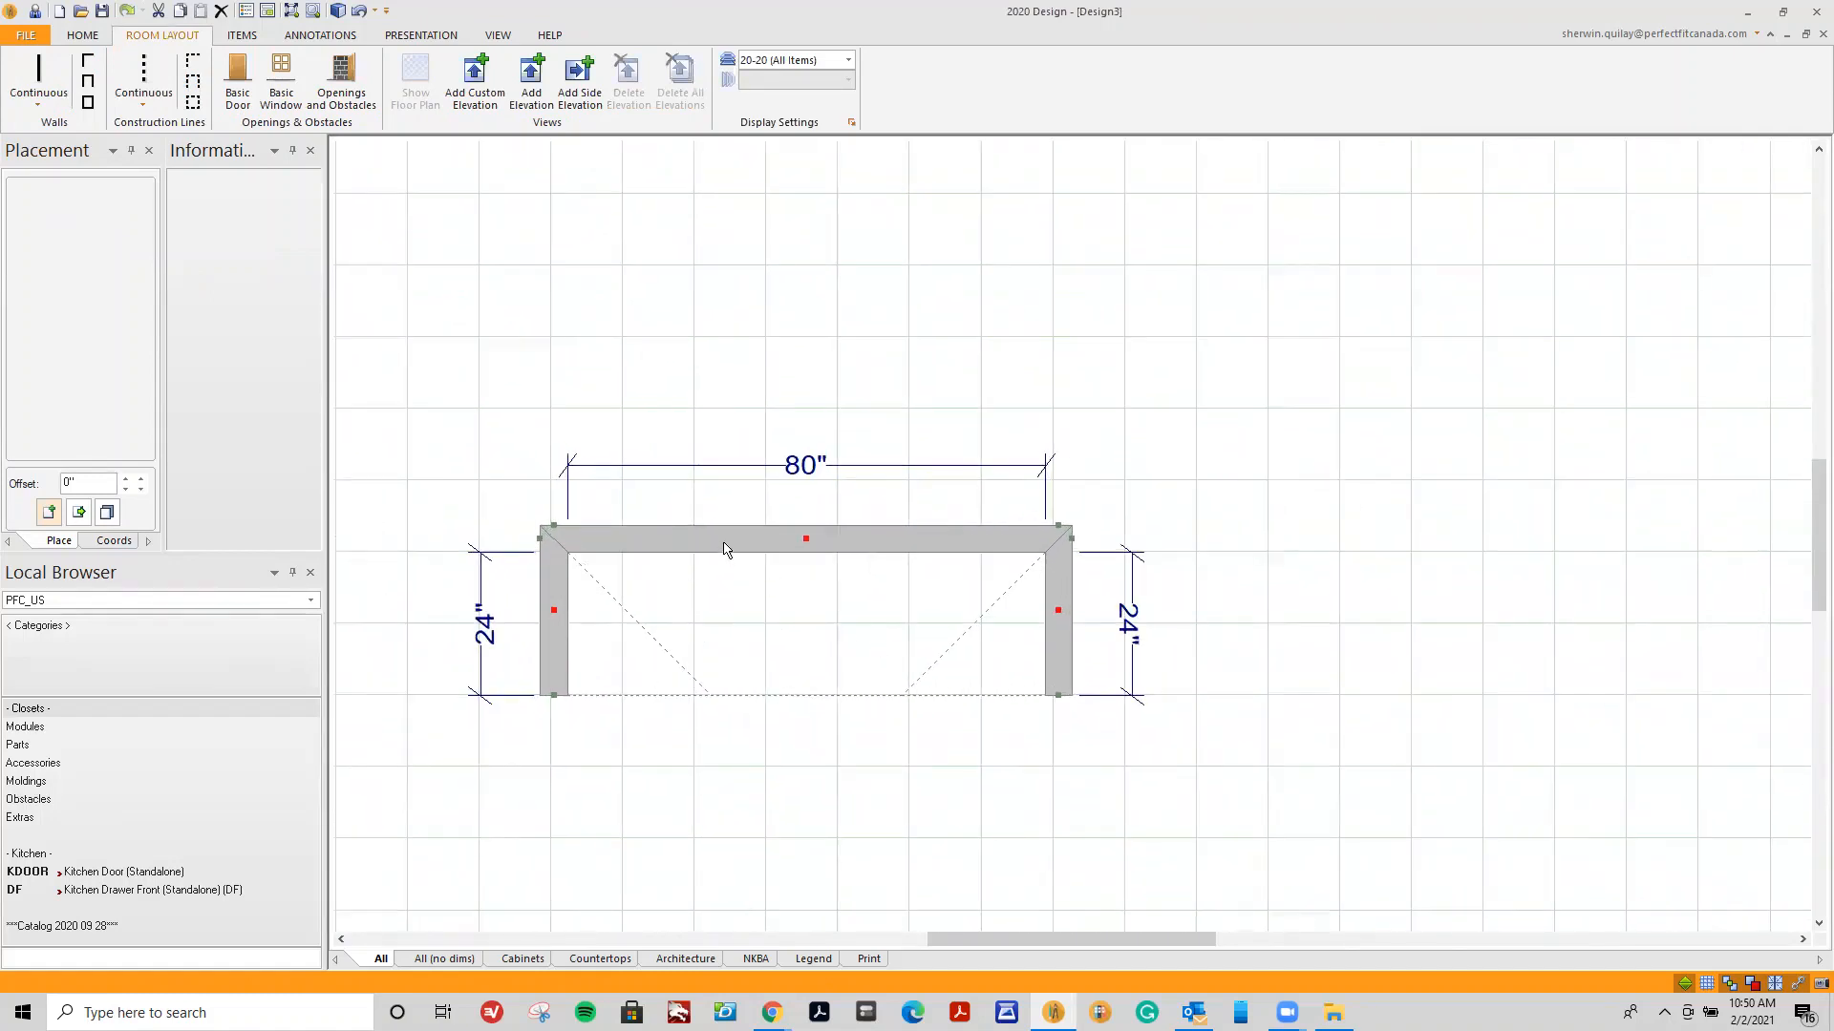
Turn off the inside placement zone of Wall 1 in the wall properties and apply the change.
right_click(723, 549)
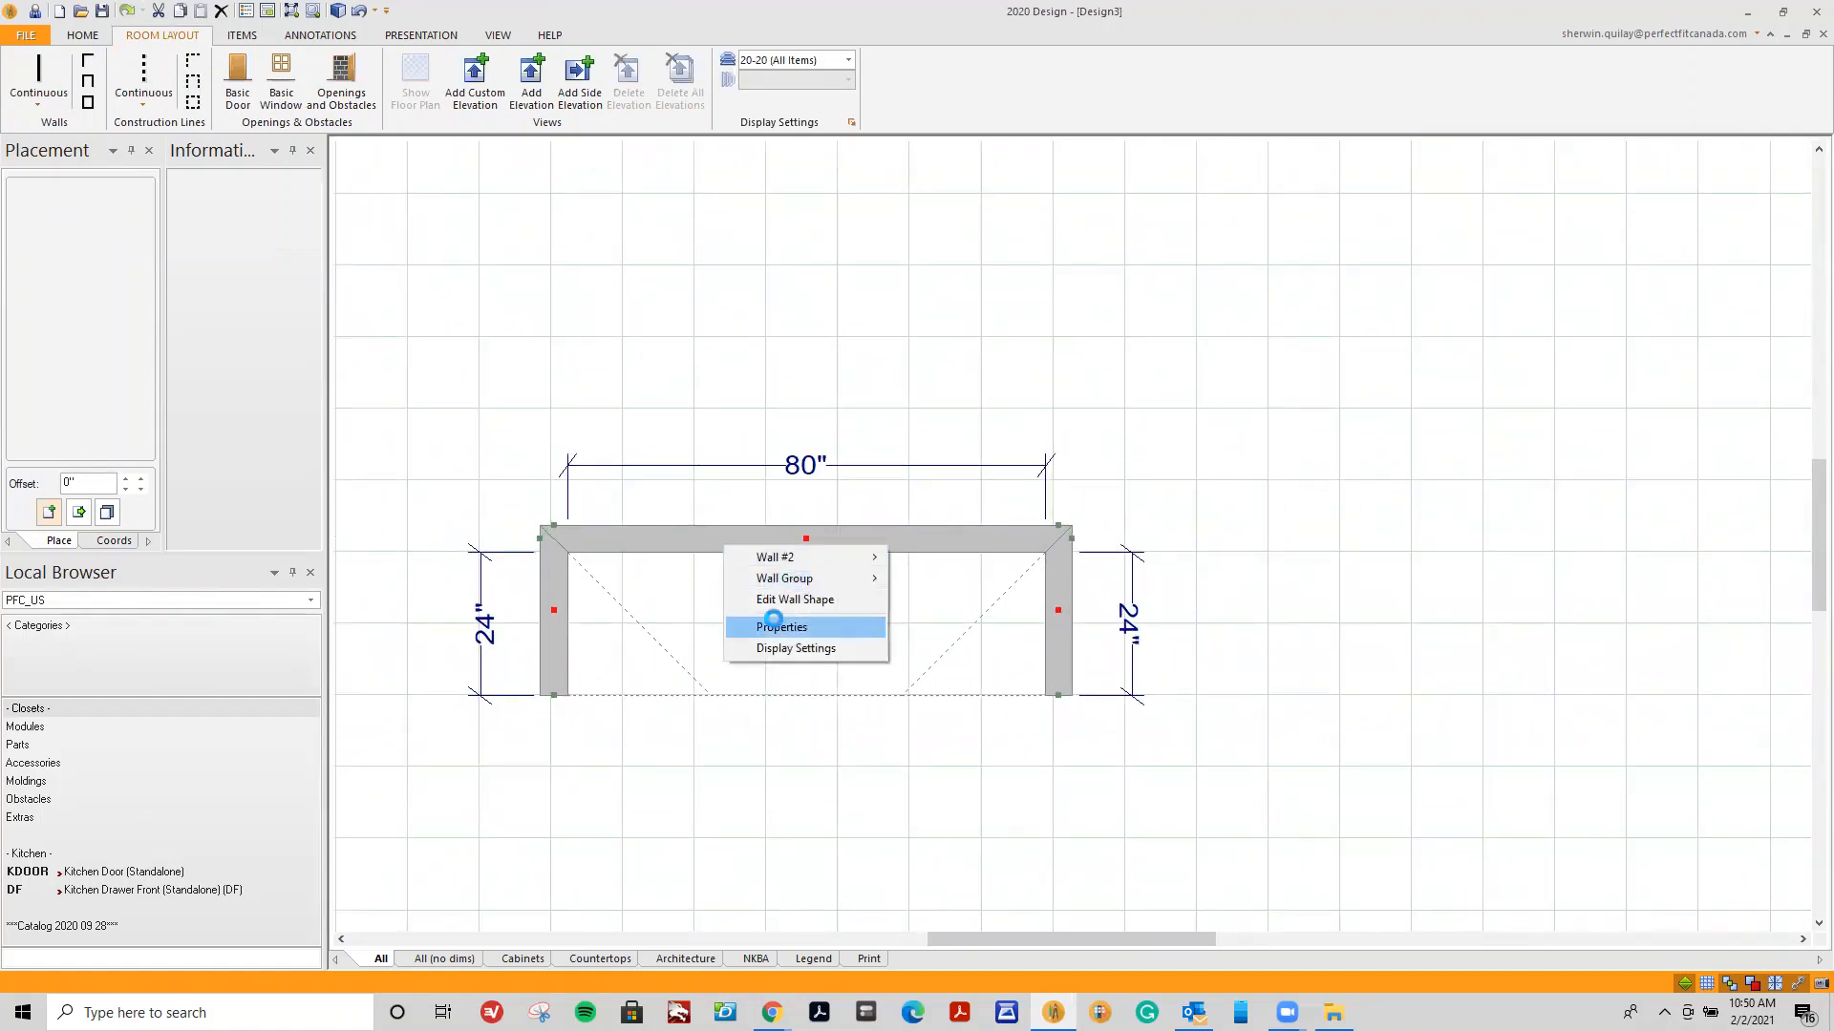
left_click(776, 623)
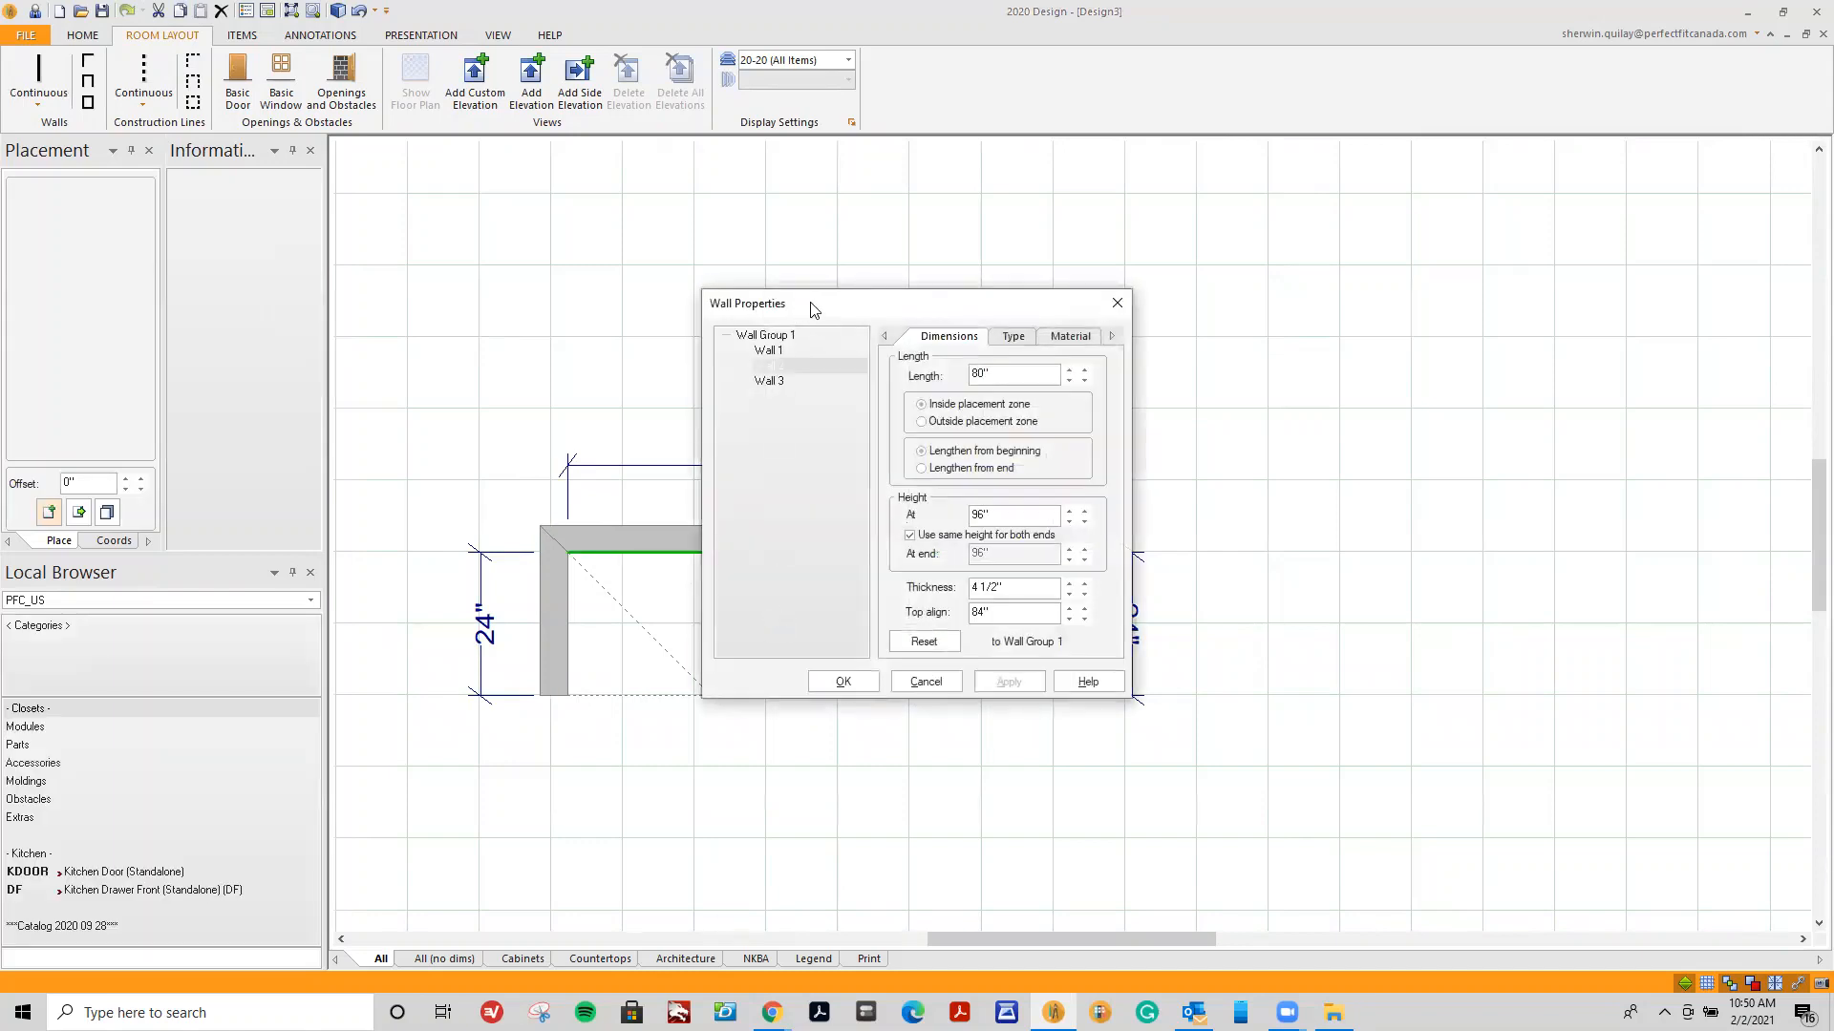
left_click_drag(801, 318, 1184, 345)
left_click(1151, 378)
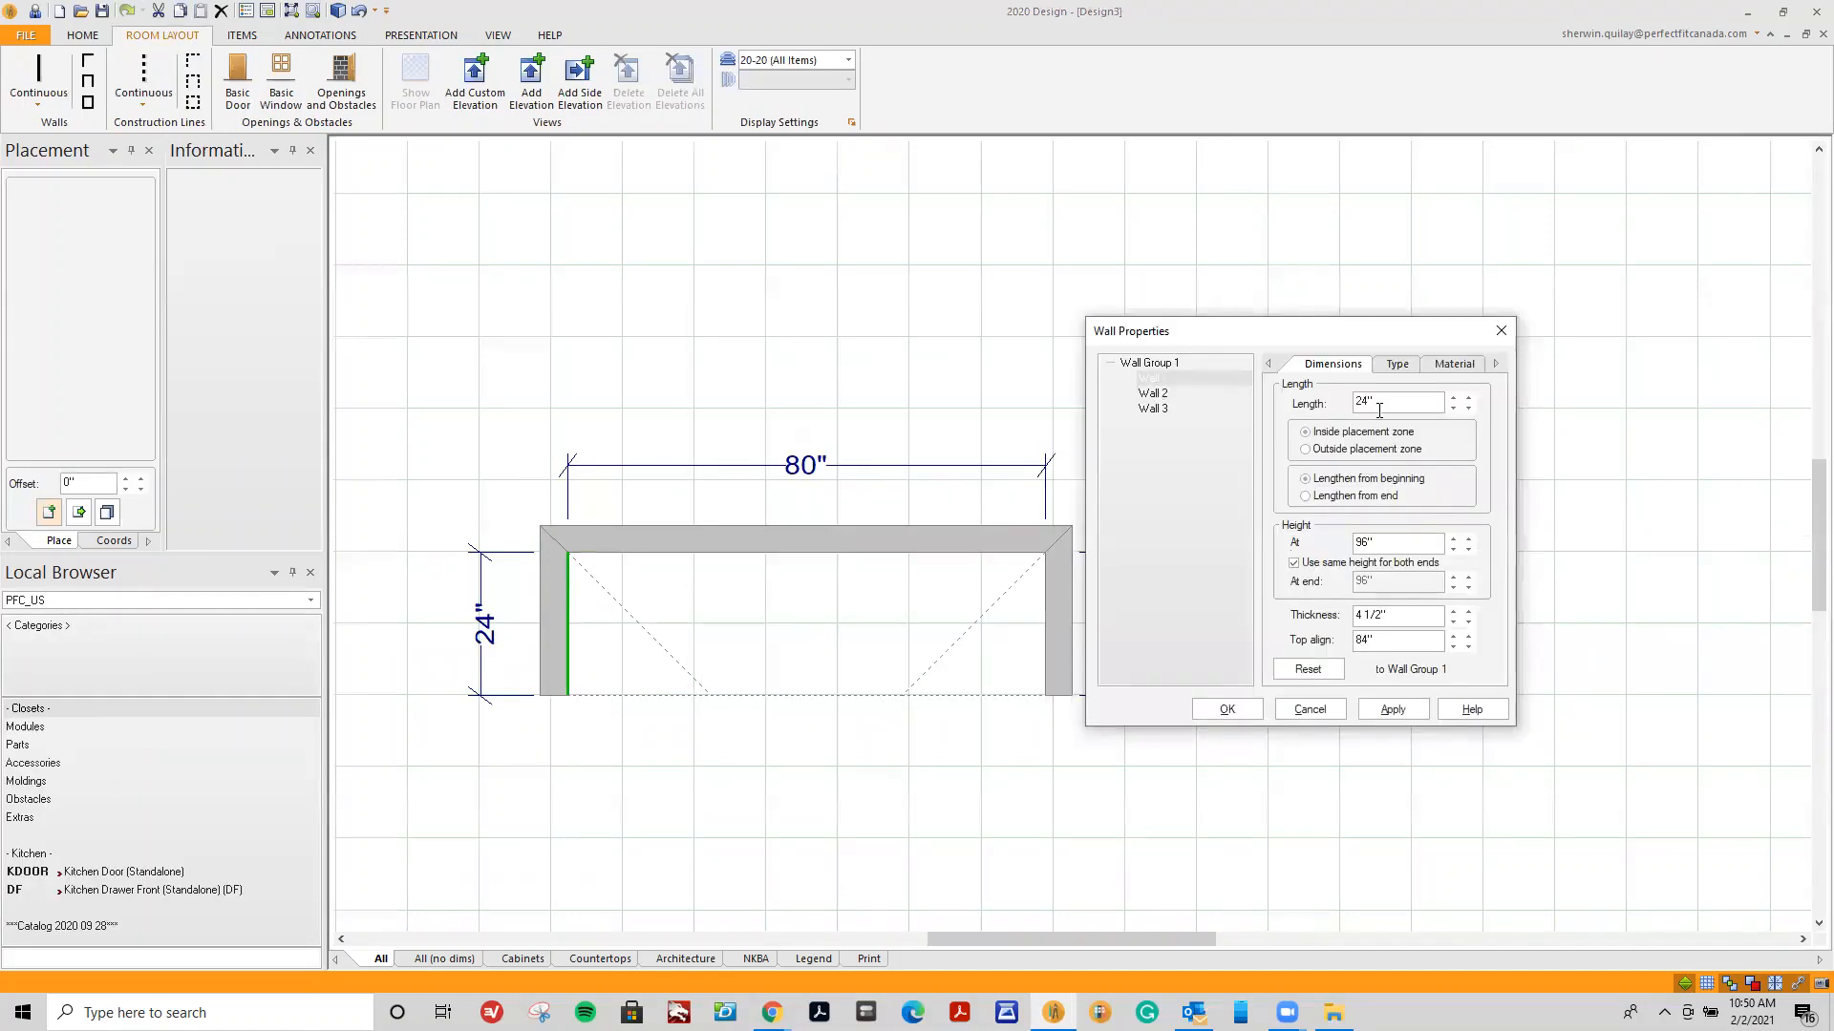
left_click(1397, 369)
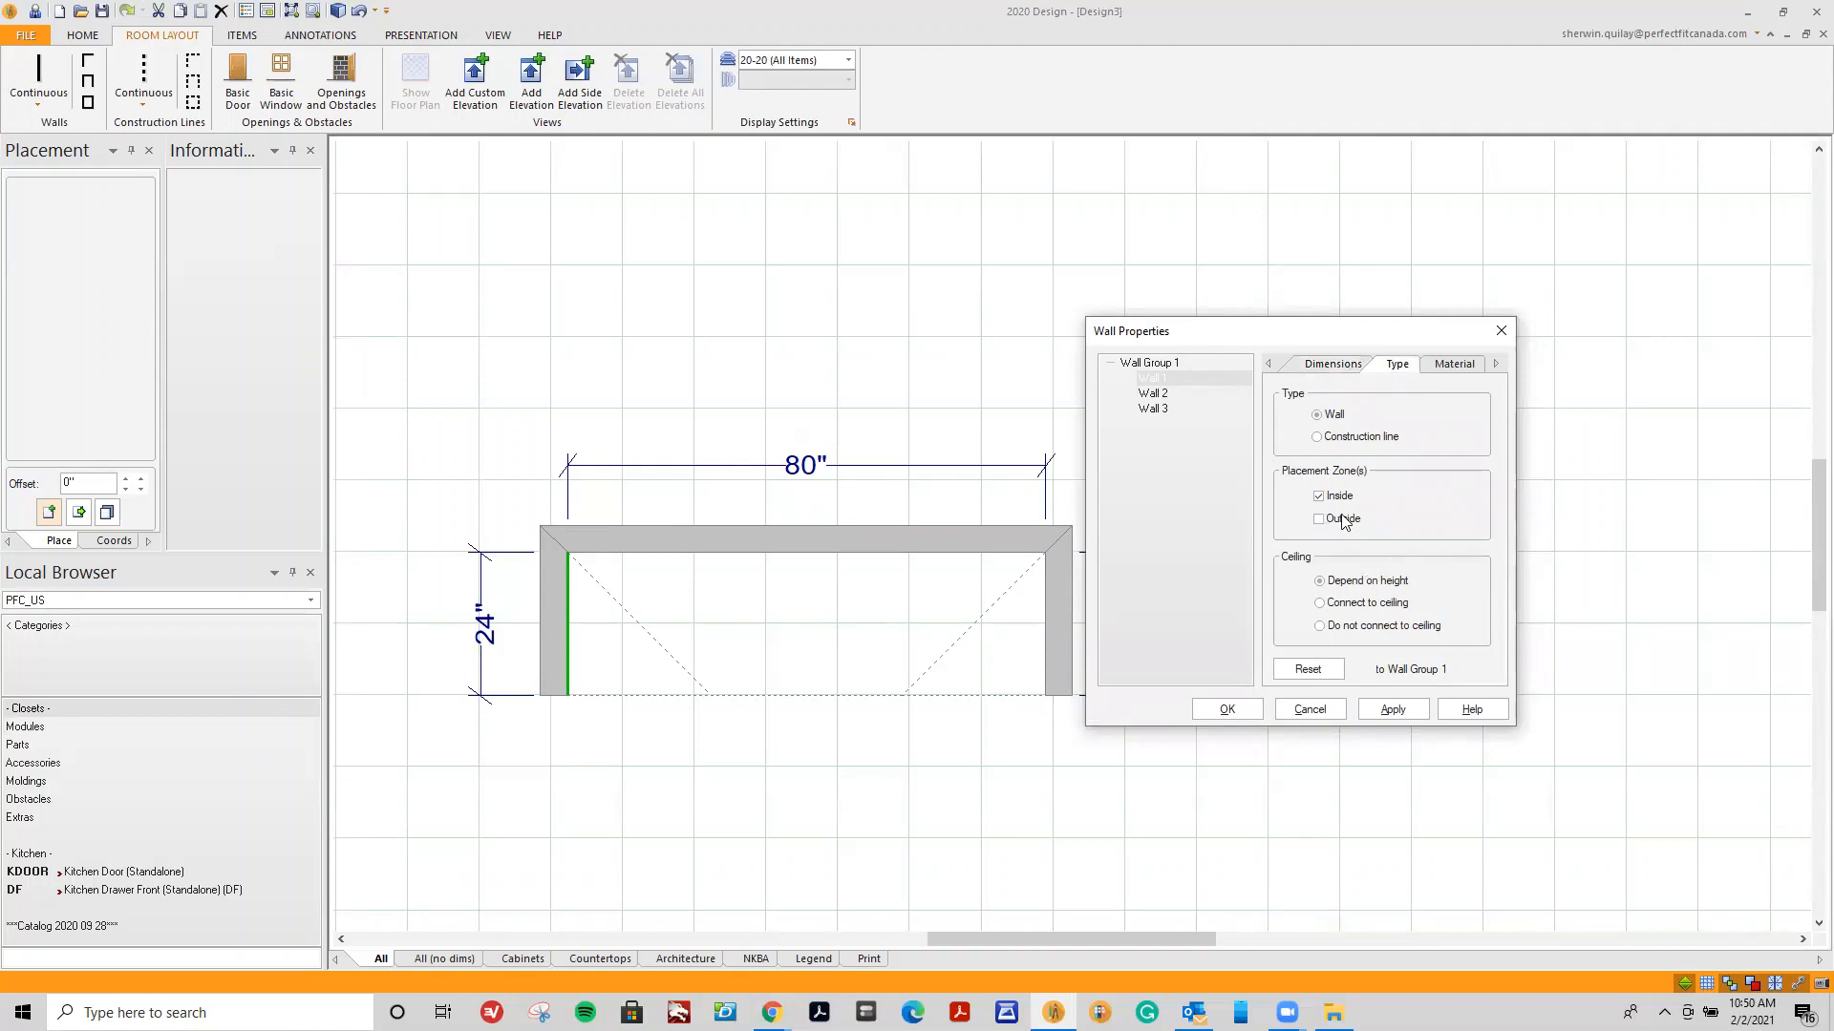
left_click(1321, 498)
left_click(1393, 709)
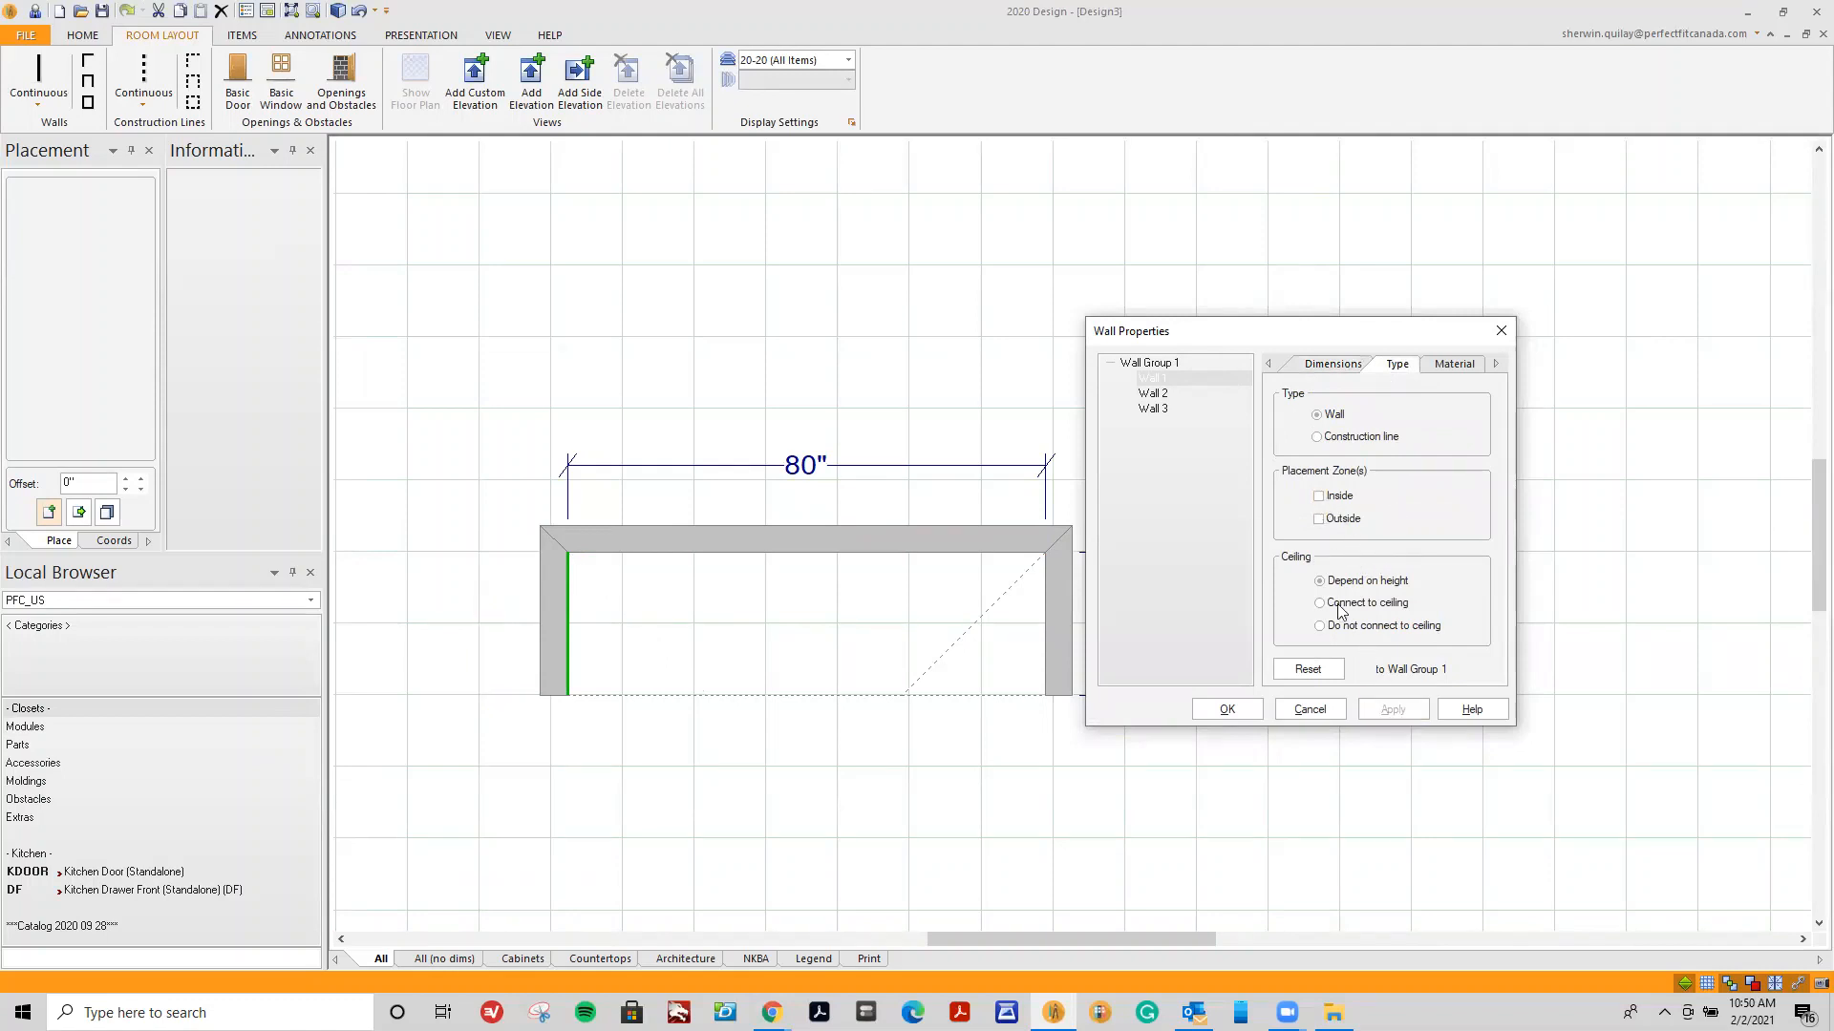
Turn off the inside placement zone of Wall 3 and accept the wall properties.
left_click(1163, 410)
left_click(1327, 496)
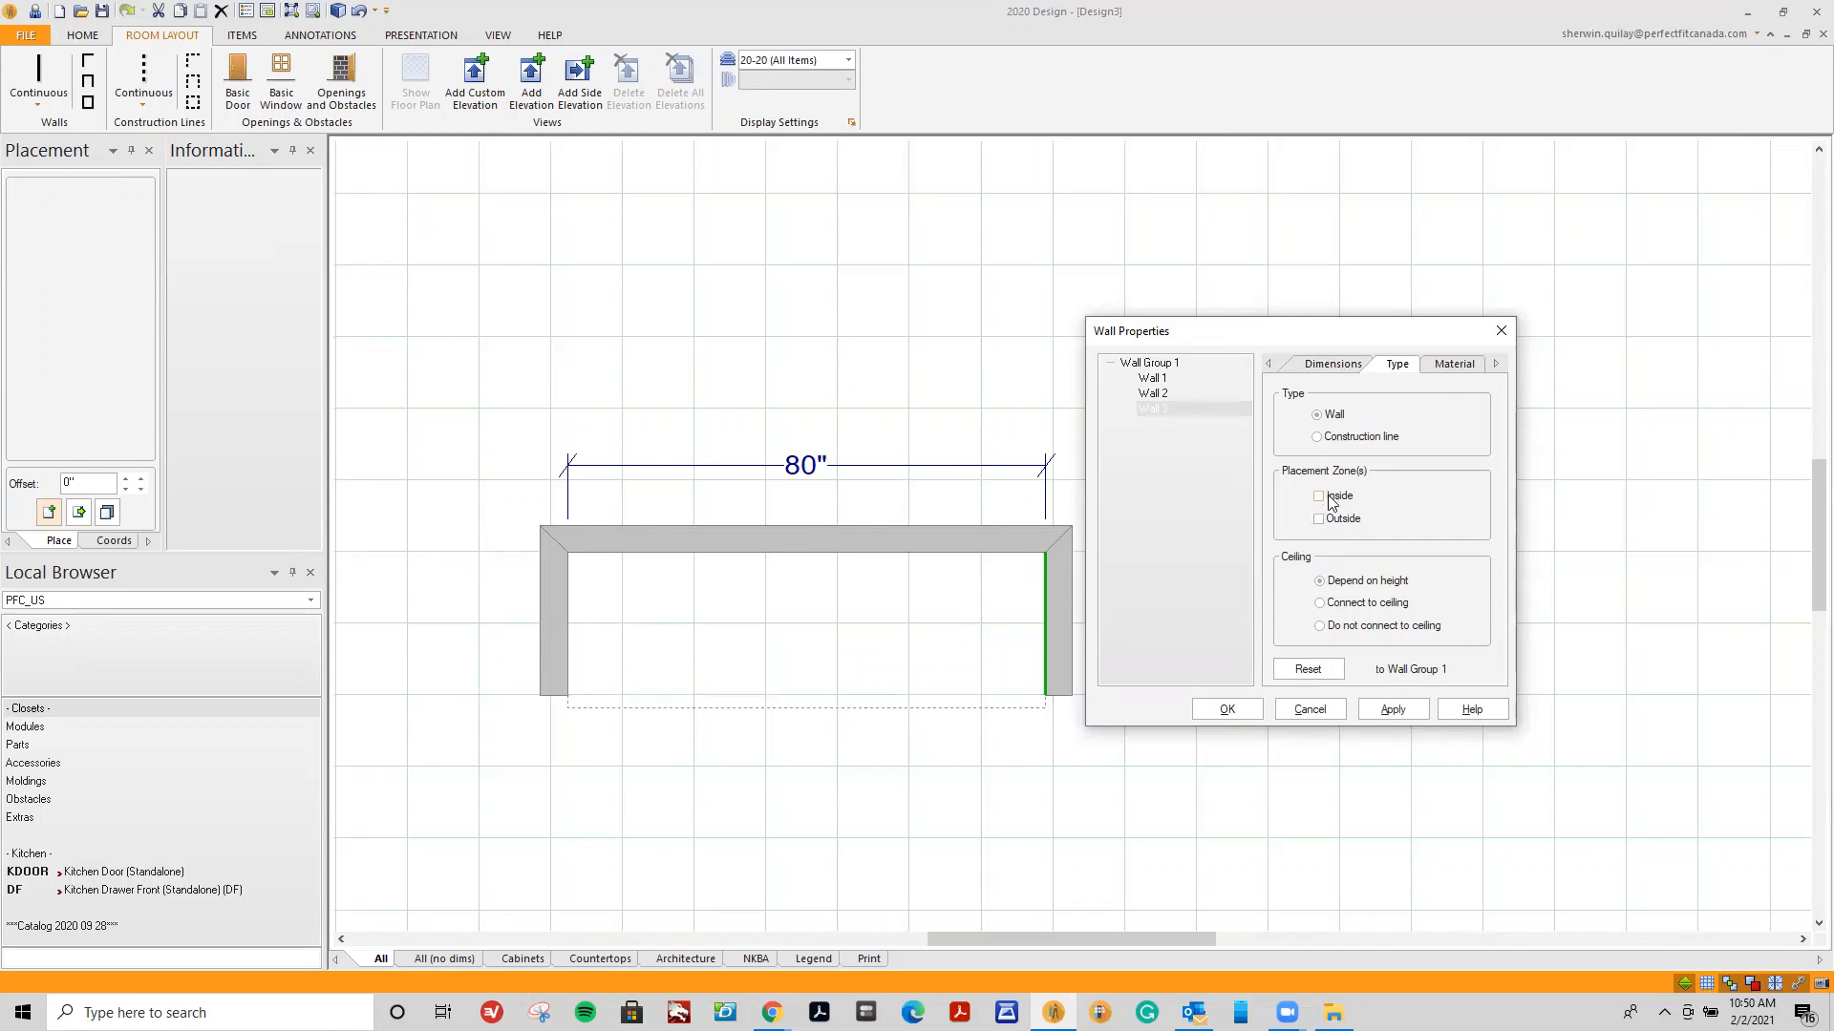
left_click(1231, 710)
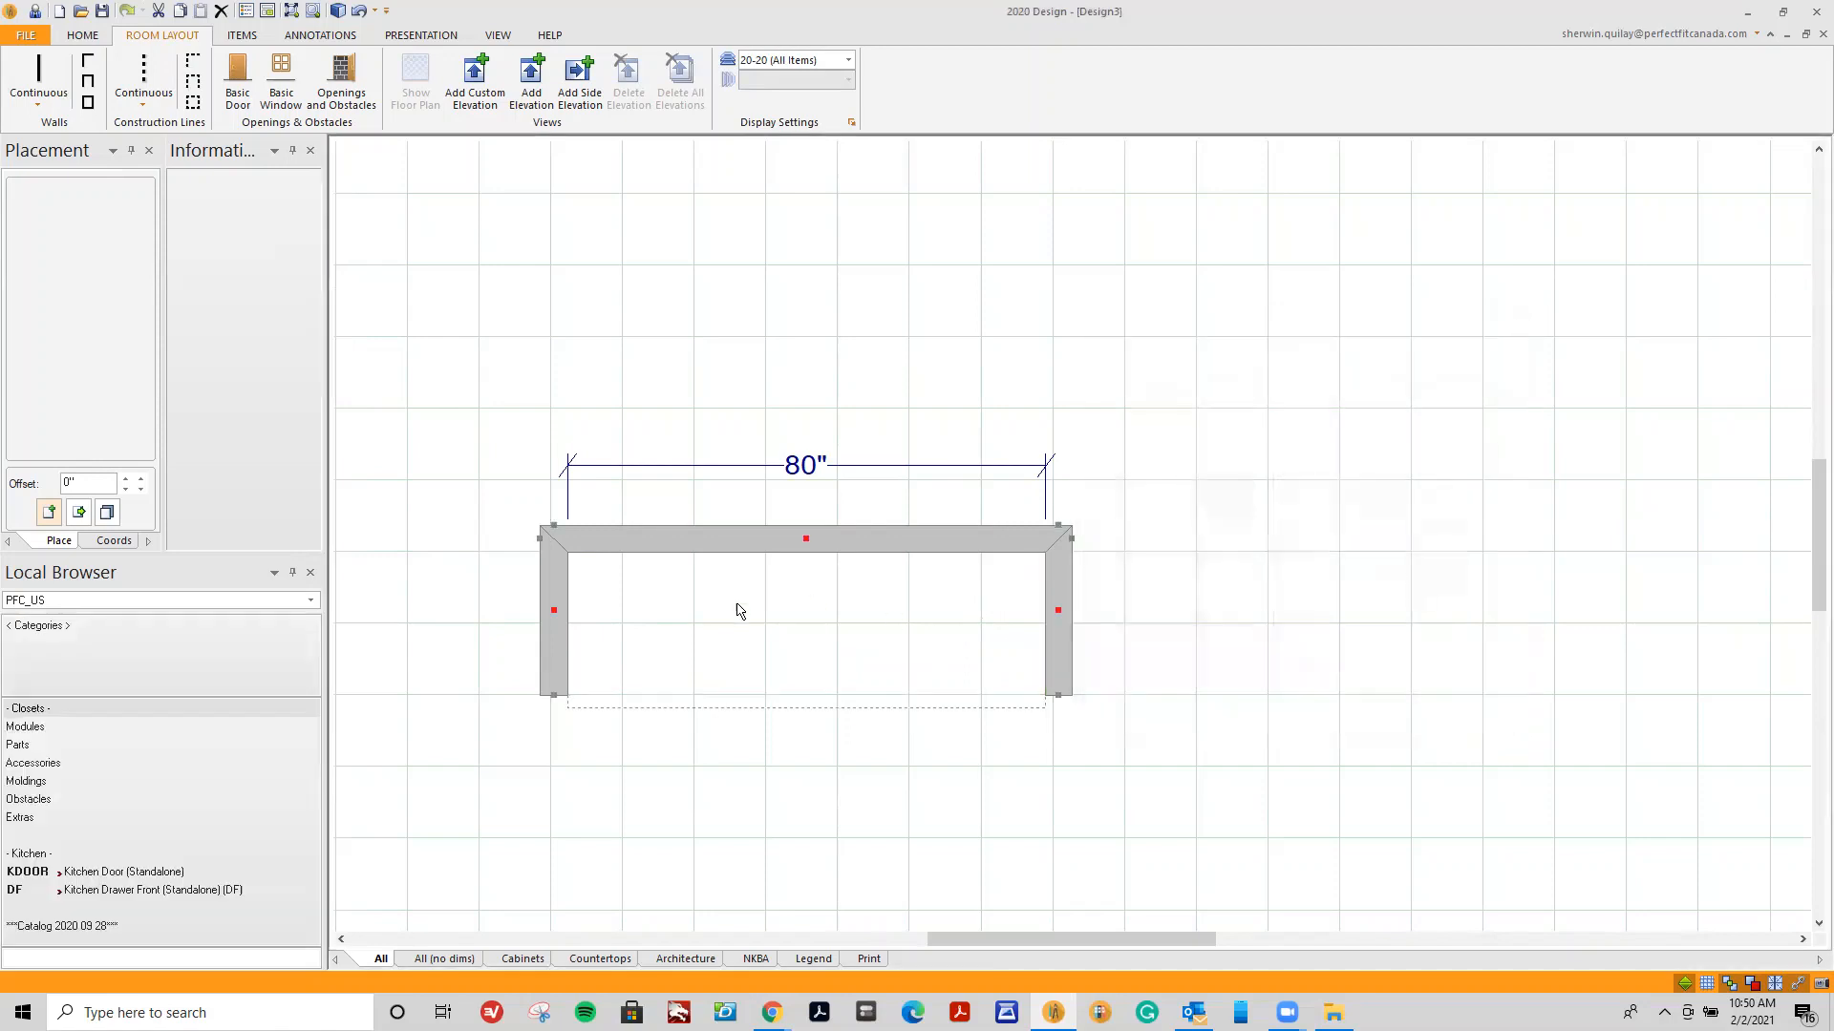
Add an elevation of the 80" wall and insert a W-MOD Wall Module from the Modules category on it.
scroll(614, 569, "up", 2)
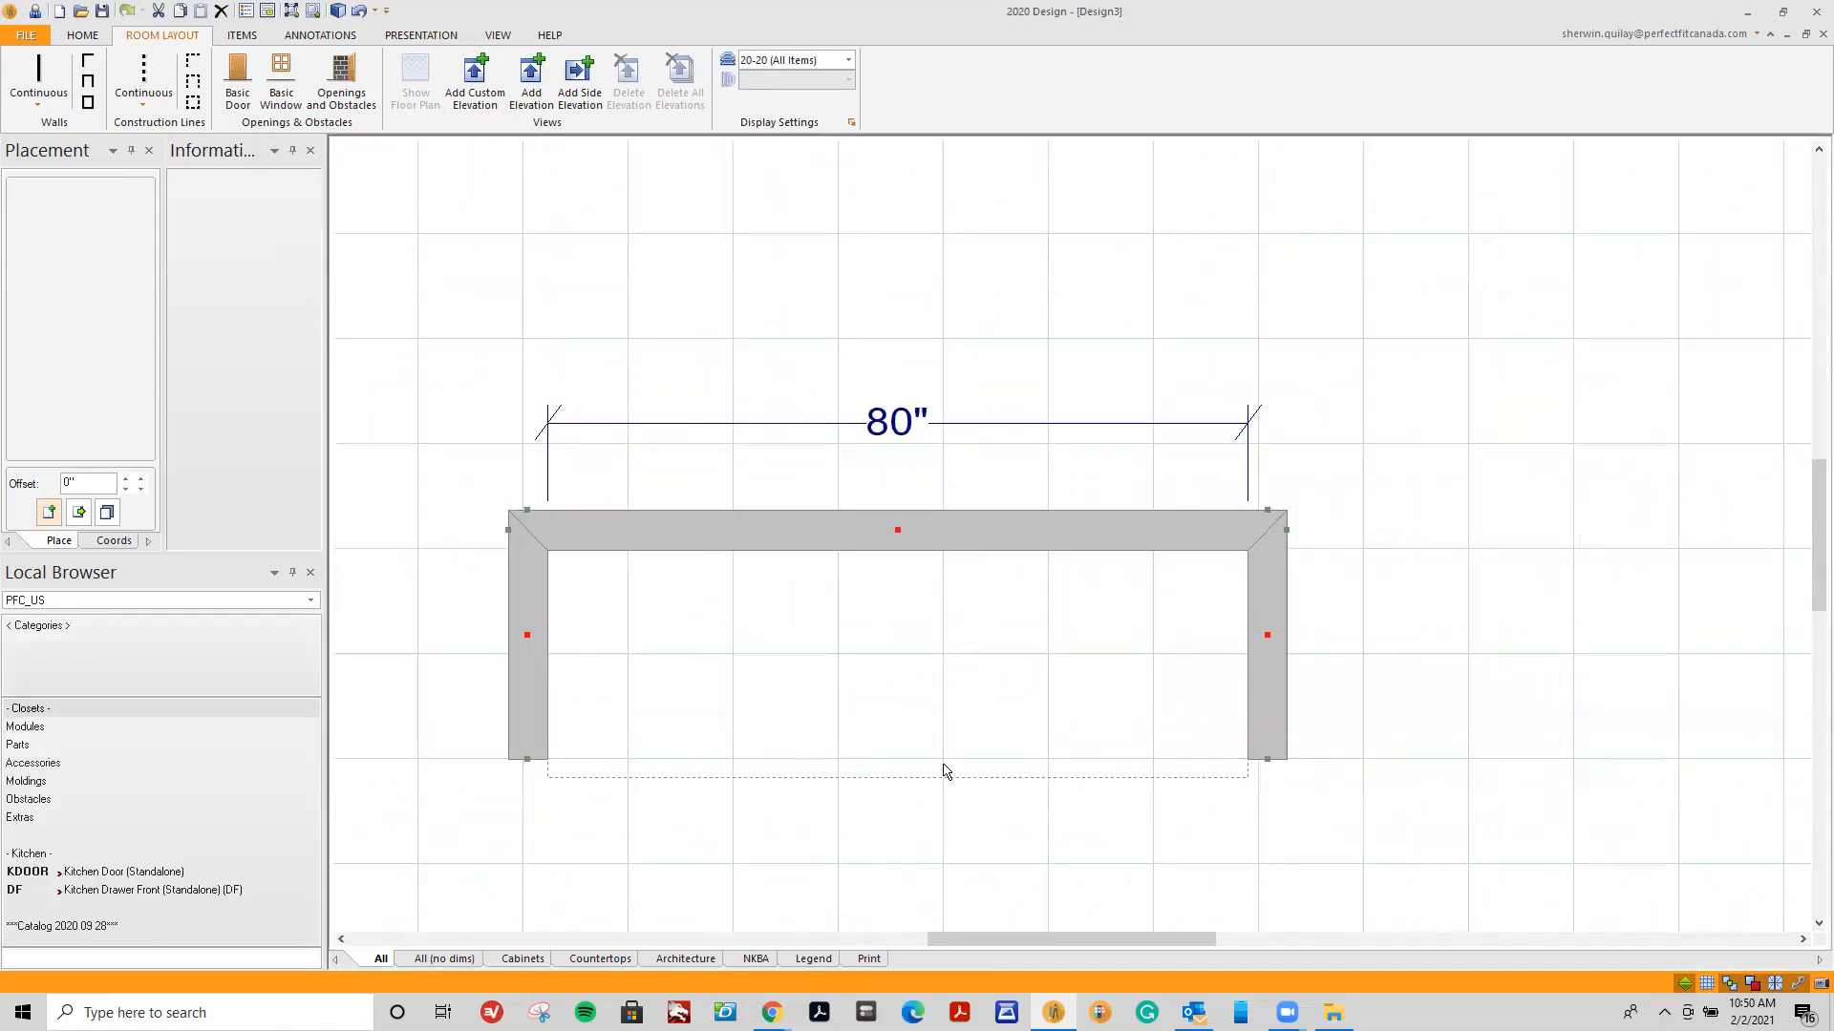
key("ctrl+e")
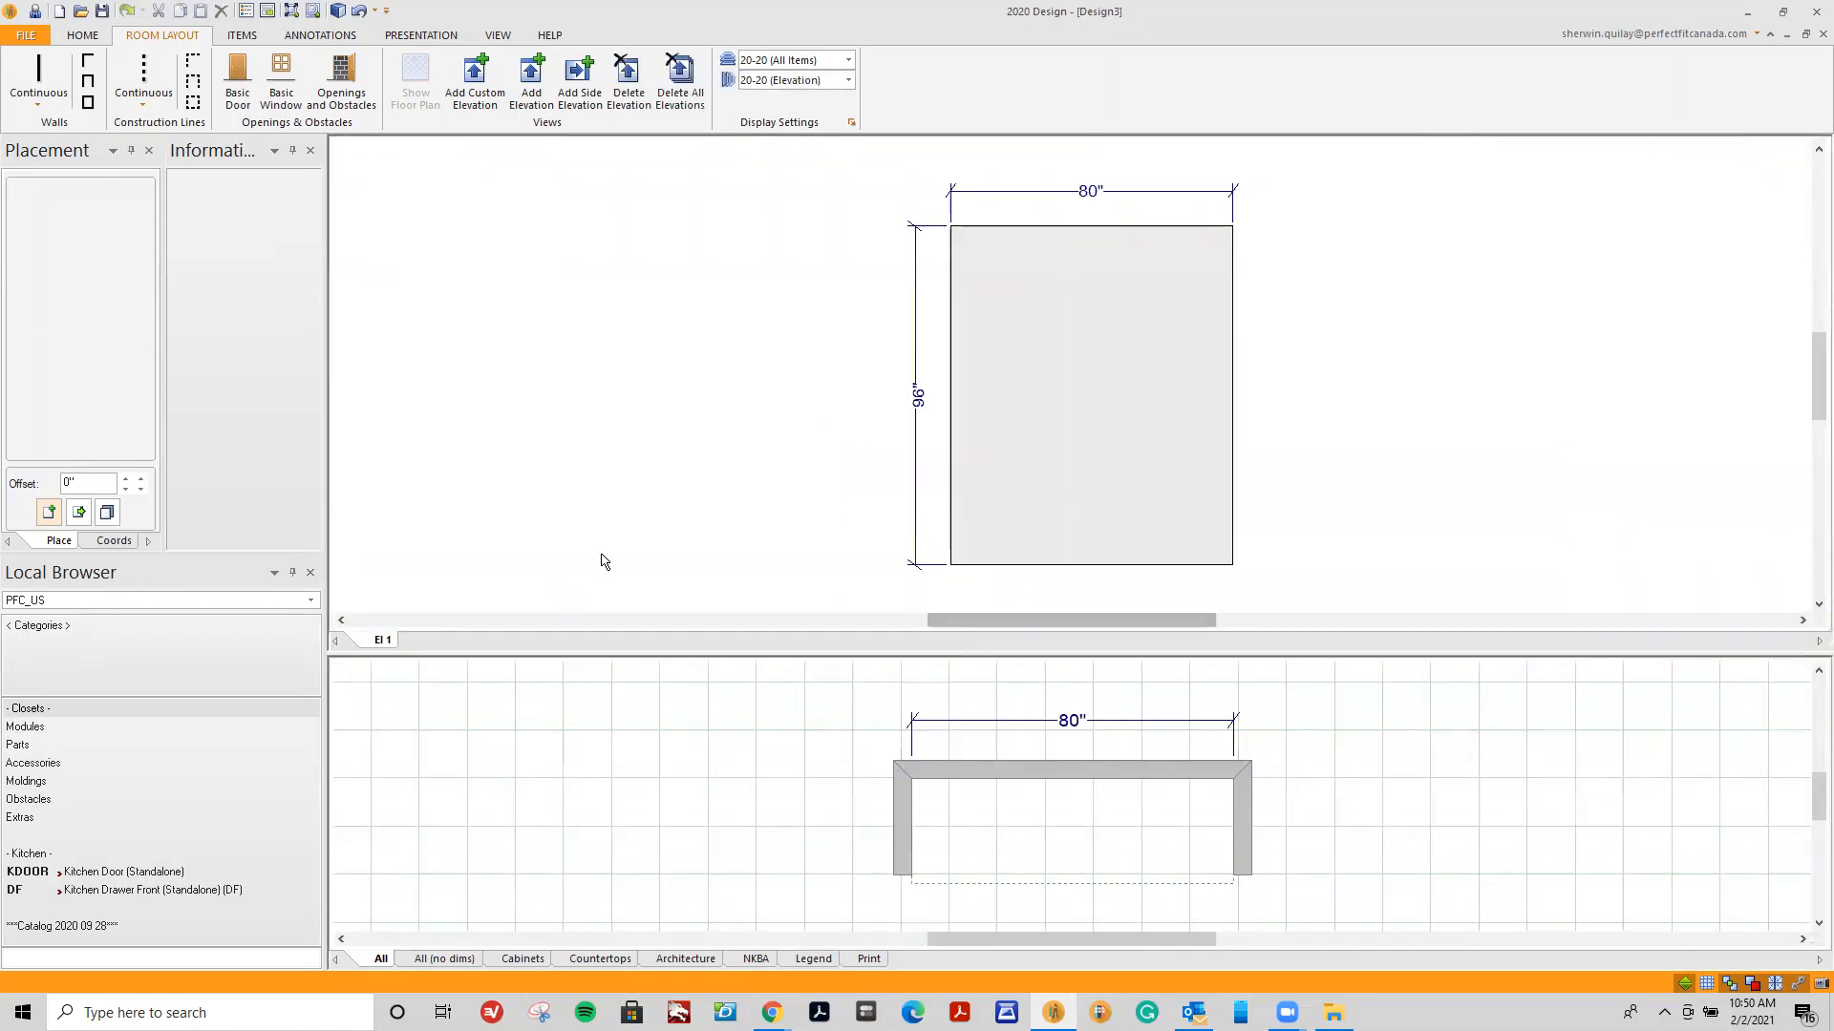
left_click(46, 728)
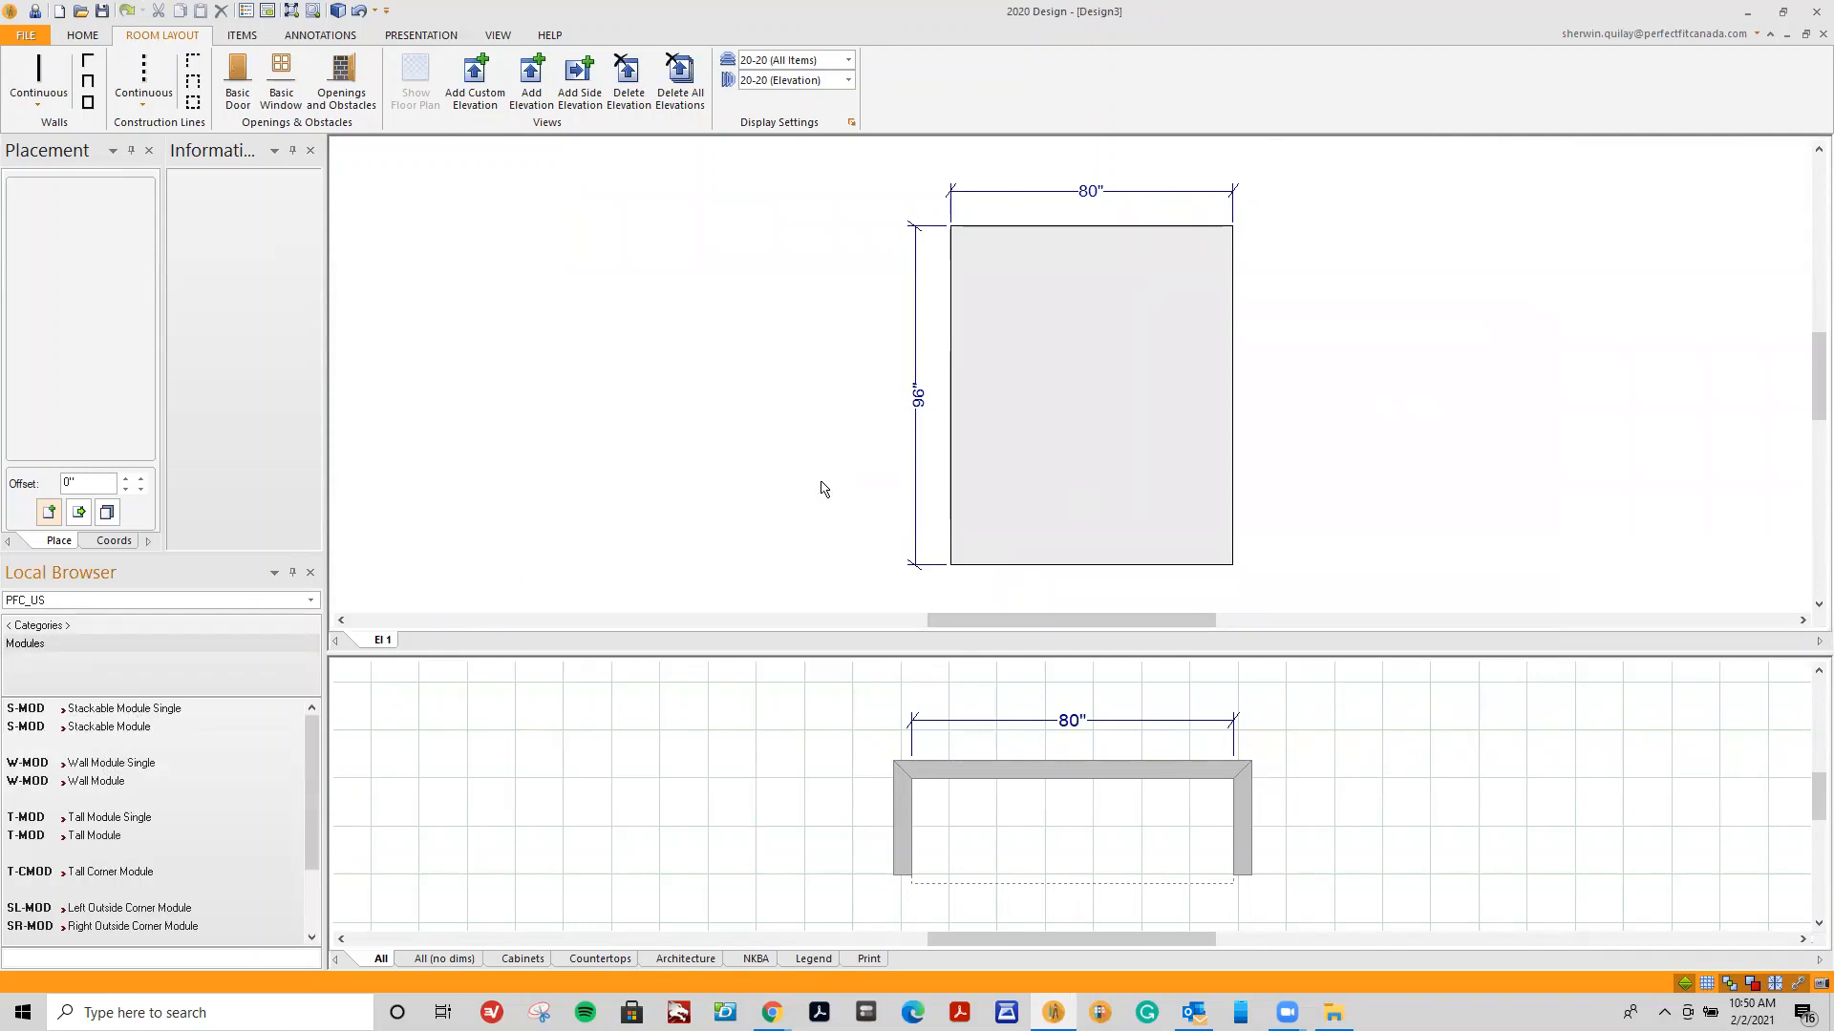
left_click(100, 781)
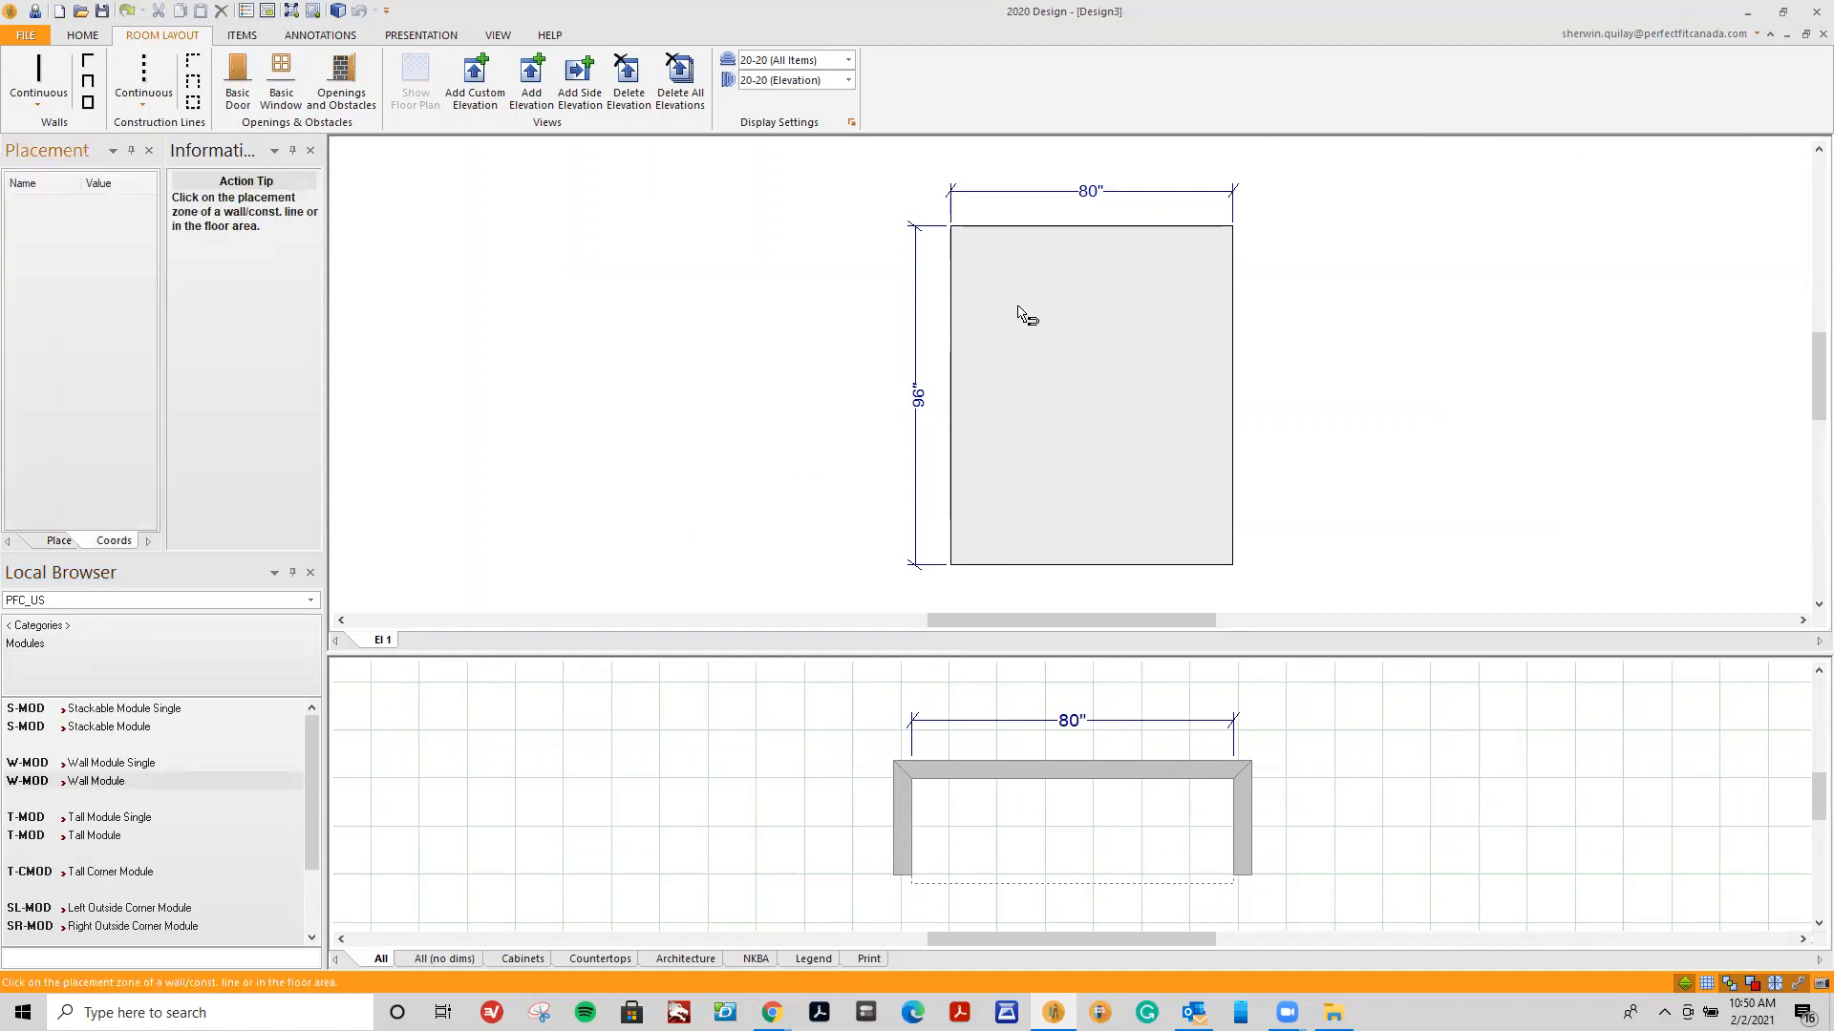
left_click(972, 305)
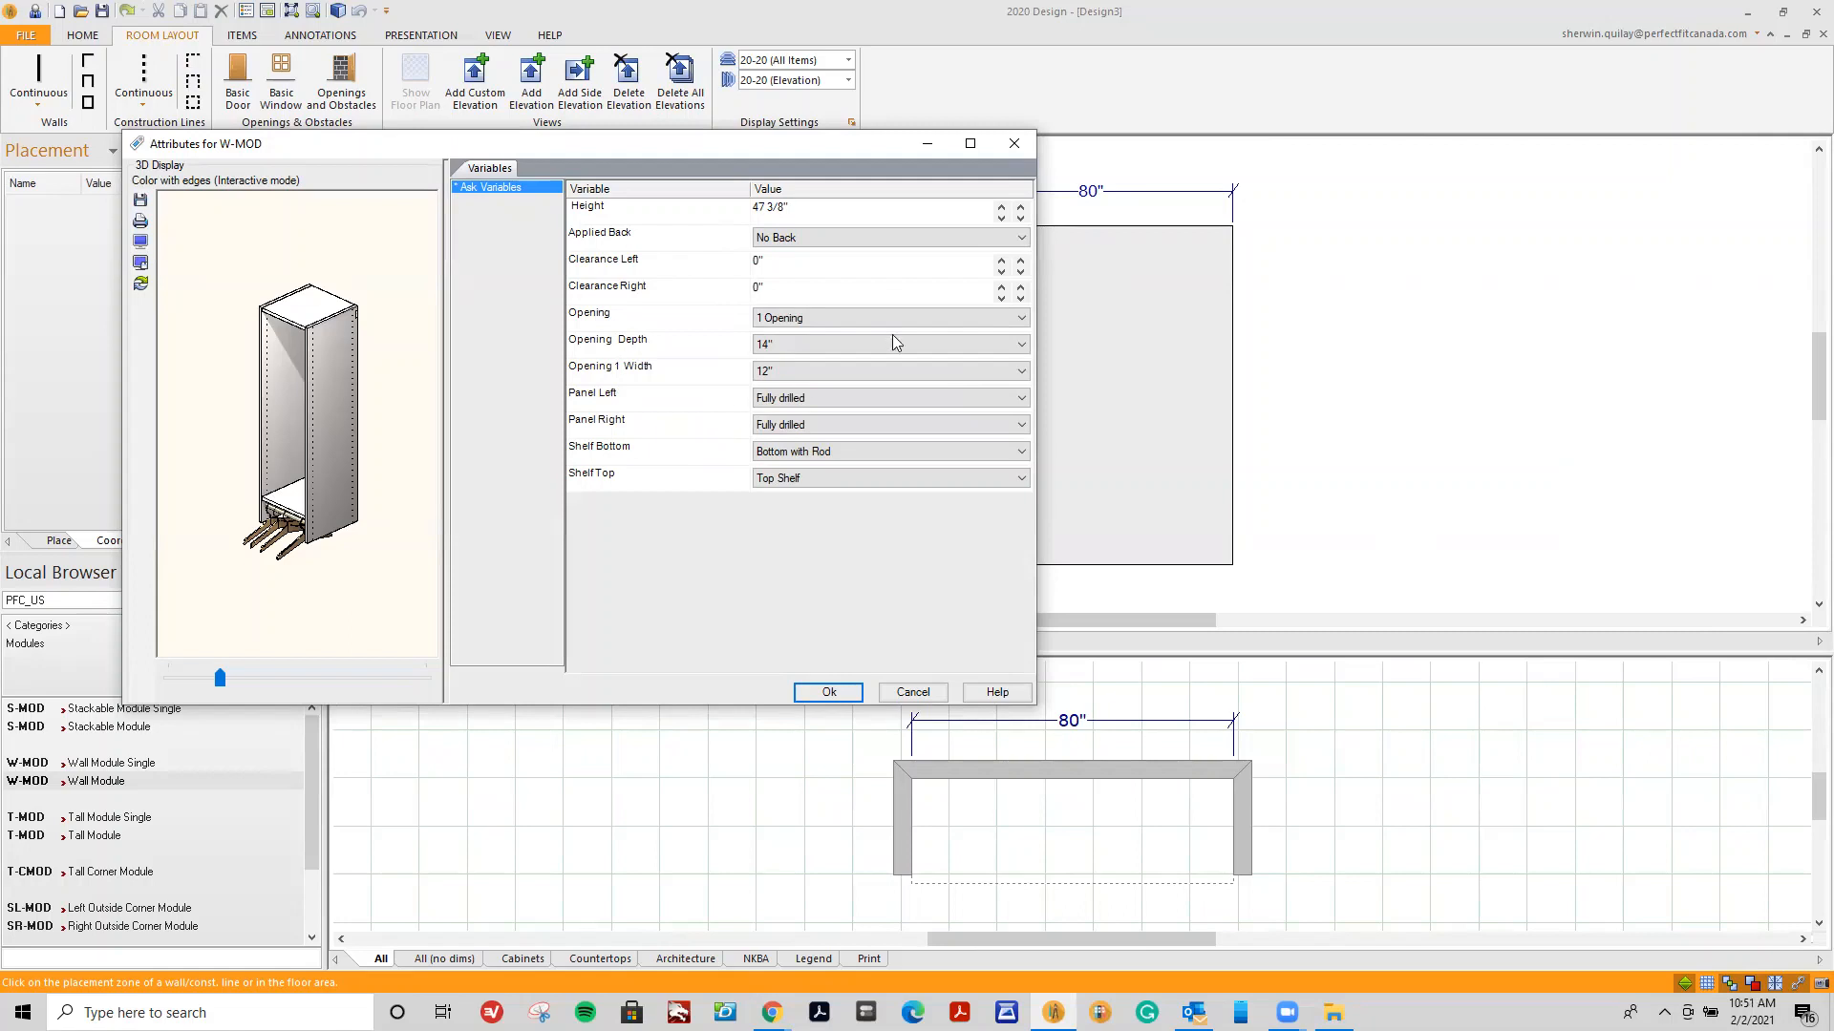
Set the wall module's height to 72 5/8" and its Opening 1 Width to 24".
left_click(999, 209)
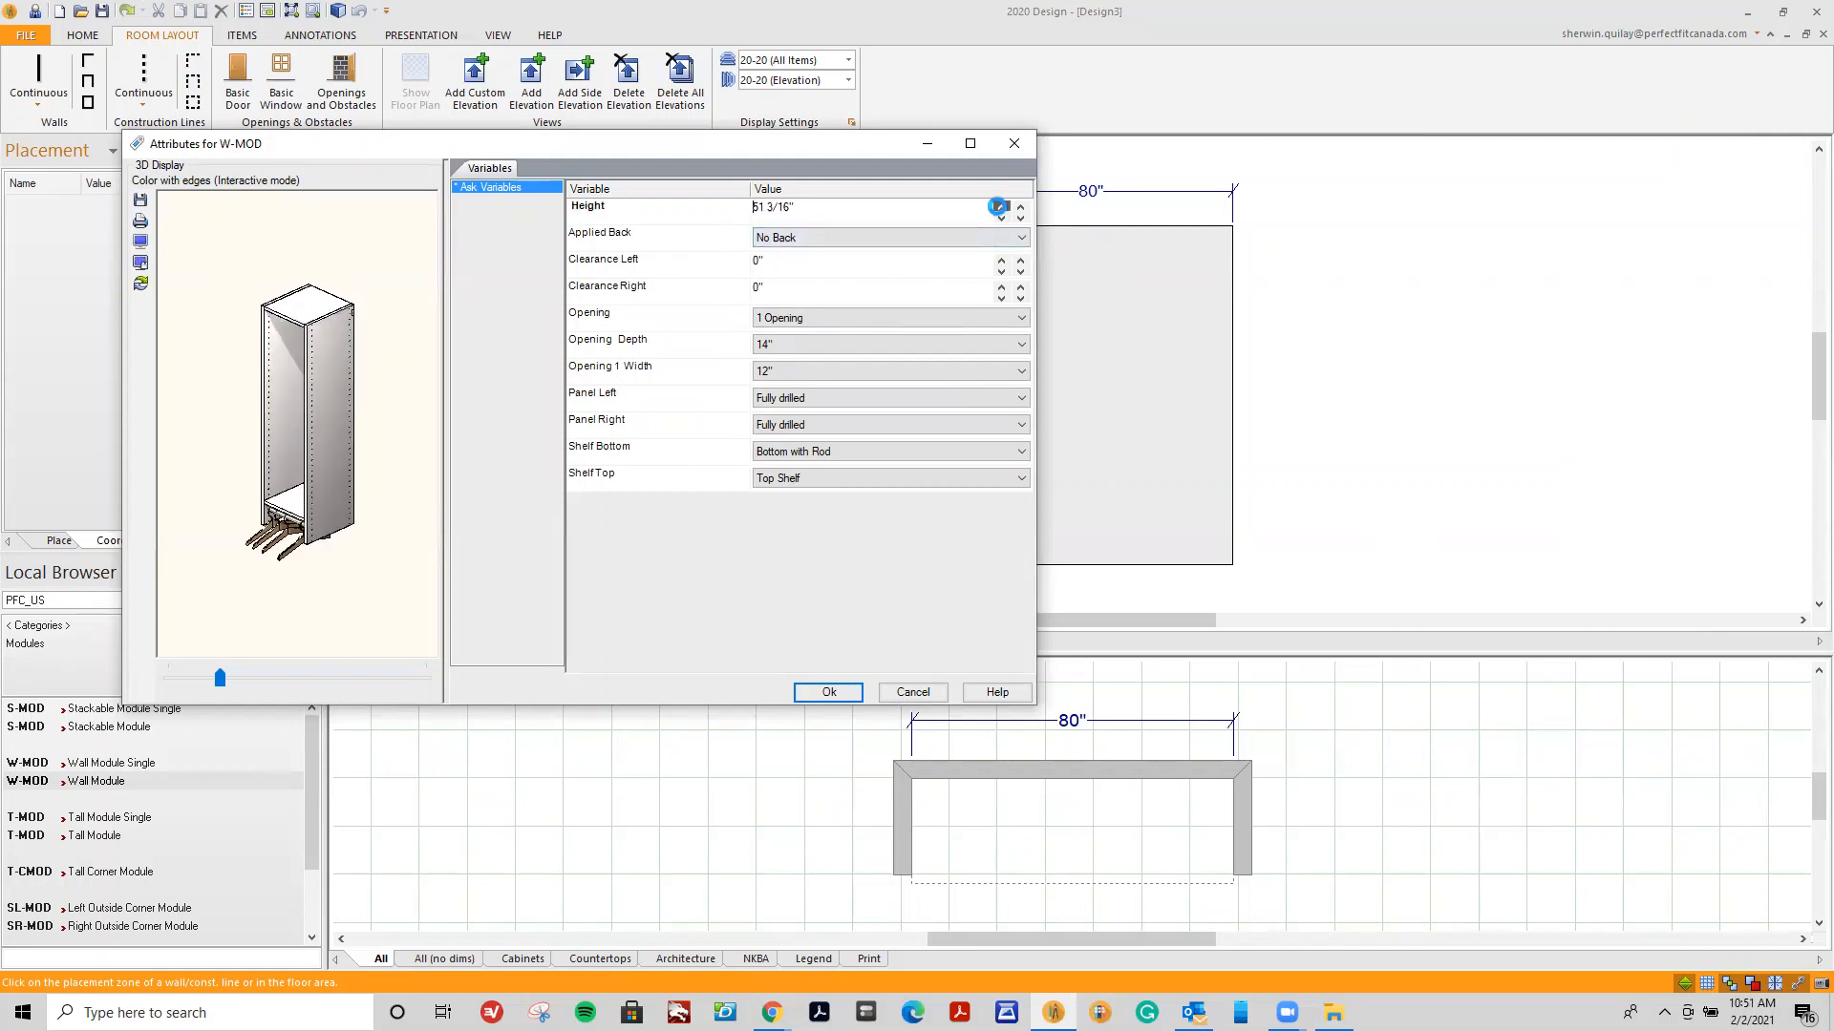
left_click(999, 208)
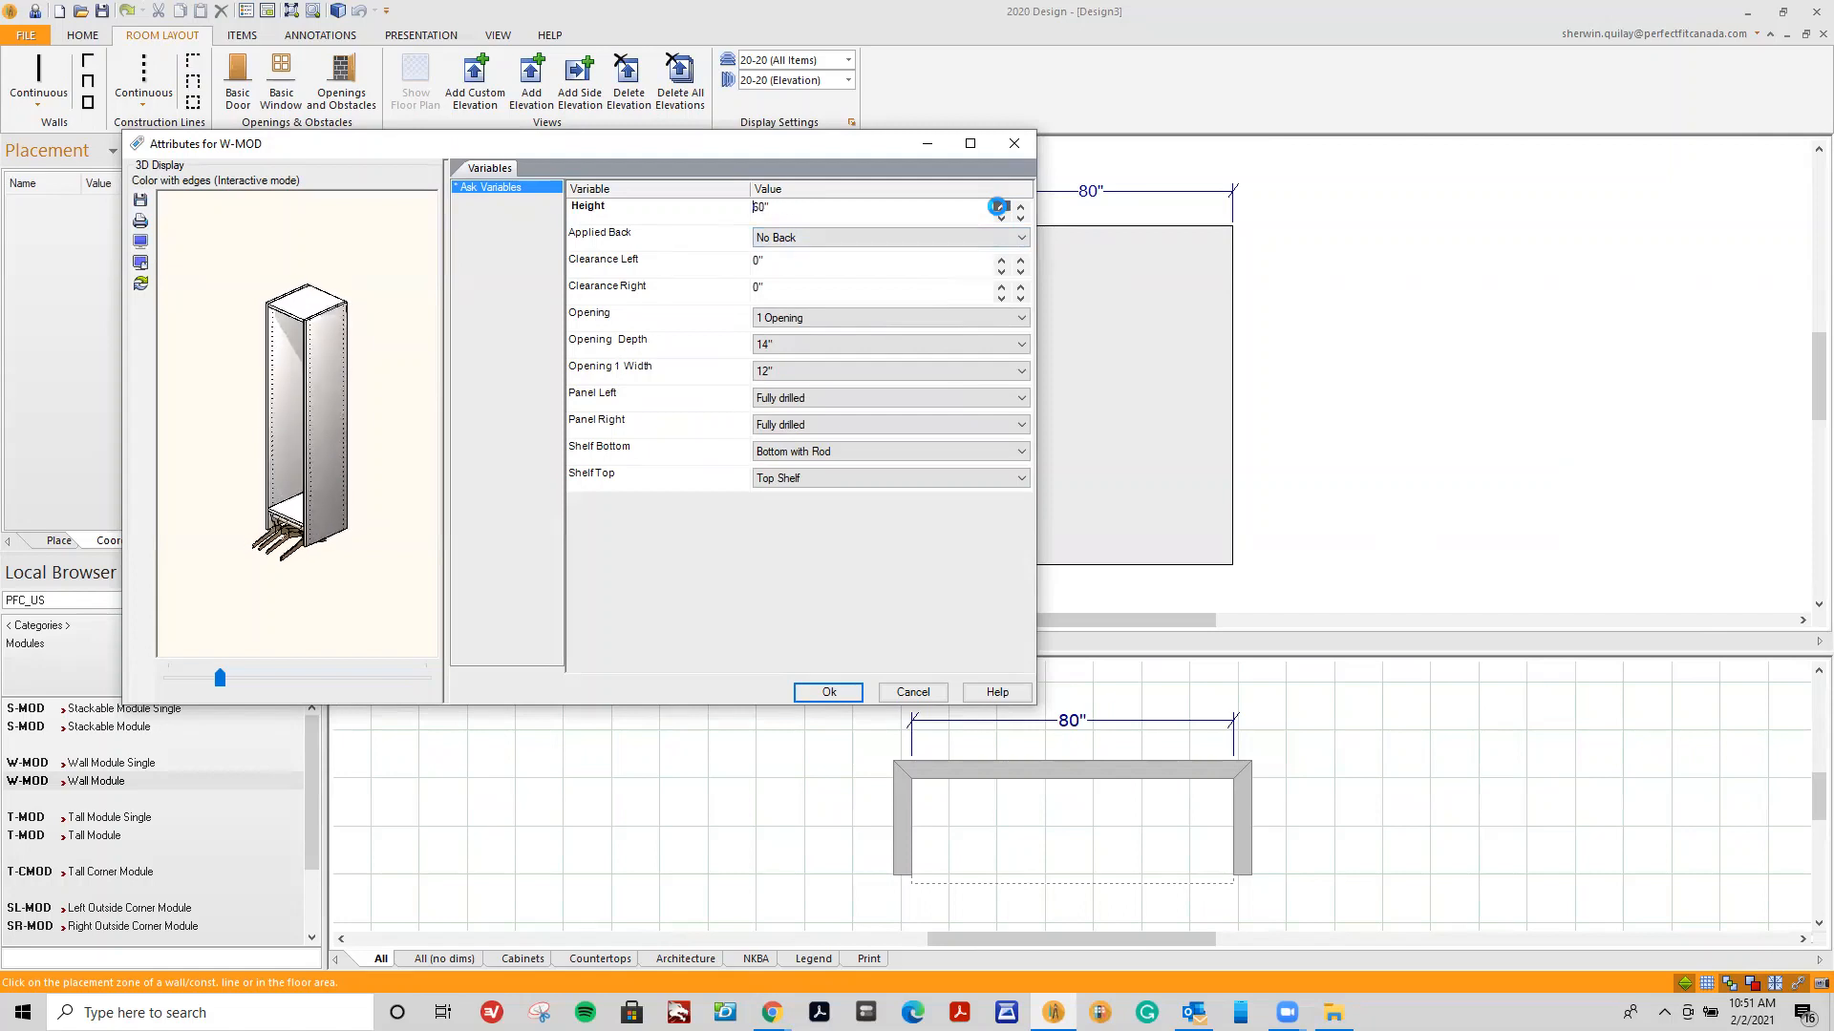
left_click(999, 207)
left_click(999, 207)
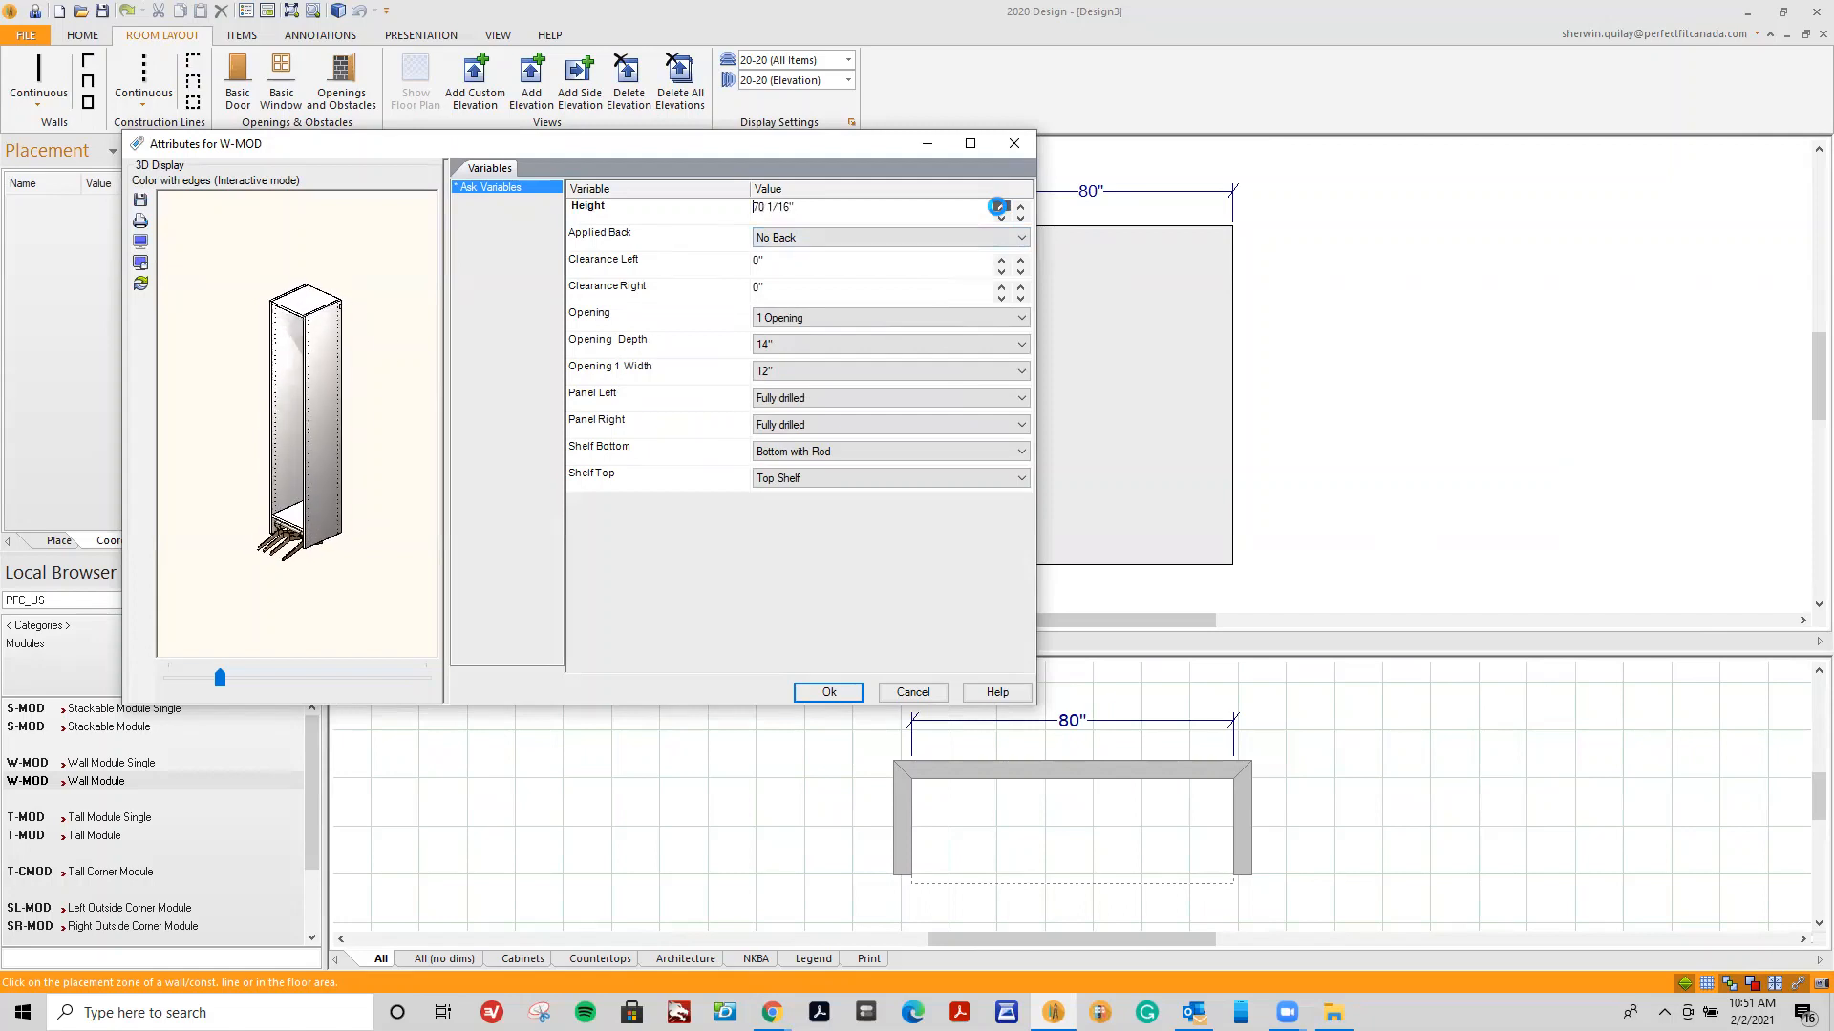
left_click(1000, 219)
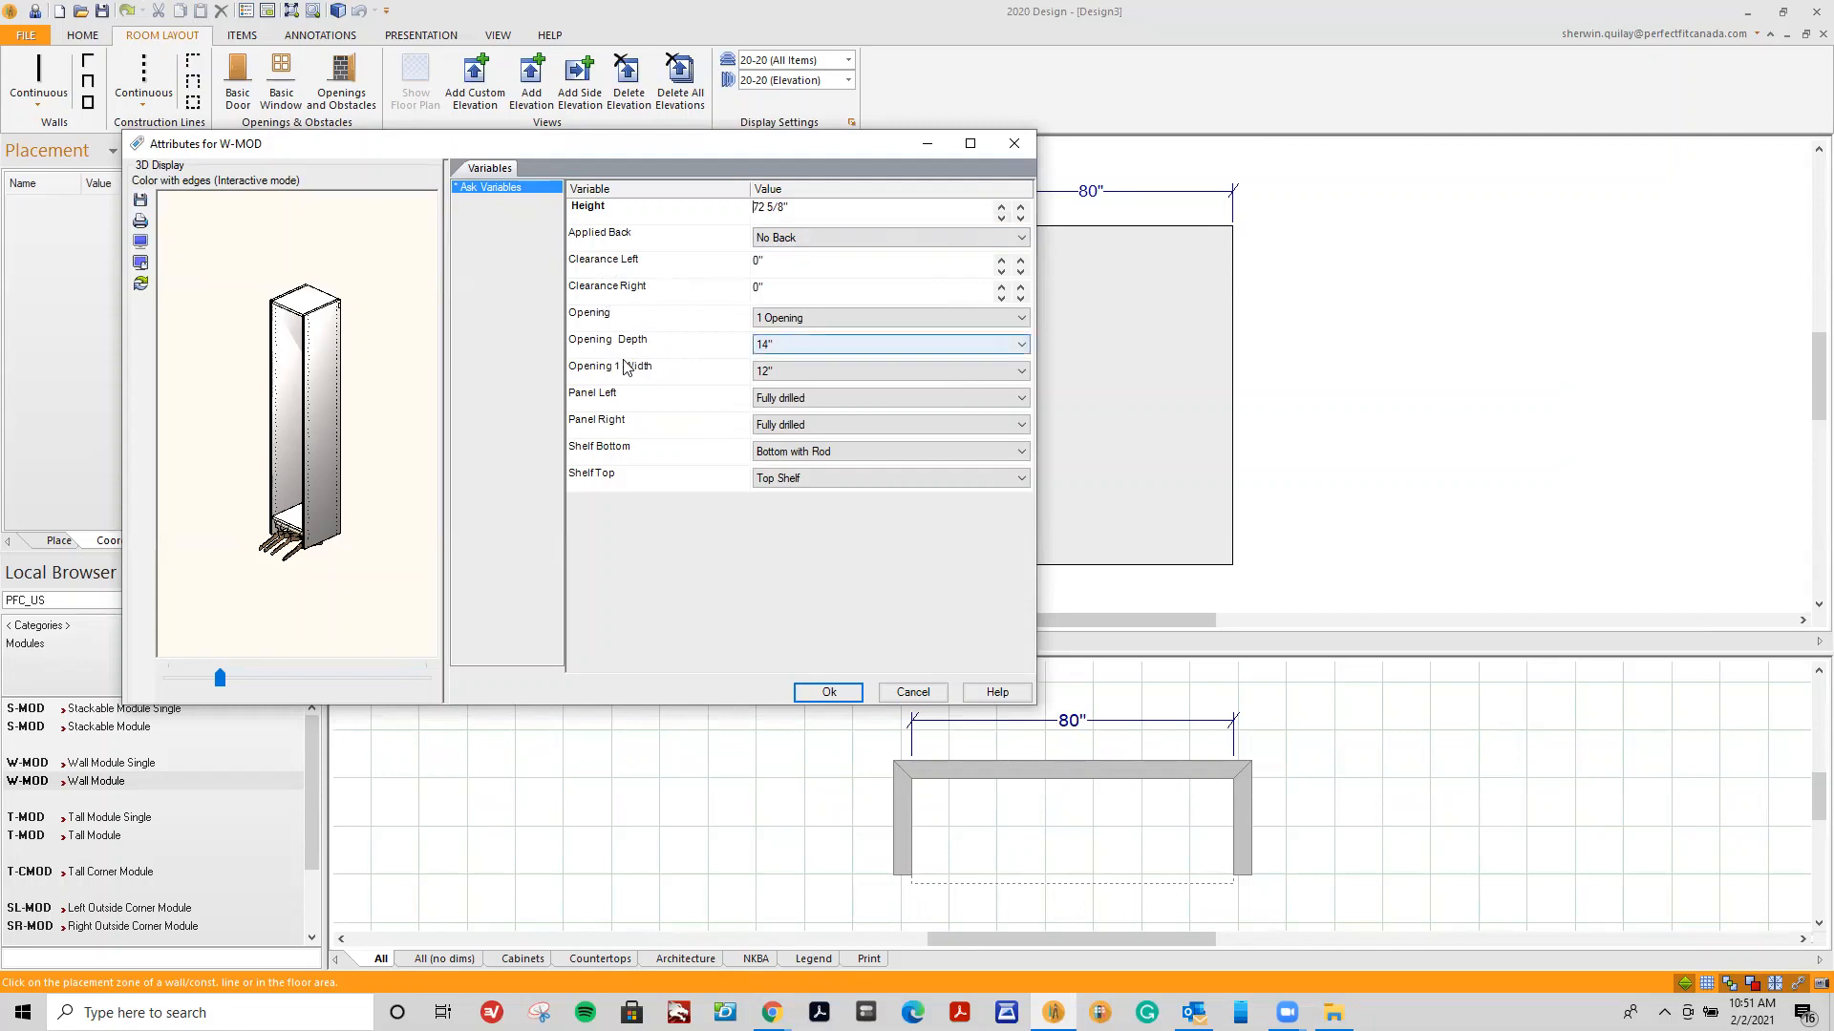
left_click(794, 373)
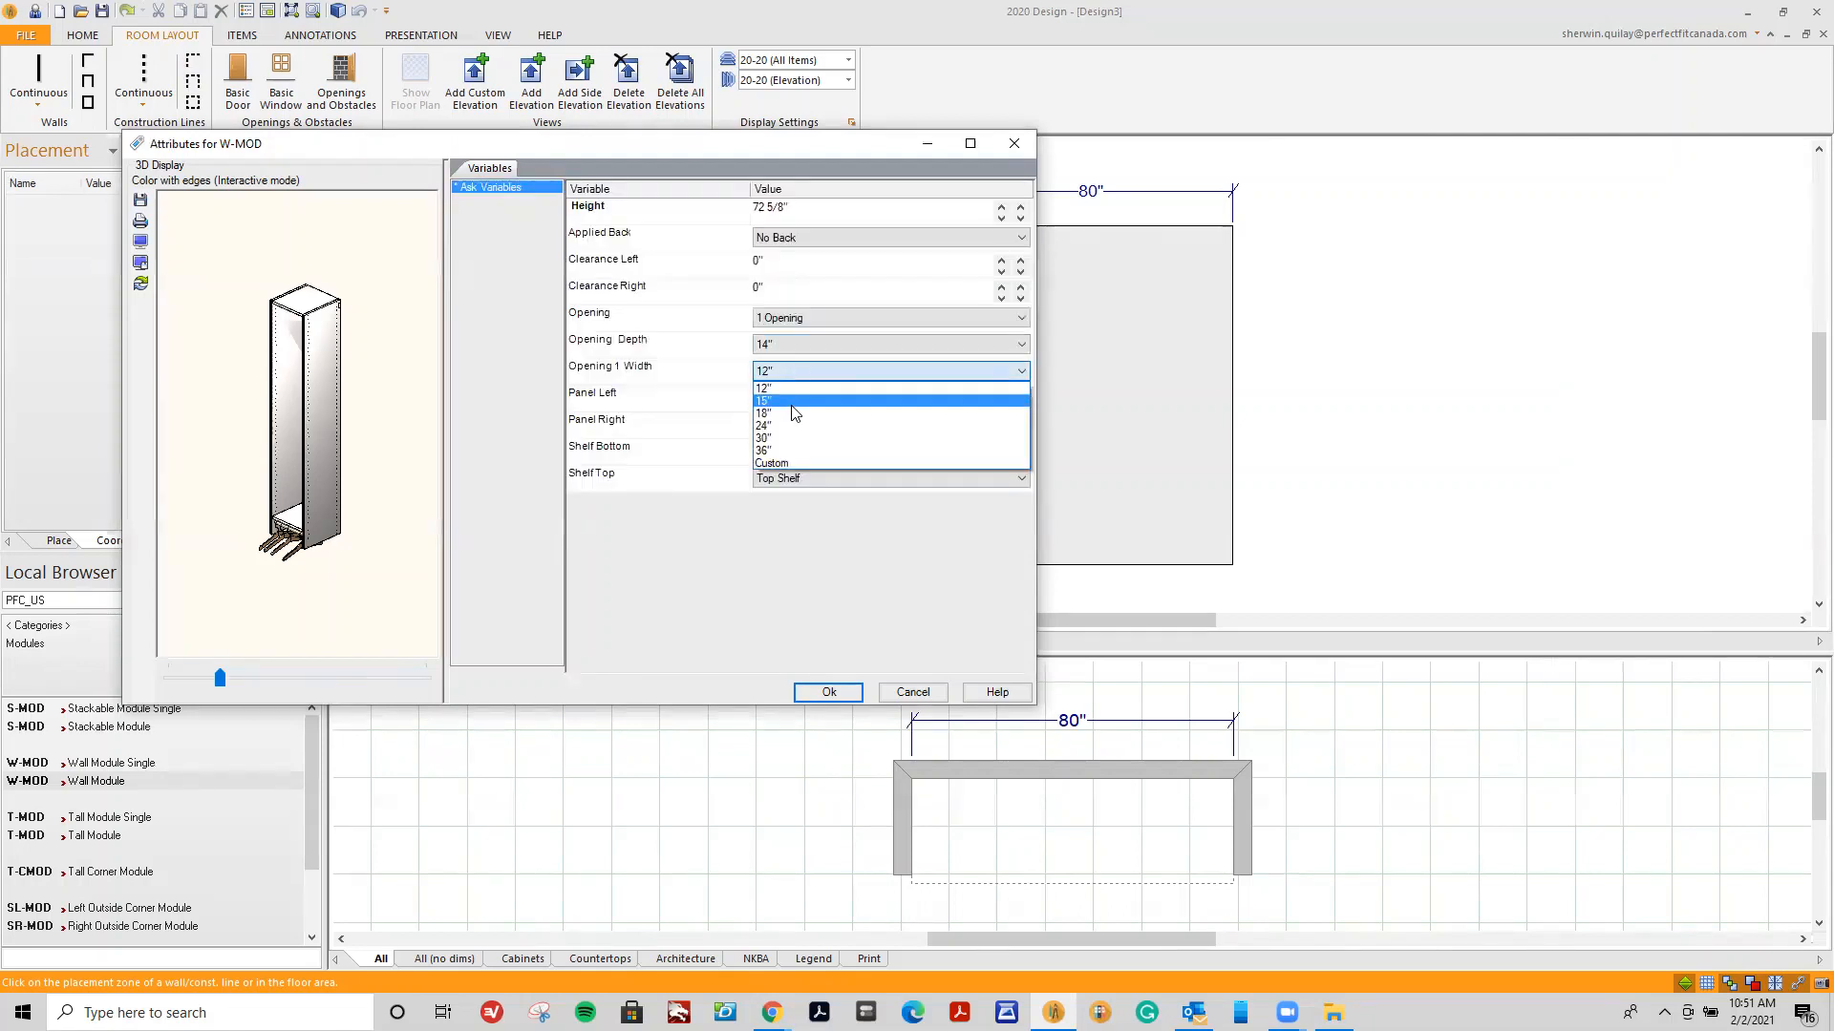
left_click(795, 426)
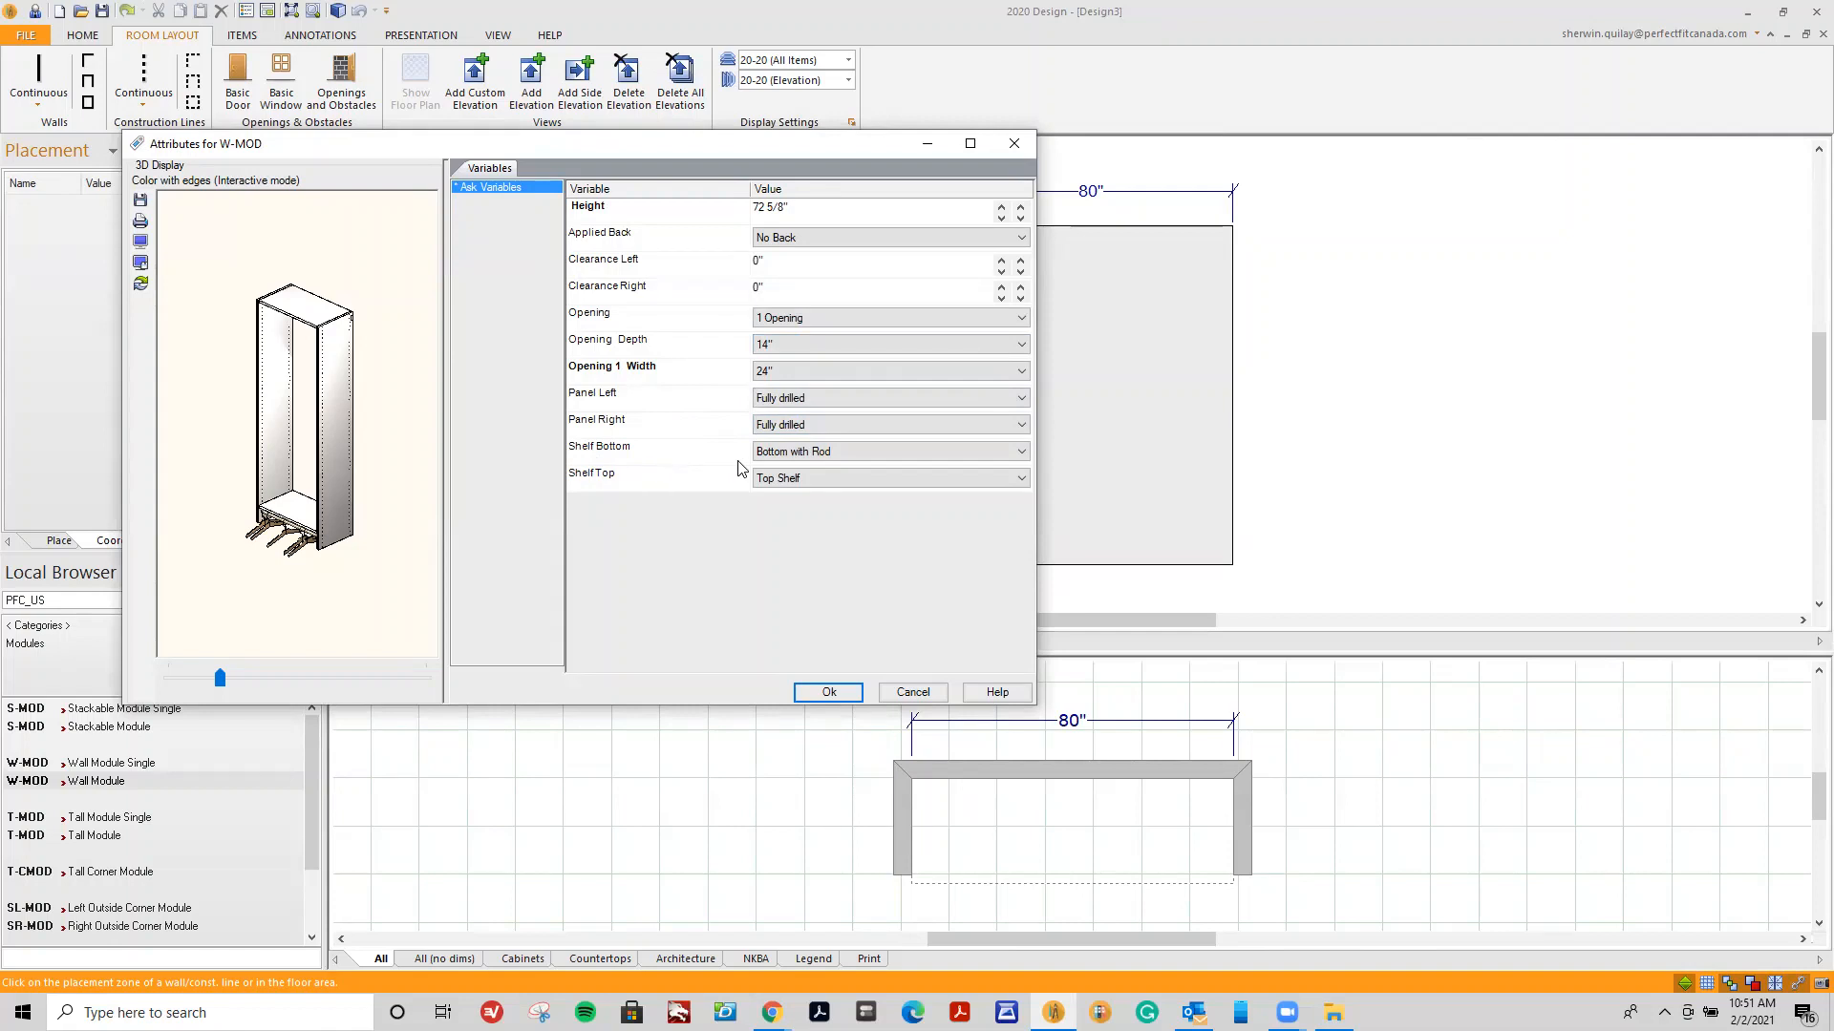
Set the module's Shelf Bottom option to Bottom Shelf and accept the attributes.
left_click(793, 453)
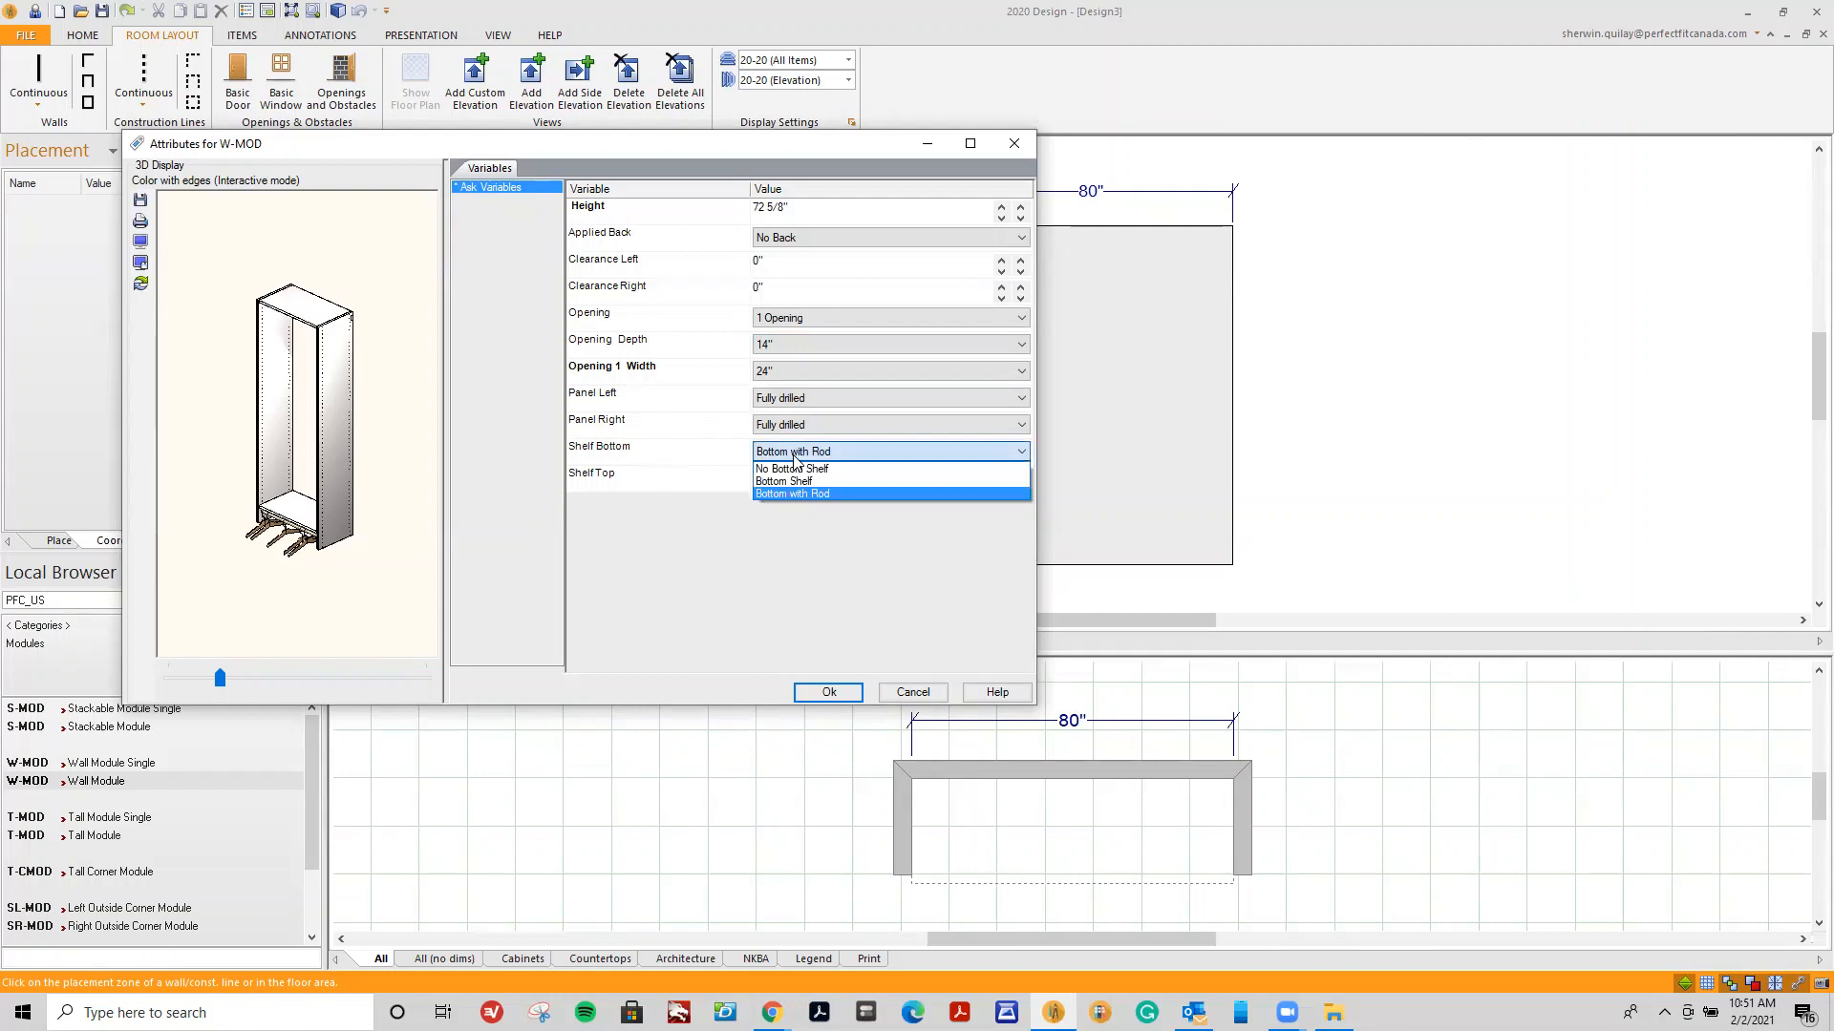
left_click(844, 468)
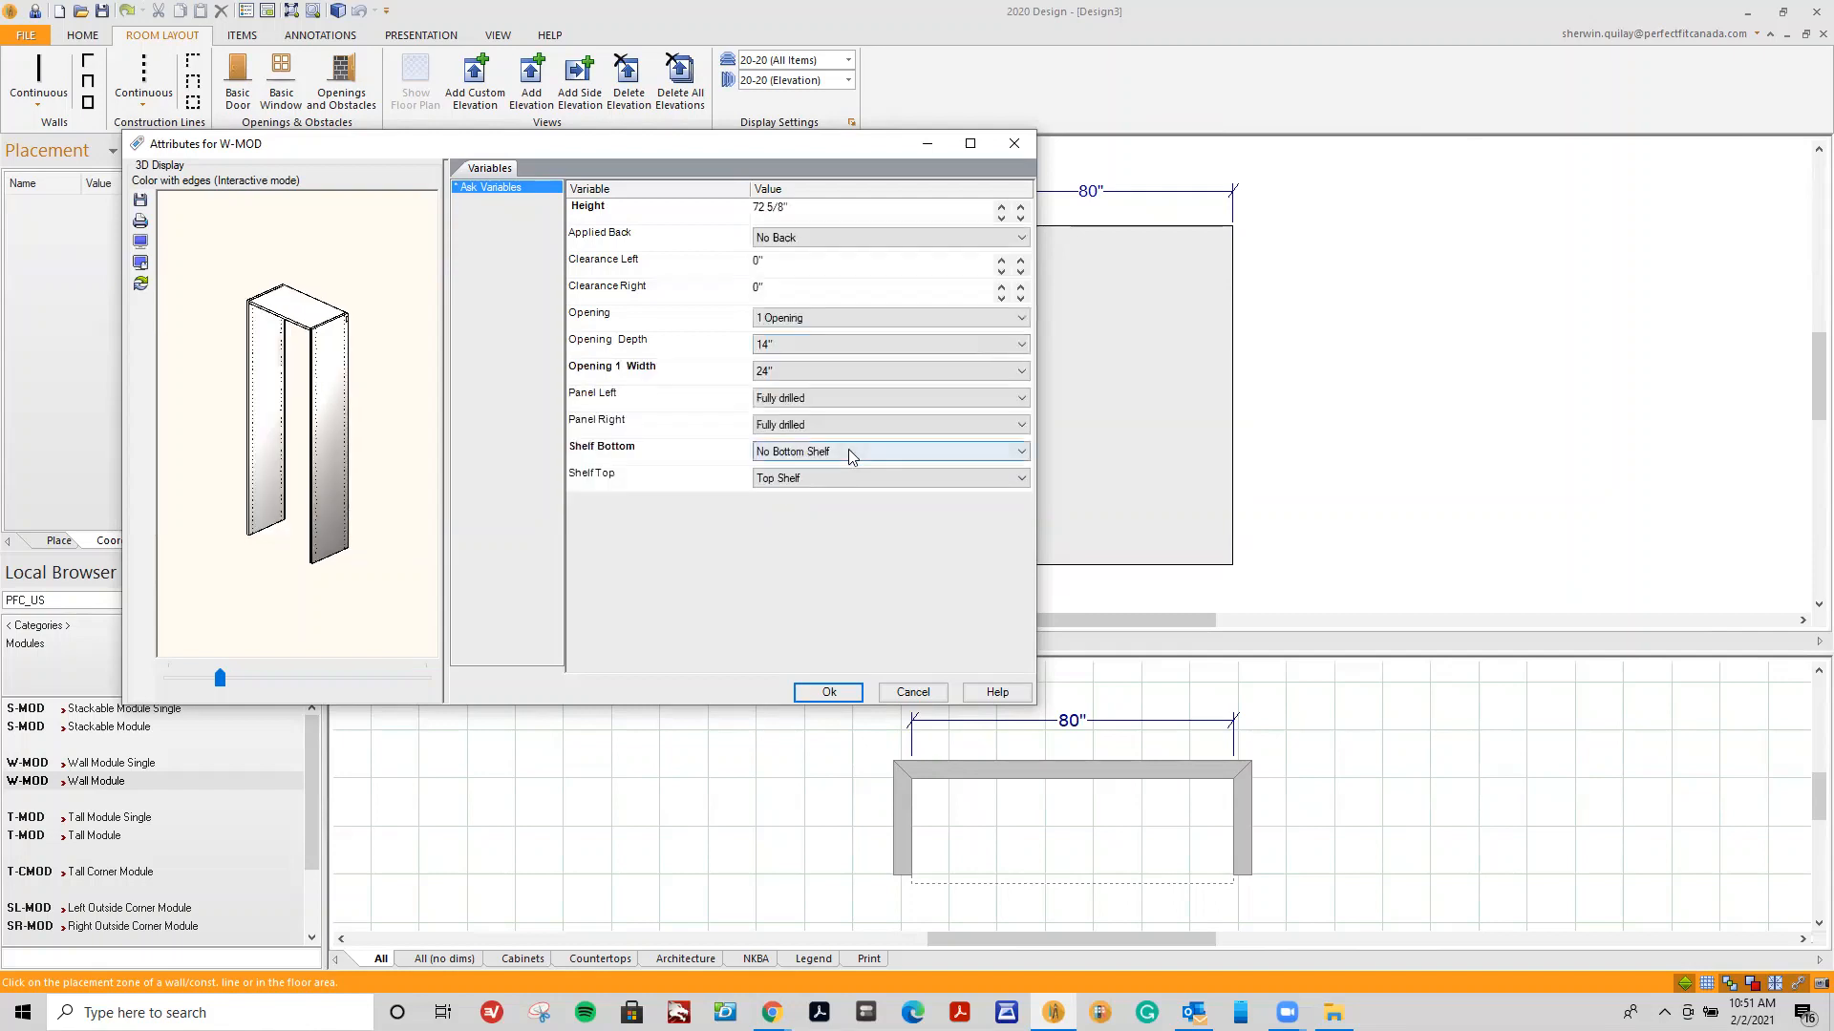
left_click(848, 451)
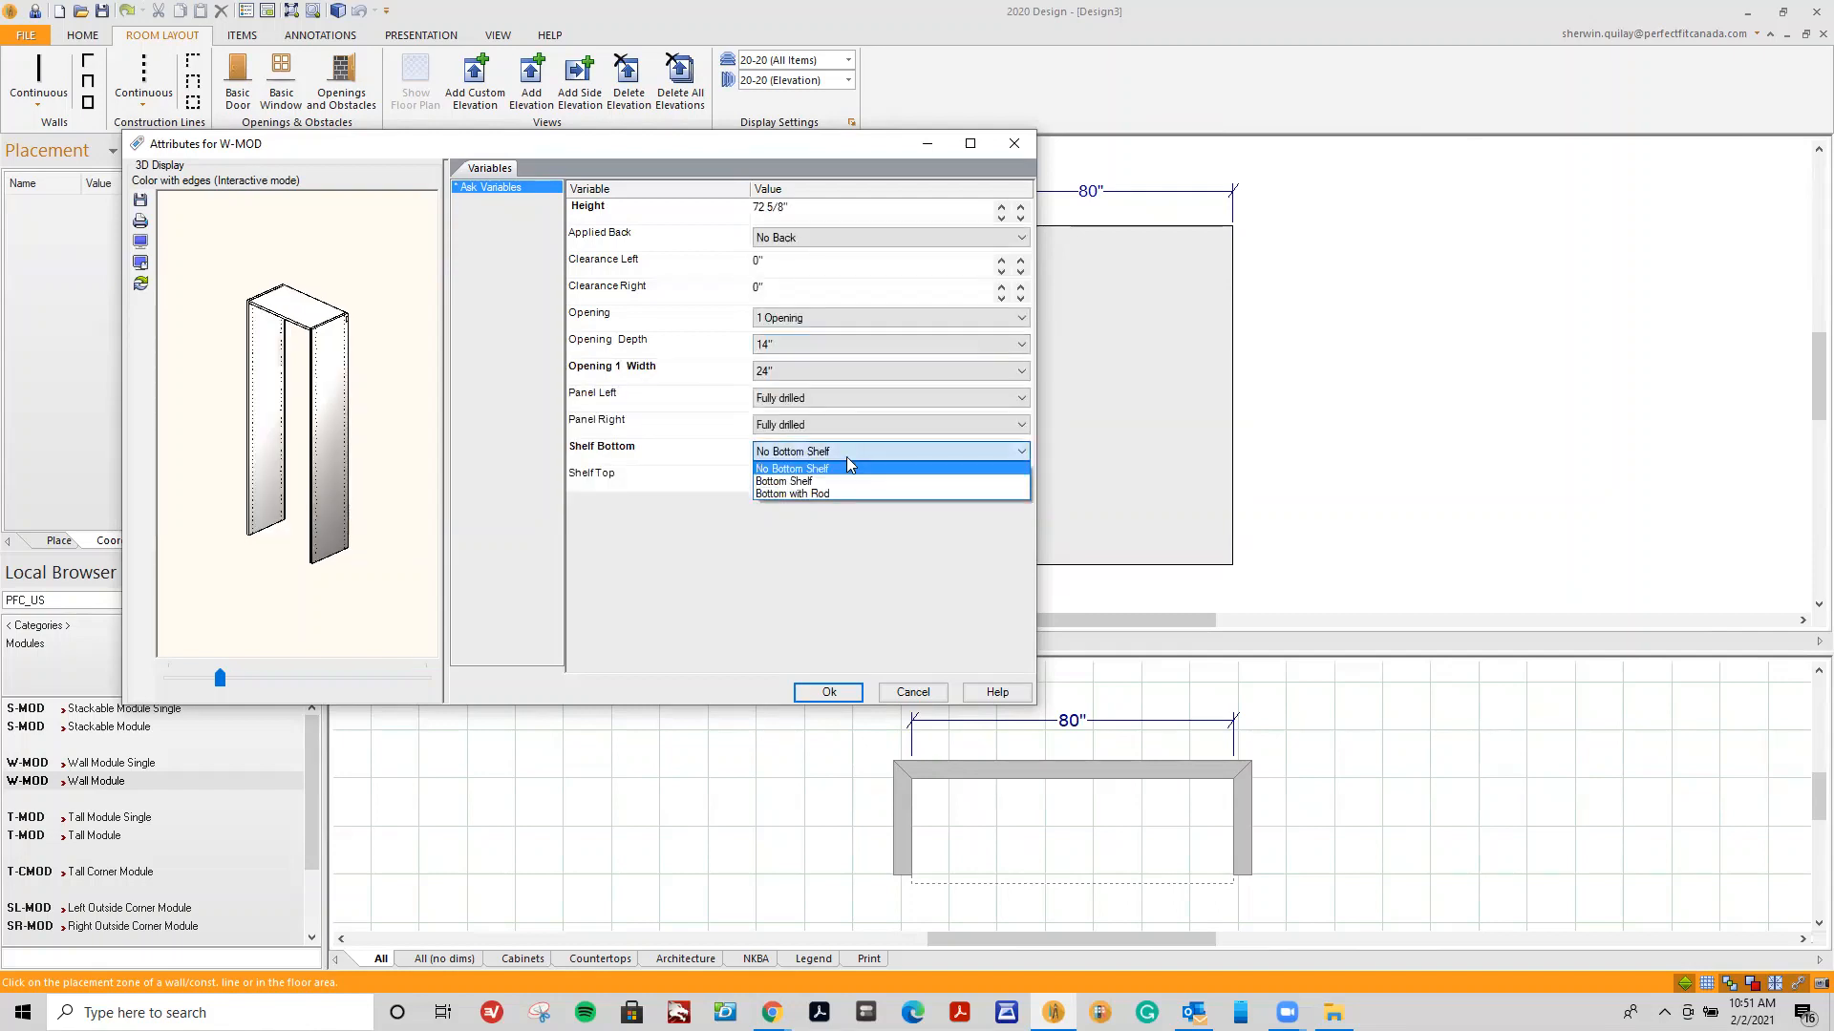
left_click(842, 482)
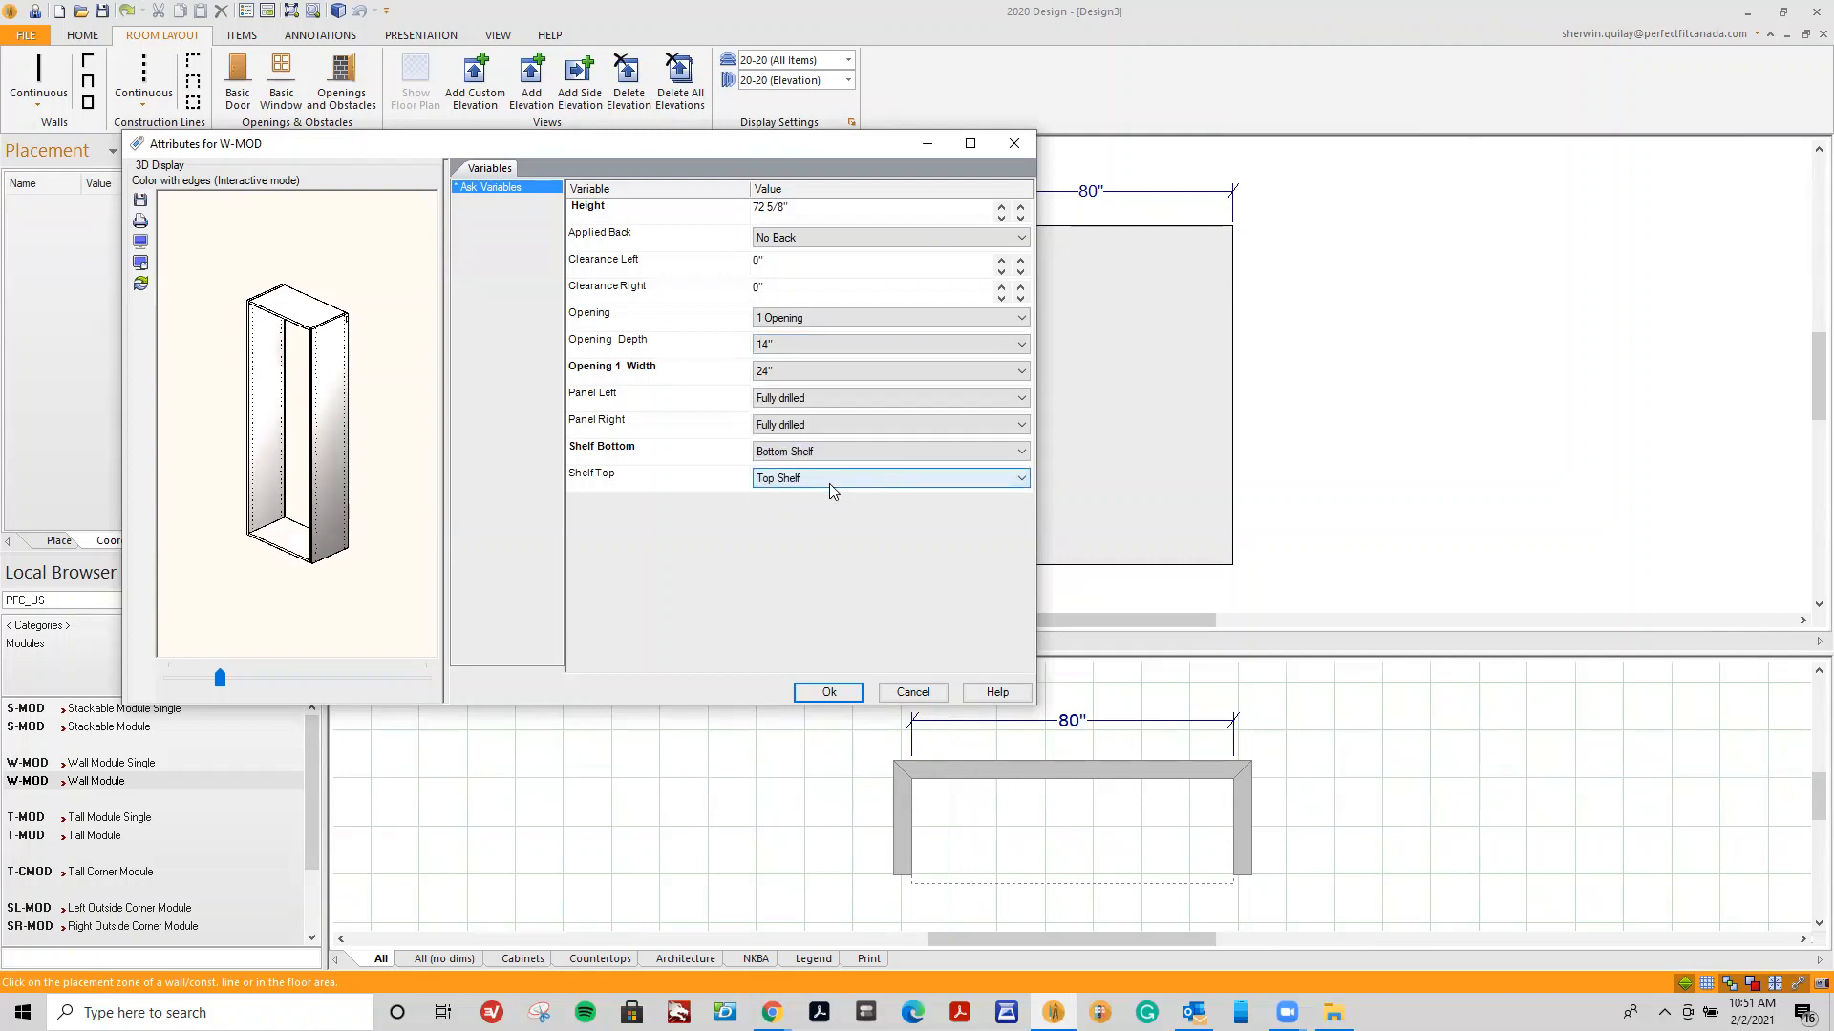
left_click(823, 690)
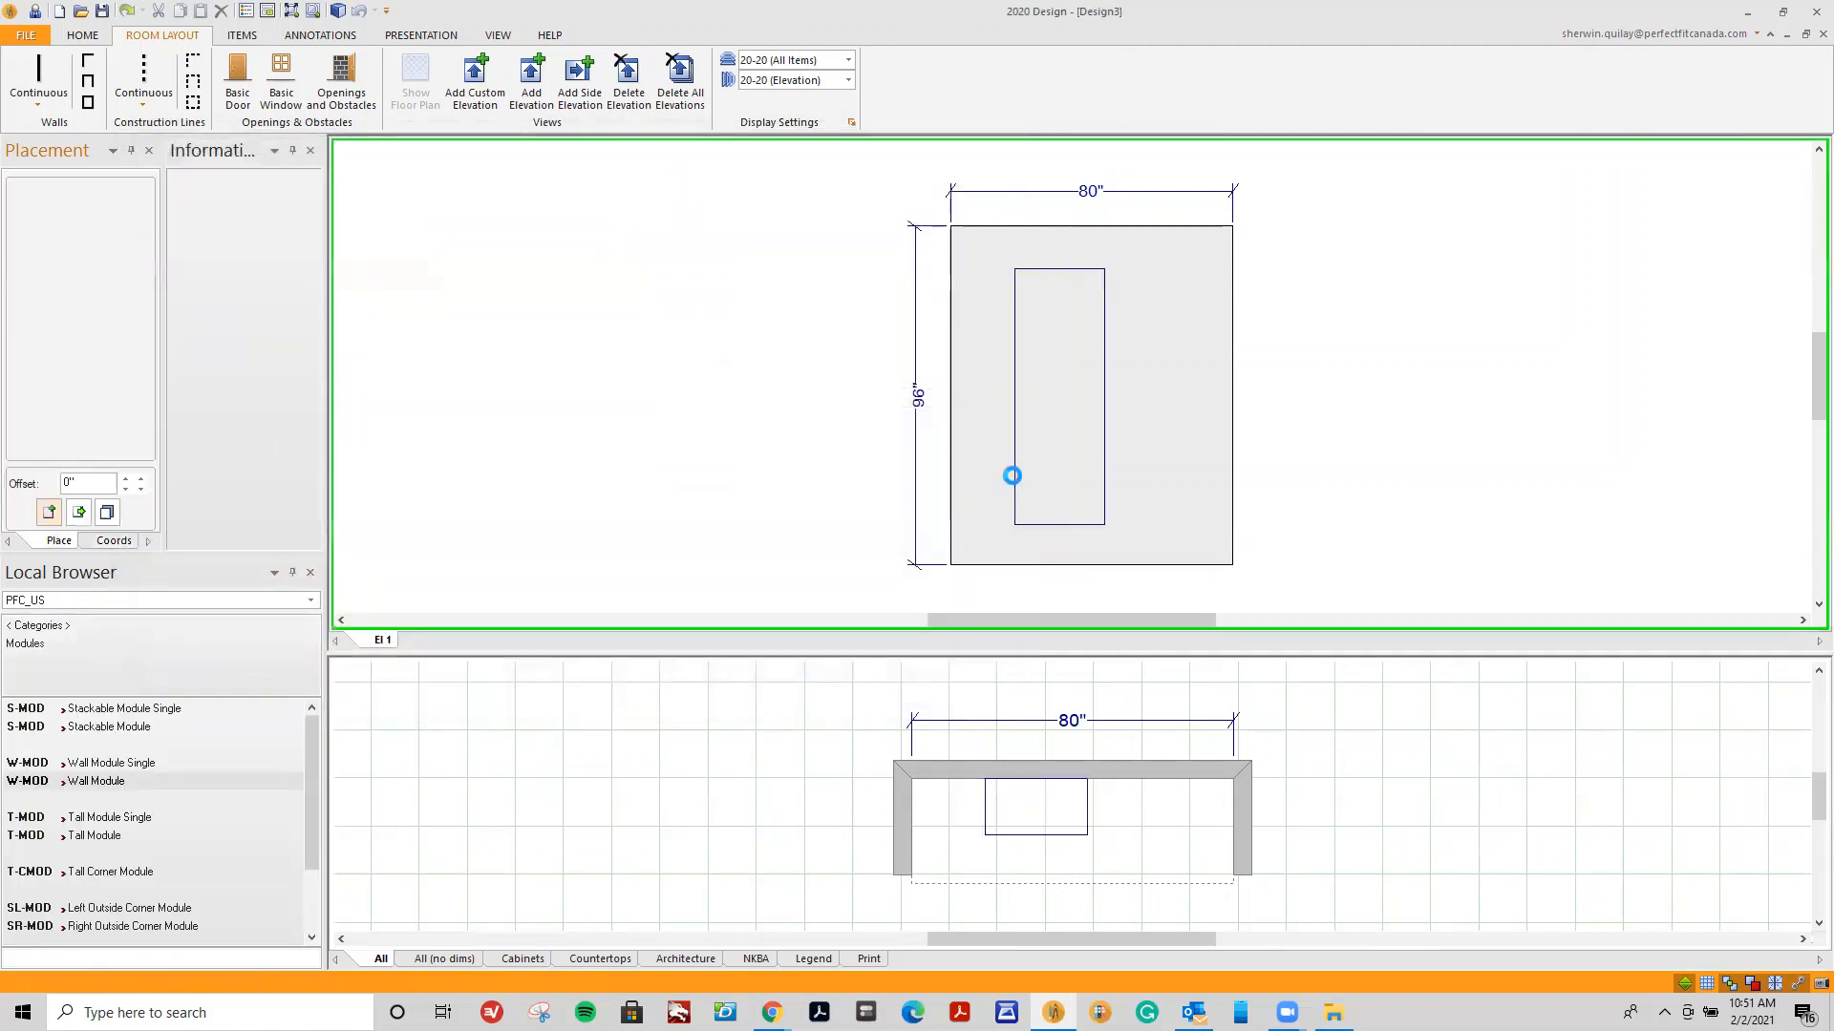
Center the wall module in the available space along the 80" wall.
left_click(1013, 476)
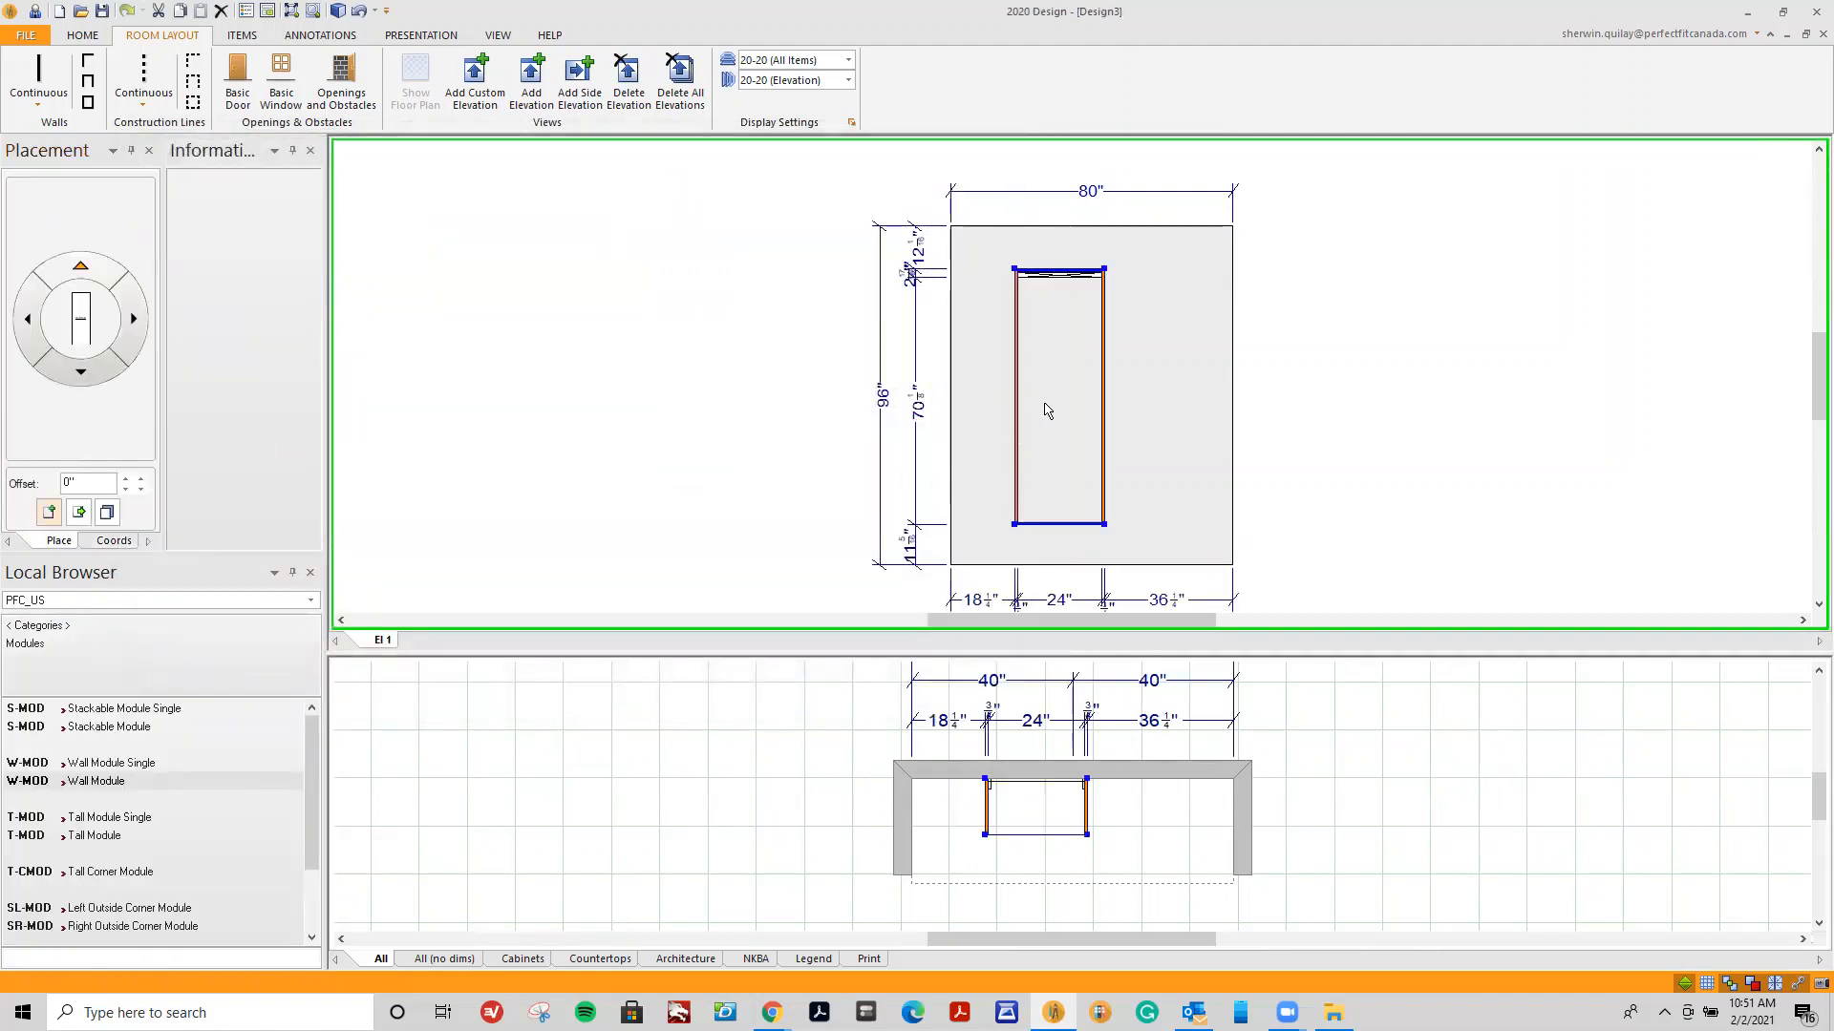
right_click(1046, 409)
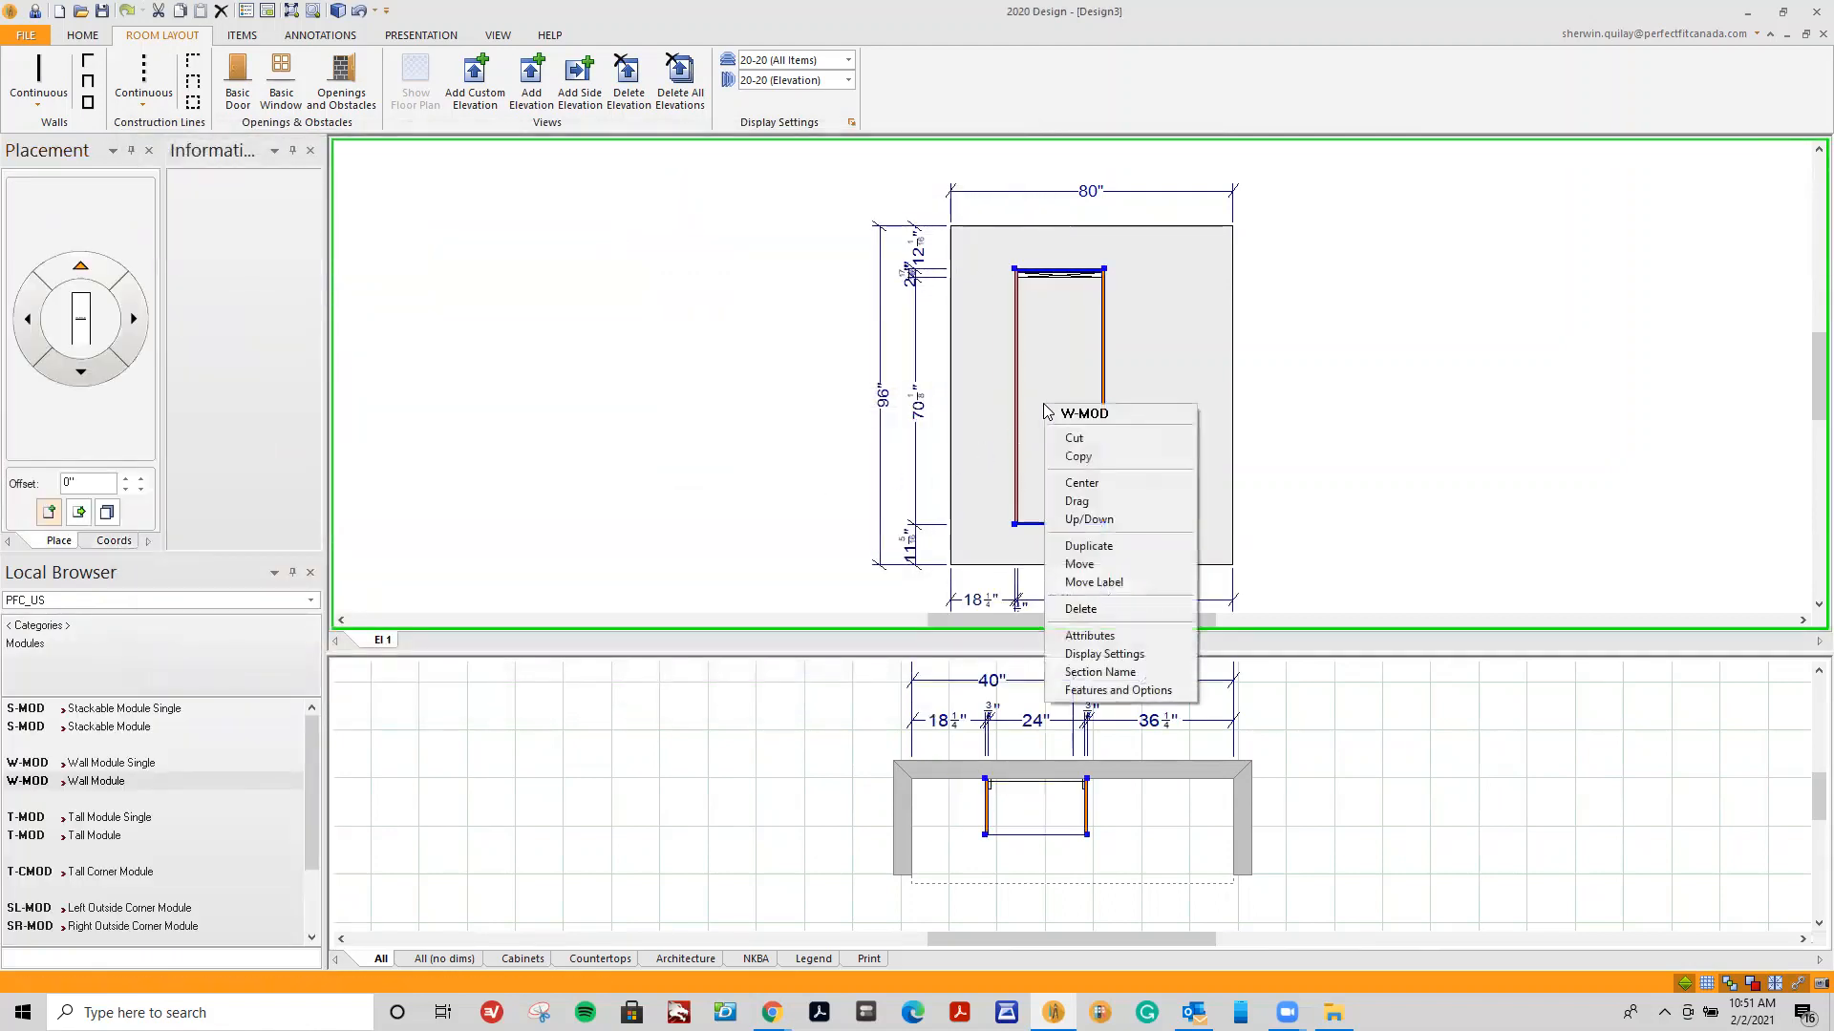
left_click(1082, 489)
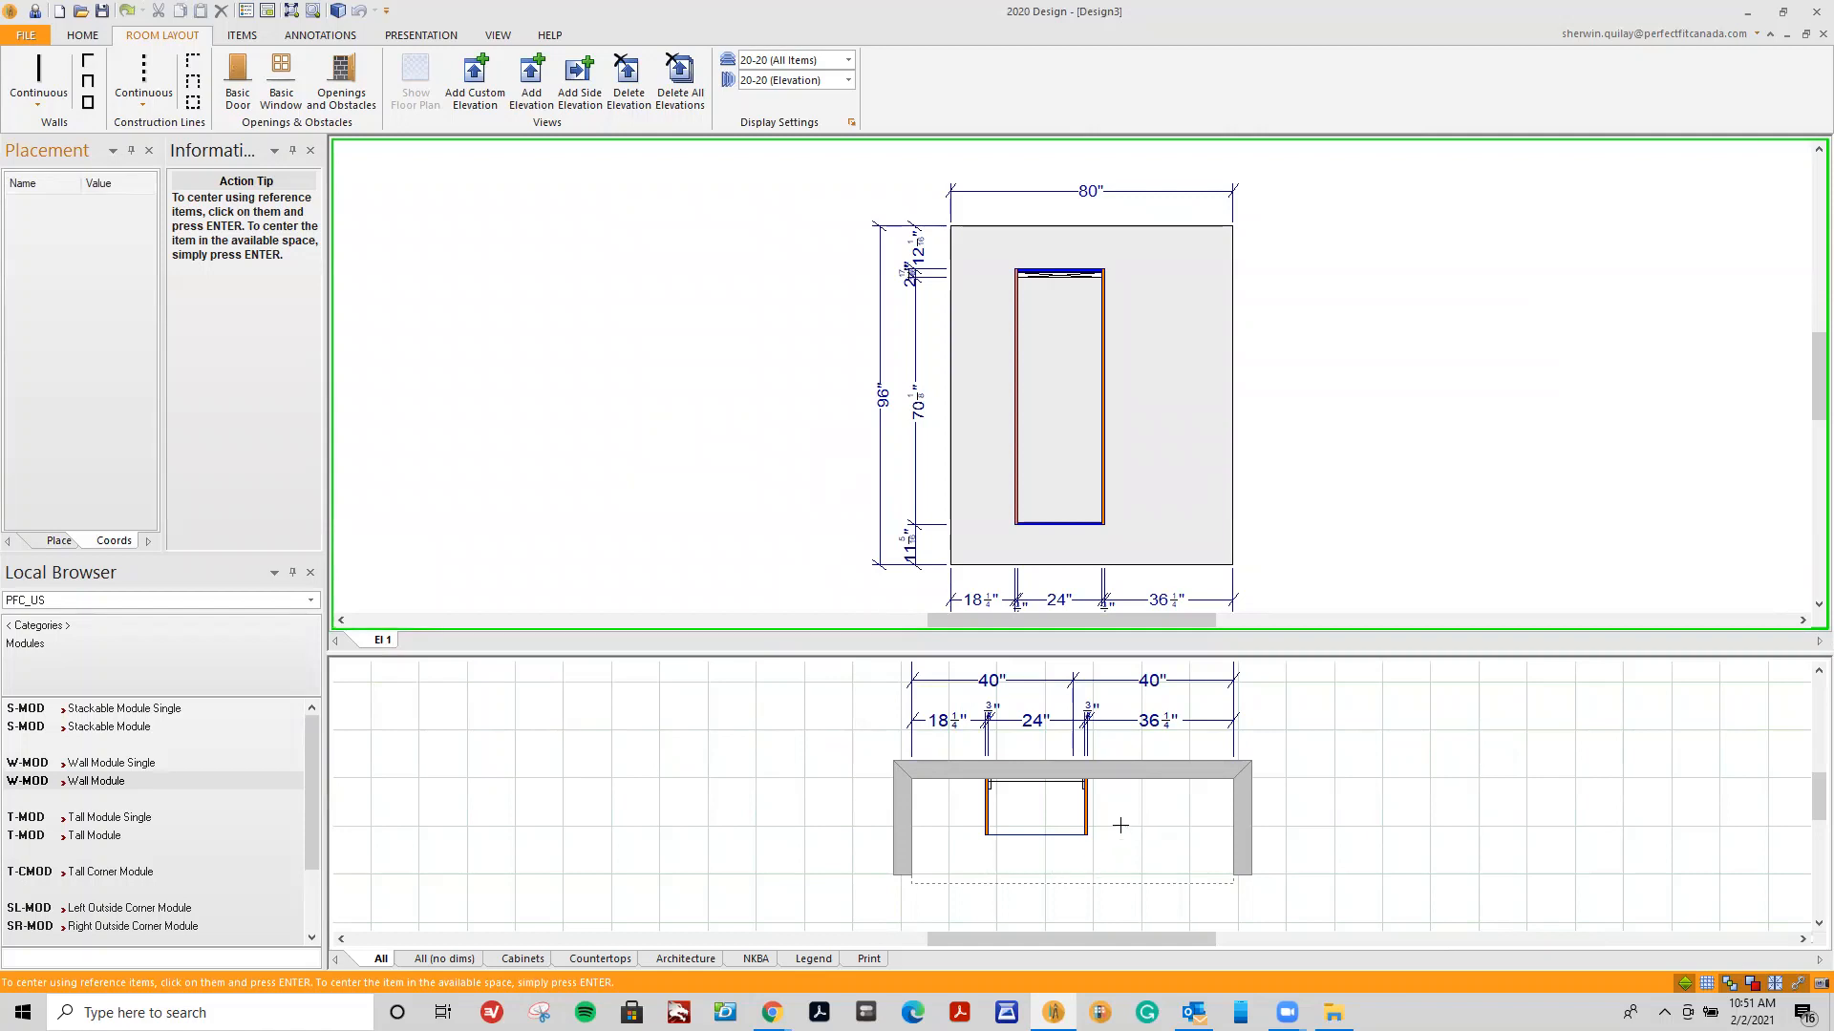
key("Return")
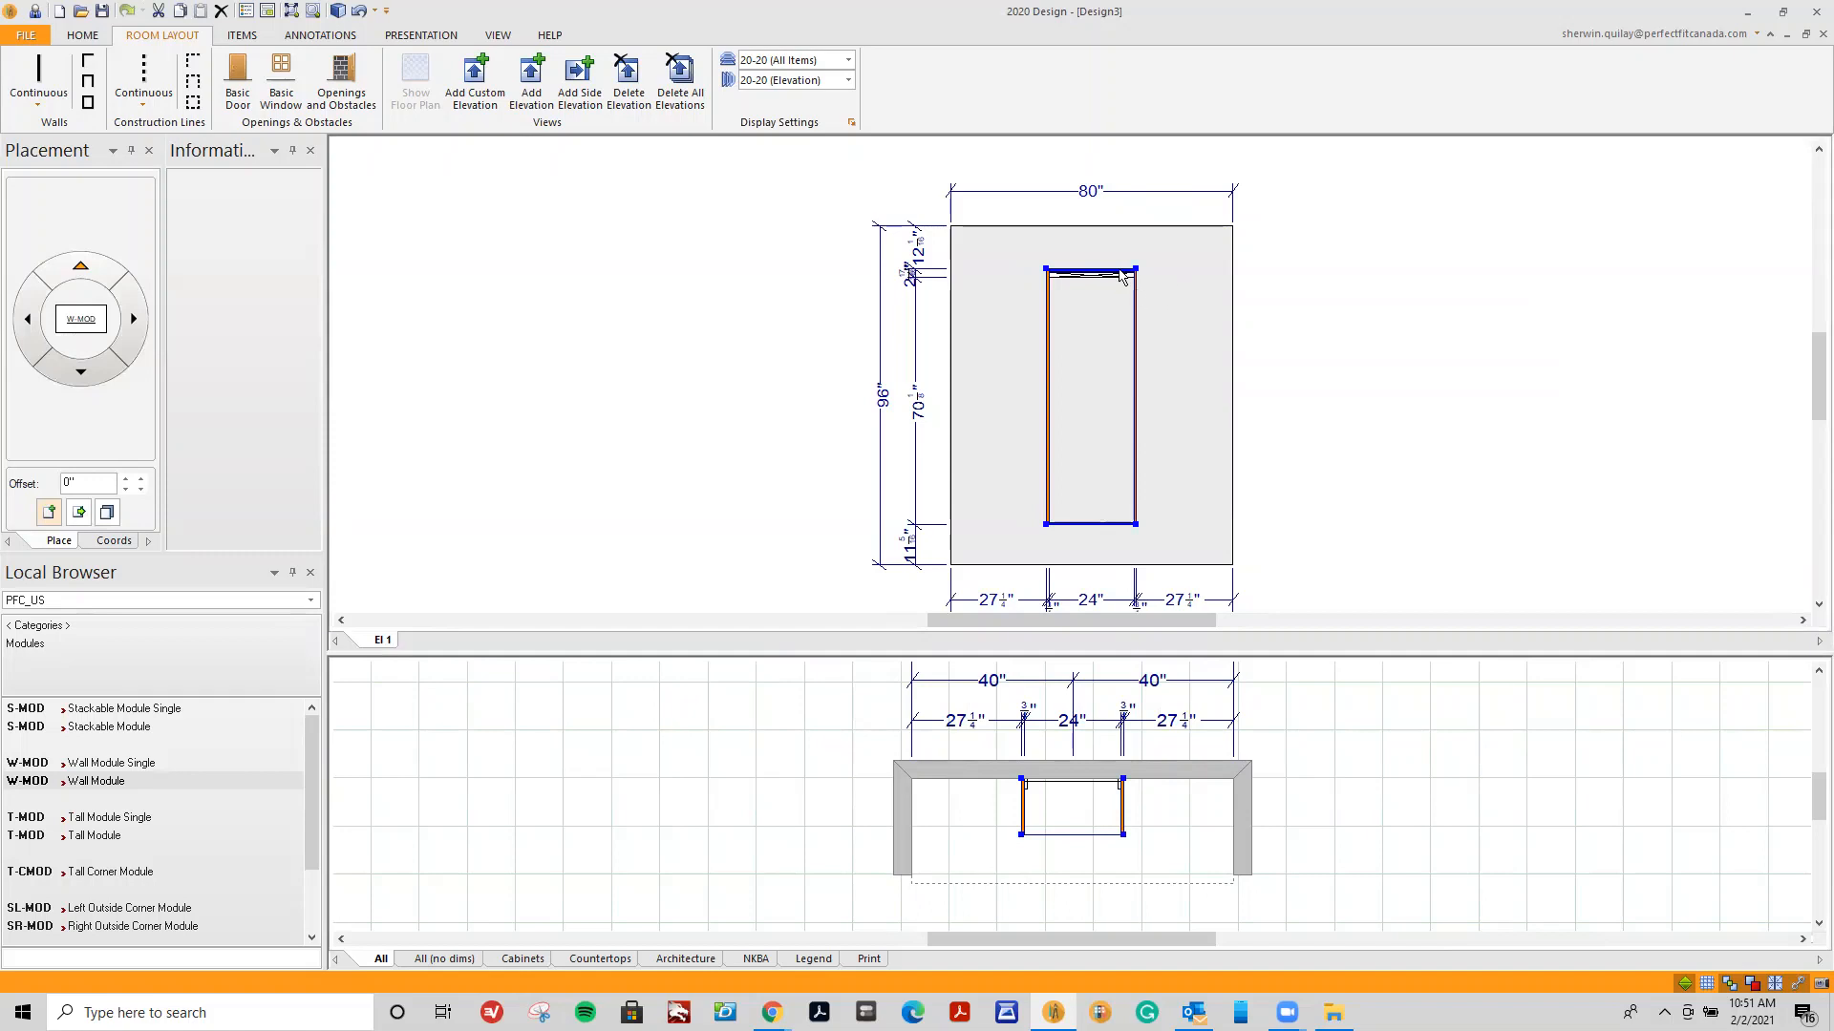
scroll(1123, 277, "up", 5)
scroll(1100, 294, "up", 2)
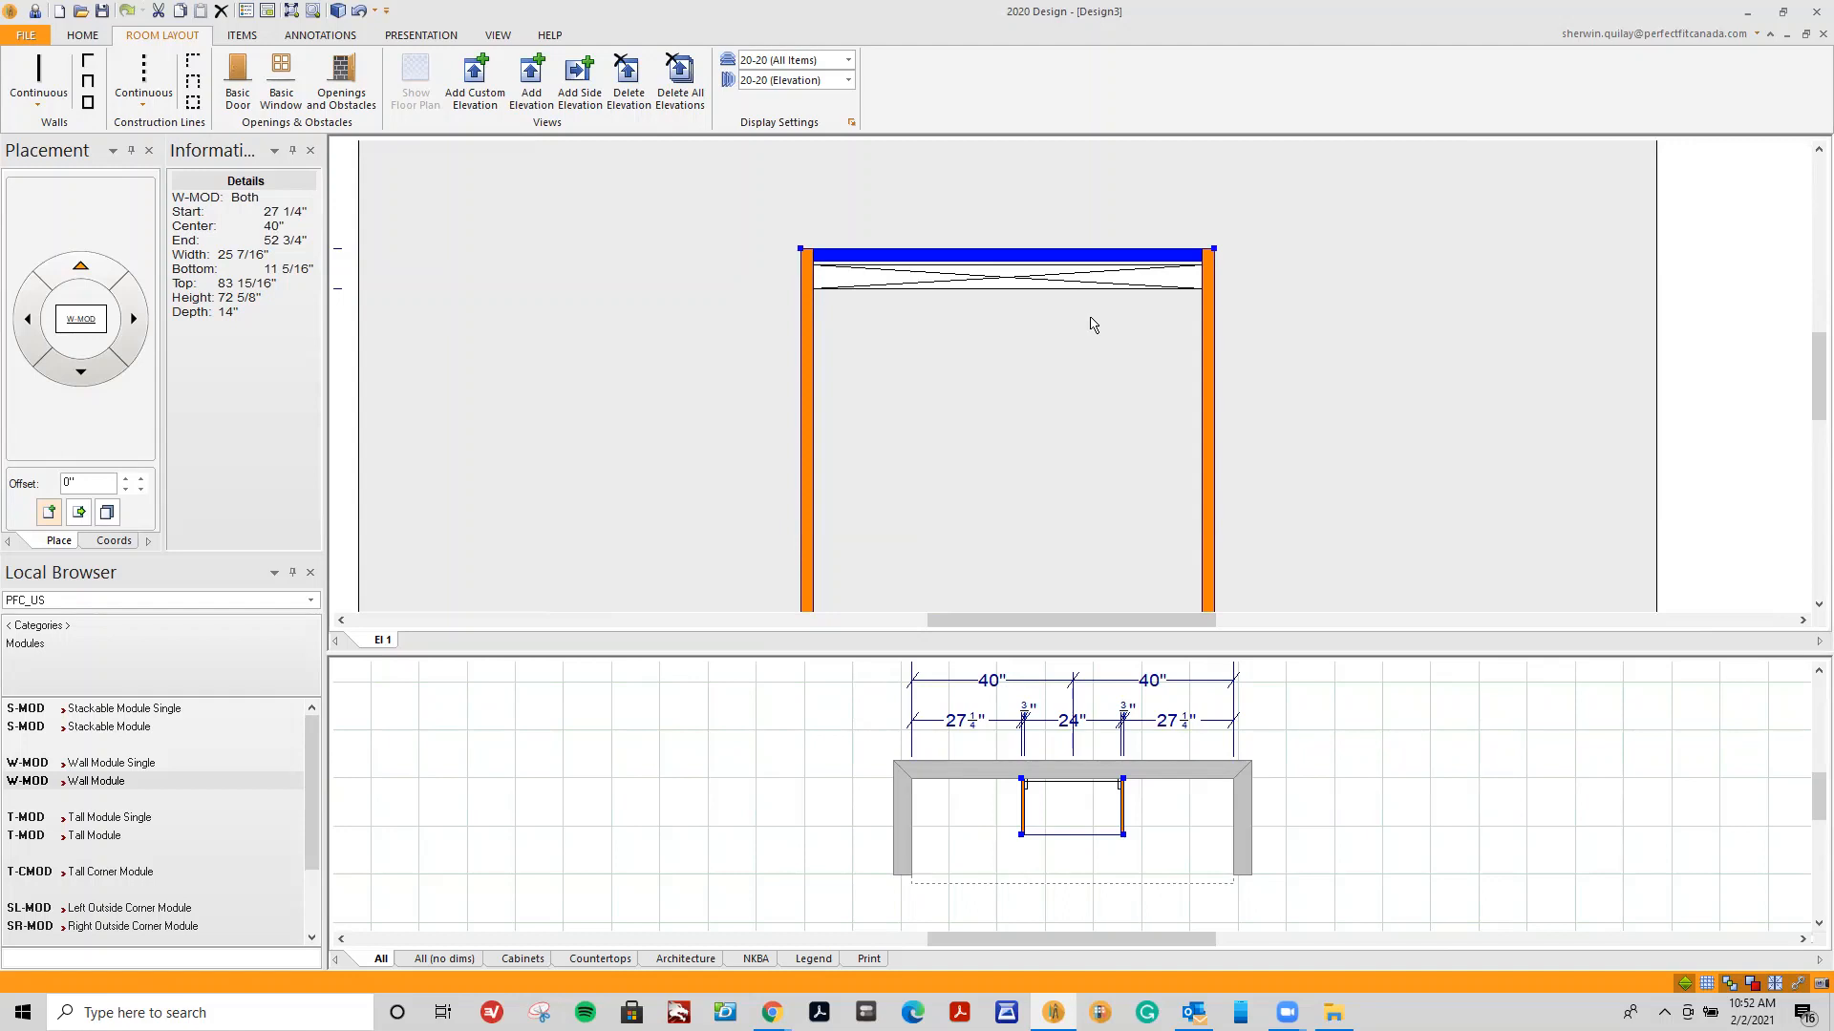
scroll(1034, 332, "down", 5)
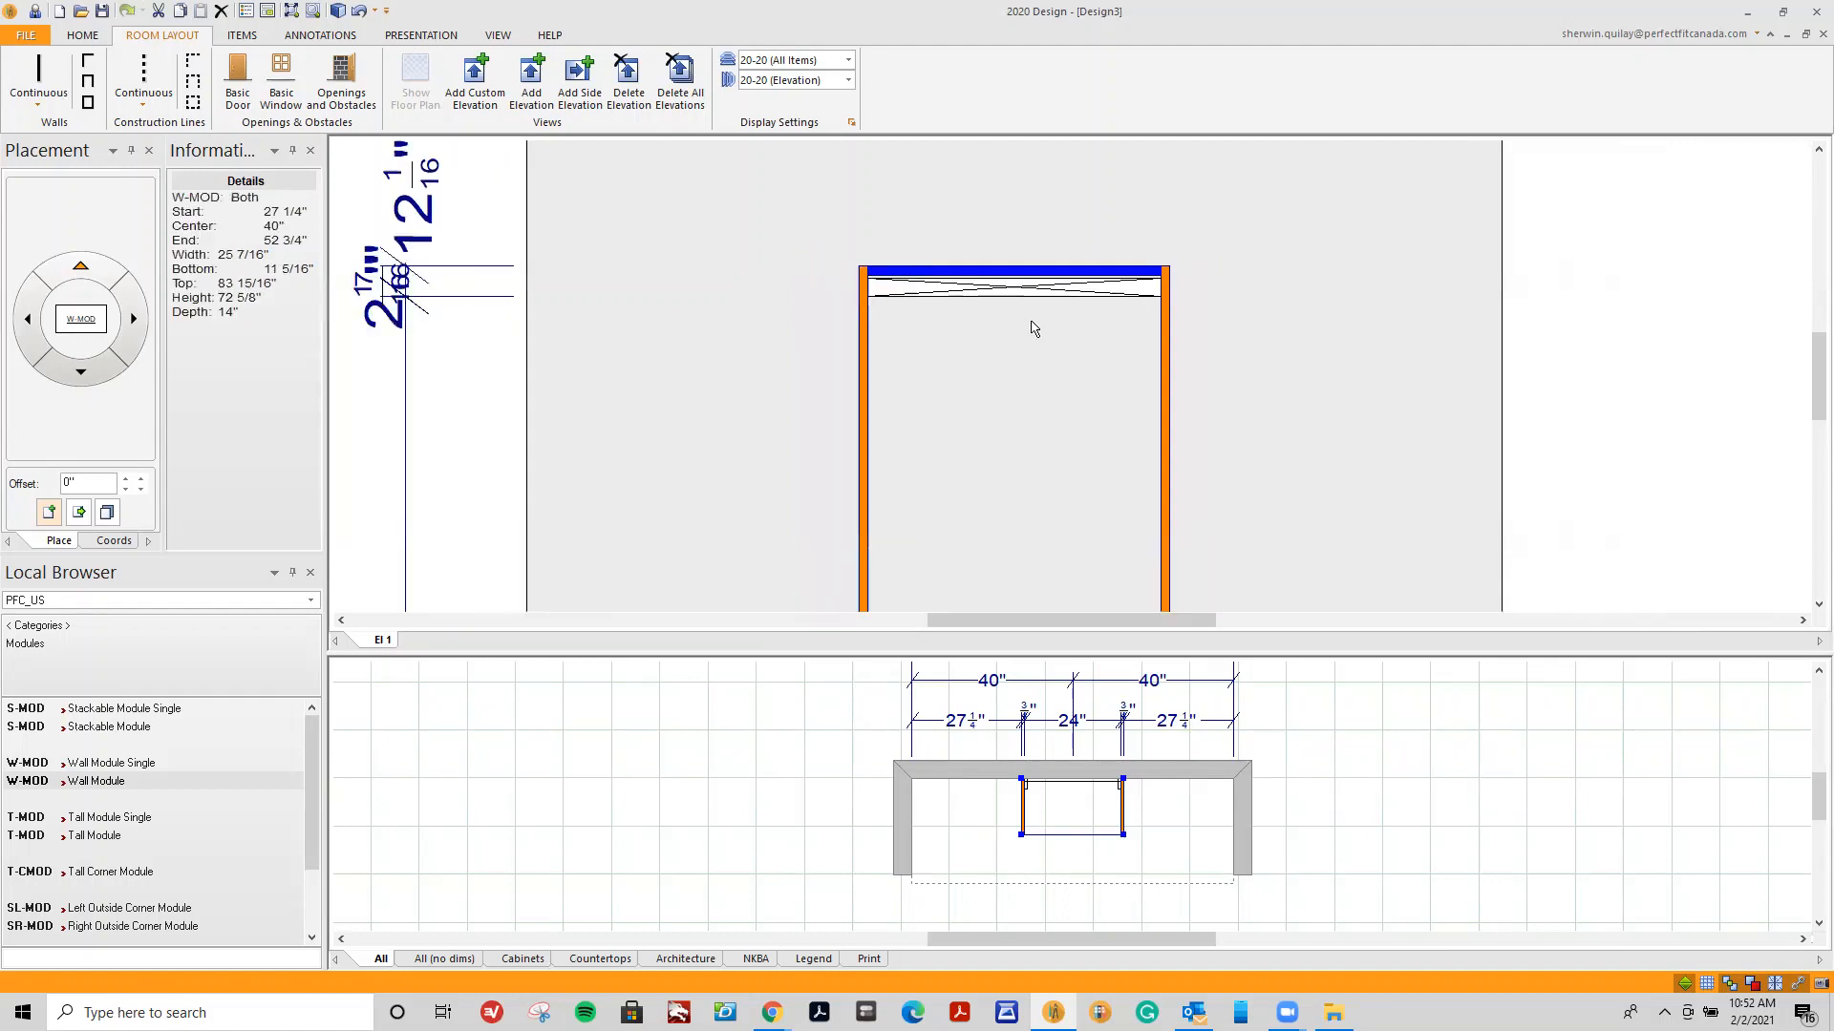
scroll(1031, 328, "down", 2)
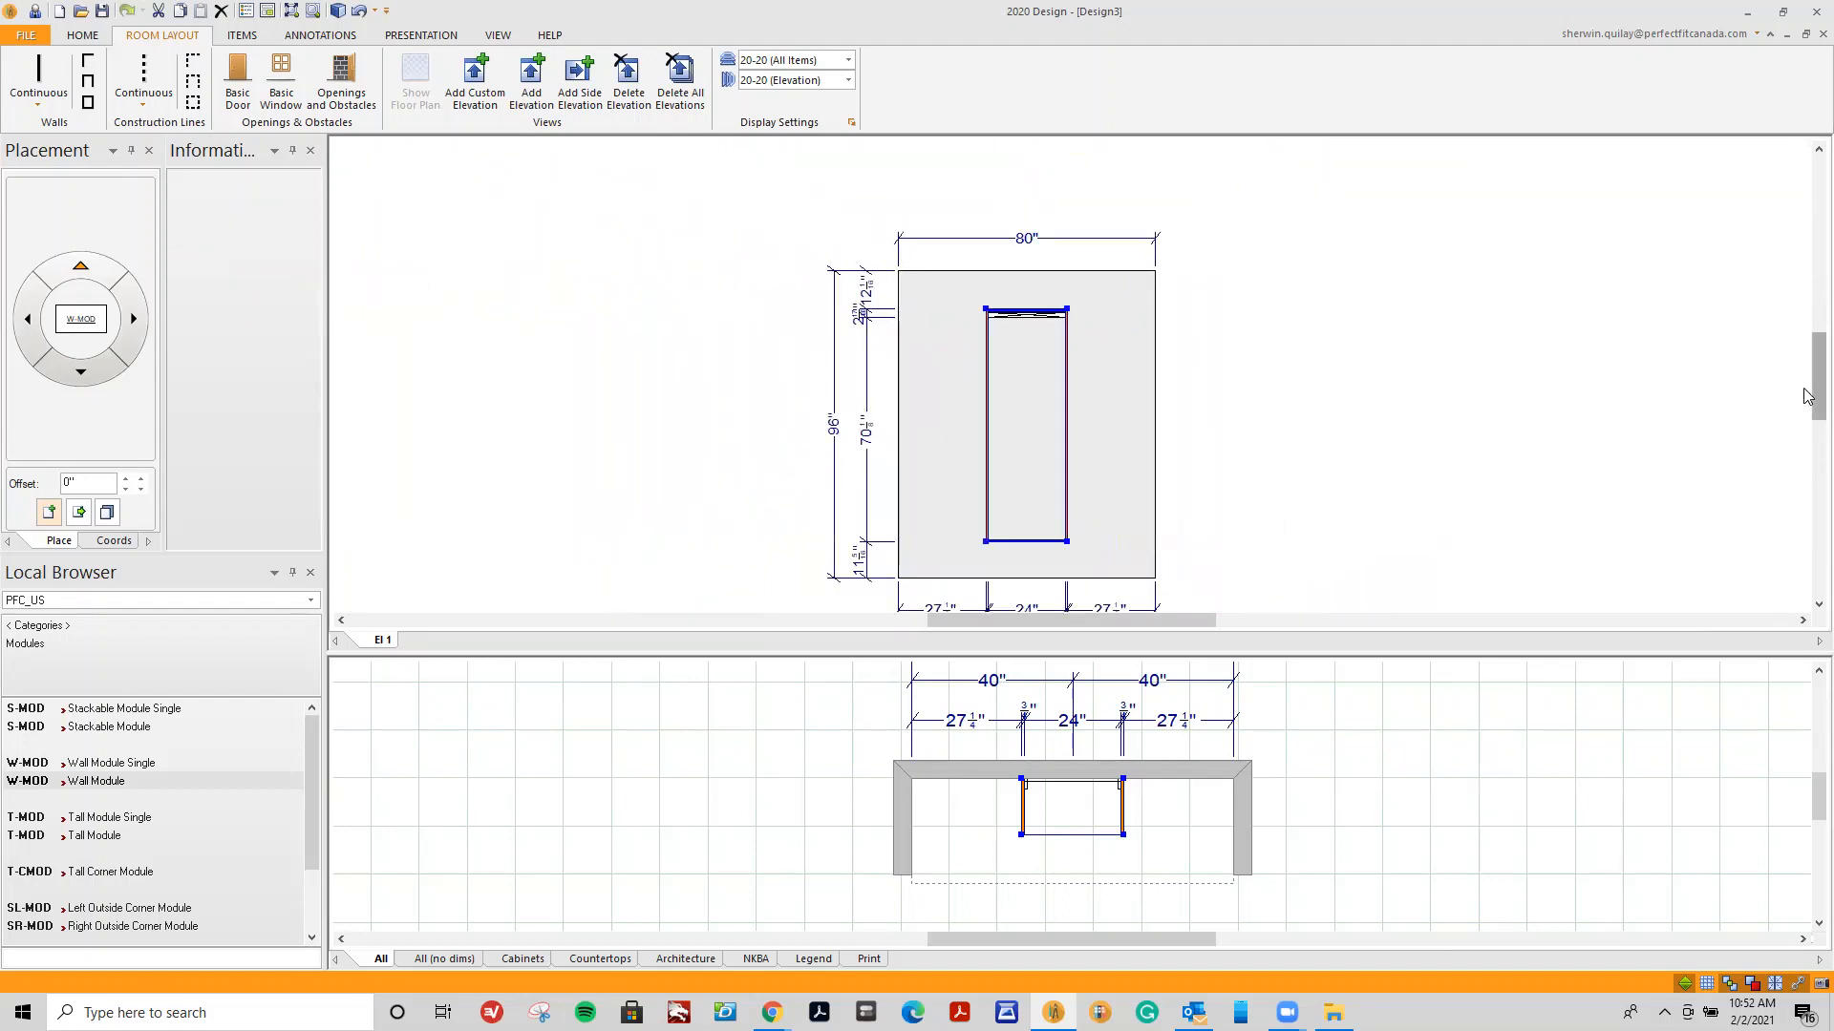
Insert a W-MOD Wall Module Single on the 80" wall in the space left of the centered module.
left_click_drag(1815, 391, 1815, 399)
scroll(1044, 549, "up", 3)
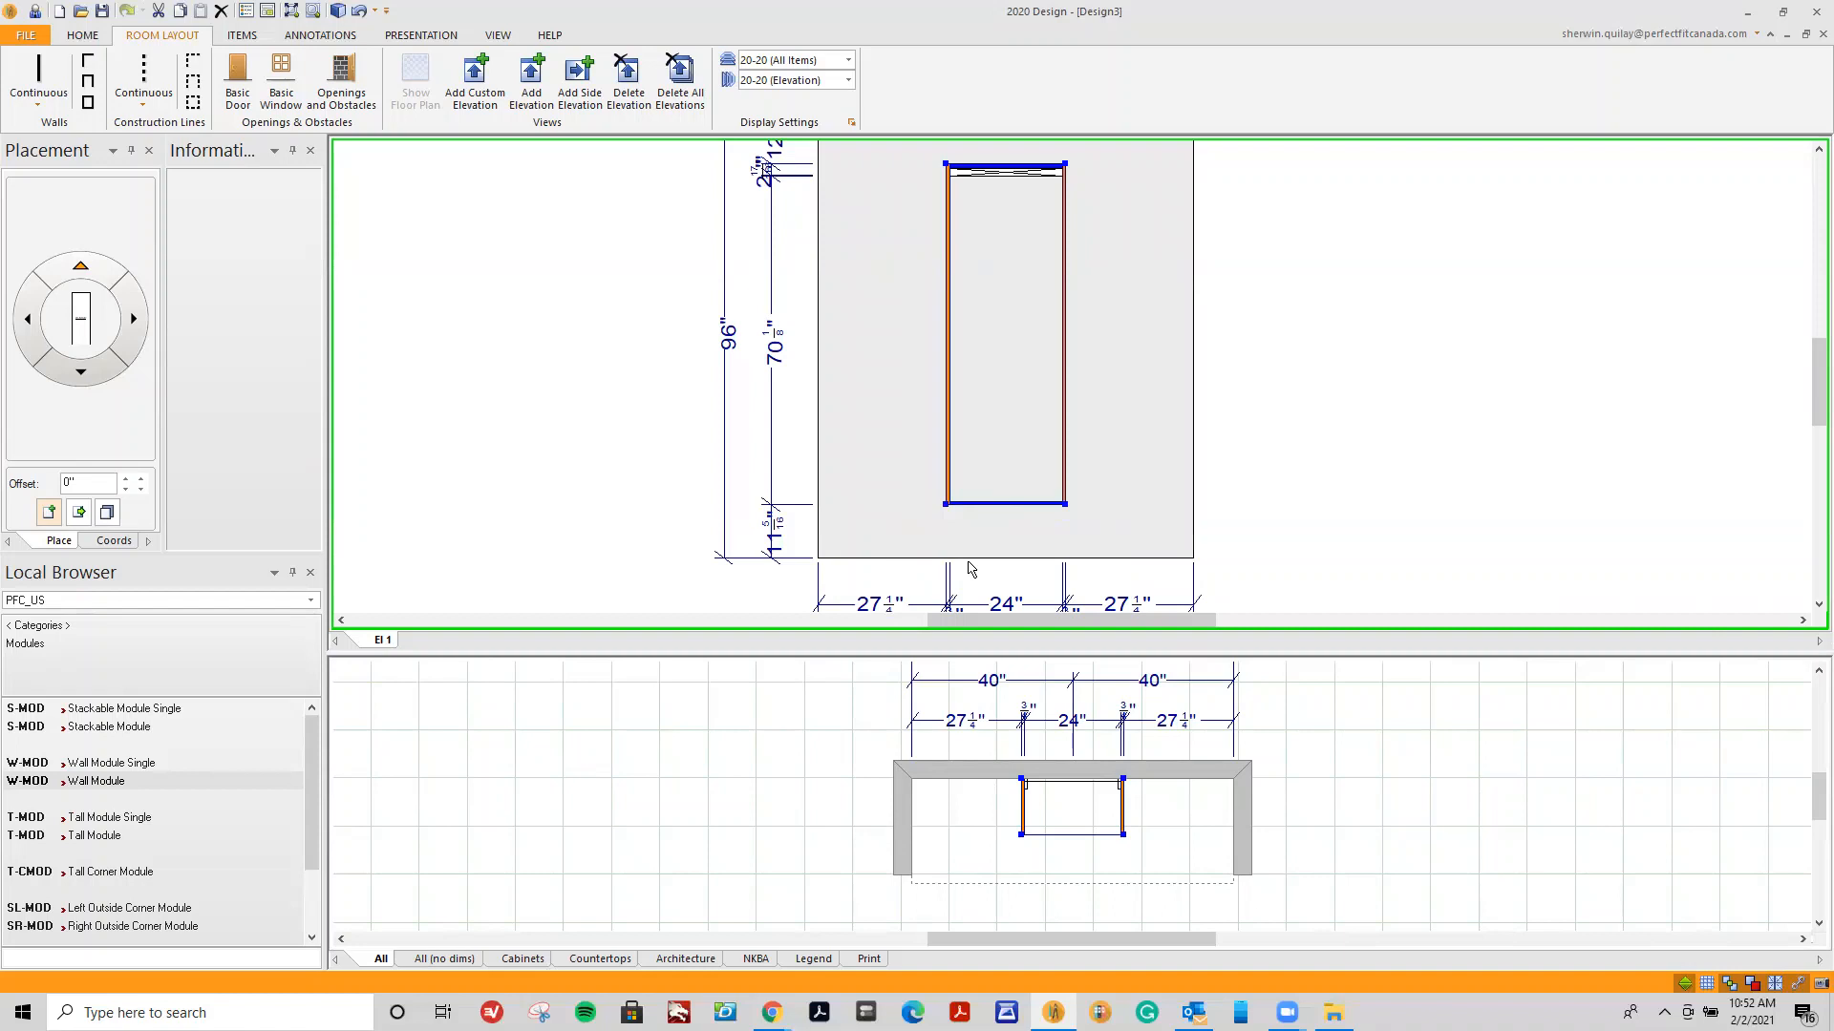
scroll(994, 546, "down", 1)
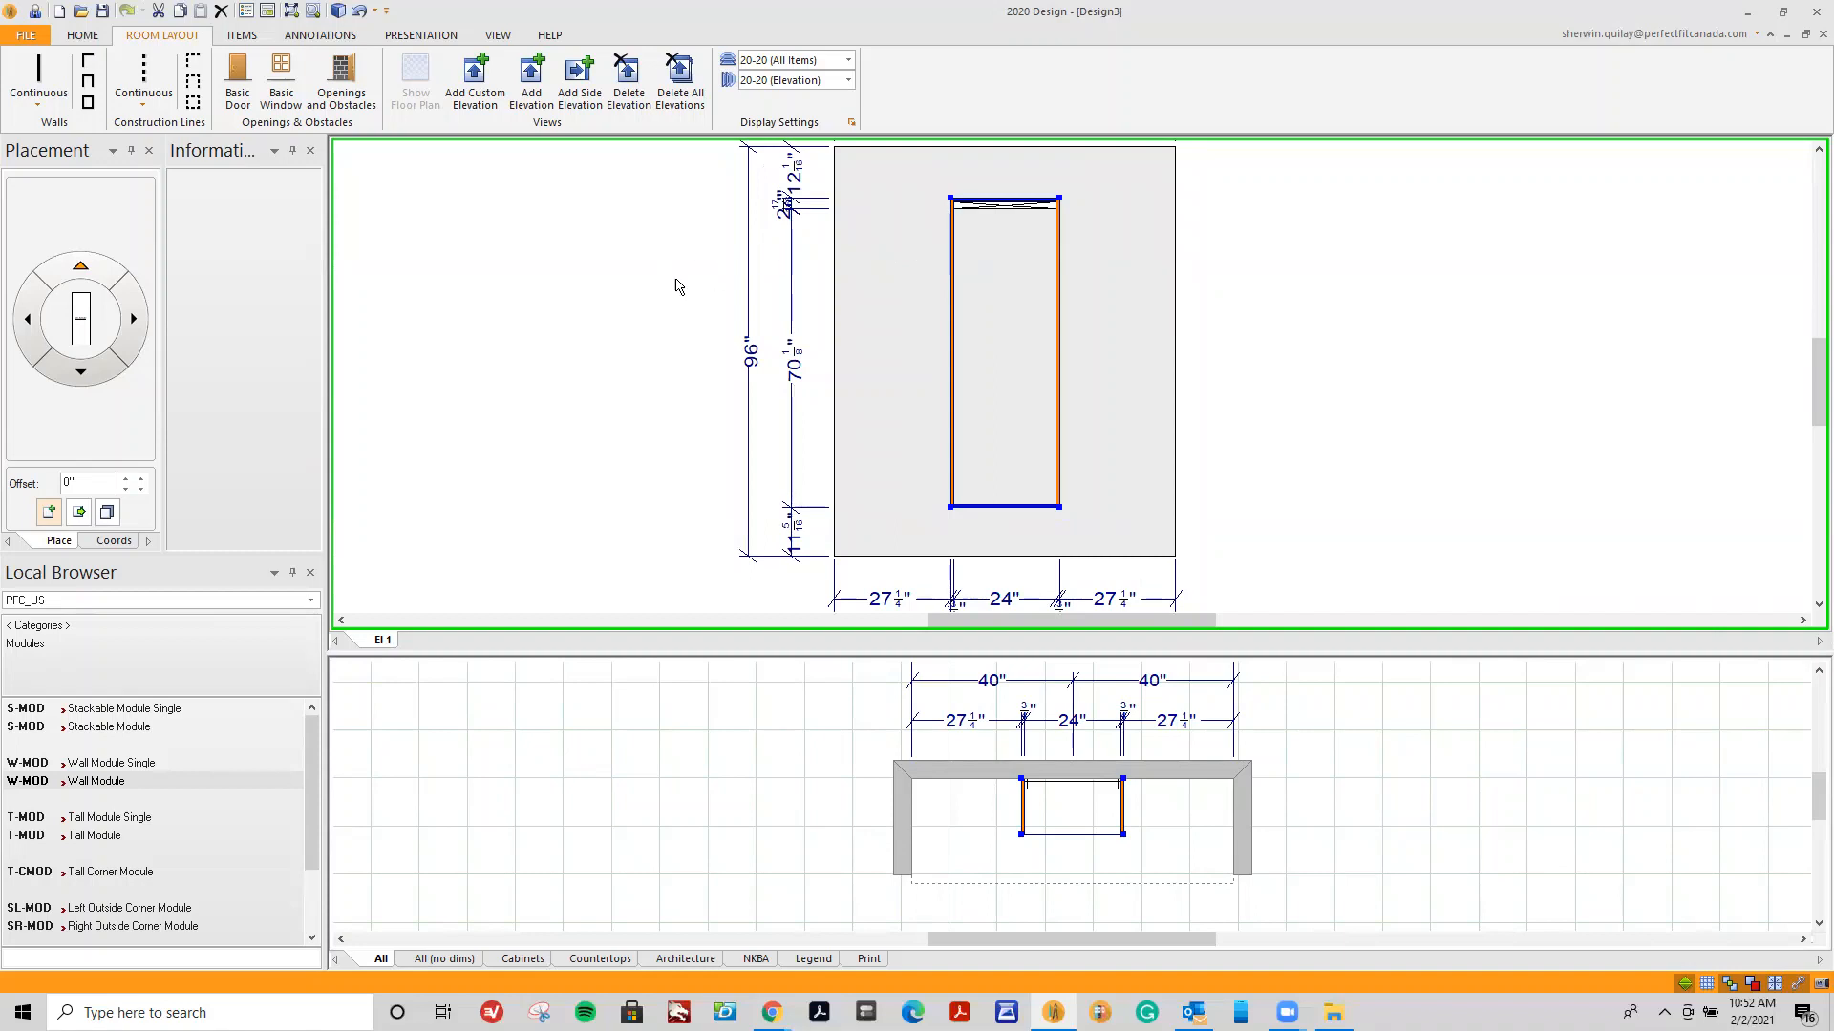
left_click(122, 764)
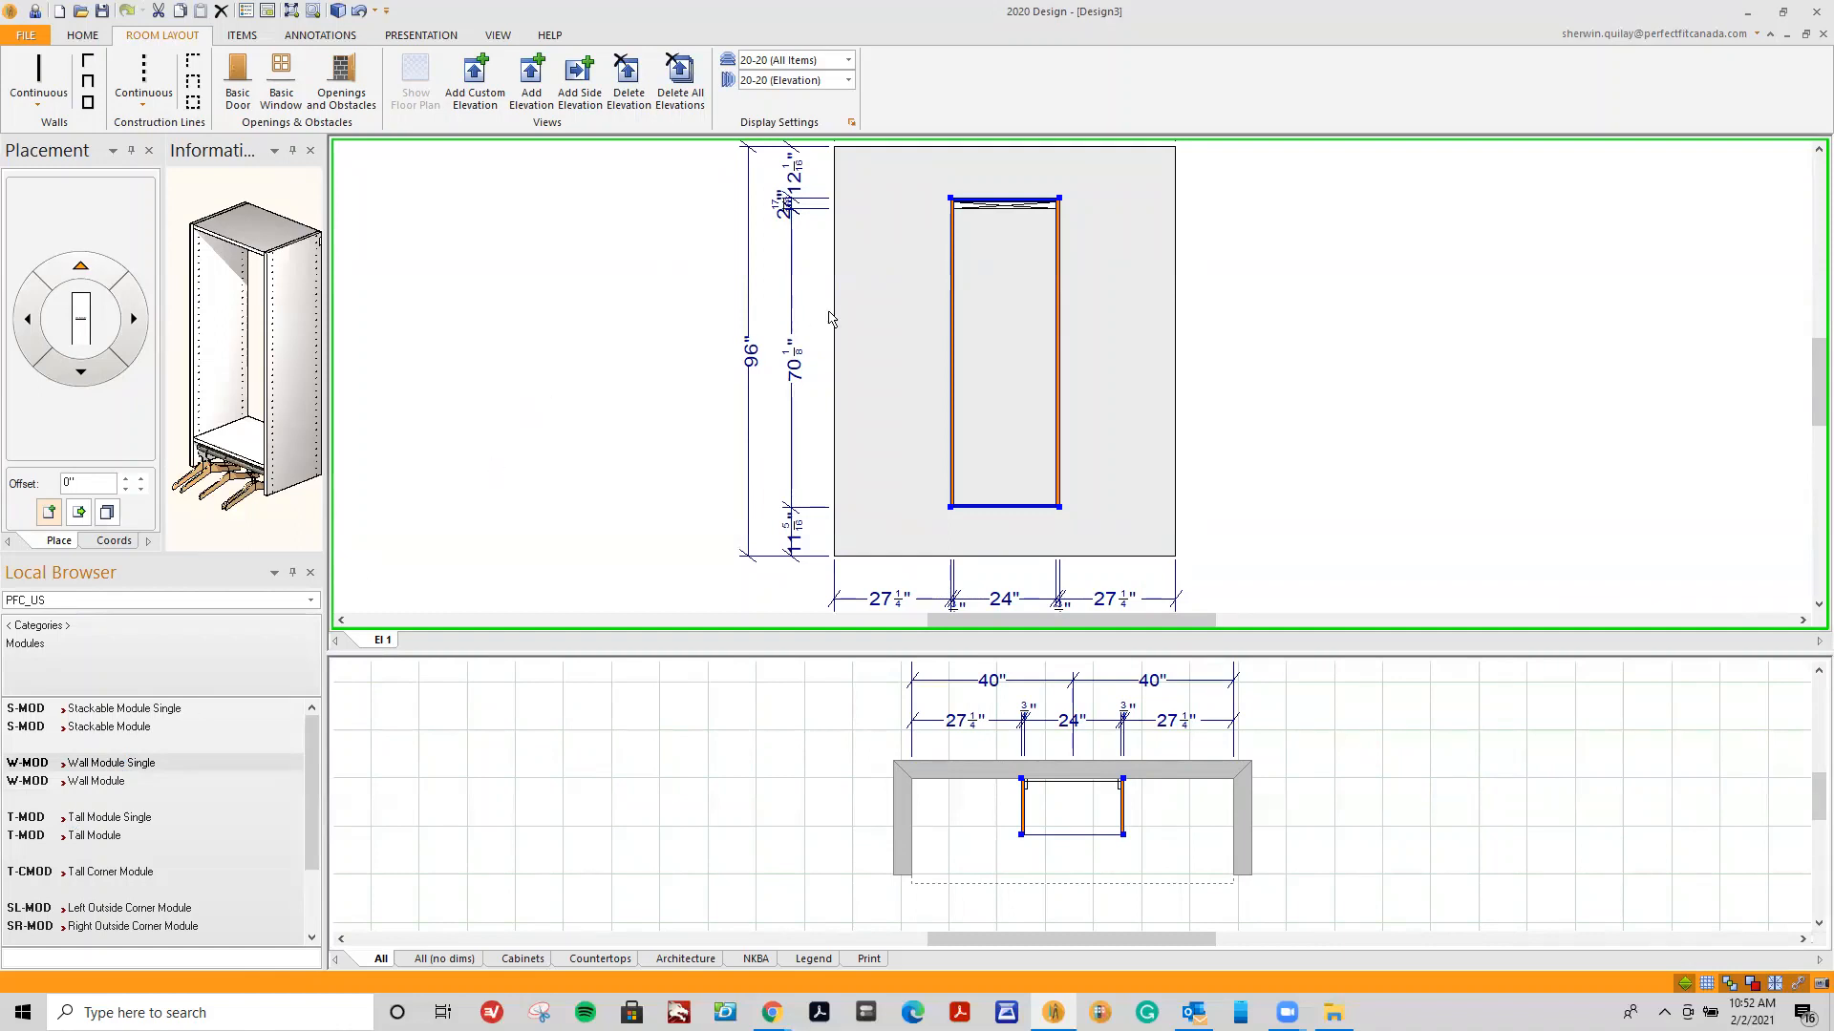
double_click(146, 769)
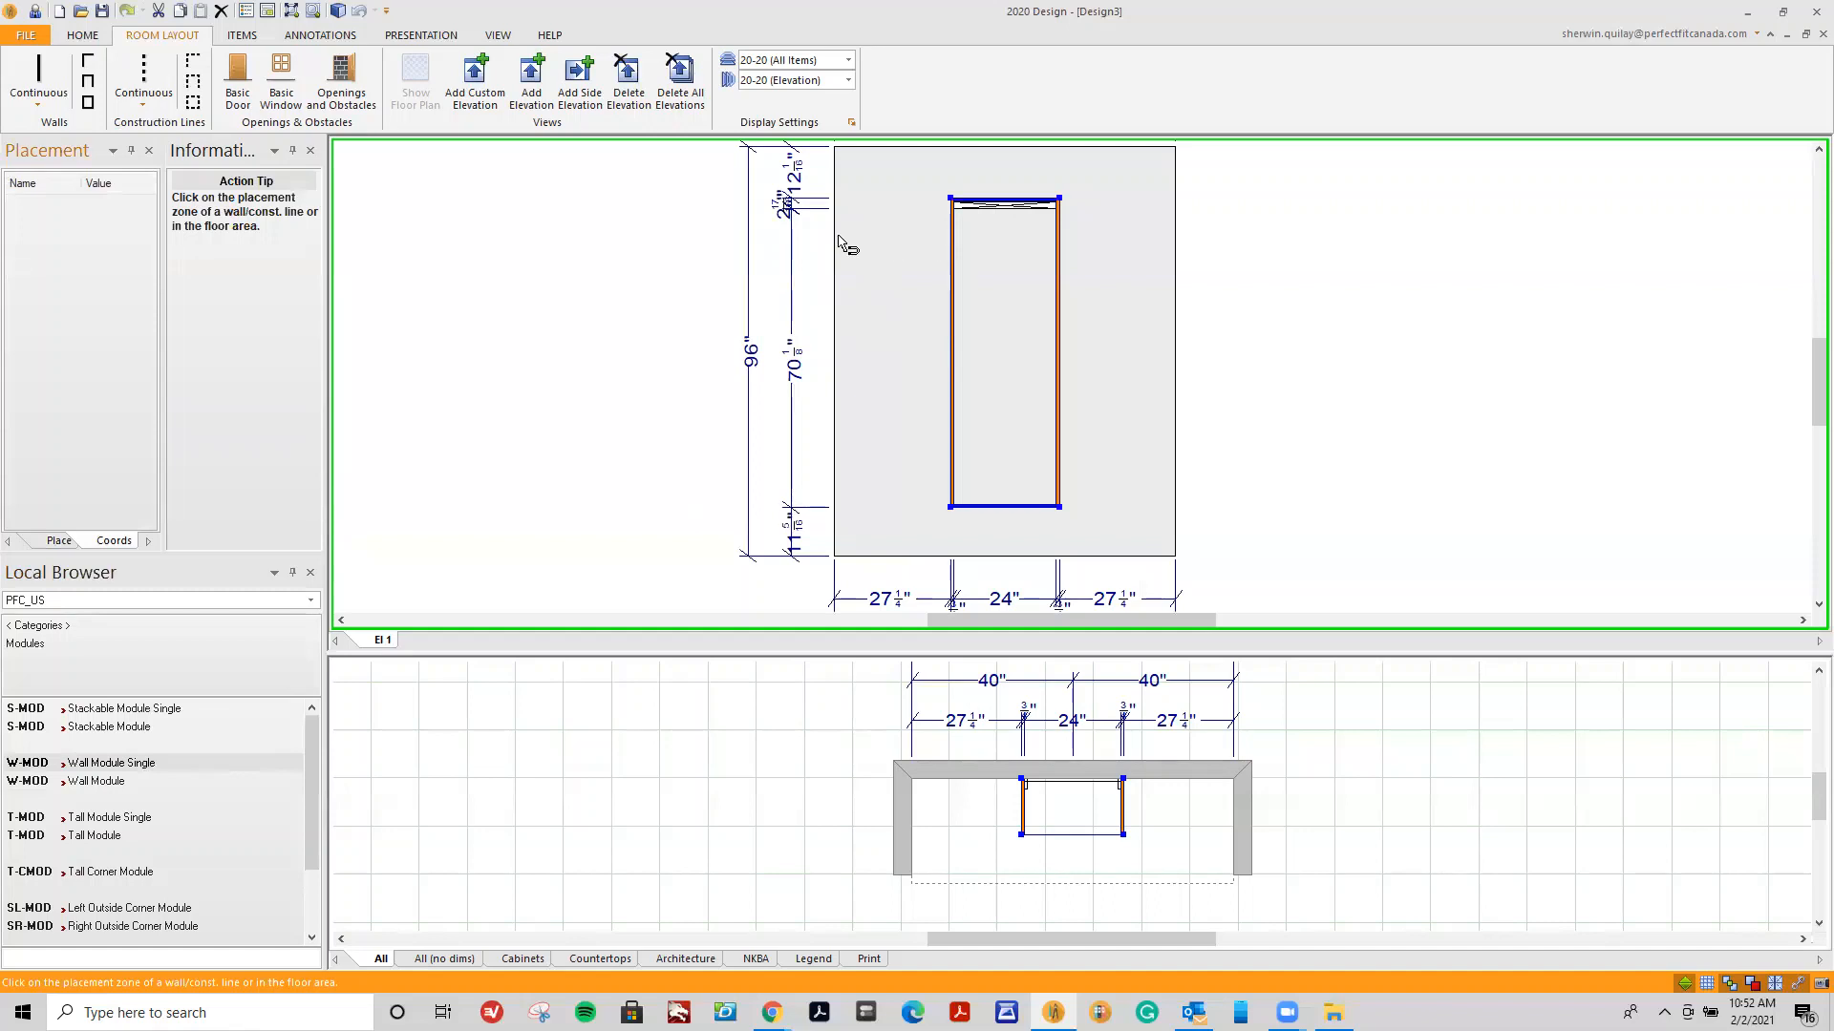
left_click(842, 234)
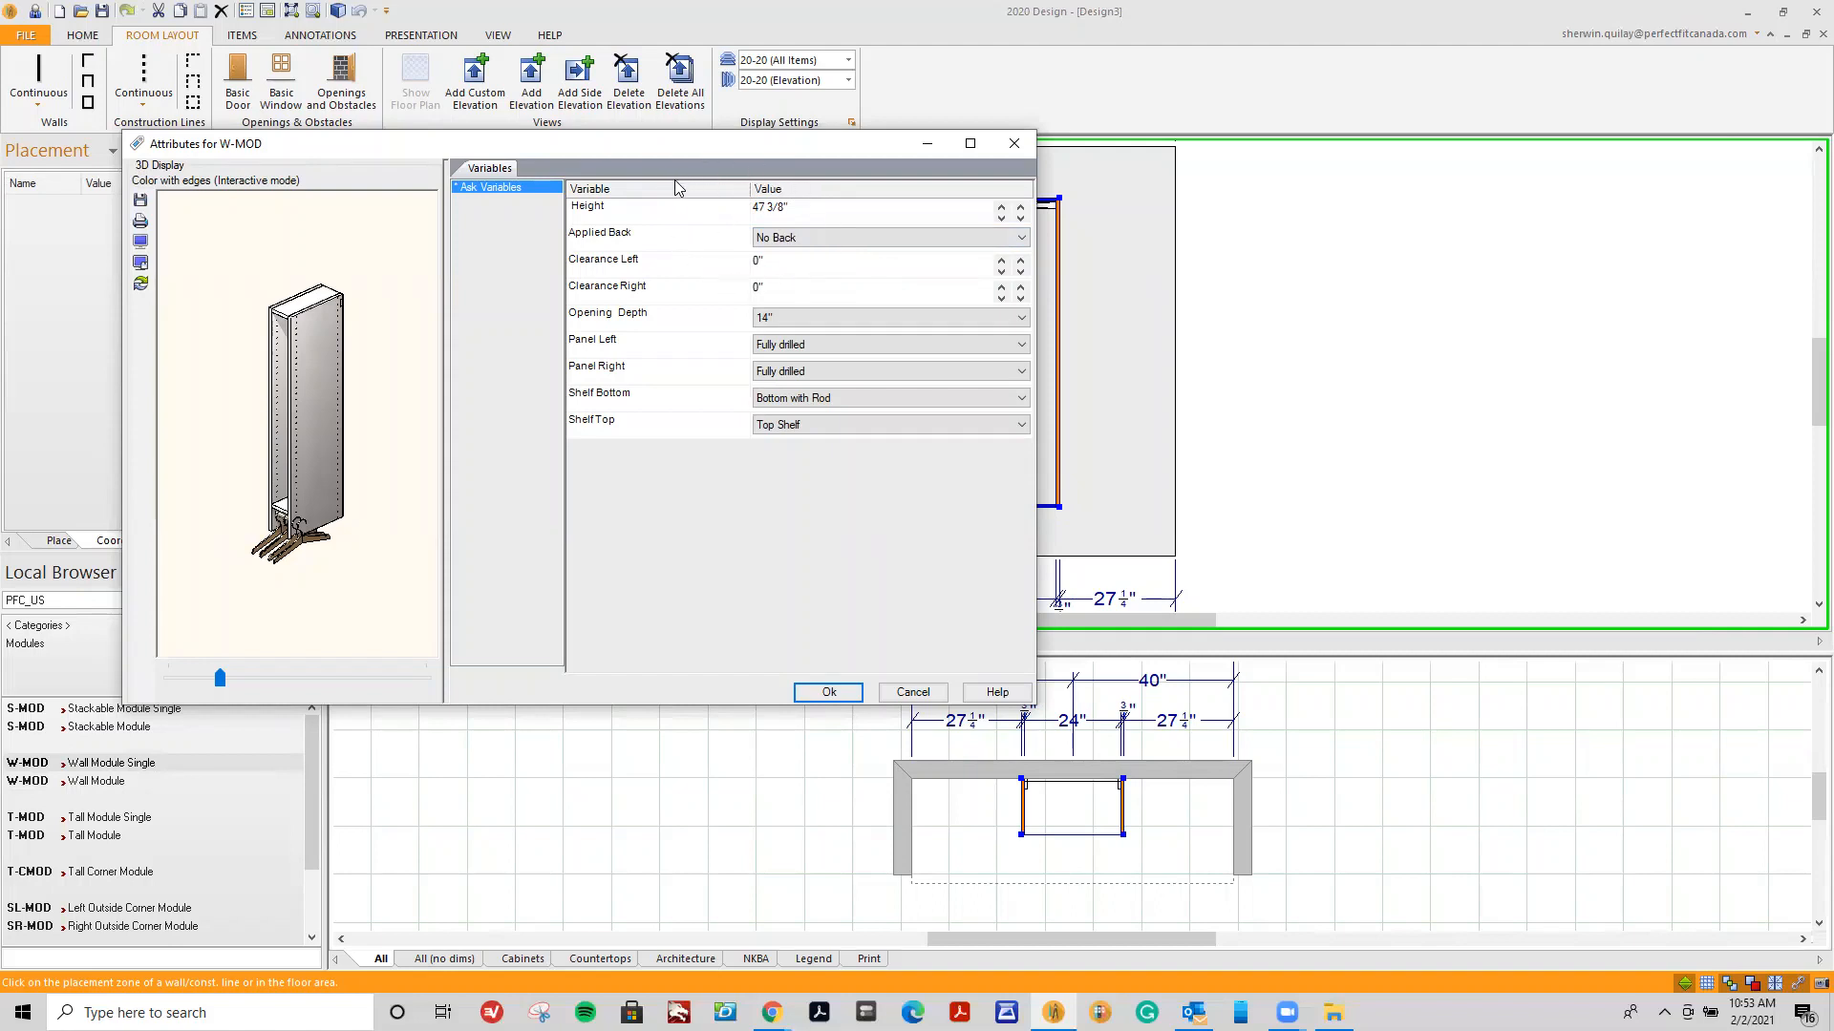
Set the single module's Clearance Left to 1/4" and its Panel Right option to Panel removed.
left_click(795, 261)
type("1/4")
left_click(774, 372)
left_click(774, 372)
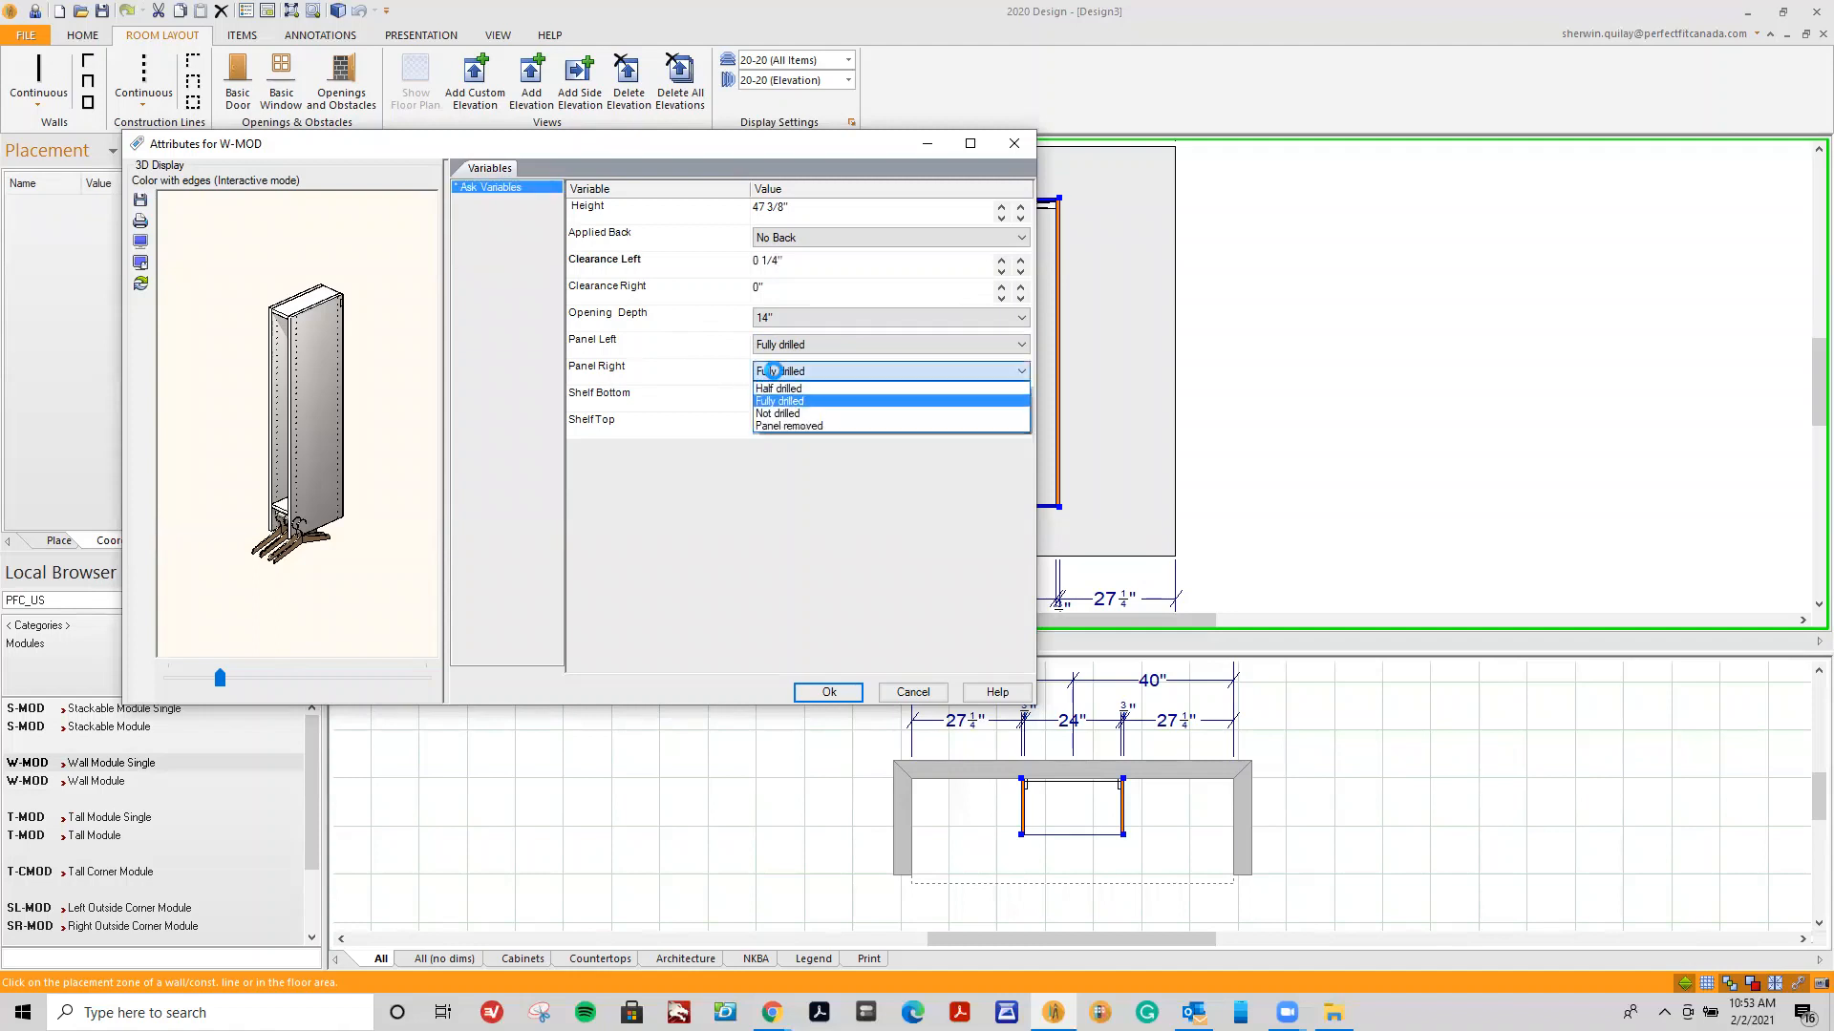
left_click(771, 423)
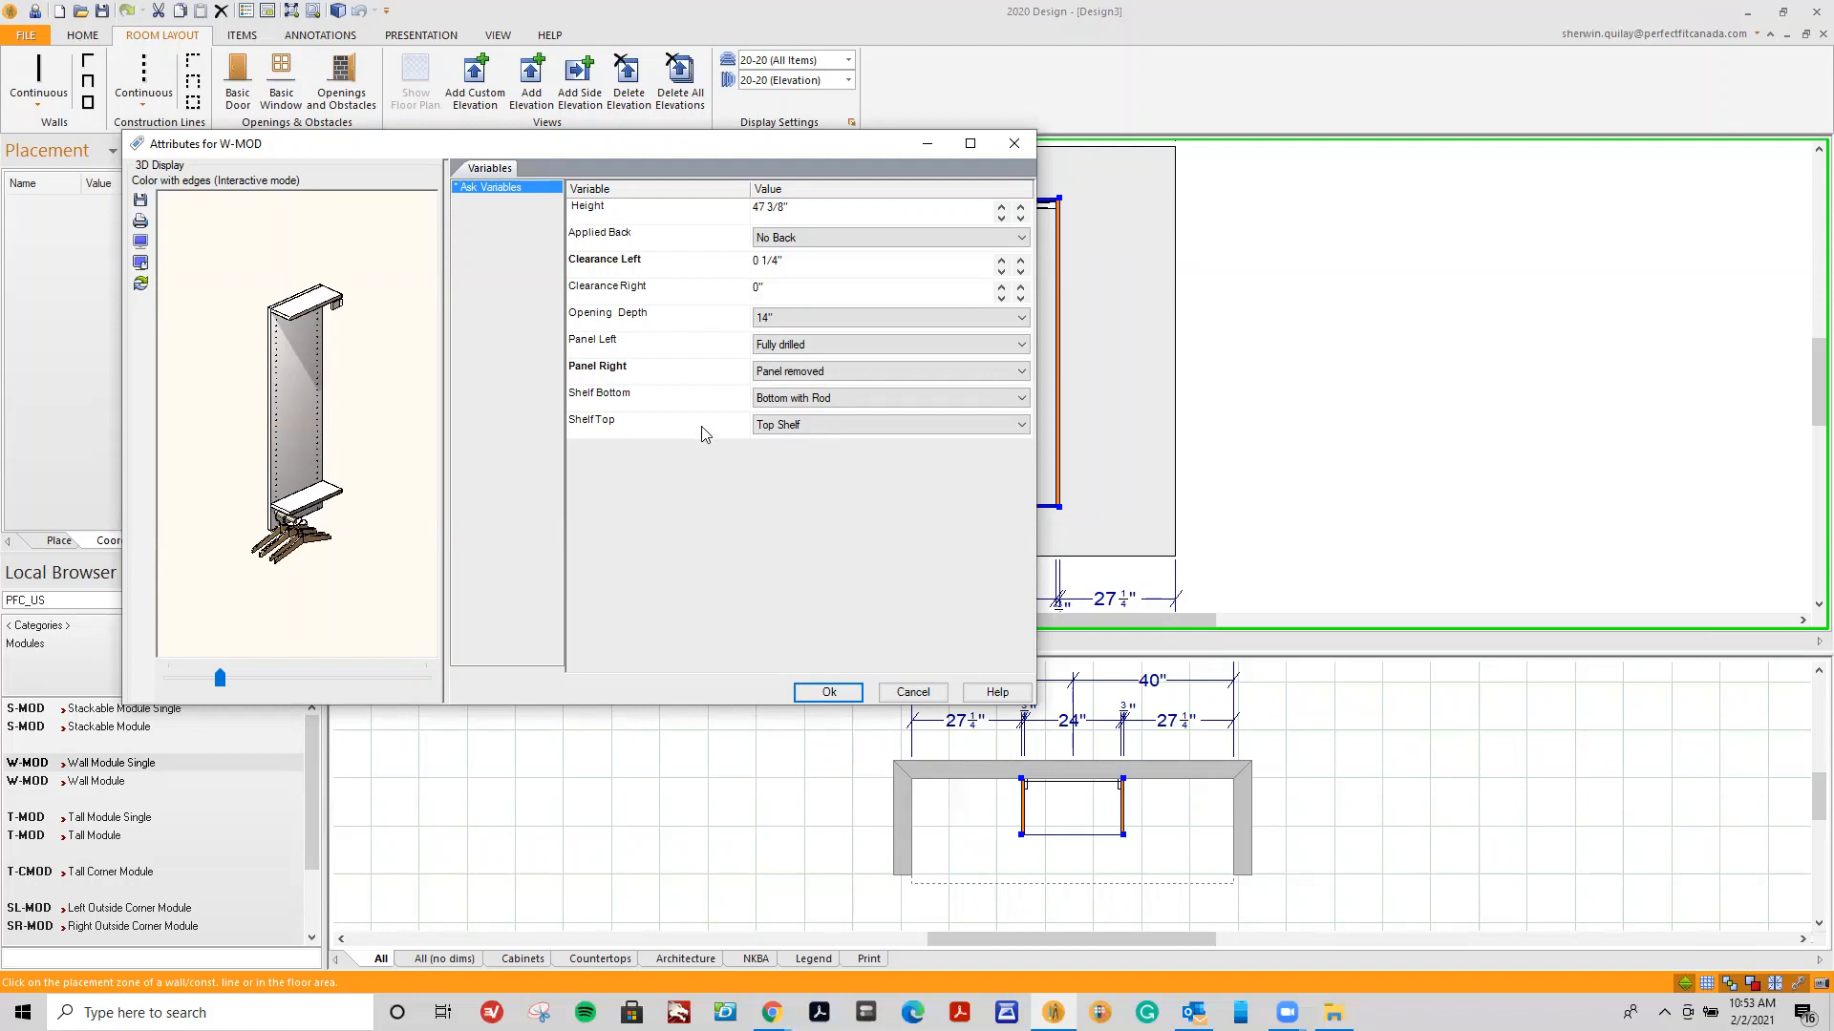
Try the No Bottom Shelf option for the single module, and return its Shelf Bottom option to Bottom with Rod.
left_click(767, 400)
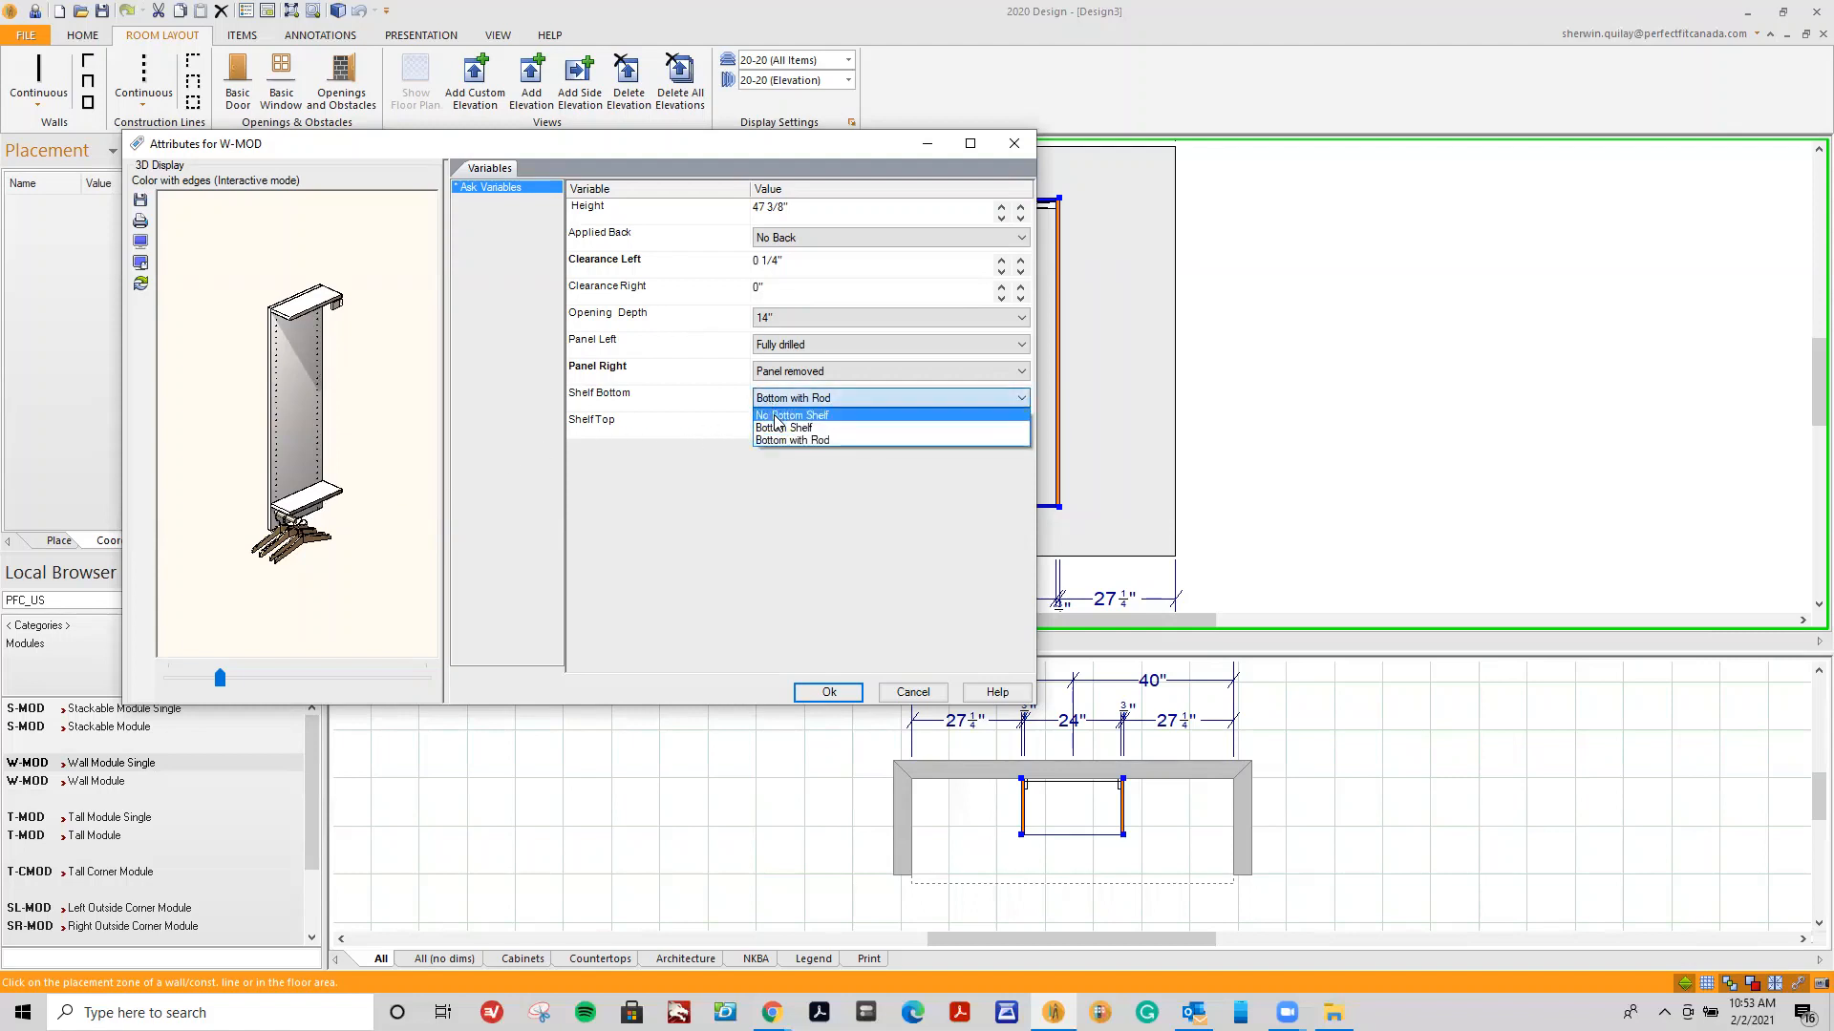
left_click(775, 416)
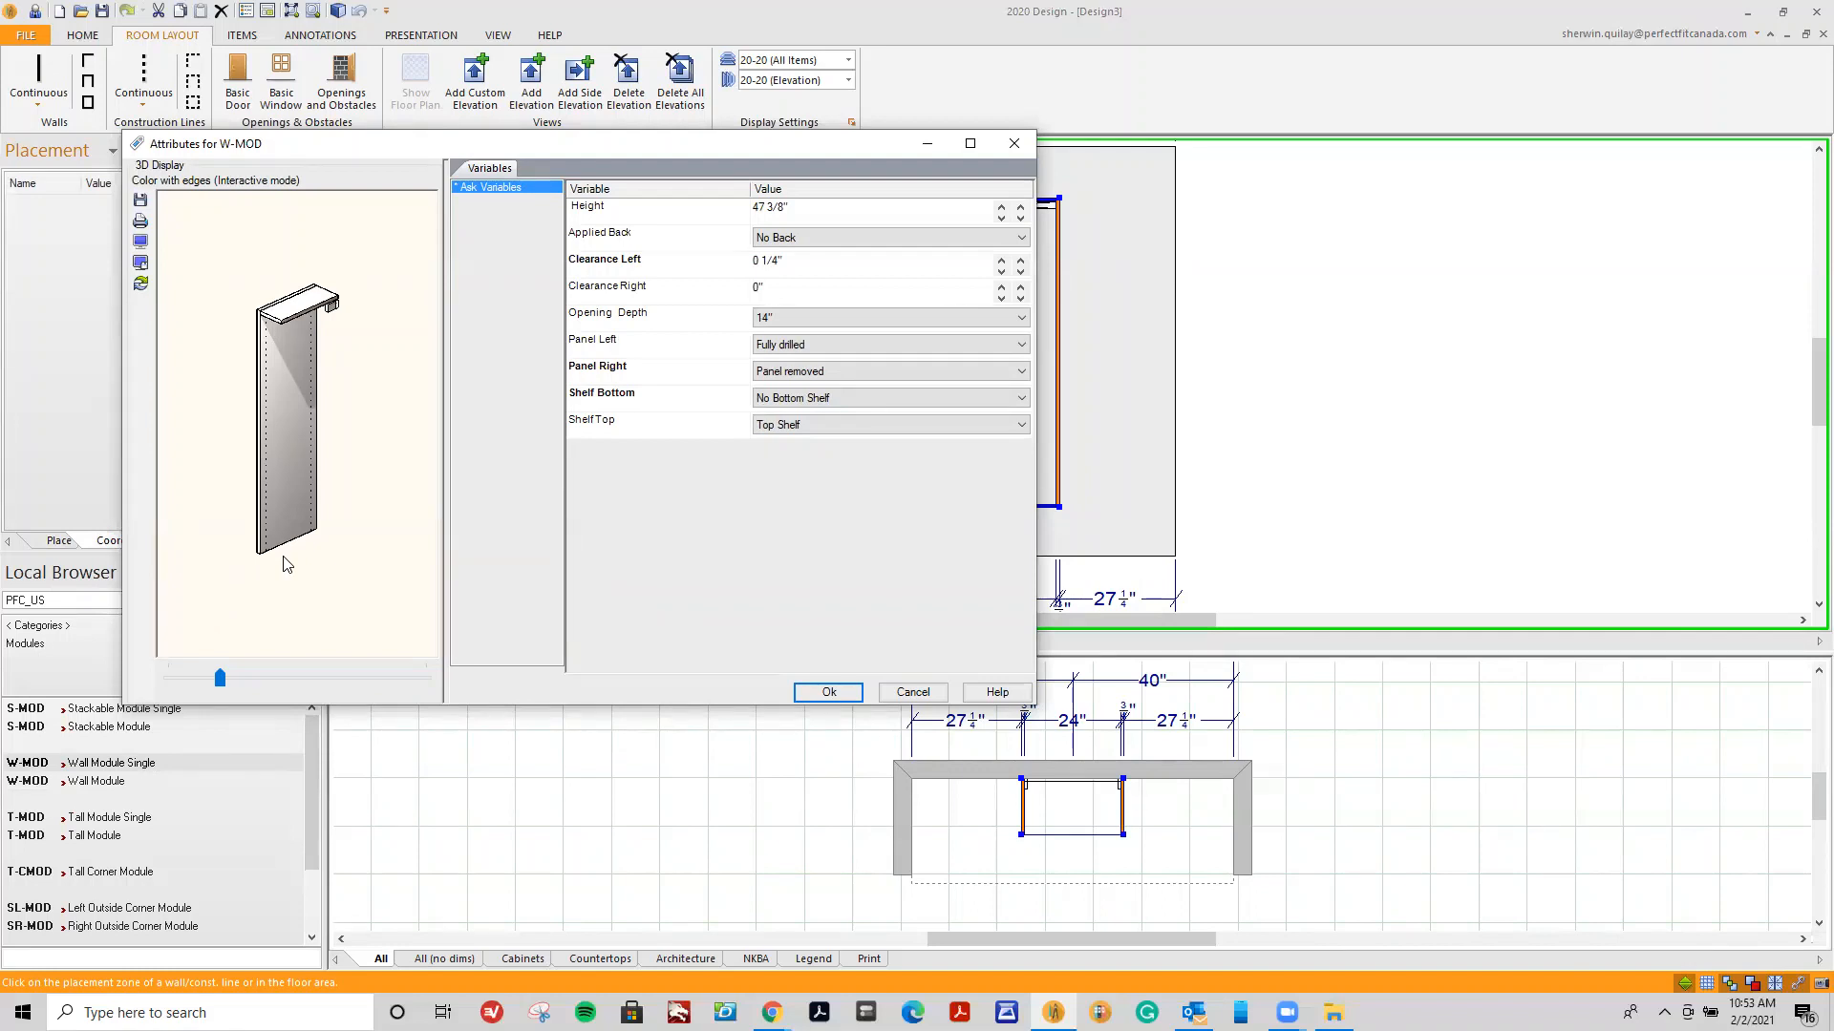
left_click(789, 374)
left_click(789, 374)
left_click(793, 400)
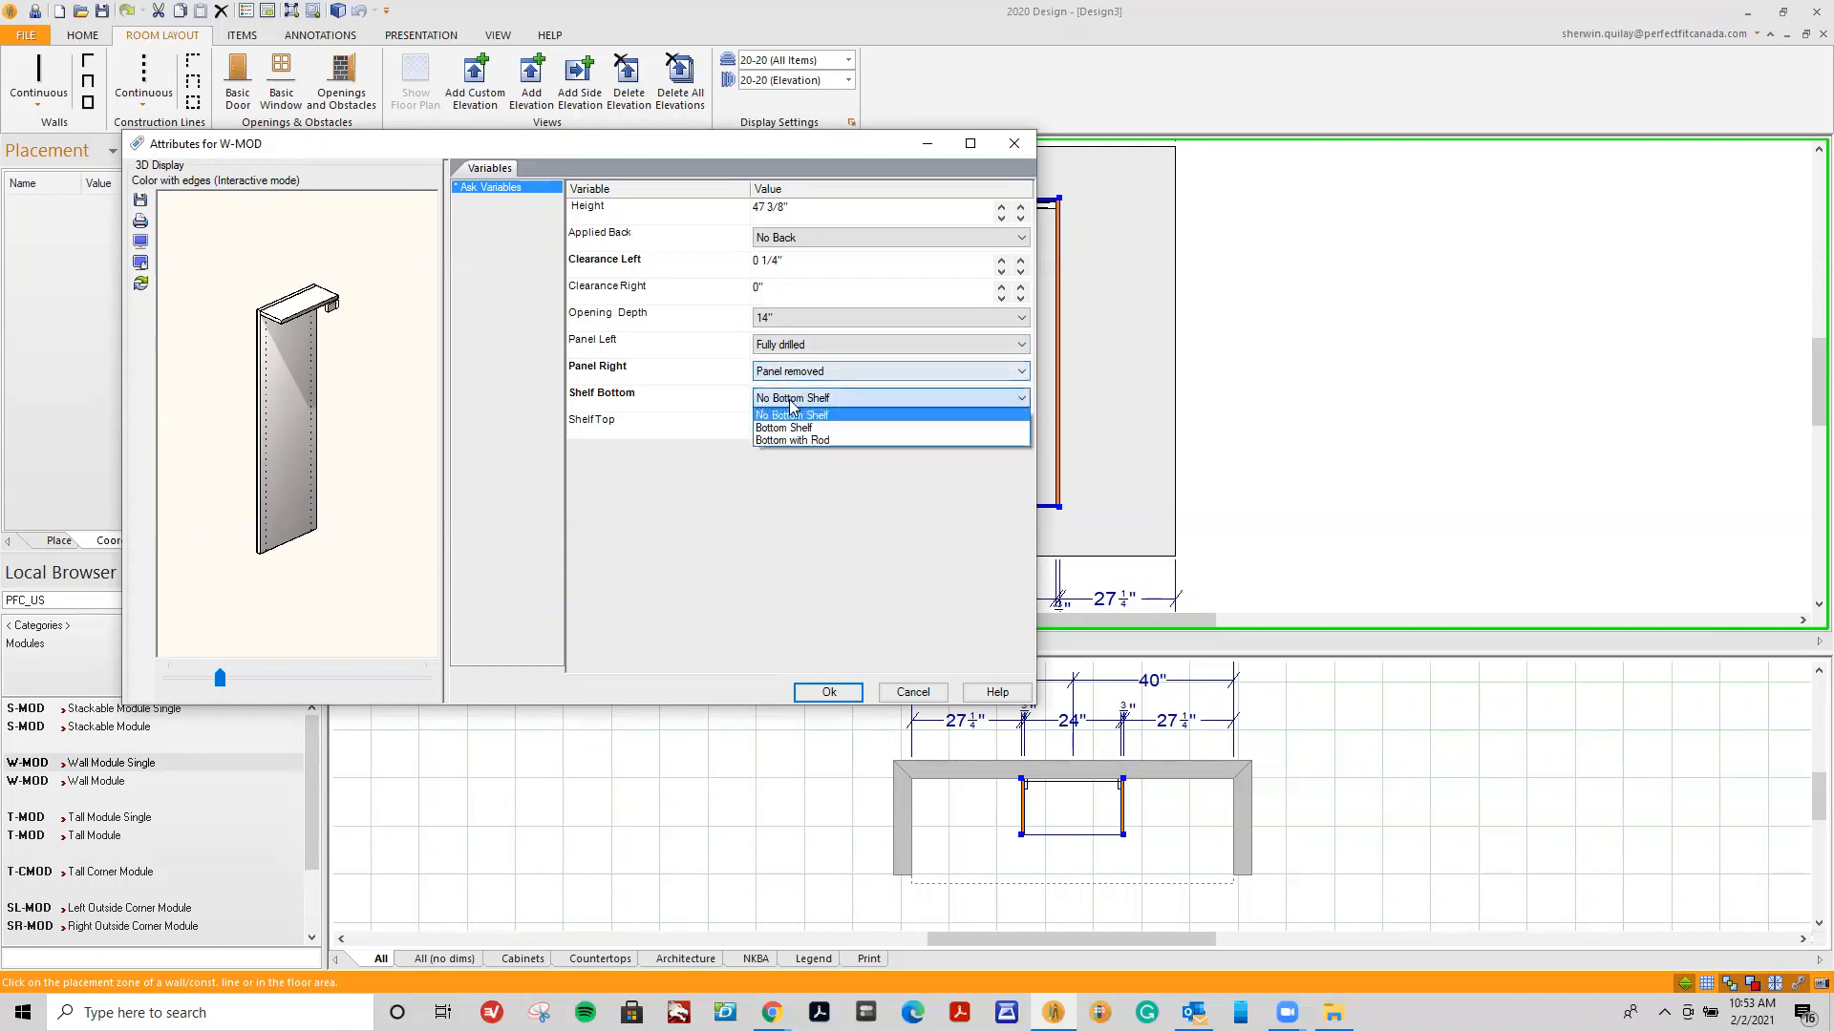
left_click(795, 441)
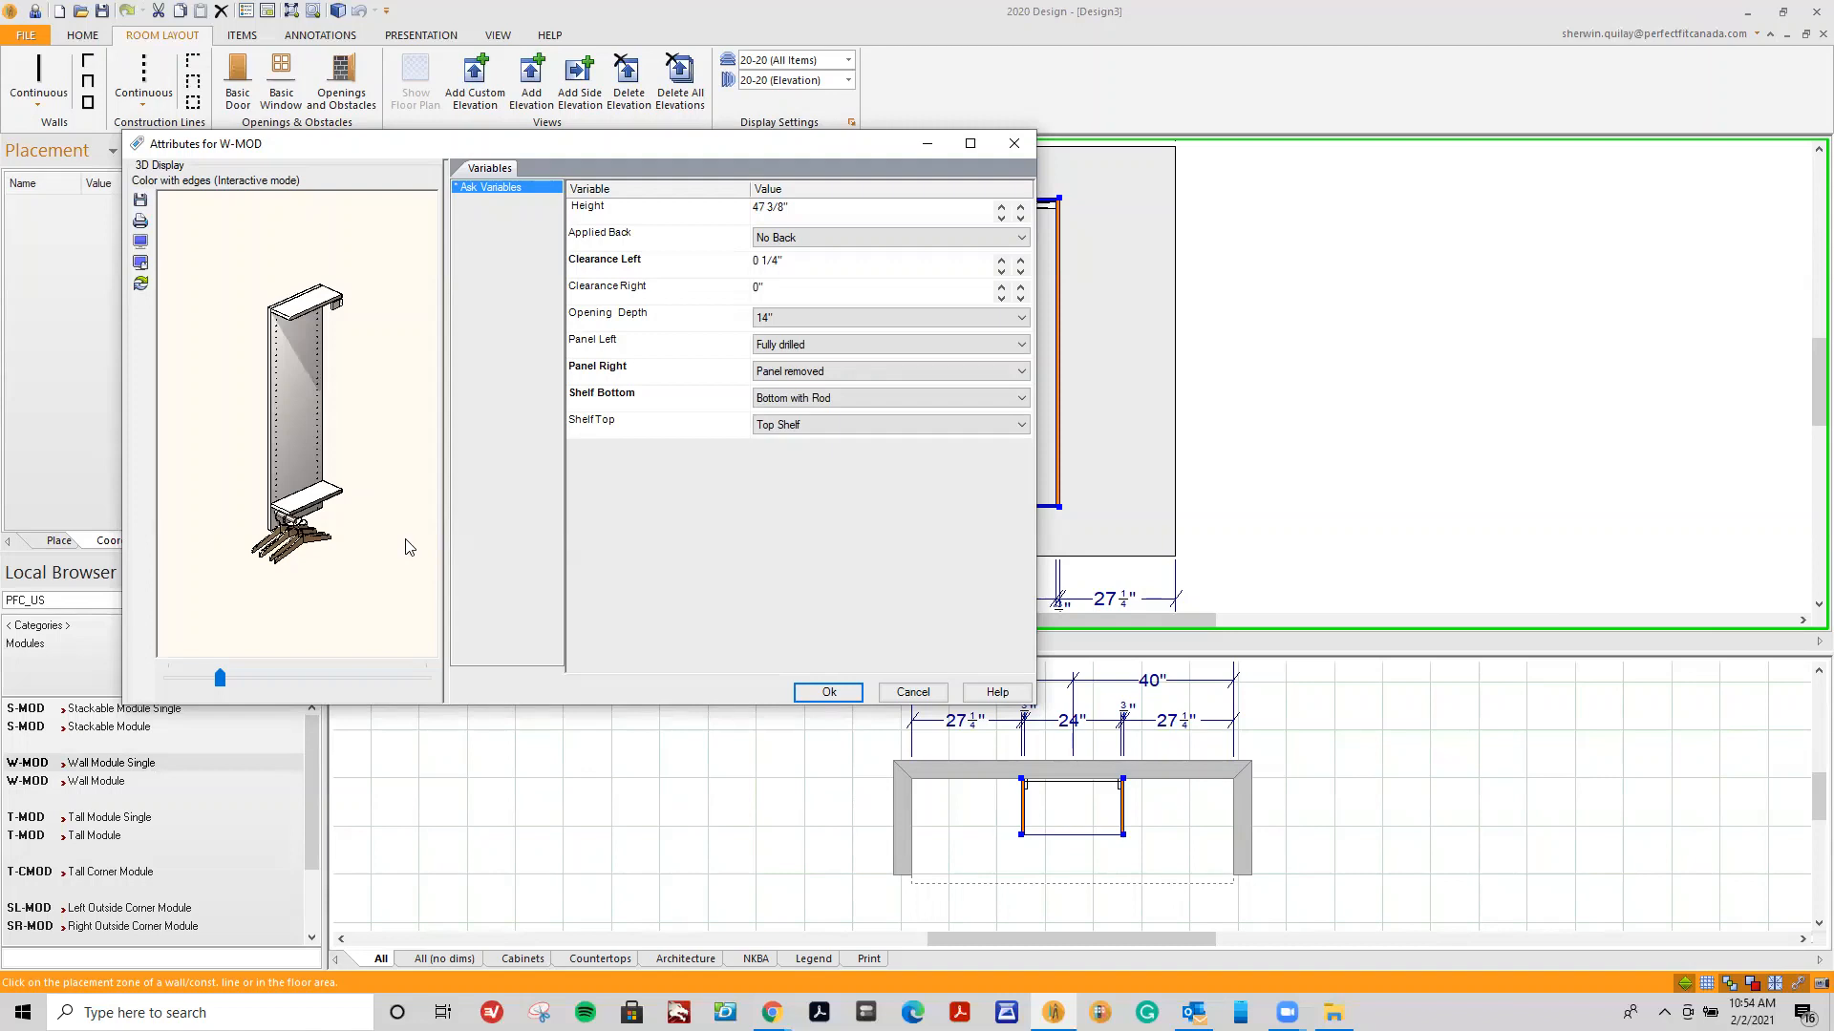
Accept the attributes and stretch the single module from the left return wall to the center module.
left_click(811, 698)
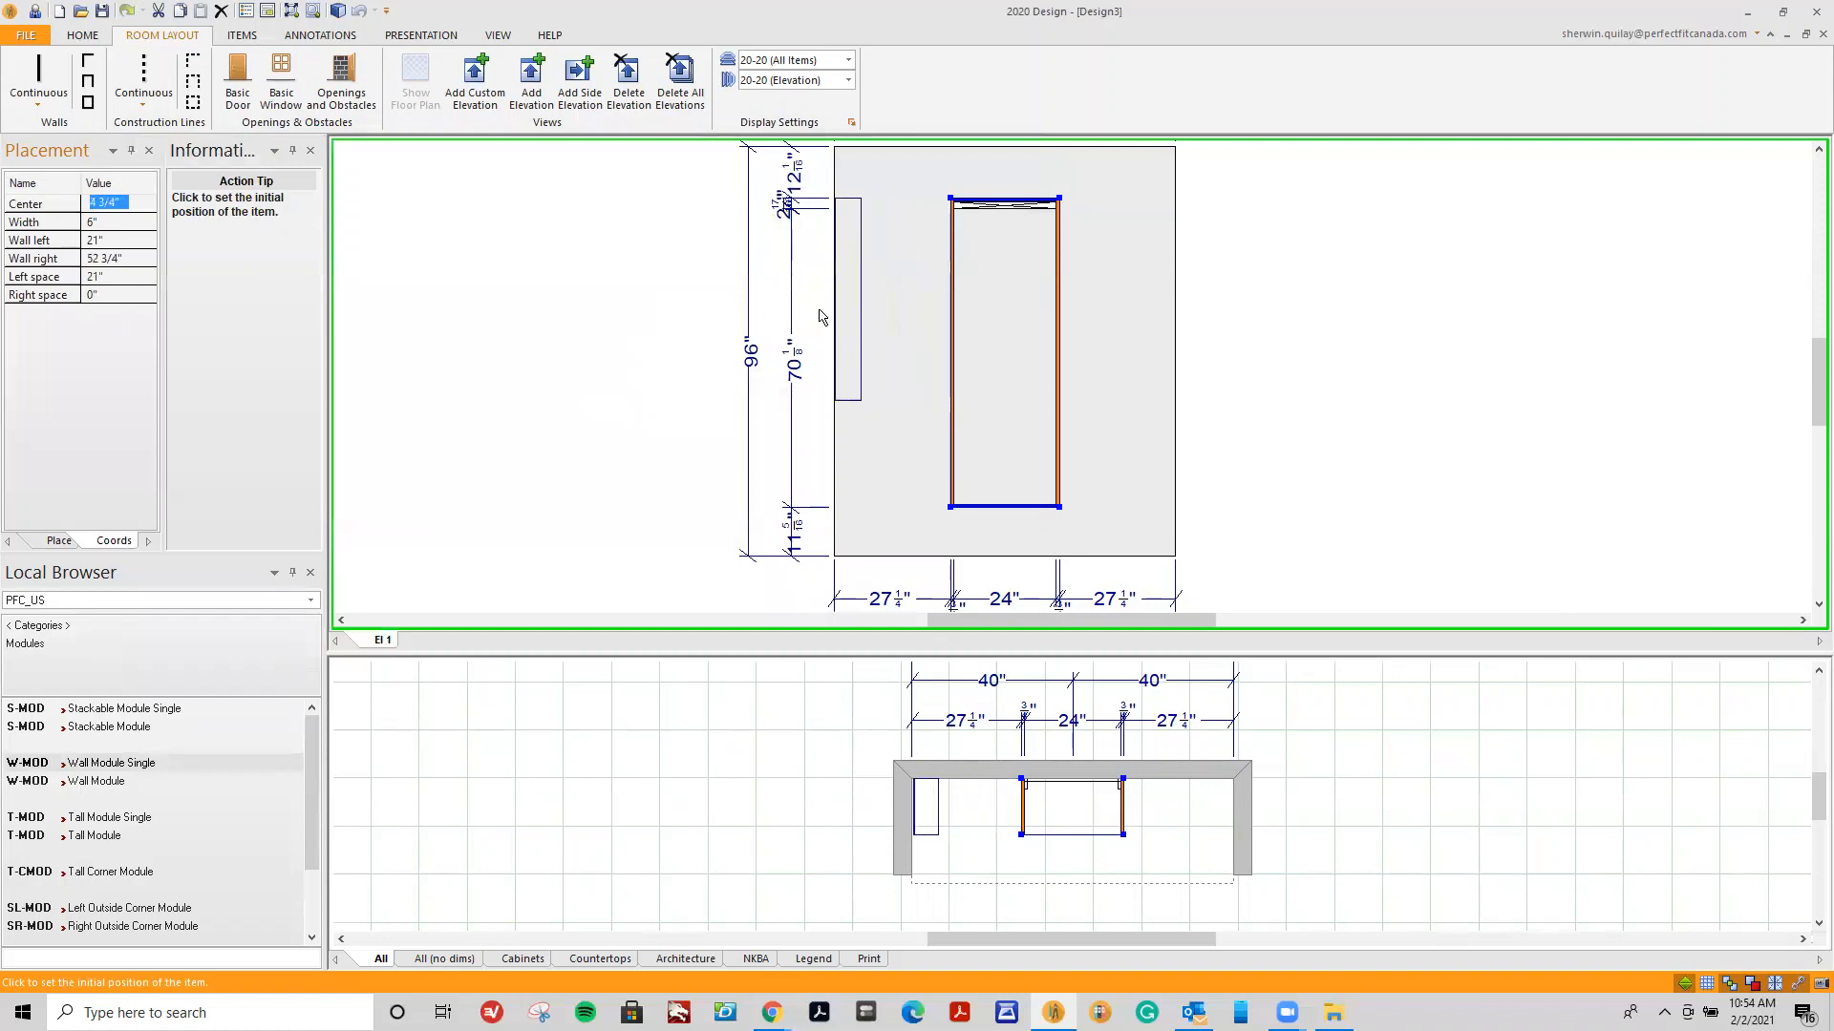
left_click(804, 317)
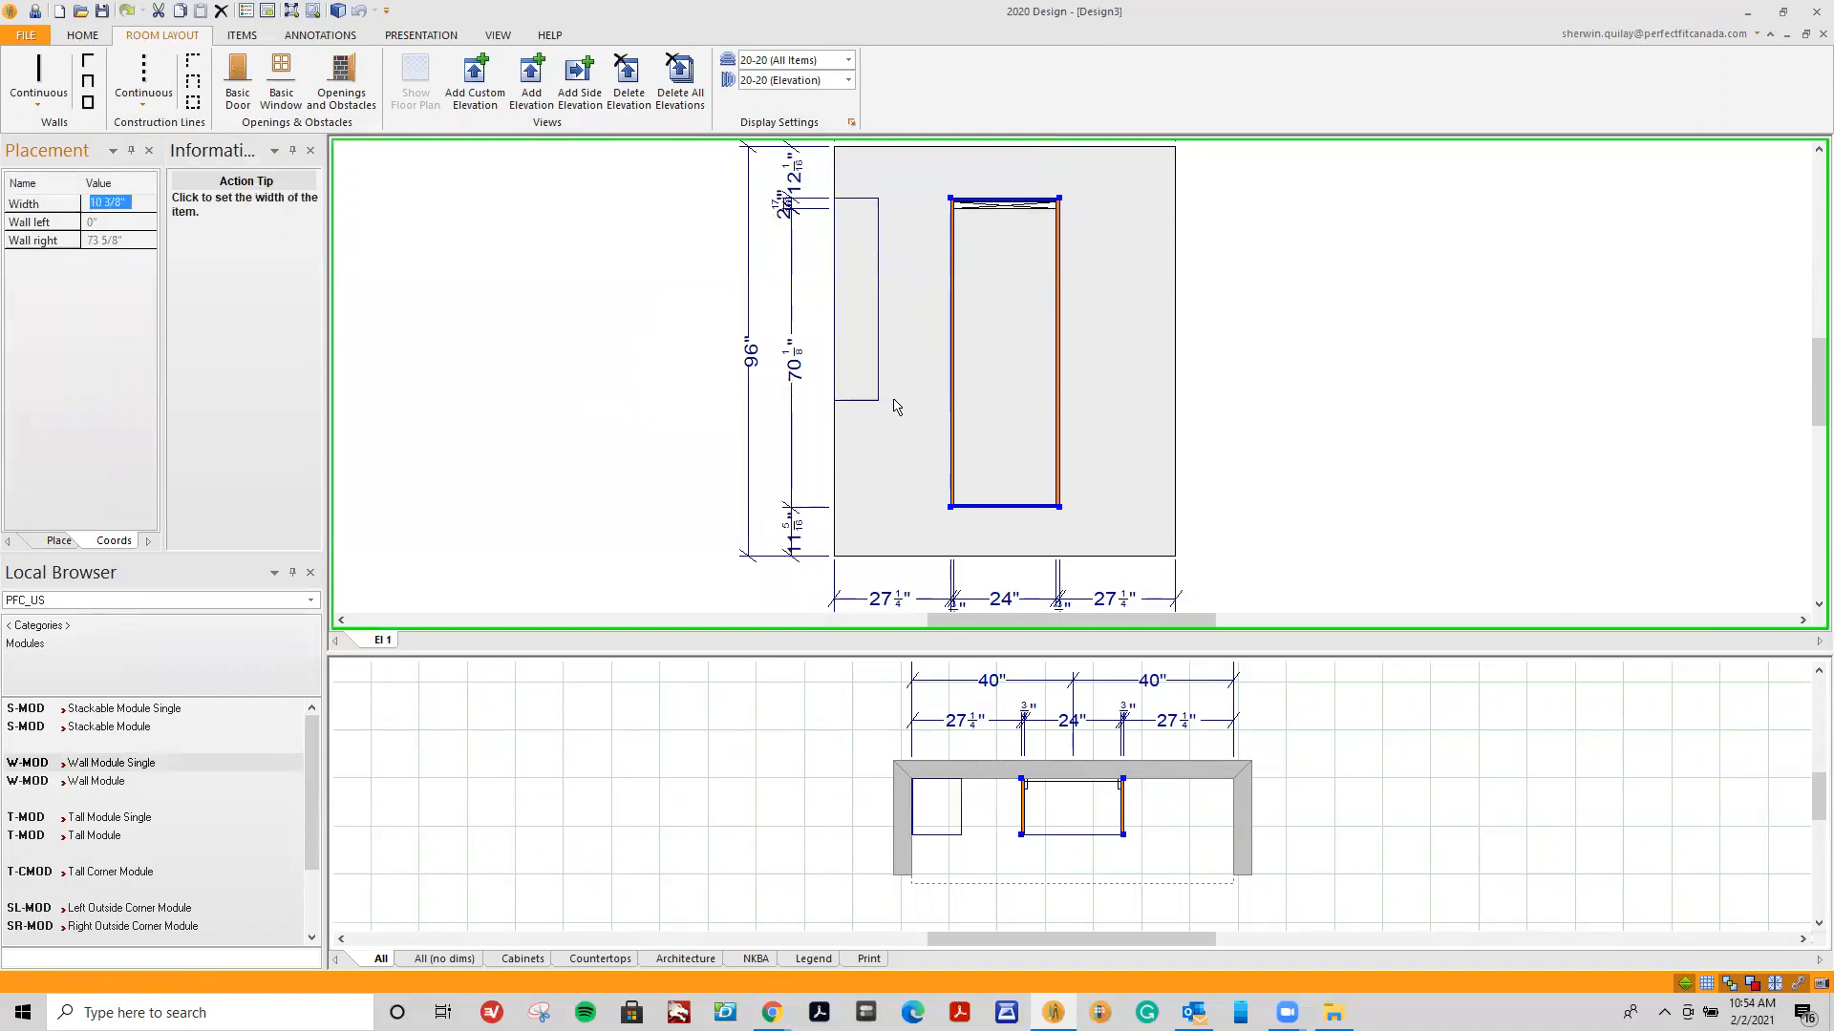
left_click(1010, 401)
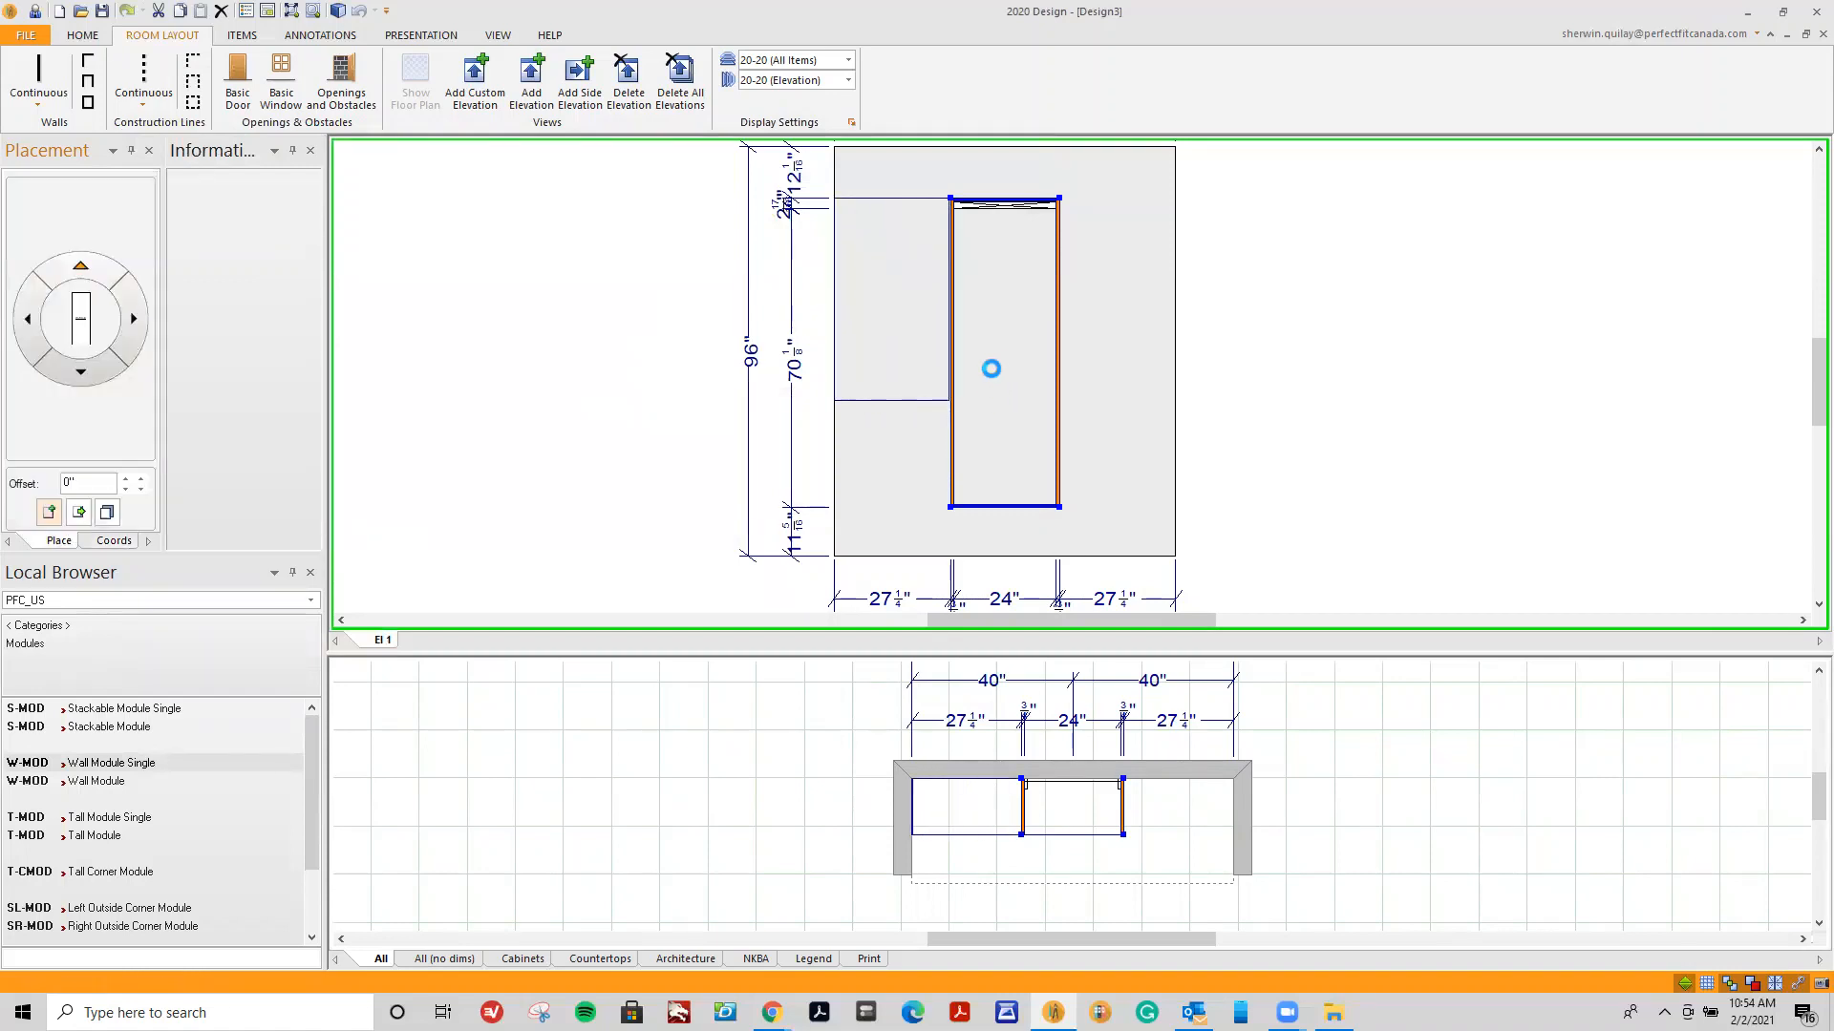
Edit the left single module's attributes to set its Clearance Left to 0".
scroll(988, 380, "up", 5)
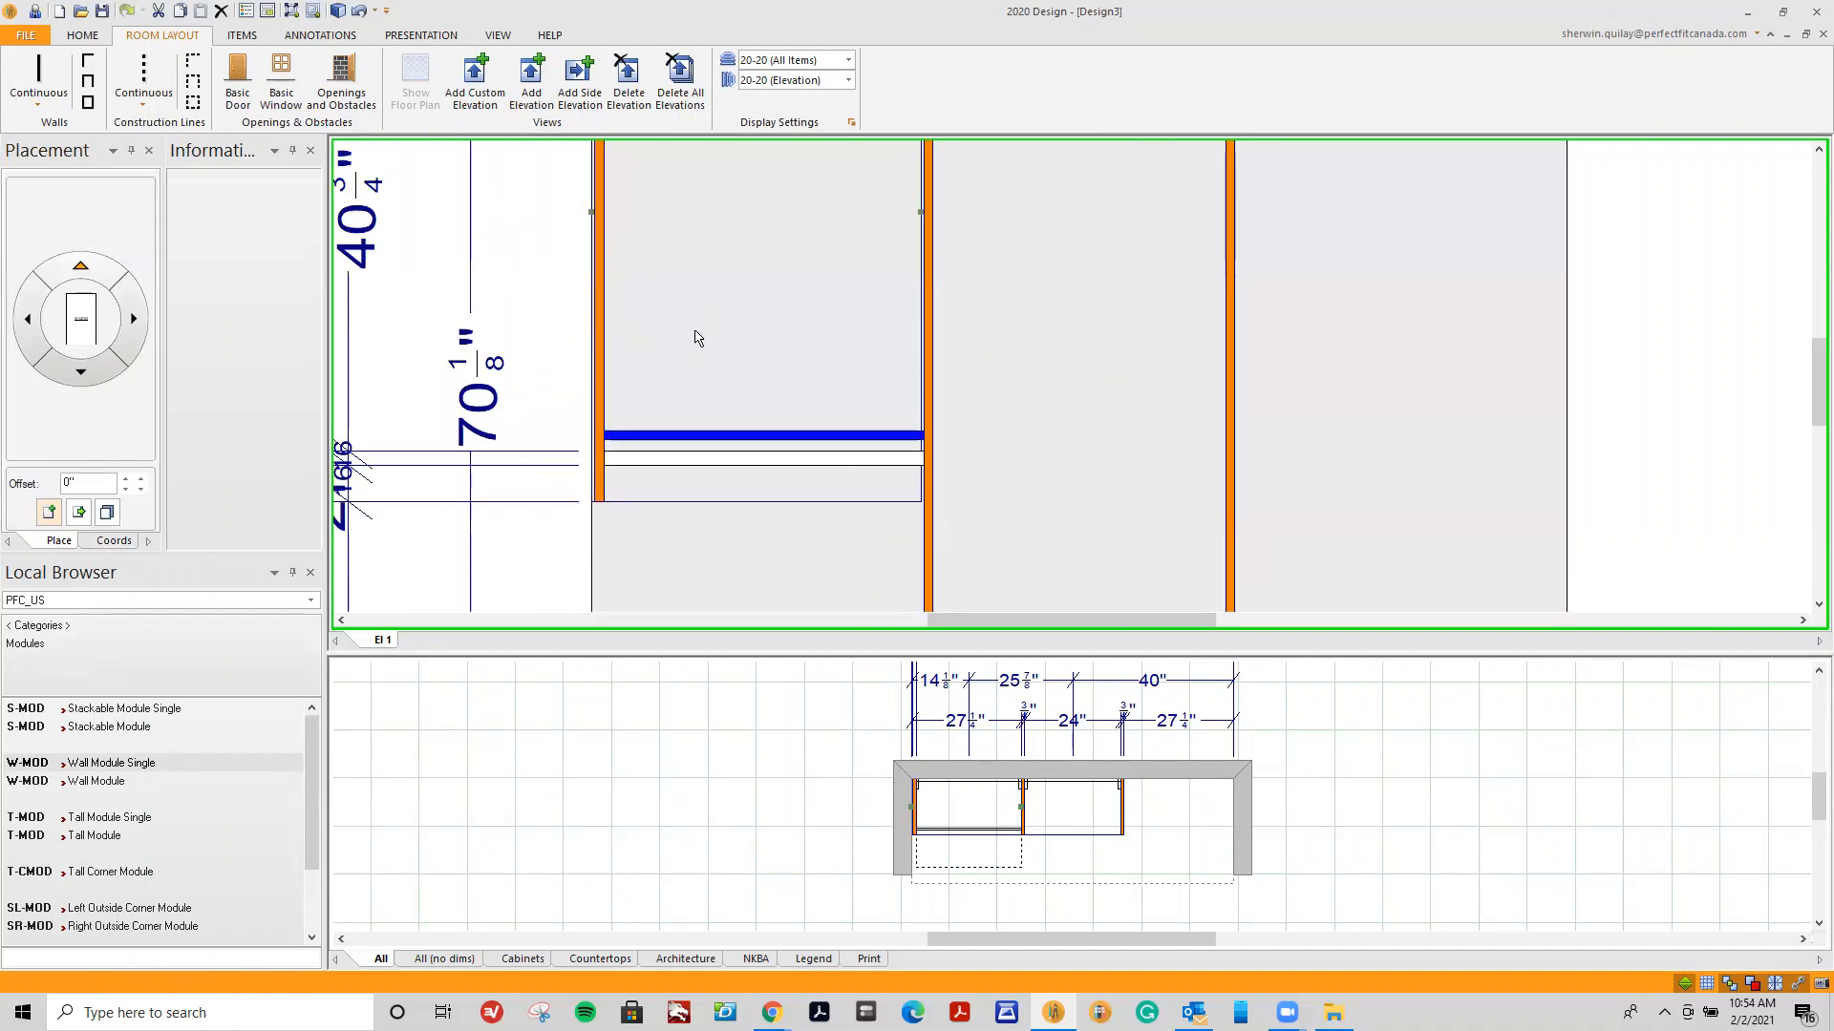
right_click(735, 299)
left_click(788, 512)
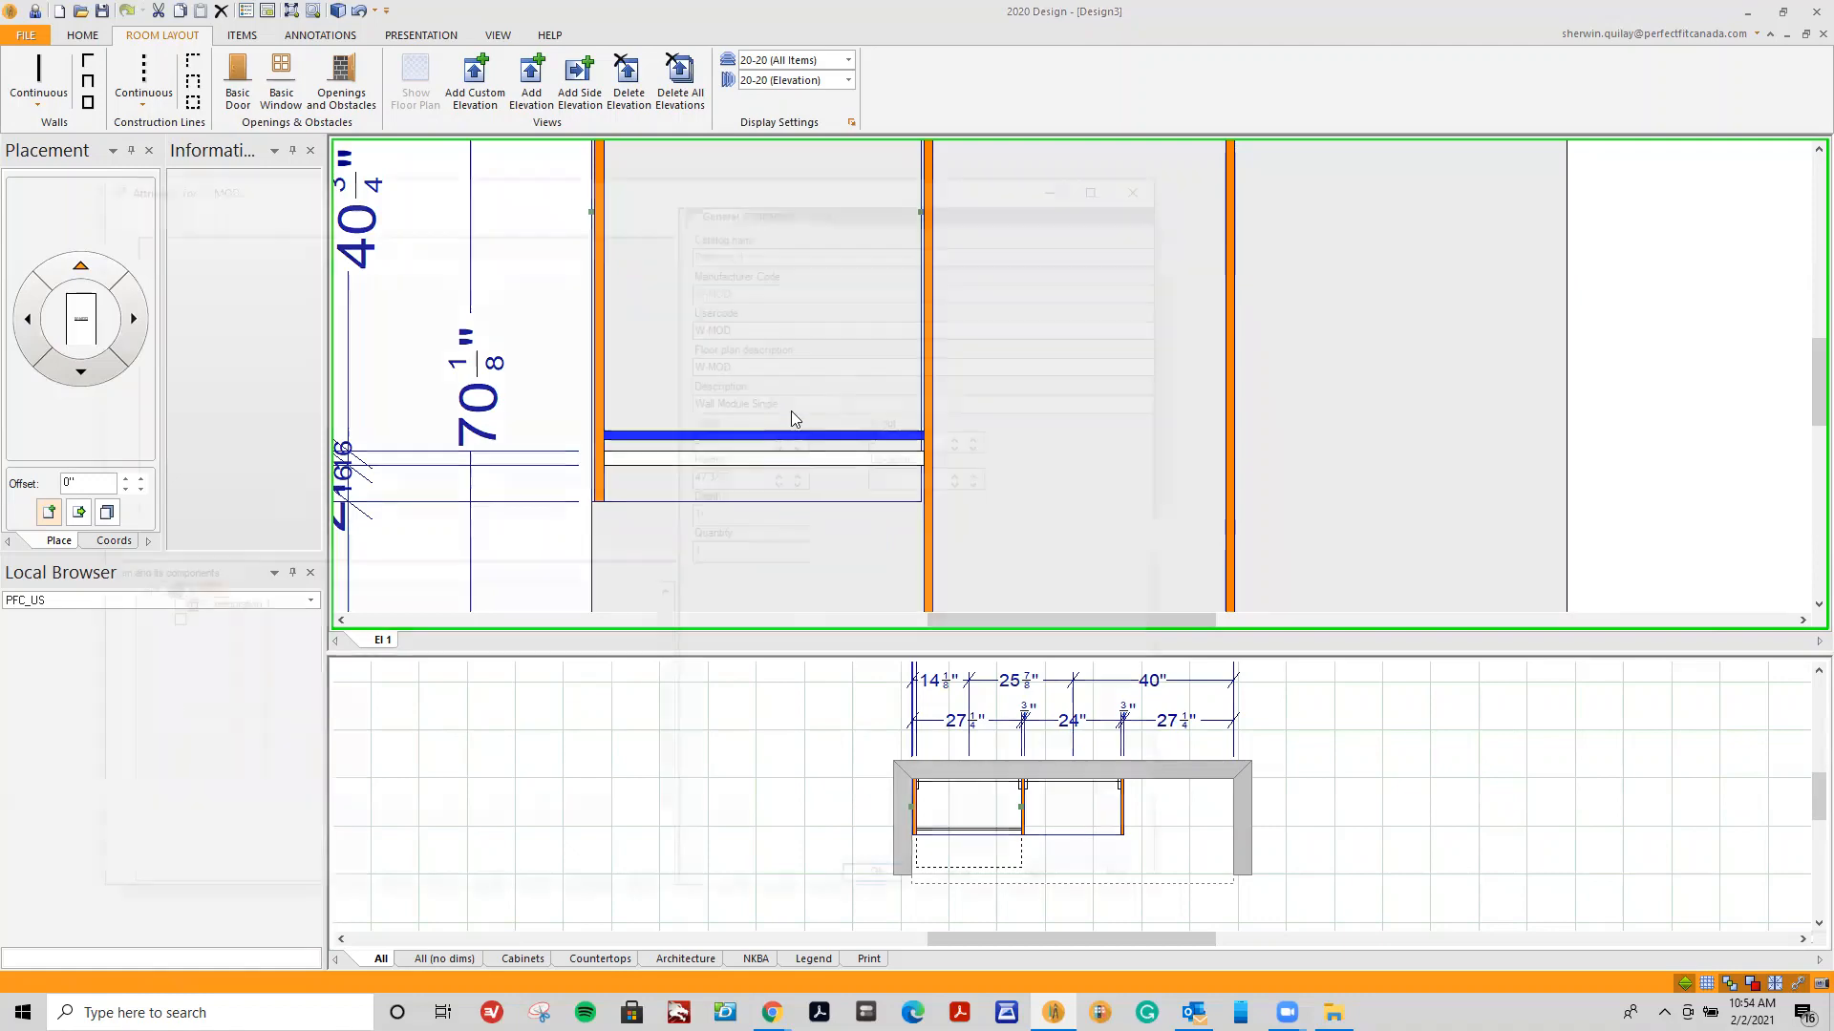
left_click(779, 208)
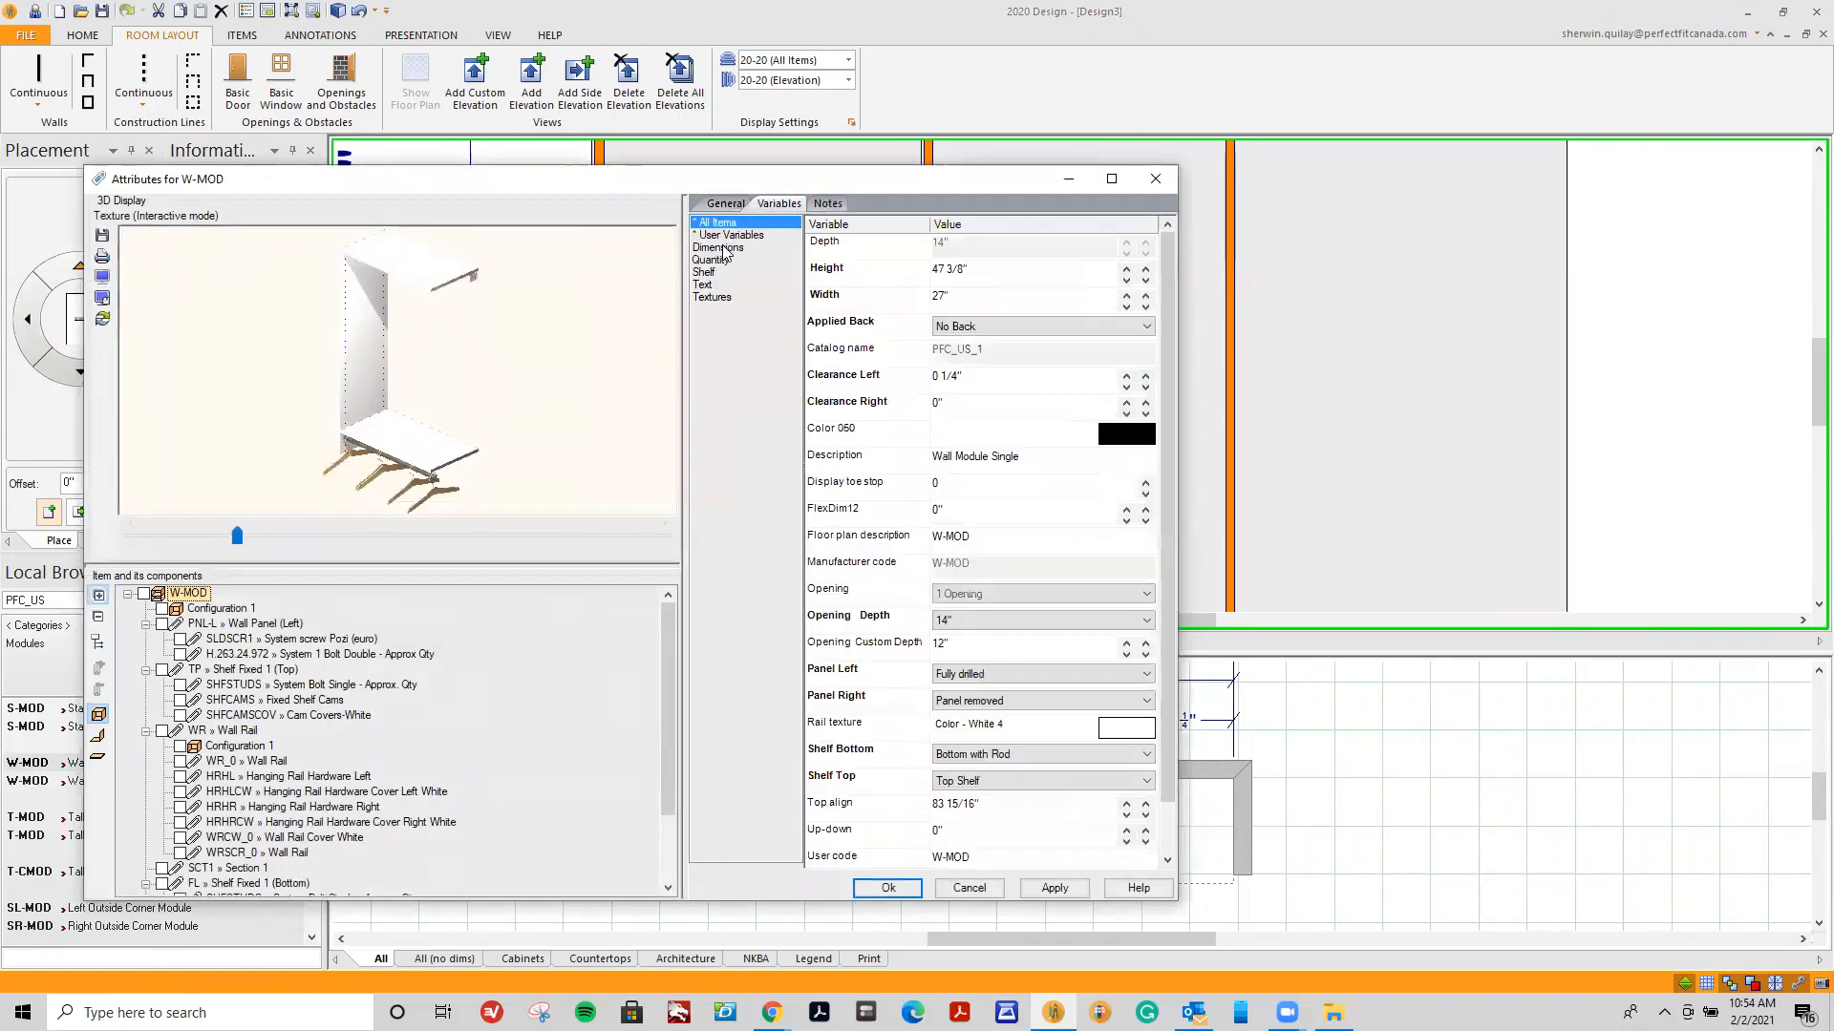
double_click(950, 376)
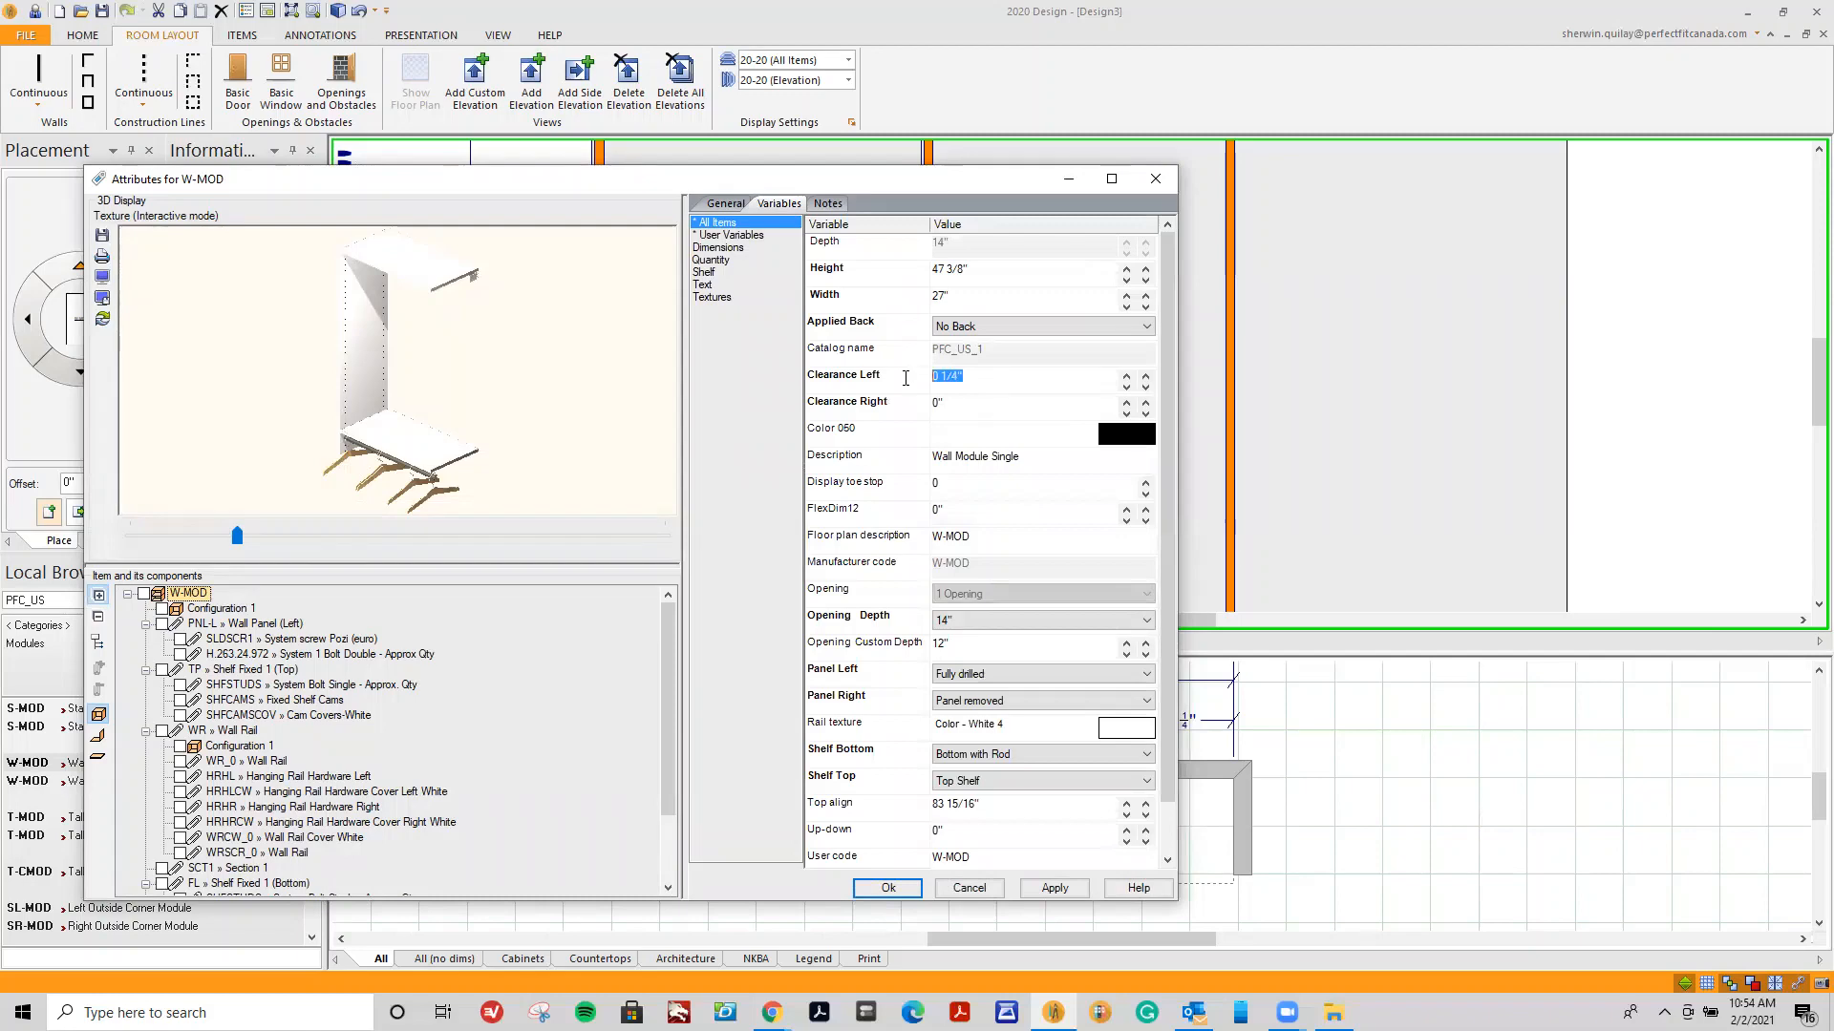
type("0")
left_click(887, 888)
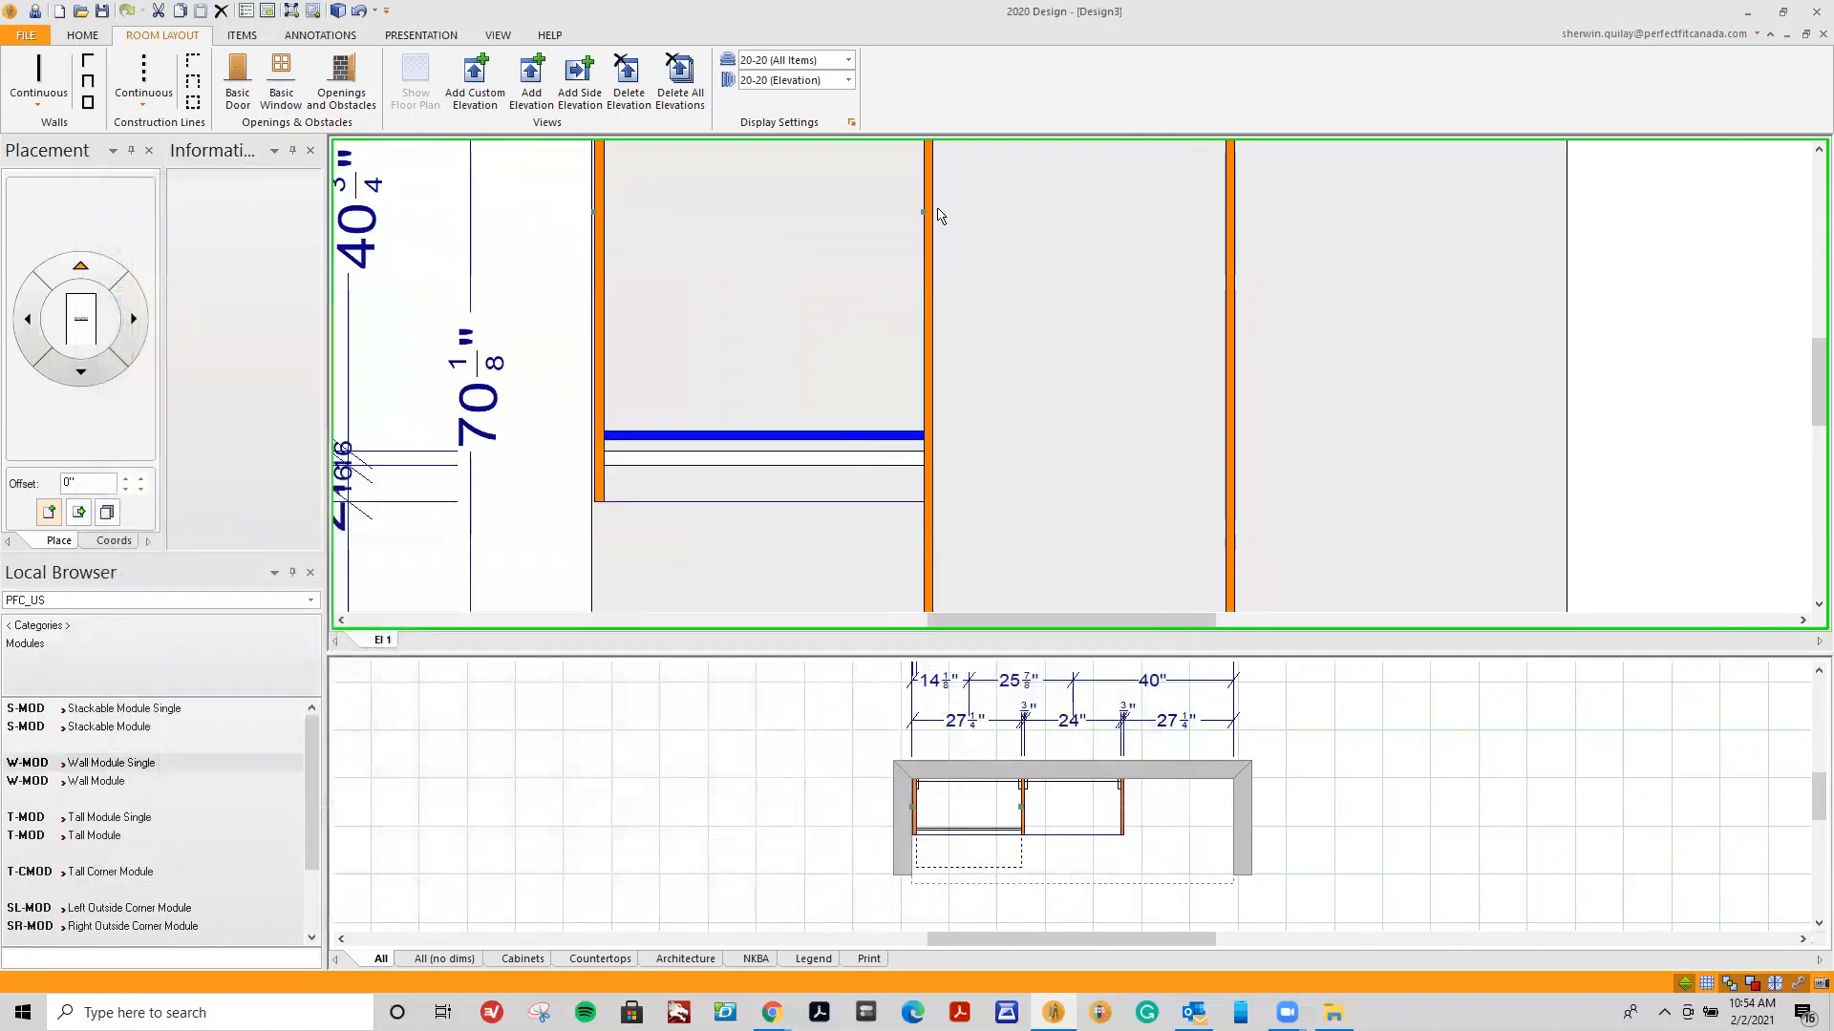
left_click(593, 346)
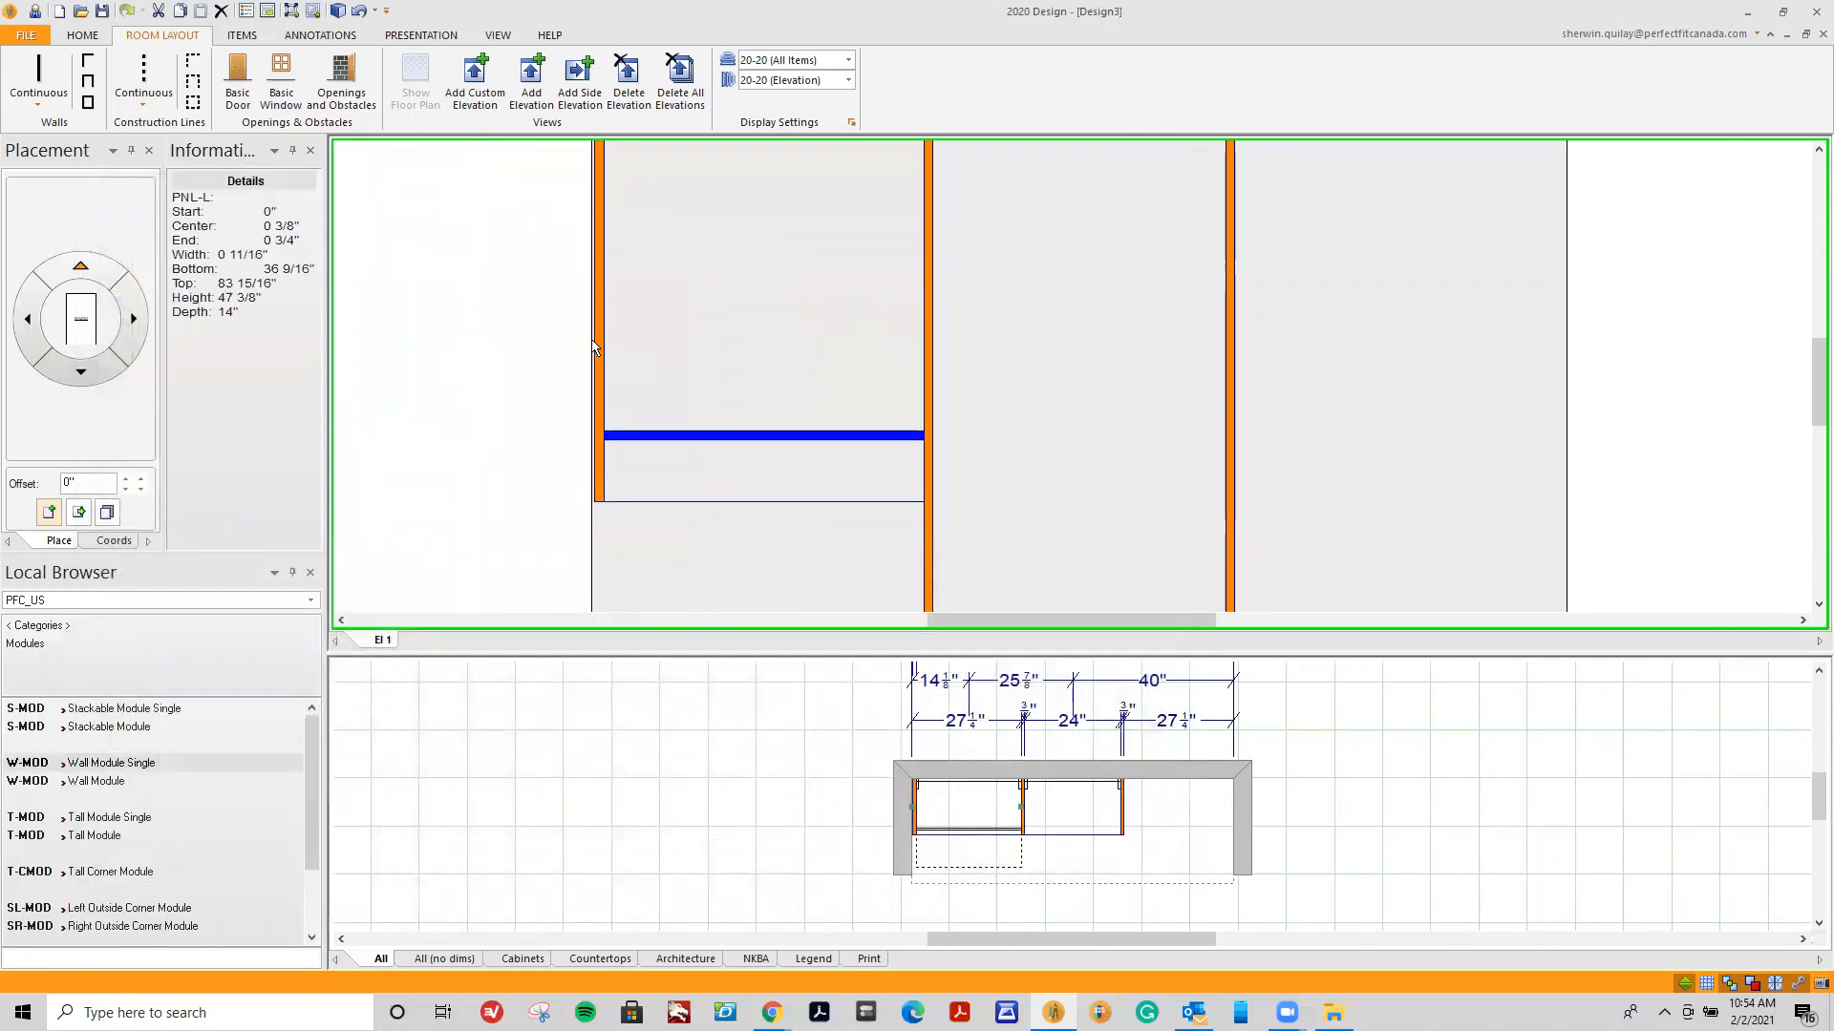
Insert another Wall Module Single on the wall right of the center module and set its height to 28 1/2".
scroll(593, 346, "down", 3)
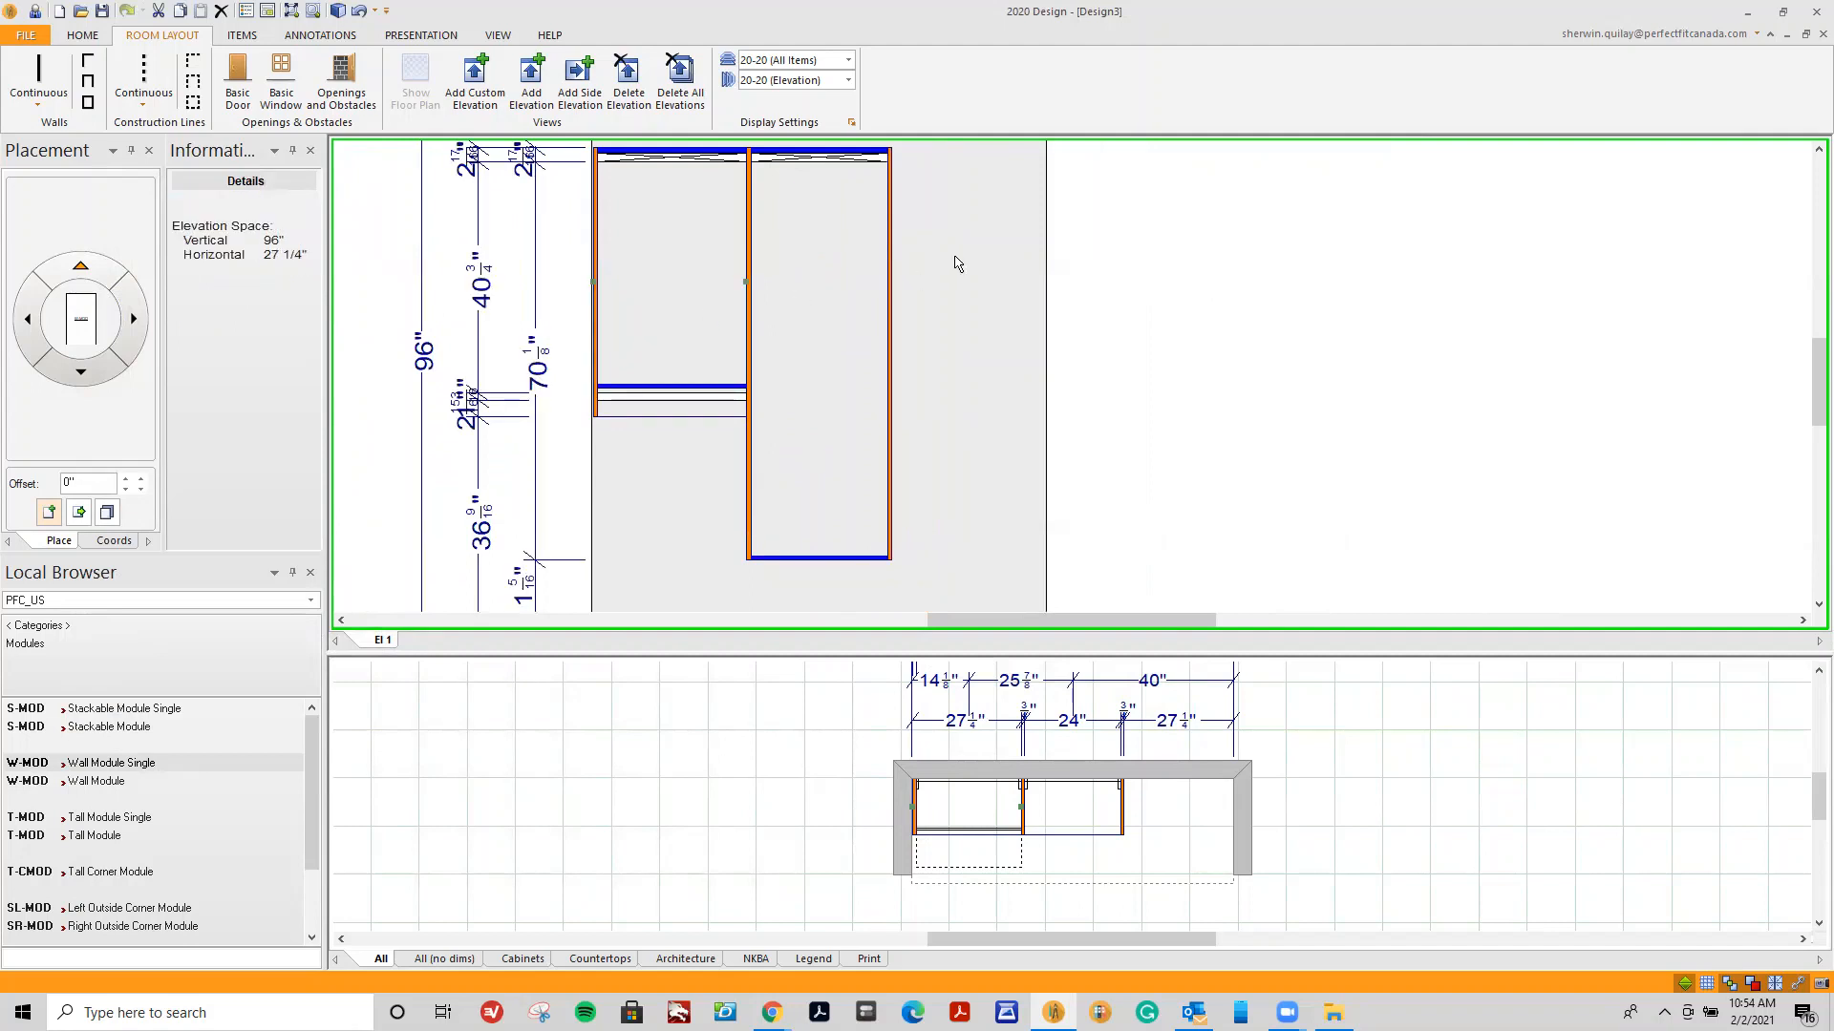
left_click(106, 764)
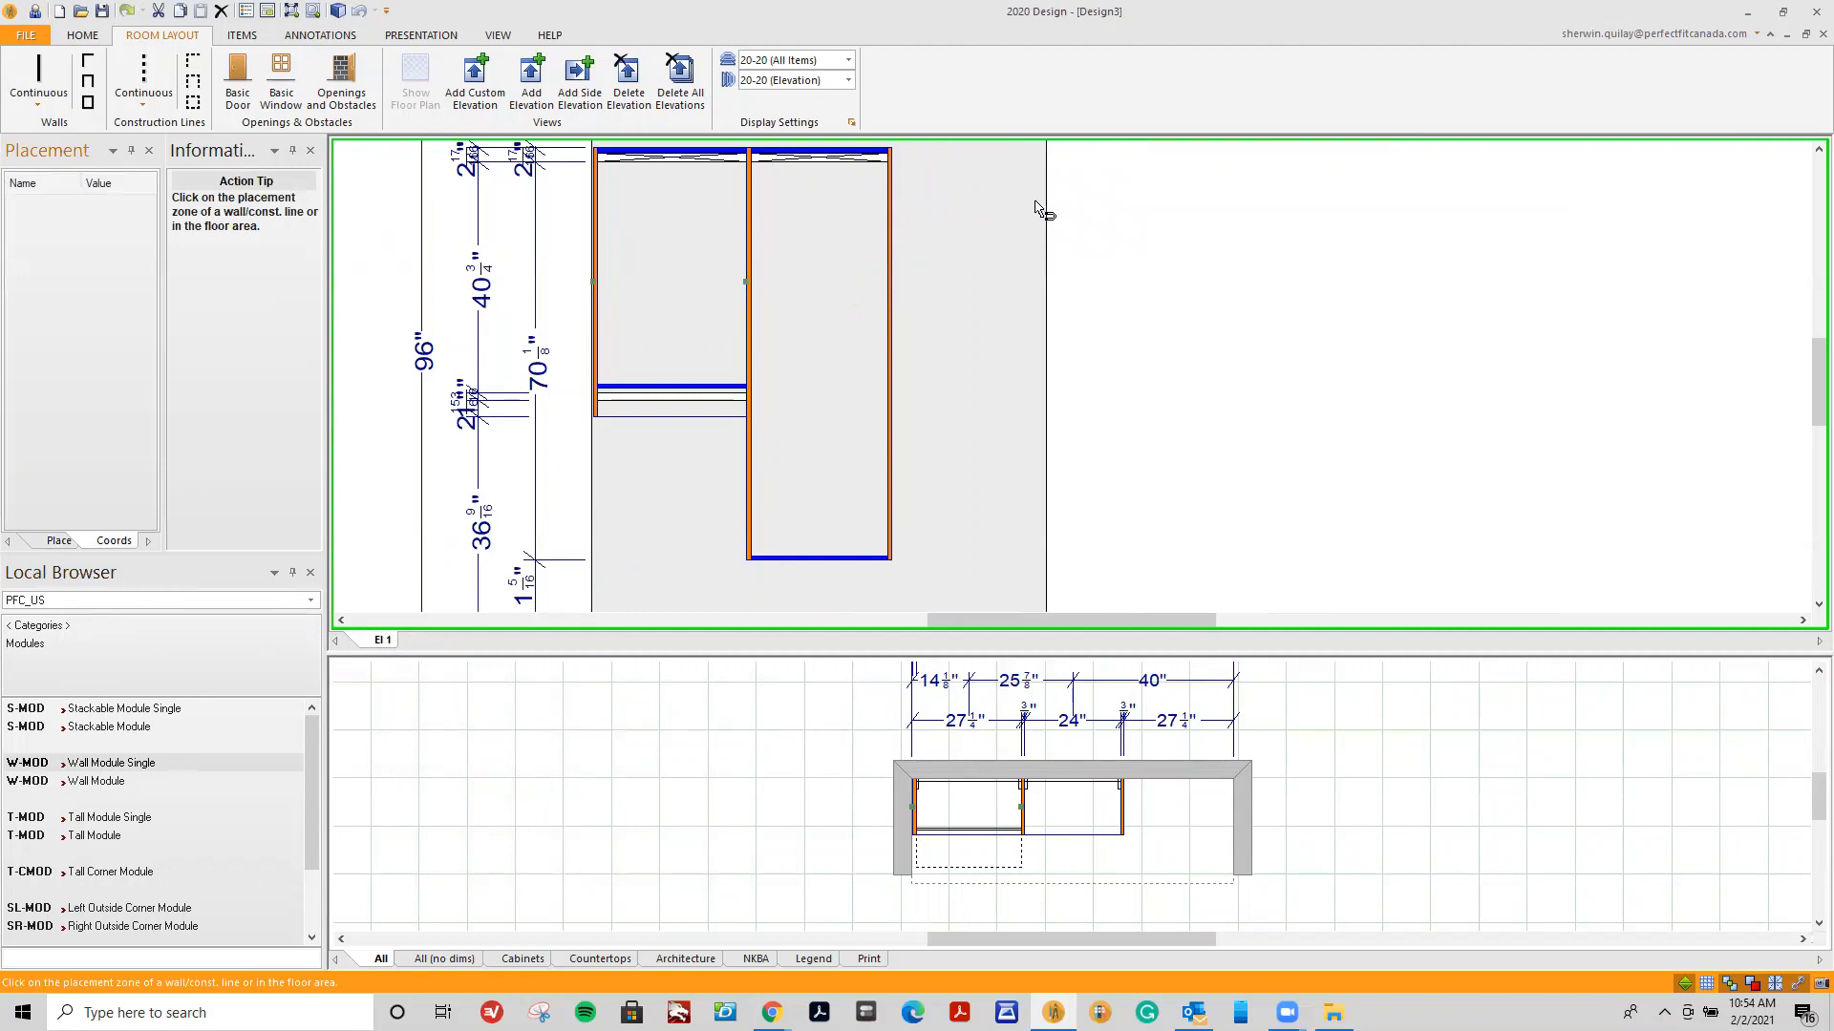
left_click(901, 198)
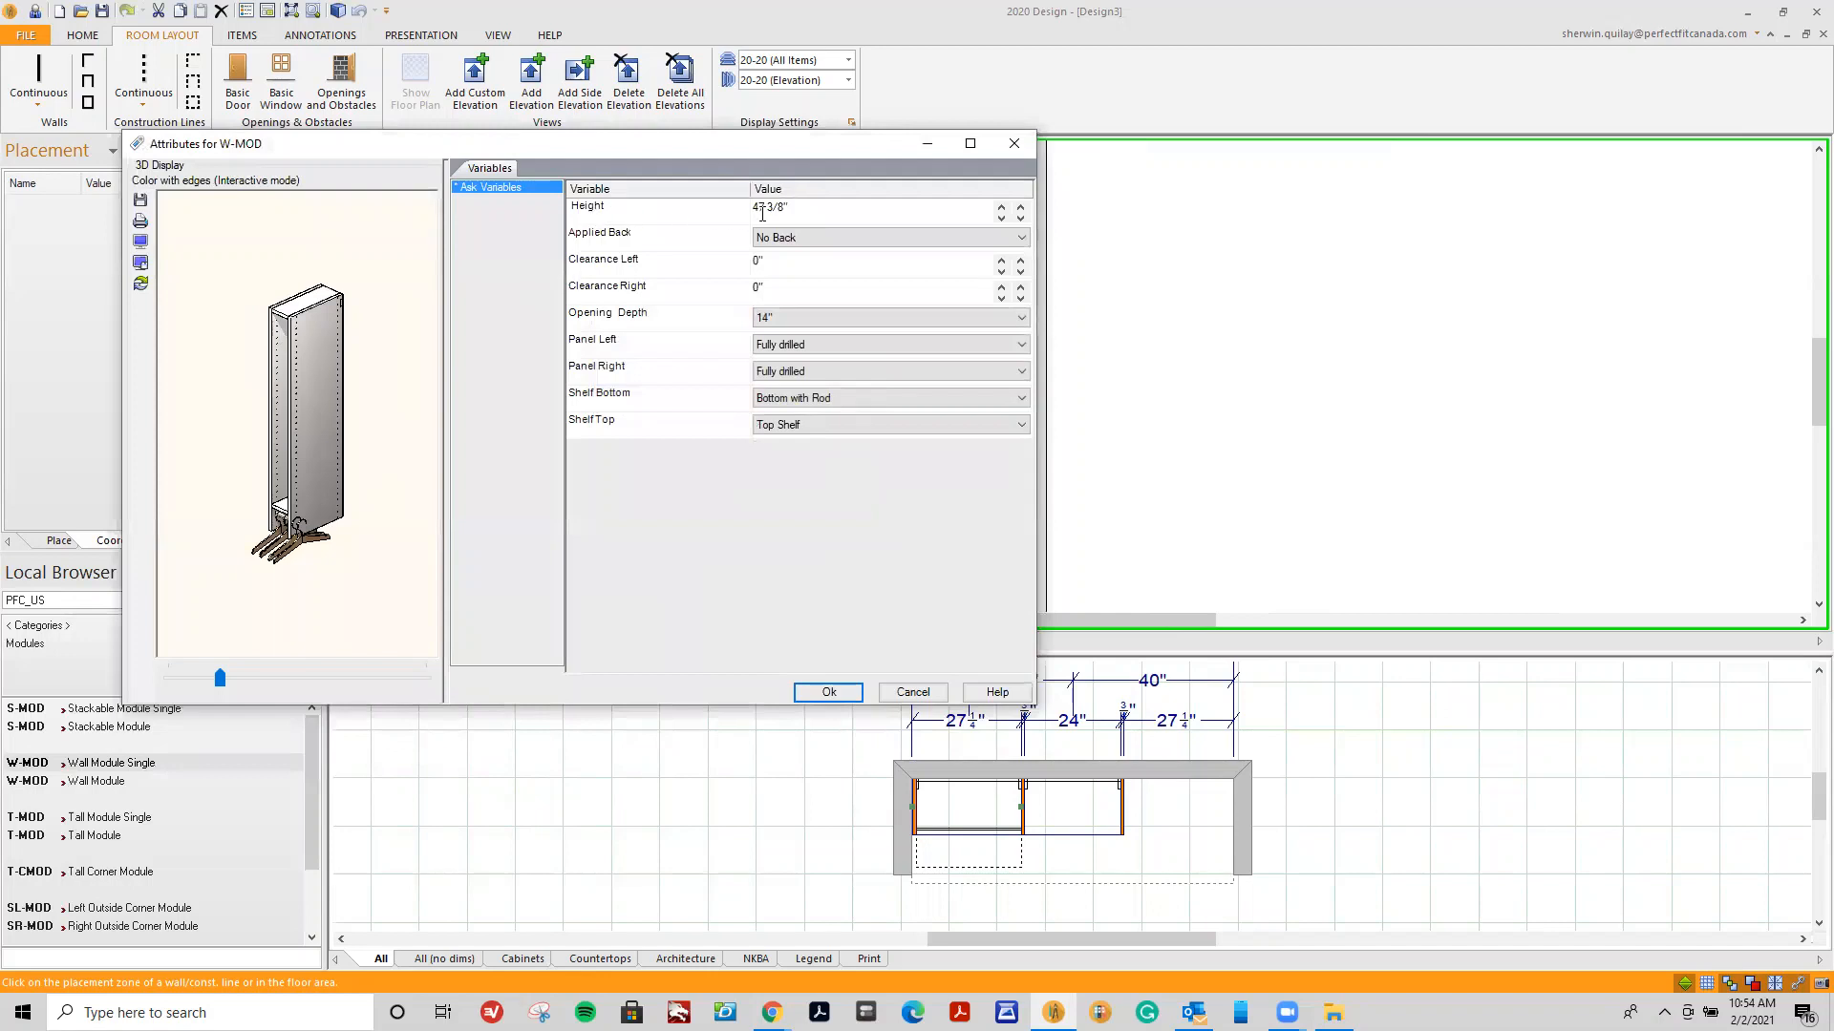
left_click(1000, 219)
left_click(1000, 219)
left_click(1000, 219)
left_click(998, 217)
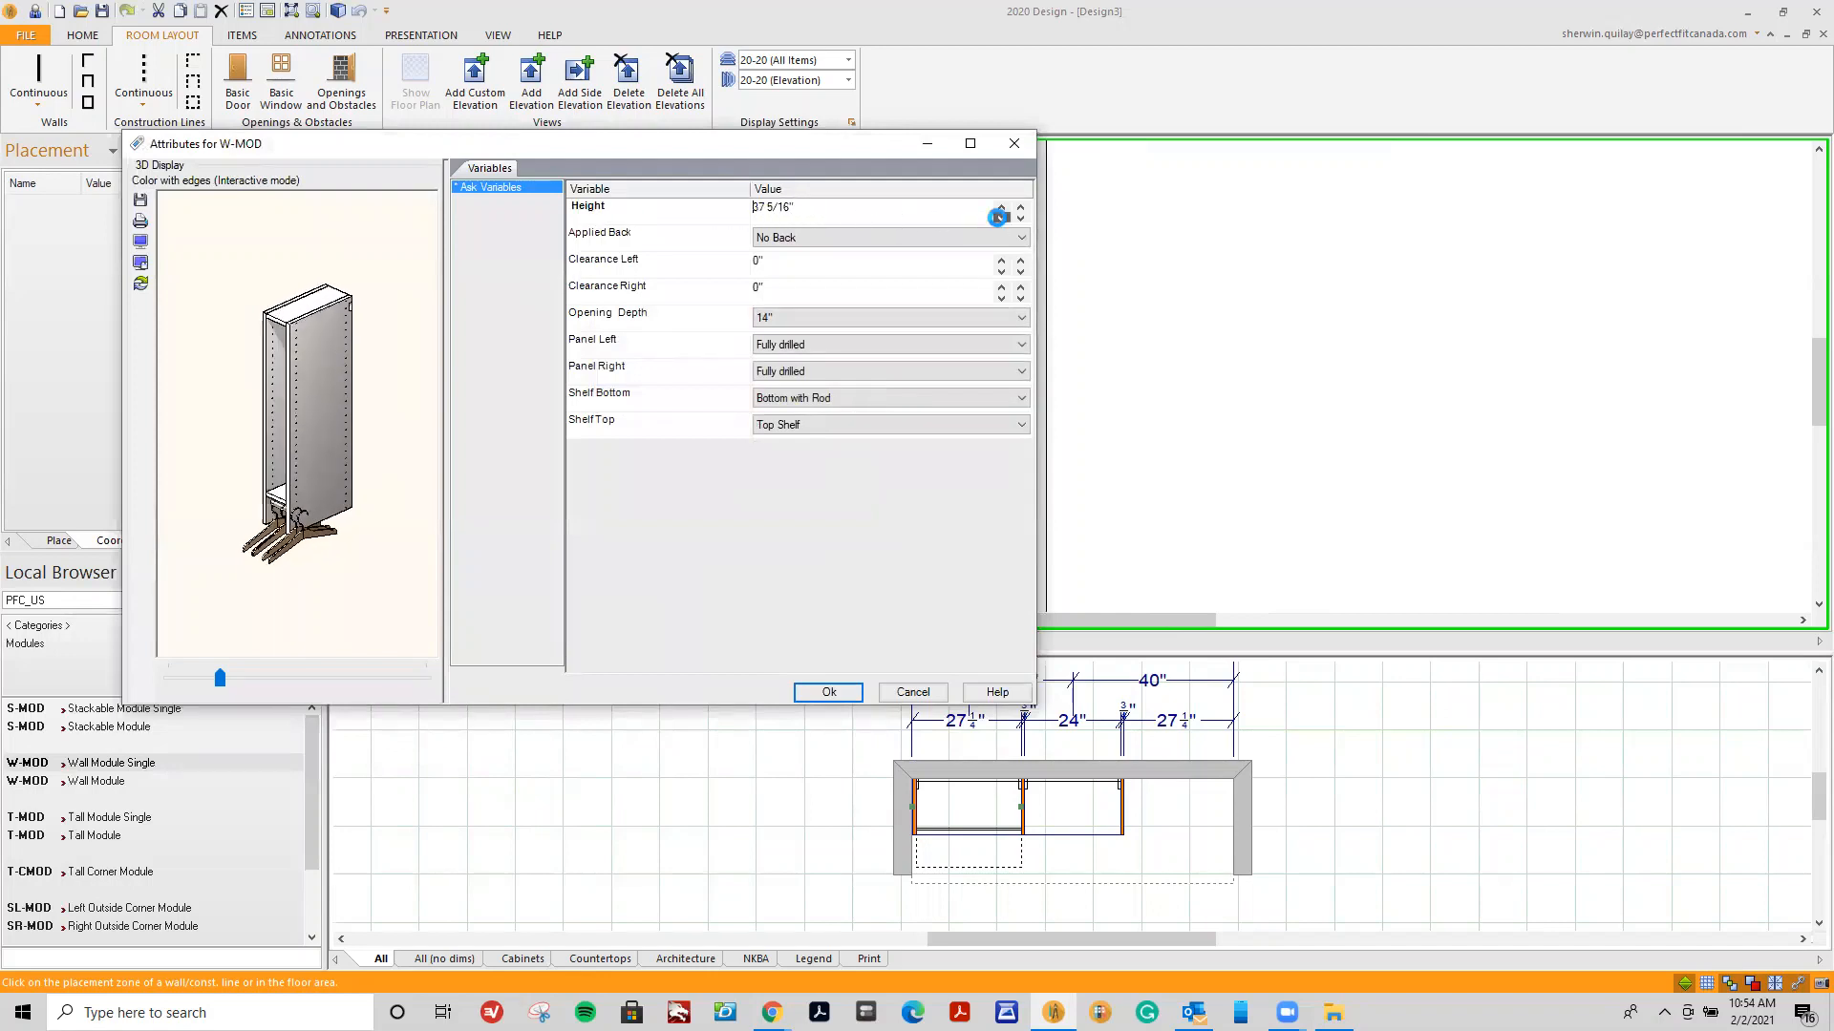
left_click(999, 218)
left_click(998, 218)
left_click(999, 217)
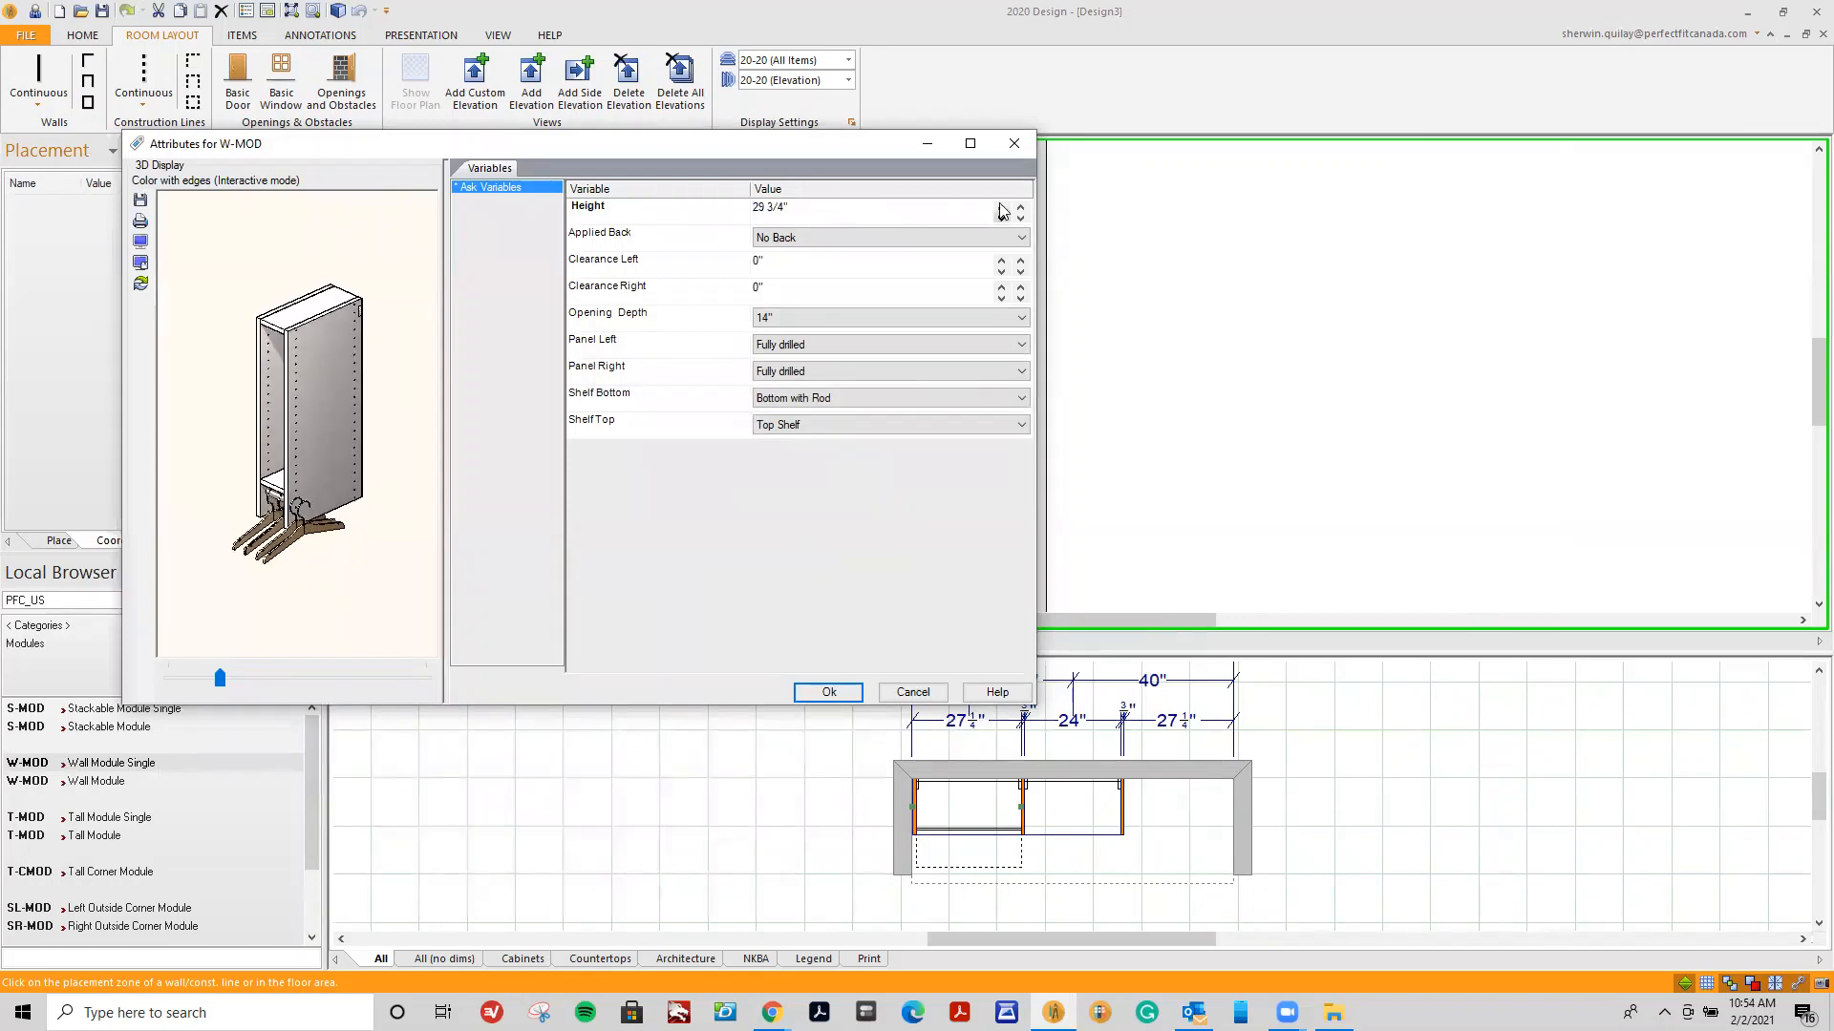
left_click(1000, 219)
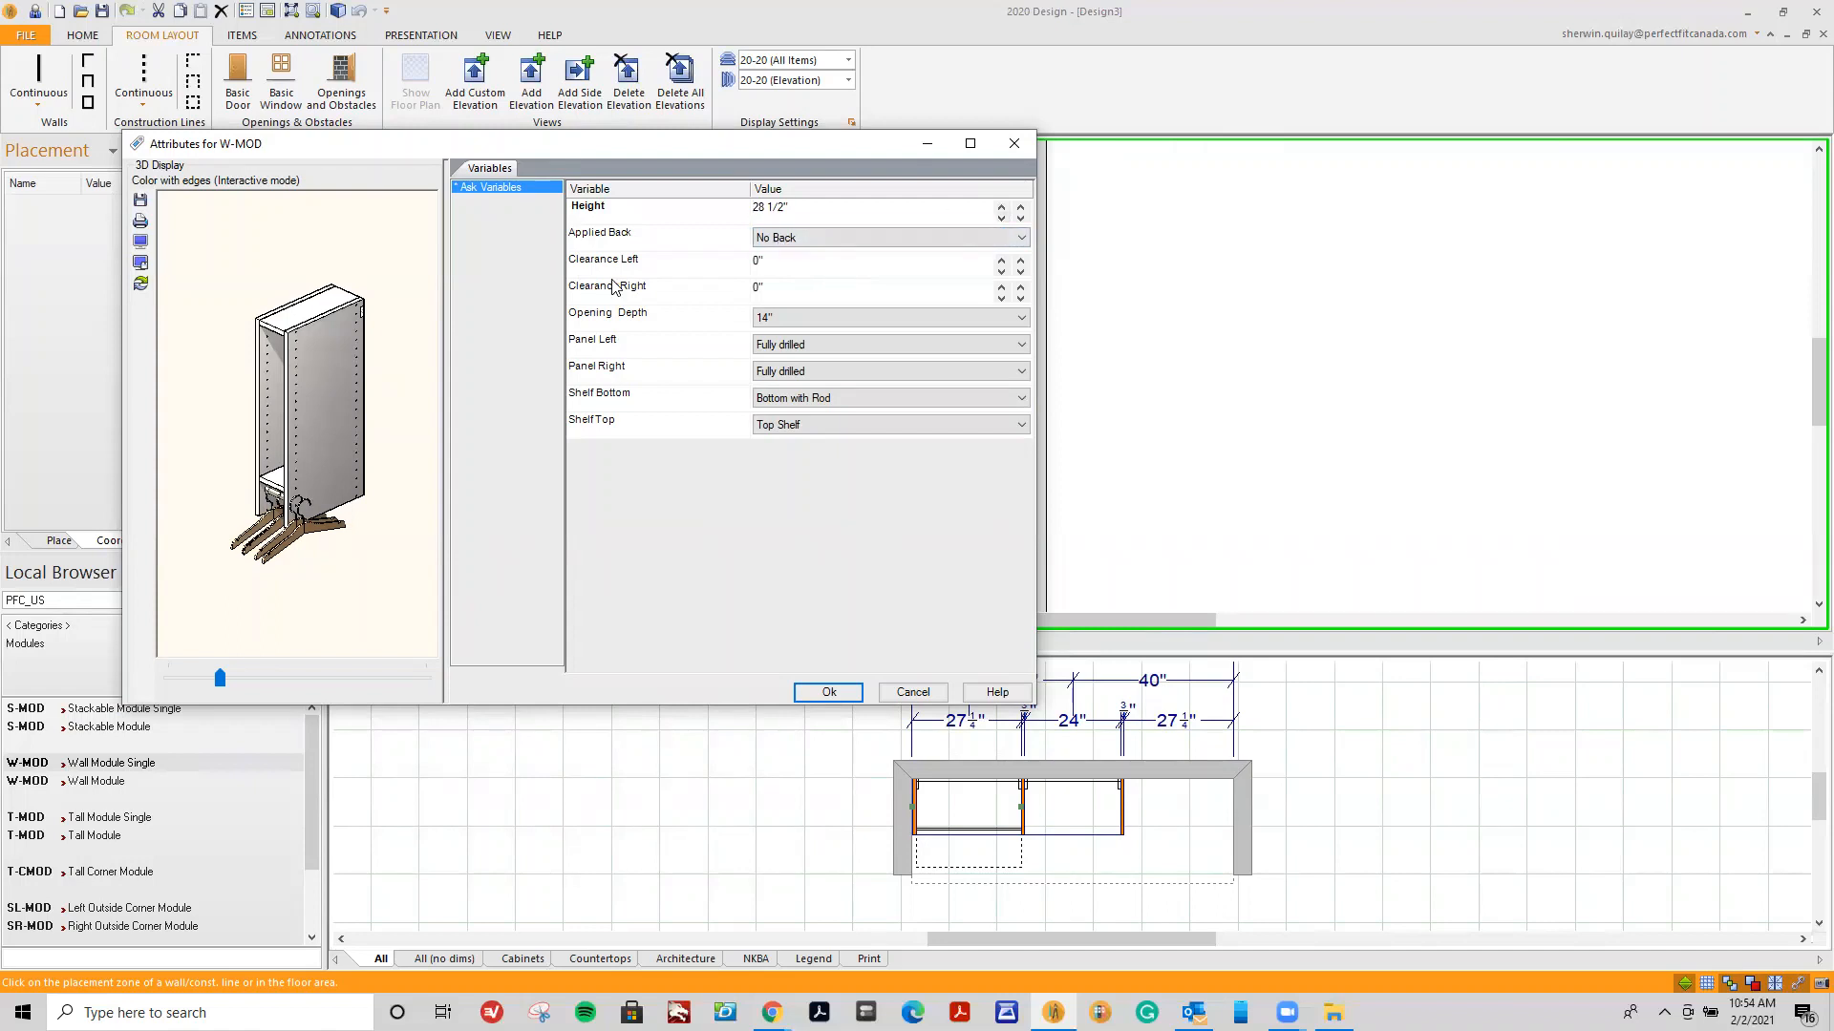
Set the right module's Clearance Right to 1/4", Panel Left to Panel removed and Shelf Bottom to No Bottom Shelf.
left_click(785, 290)
type("1/4")
left_click(933, 345)
left_click(778, 398)
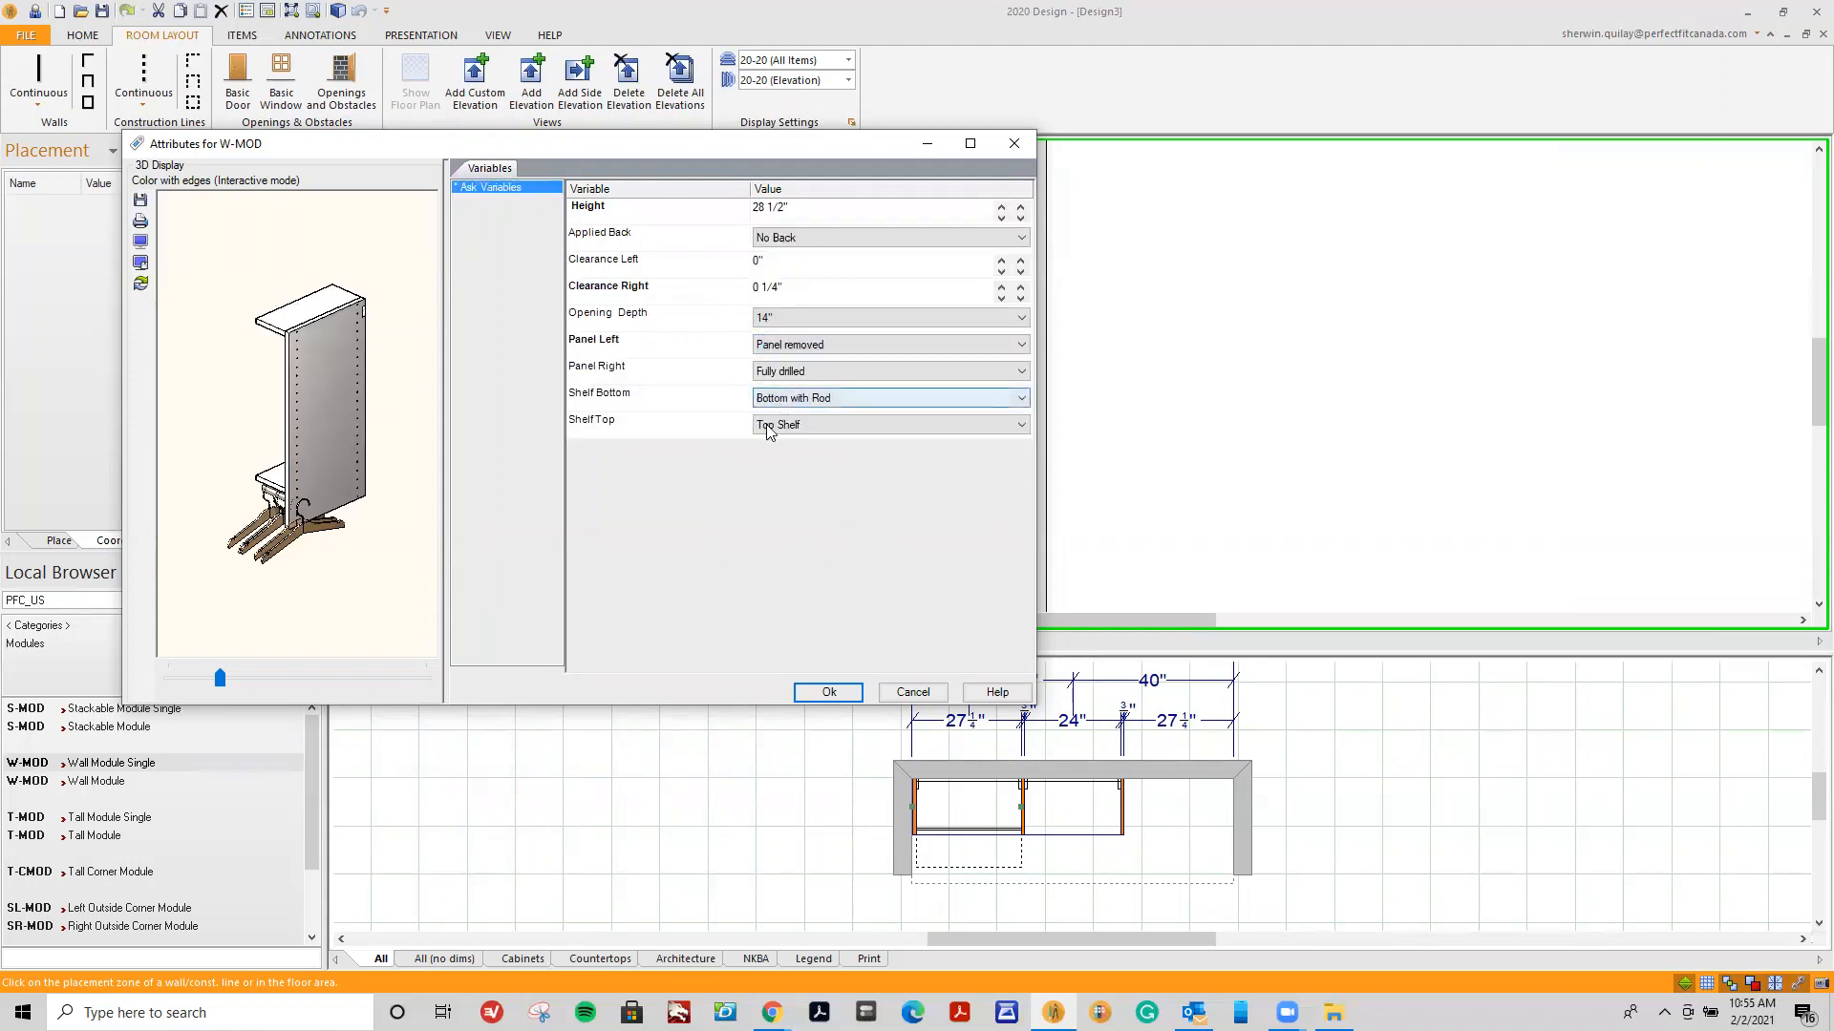
left_click(791, 399)
left_click(792, 415)
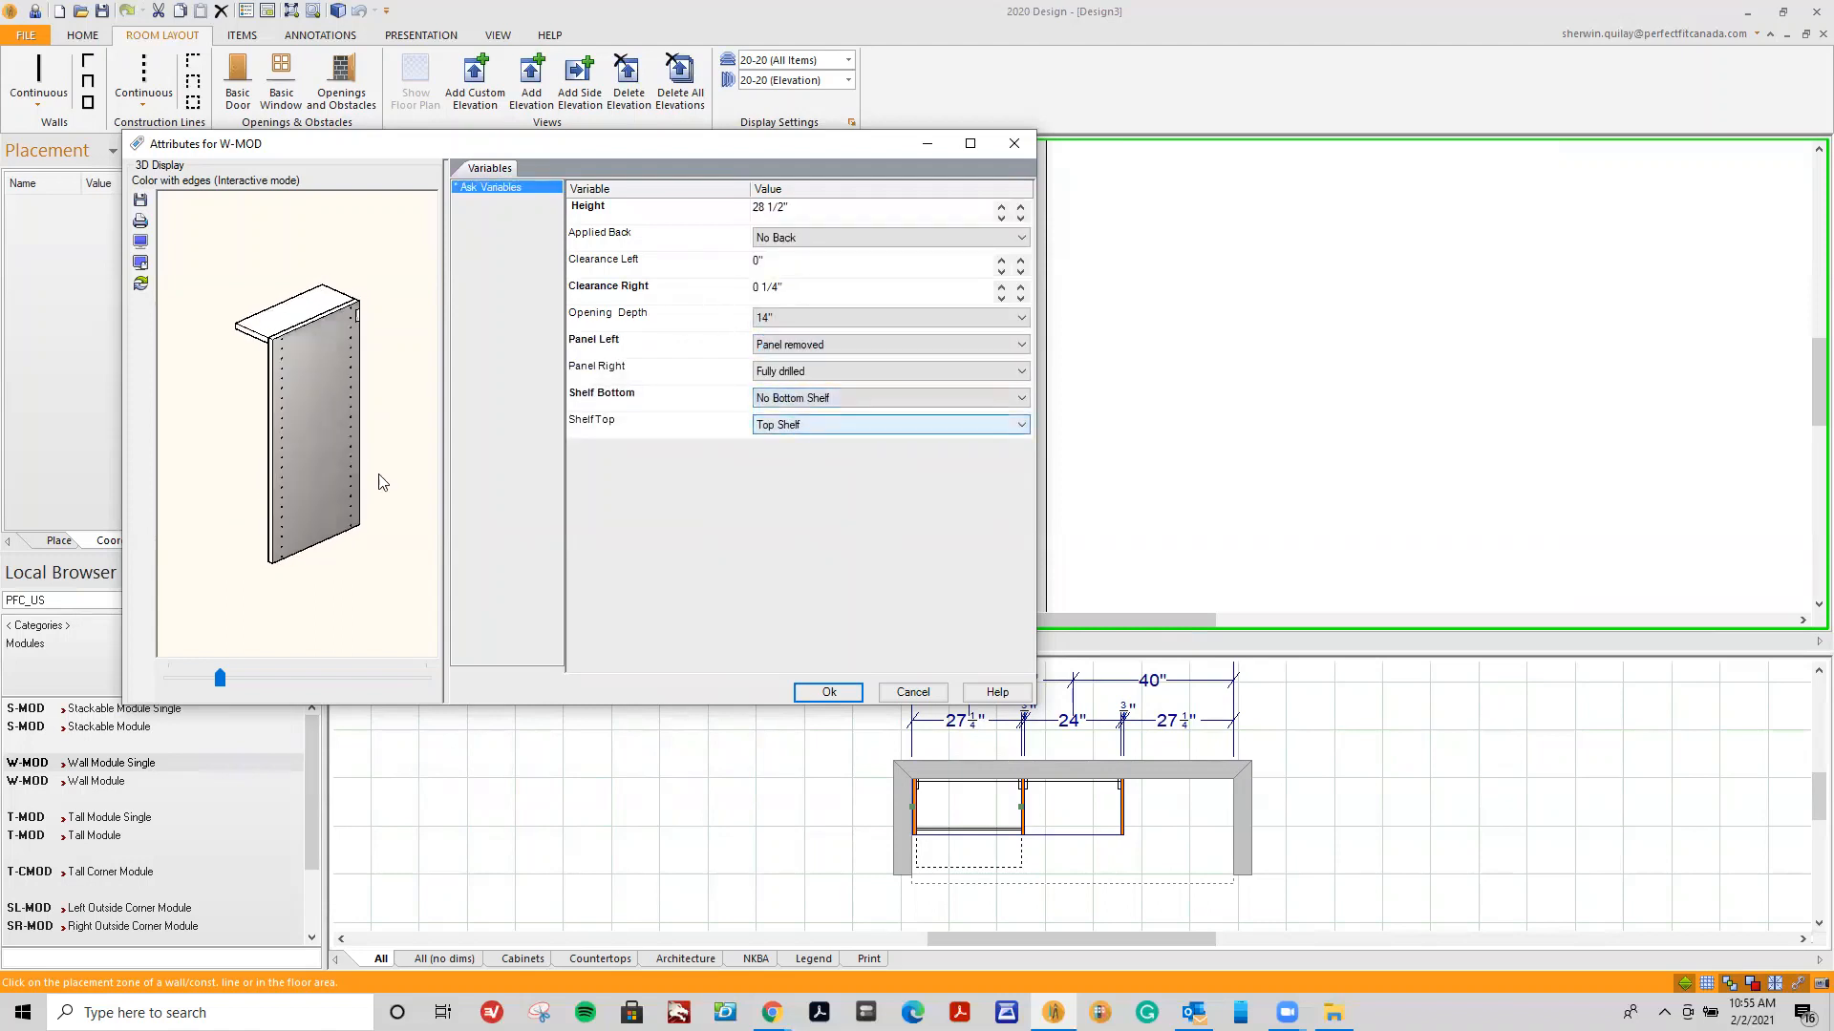
left_click_drag(245, 516, 299, 528)
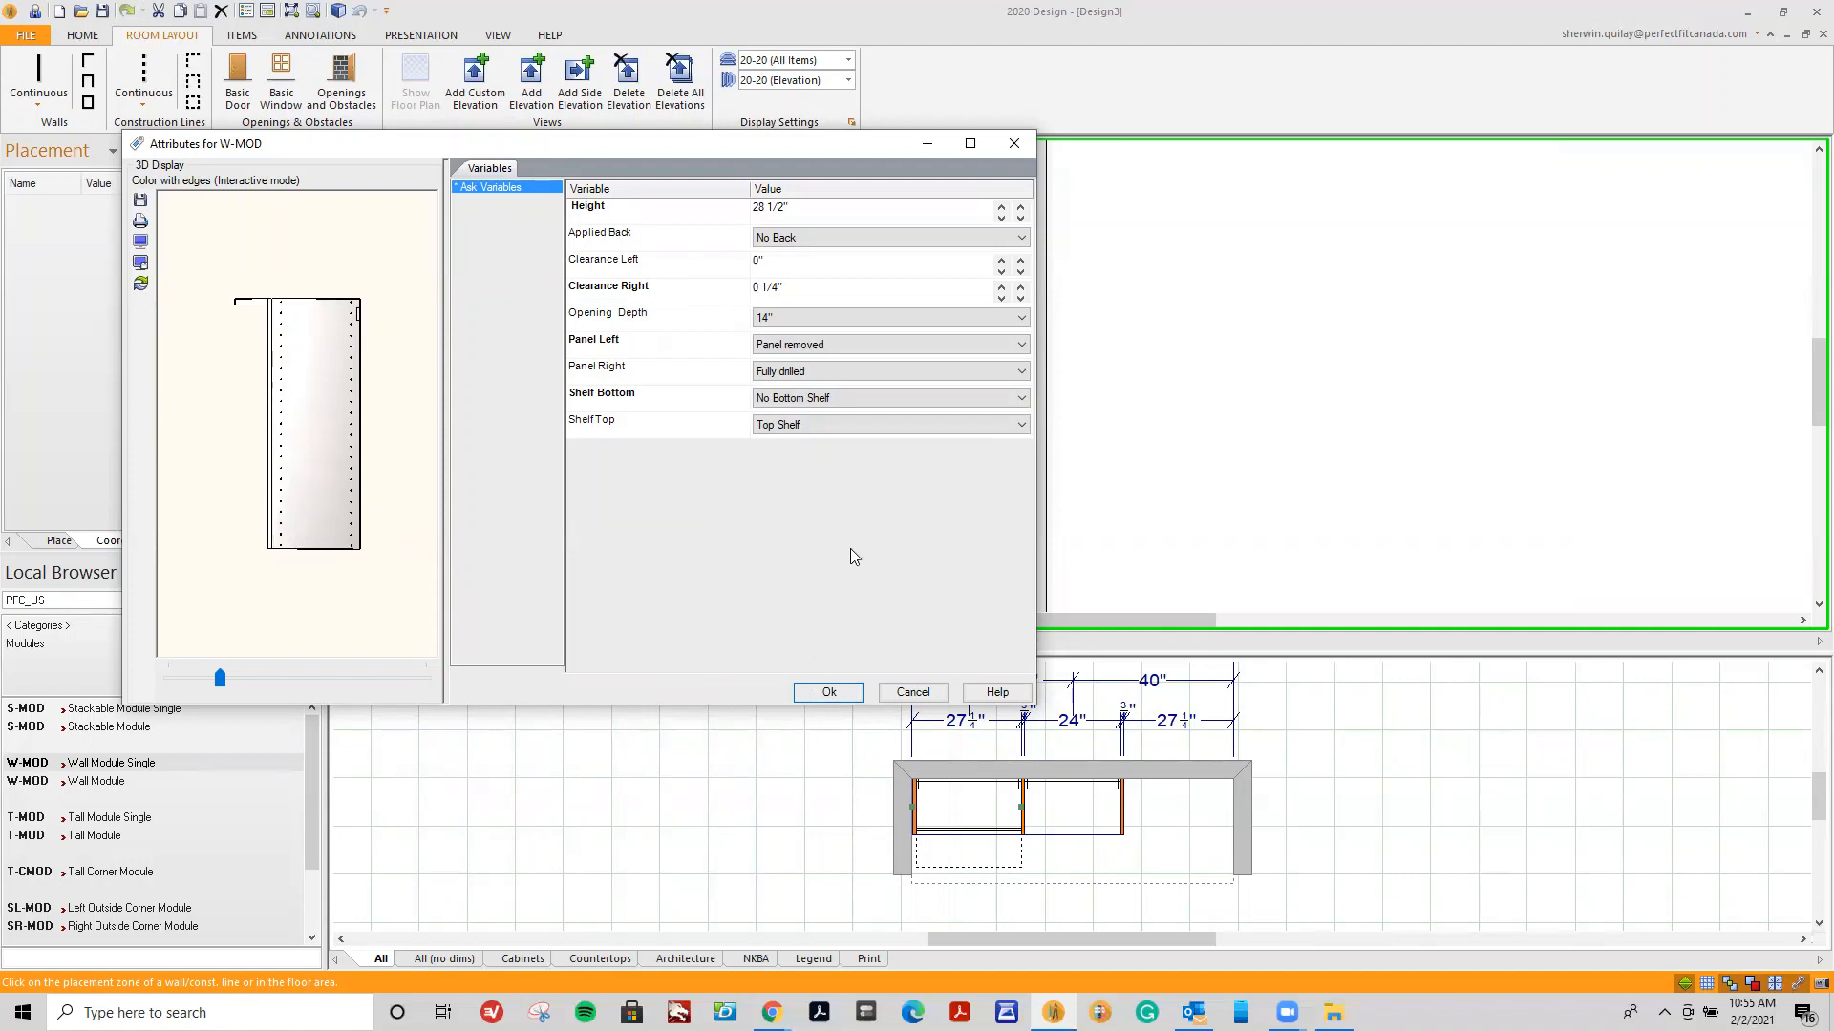
Accept the attributes and stretch the new single module from the center module to the right return wall.
key("Return")
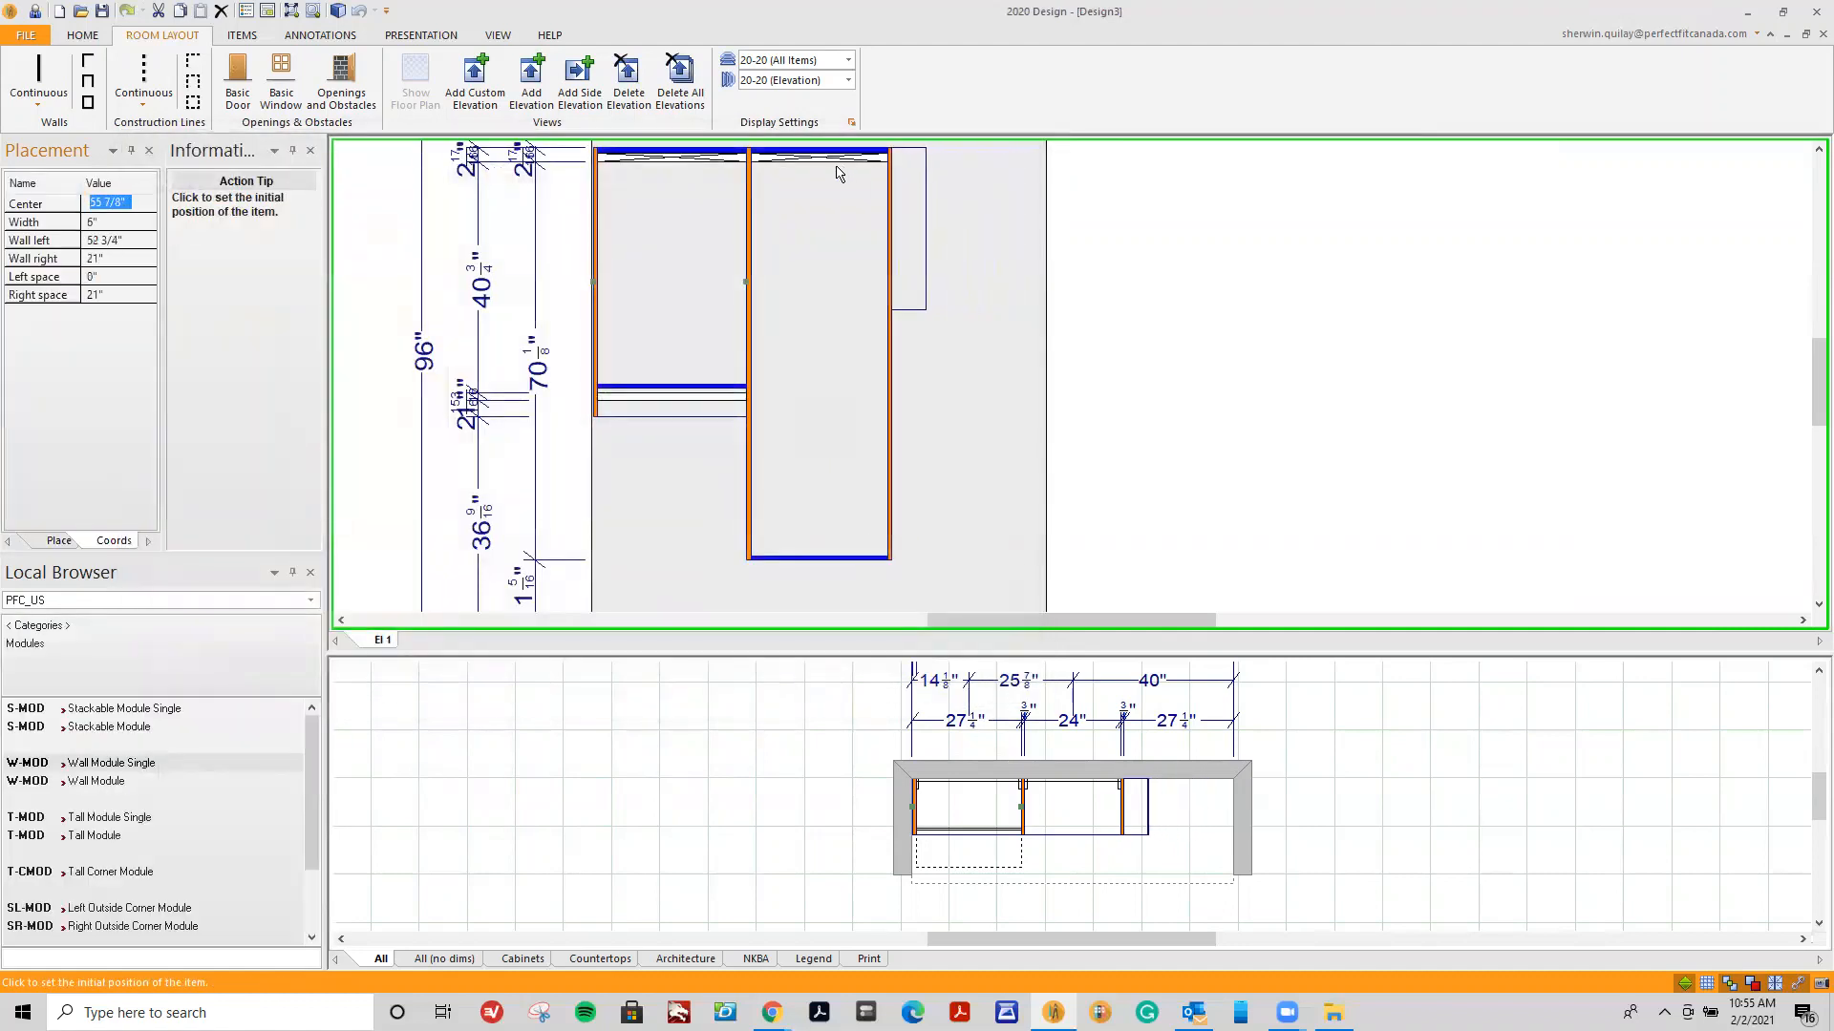
left_click(1180, 315)
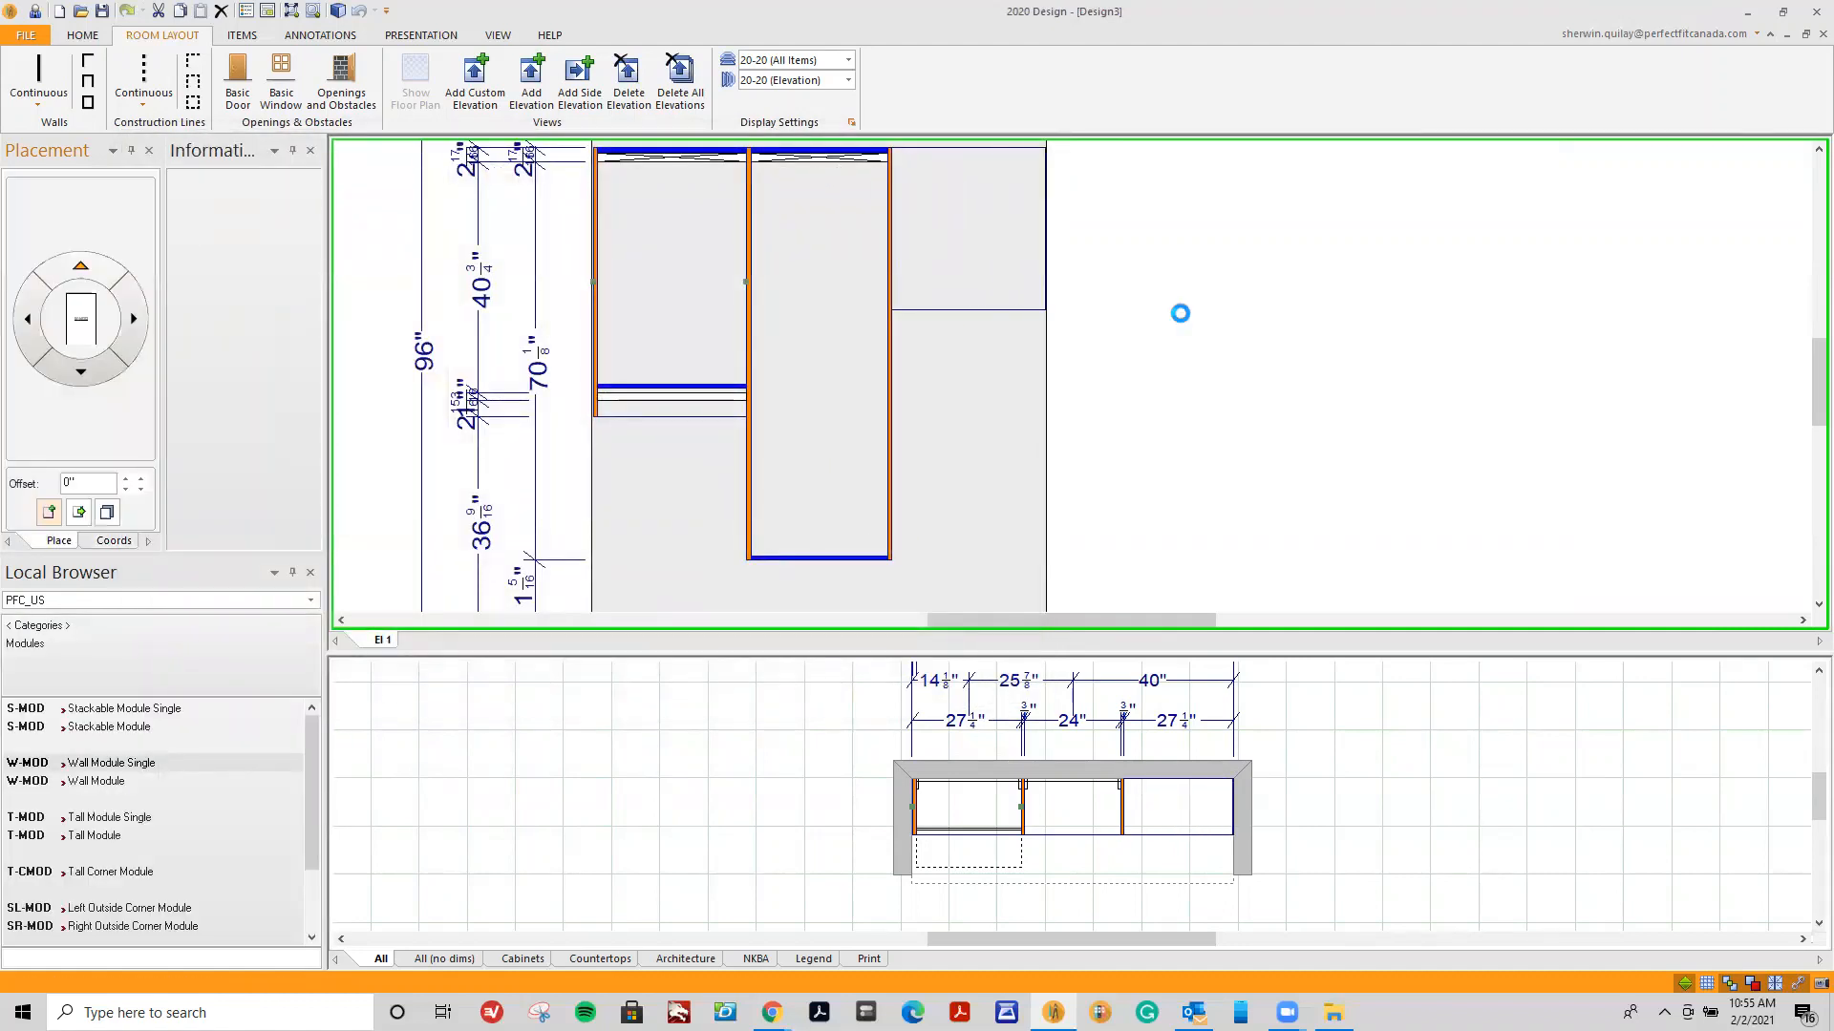
scroll(1045, 191, "up", 2)
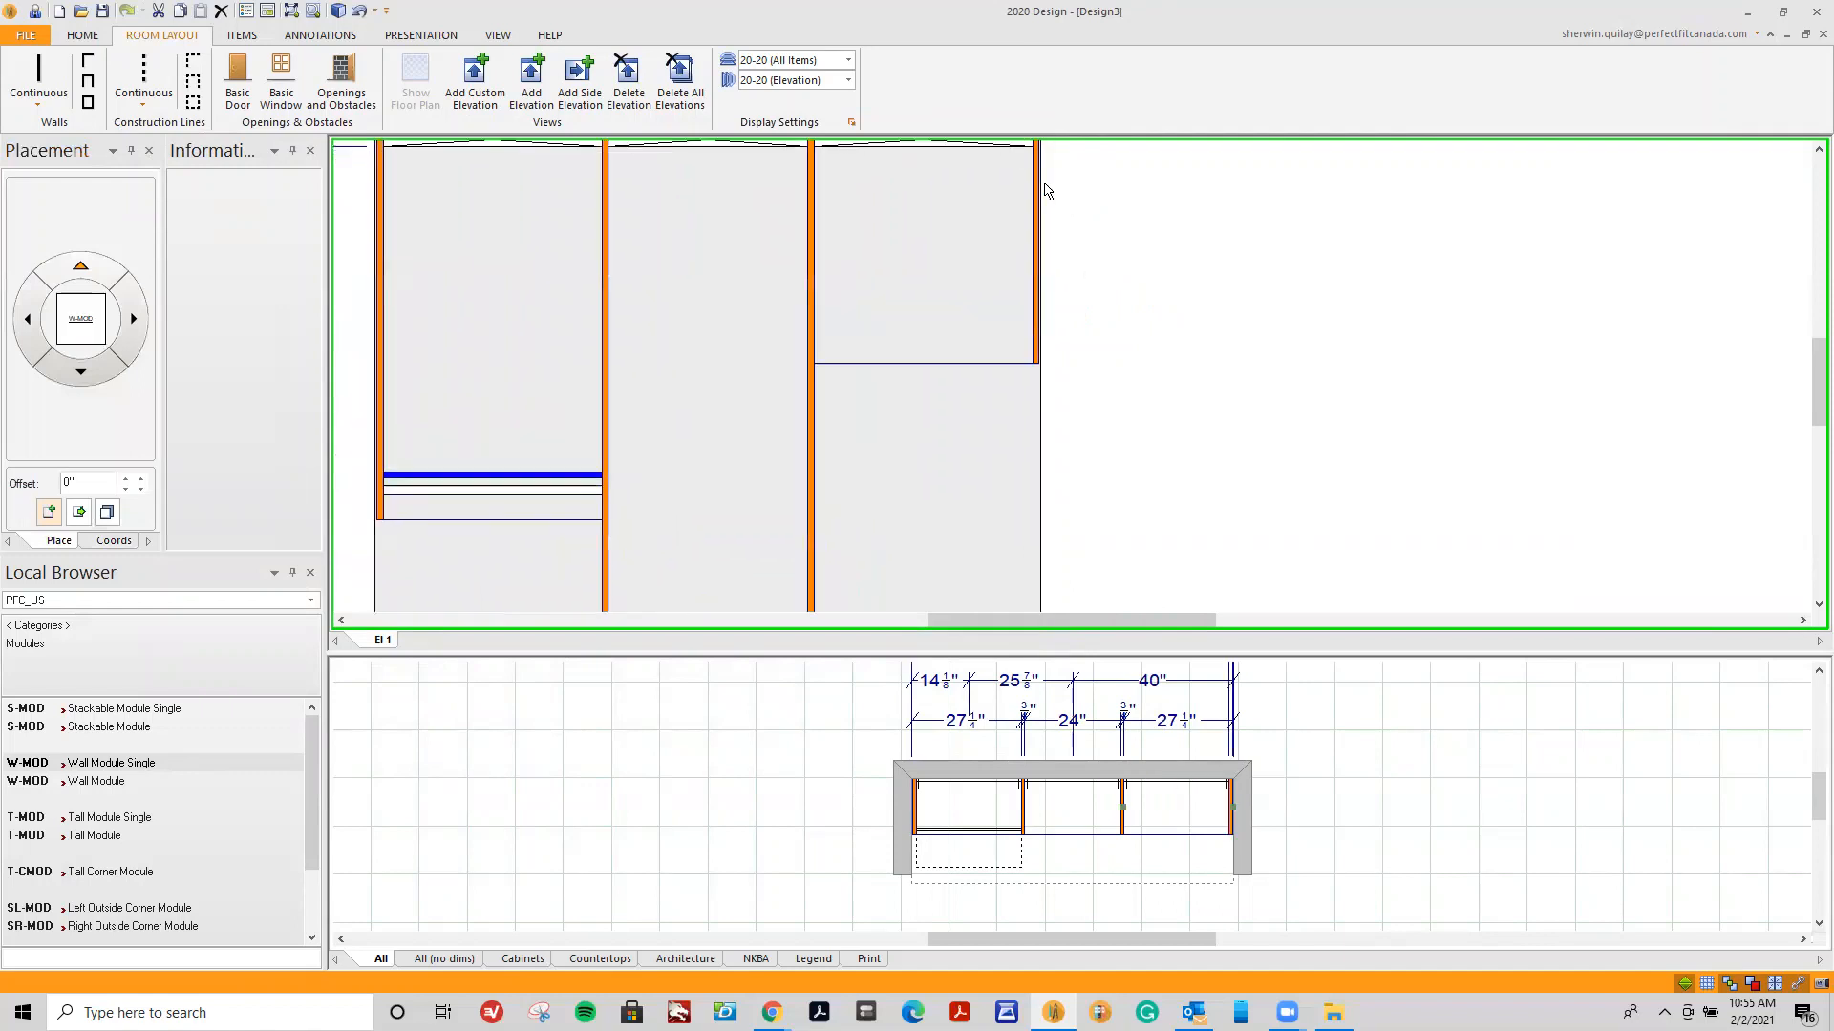
scroll(672, 365, "down", 4)
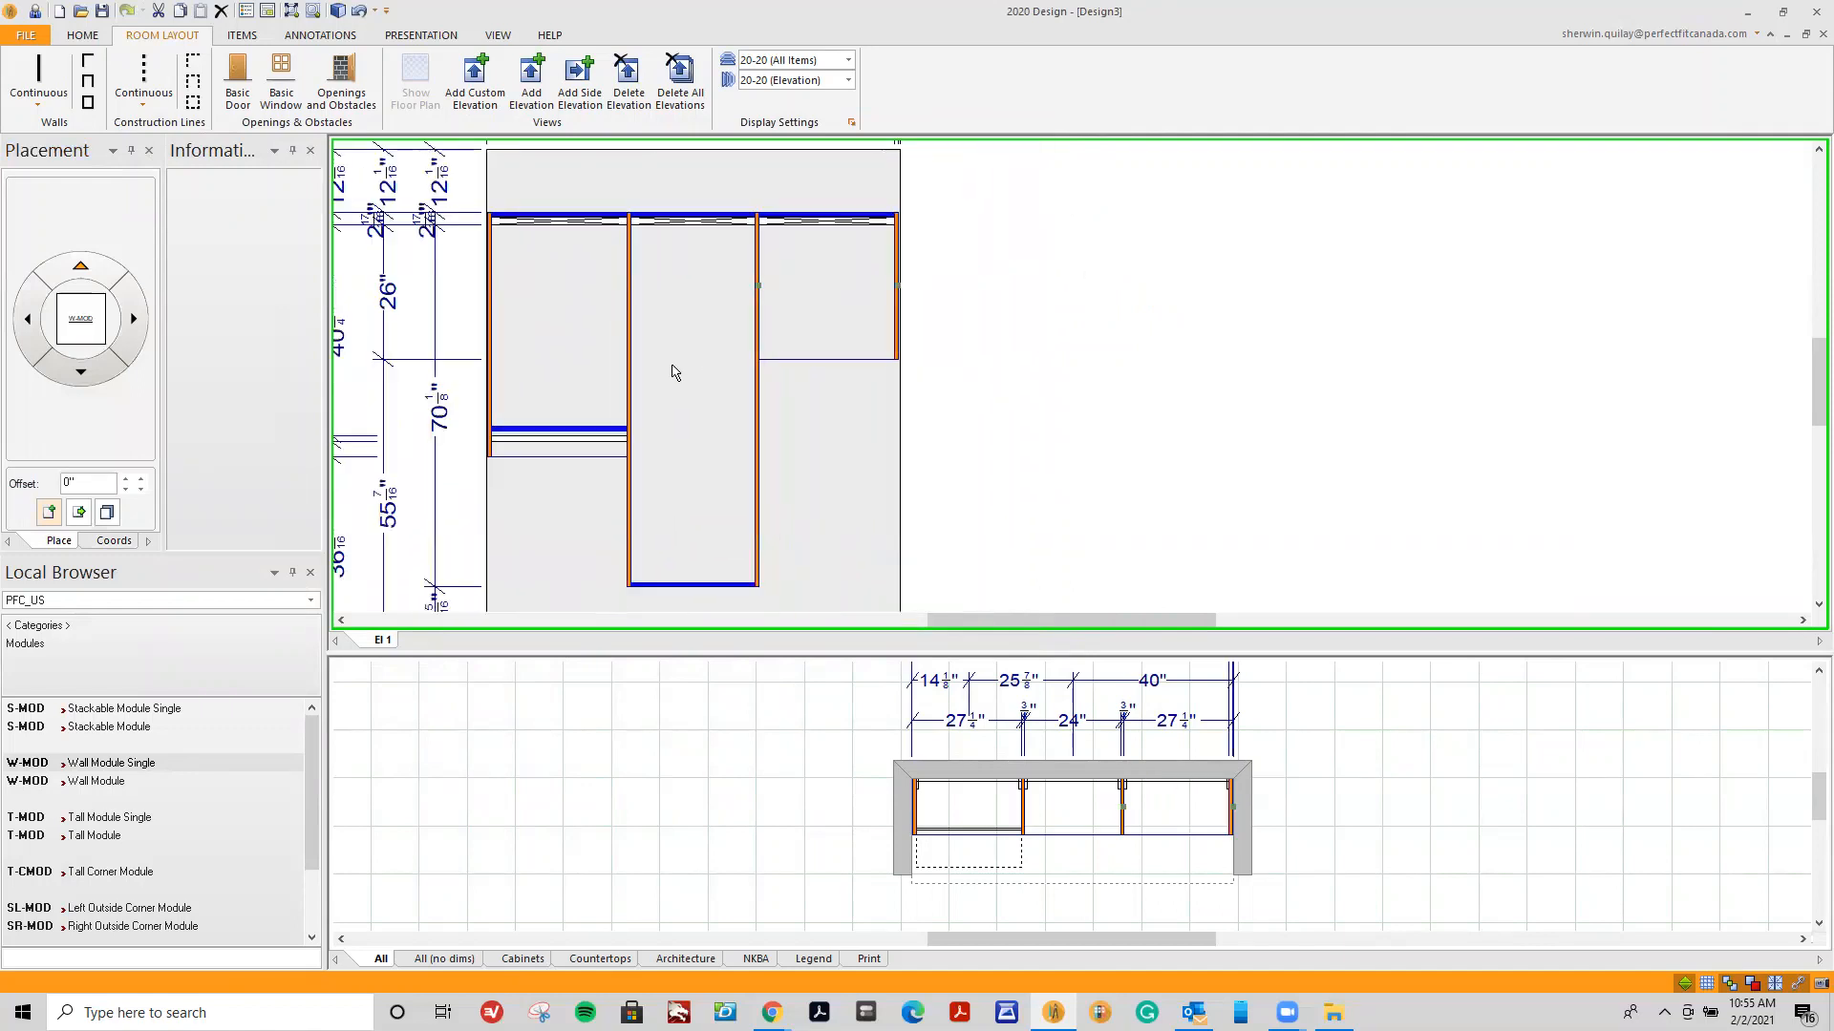
left_click_drag(952, 616, 848, 617)
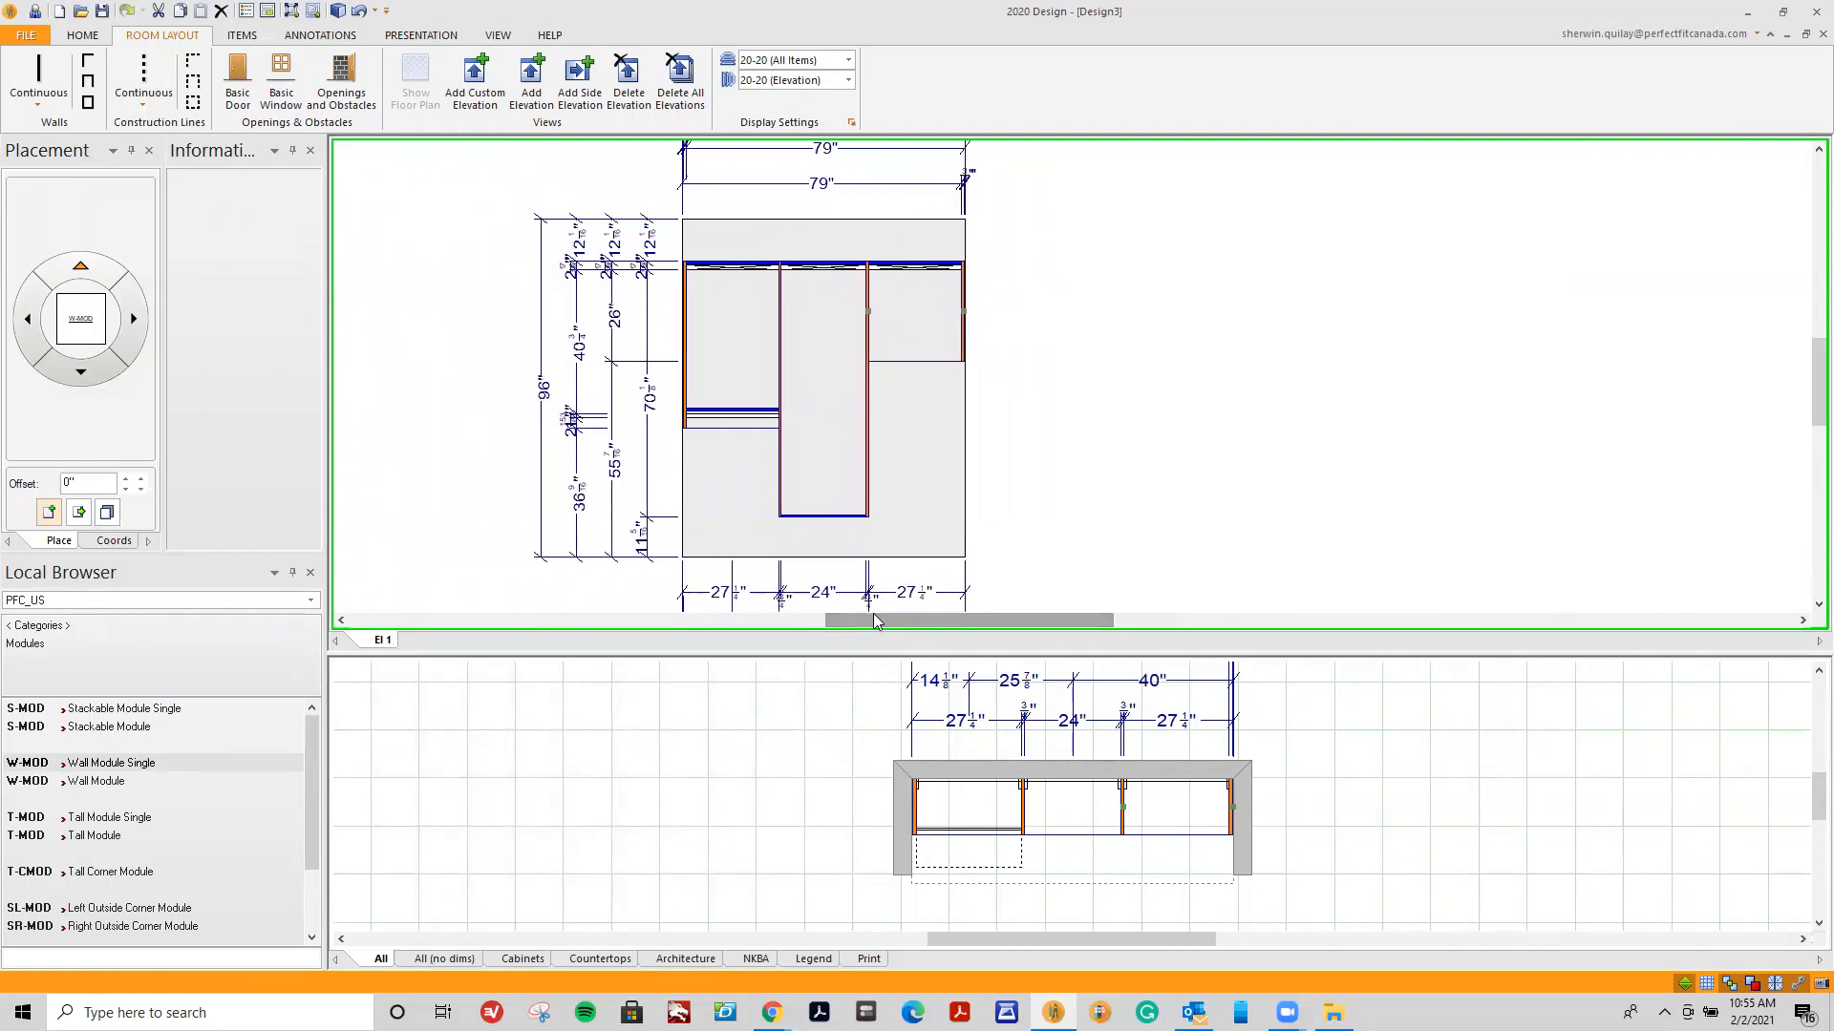
Insert a Shelf Fixed from the Parts shelves category near mid-height in the center wall module.
left_click(36, 626)
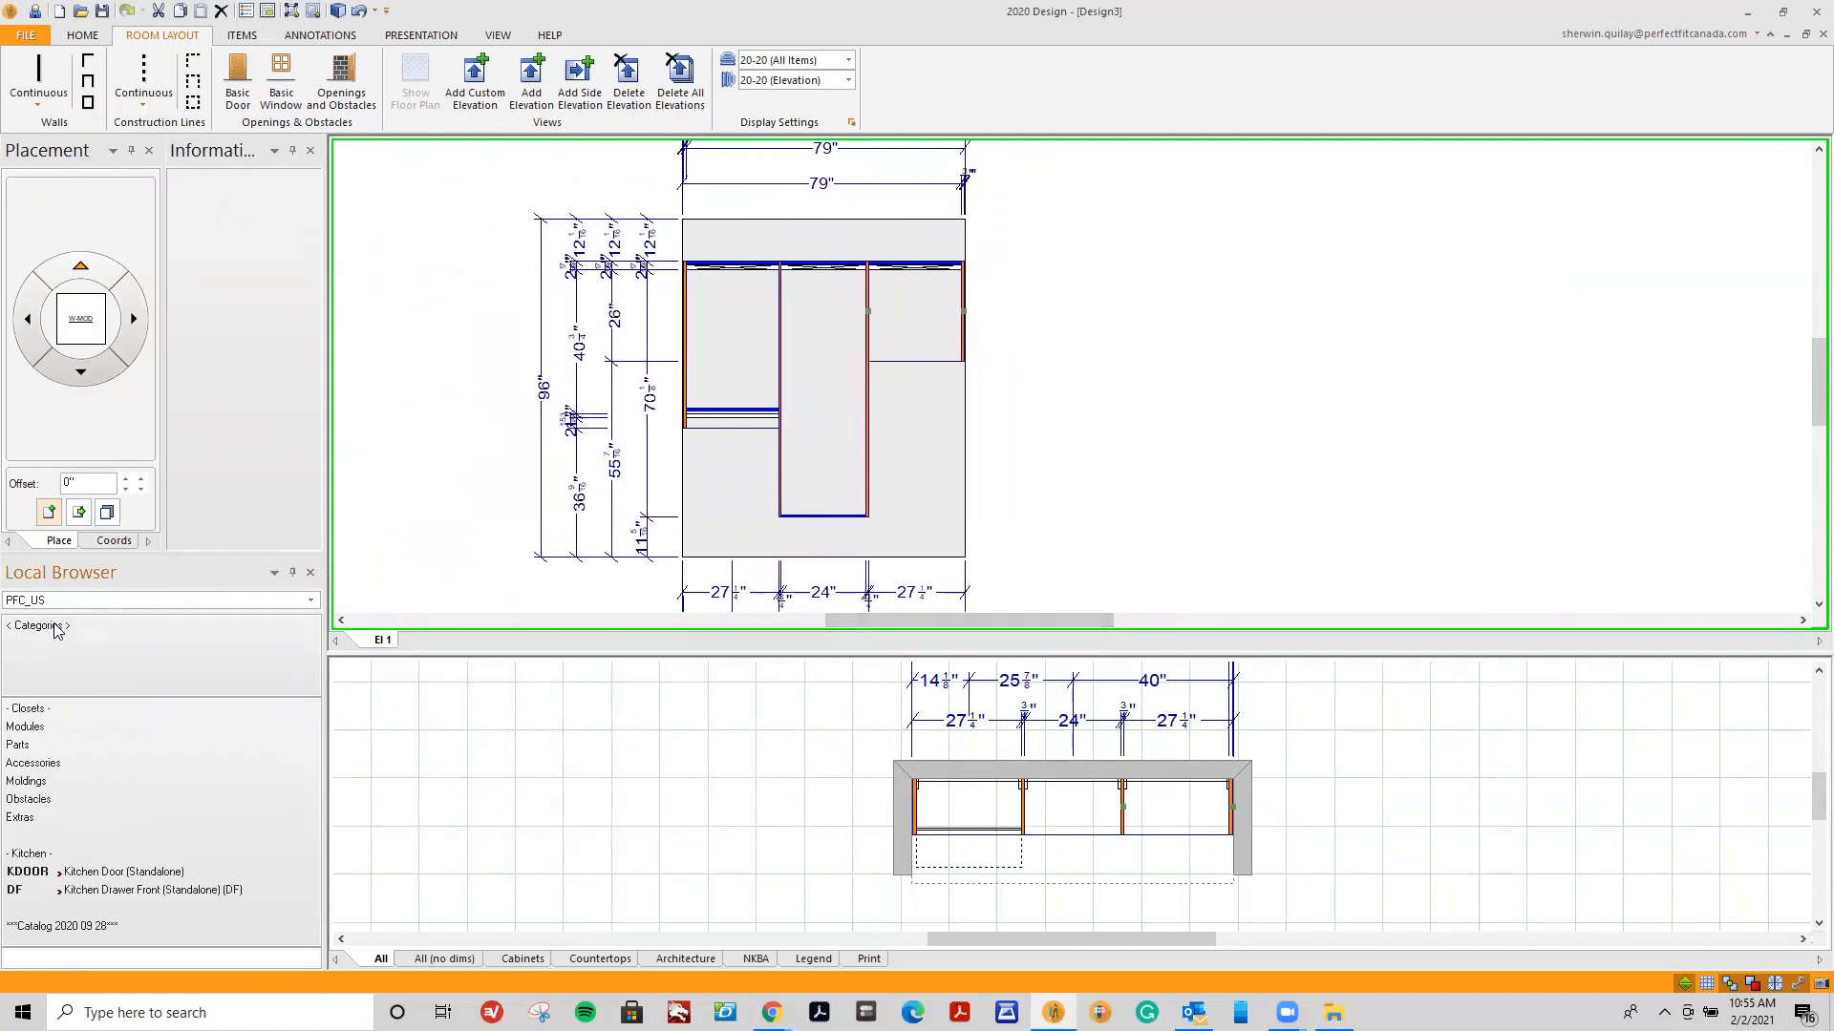
left_click(17, 745)
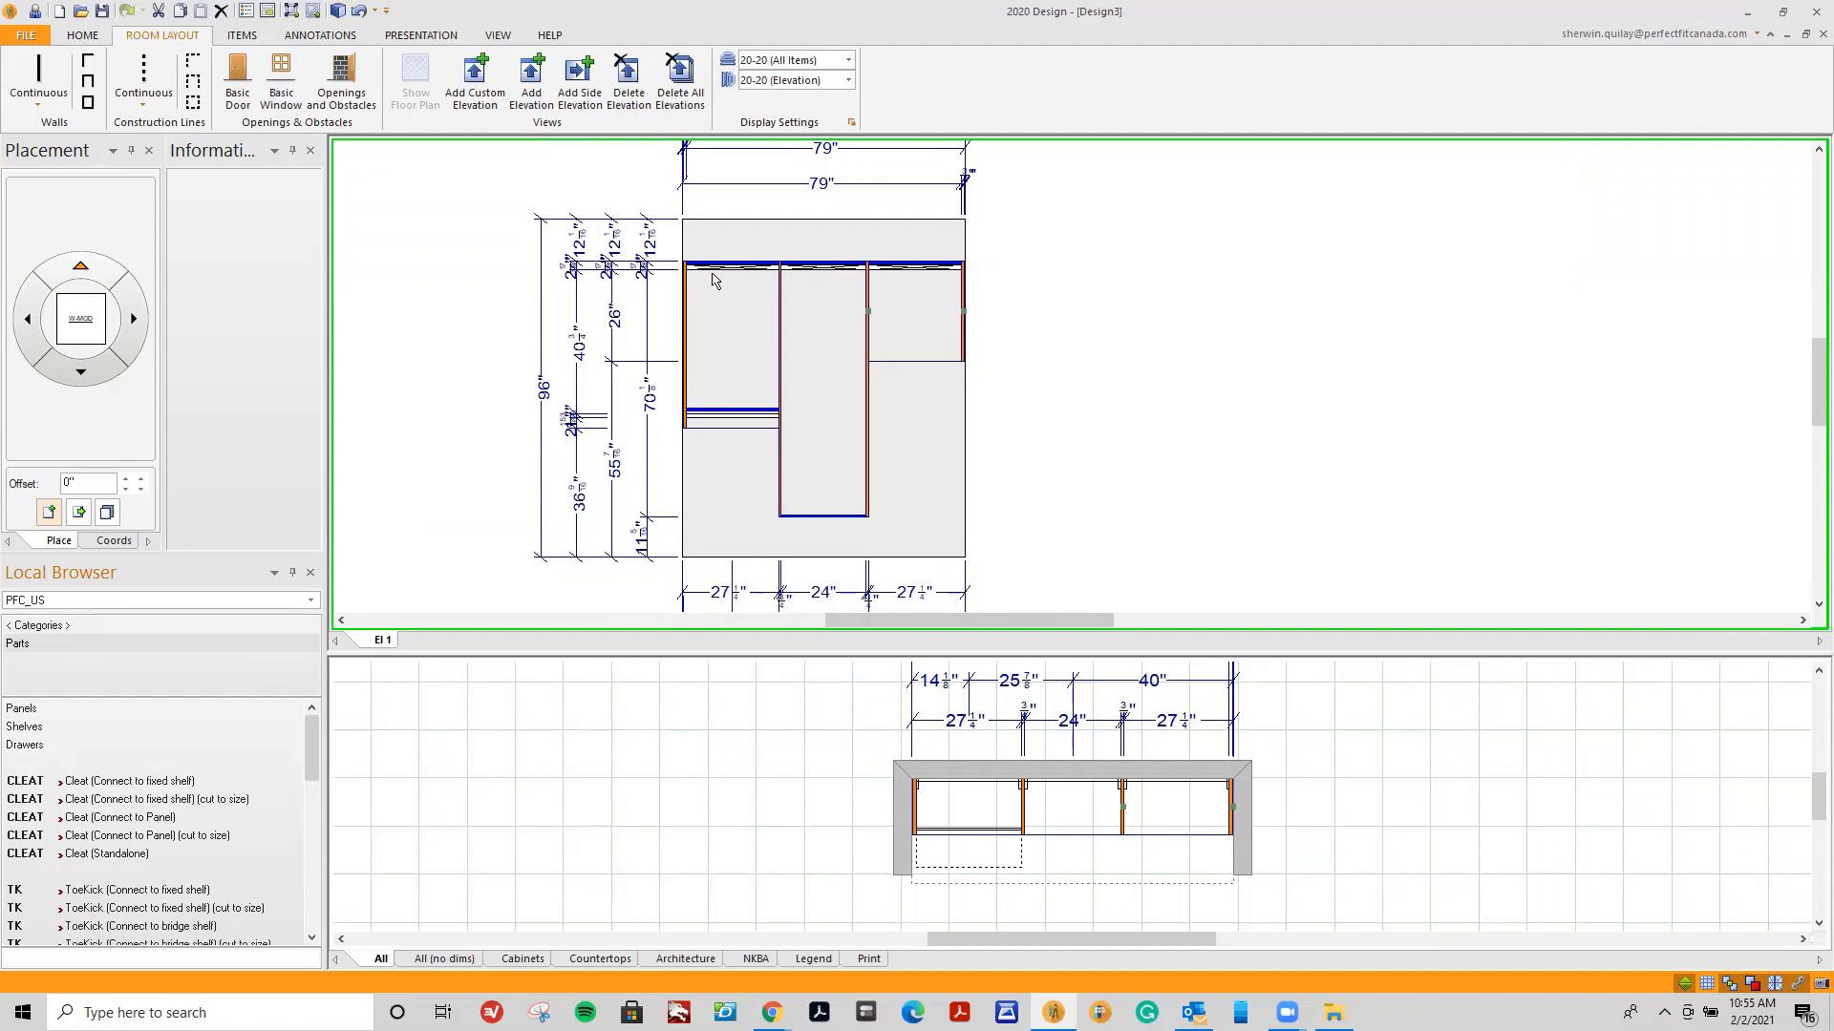
left_click(726, 414)
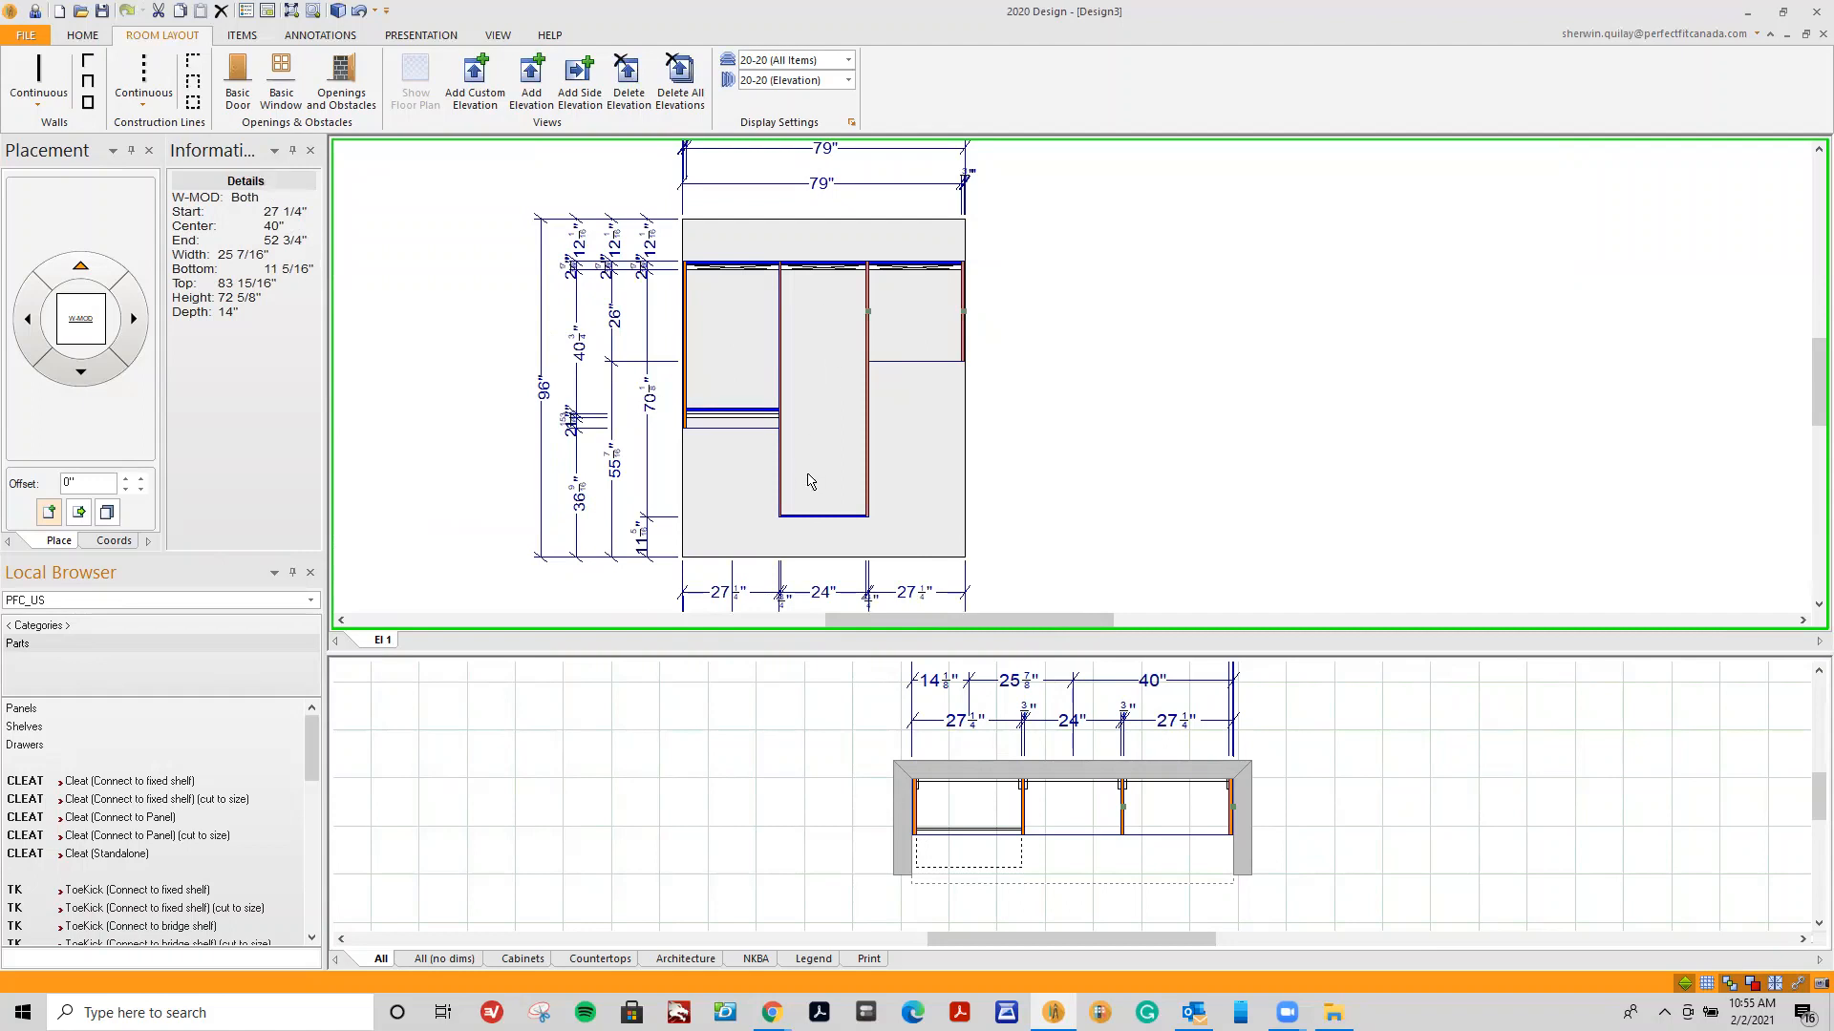
left_click(28, 727)
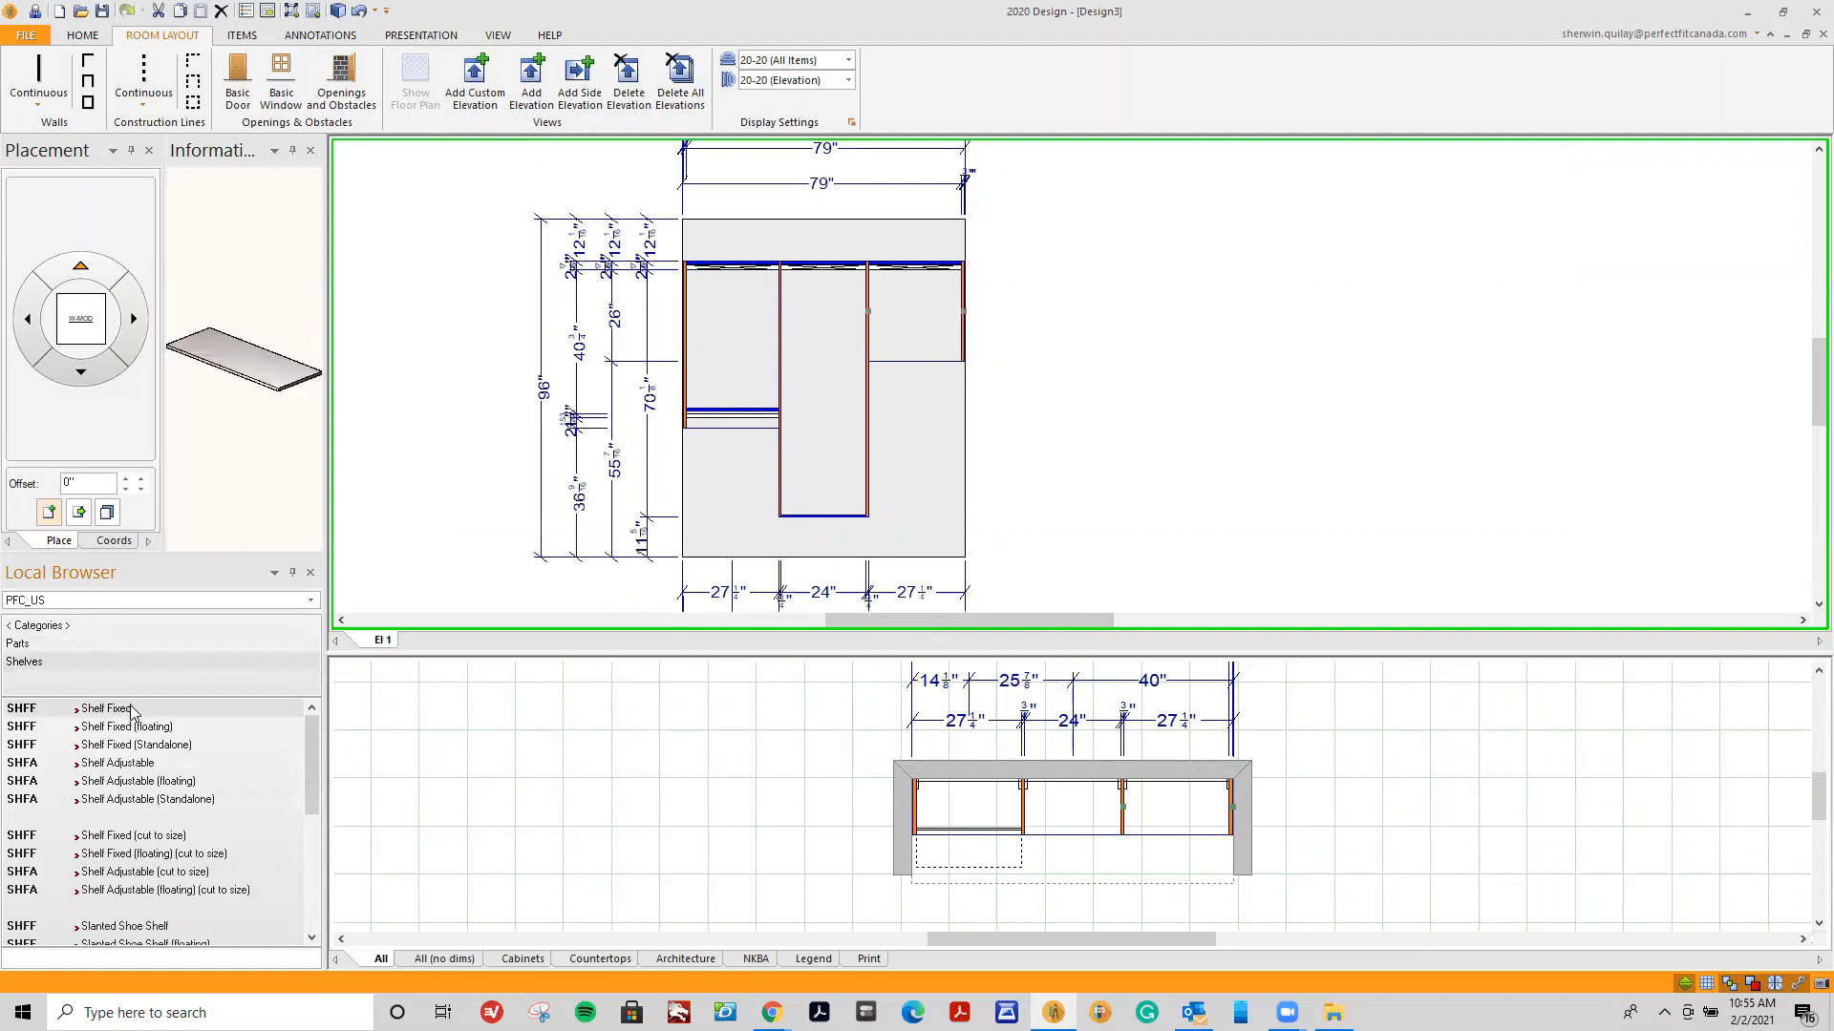
left_click(130, 712)
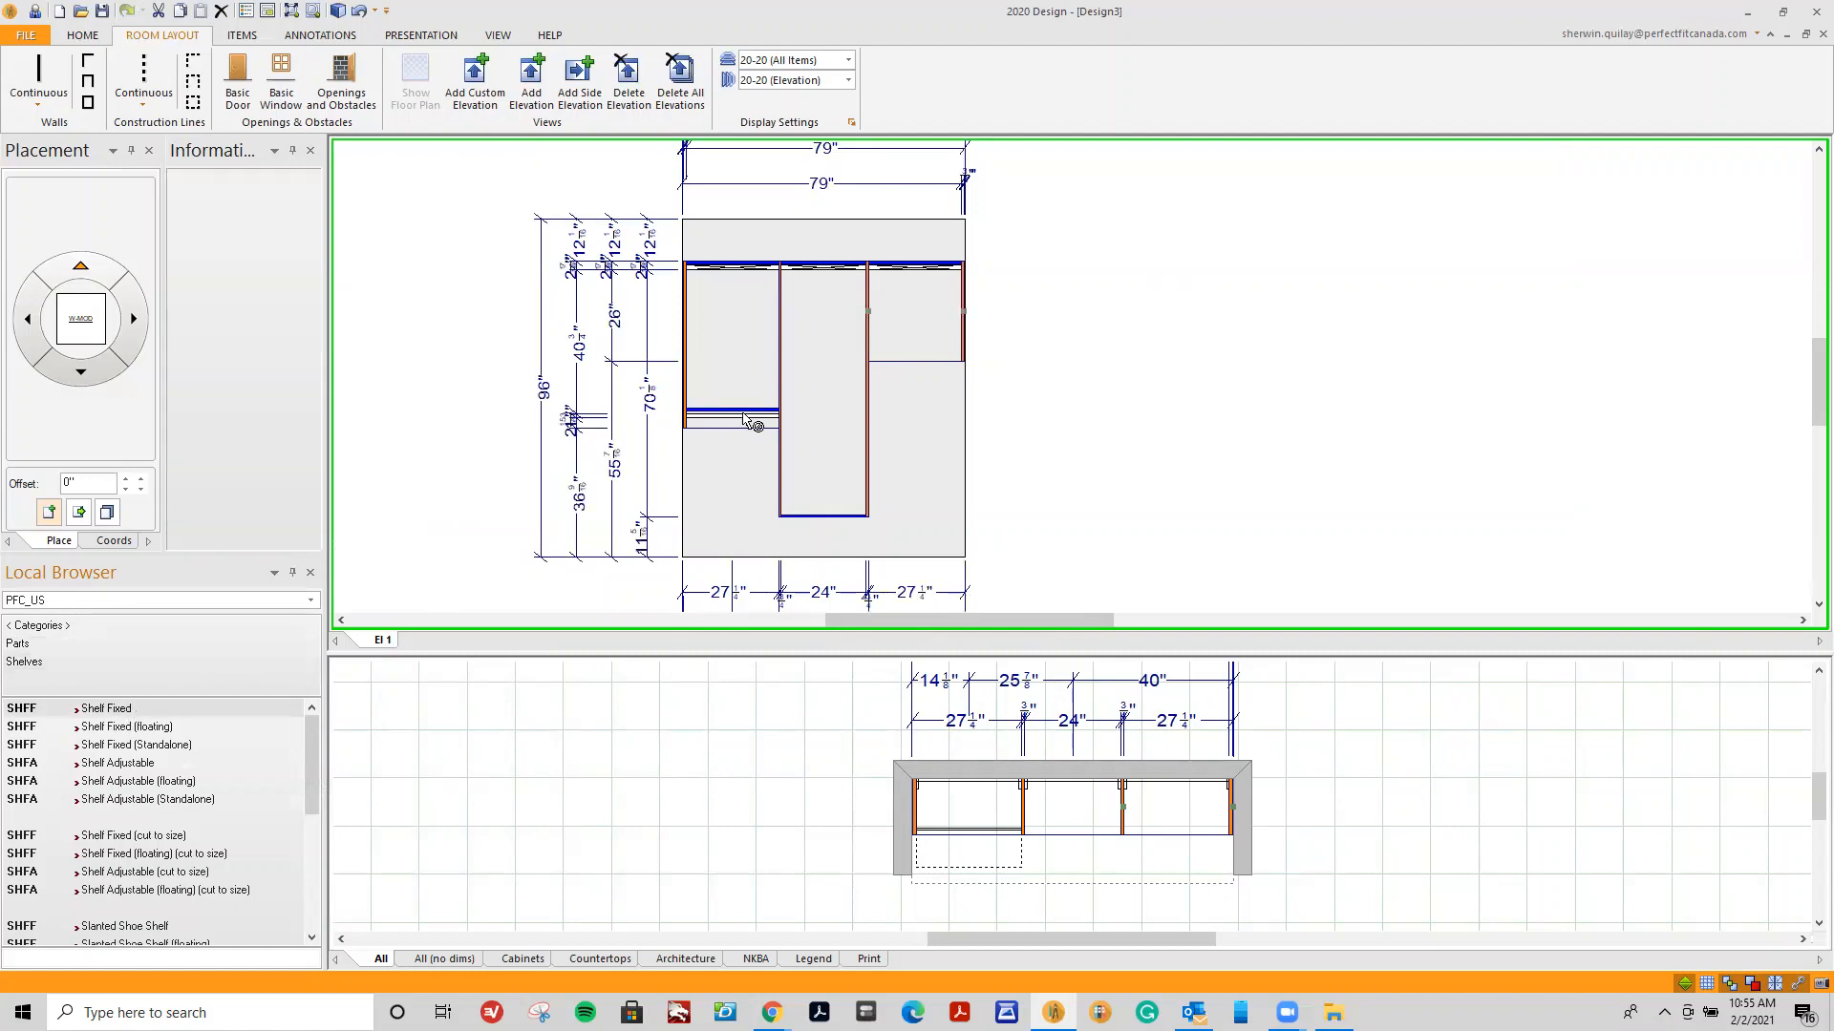
left_click(810, 399)
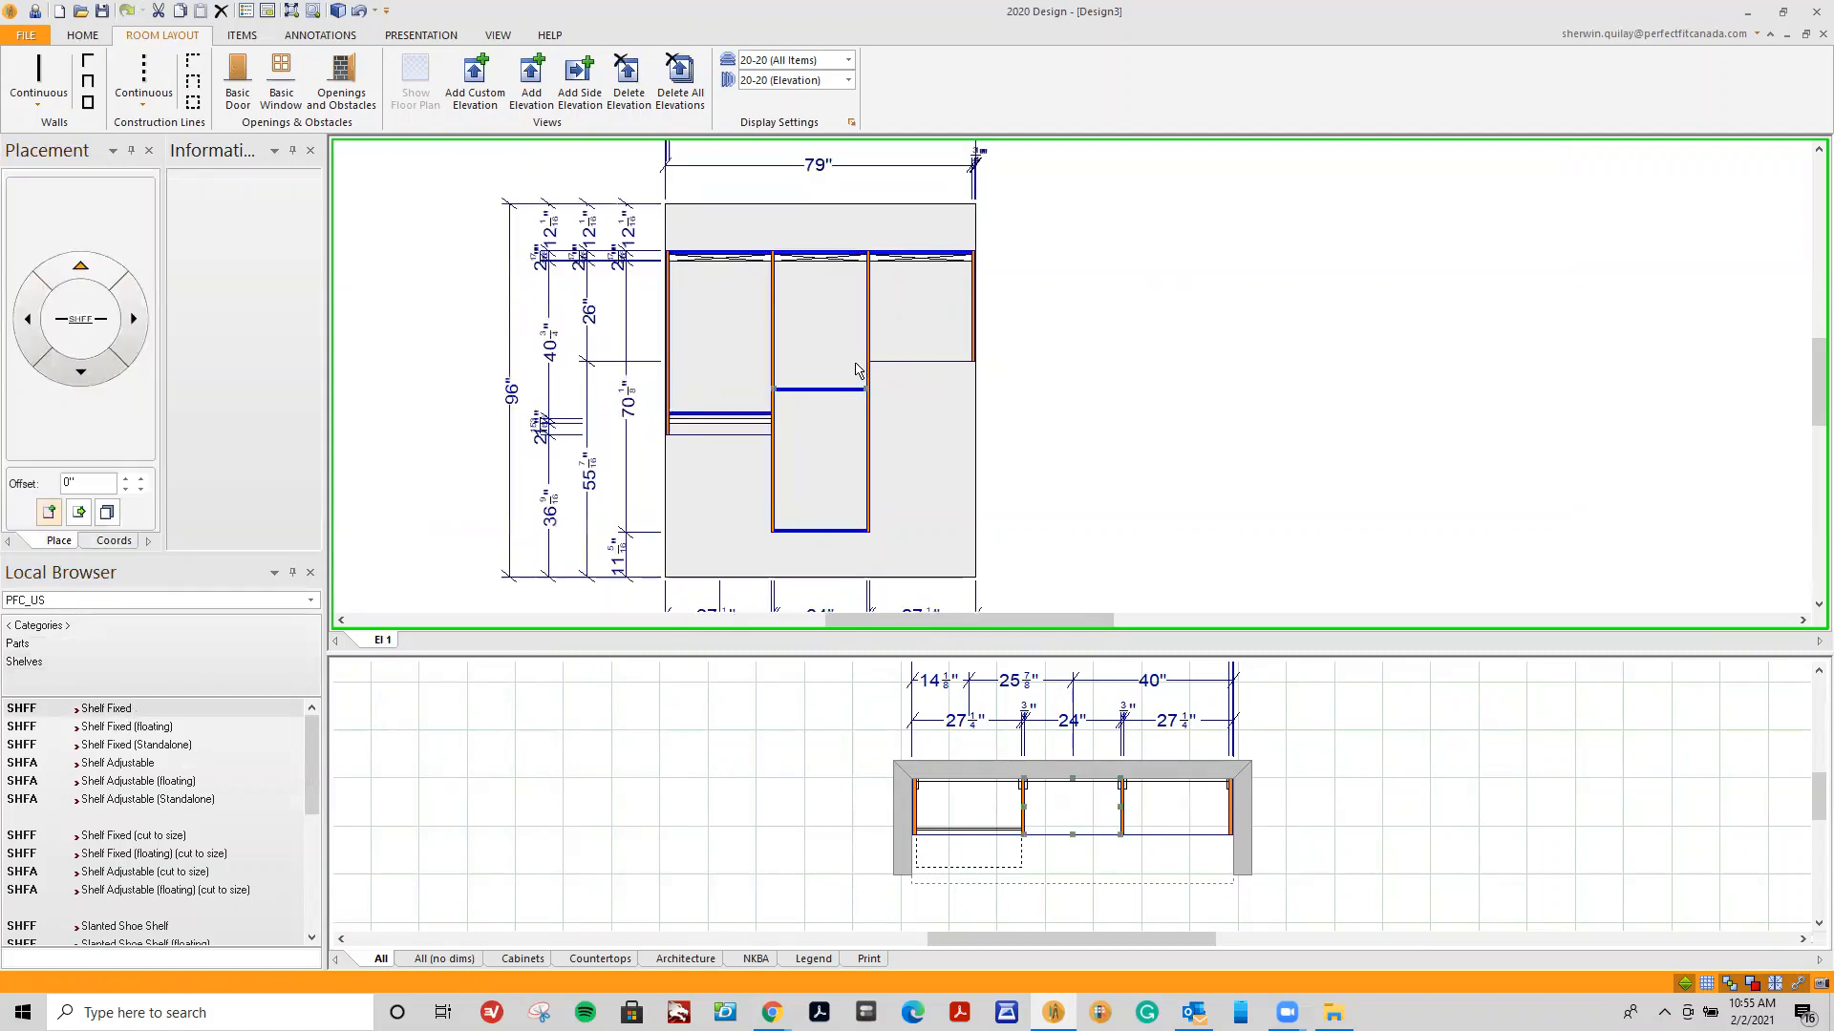
scroll(856, 371, "up", 1)
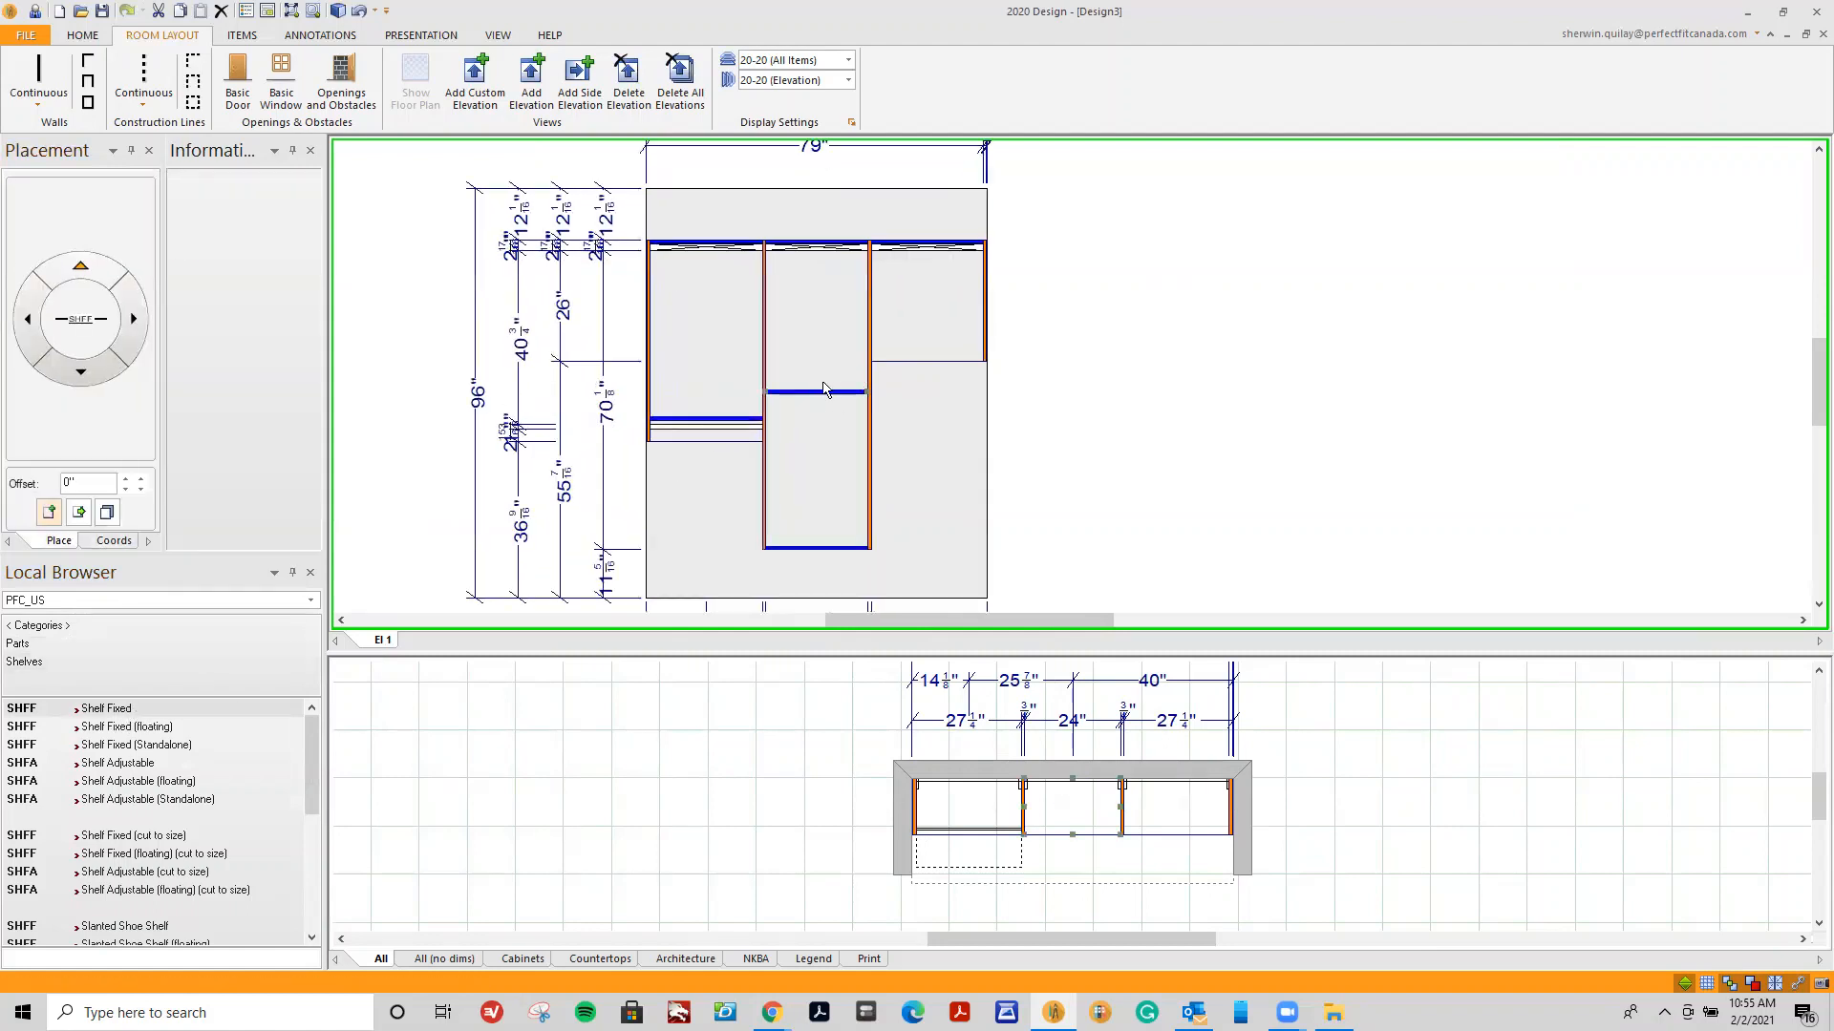
Add line-to-line dimensions for the openings above and below the center module's fixed shelf.
left_click(320, 35)
left_click(96, 81)
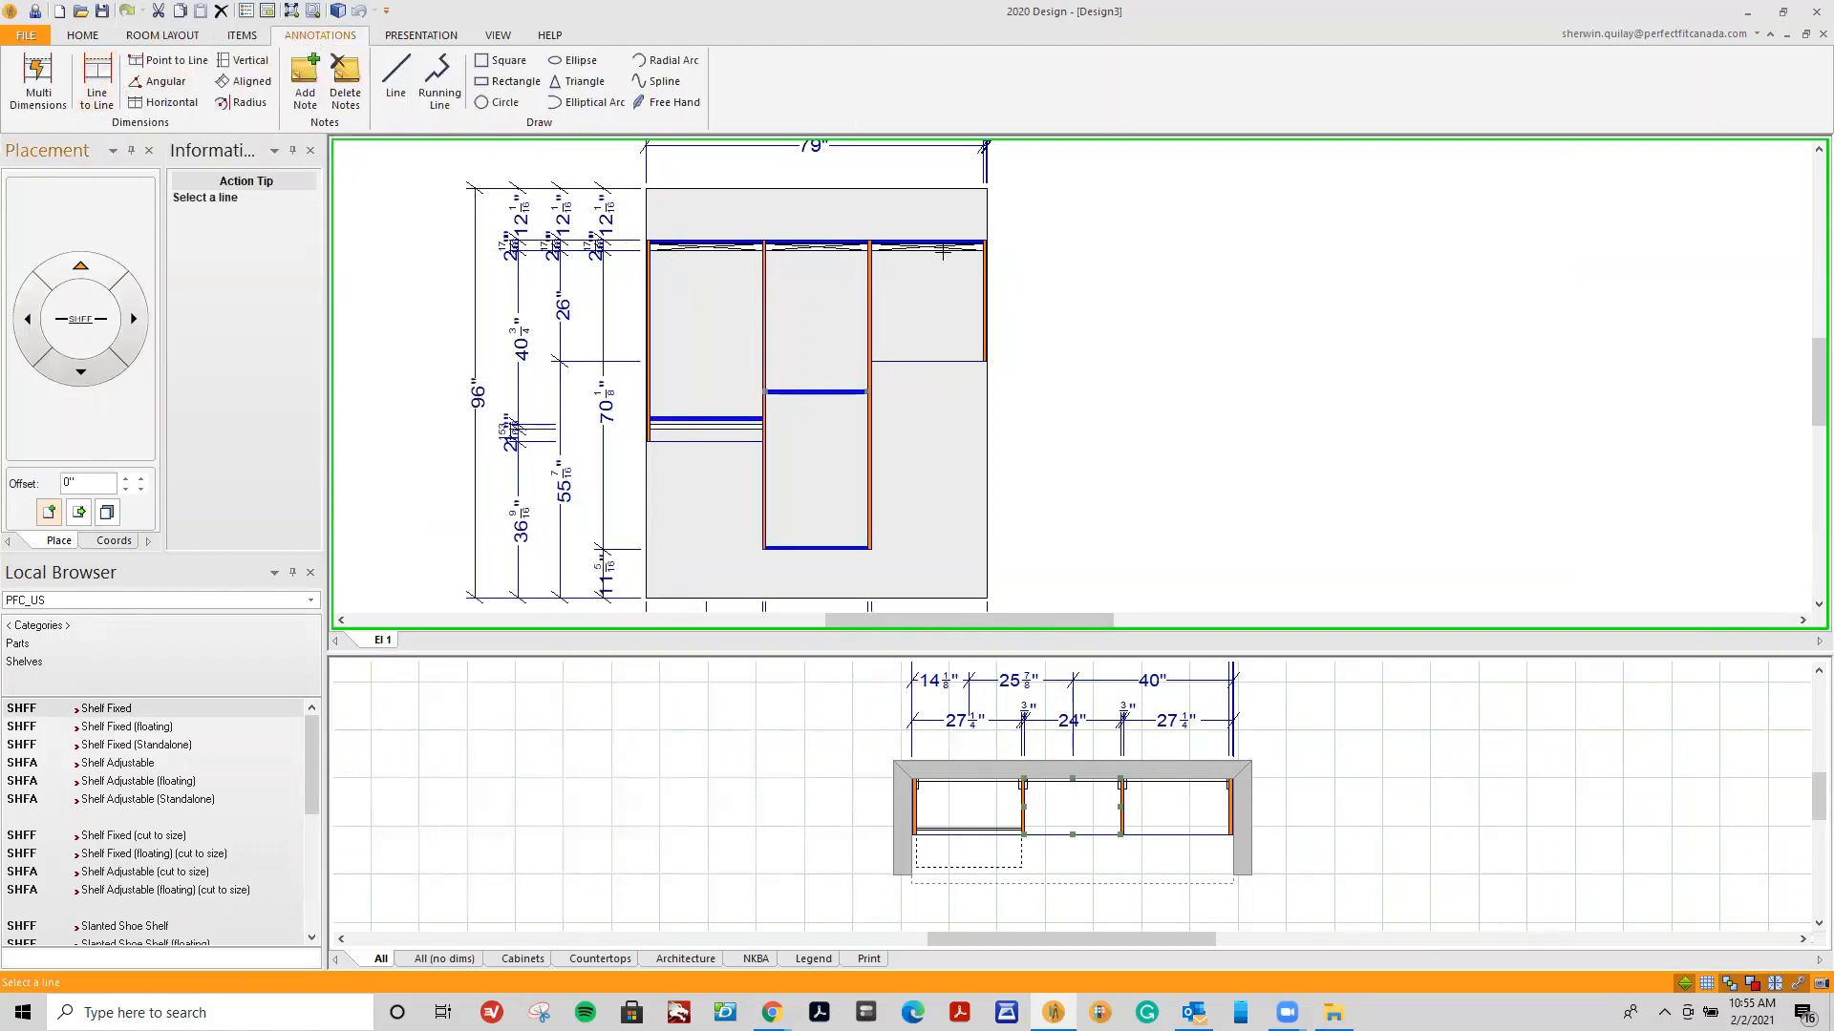
scroll(798, 252, "up", 4)
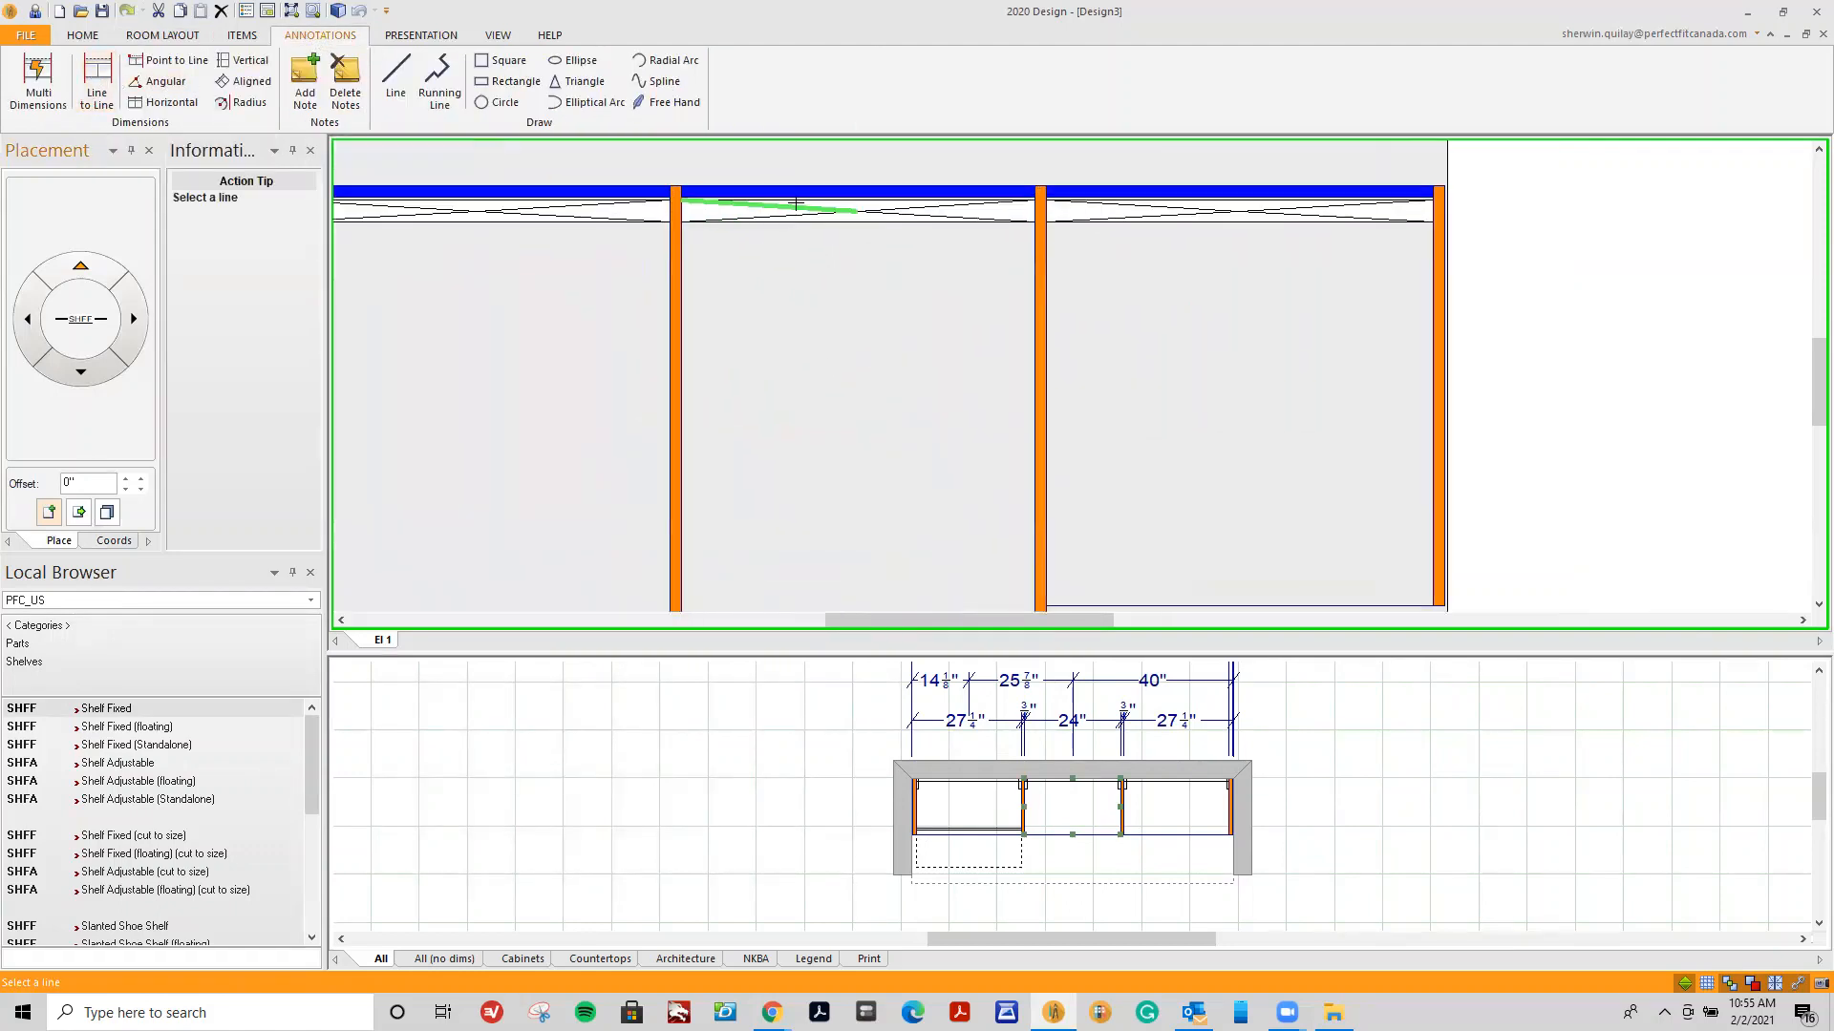
scroll(827, 286, "down", 3)
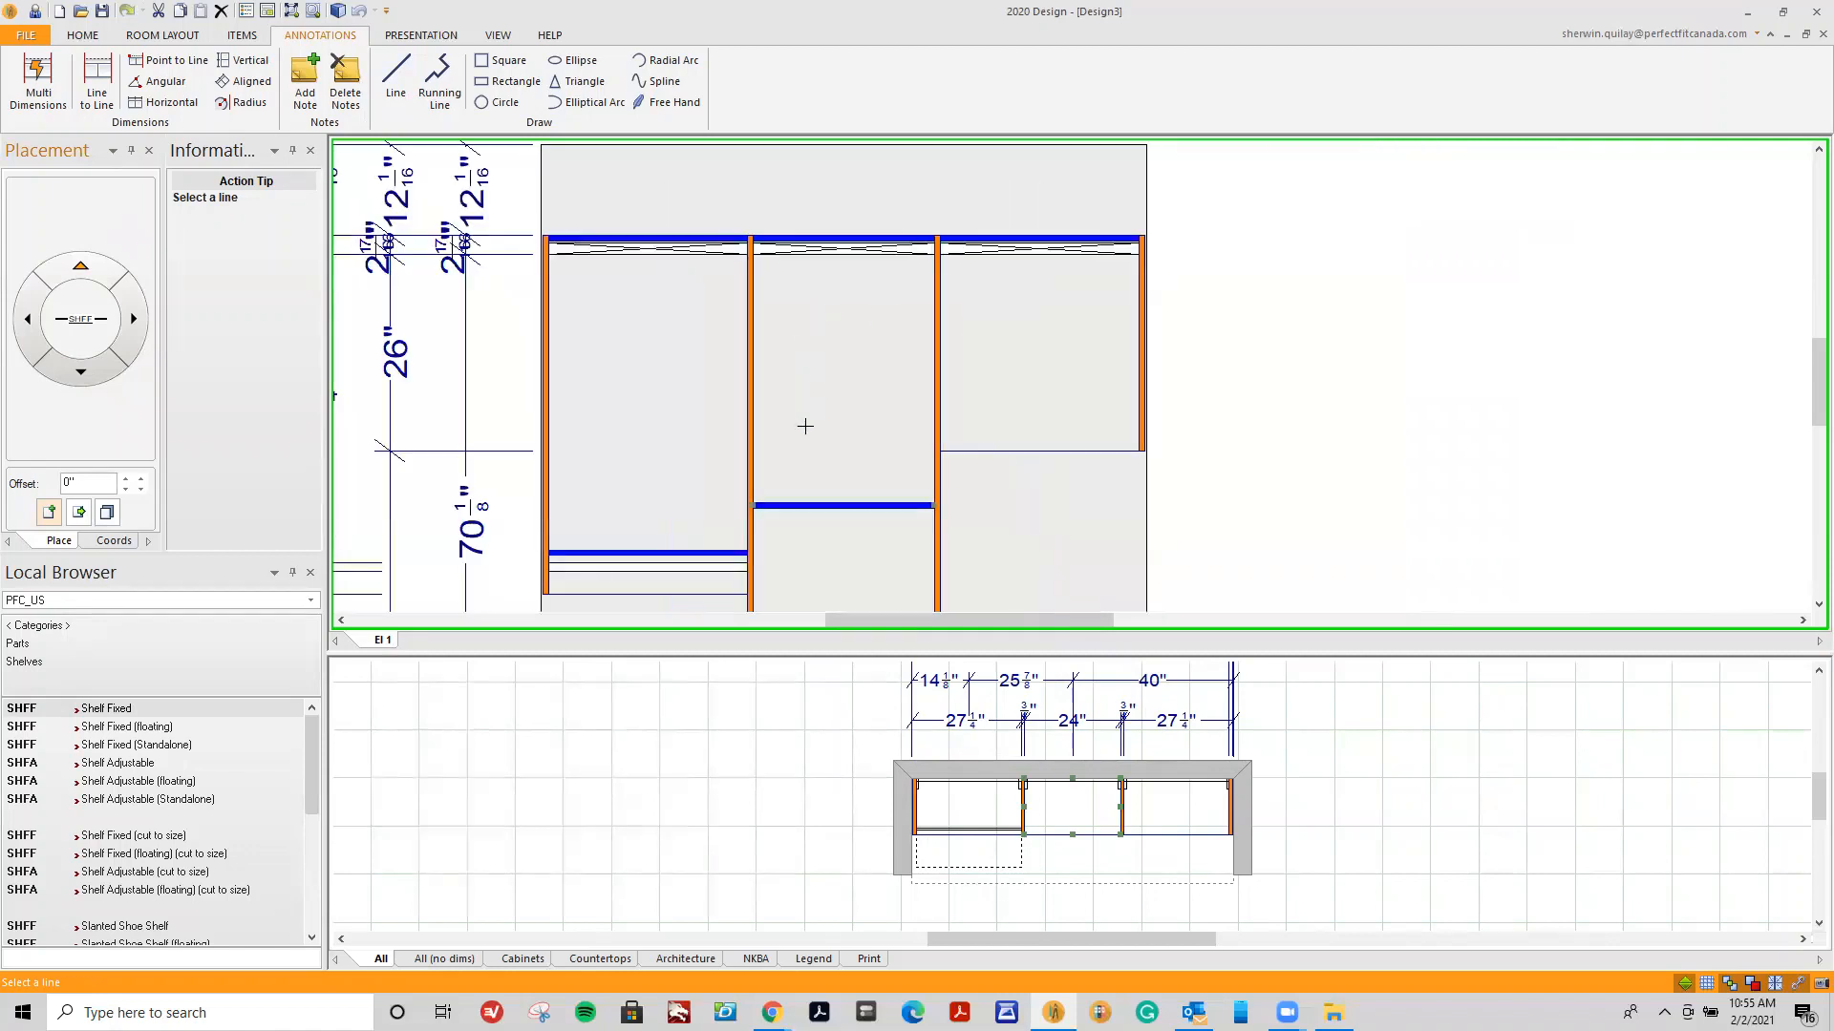
left_click(831, 504)
scroll(1805, 585, "down", 3)
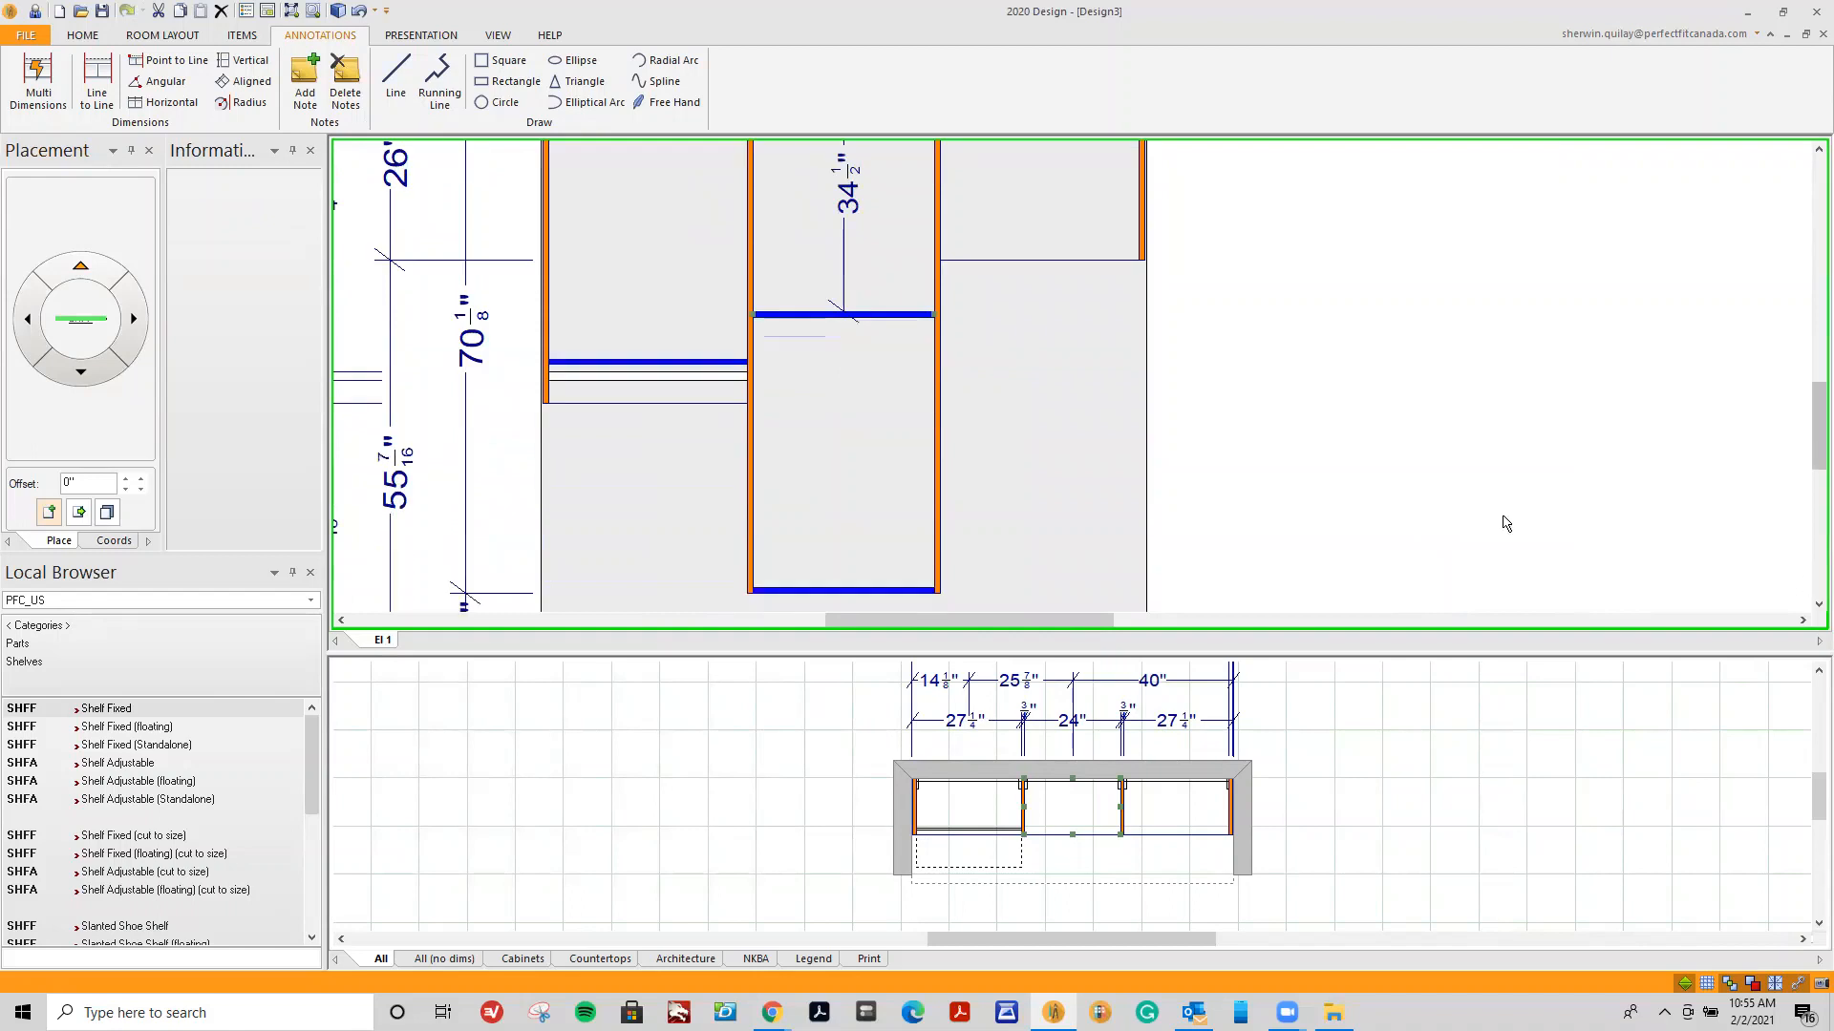
left_click(89, 68)
left_click(823, 316)
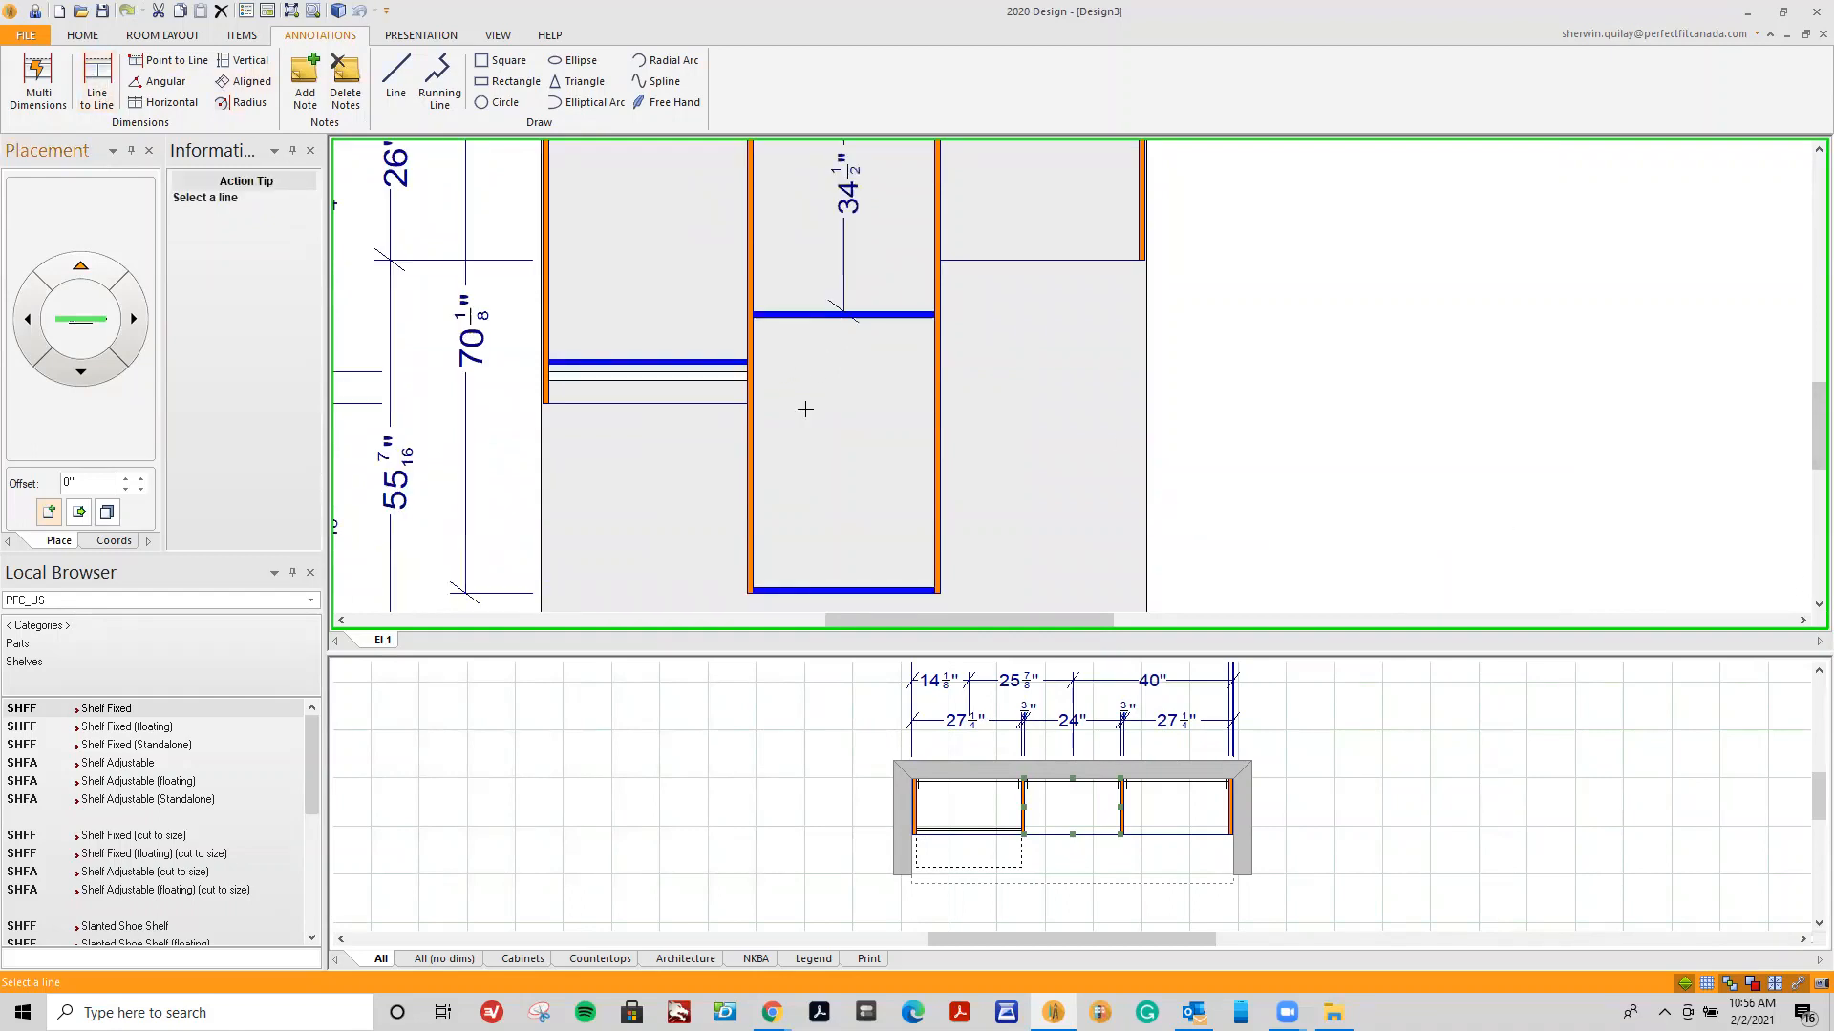
left_click(820, 589)
scroll(994, 487, "down", 2)
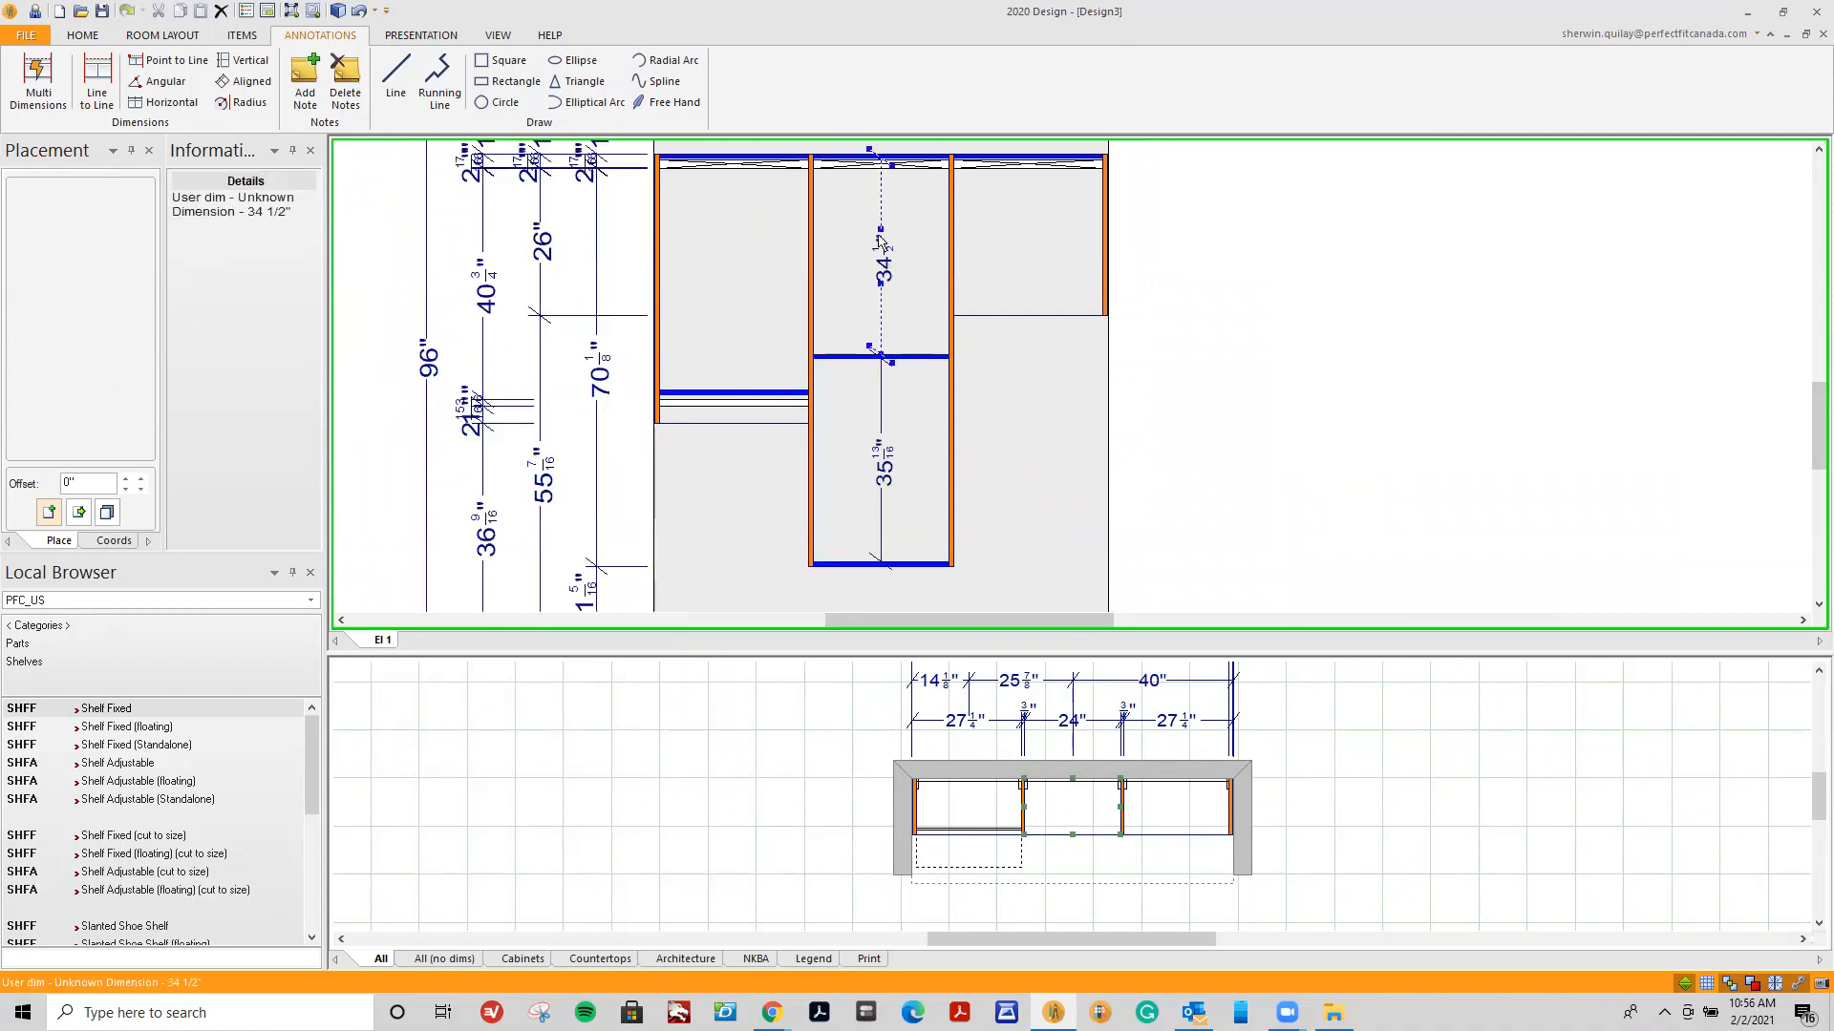
Delete the two line-to-line dimensions from the center module.
right_click(880, 233)
left_click(912, 330)
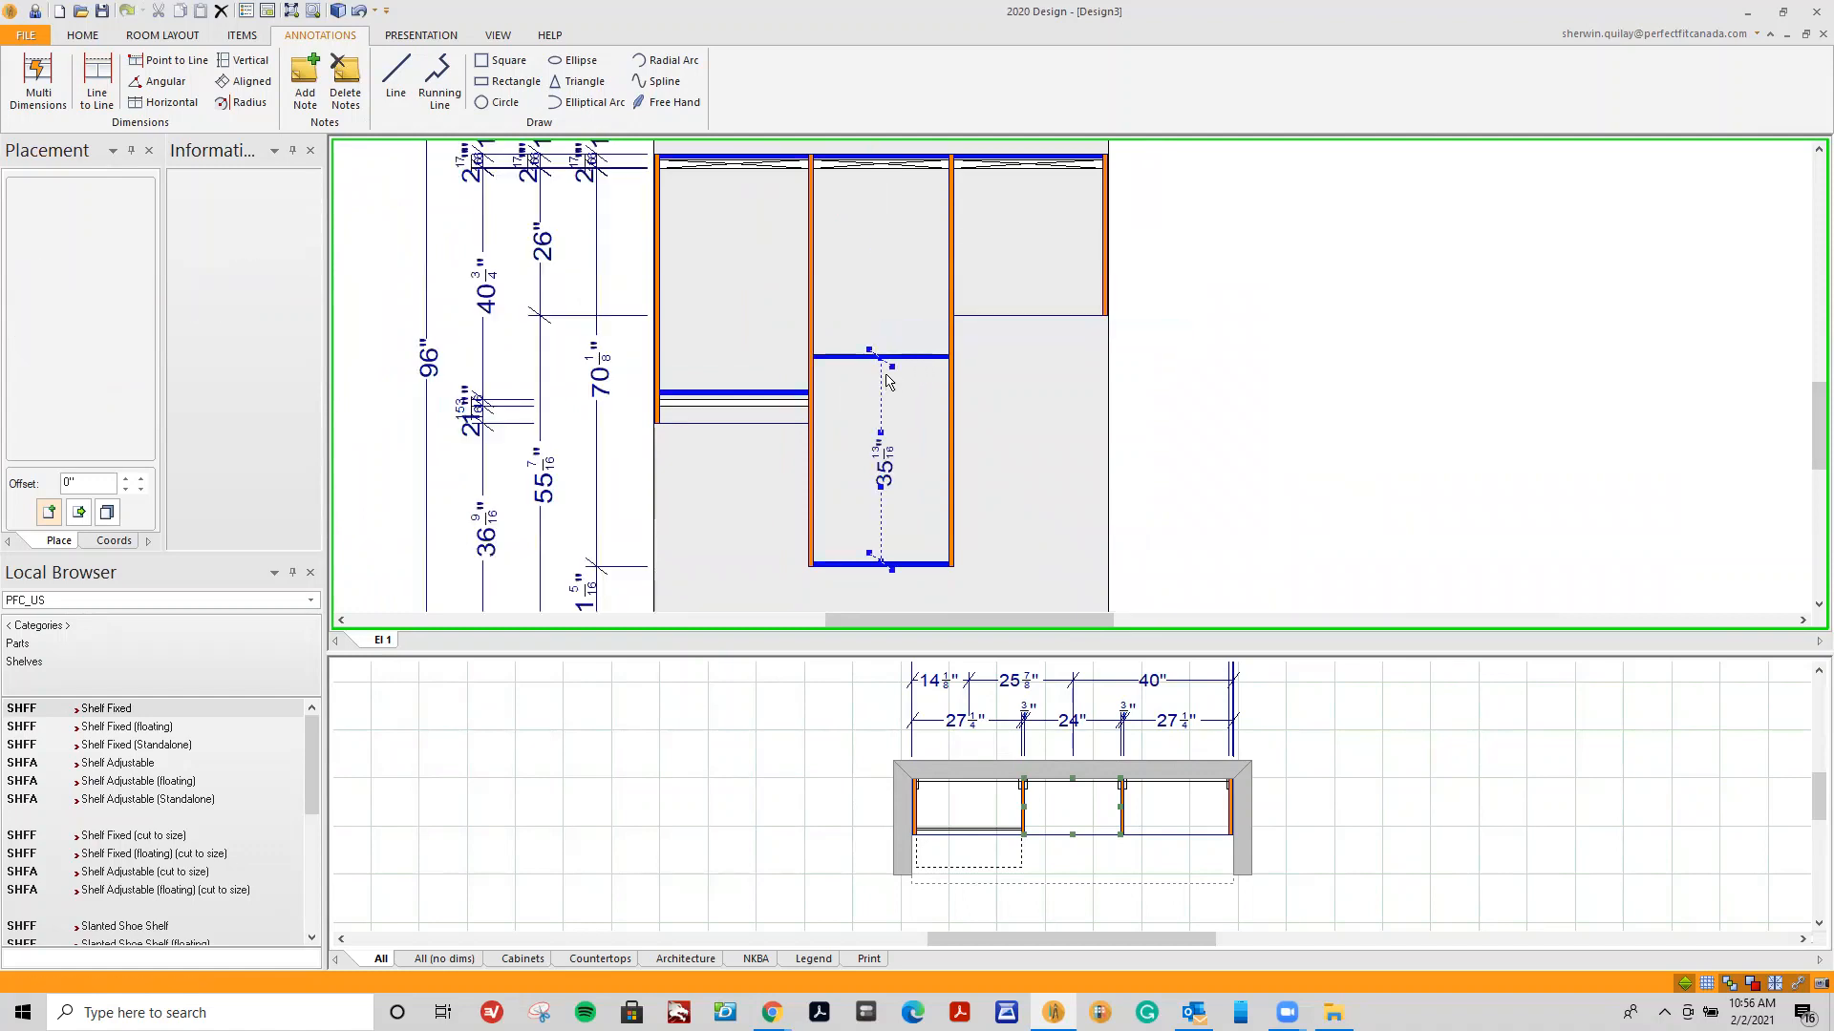
right_click(887, 381)
left_click(925, 475)
Insert four Shelf Adjustable items in the center module, two below and two above the fixed shelf.
left_click(119, 763)
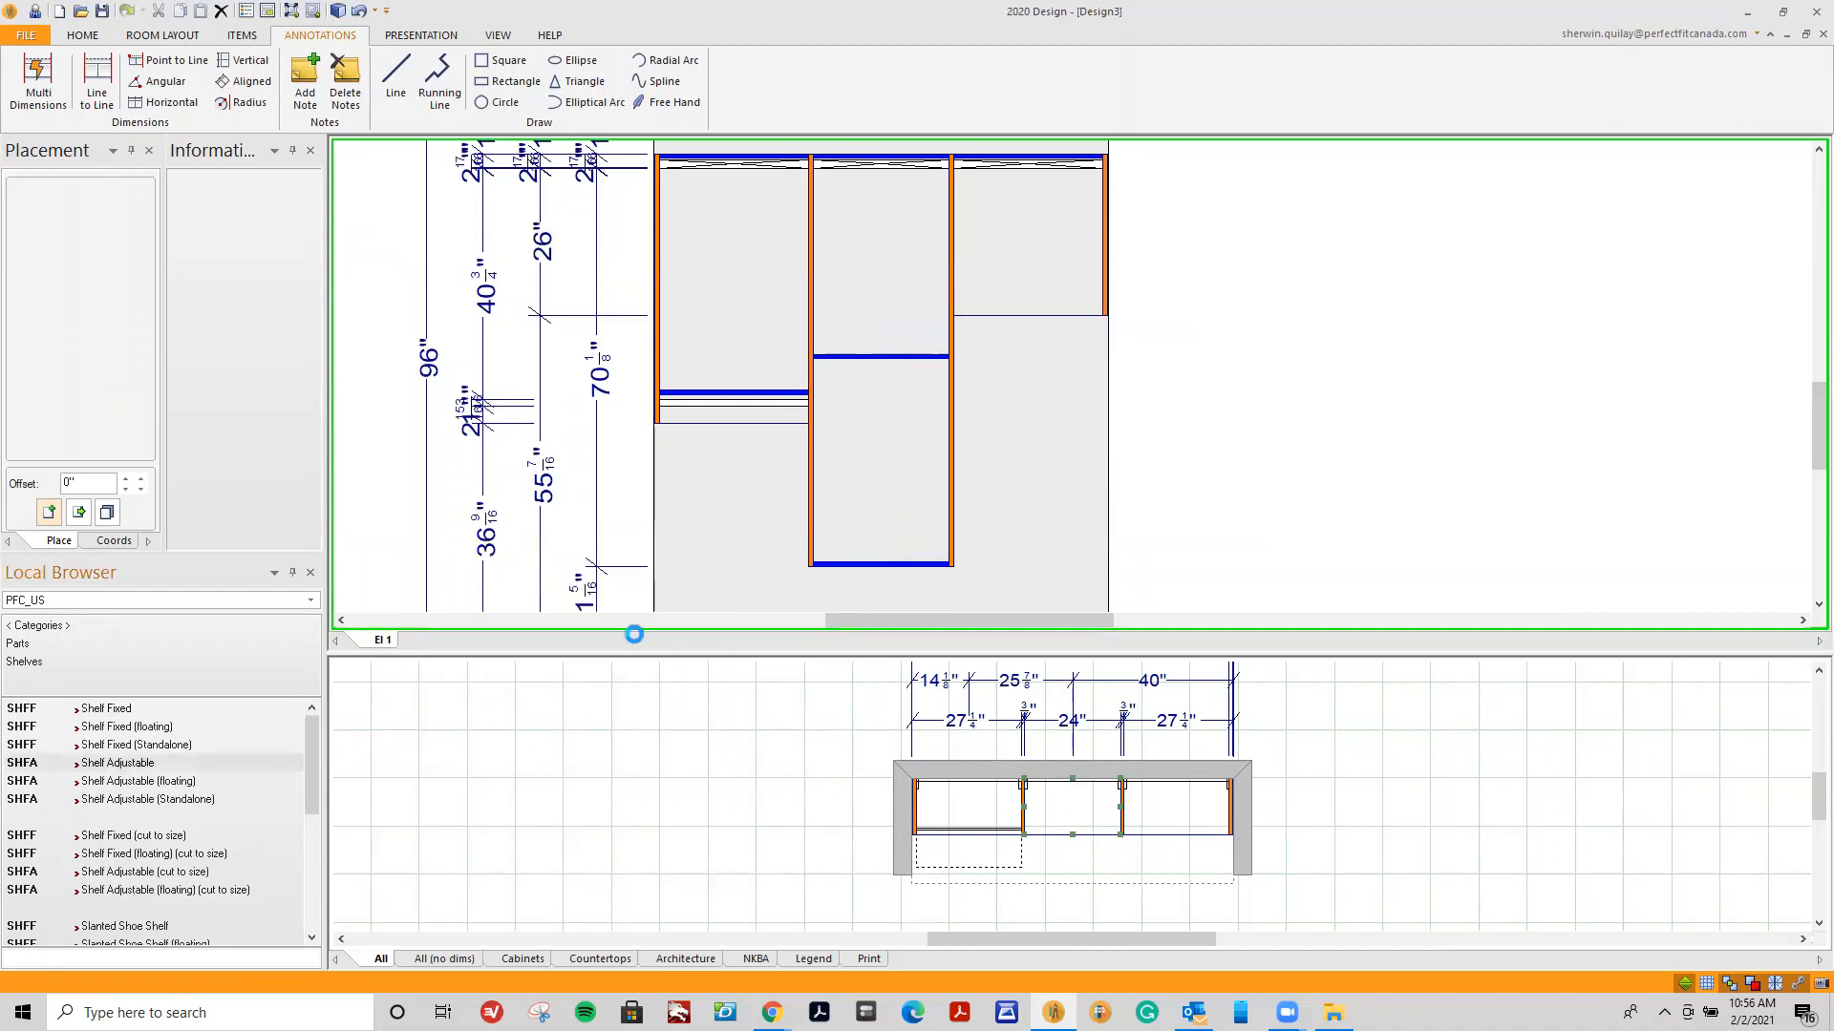
left_click(862, 494)
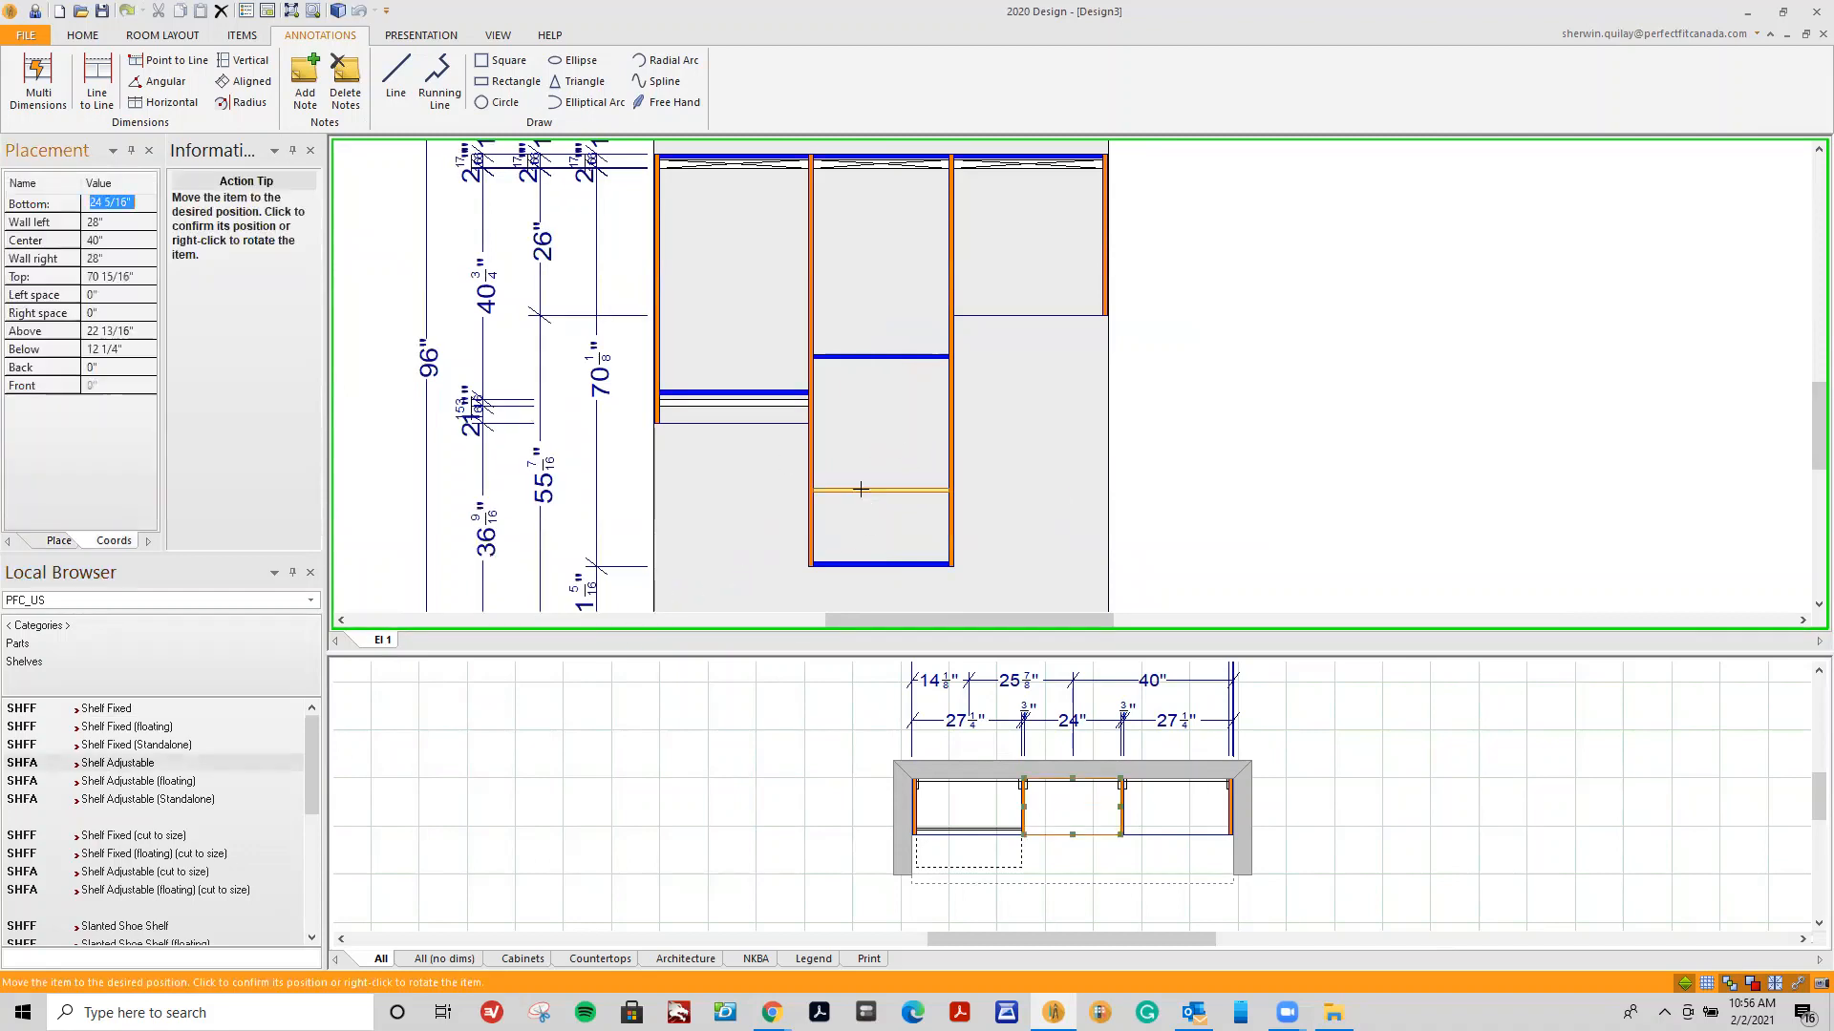
left_click(831, 442)
left_click(252, 764)
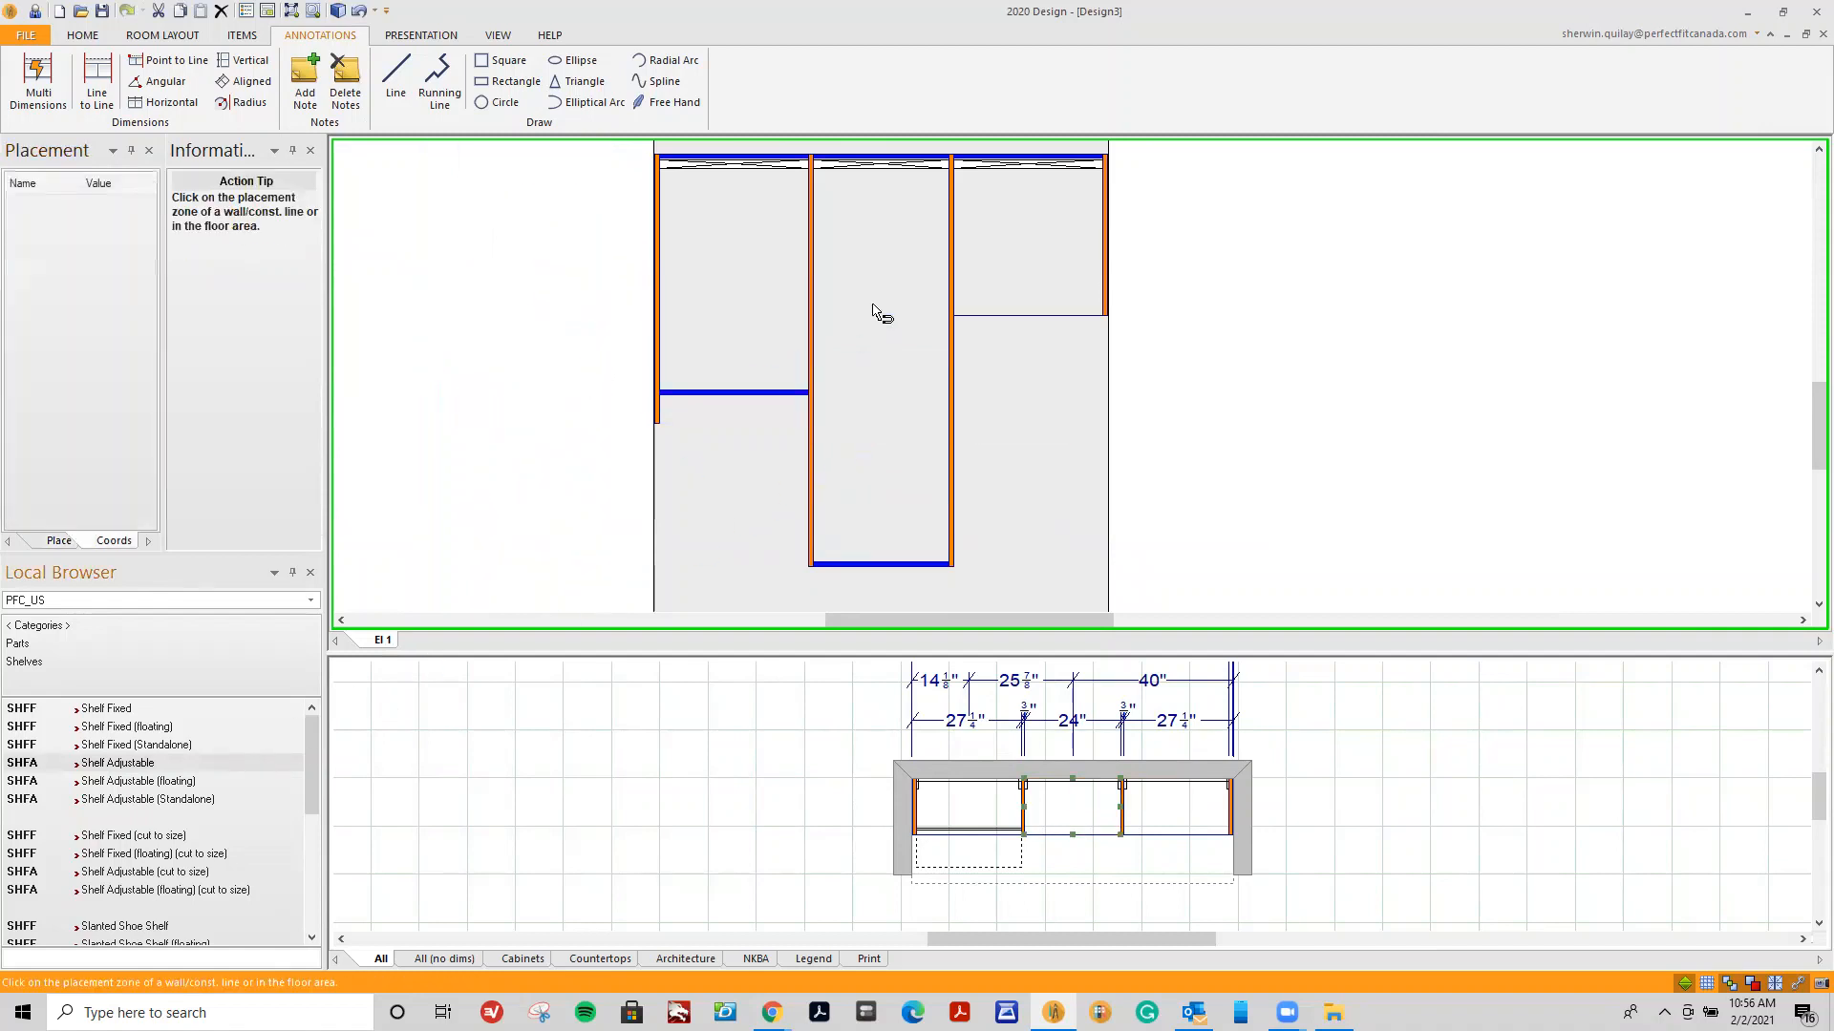
left_click(874, 292)
left_click(238, 767)
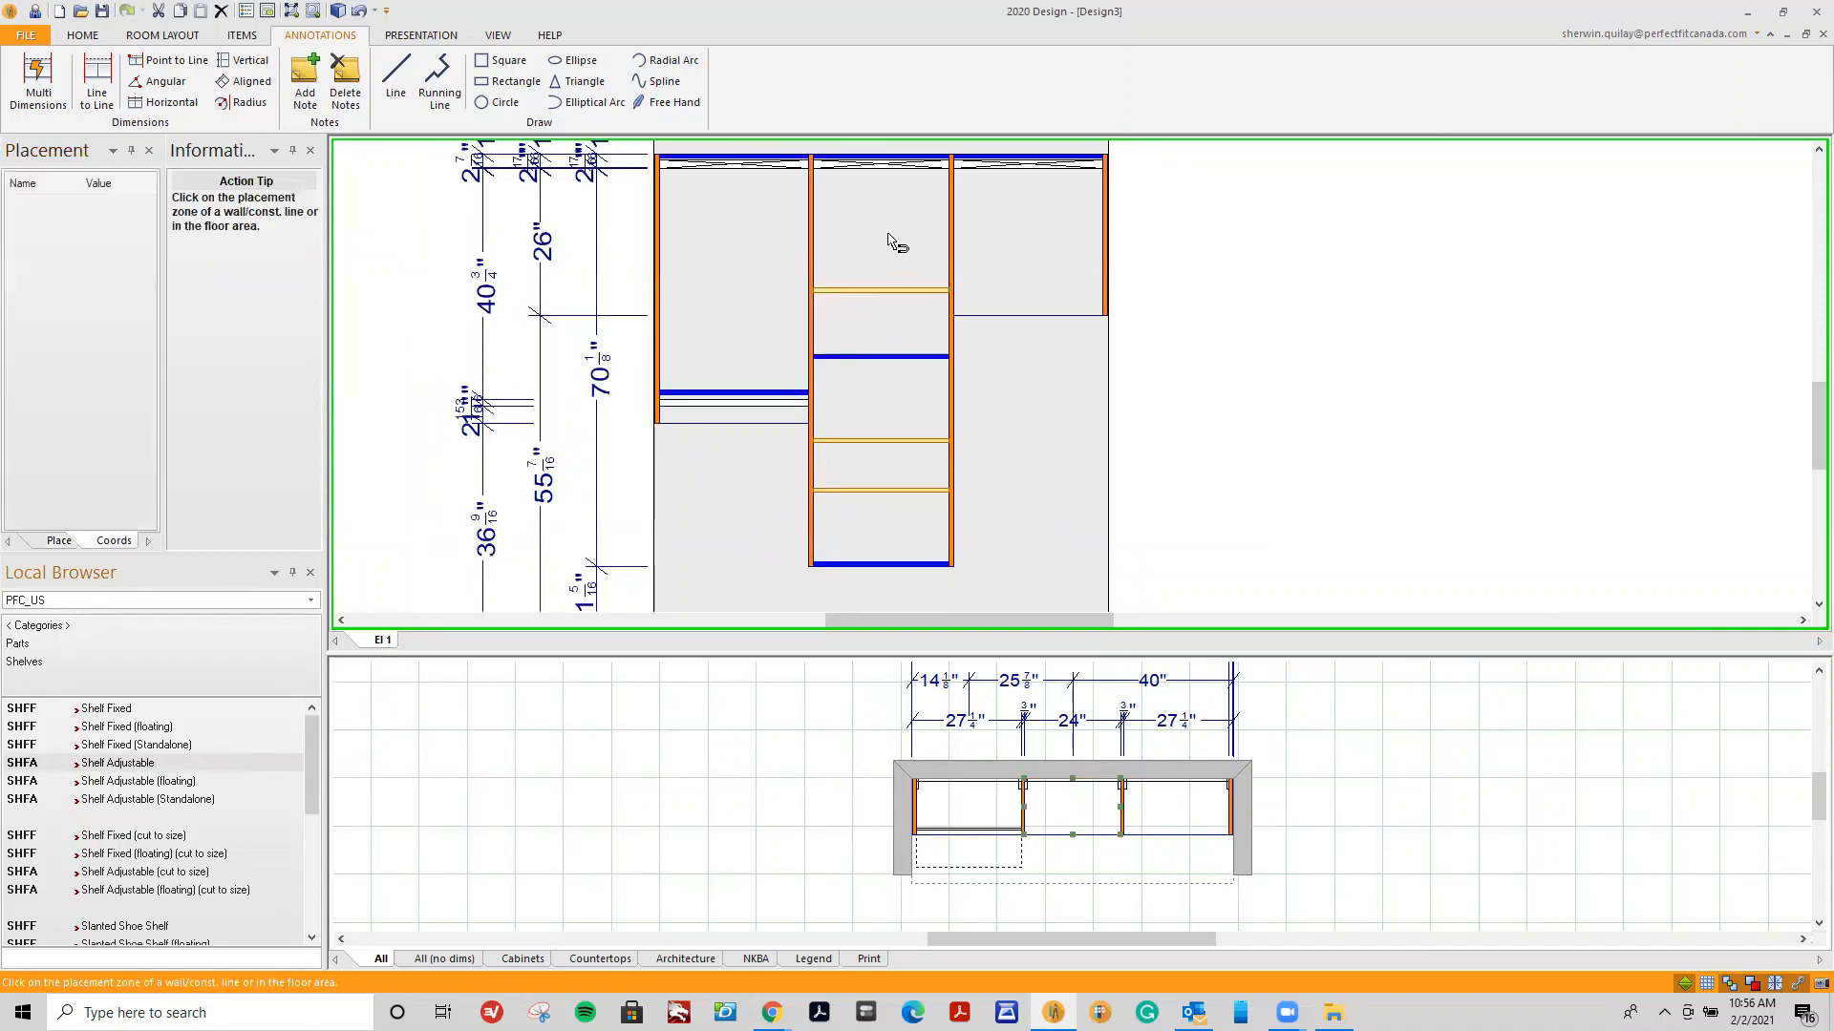
left_click(888, 229)
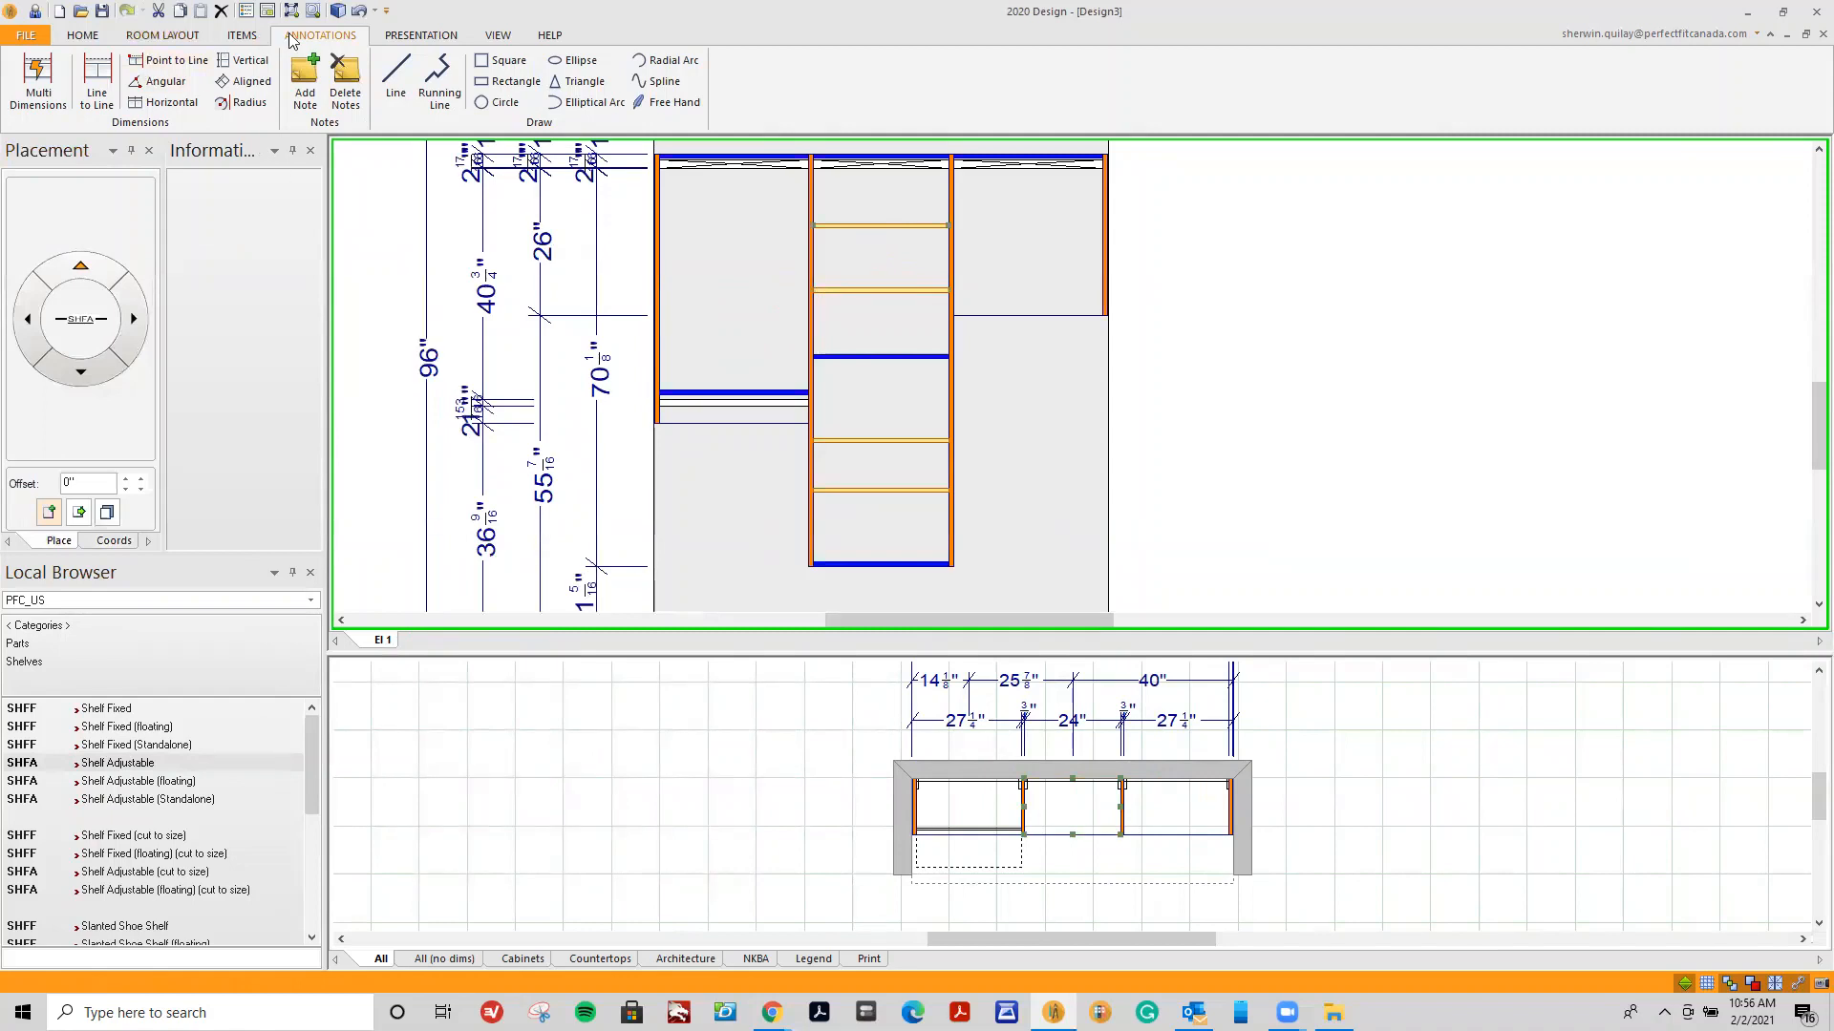
Add line-to-line dimensions to the three shelf openings above the center module's fixed shelf.
left_click(97, 81)
left_click(874, 157)
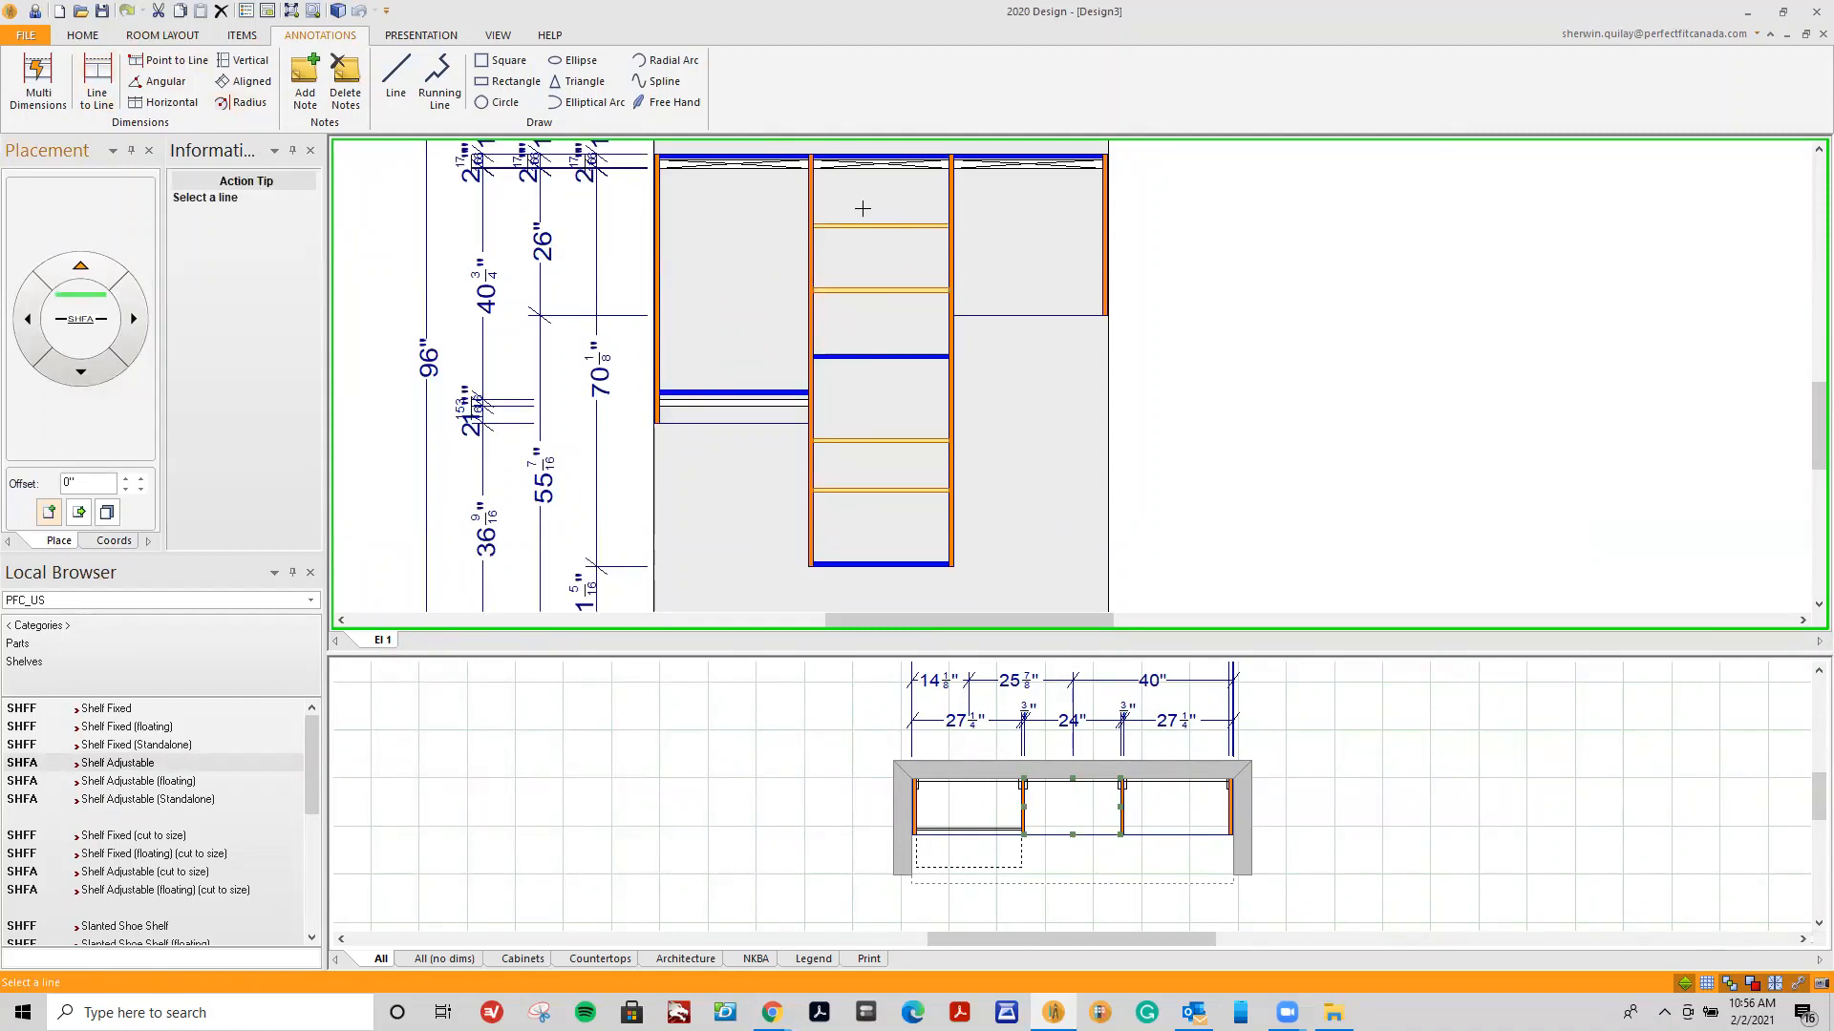
left_click(883, 227)
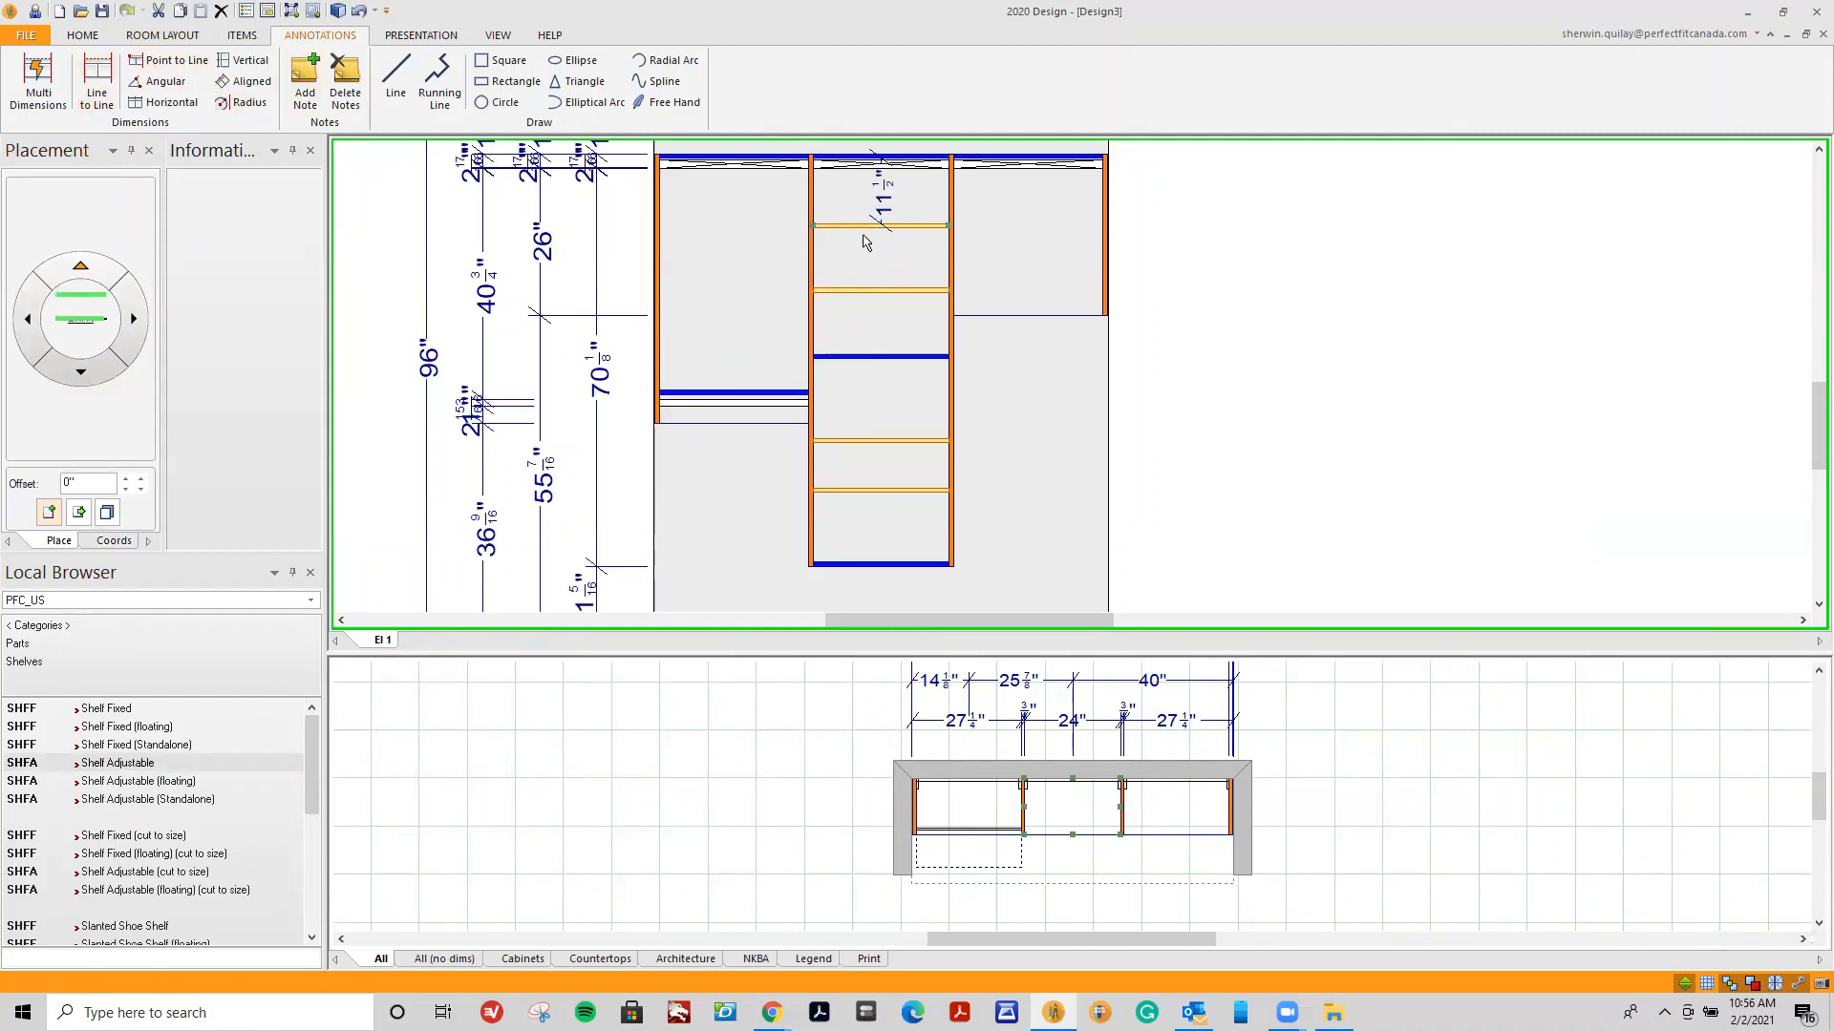
left_click(97, 81)
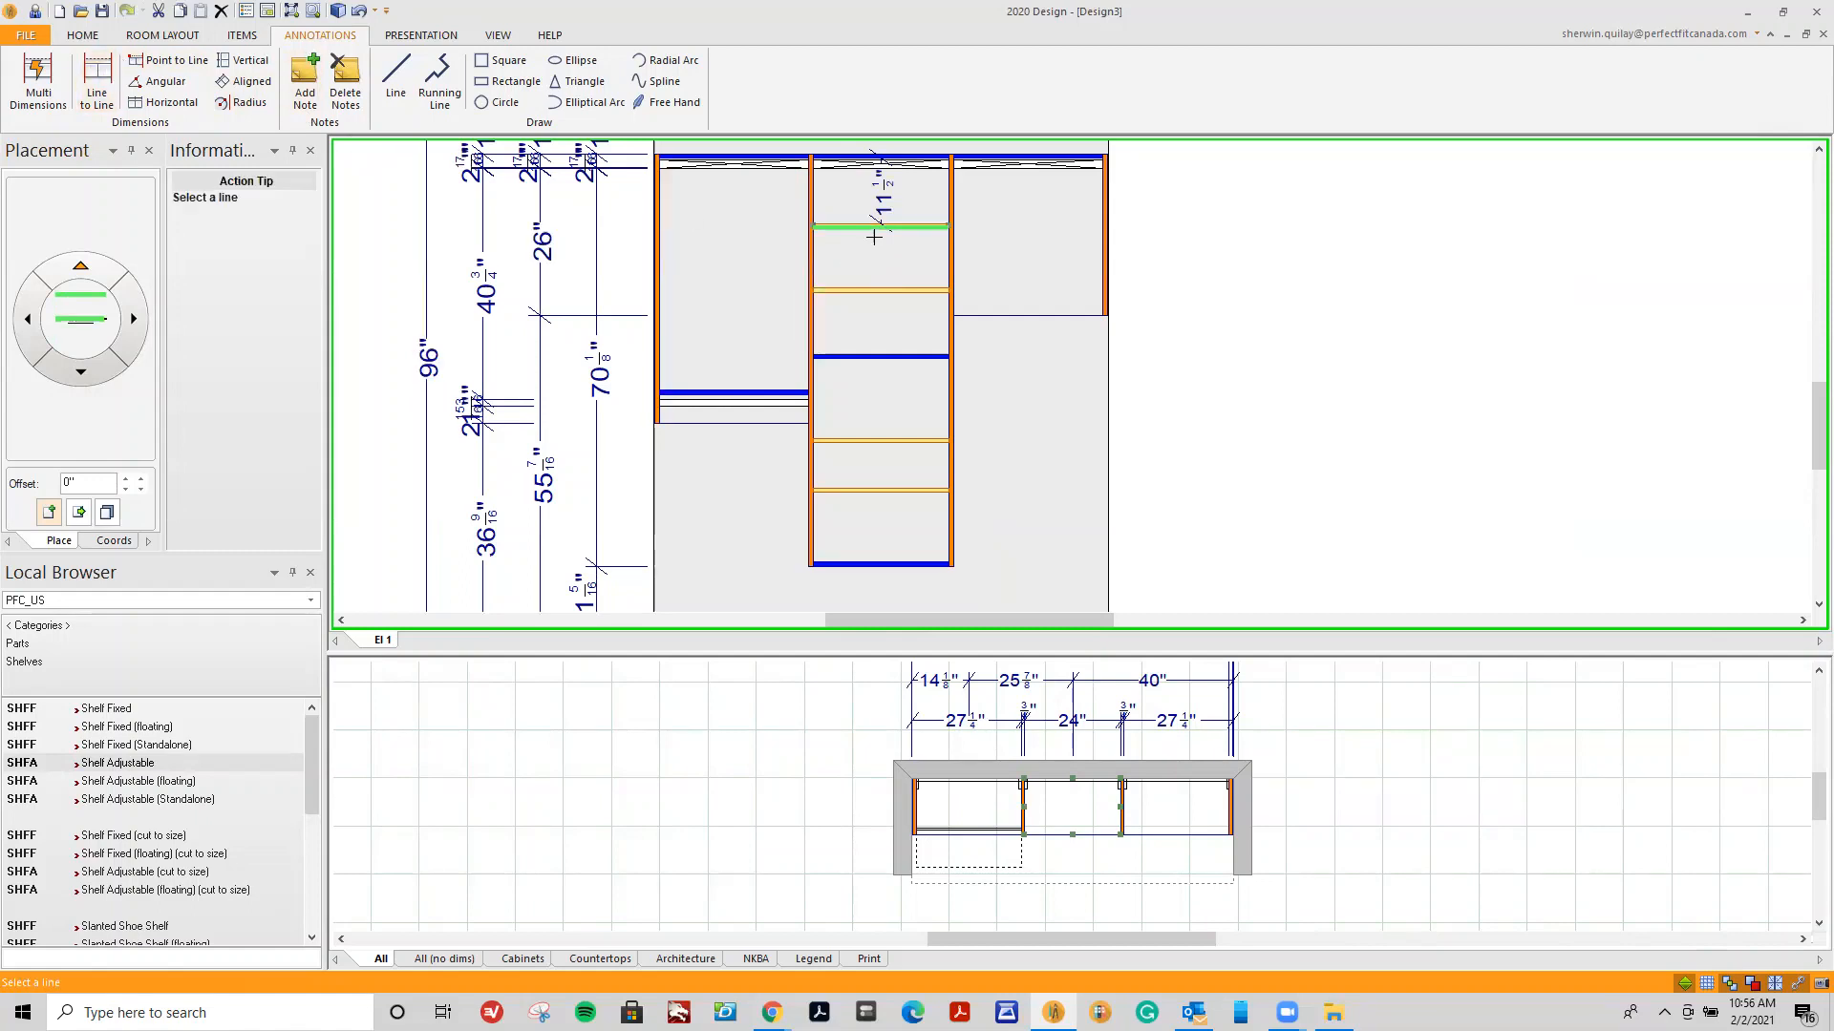
left_click(873, 288)
left_click(878, 226)
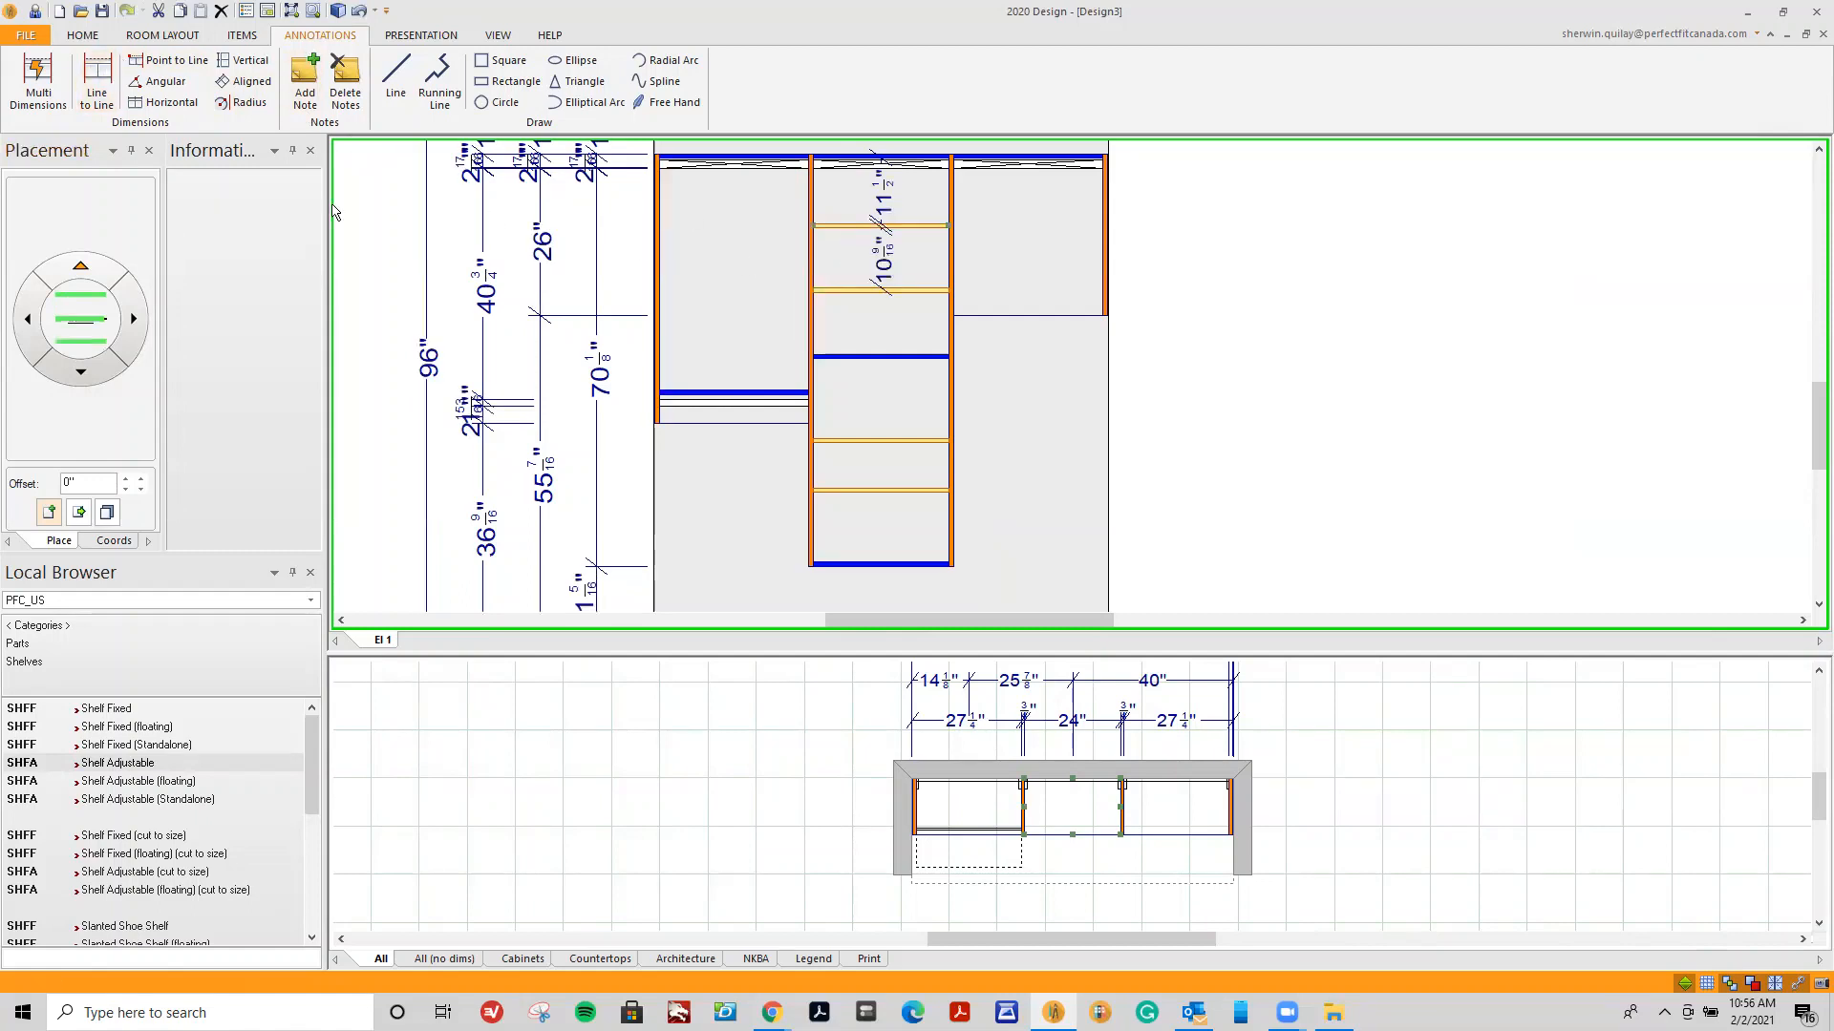
left_click(97, 81)
left_click(883, 289)
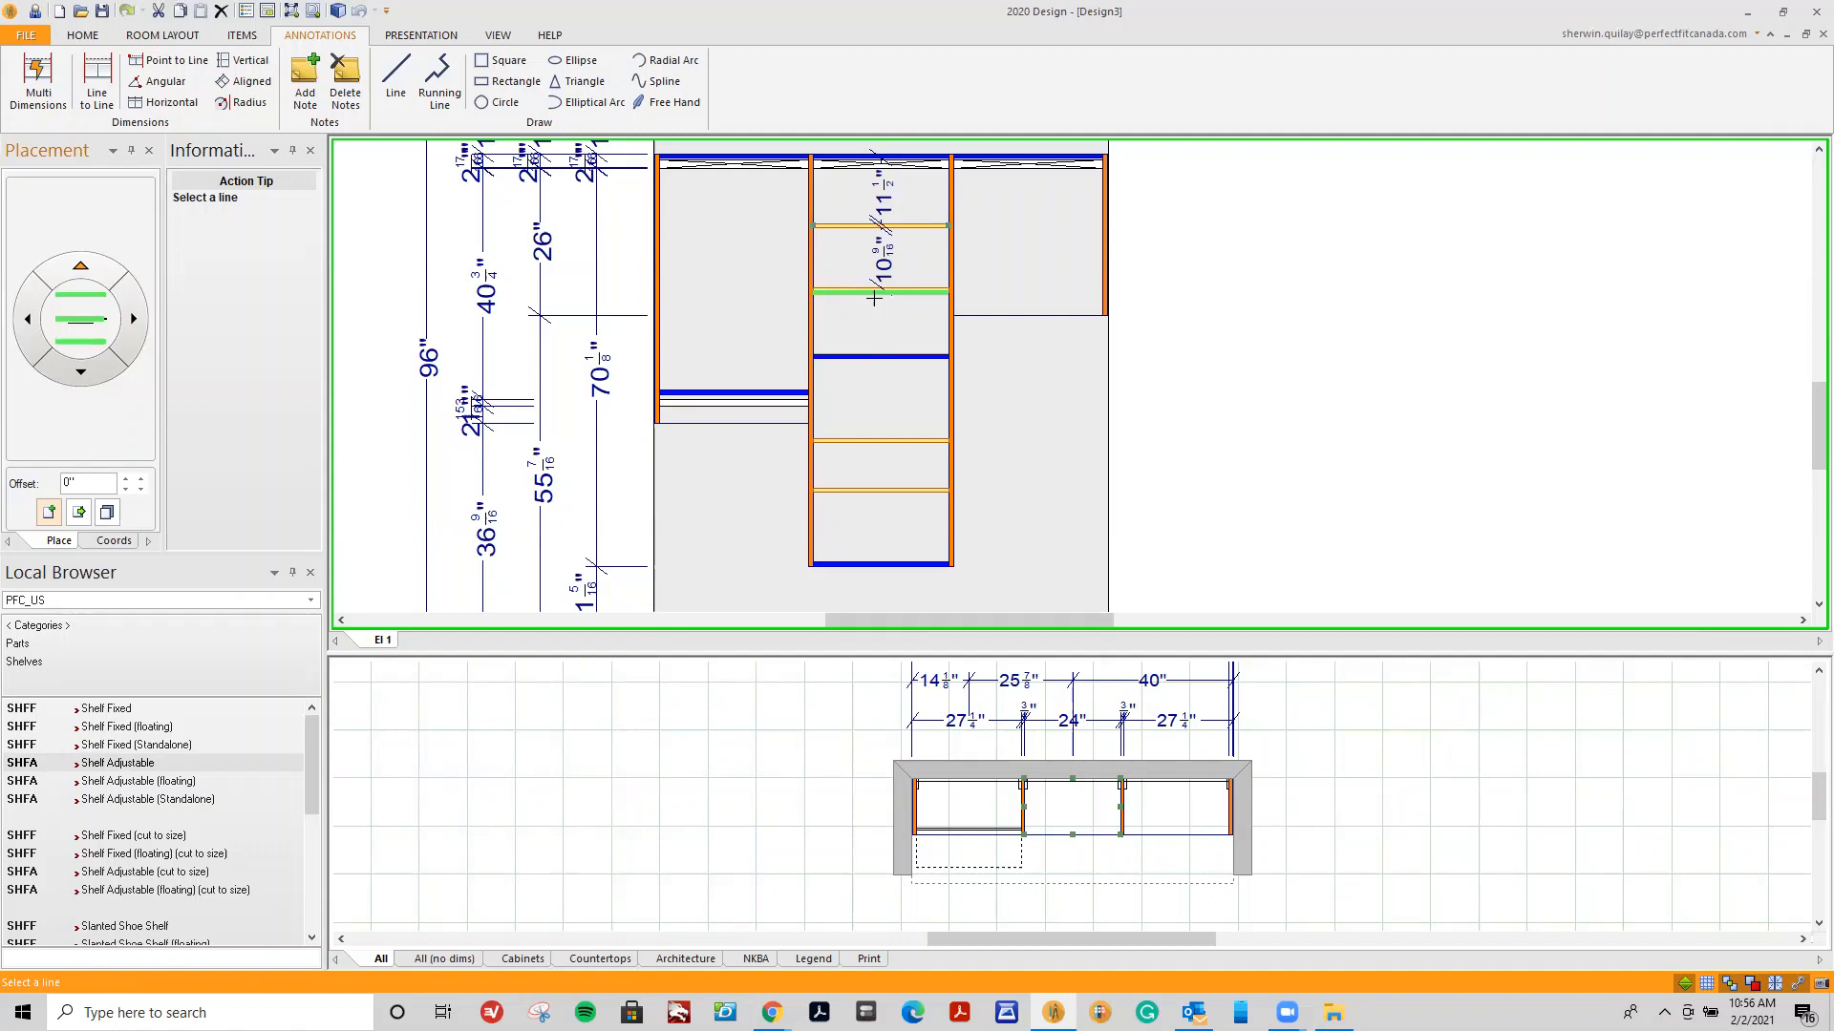
left_click(884, 357)
Add line-to-line dimensions to the three shelf openings below the center module's fixed shelf.
left_click(97, 84)
left_click(859, 367)
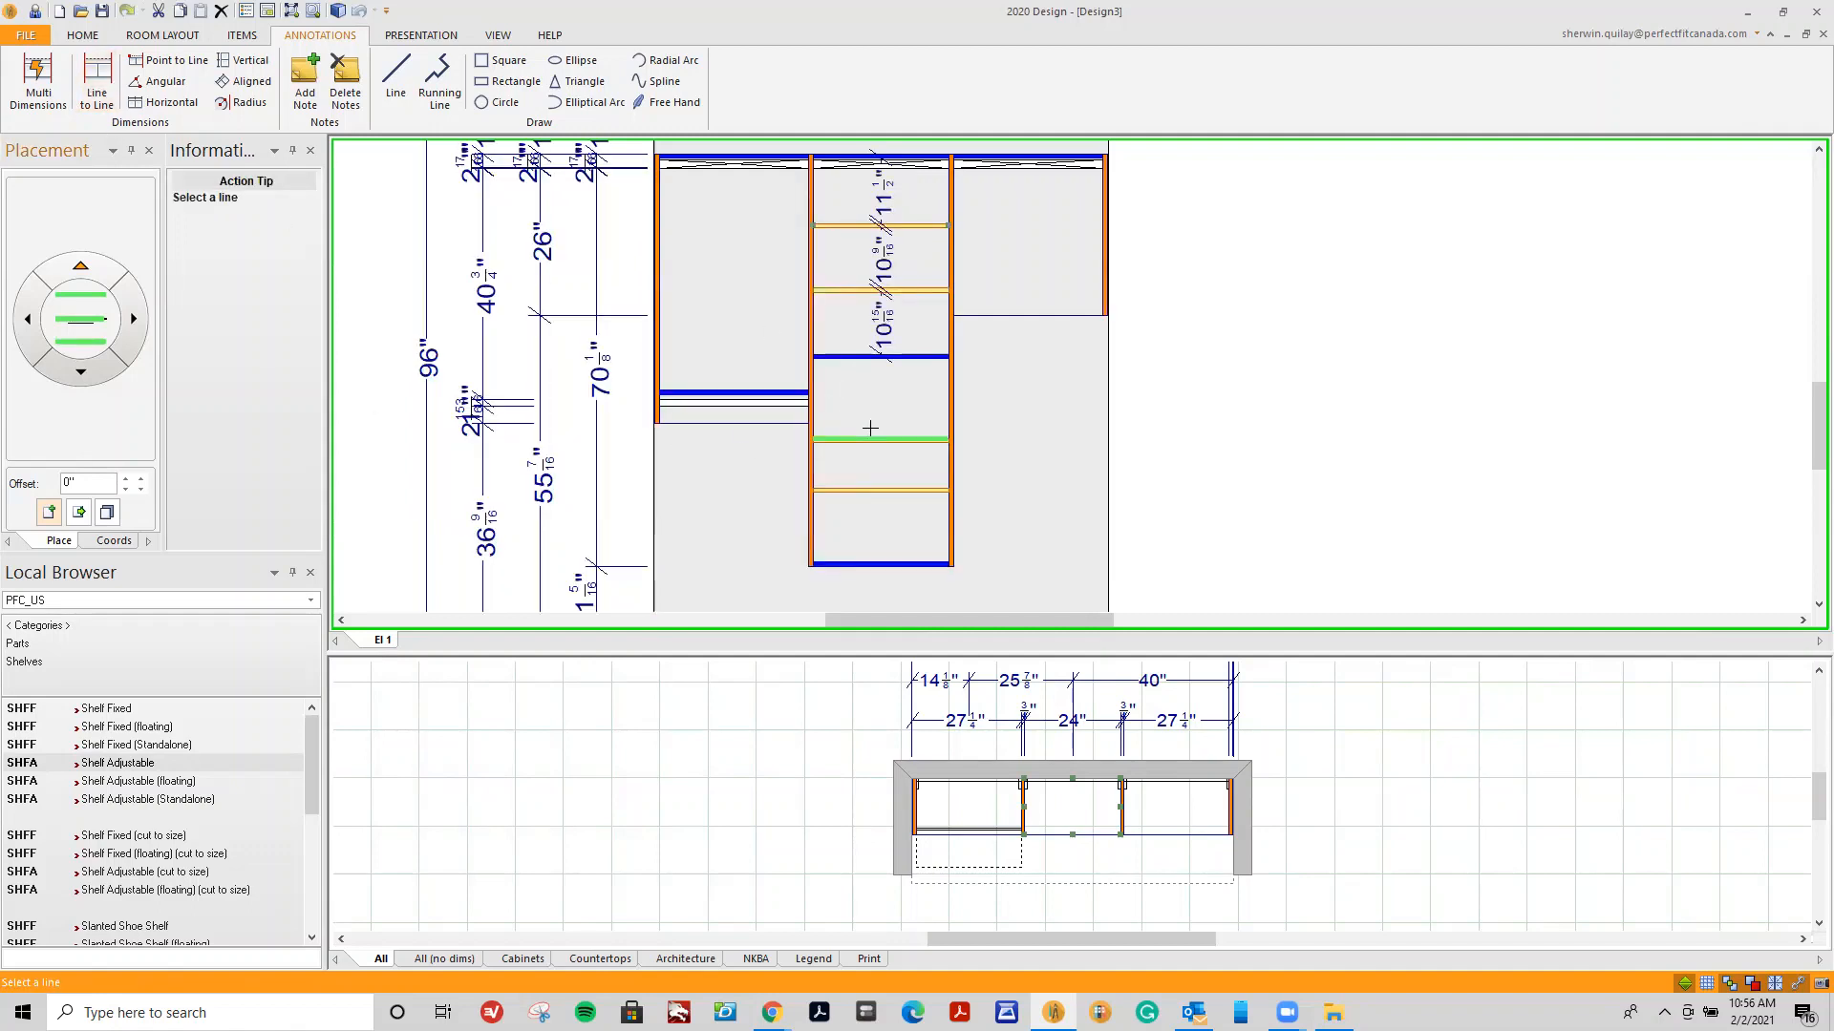
left_click(861, 432)
left_click(102, 84)
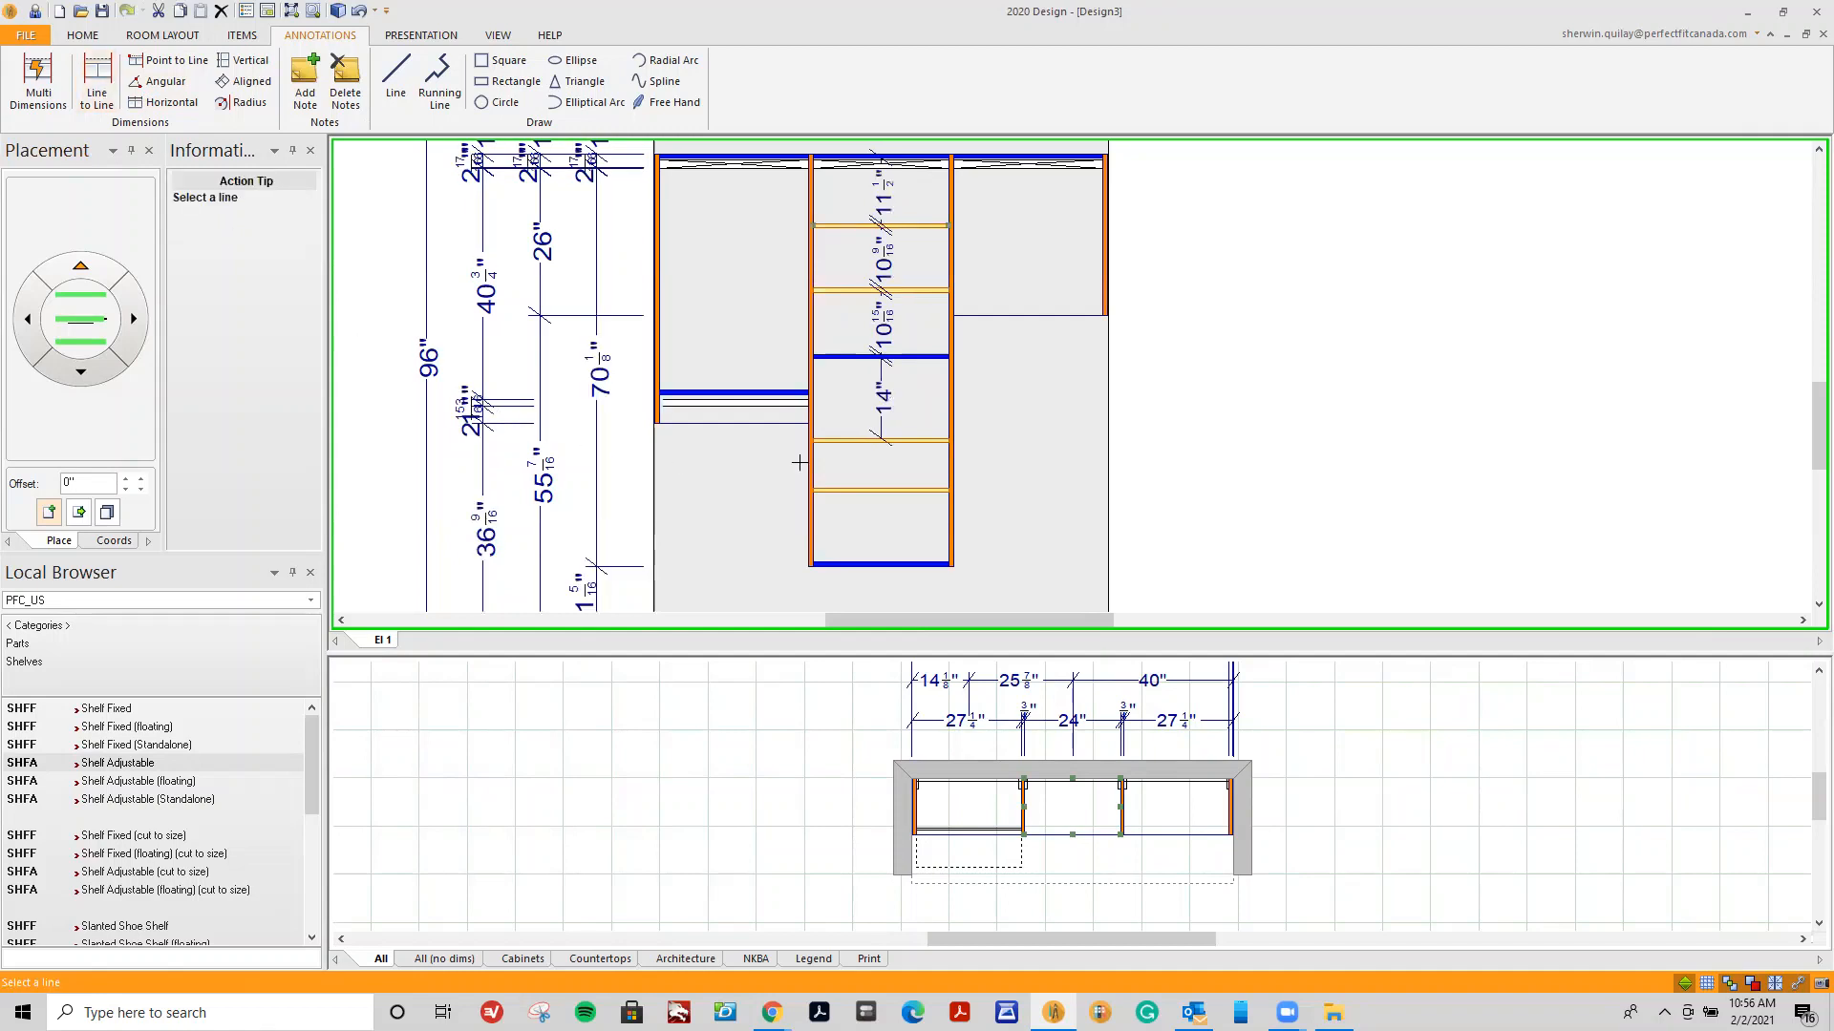
left_click(874, 441)
left_click(876, 487)
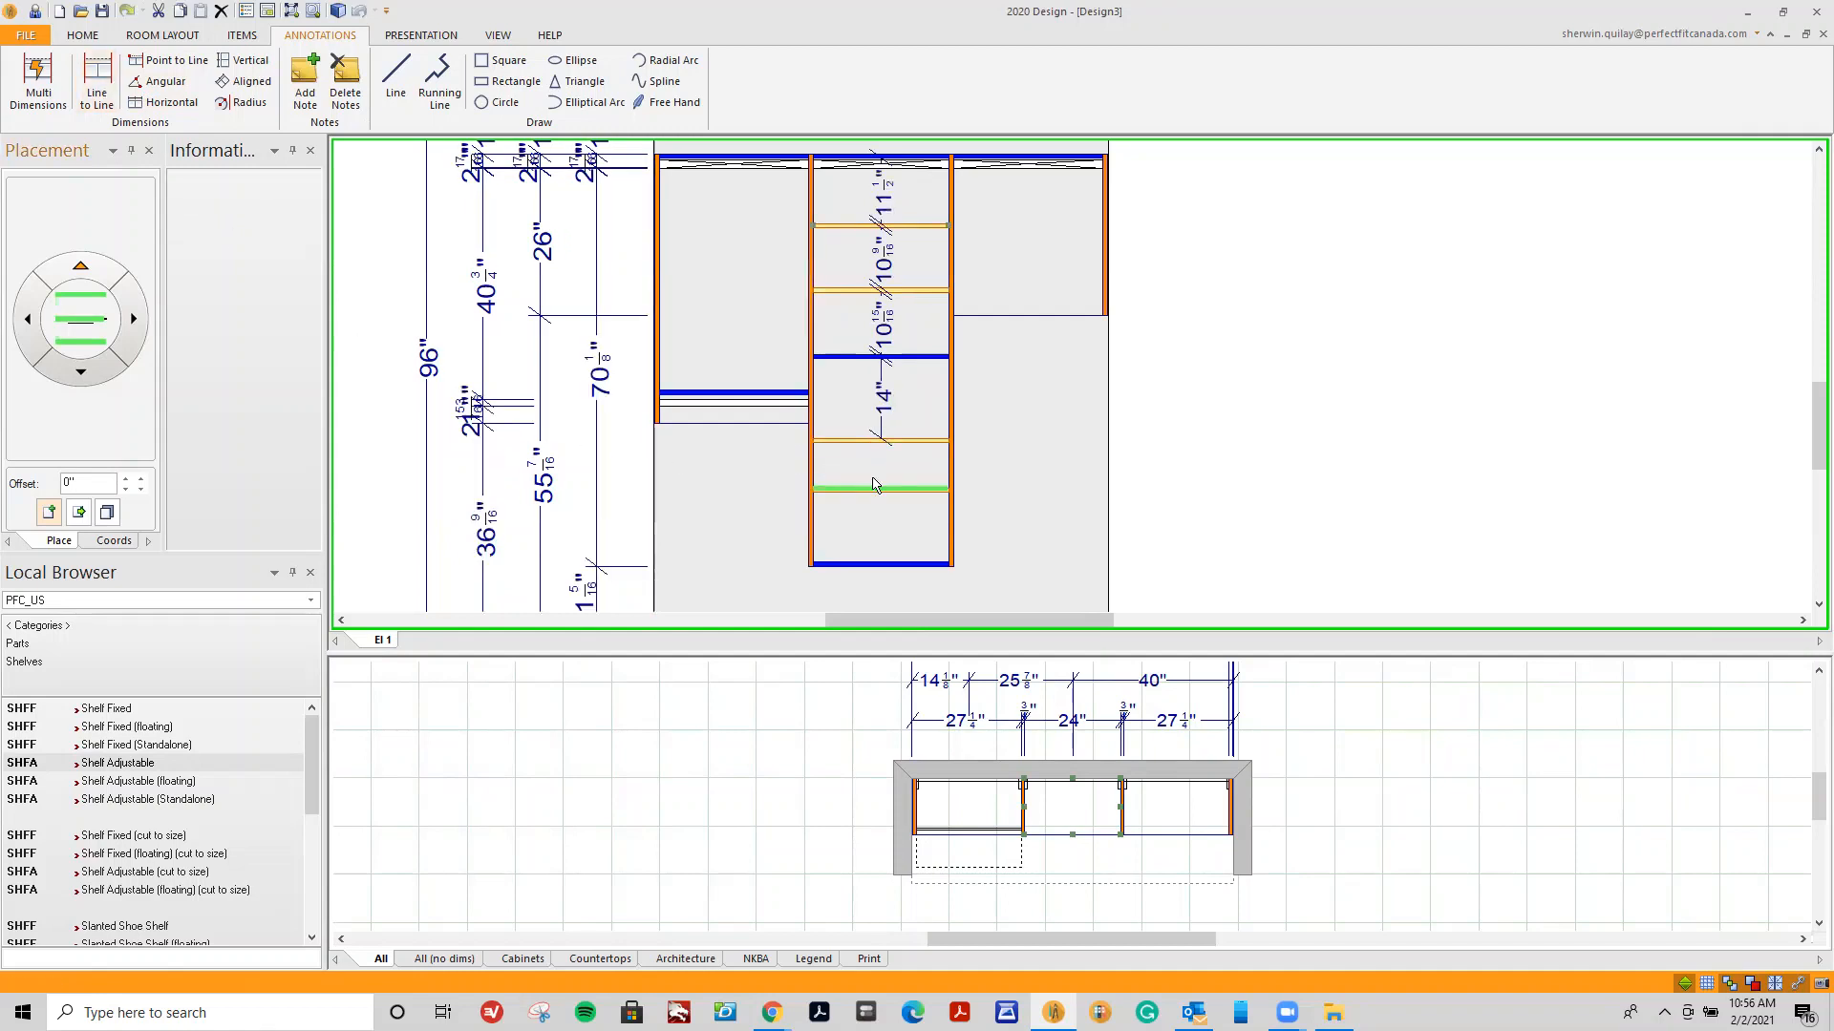
left_click(97, 84)
left_click(874, 493)
left_click(880, 561)
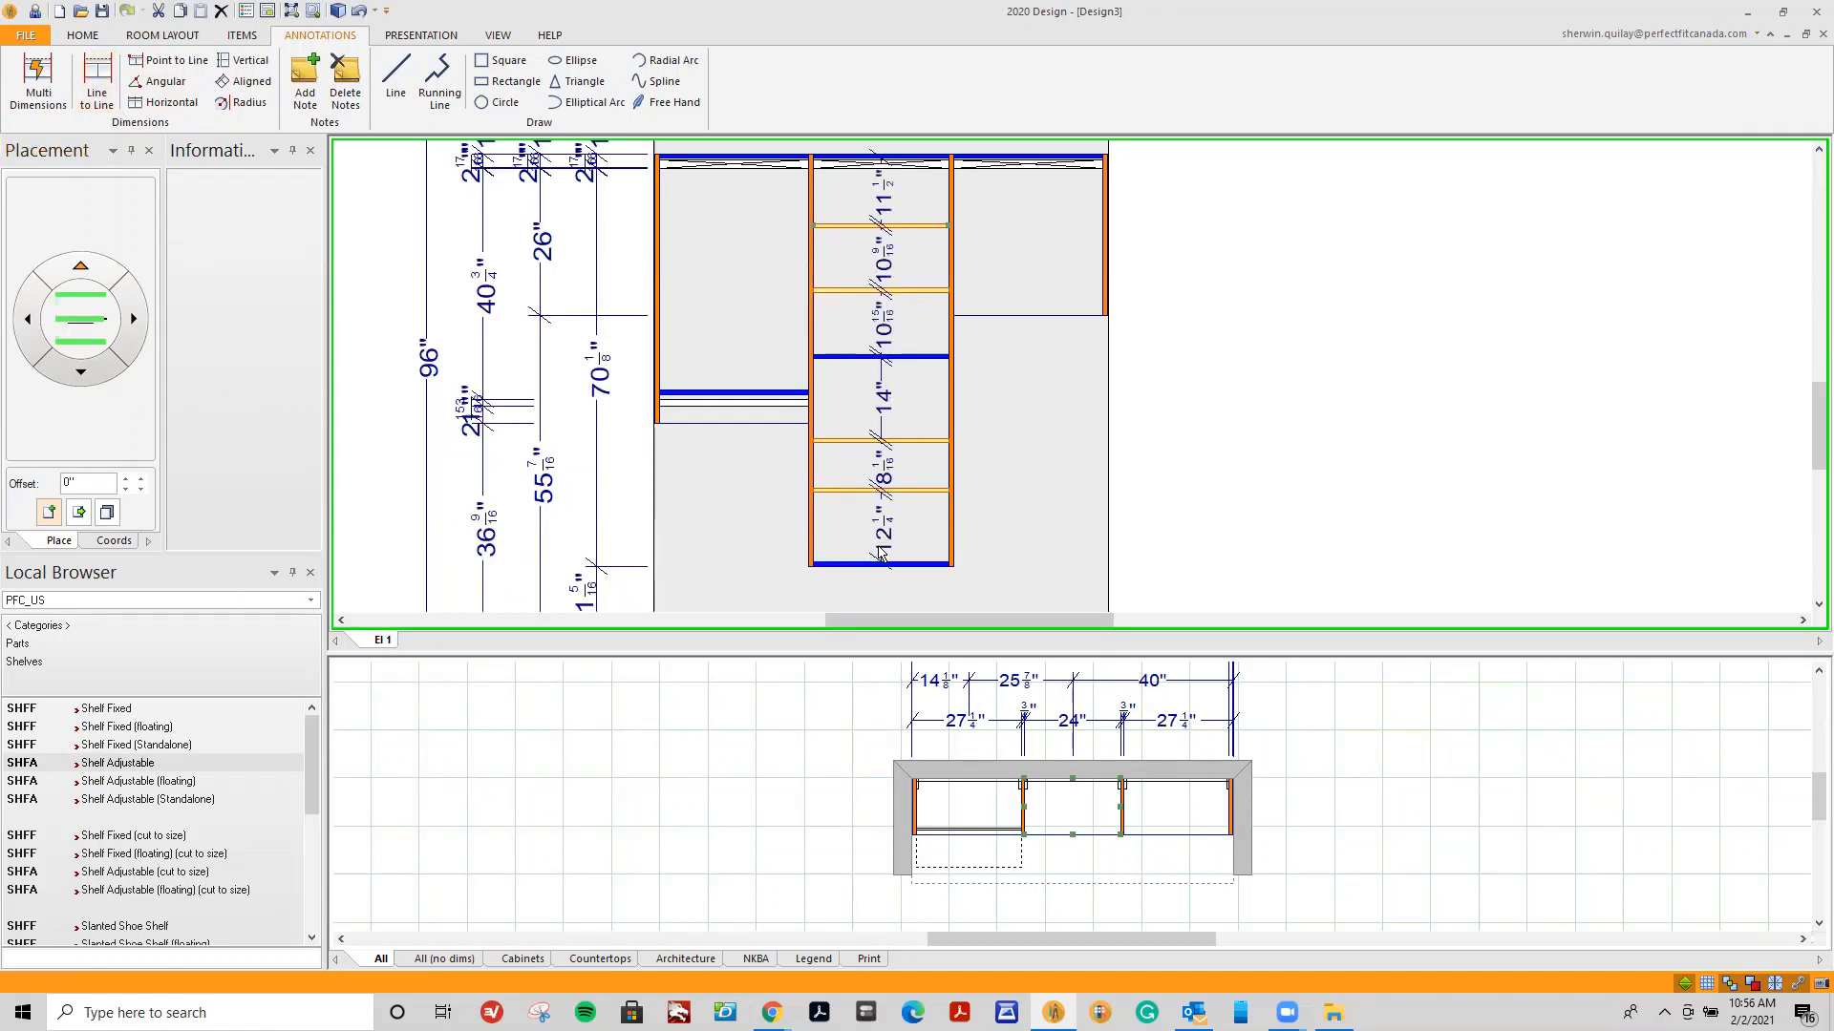
Move the two lower adjustable shelves to give openings of 11 1/2", 11 7/8" and 11" below the fixed shelf.
left_click(921, 492)
left_click_drag(933, 446, 931, 427)
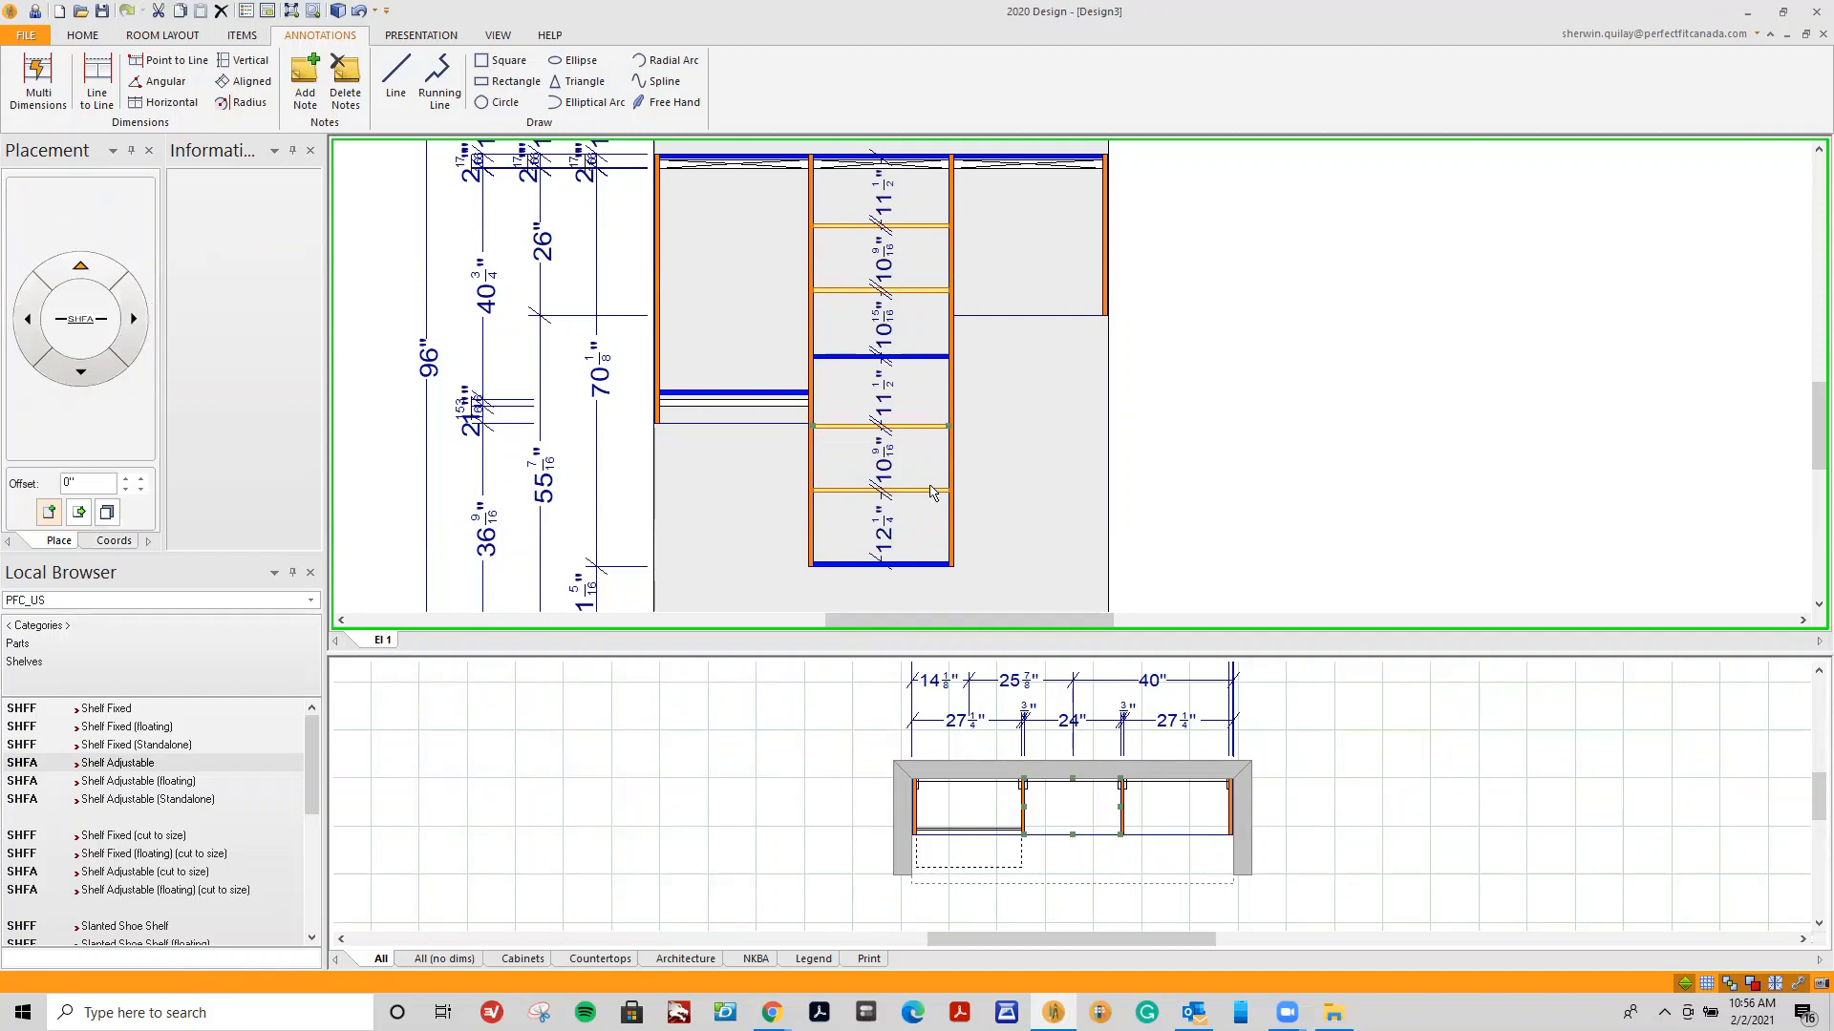
left_click_drag(934, 496, 933, 502)
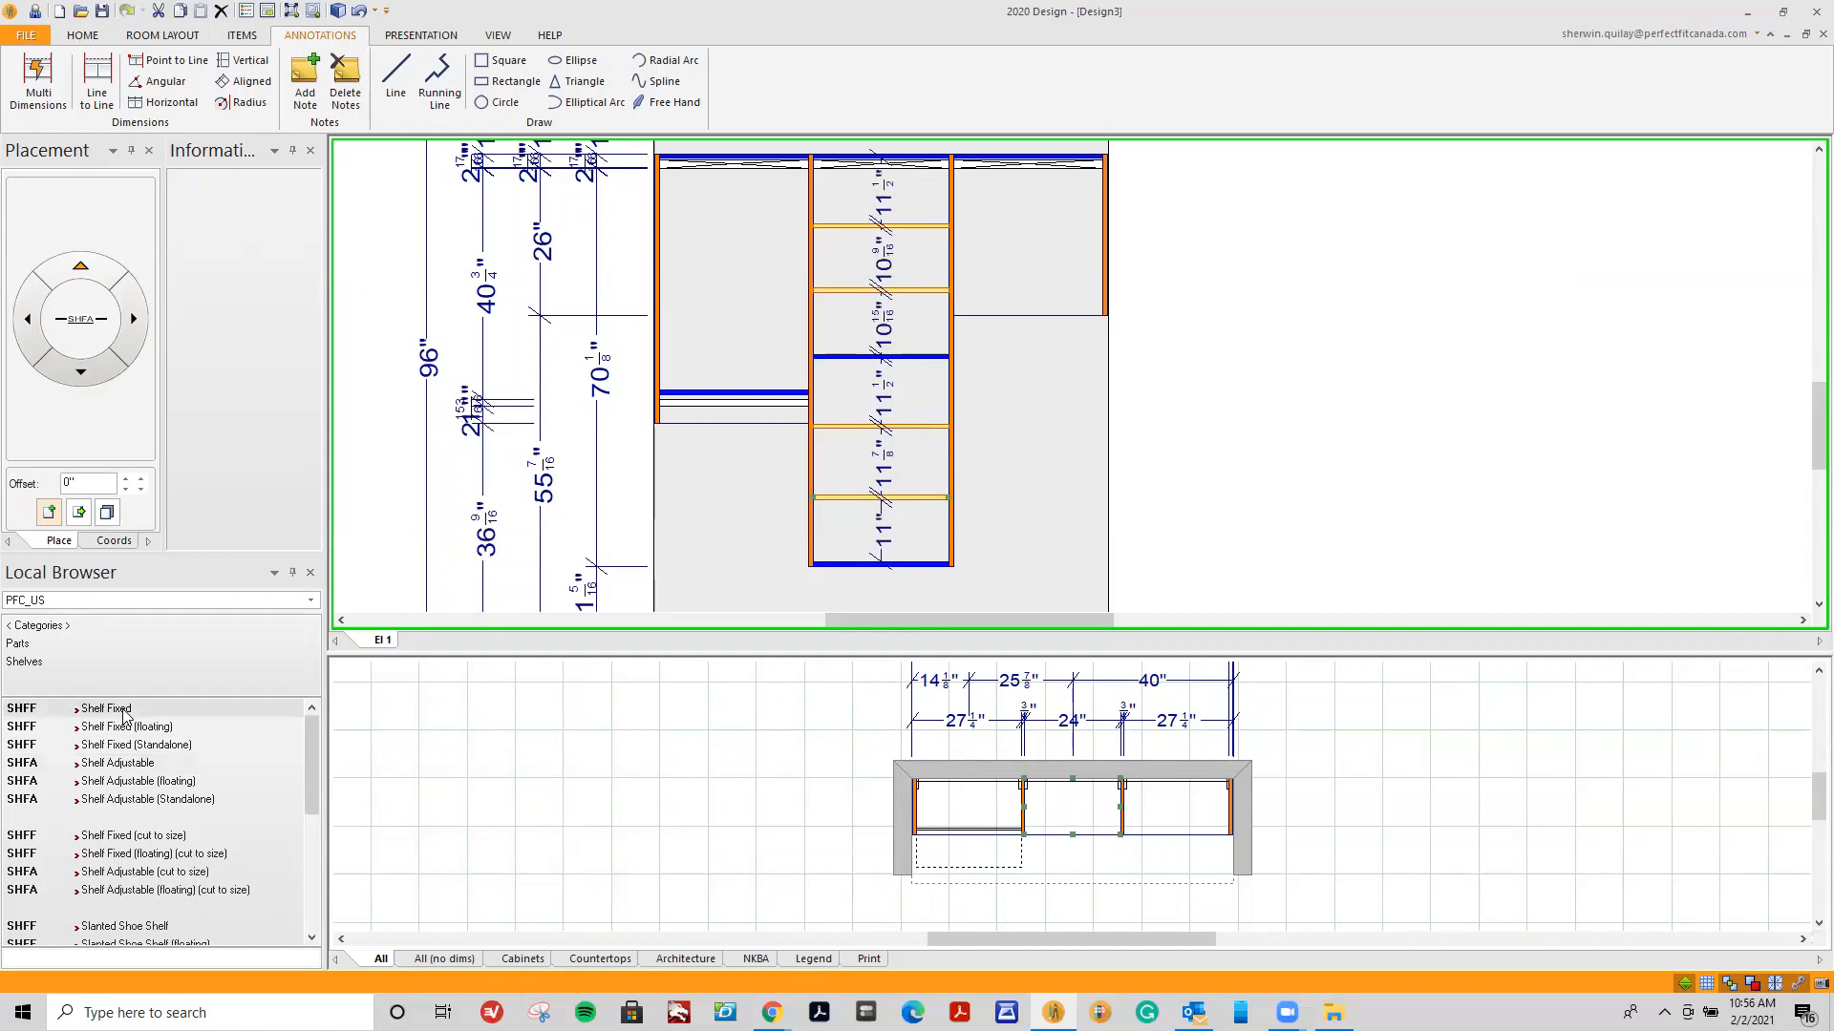
Insert a Shelf Fixed in the lower part of the right wall module.
left_click_drag(124, 716, 1000, 263)
left_click(671, 268)
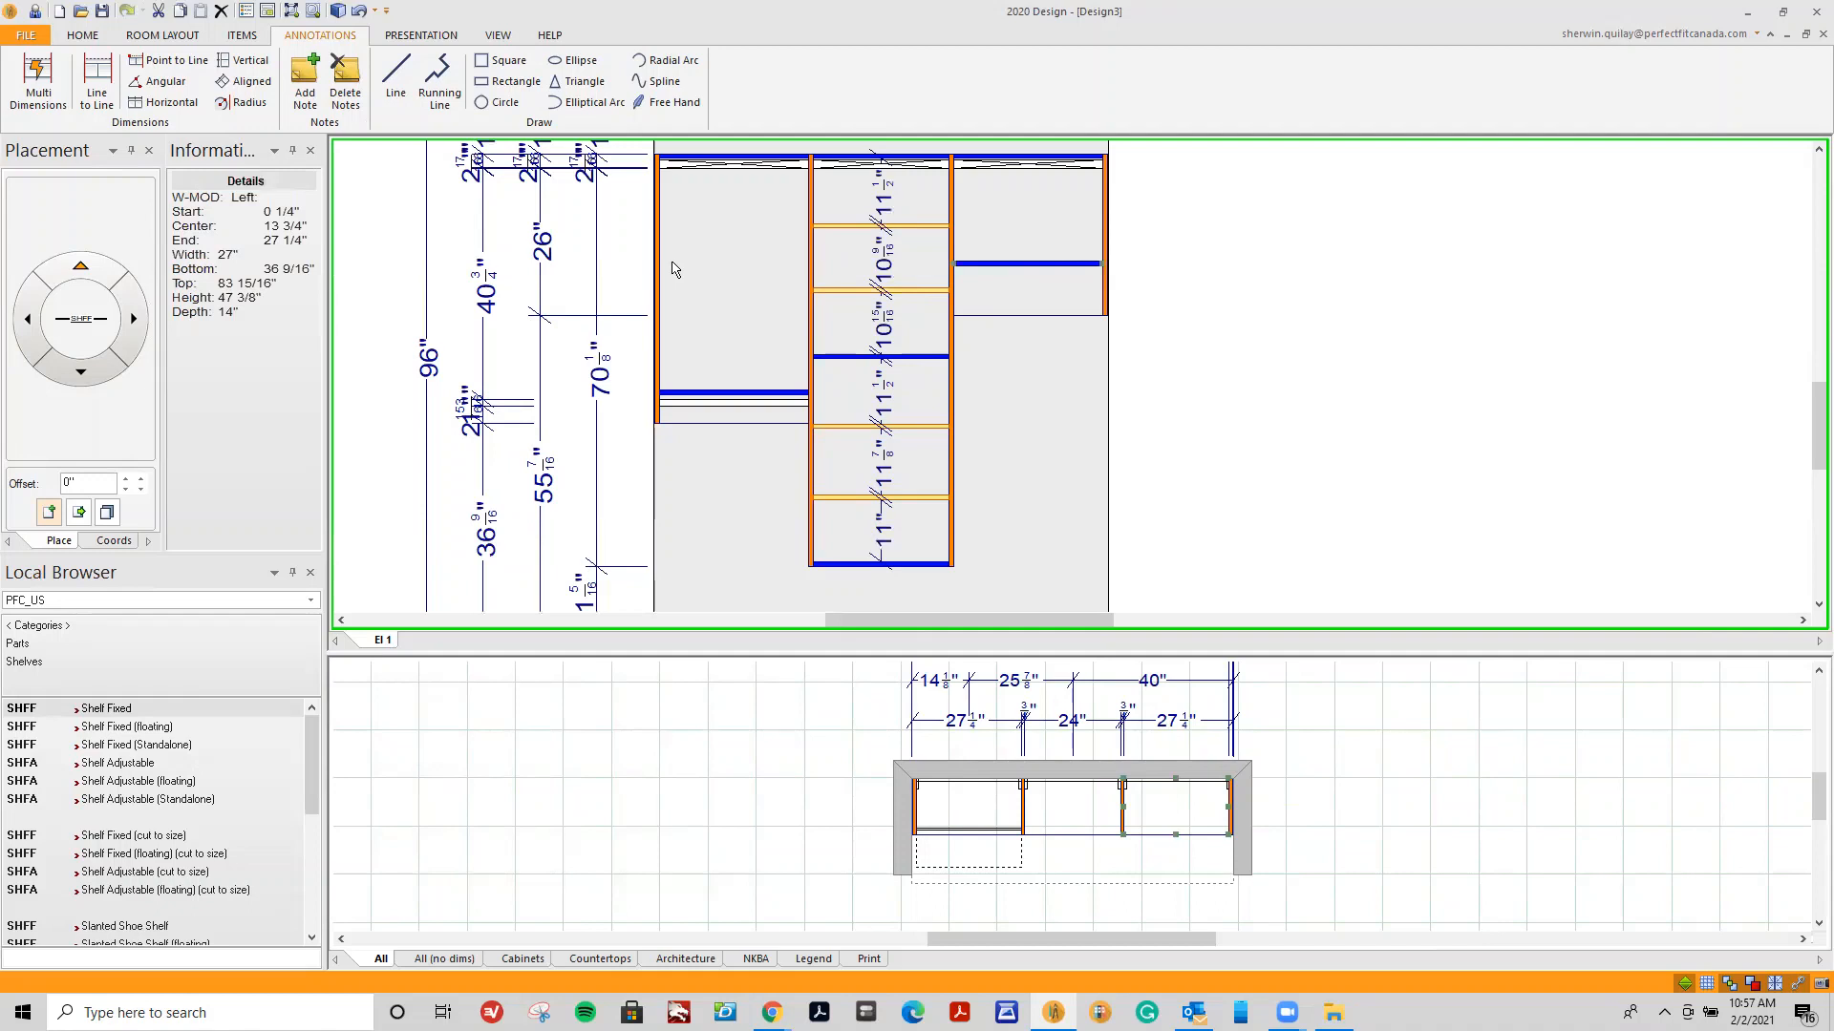
Insert a Closet Rod from the Accessories rods category just under the top shelf of the left wall module.
left_click(42, 626)
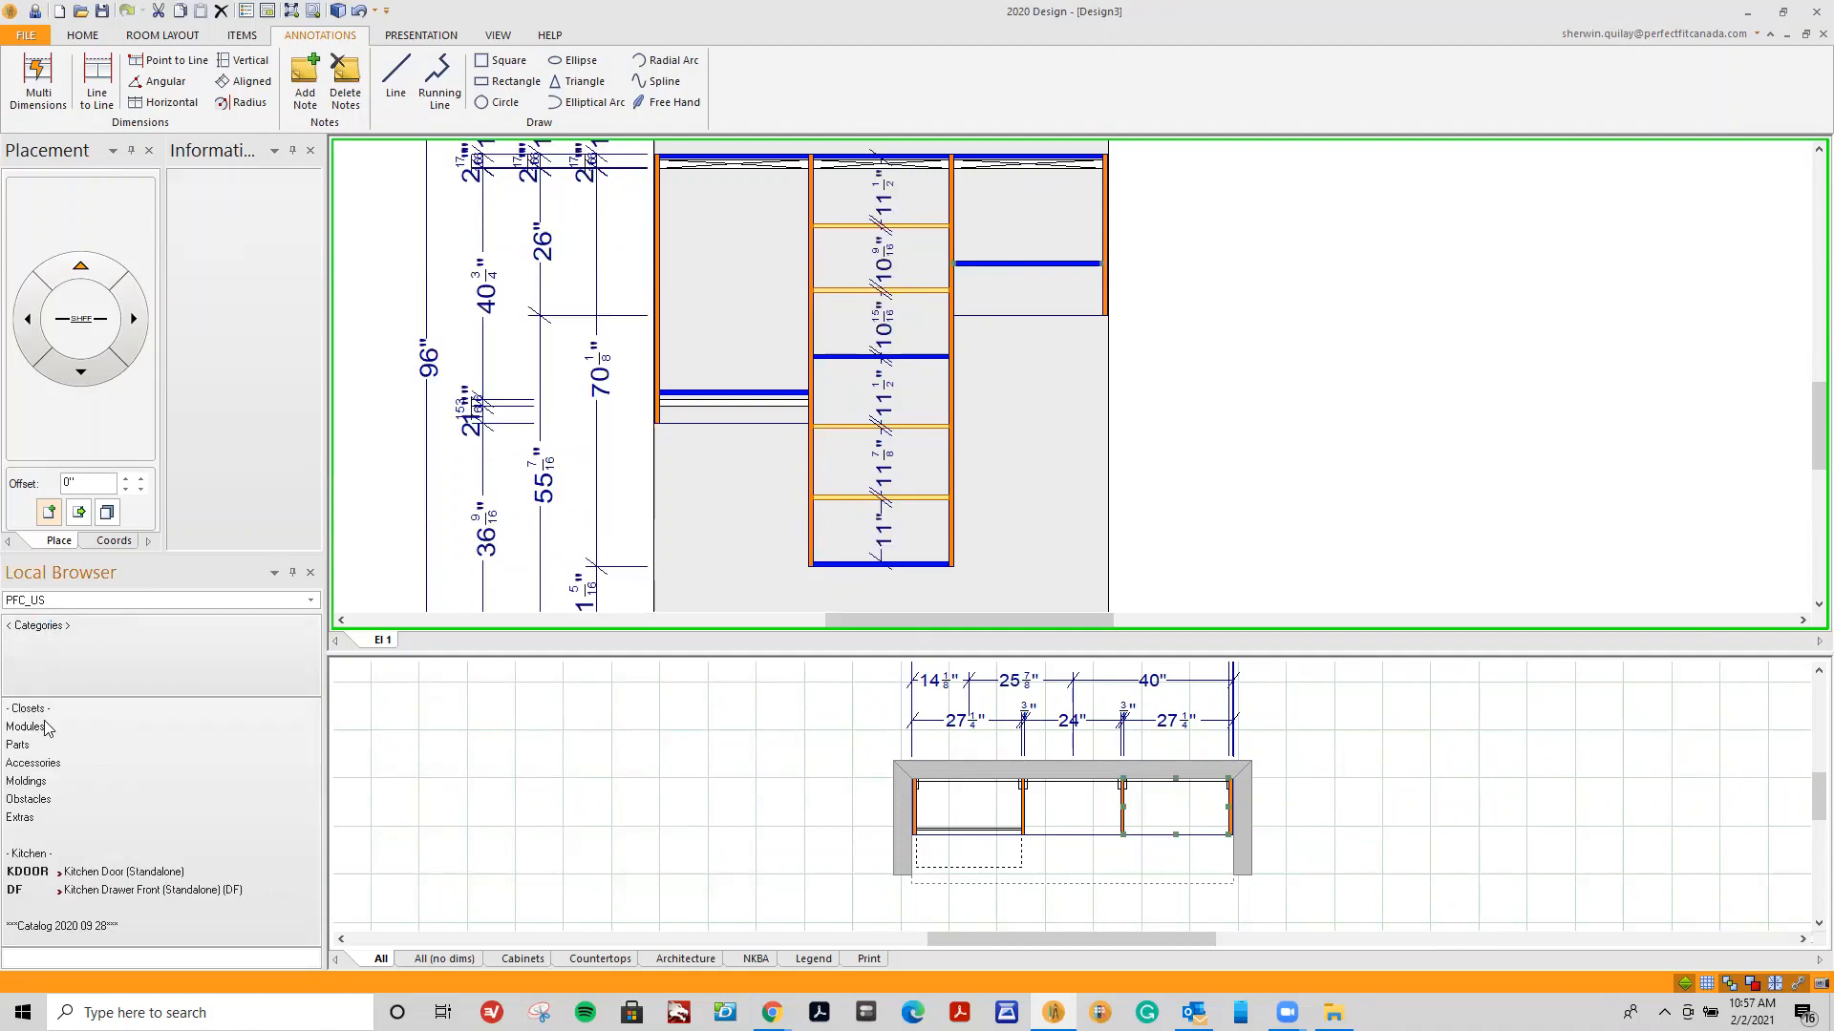
left_click(50, 763)
left_click(45, 802)
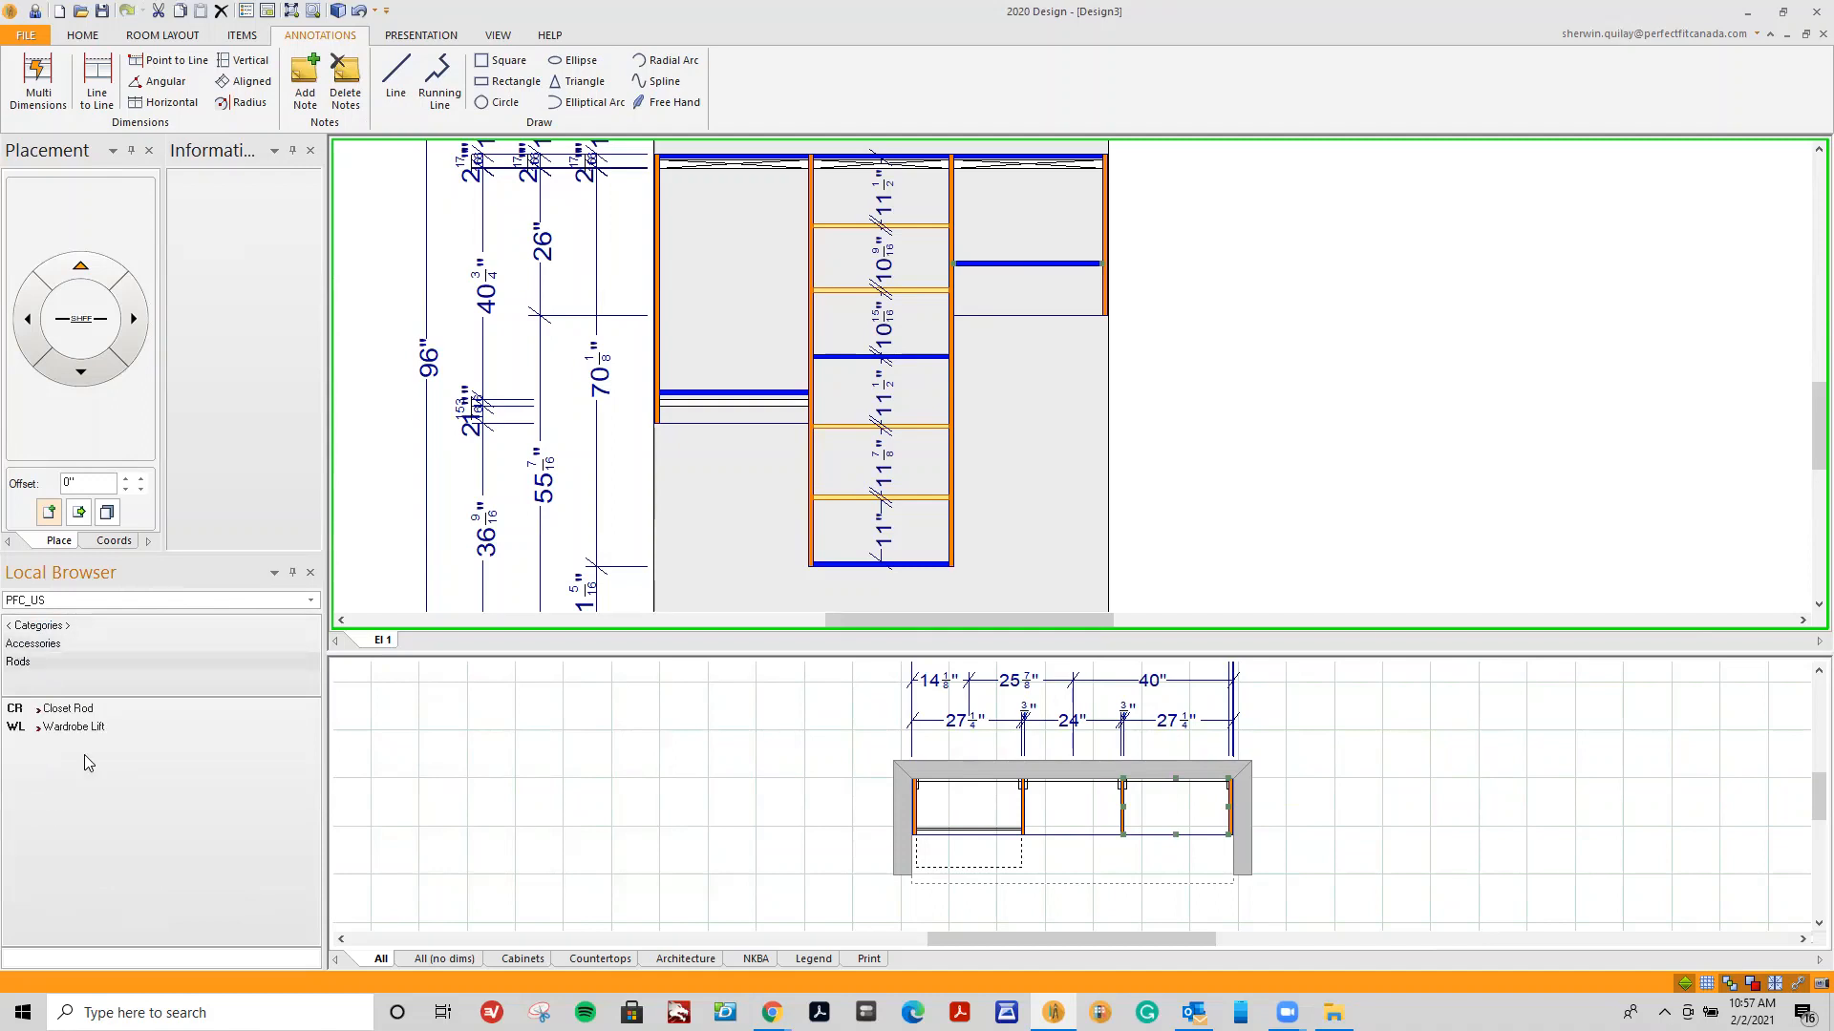
left_click(67, 708)
left_click(704, 210)
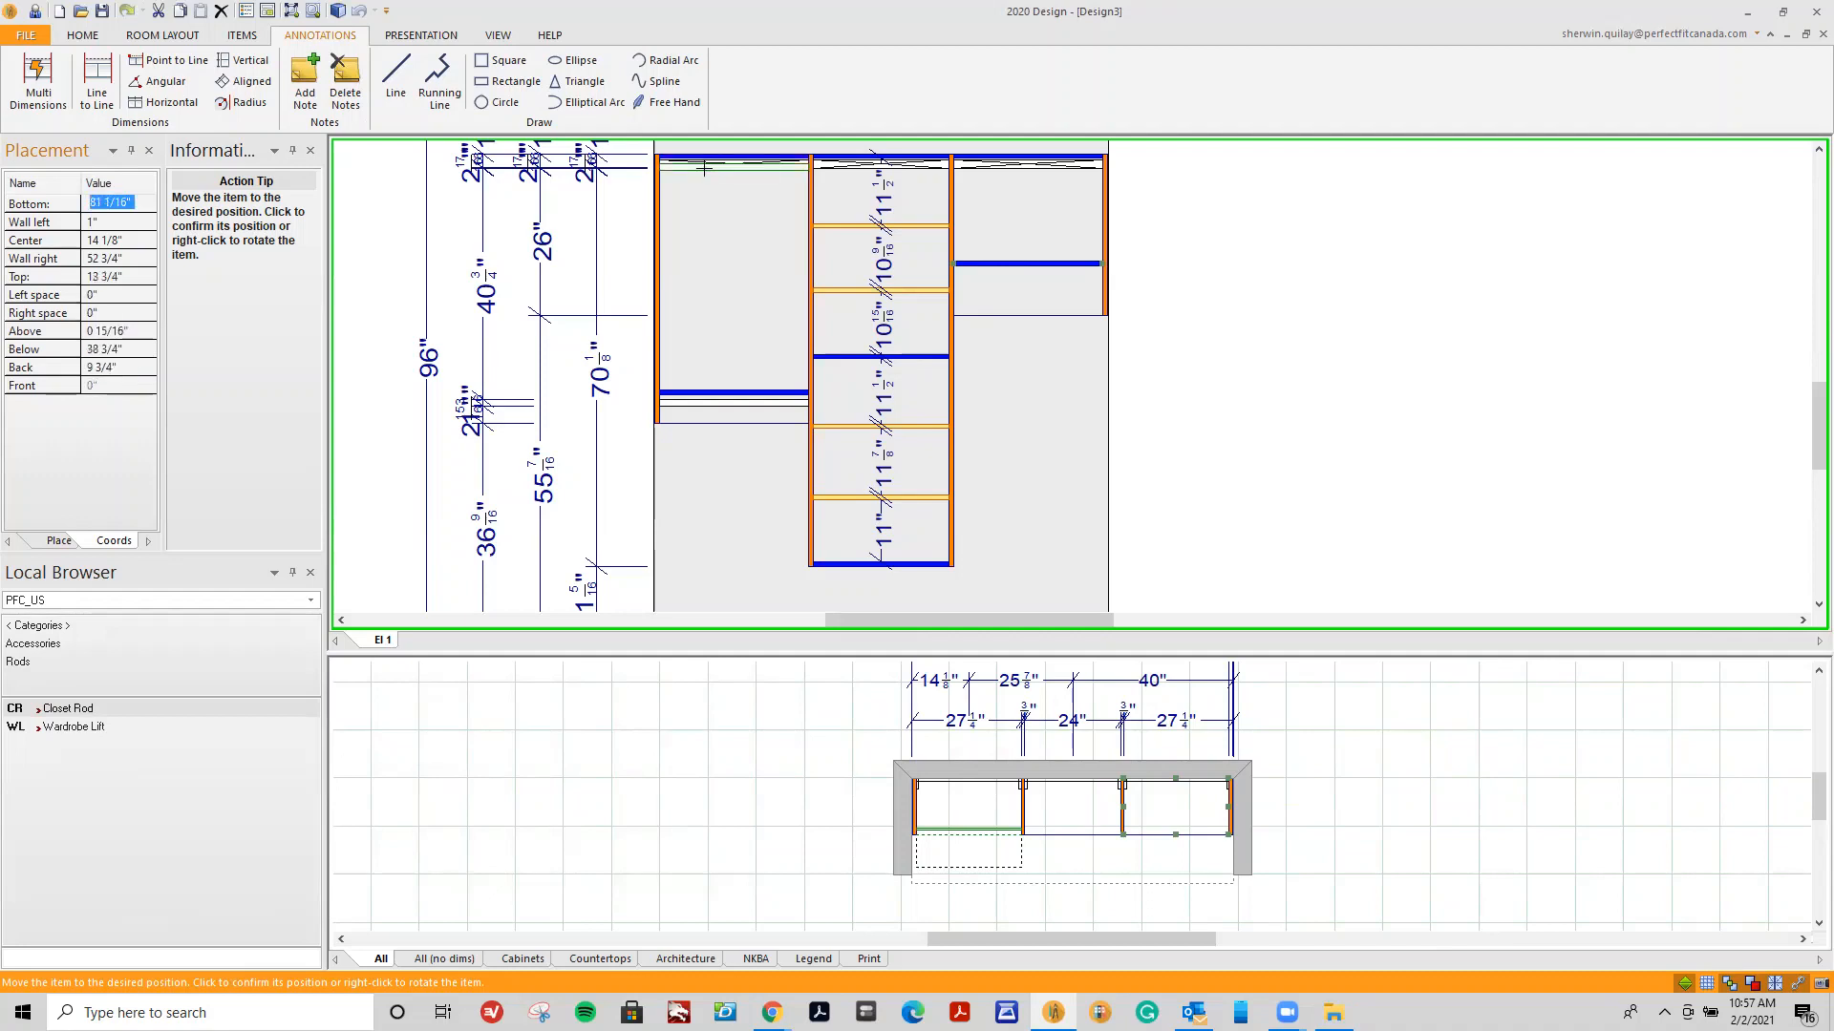
left_click(704, 170)
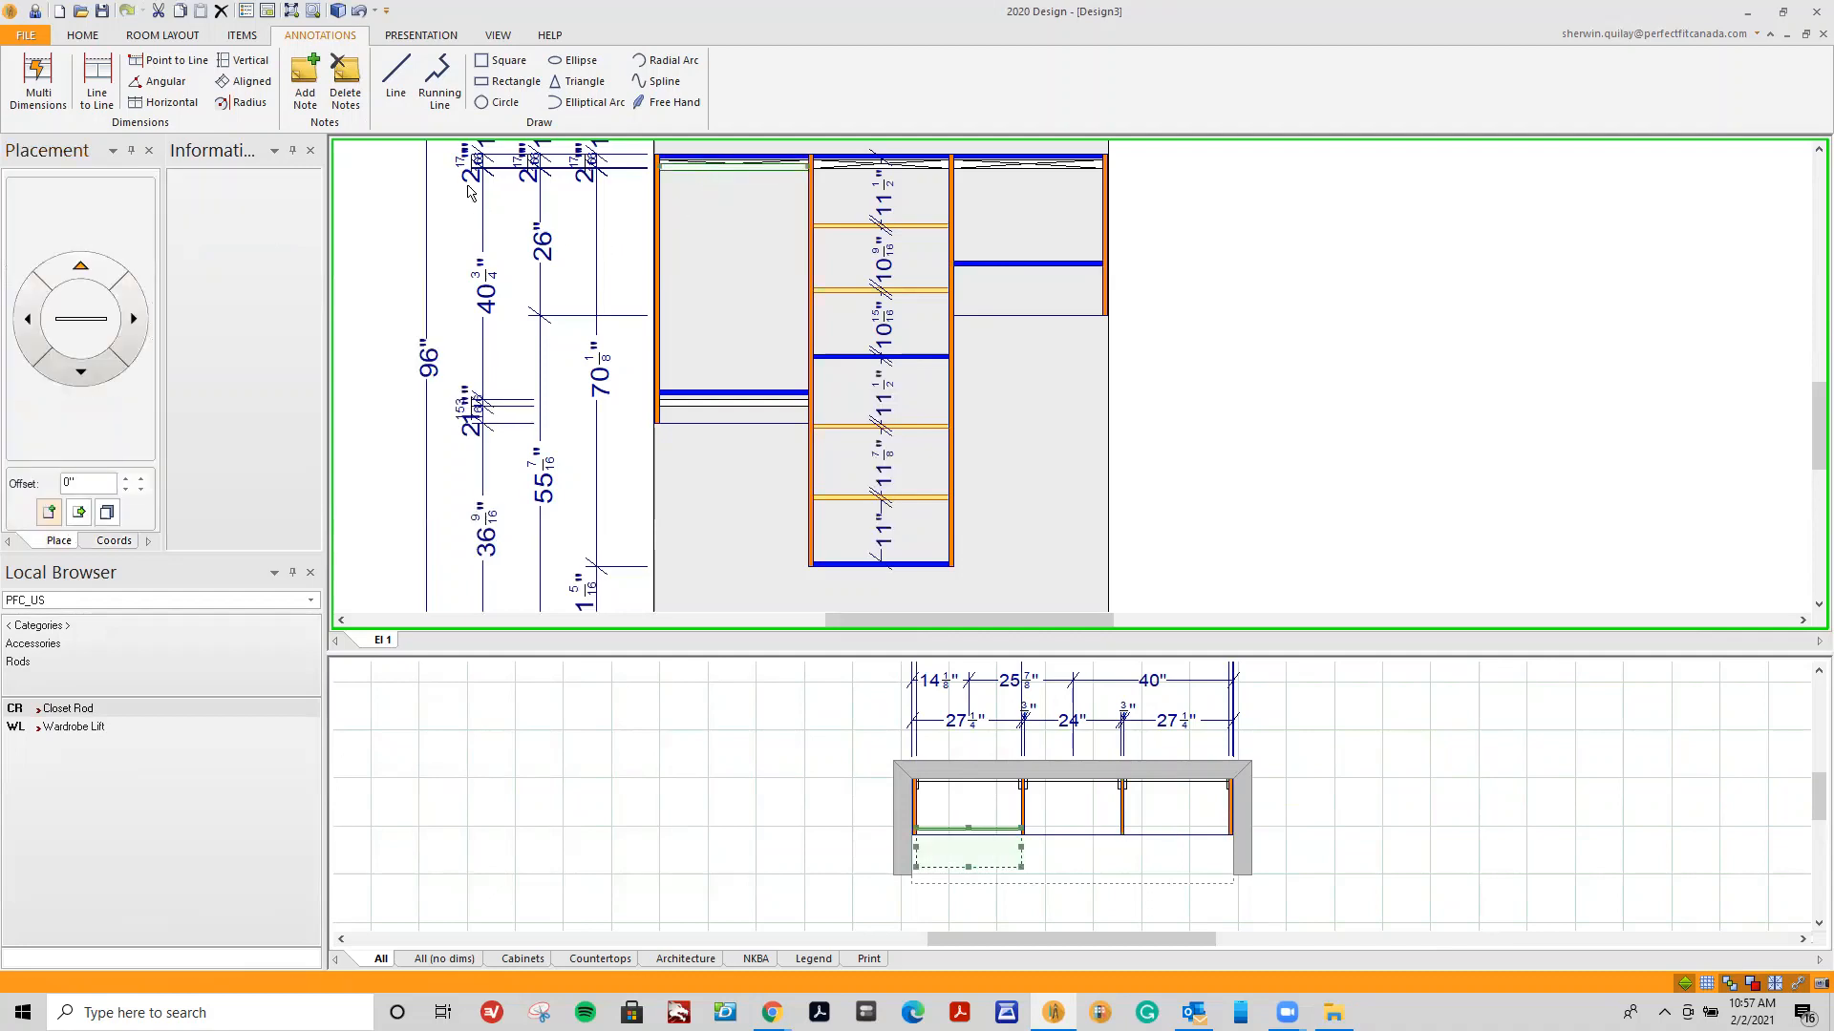
Dimension the left module's opening above its fixed shelf and the distance from the closet rod below it to the floor.
left_click(115, 59)
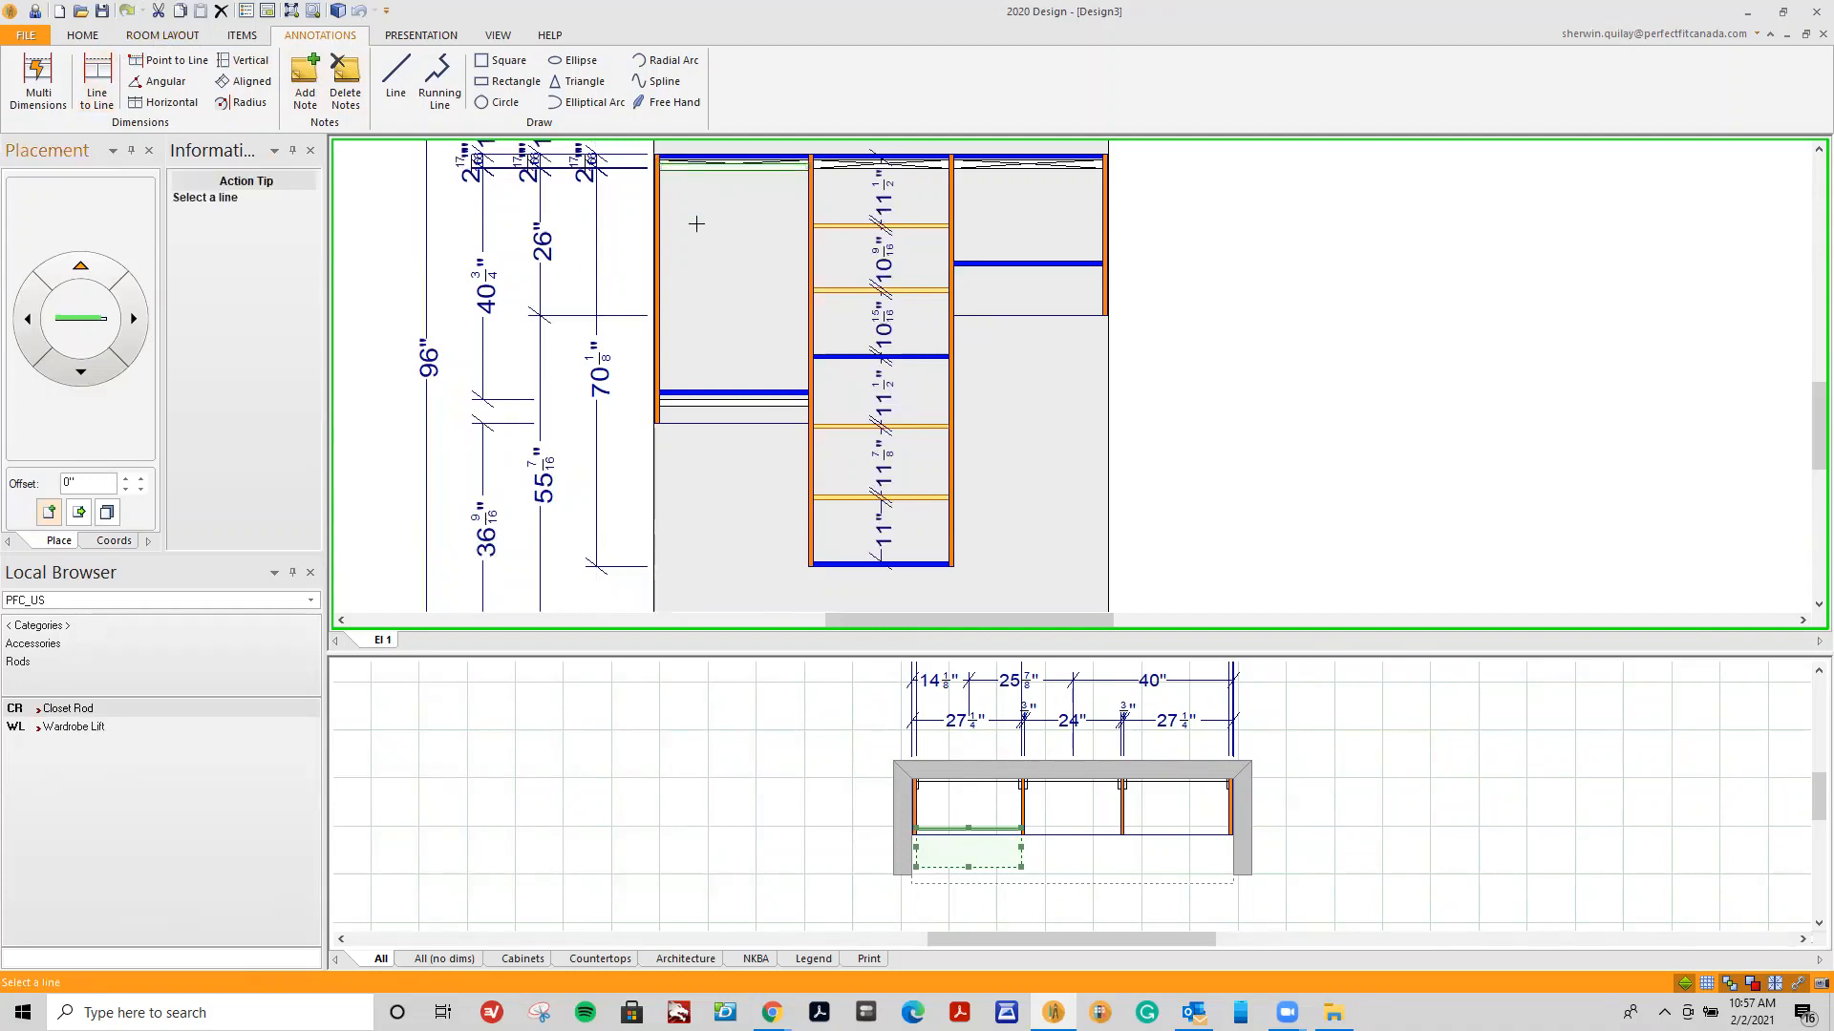
left_click(759, 395)
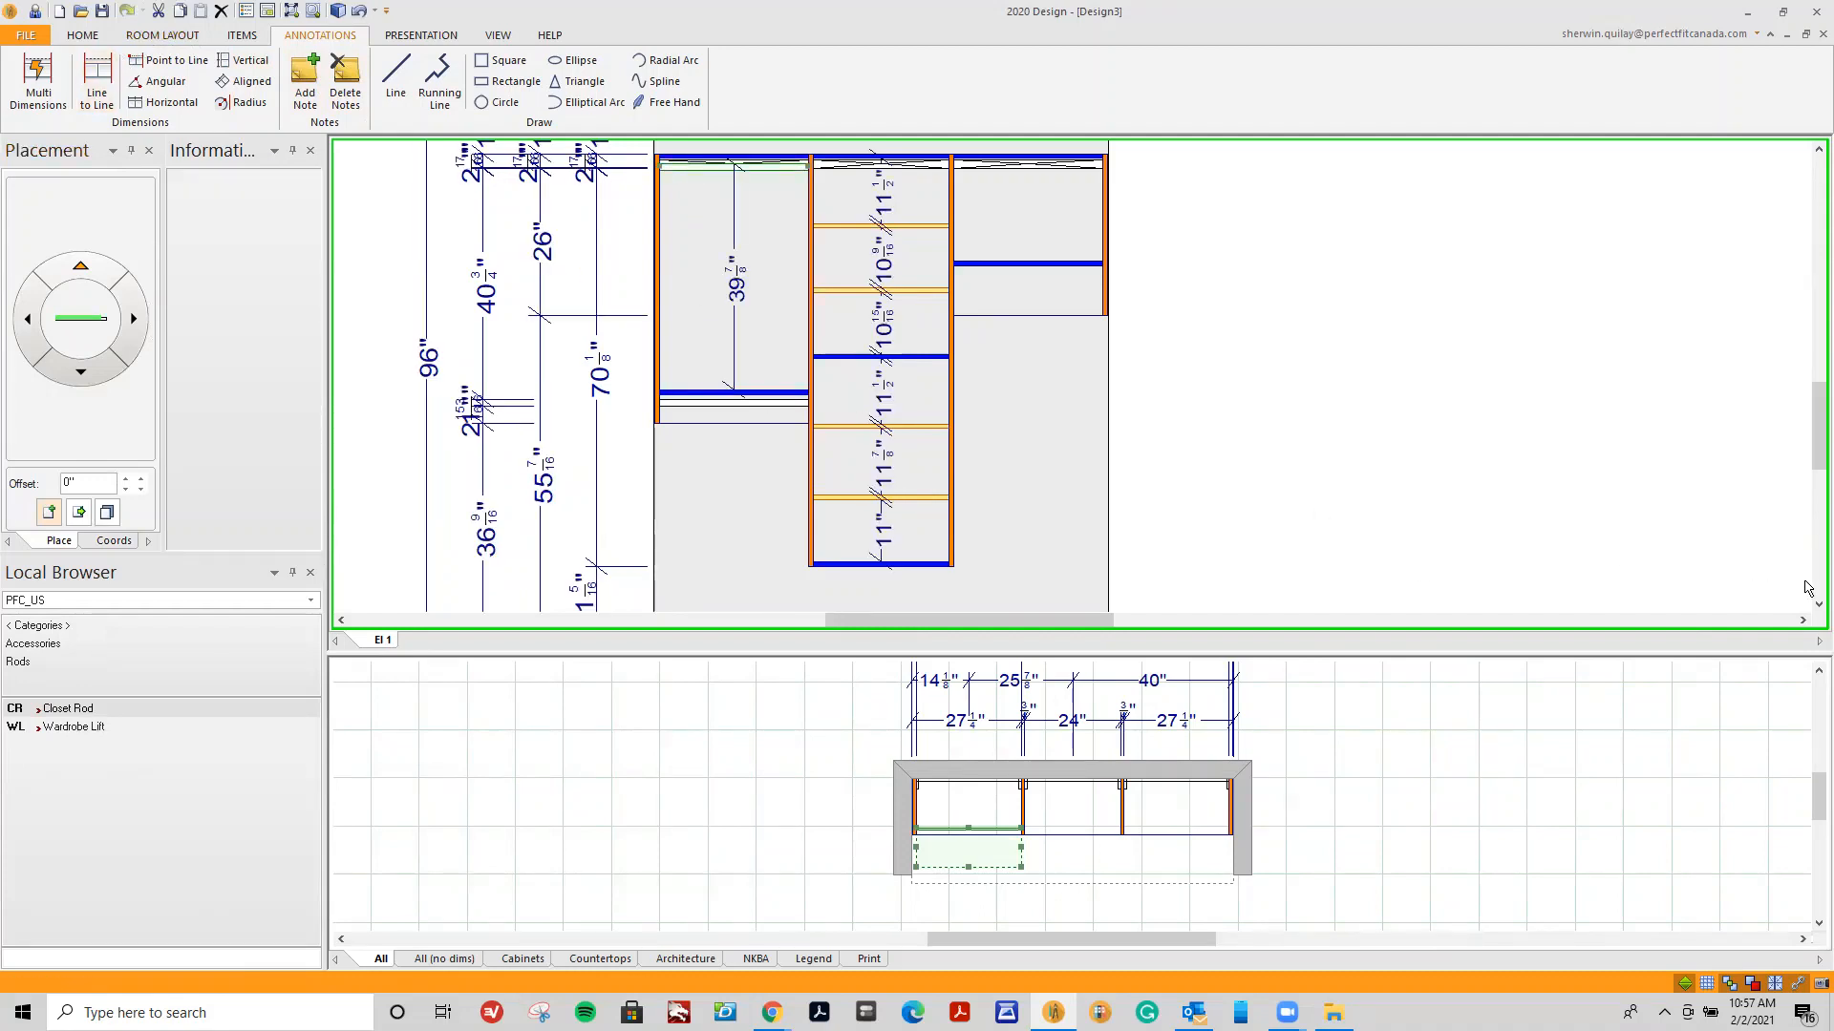
scroll(1808, 588, "down", 1)
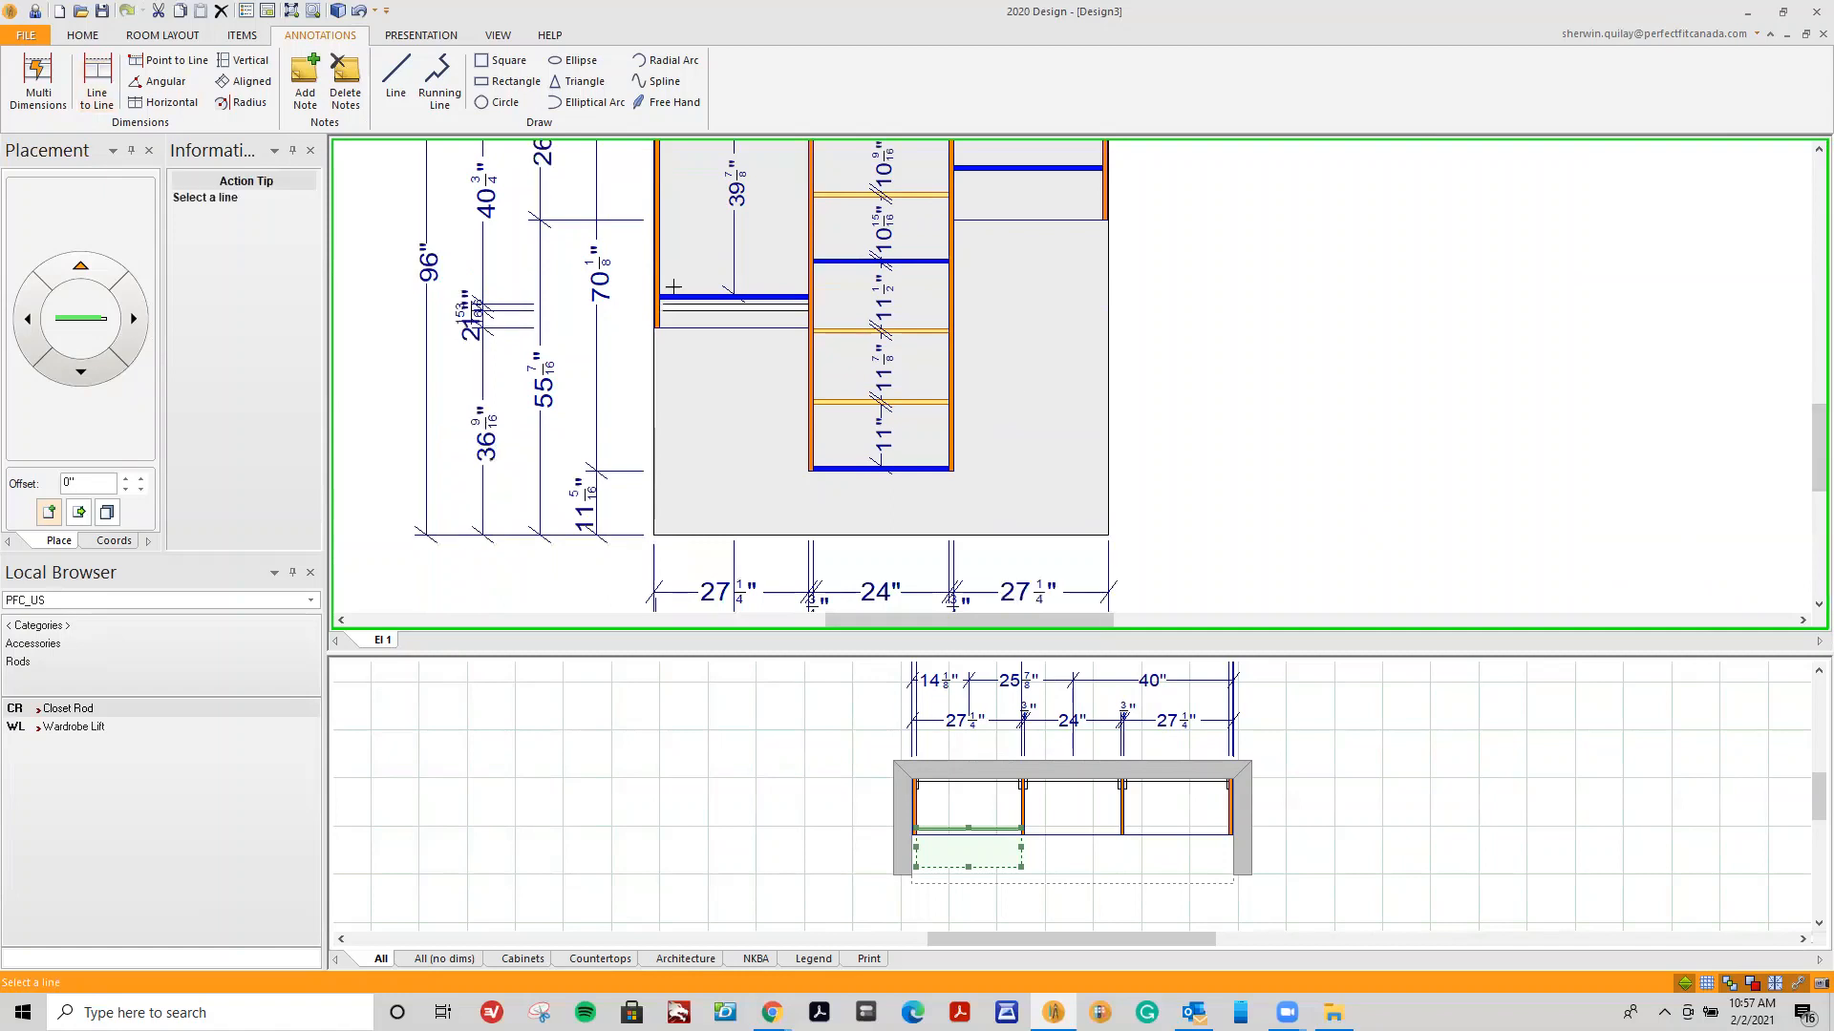
left_click(725, 535)
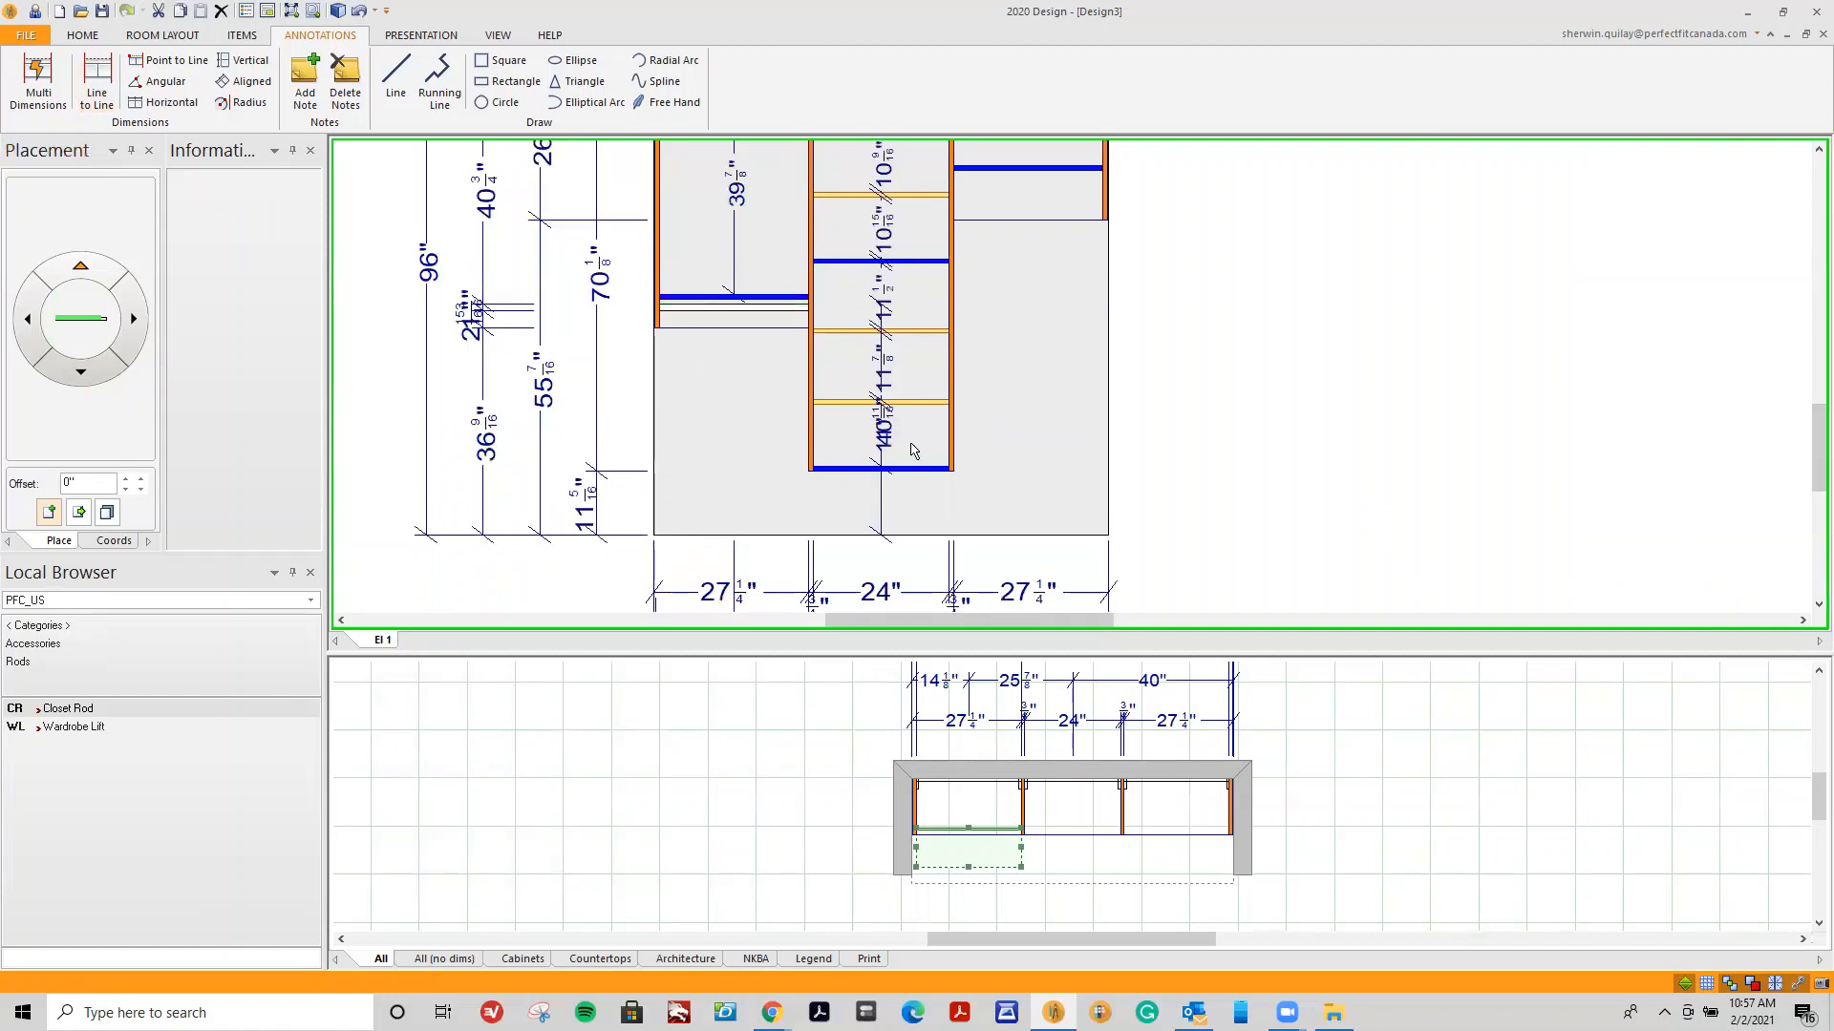
left_click(884, 464)
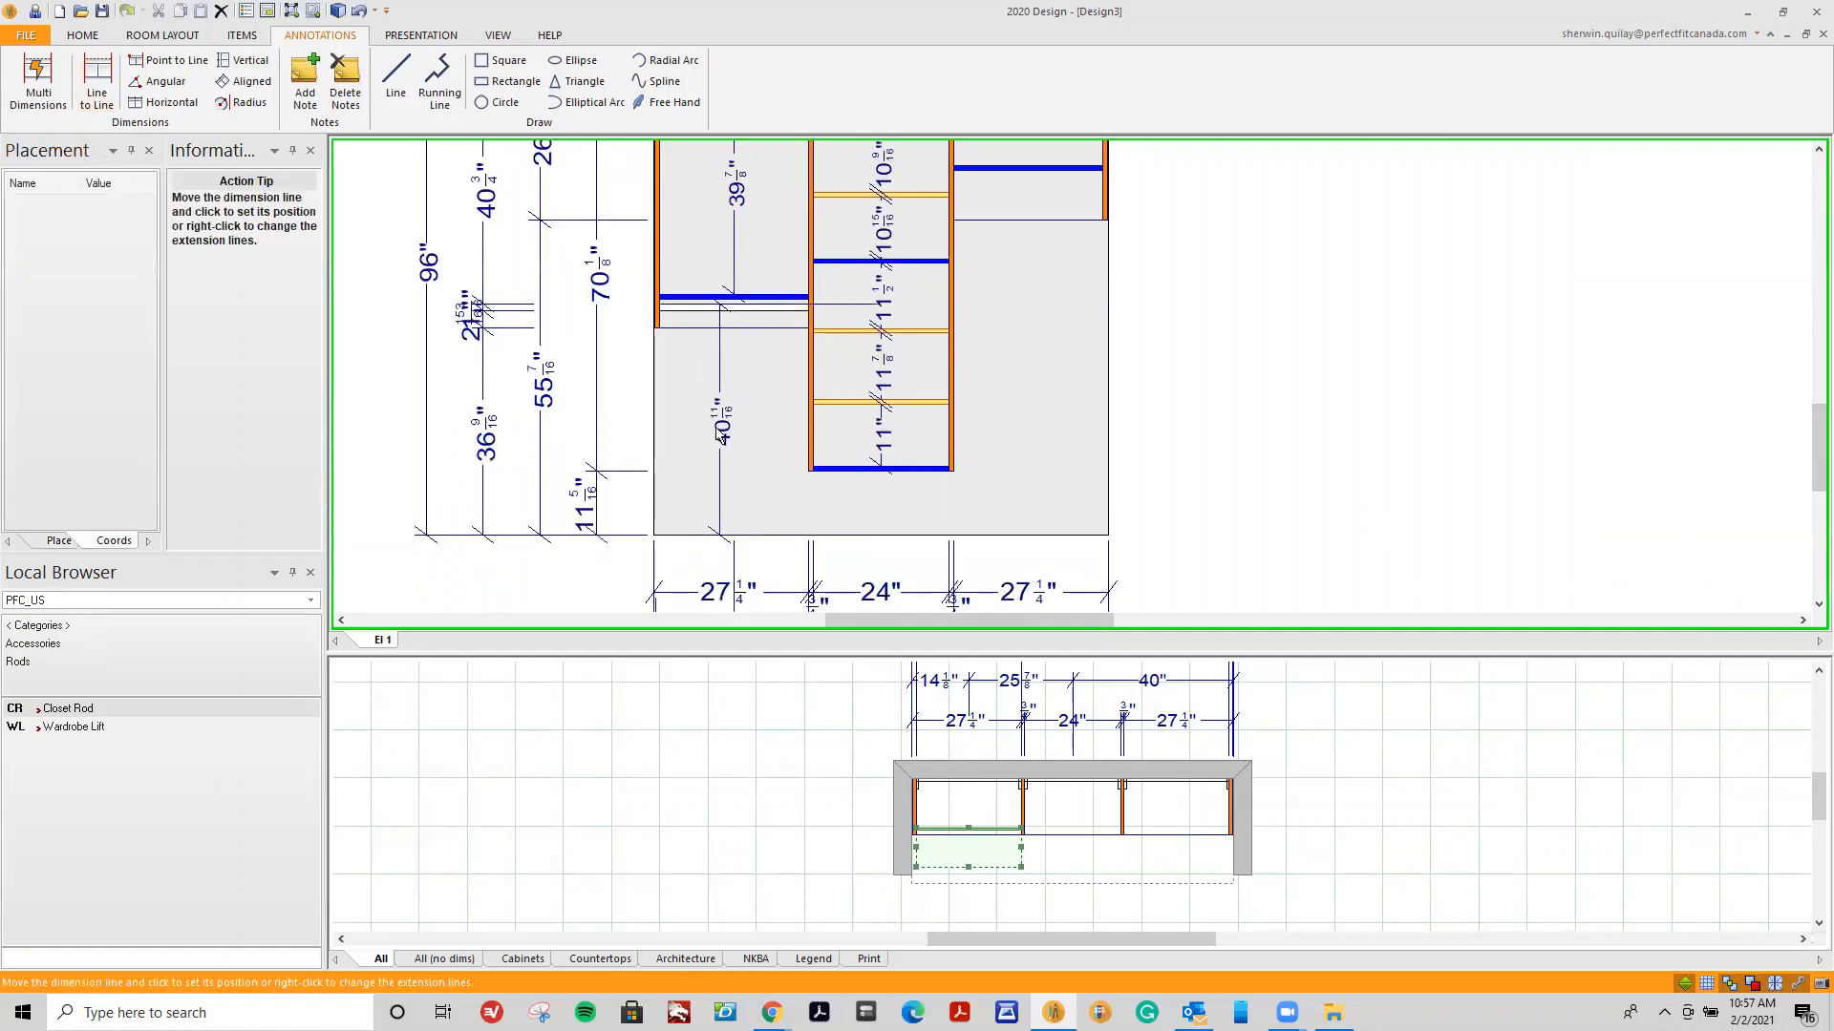
left_click(721, 434)
left_click(725, 389)
left_click(734, 390)
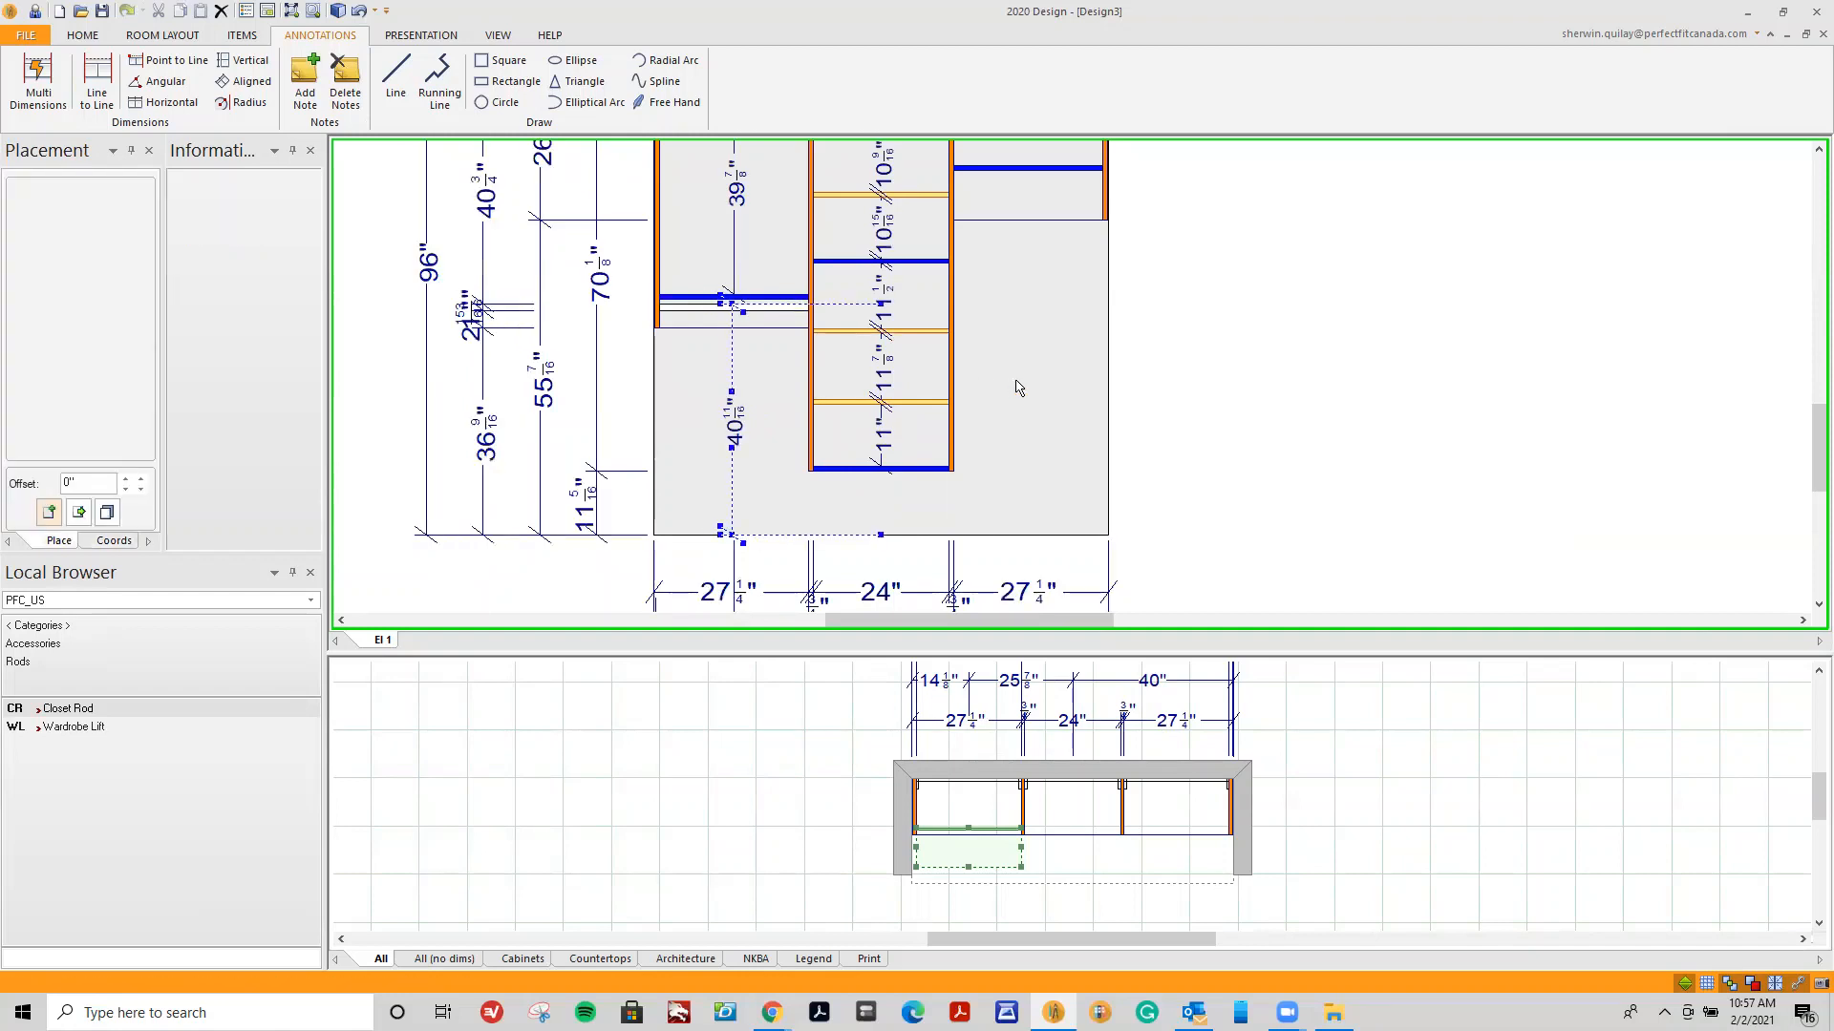
Insert a Closet Rod just under the fixed shelf of the right wall module.
left_click(1017, 384)
left_click(77, 709)
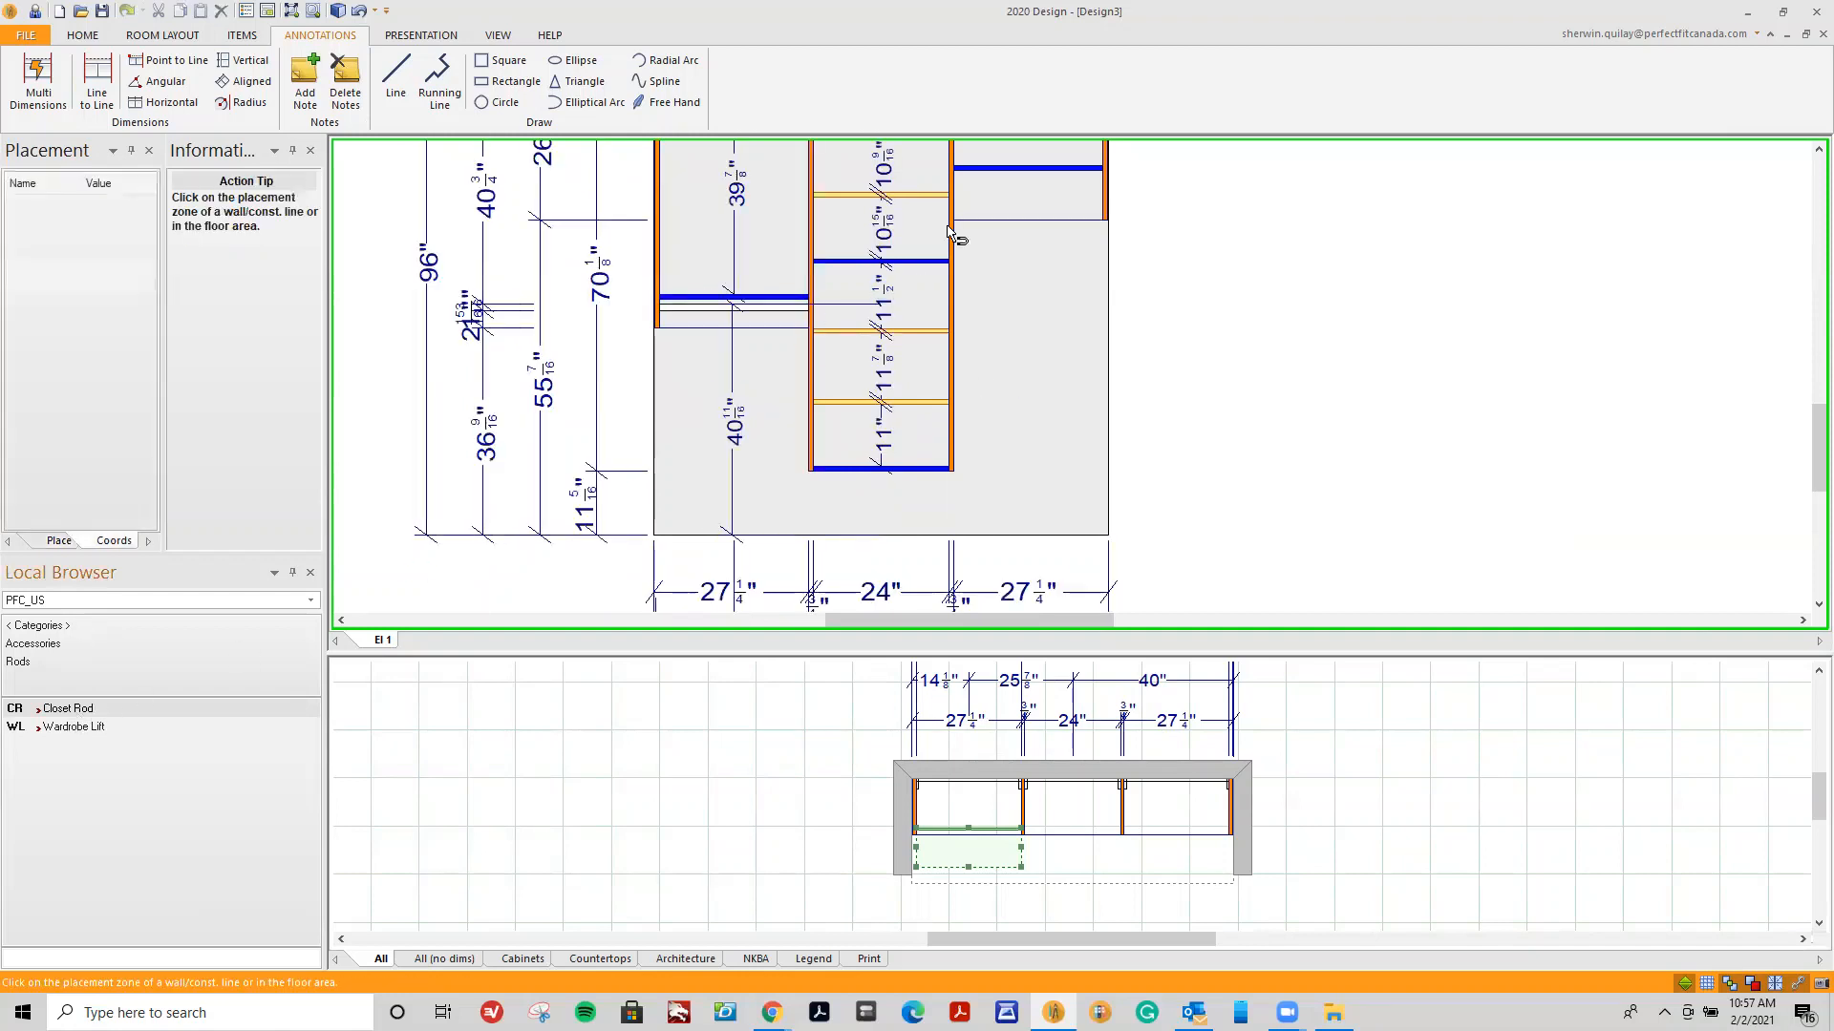
left_click(999, 193)
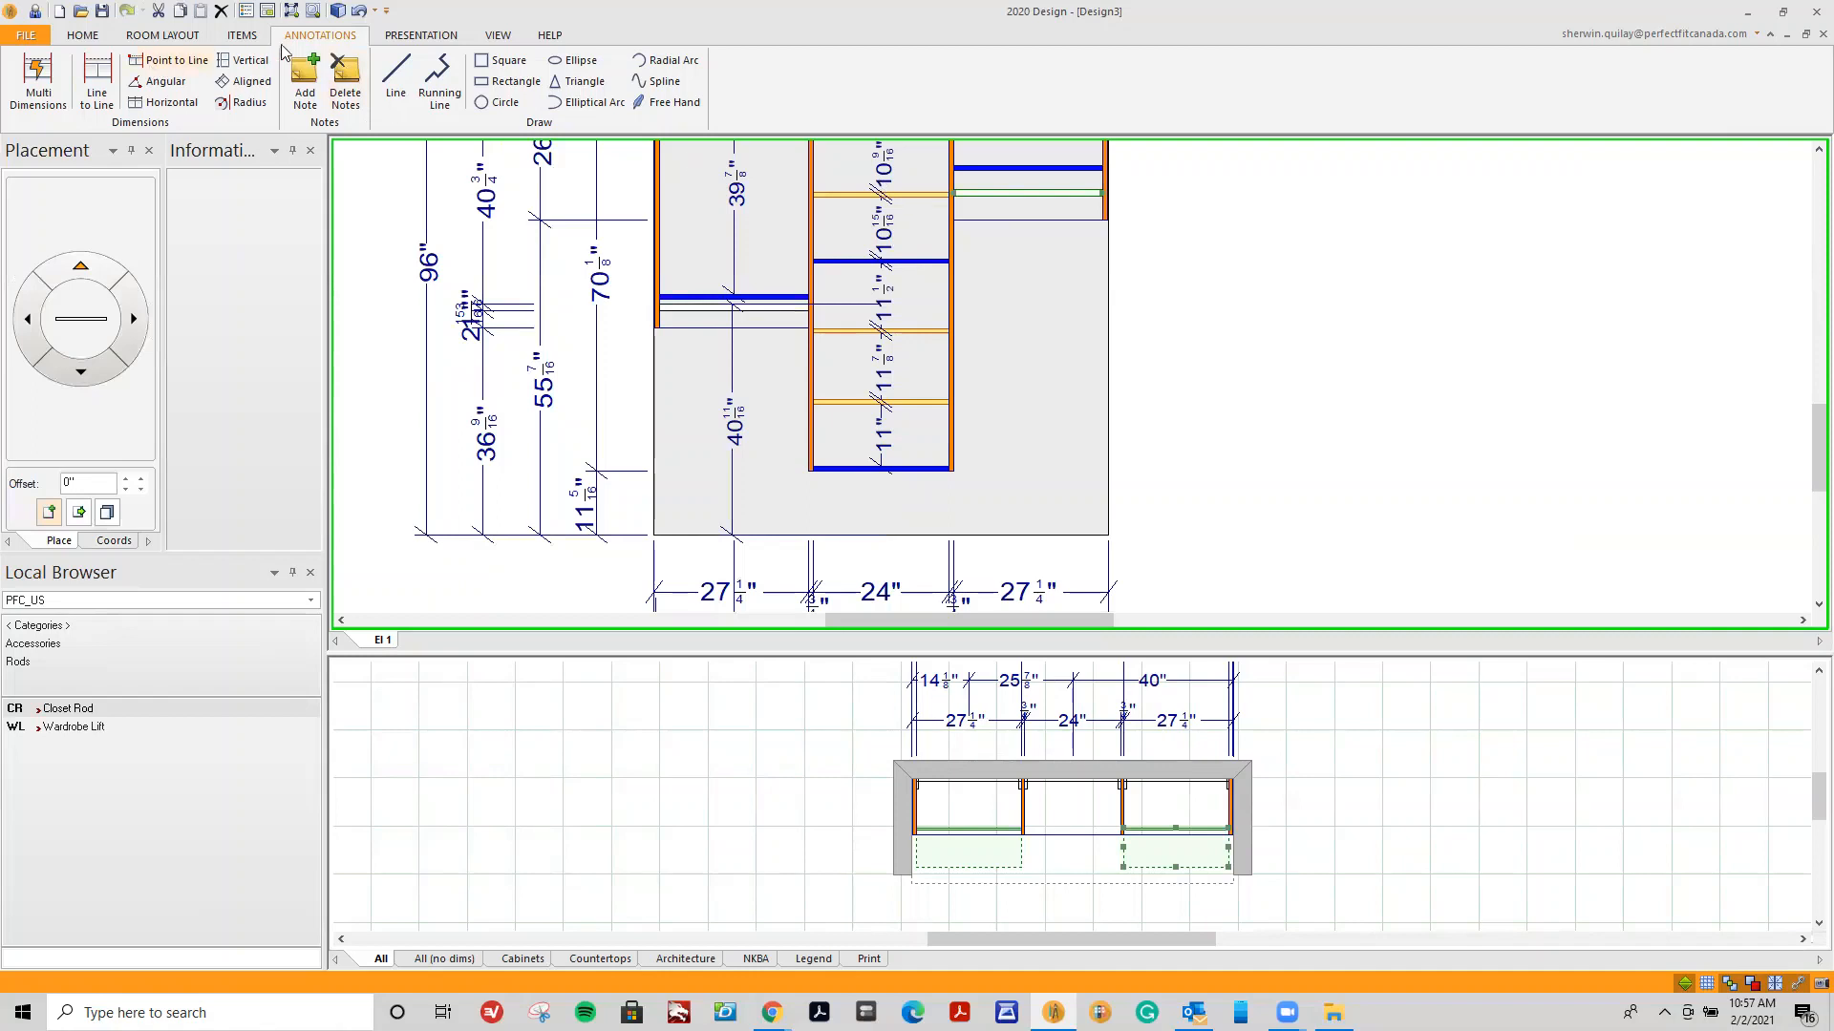
Add a line-to-line dimension from the right module's closet rod to the floor, positioned in the space below the module.
left_click(105, 91)
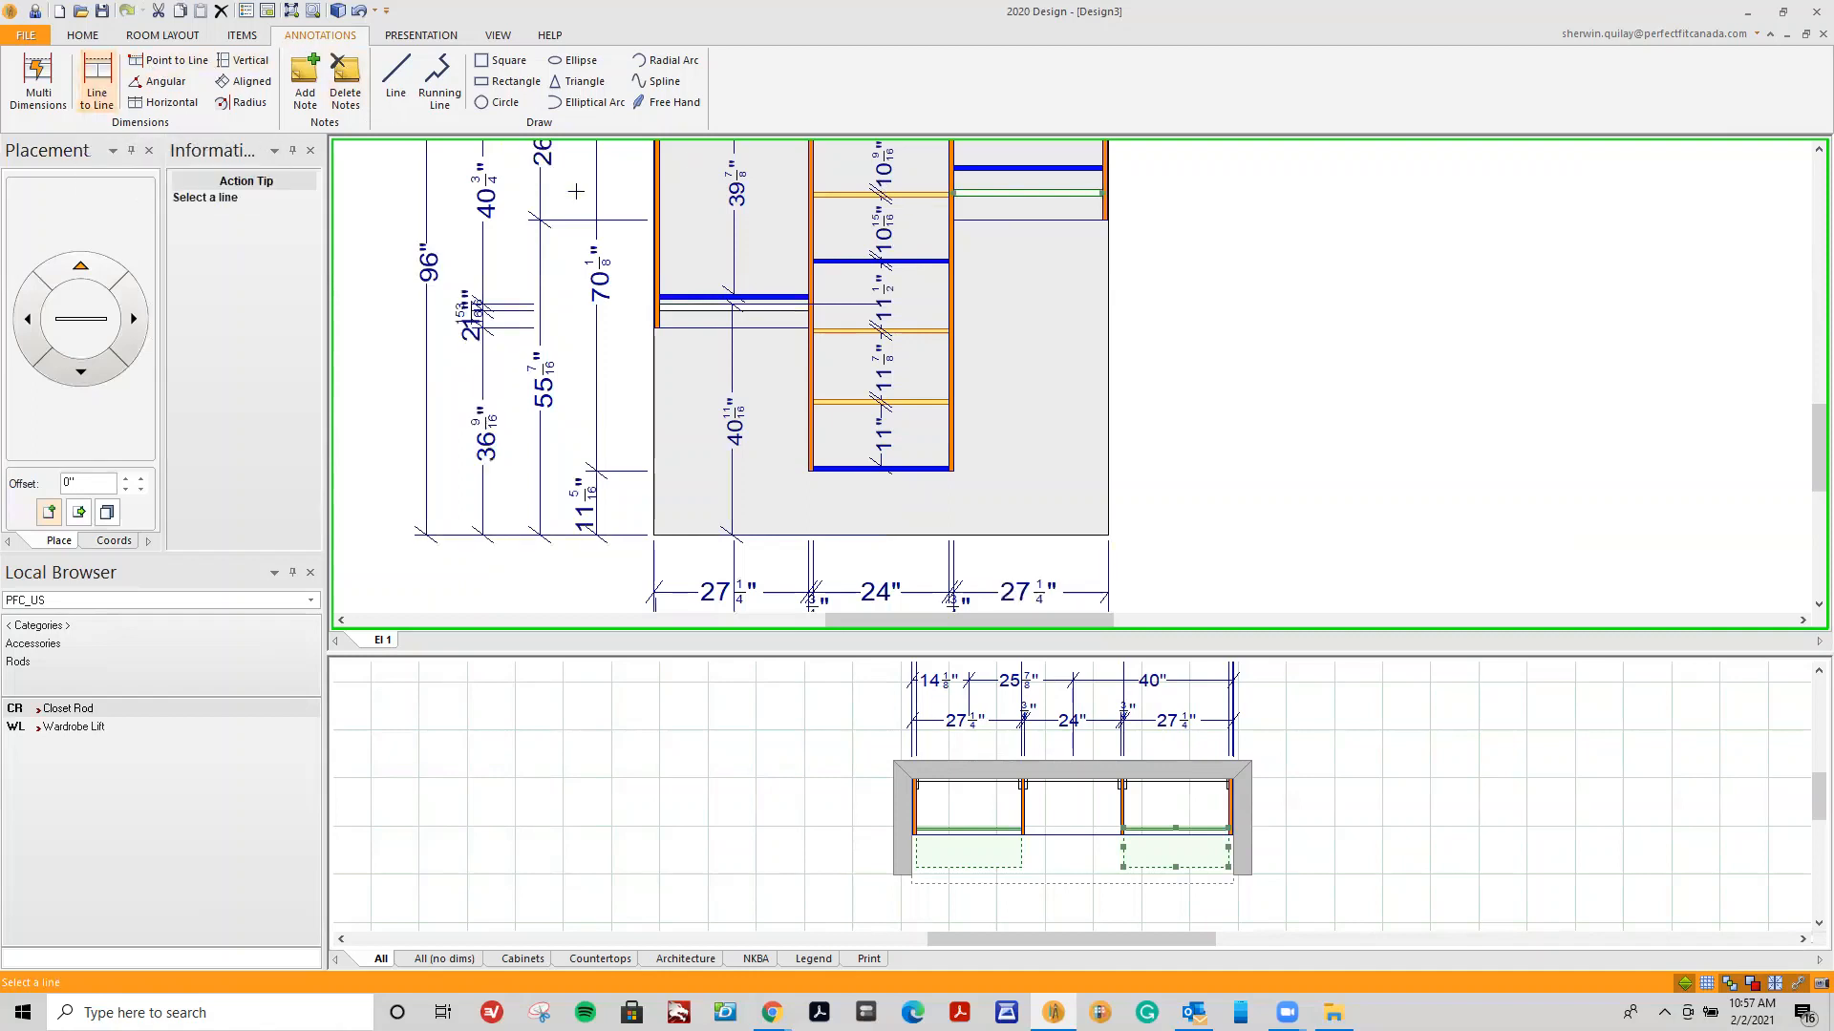
left_click(1044, 179)
left_click(981, 533)
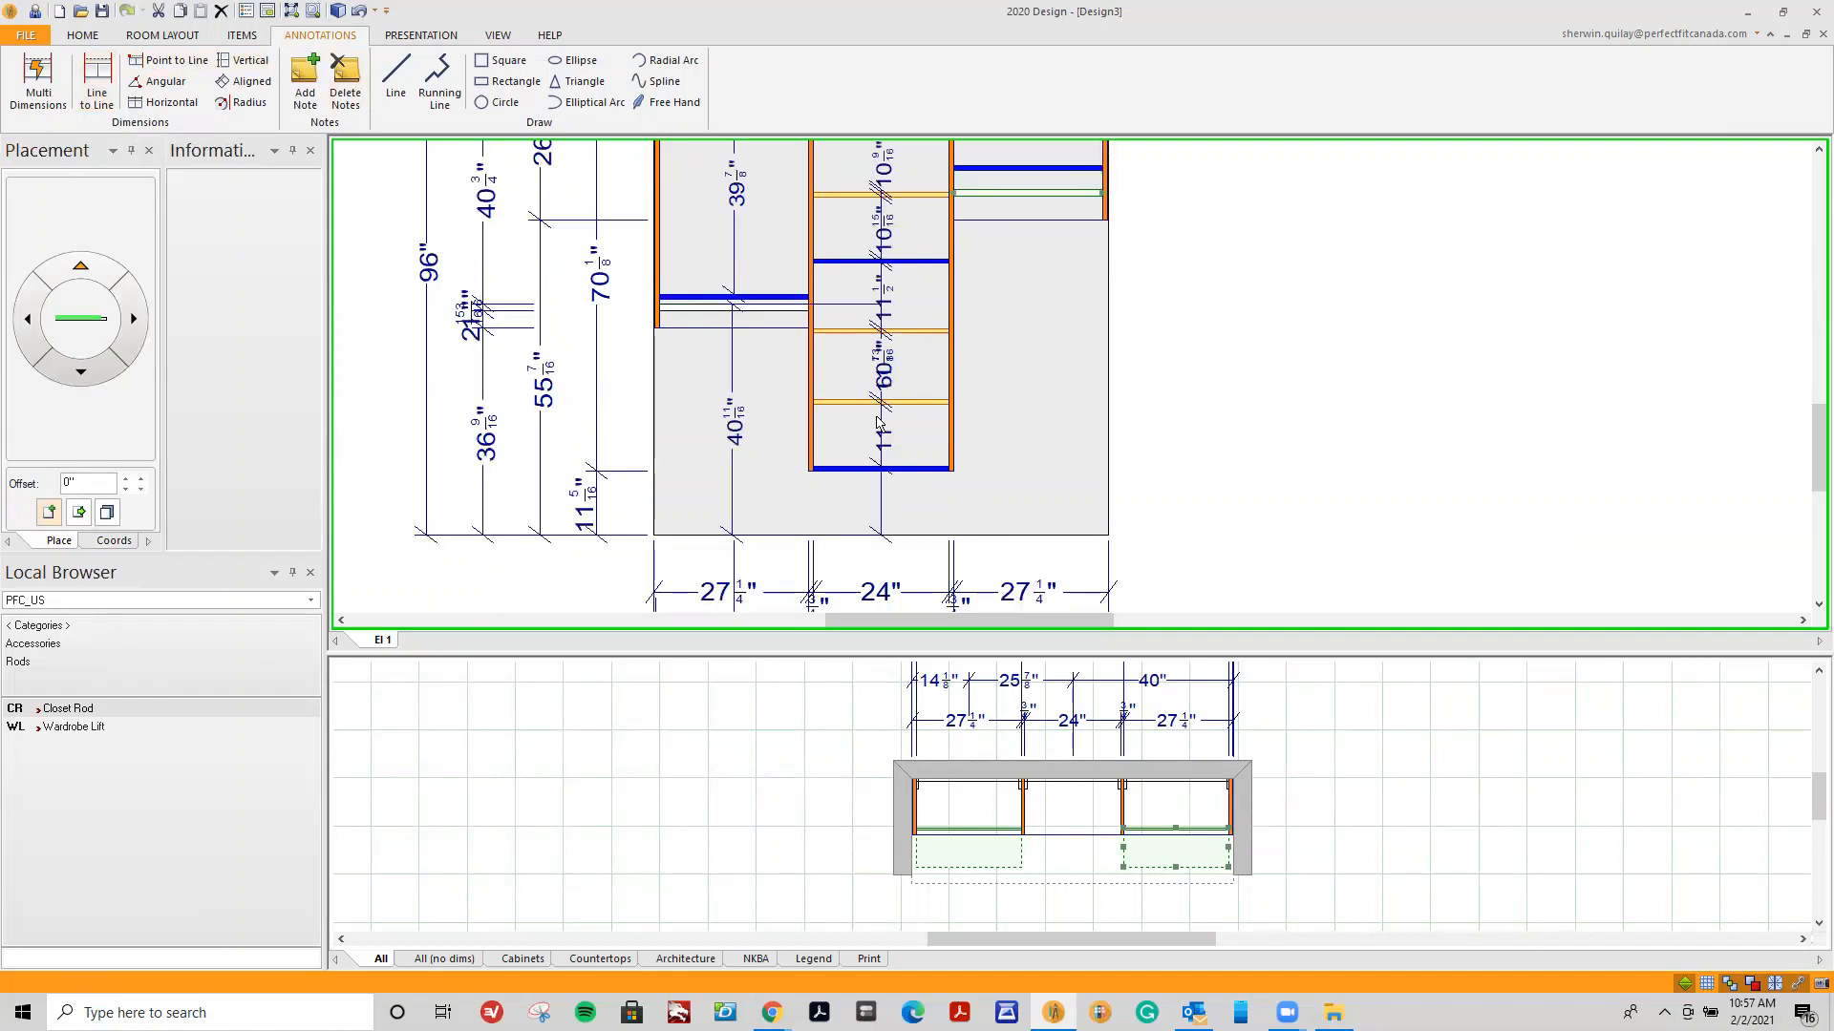
left_click(1054, 414)
scroll(1807, 208, "up", 2)
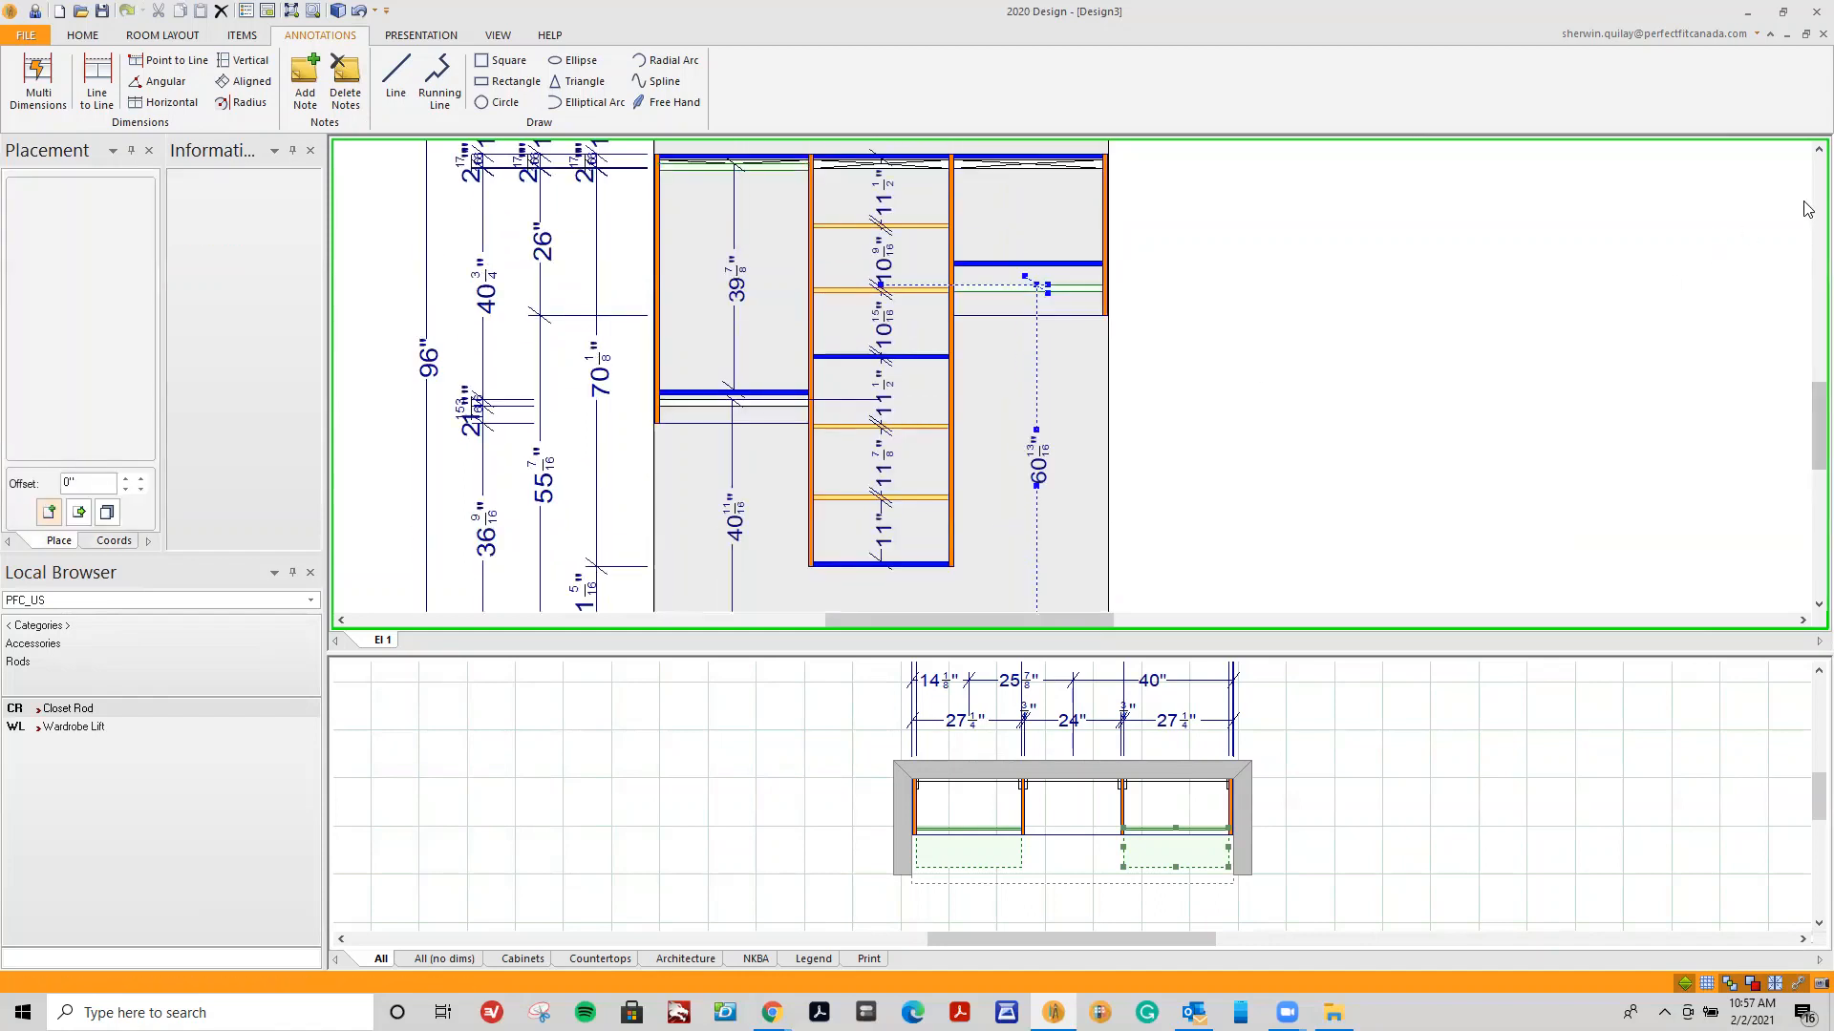
Lower the right module's fixed shelf to sit just above the closet rod and dimension the opening above it.
left_click_drag(1095, 264, 1091, 275)
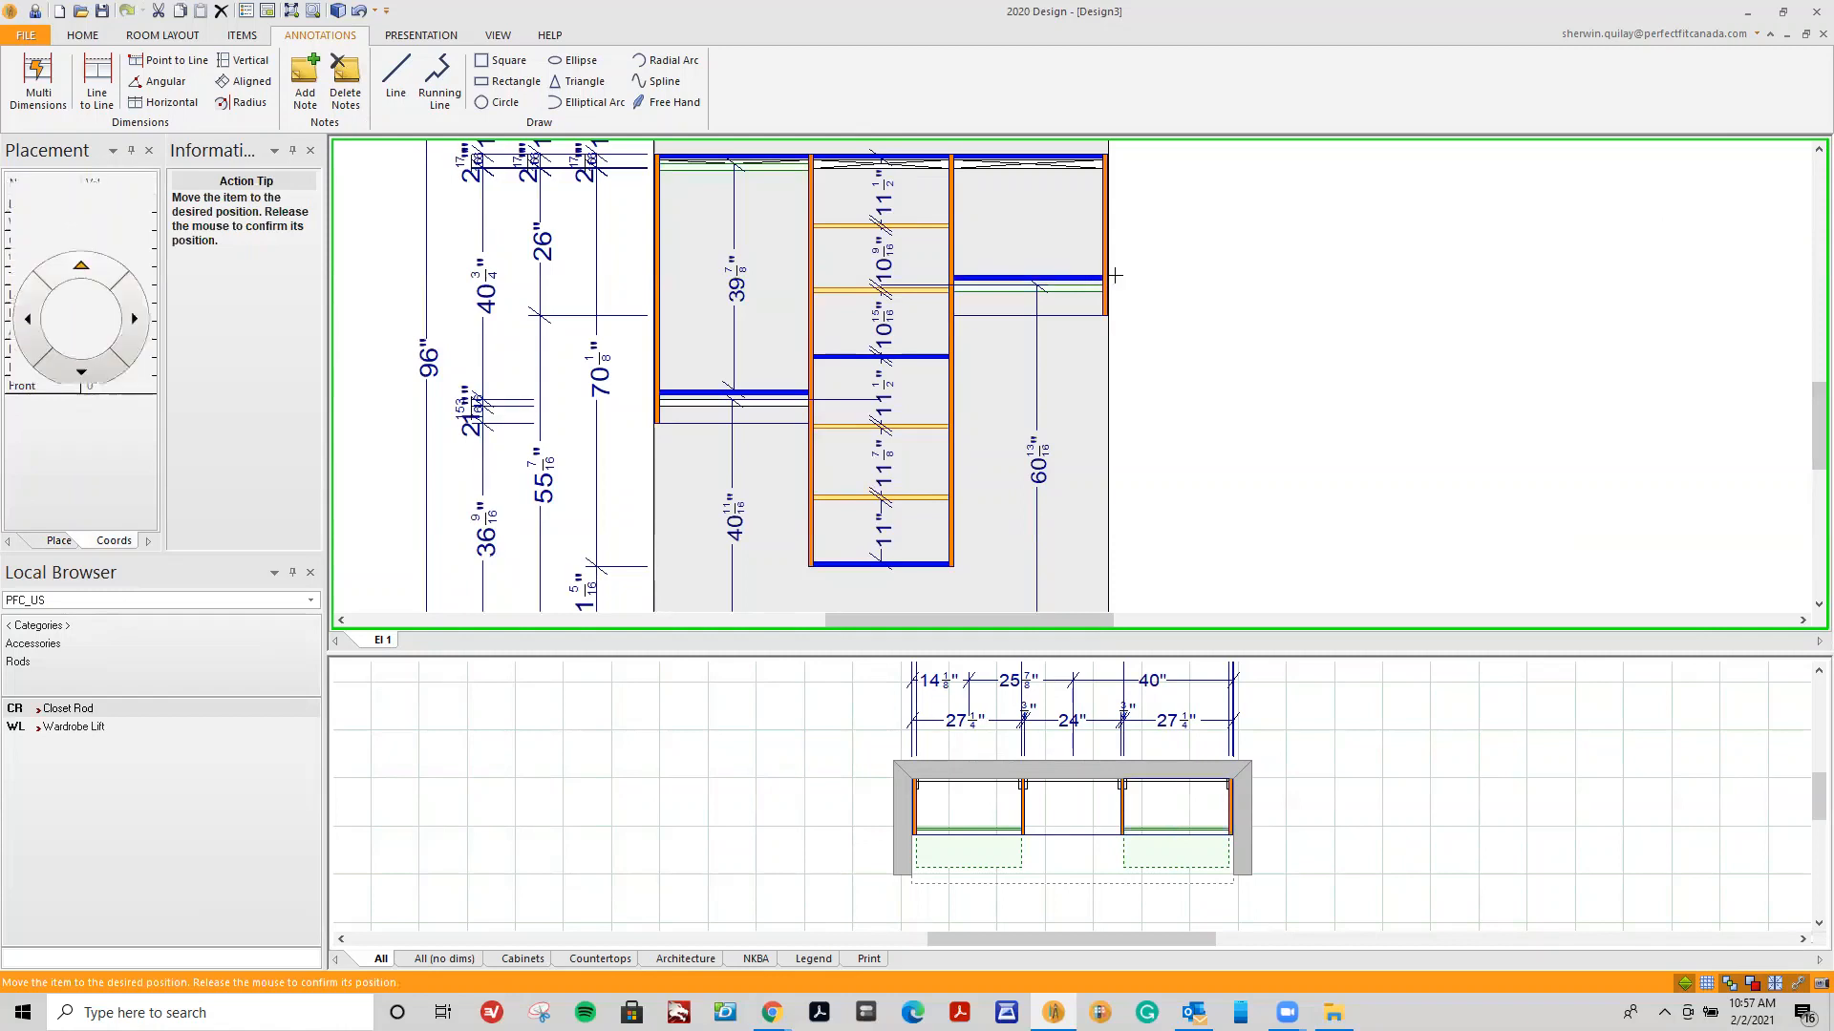
left_click(98, 94)
left_click(1060, 157)
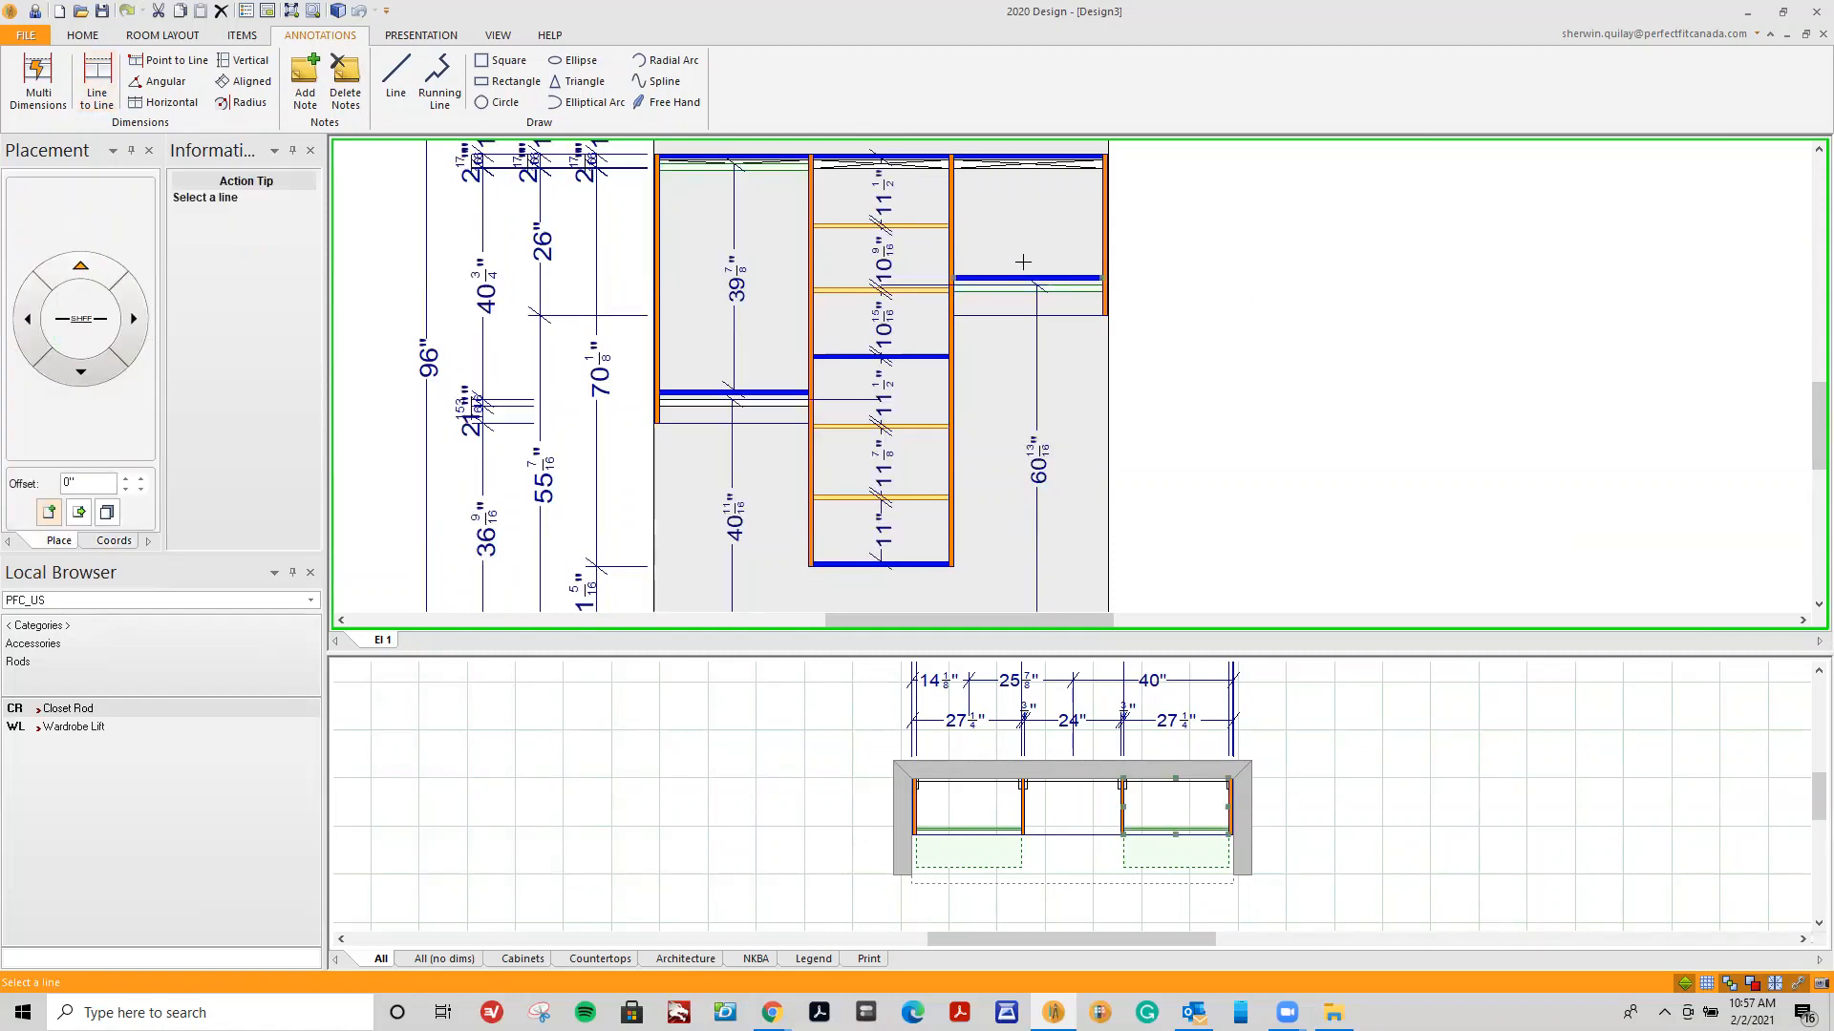
left_click(1063, 279)
left_click(1036, 406)
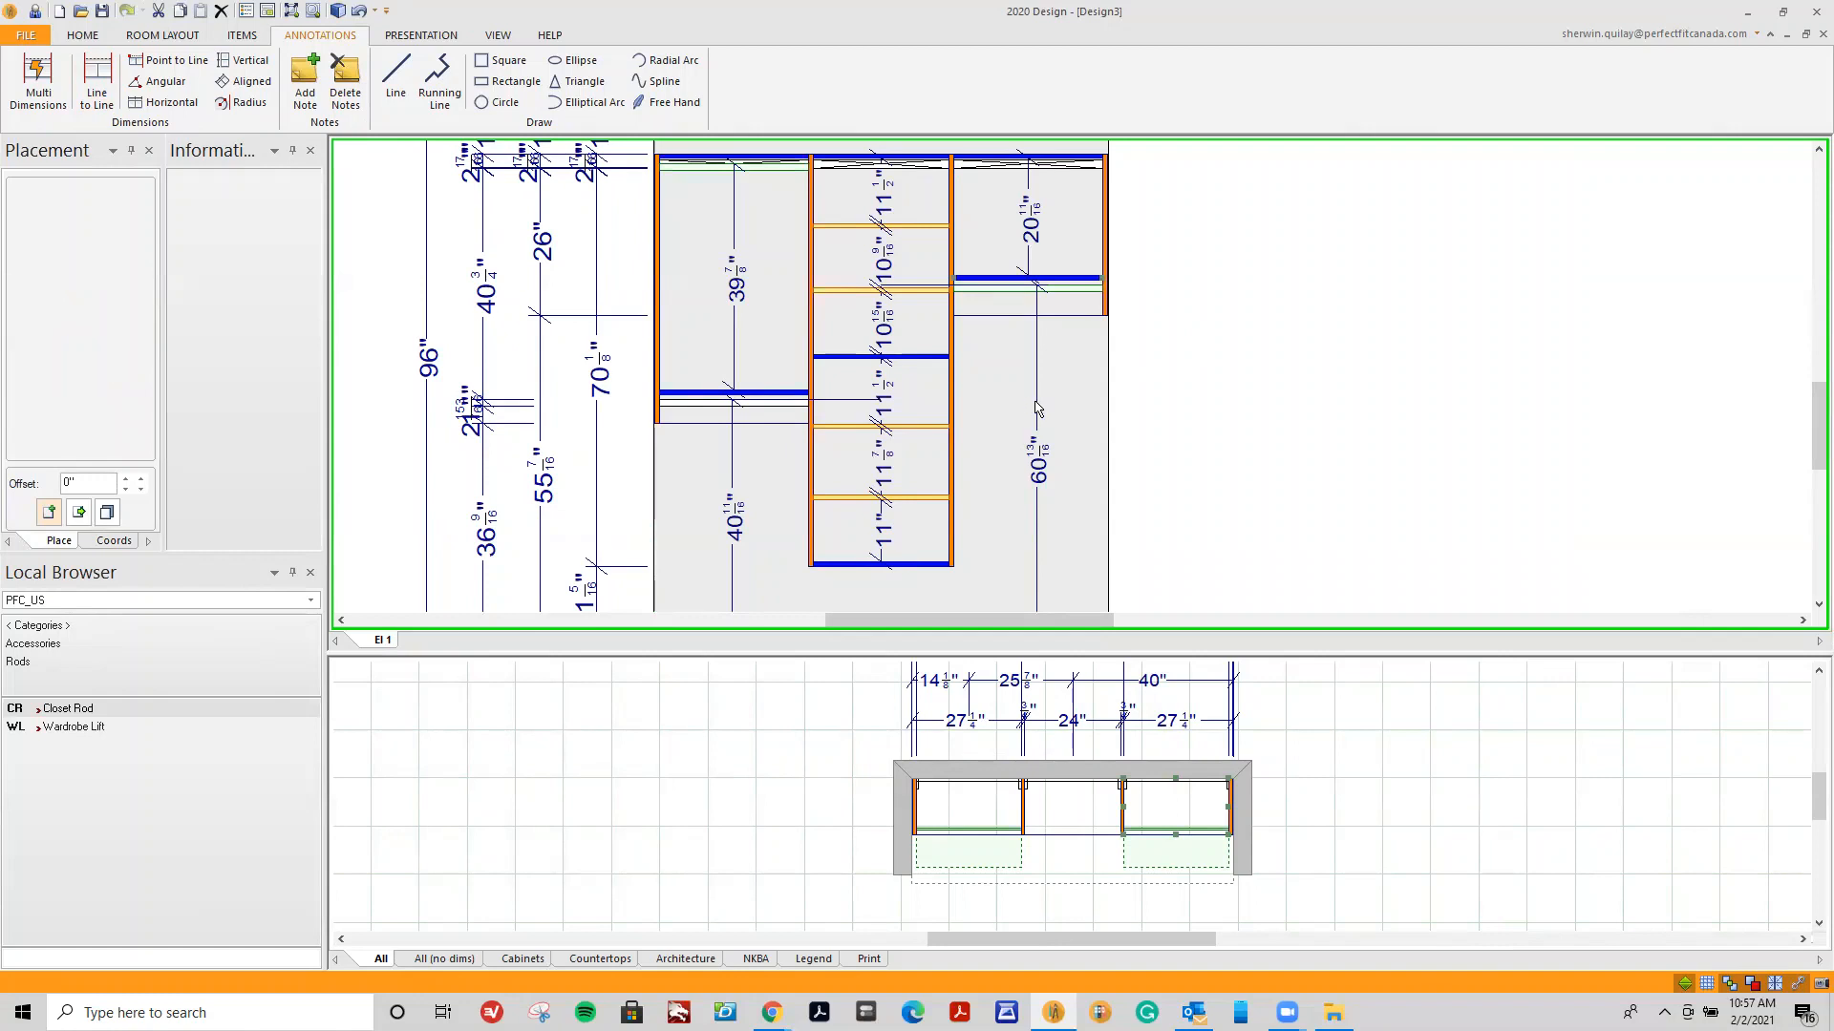
left_click(1036, 410)
Dimension the center module's overall width between its outer panel faces, placing the dimension near the floor line.
scroll(1208, 406, "down", 1)
scroll(1207, 421, "down", 2)
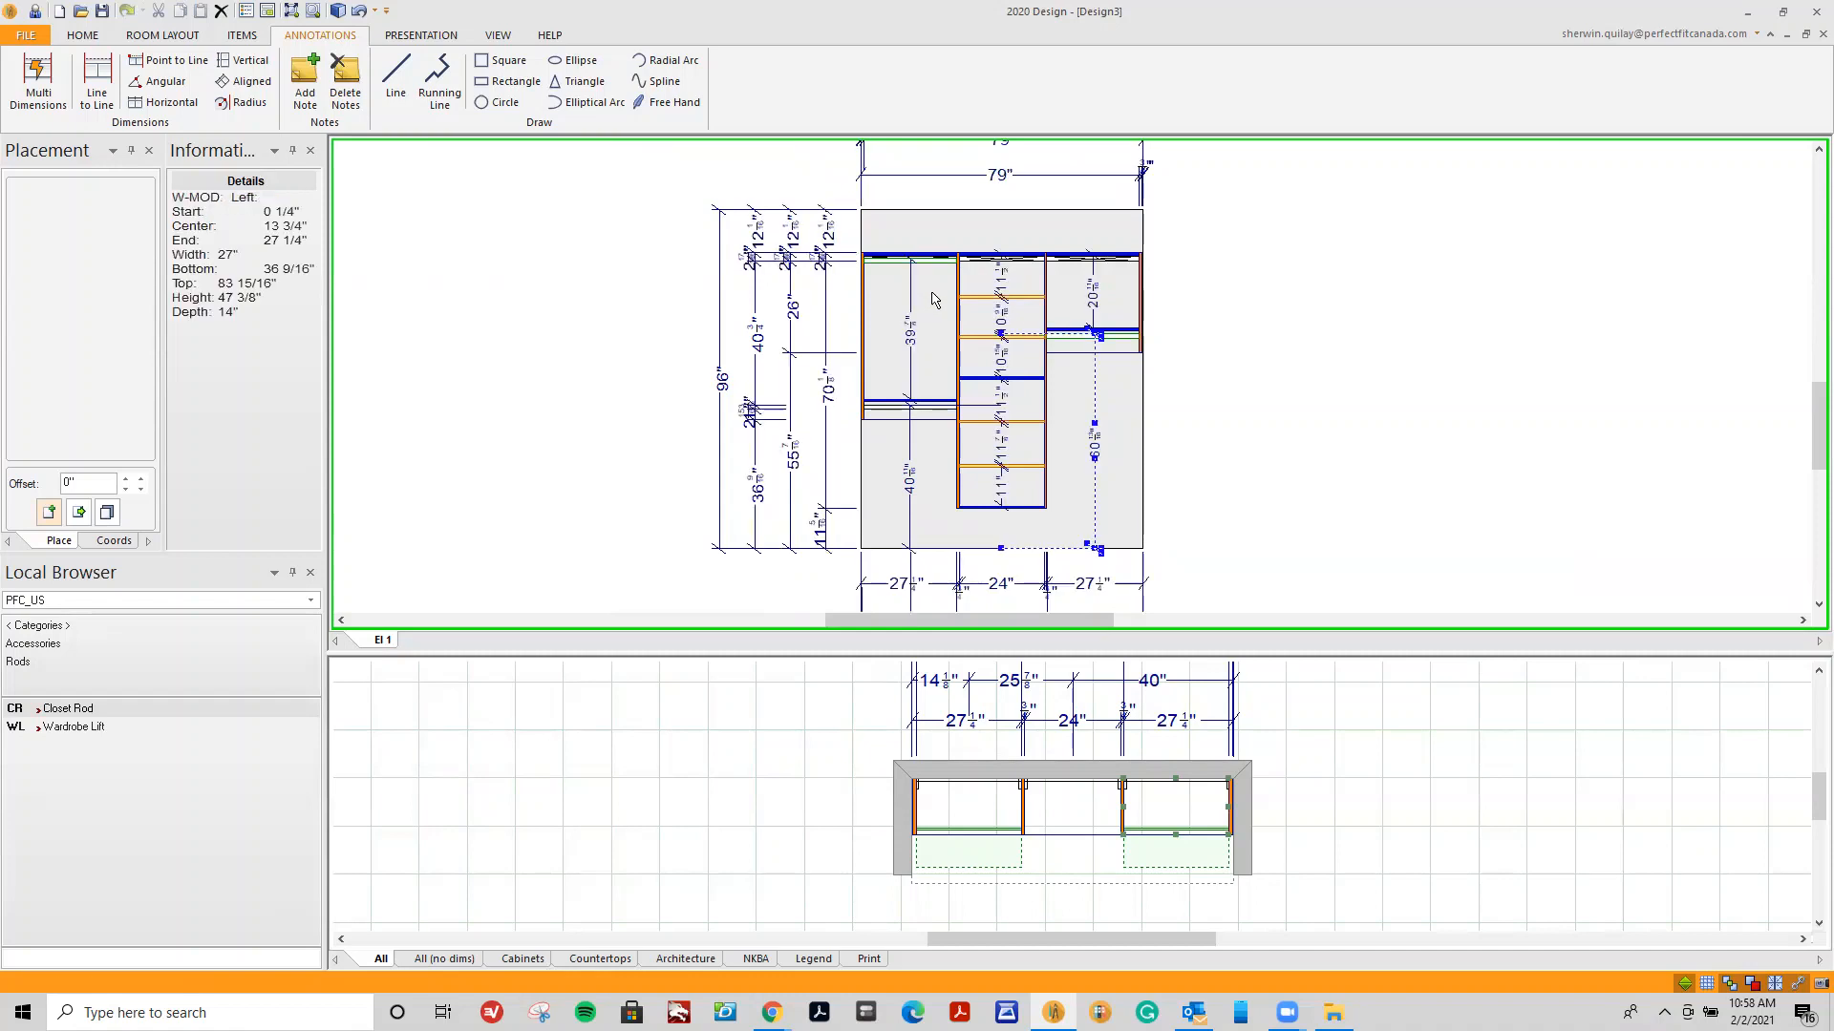
scroll(898, 315, "up", 4)
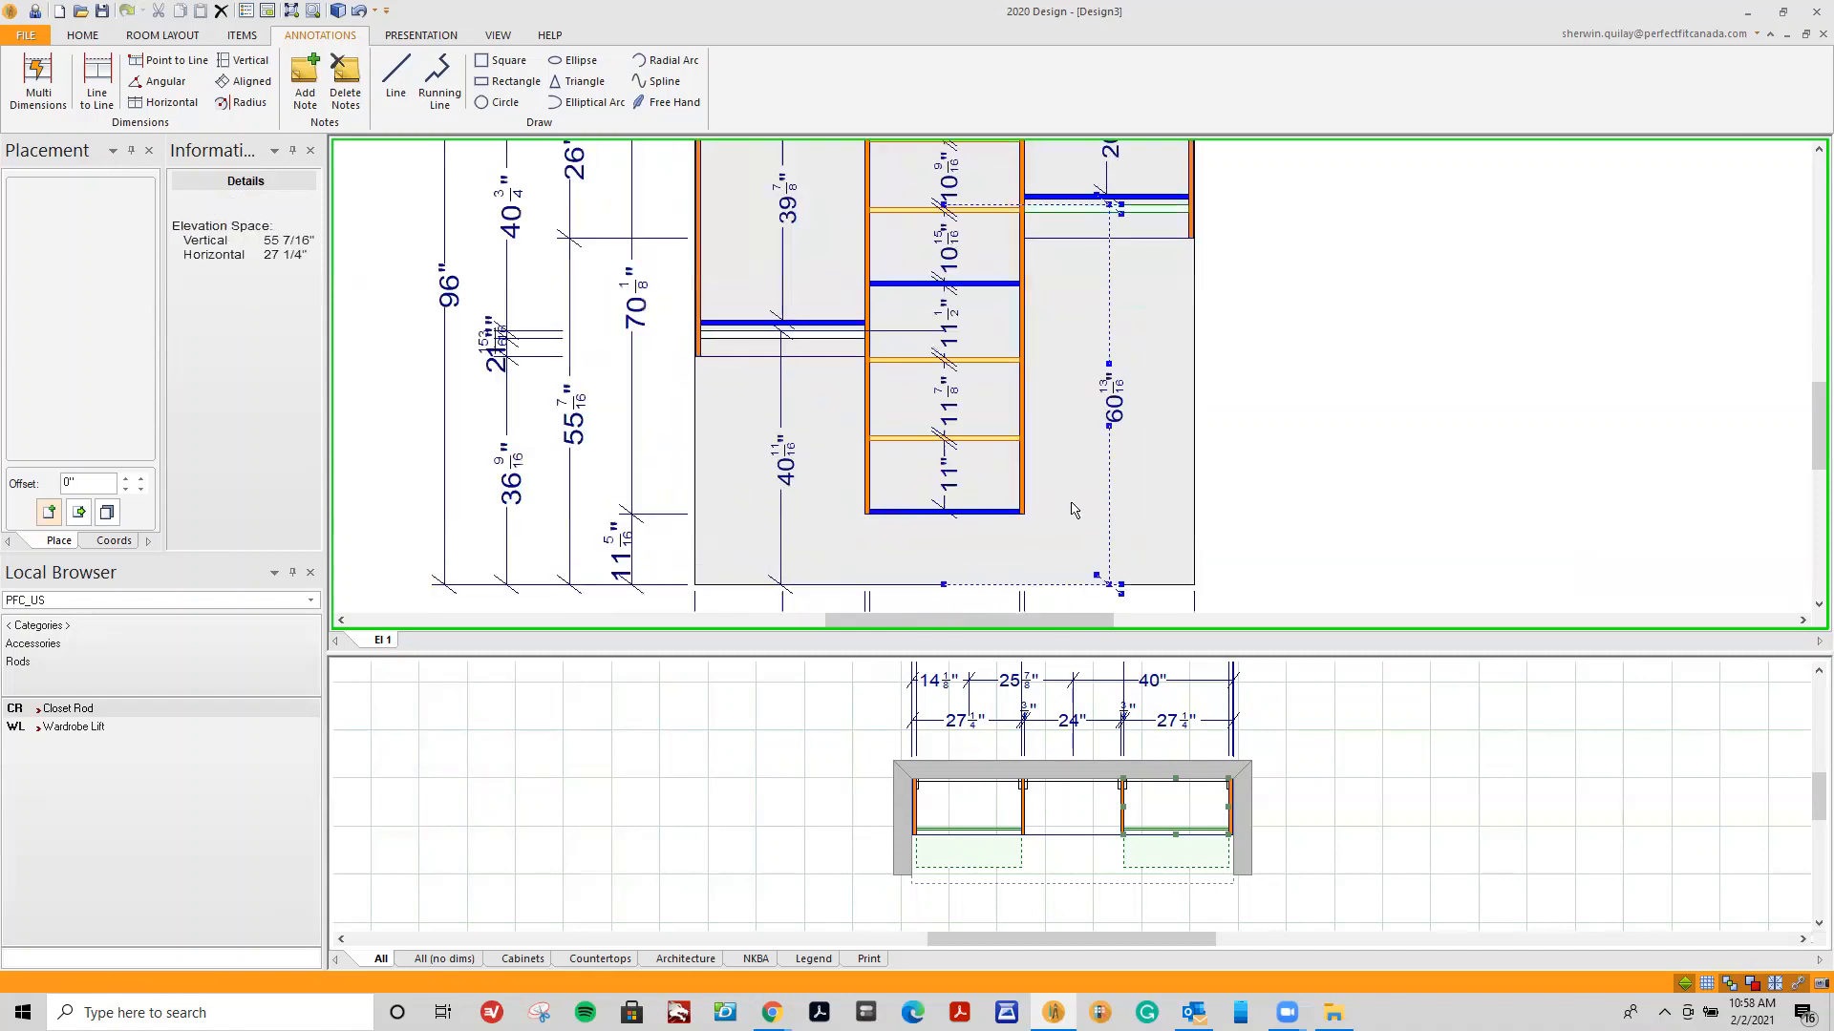
left_click(97, 78)
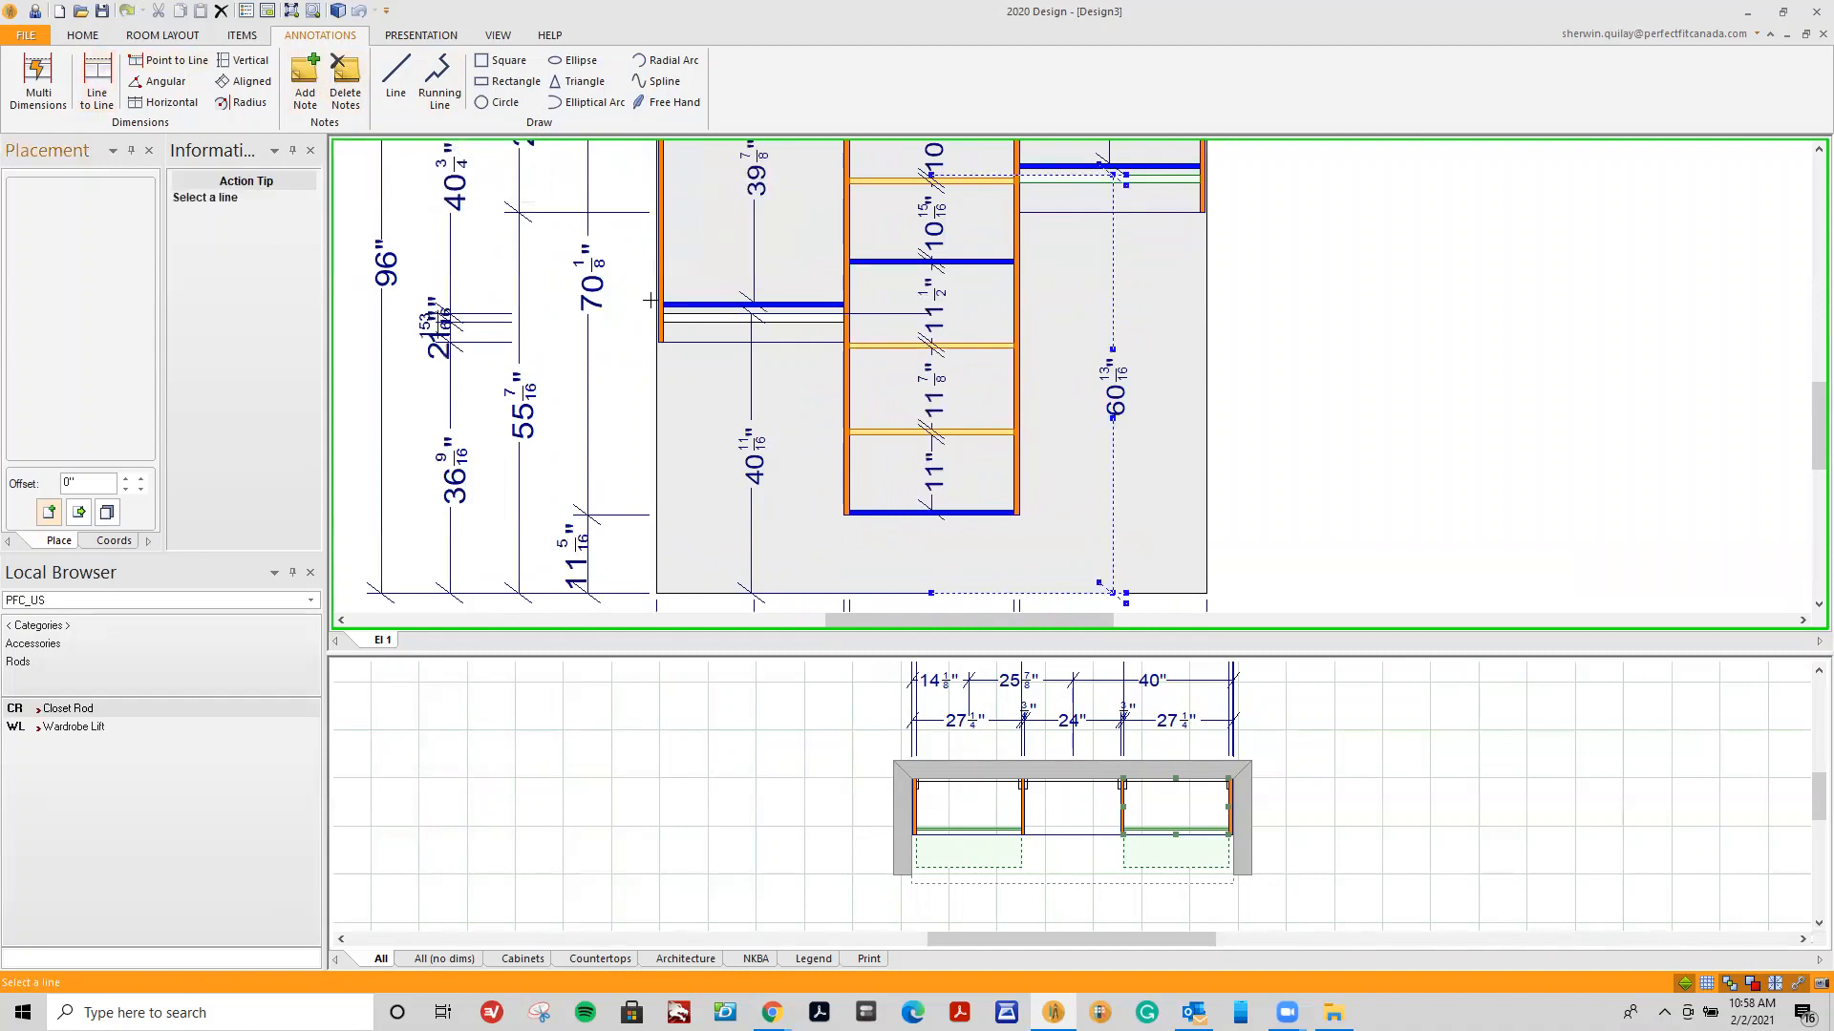
left_click(840, 438)
left_click(895, 267)
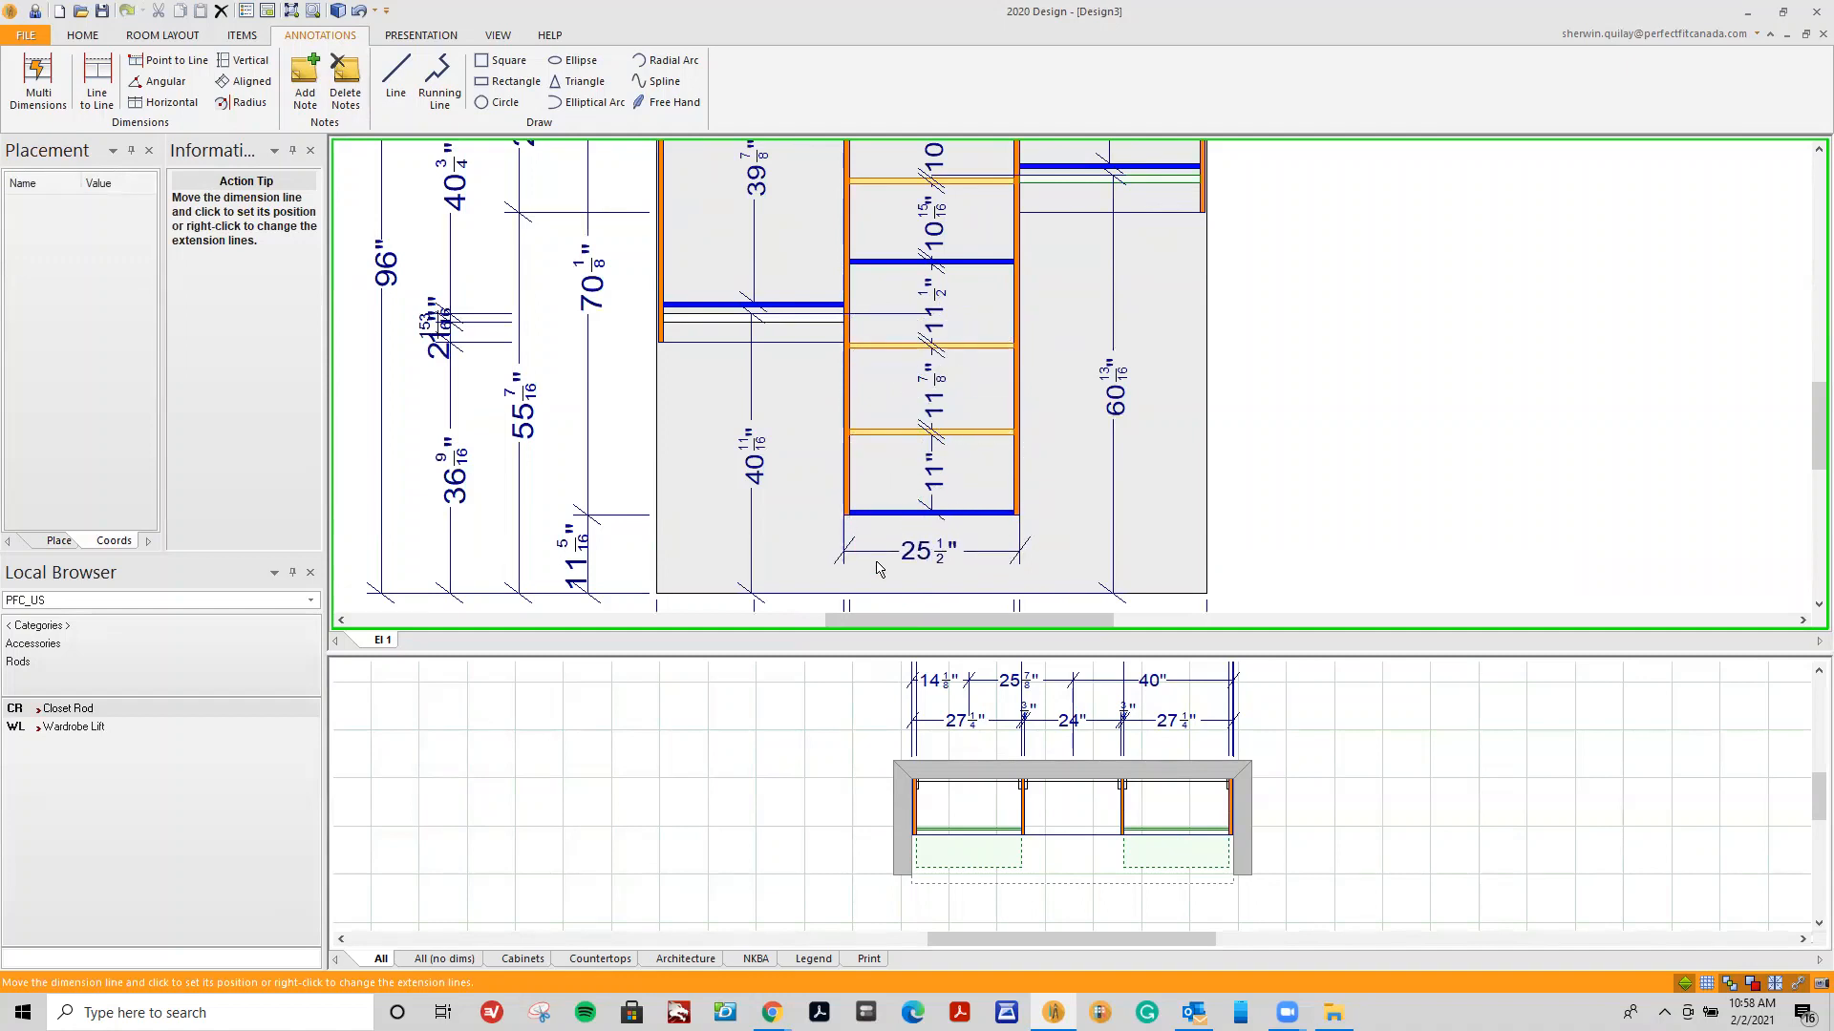
left_click(886, 592)
left_click(892, 554)
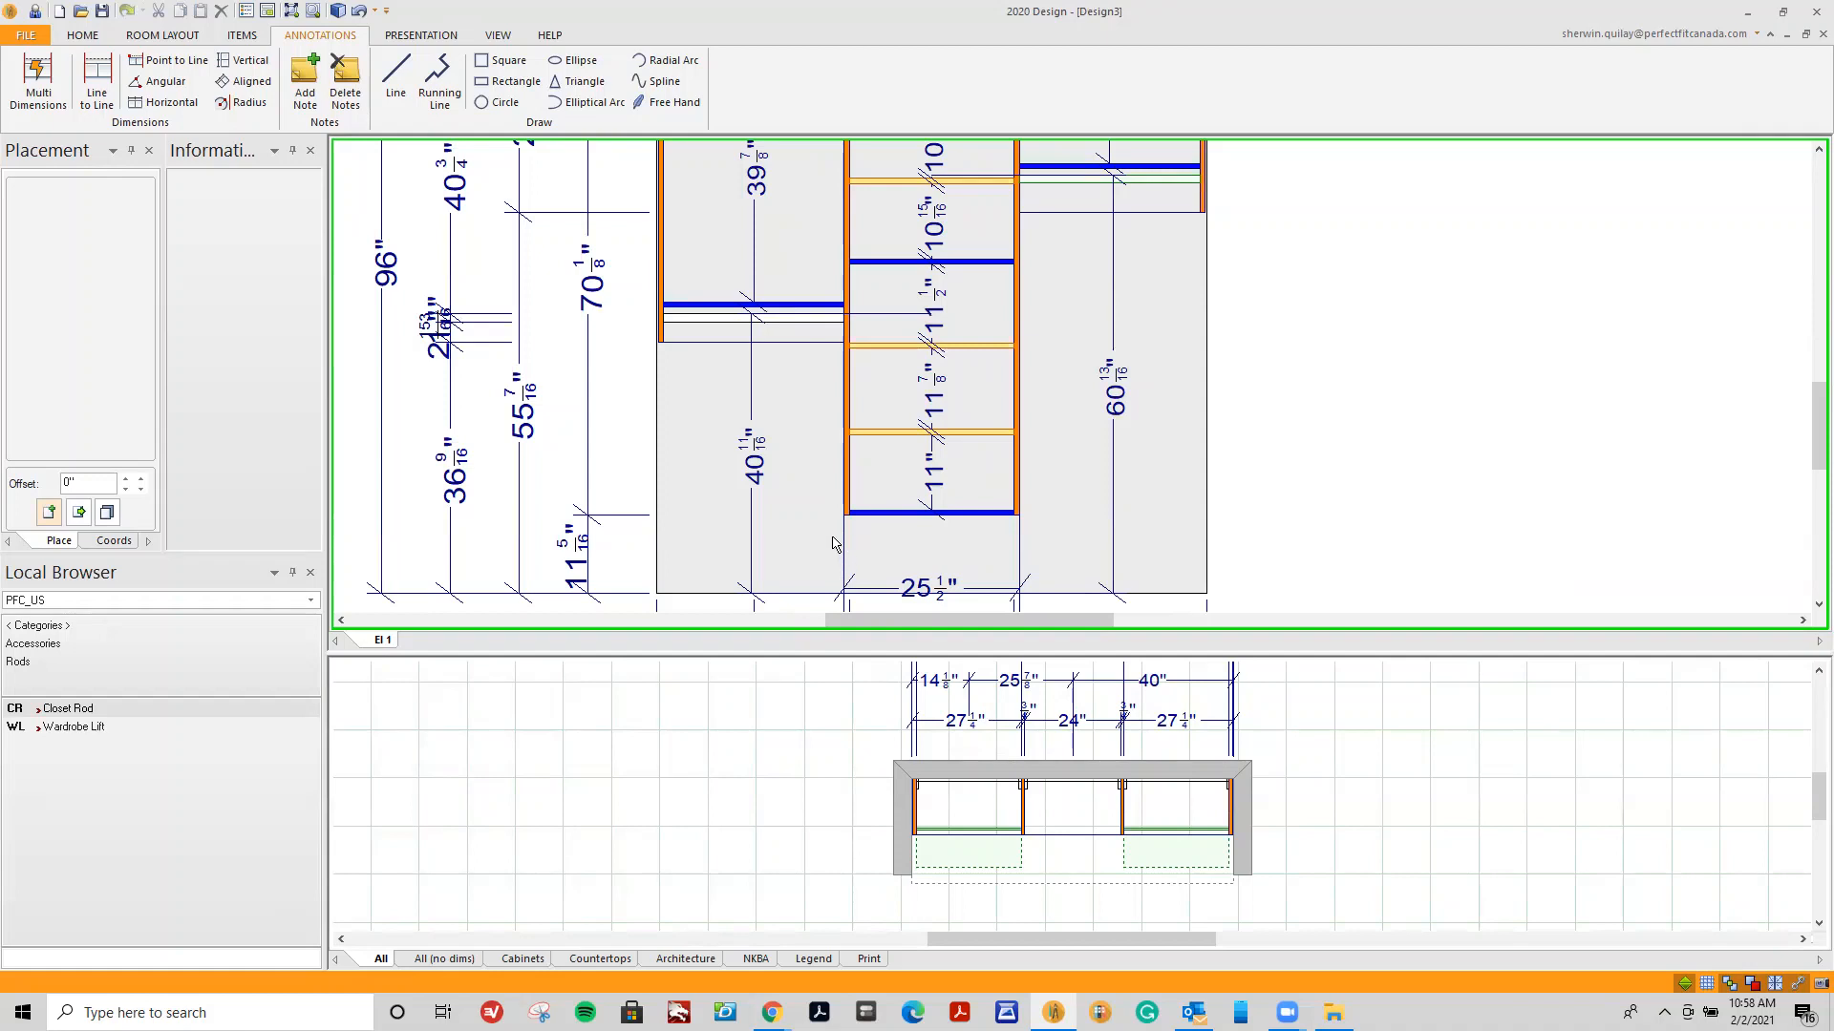
Try a Cleat (Connect to fixed shelf) from Parts under the center module's bottom shelf, and delete it.
left_click(35, 628)
left_click(42, 746)
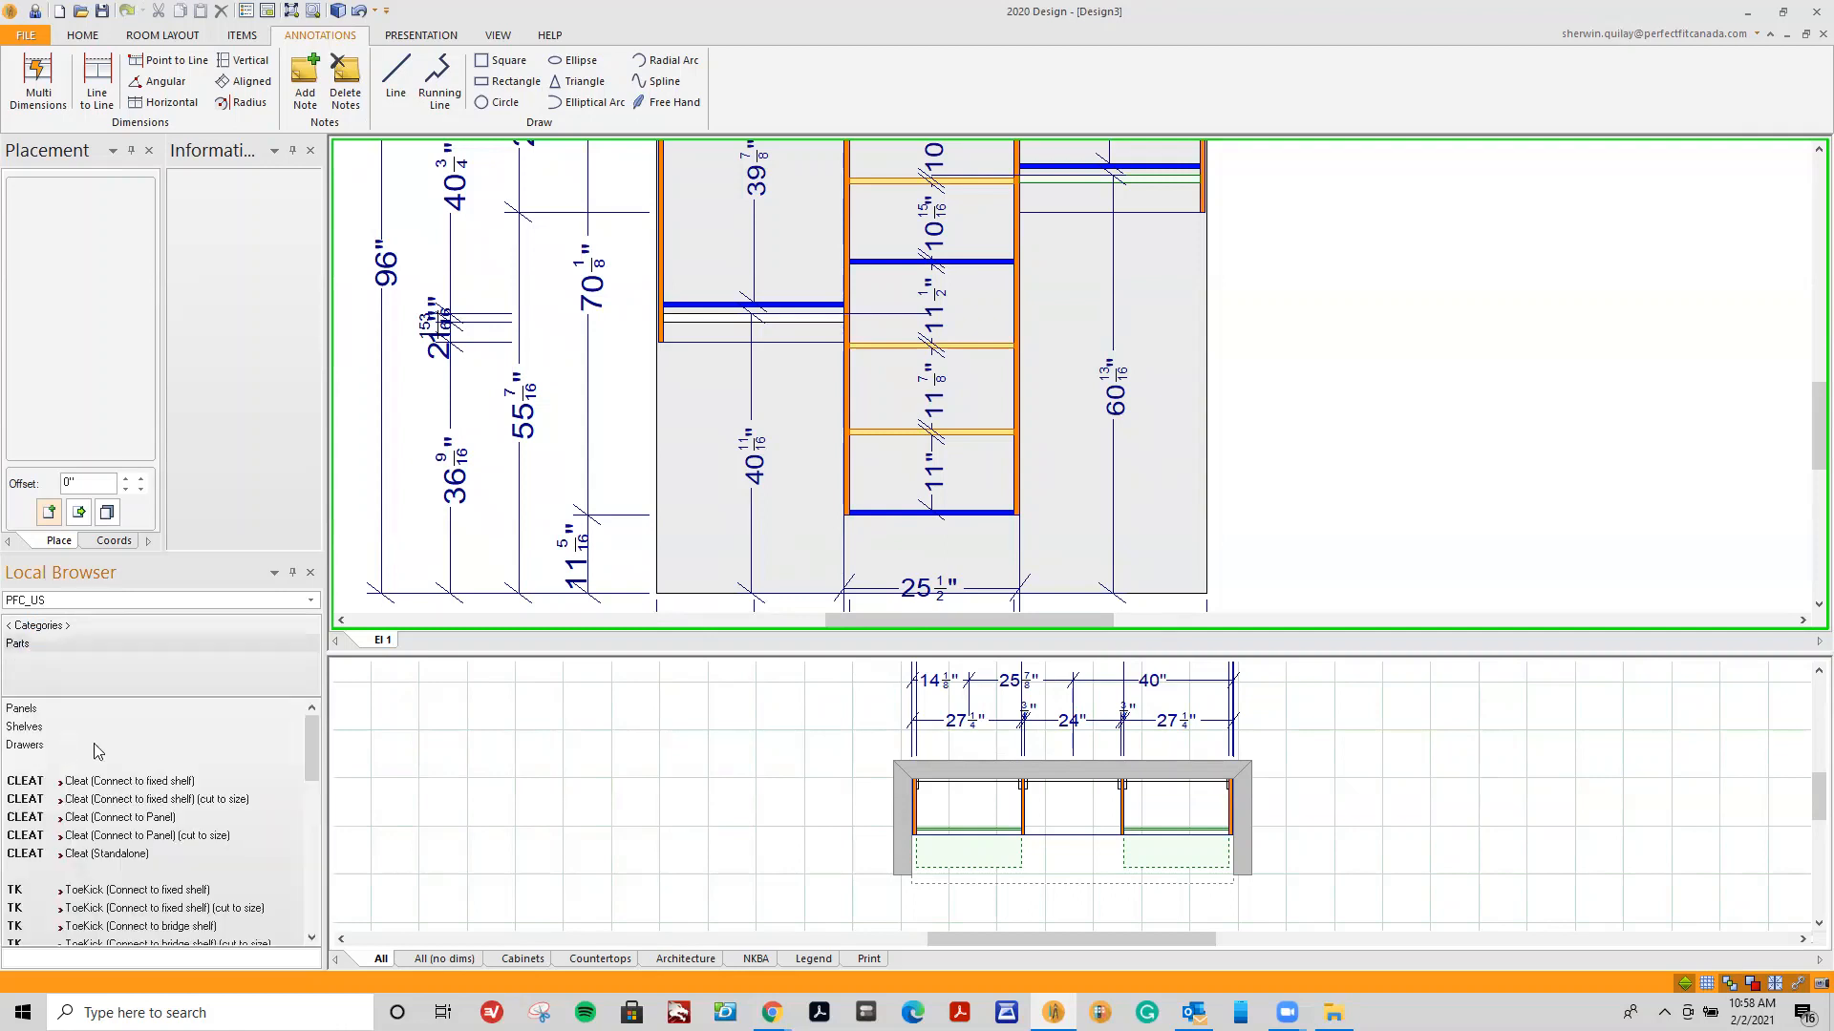
left_click(110, 790)
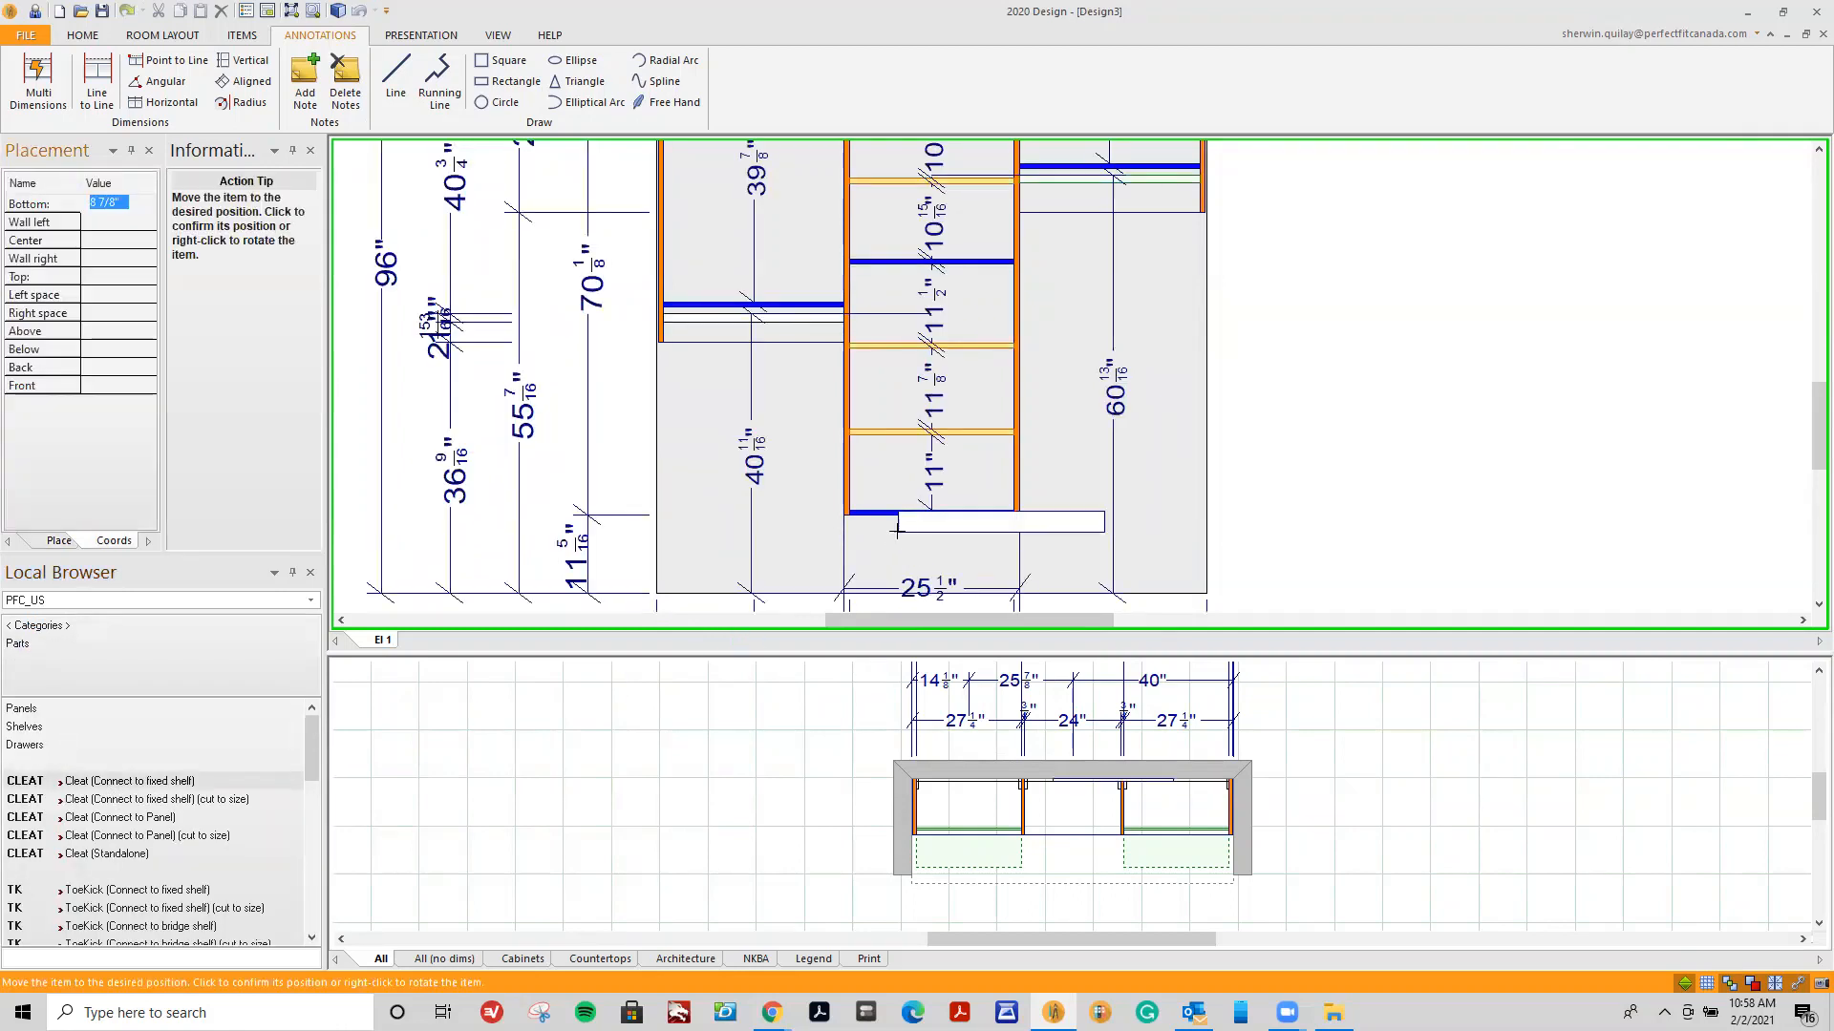
left_click(897, 528)
scroll(903, 536, "up", 2)
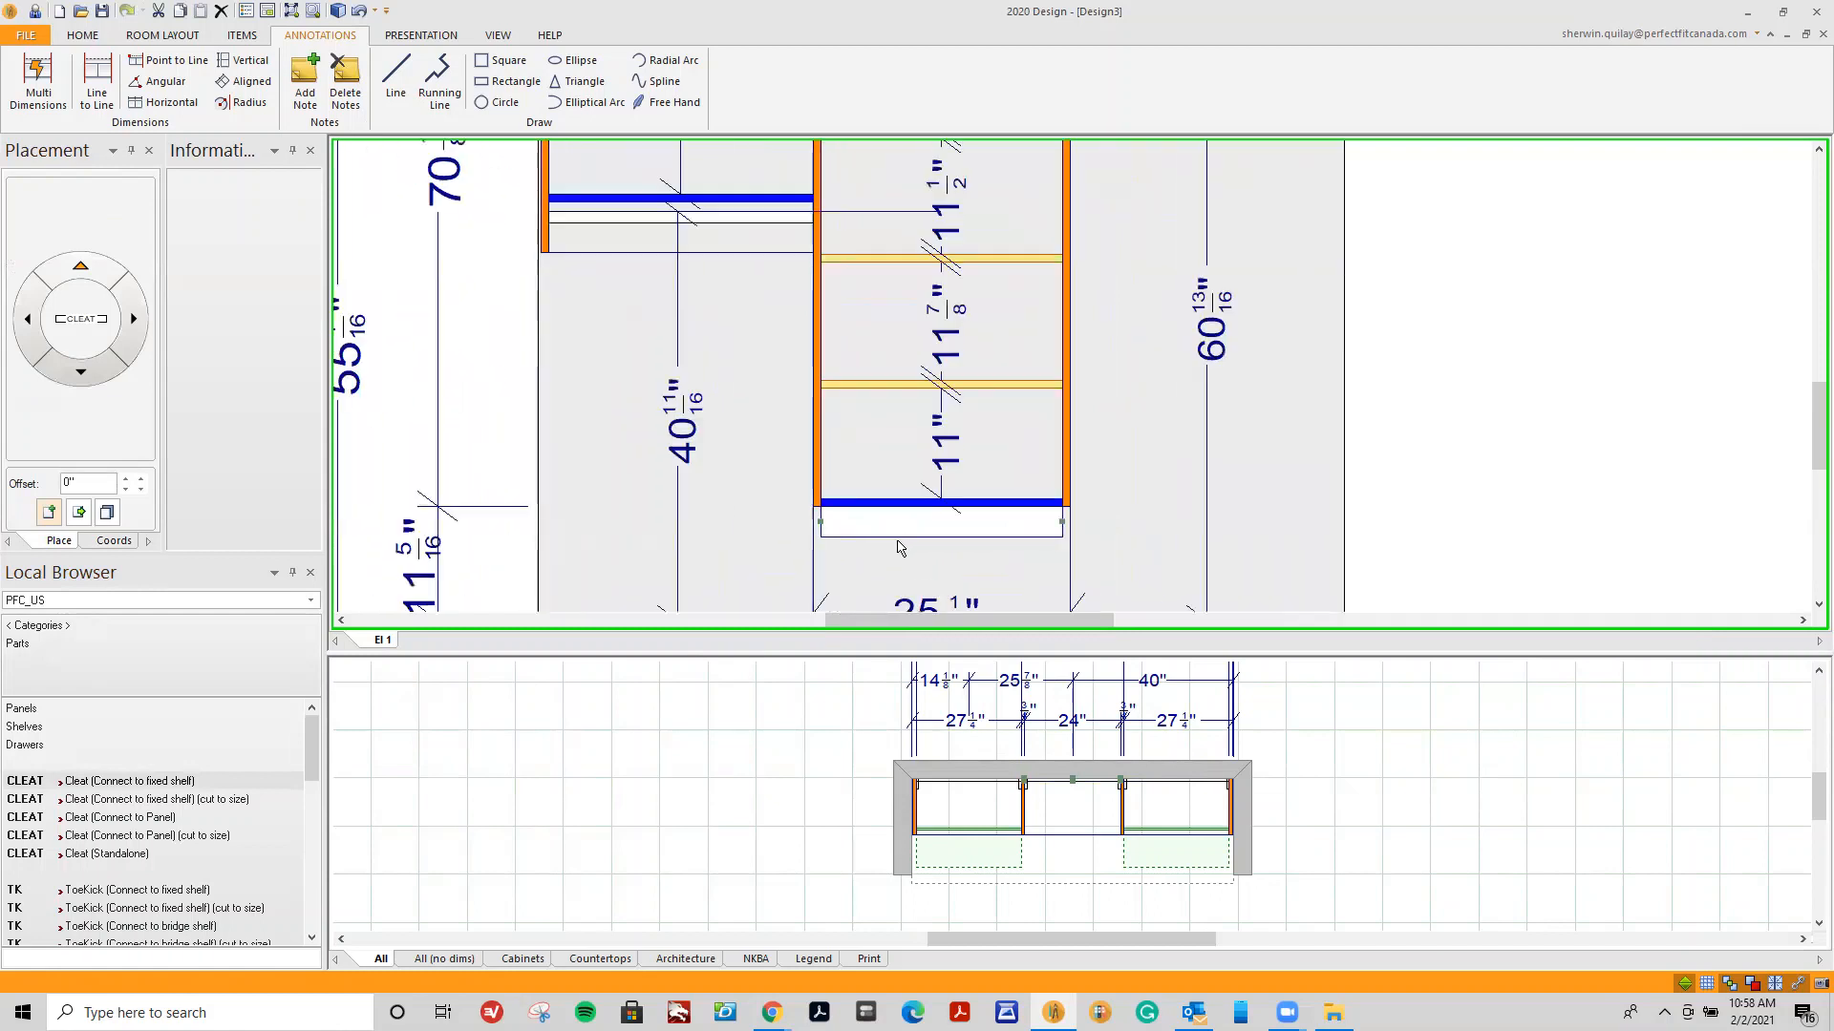
scroll(897, 546, "up", 2)
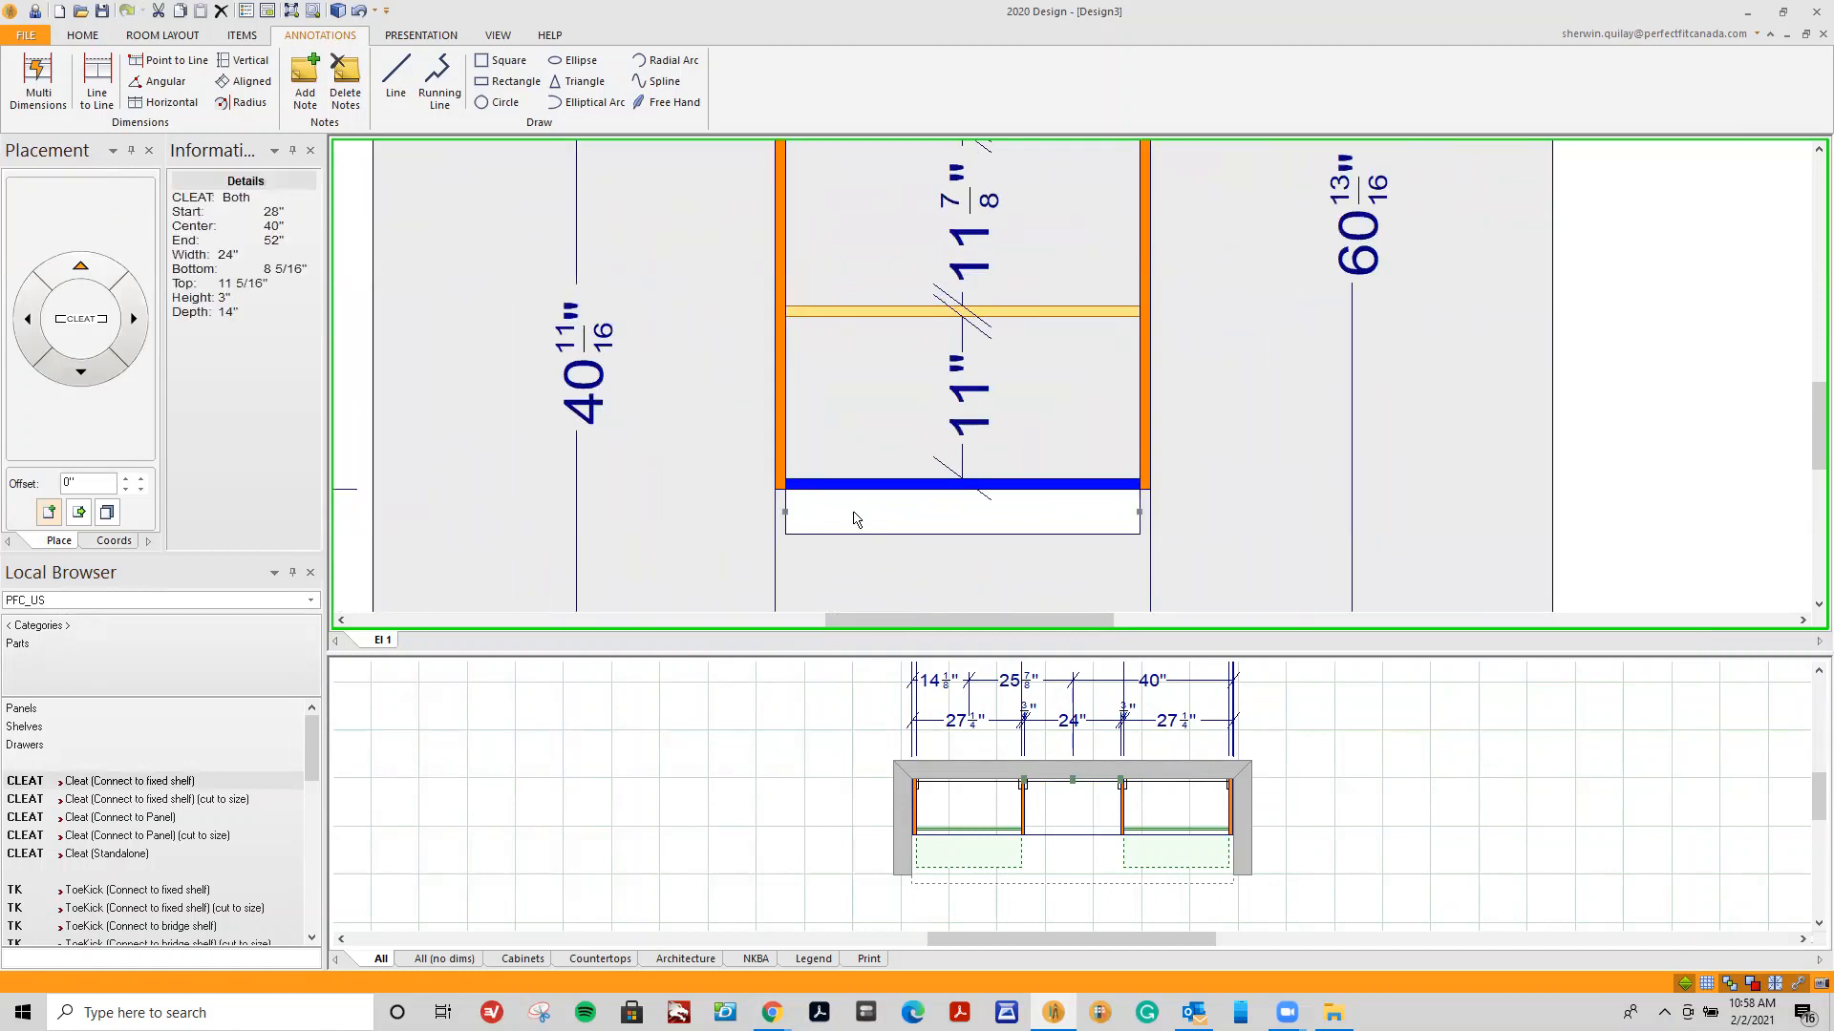
right_click(855, 520)
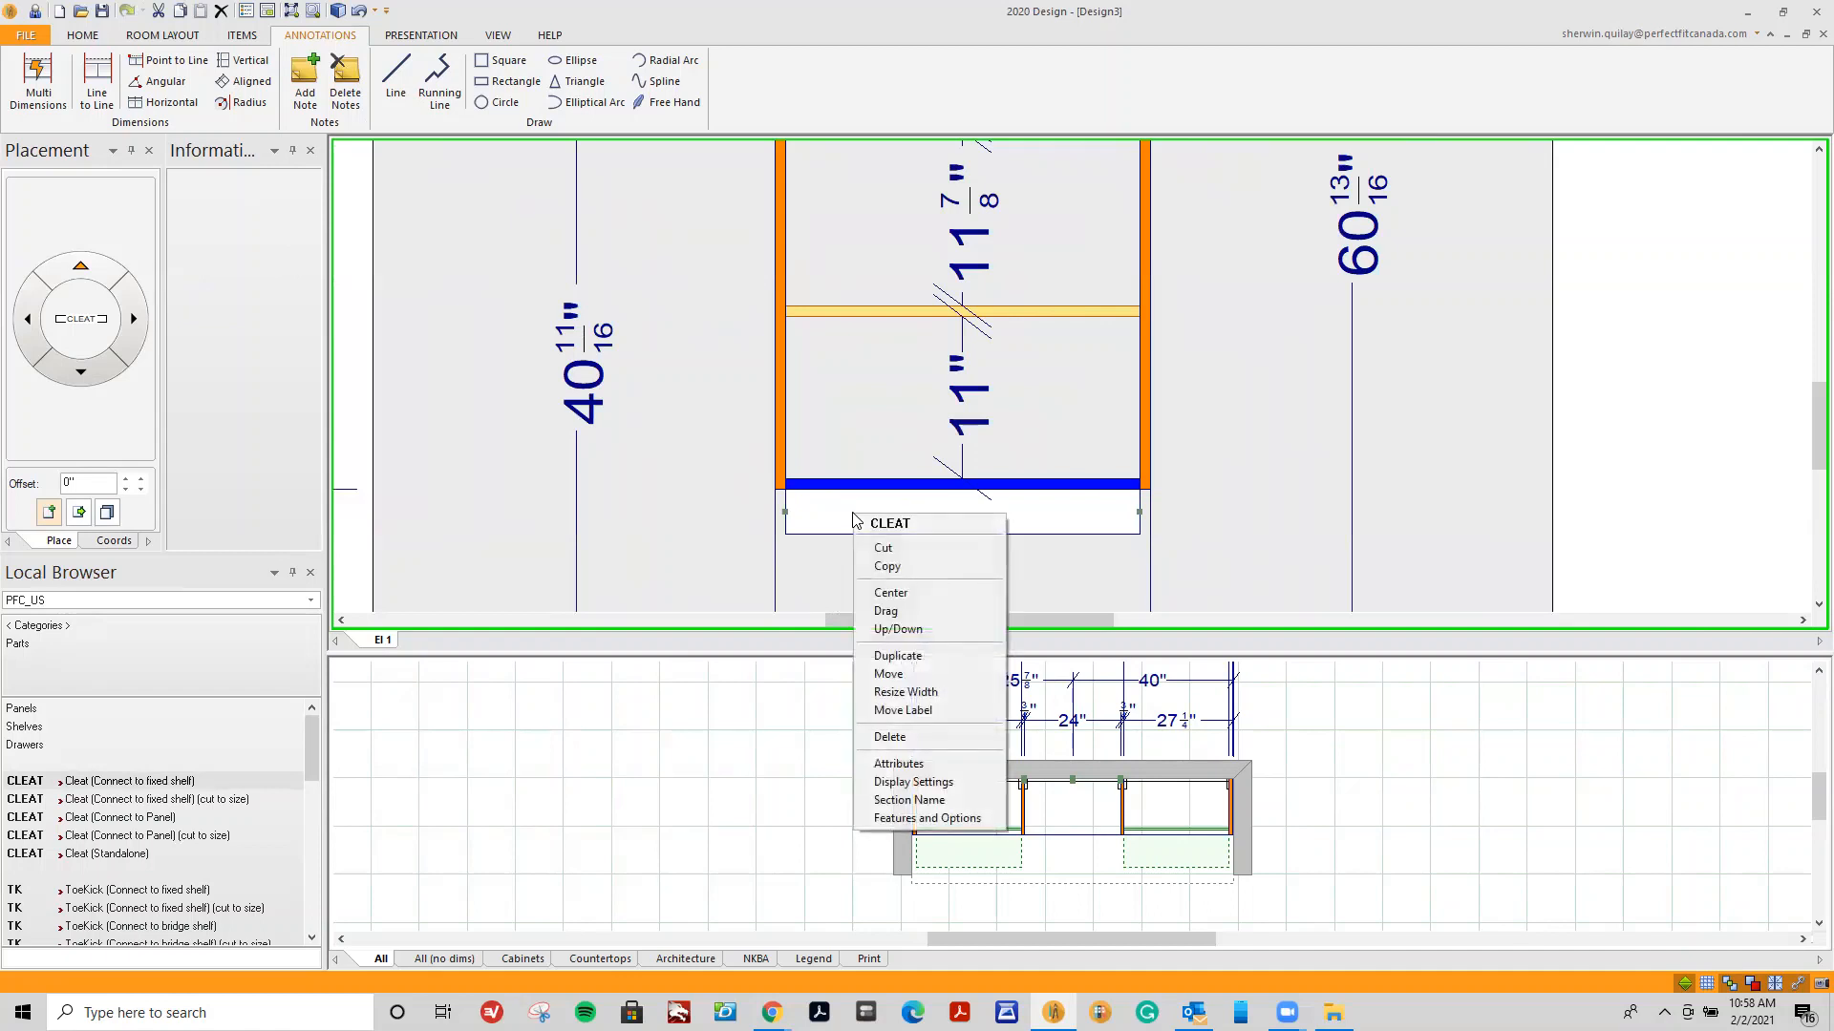
left_click(922, 737)
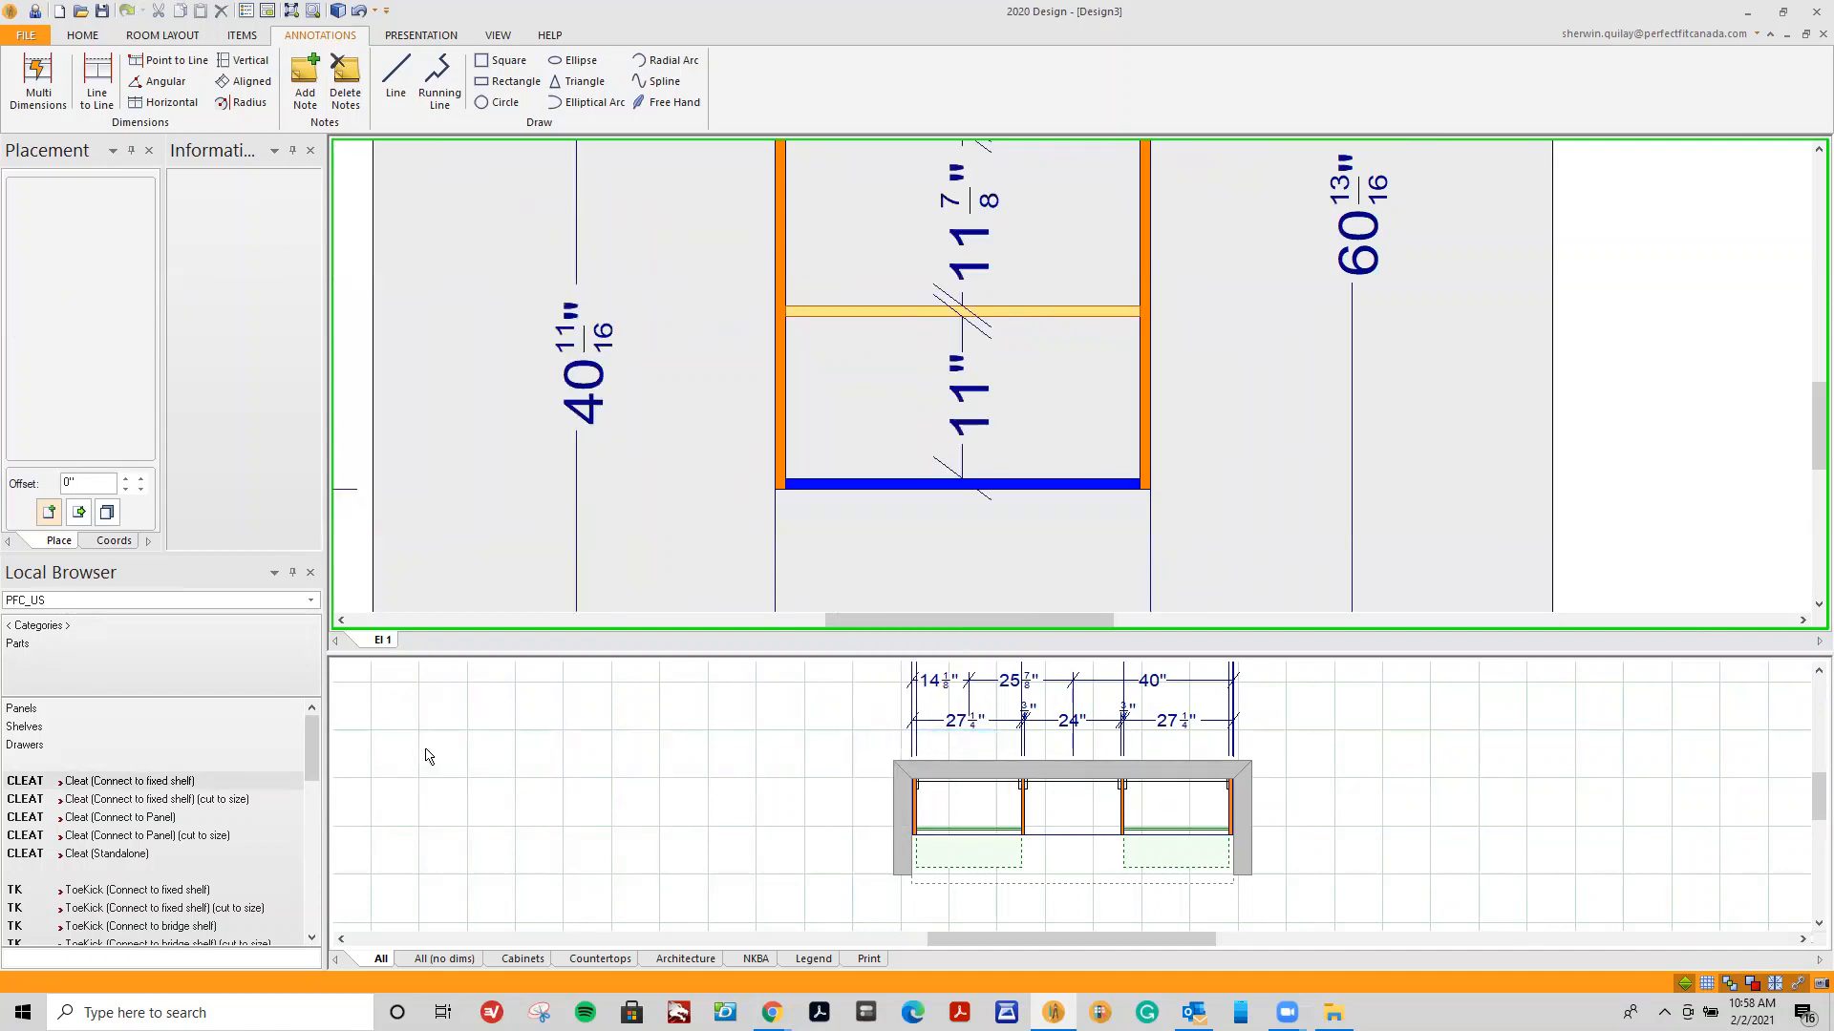
Insert a Cleat (Standalone) about 25 5/8" wide below the center module's bottom shelf, spanning the outer faces of its panels.
left_click(91, 855)
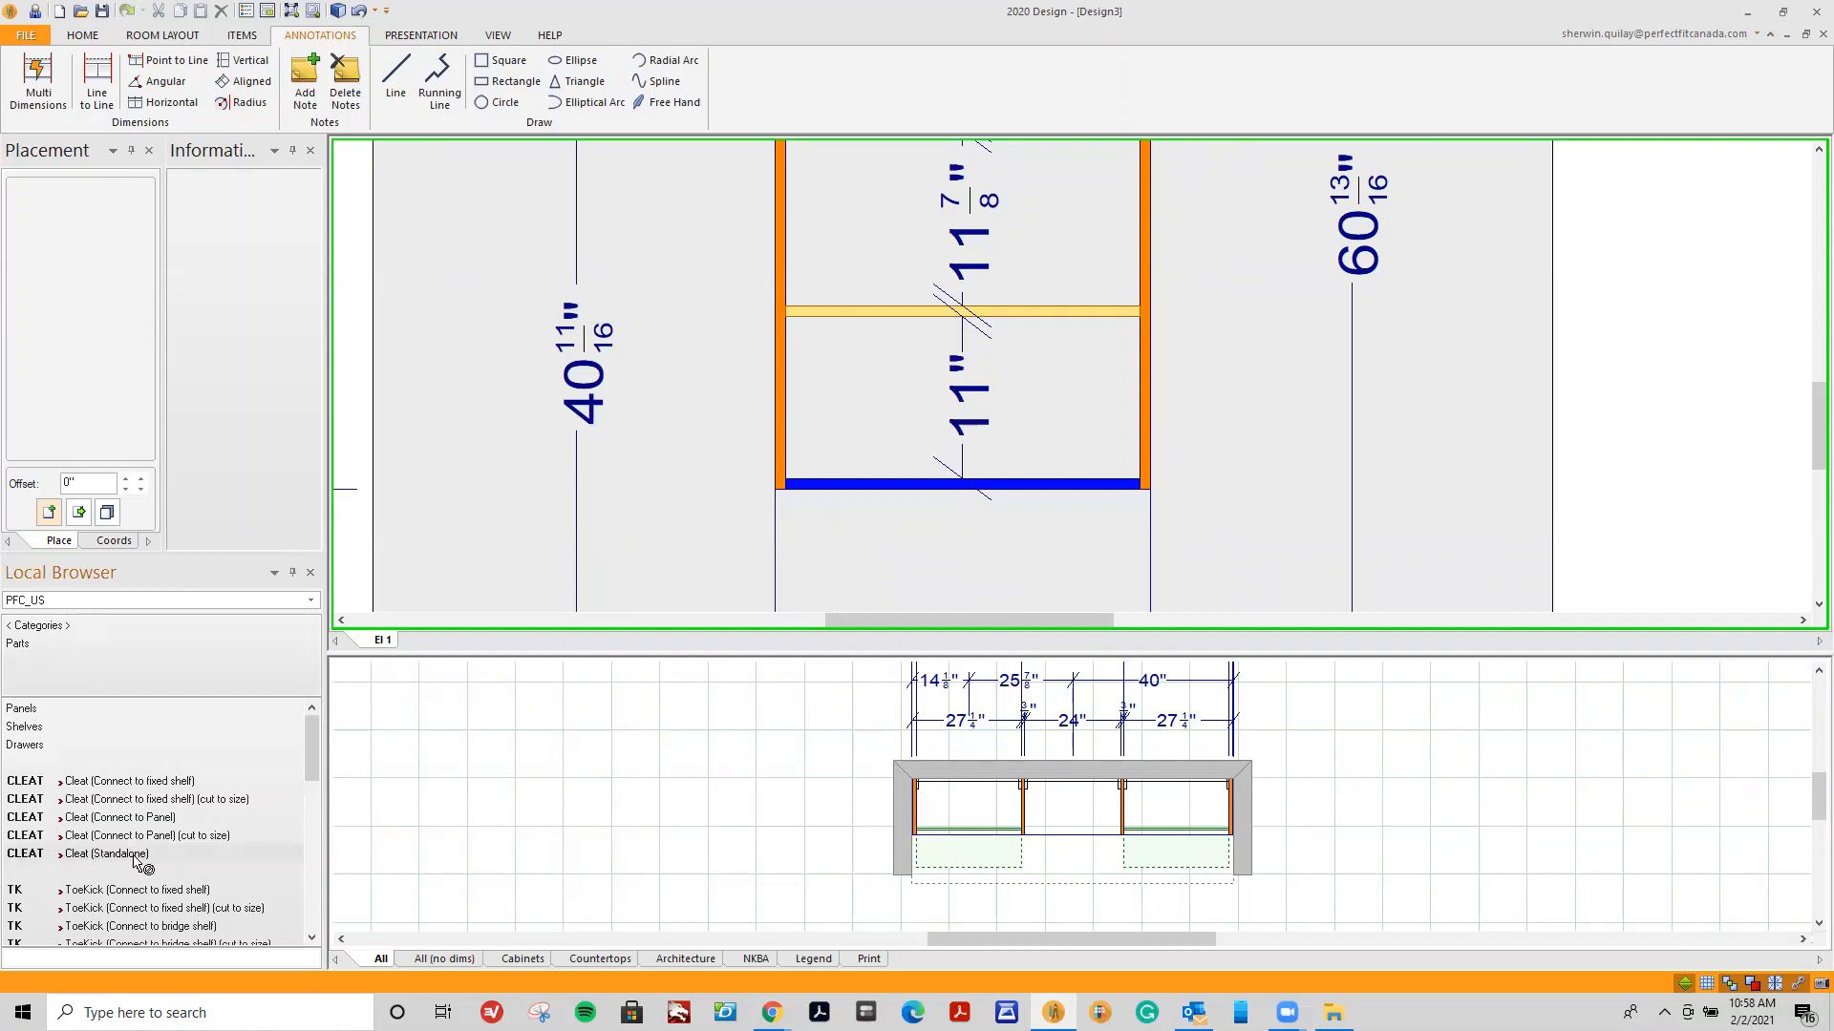
left_click(821, 562)
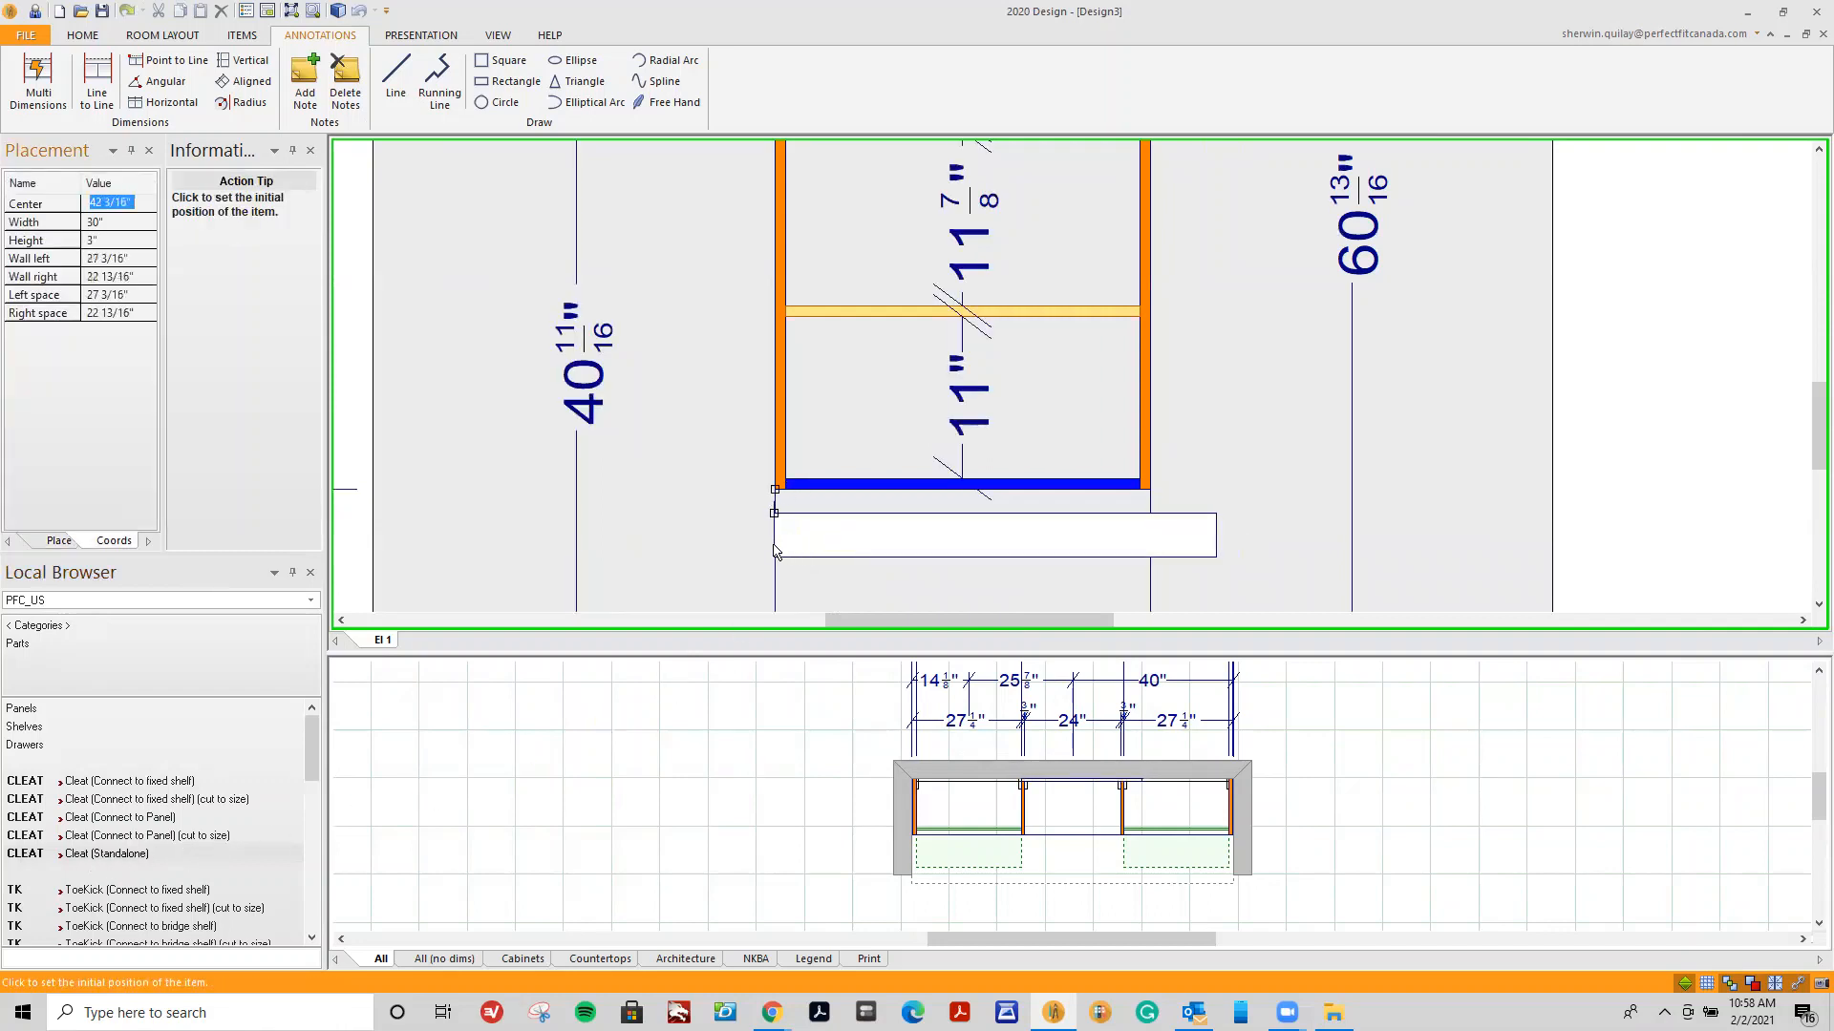
left_click(775, 551)
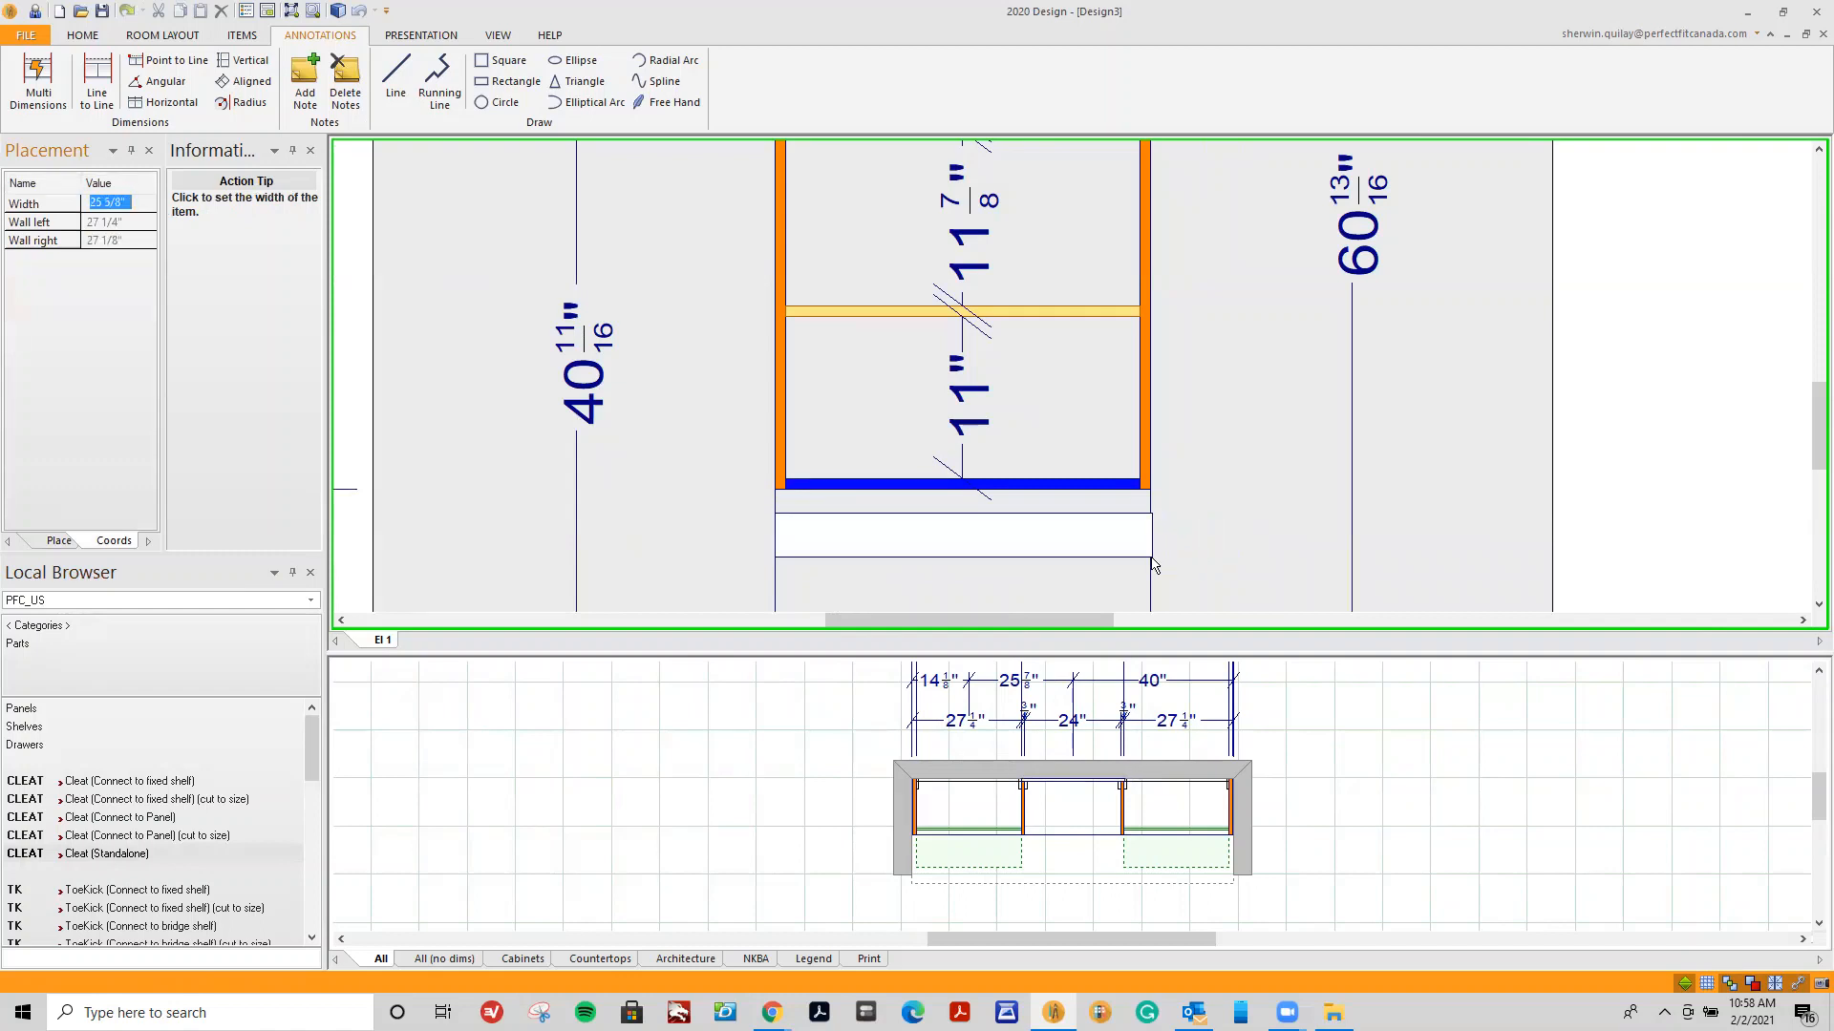
left_click(1153, 564)
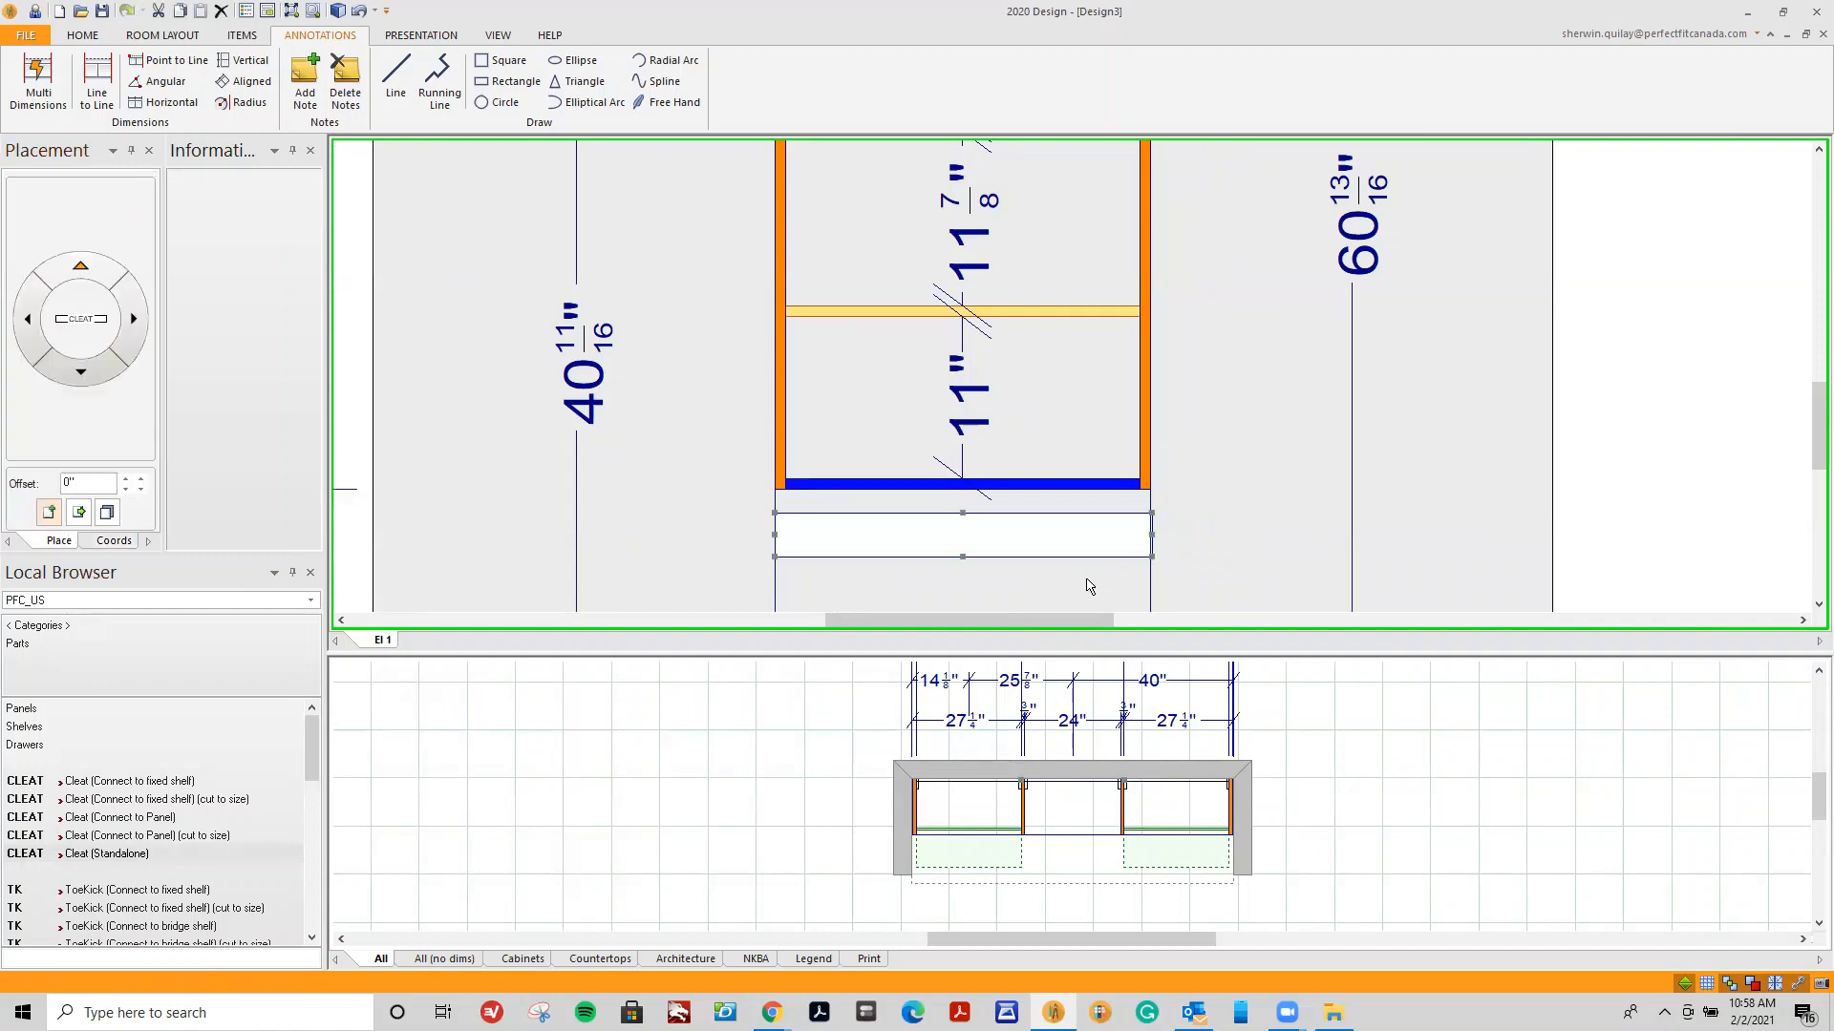
Set the standalone cleat's width to 25 1/2" in its attributes.
right_click(1053, 539)
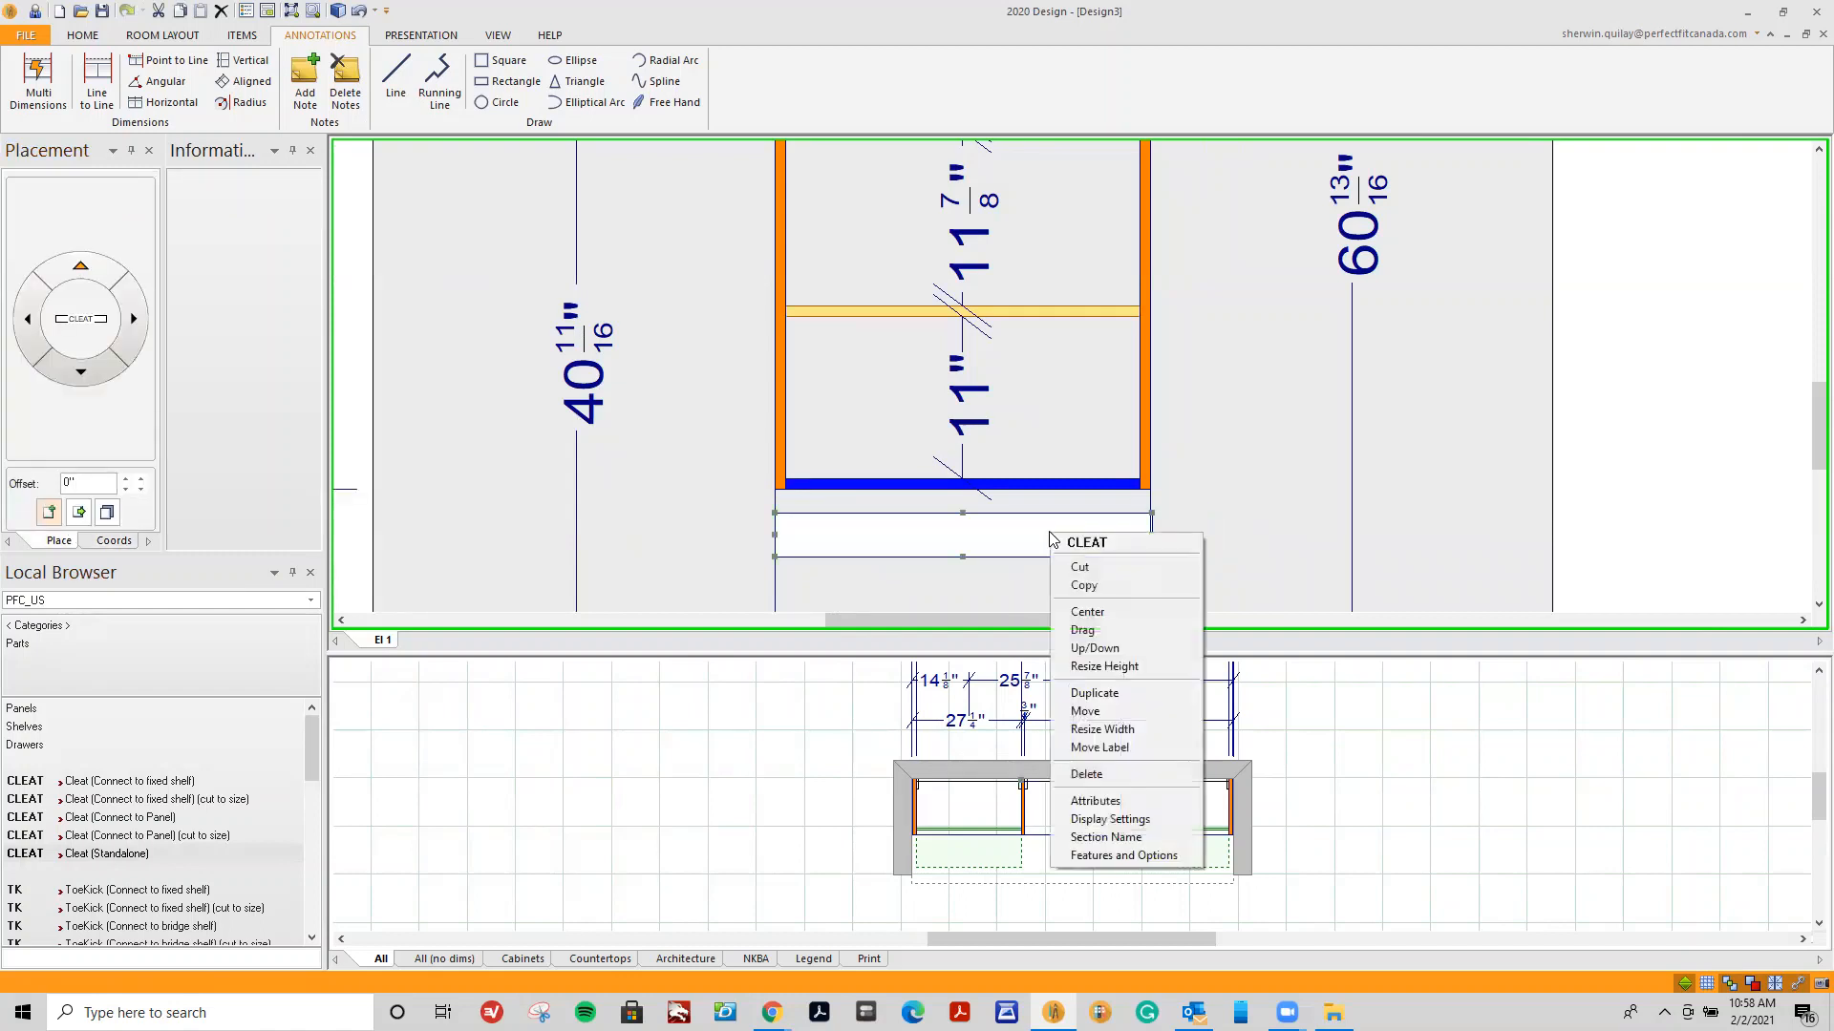
left_click(1098, 800)
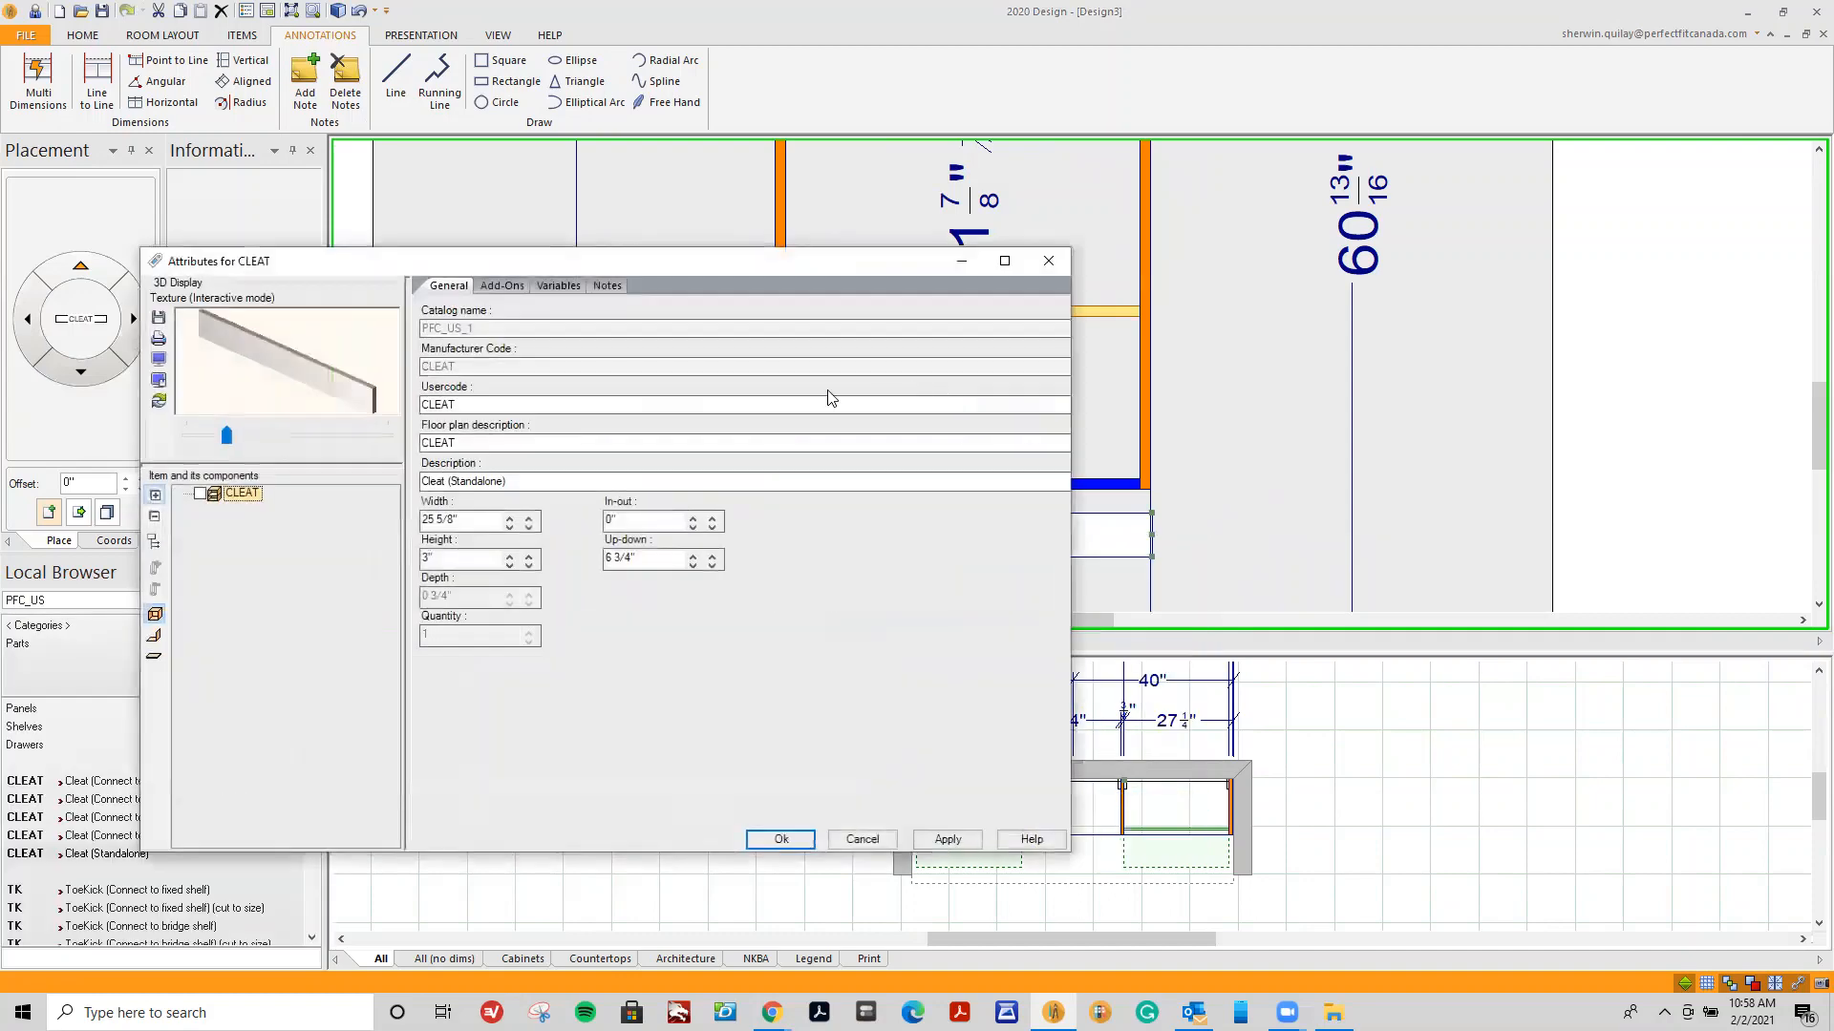
left_click(562, 289)
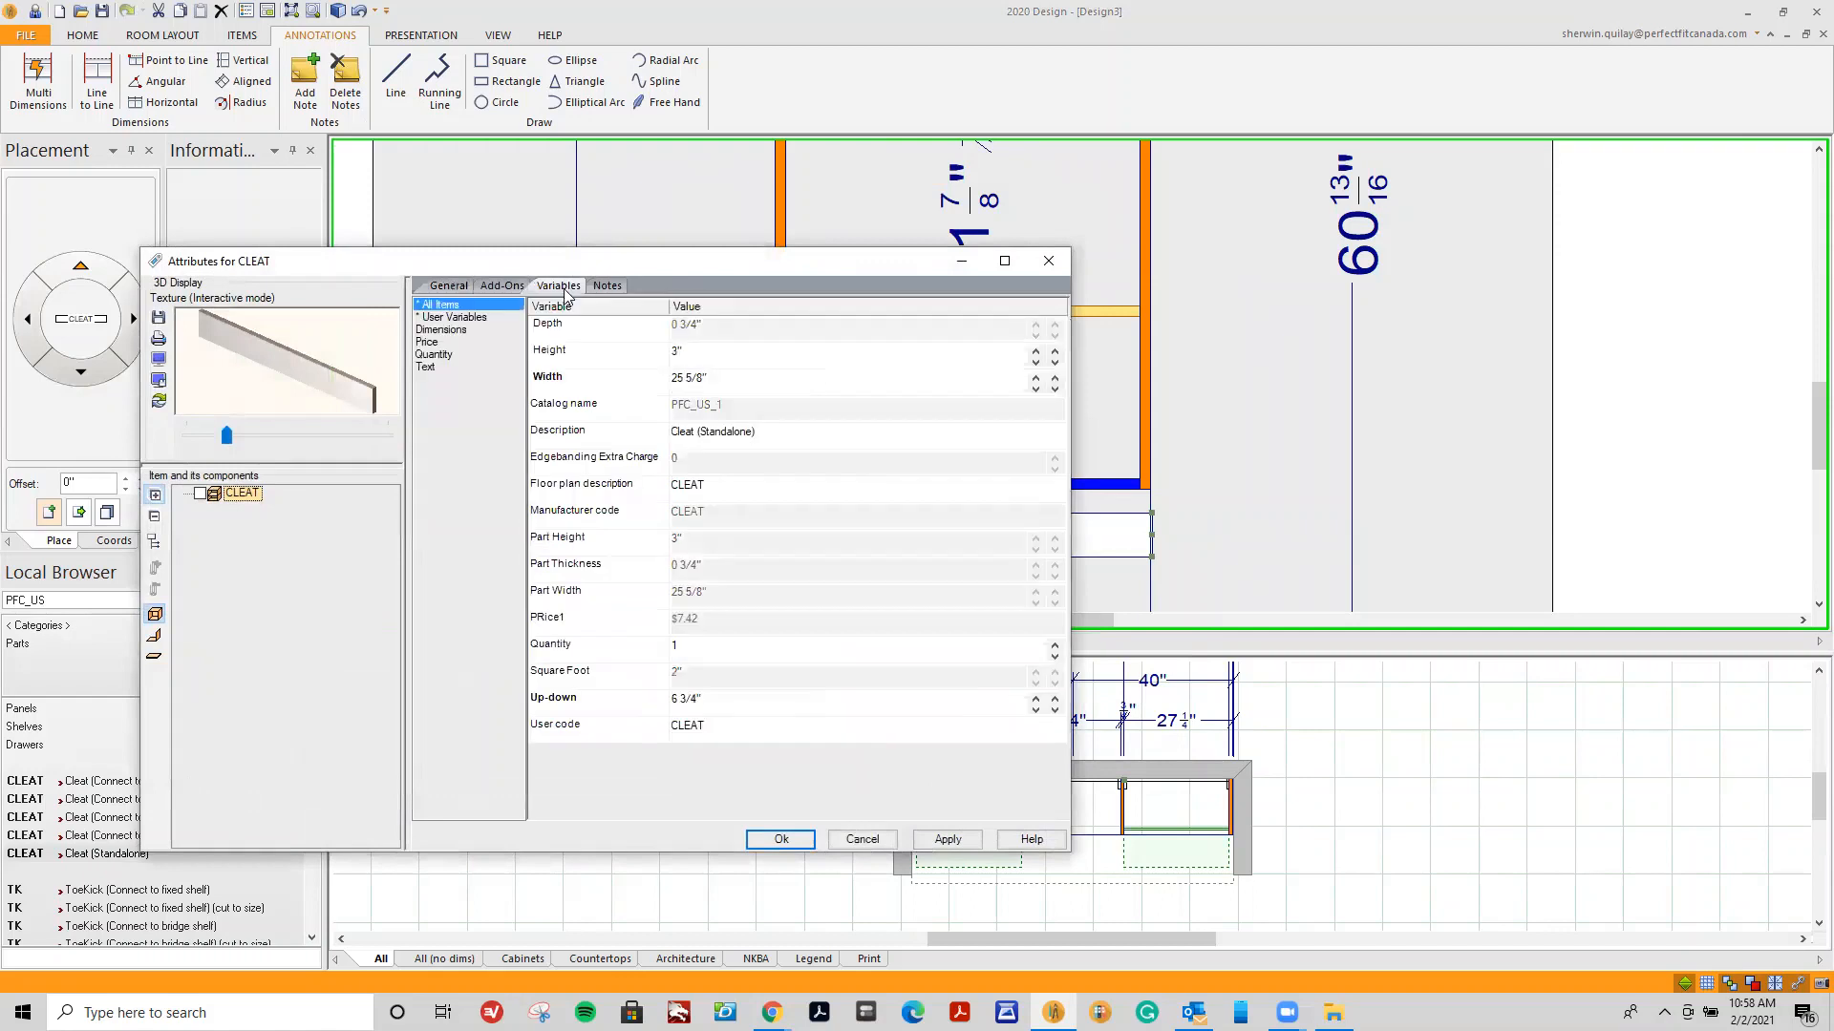
left_click(647, 380)
type("25.5")
left_click(947, 838)
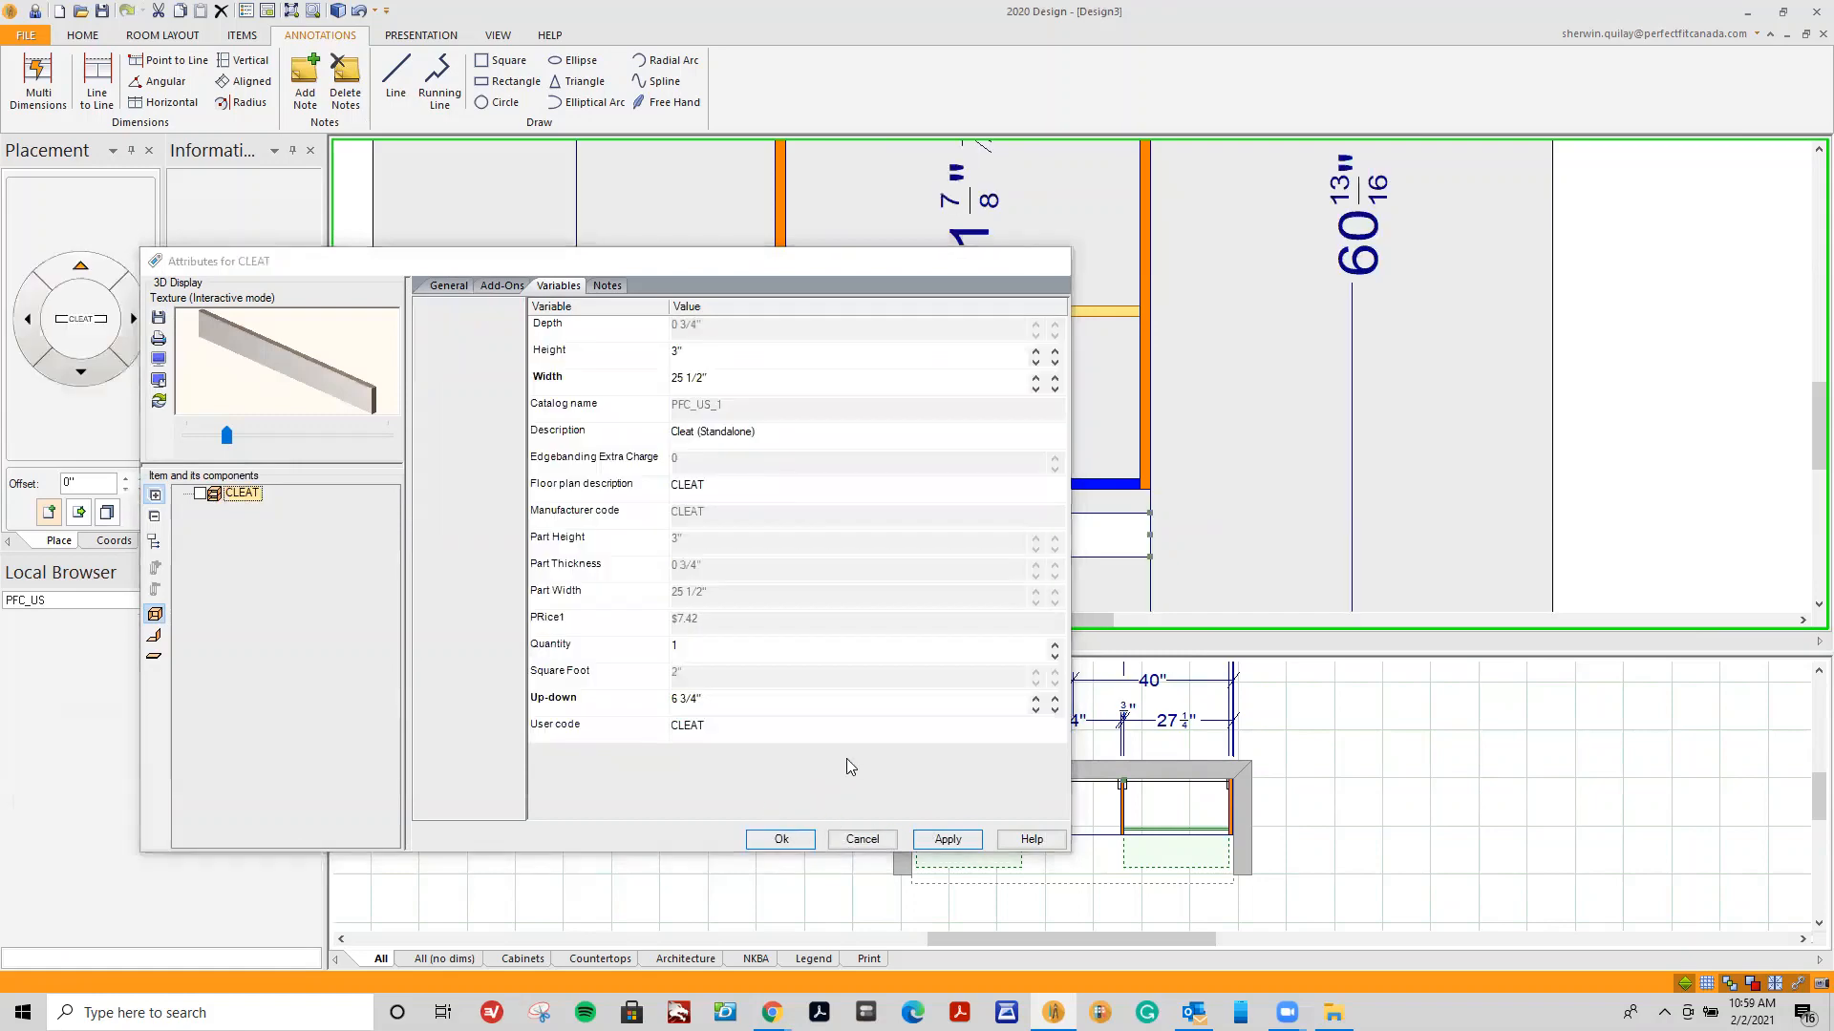
key("Return")
Raise the standalone cleat so its top edge sits against the underside of the center module.
right_click(839, 533)
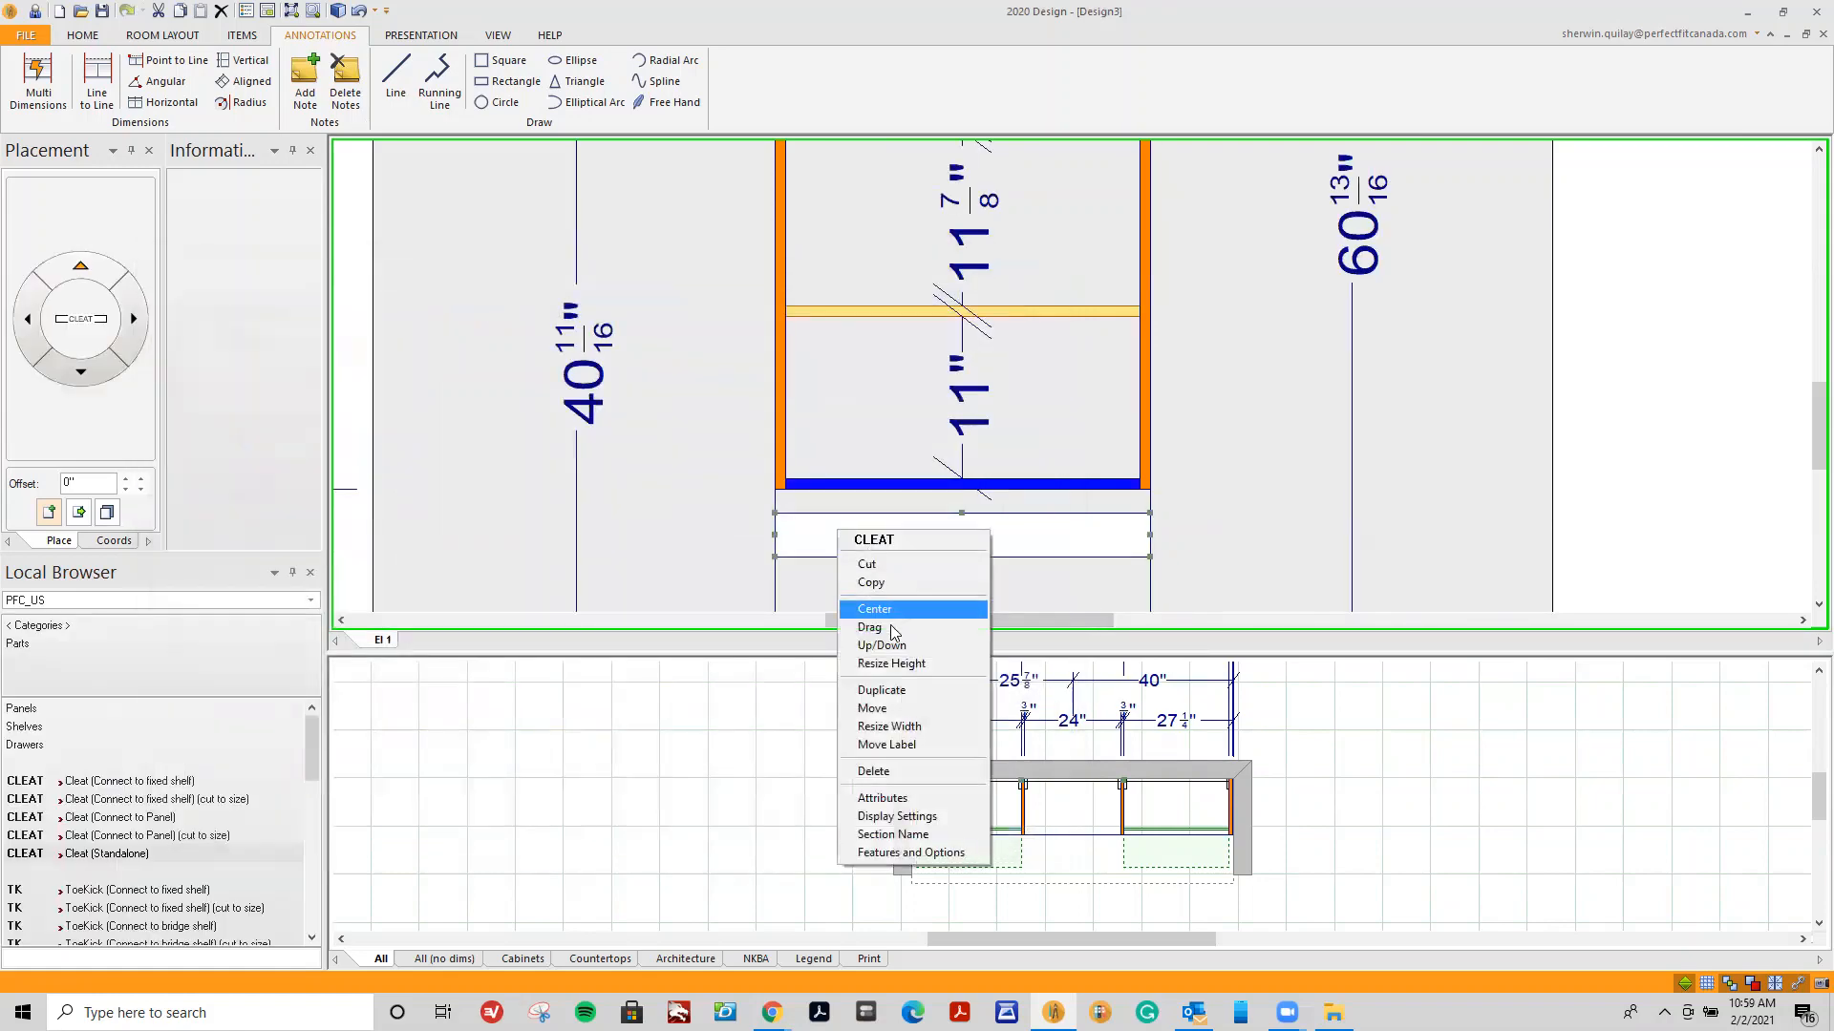
left_click(882, 645)
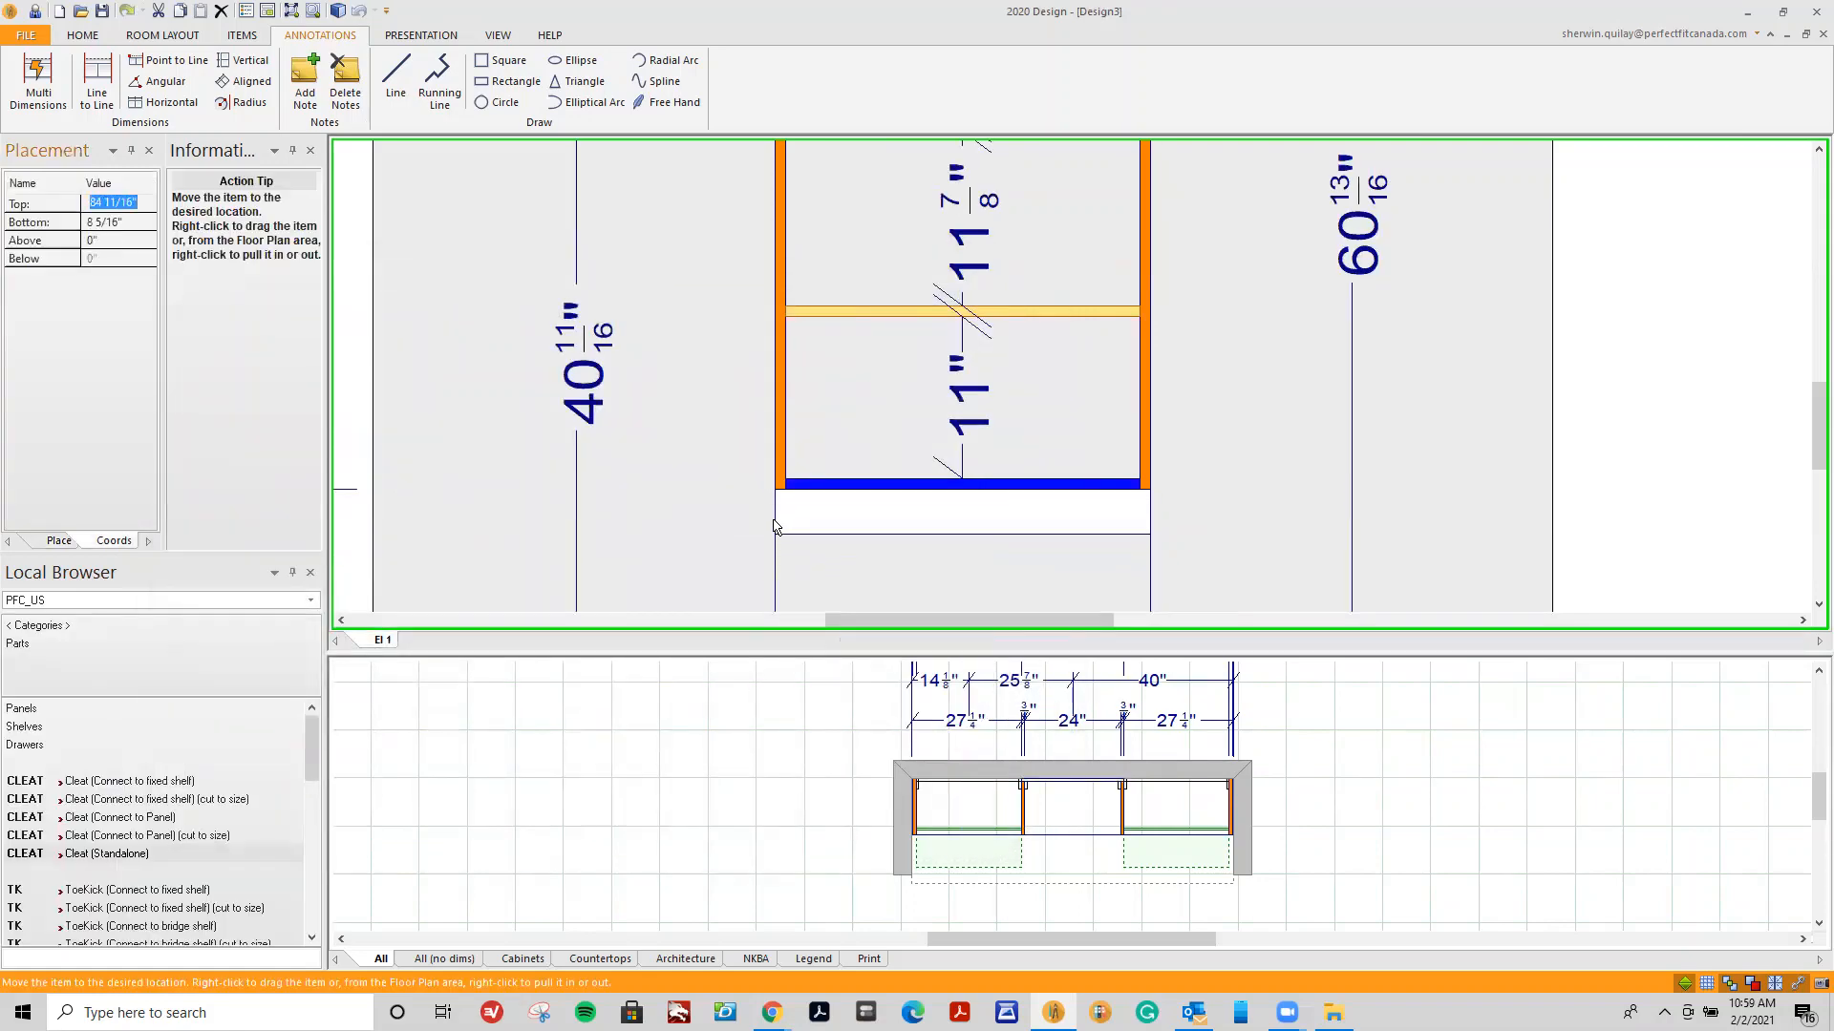
left_click(774, 527)
scroll(1206, 546, "up", 3)
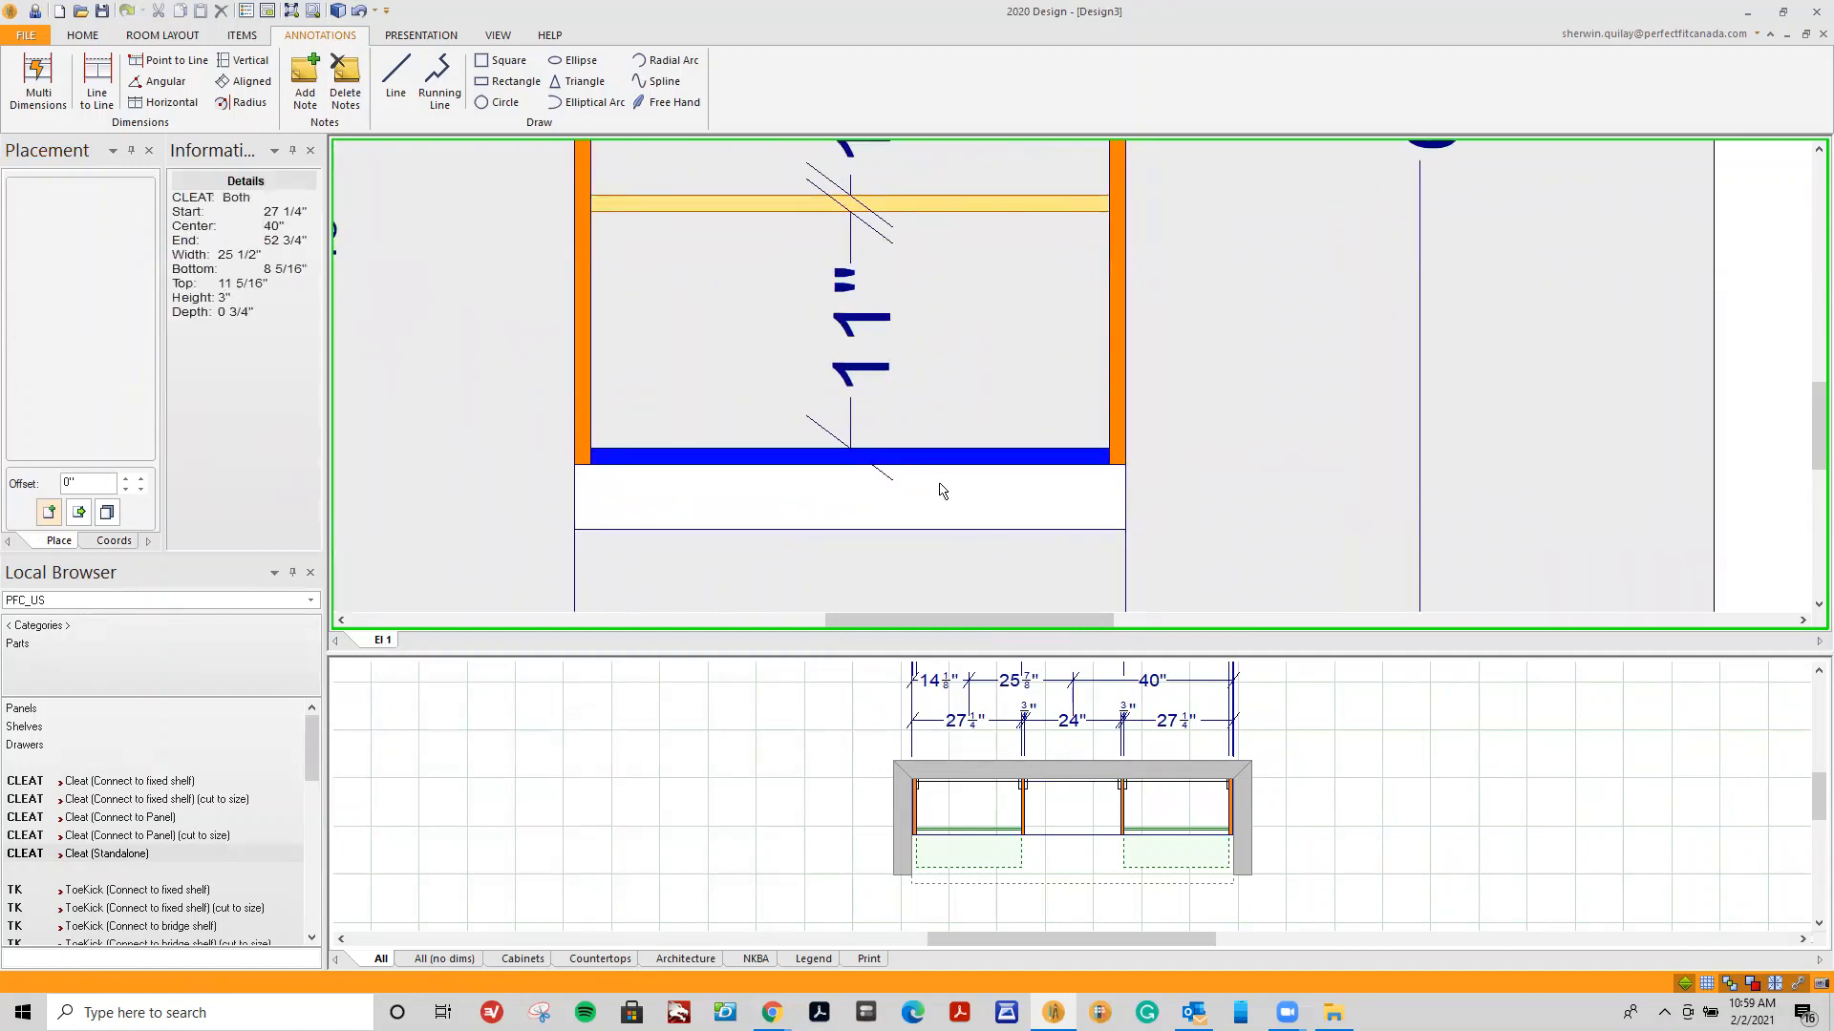
left_click(600, 446)
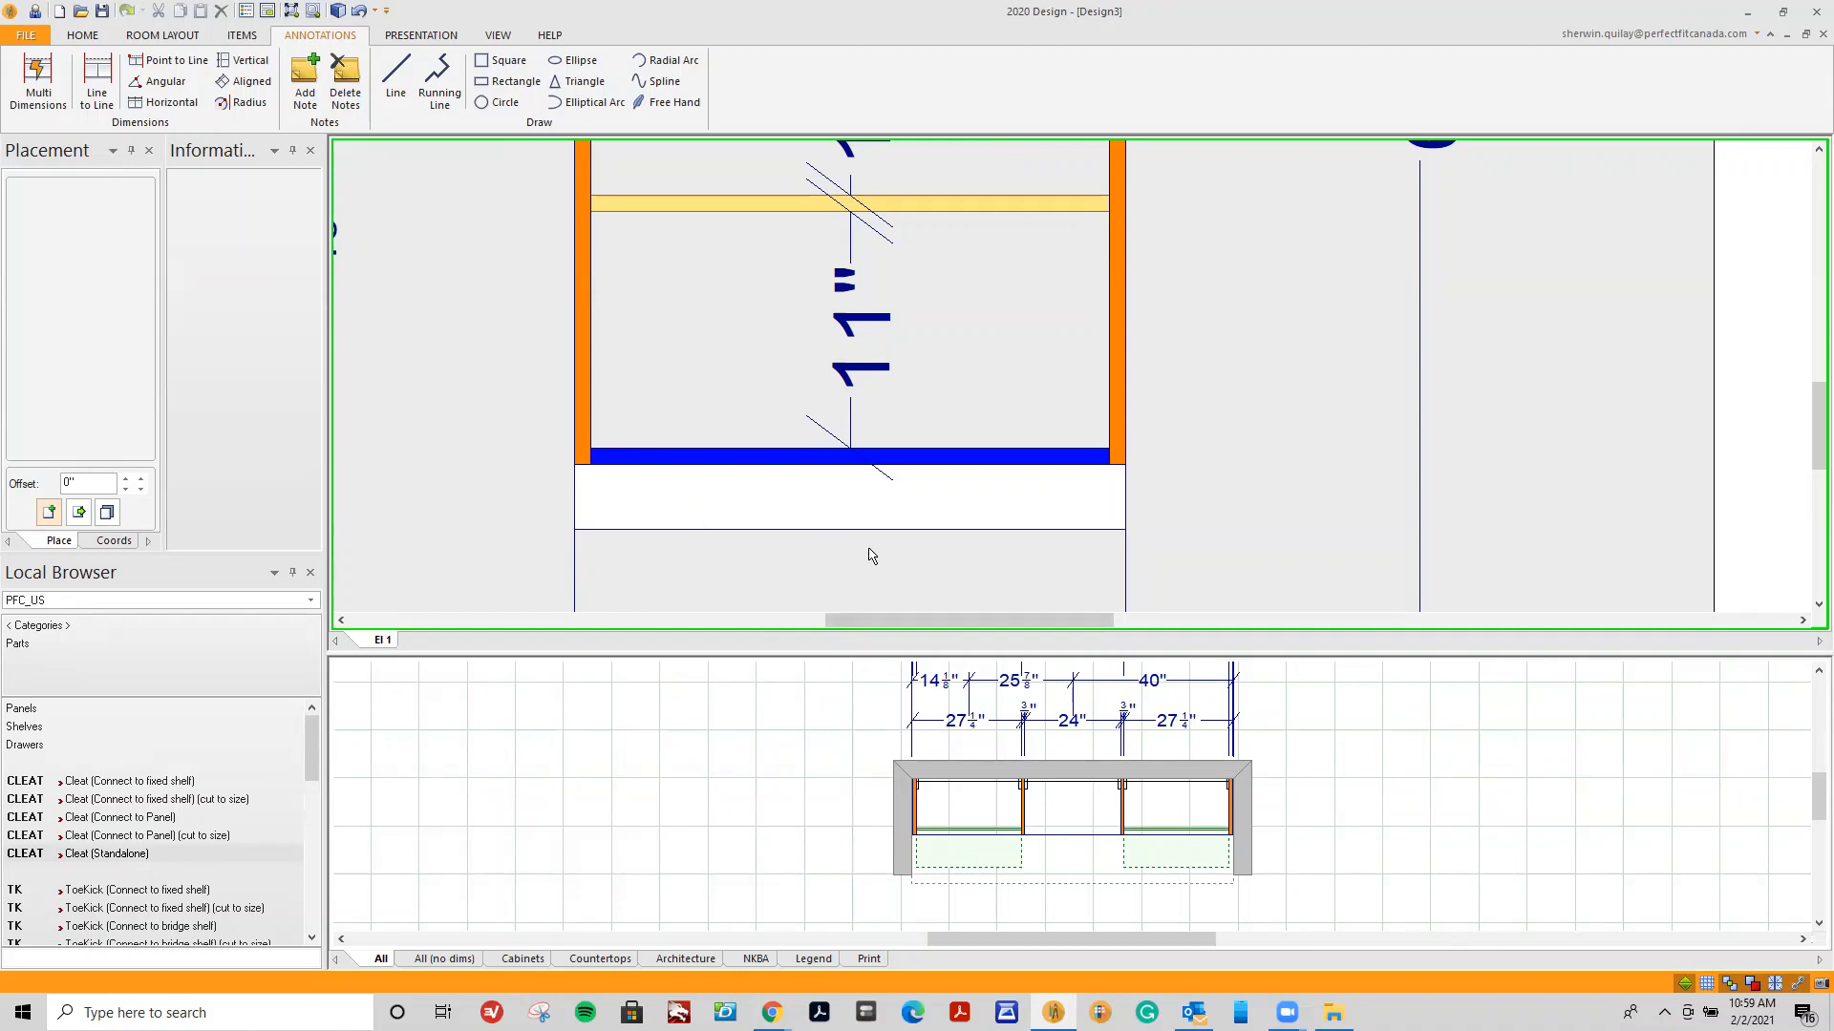
Set the cleat's Edgebanding Left [Back] and Edgebanding Right [Front] options to Yes.
right_click(775, 511)
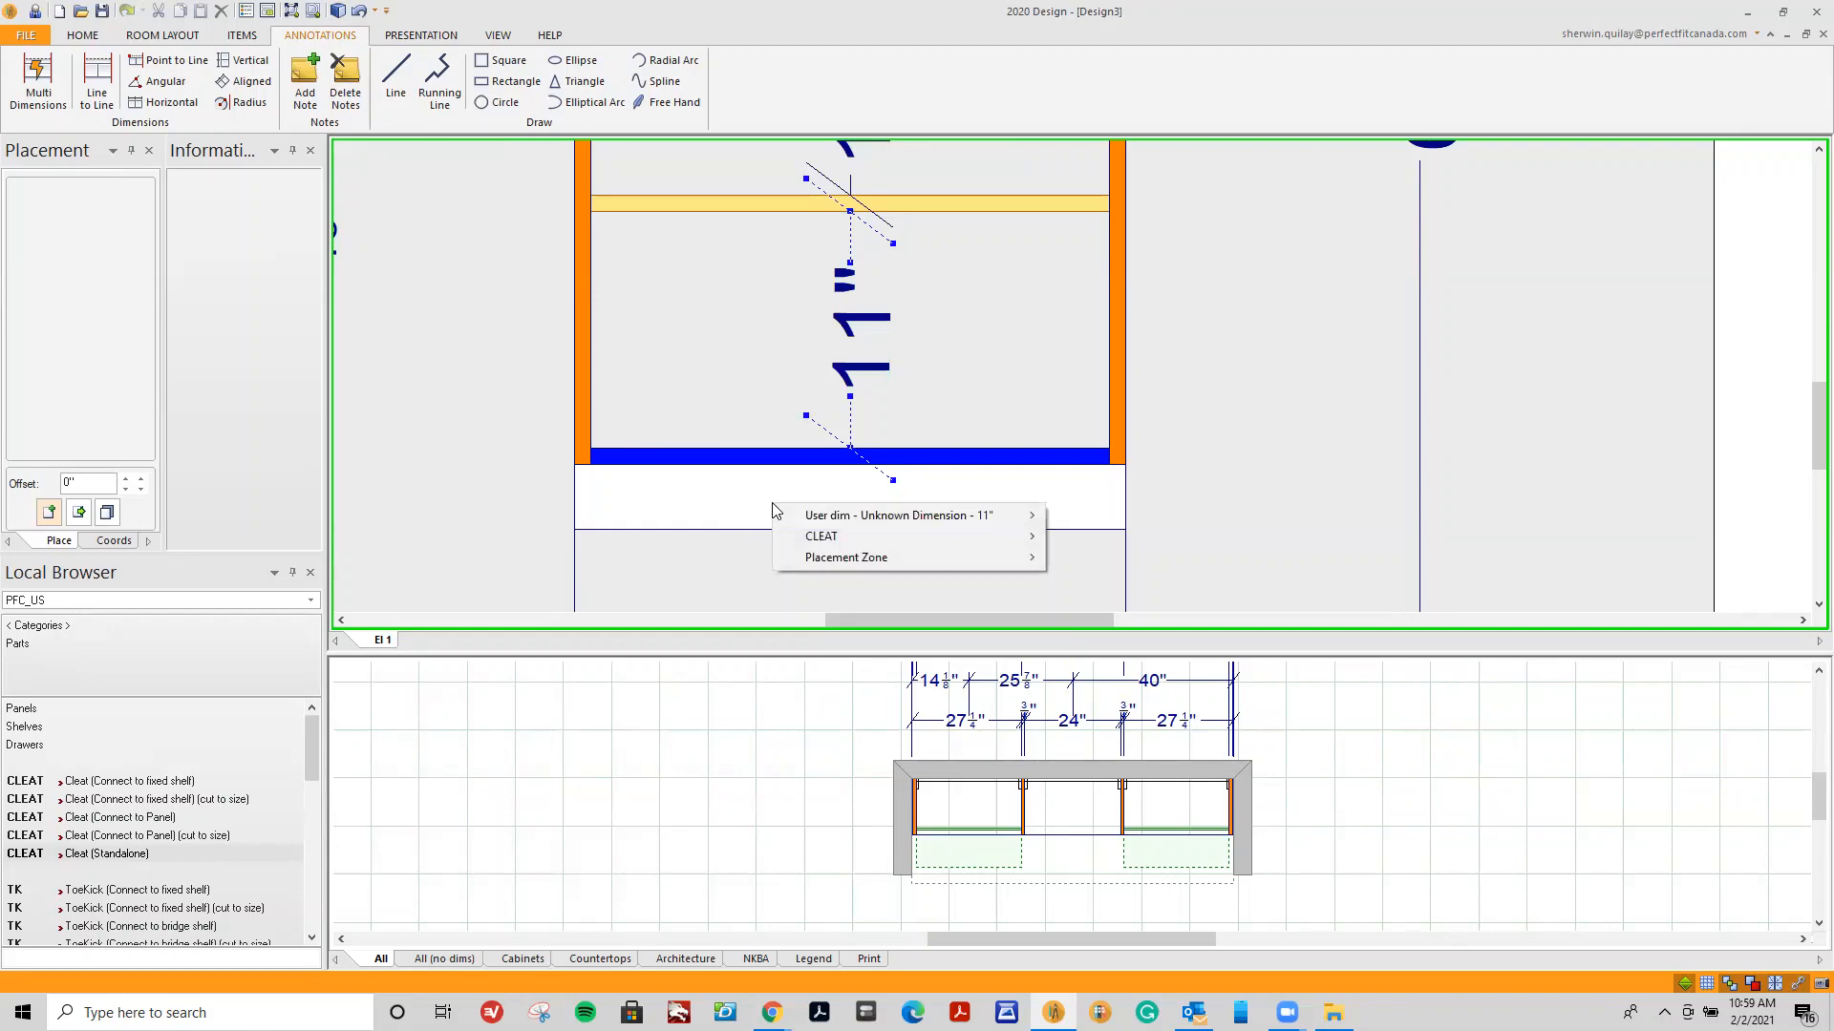
mouse_move(818, 537)
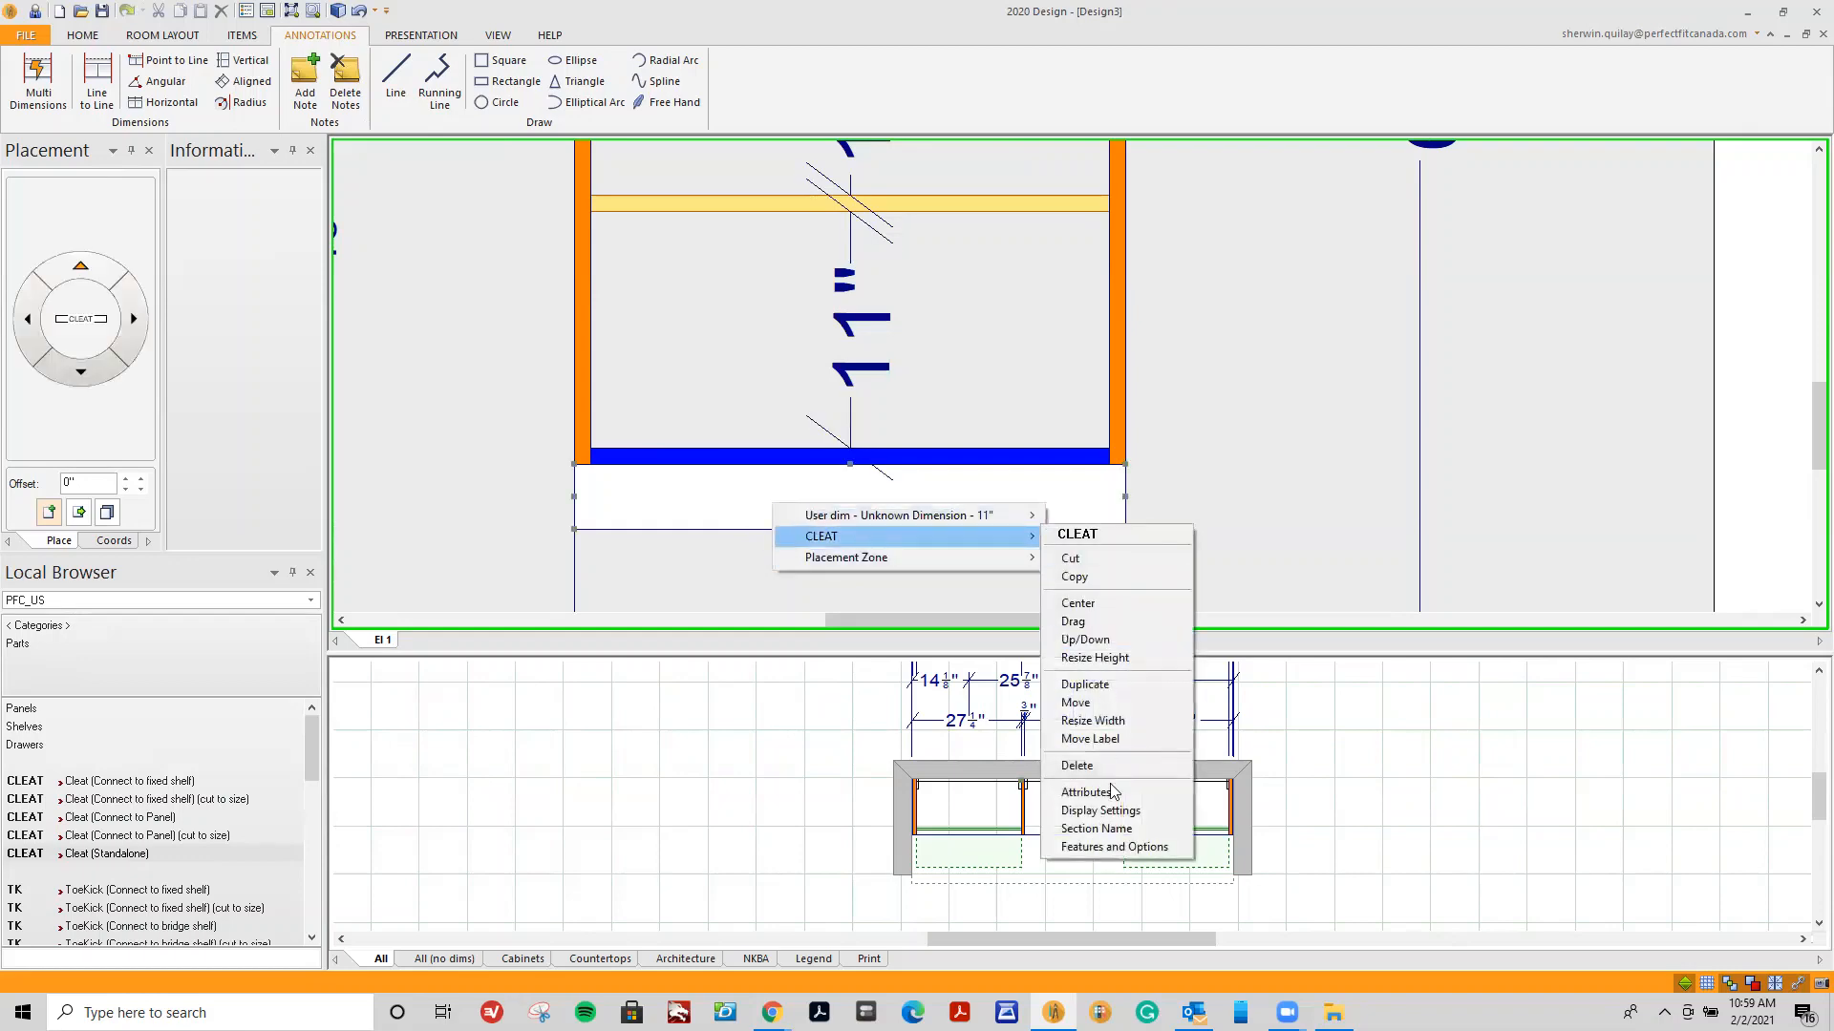
left_click(1113, 847)
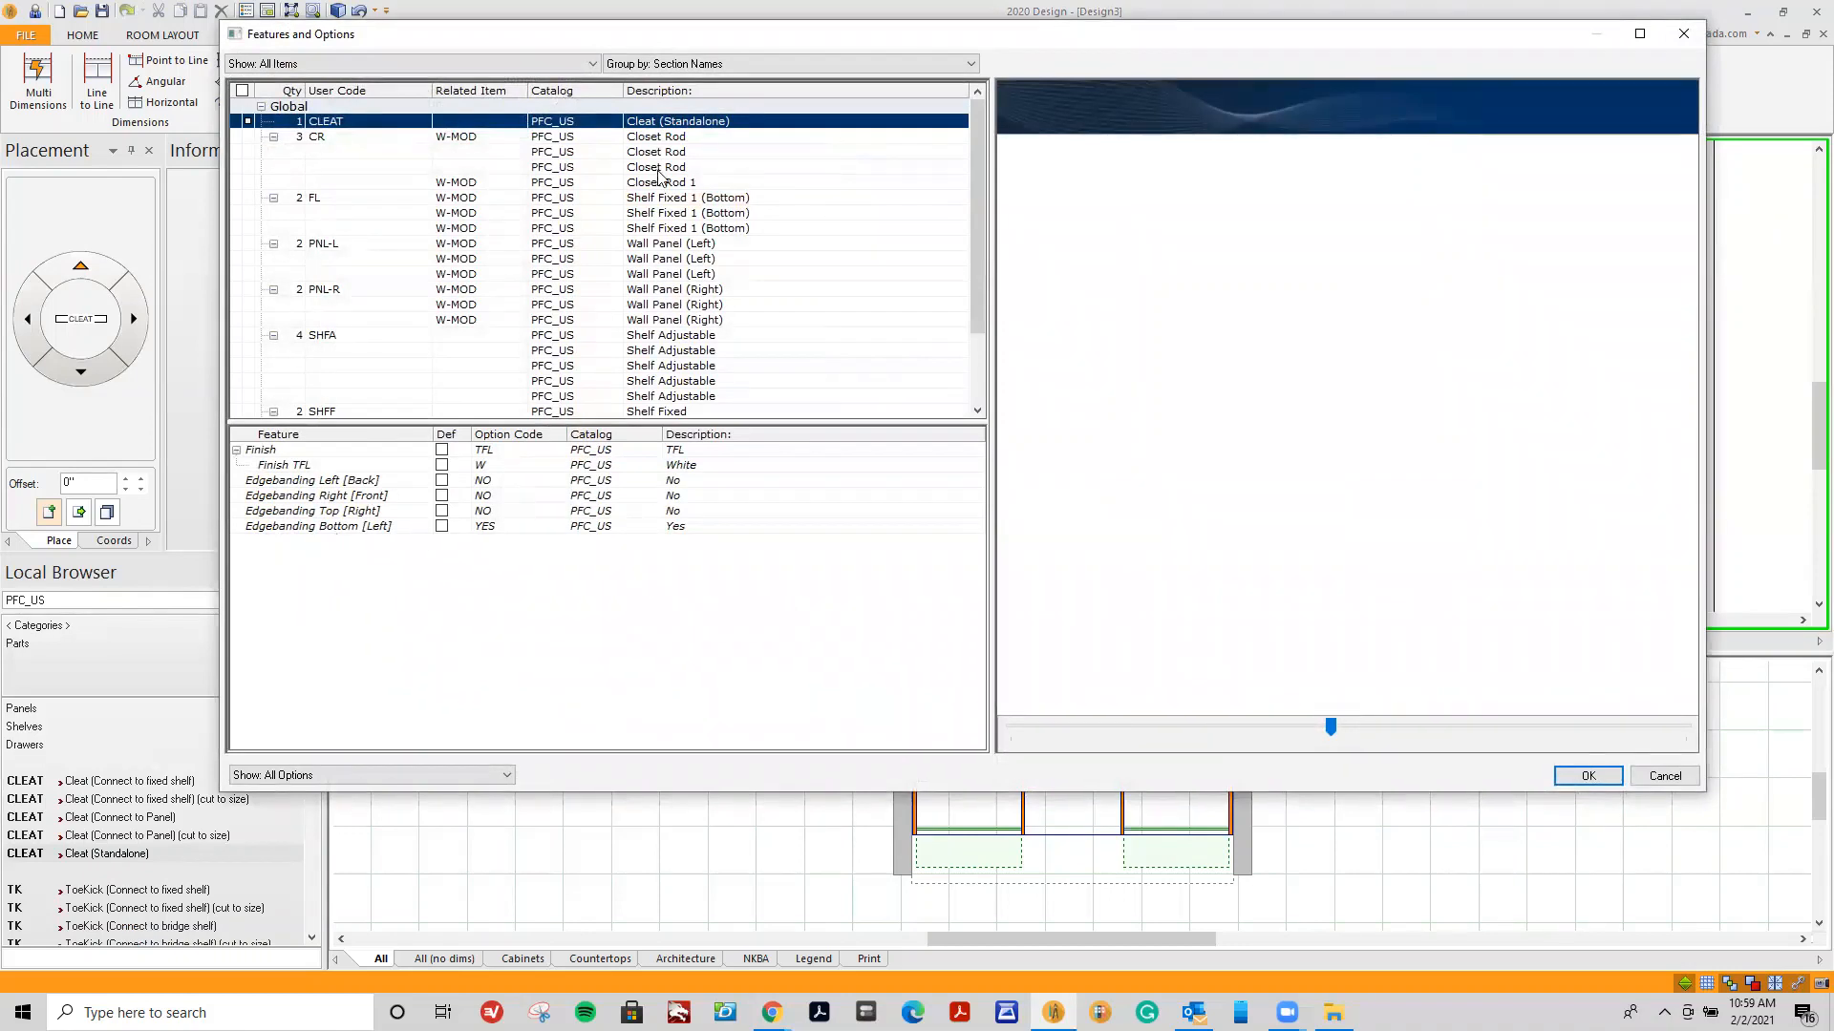
left_click_drag(855, 42, 175, 563)
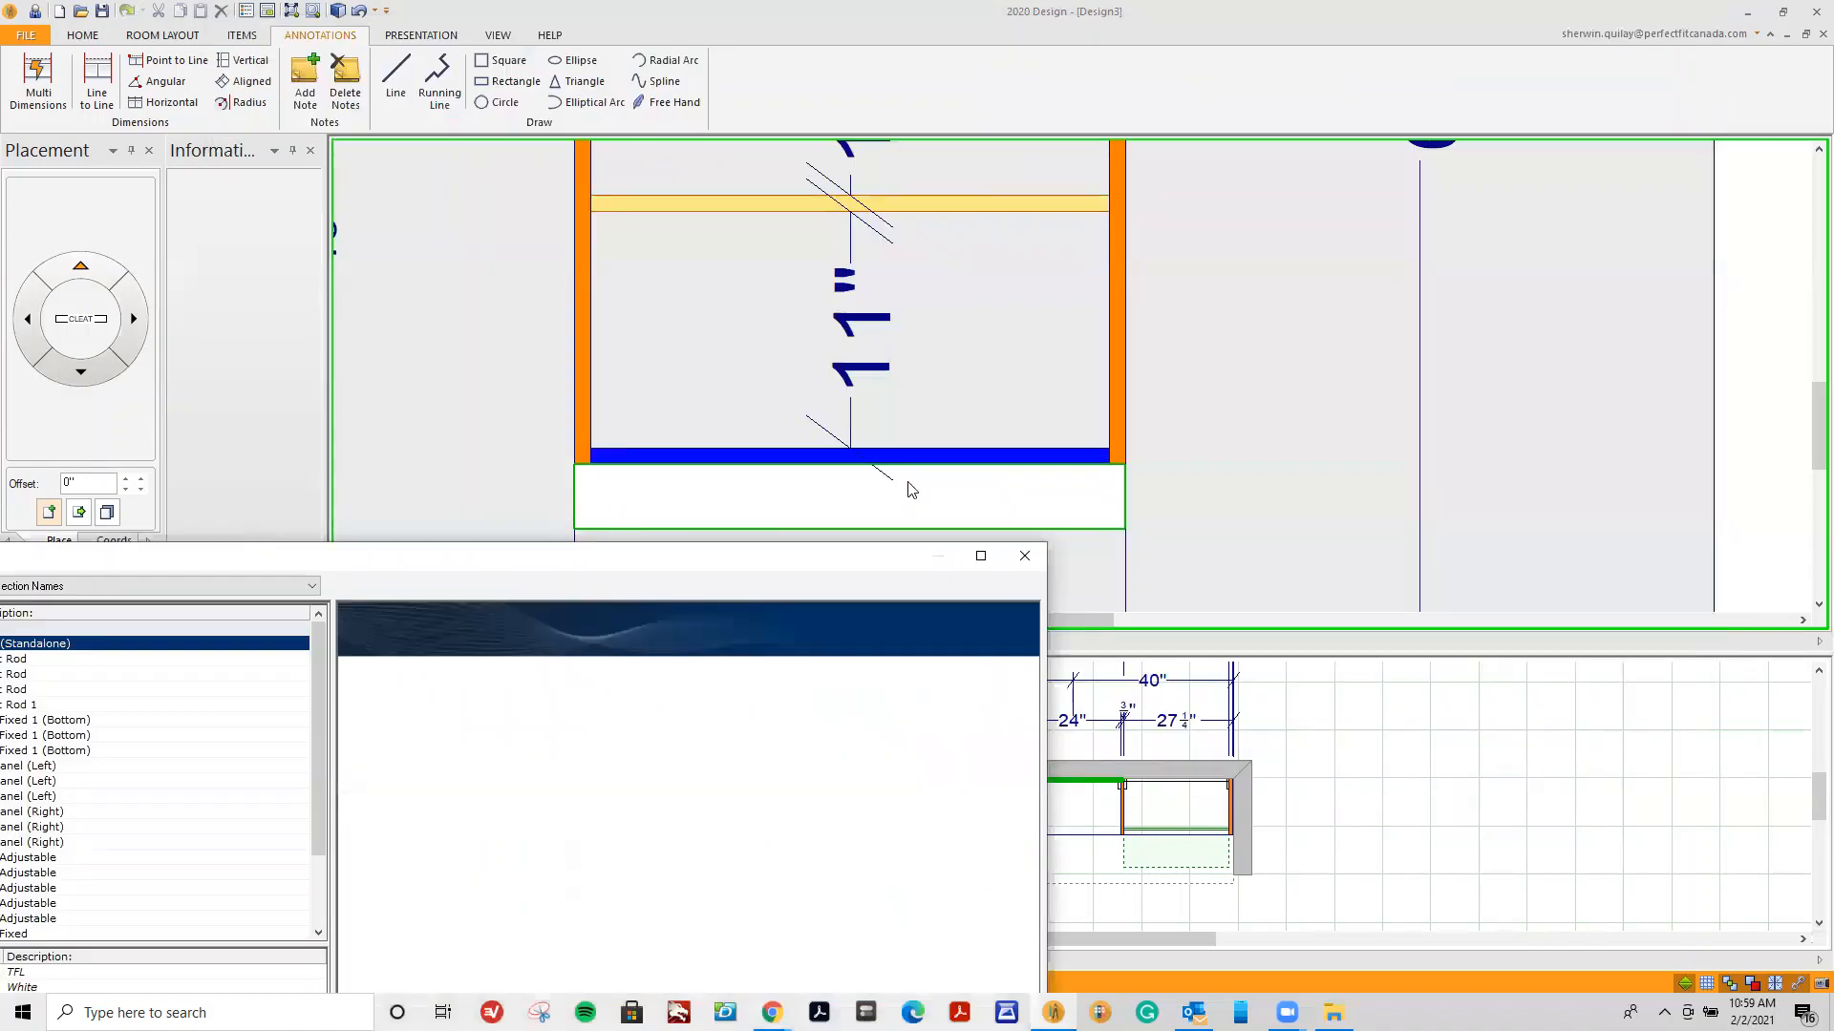
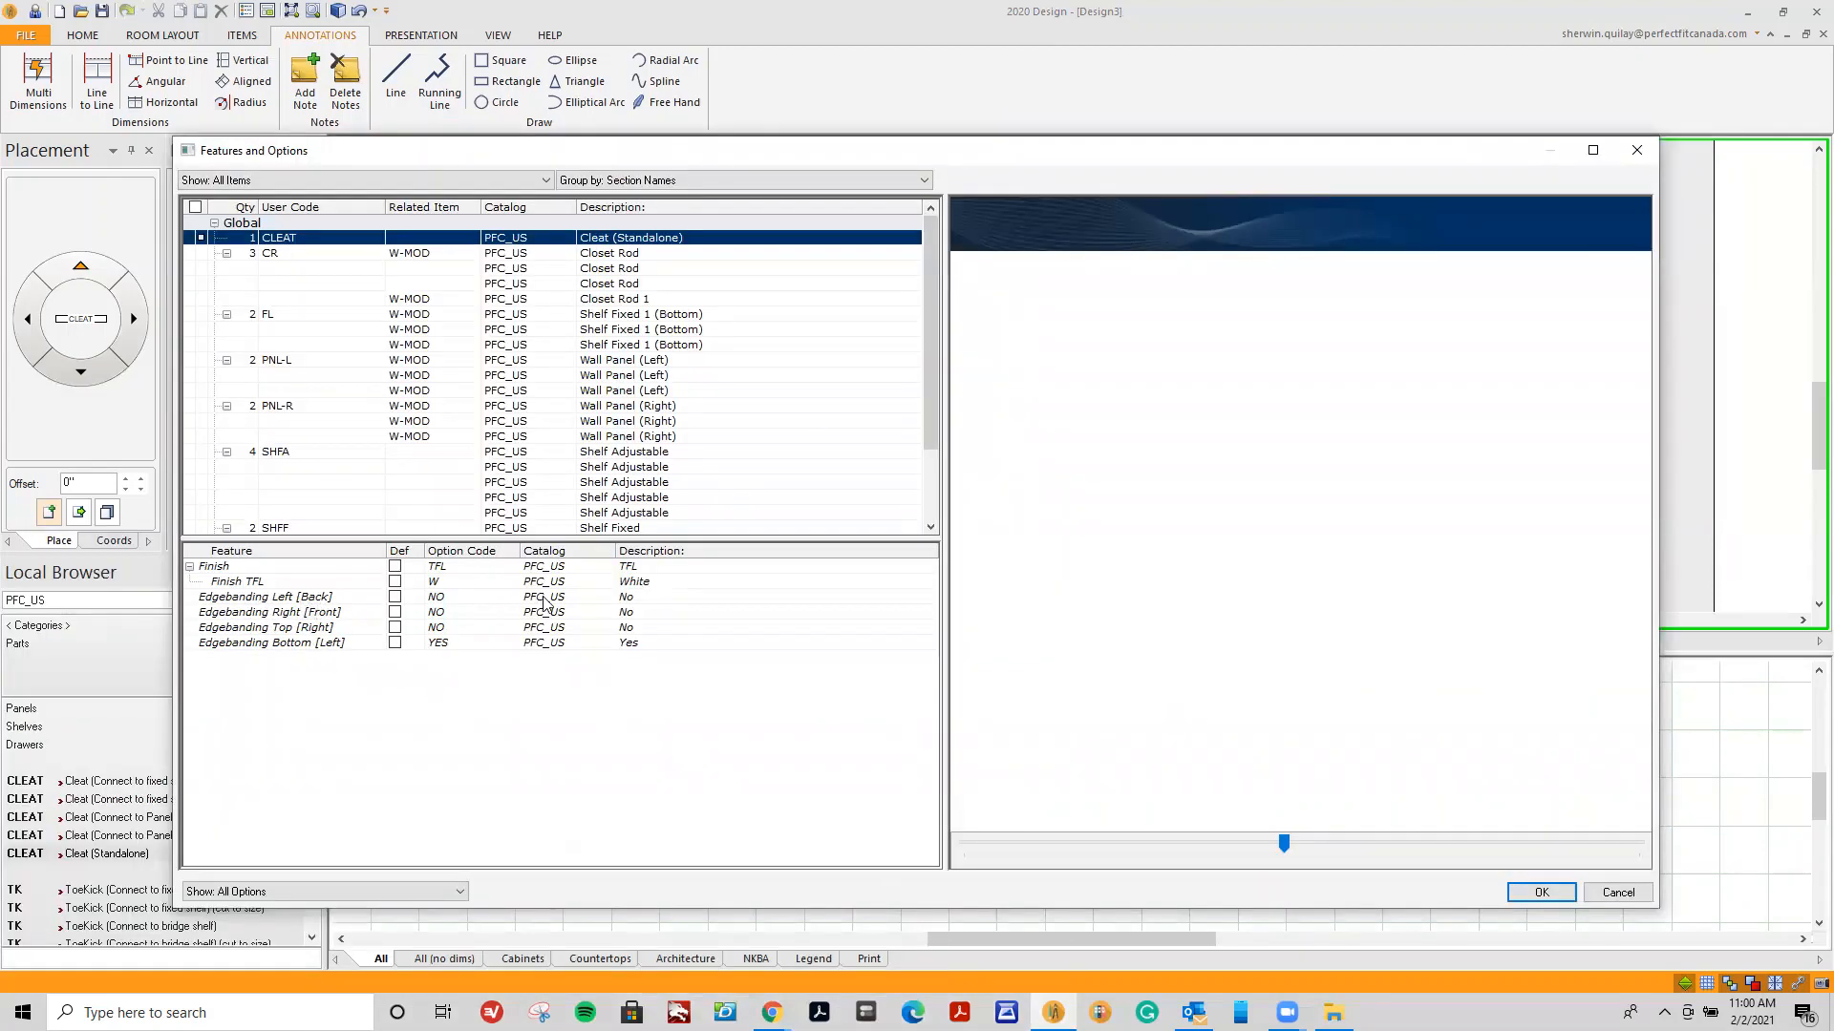
left_click(472, 597)
left_click(493, 622)
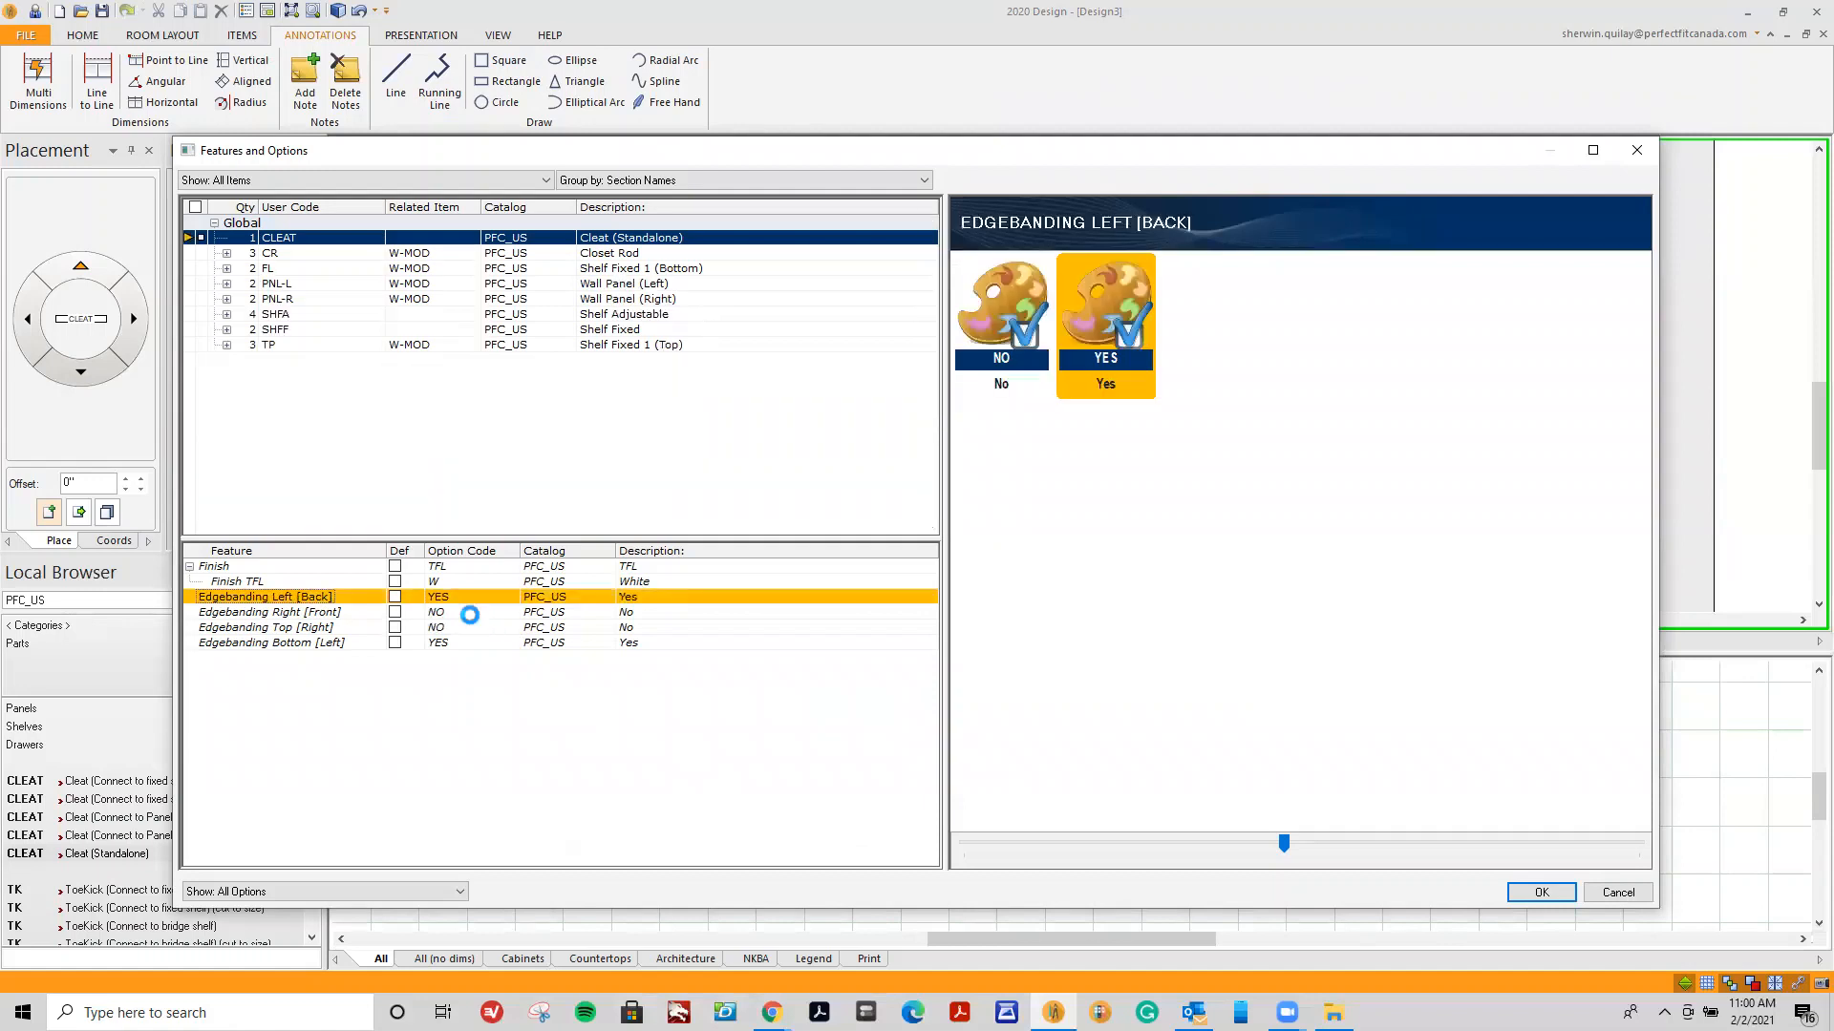
left_click(468, 612)
left_click(478, 612)
left_click(482, 640)
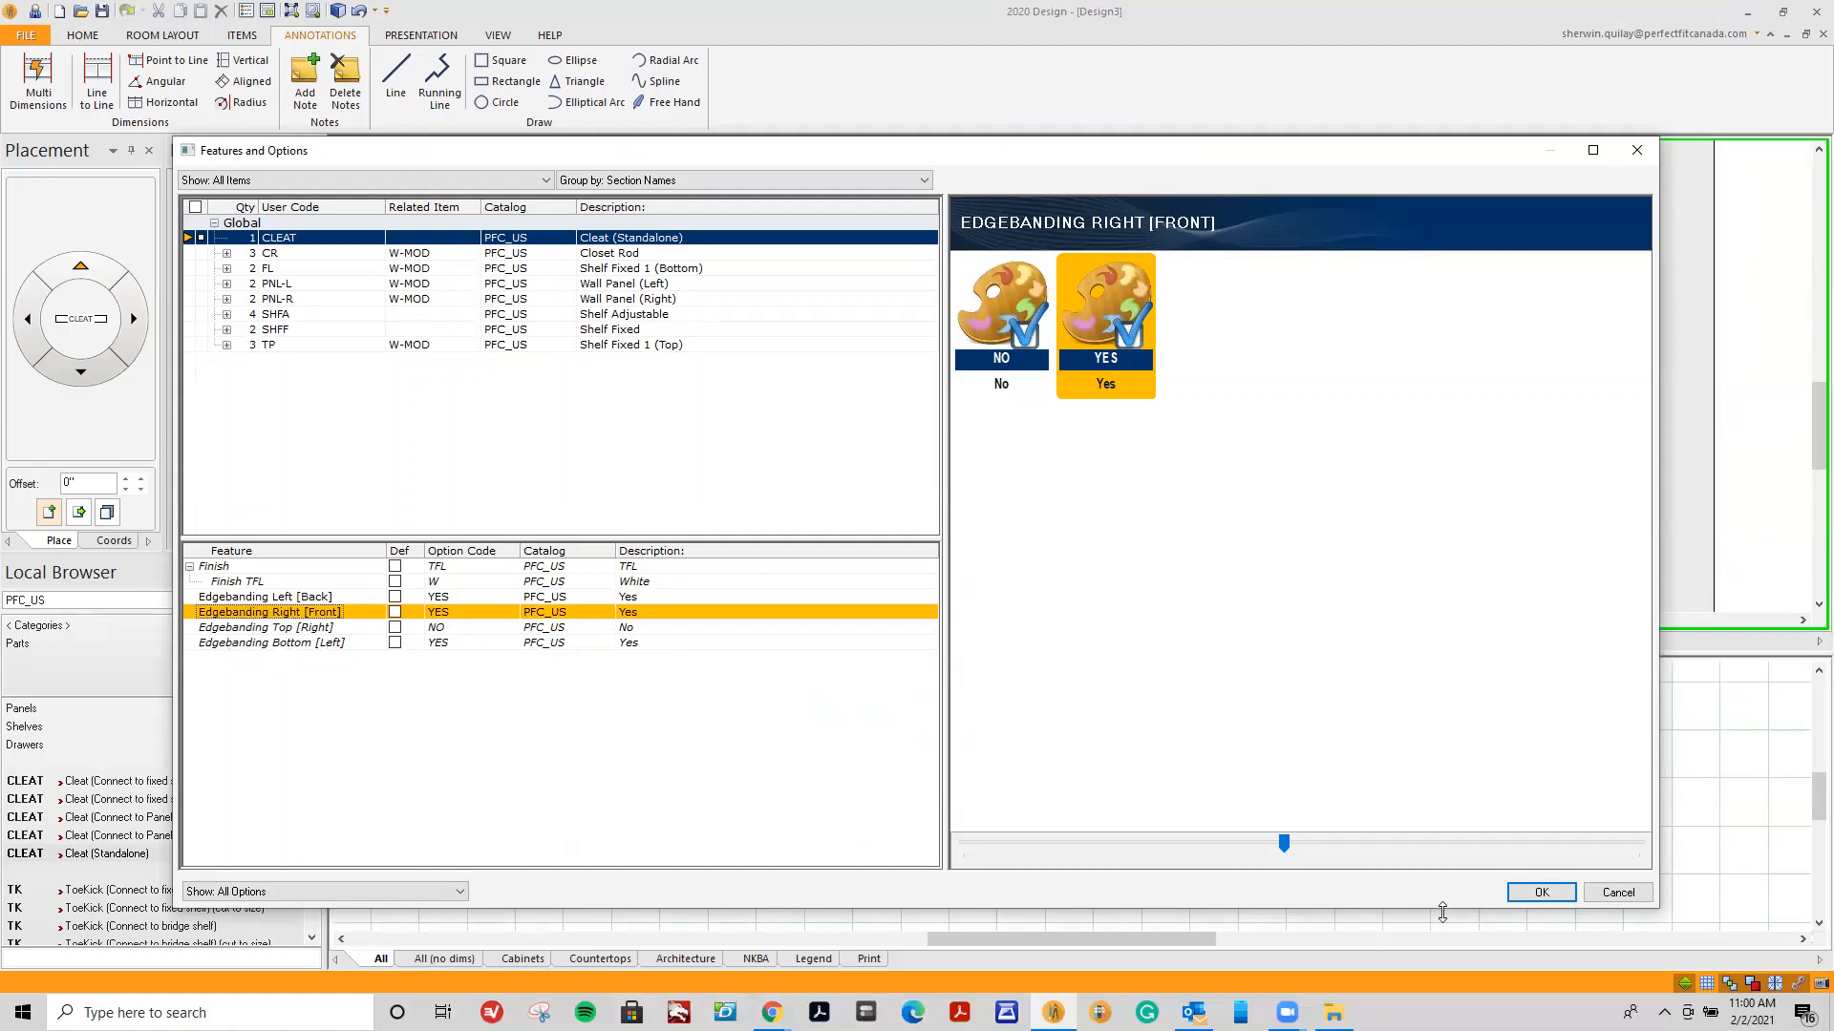
left_click(1540, 892)
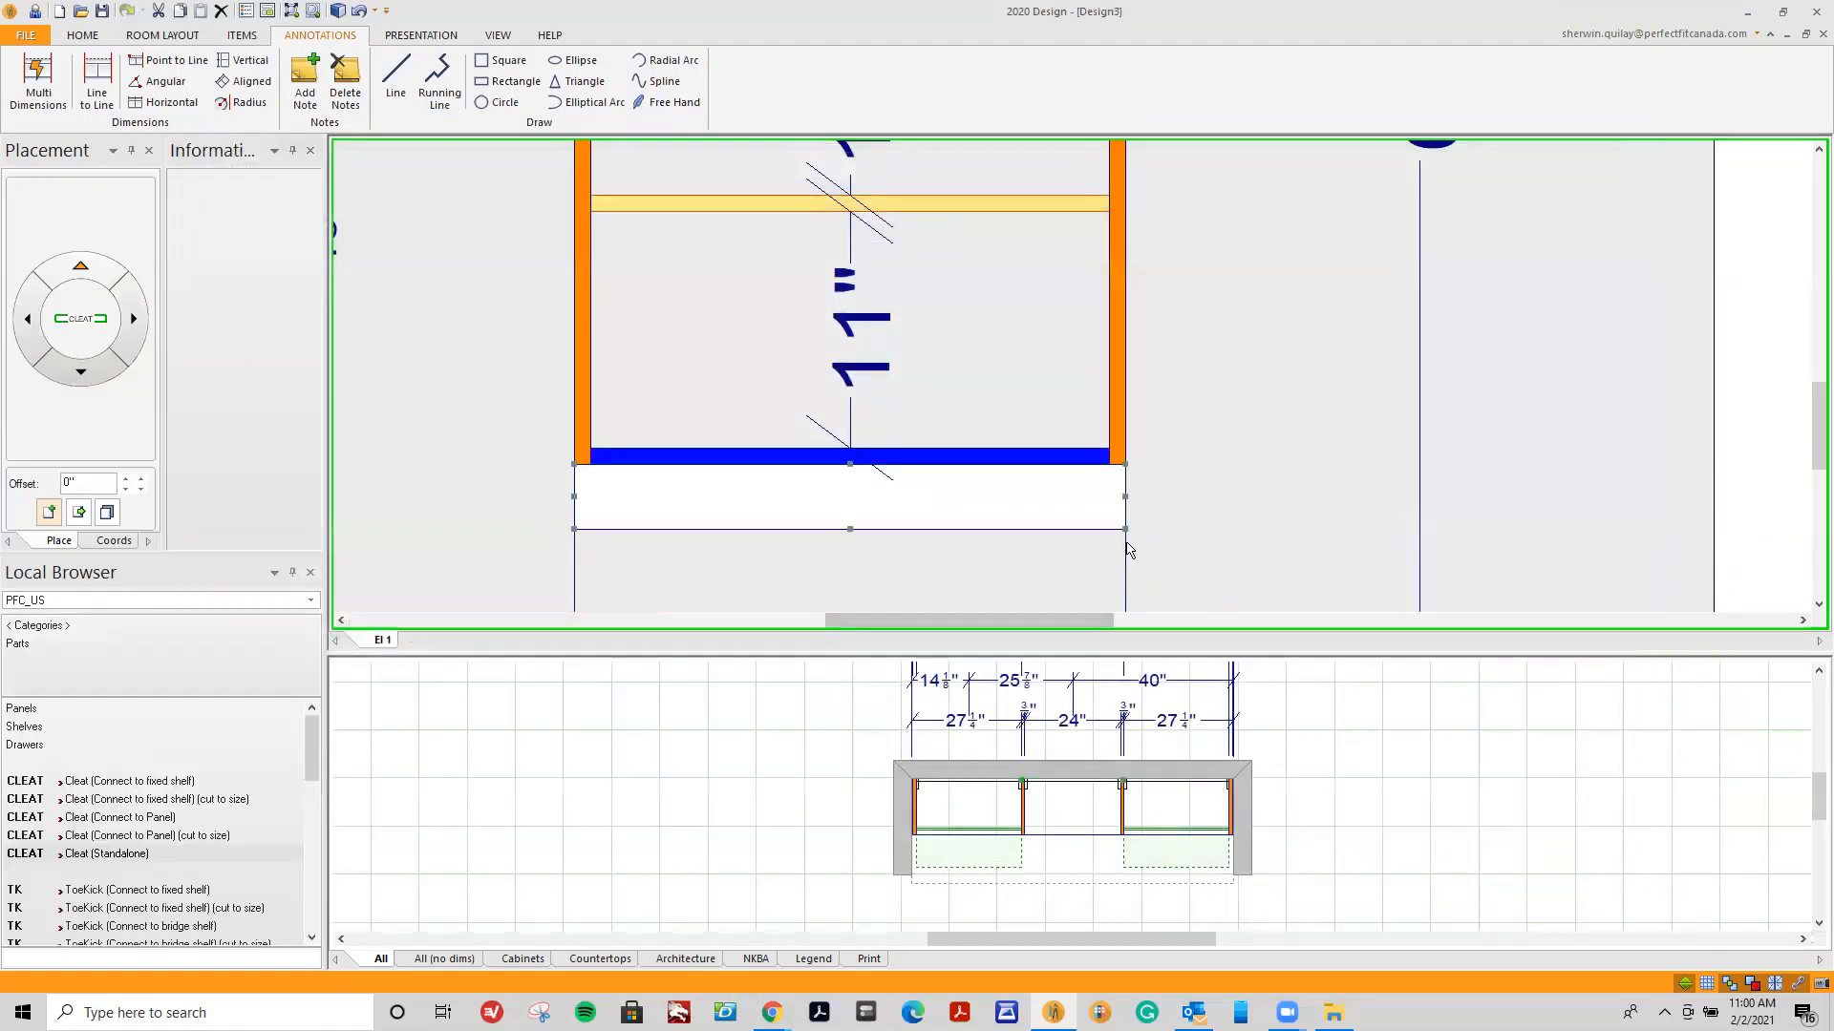
Render a perspective view, examine the cleat under the center module from below, and close the rendering.
left_click(420, 35)
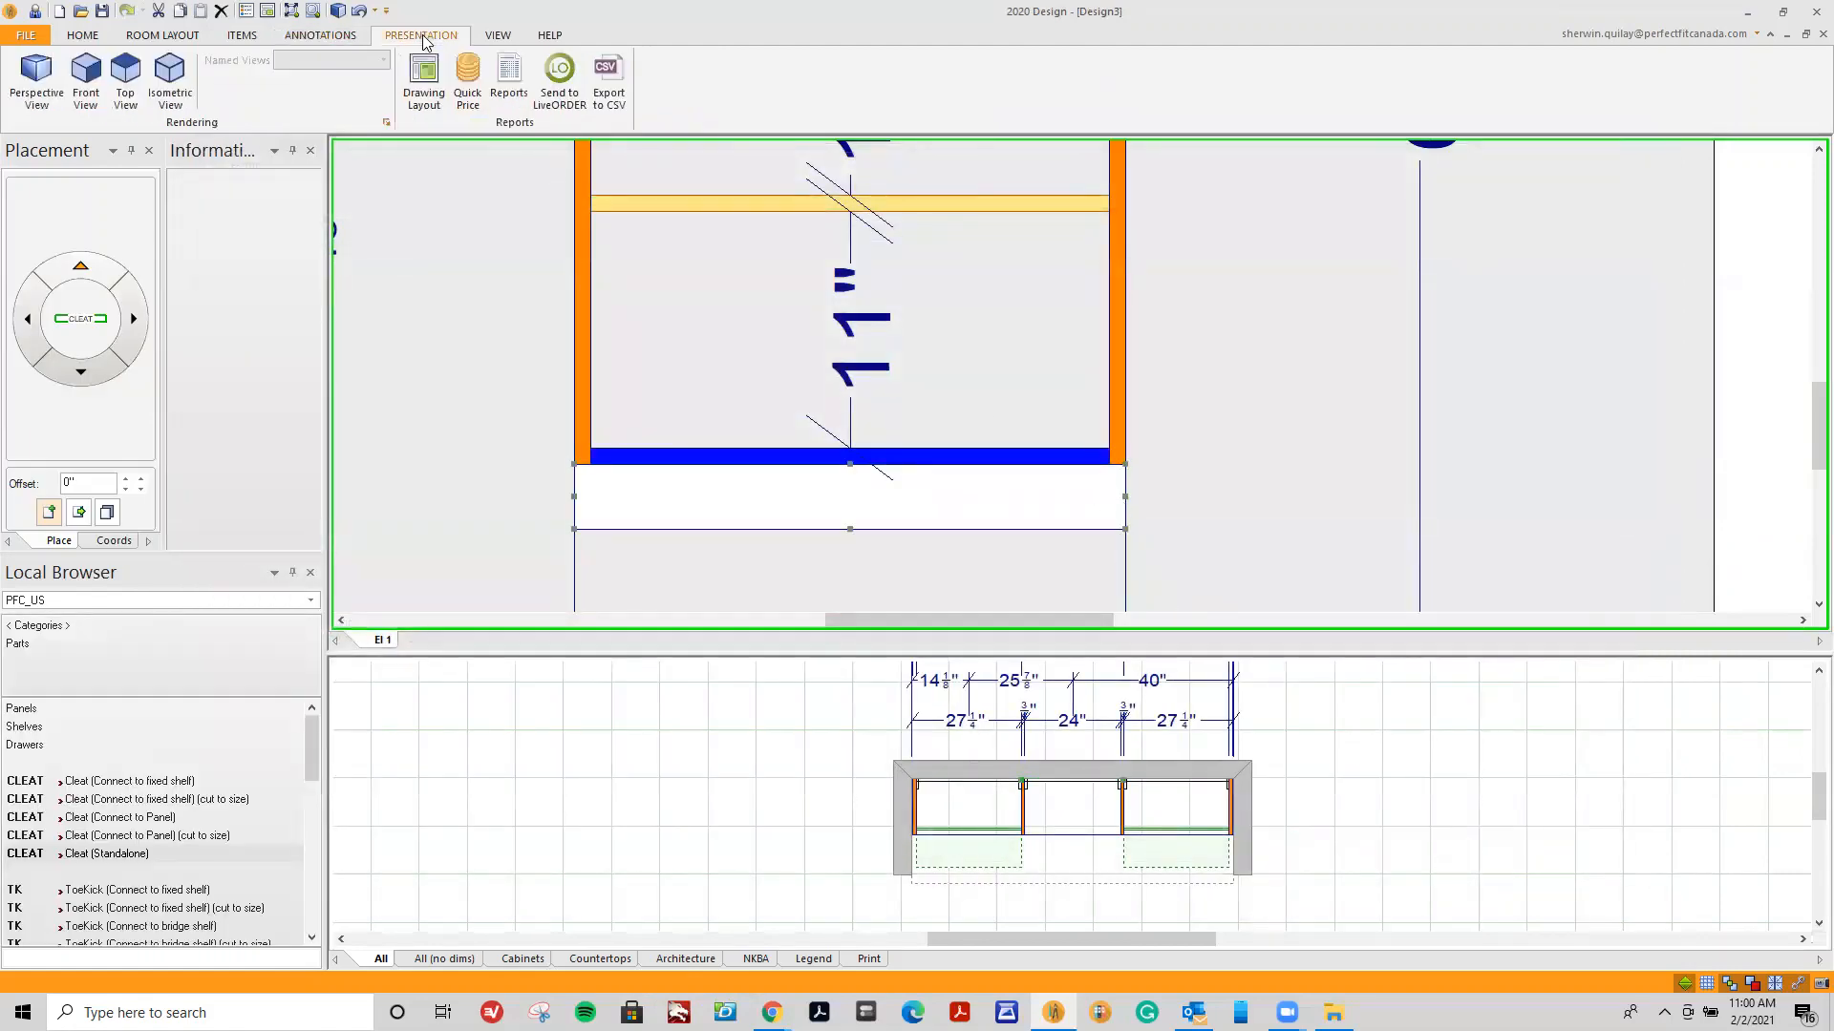
left_click(36, 81)
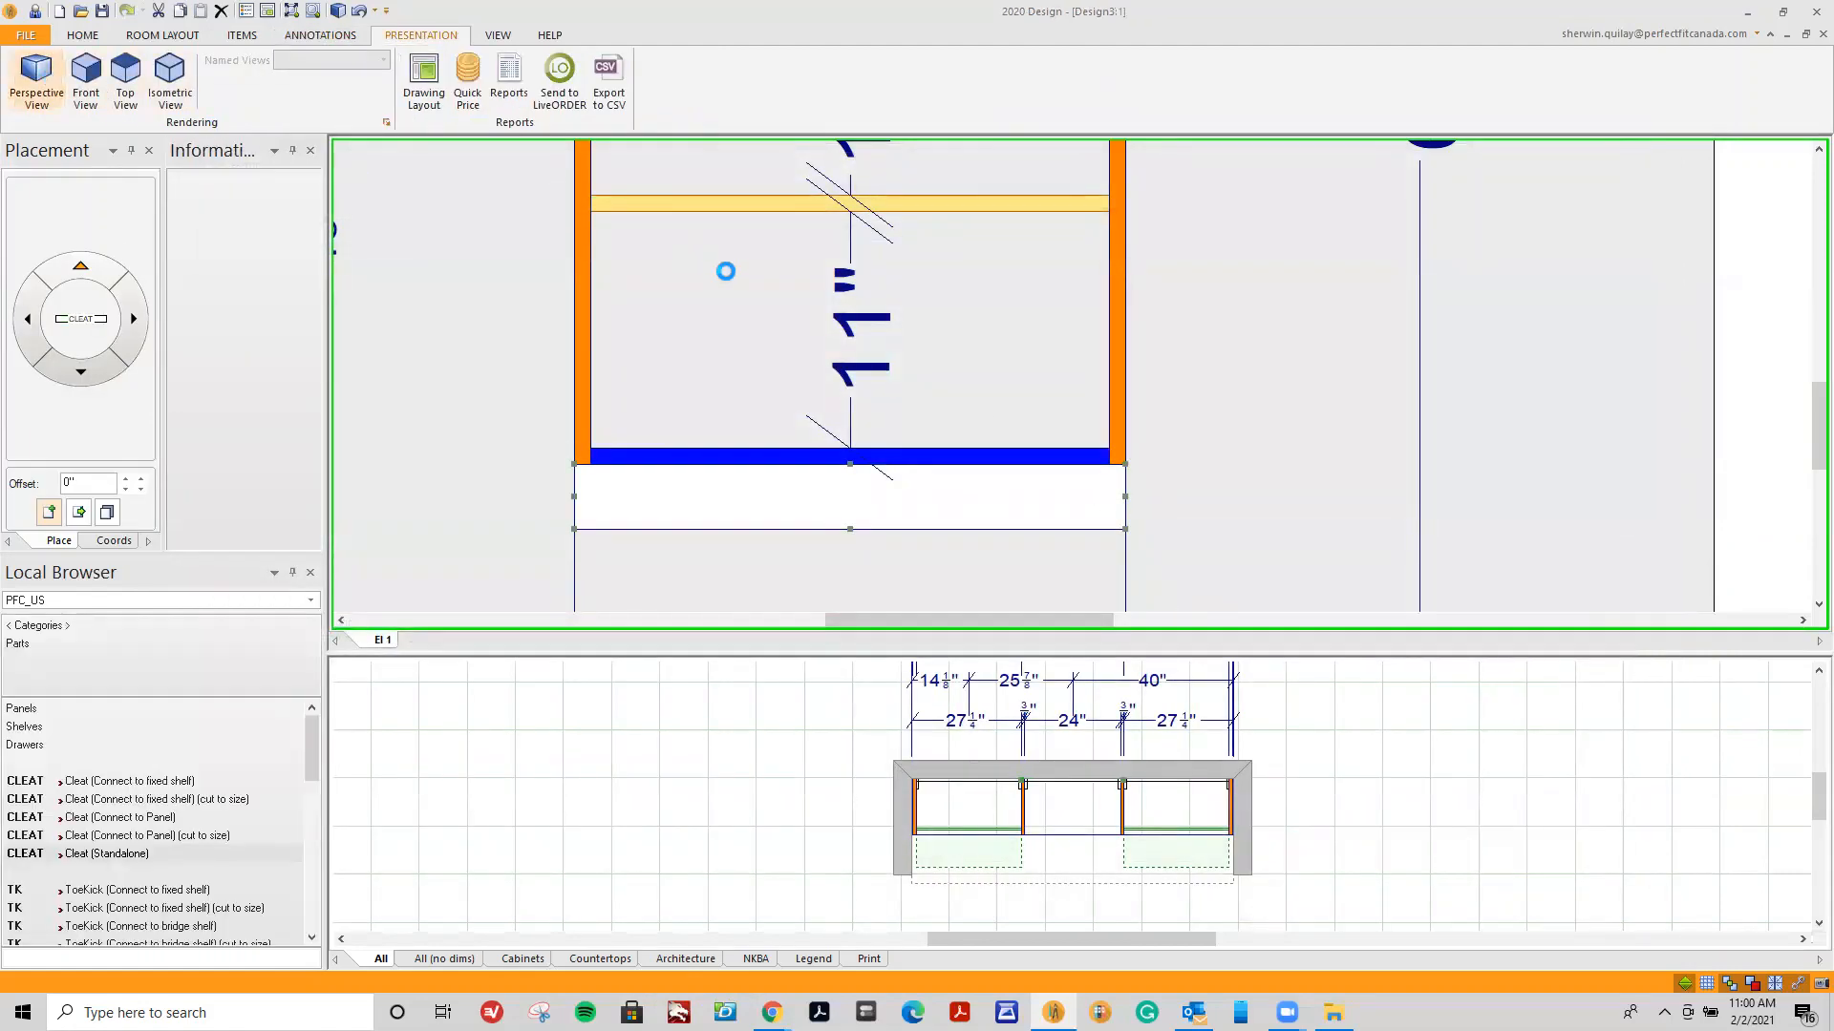
scroll(980, 757, "up", 3)
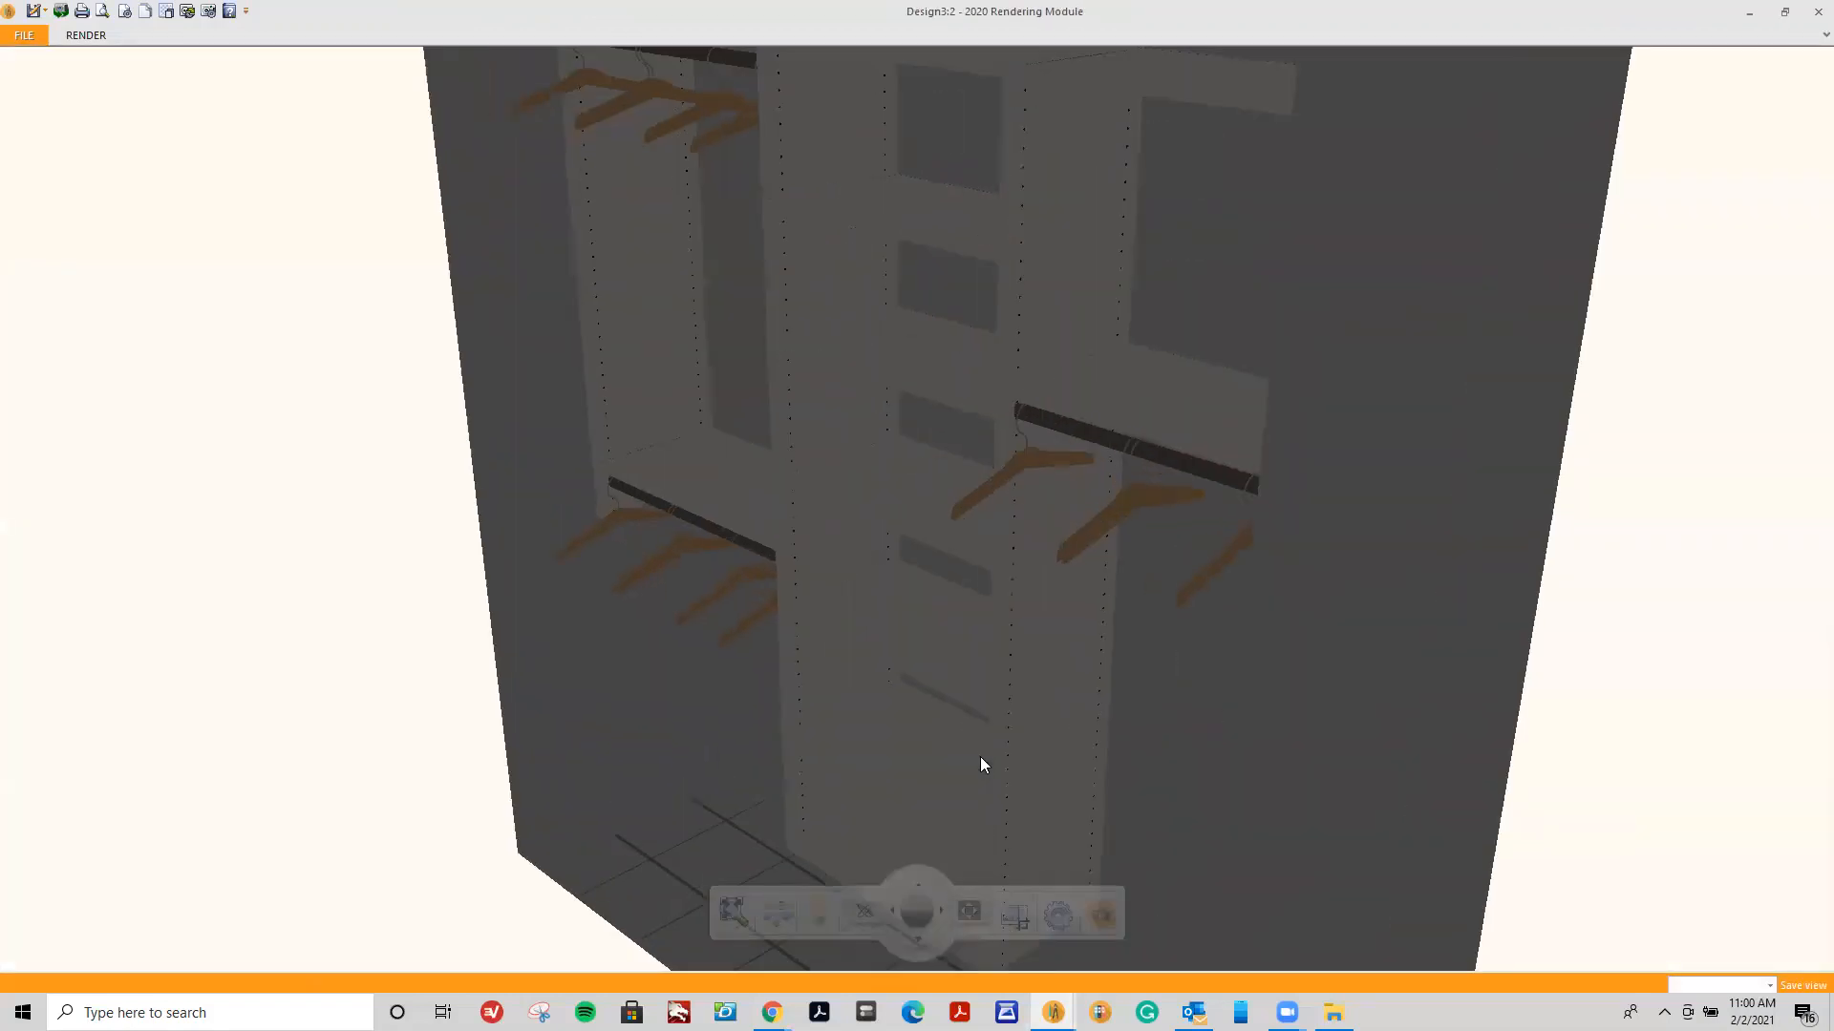
left_click_drag(980, 756, 1144, 898)
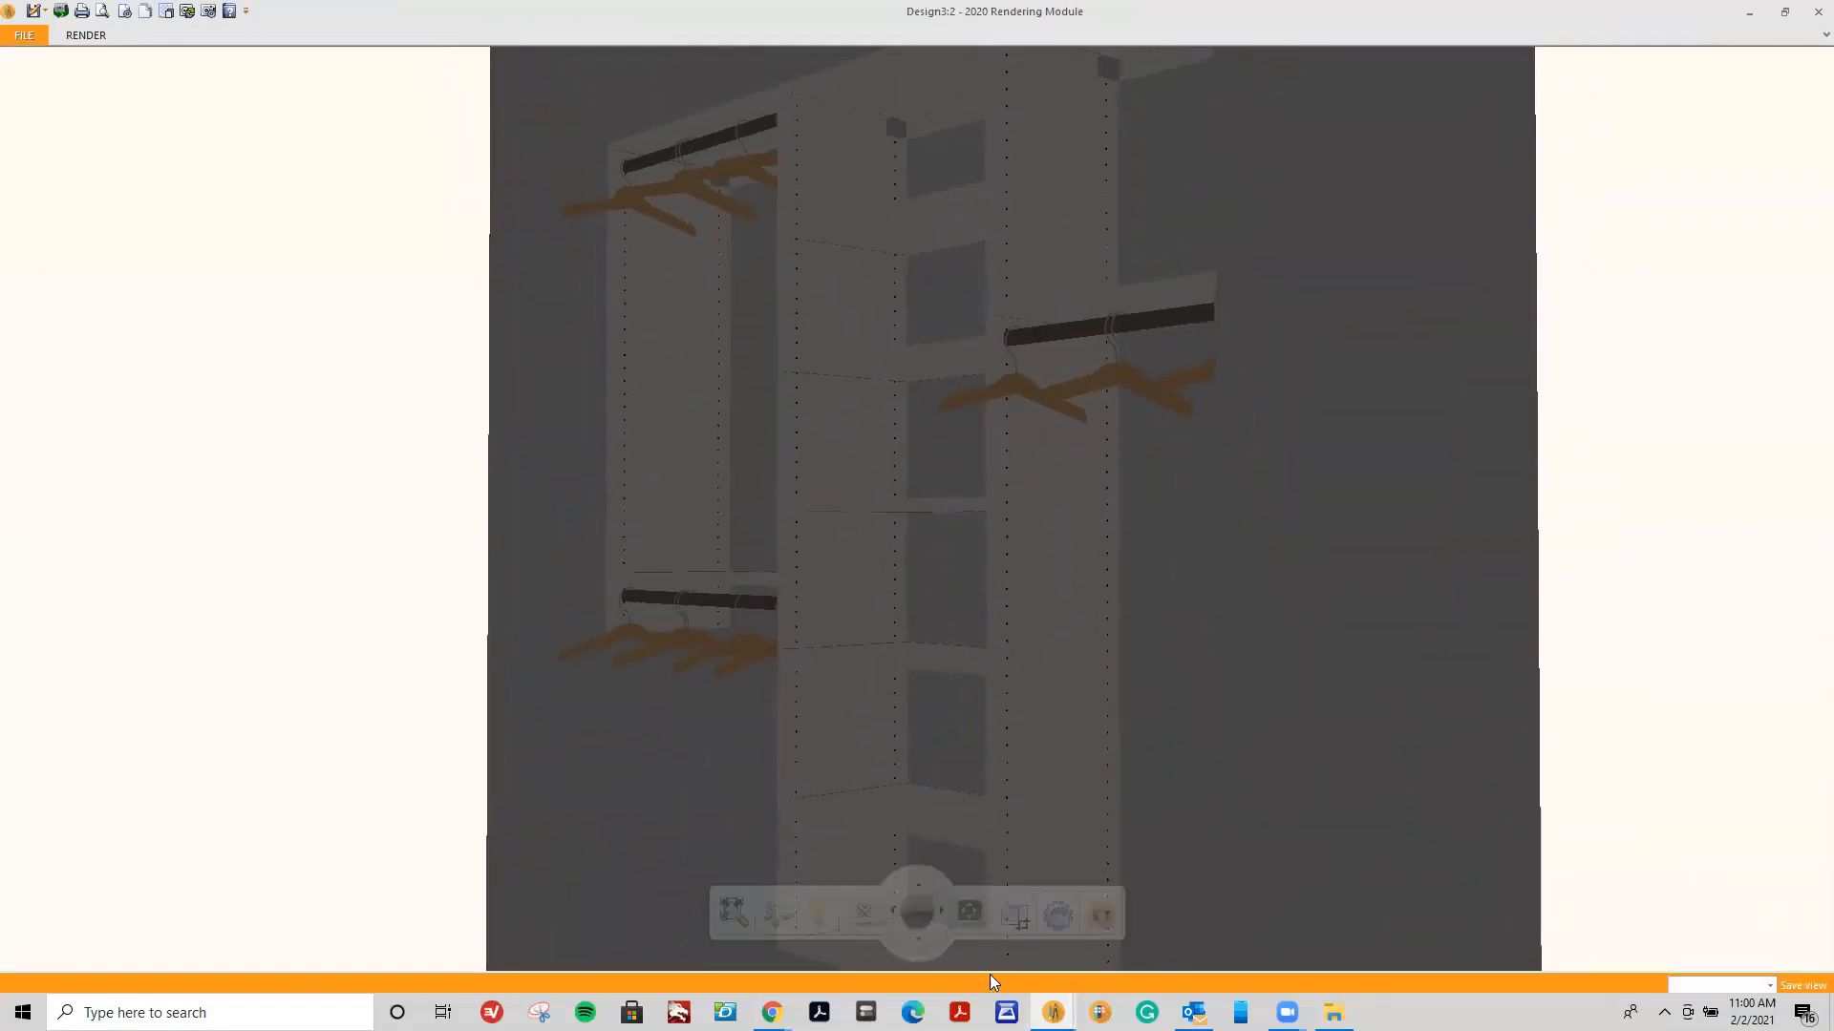
left_click(918, 941)
left_click_drag(1117, 645, 1419, 707)
scroll(1081, 602, "up", 3)
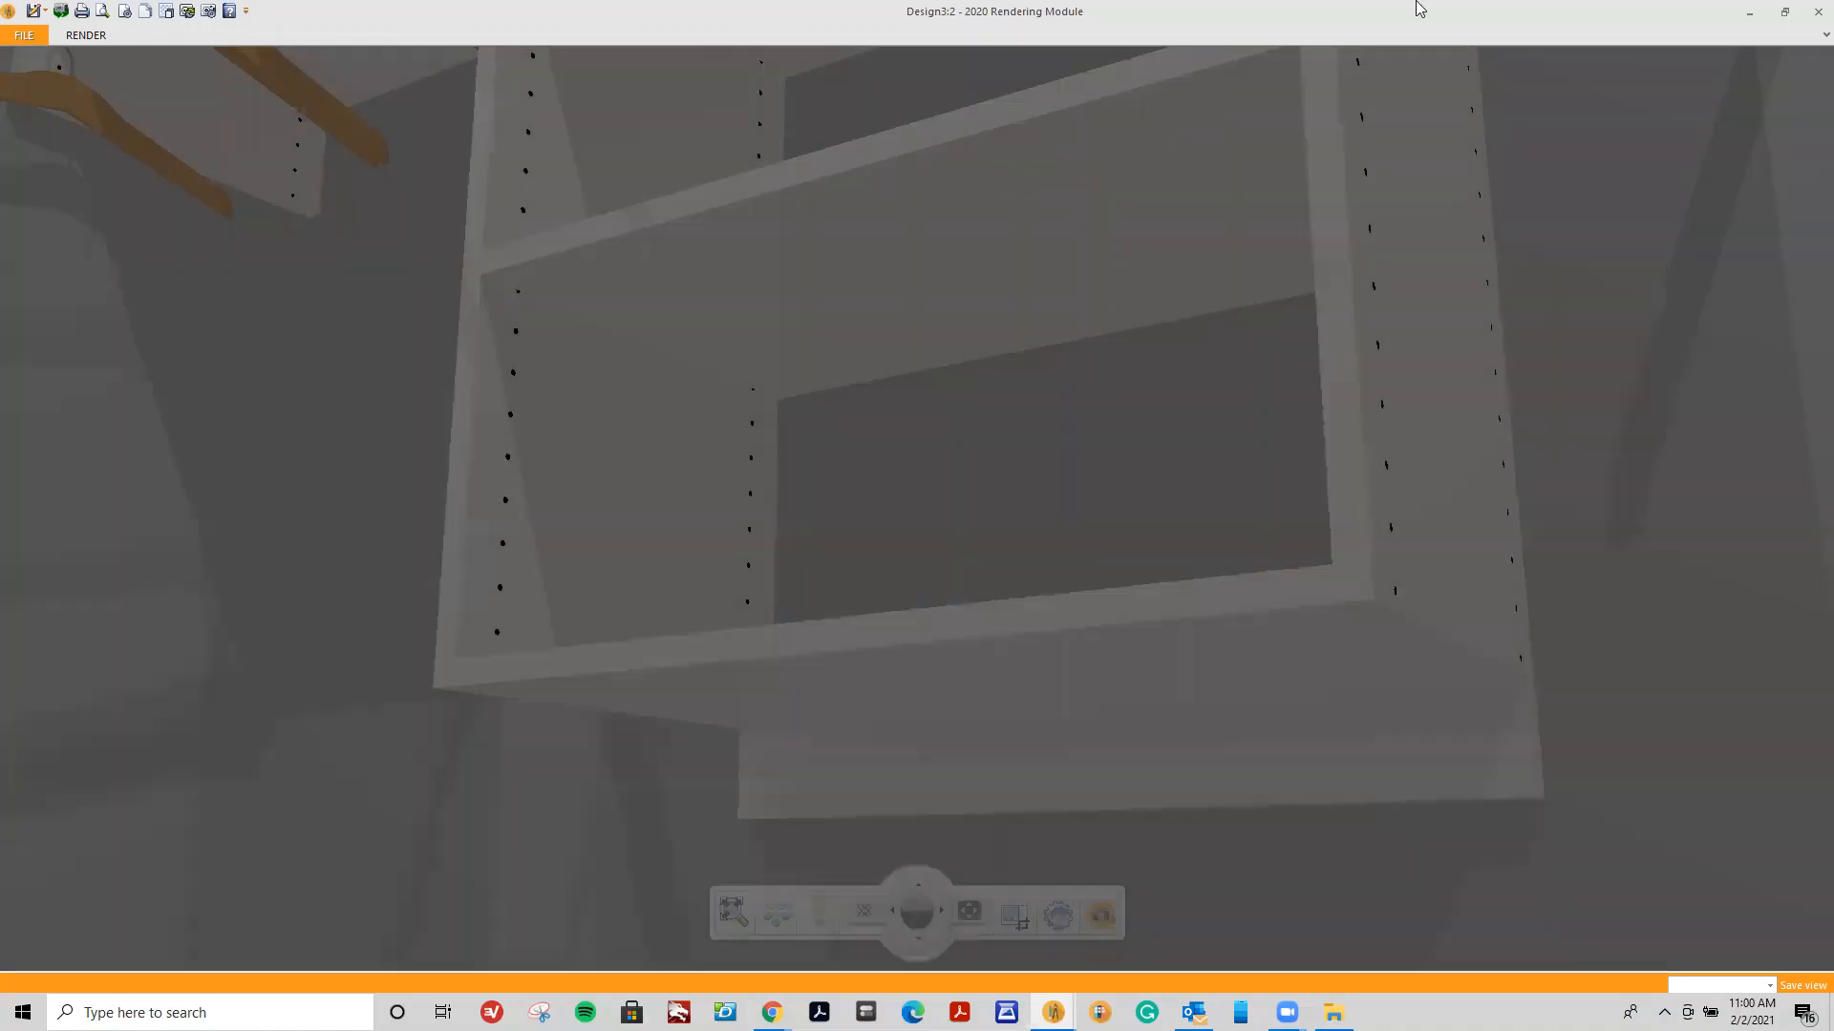
left_click(1810, 14)
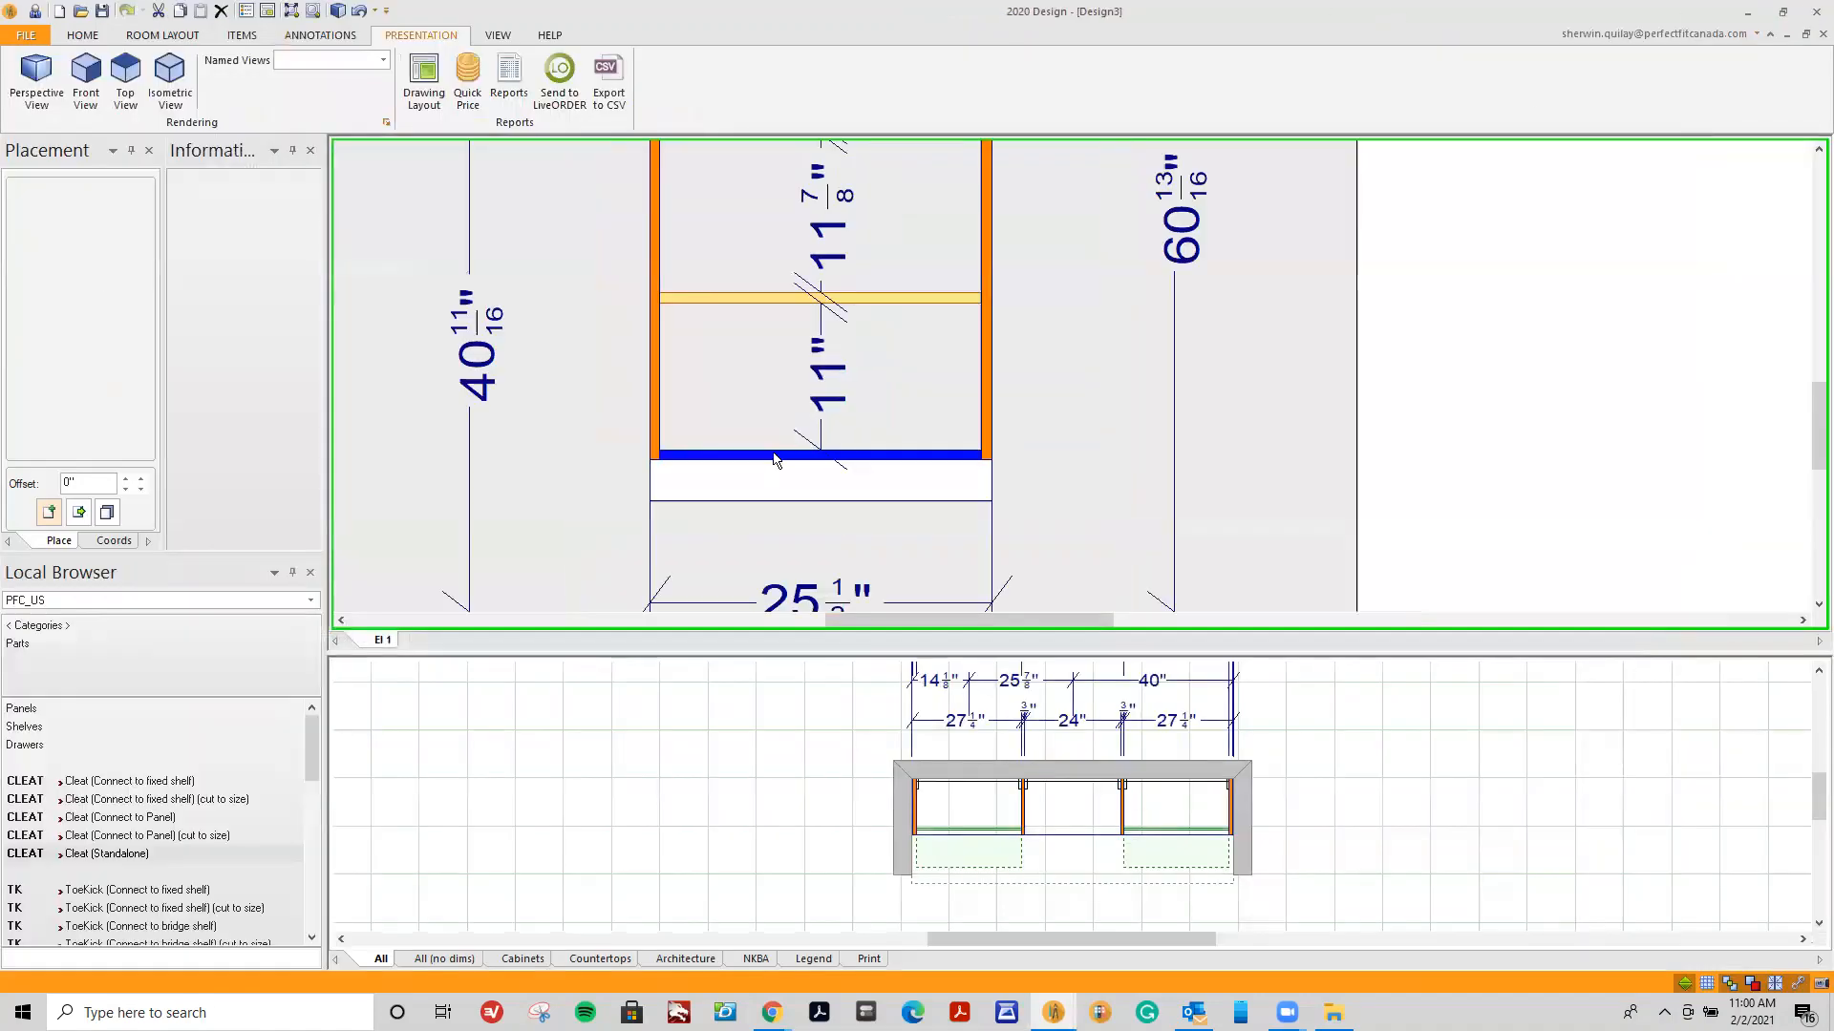
Delete the overall width dimension under the center module near the elevation's floor line.
scroll(773, 459, "down", 3)
left_click(772, 523)
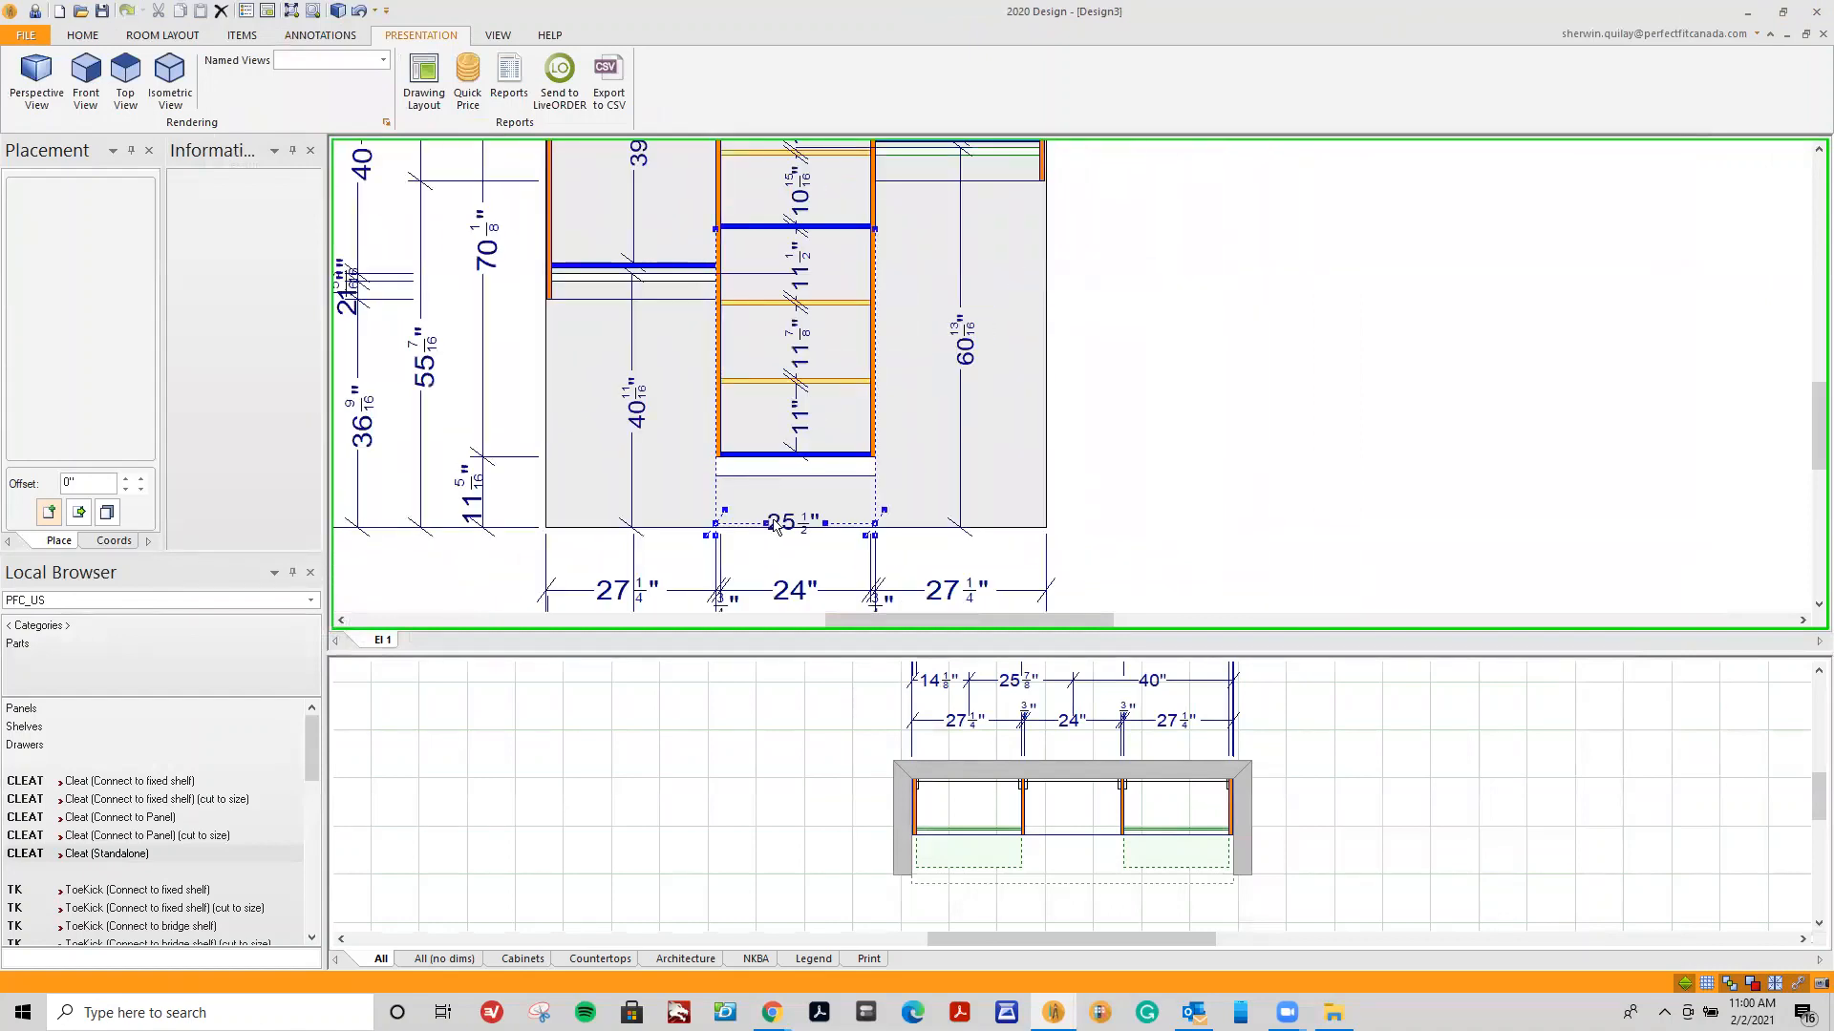
right_click(771, 524)
left_click(823, 618)
scroll(807, 349, "down", 2)
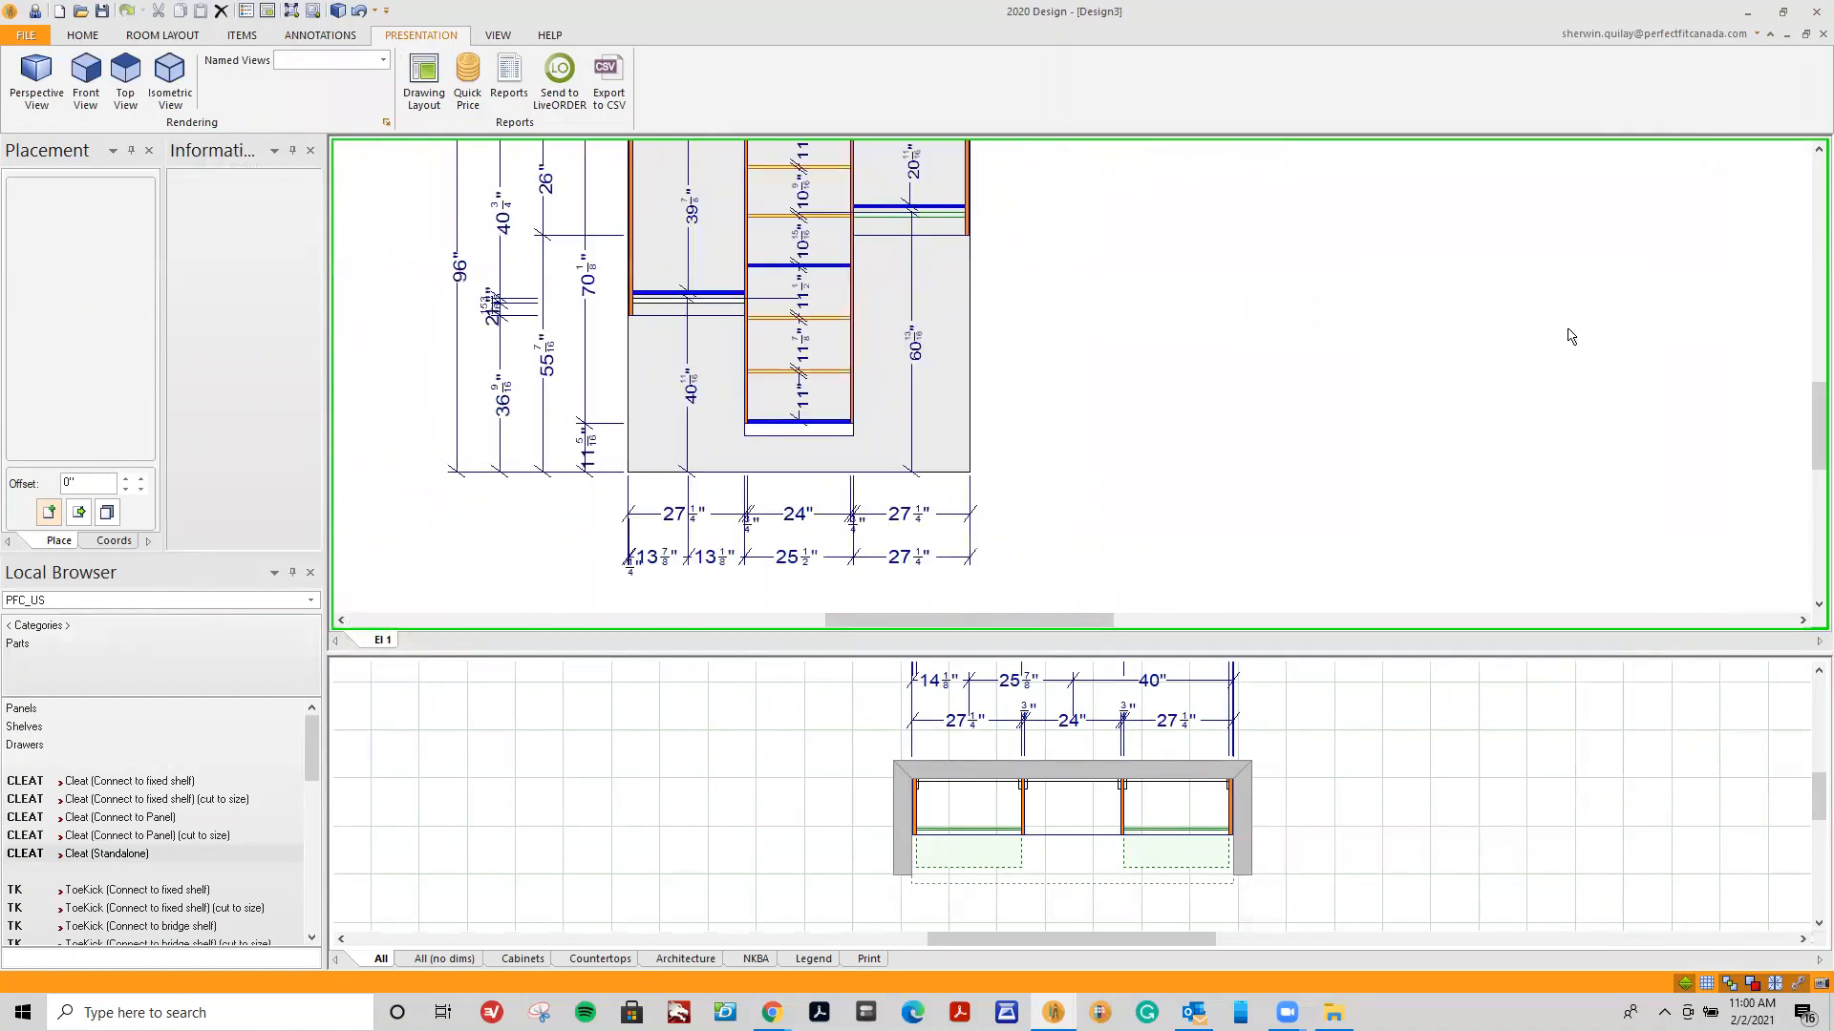
Hide the Continuous wall (height) and Continuous intermediary (height) auto dimensions beside the elevation.
scroll(1808, 200, "up", 1)
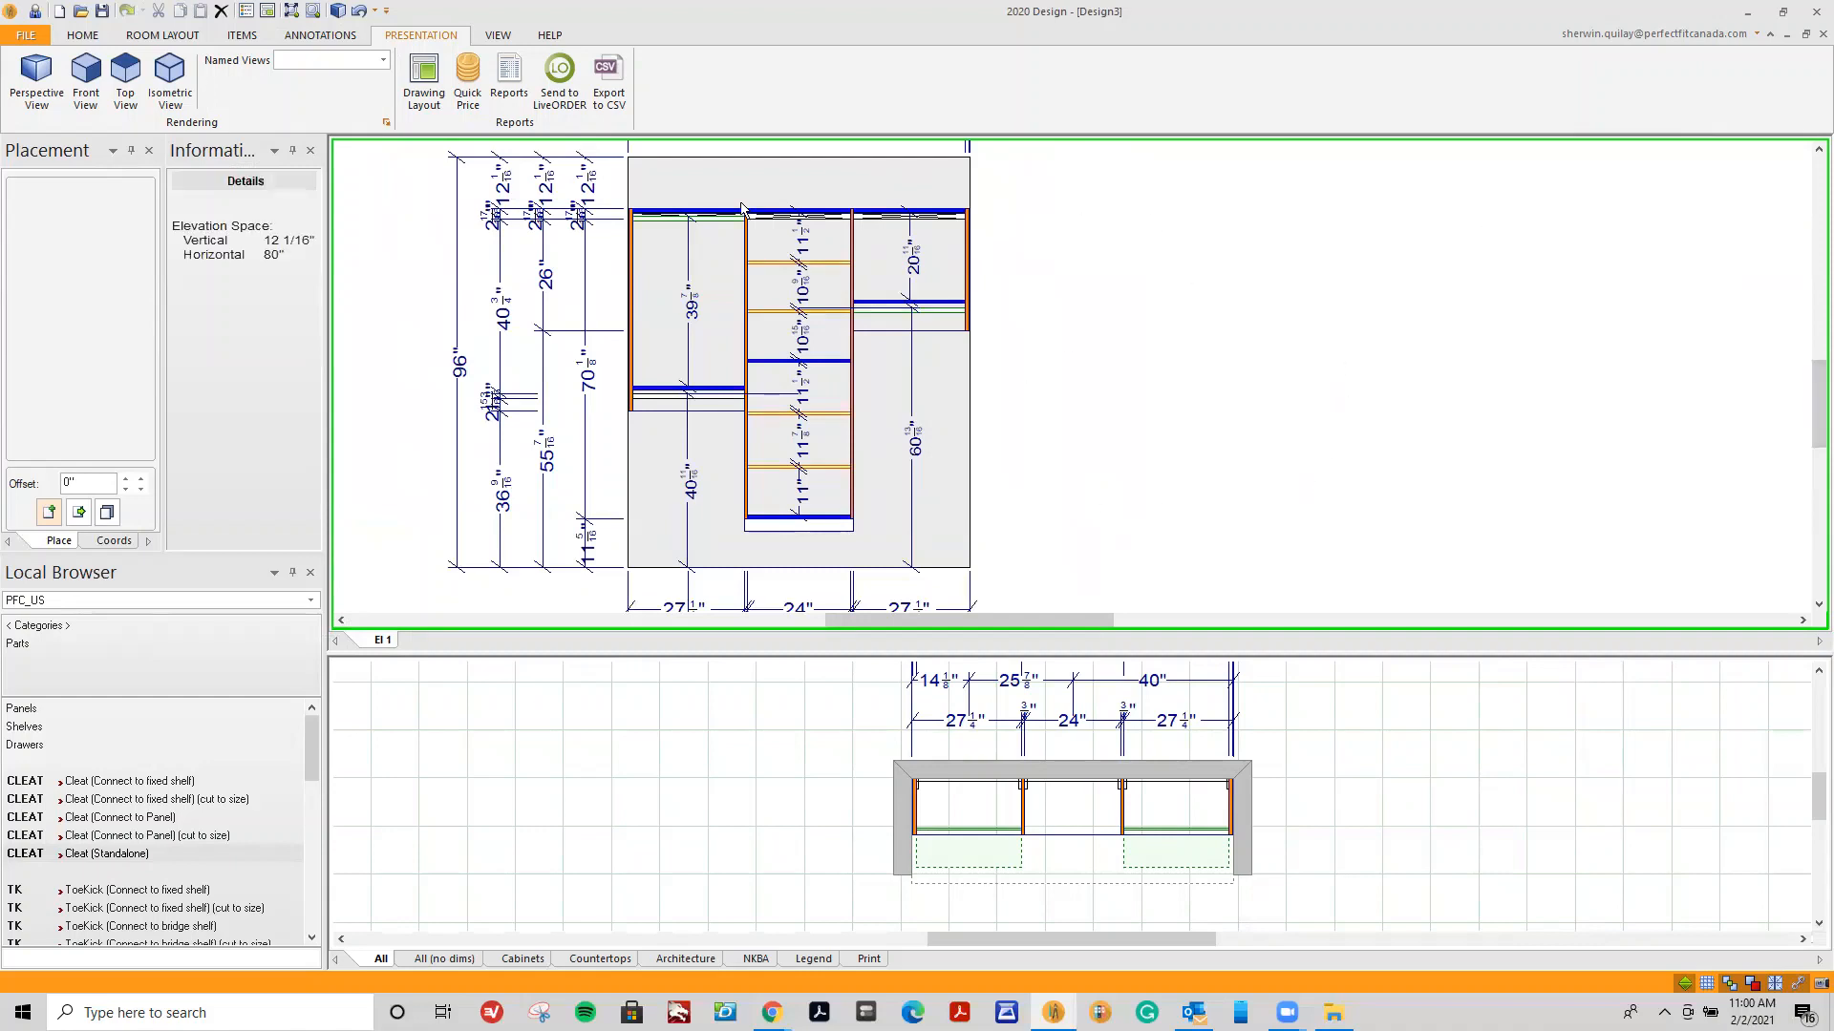
left_click_drag(855, 621, 797, 631)
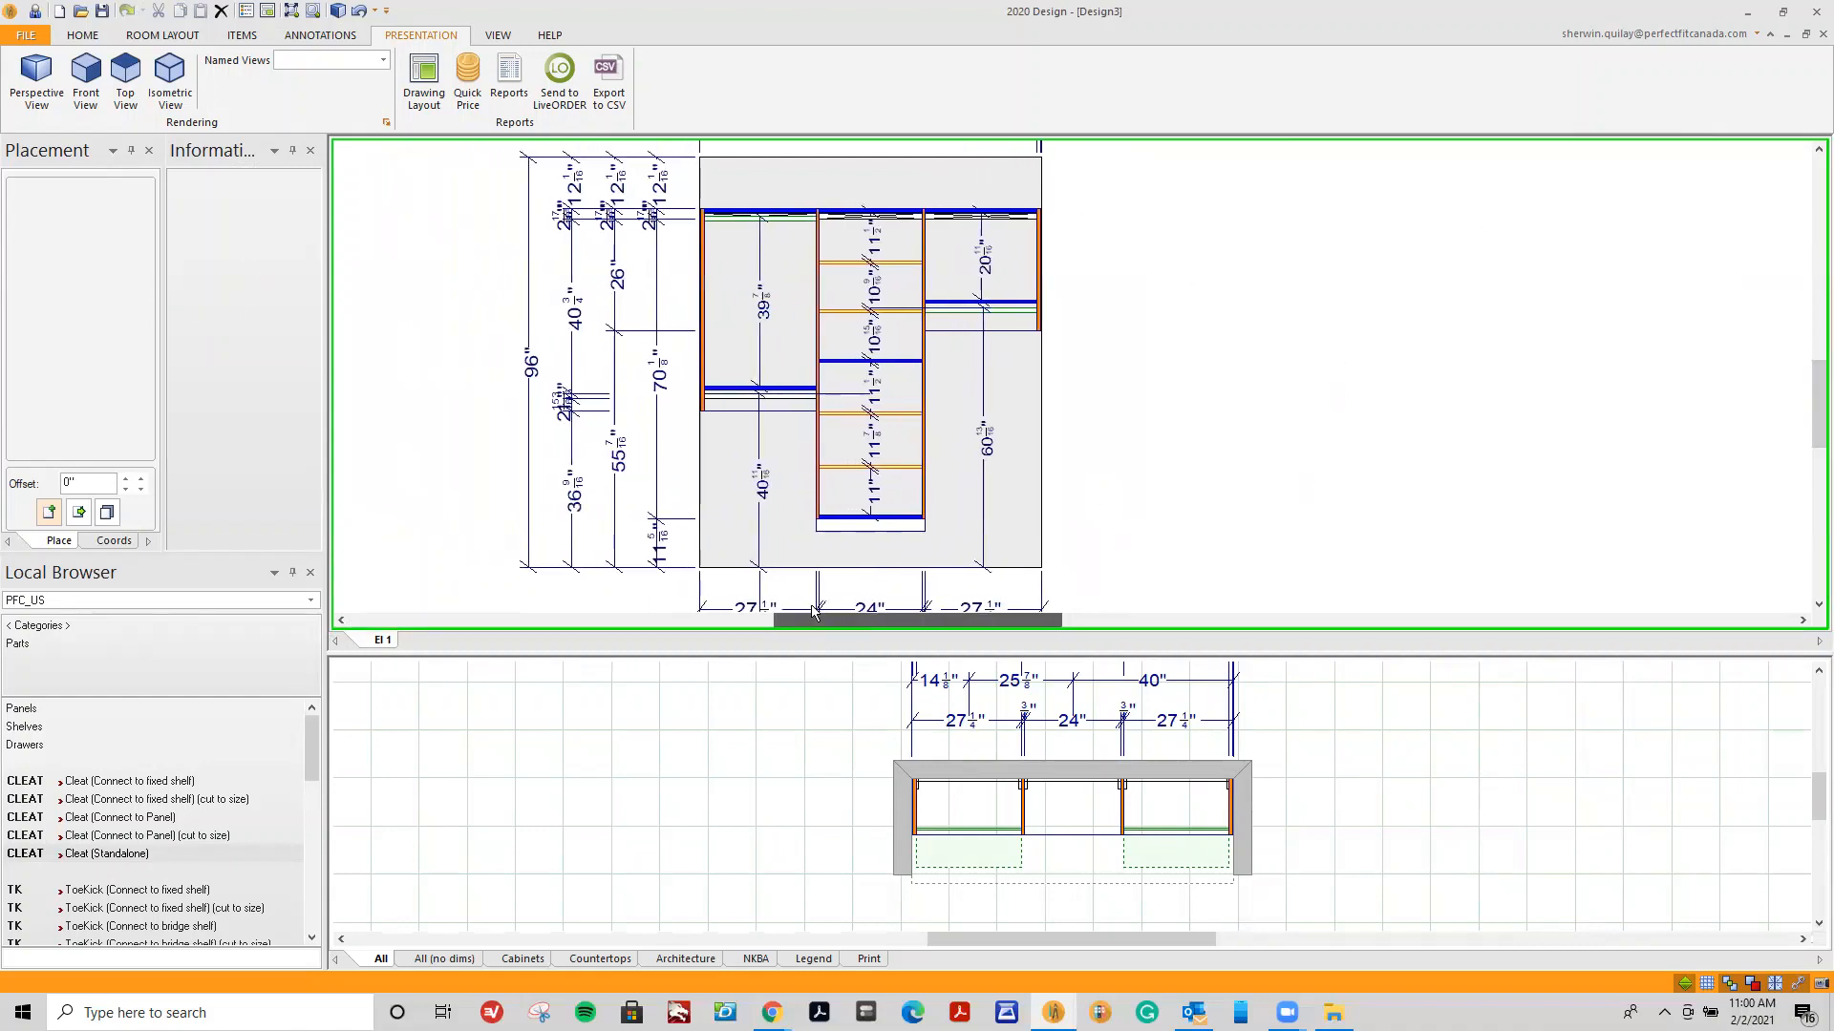
right_click(661, 574)
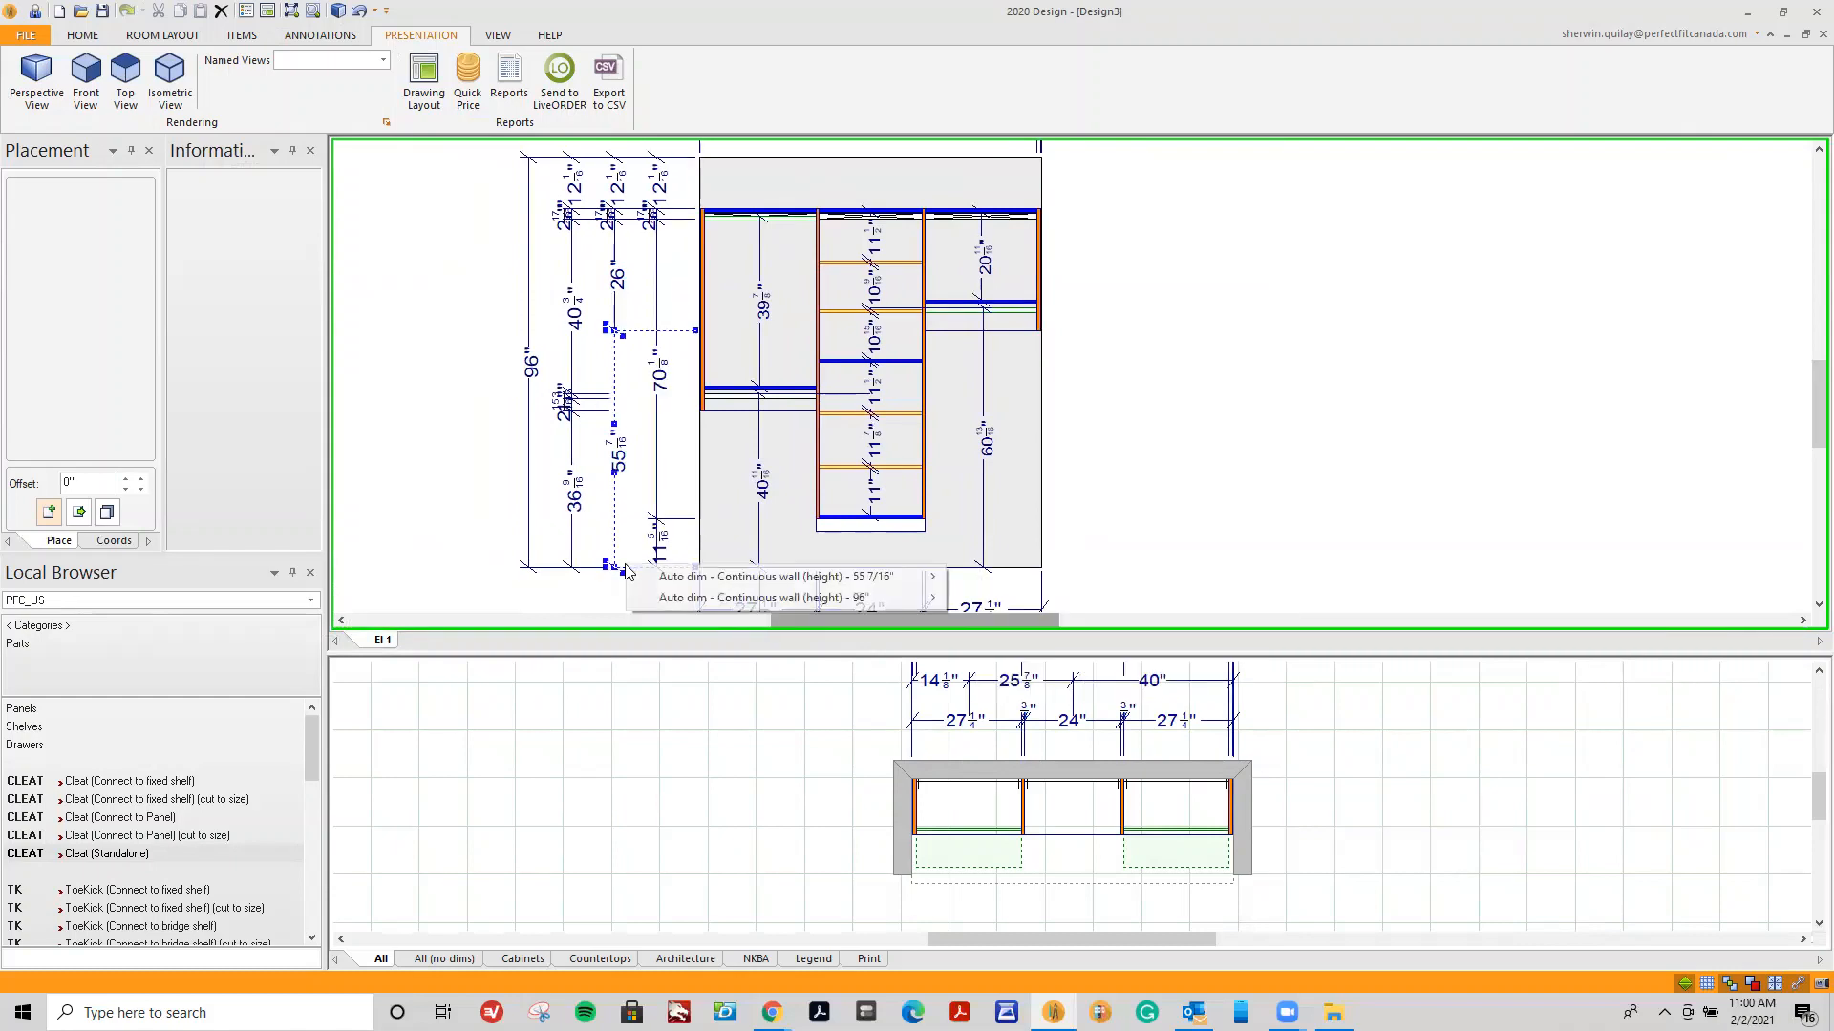
mouse_move(903, 598)
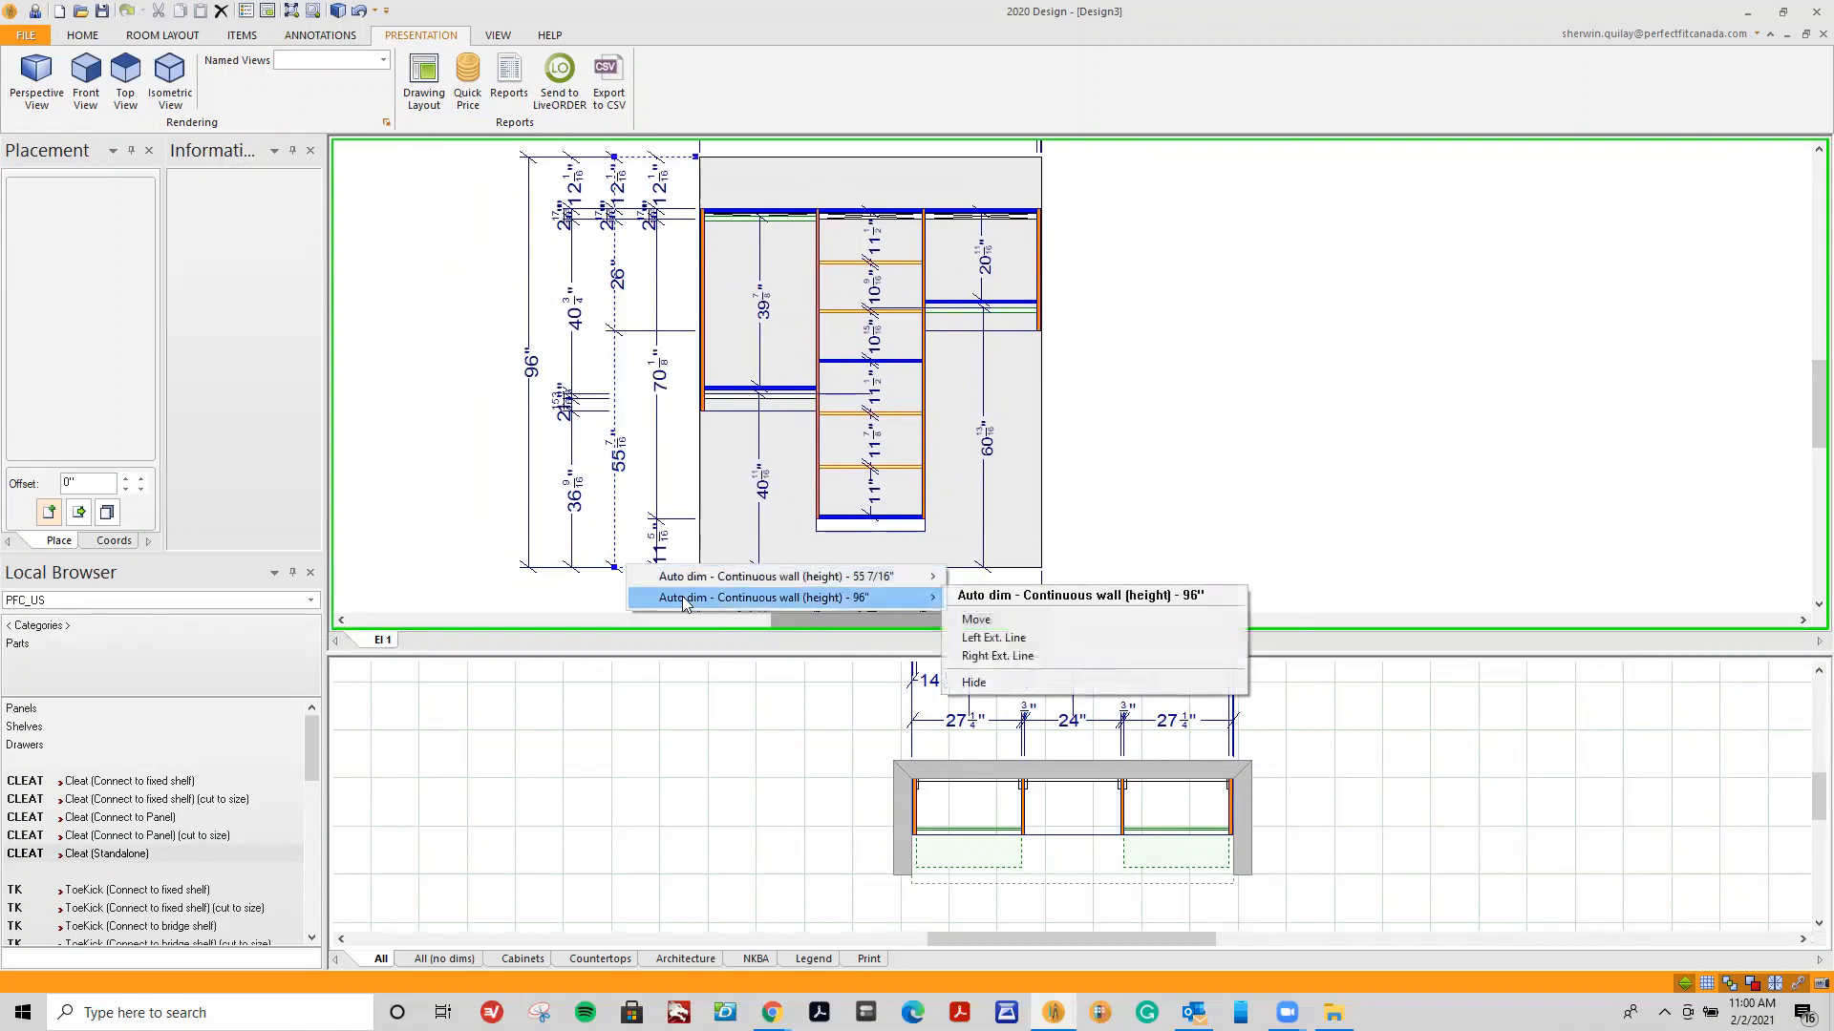
left_click(1041, 683)
right_click(622, 571)
mouse_move(903, 602)
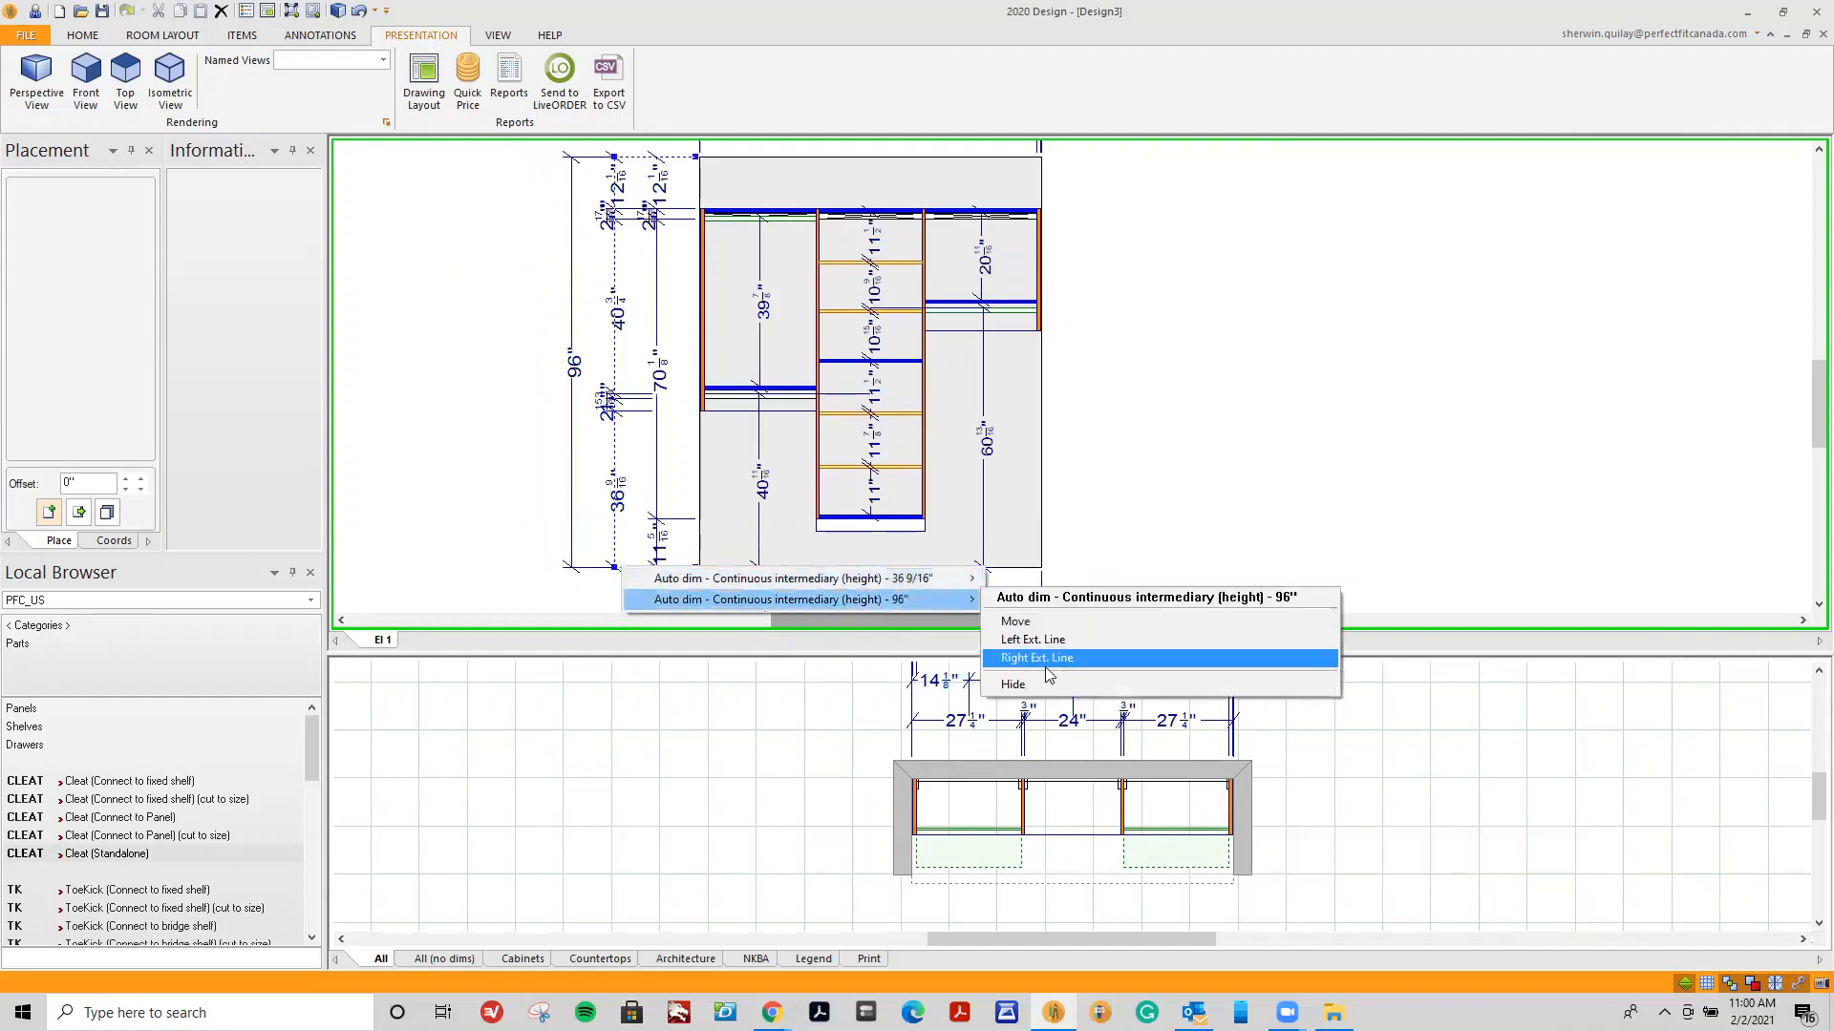
left_click(1232, 686)
Hide the Continuous base (length) and Continuous center (length) auto dimensions above the floor plan.
right_click(1238, 724)
mouse_move(1270, 752)
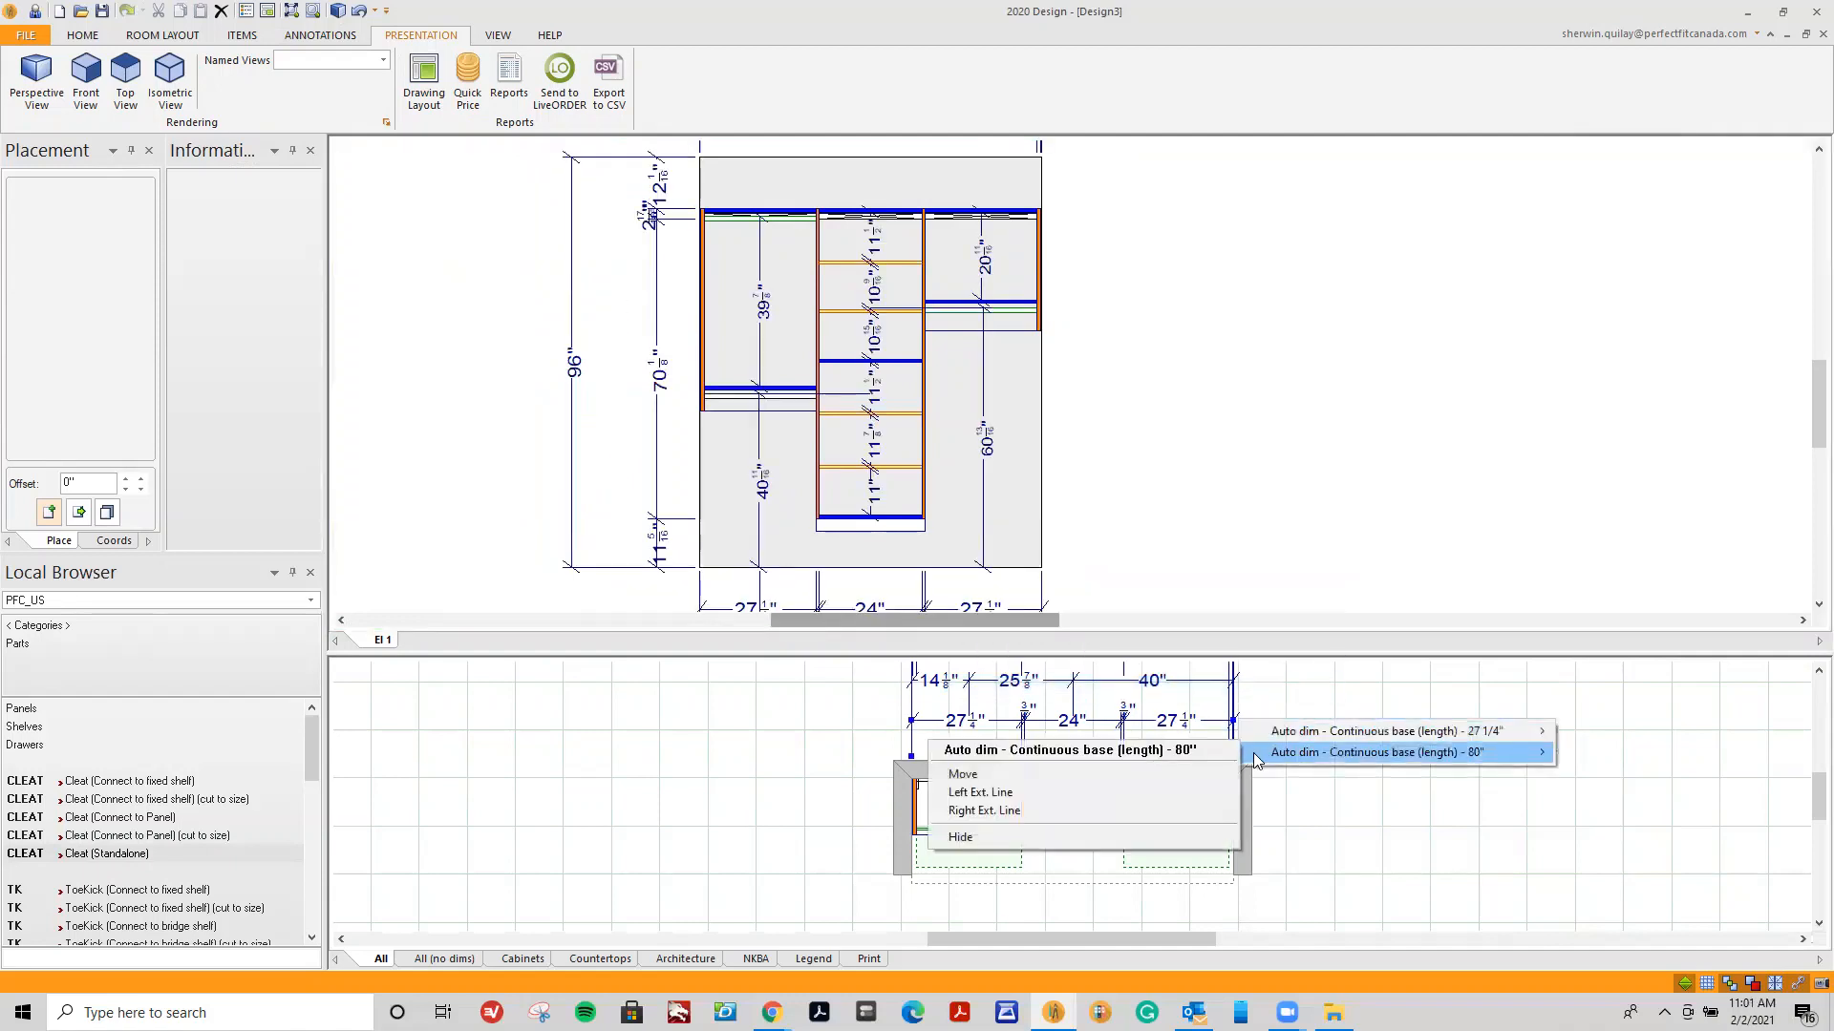
left_click(1214, 838)
right_click(1234, 724)
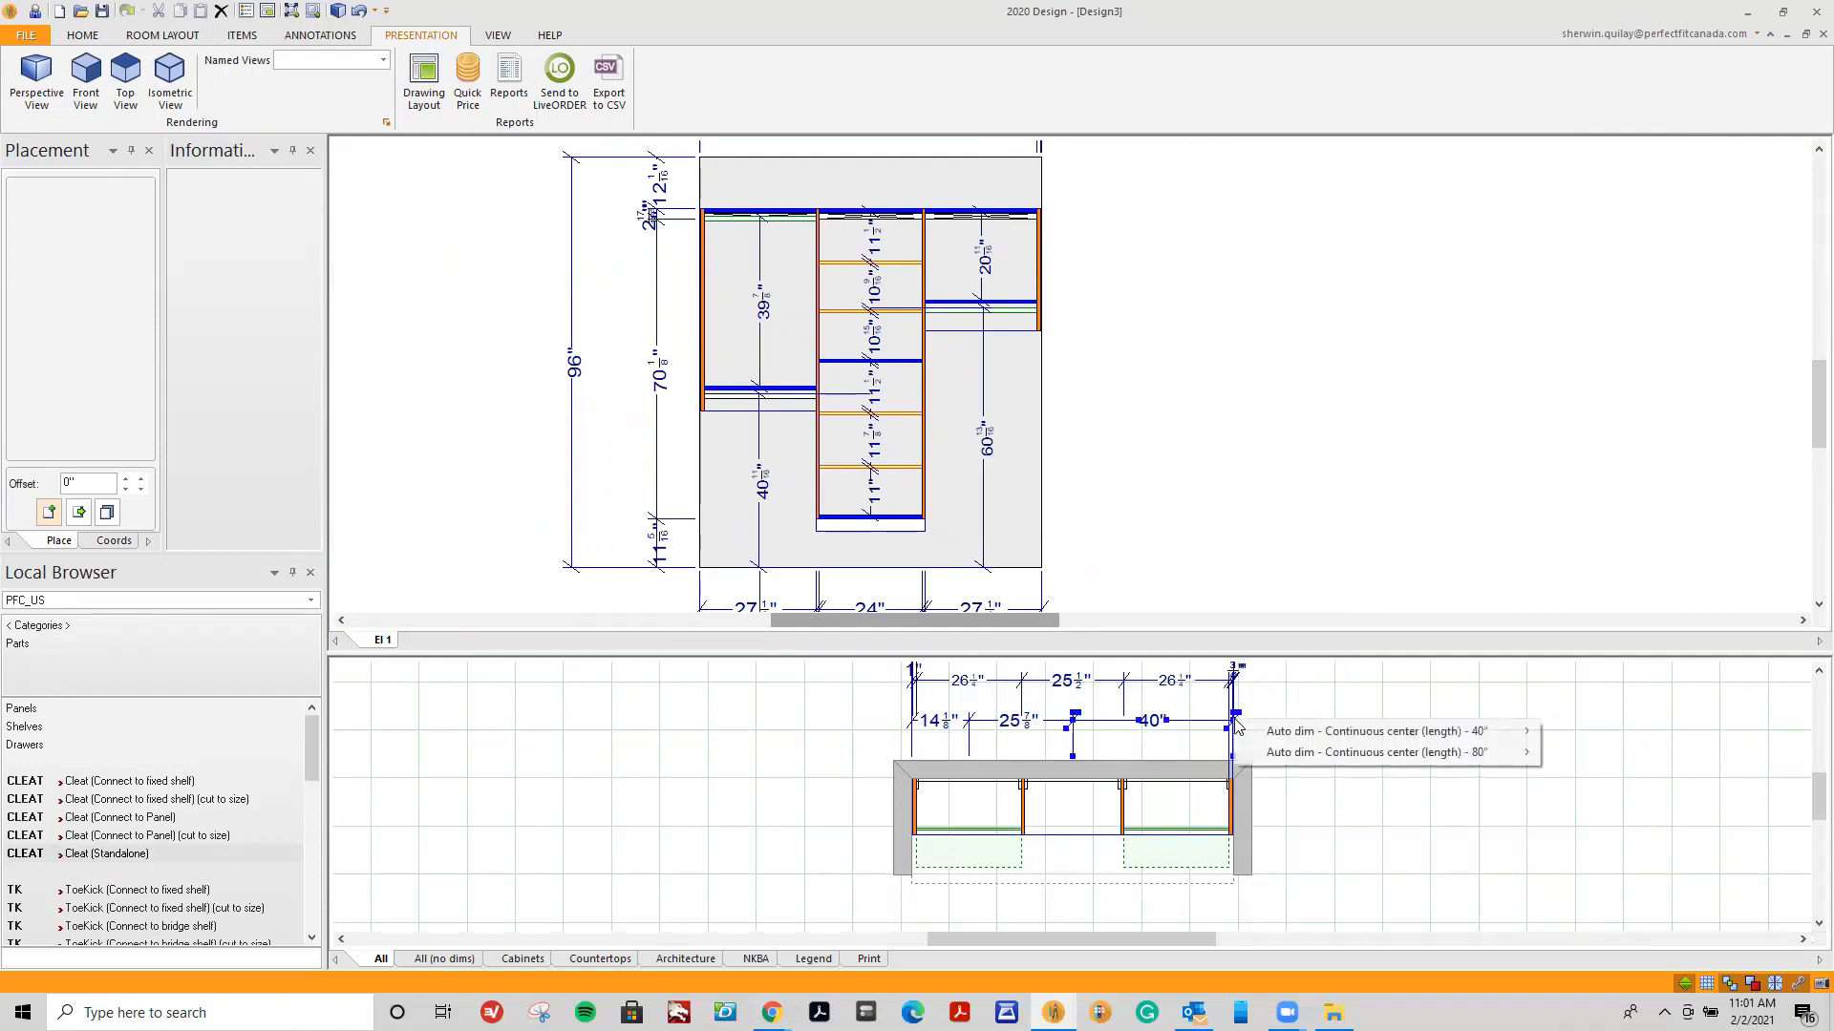
mouse_move(1280, 751)
left_click(1208, 838)
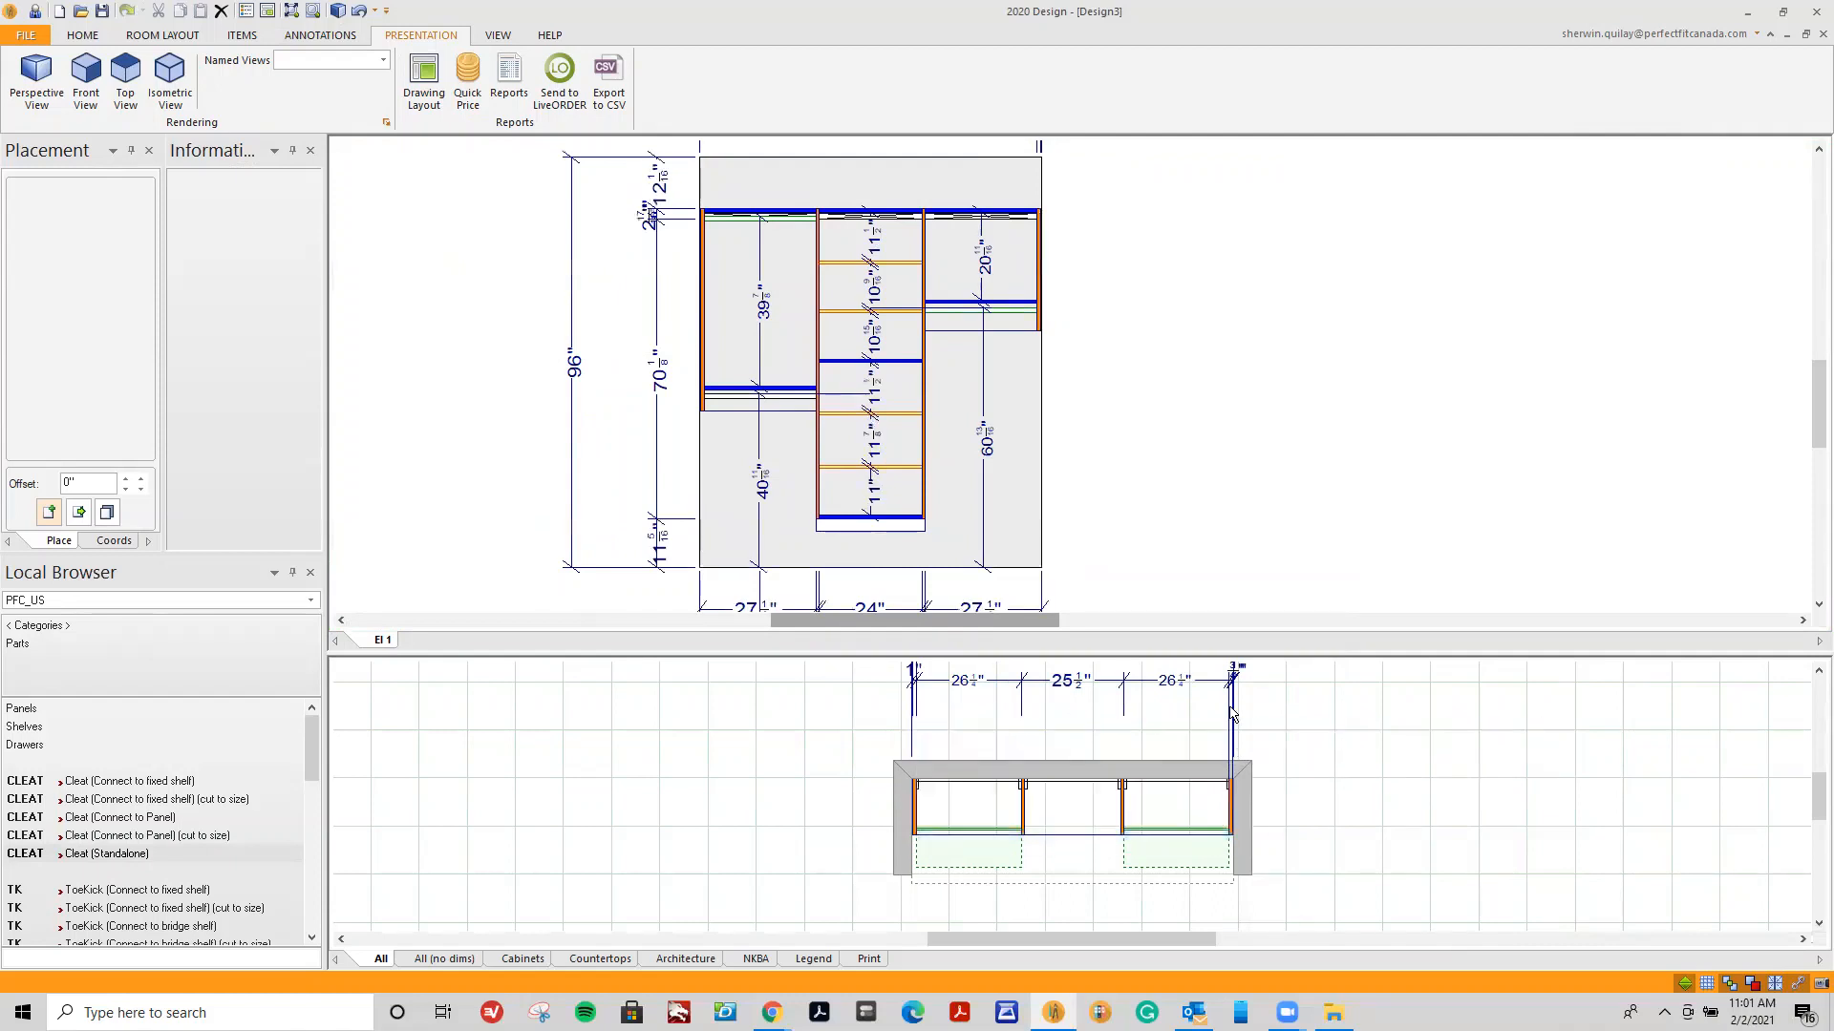
Hide the remaining continuous wall and intermediary length dimensions above the floor plan, leaving only the overall 80" closet width.
right_click(1229, 684)
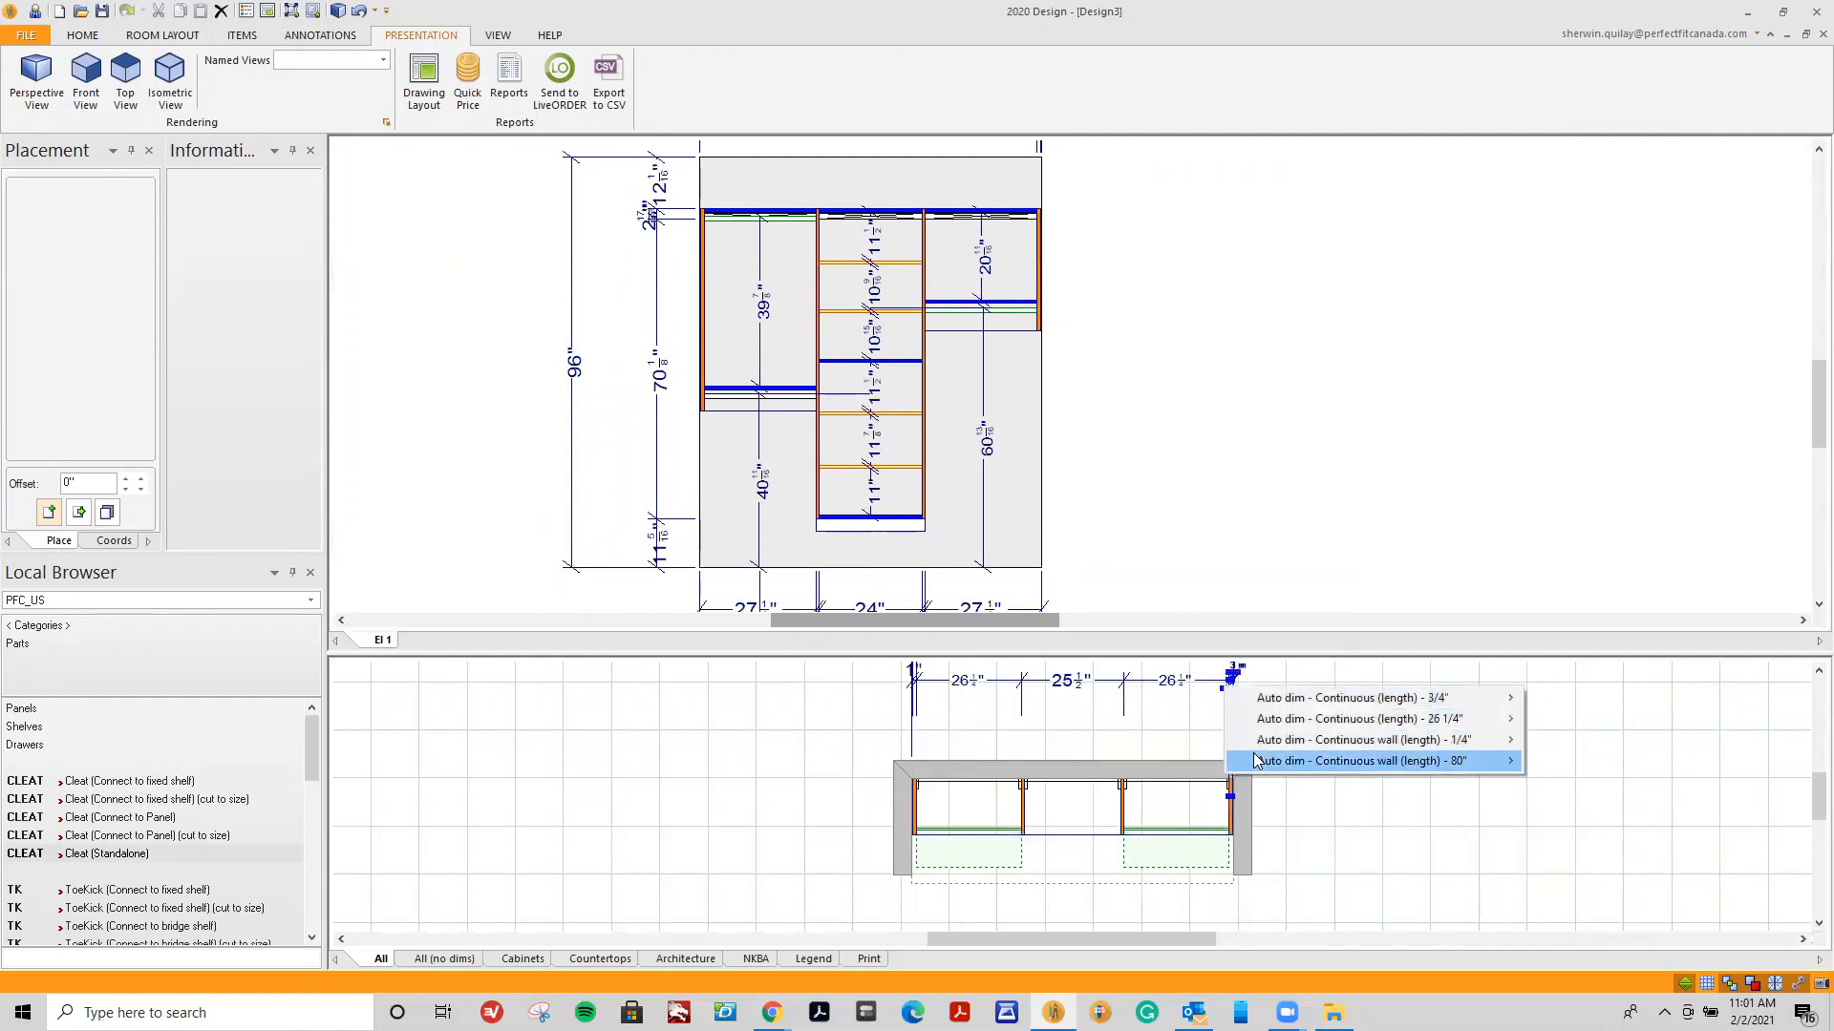
left_click(1528, 840)
right_click(1230, 685)
mouse_move(1293, 752)
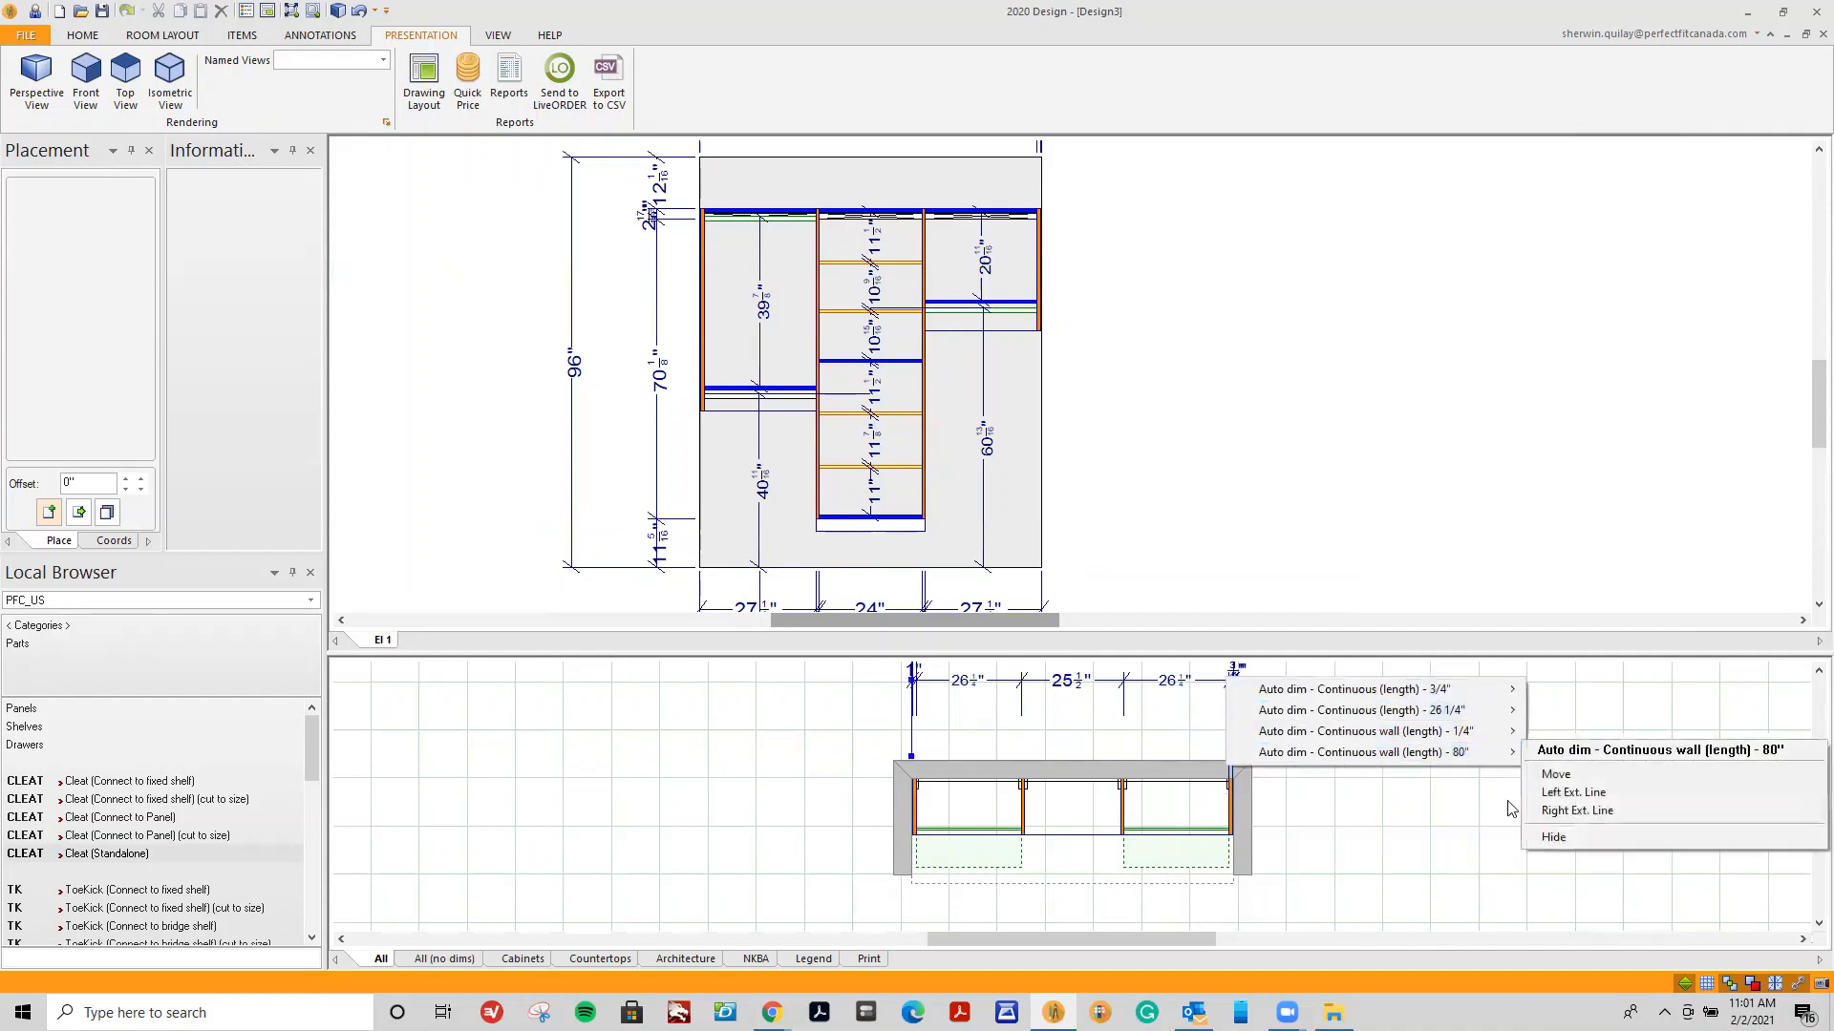
left_click(1559, 840)
right_click(1236, 684)
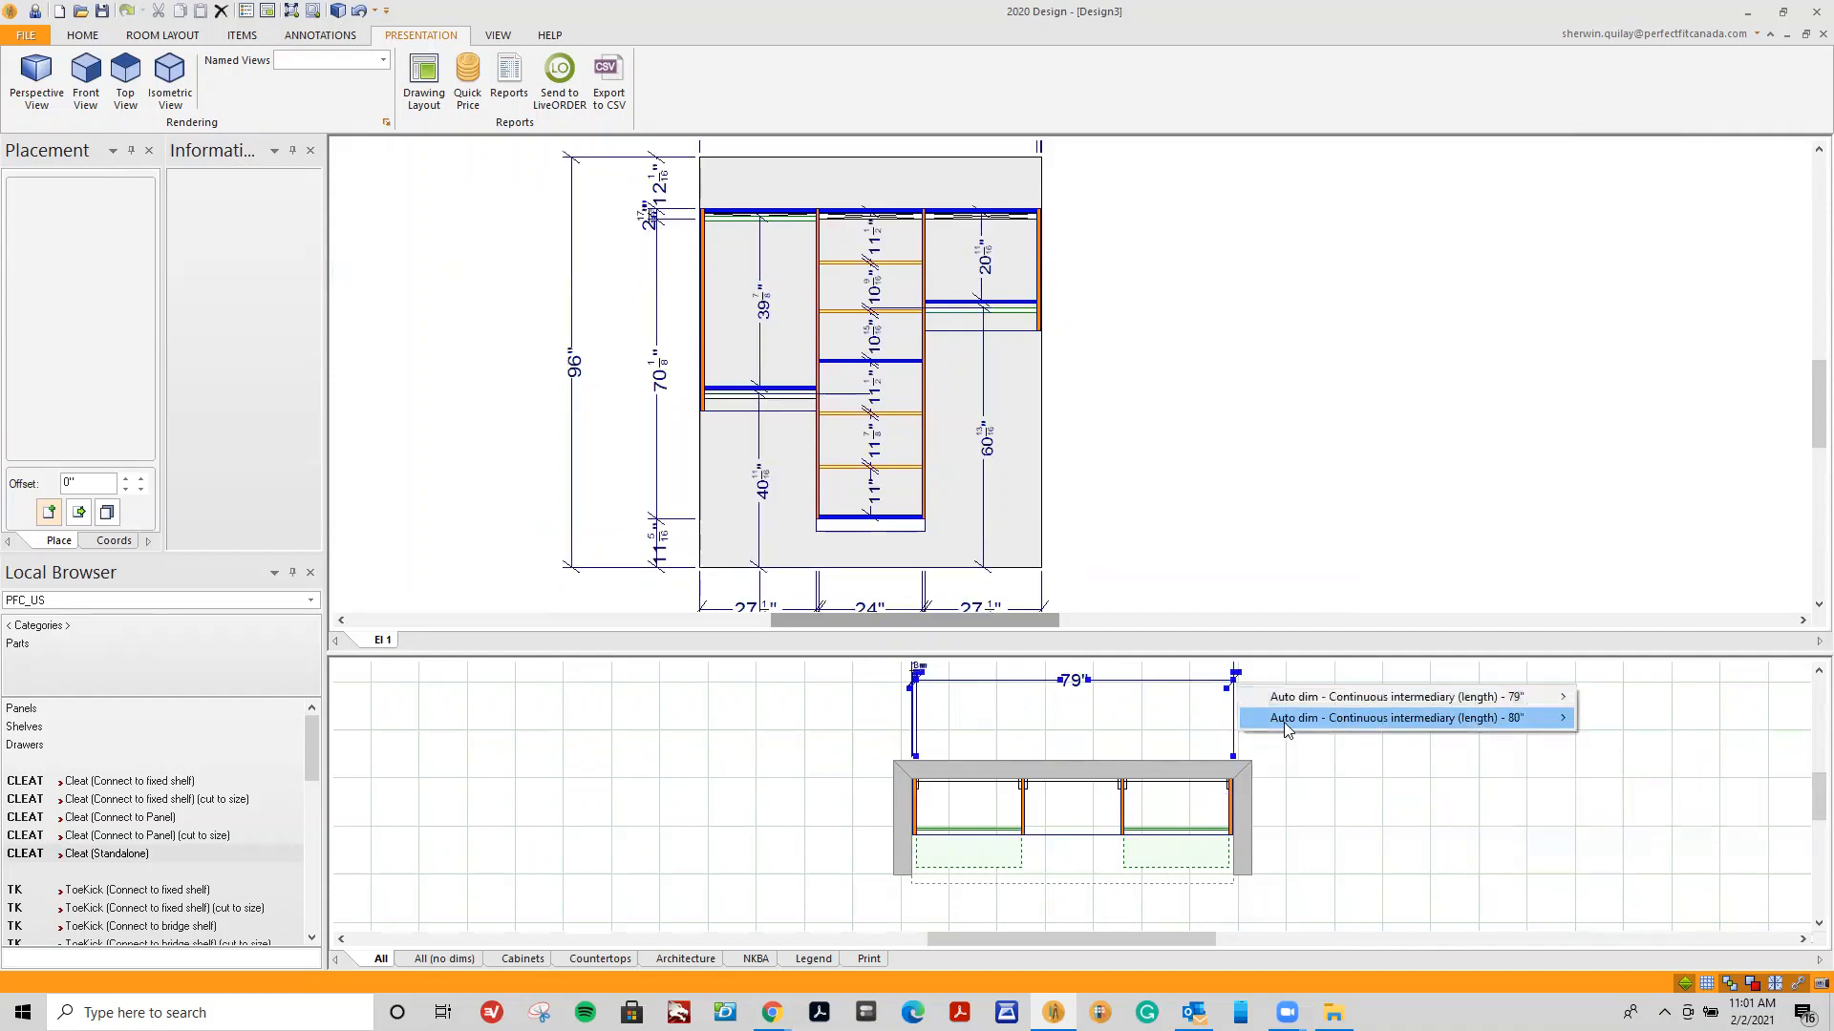
left_click(1229, 797)
scroll(1292, 732, "down", 1)
scroll(1304, 753, "down", 2)
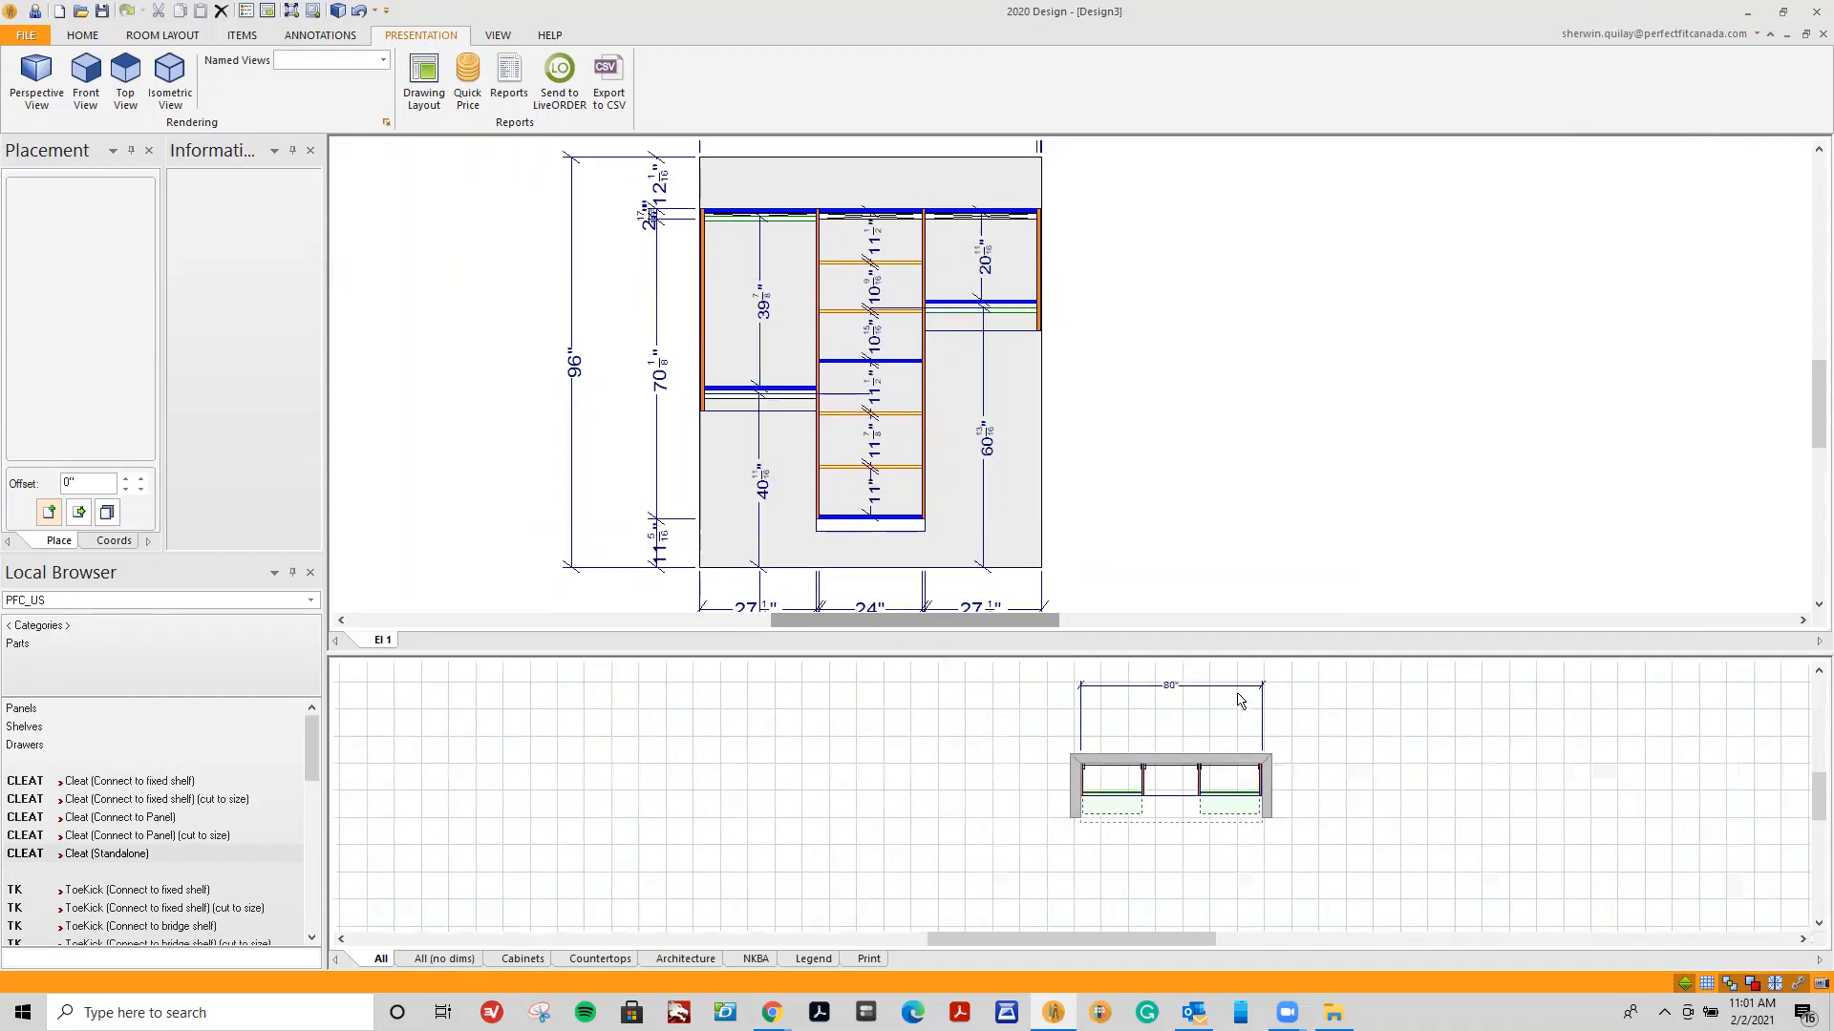
Add a Line to Line dimension for the center module's depth on the floor plan.
left_click(1246, 712)
scroll(1306, 821, "up", 2)
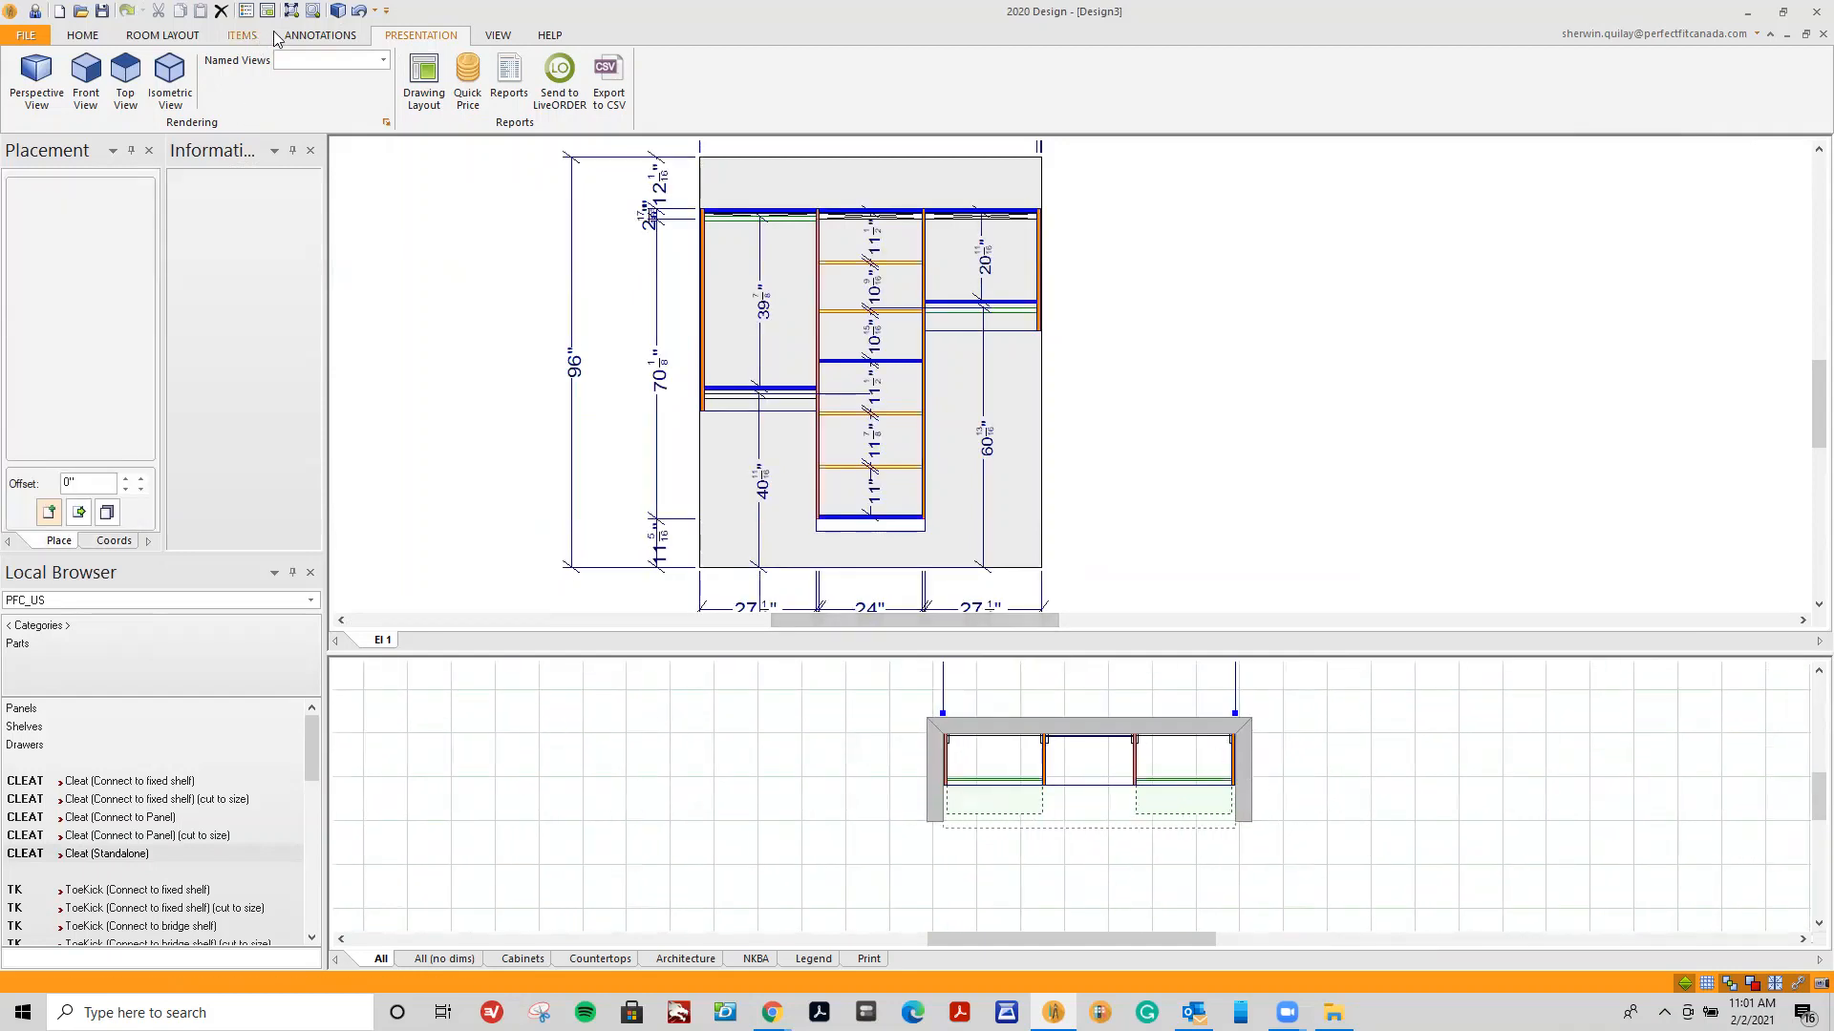
left_click(309, 35)
left_click(97, 81)
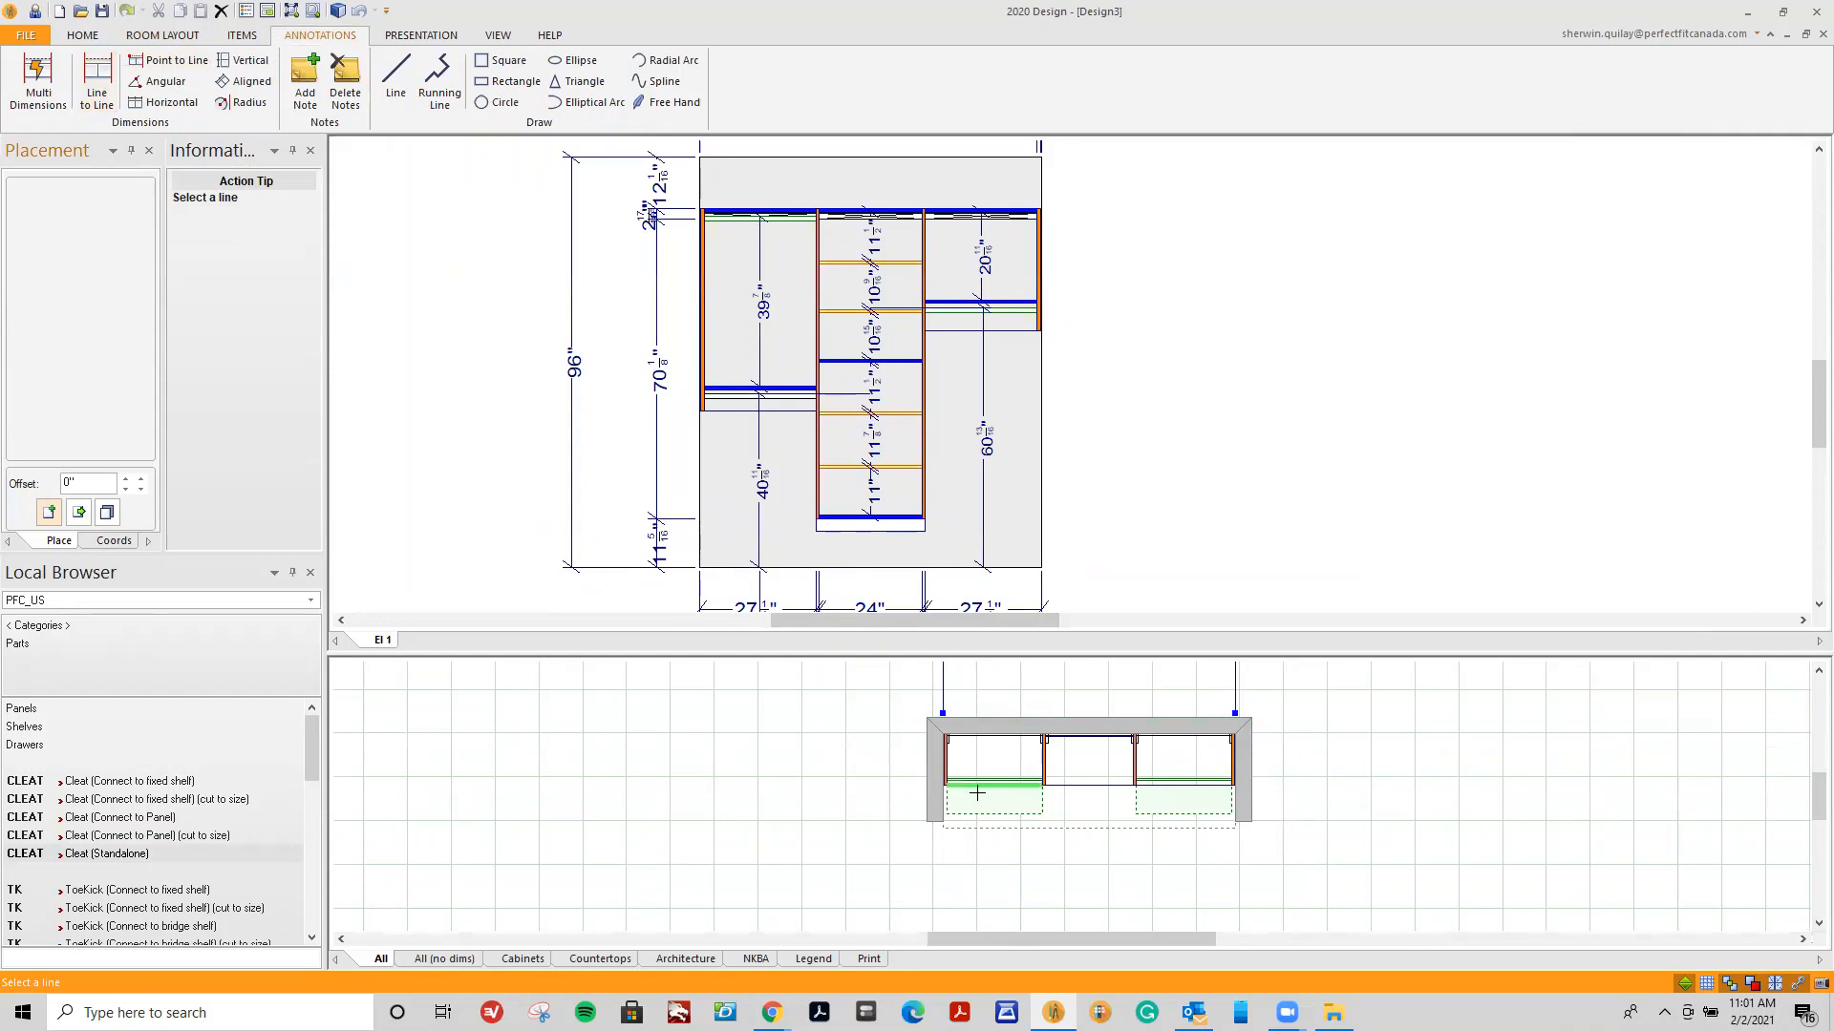
left_click(982, 728)
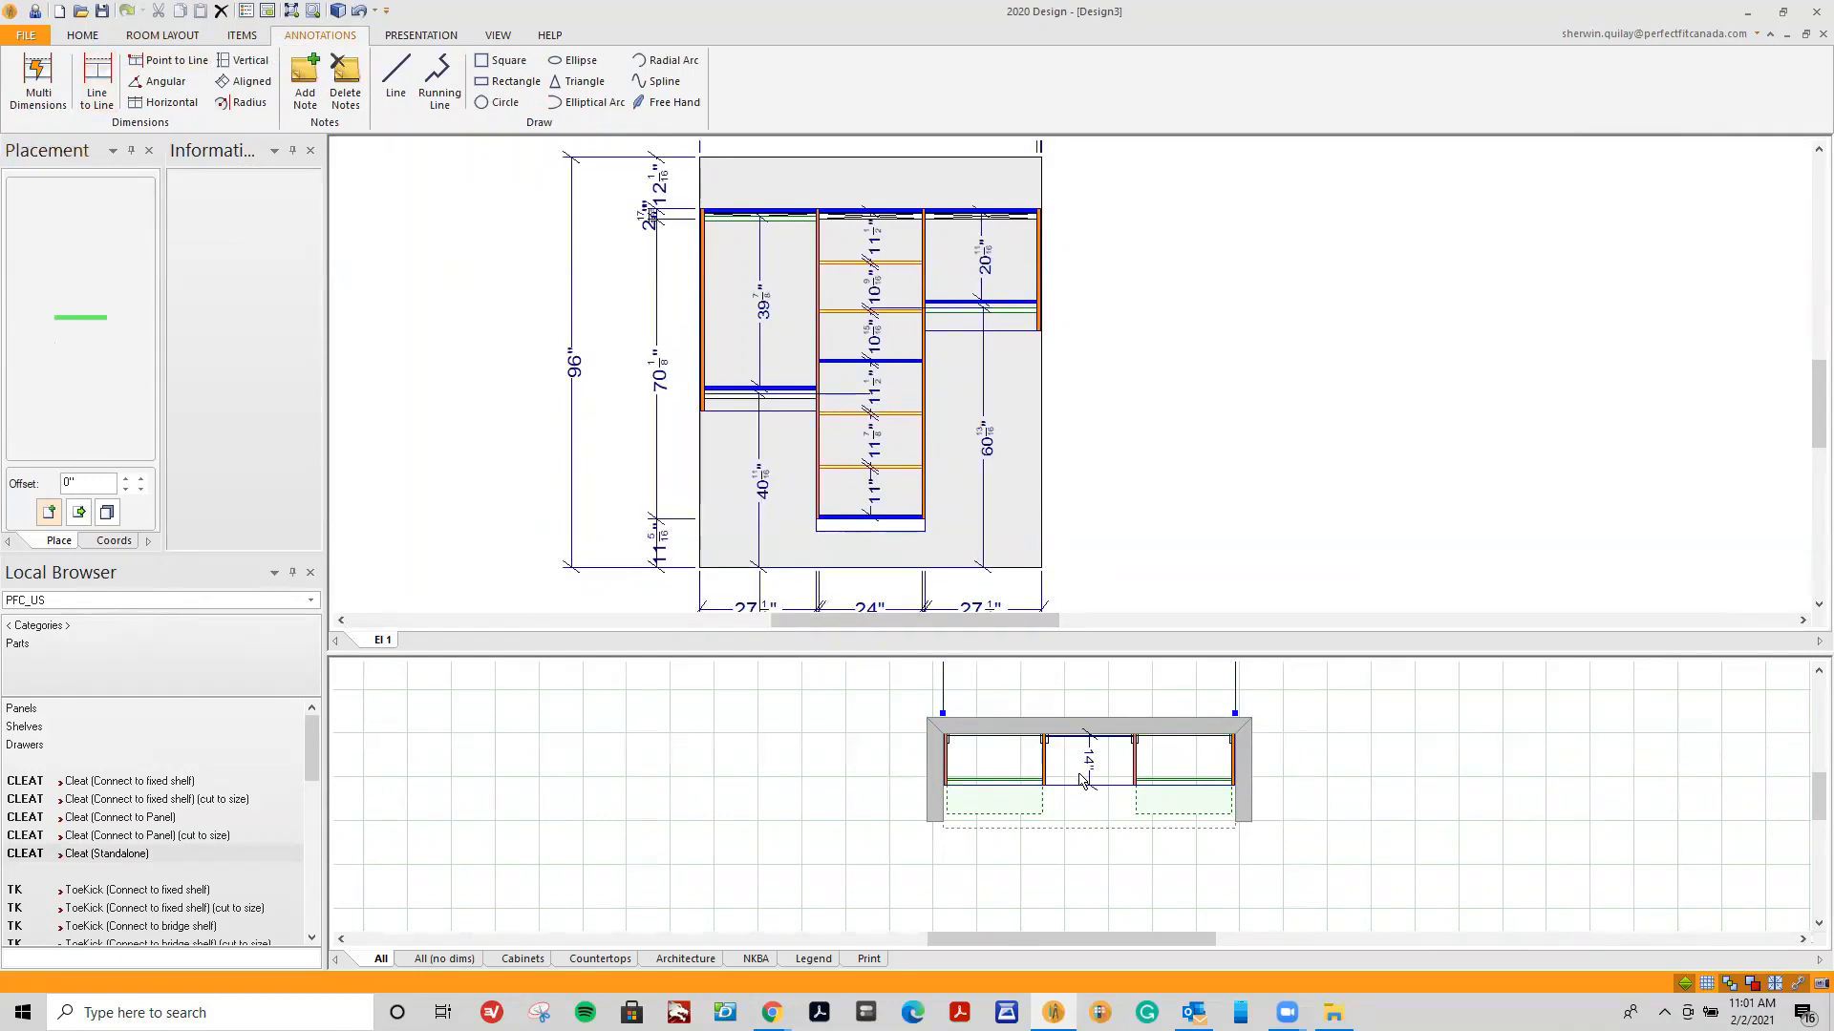
Add a Line to Line dimension for the closet's overall depth on the floor plan and place it outside the left wall.
left_click(97, 82)
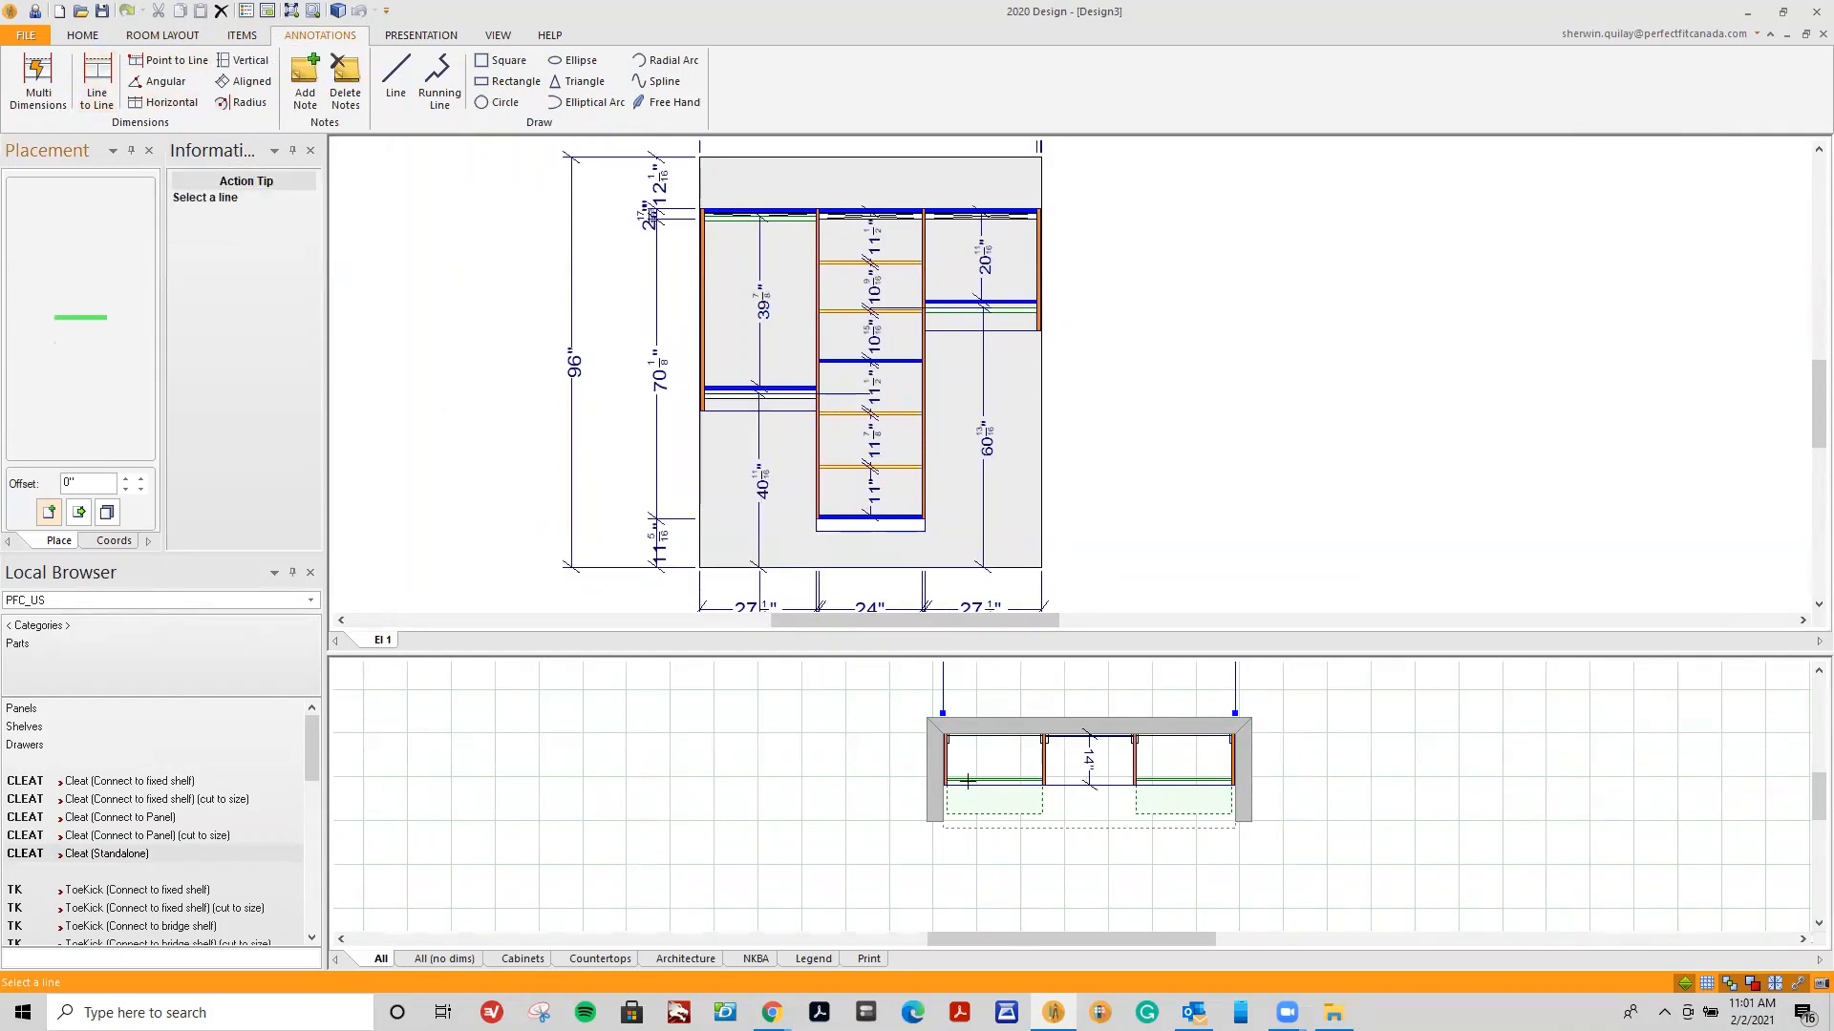
left_click(942, 829)
left_click(982, 732)
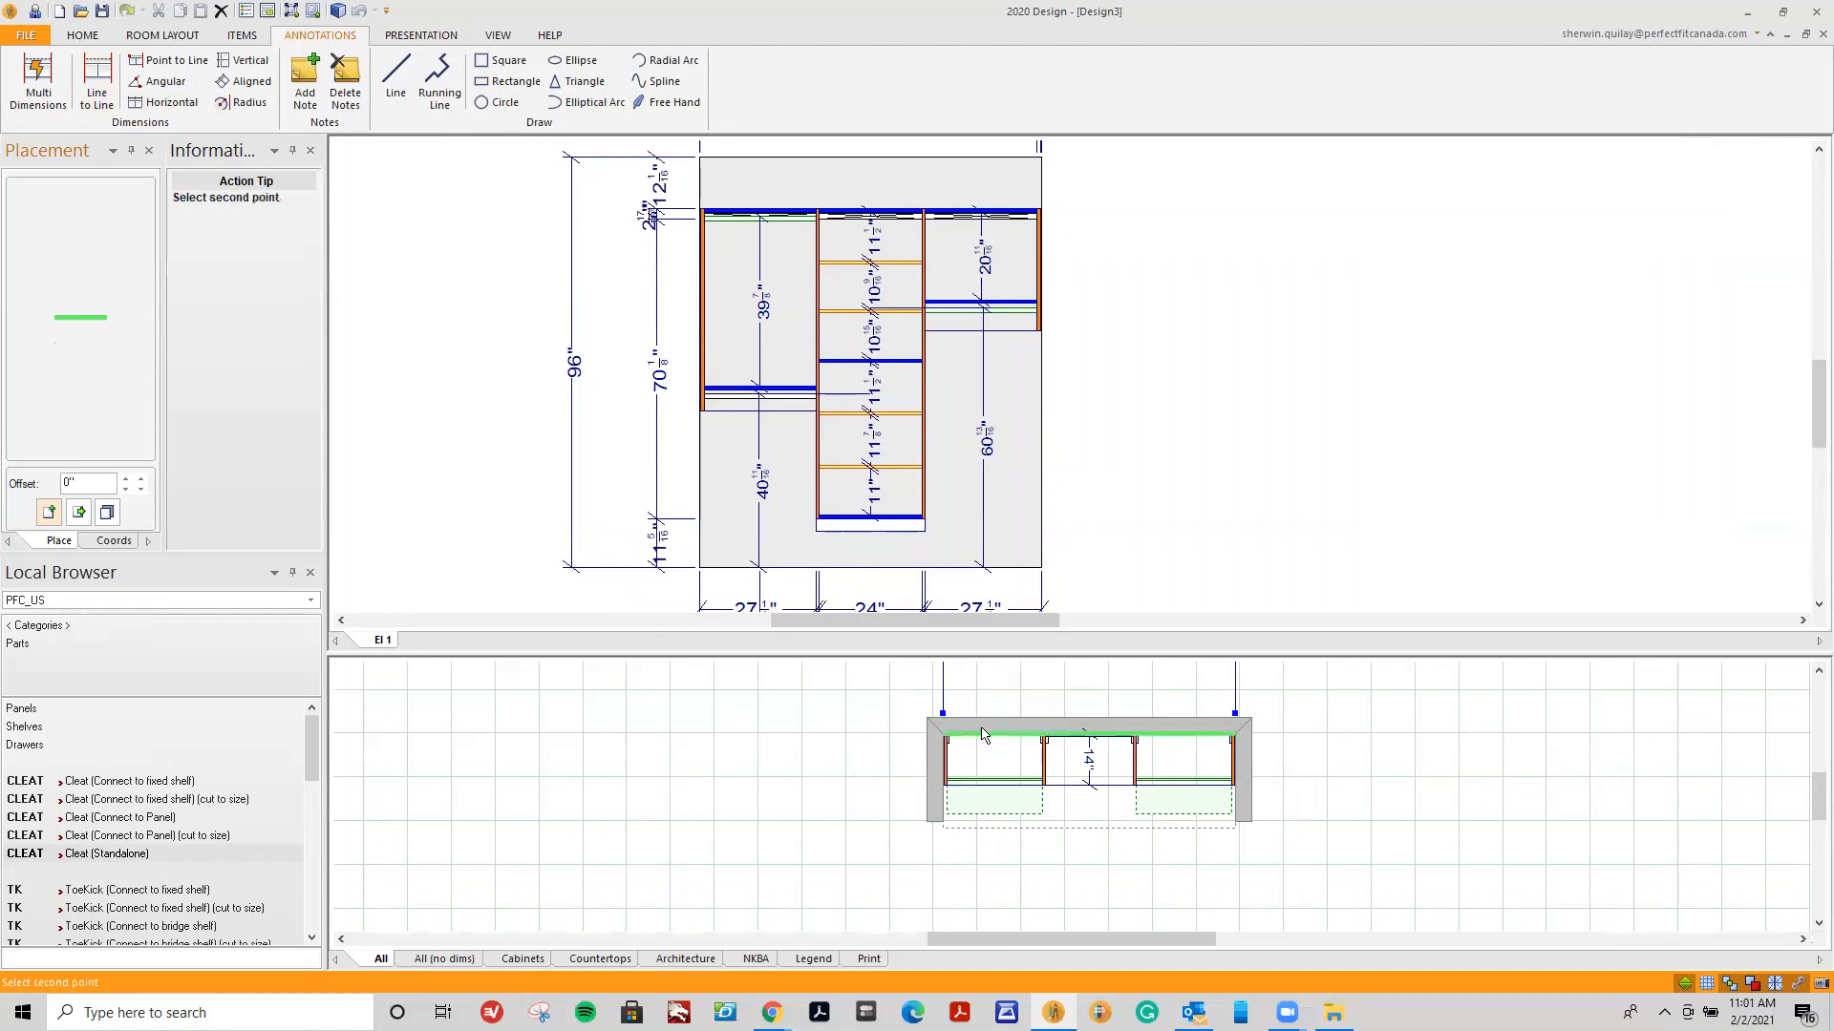
left_click(1093, 768)
left_click(1090, 742)
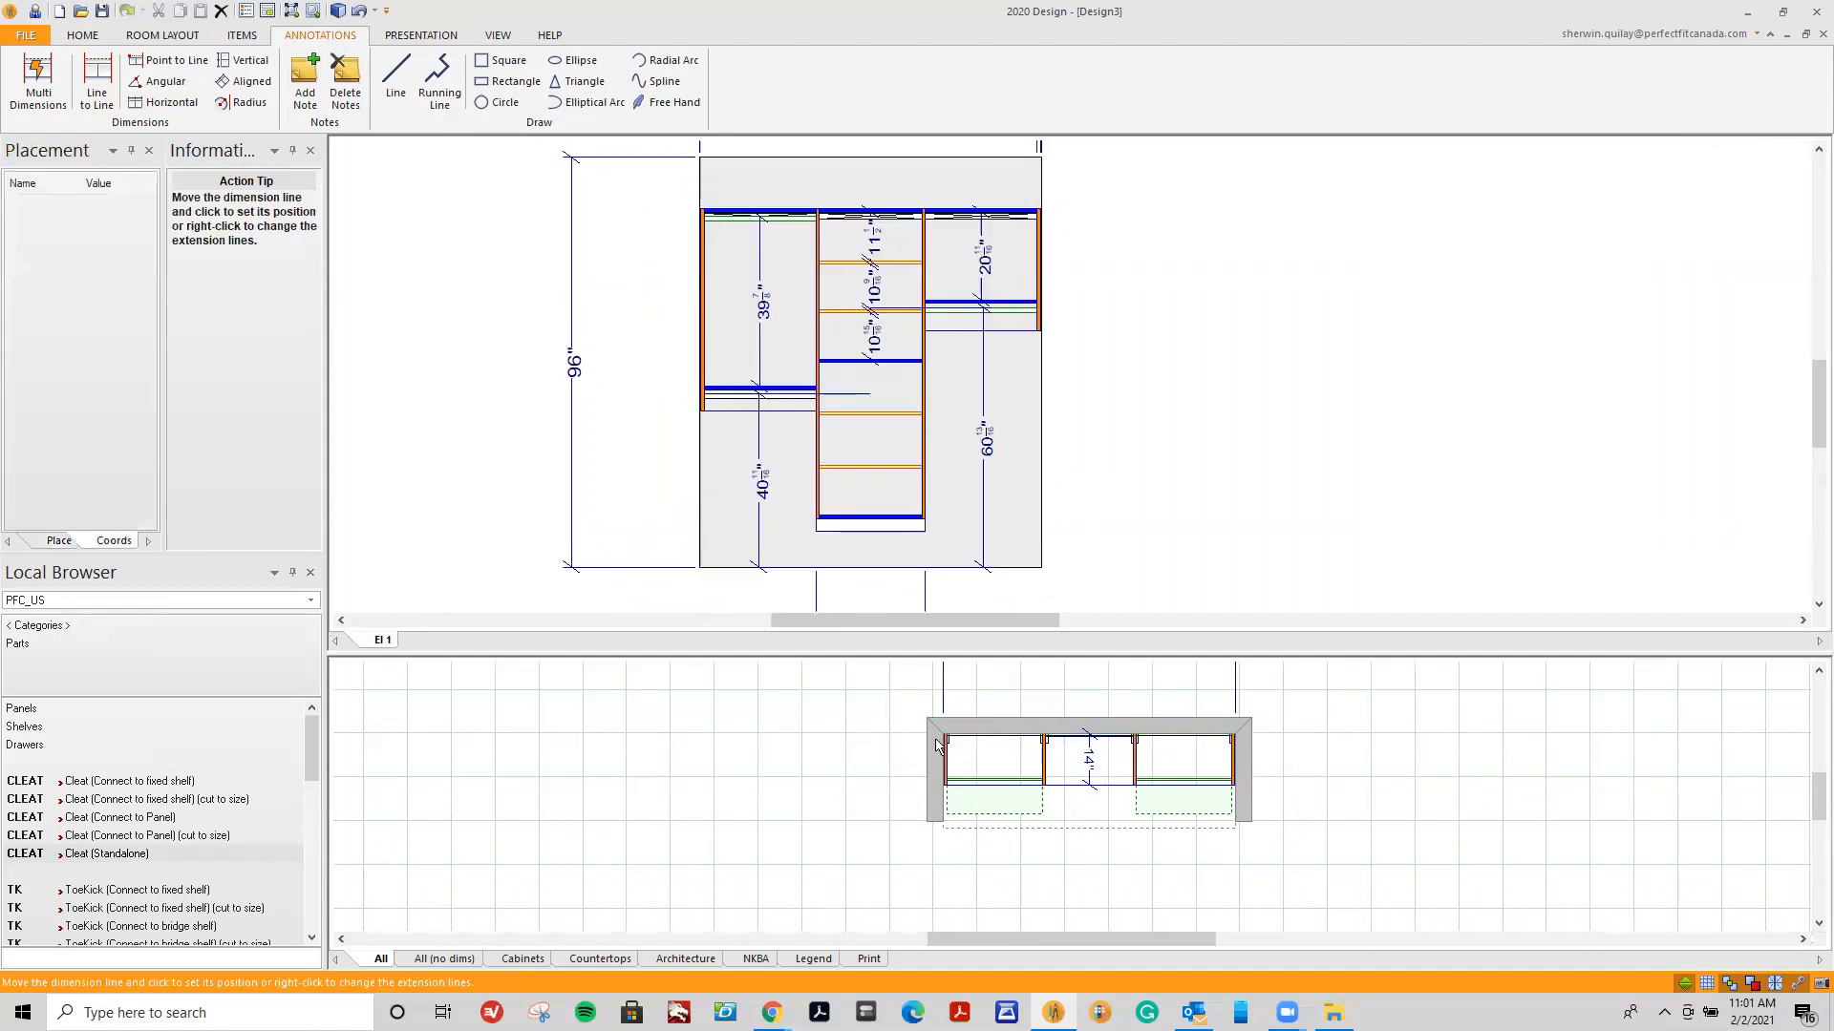
left_click(884, 736)
scroll(869, 704, "down", 2)
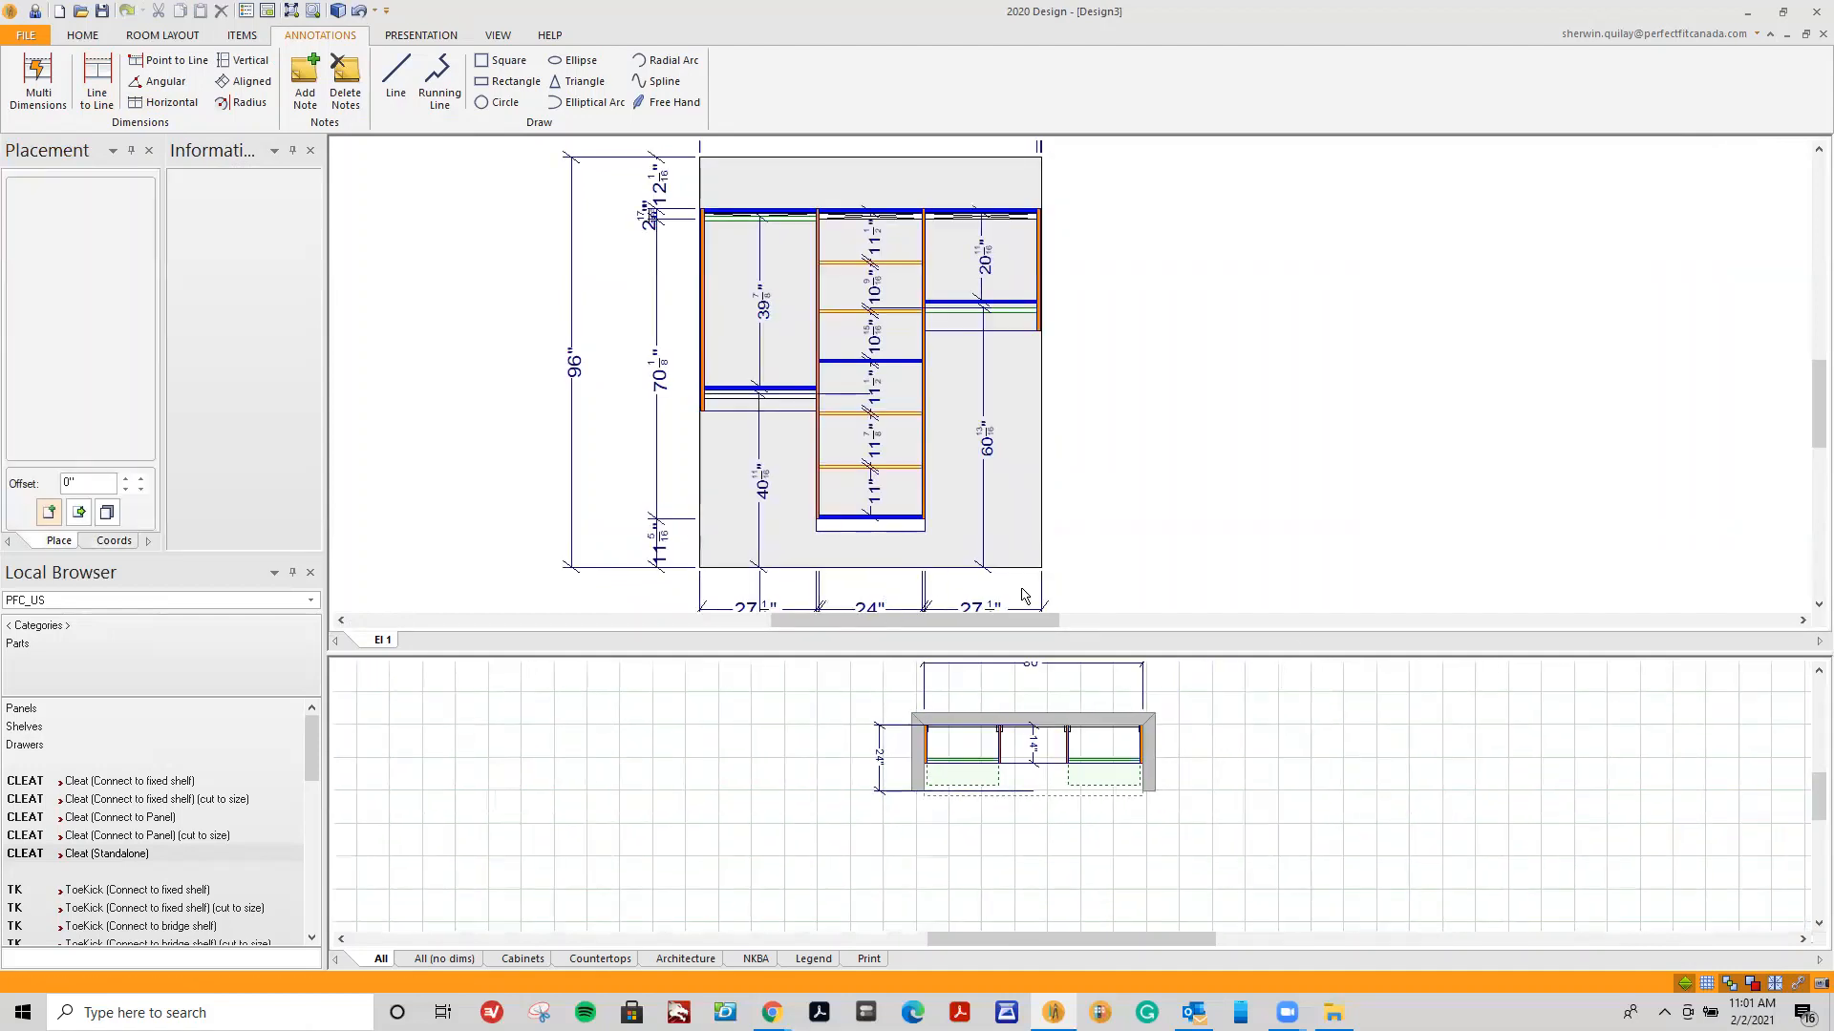
Hide both rows of automatic length dimensions below the elevation.
left_click(1817, 603)
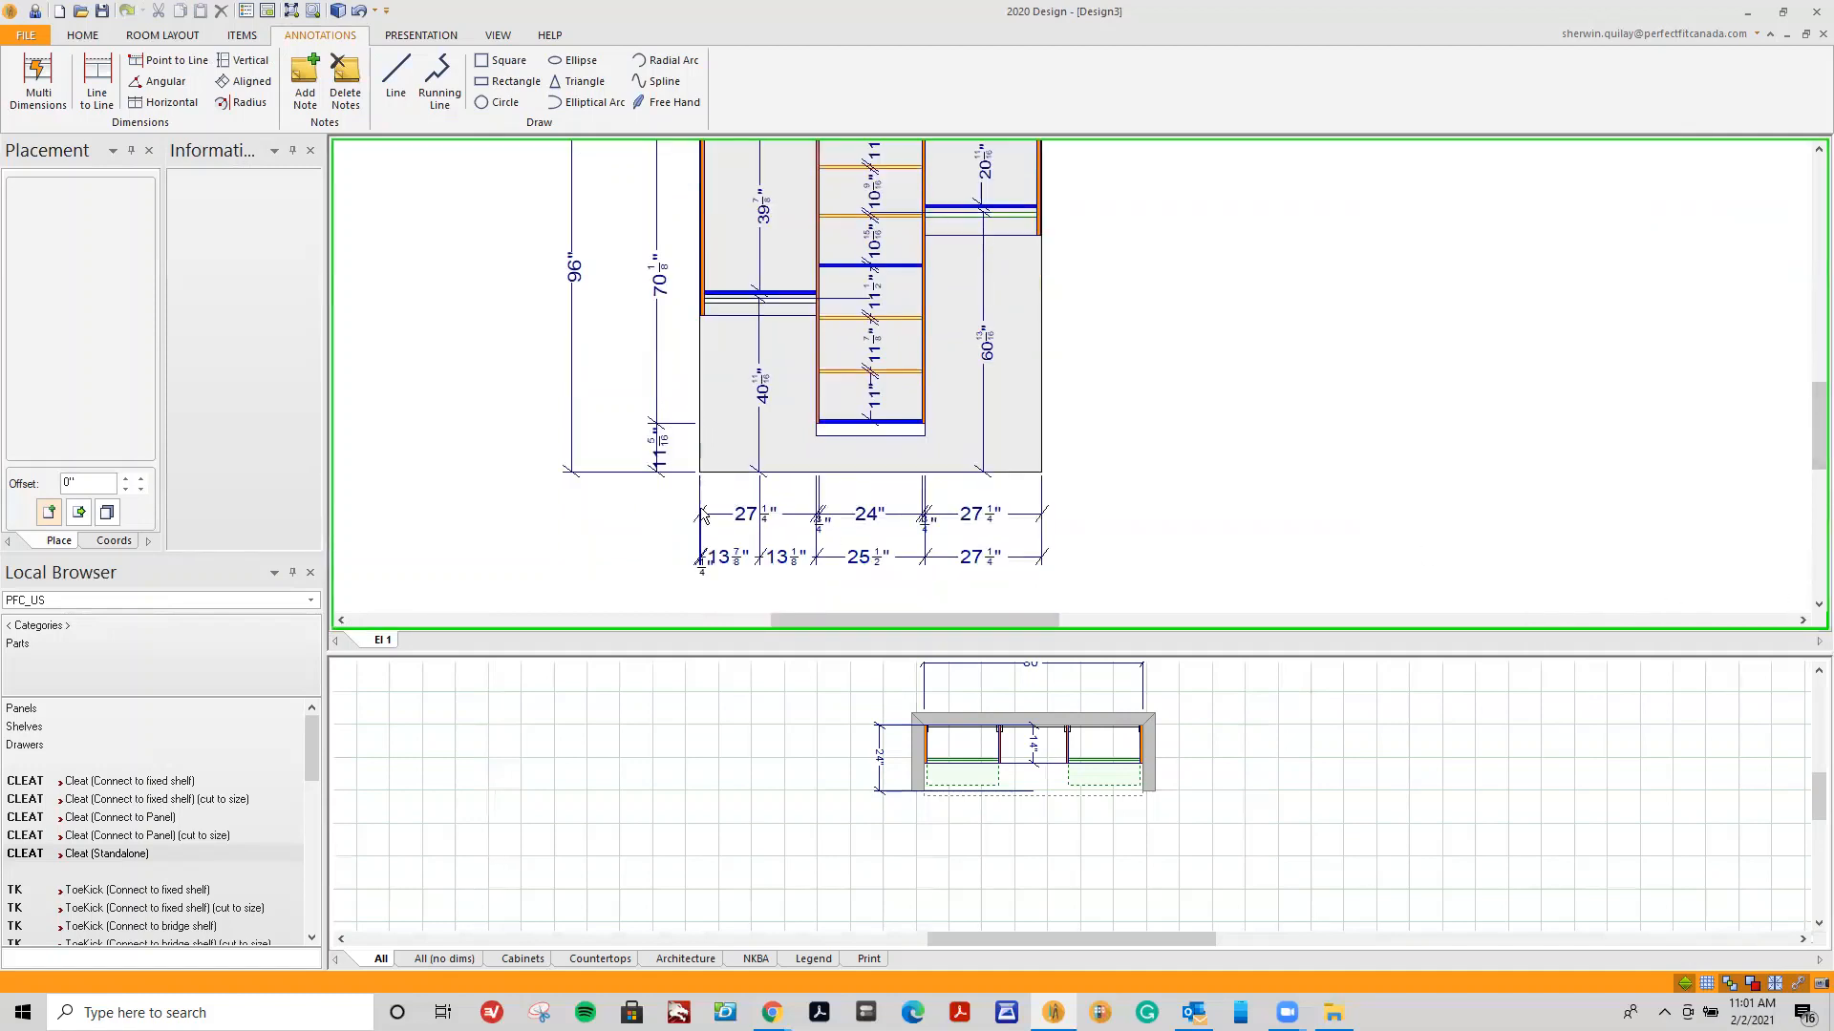
right_click(704, 516)
mouse_move(955, 533)
left_click(1064, 623)
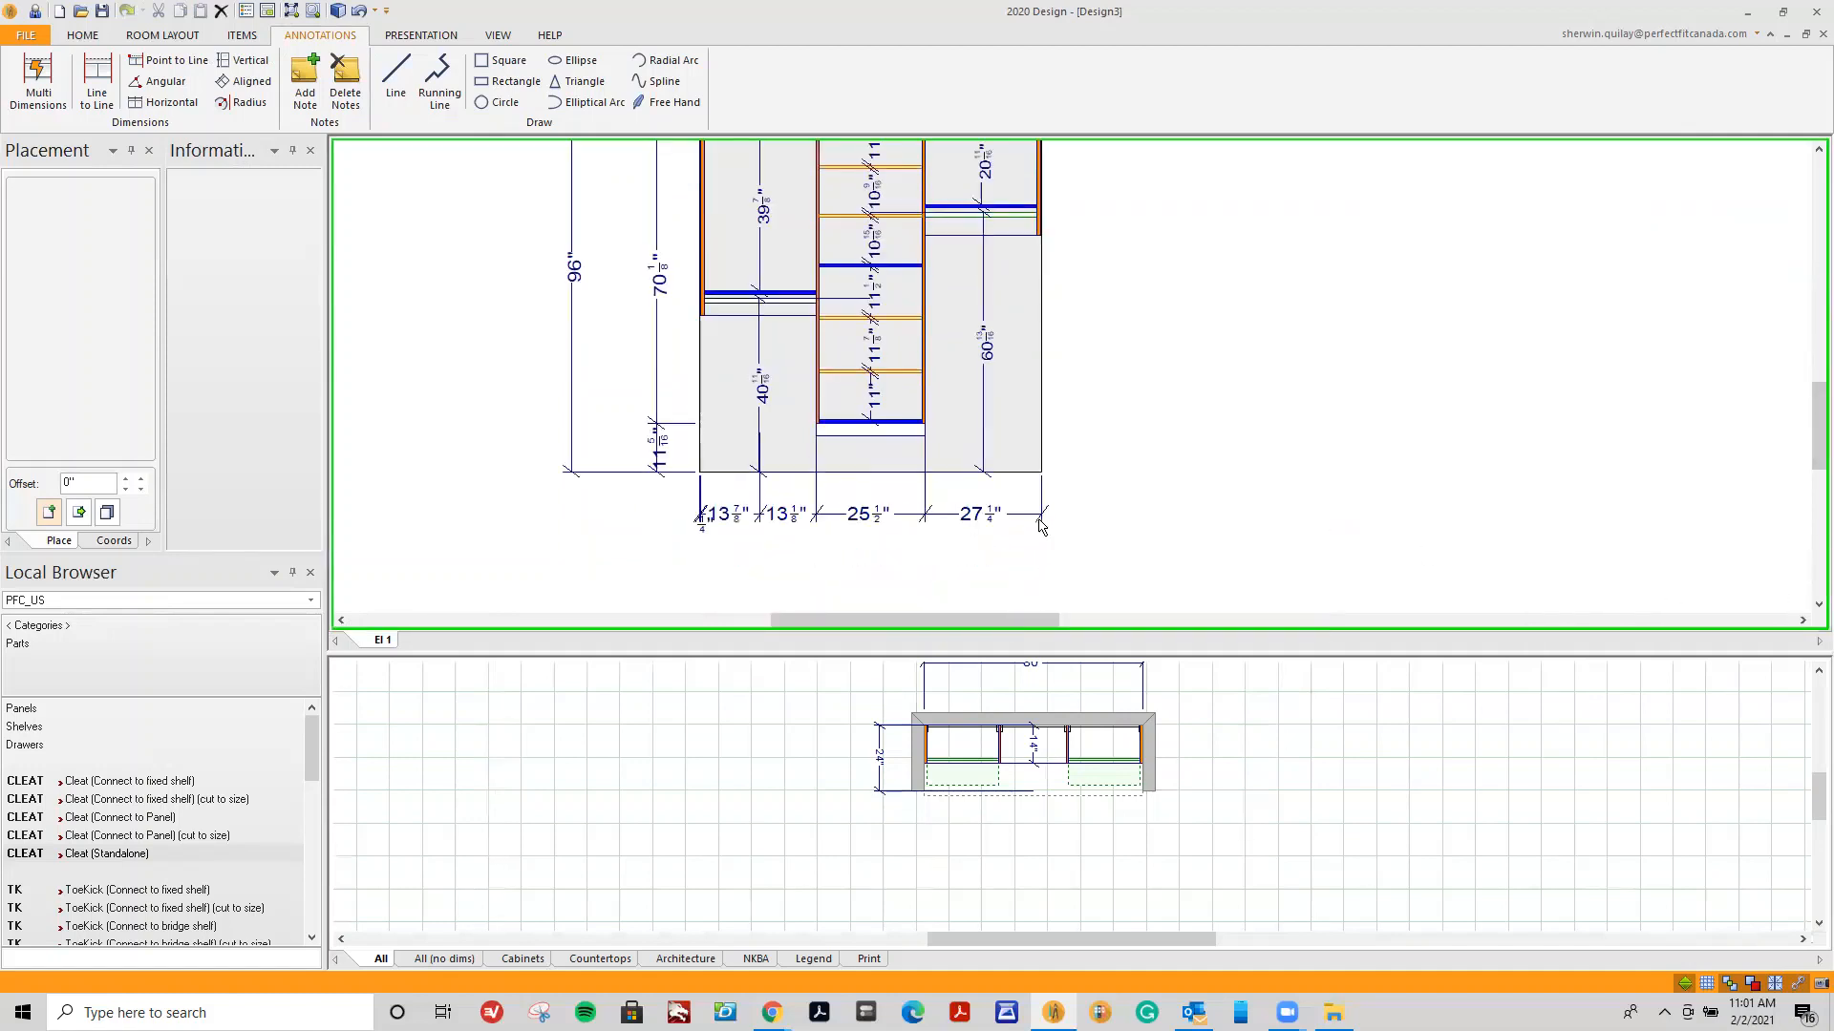
right_click(1041, 526)
mouse_move(1080, 545)
left_click(1423, 629)
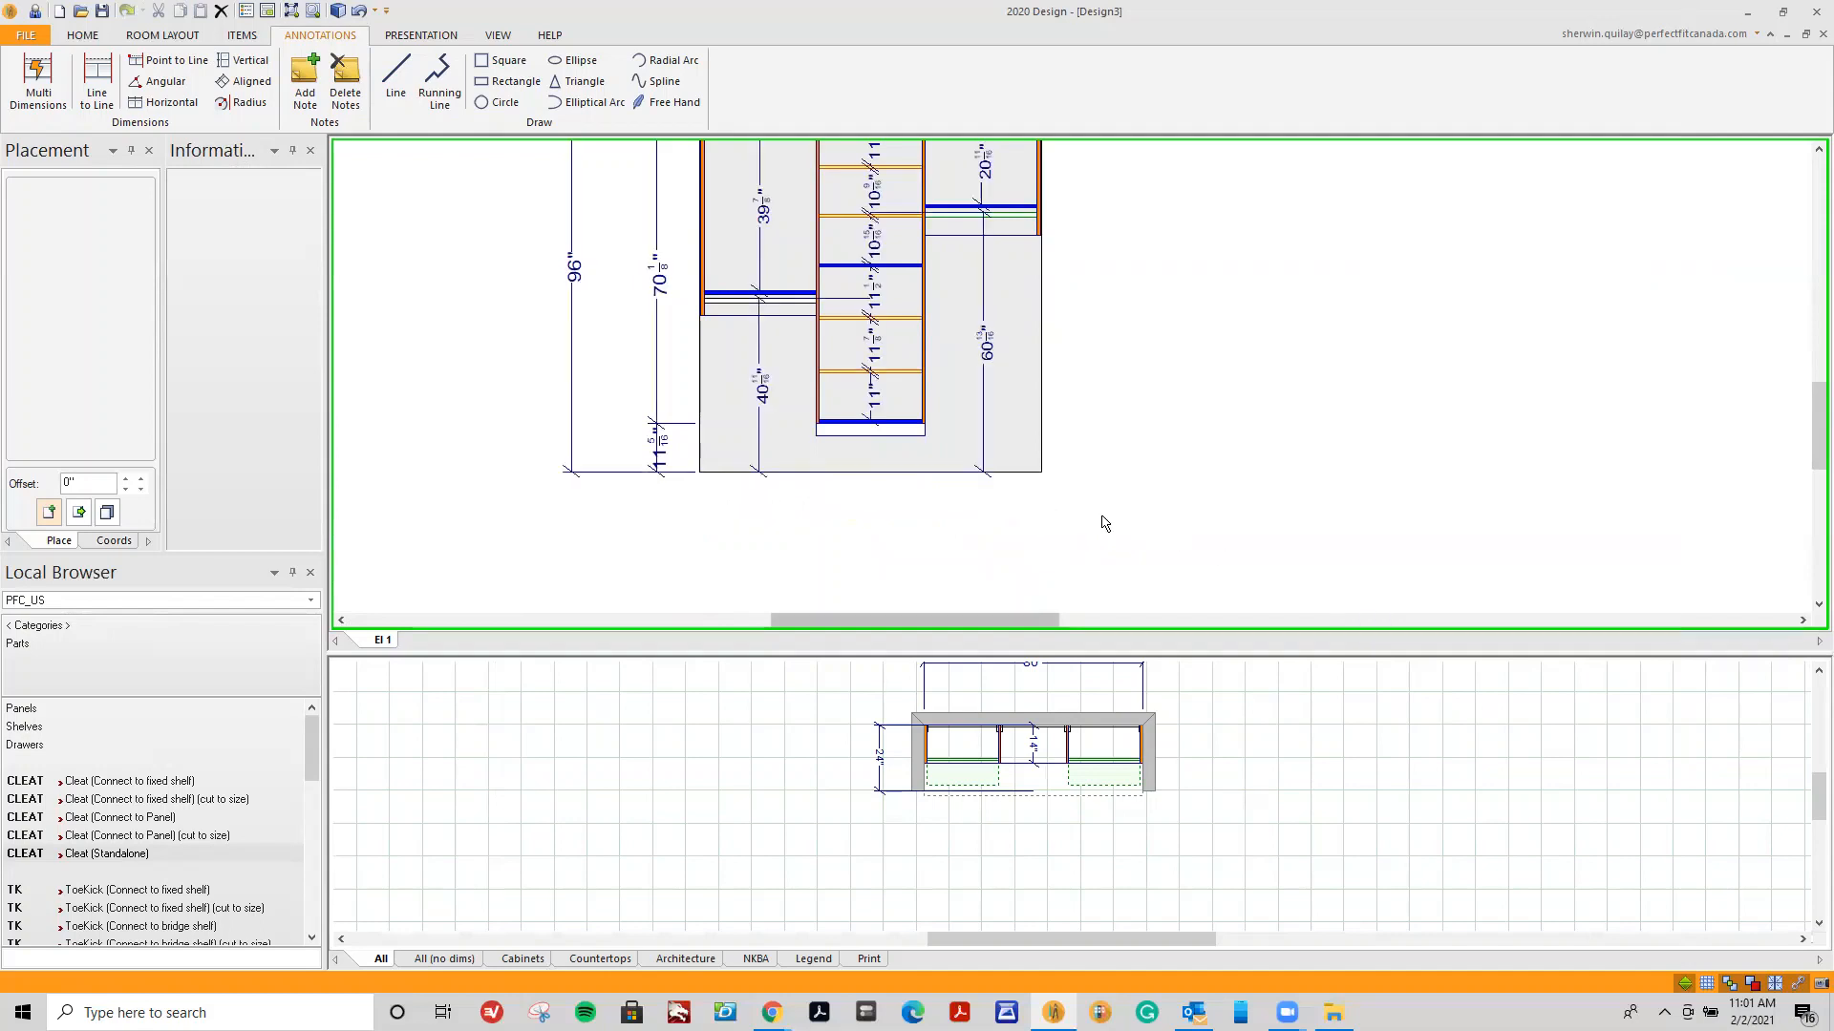
Hide the extra automatic length dimensions above the elevation, including the 79" row, leaving only the overall 80" width.
scroll(1104, 524, "down", 1)
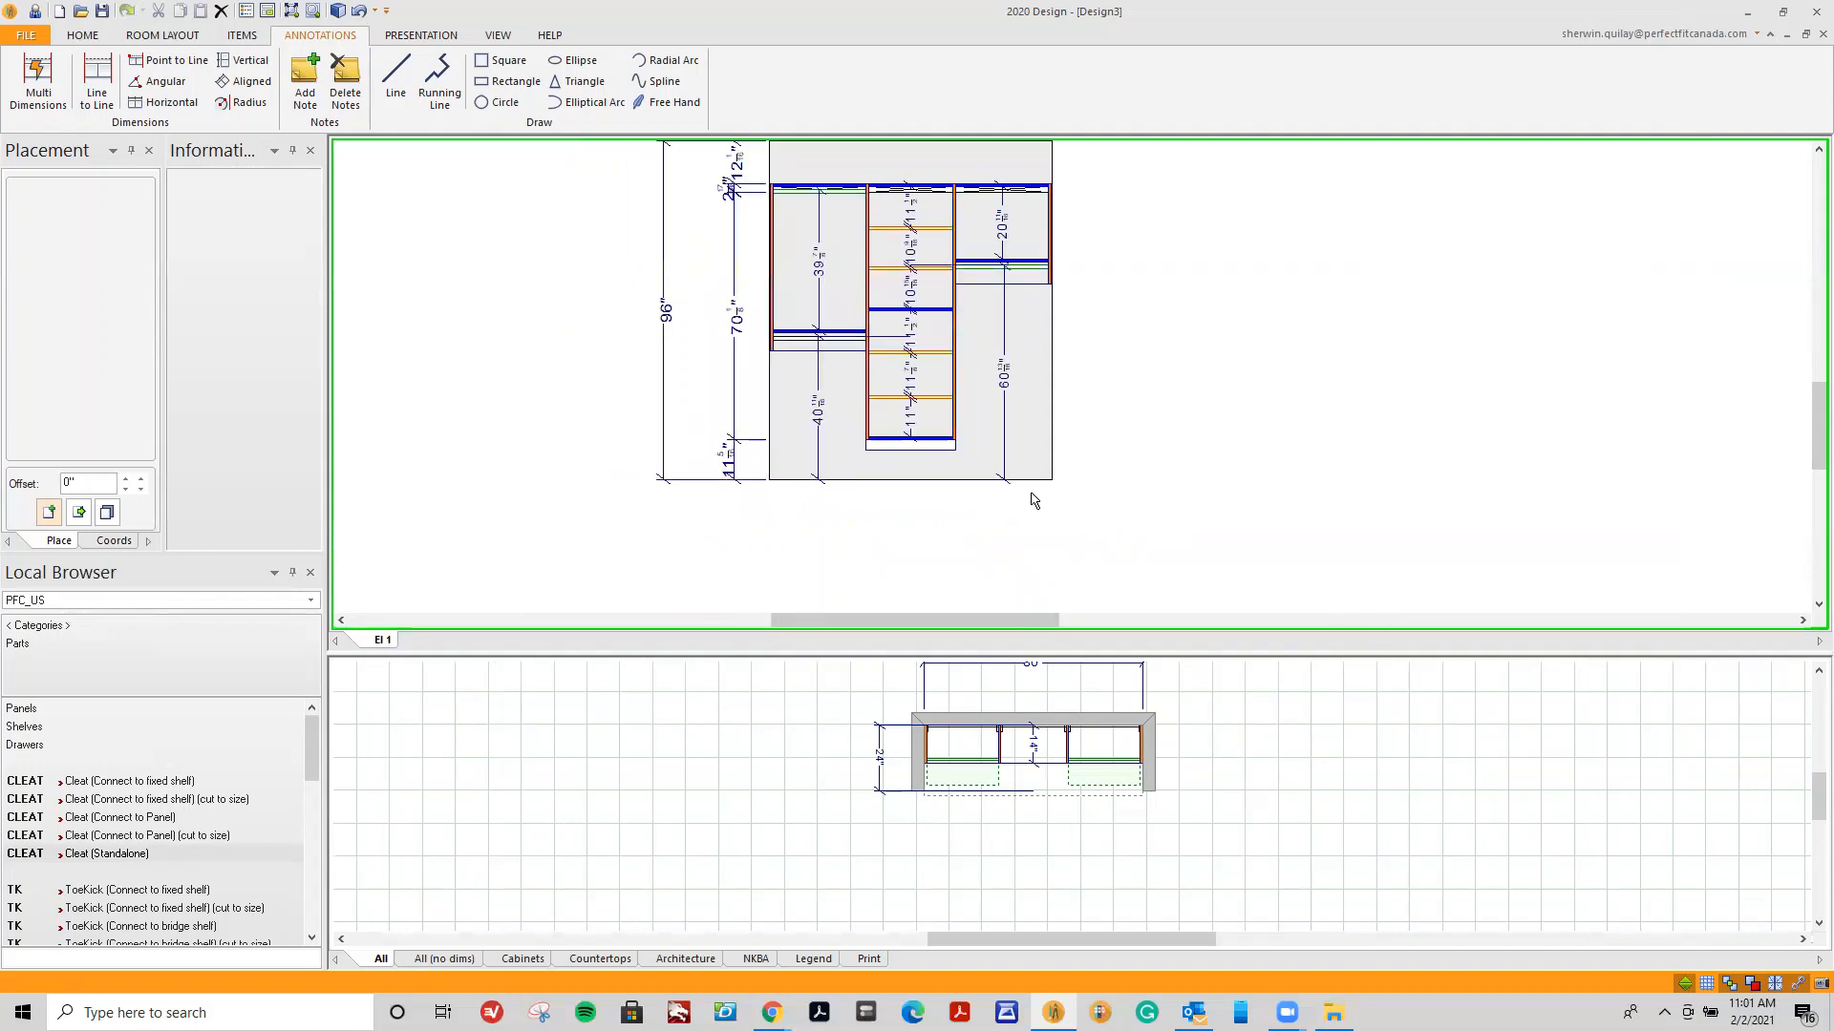
left_click(1813, 202)
right_click(1054, 201)
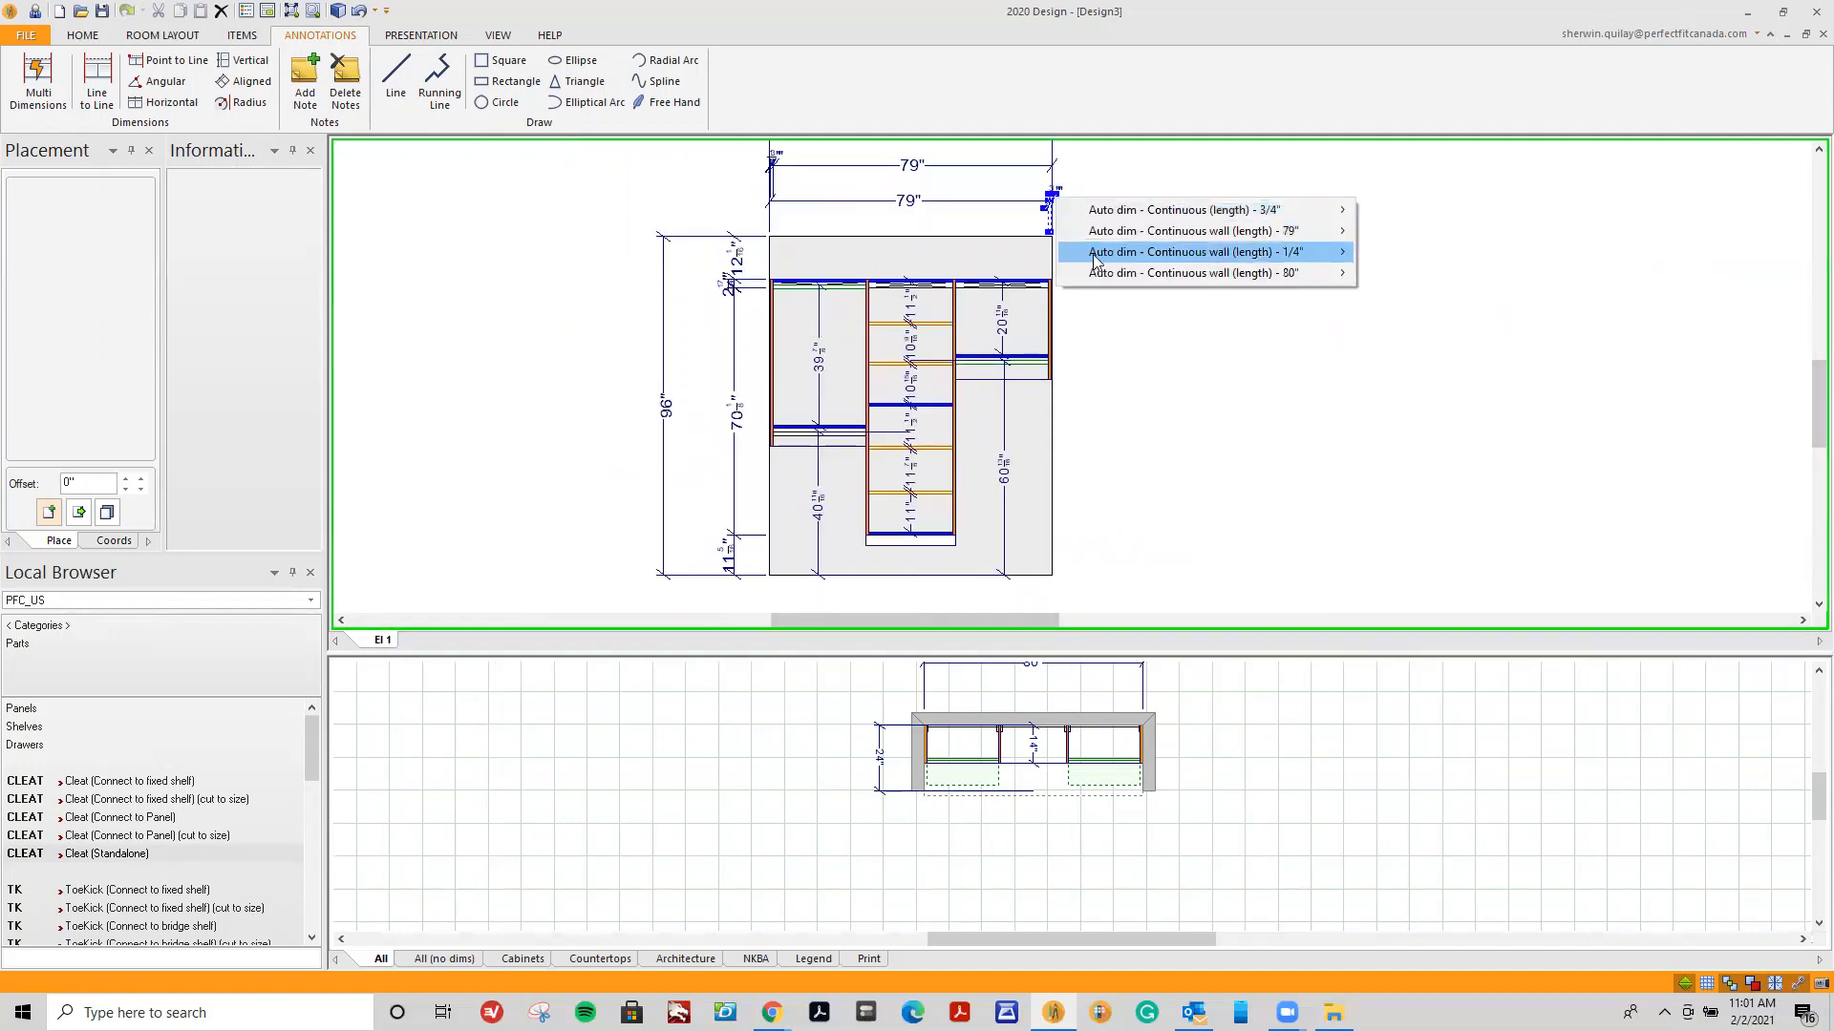
mouse_move(1194, 274)
left_click(1381, 358)
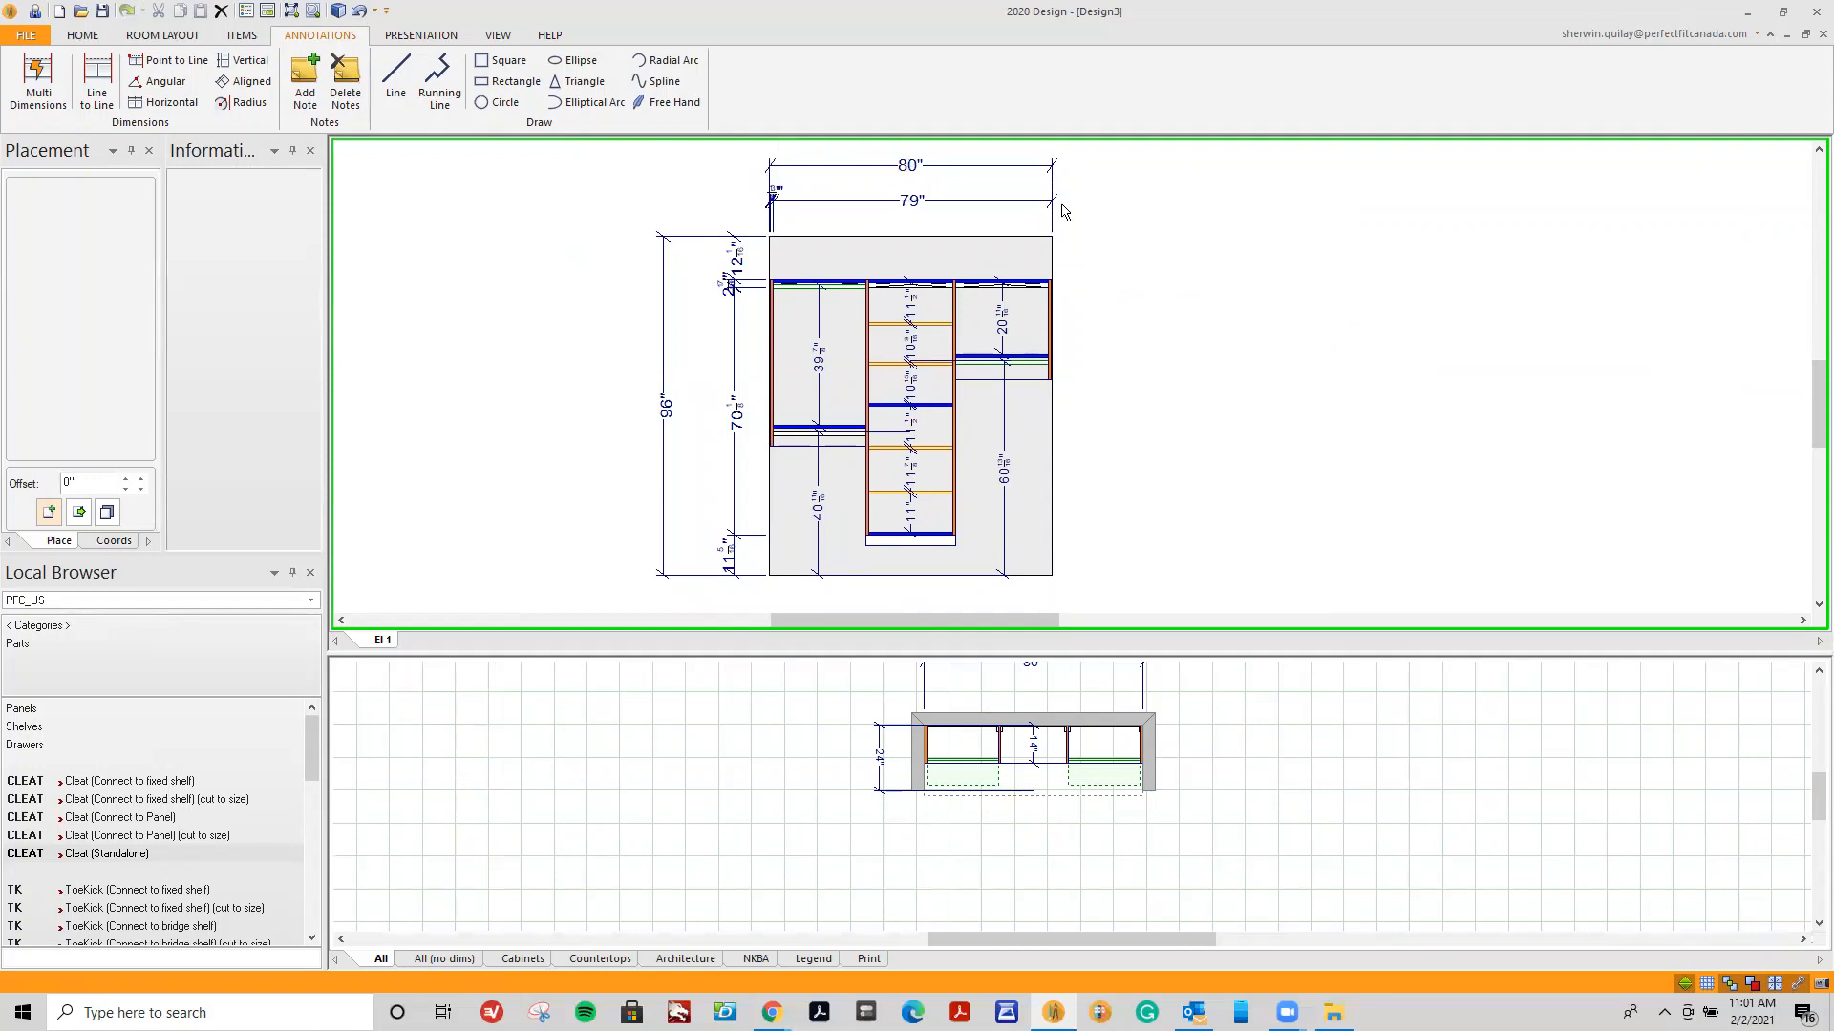
right_click(1055, 207)
mouse_move(1241, 239)
left_click(1413, 325)
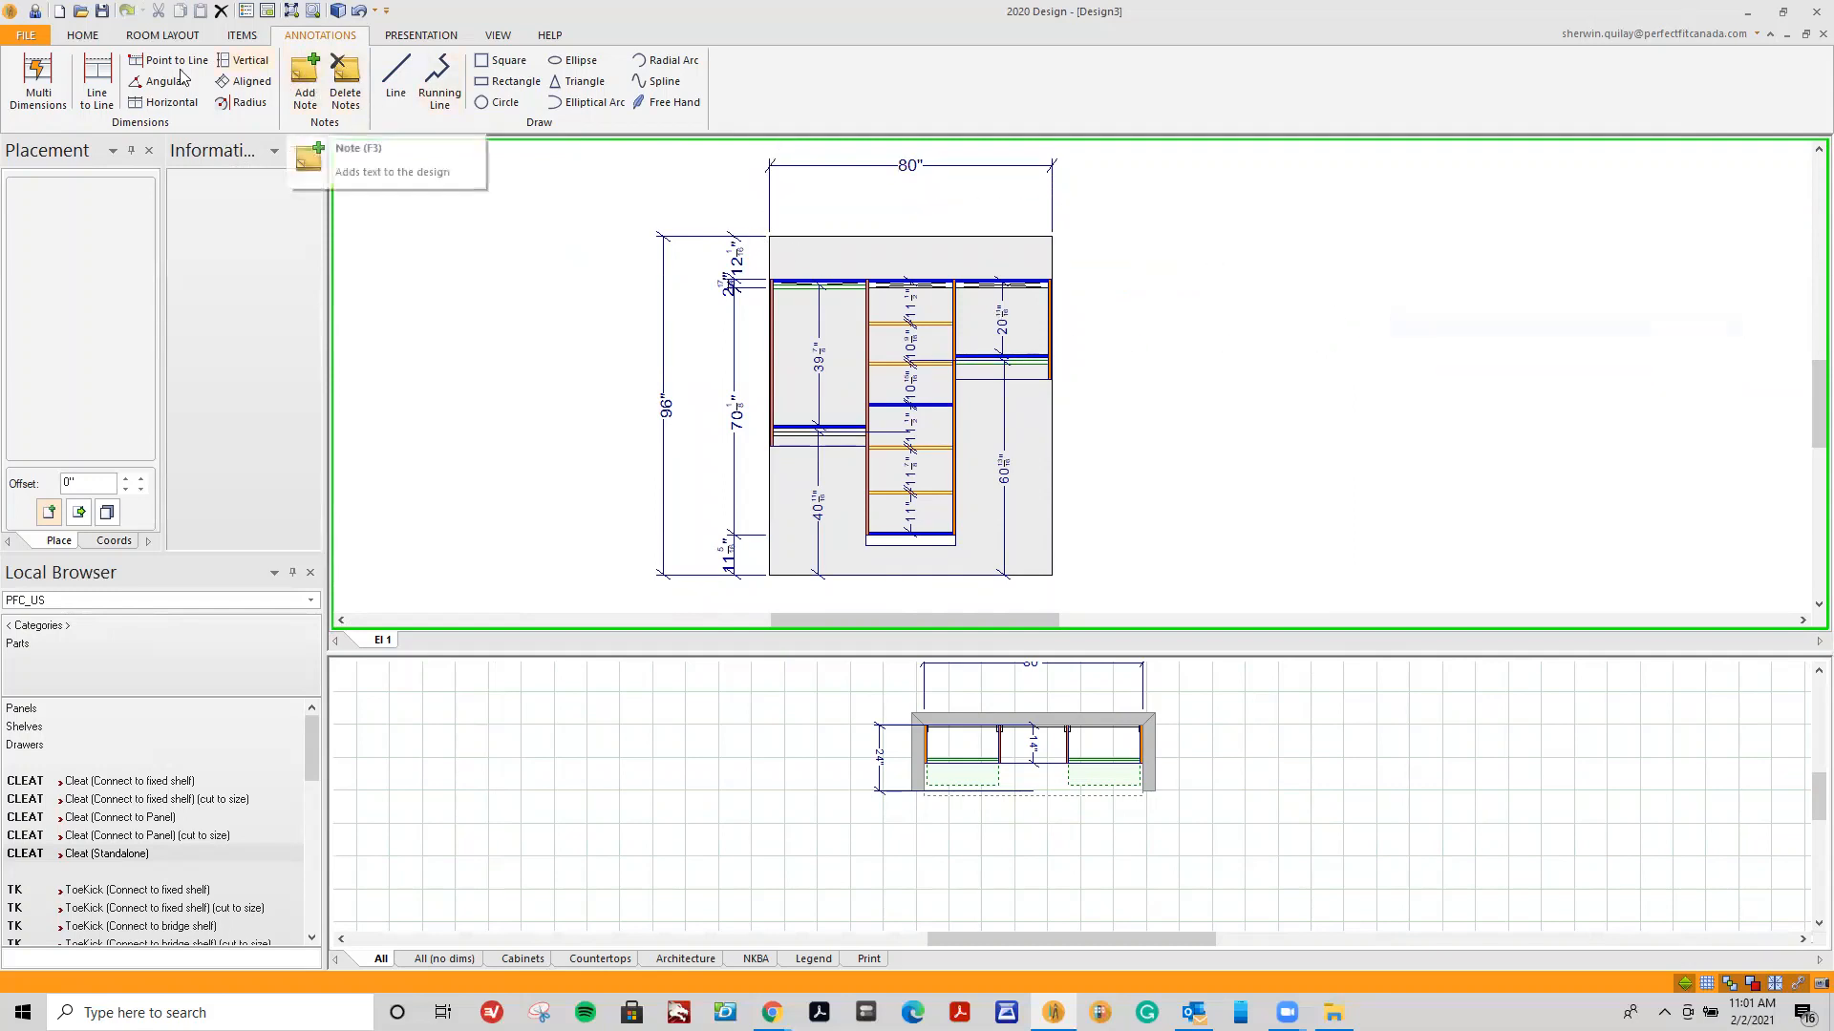
Hide the inner Continuous base (height) auto dimensions beside the elevation, keeping the outer overall height dimension.
left_click(97, 86)
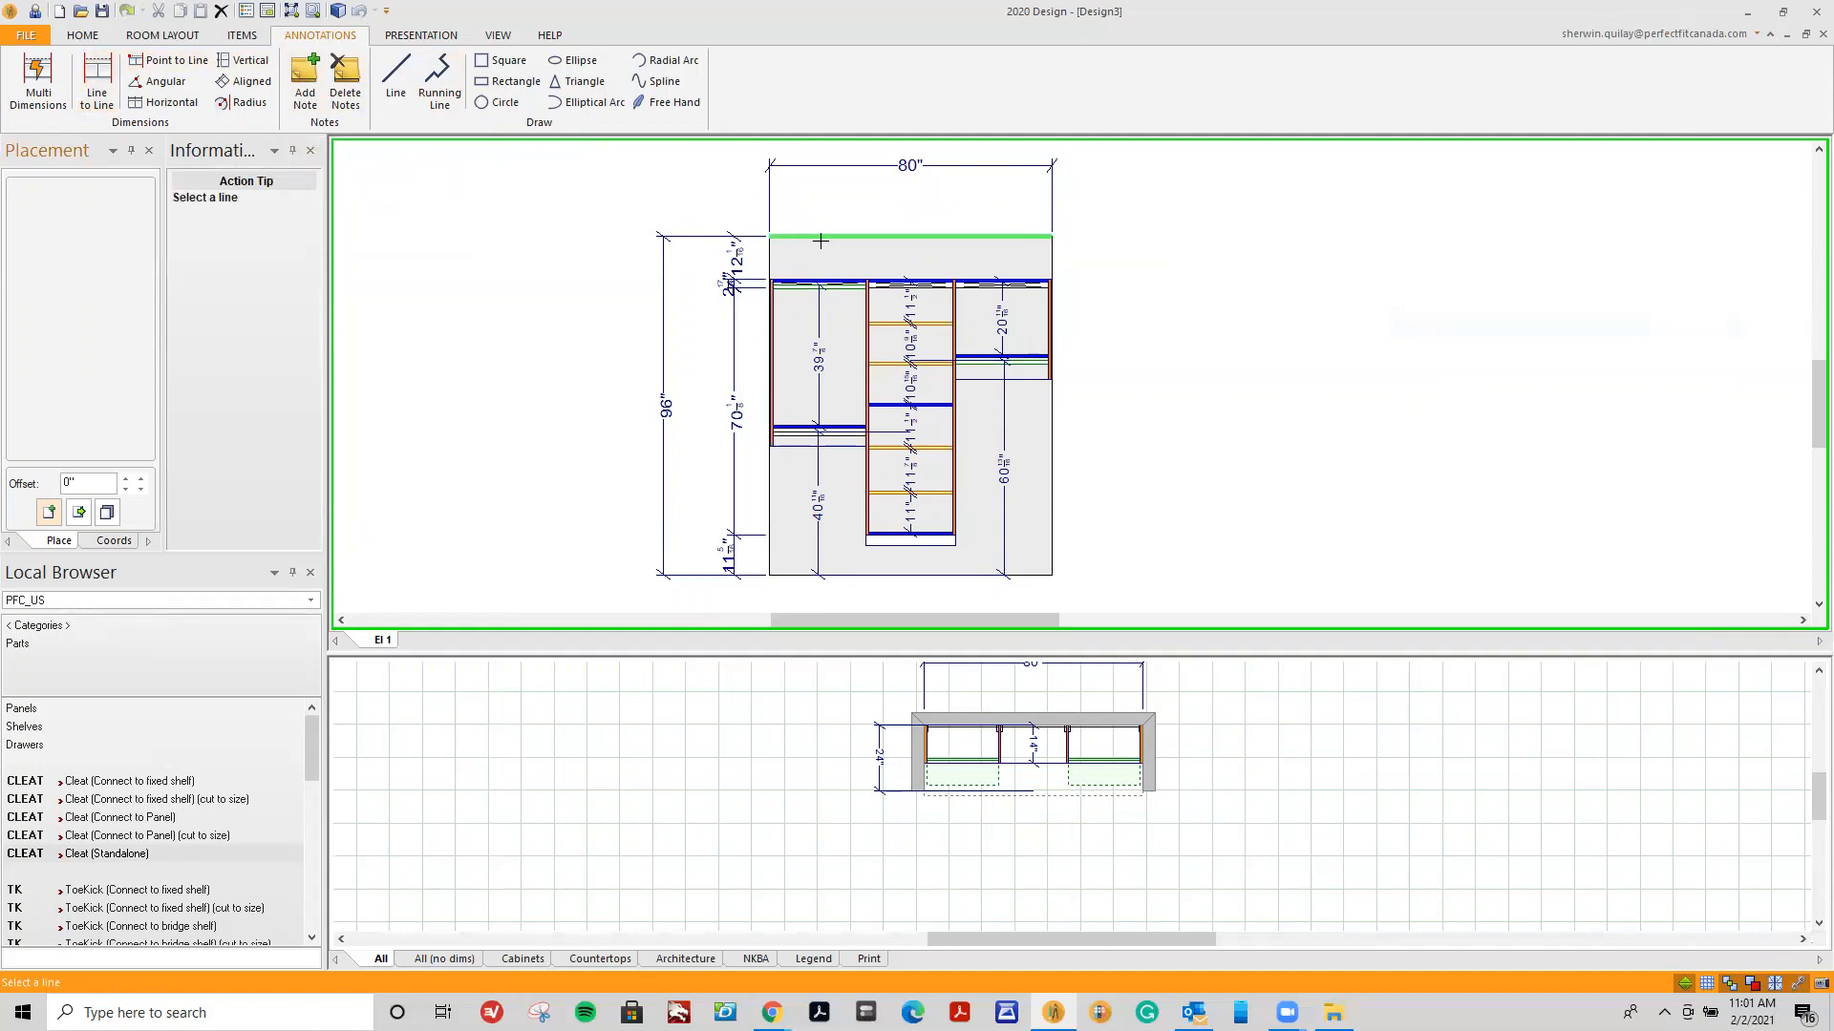
key("Escape")
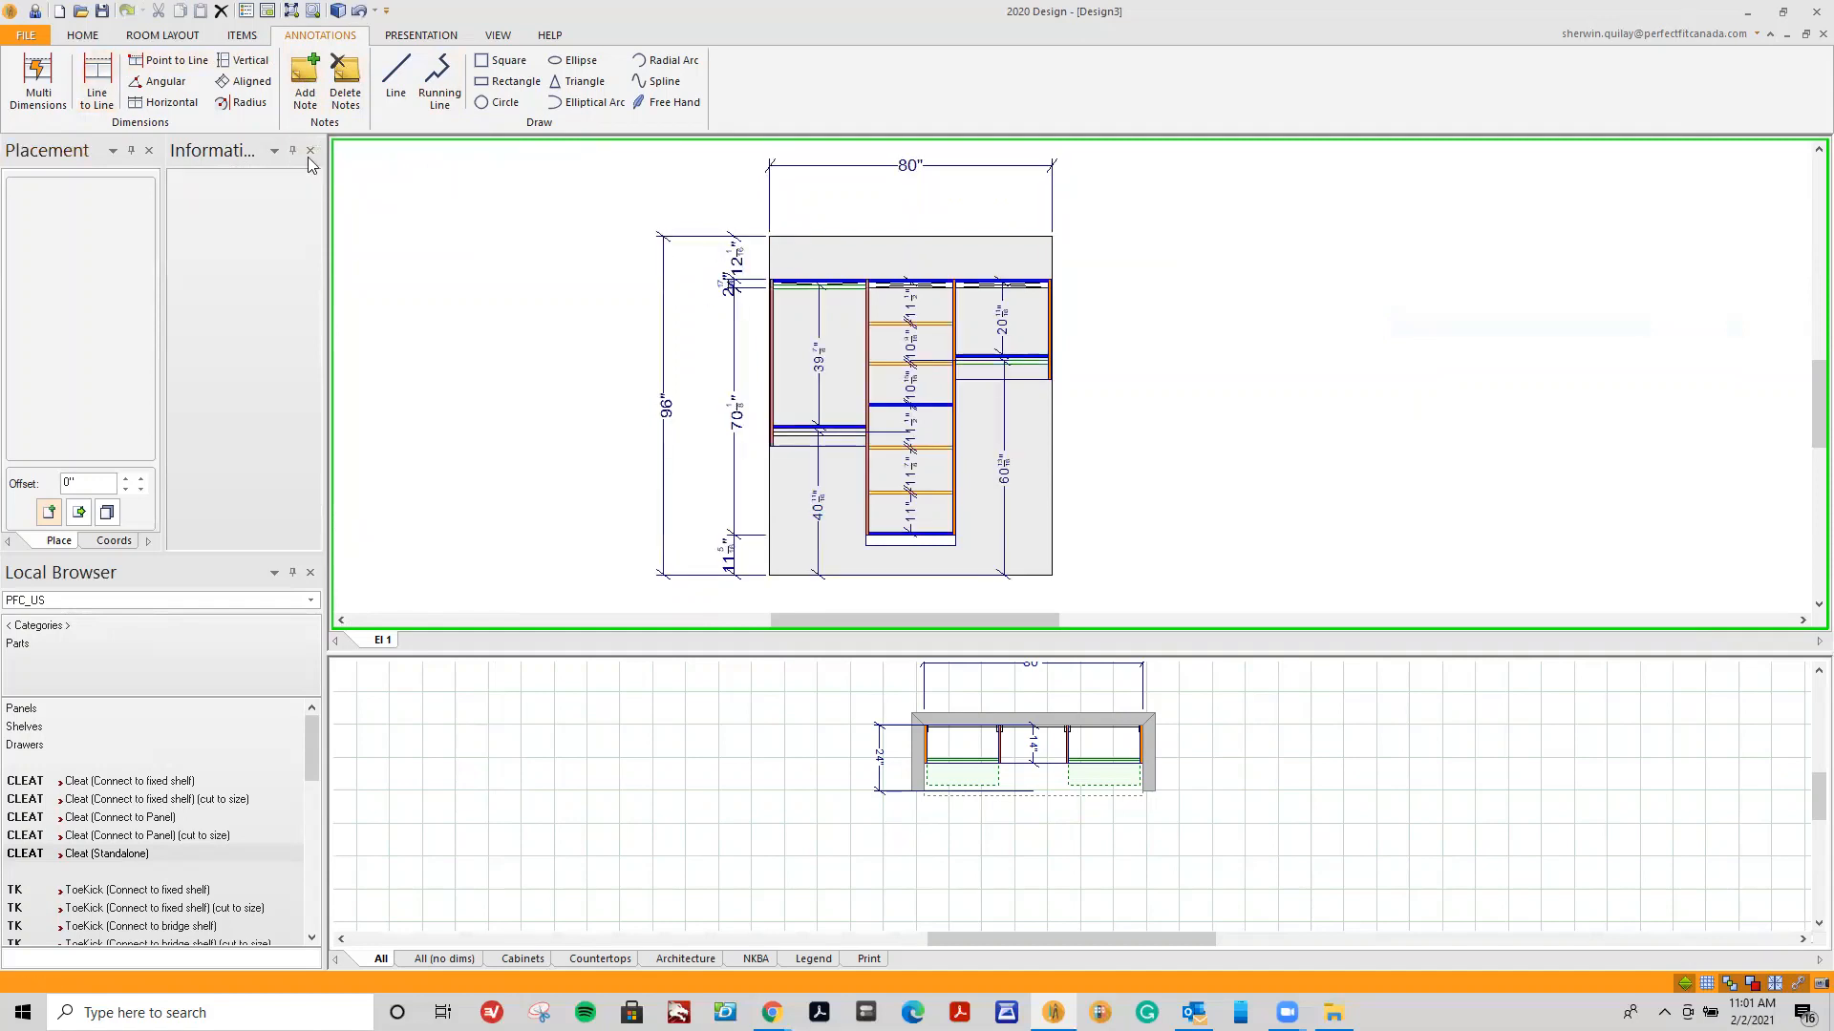
right_click(740, 253)
mouse_move(764, 276)
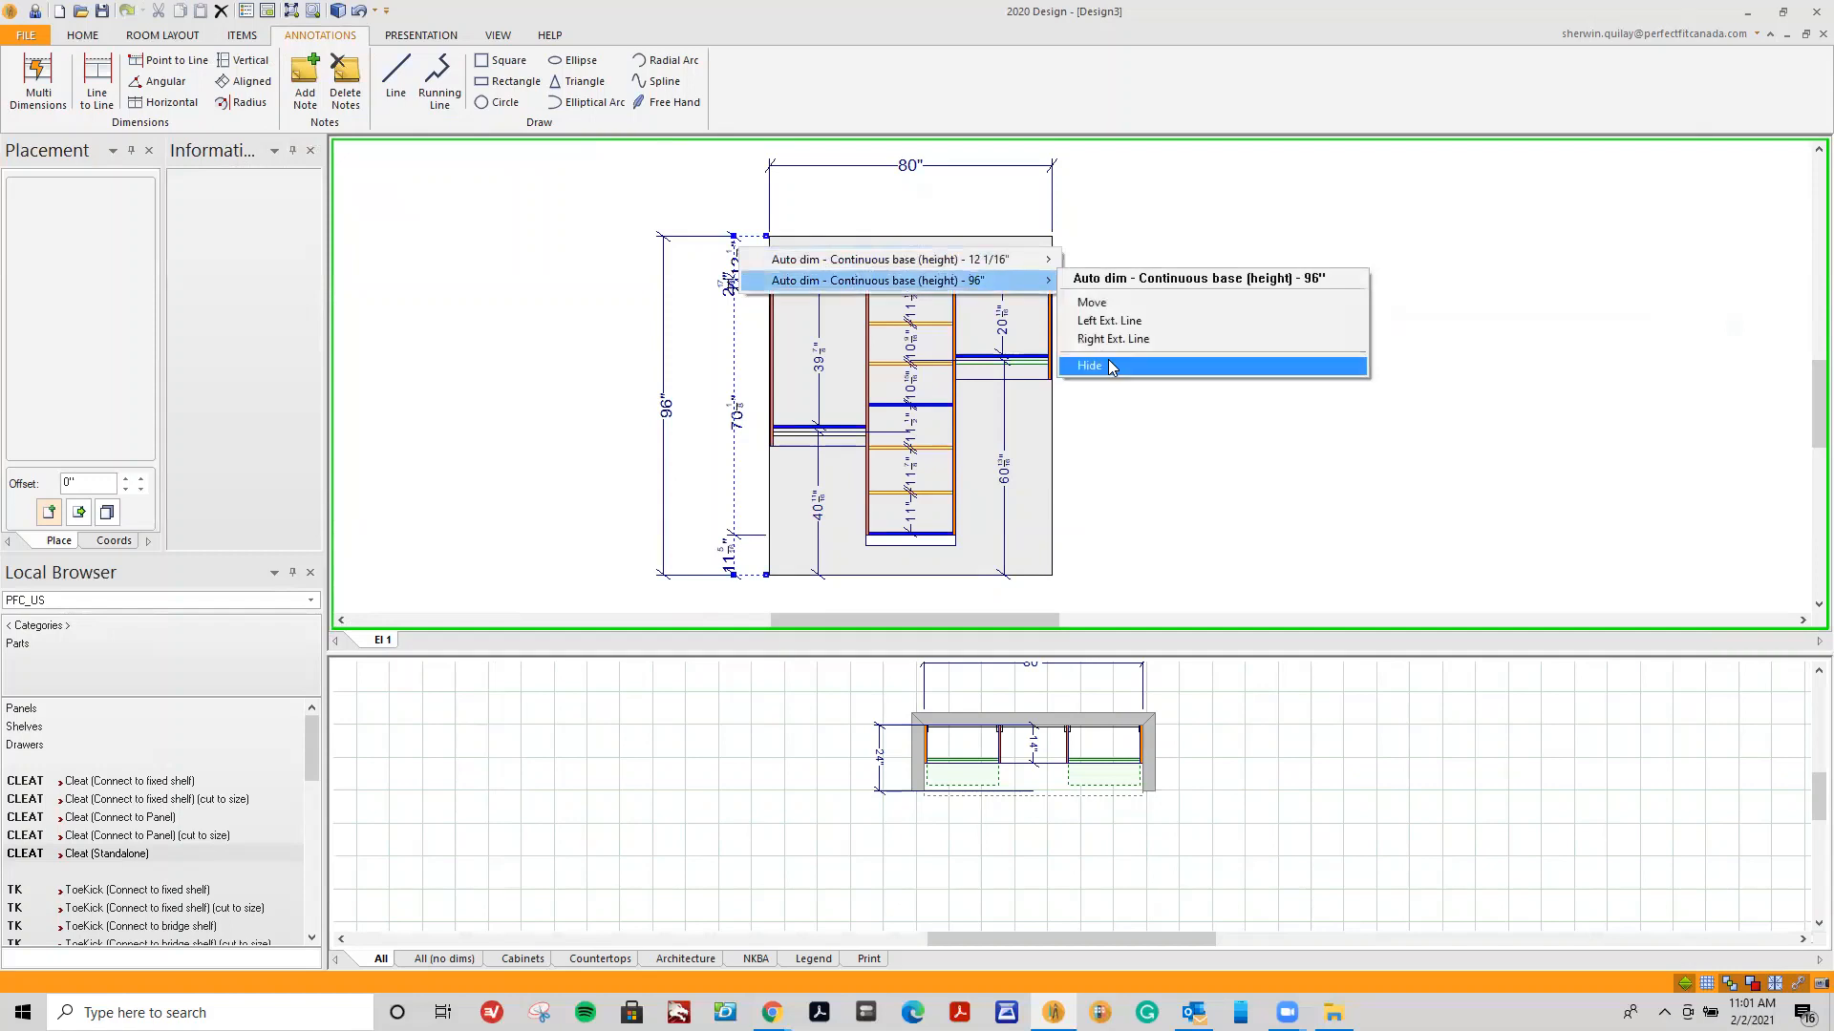
left_click(1088, 366)
Add a Line to Line dimension for the left module's panel height in the elevation and move it outside the left wall.
left_click(105, 88)
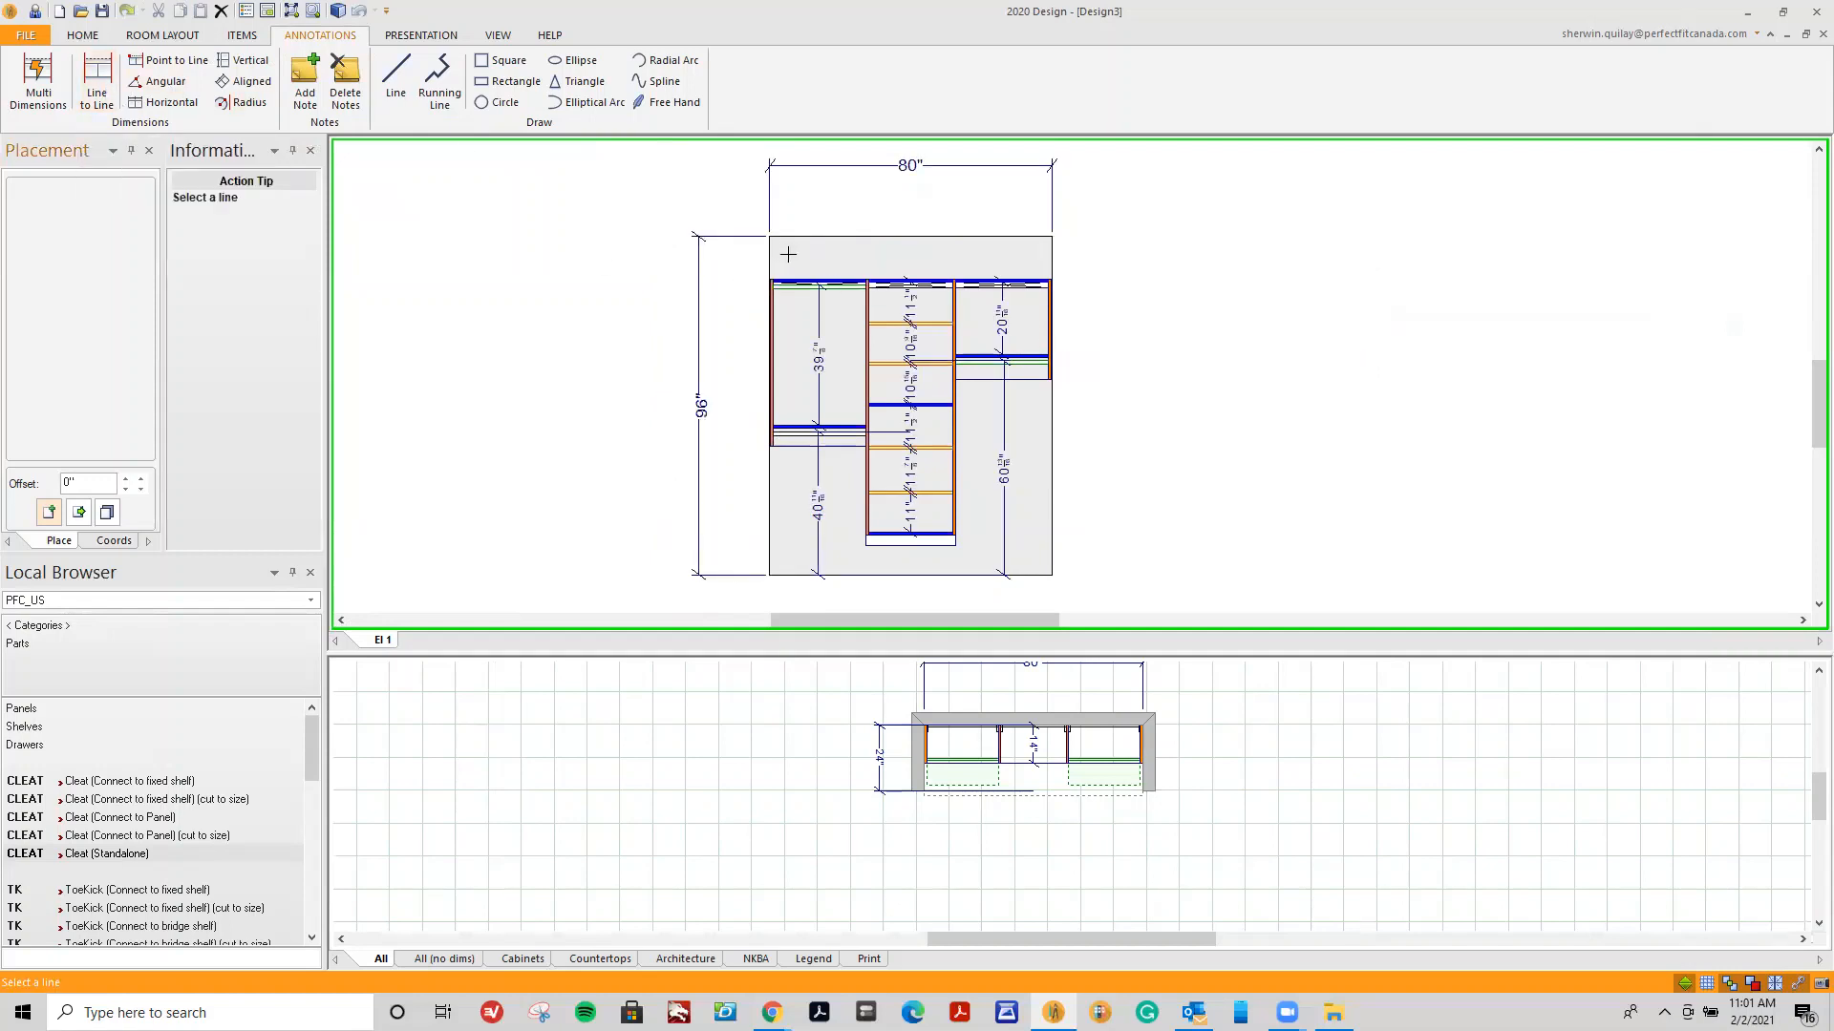
scroll(796, 258, "up", 2)
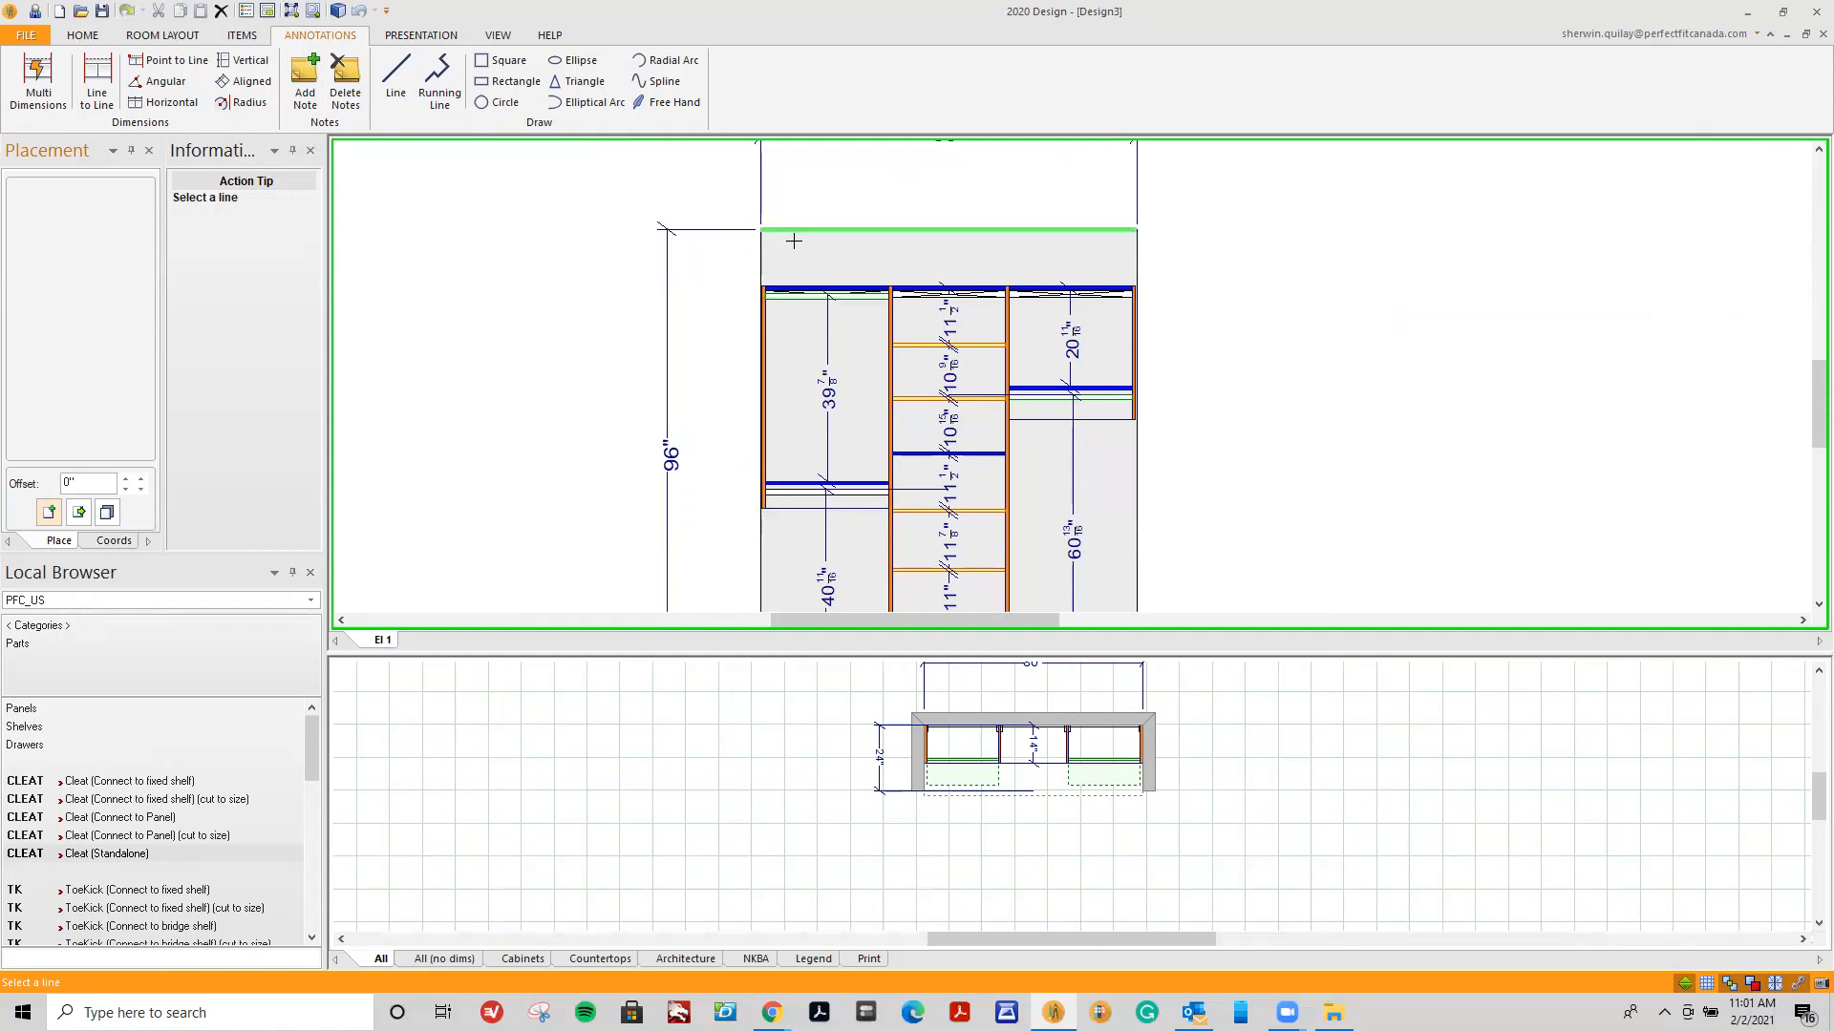
left_click(775, 511)
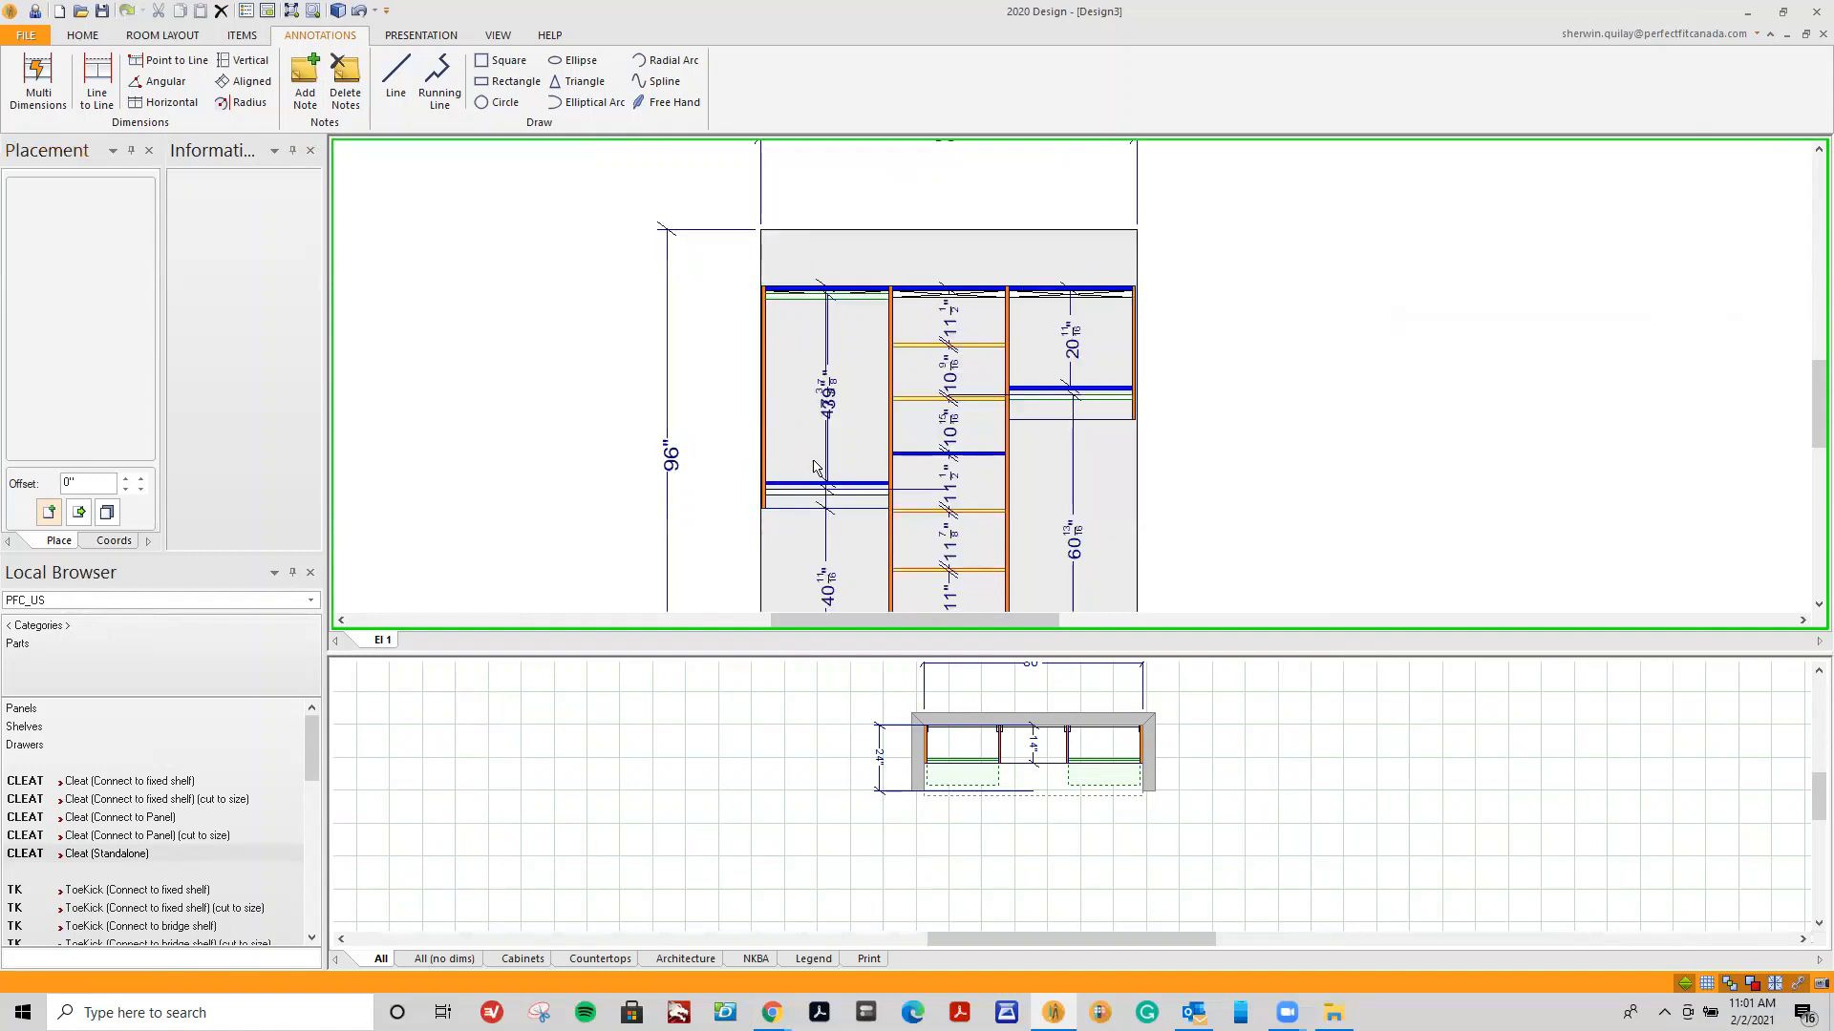
left_click(833, 416)
left_click(824, 377)
left_click(728, 368)
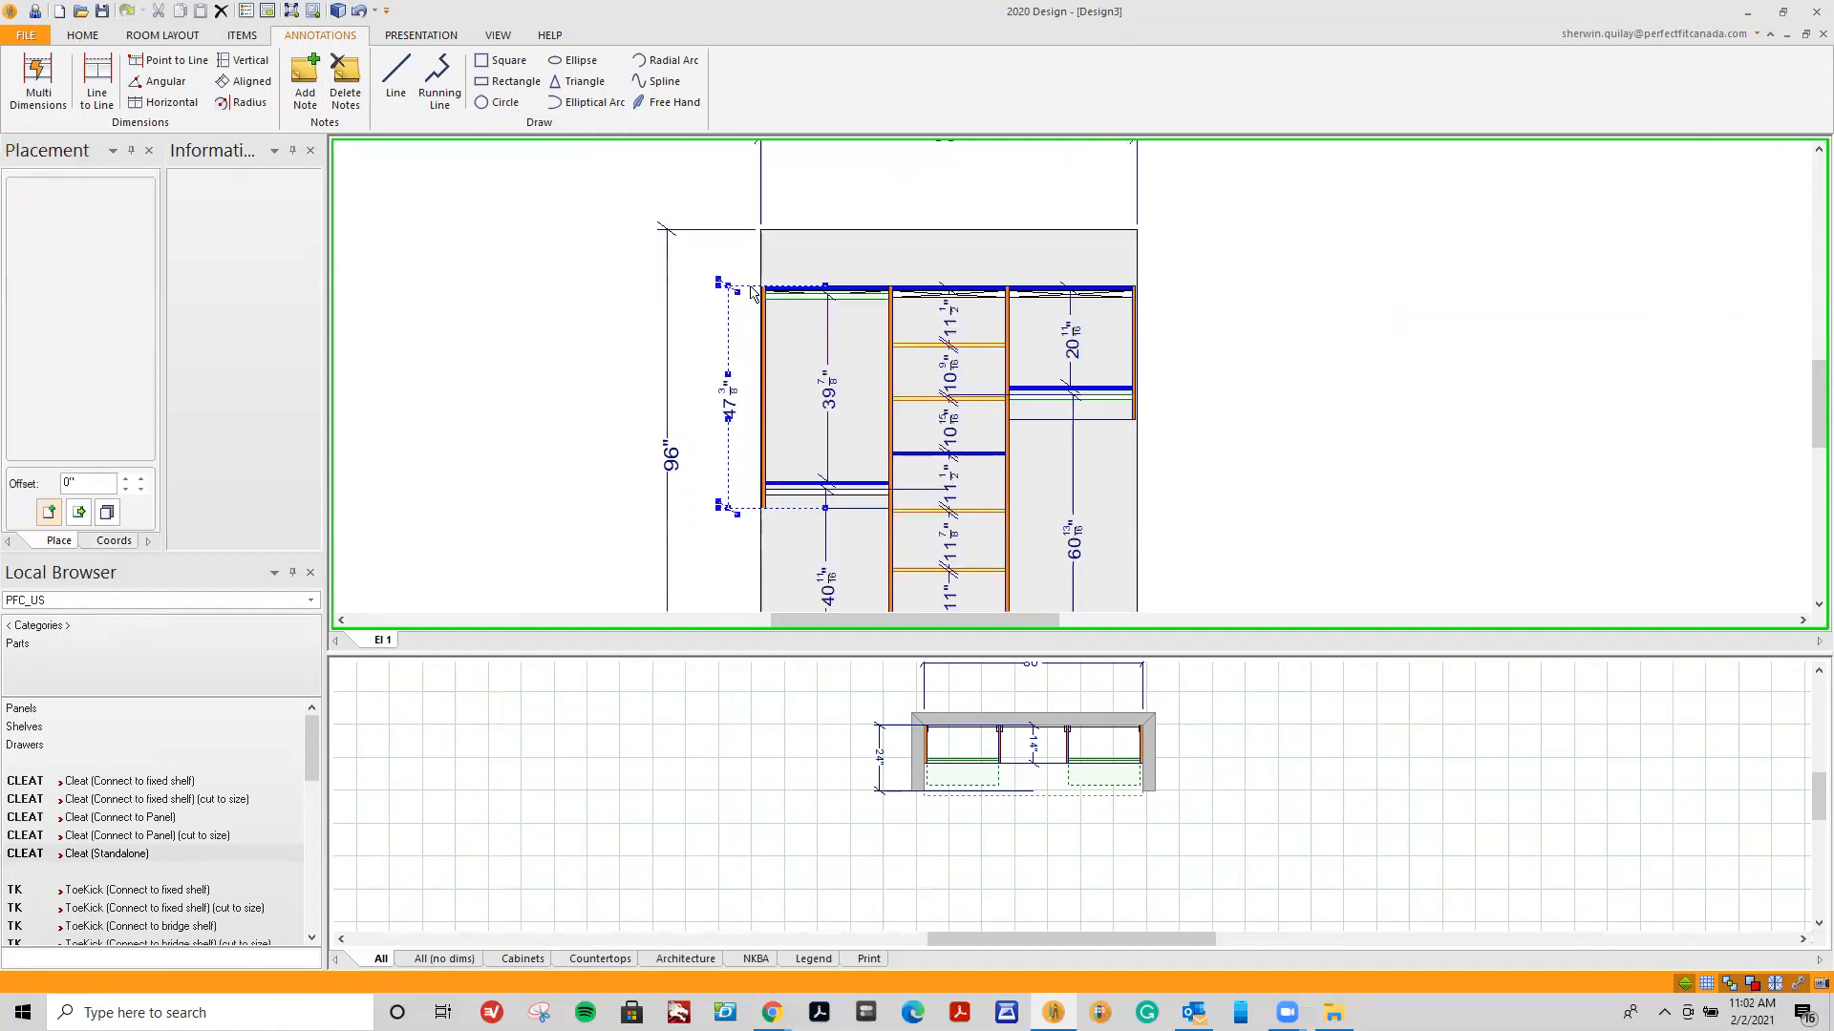
left_click(754, 433)
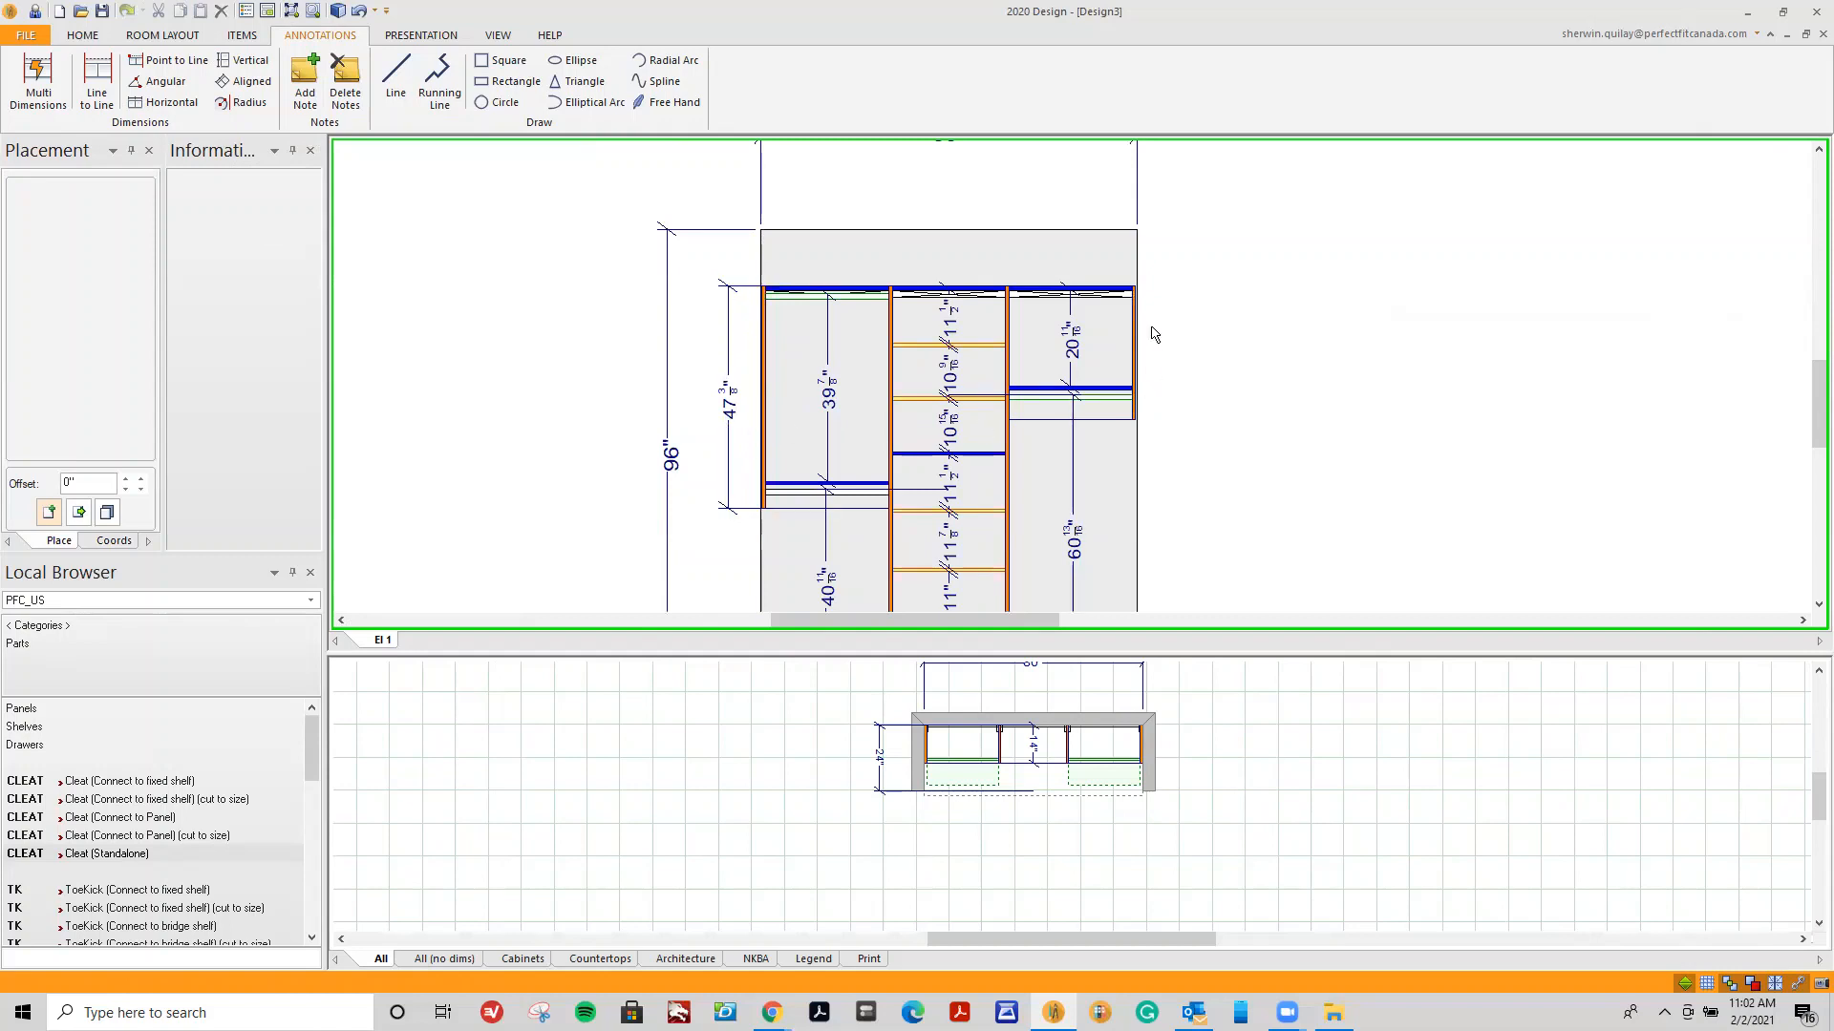
Add a Line to Line dimension for the right module's panel height in the elevation and move it outside the right wall.
left_click(96, 84)
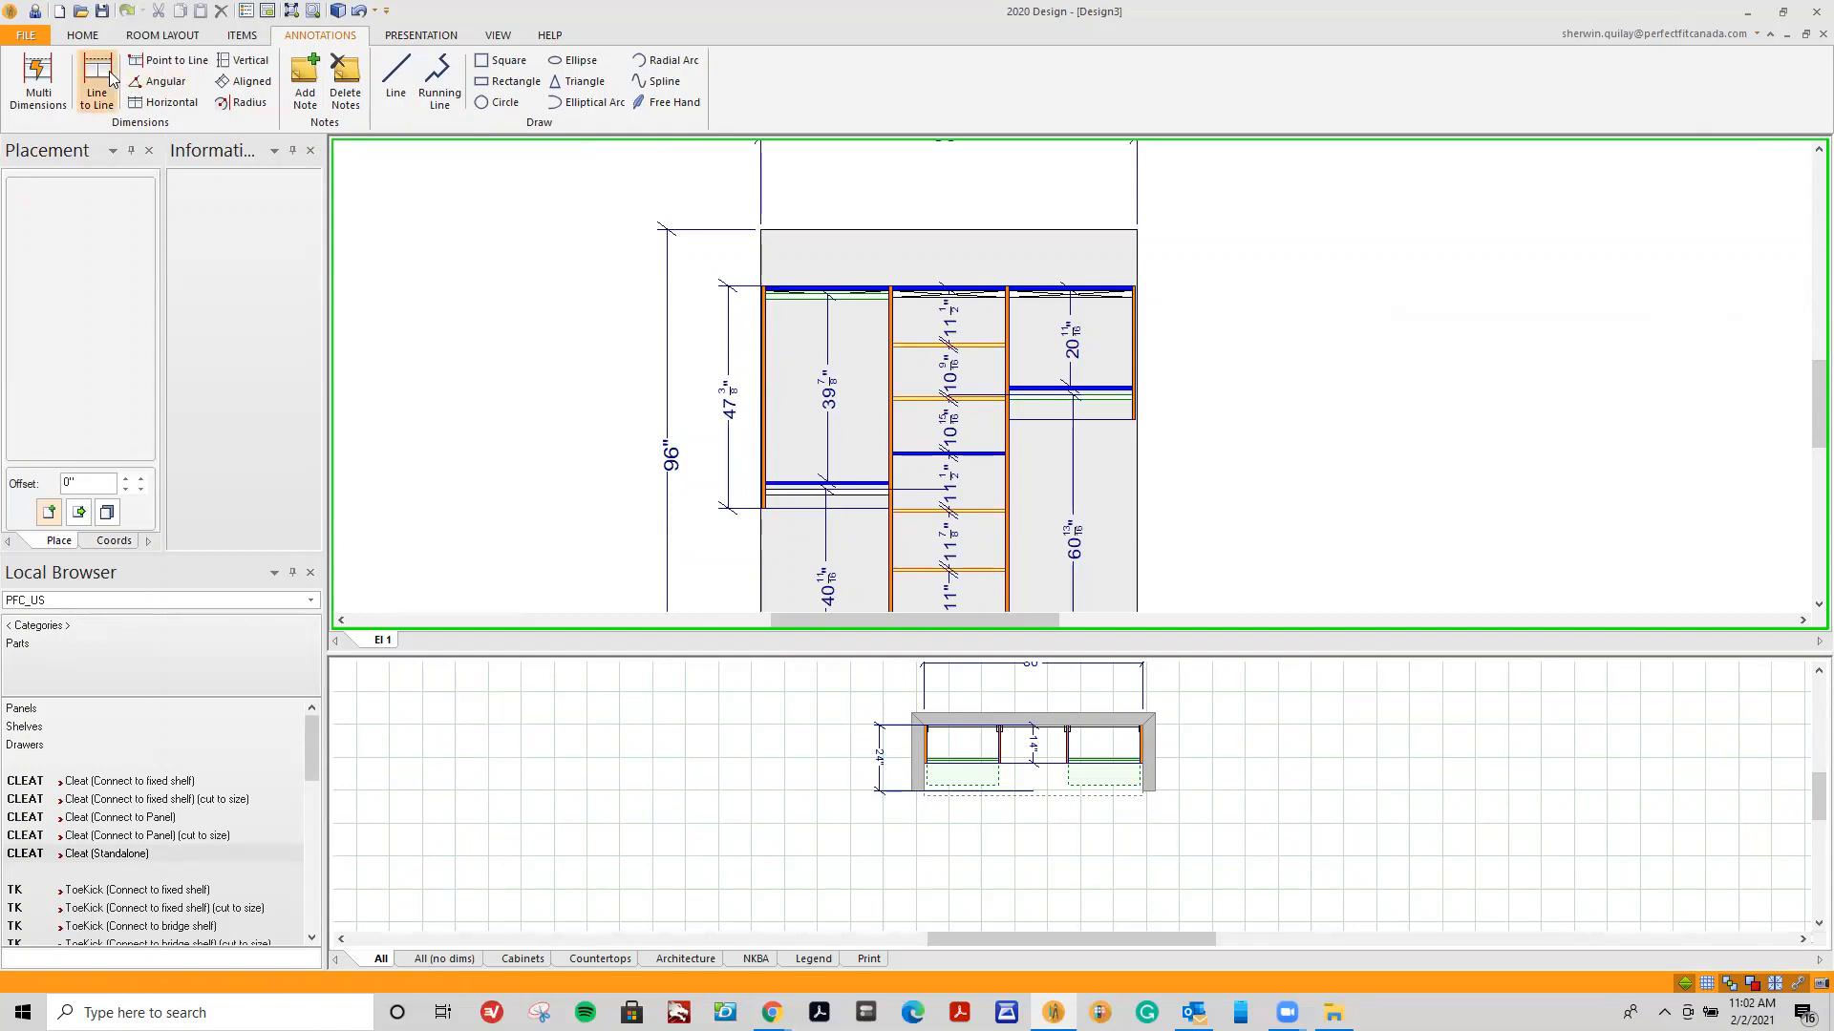
left_click(1065, 283)
left_click(1097, 421)
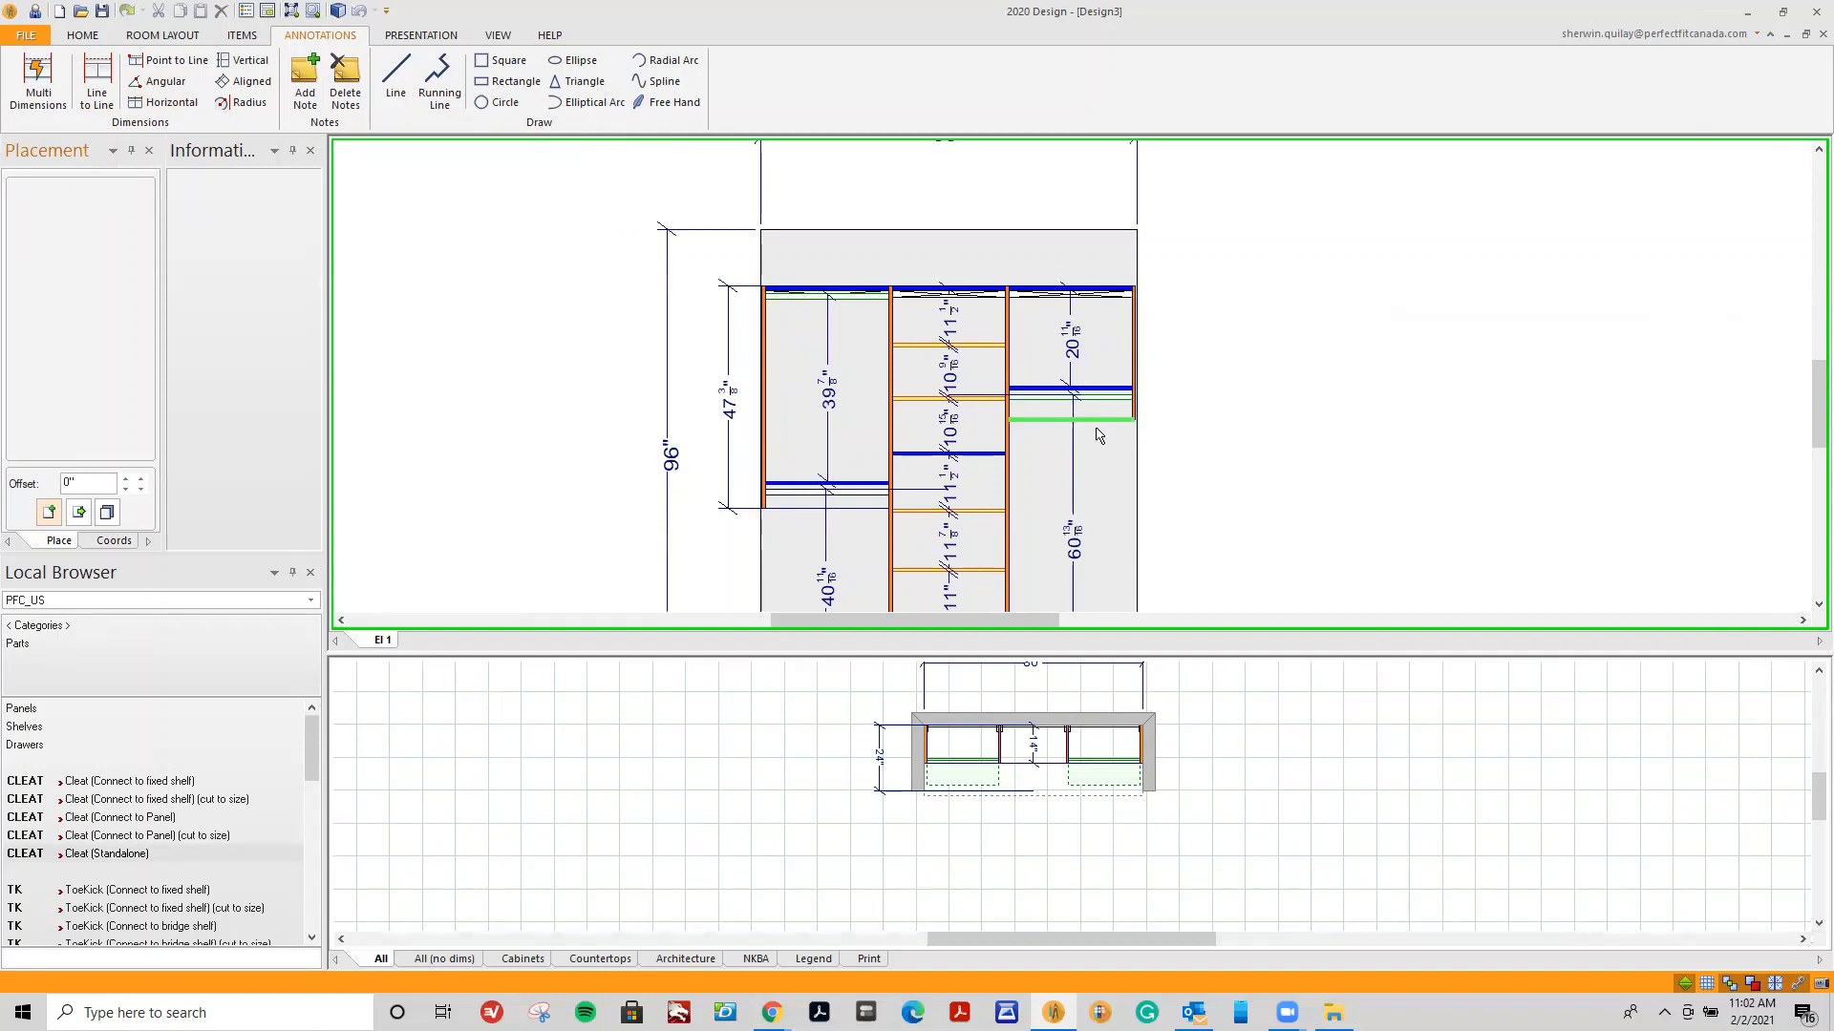
left_click(1071, 369)
left_click(1073, 338)
left_click(1178, 347)
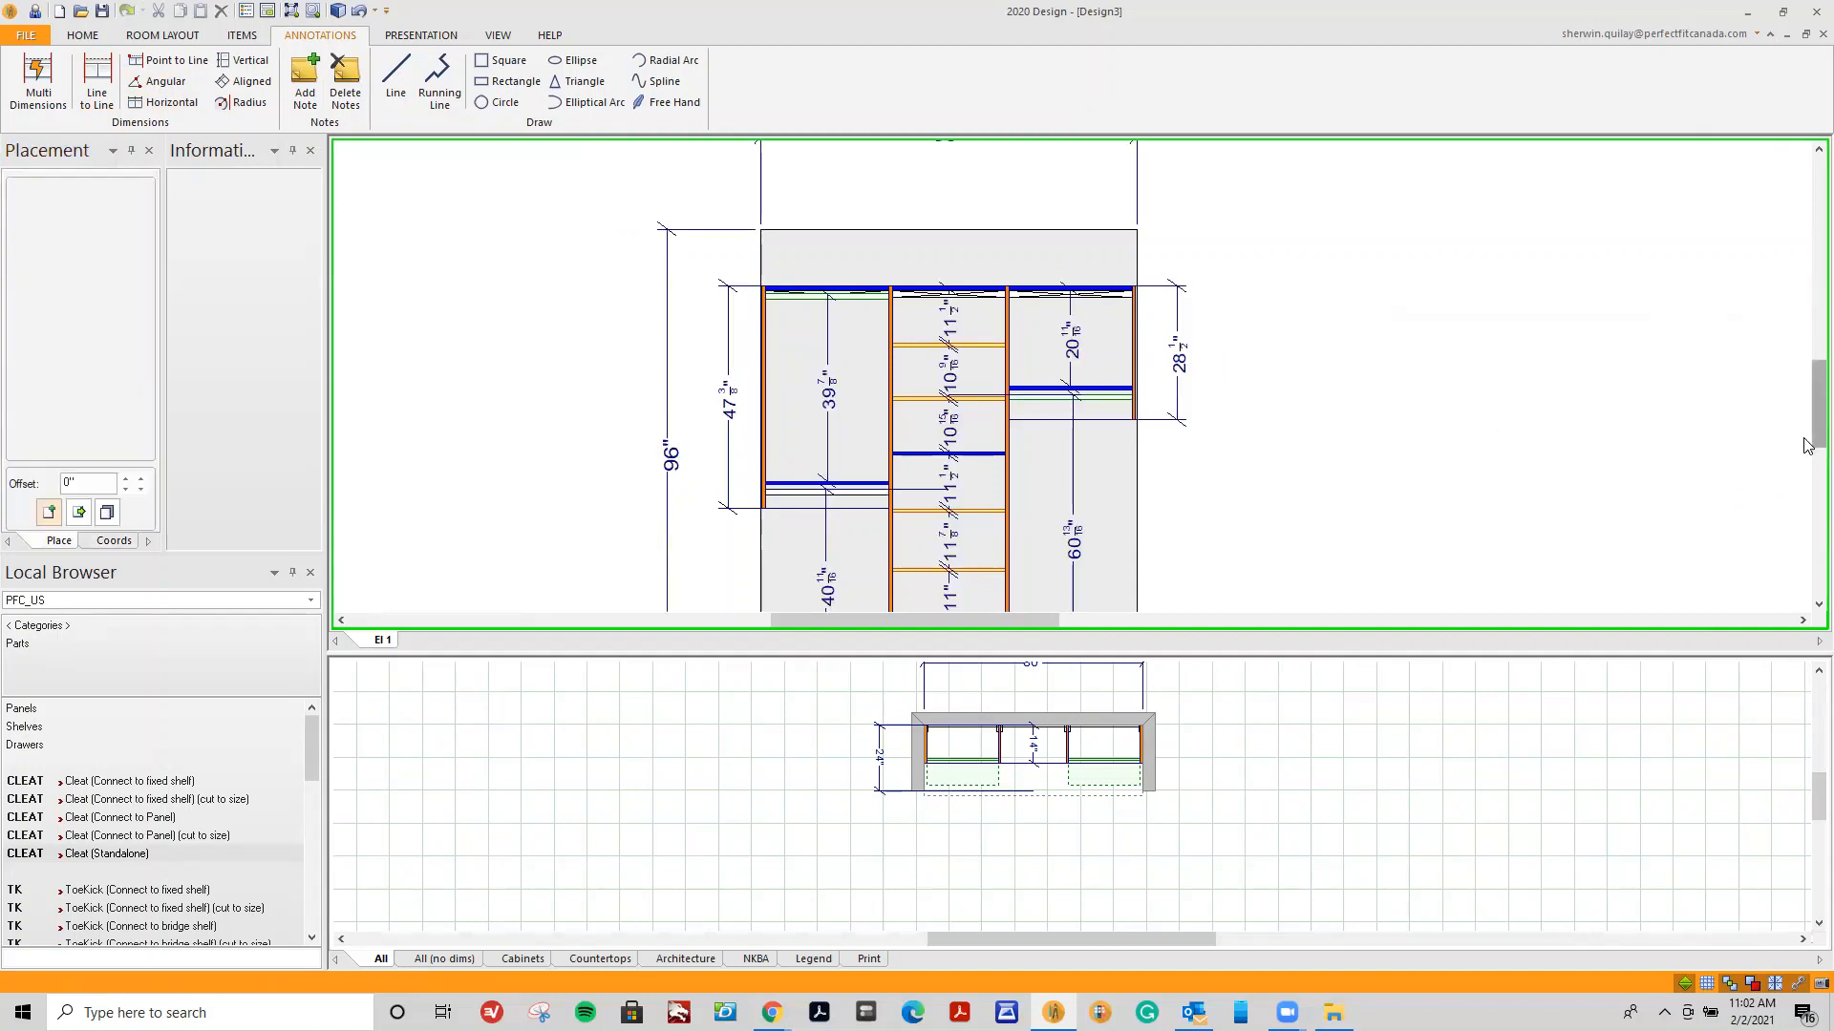
Dimension the center module's height from its bottom shelf to its top, placing it between the left panel and overall height dimensions.
scroll(1815, 410, "down", 2)
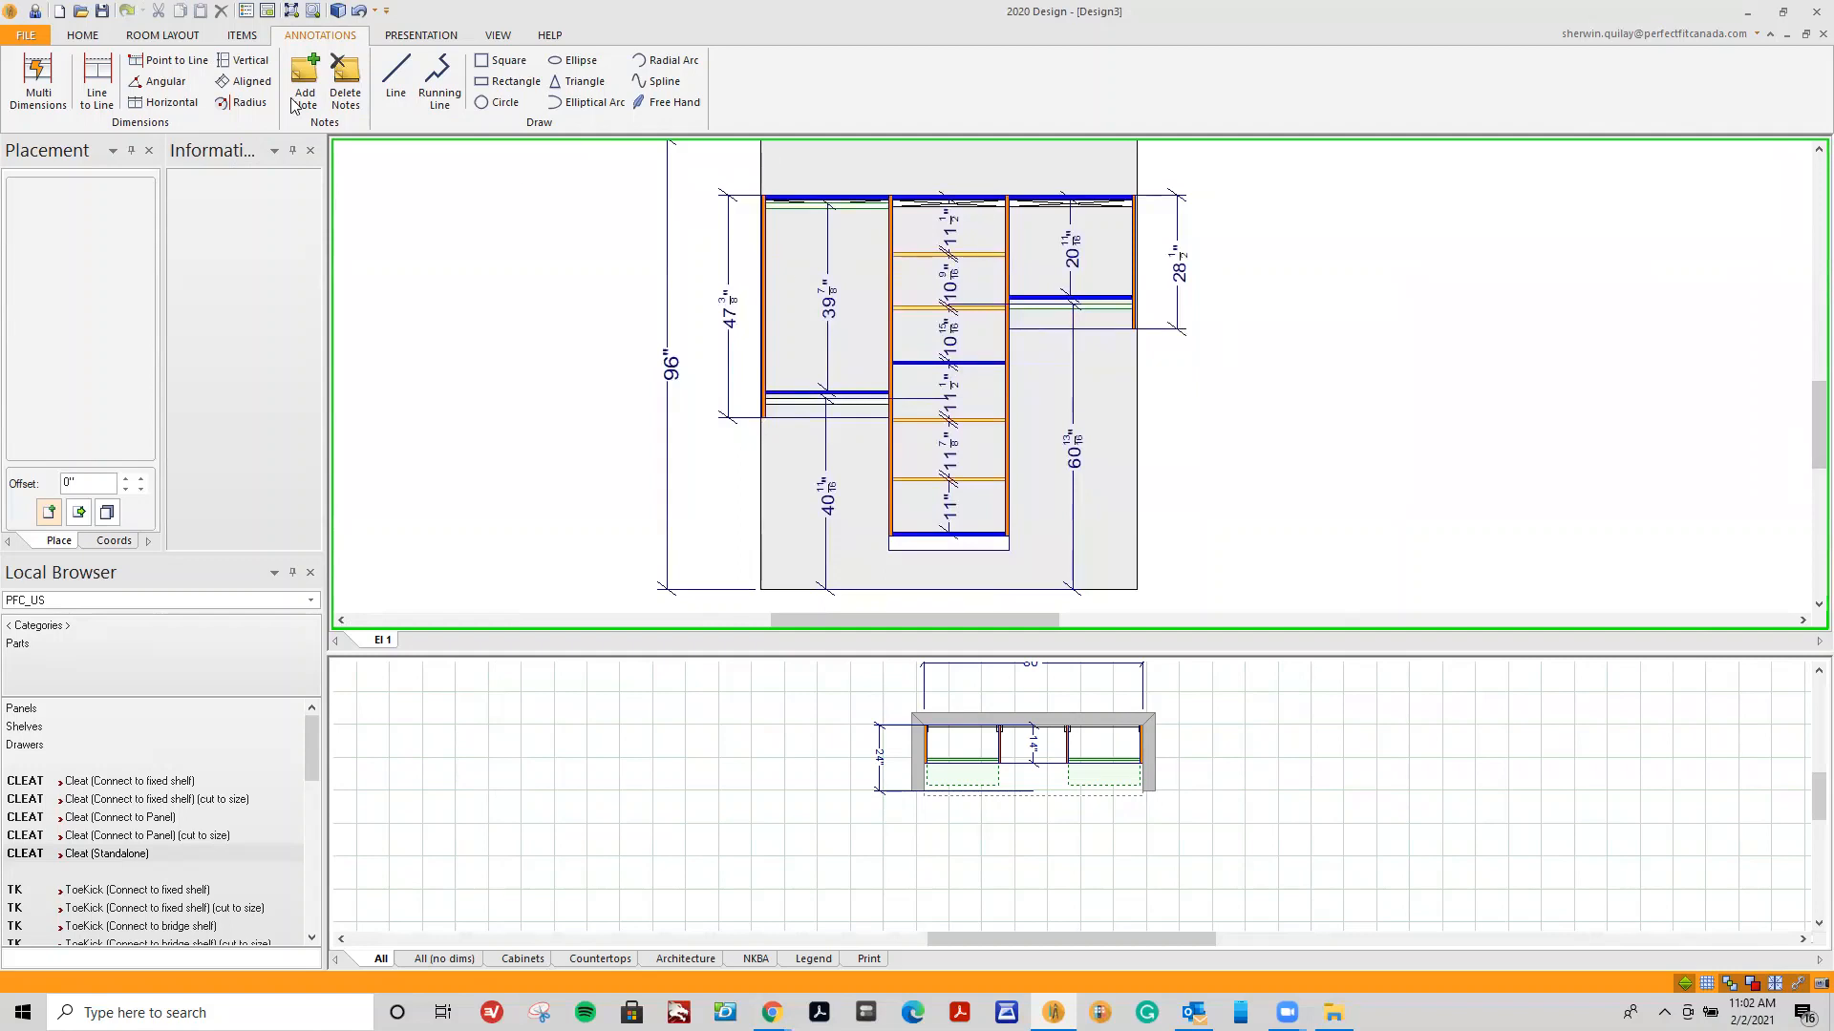
left_click(97, 84)
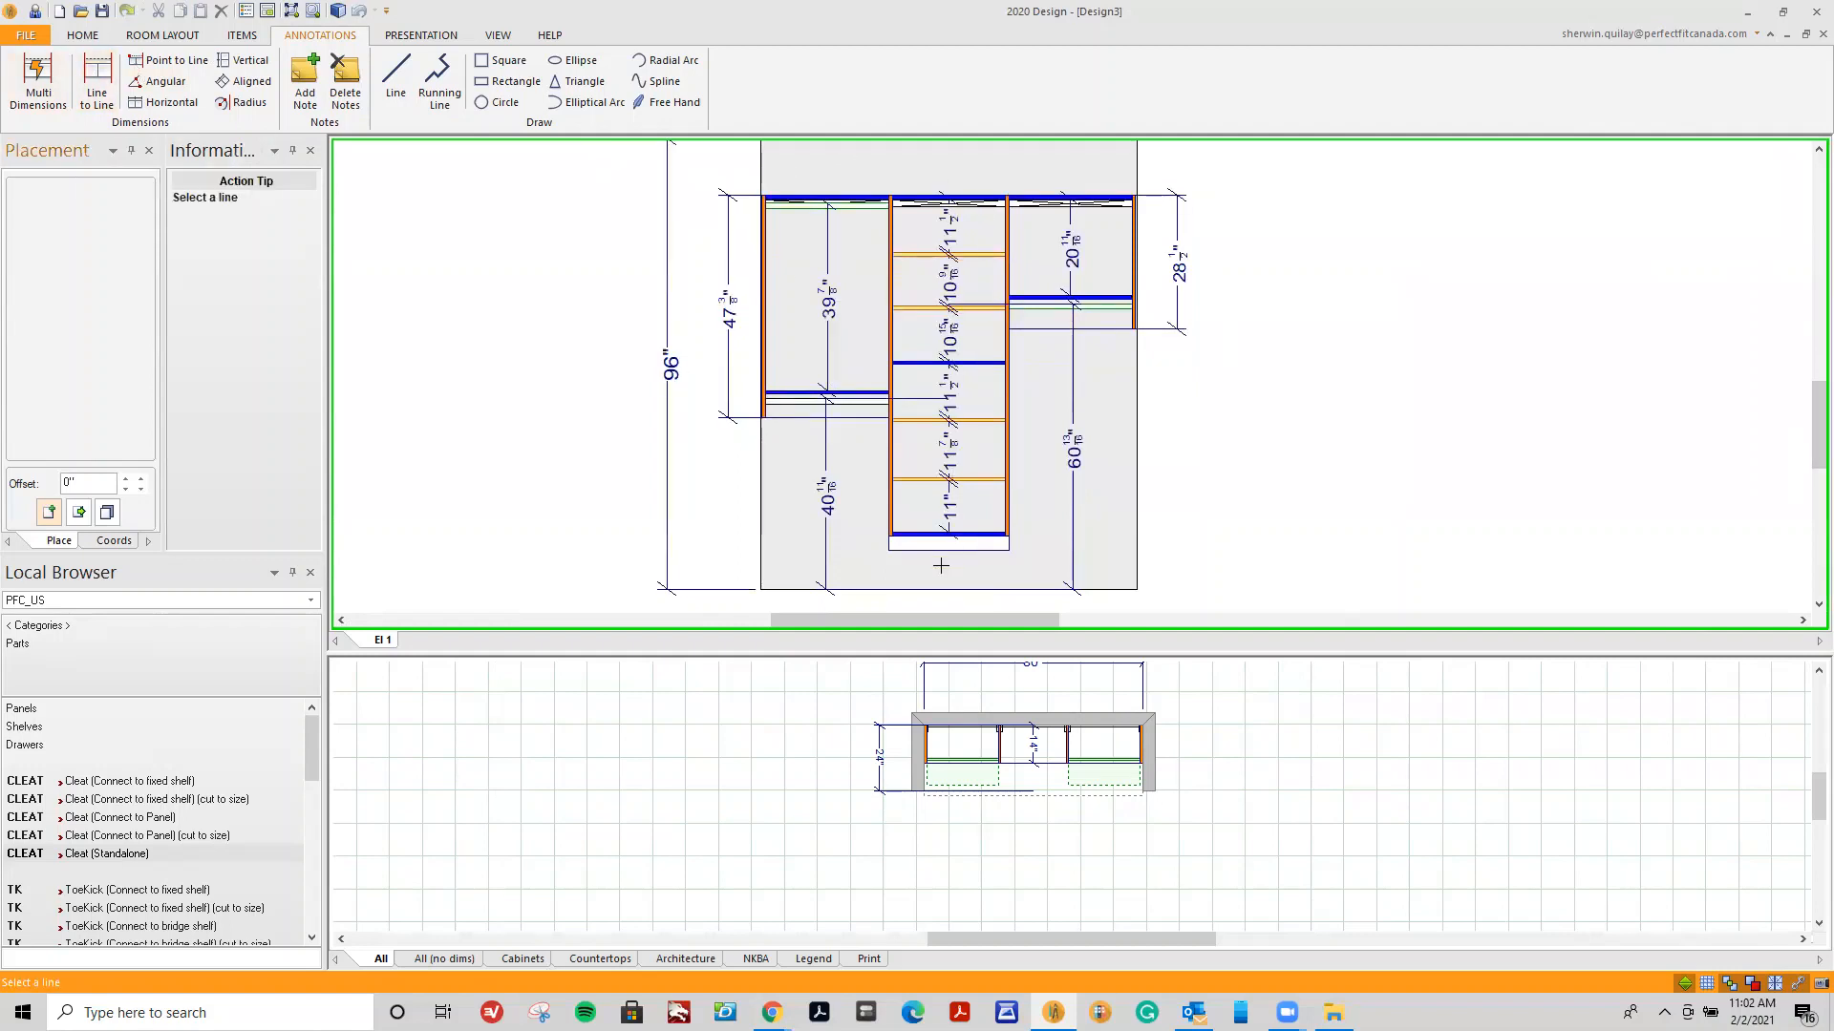
left_click(923, 542)
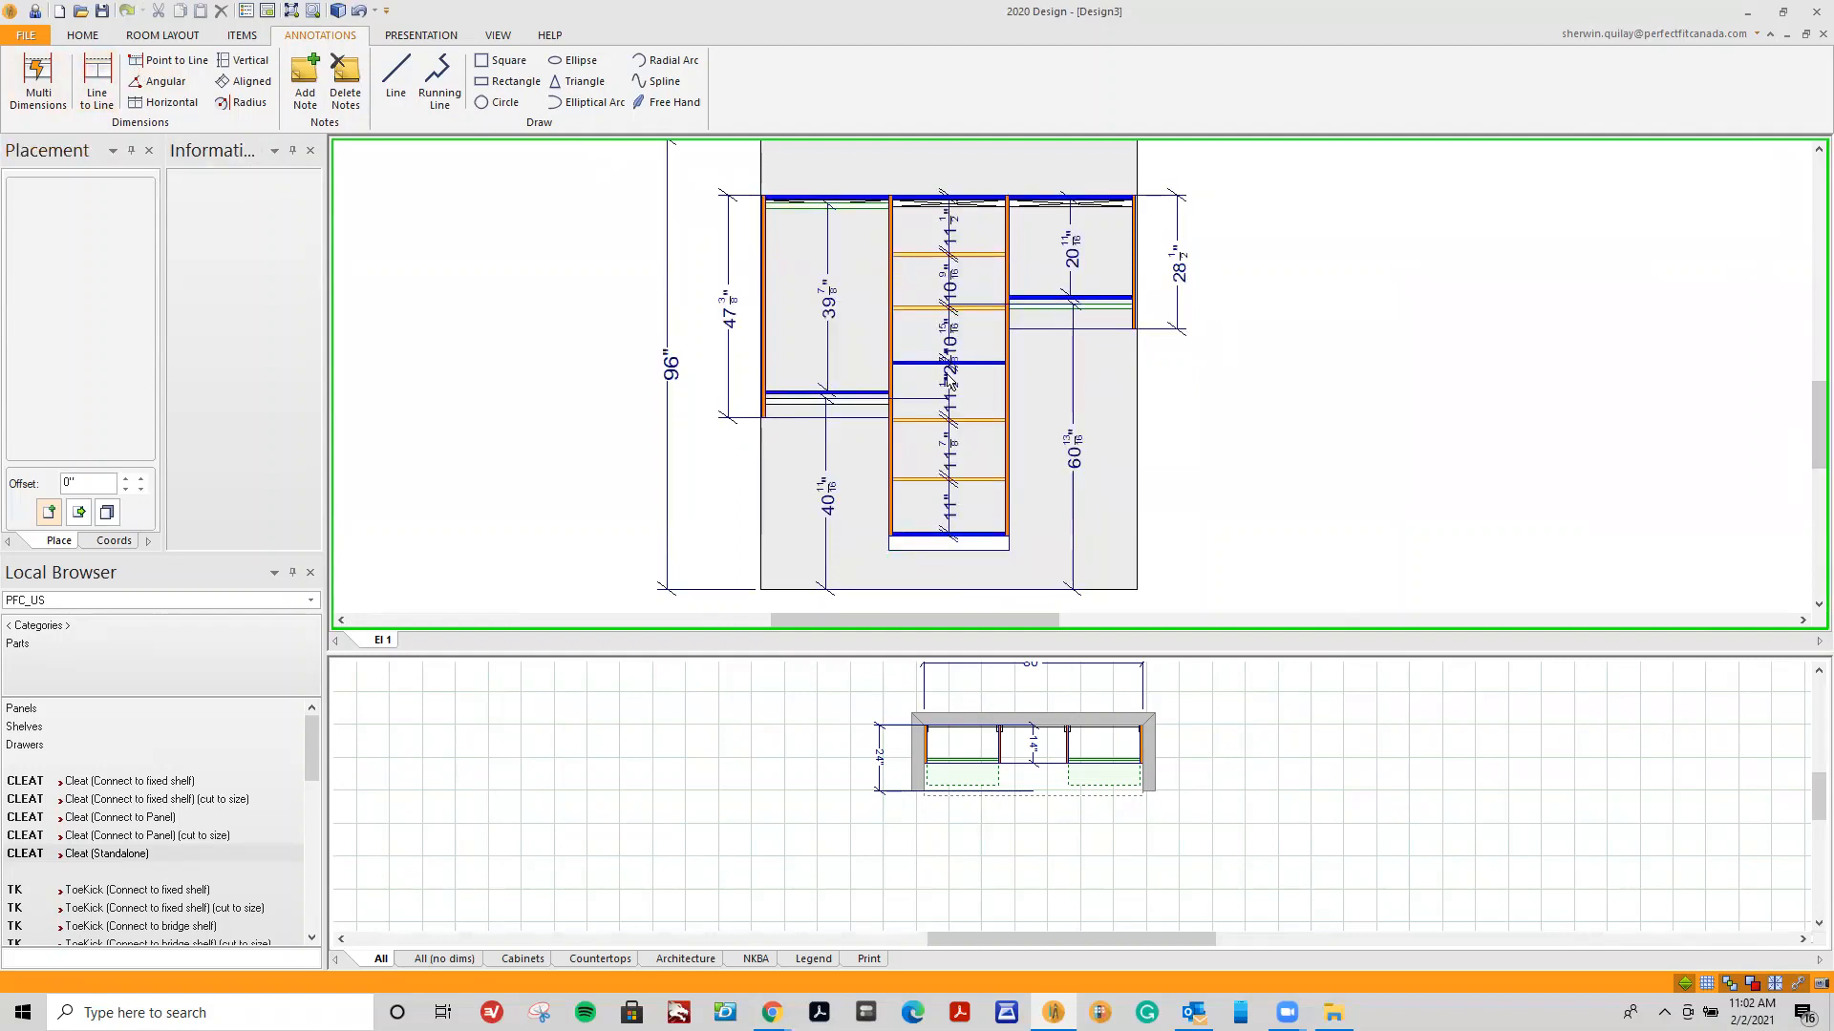
left_click(943, 198)
left_click(687, 353)
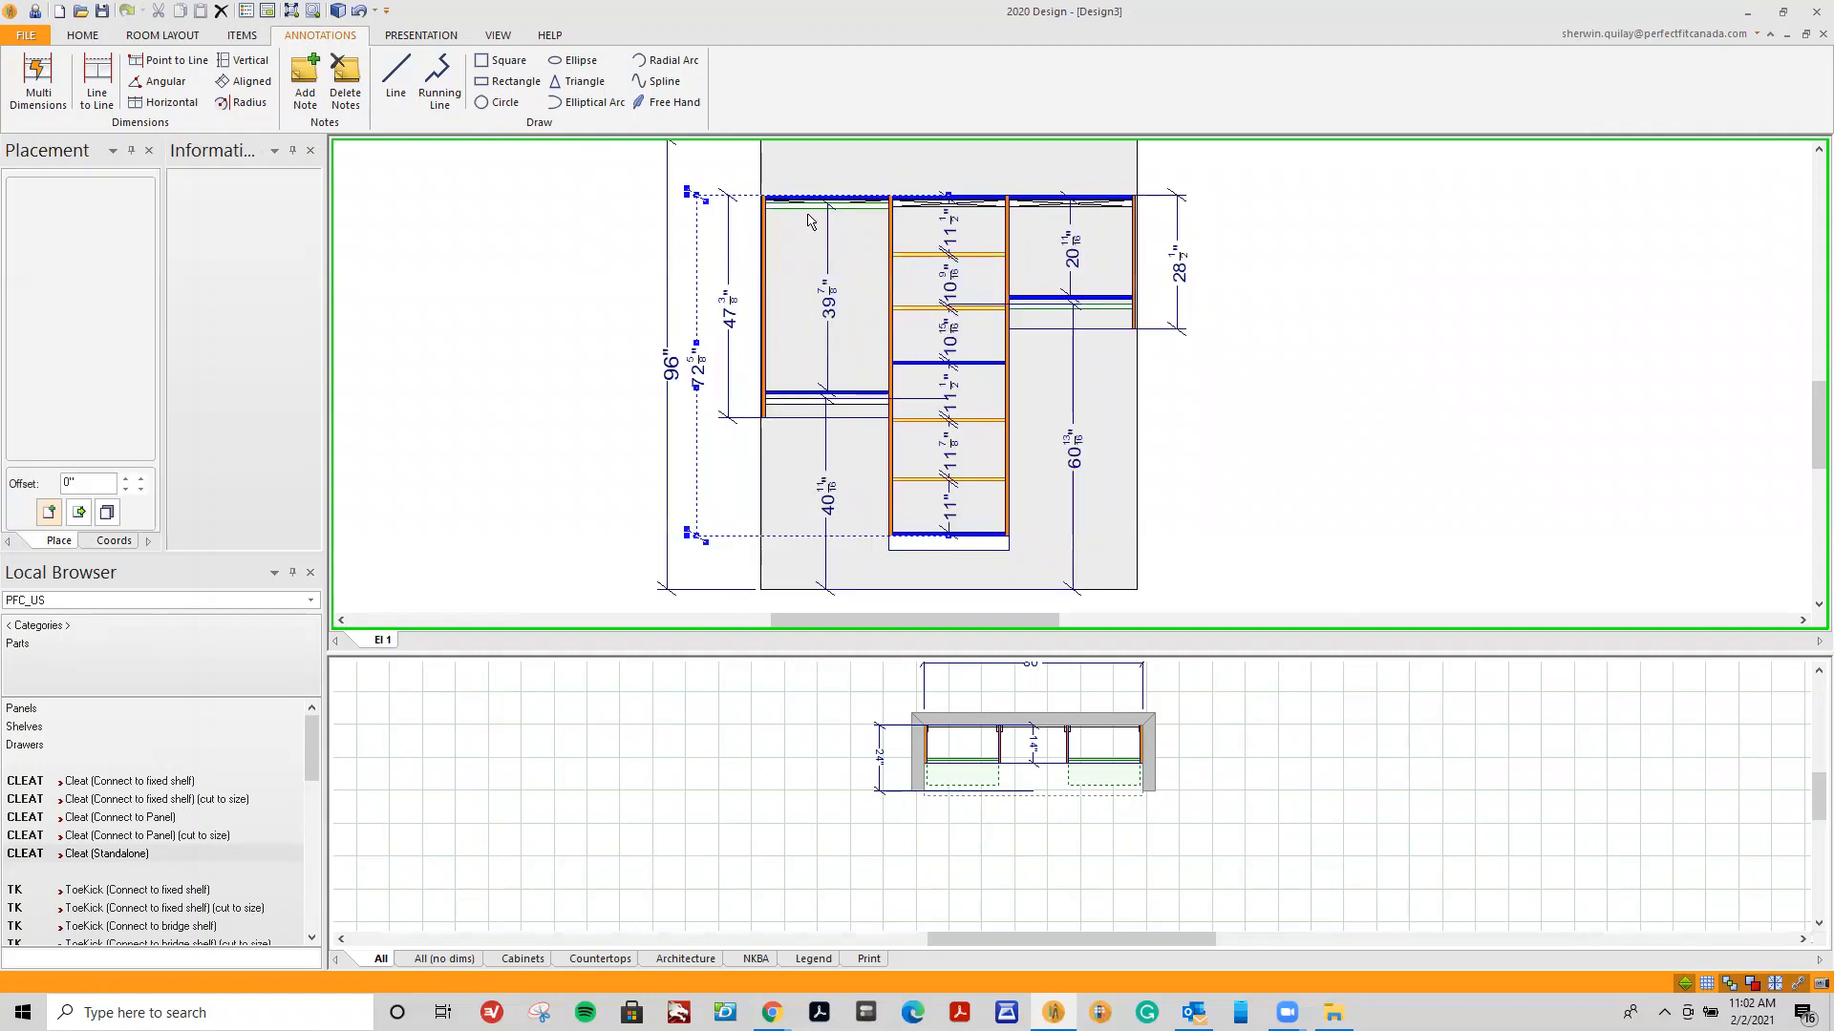
left_click(1357, 468)
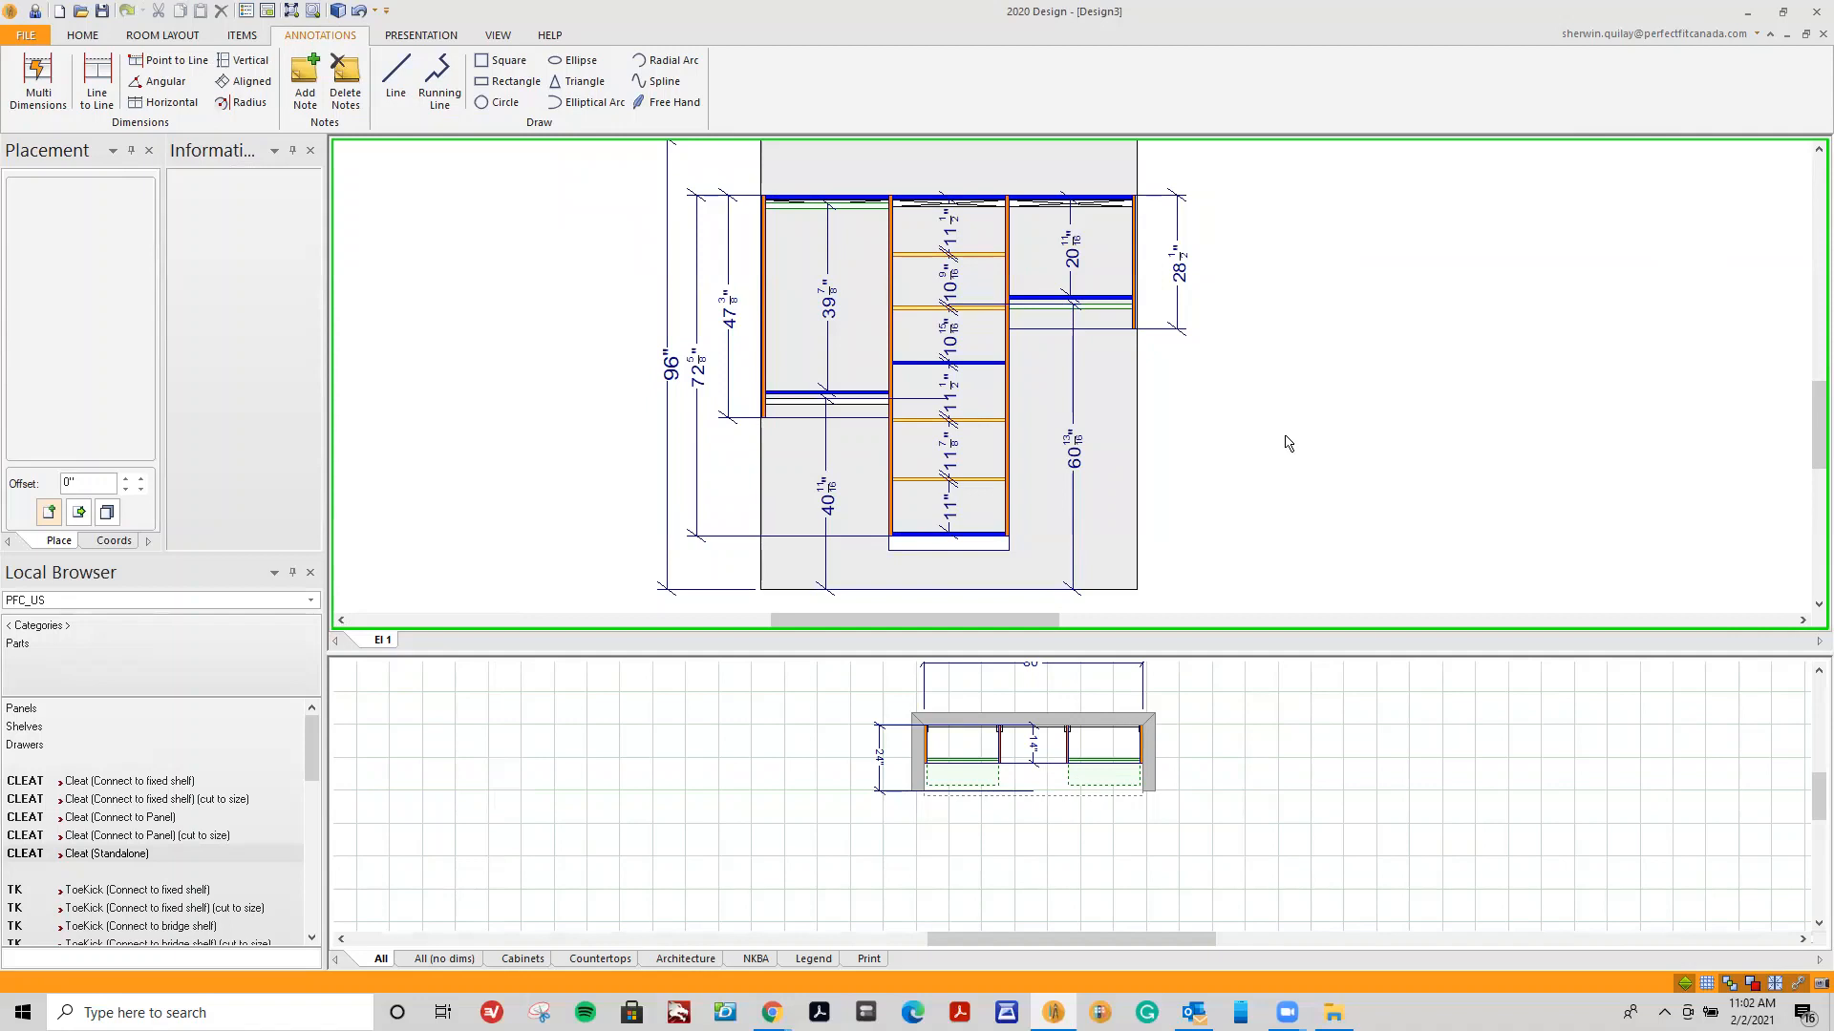
Dimension the gap between the left wall and left panel, and the left module's inside width in the elevation.
left_click(105, 91)
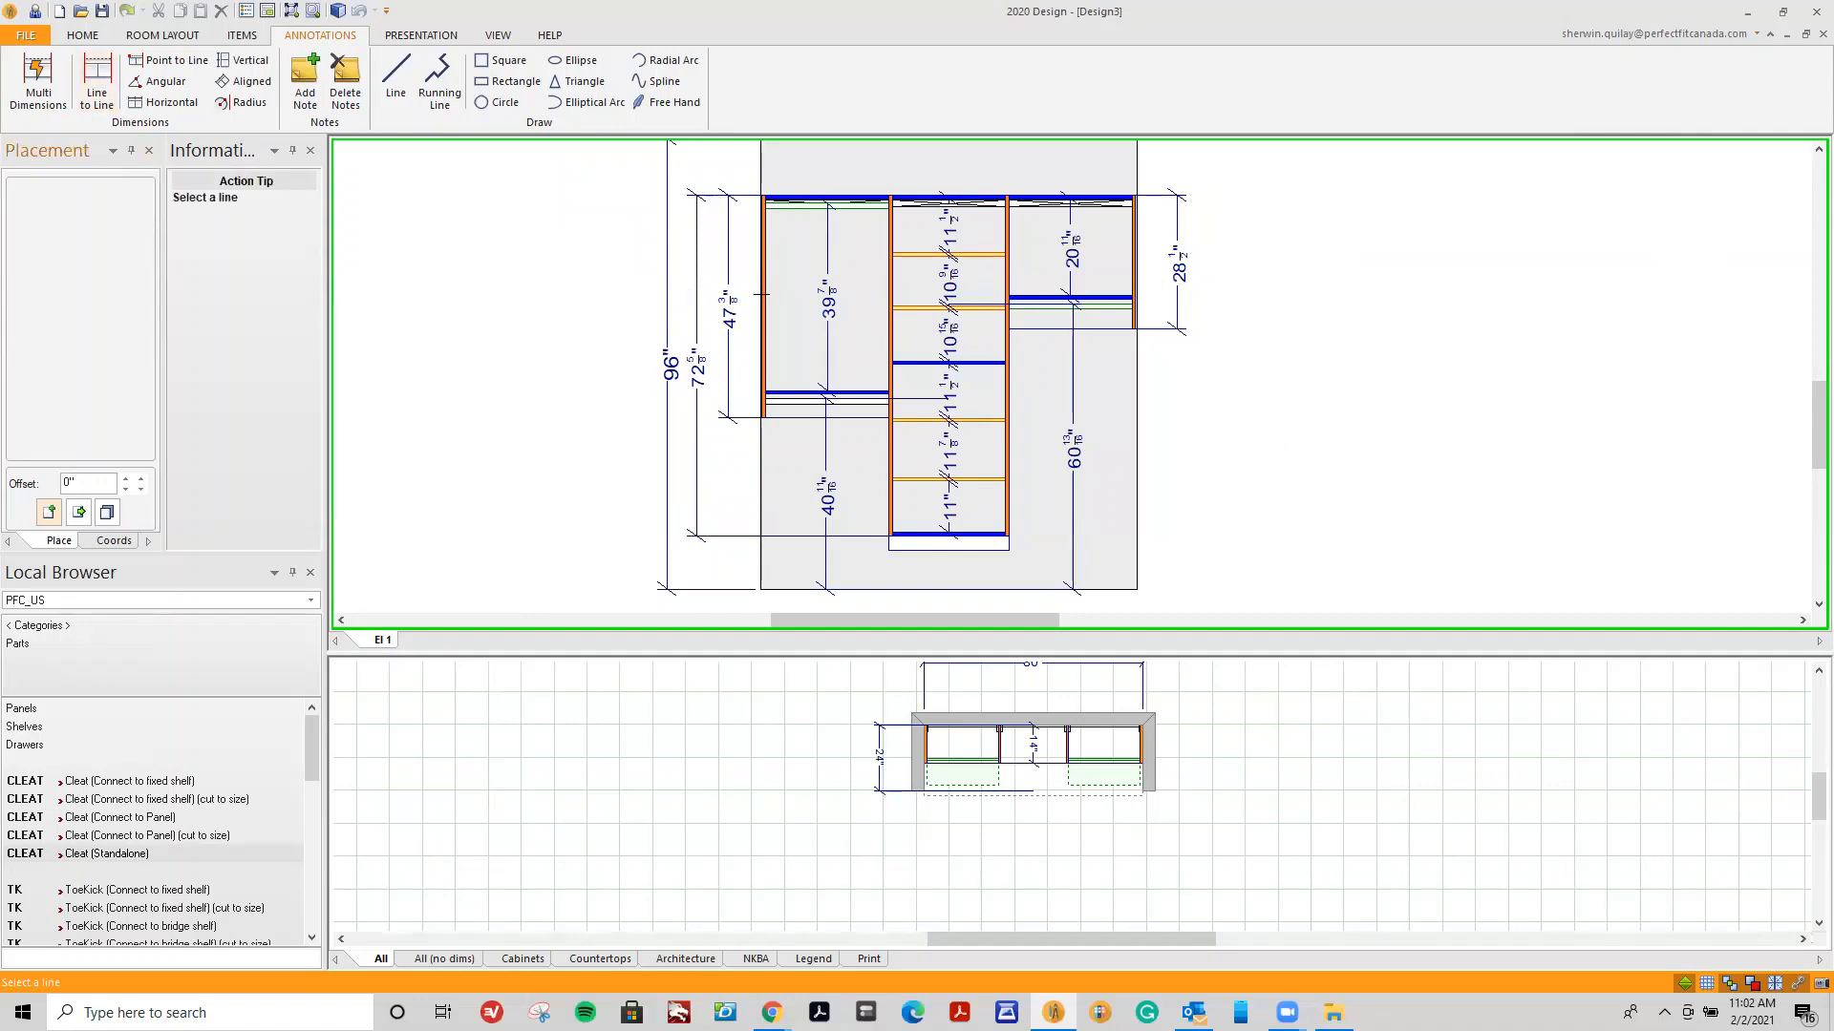
scroll(764, 295, "up", 3)
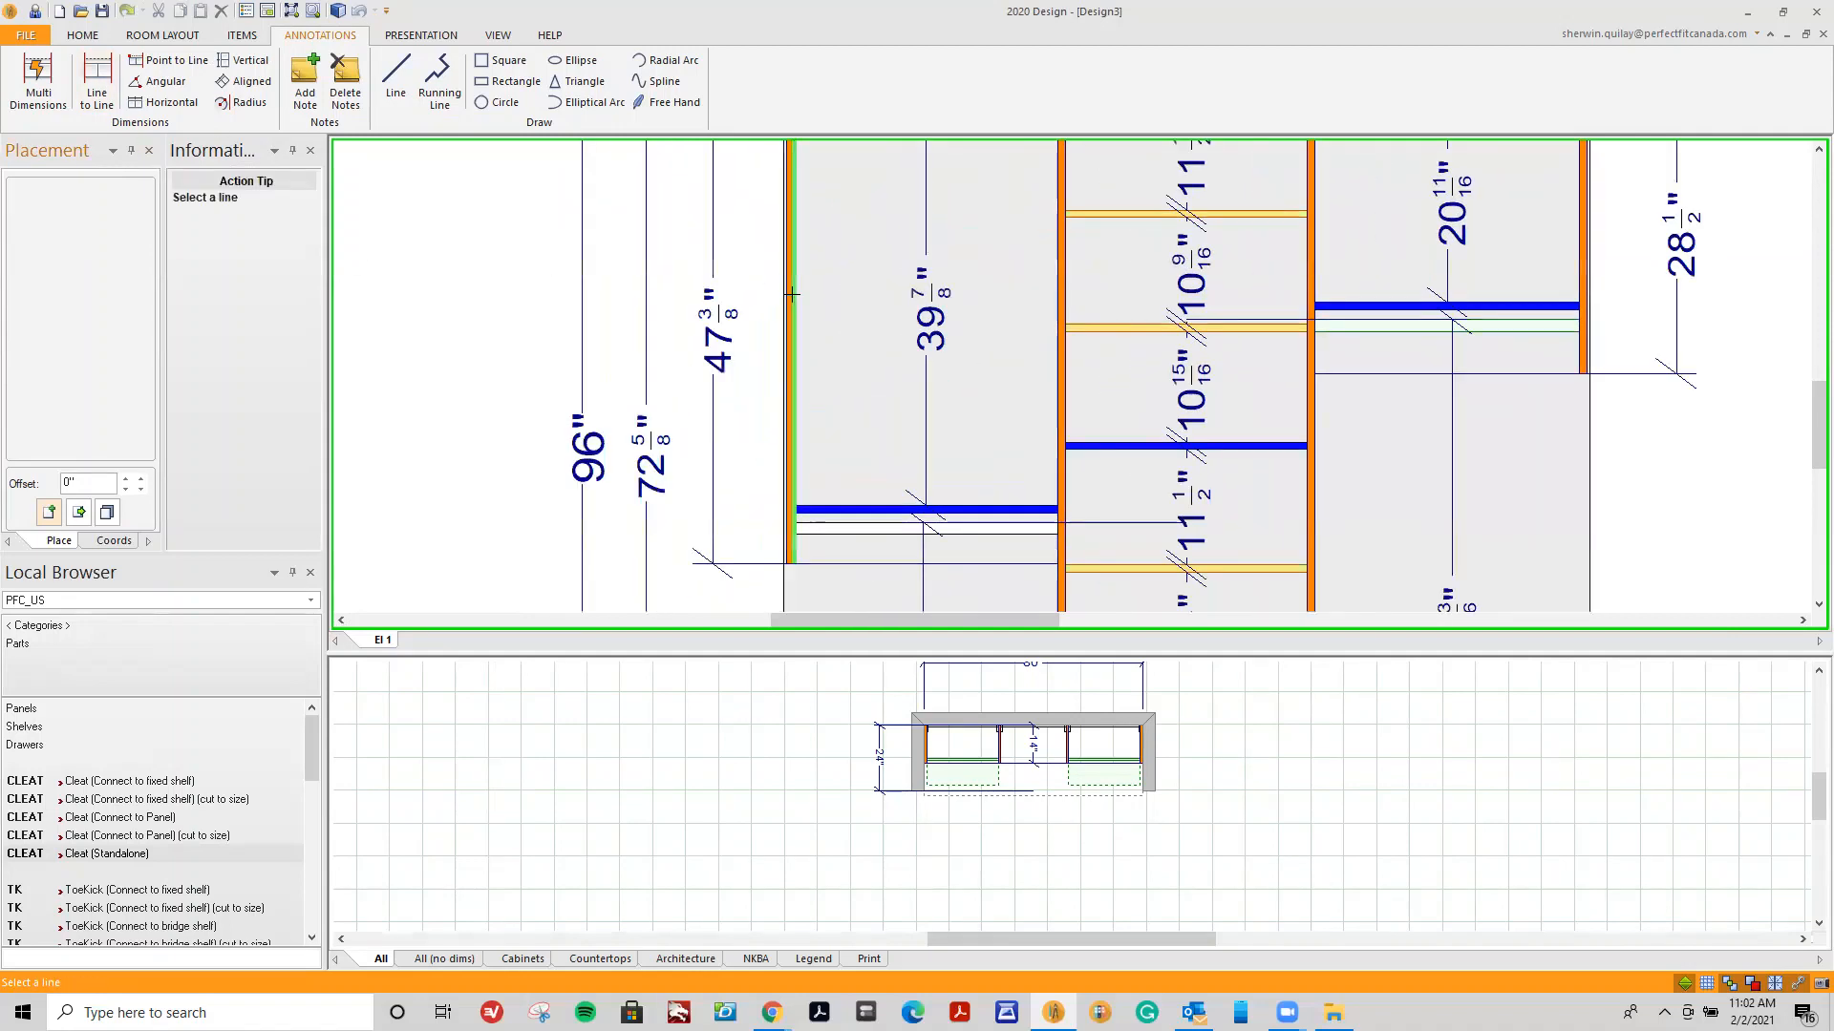
left_click(786, 326)
left_click(102, 78)
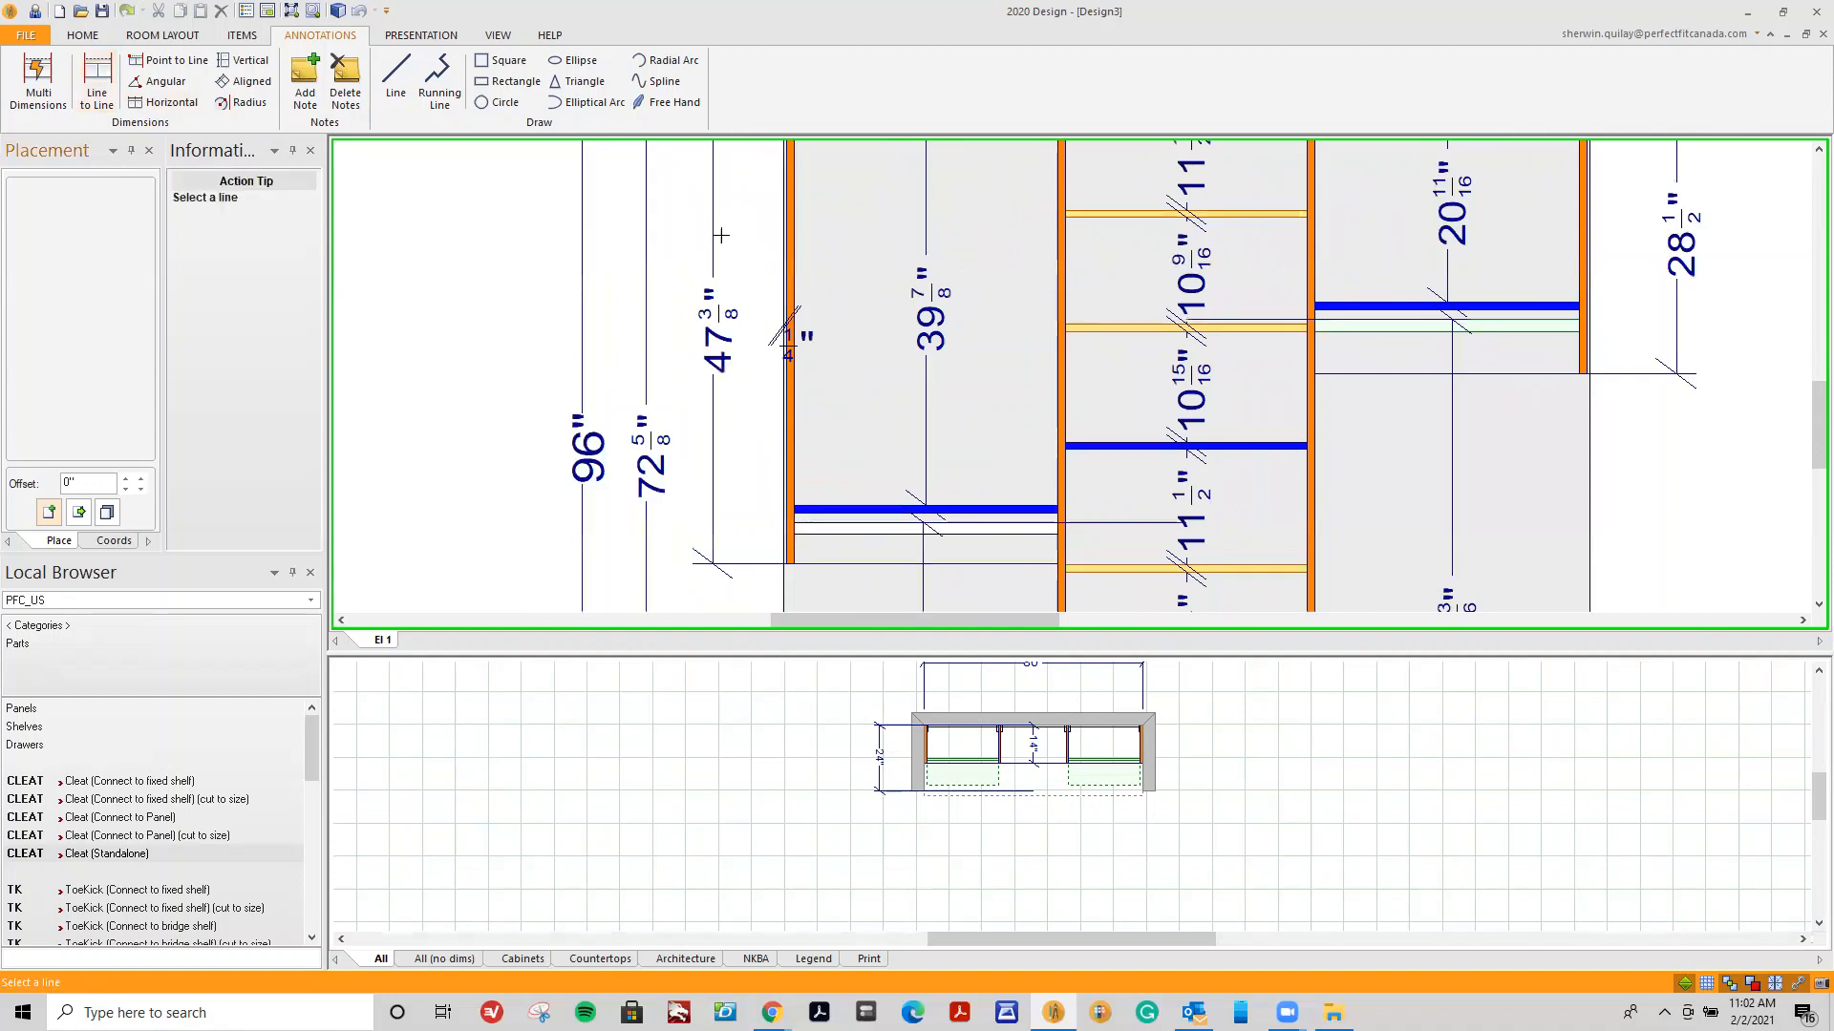
left_click(796, 249)
left_click(1049, 289)
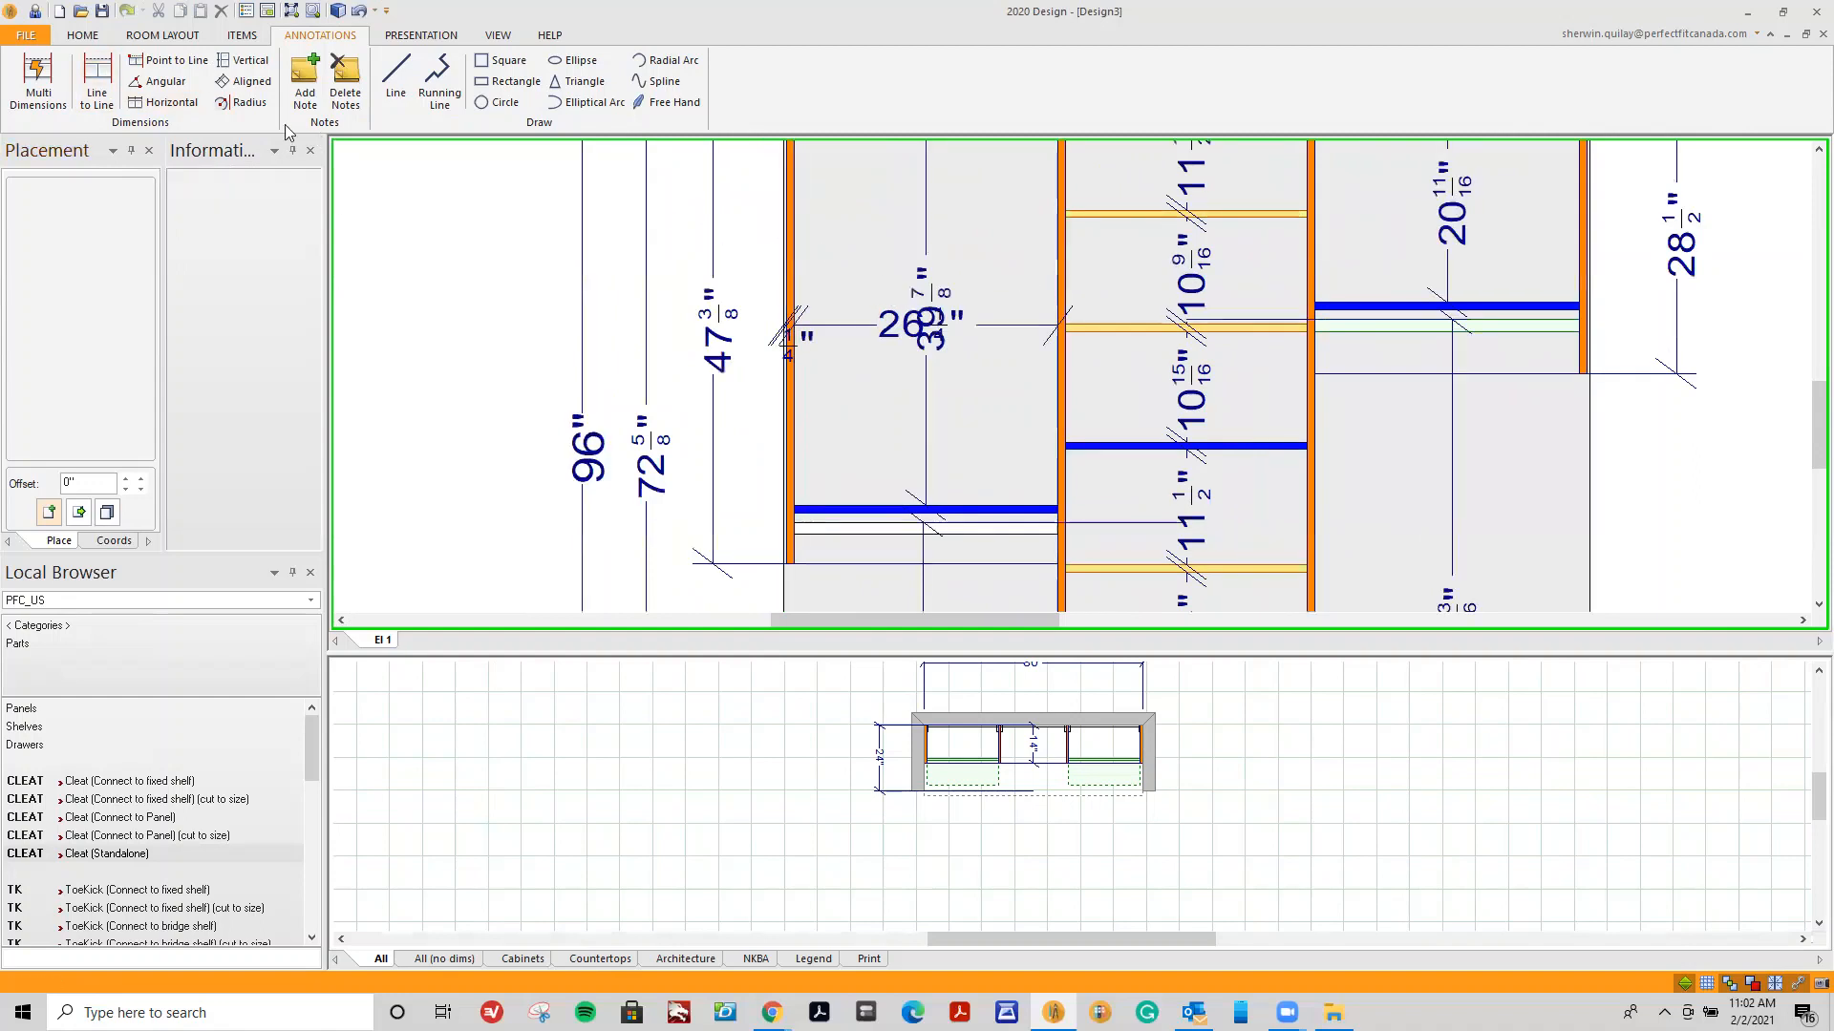
Add Line to Line dimensions for the inside widths of the center and right modules in the elevation.
left_click(105, 86)
left_click(1068, 286)
left_click(1304, 286)
left_click(105, 84)
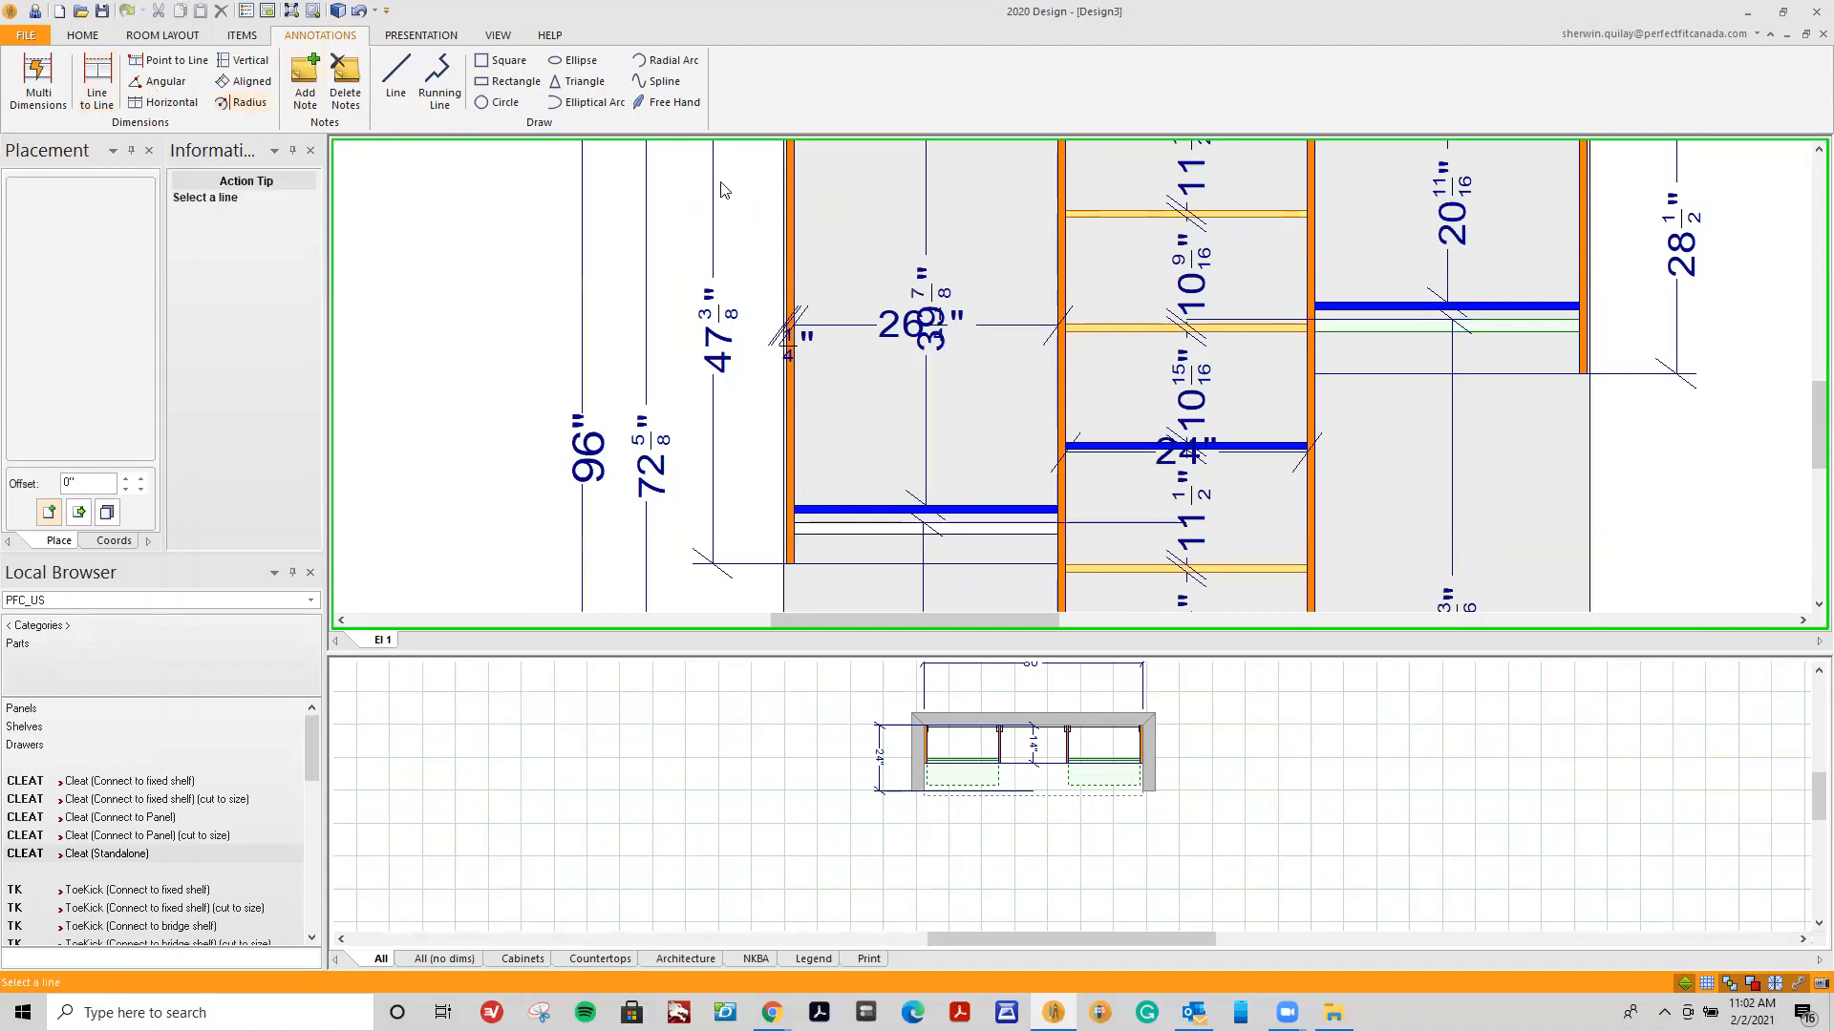
left_click(1348, 230)
left_click(1565, 250)
Dimension the gap between the right panel and the right wall in the elevation.
left_click(96, 78)
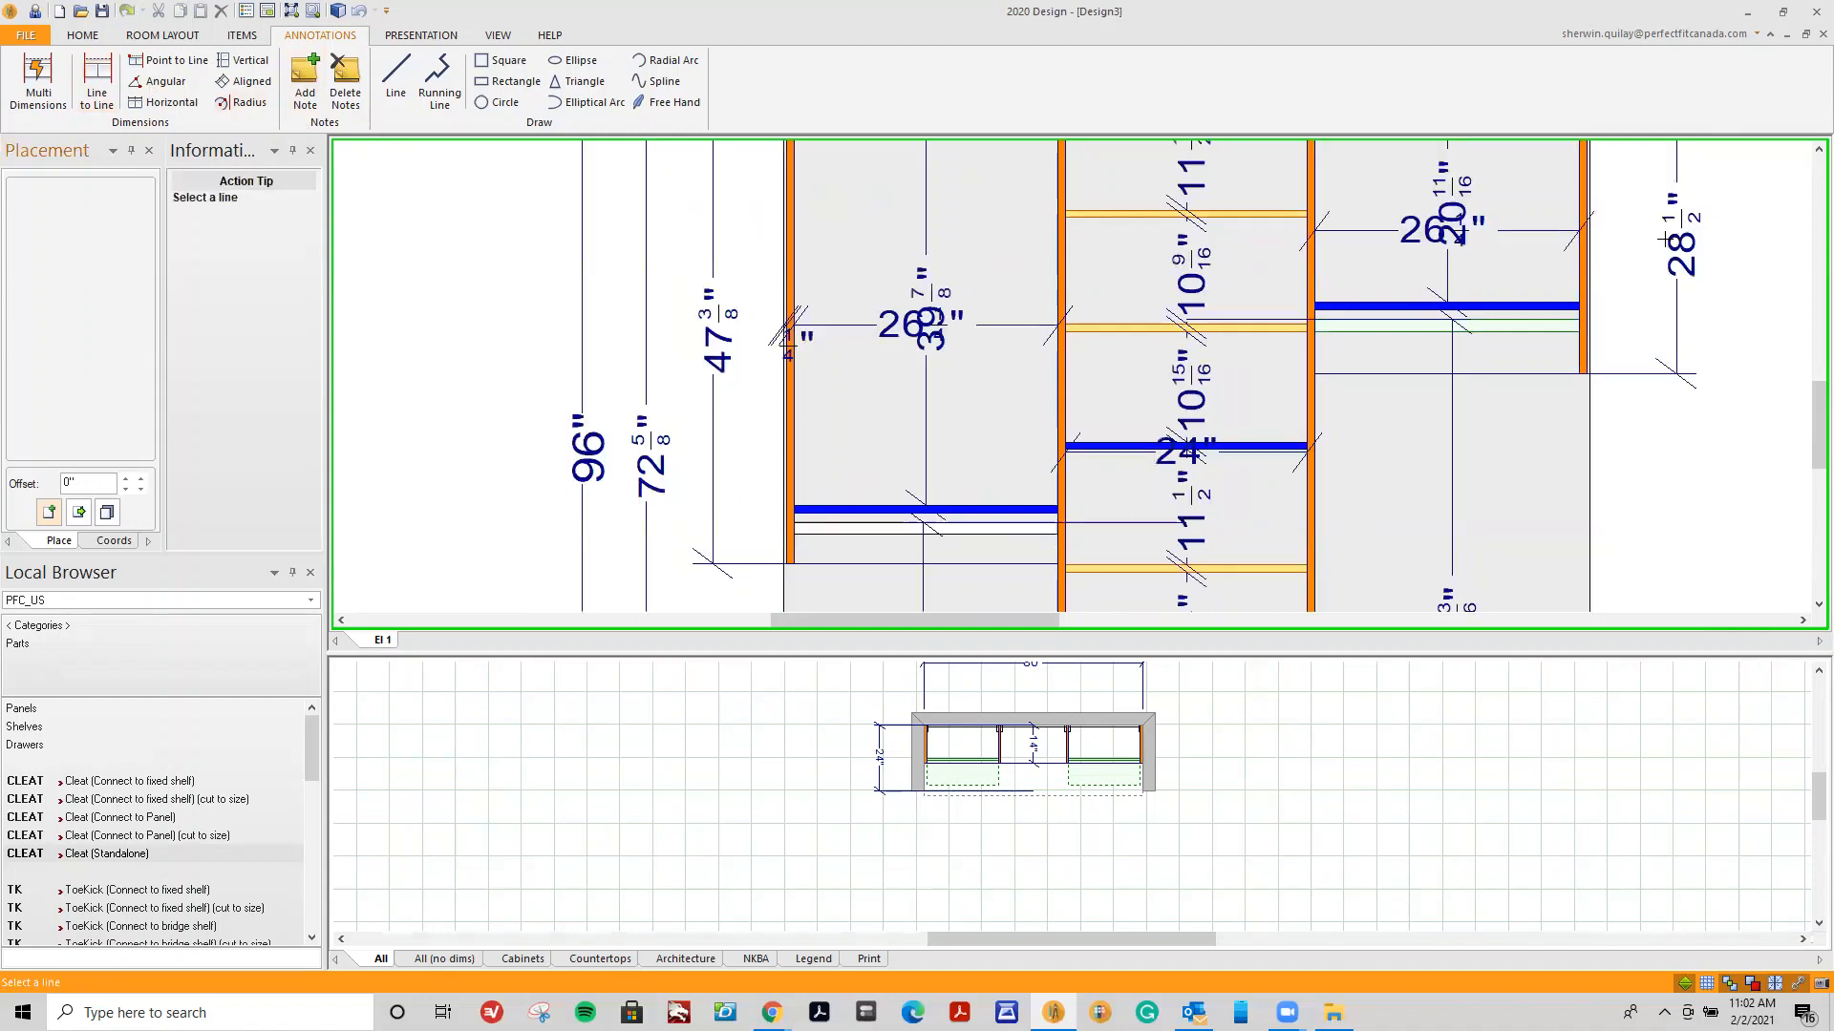
left_click(1589, 247)
left_click(1584, 248)
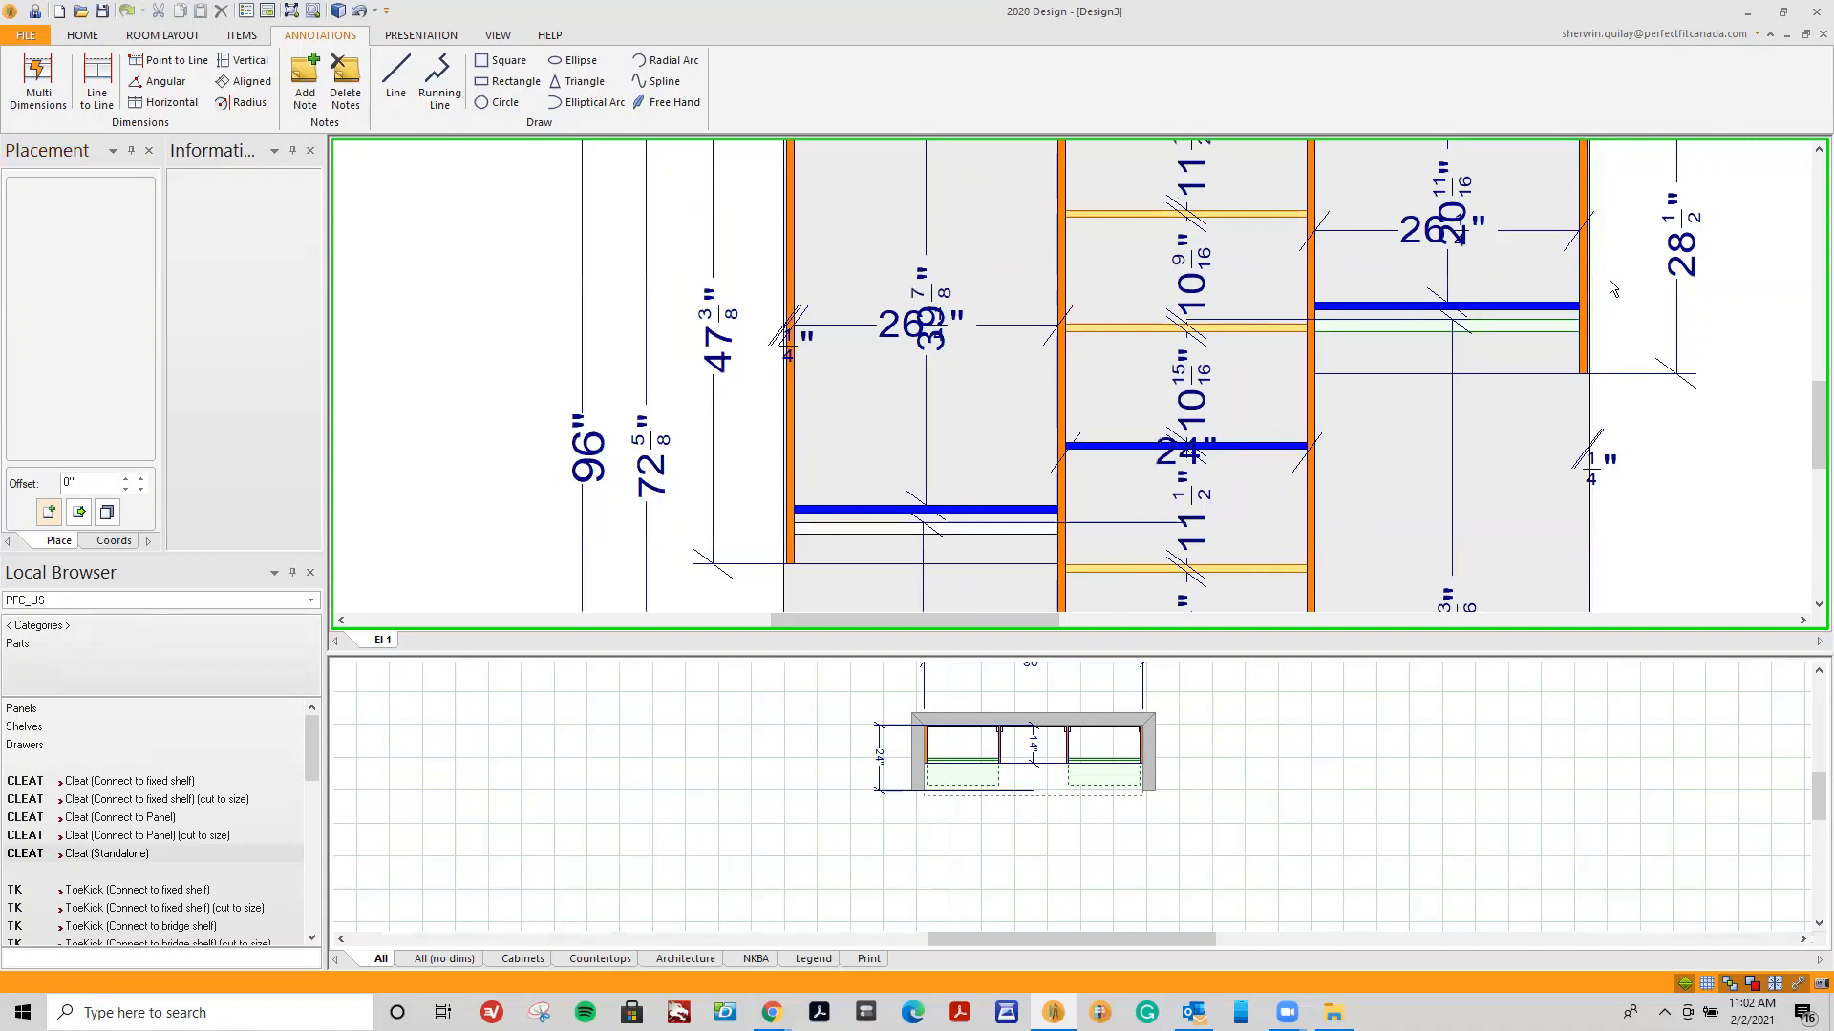
scroll(1612, 289, "down", 3)
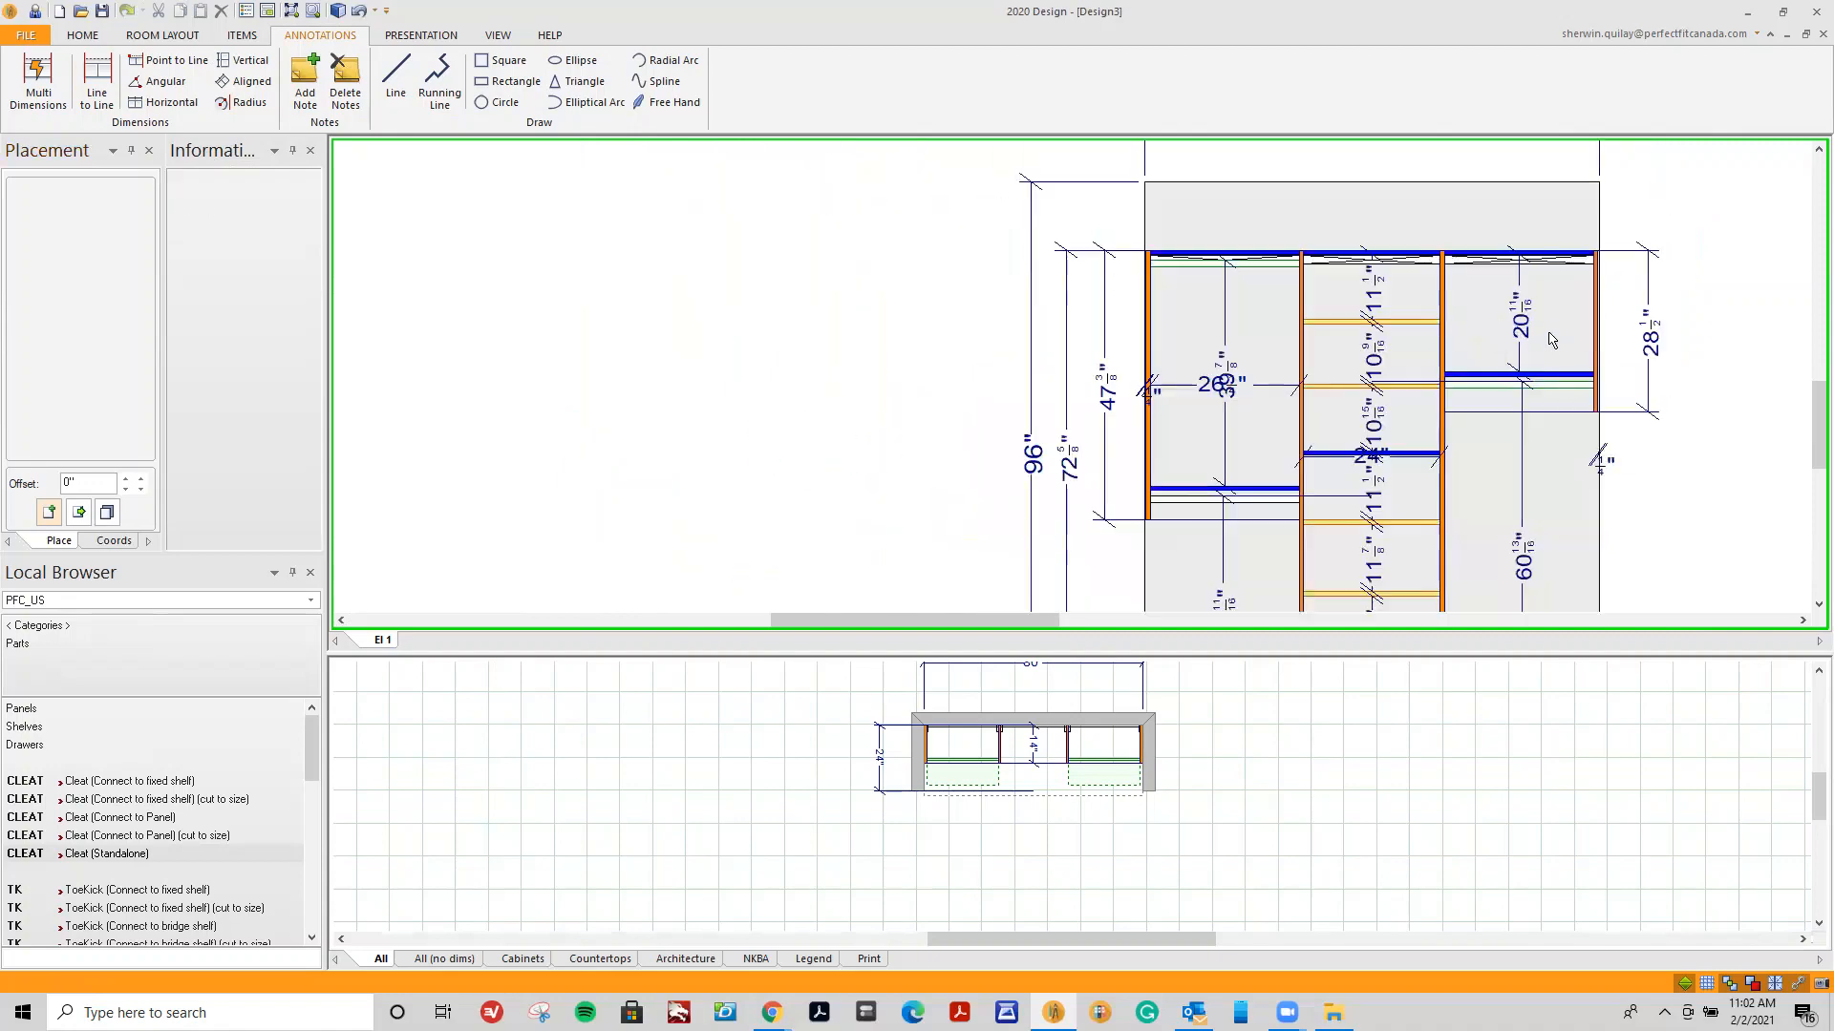
Move the three modules' inside width dimensions into one row on the wall area above the modules in the elevation.
left_click(1526, 206)
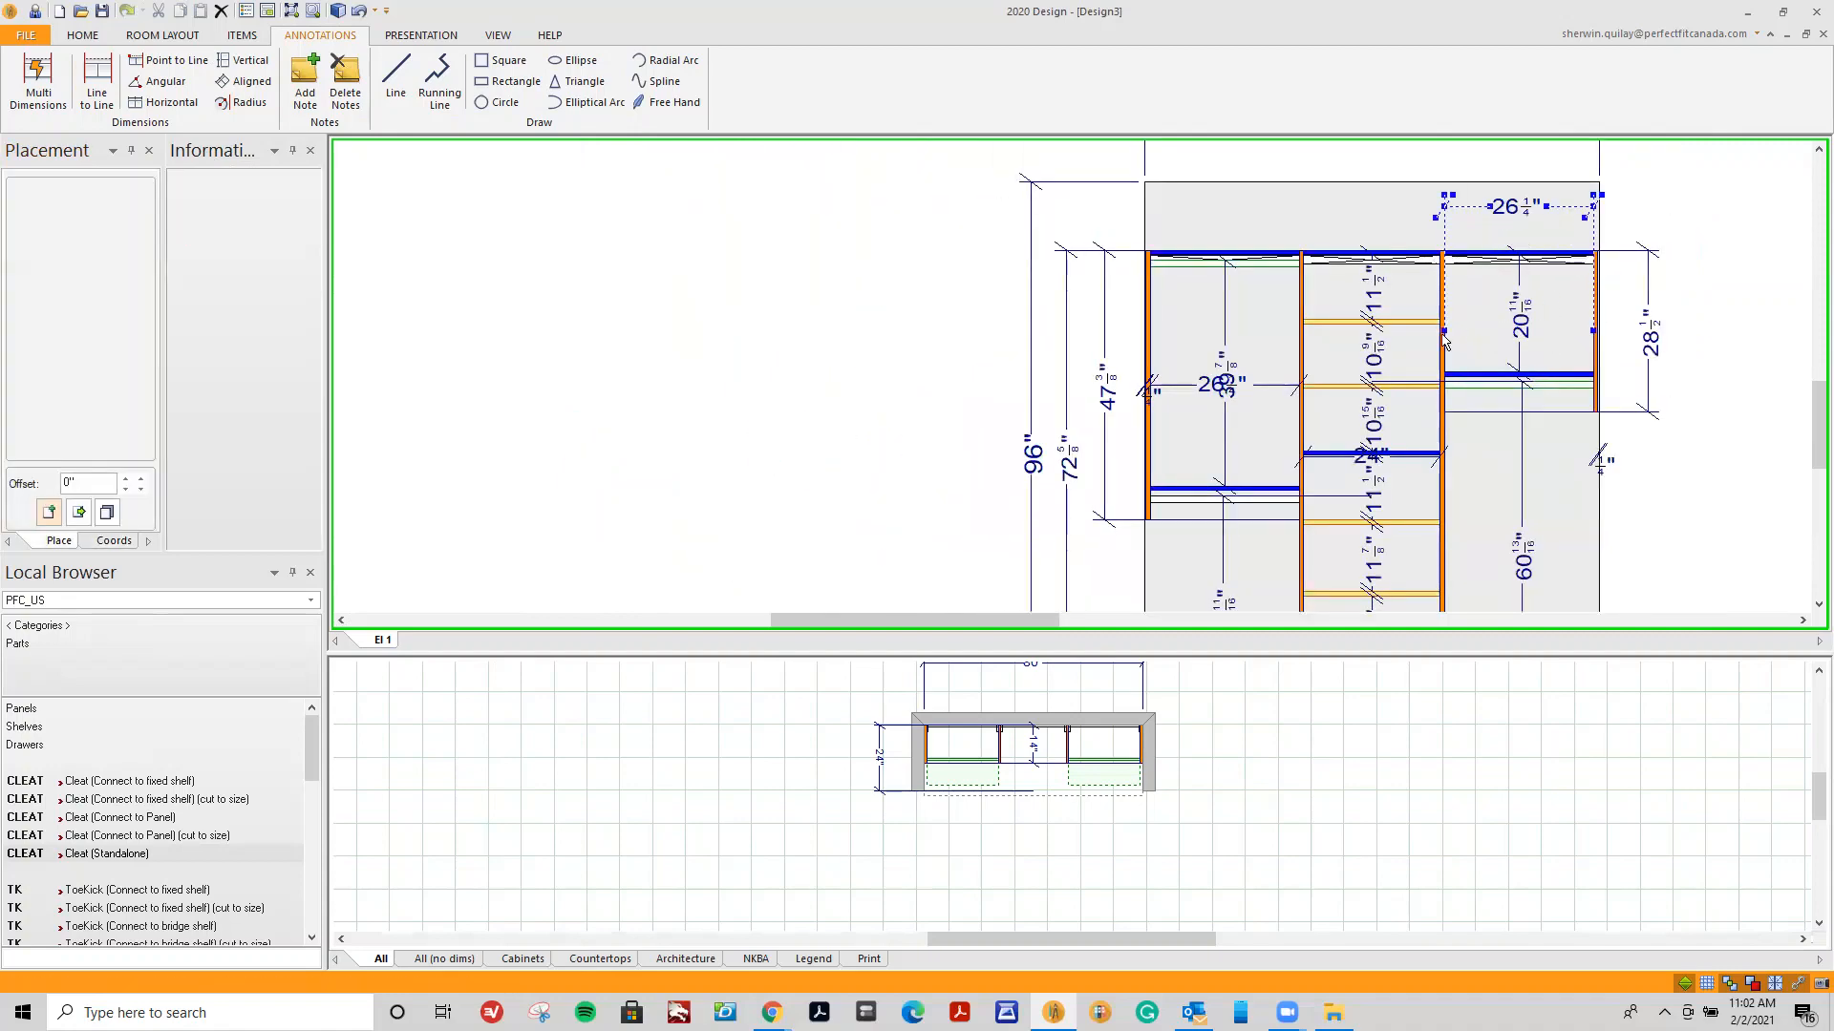
left_click(1393, 455)
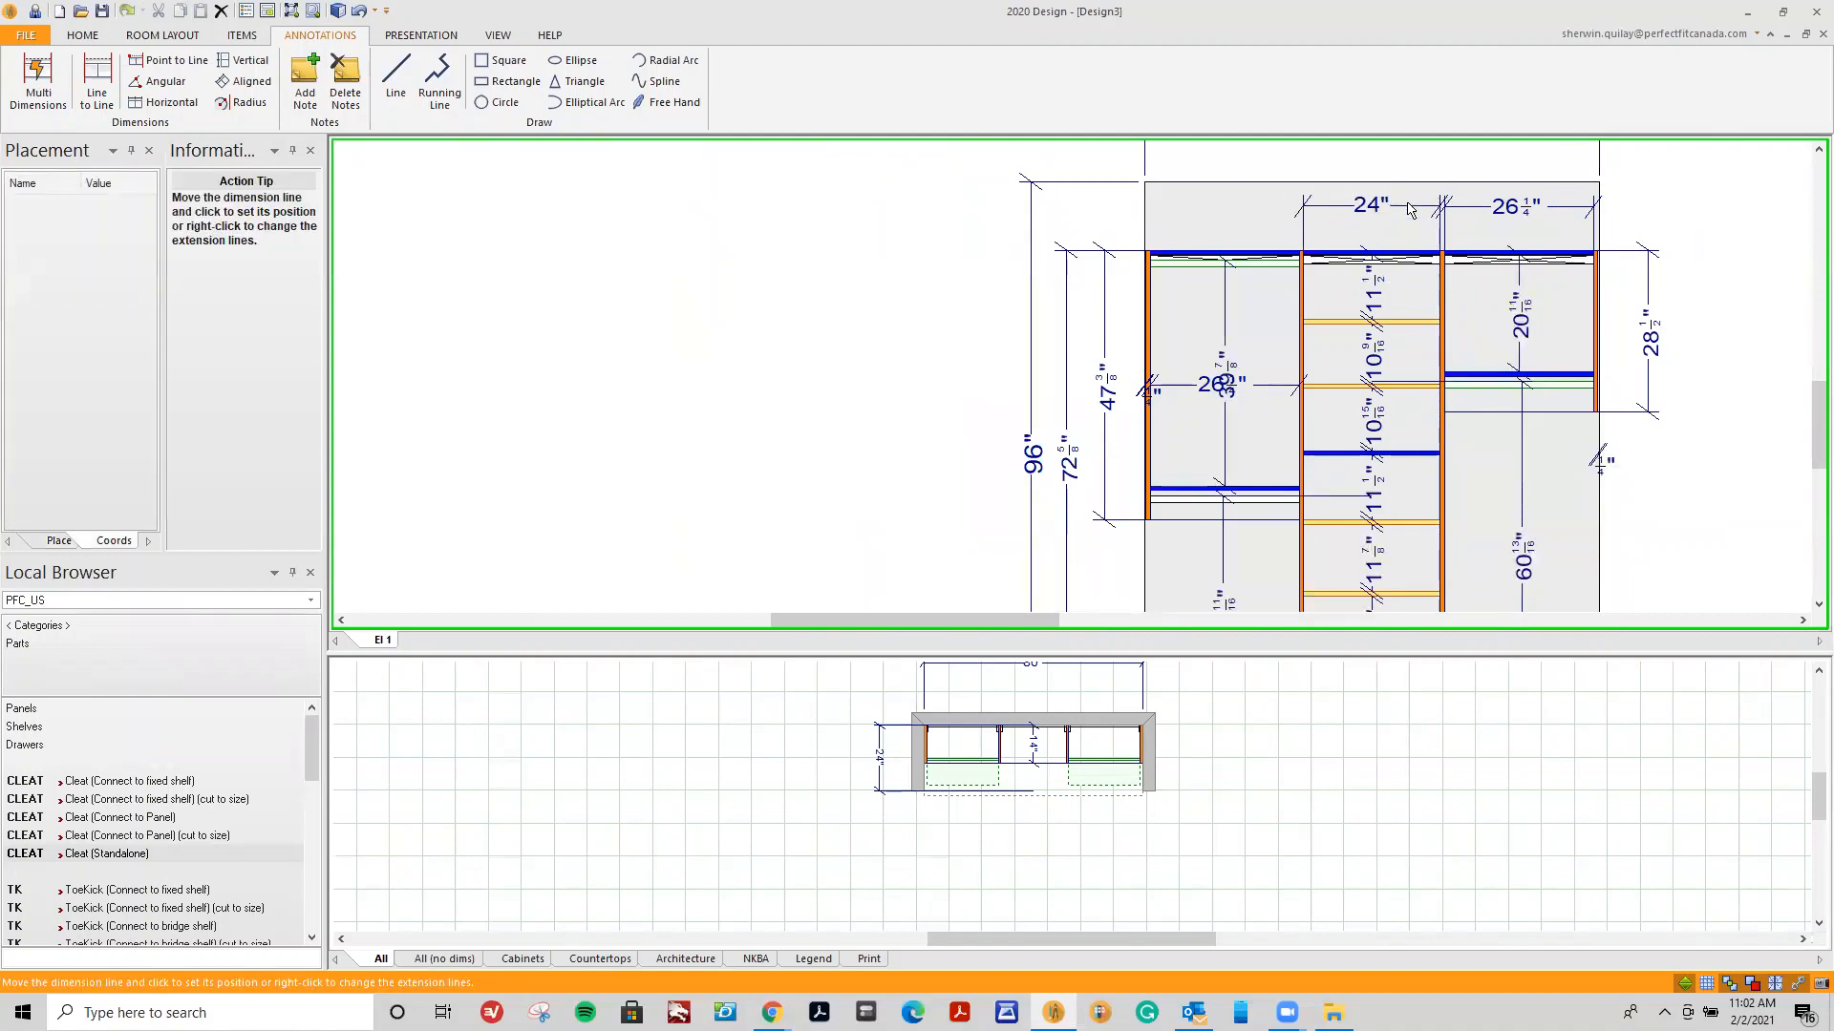
left_click(1408, 208)
left_click(1283, 387)
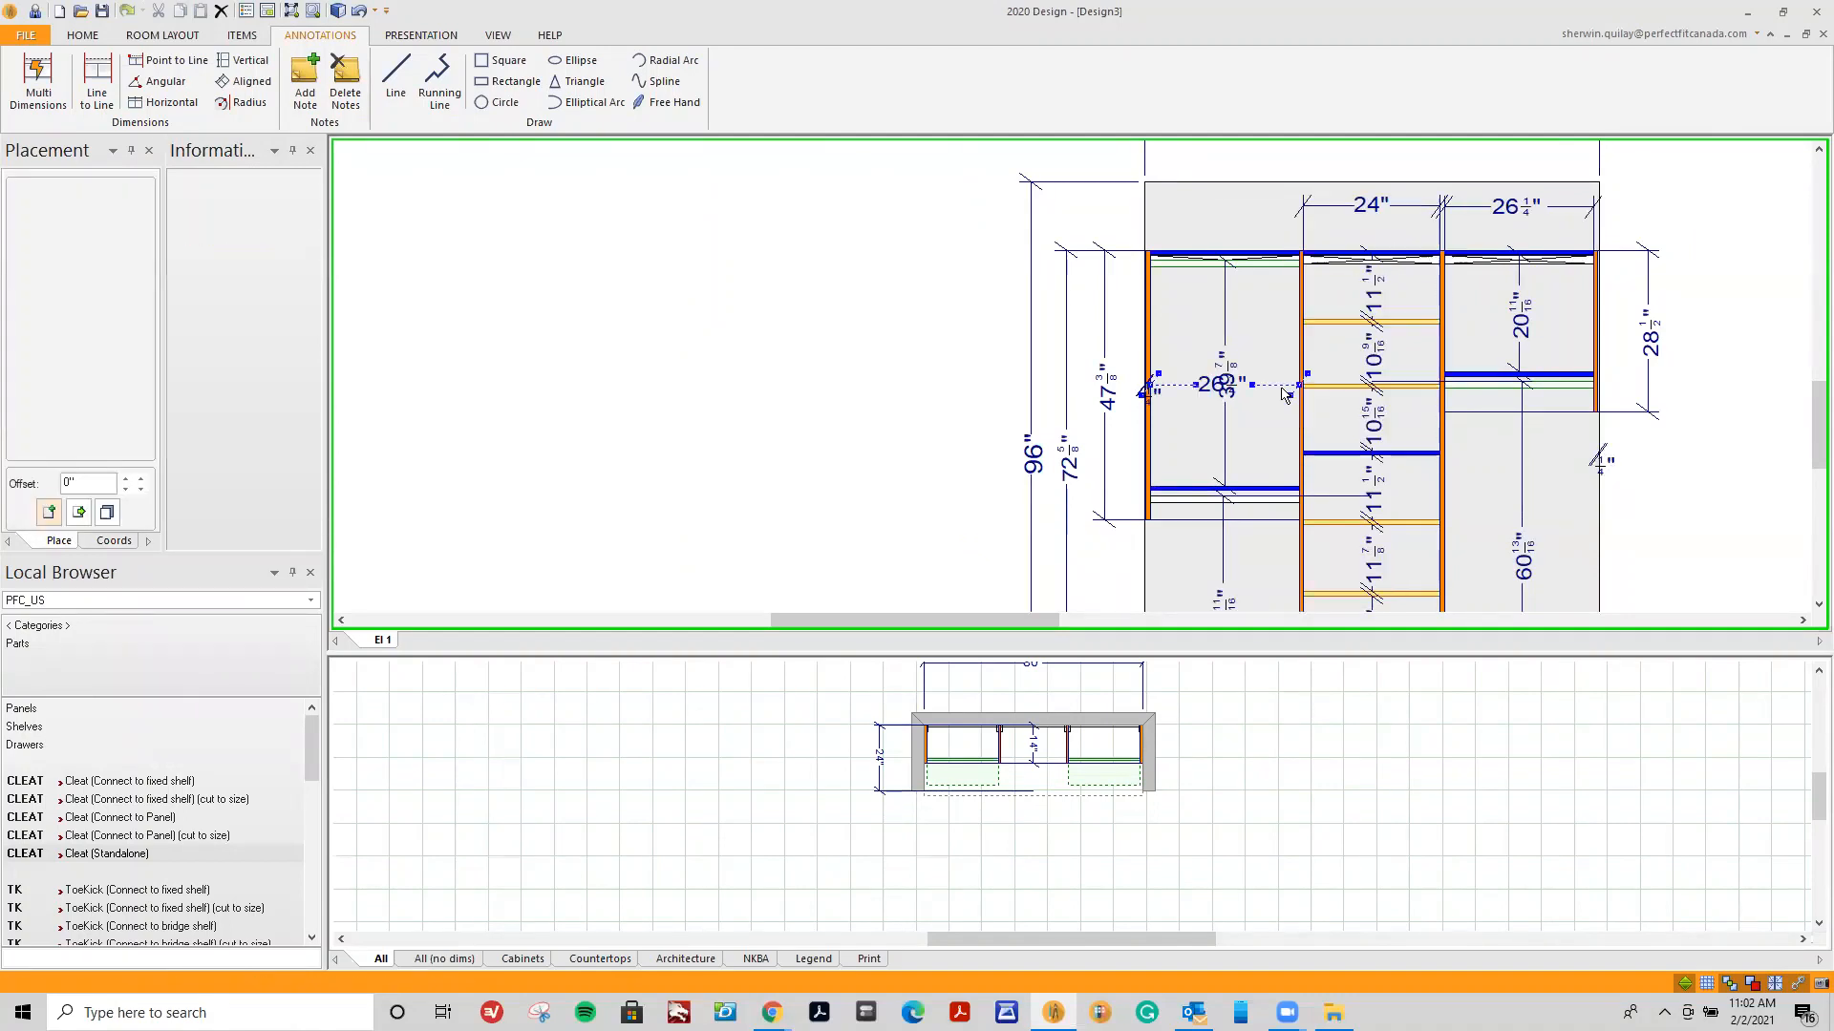
left_click(1264, 389)
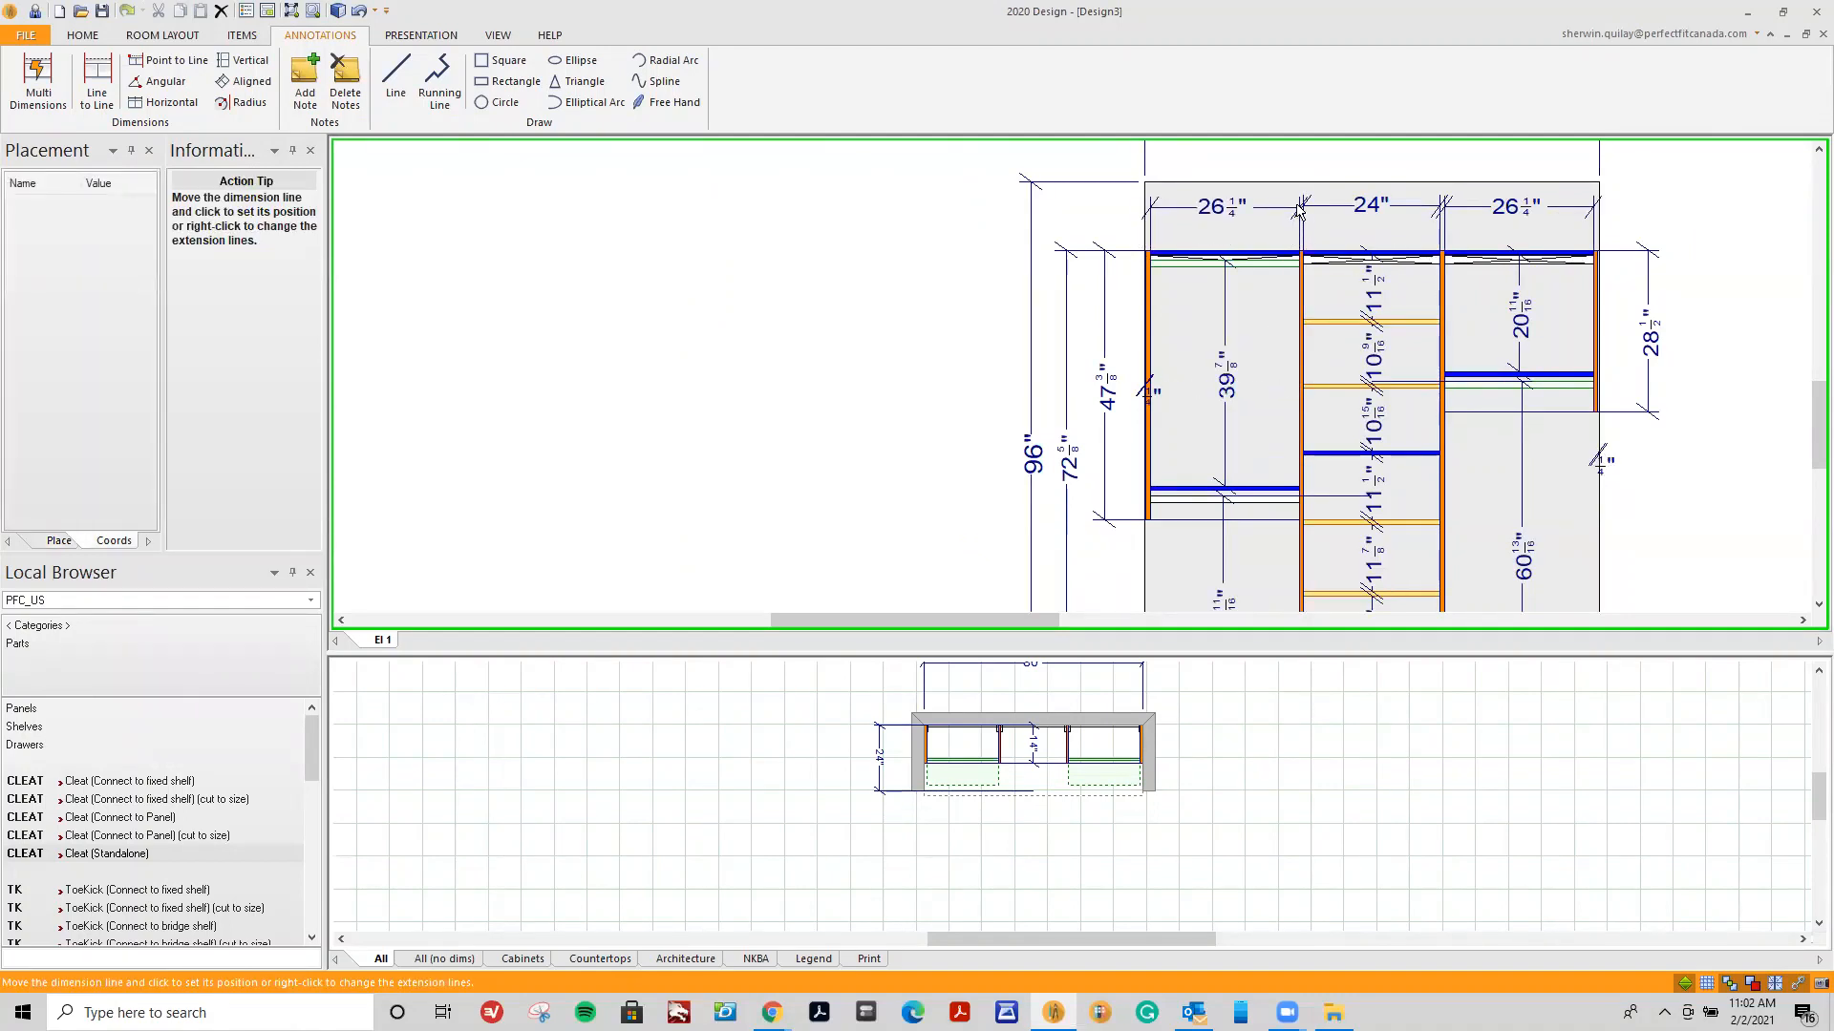
left_click(1259, 208)
Move the right and left wall gap dimensions below the floor line in the elevation.
left_click_drag(1817, 421, 1817, 473)
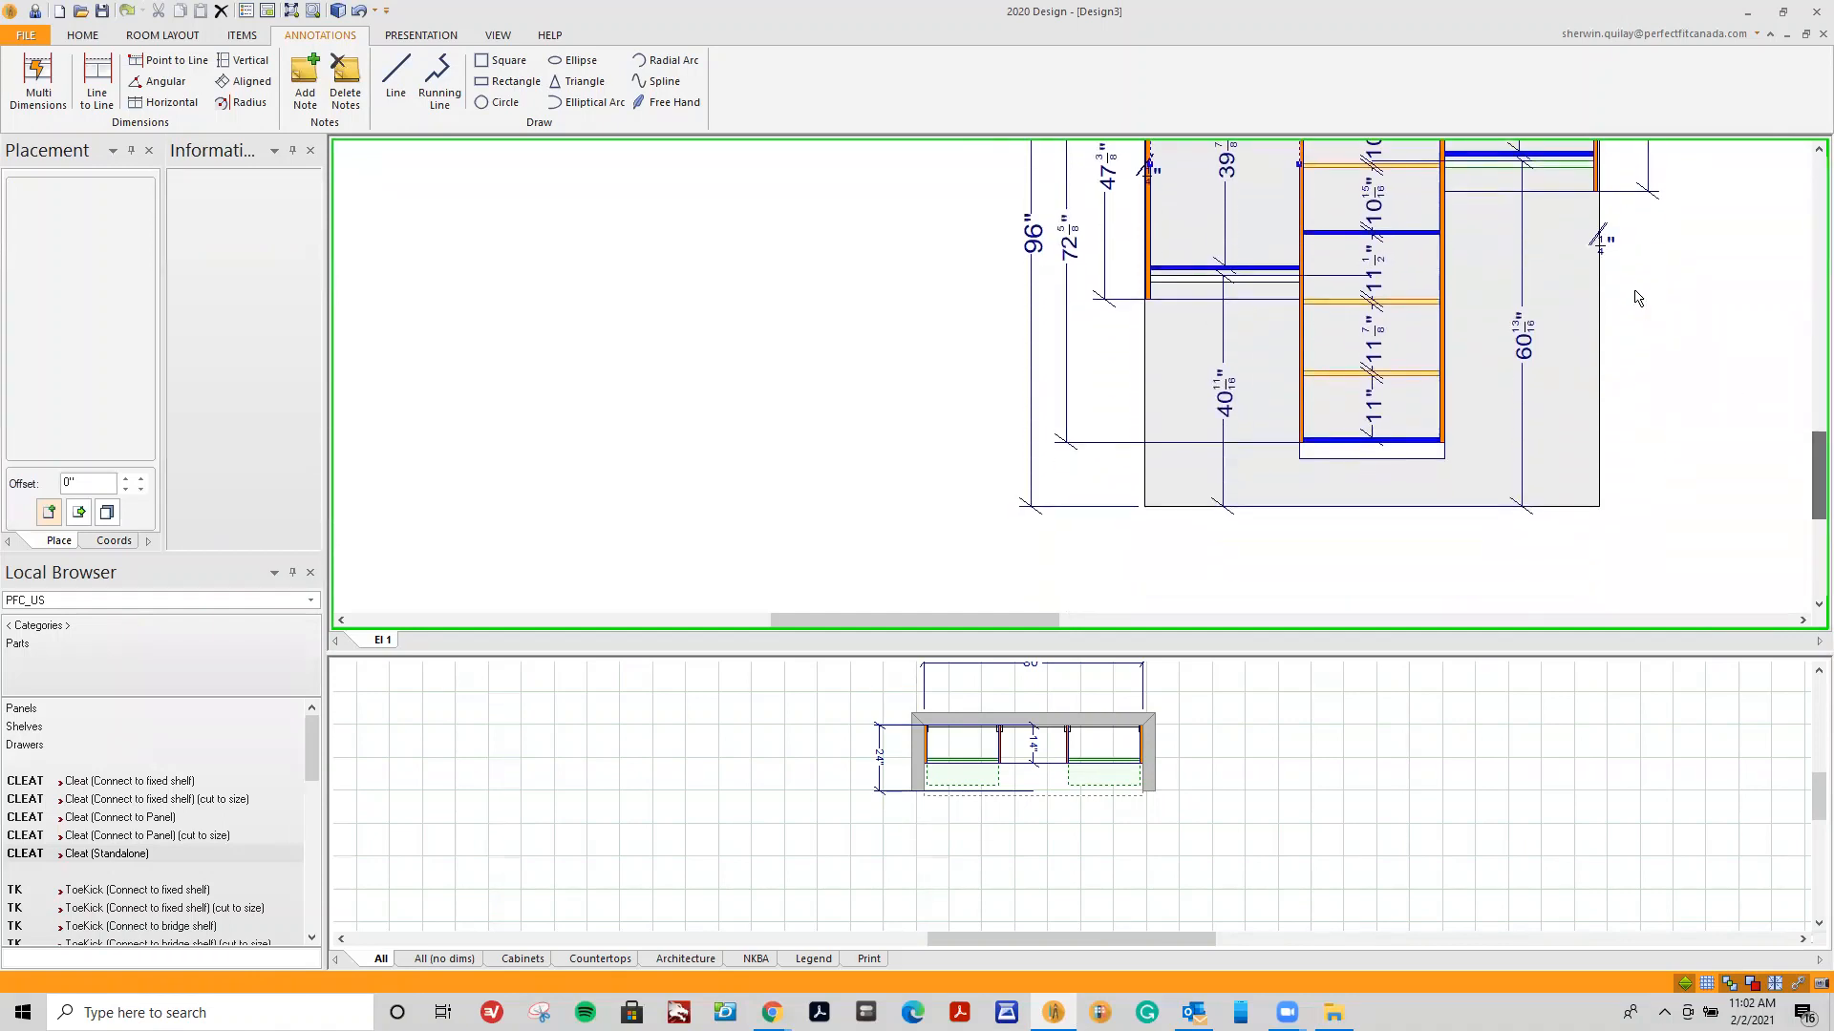
left_click(1598, 239)
left_click(1598, 238)
left_click(1598, 531)
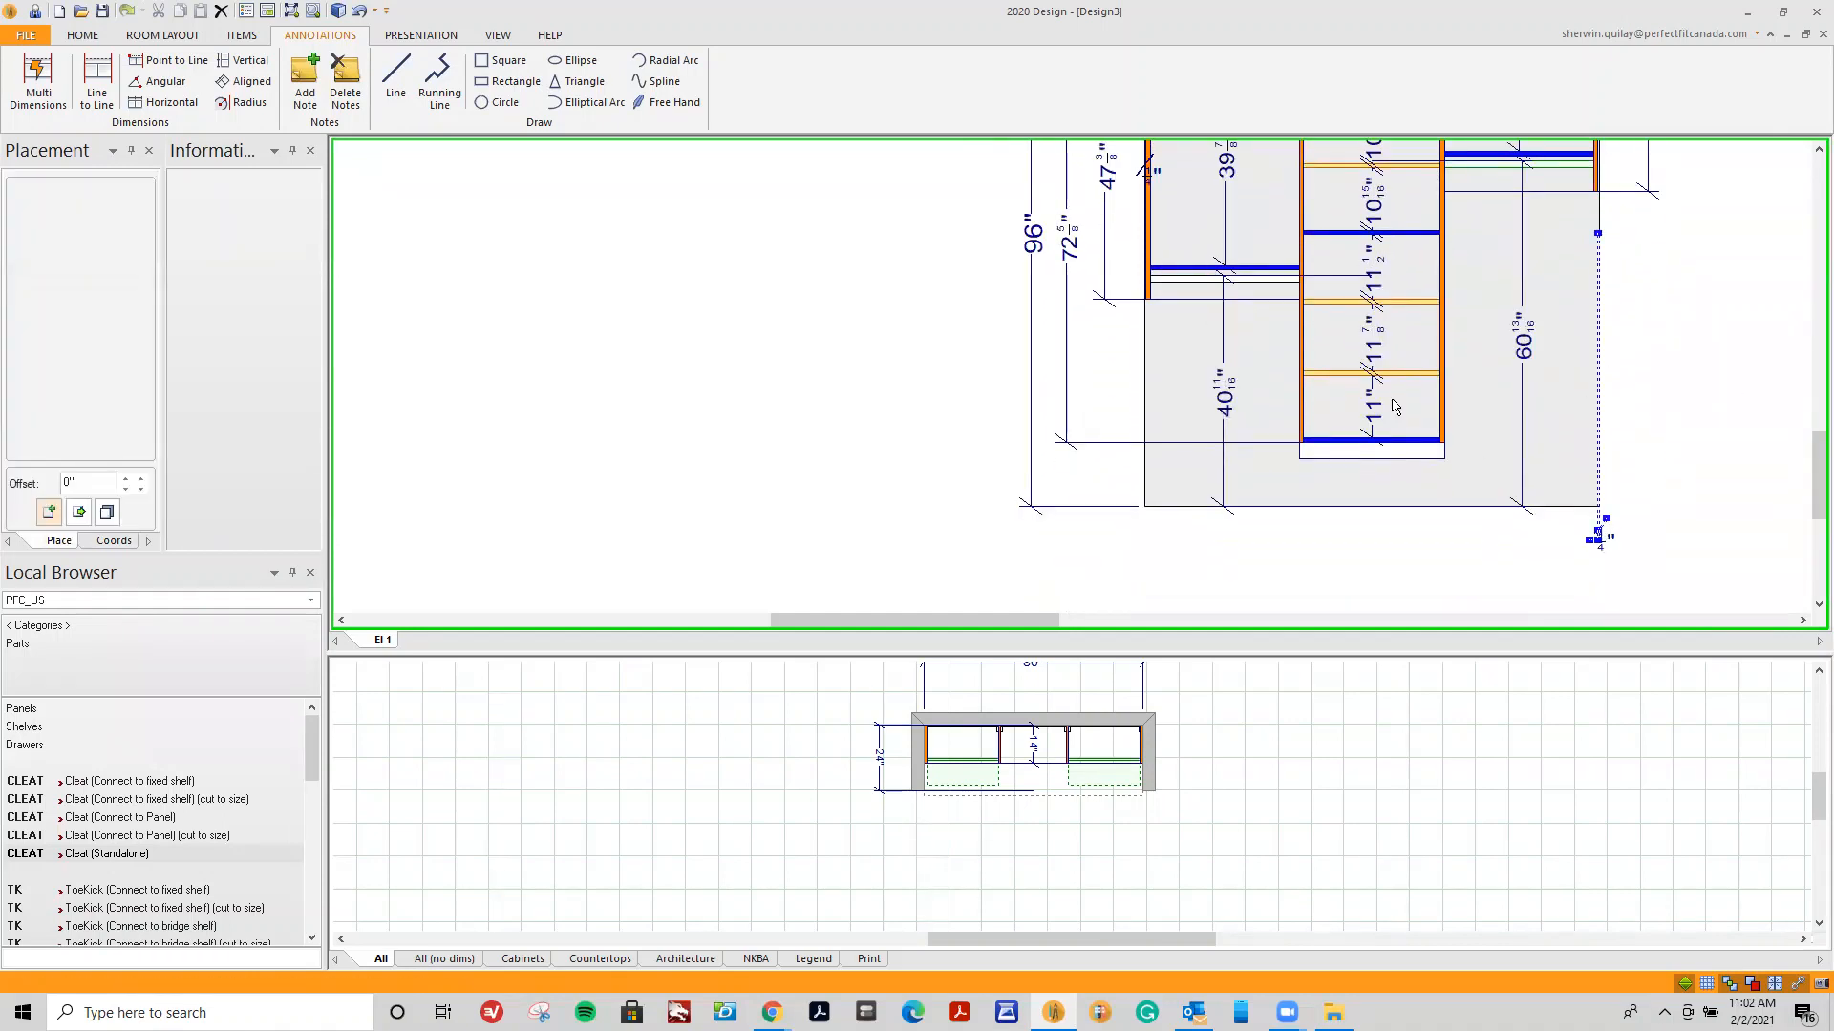
double_click(1147, 171)
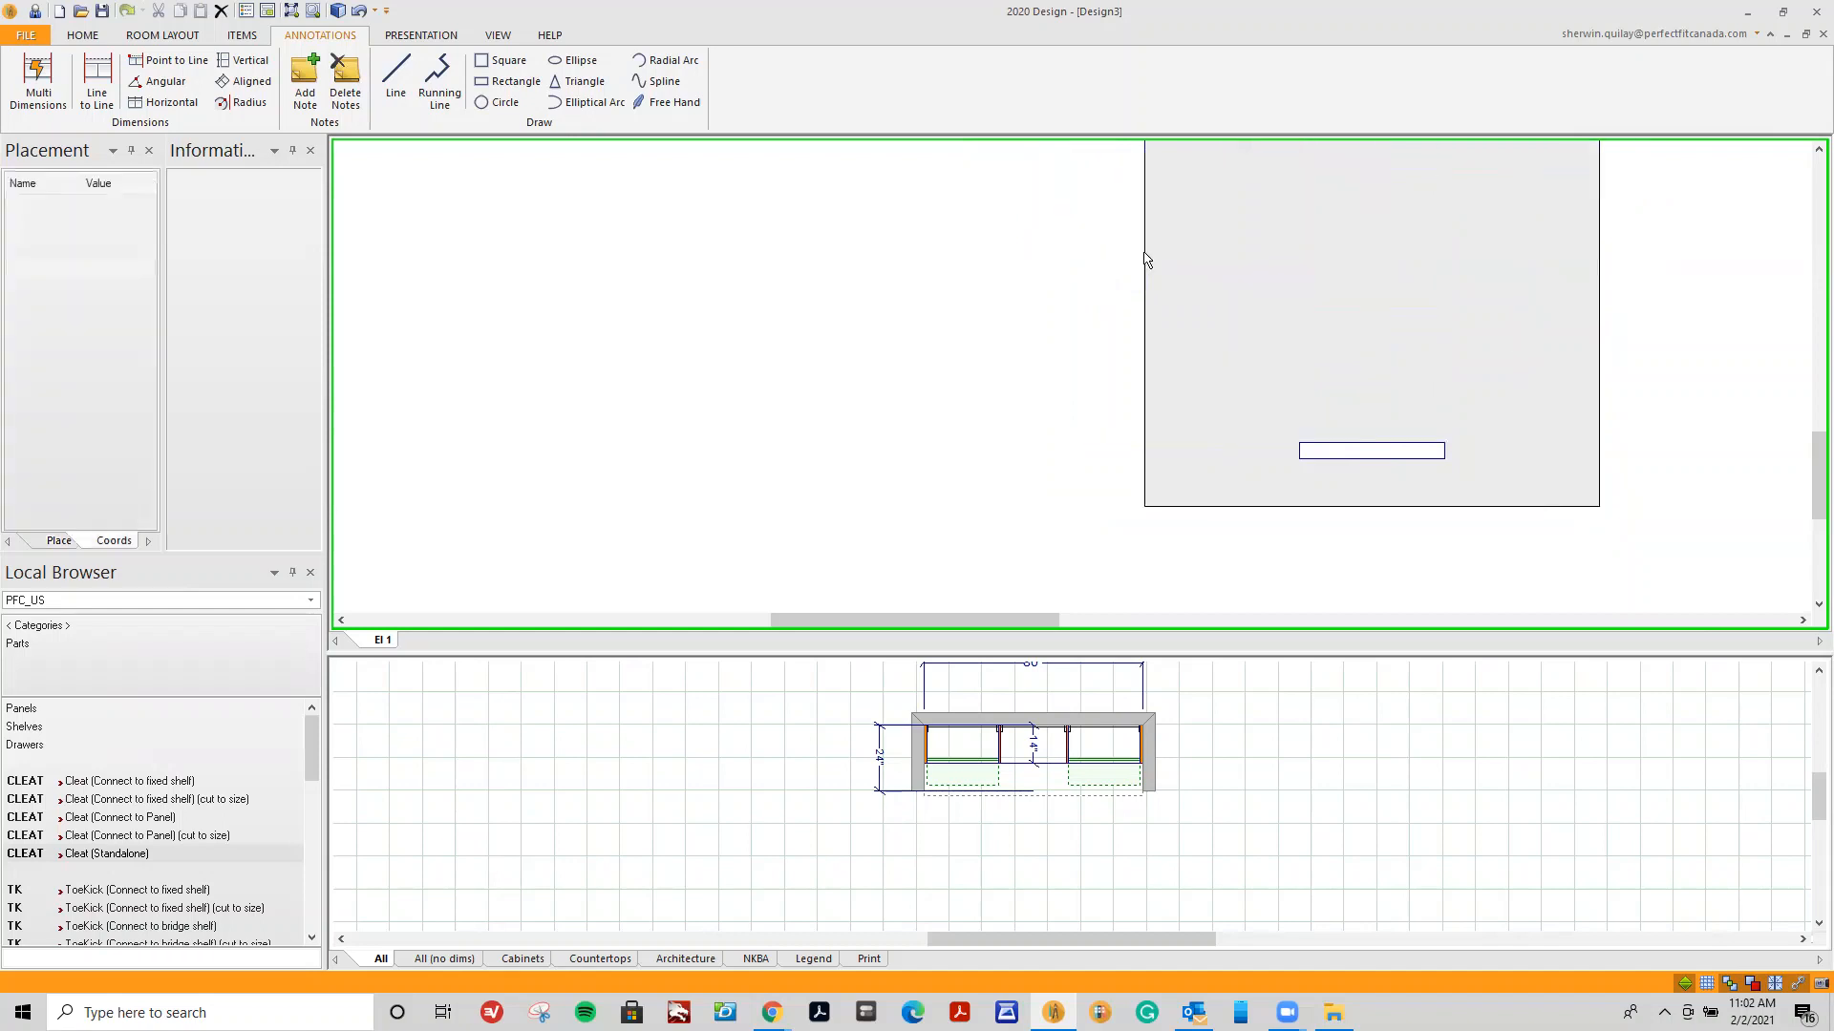
left_click(1149, 538)
scroll(1294, 567, "down", 3)
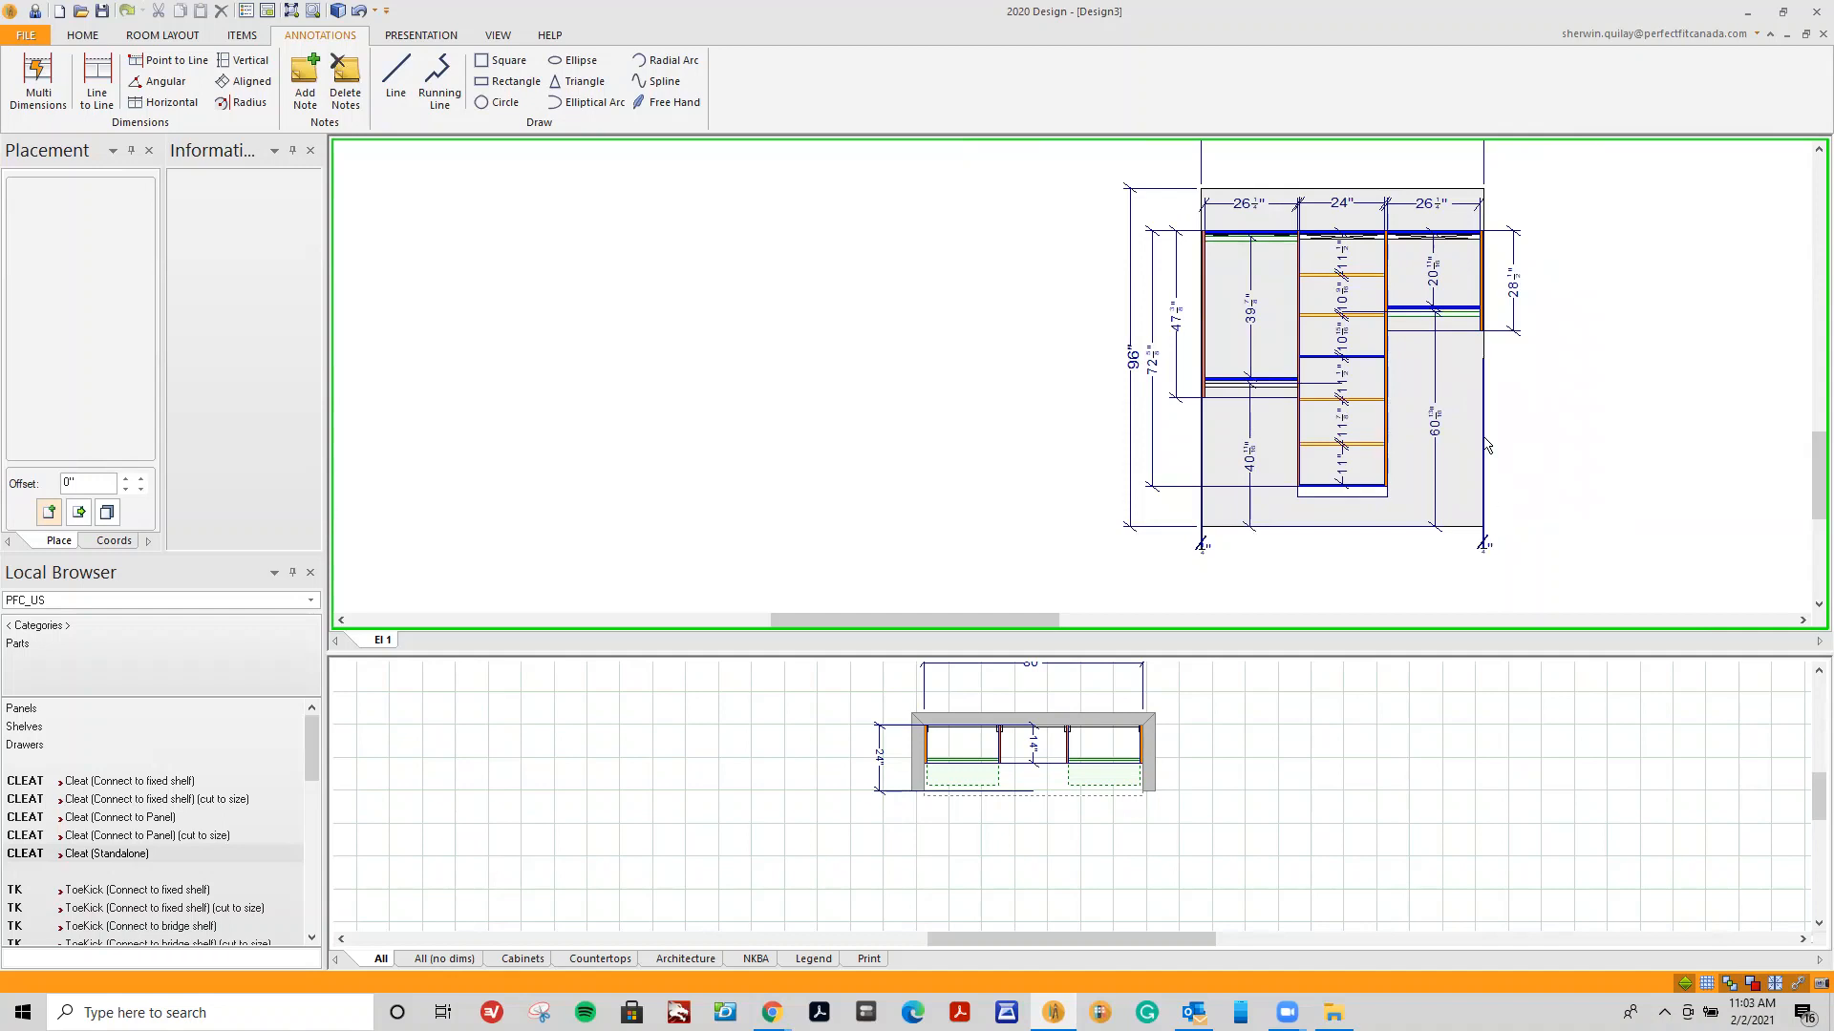
Rename the elevation's display tab as Elevation 1.
scroll(1480, 399, "down", 1)
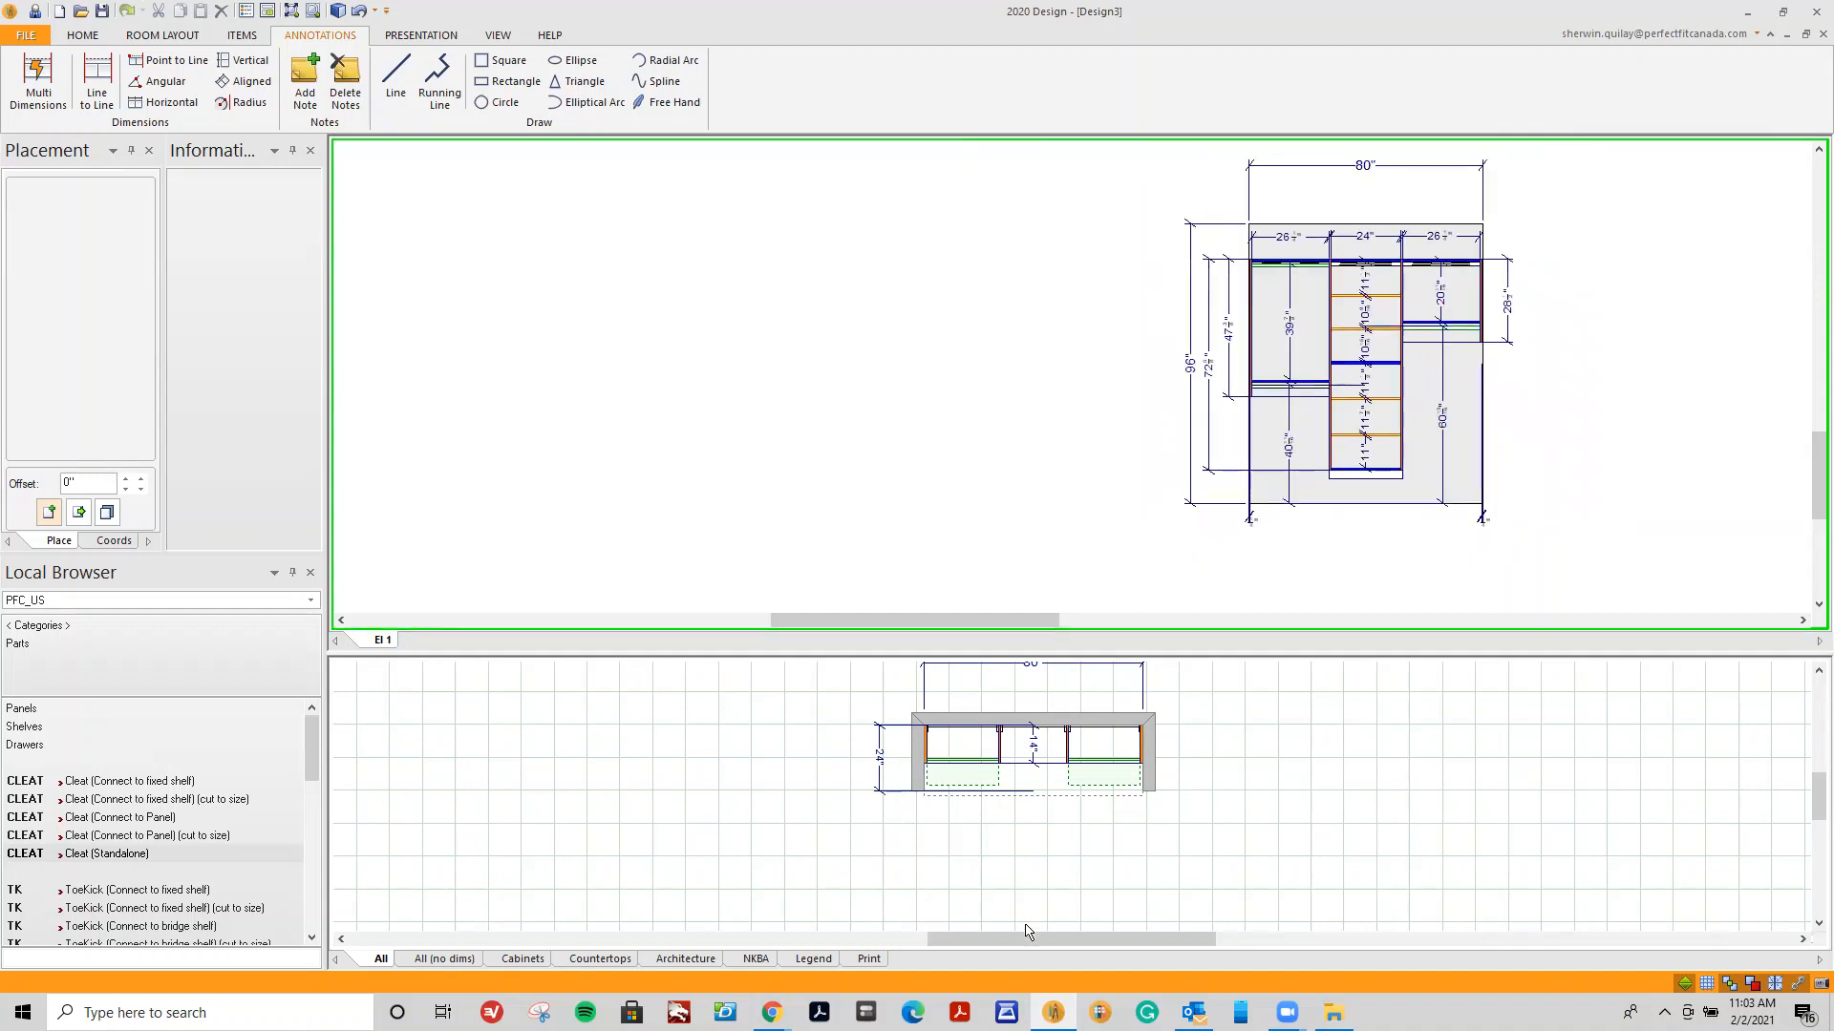
left_click_drag(1026, 931, 949, 936)
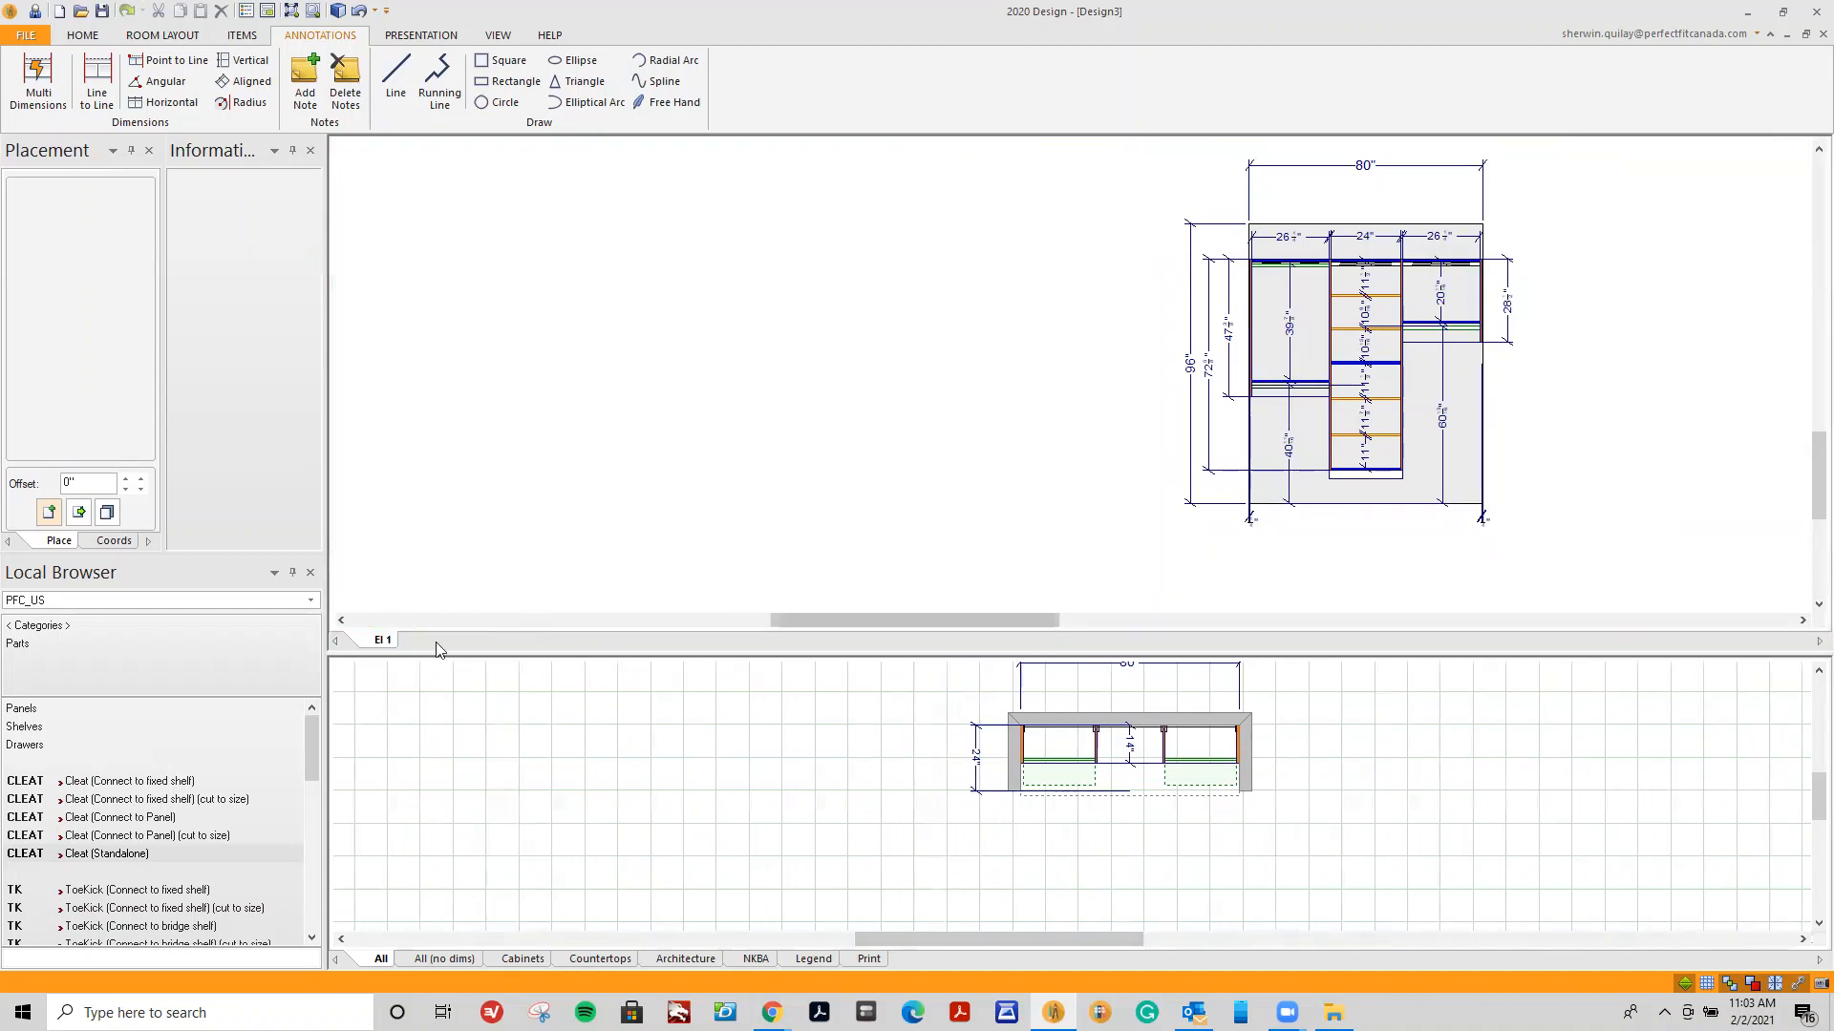
left_click_drag(839, 619, 947, 616)
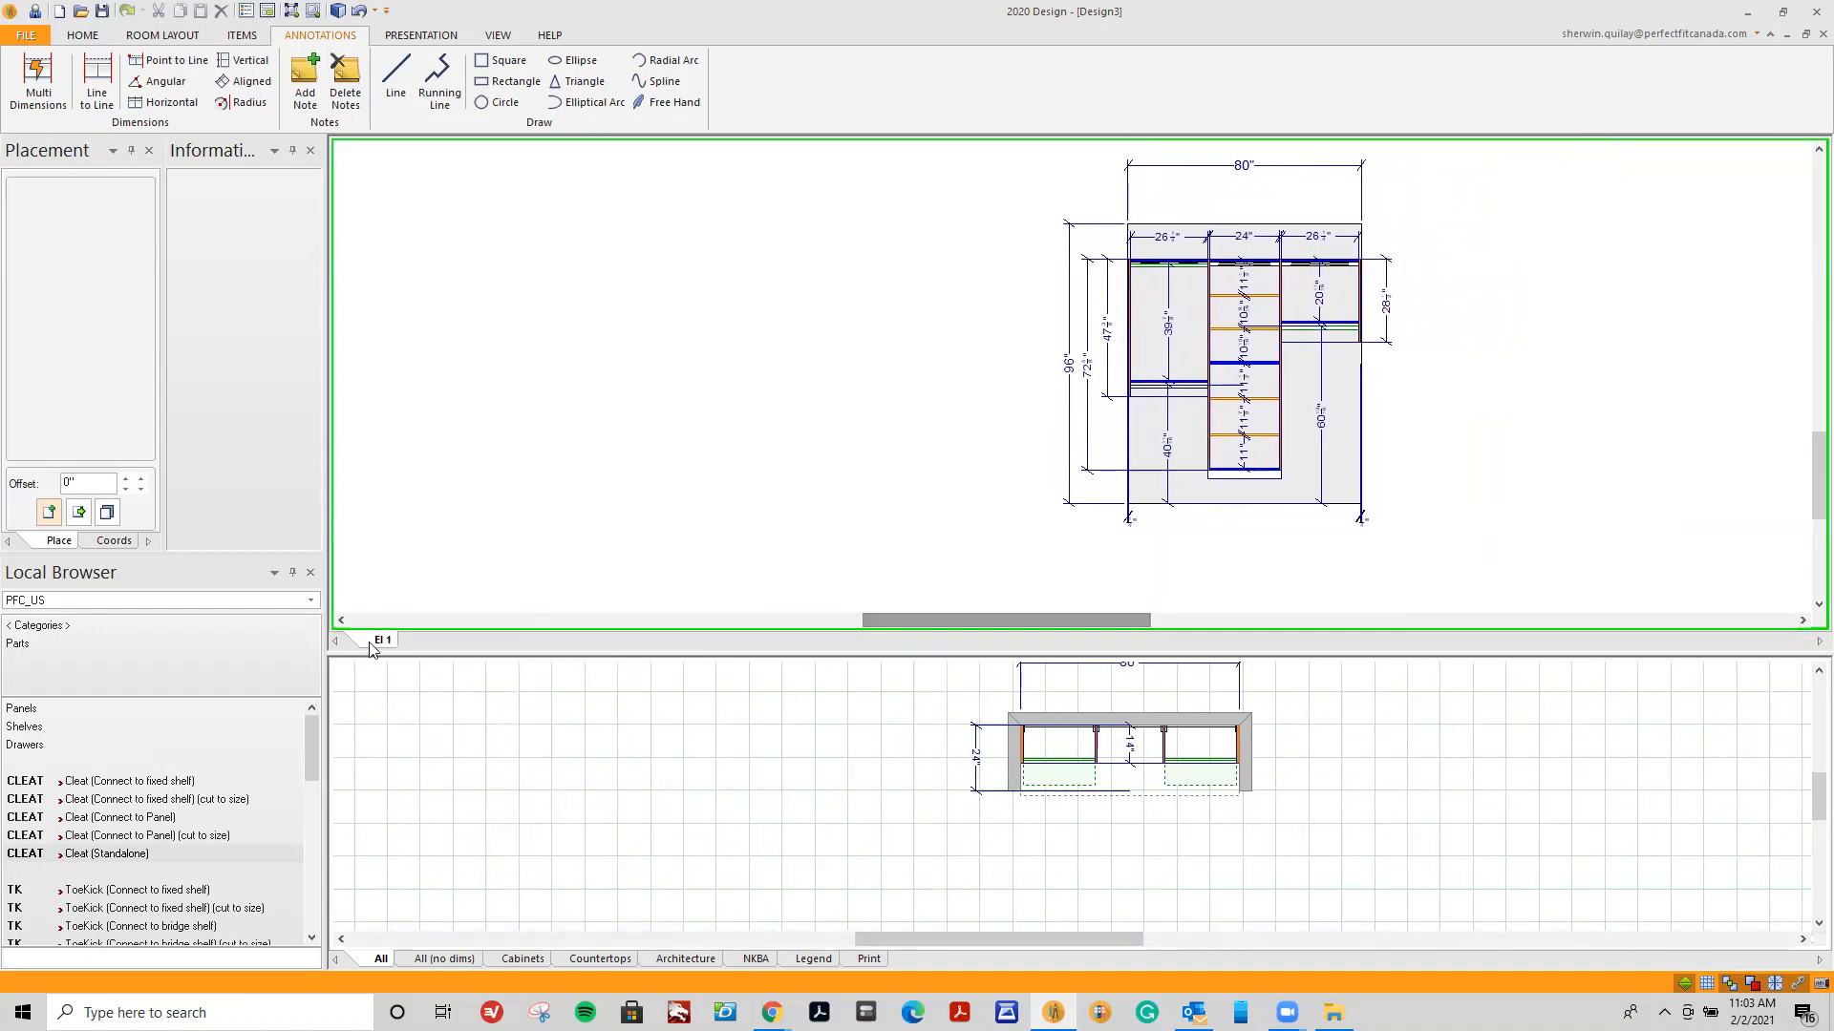
double_click(382, 641)
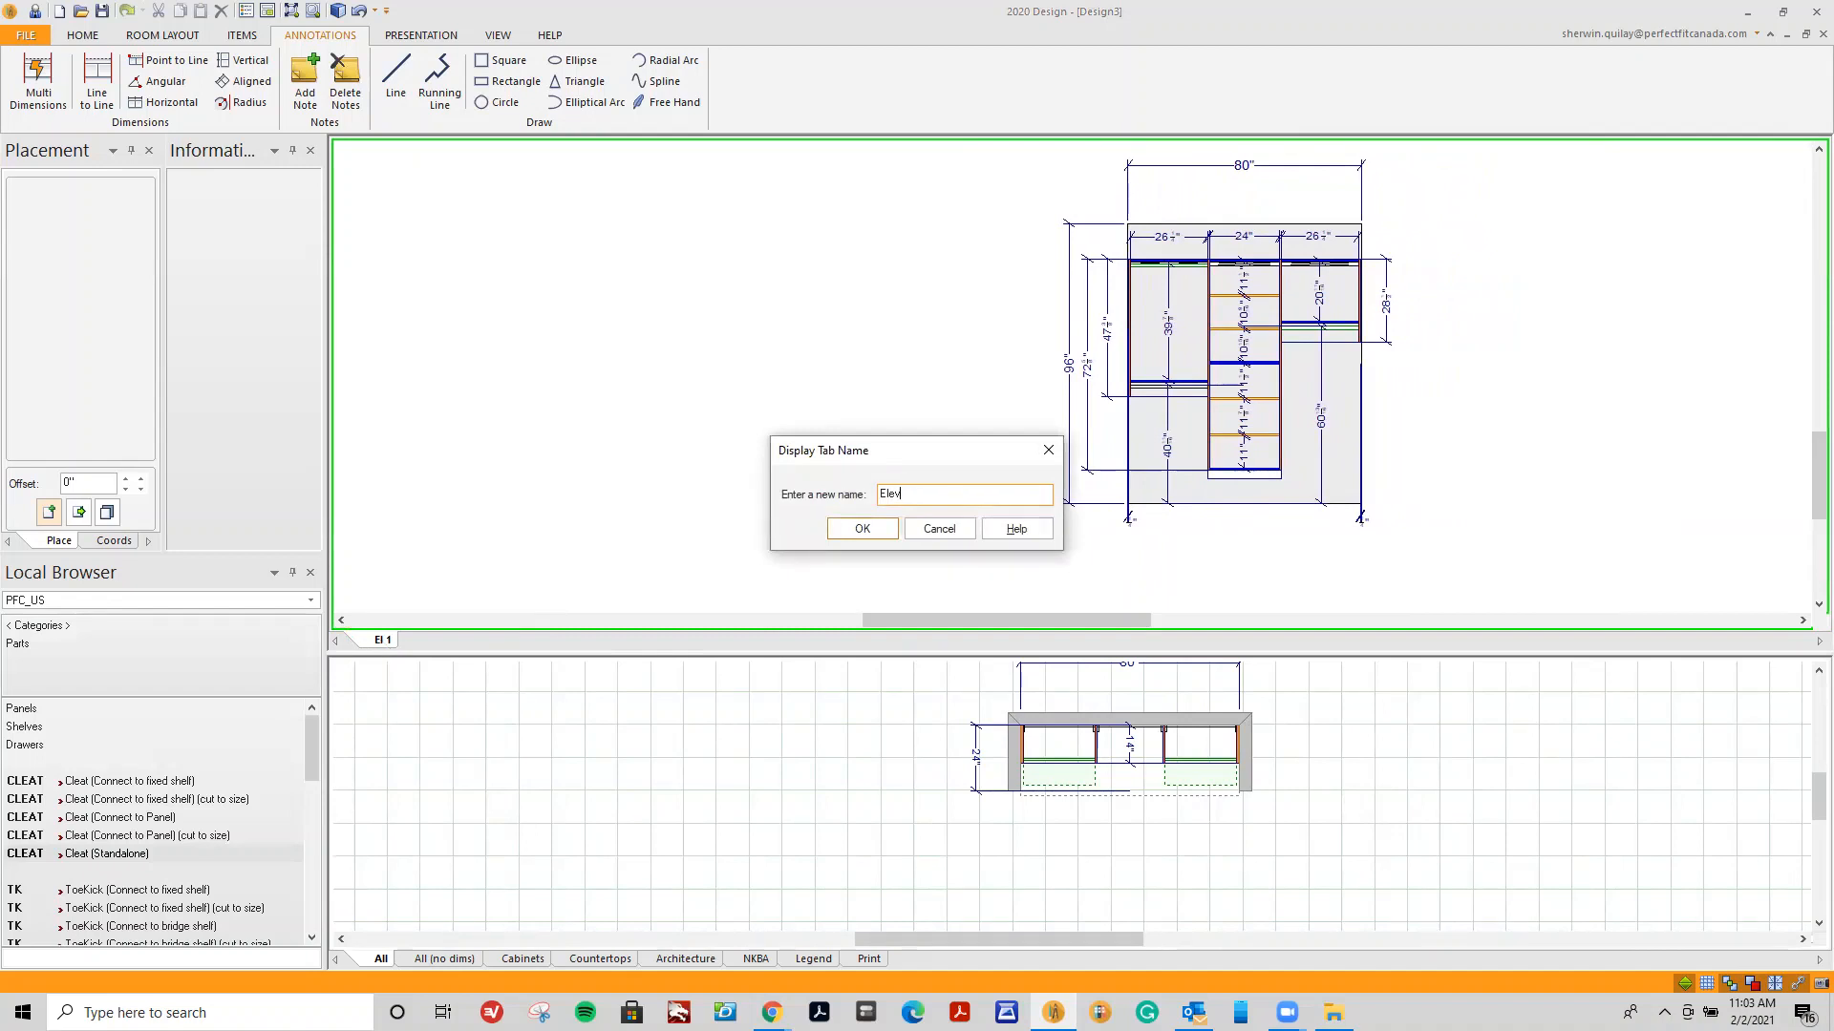
type("Elevation 1")
left_click(860, 530)
Add the note "Elevation 1" above the overall width dimension in the elevation.
left_click(304, 81)
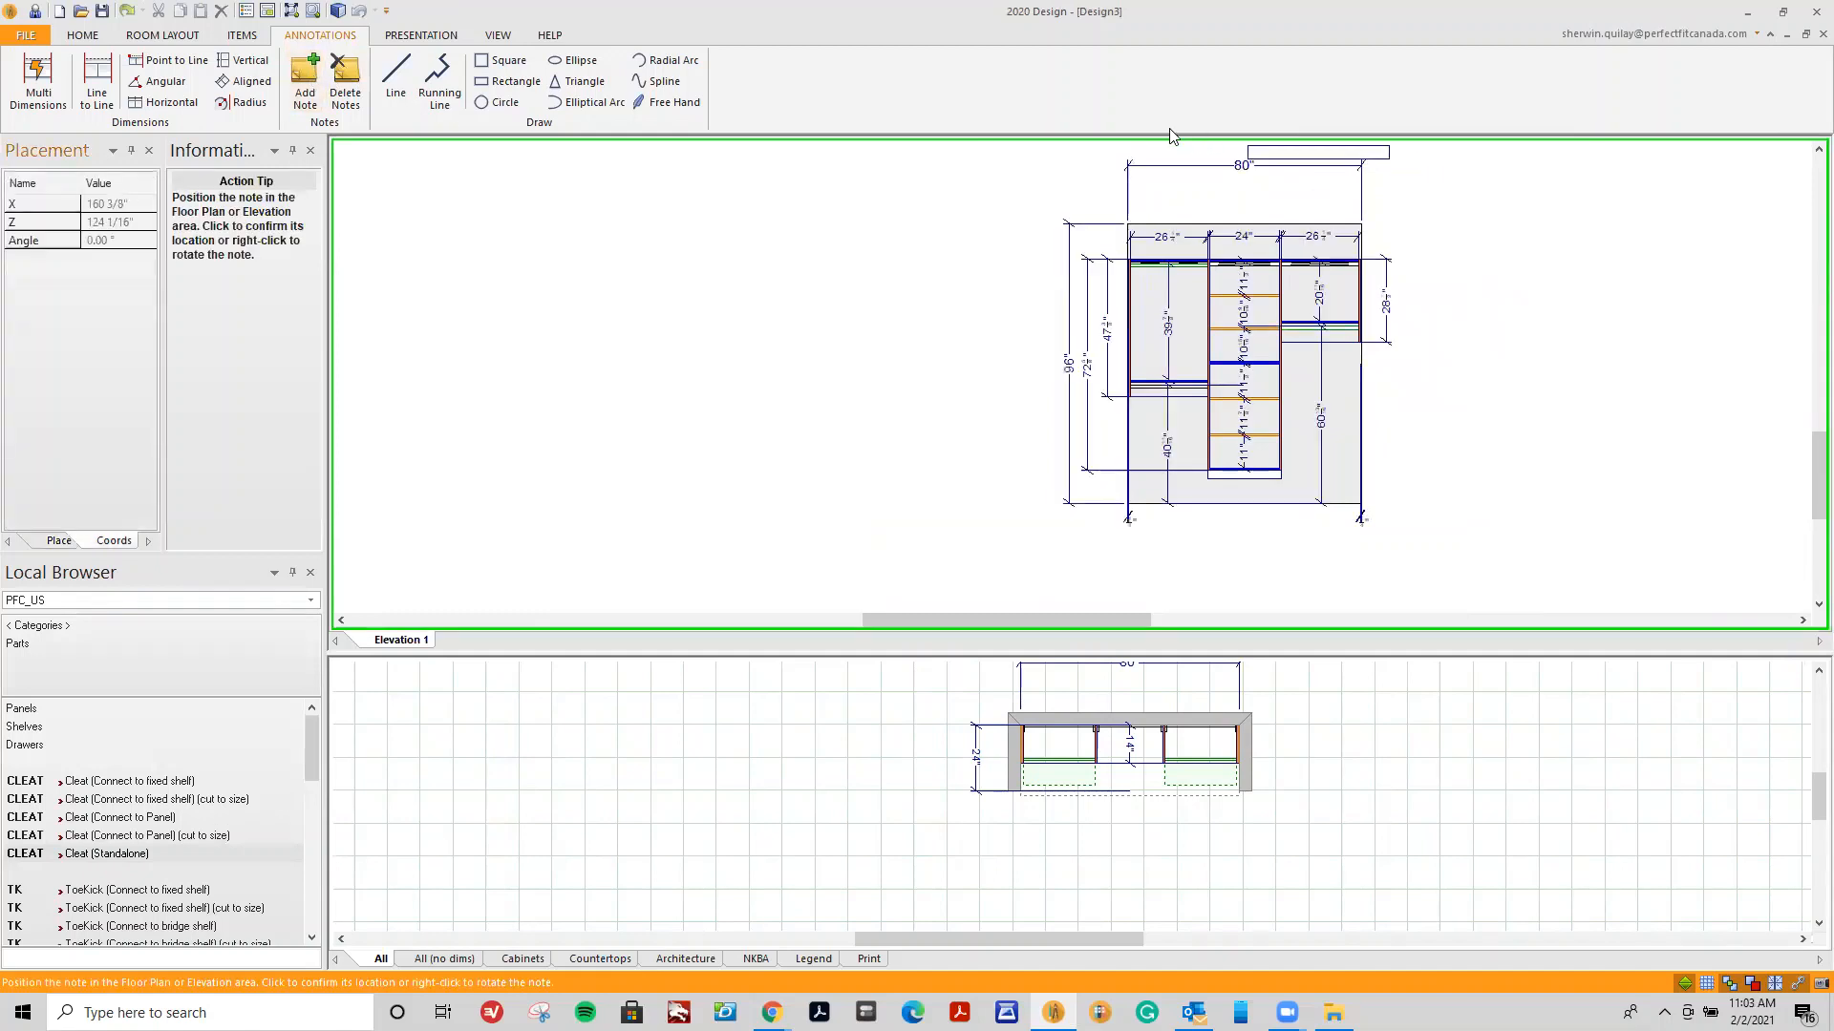
left_click(1104, 143)
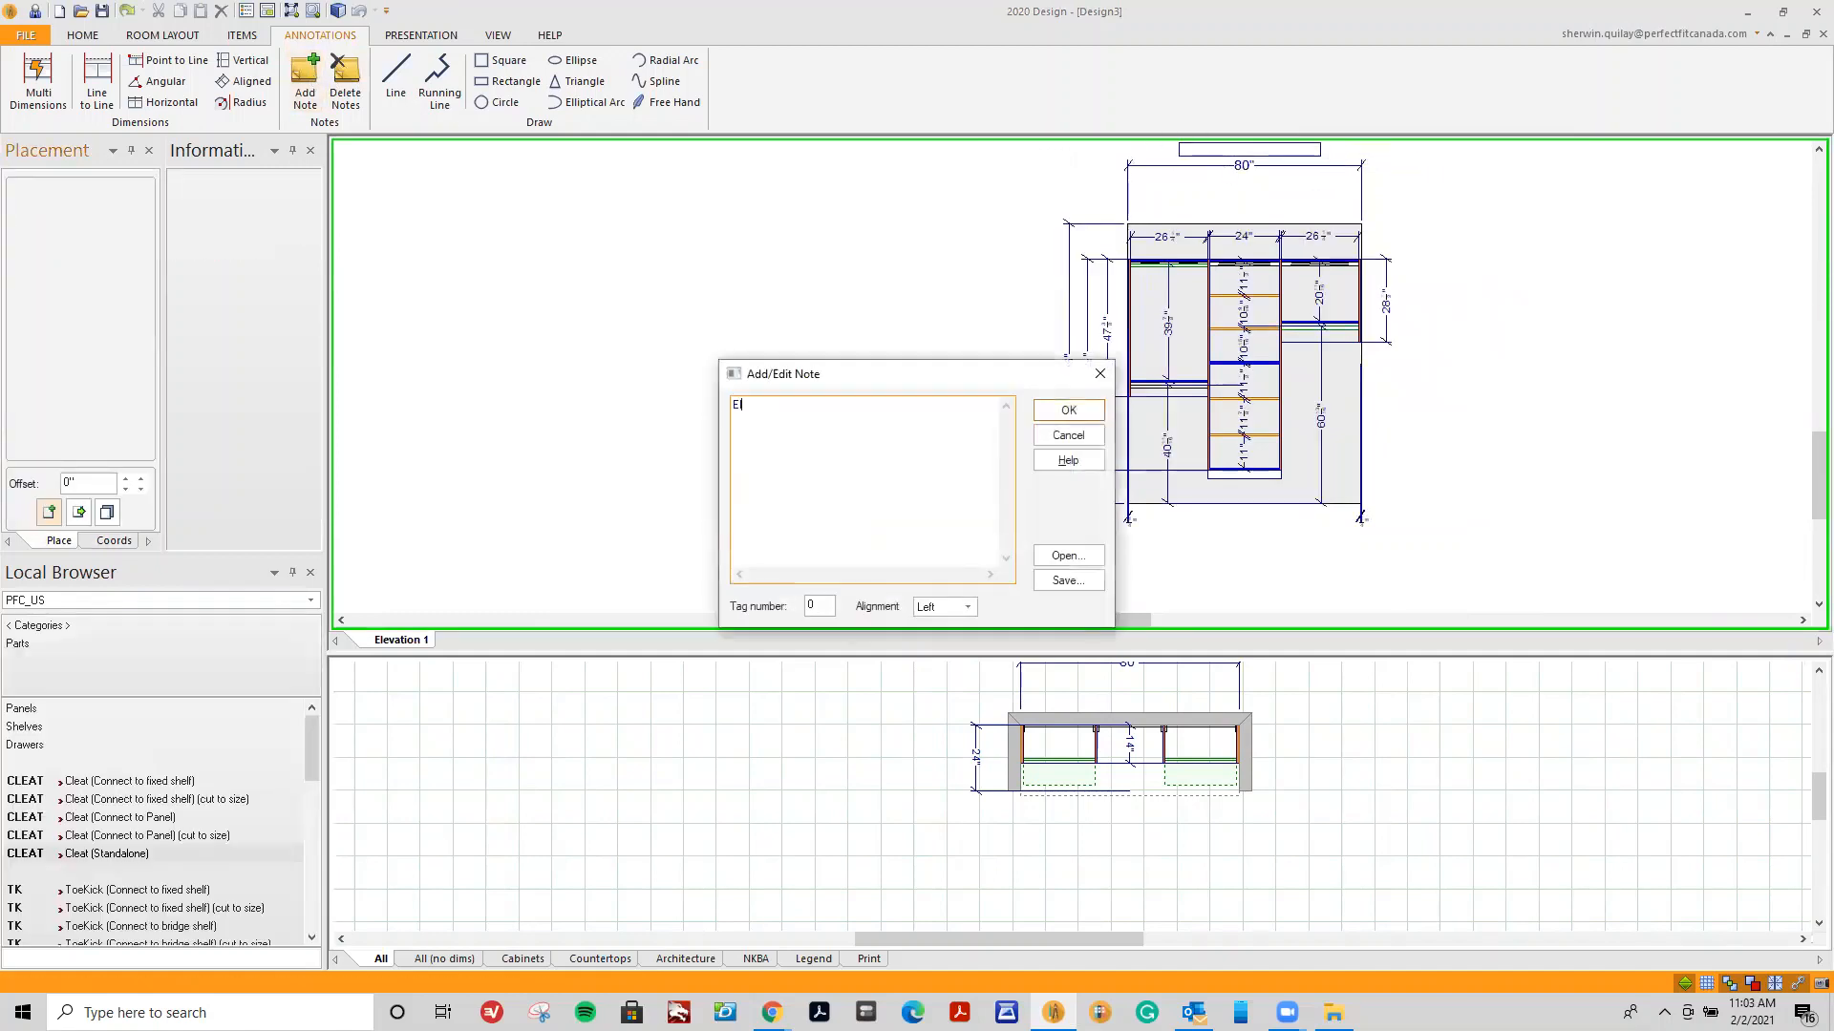
type("Elevation 12")
left_click(1068, 410)
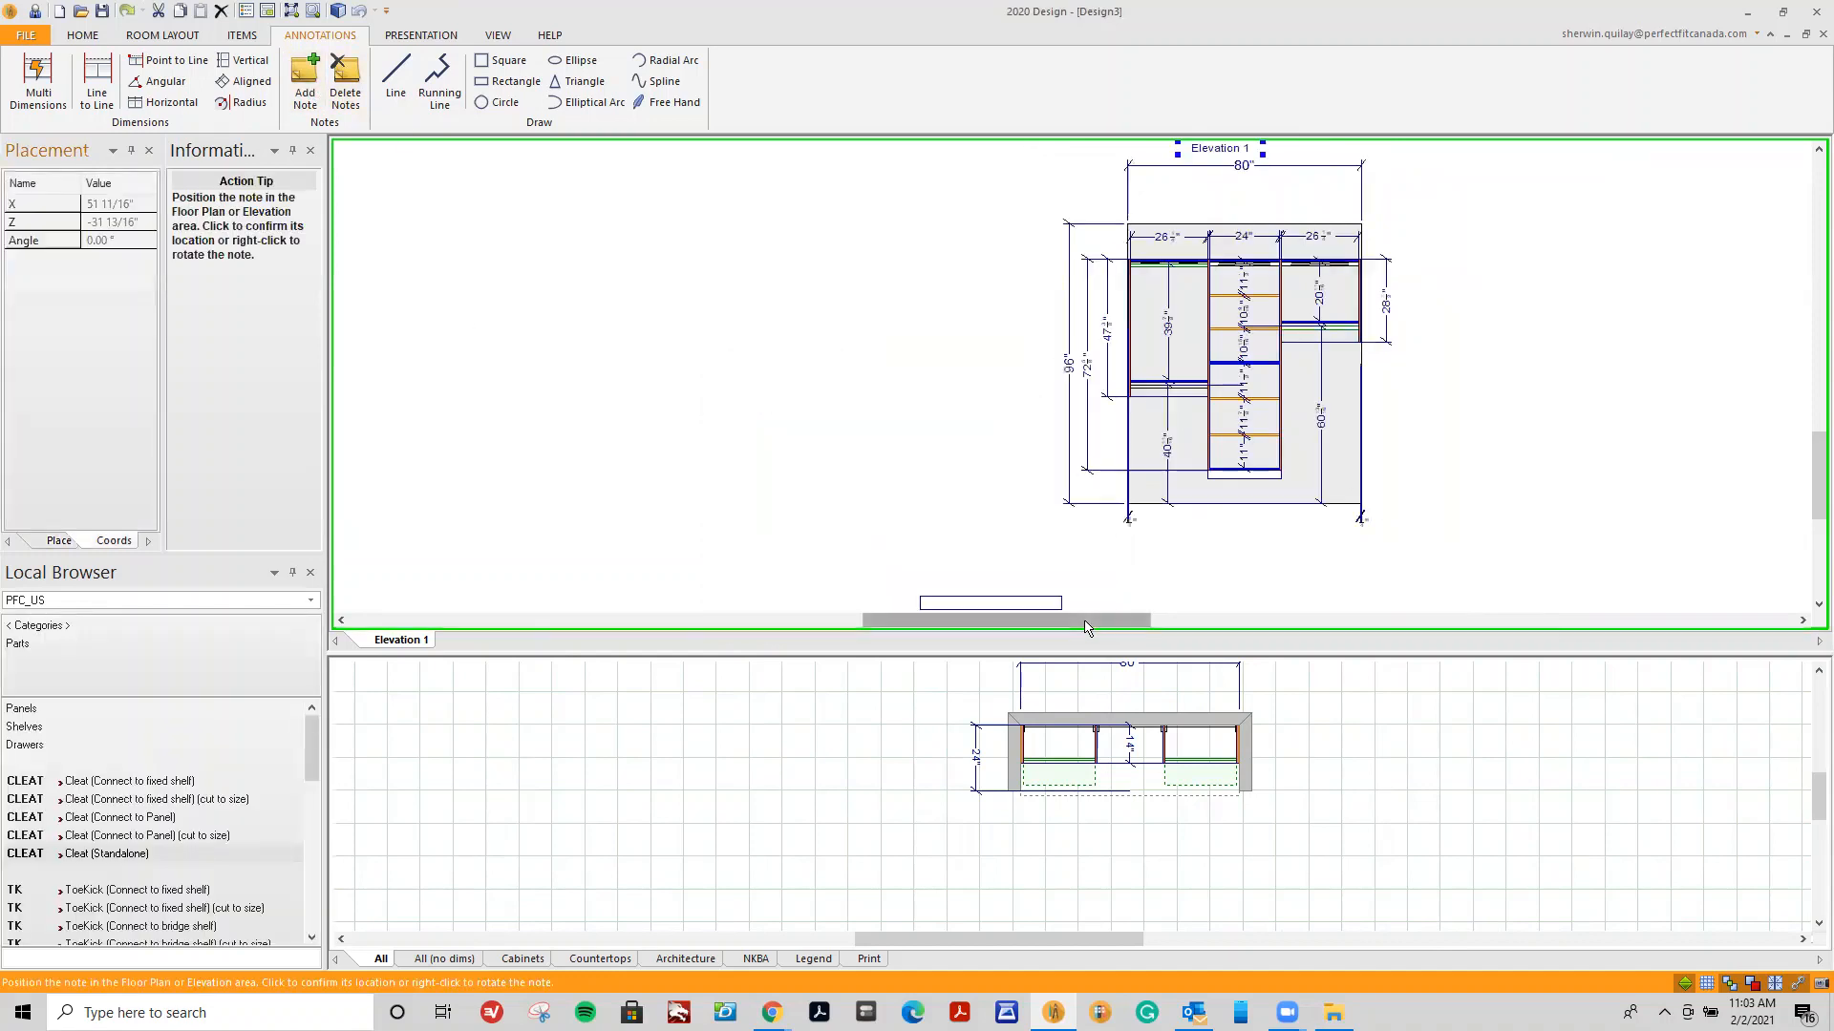
Add the note "Elevation 1" to the floor plan and position it above the overall width dimension.
left_click(1096, 693)
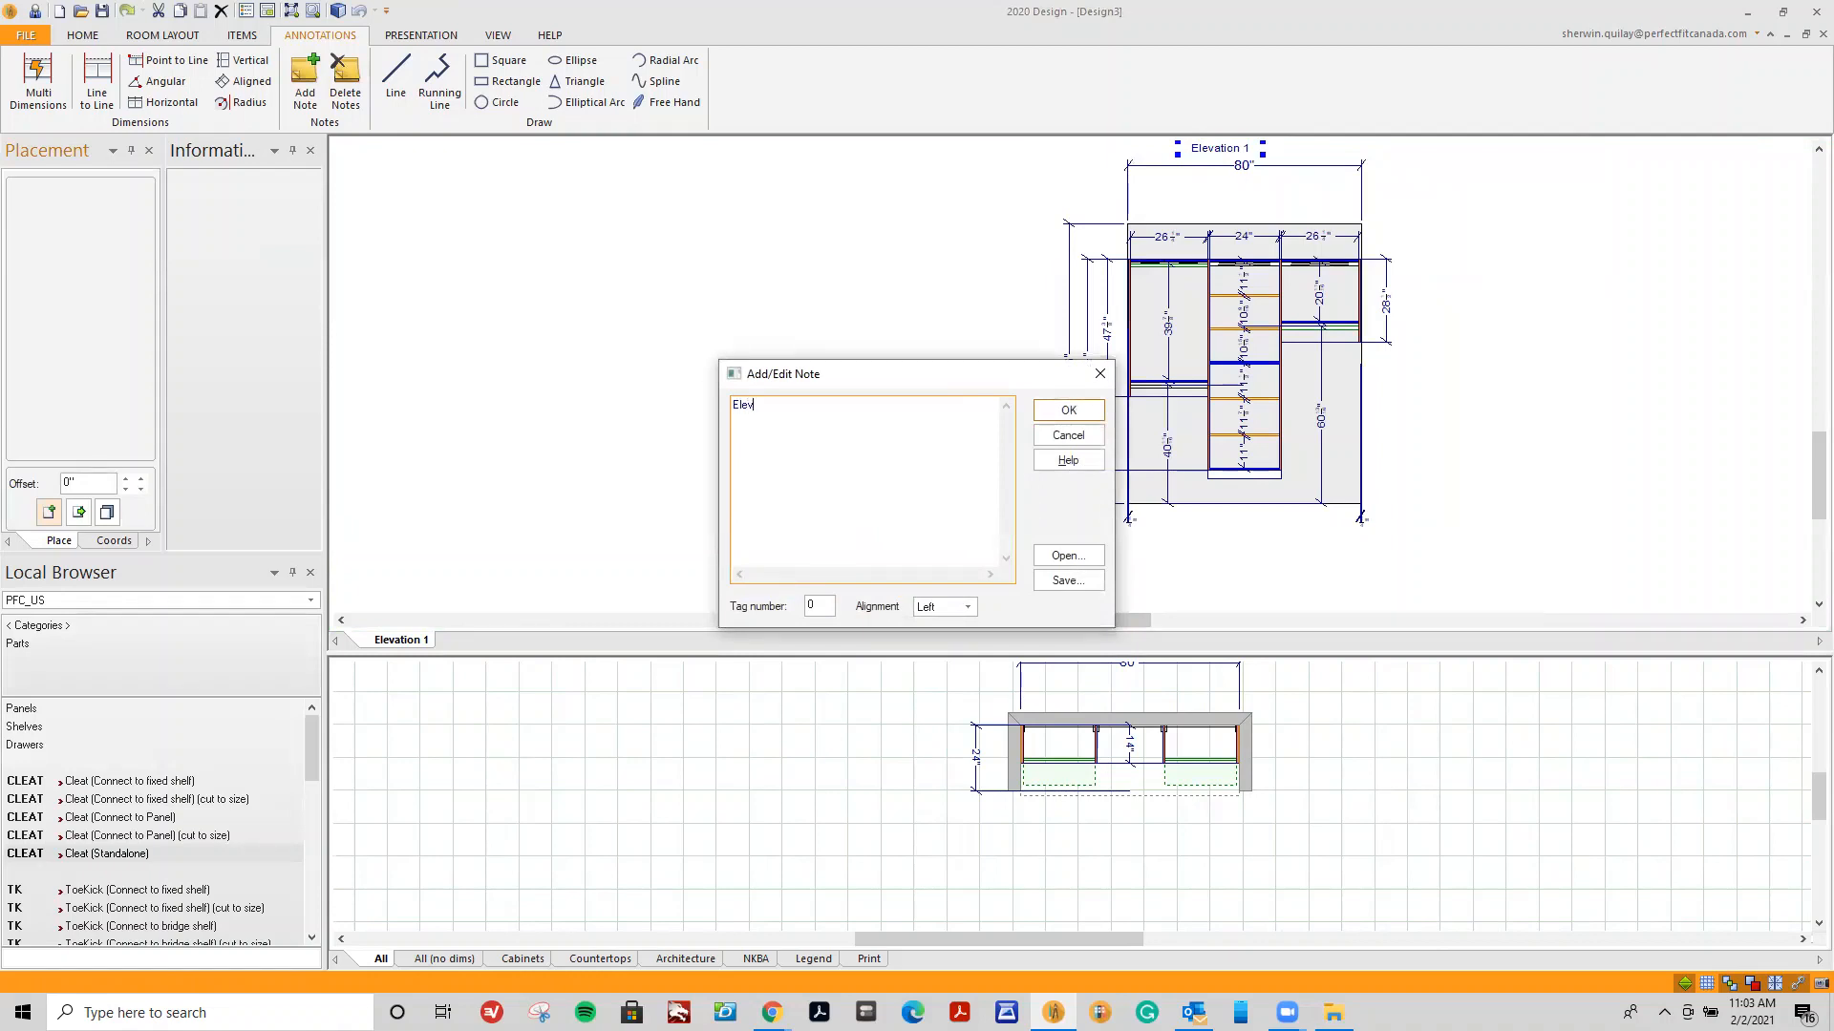
left_click(1069, 409)
scroll(1172, 700, "down", 1)
left_click(1157, 708)
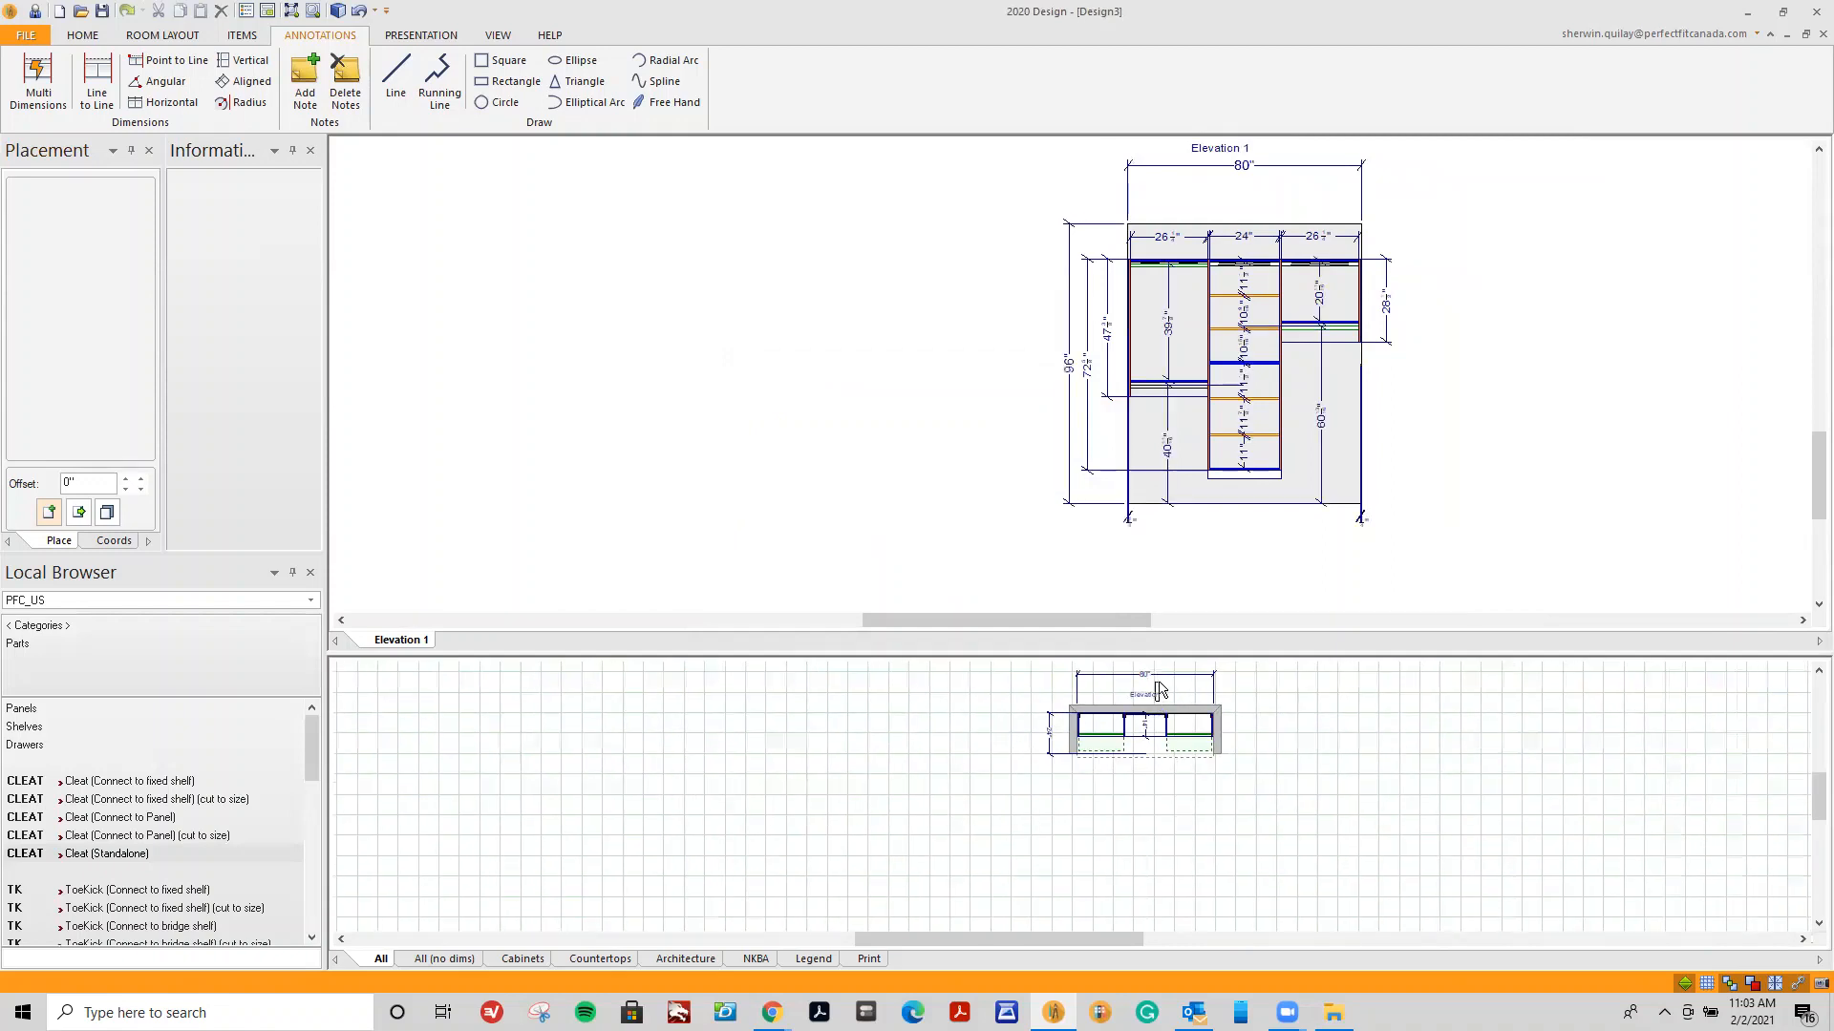
left_click(1203, 688)
scroll(1125, 772, "up", 4)
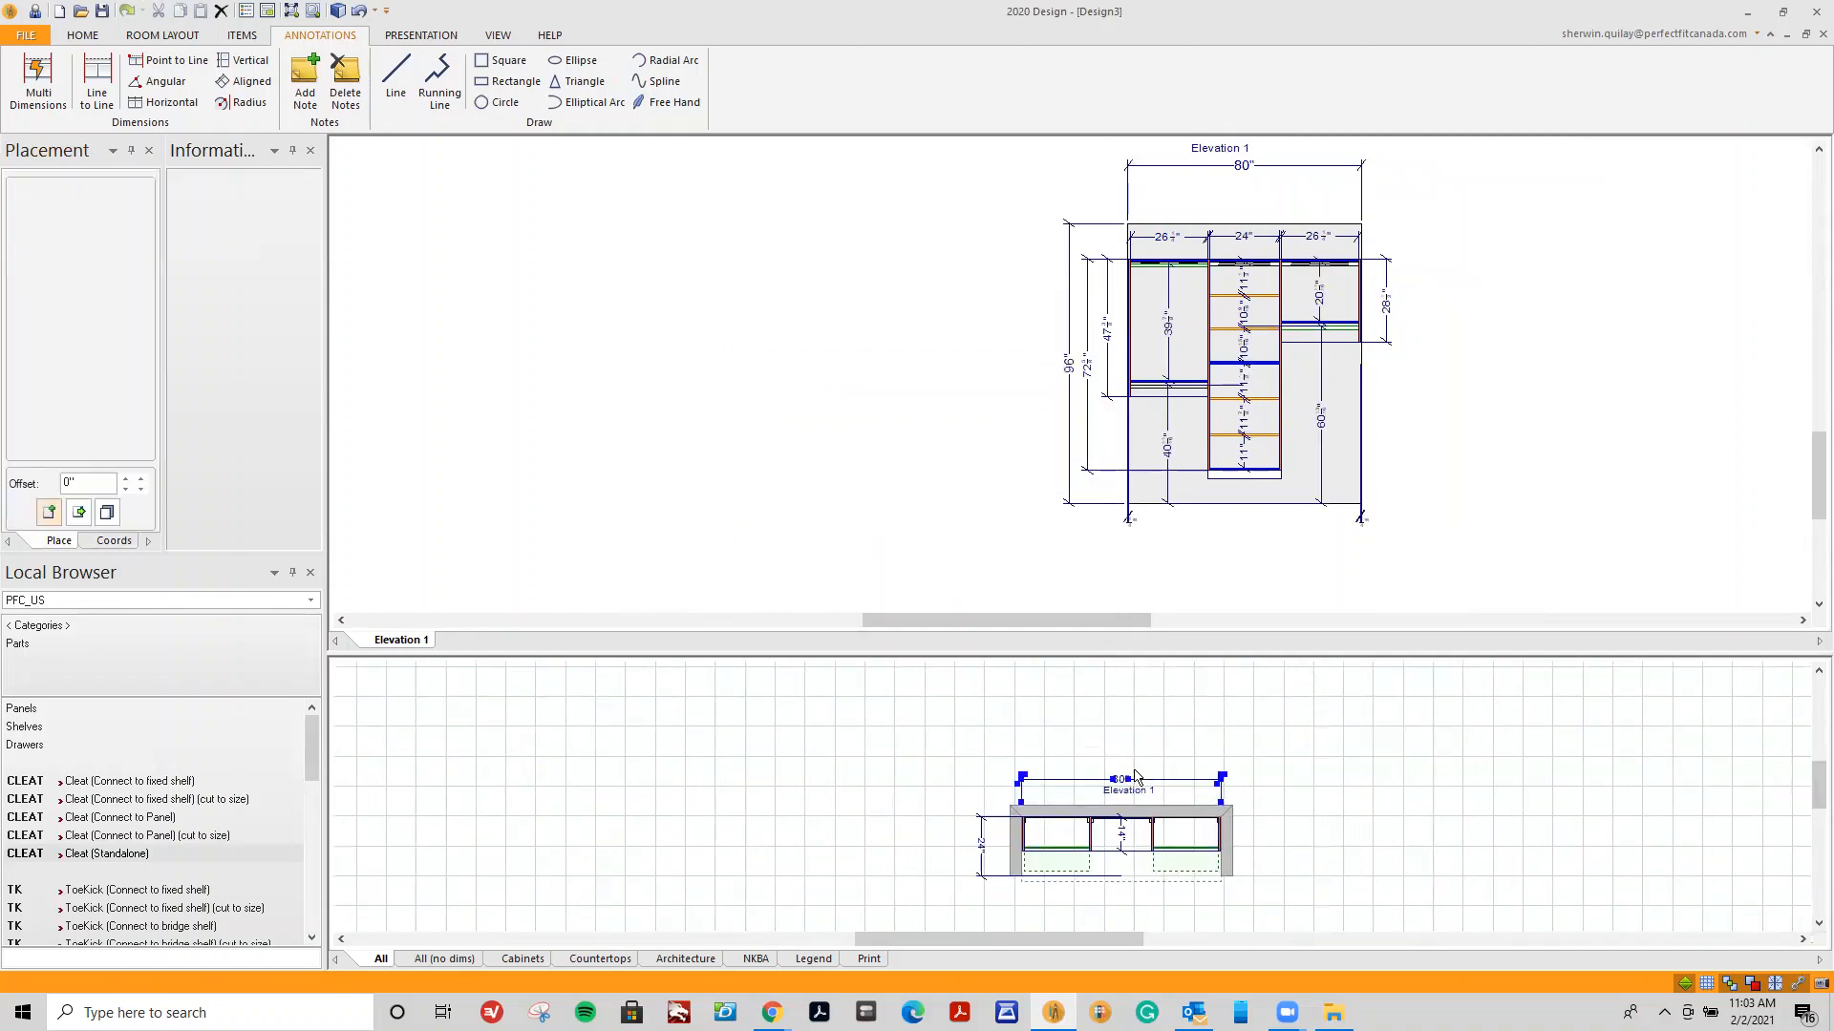
left_click_drag(1125, 772, 1110, 760)
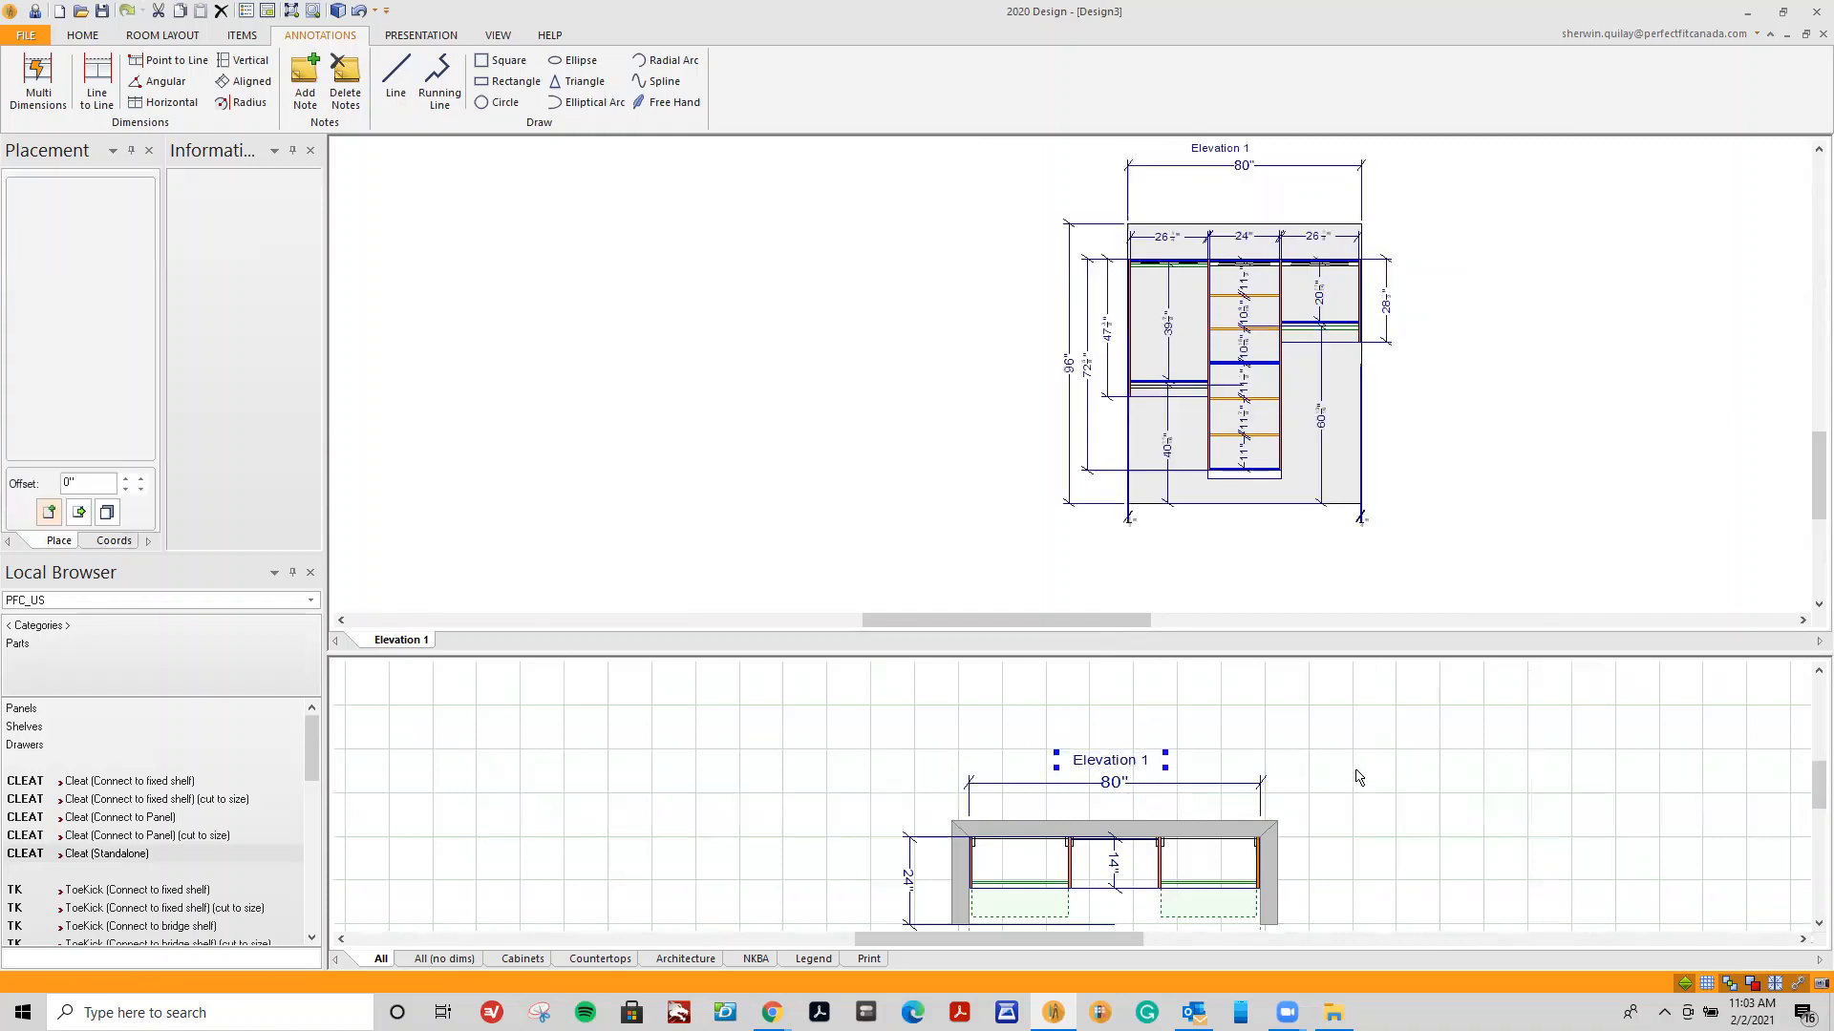
left_click(1359, 773)
Add a note below the closet in the floor plan and load its text from Template.txt.
scroll(1808, 797, "down", 3)
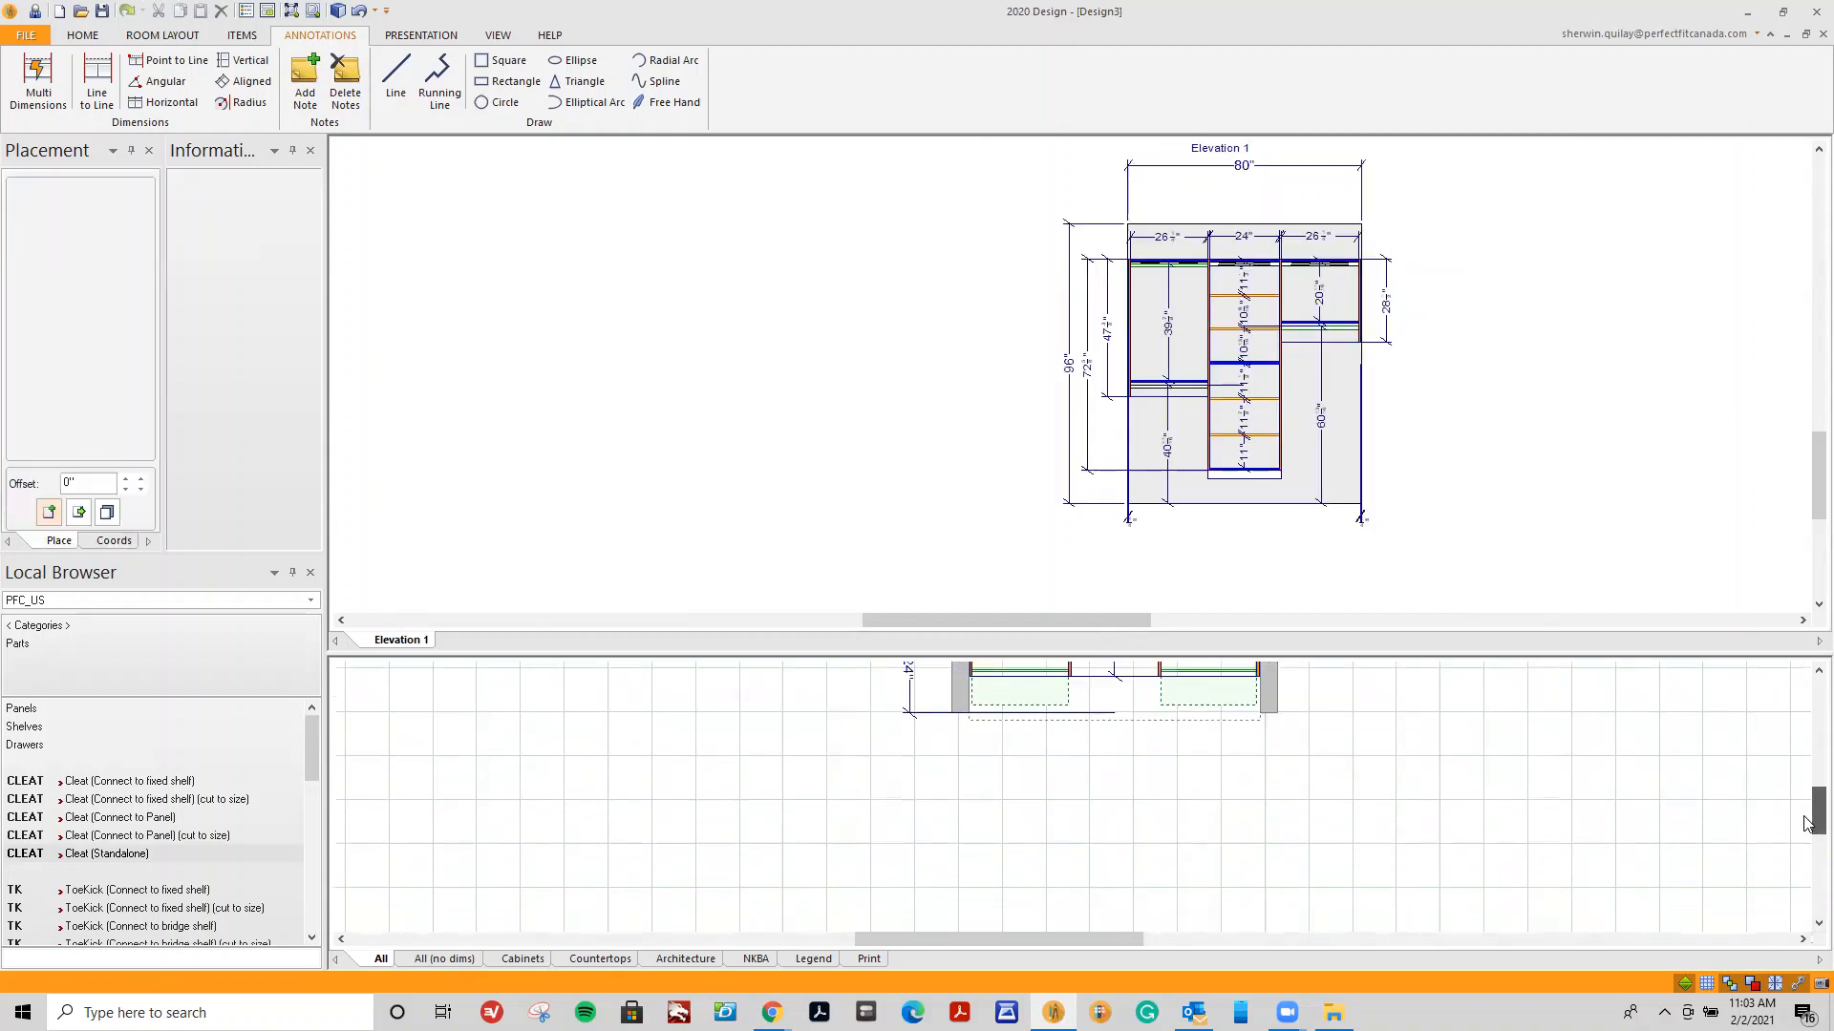
left_click(306, 82)
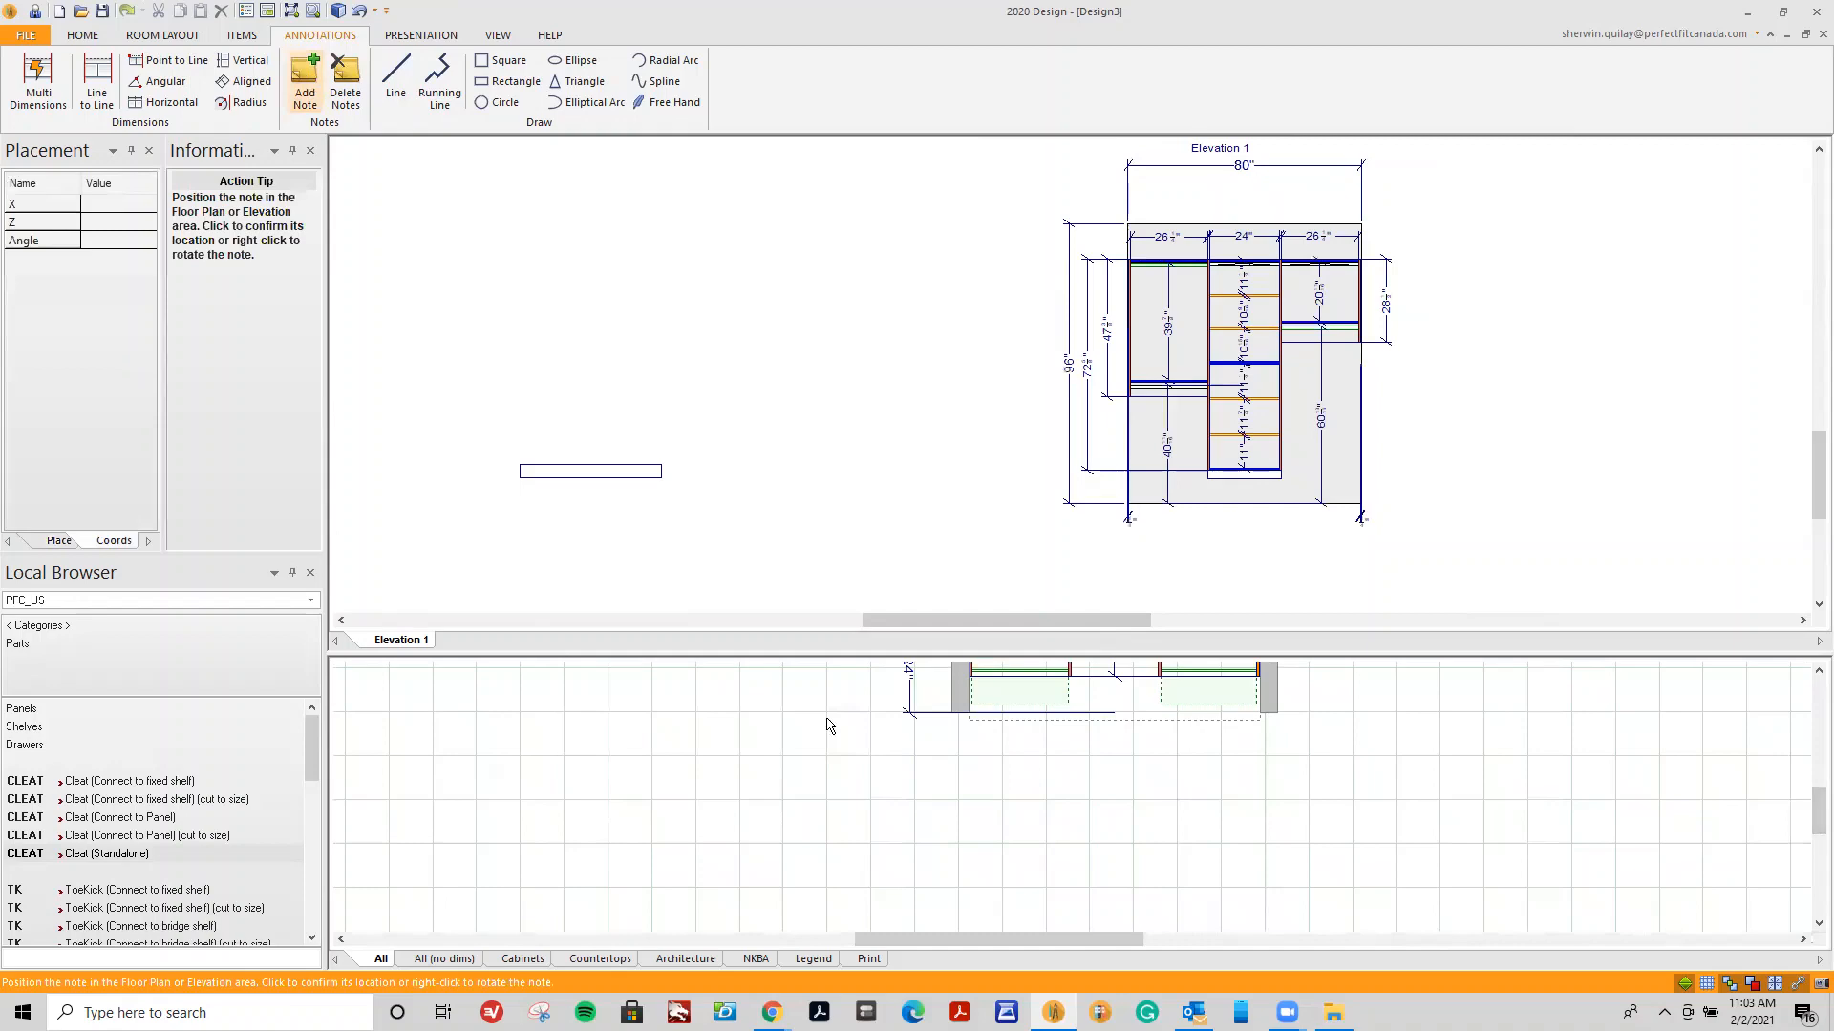
left_click(999, 759)
left_click(1066, 554)
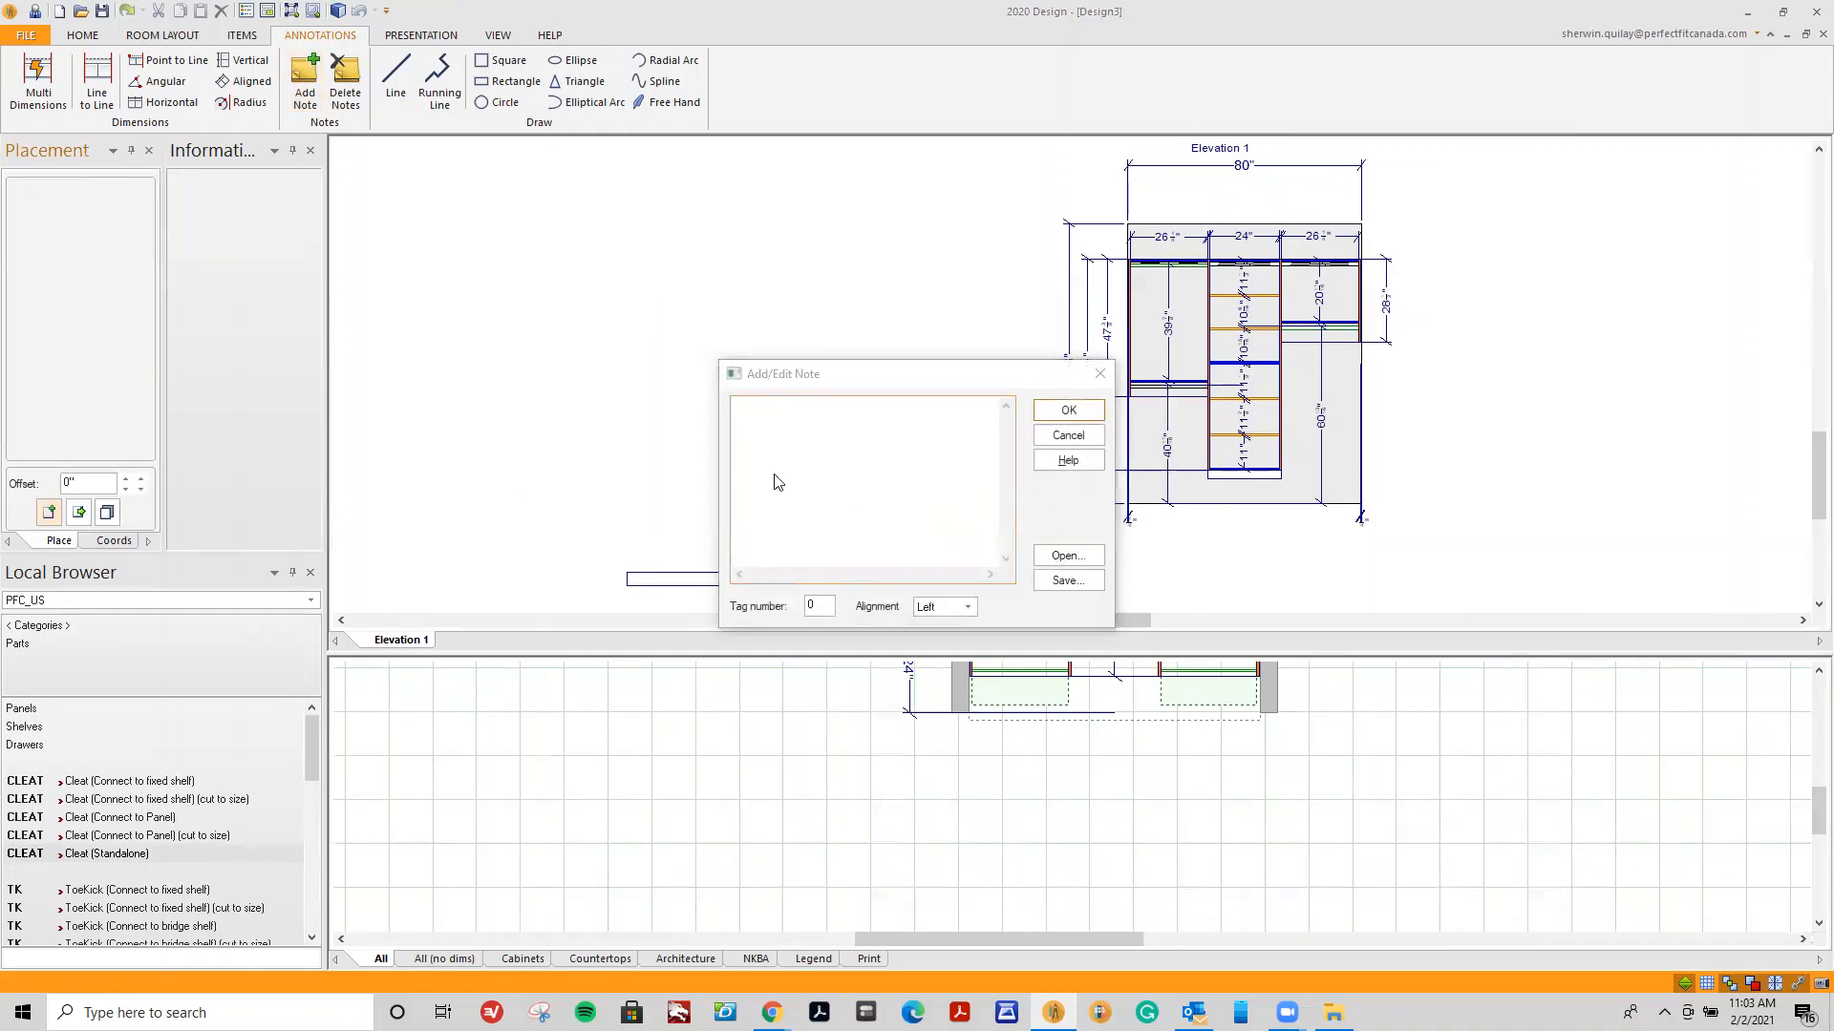
left_click(783, 500)
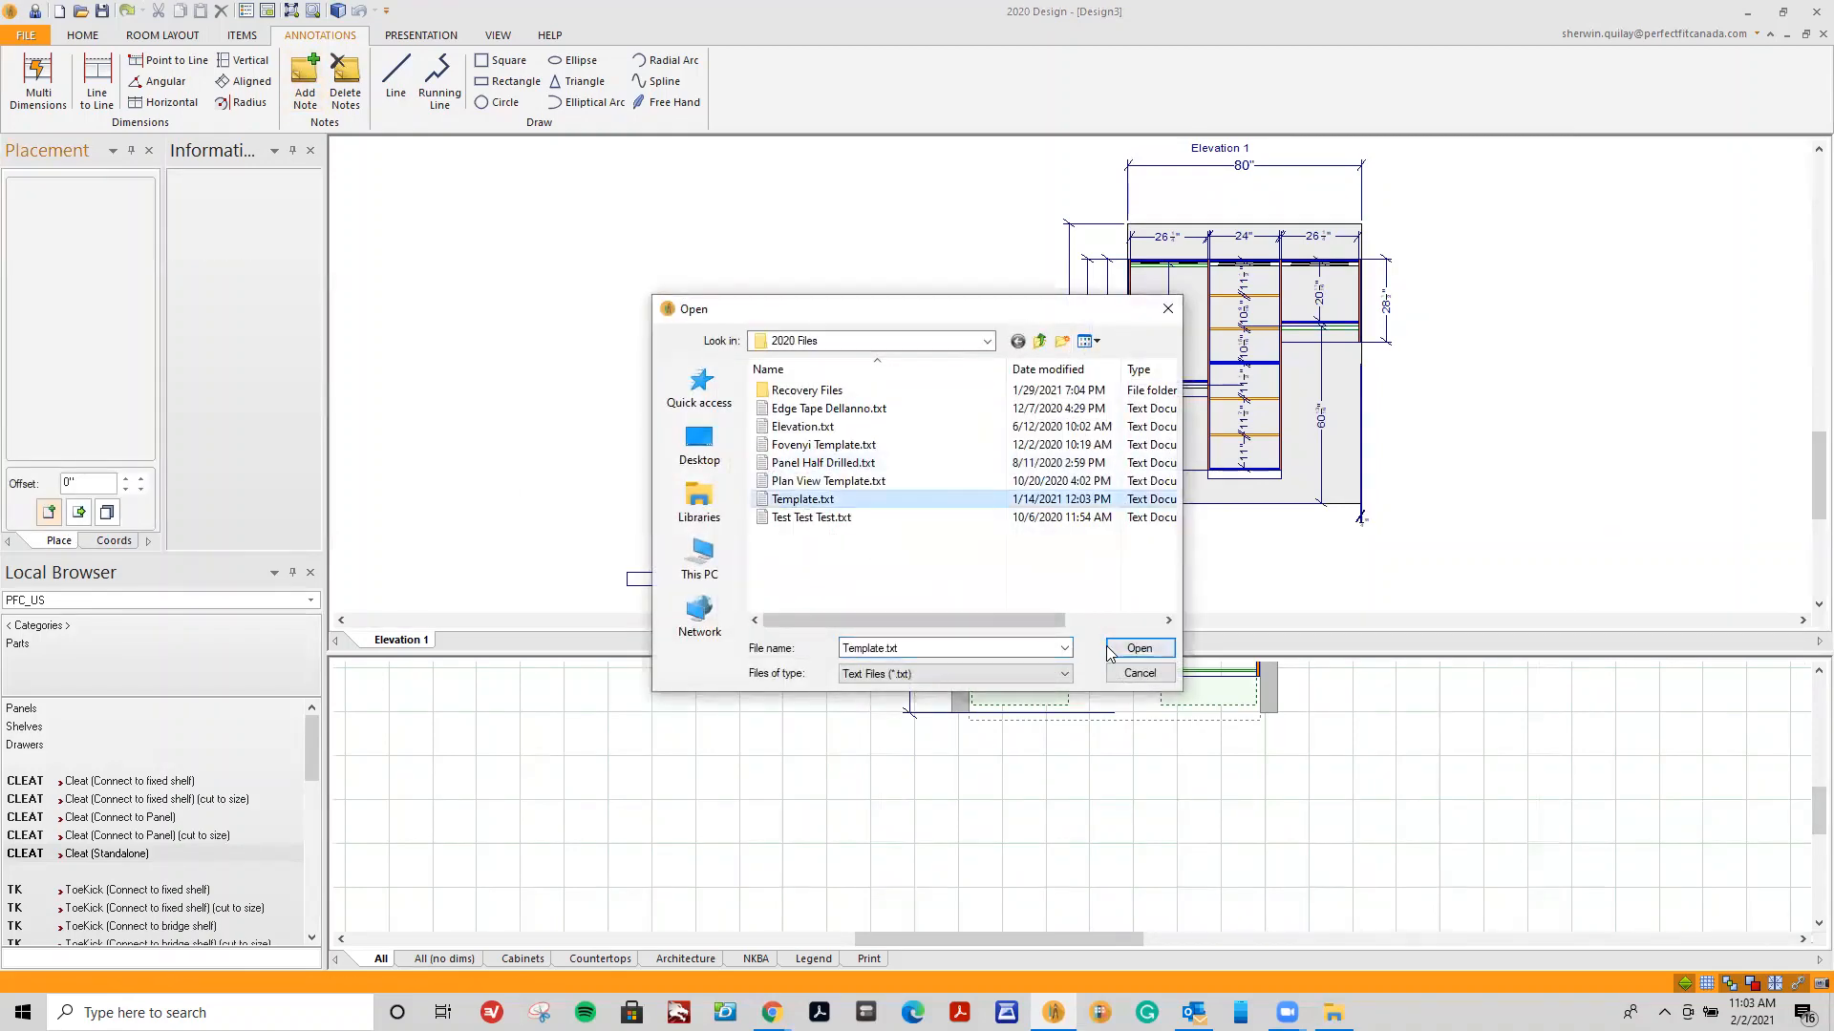
left_click(1139, 647)
In the note, set the project to the customer's first name plus Reach In, and the install height to 83 15/16".
left_click_drag(892, 404, 808, 405)
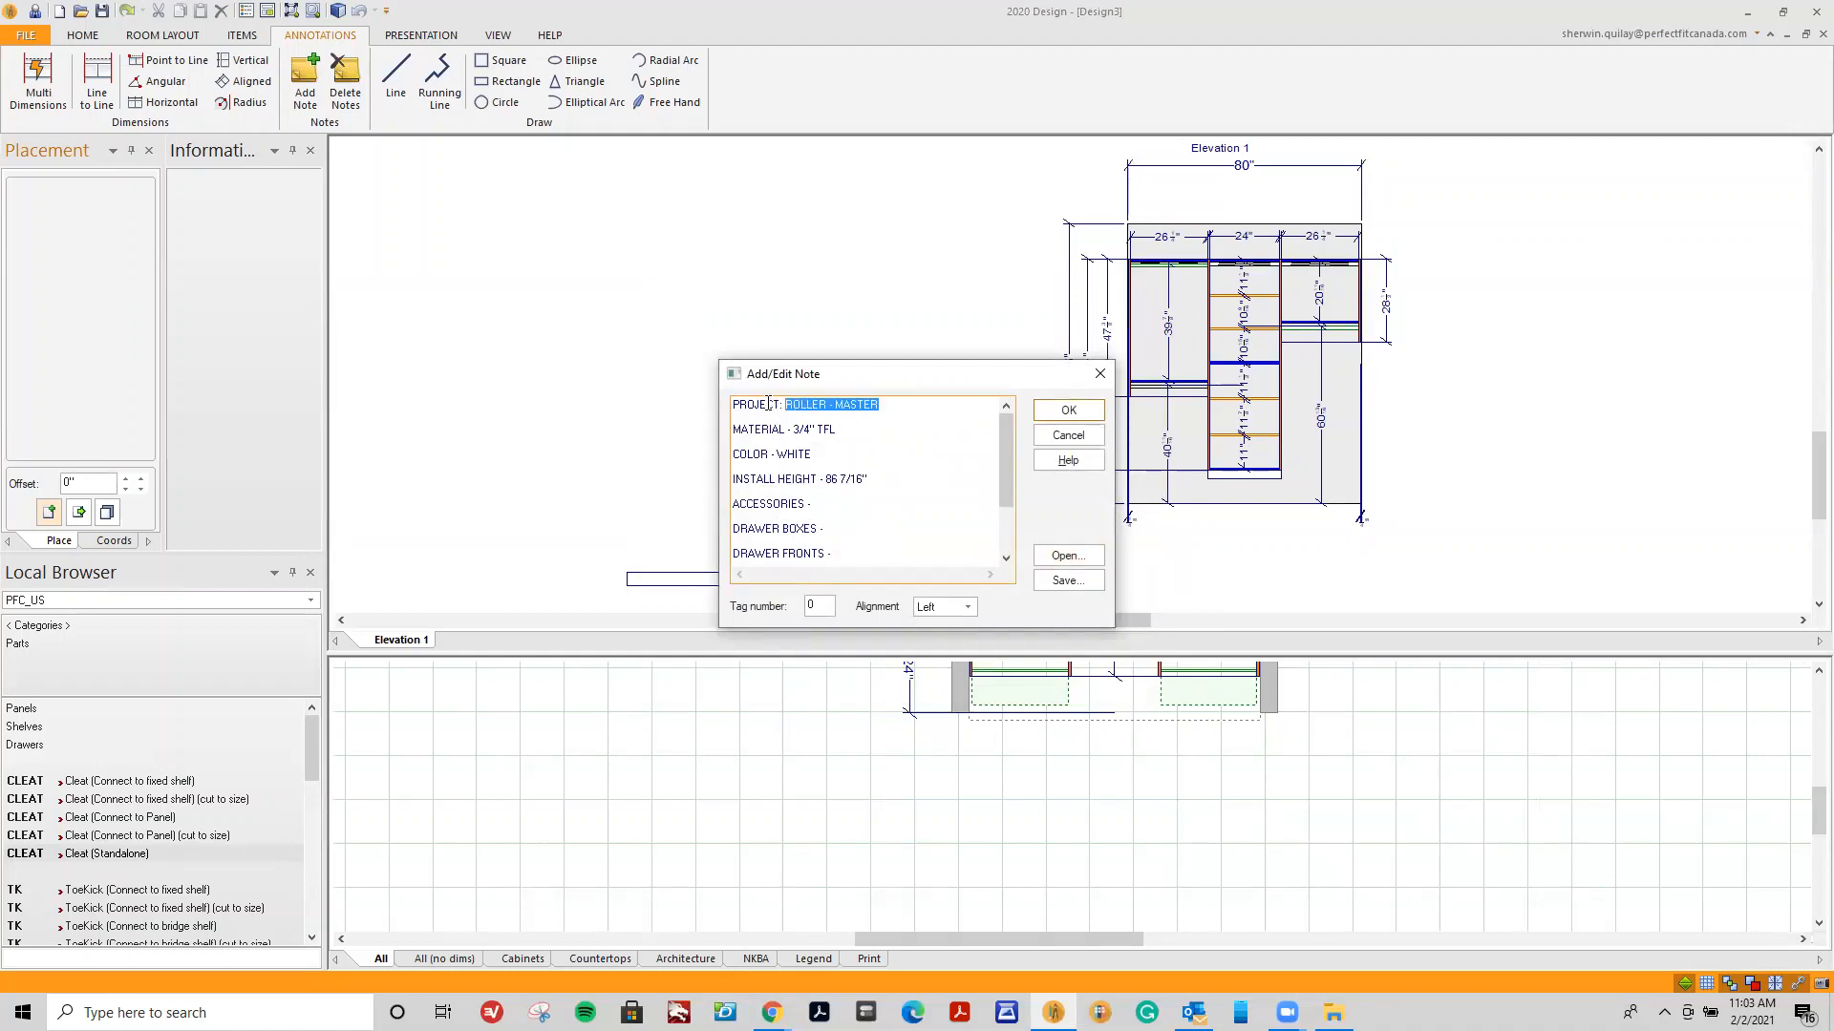
type("CT: Cindy's Reach In")
left_click_drag(879, 479, 833, 478)
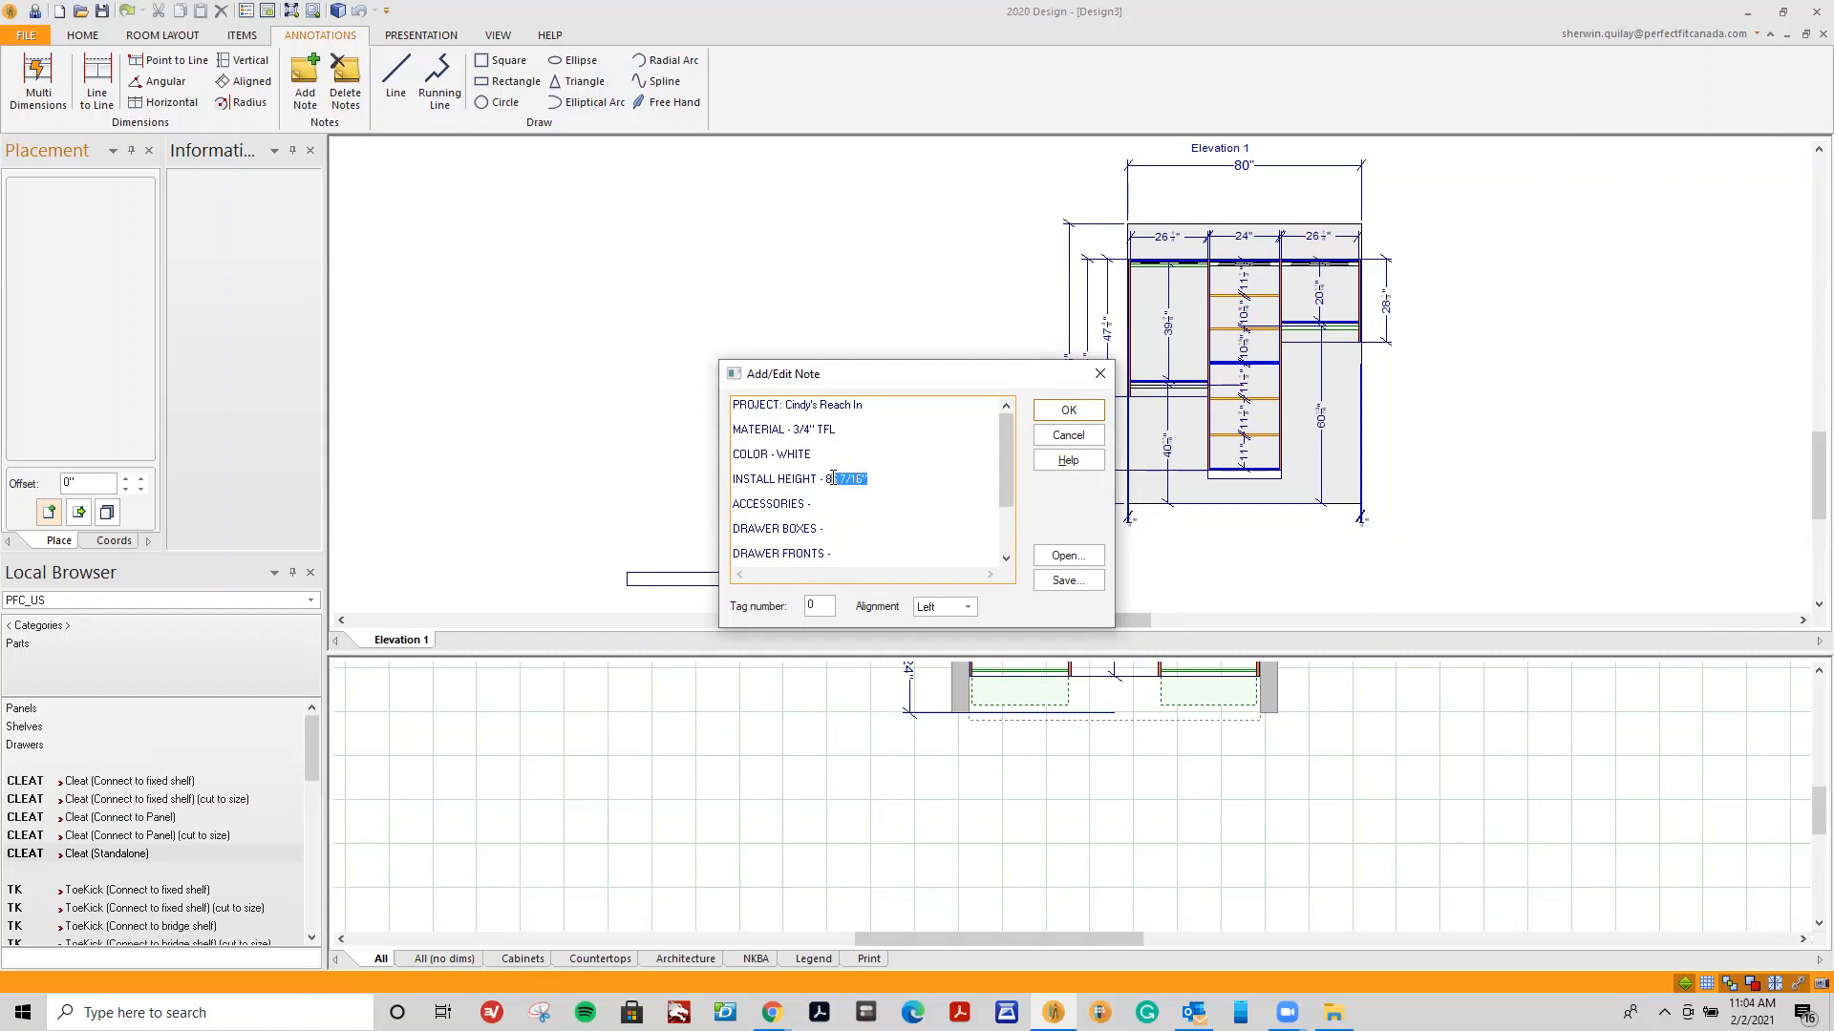
type("83")
left_click_drag(1003, 453, 997, 495)
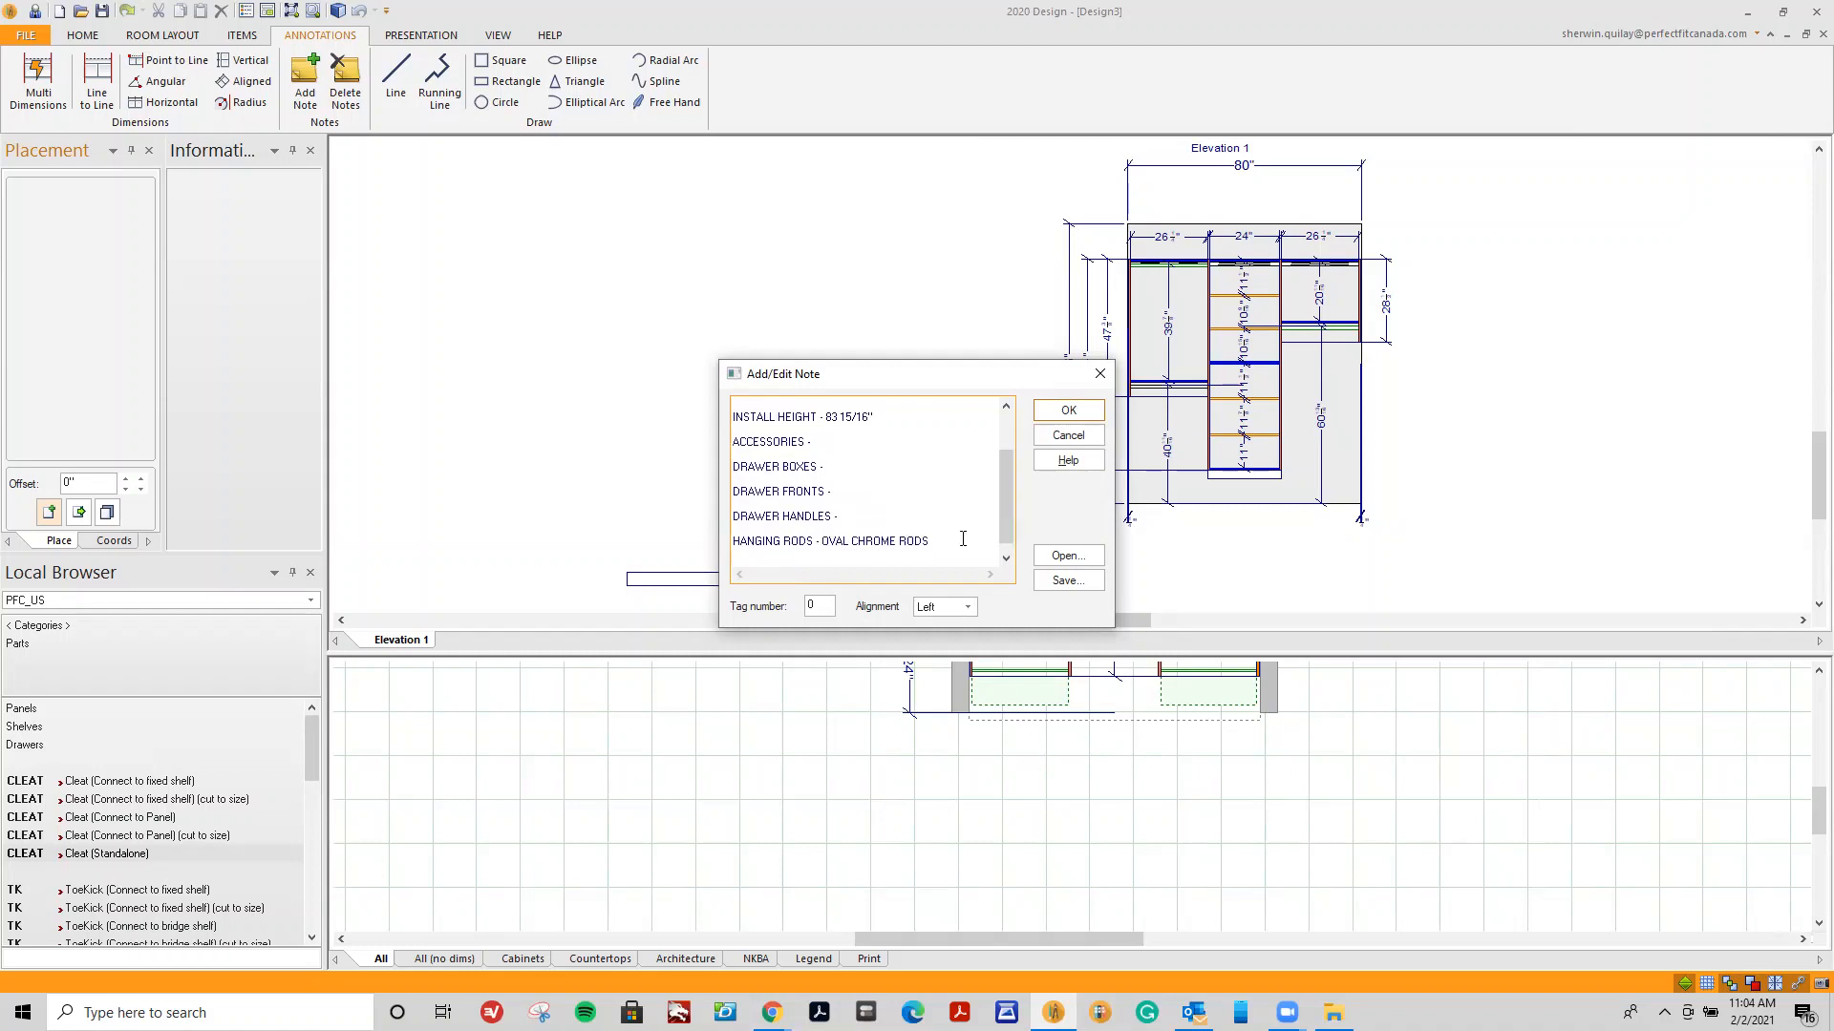
left_click(1073, 417)
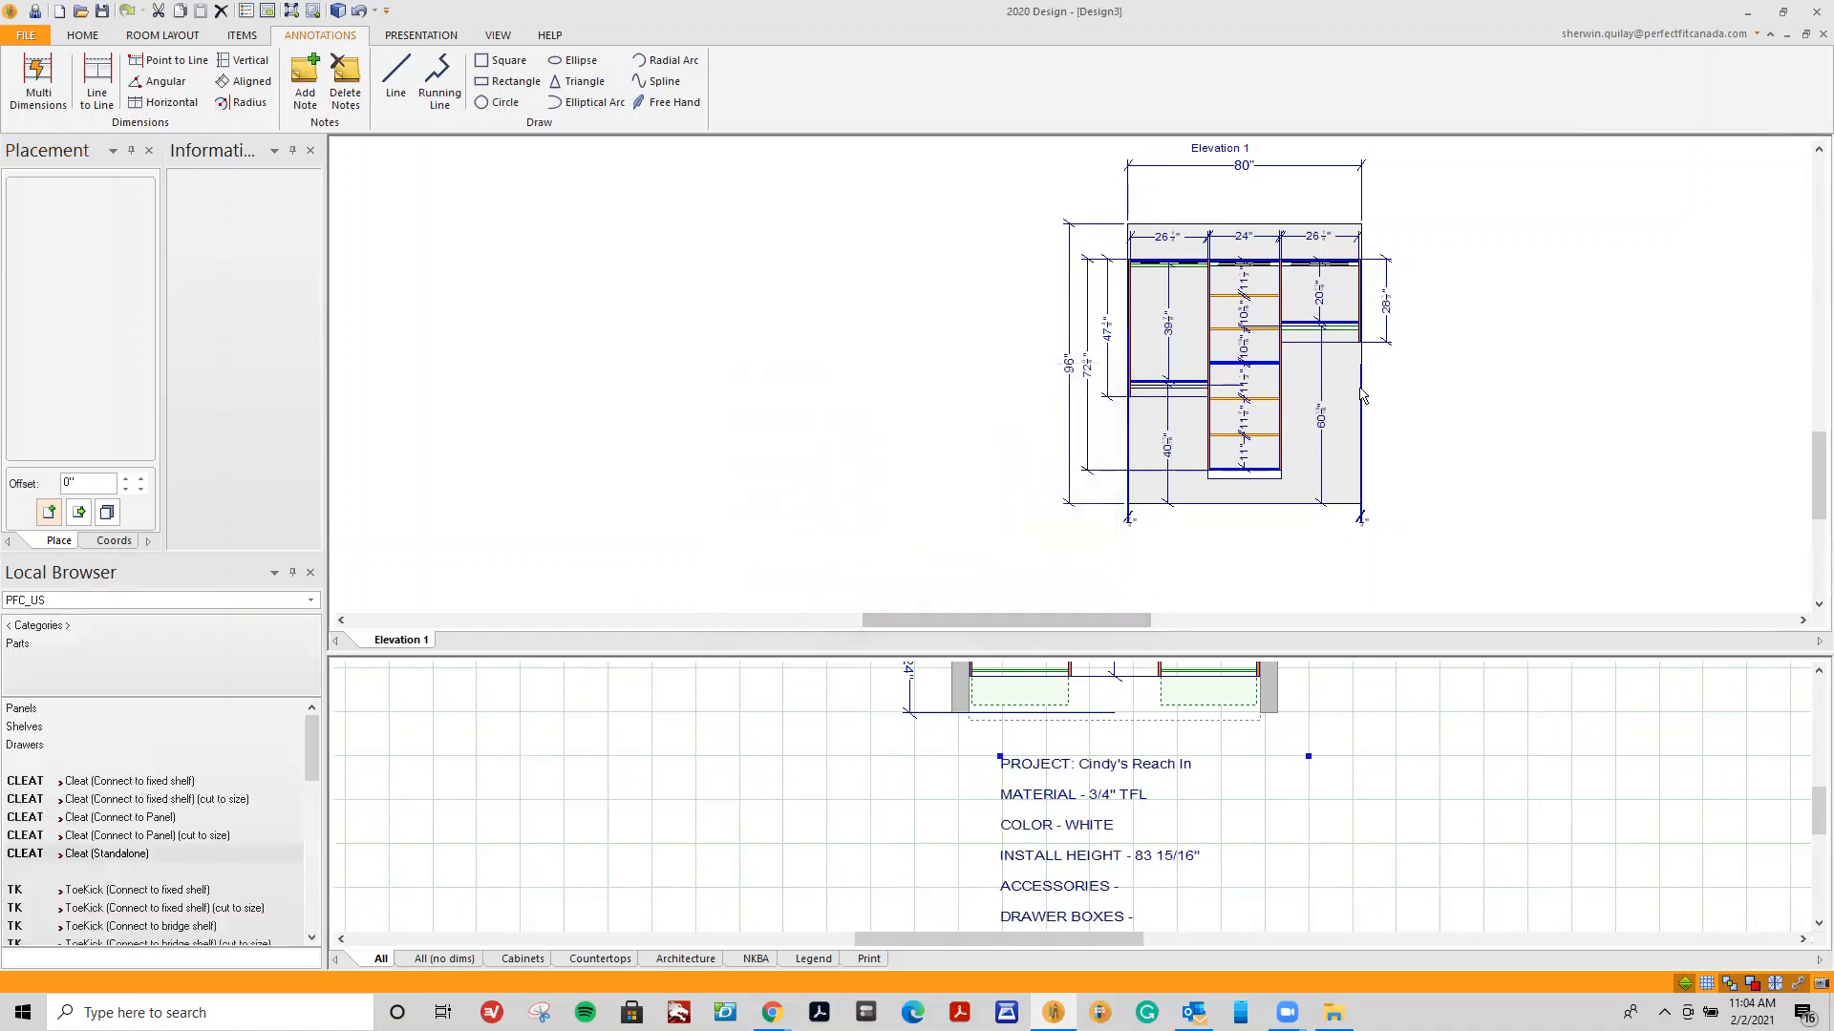
Add a Line to Line dimension for the install height from the modules' top to the floor in the elevation.
scroll(1448, 350, "up", 2)
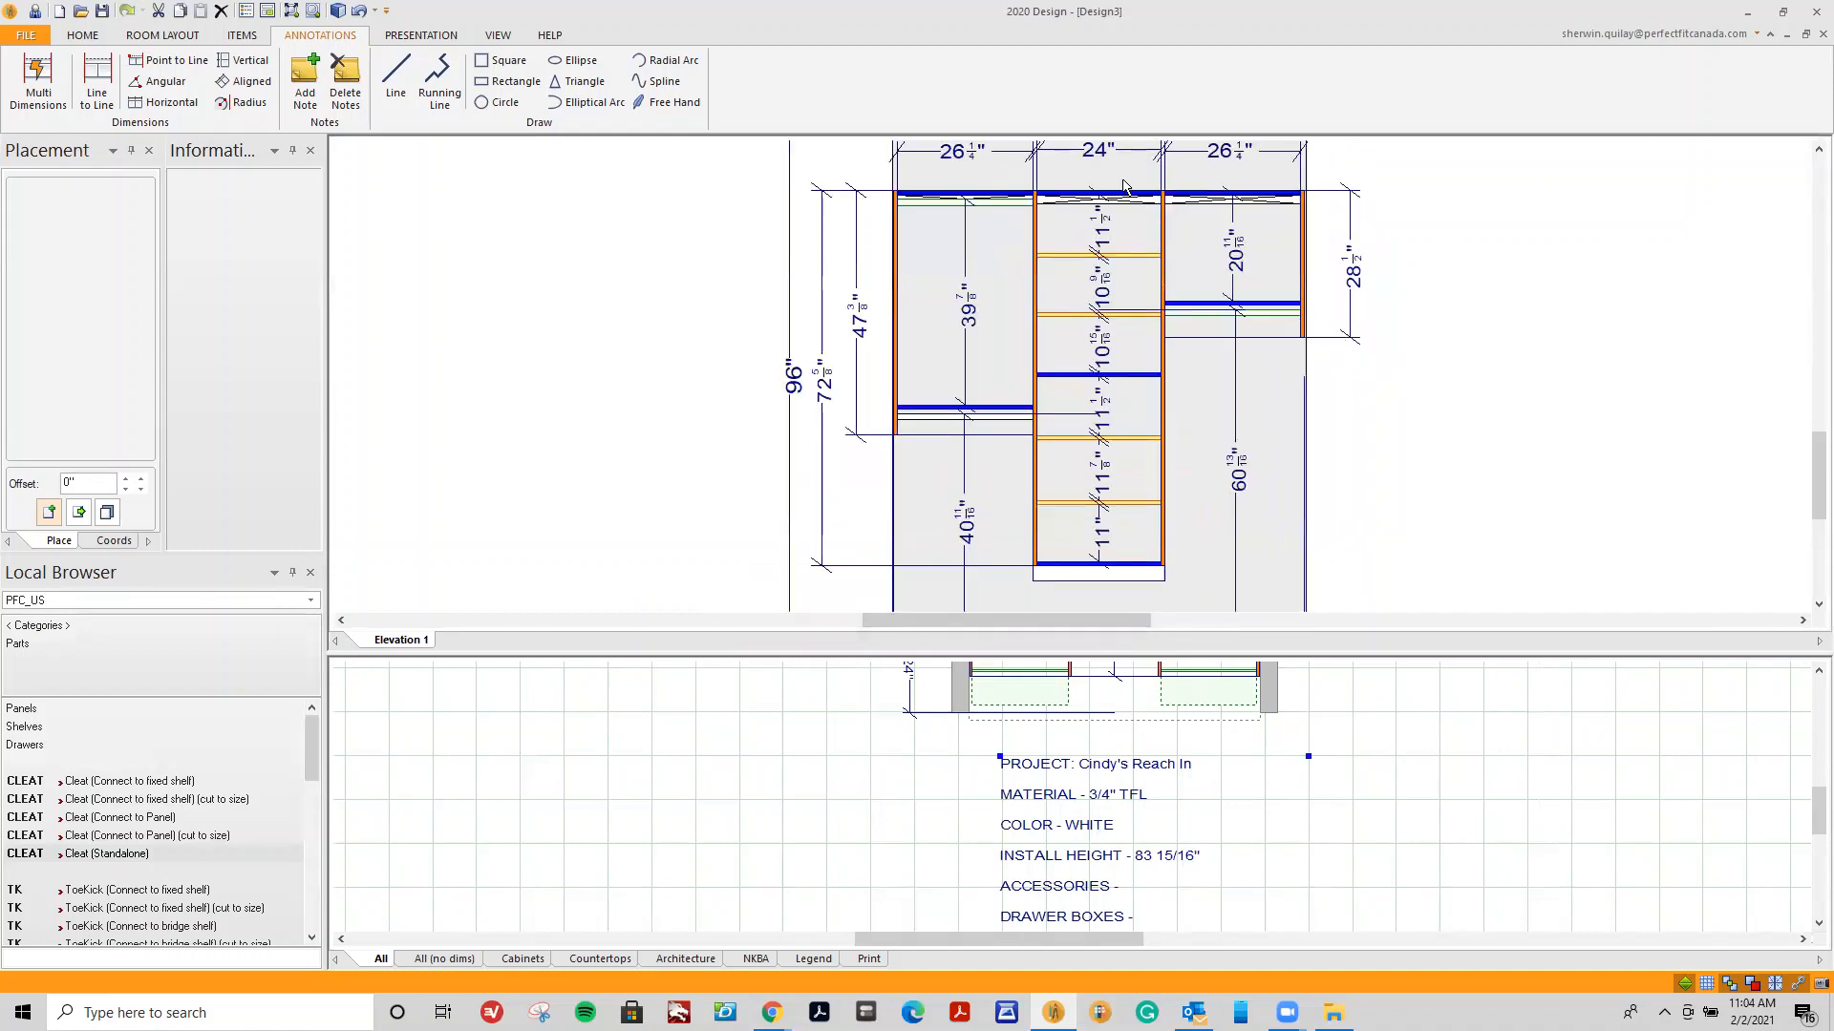
scroll(1248, 426, "down", 2)
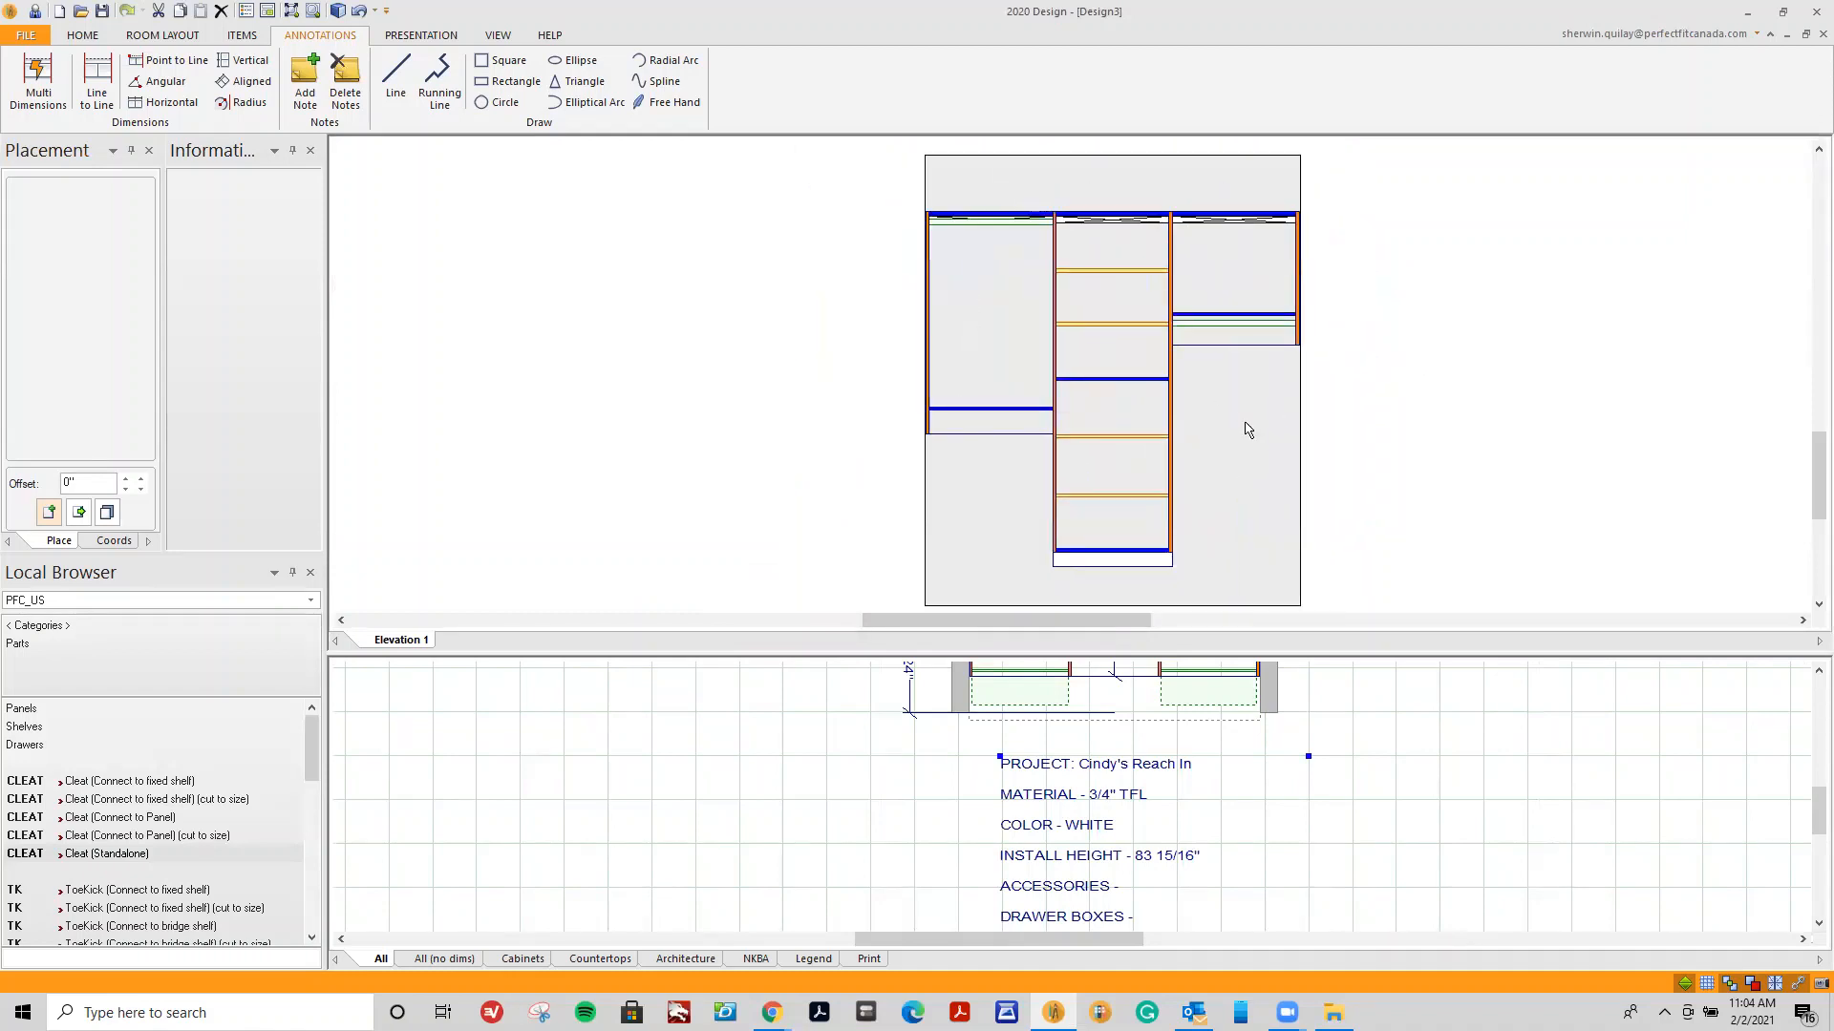
left_click(243, 60)
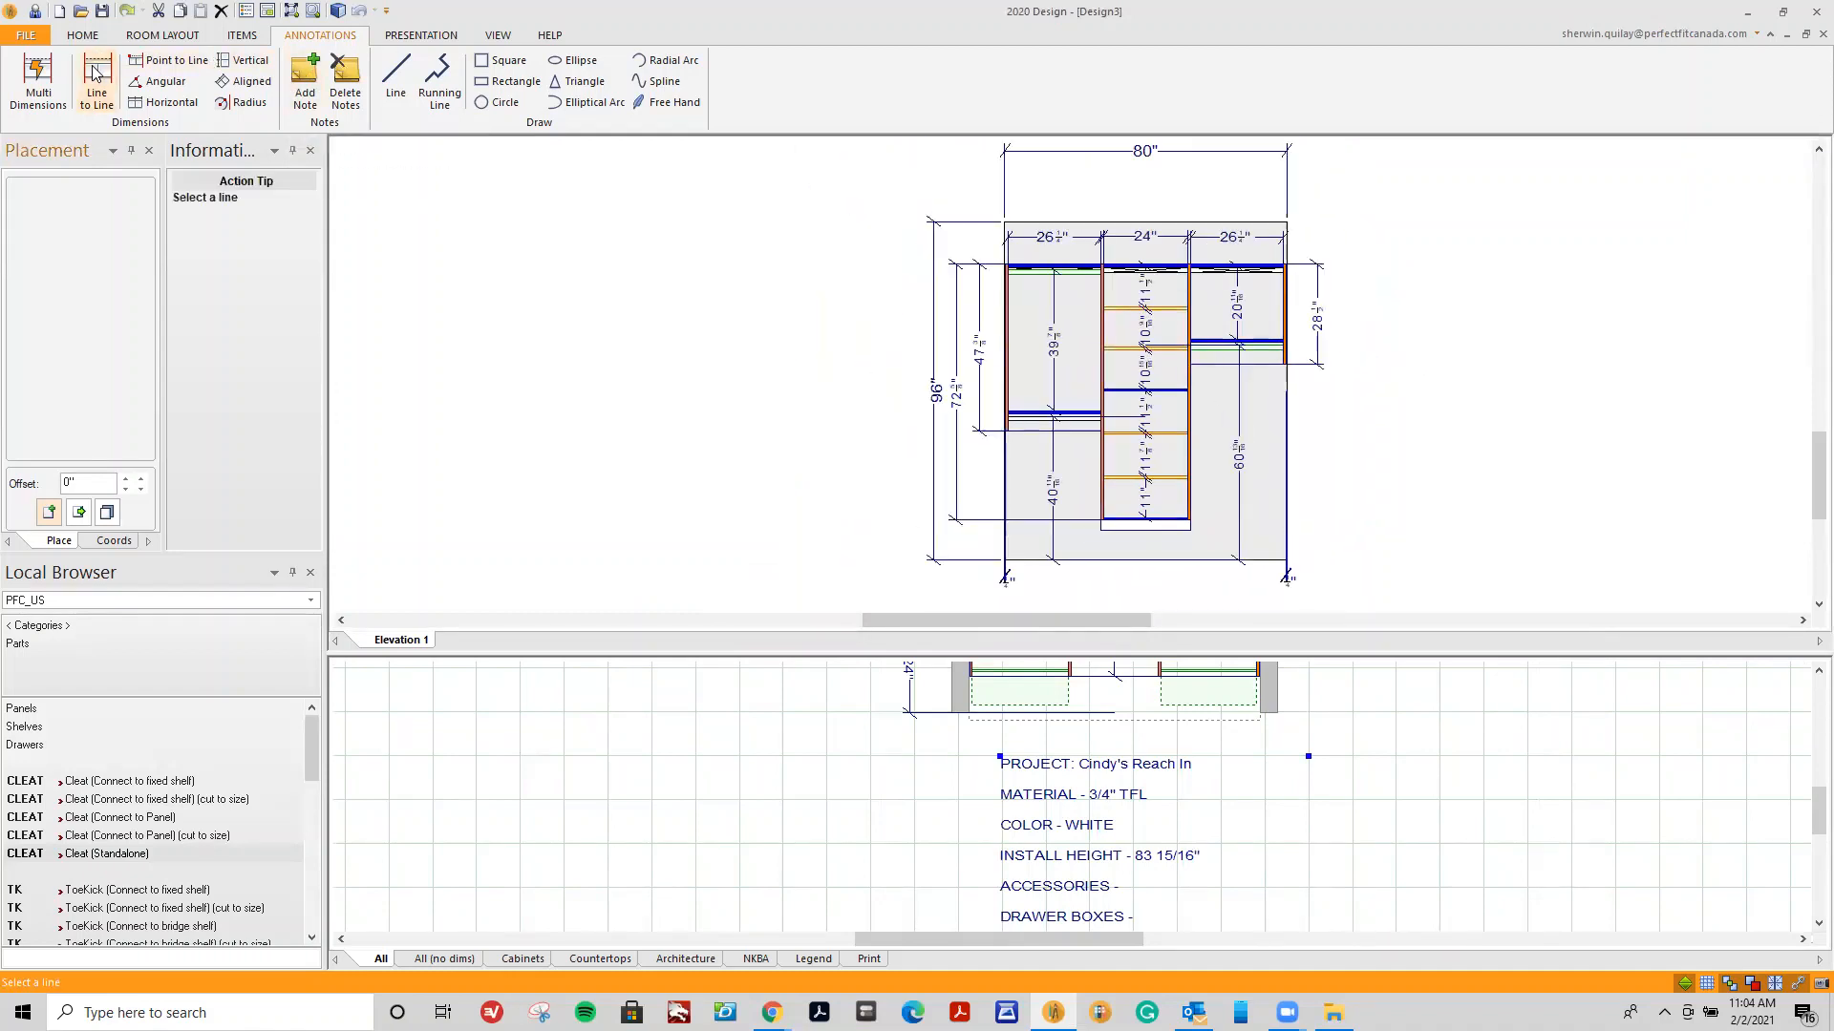
left_click(1073, 259)
left_click(1060, 558)
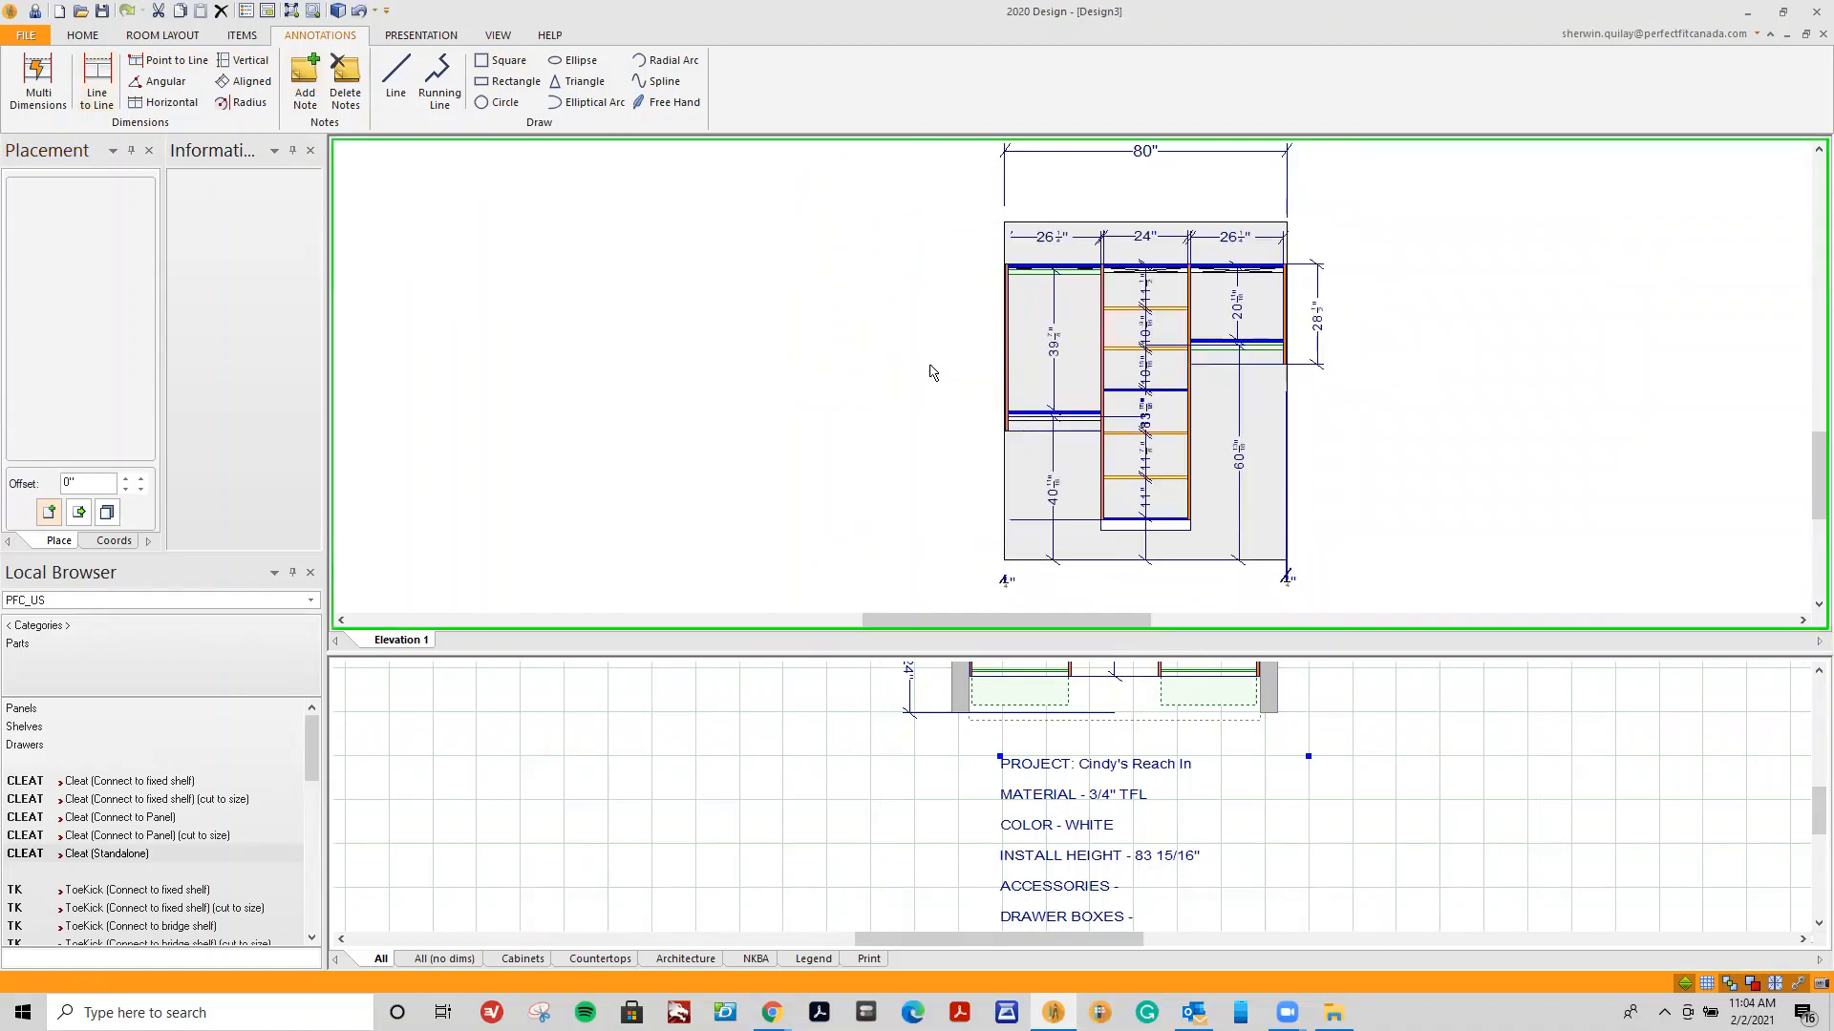
Move the overall wall height dimension outward and place the install height dimension between it and the center module's height dimension.
left_click(931, 372)
left_click(932, 223)
left_click(890, 224)
left_click(1143, 385)
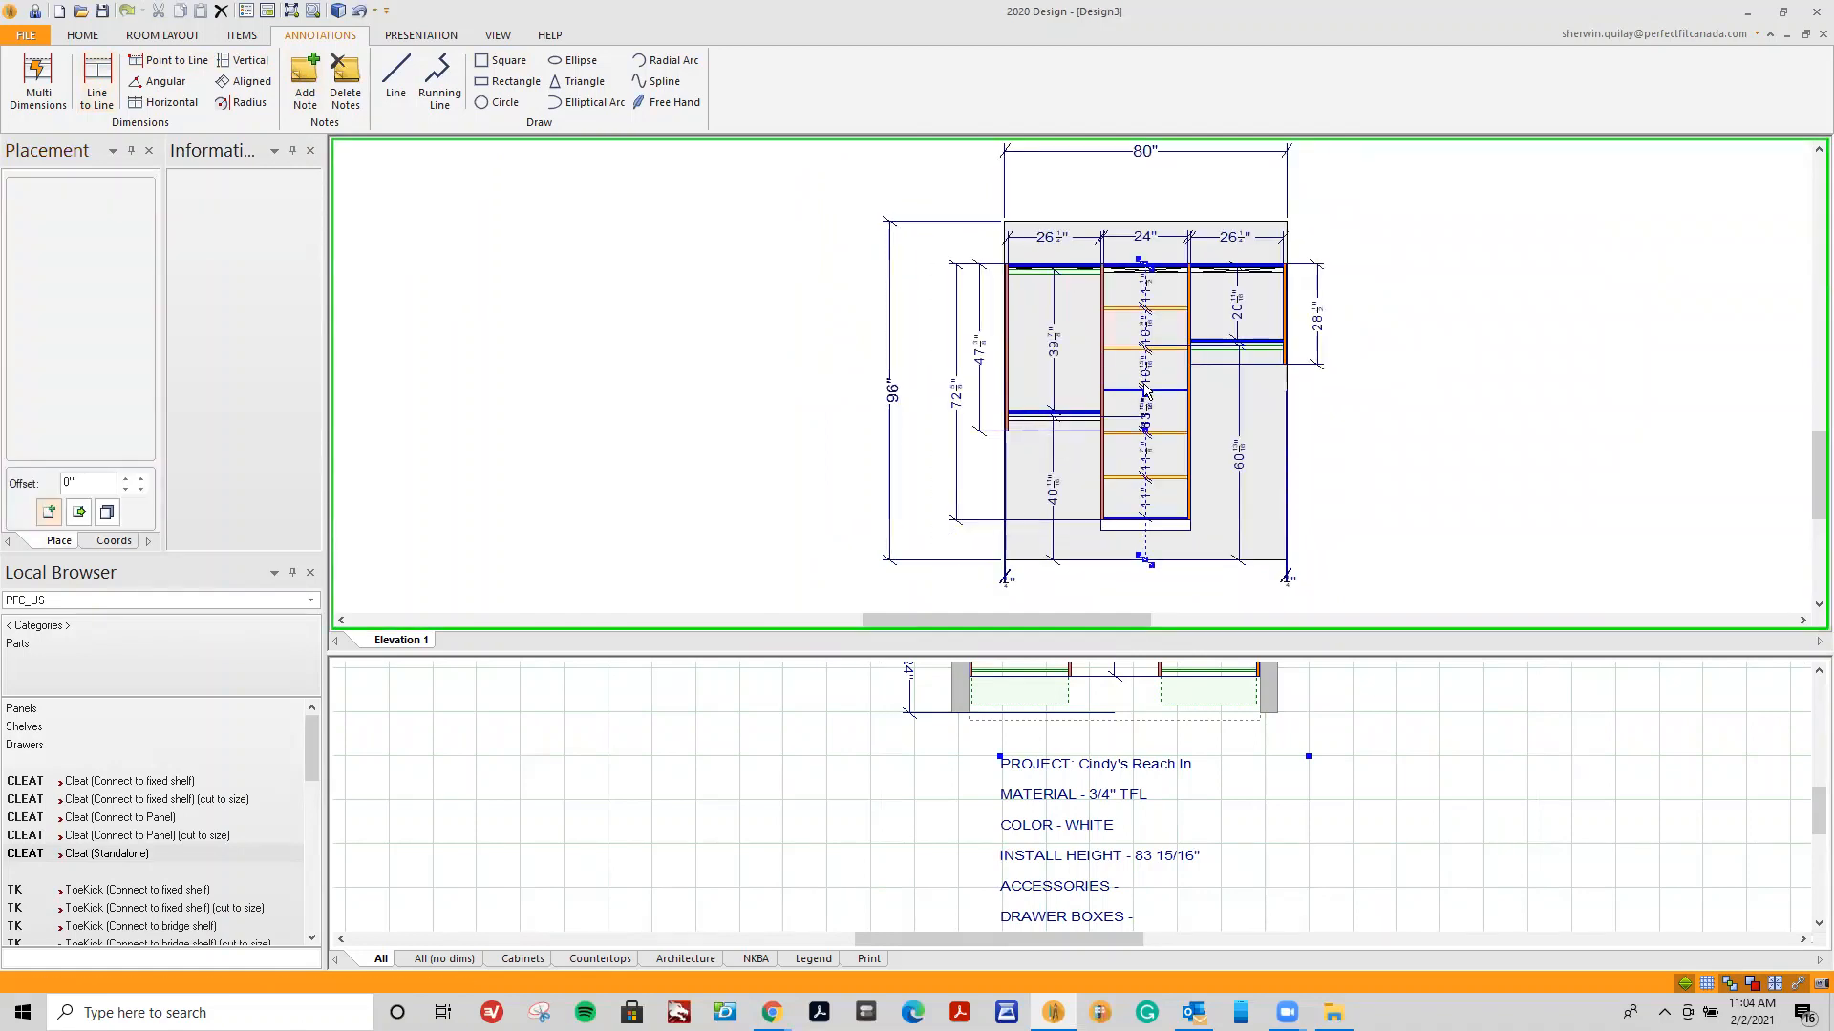
left_click_drag(1151, 272, 931, 277)
left_click(783, 356)
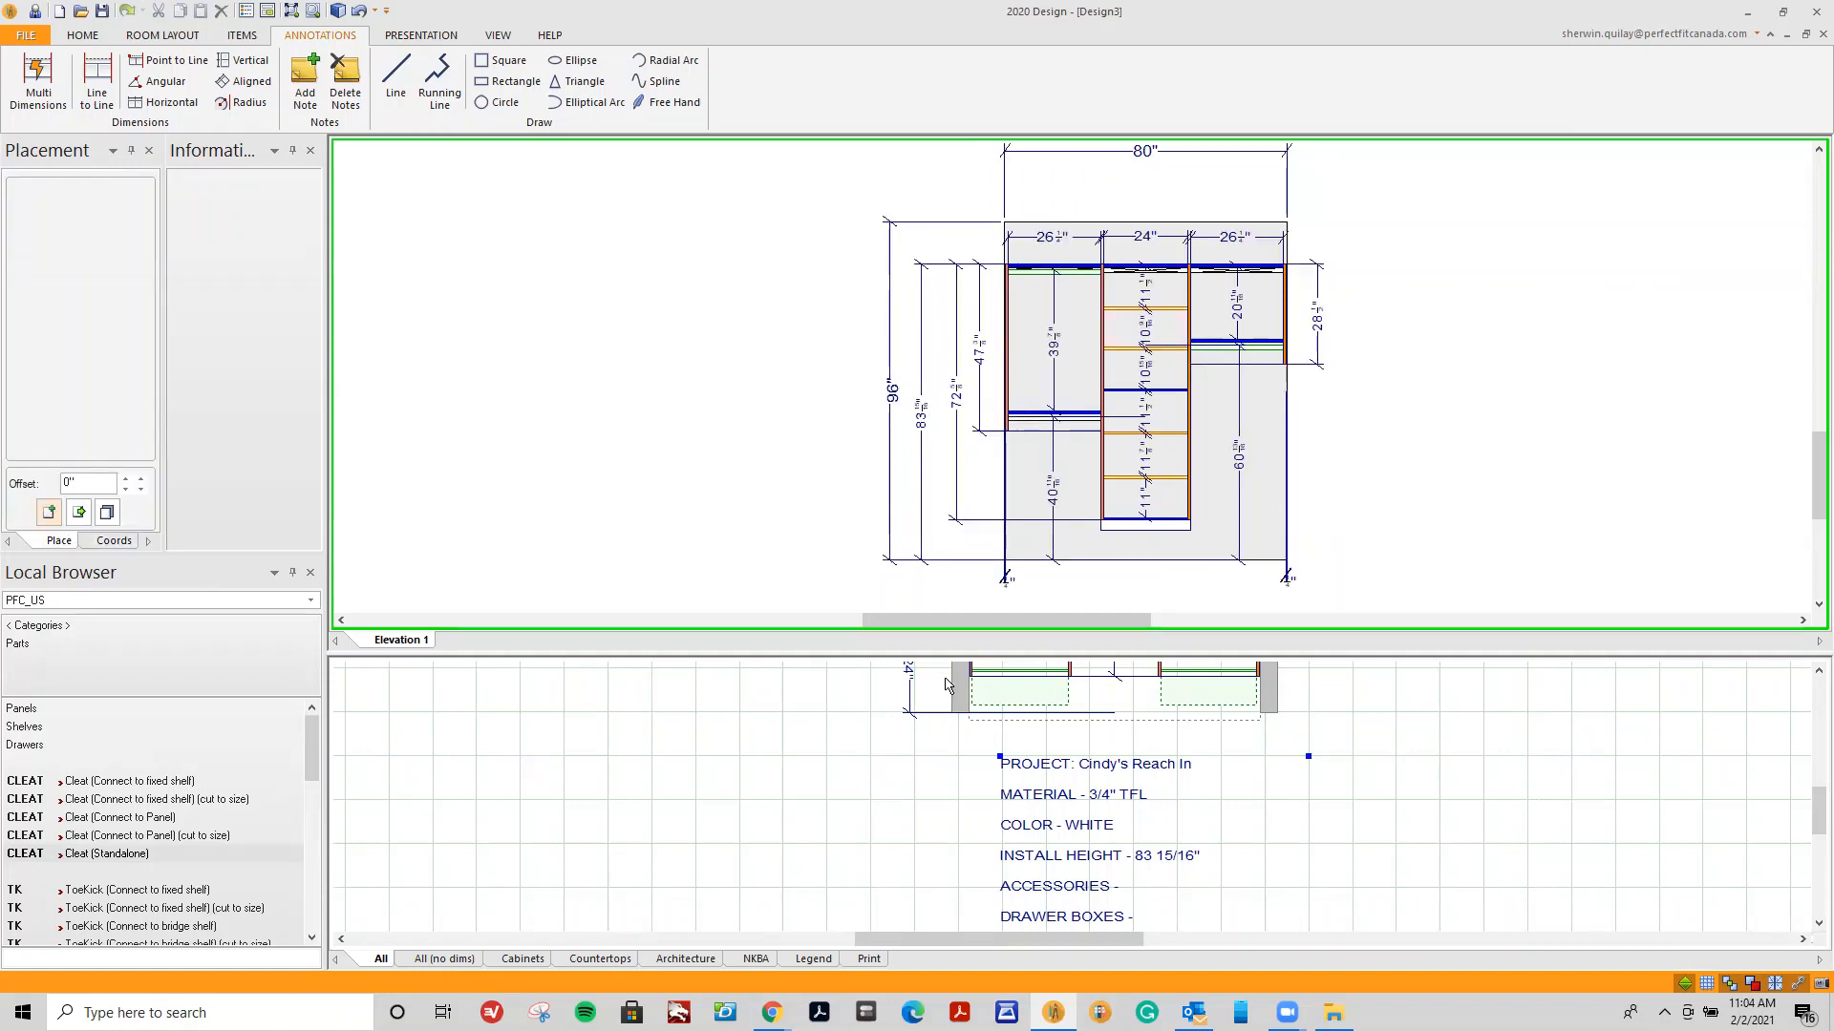
Open a perspective view rendering of the closet design.
scroll(945, 700, "down", 2)
left_click(420, 36)
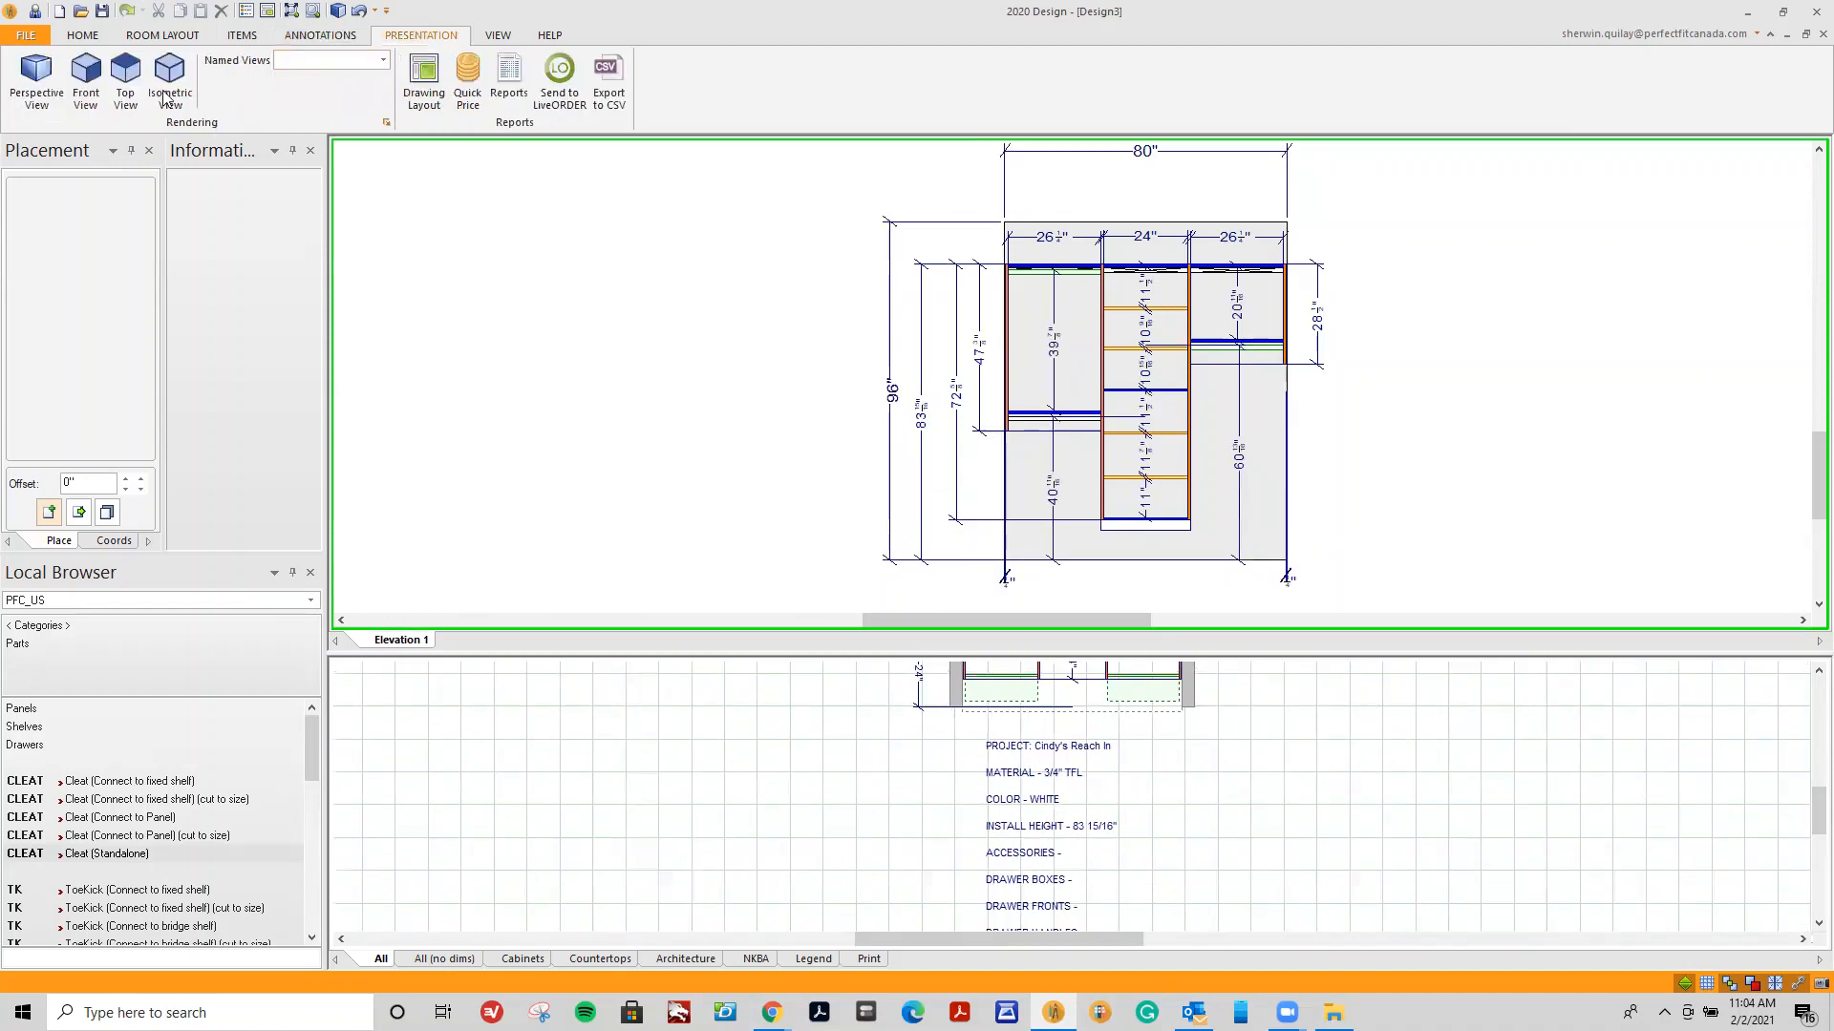
left_click(36, 81)
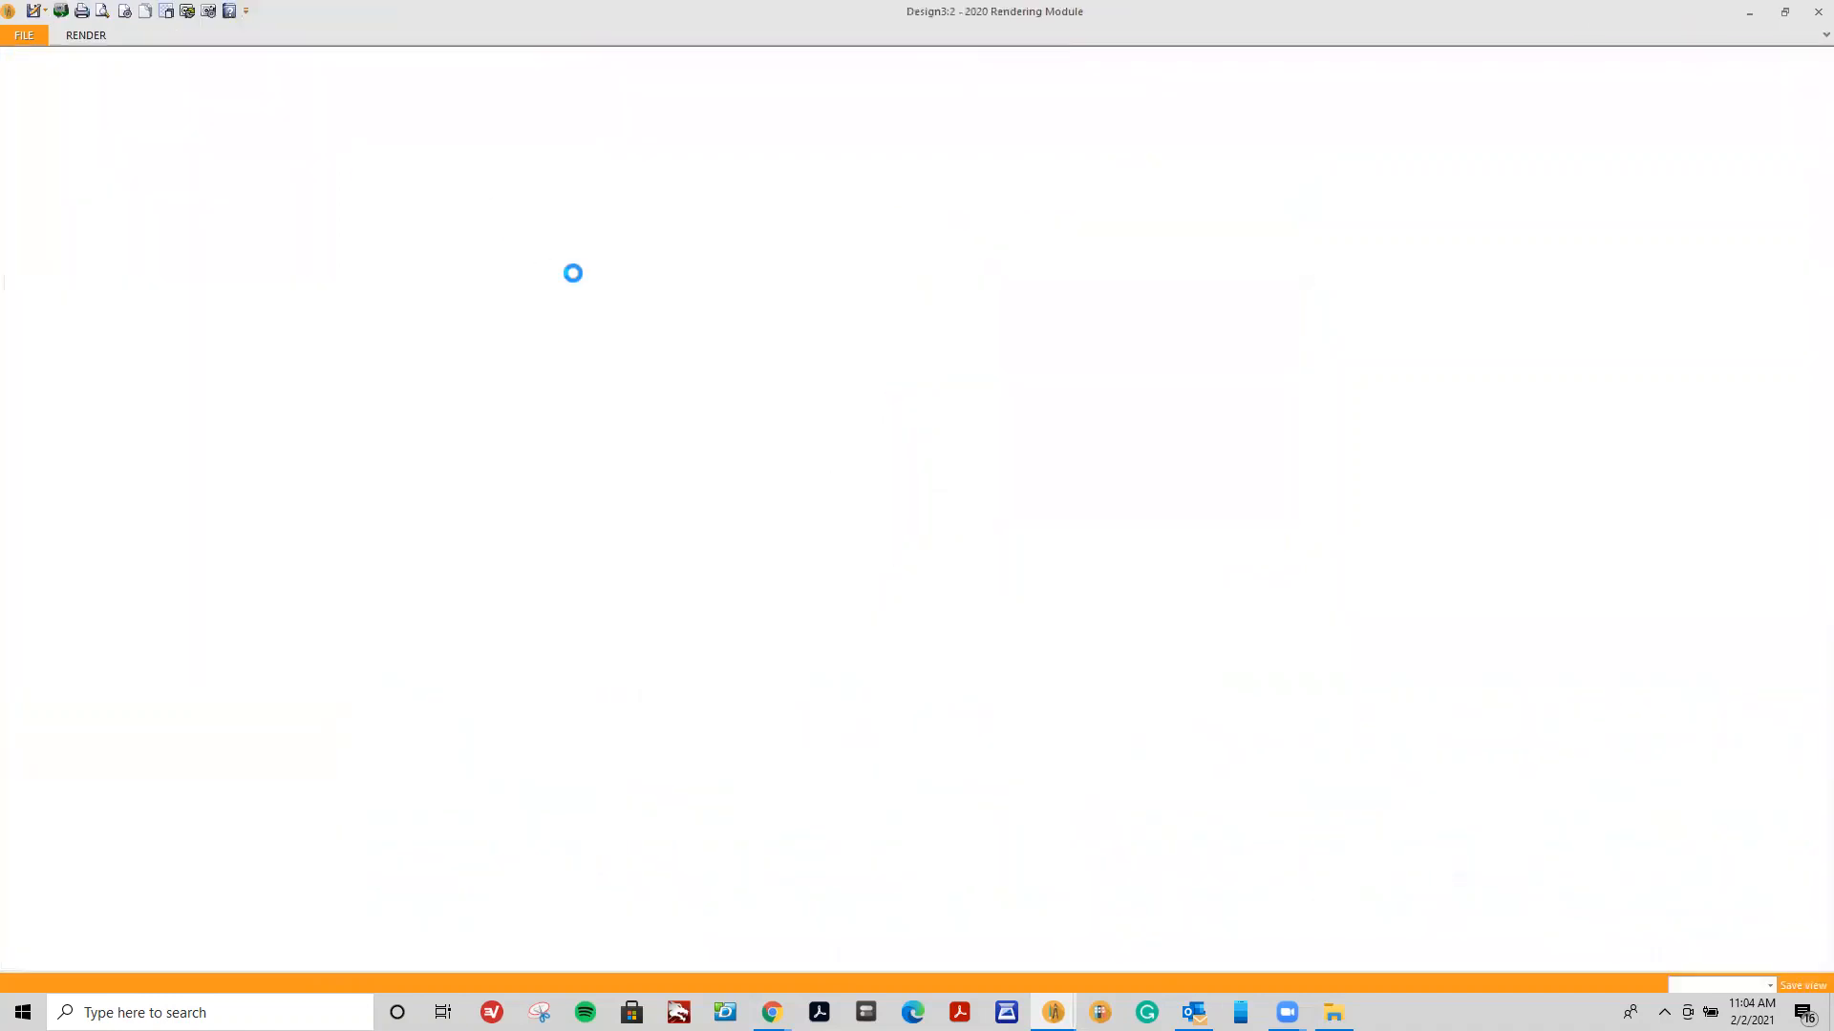
Orbit the closet rendering to examine it from the front, below and both sides, and close the rendering.
left_click_drag(523, 386, 655, 311)
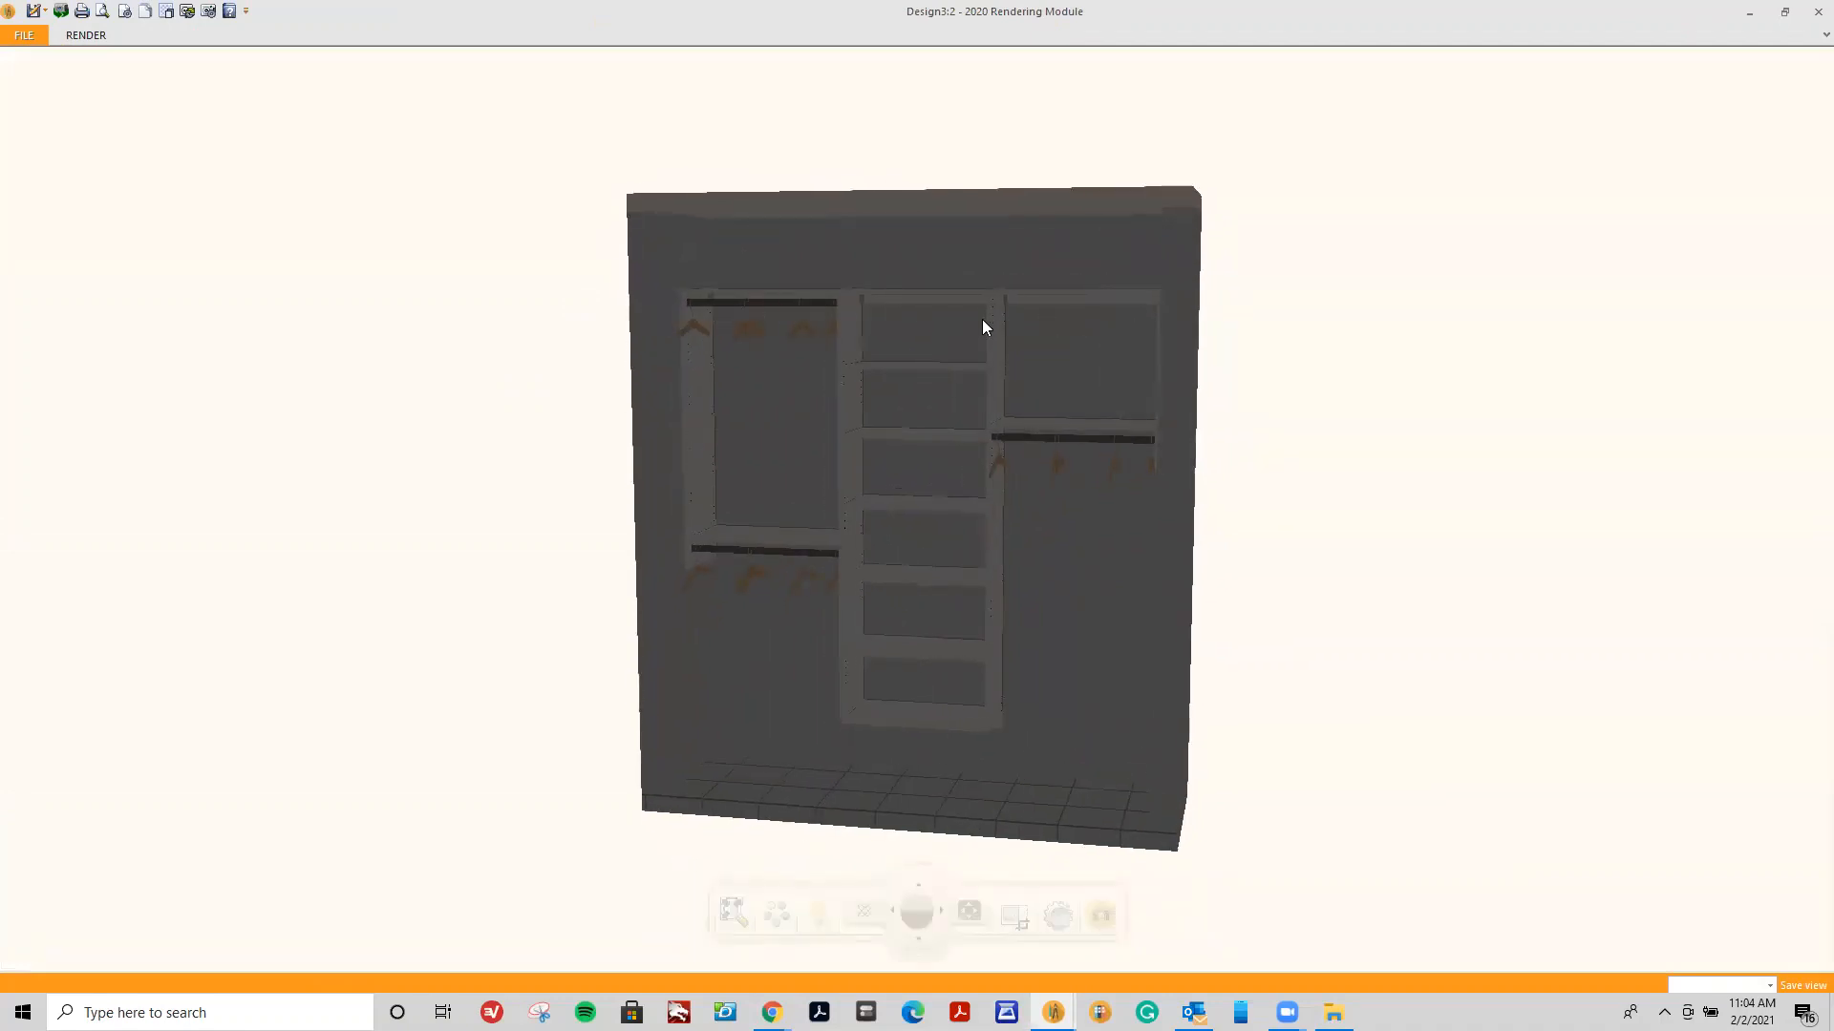
left_click_drag(763, 317, 1015, 755)
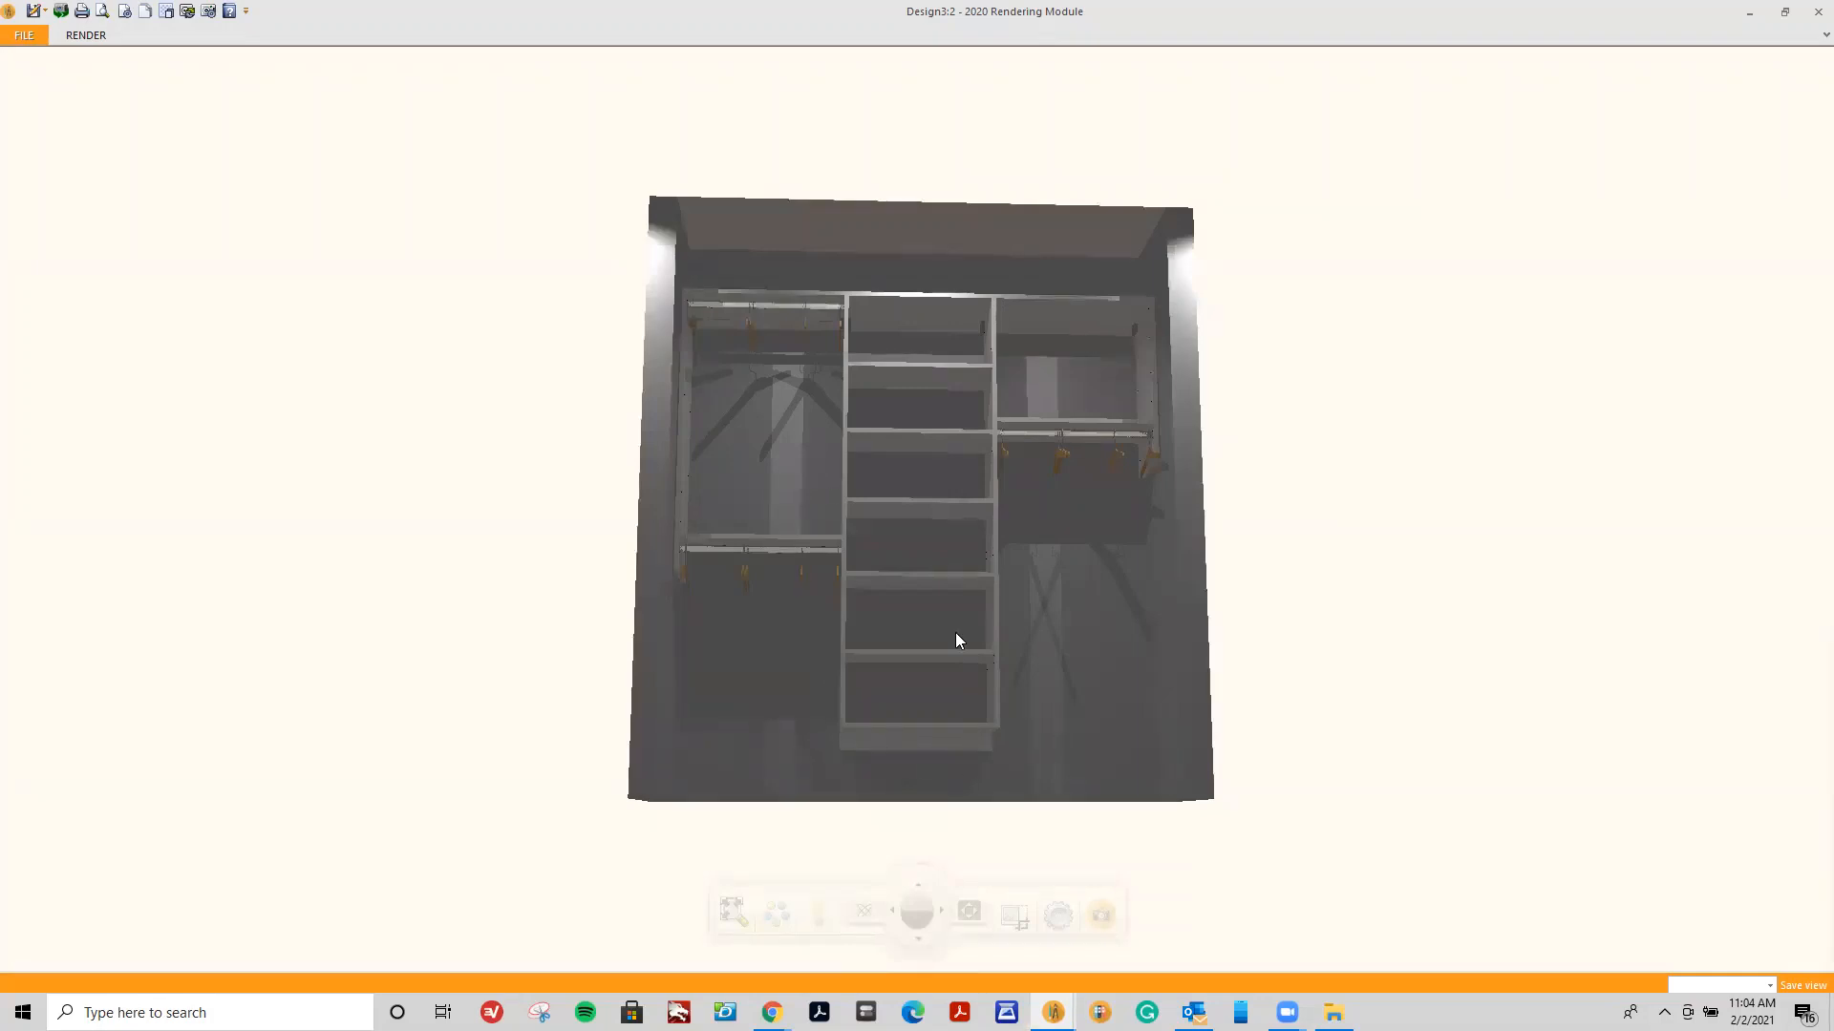
left_click_drag(954, 639, 951, 770)
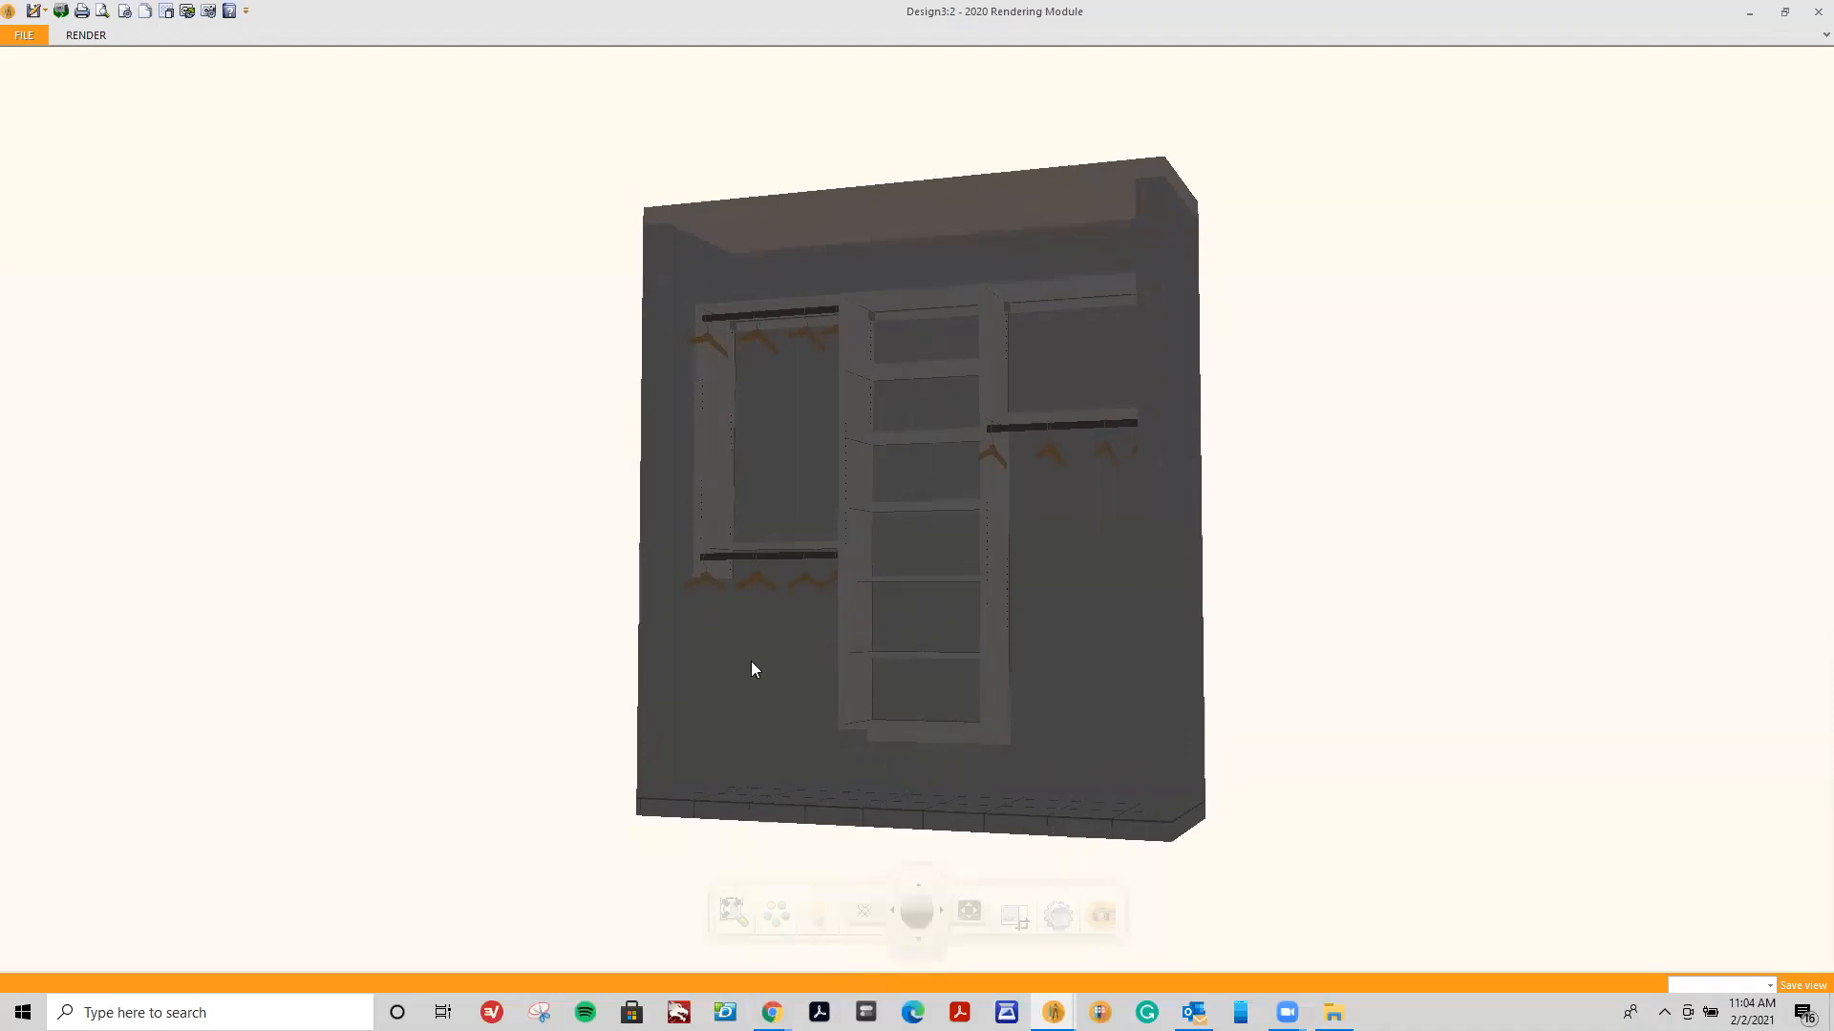
left_click_drag(743, 594, 999, 684)
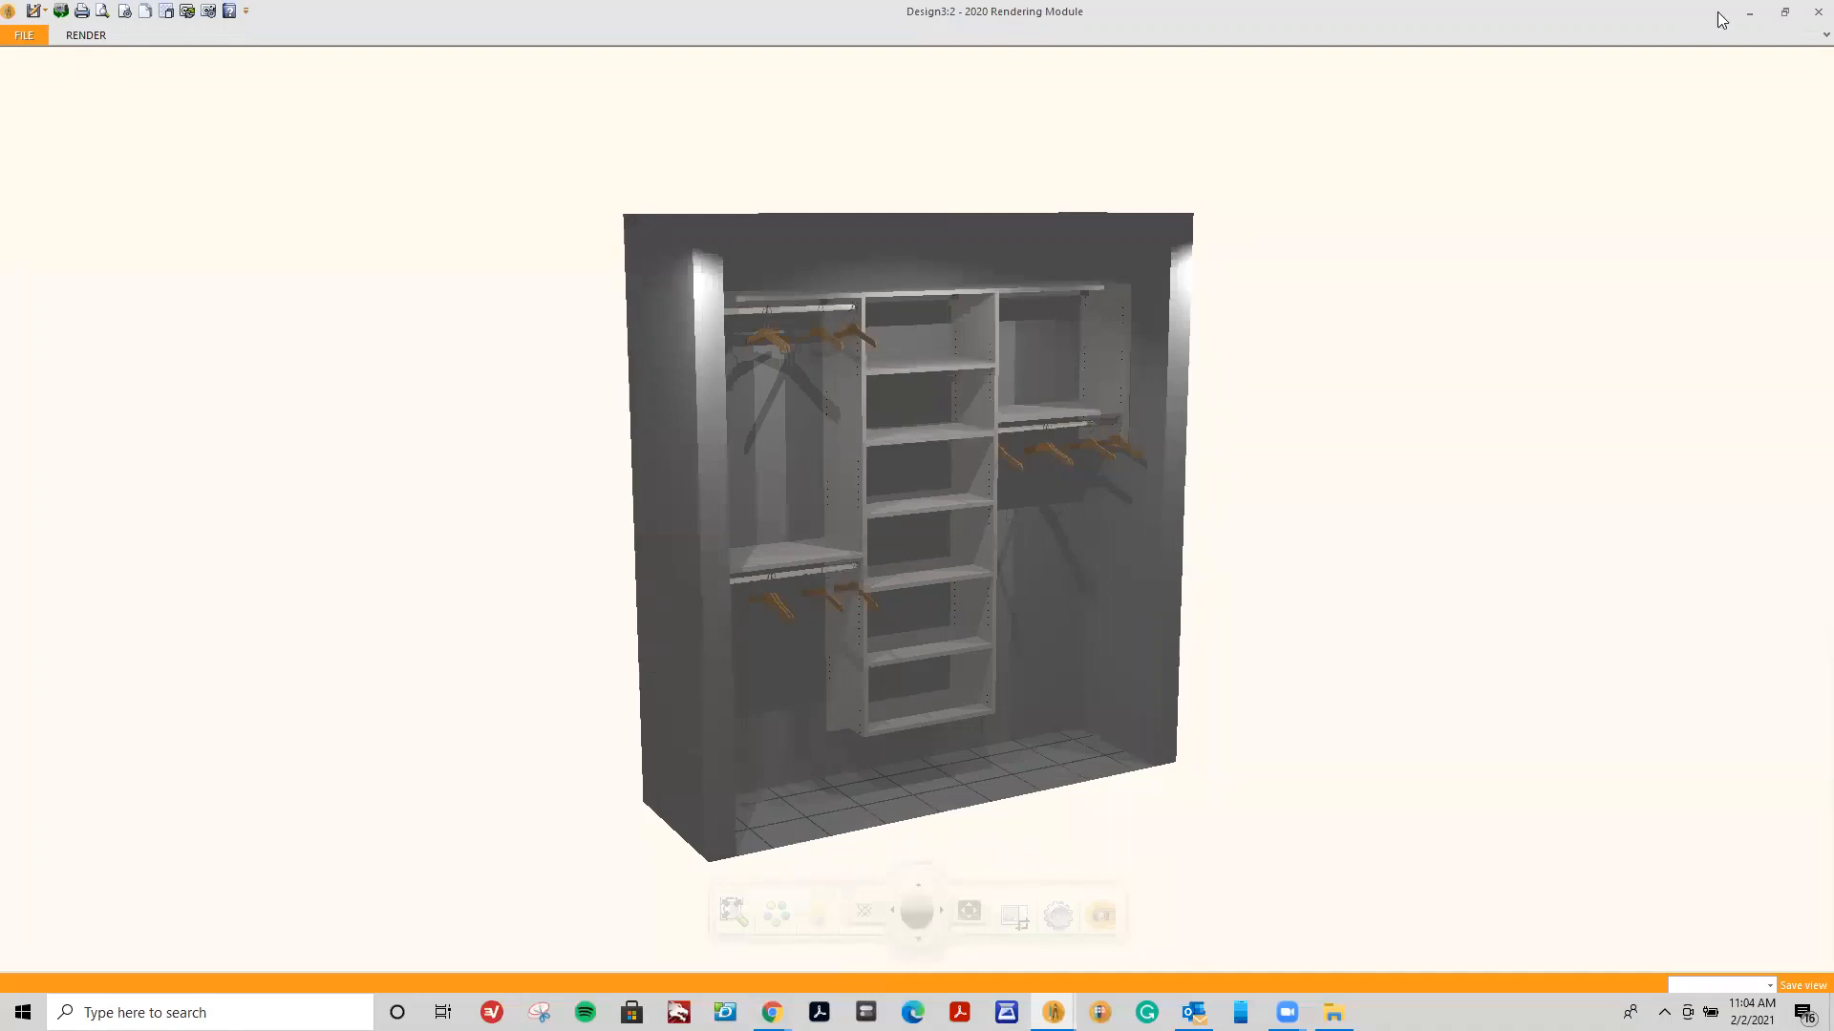
left_click(1817, 12)
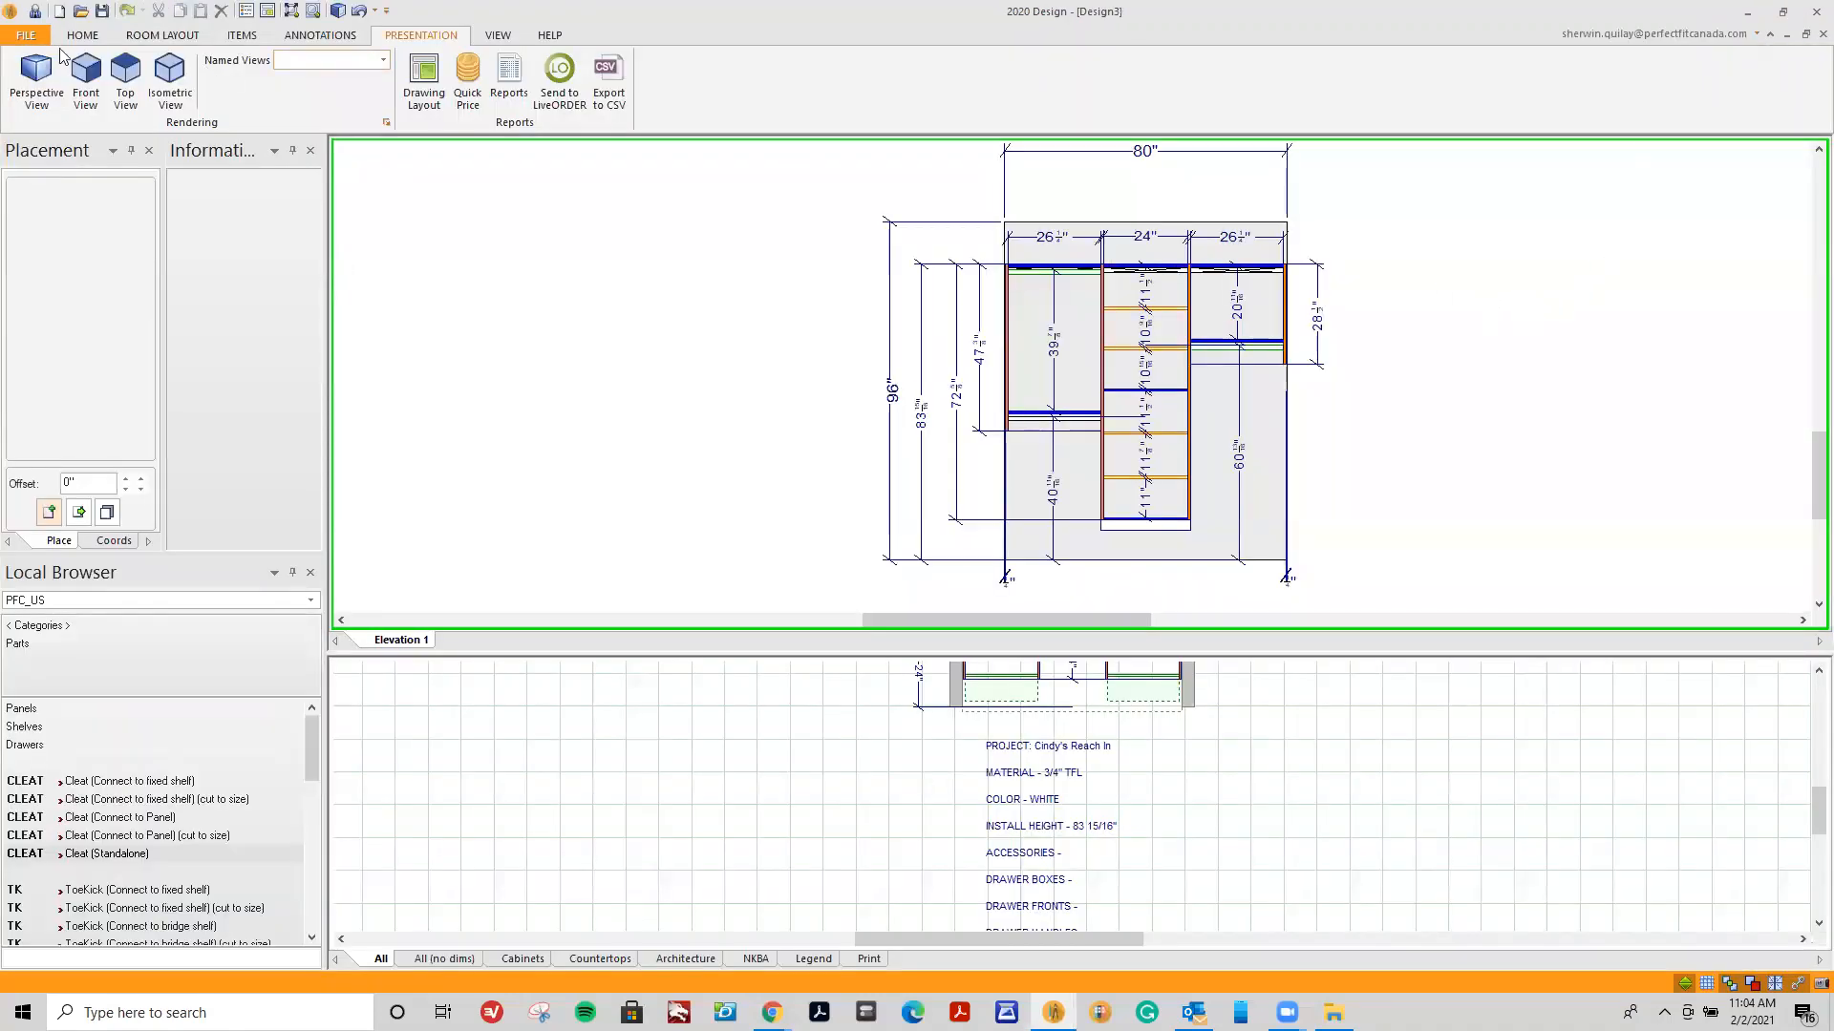
Save the design to the Desktop as a Kitchen (*.kit) file named with the customer's first name plus "Reach in".
left_click(32, 35)
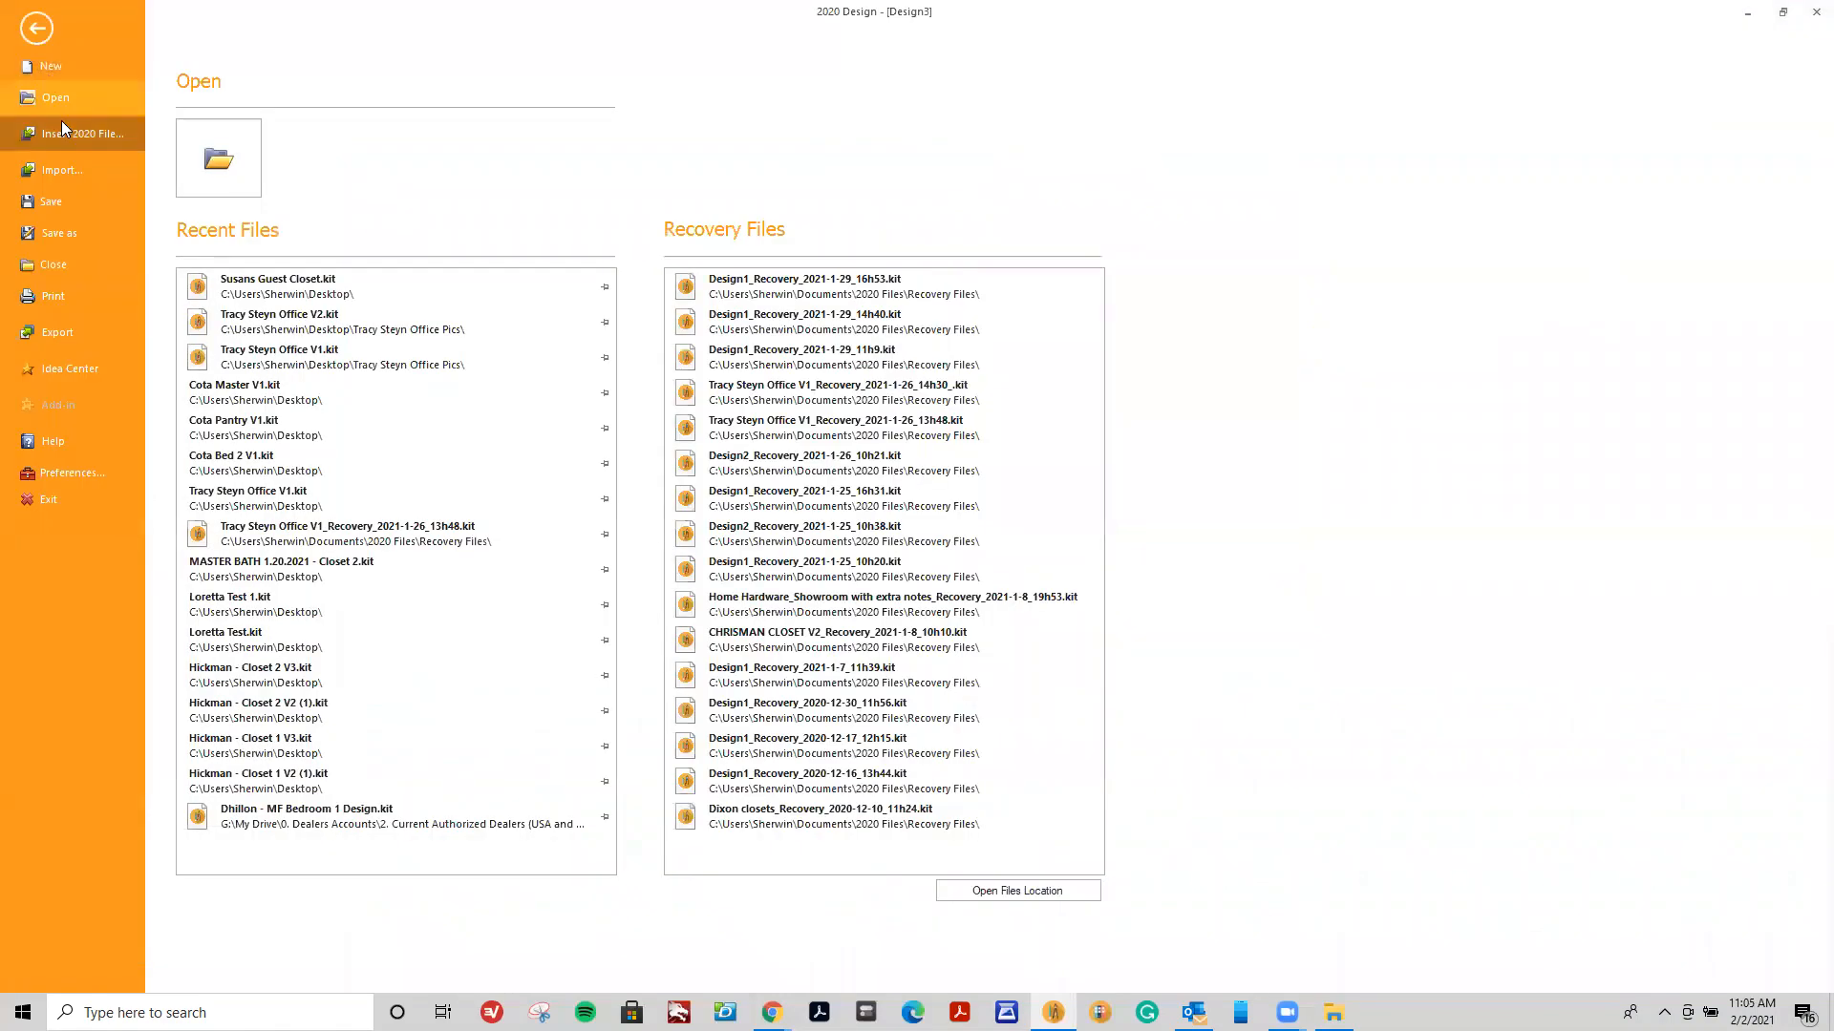
left_click(70, 233)
left_click(215, 157)
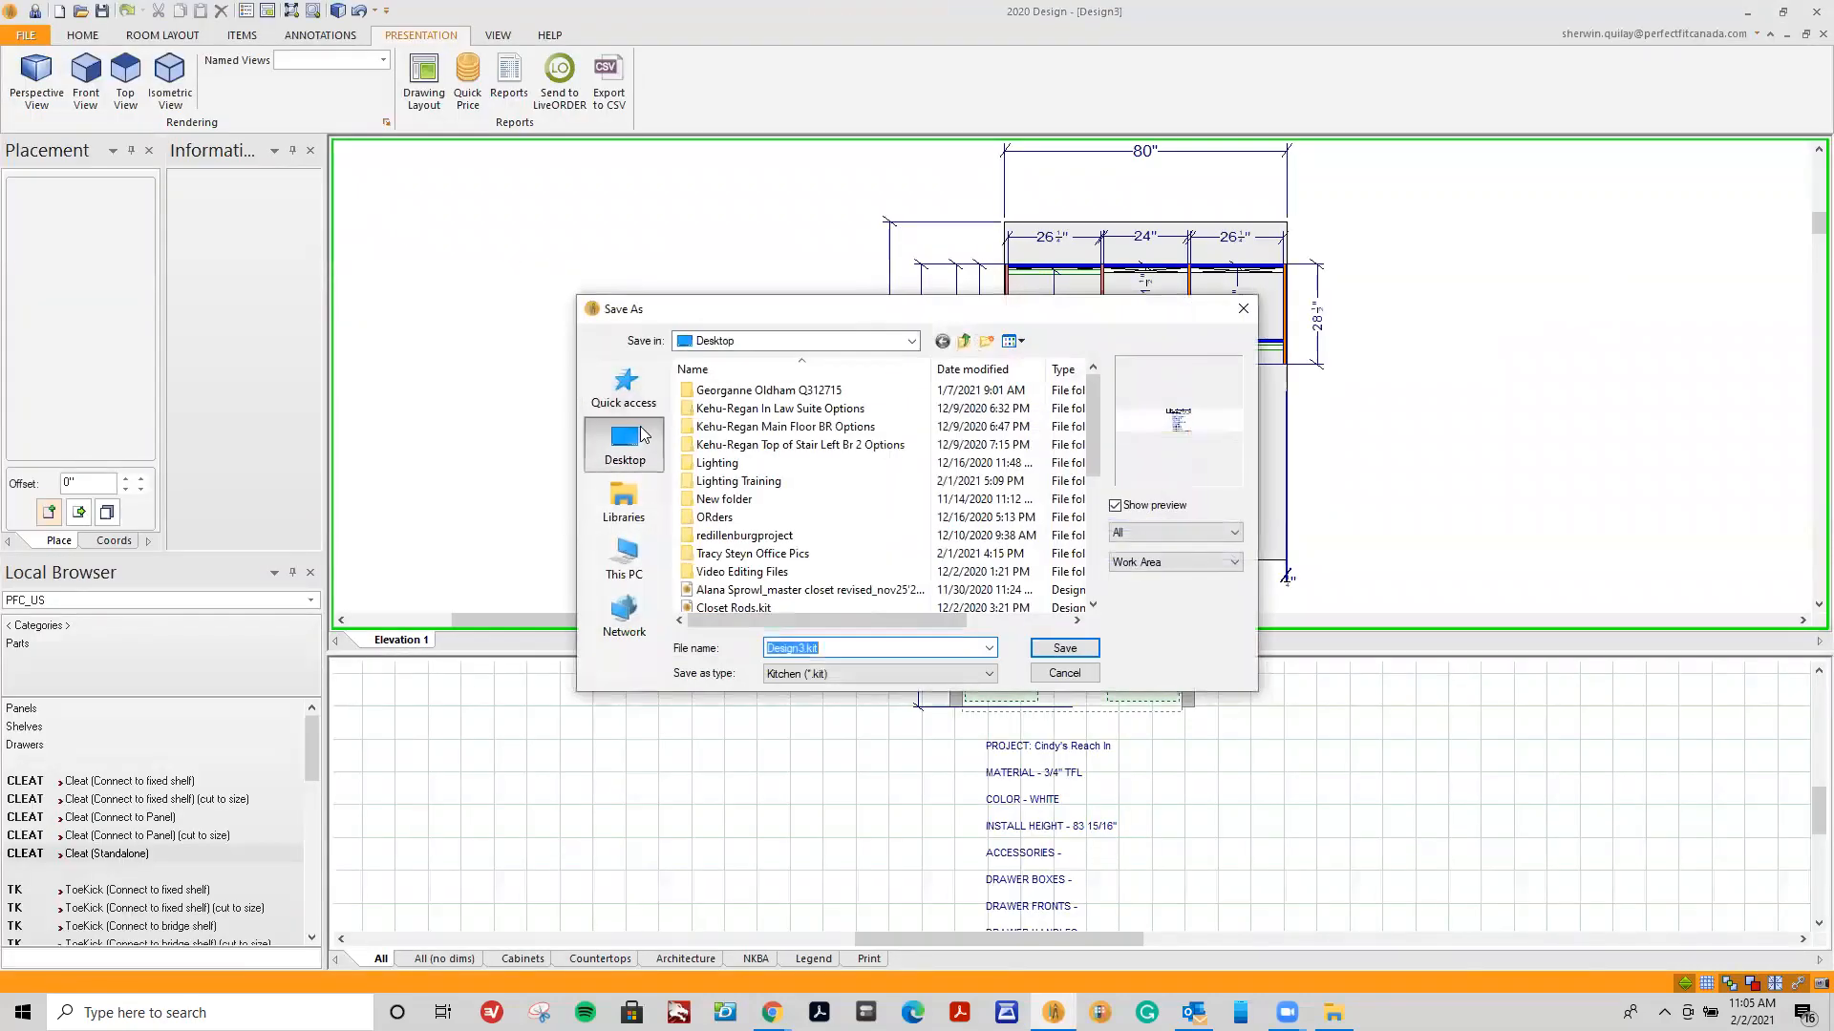
left_click(623, 442)
type("Cindys Reach")
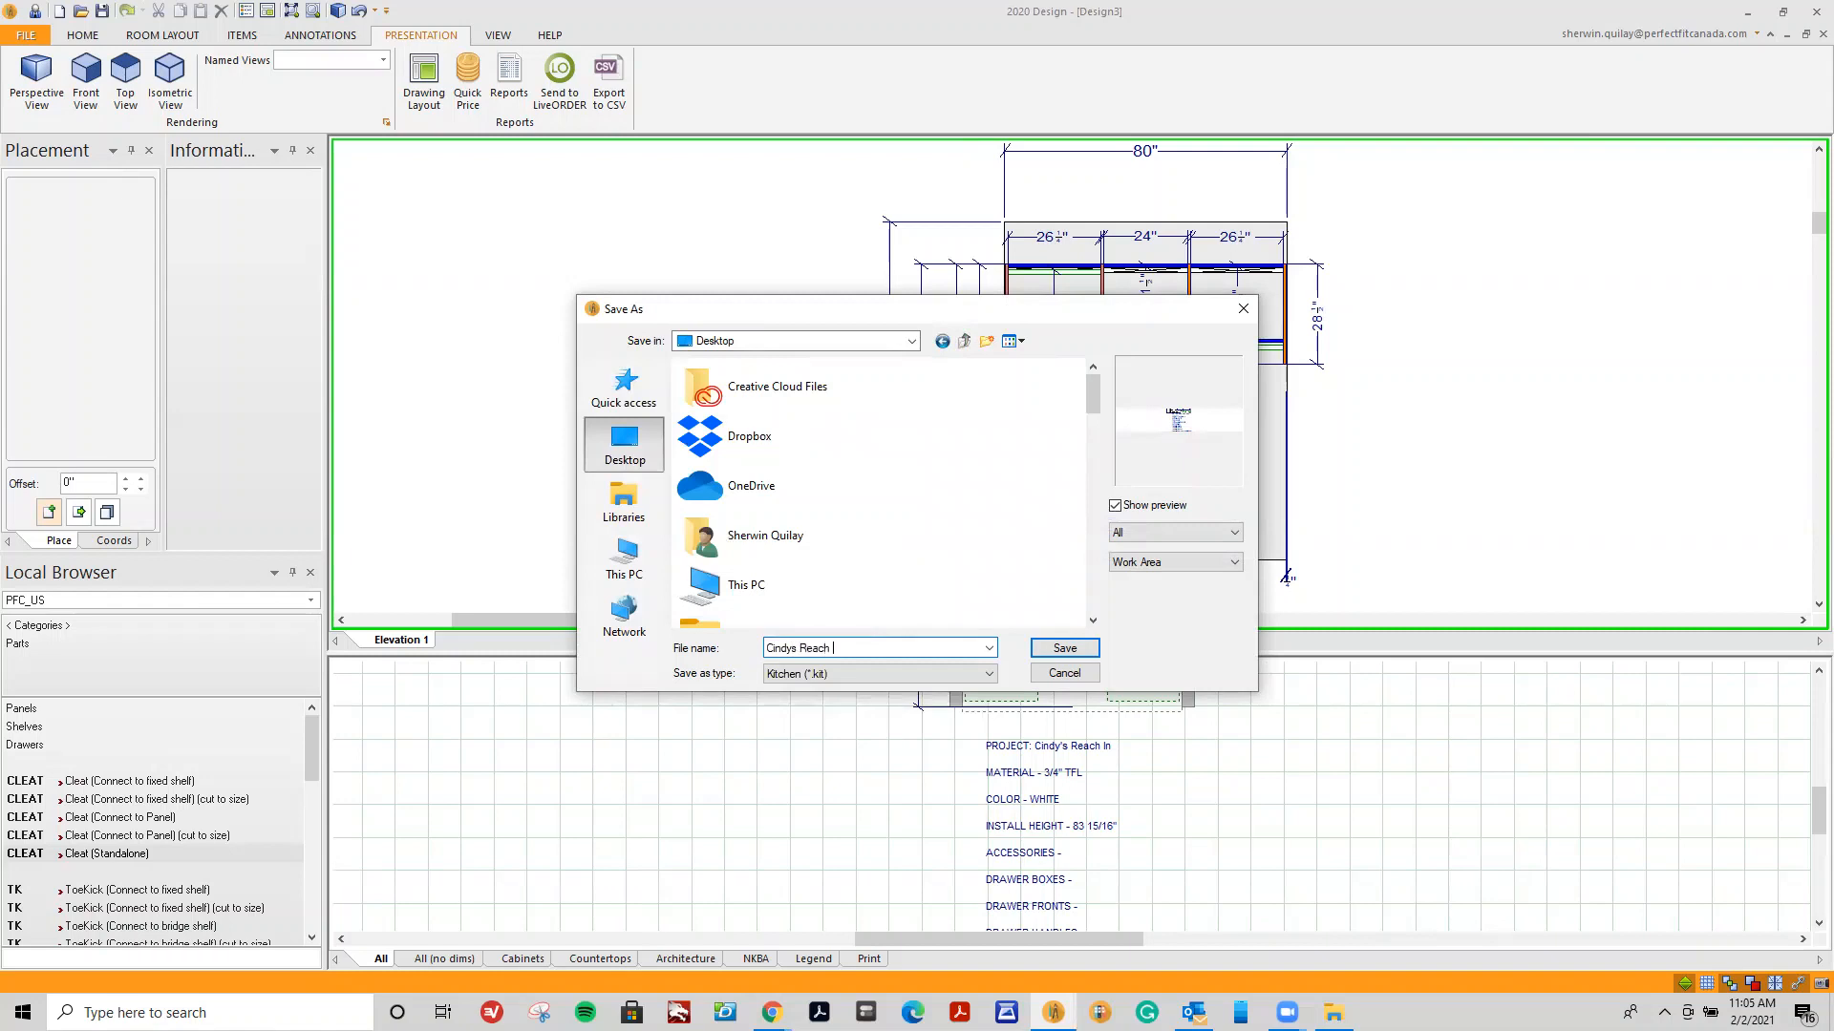
type(" in")
key("Return")
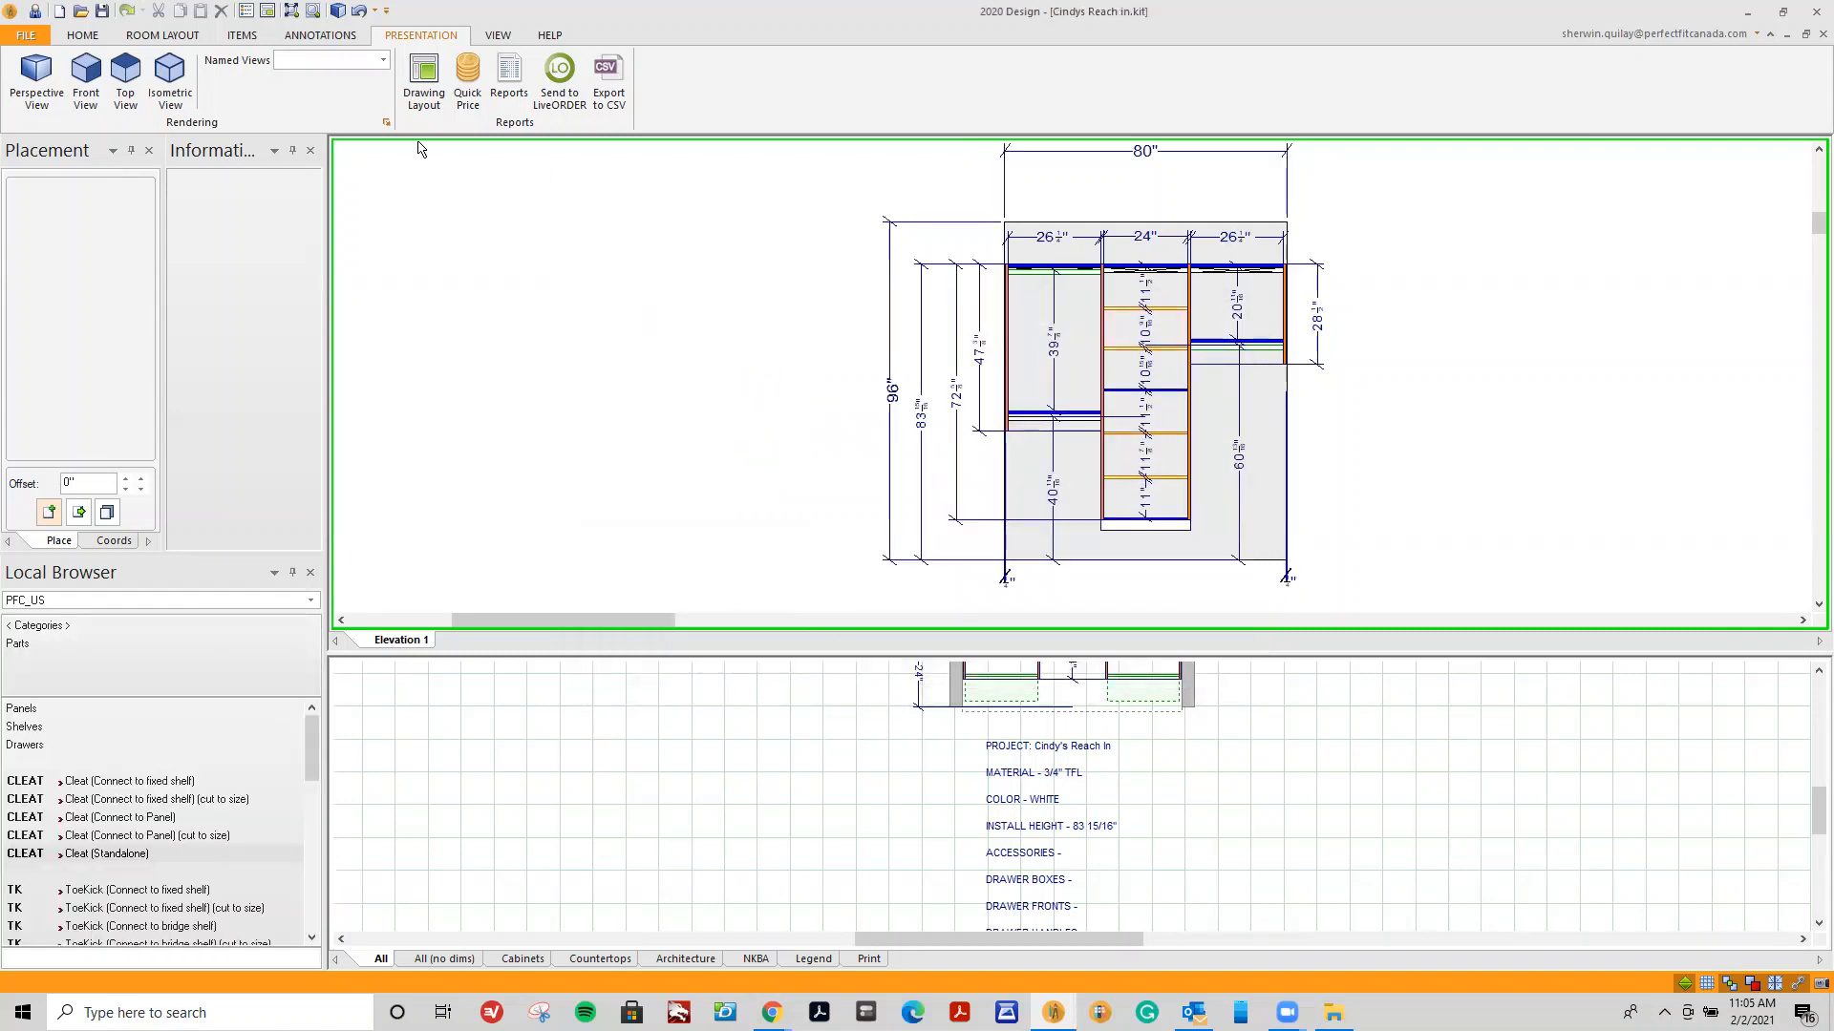
Compare the Quick Price of the reach-in design with that of the open Guest Closet design.
left_click(467, 75)
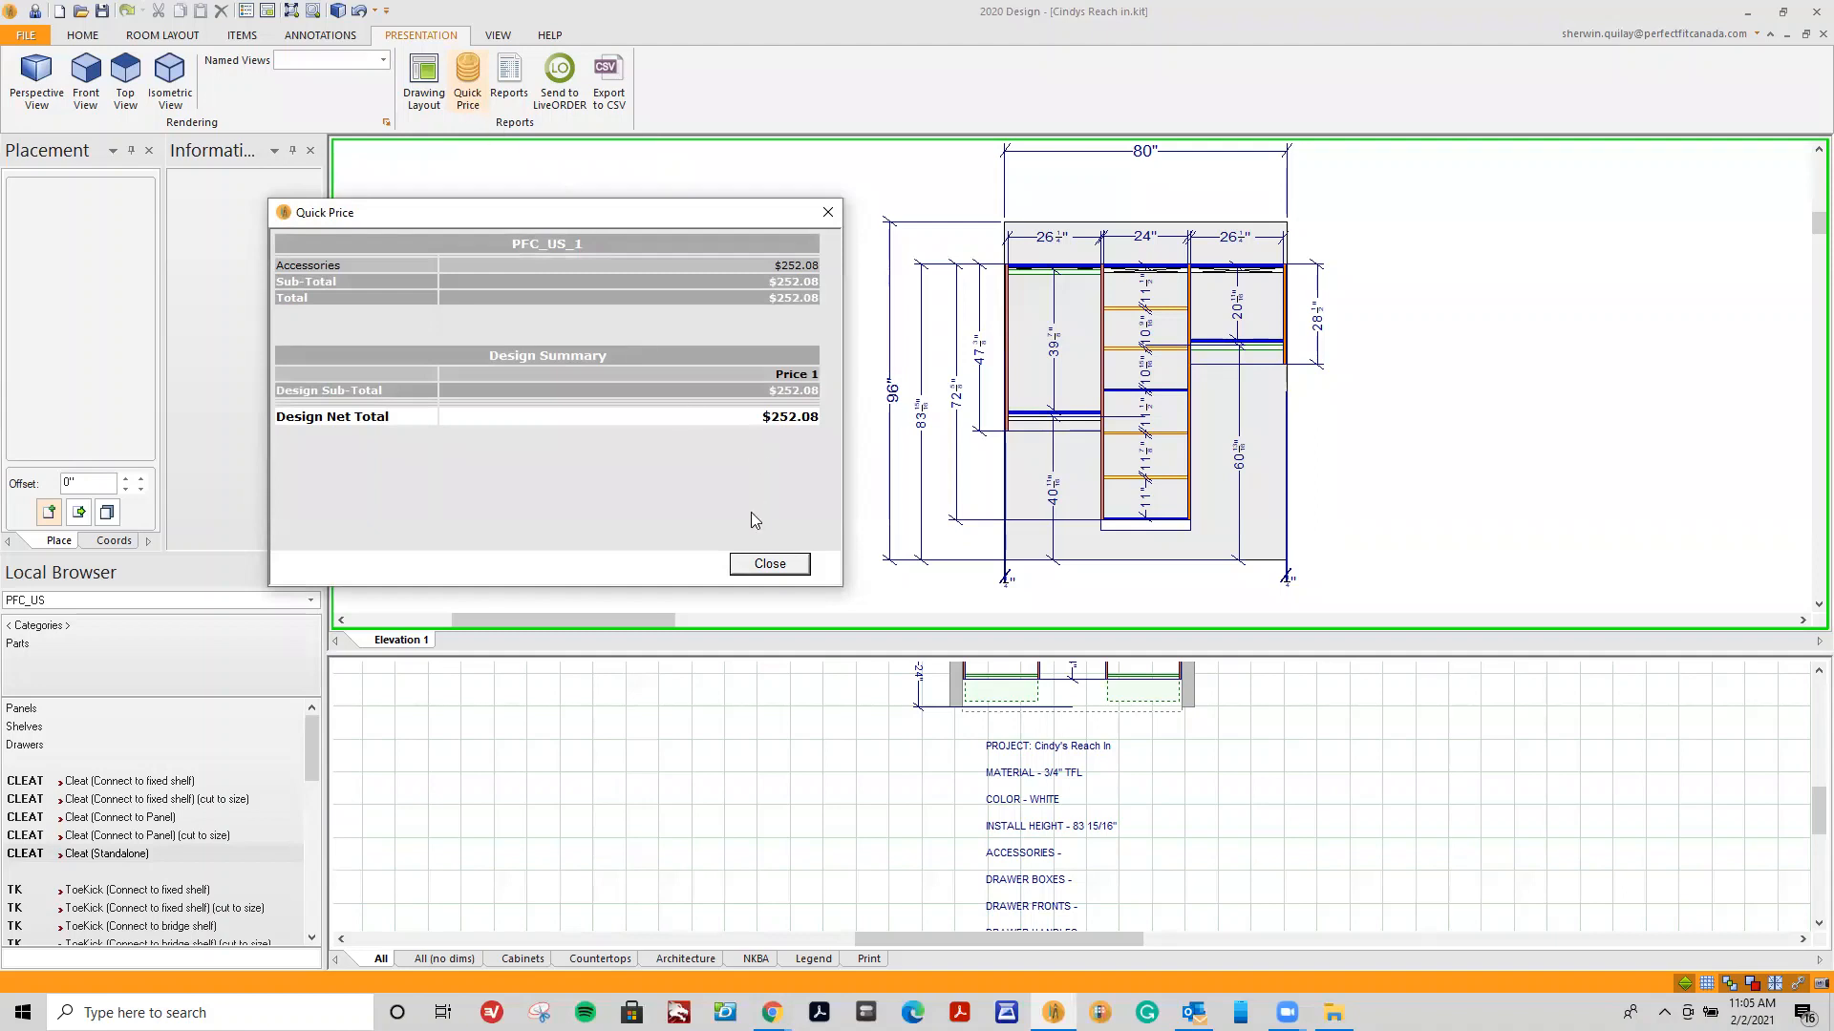
left_click(766, 564)
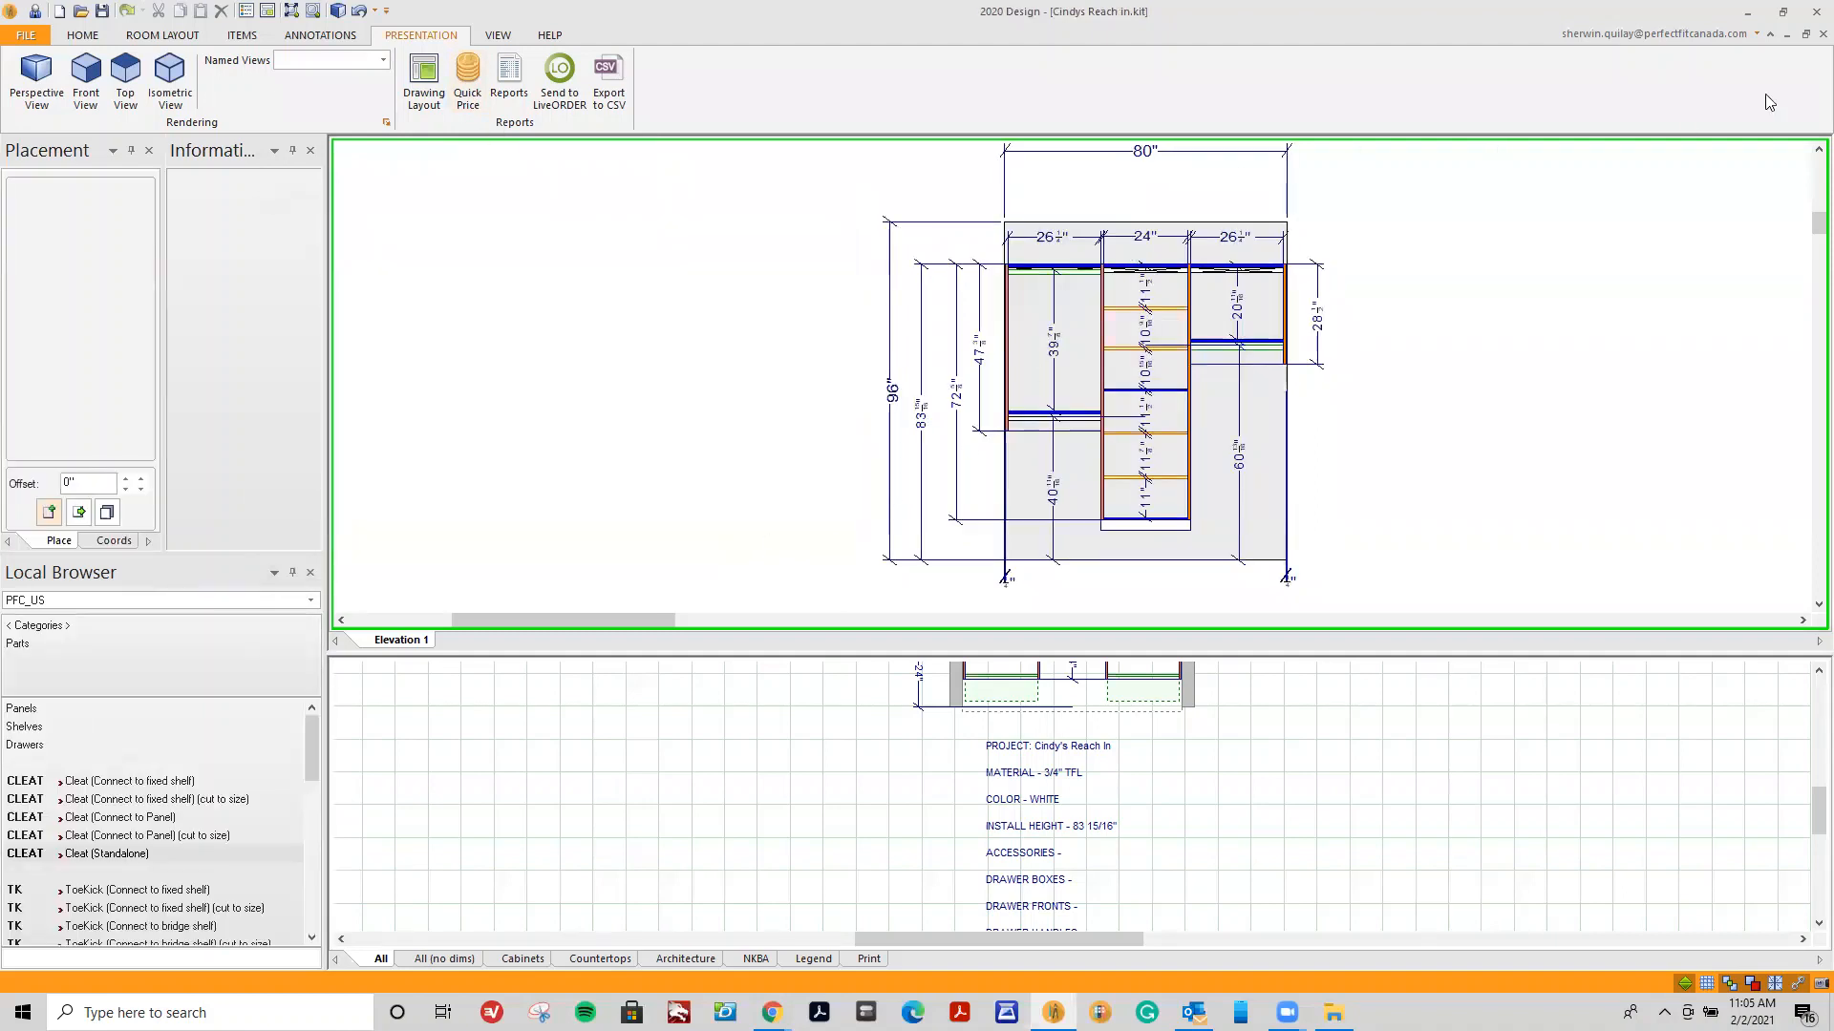
left_click(1786, 33)
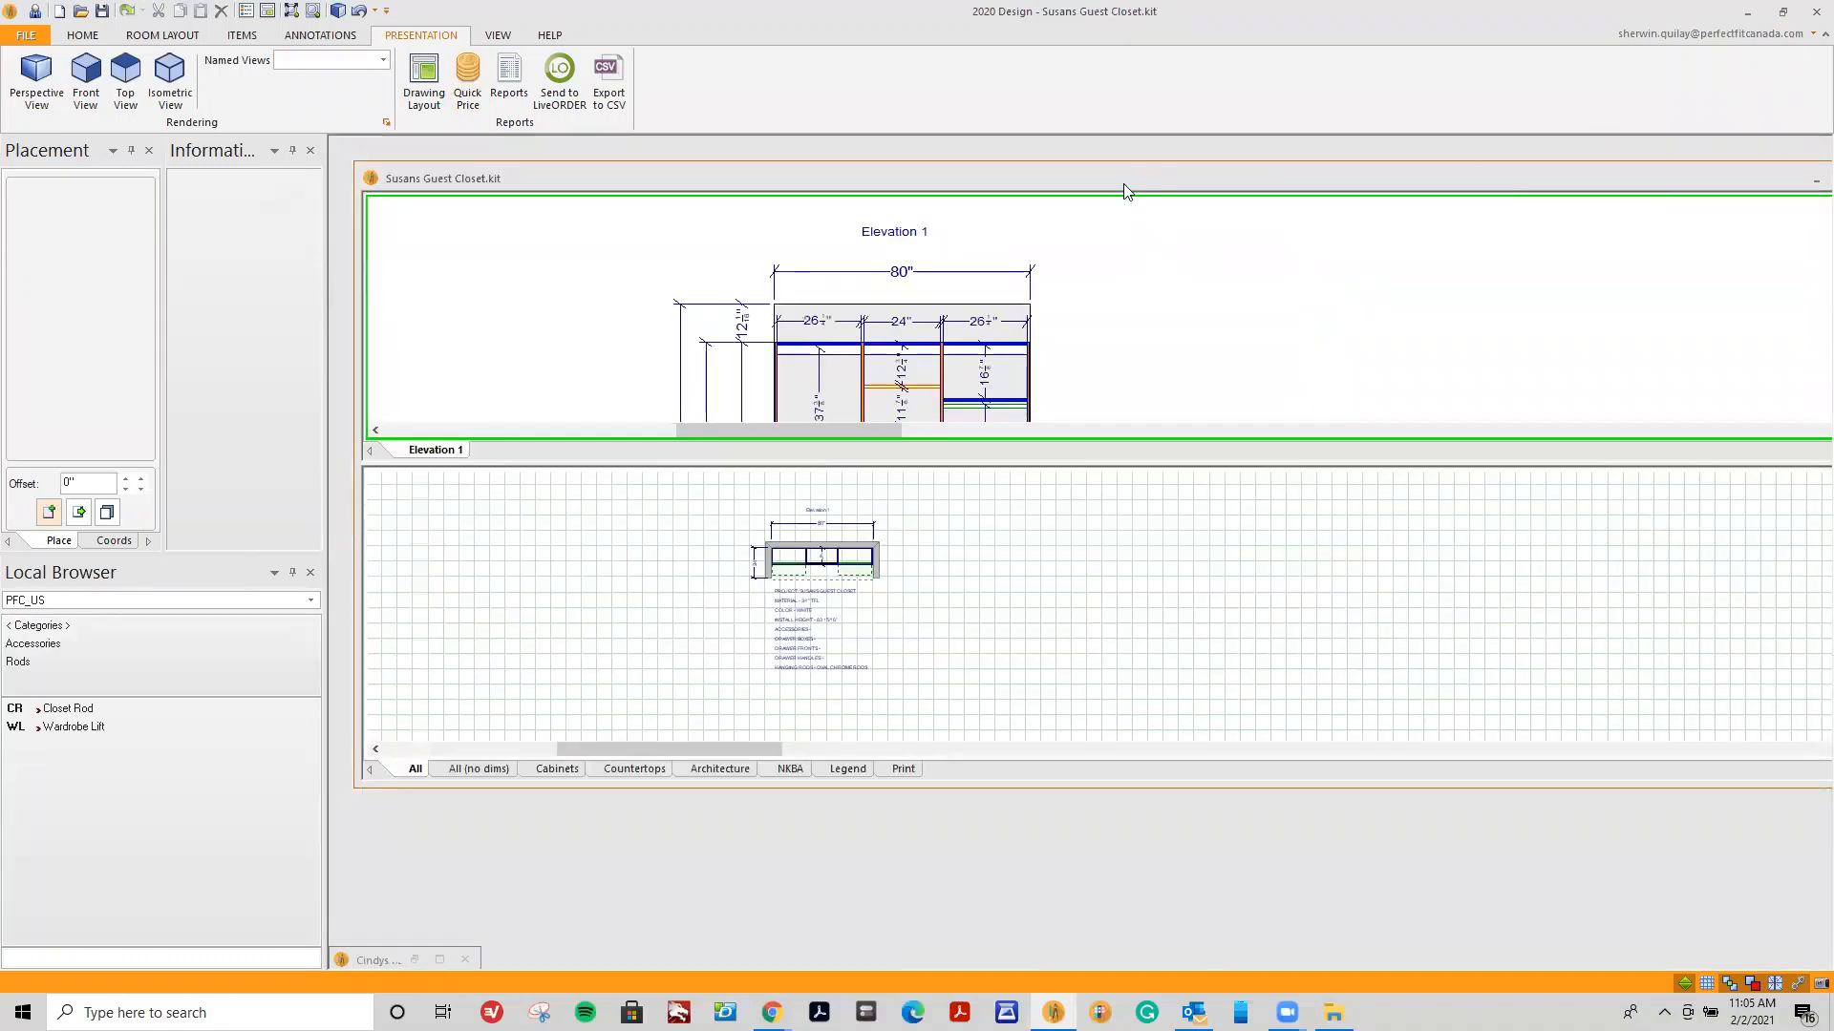
left_click_drag(1123, 183, 1237, 213)
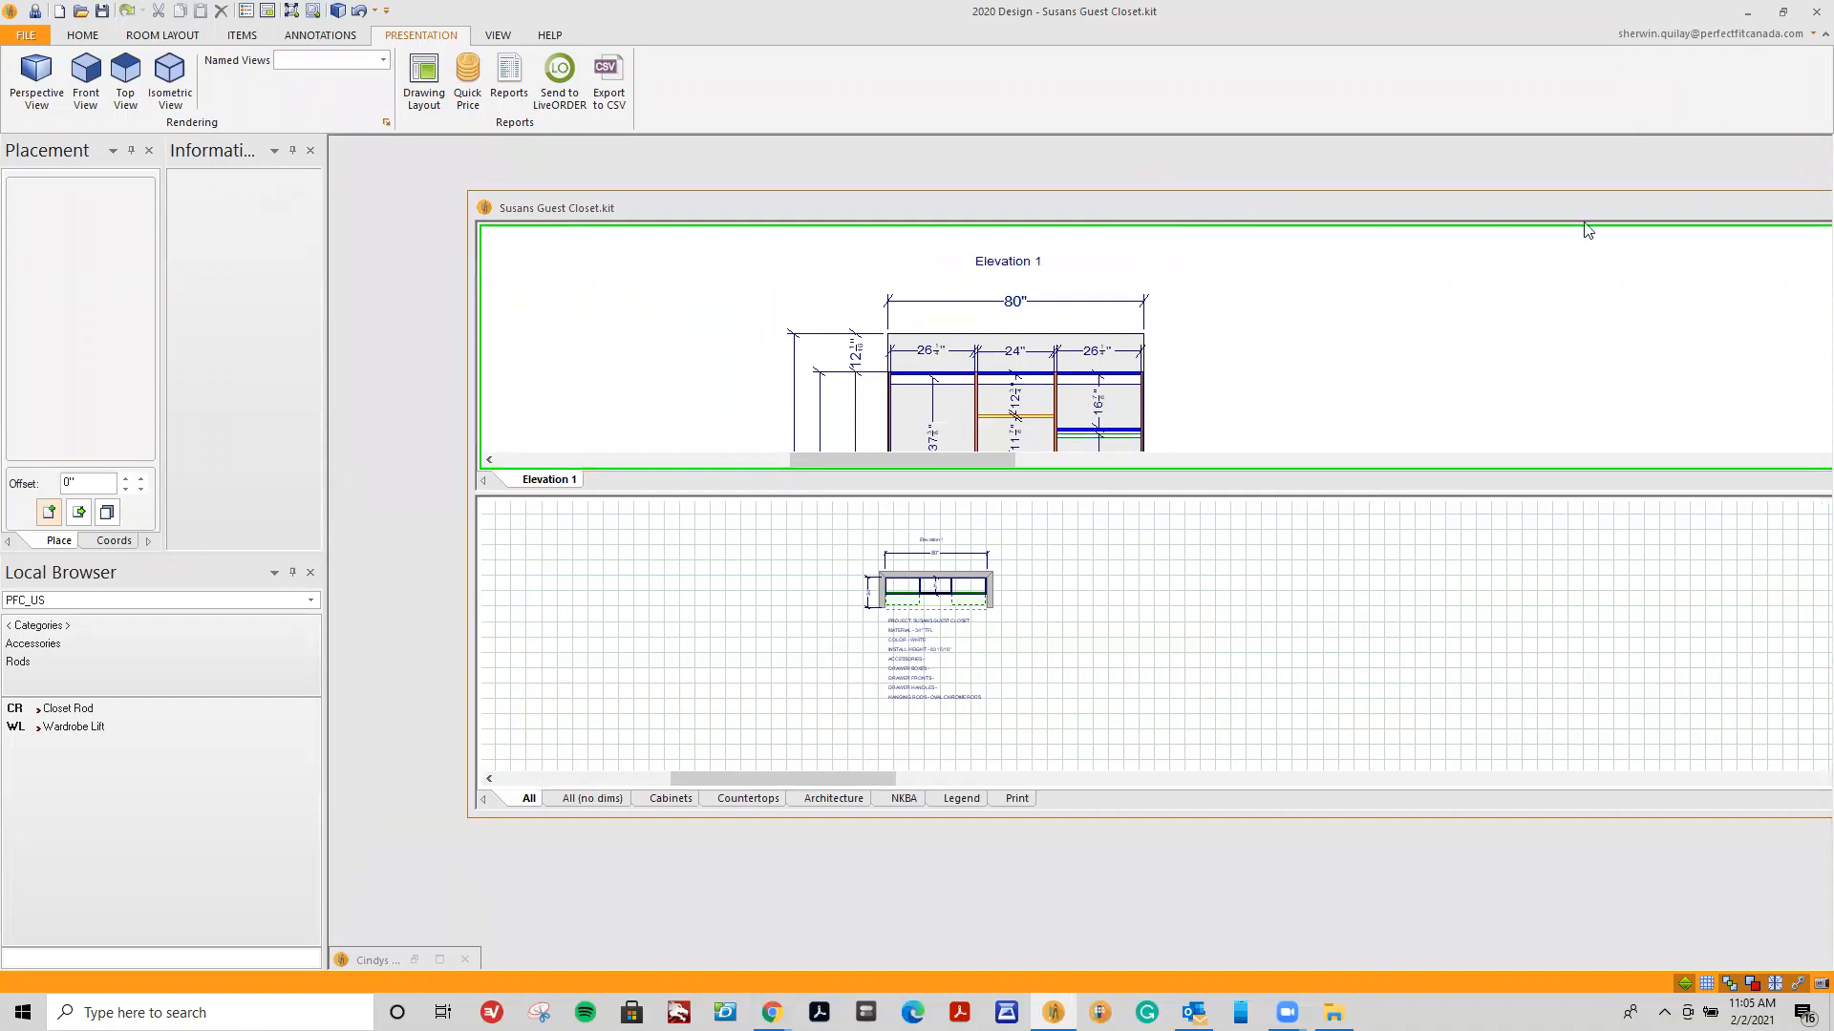
left_click_drag(1583, 212, 1368, 212)
left_click(1742, 210)
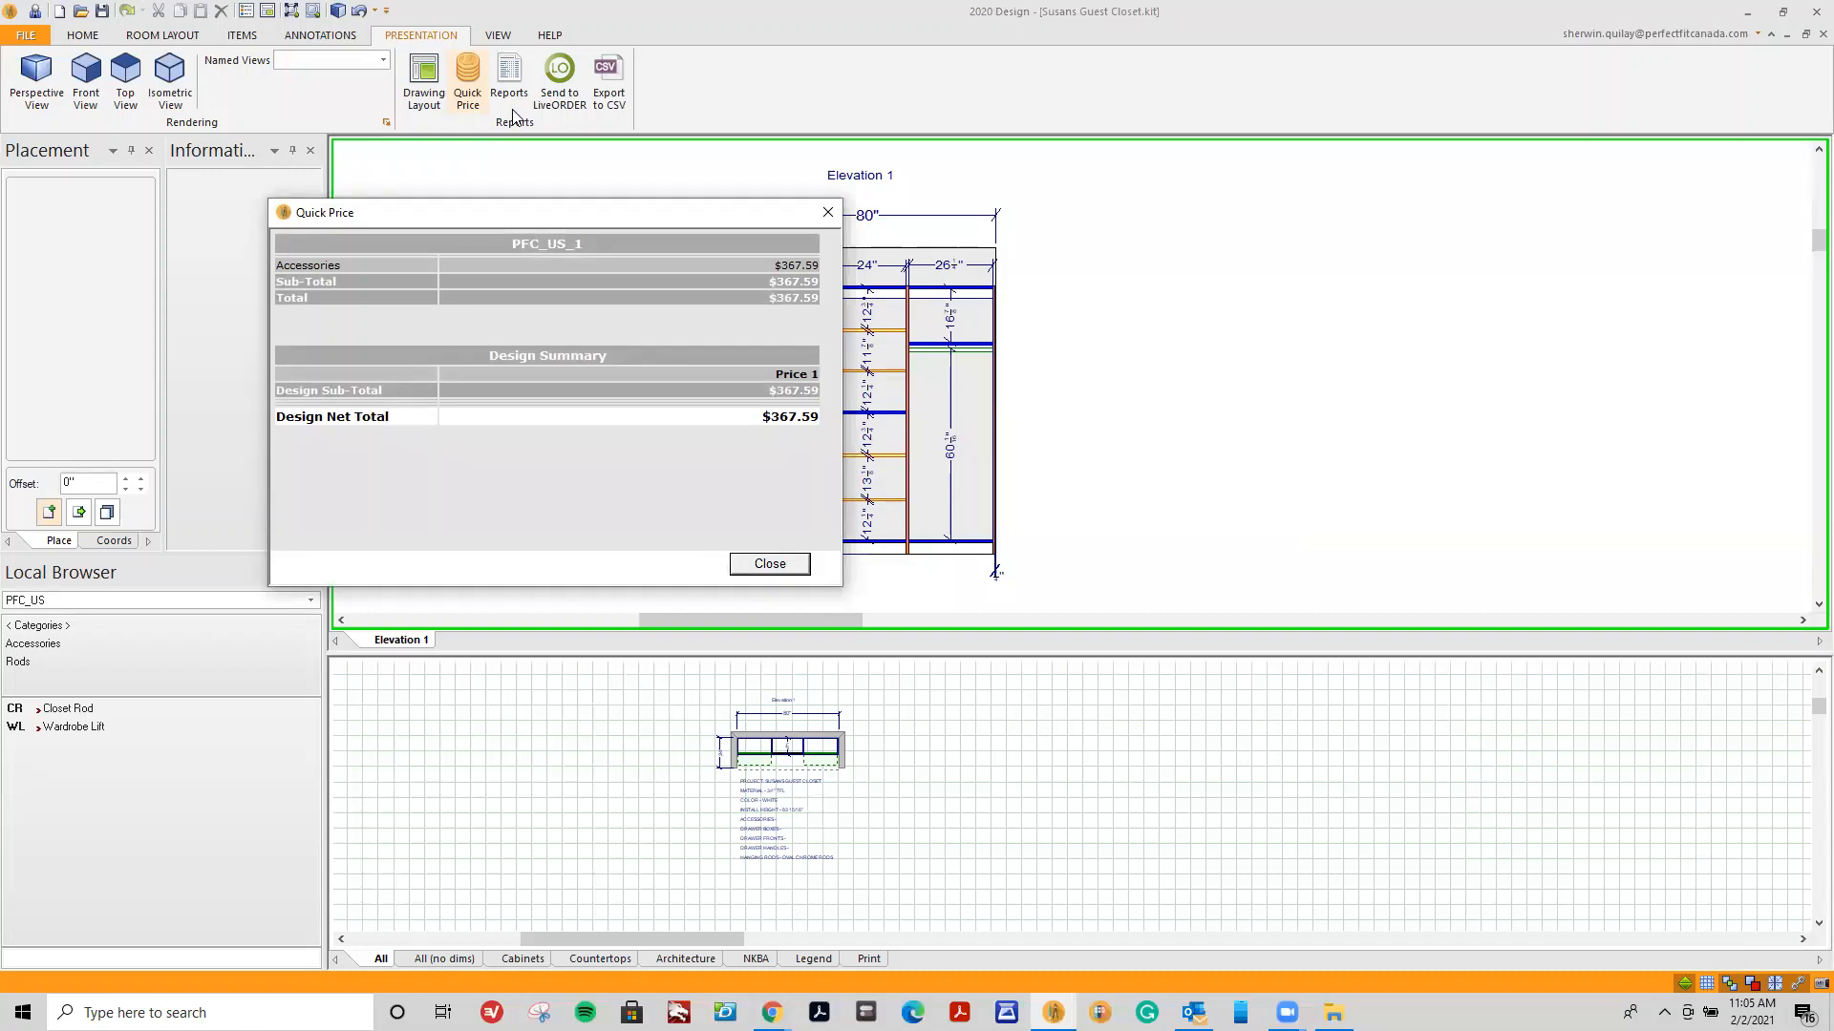
left_click(770, 564)
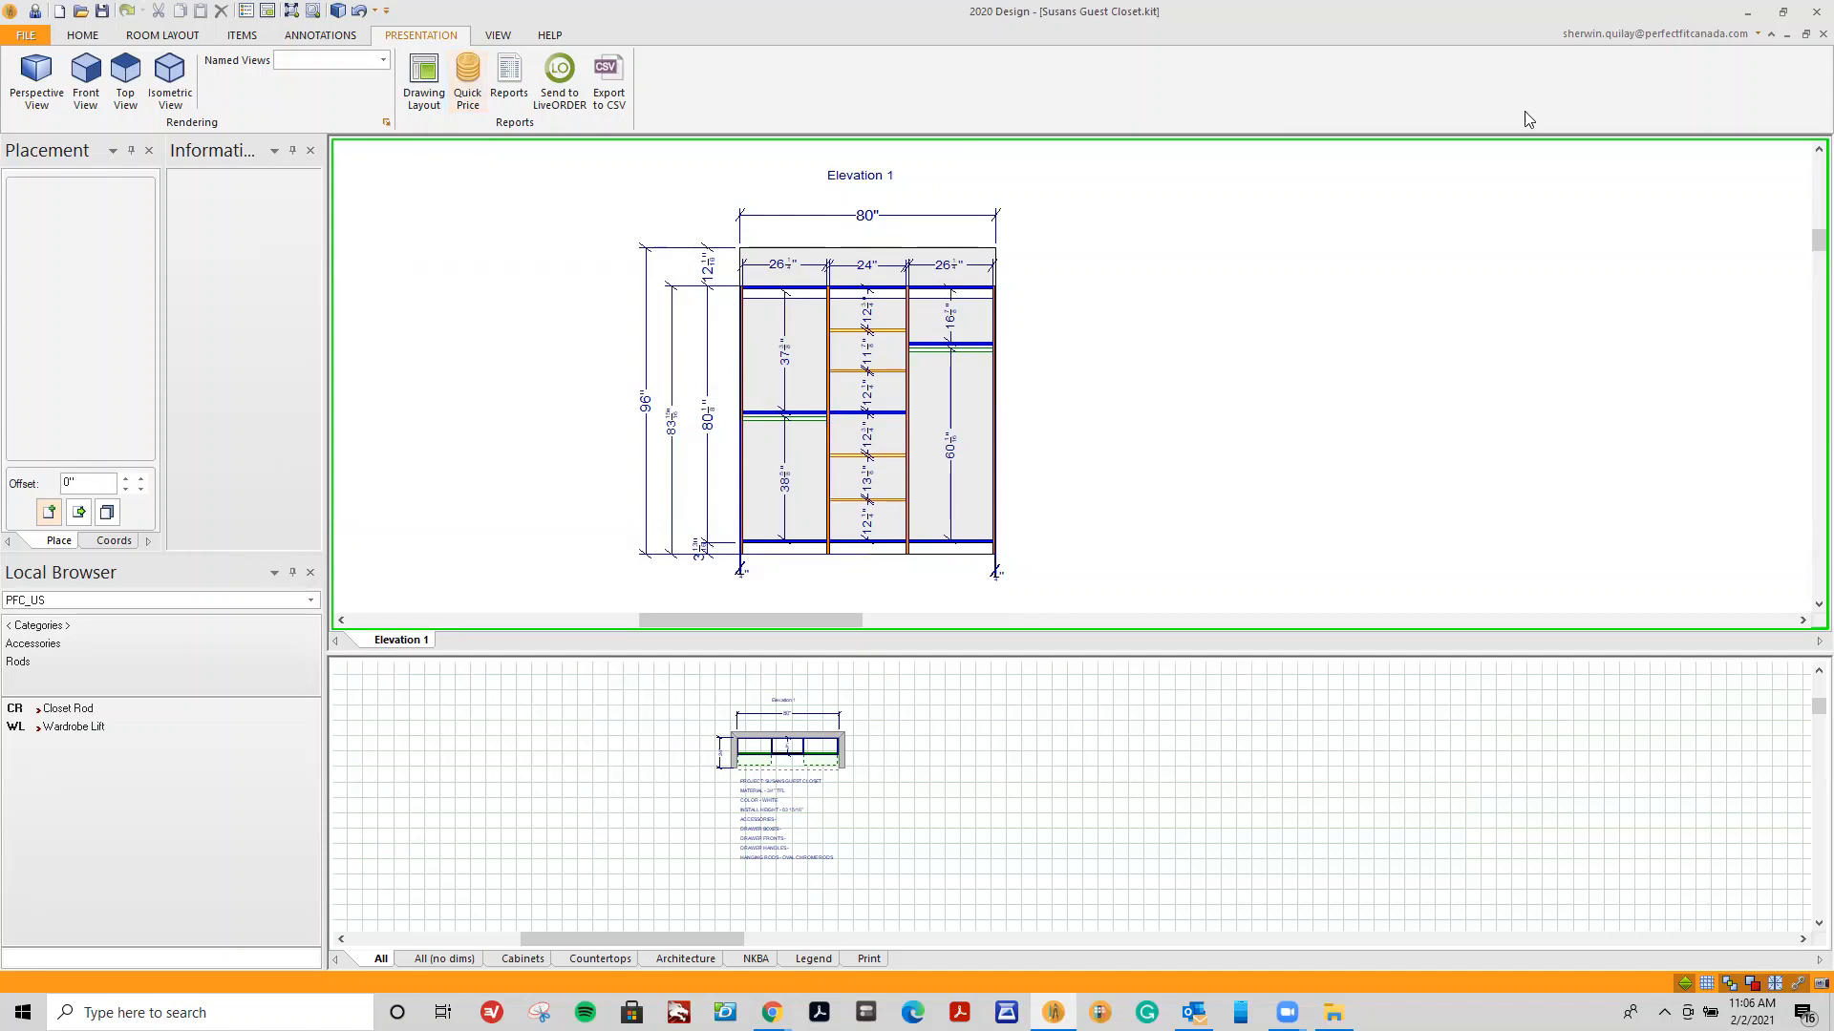
Bring the reach-in design back to full size and examine its wall-hung modules in the elevation.
left_click(1805, 33)
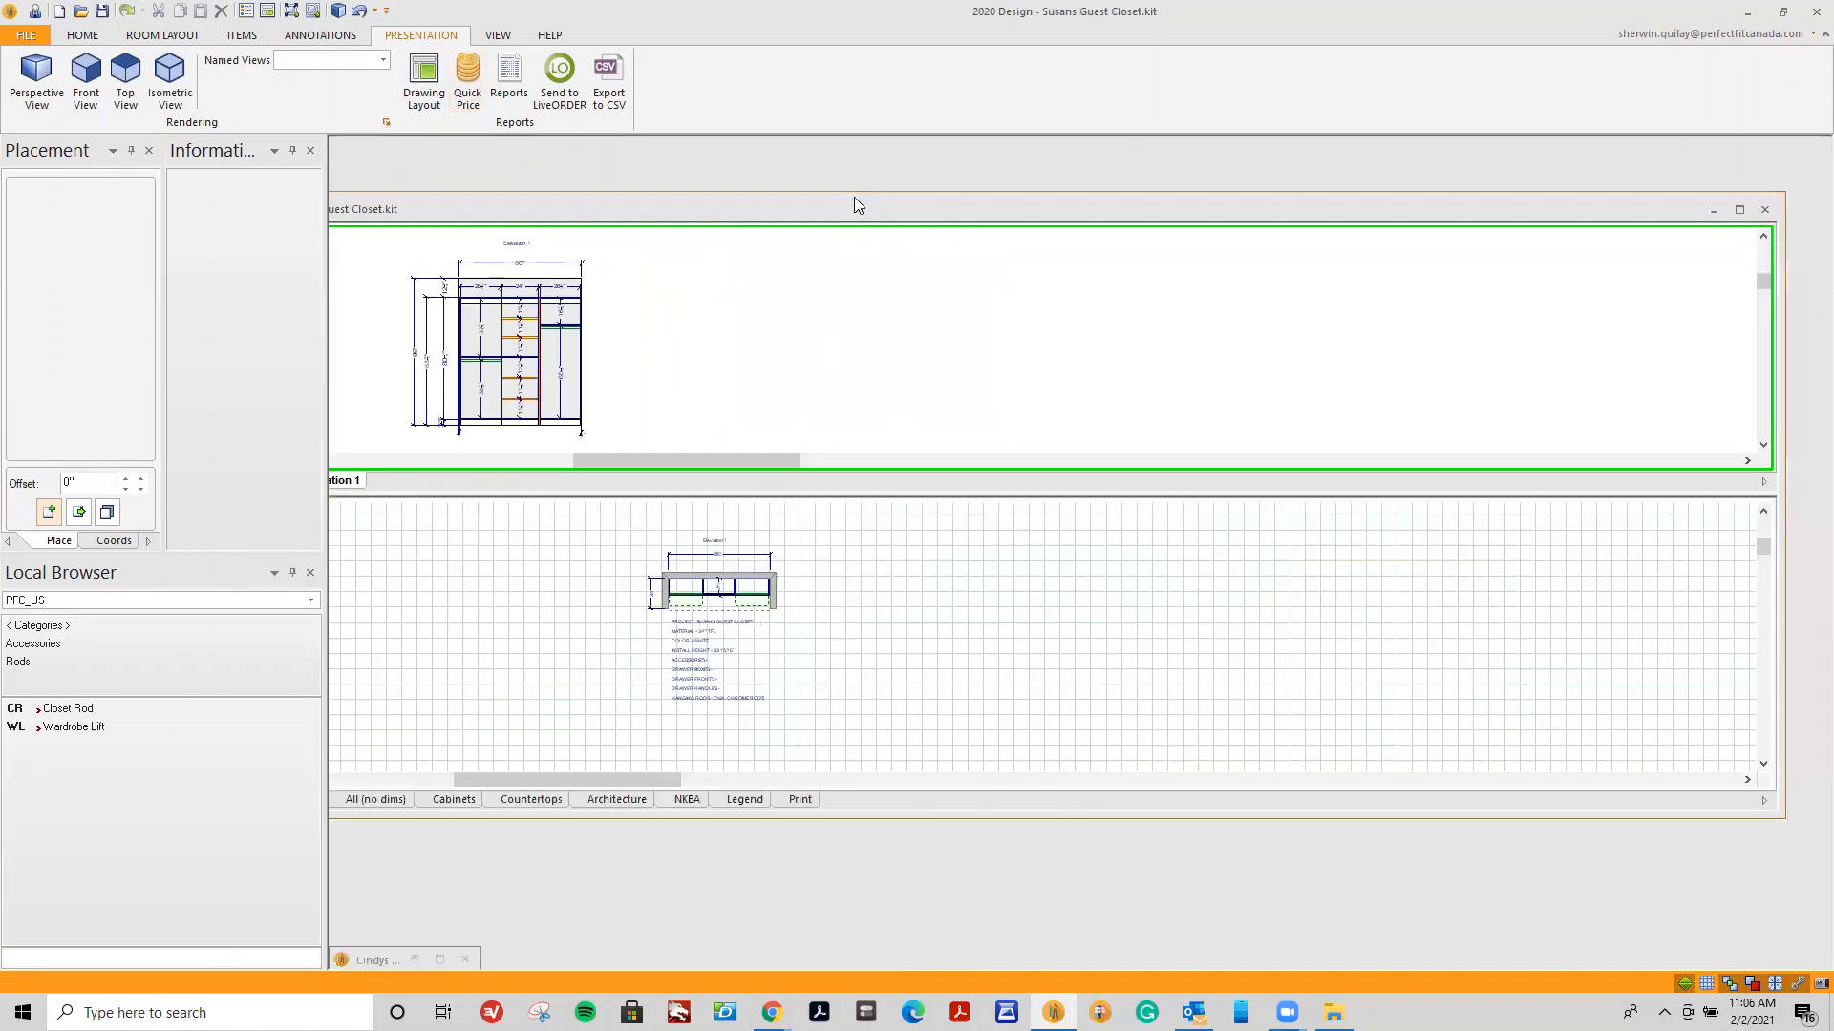
left_click_drag(854, 210, 1307, 233)
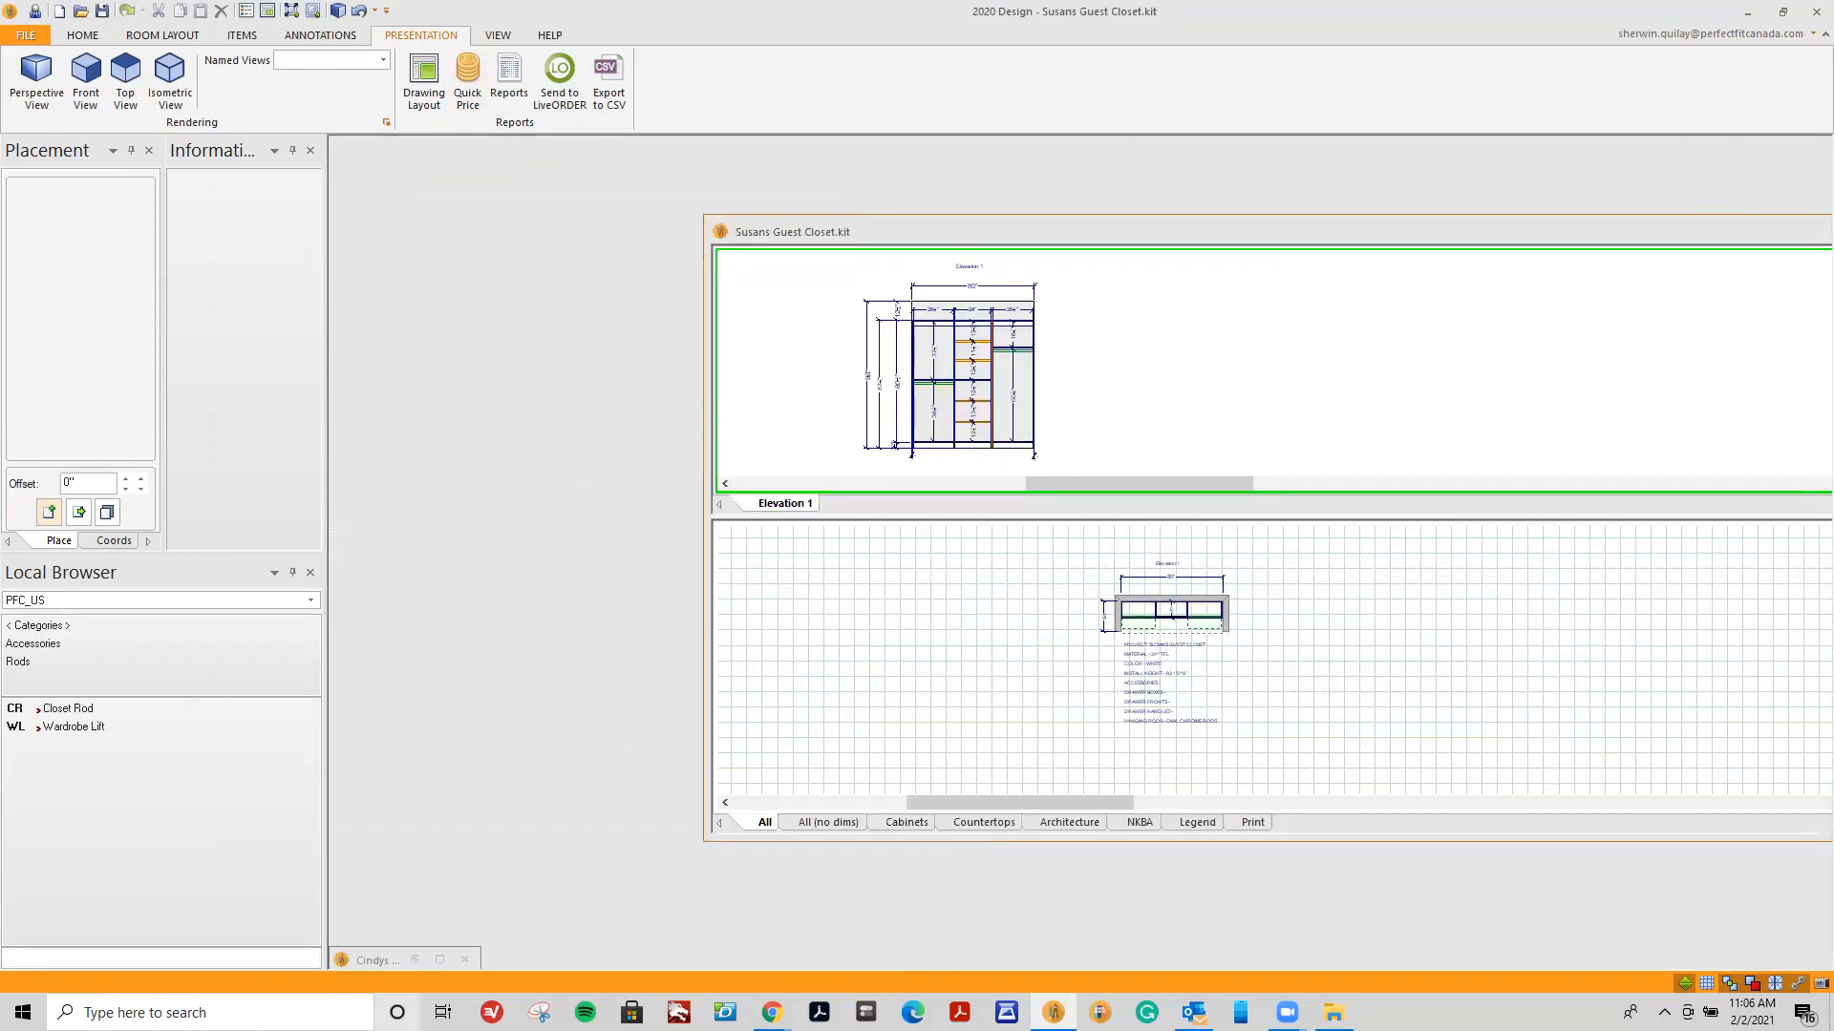
left_click(441, 959)
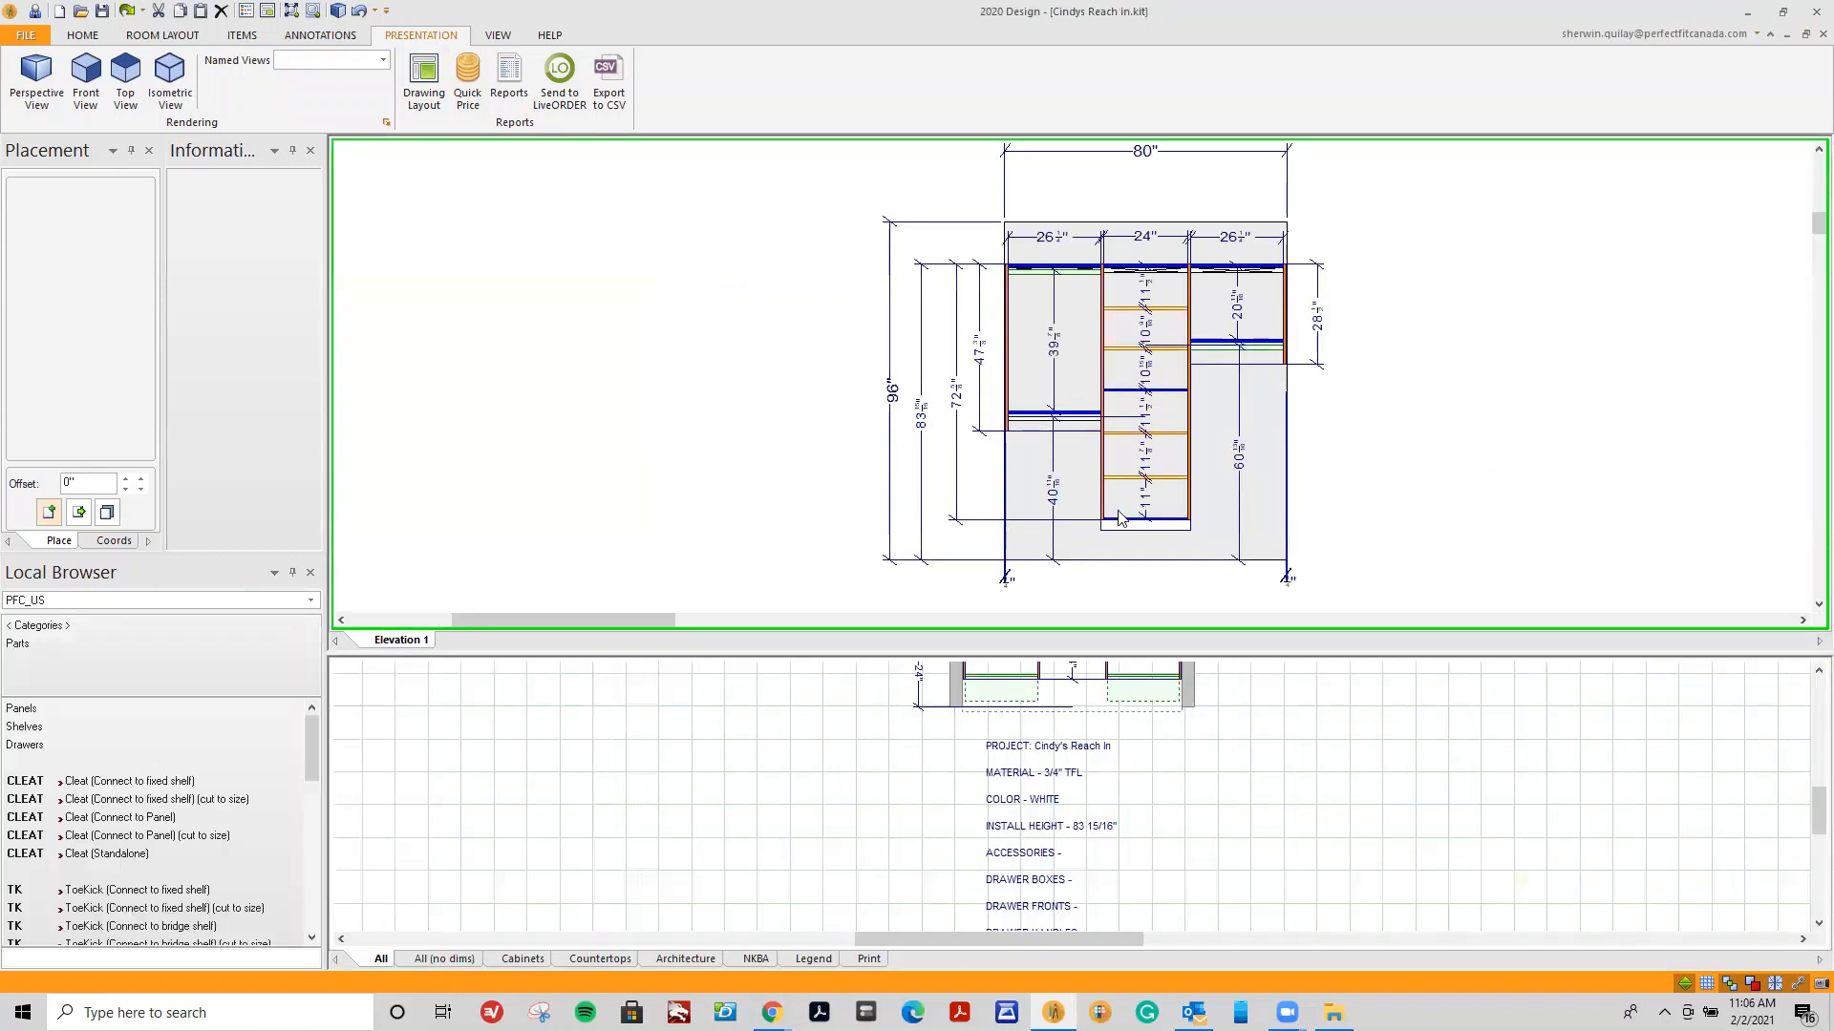
scroll(1192, 304, "up", 3)
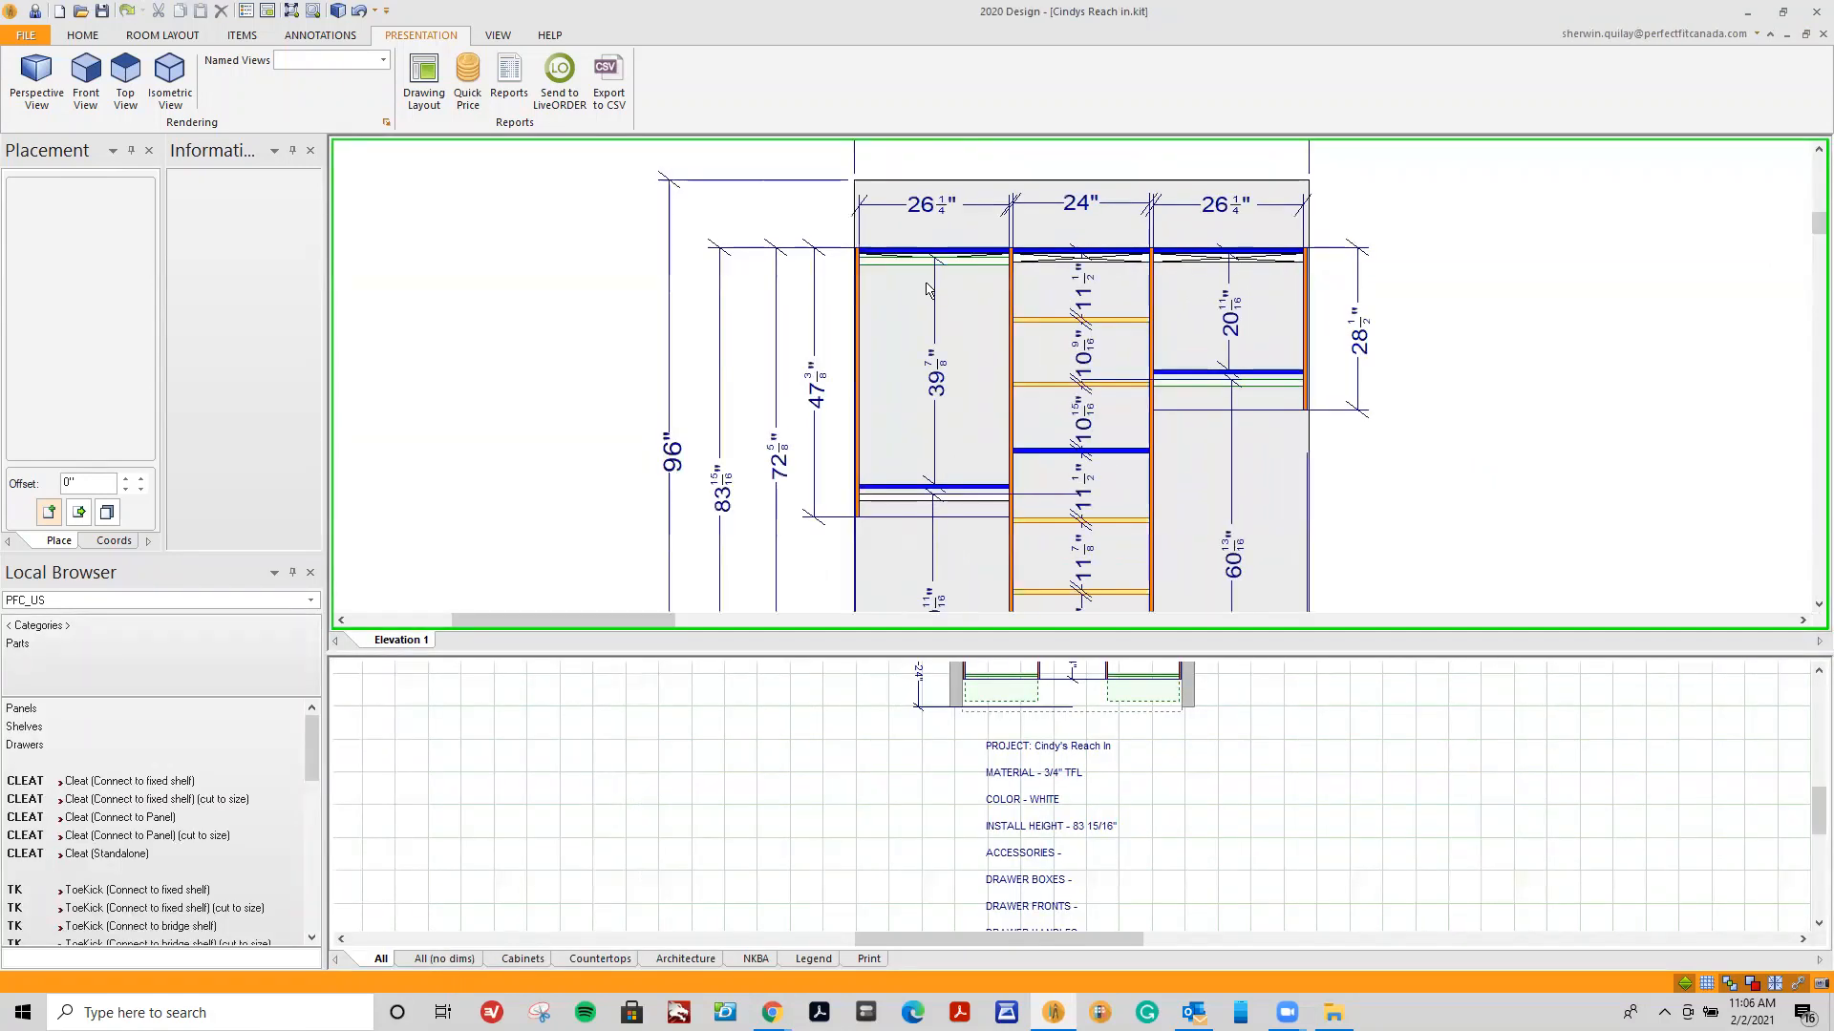
scroll(1245, 476, "down", 3)
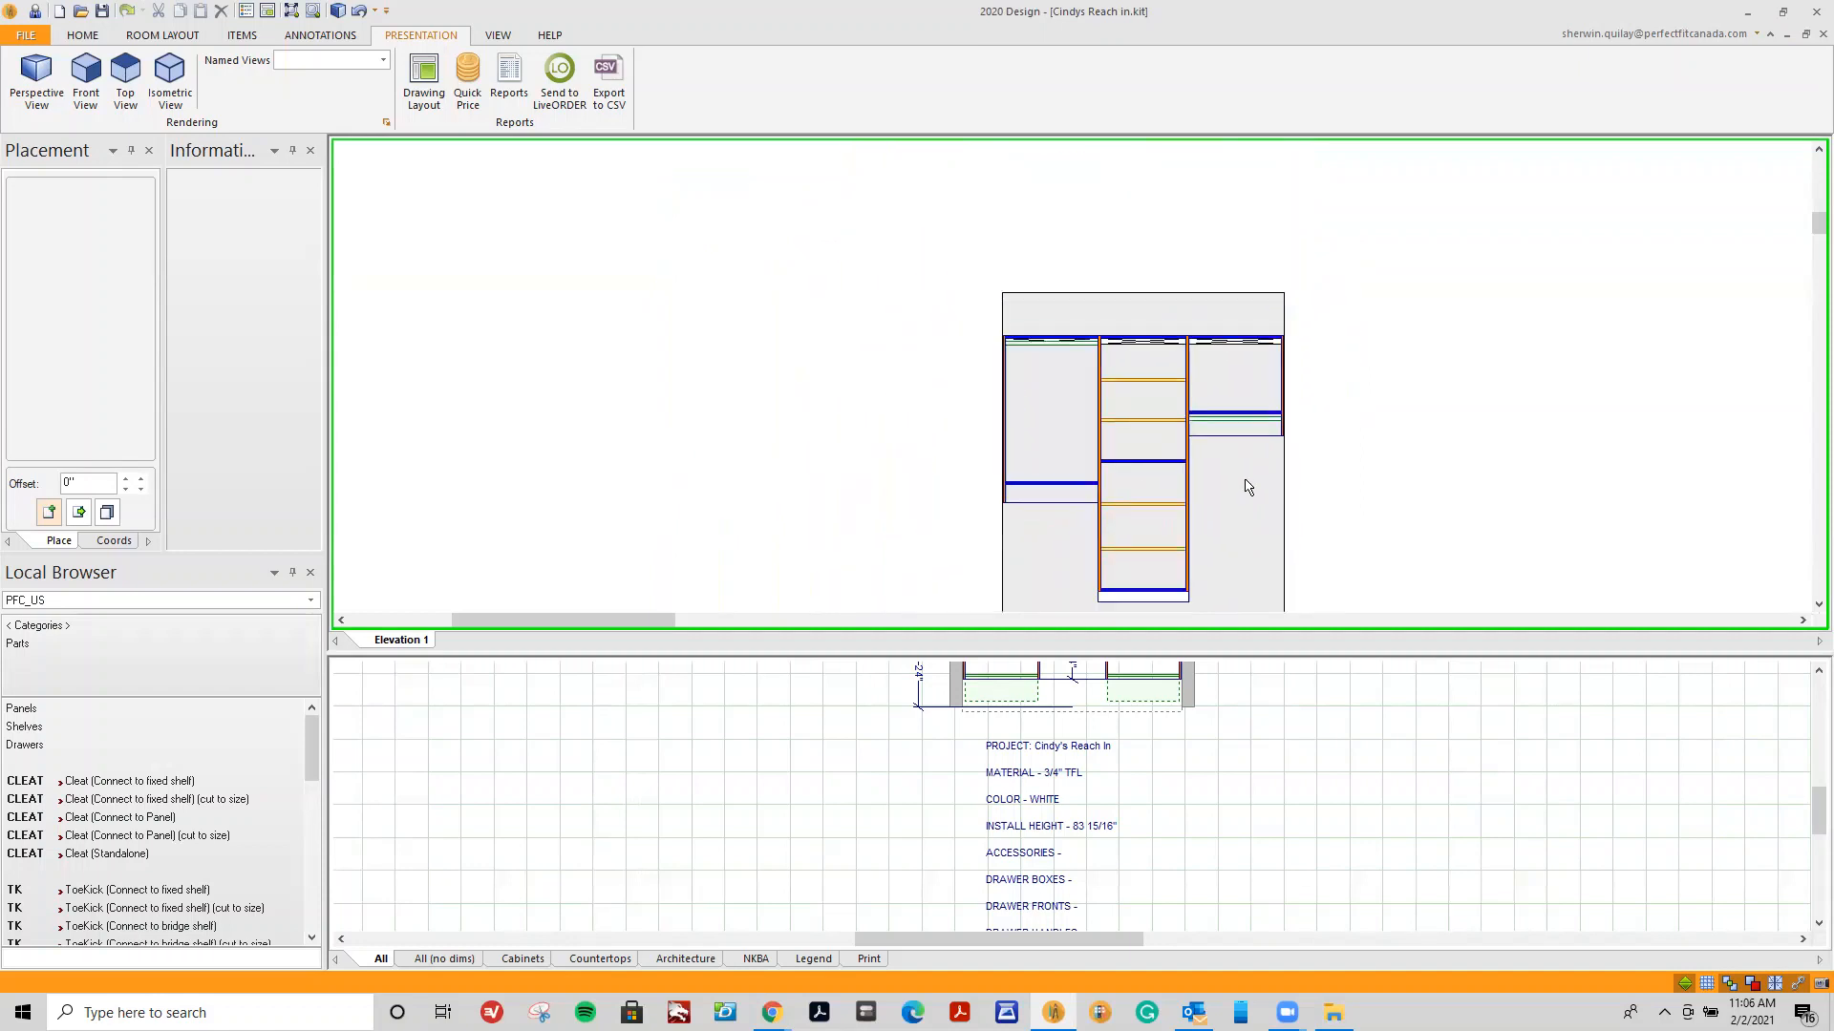
scroll(1804, 580, "down", 1)
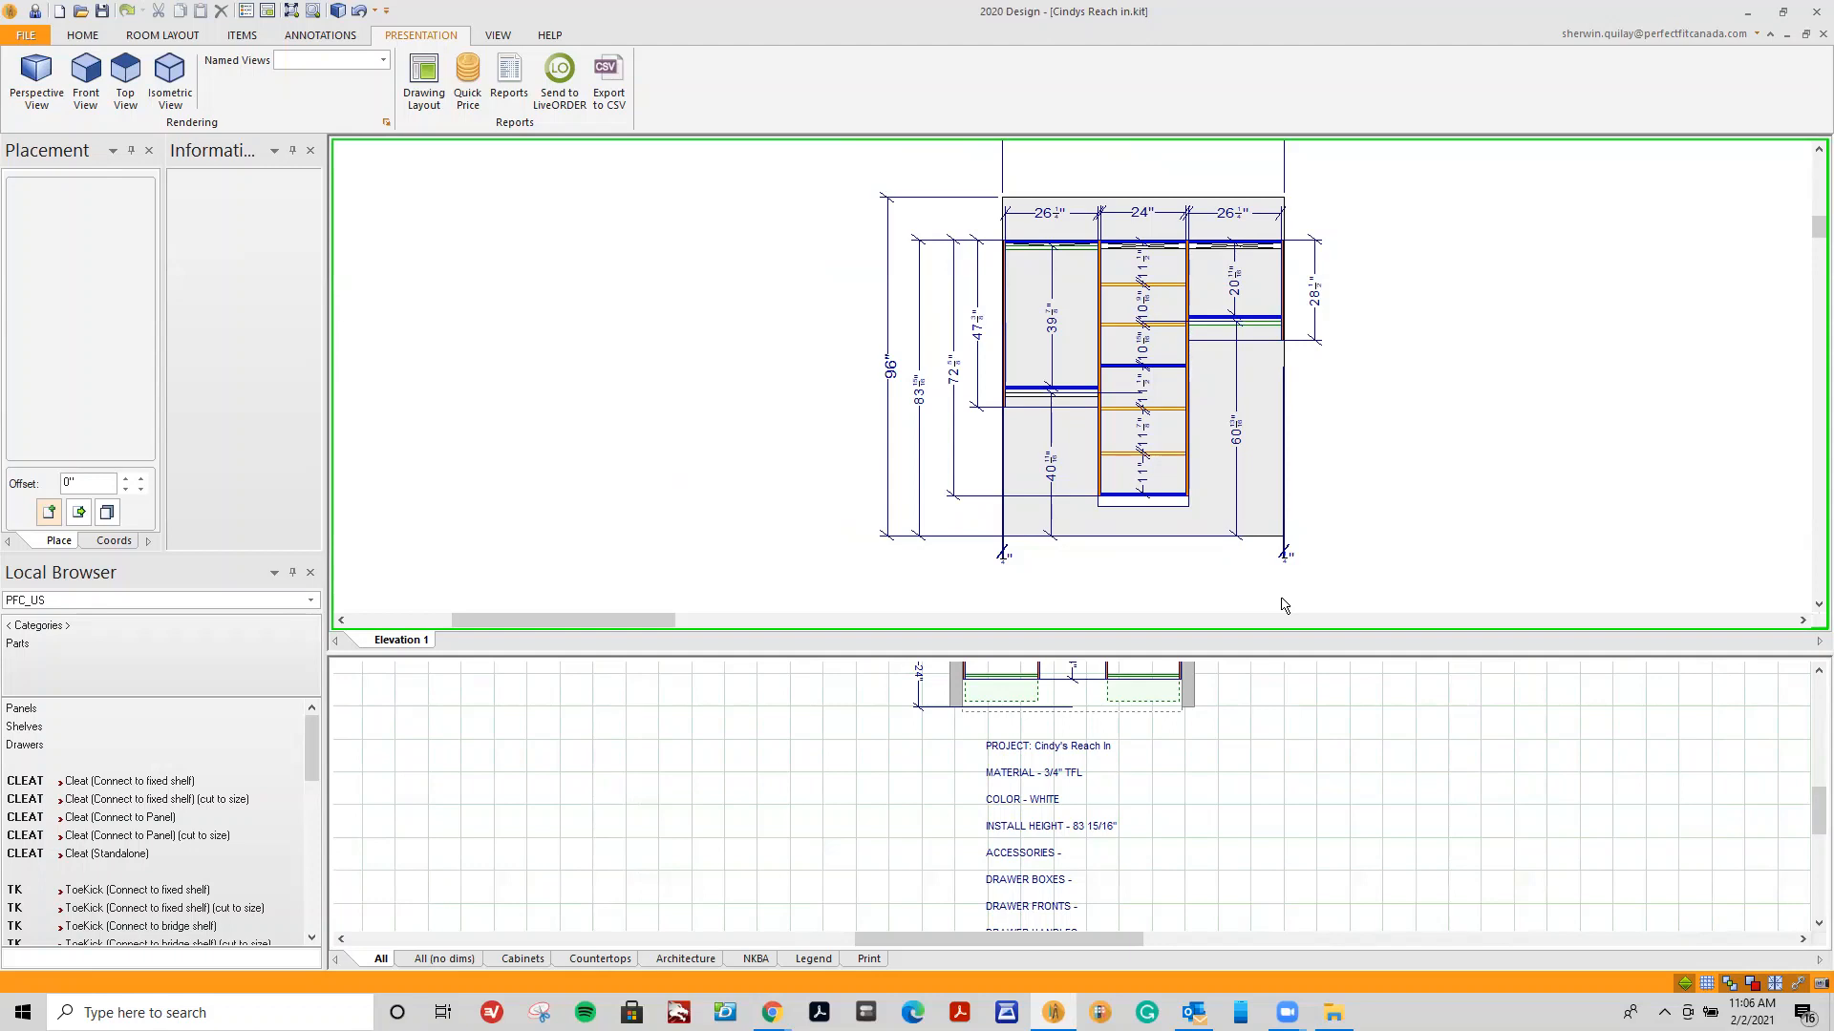
Switch back to the Guest Closet design at full size and examine its floor-standing modules in the elevation.
left_click(1805, 35)
left_click_drag(1260, 202, 949, 531)
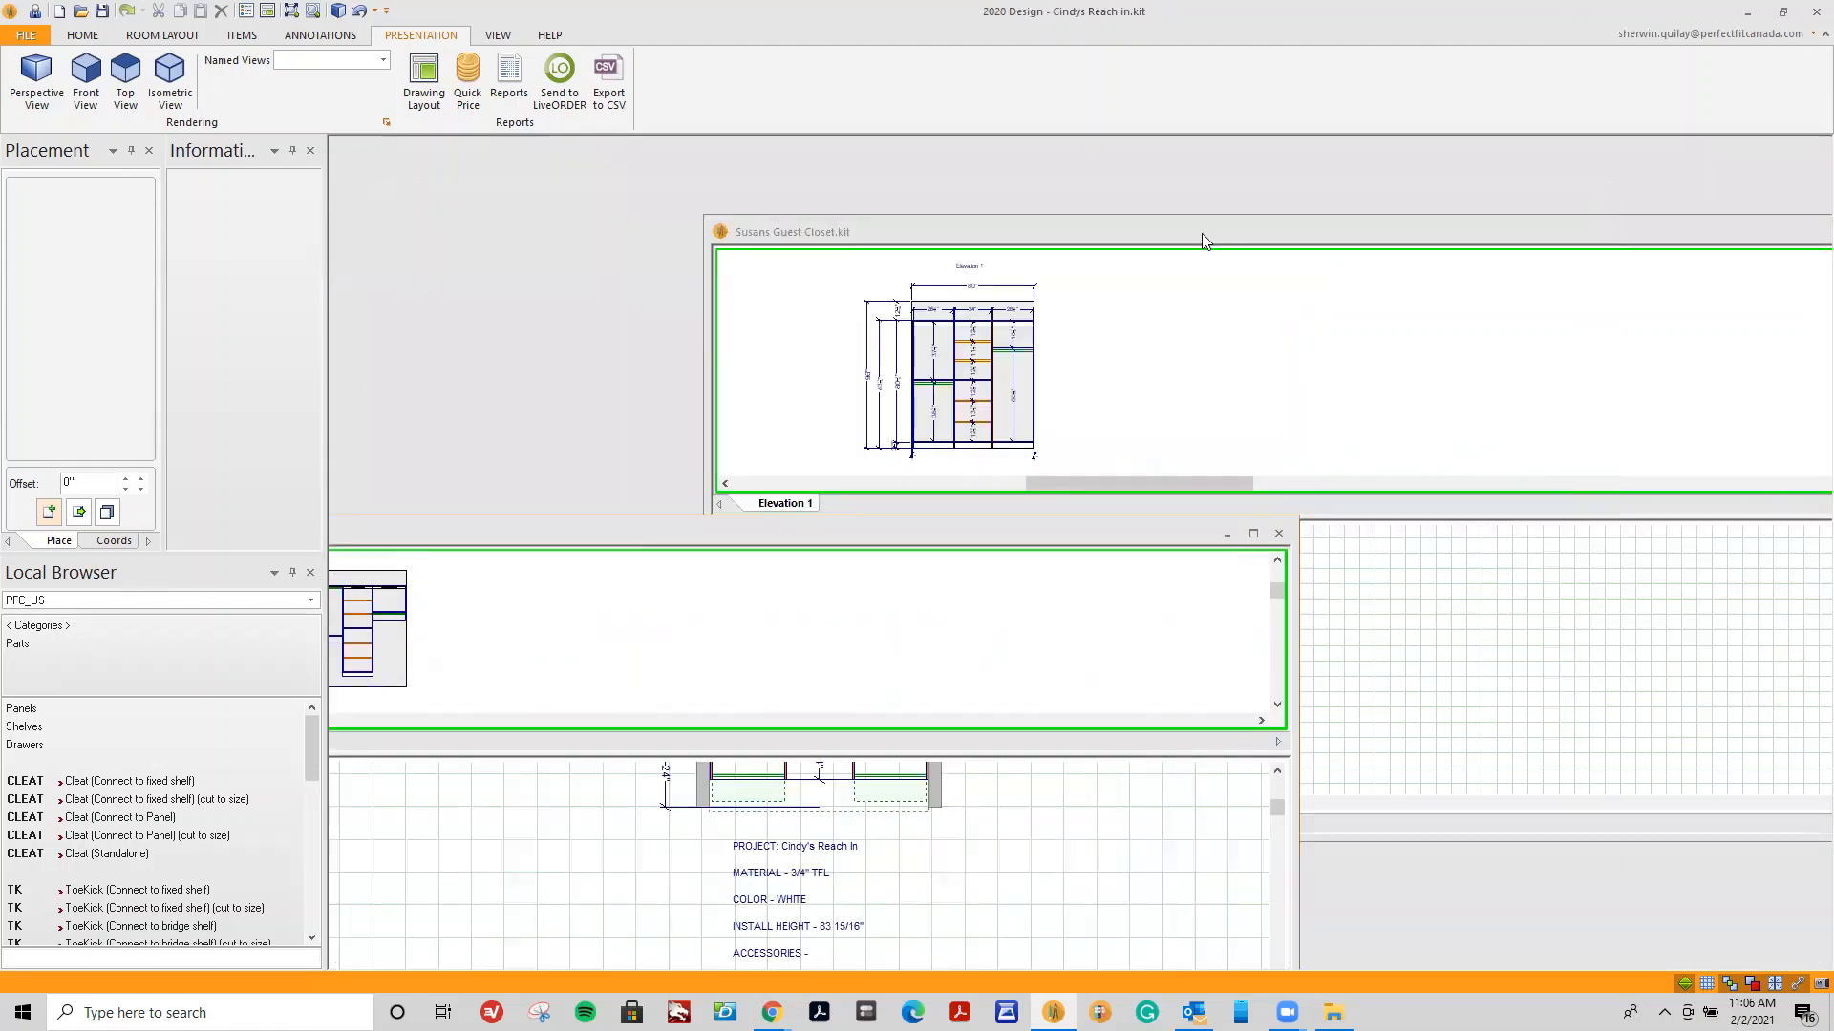
left_click_drag(1201, 232, 827, 231)
double_click(843, 229)
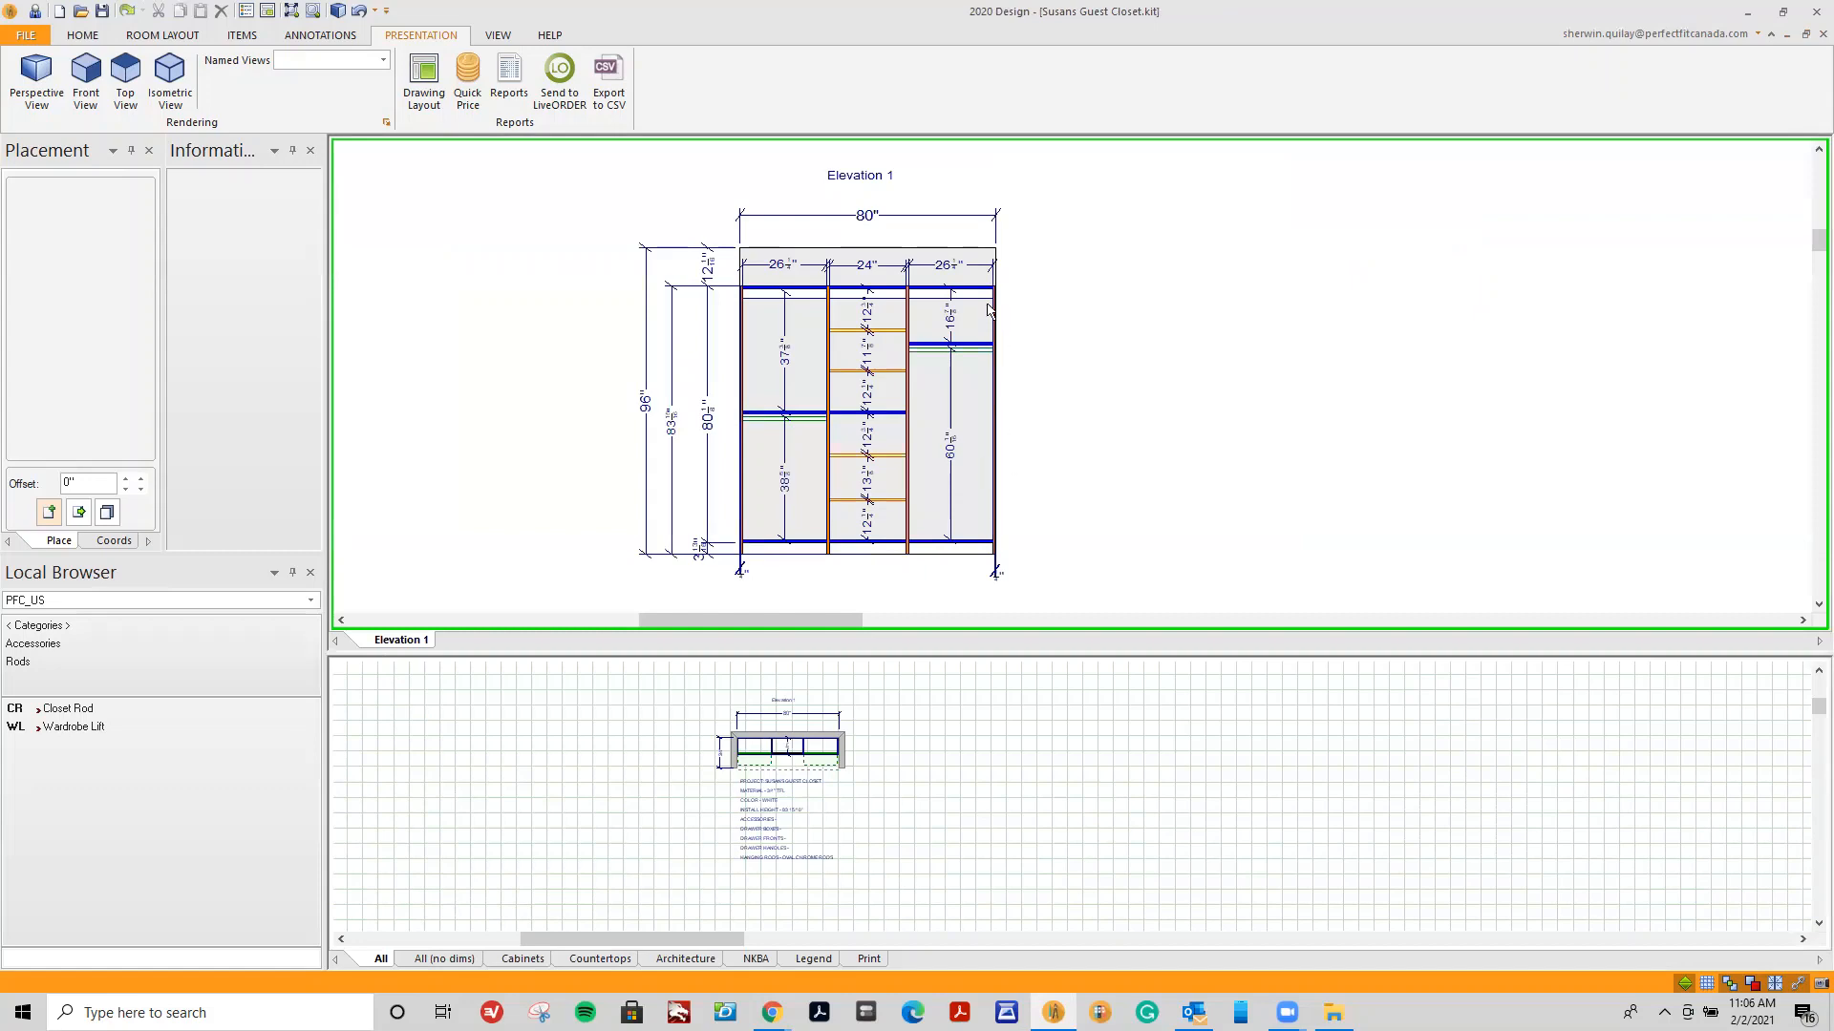
left_click(959, 555)
scroll(960, 567, "up", 1)
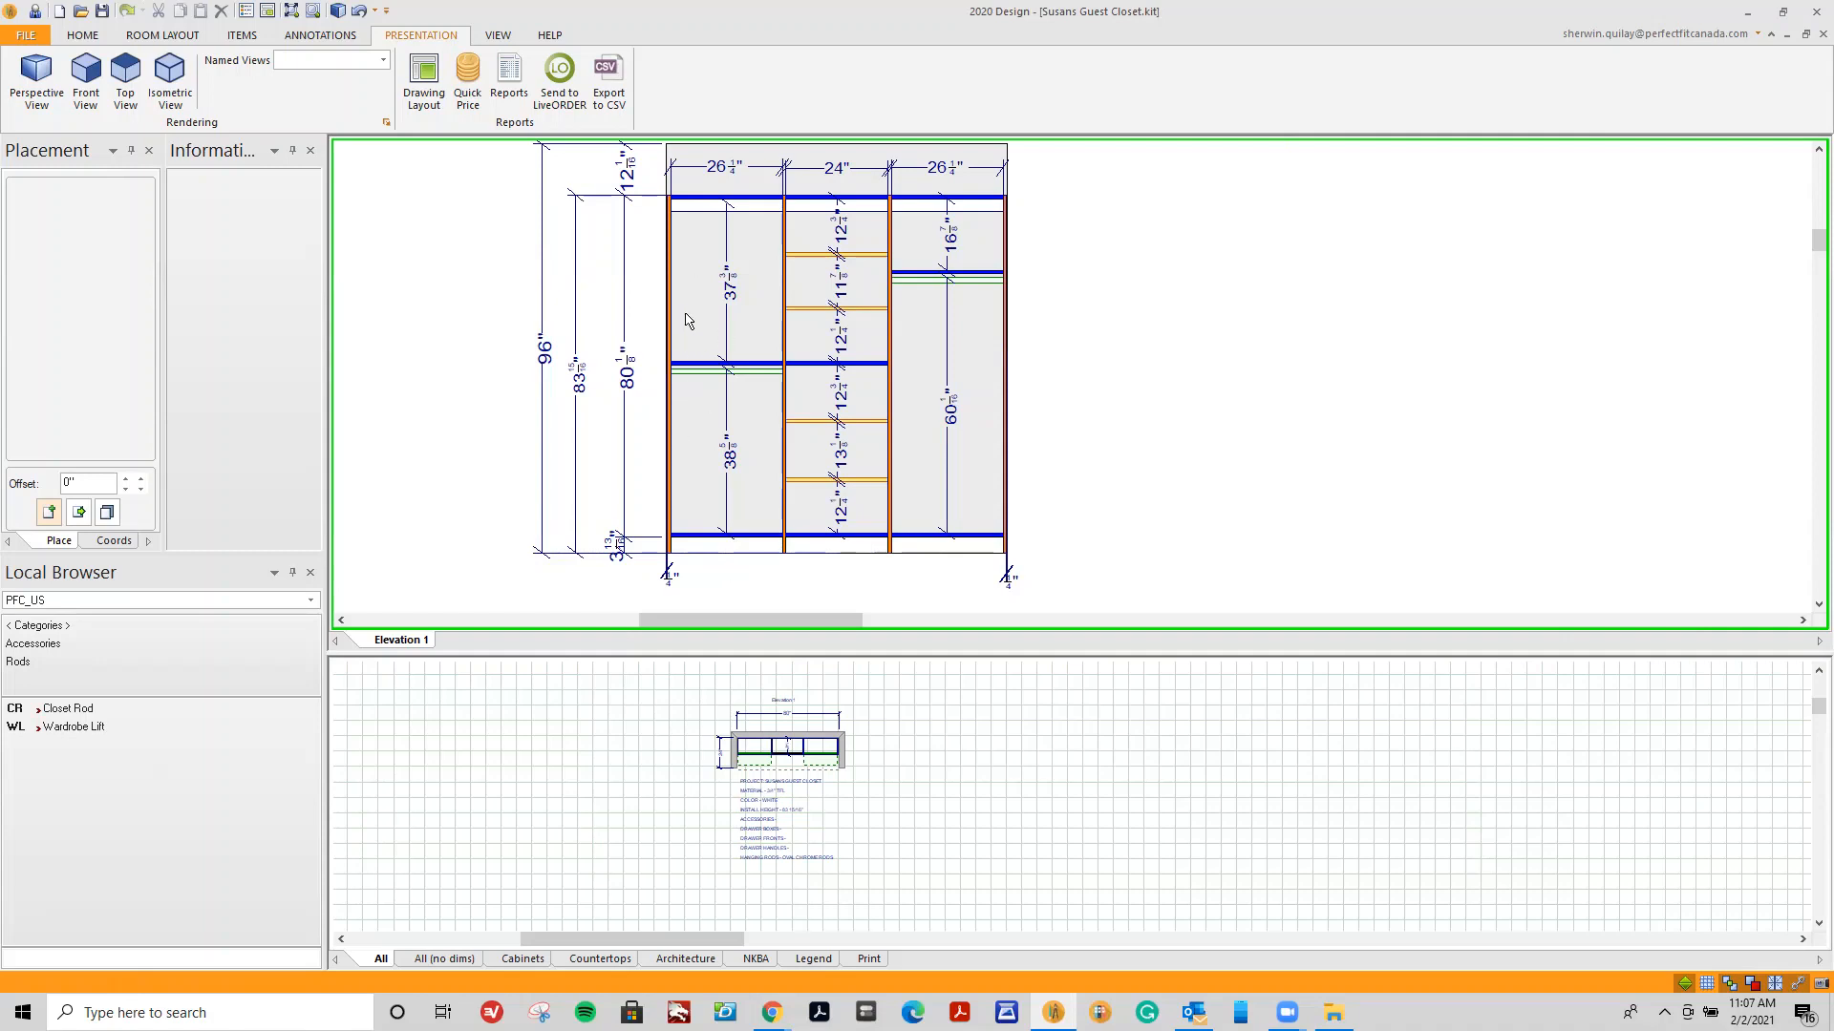
Set the Guest Closet's left tall module to No Bottom Shelf and No Toe Kick in its attributes.
left_click(616, 315)
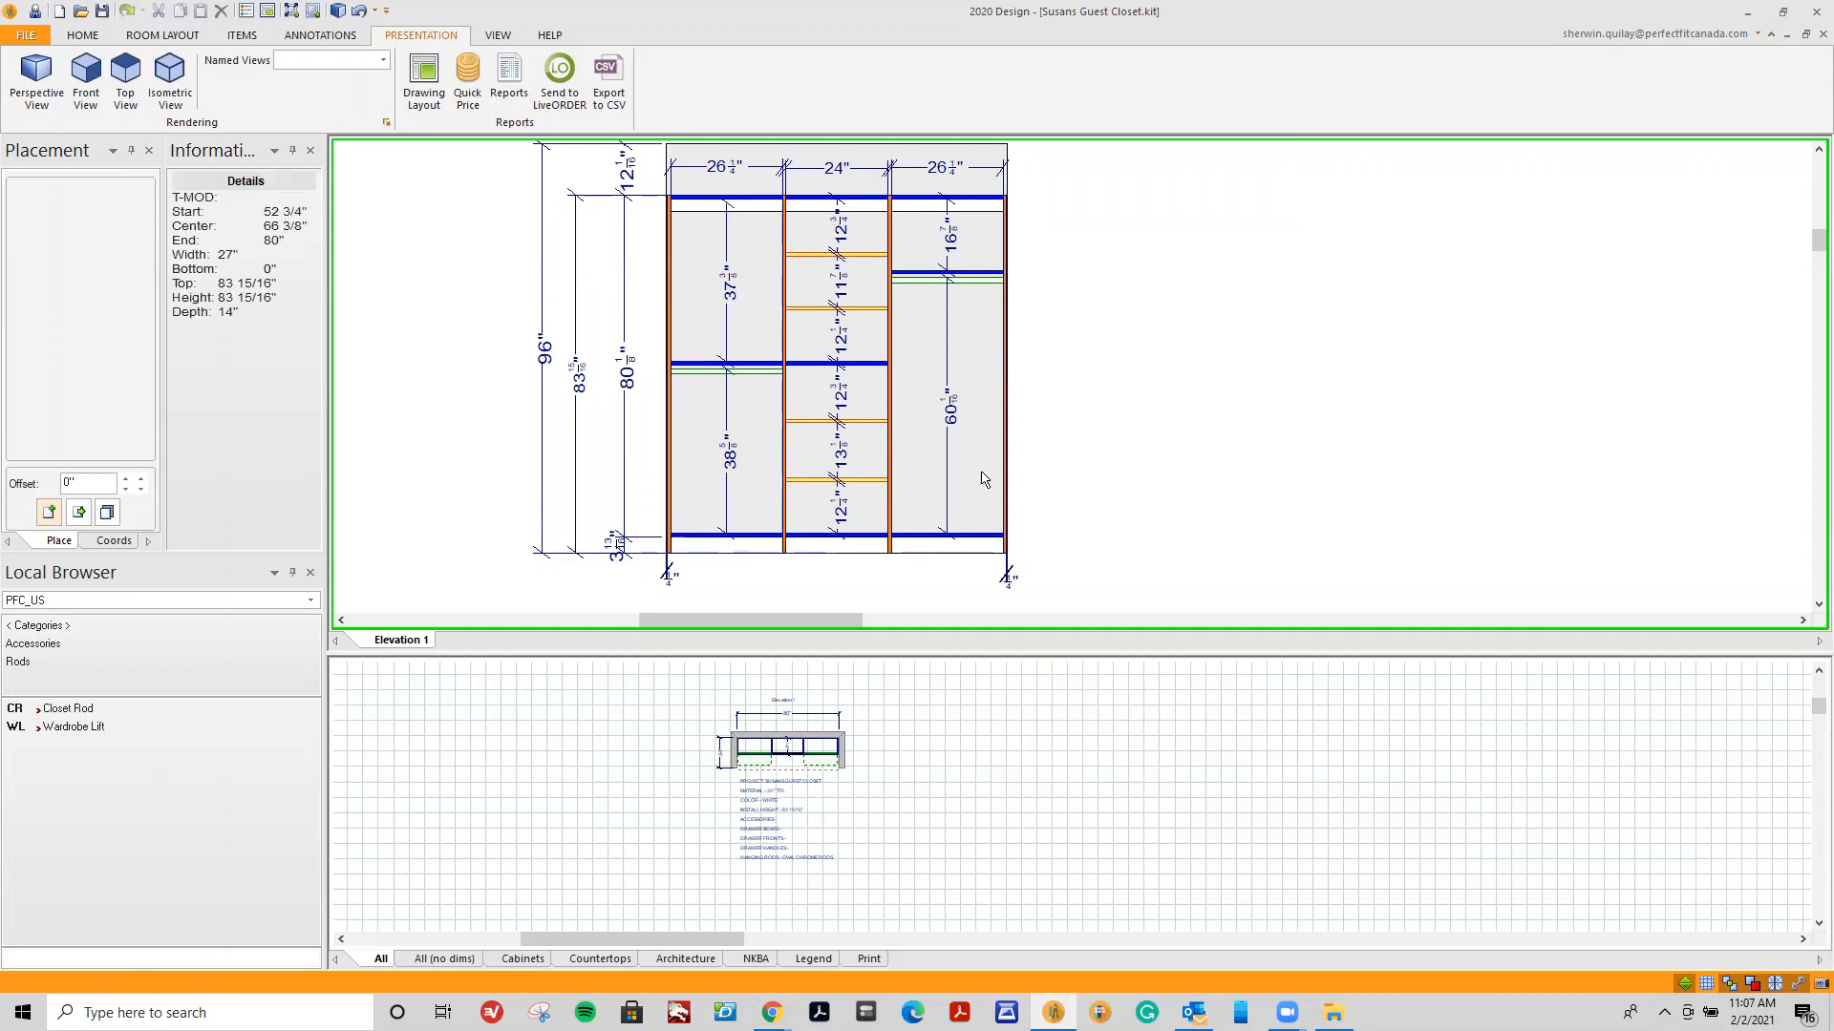
left_click(706, 402)
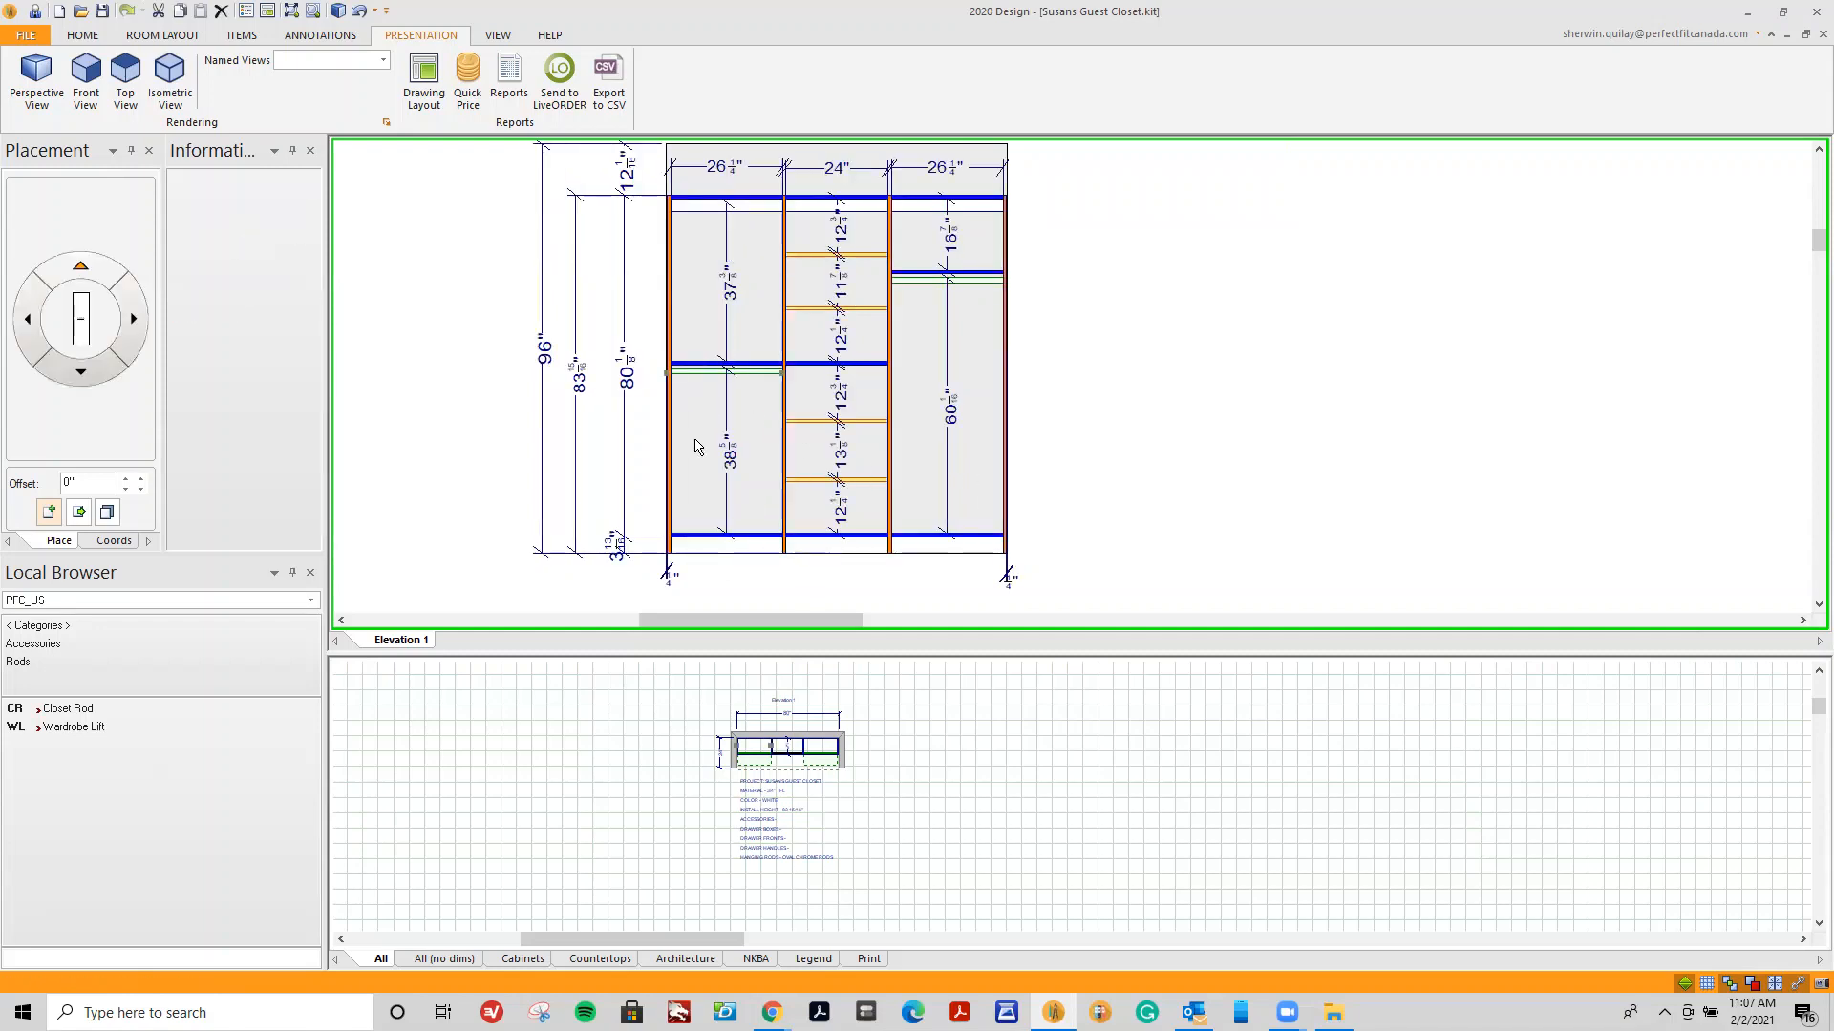
left_click(753, 598)
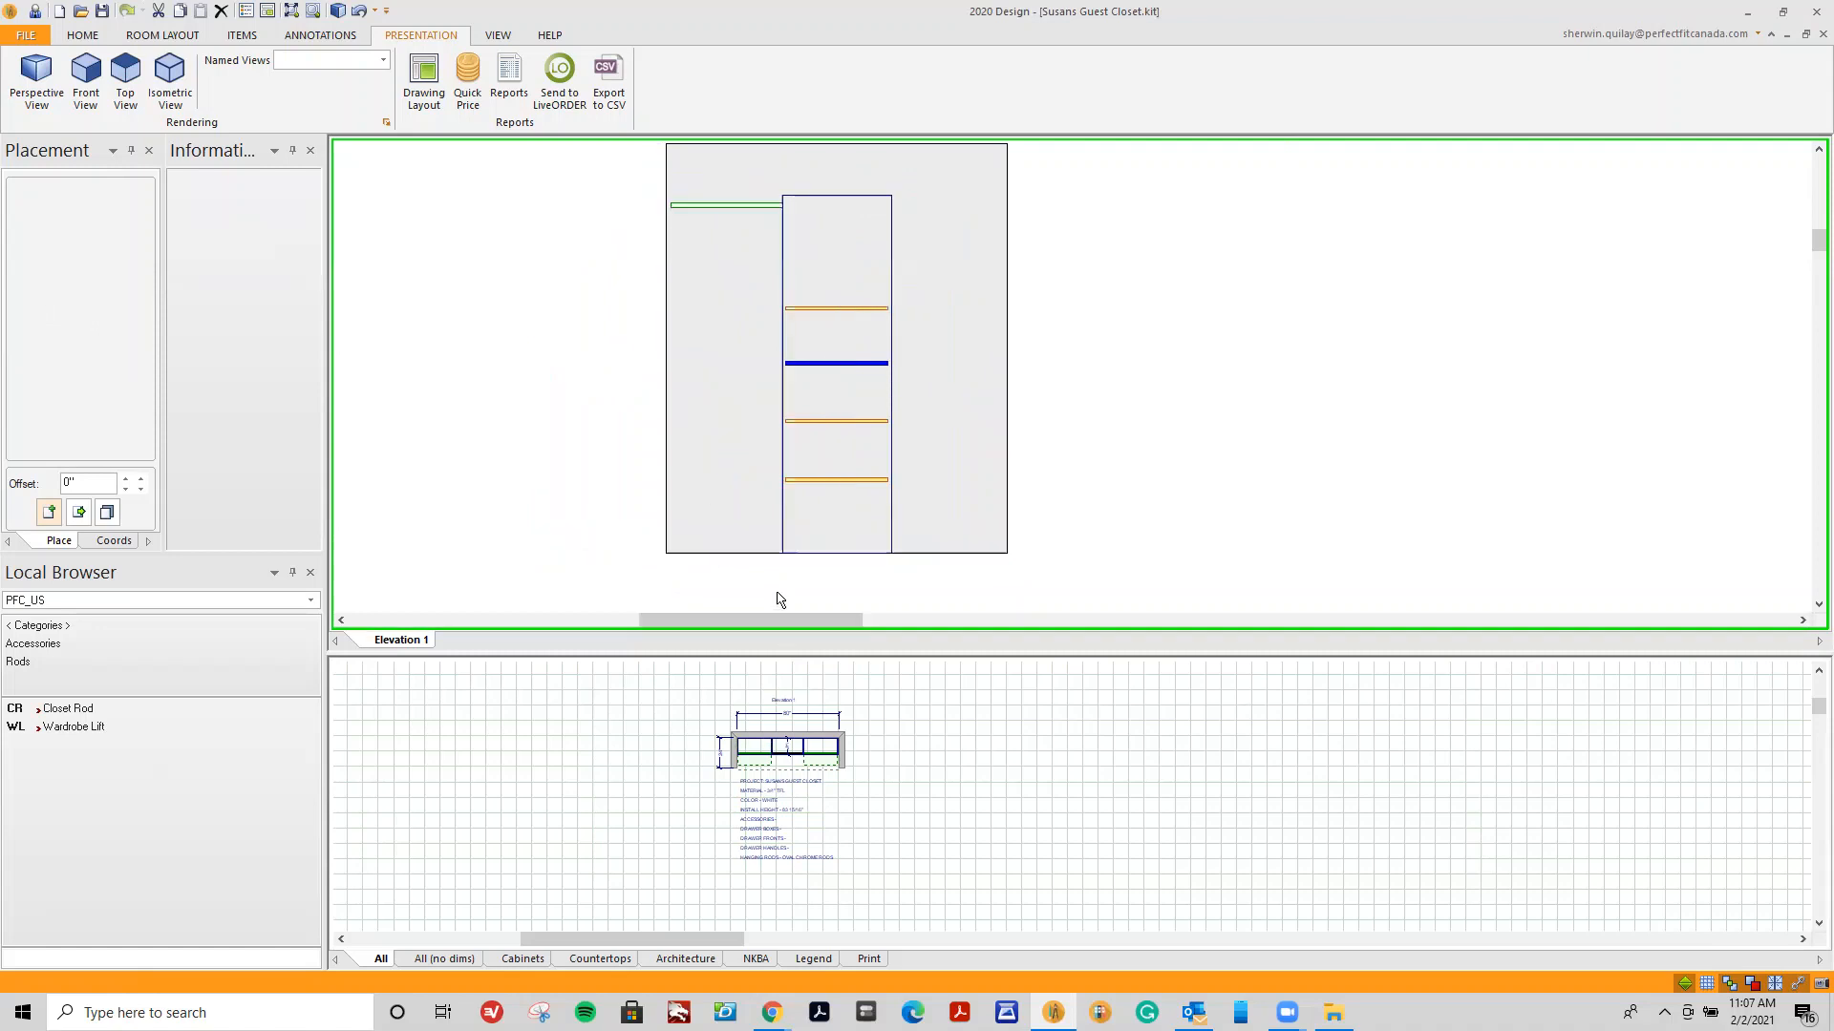
right_click(695, 487)
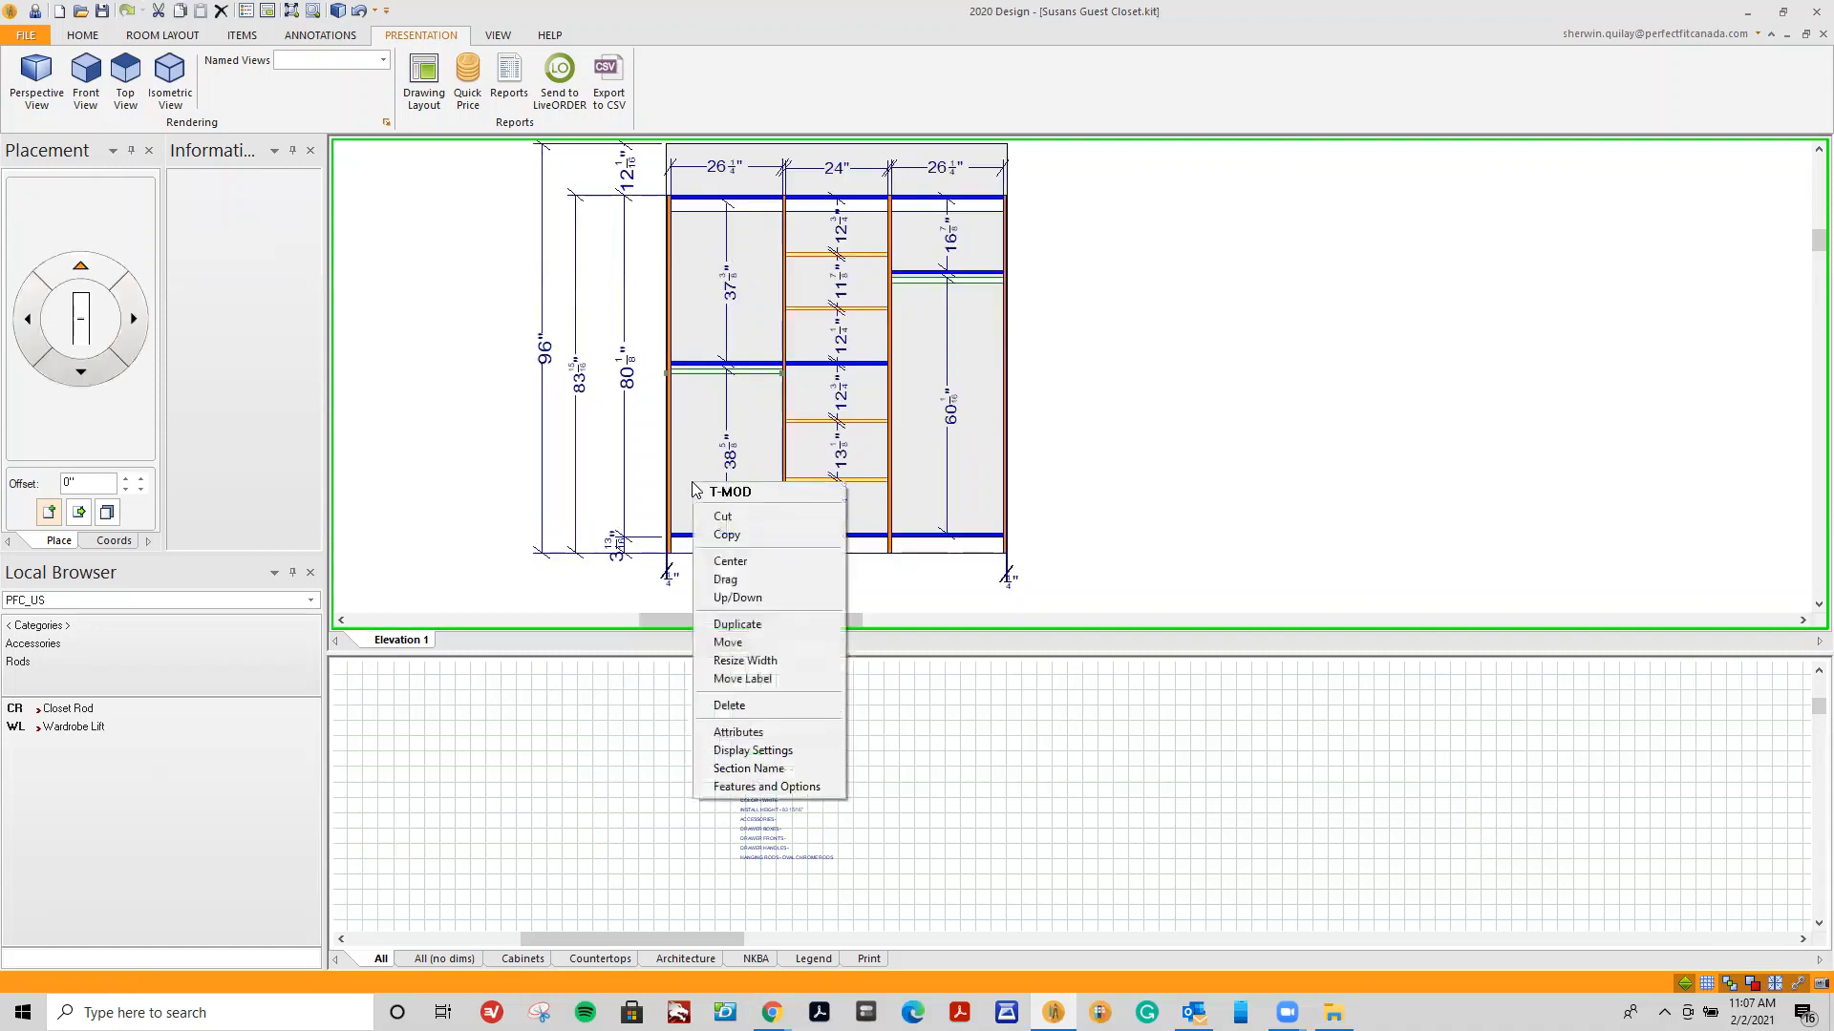
left_click(737, 732)
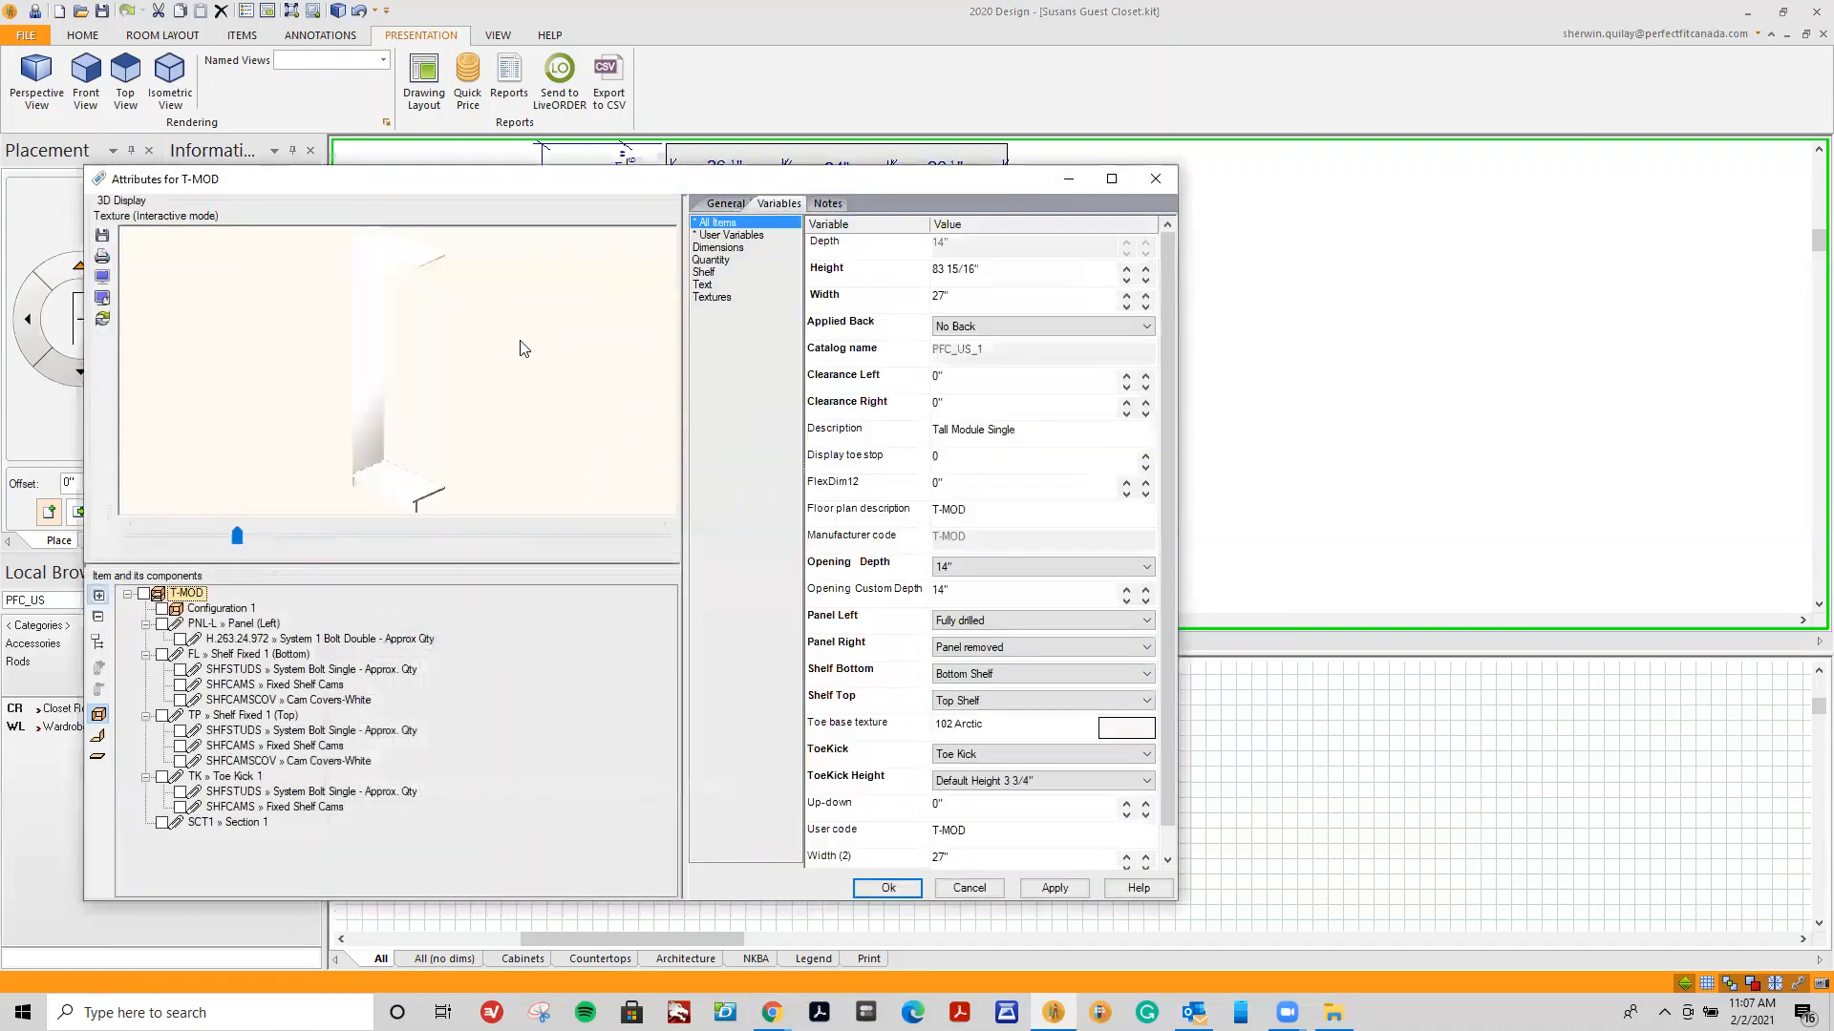
scroll(1155, 351, "down", 1)
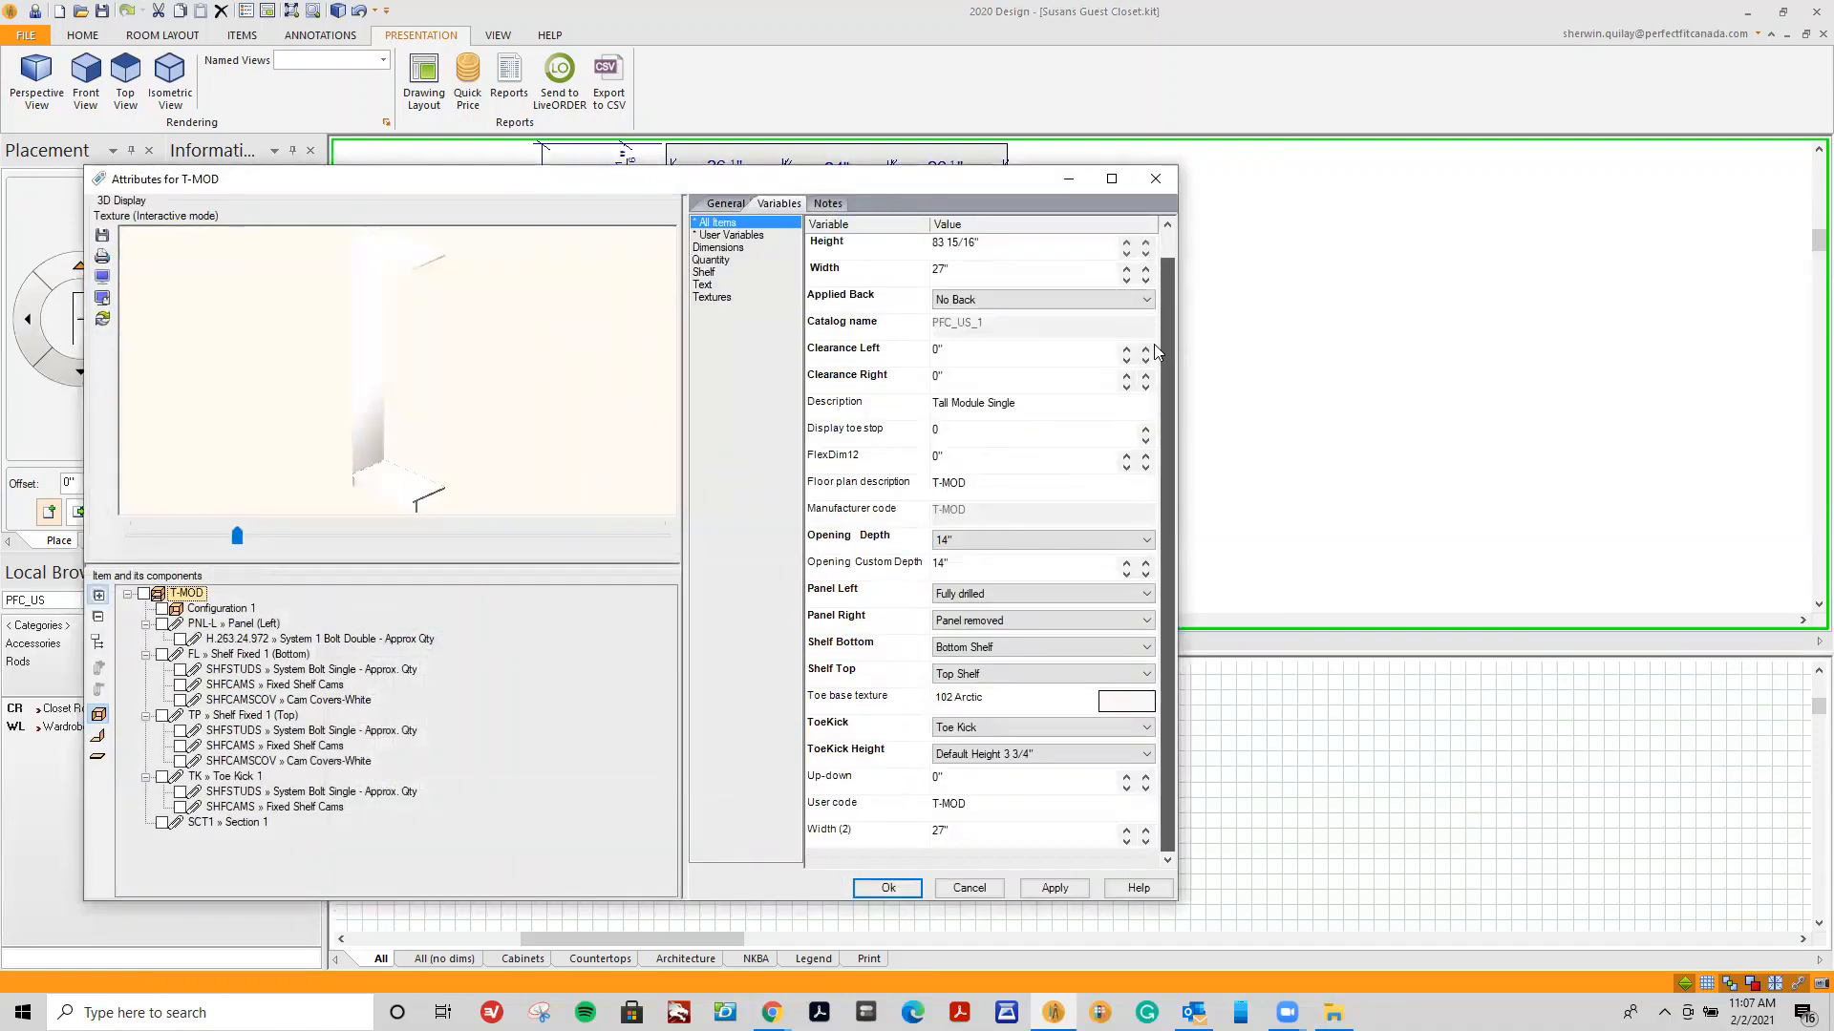
left_click(986, 648)
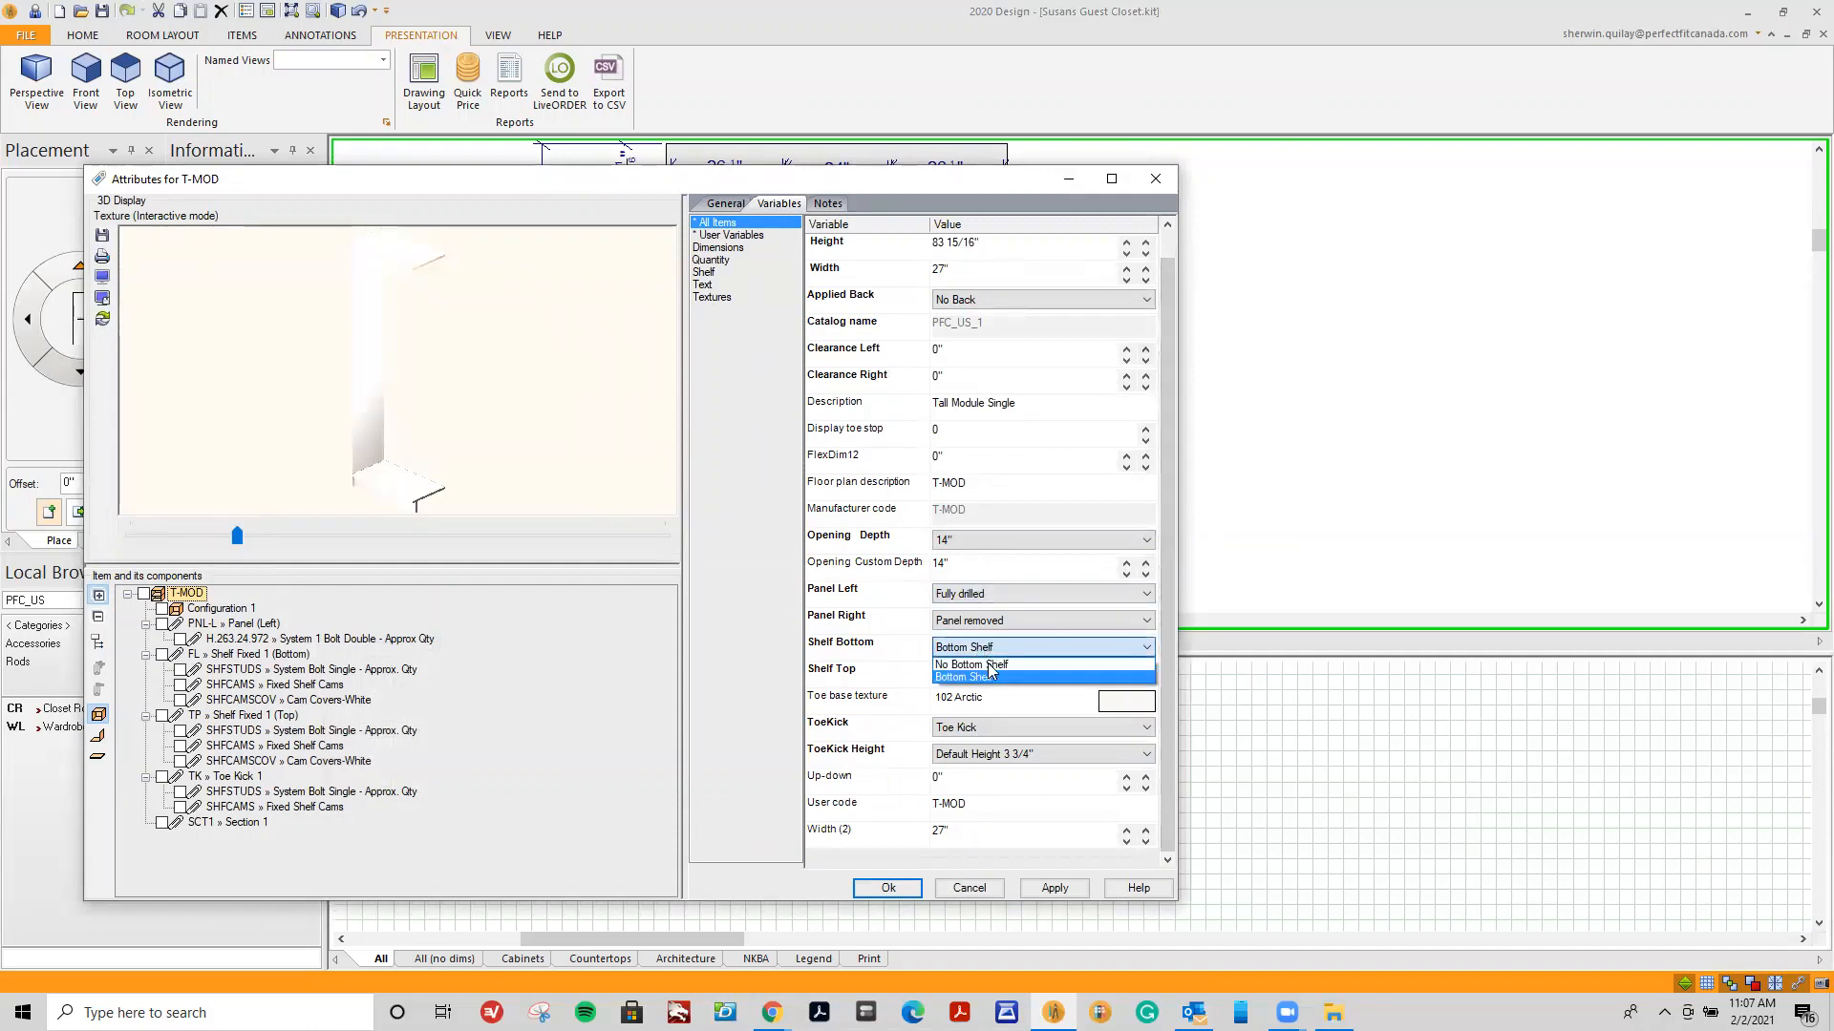
left_click(987, 665)
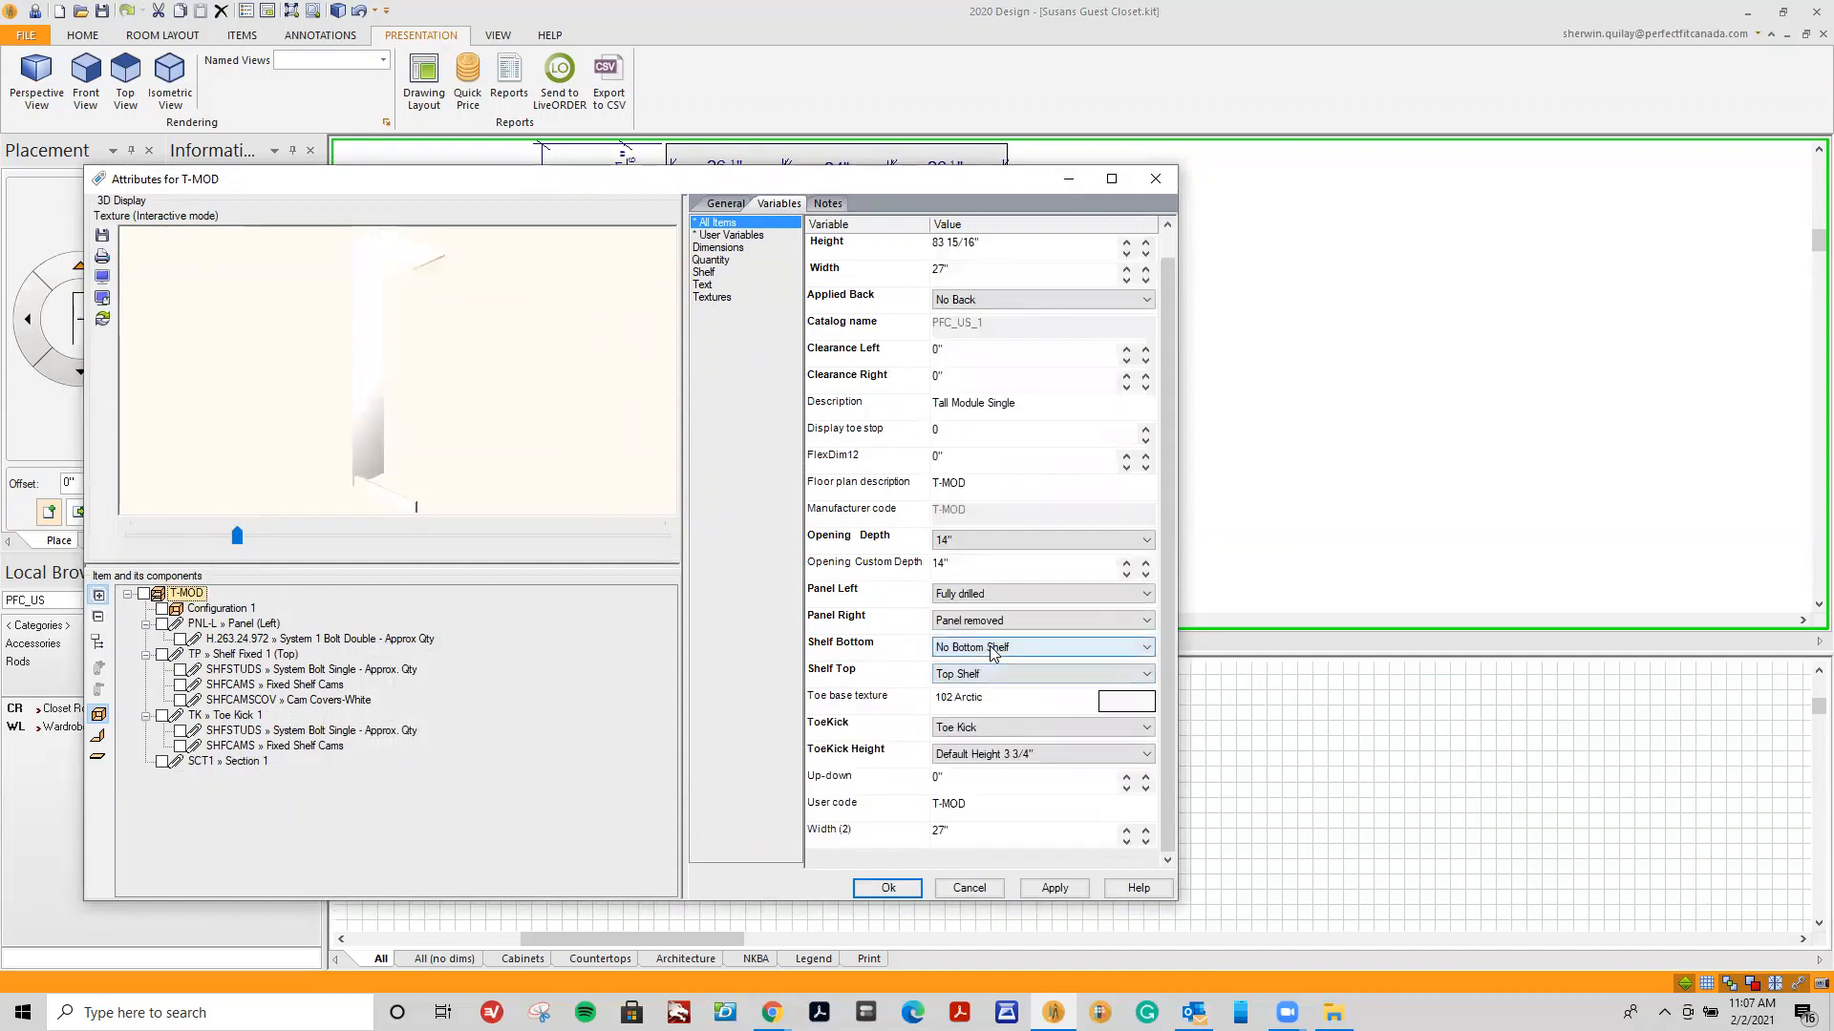
left_click(980, 726)
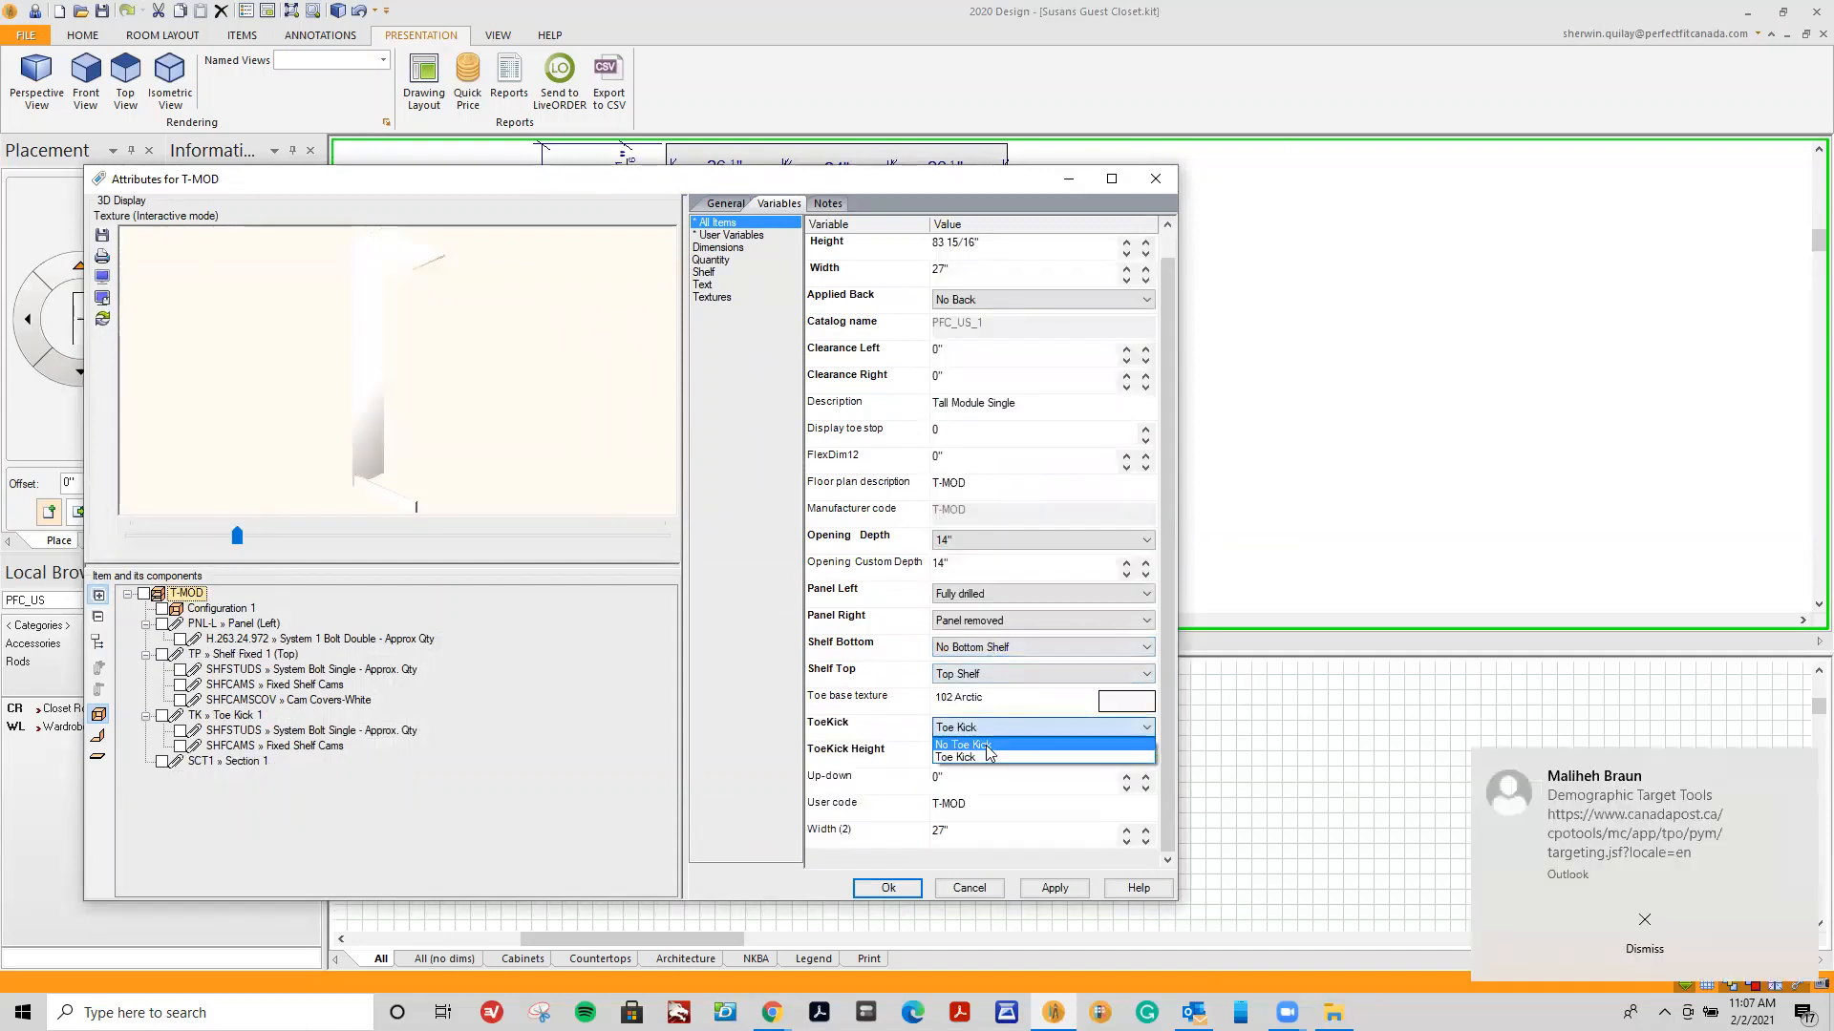
left_click(987, 746)
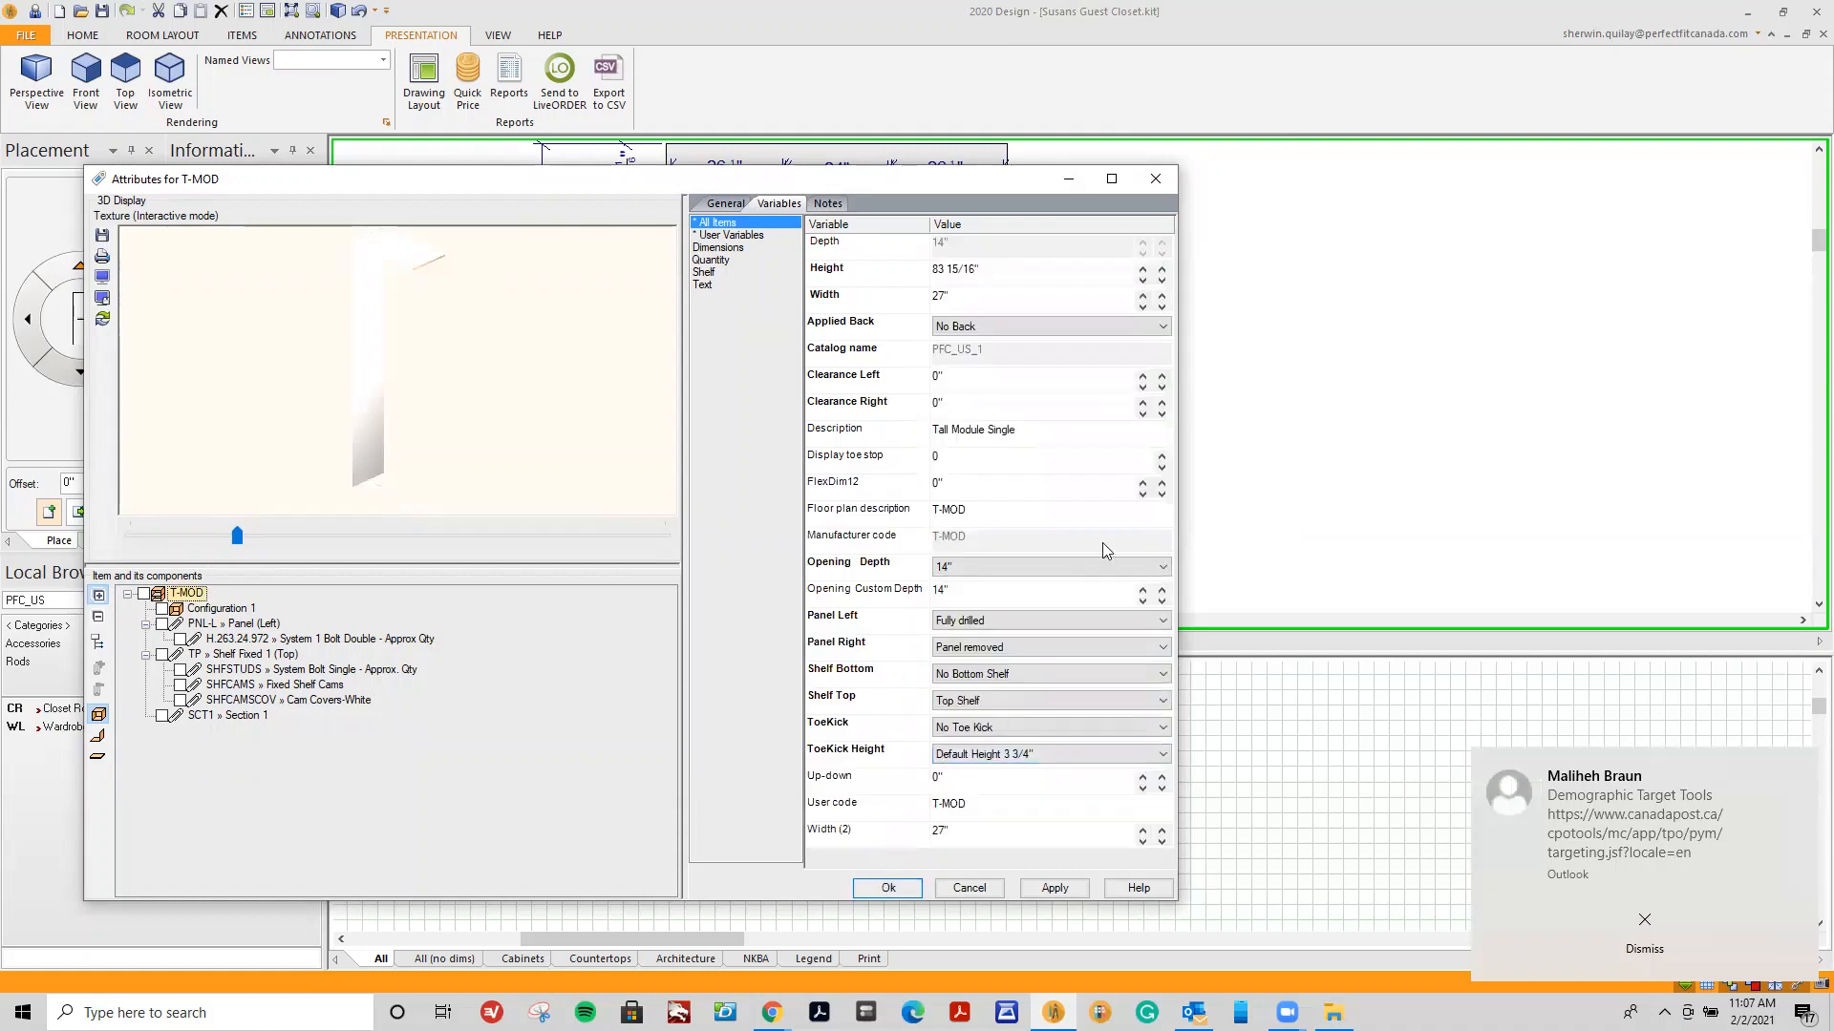
key("Return")
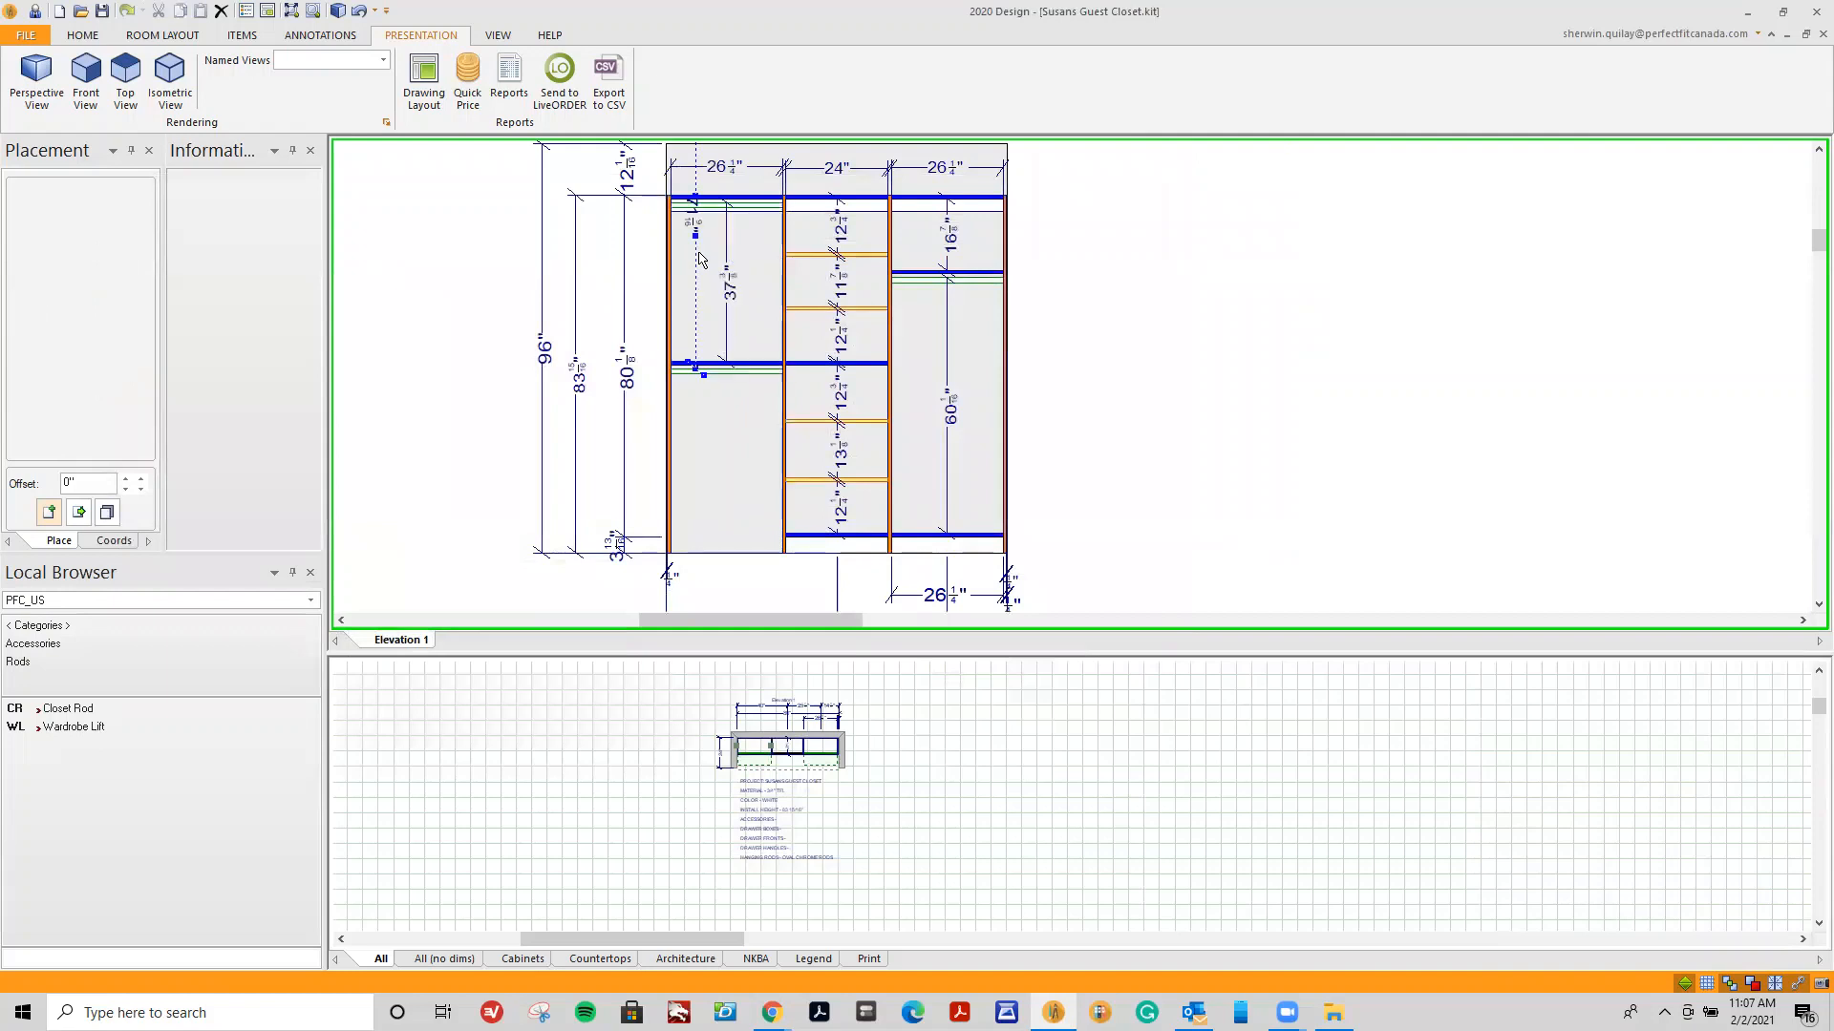
Replace the stray vertical dimension in the left module with a line-to-line dimension from the lower closet rod to the floor.
right_click(696, 241)
left_click(730, 333)
left_click(318, 35)
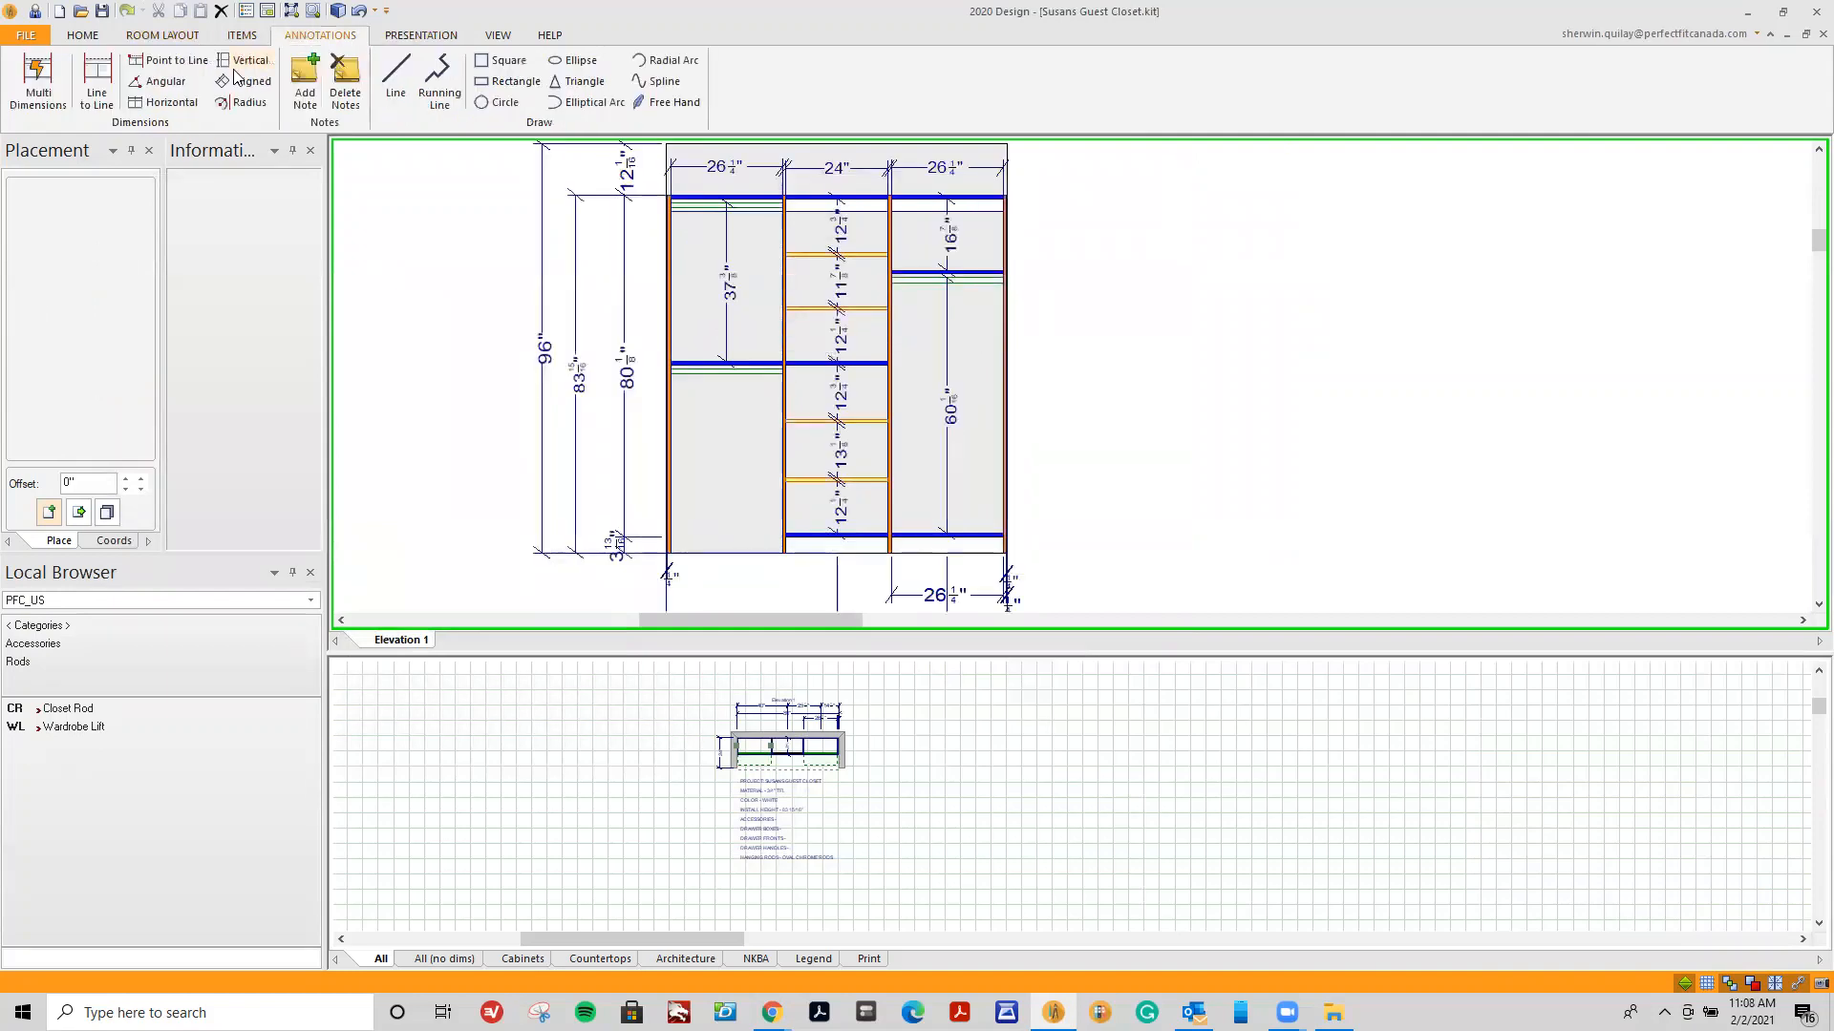
left_click(98, 86)
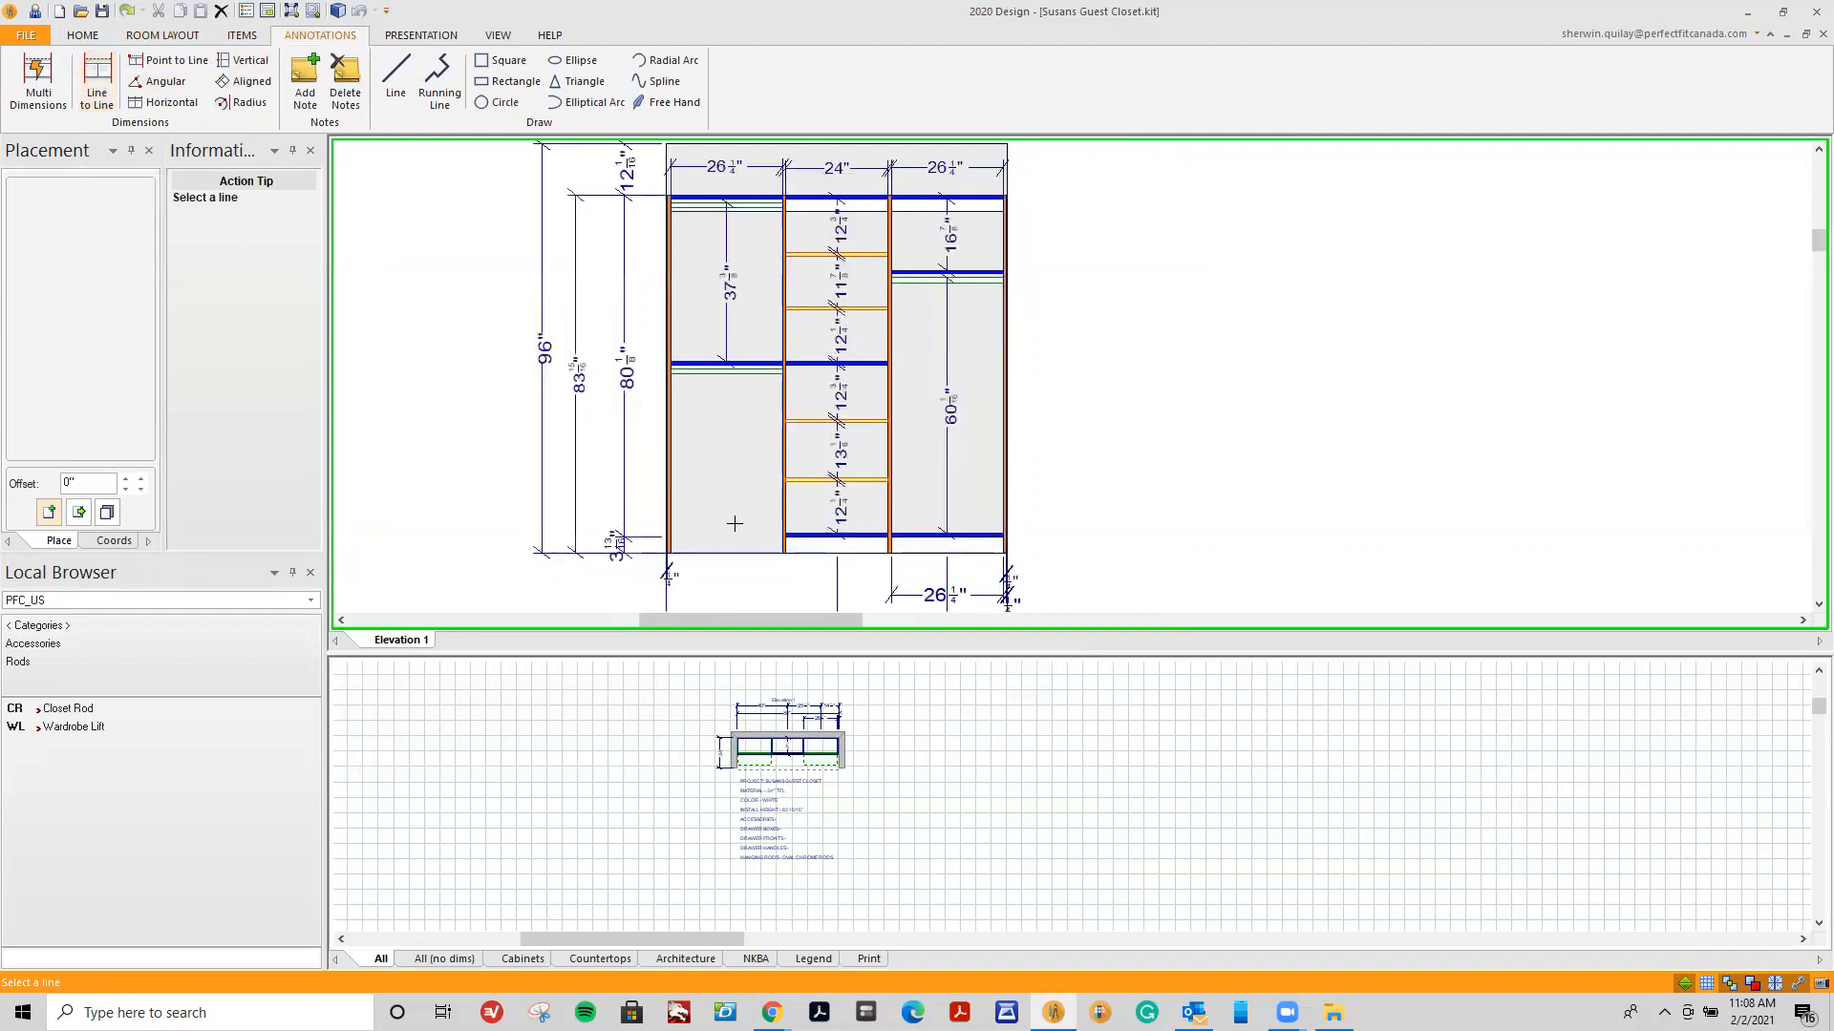
left_click(726, 551)
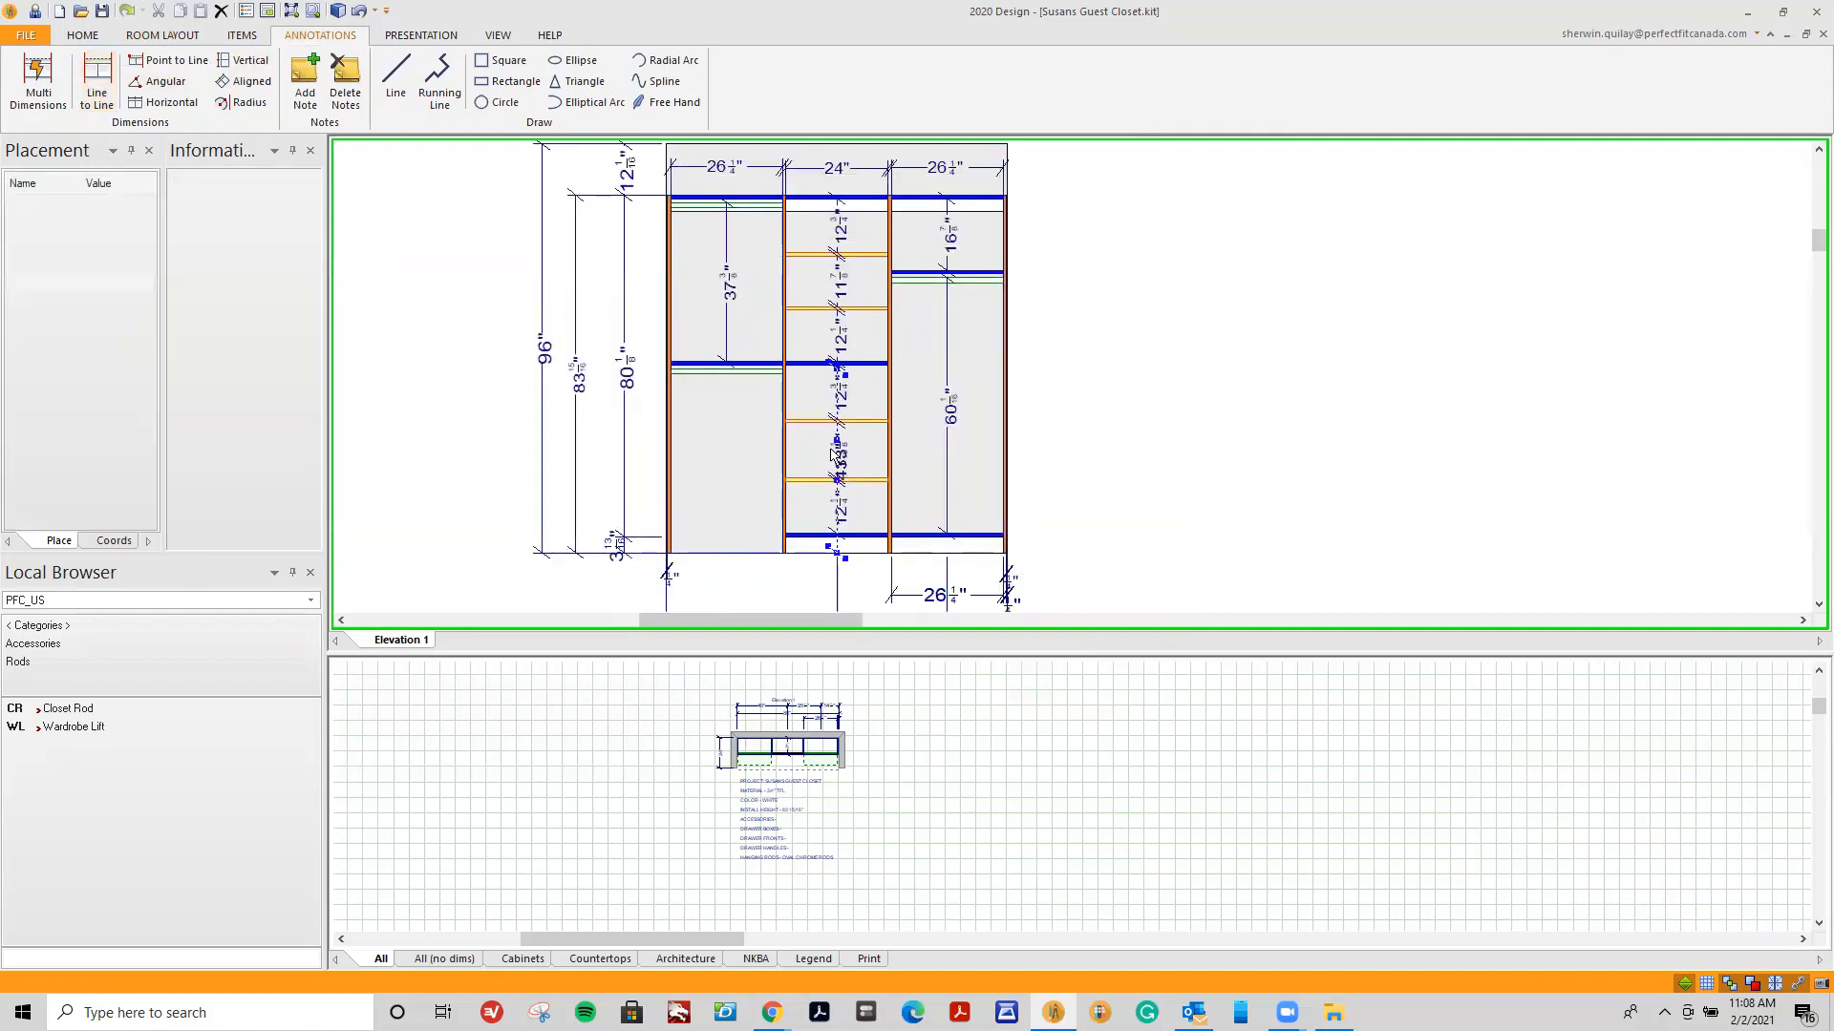
left_click(728, 451)
Lower the left module's lower rod to 40 11/16" above the floor and its fixed shelf to just above the rod, and reposition the rod dimension.
scroll(749, 375, "up", 2)
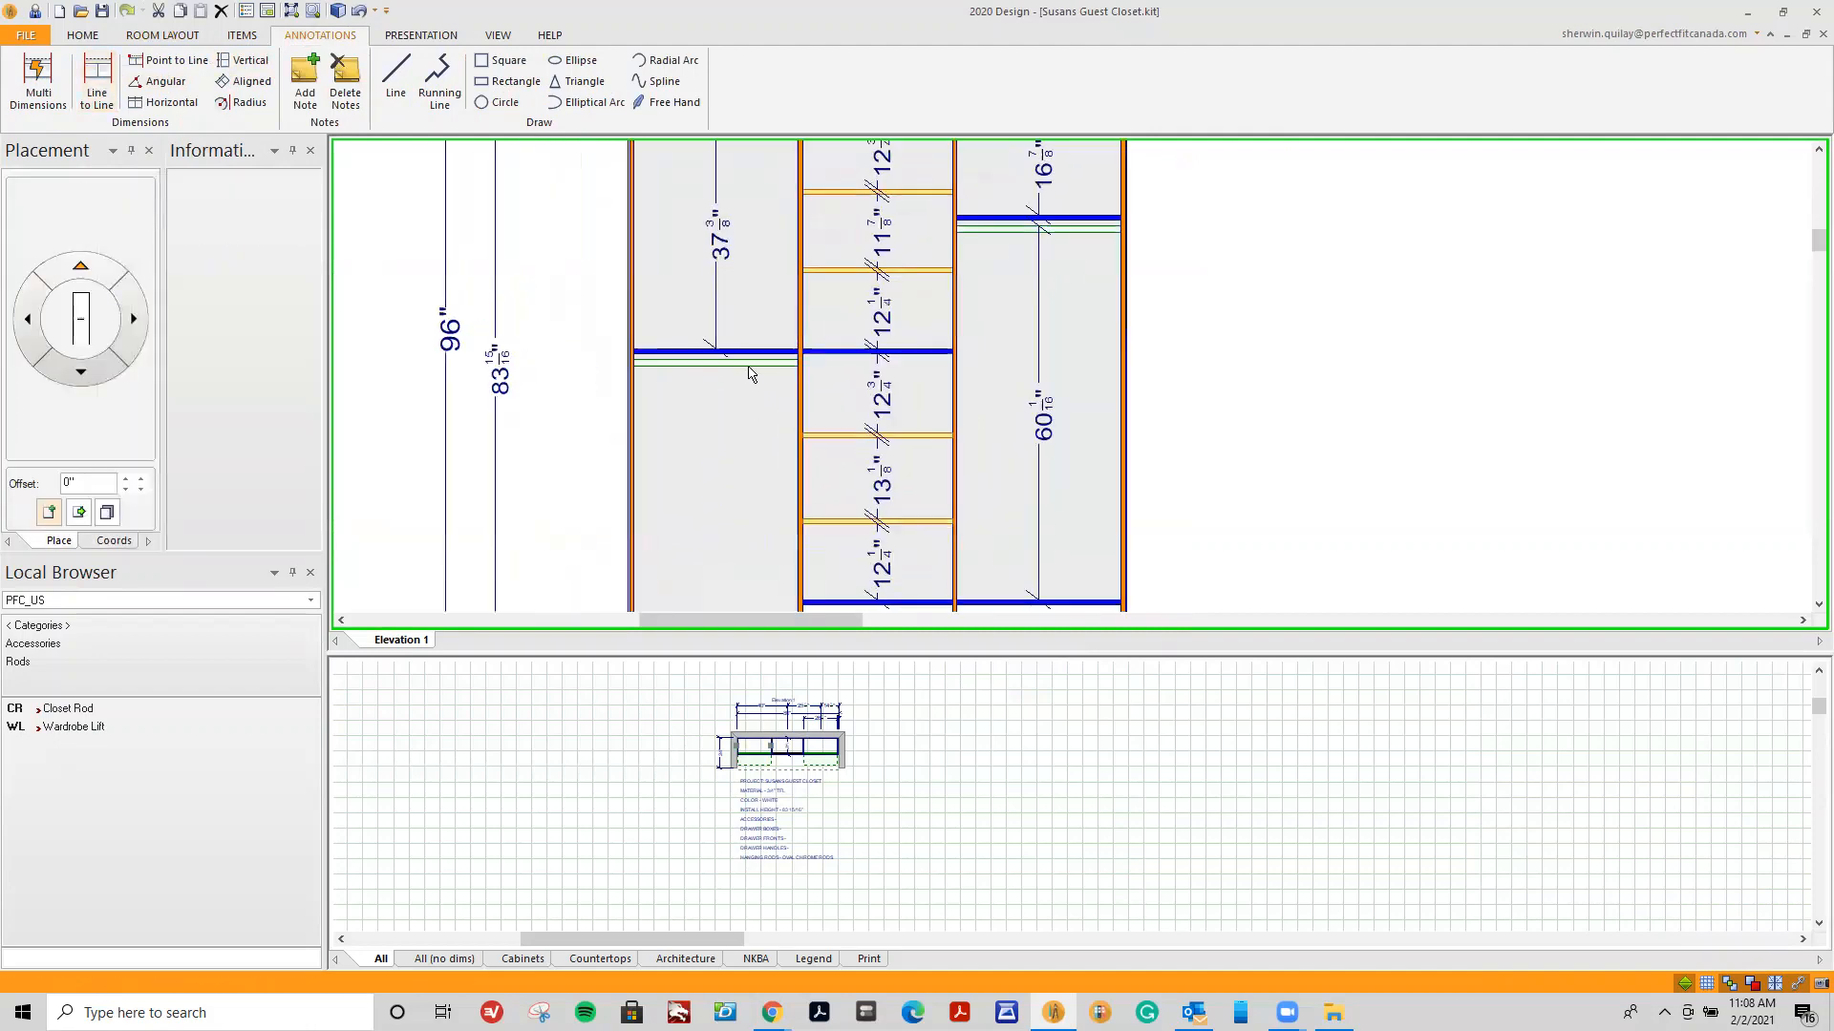
left_click_drag(749, 363, 766, 379)
left_click(762, 351)
left_click(699, 476)
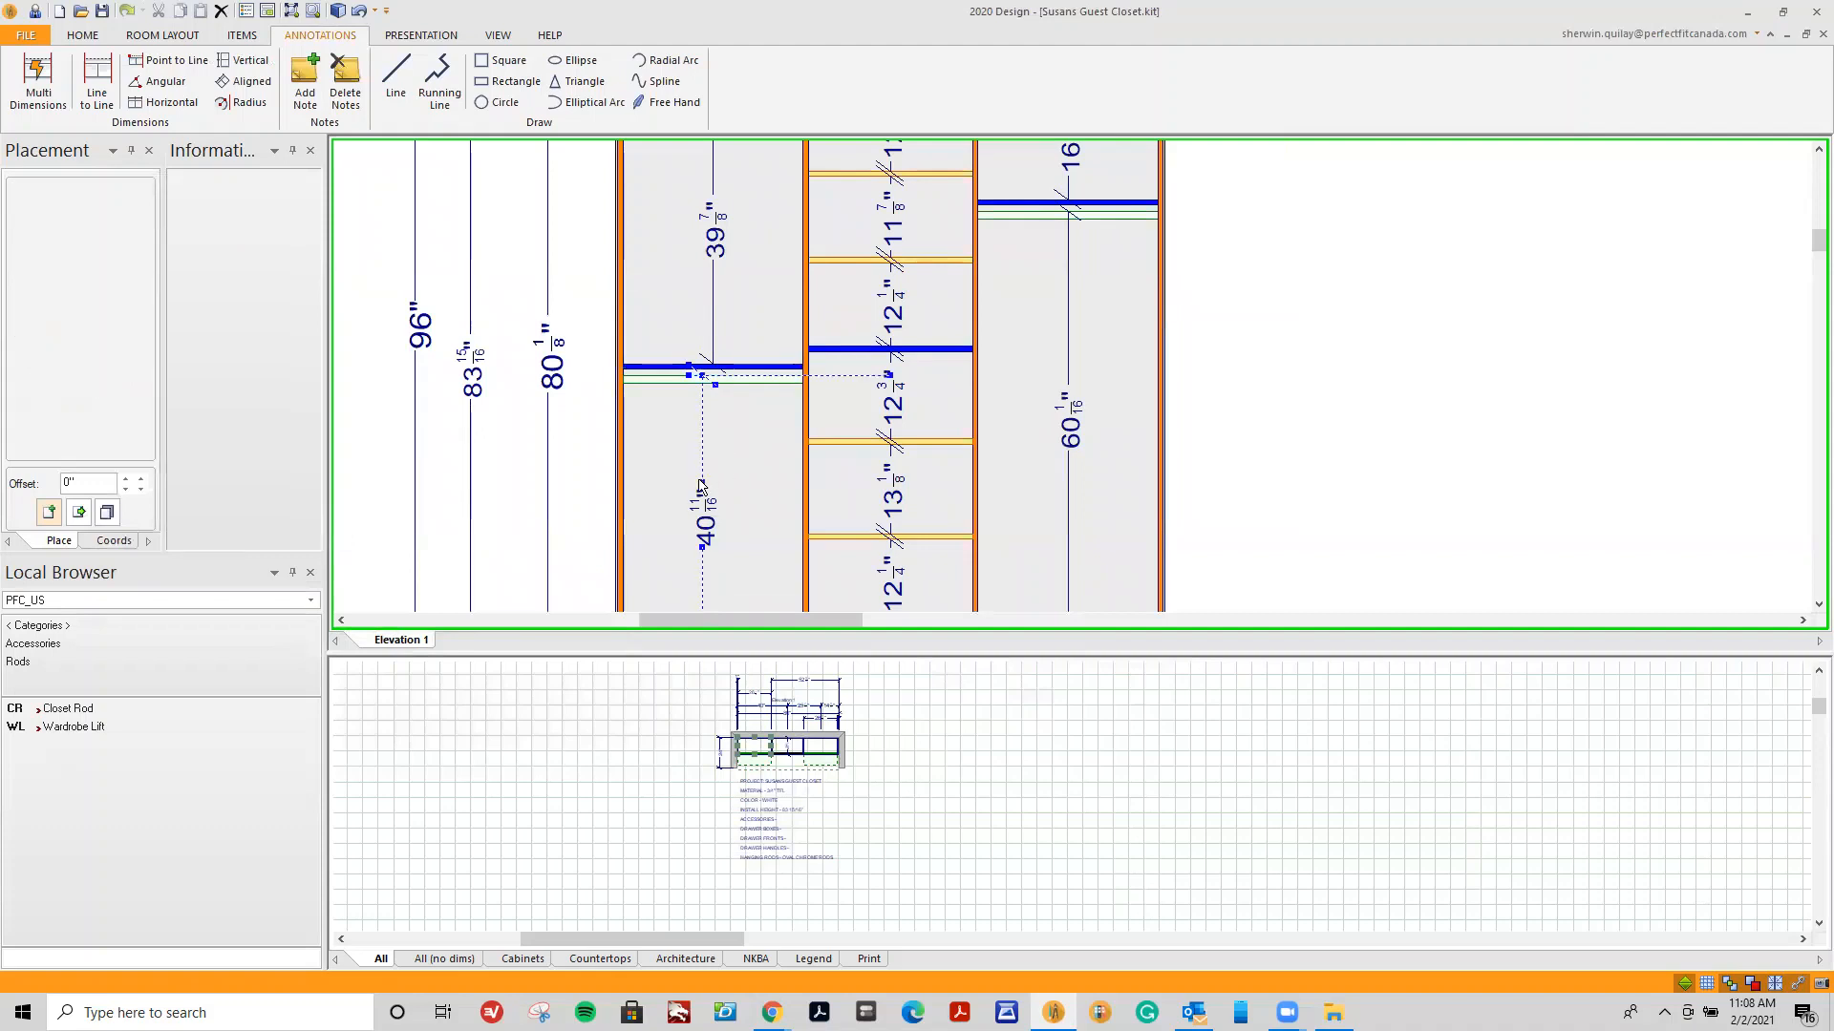
left_click_drag(699, 476, 715, 471)
scroll(716, 470, "down", 1)
scroll(718, 478, "down", 2)
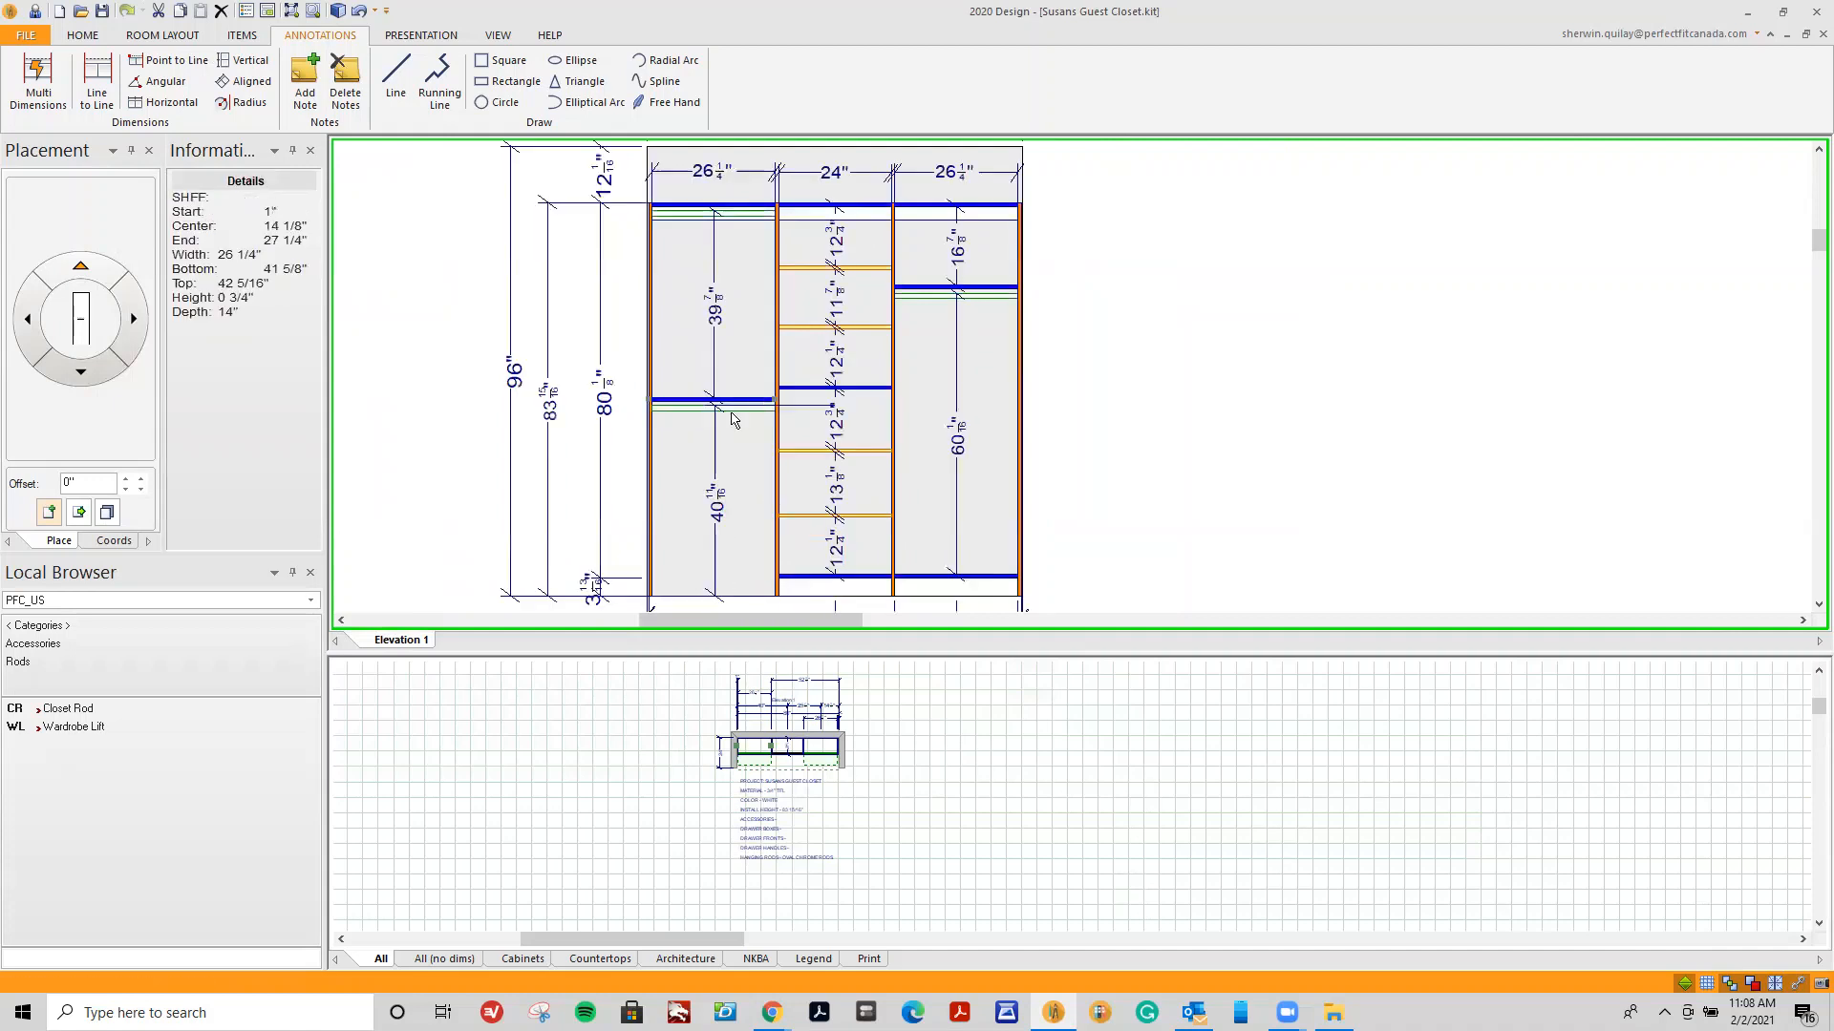
Set the right tall module to No Bottom Shelf and No Toe Kick in its attributes.
right_click(998, 487)
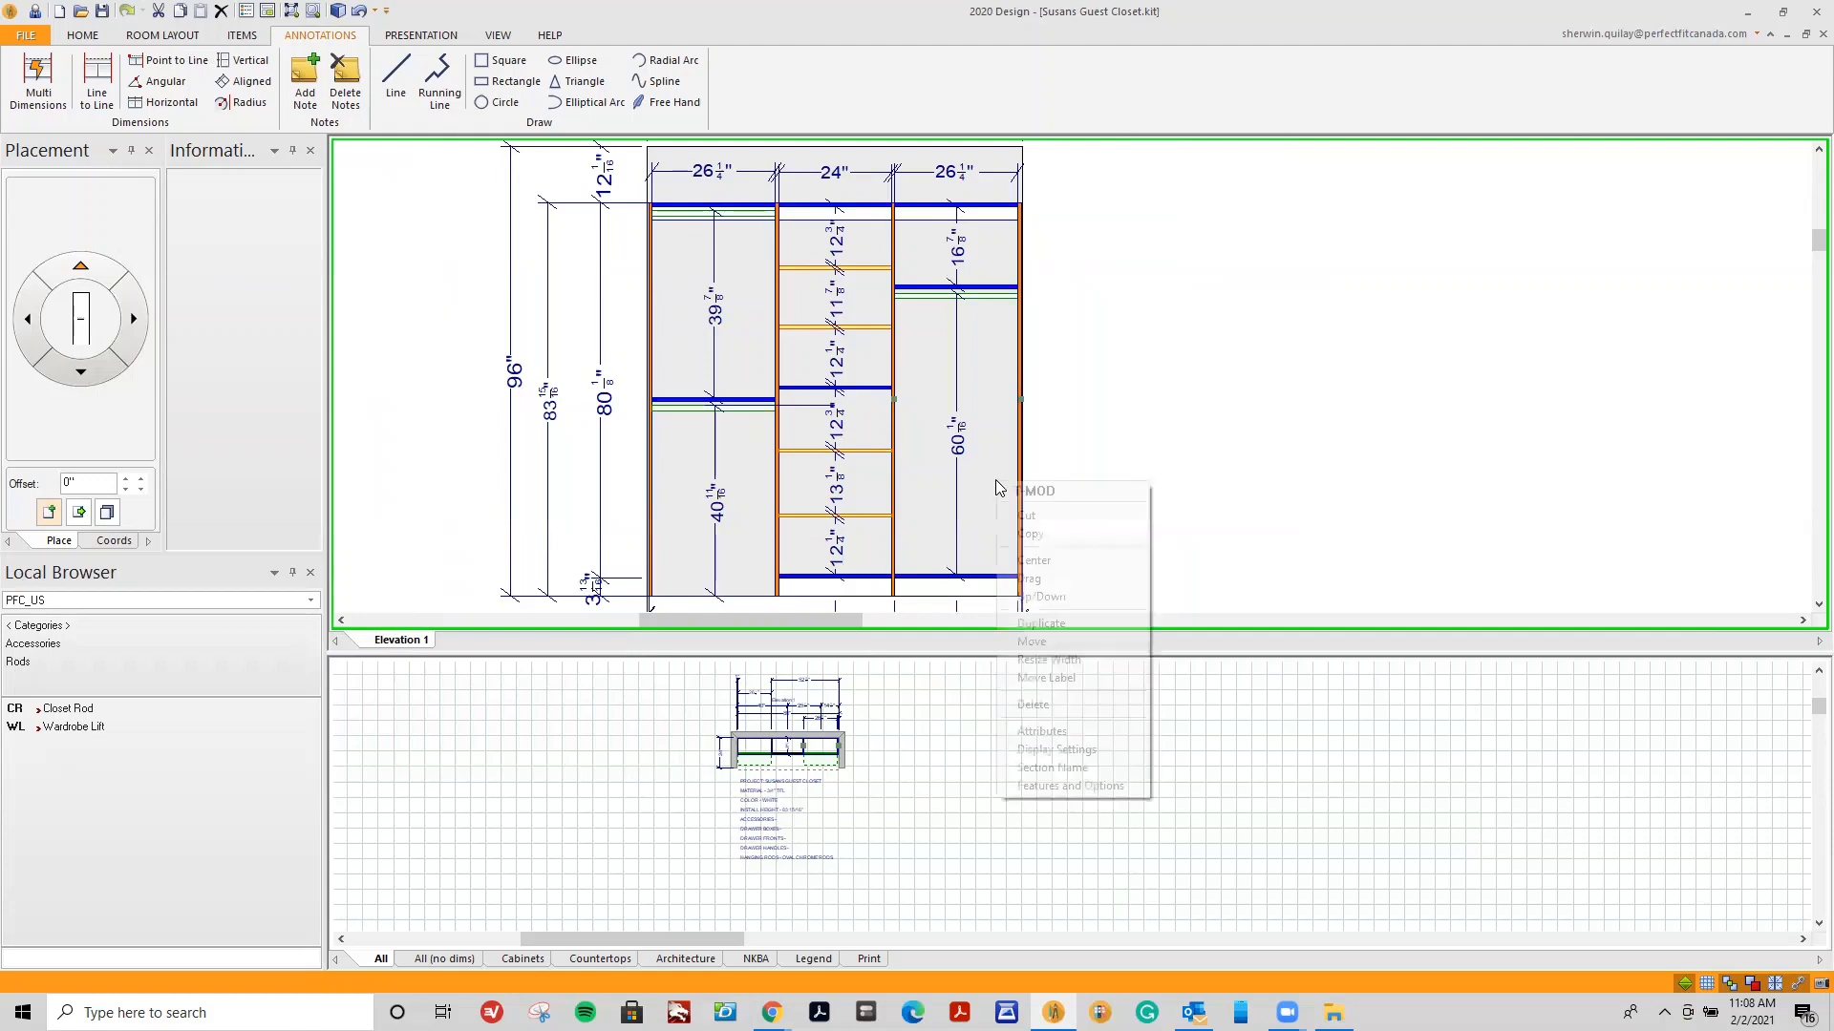
left_click(1041, 730)
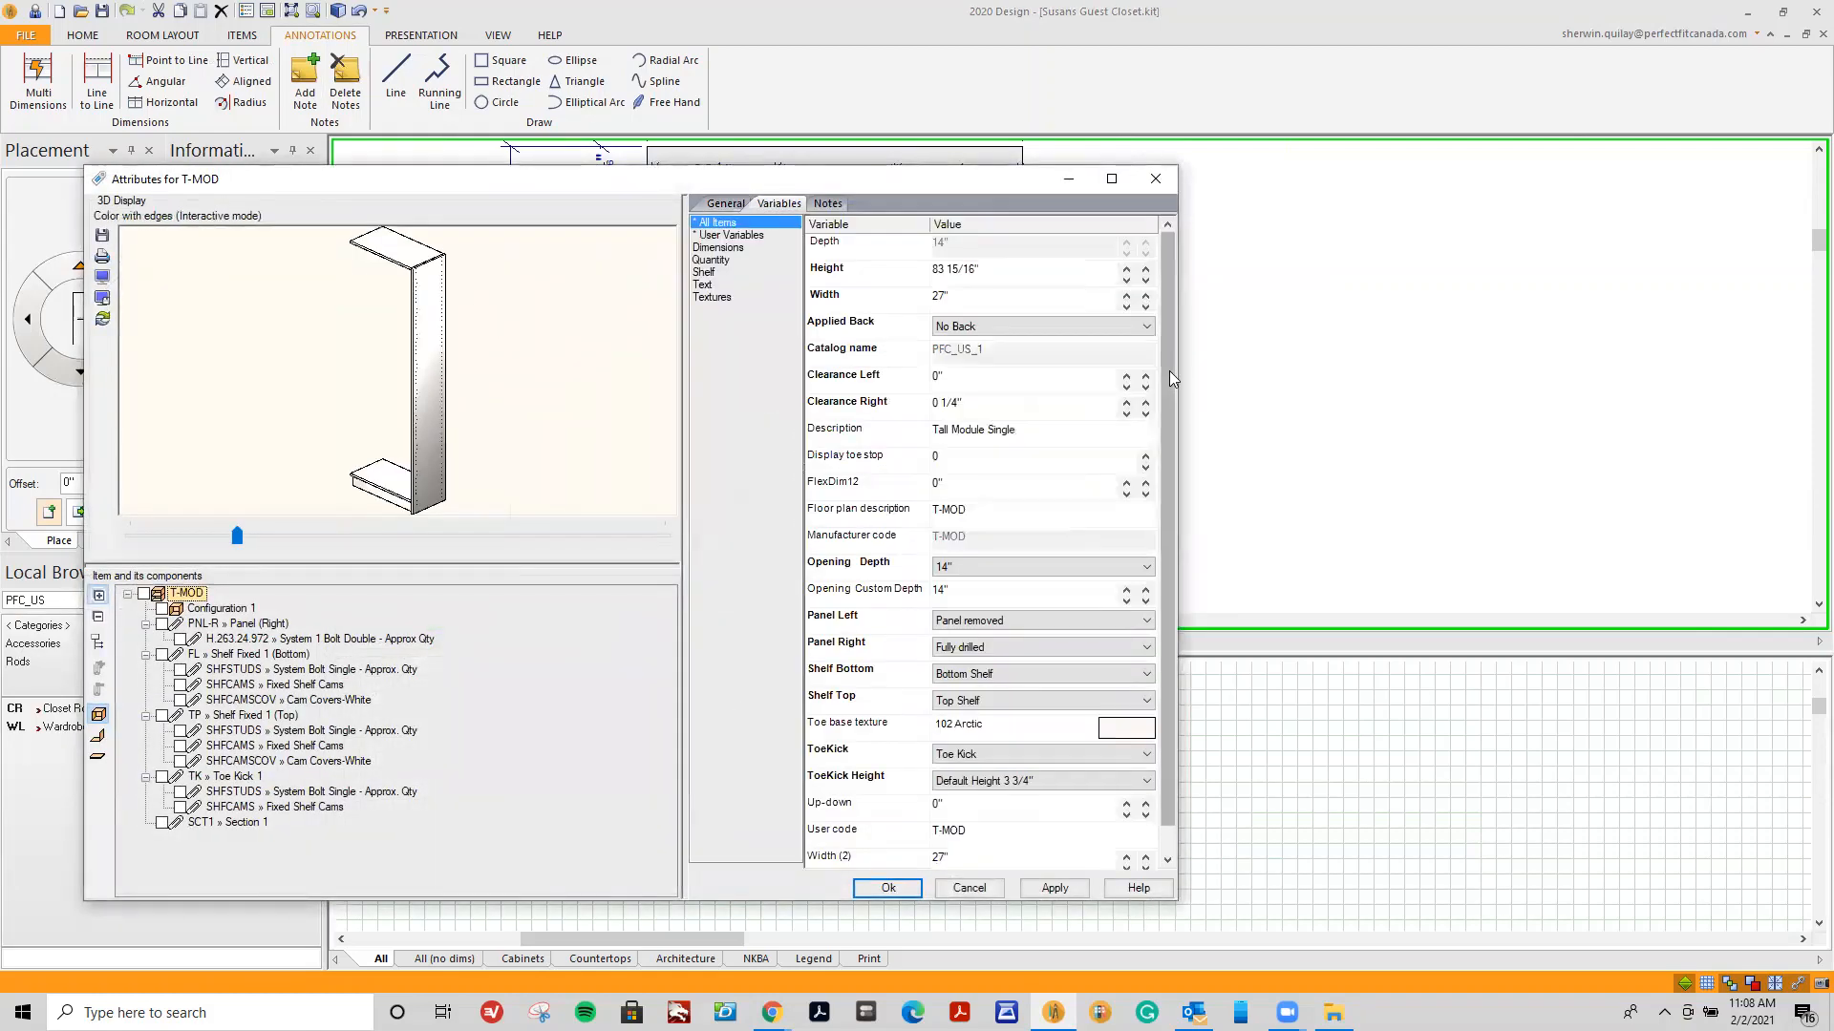
left_click(988, 648)
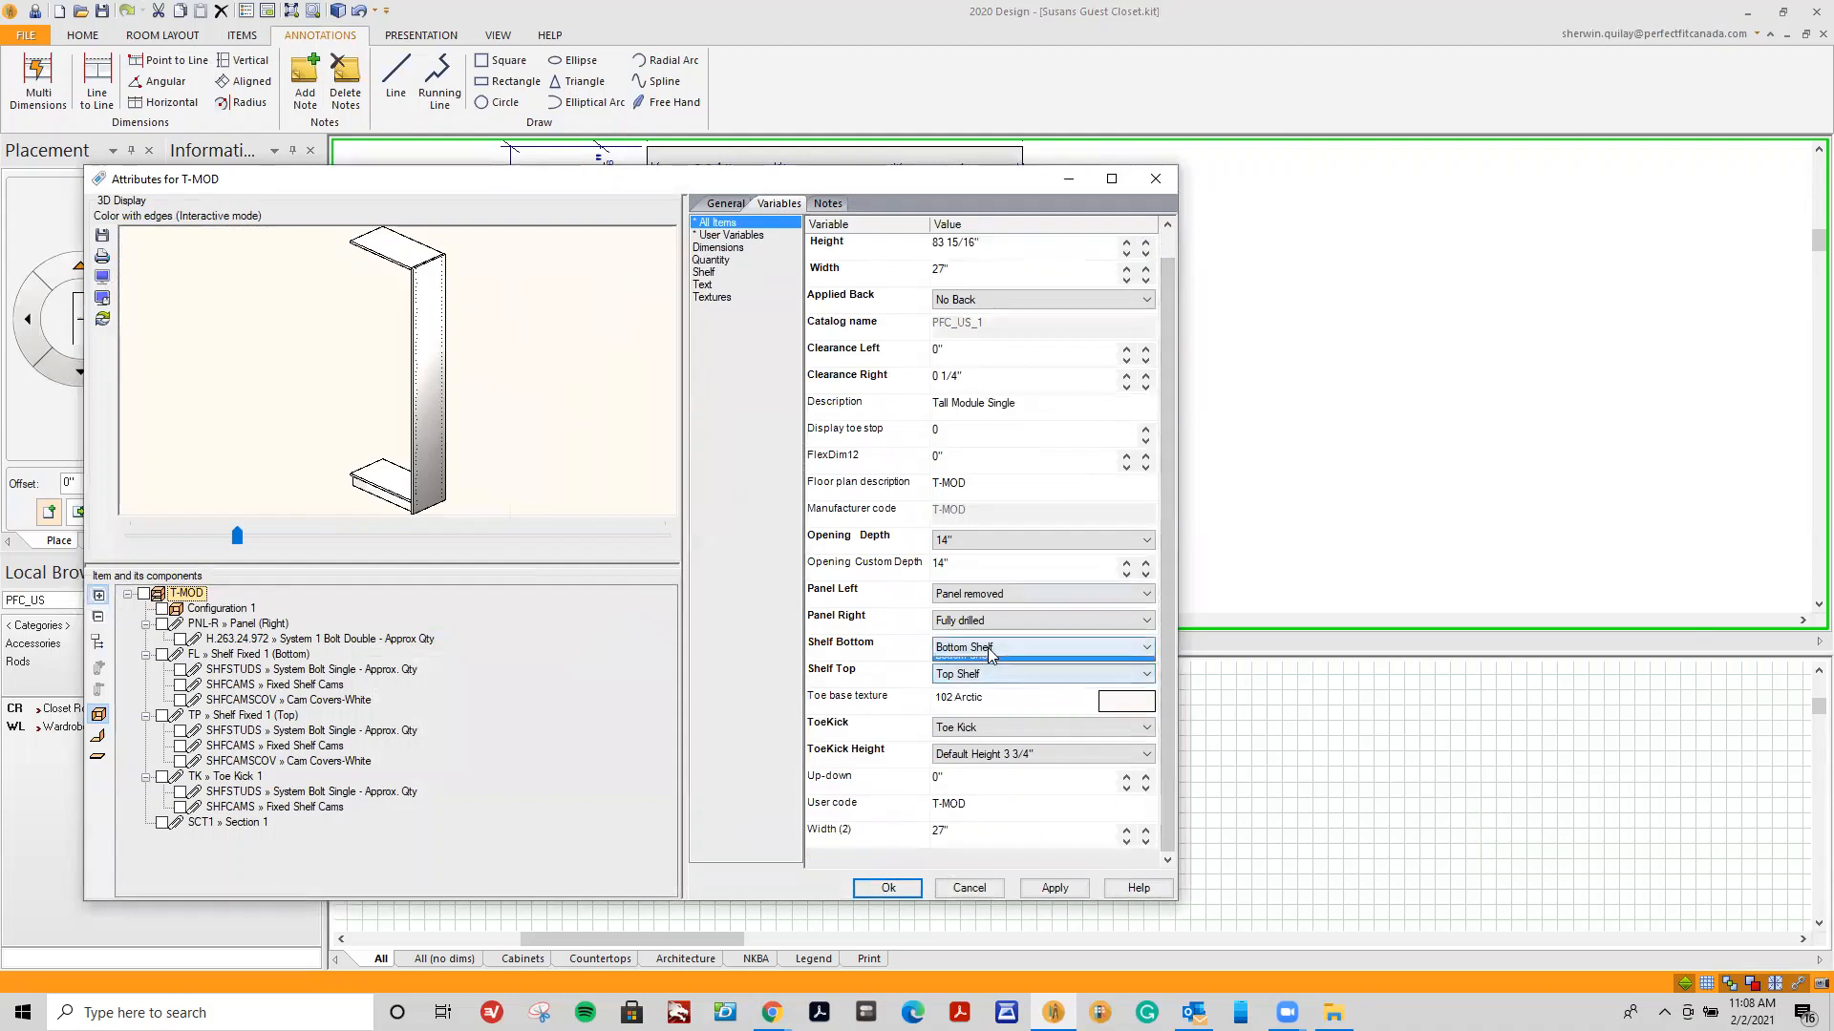
left_click(989, 666)
left_click(1004, 741)
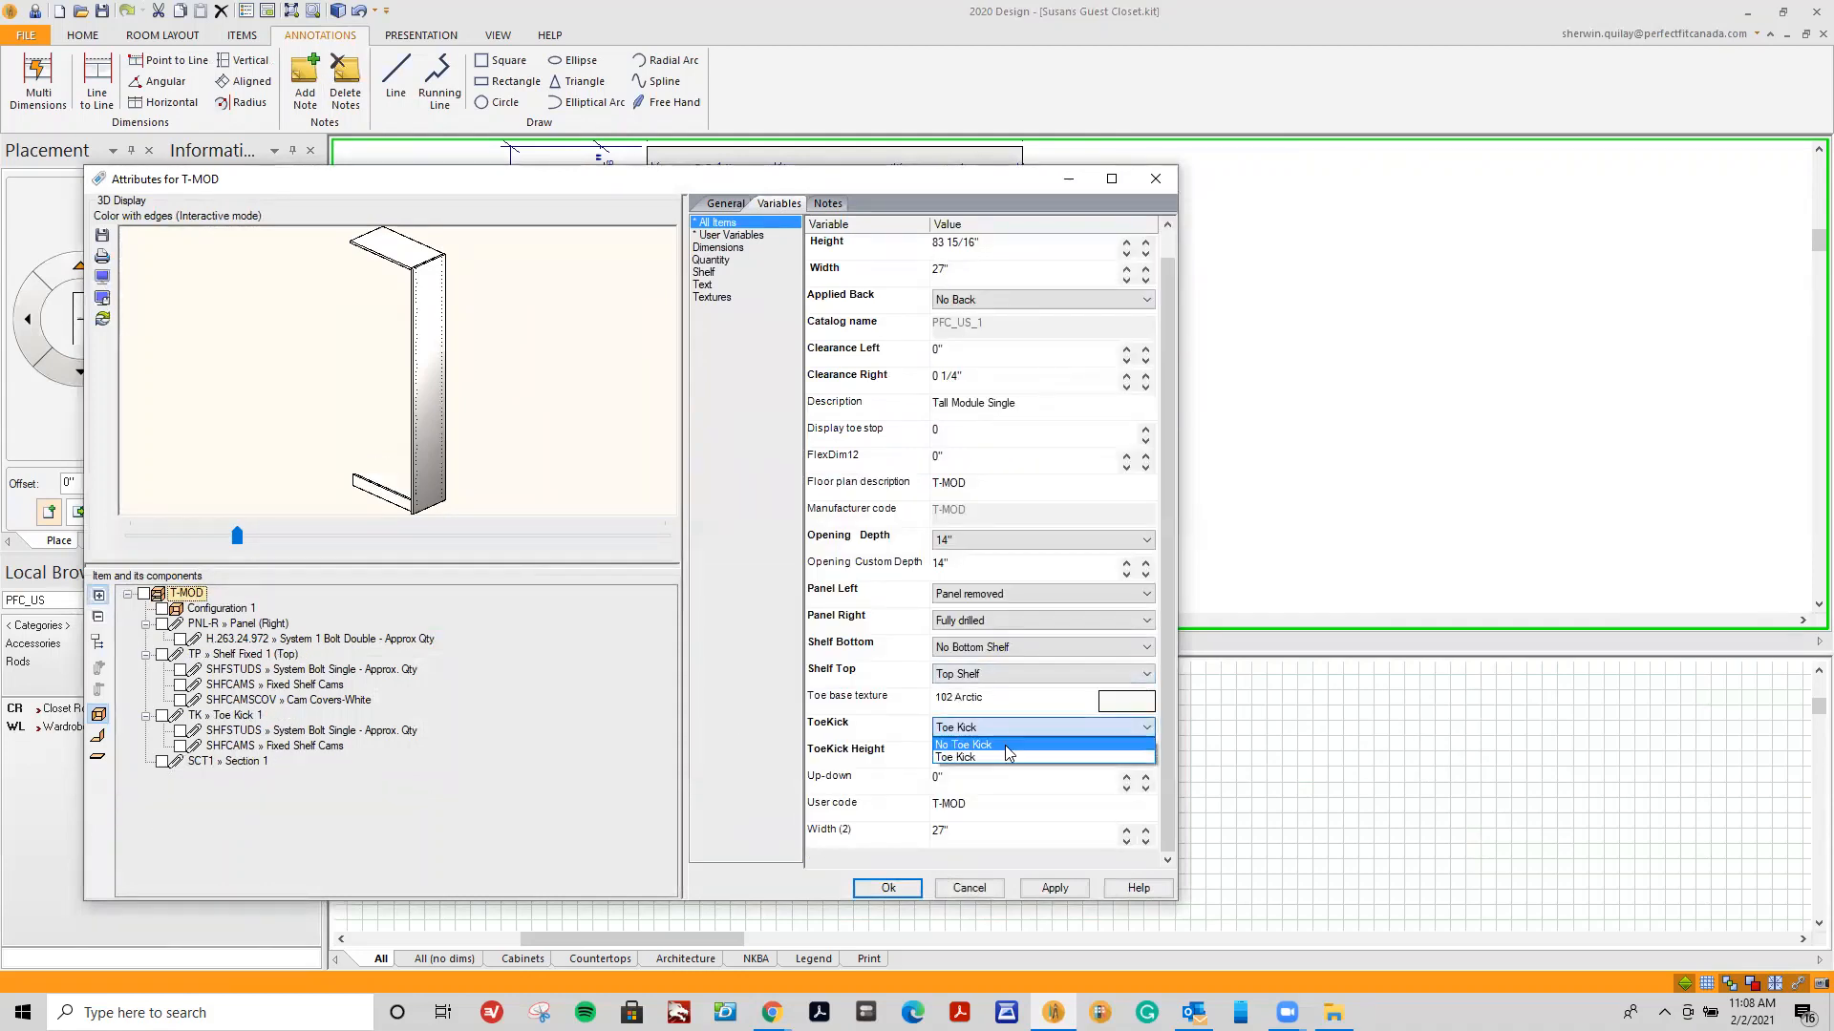
left_click(1005, 747)
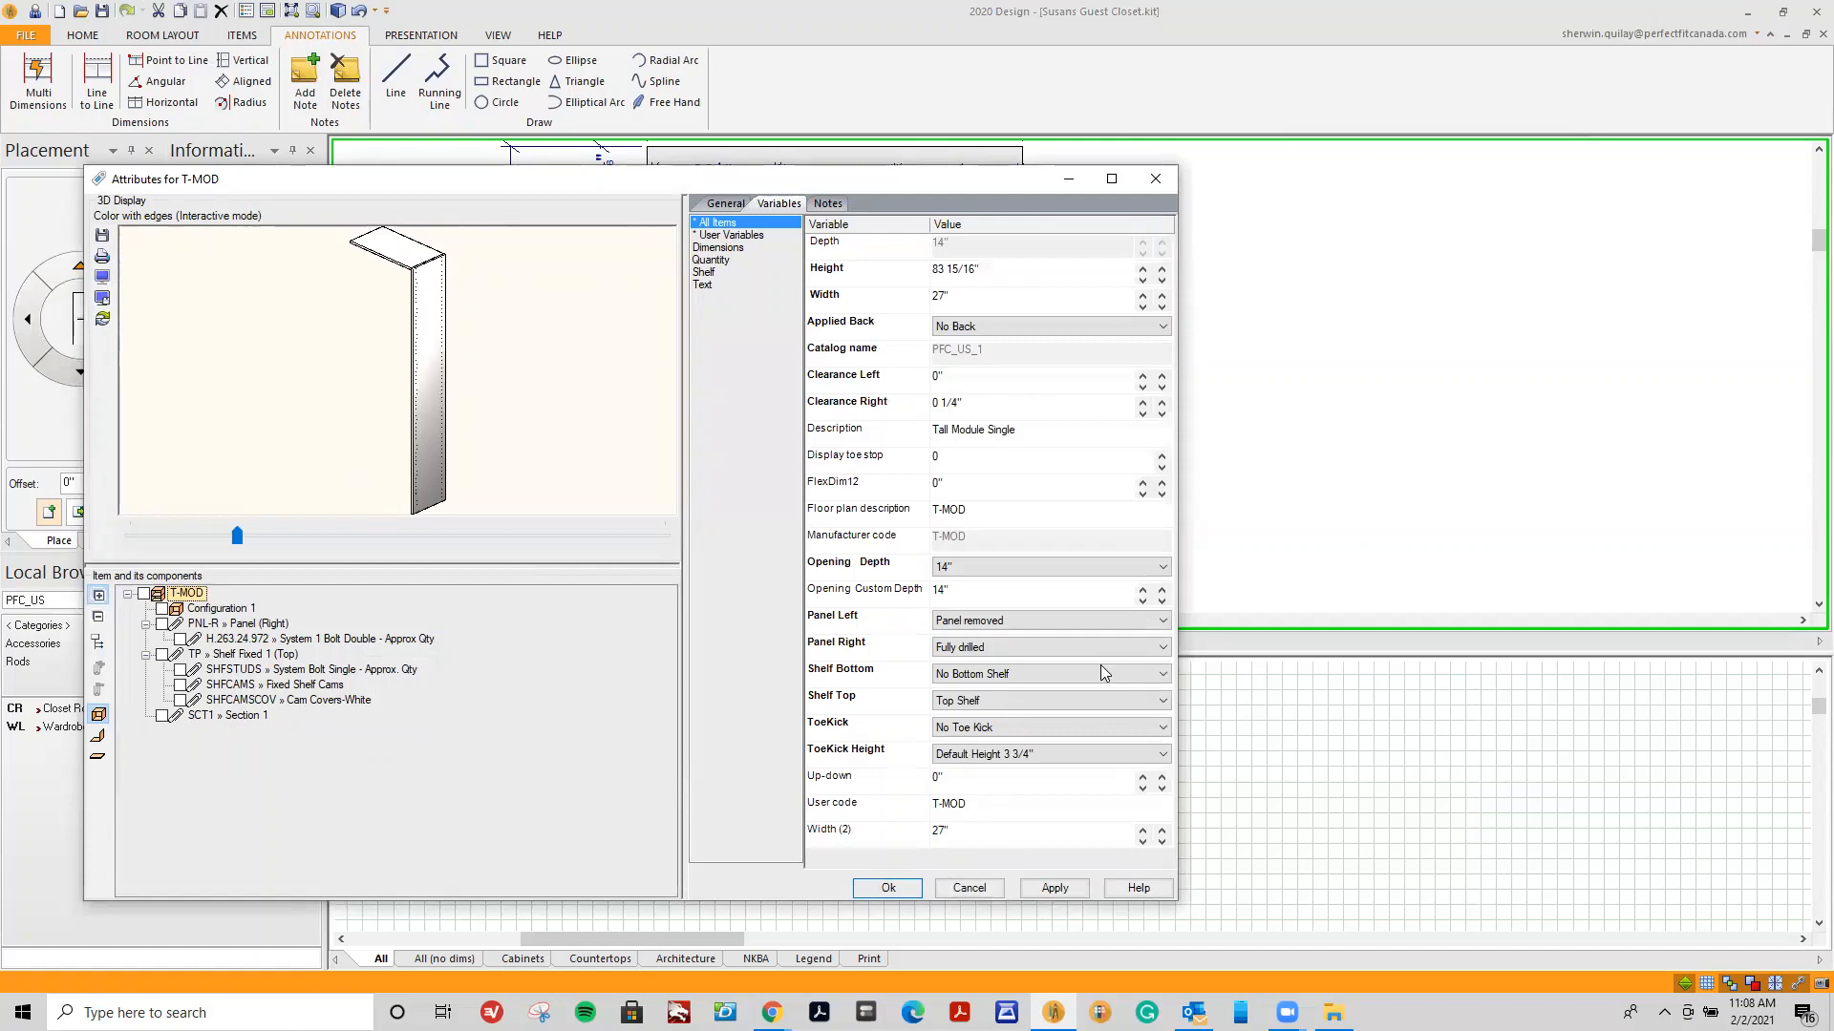
key("Return")
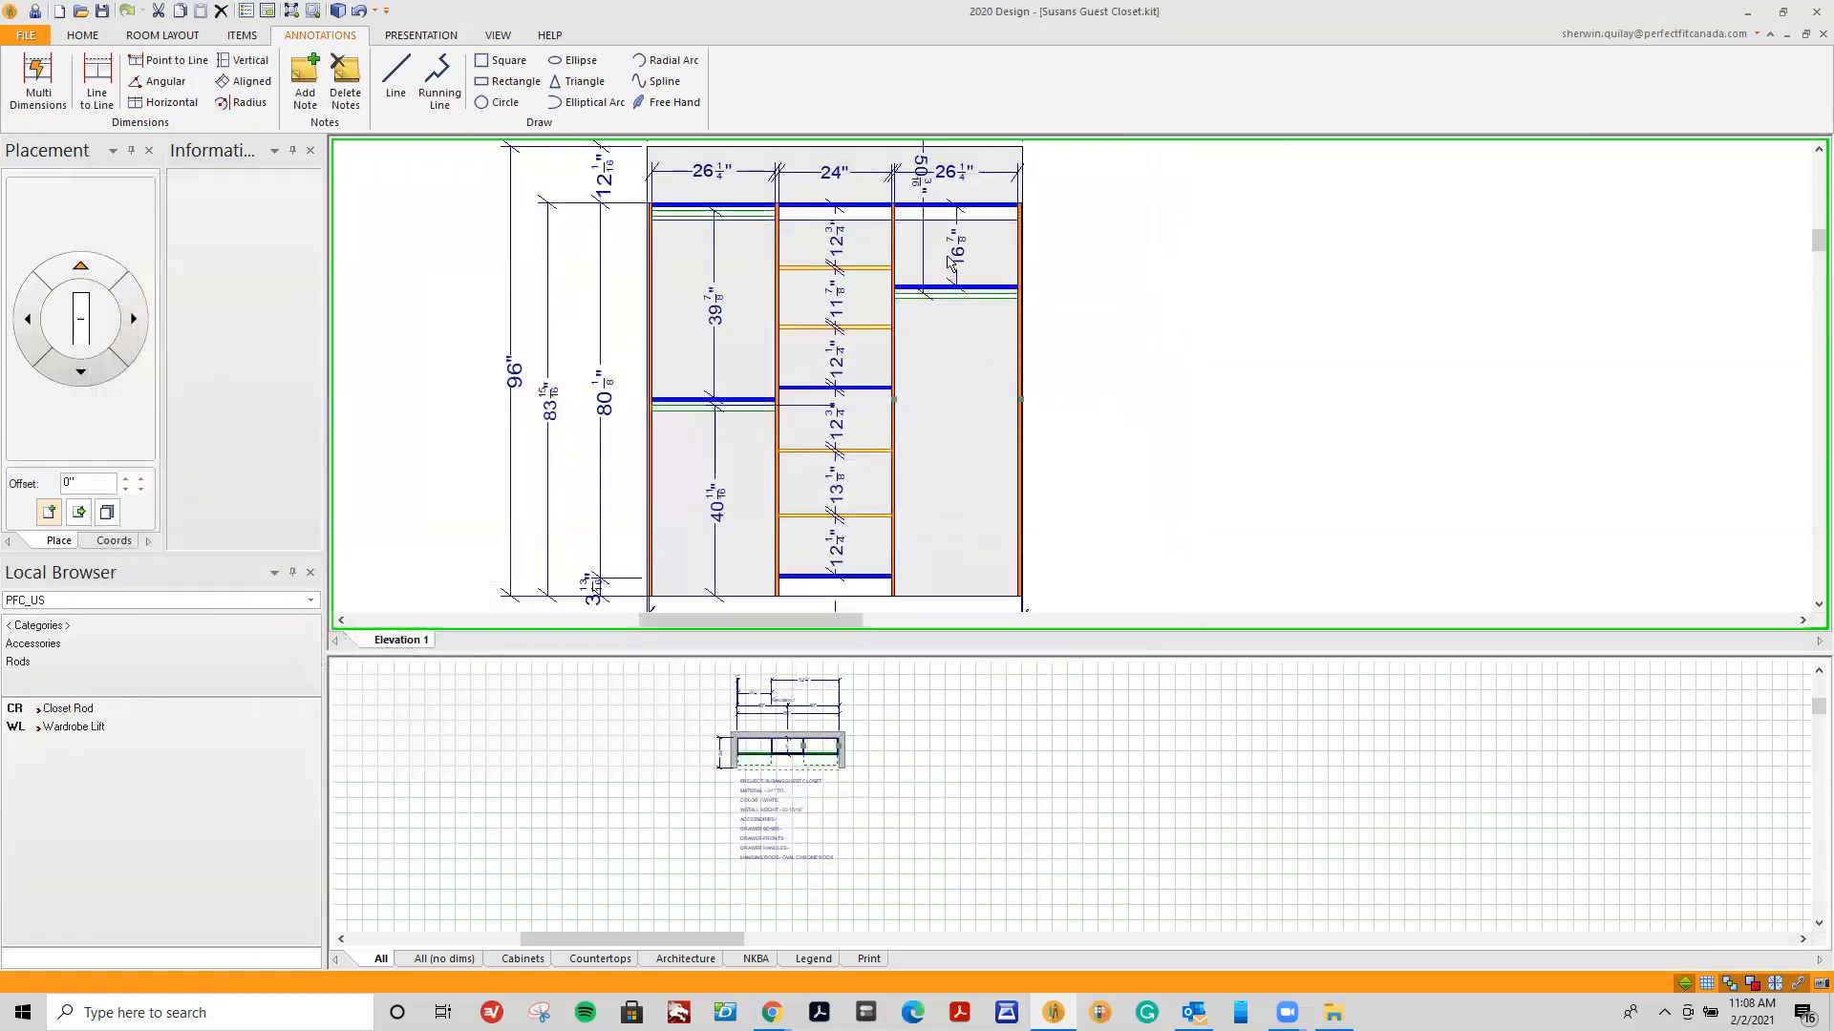
Delete the stray dimension above the right module's rod and dimension from that rod to the floor, placing it inside the right module.
right_click(925, 234)
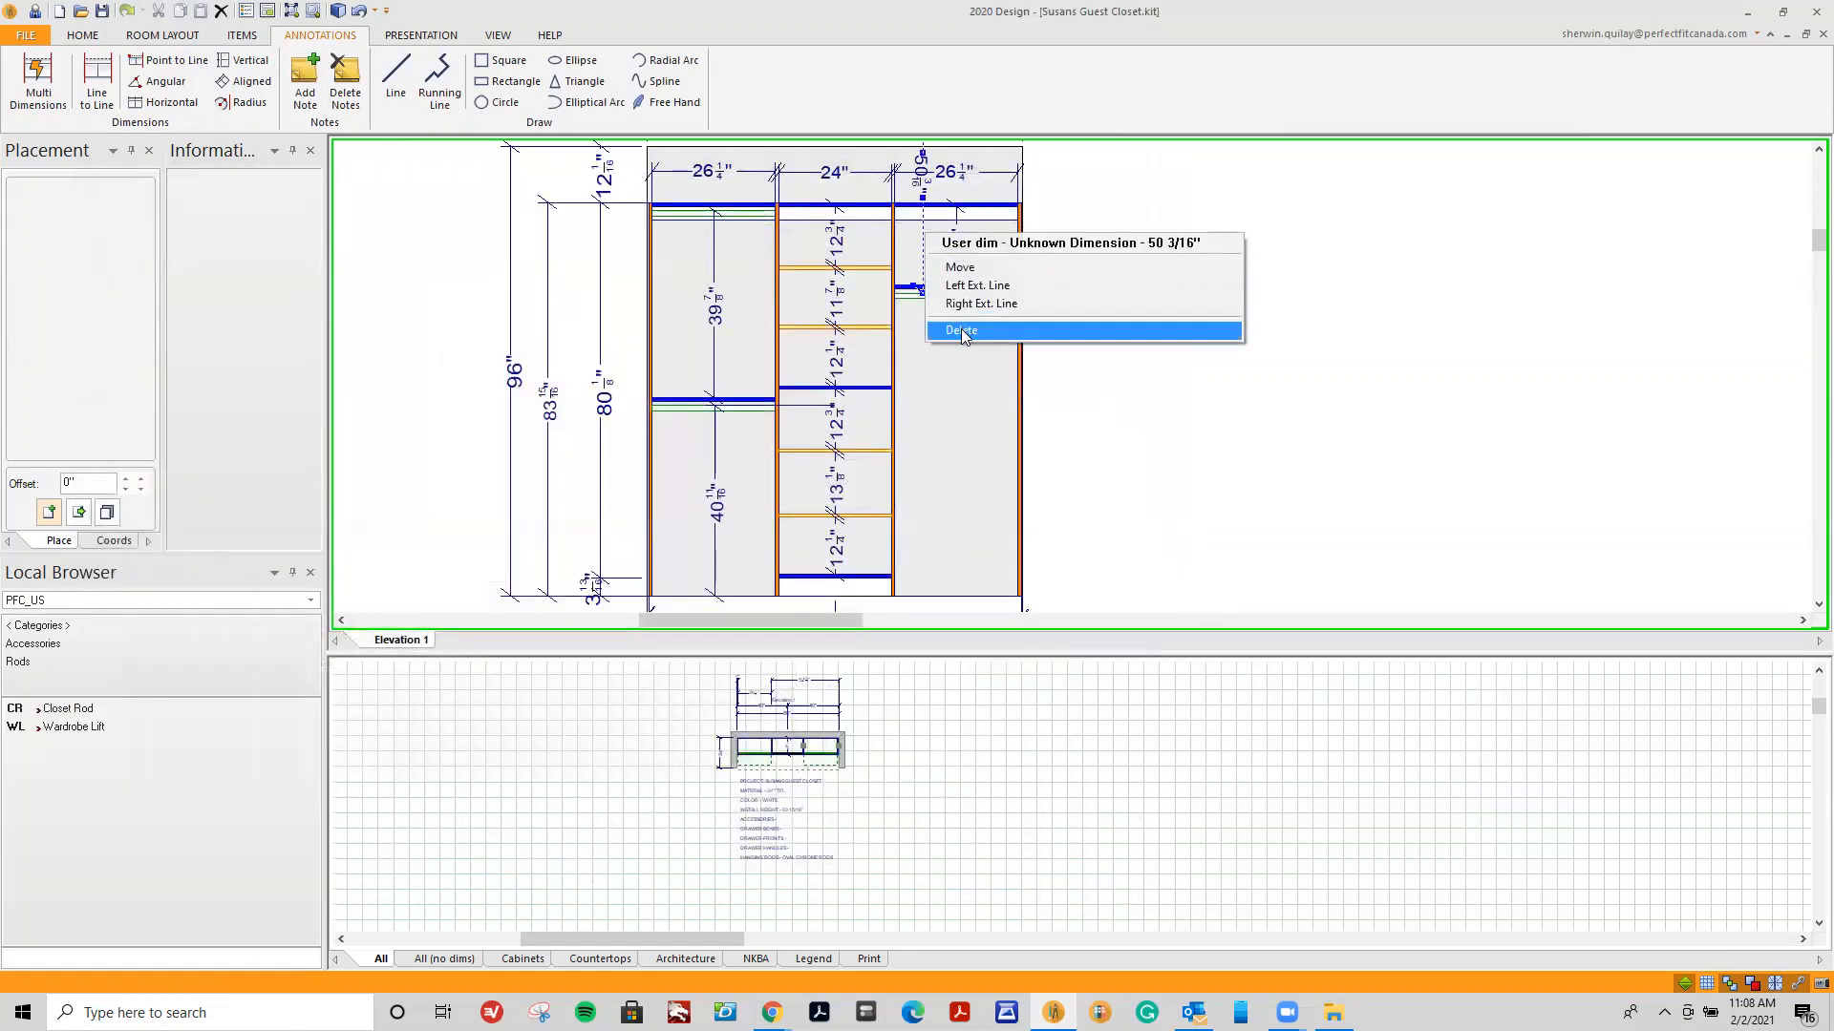
left_click(961, 329)
left_click(96, 85)
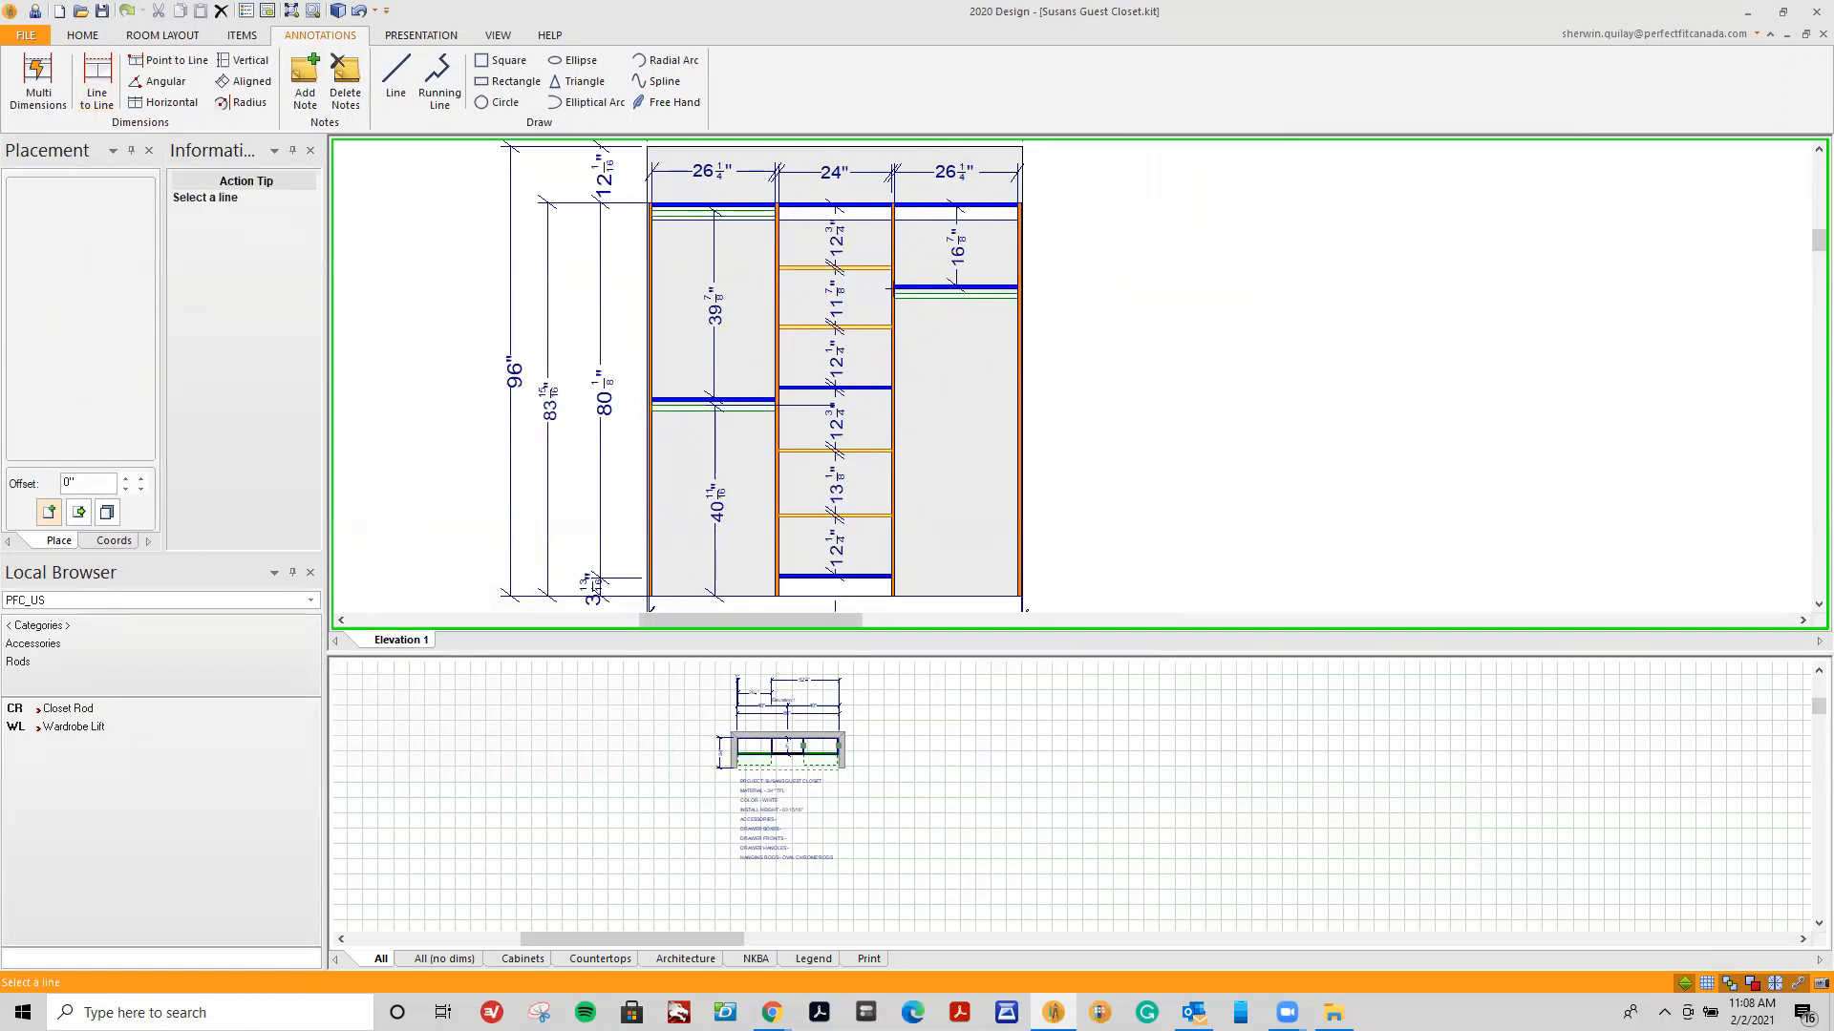
left_click(923, 295)
left_click(944, 594)
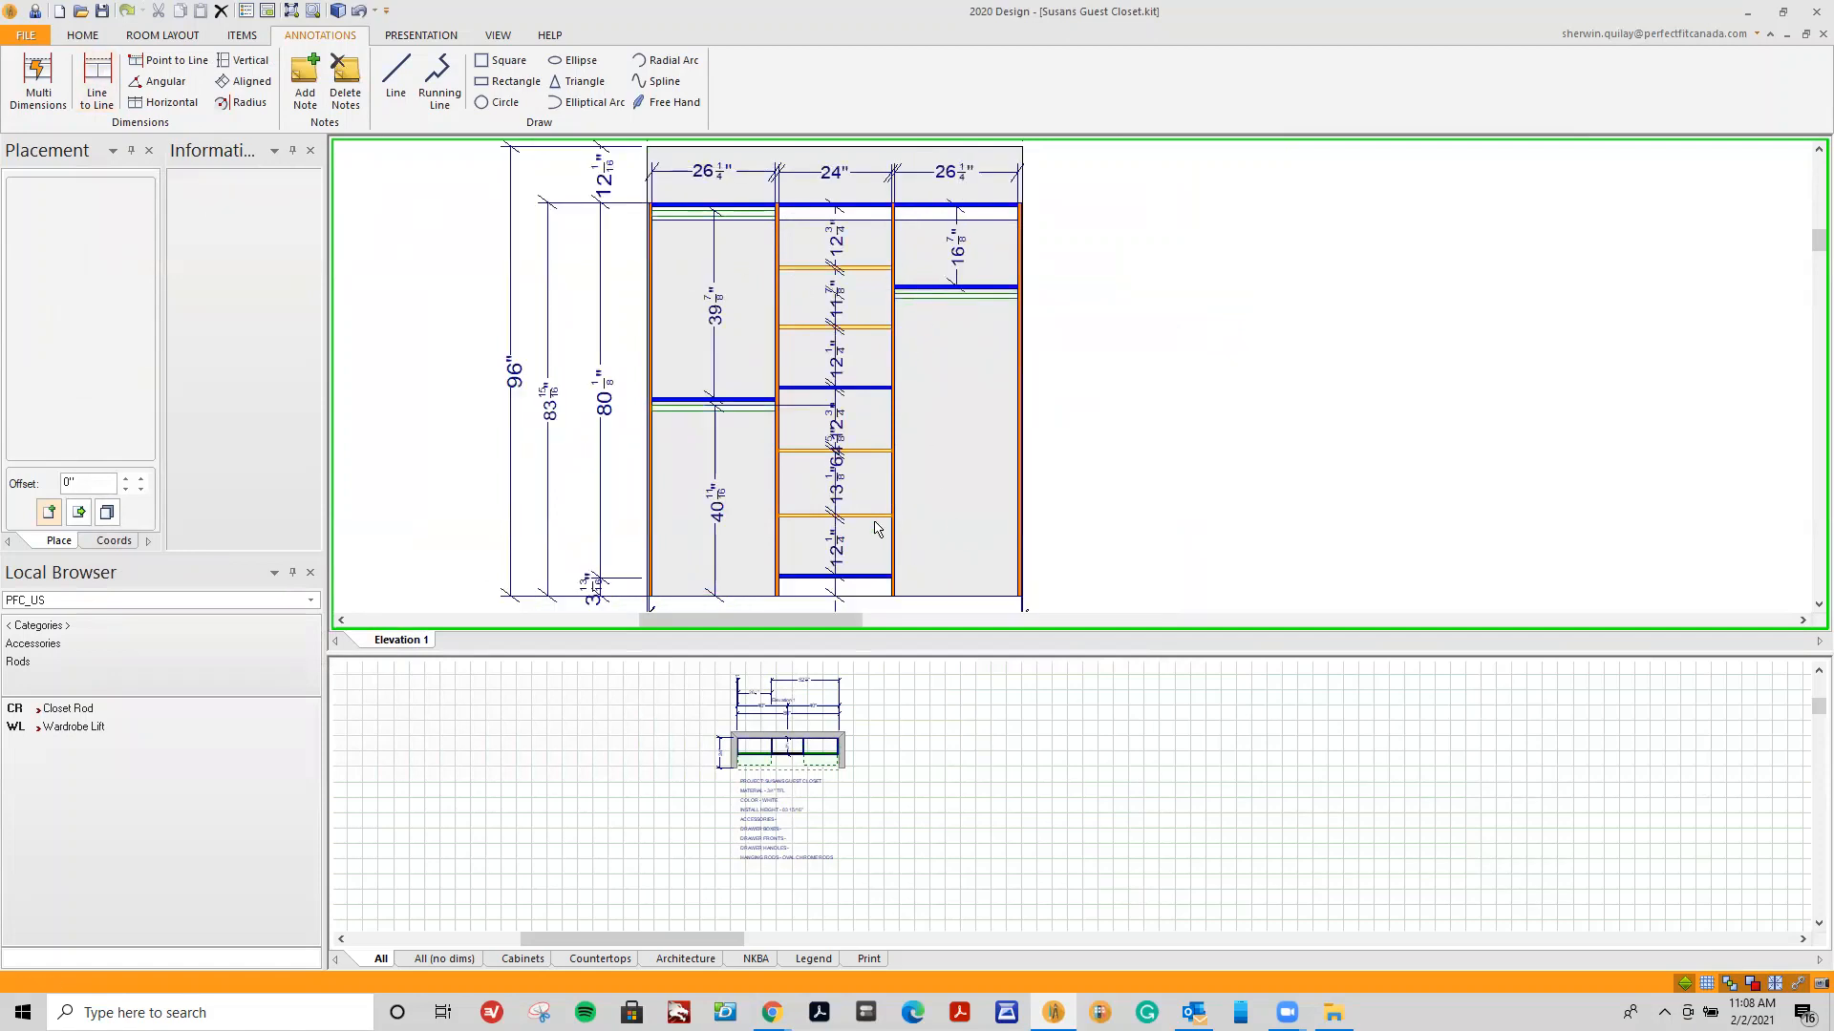
left_click_drag(836, 451, 941, 427)
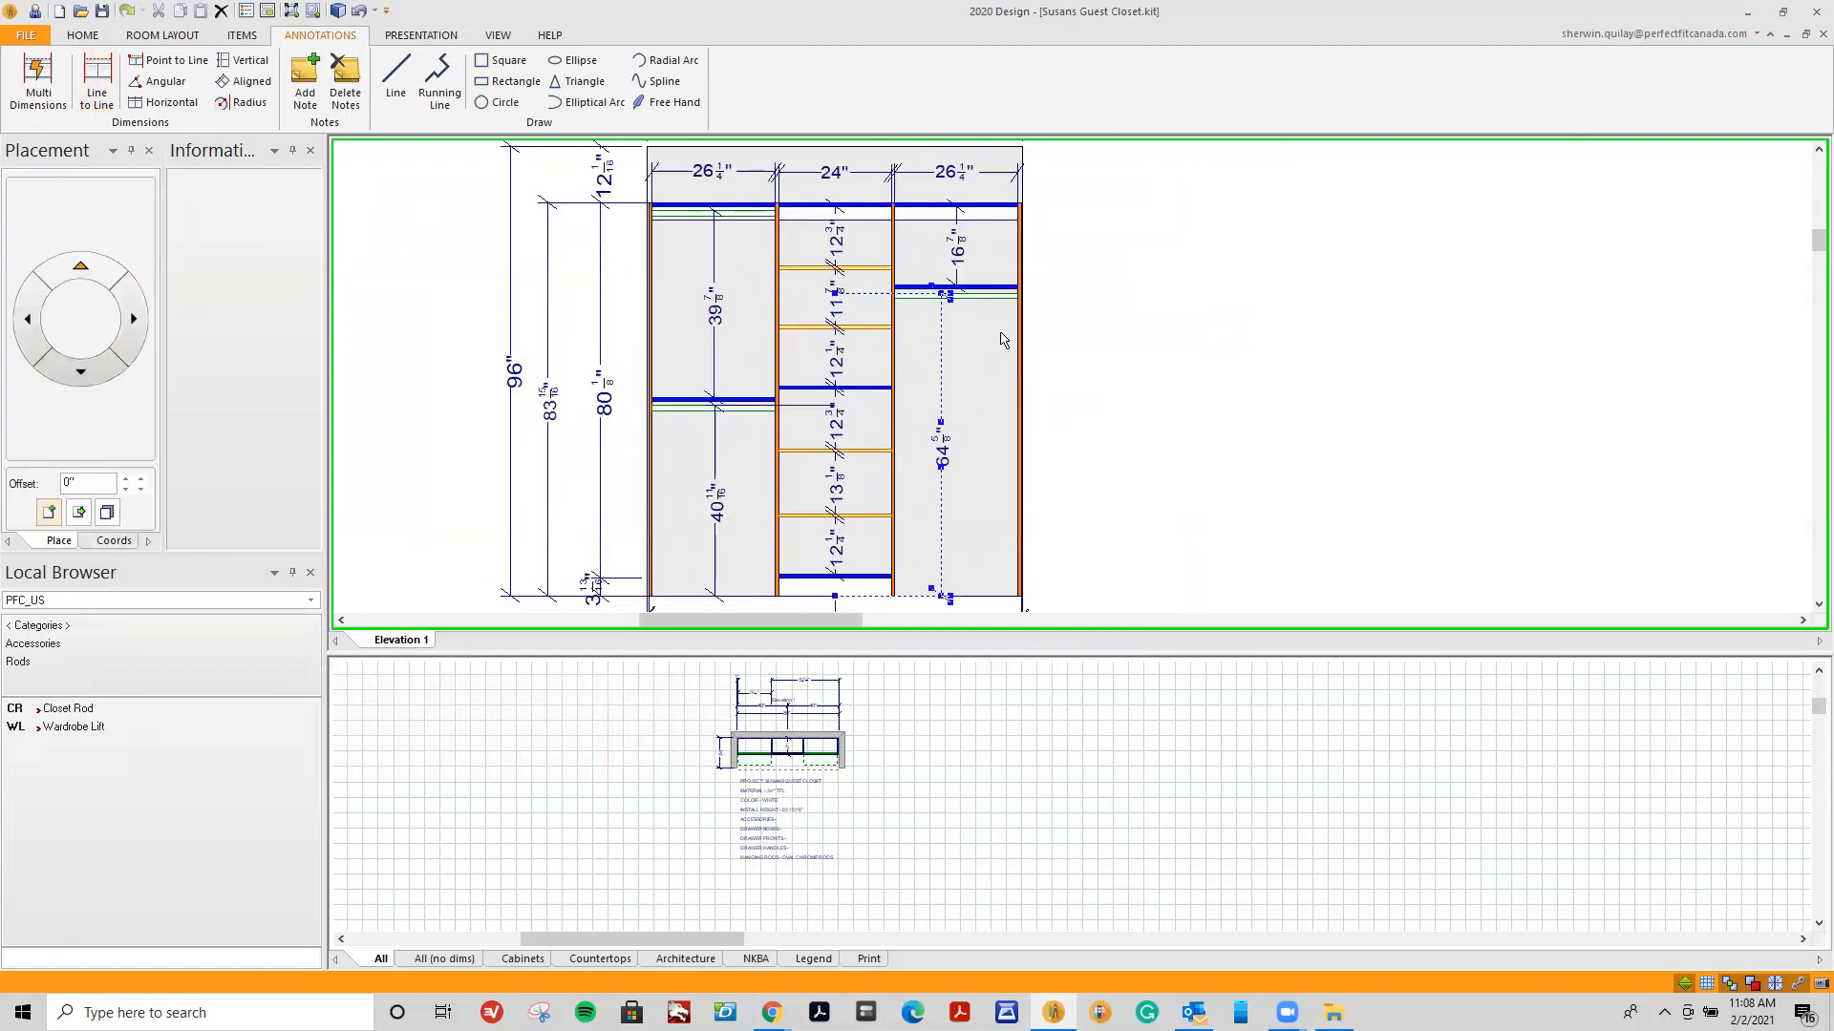
Lower the right module's rod to 60 13/16" above the floor, shift its dimension toward the centre, and lower the fixed shelf to just above the rod.
left_click(1001, 334)
left_click_drag(994, 295, 1001, 328)
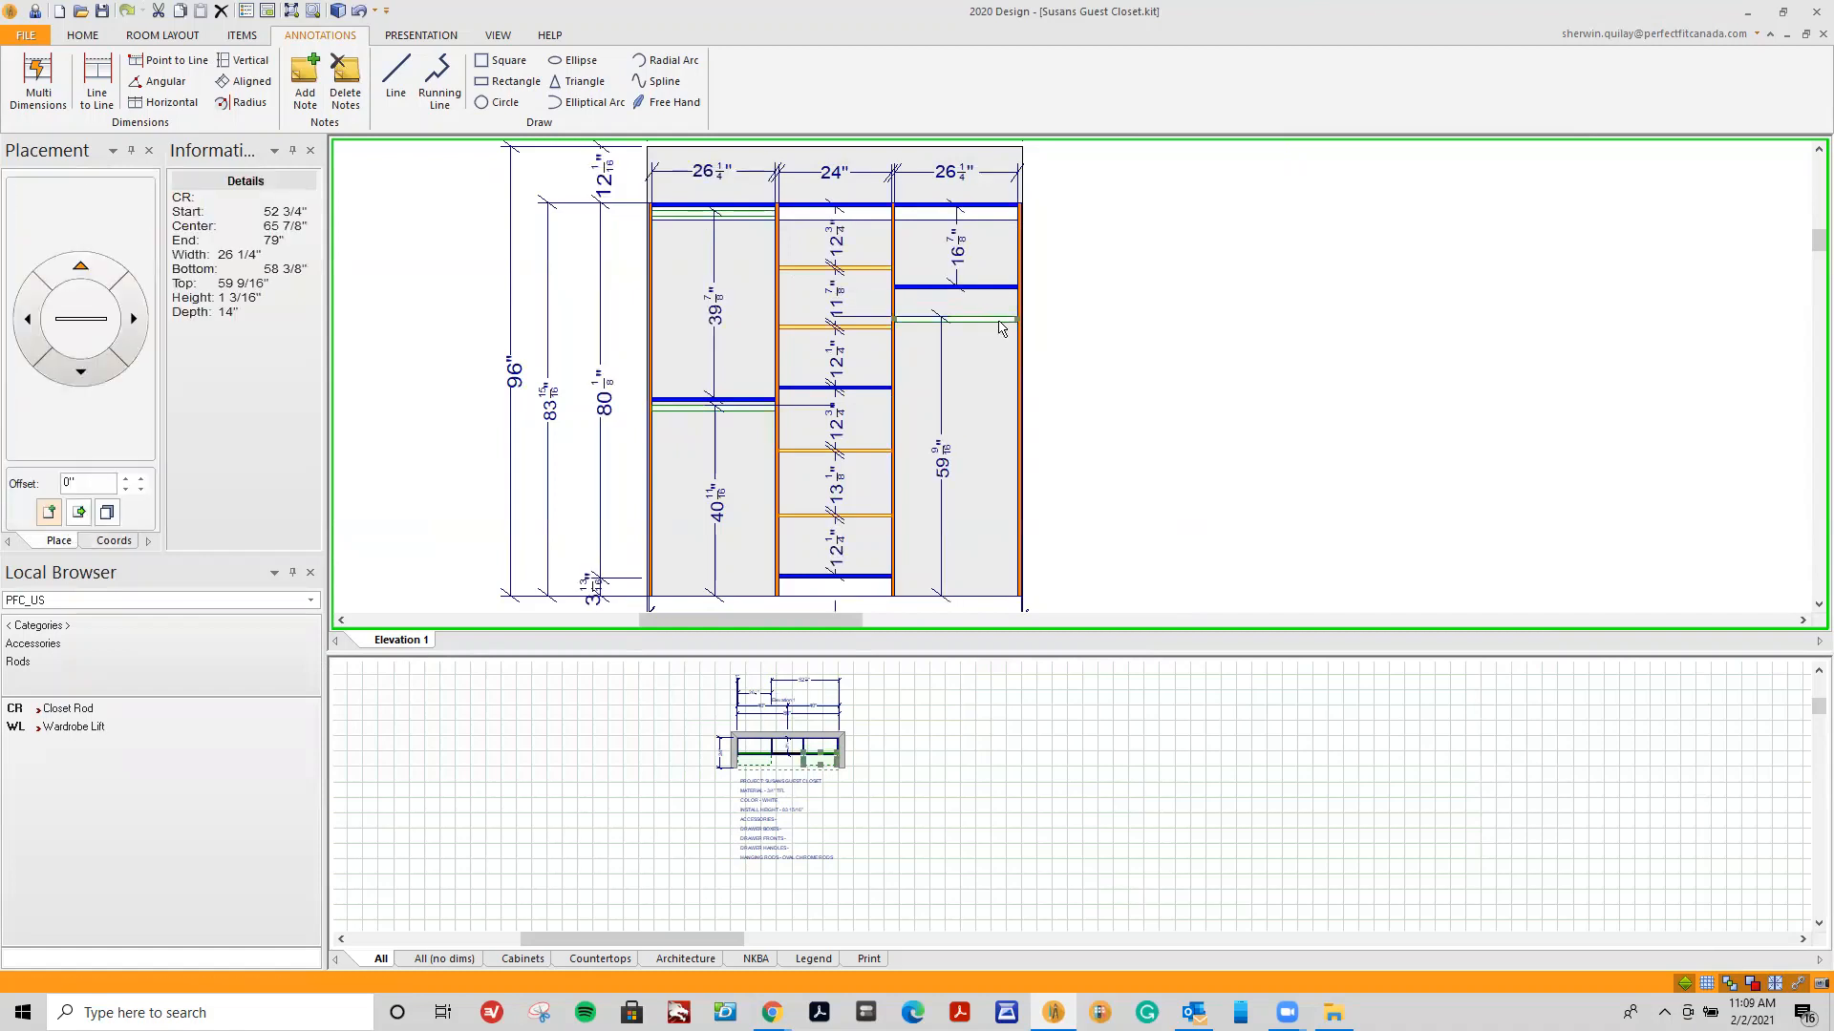
left_click(999, 319)
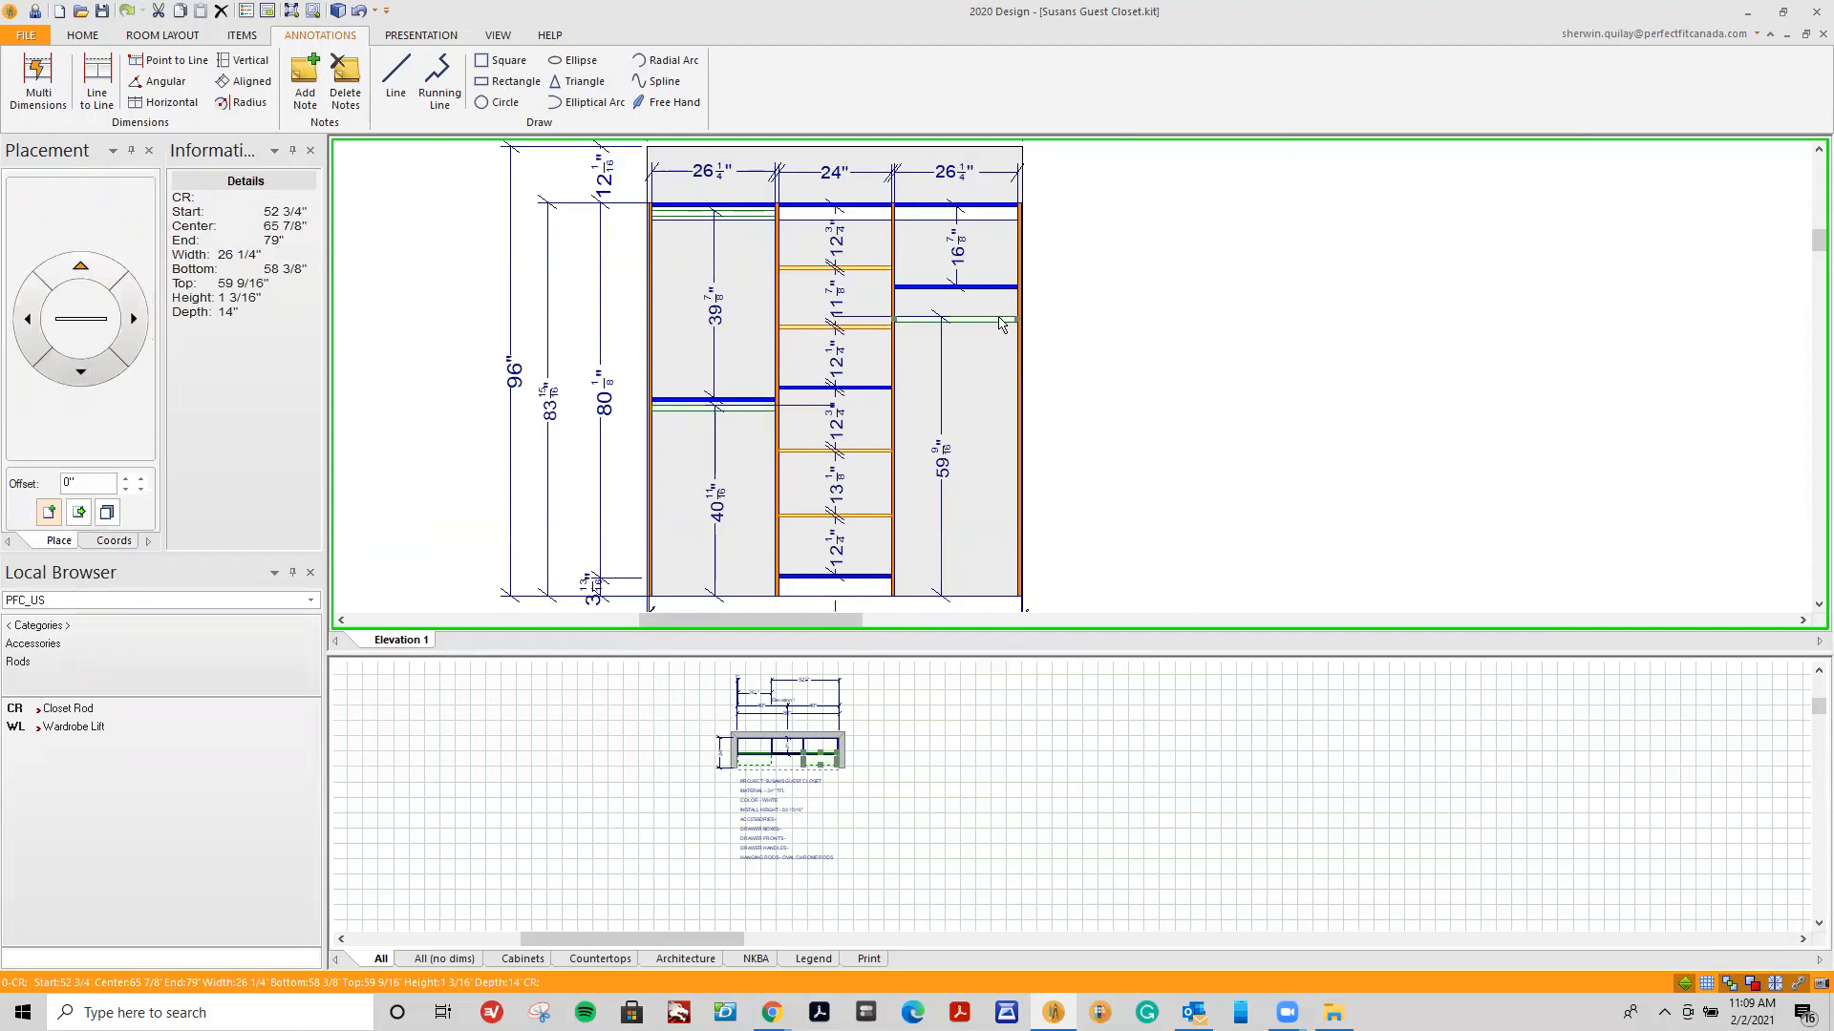
left_click_drag(999, 323, 999, 318)
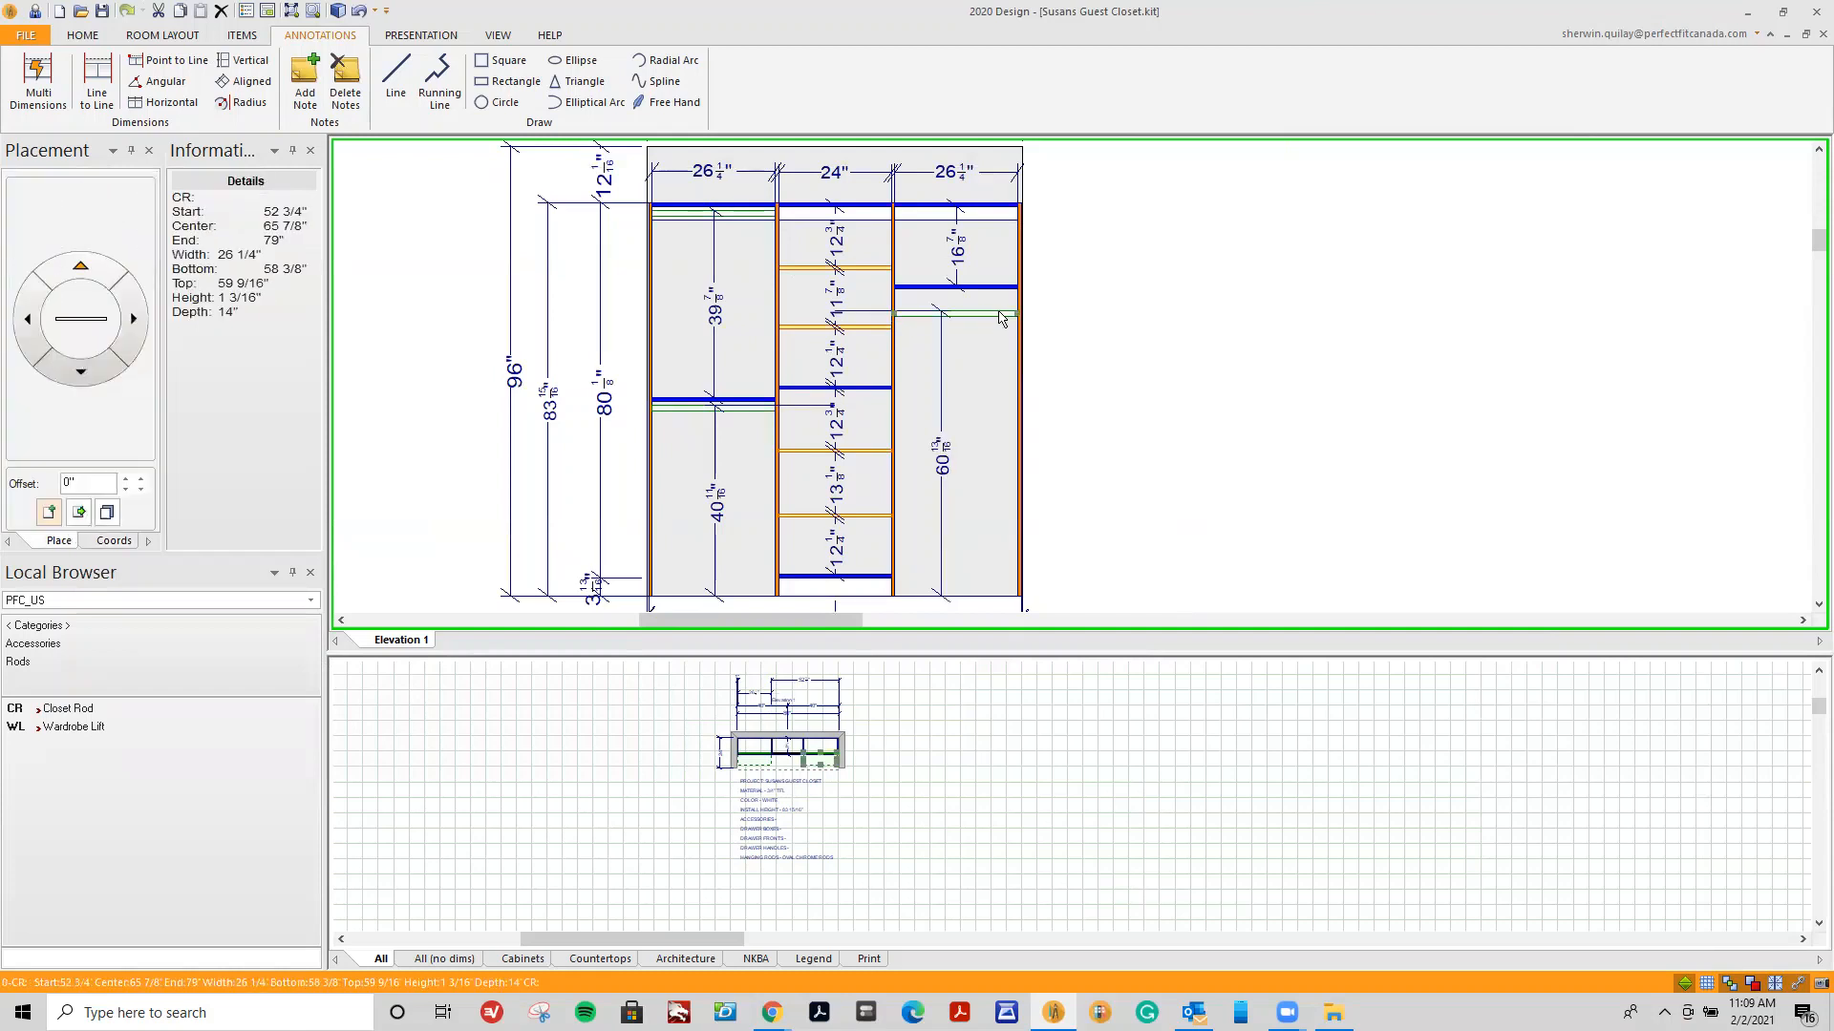
left_click(943, 425)
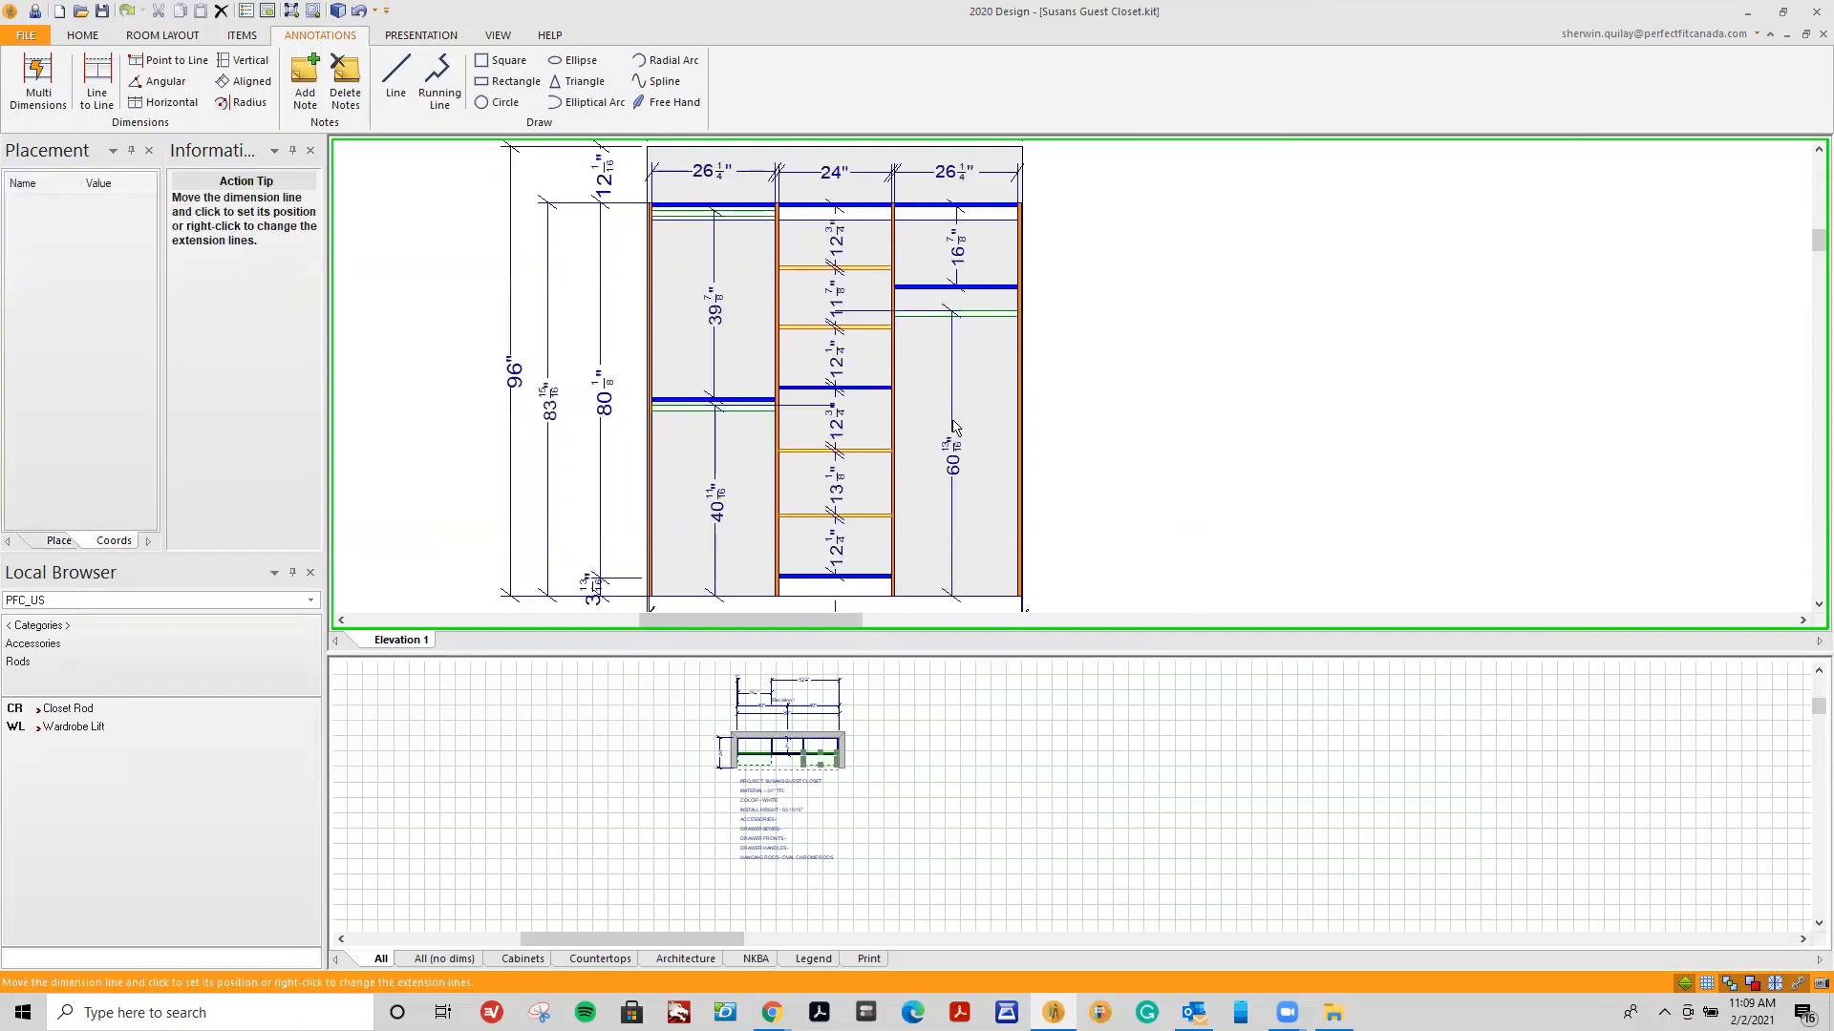
left_click(955, 426)
left_click_drag(999, 286, 999, 306)
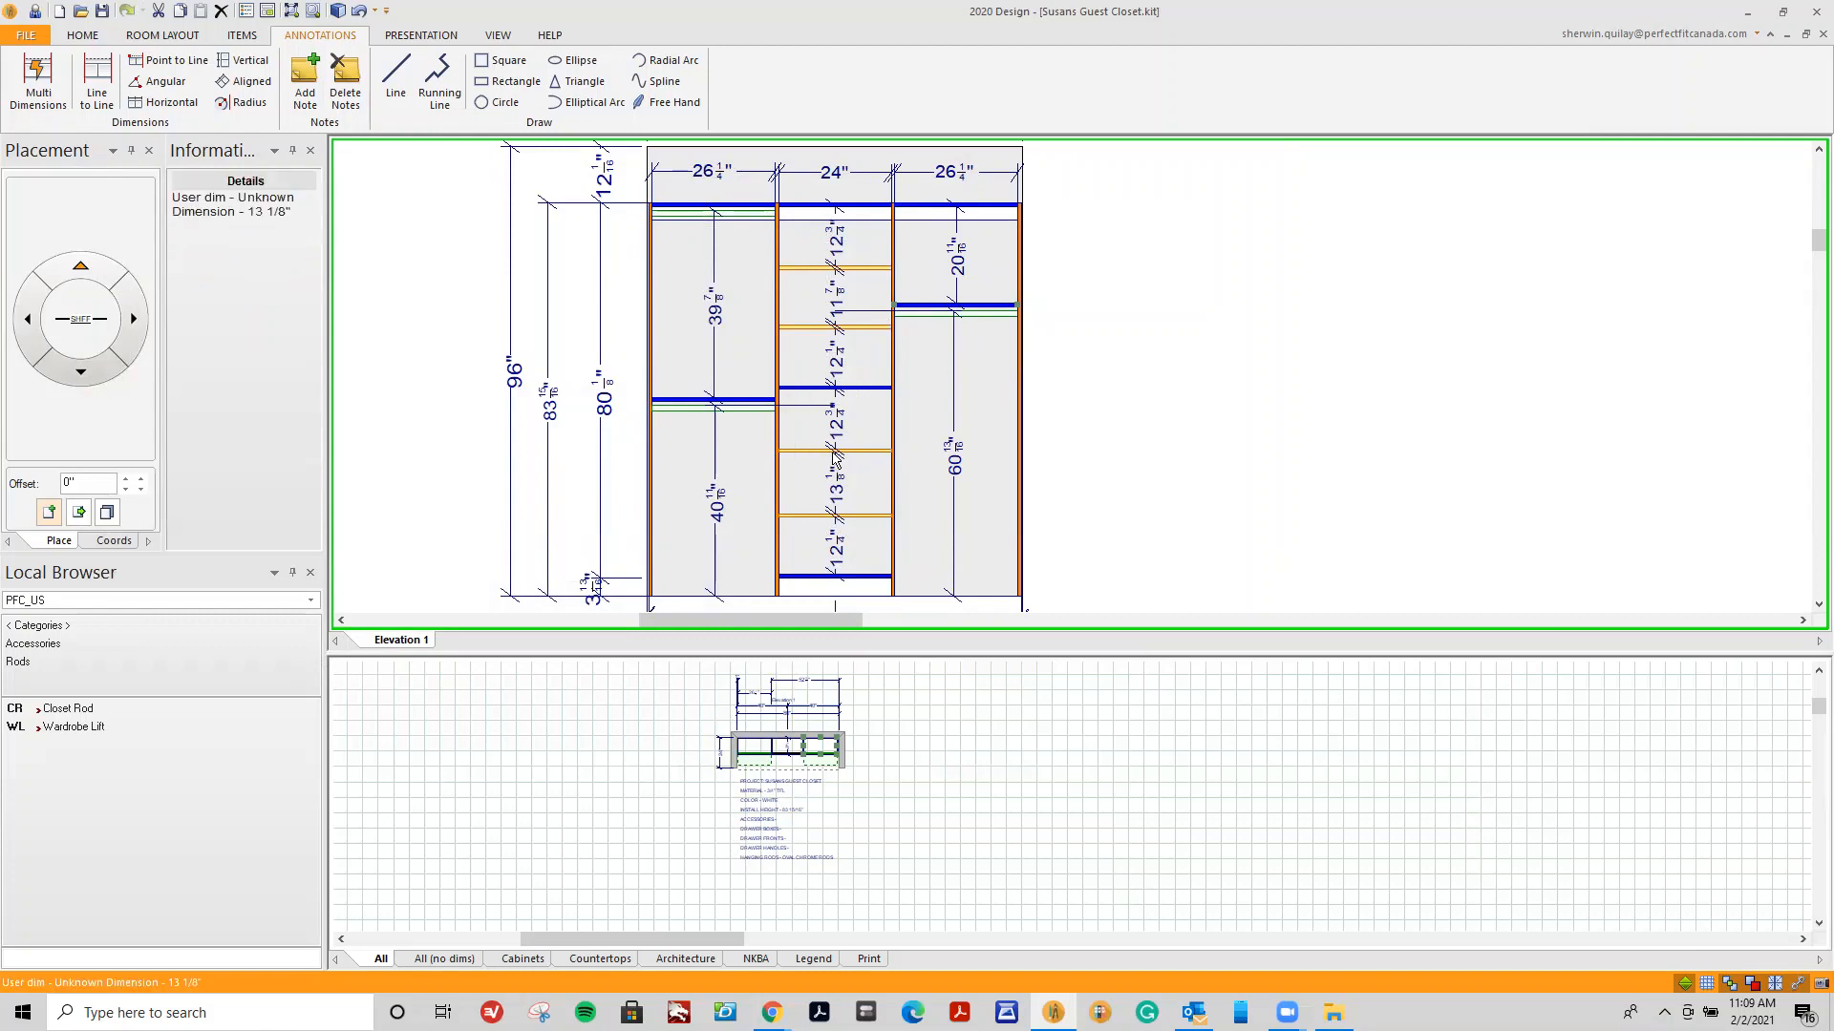
Check the Quick Price of the modified Guest Closet and return to the elevation.
left_click(427, 37)
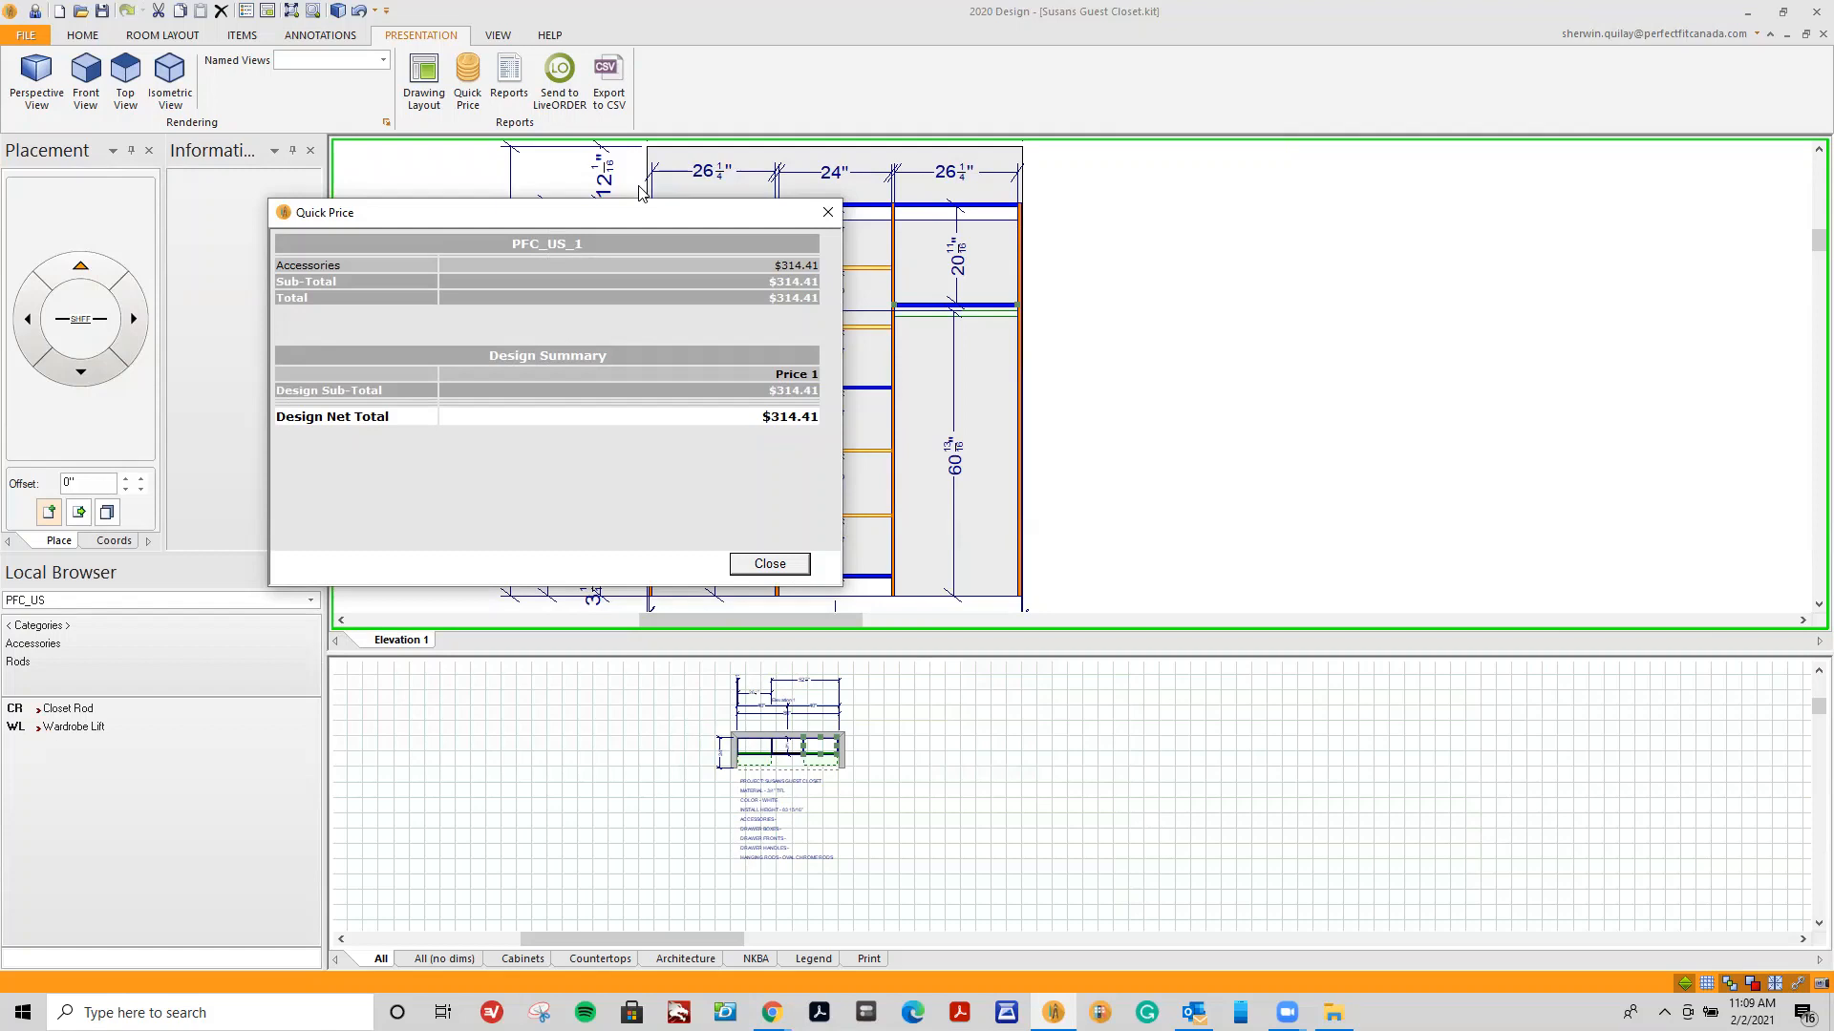
left_click(775, 564)
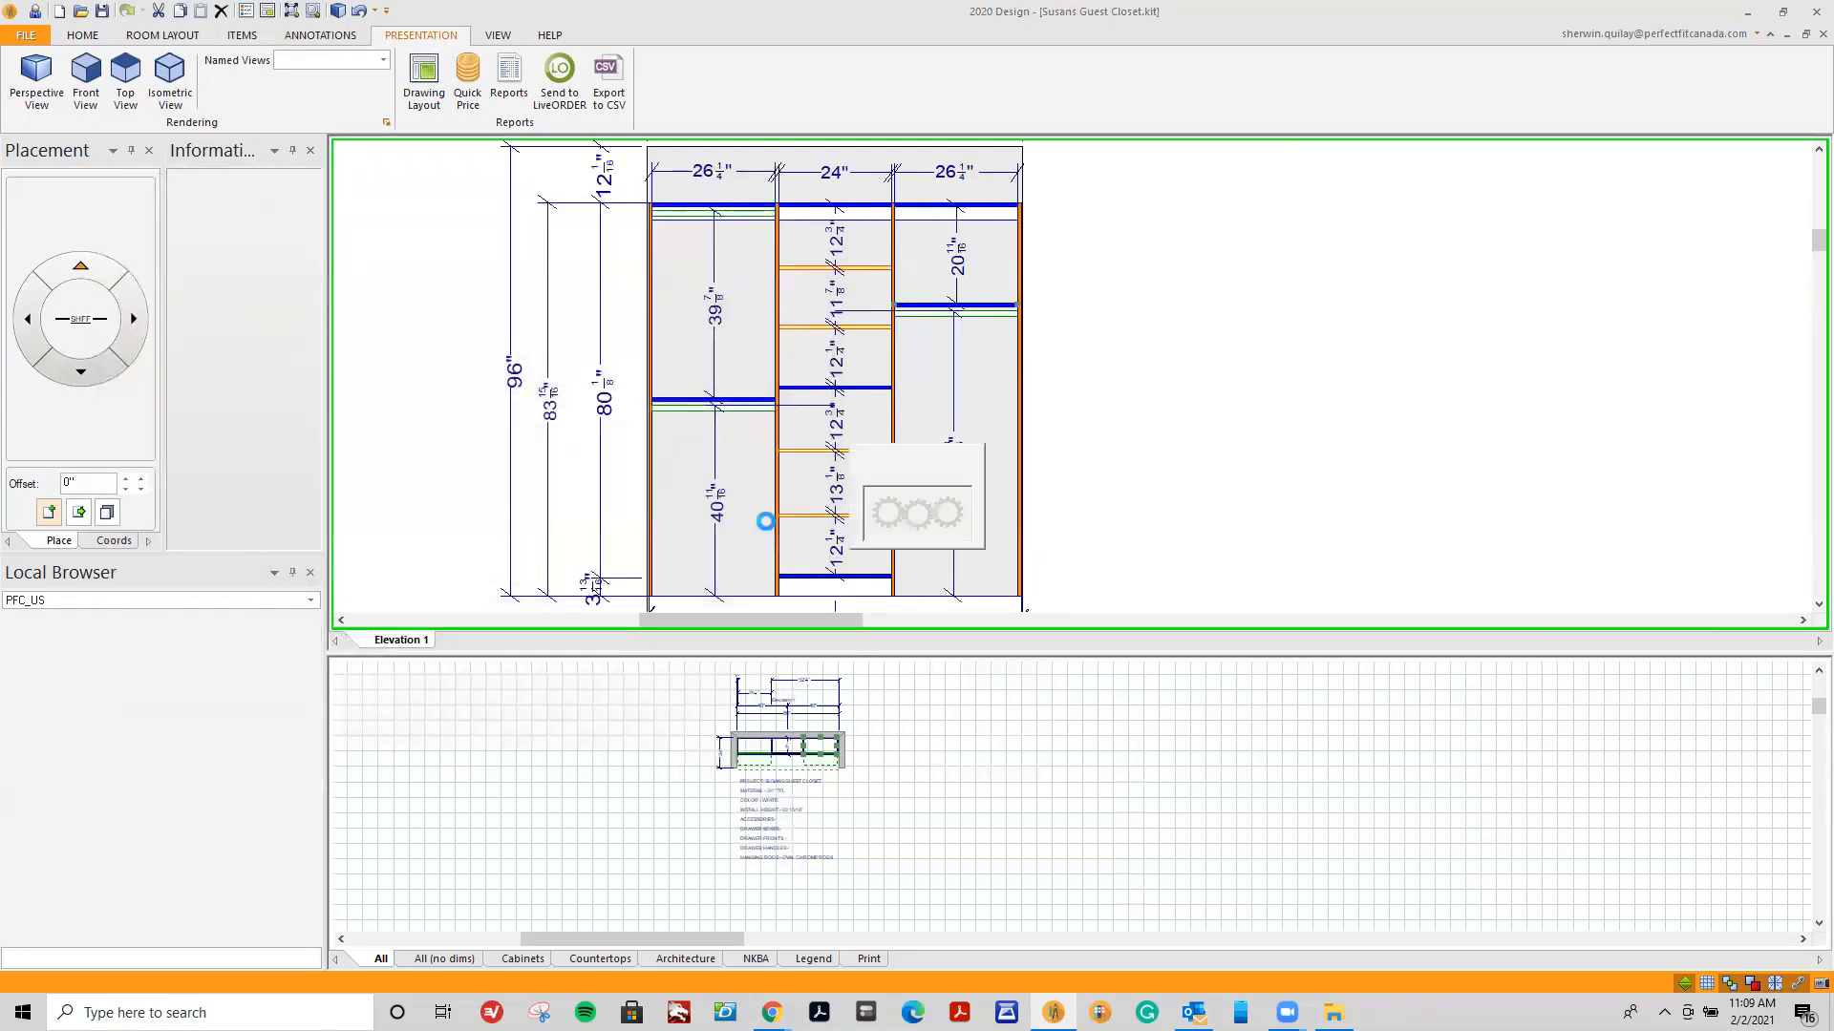
scroll(770, 527, "down", 1)
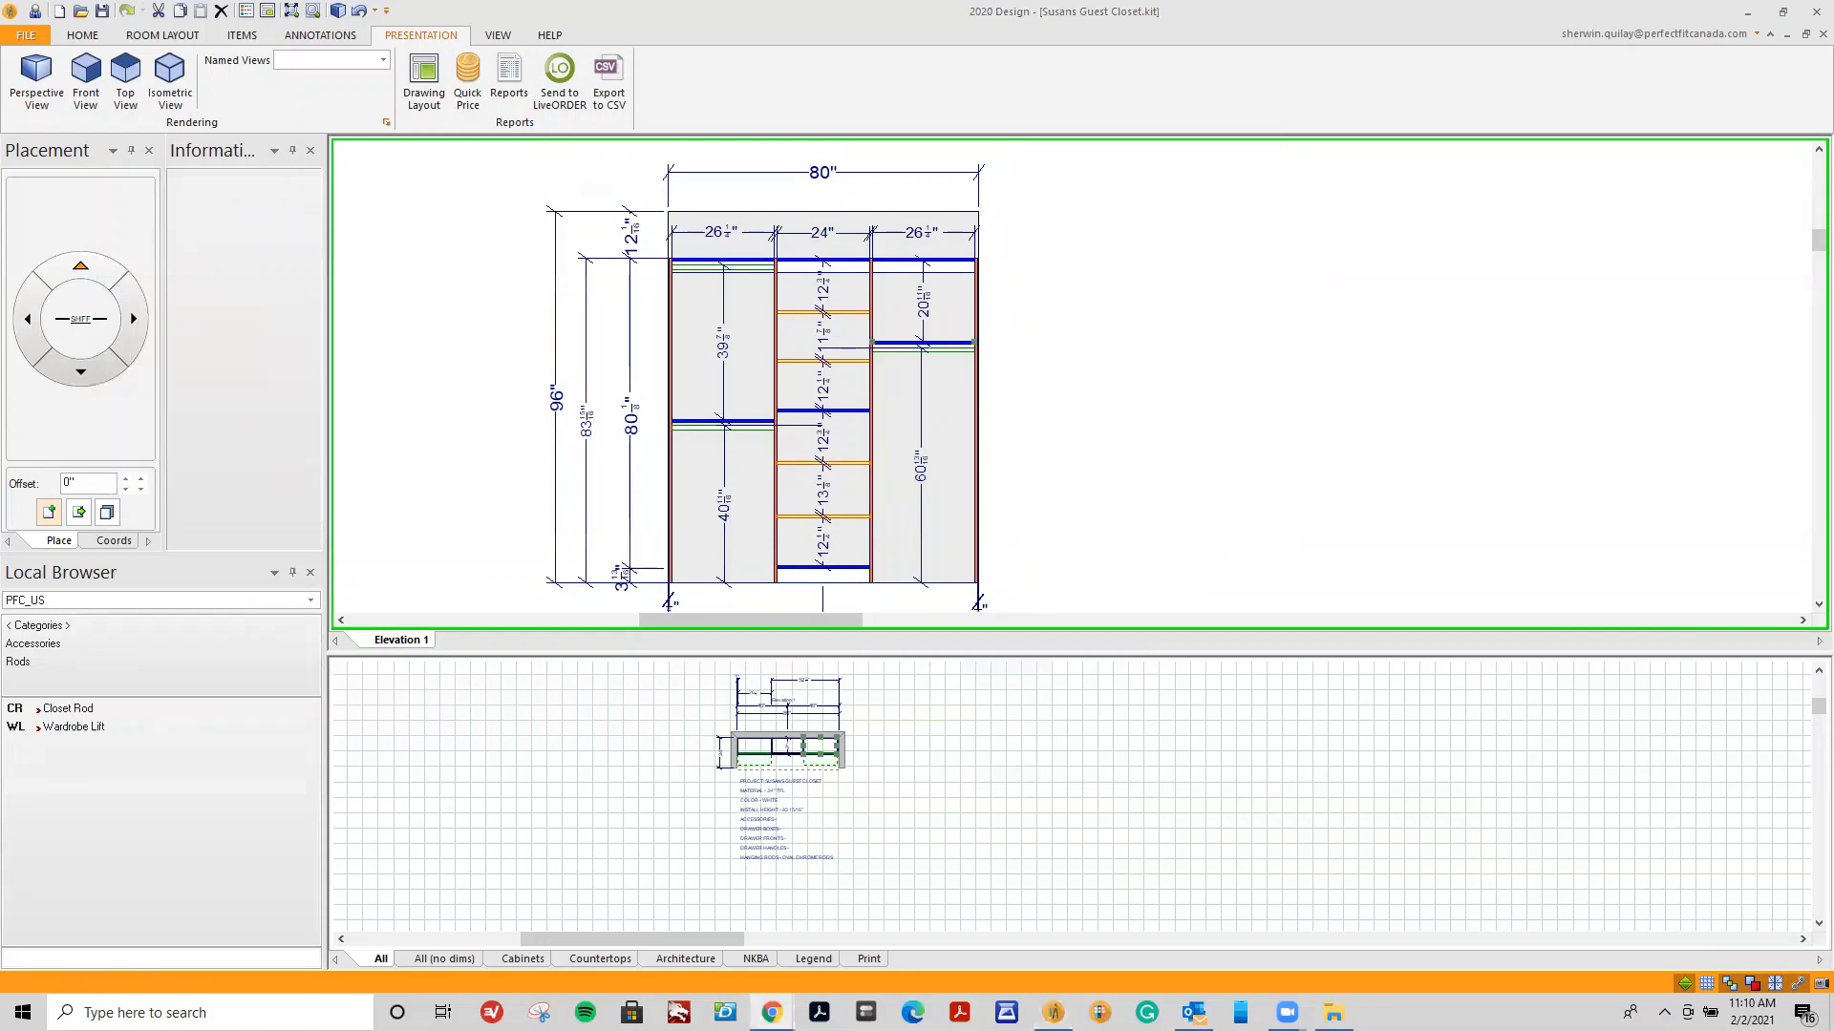
Switch to the Perfect Fit Closets dealer site in Chrome and open the Training Videos page from the Software training section.
key("alt+Tab")
left_click(1355, 41)
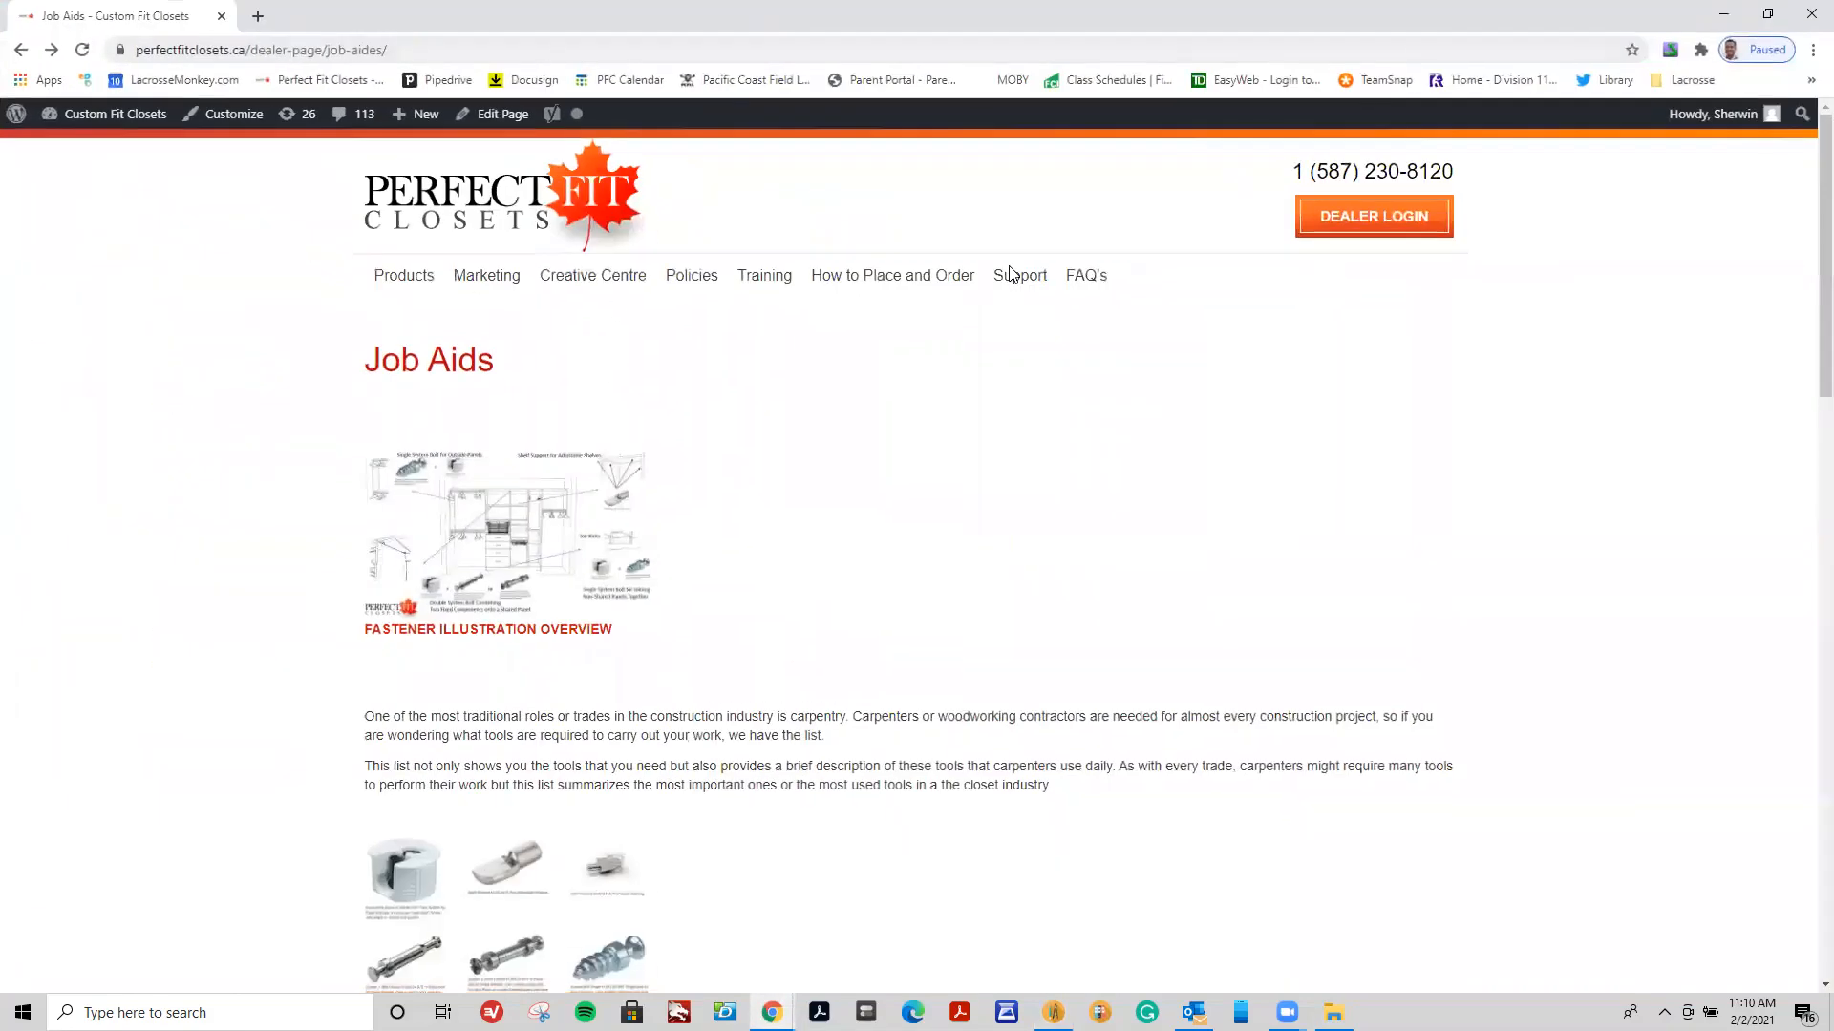
mouse_move(410, 284)
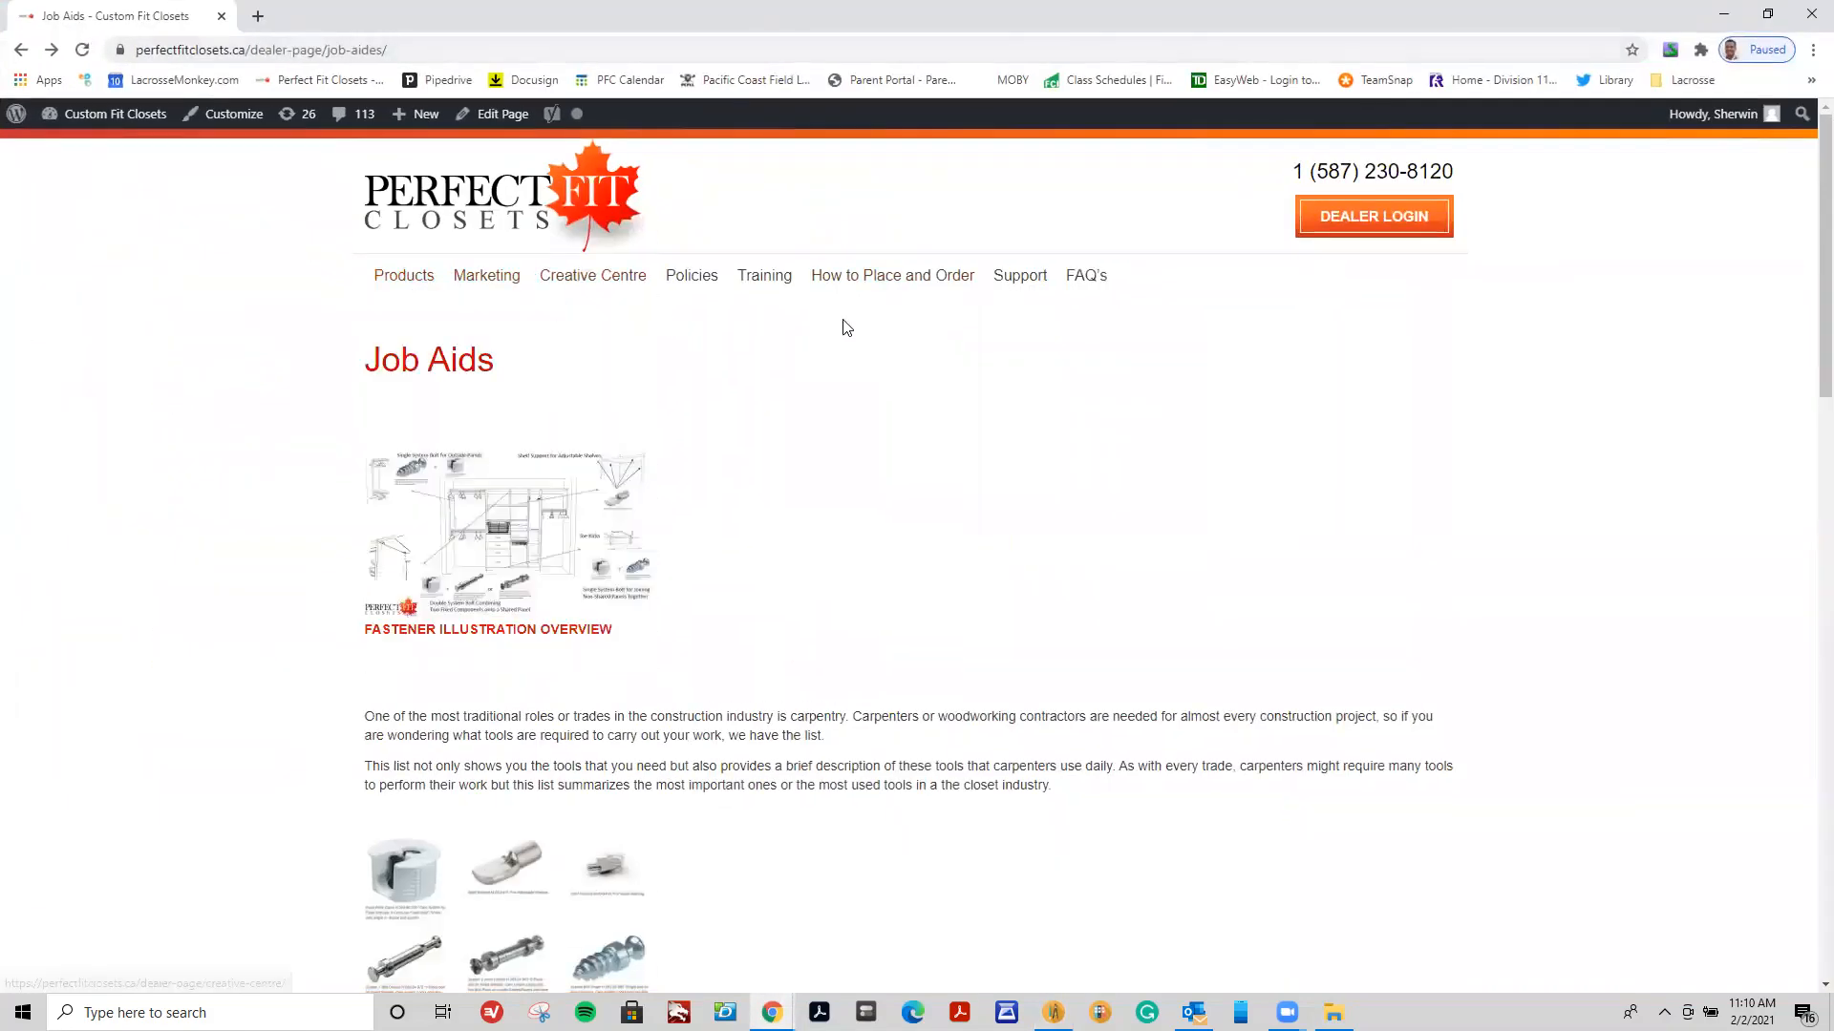
mouse_move(949, 303)
mouse_move(770, 275)
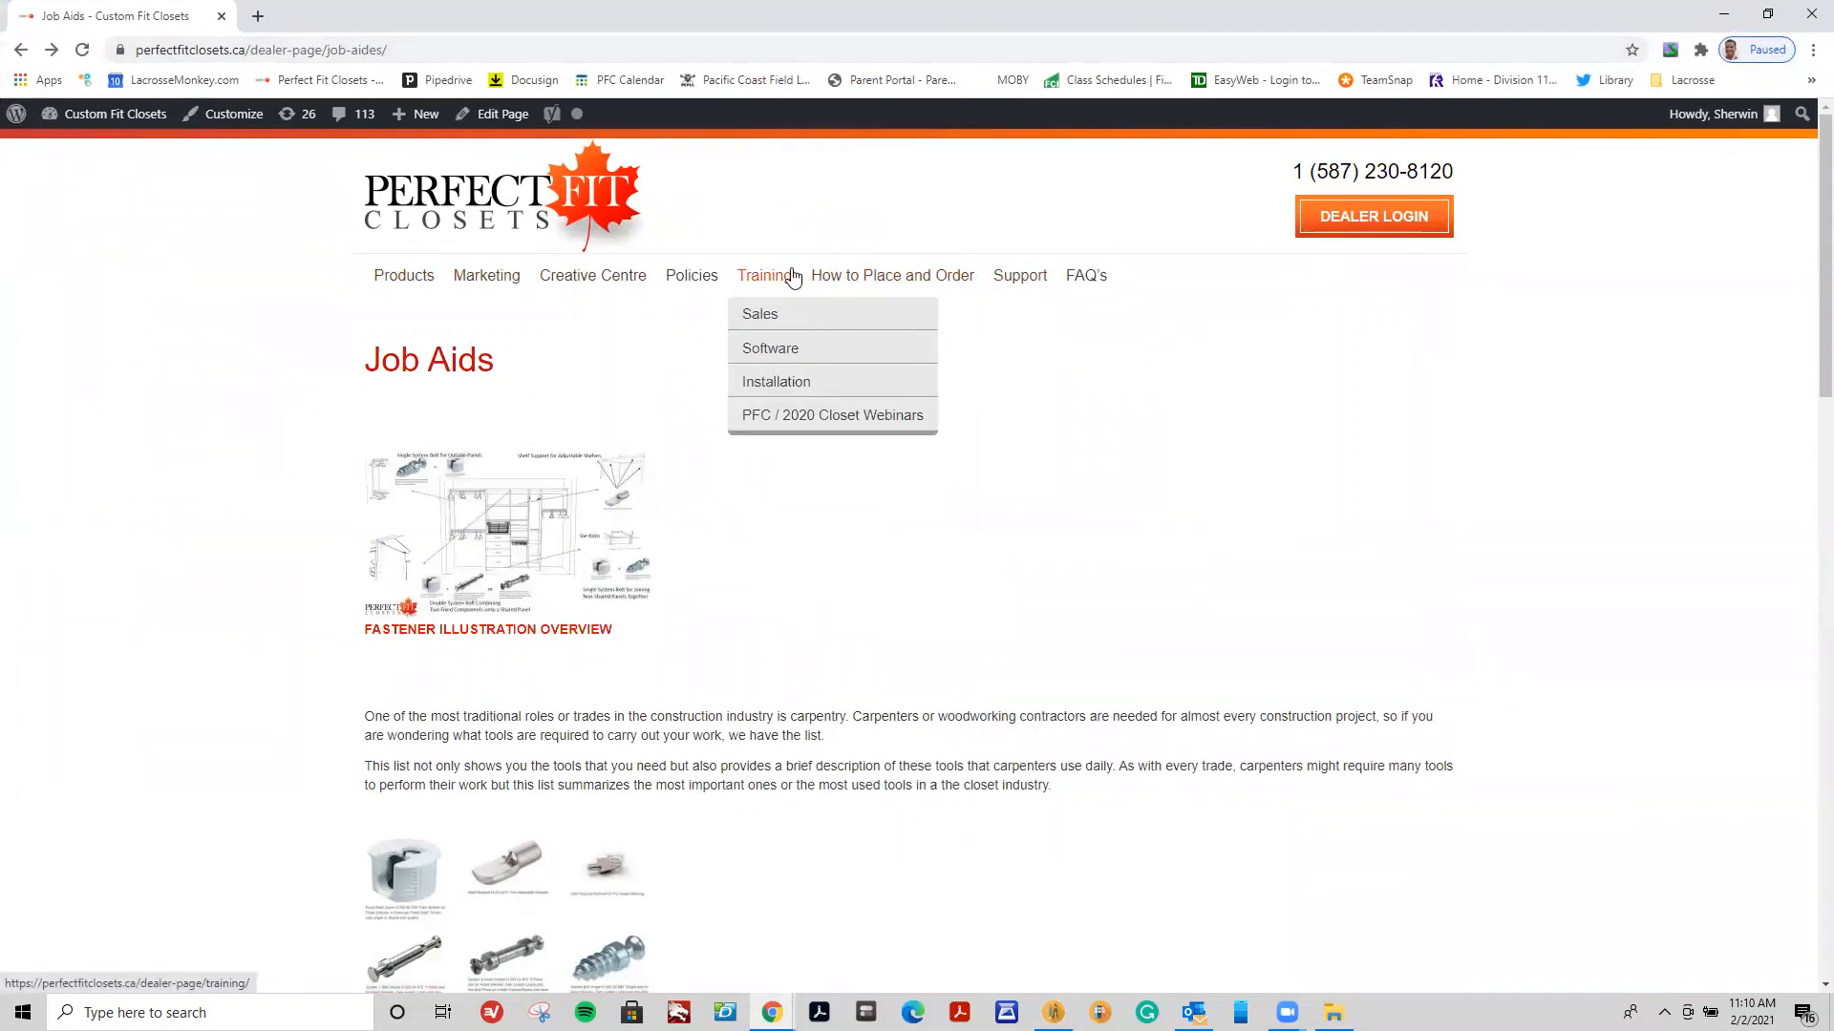
left_click(789, 355)
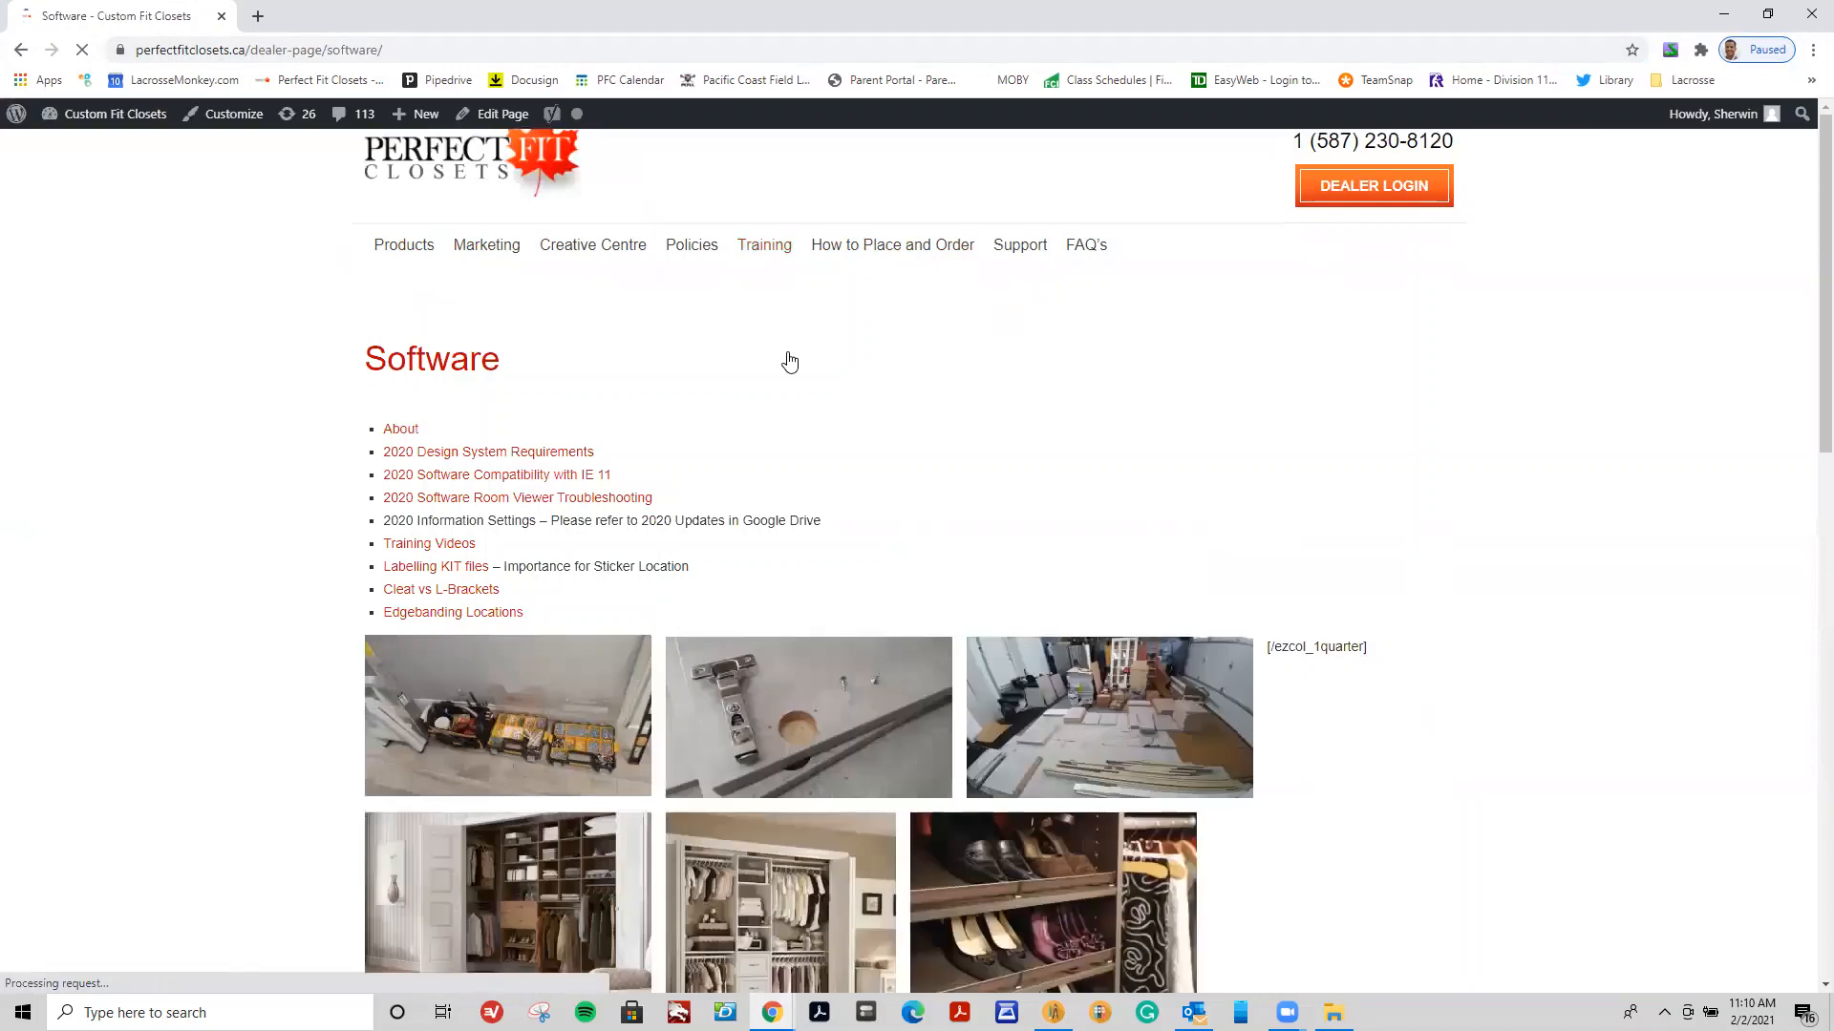
left_click(431, 546)
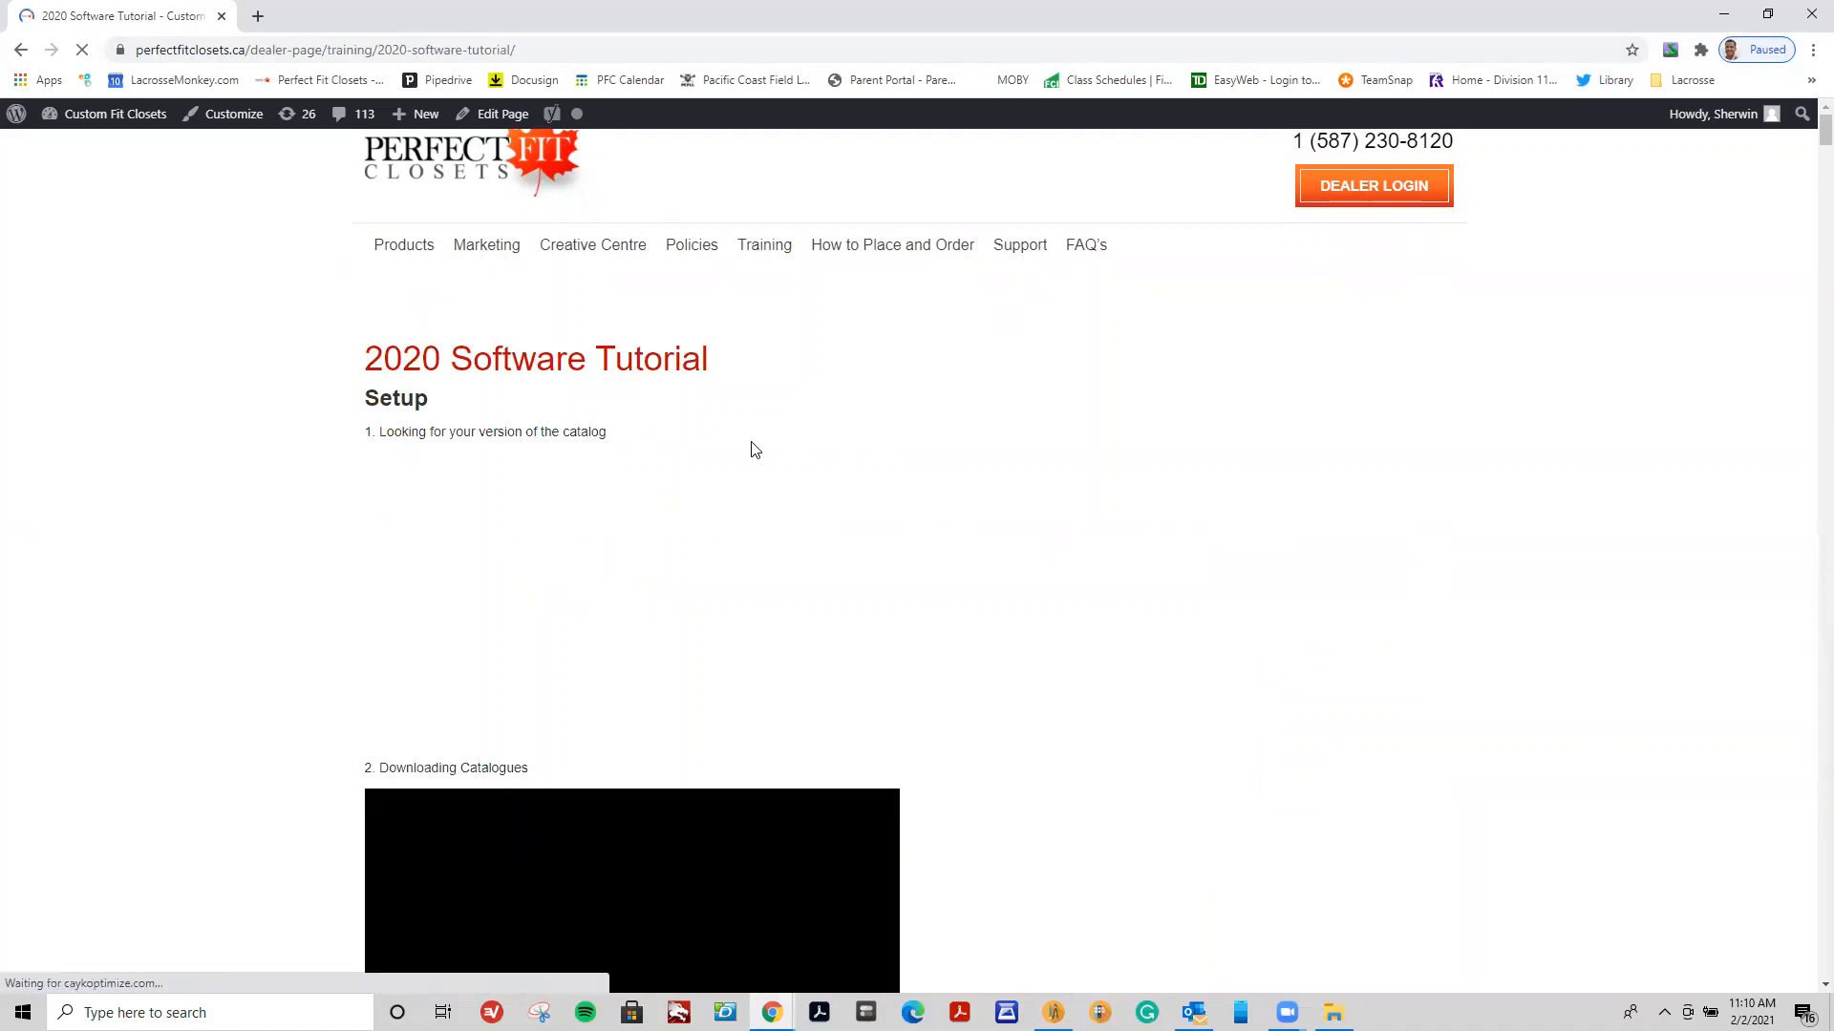
Look through the 2020 Software Tutorial videos on setup, designing and modules, and dismiss the calendar notification.
scroll(755, 450, "down", 7)
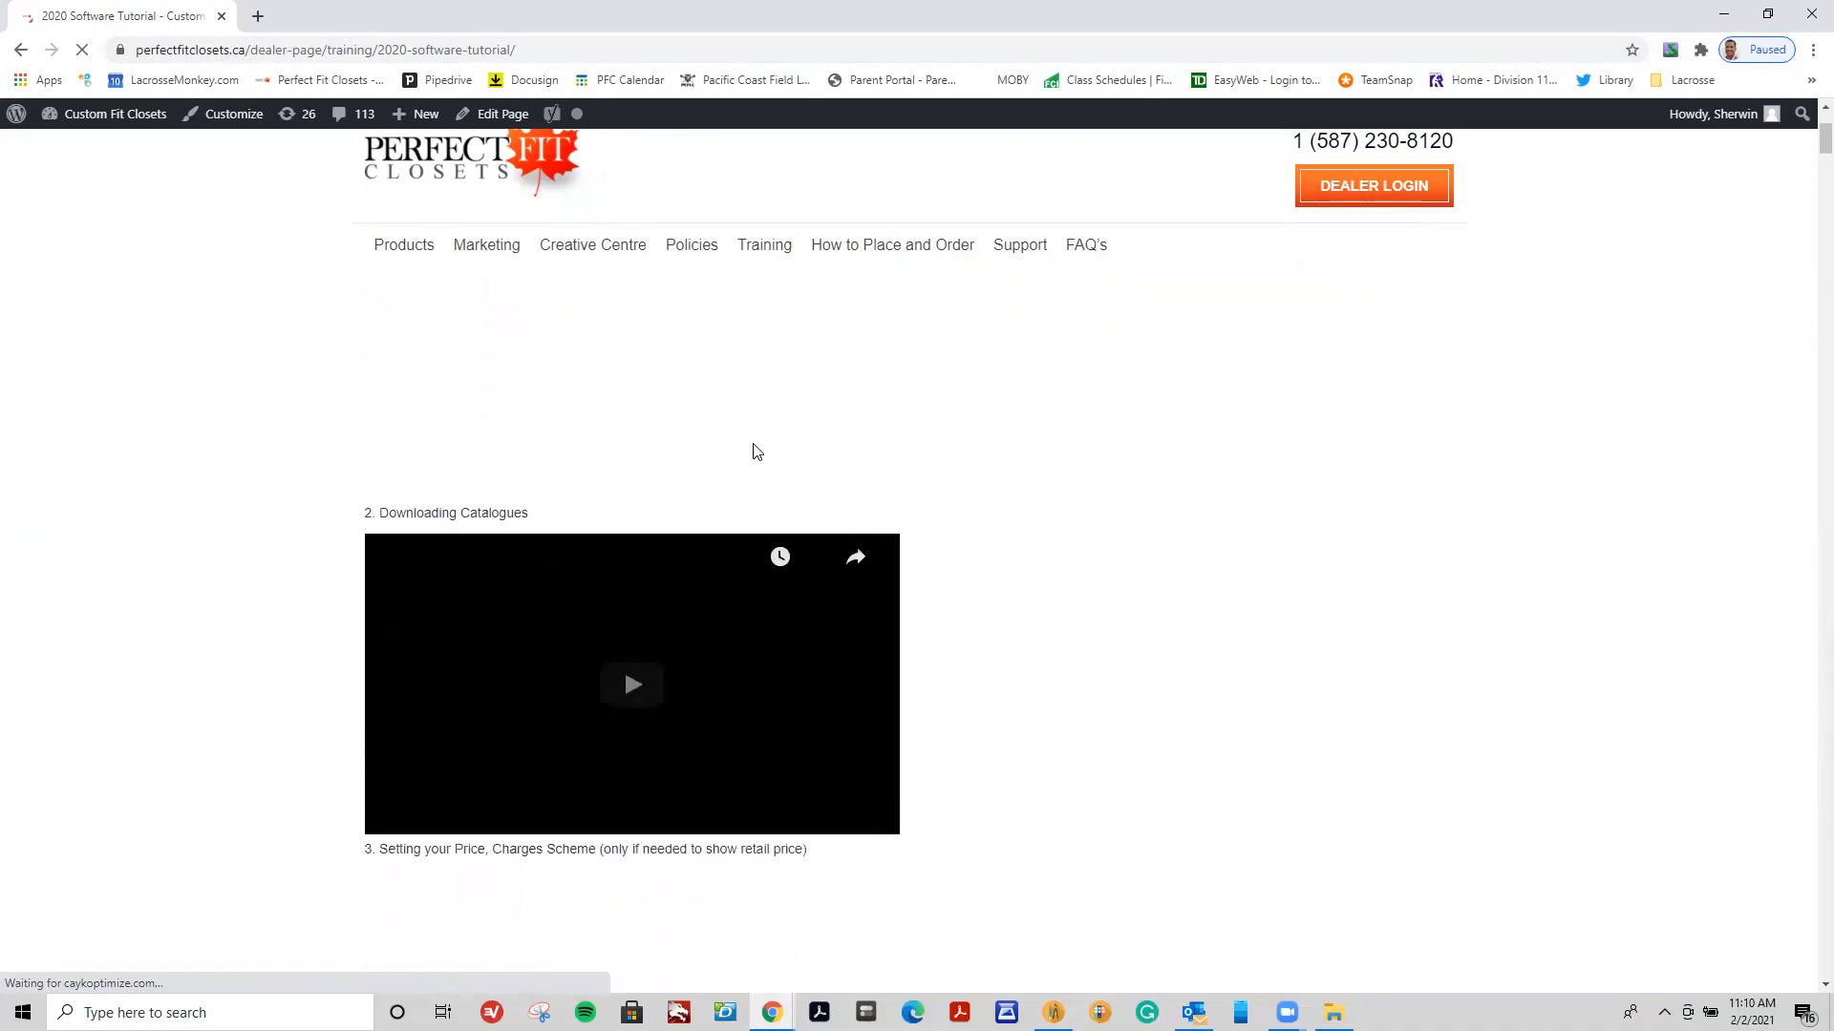
scroll(754, 452, "down", 11)
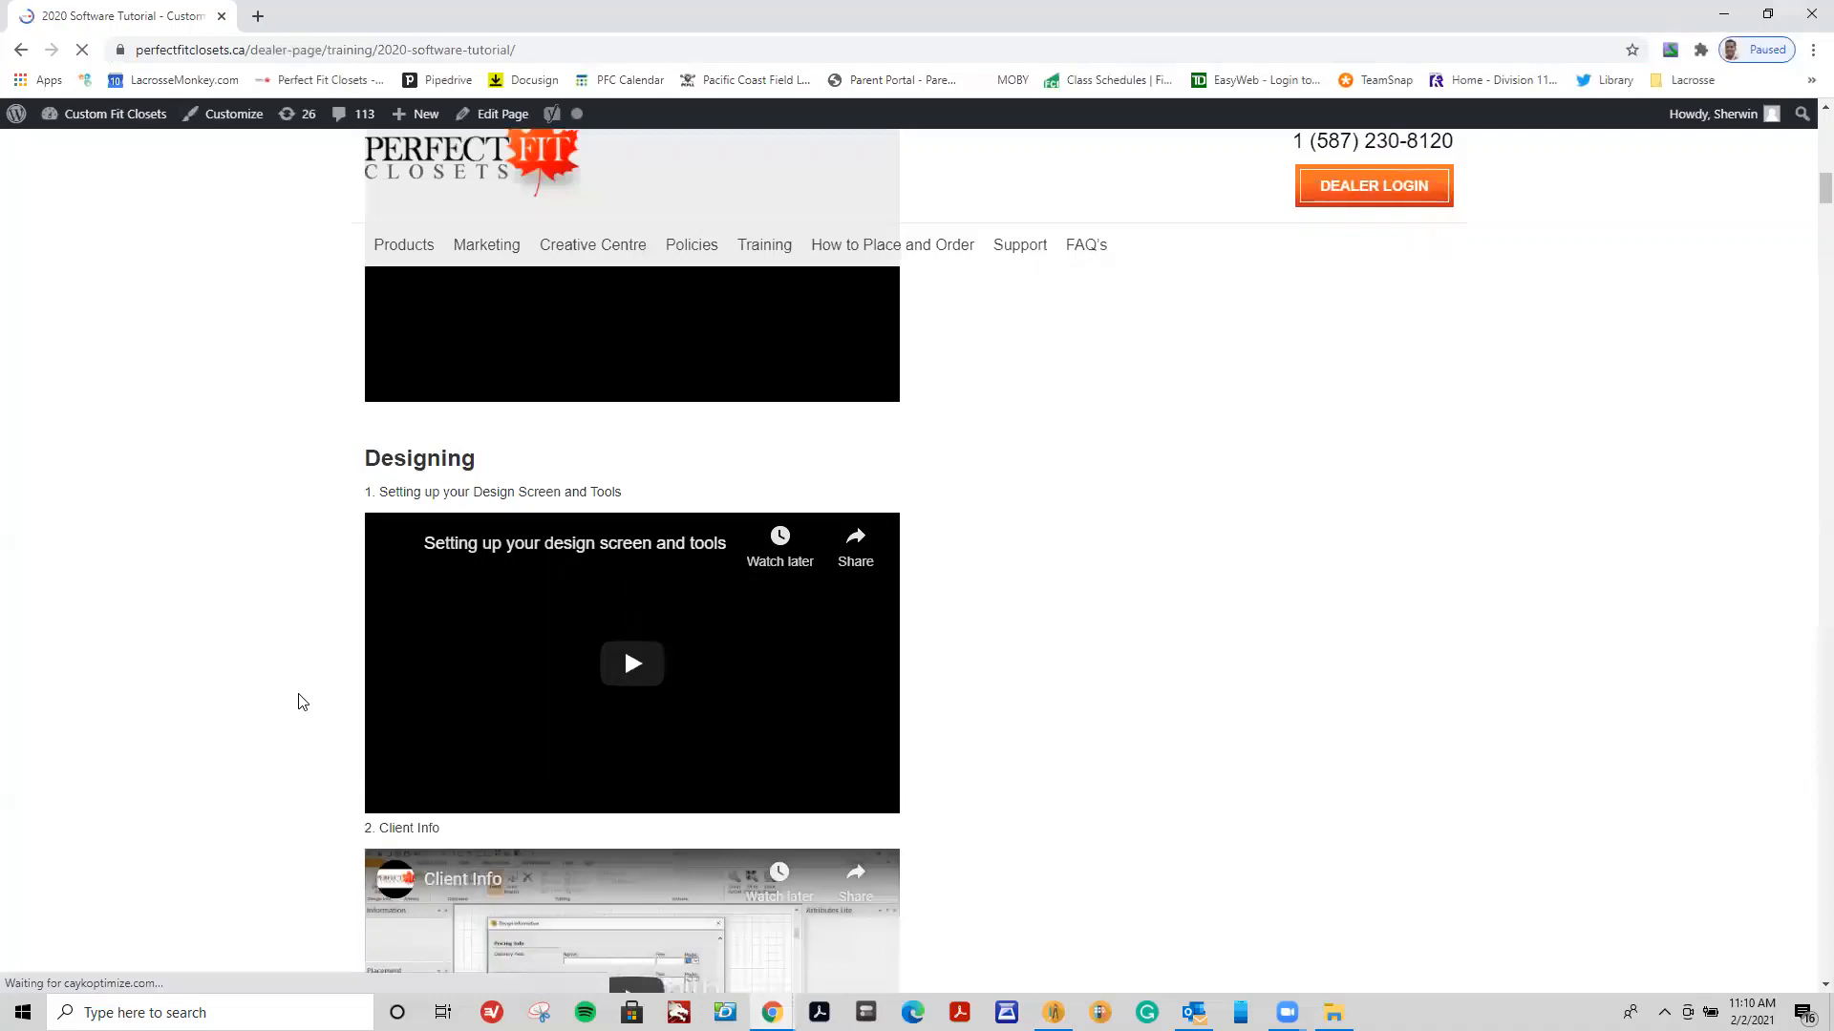
scroll(302, 702, "down", 8)
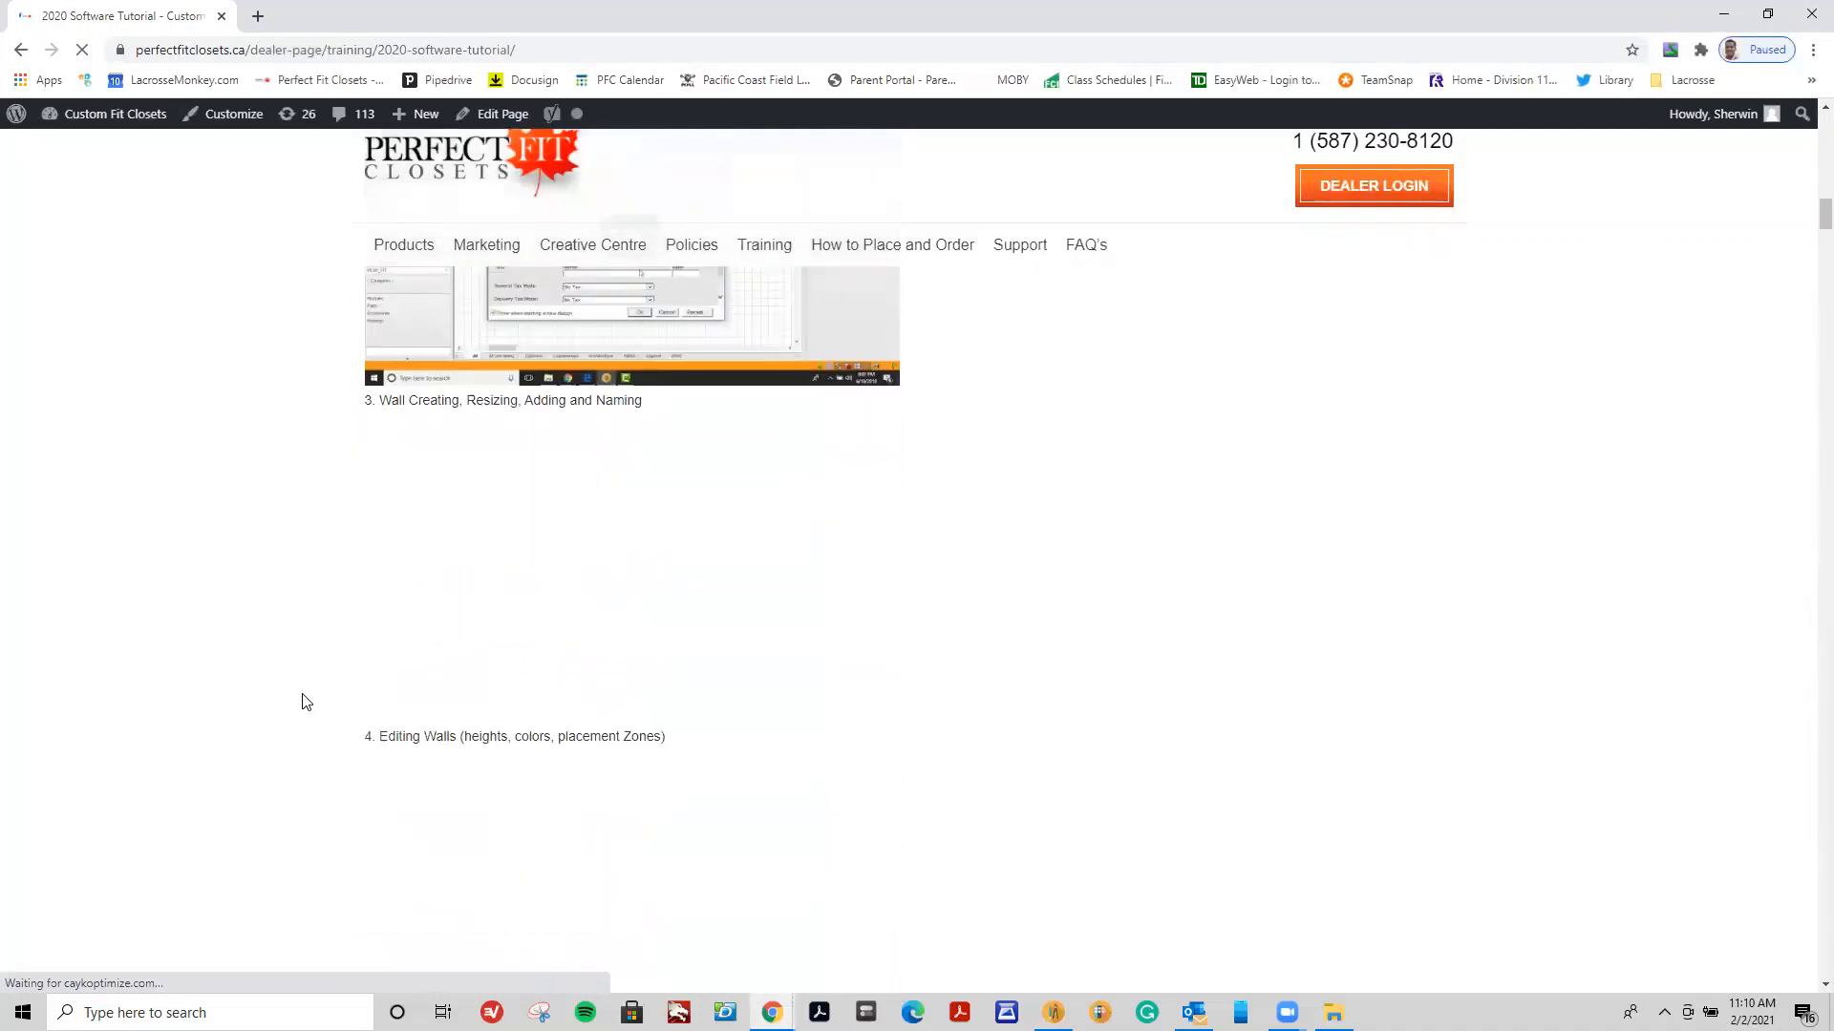
scroll(305, 702, "down", 4)
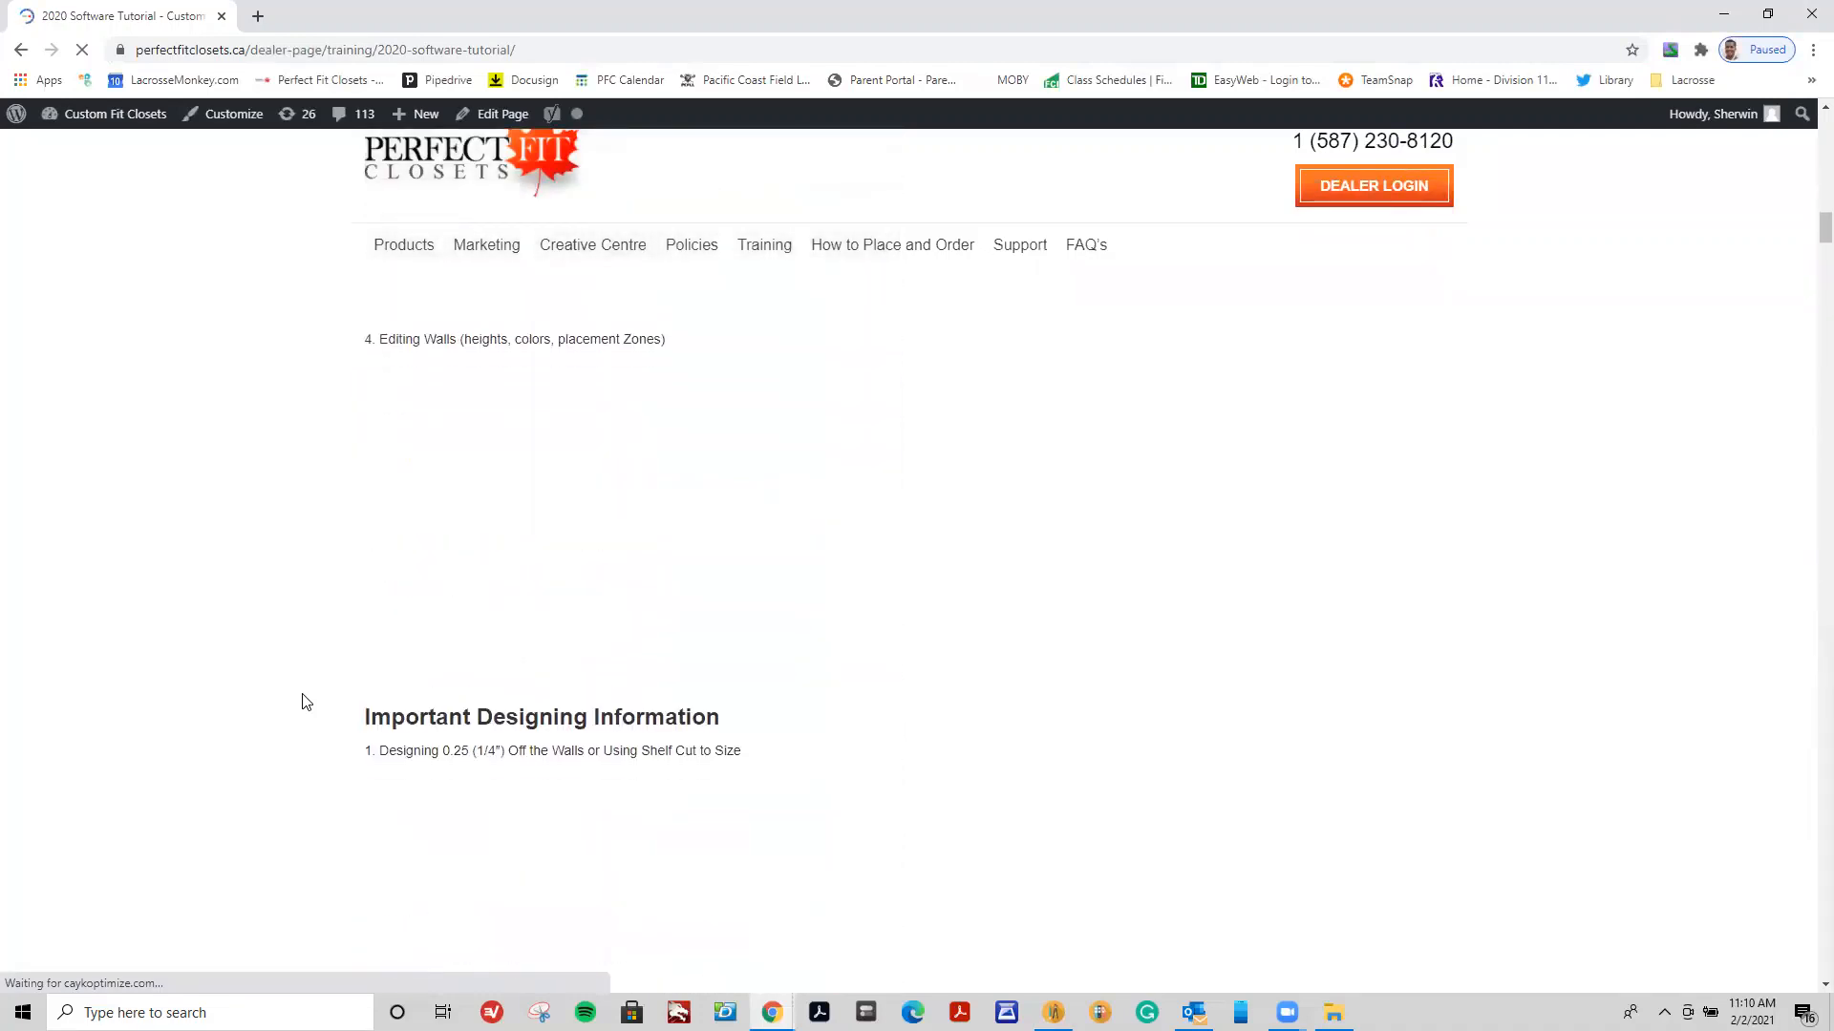
scroll(305, 702, "down", 4)
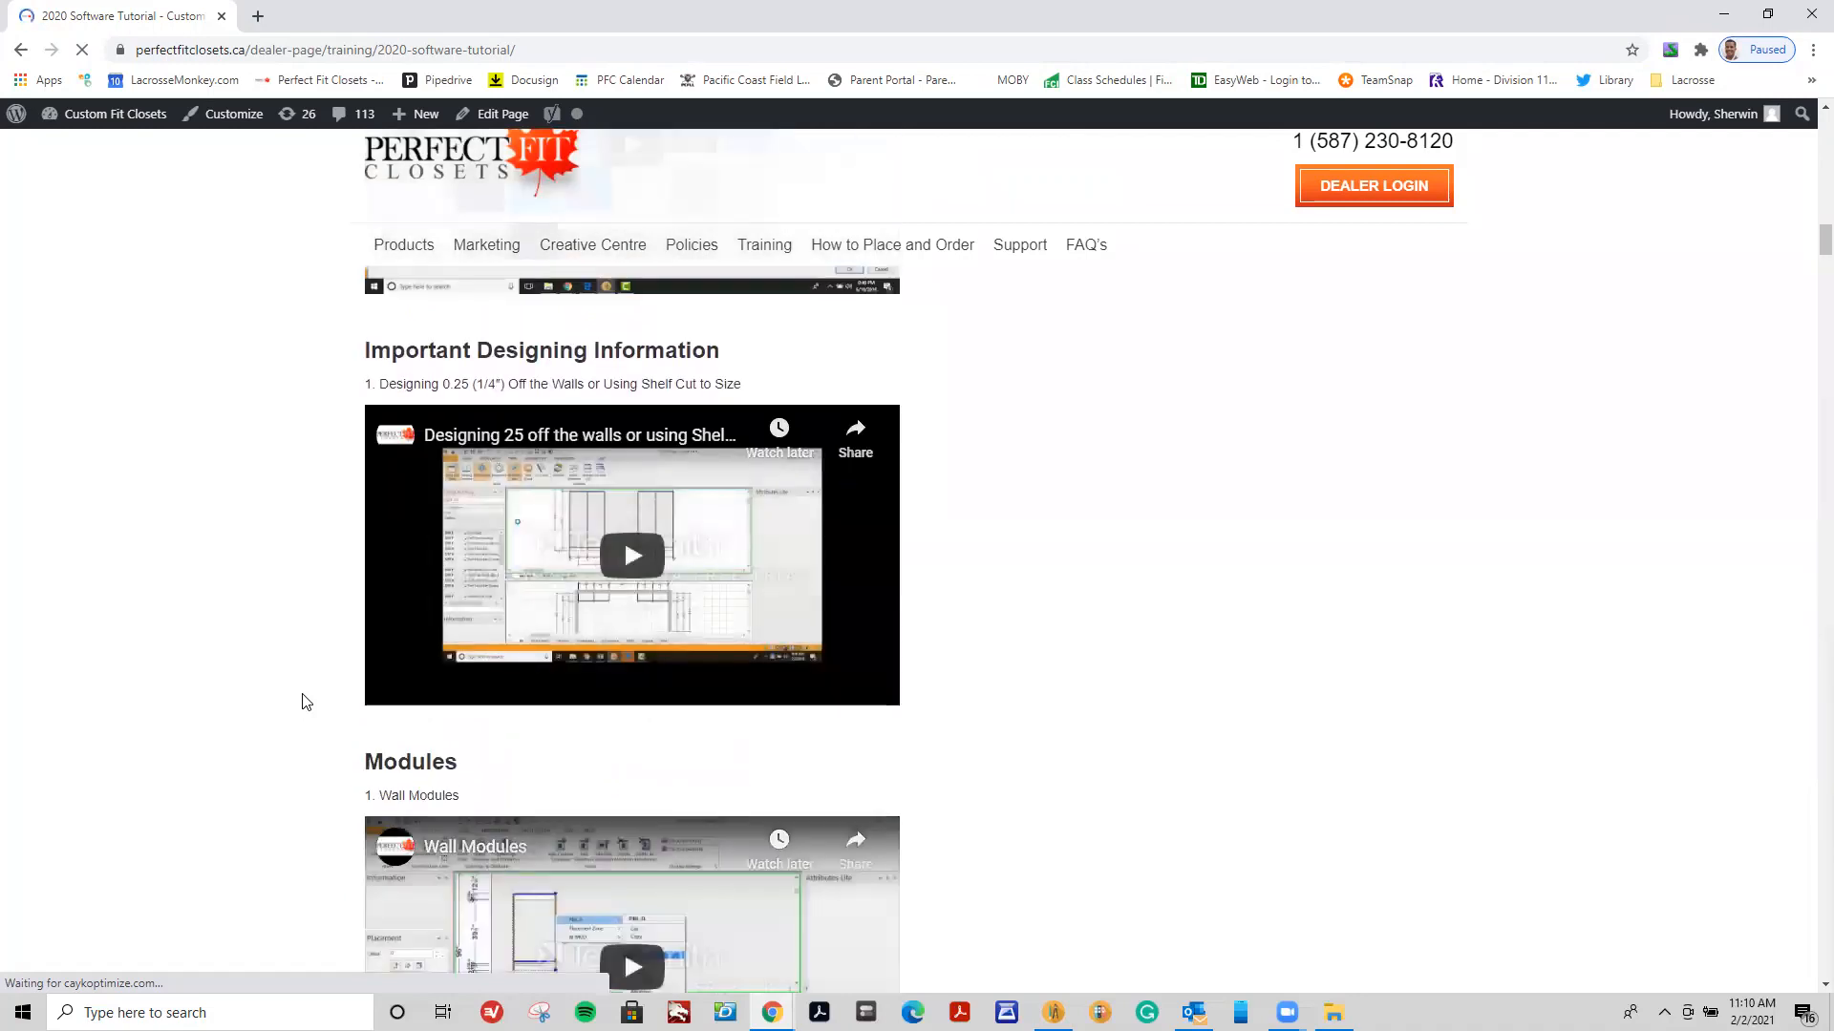
scroll(305, 702, "down", 6)
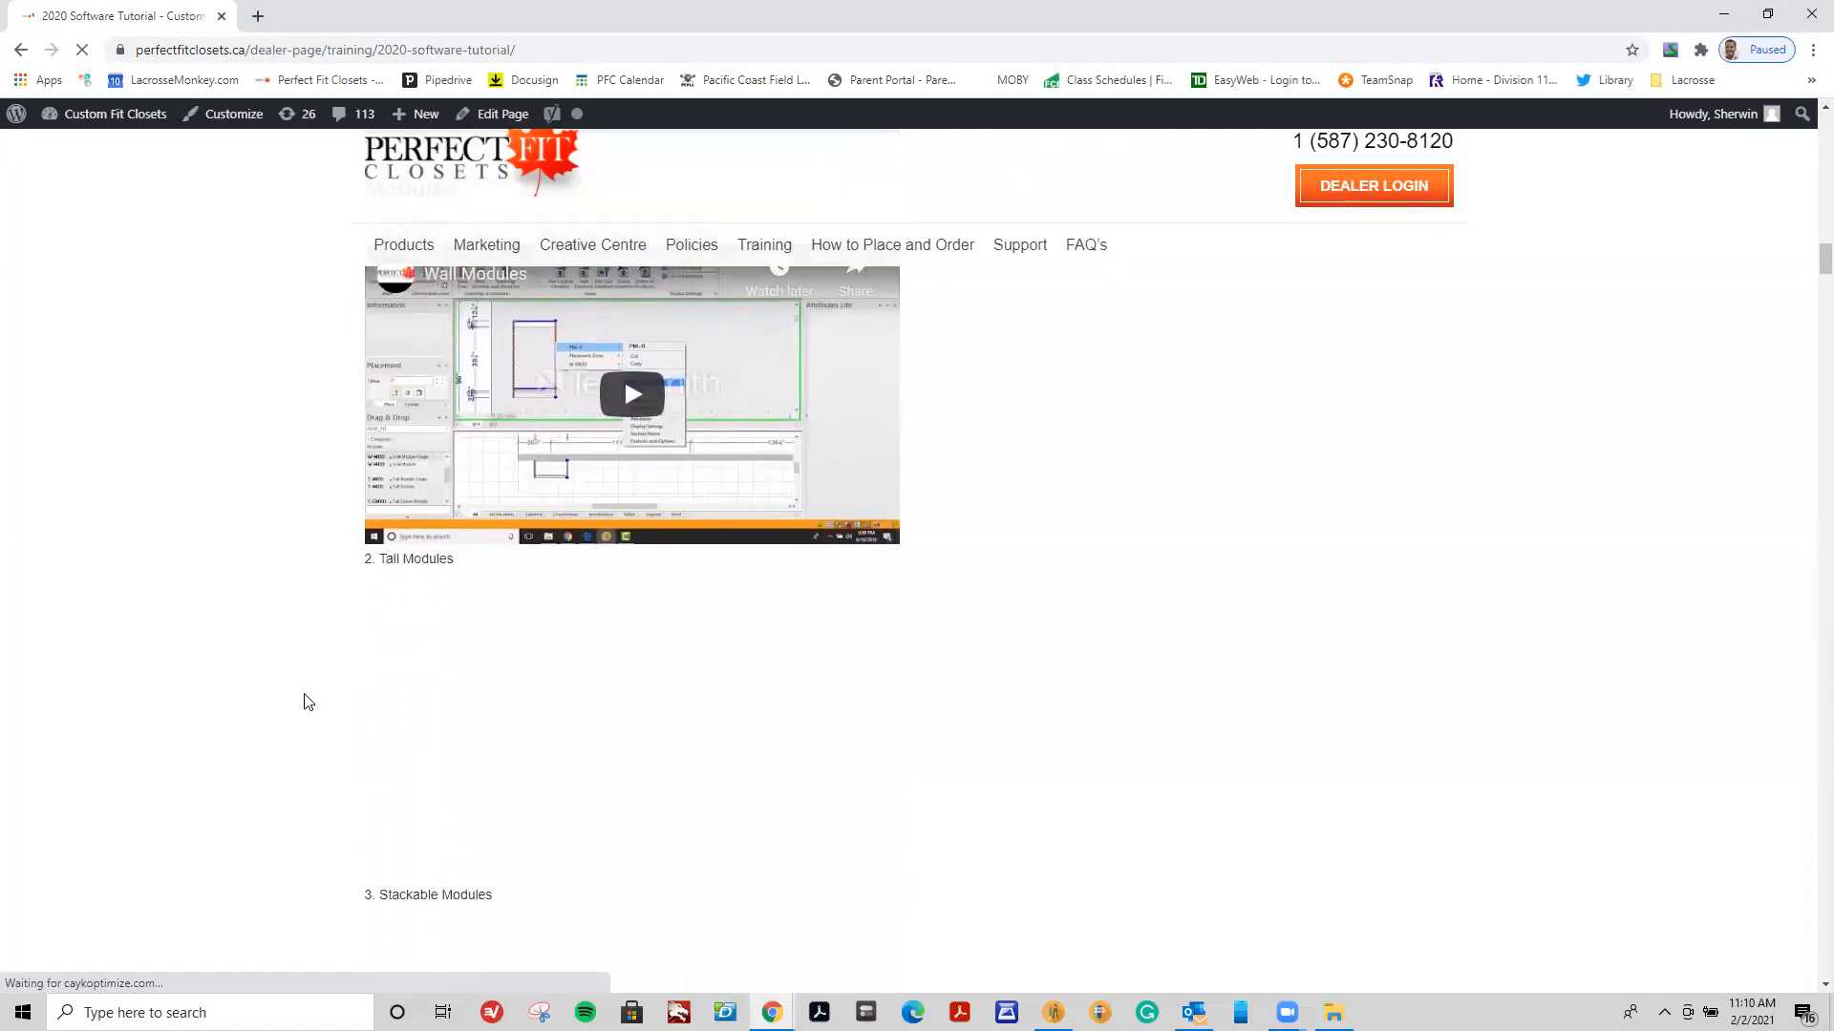
scroll(308, 702, "up", 15)
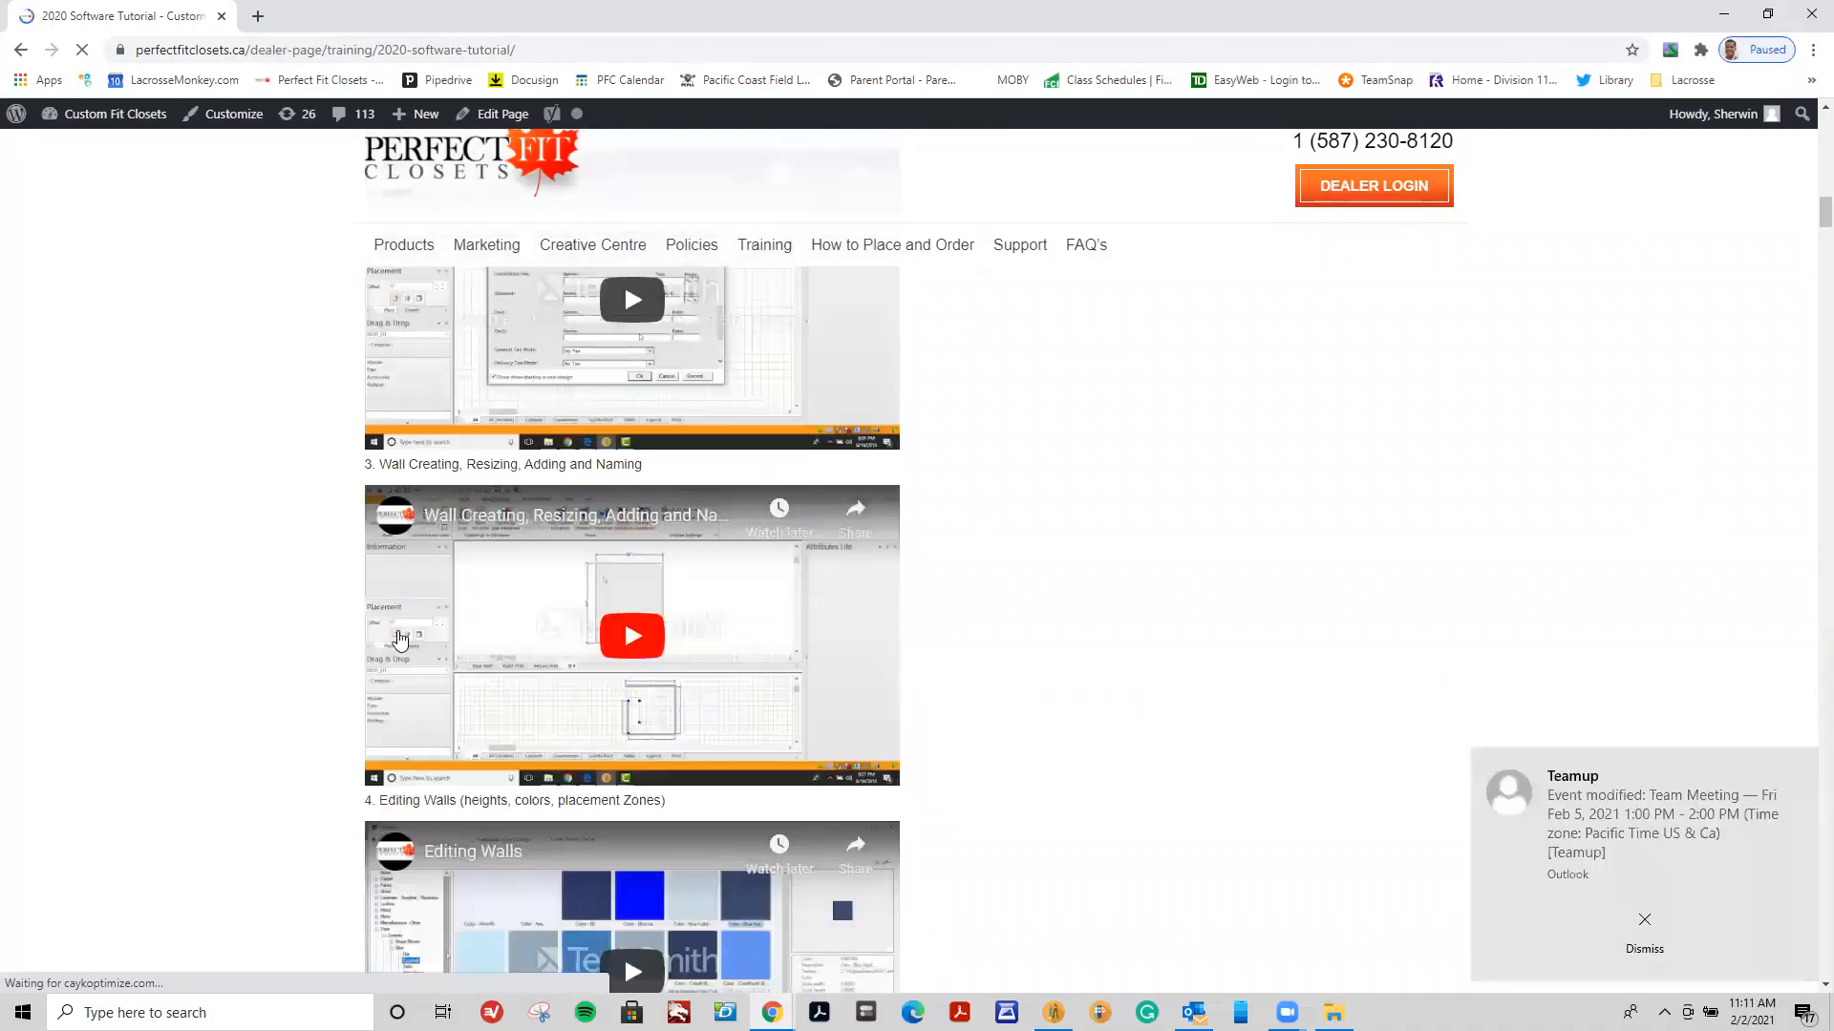
left_click(1644, 922)
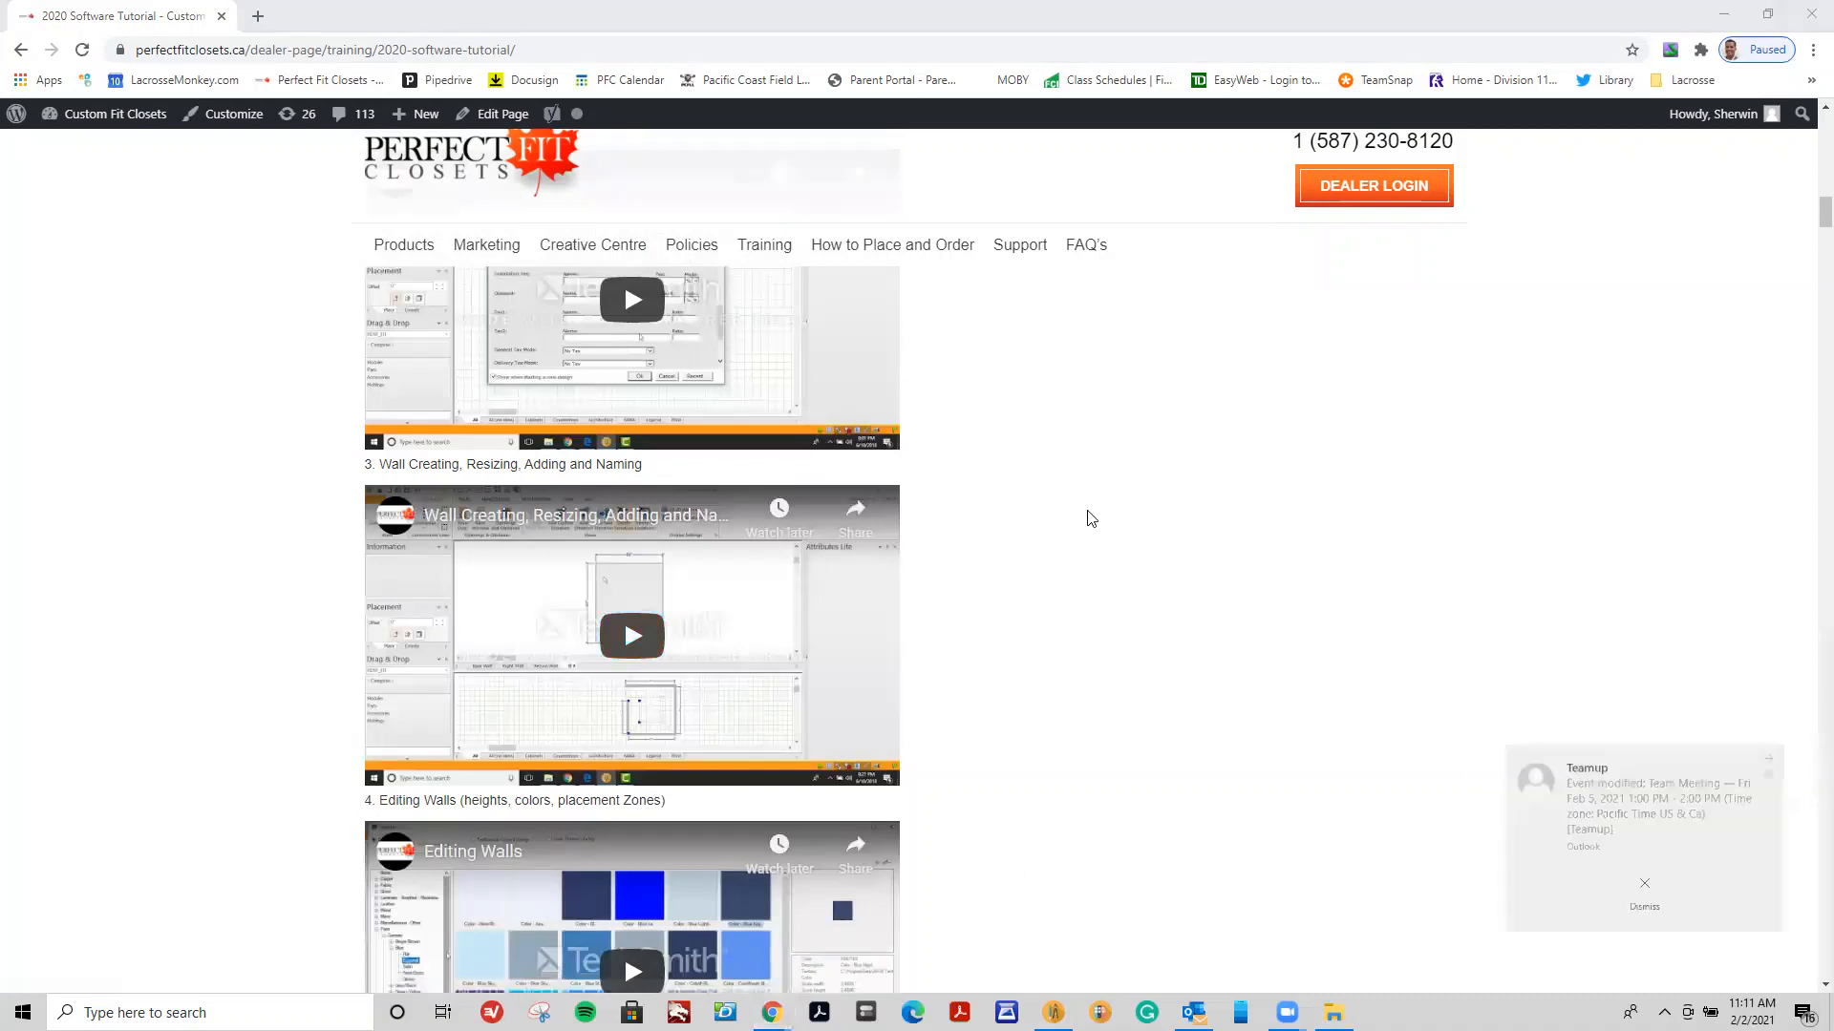
Open the PFC / 2020 Closet Webinars page and examine the training schedule and meeting details.
mouse_move(768, 258)
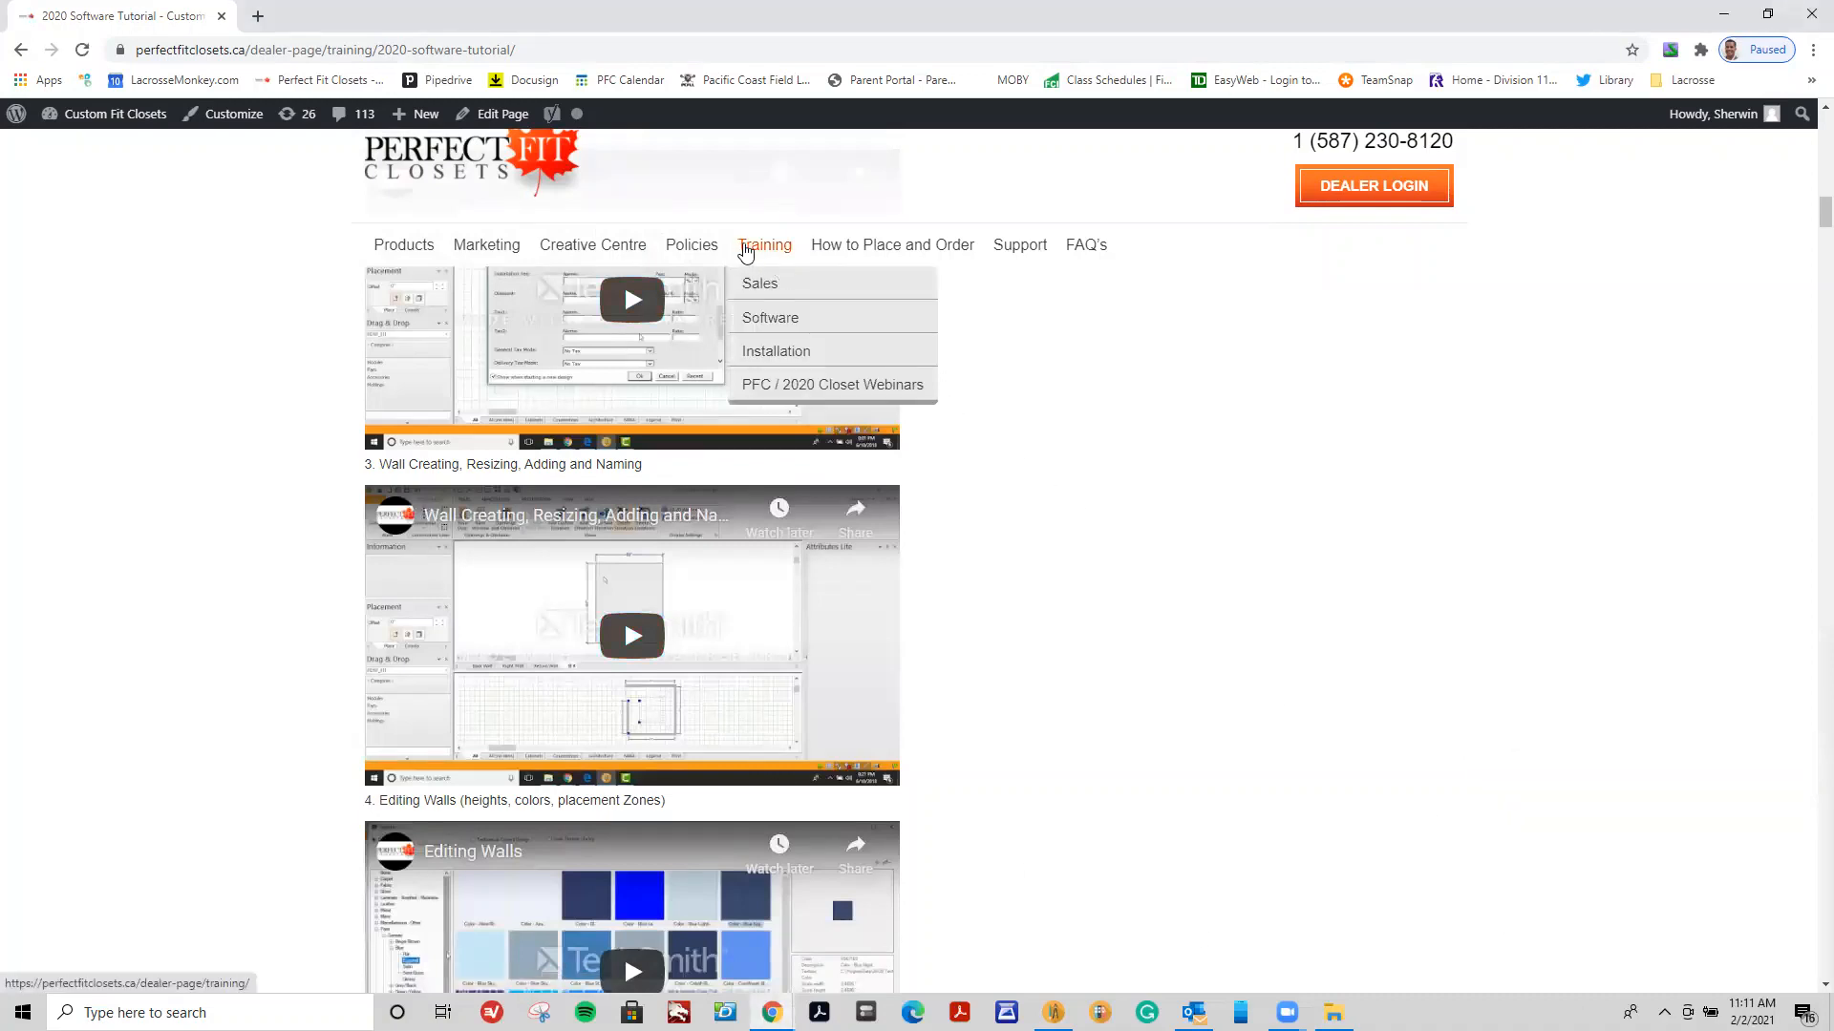
left_click(789, 397)
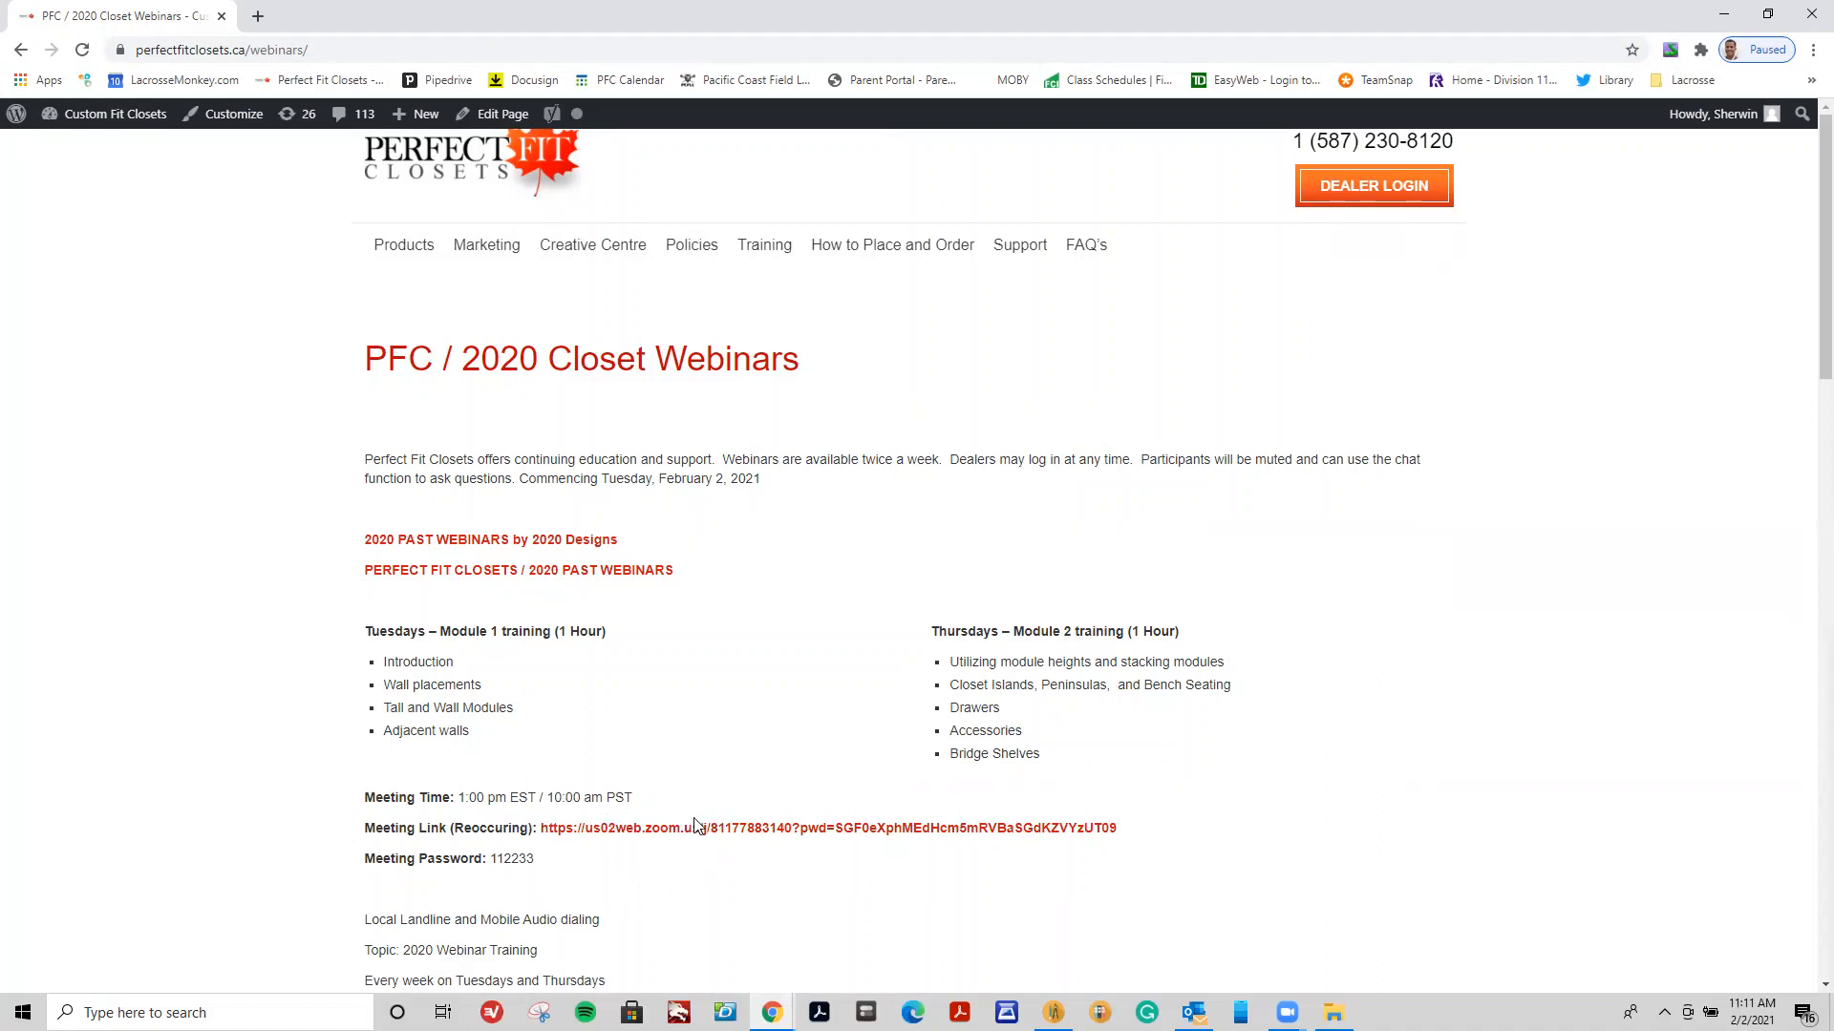
scroll(671, 845, "down", 1)
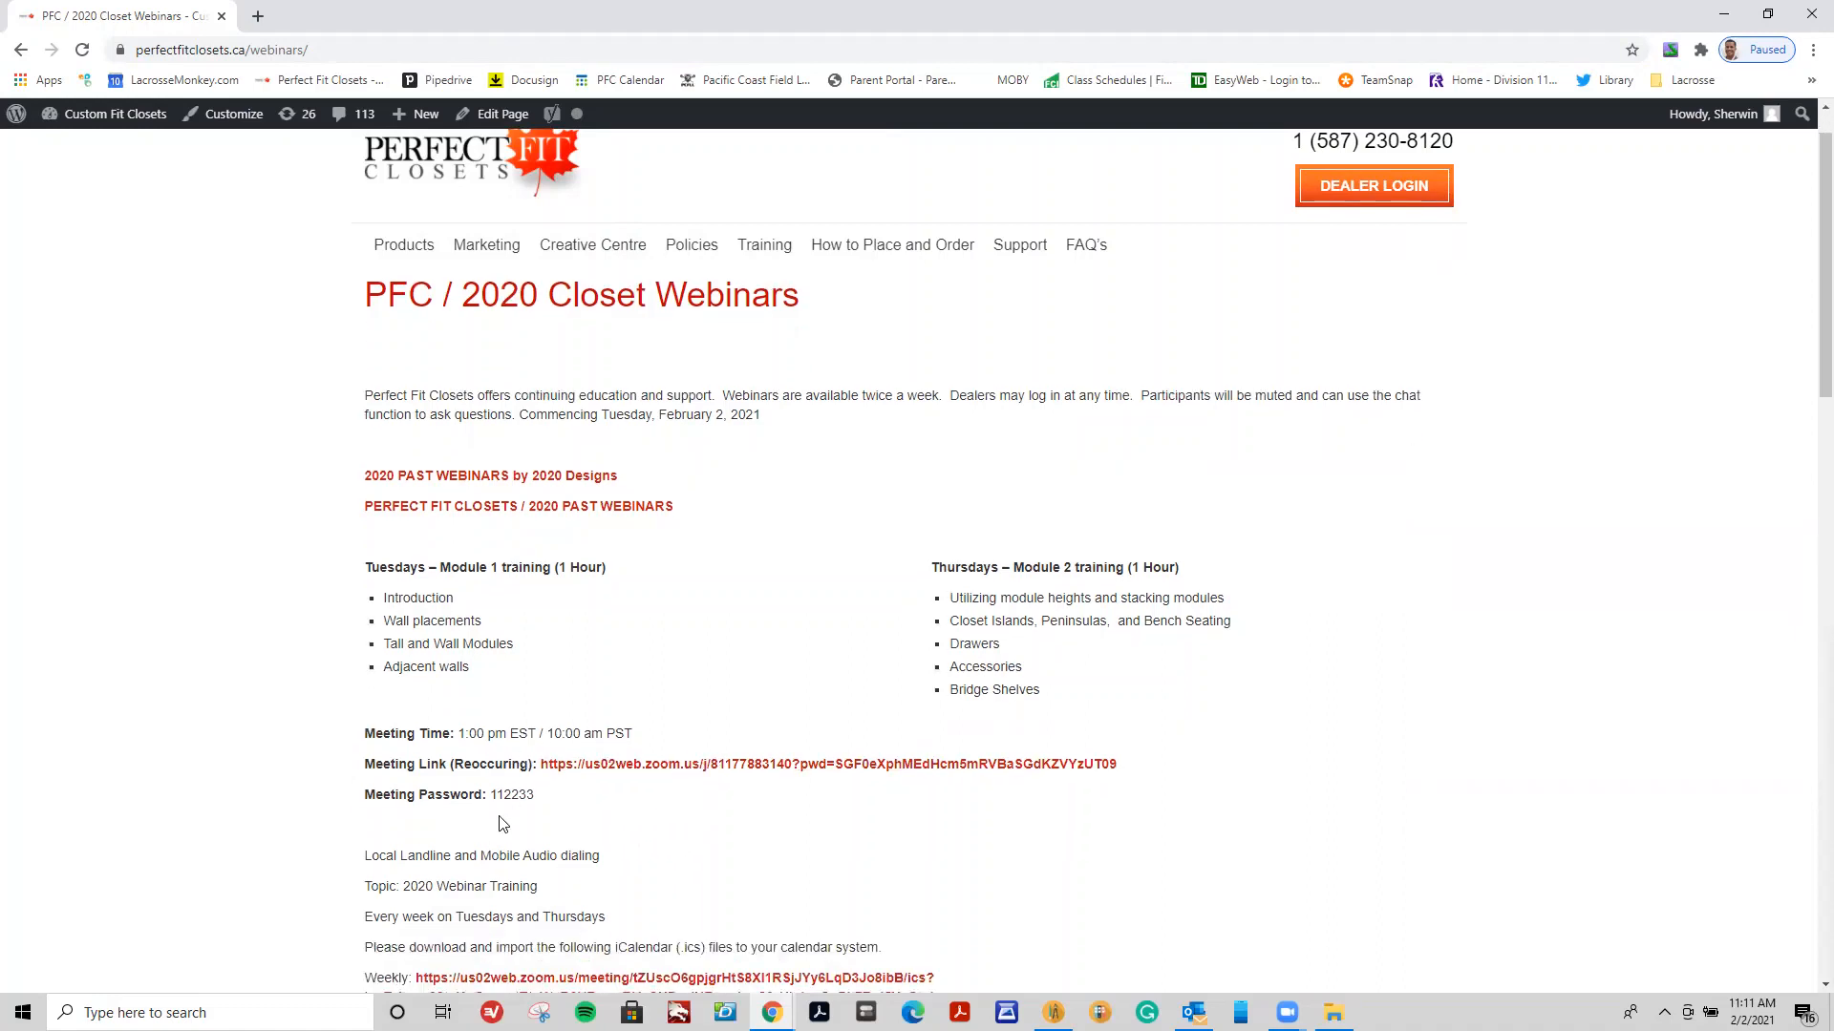